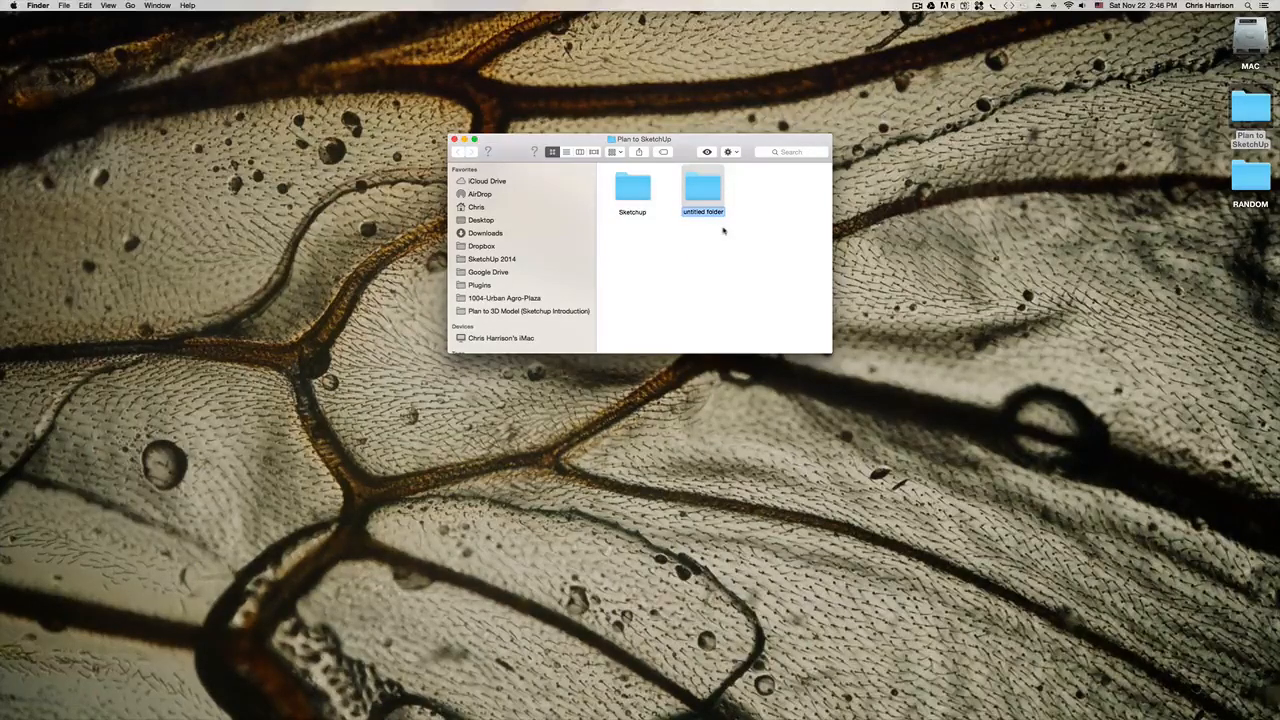
Step: Name the new folder in Plan to SketchUp "Completed Documents" and close the folder window
type("Com")
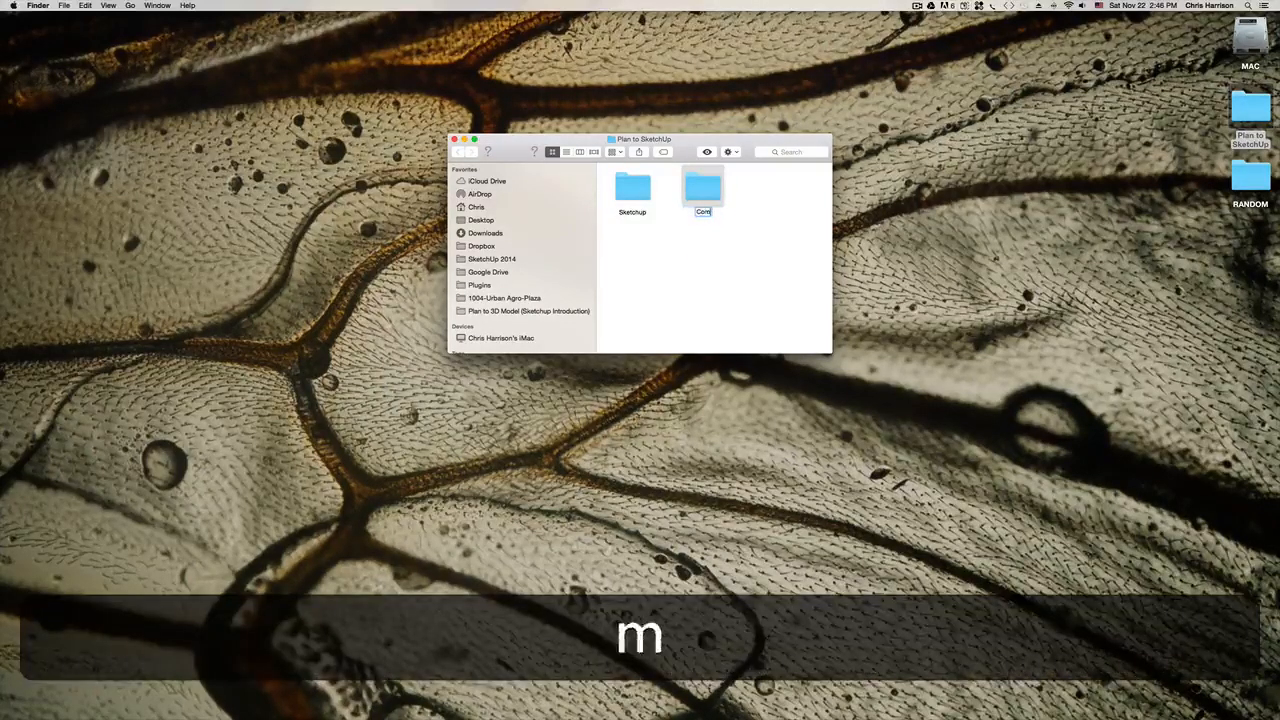
type("pleted")
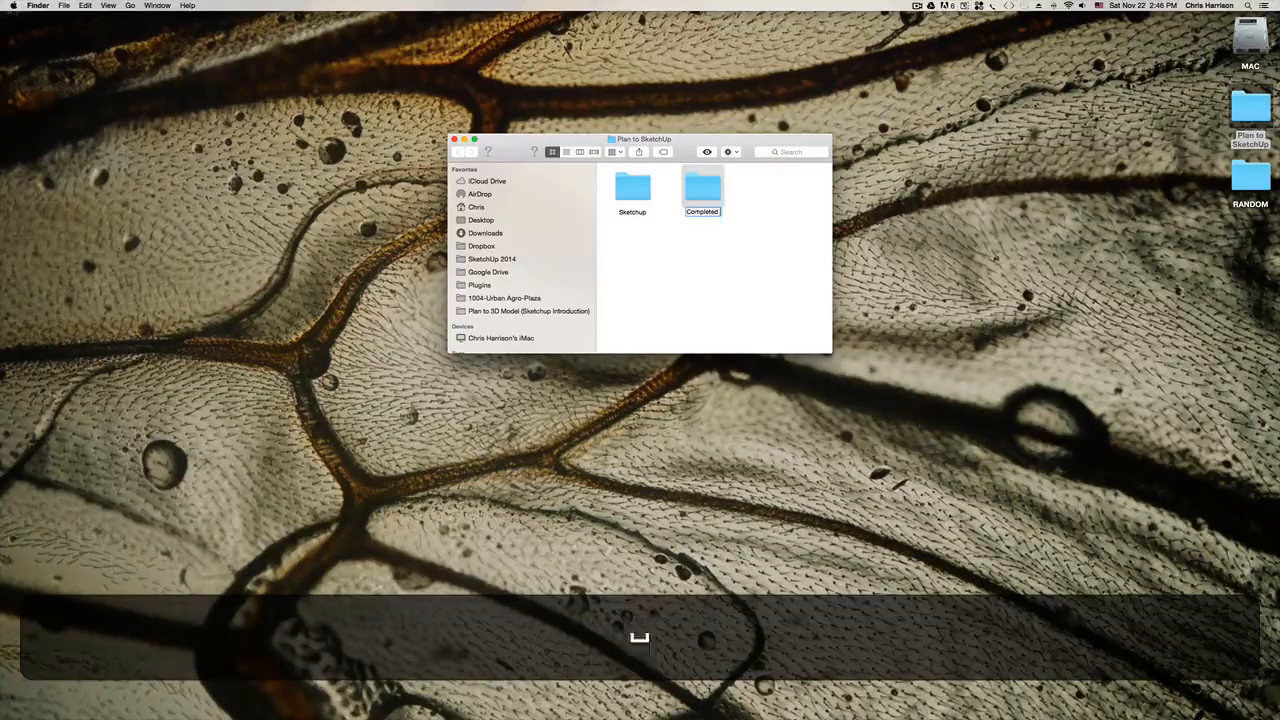
type(" Documents")
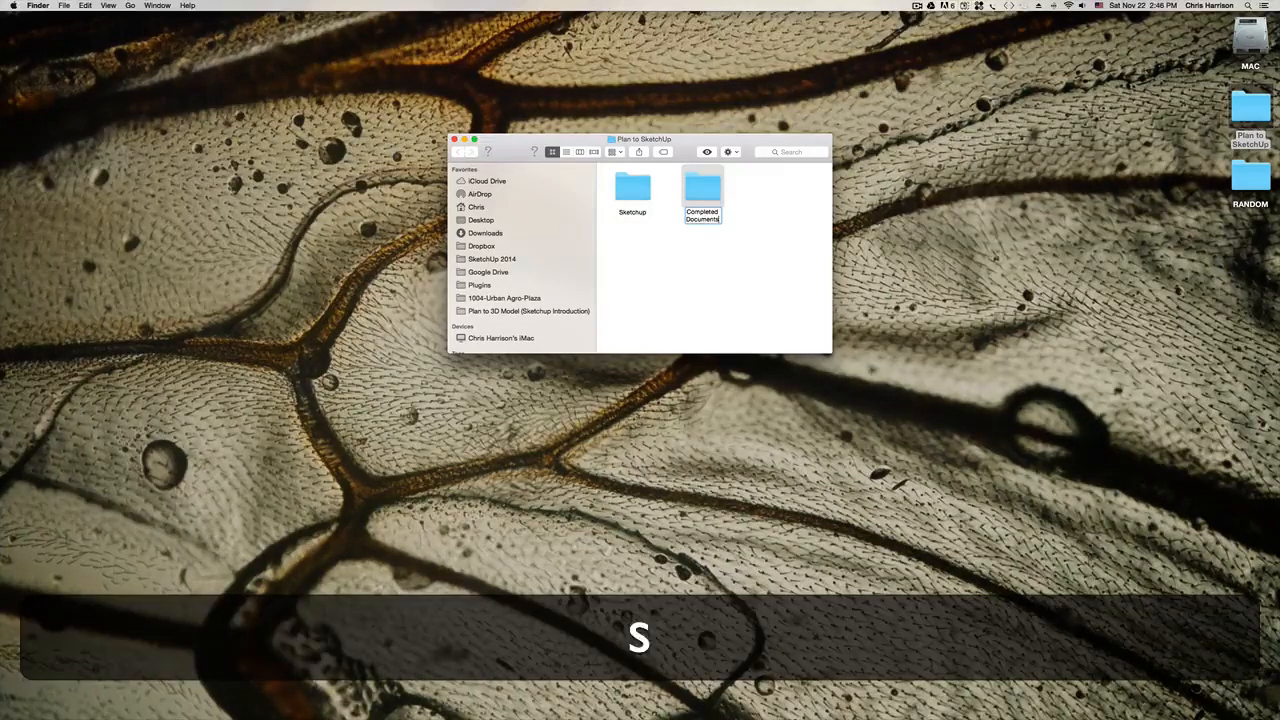
key("Return")
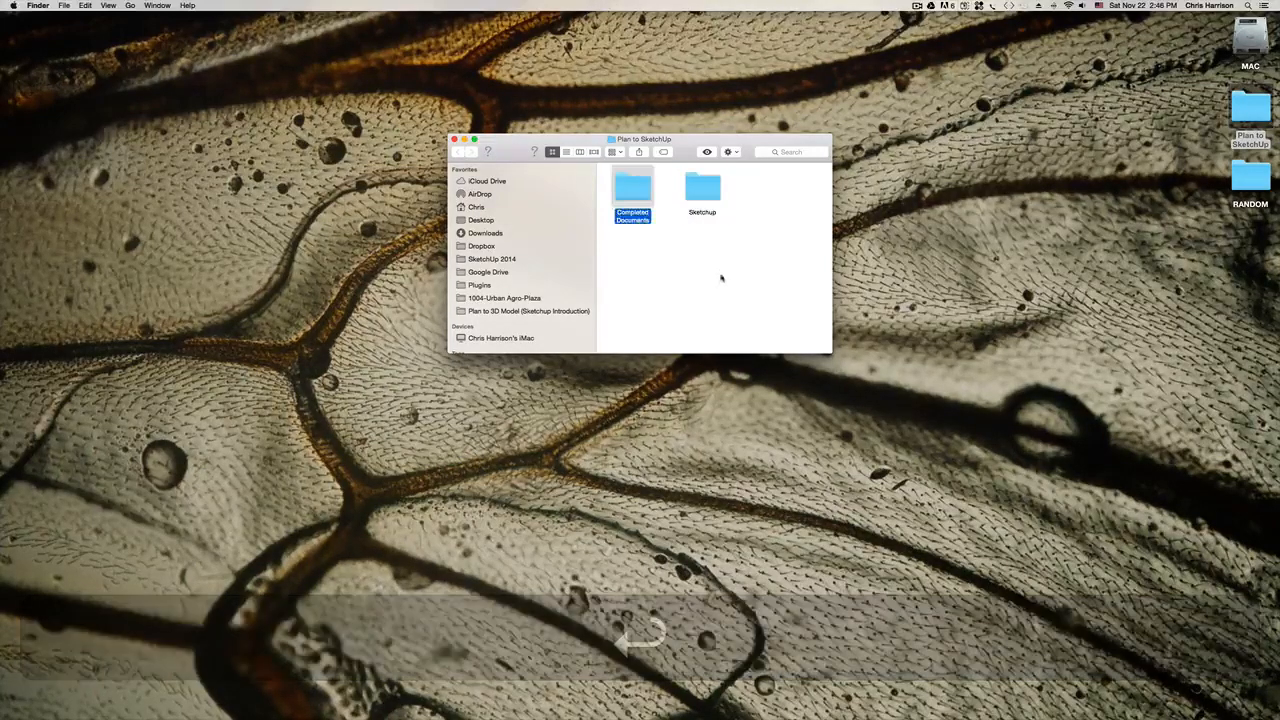
left_click(720, 284)
left_click(455, 140)
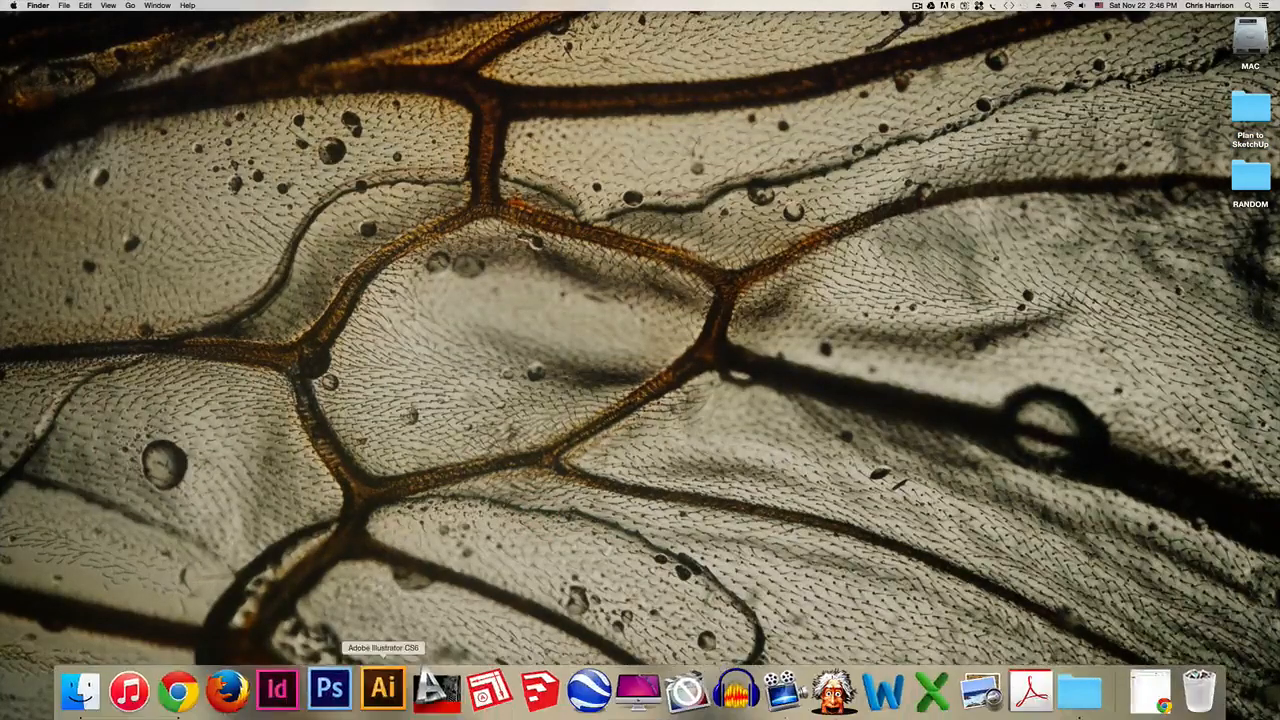
Step: Switch to Chrome and download the Components folder from the SketchUP folder in Google Drive
left_click(187, 690)
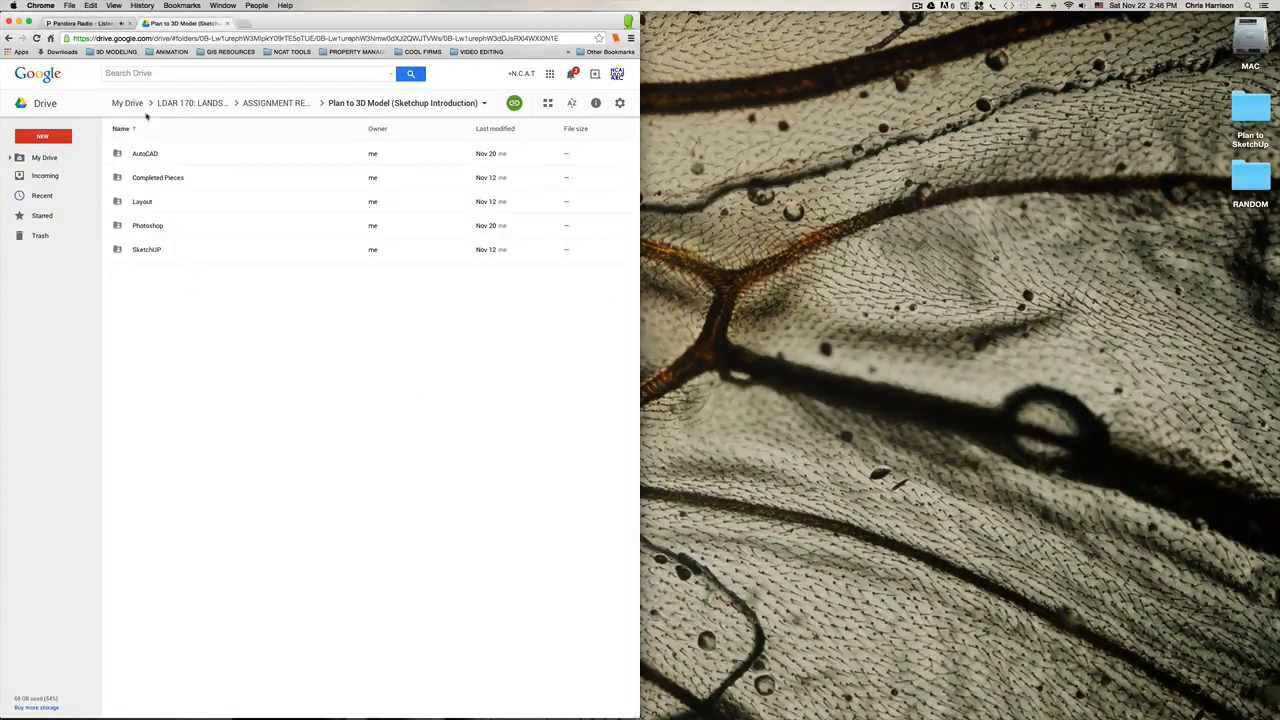
double_click(148, 250)
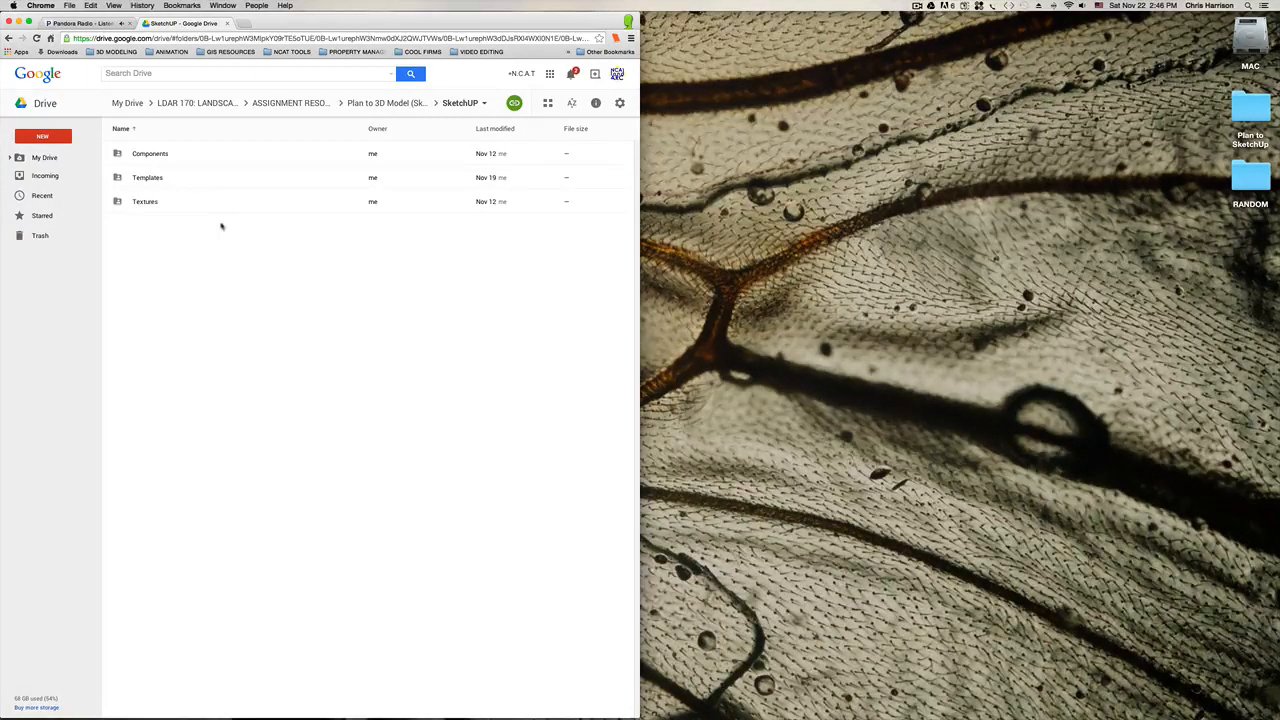
left_click(152, 202)
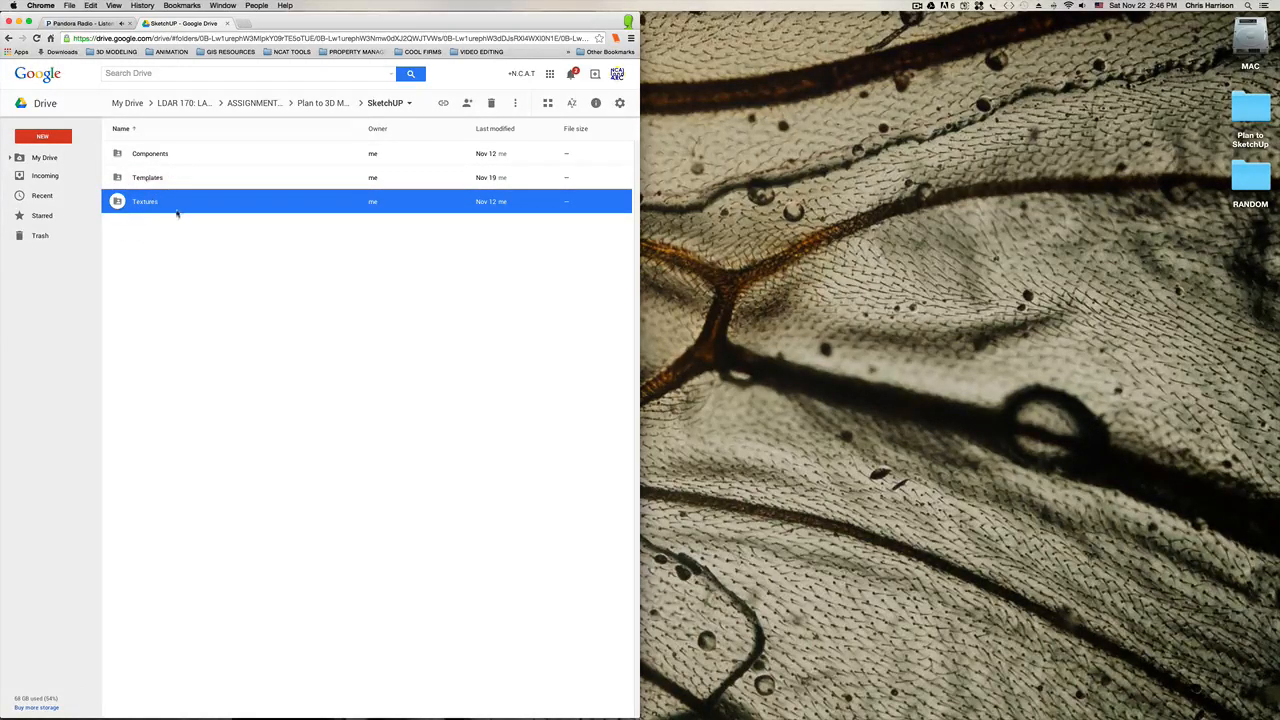
left_click(152, 155)
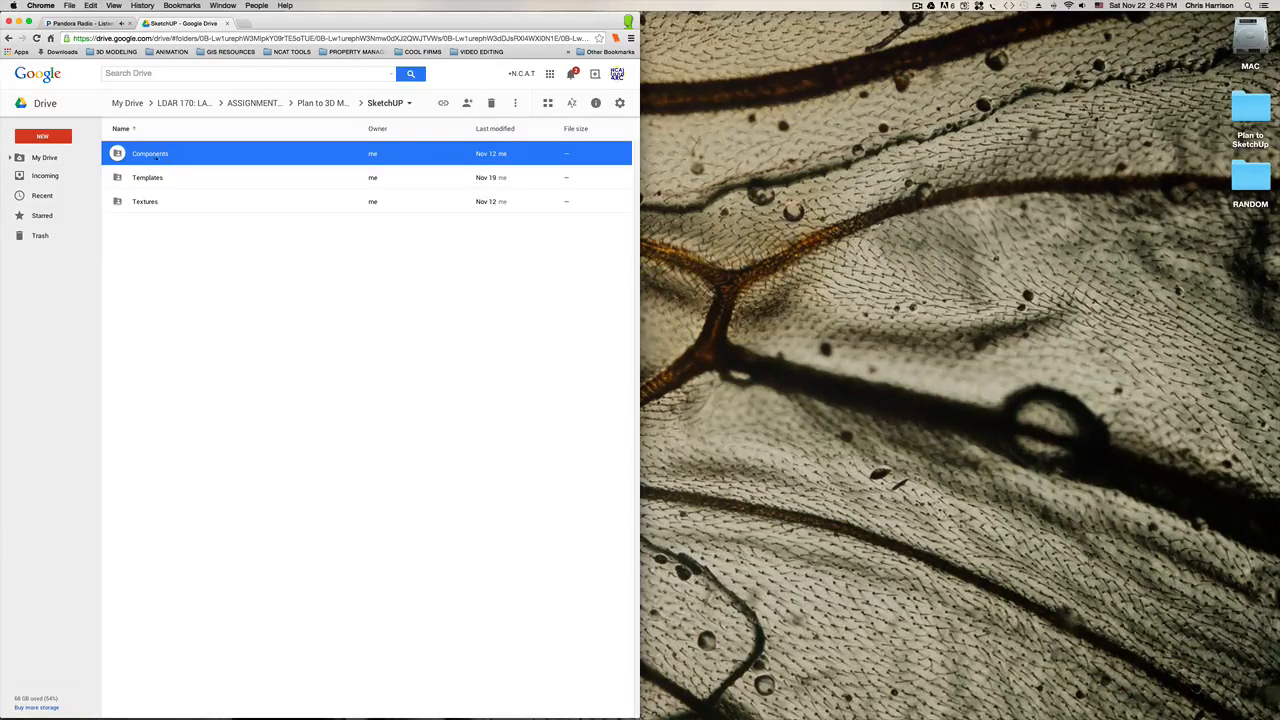
right_click(156, 155)
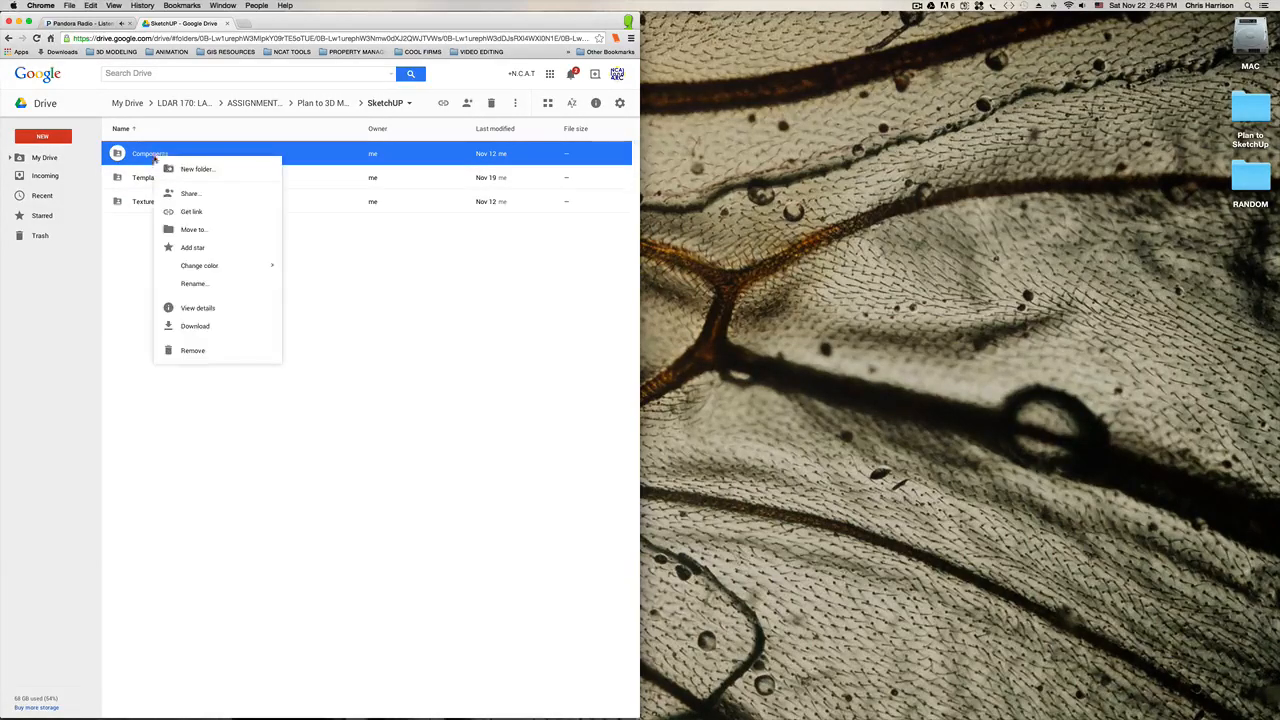
left_click(196, 327)
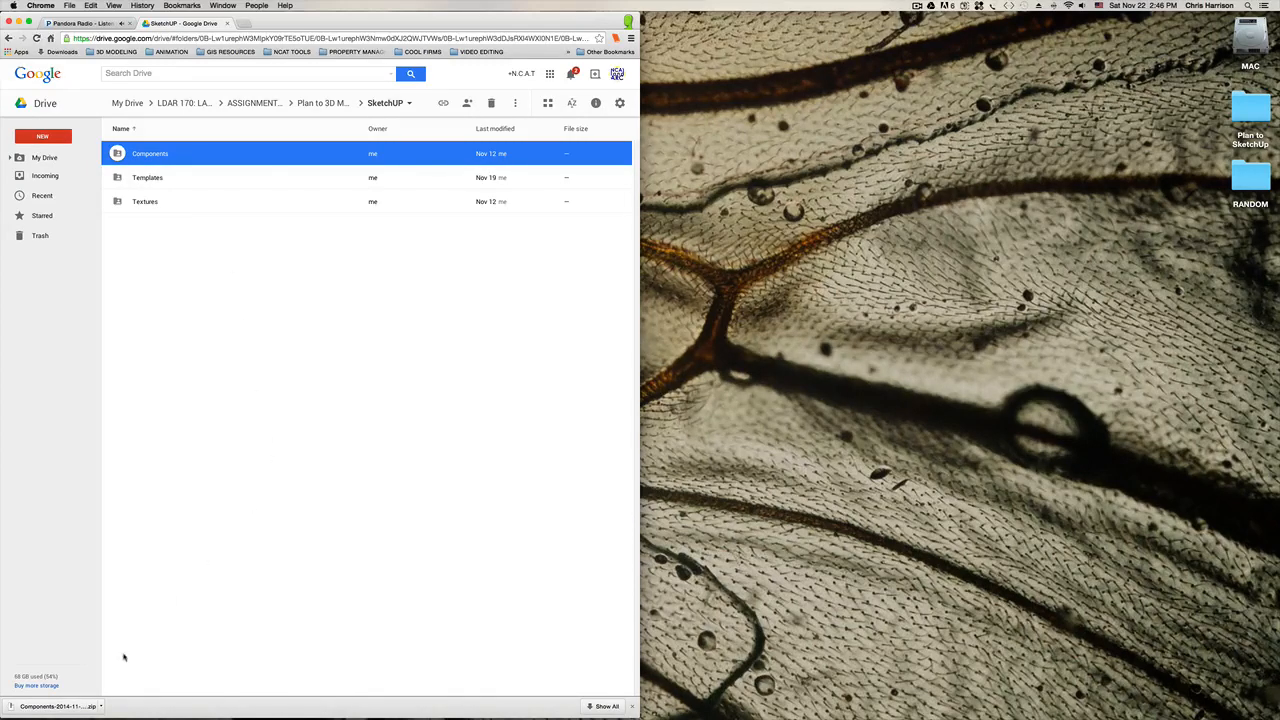
Step: Extract the downloaded Components archive and copy the Components folder into the Sketchup folder inside Plan to SketchUp
left_click(87, 707)
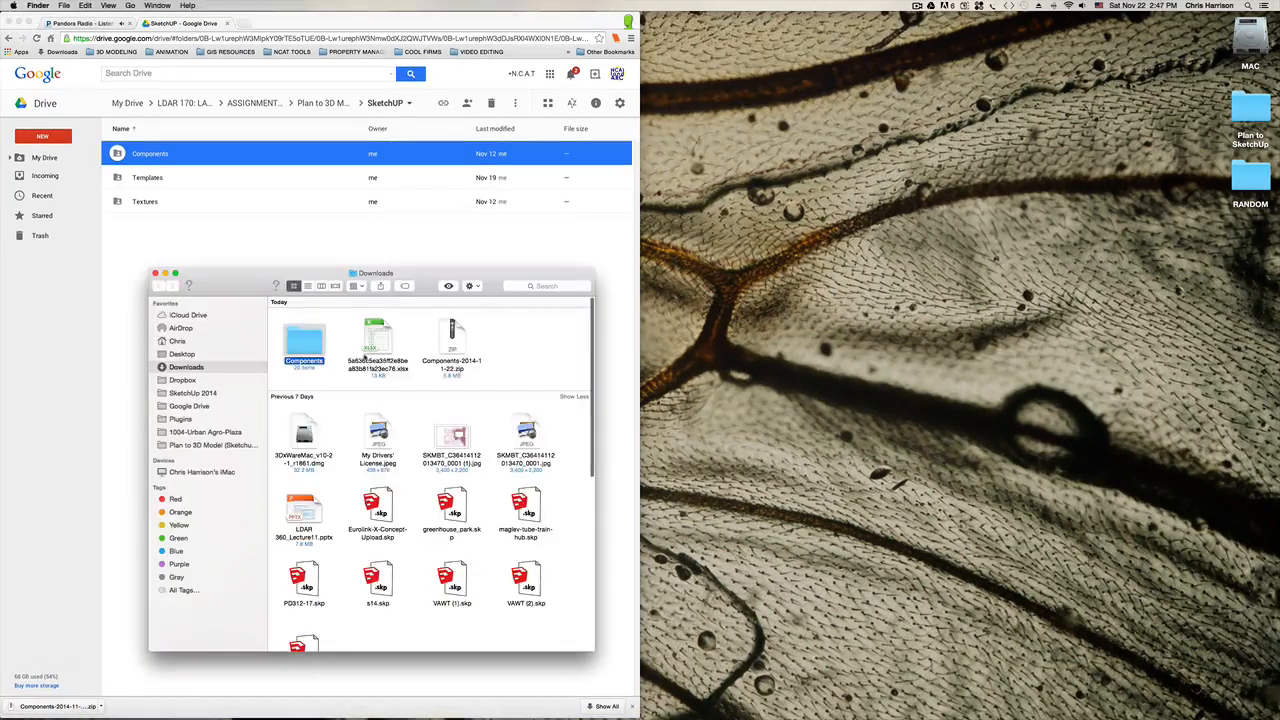
left_click(306, 343)
left_click(332, 338)
left_click(312, 341)
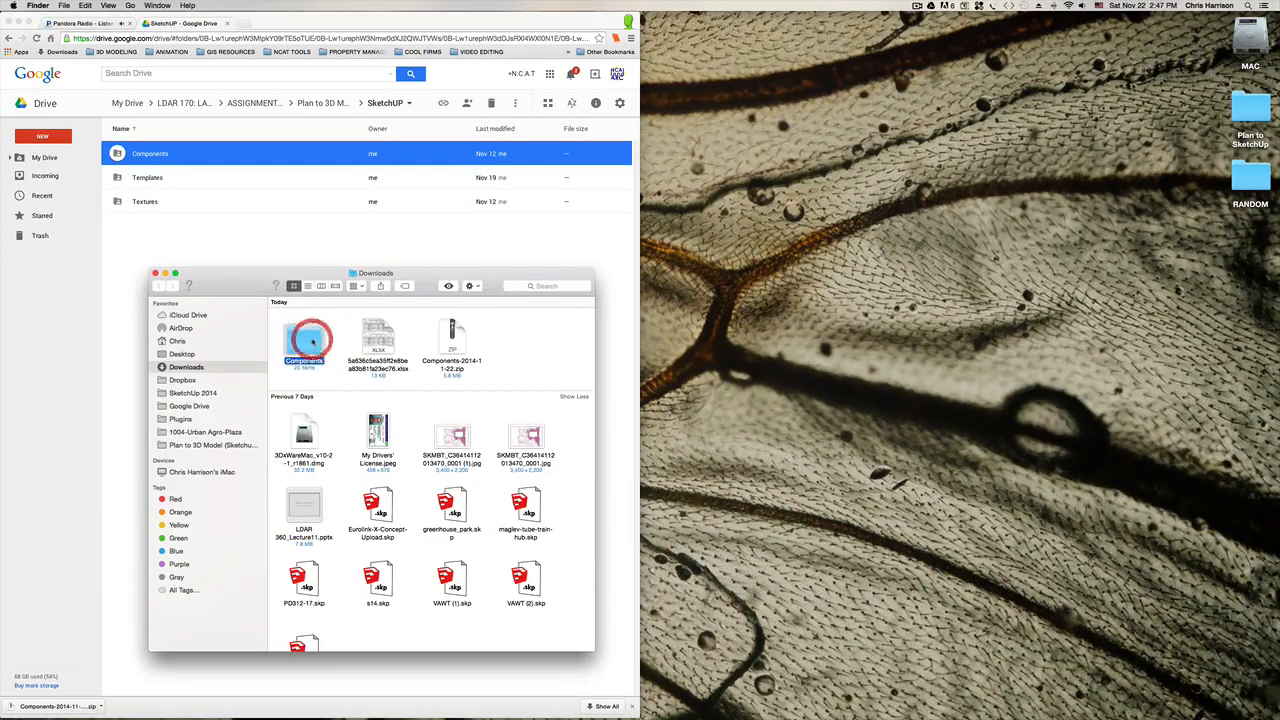
key("super+c")
left_click(1103, 175)
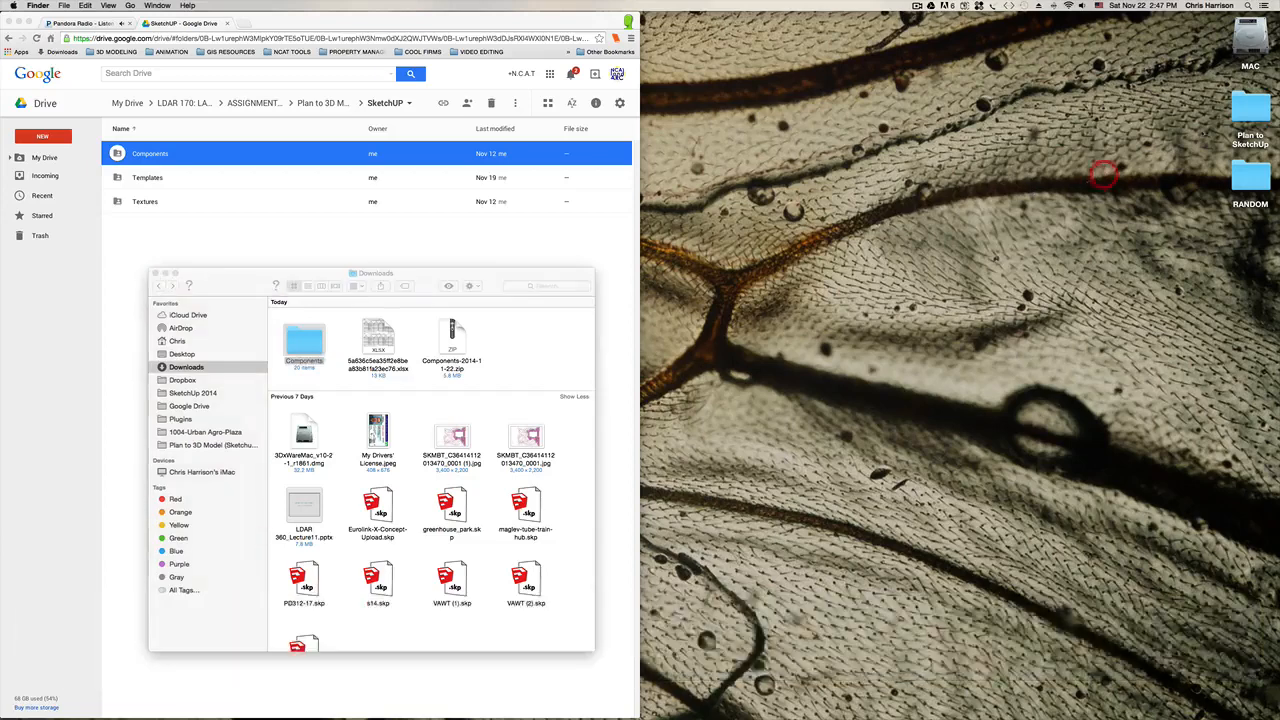
double_click(1250, 112)
left_click(415, 333)
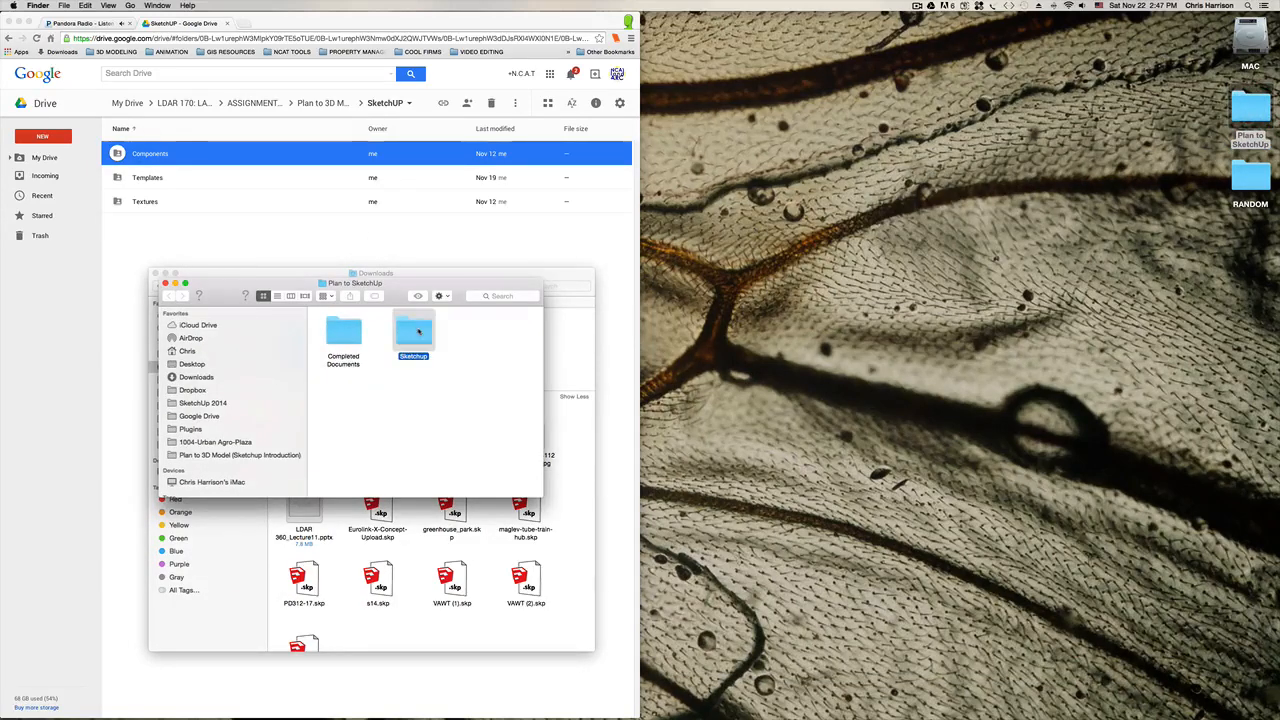
double_click(419, 332)
left_click(440, 380)
key("super+v")
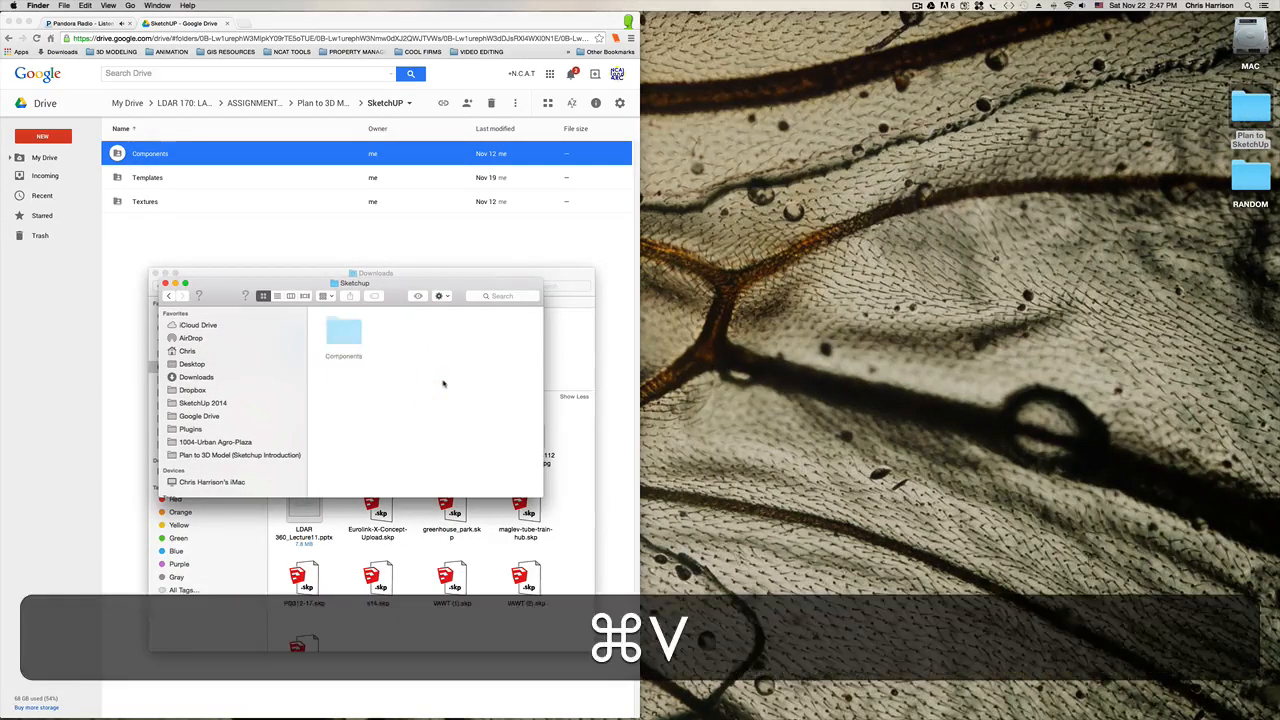
Step: Create a folder named "Textures" beside Components in the Sketchup folder and close both Finder windows
left_click_drag(205, 285, 348, 275)
right_click(563, 376)
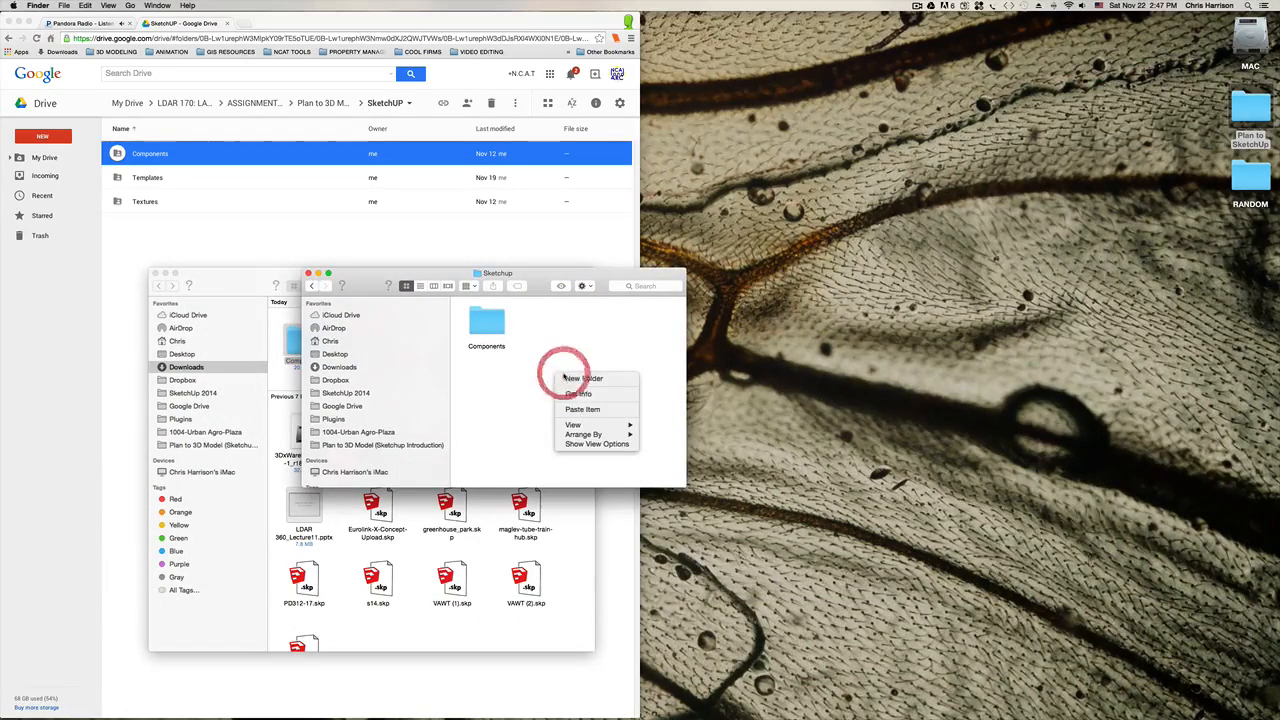
left_click(566, 378)
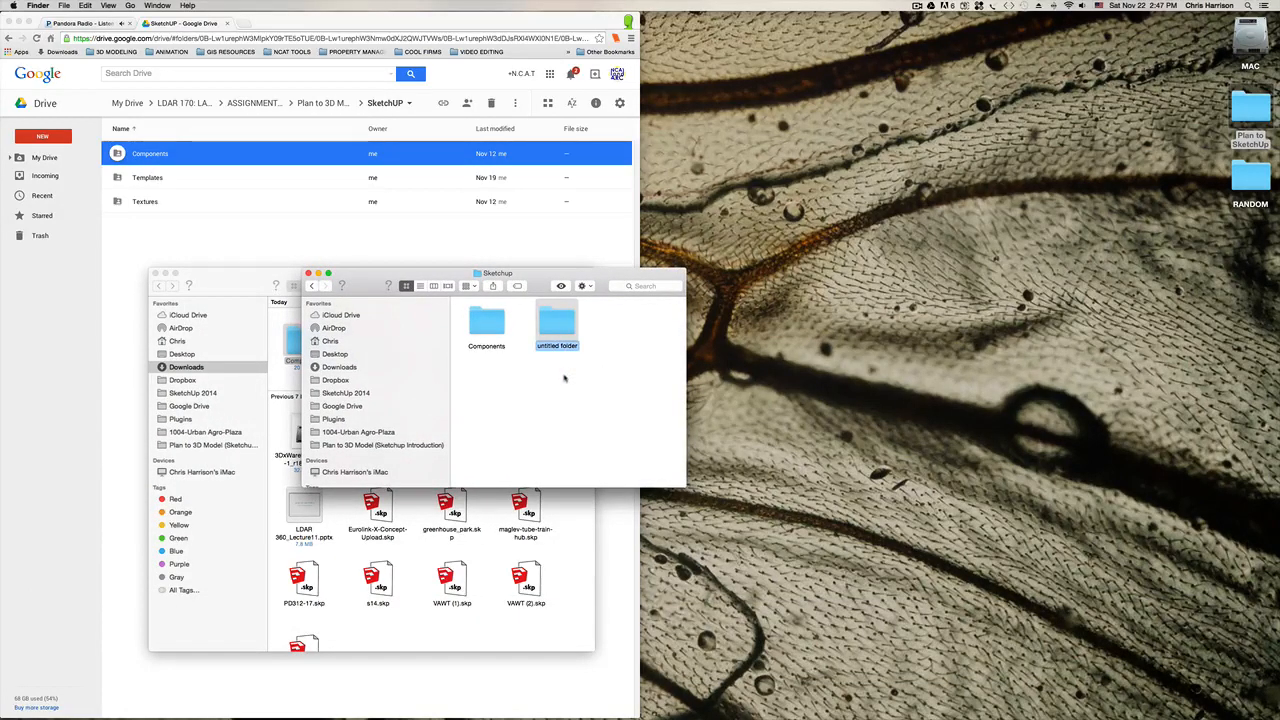
type("Textures")
key("Return")
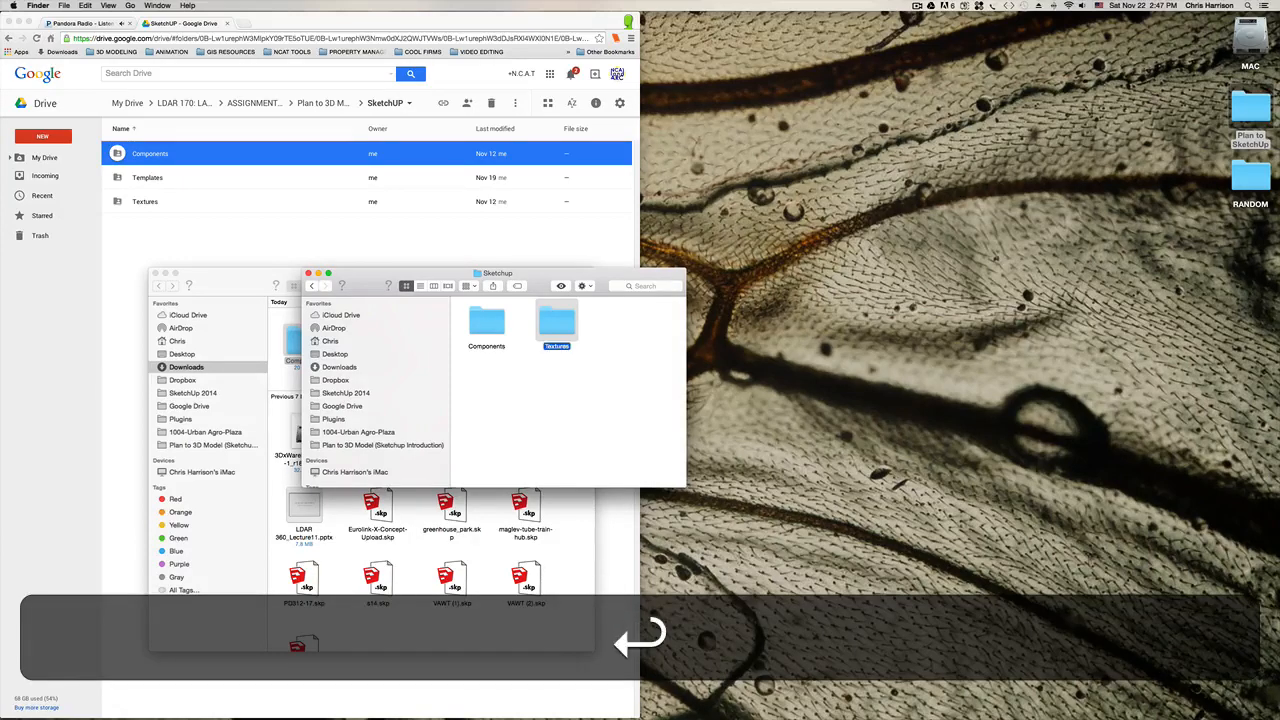
left_click(546, 385)
left_click(308, 273)
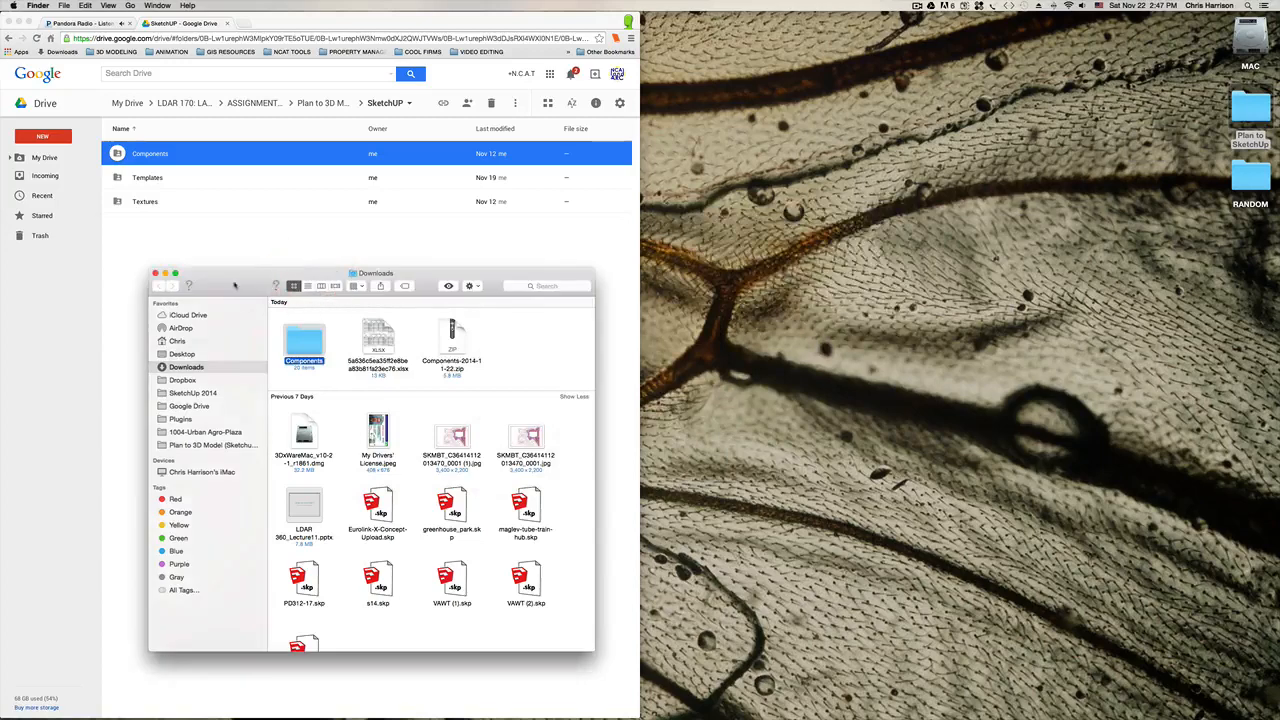
left_click(155, 273)
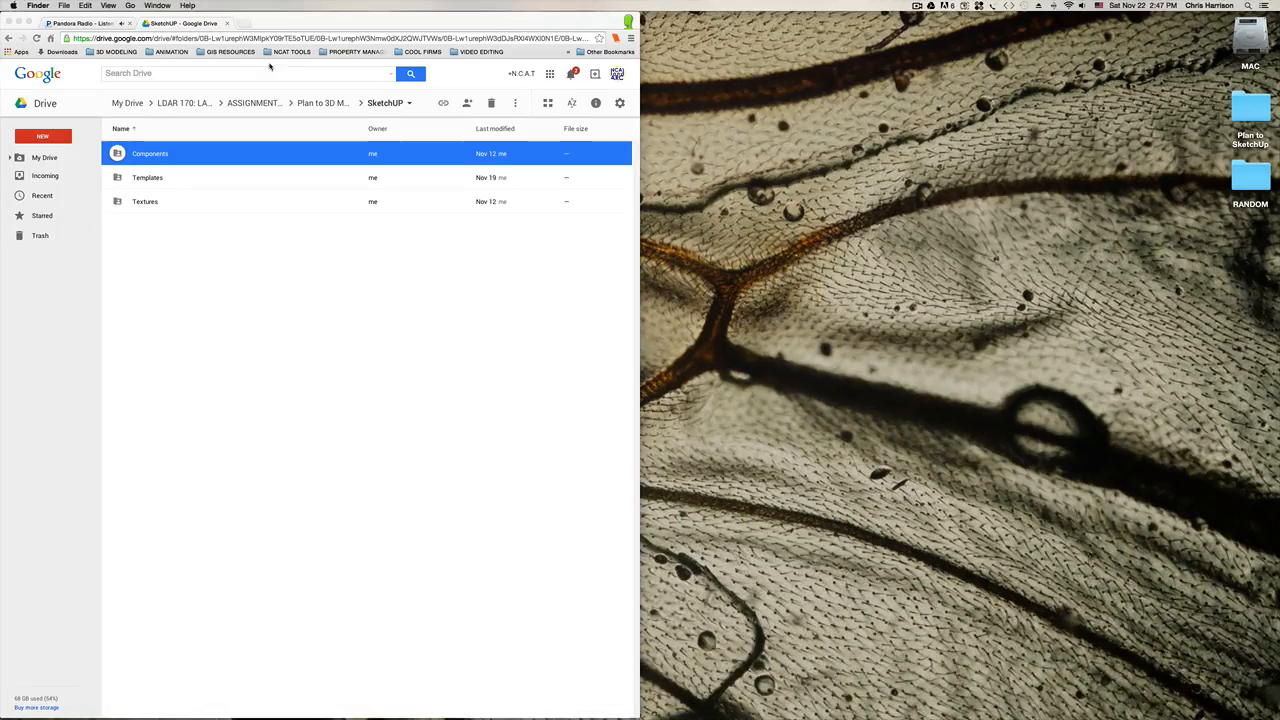
Step: Search Google Images for "diamond paver pattern" in a new browser tab
left_click(245, 23)
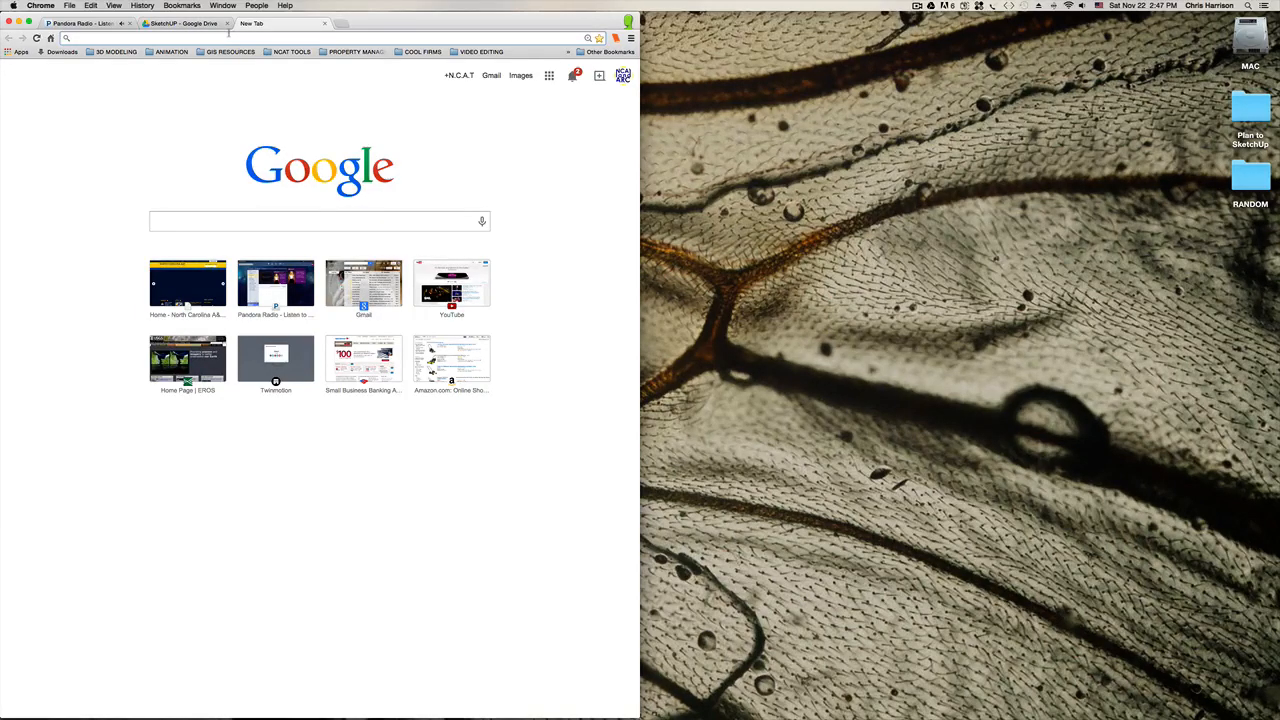
type("diamond ")
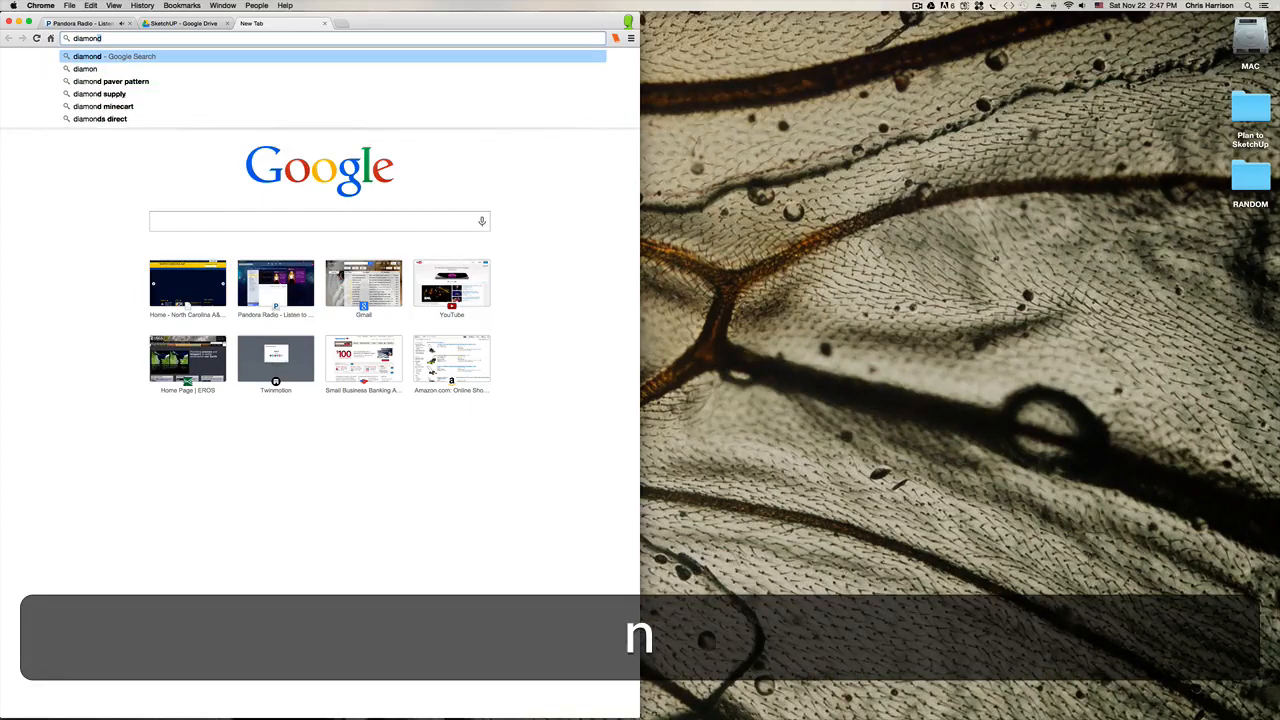
type("paver pa")
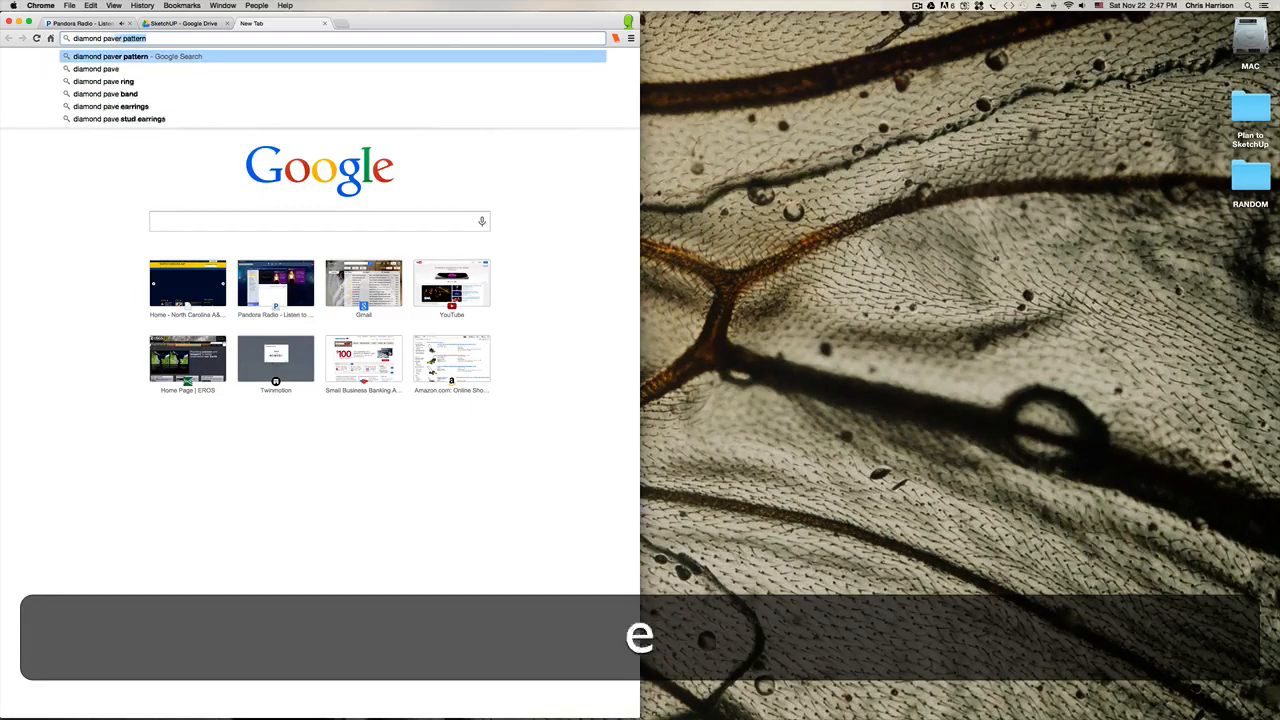
type("ttern")
key("Return")
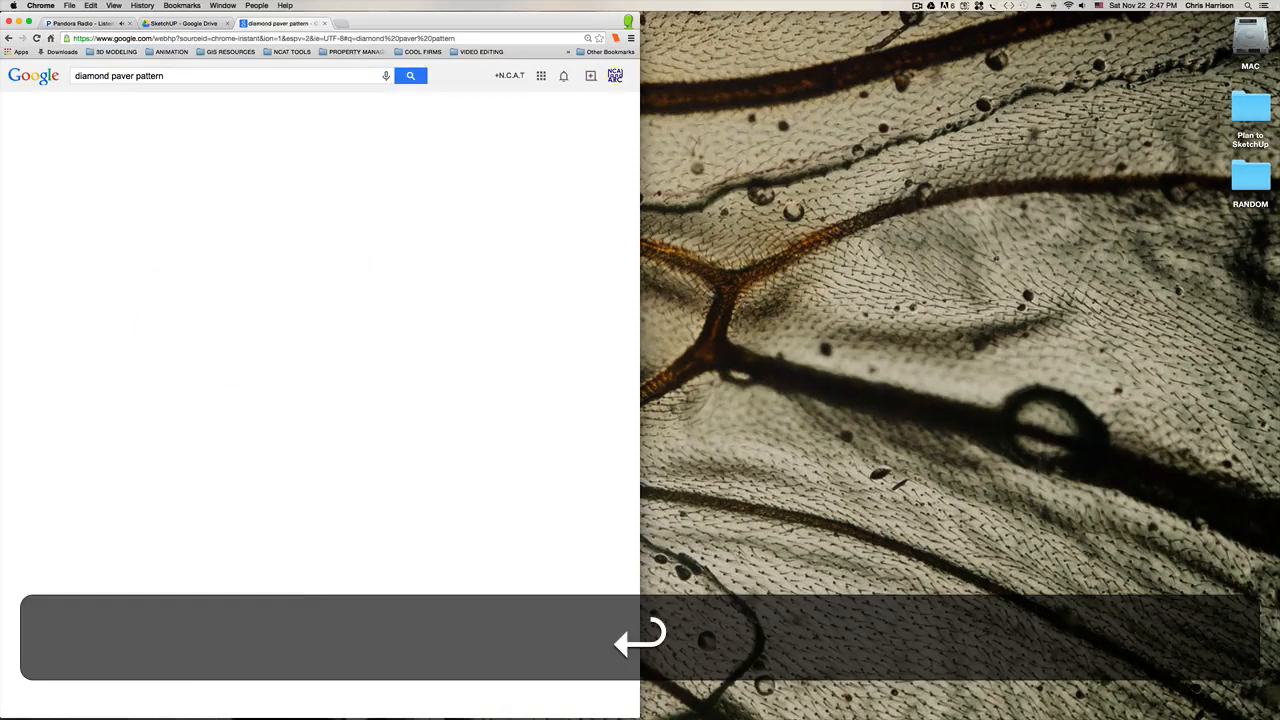
left_click(166, 107)
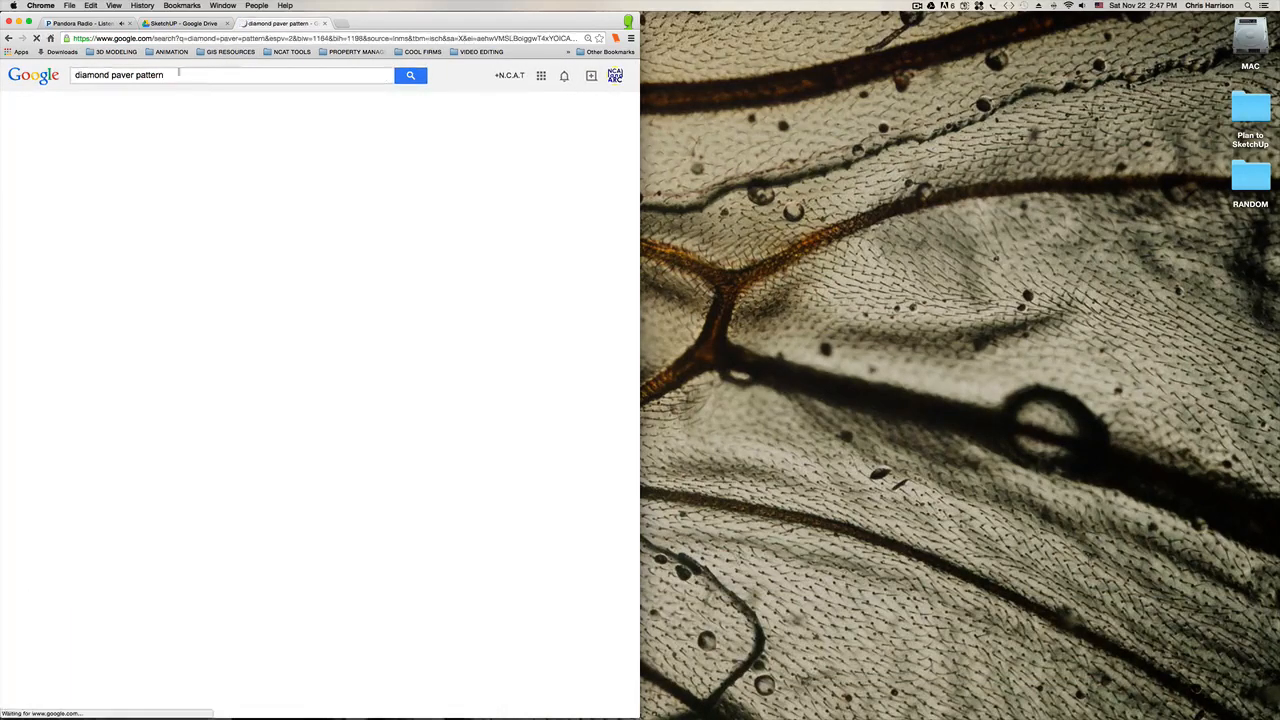
Step: Refine the image search to "diamond paver pattern seamless" and look through the results for a suitable paver texture
left_click(171, 73)
type("seamless")
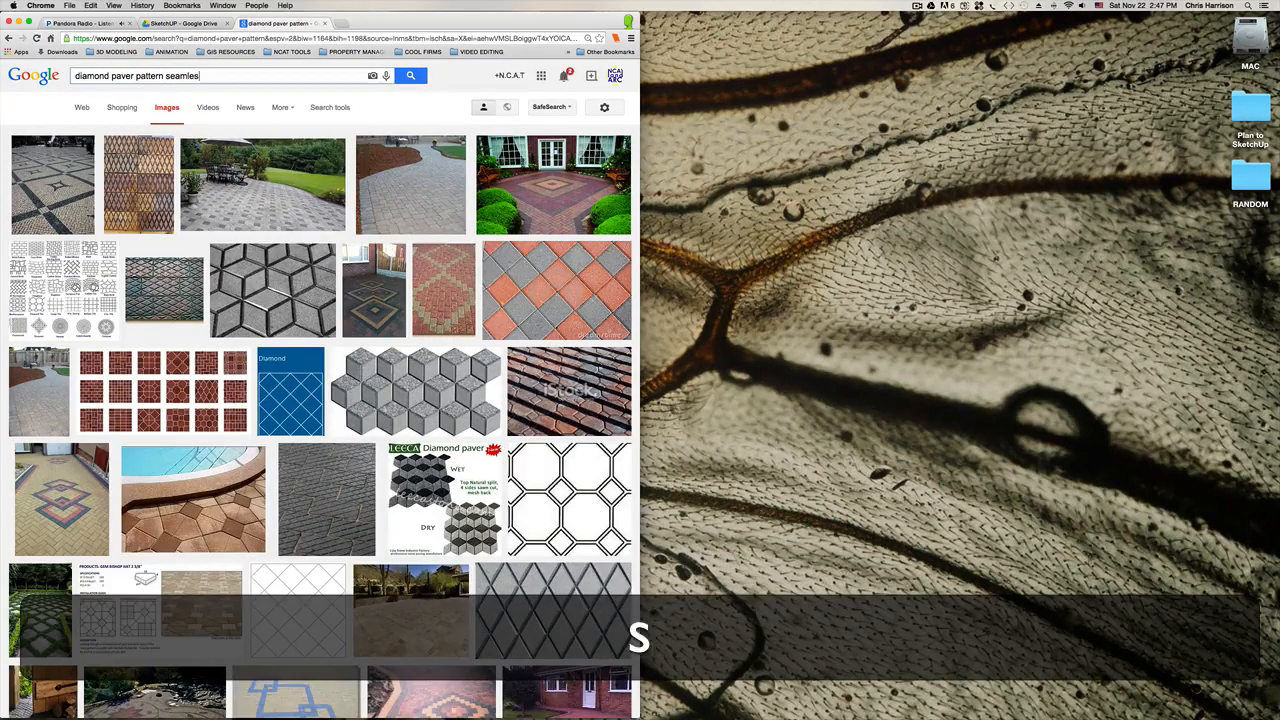
key("Return")
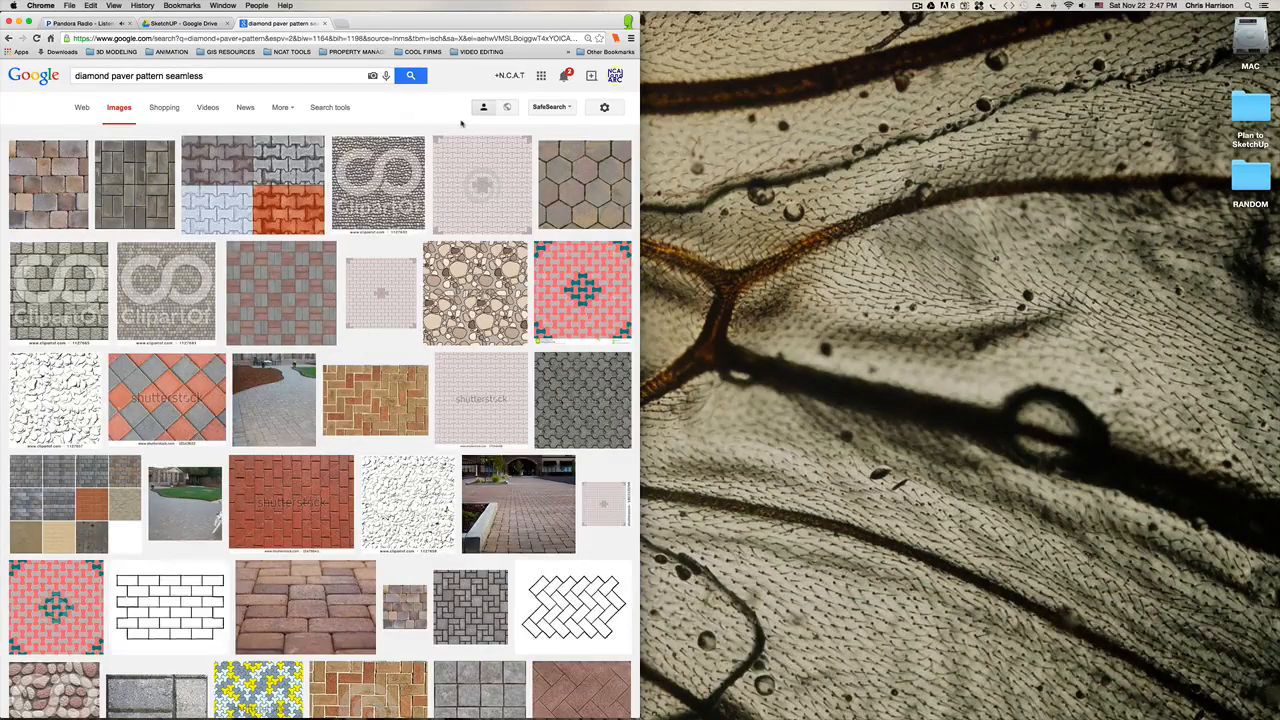
scroll(411, 236, "down", 10)
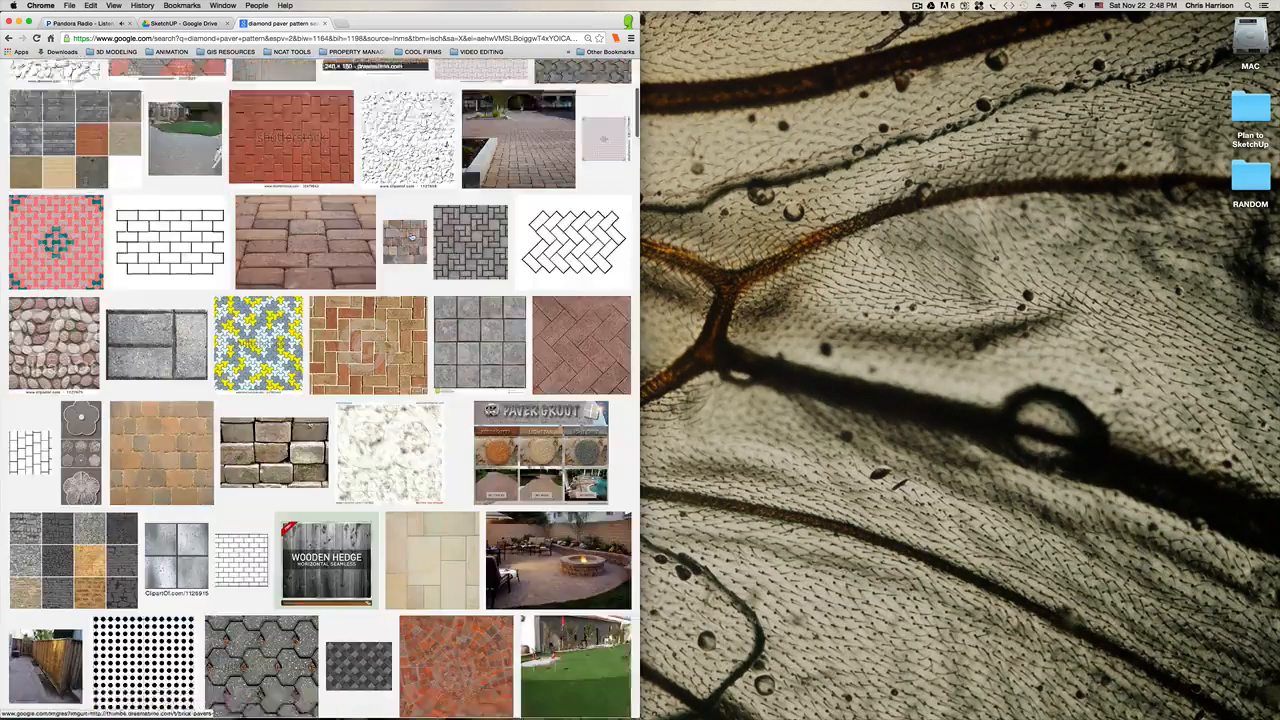
scroll(411, 236, "down", 10)
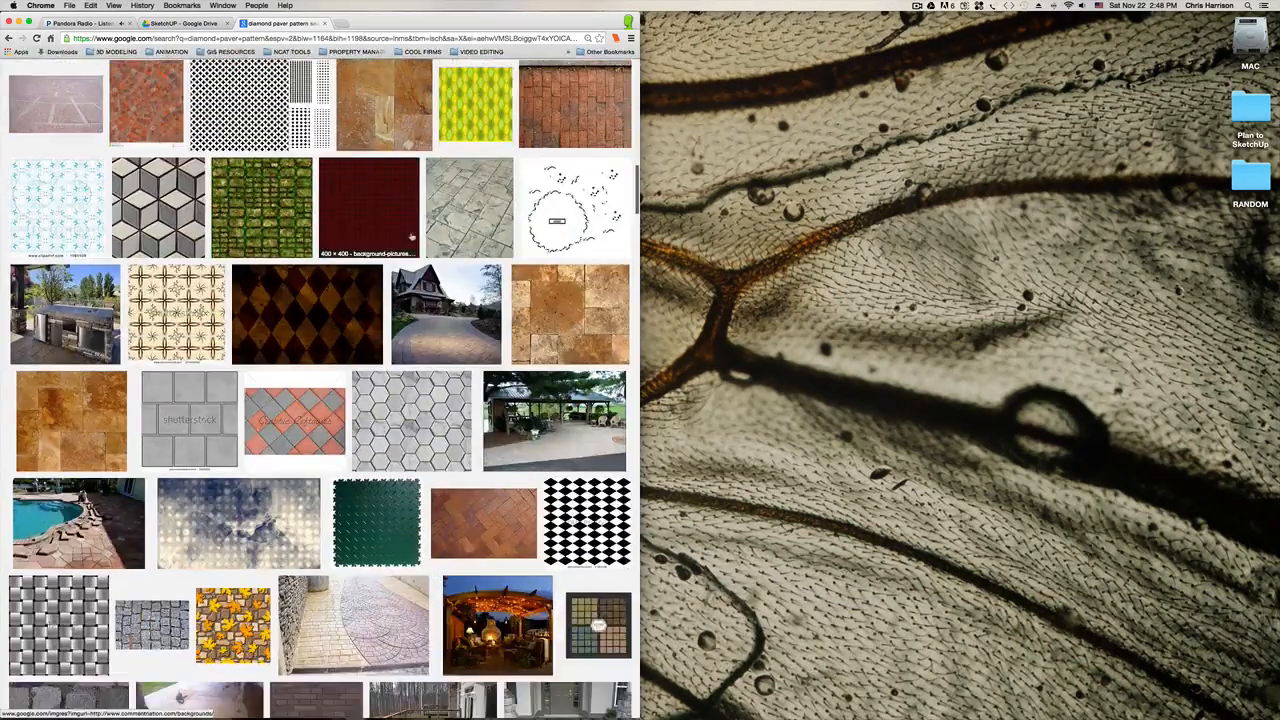
scroll(411, 236, "down", 15)
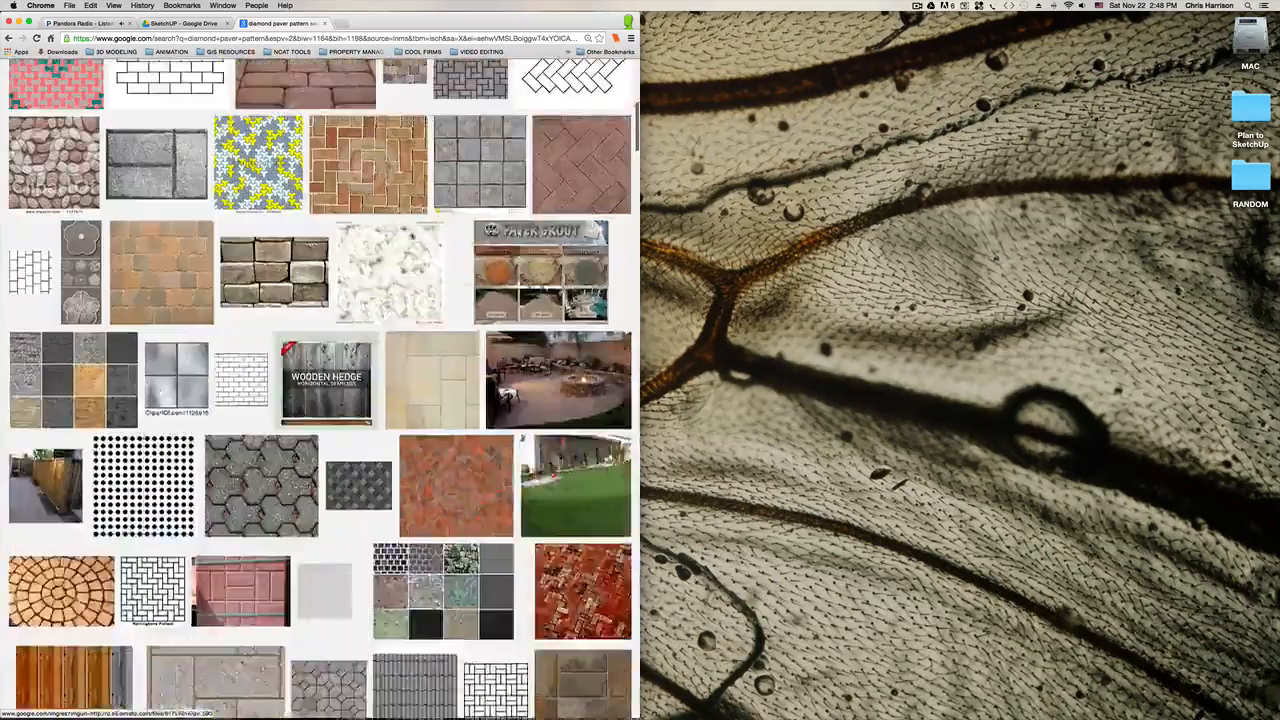
scroll(320, 387, "up", 3)
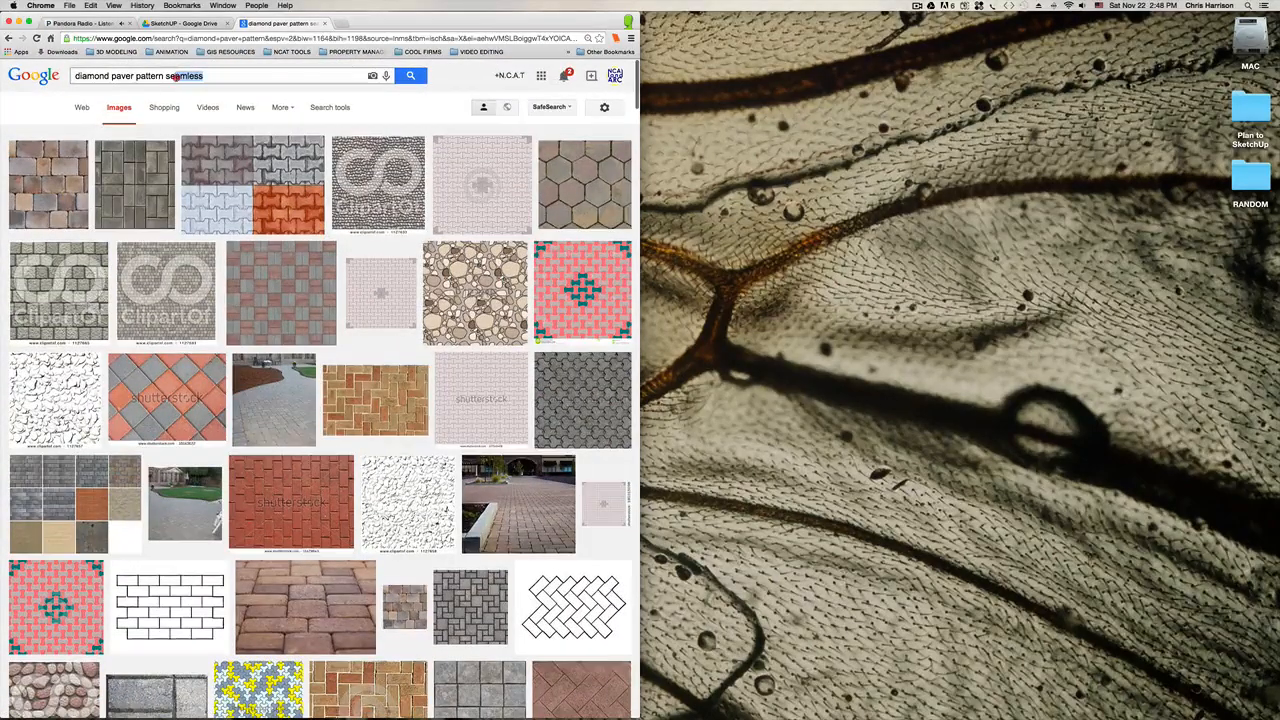
Step: Remove "seamless" from the image search, run it again and browse the diamond paver images
key("BackSpace")
key("Return")
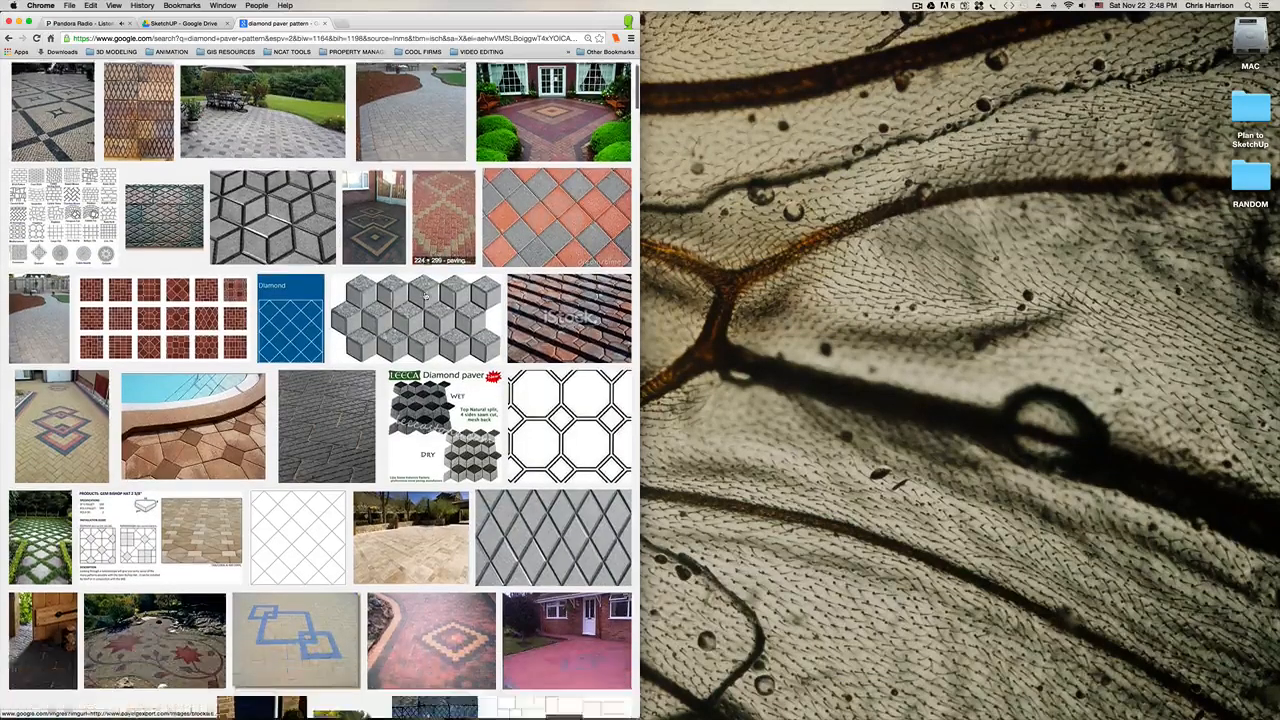
scroll(425, 296, "down", 3)
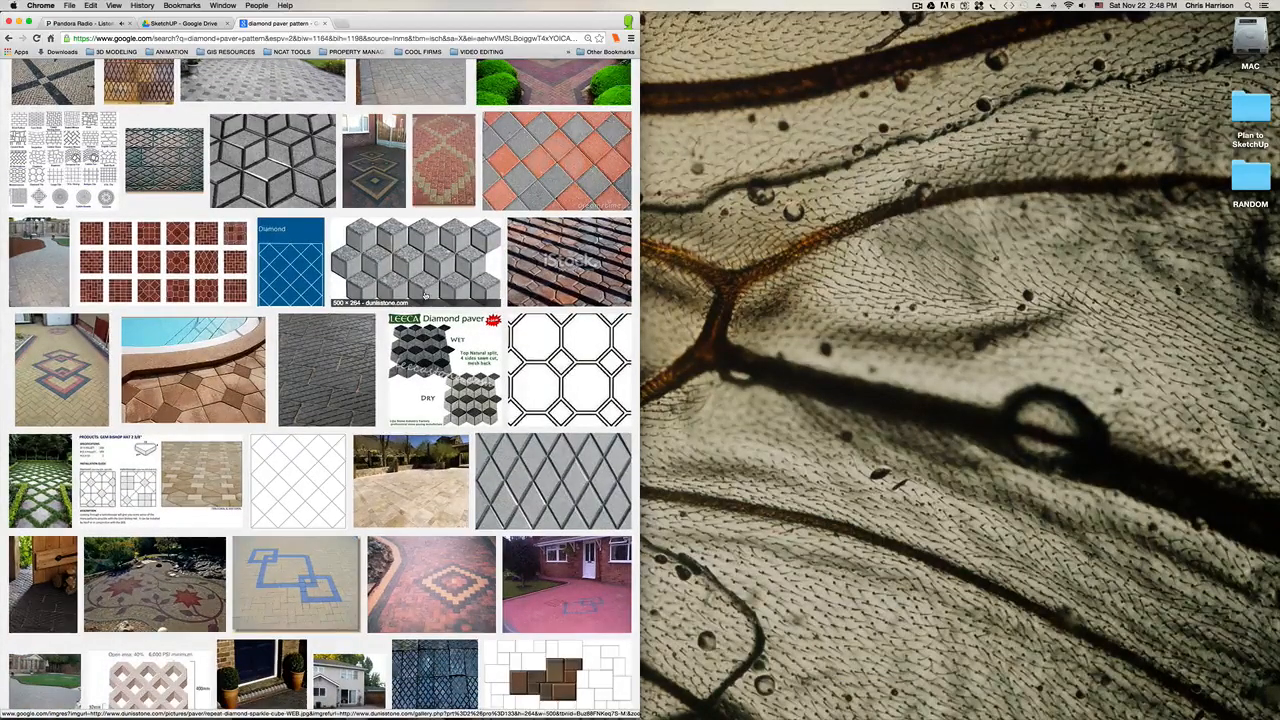
scroll(425, 296, "down", 3)
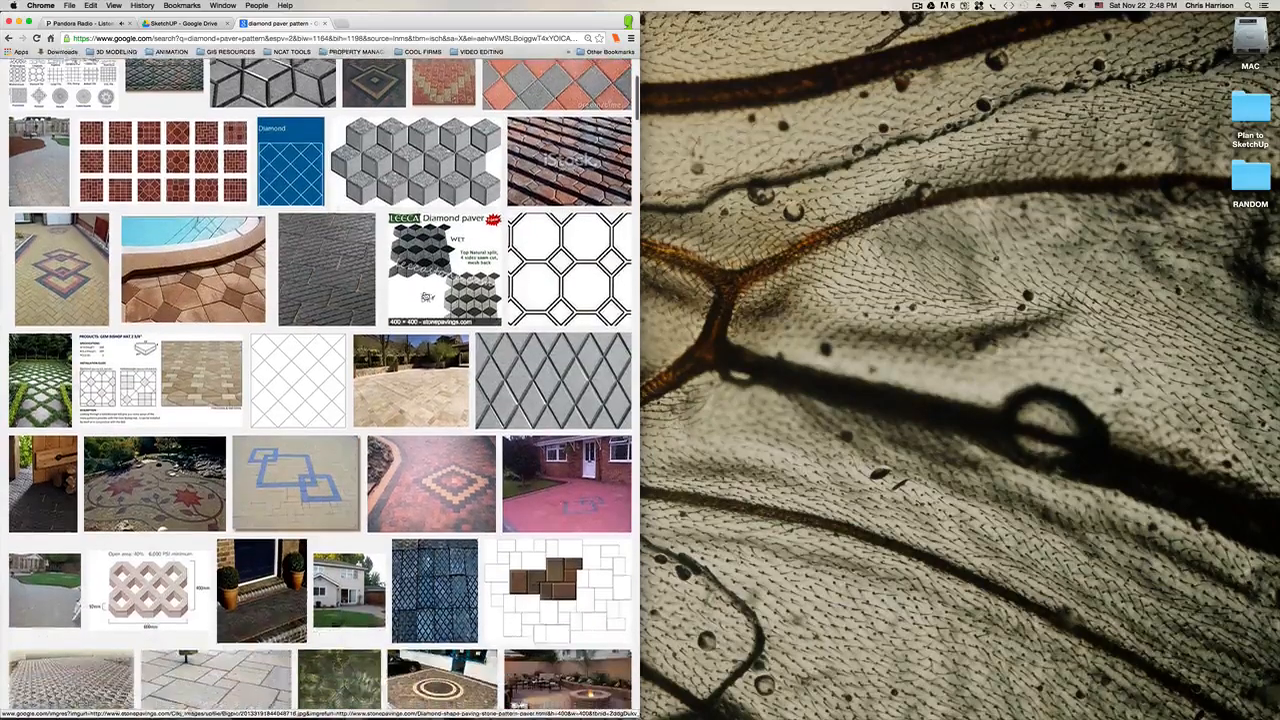
Step: Browse further through the diamond paver results and open the preview of the gray 14" x 8" repeat diamond cube pattern
scroll(425, 296, "down", 3)
scroll(425, 296, "down", 10)
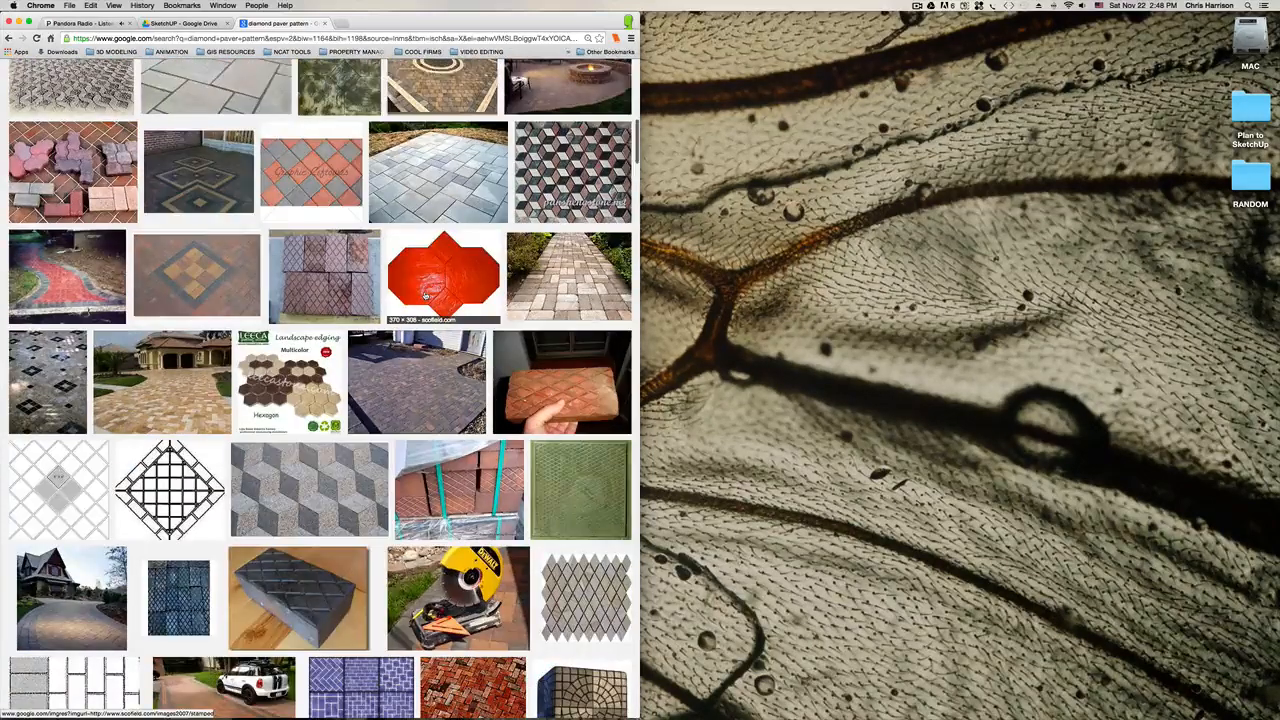
scroll(425, 296, "down", 1)
left_click(270, 458)
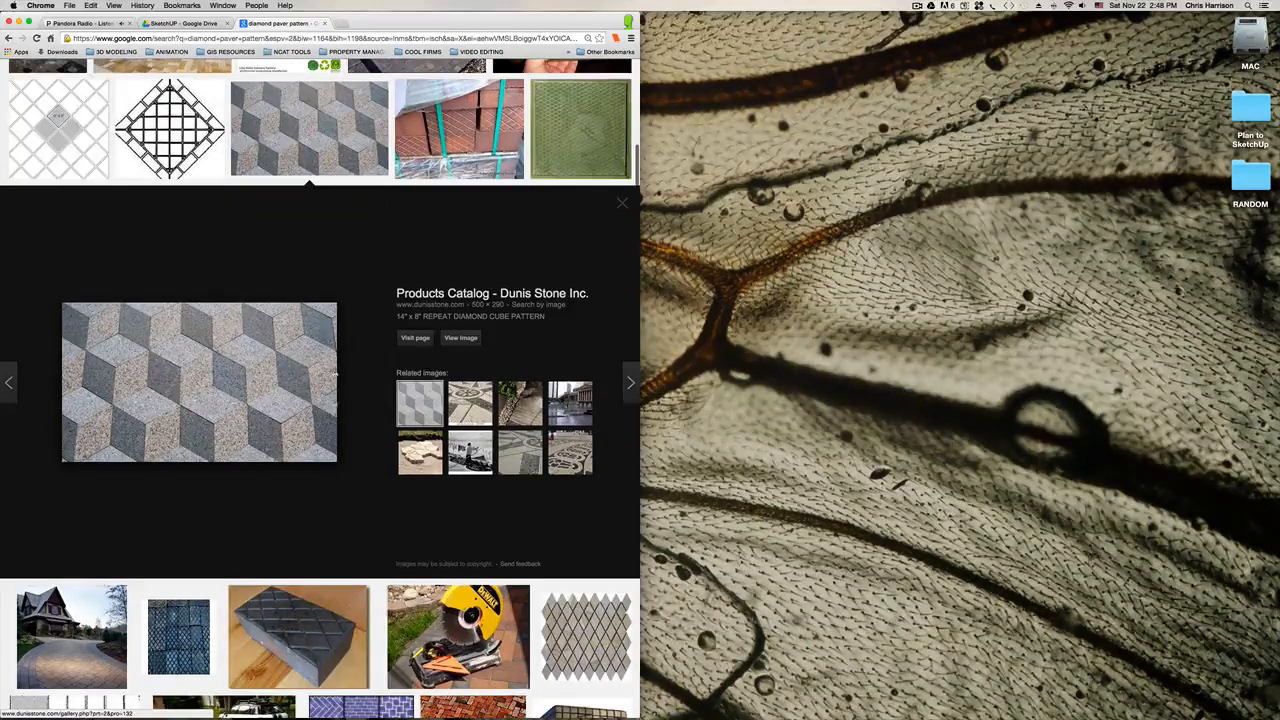
Step: Start saving the diamond cube image and choose the Textures folder inside Desktop, Plan to SketchUp, Sketchup as its destination
right_click(207, 377)
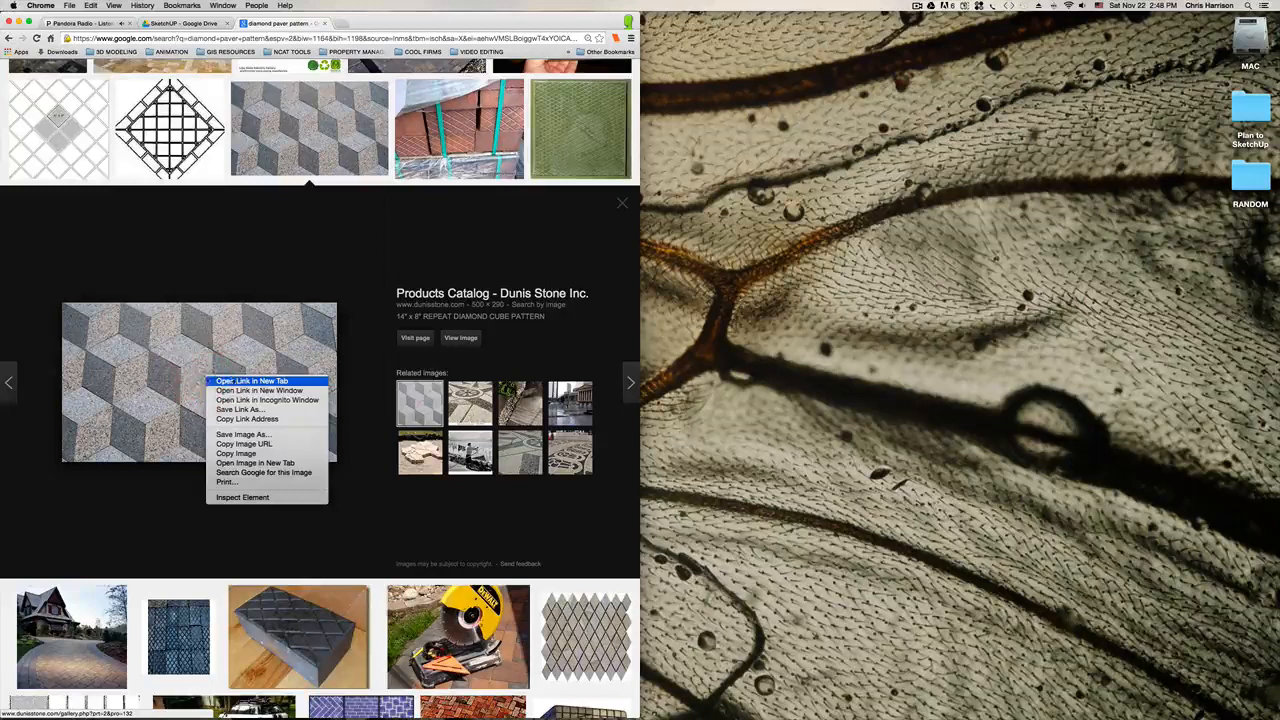
left_click(258, 435)
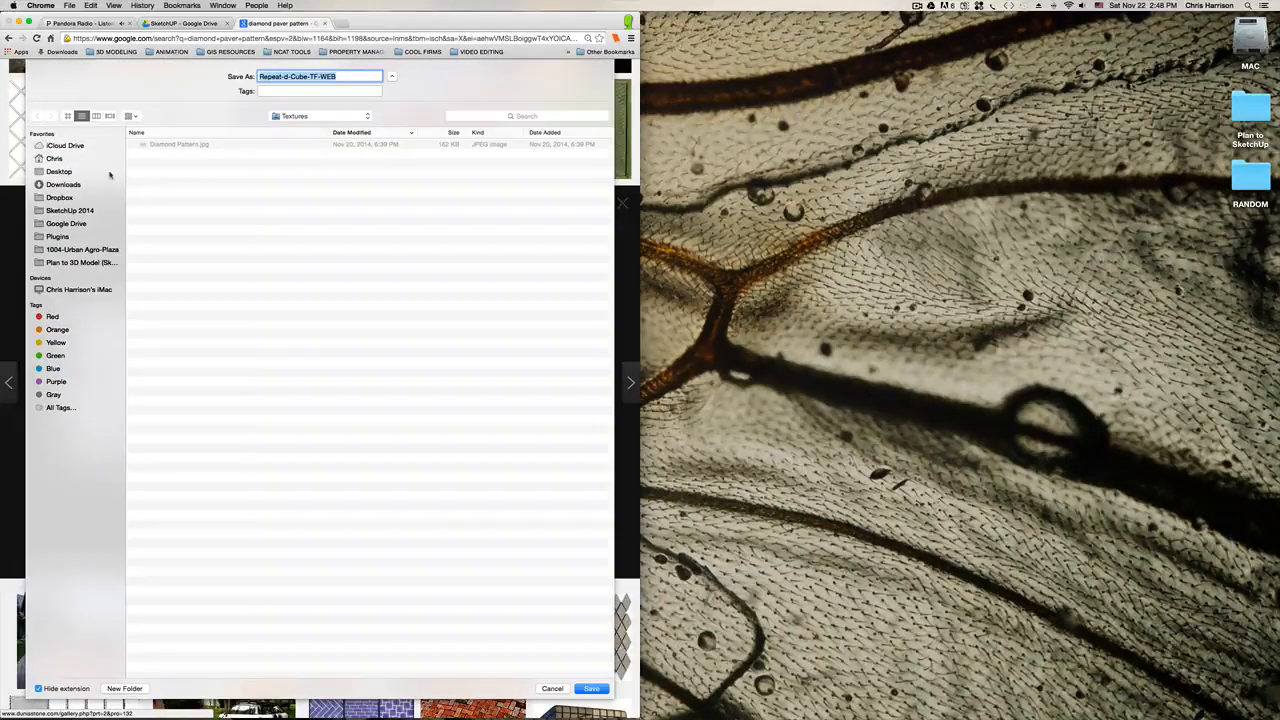
left_click(59, 171)
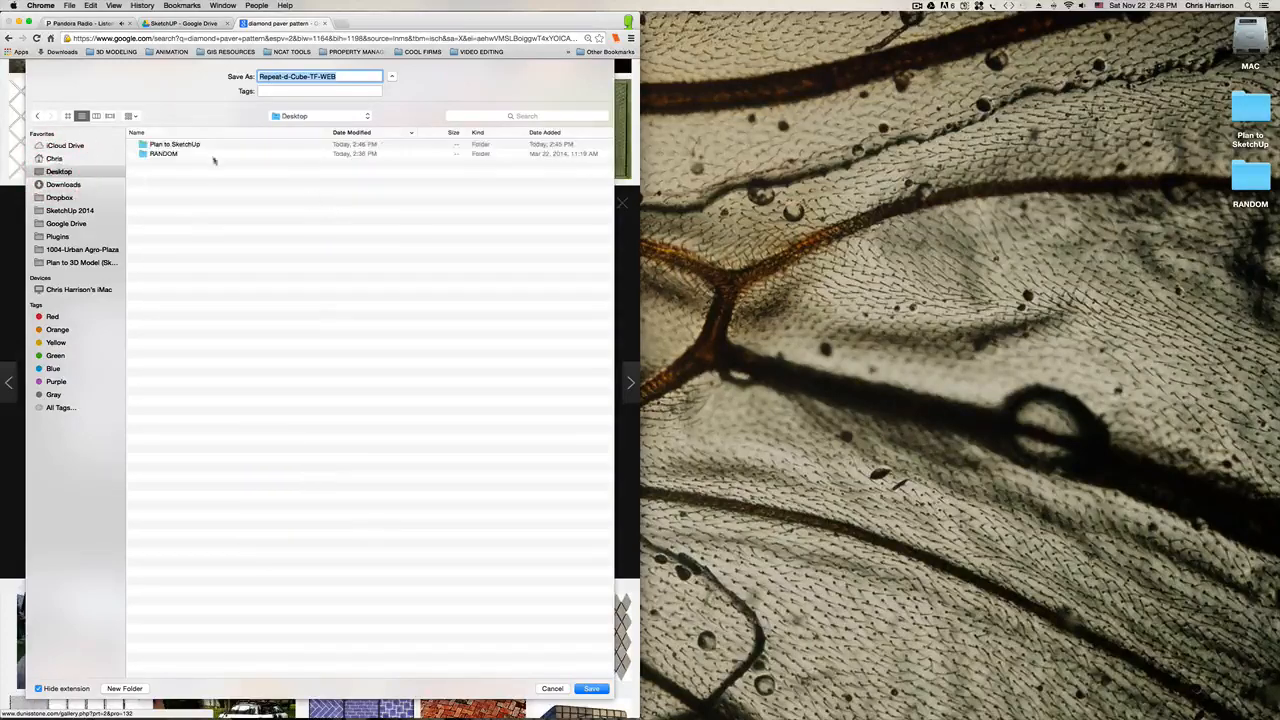
double_click(180, 145)
double_click(162, 145)
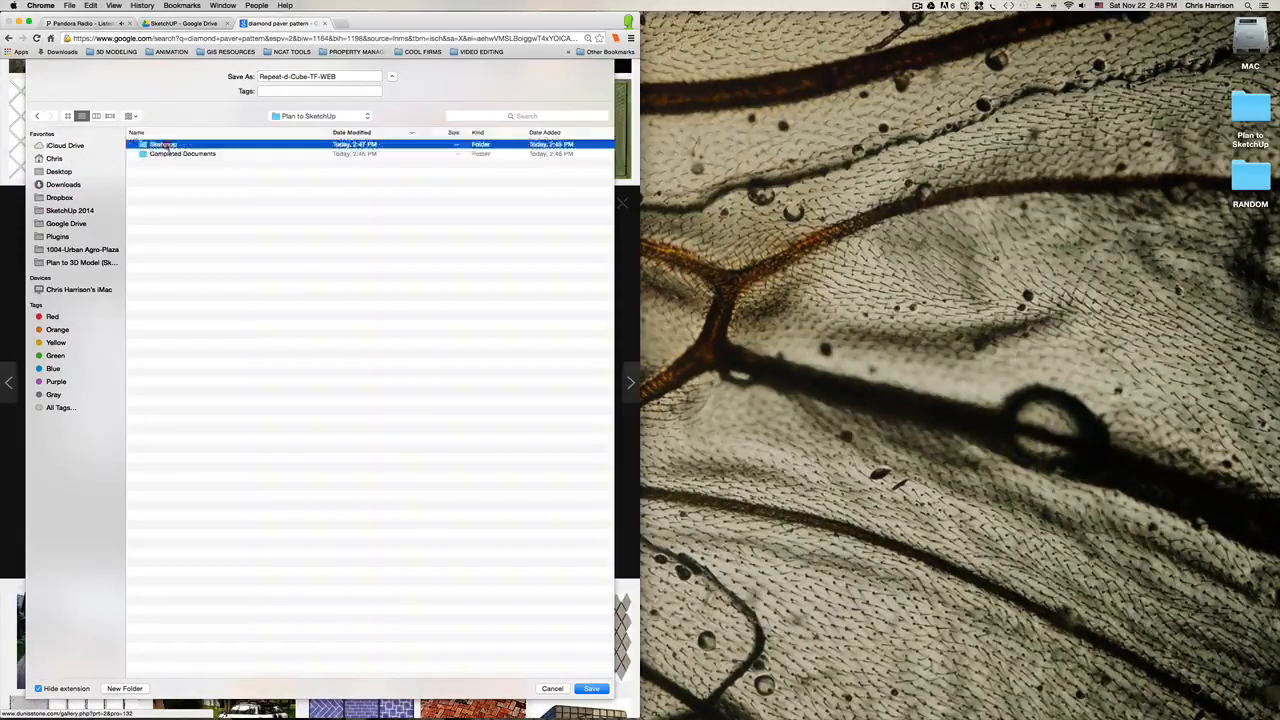
left_click(163, 145)
double_click(163, 145)
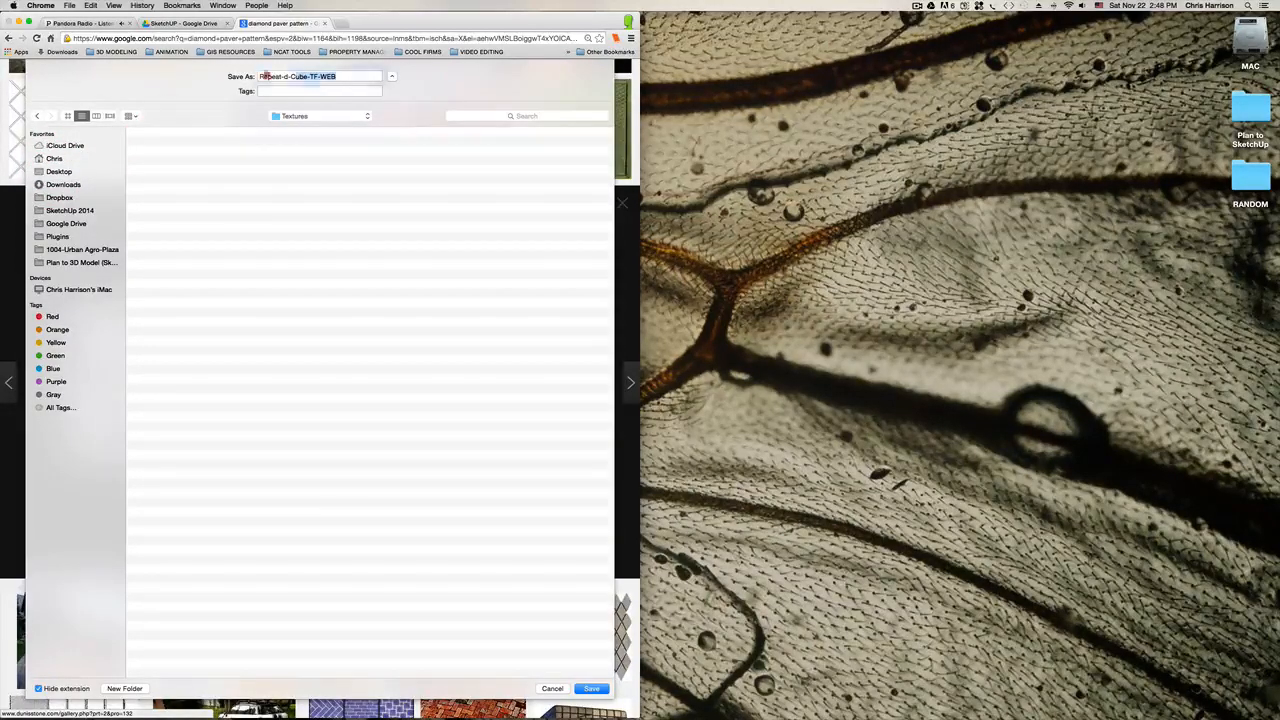
Step: Name the image "Diamond Pattern Pavers" and save it
left_click(208, 72)
type("D")
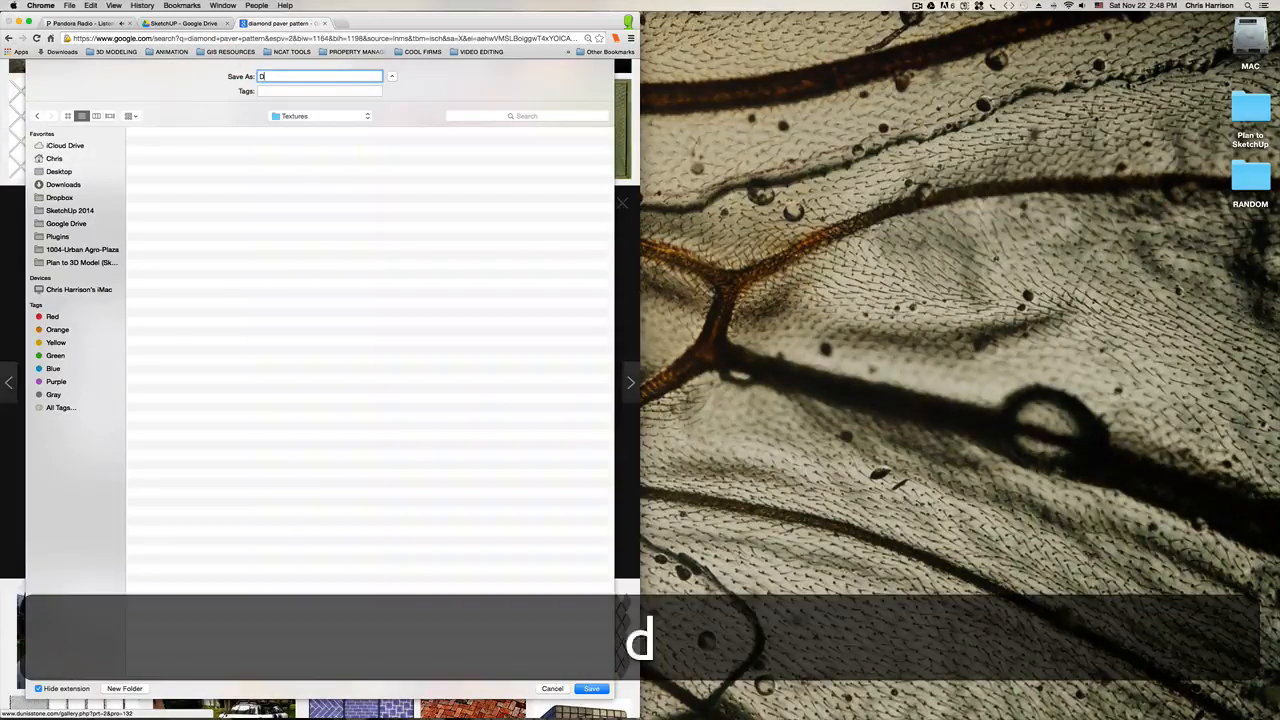
type("iamond Pattern Pavers")
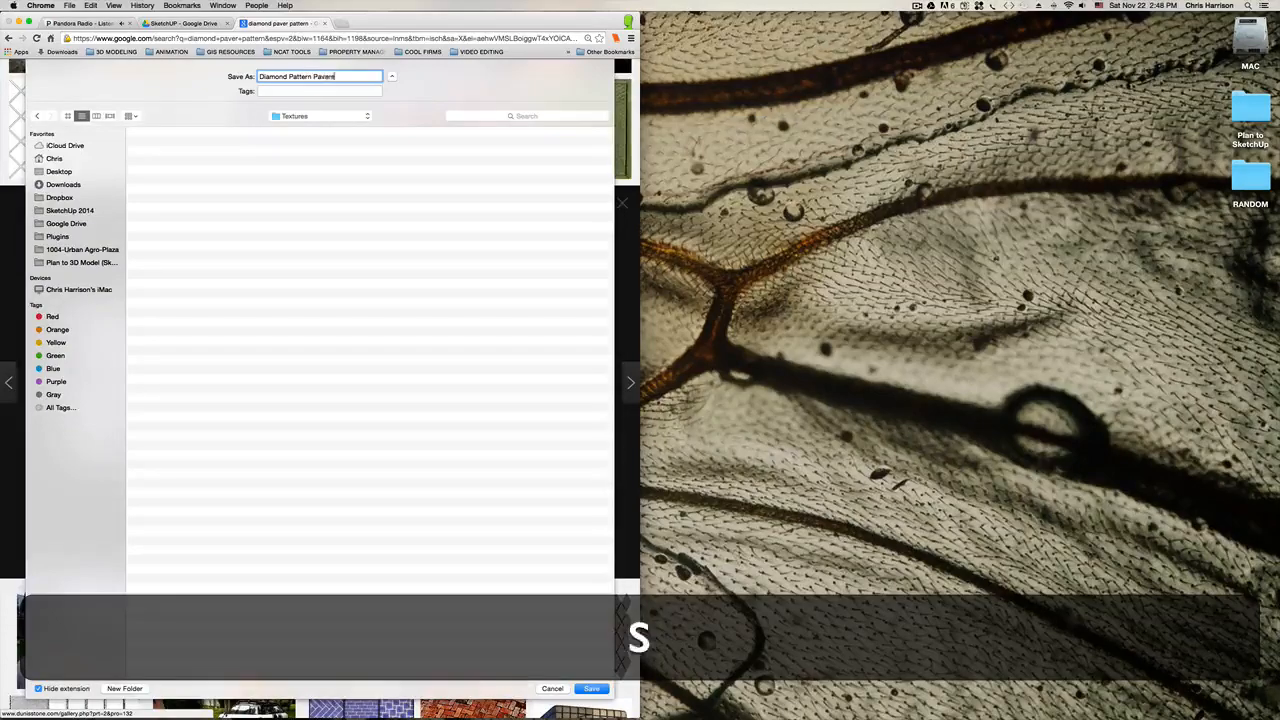
key("Return")
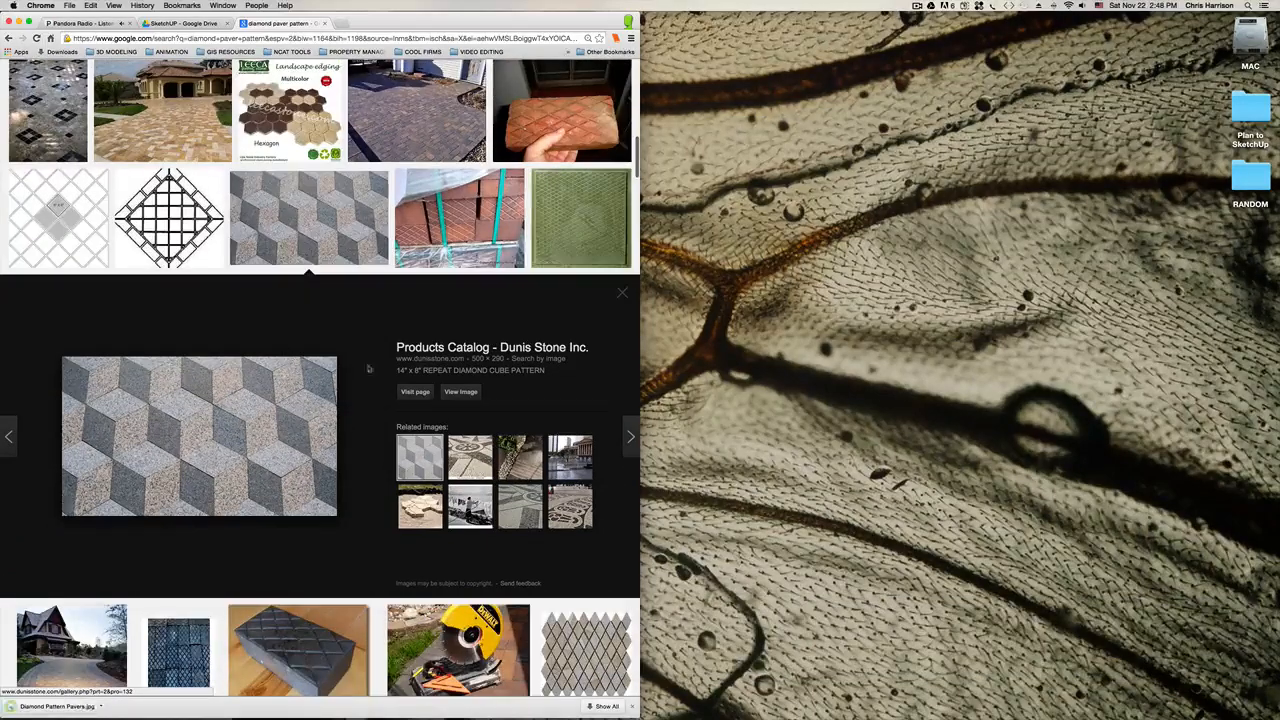
Step: Replace "diamond paver" in the image search with "asphalt" and search for "asphalt pattern"
scroll(479, 325, "up", 6)
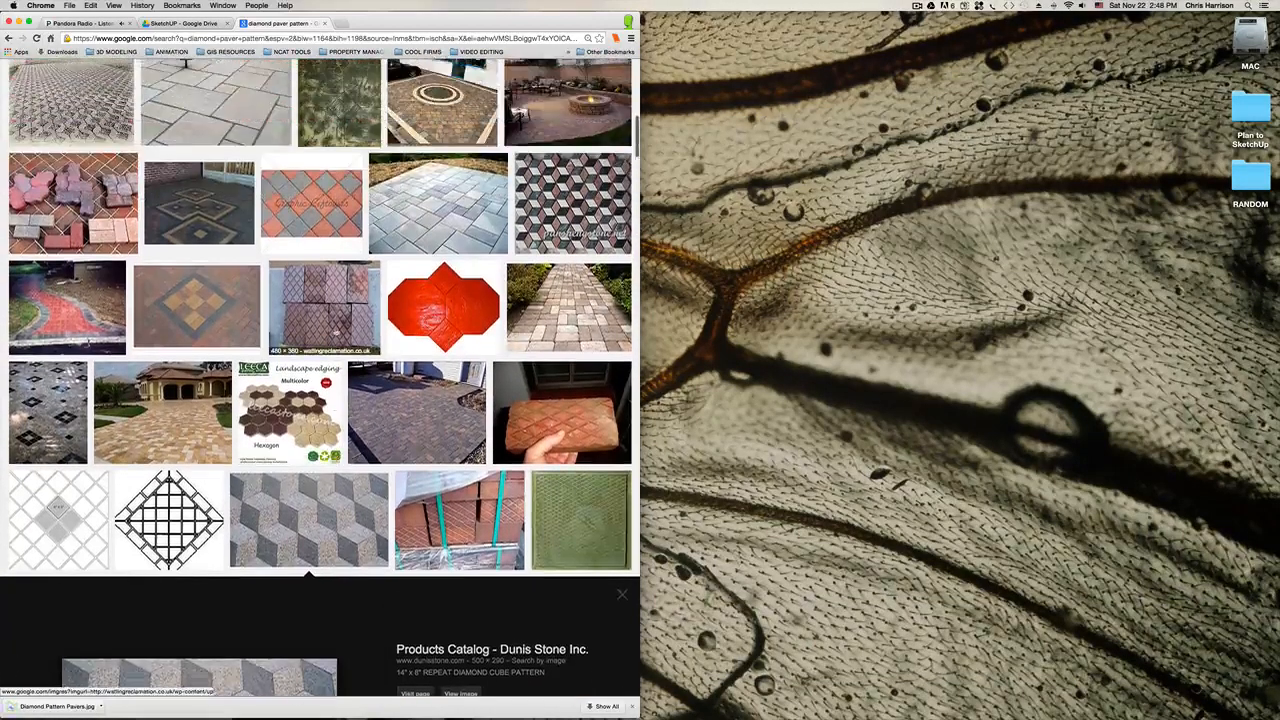
scroll(344, 328, "up", 15)
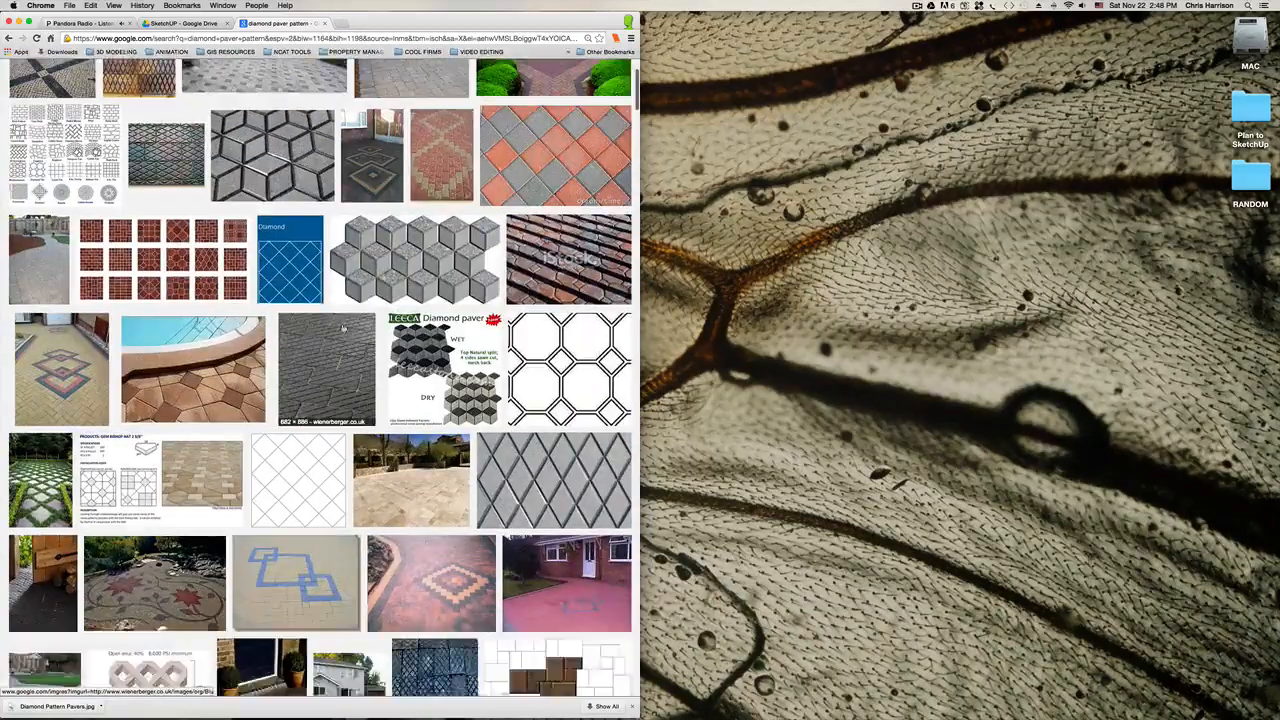
scroll(320, 376, "up", 2)
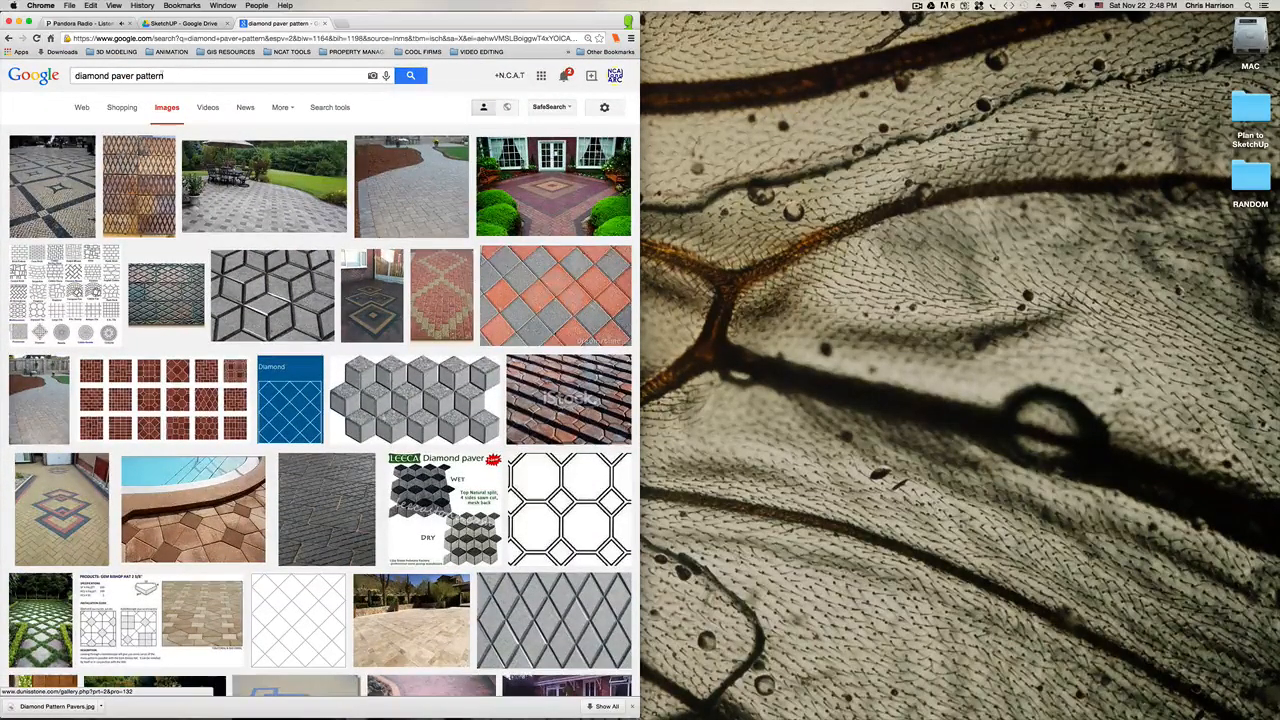
left_click_drag(134, 75, 48, 75)
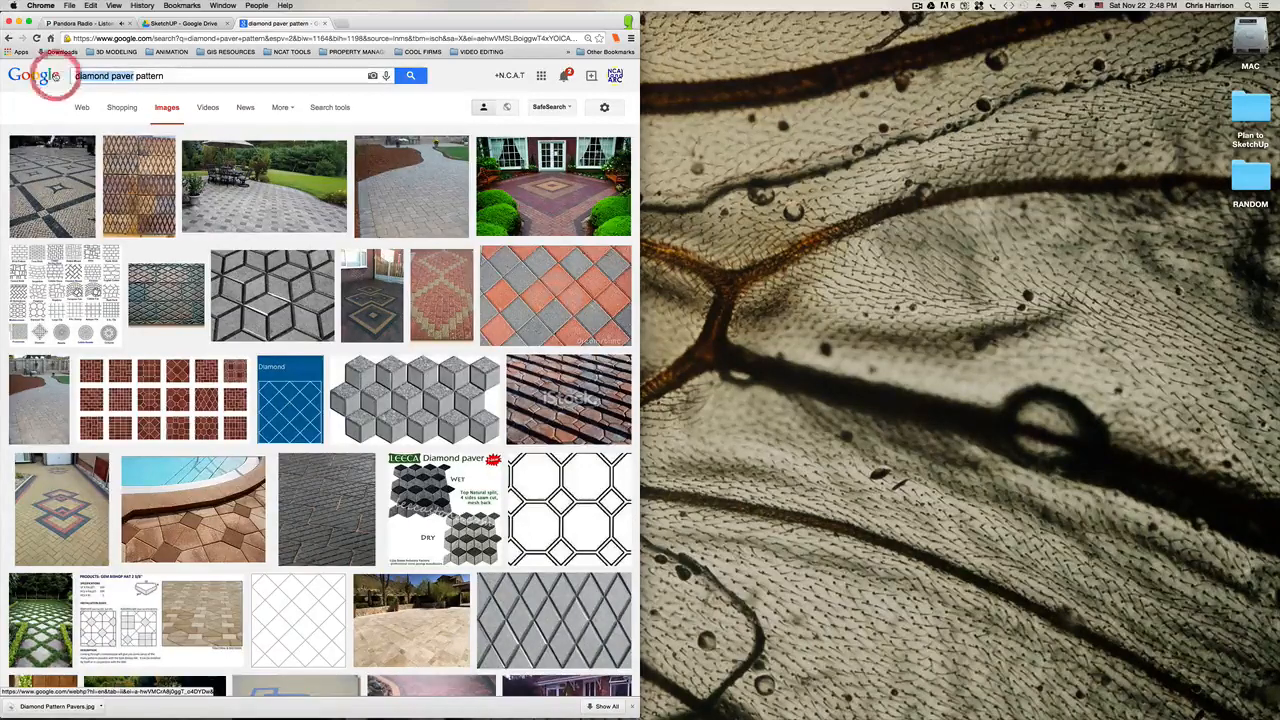
type("asph")
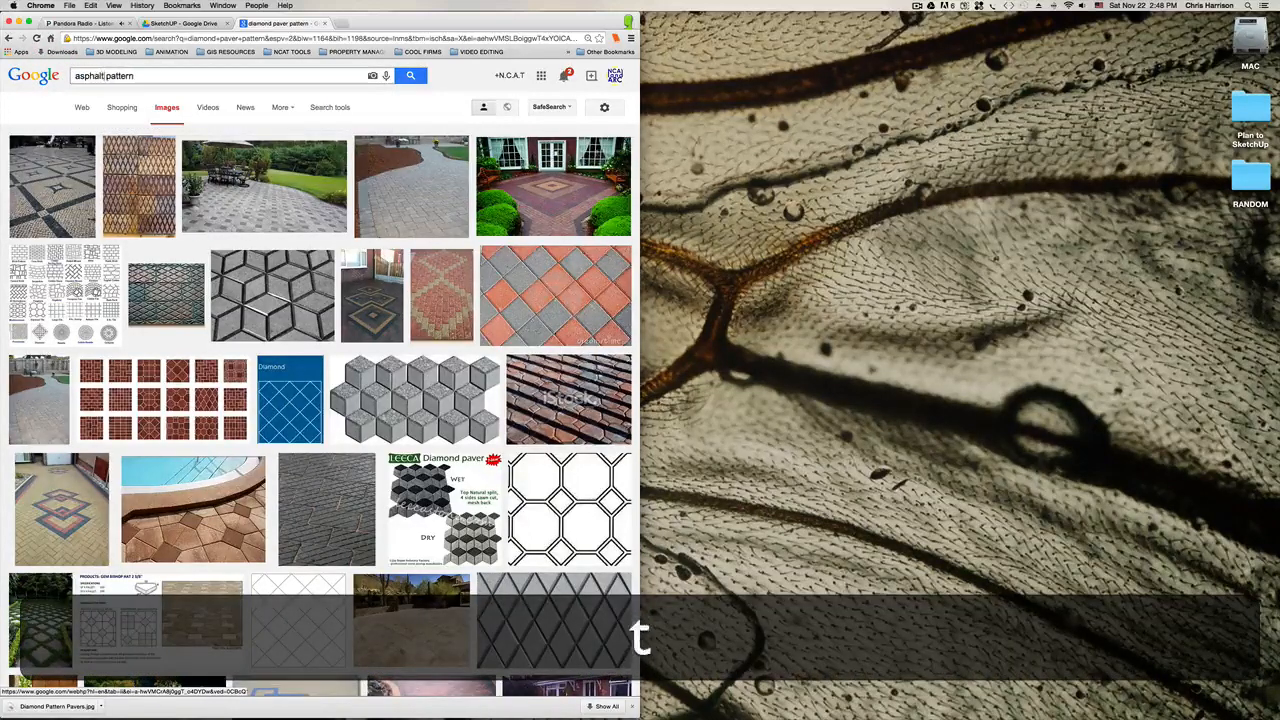
type("alt")
key("Return")
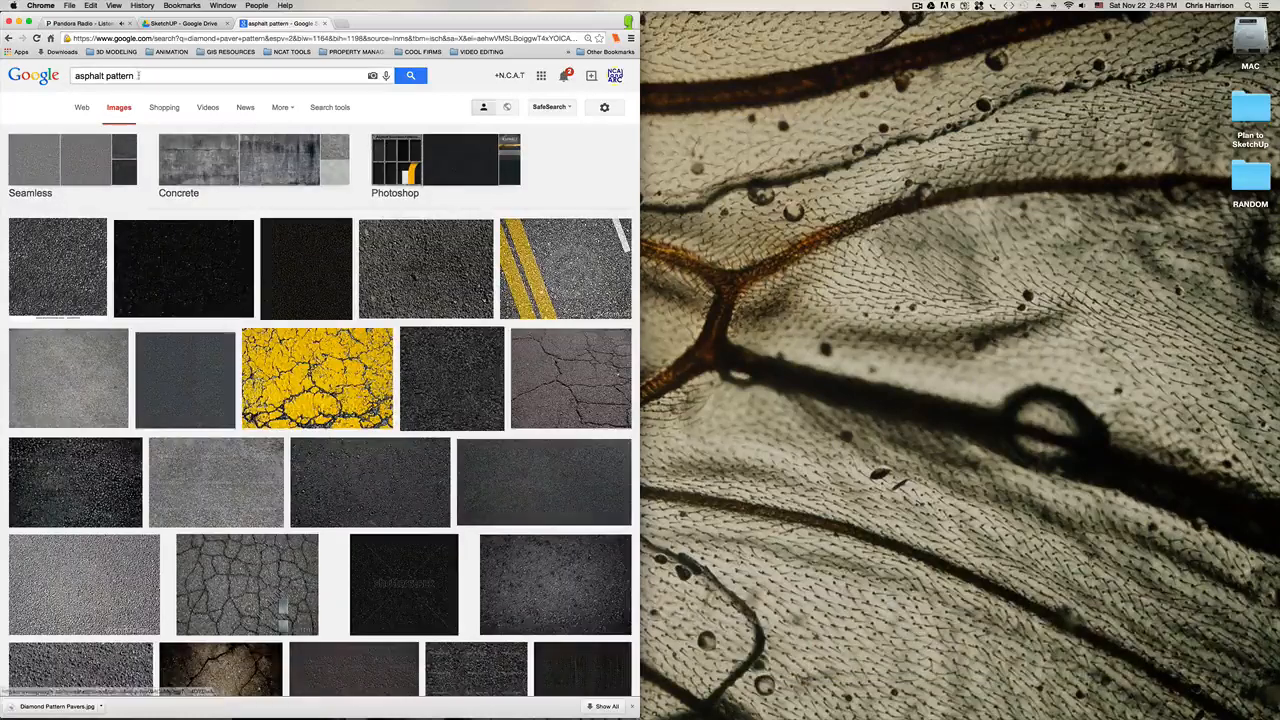
Step: Refine the image search to "asphalt pattern seamless" and look through the results for an asphalt texture
left_click(139, 75)
type("sea")
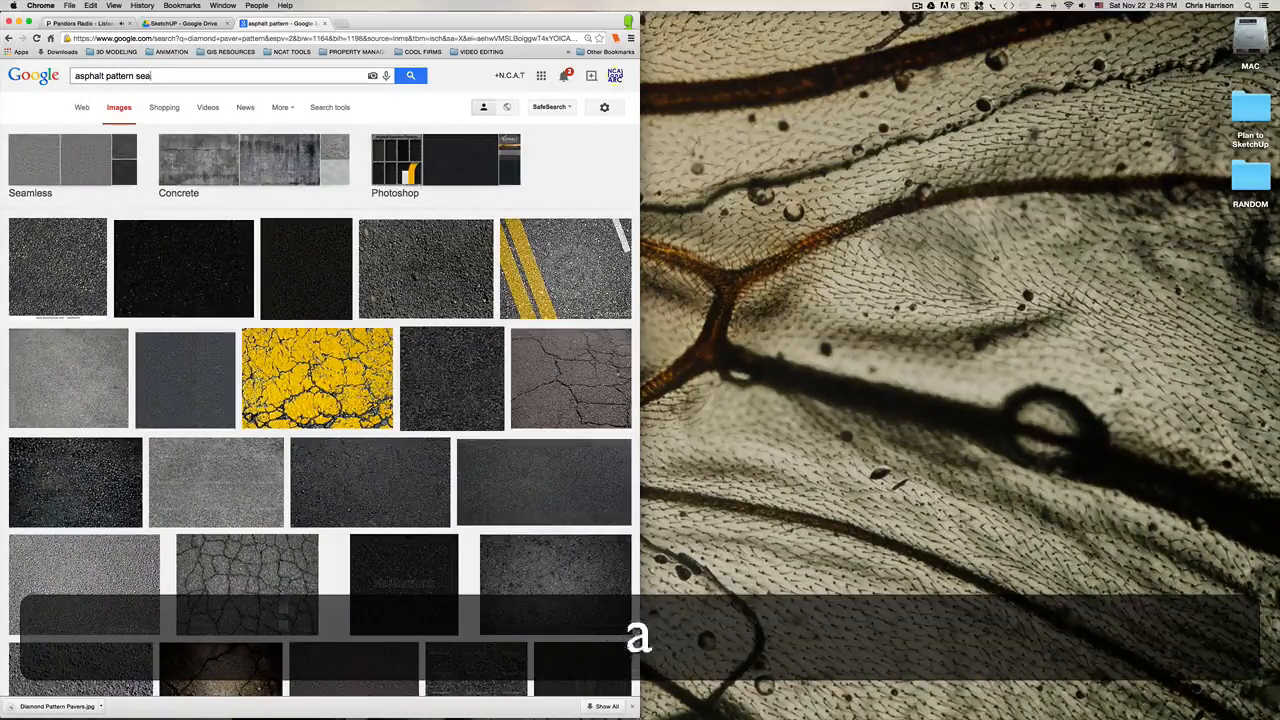
type("n")
key("BackSpace")
type("m")
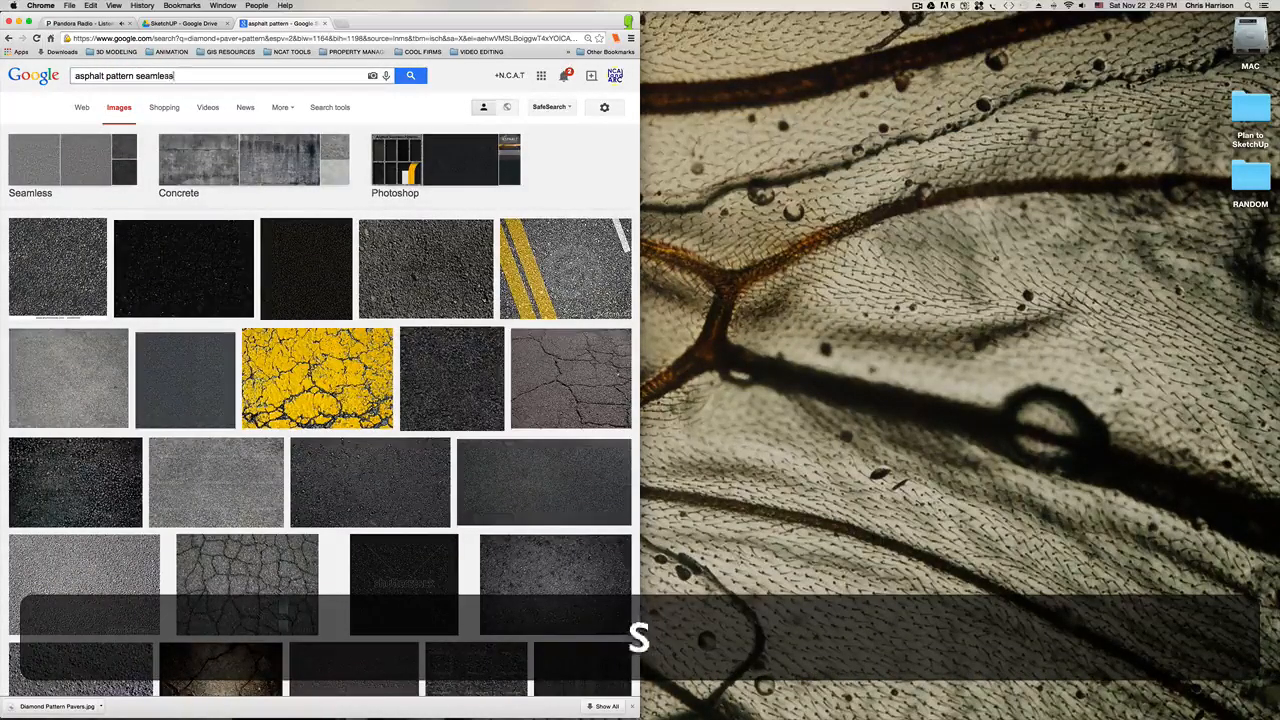
type("less")
key("Return")
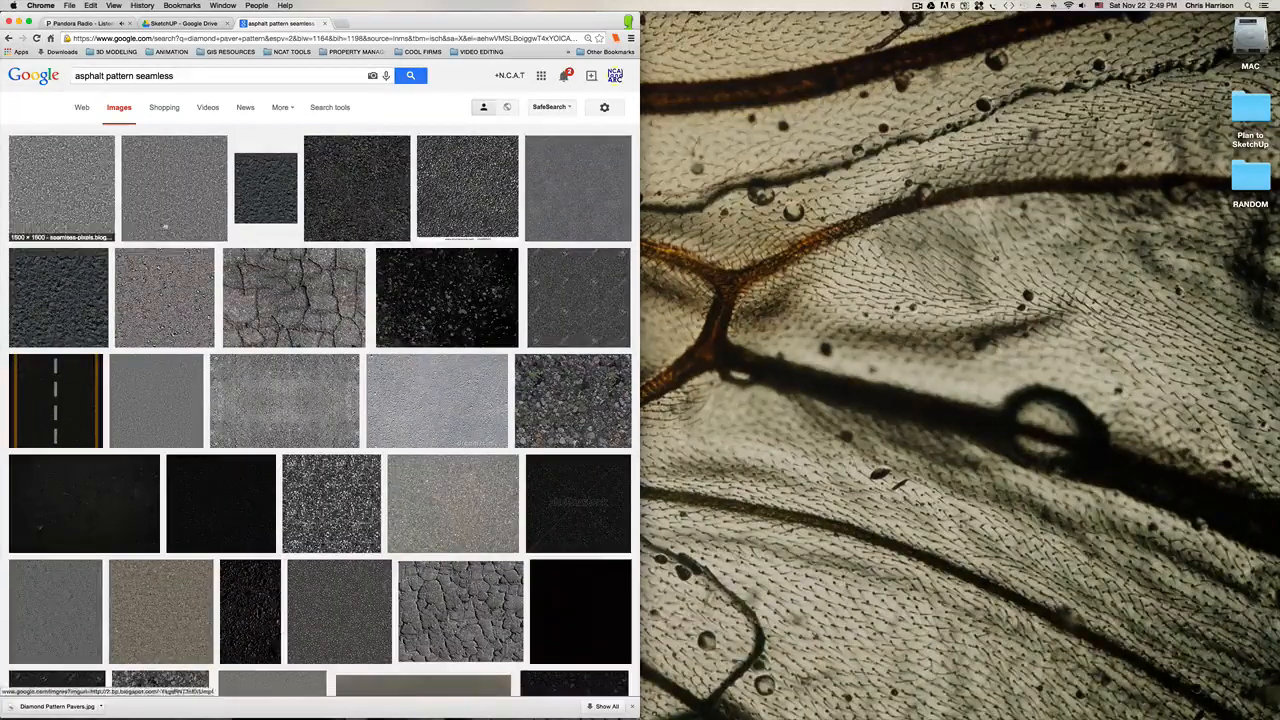
scroll(325, 413, "down", 5)
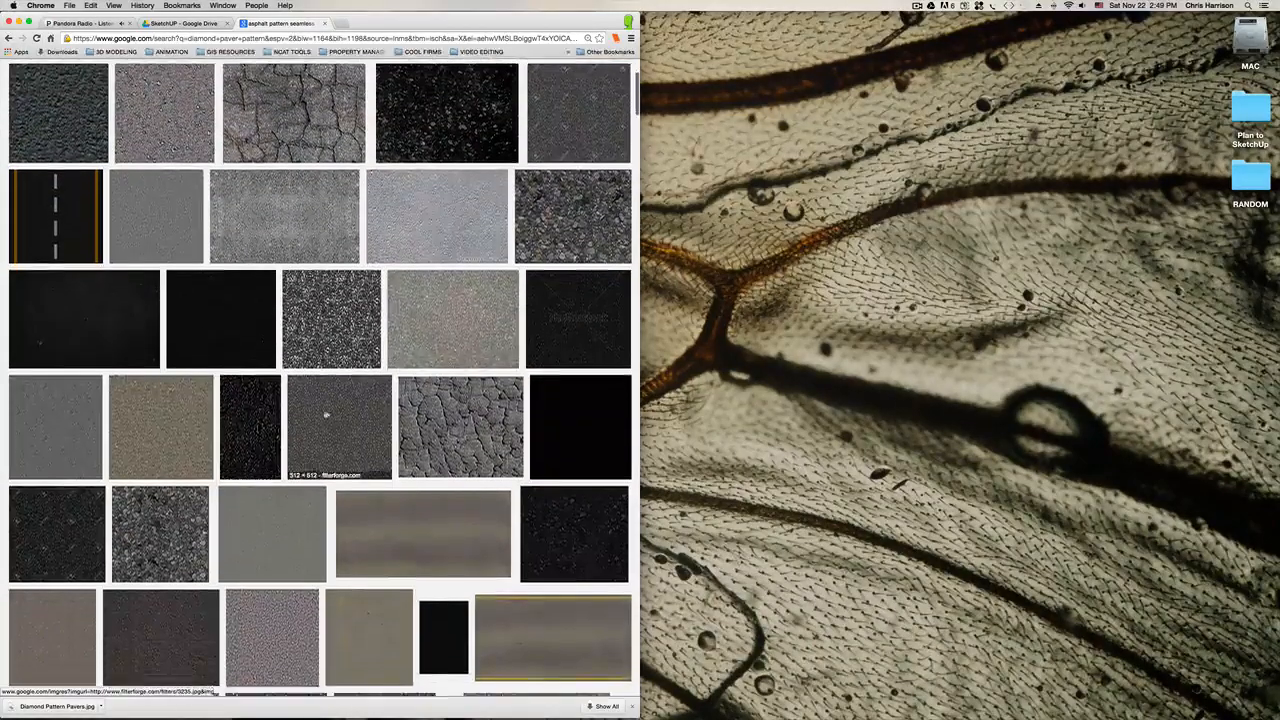
scroll(325, 413, "down", 3)
scroll(340, 408, "up", 8)
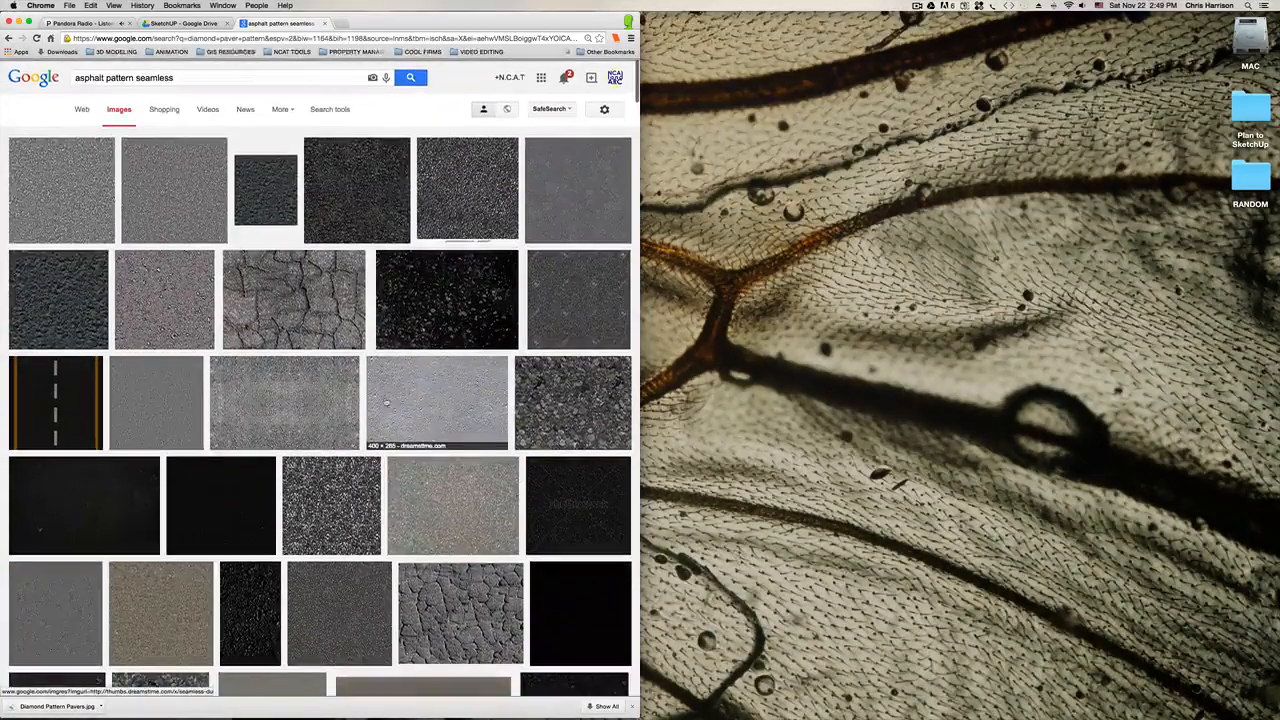
Step: Search the images for "concrete seamless" and look through the concrete textures
left_click_drag(134, 76, 75, 76)
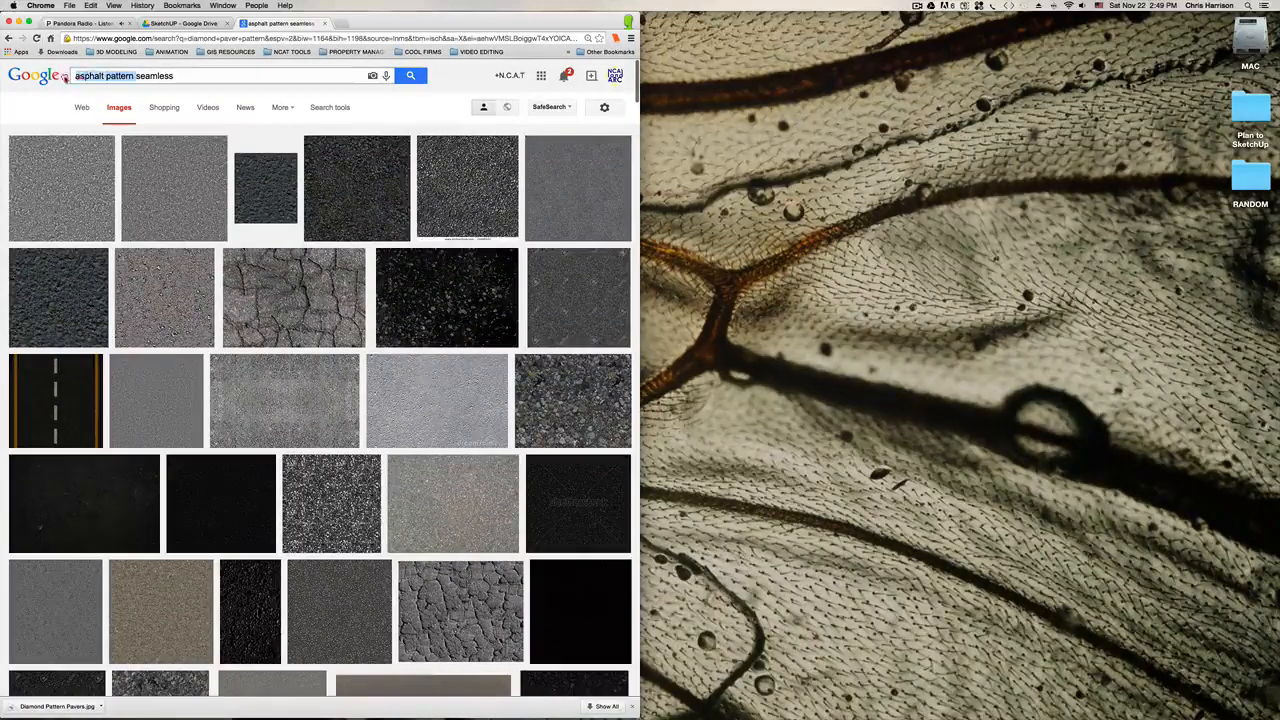
type("concr")
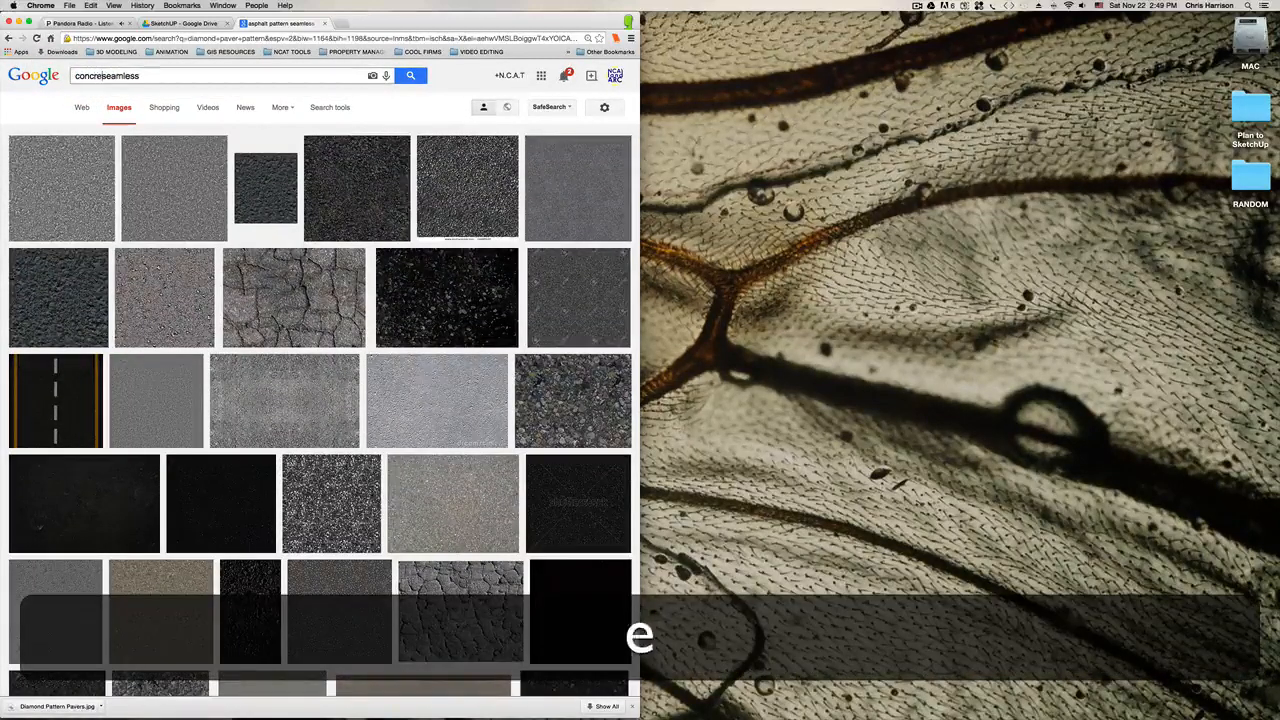
type("ete")
key("Return")
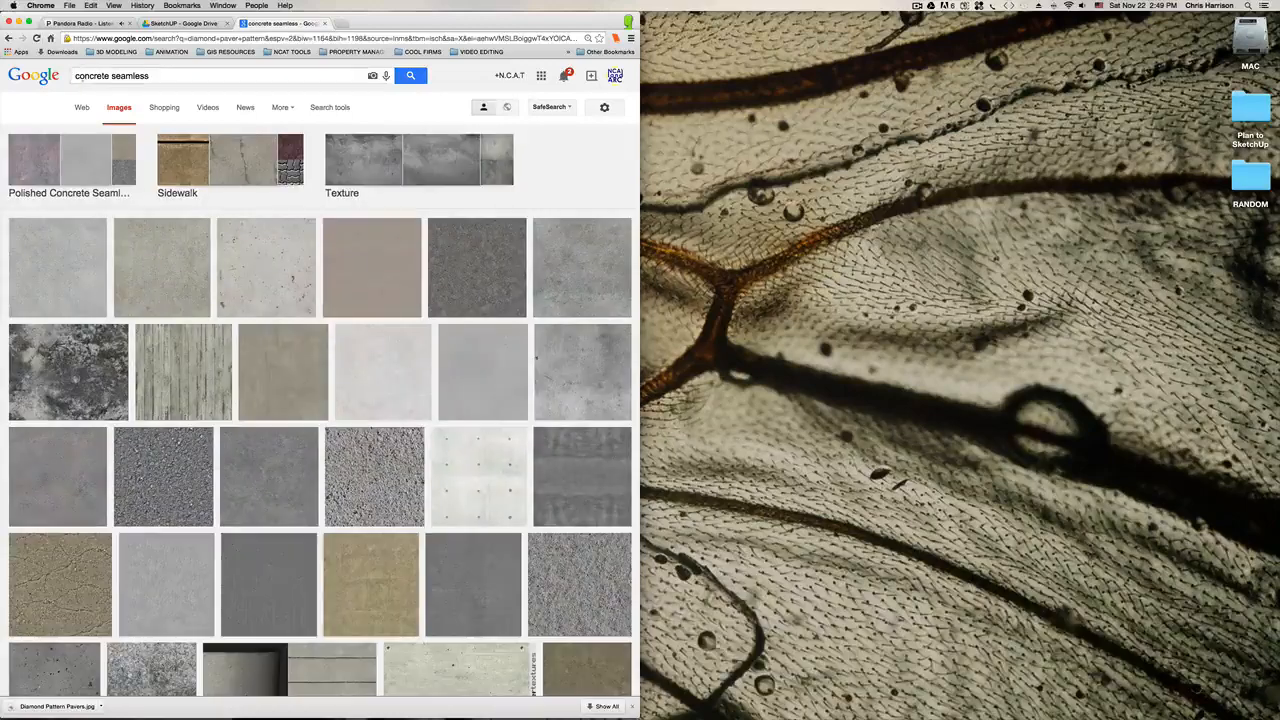
scroll(420, 380, "down", 3)
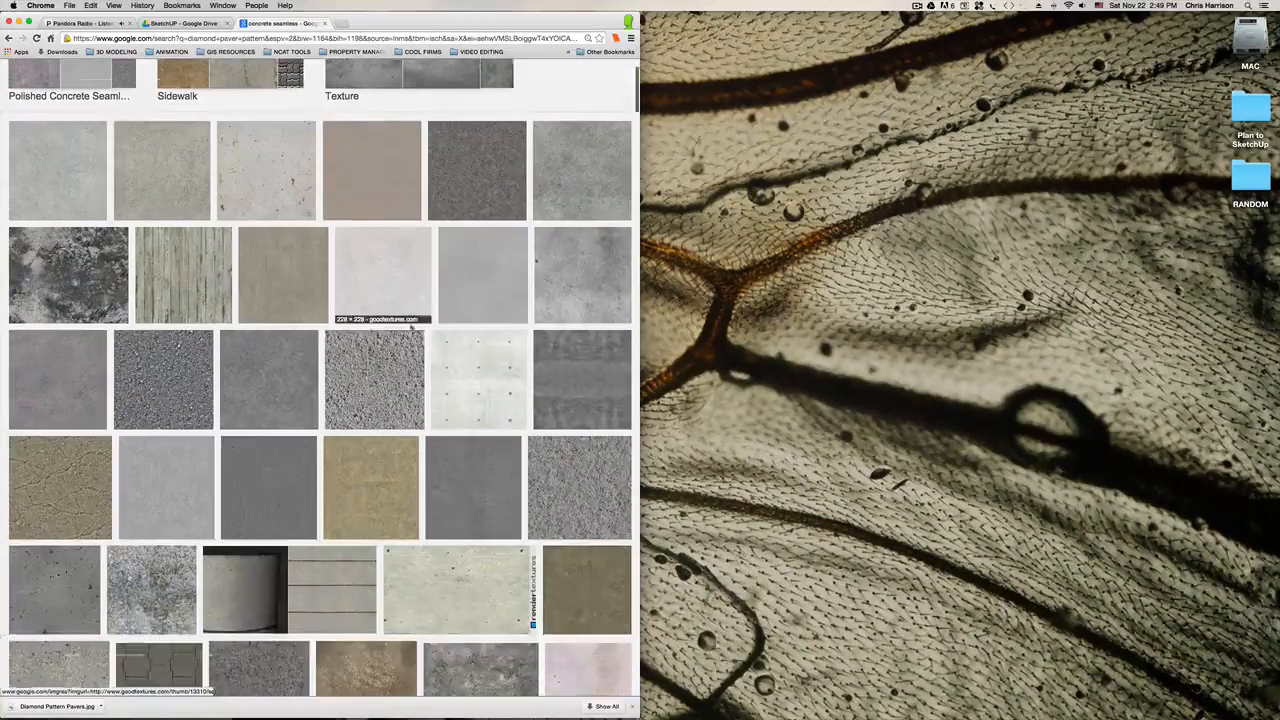
scroll(483, 304, "up", 3)
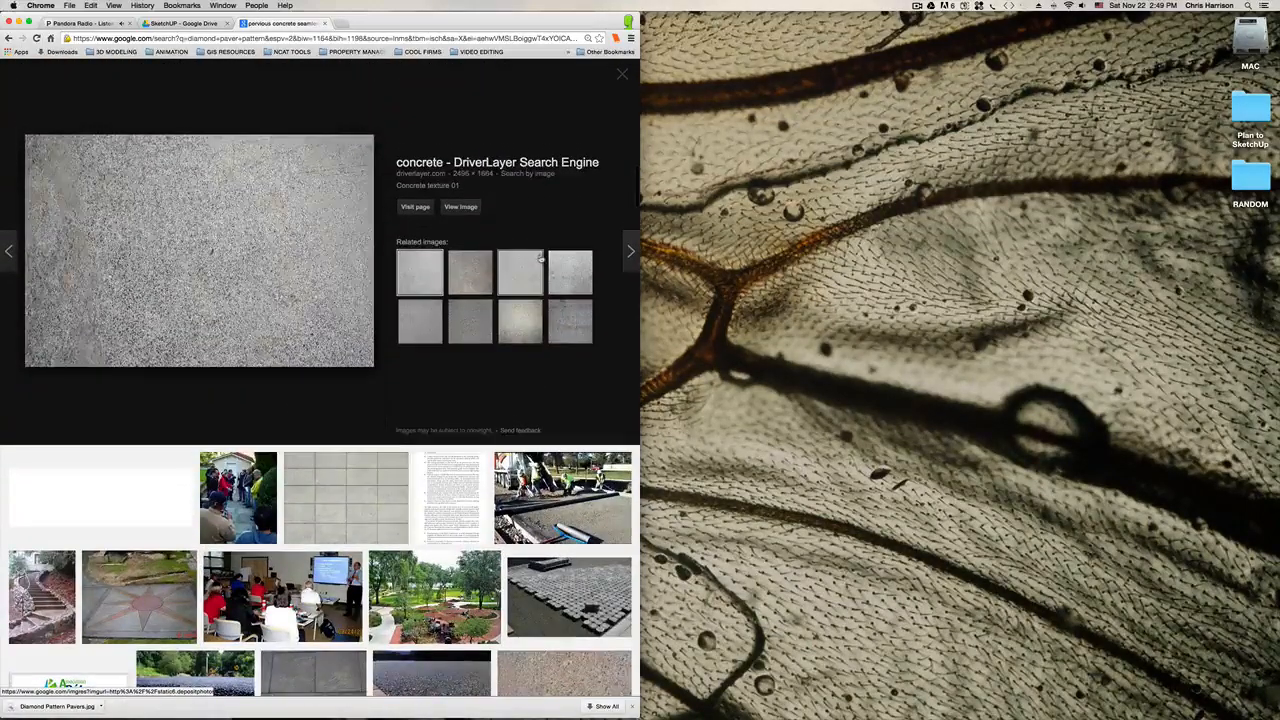
Step: Open the White Concrete Texture image from the related images of the concrete preview
left_click(516, 272)
scroll(300, 365, "up", 1)
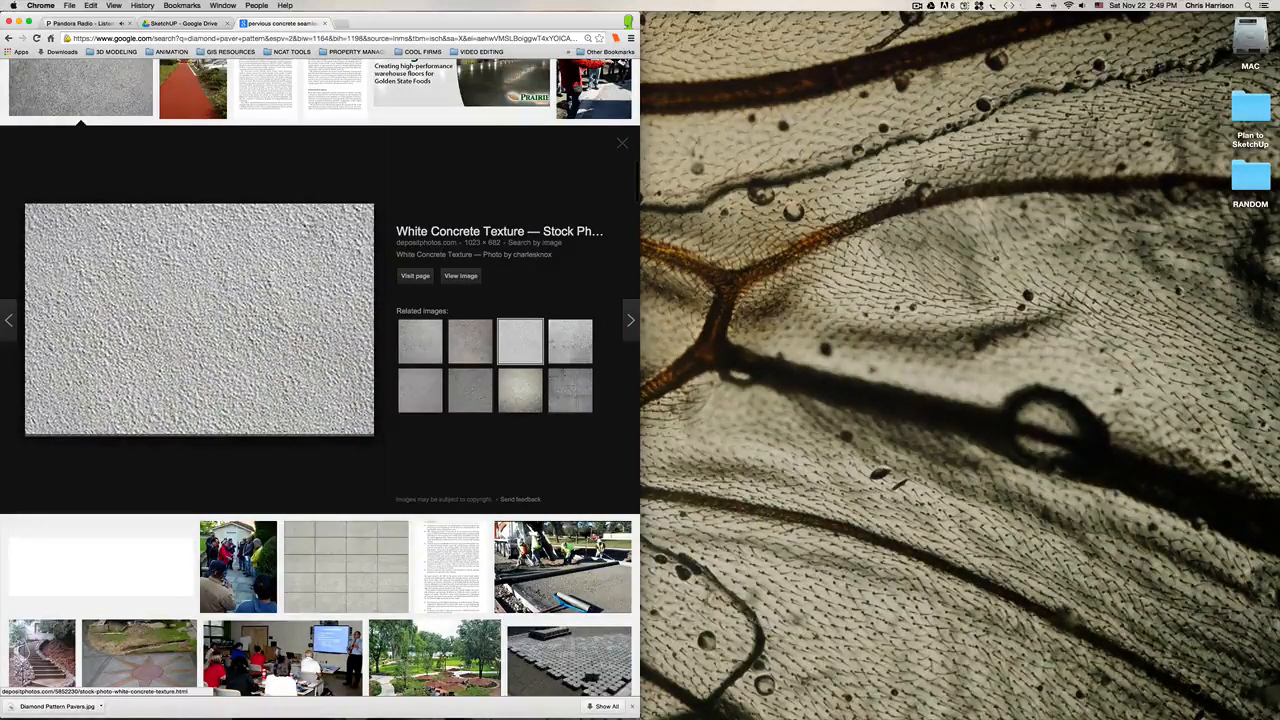
scroll(320, 376, "up", 2)
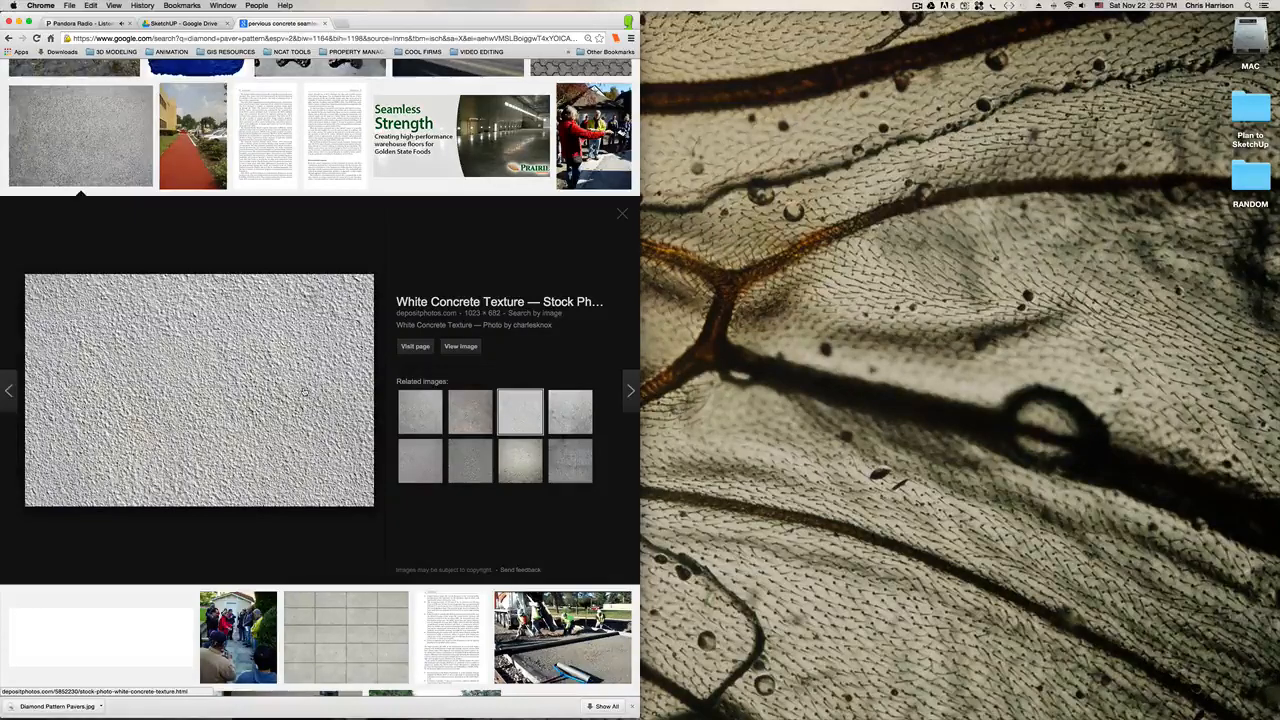
Step: Save the white concrete image in the Textures folder under the name "Concrete Band"
right_click(205, 406)
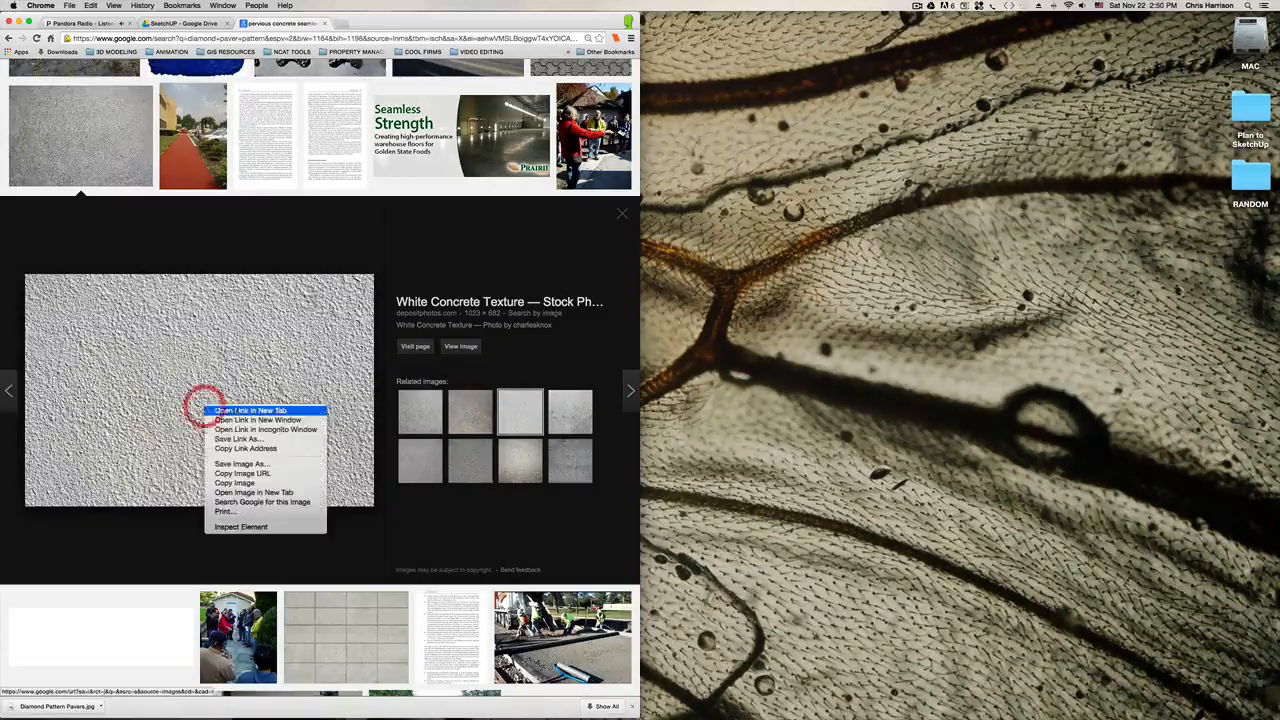
left_click(245, 464)
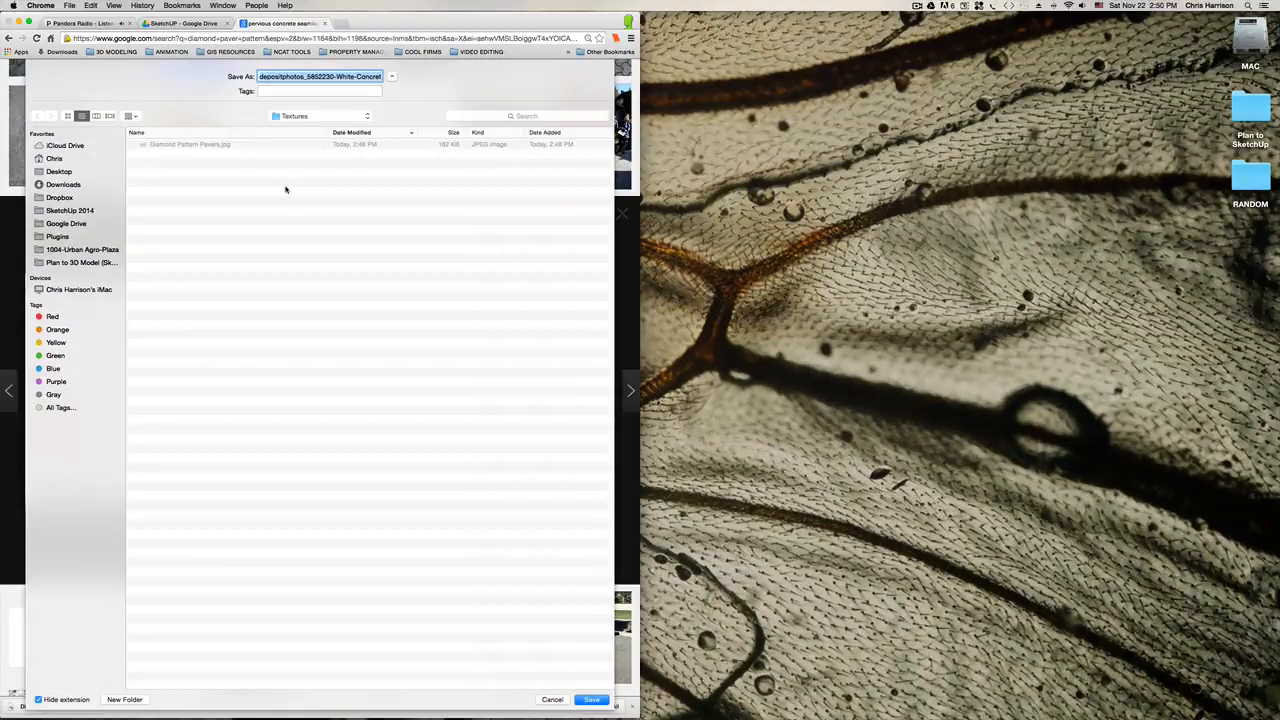
type("Concrete")
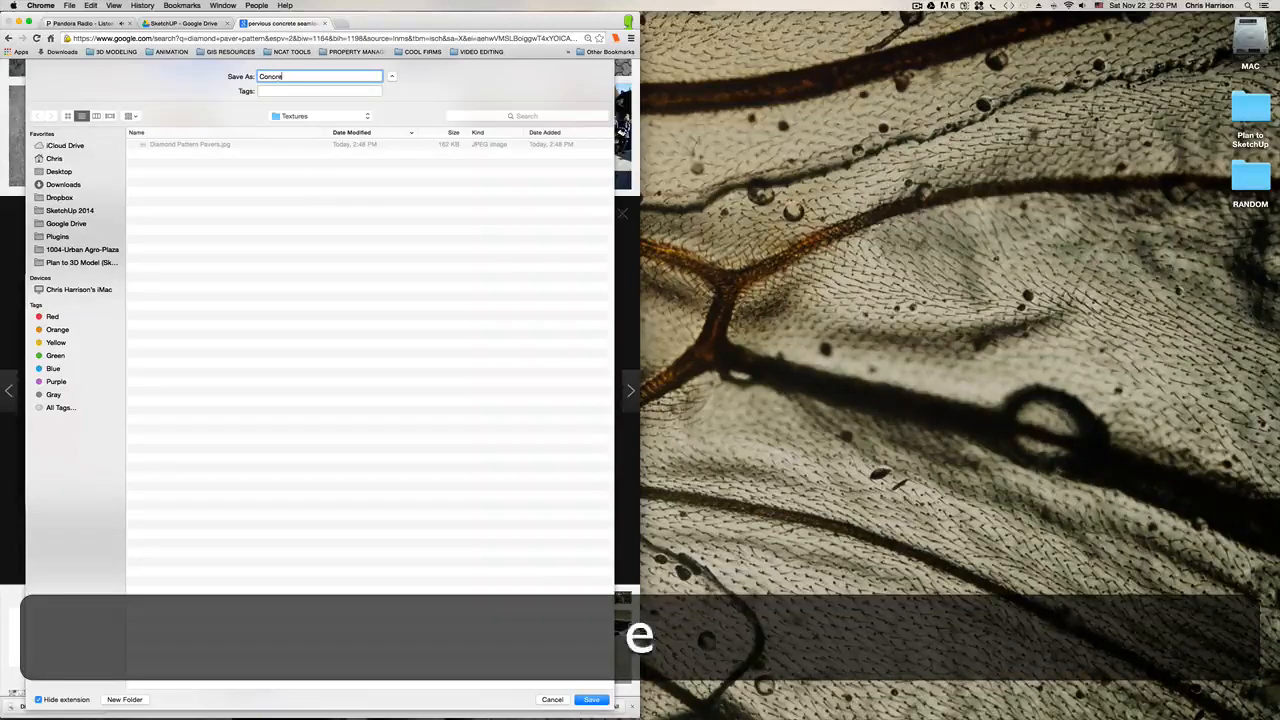
type(" Plain")
key("Return")
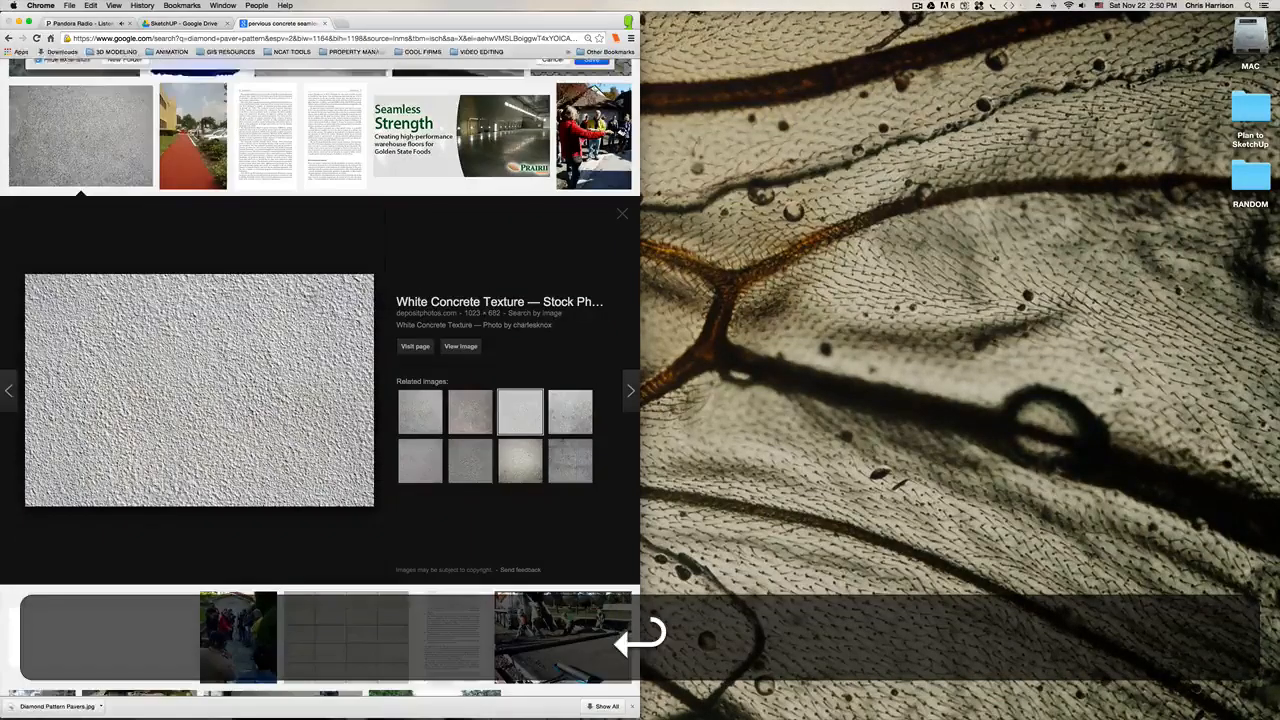
Step: Return to the start of the image results, minimize the browser window and switch to the desktop
scroll(418, 174, "up", 5)
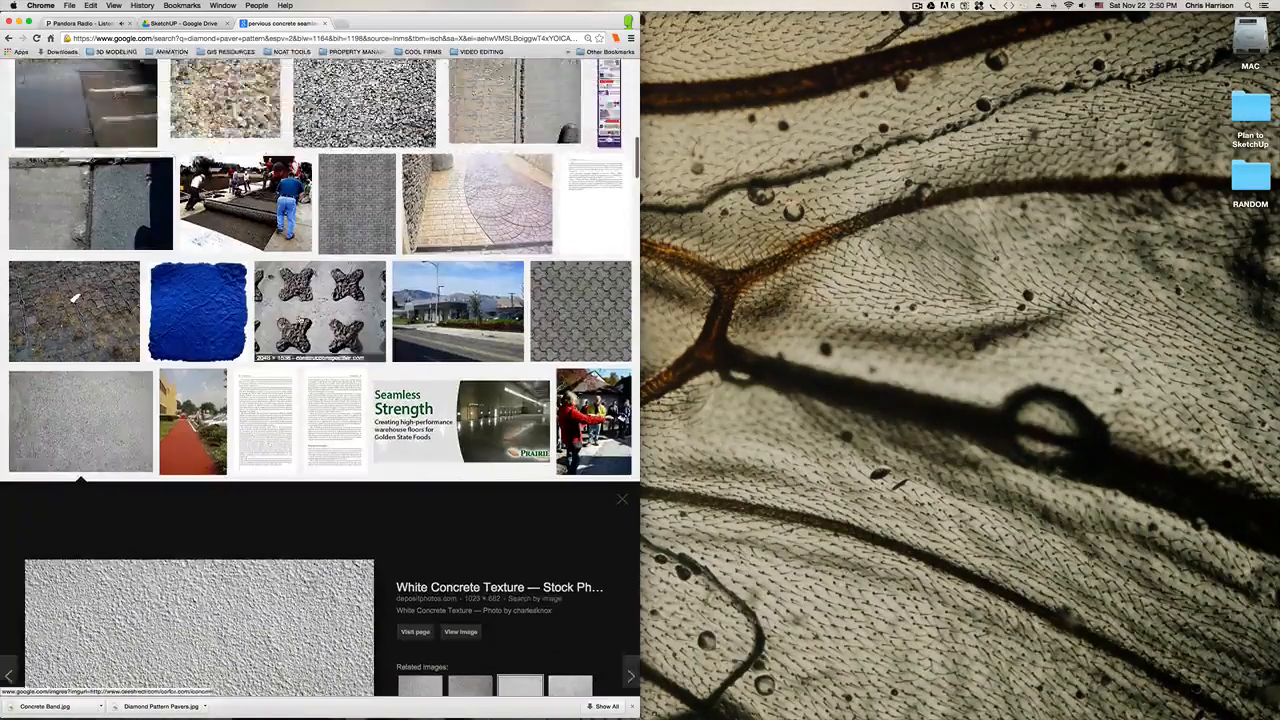
scroll(330, 195, "up", 10)
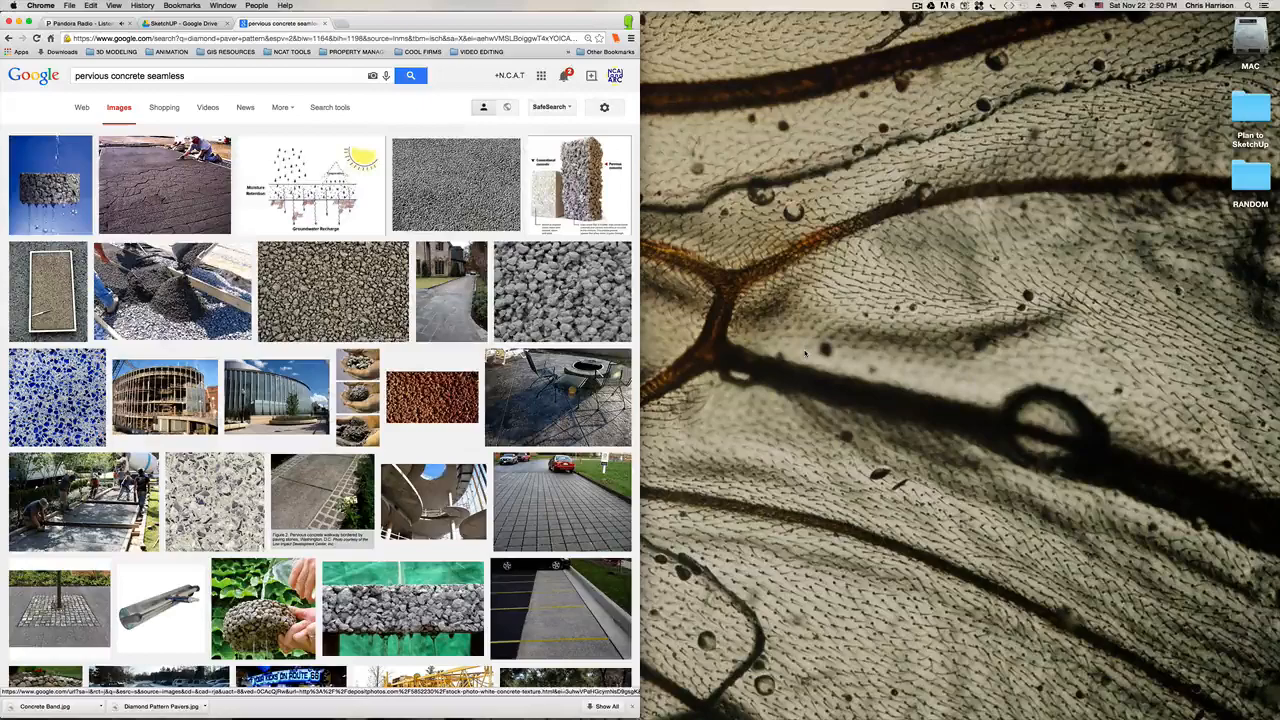
left_click(20, 22)
left_click(583, 268)
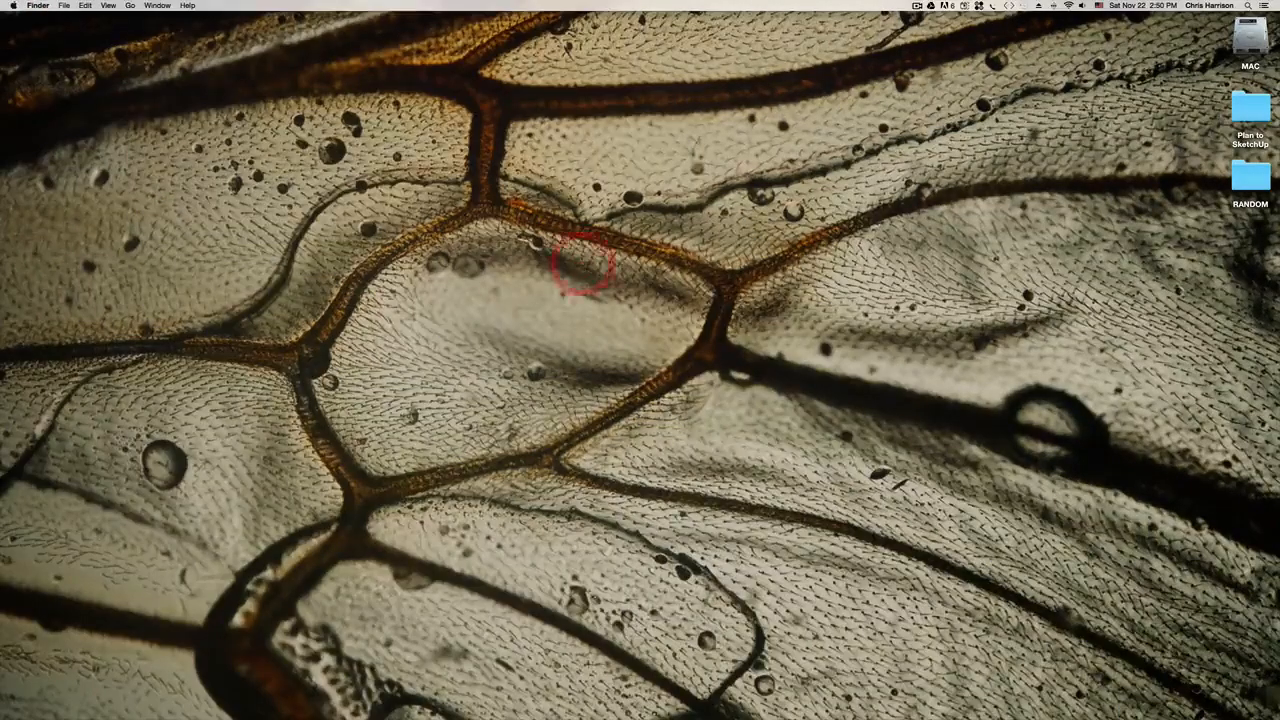
Step: Start SketchUp and begin a new model with the Architectural Design - Feet and Inches template
mouse_move(428, 700)
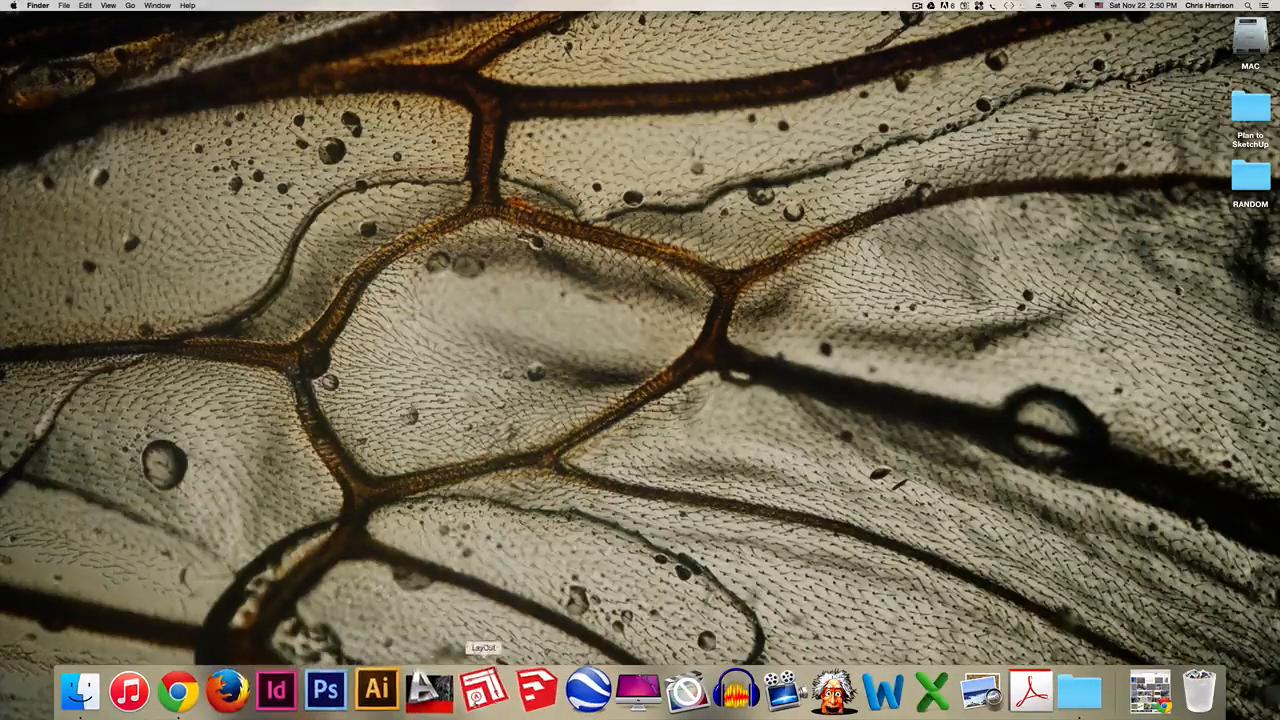
left_click(530, 690)
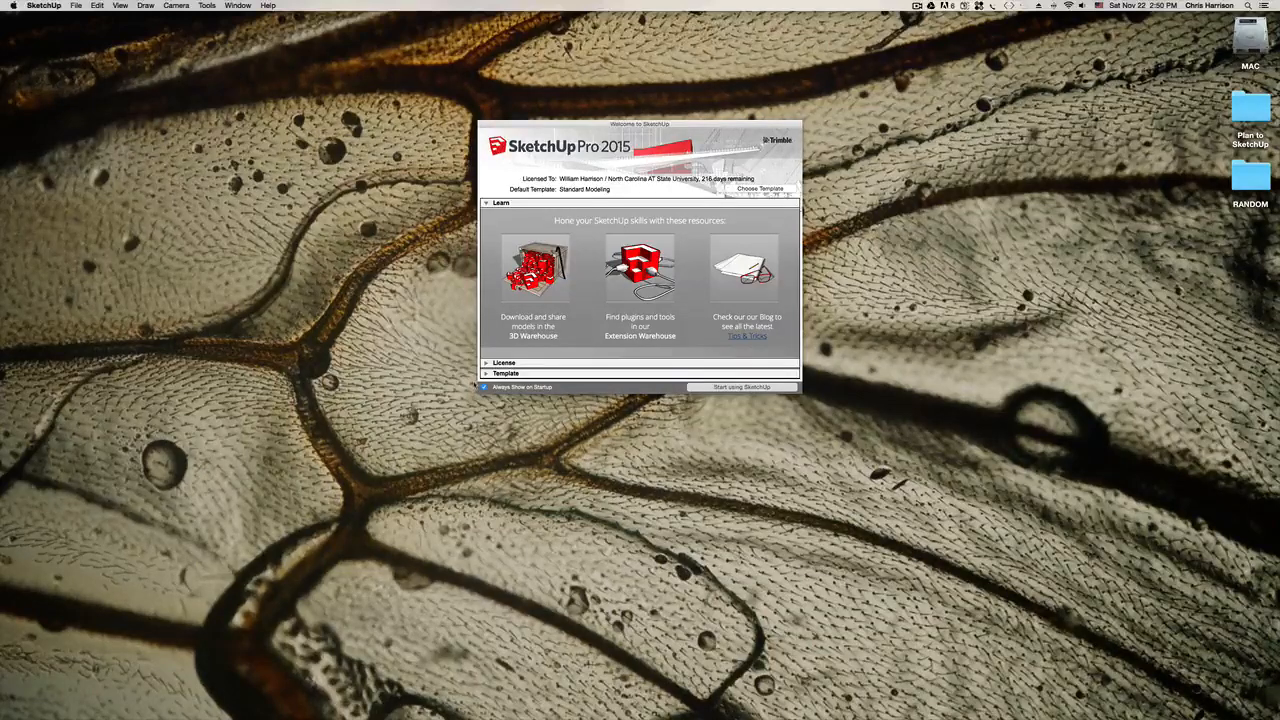
left_click(486, 373)
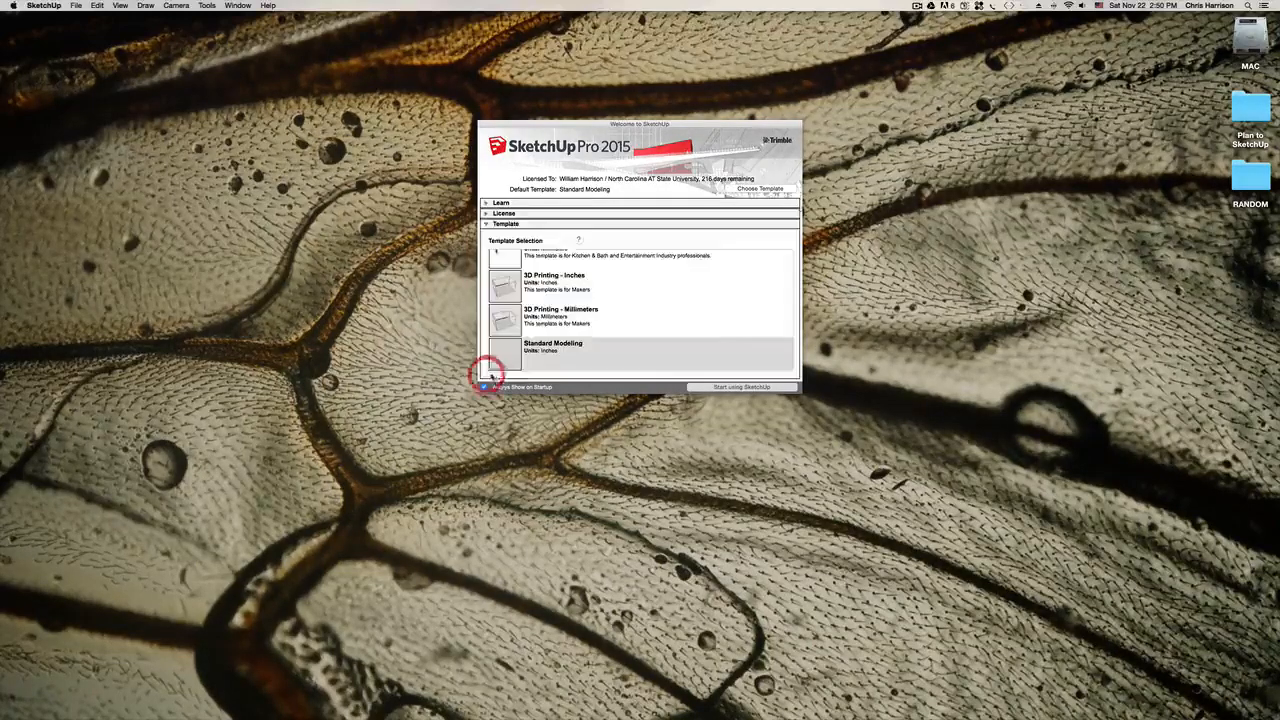
scroll(588, 348, "up", 10)
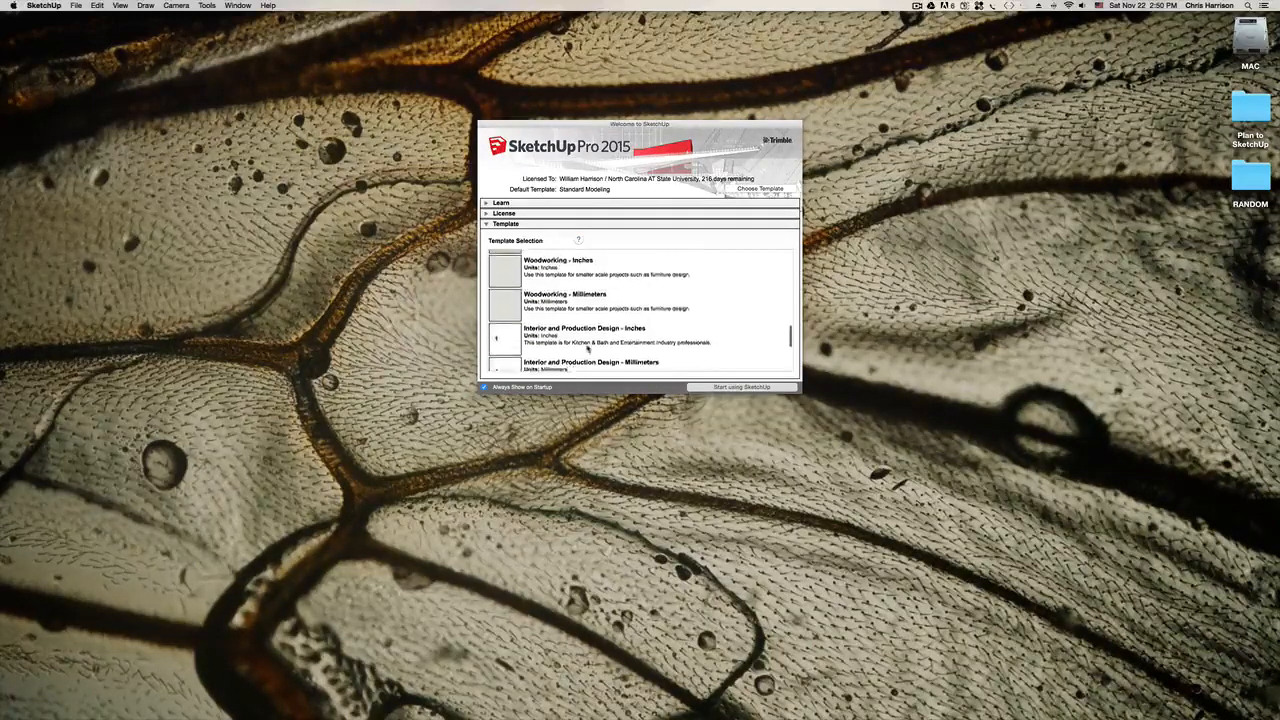
scroll(588, 348, "up", 10)
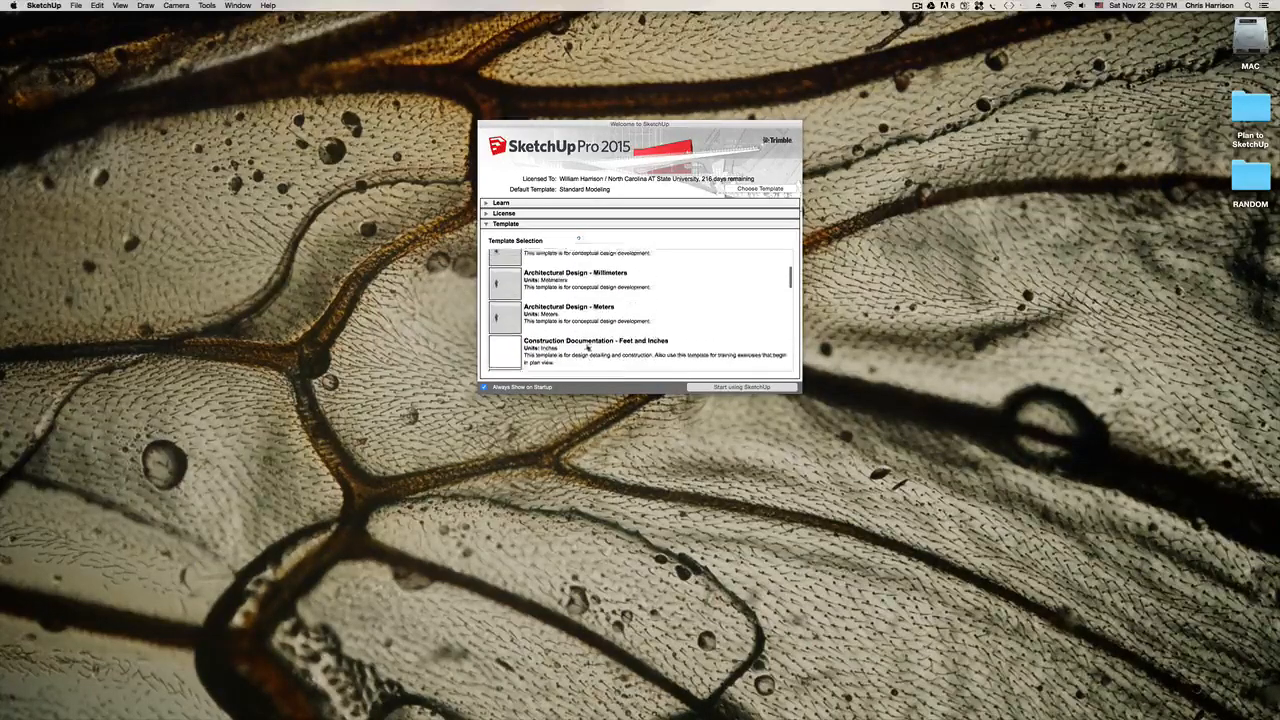
left_click(578, 310)
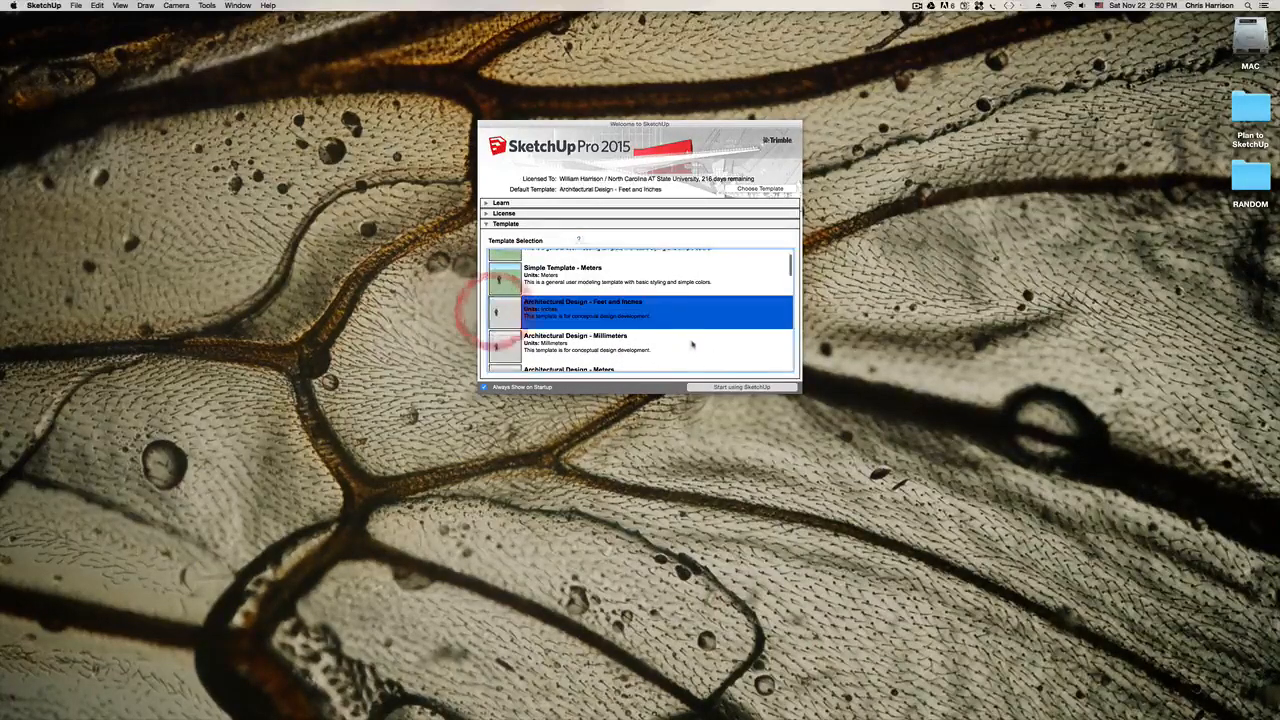
left_click(717, 387)
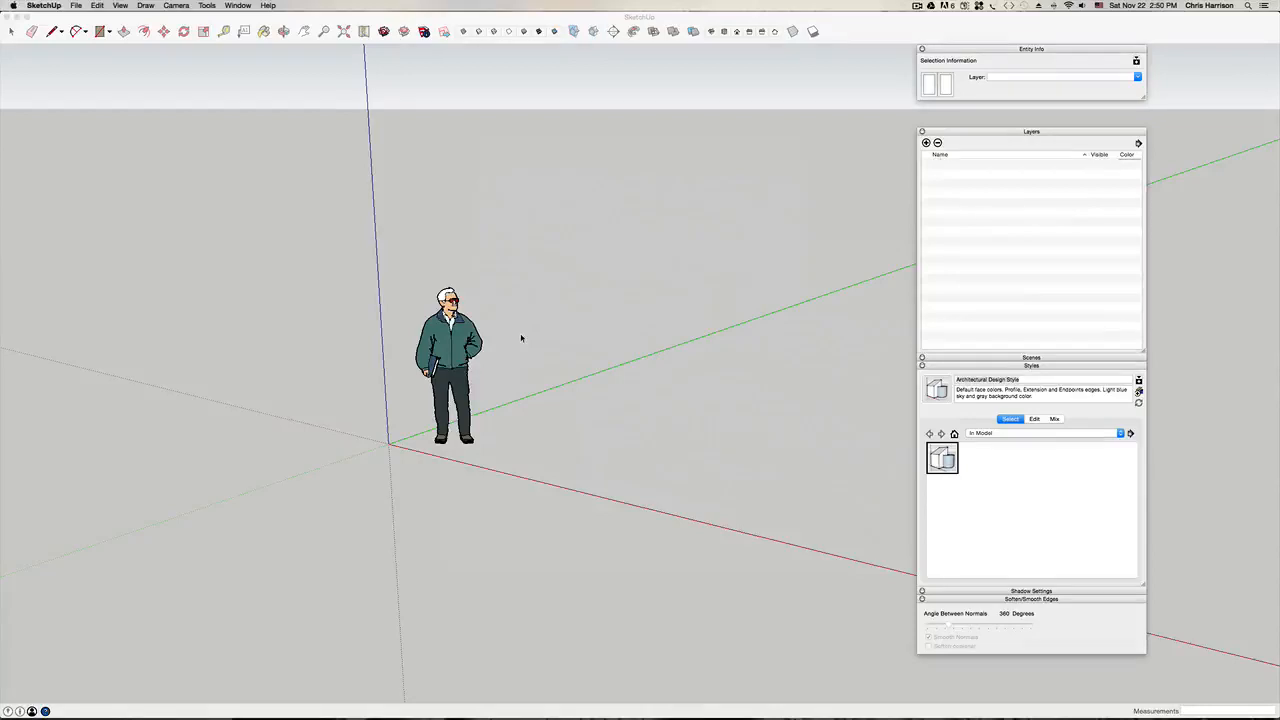
Step: Turn off Profiles, Extension and Endpoints in the edge settings of the Architectural Design Style
left_click(1034, 418)
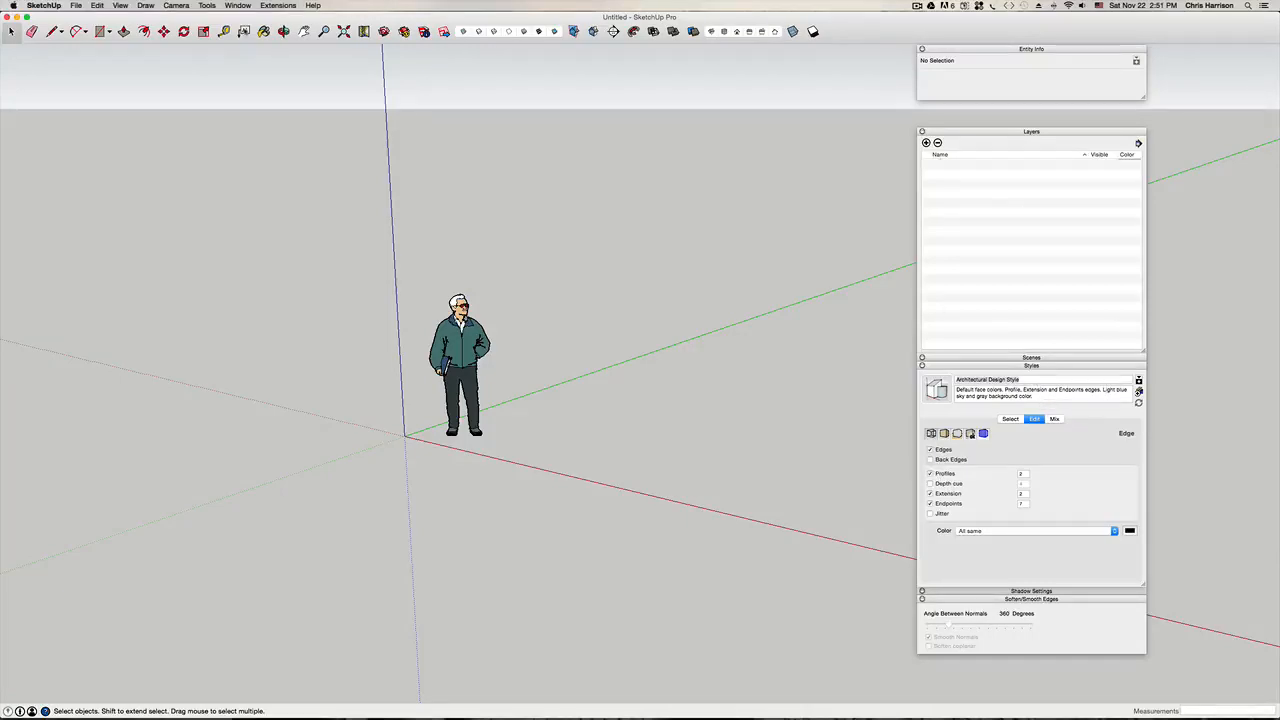
left_click(243, 6)
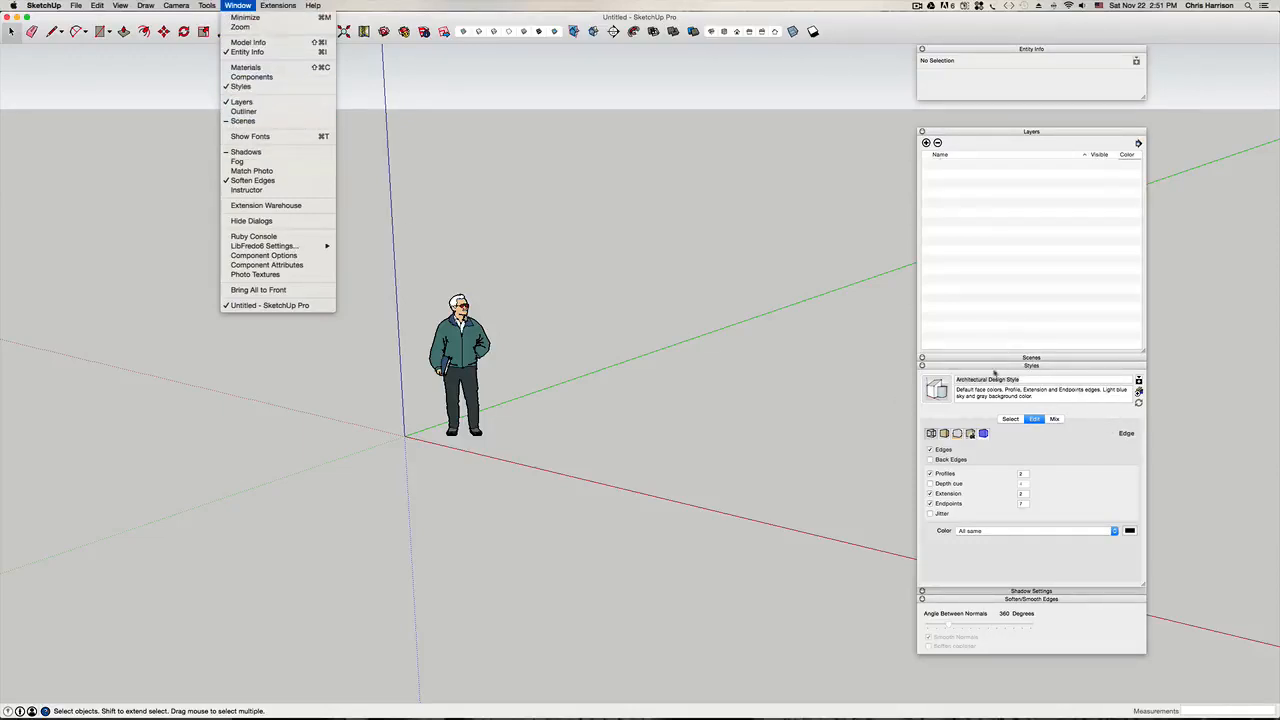
left_click(1029, 370)
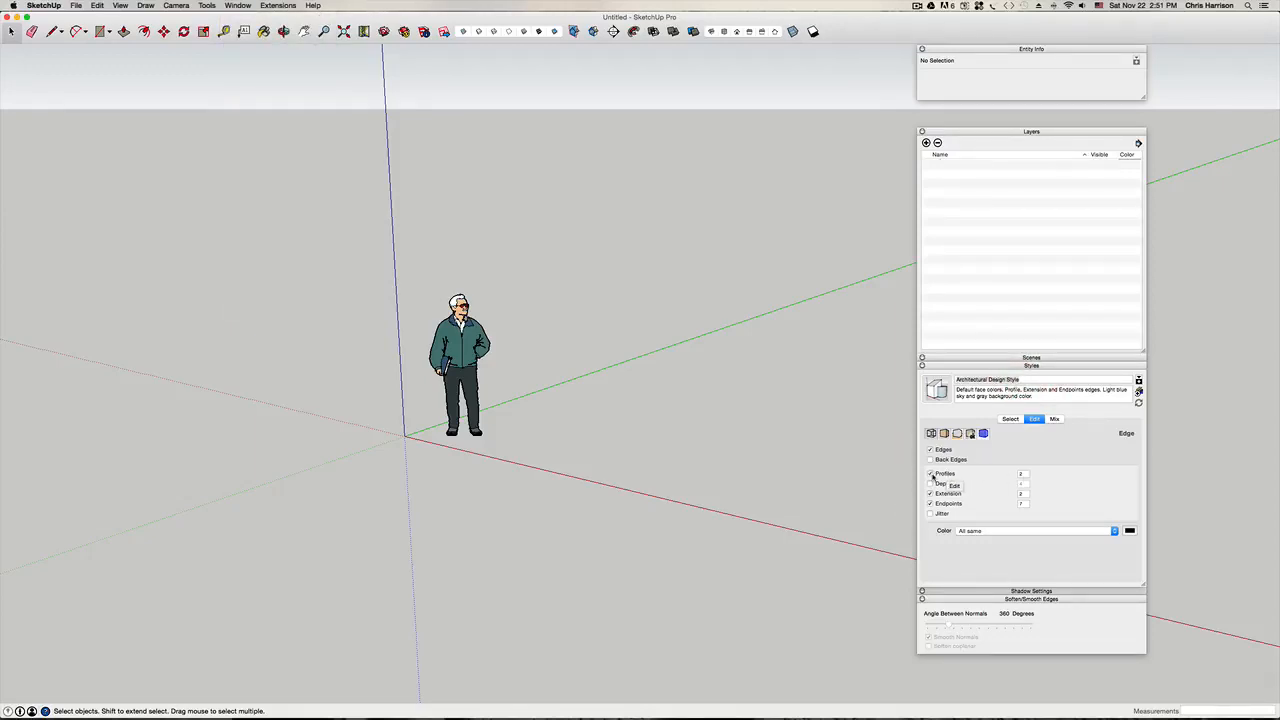
left_click(930, 474)
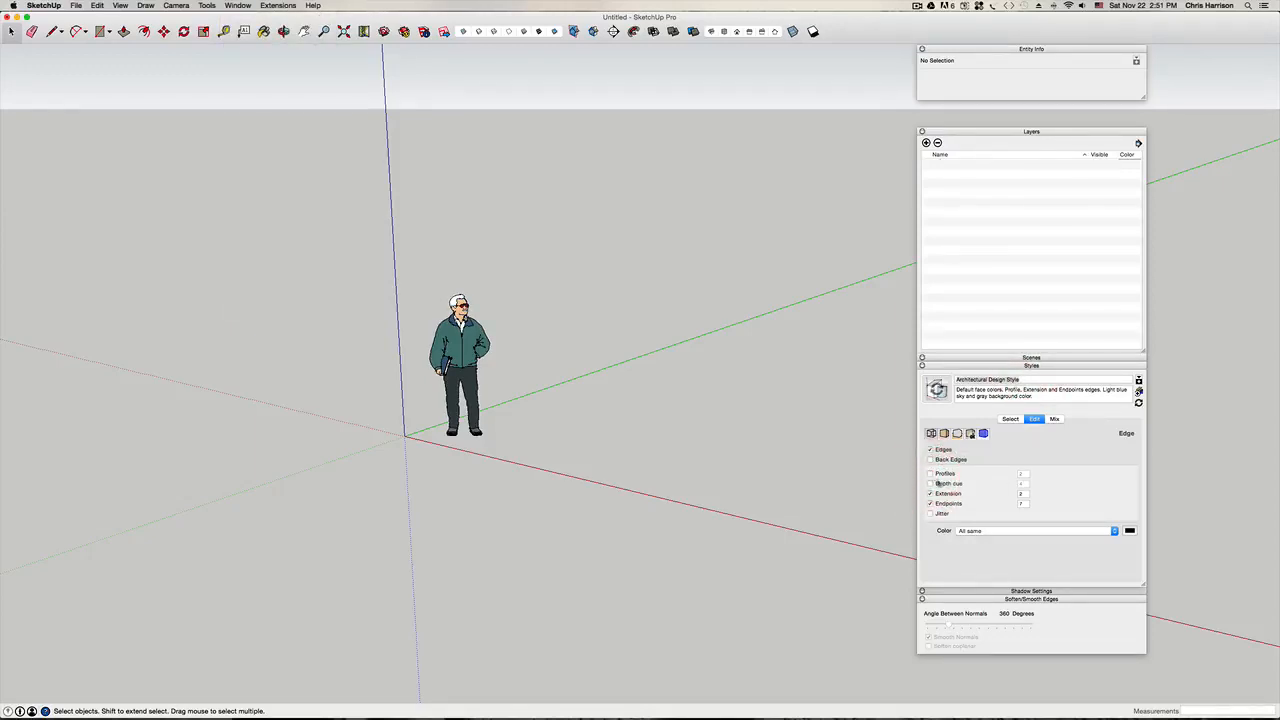
left_click(930, 493)
left_click(930, 503)
Step: Set the face style to Shaded and bring up the style's background settings
left_click(945, 434)
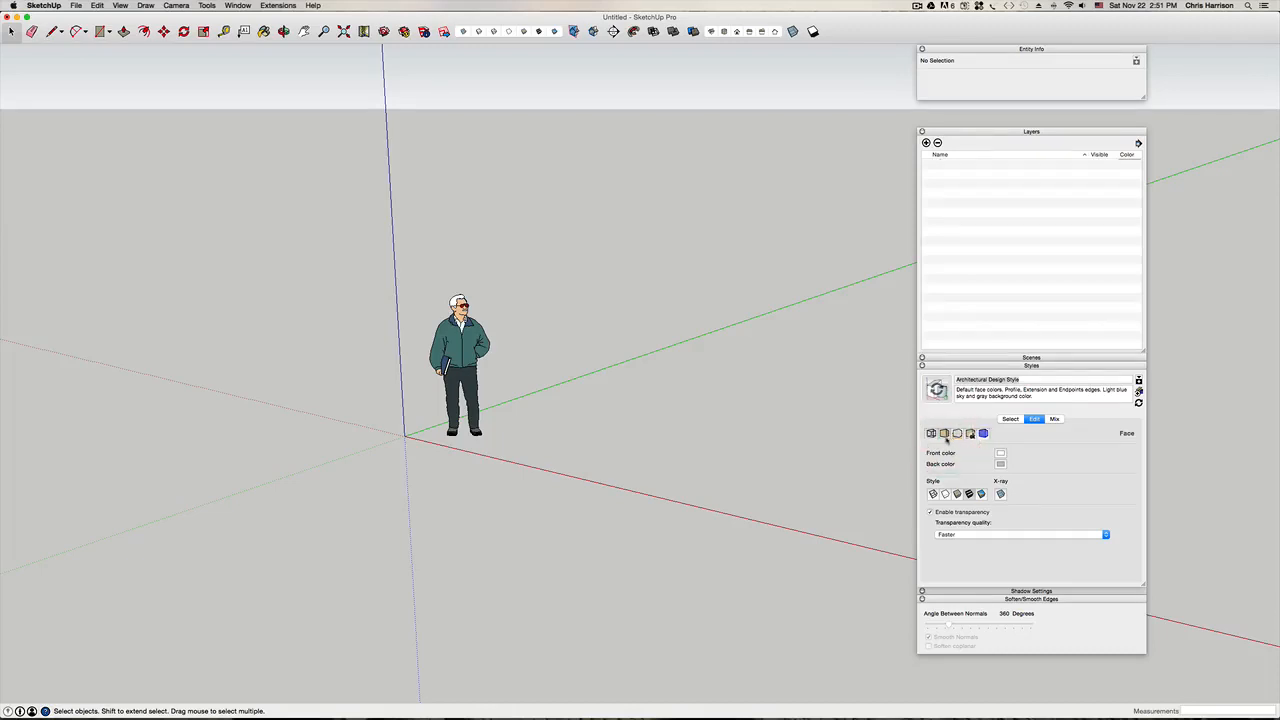
left_click(959, 495)
left_click(951, 436)
left_click(951, 436)
left_click(951, 436)
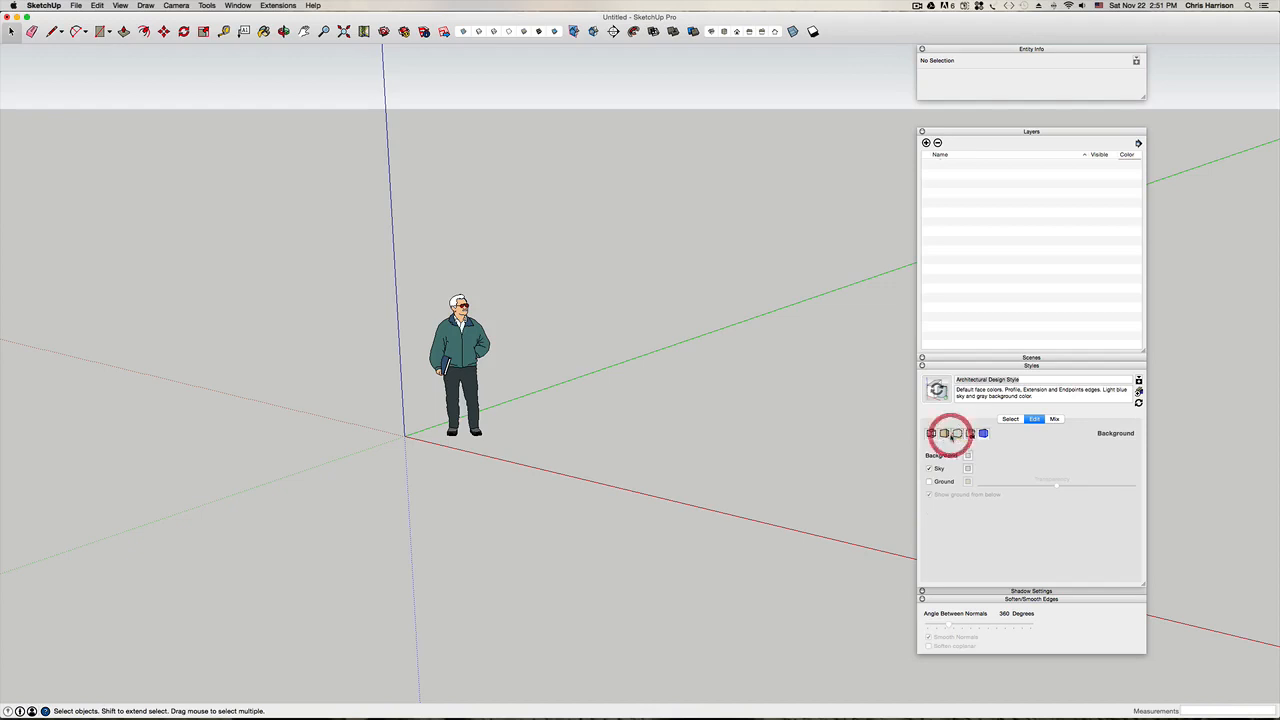
Step: Set the style's front face color to a bright blue in the color wheel
left_click(944, 433)
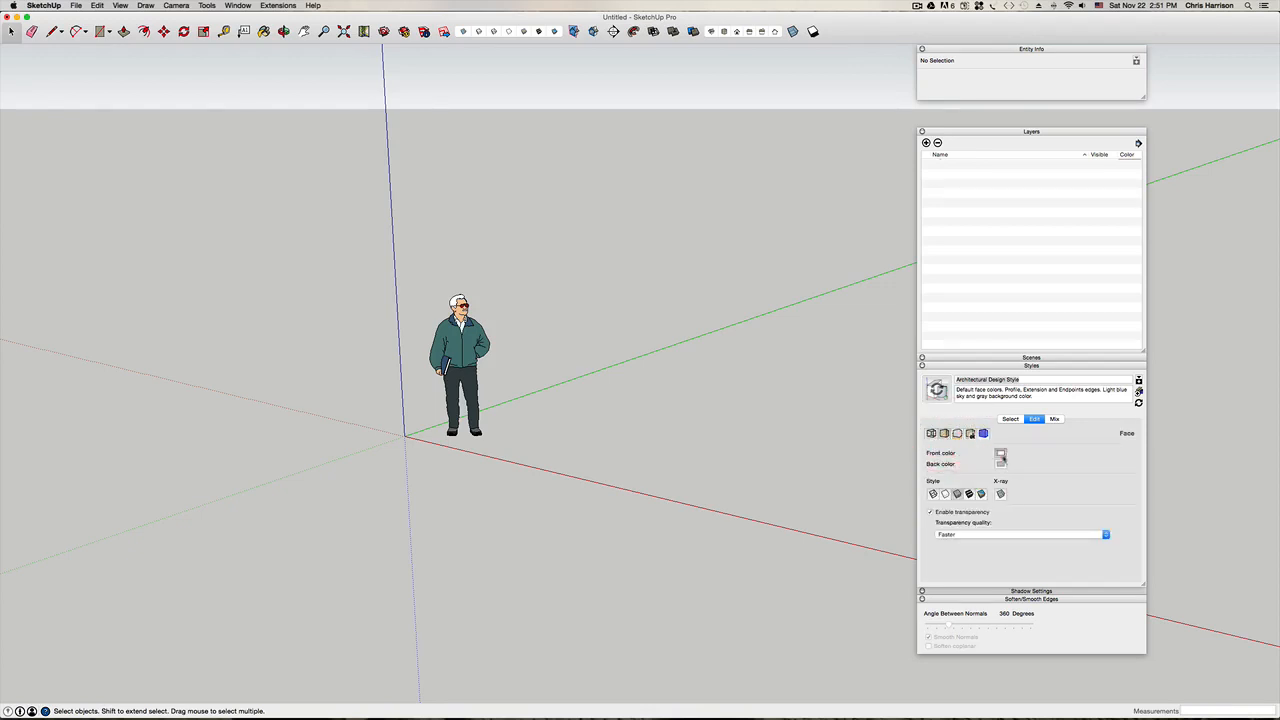
left_click(1000, 455)
left_click(48, 84)
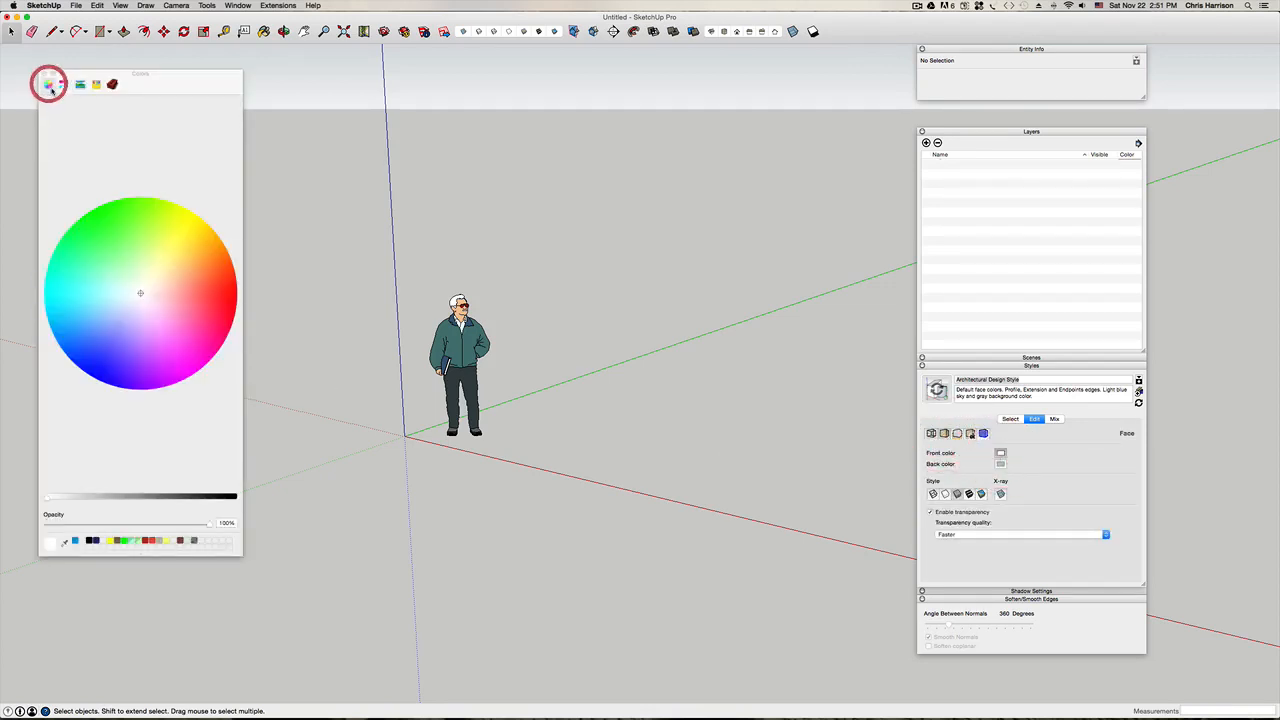
left_click_drag(86, 286, 71, 345)
left_click(71, 179)
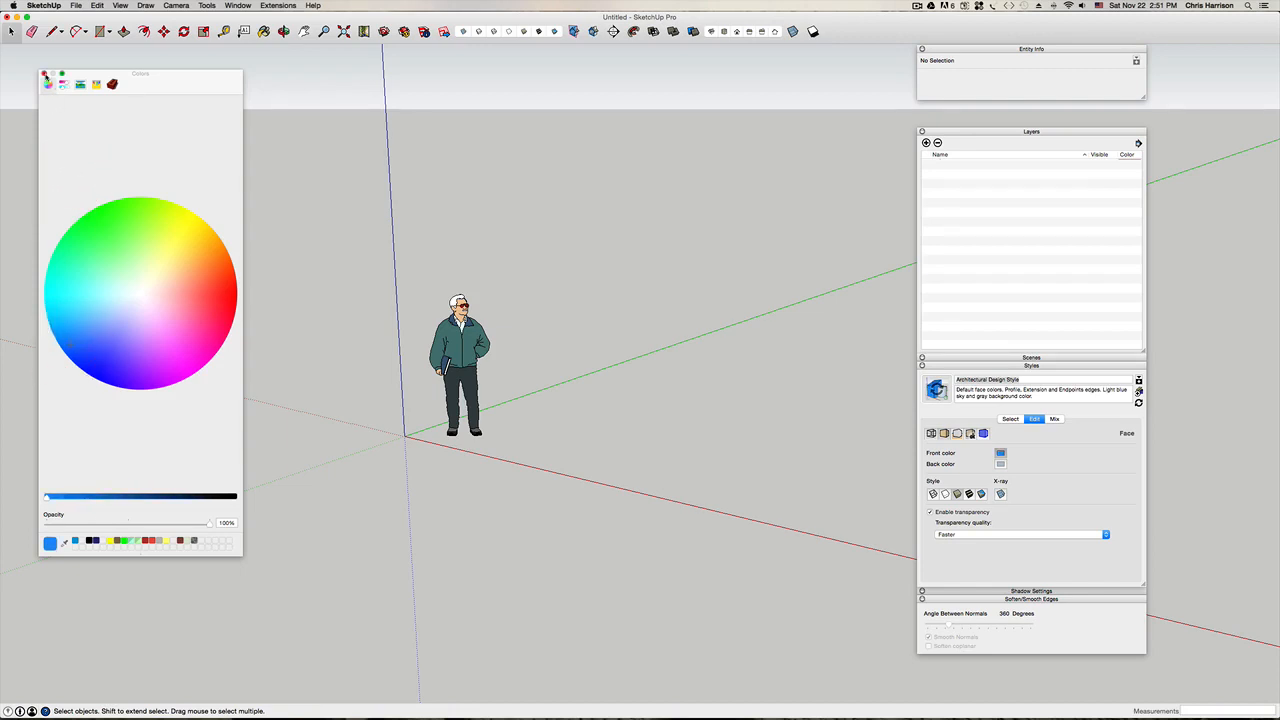
left_click(43, 74)
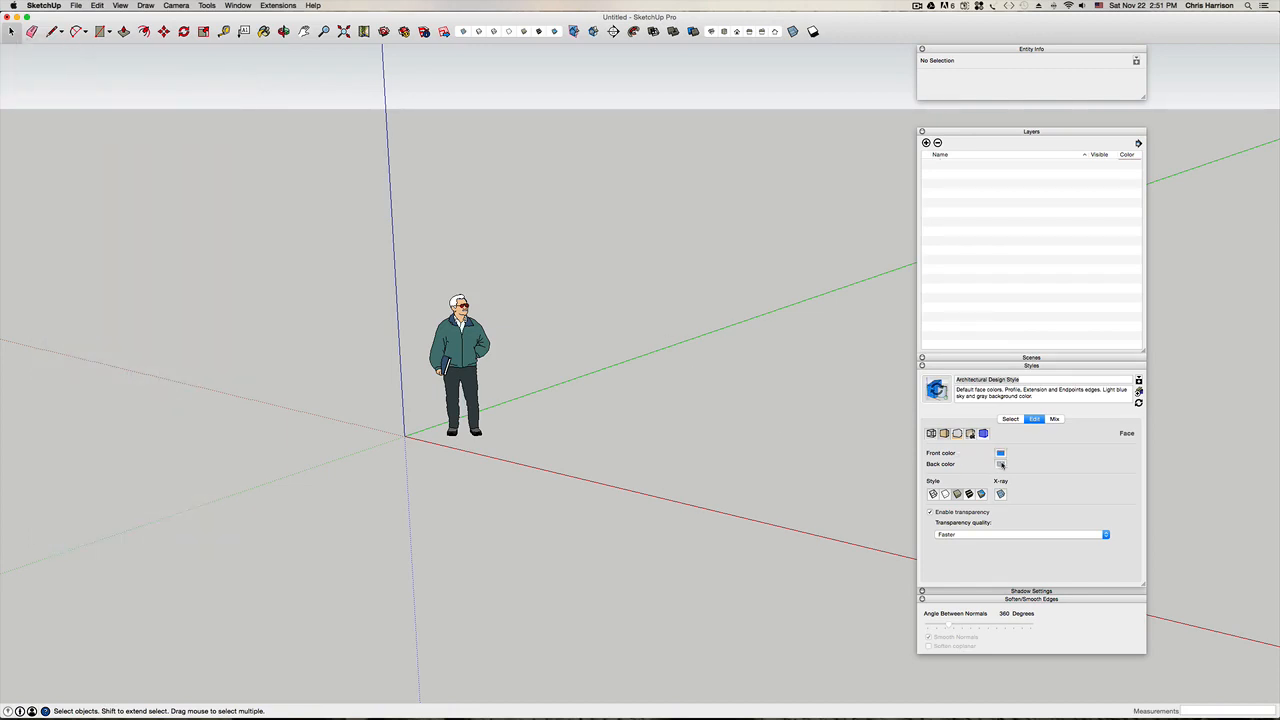
Step: Set the style's back face color to a bright green at nearly full brightness
left_click(1000, 464)
left_click(73, 224)
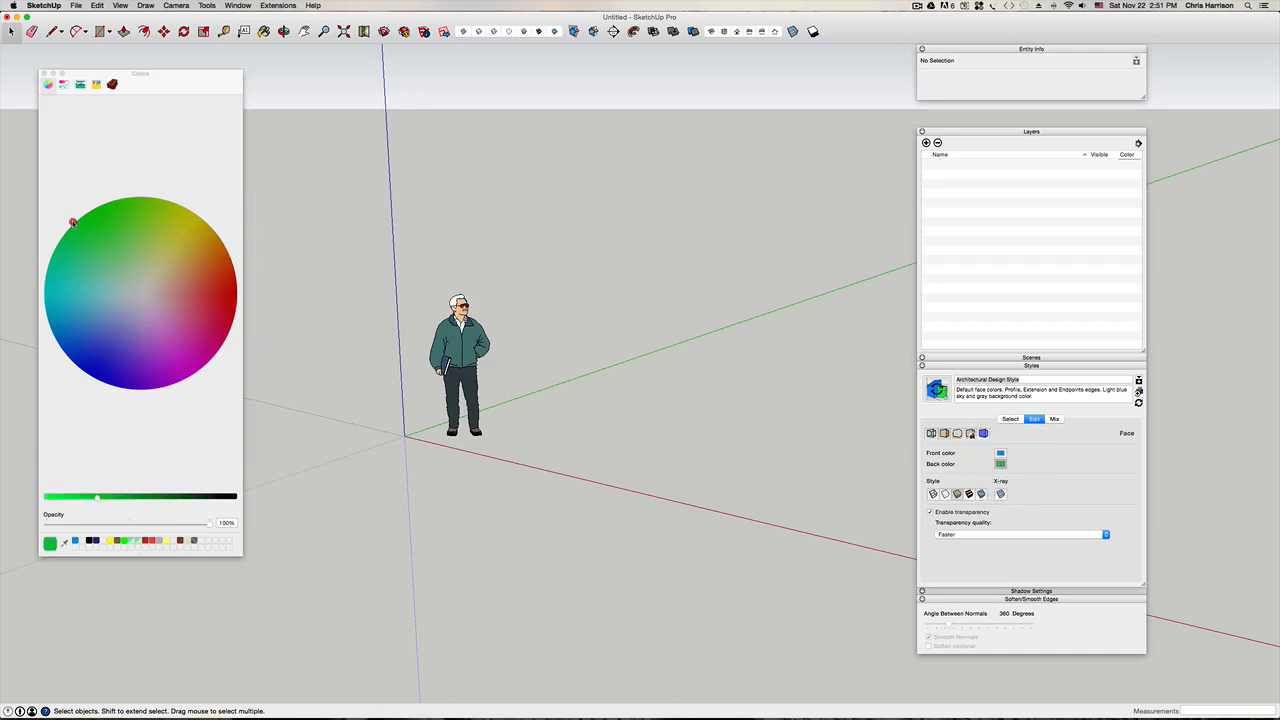
left_click_drag(97, 497, 50, 497)
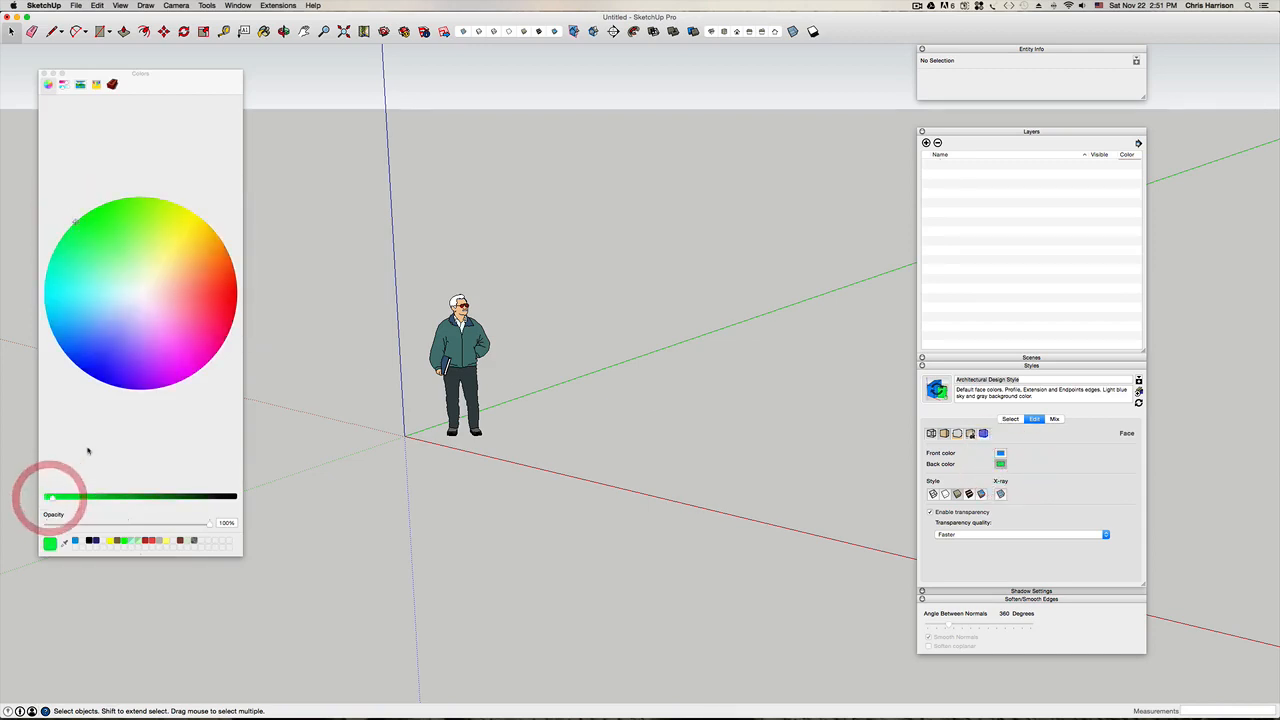
left_click(43, 74)
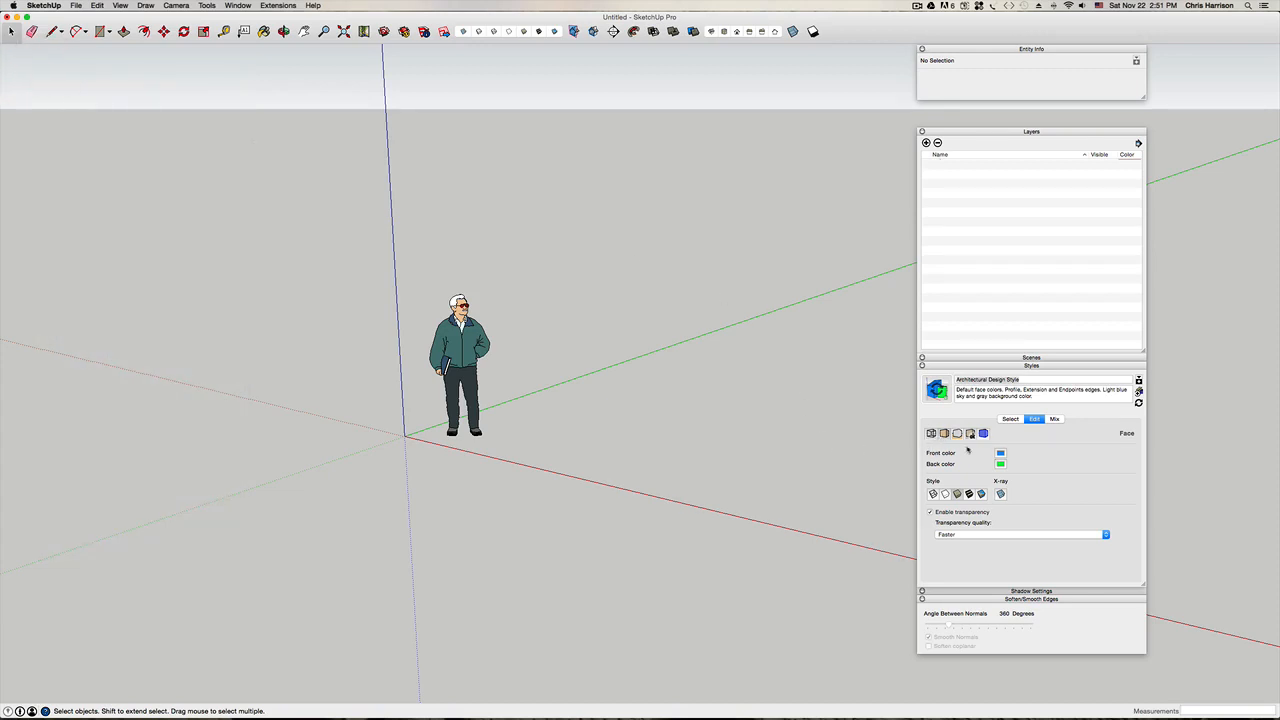
Step: Open the background color for editing and toggle the sky display off and back on
left_click(957, 434)
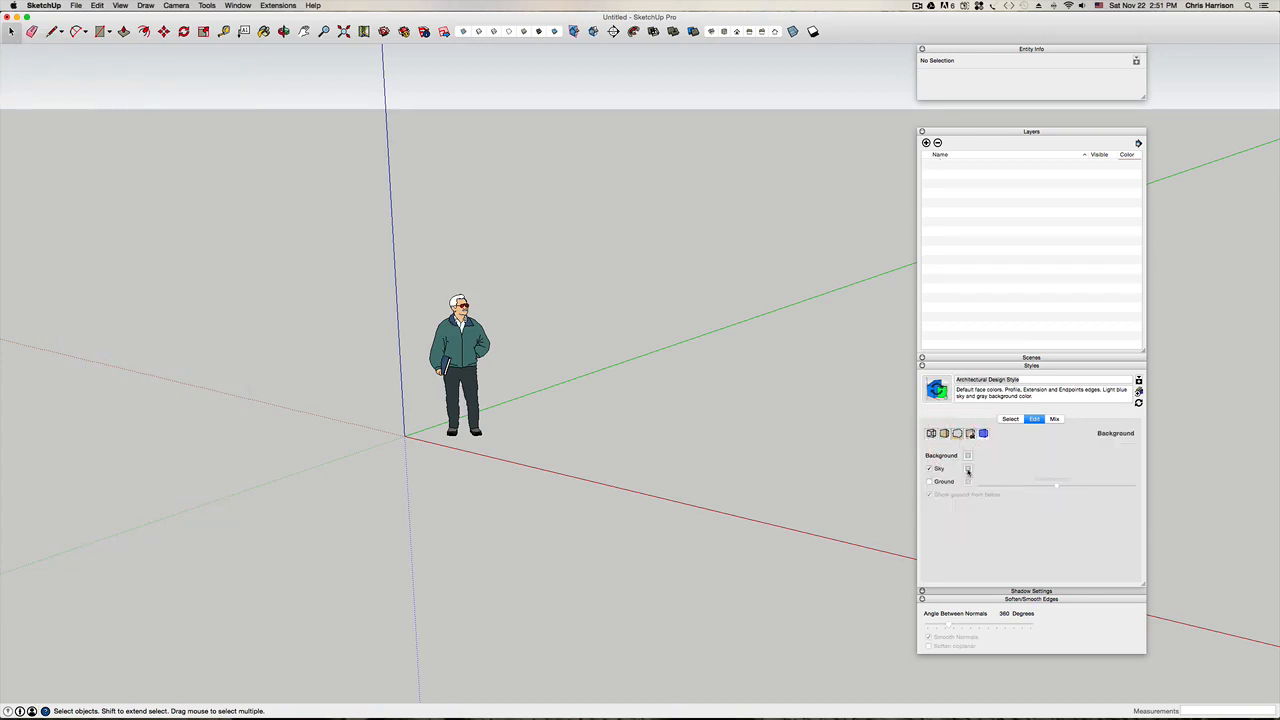
left_click(967, 456)
left_click(930, 468)
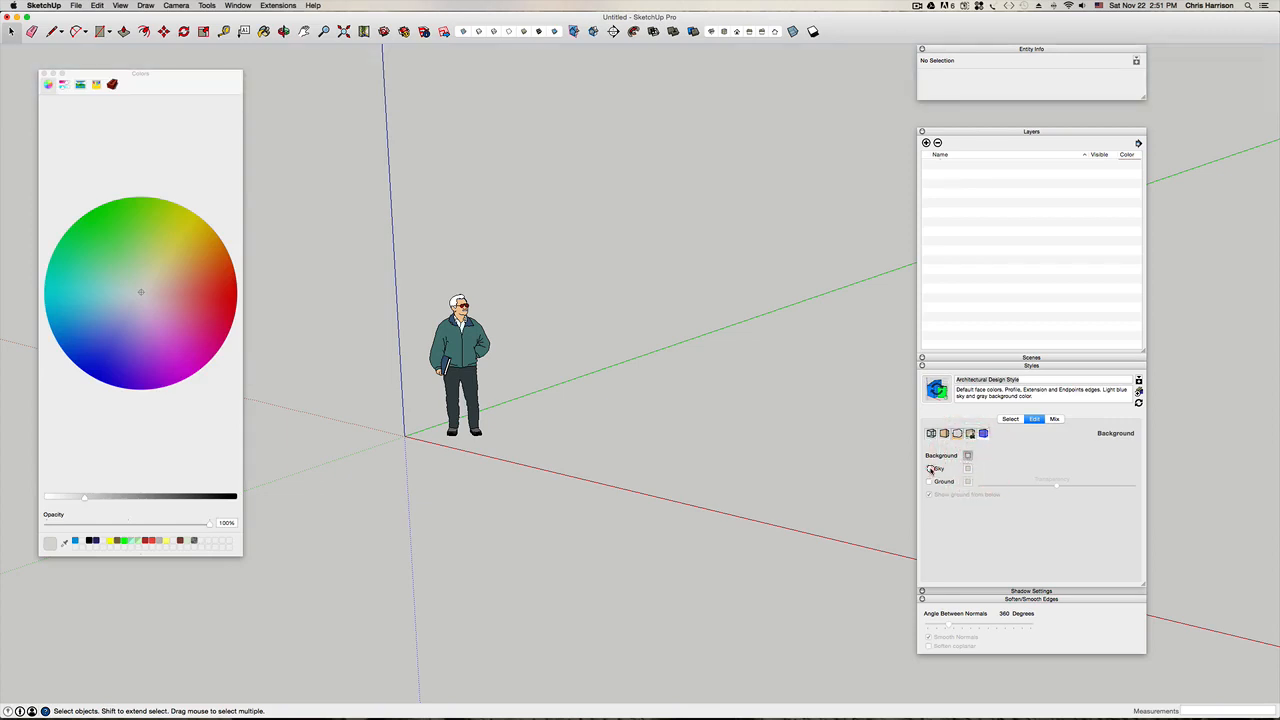
left_click(930, 468)
left_click(930, 468)
left_click(930, 468)
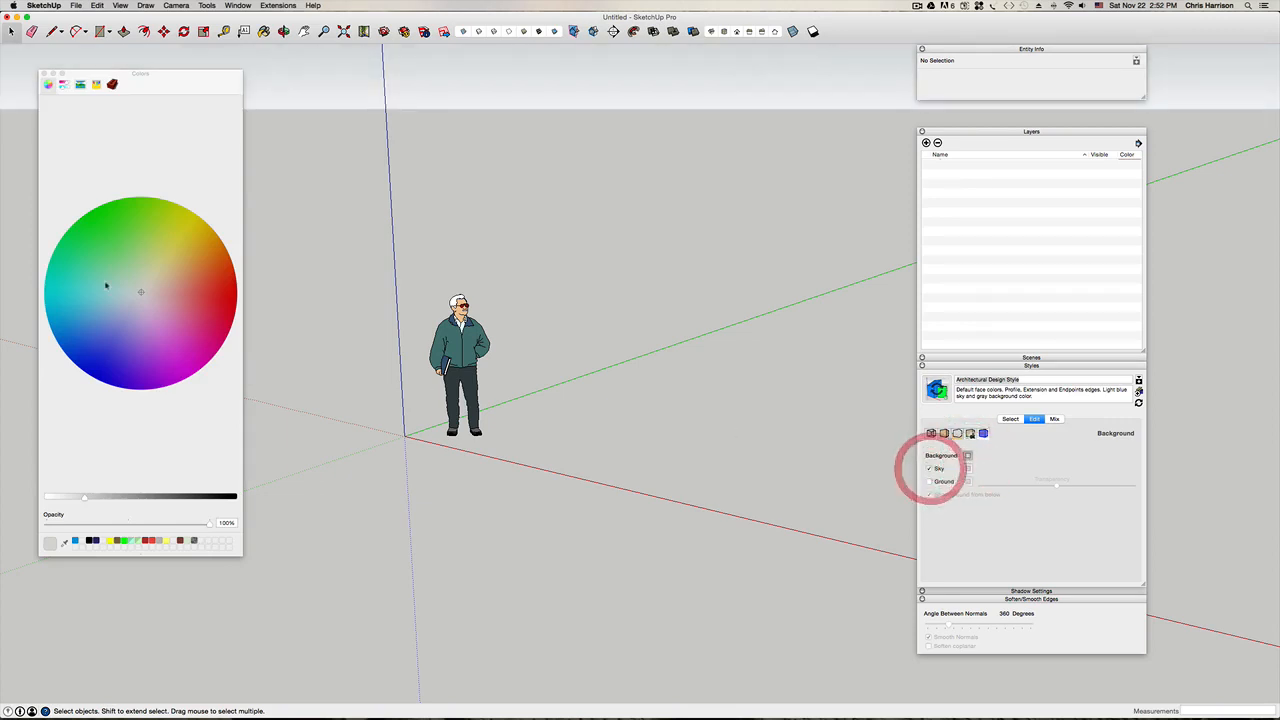
Step: Close the color picker, update the Architectural Design Style with the changes and list the styles in the model
left_click(43, 74)
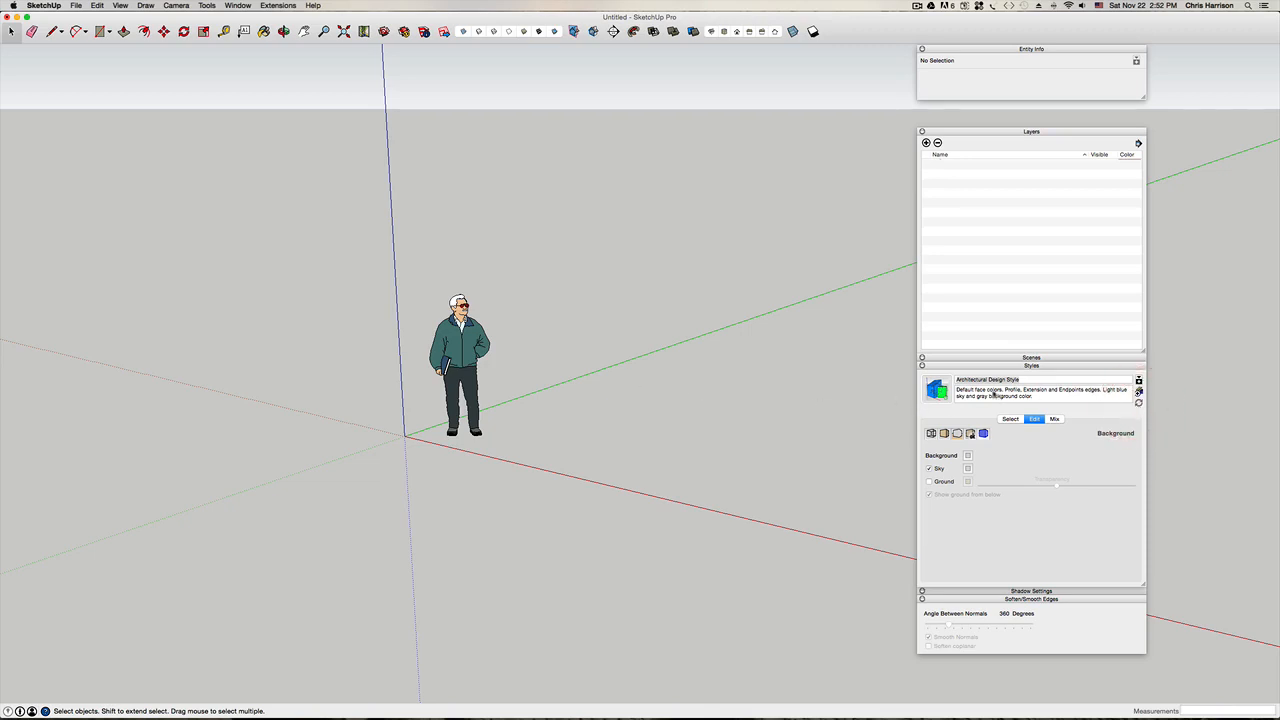
left_click(1011, 420)
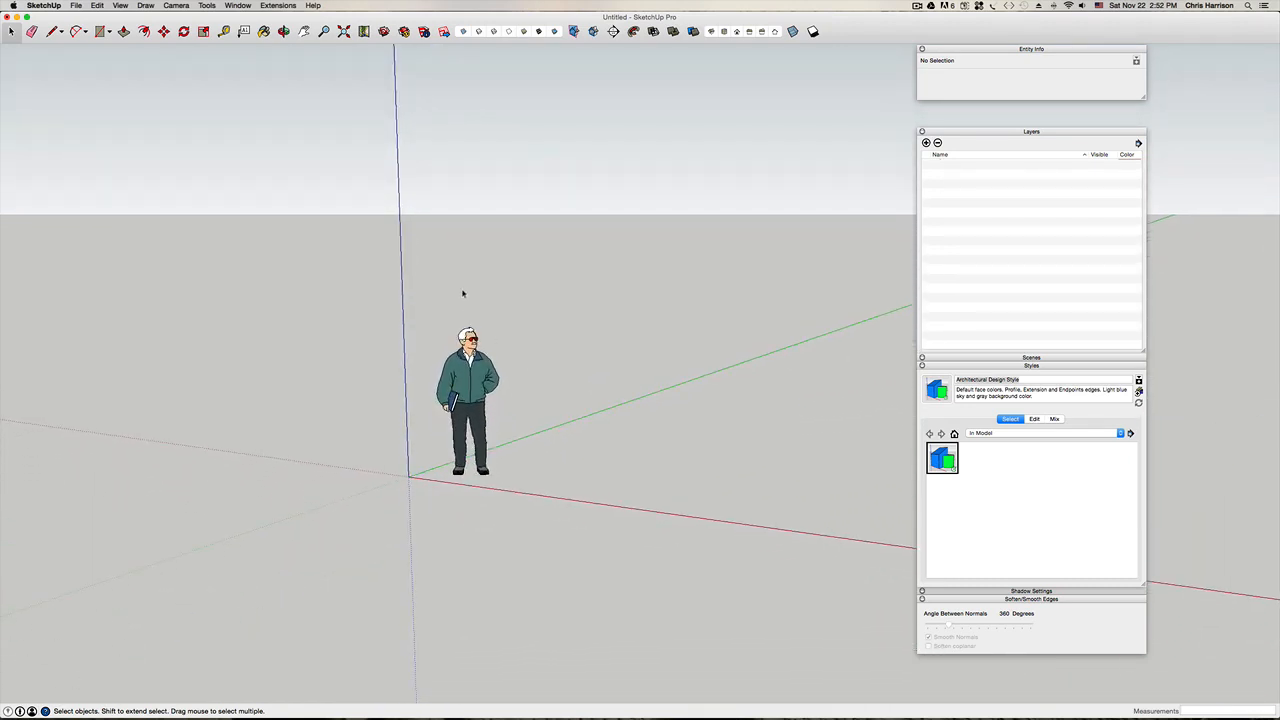
Step: Orbit around the standing figure, zoom in on it and pan the view to reposition it
key("o")
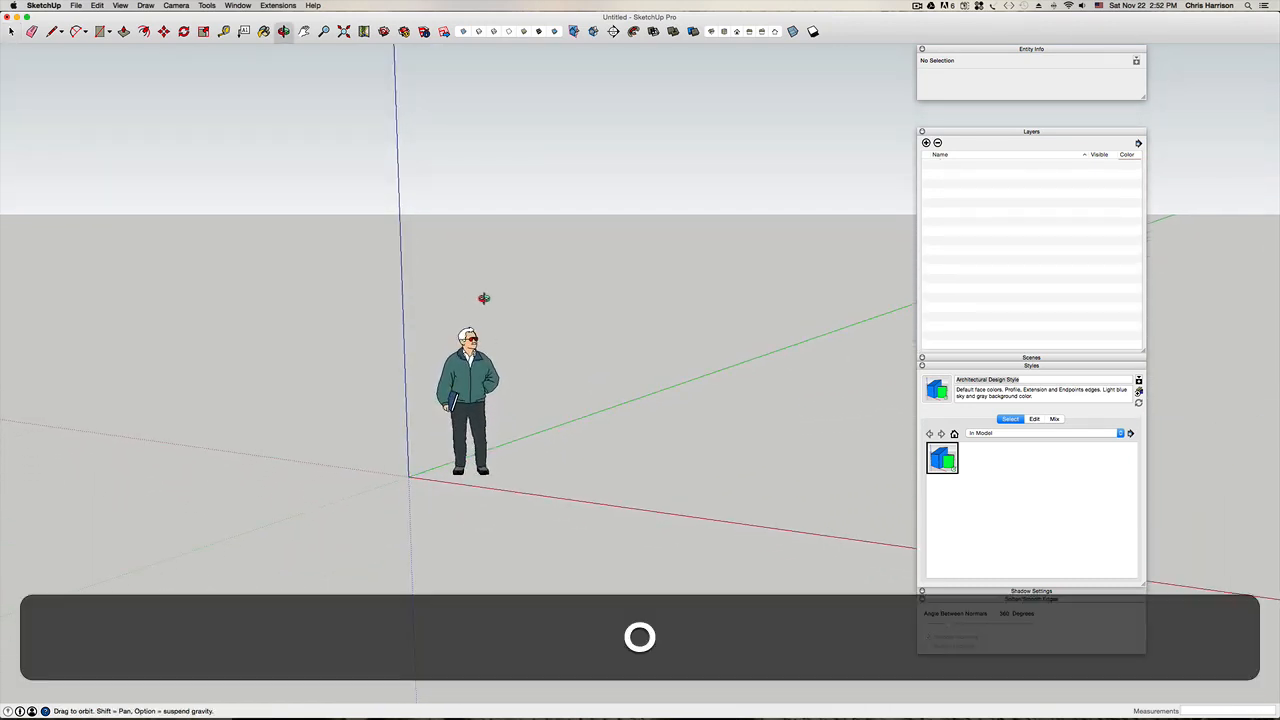
left_click_drag(540, 323, 569, 353)
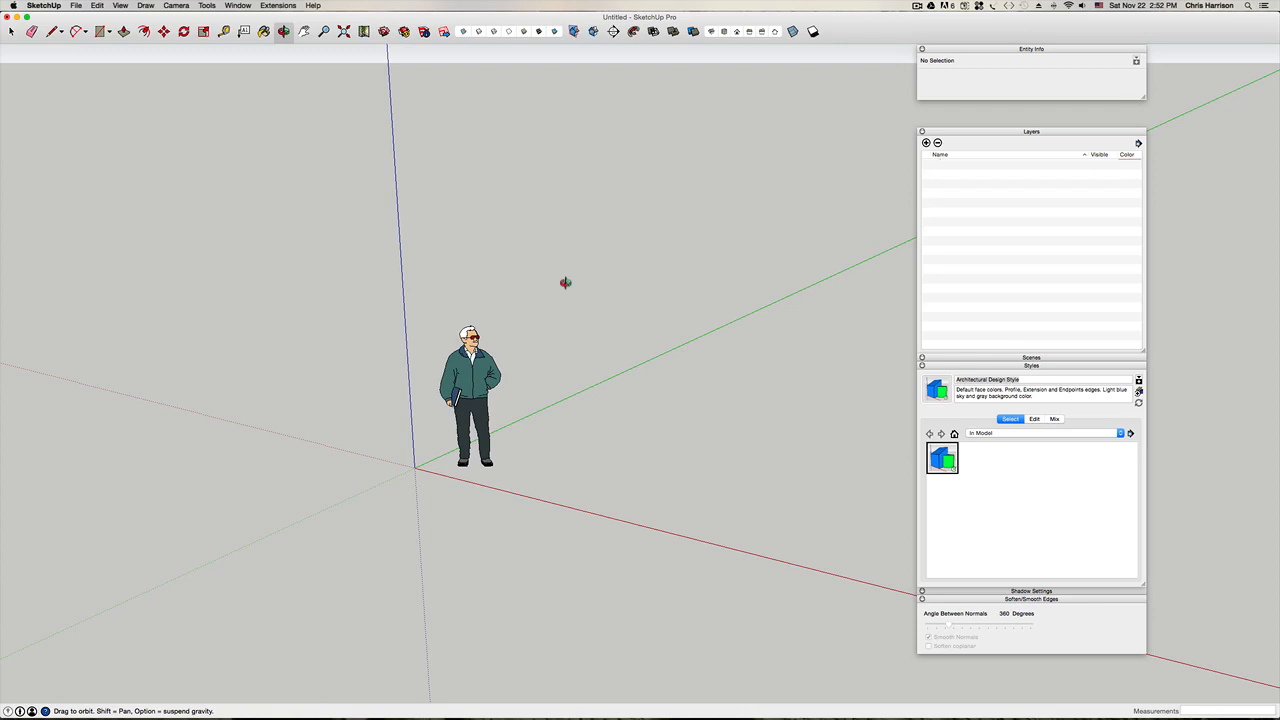
left_click_drag(565, 282, 366, 334)
scroll(367, 334, "up", 5)
key("h")
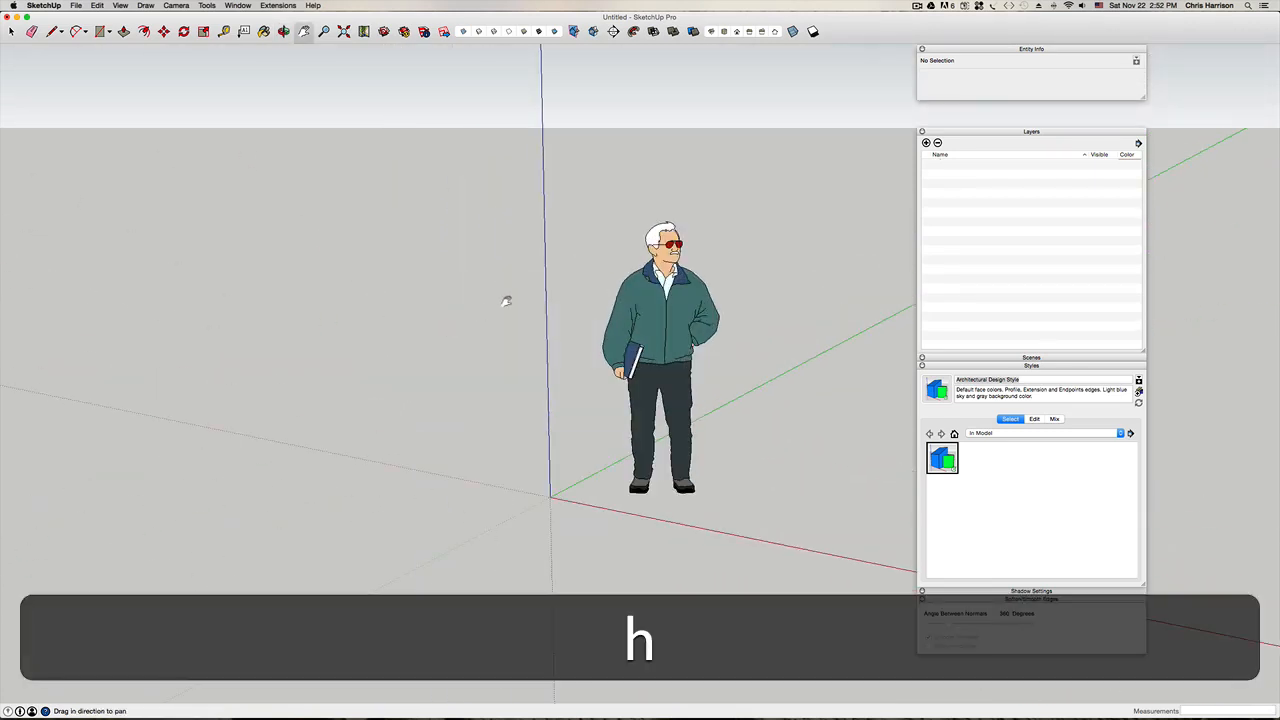
left_click_drag(506, 301, 284, 395)
left_click_drag(424, 435, 452, 345)
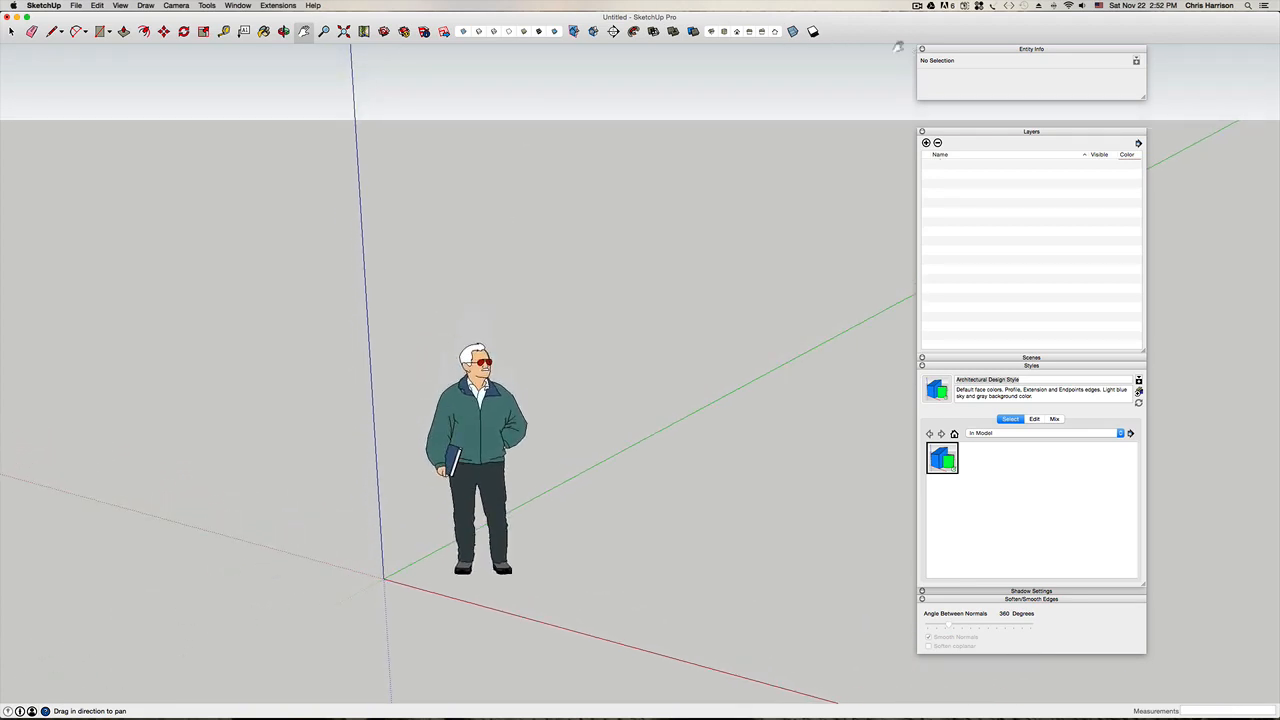
Step: Attach the Layers stack to Entity Info, collapse Entity Info, Layers and Styles, and move the whole stack into the drawing area
left_click(983, 120)
left_click_drag(967, 130, 969, 109)
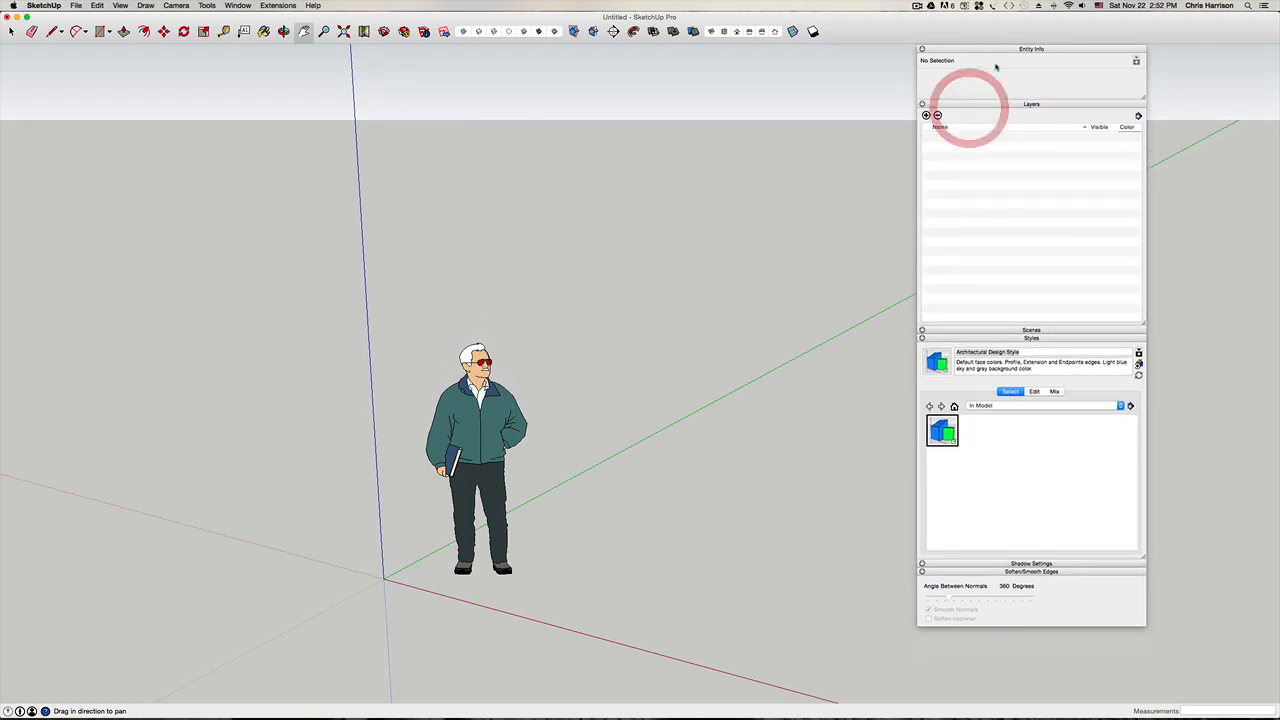
left_click(996, 104)
left_click(1026, 48)
left_click(1006, 74)
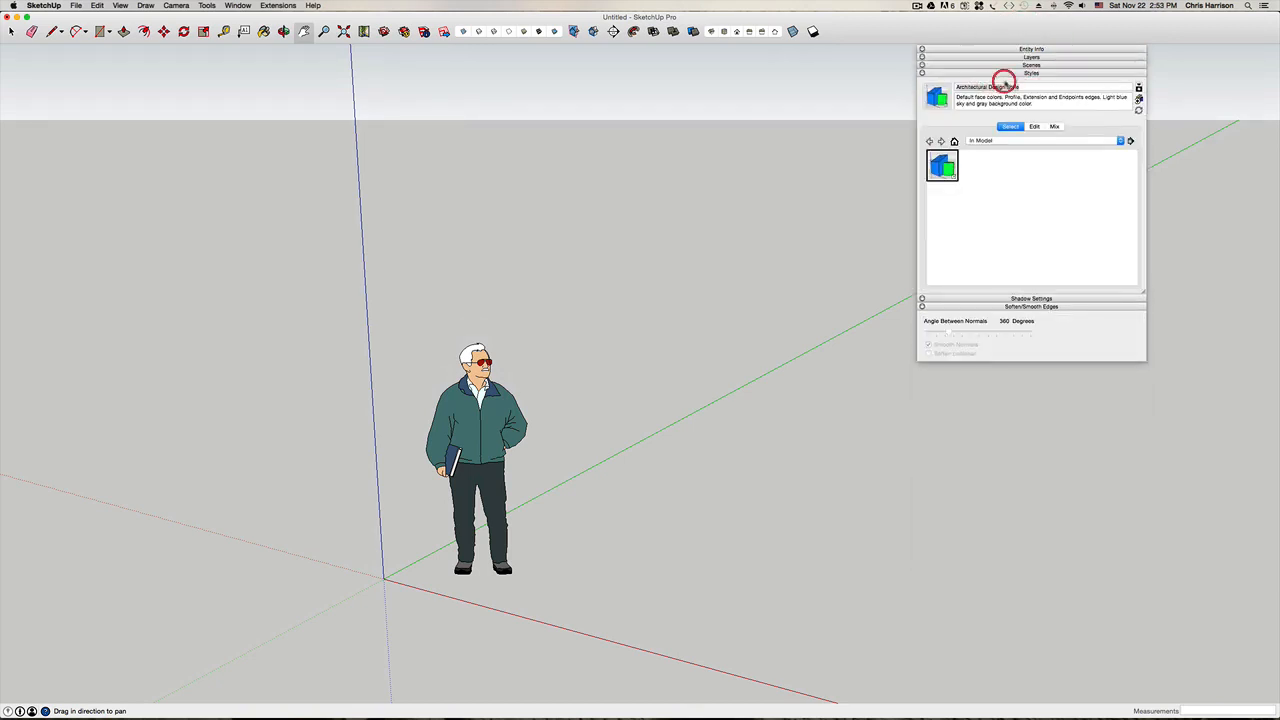
left_click_drag(1062, 52, 1079, 157)
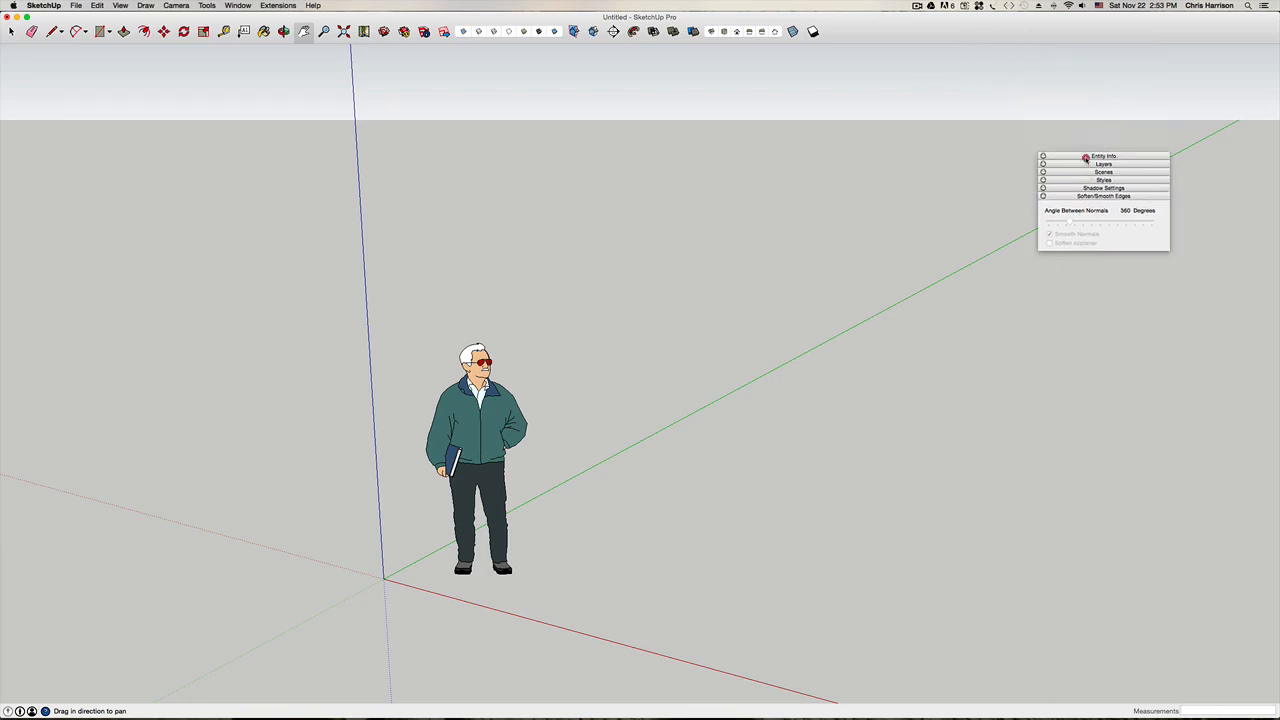
Step: Customize the toolbar by placing the Standard Views set at its far end
right_click(855, 27)
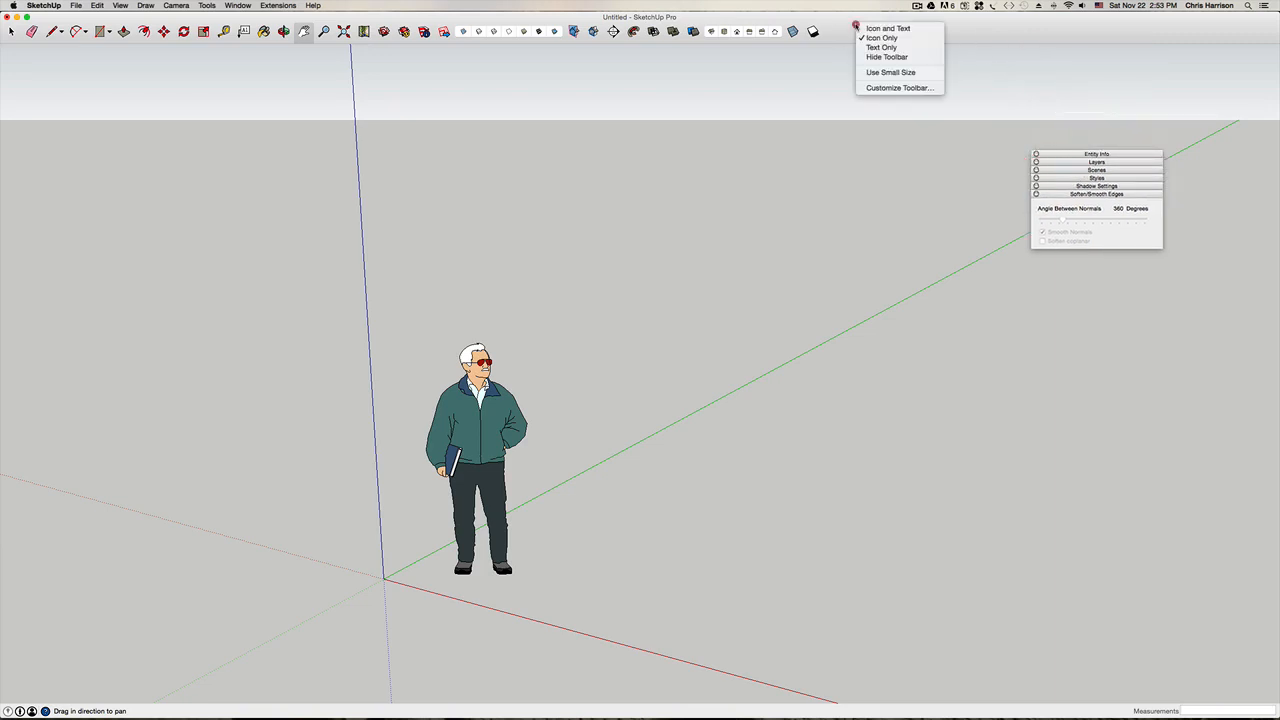
left_click(889, 87)
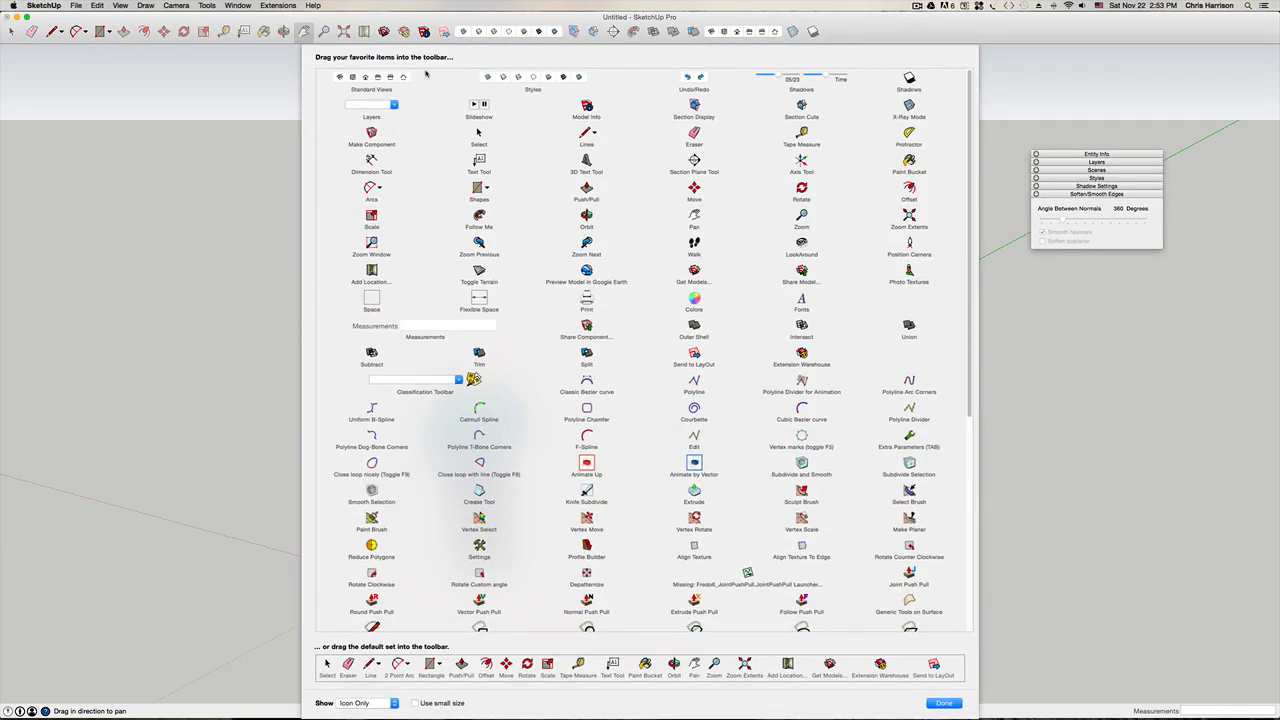
left_click_drag(373, 79, 836, 31)
left_click(958, 705)
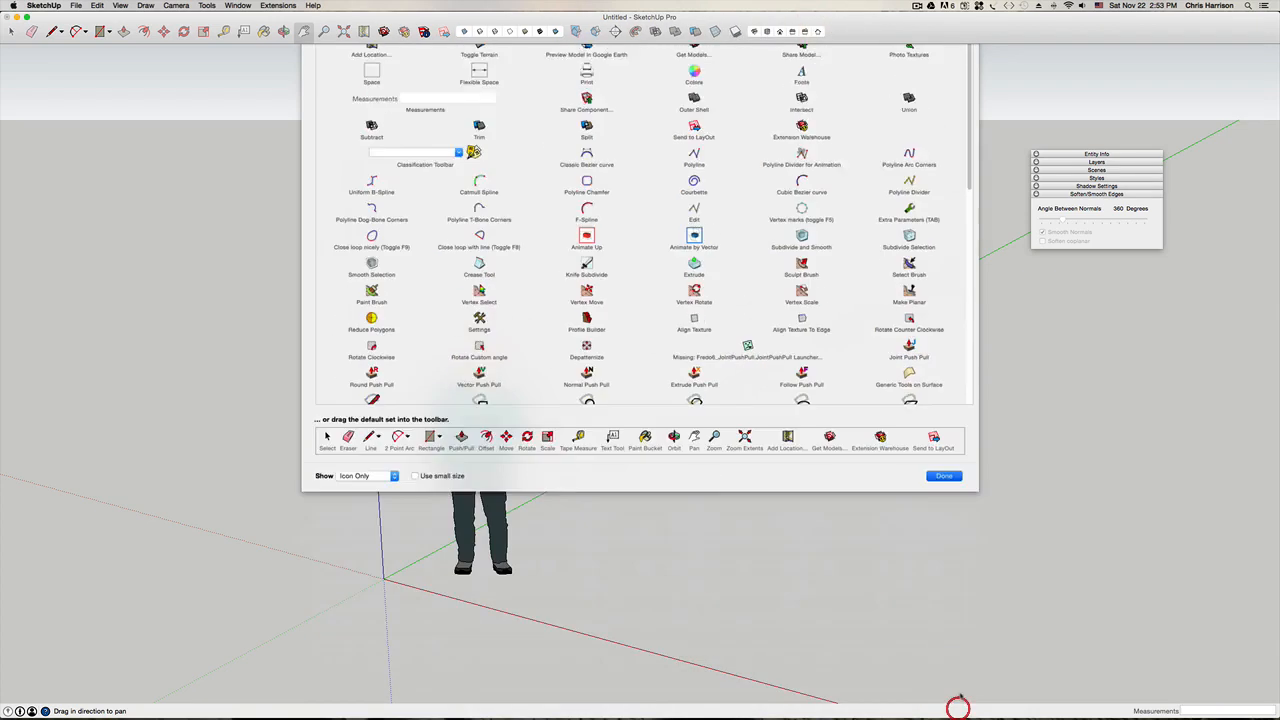
Step: Switch the model to the top view with parallel projection and reposition the axes origin in view
left_click(767, 33)
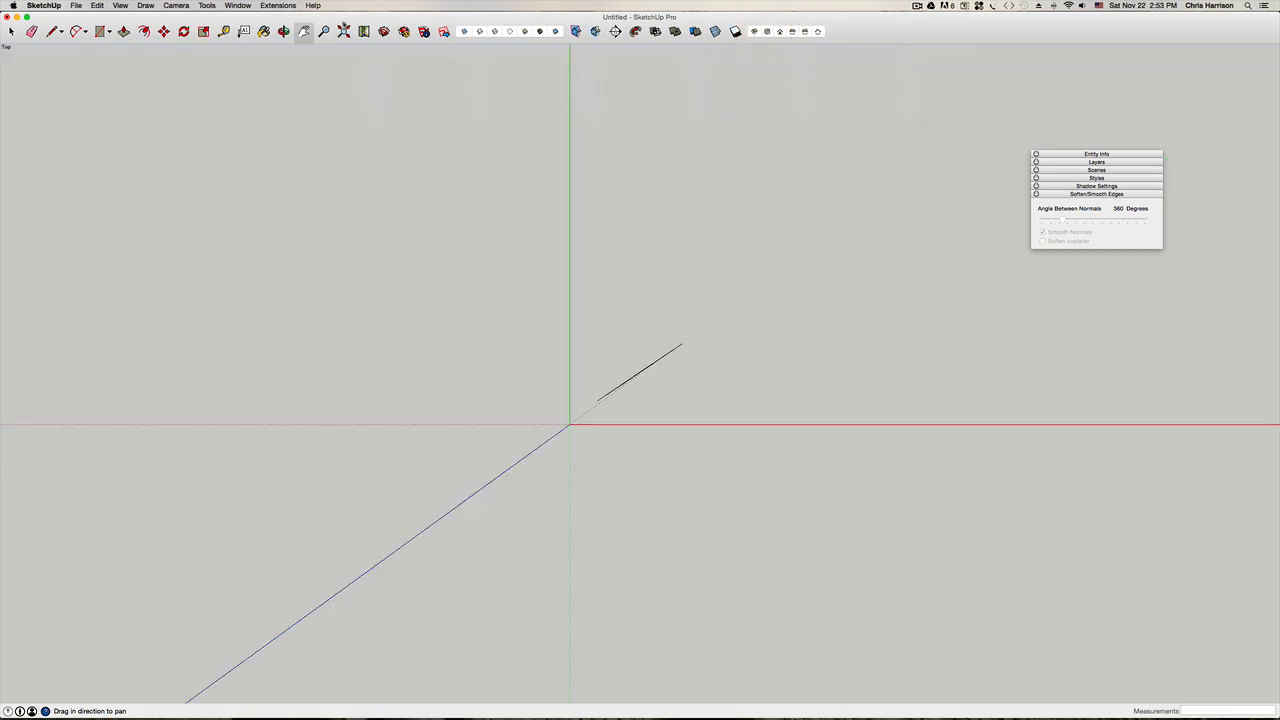
left_click(178, 5)
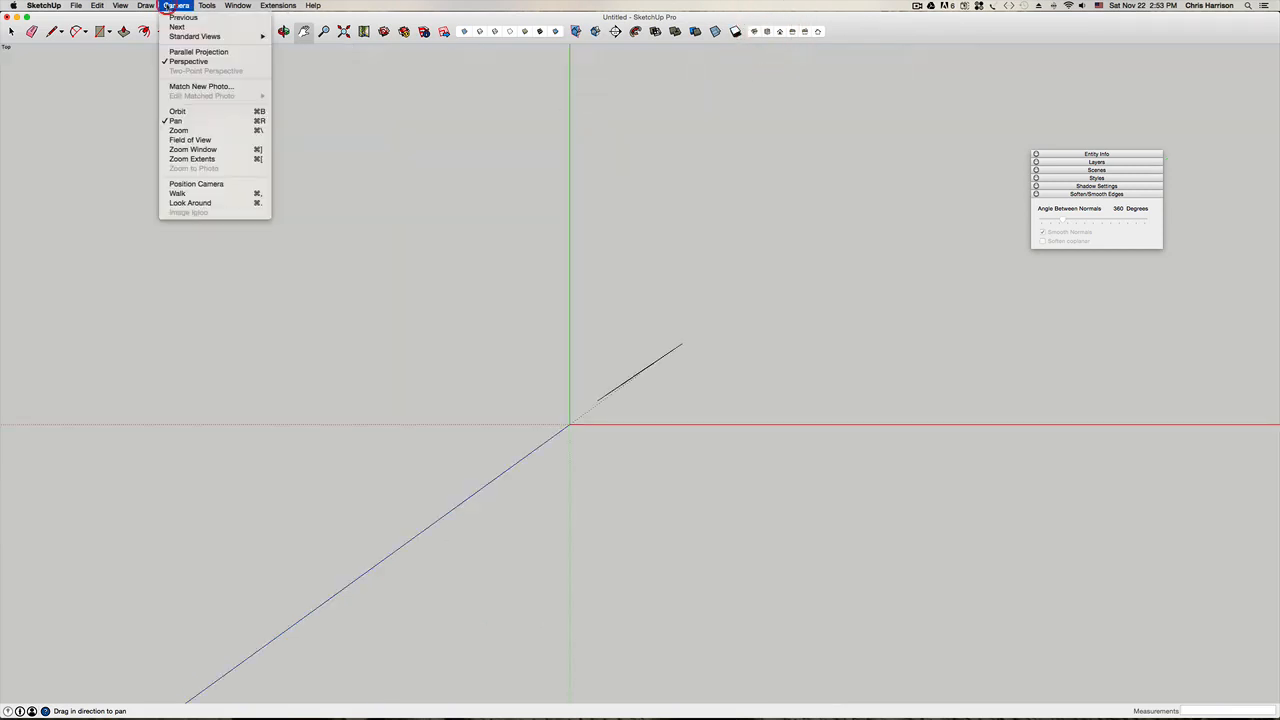
left_click(199, 52)
left_click_drag(793, 294, 651, 294)
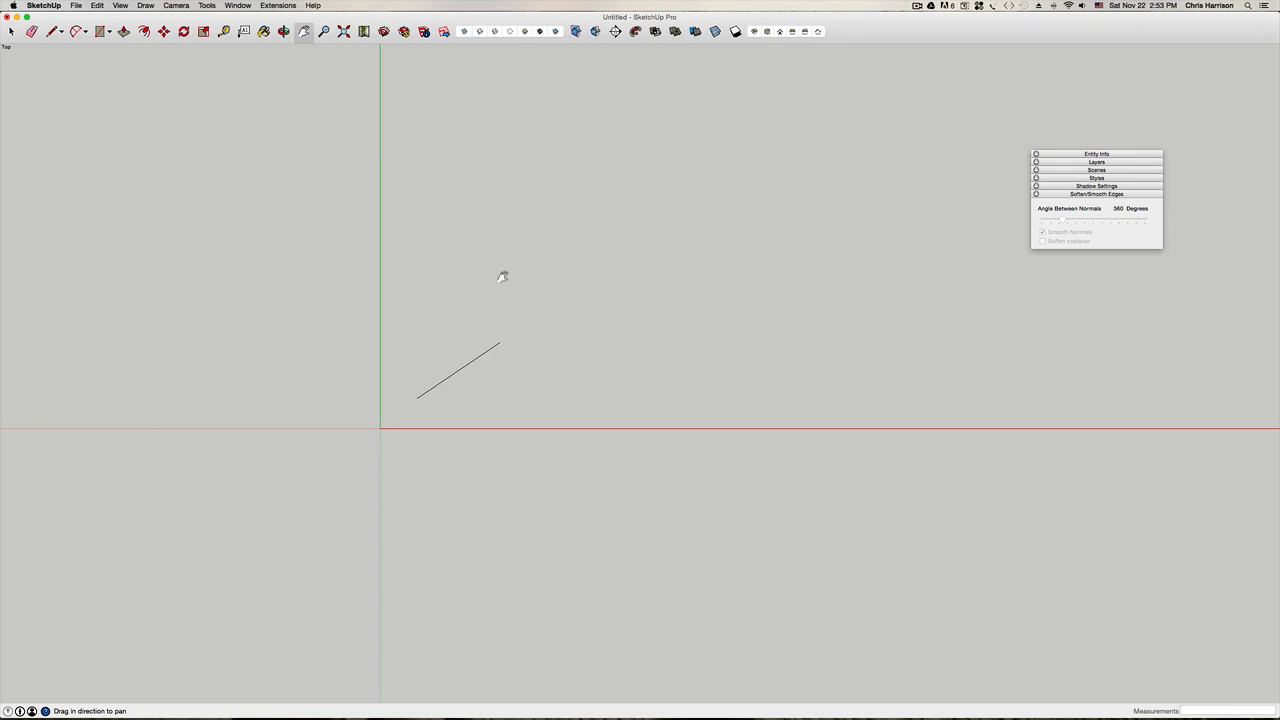
left_click_drag(451, 277, 523, 291)
left_click_drag(777, 322, 714, 330)
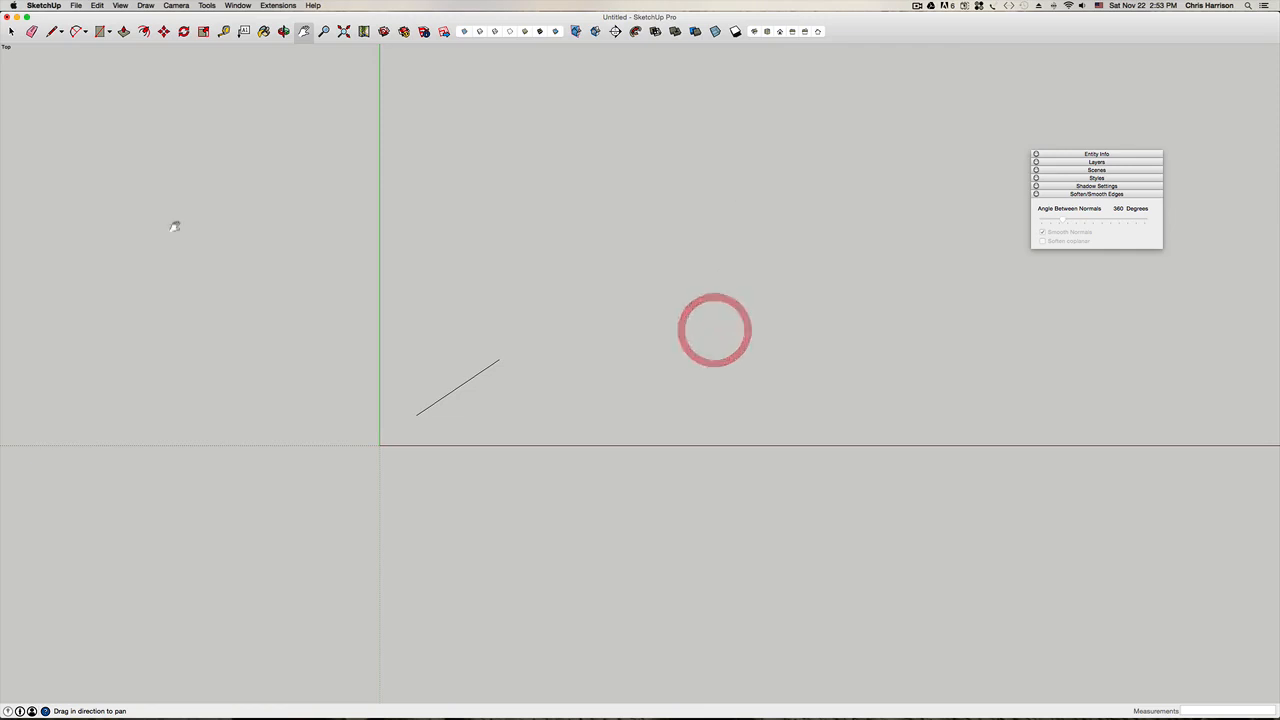
scroll(449, 260, "down", 3)
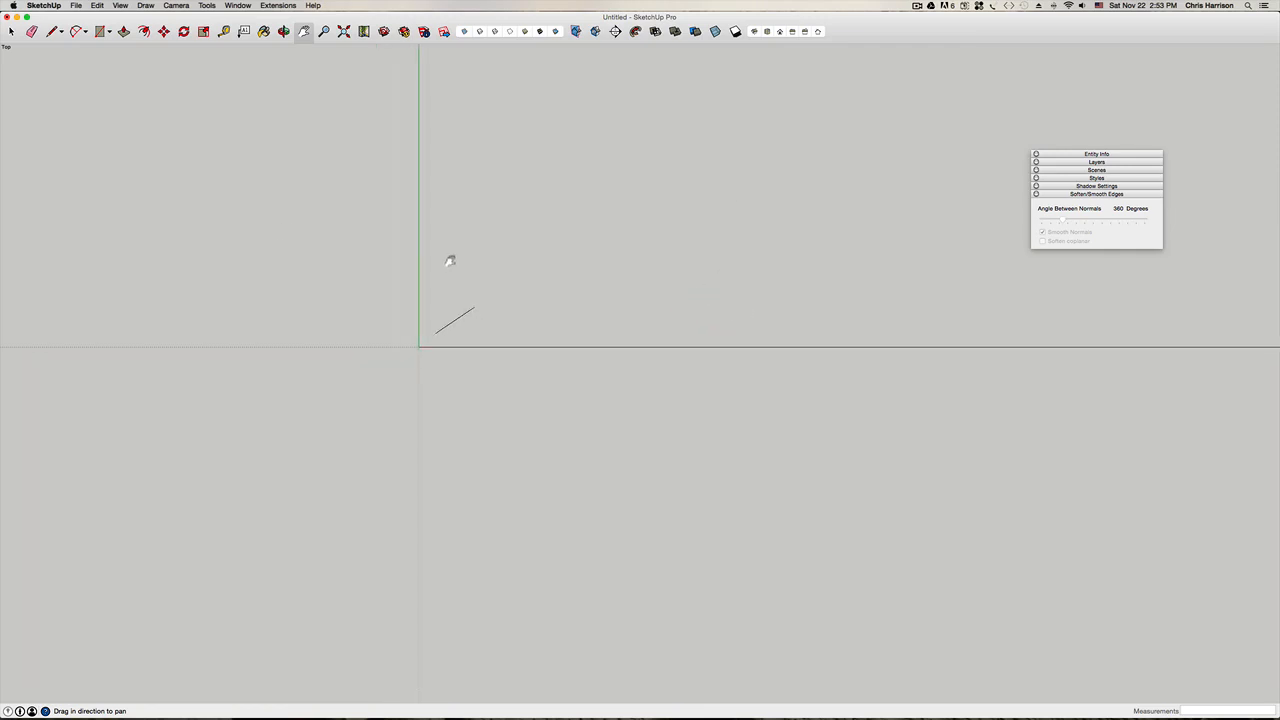
Step: Collapse Soften/Smooth Edges, expand Layers, add a layer named Image and make it the current layer
left_click(1103, 194)
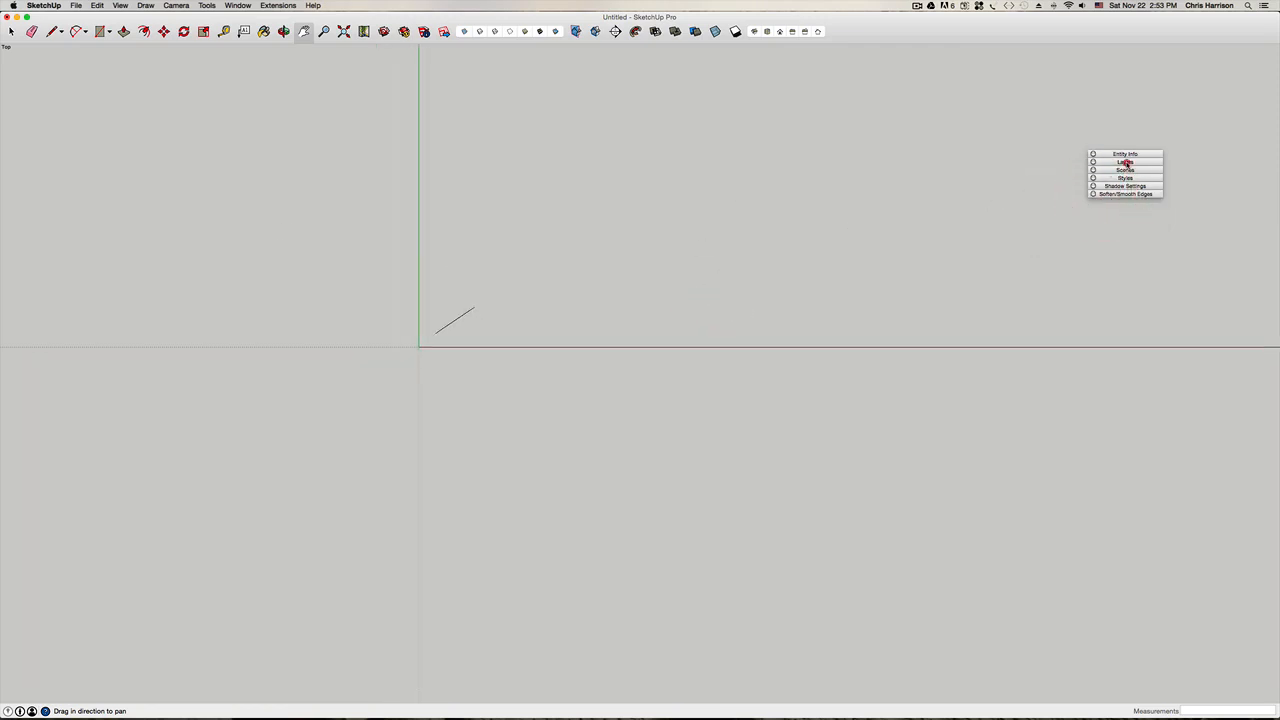
left_click(1125, 162)
left_click(942, 173)
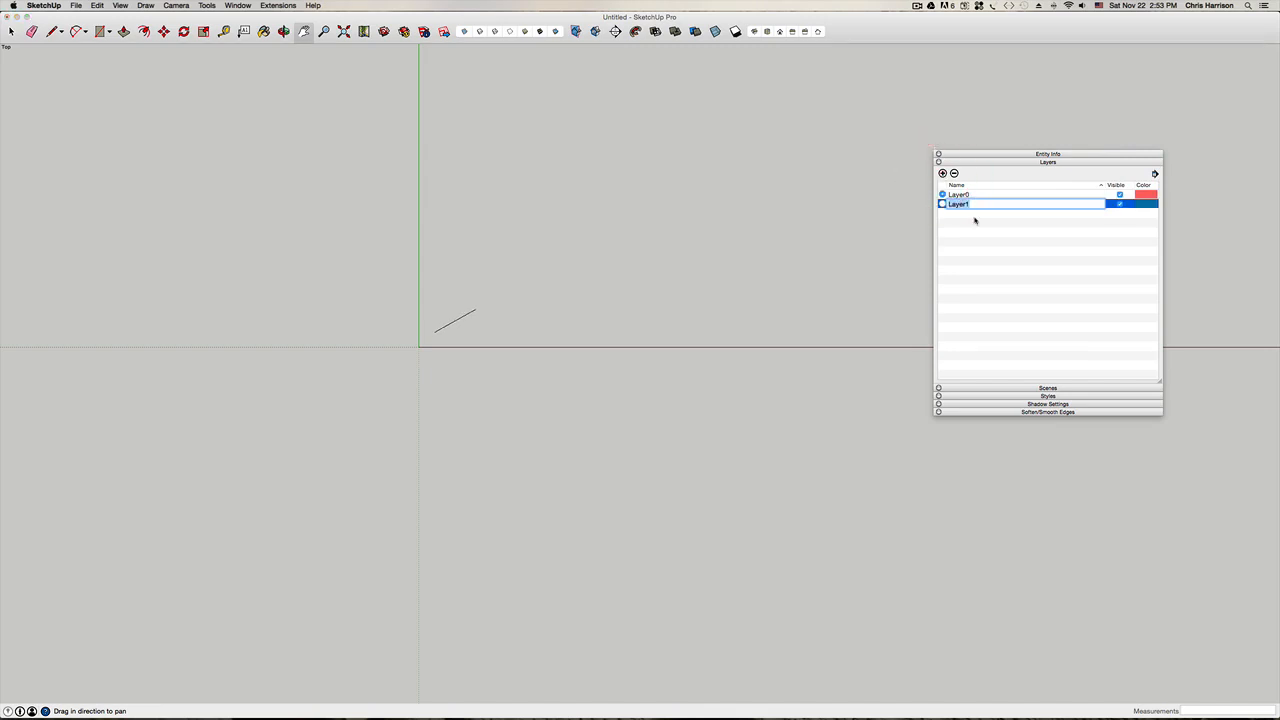
type("Image")
key("Return")
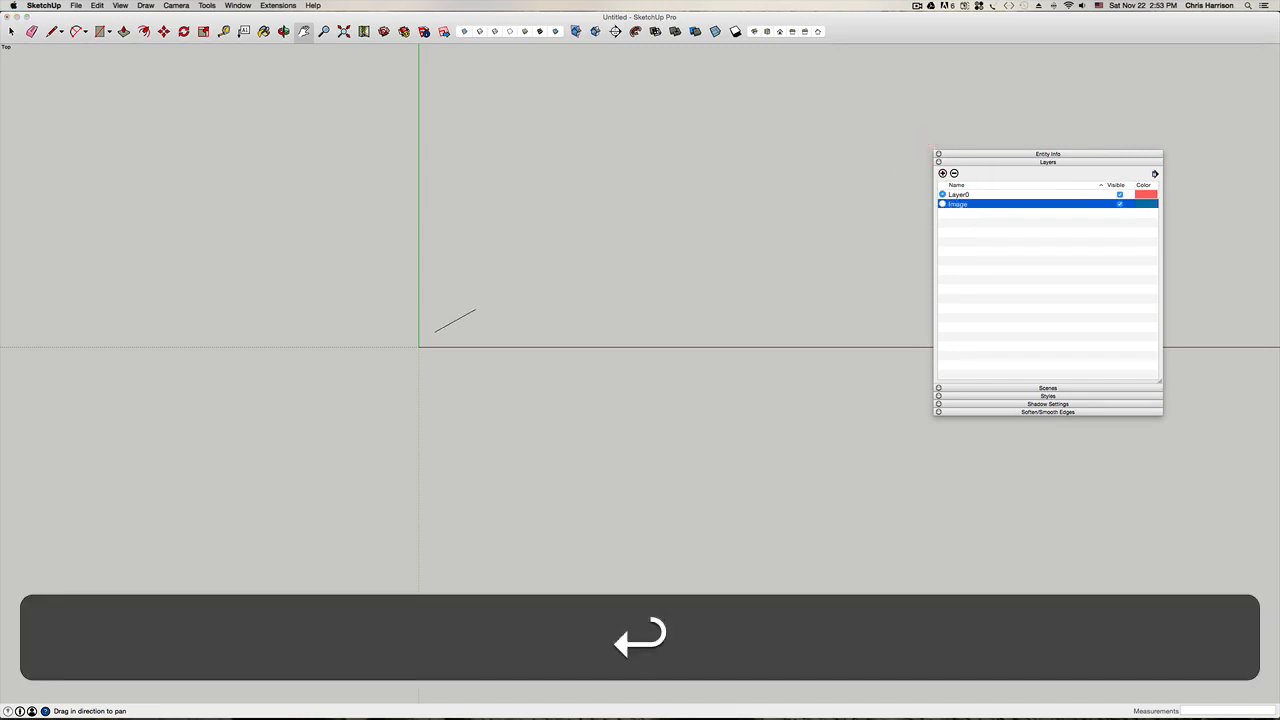
left_click(942, 204)
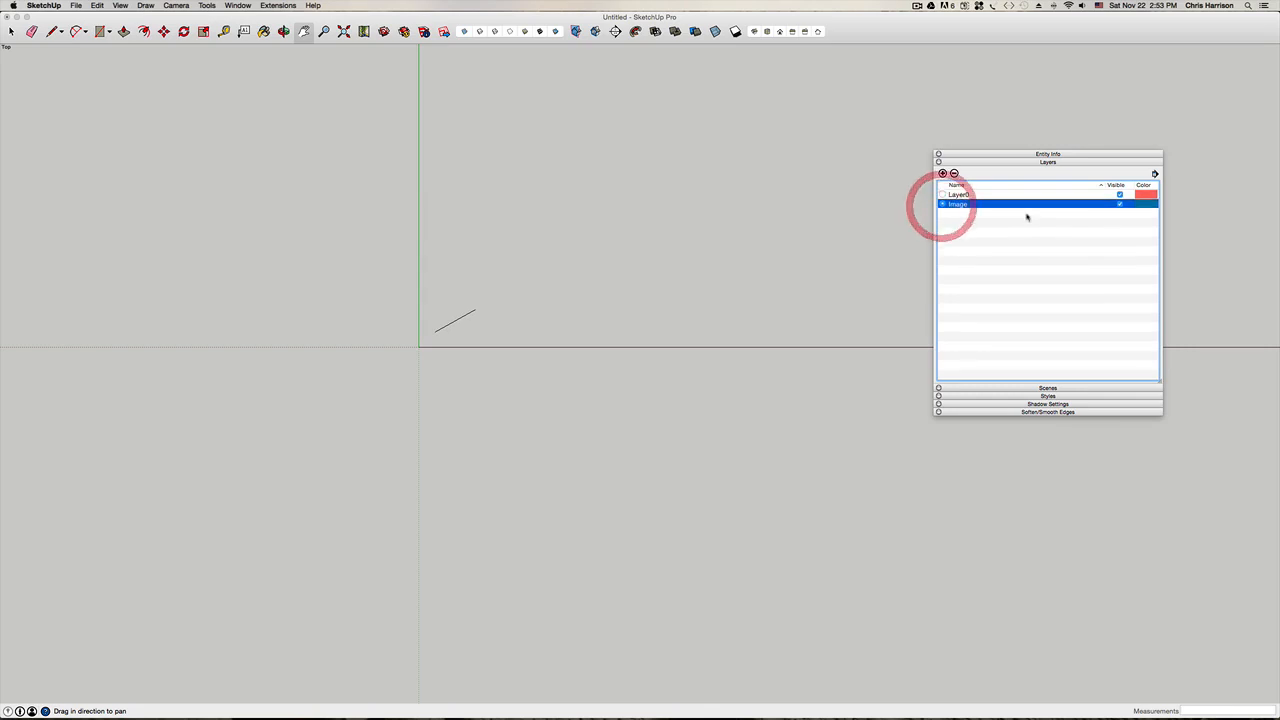
Step: Import Line Drawing.jpg from the Completed Pieces folder as an image, placed at the origin about 15' 5 5/8" wide
left_click(77, 6)
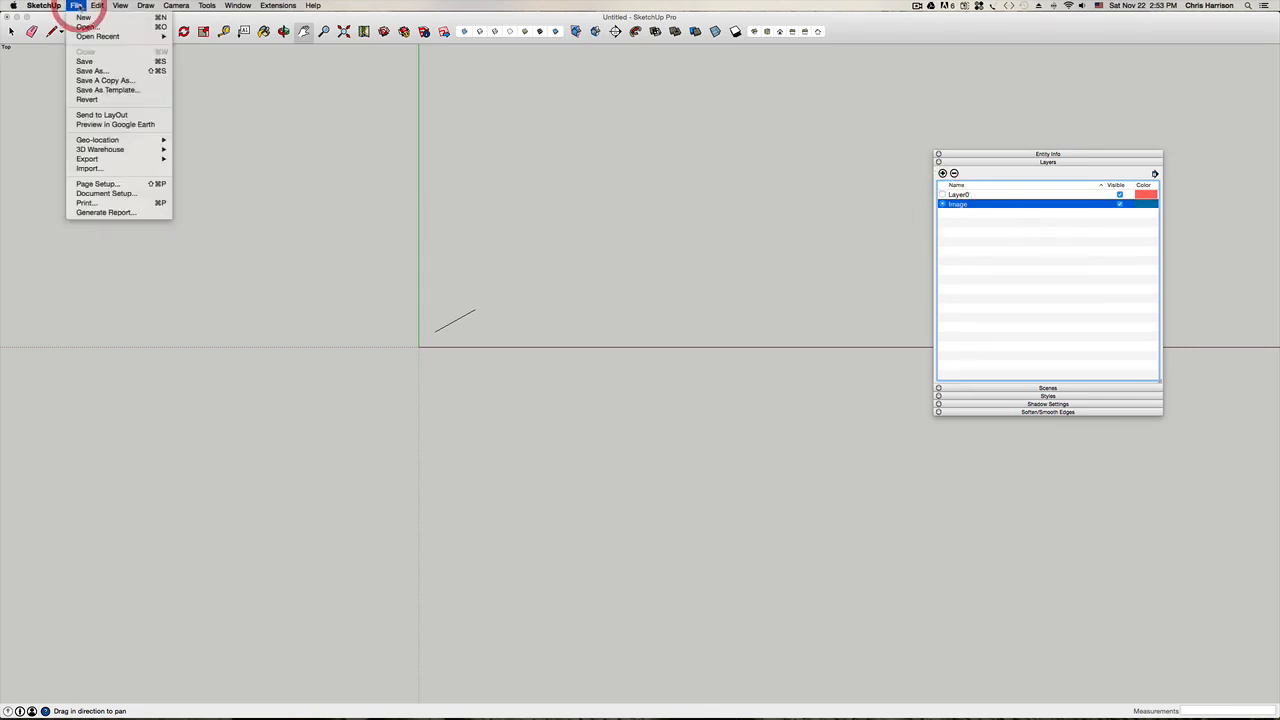
left_click(105, 168)
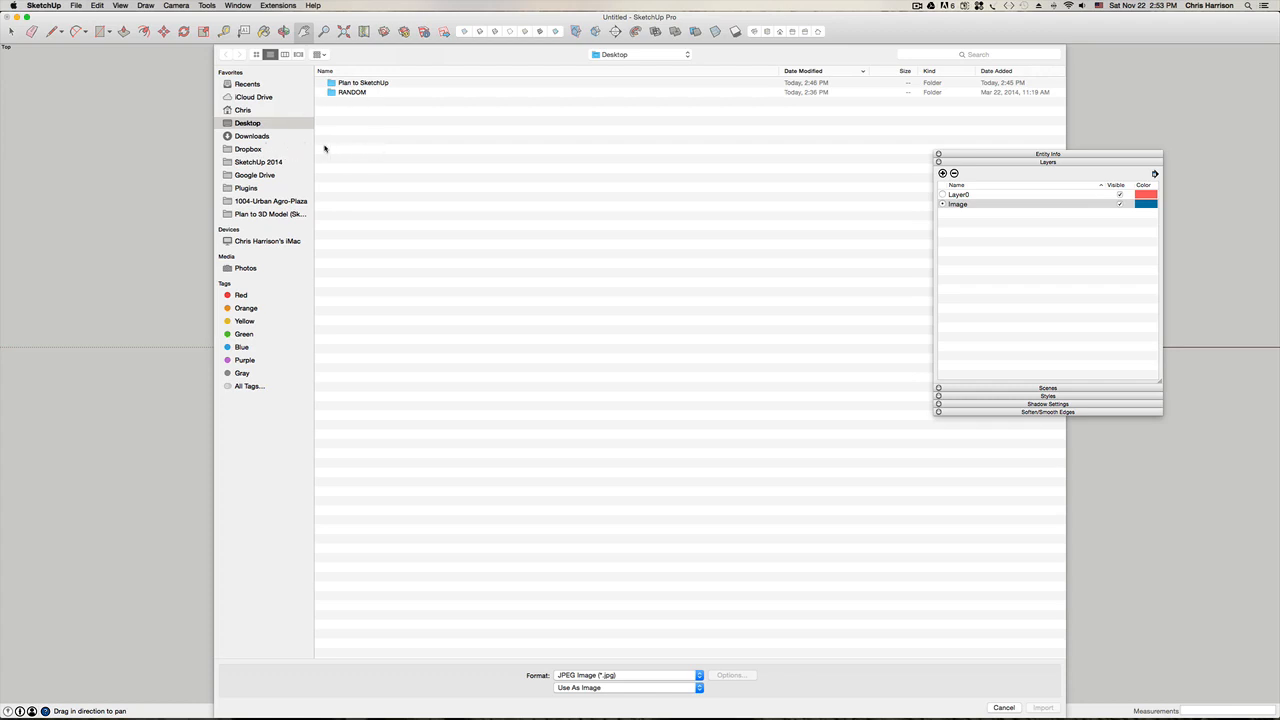
left_click(262, 213)
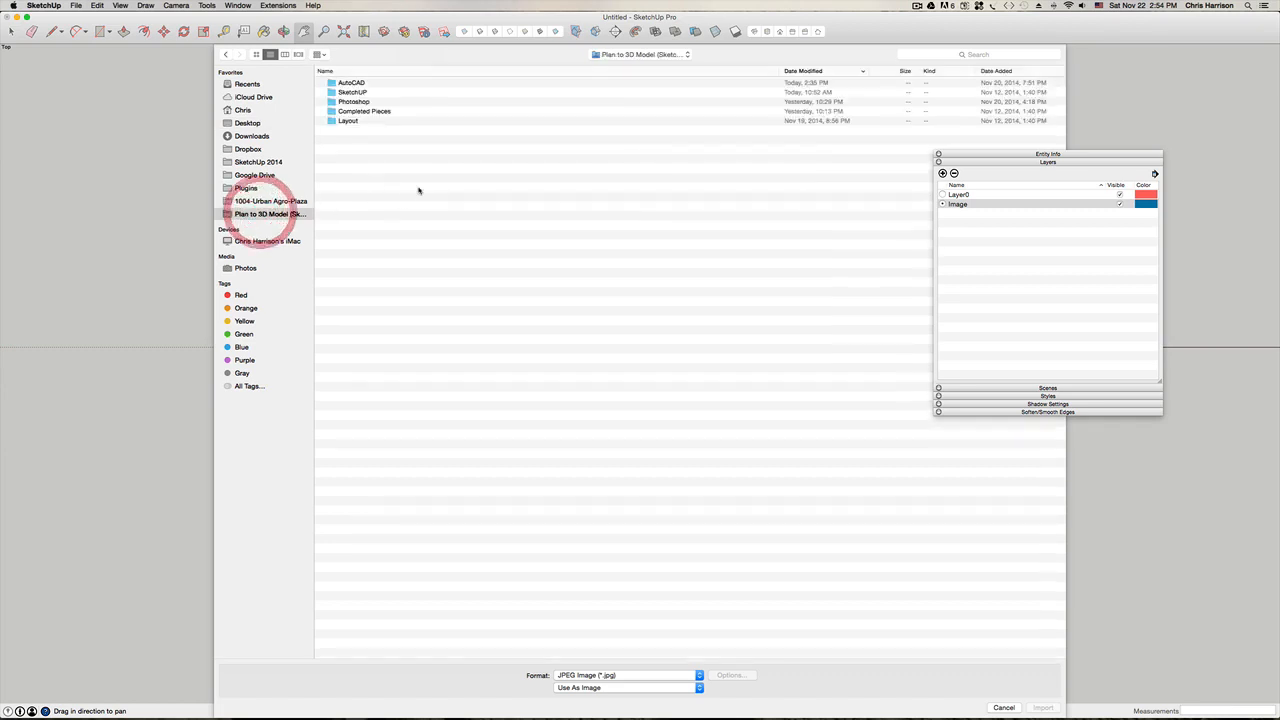
double_click(362, 110)
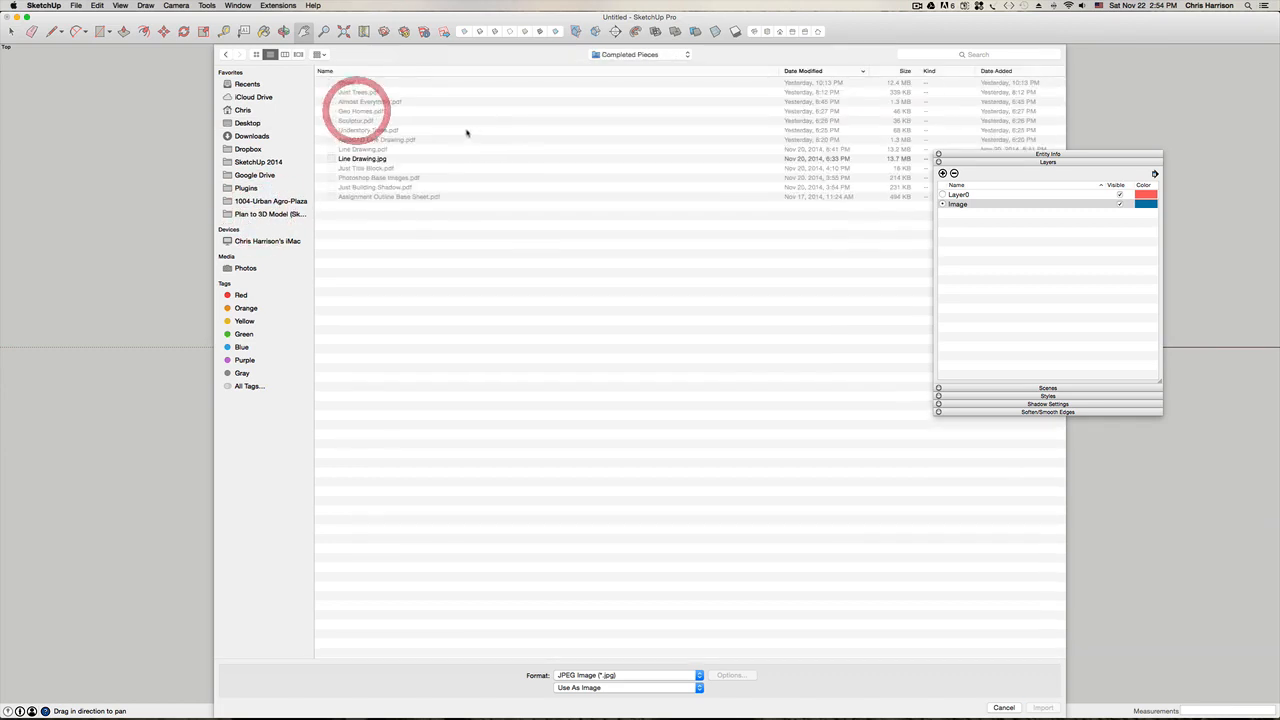
left_click(360, 158)
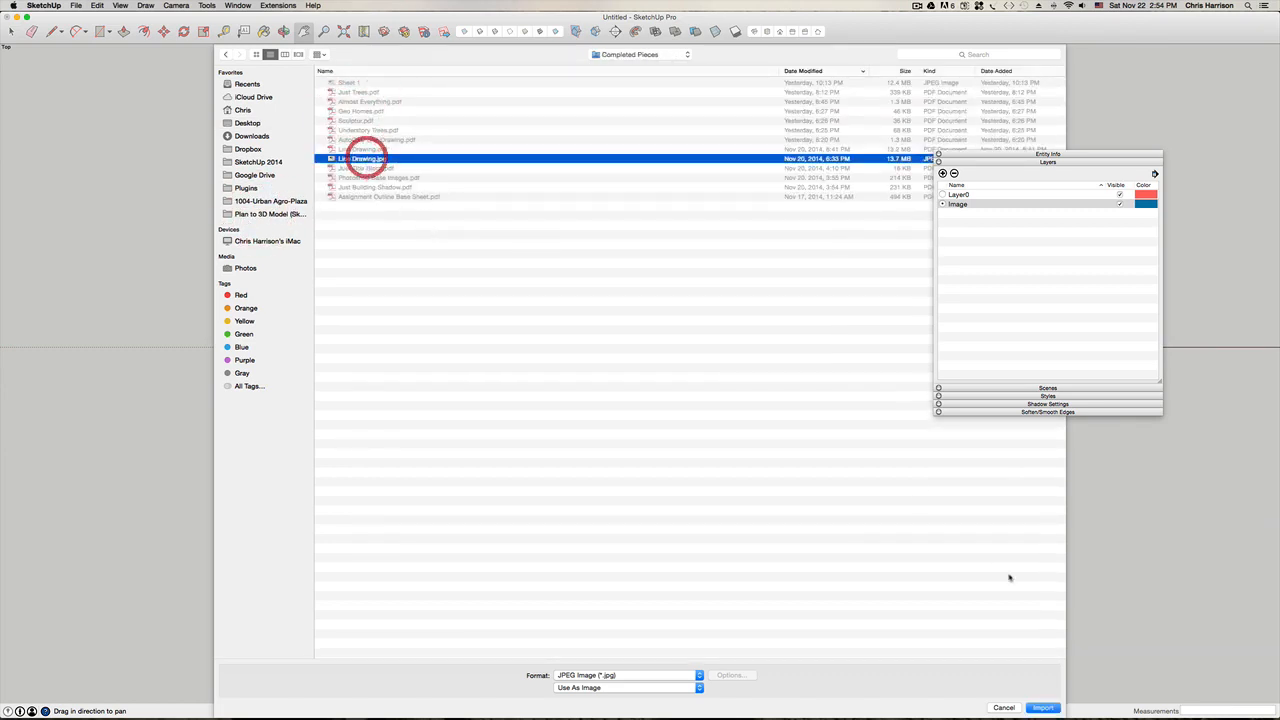
left_click(1047, 706)
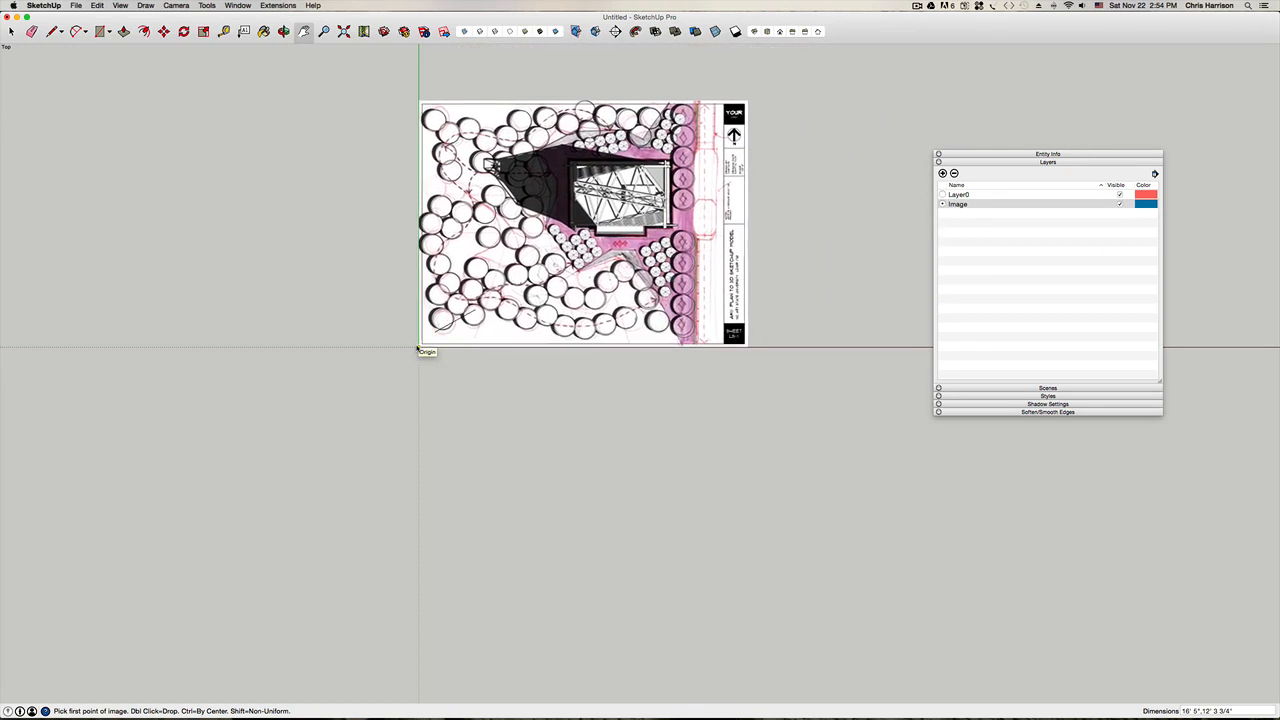
left_click(416, 346)
left_click(728, 206)
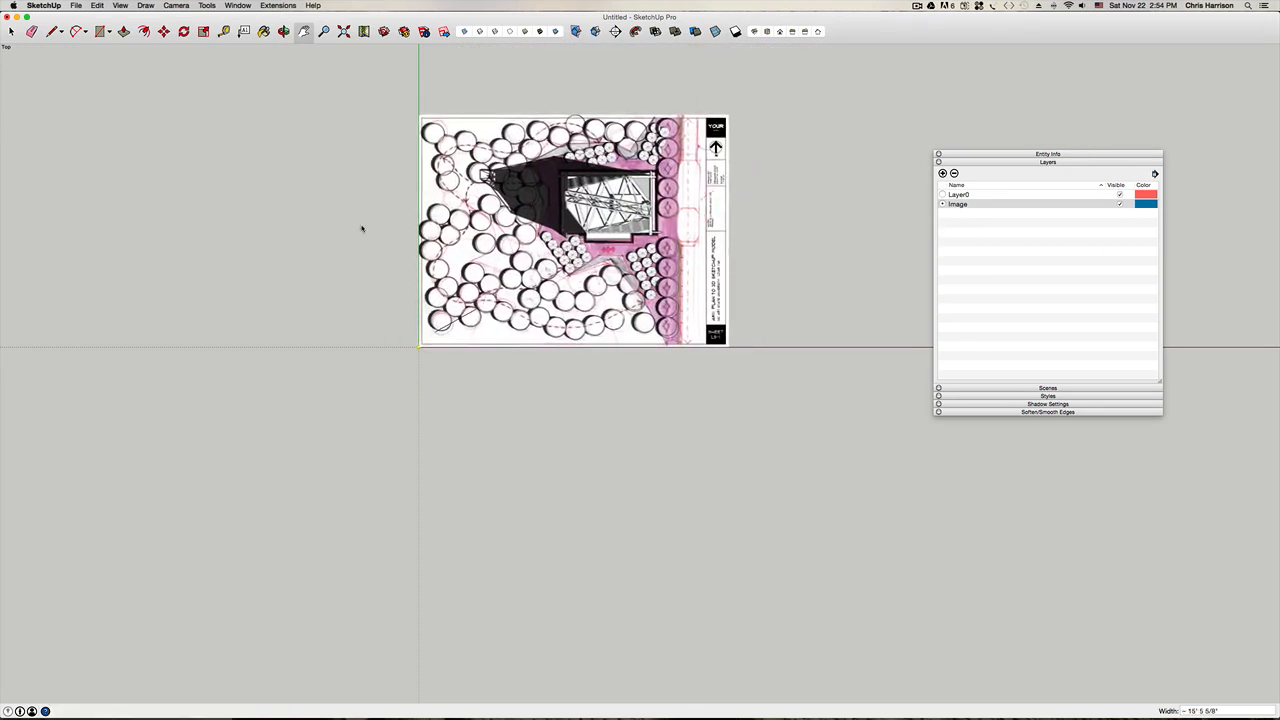
Step: Select the imported line drawing image and delete it
key("space")
left_click(326, 263)
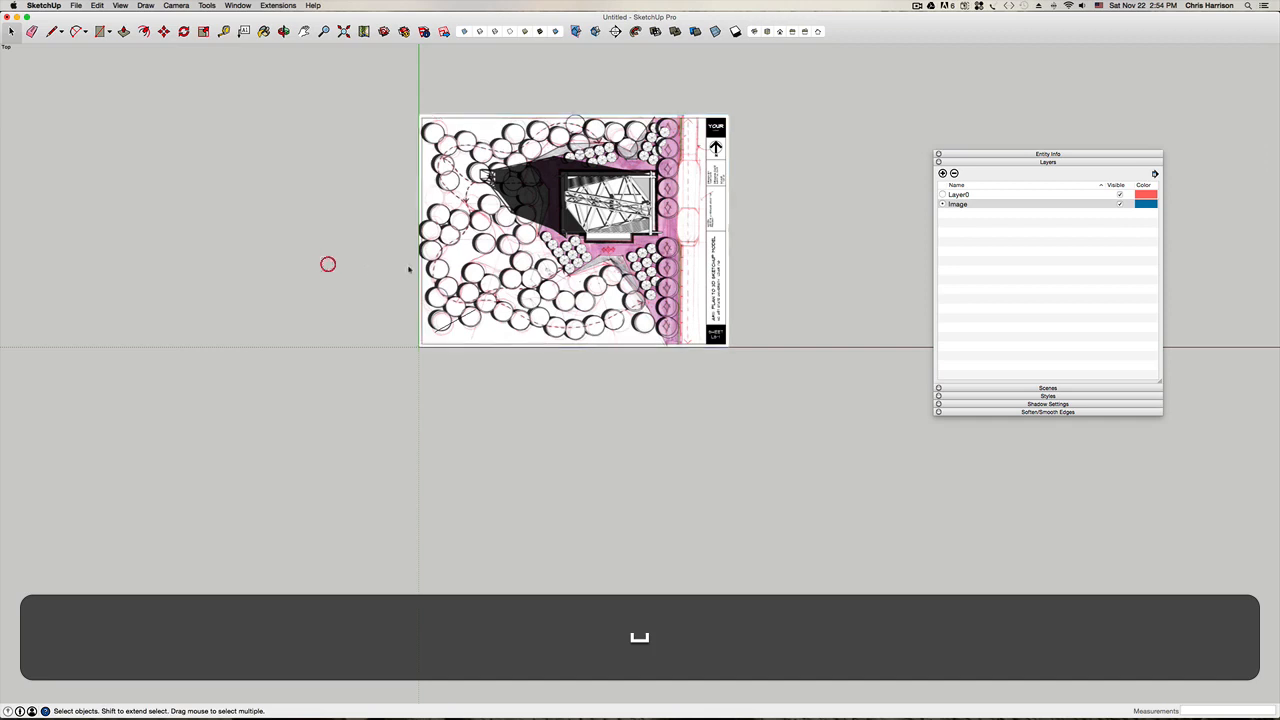
key("backslash")
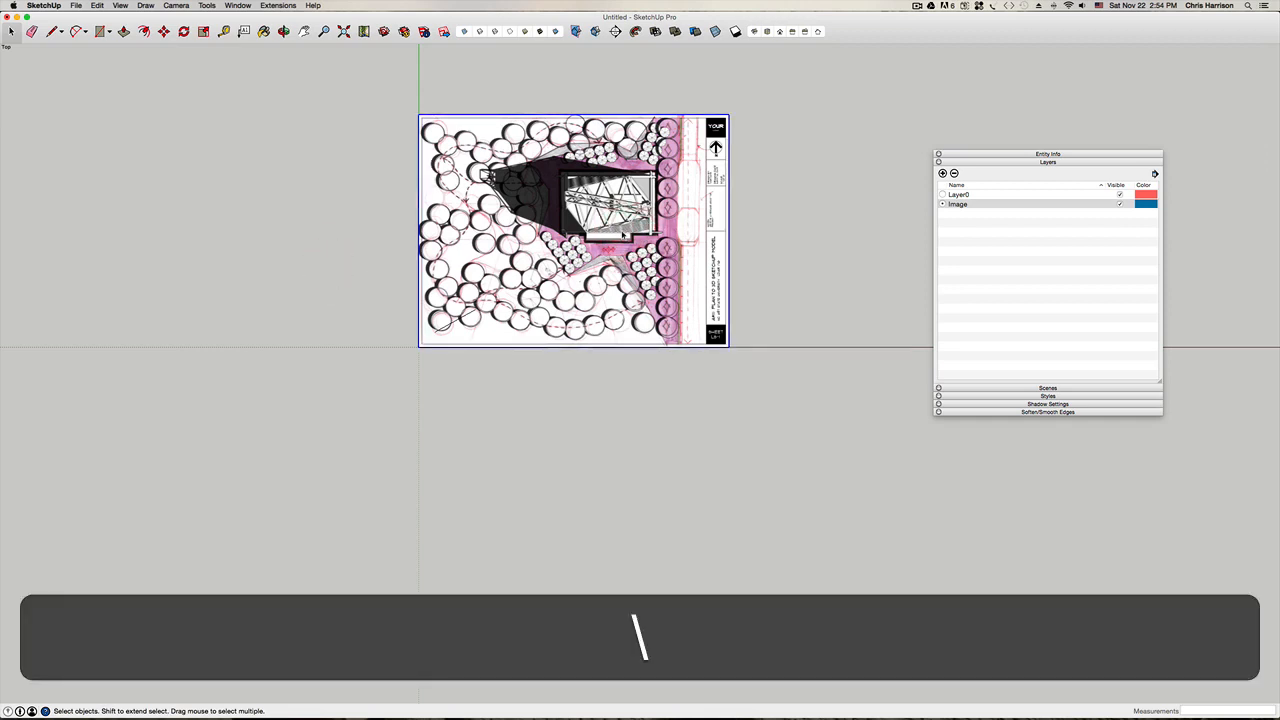
key("BackSpace")
Step: Start another image import, set the file format to All Supported Image Types and sort the files by name
left_click(76, 5)
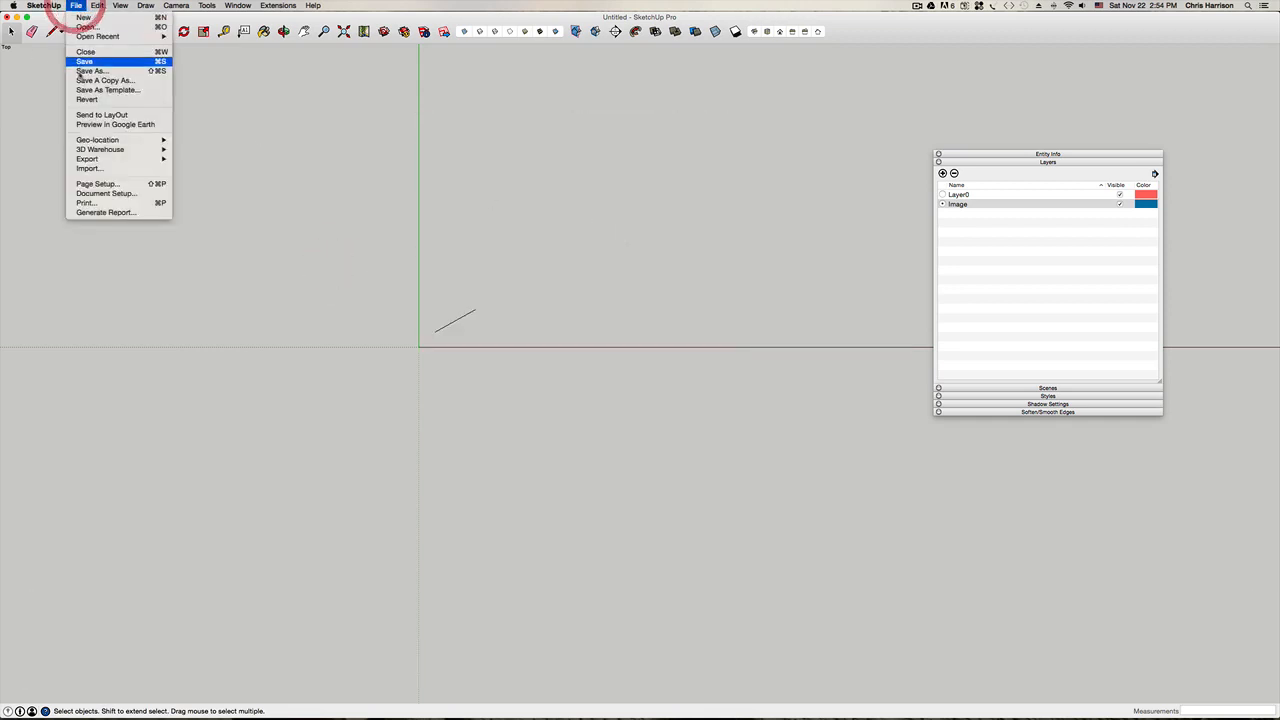
left_click(86, 167)
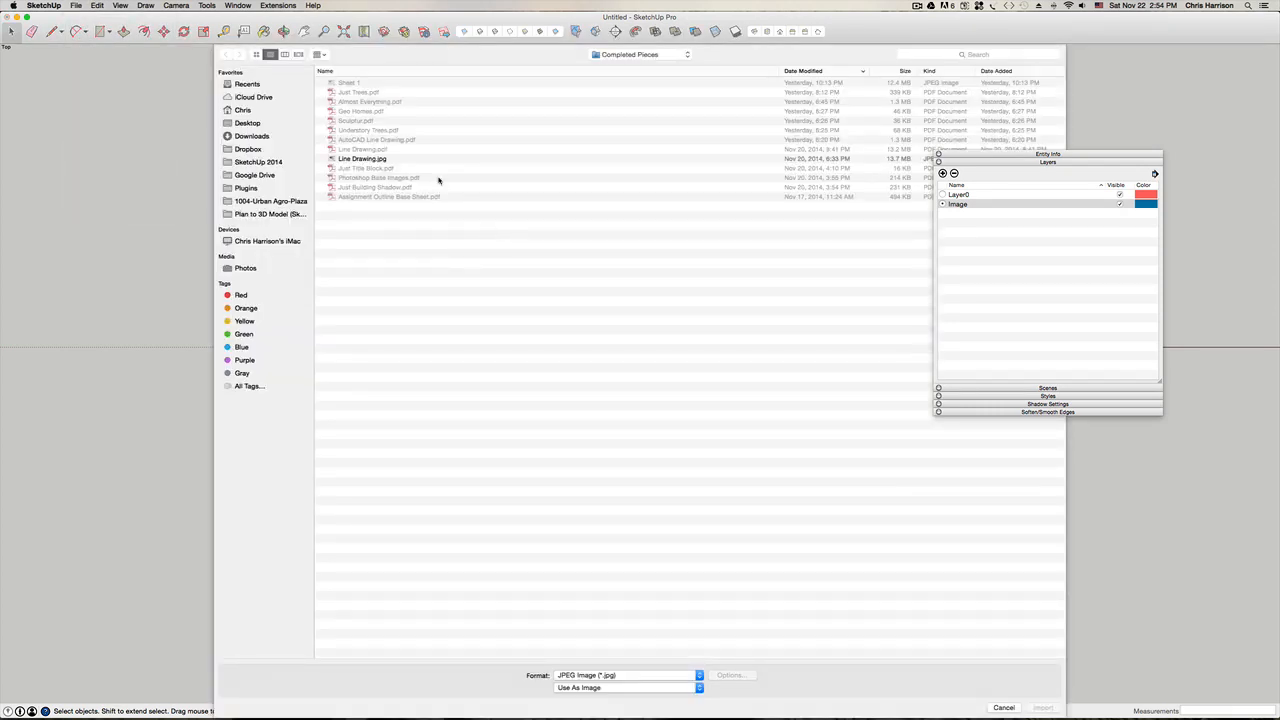
left_click(347, 83)
left_click(697, 688)
left_click(695, 688)
left_click(695, 675)
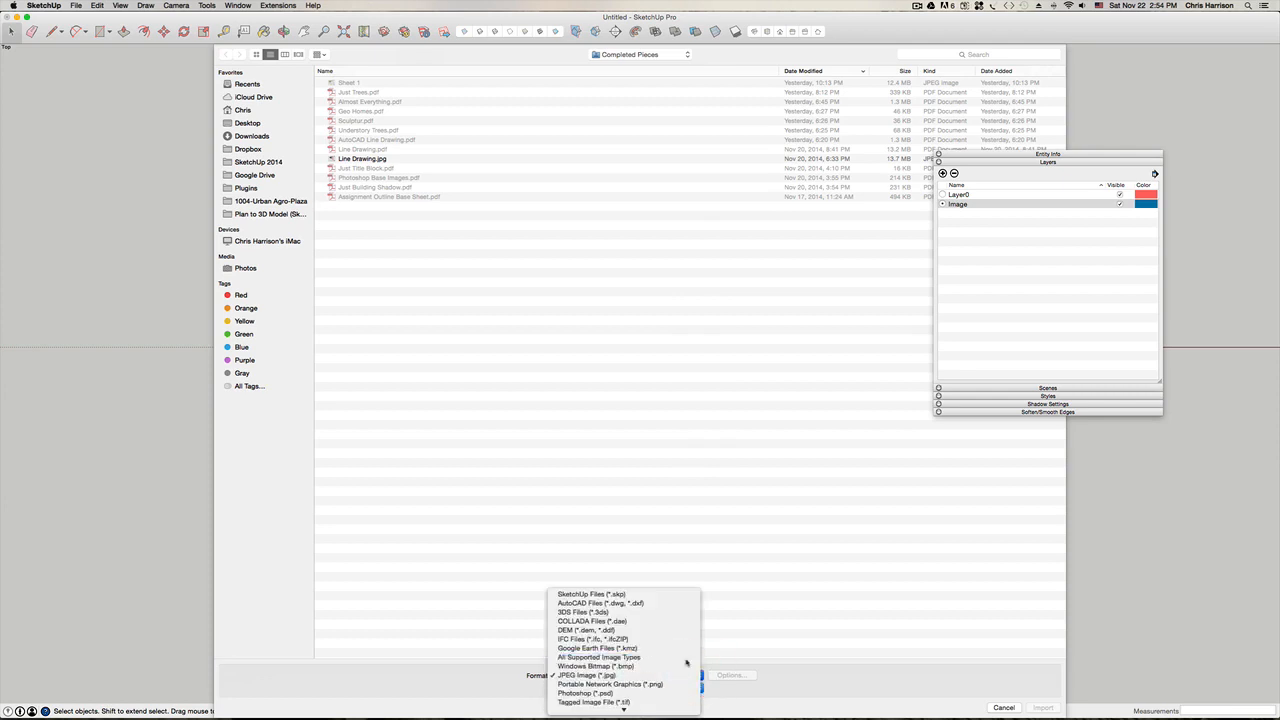
left_click(688, 657)
left_click(352, 72)
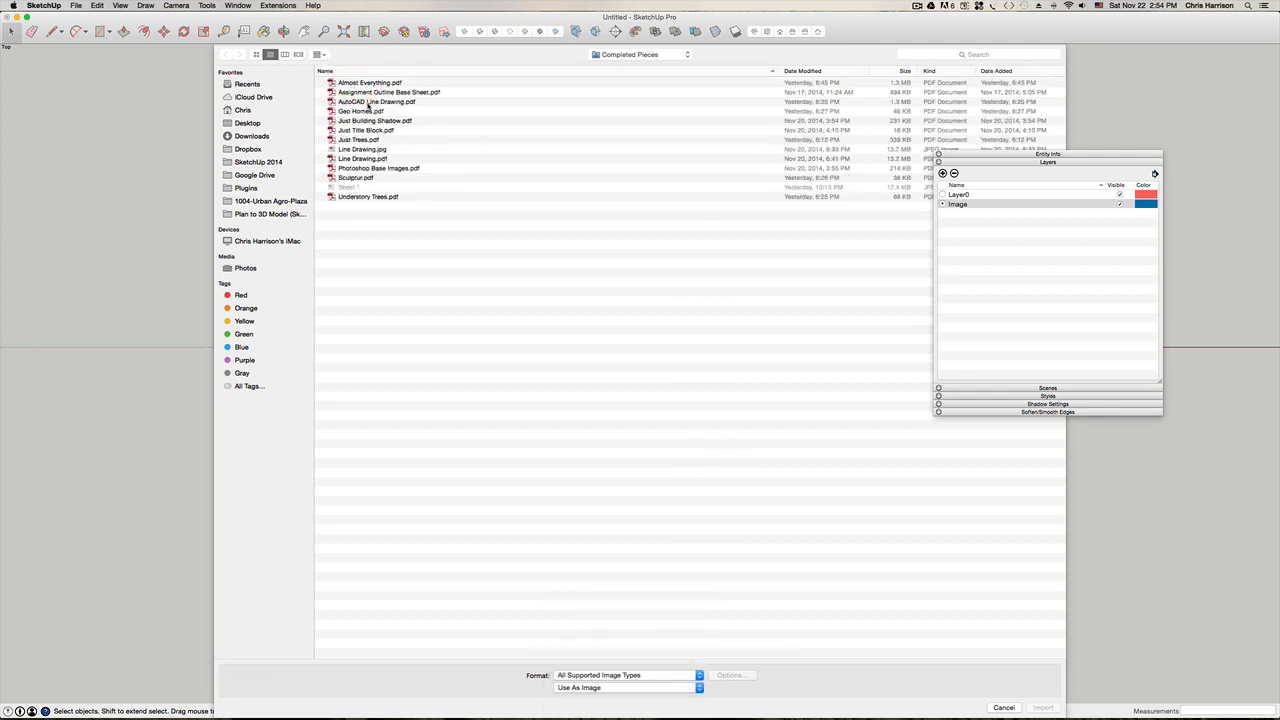
Step: Try to select Sheet 1 for import, and cancel the import
left_click(352, 187)
left_click(353, 187)
left_click(349, 190)
left_click(349, 190)
left_click(1004, 708)
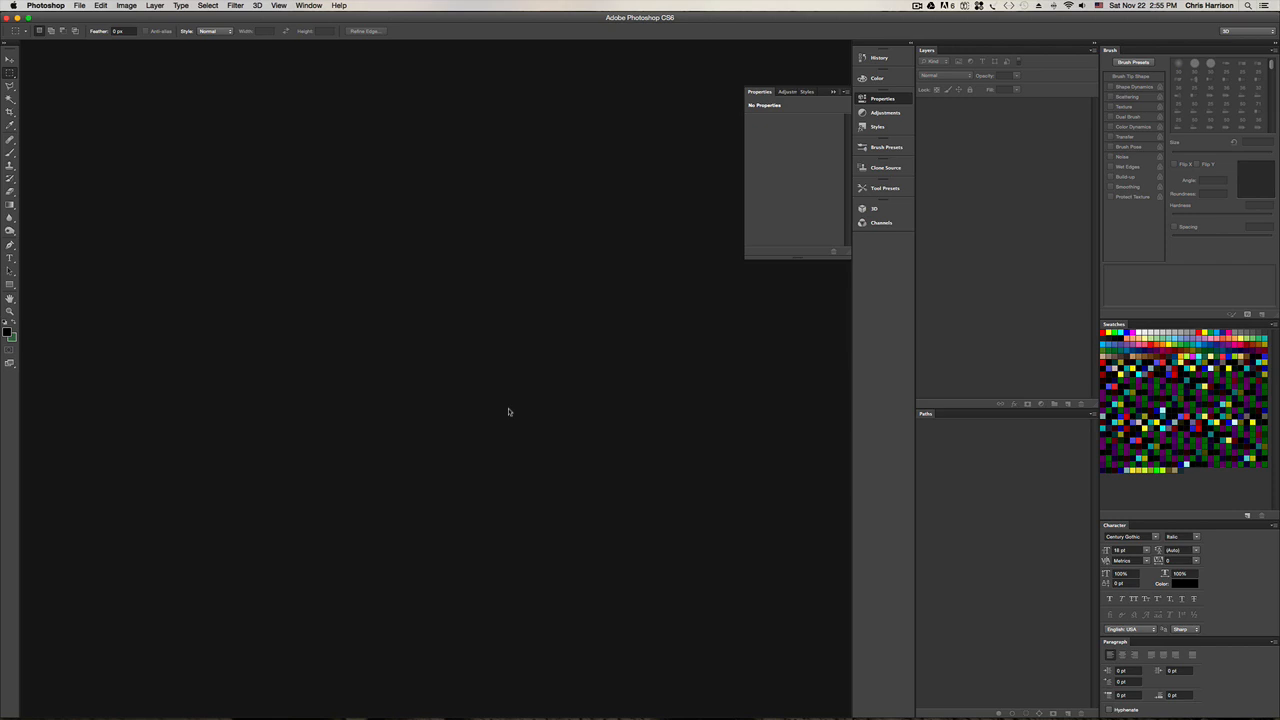
Step: Switch to Photoshop and open the Sheet 1 image from the Completed Pieces folder
key("super+o")
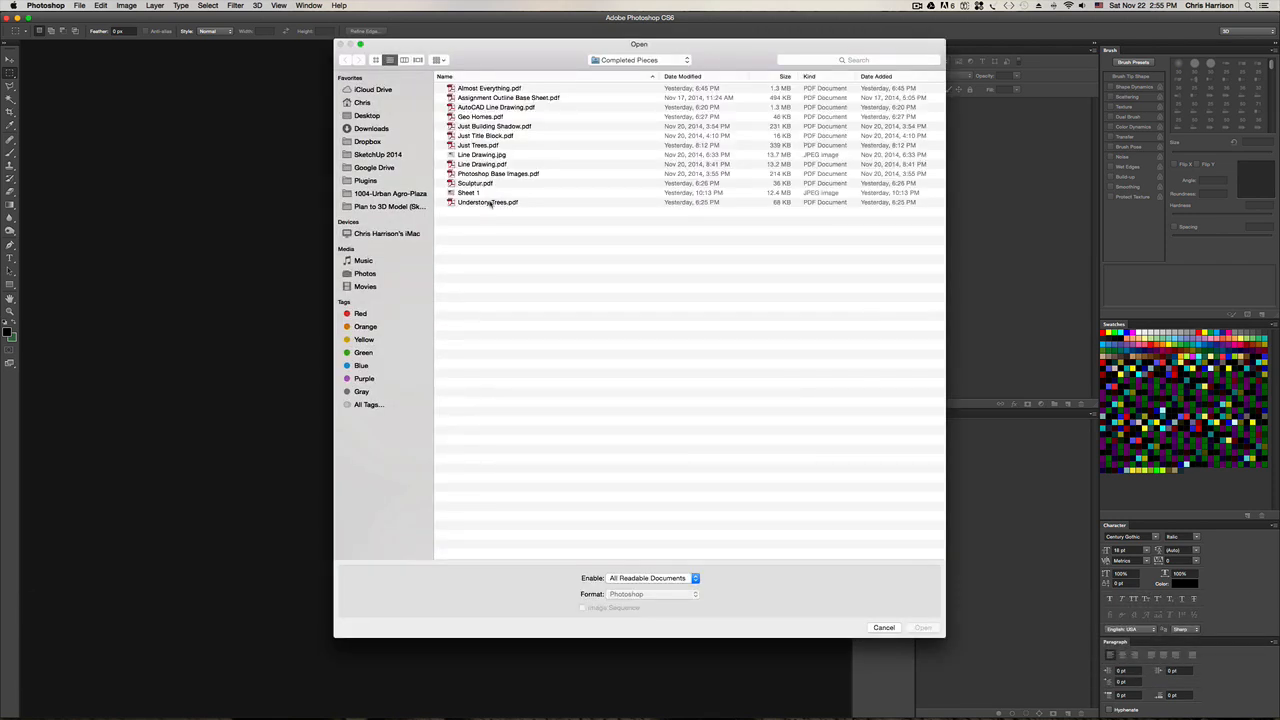
left_click(470, 193)
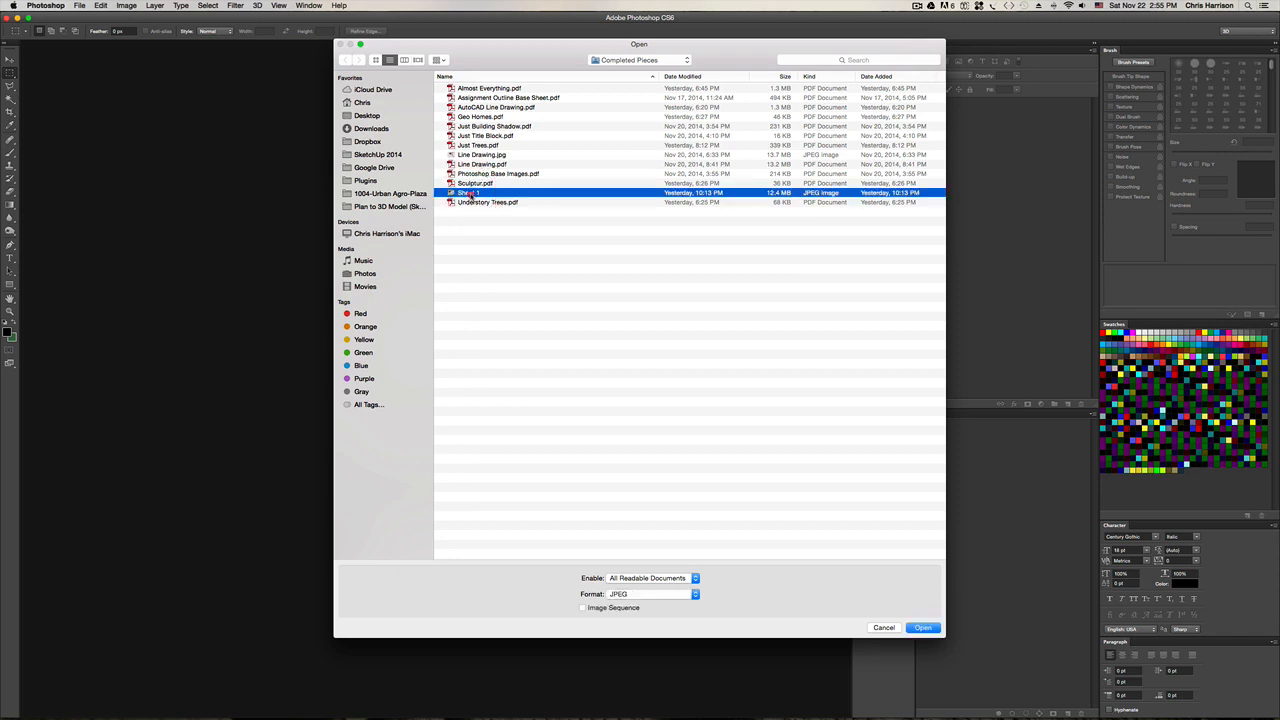
double_click(470, 193)
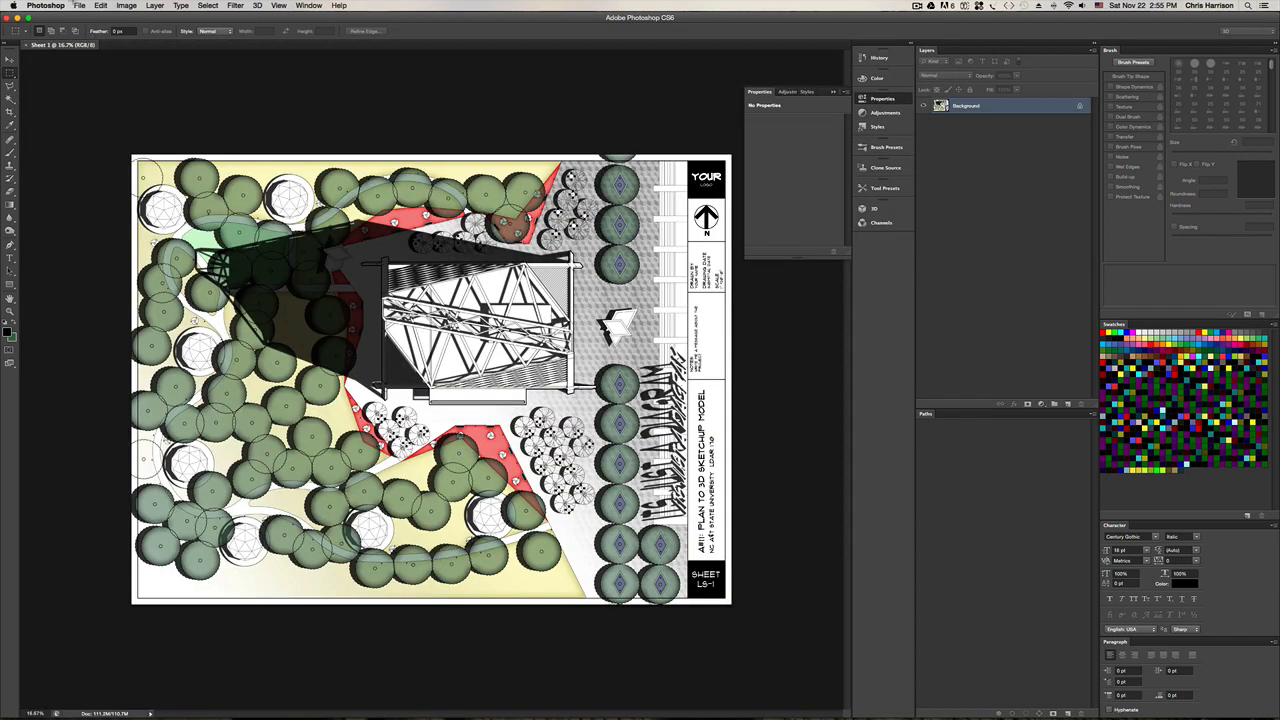
Step: Save the sheet as Sheet 1.png in Completed Pieces, in PNG format with Smallest / Slow compression and no interlacing
left_click(79, 6)
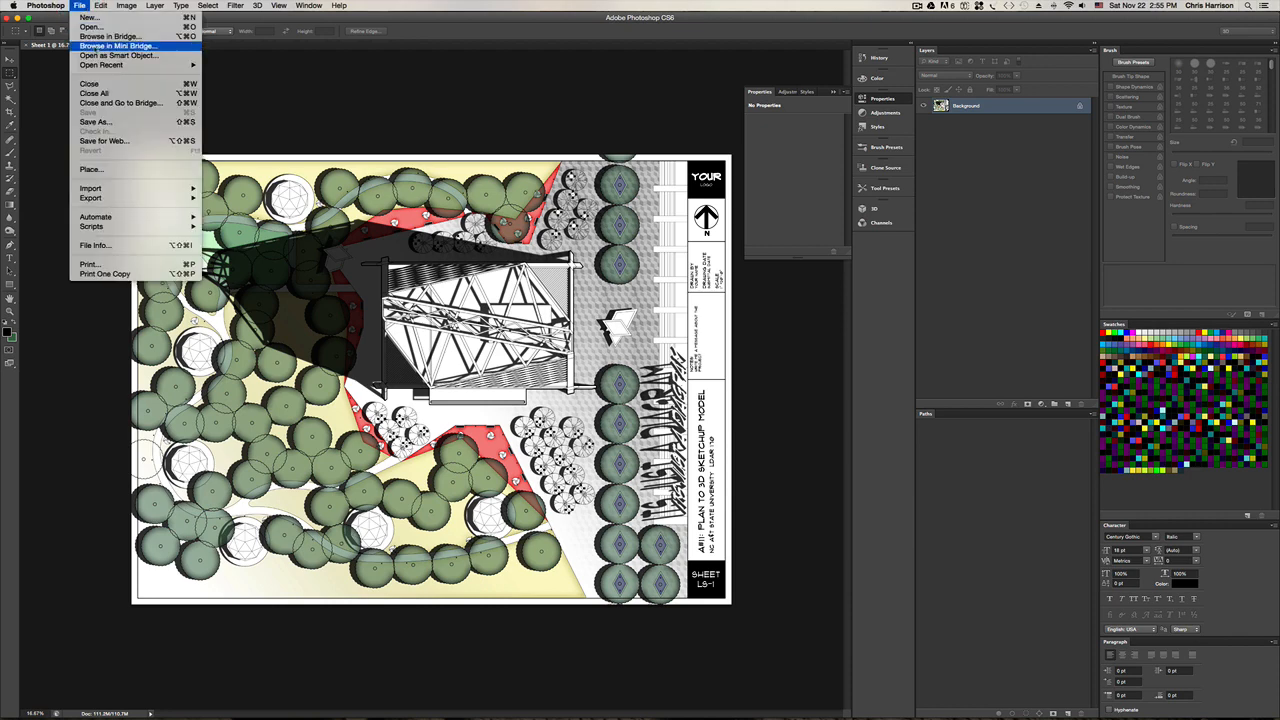
left_click(112, 124)
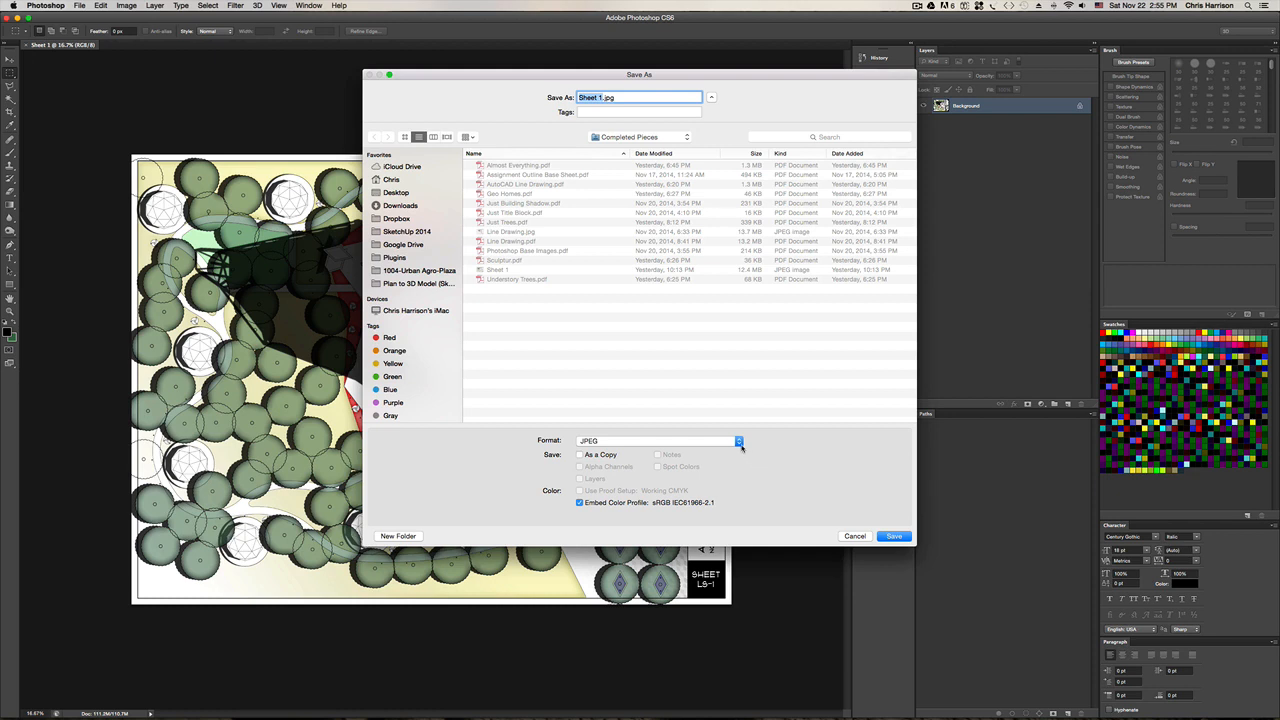
left_click(739, 443)
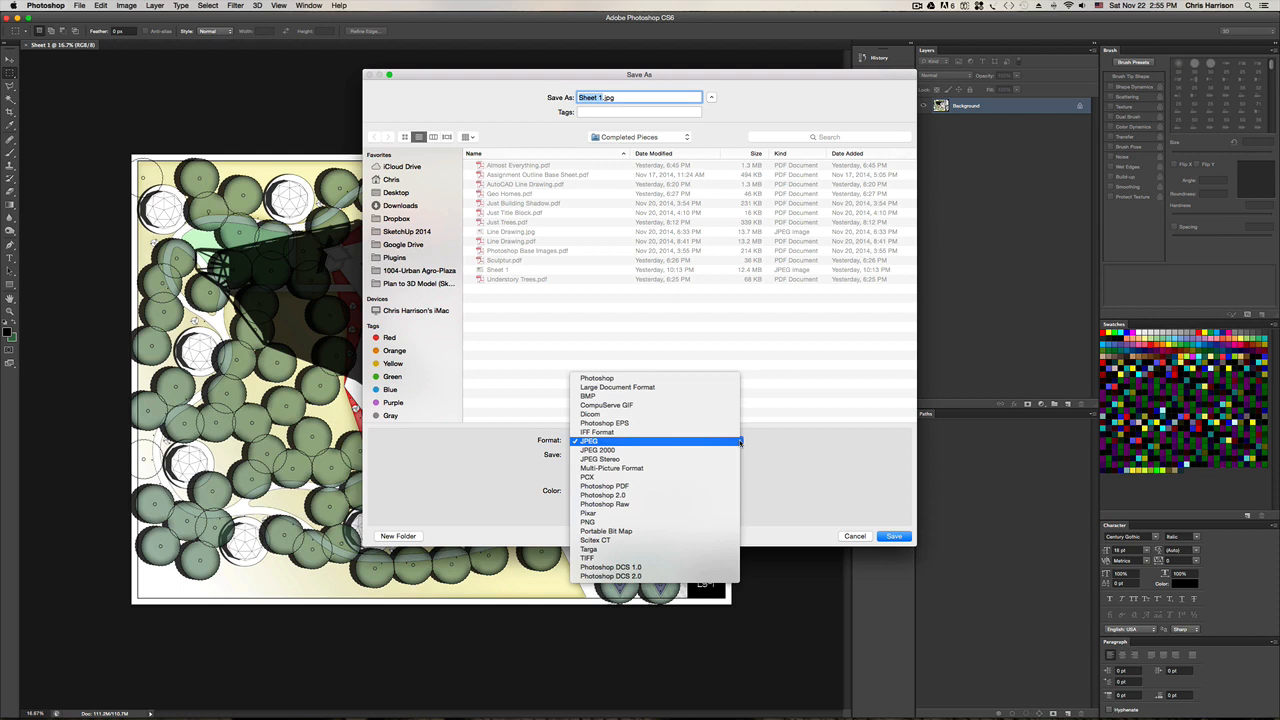
left_click(718, 521)
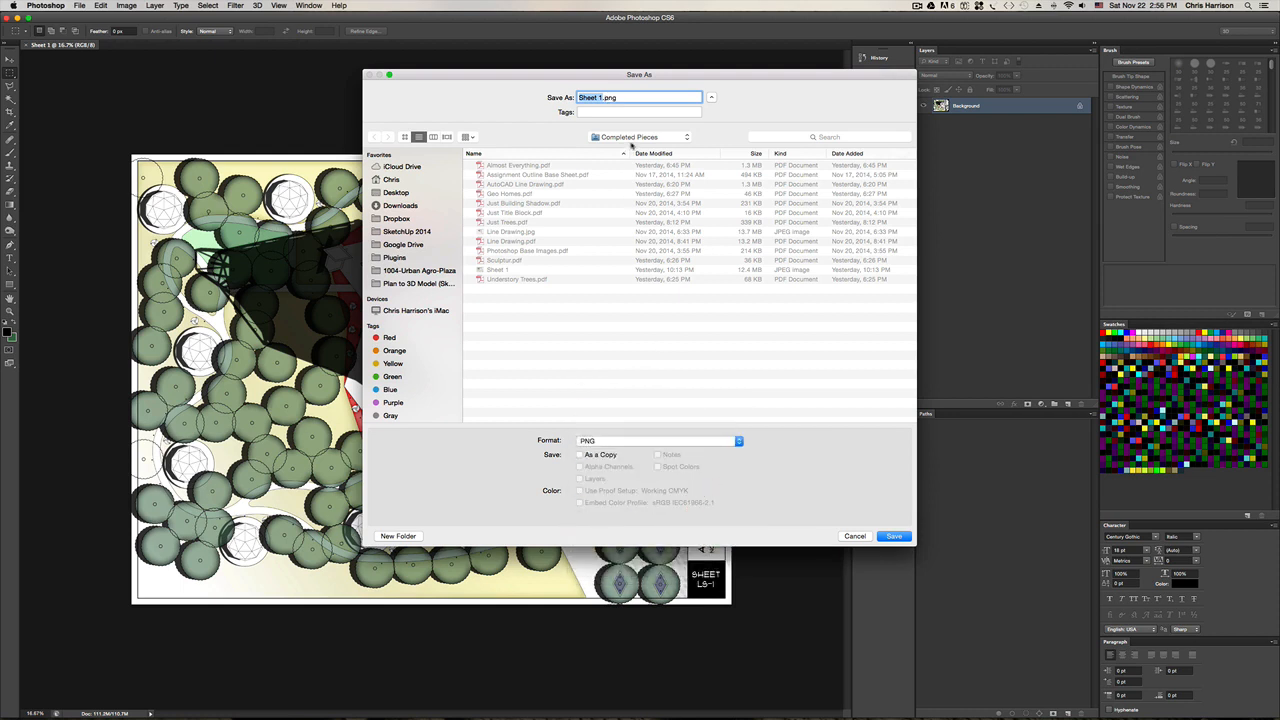
left_click(896, 537)
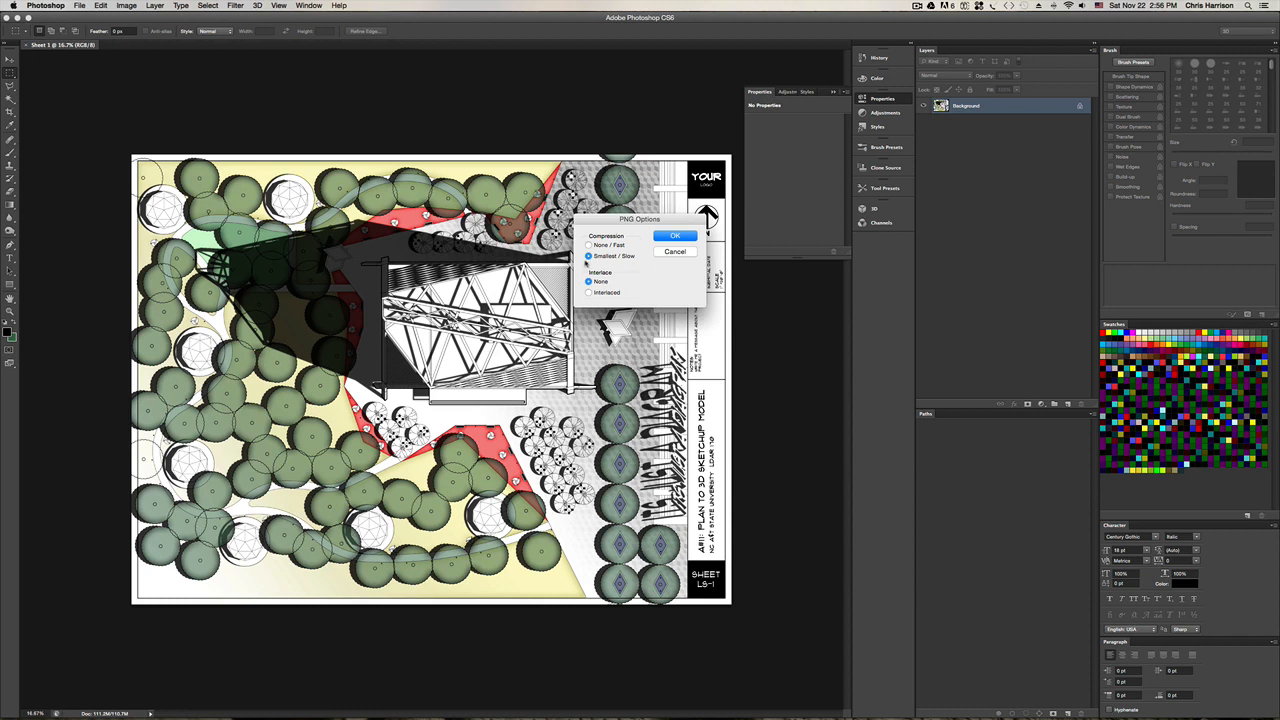
left_click(680, 236)
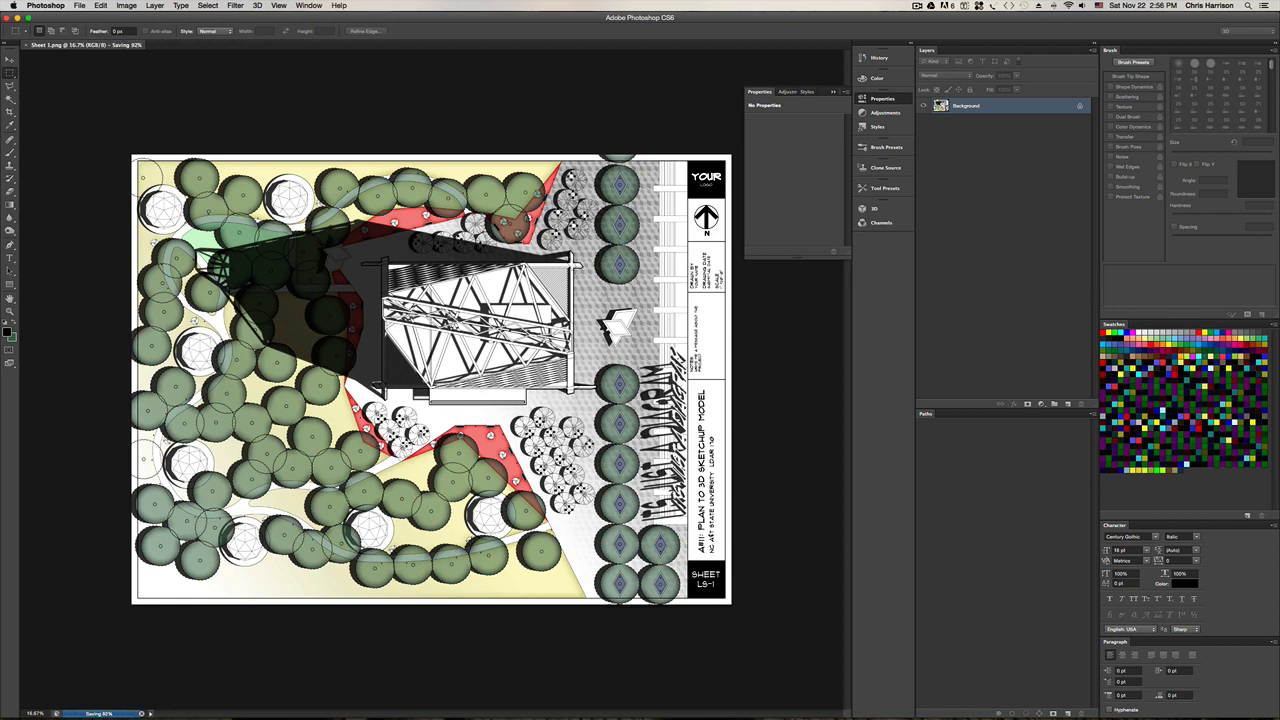
Step: Switch to SketchUp, start another image import and browse to the Completed Pieces folder of the Plan to 3D Model project
mouse_move(325, 700)
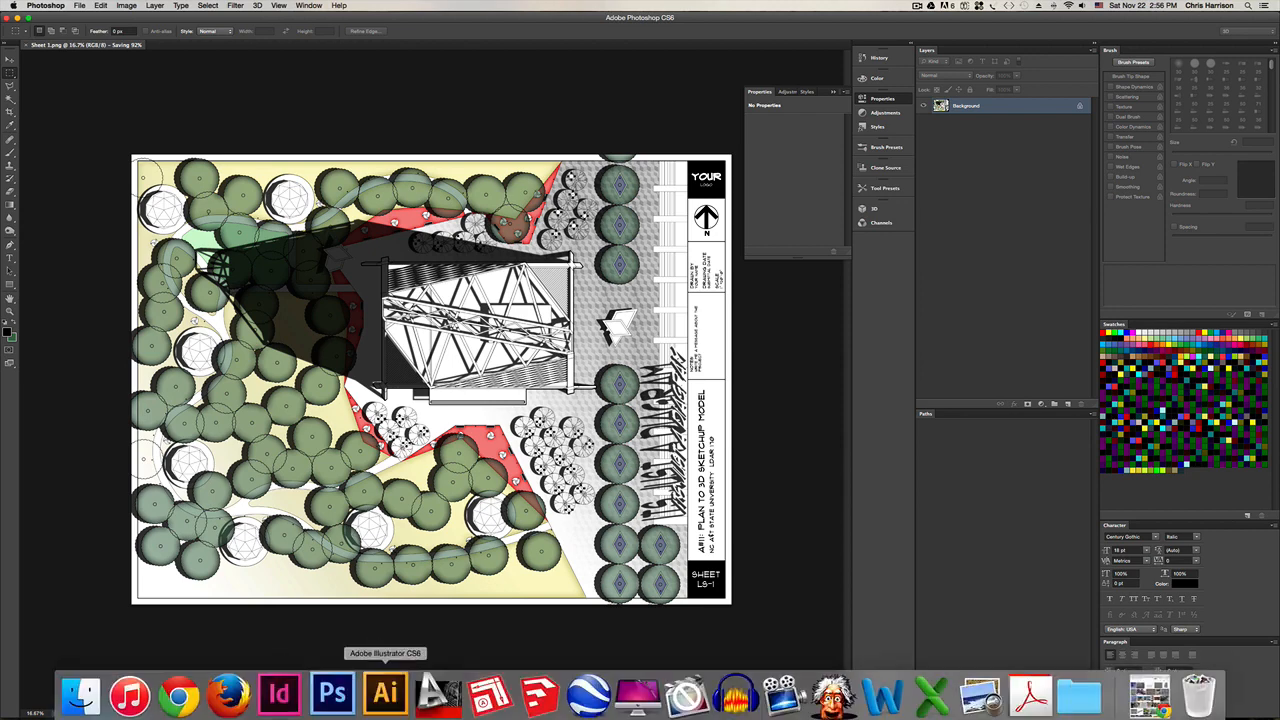
left_click(531, 690)
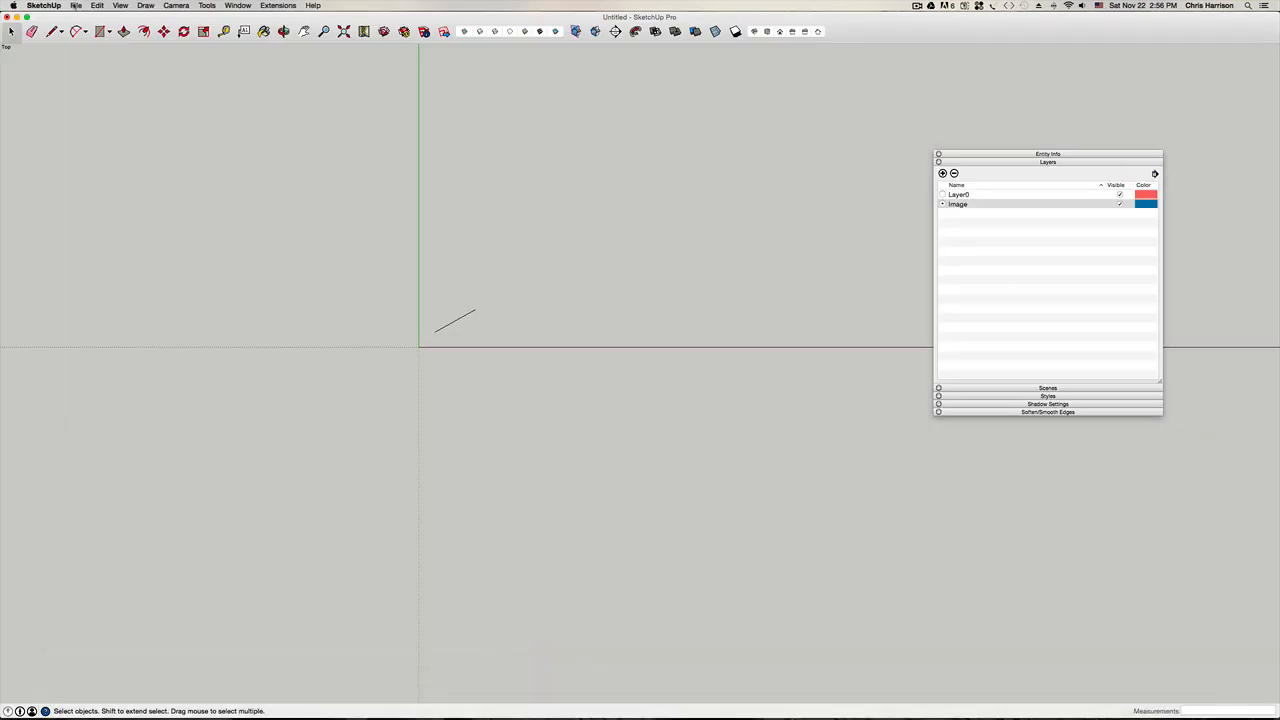
left_click(75, 5)
left_click(100, 165)
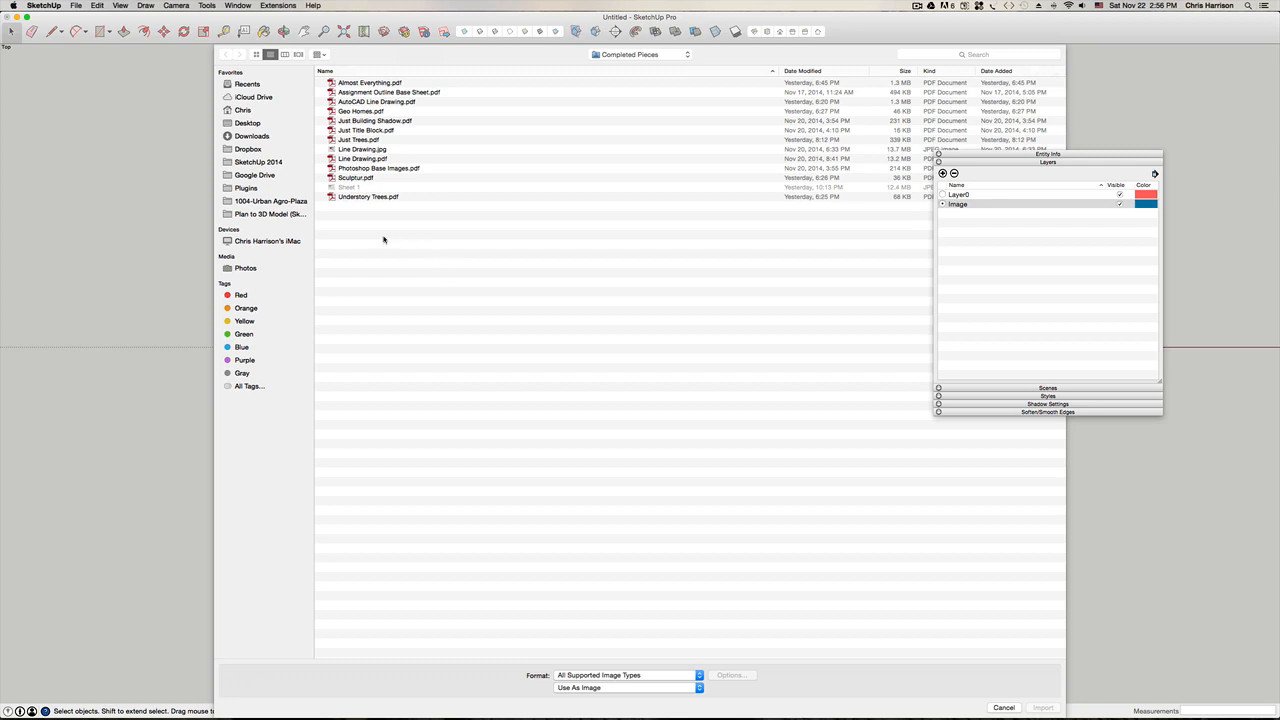
left_click(372, 160)
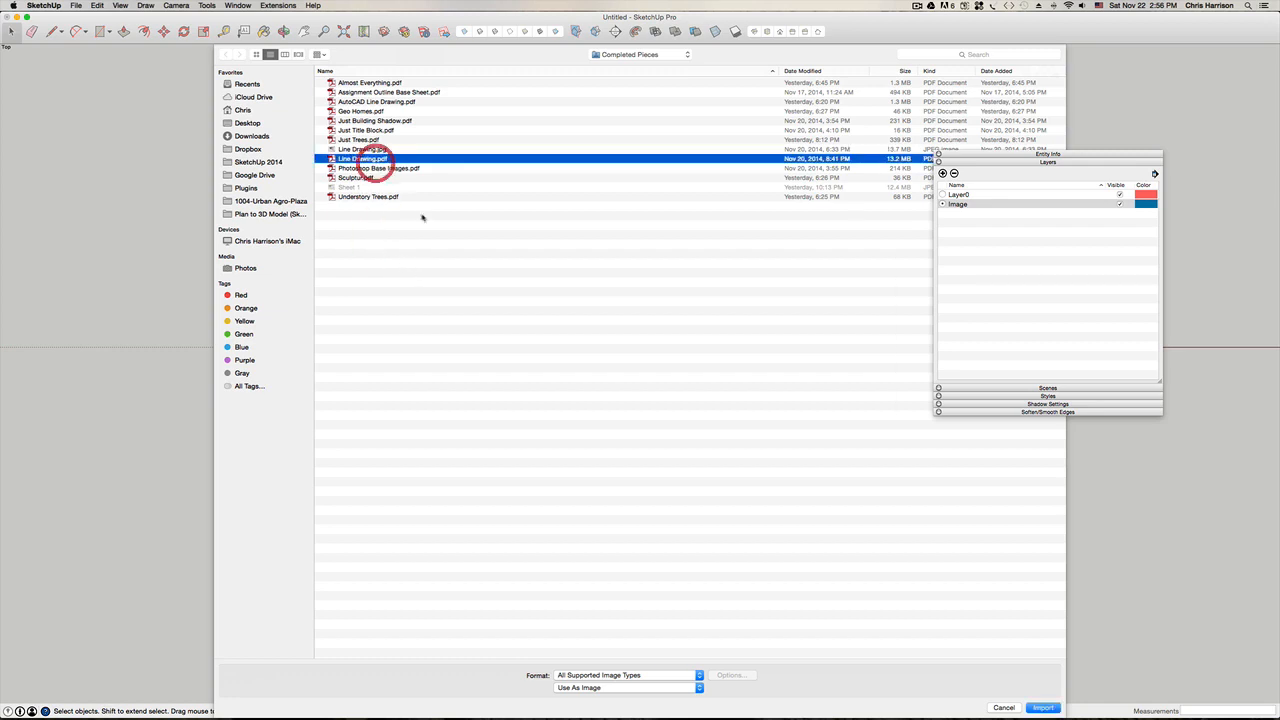
left_click(247, 123)
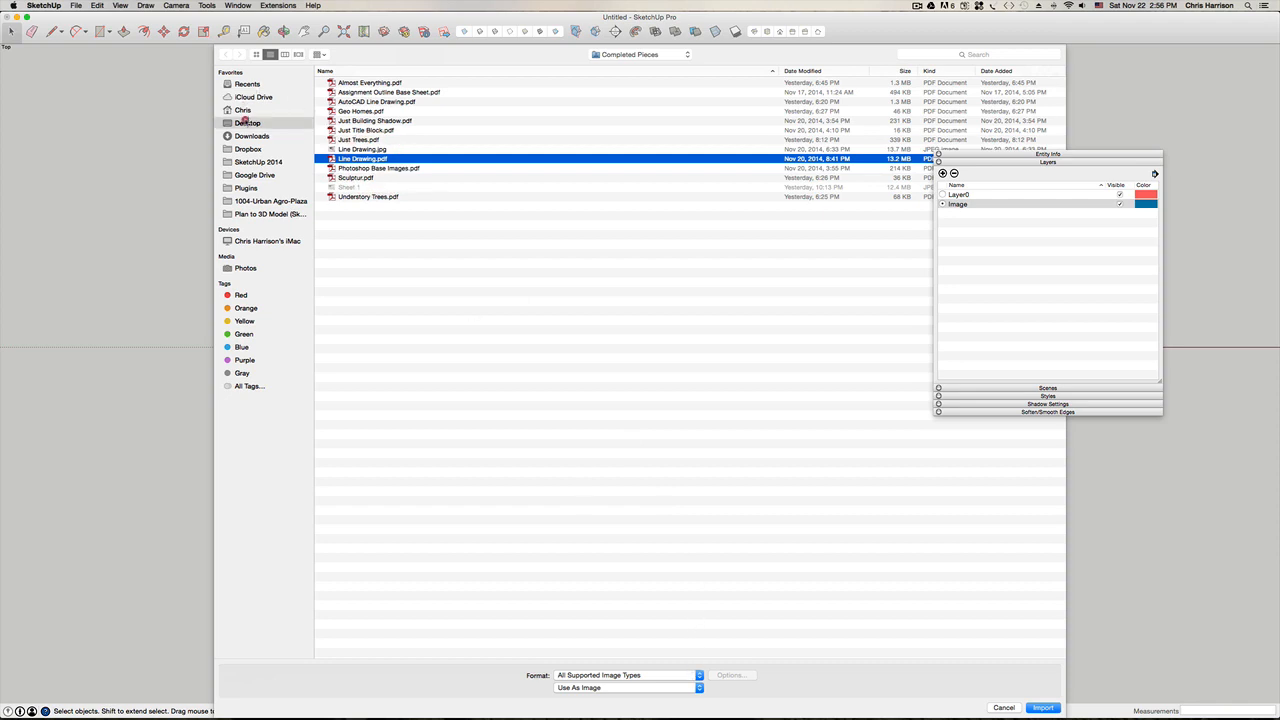
left_click(370, 84)
double_click(370, 84)
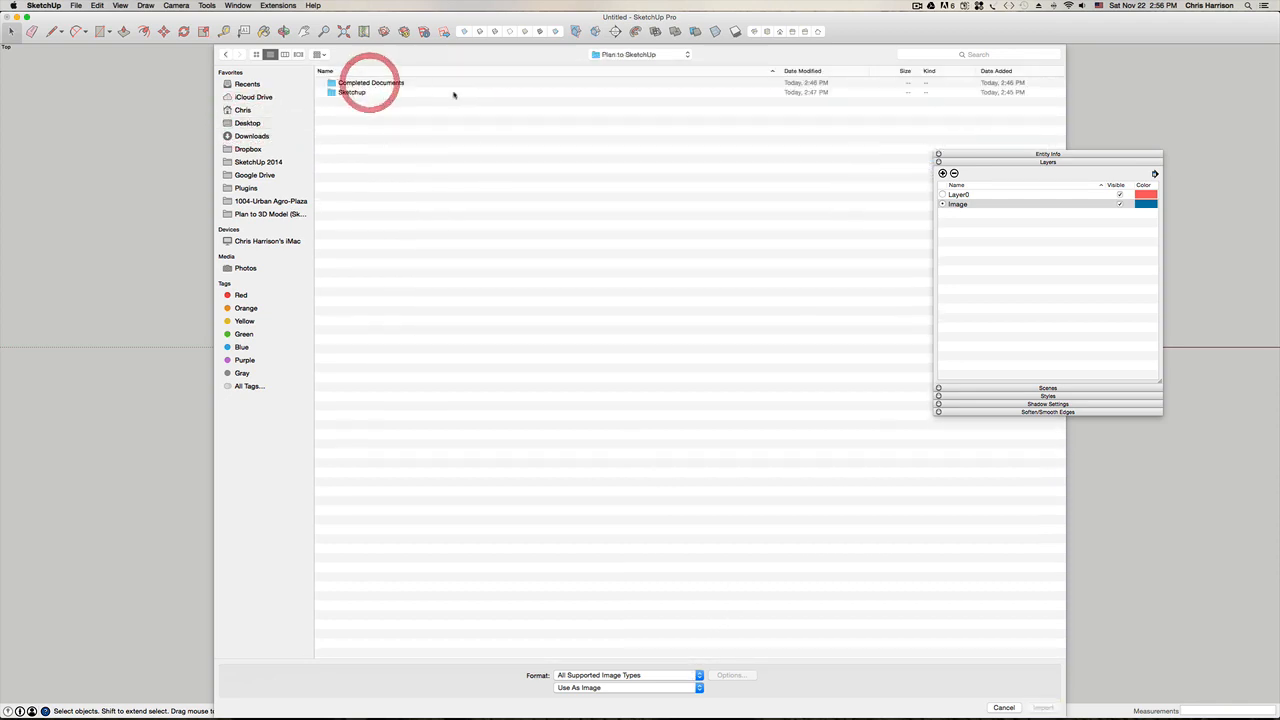
left_click(272, 214)
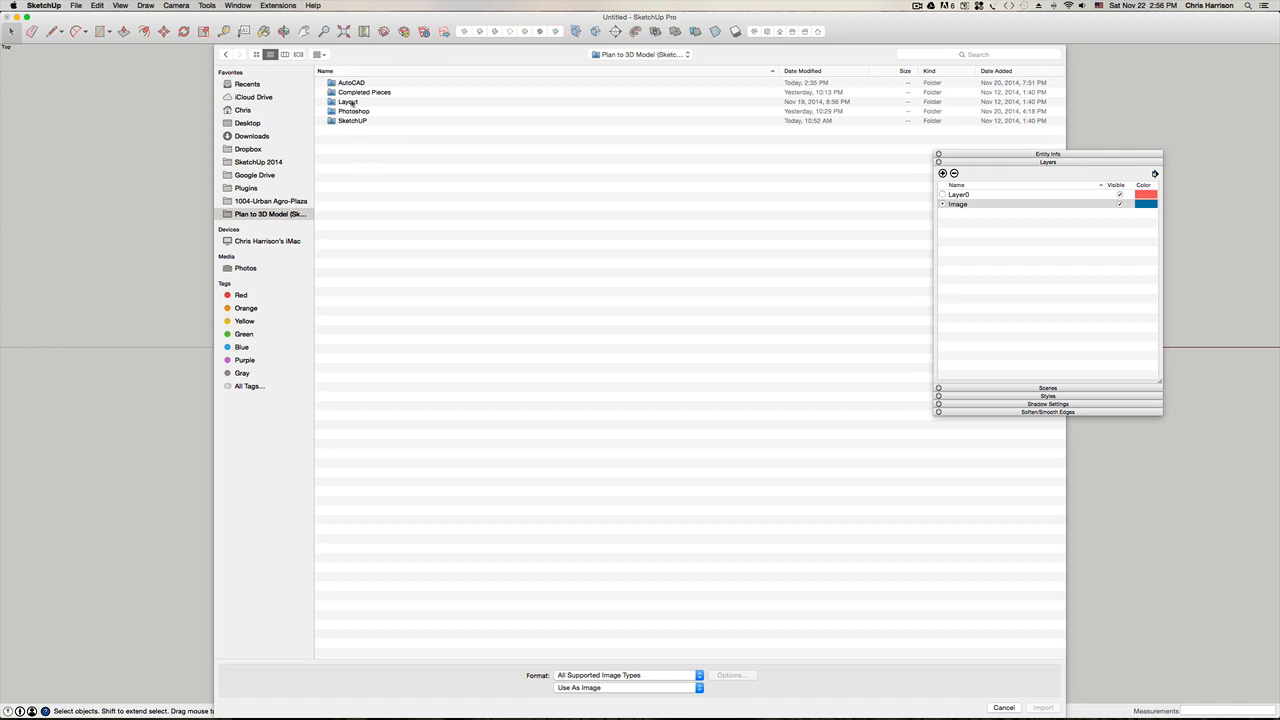
double_click(360, 93)
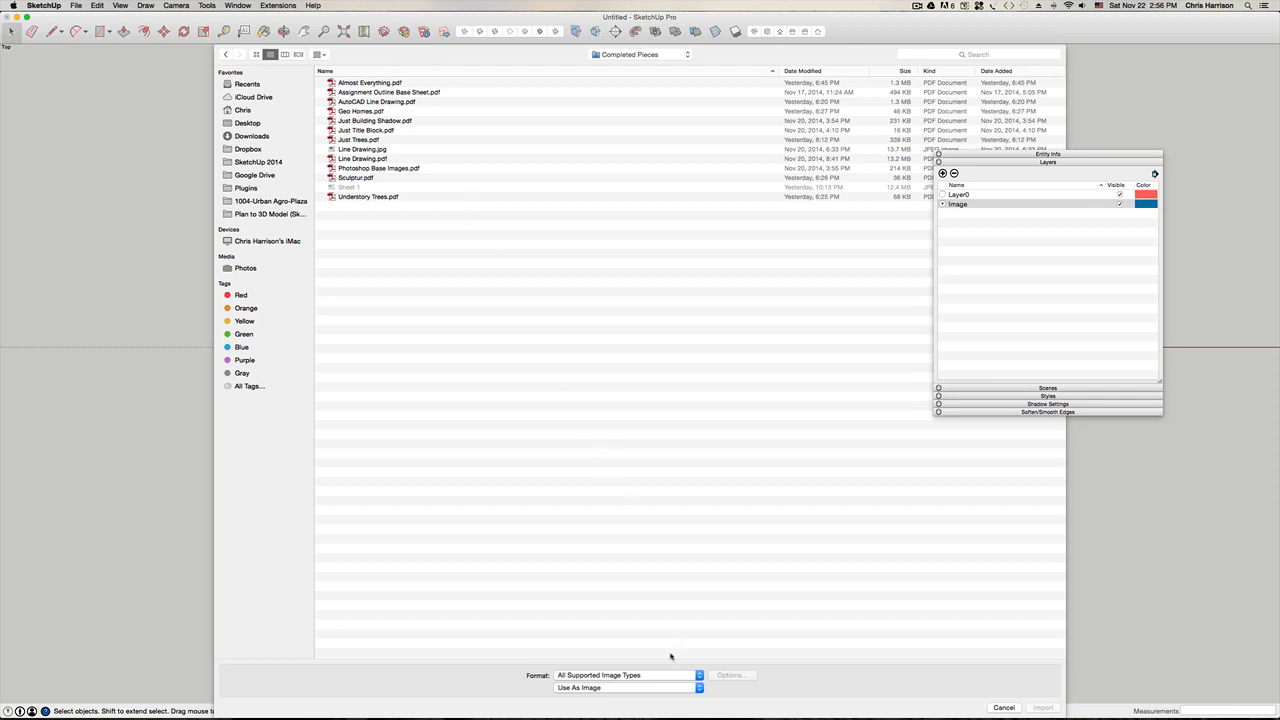
Step: Set the import file format to JPEG Image (*.jpg), check which files are selectable, and cancel the import
left_click(684, 690)
left_click(684, 690)
left_click(698, 675)
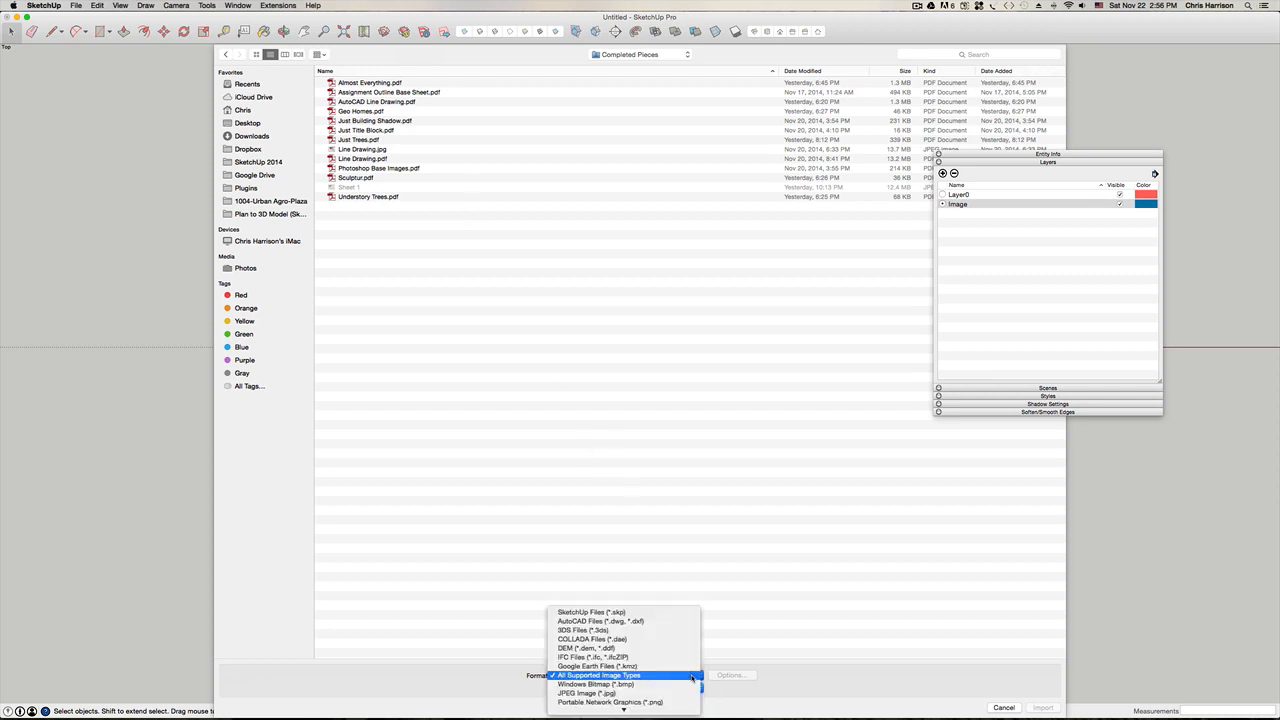
scroll(652, 690, "down", 3)
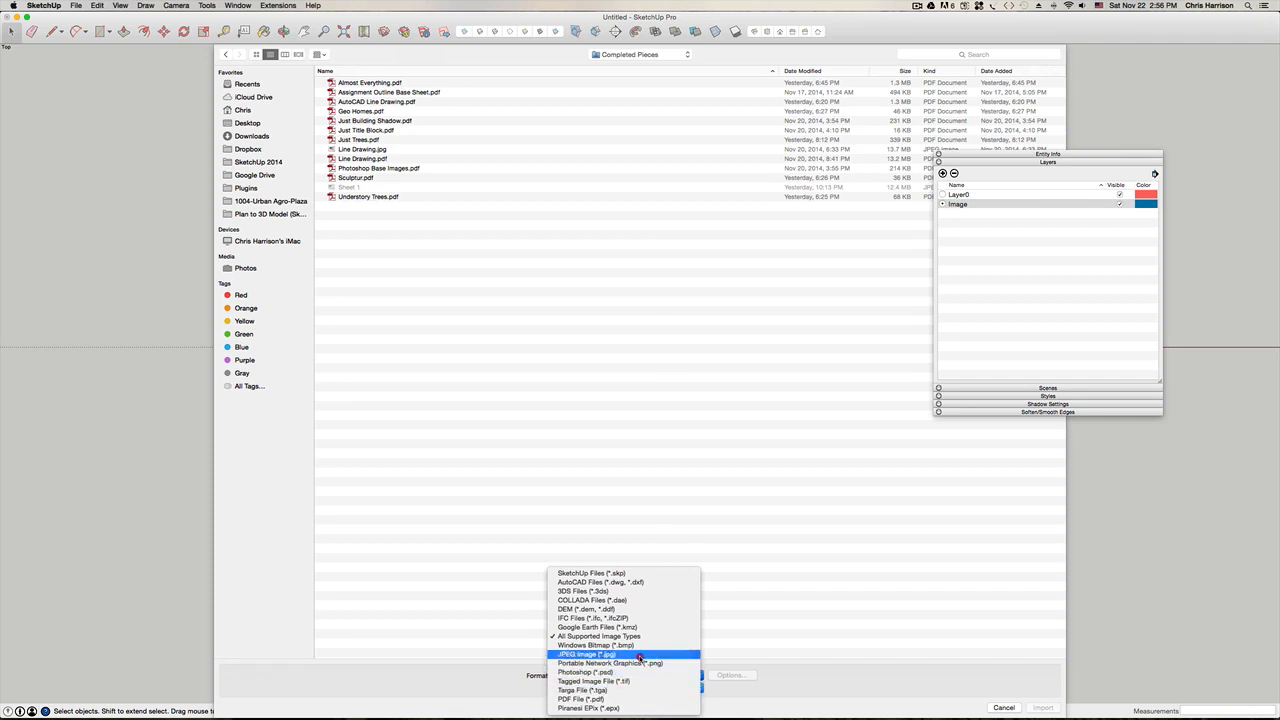
left_click(639, 655)
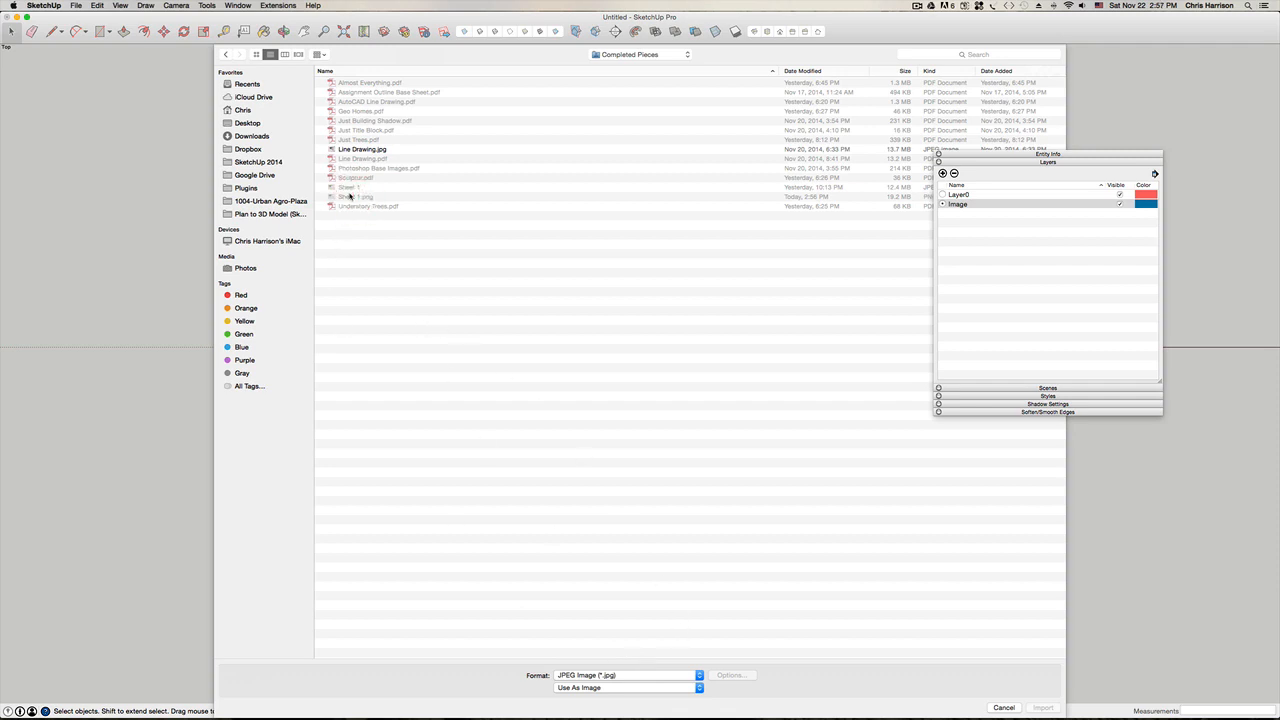
left_click(697, 677)
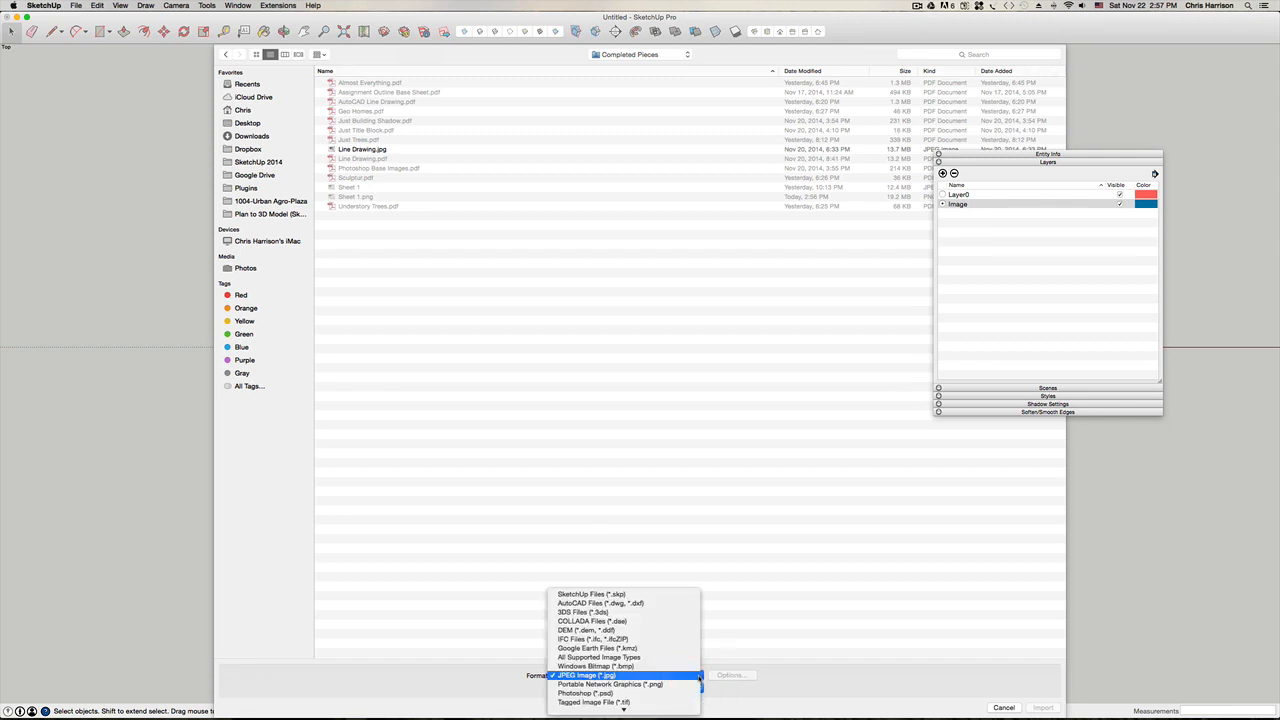
left_click(699, 676)
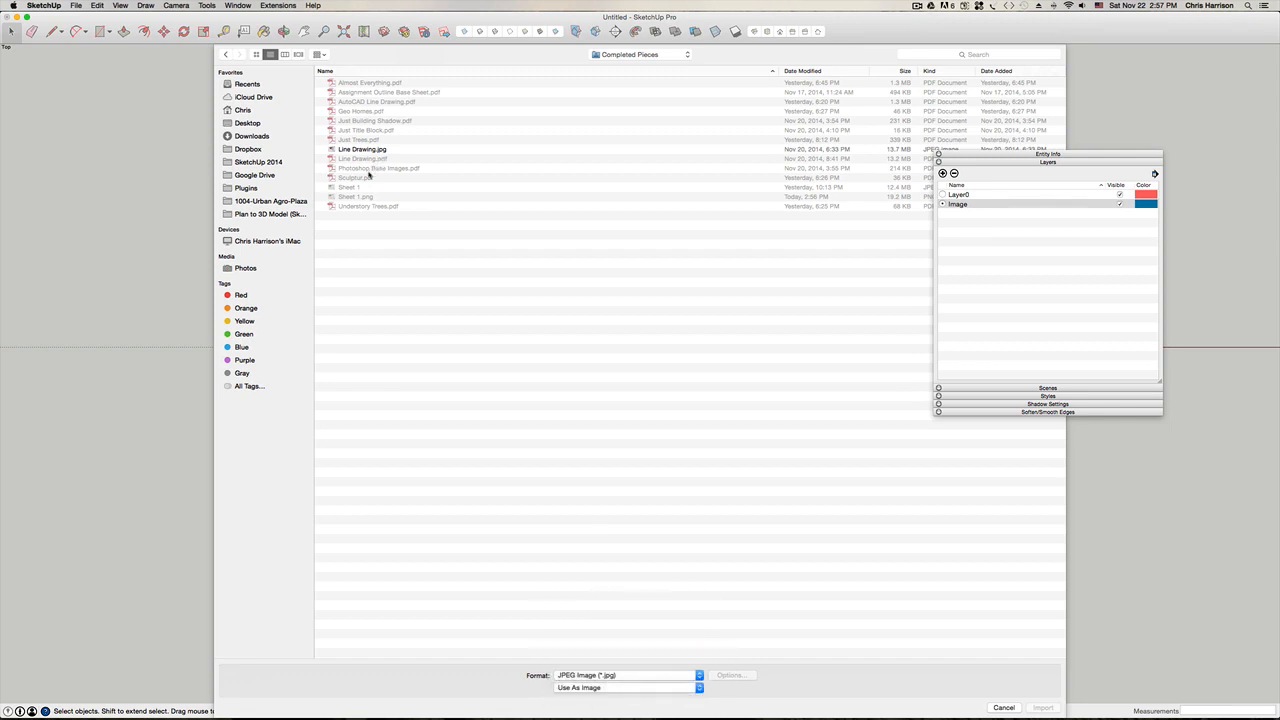
left_click(1002, 708)
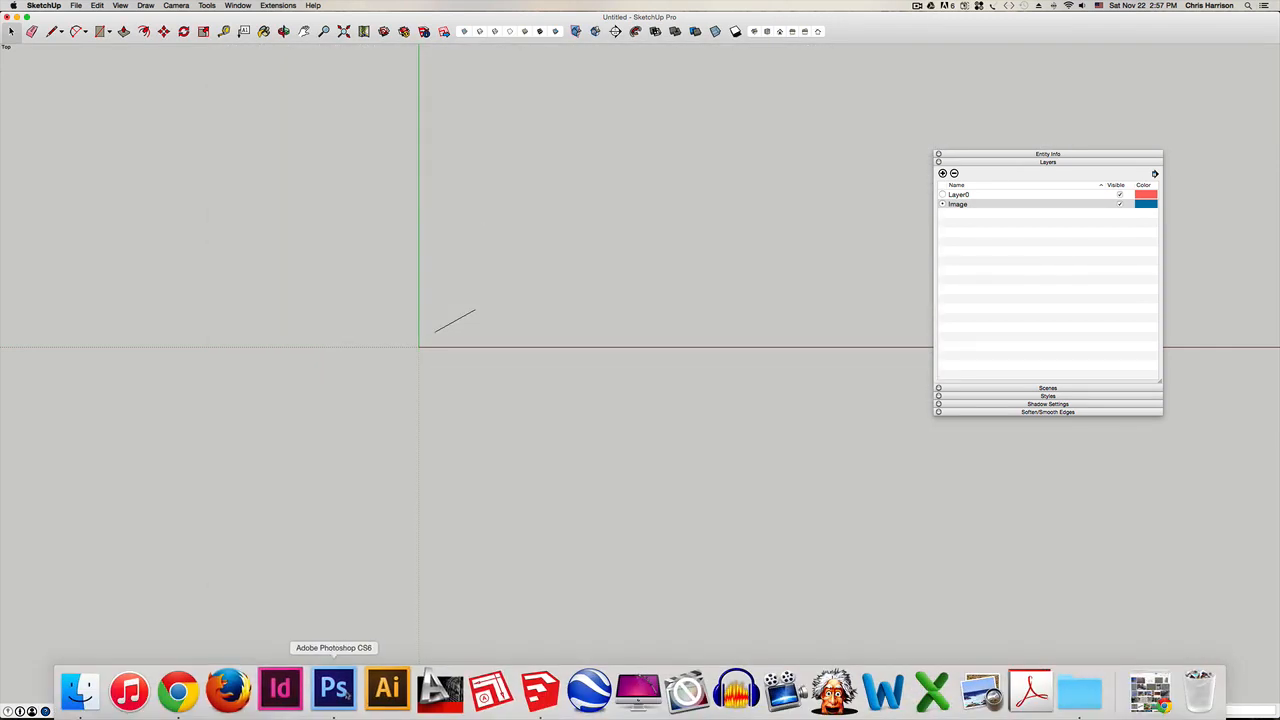
Step: Switch to Photoshop and save the sheet as Line Drawing 2.jpg in Completed Pieces, in JPEG format with Medium quality 5
left_click(335, 687)
left_click(79, 5)
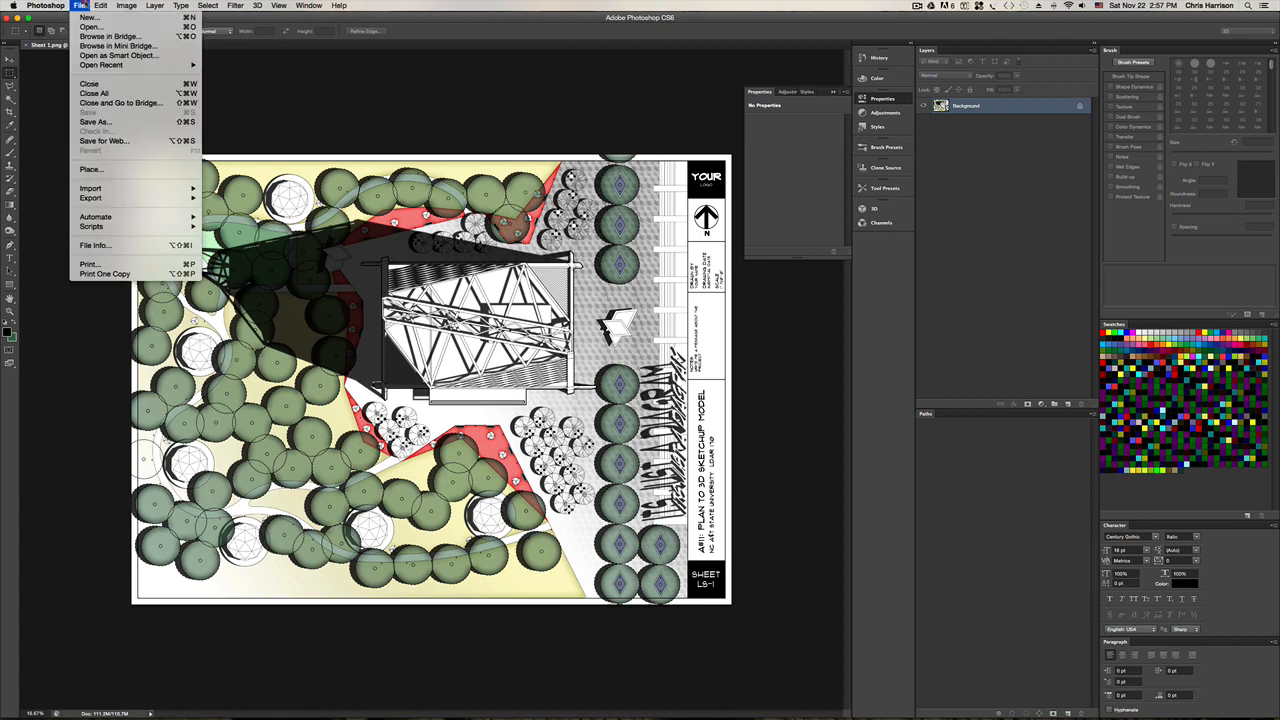
left_click(148, 122)
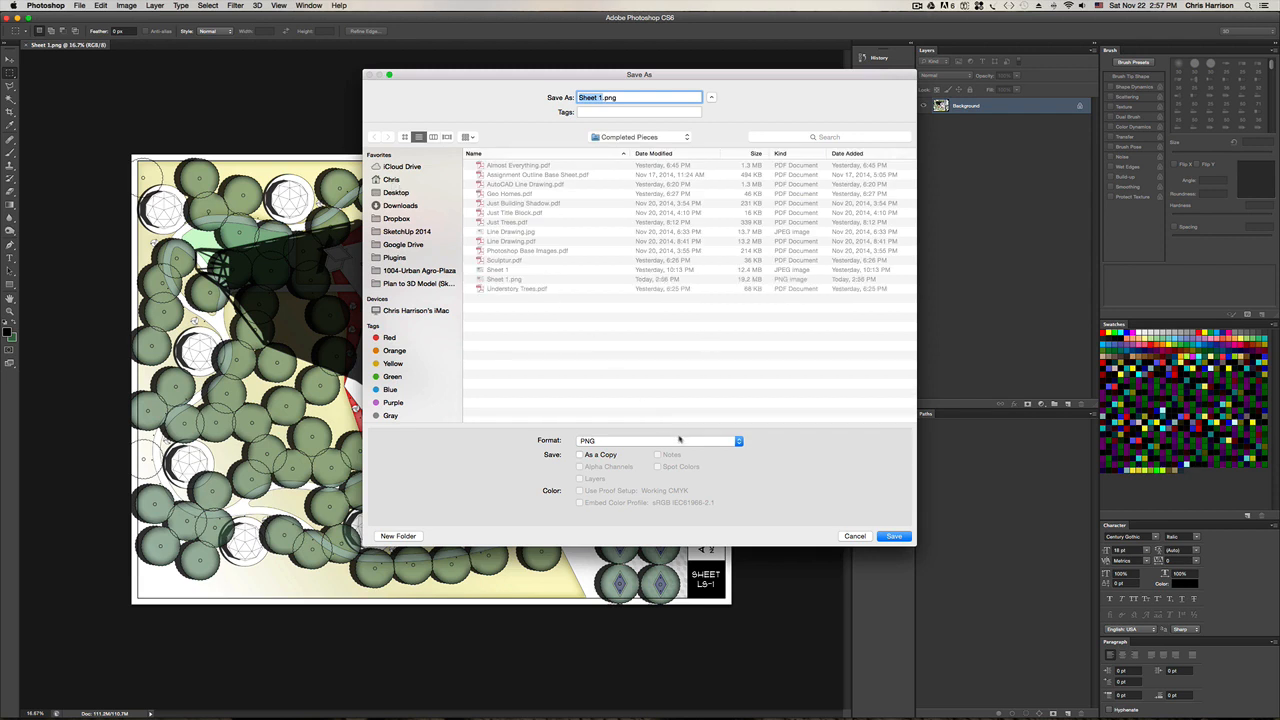
left_click(683, 440)
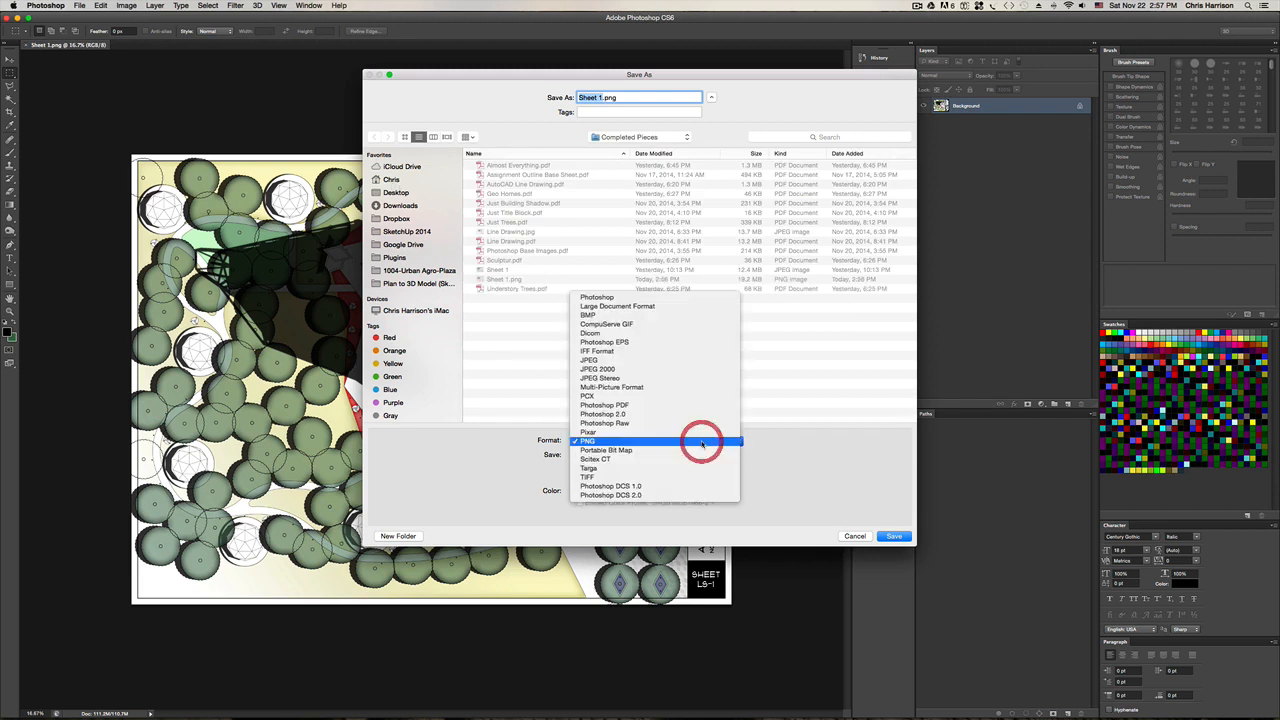
left_click(688, 360)
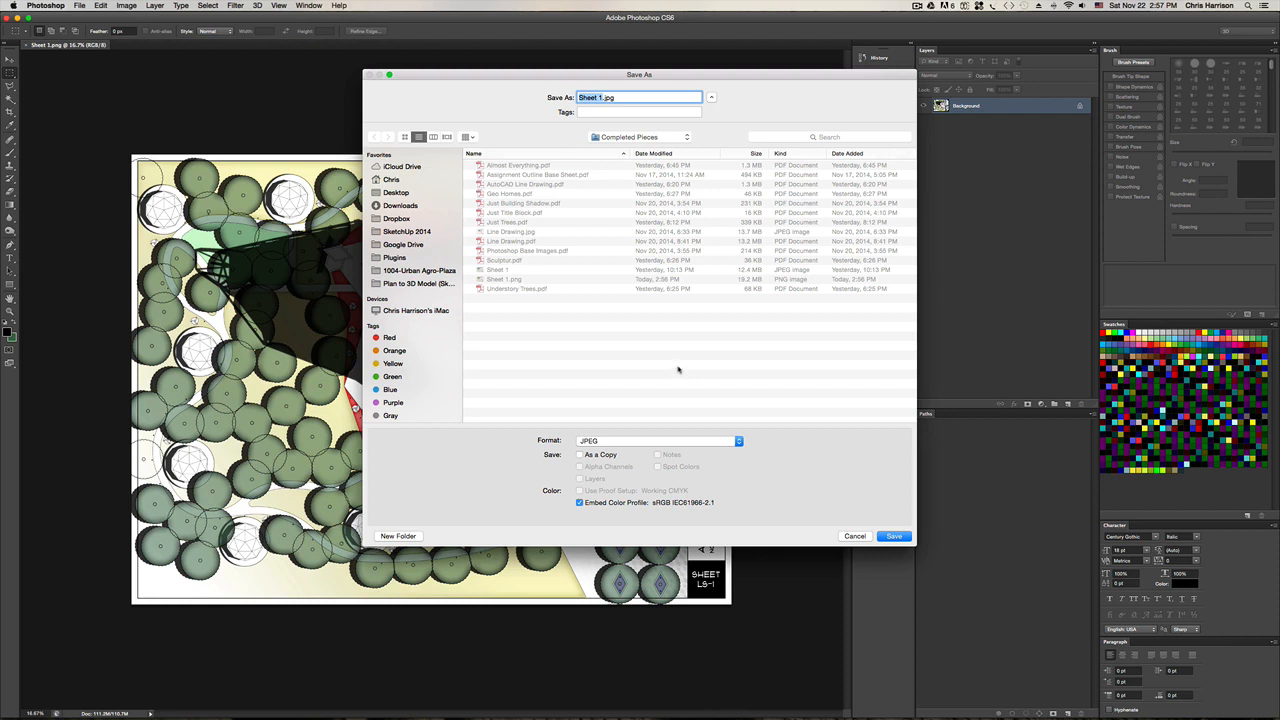
type("Line Drawing")
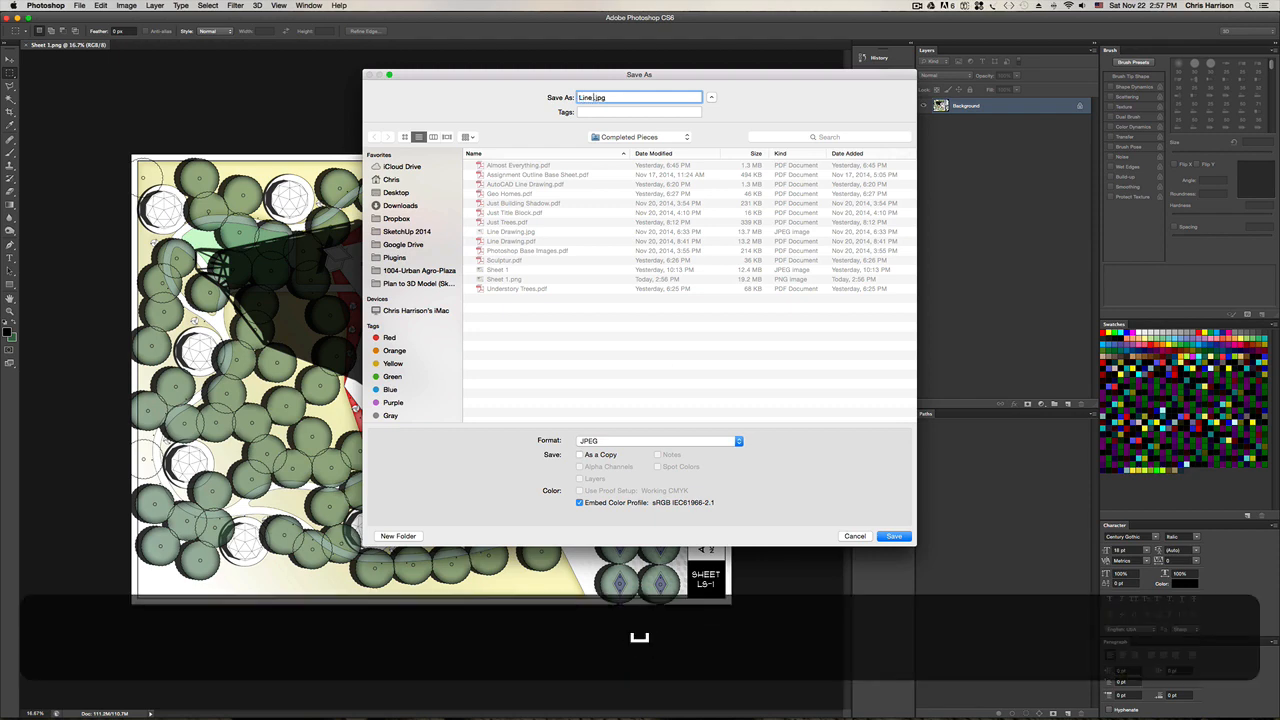
key("BackSpace")
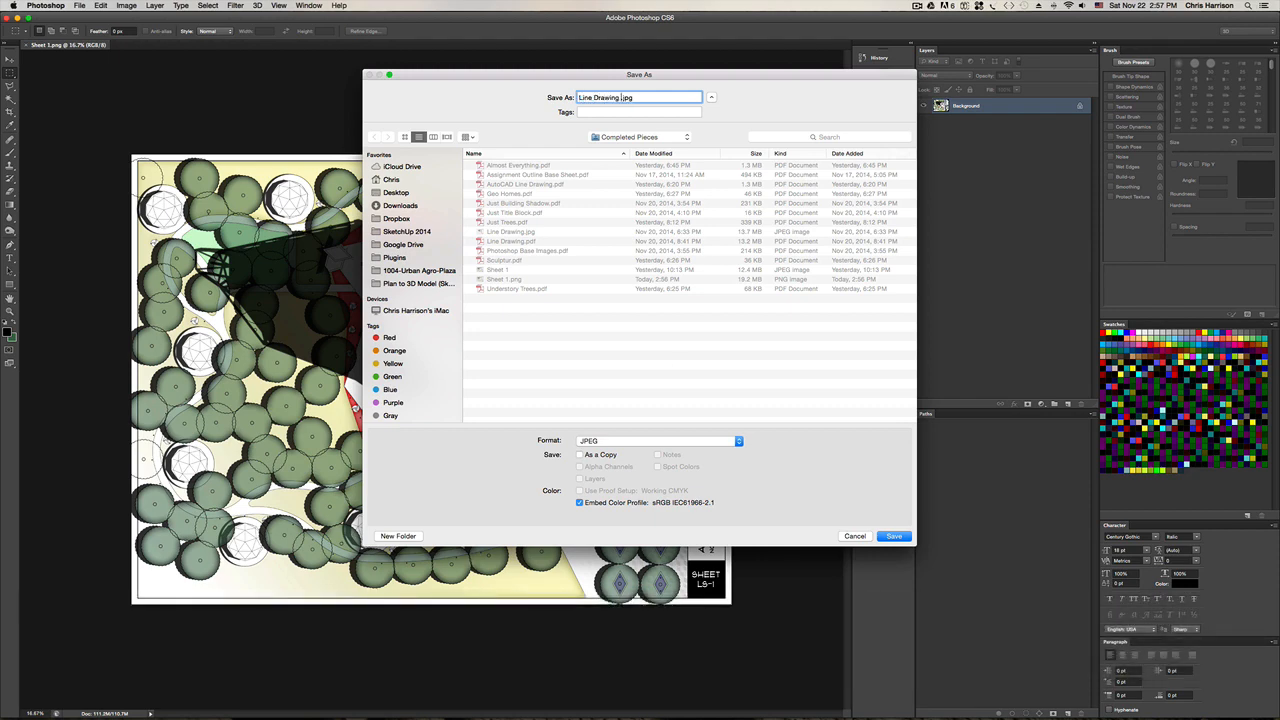
key("Return")
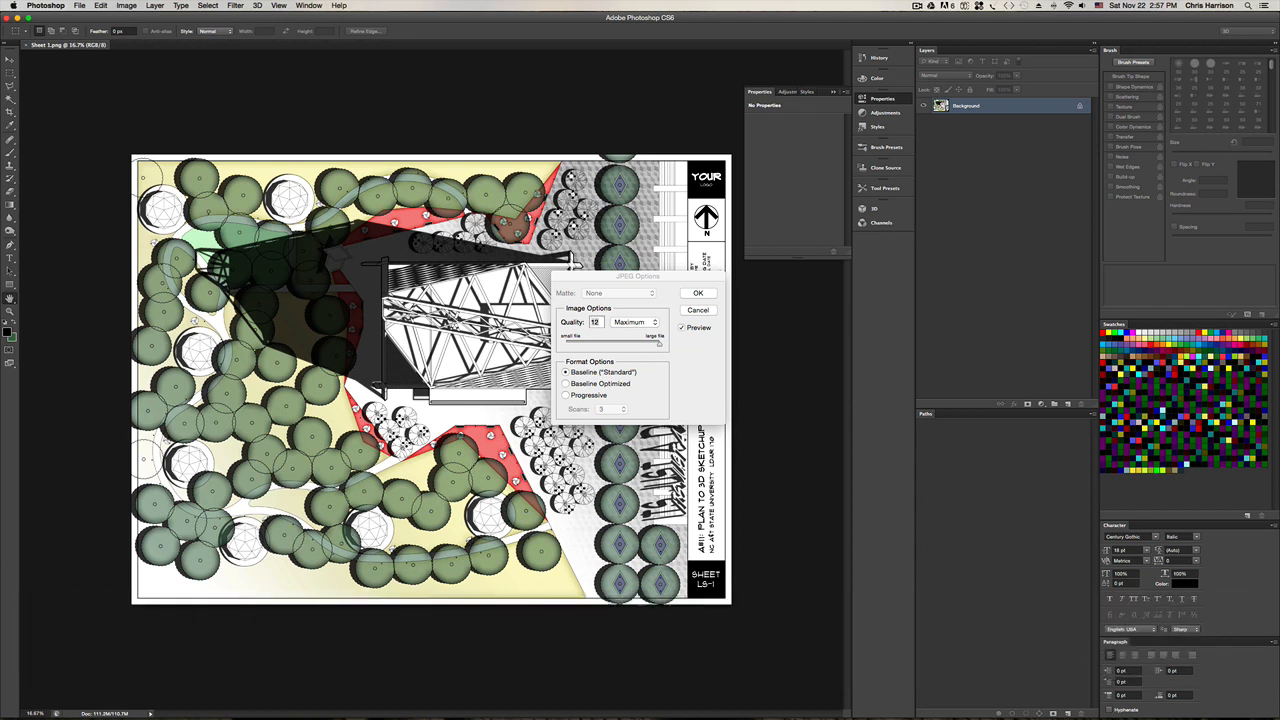
left_click_drag(601, 344, 605, 344)
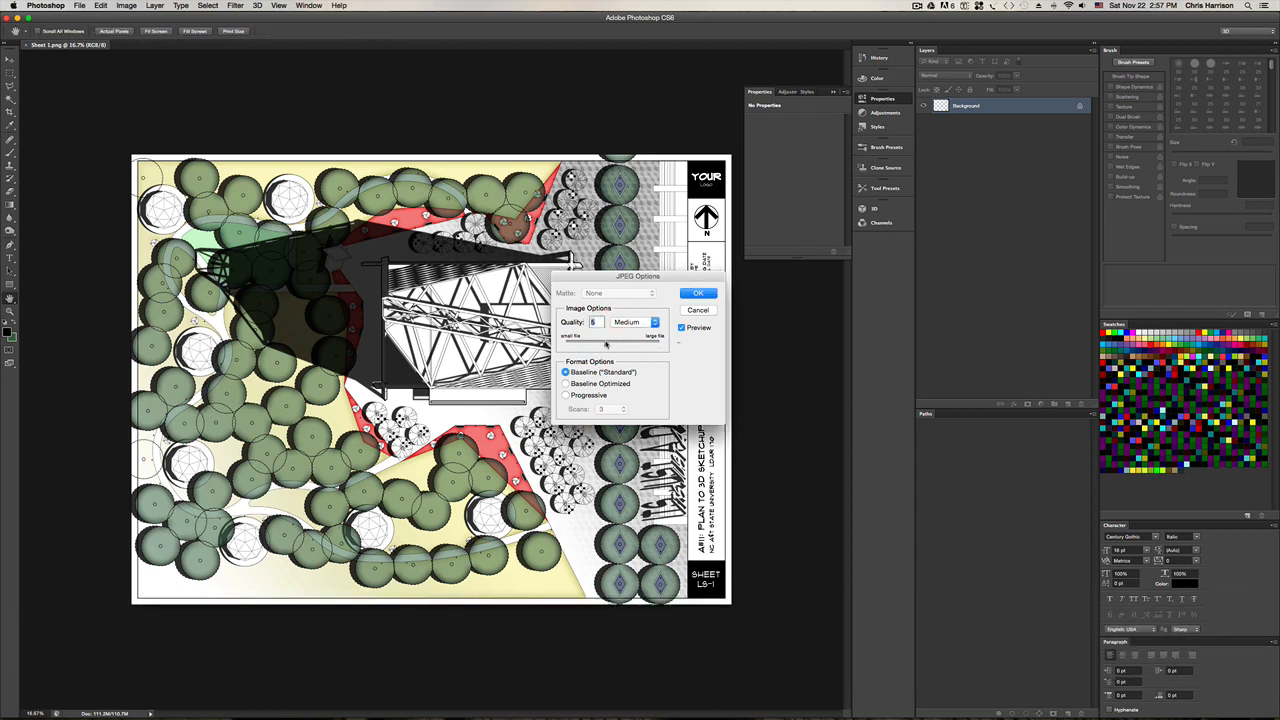
left_click(698, 294)
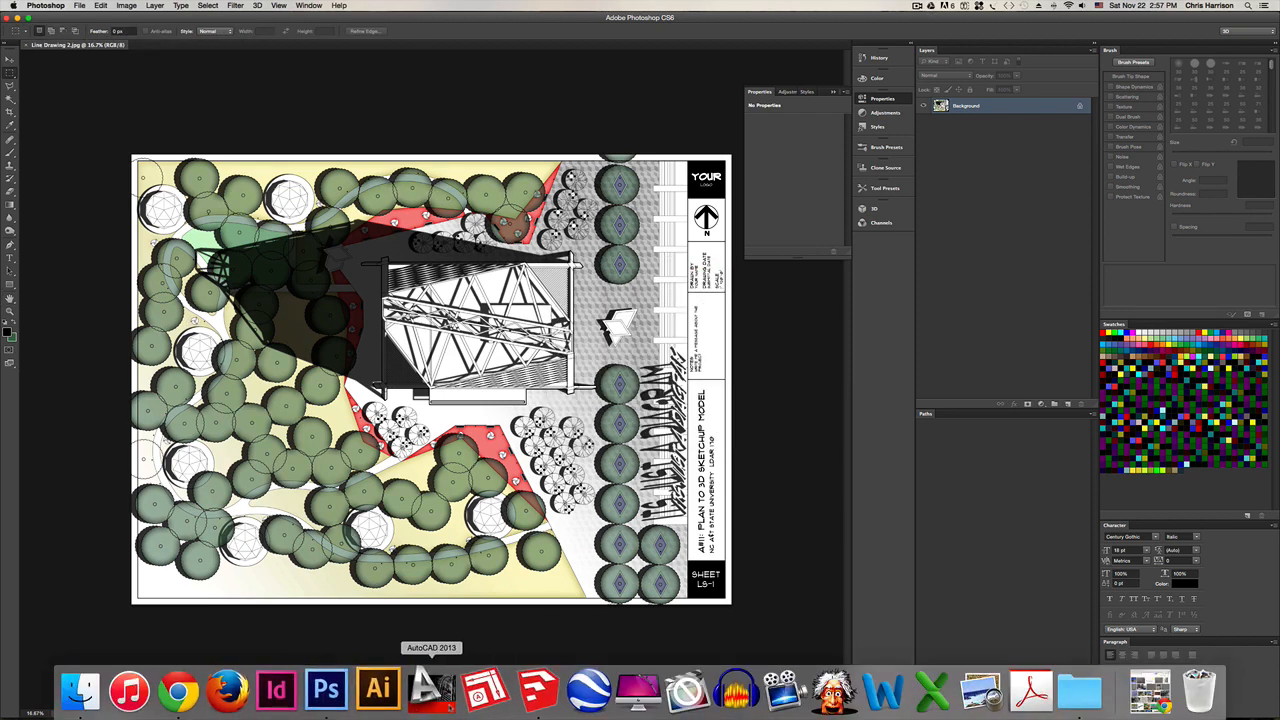
Step: Switch to SketchUp and import Line Drawing 2.jpg as an image, placing its lower corner at the origin and scaling it up along the axes
left_click(530, 698)
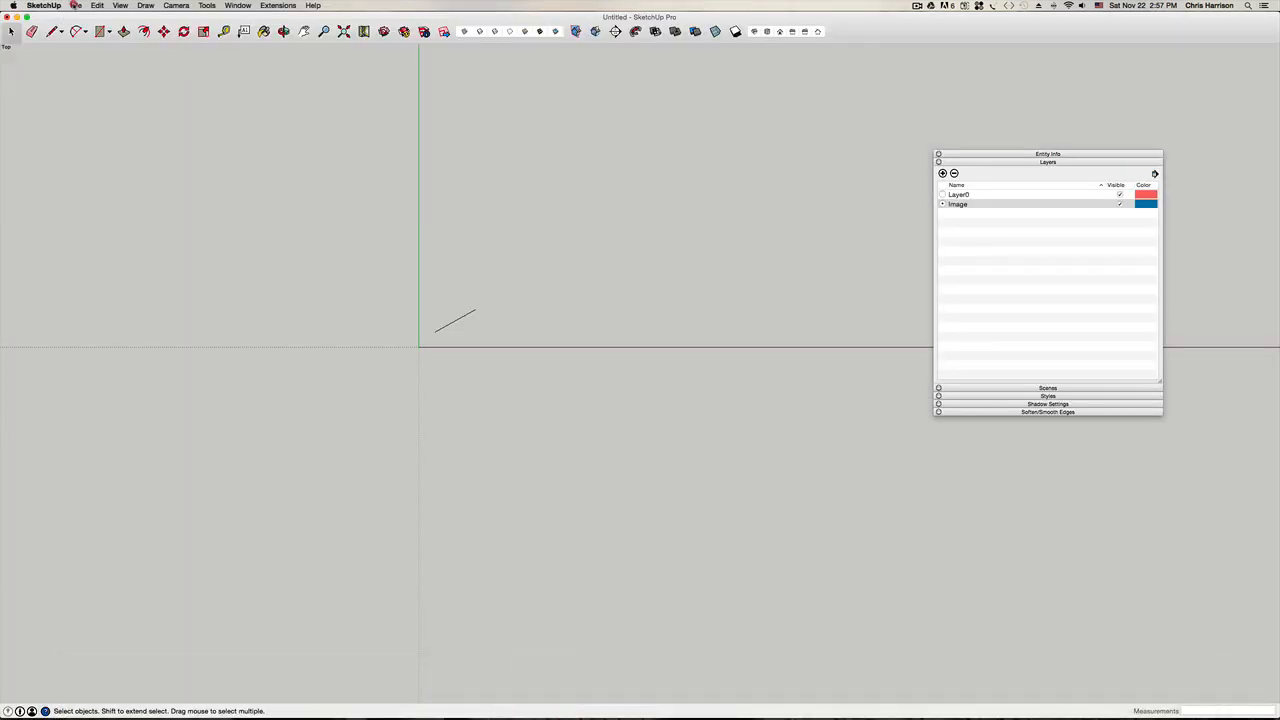
left_click(76, 5)
left_click(129, 170)
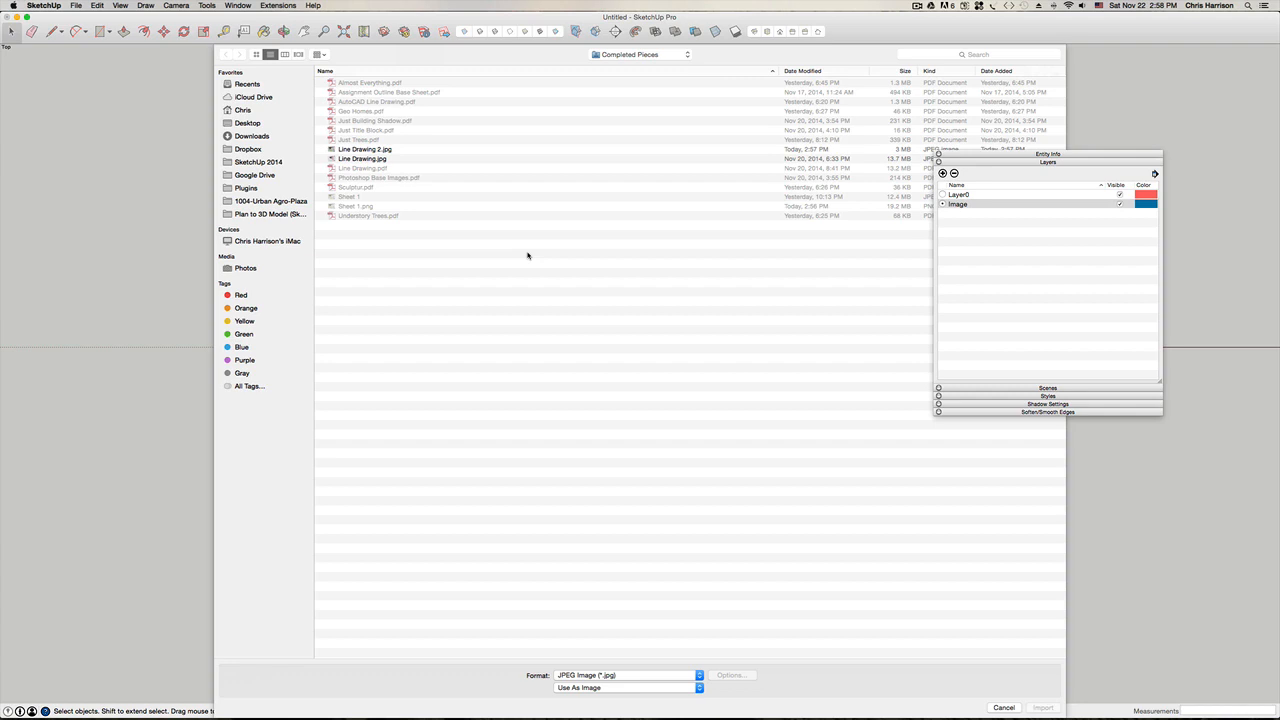
left_click(372, 150)
left_click(1043, 707)
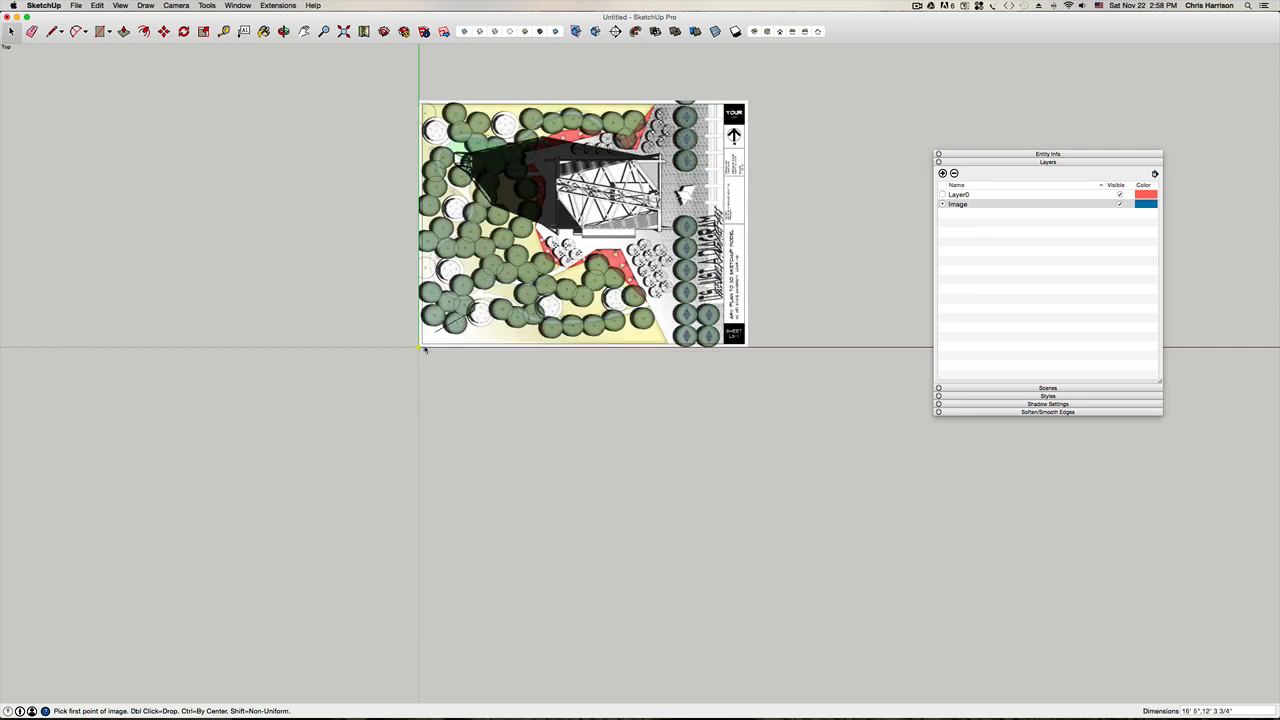
left_click(421, 347)
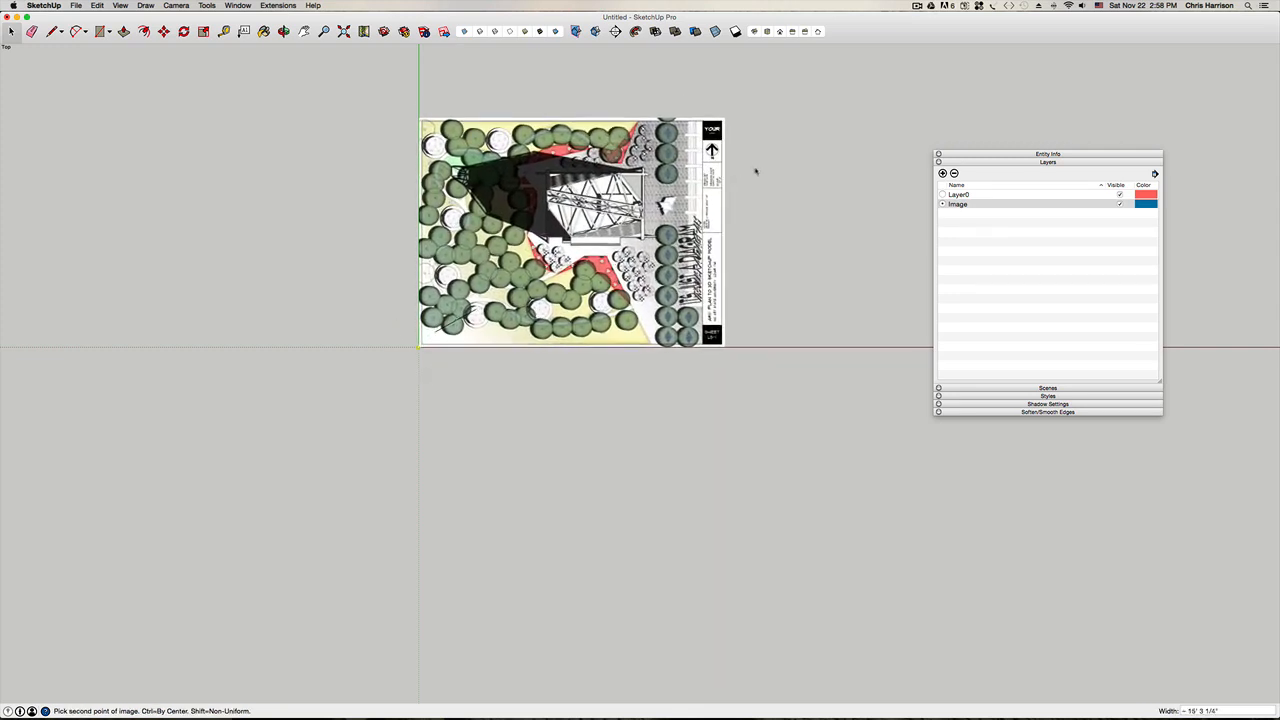
left_click(805, 152)
Step: Lock the standing scale figure near the origin
left_click(499, 384)
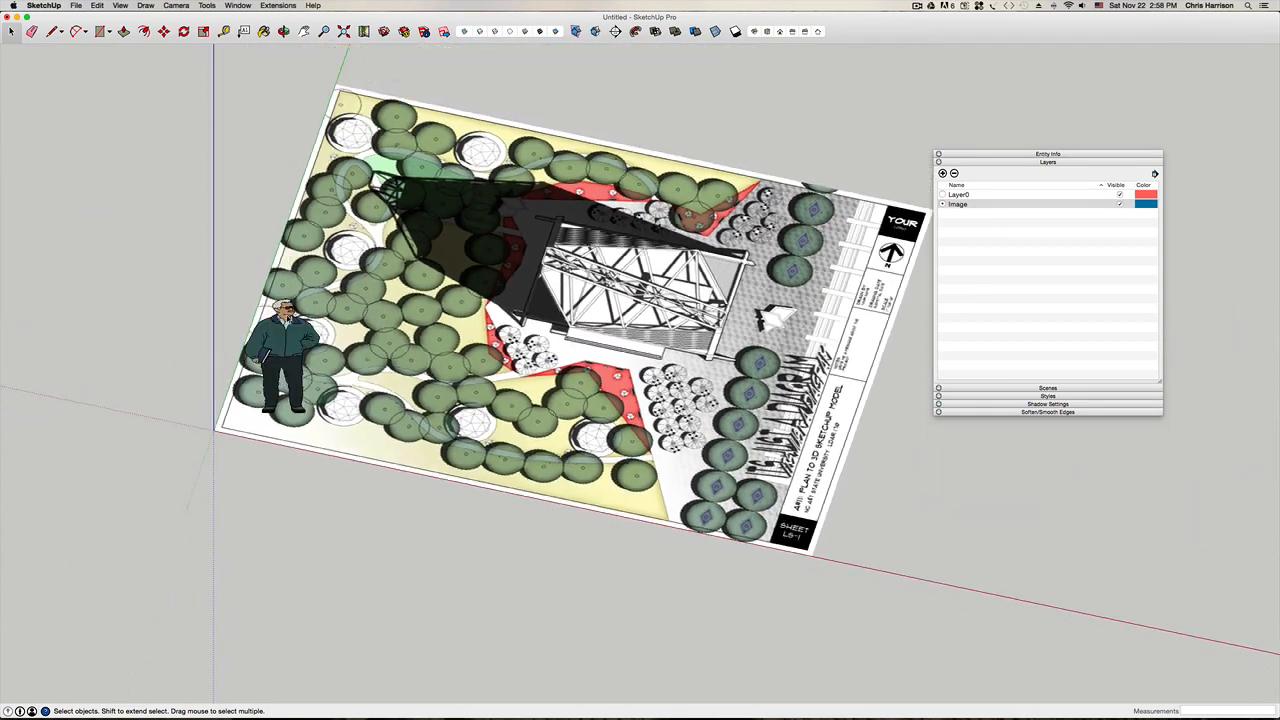
middle_click_drag(288, 318, 284, 273)
left_click(286, 273)
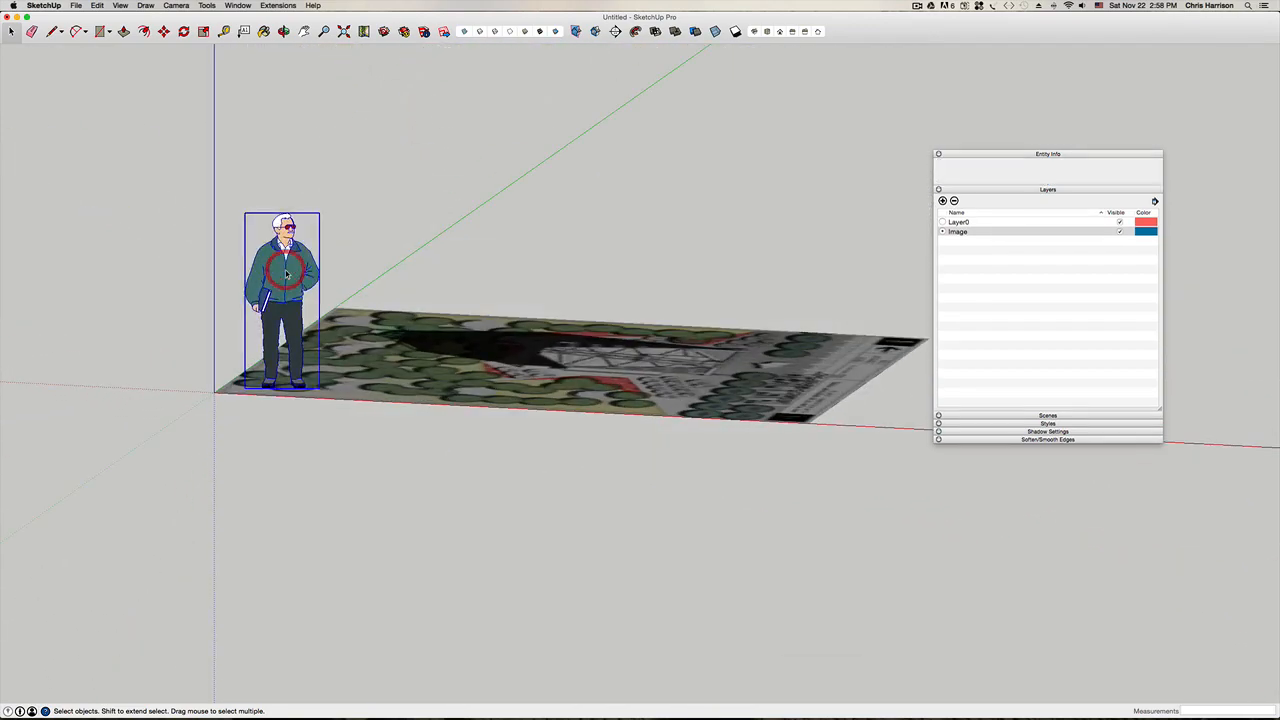
right_click(286, 269)
left_click(305, 302)
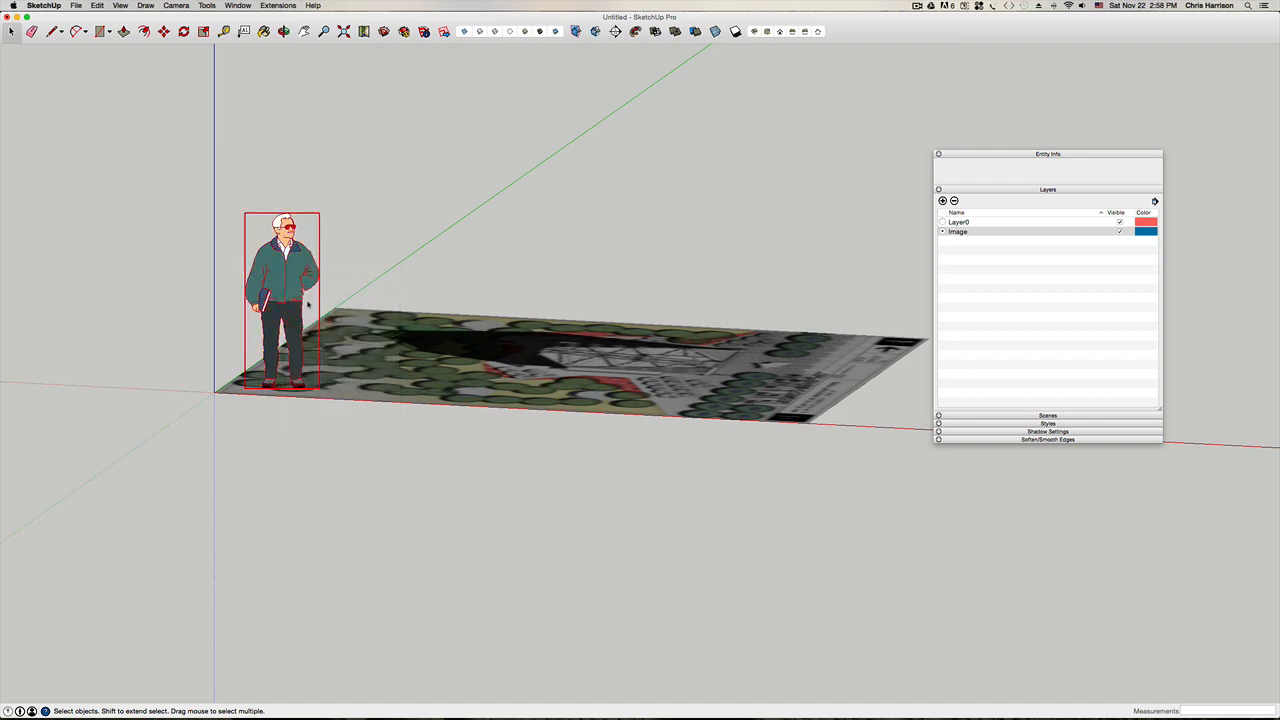
left_click(385, 212)
middle_click_drag(385, 212, 422, 308)
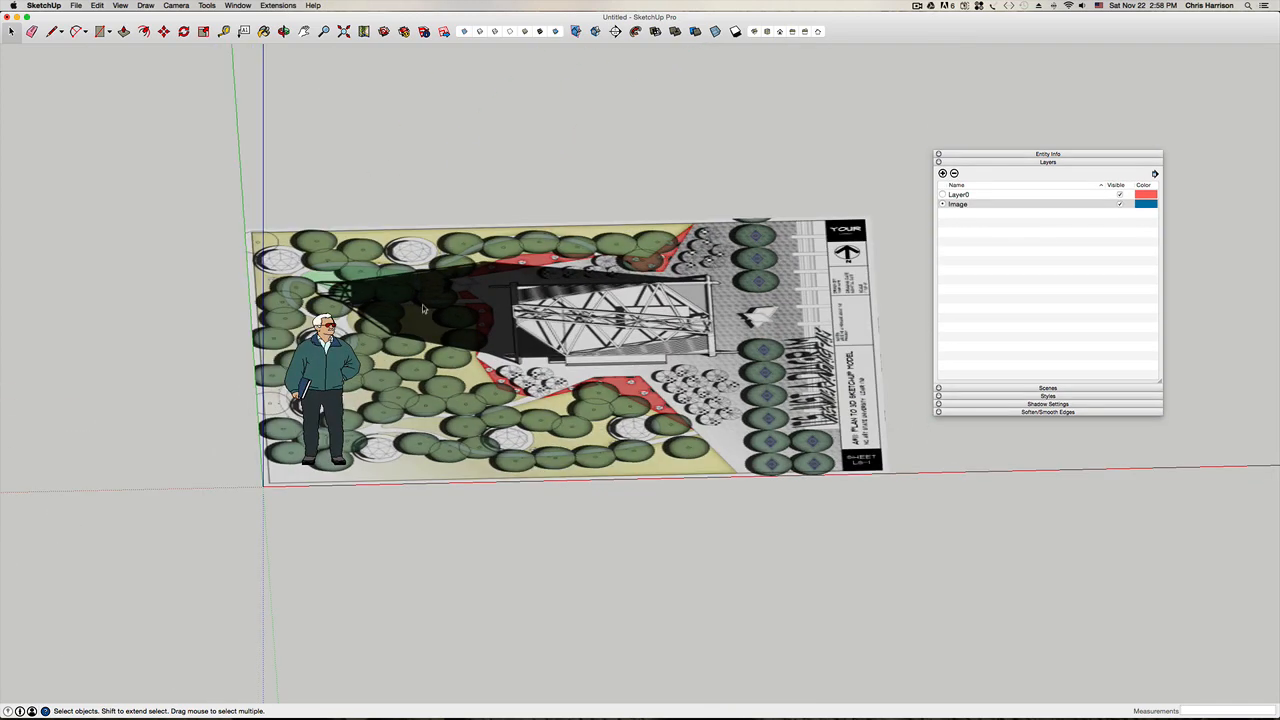
Step: Switch to the top view of the imported plan sheet, keeping the whole sheet clear of the Layers window
key("super+1")
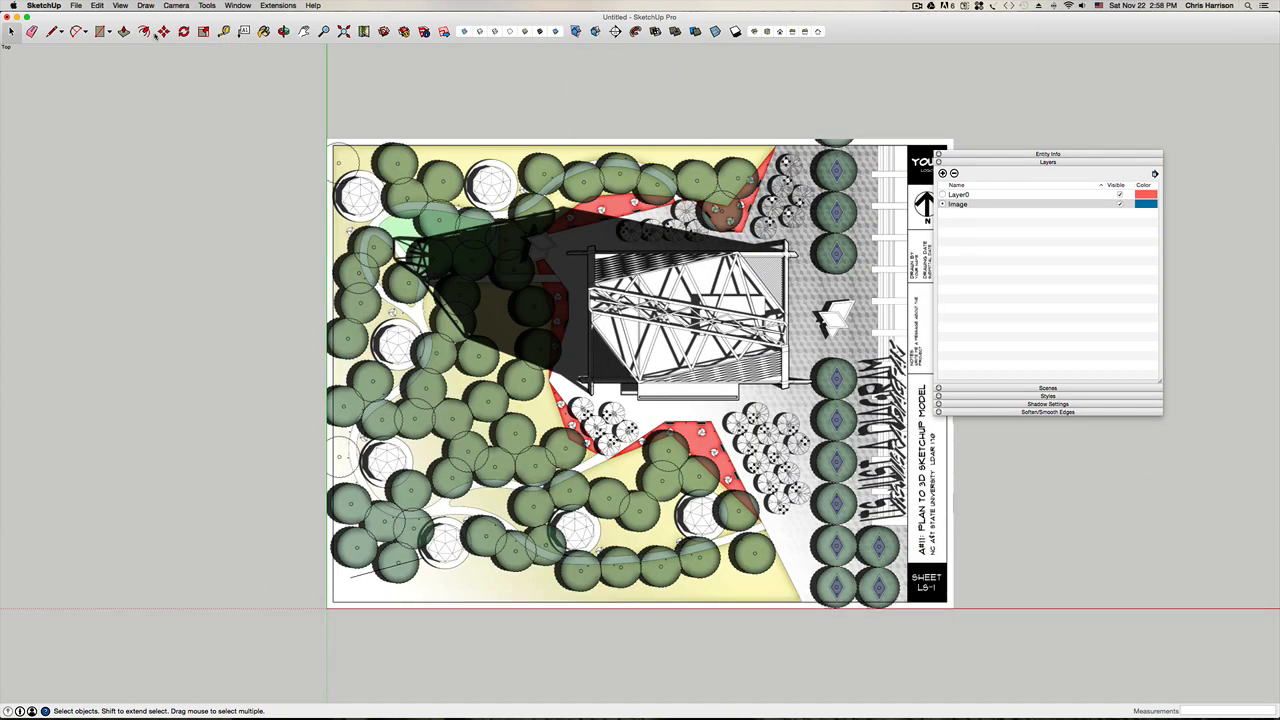
key("h")
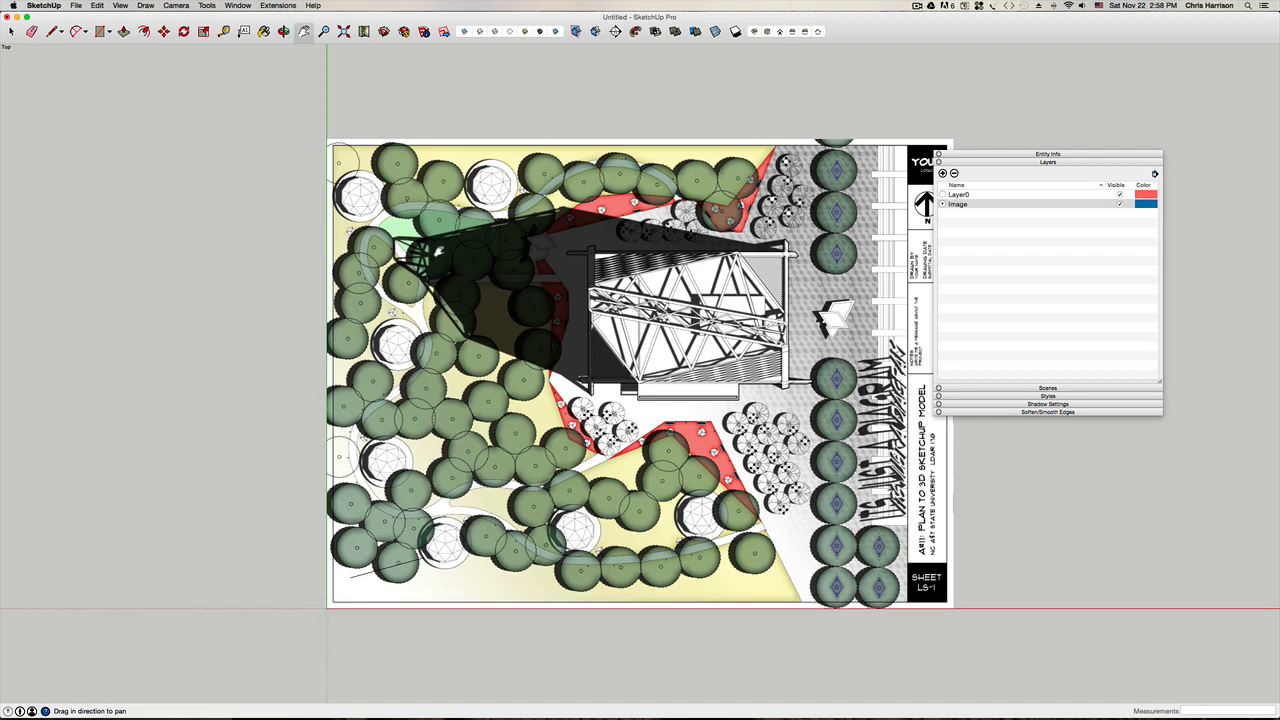
left_click_drag(458, 254, 391, 254)
key("space")
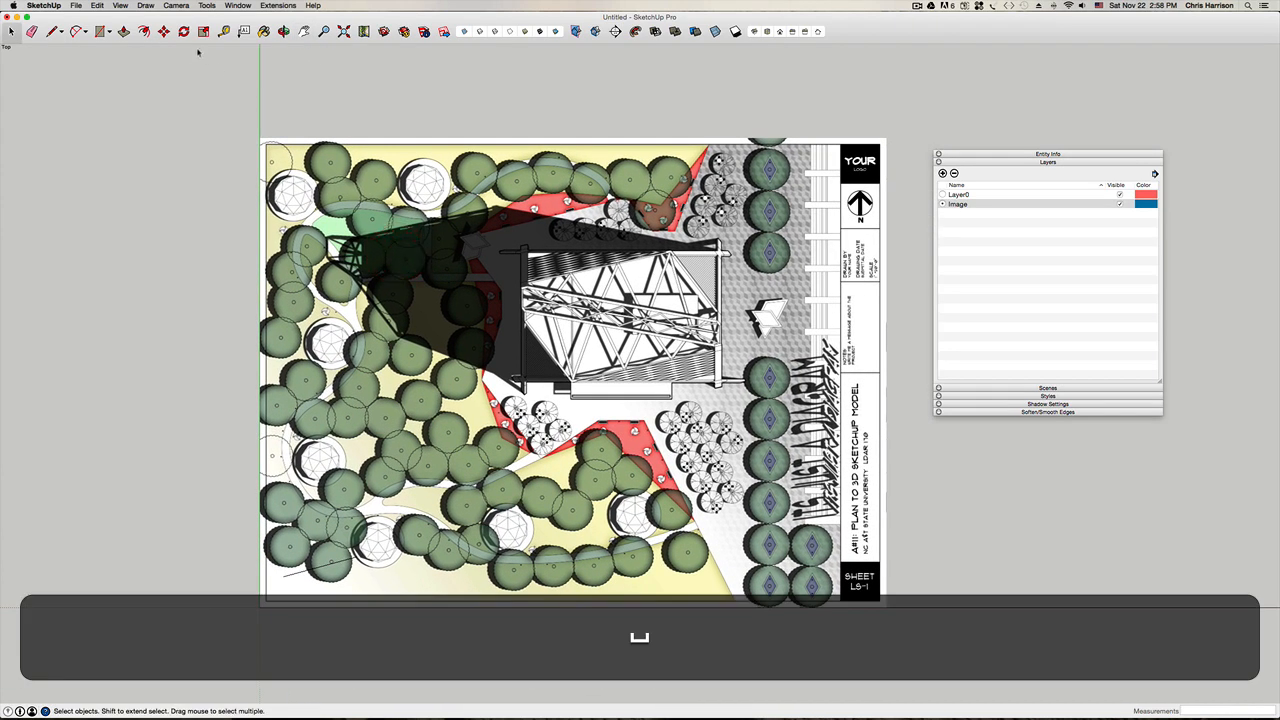
Step: Open the keyboard shortcuts list in the SketchUp preferences
left_click(239, 7)
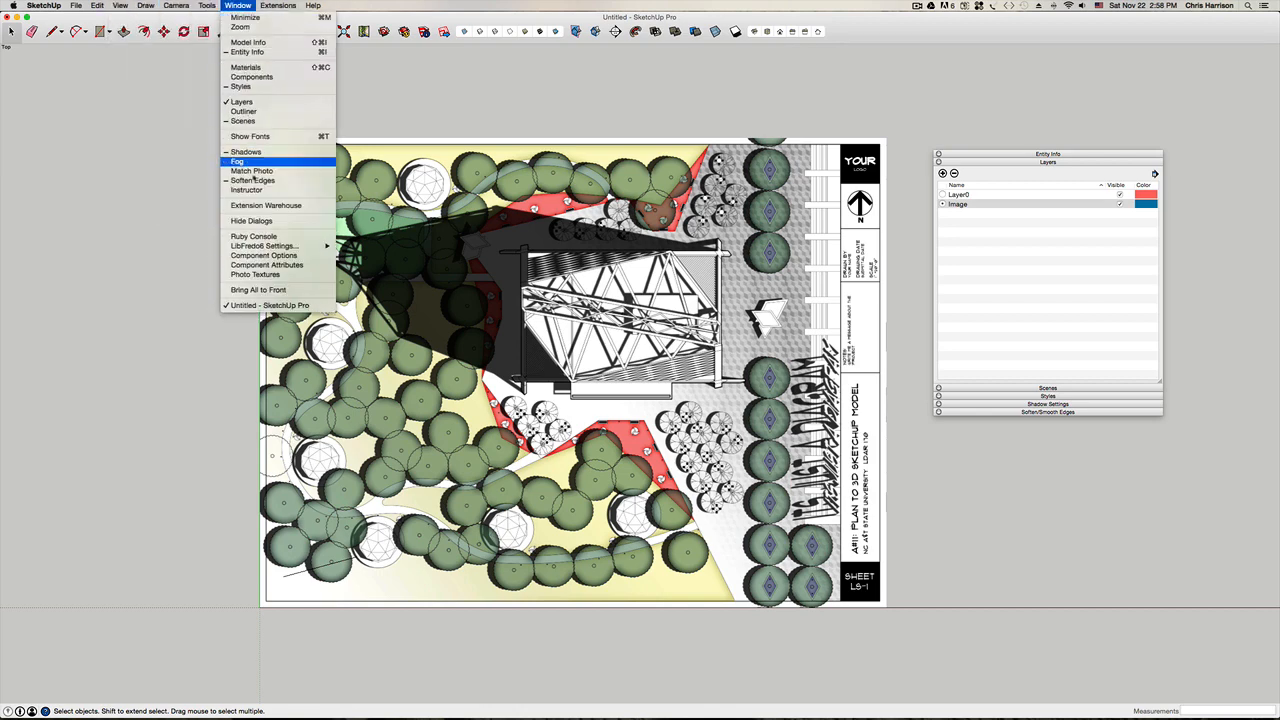
mouse_move(97, 6)
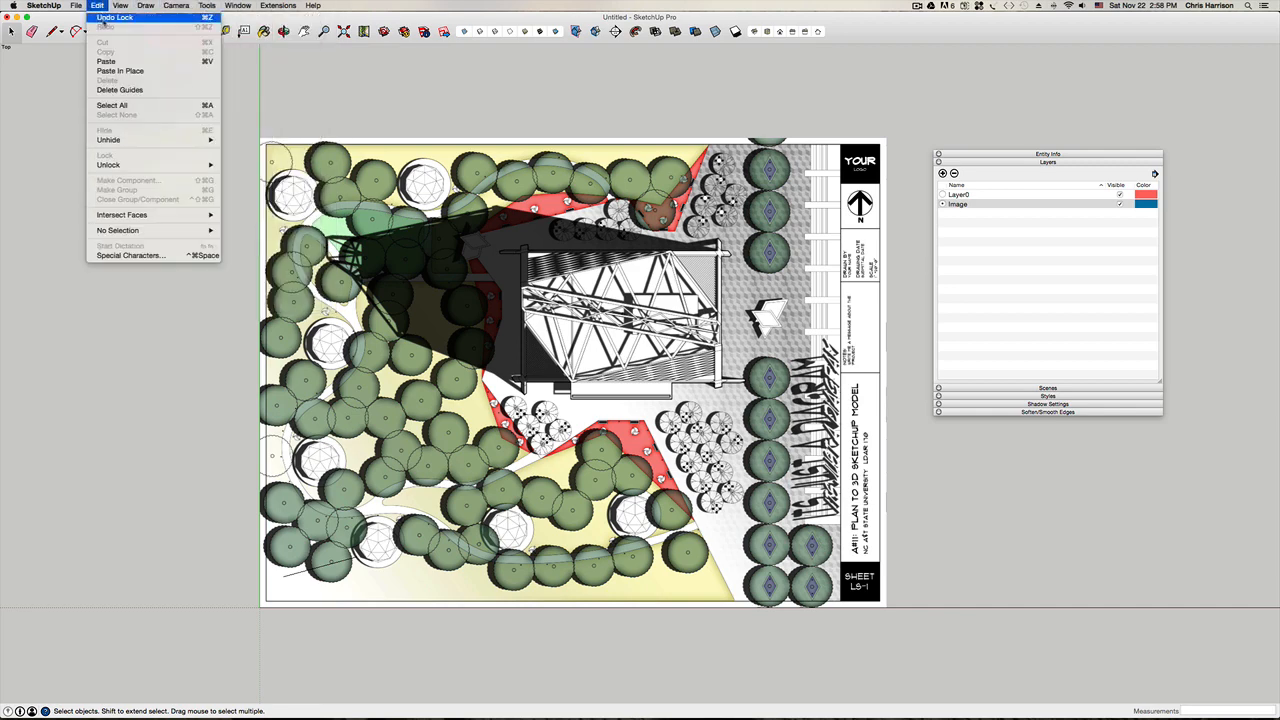
mouse_move(238, 6)
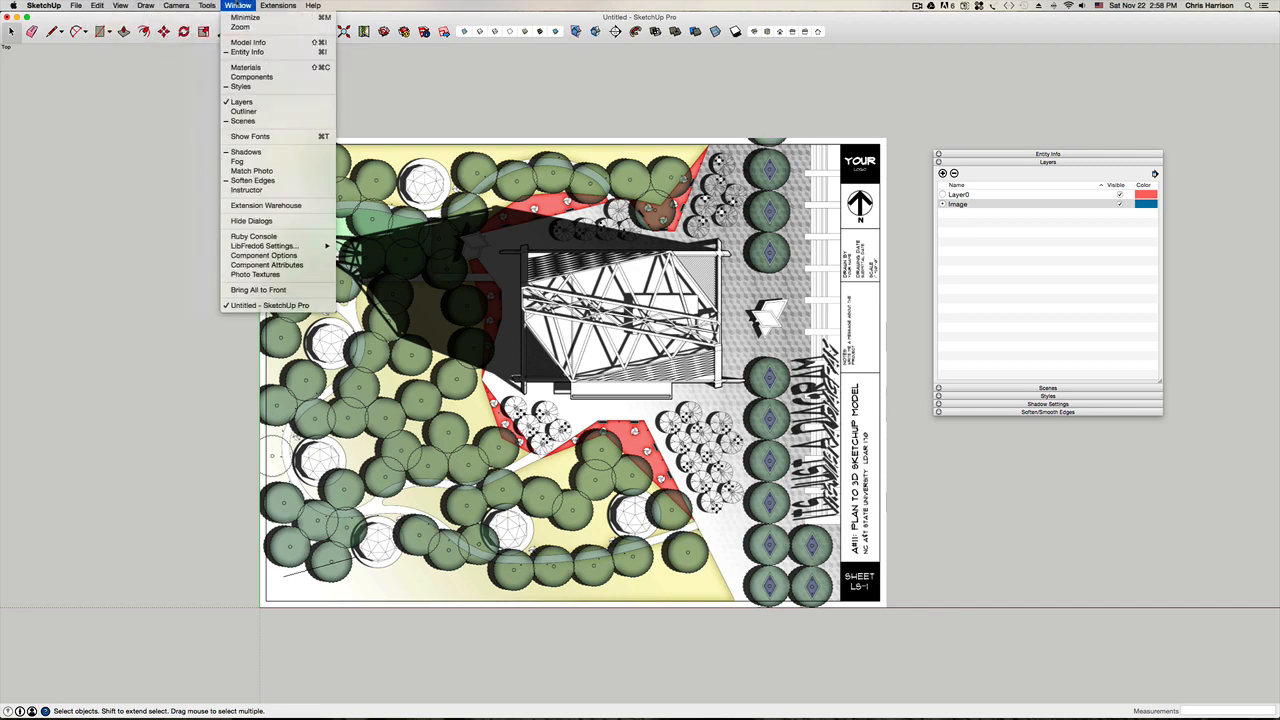
mouse_move(43, 5)
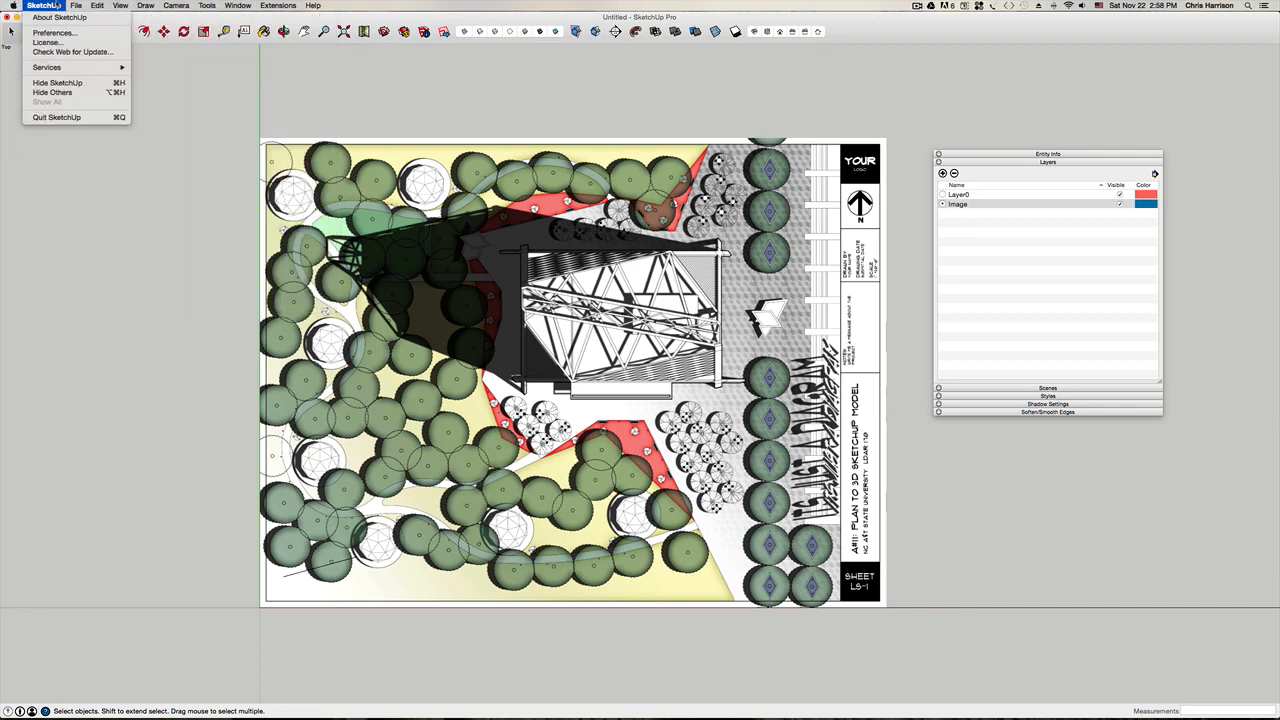
left_click(78, 33)
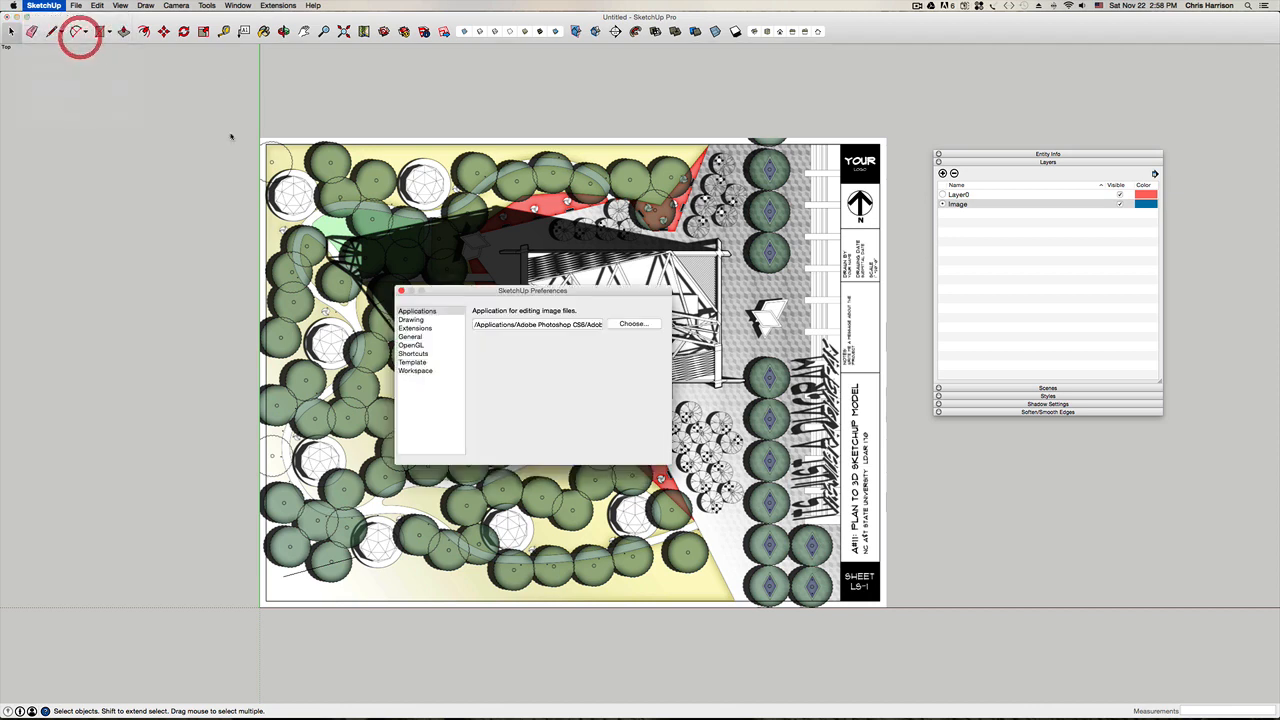
left_click(412, 354)
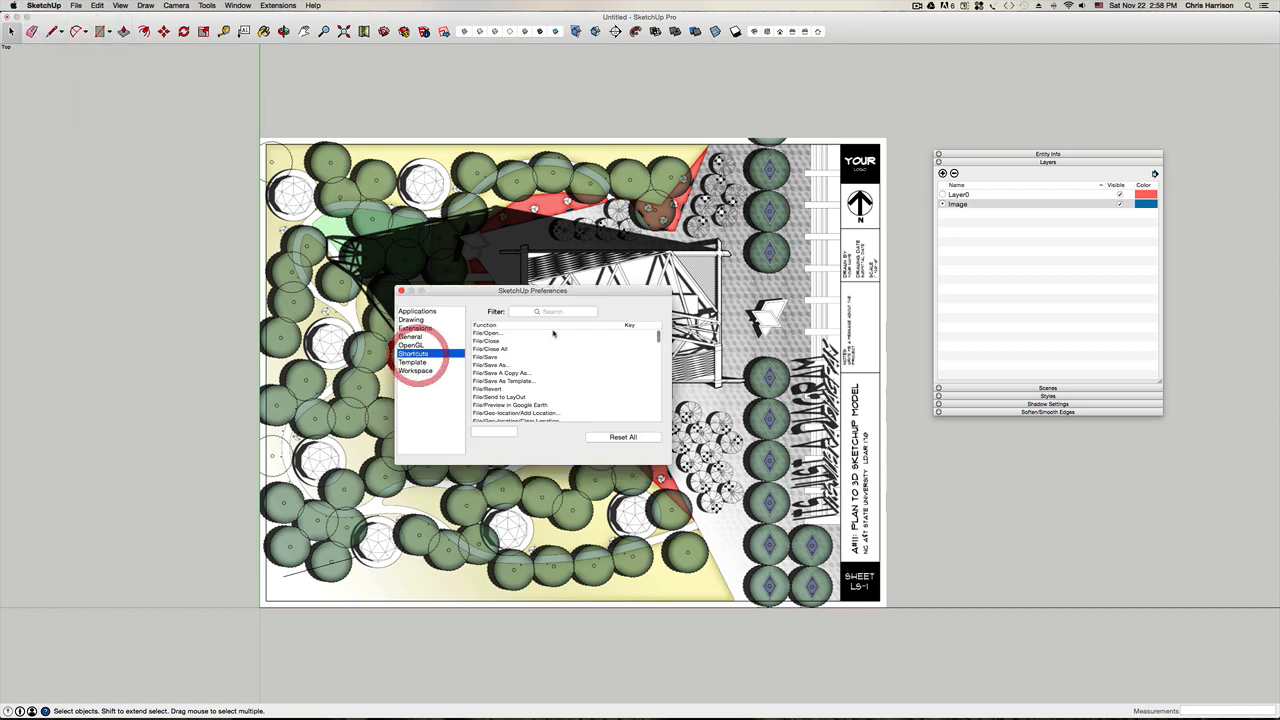
Step: Filter the shortcuts by "pa", check the key assigned to Edit/Paste In Place, and close the preferences
left_click(540, 312)
left_click(539, 311)
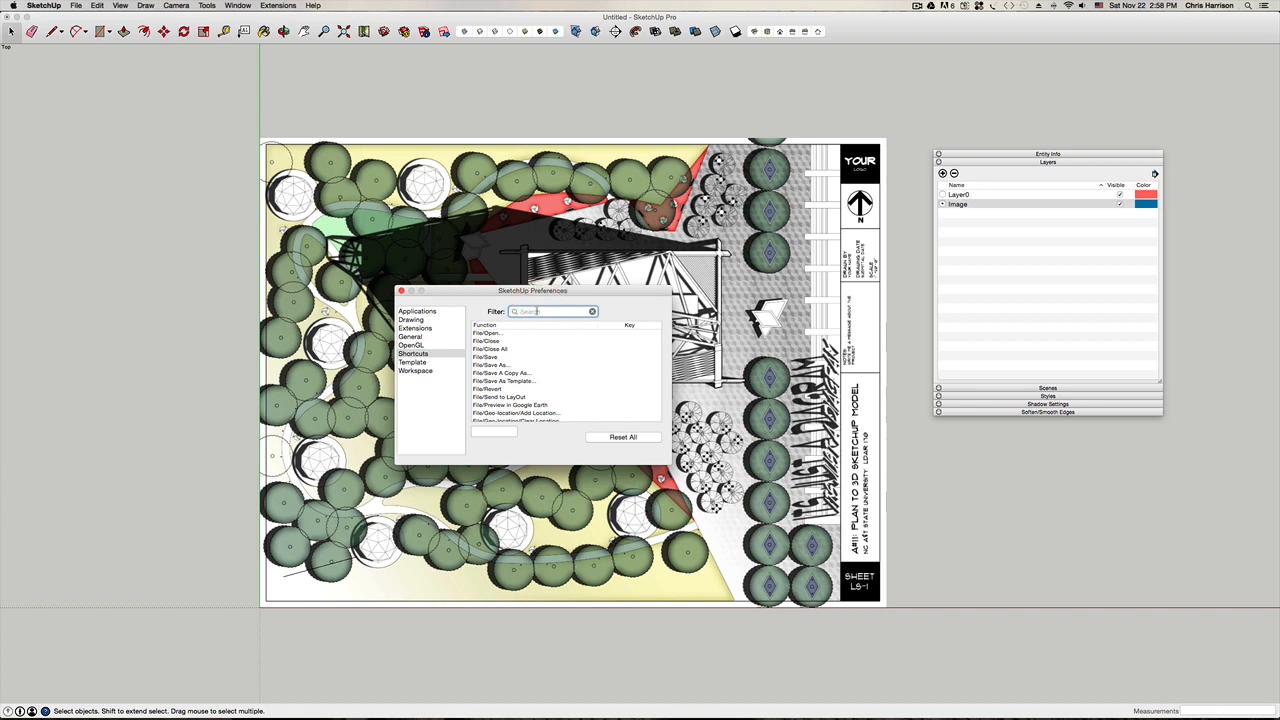
type("p")
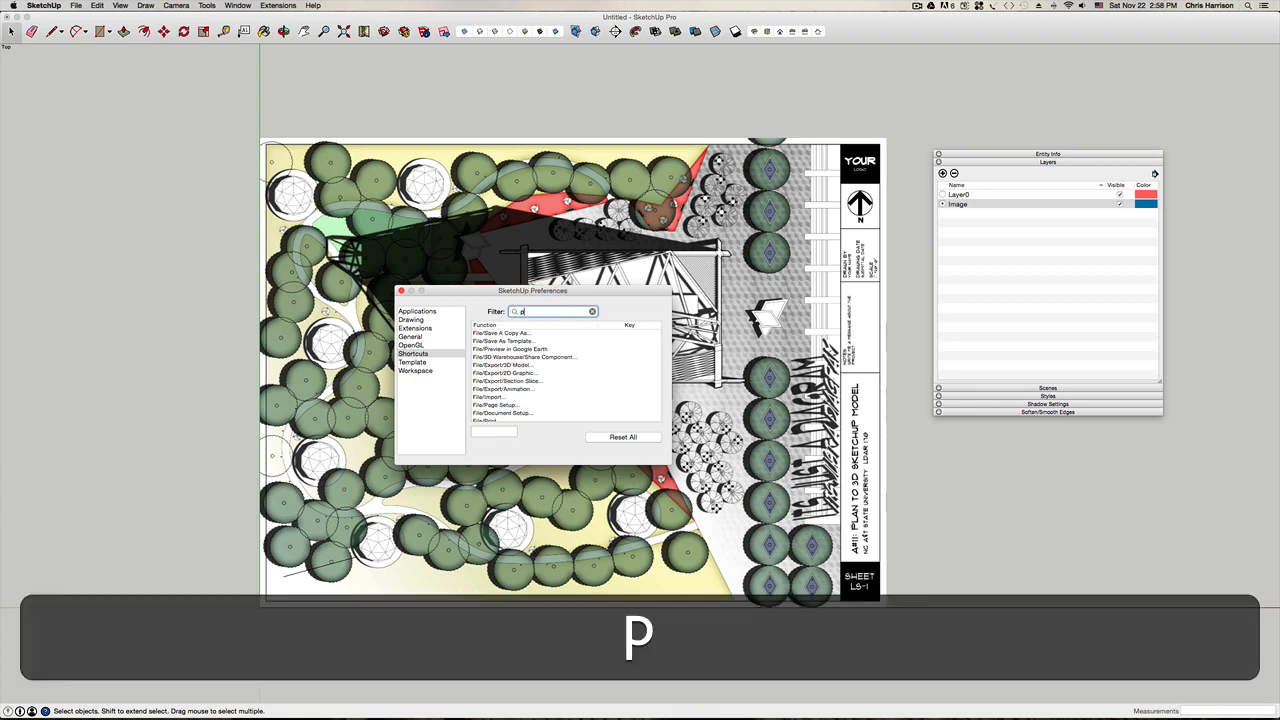
type("a")
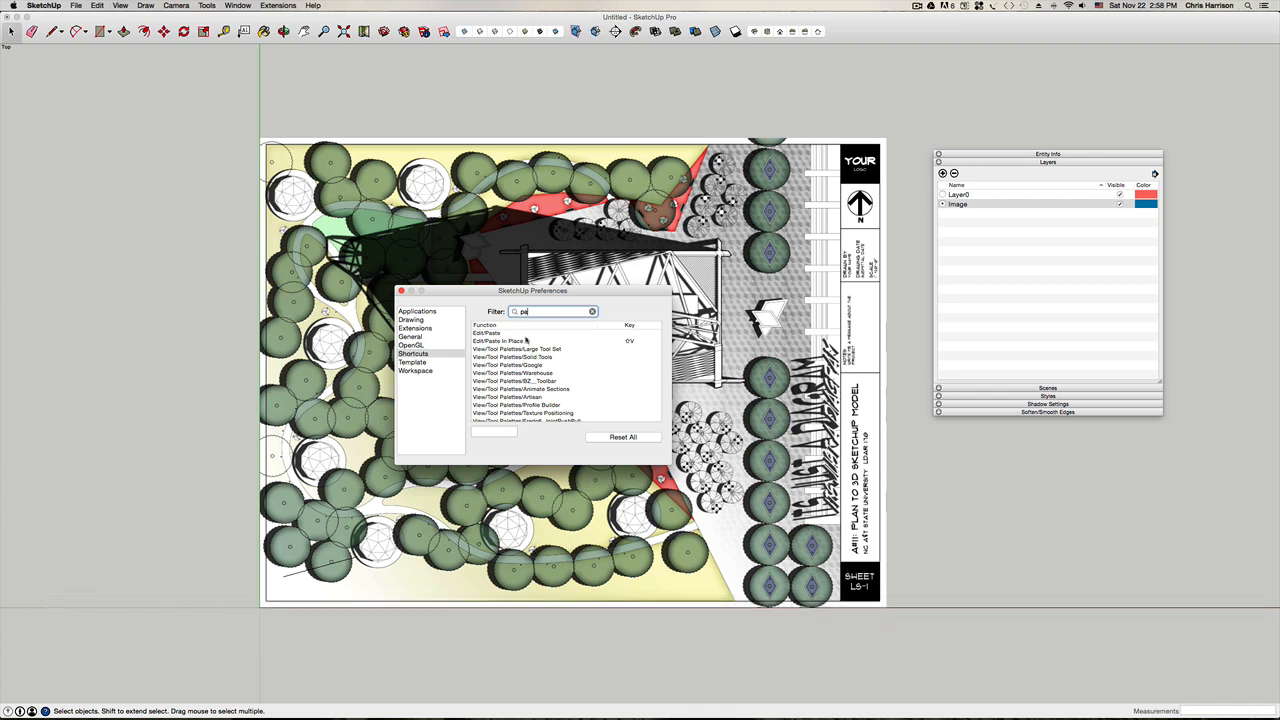
left_click(526, 341)
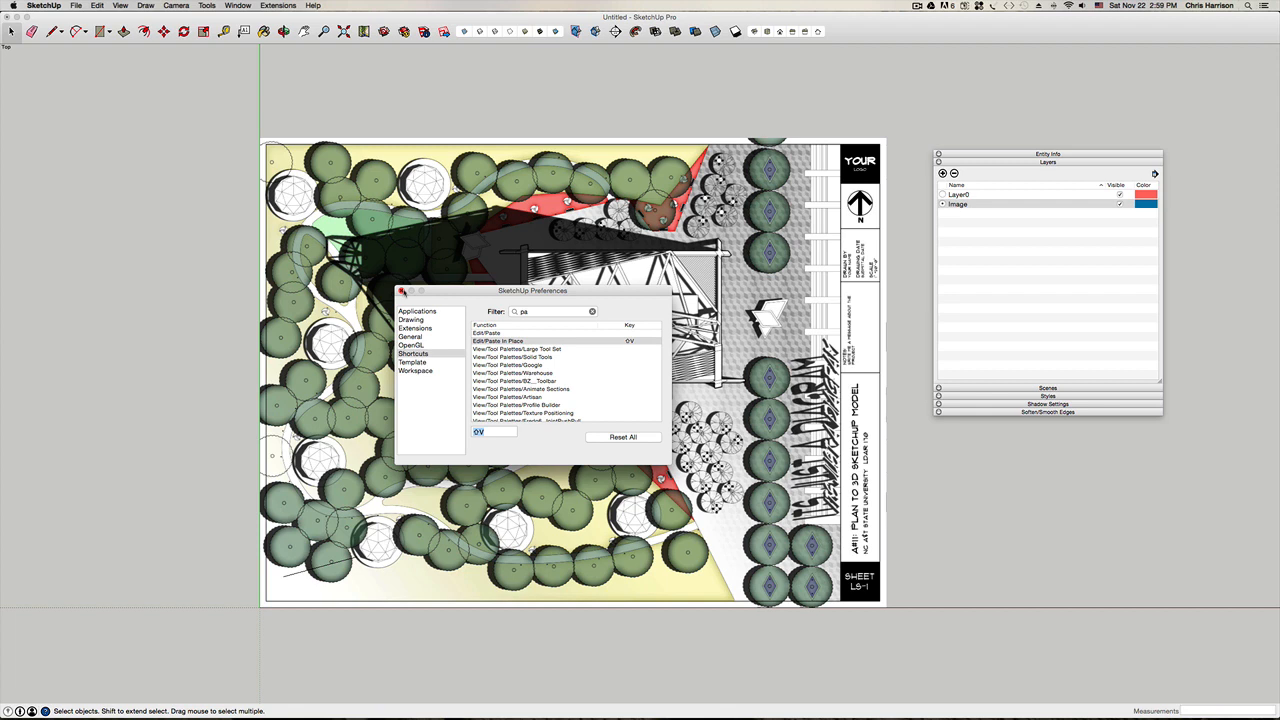
left_click(401, 291)
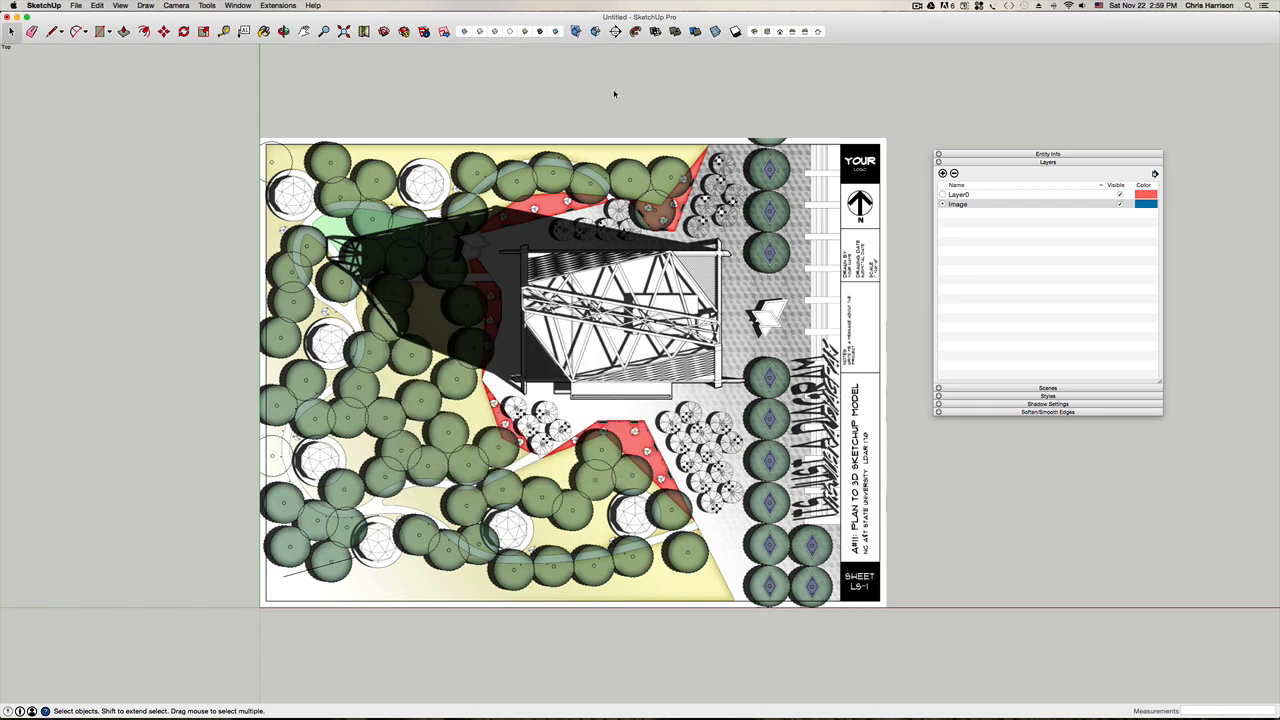
Step: Select the plan image and examine its tree canopies and paths up close for something to scale from
left_click(419, 319)
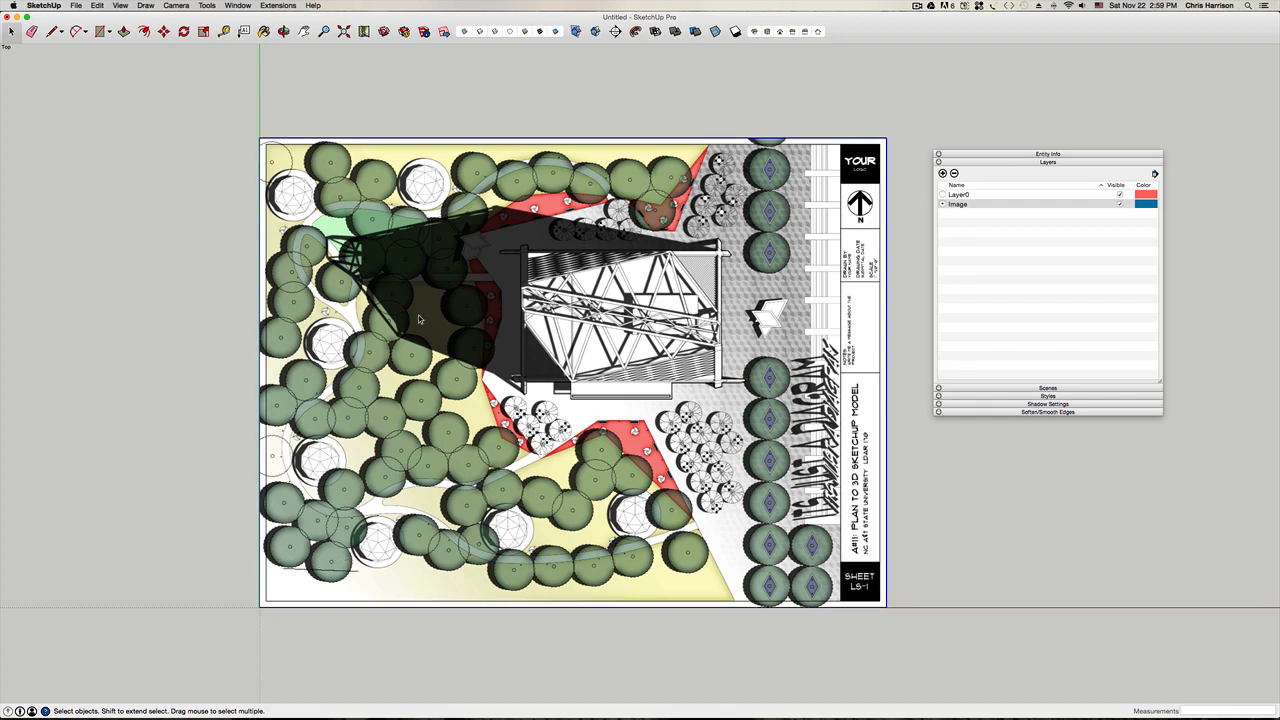
key("h")
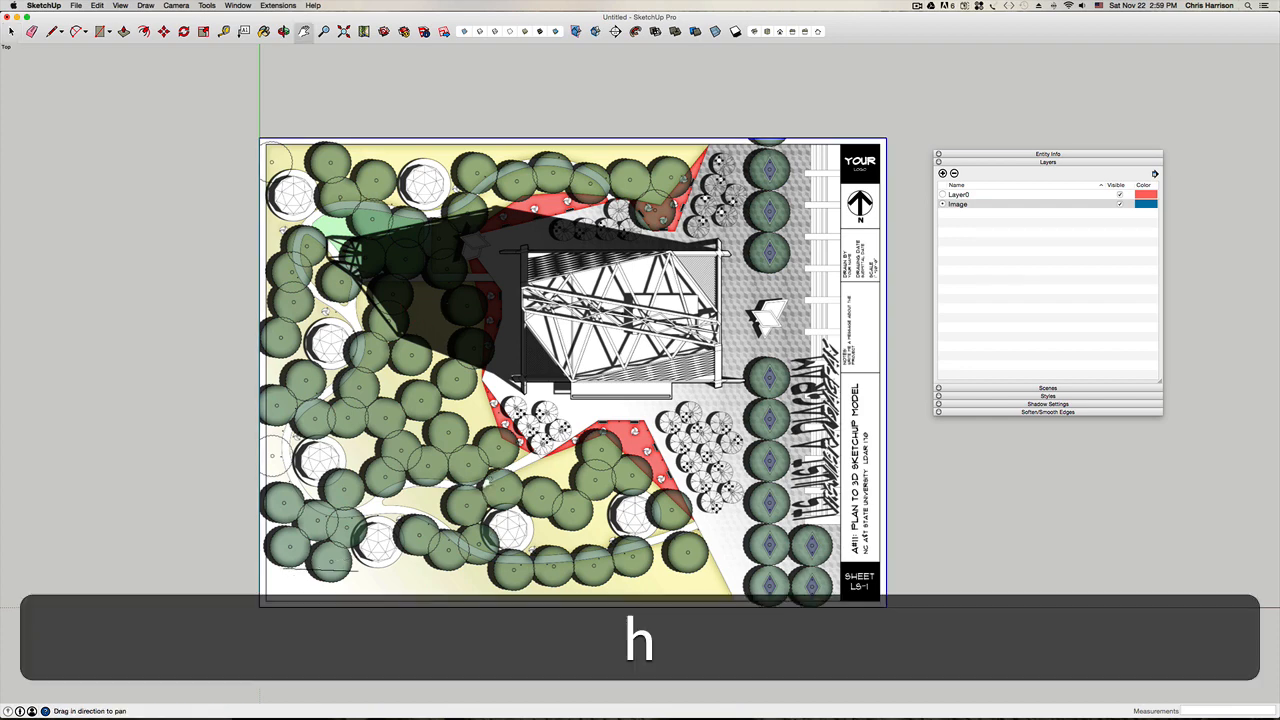
mouse_move(490, 480)
left_mouse_down()
mouse_move(436, 416)
mouse_move(407, 463)
left_mouse_up()
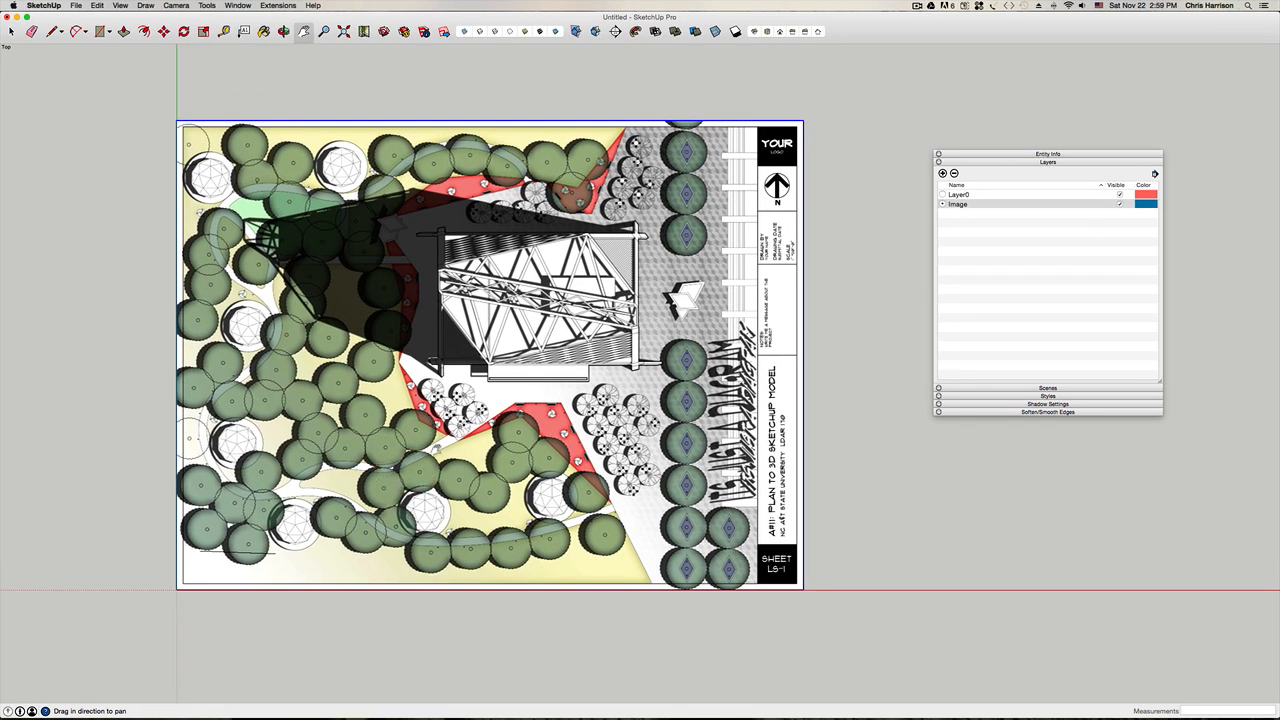
scroll(436, 450, "up", 5)
scroll(440, 448, "down", 3)
left_click_drag(386, 476, 489, 473)
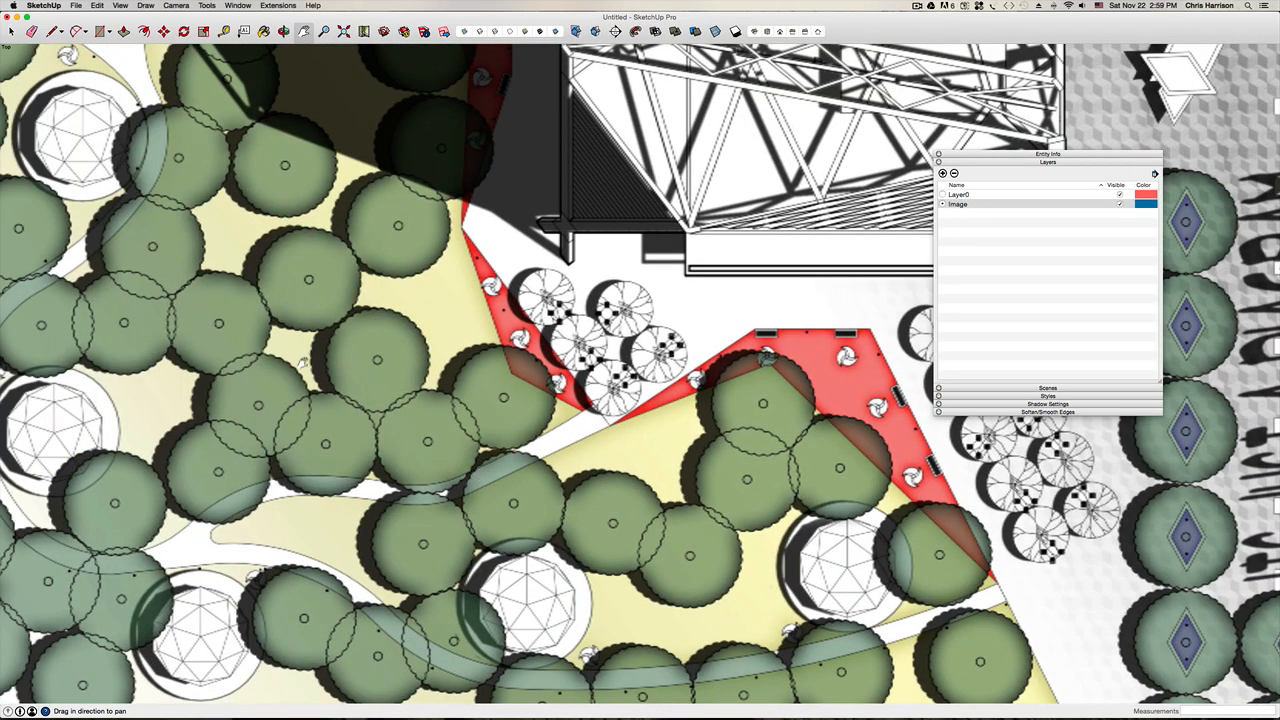
scroll(305, 403, "up", 5)
scroll(305, 403, "up", 3)
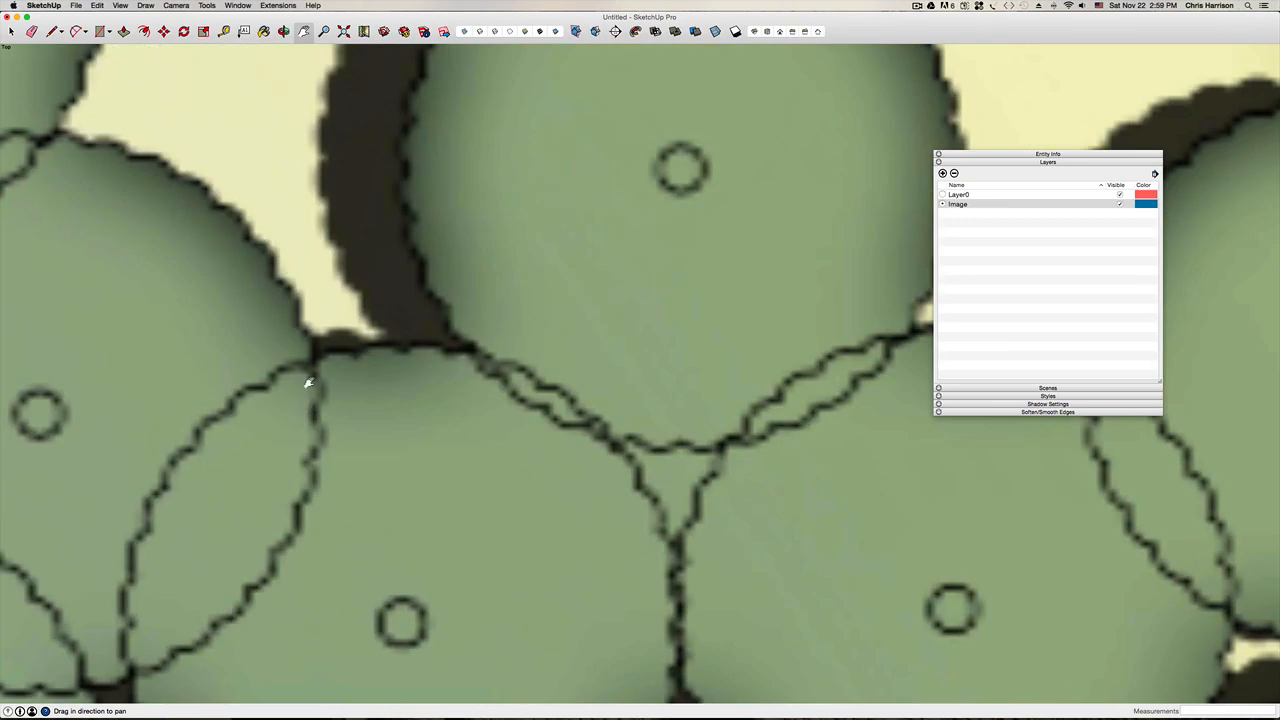
scroll(320, 420, "down", 10)
scroll(340, 487, "up", 3)
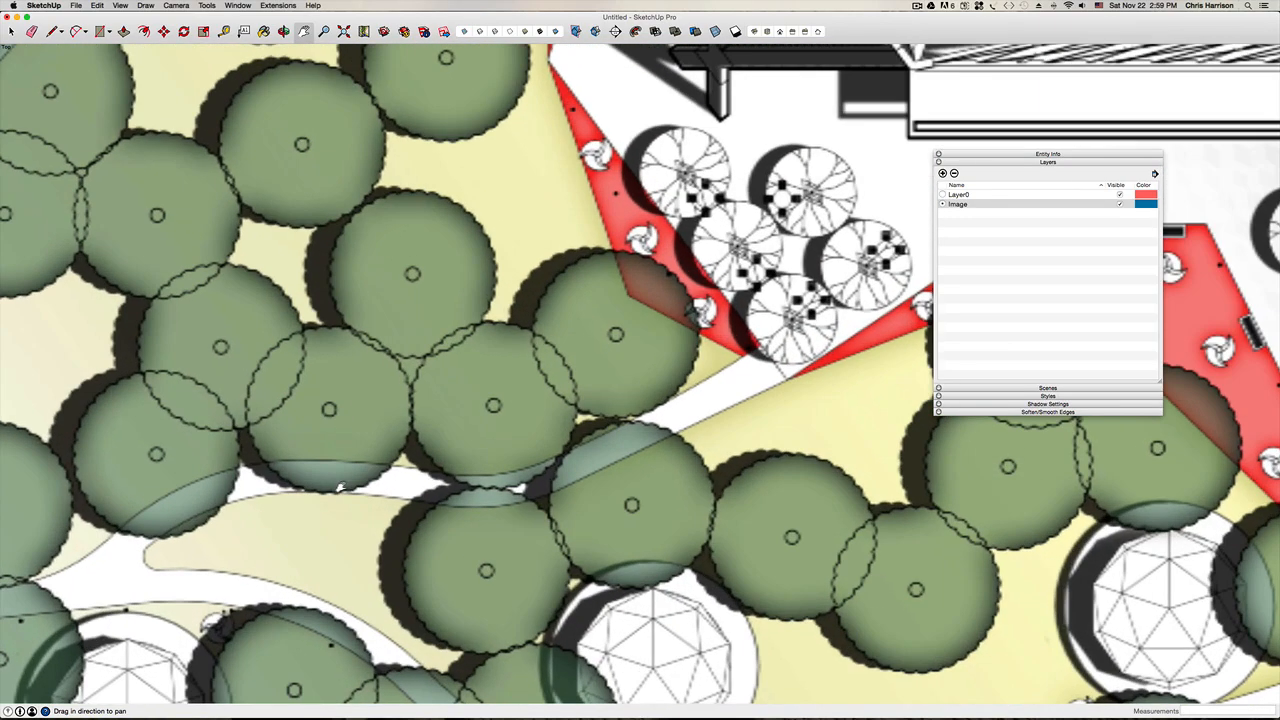
scroll(382, 472, "down", 10)
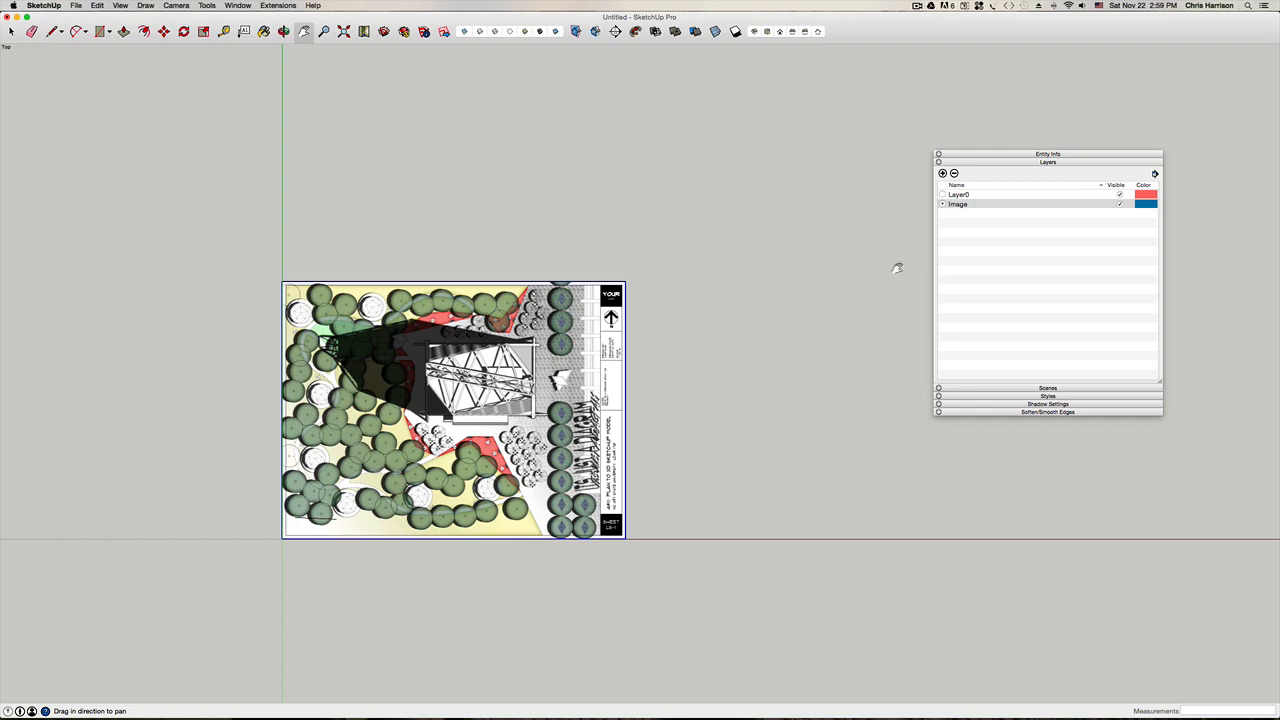
Step: Draw a diagonal line about 1' 2 1/2" long across the full canopy of a tree at the edge of the dark shadow
key("l")
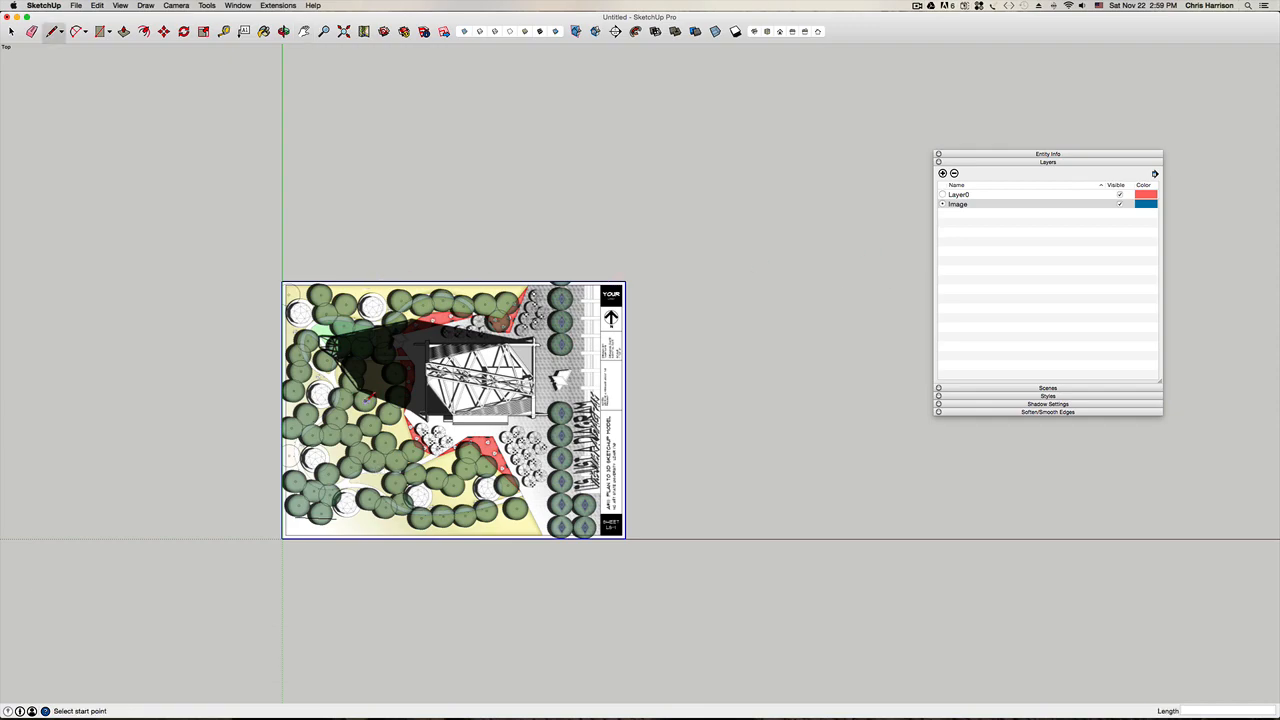
scroll(370, 398, "up", 15)
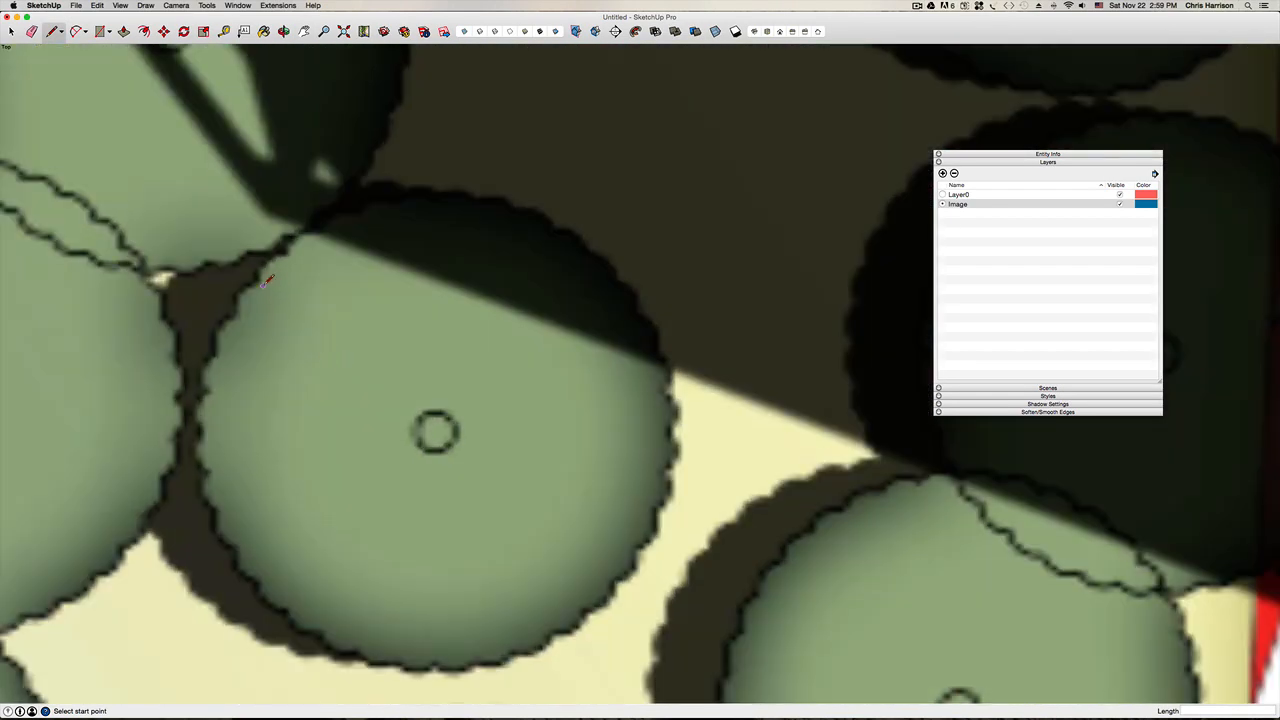
left_click(261, 283)
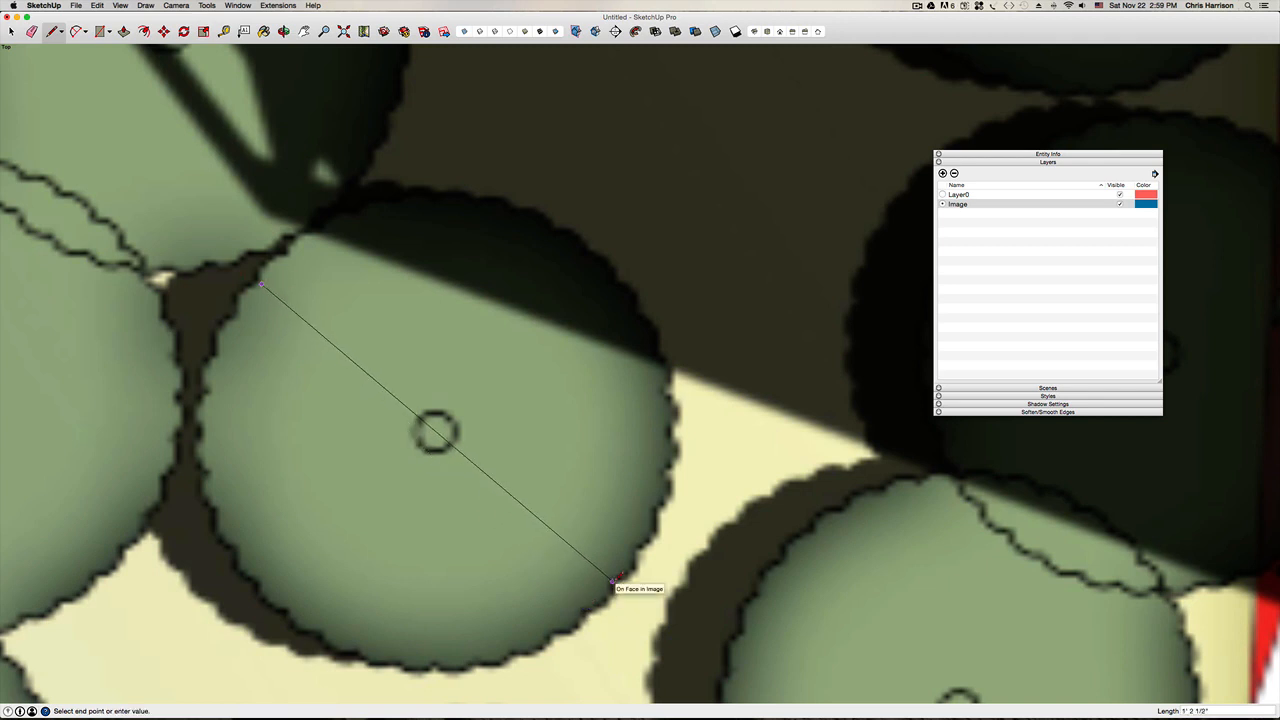
left_click(612, 580)
key("space")
scroll(520, 490, "down", 8)
scroll(520, 490, "down", 3)
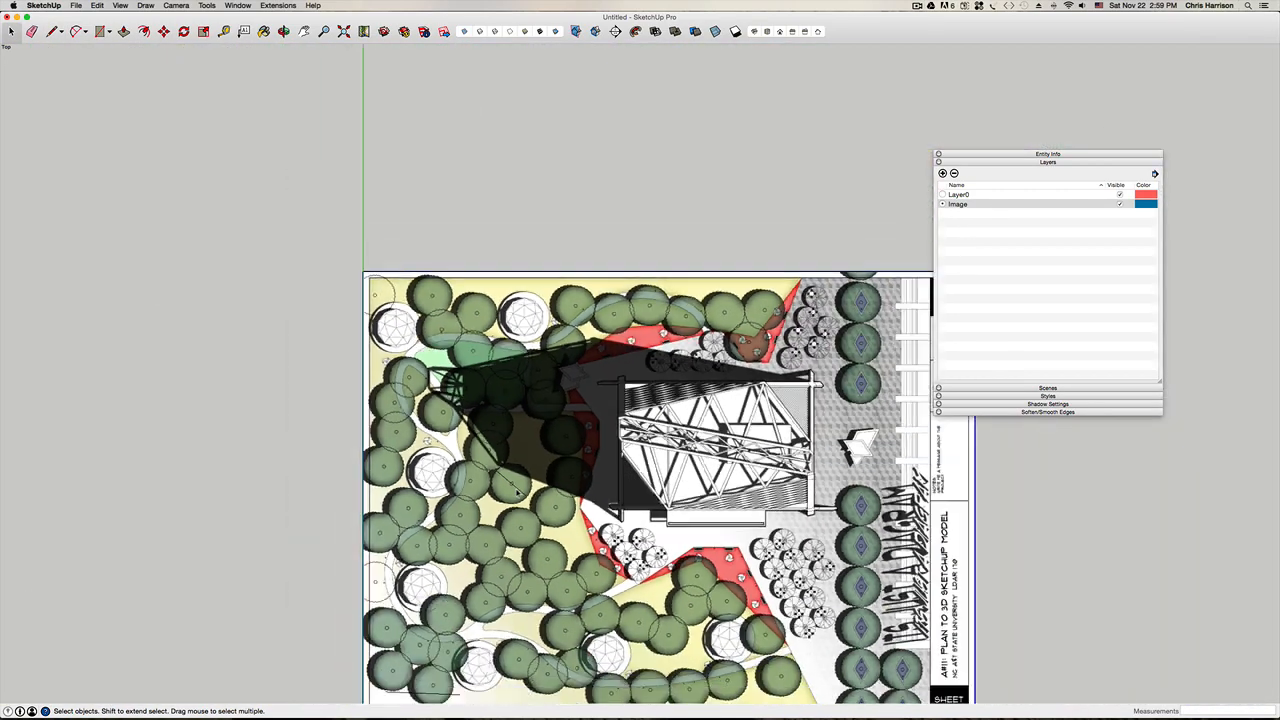
Step: Resize the whole model with the Tape Measure so that the line across the tree canopy is 30' long
key("t")
scroll(512, 485, "up", 10)
scroll(500, 468, "down", 6)
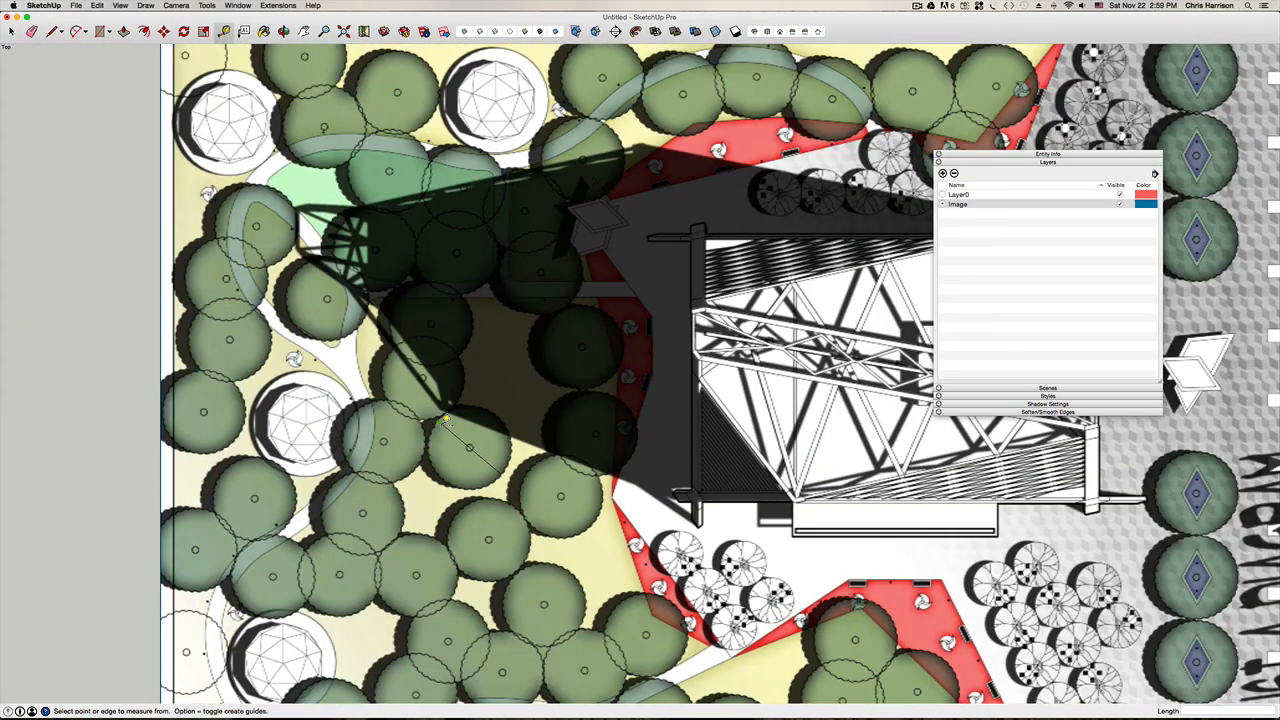
left_click(440, 422)
left_click(501, 464)
type("30")
key("Return")
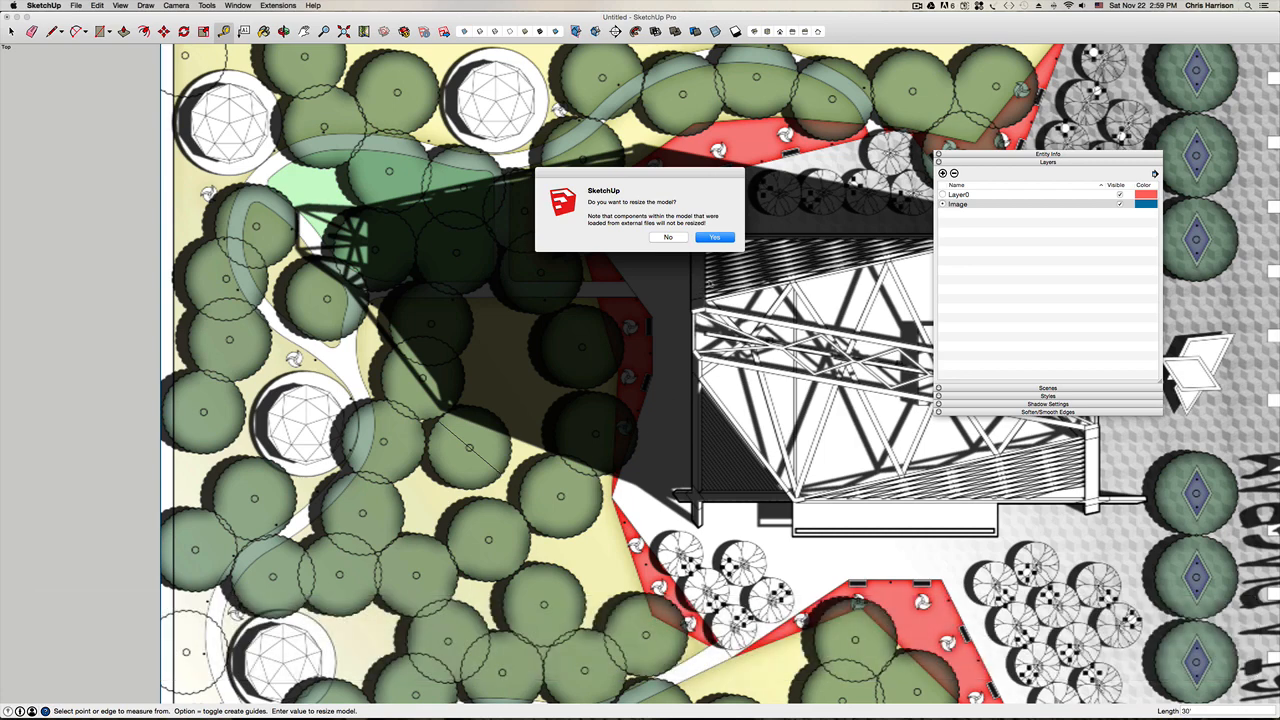
left_click(714, 237)
key("space")
Step: Compare the scale figure with the resized plan's tree canopies in an angled view, and return to the top view
scroll(520, 300, "down", 5)
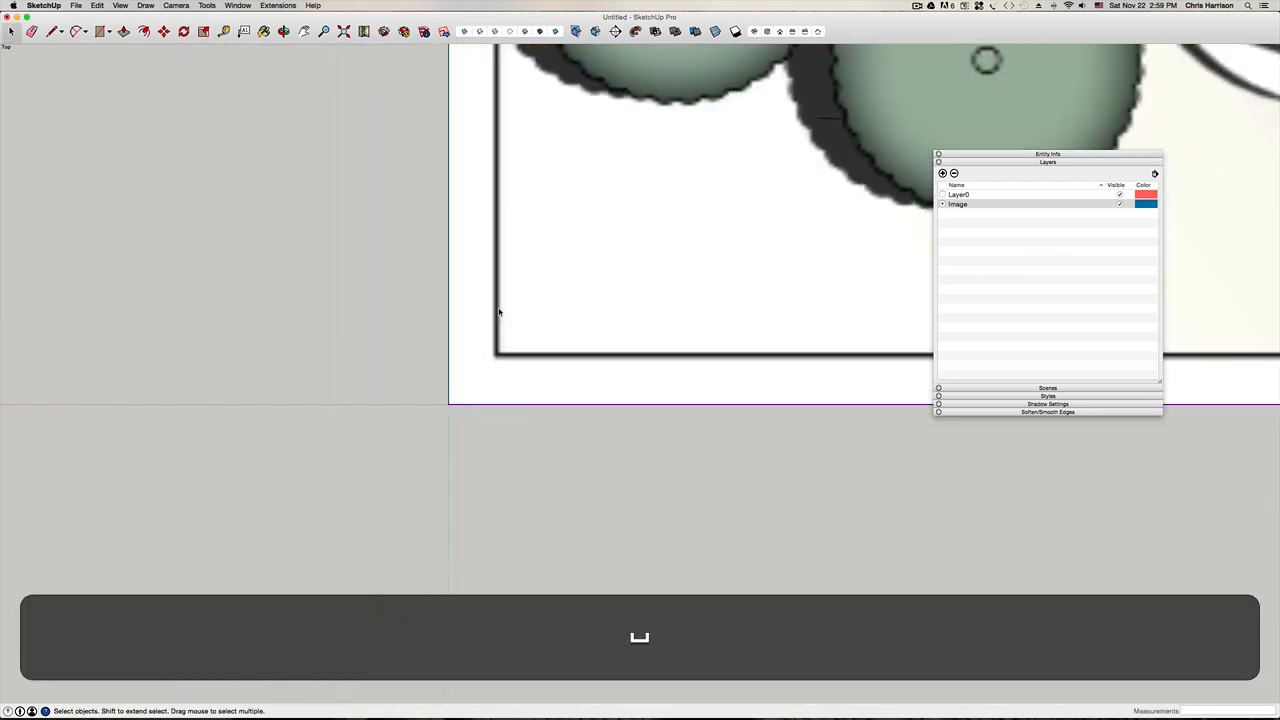
scroll(499, 312, "down", 1)
scroll(657, 316, "down", 2)
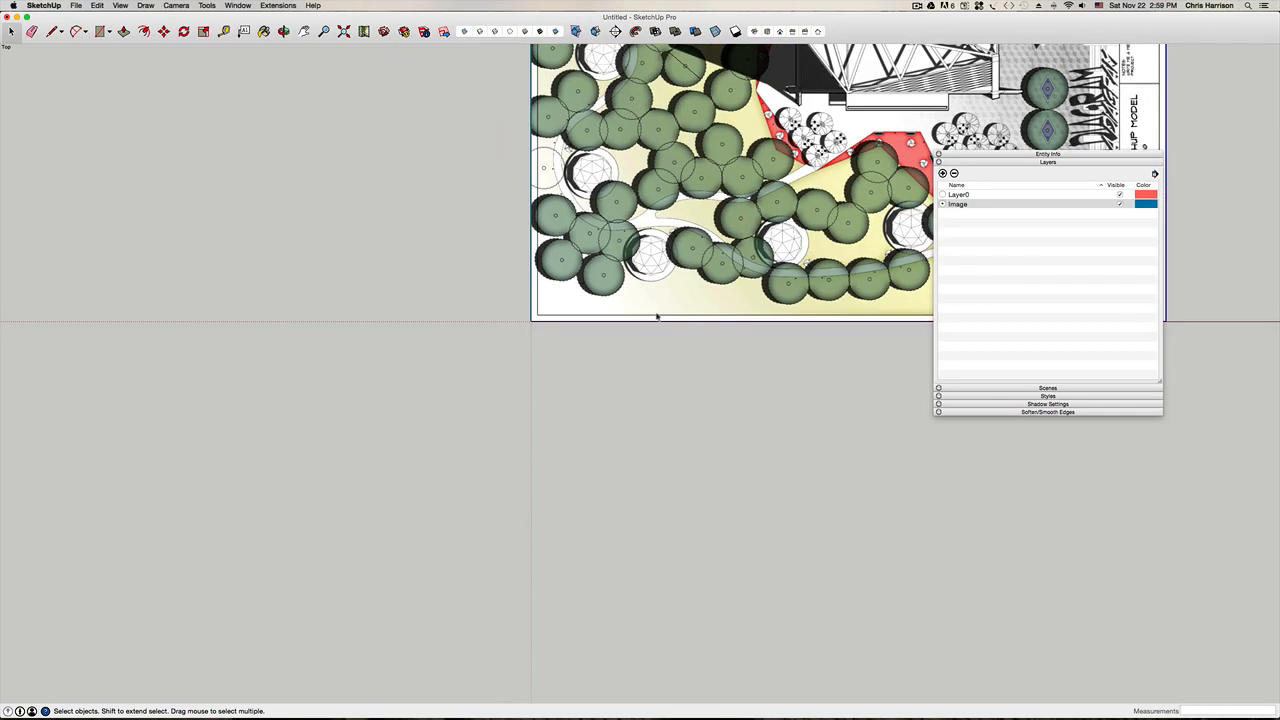
middle_click_drag(657, 316, 639, 285)
scroll(577, 526, "up", 10)
scroll(577, 525, "down", 8)
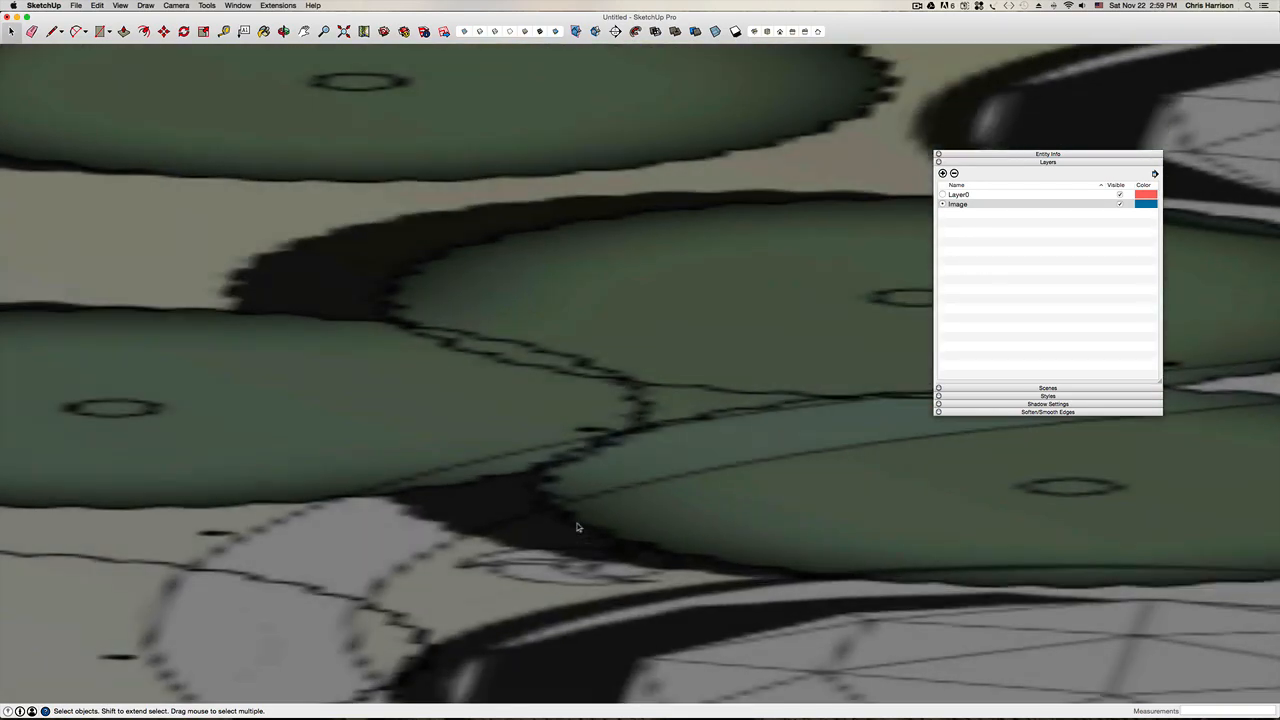
scroll(577, 526, "down", 4)
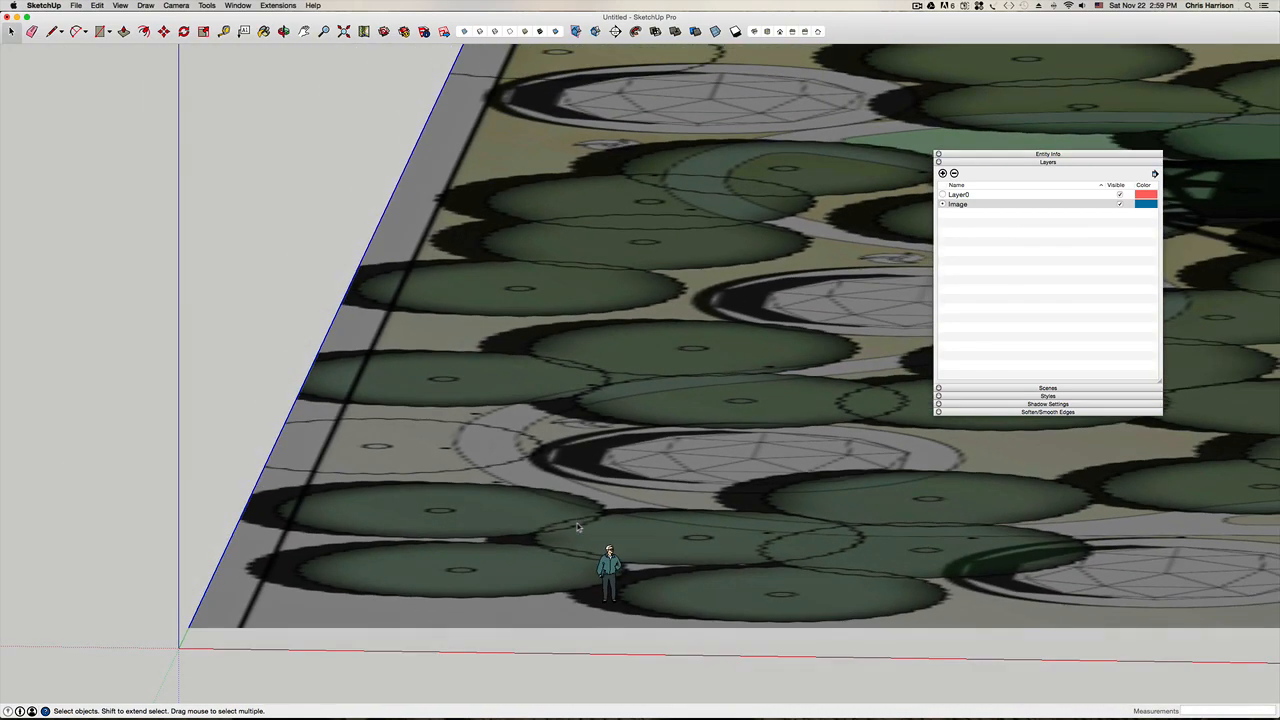
scroll(577, 526, "up", 7)
scroll(577, 526, "down", 4)
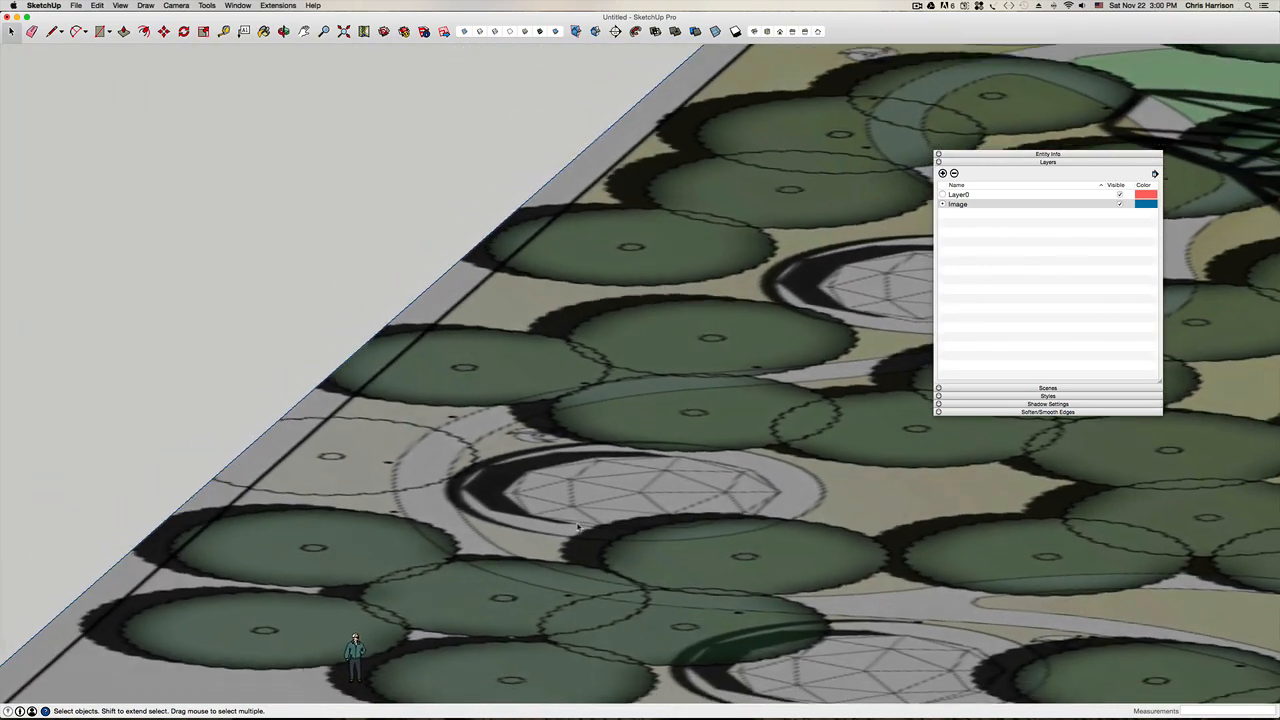
scroll(577, 526, "up", 2)
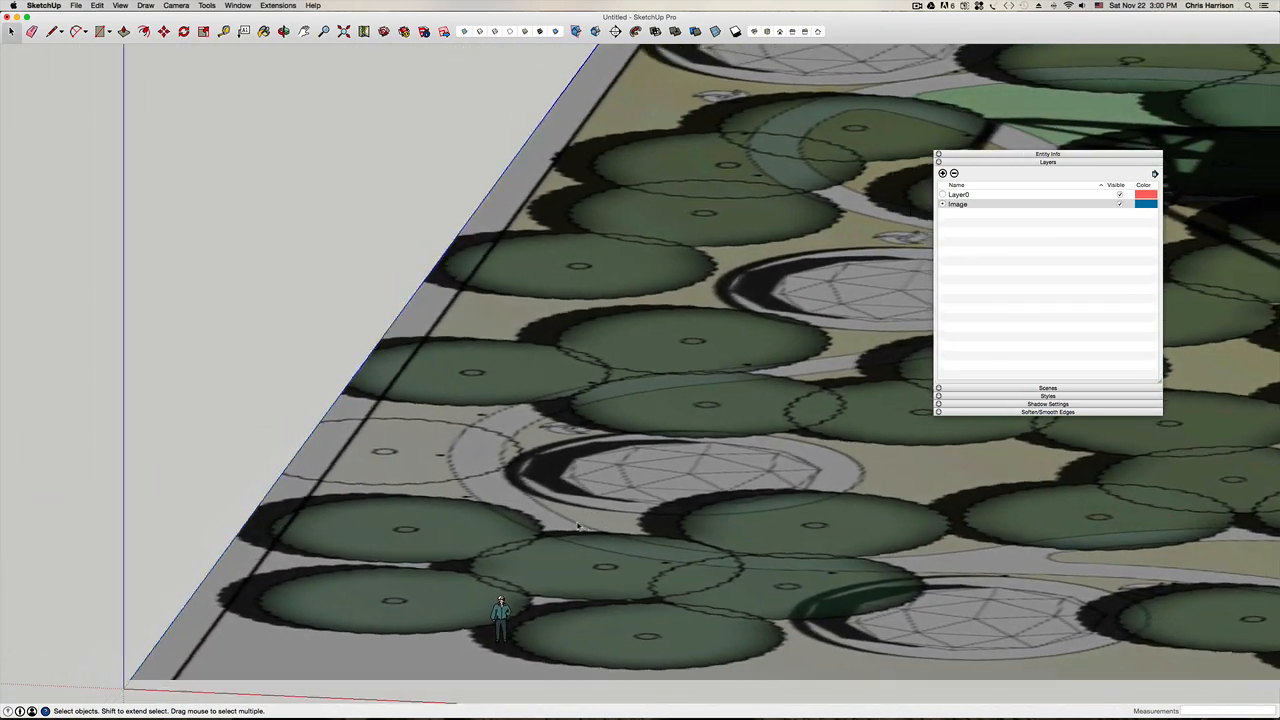
scroll(577, 526, "down", 6)
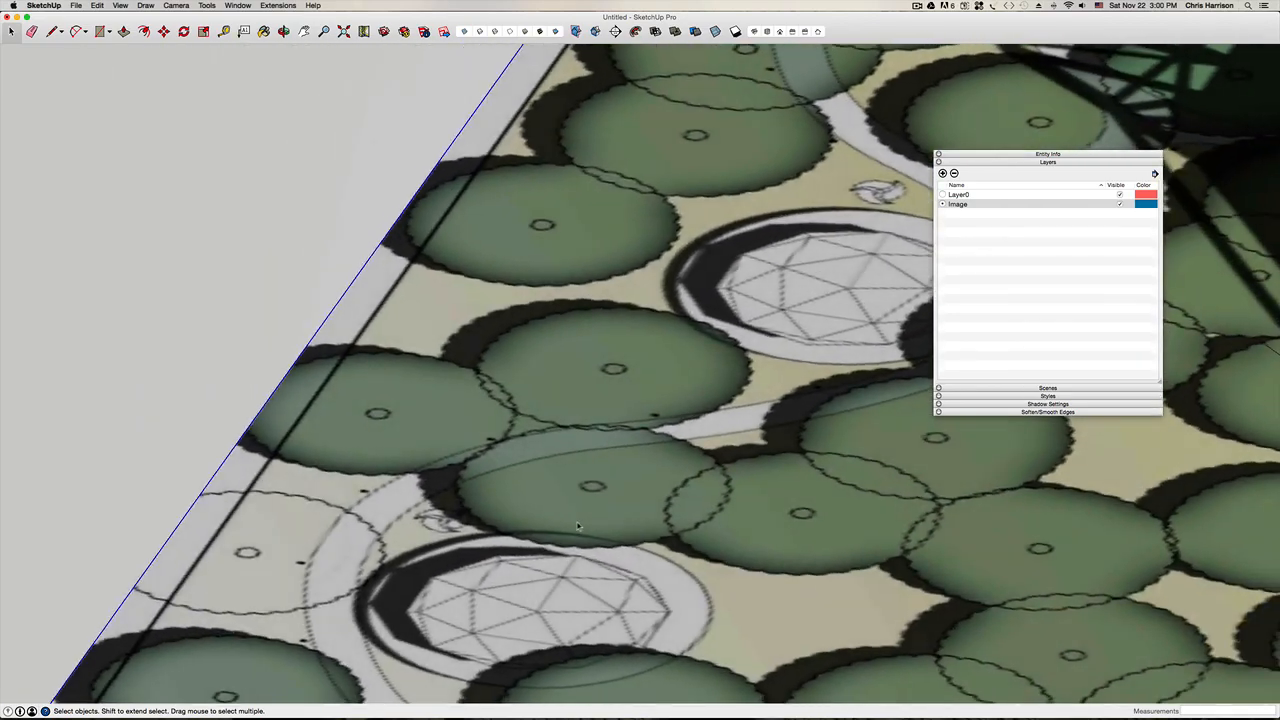
scroll(577, 526, "up", 3)
key("super+i")
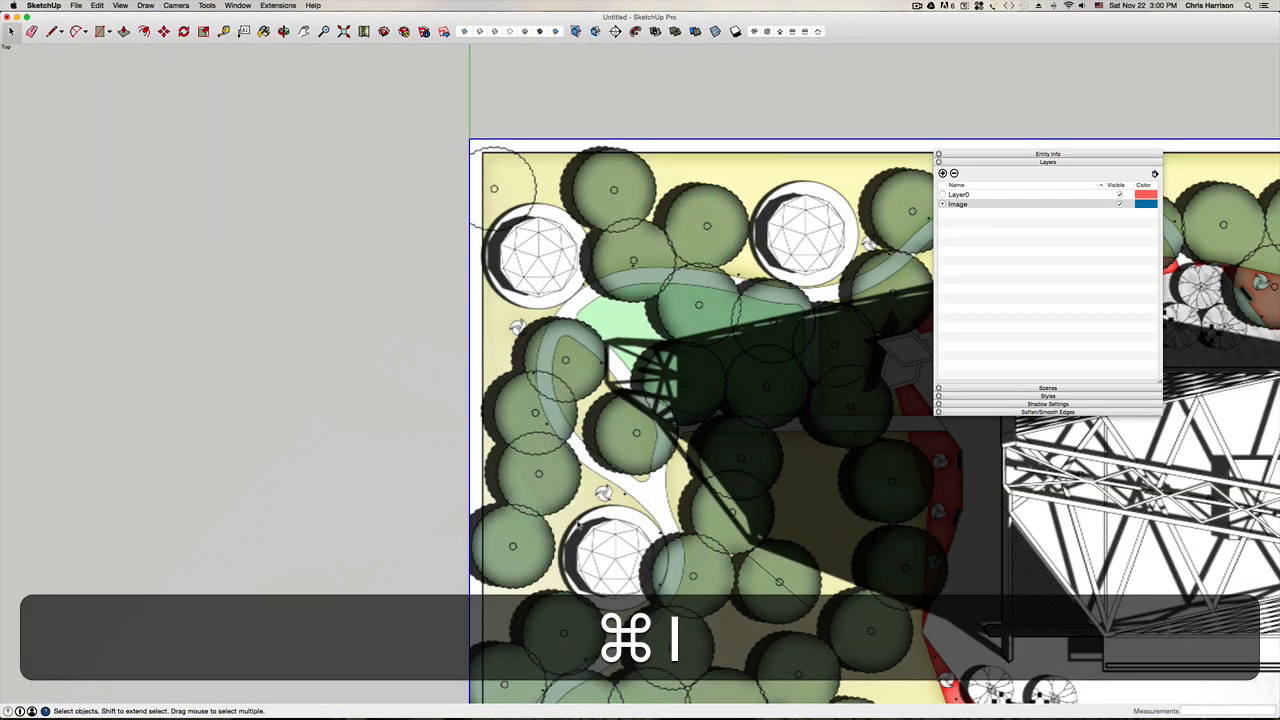
Step: Explode the scaled plan image into ordinary geometry
key("h")
key("space")
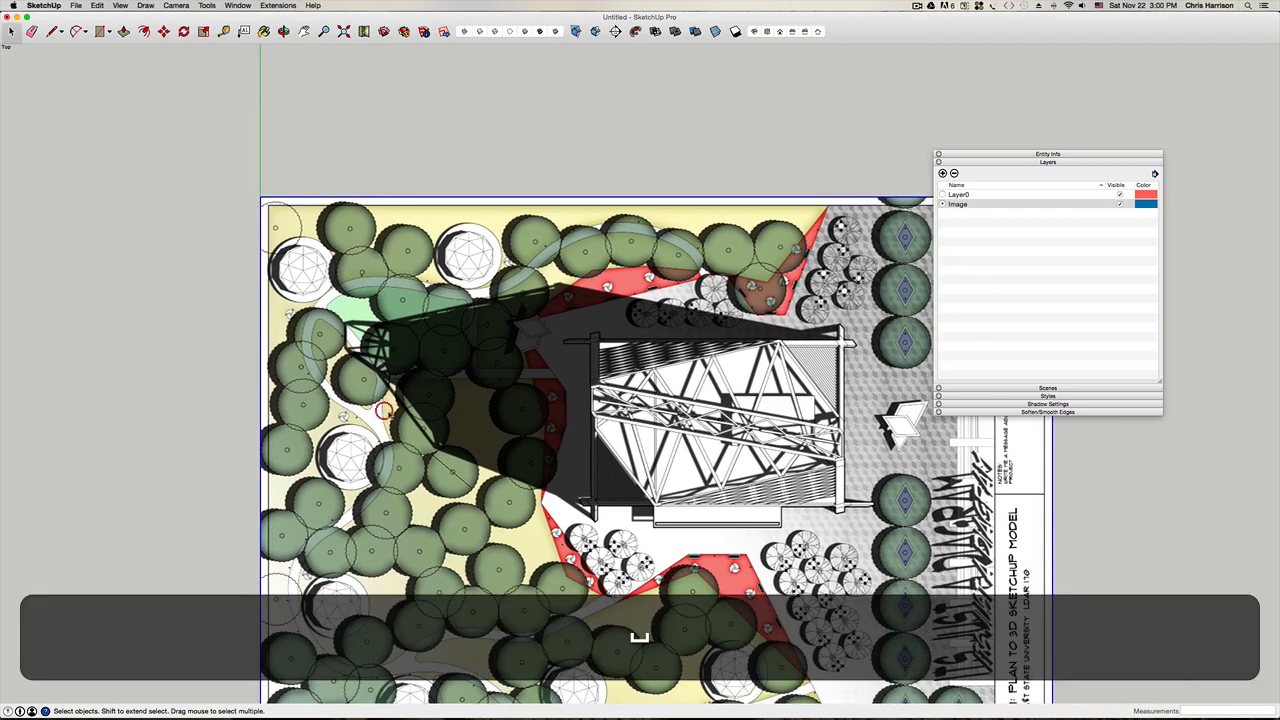
right_click(494, 442)
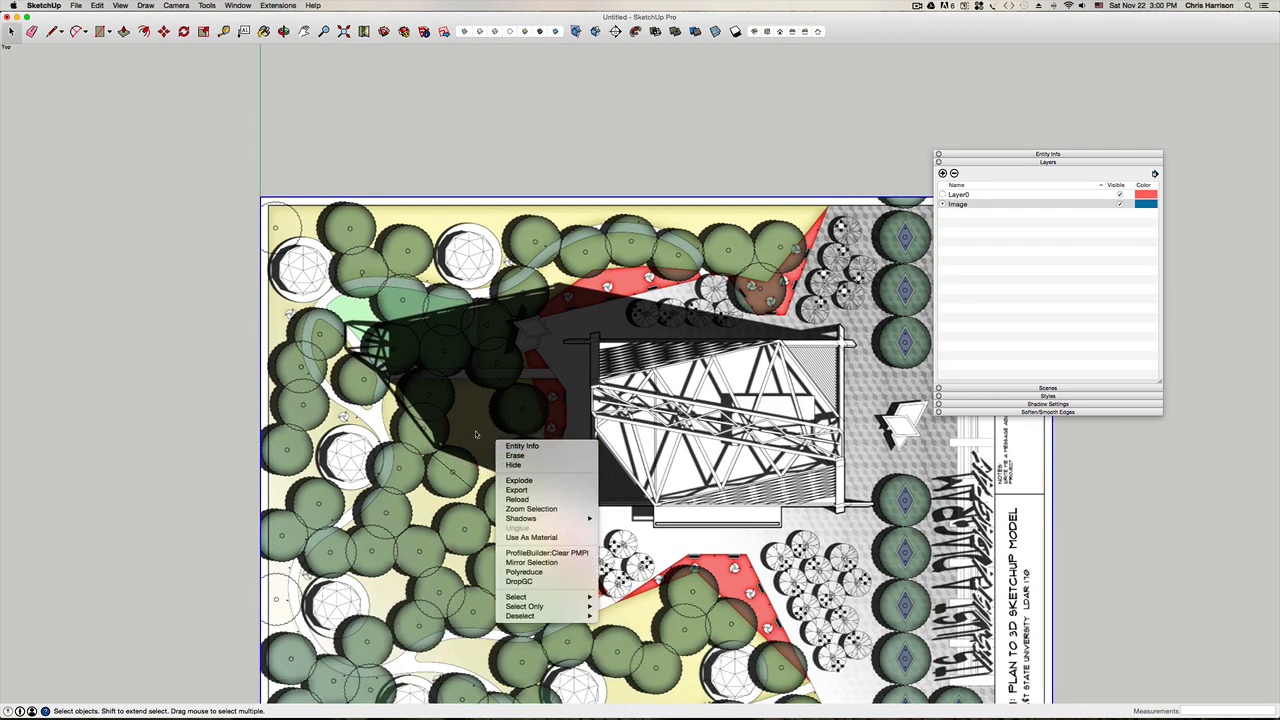
left_click(519, 480)
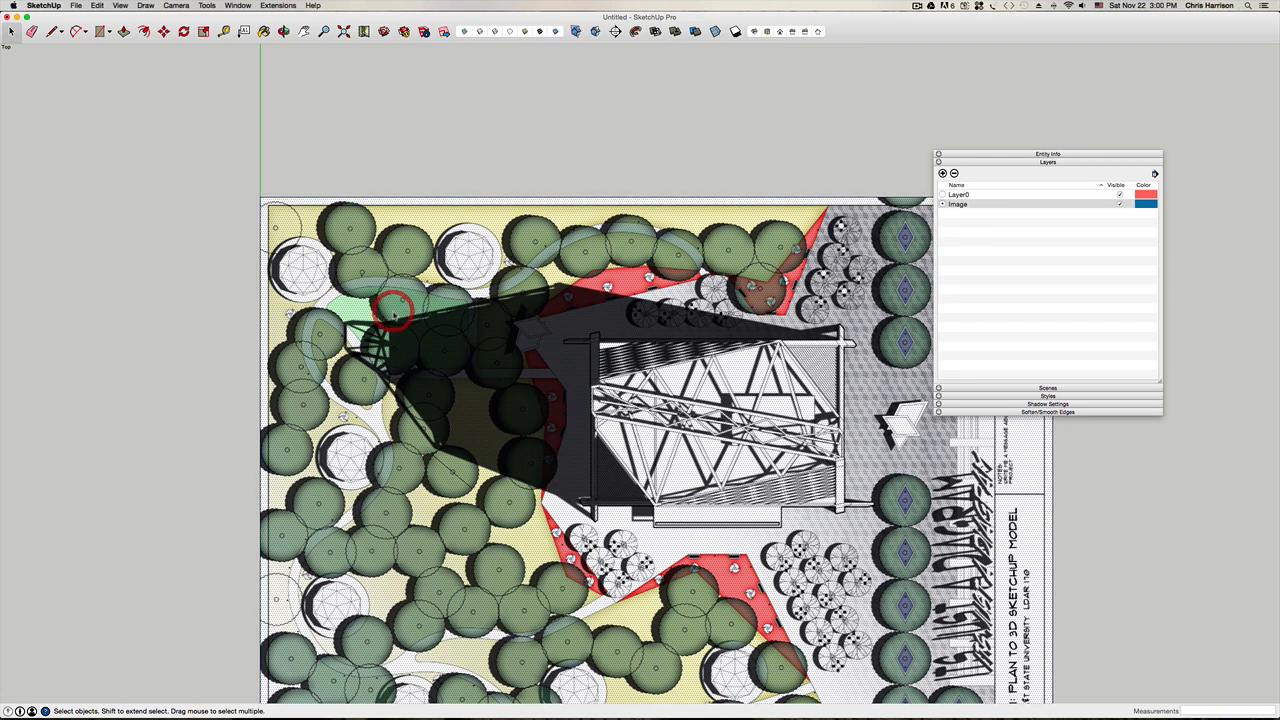
Step: Group the exploded plan and lock the group
right_click(395, 312)
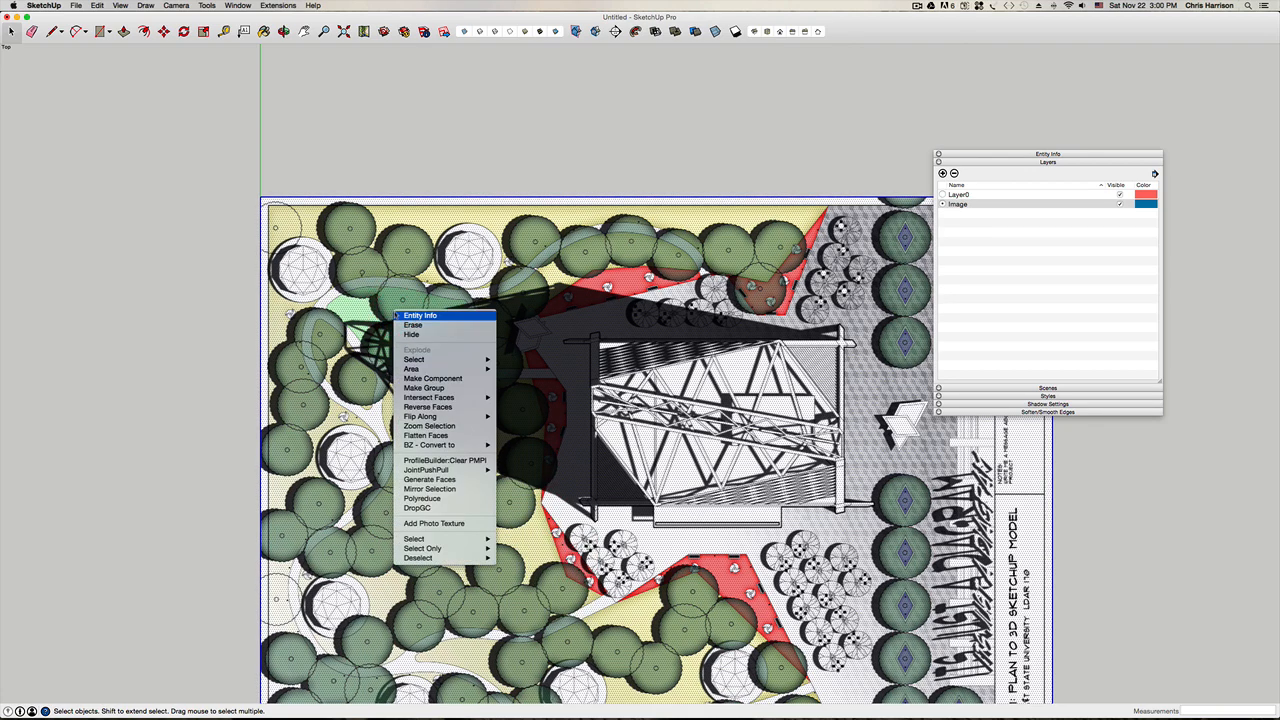
left_click(452, 388)
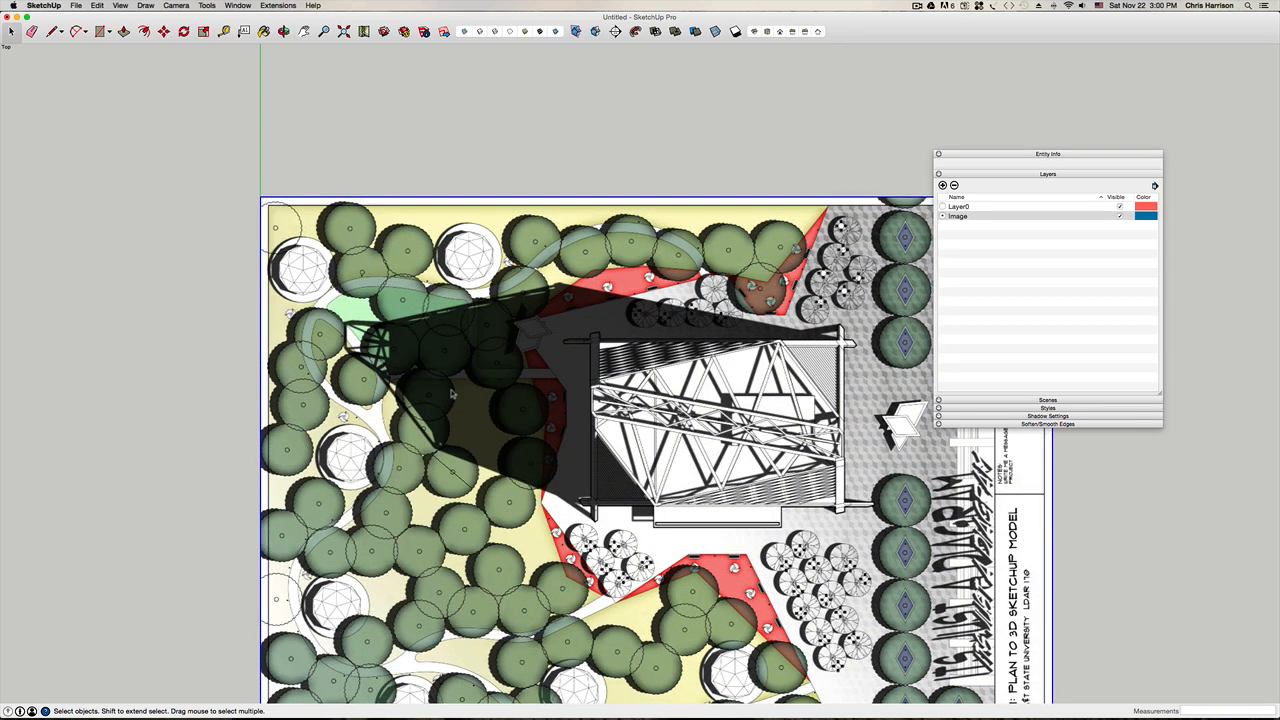
right_click(452, 390)
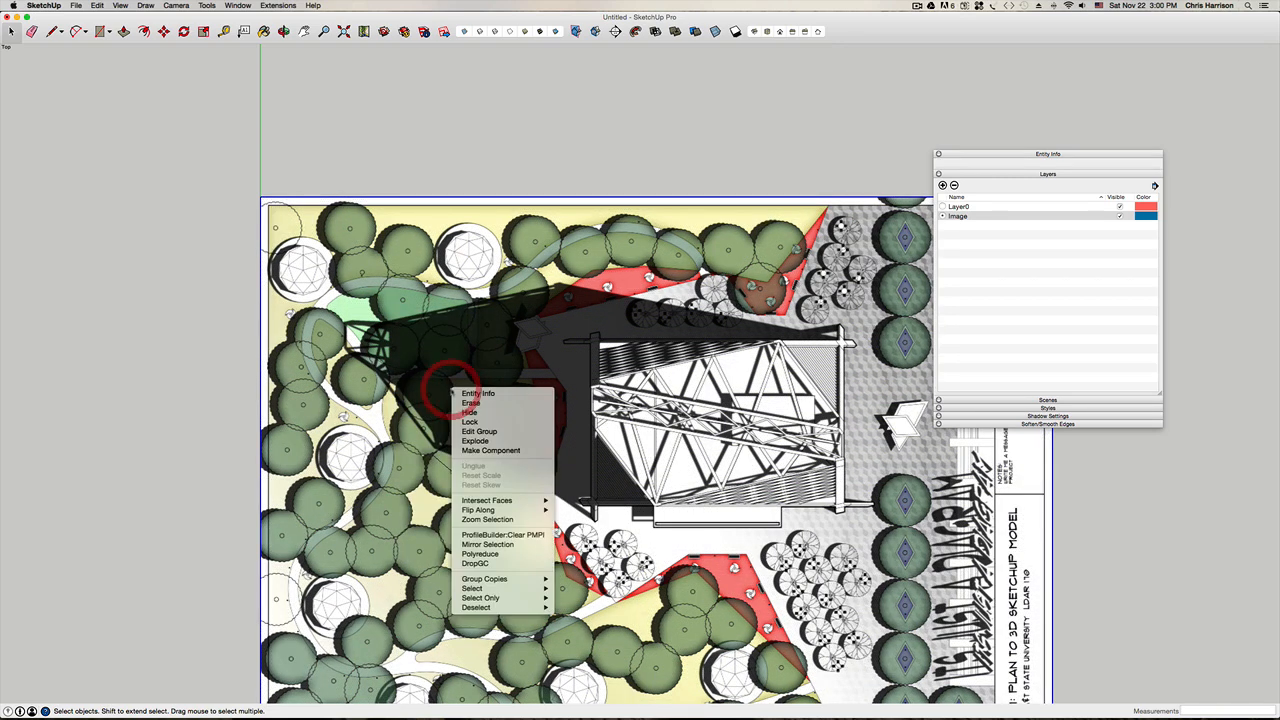
left_click(470, 420)
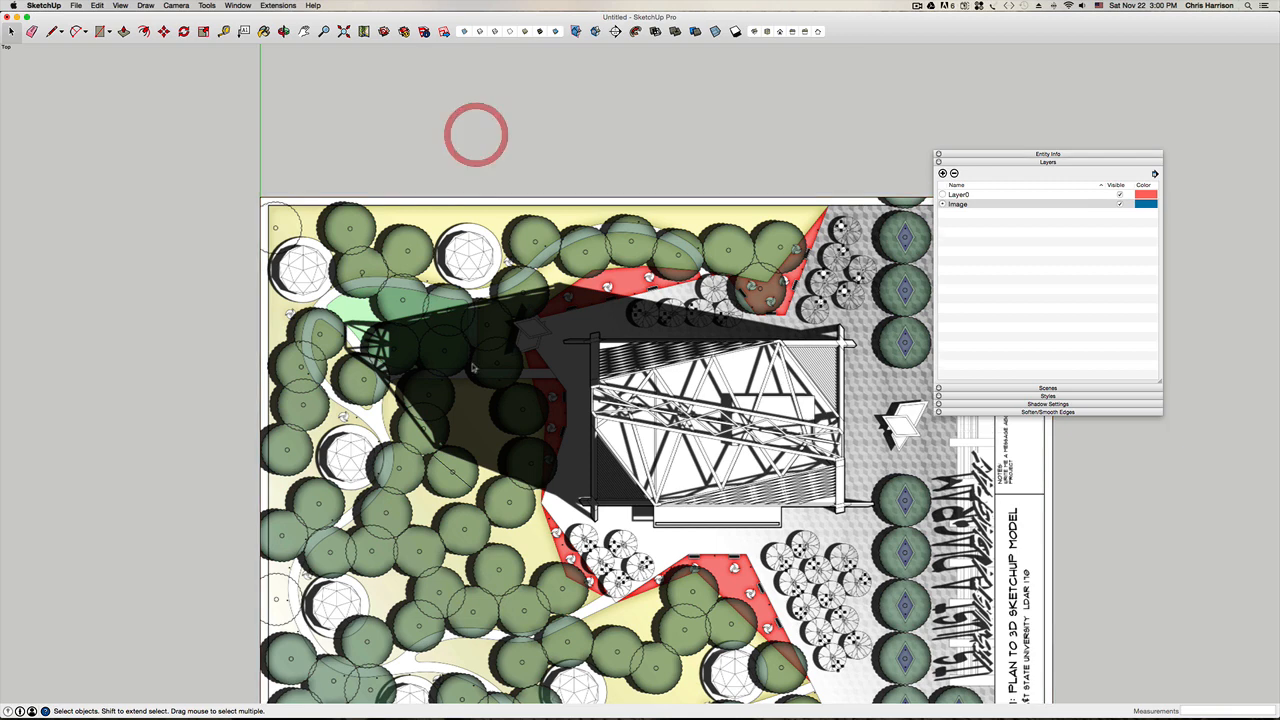
Step: Make Layer0 the active layer and delete the diagonal scaling line across the tree canopy
key("h")
left_click_drag(476, 510, 420, 430)
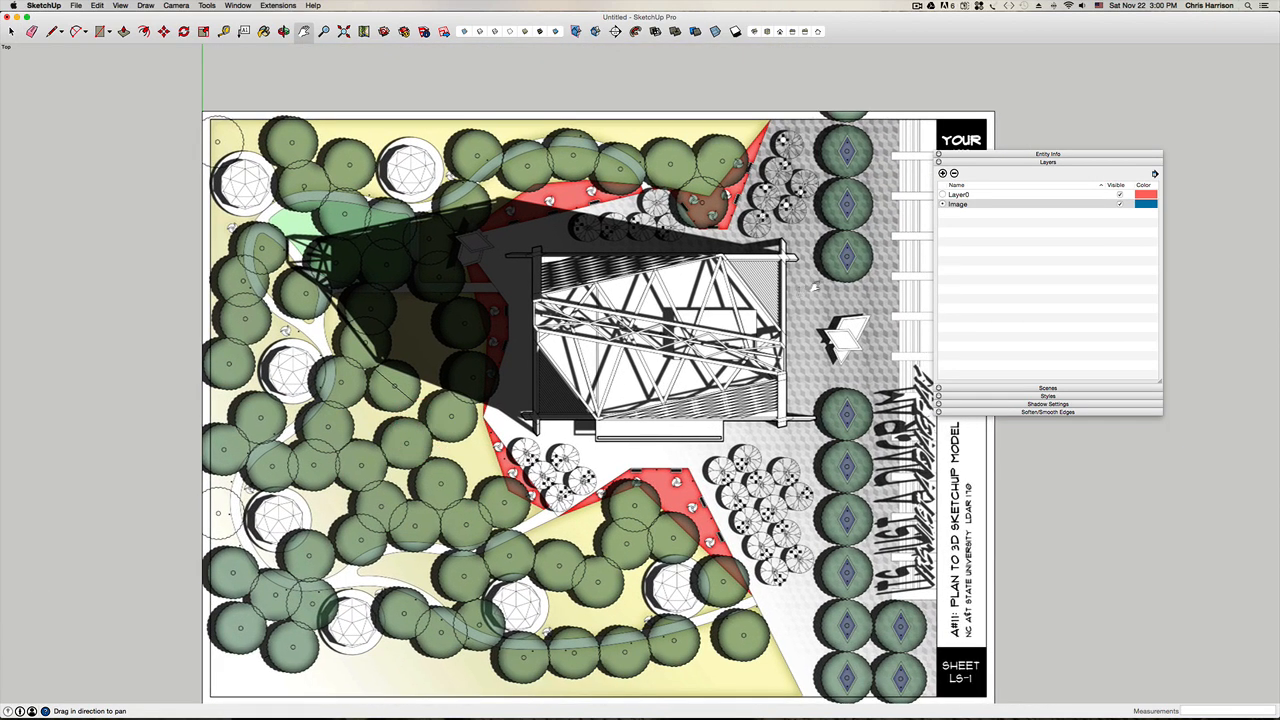
left_click(942, 194)
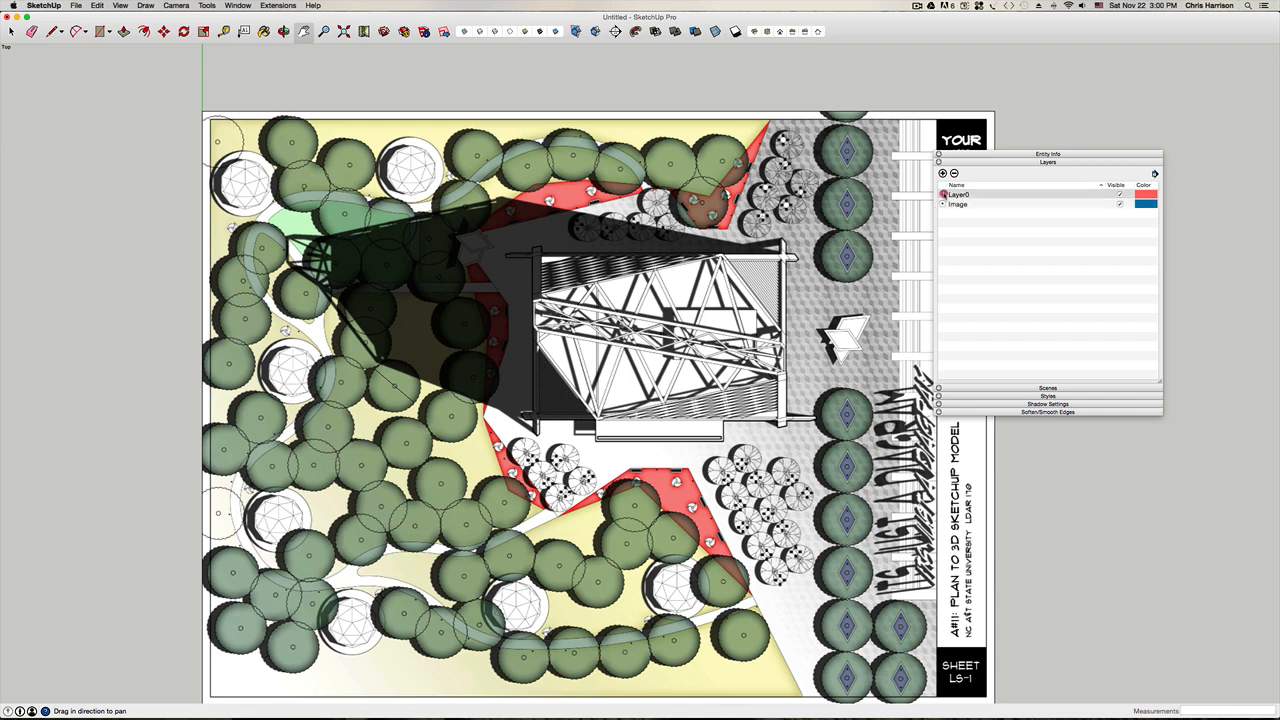
left_click_drag(472, 338, 410, 354)
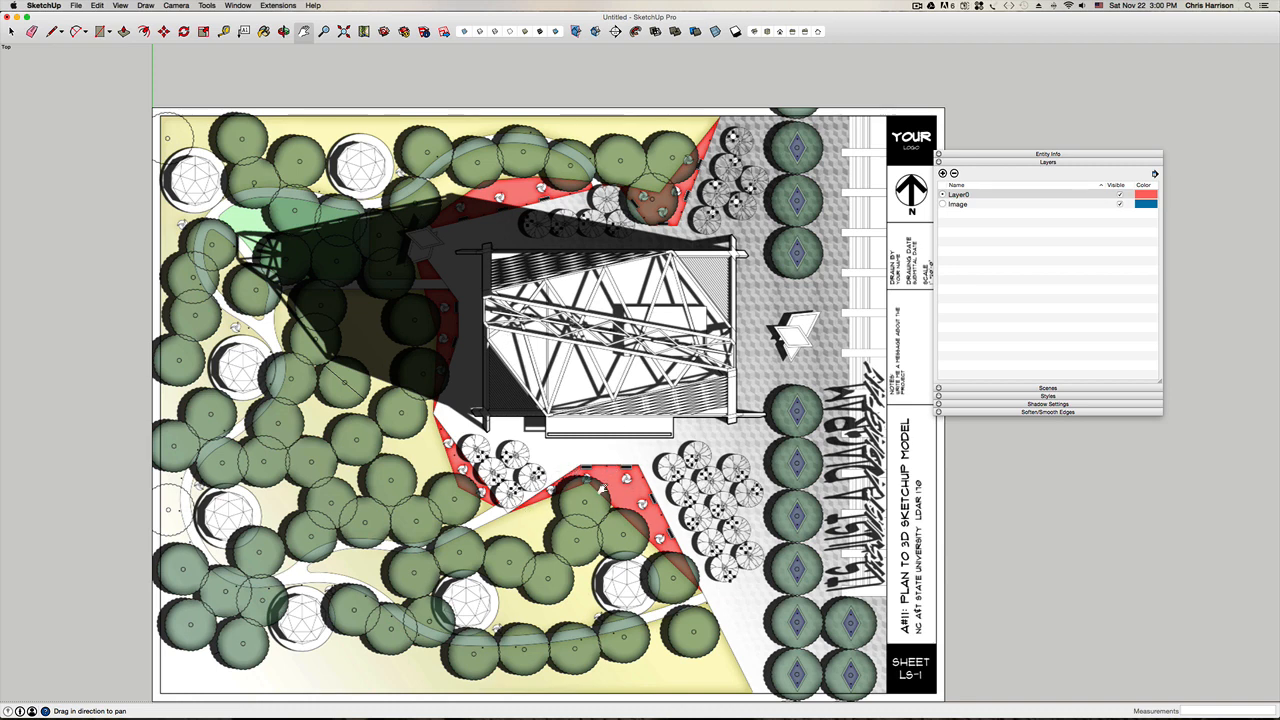
mouse_move(550, 455)
left_mouse_down()
mouse_move(549, 420)
mouse_move(537, 467)
left_mouse_up()
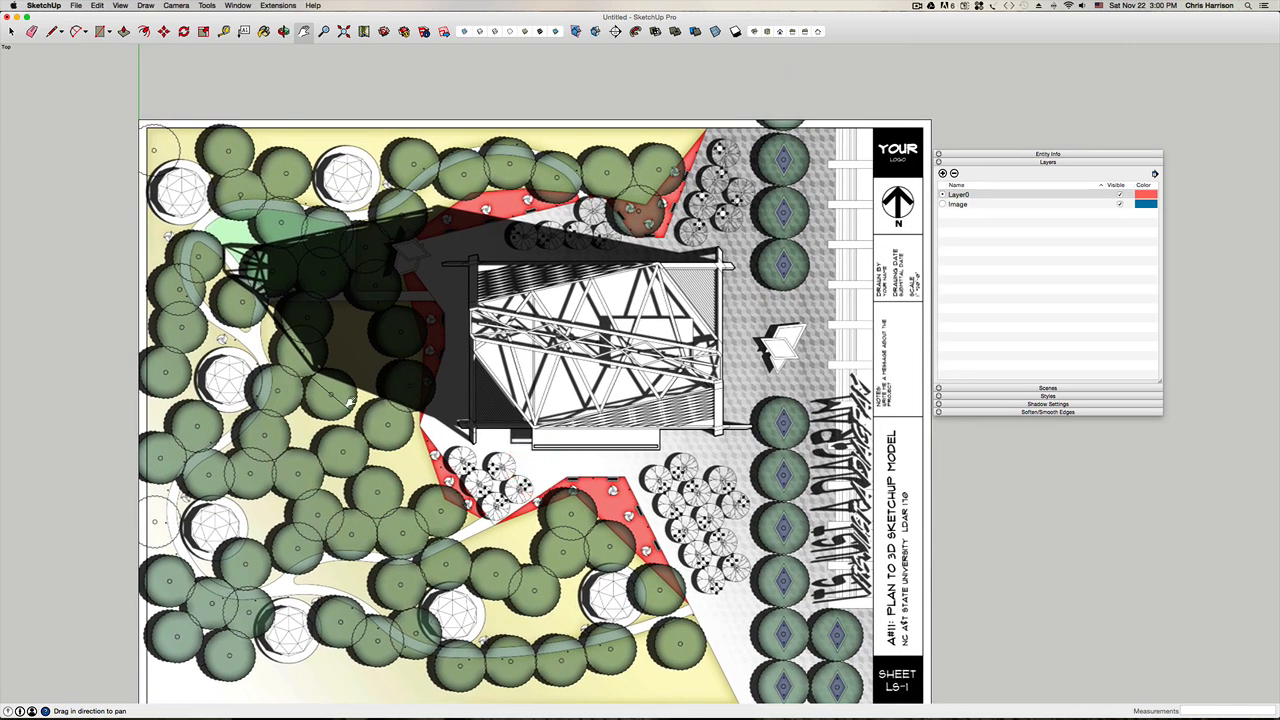
key("space")
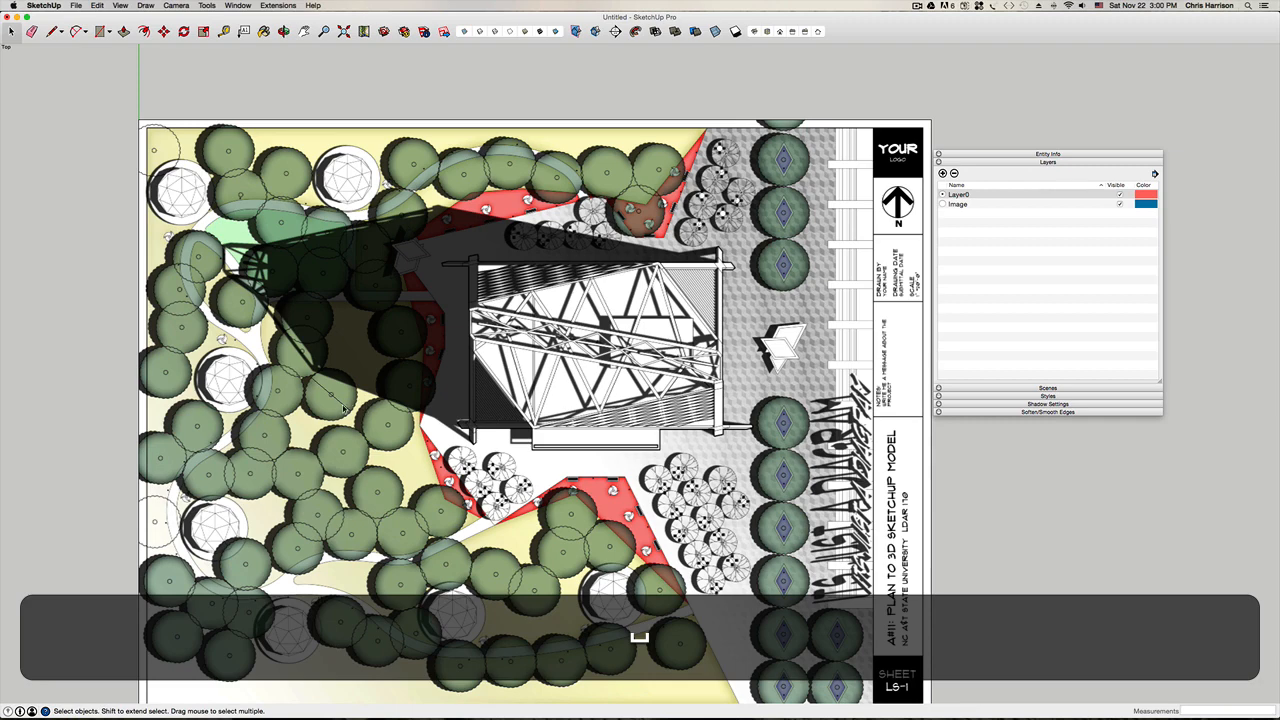
key("BackSpace")
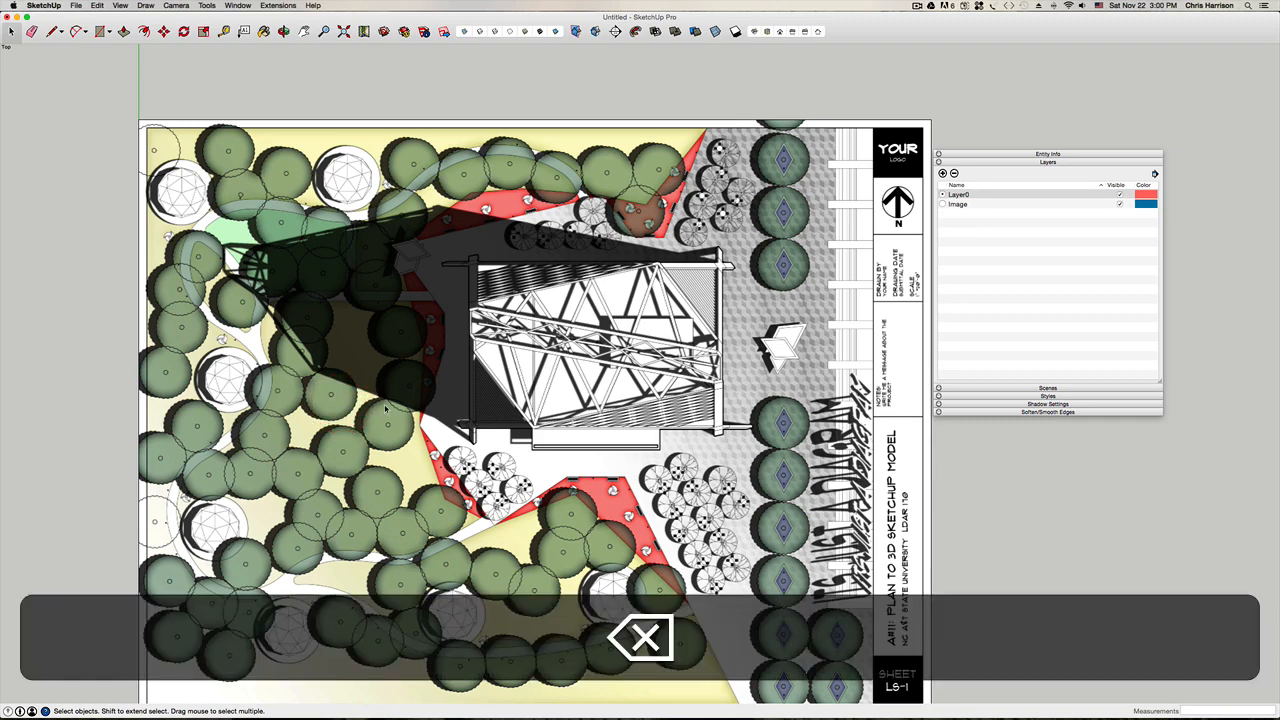
Step: Draw a rectangle of about 435' 11 11/16" by 347' 1 15/16" over the plan's drawing area, inside the border and up to the title block
key("h")
left_click_drag(385, 408, 332, 431)
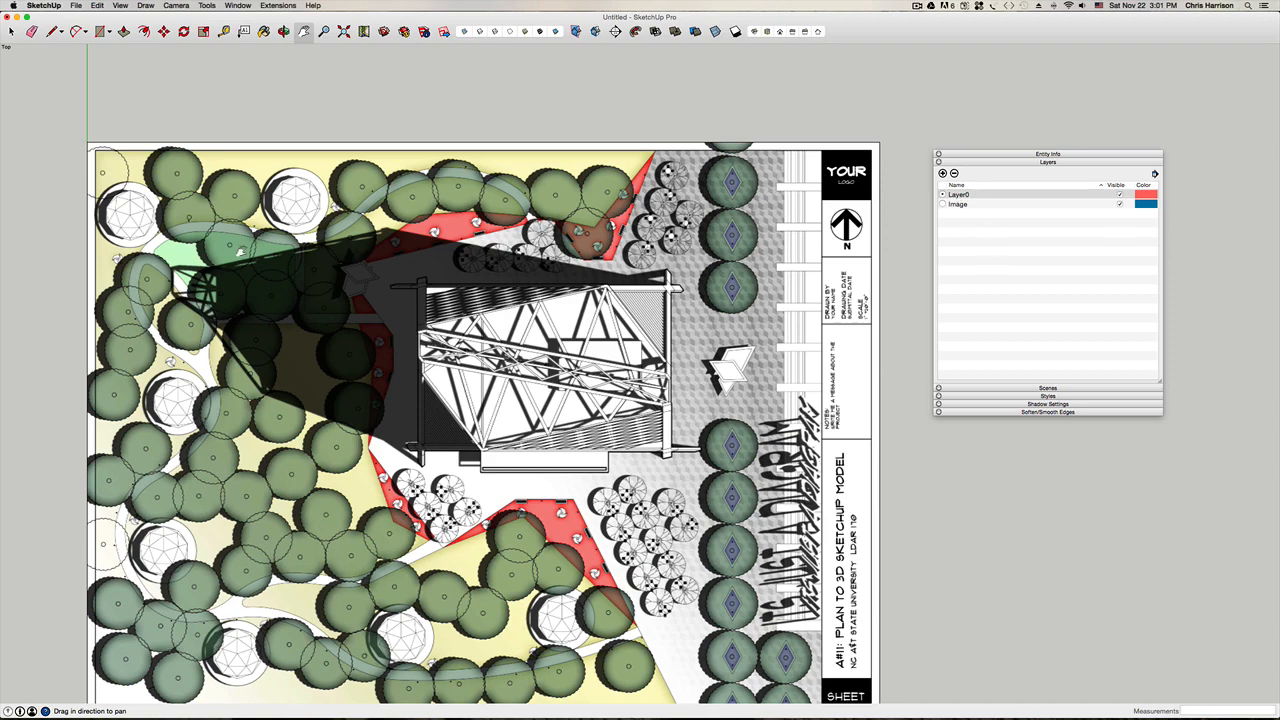
key("l")
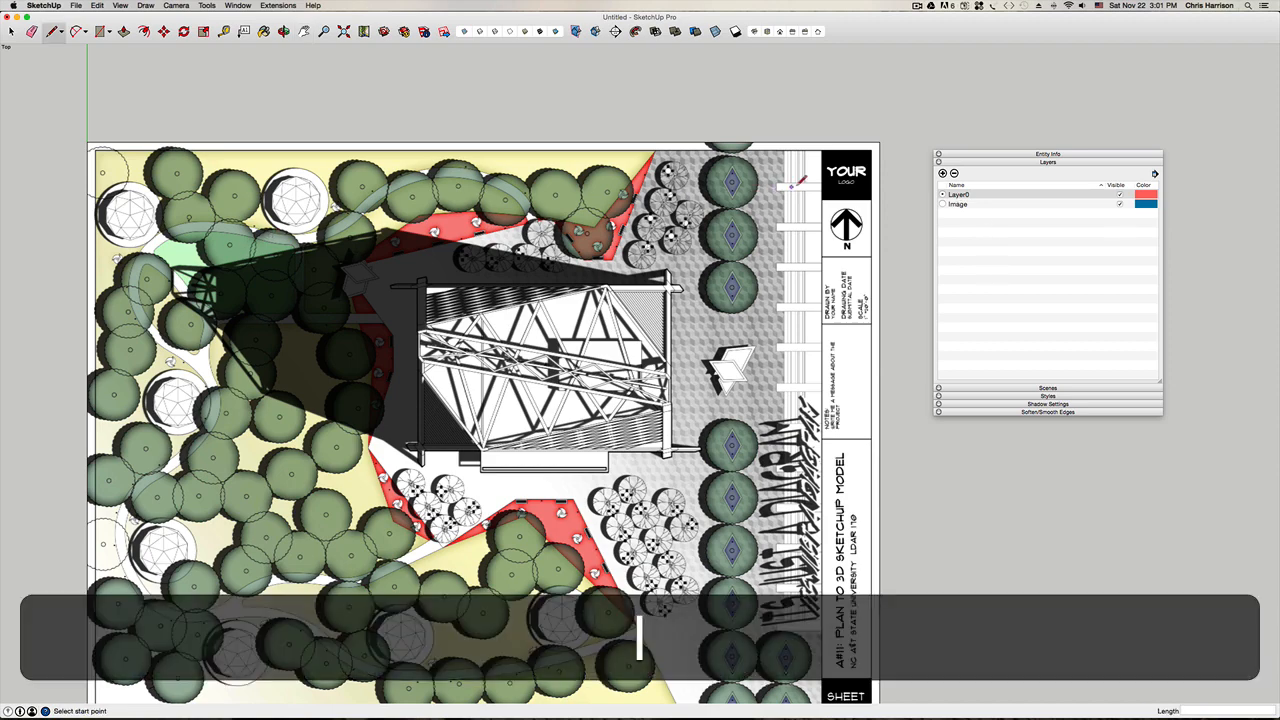
scroll(654, 157, "up", 5)
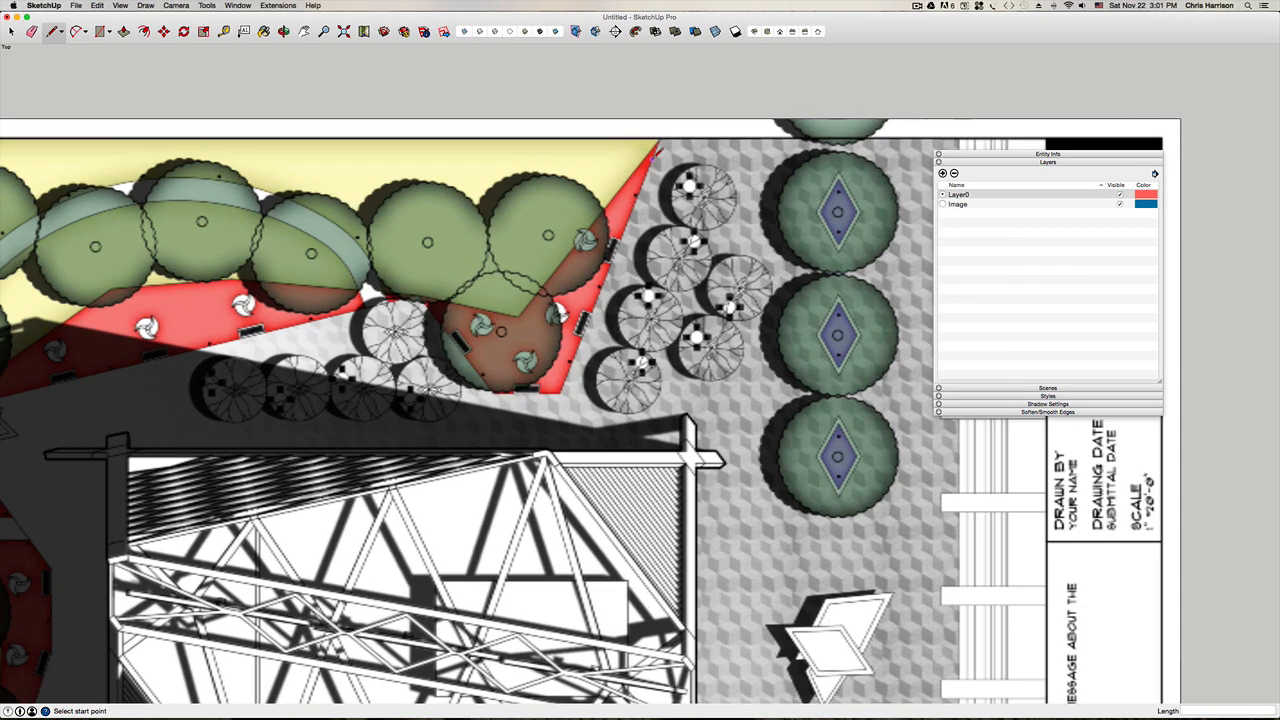
scroll(660, 142, "down", 8)
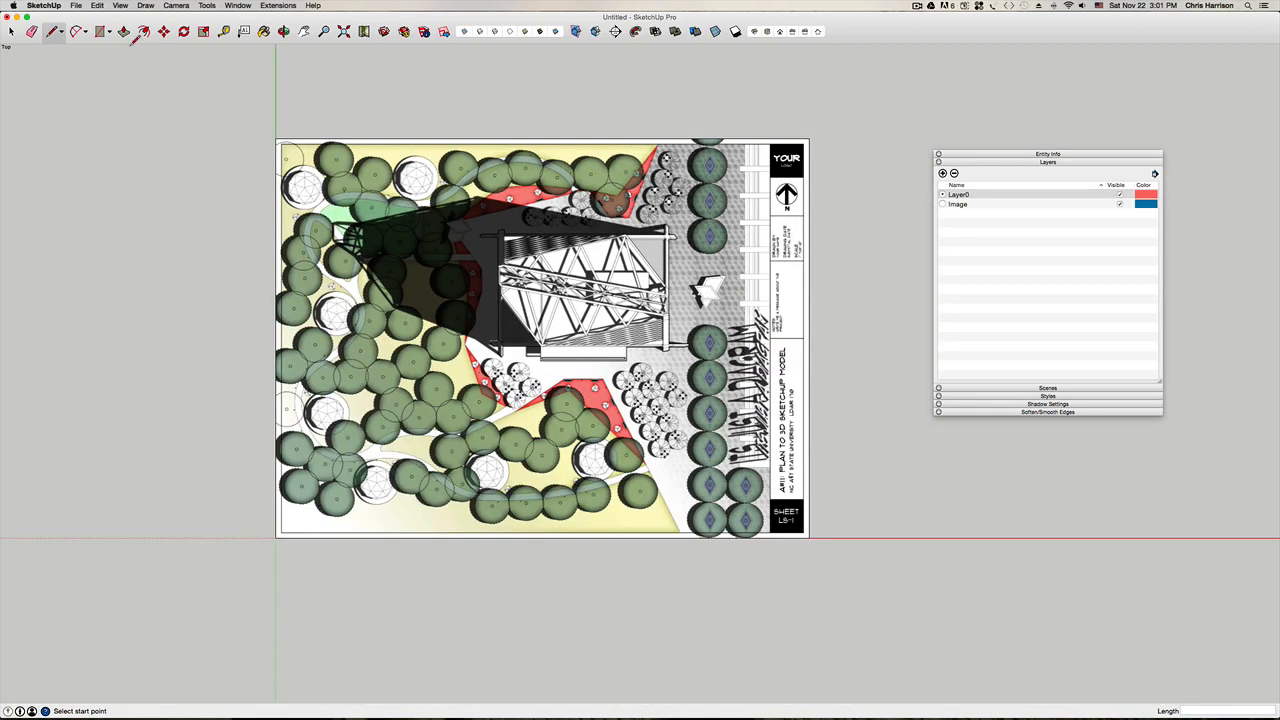
left_click(100, 33)
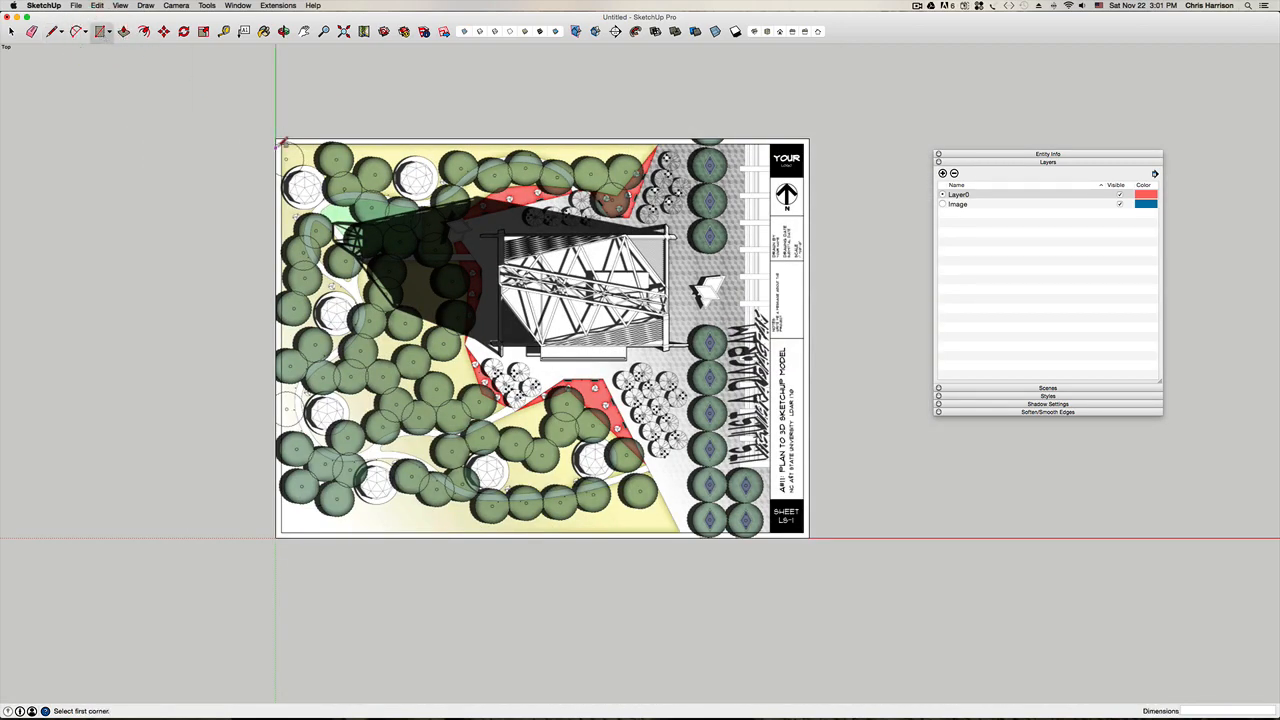
scroll(282, 143, "up", 4)
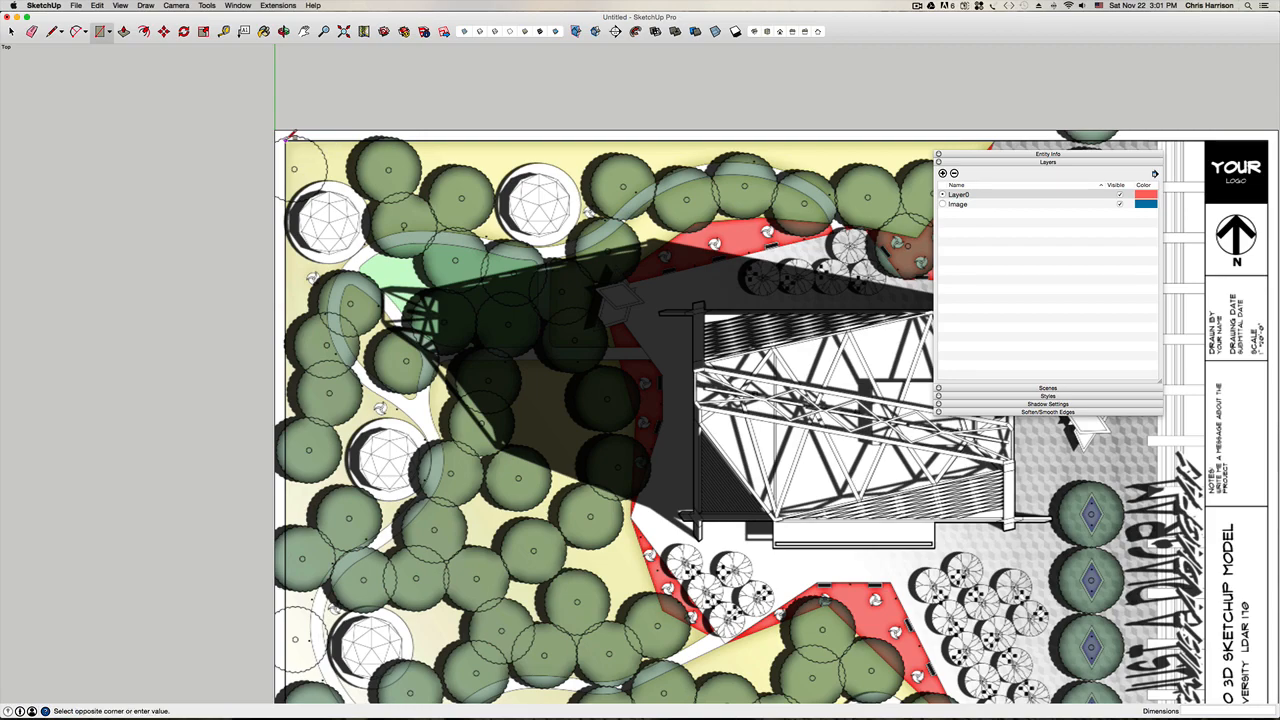
scroll(288, 137, "down", 6)
scroll(600, 388, "up", 5)
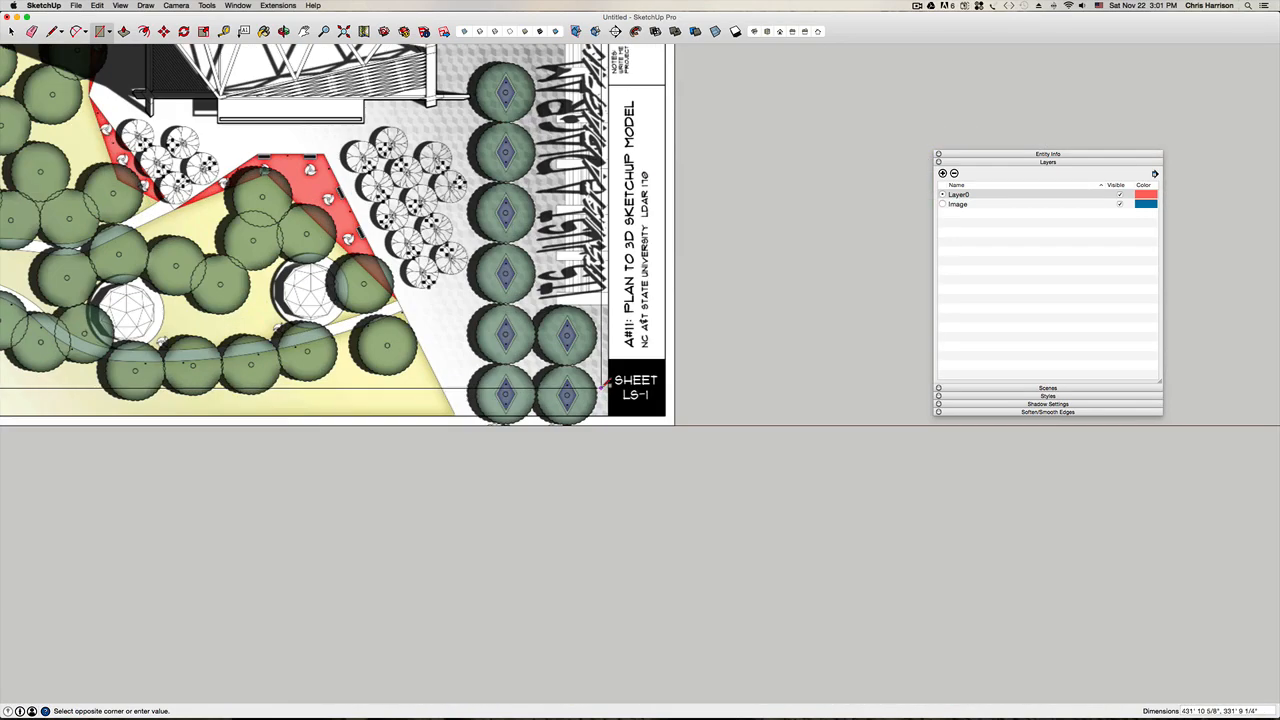
scroll(601, 384, "up", 4)
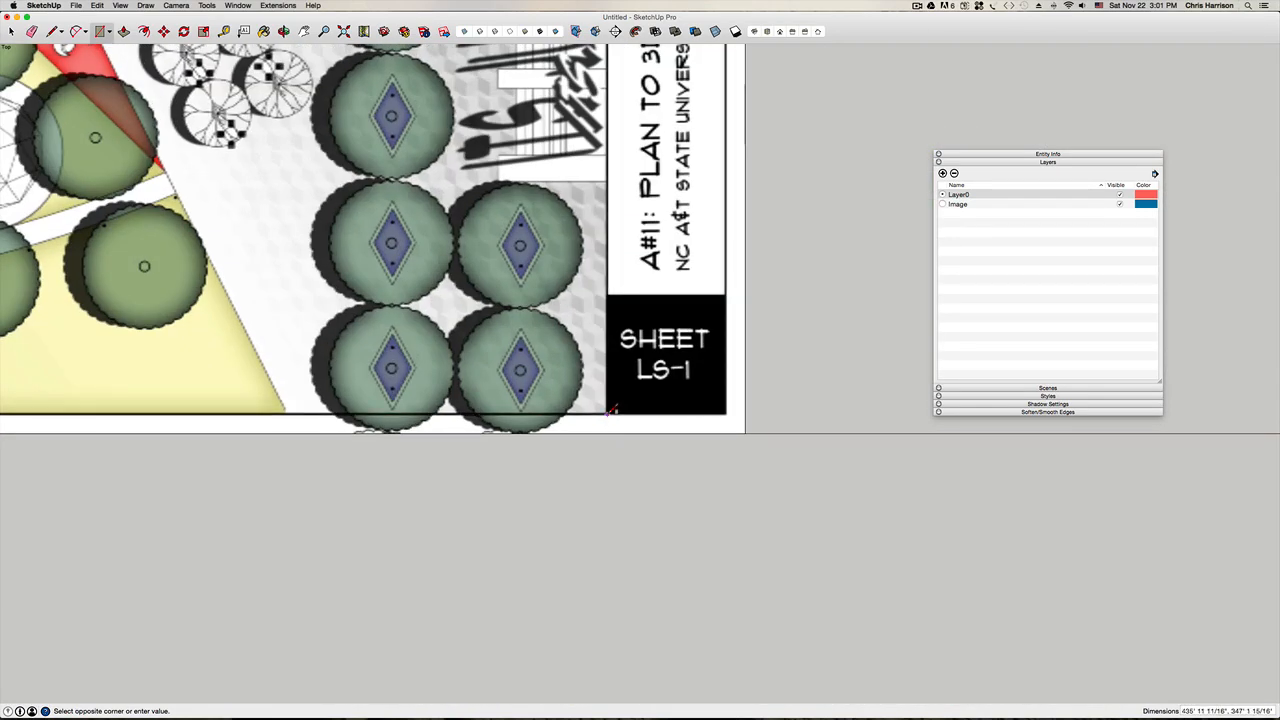
scroll(613, 410, "down", 4)
left_click(612, 410)
scroll(507, 242, "down", 5)
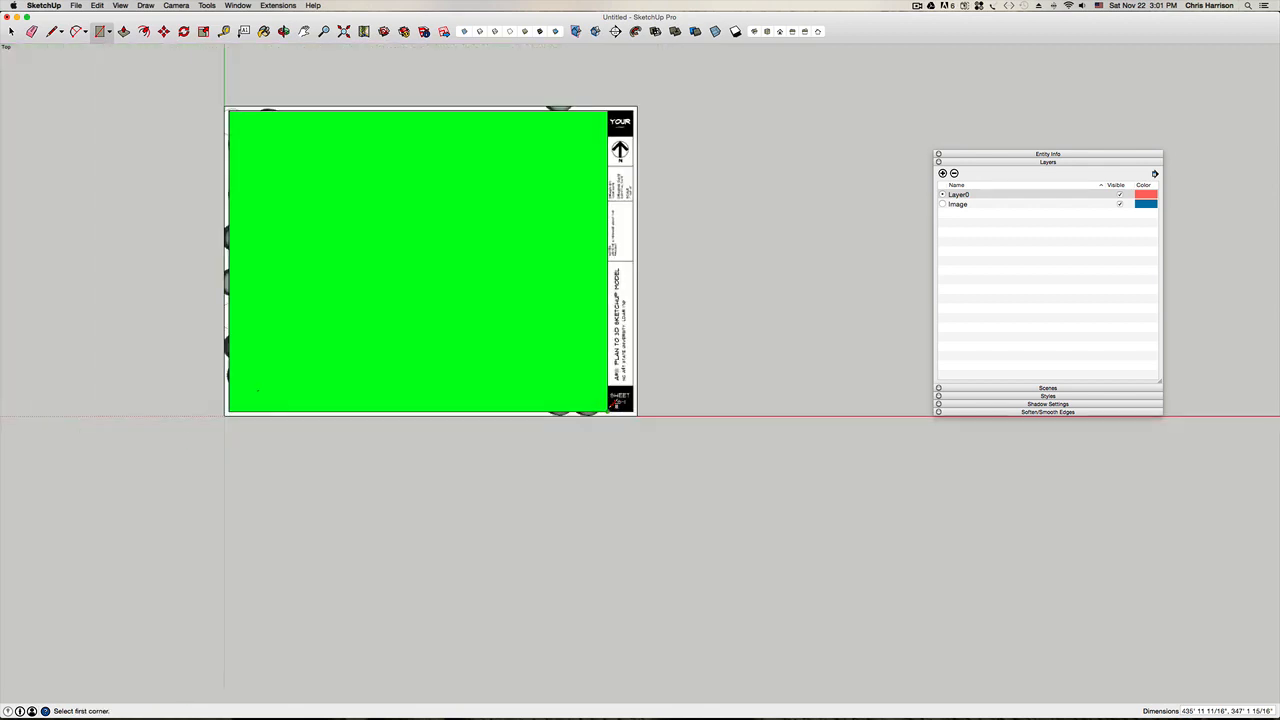
key("space")
Step: Customize the toolbar so that the Styles set sits at its end, after the Standard Views
key("h")
scroll(443, 197, "up", 3)
left_click_drag(443, 197, 466, 309)
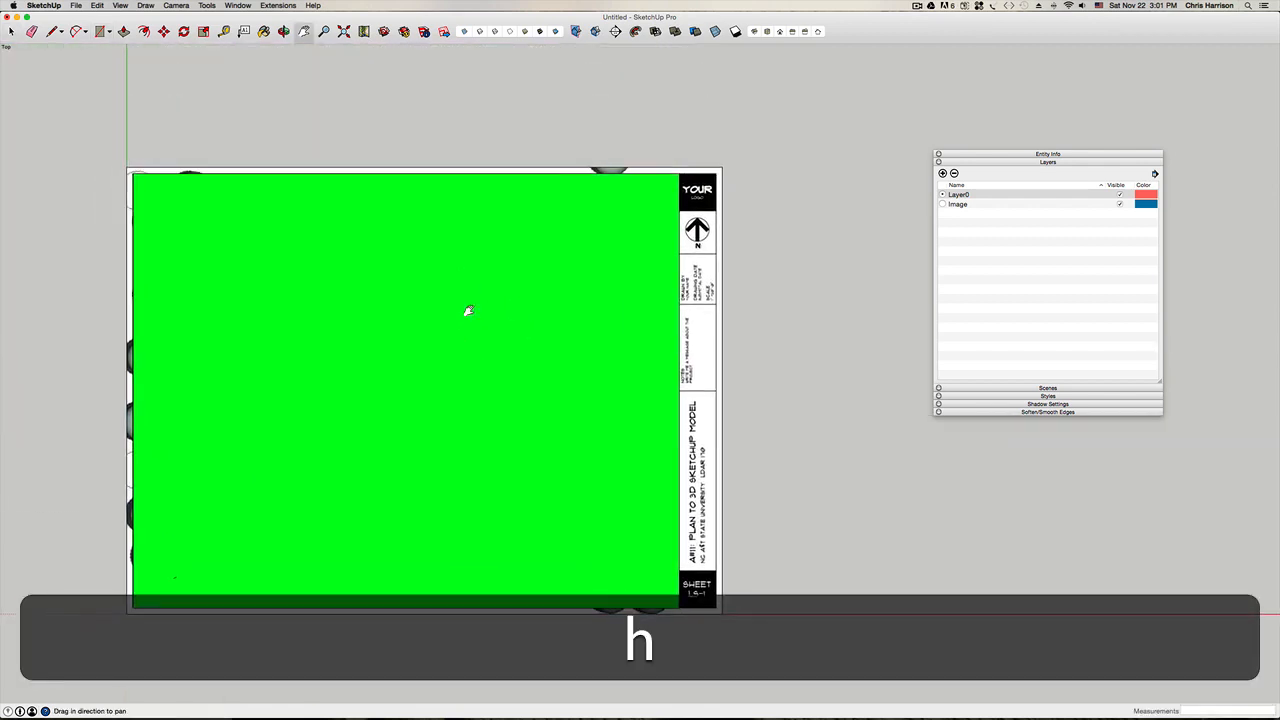
key("space")
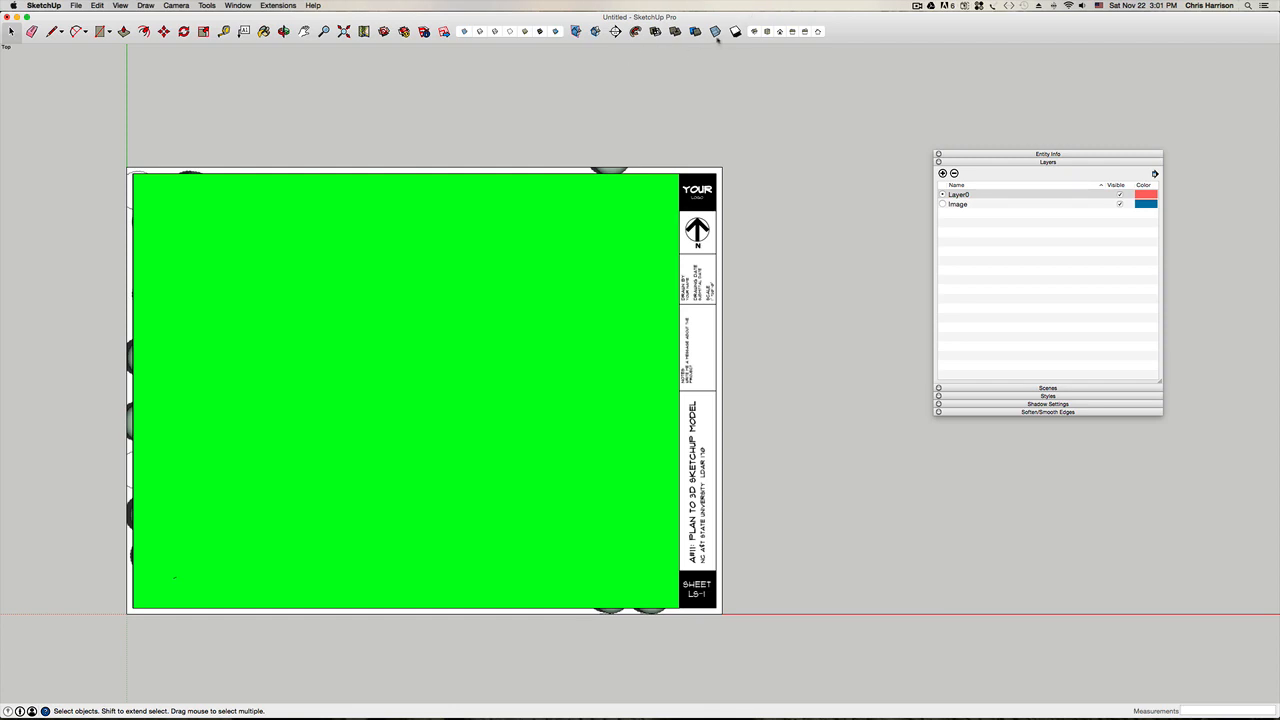
right_click(884, 32)
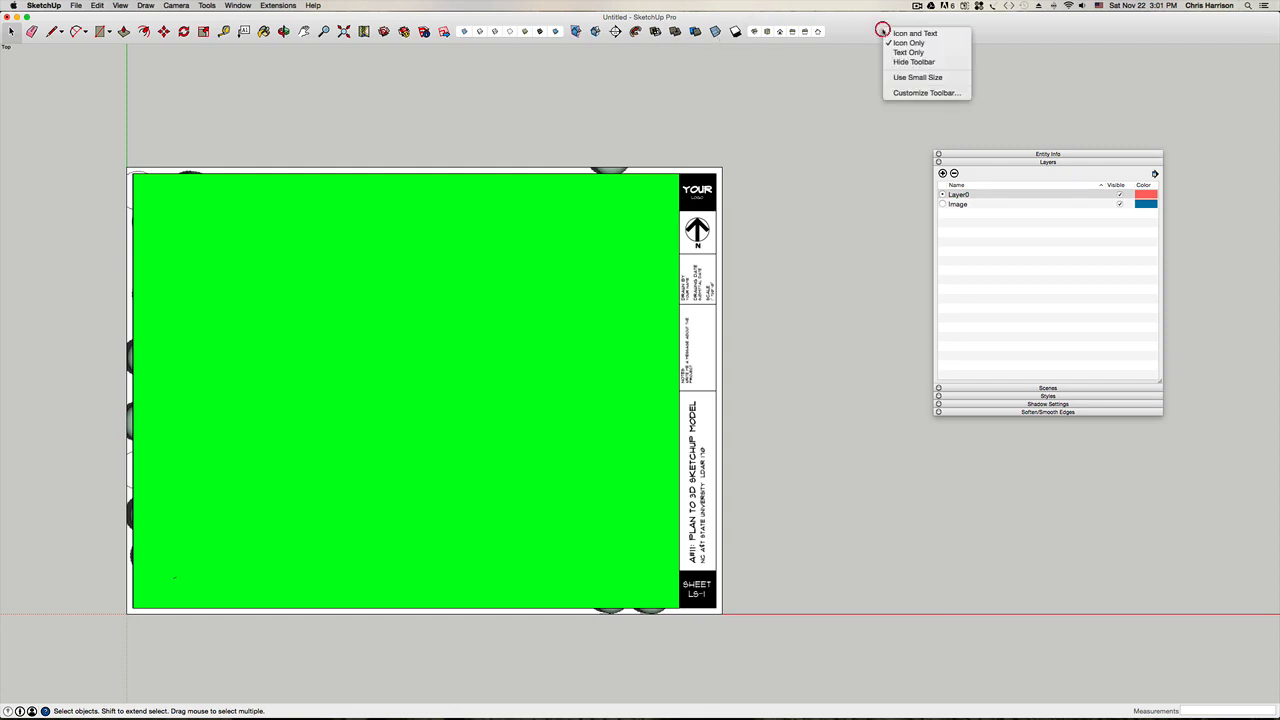
left_click(894, 91)
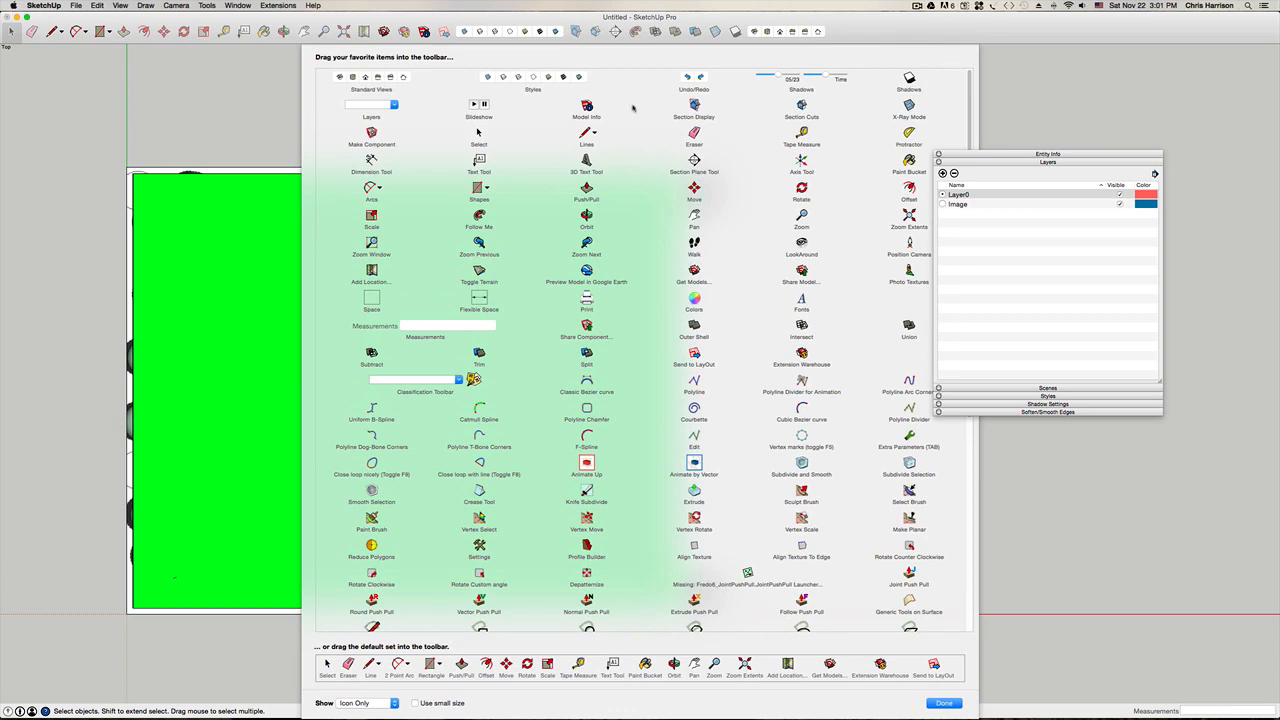
left_click_drag(503, 85, 821, 36)
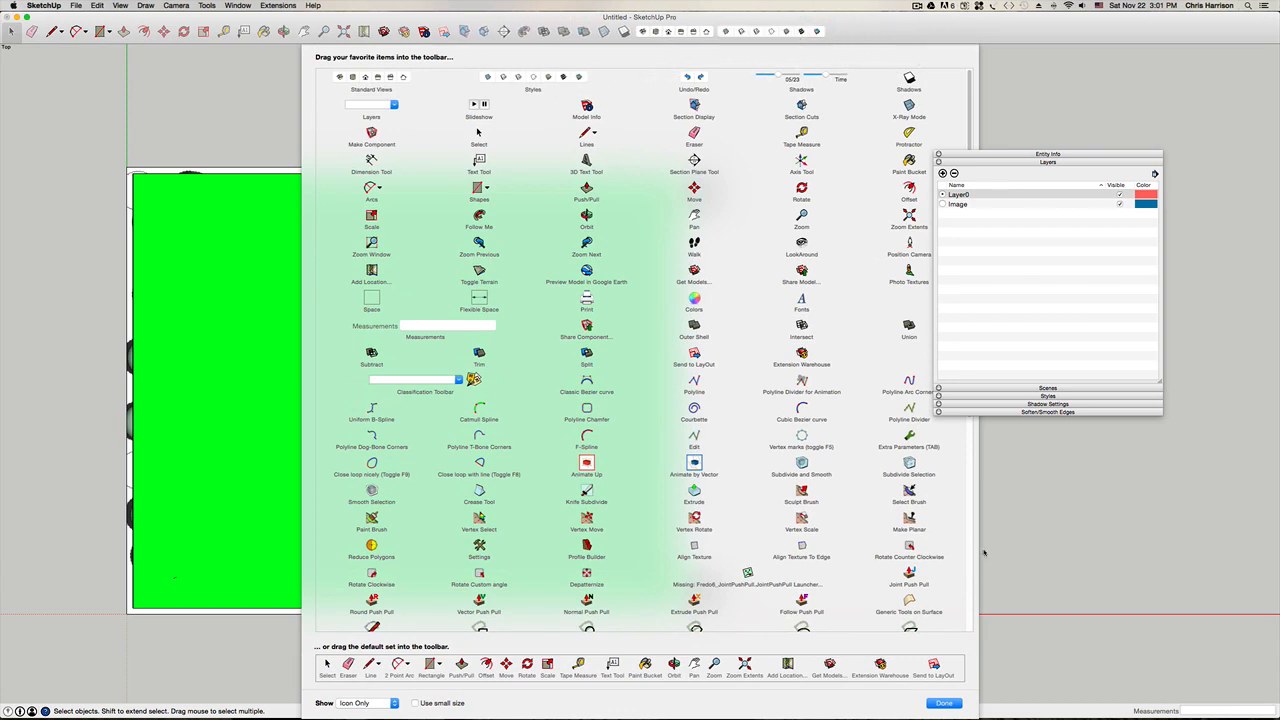
left_click(950, 704)
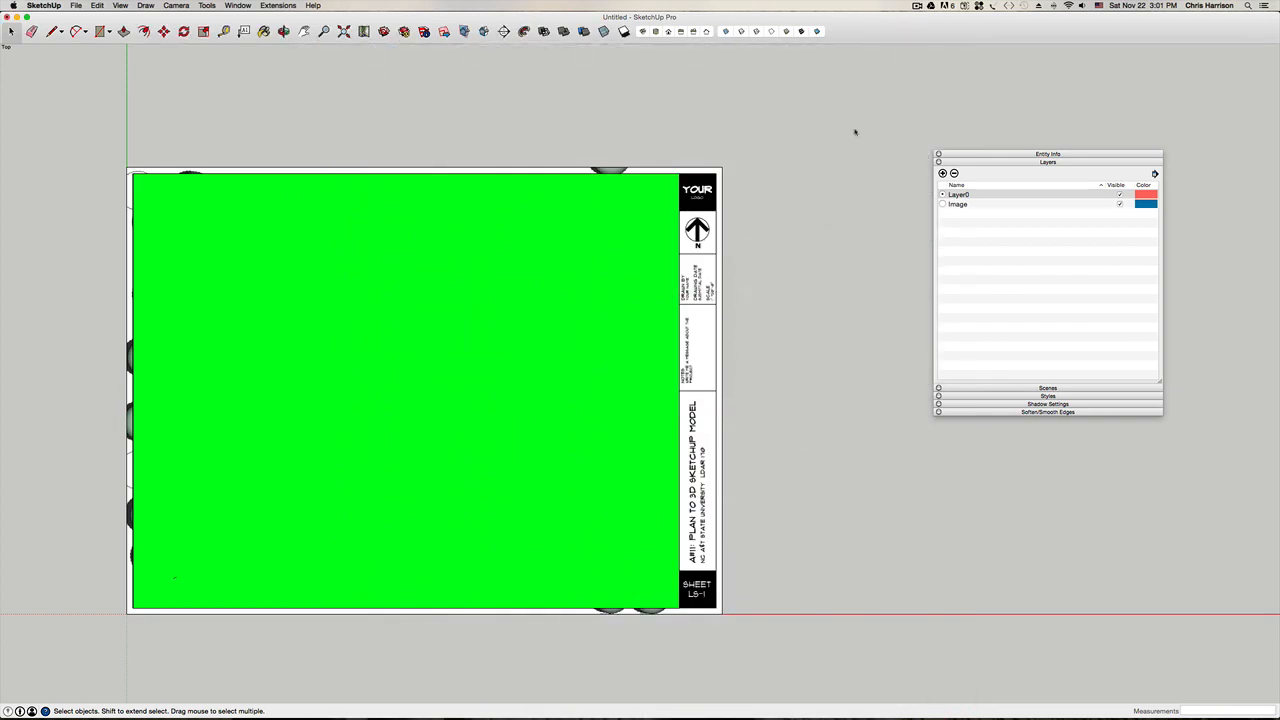
Step: Turn on X-Ray mode so that the plan shows through the green rectangle
left_click(727, 32)
key("h")
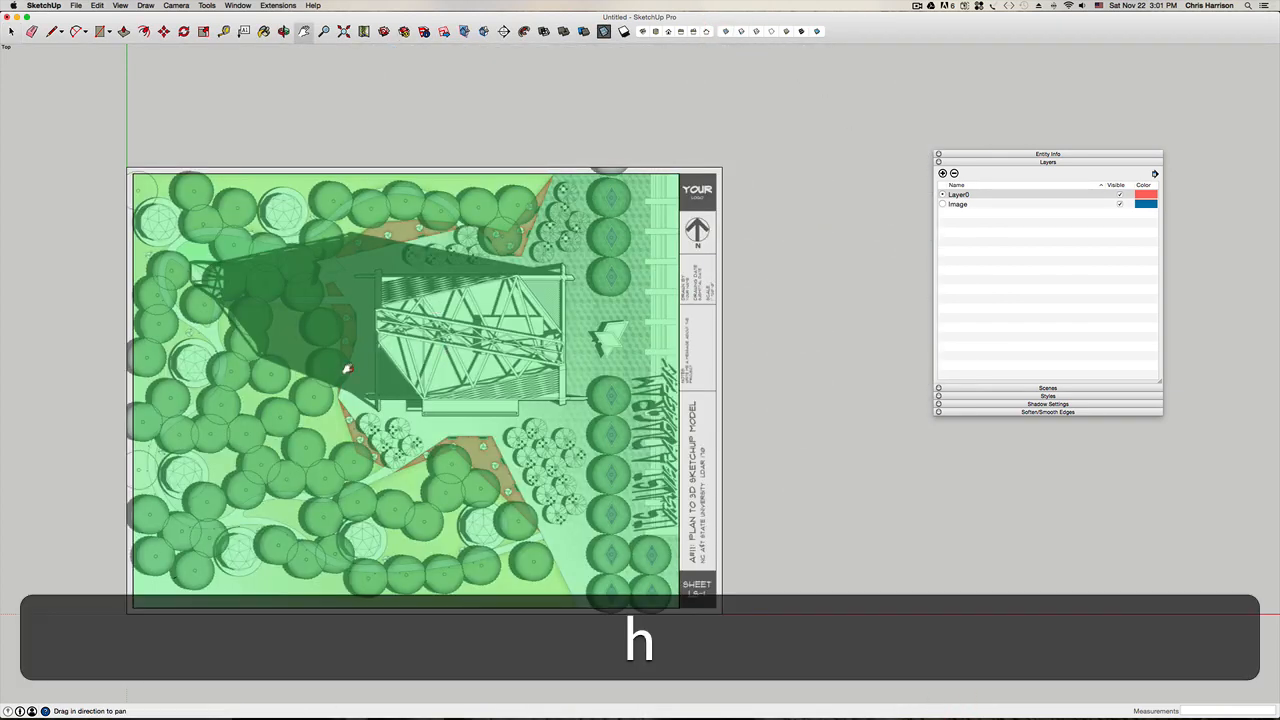
left_click_drag(347, 369, 418, 364)
scroll(597, 170, "up", 5)
scroll(597, 170, "down", 2)
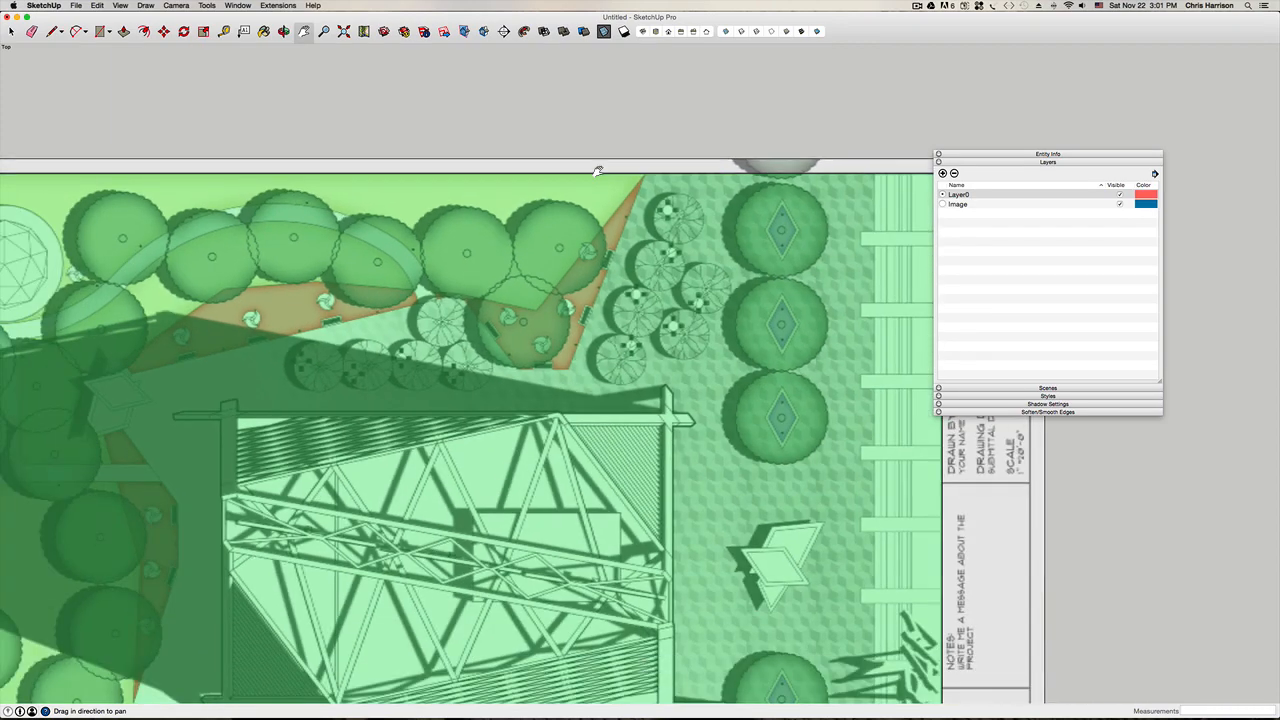
Step: Trace the northeast planting bed with lines: about 71' down its east side from the rectangle's north edge, across its south end, and up its southwest side
key("l")
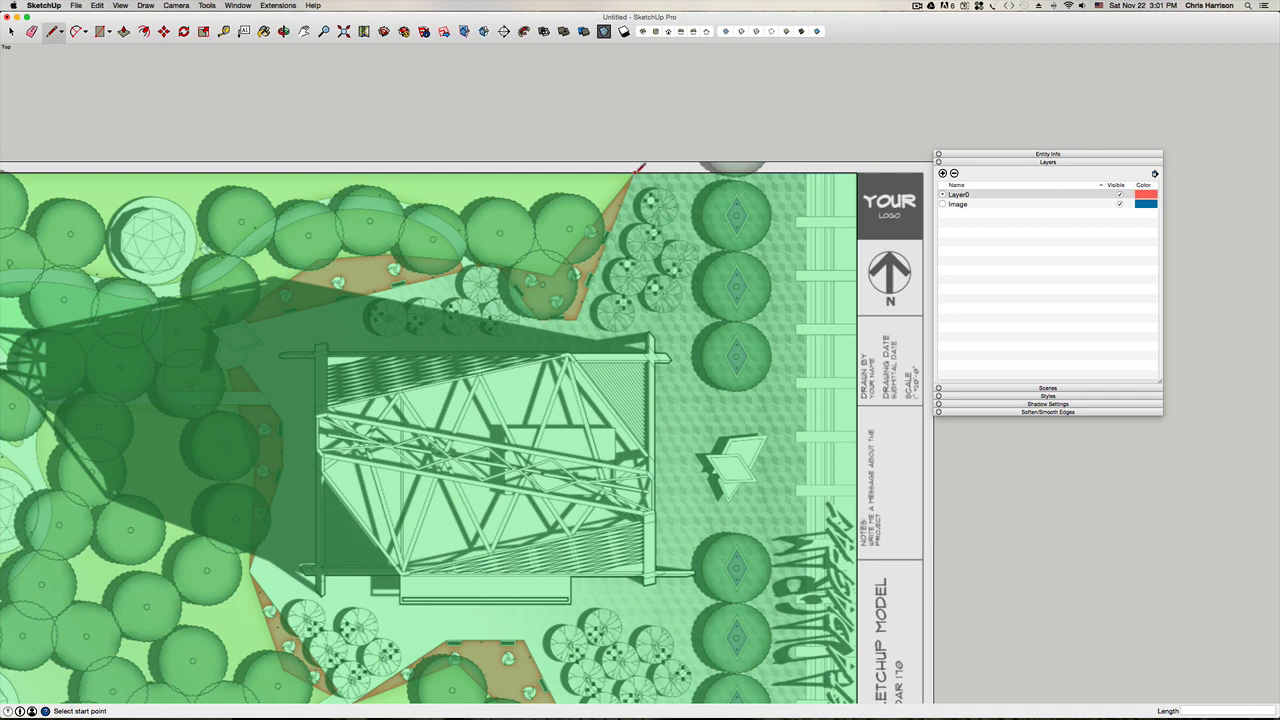
left_click(634, 172)
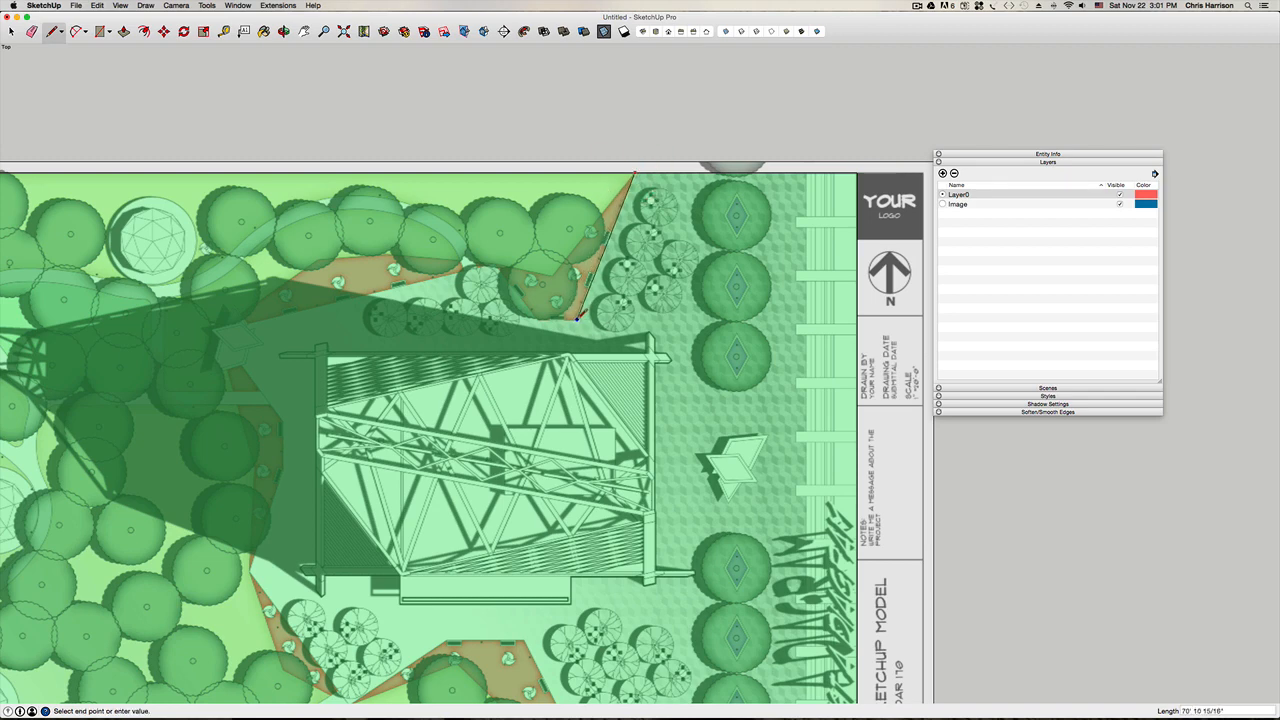
scroll(577, 318, "up", 3)
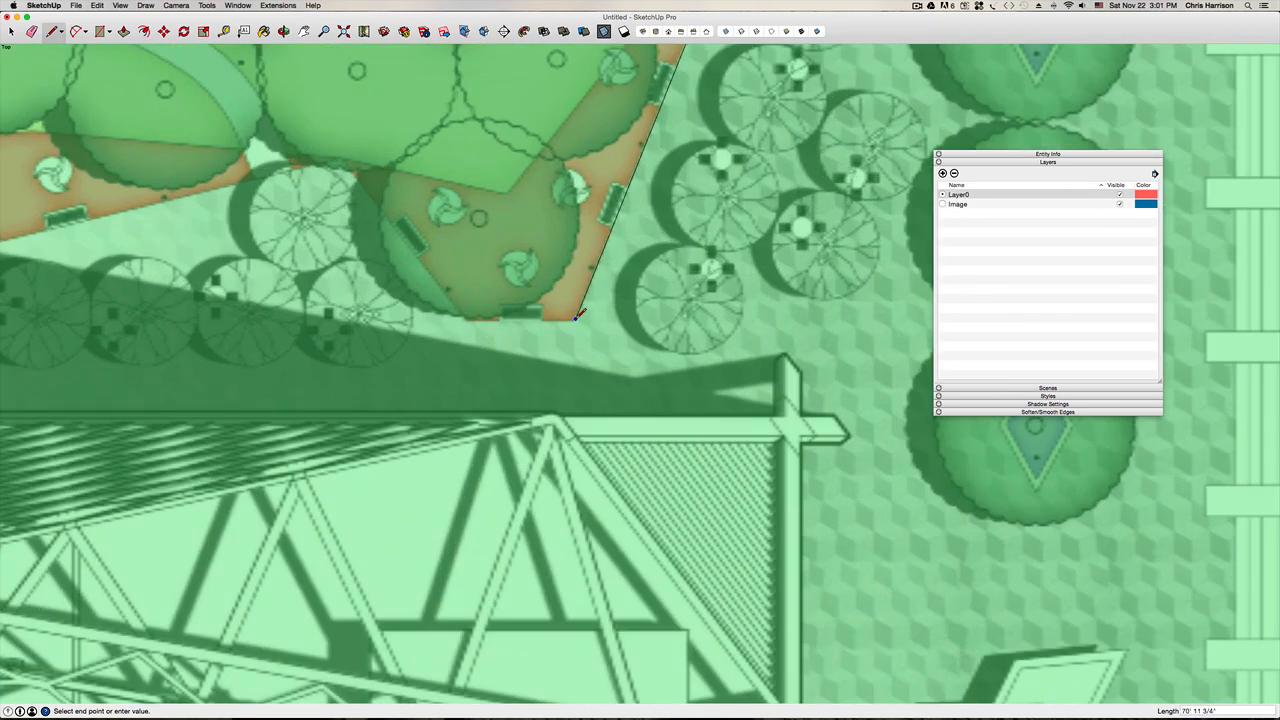
left_click(577, 318)
left_click(469, 318)
left_click(343, 157)
Step: Draw a line of about 134' 11" along the south edge of the long northern bed, from the traced northeast bed past the bed's west end
scroll(343, 157, "down", 3)
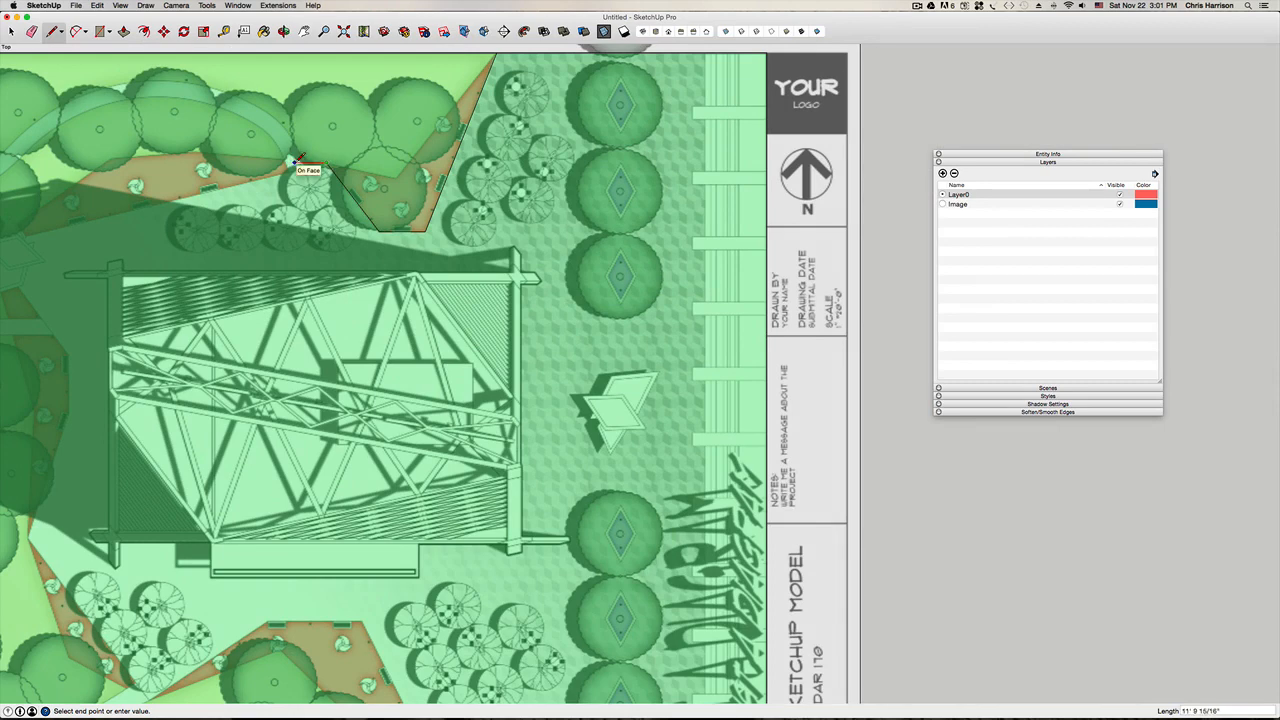
key("o")
scroll(373, 172, "up", 1)
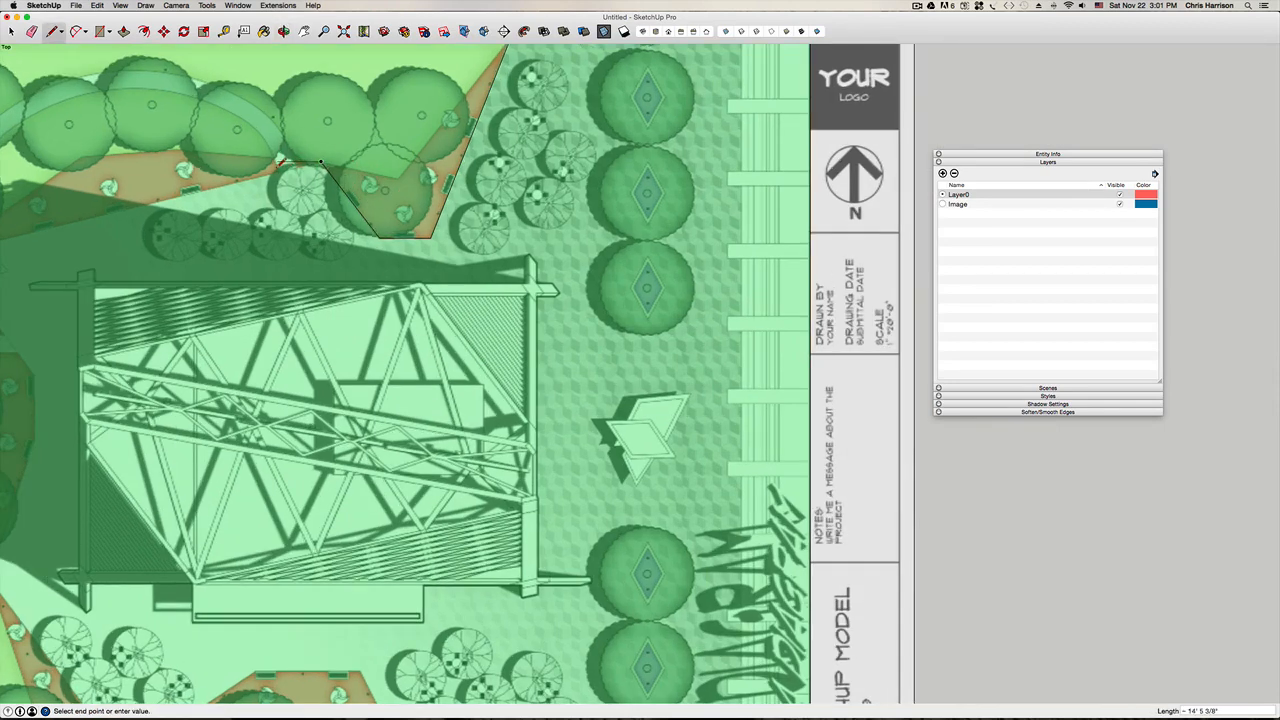
middle_click_drag(278, 167, 725, 206, "shift")
scroll(700, 206, "up", 1)
scroll(608, 229, "up", 4)
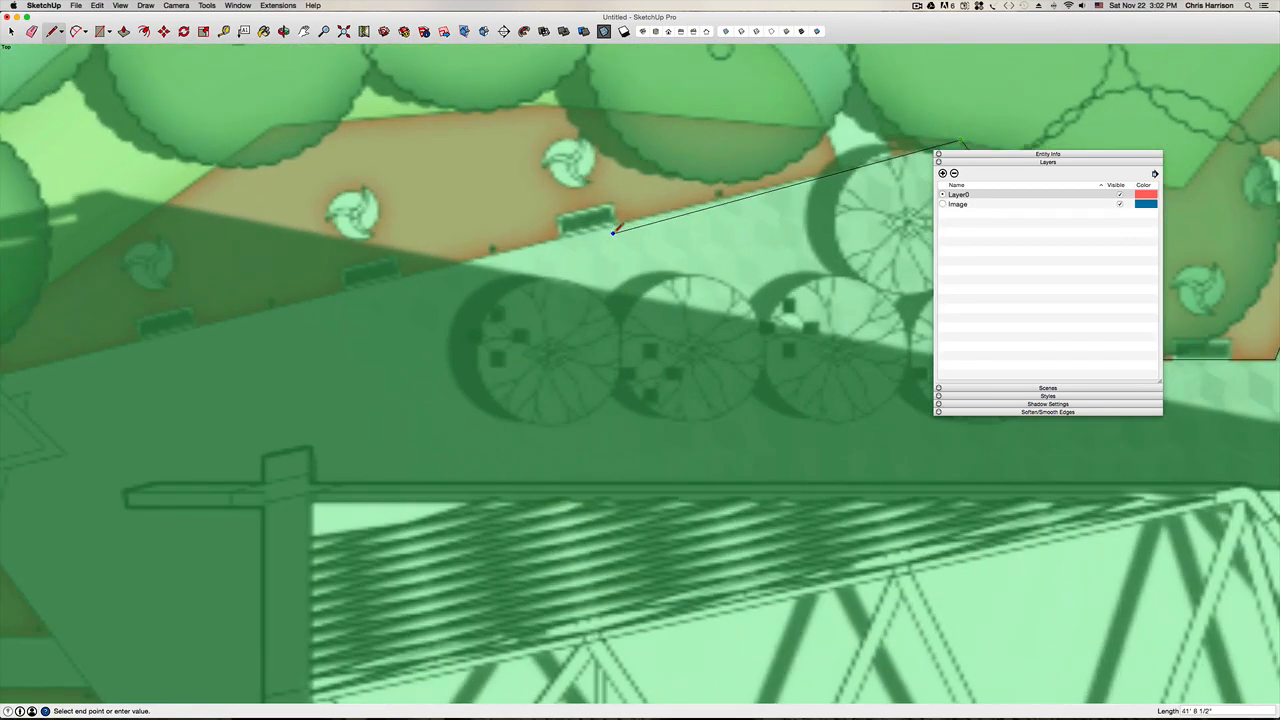
scroll(566, 234, "down", 4)
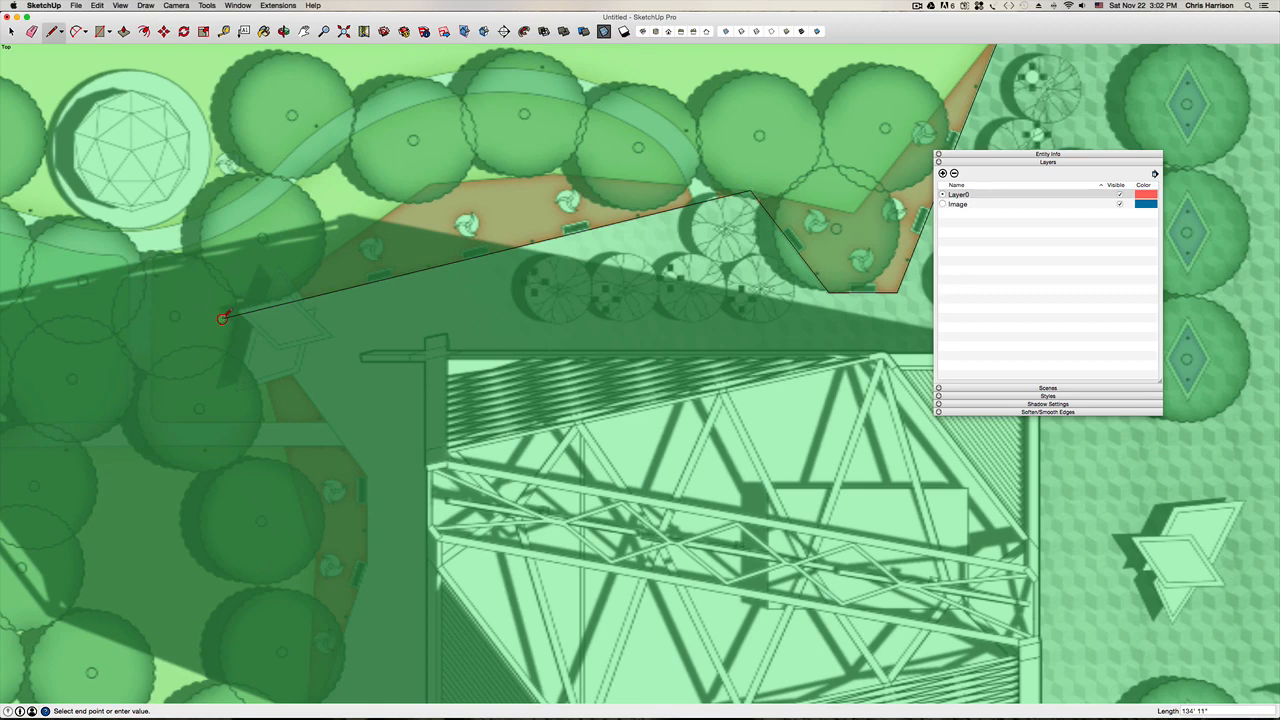
left_click(222, 318)
key("Escape")
Step: Trace the paving edge west of the building southward from the long line, with segments of about 21', 48' and 74' after the first diagonal
left_click(370, 479)
left_click(241, 302)
key("Escape")
left_click(370, 479)
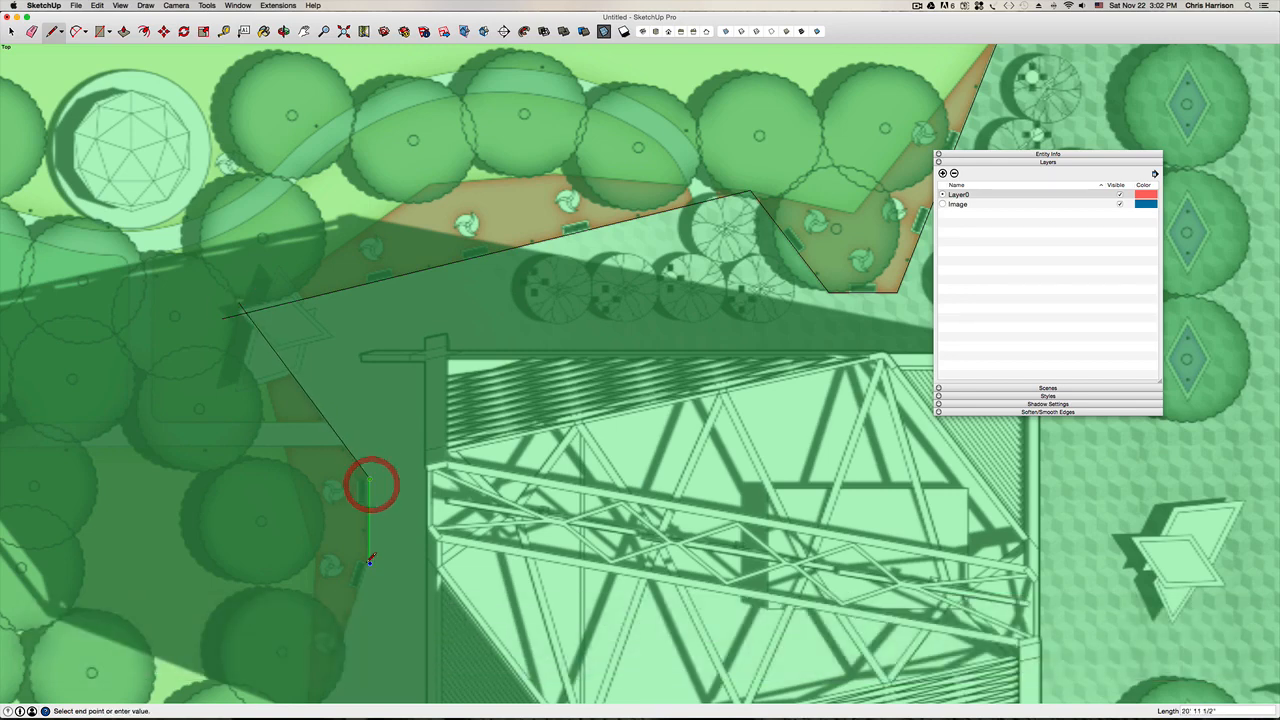
middle_click_drag(368, 566, 466, 320, "shift")
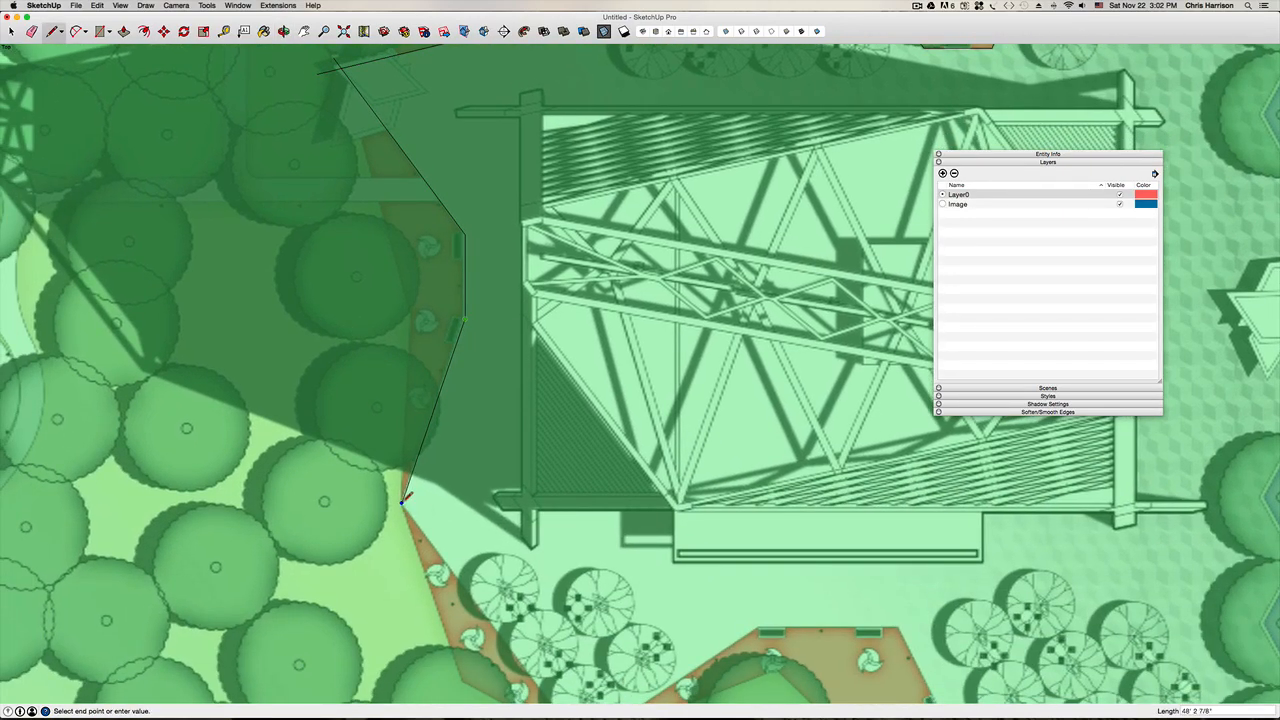
scroll(430, 532, "down", 2)
middle_click_drag(430, 530, 357, 313, "shift")
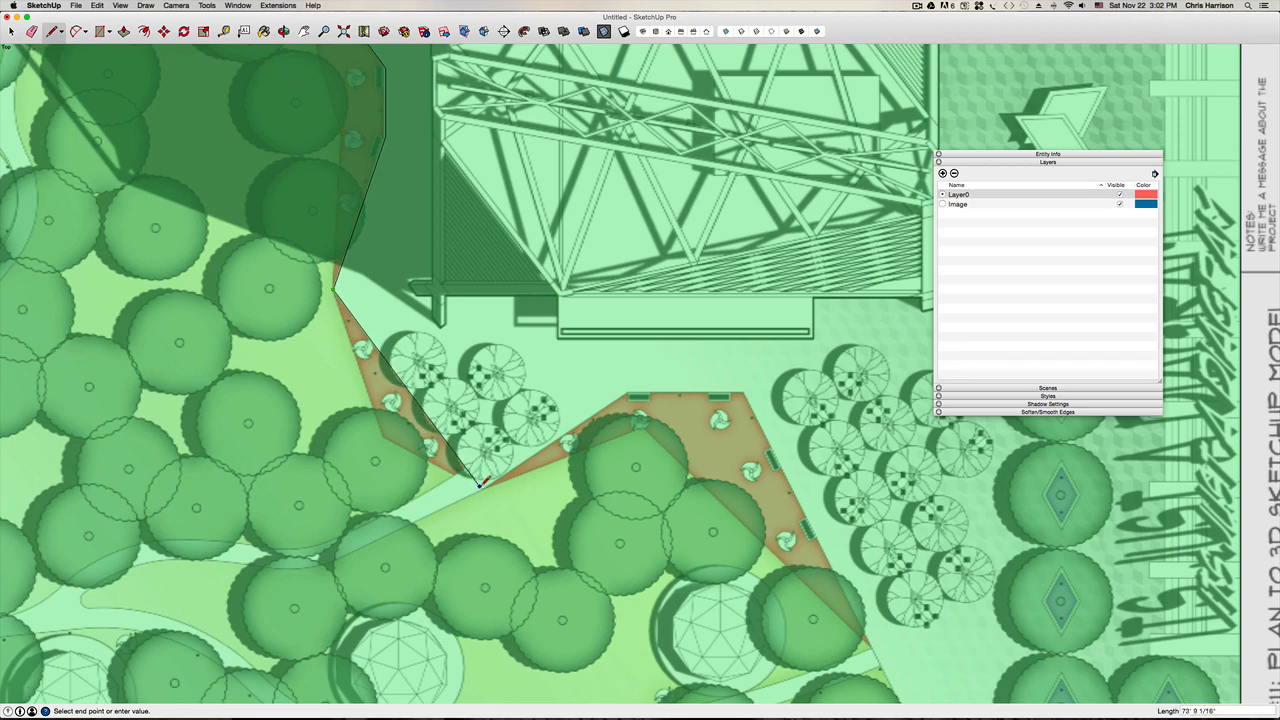
left_click(481, 488)
Step: Trace the inner edge of the southern planting bed with lines of about 52' and 95' to its southeast tip
scroll(642, 426, "up", 5)
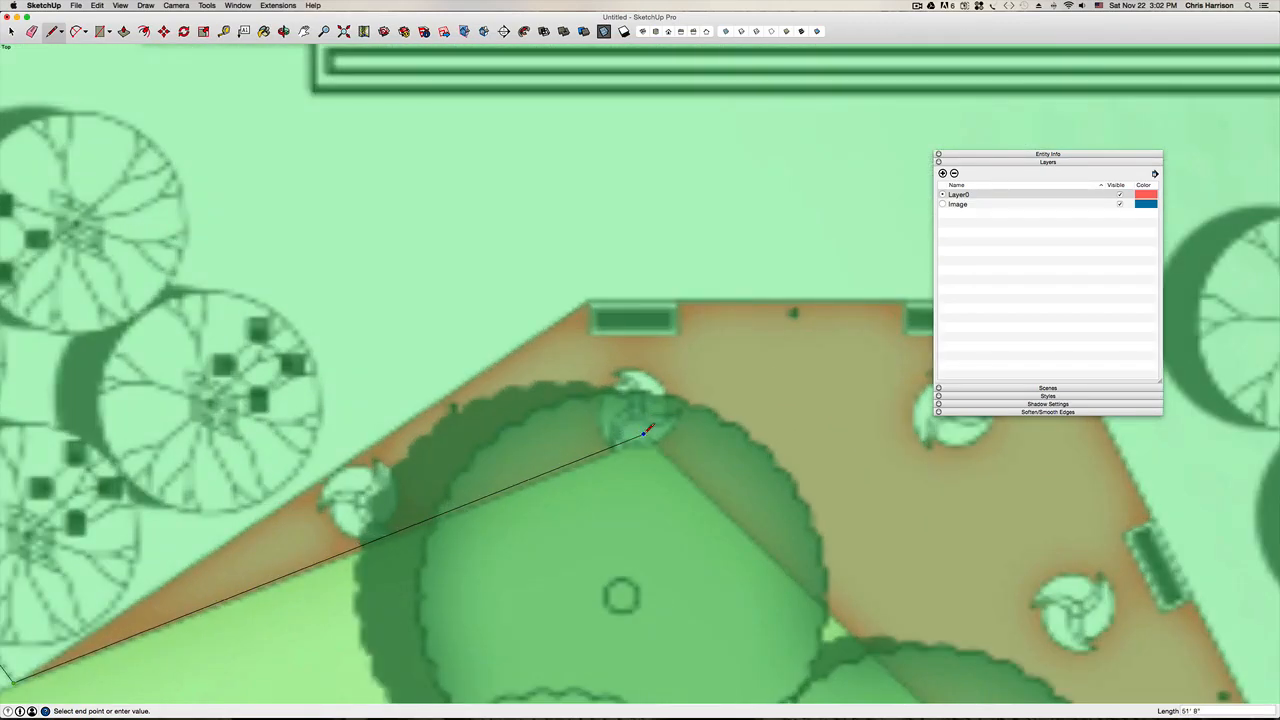
left_click(646, 439)
scroll(646, 439, "down", 8)
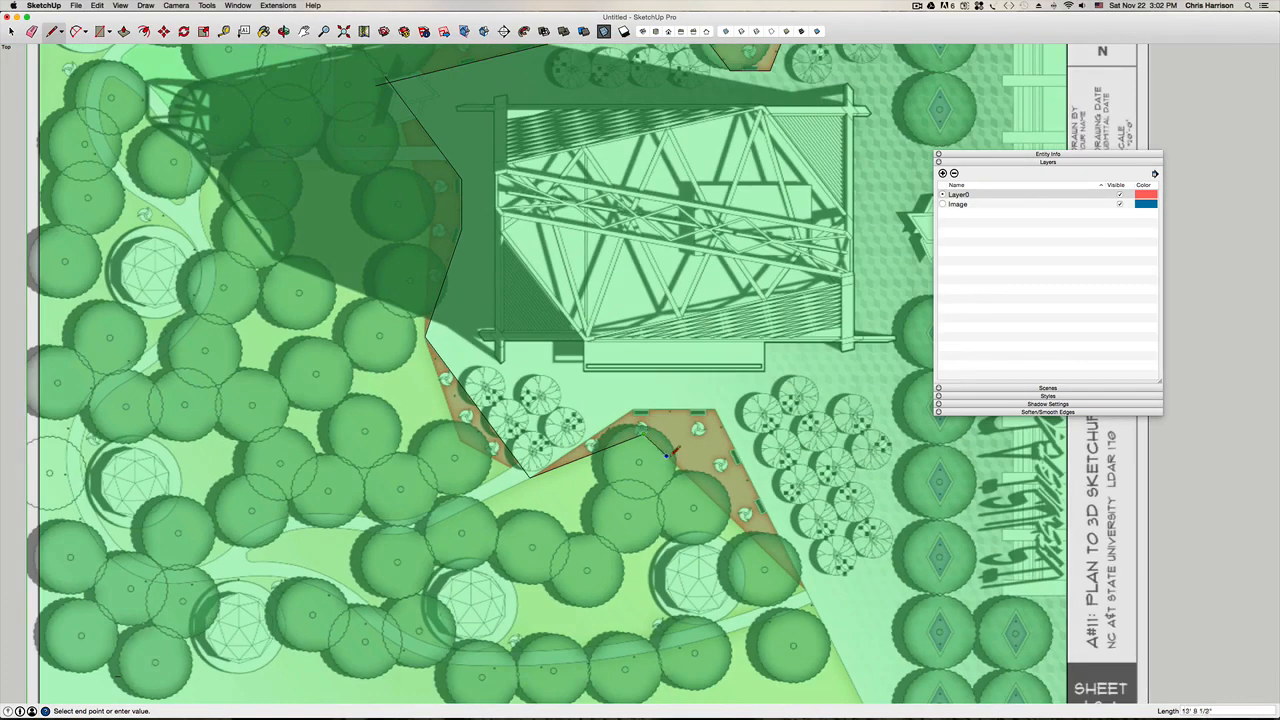
middle_click_drag(669, 451, 398, 286, "shift")
scroll(540, 420, "up", 5)
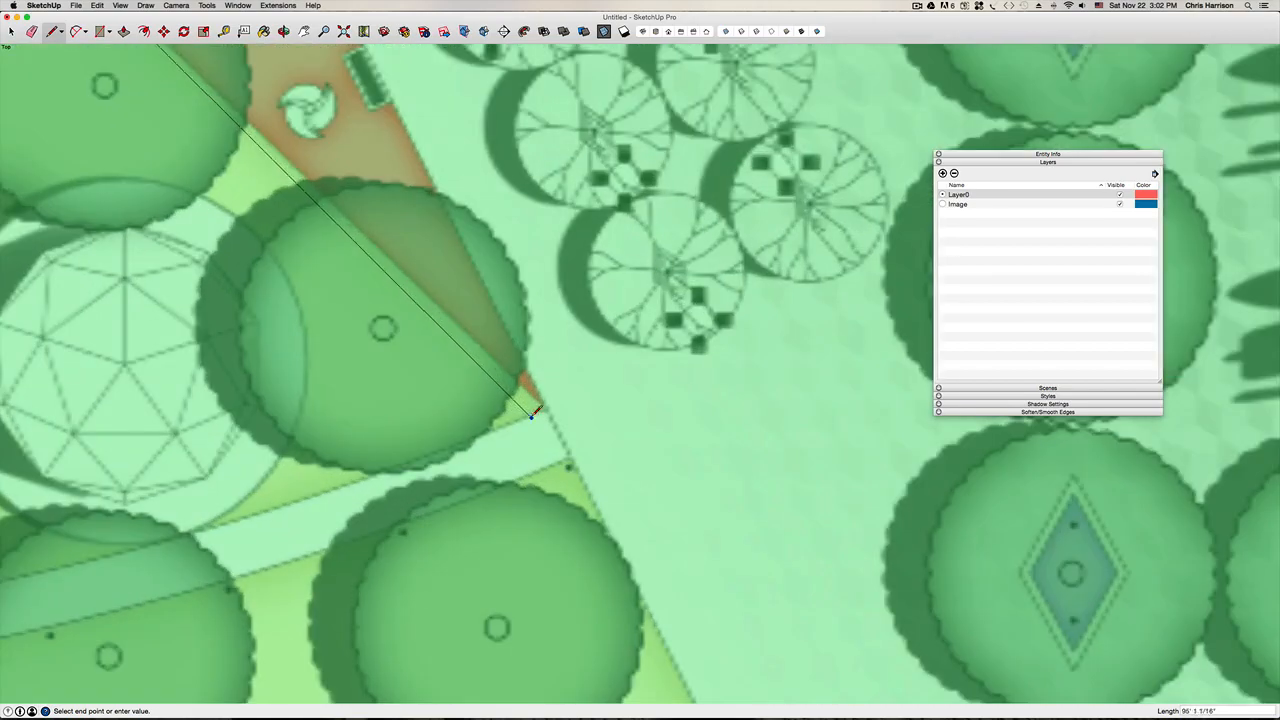
left_click(546, 404)
Step: Draw a line of about 68' 4" along the lawn edge from the southern bed's southeast tip to the rectangle's south edge
scroll(548, 404, "down", 3)
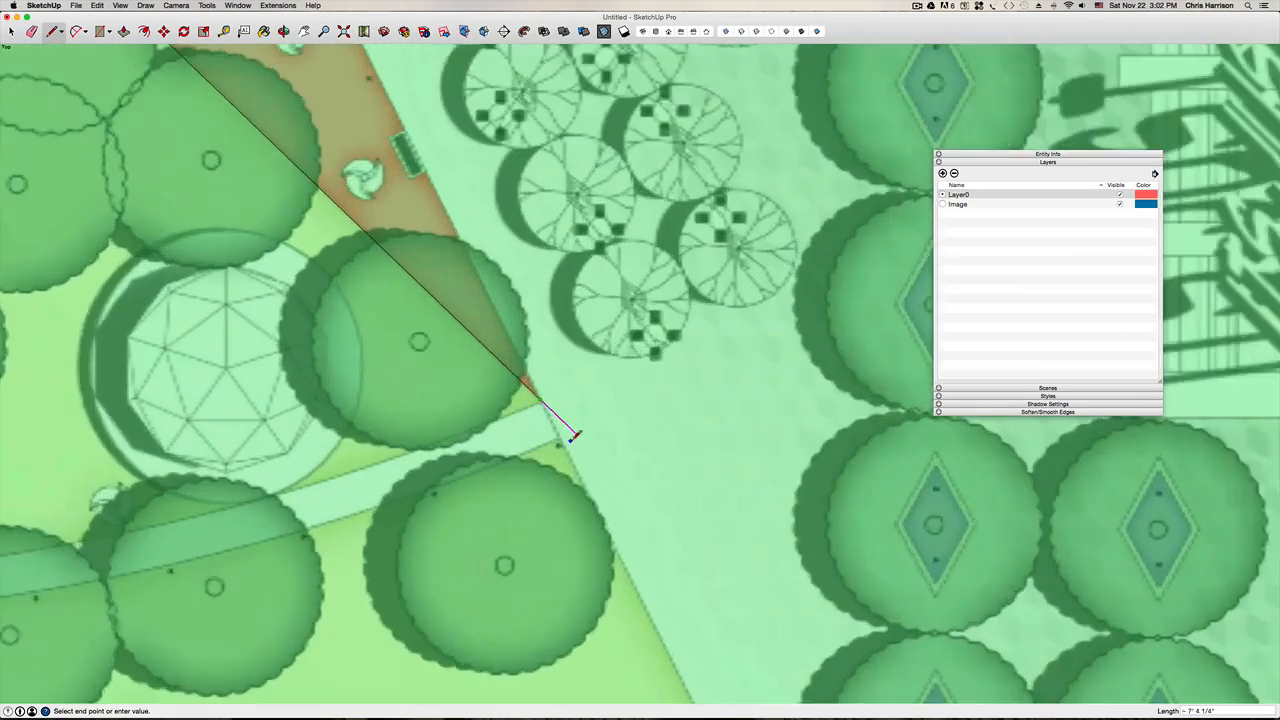
scroll(571, 437, "up", 1)
middle_click_drag(573, 439, 400, 201, "shift")
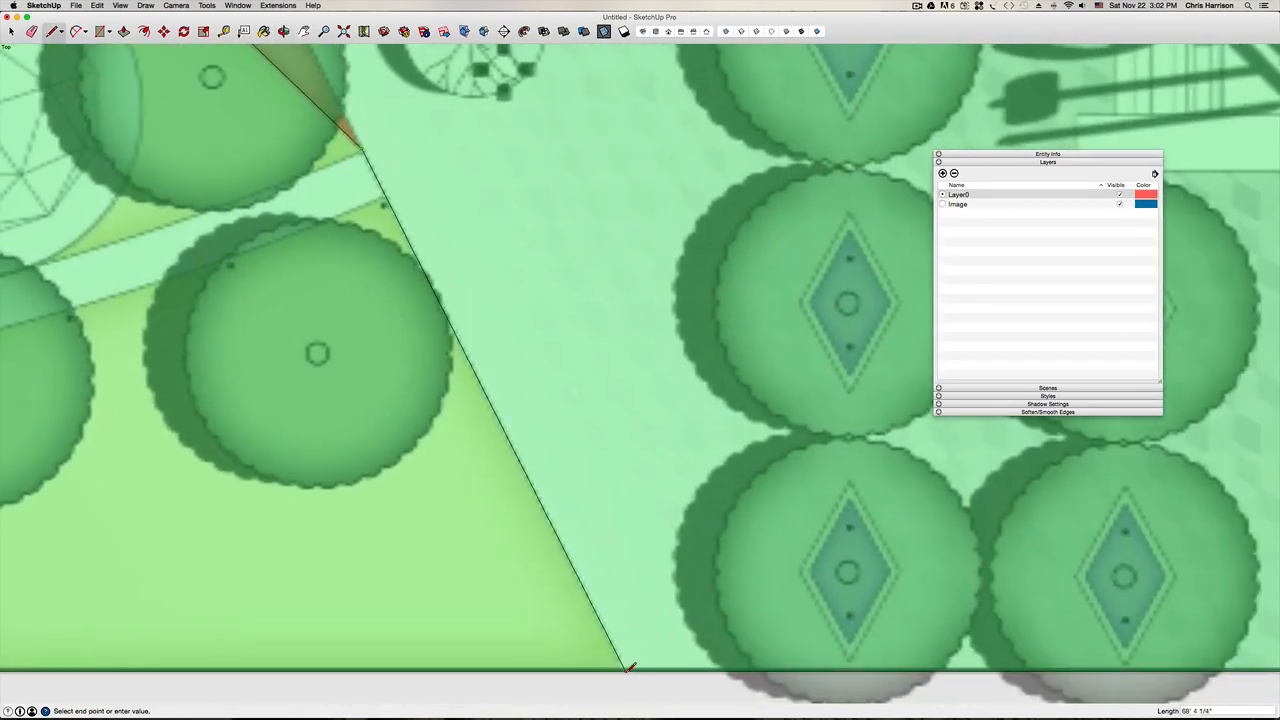
left_click(630, 672)
scroll(628, 668, "down", 6)
middle_click_drag(626, 665, 620, 643)
key("Escape")
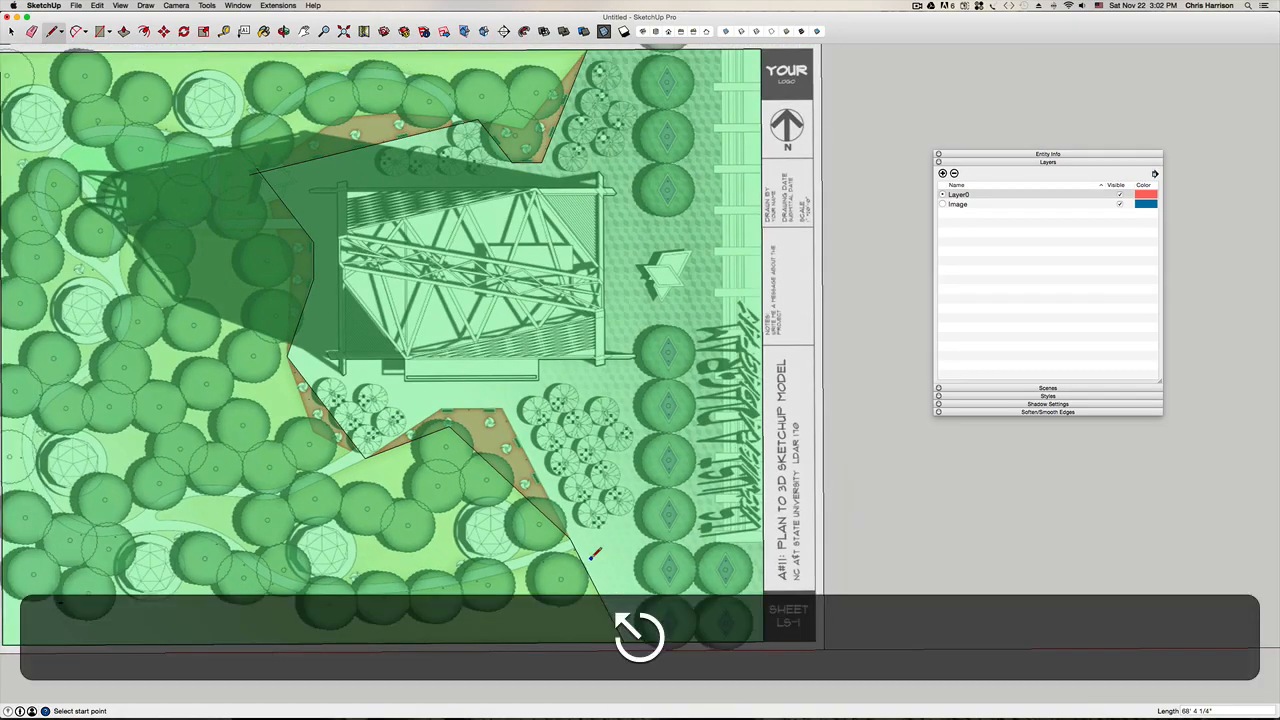
Step: Close the southern bed's outline by tracing its outer east, north and northwest sides from the southeast tip to the west tip
left_click(576, 534)
scroll(495, 400, "up", 6)
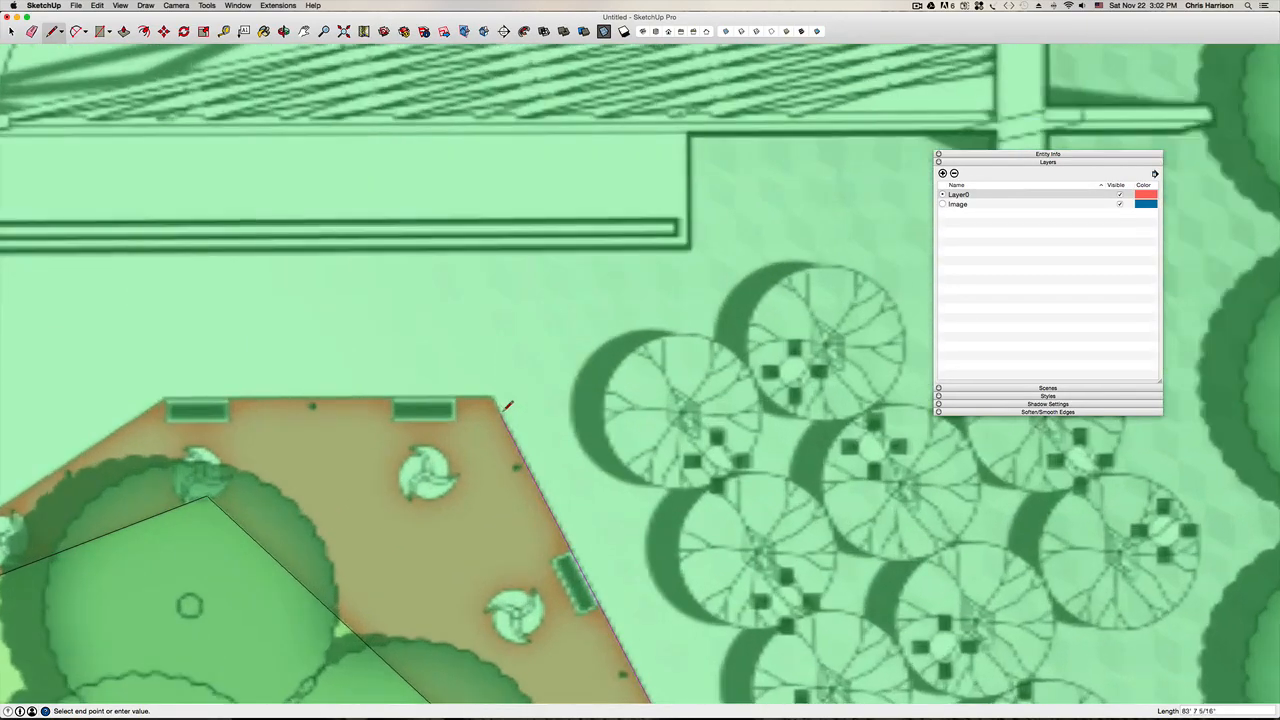
scroll(333, 370, "down", 5)
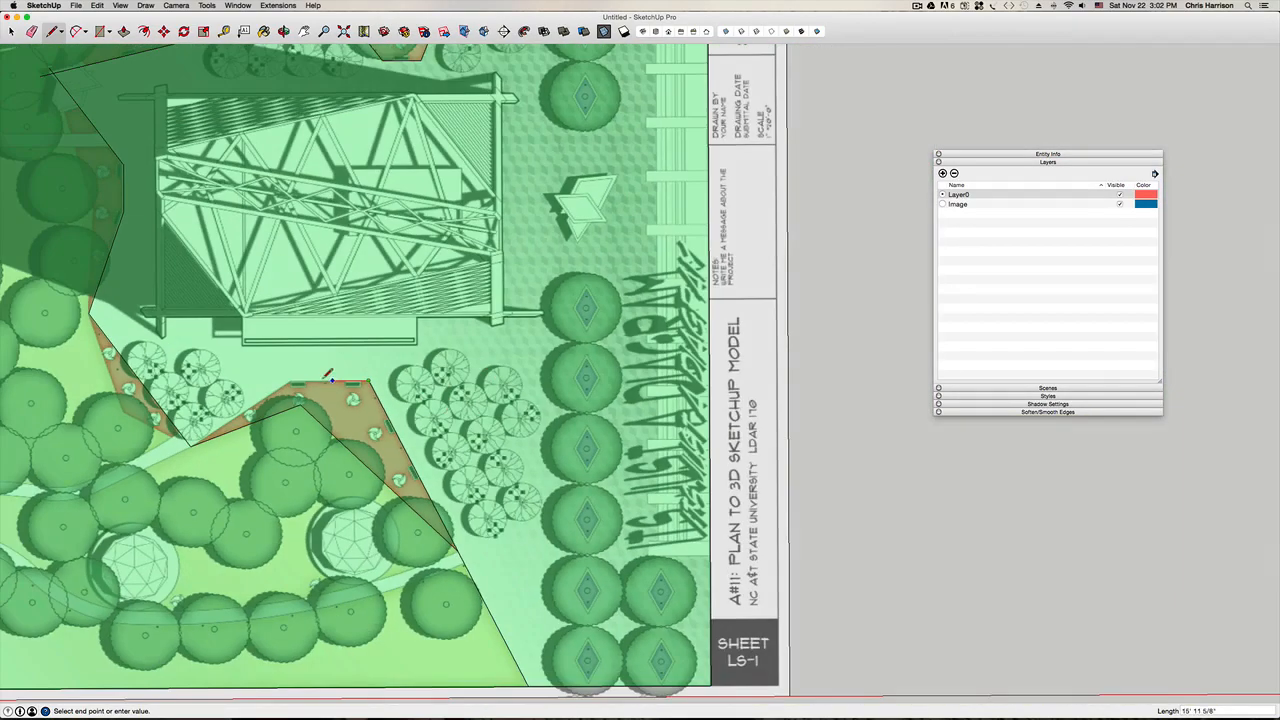
left_click(290, 381)
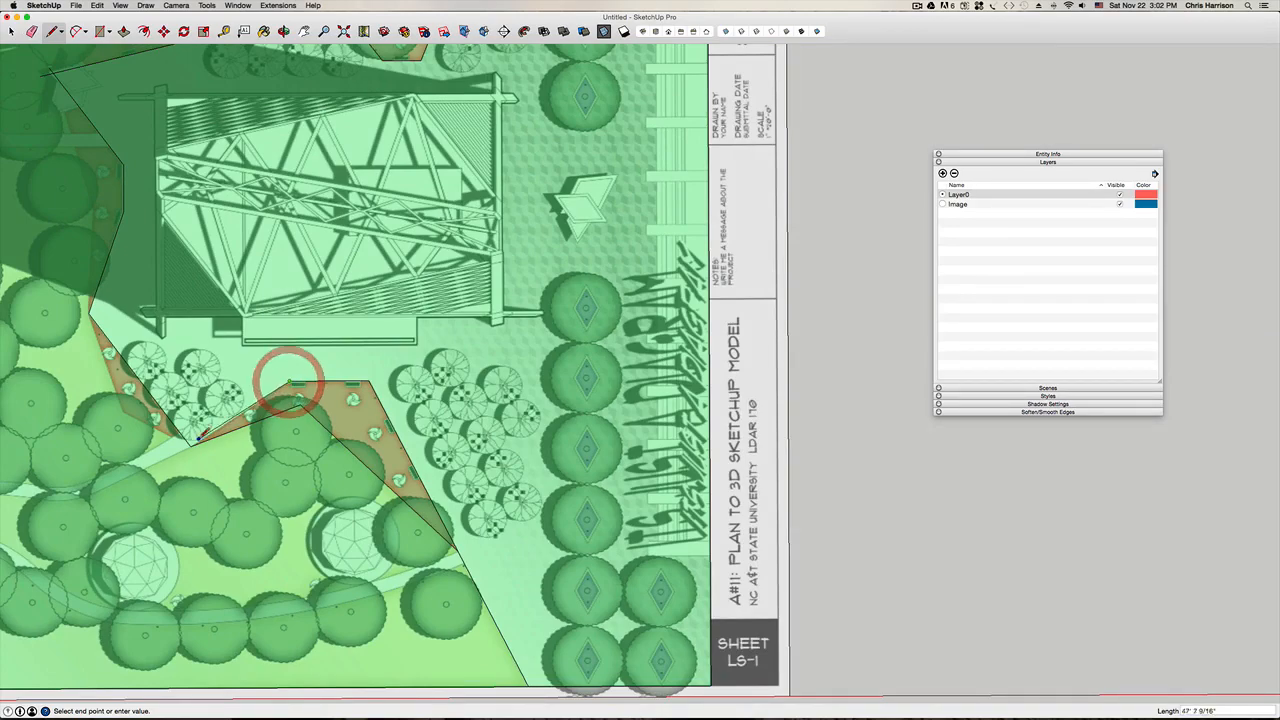
left_click(191, 443)
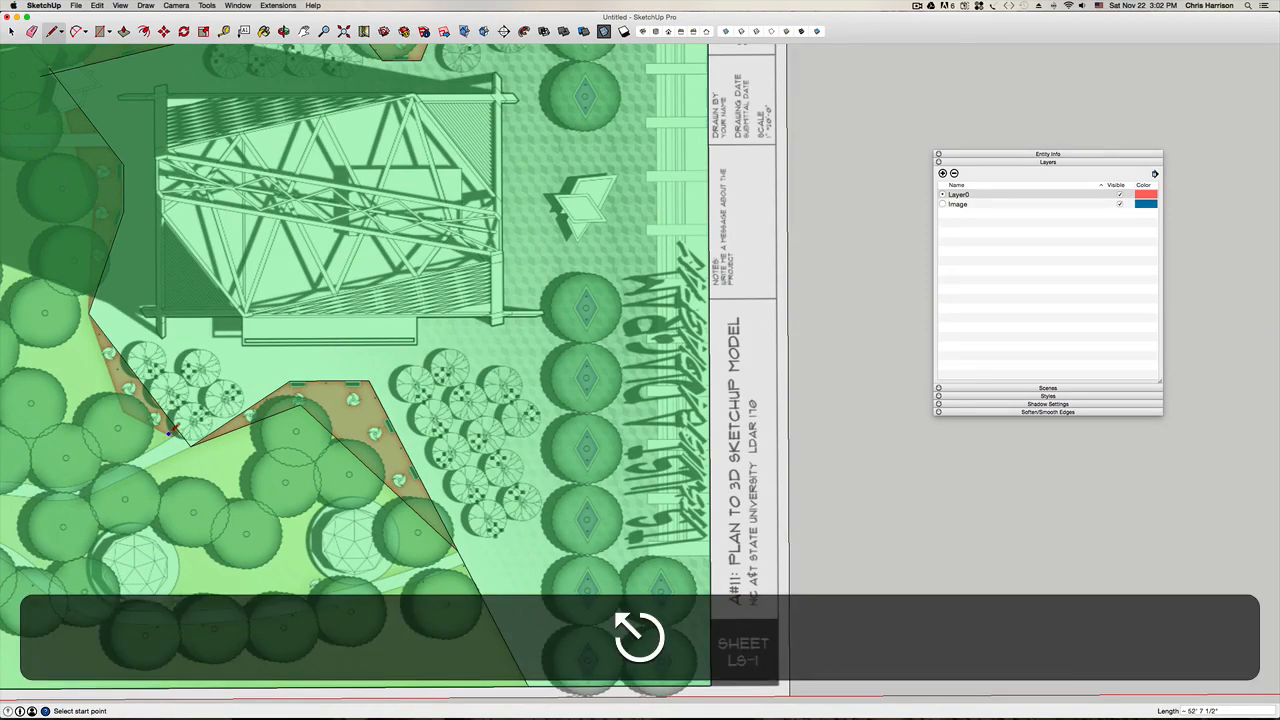
Step: Trace the outer edge of the narrow southwest bed: about 24' along its southern side, then up to the corner of the paving edge
scroll(174, 425, "up", 4)
left_click(177, 443)
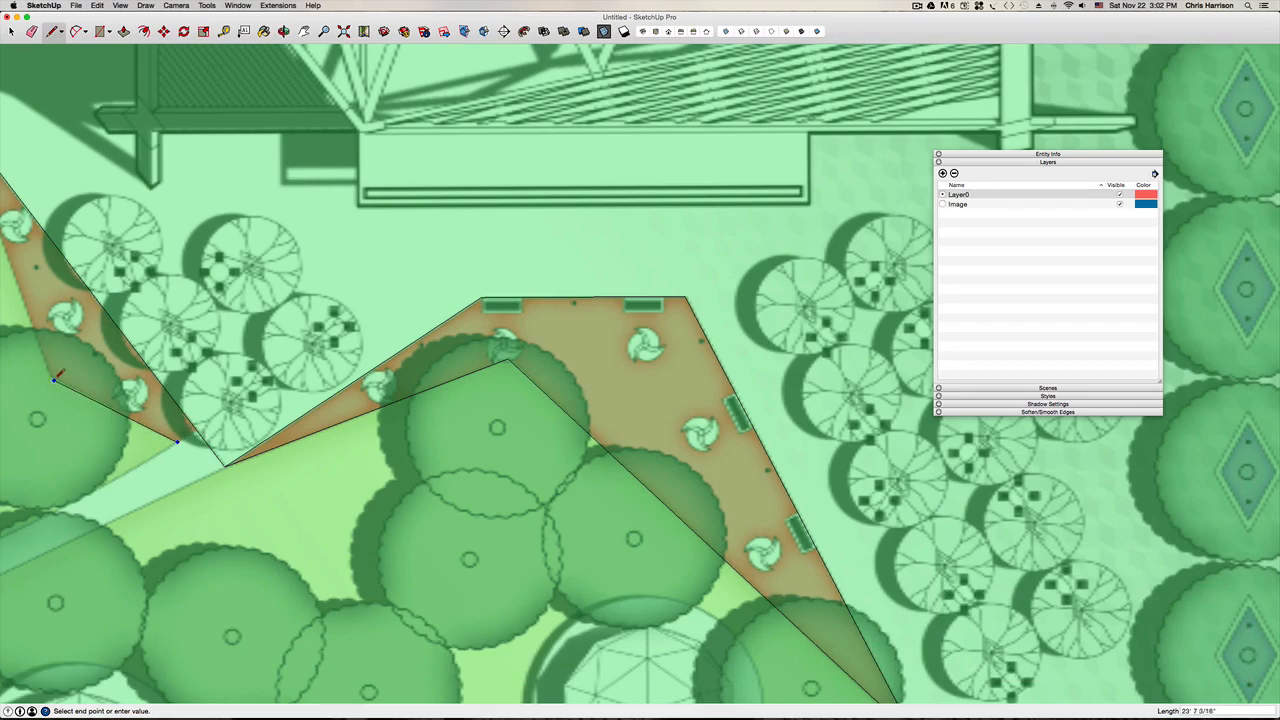
middle_click_drag(92, 378, 468, 434, "shift")
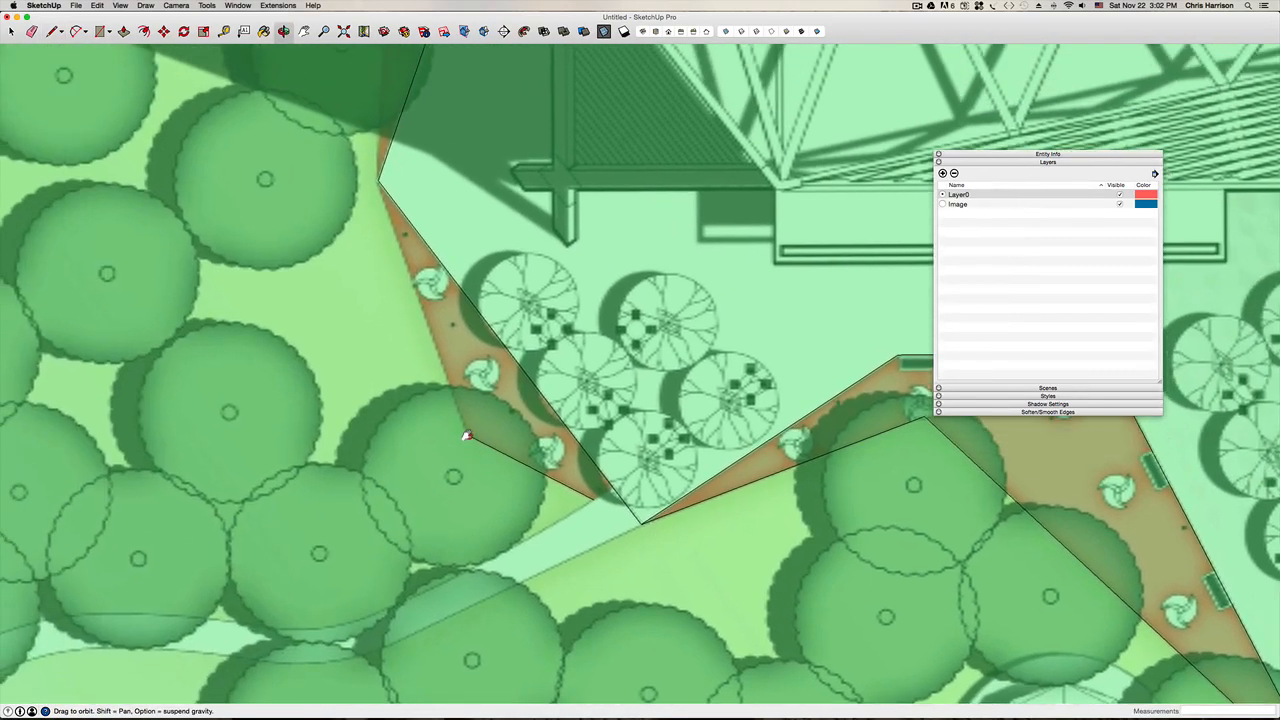
scroll(468, 434, "up", 2)
left_click(468, 435)
scroll(361, 118, "down", 5)
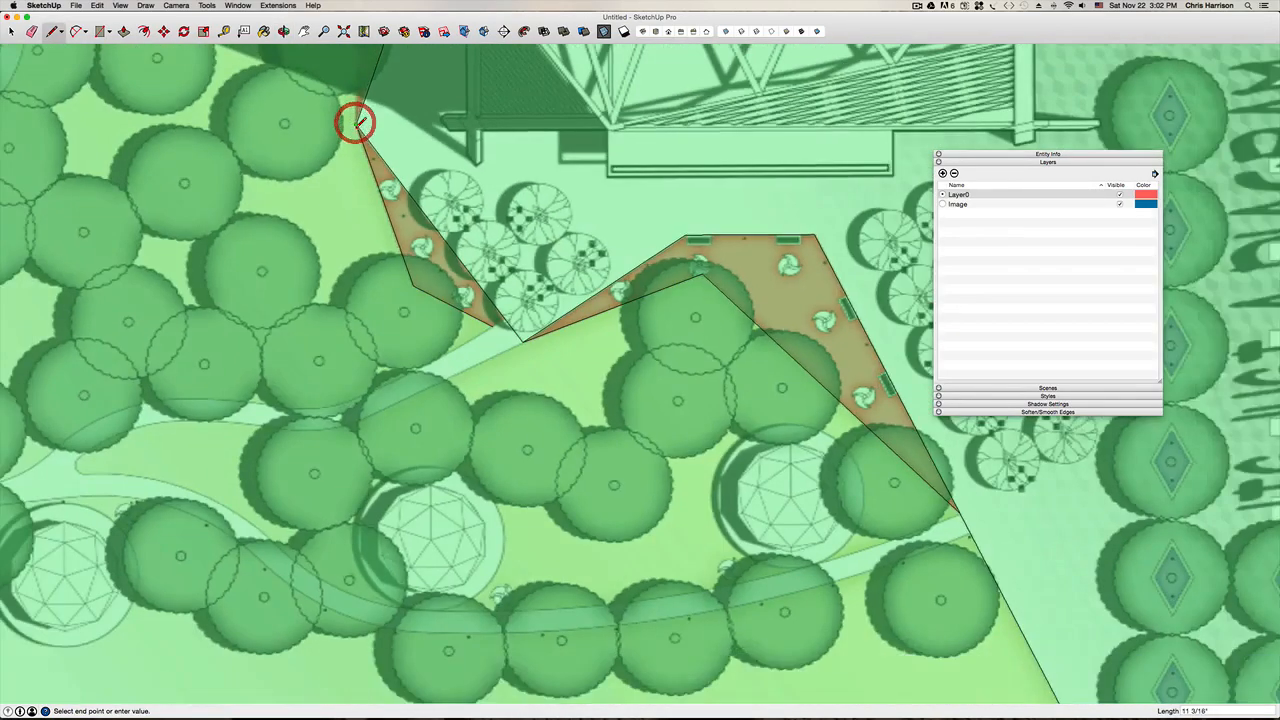
key("space")
key("h")
left_click_drag(384, 152, 426, 289)
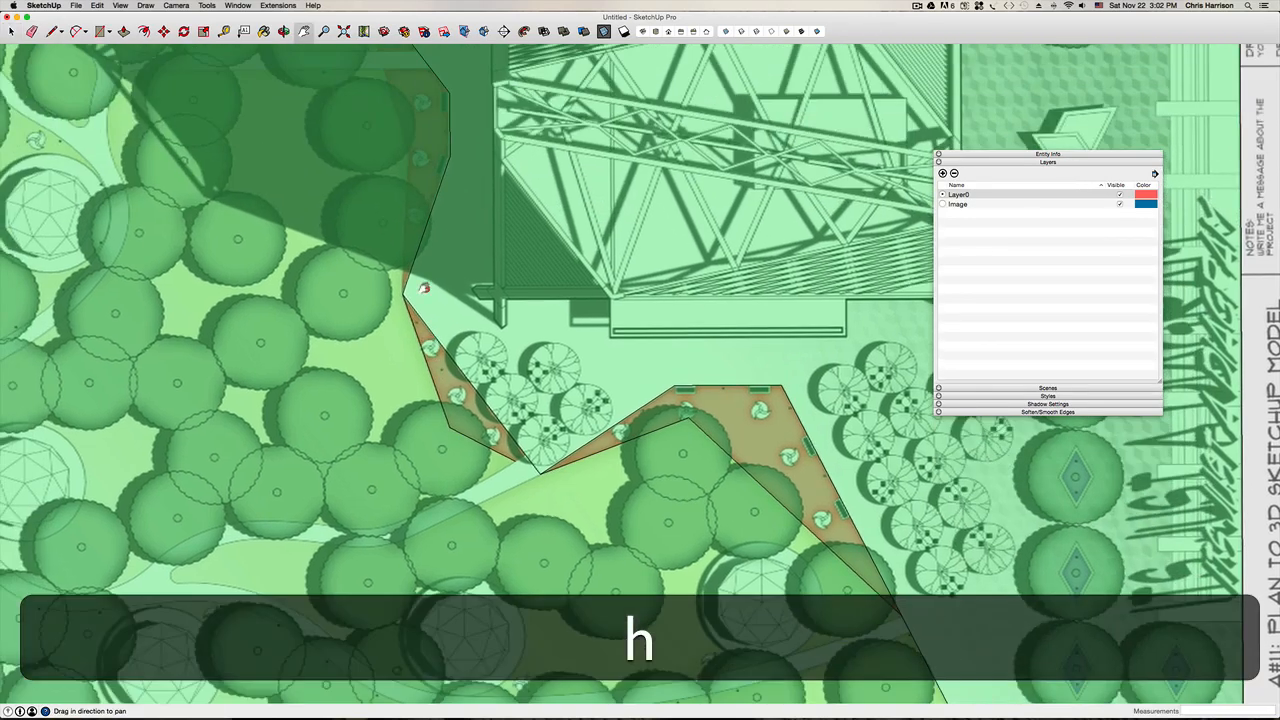
key("space")
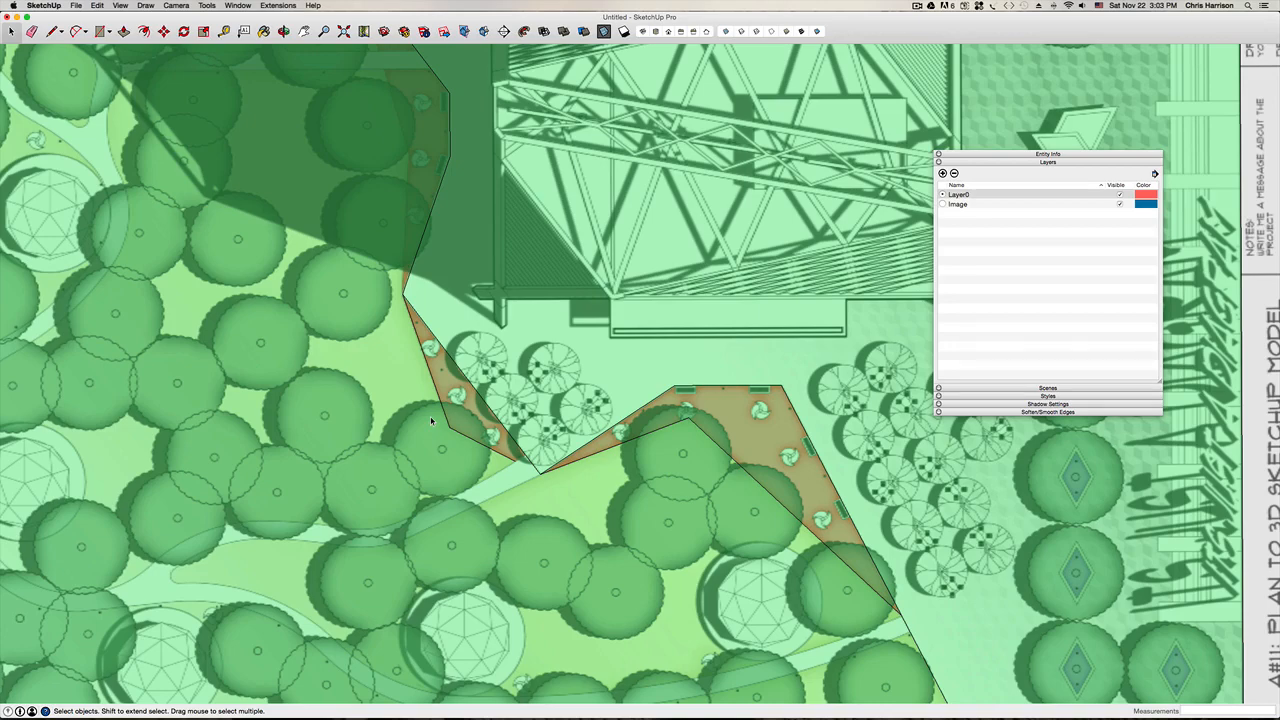
middle_click_drag(431, 421, 364, 398, "shift")
scroll(365, 399, "up", 2)
left_click(365, 399)
scroll(340, 291, "up", 4)
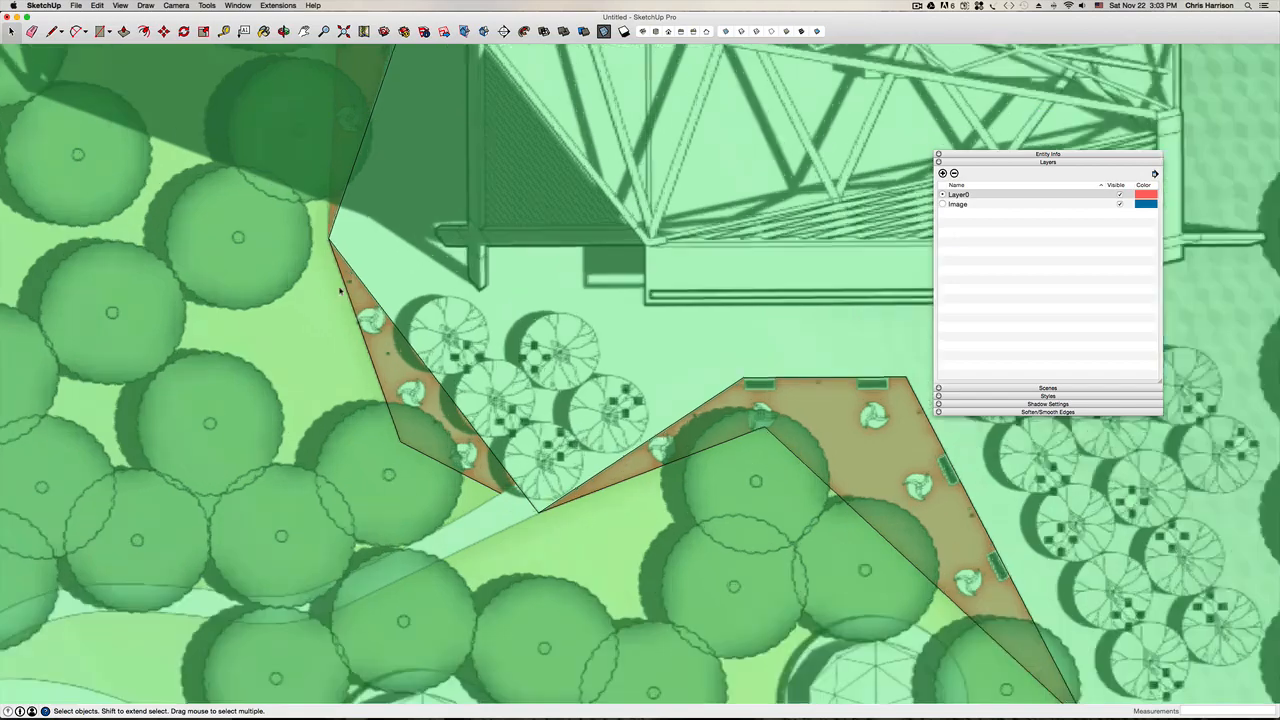
Step: Trace the inner side of the bed west of the building northward from the paving corner, starting with about 47', and close its north end
key("l")
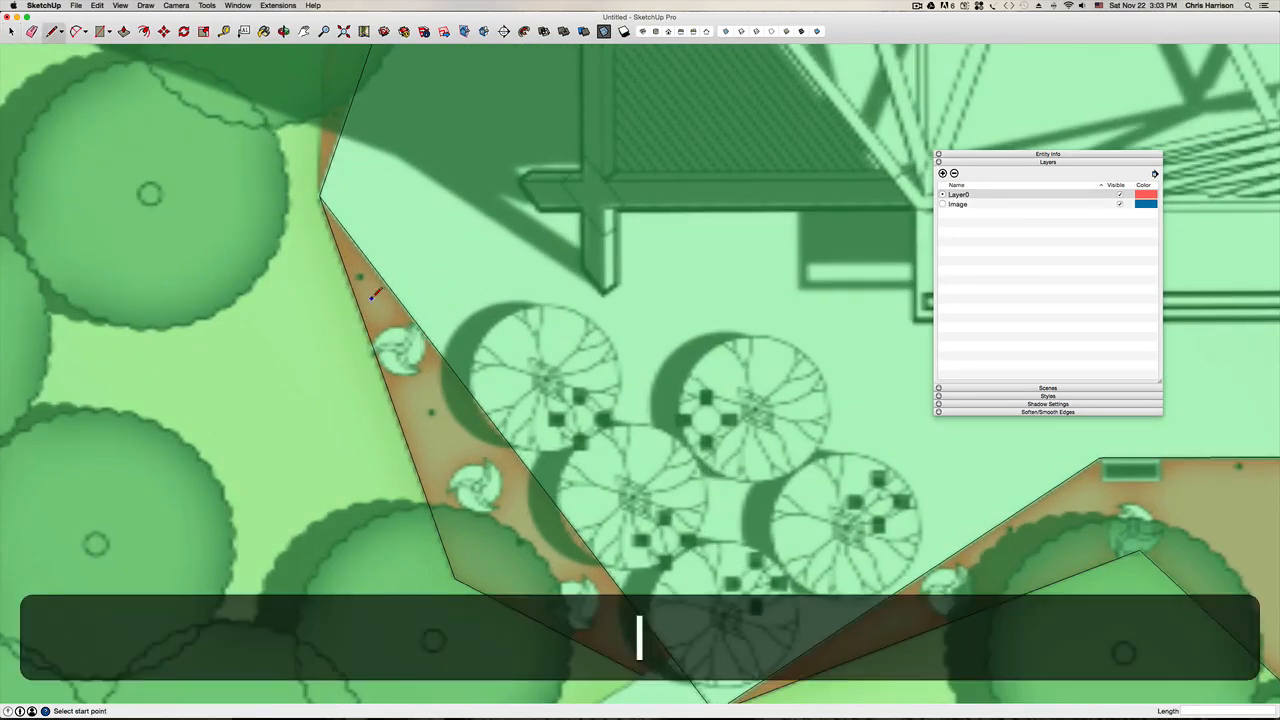
scroll(405, 455, "down", 6)
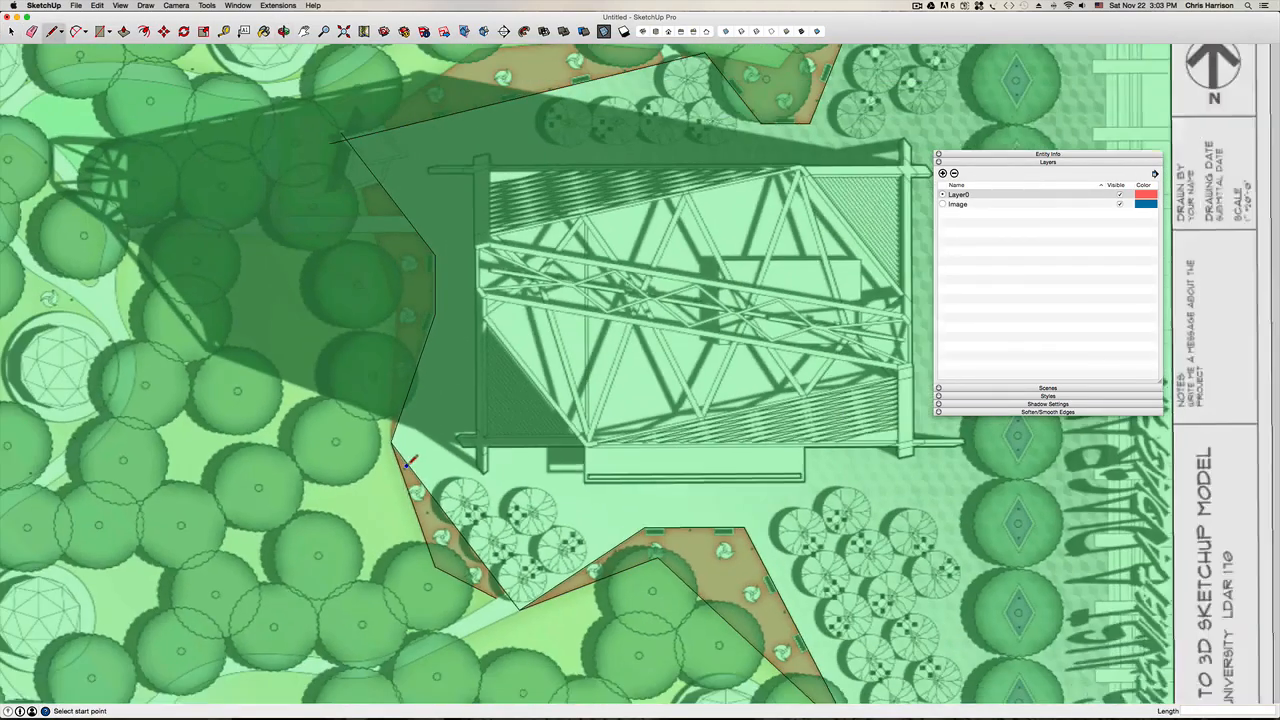
middle_click_drag(405, 458, 378, 418, "shift")
left_click(395, 531)
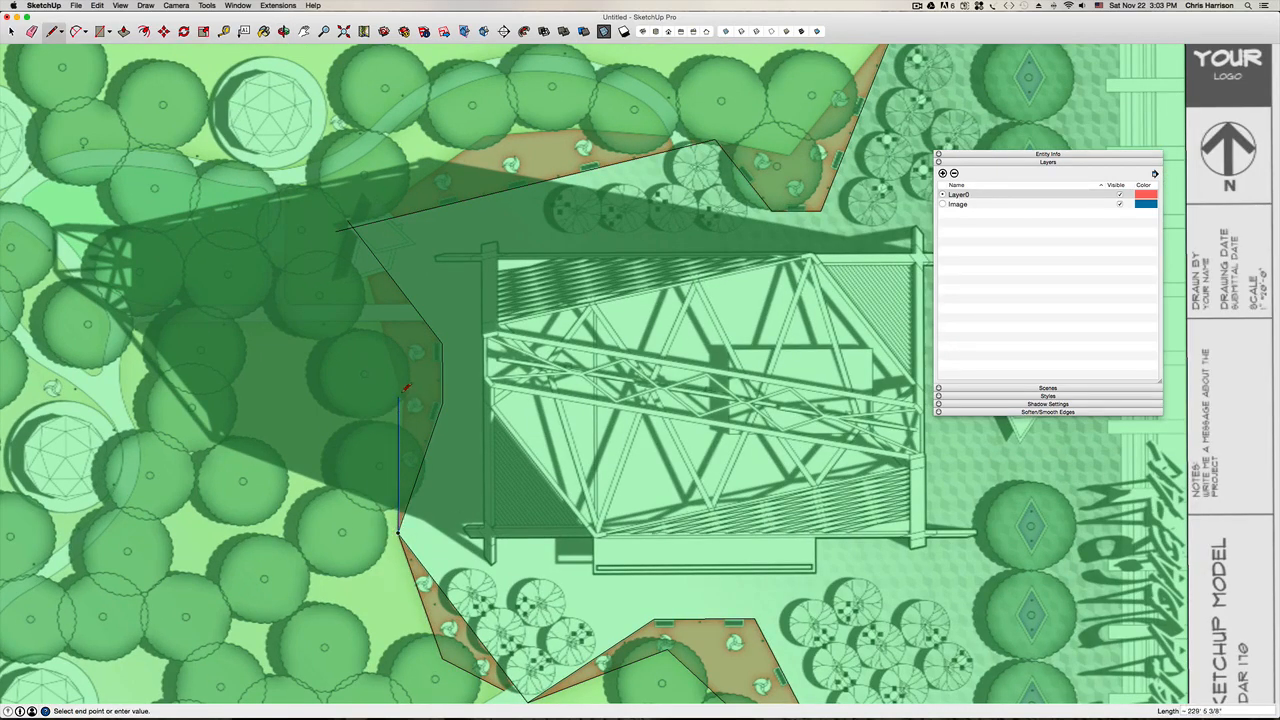
scroll(404, 383, "up", 10)
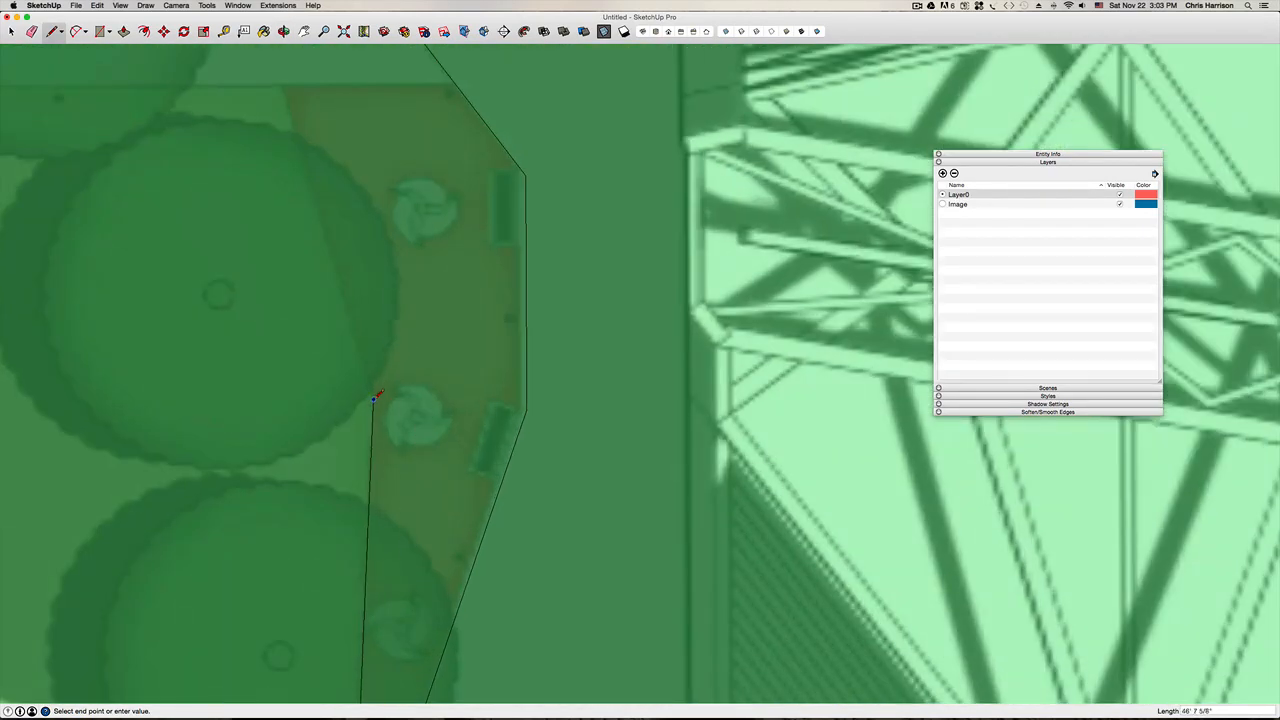
scroll(373, 395, "down", 5)
left_click(360, 371)
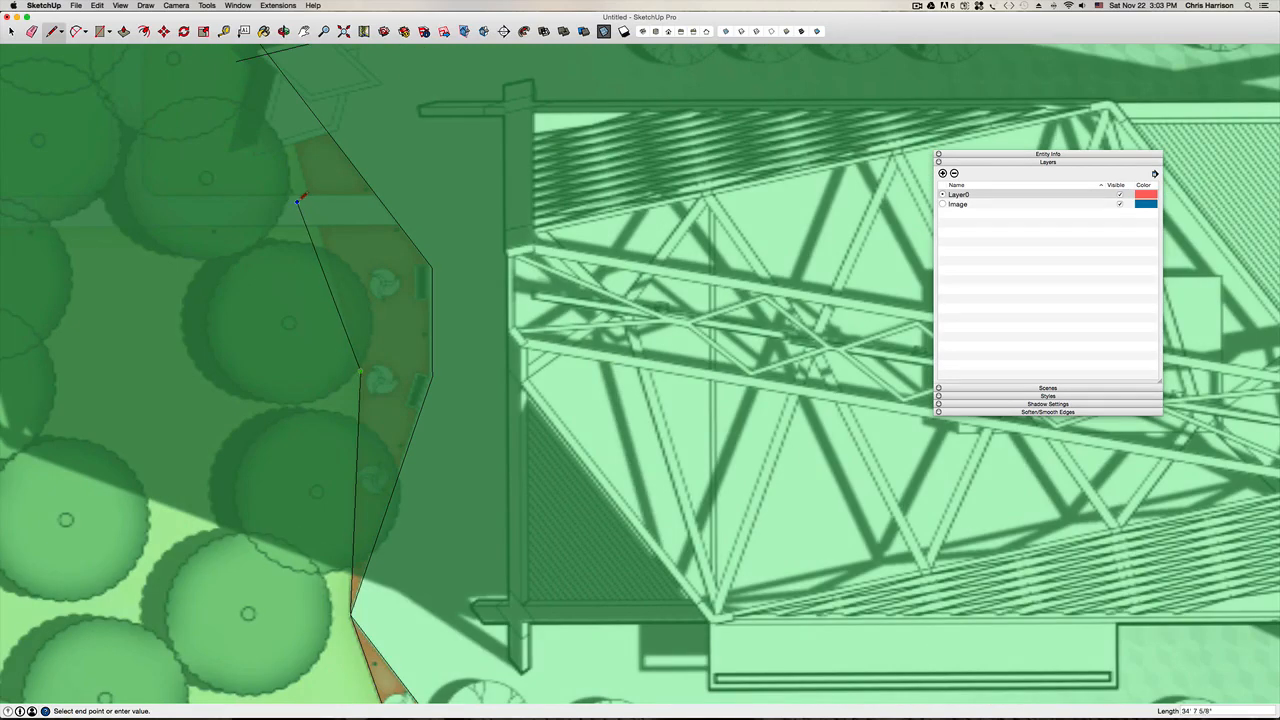
left_click(296, 143)
left_click(330, 132)
Step: Trace from the western bed's northeast corner about 7' 5" up the lower panel's east side, then about 6' 11" along the upper panel's south edge
scroll(338, 126, "up", 3)
scroll(338, 126, "up", 2)
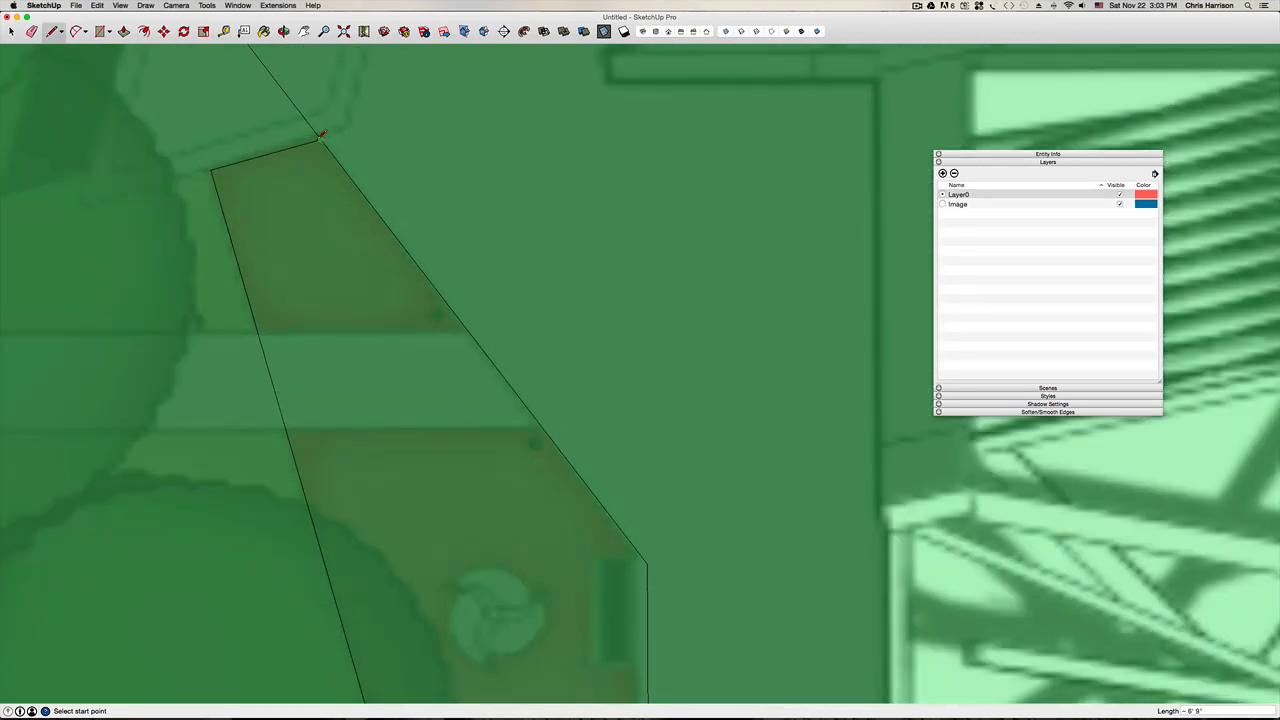
left_click(318, 139)
scroll(350, 123, "down", 3)
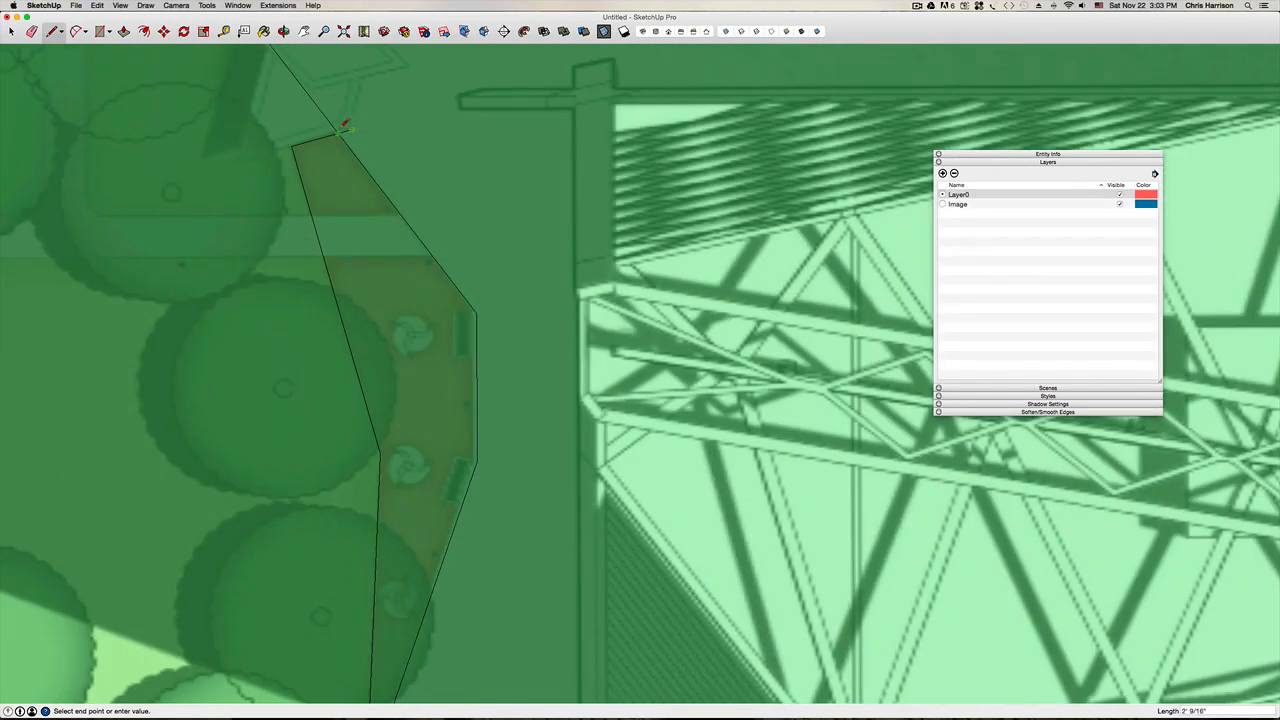
scroll(368, 74, "up", 3)
scroll(354, 86, "down", 3)
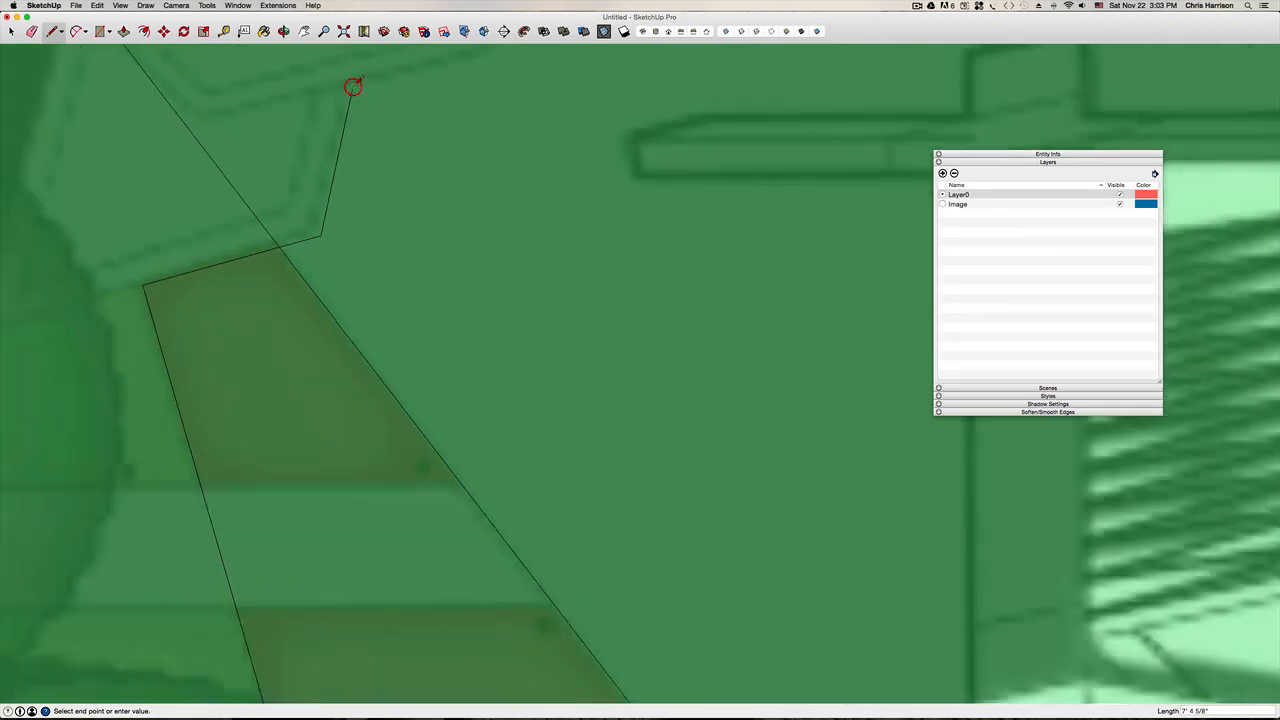
left_click(352, 87)
scroll(405, 70, "up", 3)
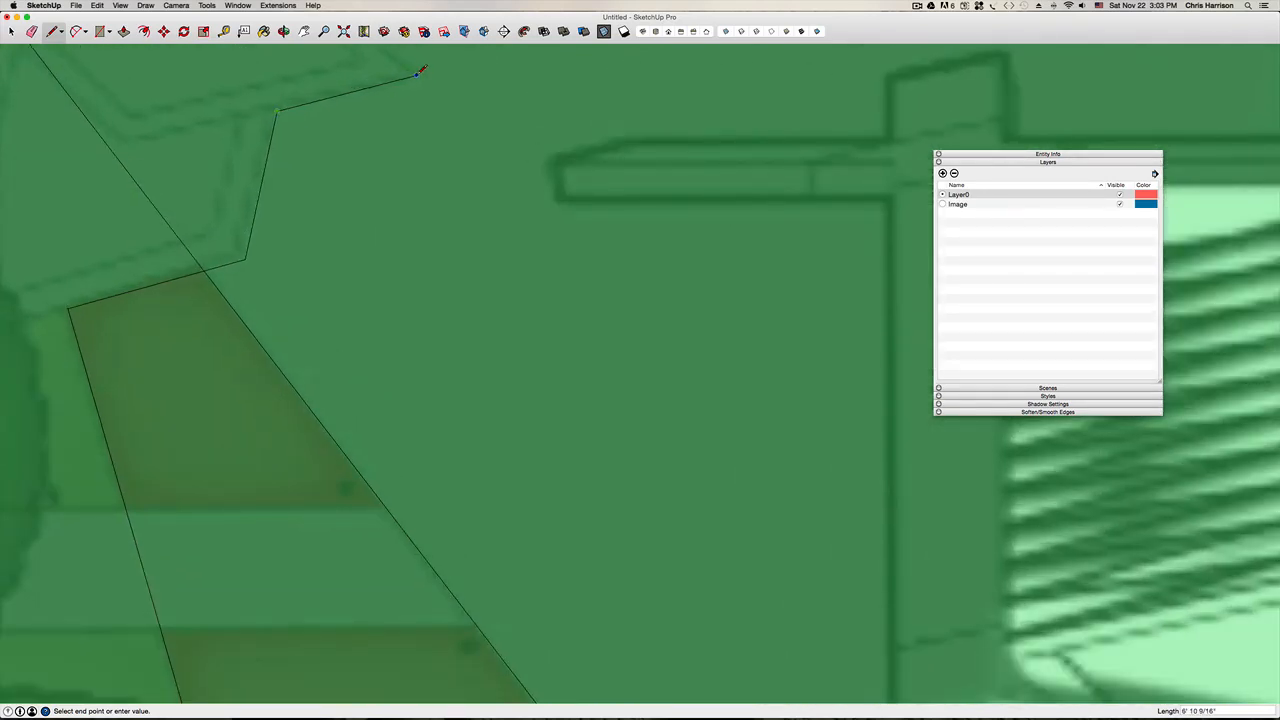
left_click(420, 70)
scroll(420, 70, "down", 2)
scroll(420, 70, "up", 3)
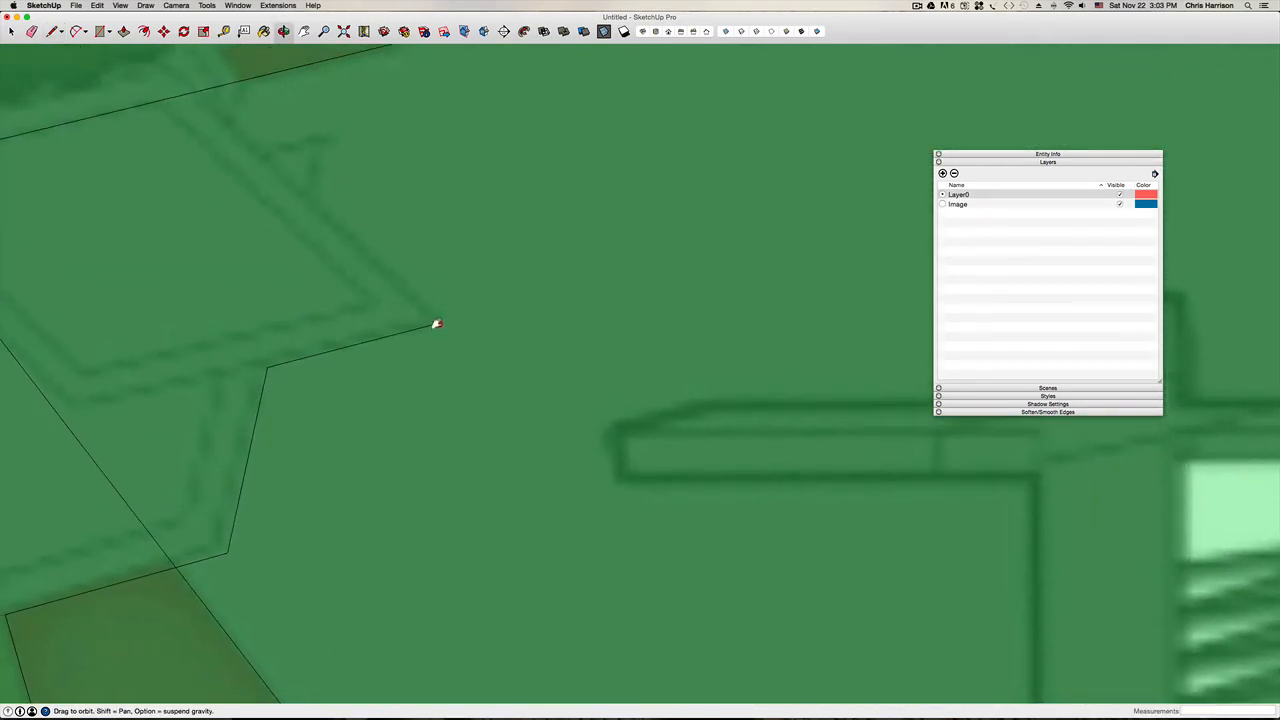
Step: Trace the upper panel's northeast side about 15', its north side about 13' 8", and its southwest side about 14' 5"
left_click(437, 323)
scroll(437, 322, "down", 2)
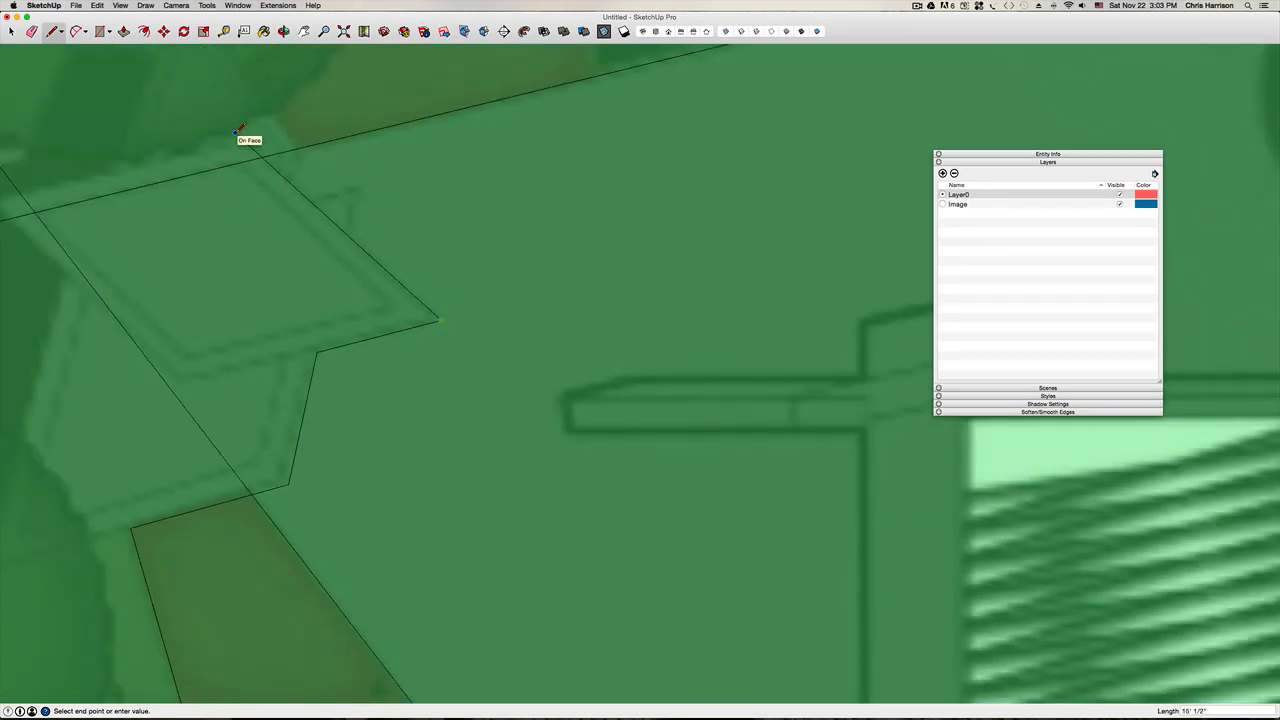
scroll(238, 132, "down", 4)
scroll(225, 147, "up", 4)
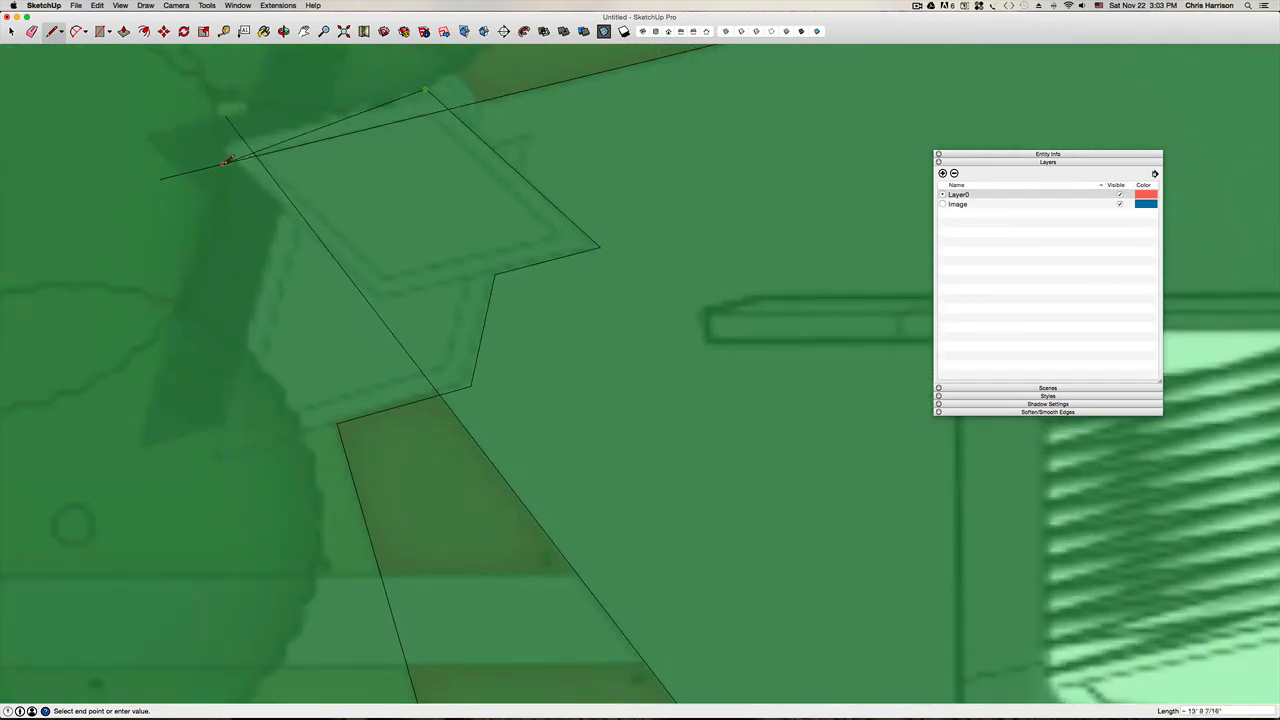
scroll(222, 140, "up", 3)
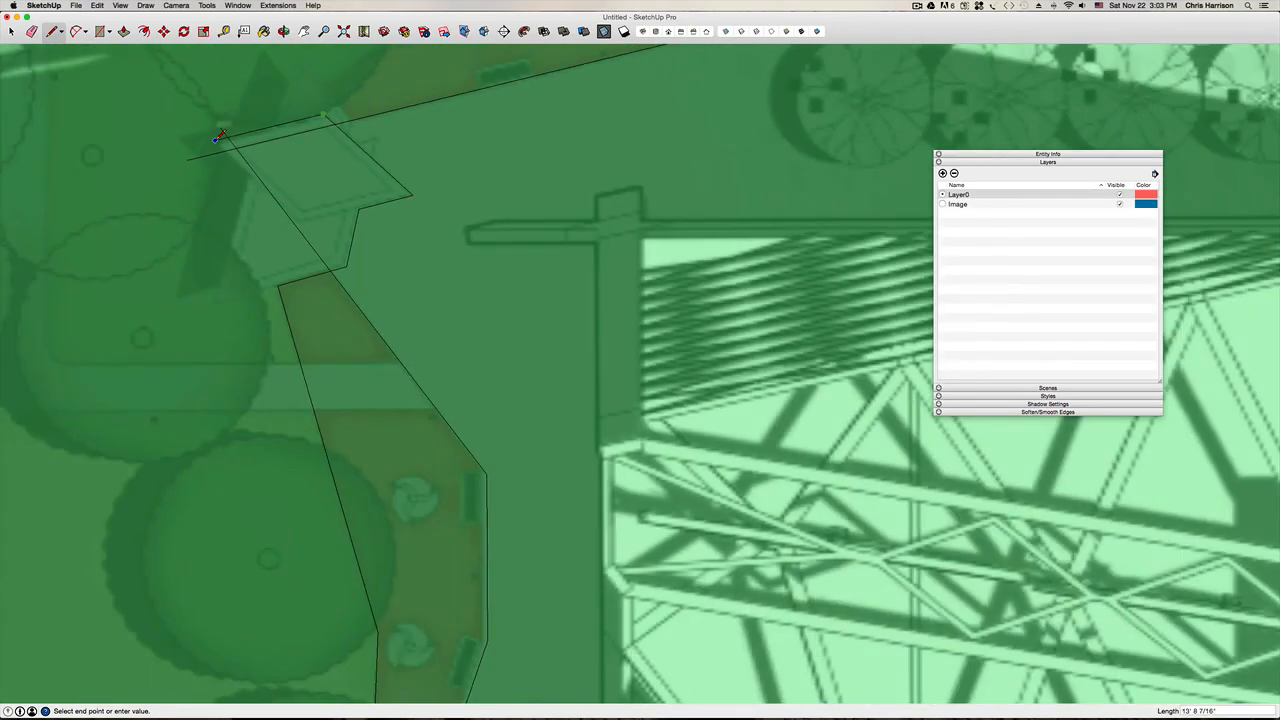
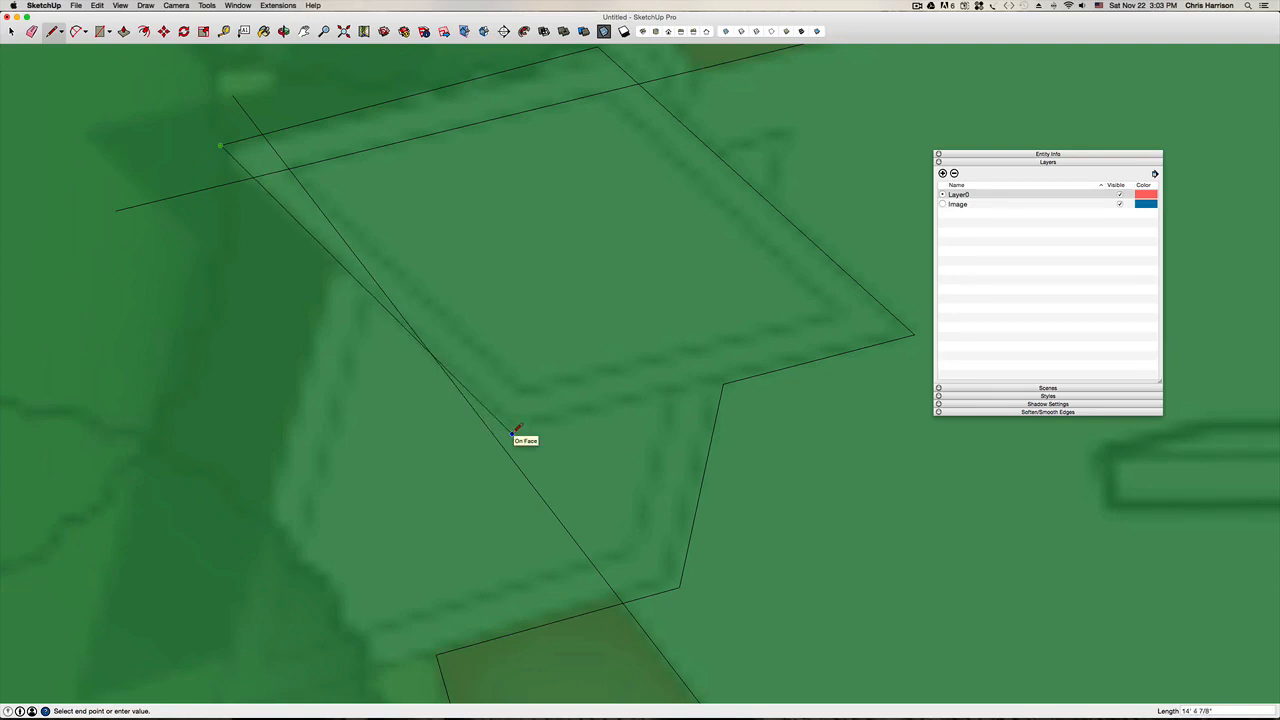
left_click(511, 432)
key("Escape")
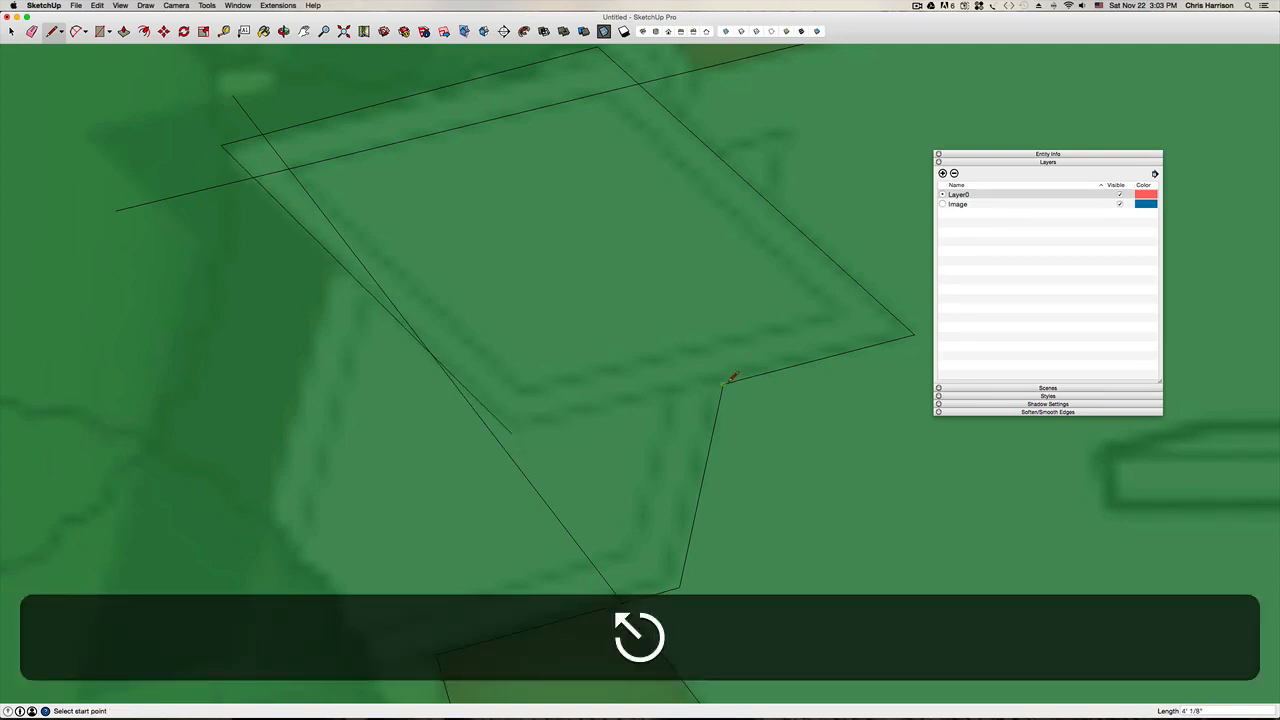
Step: Draw the rest of the upper panel's south edge past its southern corner and extend the southwest side to meet it
left_click(722, 384)
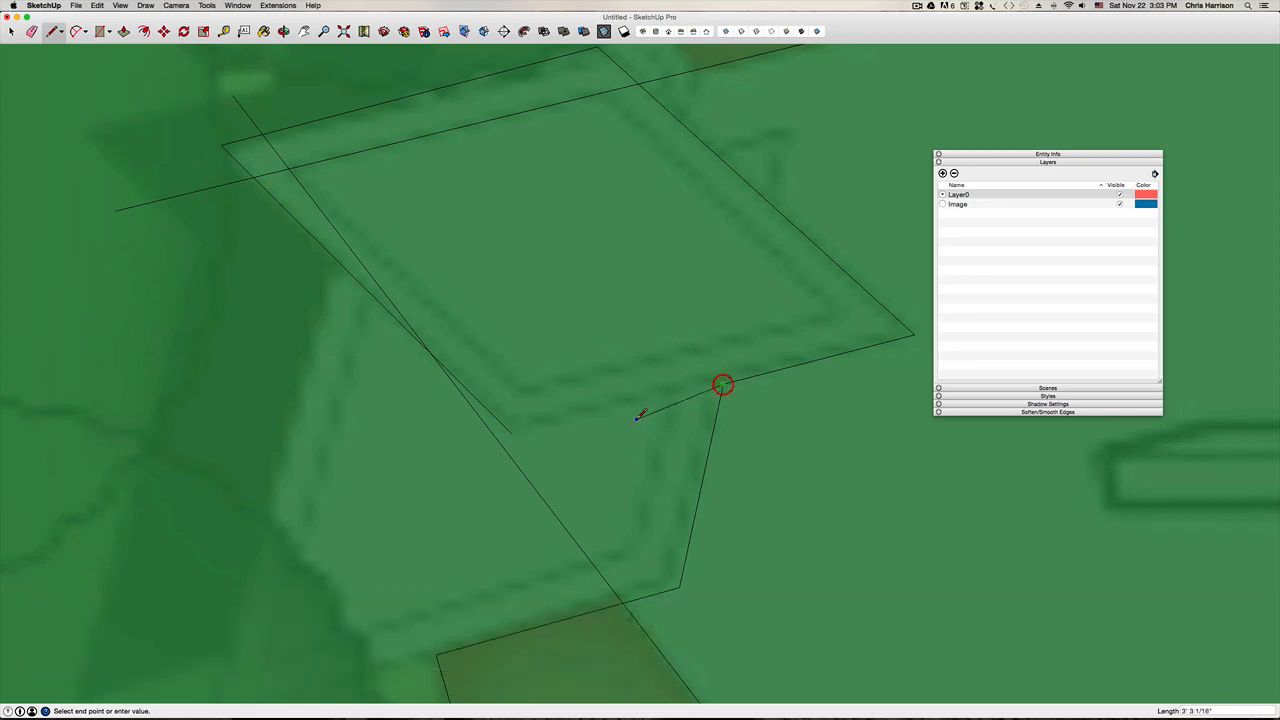
left_click(474, 446)
key("Escape")
scroll(519, 428, "up", 3)
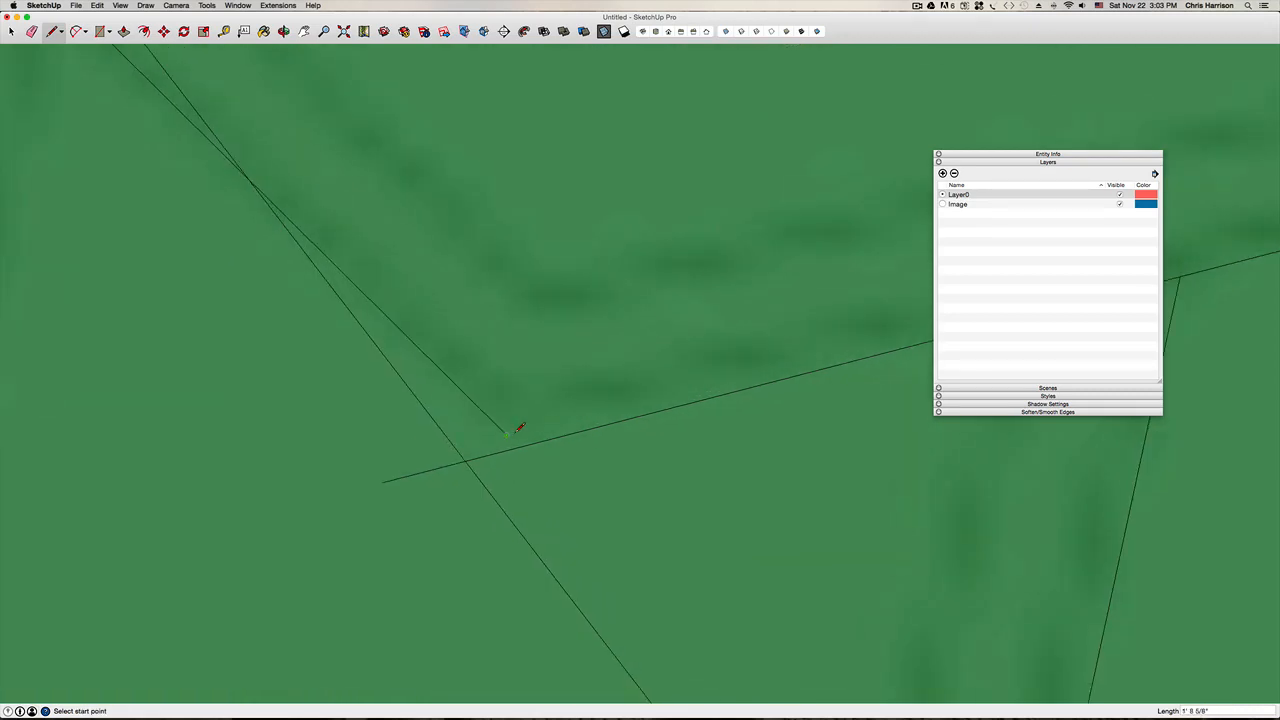
left_click(517, 446)
key("Escape")
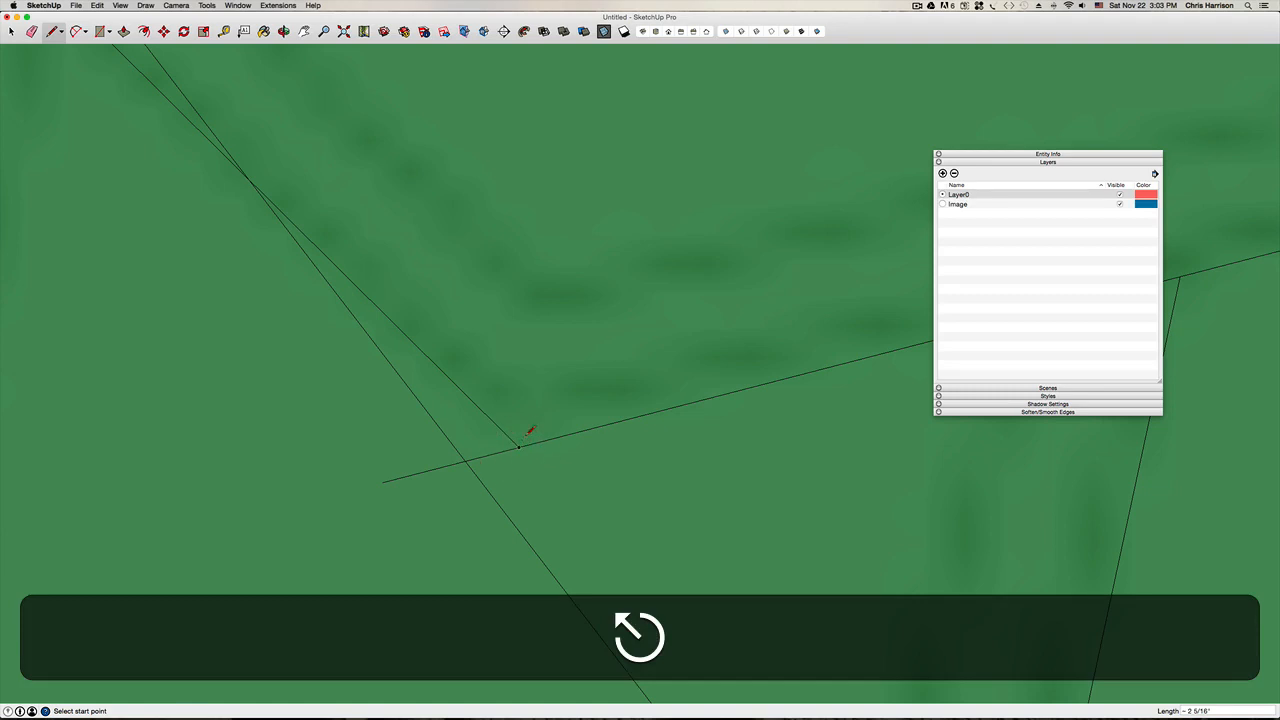
Step: Erase the line segments overshooting the upper panel's southern corner
key("e")
left_click(494, 453)
left_click(430, 467)
scroll(430, 466, "down", 7)
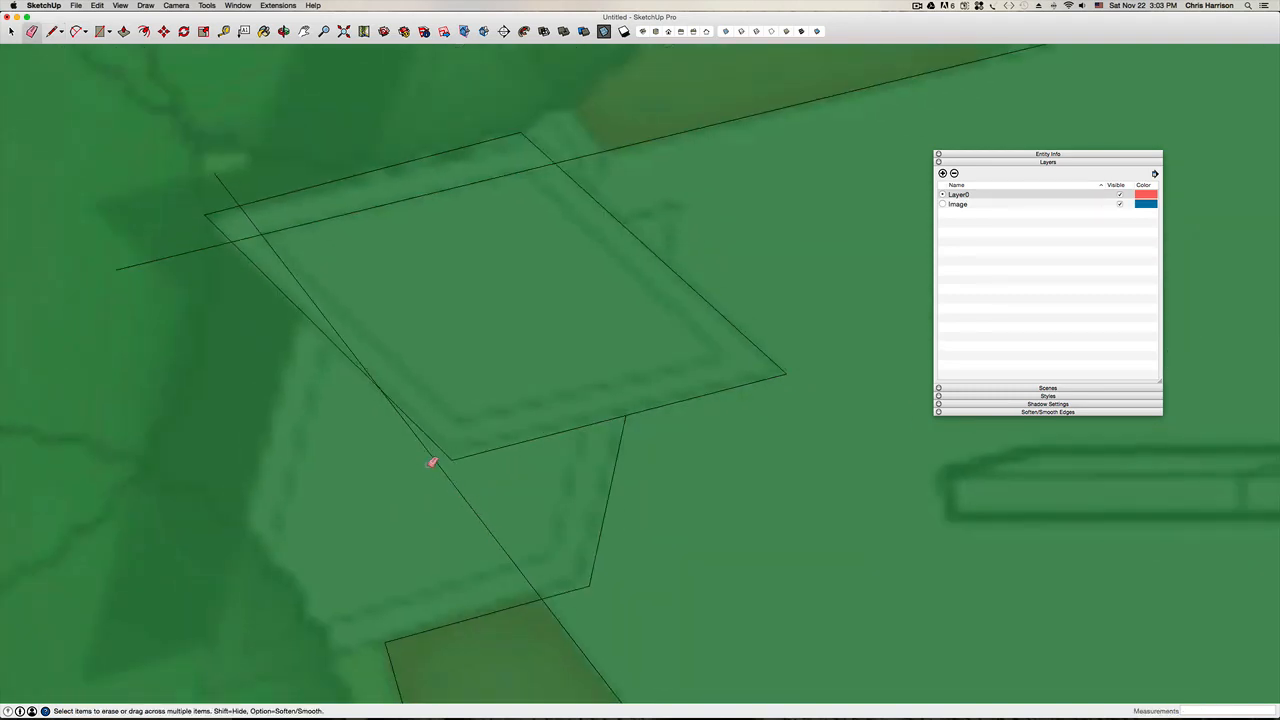
scroll(601, 392, "down", 5)
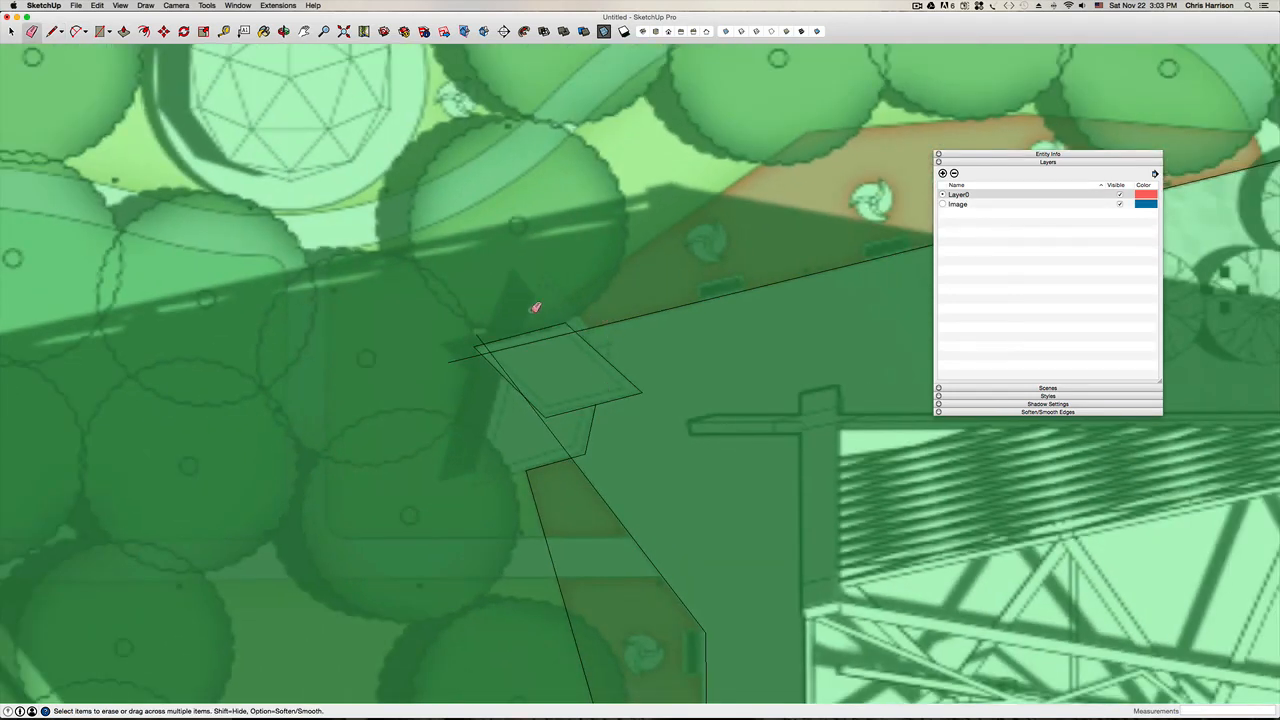
Step: Extend the lower panel's east side across the upper panel to its northeast corner and start its north edge with a short line
scroll(626, 337, "up", 3)
key("l")
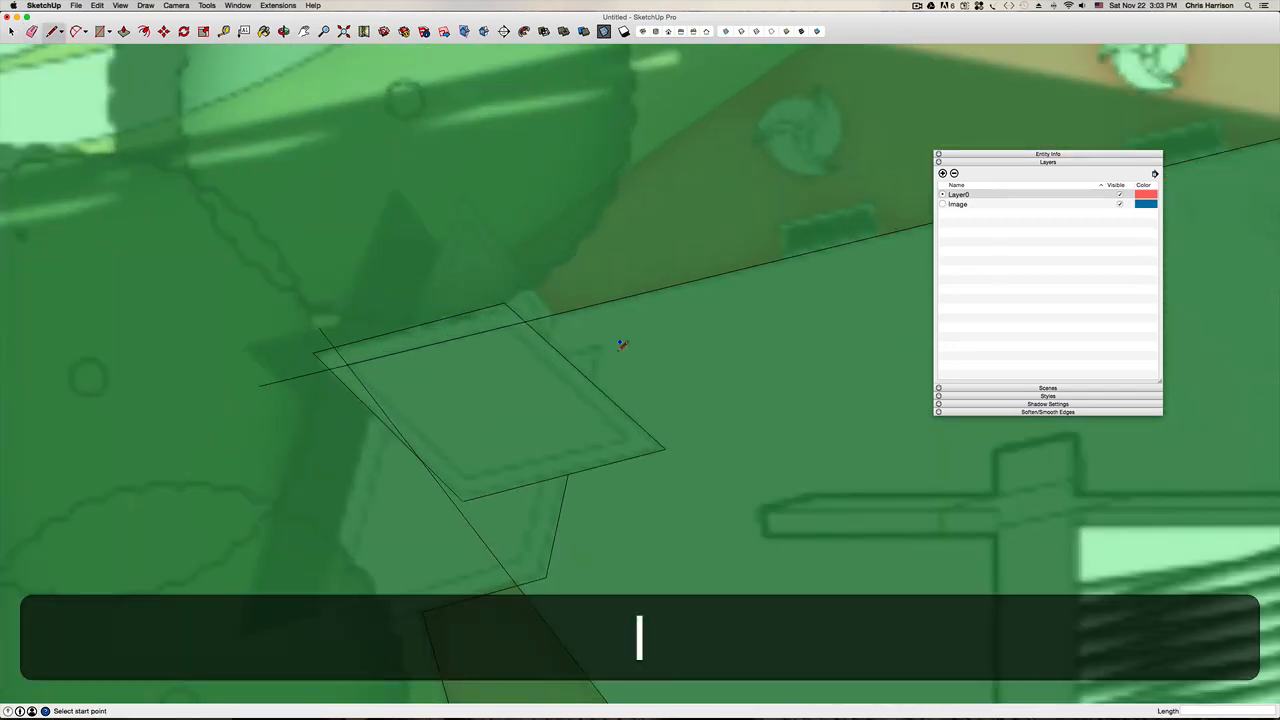
left_click(568, 475)
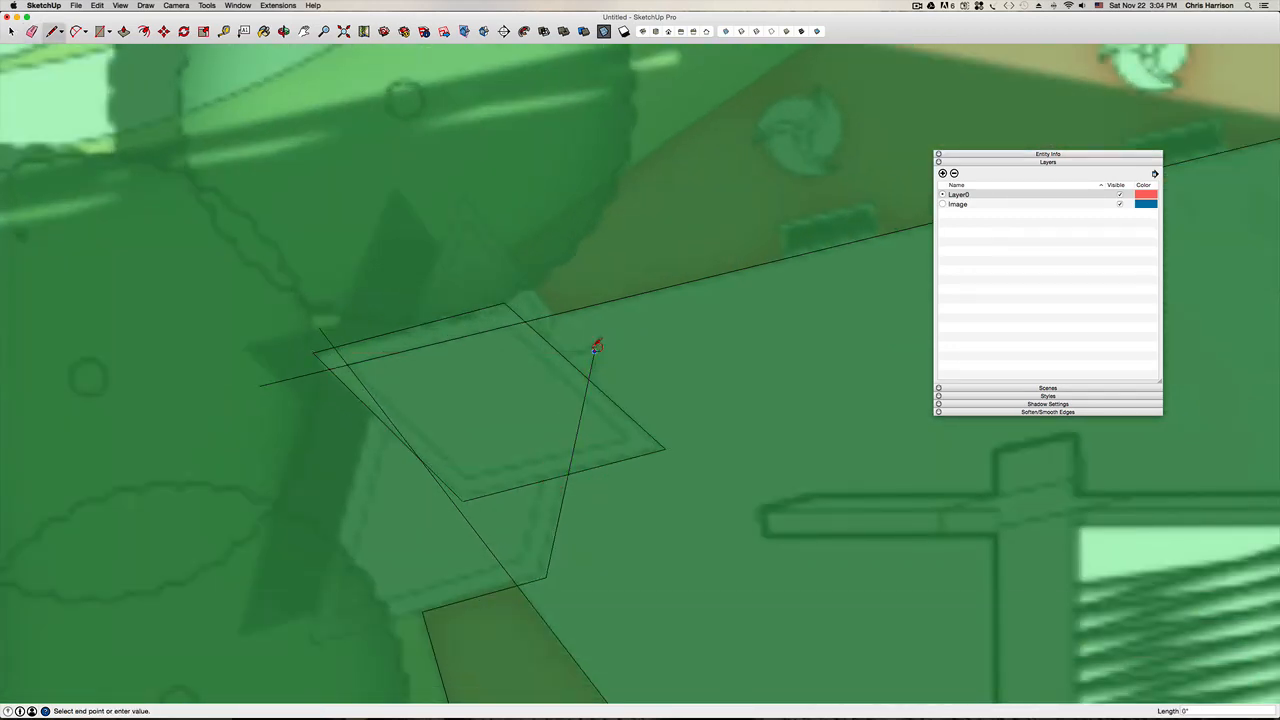
left_click(593, 352)
key("Escape")
scroll(573, 355, "down", 1)
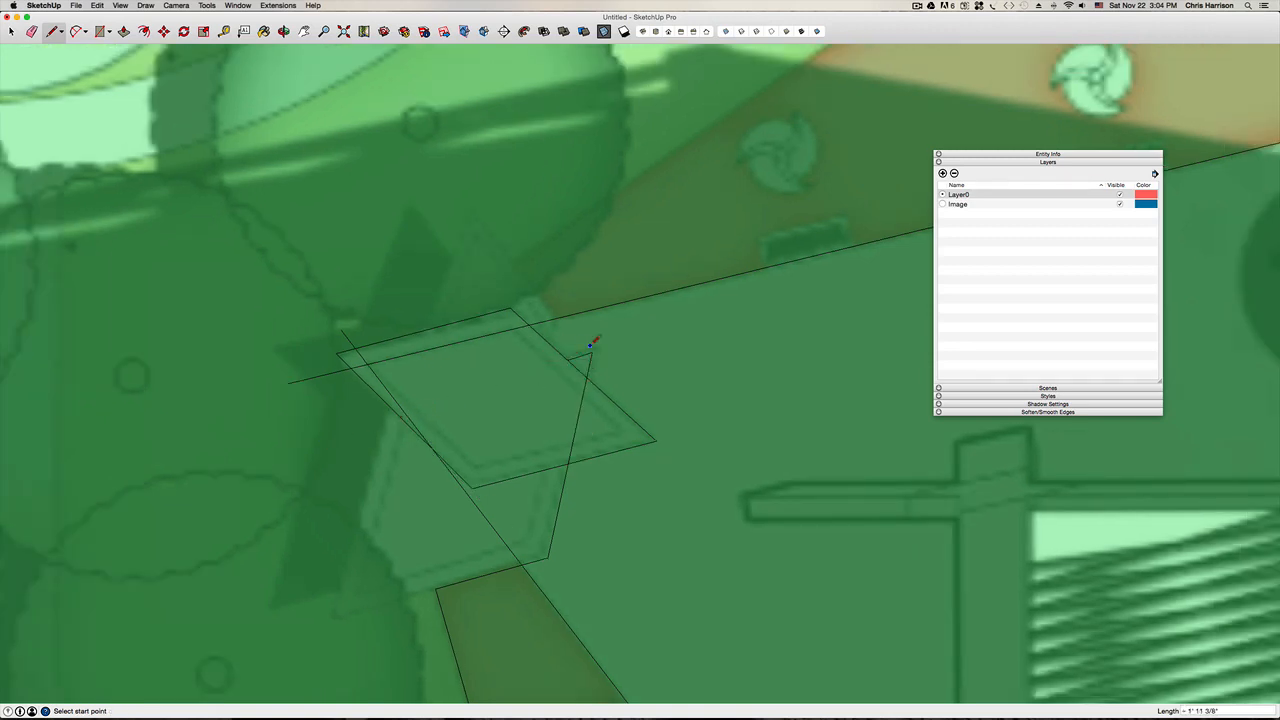
Step: Draw the lower panel's north edge to its northwest corner, then its west side about 15' 7" down to the southwest corner
left_click(567, 360)
left_click(384, 419)
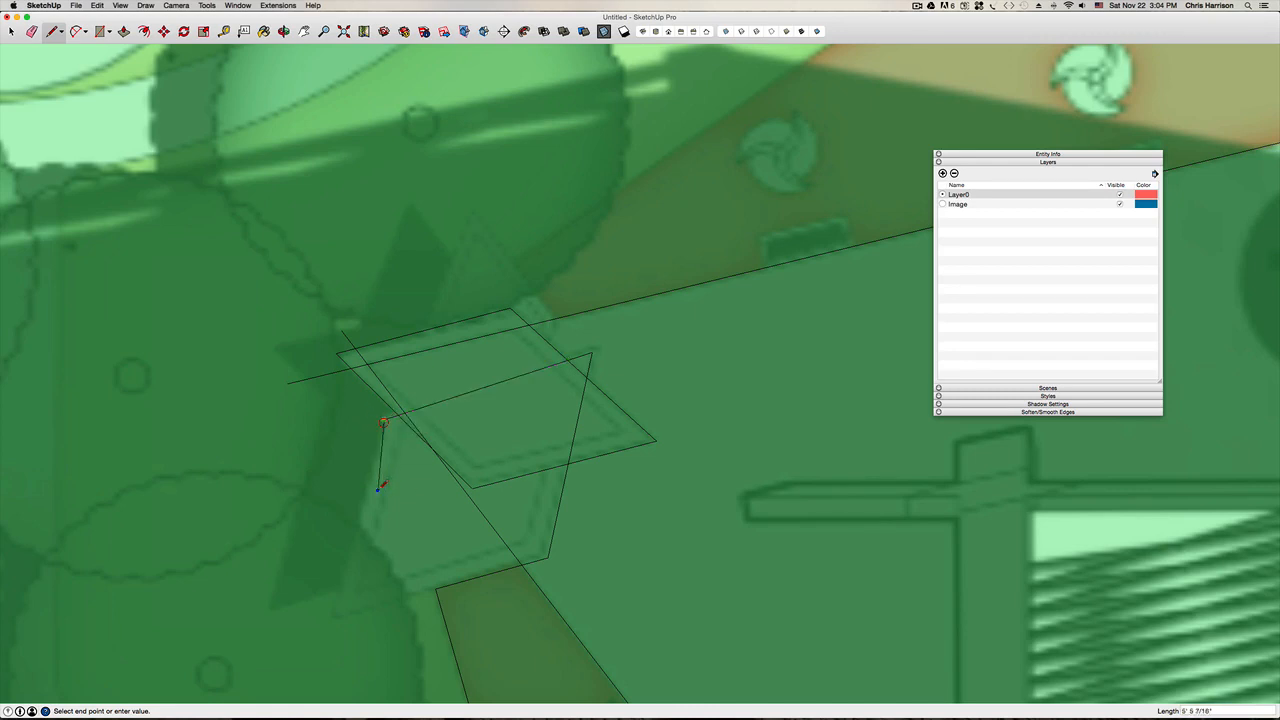
left_click(334, 616)
key("Escape")
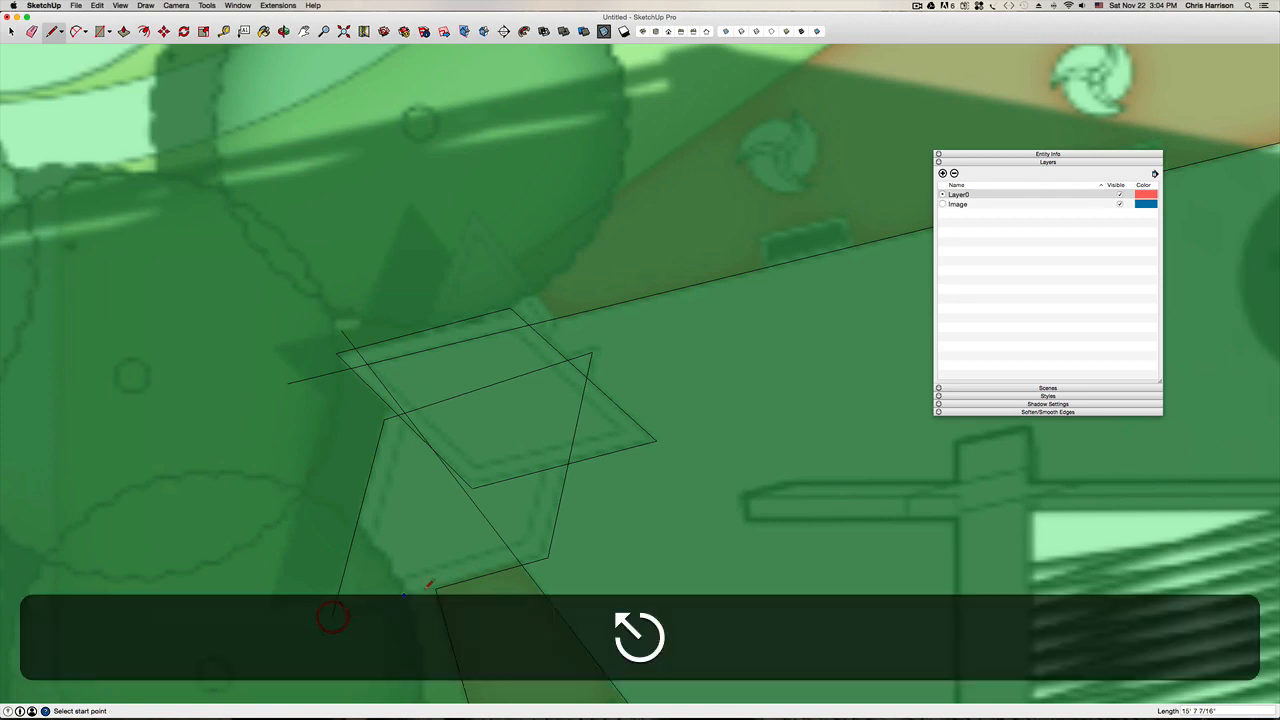
Step: Close the lower panel's southwest corner with a south edge from the bed's corner, join the west side to it, and erase the overshoot
left_click(437, 586)
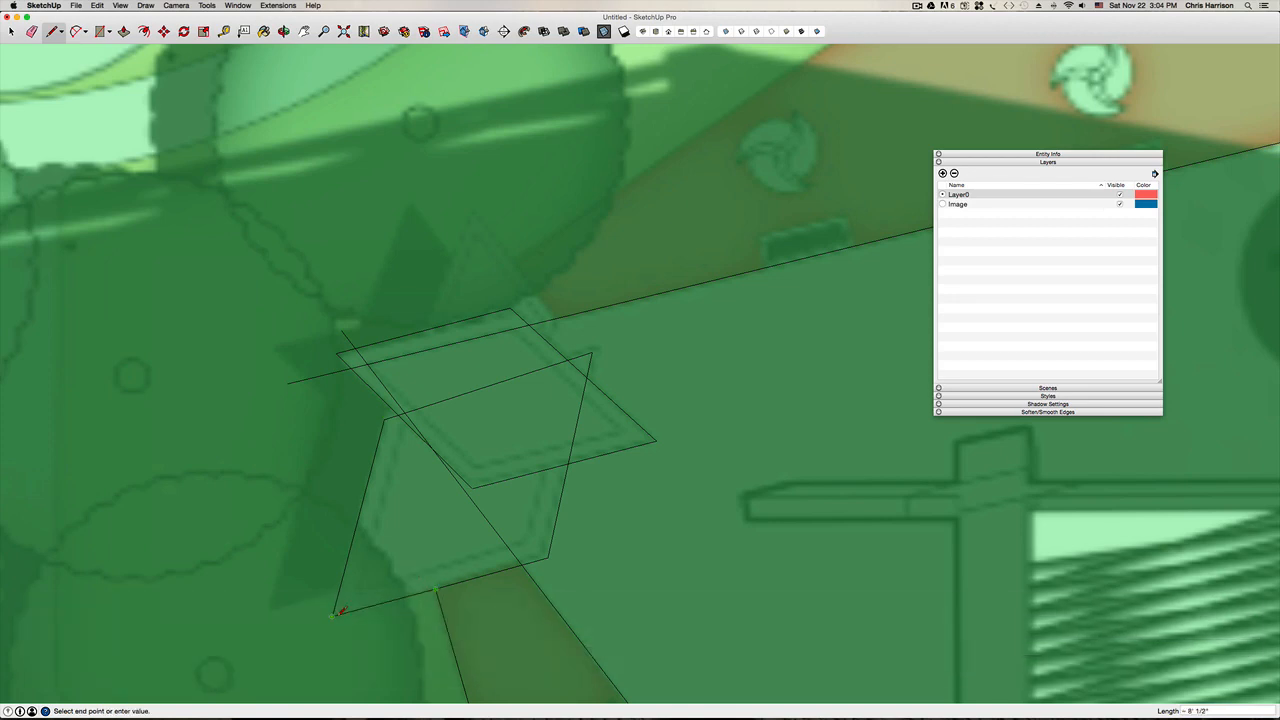
key("Escape")
scroll(322, 620, "up", 10)
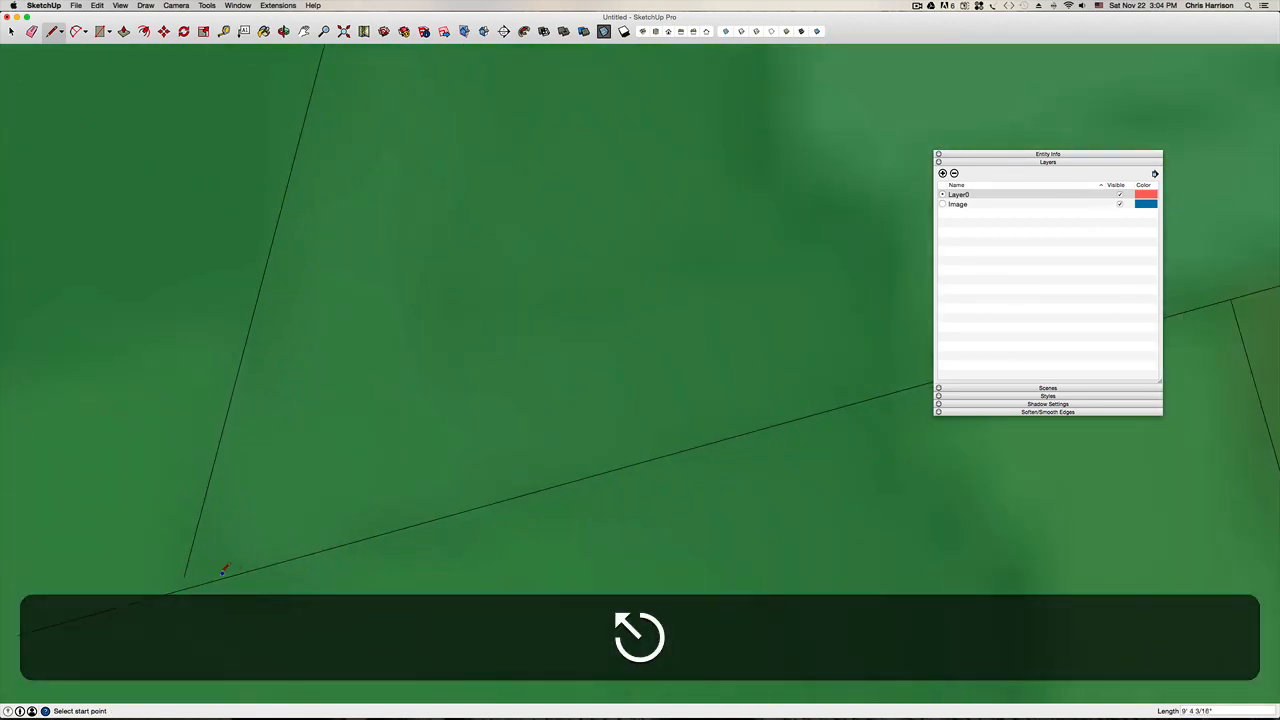
left_click(183, 577)
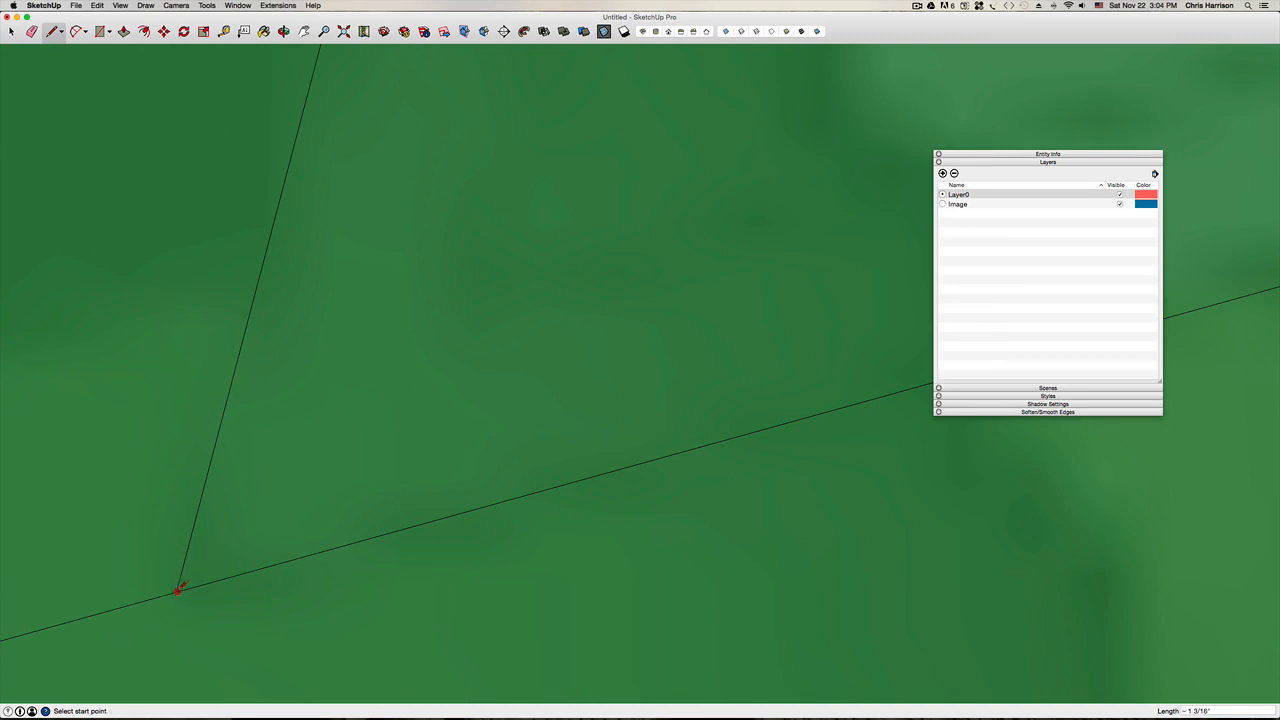
left_click(177, 591)
key("Escape")
key("e")
scroll(131, 597, "down", 6)
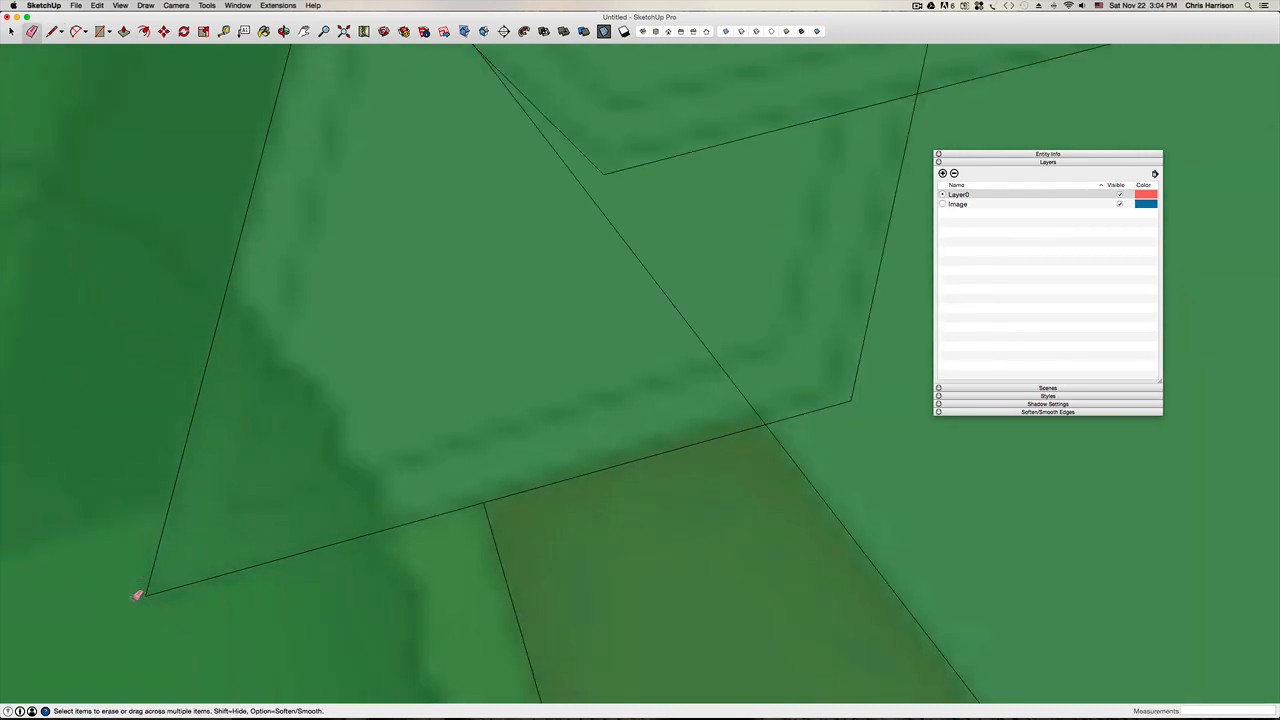
Step: Erase the bed edge extensions crossing both panels and the lower panel's edges that run inside the upper panel
key("h")
scroll(334, 494, "down", 5)
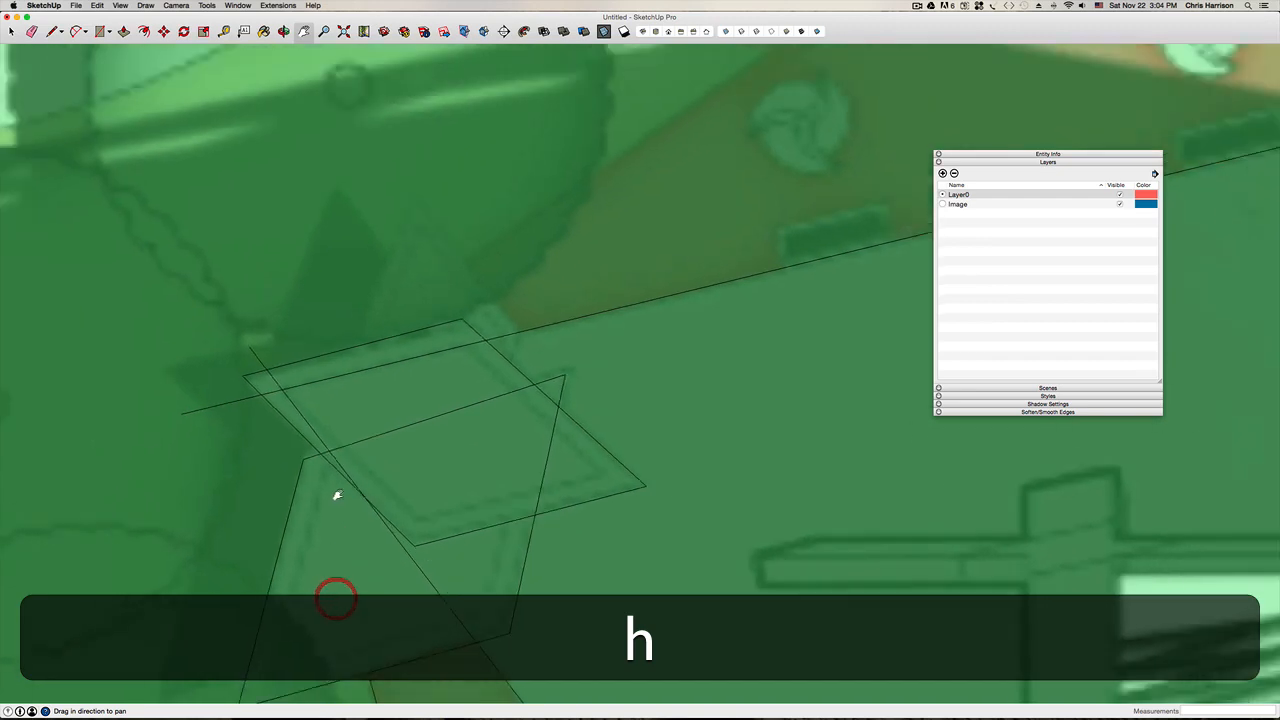
key("e")
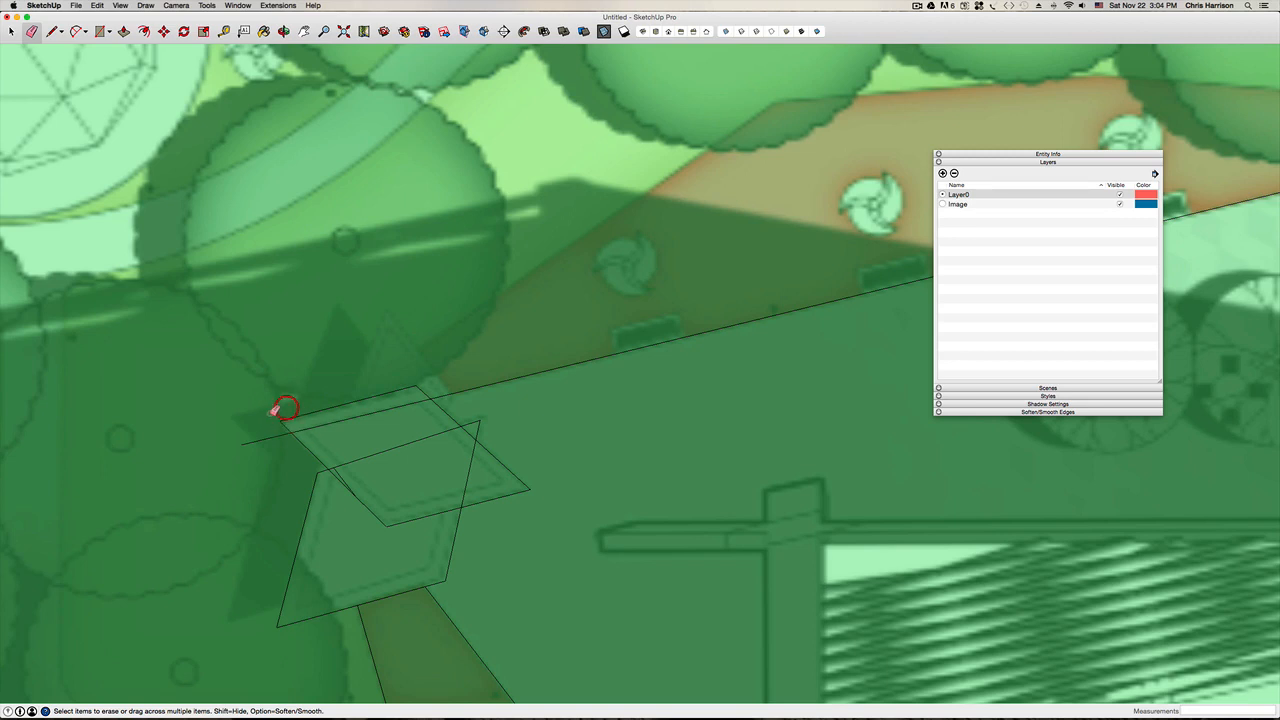
left_click(340, 420)
left_click(362, 452)
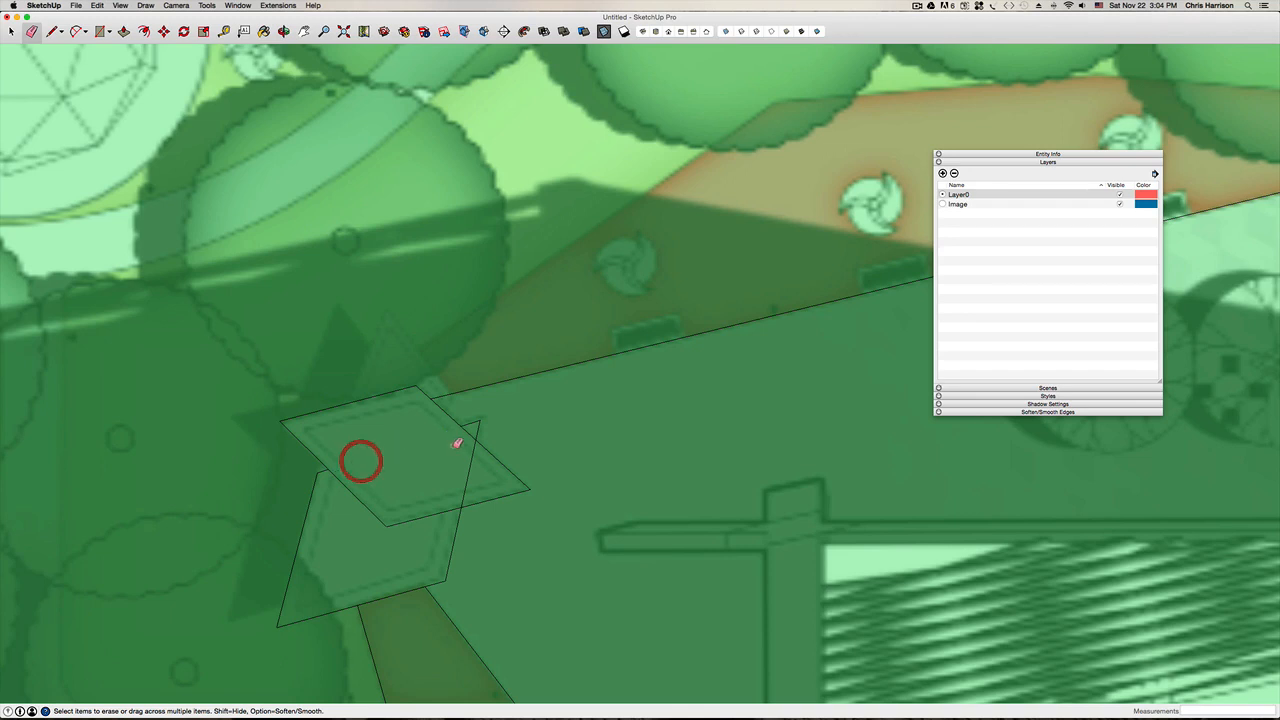
scroll(535, 440, "down", 2)
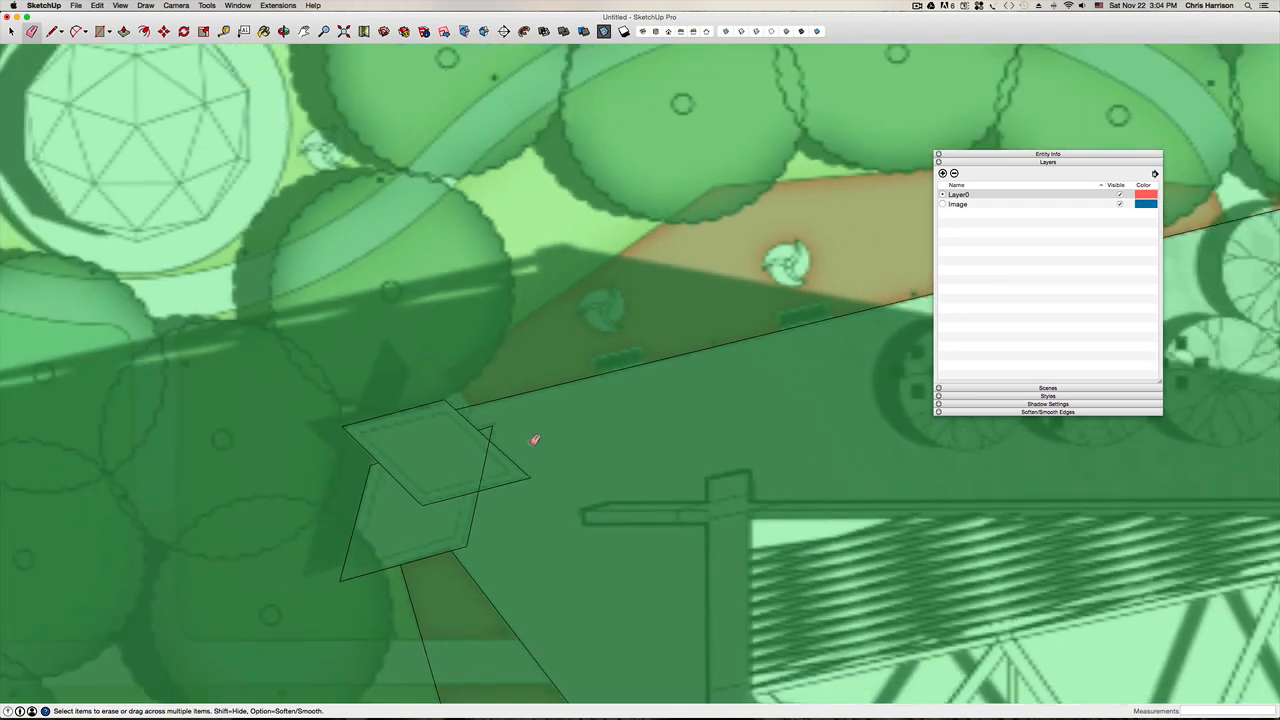
scroll(520, 452, "down", 3)
scroll(504, 475, "up", 4)
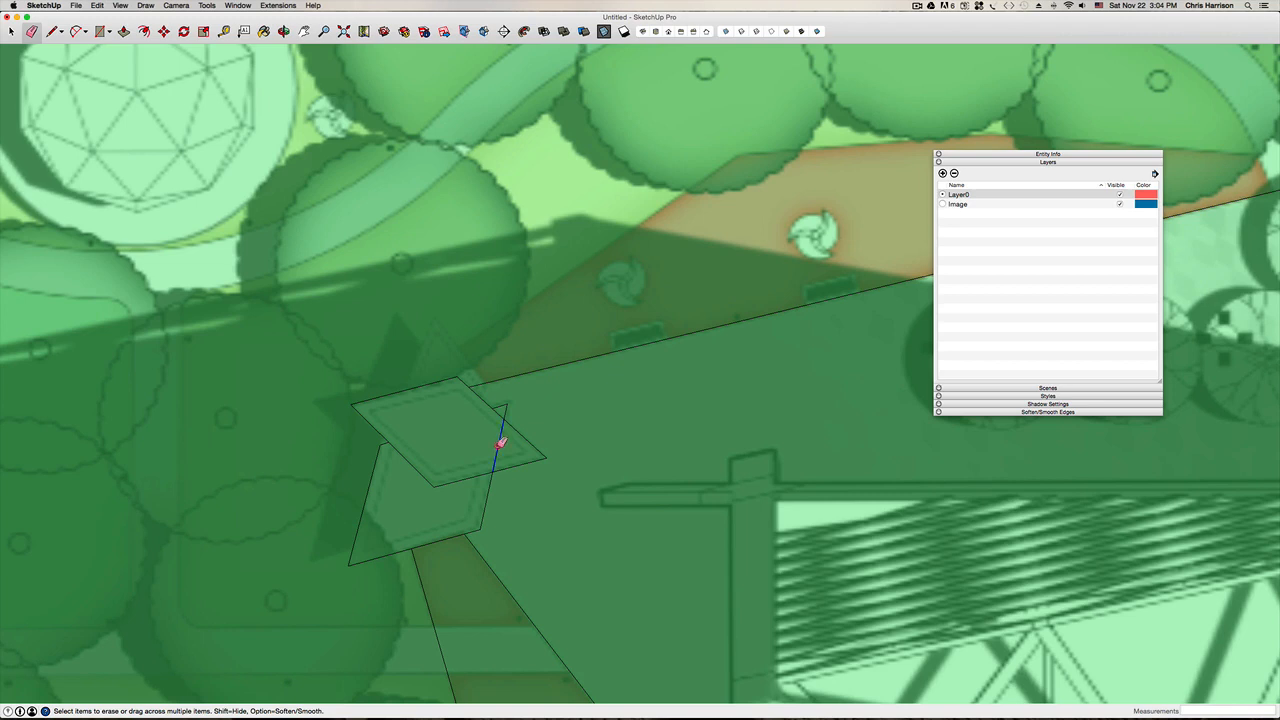
left_click(500, 442)
Step: Draw the triangular panel's two sides from the upper panel's north edge to the peak and down the northeast side
key("l")
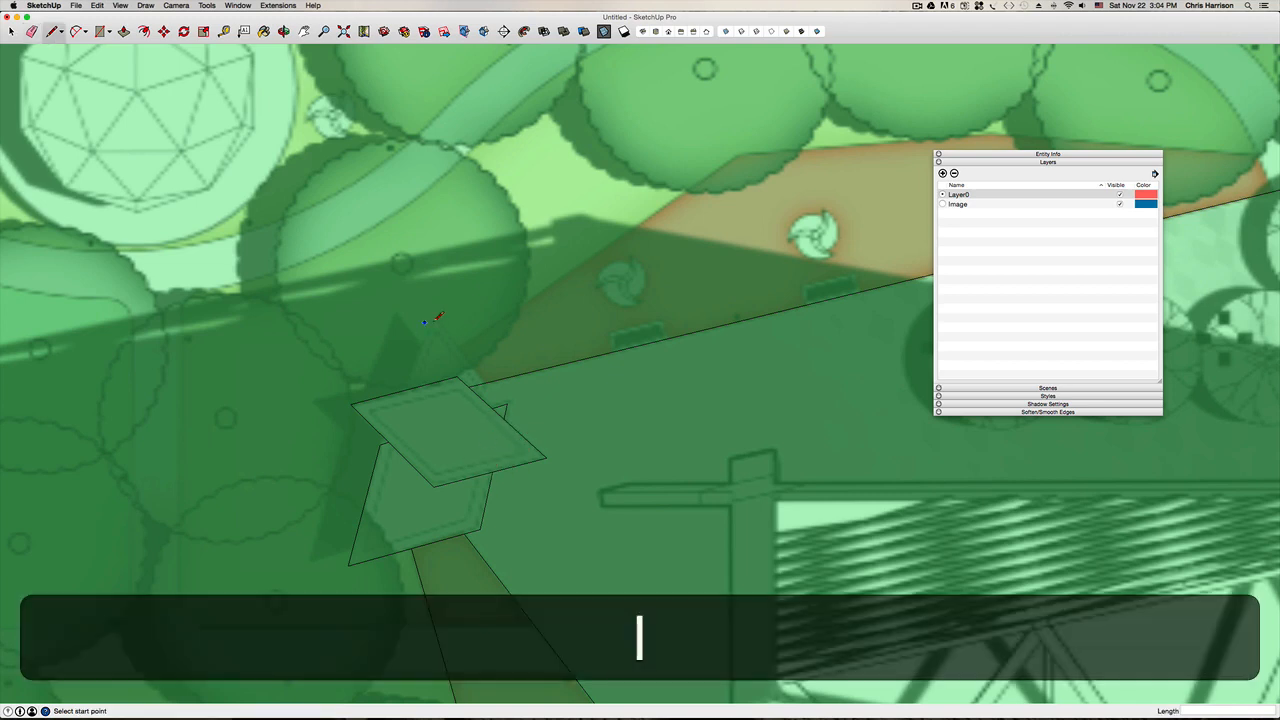
left_click(403, 390)
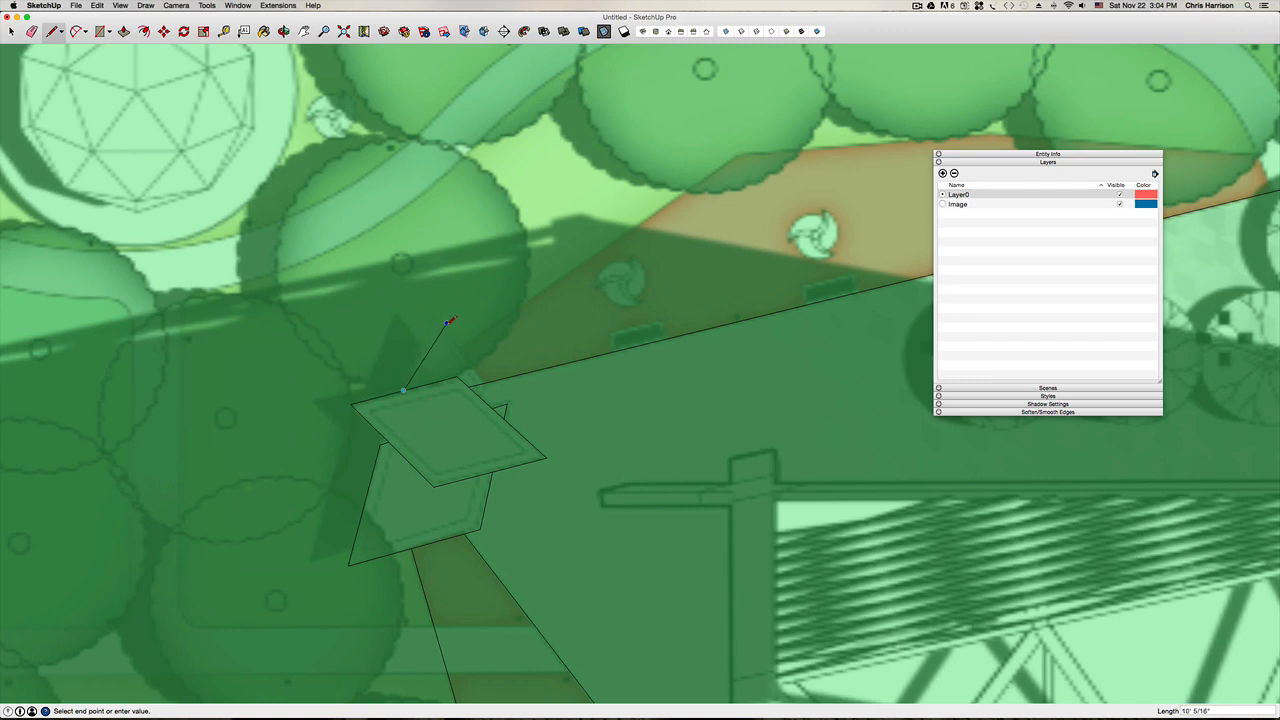
scroll(428, 300, "up", 4)
left_click(409, 288)
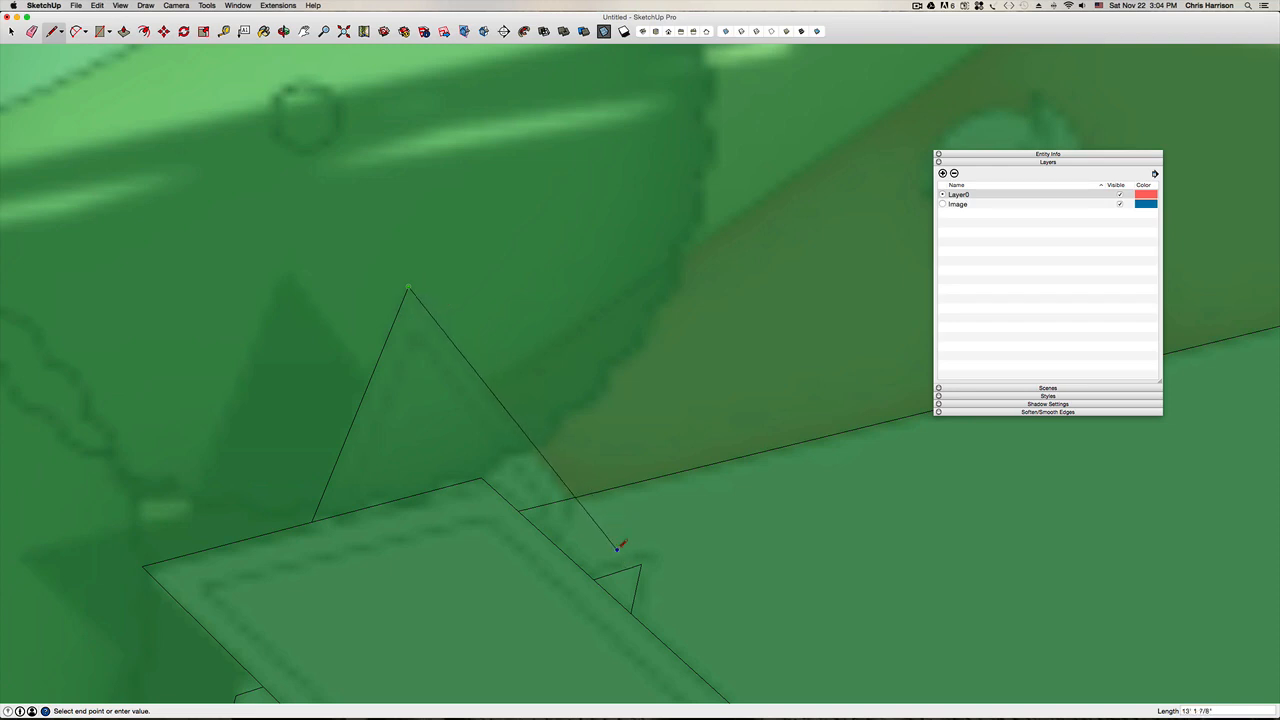
key("Escape")
Step: Erase the northern bed's edge segment that runs inside the triangular panel
scroll(618, 566, "down", 4)
key("e")
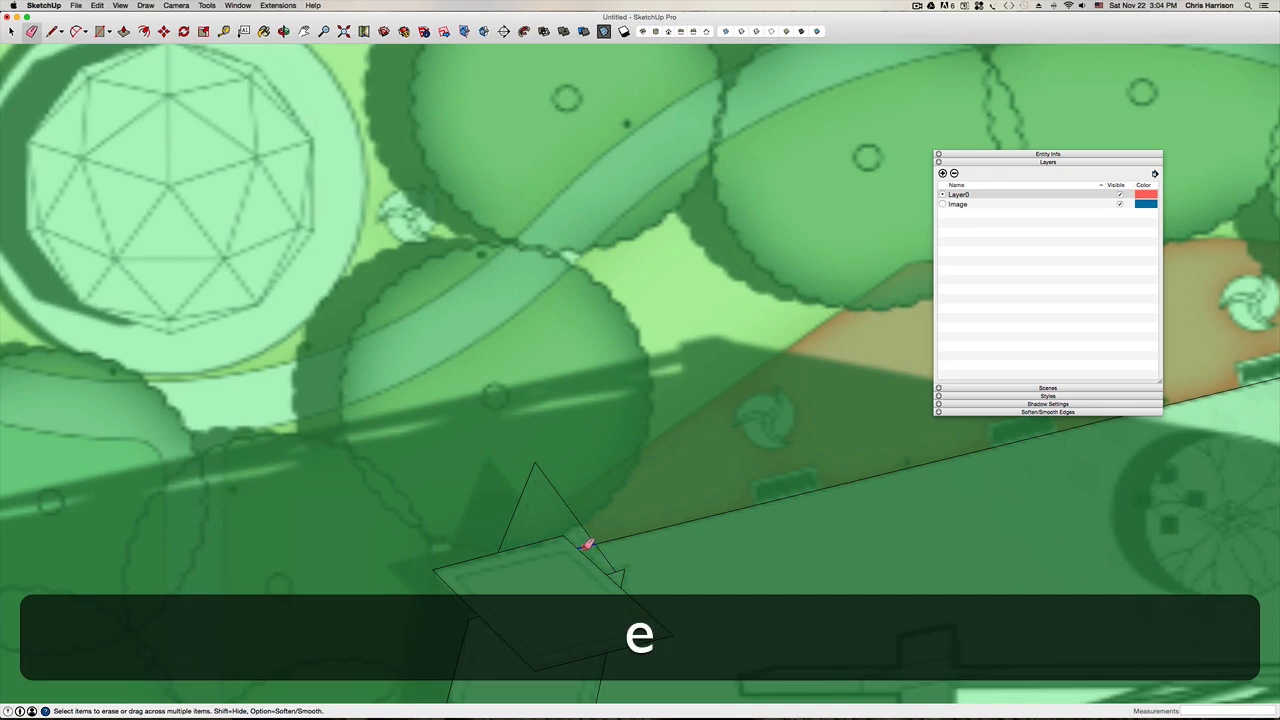
left_click(586, 546)
scroll(592, 520, "down", 5)
Step: Trace the northern bed's north outline from the triangular panel's east side through its two bends to the east end
key("h")
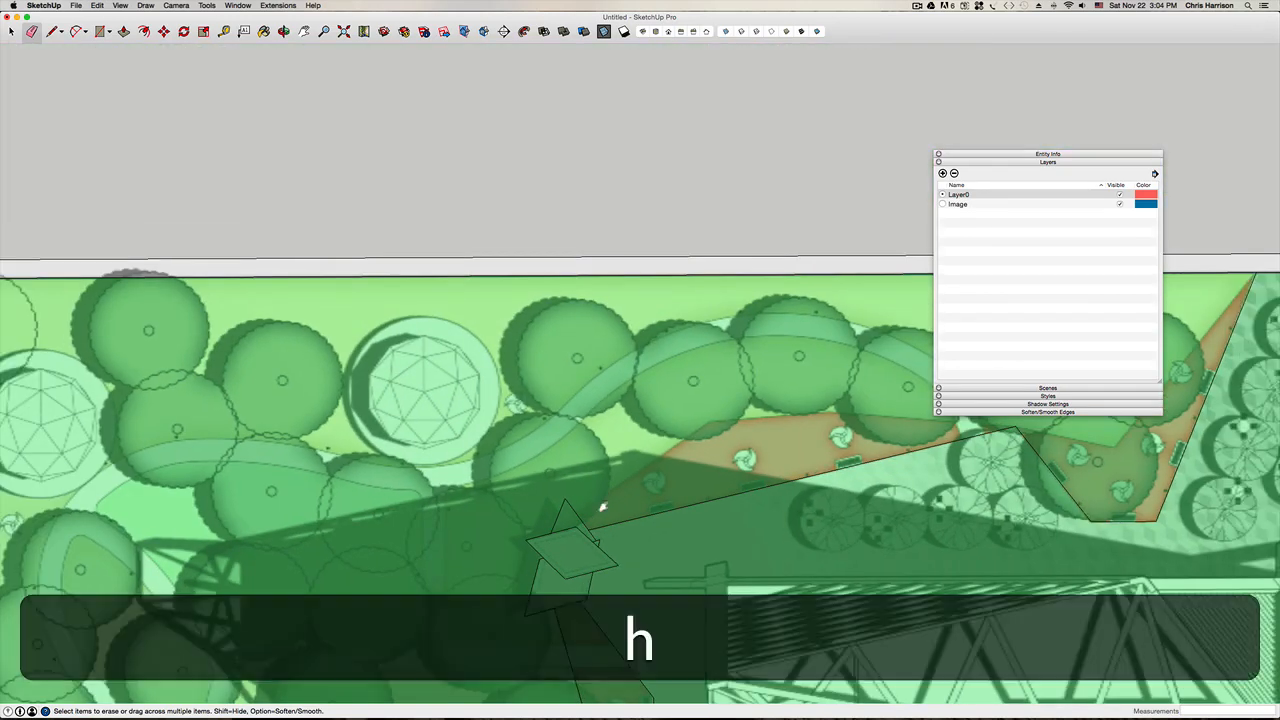
left_click_drag(600, 508, 421, 495)
key("l")
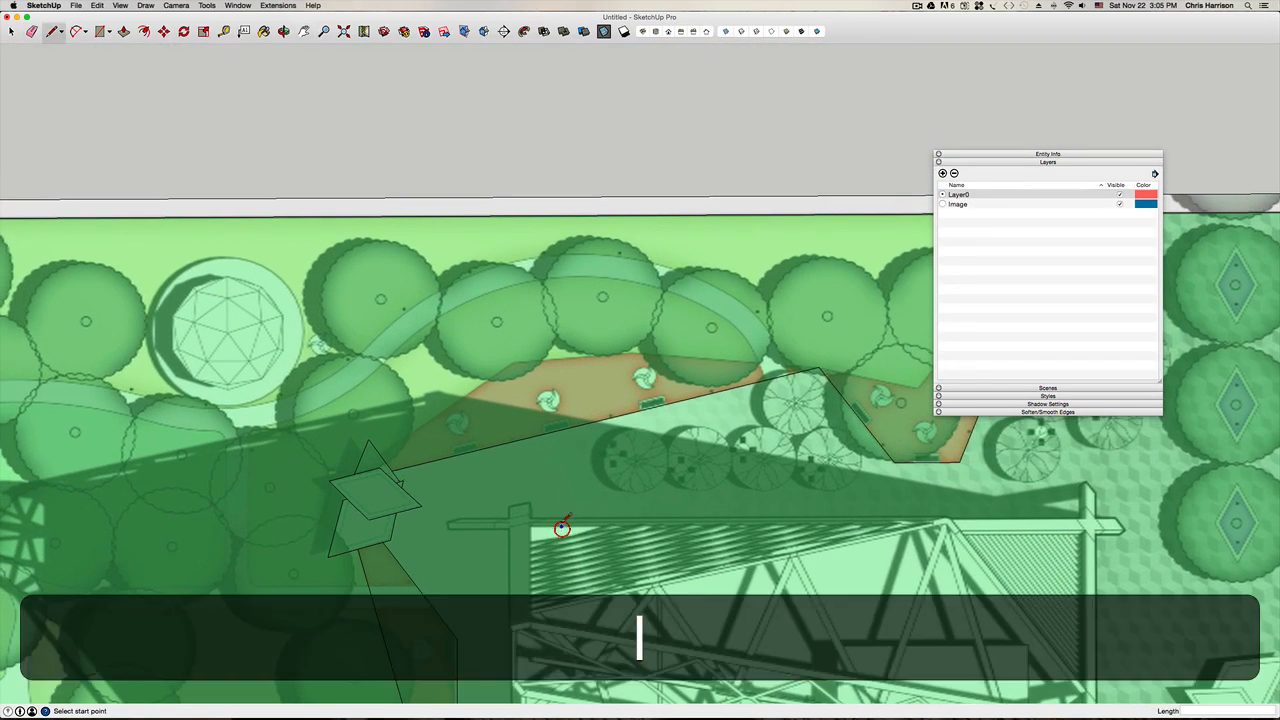
scroll(390, 450, "up", 5)
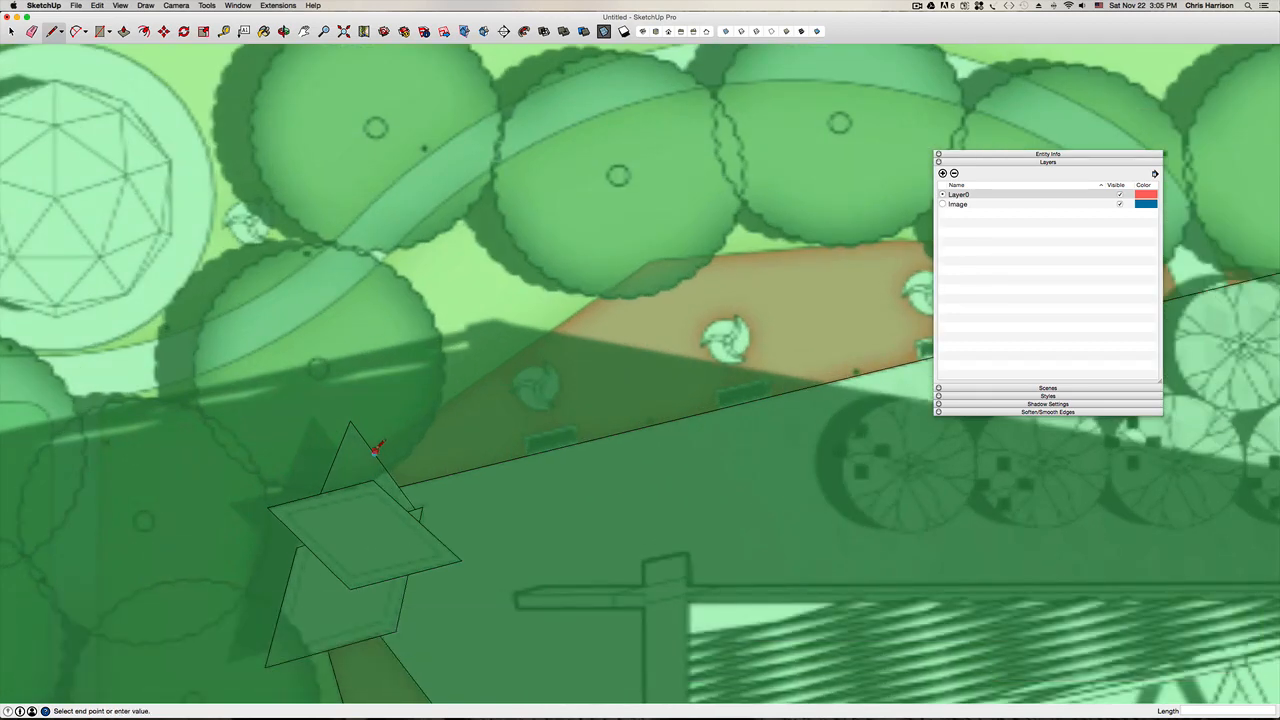
left_click(374, 453)
left_click(651, 260)
scroll(651, 260, "down", 2)
middle_click_drag(651, 260, 313, 386, "shift")
scroll(313, 386, "up", 1)
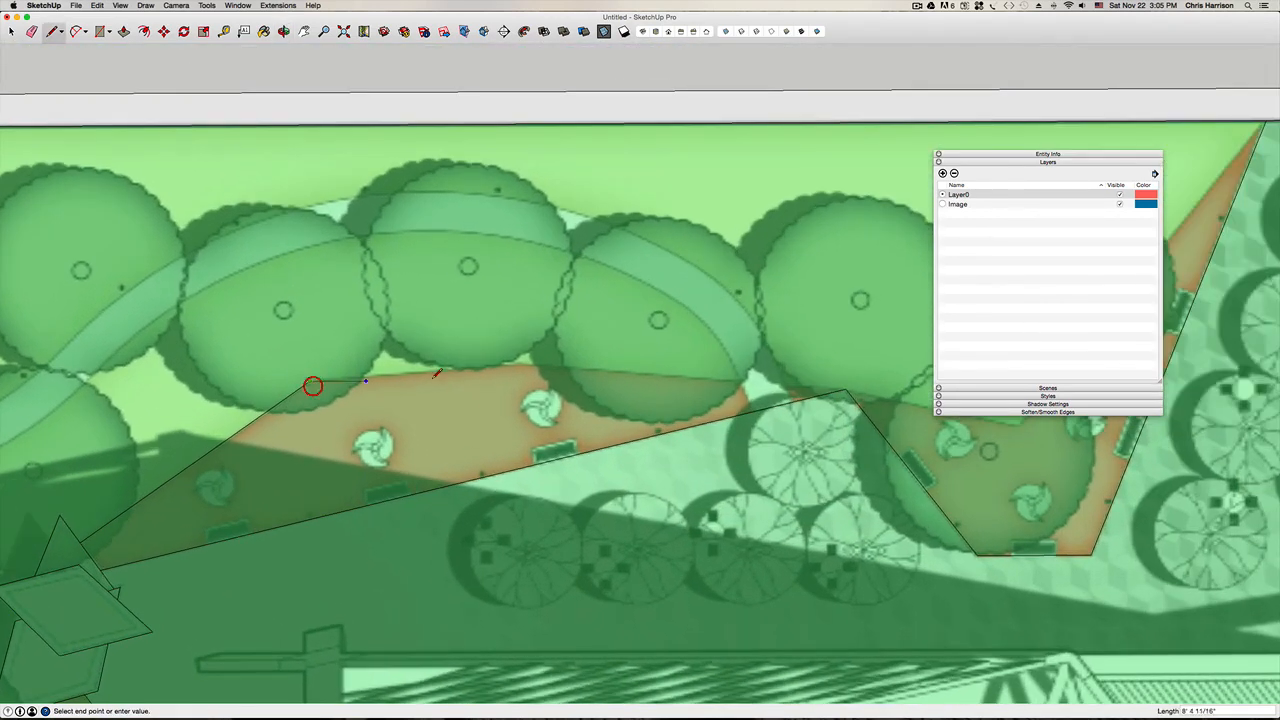
left_click(503, 365)
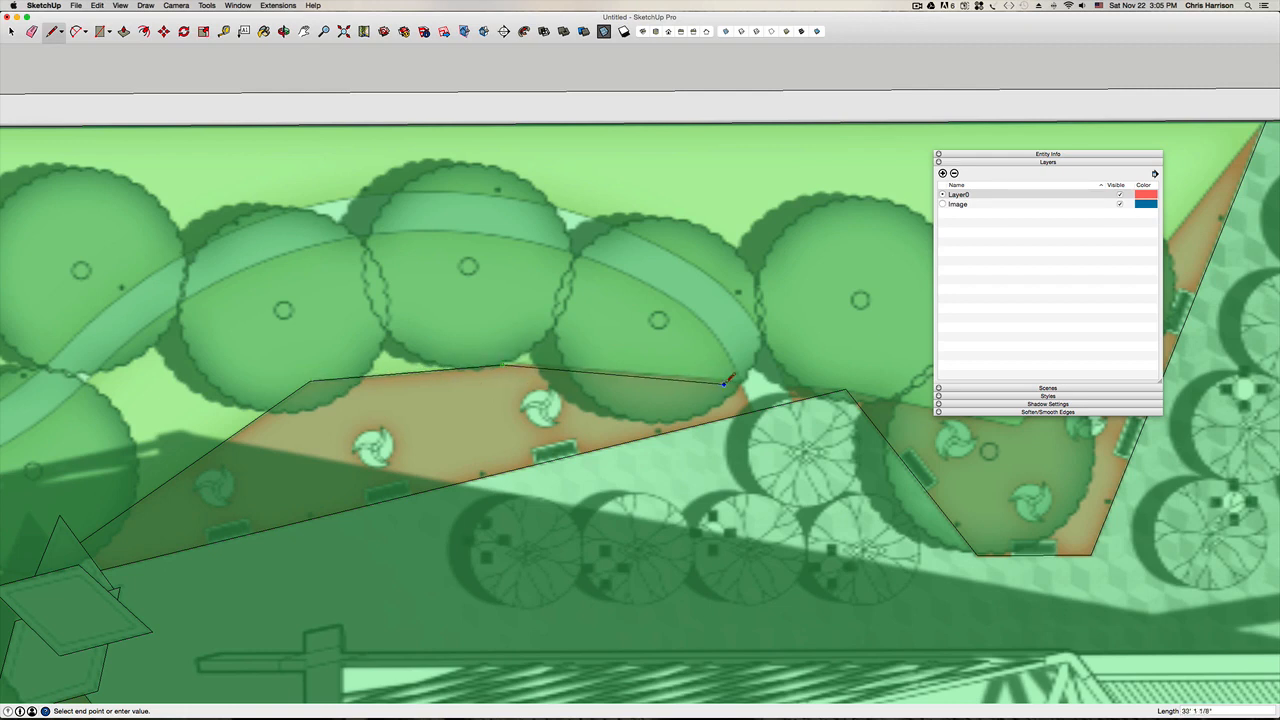
left_click(741, 379)
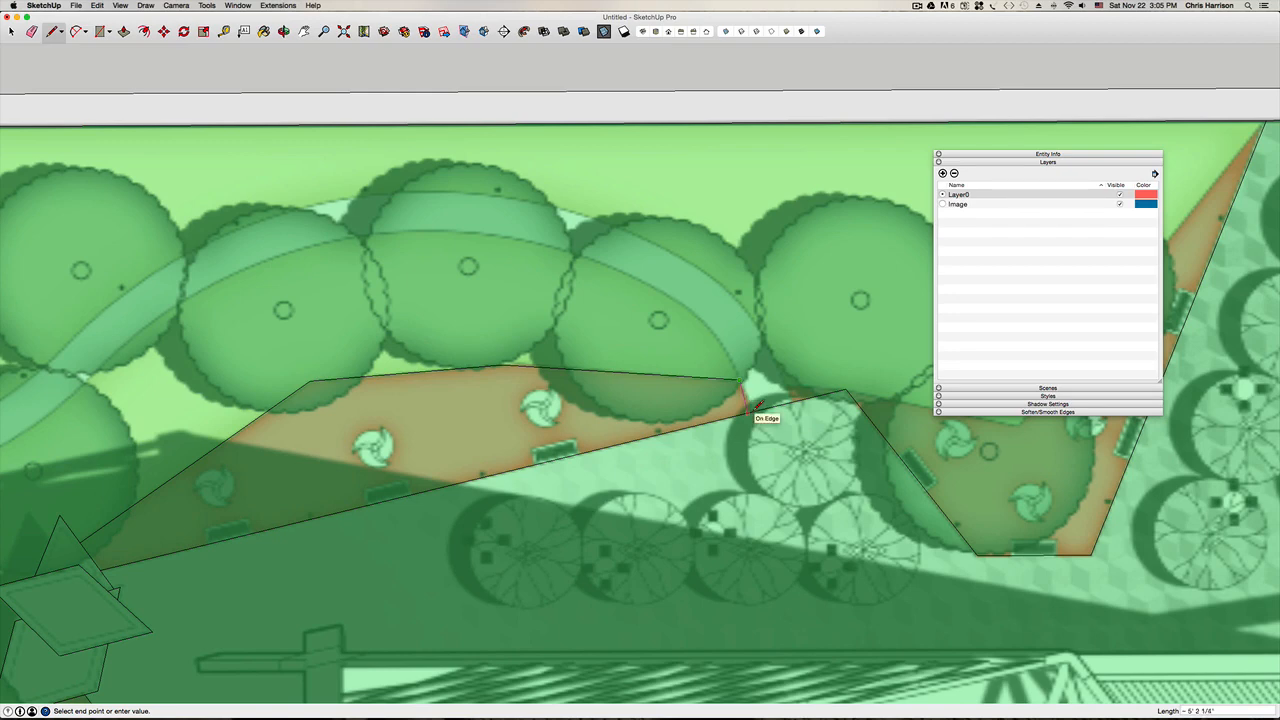
Step: Close the northern bed's east end with an edge about 5' 2 1/4" long down to its south edge
scroll(757, 404, "up", 5)
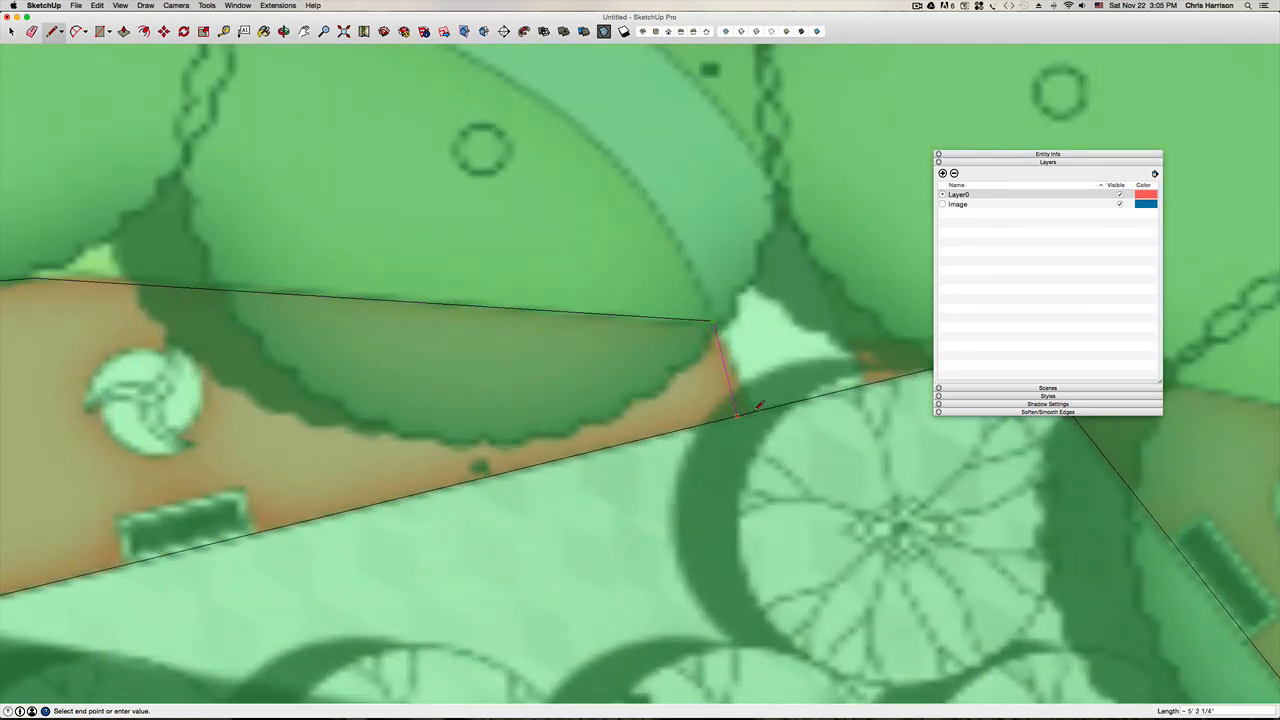
key("super+z")
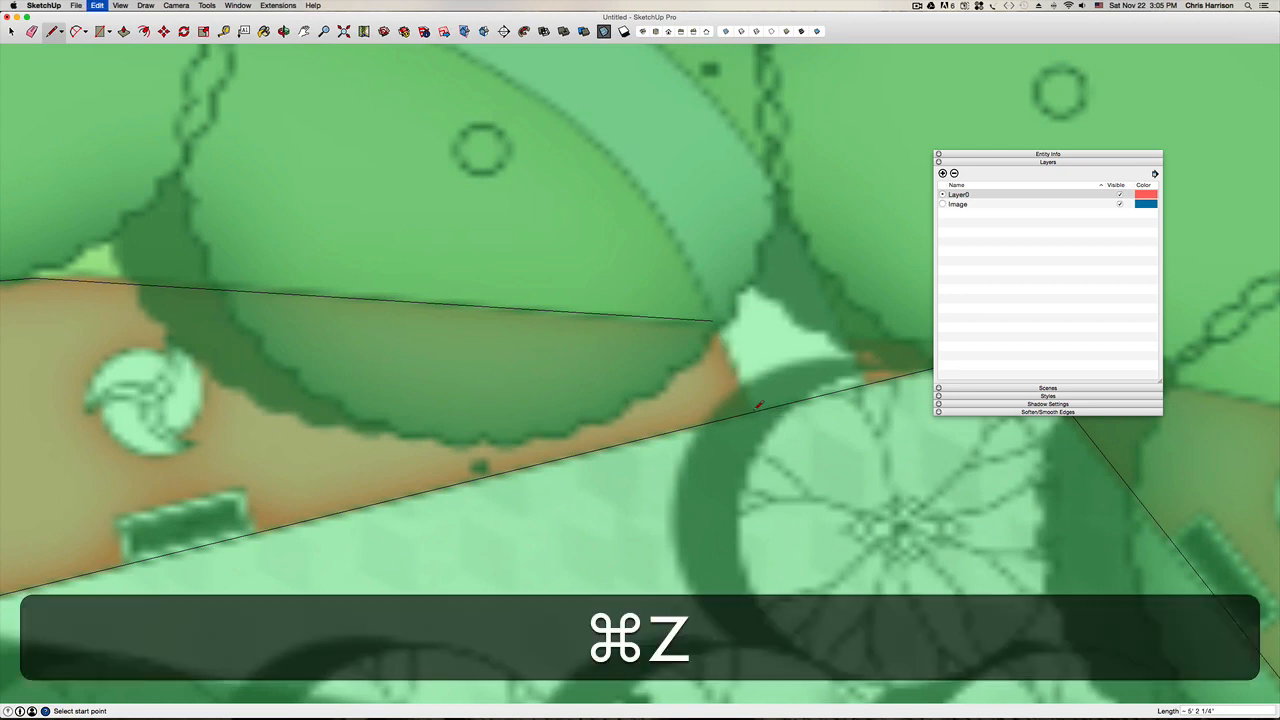
left_click(716, 322)
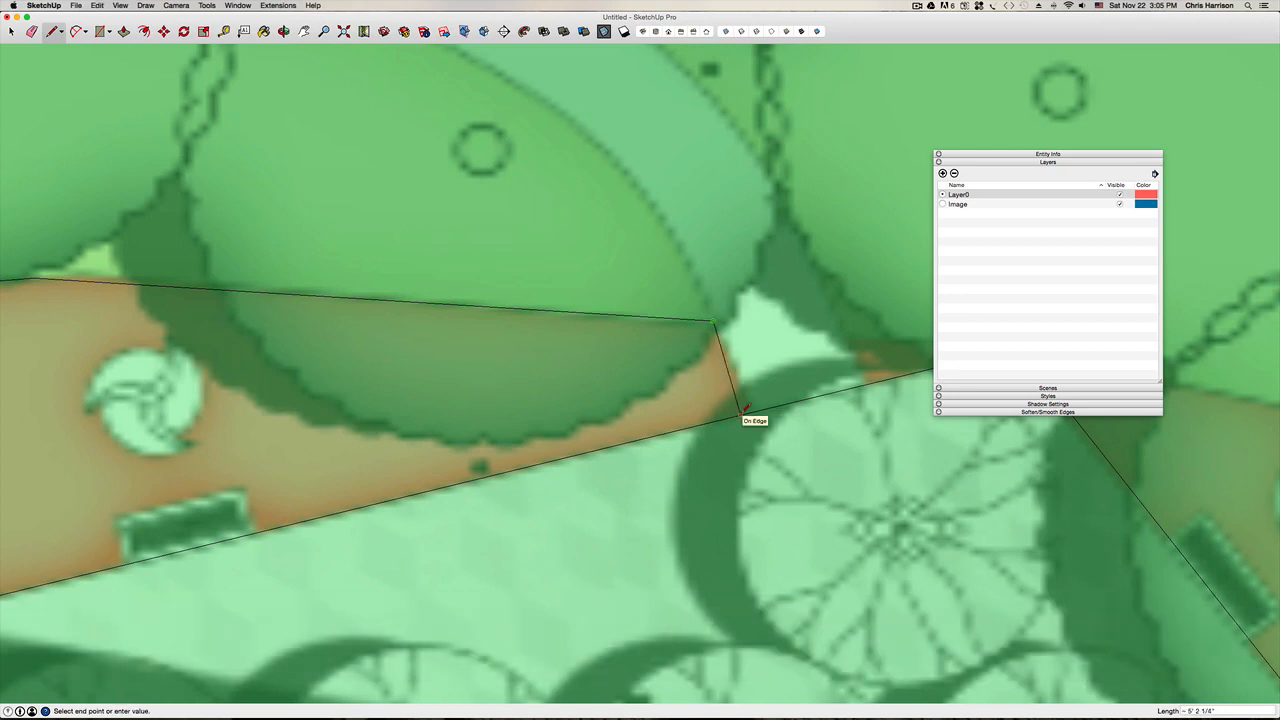
left_click(740, 412)
scroll(738, 415, "down", 5)
key("Escape")
scroll(738, 413, "down", 4)
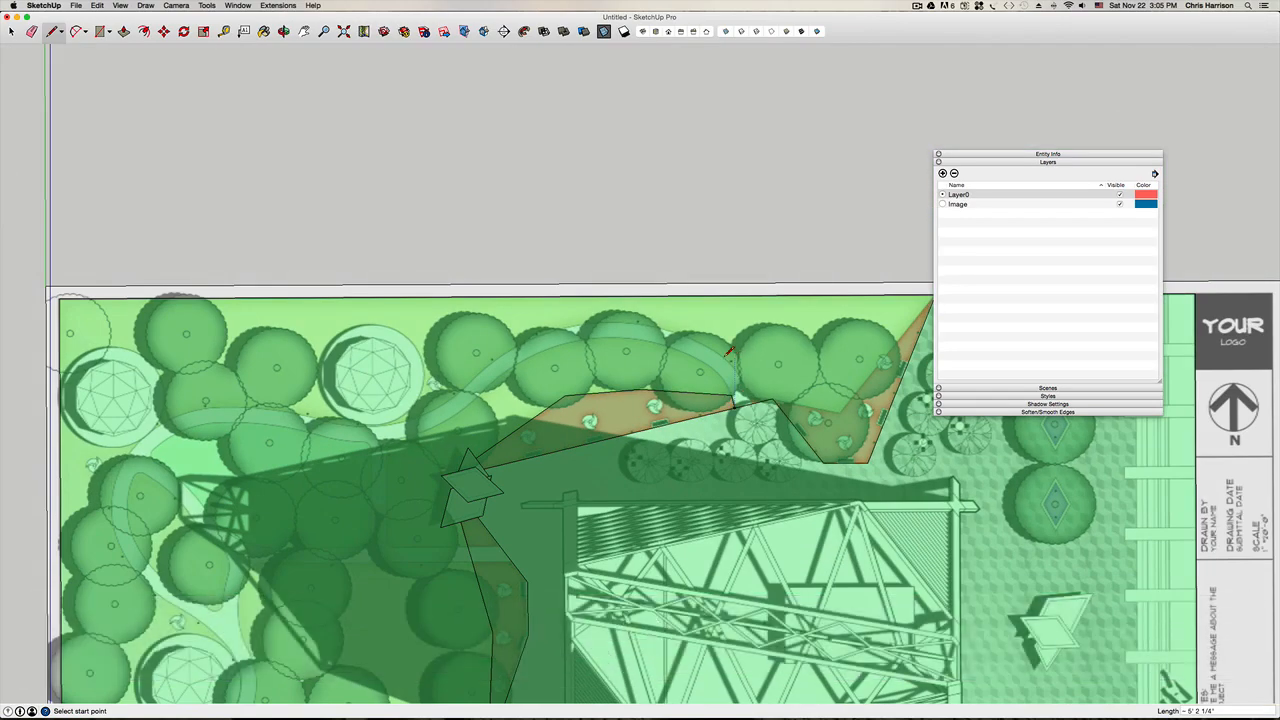
Step: Check that the traced beds, the paving and the lawn are separate faces by selecting each region in turn
key("h")
left_click_drag(620, 482, 549, 286)
key("space")
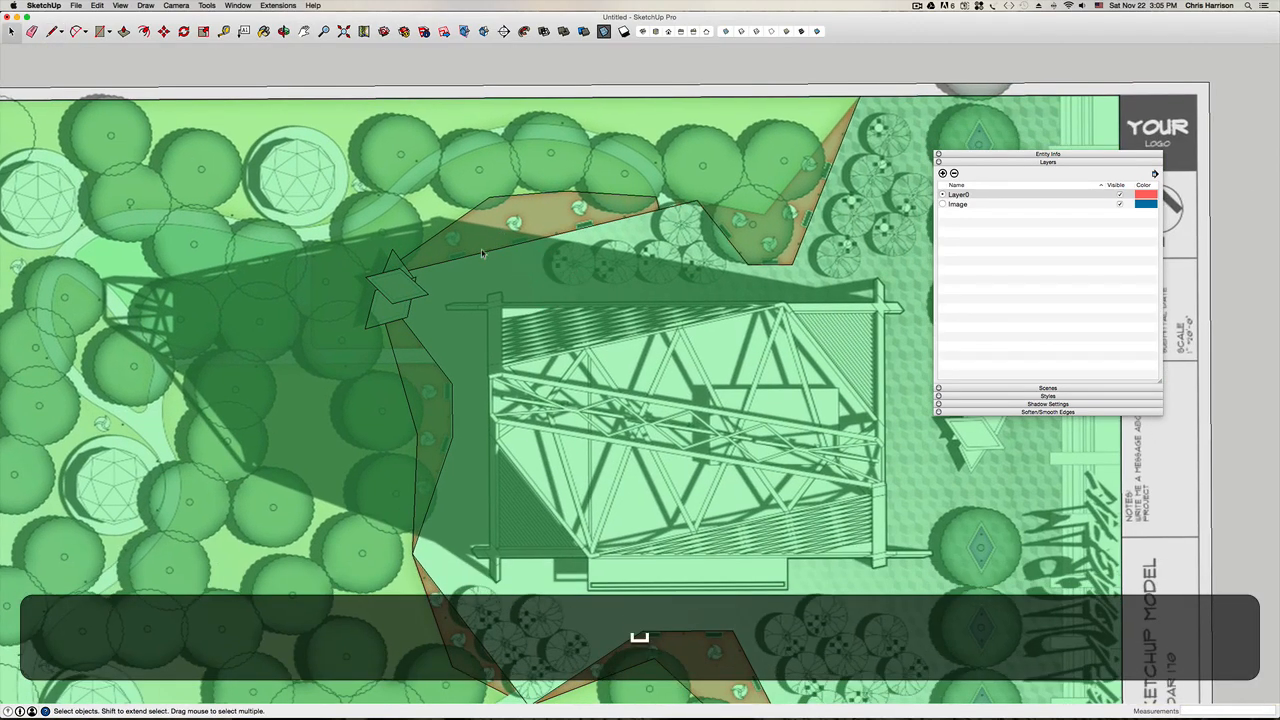
scroll(481, 253, "down", 5)
scroll(483, 255, "up", 4)
left_click(482, 230)
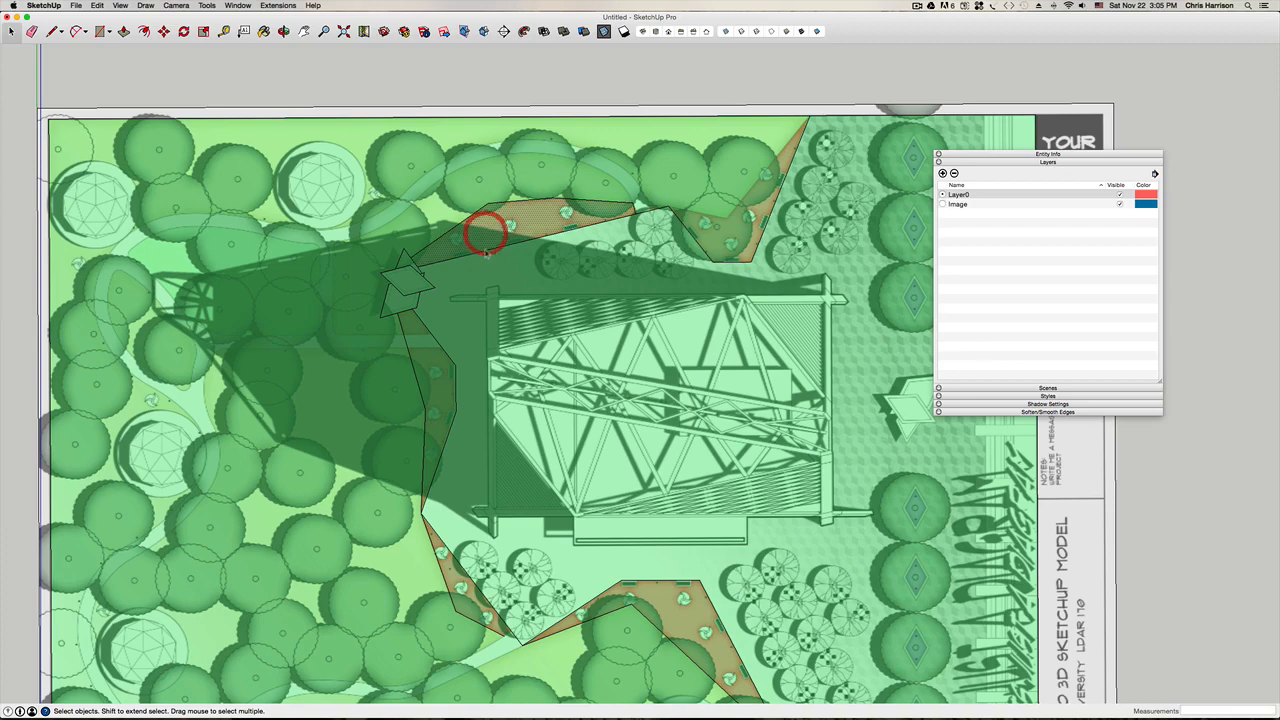
left_click(481, 281)
left_click(723, 250)
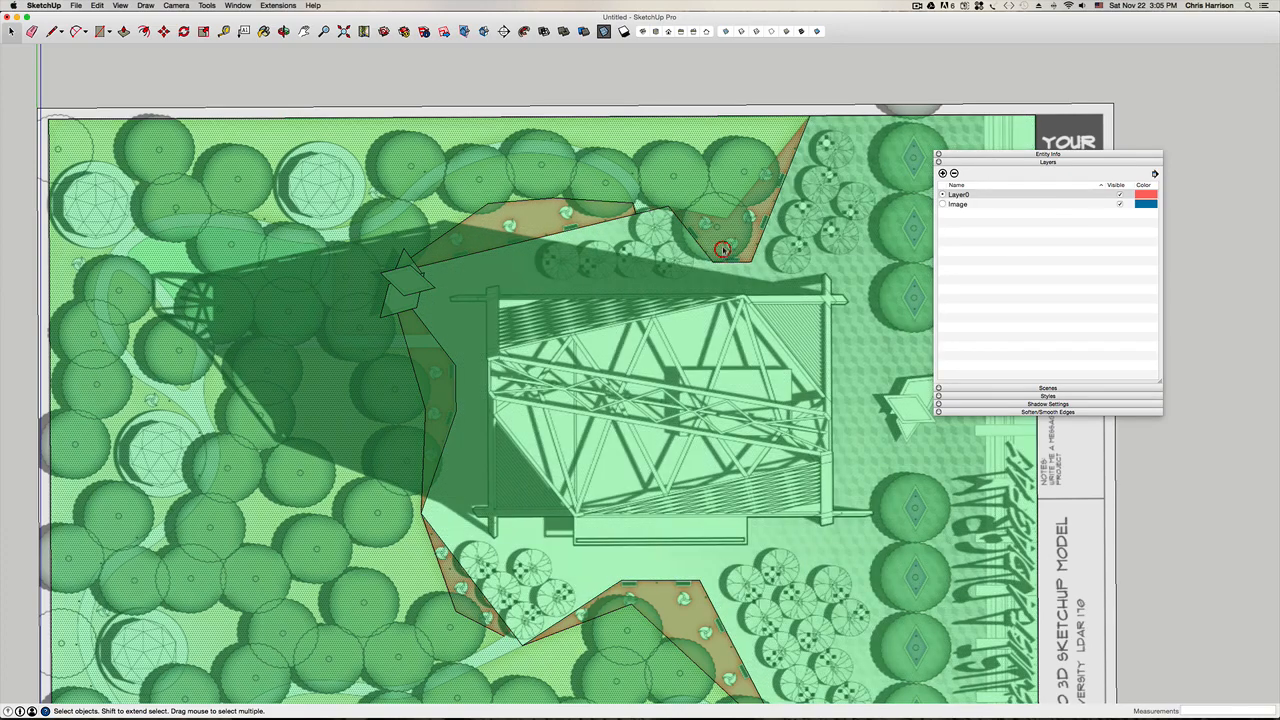
left_click(614, 414)
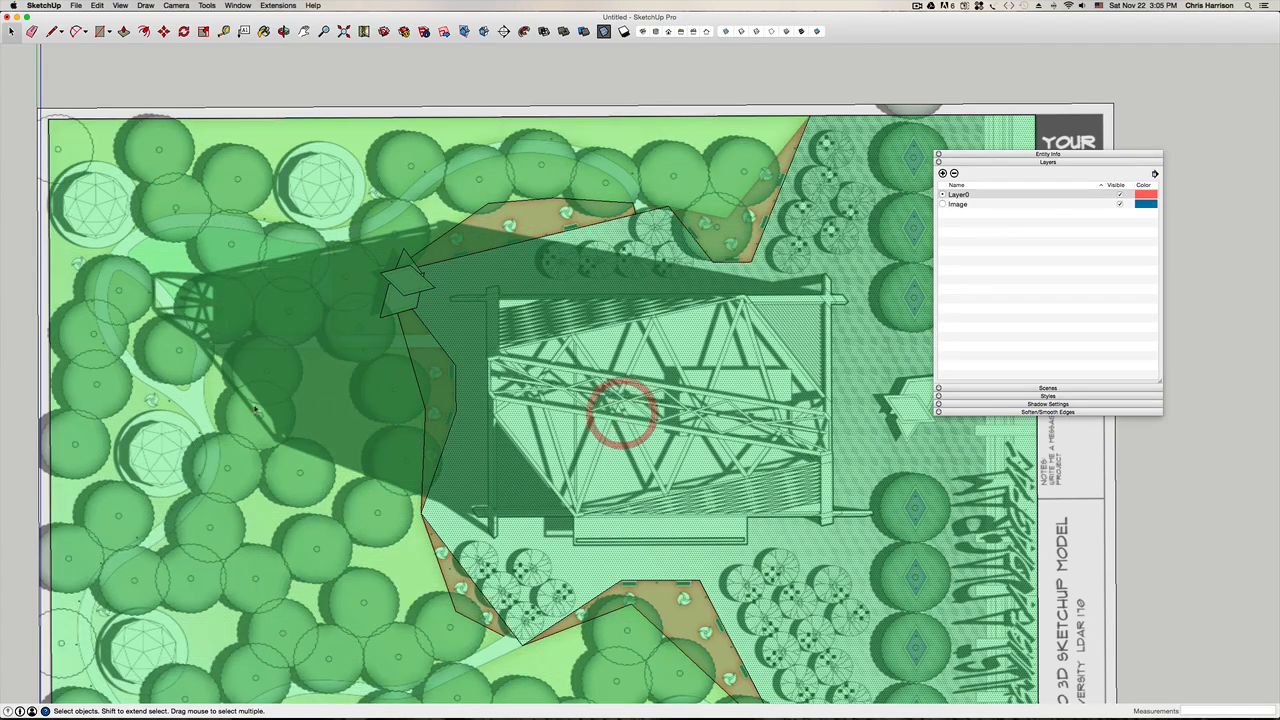
left_click(251, 400)
scroll(224, 388, "down", 3)
left_click(446, 562)
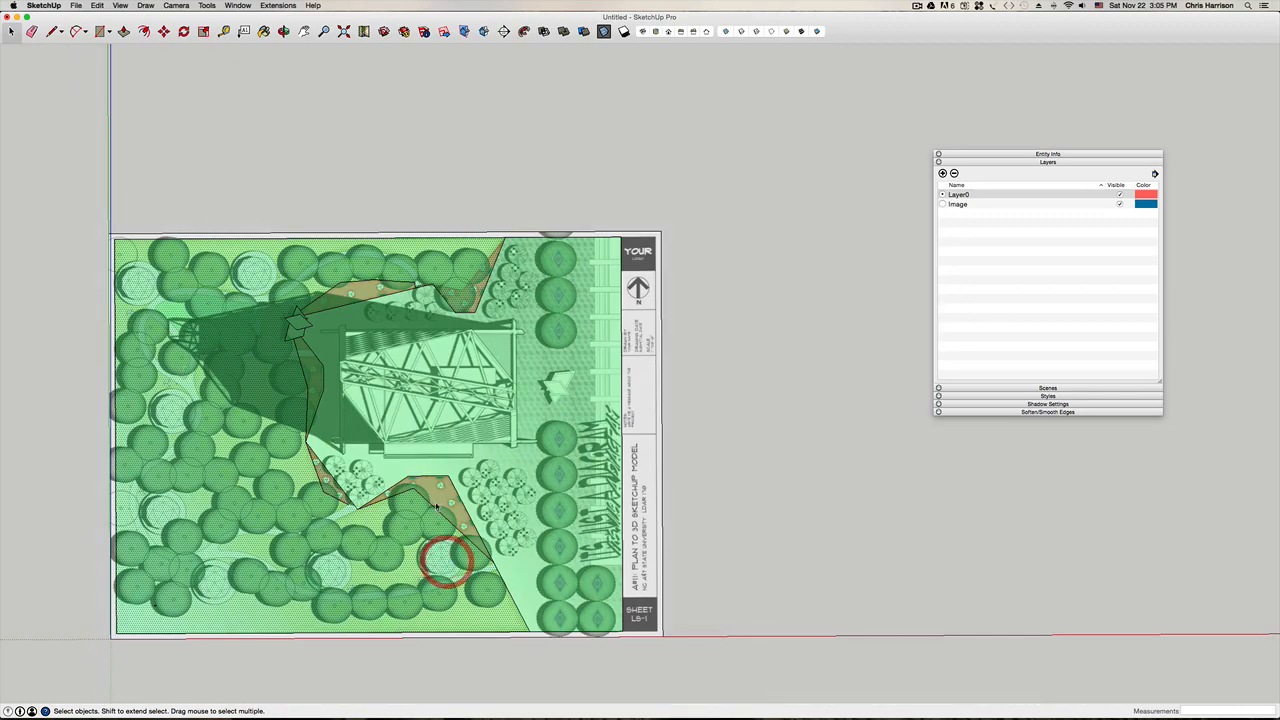
scroll(345, 472, "up", 5)
left_click(320, 480)
scroll(330, 490, "down", 10)
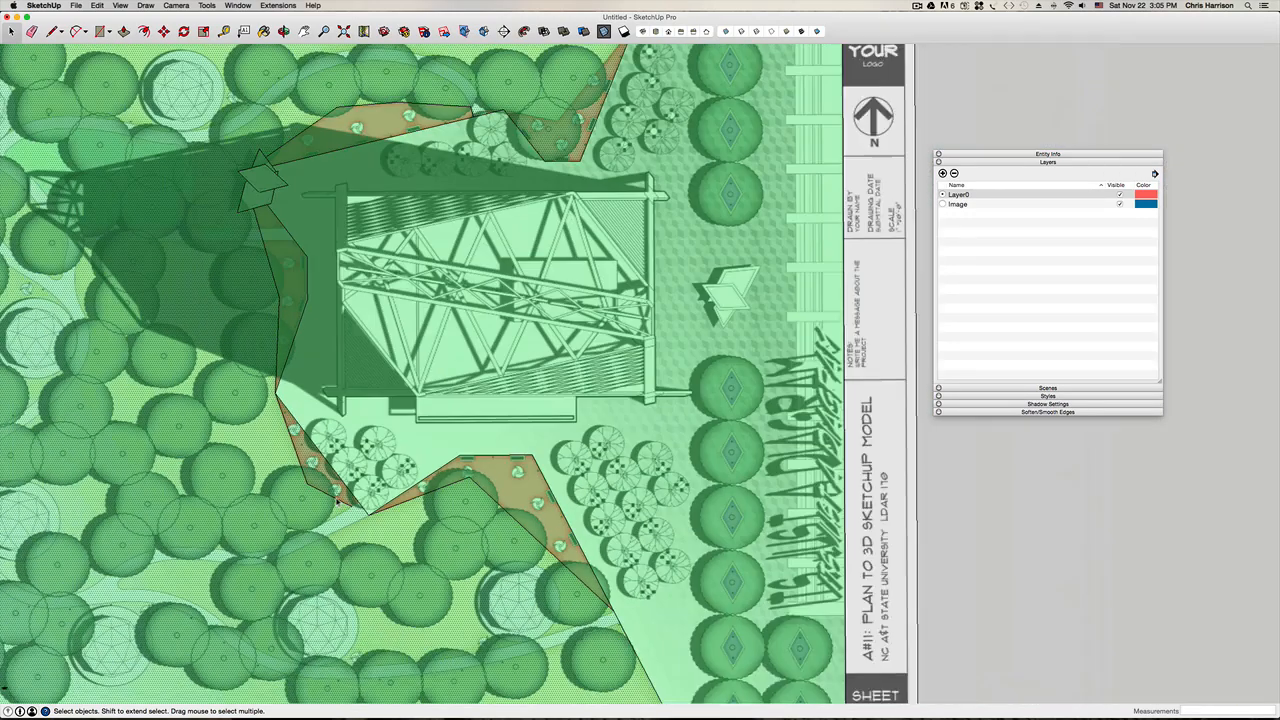
key("h")
left_click_drag(333, 496, 478, 492)
scroll(417, 414, "up", 5)
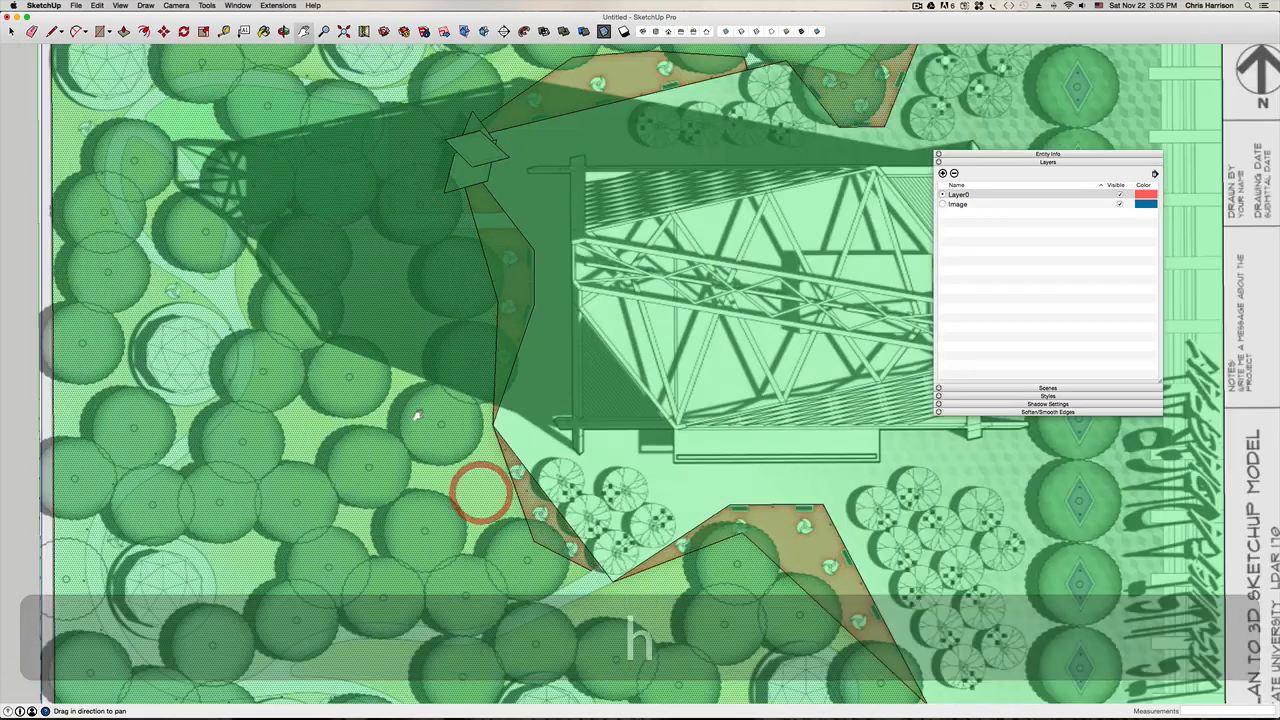
scroll(417, 414, "down", 5)
left_click_drag(417, 460, 424, 391)
scroll(471, 459, "up", 5)
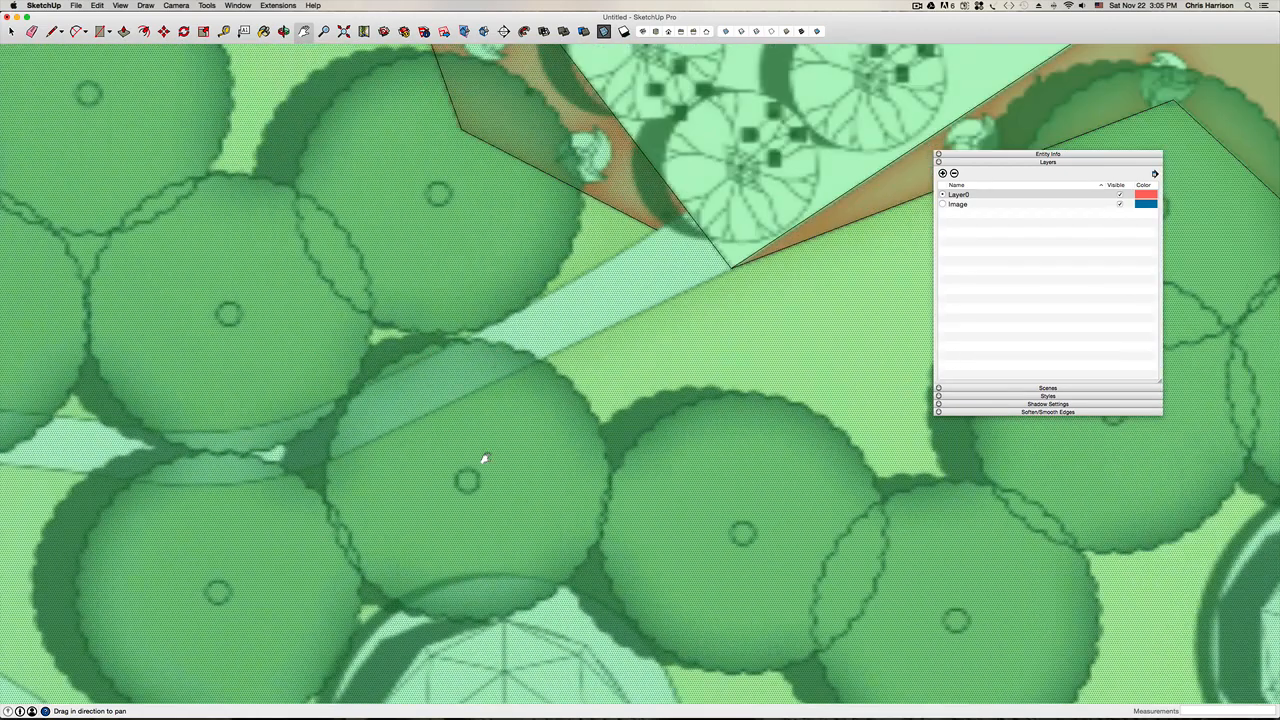
key("l")
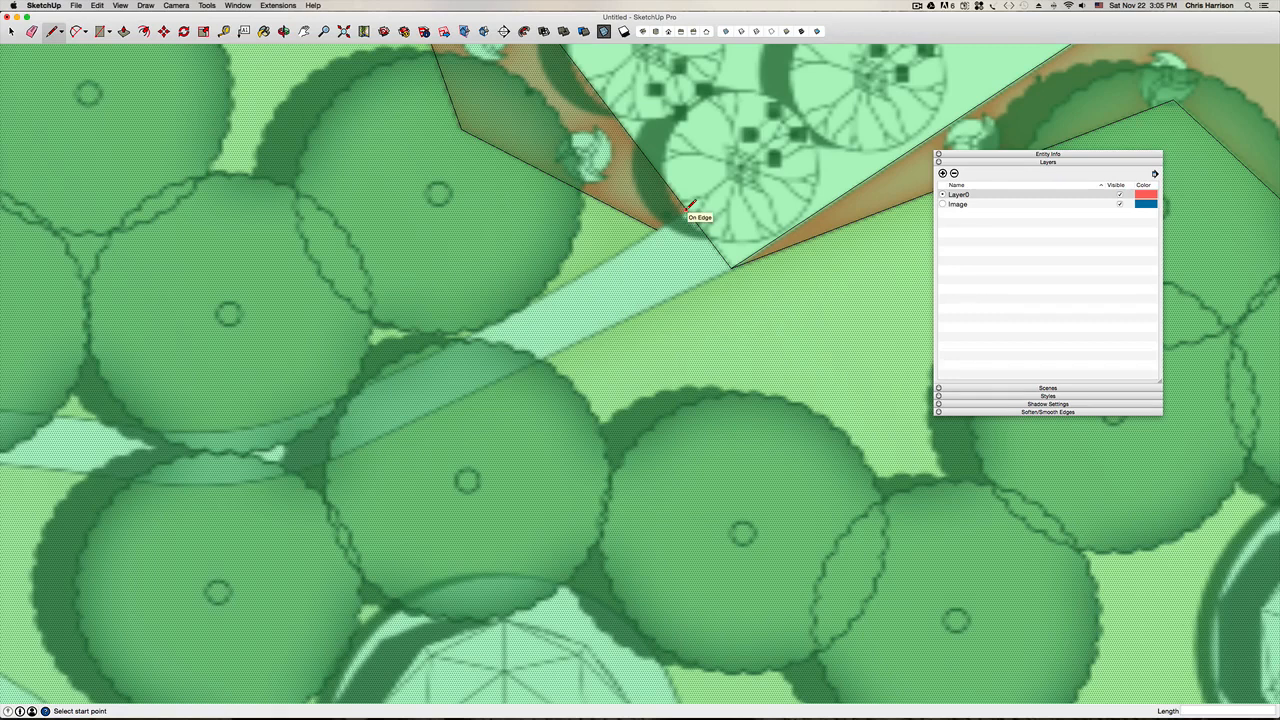
key("a")
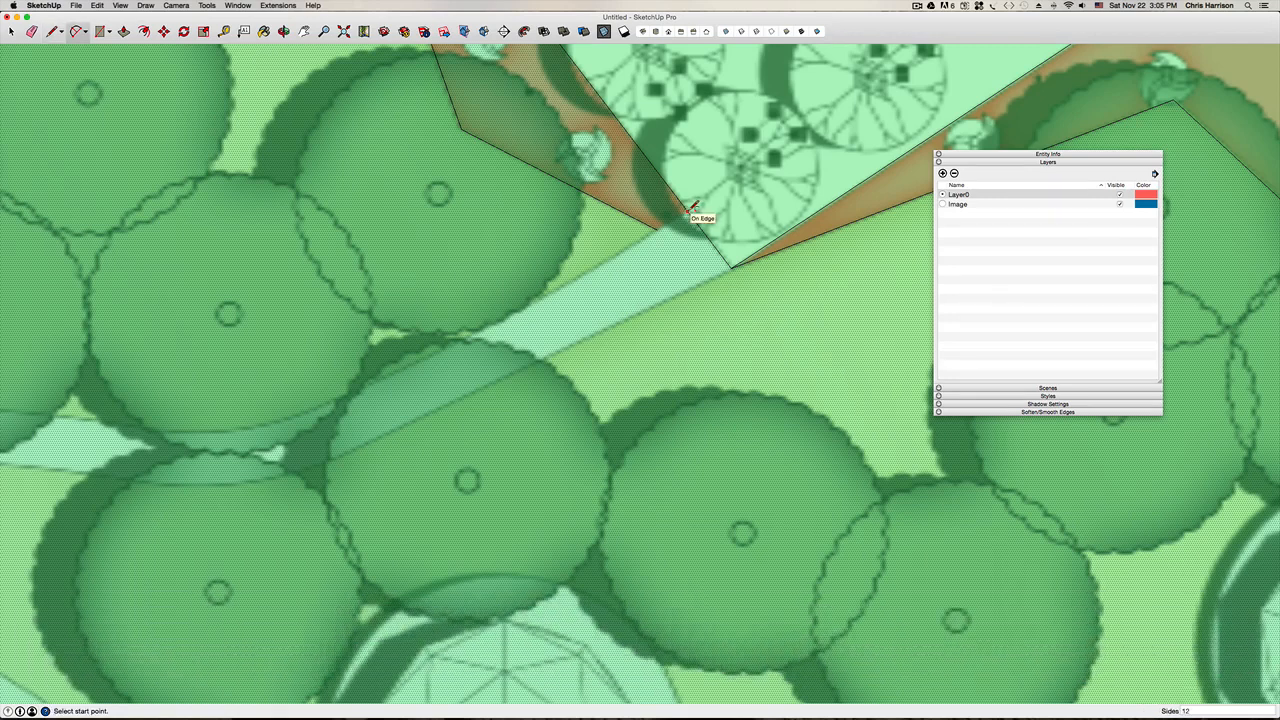
key("space")
scroll(562, 288, "down", 5)
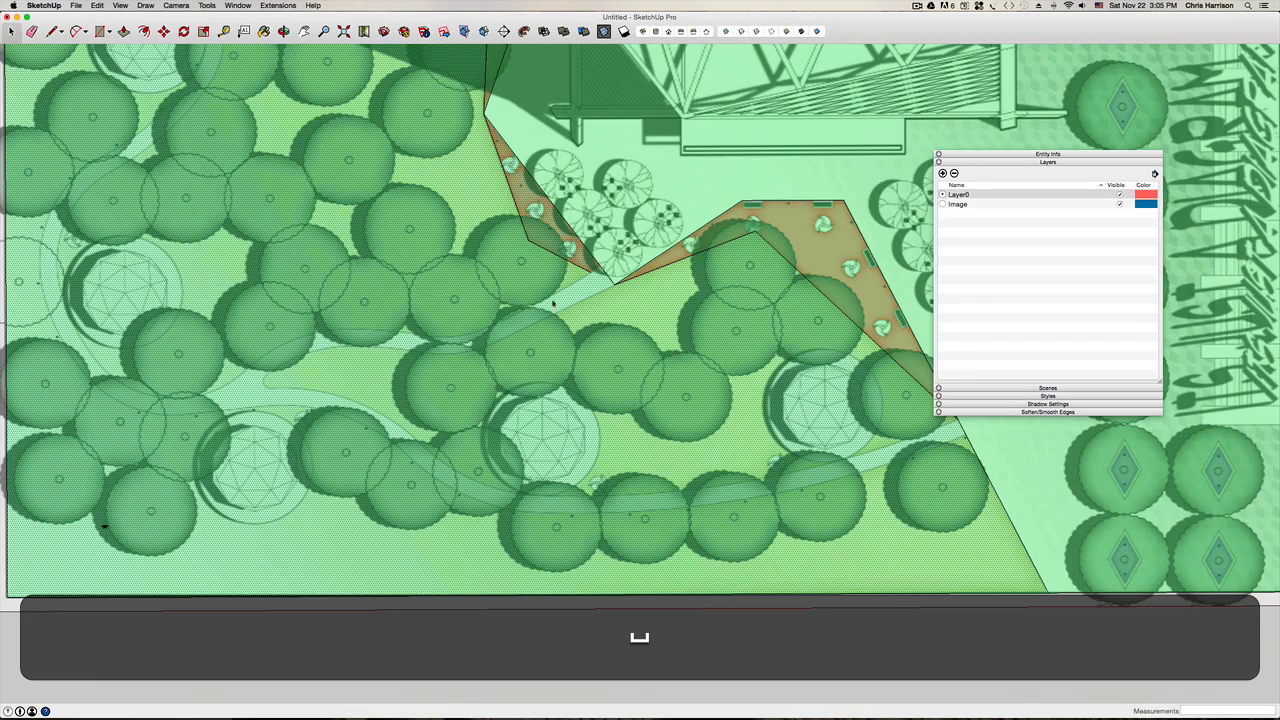
left_click(463, 633)
scroll(613, 234, "up", 4)
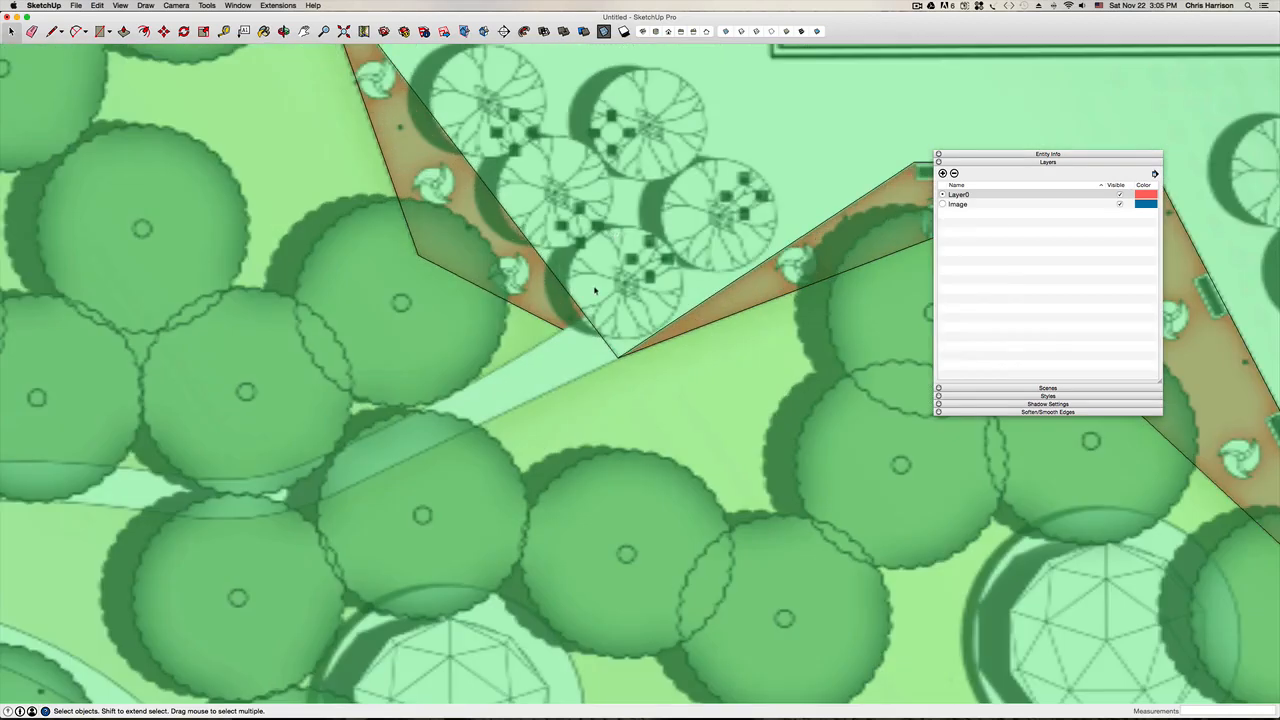
Step: Trace the first stretch of the path's north edge with an arc from the bed's paving edge southwest, bulging about 10 7/16"
key("a")
left_click(586, 316)
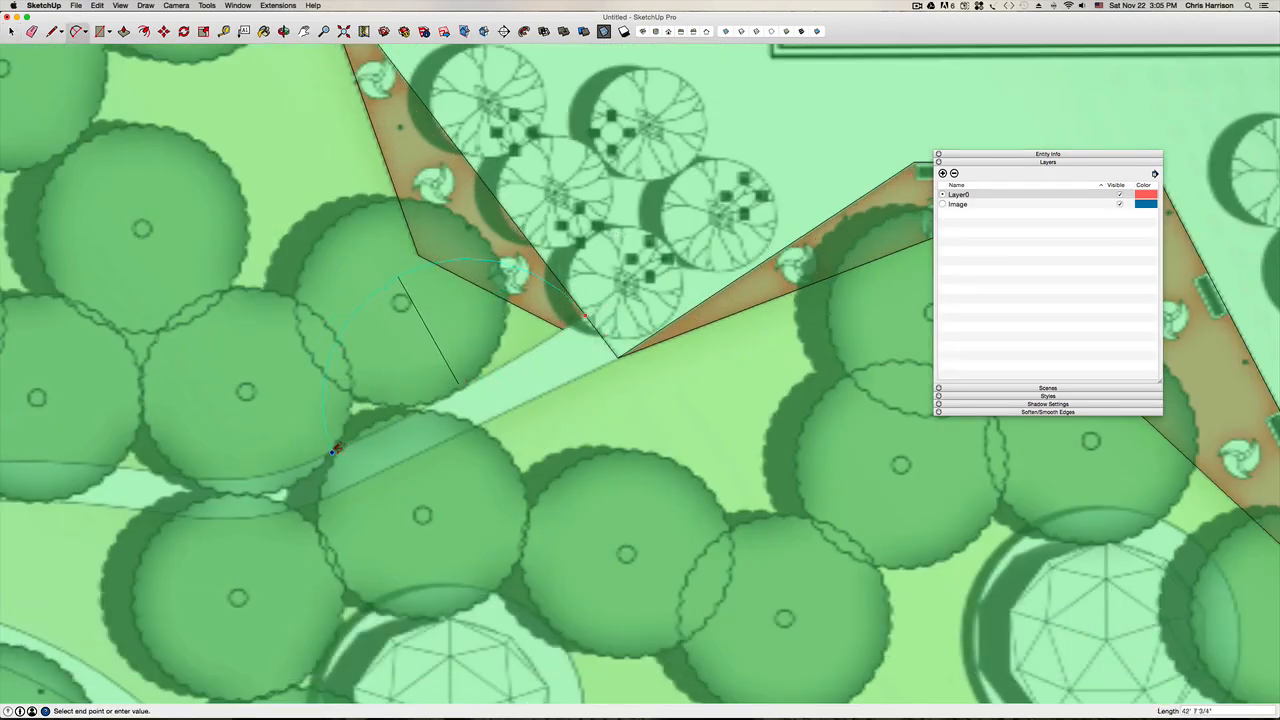
left_click(330, 453)
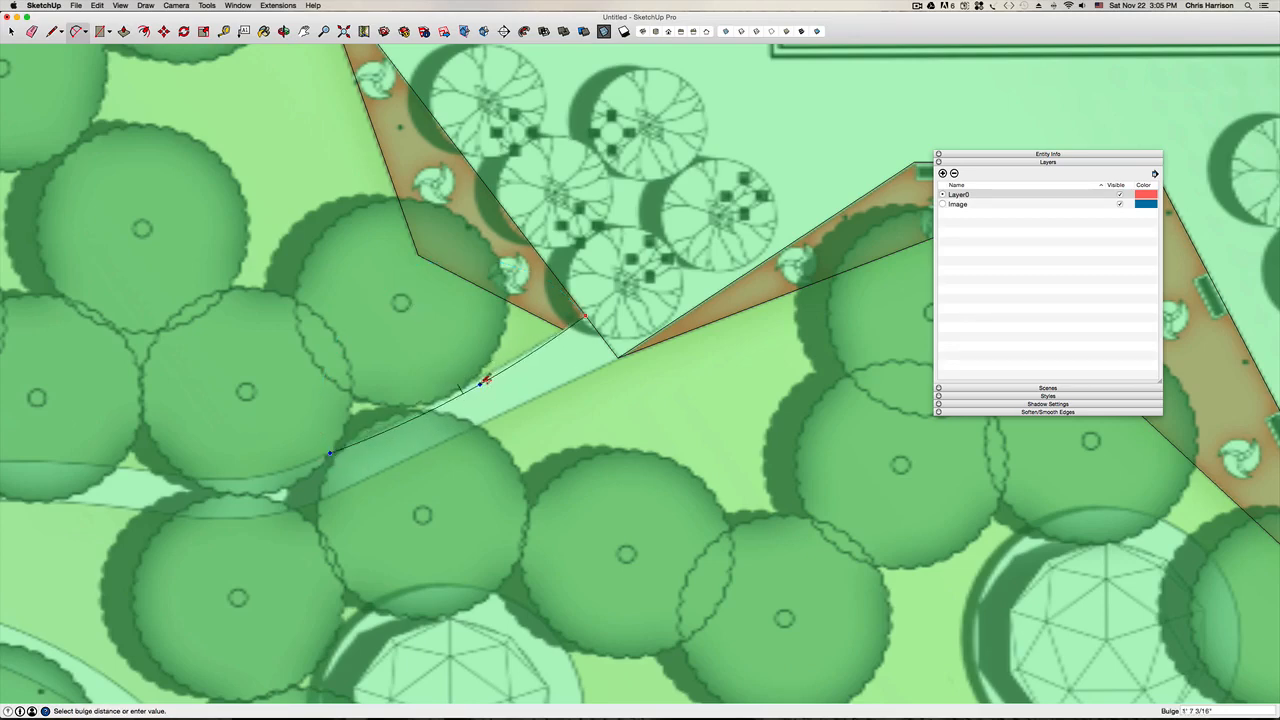
scroll(486, 372, "up", 4)
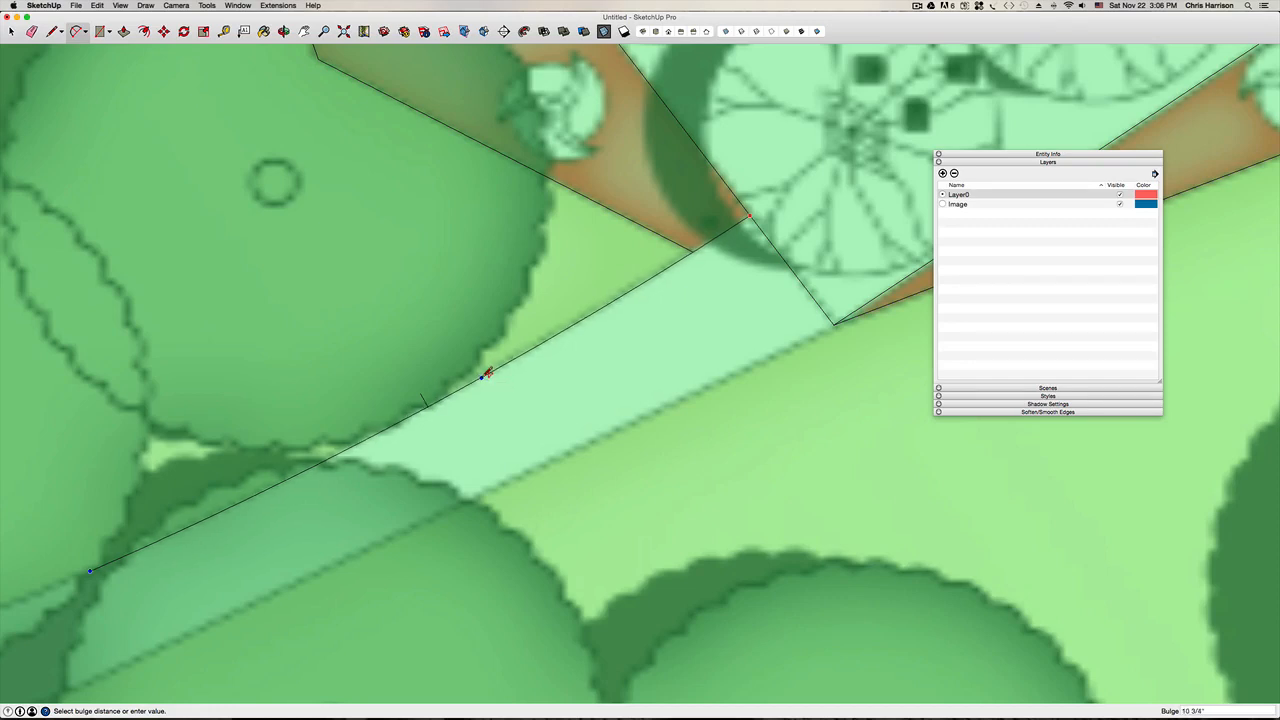
scroll(475, 385, "down", 5)
left_click(438, 394)
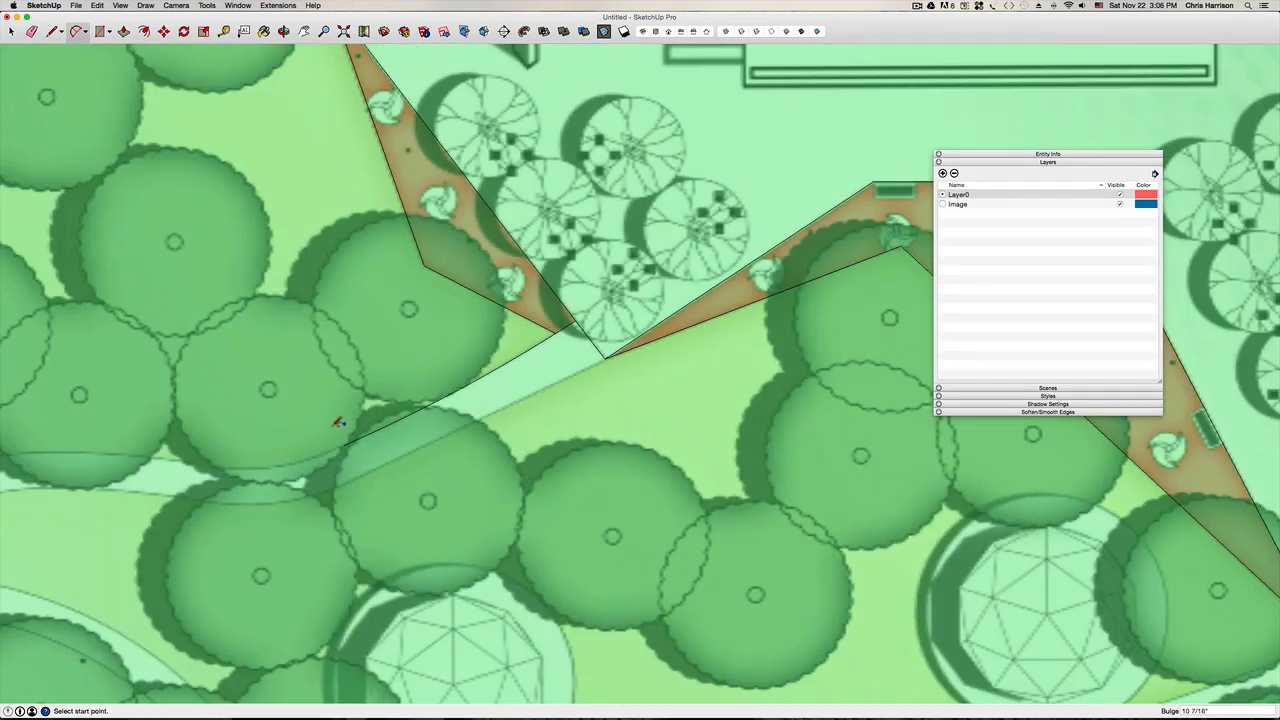
Step: Continue the path's north edge westward with three connected tangent arcs, following the curve under the trees
left_click(348, 442)
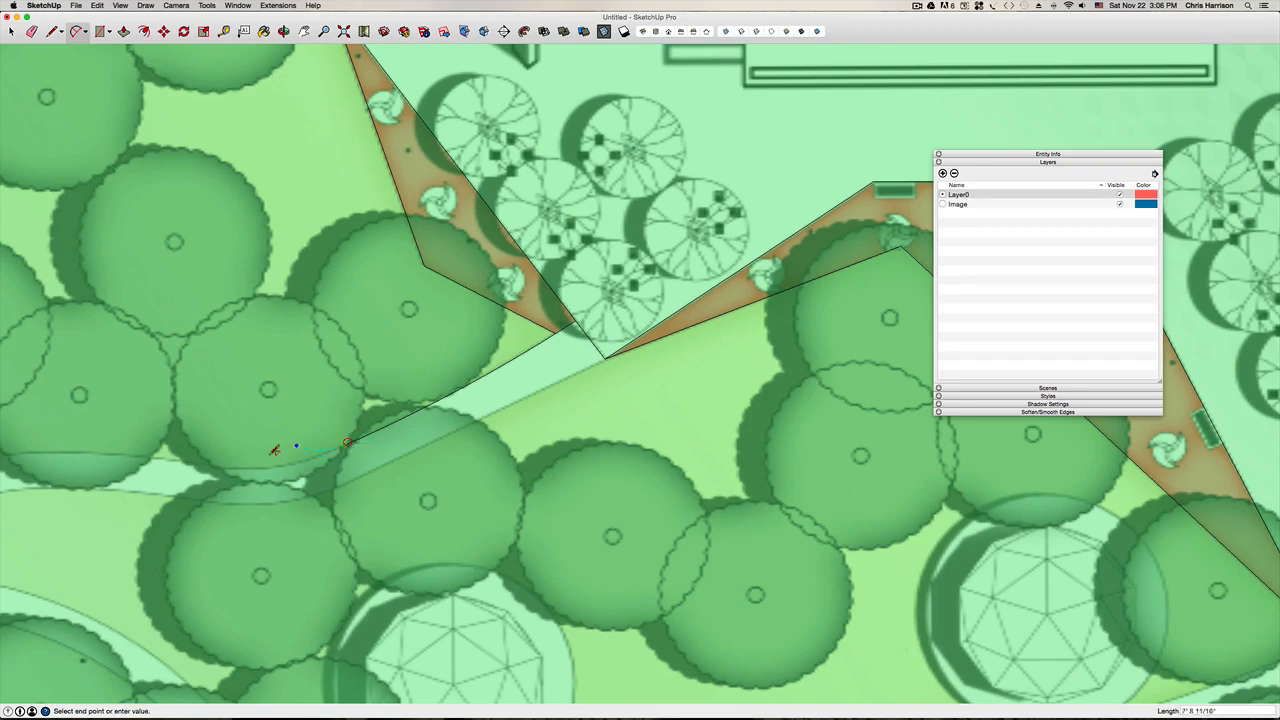
double_click(223, 465)
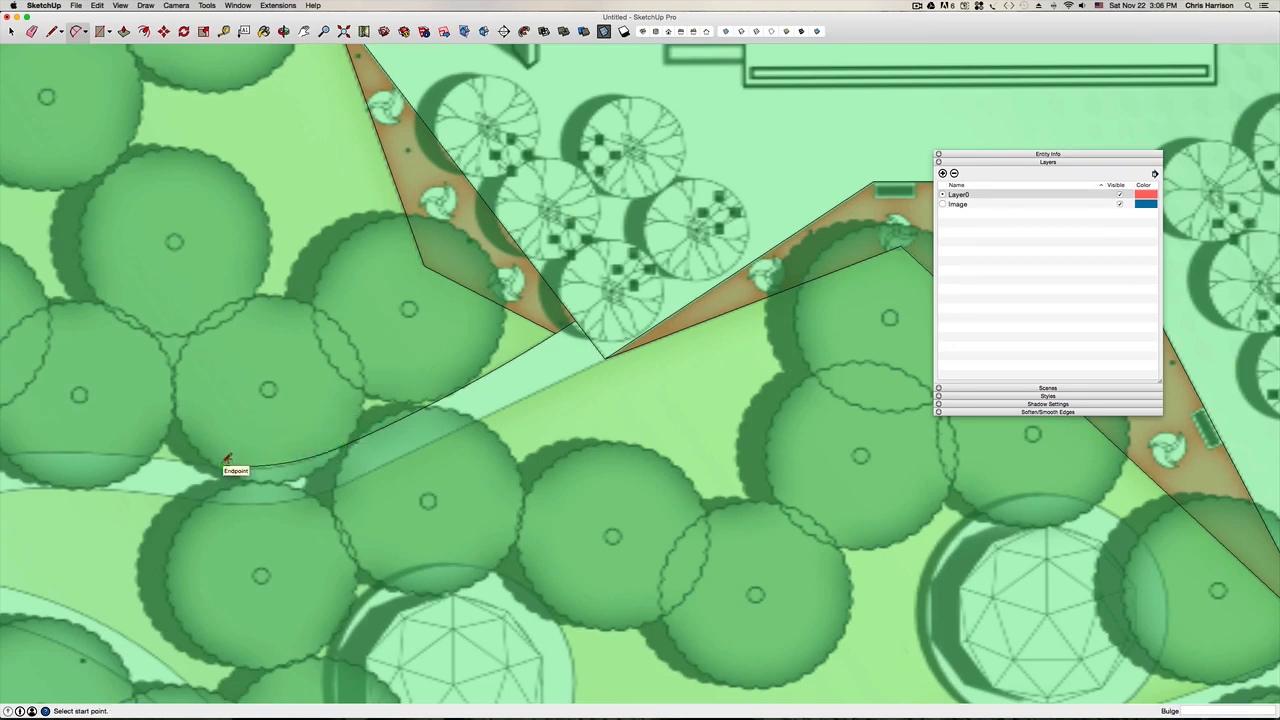
middle_click_drag(313, 455, 736, 421, "shift")
scroll(643, 430, "up", 3)
left_click(646, 433)
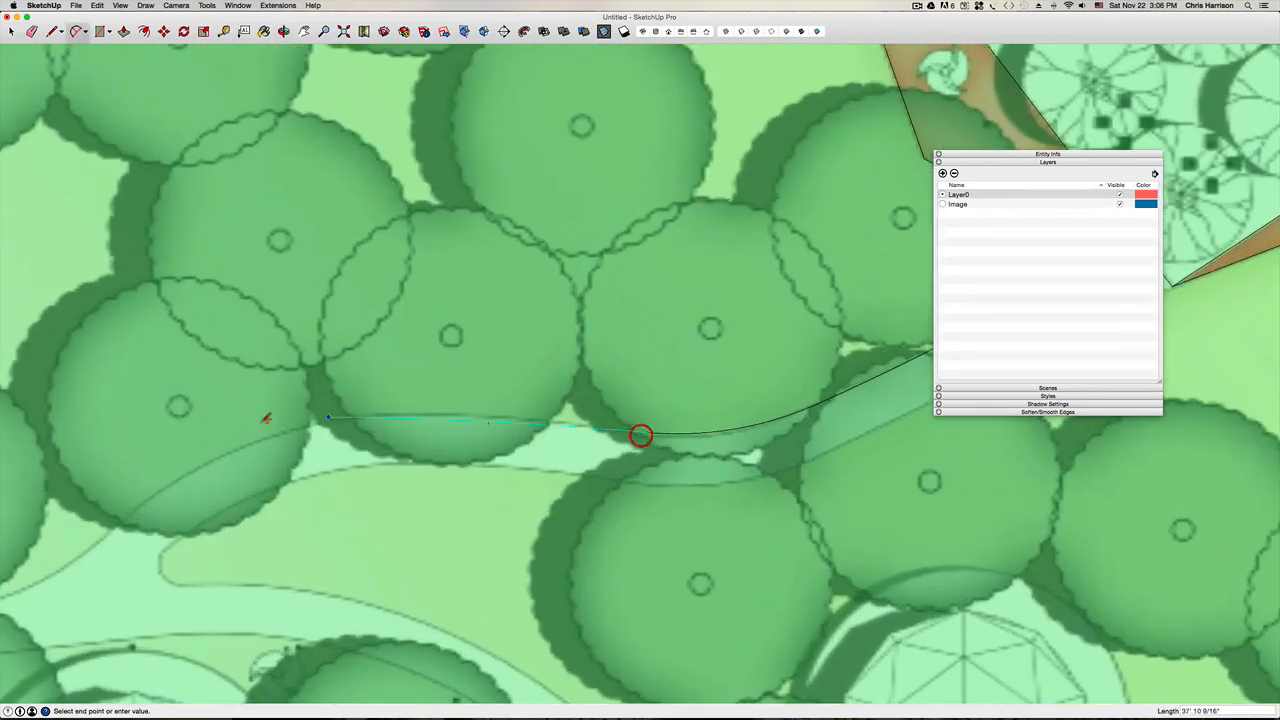
double_click(488, 413)
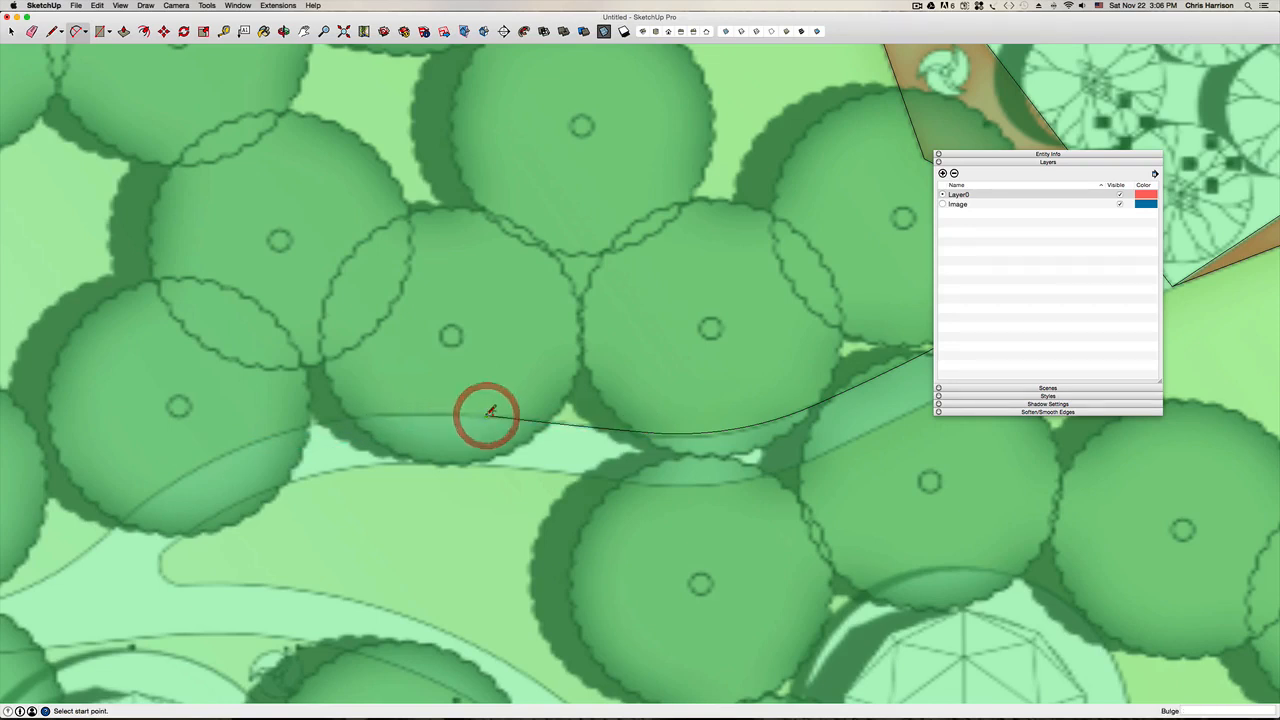
left_click(488, 413)
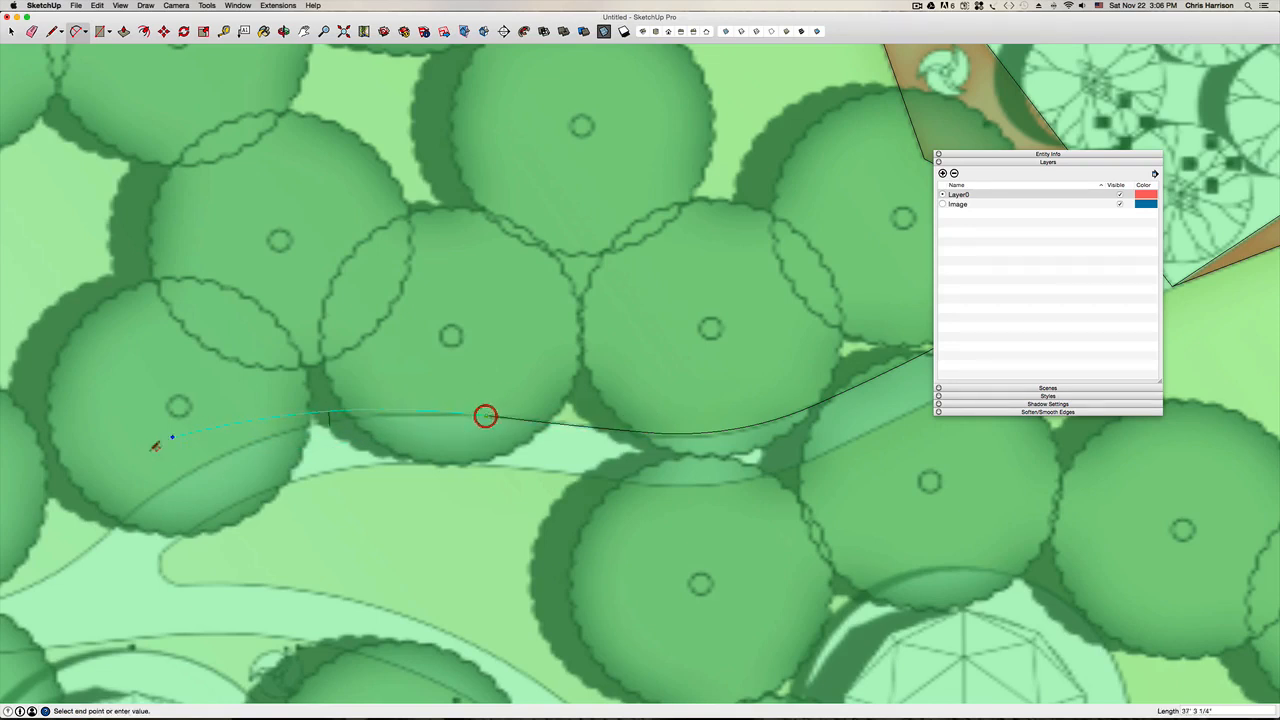
double_click(126, 514)
Step: Extend the path's north edge further southwest with two more connected arcs, ending where the two western trees meet
middle_click_drag(120, 520, 486, 348)
scroll(486, 348, "up", 1)
left_click(487, 348)
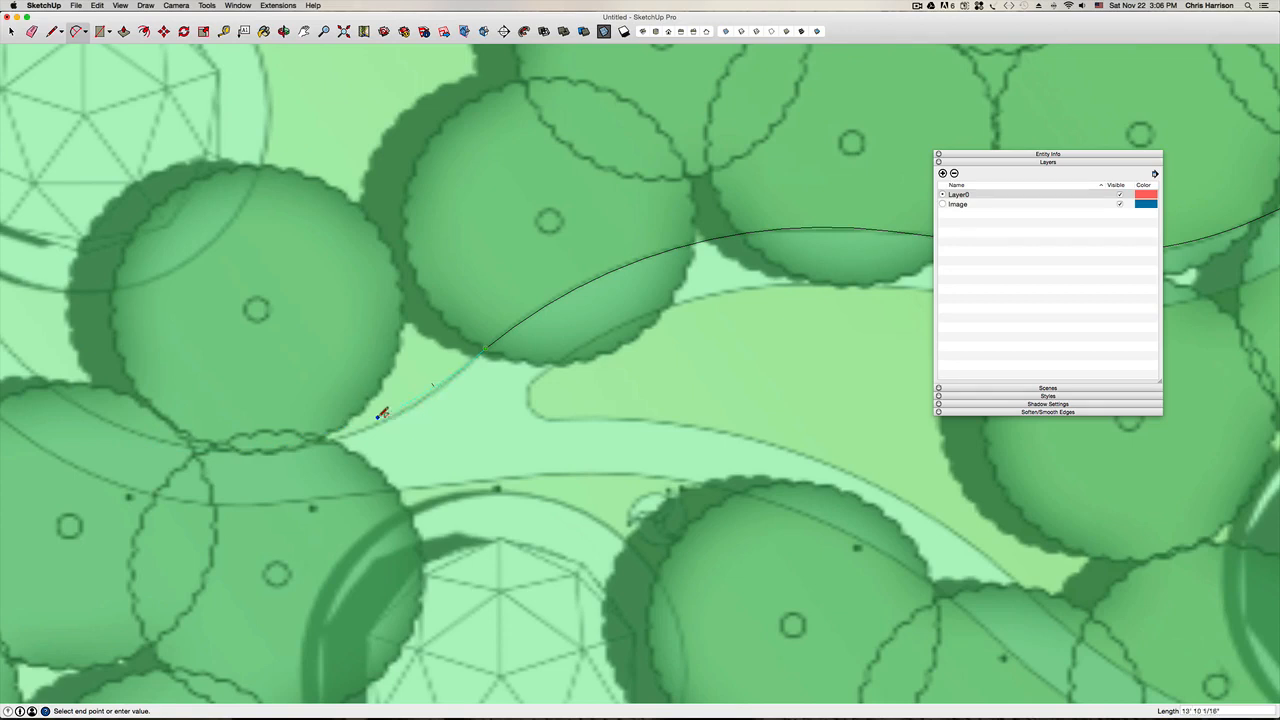
left_click(298, 442)
scroll(157, 429, "down", 2)
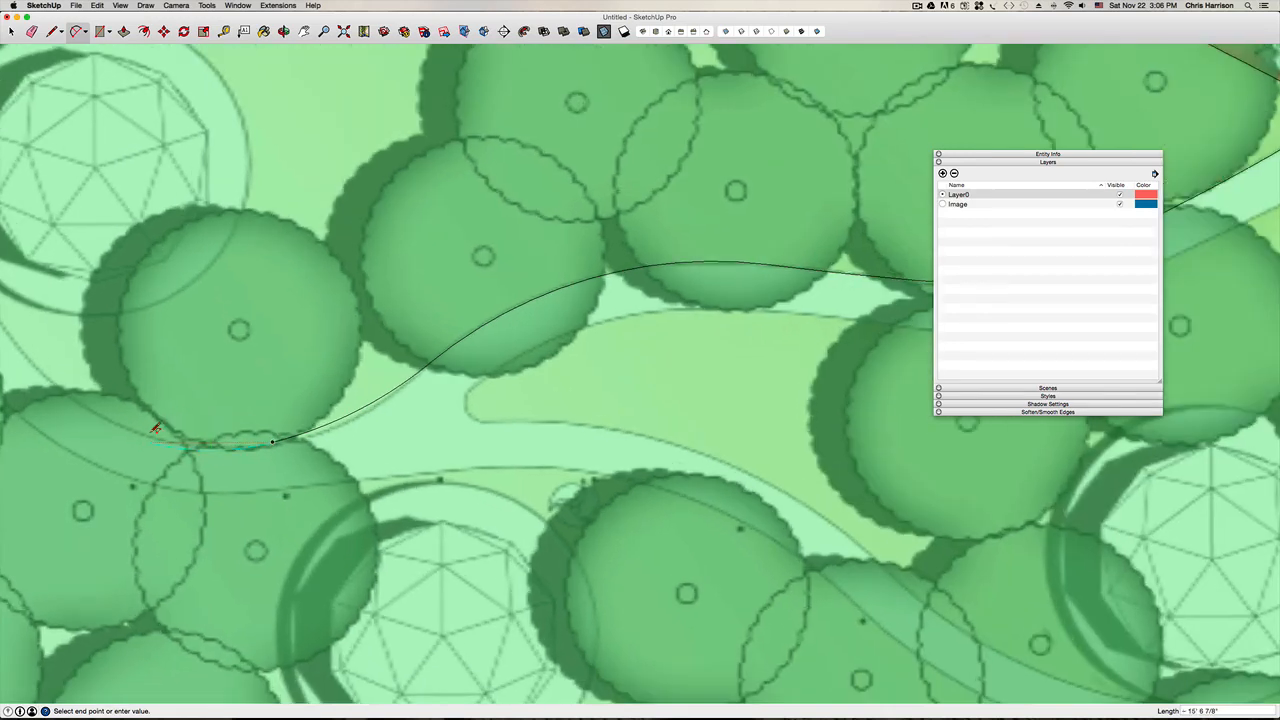
left_click(181, 439)
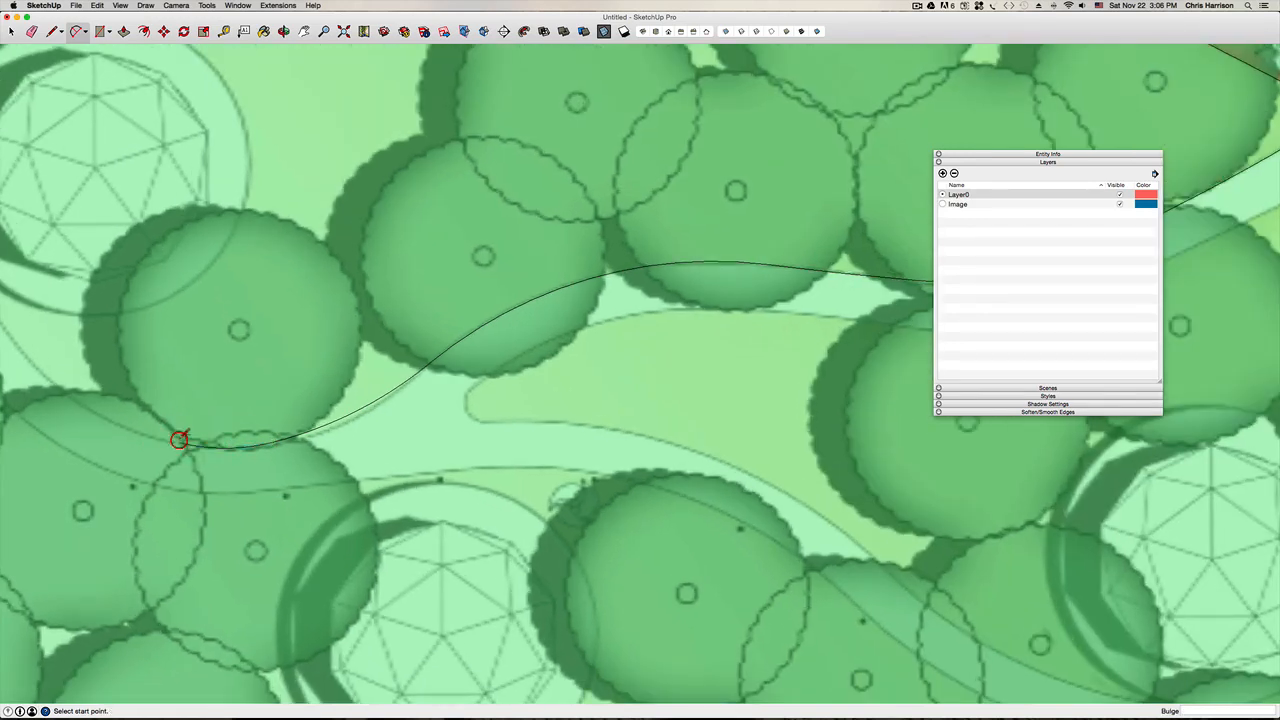
key("o")
scroll(510, 440, "up", 2)
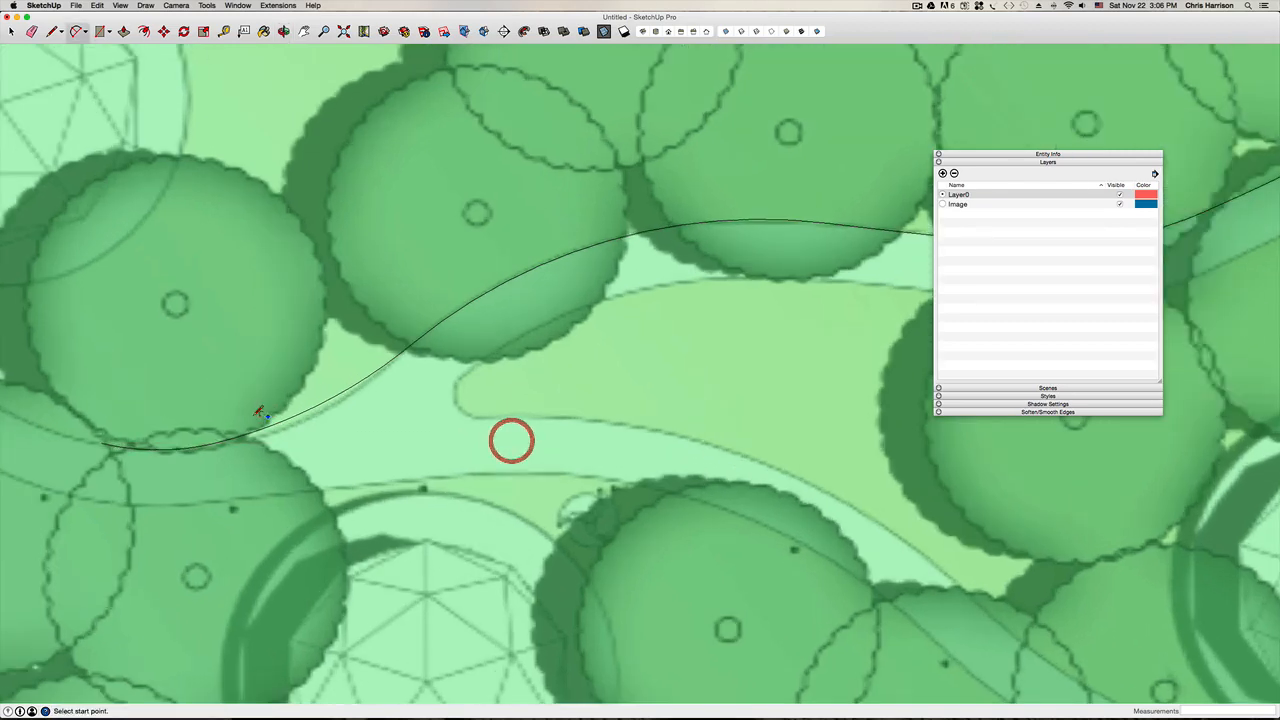
Step: Continue the path's edge northwest with one tangent arc from beneath the two western trees to the southwest side of the western dome
middle_click_drag(246, 415, 814, 459, "shift")
scroll(814, 459, "up", 1)
key("a")
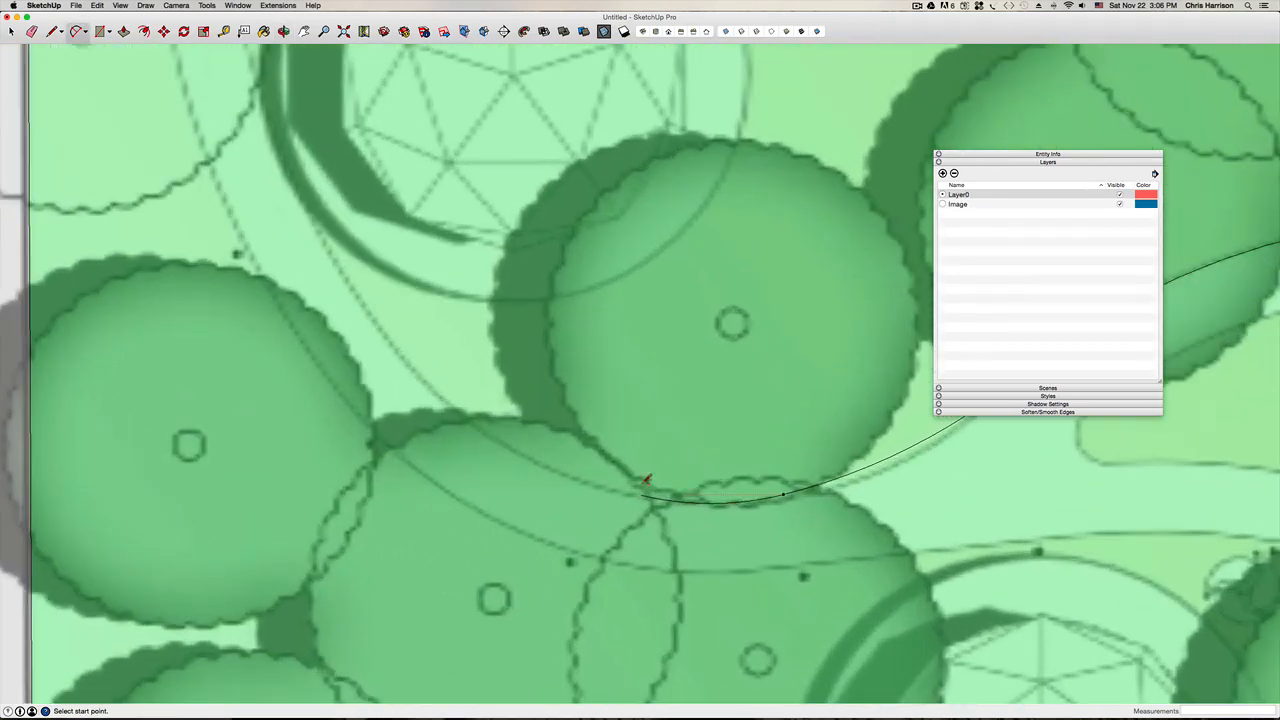
left_click(647, 490)
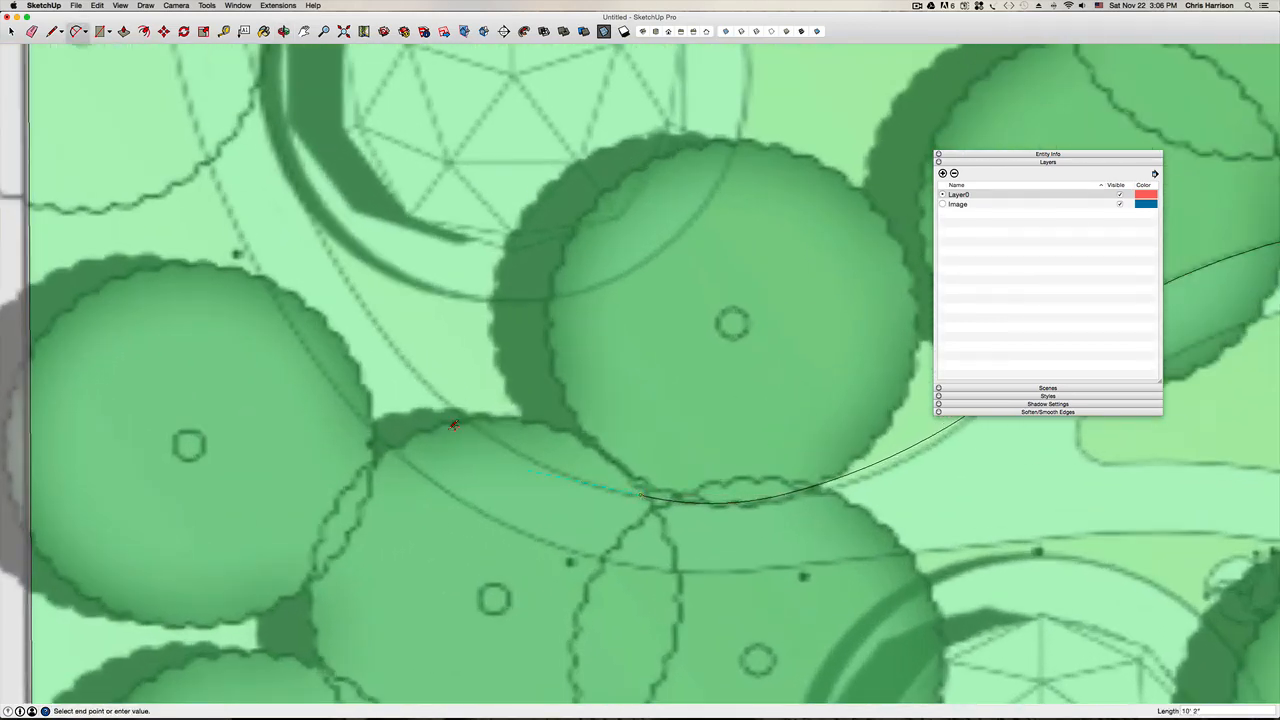
double_click(331, 250)
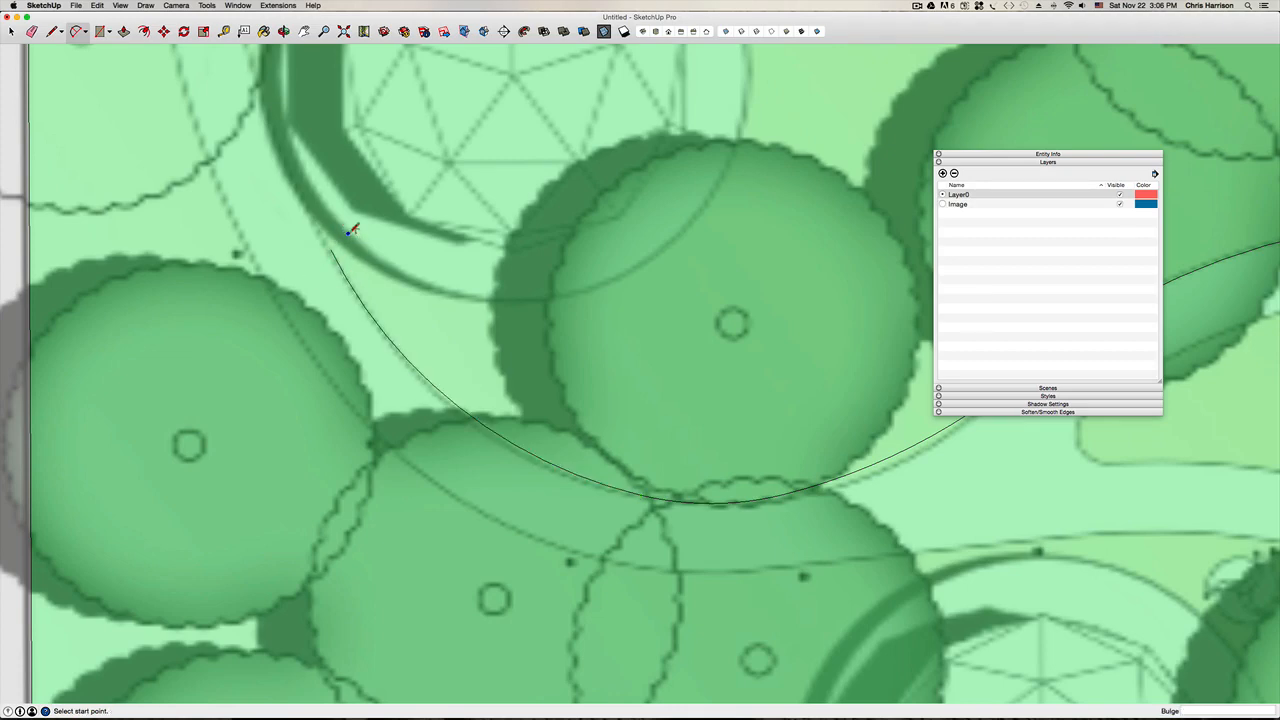
middle_click_drag(379, 274, 544, 477, "shift")
scroll(544, 477, "down", 2)
scroll(520, 444, "down", 3)
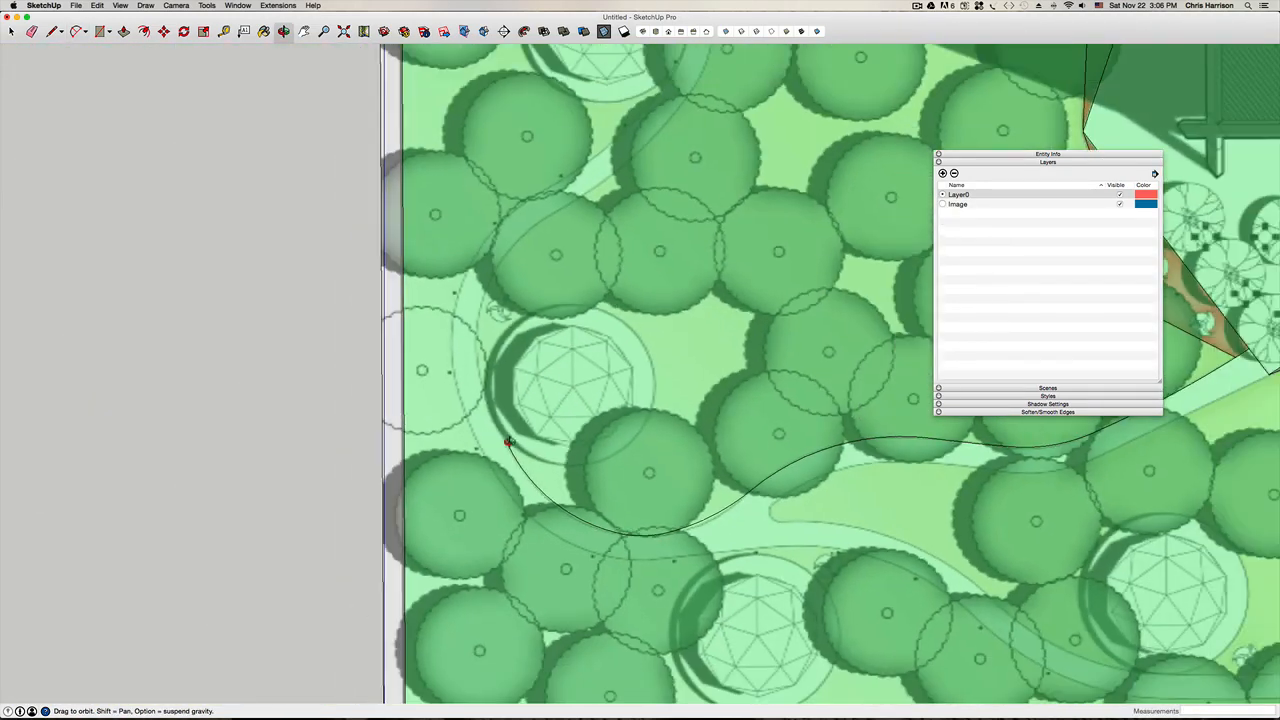
key("a")
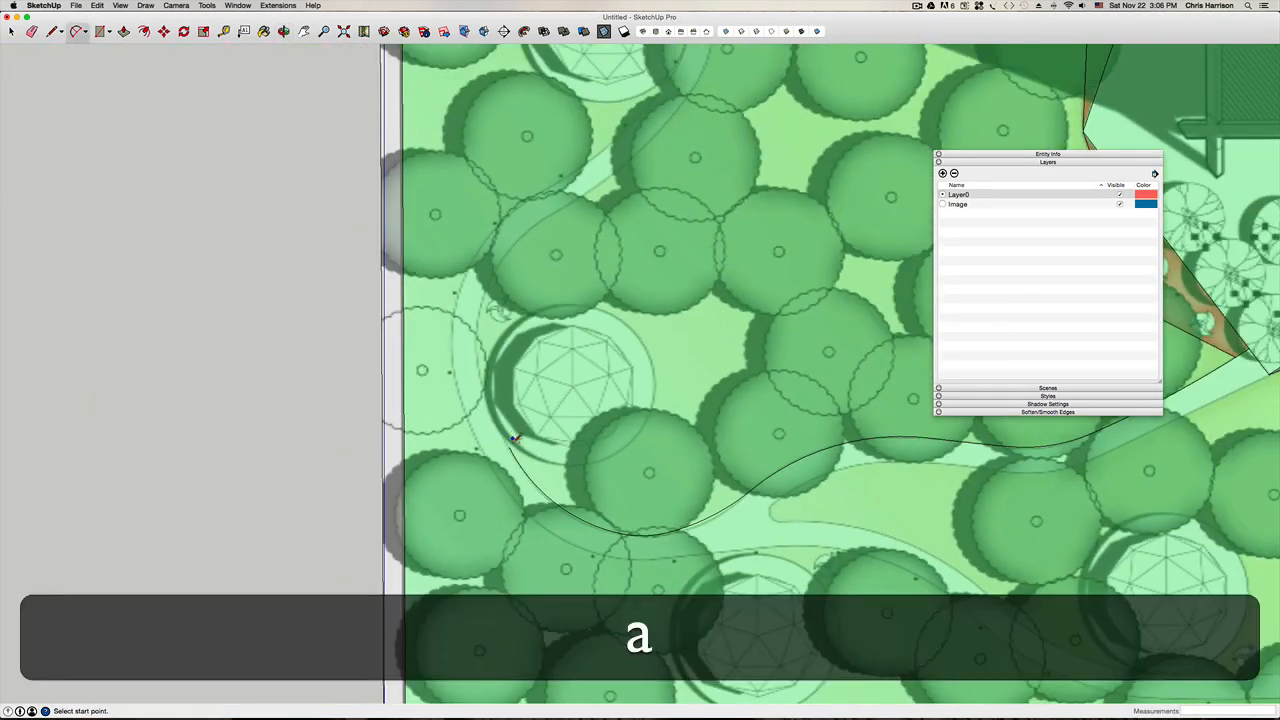
left_click(509, 447)
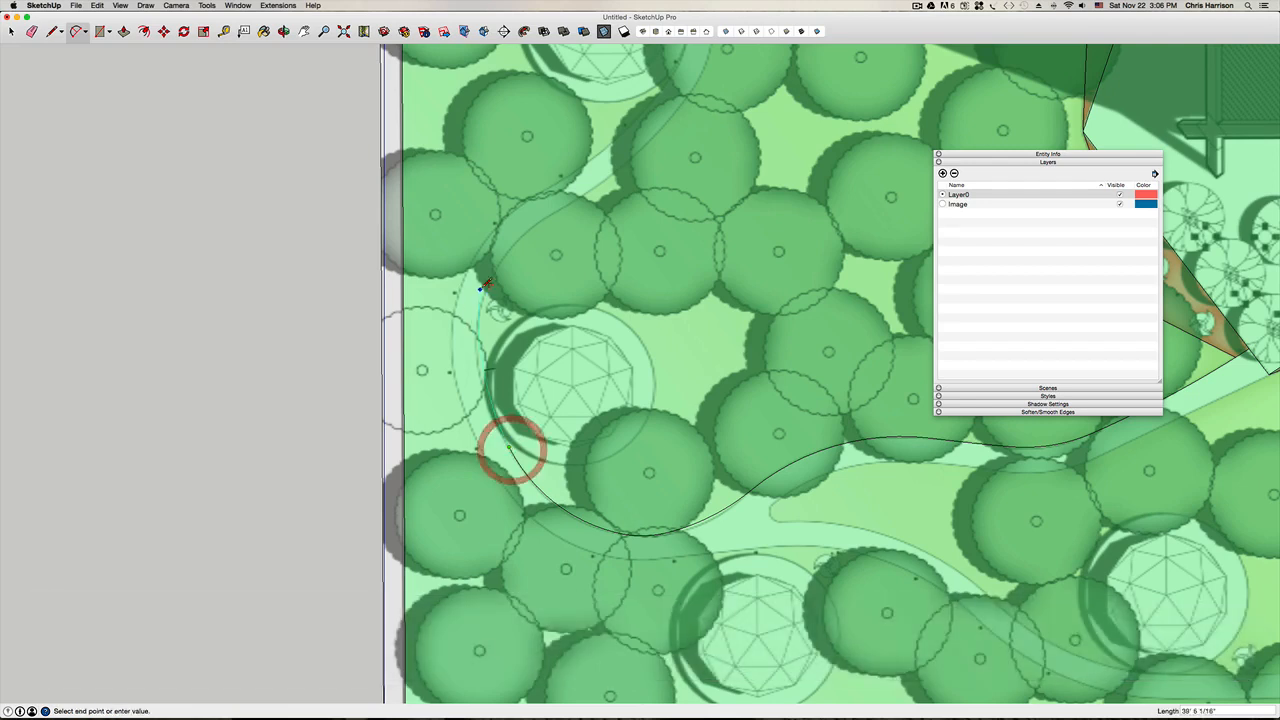
left_click(485, 366)
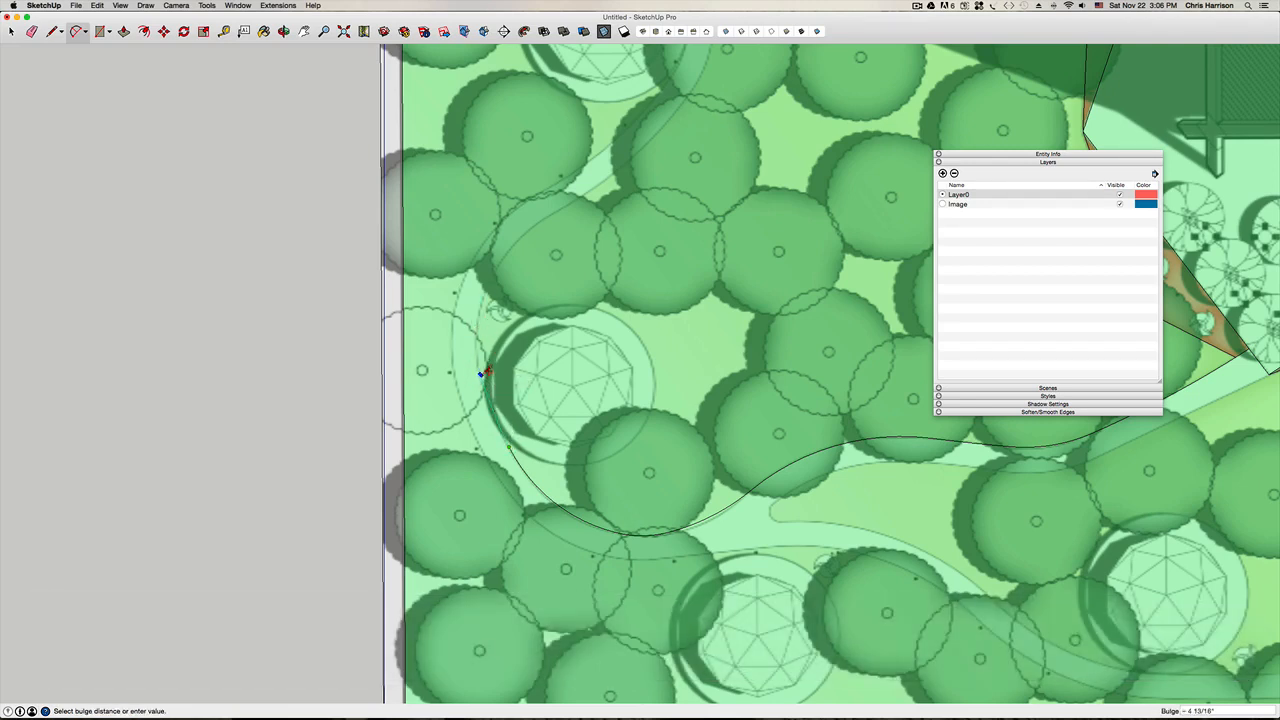
left_click(485, 369)
key("super+z")
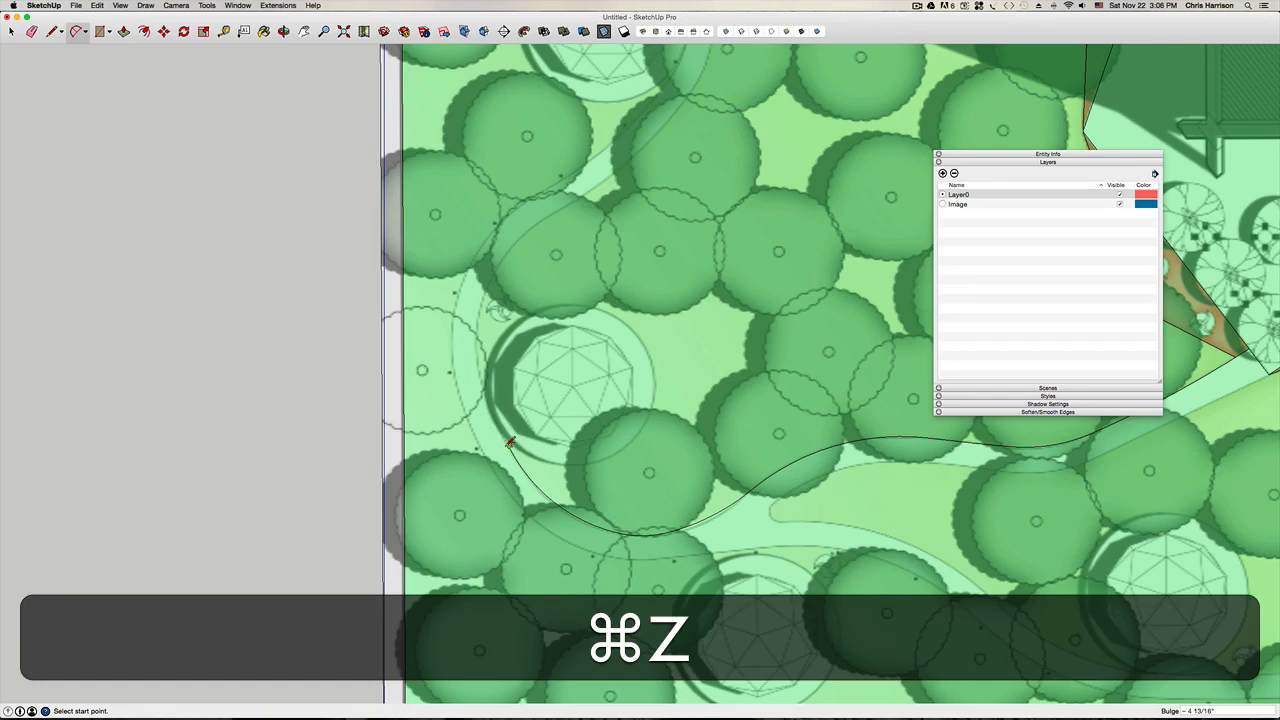
Step: Trace the path's edge around the western dome with tangent arcs, from the existing endpoint to the tree just north of the dome
left_click(508, 446)
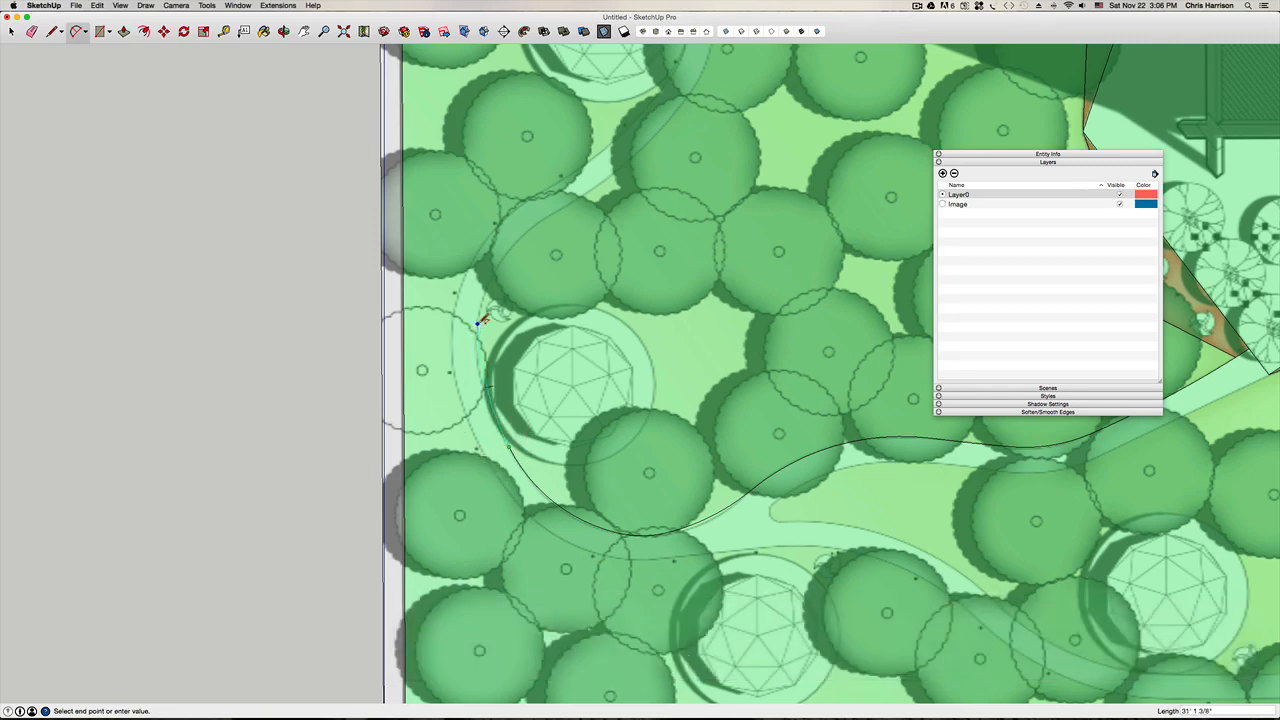
left_click(479, 321)
left_click(479, 322)
left_click(479, 322)
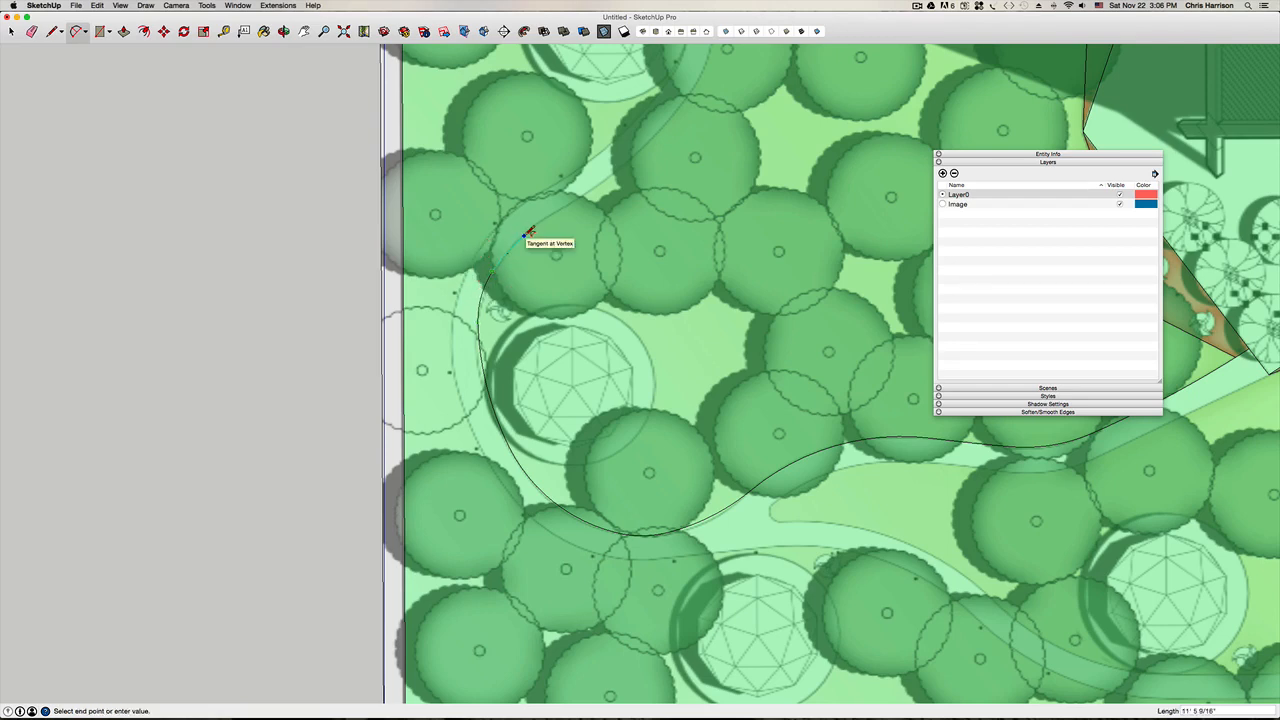
Step: Extend the path's edge northeast under the trees with three connected tangent arcs, the last about 23' 10" long
left_click(524, 236)
left_click(524, 236)
left_click(528, 232)
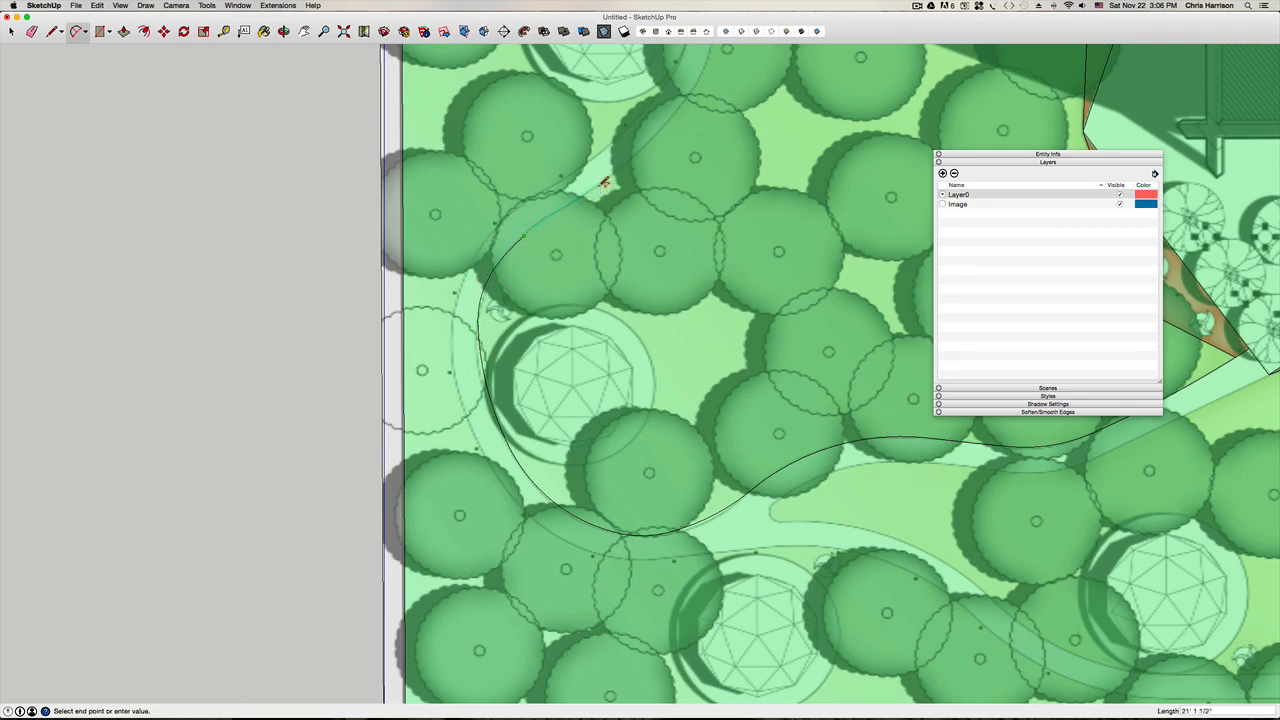
left_click(597, 186)
scroll(672, 116, "up", 5)
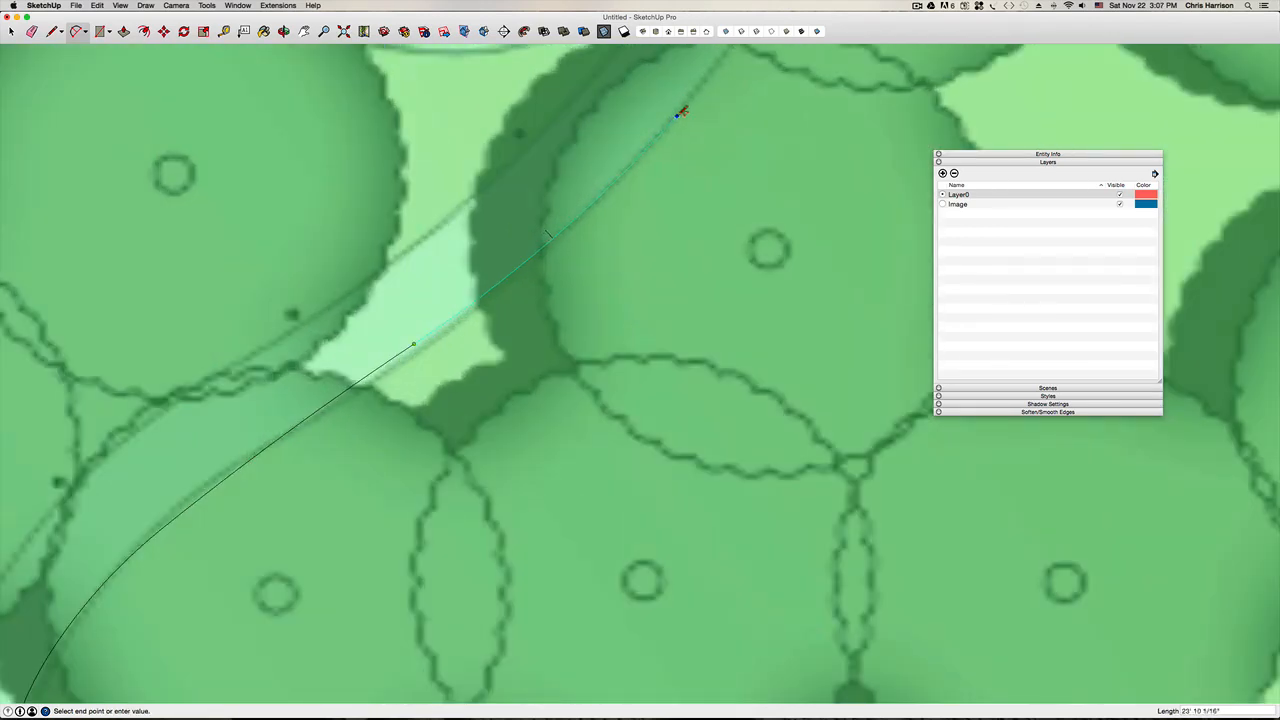
left_click(677, 116)
left_click(677, 116)
Step: Carry the path's edge north past the east side of the next dome with connected tangent arcs following the plan
scroll(677, 116, "down", 5)
middle_click_drag(677, 116, 453, 472, "shift")
scroll(457, 462, "up", 1)
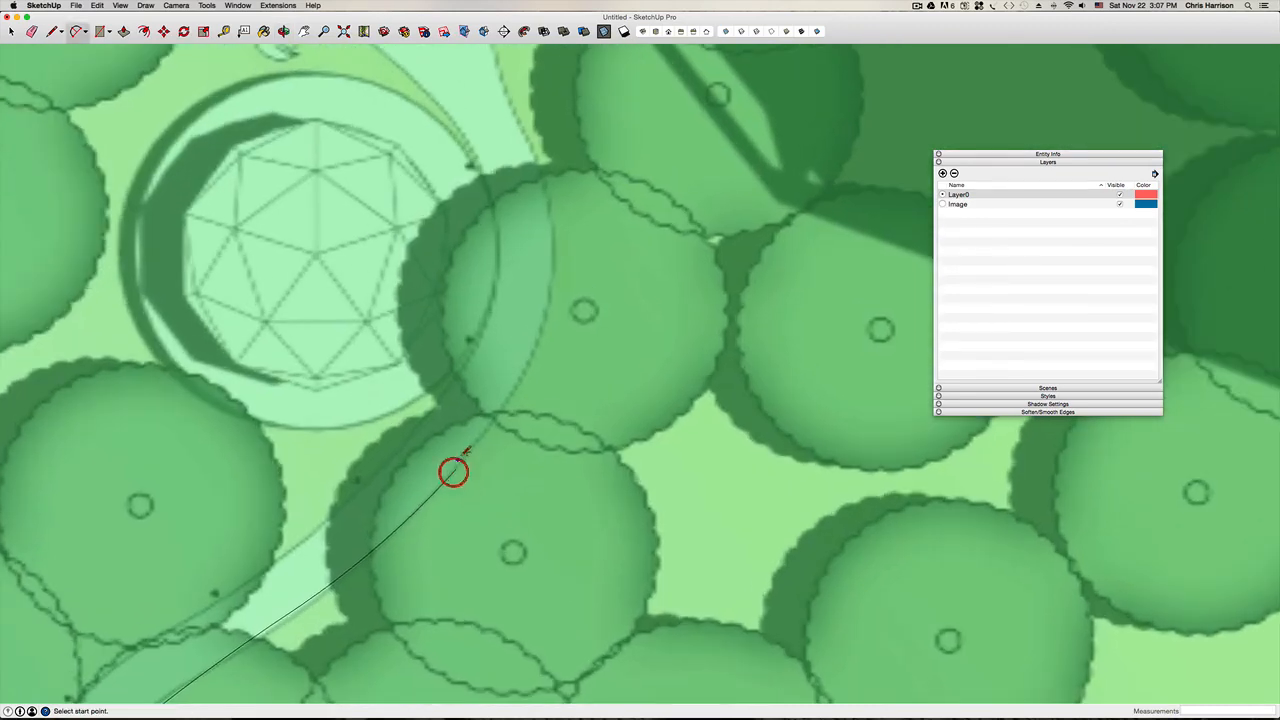
left_click(454, 469)
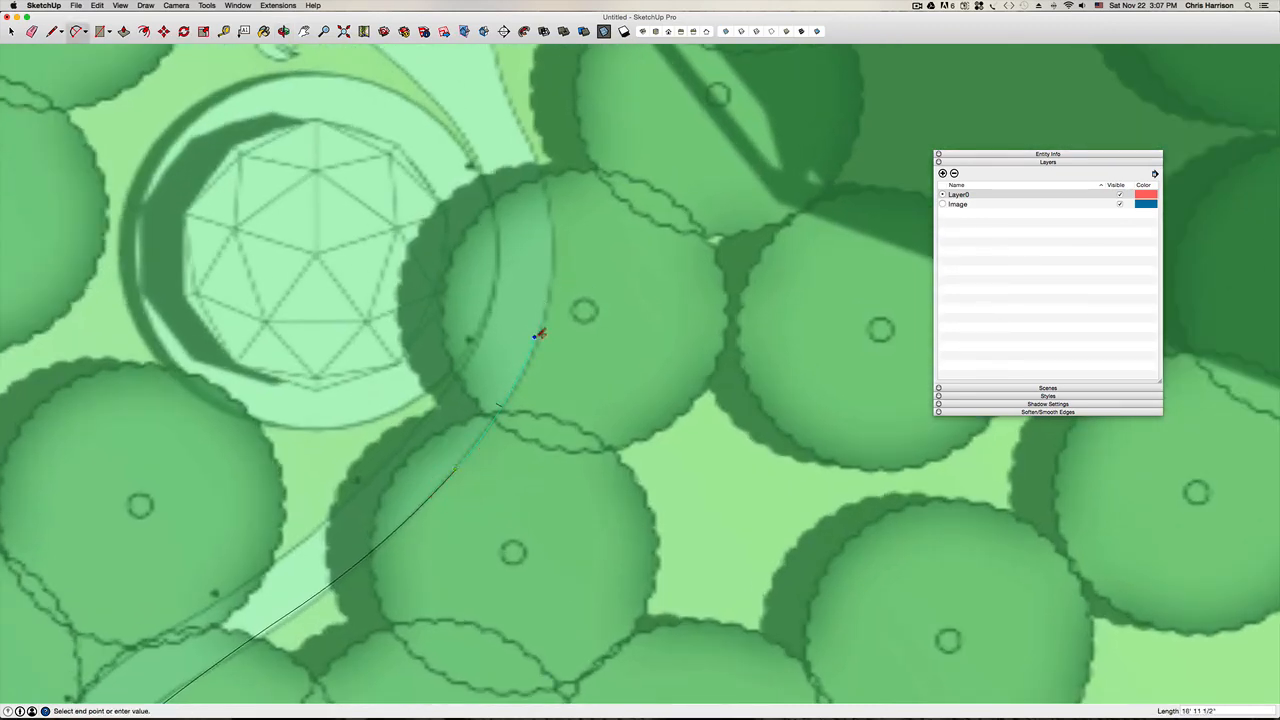
left_click(537, 348)
left_click(535, 350)
left_click(534, 350)
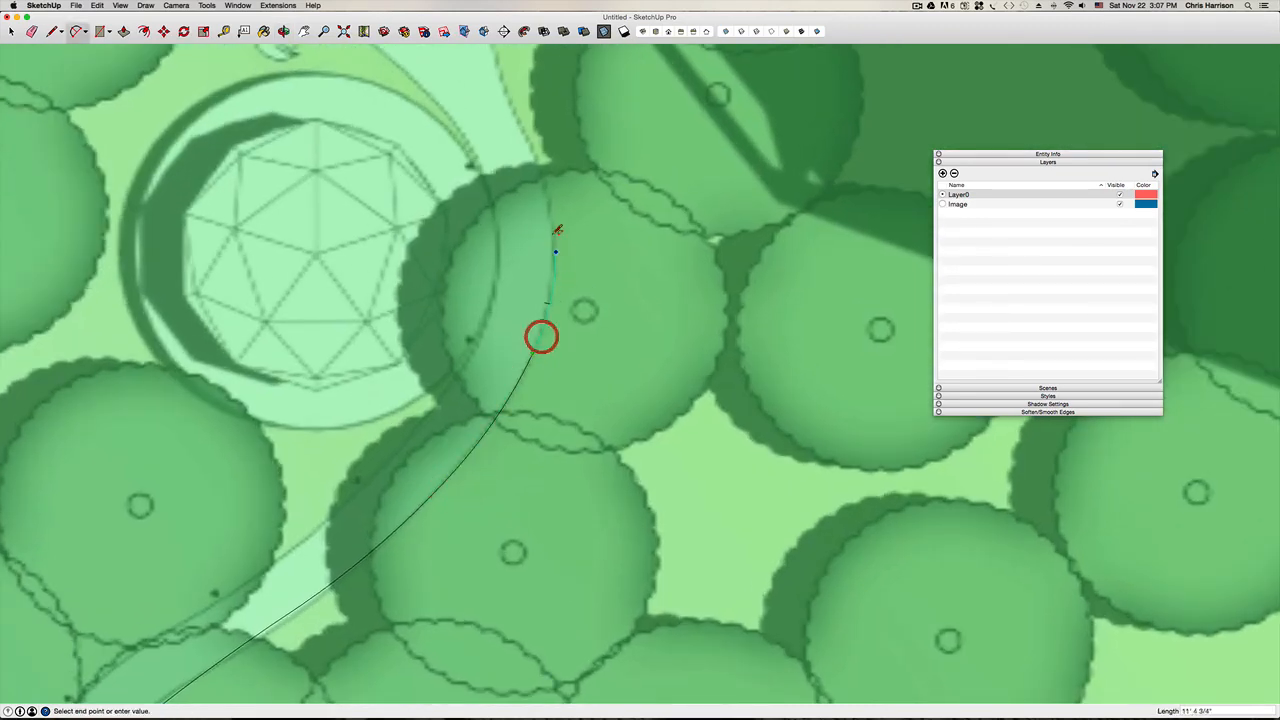
double_click(532, 145)
Step: Trace the path's edge north with connected arcs, curving east beneath the tower shadow to the start of the straight path
middle_click_drag(533, 143, 581, 552, "shift")
scroll(581, 552, "up", 1)
left_click(575, 560)
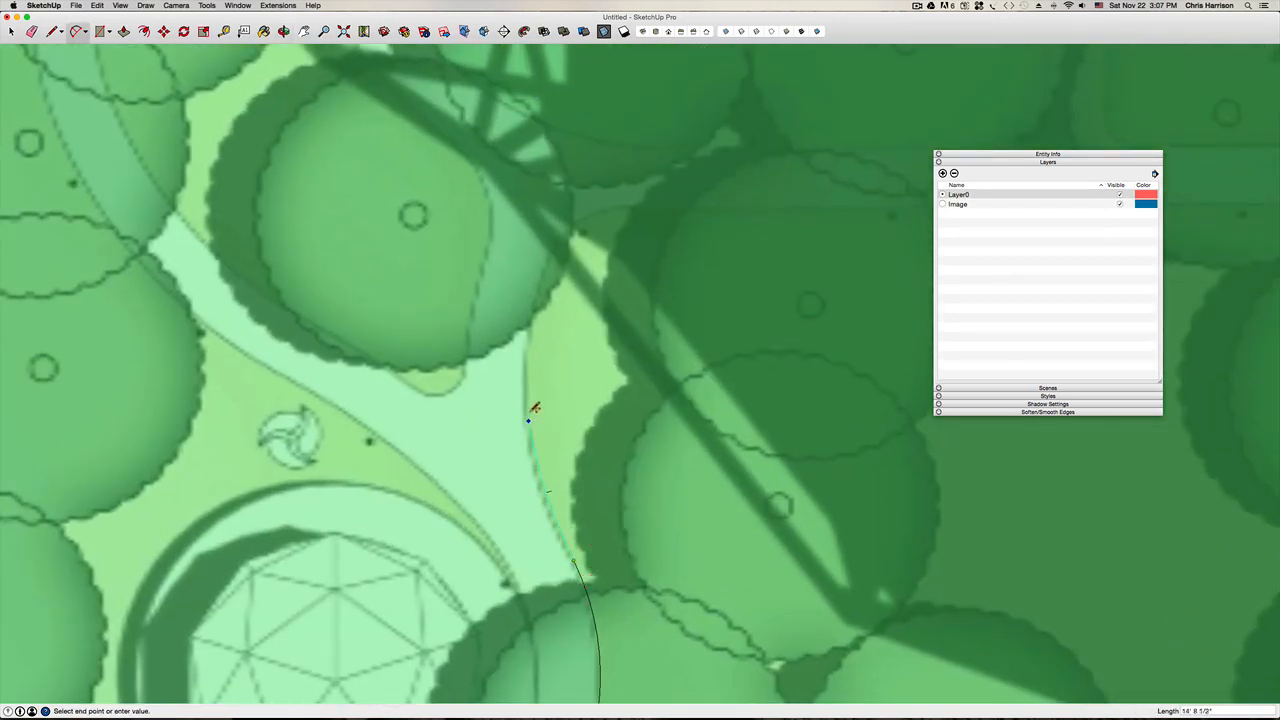
left_click(538, 481)
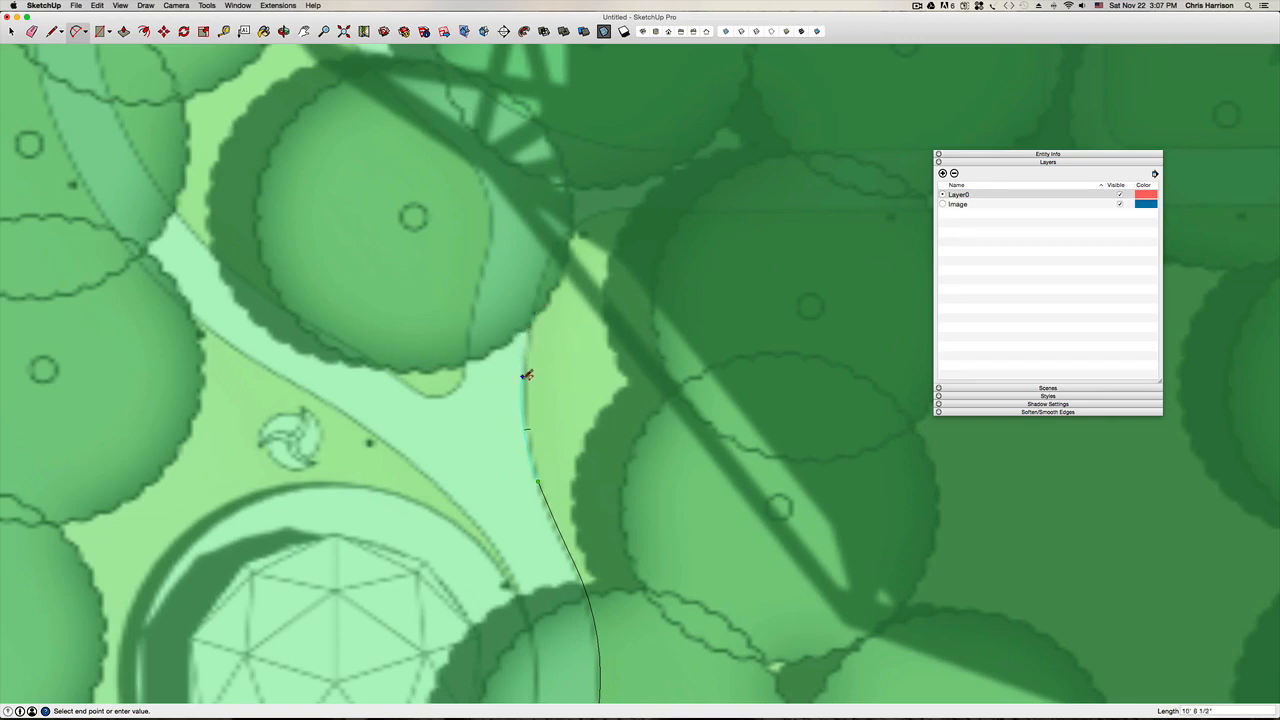
left_click(522, 389)
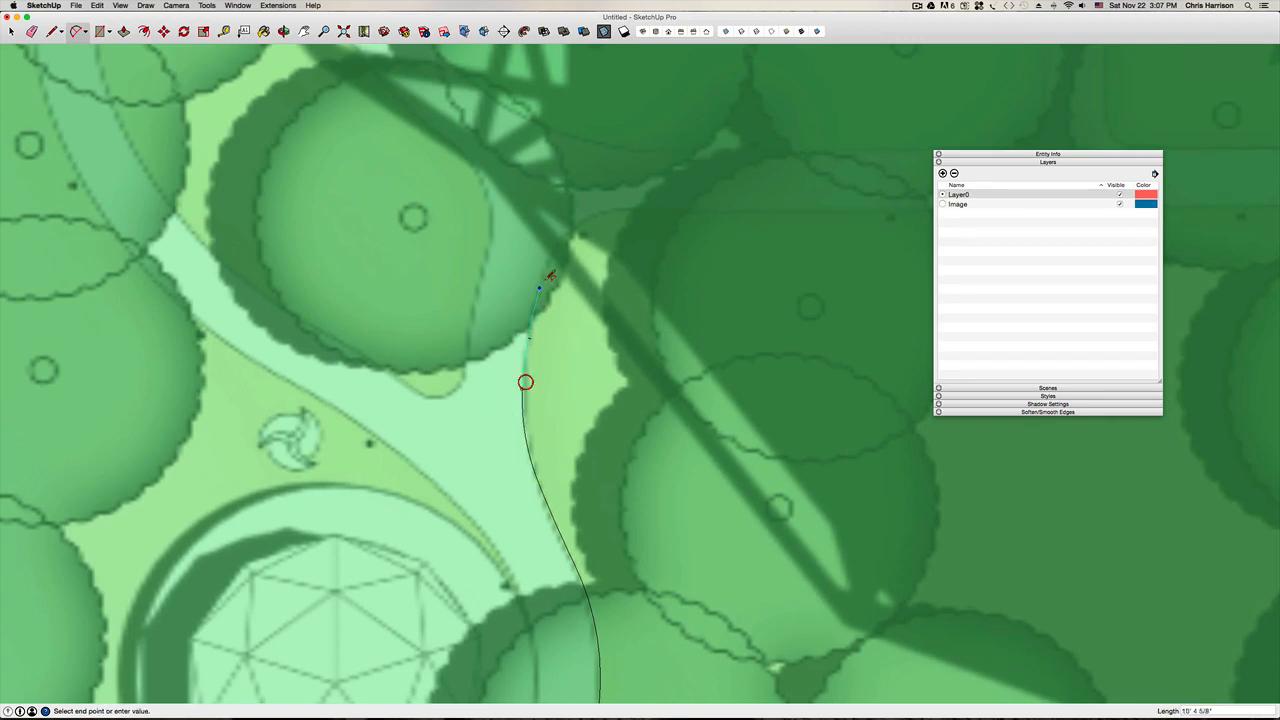
left_click(523, 387)
left_click(545, 278)
left_click(659, 206)
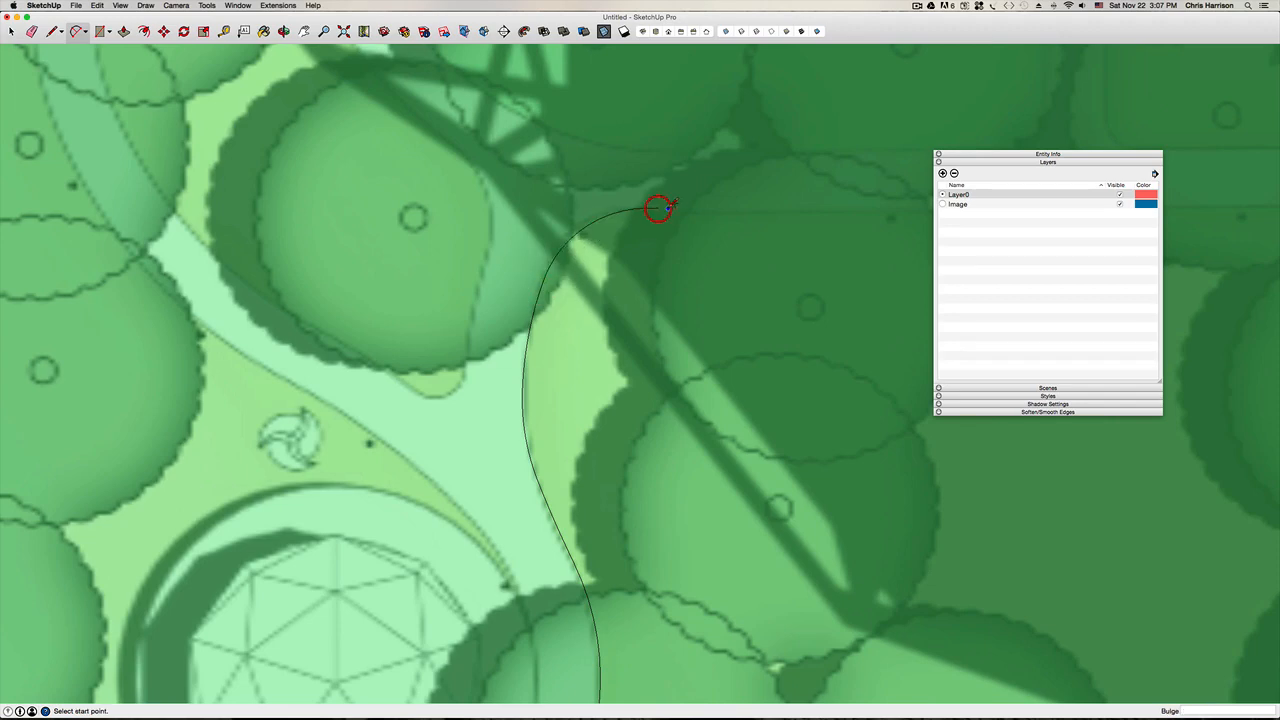
Step: Draw a straight line about 92' long along the red axis from the last arc's endpoint to the planting bed's east edge
scroll(659, 206, "down", 3)
scroll(606, 408, "down", 3)
scroll(644, 463, "up", 1)
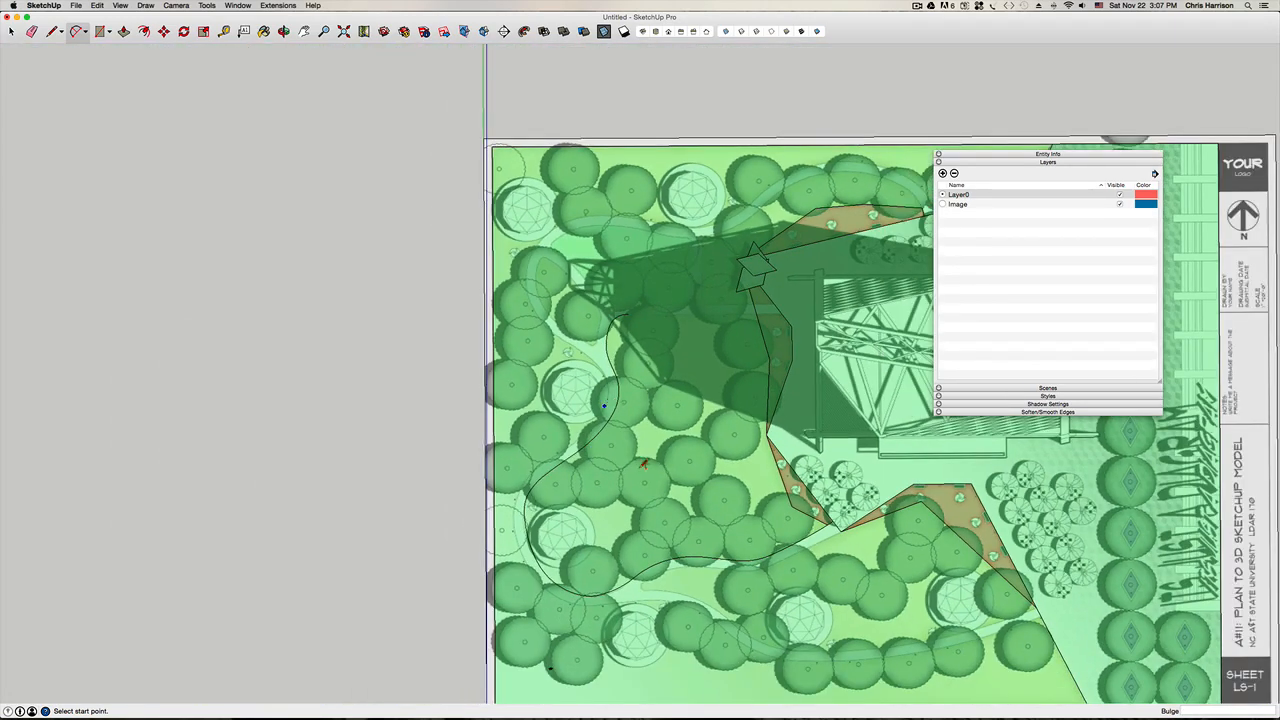
scroll(628, 266, "up", 3)
scroll(449, 289, "down", 3)
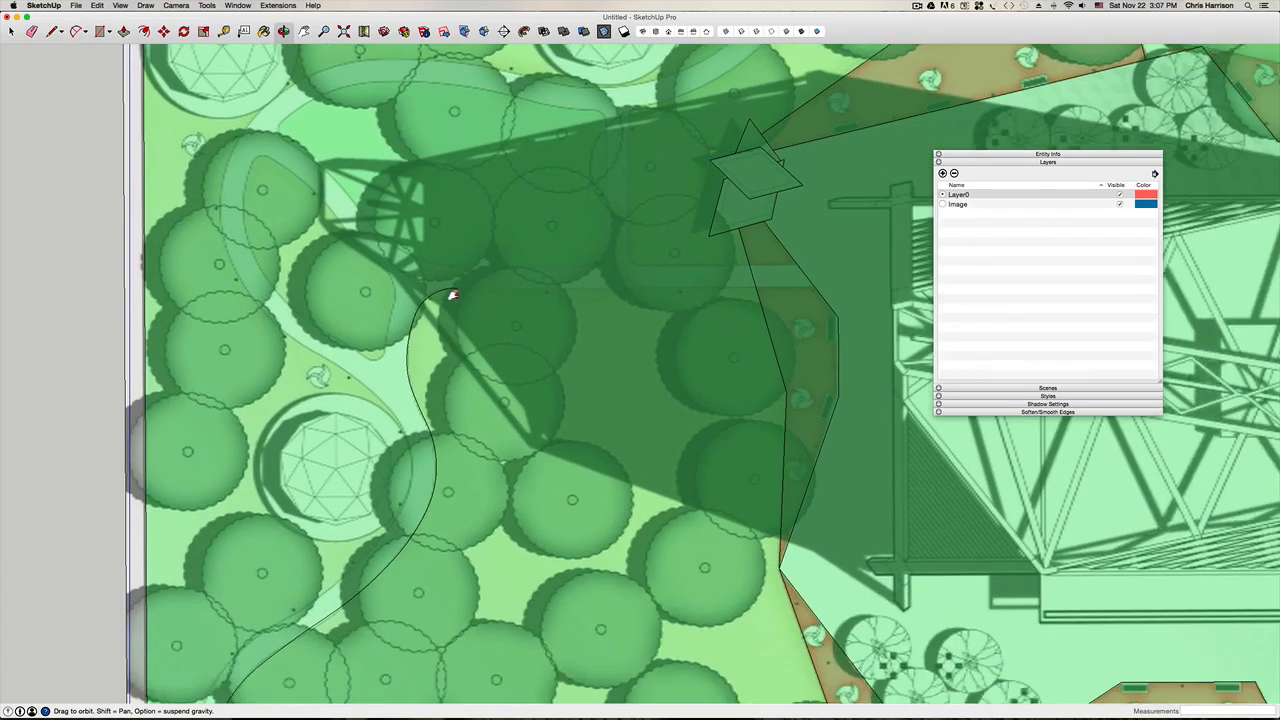
scroll(449, 289, "up", 5)
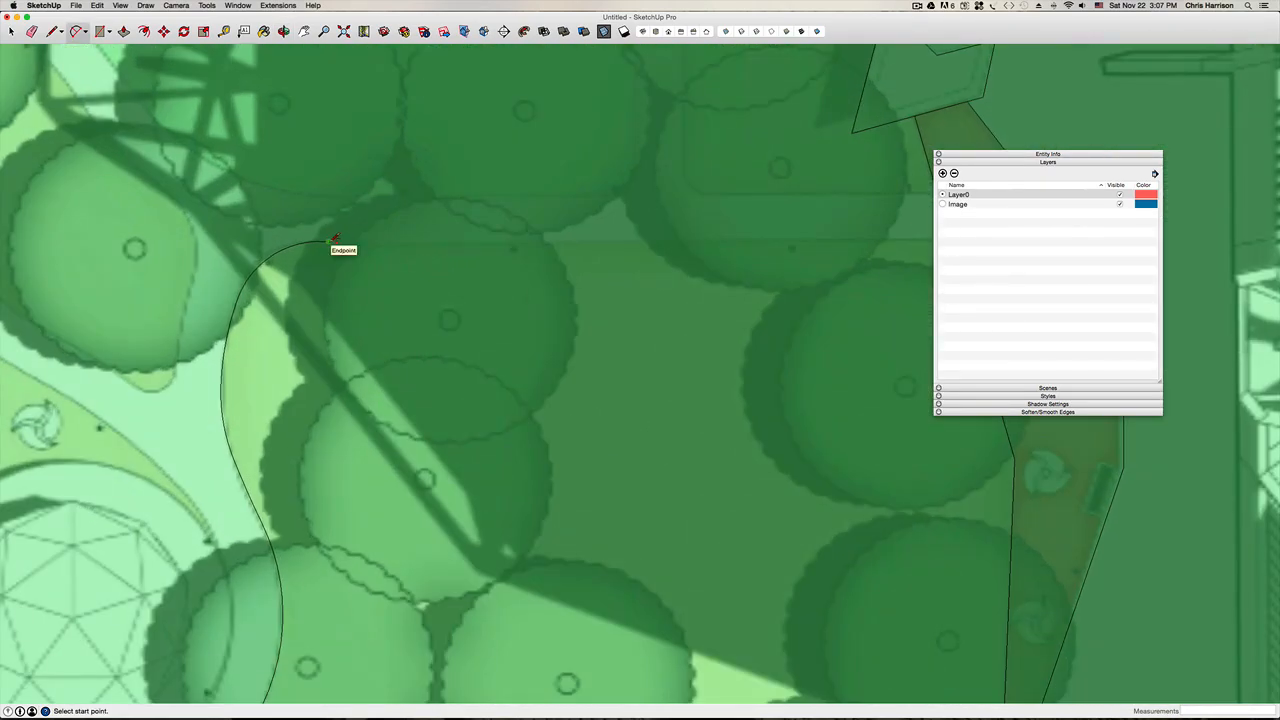
key("l")
left_click(333, 241)
scroll(560, 242, "down", 2)
scroll(676, 240, "up", 2)
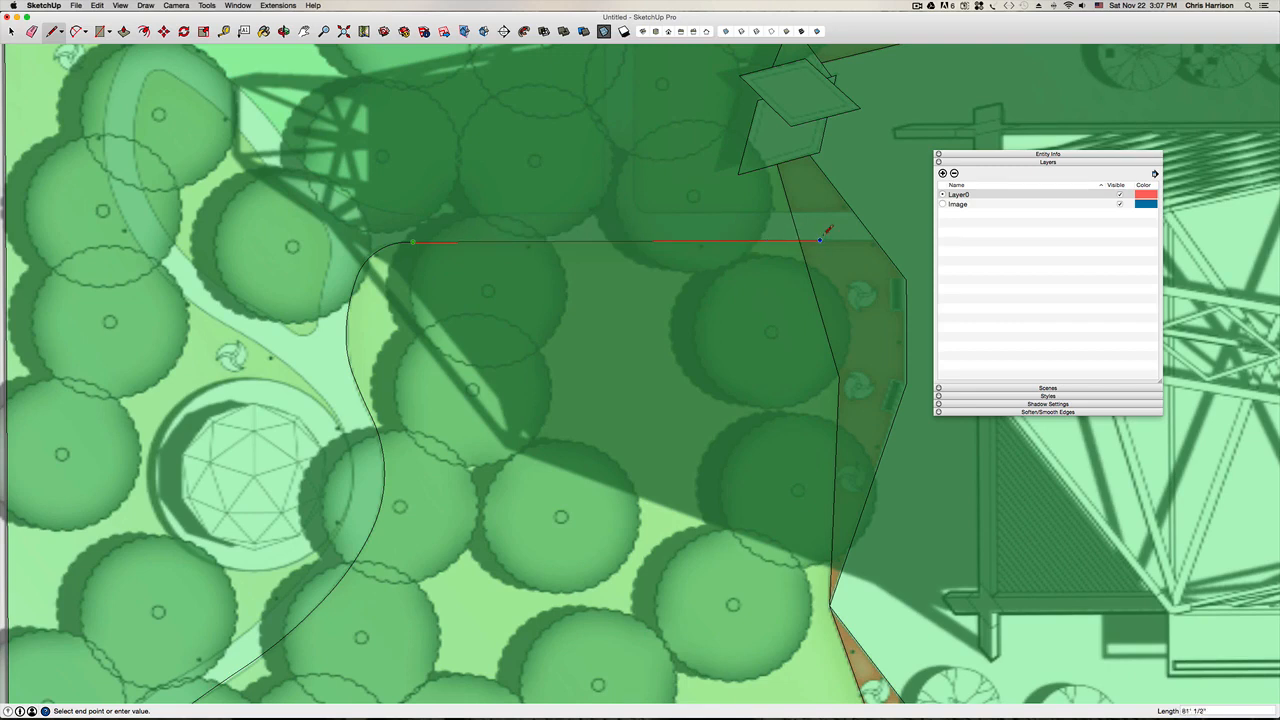
left_click(874, 240)
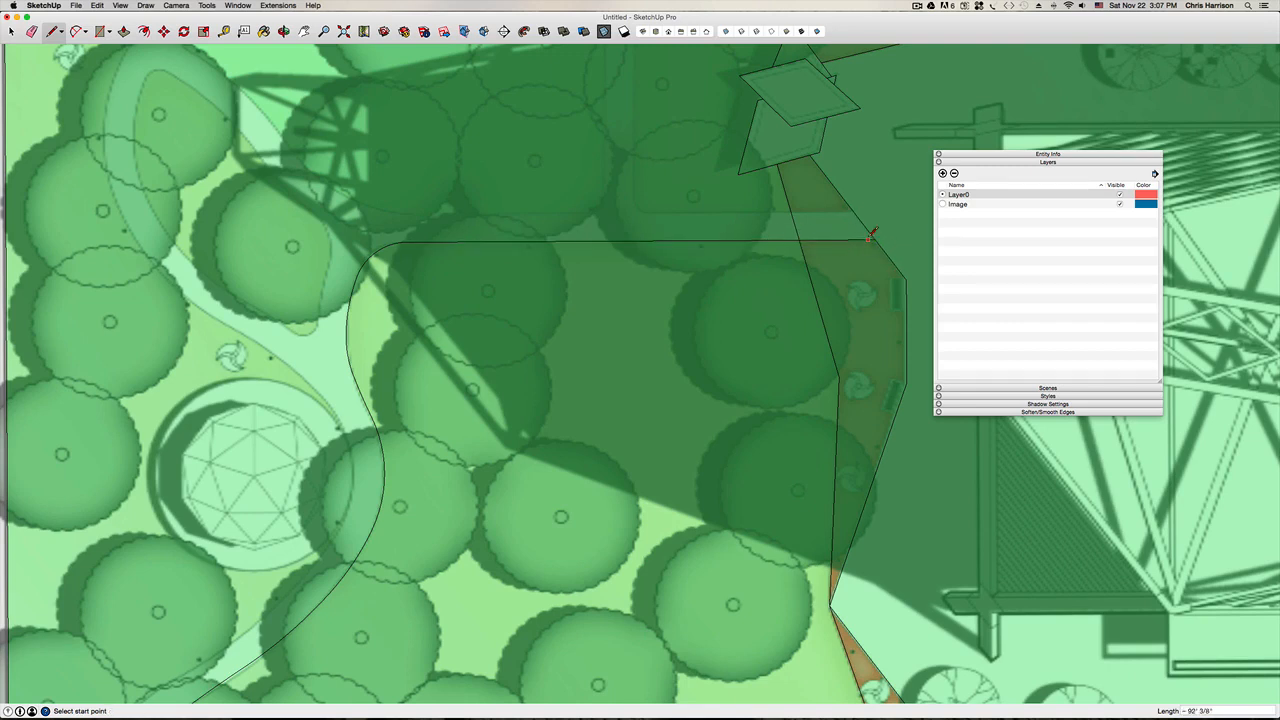
key("Escape")
Step: Check the enclosed tree area by selecting its face with the bounding edges, and examine the boundary along the southern planting bed
scroll(433, 208, "down", 10)
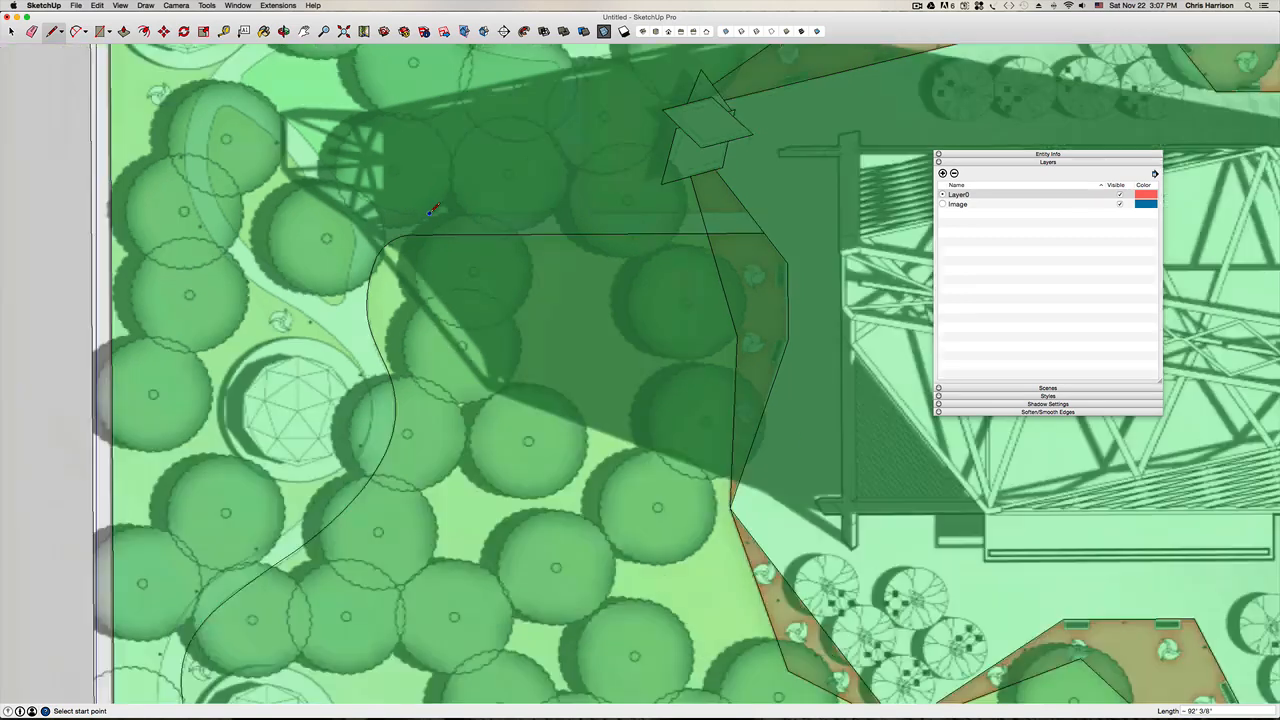
key("space")
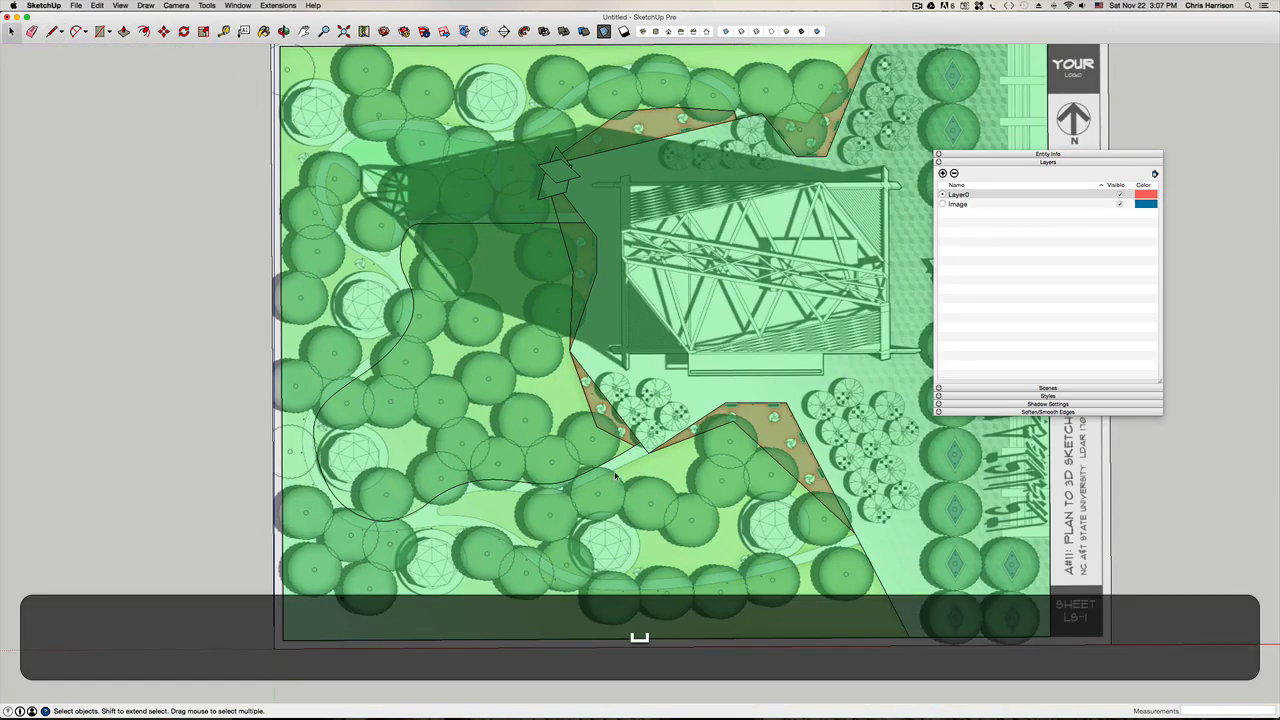
left_click(580, 448)
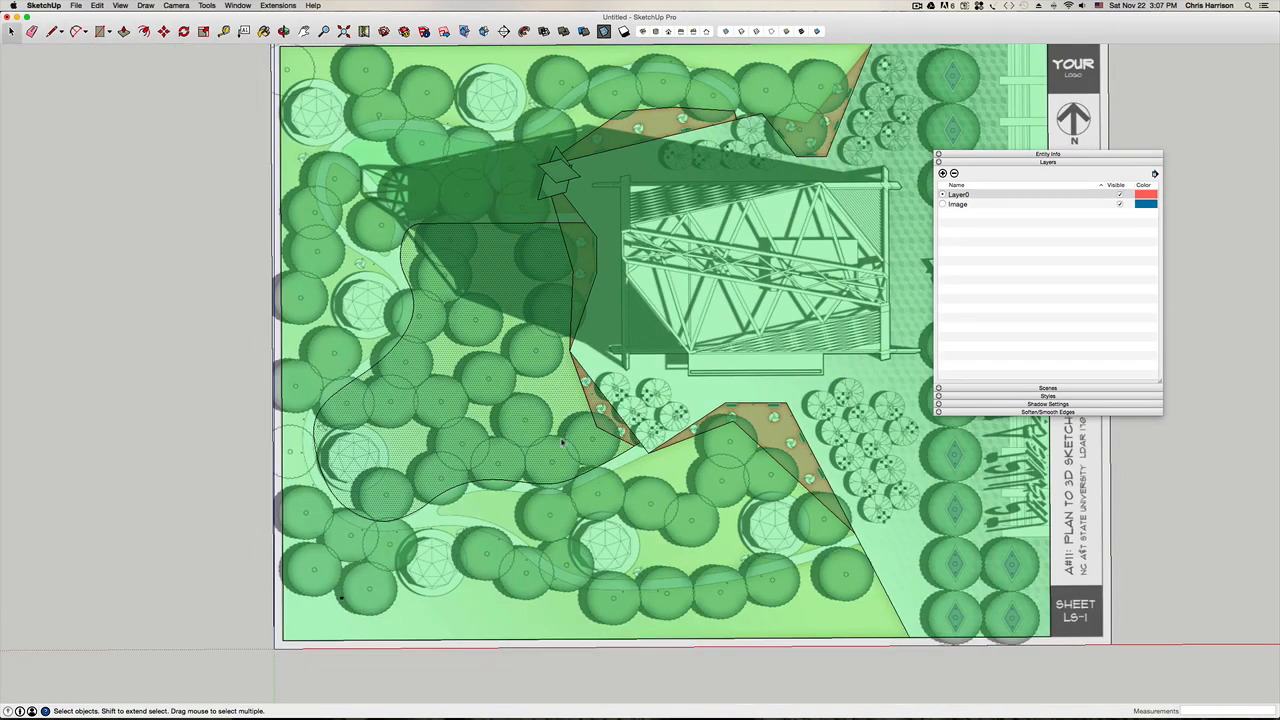
double_click(490, 418)
scroll(519, 348, "up", 5)
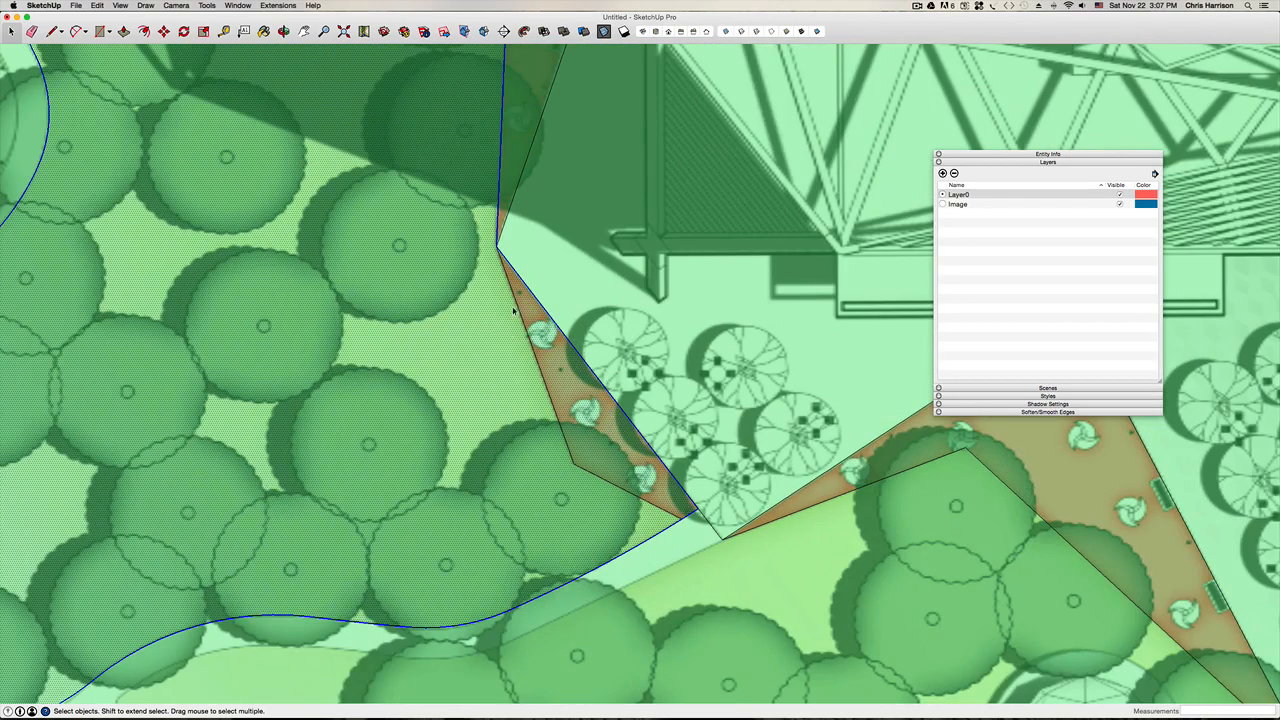
Step: Draw a short closing line from the loose end of the lower planting bed's edge to the curved lawn boundary
left_click(516, 303)
left_click(583, 526)
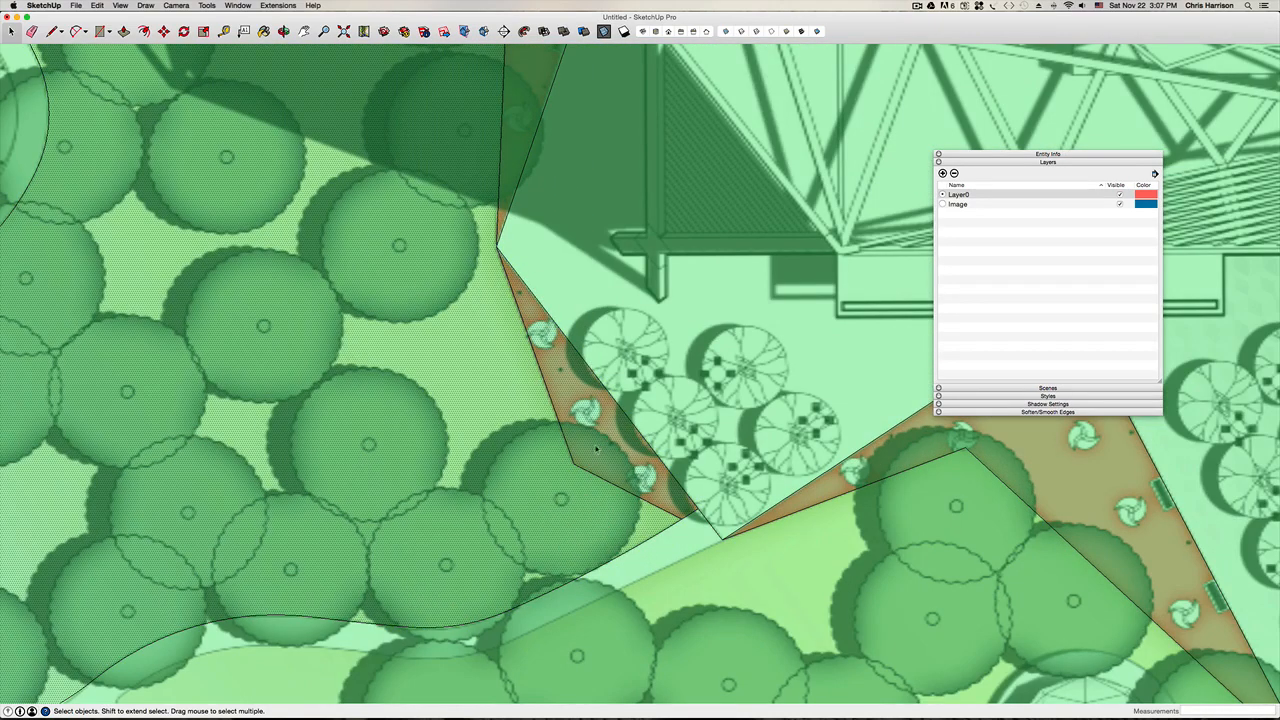
scroll(665, 521, "up", 10)
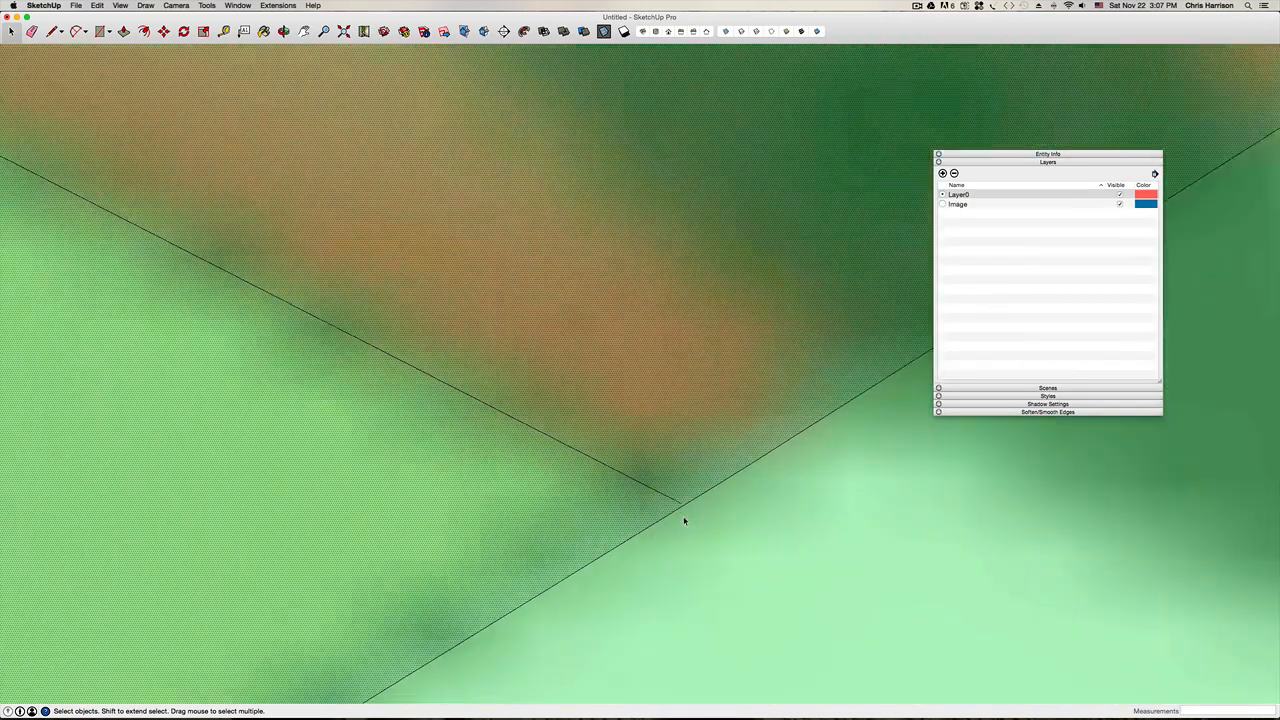
scroll(684, 520, "up", 3)
key("l")
left_click(682, 518)
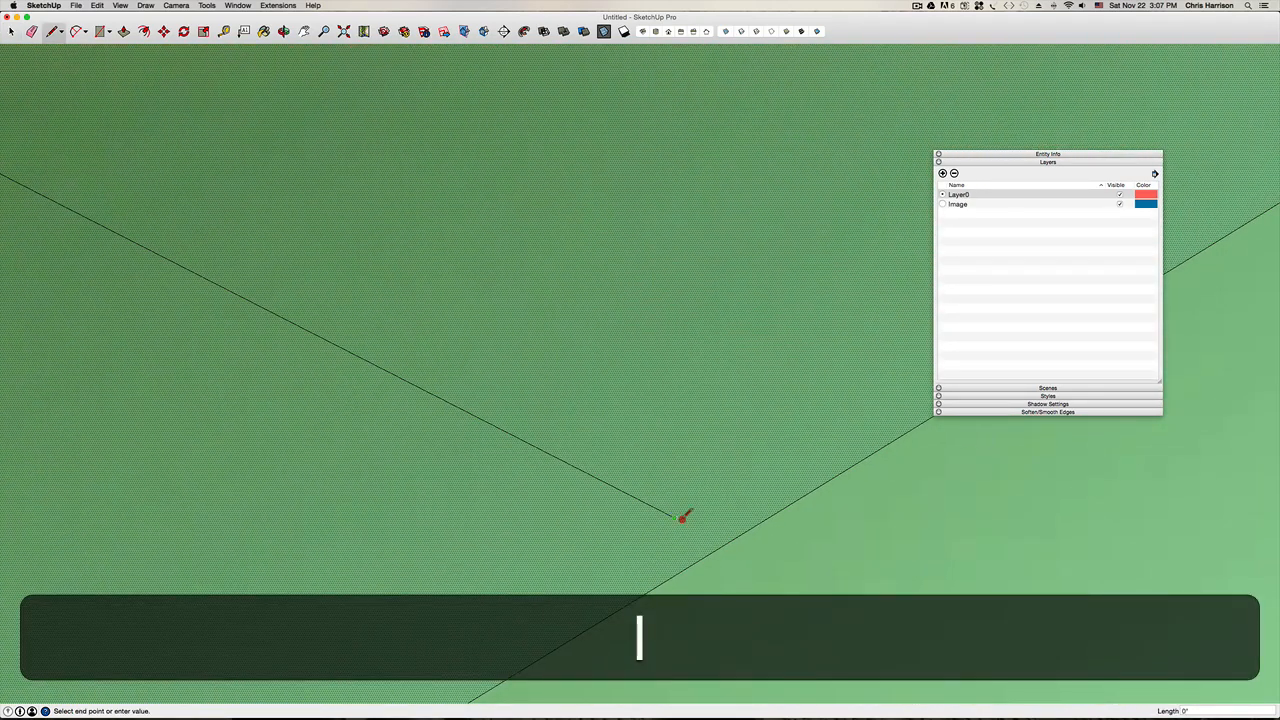
left_click(680, 517)
scroll(726, 534, "up", 6)
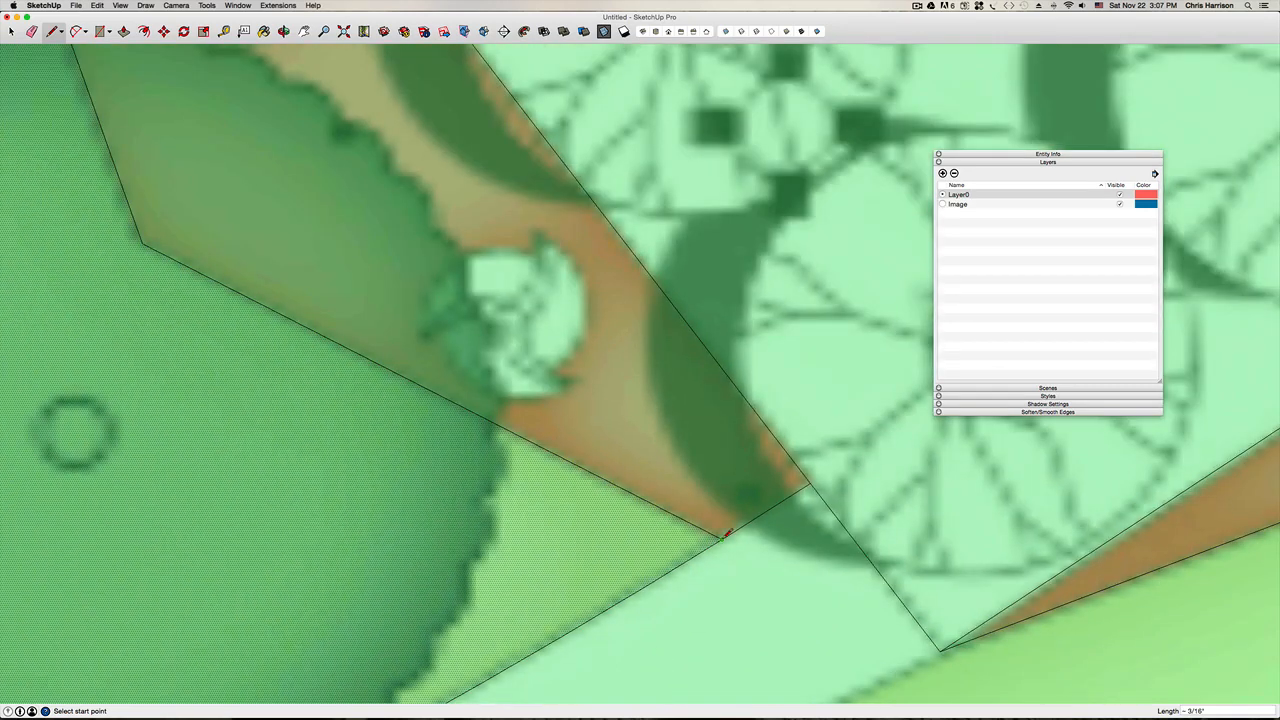
scroll(724, 538, "down", 6)
key("Escape")
key("space")
Step: Offset the boundary of the large curved lawn area outward by 6' to form the path's outer edge
left_click(648, 477)
scroll(646, 477, "down", 9)
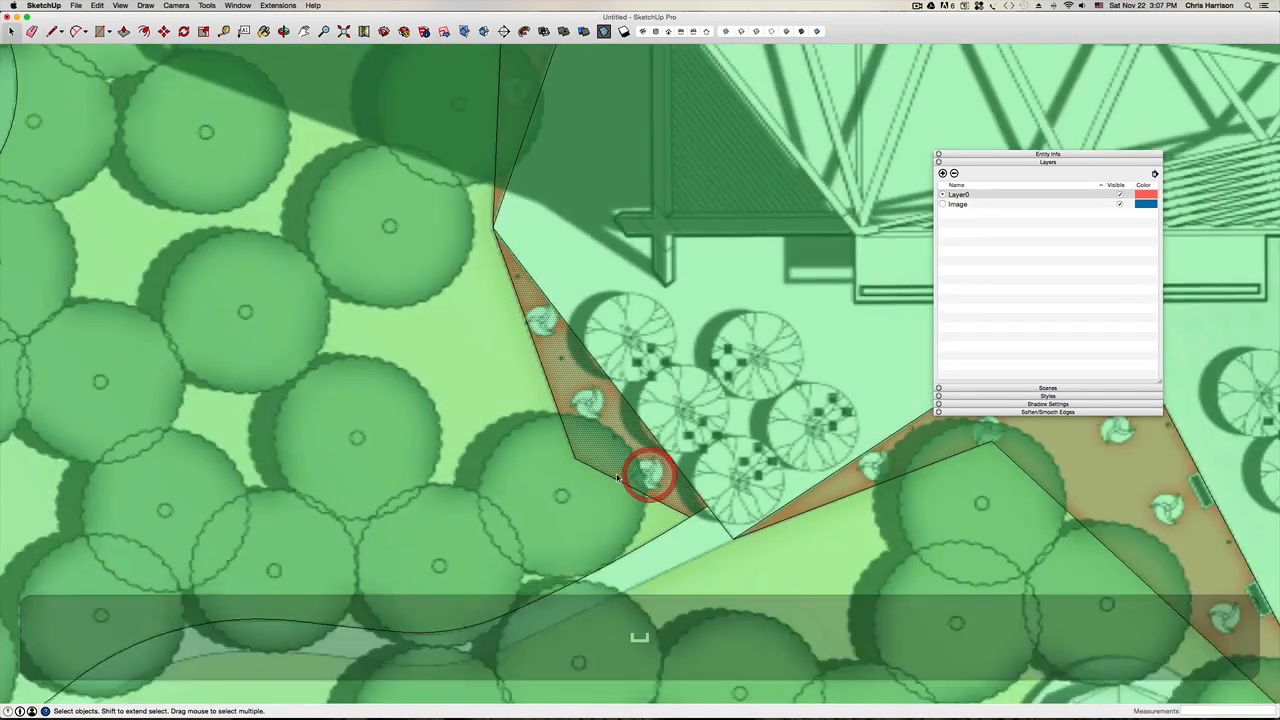
scroll(618, 478, "up", 2)
left_click(588, 470)
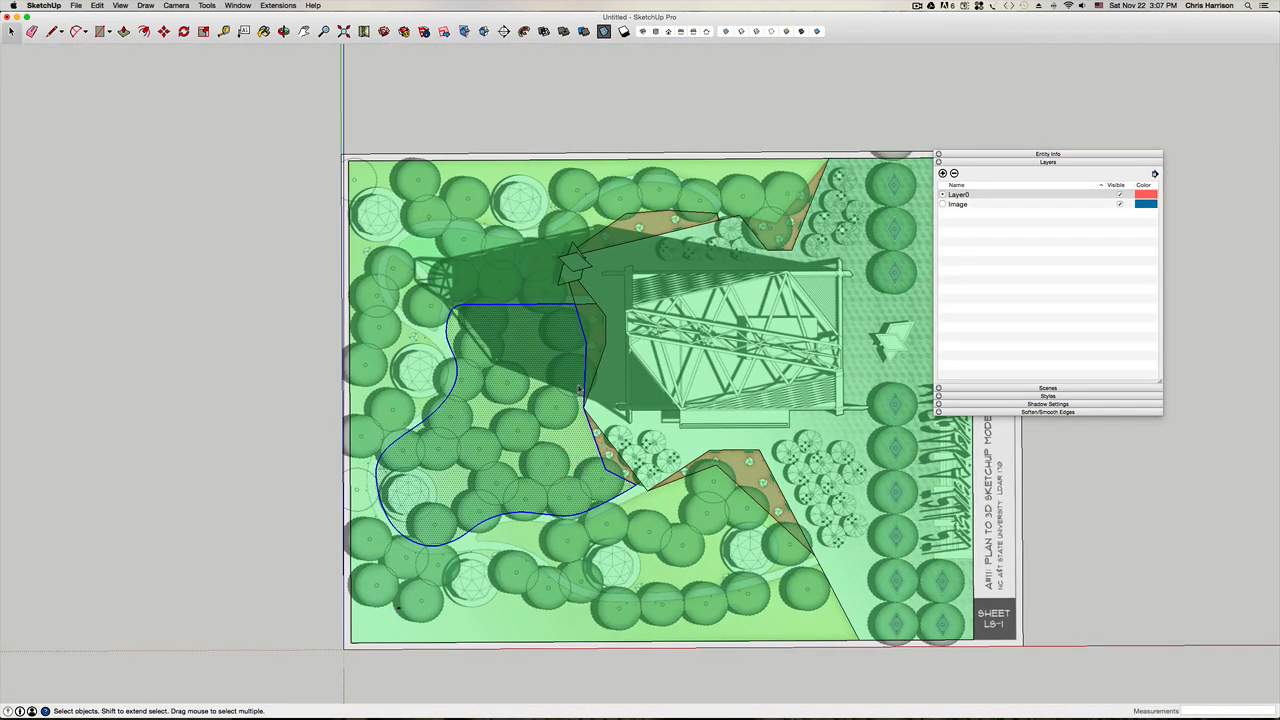
scroll(491, 306, "up", 2)
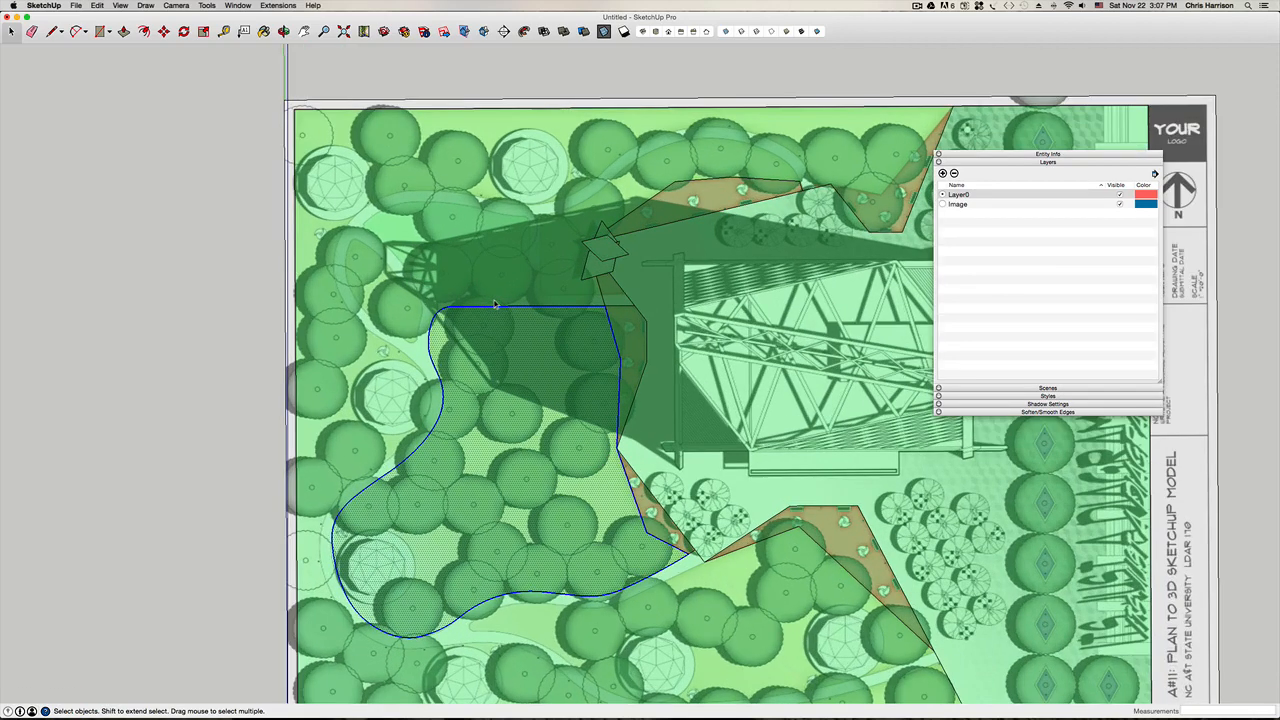
left_click(144, 31)
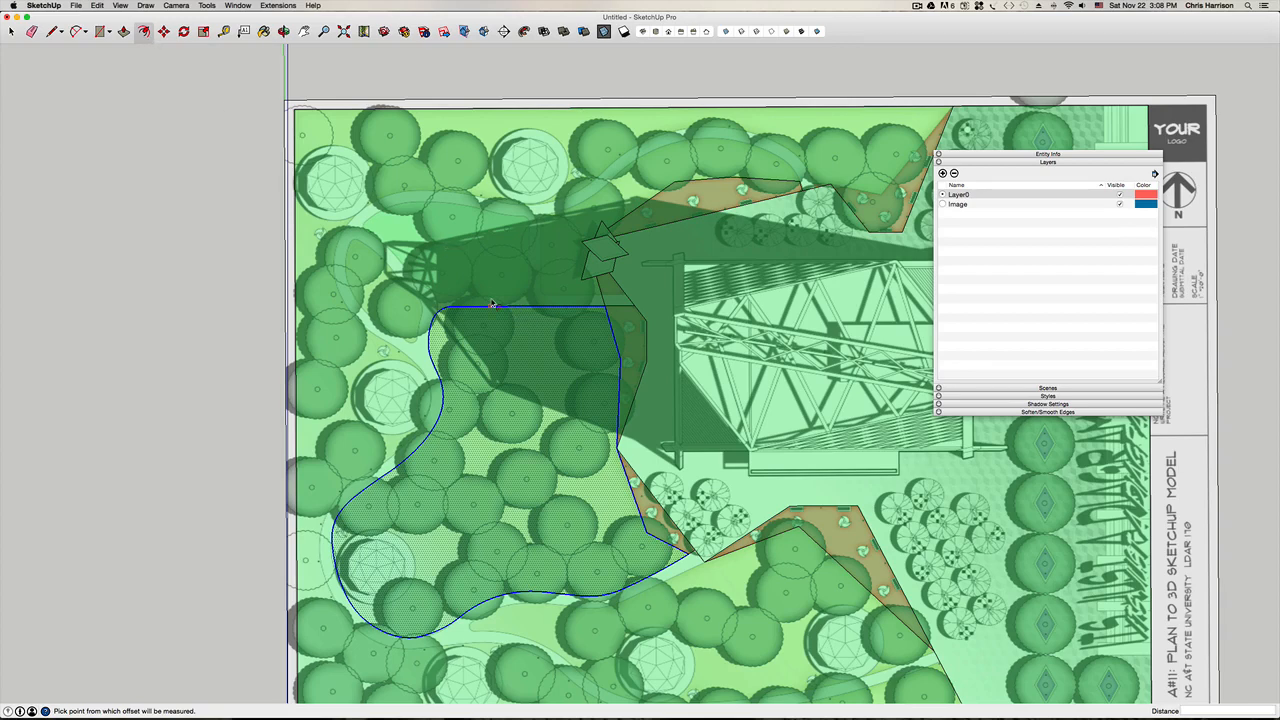
left_click(491, 303)
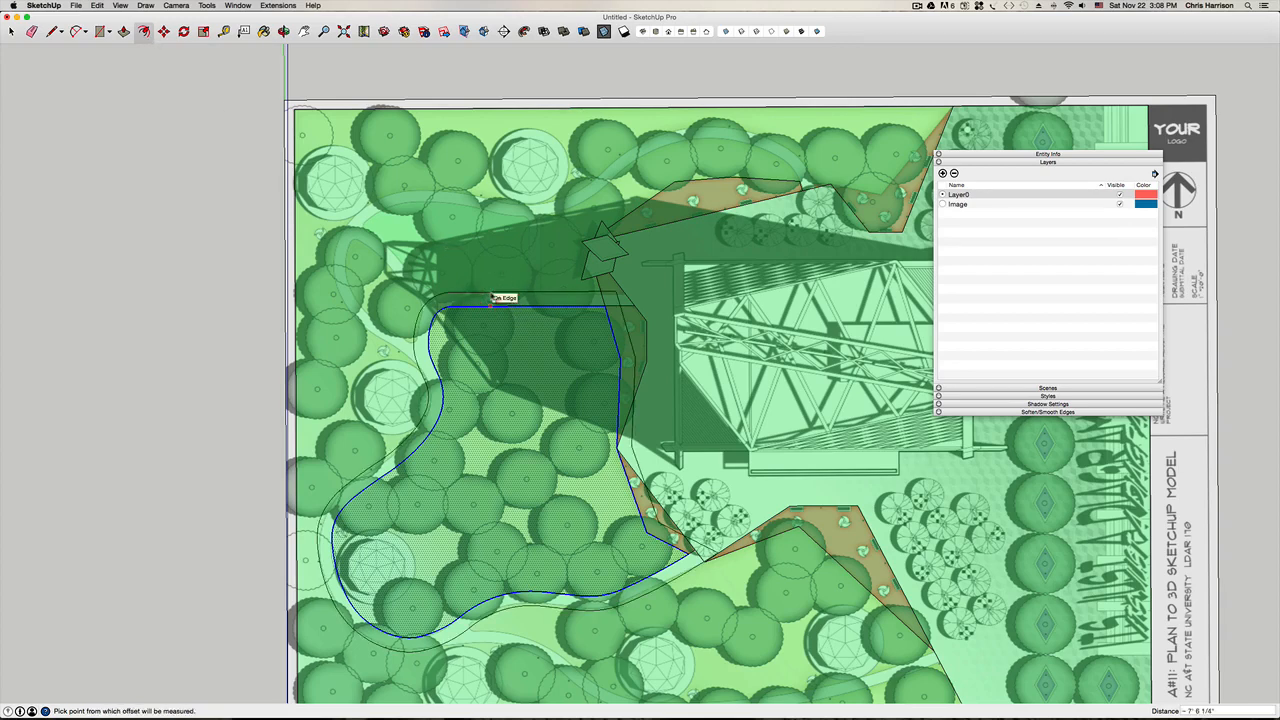
type("6")
key("Return")
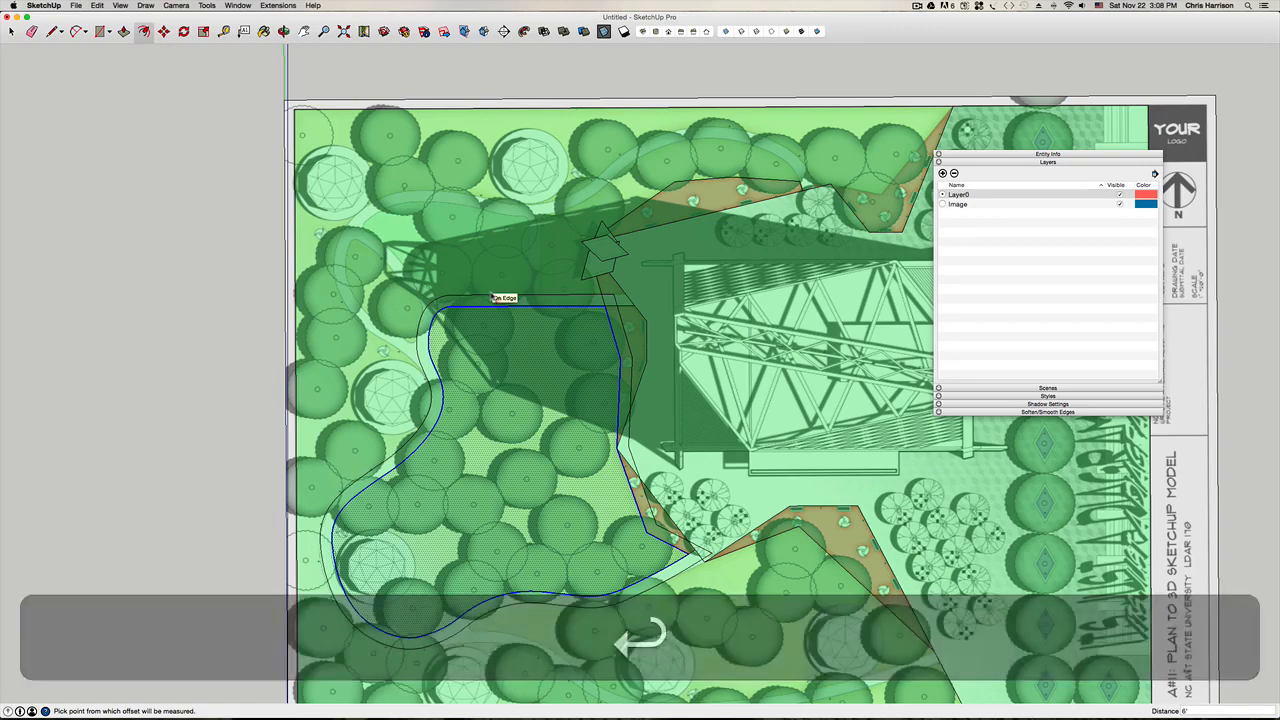
key("Escape")
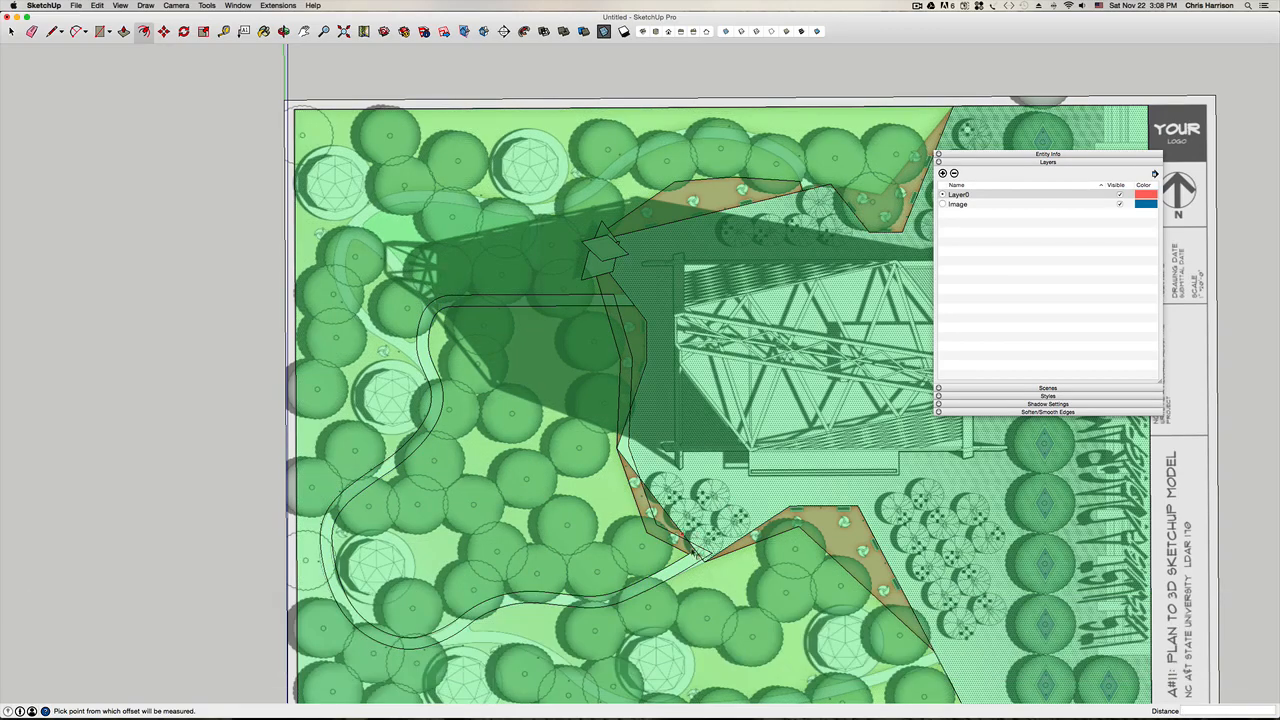
Step: Erase the surplus offset edges crossing the lower planting bed and the plaza beside it
key("space")
scroll(692, 540, "up", 5)
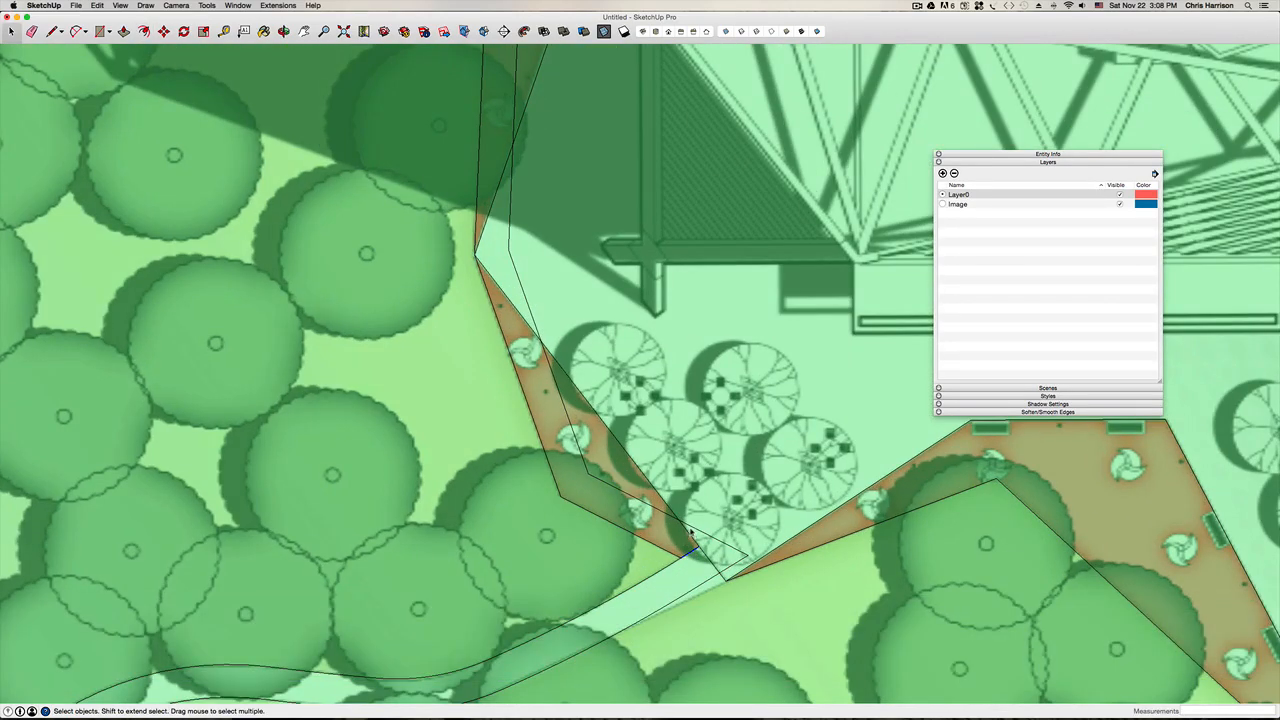
key("Escape")
key("space")
key("e")
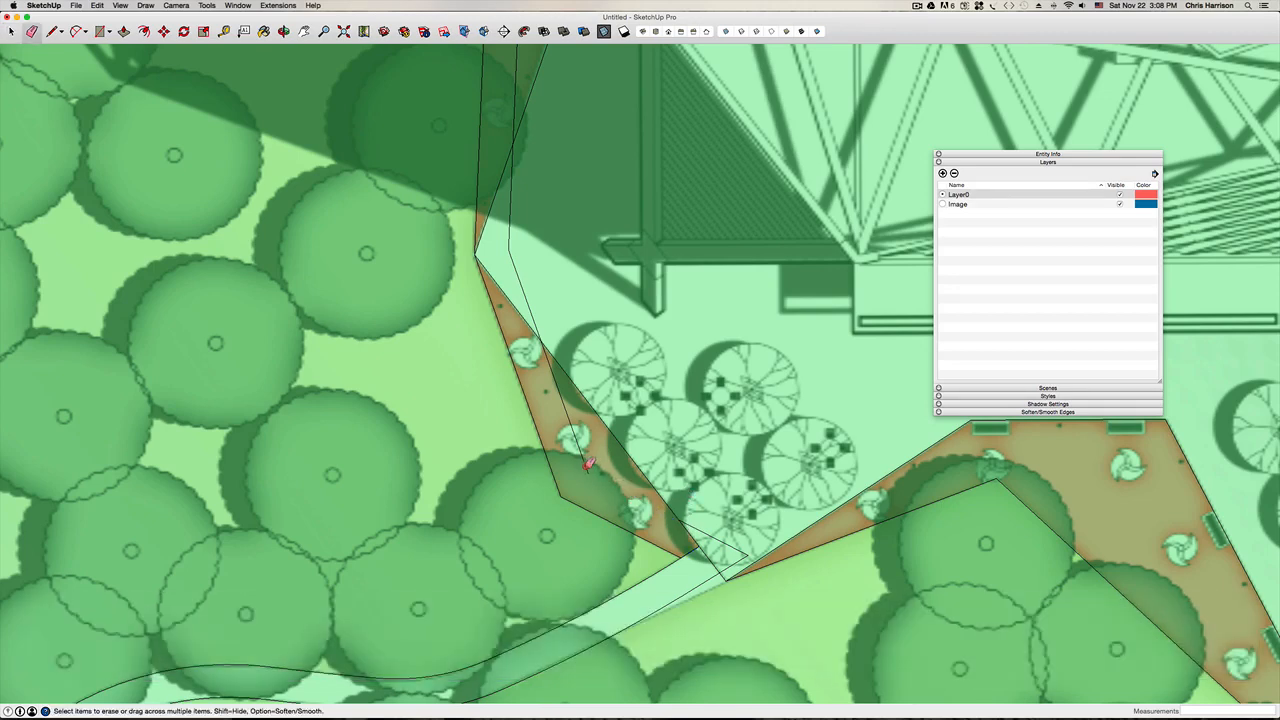
left_click(588, 461)
left_click(690, 523)
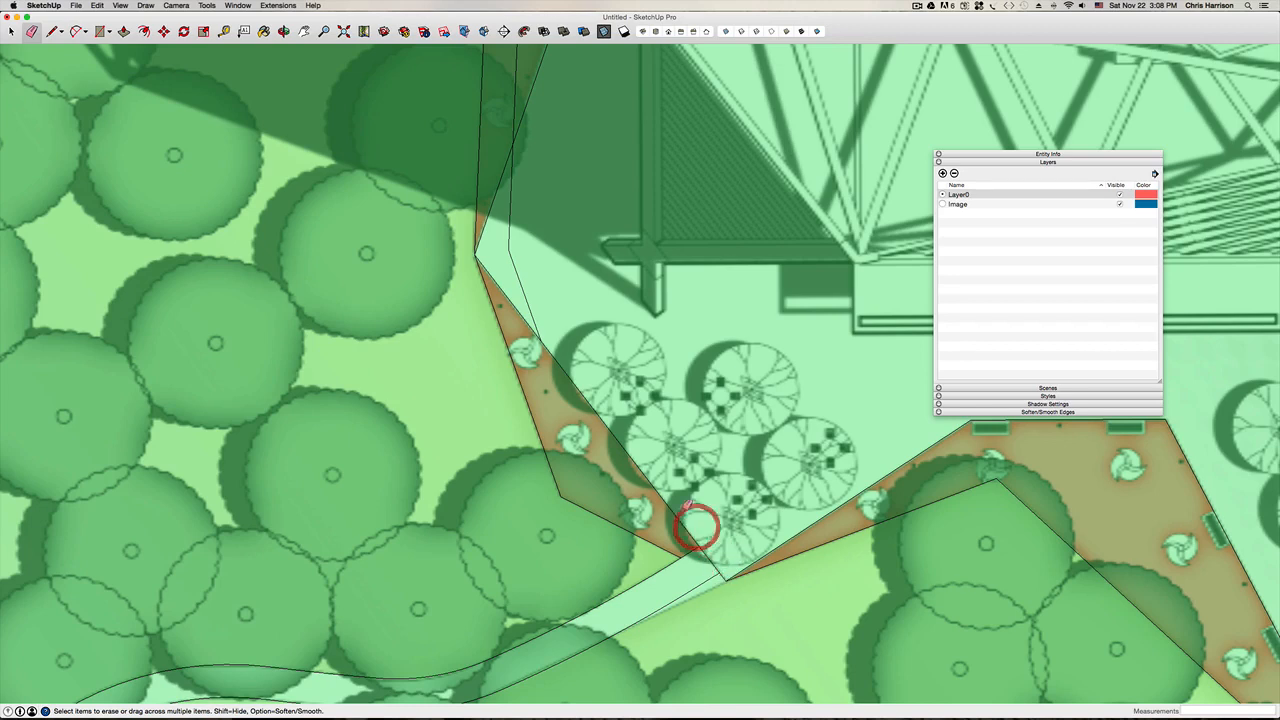
left_click(527, 305)
left_click(509, 234)
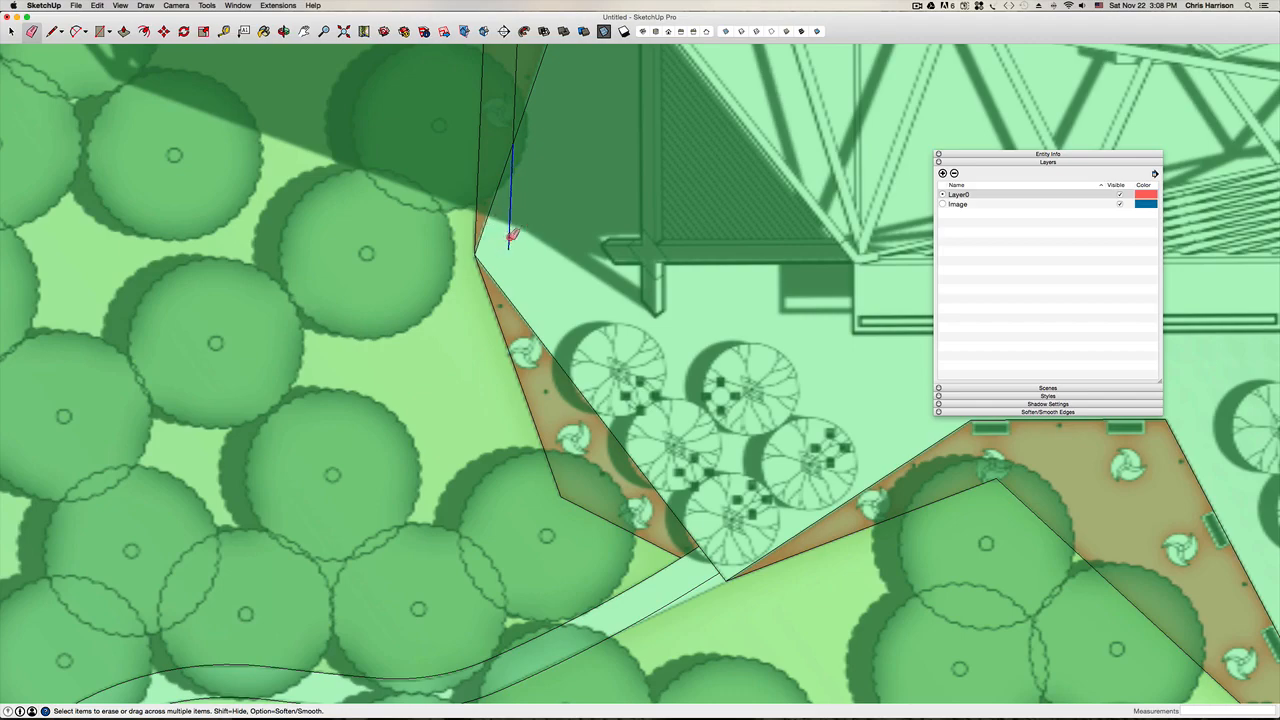
left_click(509, 234)
Step: Erase the remaining surplus offset edges running through the planting bed below the two overlapping diamond shapes
middle_click_drag(548, 200, 557, 602)
left_click(523, 405)
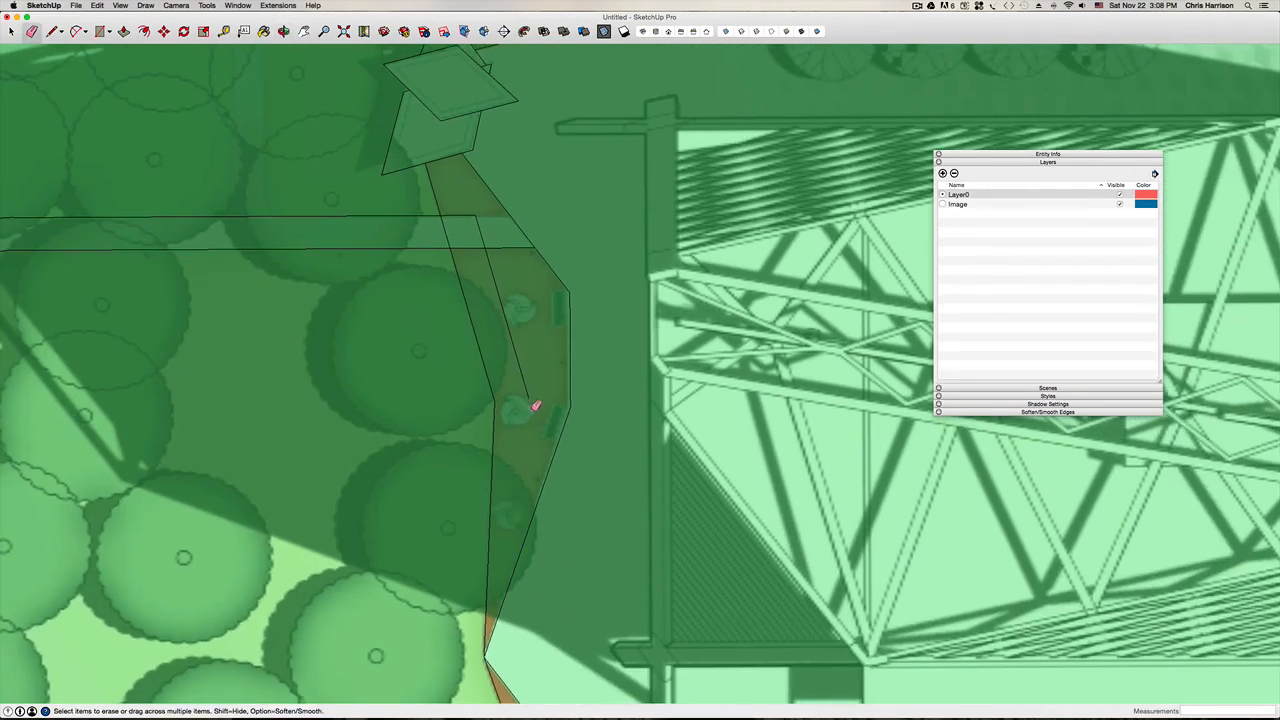
left_click(518, 357)
Step: Extend the path's upper edge about 6' 1" to the planting bed's outer edge and erase the bed edge crossing the path
scroll(488, 235, "down", 8)
scroll(489, 222, "up", 10)
key("l")
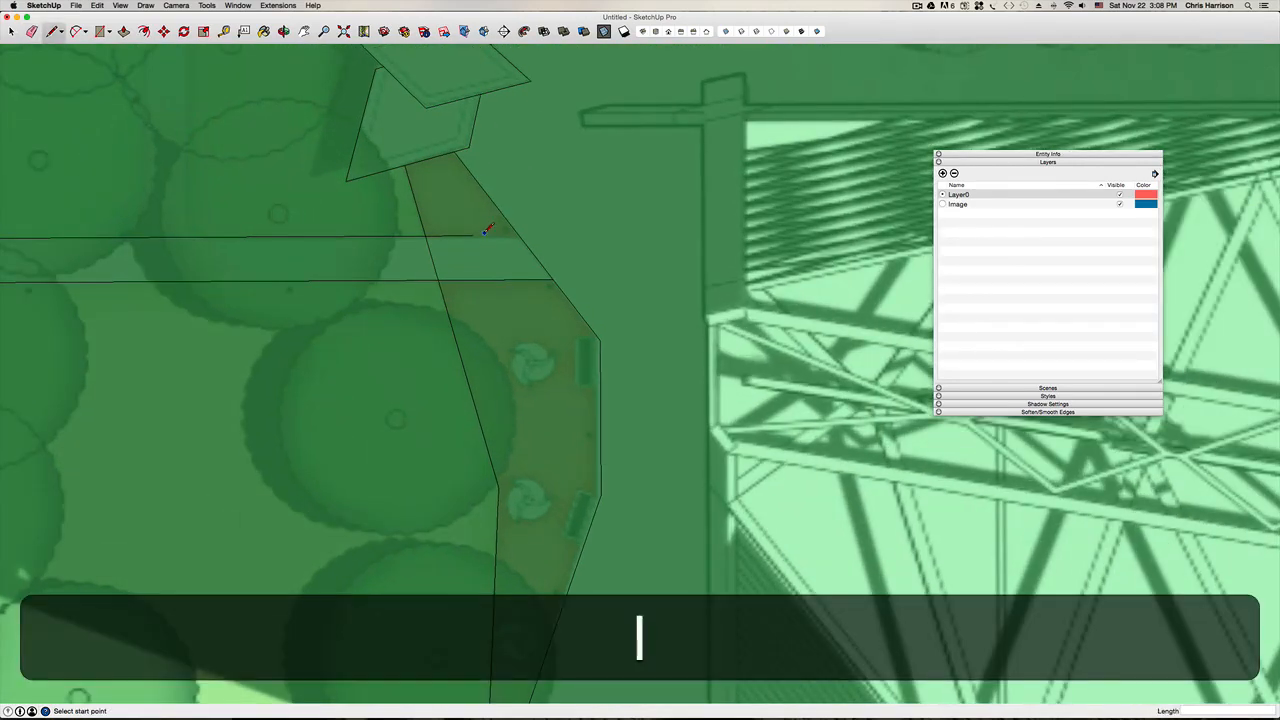
left_click(478, 230)
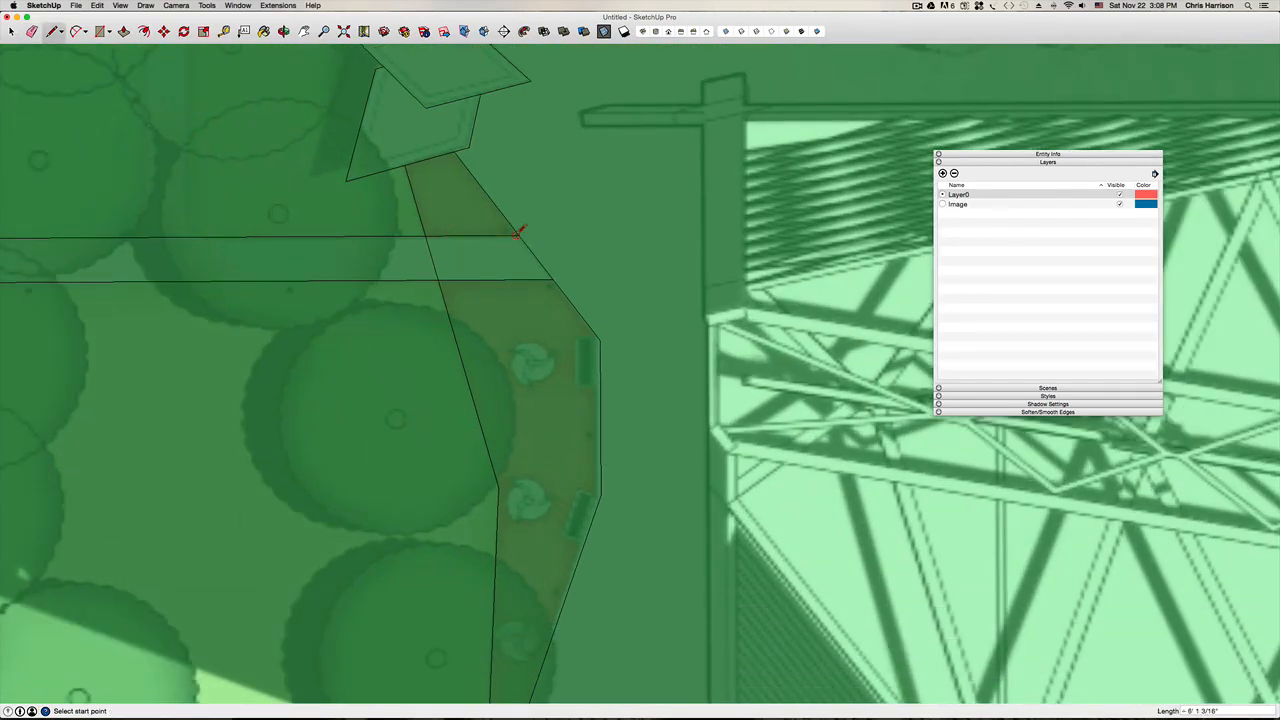
key("Escape")
key("e")
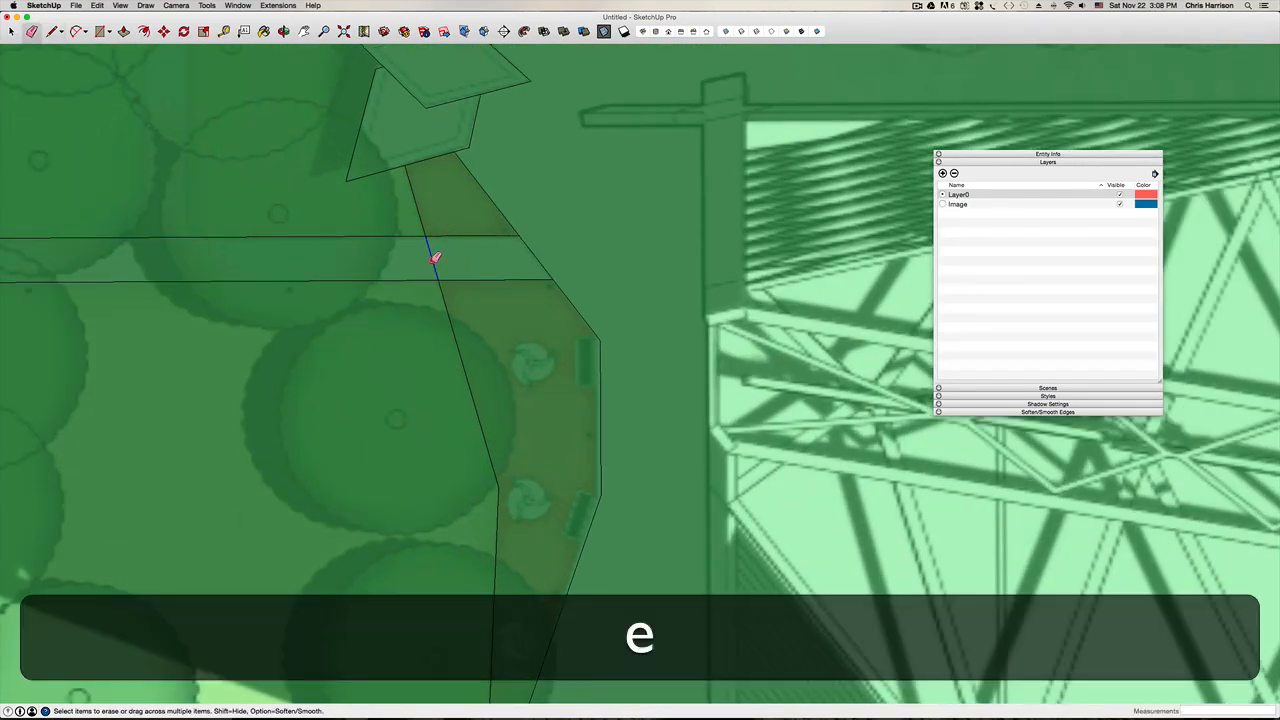
scroll(435, 258, "down", 8)
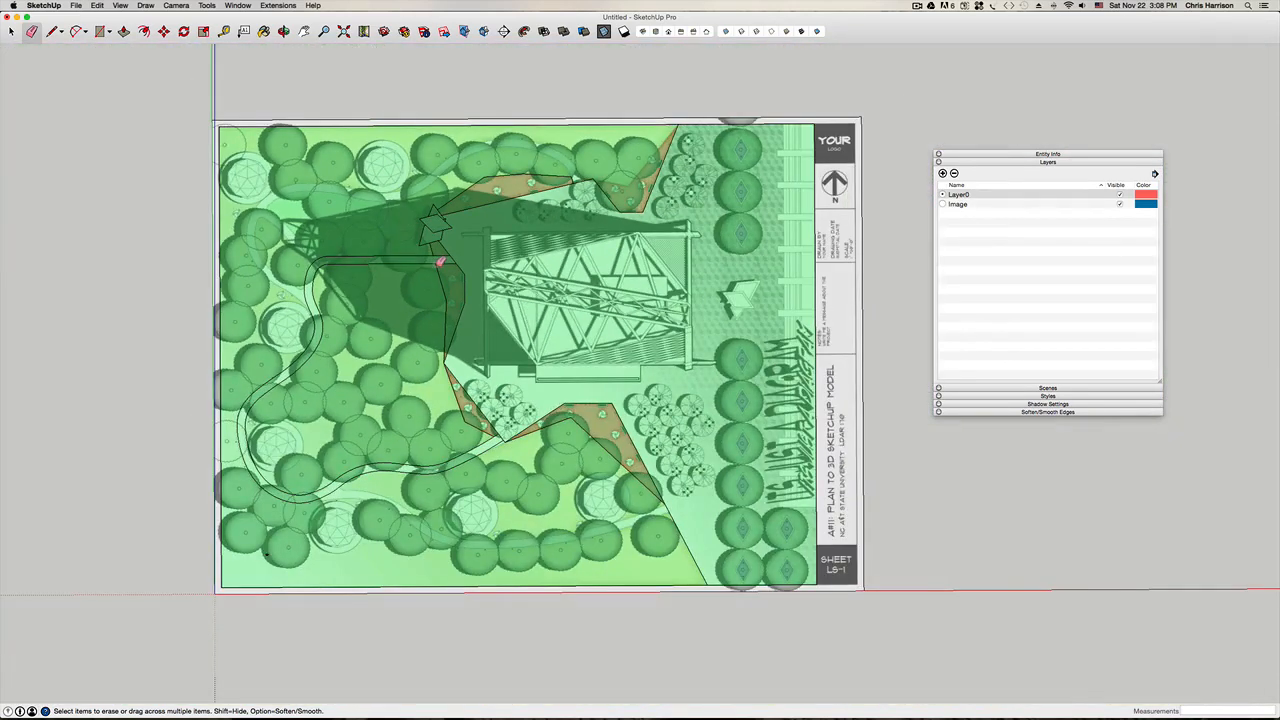
Step: Check the separate faces around the path junction, plaza, and lower lawn by selecting them one at a time
key("h")
left_click_drag(423, 403, 417, 320)
key("space")
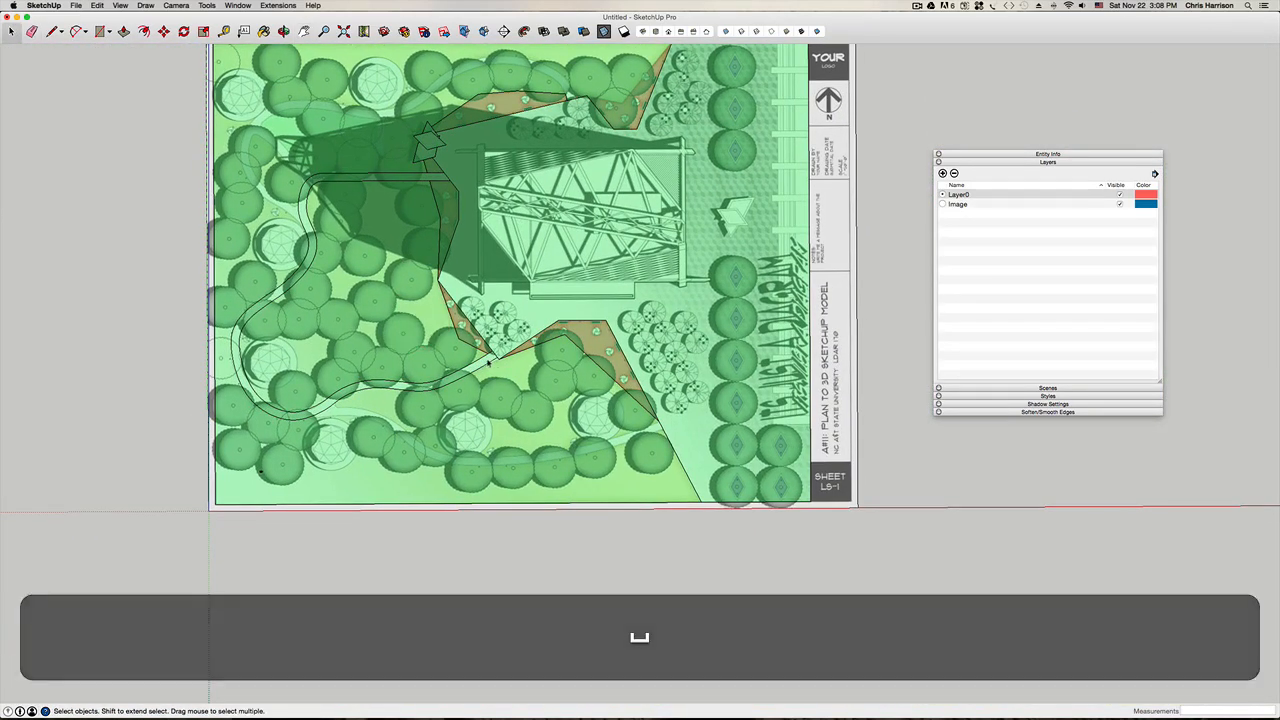
left_click(488, 363)
scroll(350, 320, "down", 3)
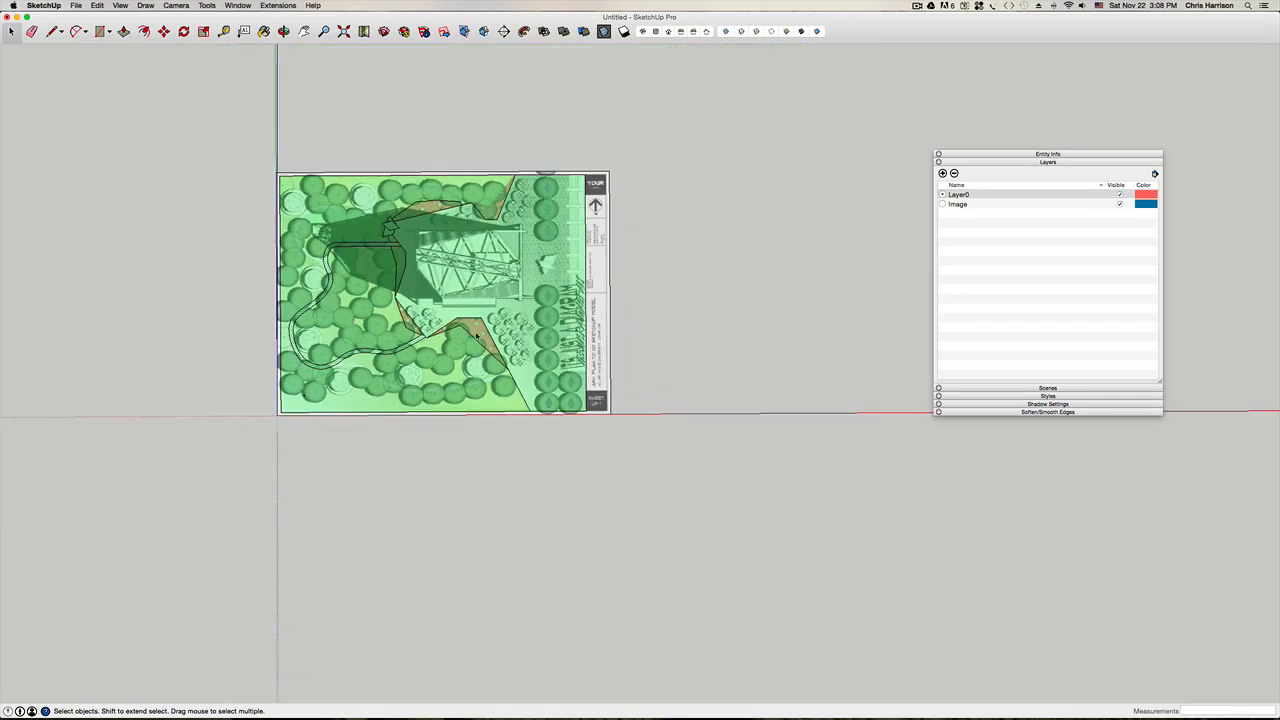
scroll(494, 340, "up", 5)
left_click(486, 306)
left_click(348, 298)
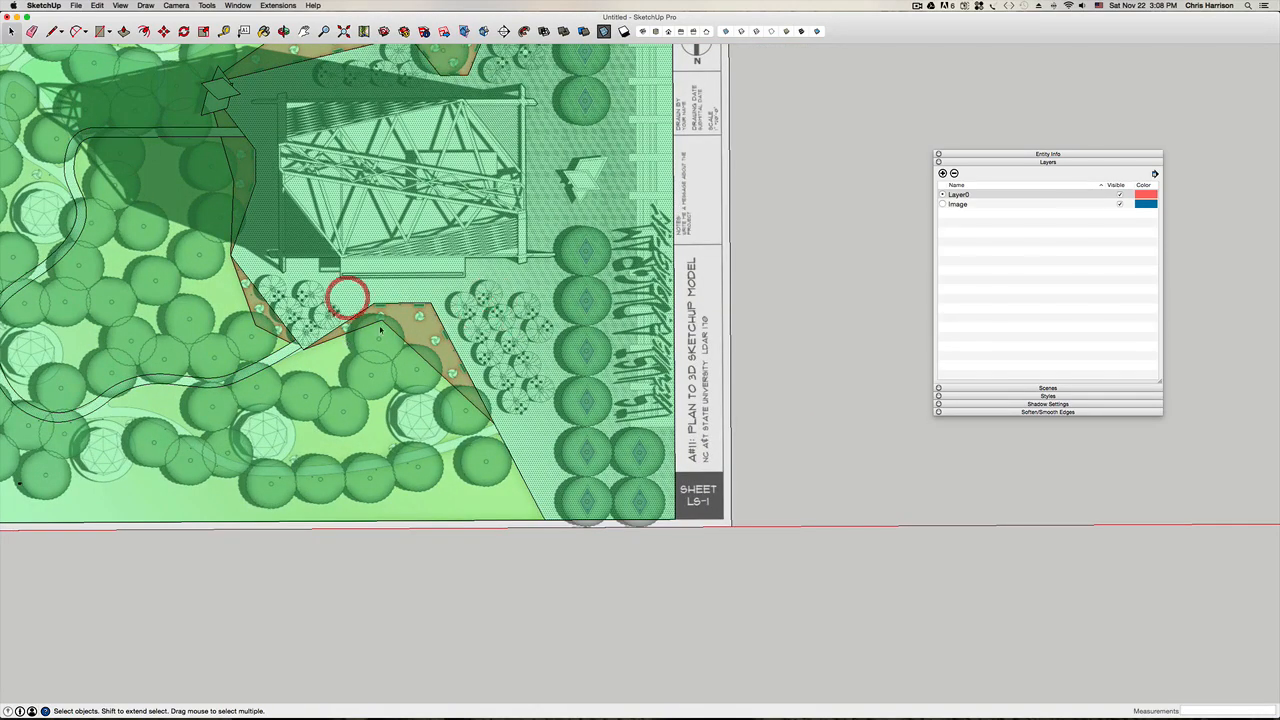
left_click(404, 321)
scroll(388, 315, "up", 5)
scroll(362, 367, "down", 8)
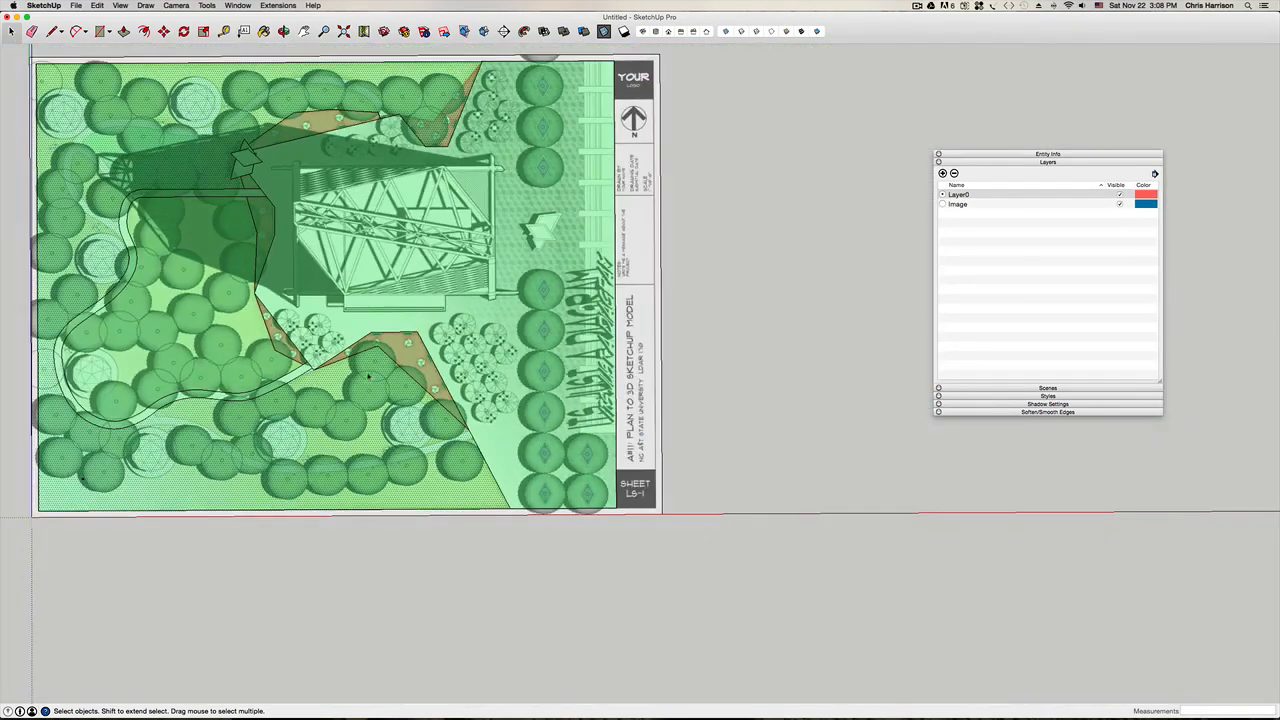
key("h")
left_click_drag(260, 329, 481, 537)
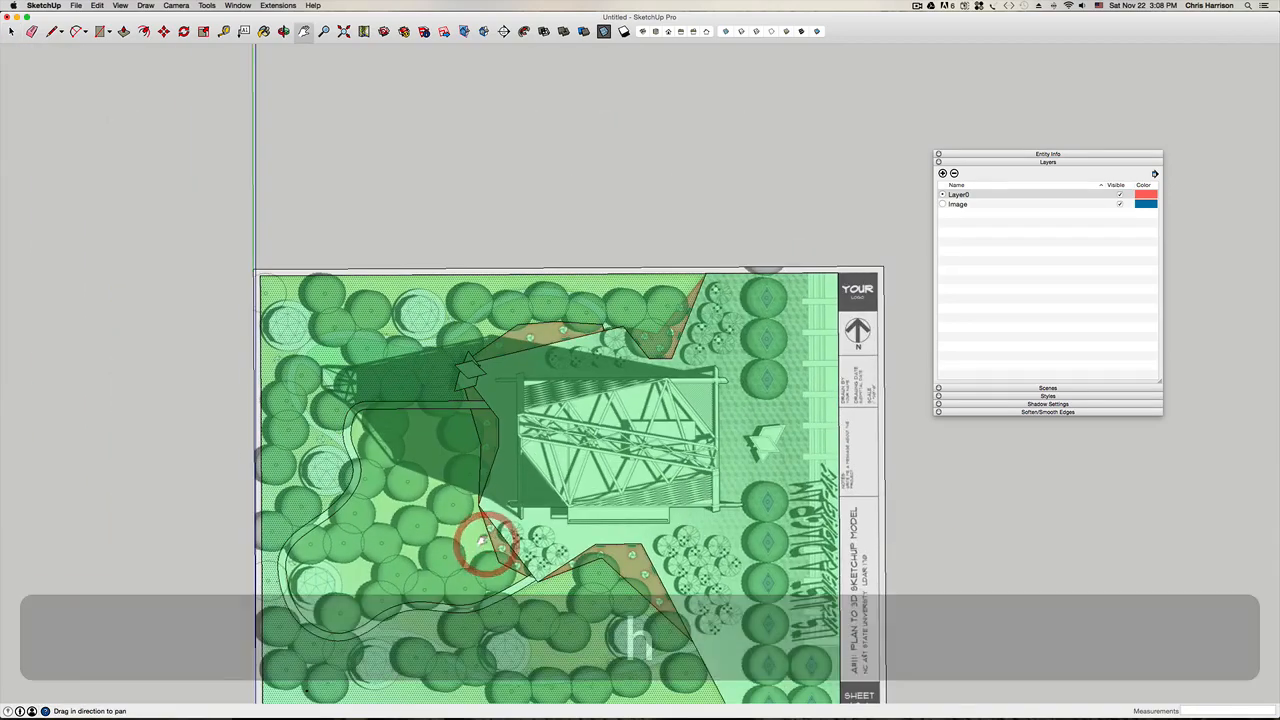
scroll(618, 316, "up", 10)
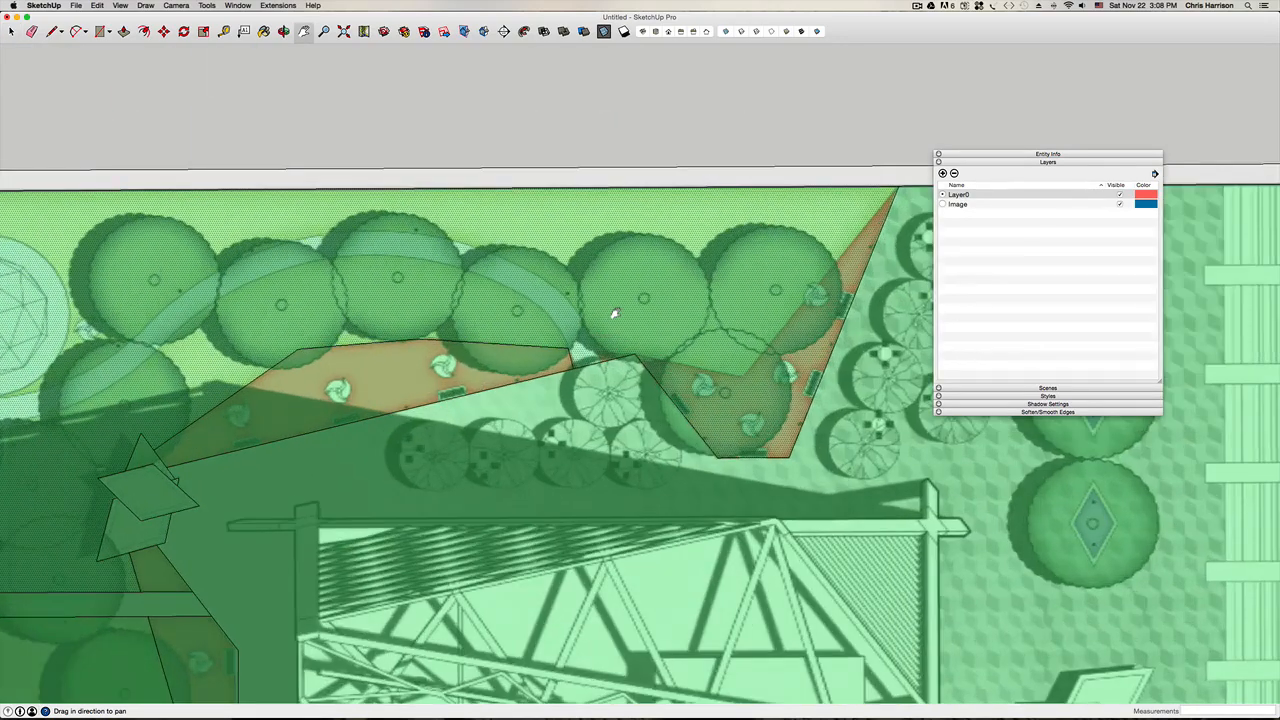
key("l")
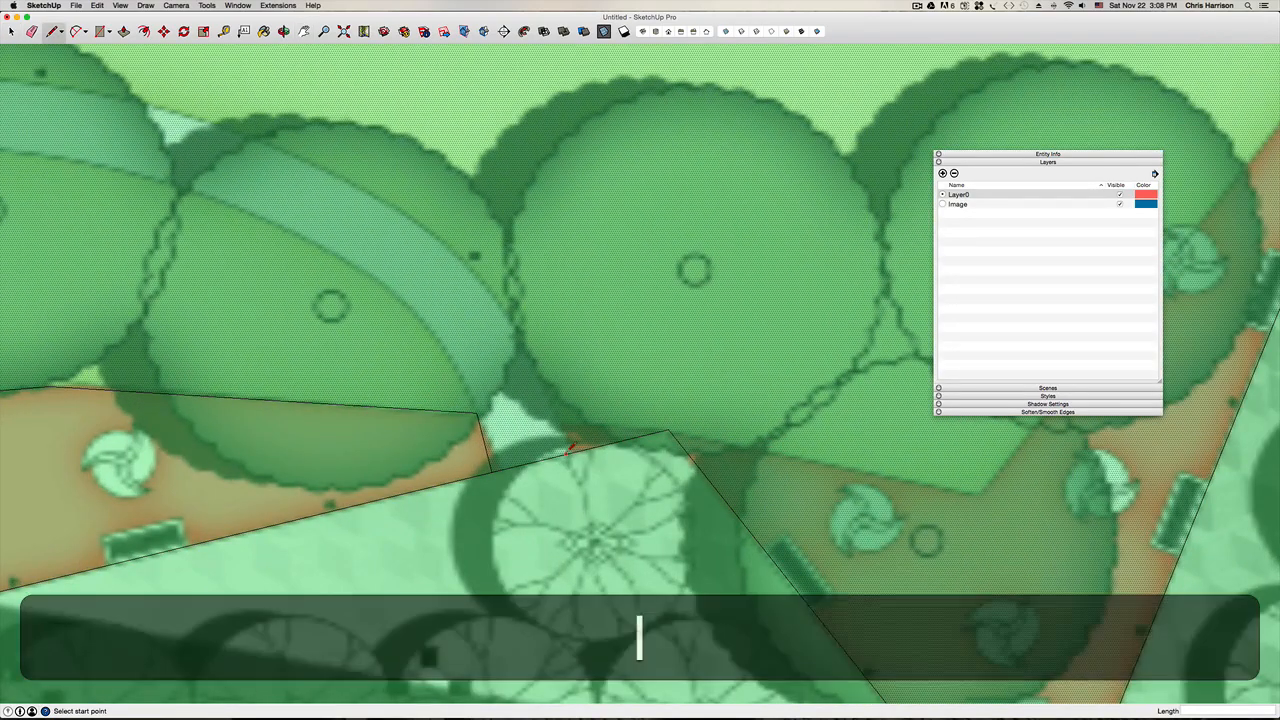
left_click(567, 451)
key("Escape")
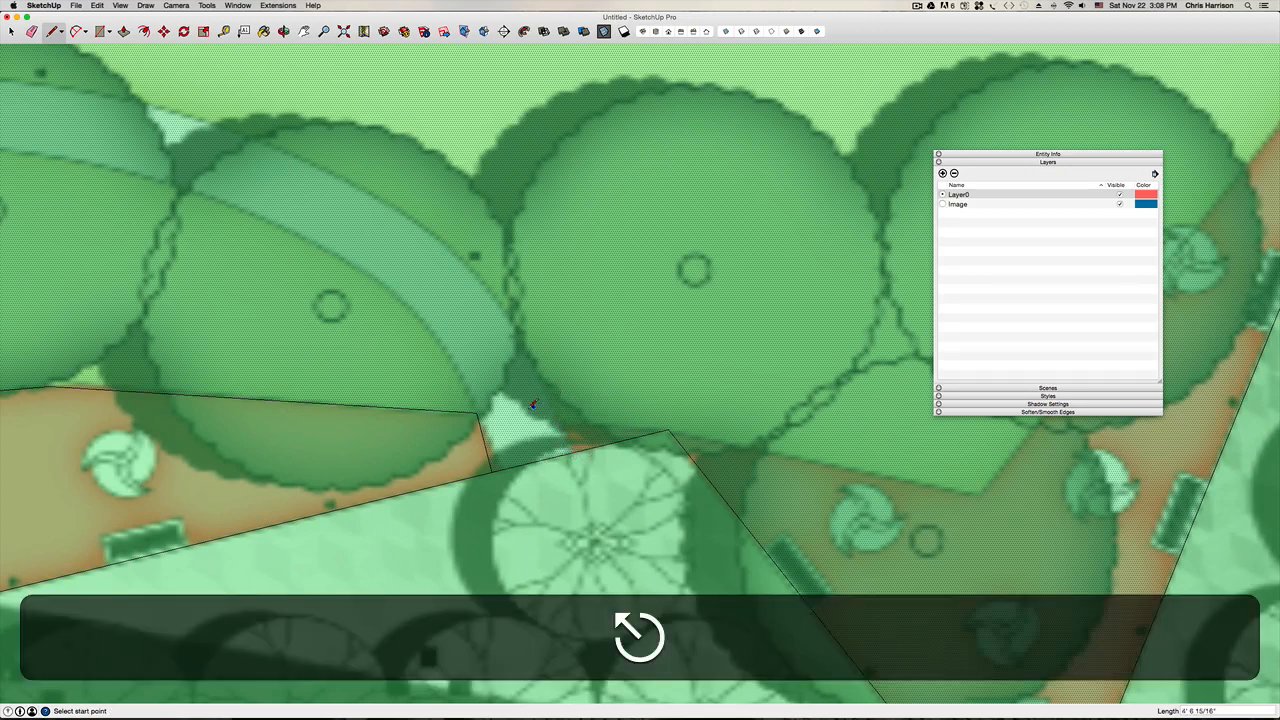
Step: Copy the short end edge of the upper planting bed 6' along the plaza edge to mark the path's width
key("space")
left_click(481, 430)
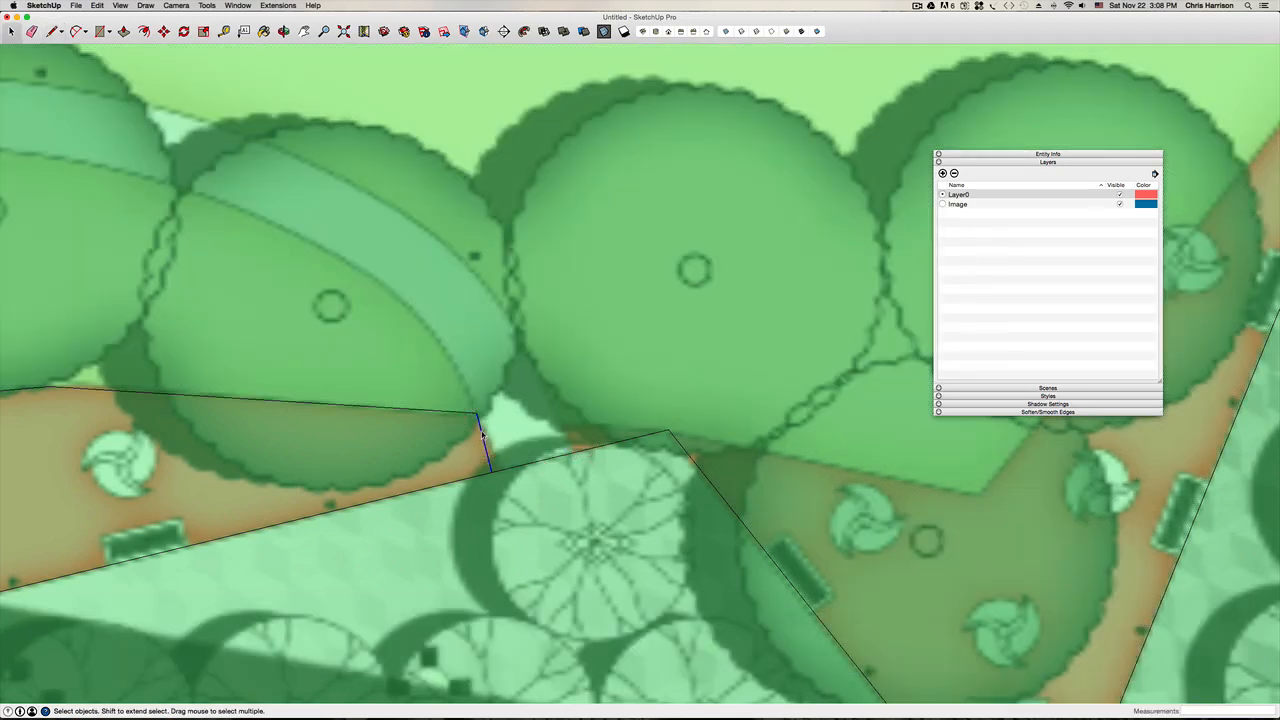
key("m")
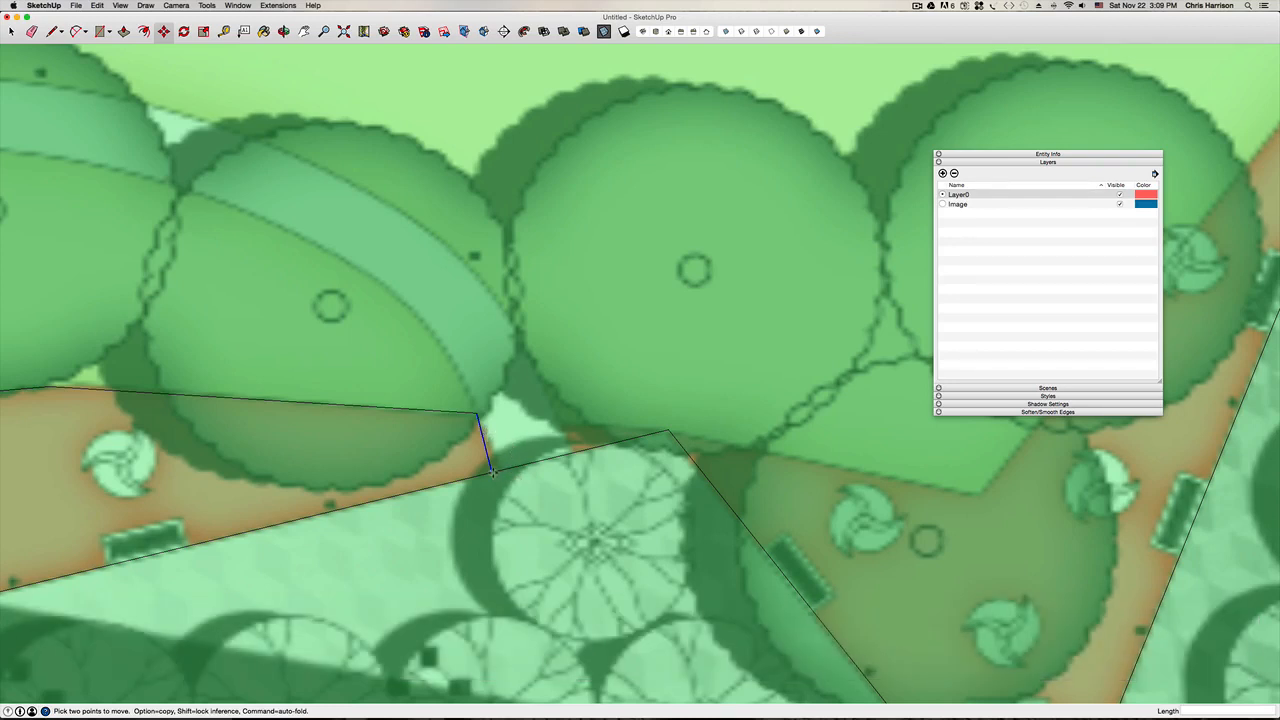
left_click(492, 472, "alt")
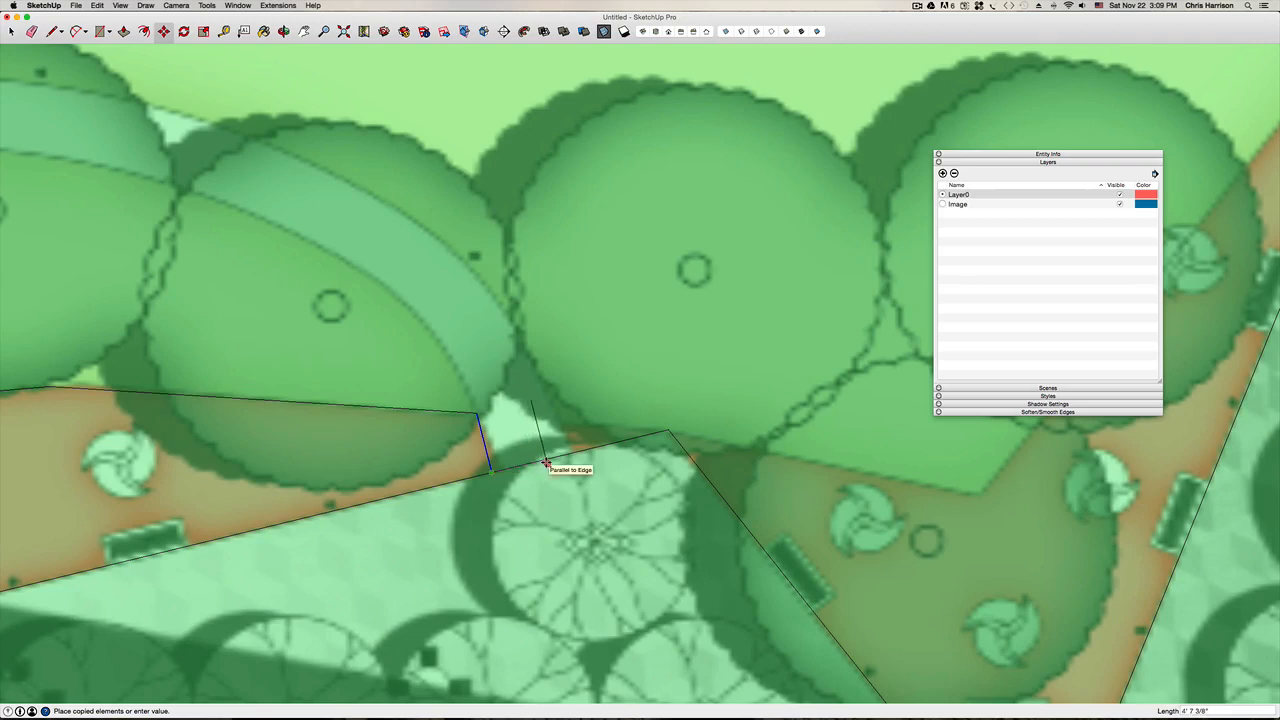
left_click(546, 463)
type("6")
key("Return")
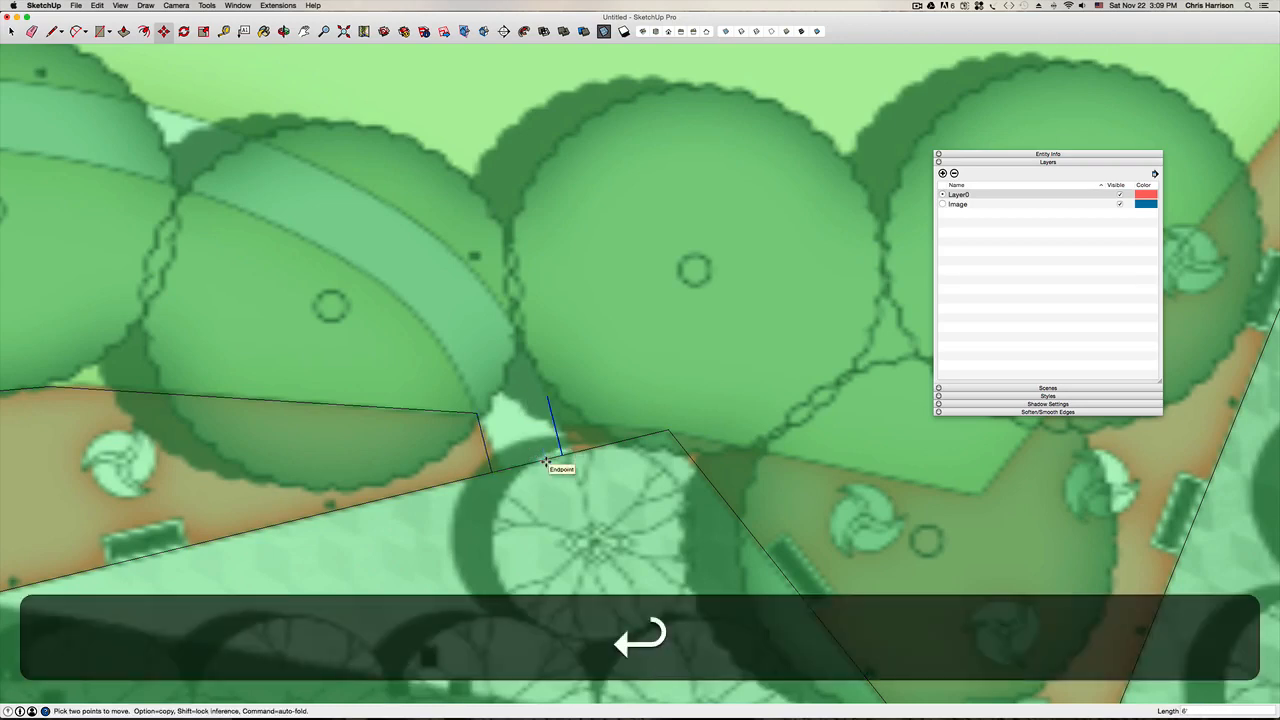
key("Escape")
key("space")
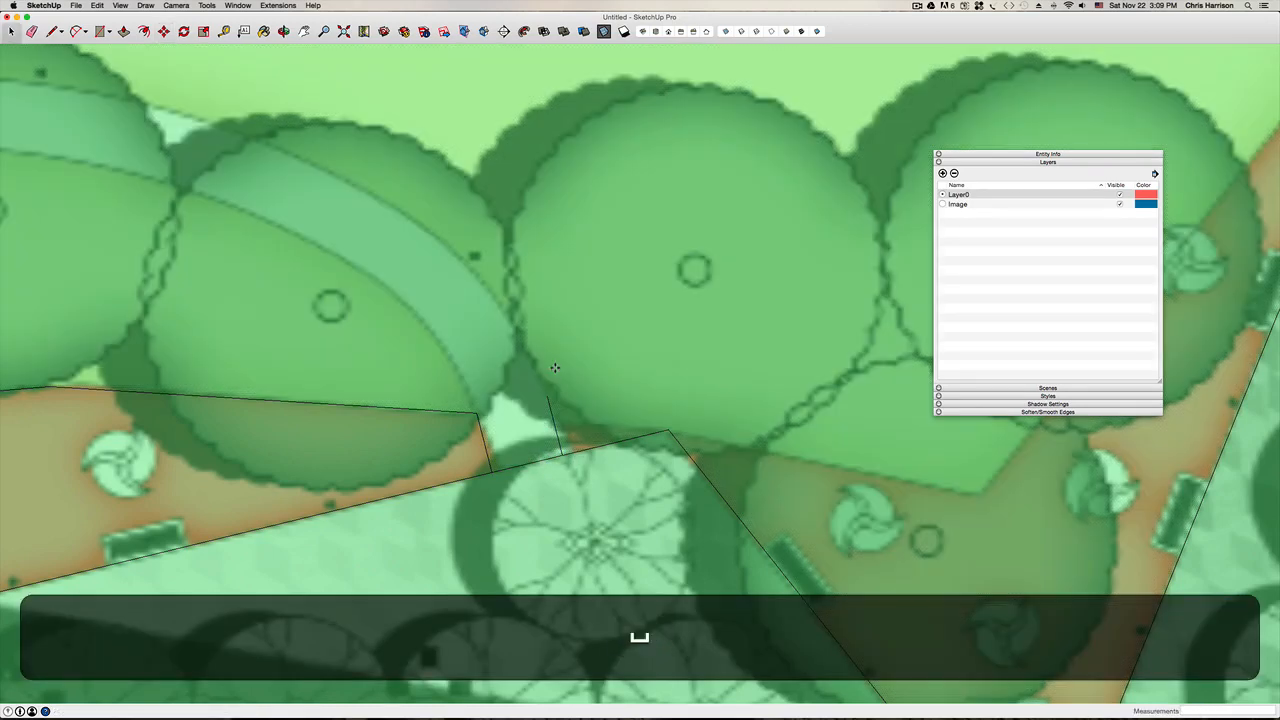
Step: Try to trace the upper curved path's inner edge with arcs, starting at the upper planting bed's end corner
key("l")
scroll(468, 405, "down", 5)
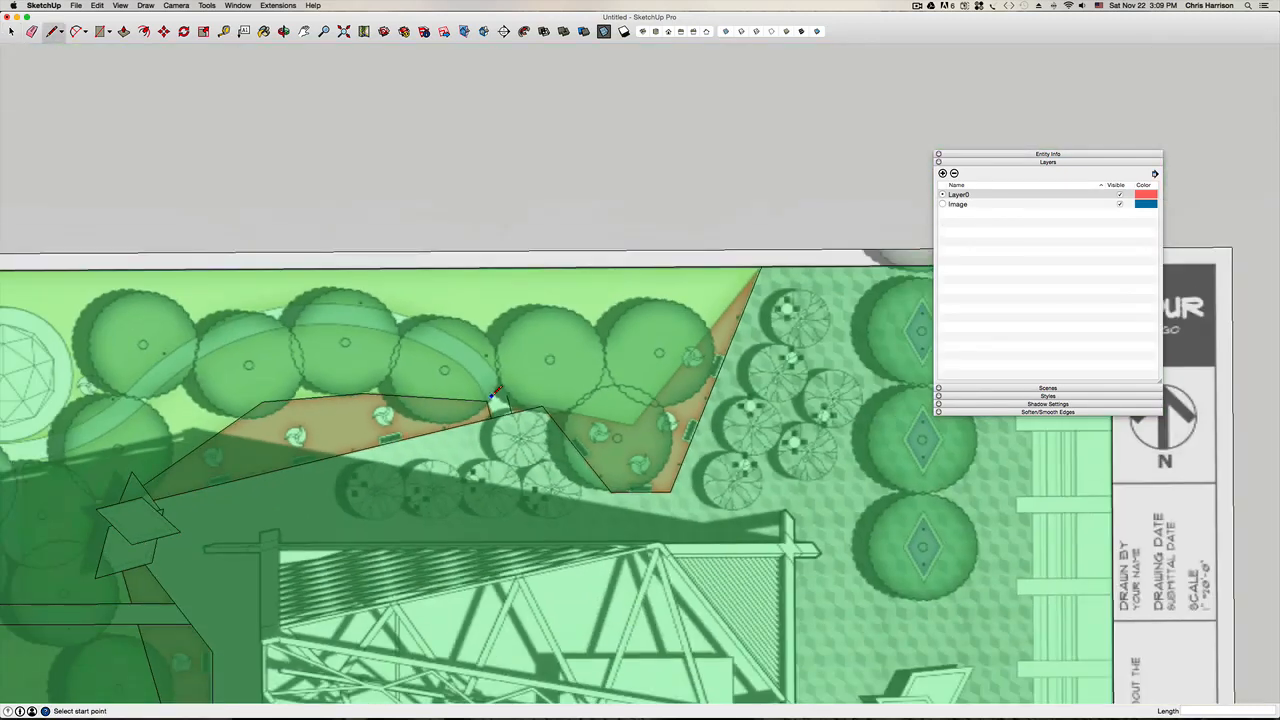
key("a")
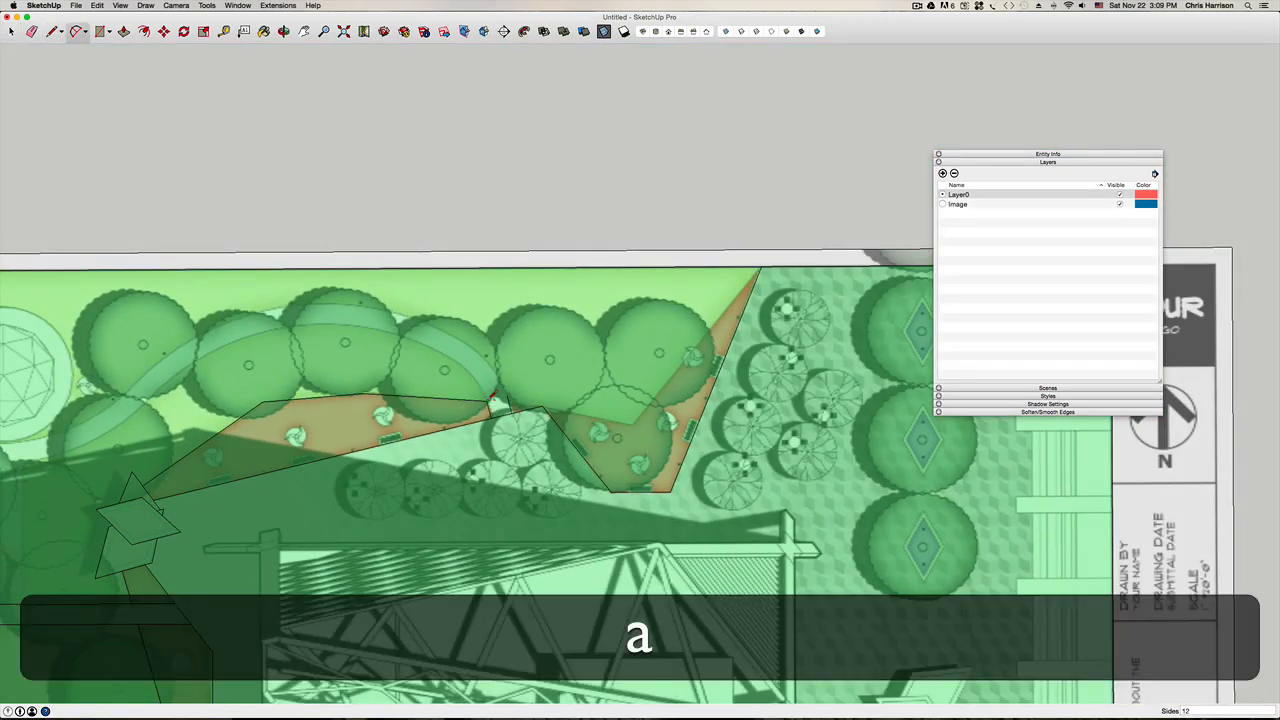
left_click(490, 400)
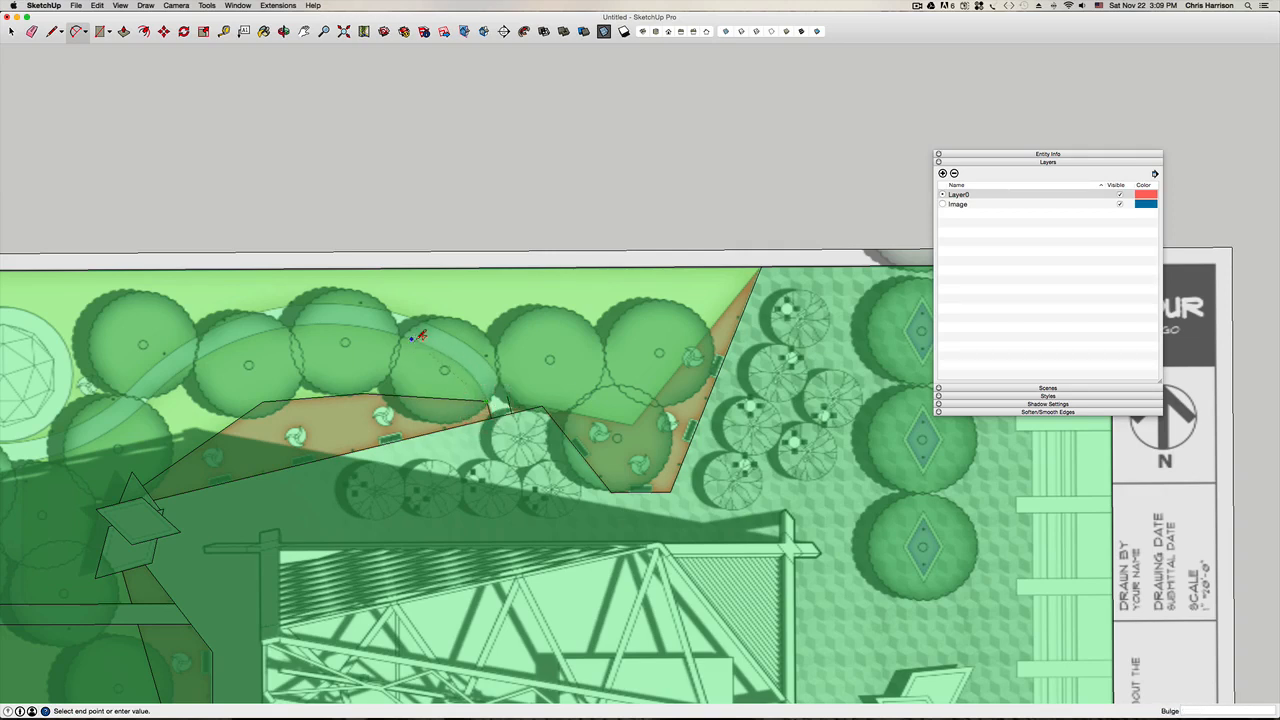
left_click(411, 336)
left_click(451, 353)
left_click(411, 337)
scroll(323, 320, "up", 5)
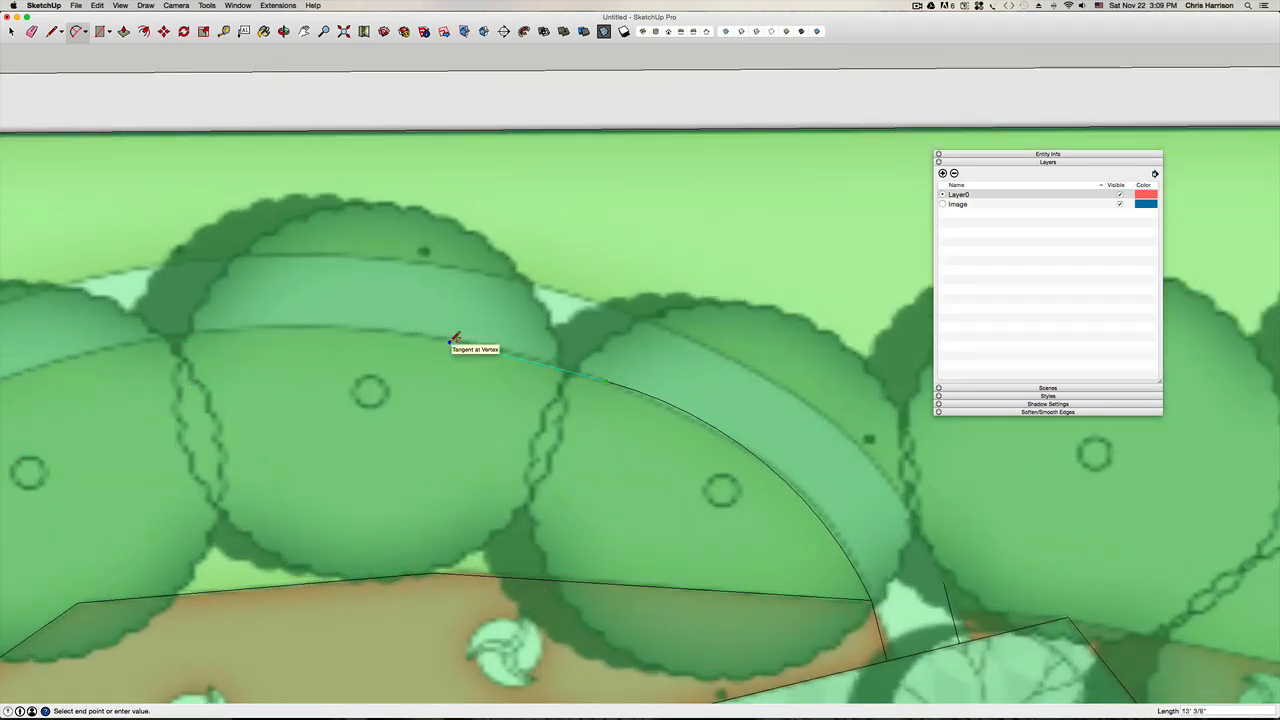
scroll(60, 395, "down", 5)
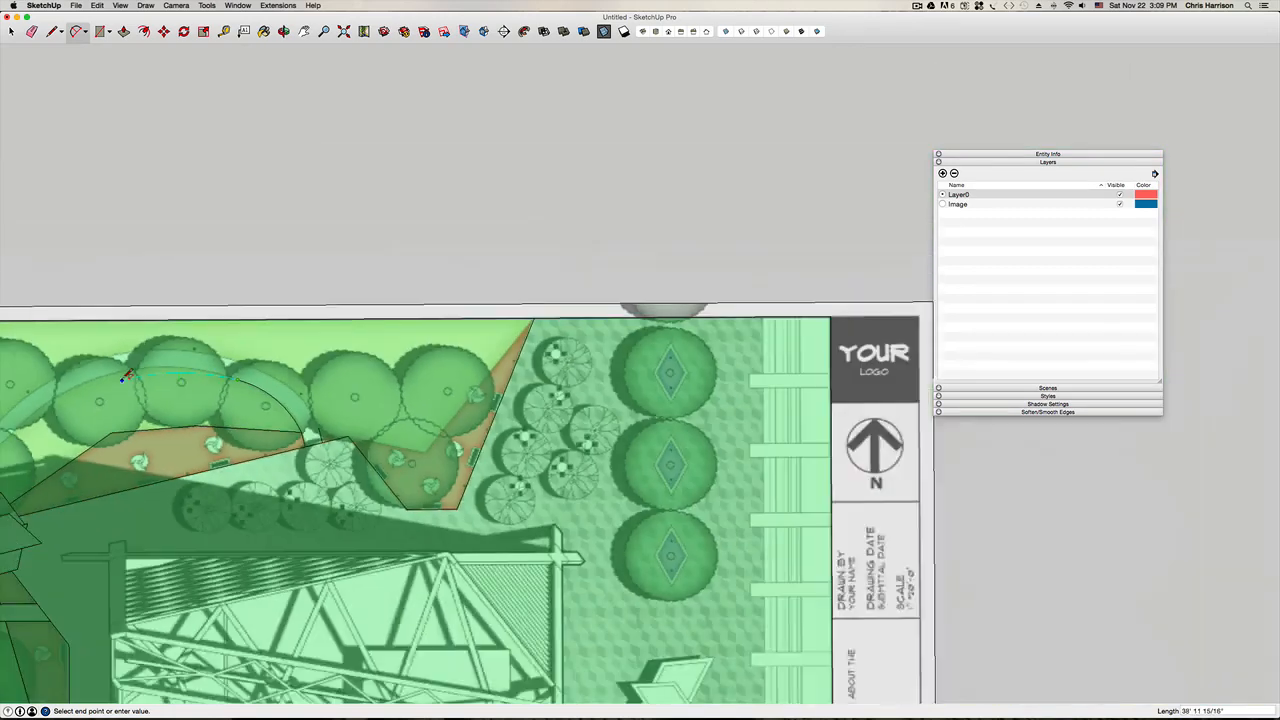
scroll(413, 463, "up", 3)
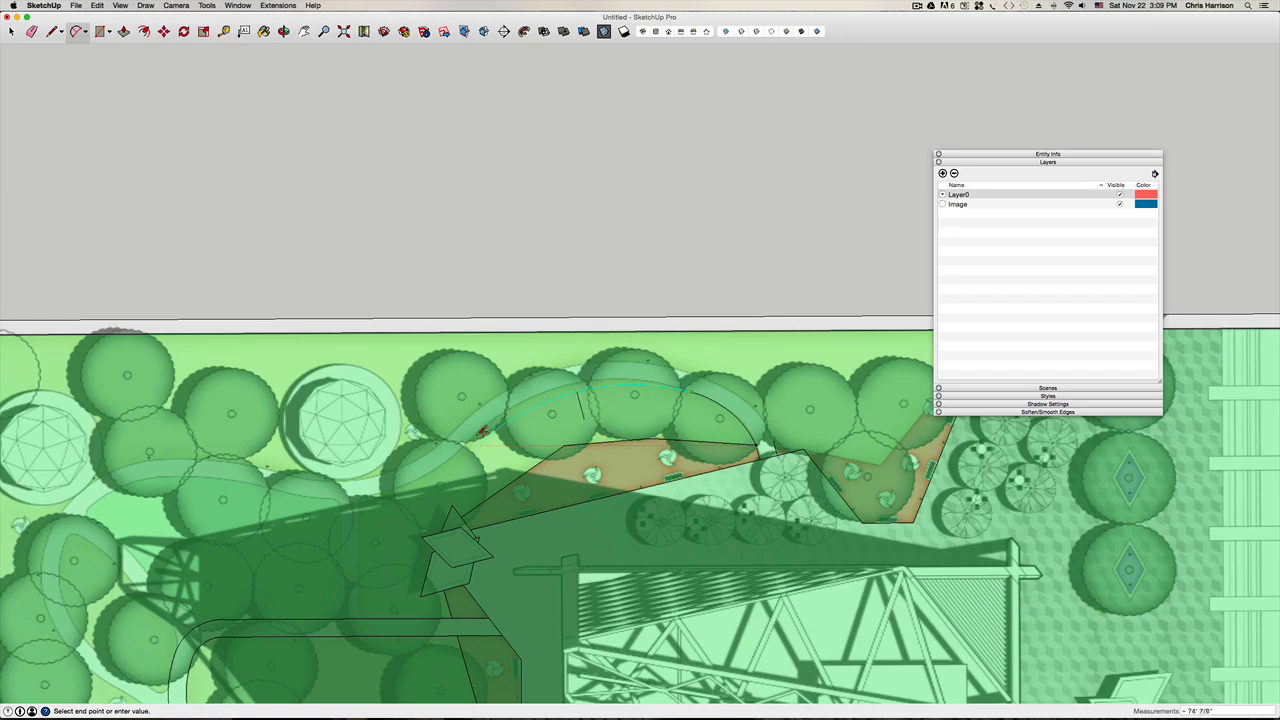
scroll(617, 376, "up", 3)
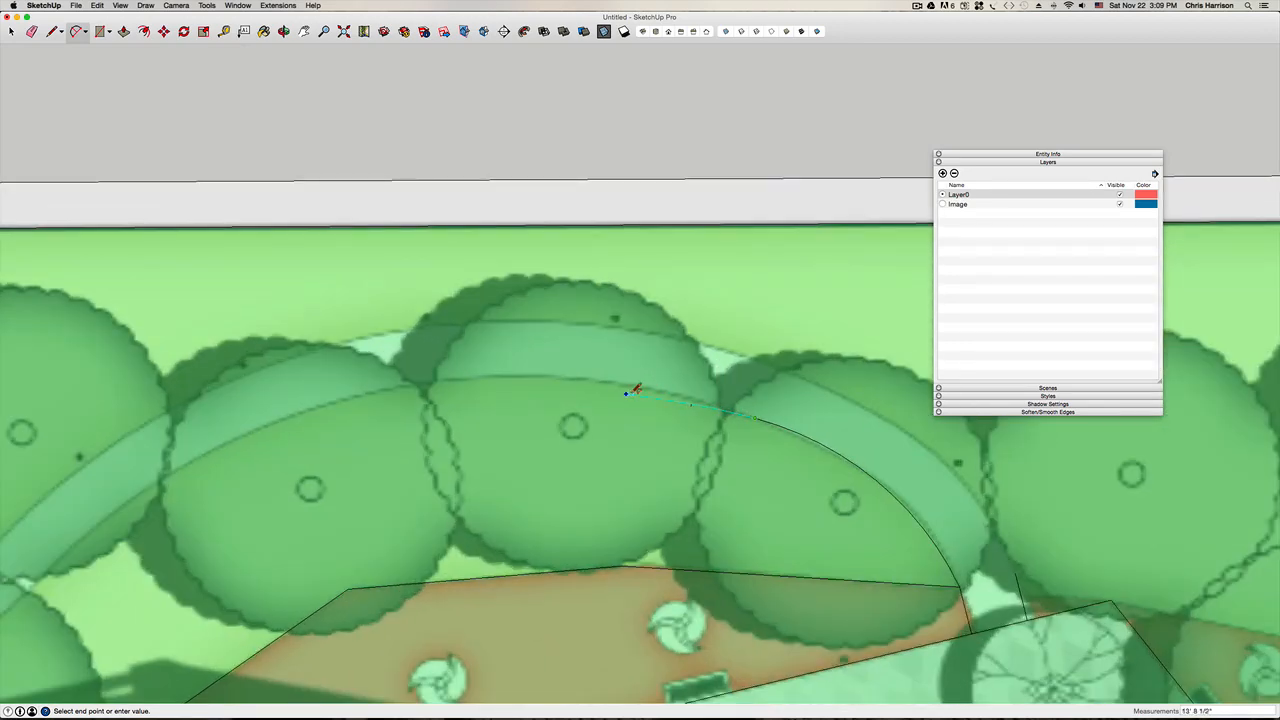
key("Escape")
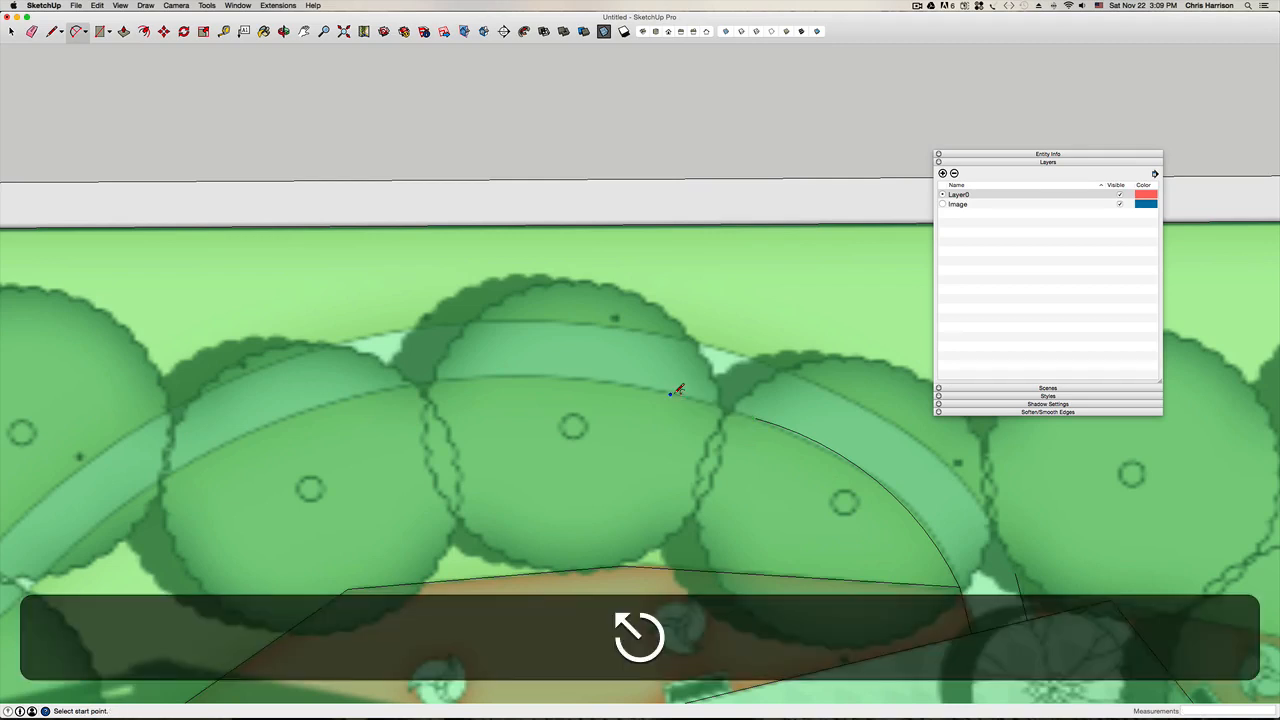
Step: Delete the arc just drawn along the upper path's inner edge
key("space")
left_click(790, 433)
key("BackSpace")
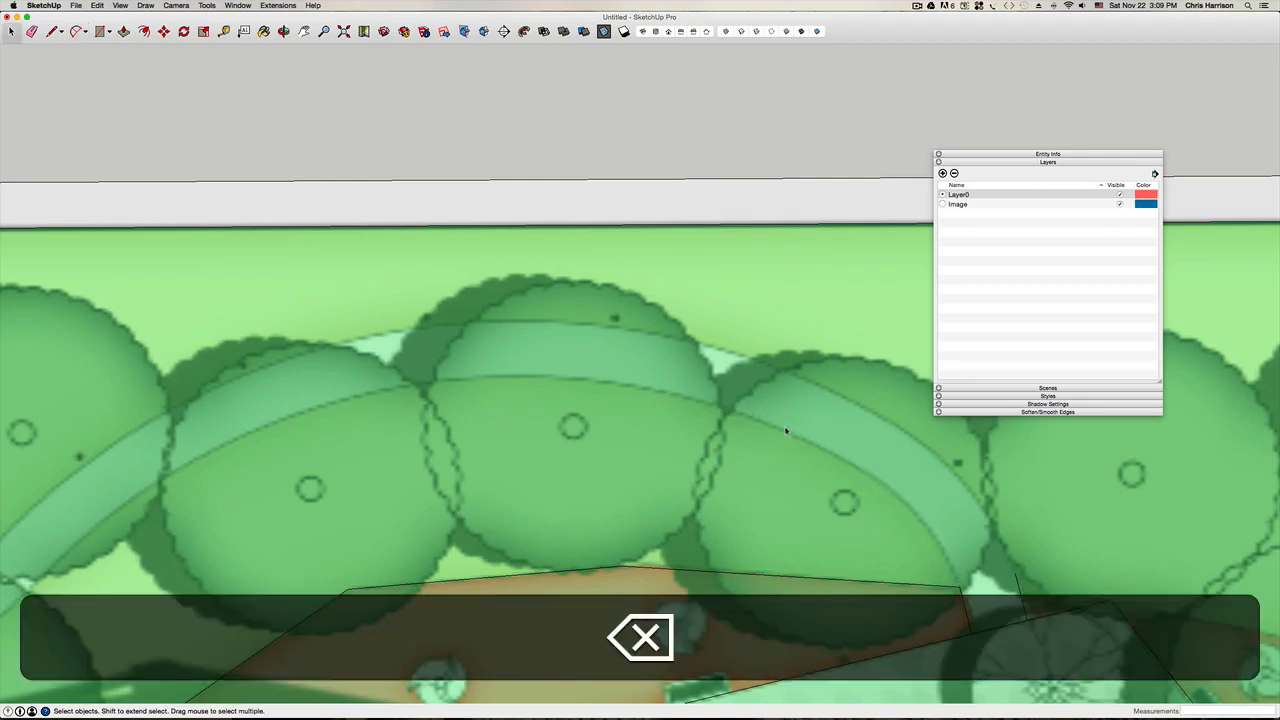
Step: Try a very short arc from the upper planting bed's end corner and undo it
key("a")
key("a")
left_click(960, 586)
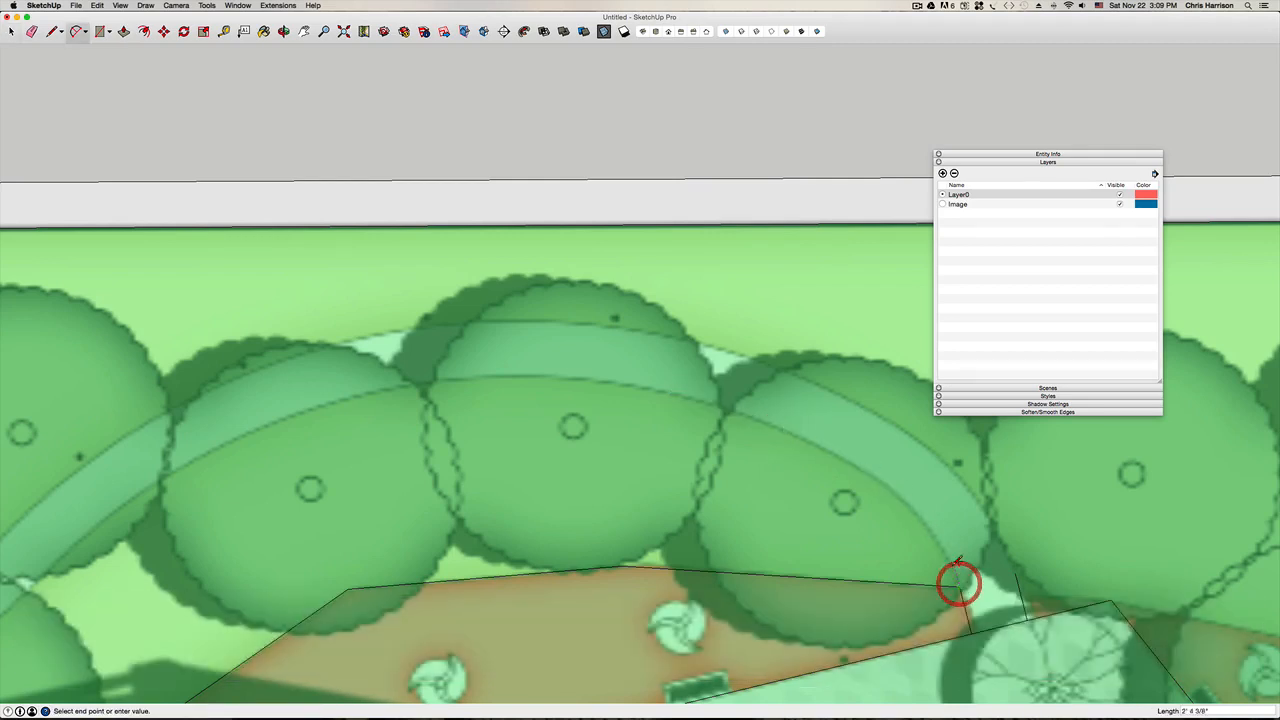
left_click(953, 566)
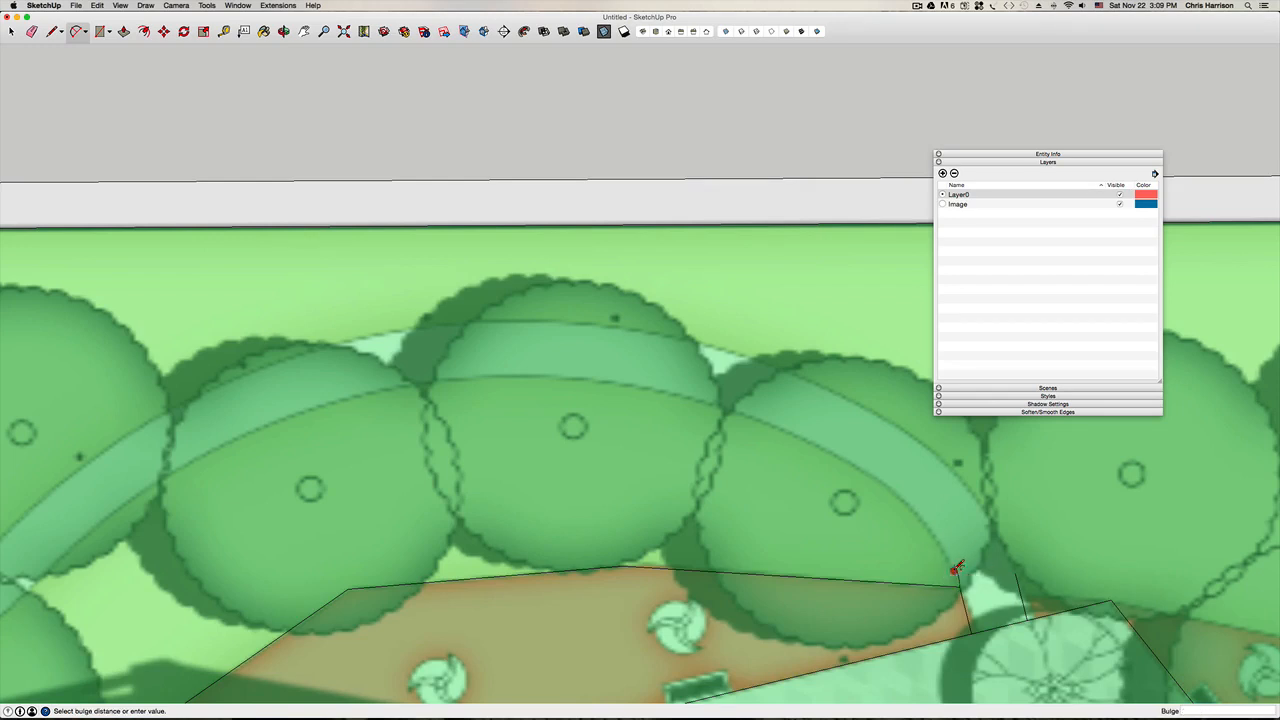
left_click(956, 564)
key("super+z")
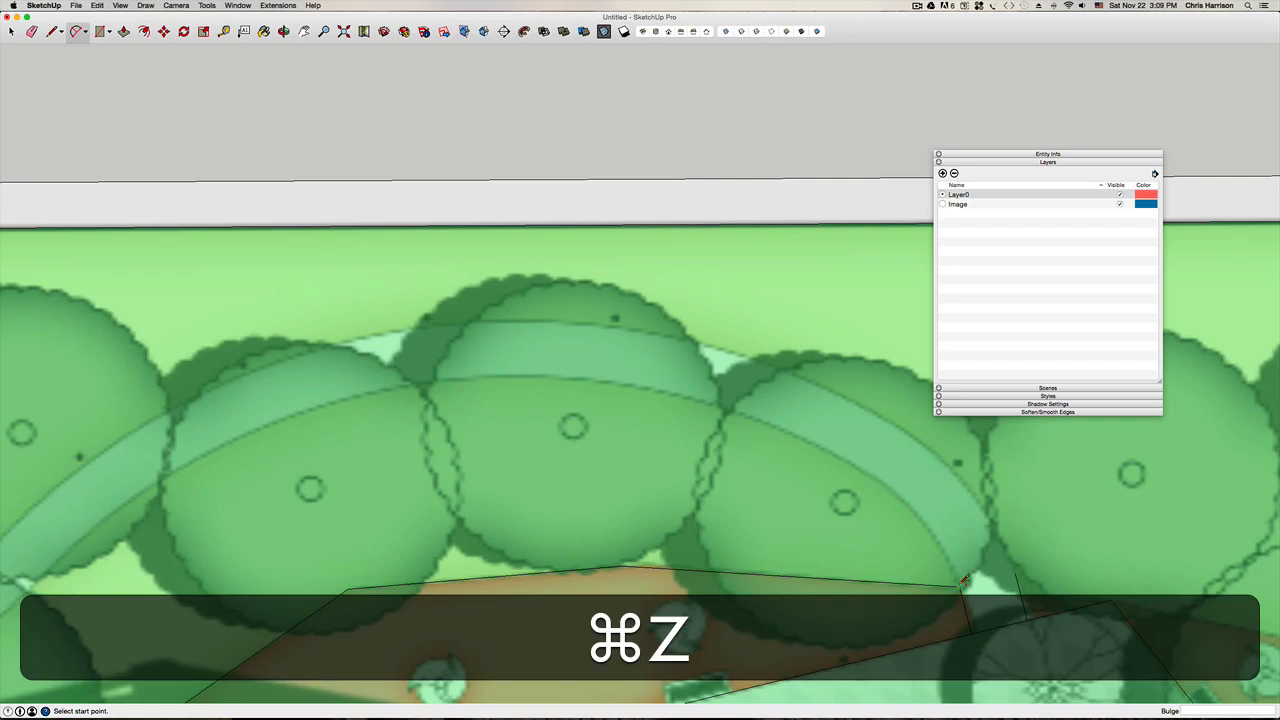
Step: Trace the upper path's inner edge from the bed's end corner with an arc bulging about 1' 7" and a second tangent arc
left_click(959, 586)
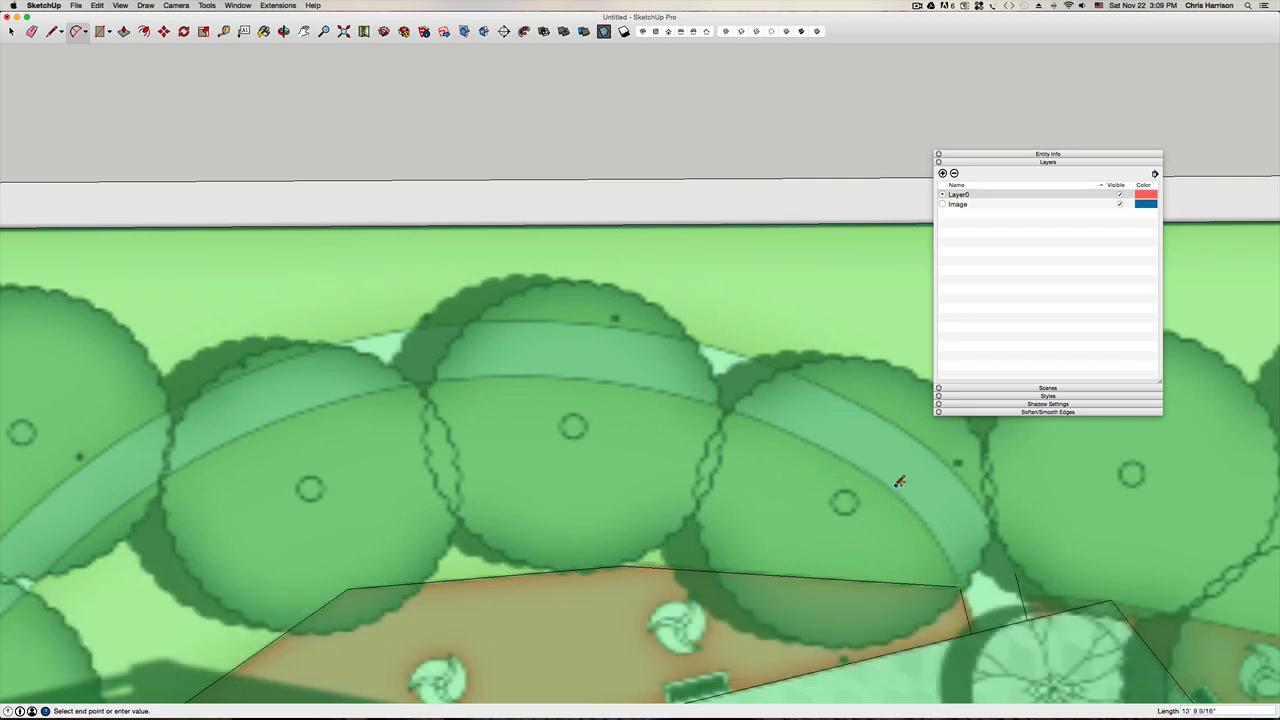
left_click(871, 478)
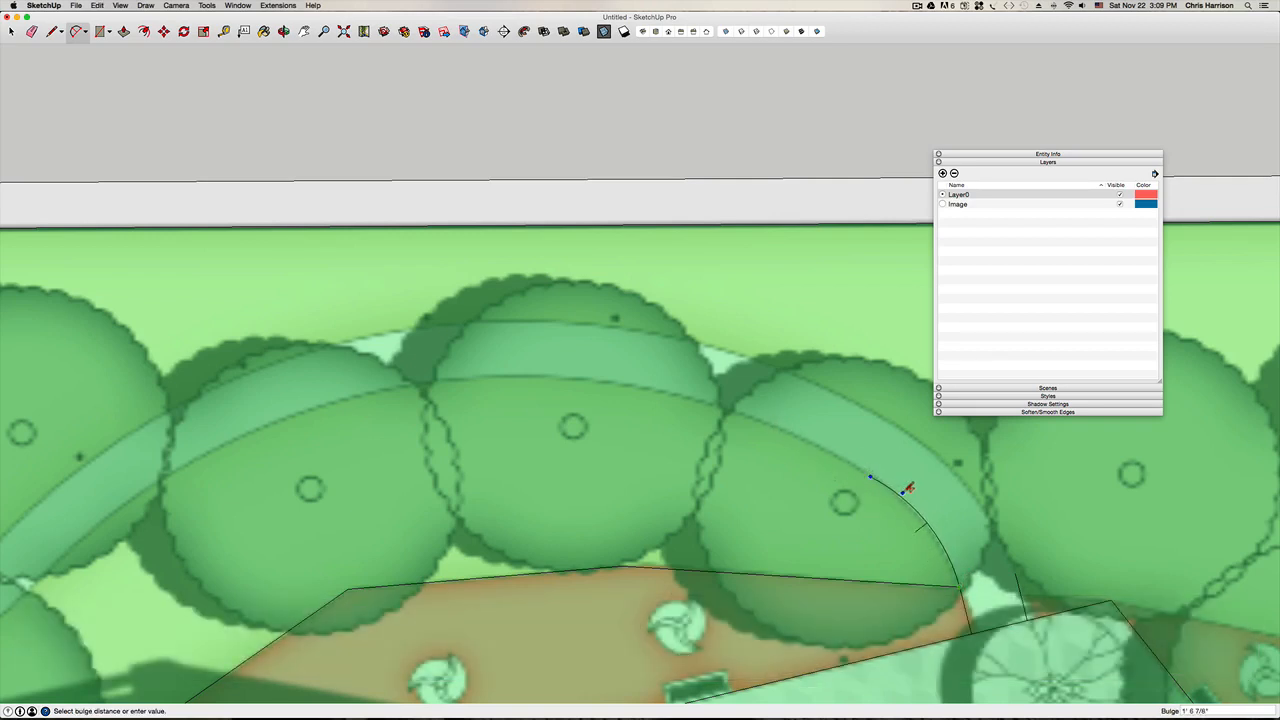
left_click(909, 487)
left_click(874, 474)
left_click(679, 394)
left_click(679, 394)
left_click(679, 394)
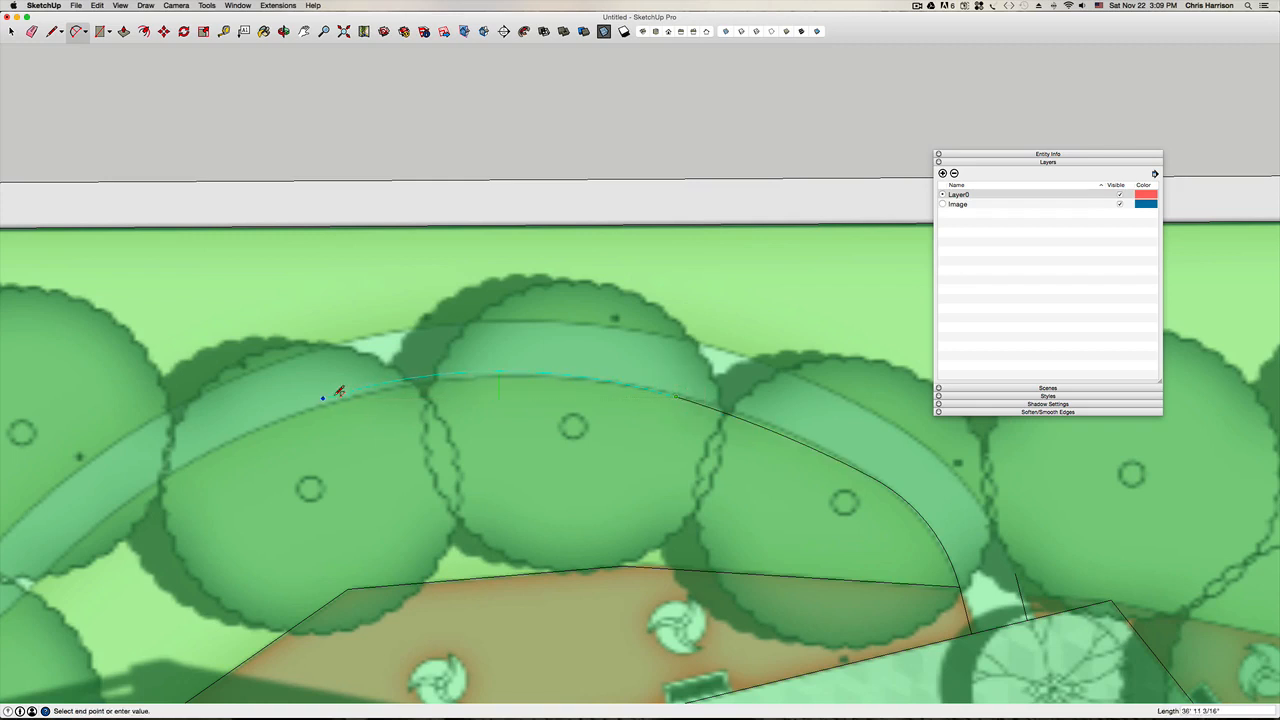
Step: Continue the upper path's inner edge with two more tangent arcs, ending where the curve reverses between the trees
double_click(420, 378)
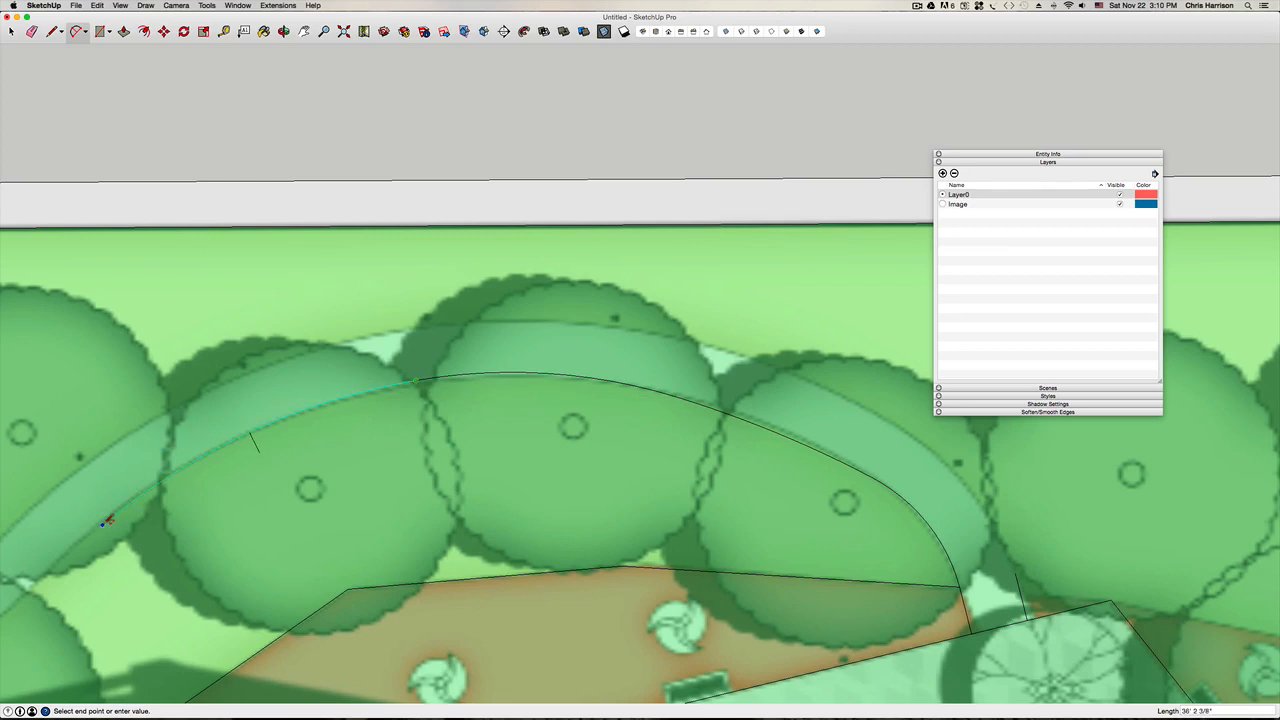
scroll(108, 520, "up", 4)
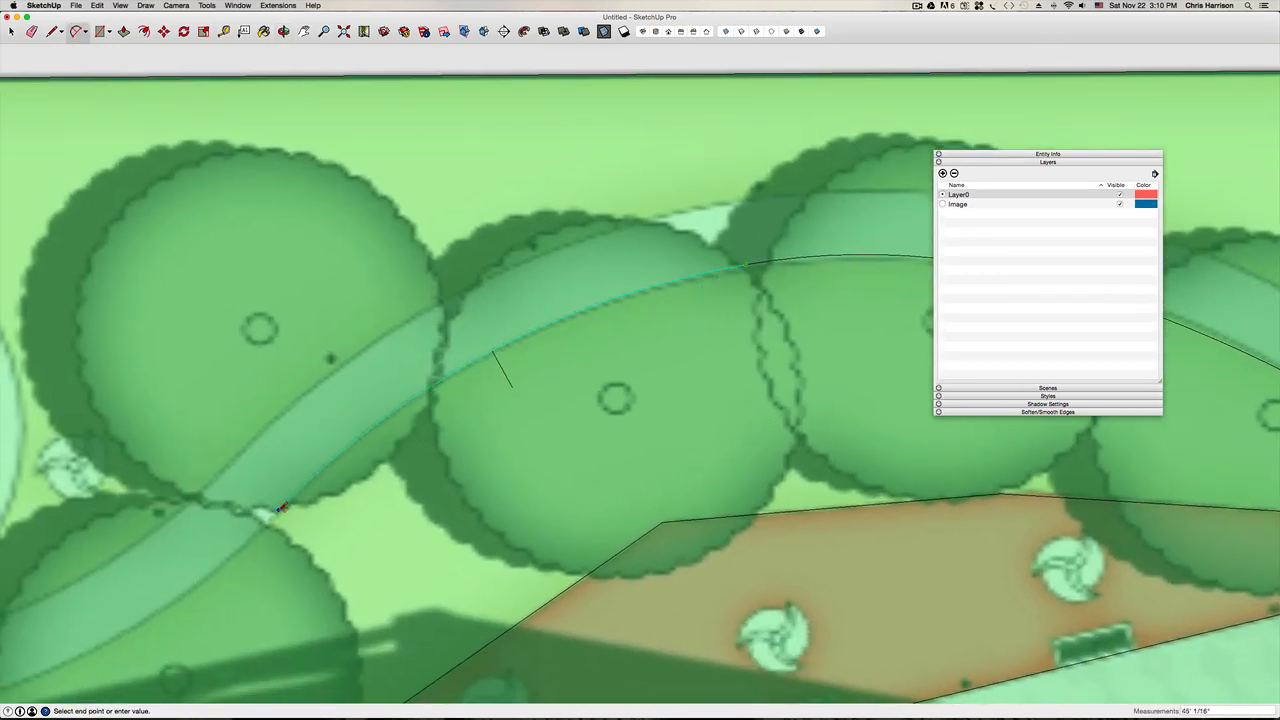
double_click(282, 508)
Step: Extend the path's inner edge with a reverse-curving tangent arc about 36' 5" long, ending below the large domed circle
middle_click_drag(296, 507, 535, 332, "shift")
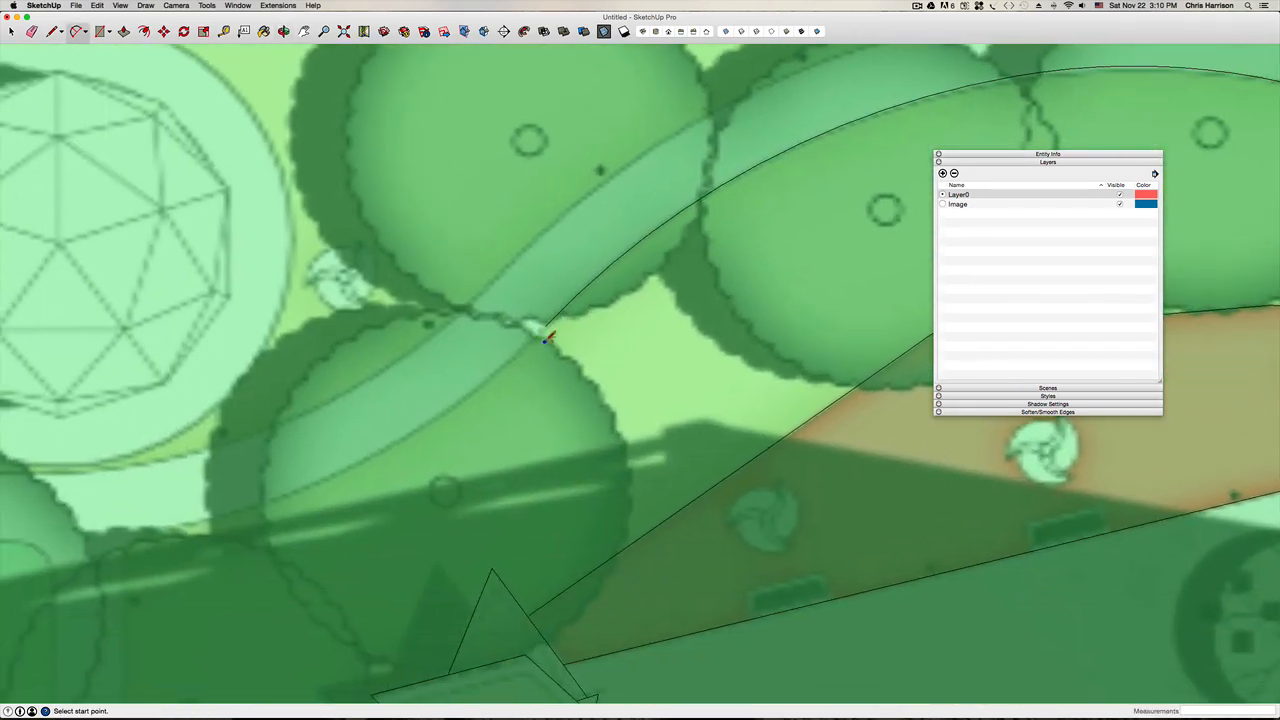
left_click(546, 325)
scroll(475, 377, "down", 3)
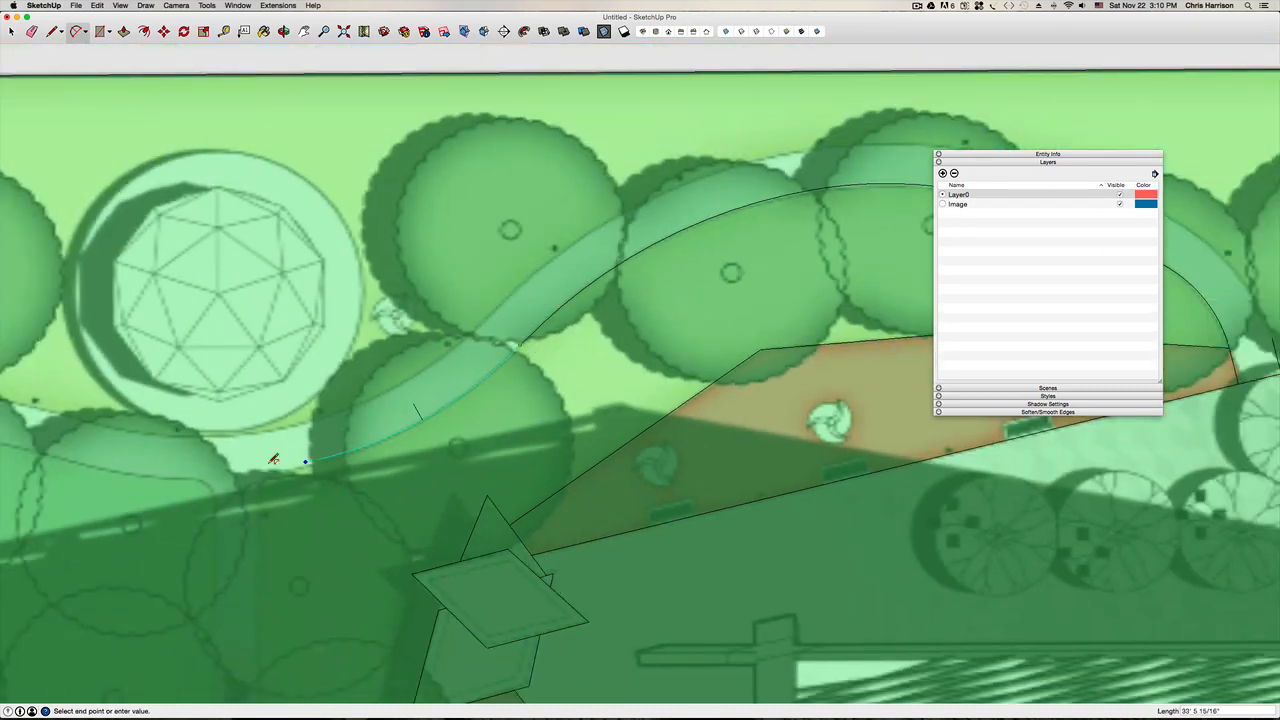
scroll(328, 458, "down", 3)
scroll(315, 465, "up", 3)
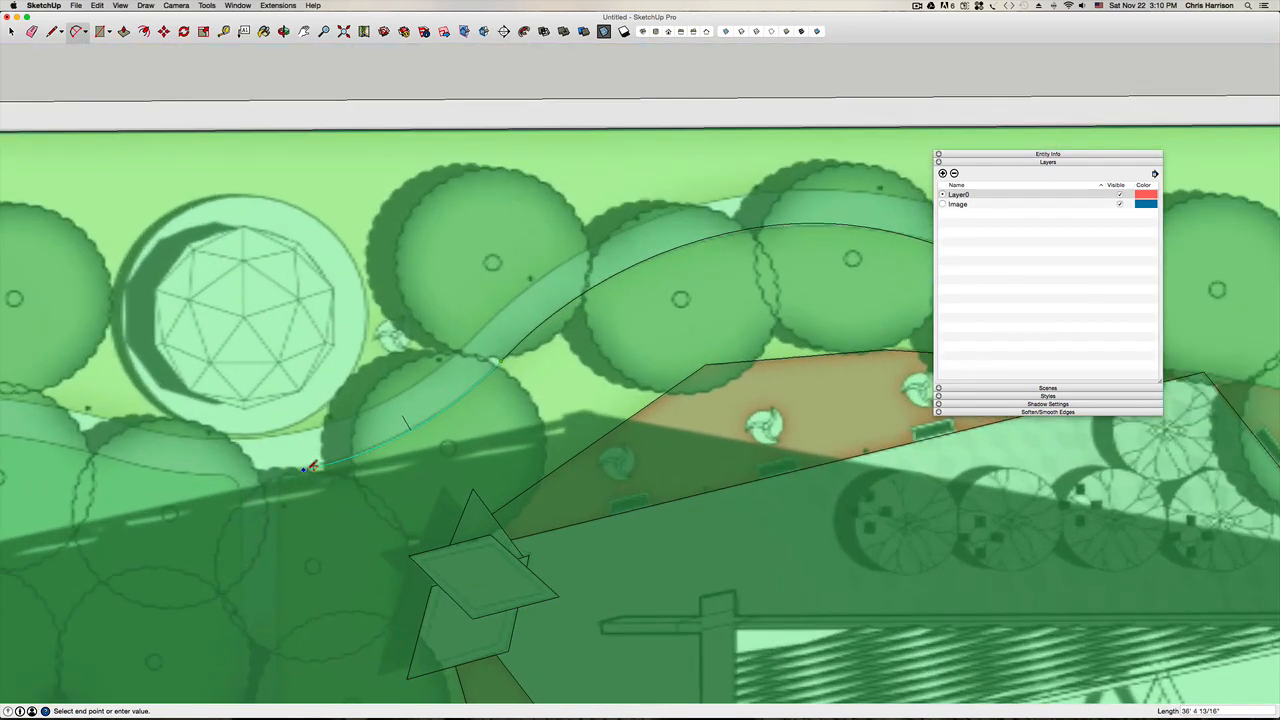
left_click(304, 468)
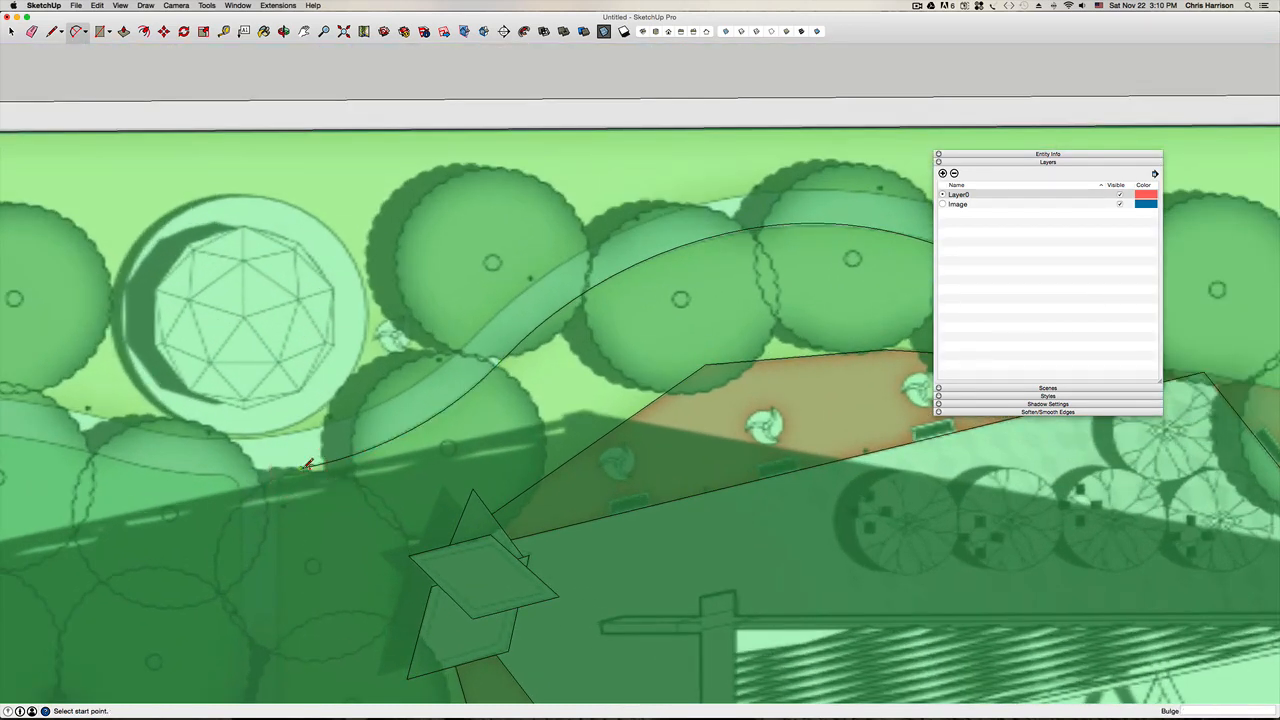
Step: Turn the path's inner edge with a tangent arc about 5' 10" long and draw a line about 37' 9" to the horizontal path's upper edge
left_click(301, 471)
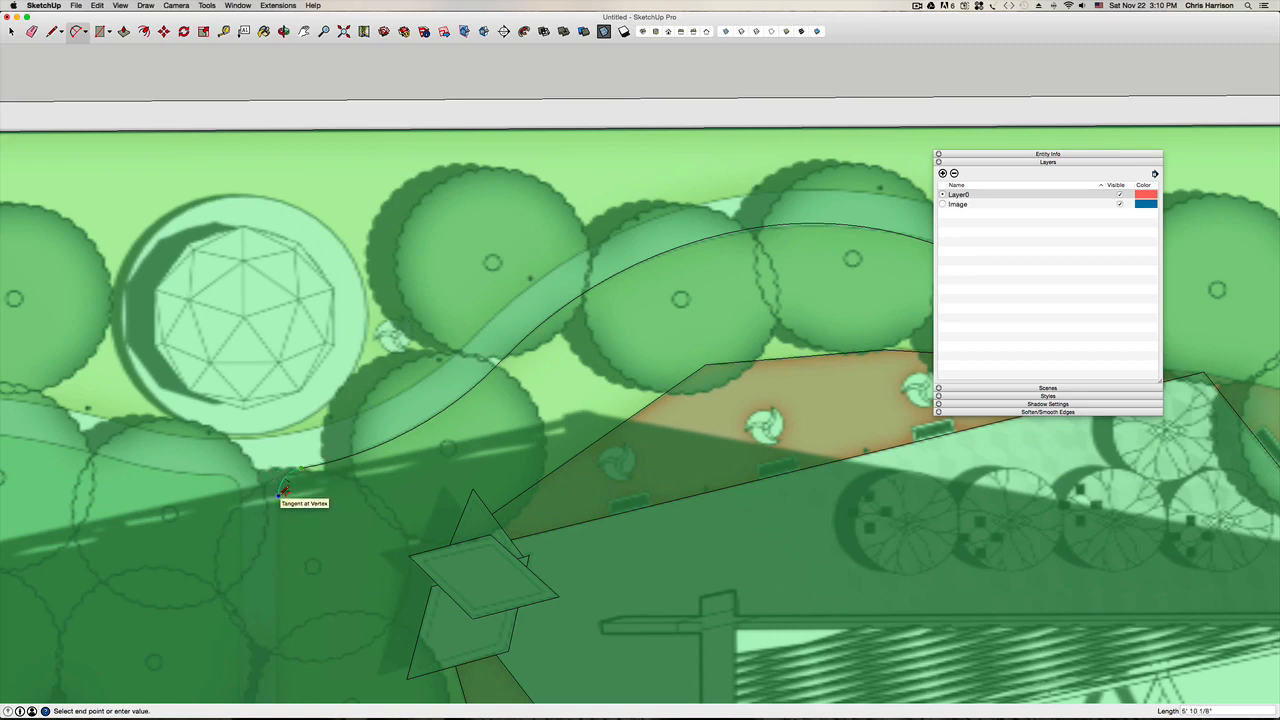
left_click(282, 491)
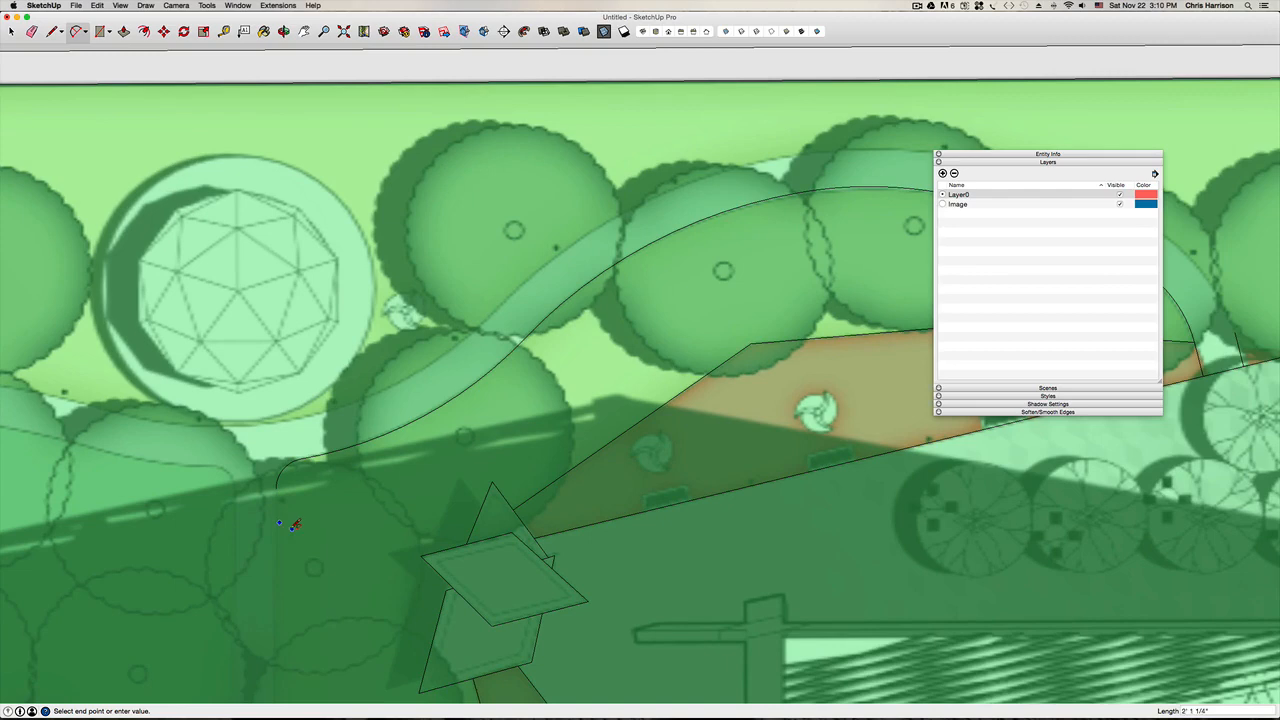
middle_click_drag(292, 525, 409, 286)
scroll(413, 284, "down", 4)
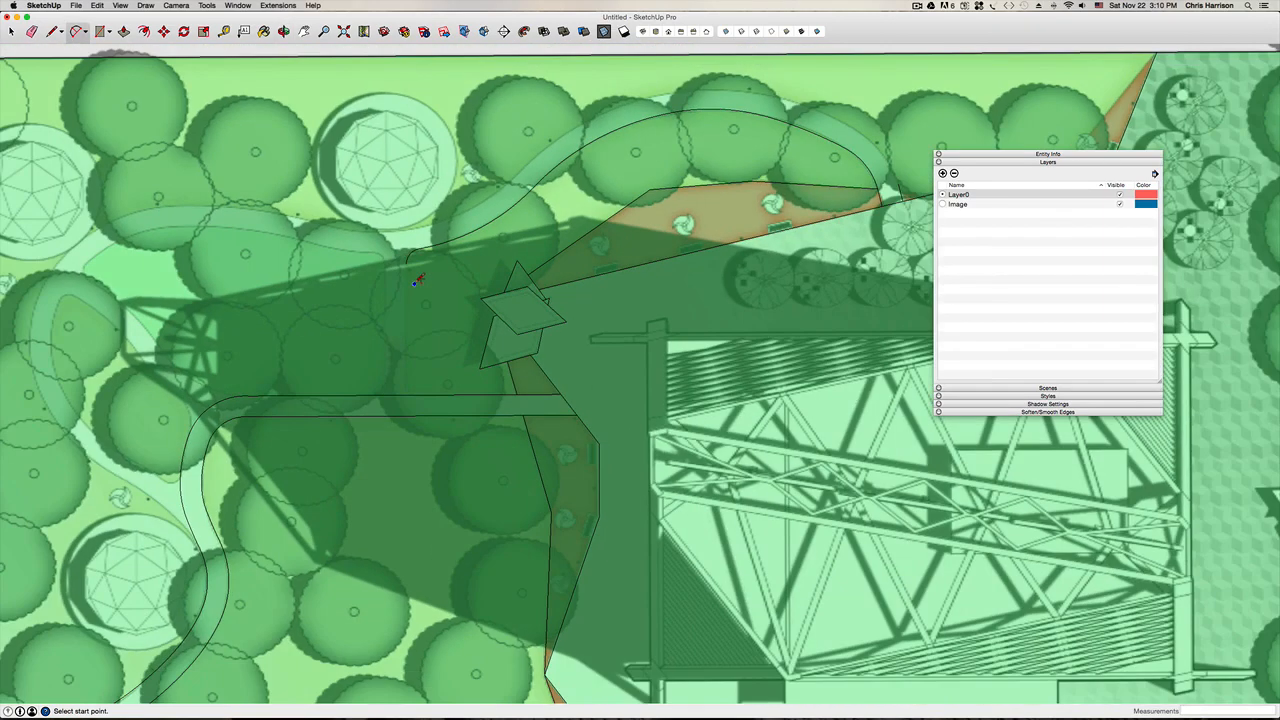
key("l")
left_click(409, 259)
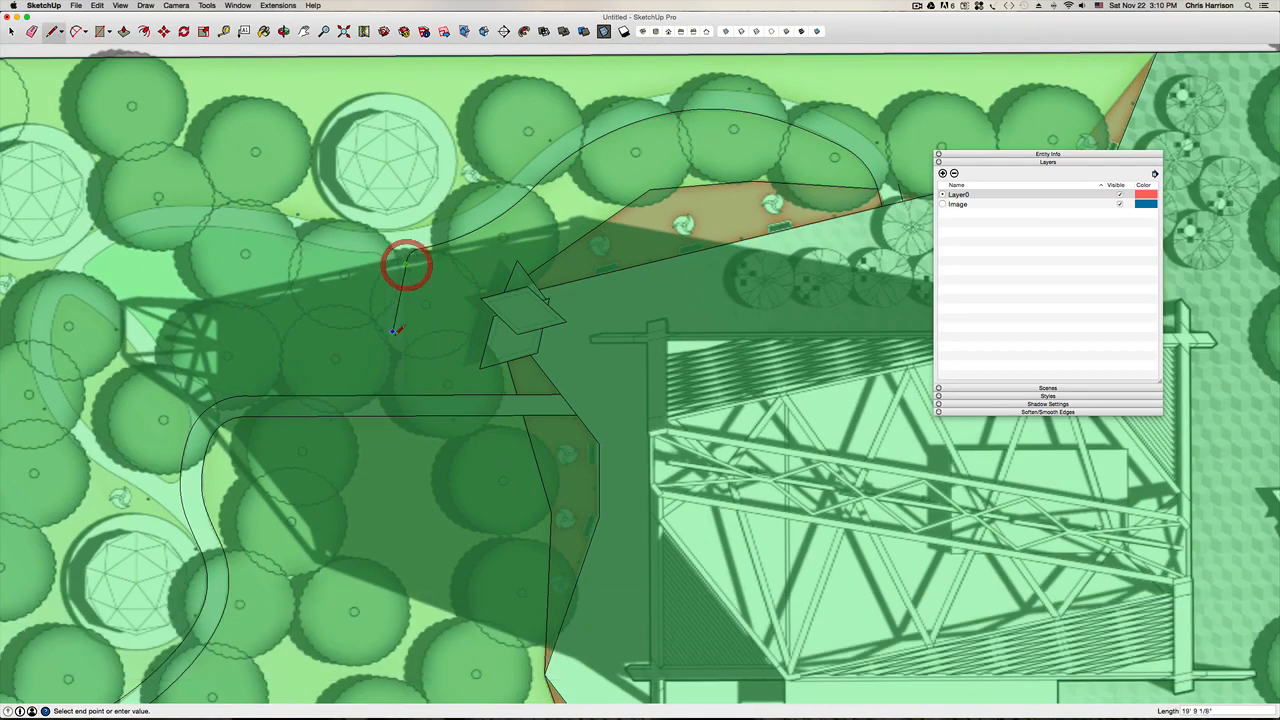
left_click(408, 390)
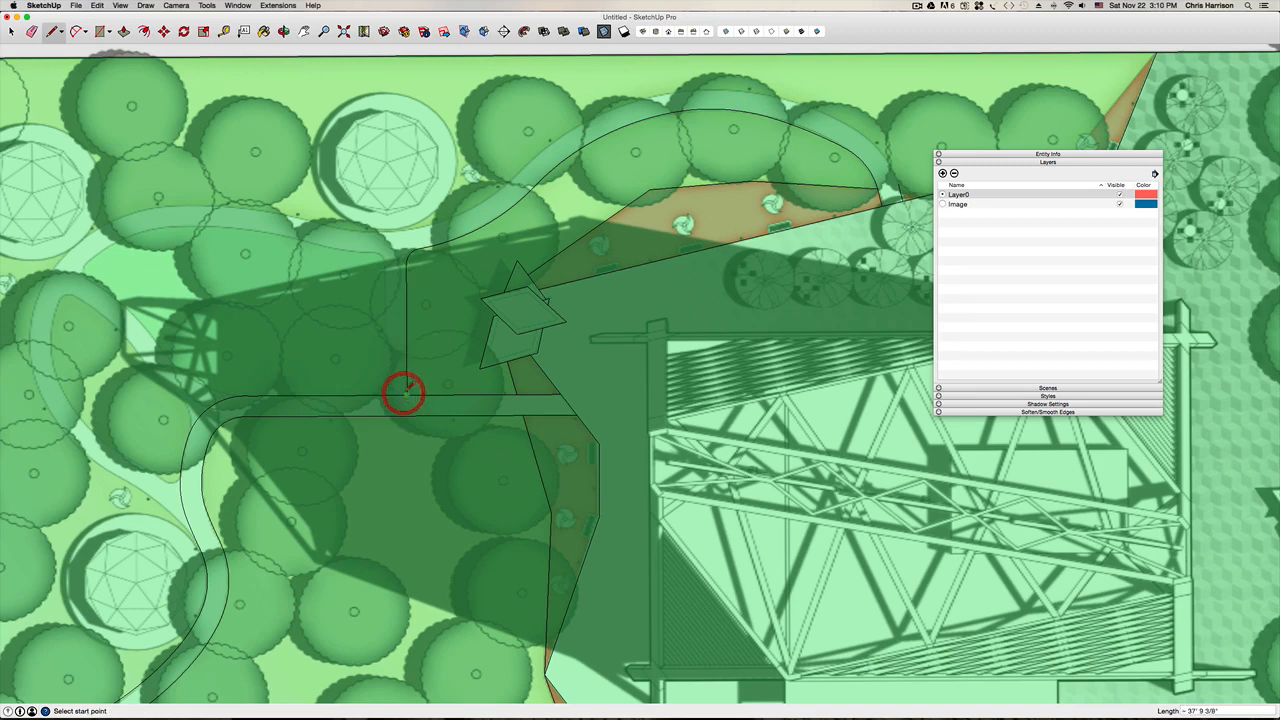
Step: Round the junction with the horizontal path's upper edge using a tangent arc and erase the leftover square corner
scroll(420, 380, "up", 5)
key("a")
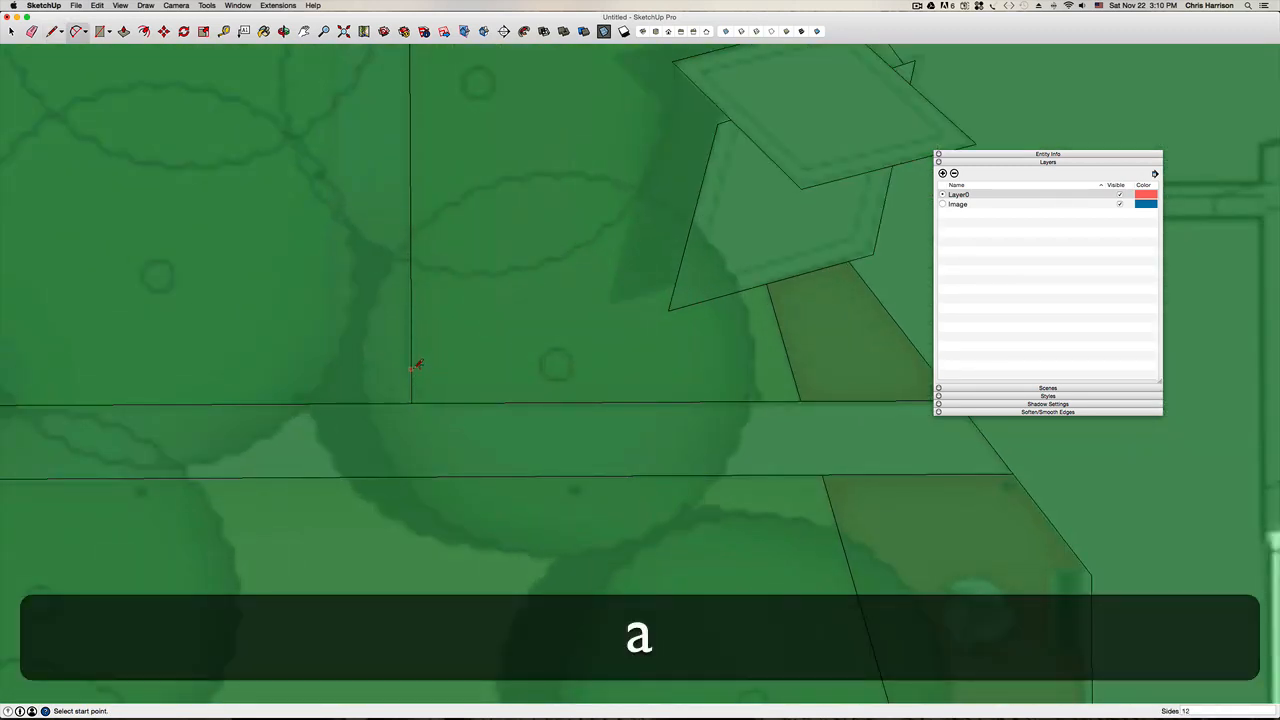
left_click(411, 382)
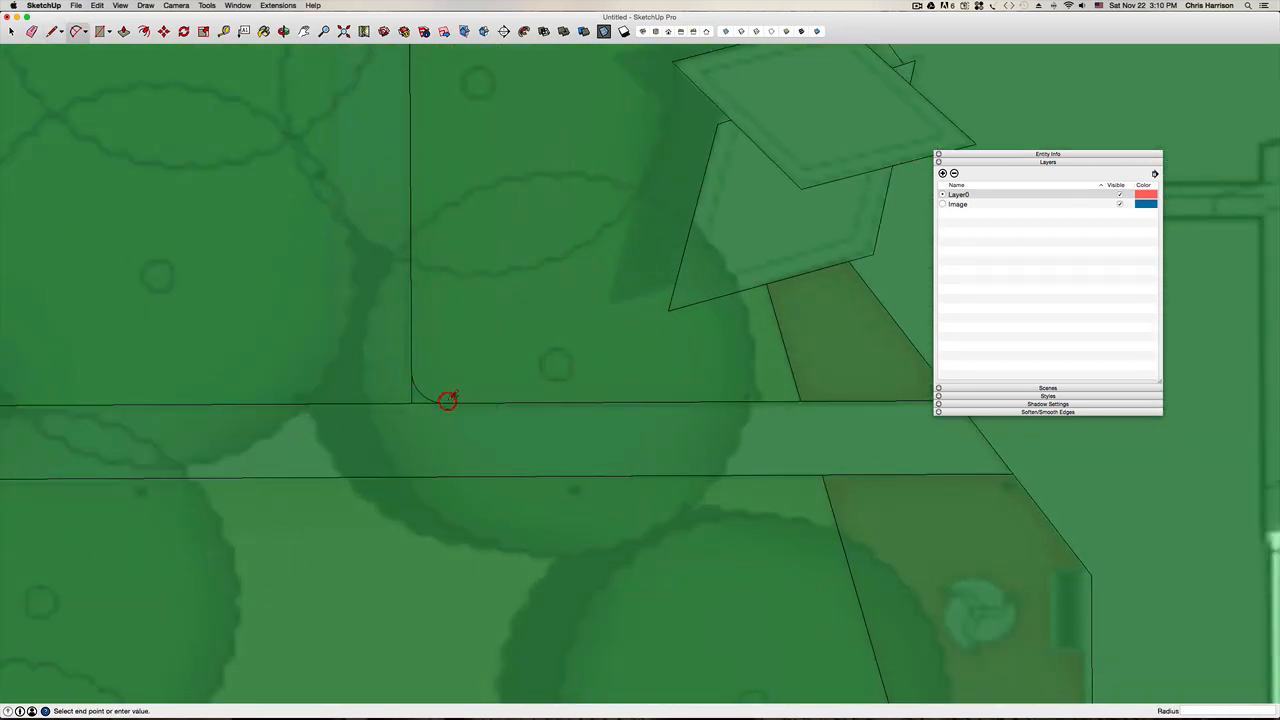
left_click(447, 399)
key("e")
scroll(346, 358, "down", 6)
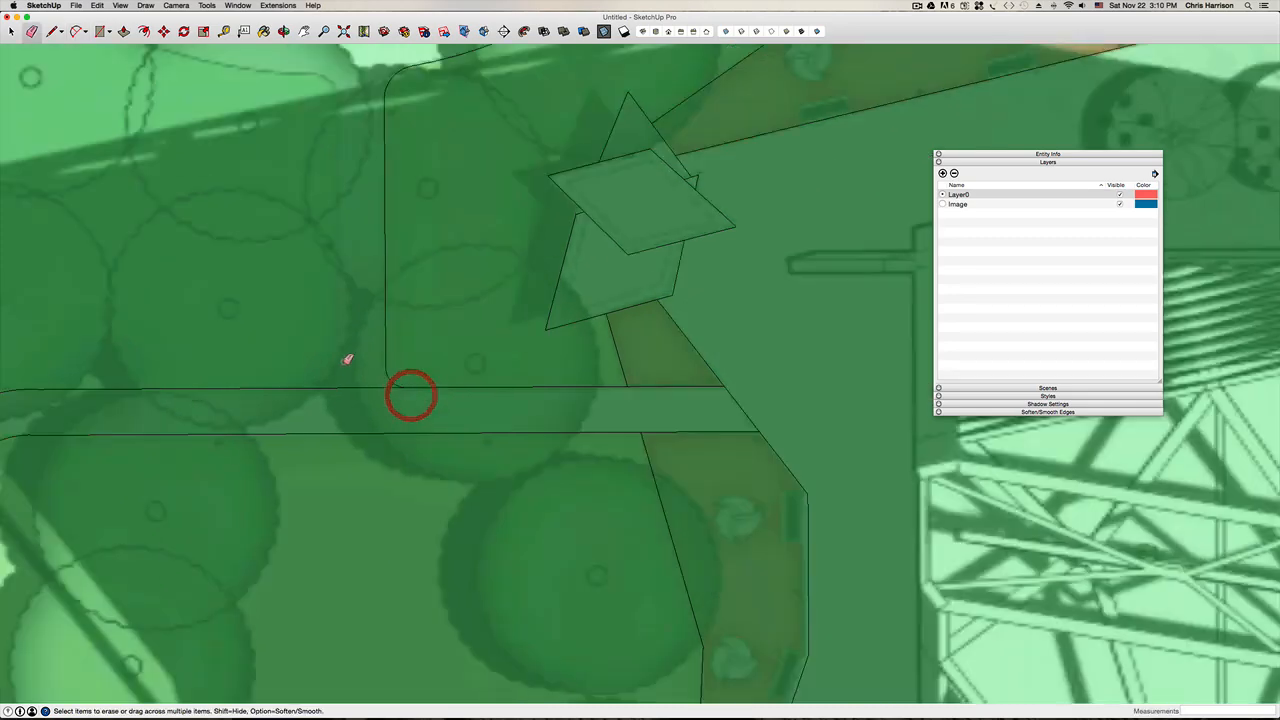
Step: Select the face enclosed by the new path edge together with its boundary edges and offset the outline outward by 6'
scroll(346, 293, "down", 2)
key("space")
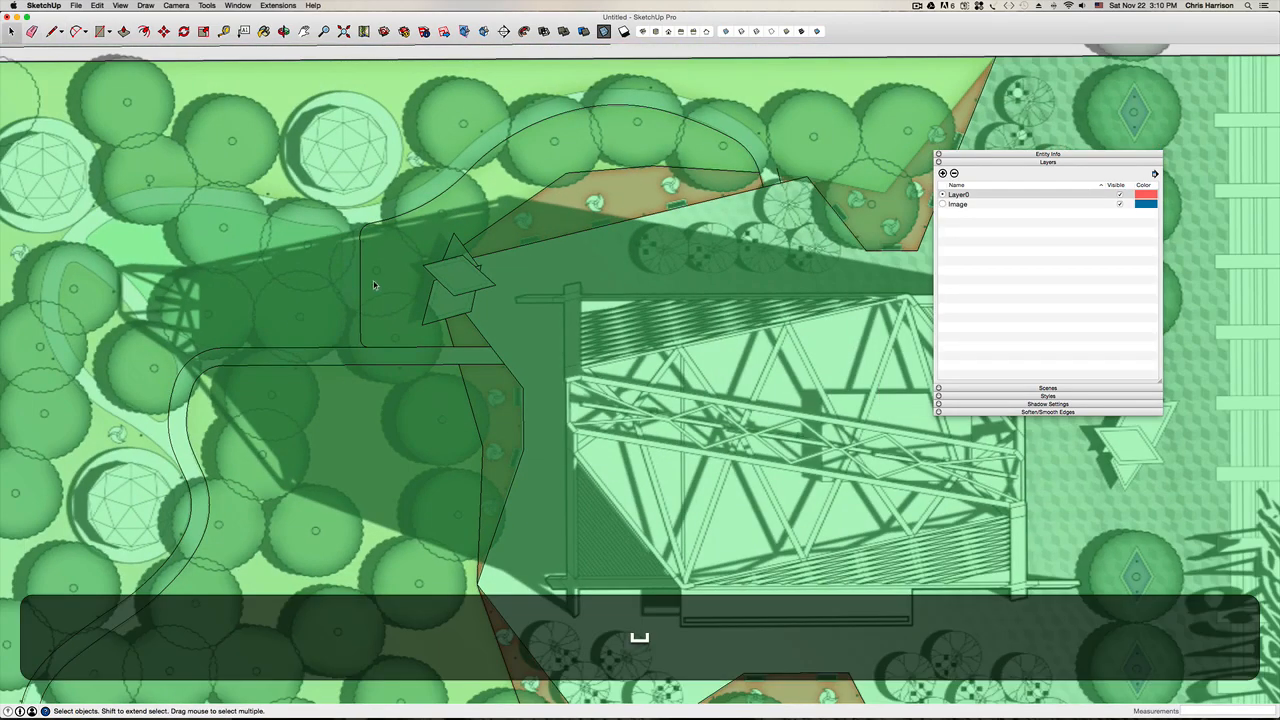
left_click(374, 286)
double_click(394, 264)
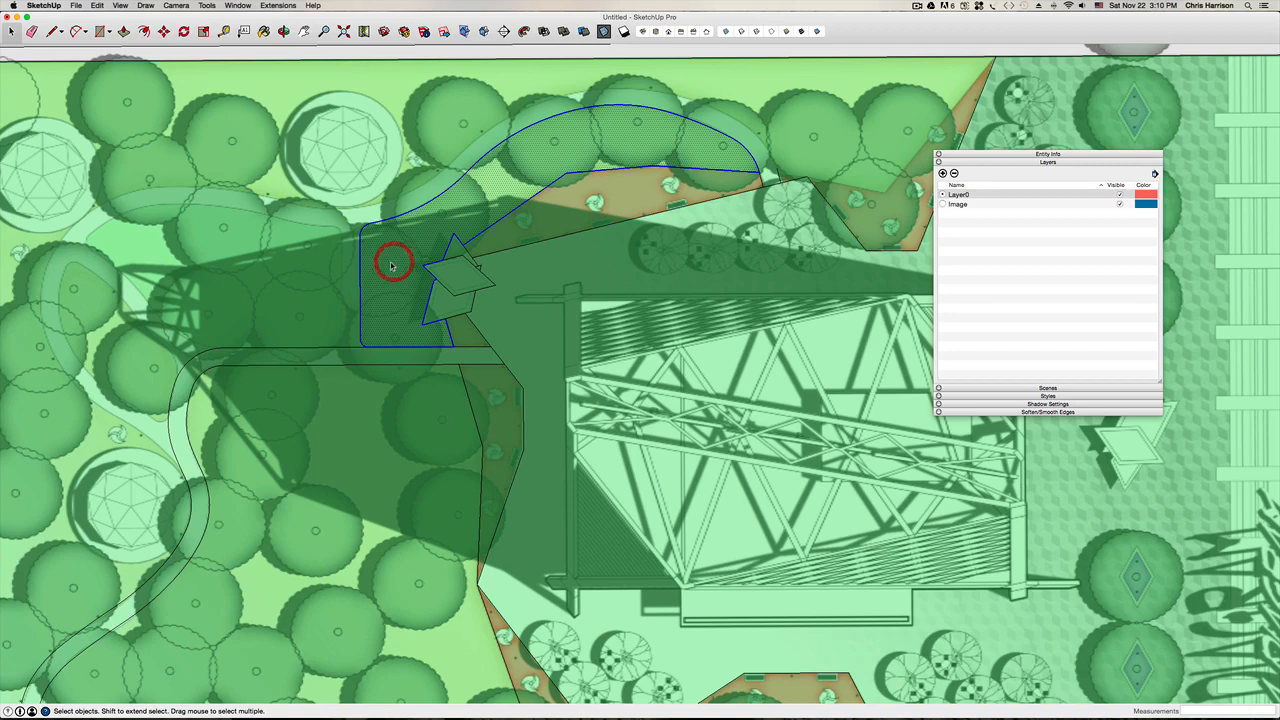
key("f")
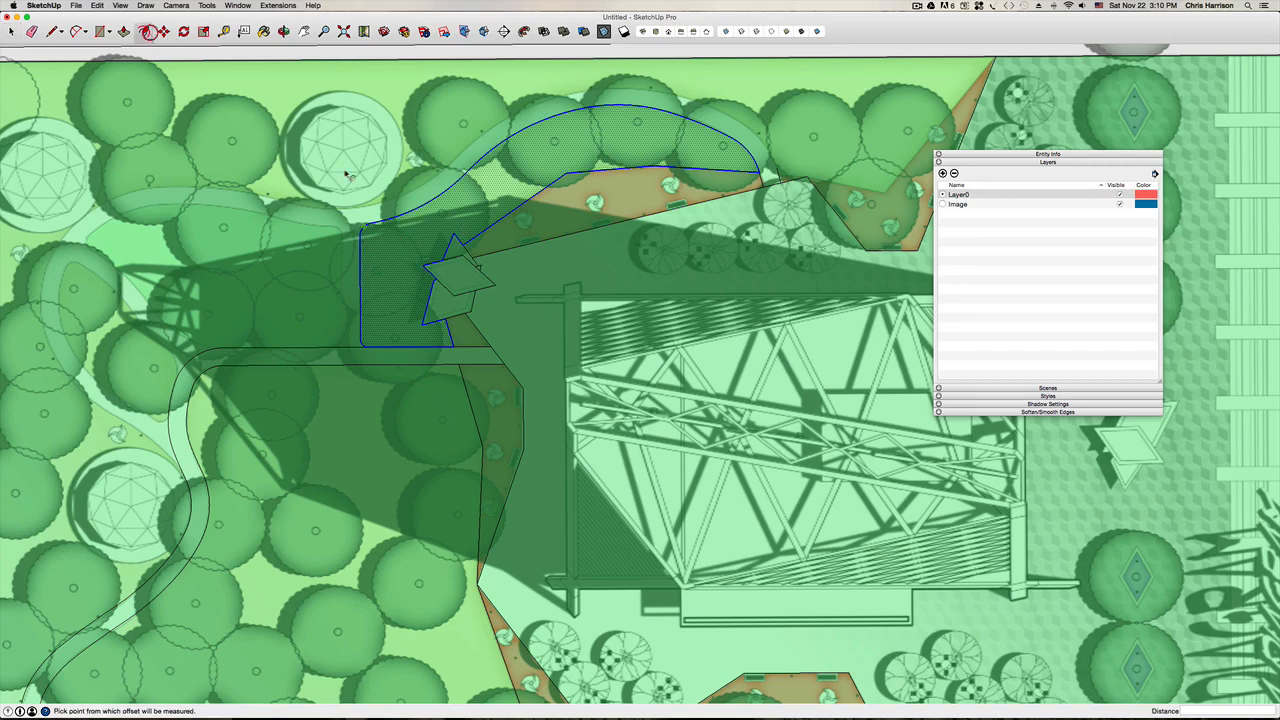
left_click(400, 216)
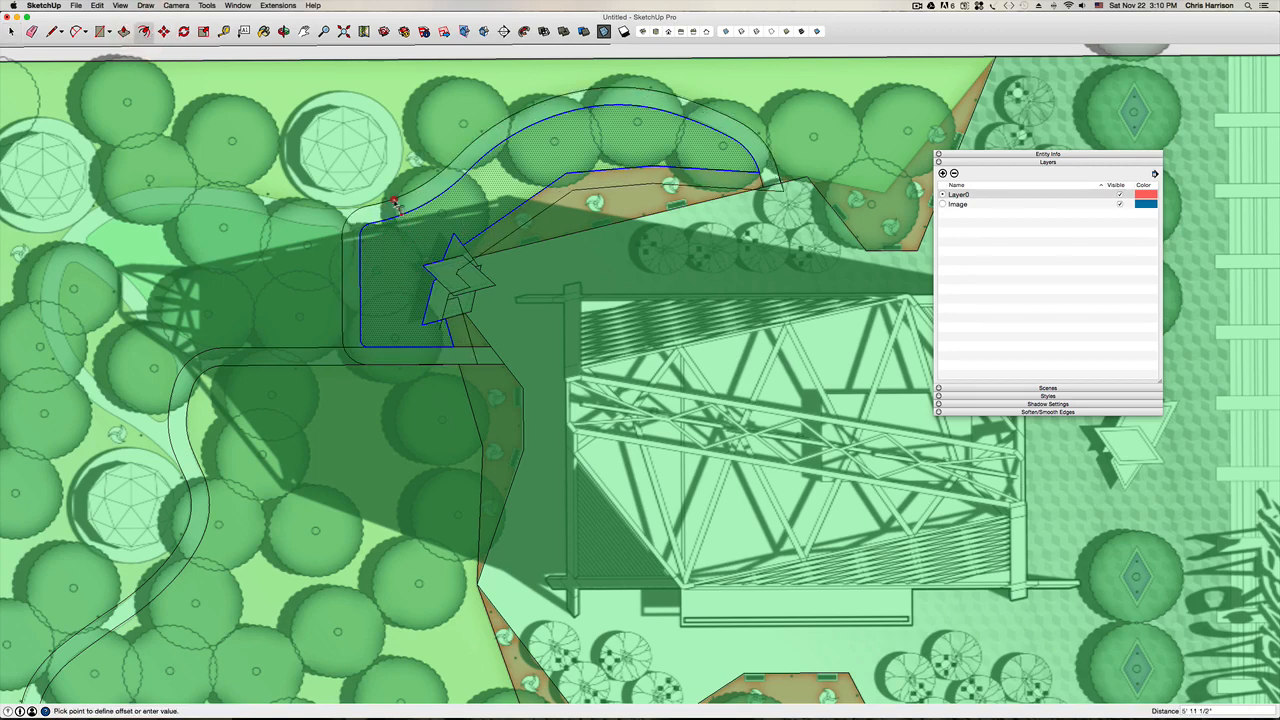
left_click(393, 199)
type("6")
key("Return")
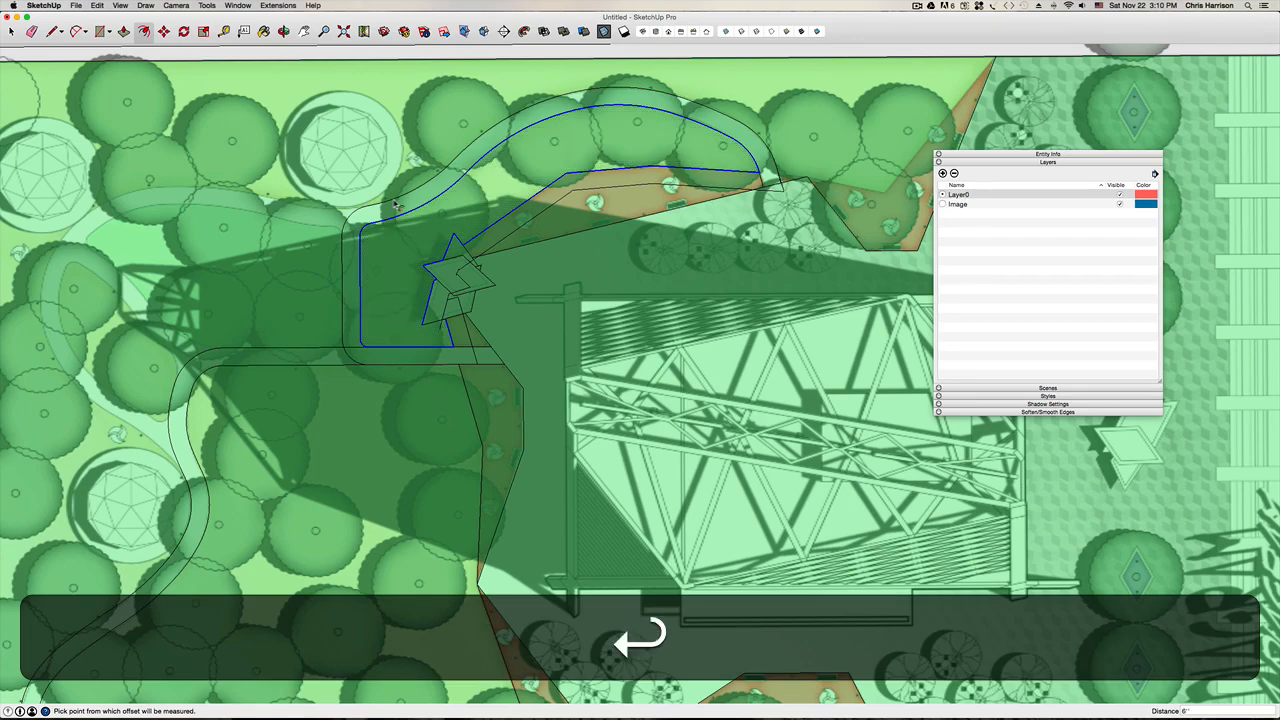
key("Escape")
key("space")
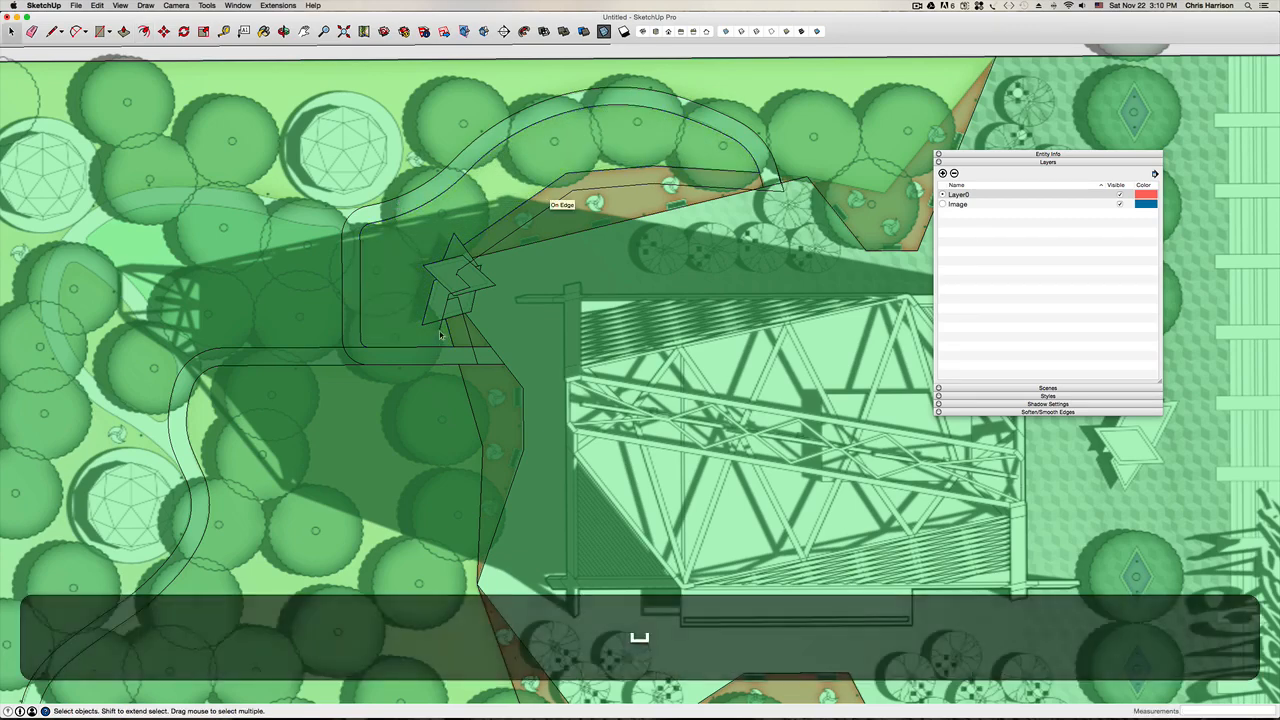
Step: Erase the leftover offset edges crossing the horizontal path and inside the lower angular shape and adjoining planting bed
scroll(440, 335, "up", 3)
key("e")
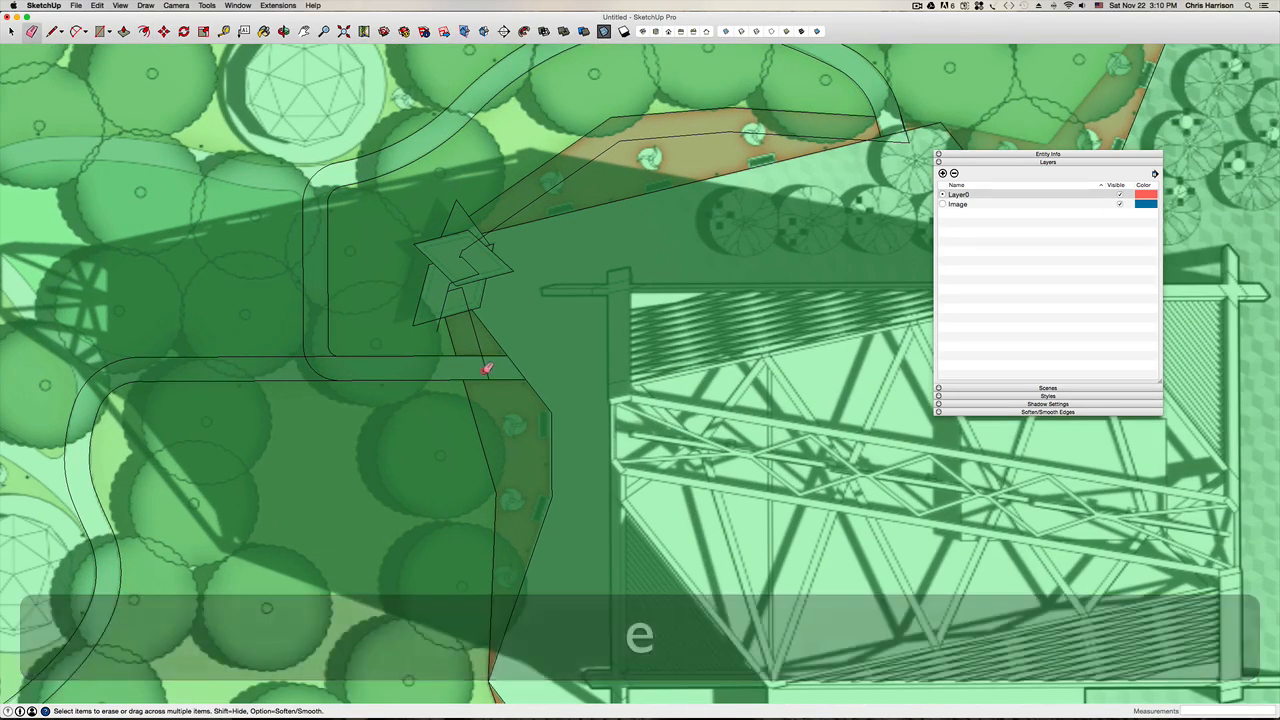
left_click(487, 368)
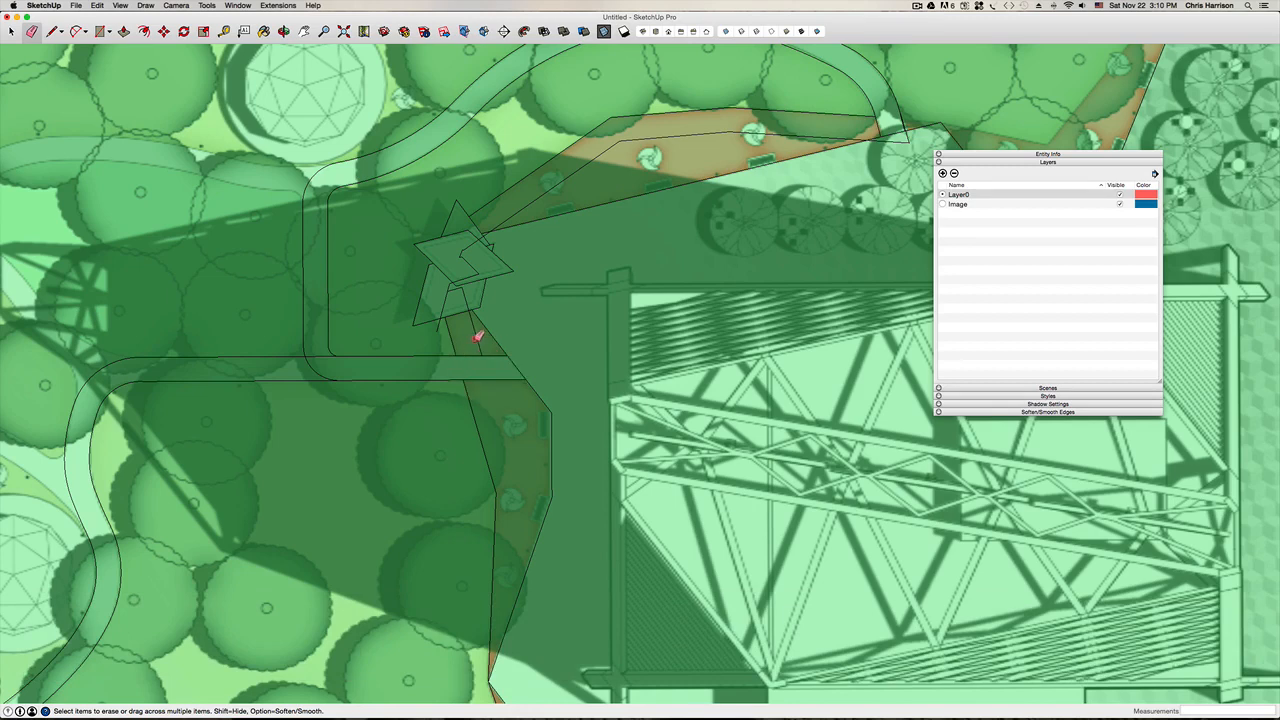
left_click(464, 297)
left_click(443, 300)
left_click(435, 330)
left_click(437, 327)
left_click(474, 334)
left_click_drag(454, 272, 451, 281)
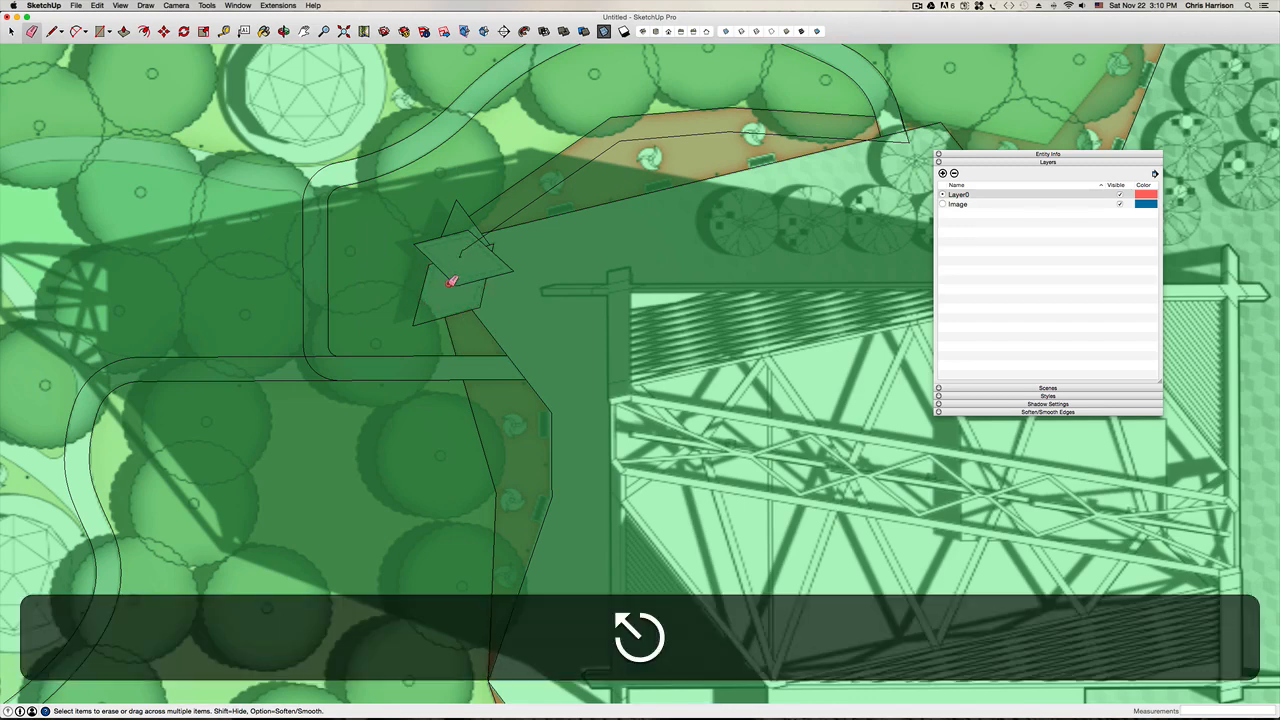
Step: Erase the stray offset edges inside the upper diamond shape, along its corner and through the upper planting bed
scroll(451, 281, "up", 5)
left_click_drag(498, 180, 500, 181)
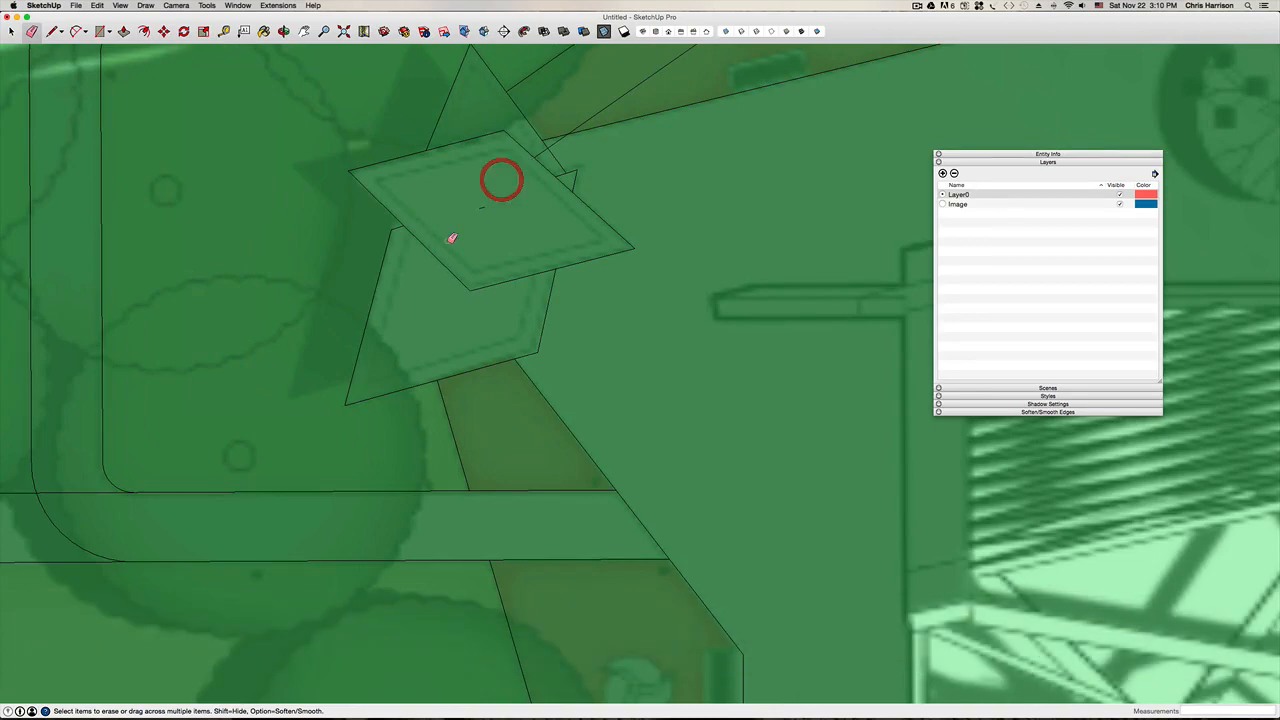
scroll(483, 205, "down", 2)
scroll(476, 216, "down", 6)
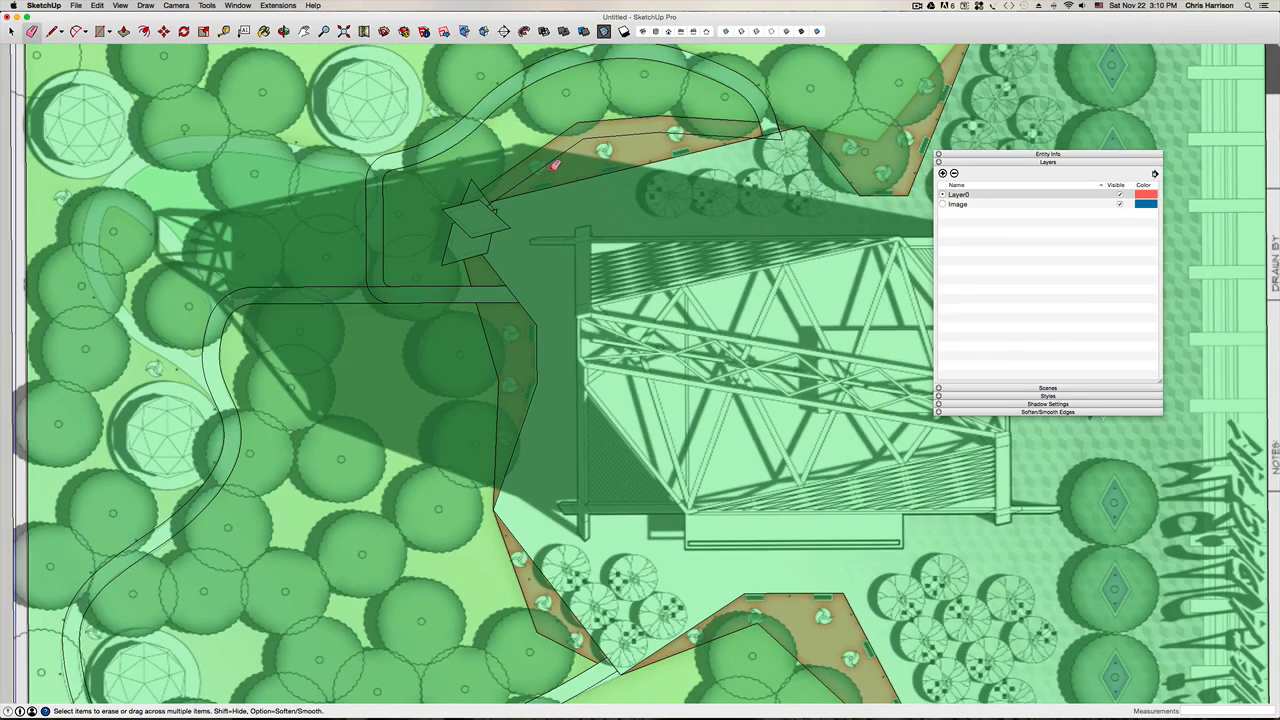
left_click_drag(564, 152, 560, 154)
scroll(495, 204, "up", 5)
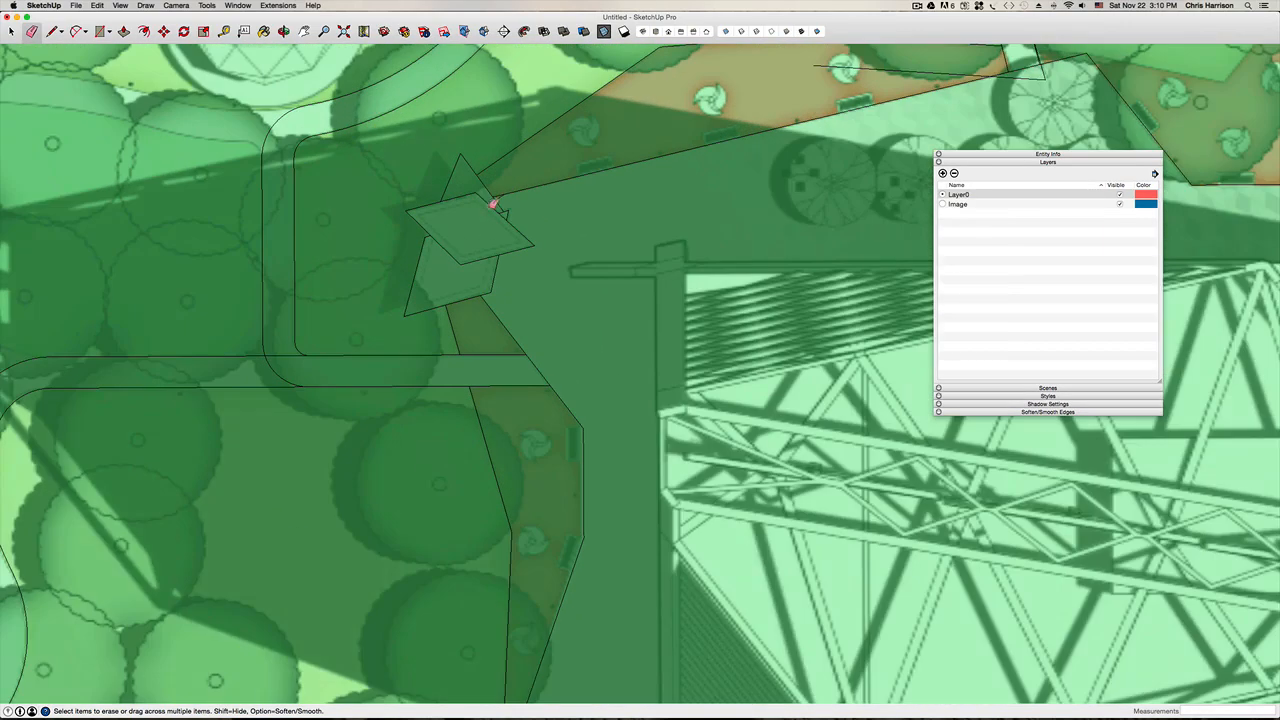
left_click(498, 200)
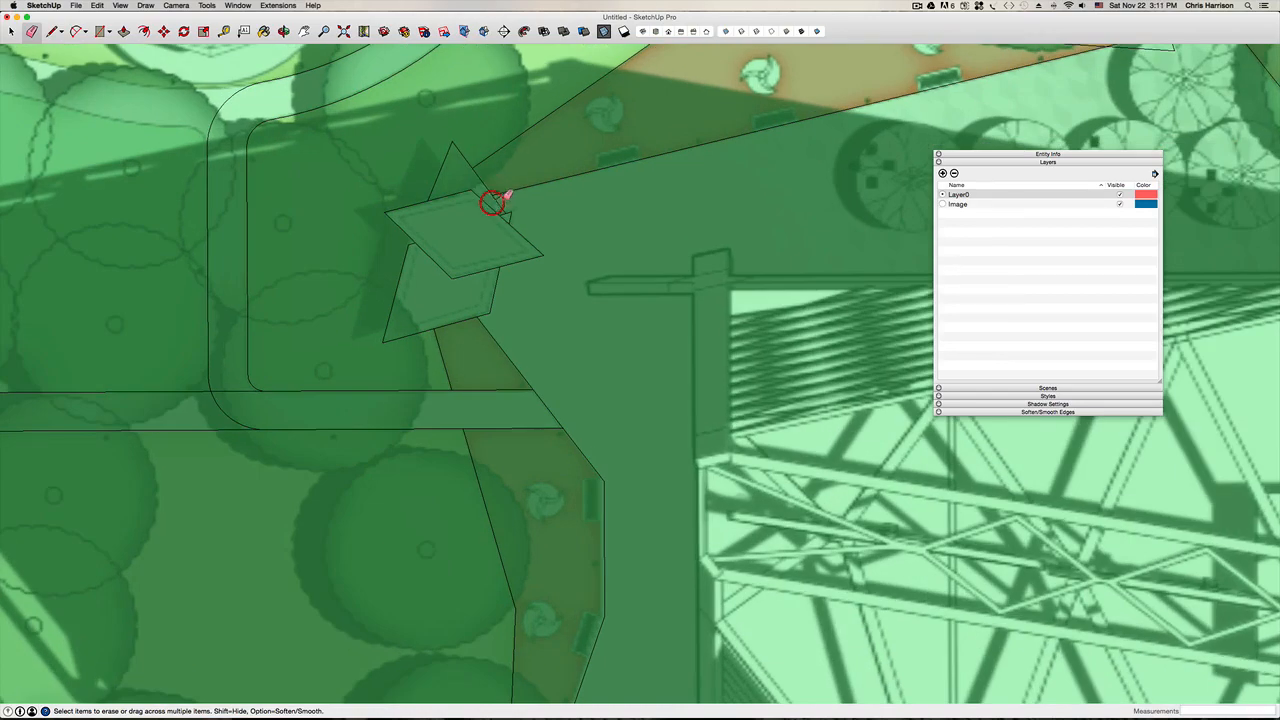
Step: Erase the last offset line in the upper planting bed and the path edges overshooting the paving boundary
scroll(500, 198, "down", 5)
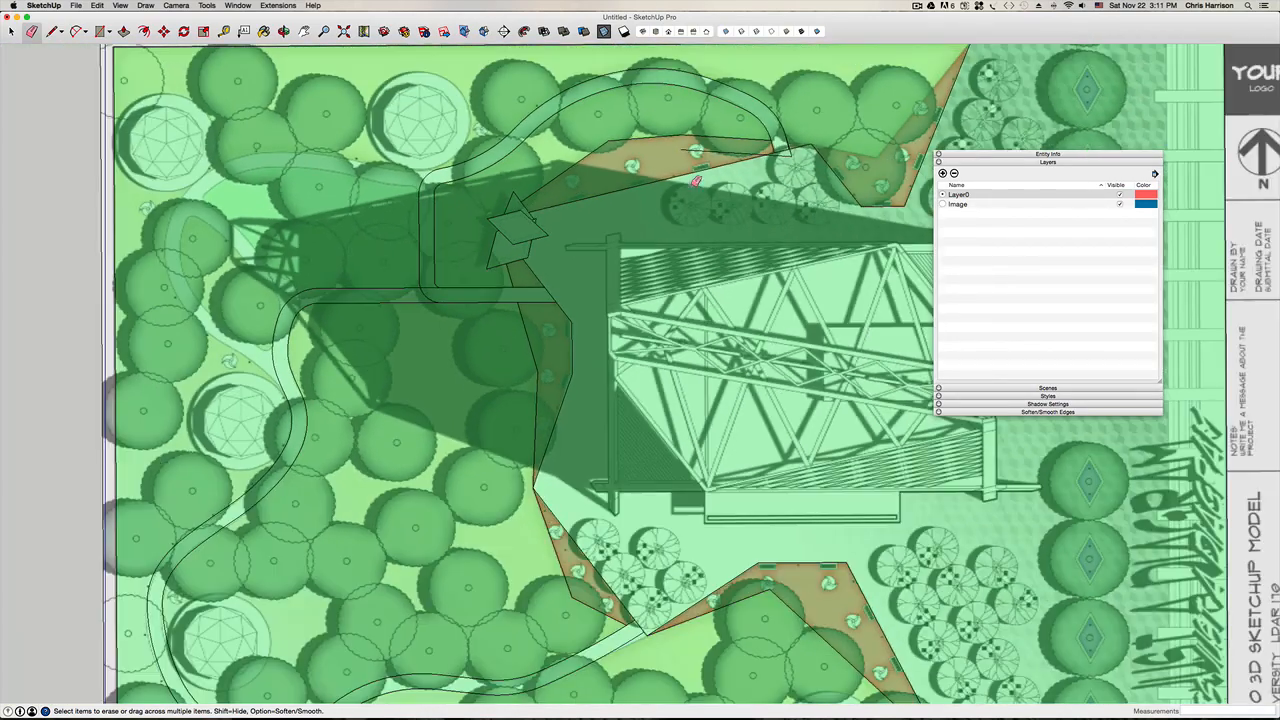
scroll(762, 151, "up", 5)
left_click(731, 151)
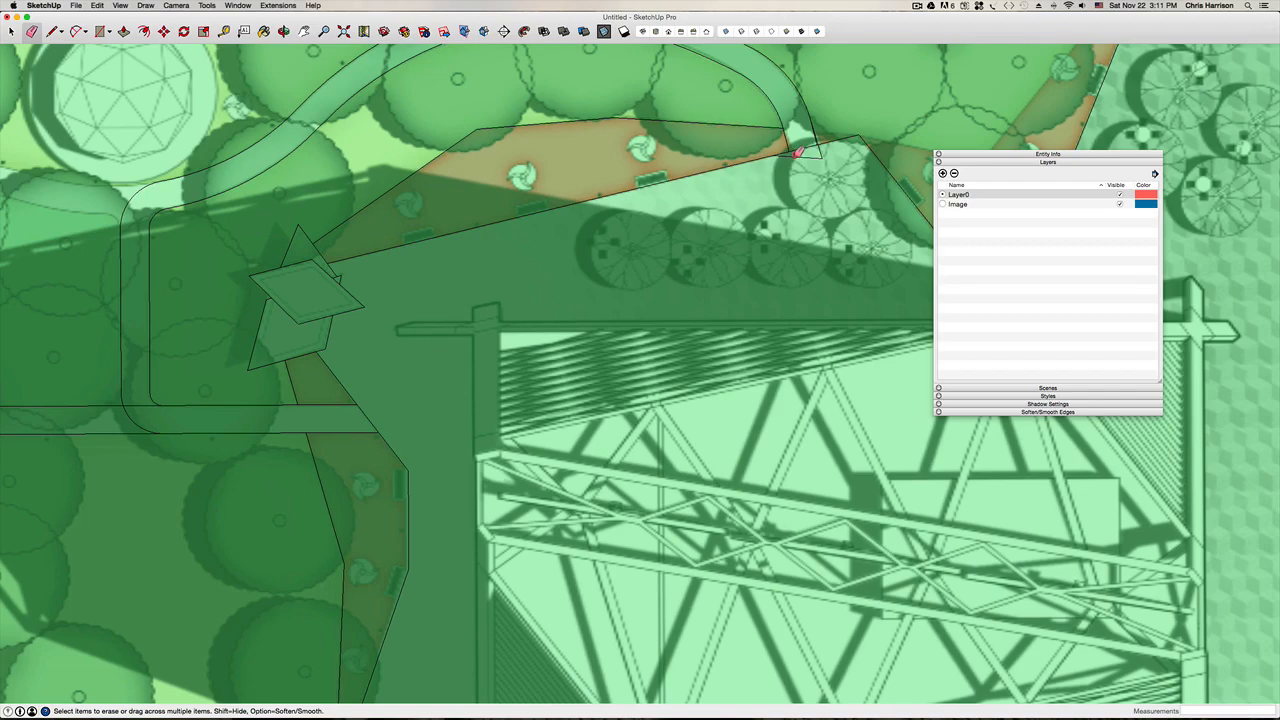
scroll(822, 152, "up", 5)
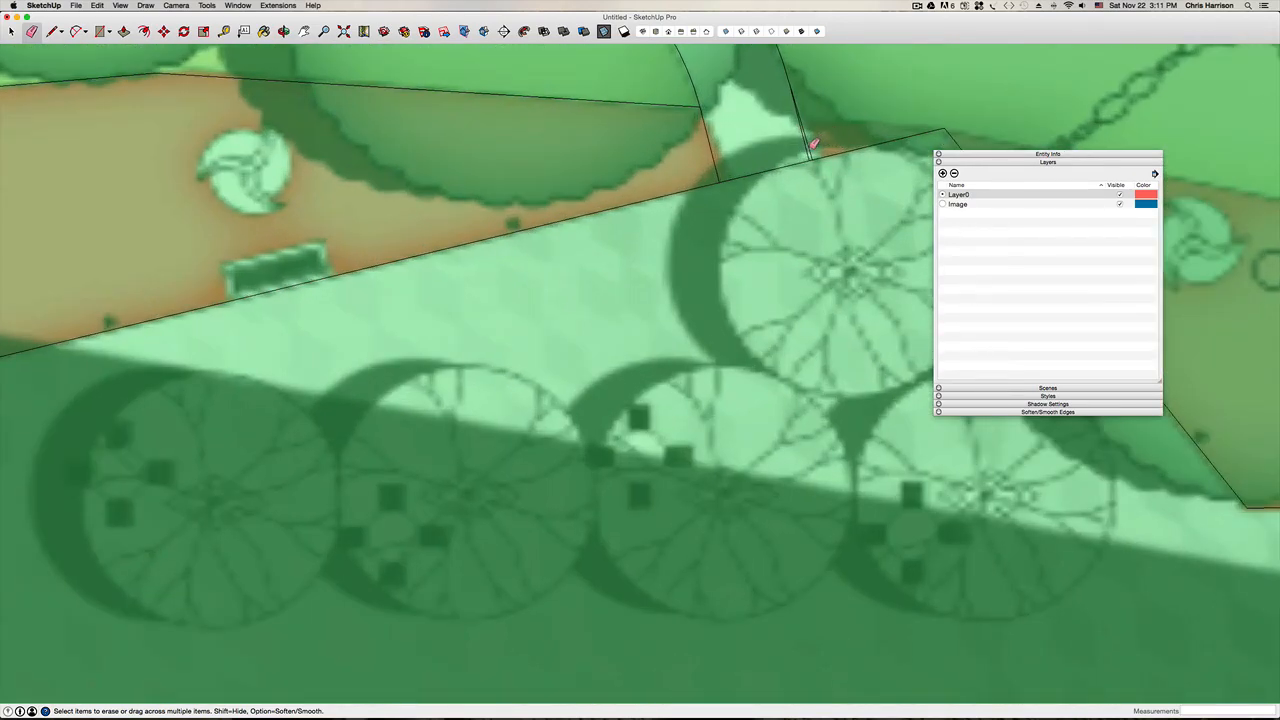
left_click_drag(810, 153, 811, 155)
scroll(808, 156, "down", 10)
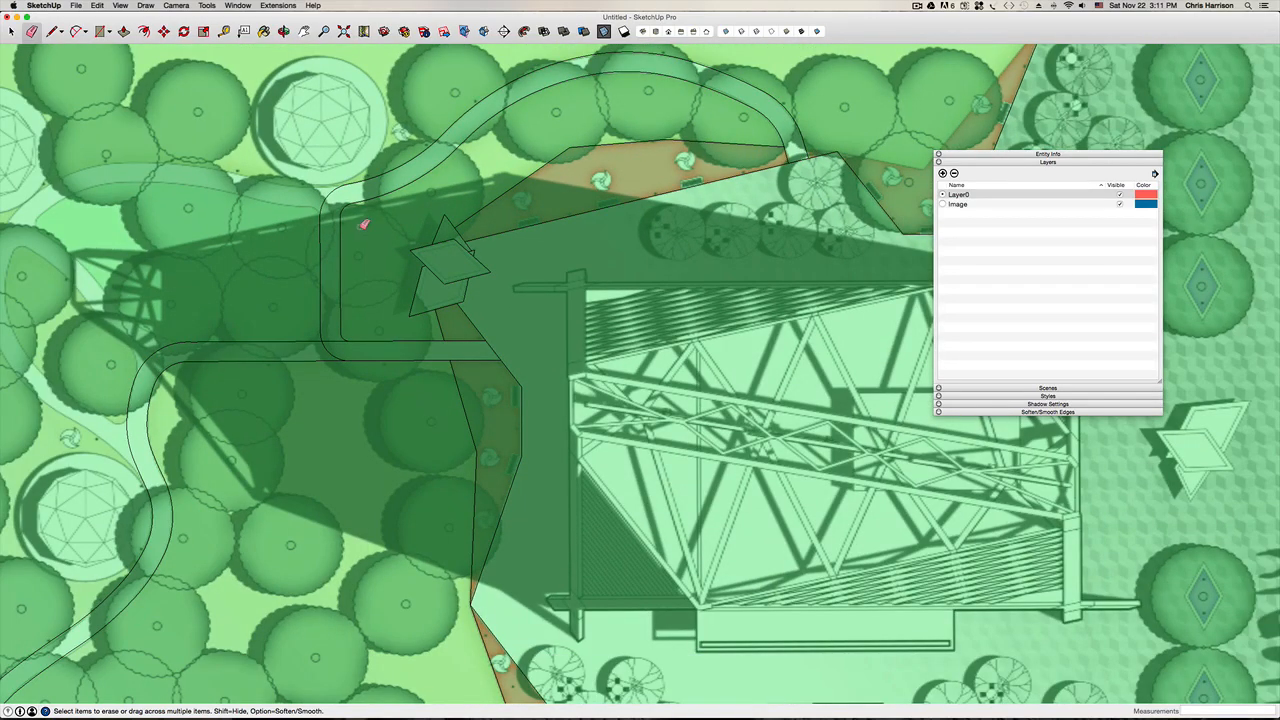
Step: Draw a small tangent arc about 4' 6" long branching from the vertical path's outer edge toward the leftward branch path
key("h")
left_click_drag(351, 294, 560, 429)
left_click_drag(388, 384, 523, 329)
key("space")
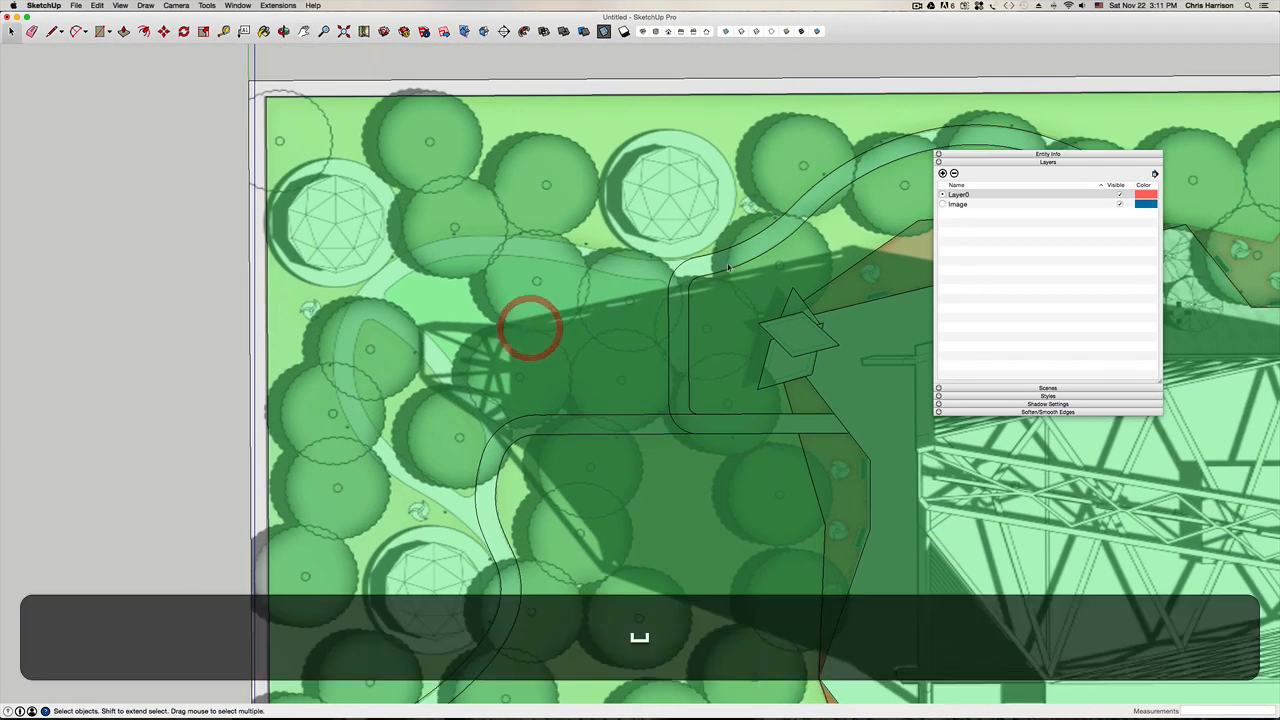
scroll(623, 280, "up", 5)
key("a")
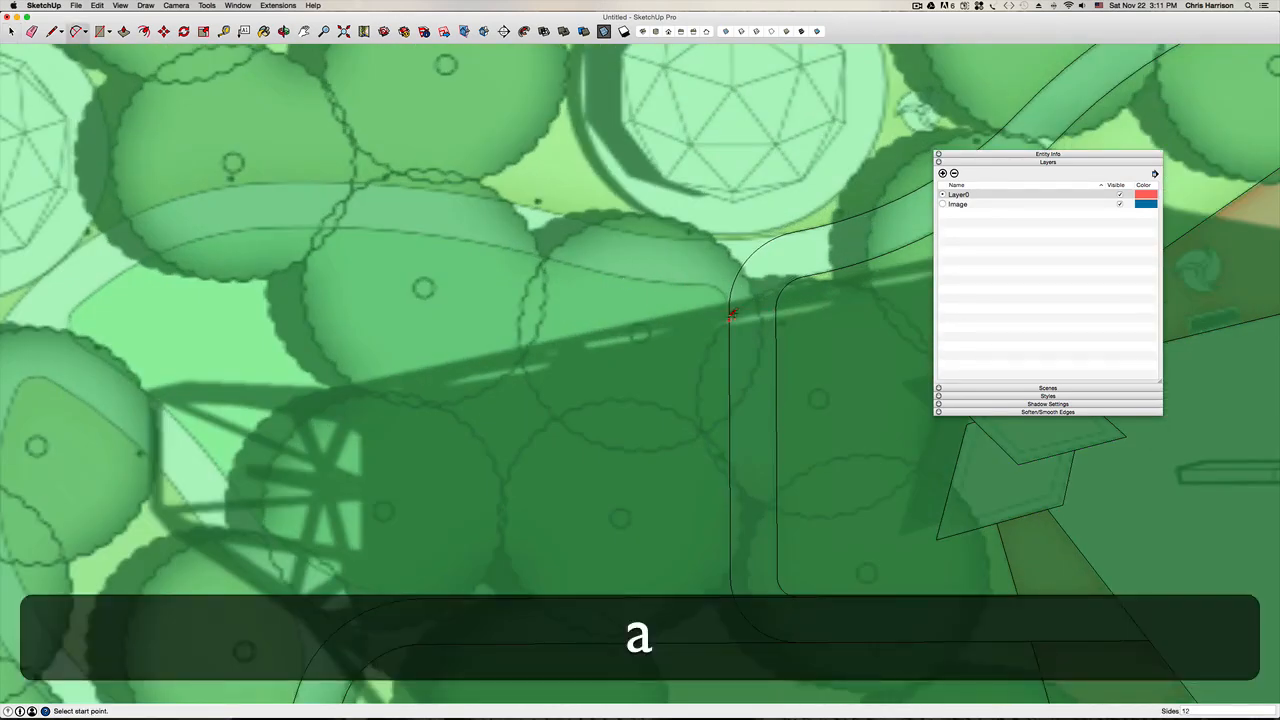
left_click(731, 316)
scroll(720, 290, "up", 2)
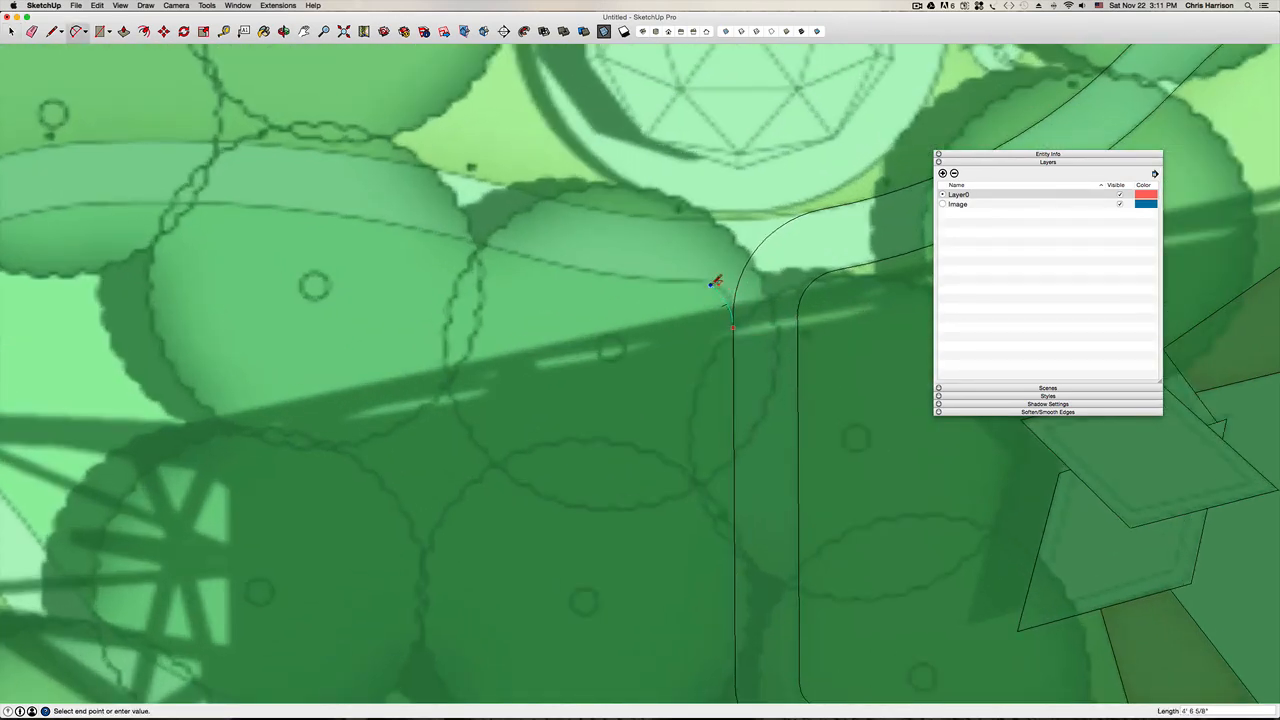
left_click(712, 286)
scroll(701, 273, "up", 3)
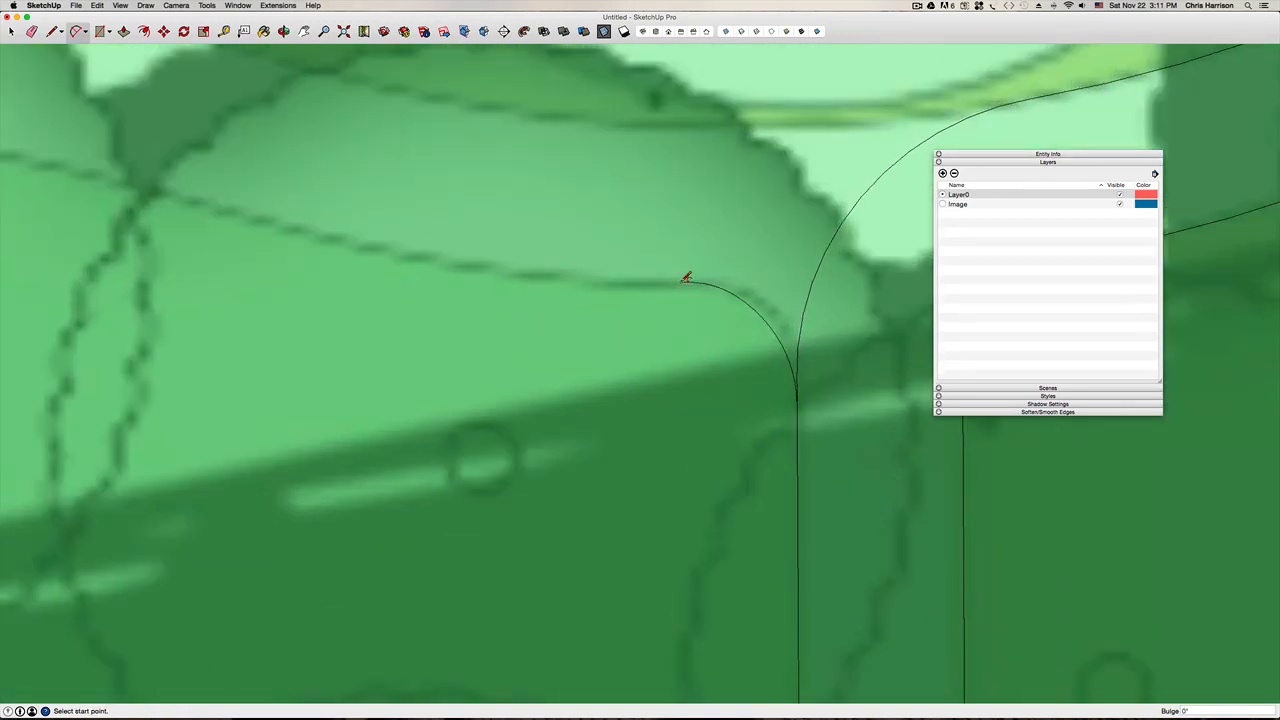
Step: Trace the branch path's inner edge with successive tangent arcs, including one about 29' 10" long, and round the lawn's far tip
scroll(510, 266, "down", 2)
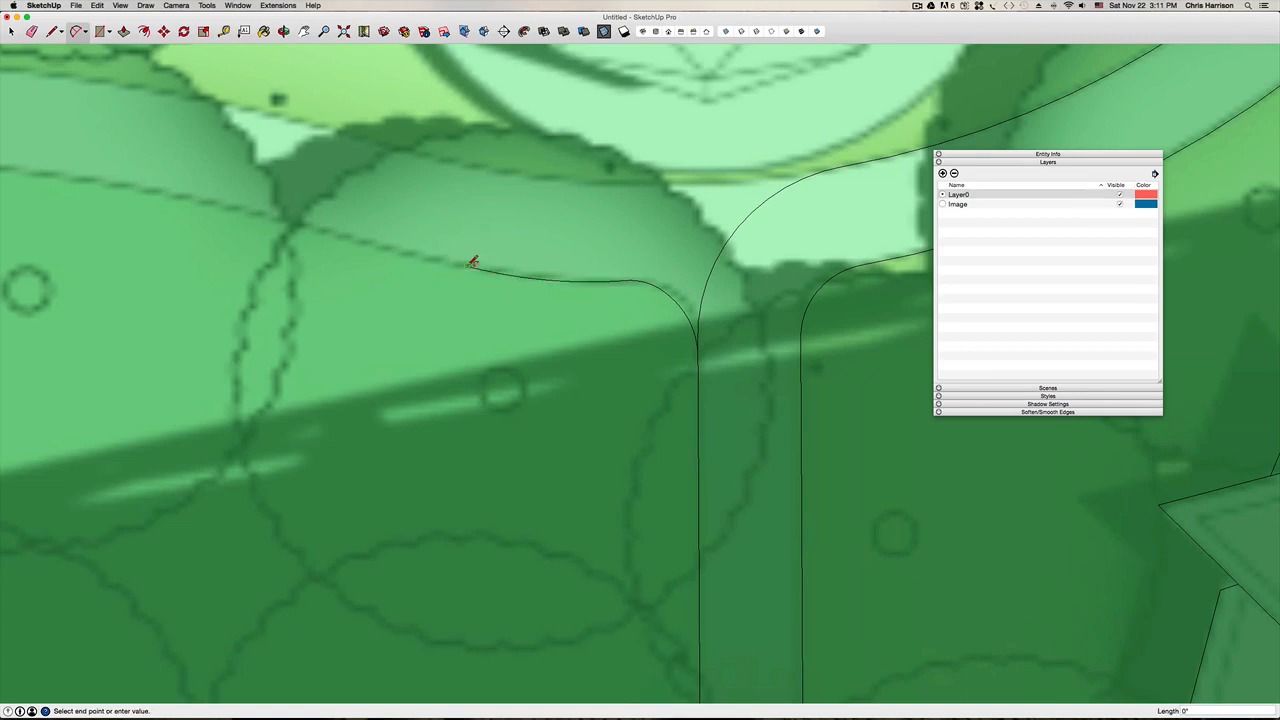
scroll(468, 265, "down", 3)
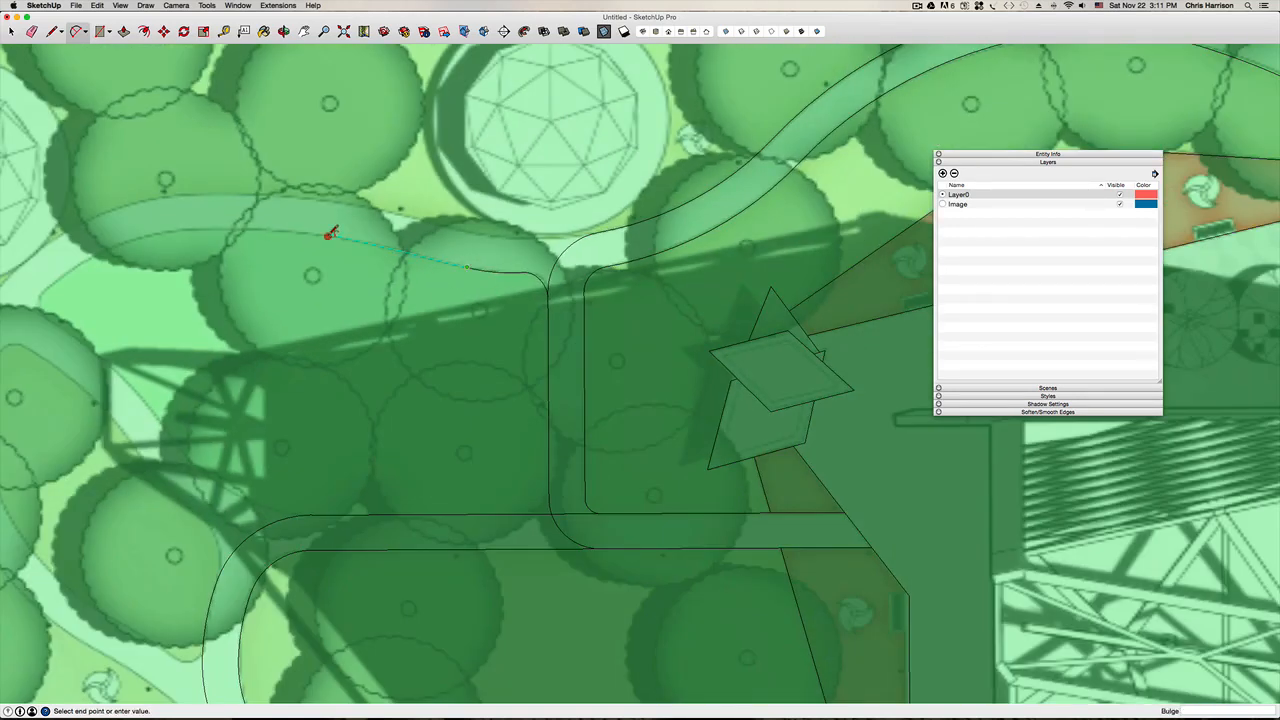
left_click(329, 232)
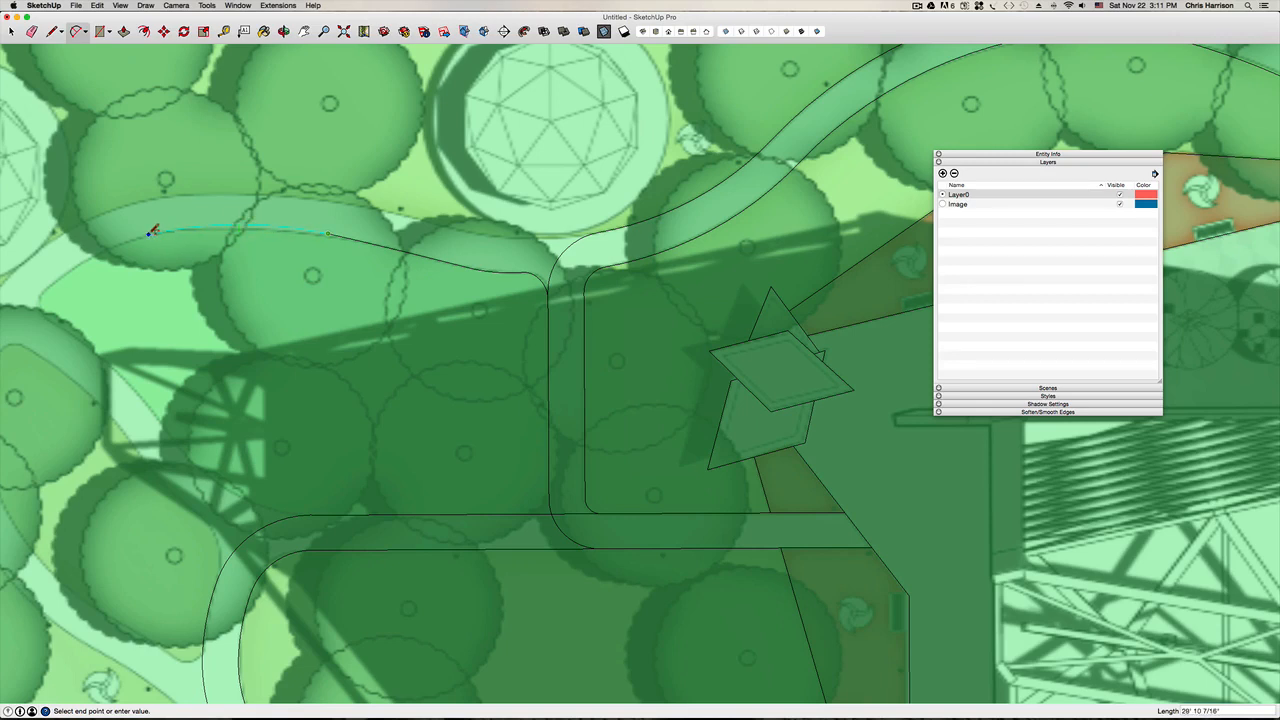
left_click(150, 233)
left_click(44, 294)
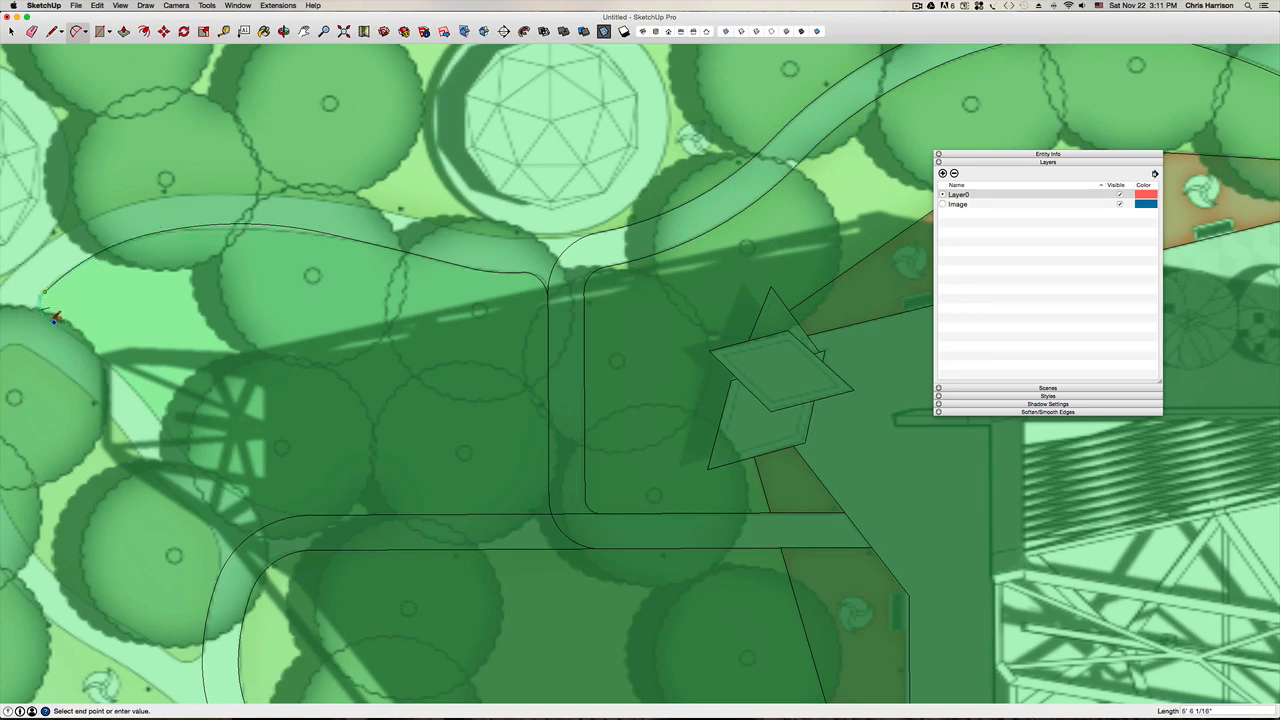
scroll(52, 316, "up", 5)
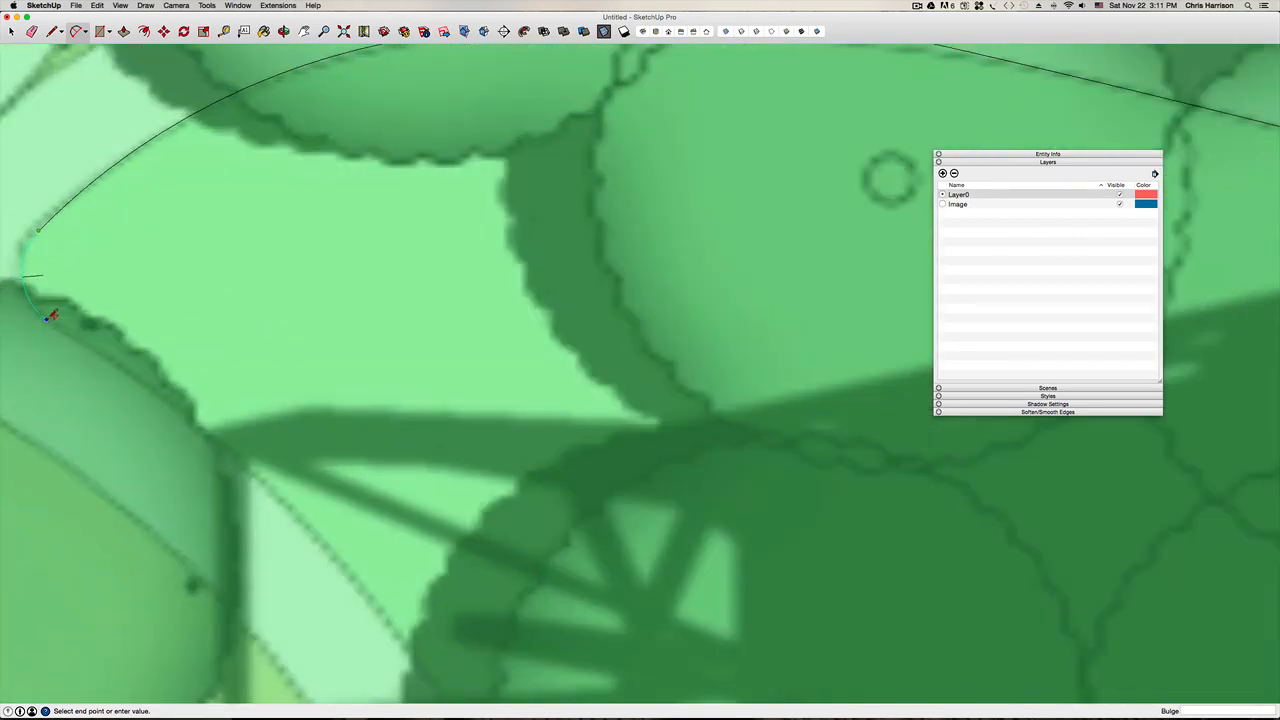
left_click(47, 319)
Step: Continue the lawn outline from its rounded tip with tangent arcs, closing it on the horizontal path's upper edge
scroll(75, 316, "down", 5)
middle_click_drag(75, 316, 332, 156, "shift")
scroll(335, 156, "down", 4)
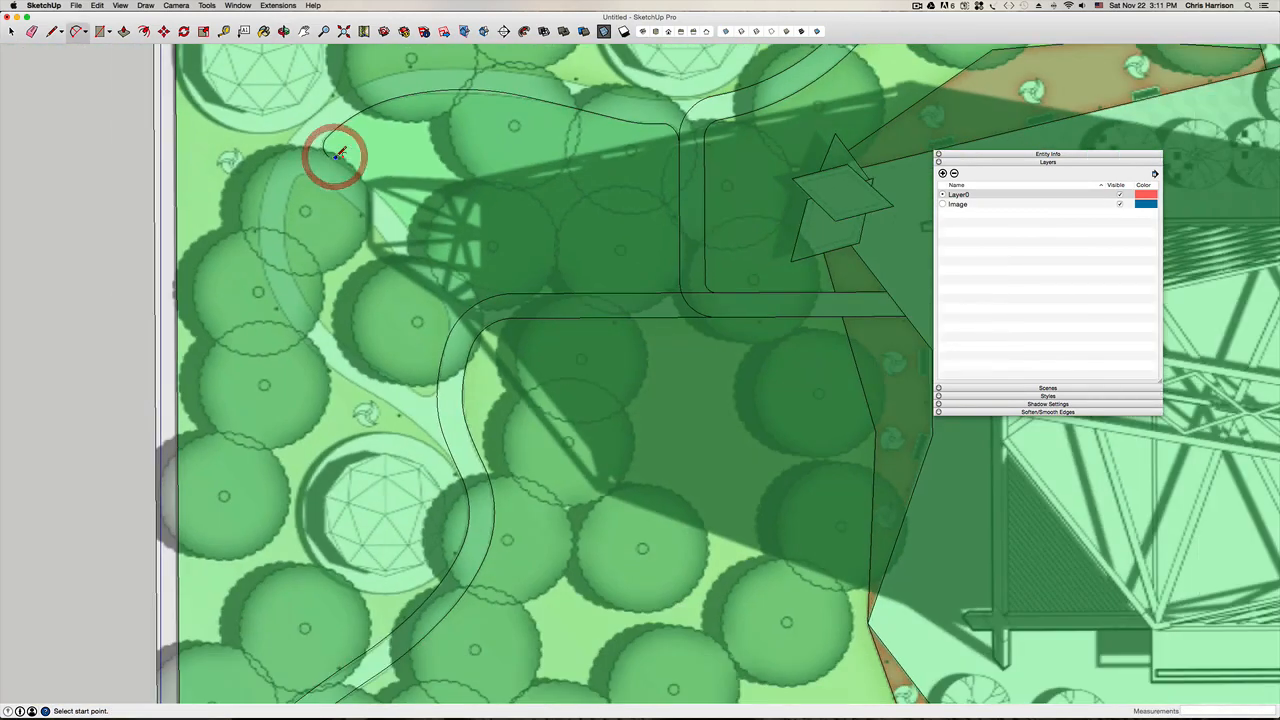
left_click(334, 153)
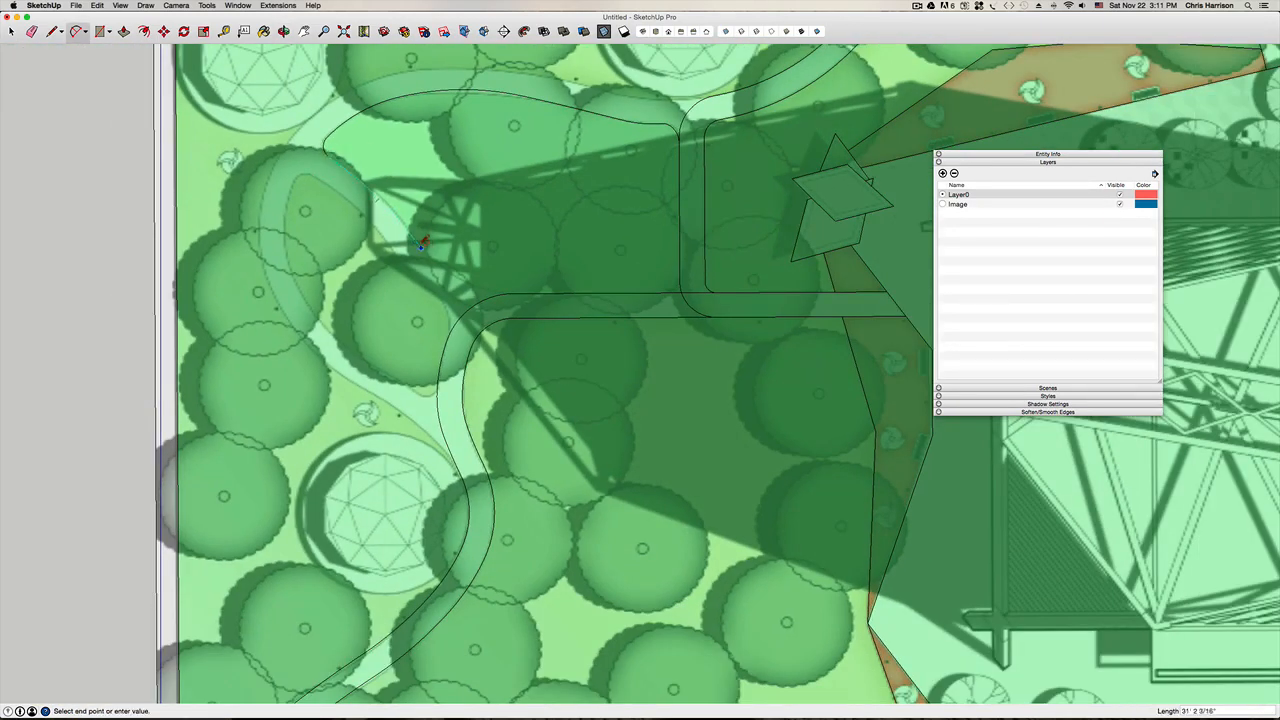
scroll(392, 202, "up", 2)
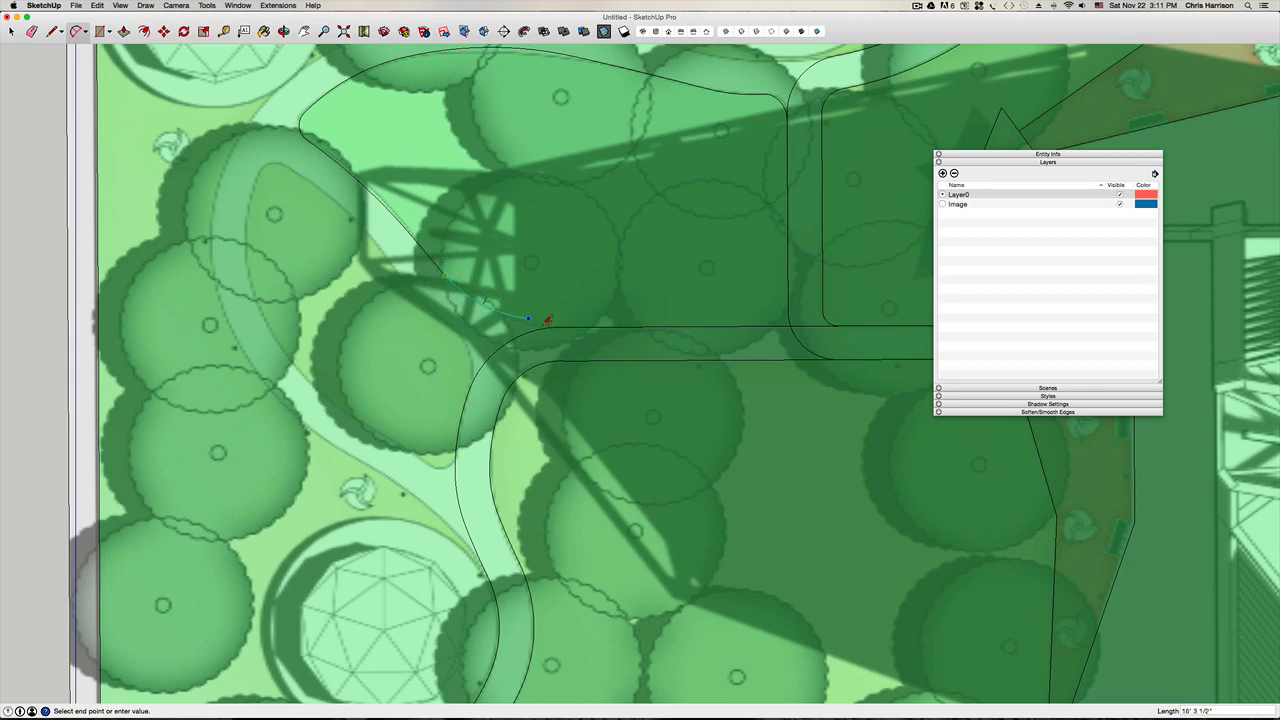
left_click(548, 327)
left_click(547, 327)
Step: Select only the new lawn's curved boundary edges, excluding its face, and offset them outward by 6'
scroll(547, 327, "down", 4)
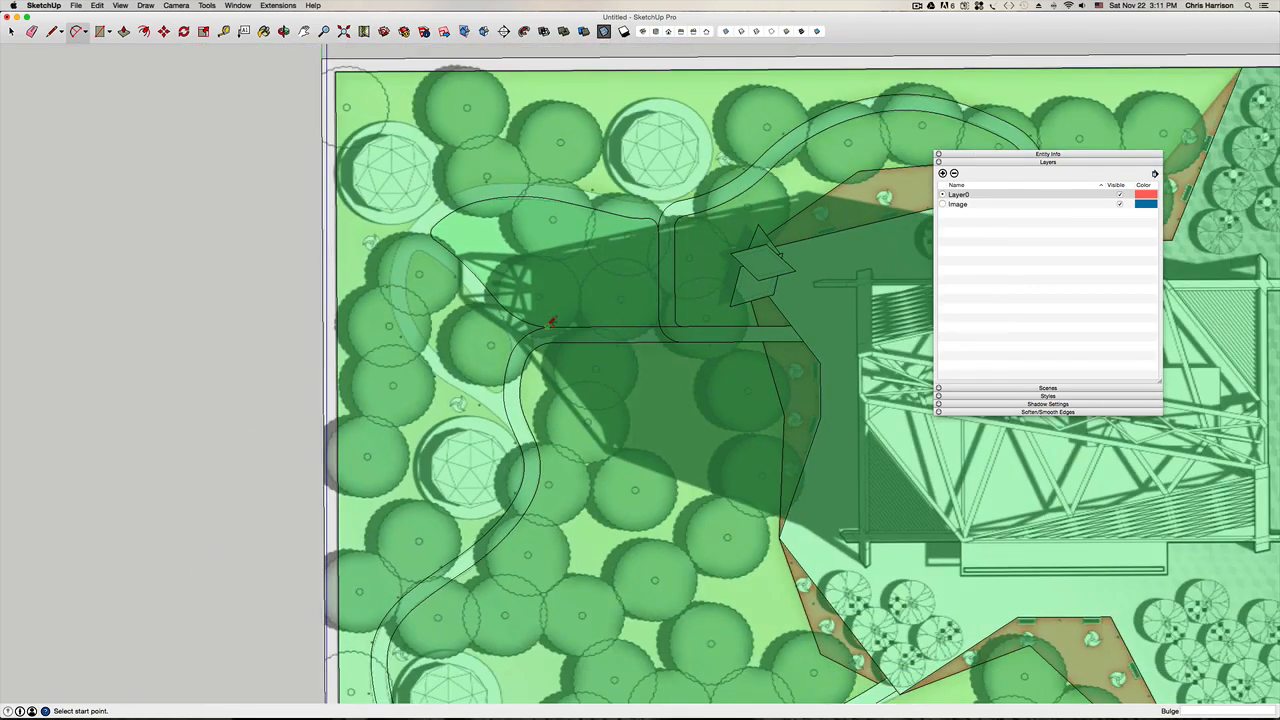
key("Escape")
key("space")
left_click(644, 238)
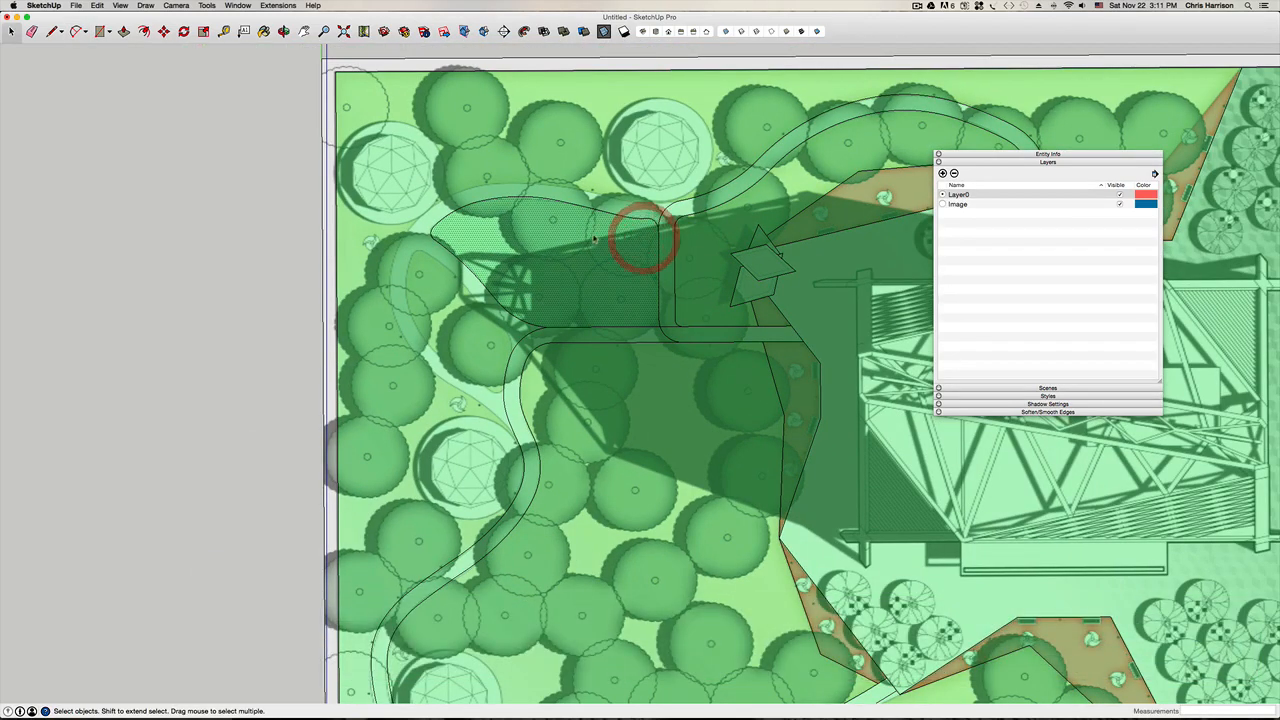
left_click(564, 327)
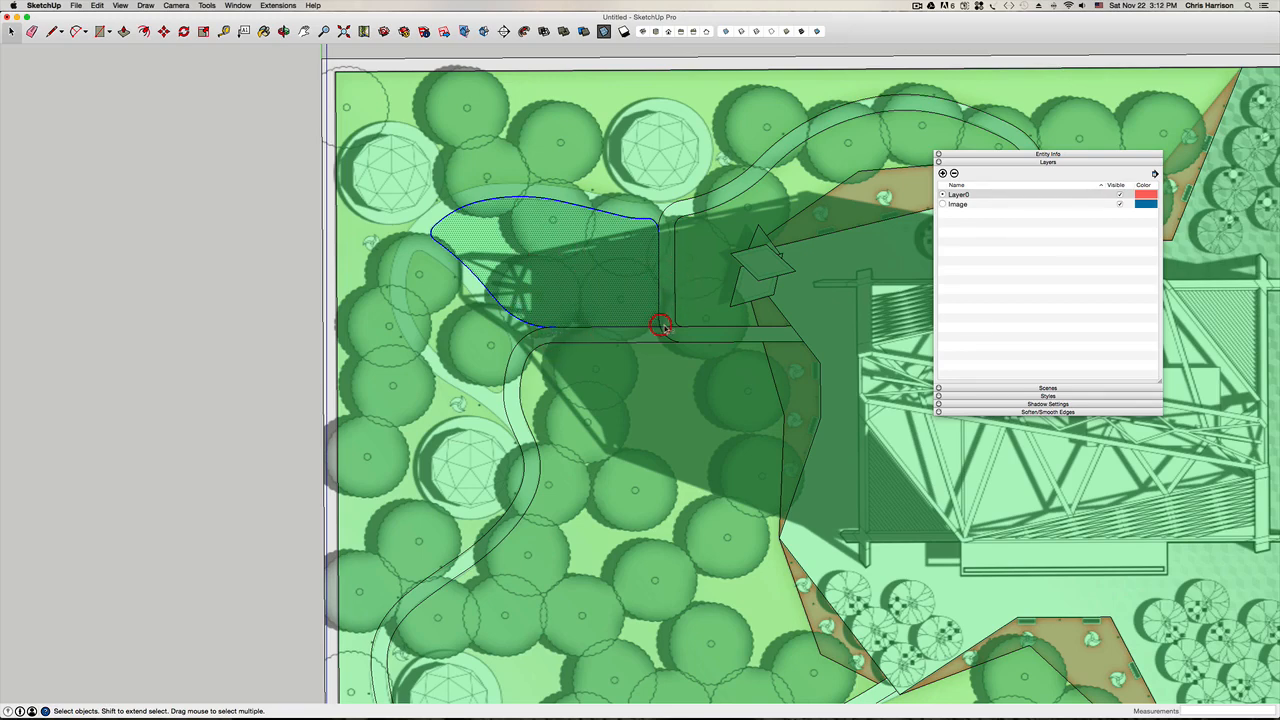
left_click(605, 290, "shift")
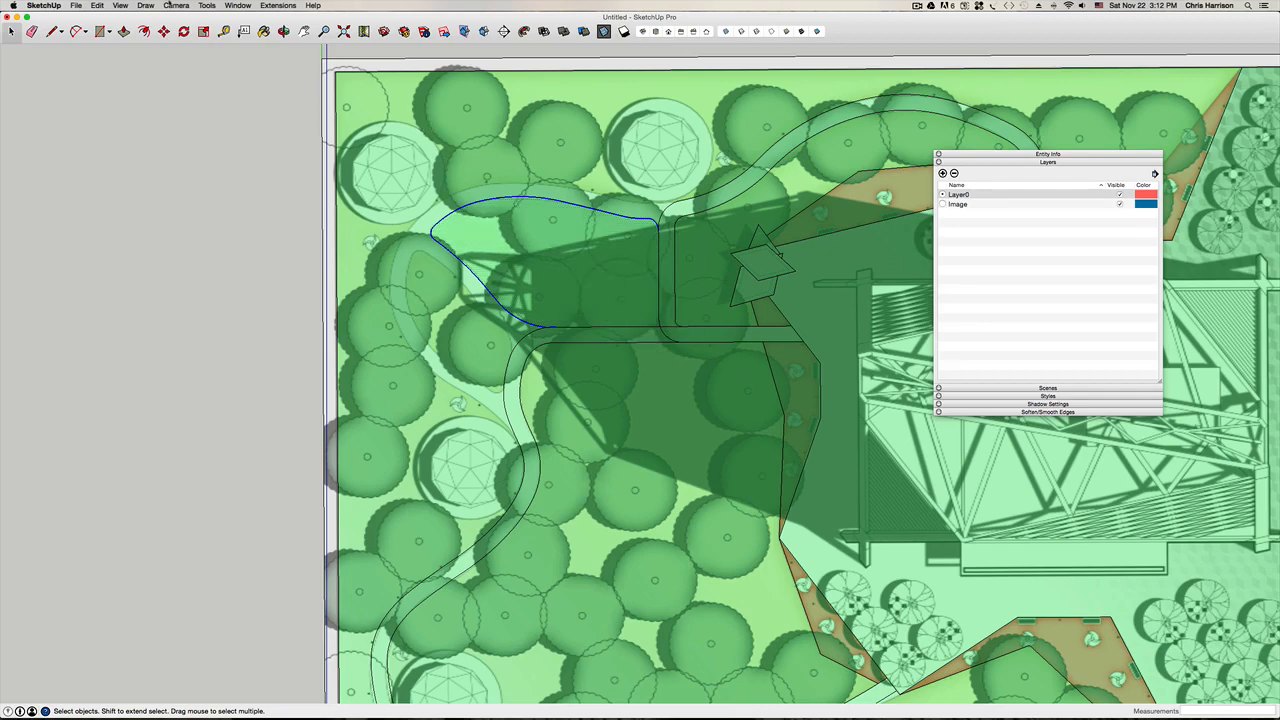
left_click(145, 33)
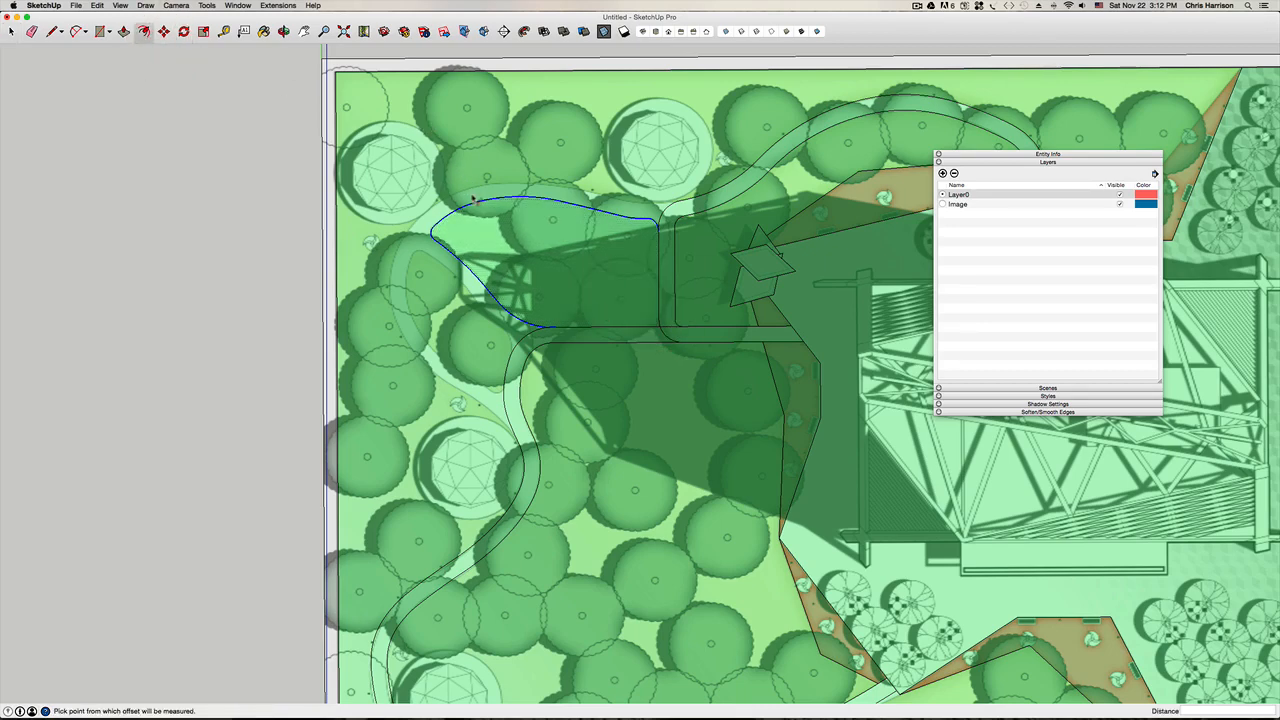
left_click(472, 199)
type("6' 7 3/16\"")
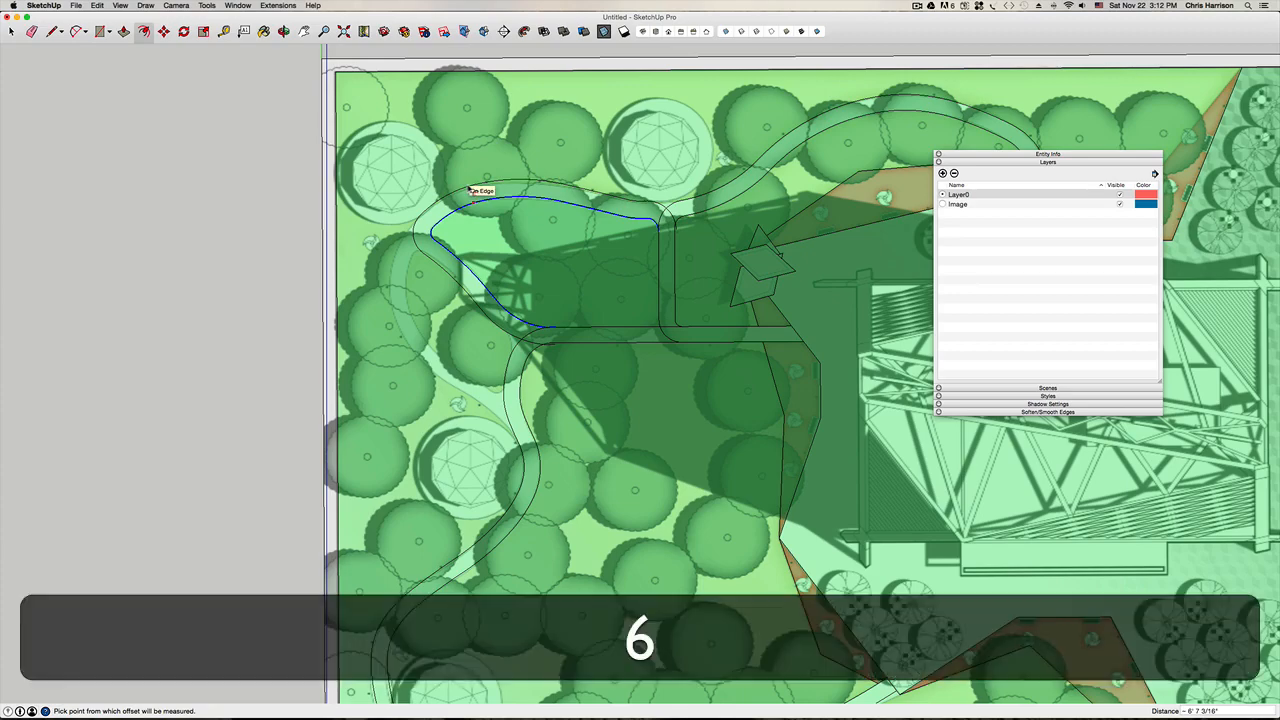
key("Return")
key("super+z")
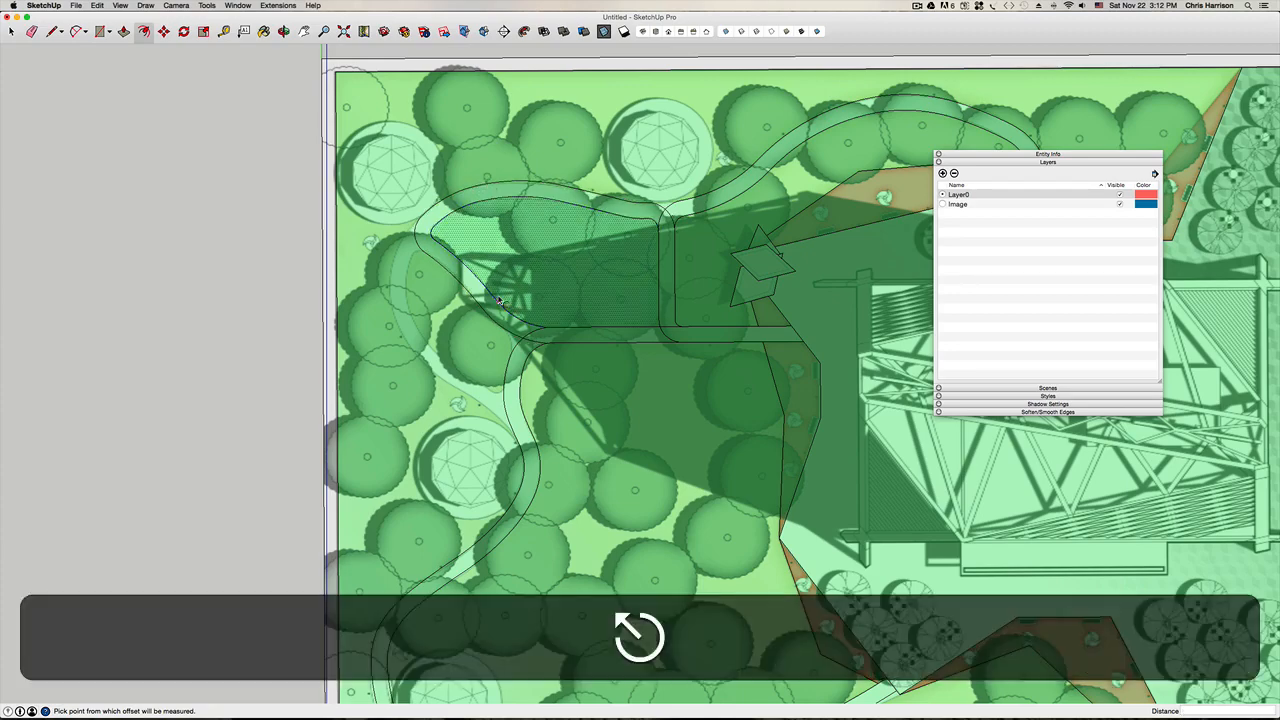
Step: Draw an arc with a bulge of about 1' 1" joining the offset edge to the upper path's outer edge below the domed circle
key("space")
scroll(696, 204, "up", 5)
key("super+z")
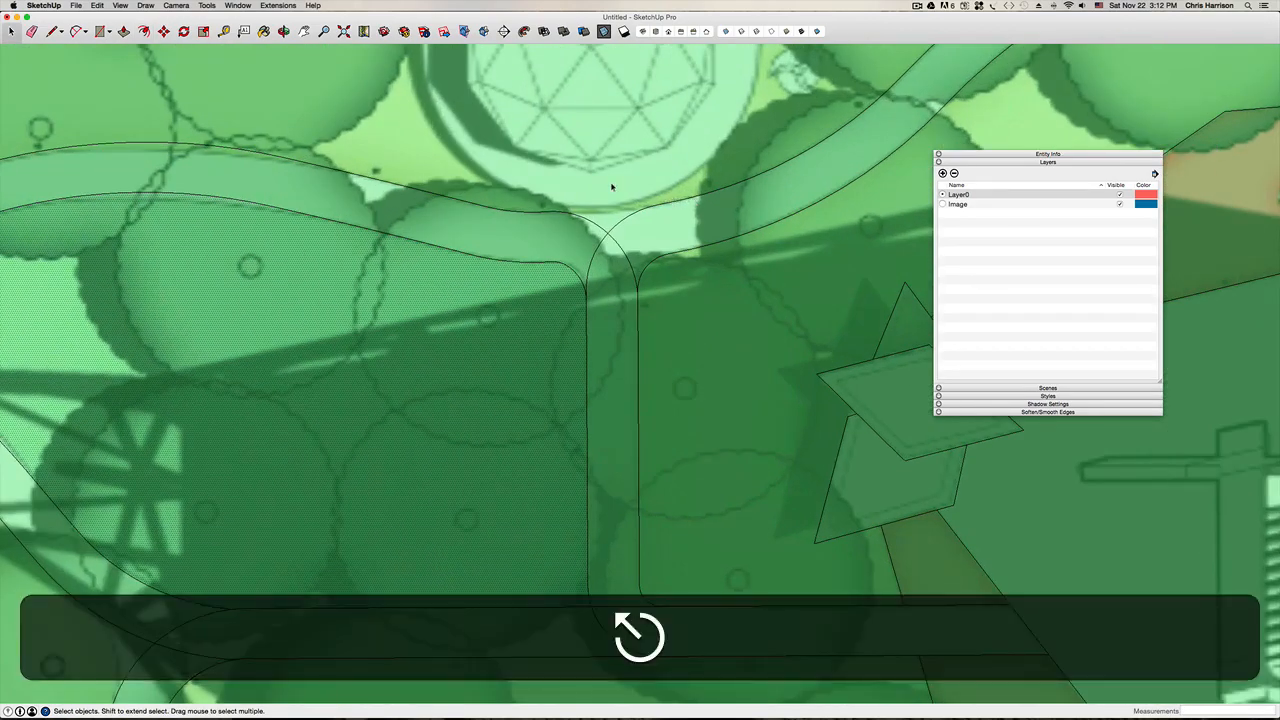
key("a")
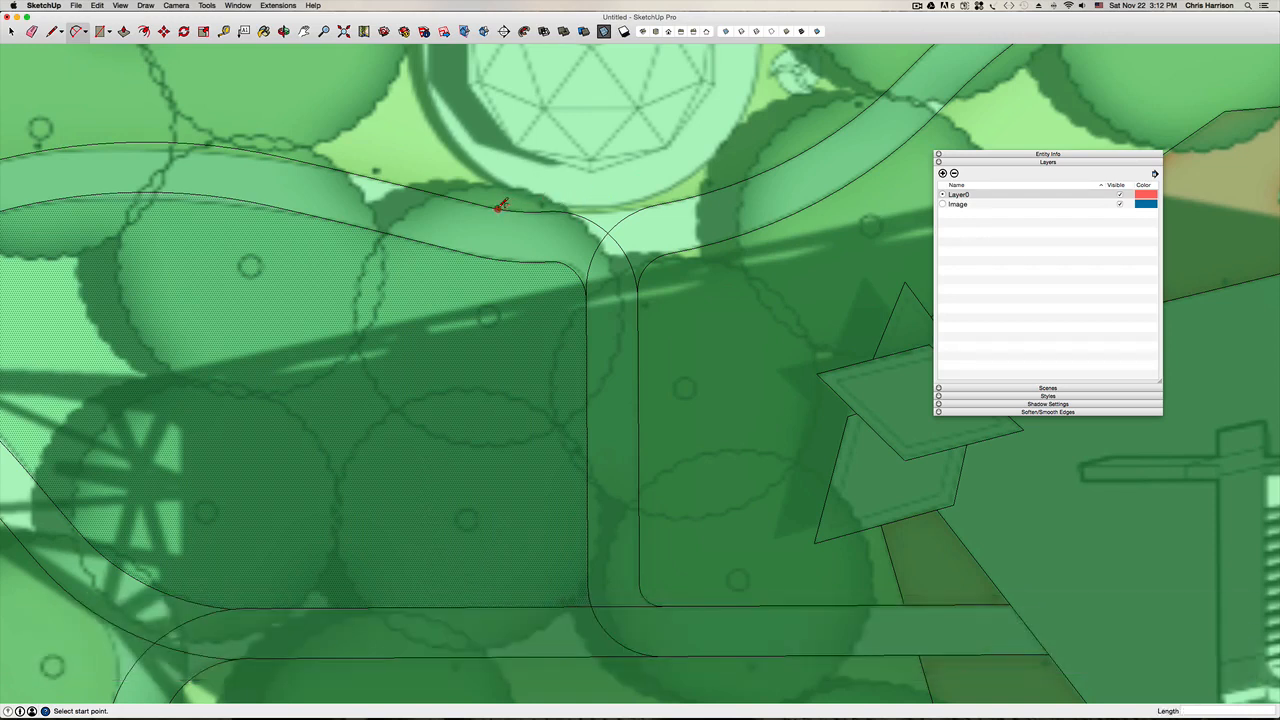
left_click(505, 207)
left_click(700, 194)
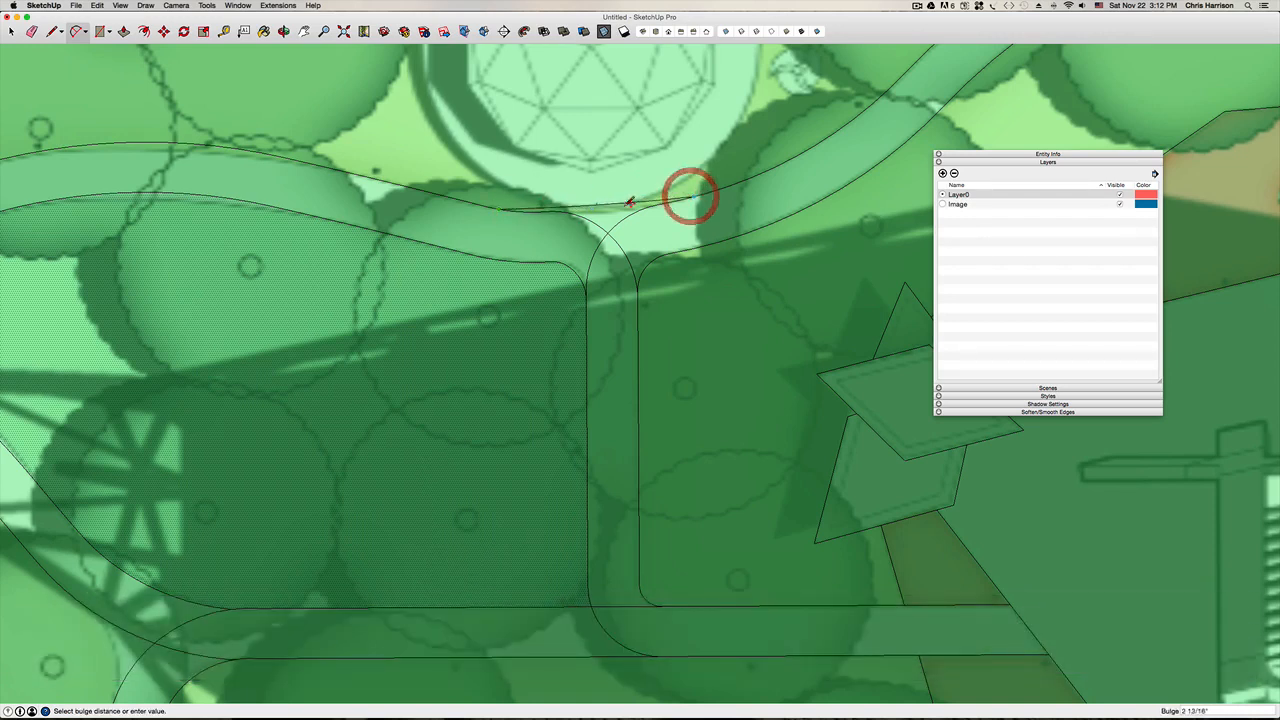
left_click(612, 212)
key("Escape")
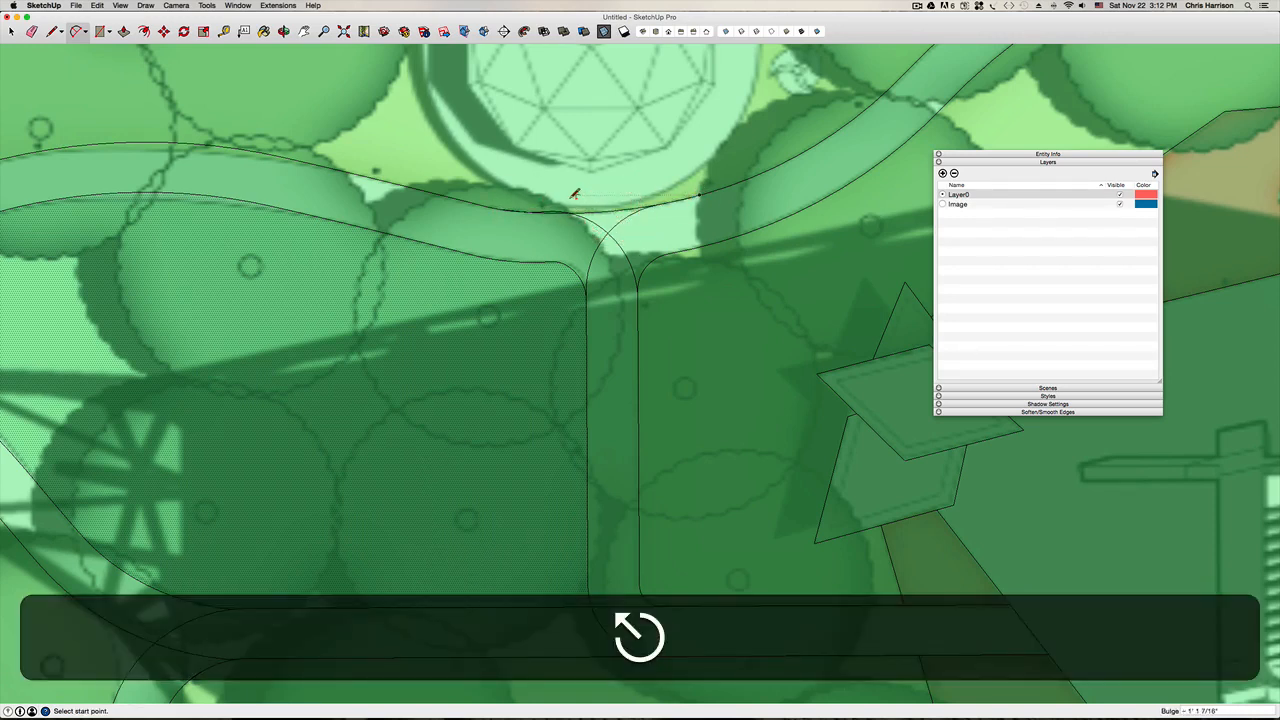
Step: Erase the overlapping arc segments and the crossing curves at the path junction directly below the domed circle
key("e")
scroll(565, 205, "up", 5)
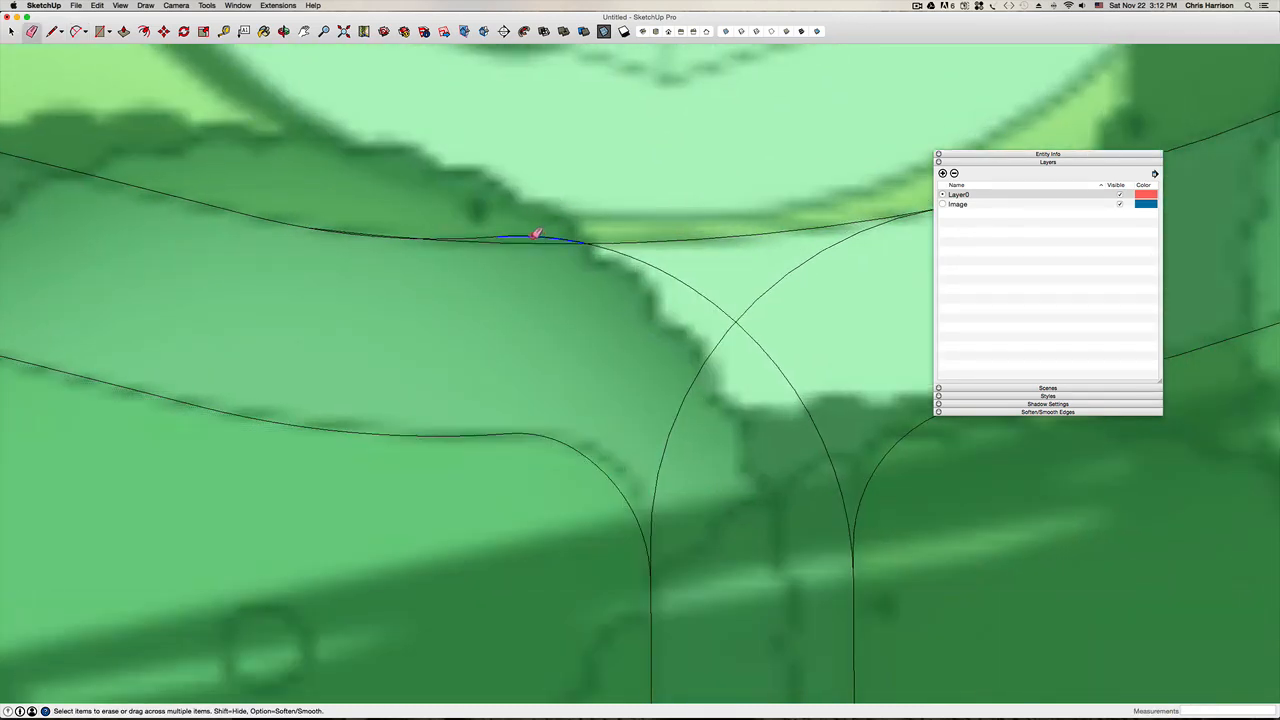
left_click(531, 234)
scroll(397, 238, "up", 5)
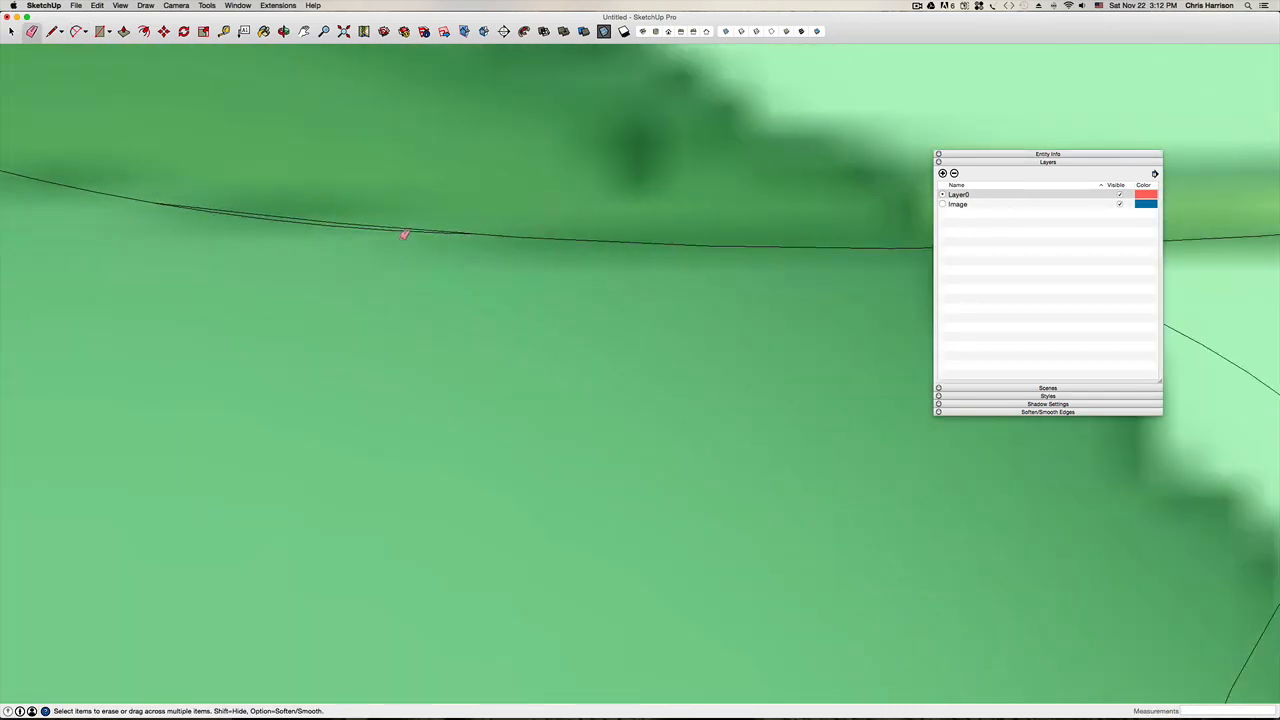
left_click(400, 229)
scroll(286, 212, "down", 5)
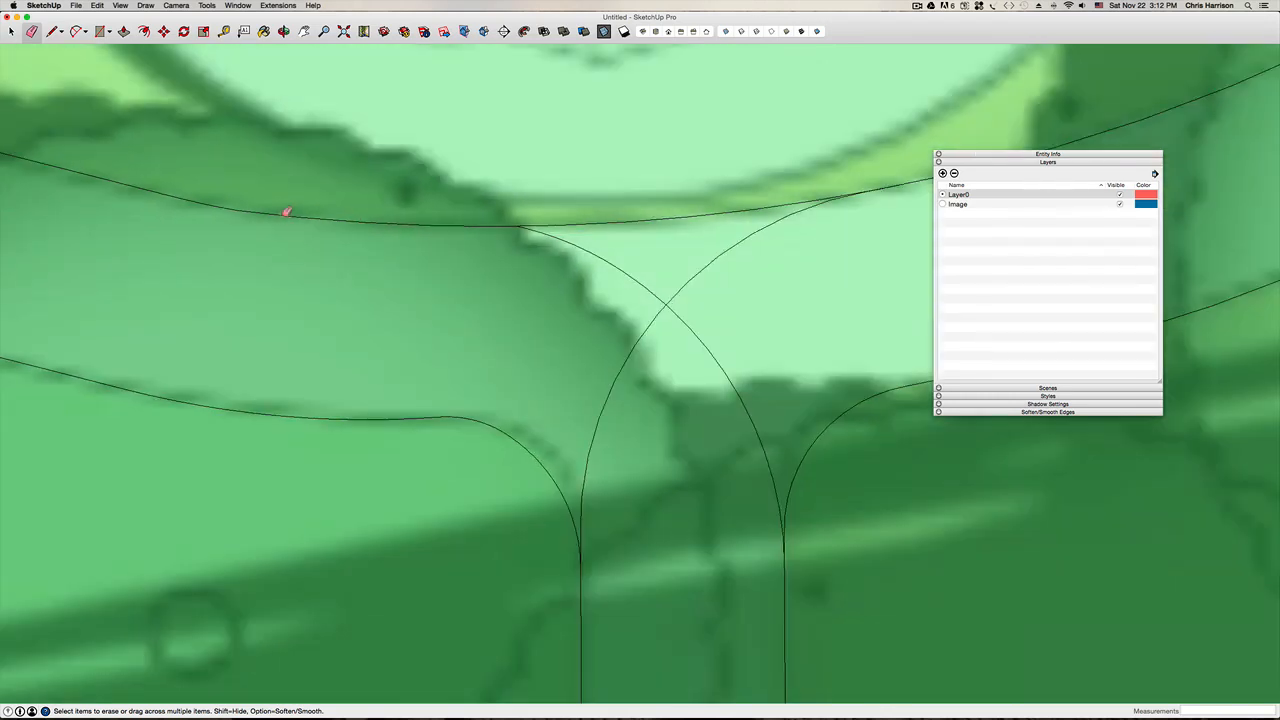
scroll(605, 255, "down", 3)
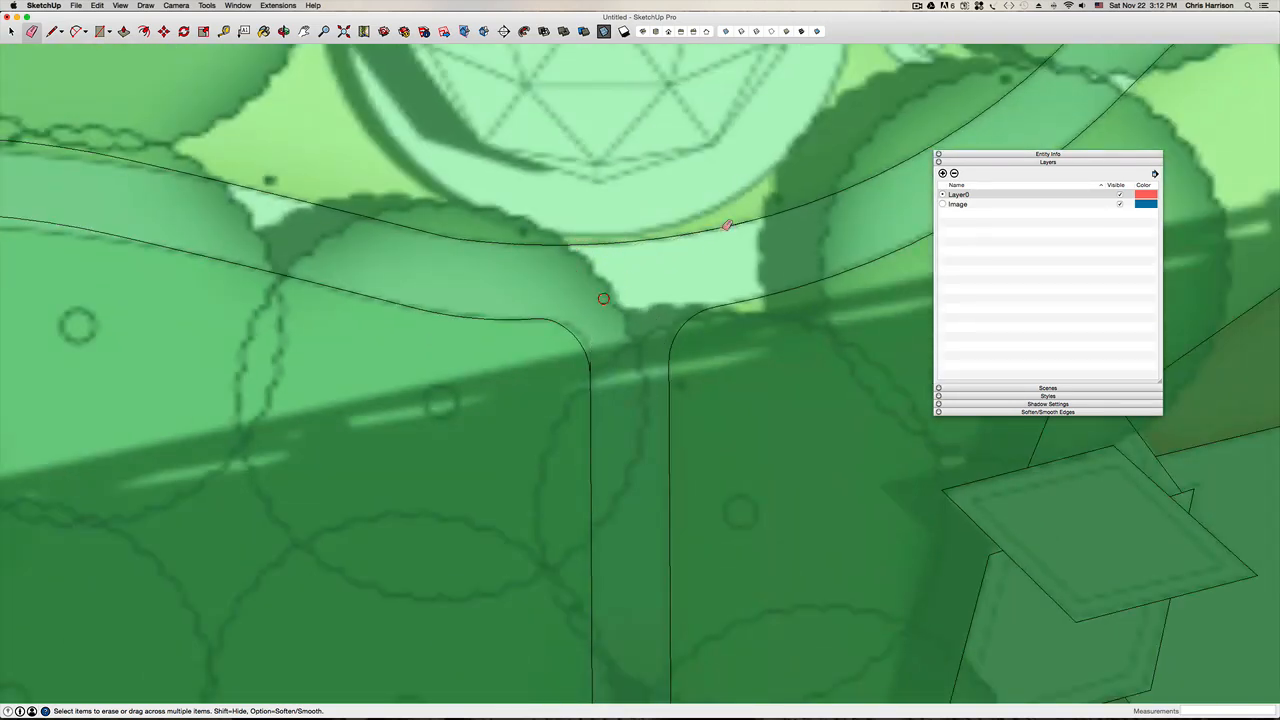
Step: Clean up the stray duplicate edges along the upper path's outer edge and the stub at the vertical path's upper corner
scroll(735, 217, "up", 6)
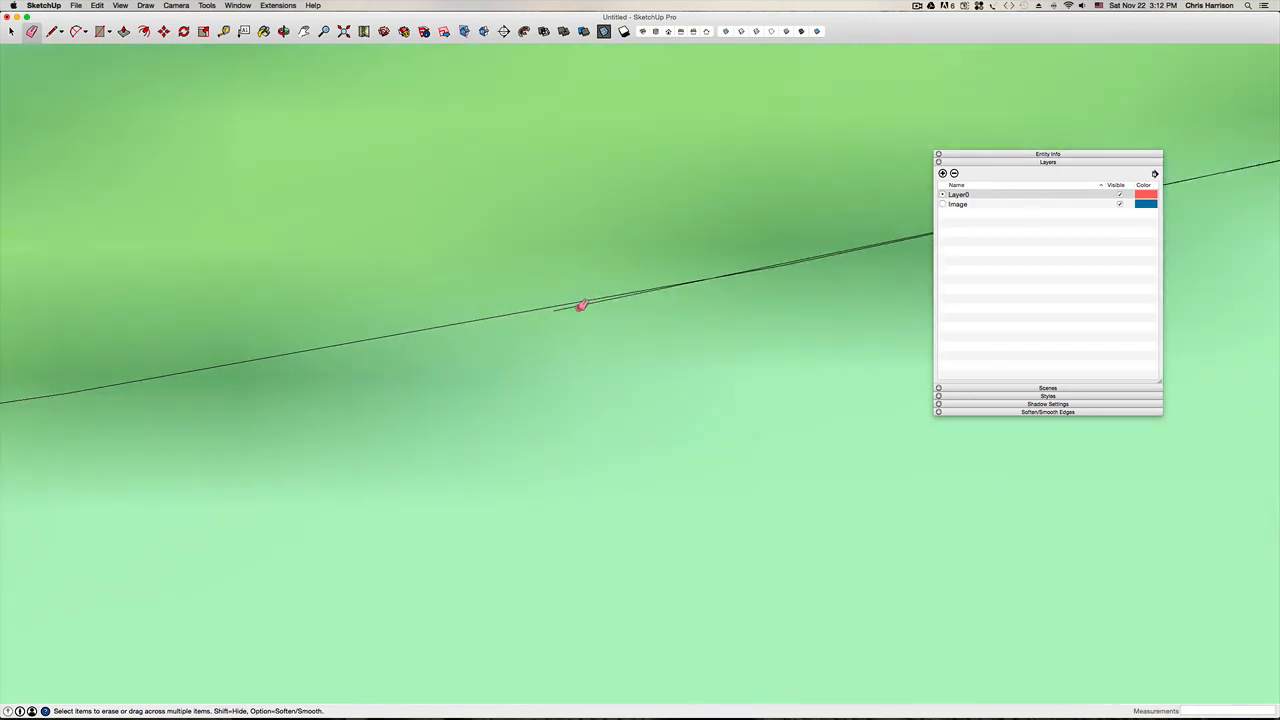
scroll(757, 277, "up", 2)
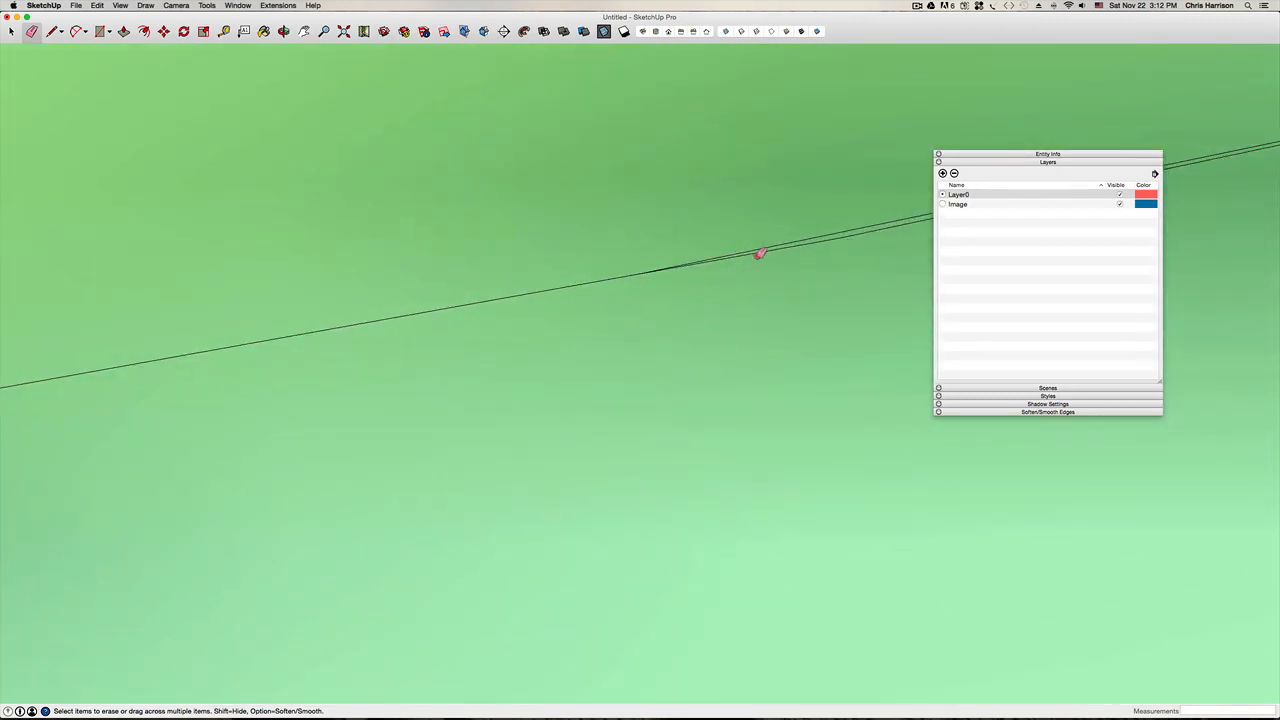
scroll(554, 237, "up", 2)
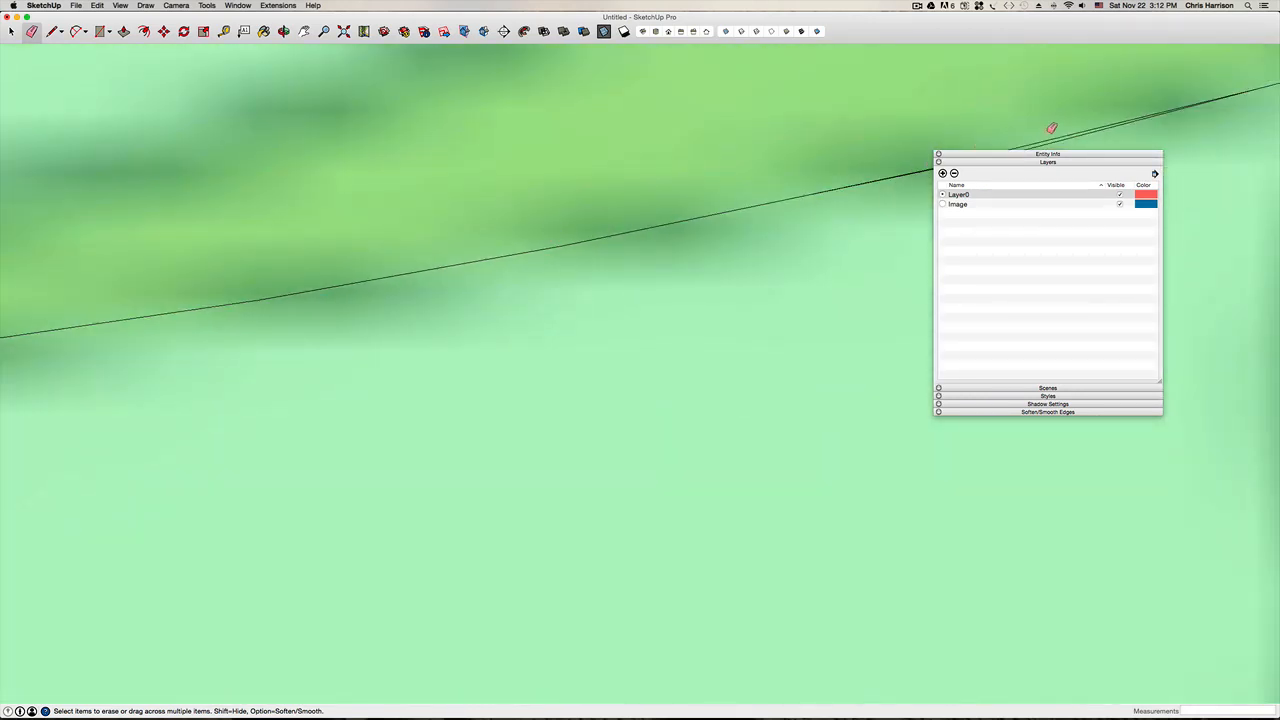
scroll(1000, 130, "down", 3)
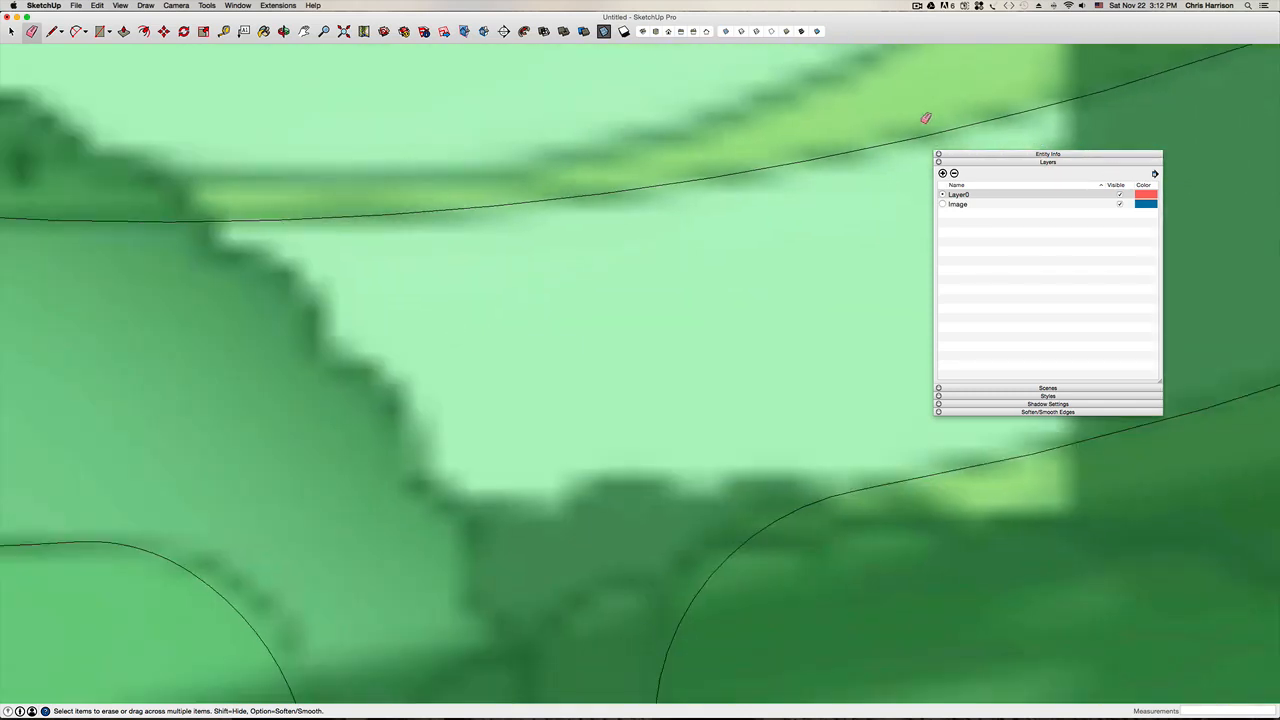
scroll(718, 178, "down", 3)
scroll(797, 230, "up", 5)
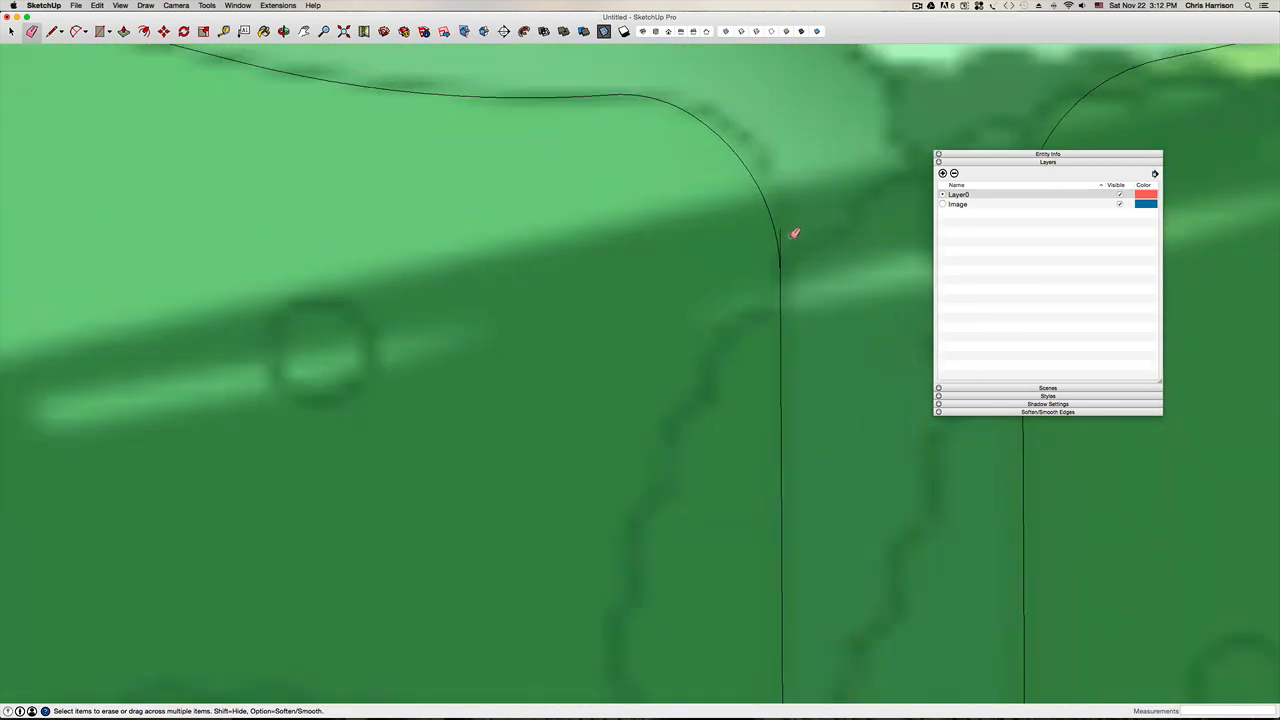
scroll(753, 217, "down", 5)
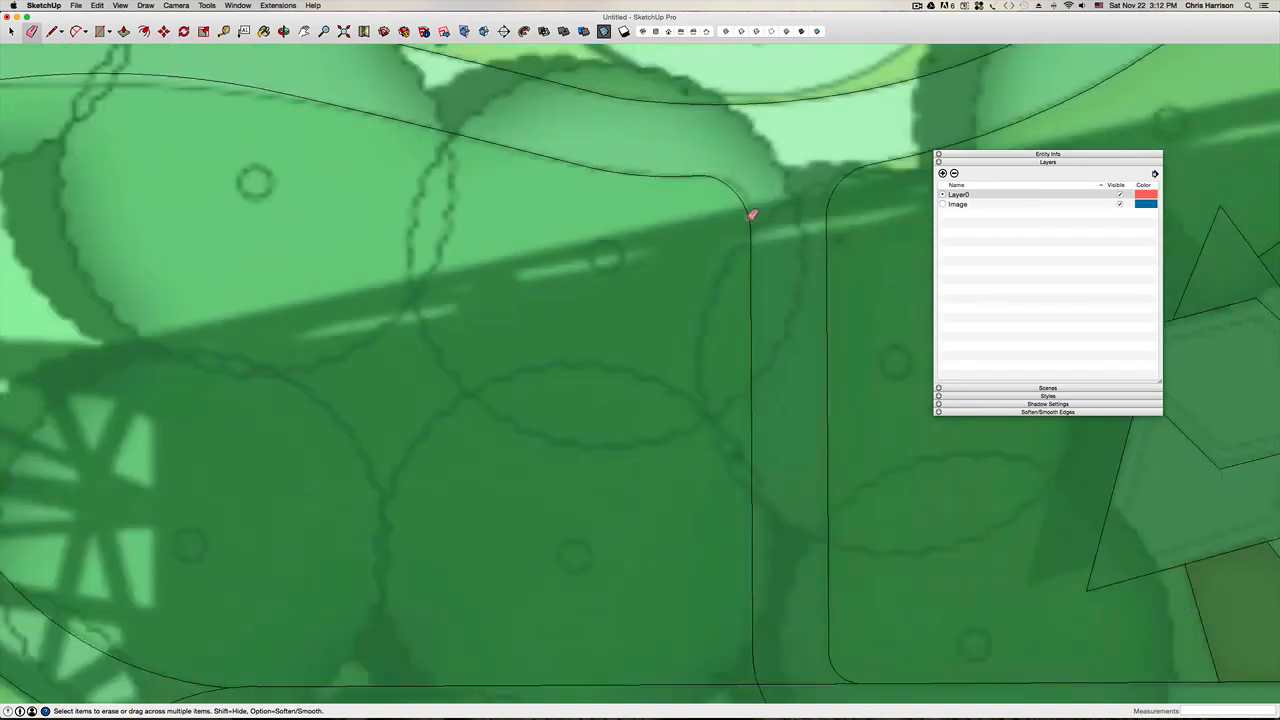
scroll(340, 183, "down", 3)
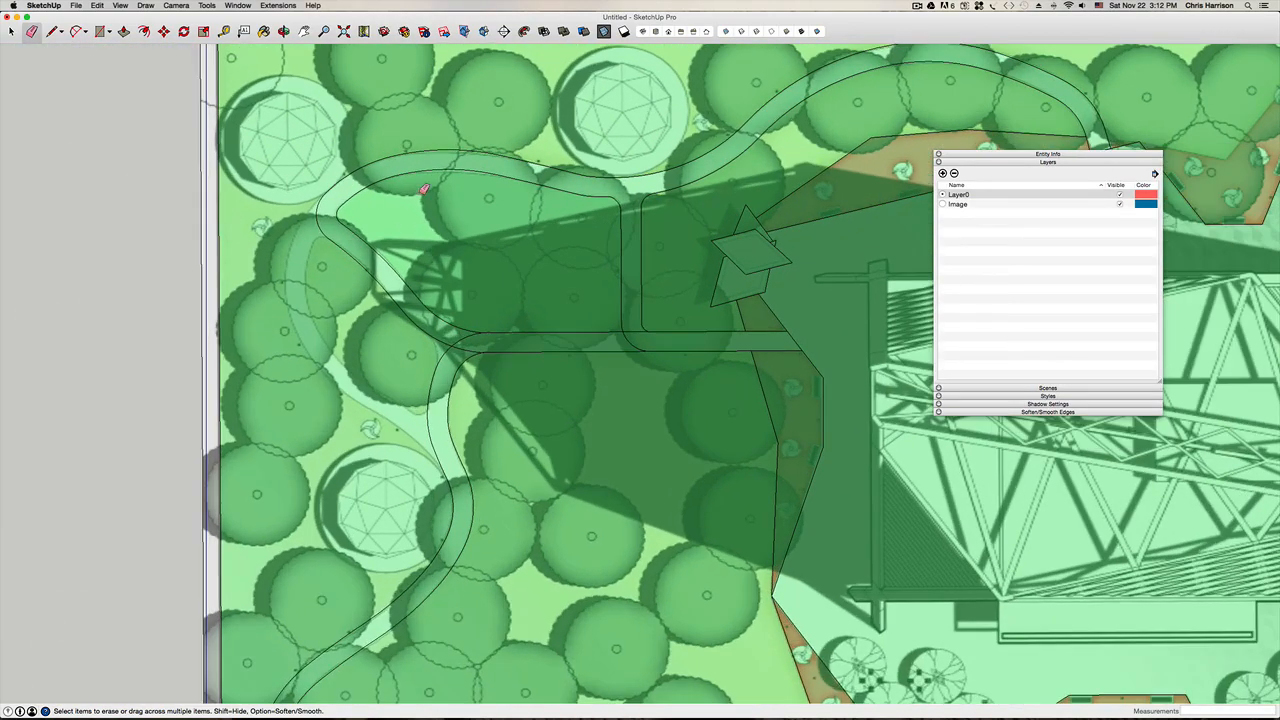
Step: Round the lower-left corner between the vertical and horizontal paths with a tangent arc, and erase the leftover curve crossing the junction
key("space")
scroll(466, 166, "down", 3)
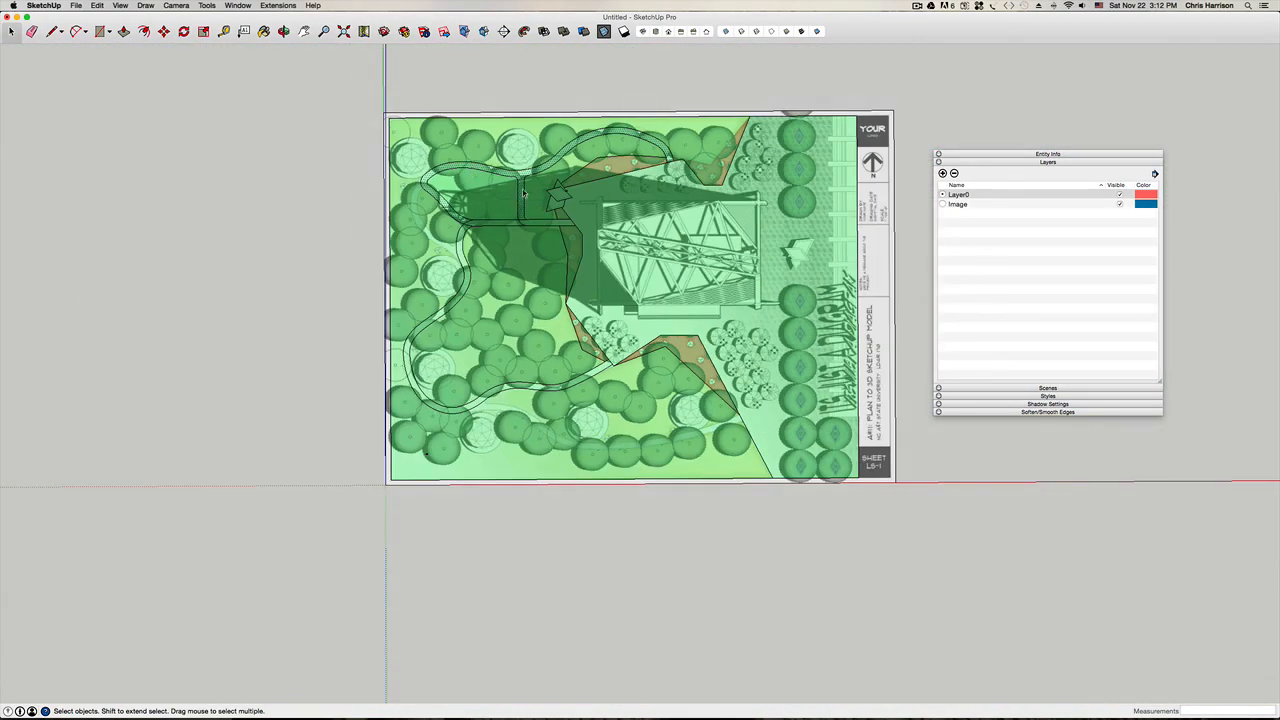
key("h")
scroll(510, 200, "up", 6)
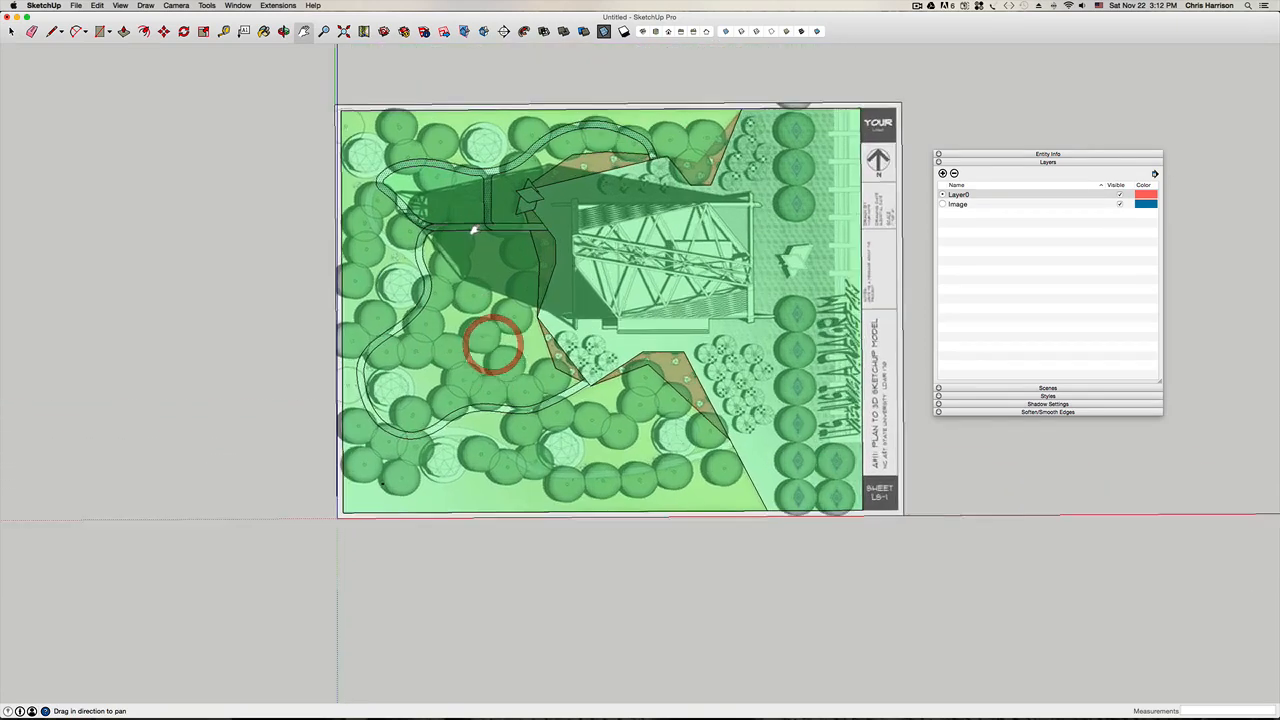
key("a")
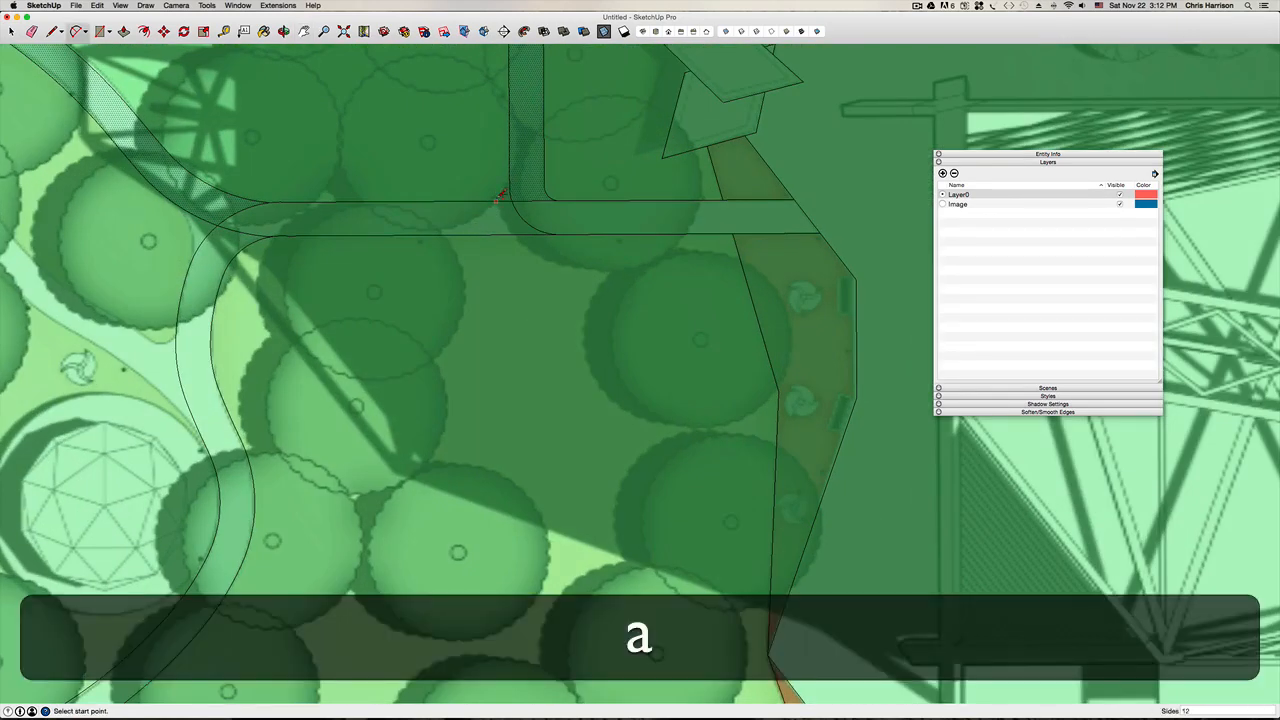
left_click(497, 201)
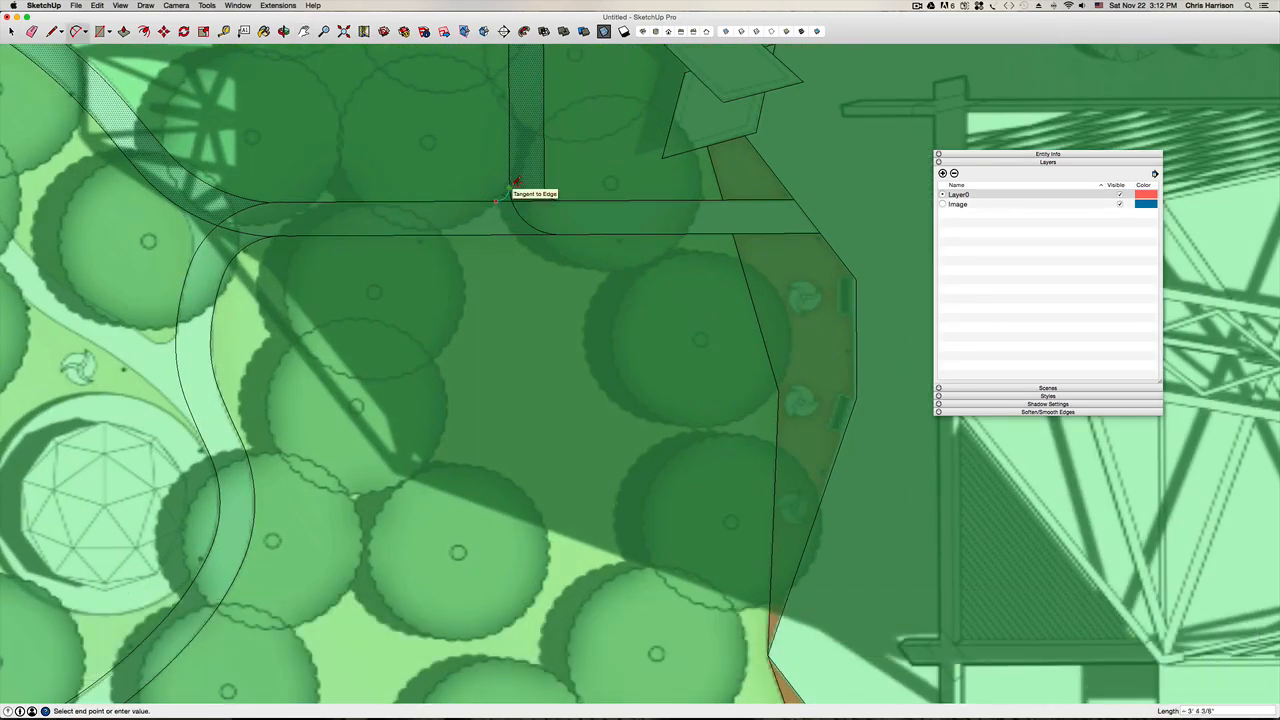
left_click(510, 187)
scroll(510, 195, "up", 3)
key("e")
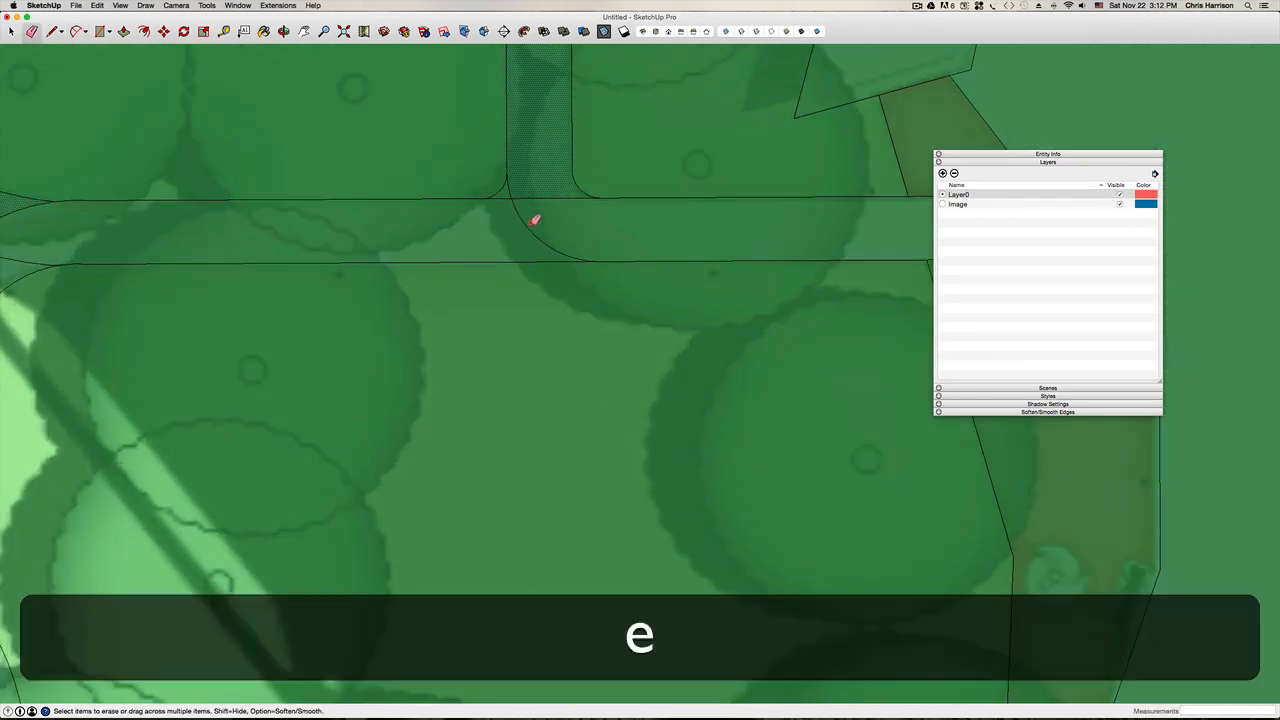
left_click(528, 224)
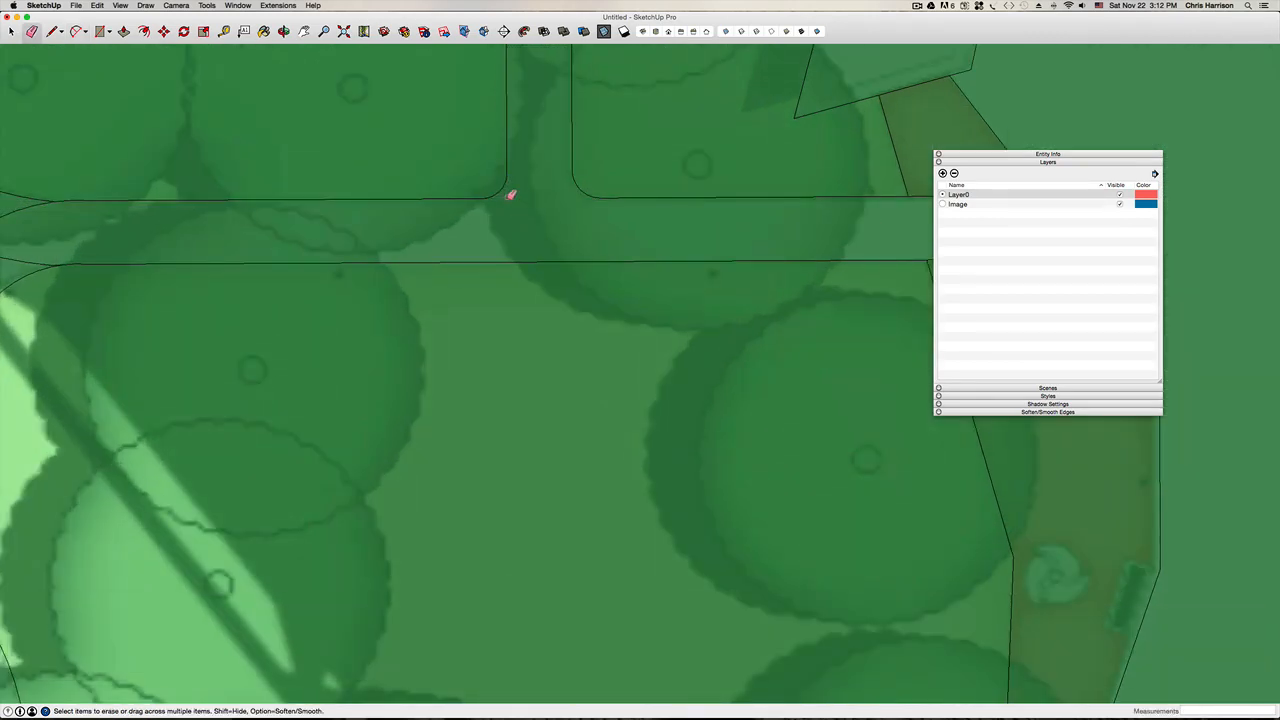
Step: Trace the first part of the left branch path's outer edge with tangent arcs, starting on the main path beside the lower domed circle
scroll(520, 197, "down", 5)
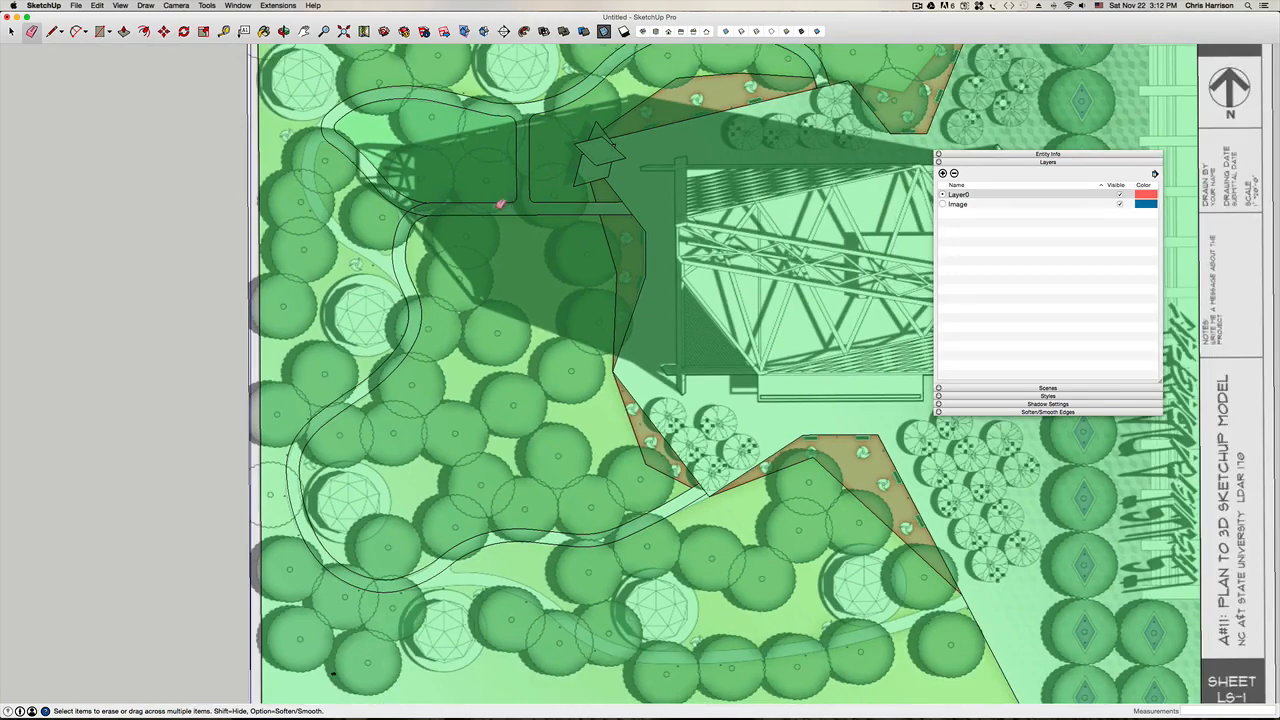
key("h")
left_click_drag(541, 498, 506, 410)
left_click_drag(462, 299, 512, 503)
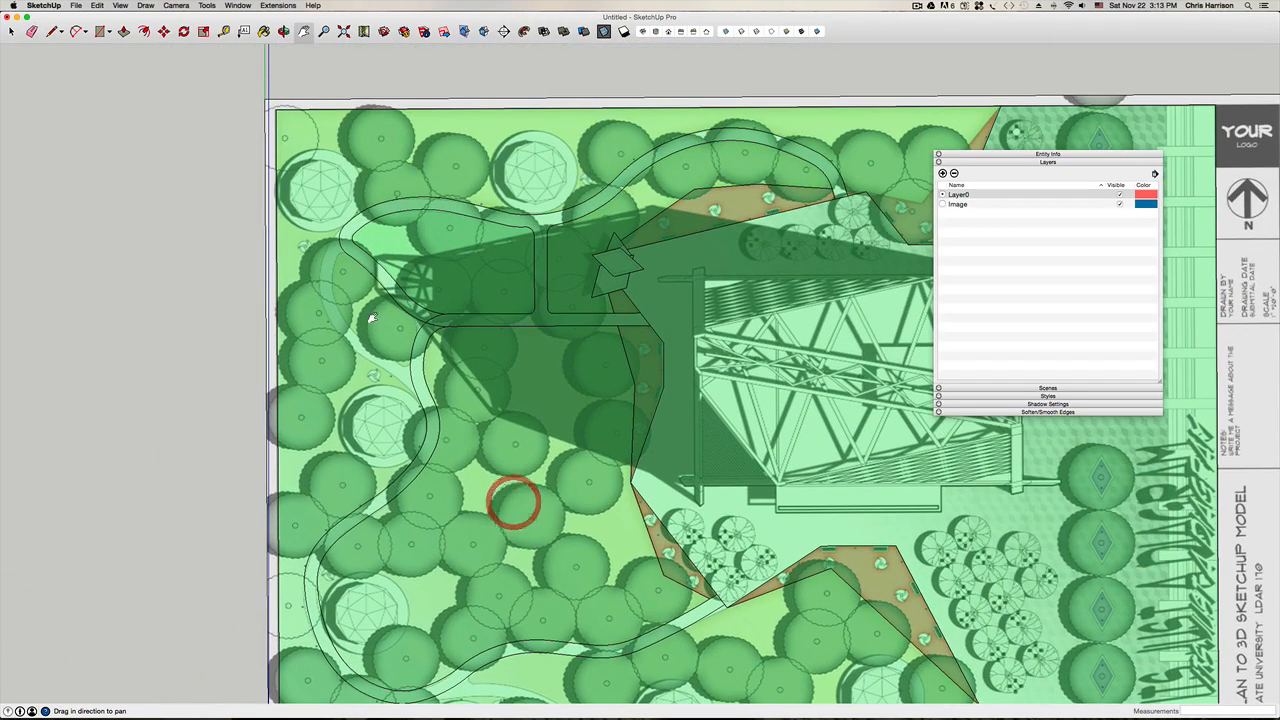
left_click_drag(351, 292, 396, 365)
scroll(396, 365, "up", 5)
scroll(386, 351, "down", 5)
scroll(392, 345, "up", 2)
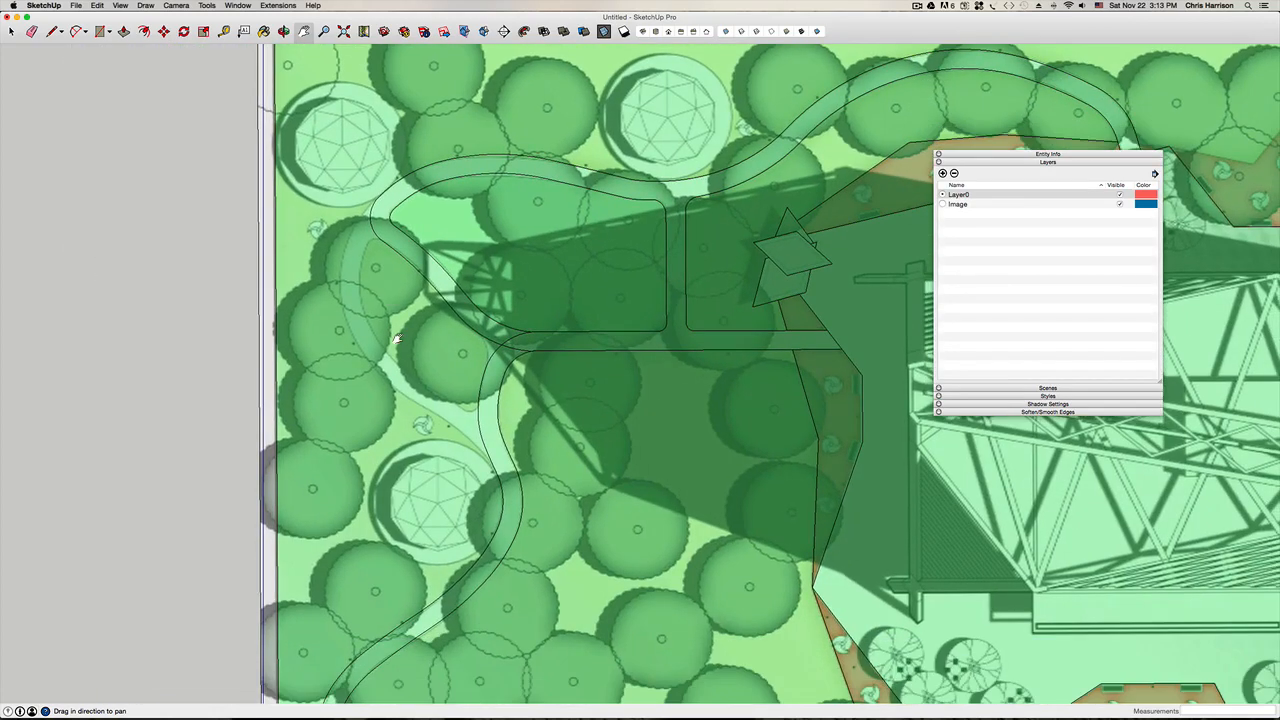
key("a")
left_click(501, 480)
scroll(481, 438, "up", 5)
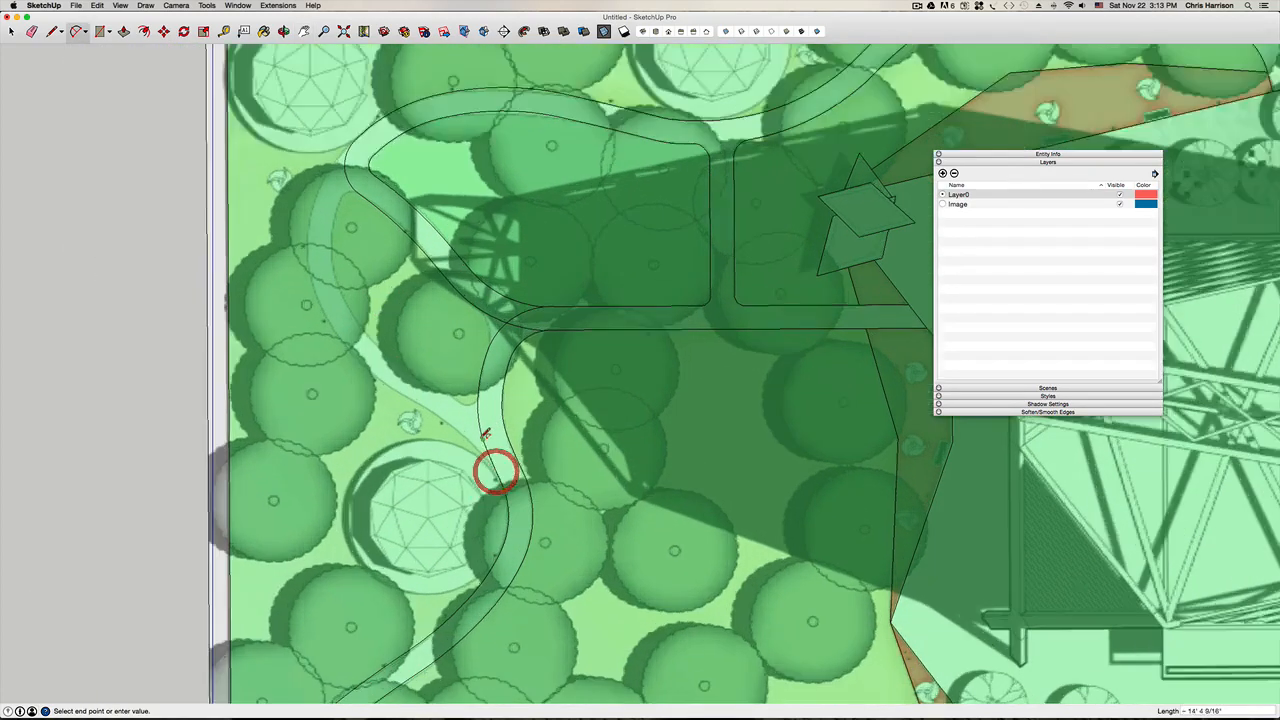
left_click(471, 456)
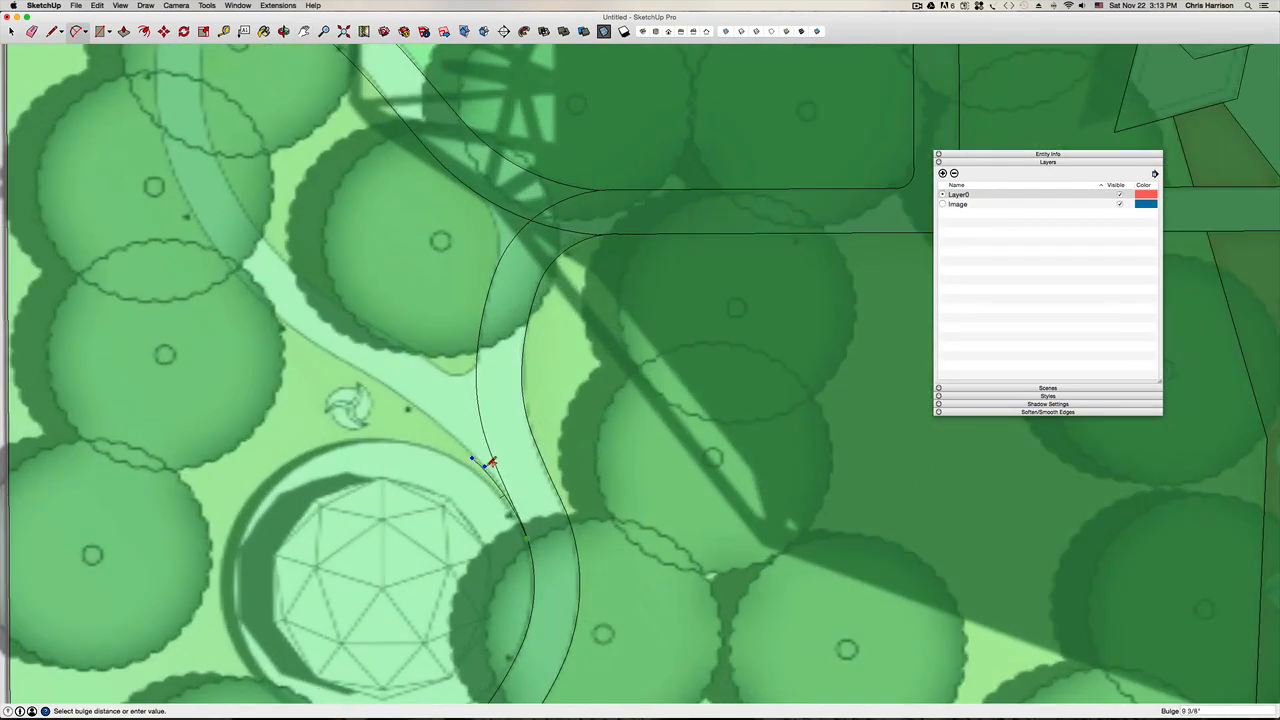
left_click(472, 458)
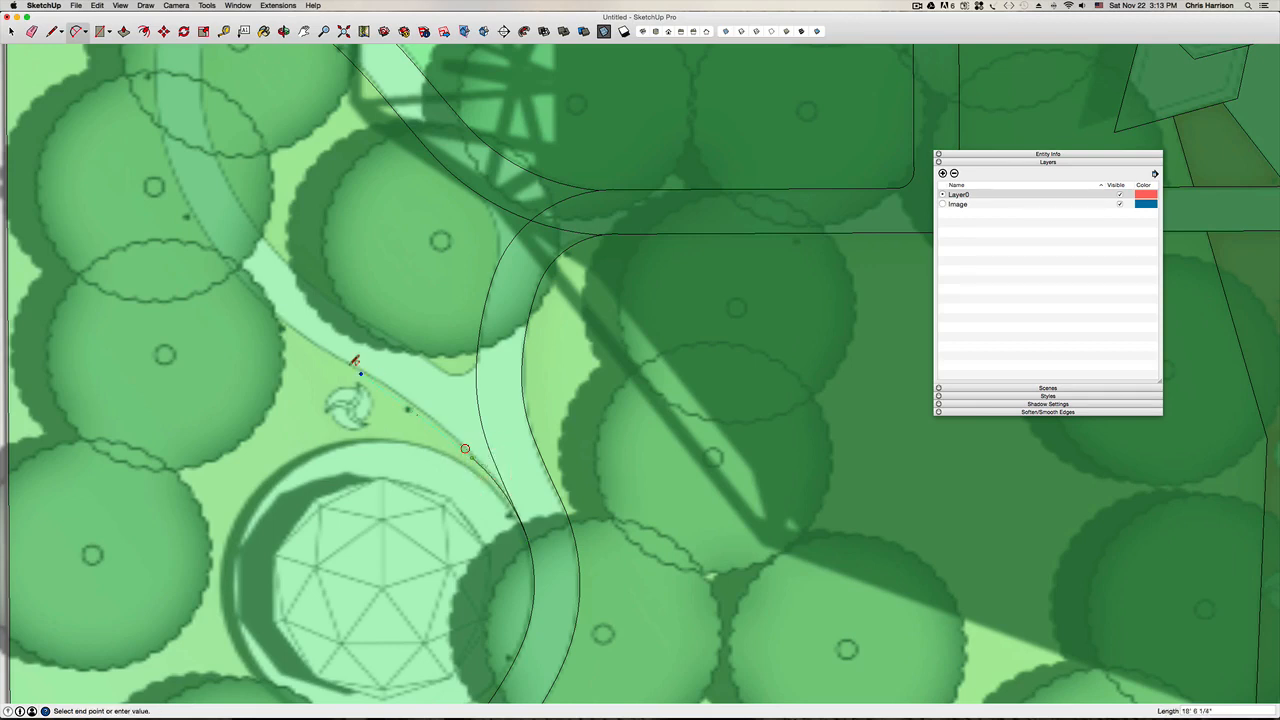
double_click(307, 342)
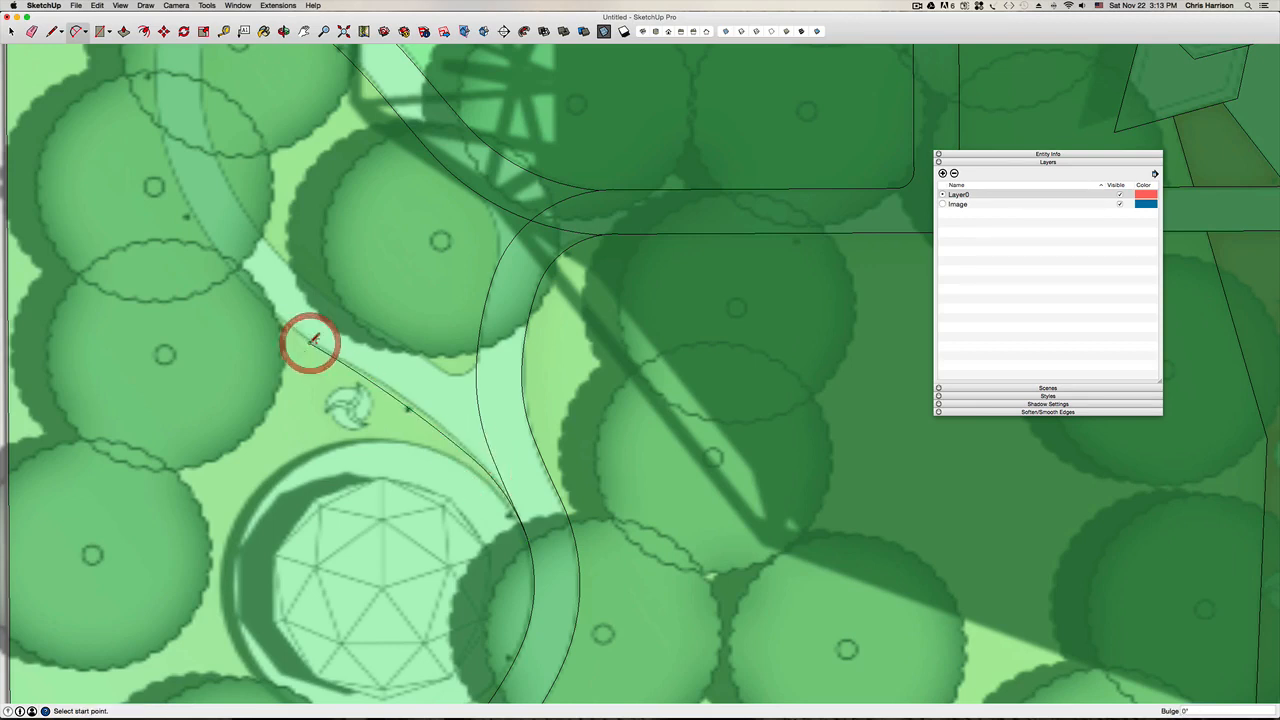
Step: Continue the left branch path's outer edge with tangent arcs up to the looped path's far-left curve
scroll(196, 206, "down", 5)
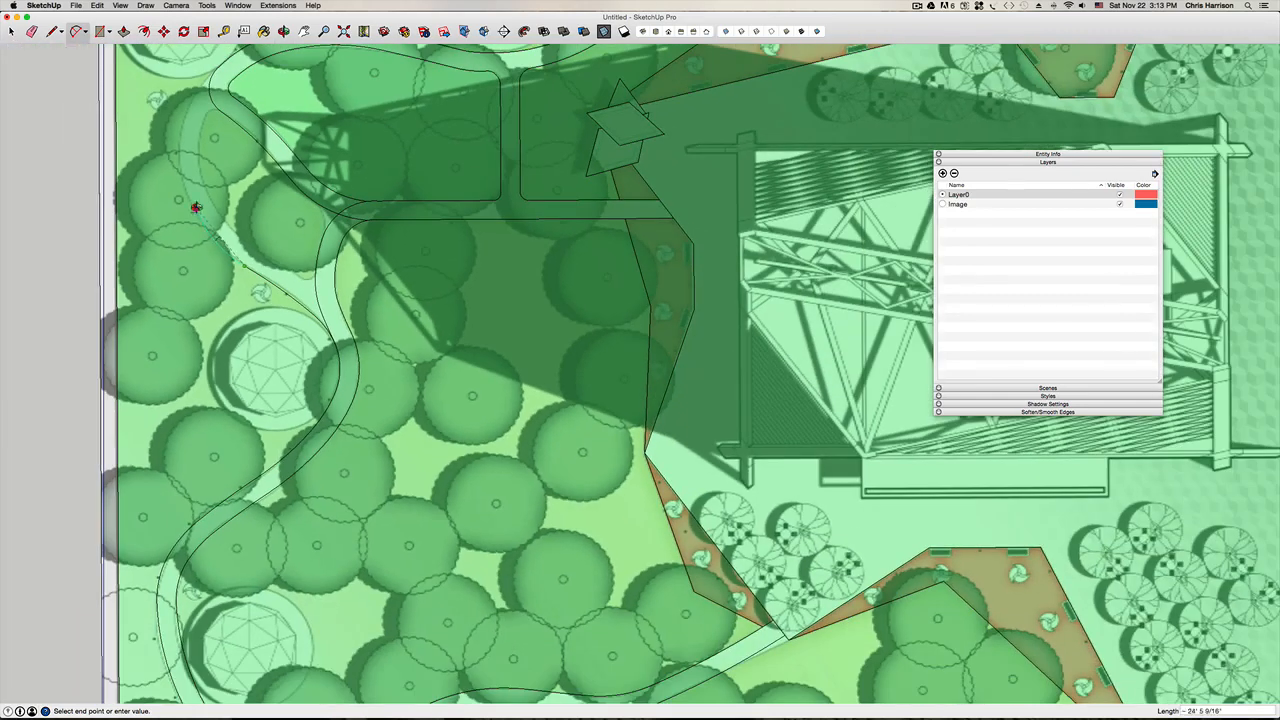
scroll(243, 322, "up", 4)
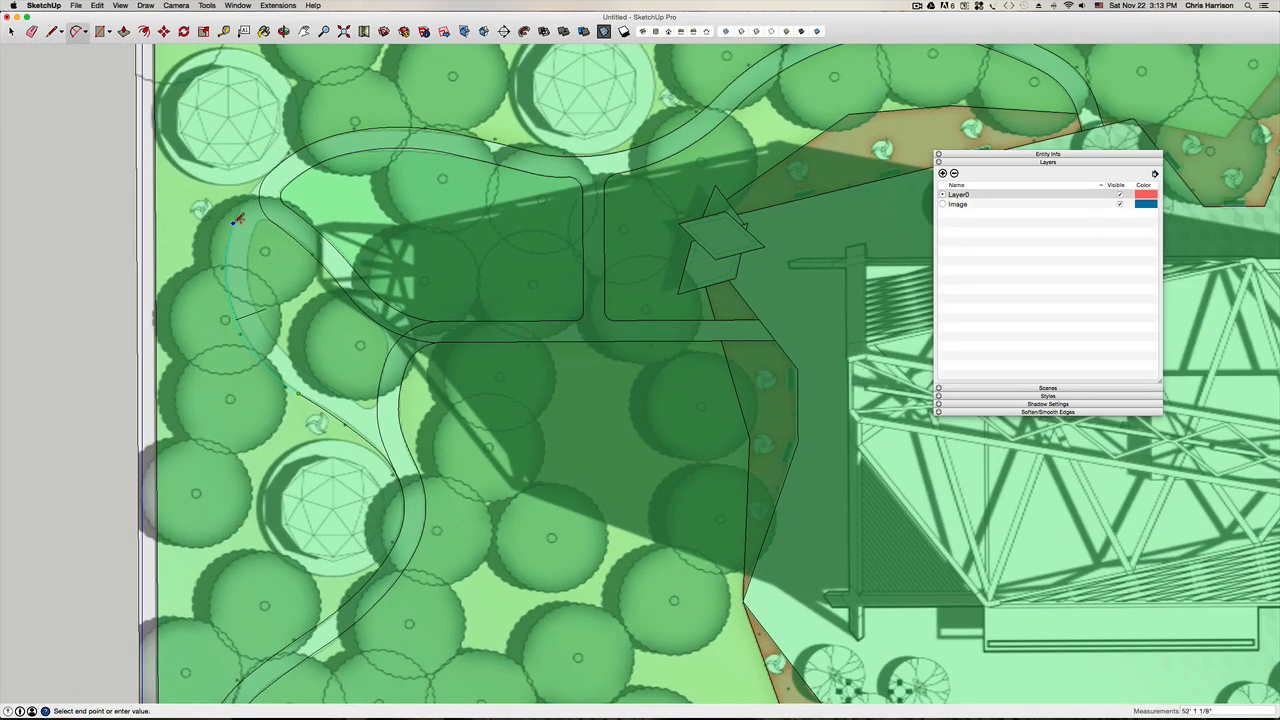
double_click(268, 174)
key("space")
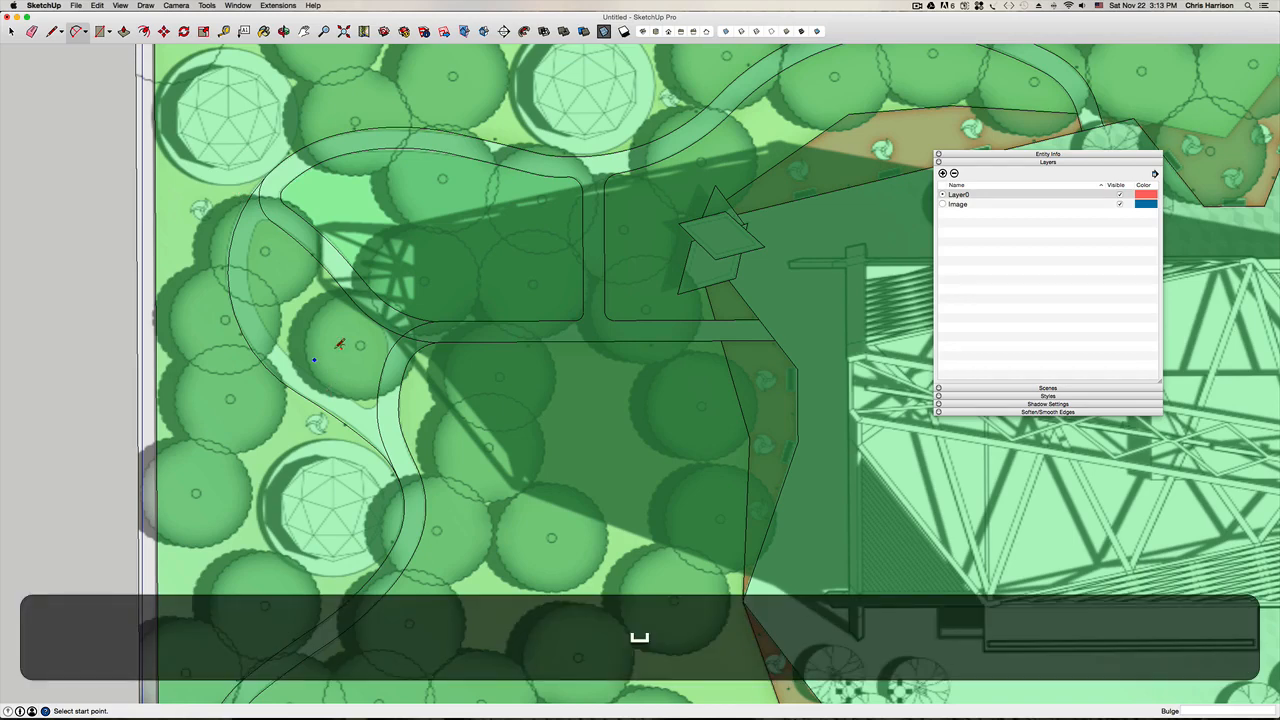
Step: Select only the newly traced outer arcs, deselecting the enclosed face and the edges it shares with the existing paths
key("space")
left_click(300, 328)
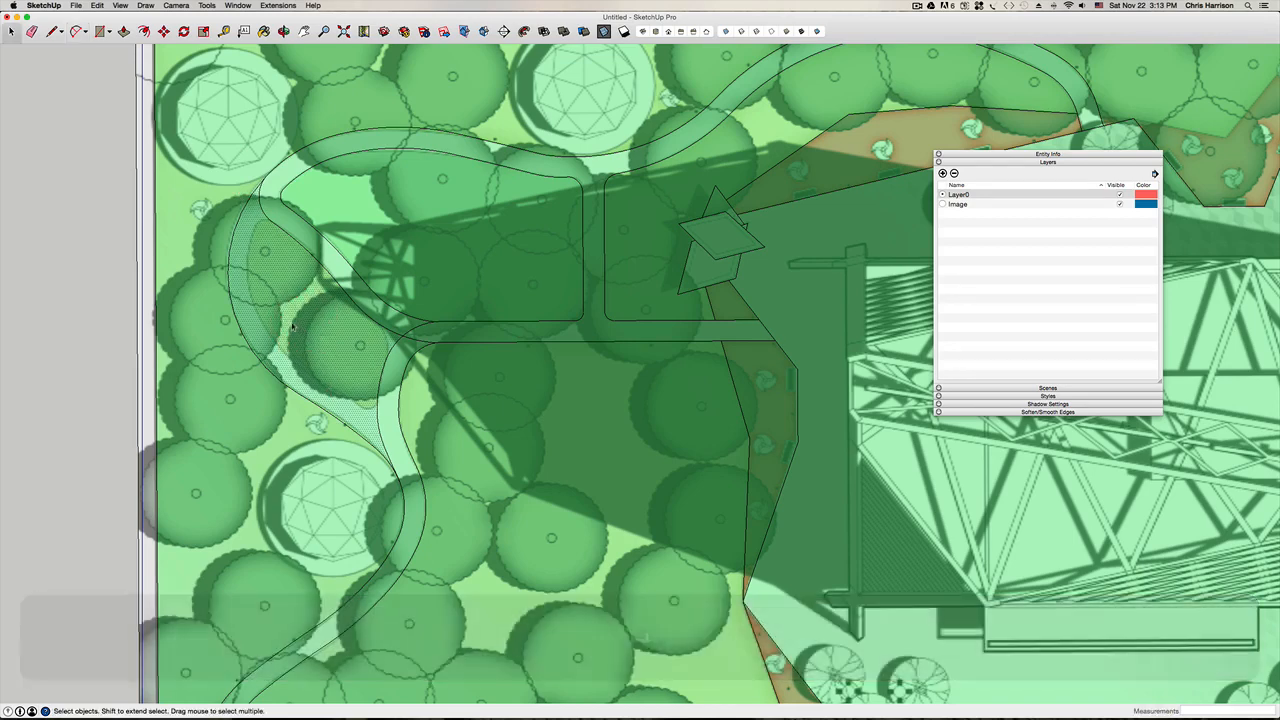
double_click(279, 322)
left_click(304, 279, "shift")
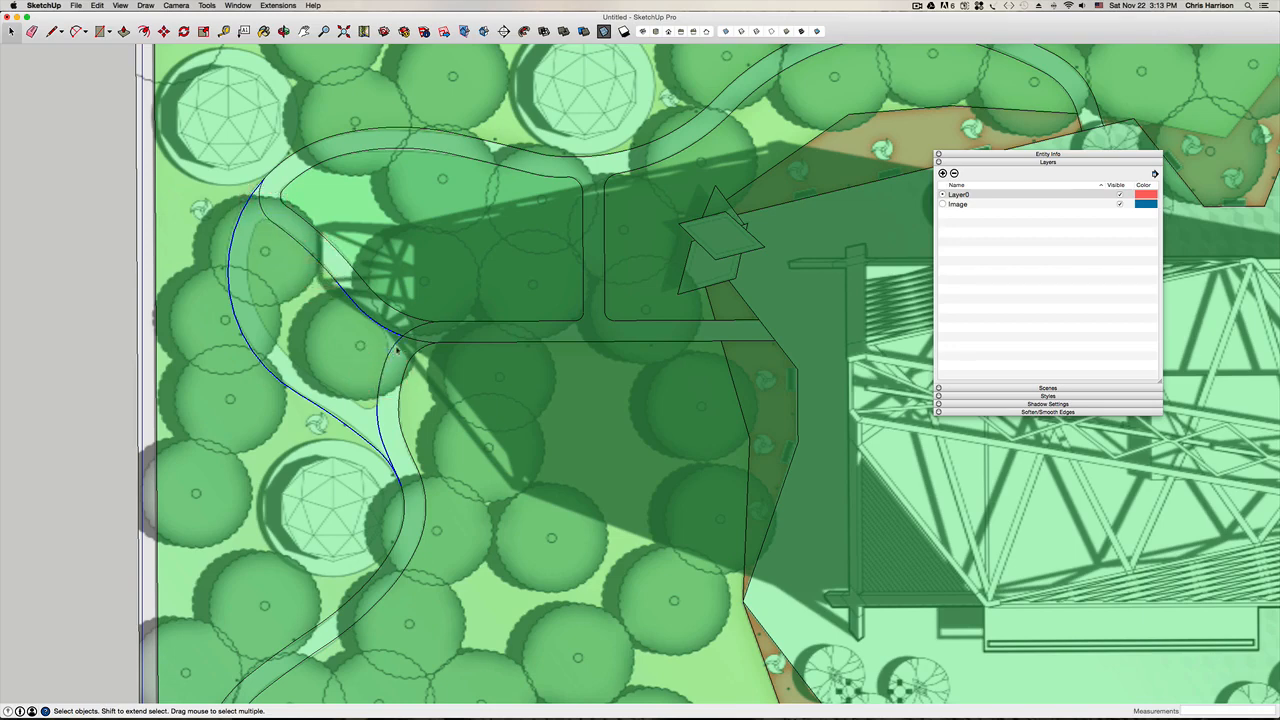
left_click(396, 337, "shift")
left_click(349, 294, "shift")
left_click(378, 424, "shift")
left_click(386, 450, "shift")
Step: Try to offset the selected outer arcs inward to form the branch path's other edge
left_click(143, 31)
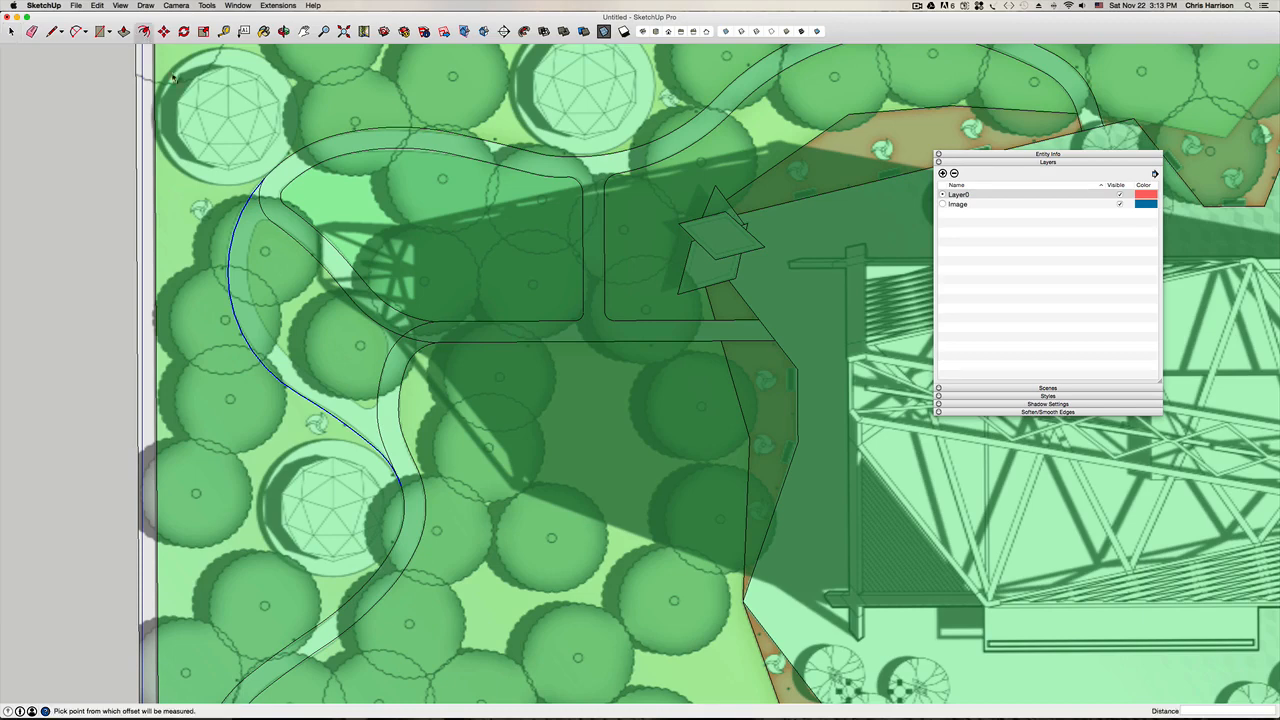
left_click(249, 282)
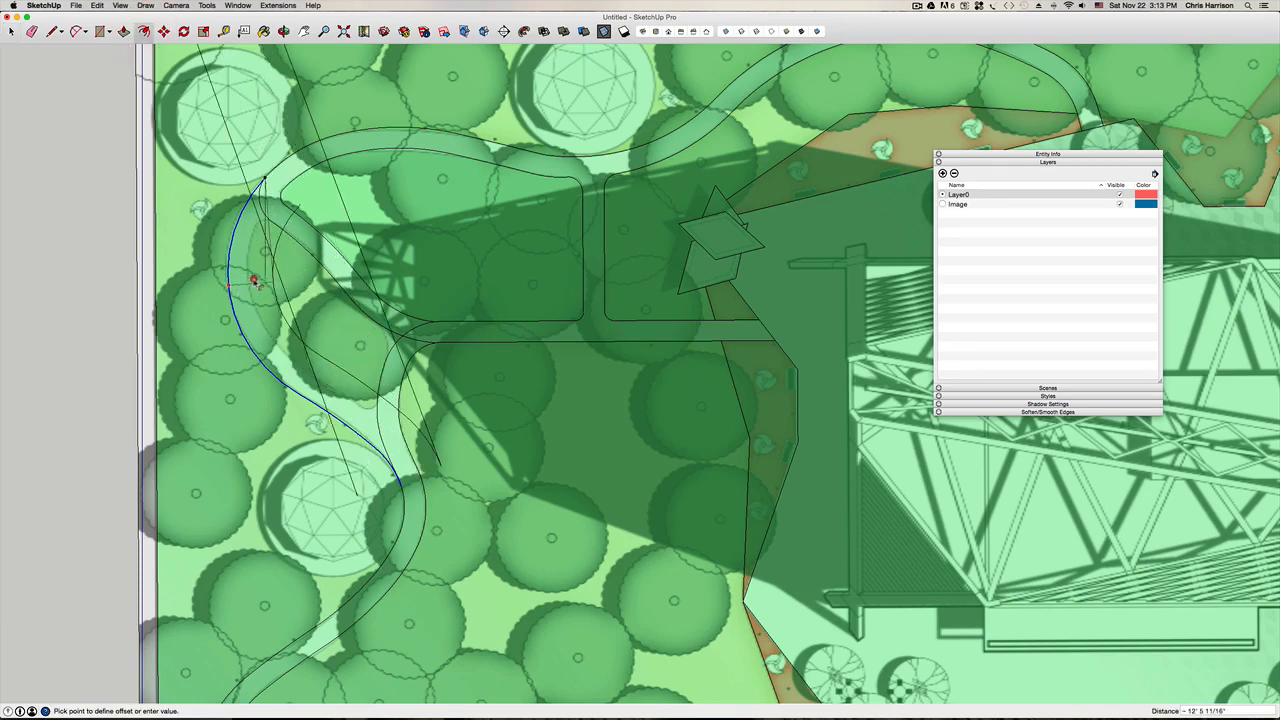
key("Escape")
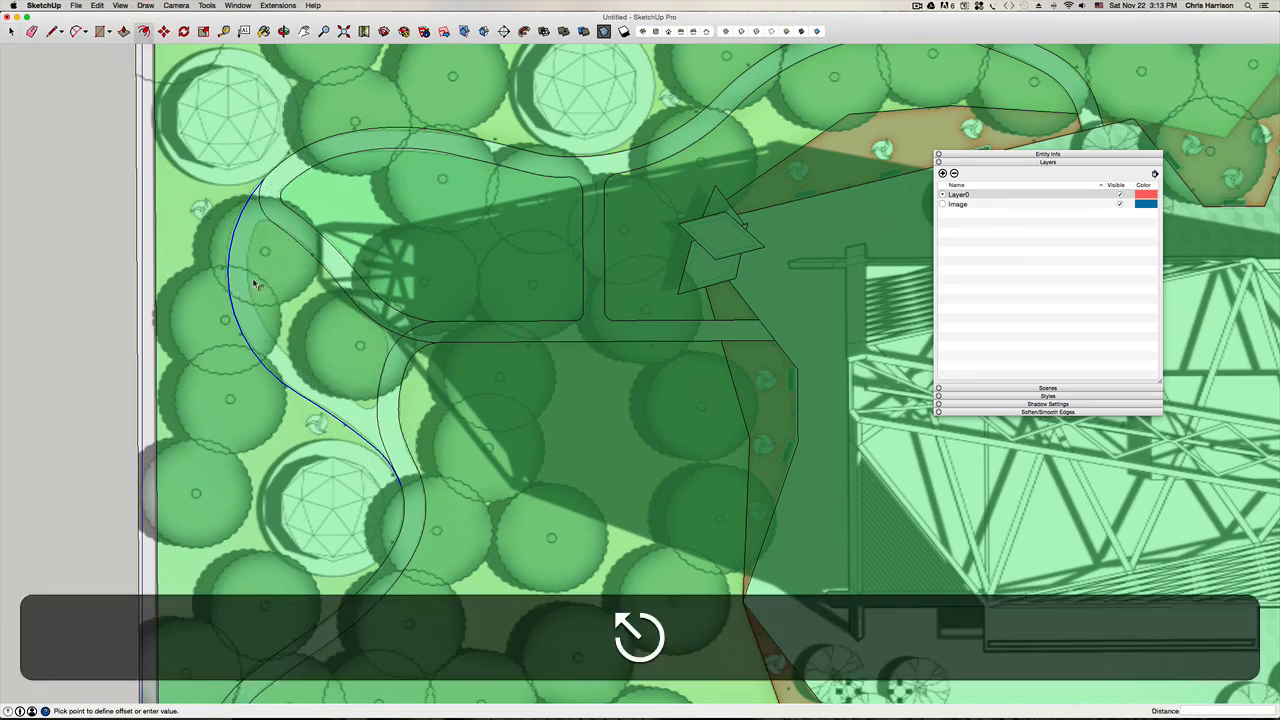
left_click(251, 277)
key("space")
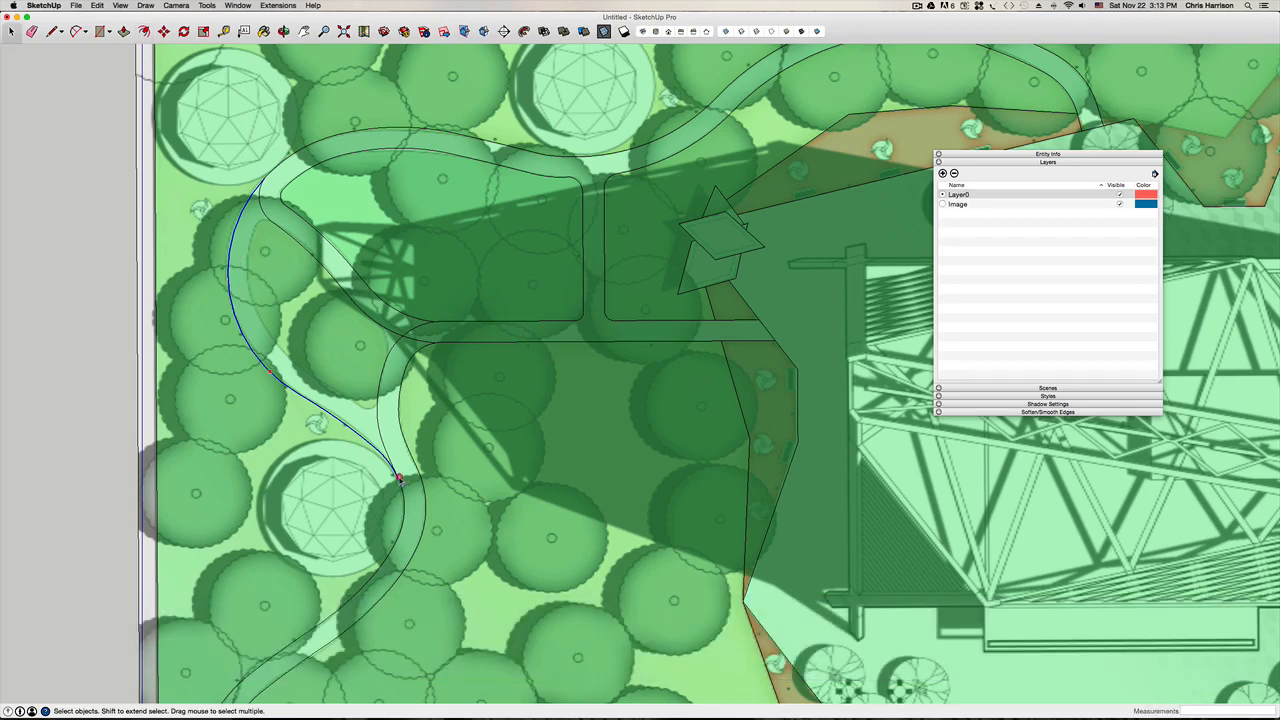
left_click(398, 476)
left_click(144, 31)
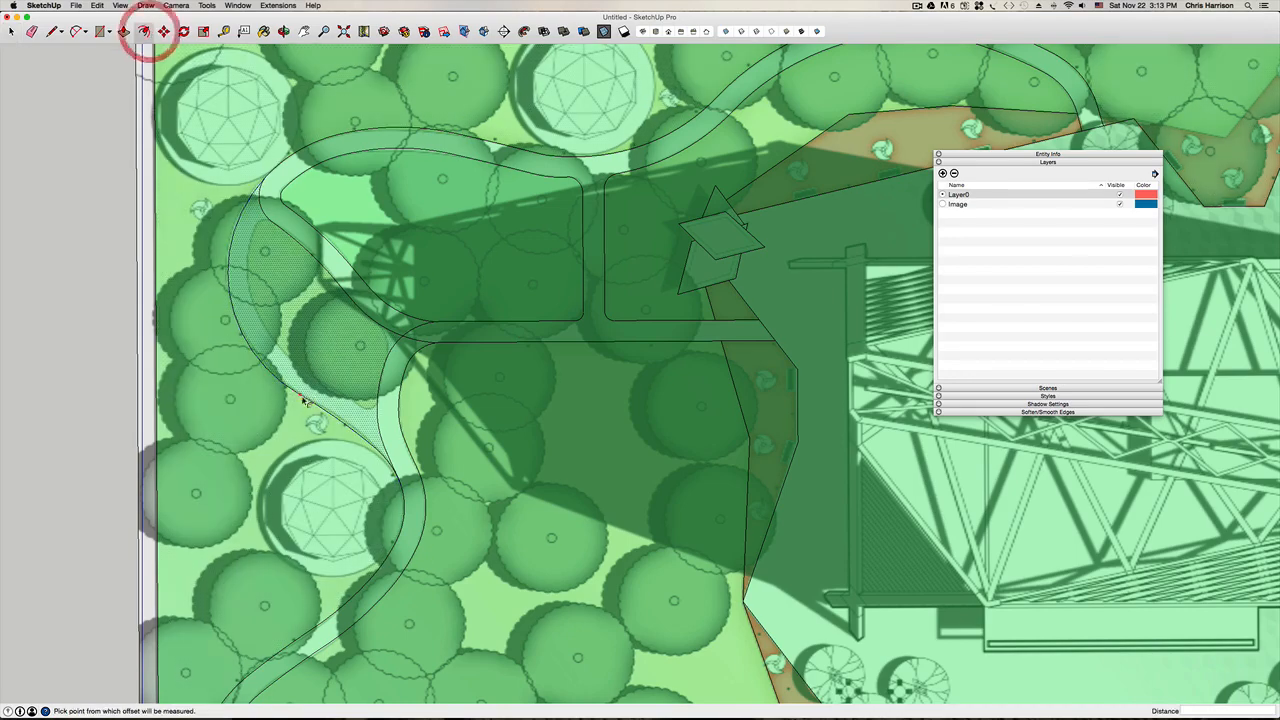
left_click(289, 388)
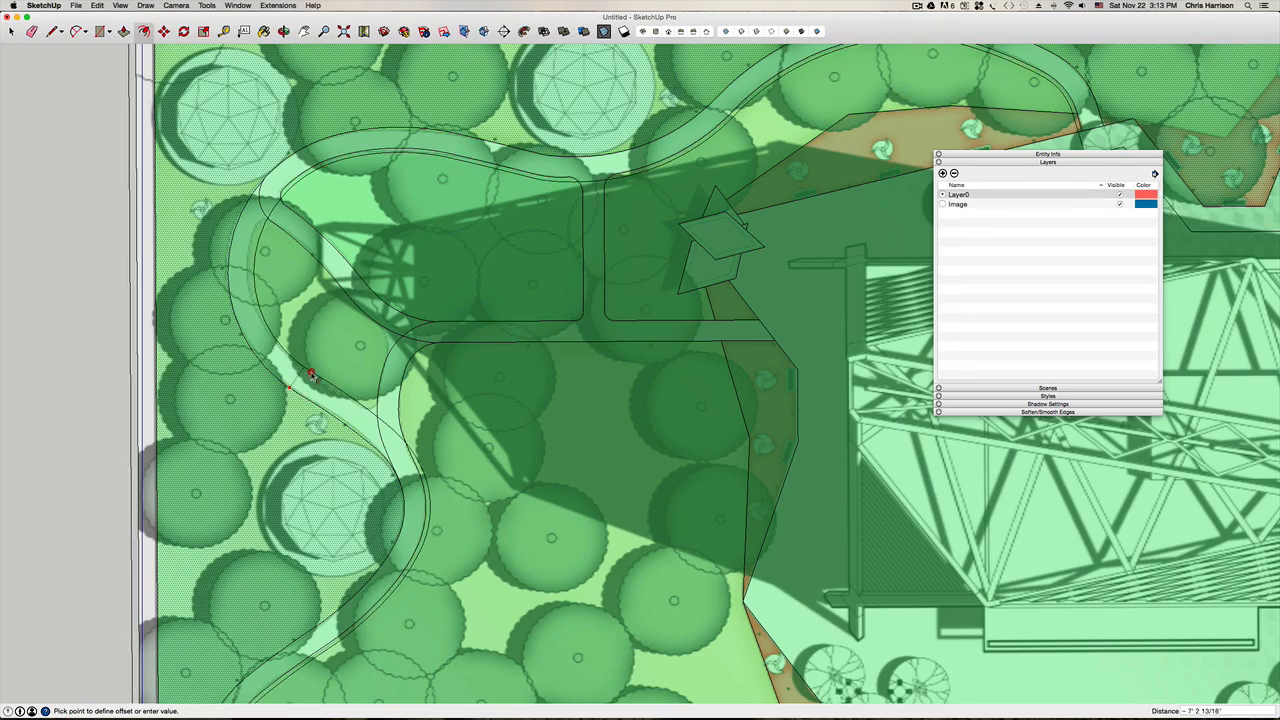
key("Escape")
key("space")
Step: Reselect only the left branch path's outer arcs and offset them 6' inward to form the path's other edge
left_click(292, 392)
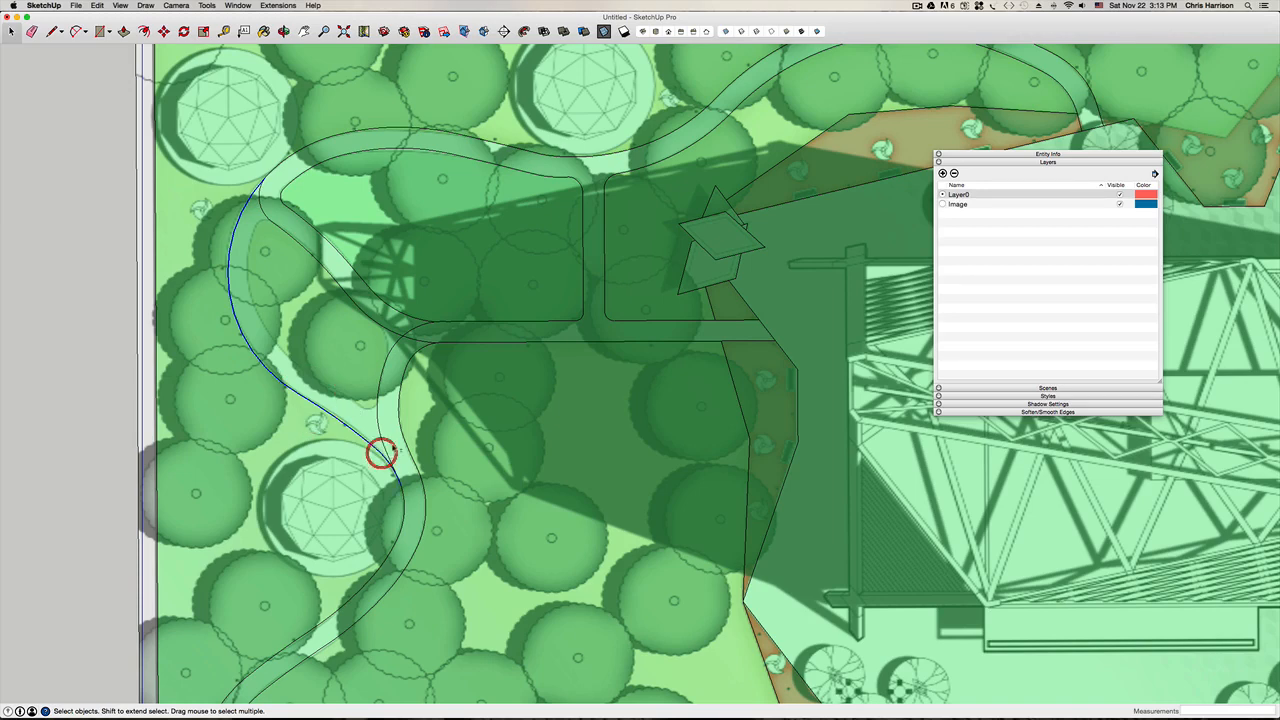
left_click(144, 31)
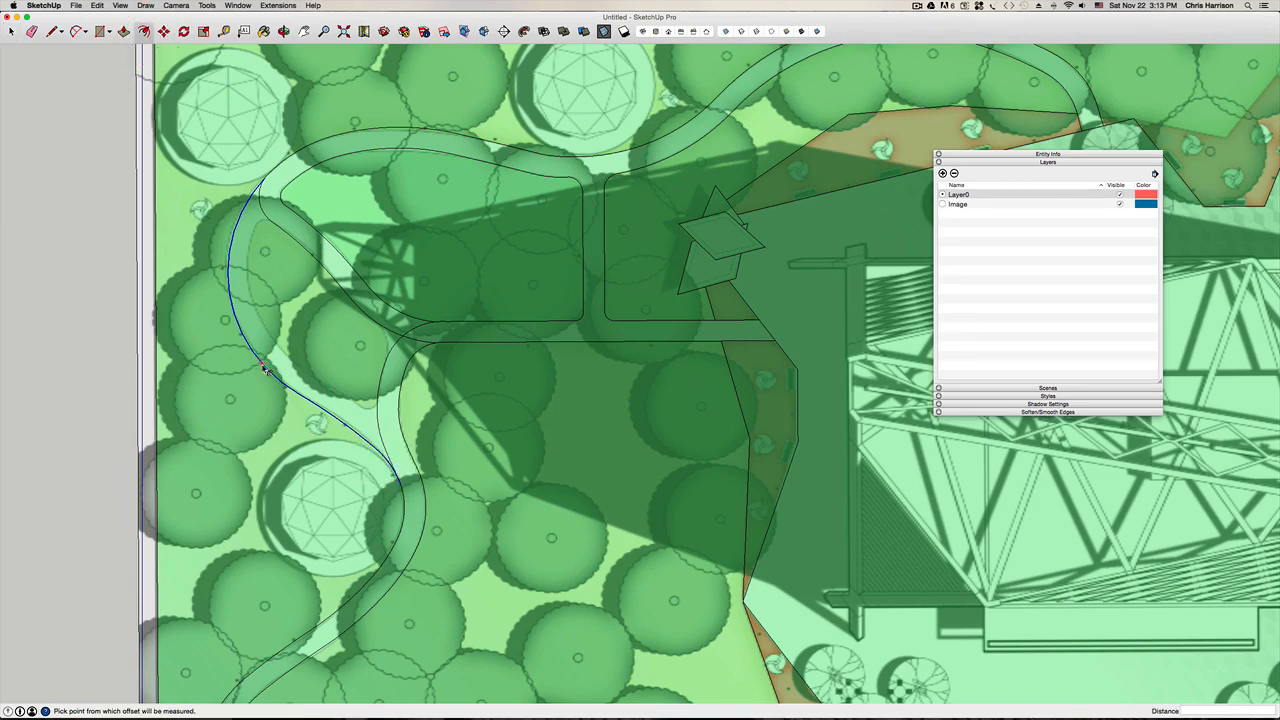
left_click(263, 358)
left_click(286, 356)
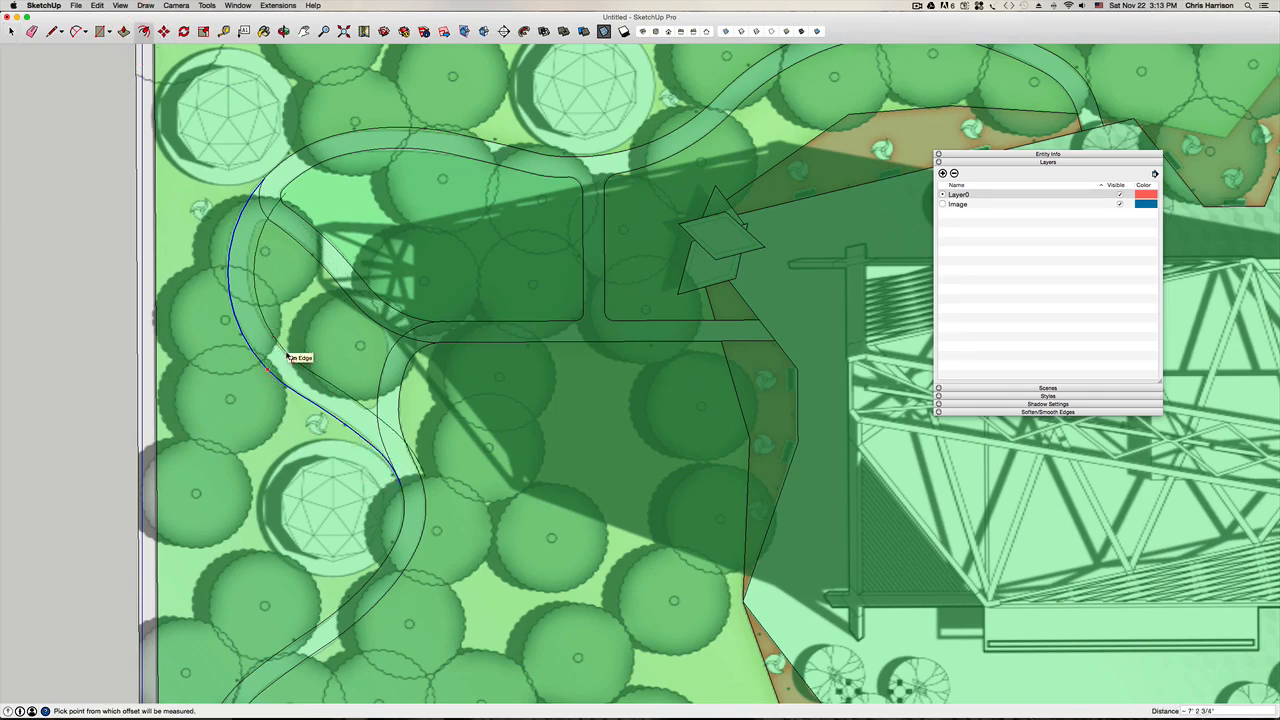
type("6'")
key("Return")
key("Escape")
key("space")
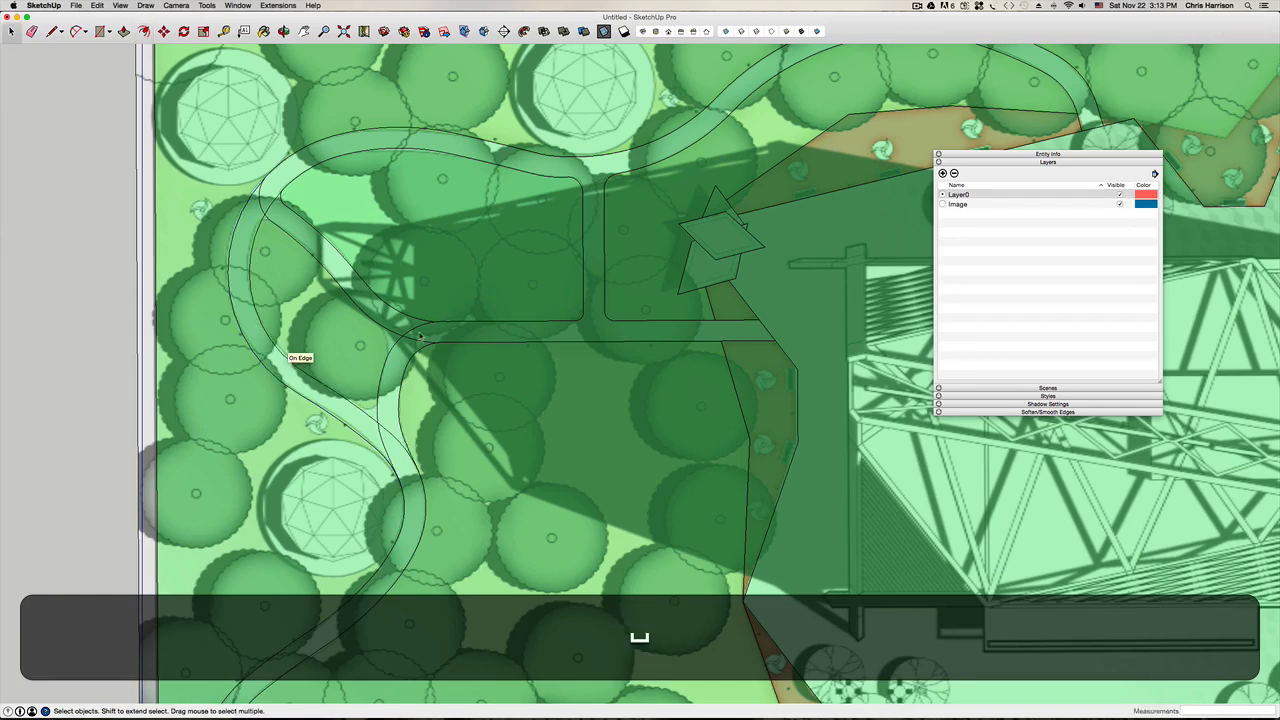
scroll(387, 435, "up", 3)
key("a")
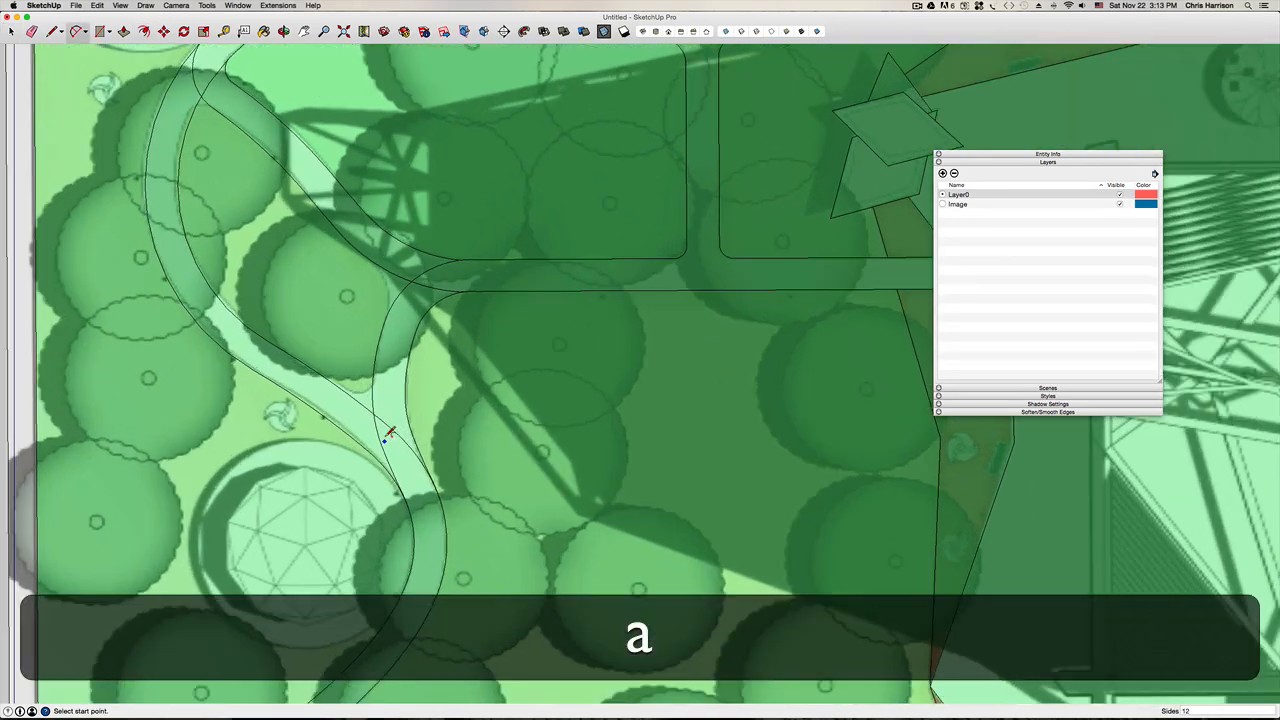
left_click(330, 380)
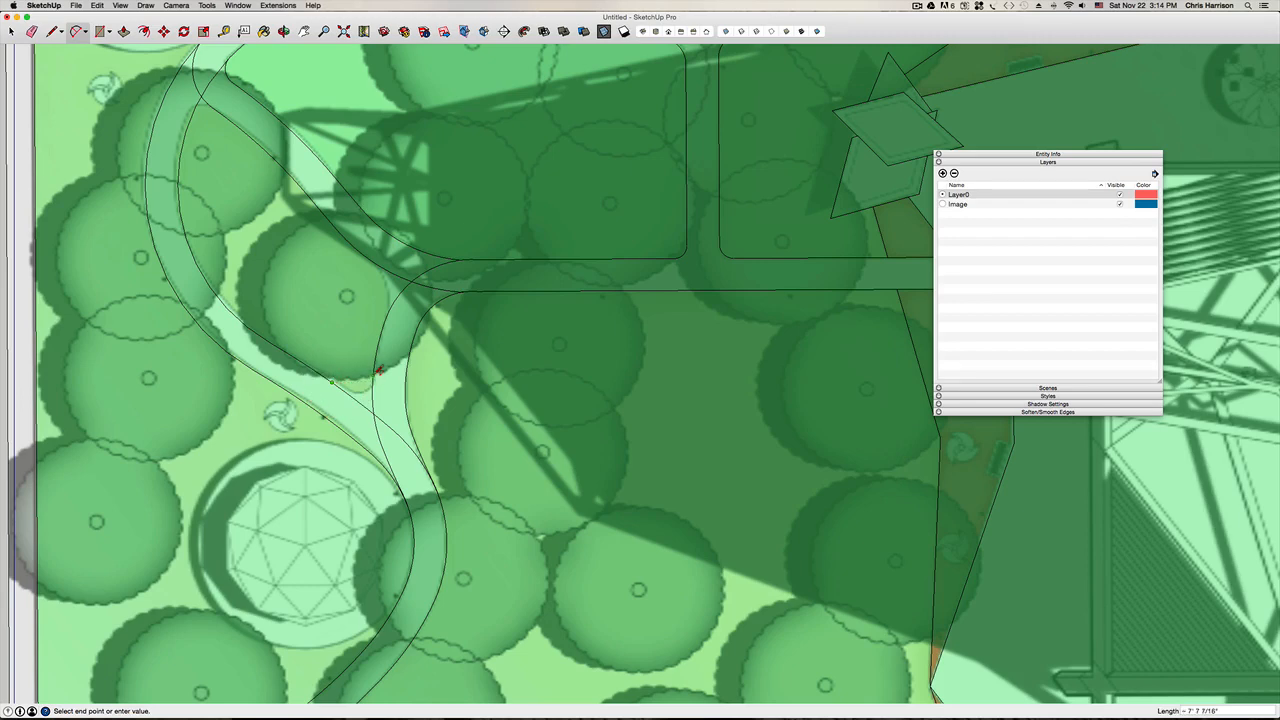
left_click(372, 380)
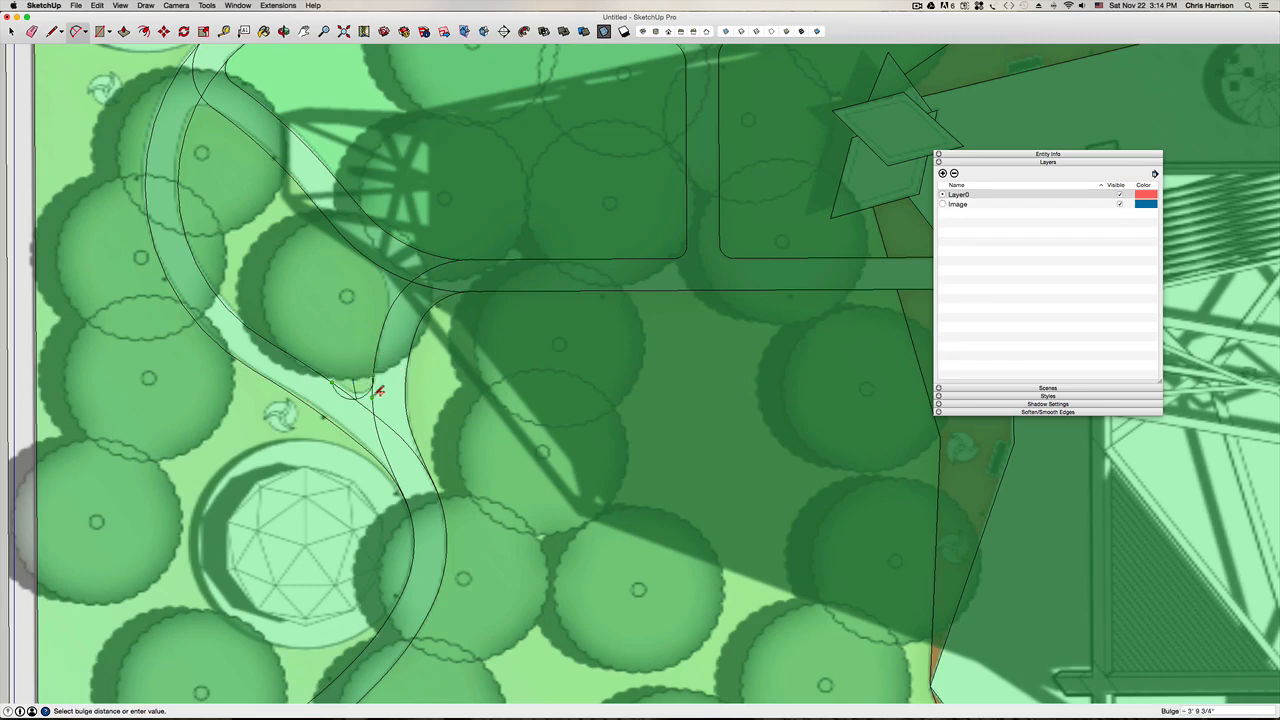
key("Escape")
key("super+i")
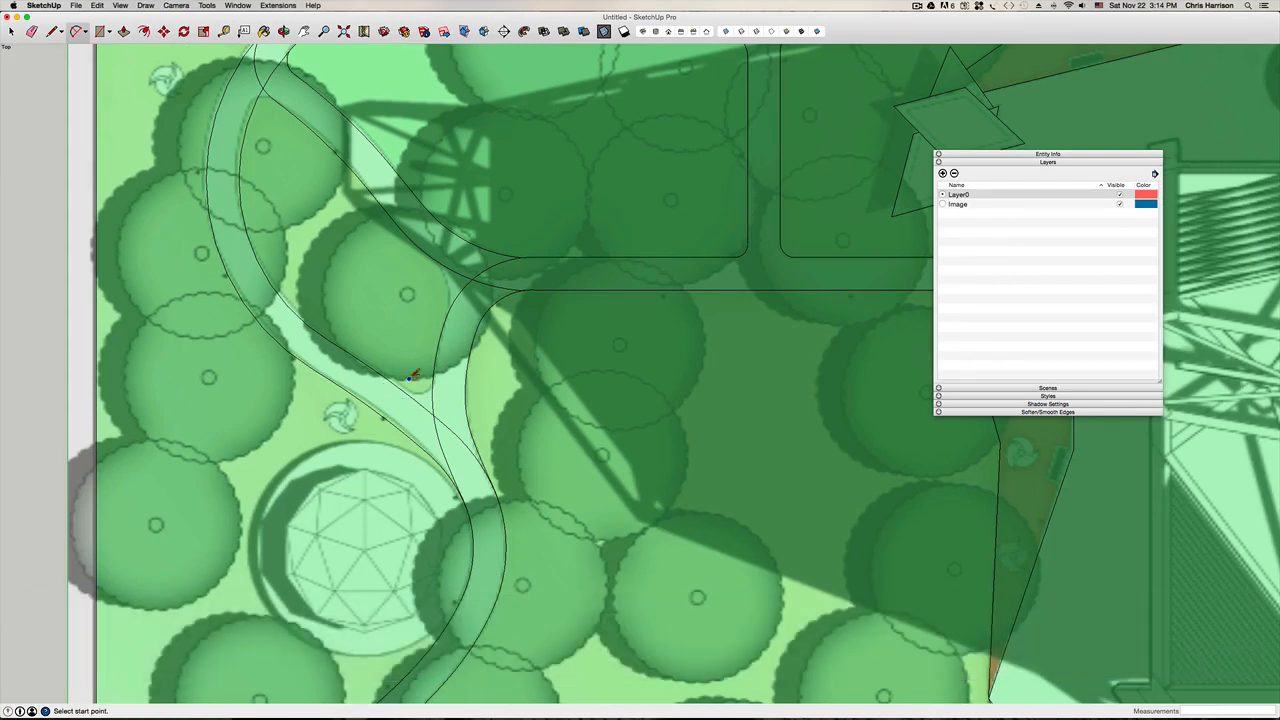
scroll(377, 388, "up", 10)
scroll(369, 440, "up", 1)
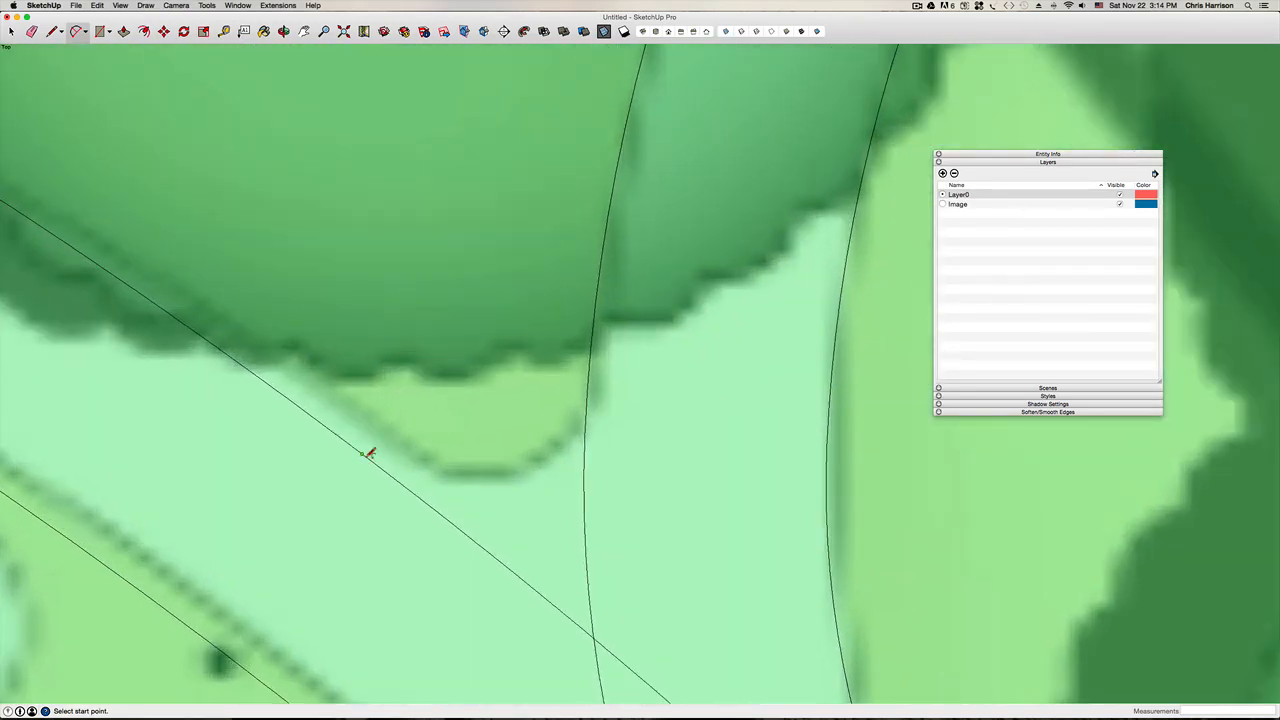
left_click(363, 454)
left_click(586, 412)
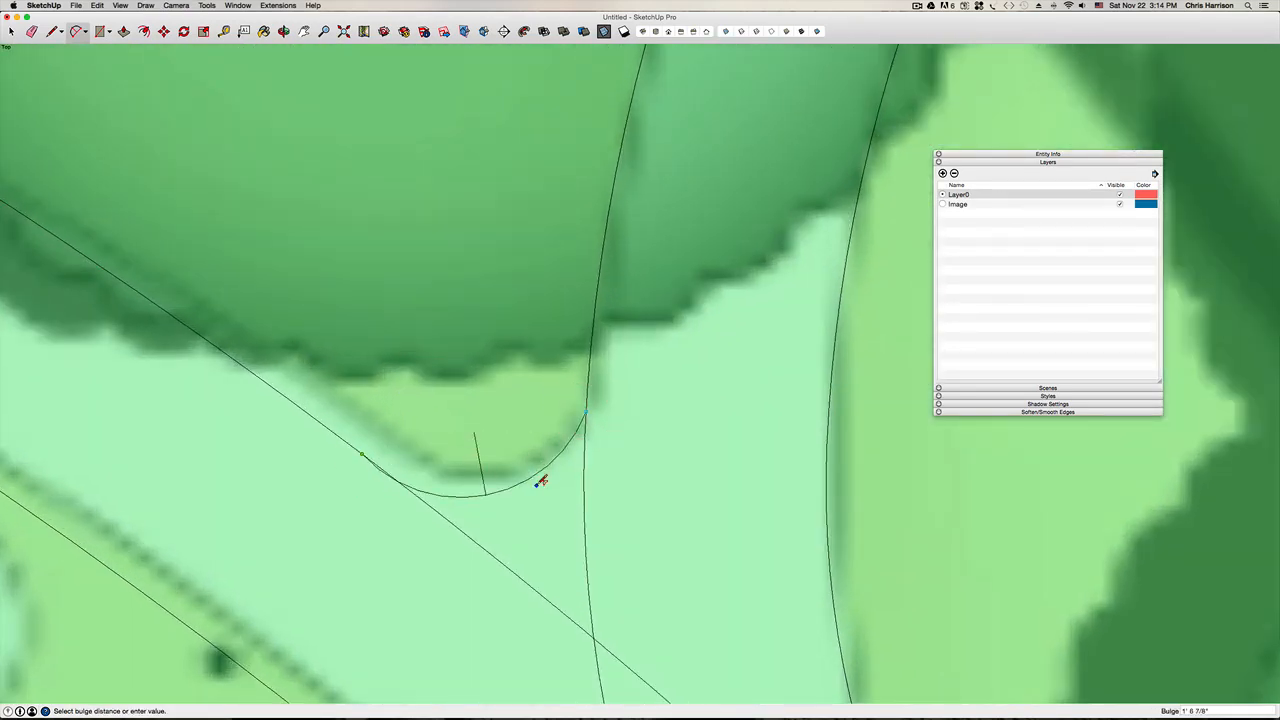
key("Escape")
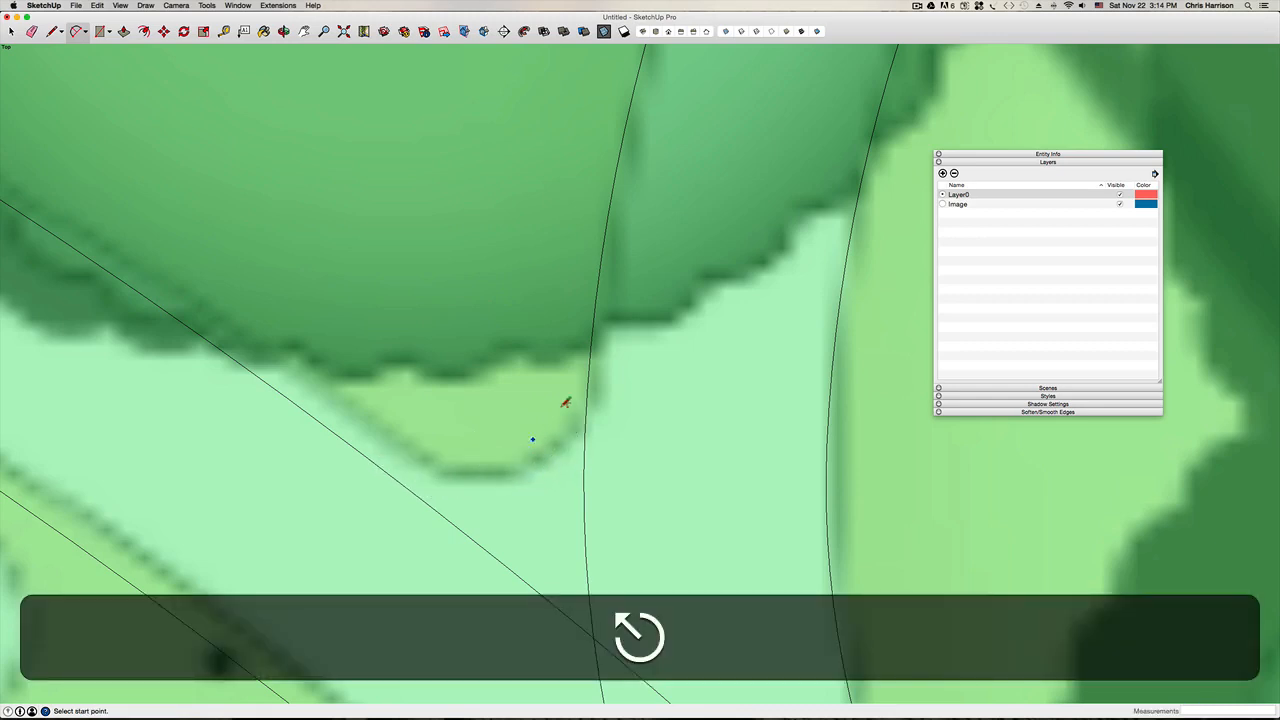
Step: Round the lower tip of the planting island between the two paths with an arc bulging about 1' 9", matching the plan
left_click(589, 357)
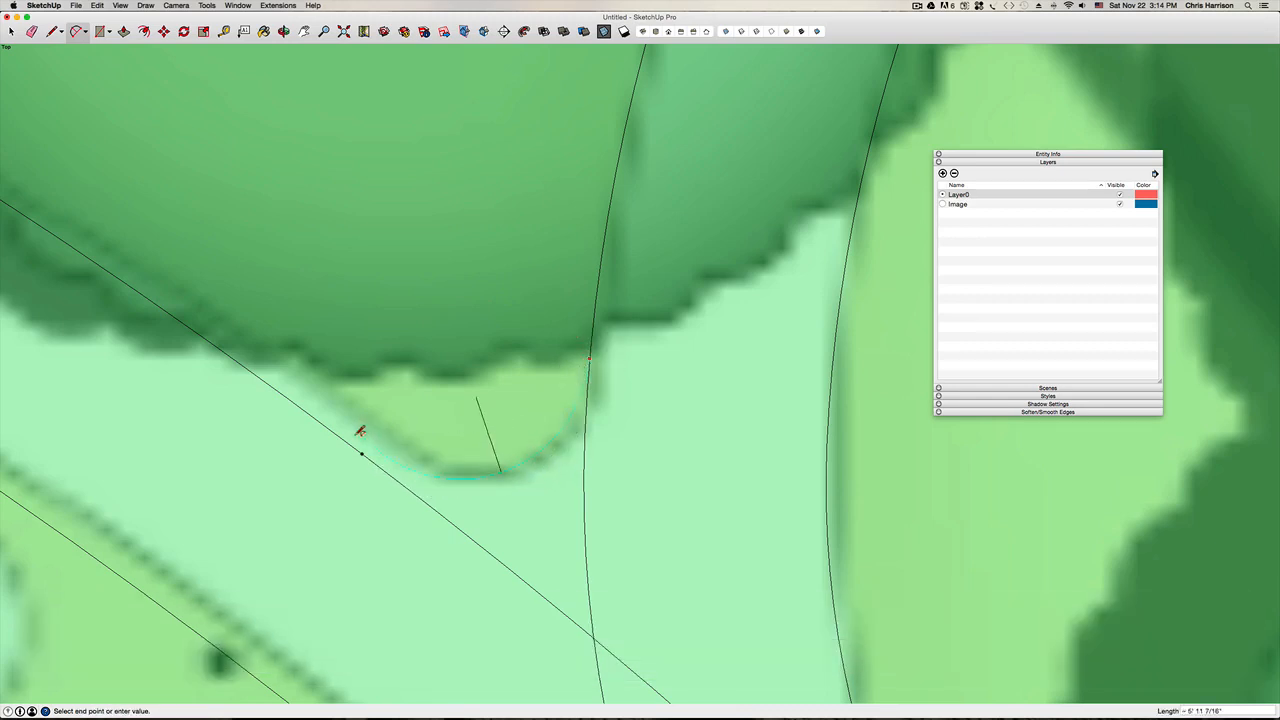
left_click(354, 435)
scroll(356, 440, "down", 5)
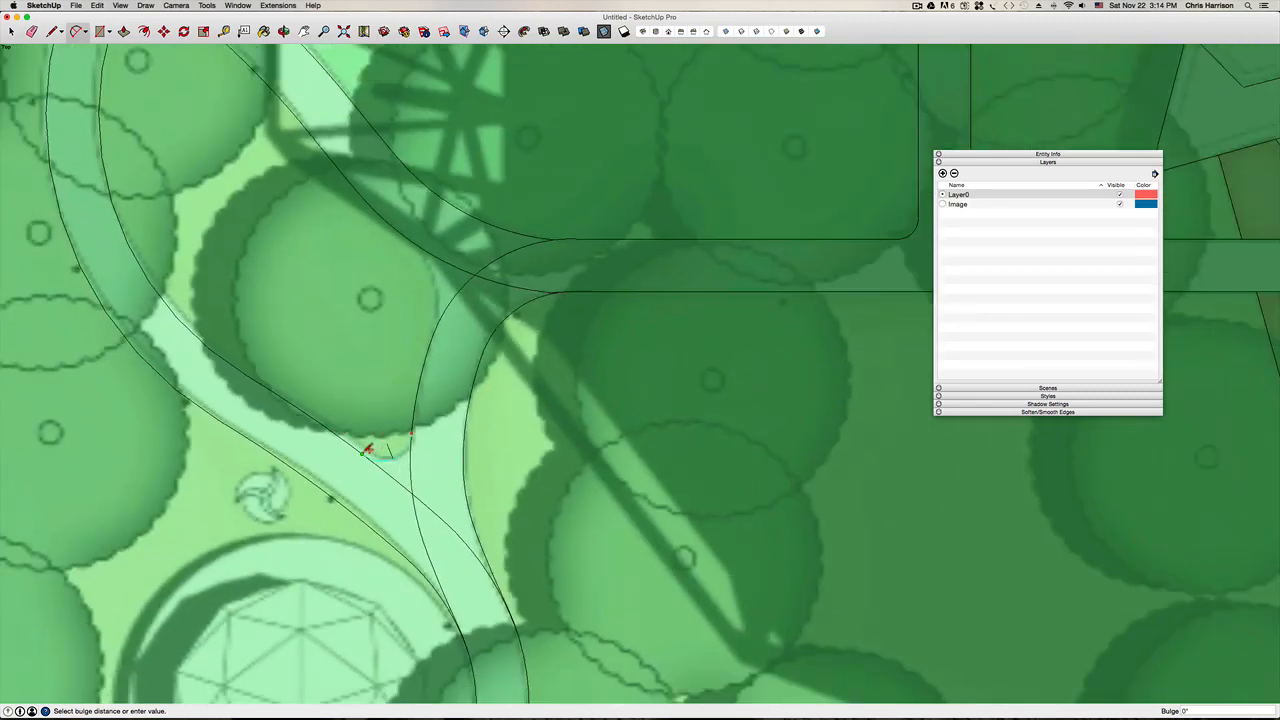
scroll(368, 450, "up", 5)
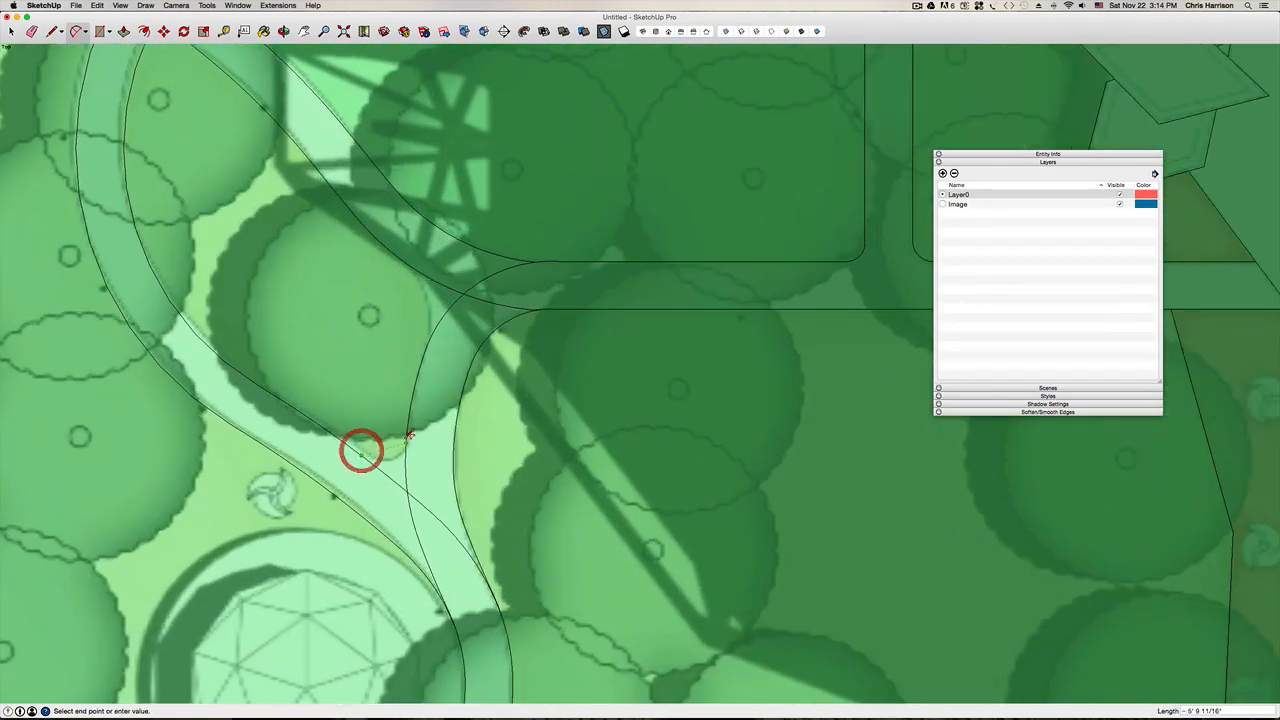
left_click(400, 438)
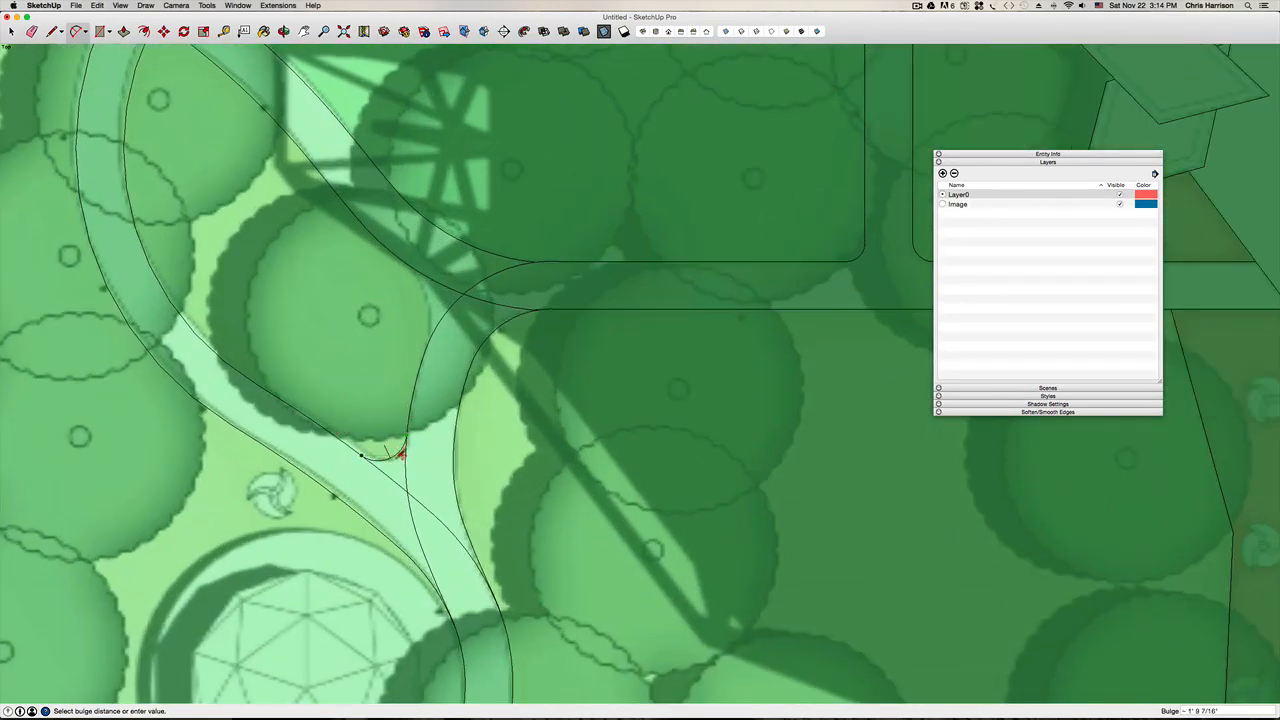
key("Escape")
Step: Erase the crossing and stray path edges below the rounded tip, opening the junction beside the lower domed circle
key("e")
scroll(420, 455, "up", 5)
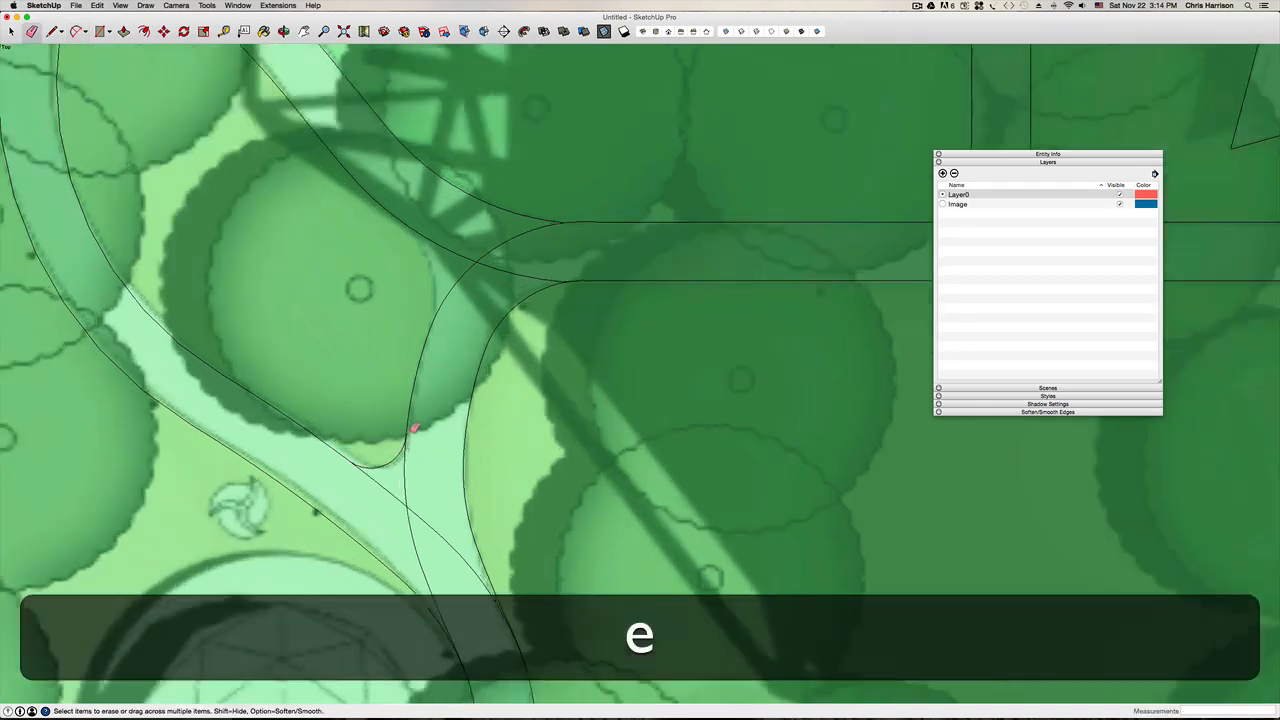
scroll(401, 501, "down", 5)
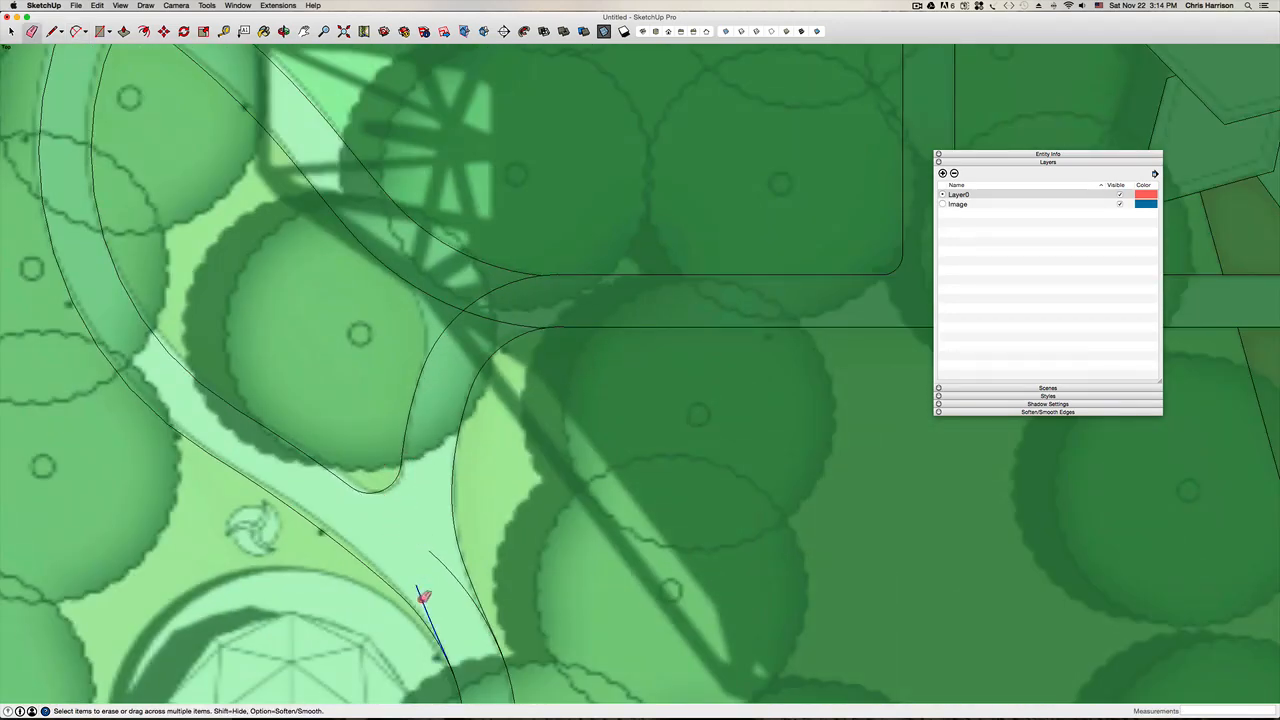
scroll(436, 553, "down", 5)
scroll(432, 570, "up", 10)
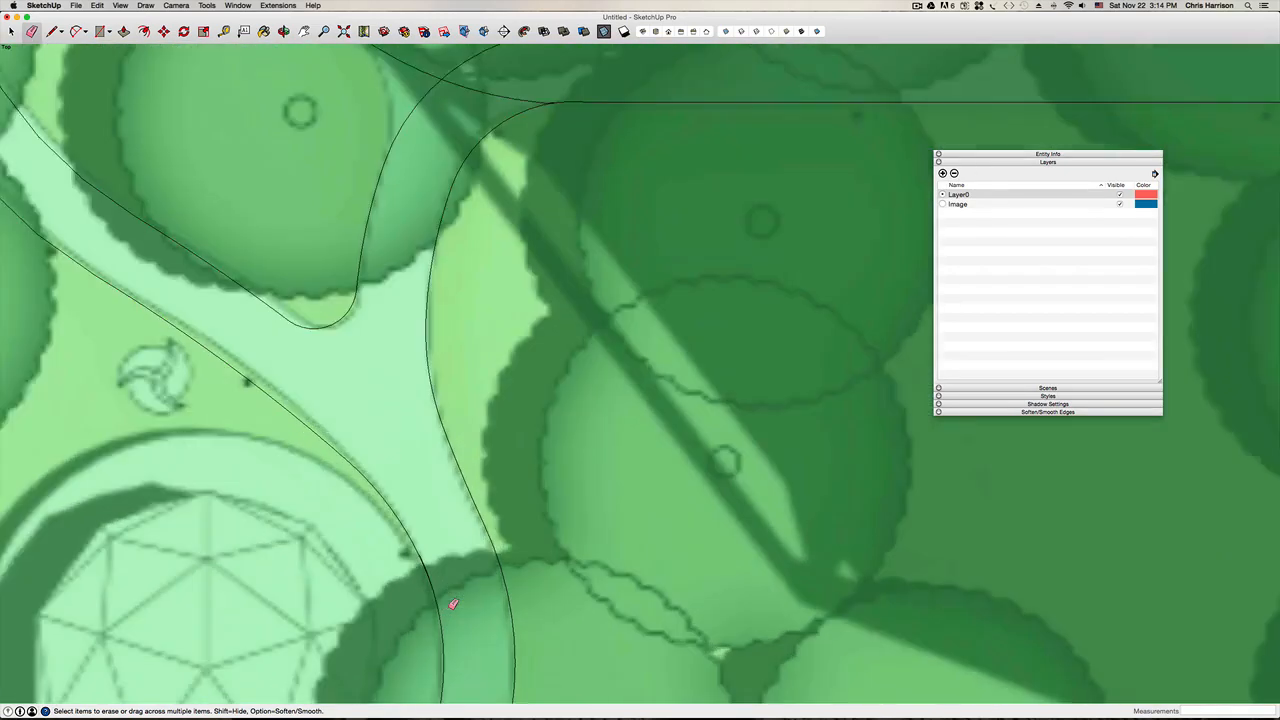
scroll(430, 575, "up", 3)
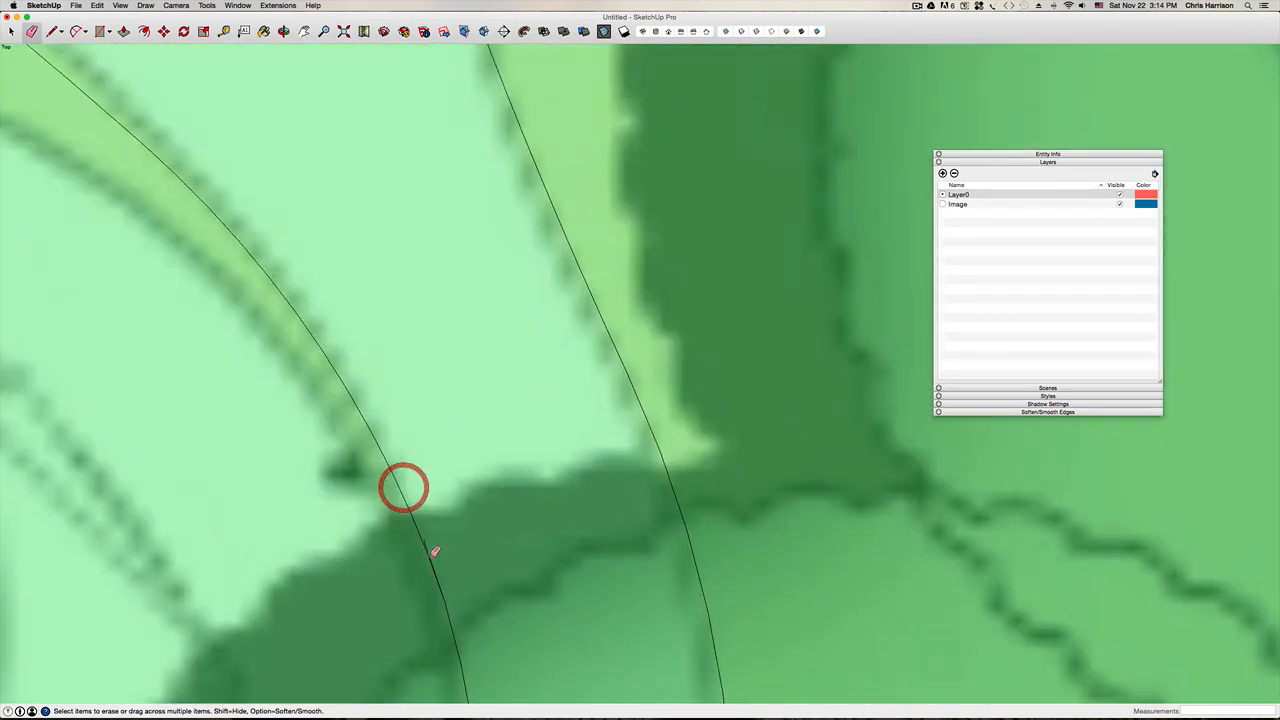
scroll(420, 535, "up", 5)
scroll(422, 528, "down", 10)
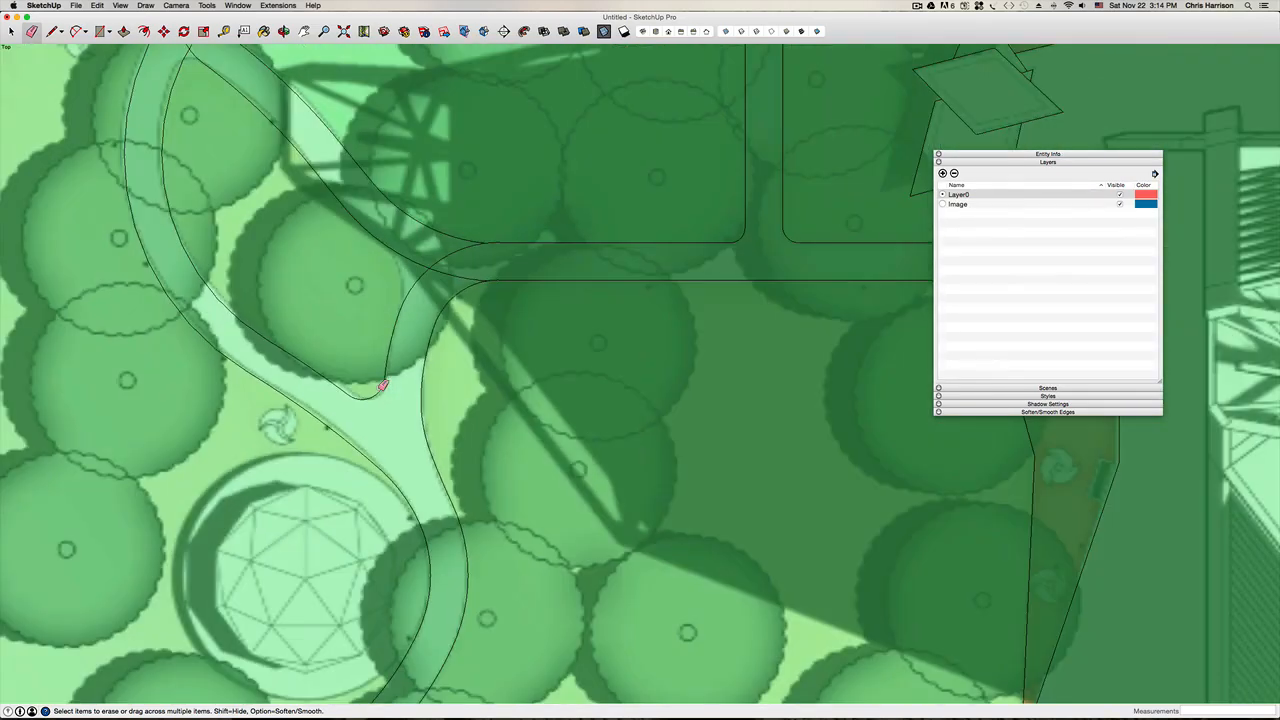
Step: Round the island's upper tip with a tangent arc about 3' 5" across where the branch path meets the looped path
middle_click_drag(337, 309, 492, 476)
scroll(492, 476, "down", 8)
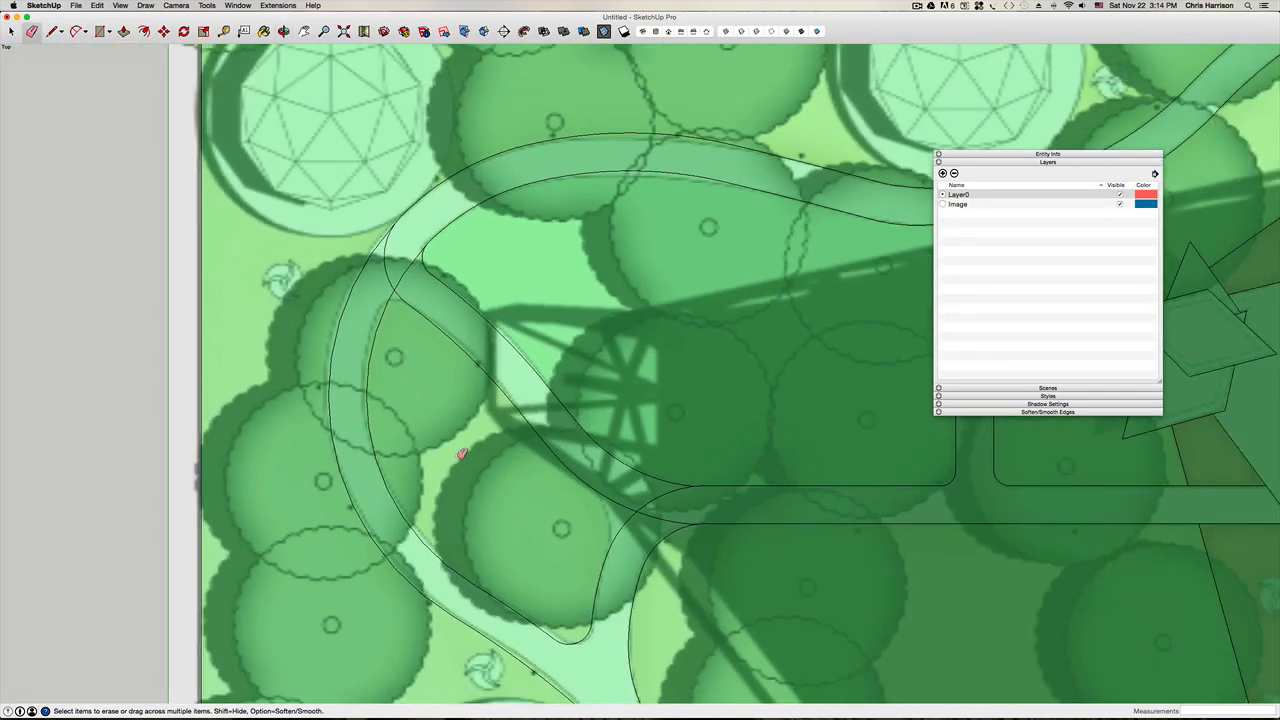
scroll(432, 371, "up", 10)
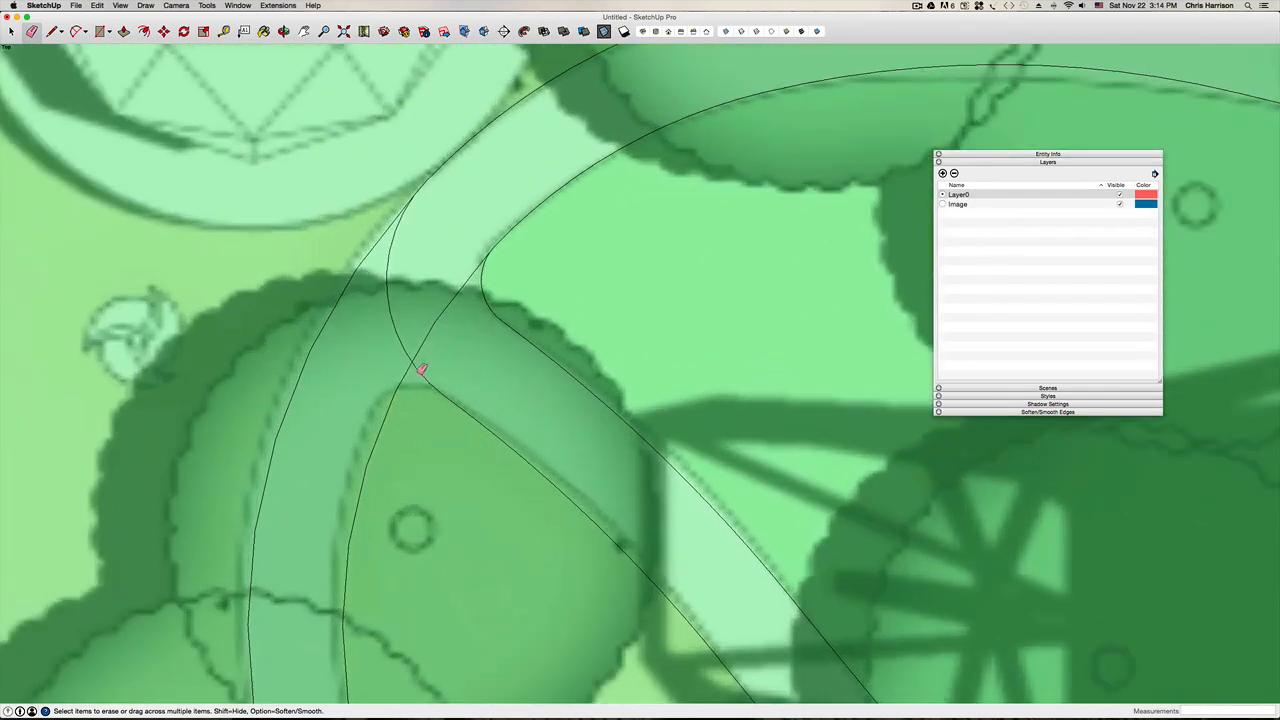
key("a")
left_click(389, 413)
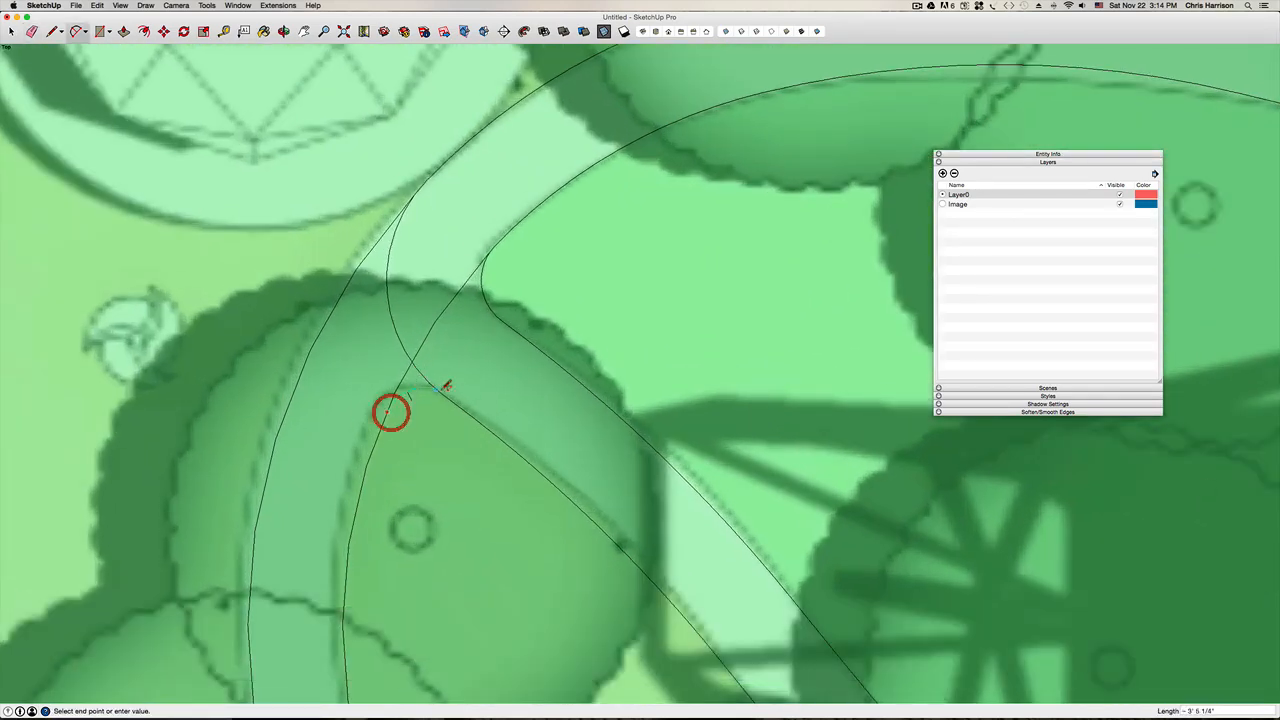
left_click(443, 387)
left_click(443, 387)
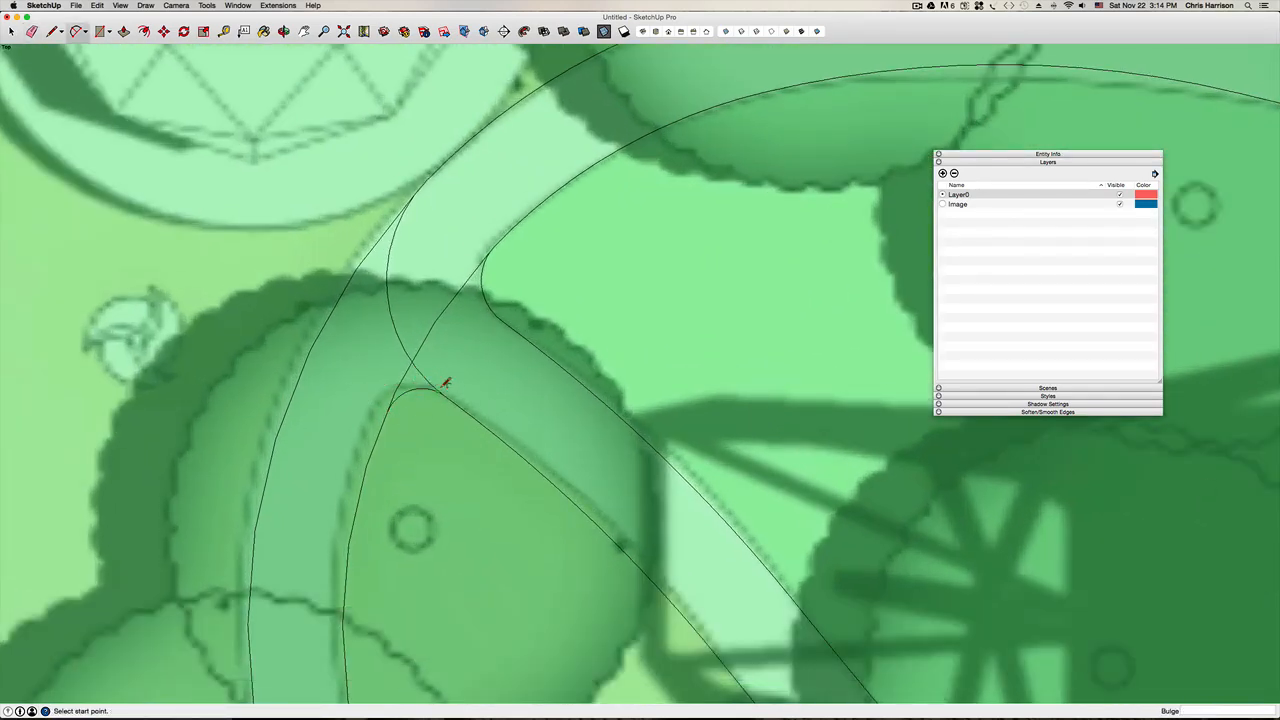
Step: Erase the leftover edges crossing the path above the island's rounded upper tip
key("e")
left_click(400, 377)
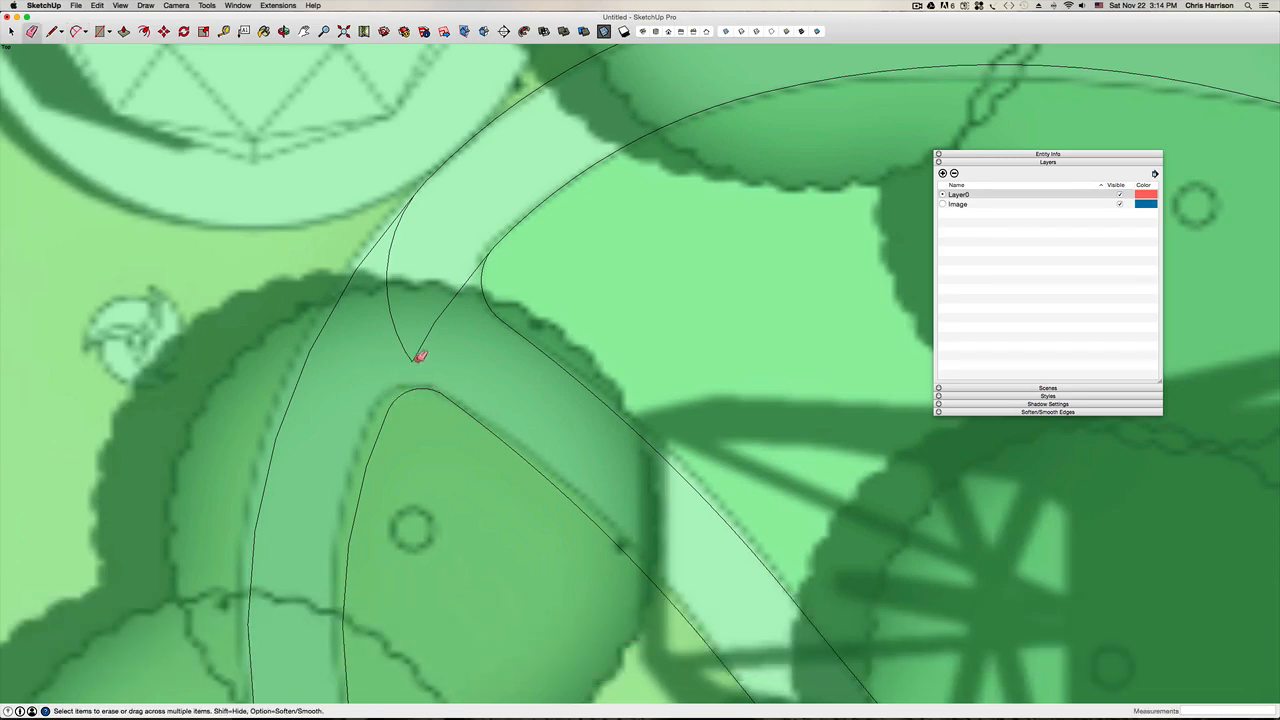
left_click(403, 351)
scroll(405, 348, "down", 8)
scroll(407, 346, "down", 5)
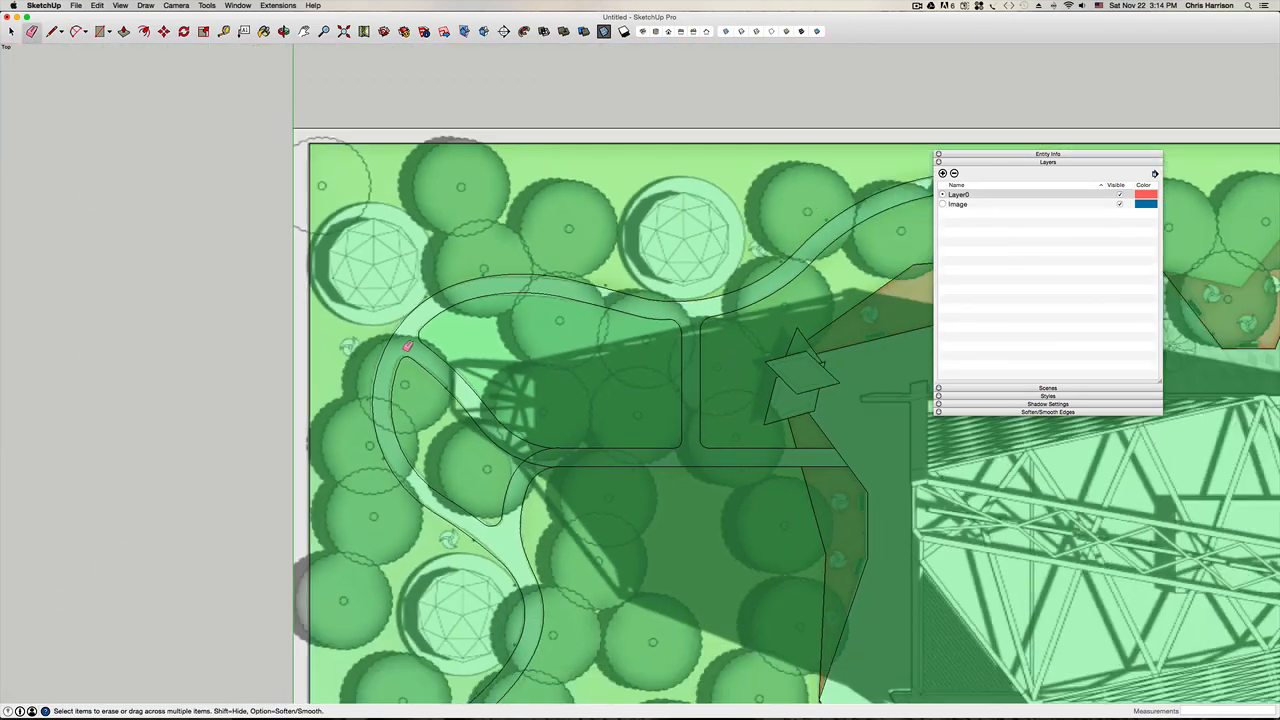
Step: Select the path face to check whether the joined paths form one continuous surface
key("space")
left_click(404, 352)
scroll(683, 318, "up", 8)
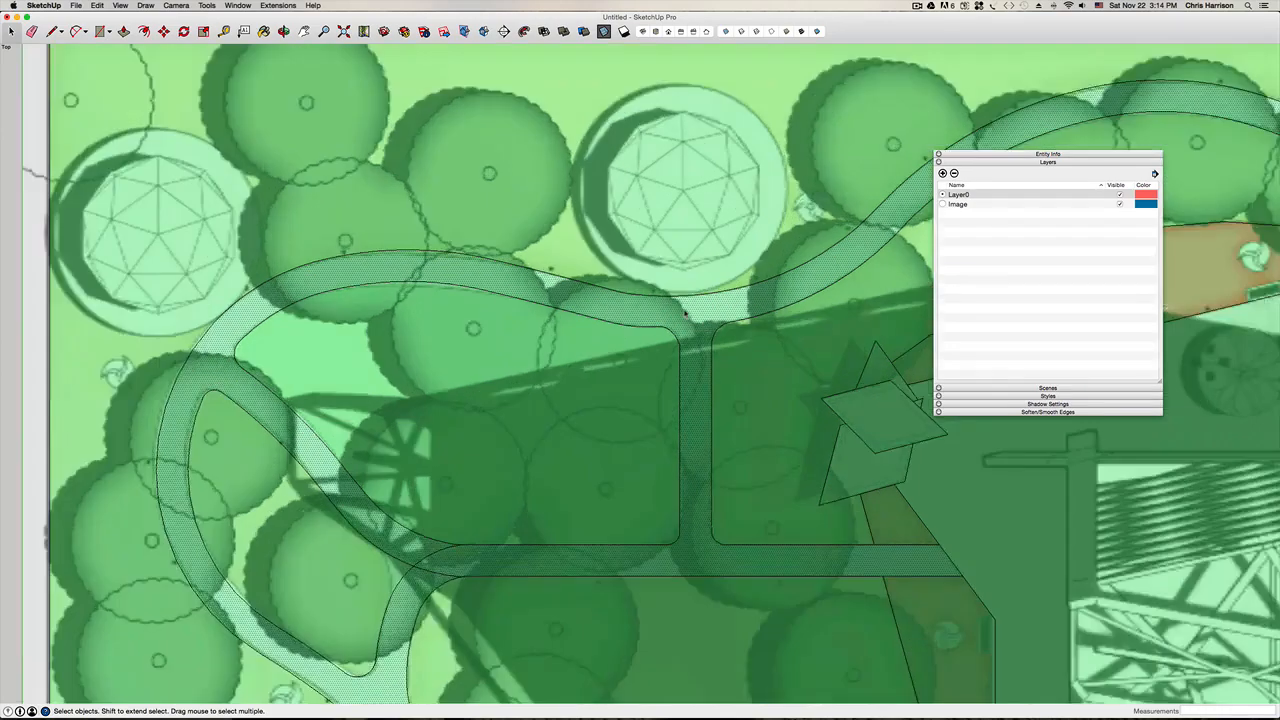
scroll(683, 316, "down", 3)
scroll(683, 316, "down", 5)
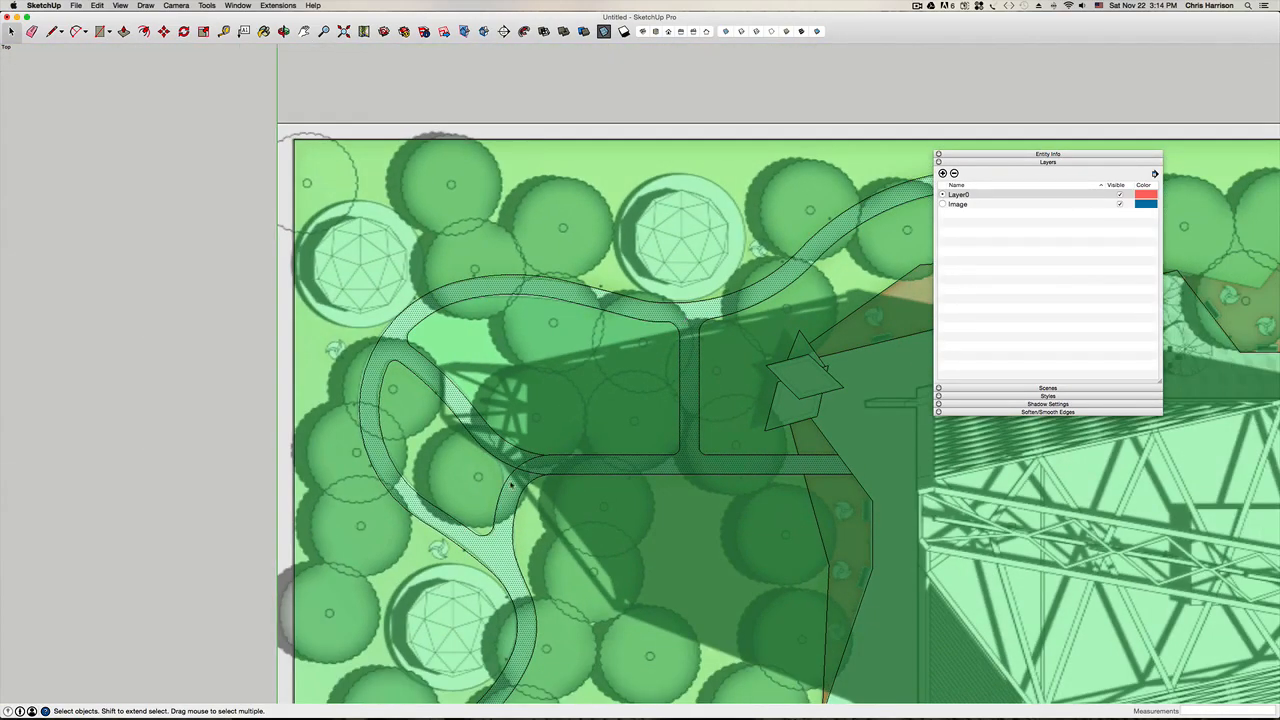
Step: Round the island's right corner with an arc where the diagonal path crosses the curved path near the straight walkway
scroll(510, 475, "up", 5)
scroll(511, 474, "up", 3)
key("a")
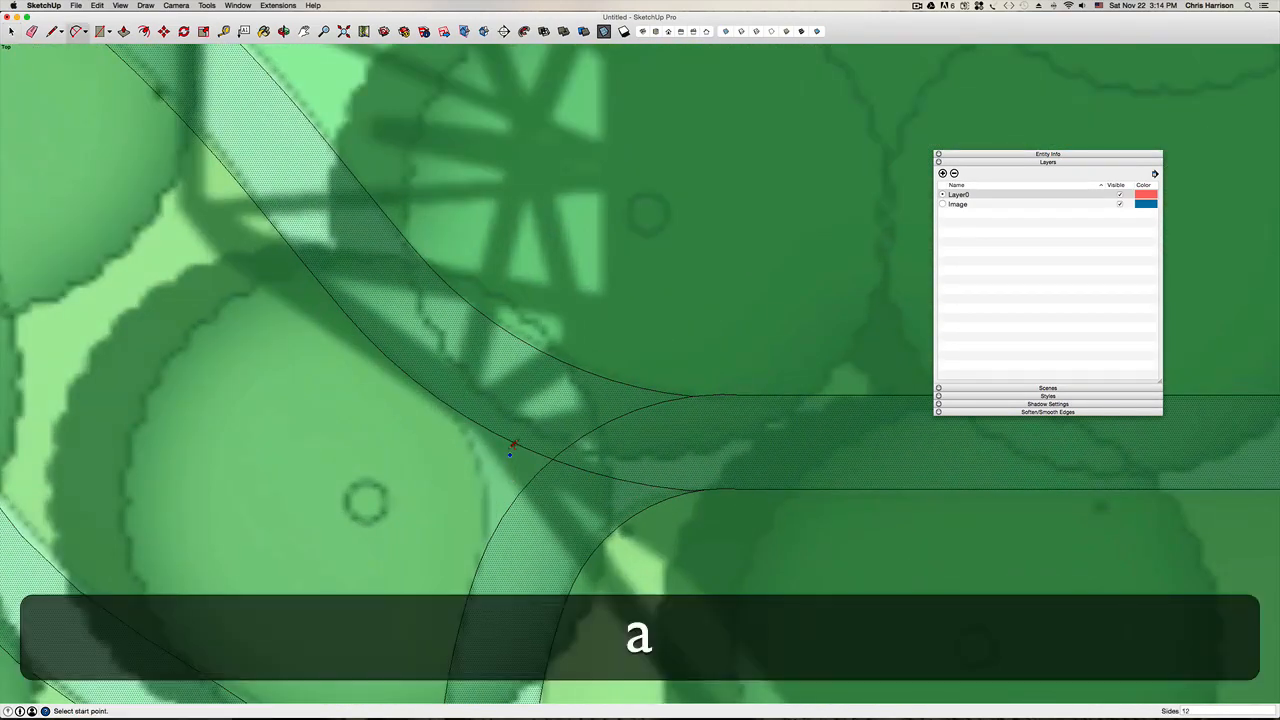
left_click(494, 433)
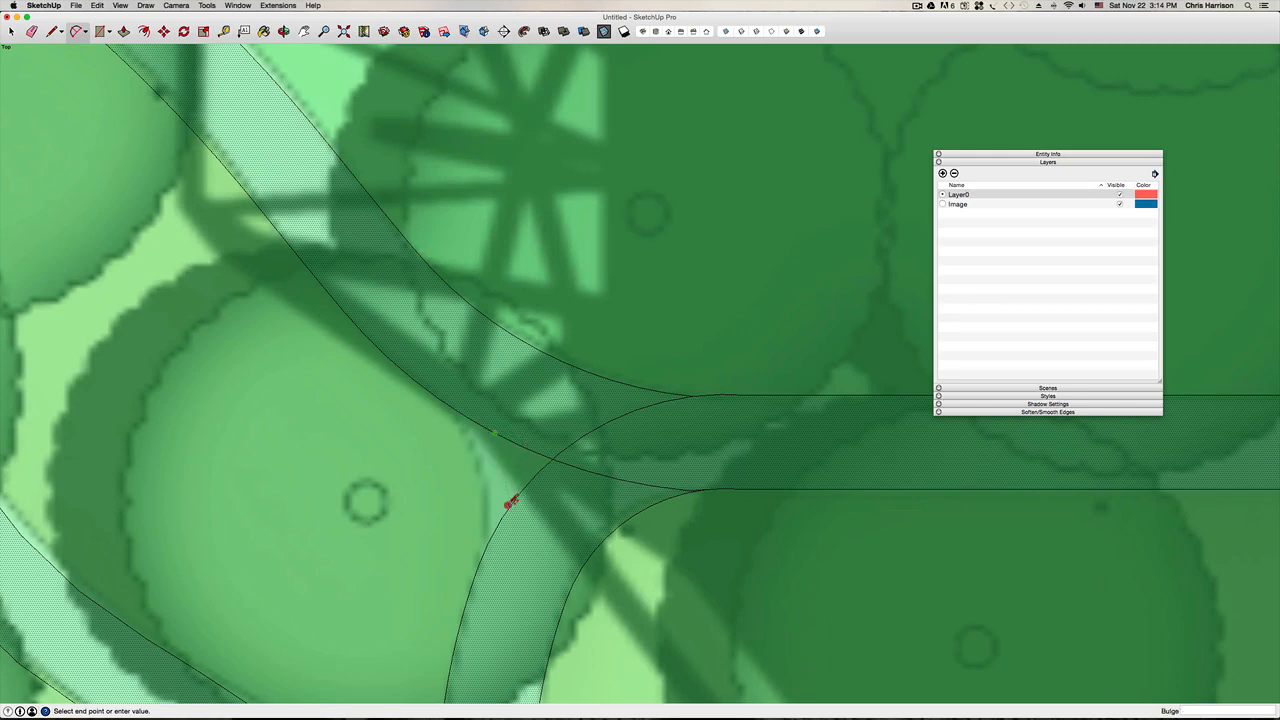
left_click(510, 503)
left_click(520, 479)
Step: Erase the leftover path edges crossing the junction beyond the island's rounded right corner
key("e")
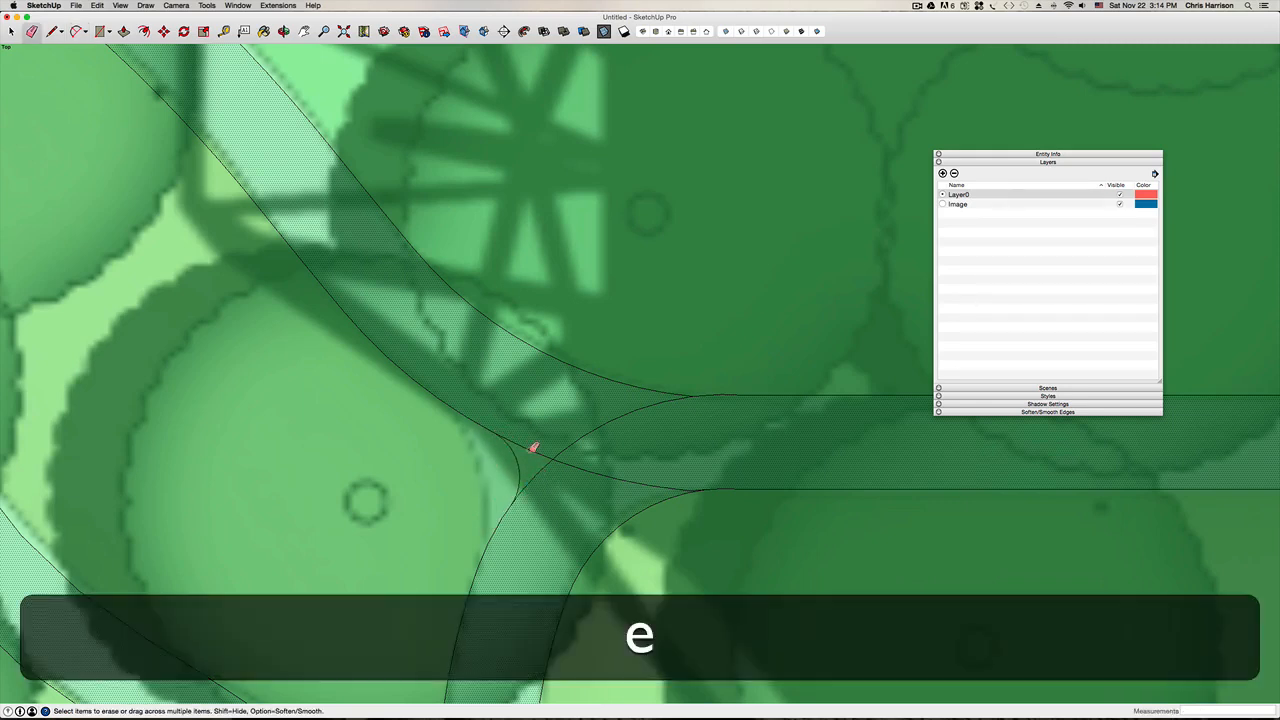
left_click(543, 471)
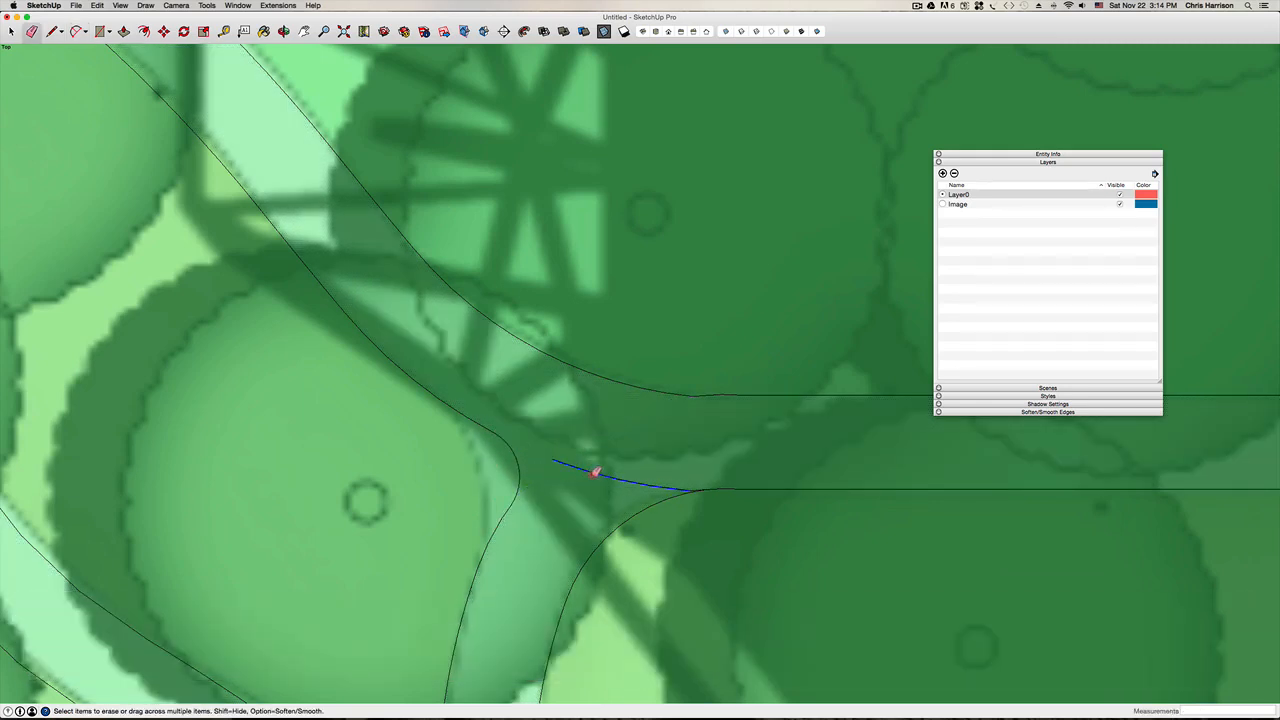
left_click(593, 473)
scroll(690, 482, "up", 3)
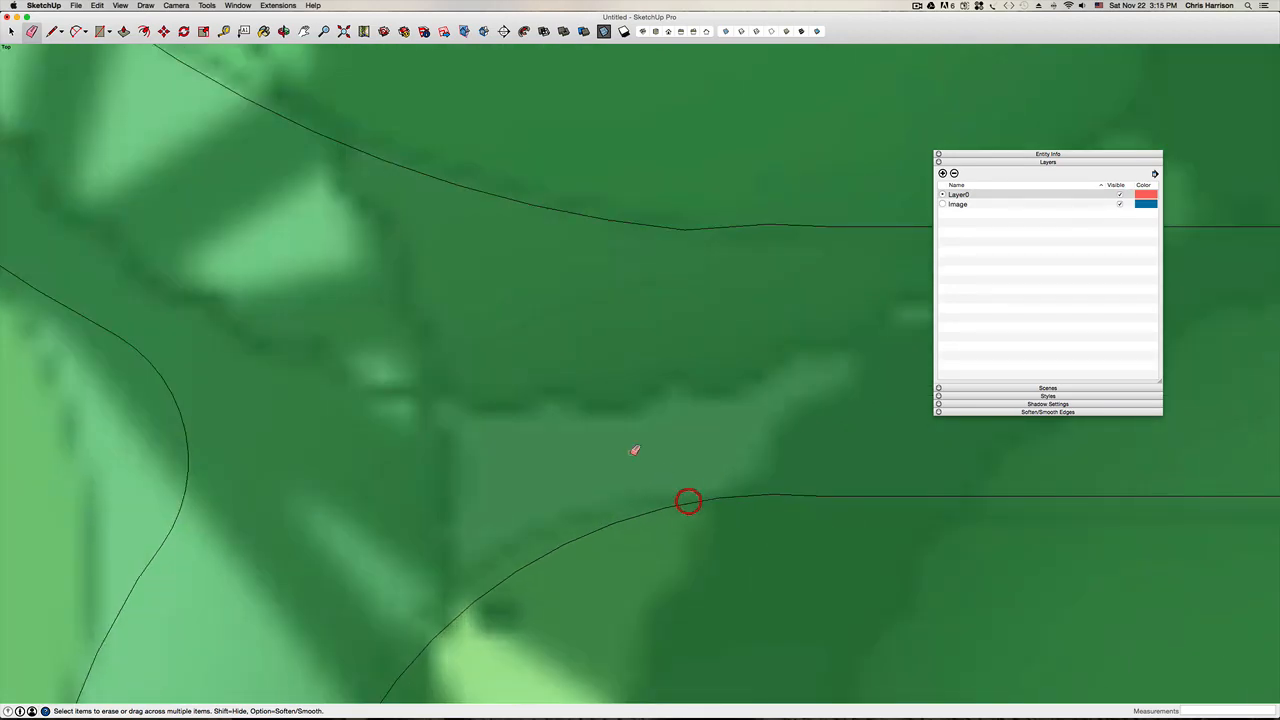
Step: Save the drawing as Model in the Sketchup folder inside Plan to SketchUp on the Desktop
scroll(634, 450, "down", 10)
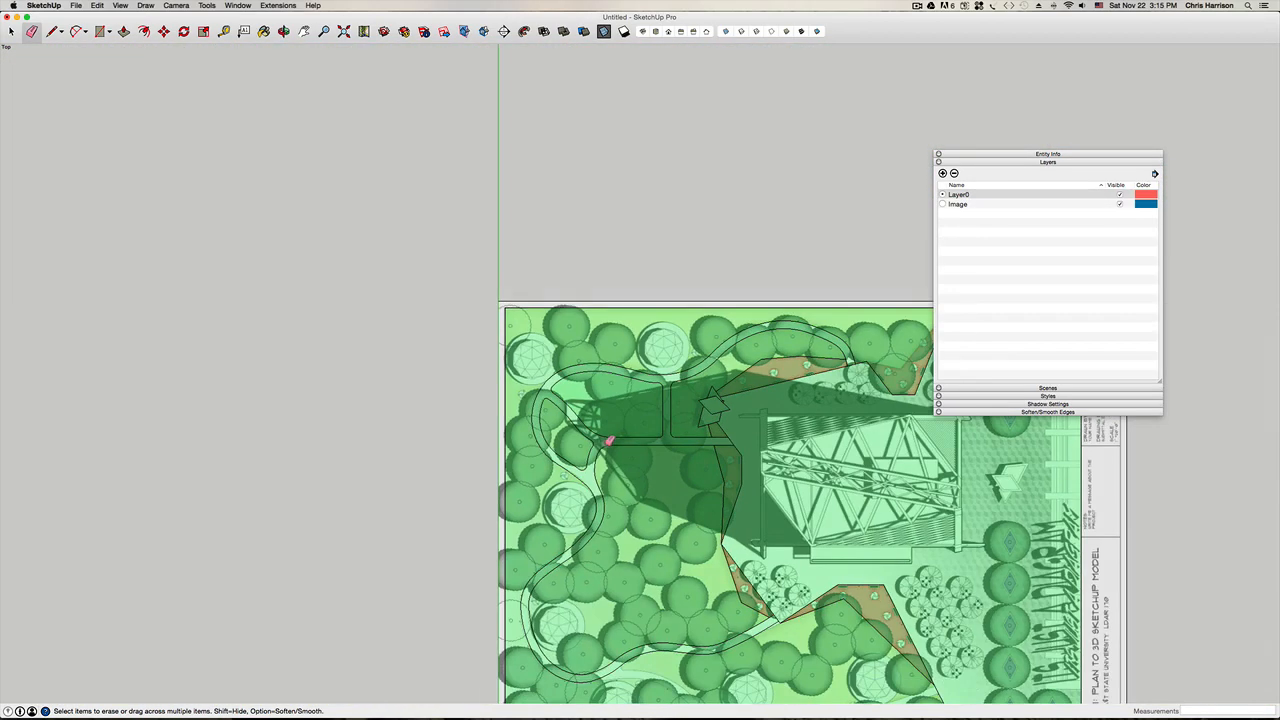
key("super+s")
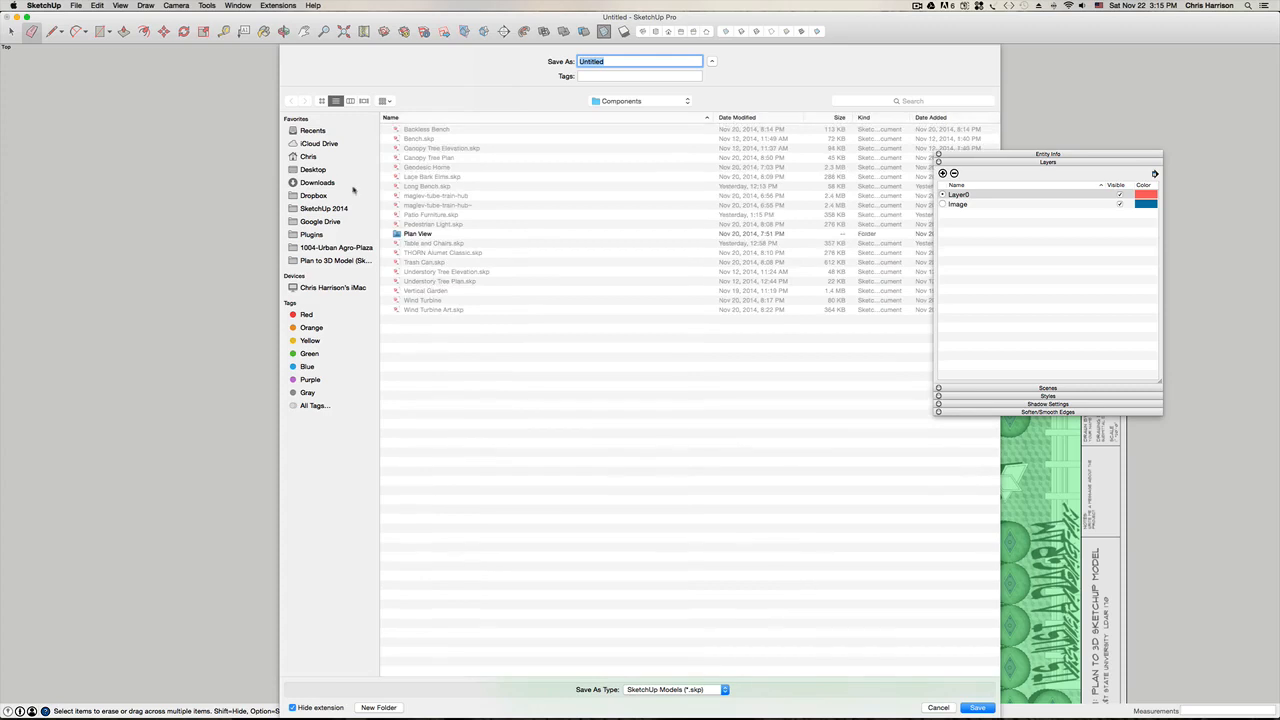
left_click(313, 170)
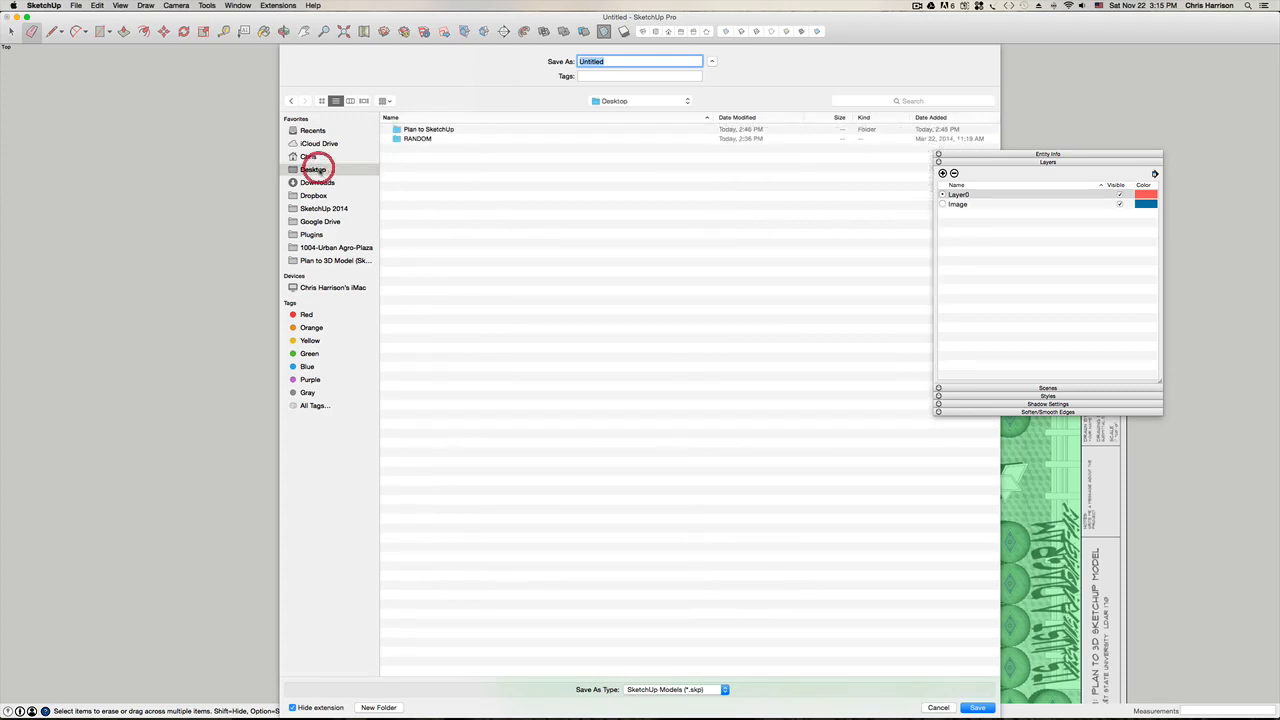
double_click(423, 131)
double_click(422, 140)
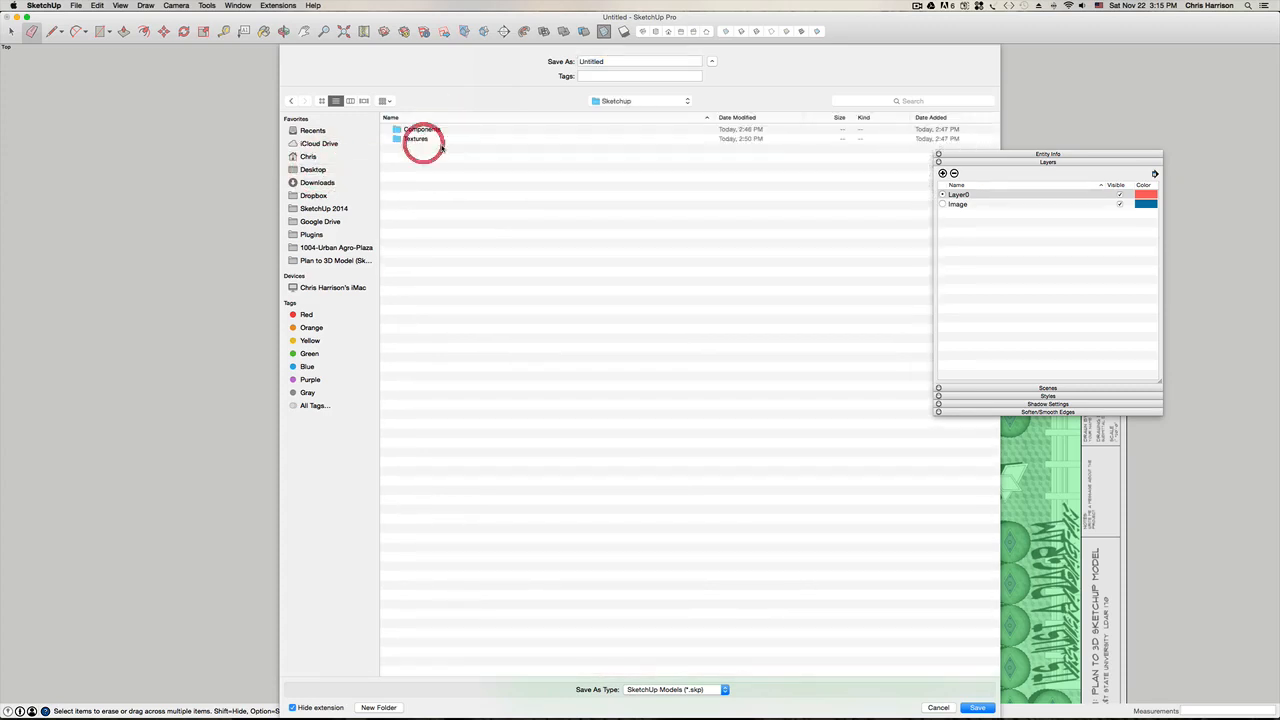
double_click(614, 61)
type("model")
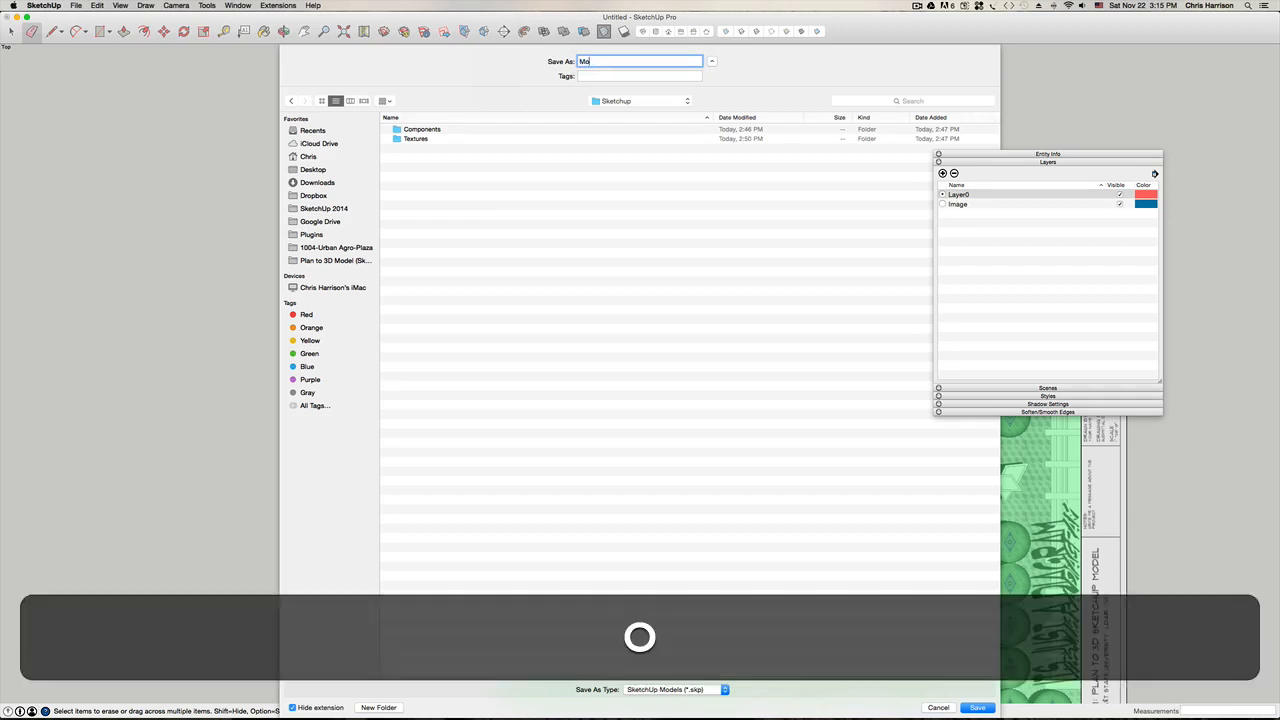
key("Return")
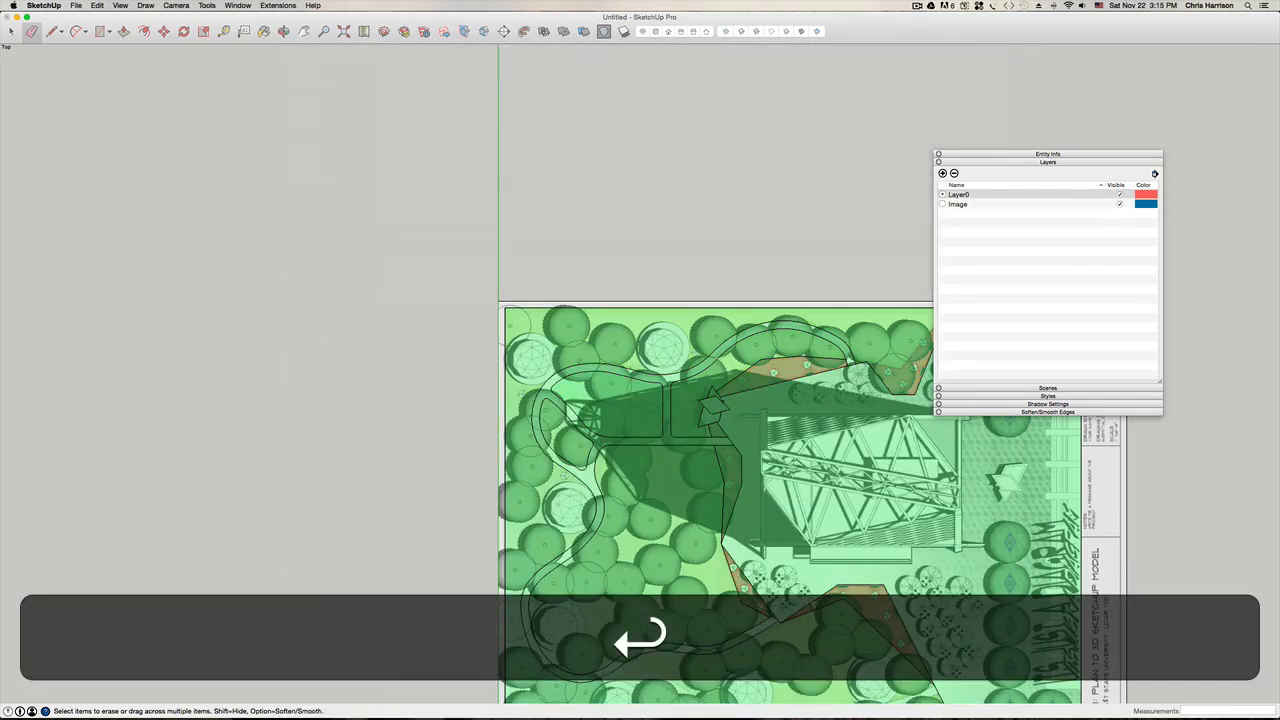
Step: Examine the traced lawn and path faces across the plan for outlines that still need tracing
key("h")
left_click_drag(569, 237, 314, 49)
left_click_drag(413, 243, 404, 200)
key("space")
left_click(413, 234)
left_click(391, 295)
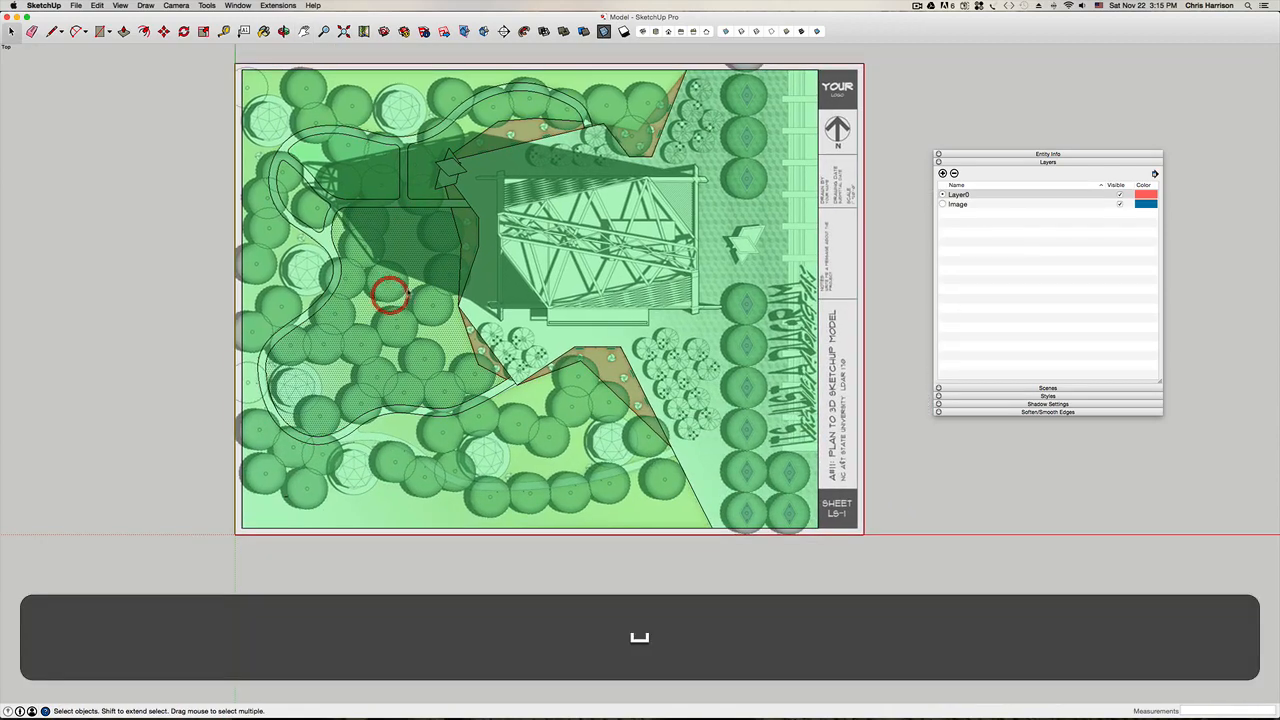
left_click(476, 459)
scroll(440, 450, "up", 4)
scroll(440, 450, "down", 3)
key("h")
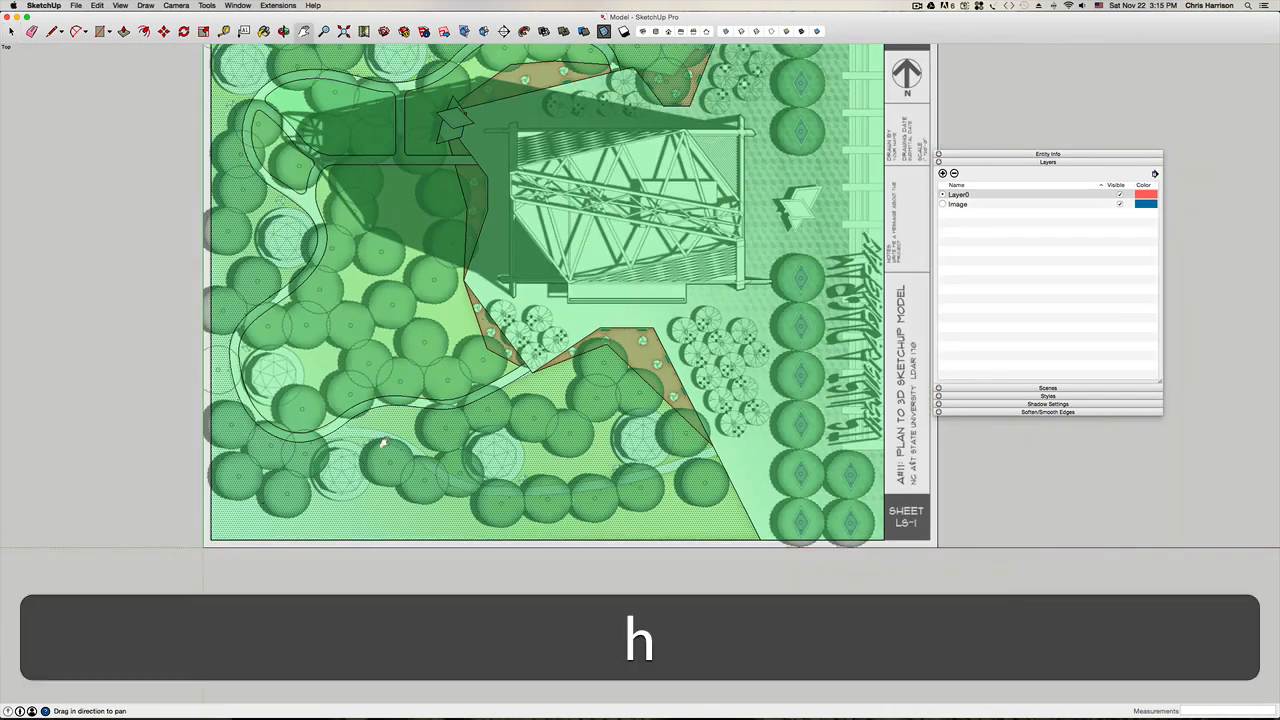
left_click_drag(358, 317, 429, 358)
left_click_drag(499, 448, 481, 387)
Step: Trace the northeast planting bed's lawn edge with lines of about 9' 7", 26' and 59' 5", from the curved path to the plan's upper border
left_click_drag(576, 240, 545, 495)
scroll(571, 323, "up", 5)
key("space")
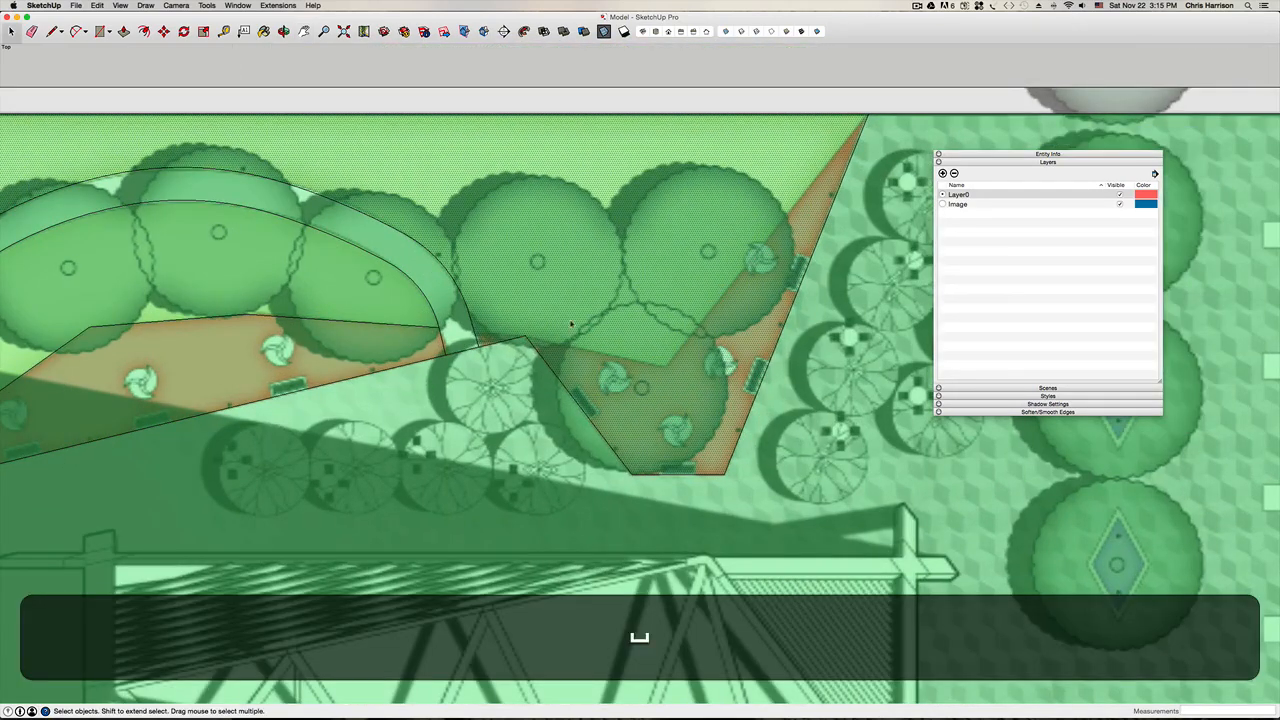
key("l")
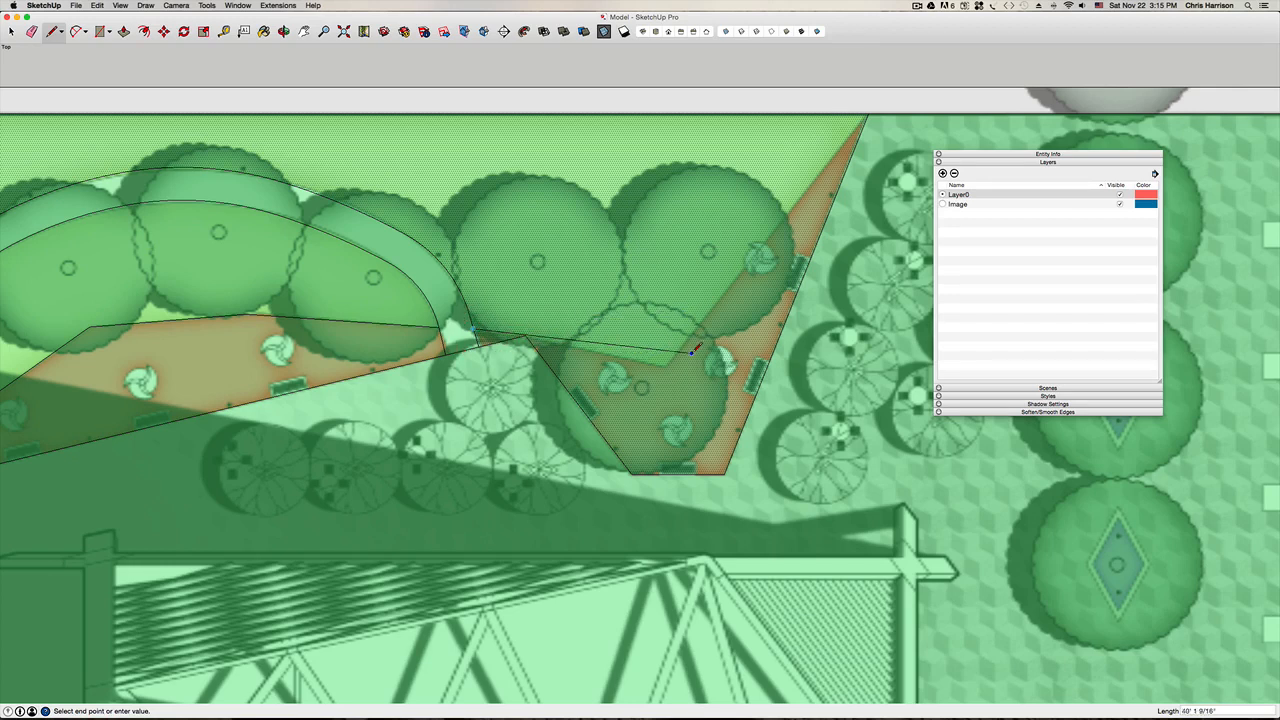
left_click(524, 337)
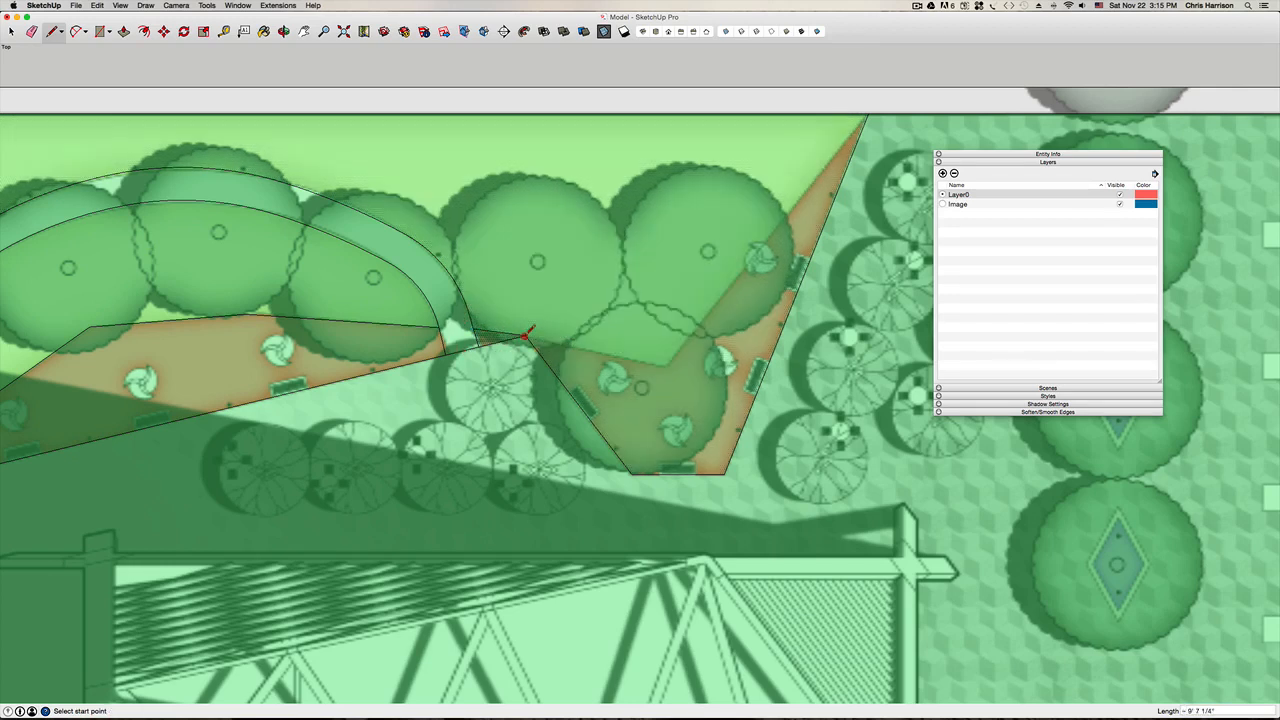
left_click(525, 337)
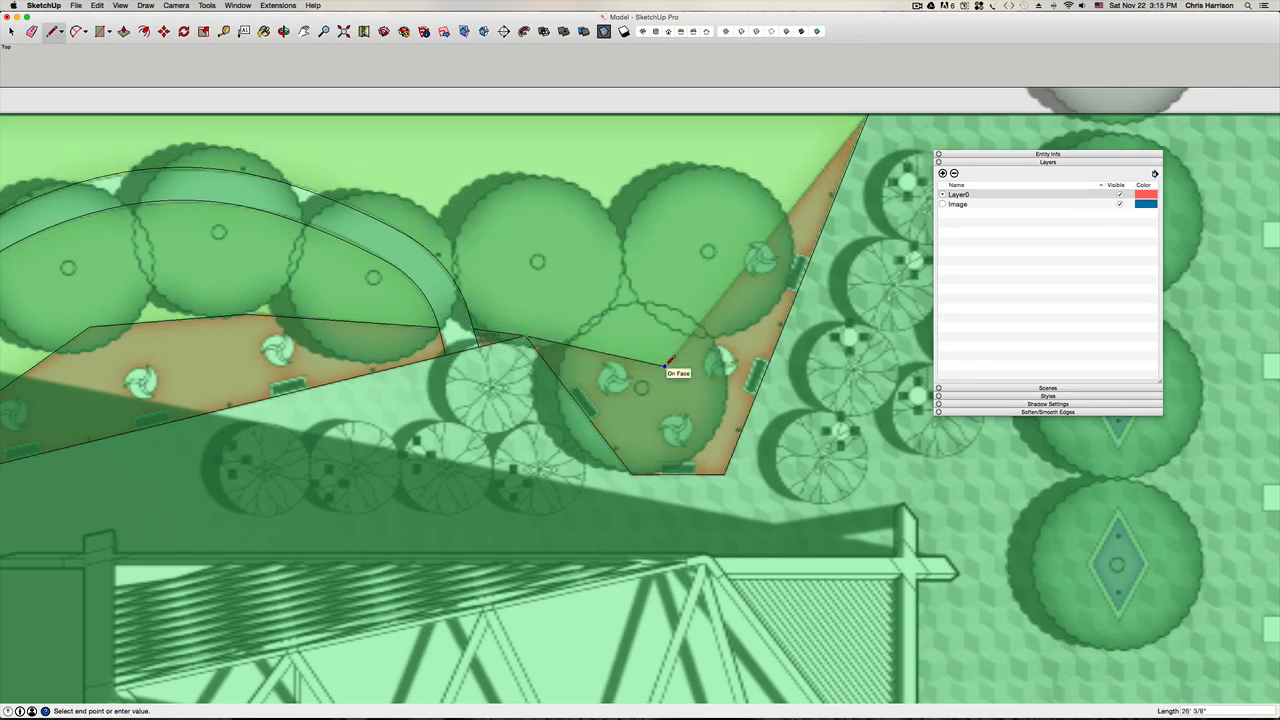
left_click(665, 364)
left_click(870, 113)
scroll(870, 113, "down", 3)
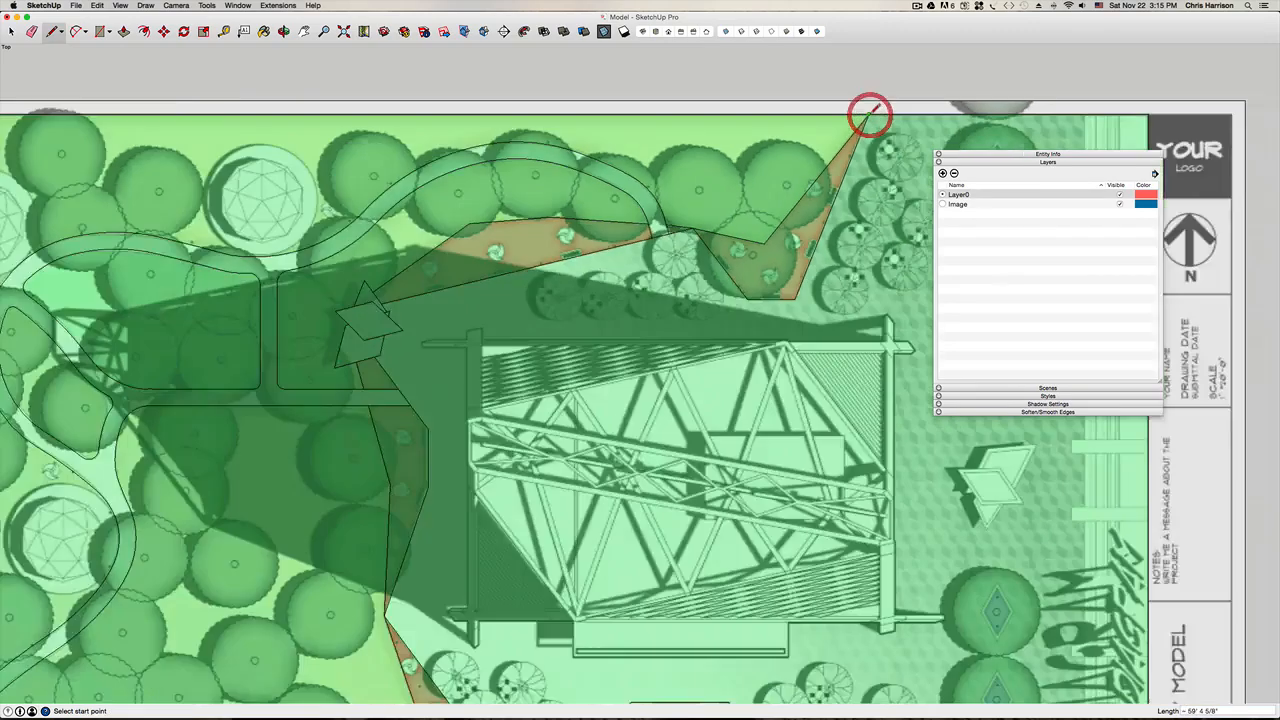
Step: Select the lawn beside the northeast planting bed to check it, and save the model
scroll(870, 114, "down", 2)
key("F14")
key("space")
left_click(777, 152)
scroll(777, 152, "down", 3)
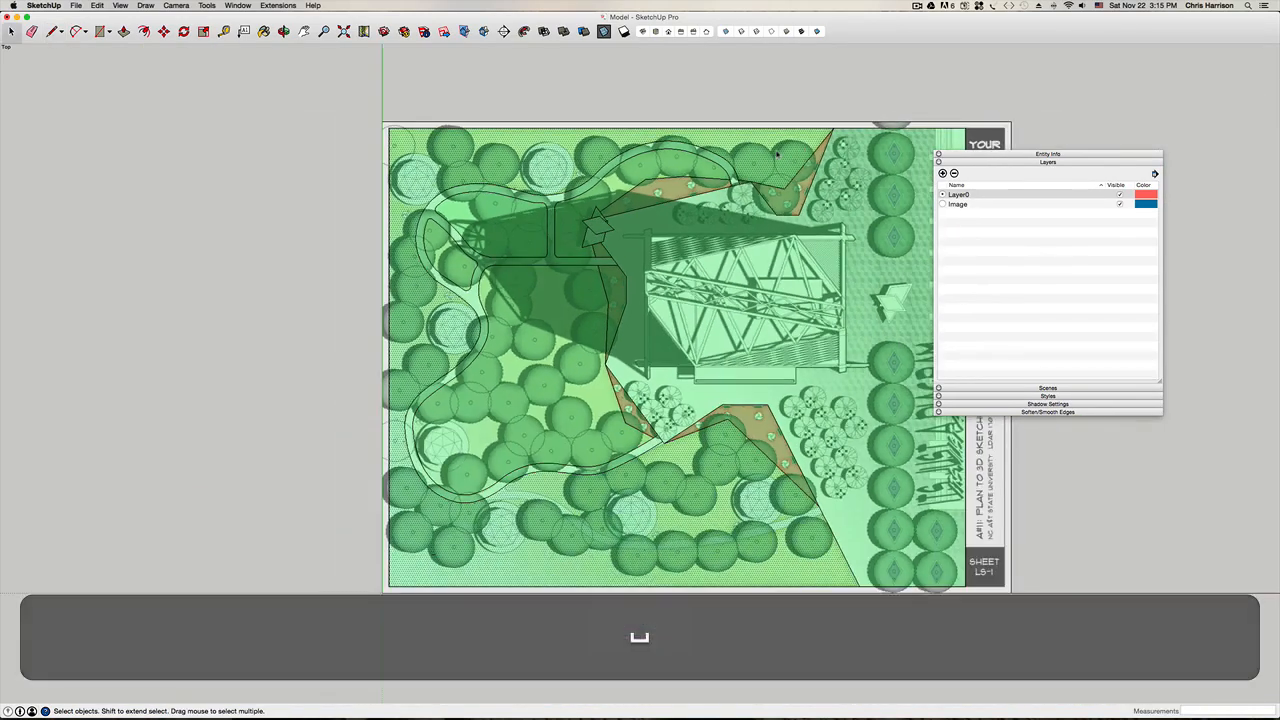
scroll(777, 152, "down", 3)
key("h")
left_click_drag(652, 297, 575, 318)
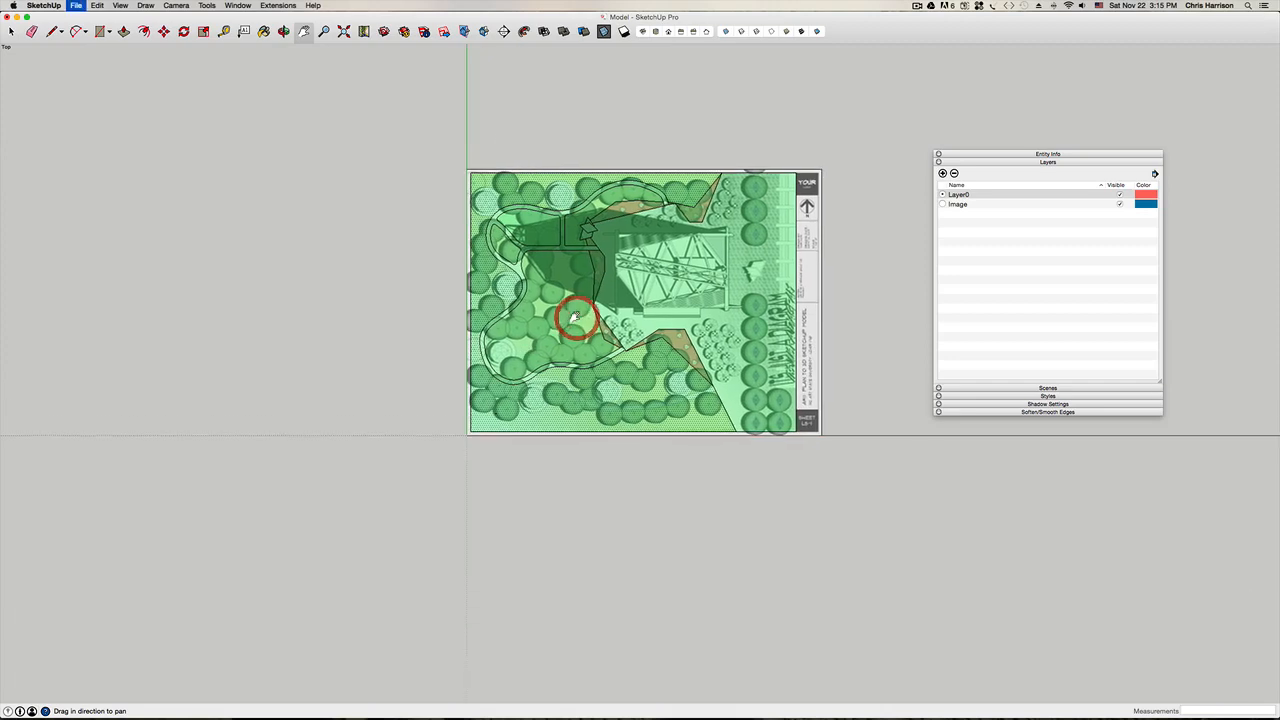
key("super+s")
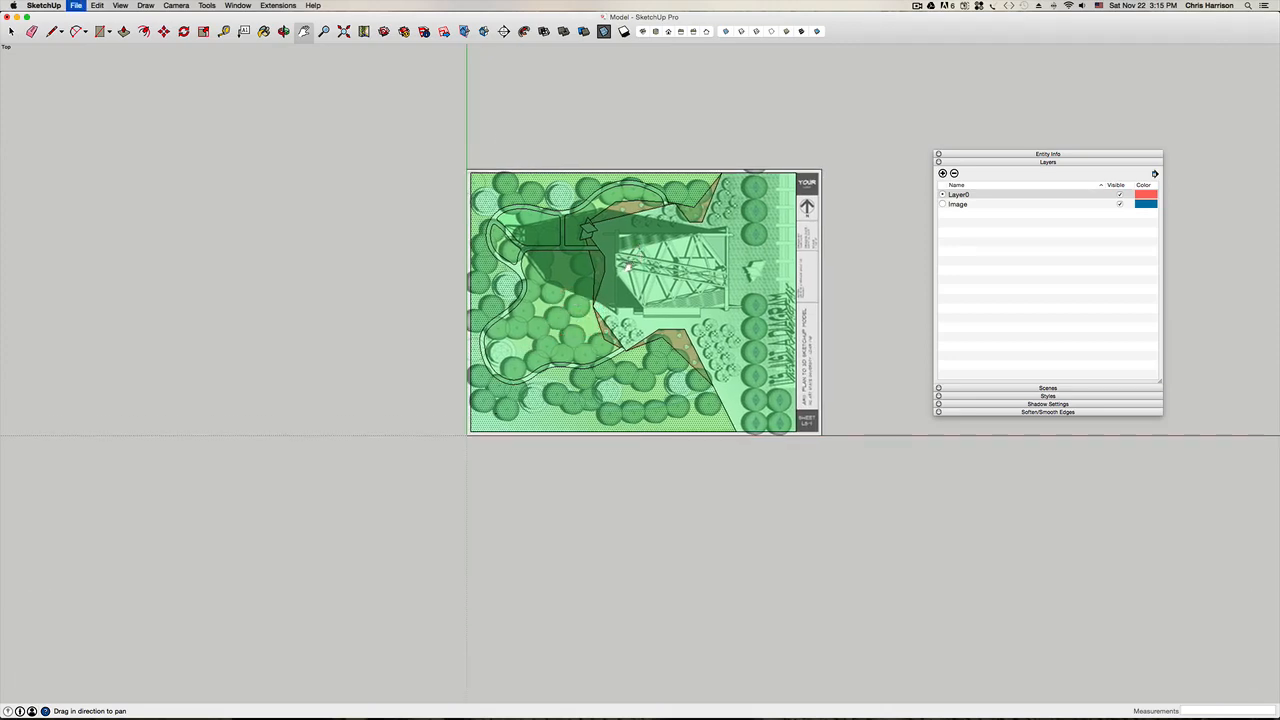
Step: Draw a shallow arc with a bulge of about 7" along the southern path's upper edge, starting at the southeast planting bed's lower corner
left_click_drag(555, 299, 556, 333)
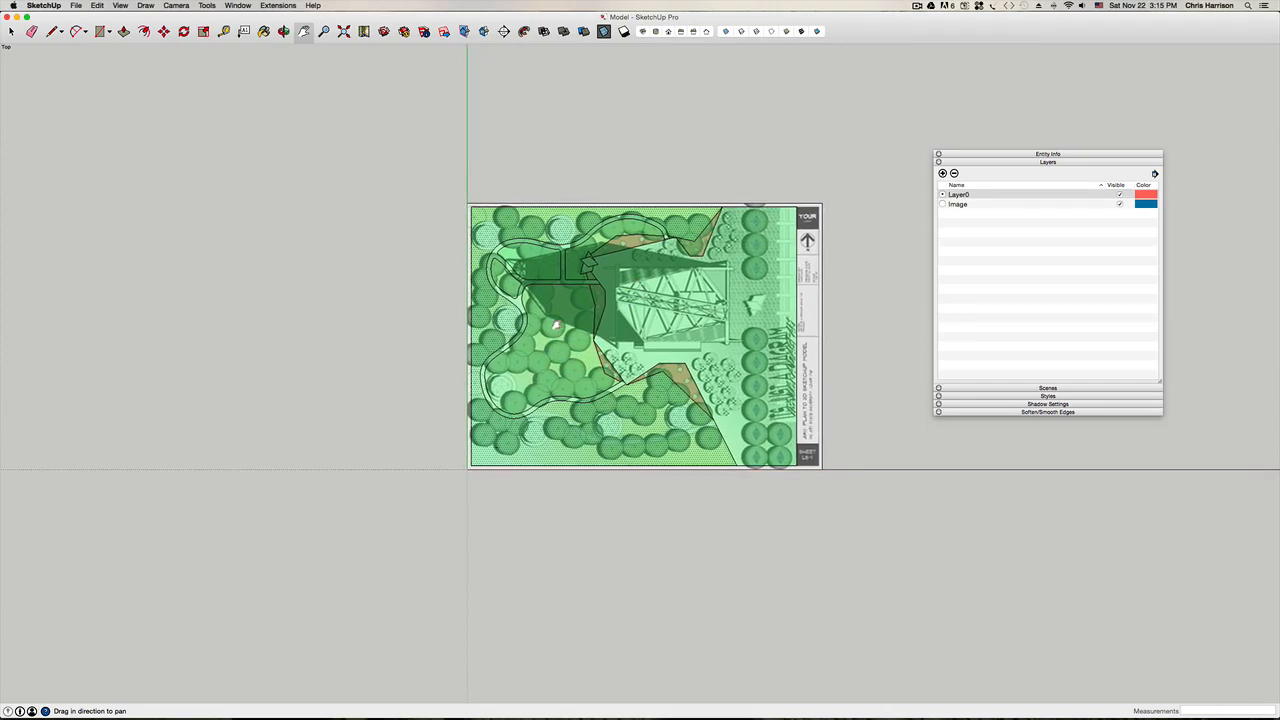
scroll(575, 421, "up", 6)
left_click_drag(625, 431, 386, 322)
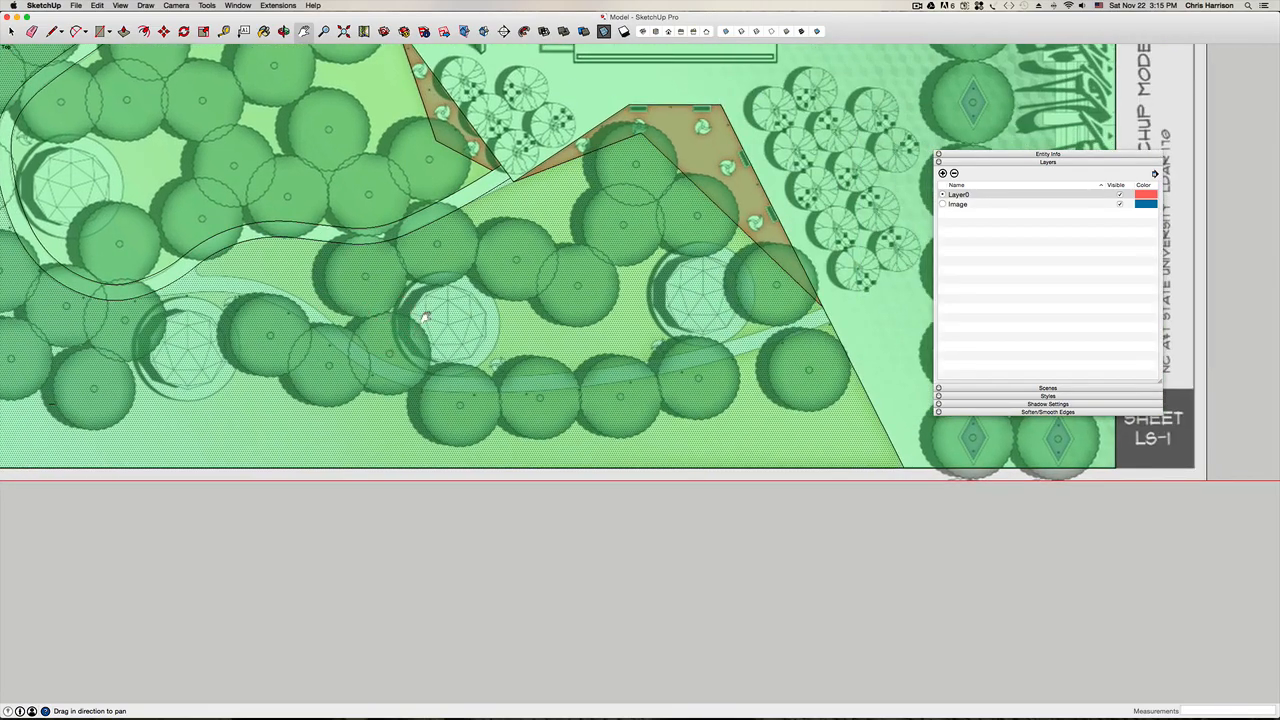
key("a")
scroll(813, 310, "up", 8)
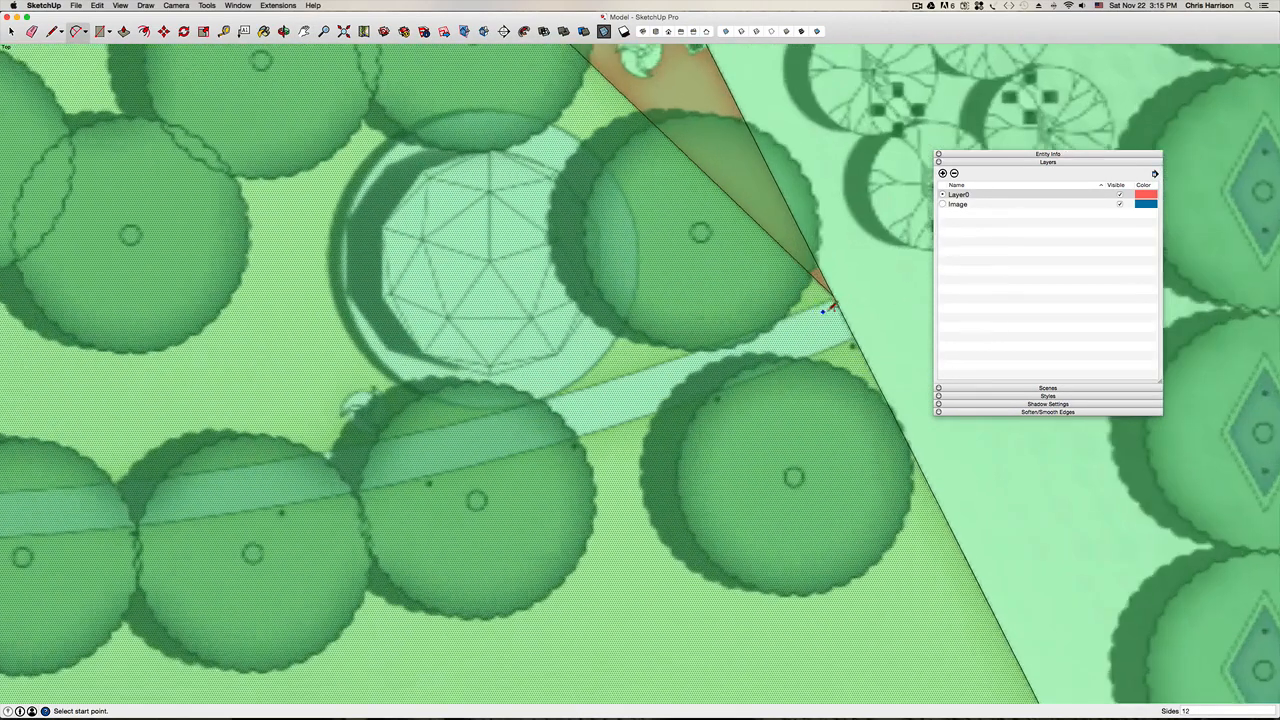
scroll(838, 283, "down", 6)
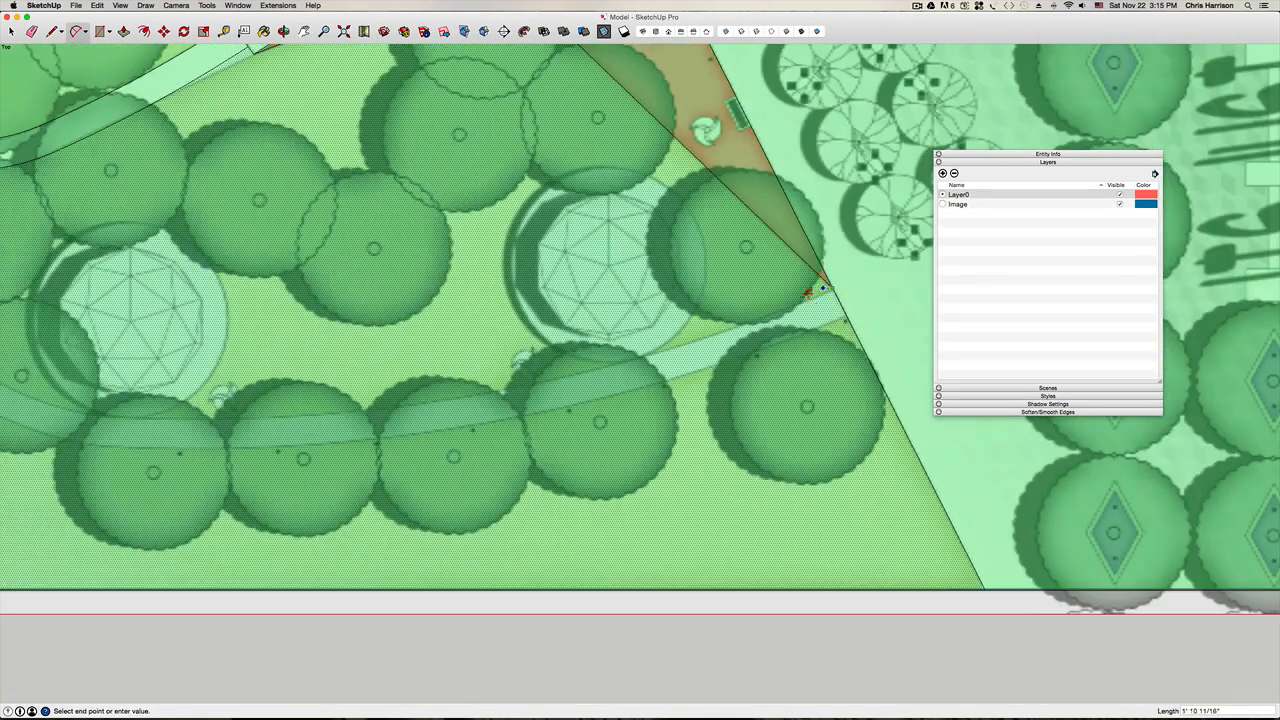
scroll(707, 335, "up", 2)
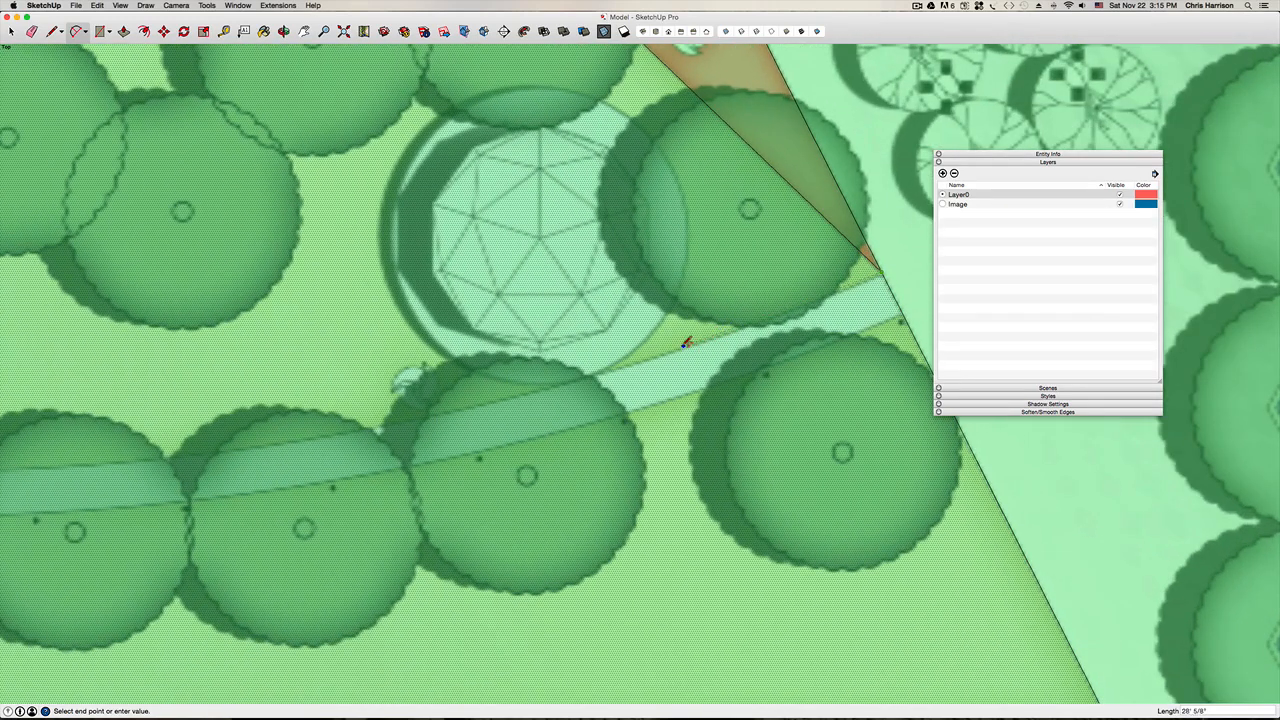
left_click(647, 357)
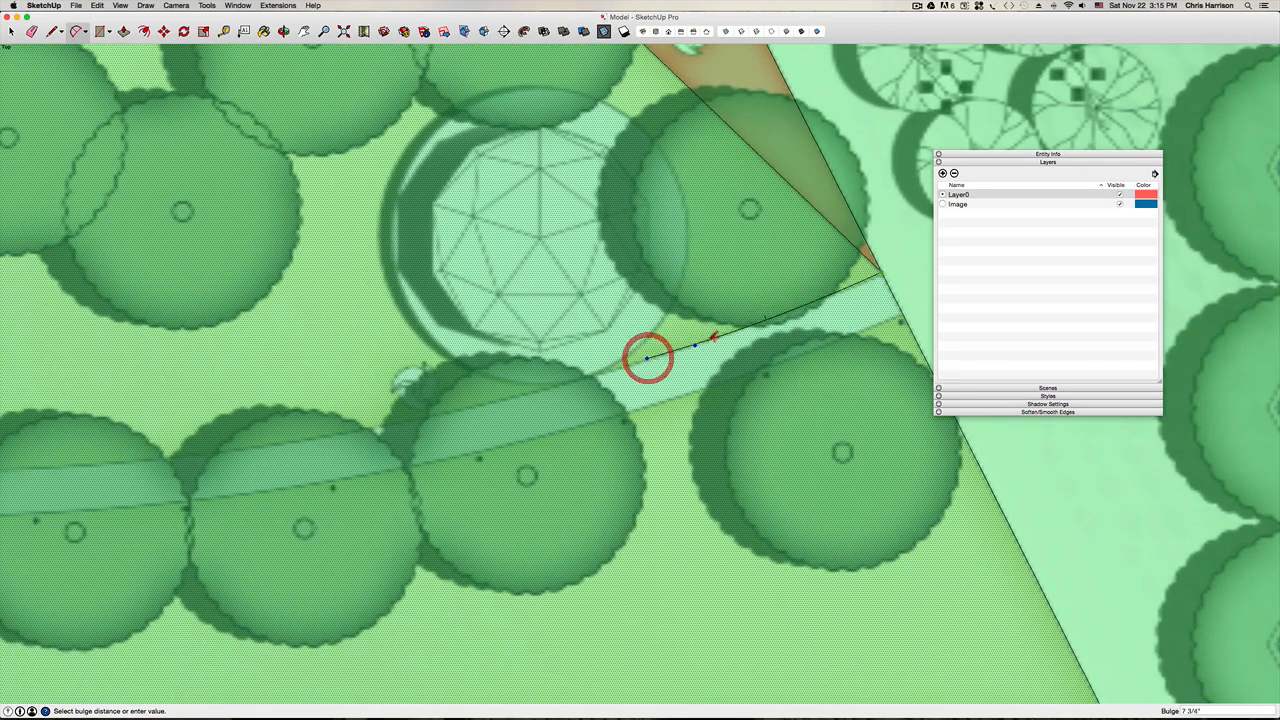
left_click(716, 338)
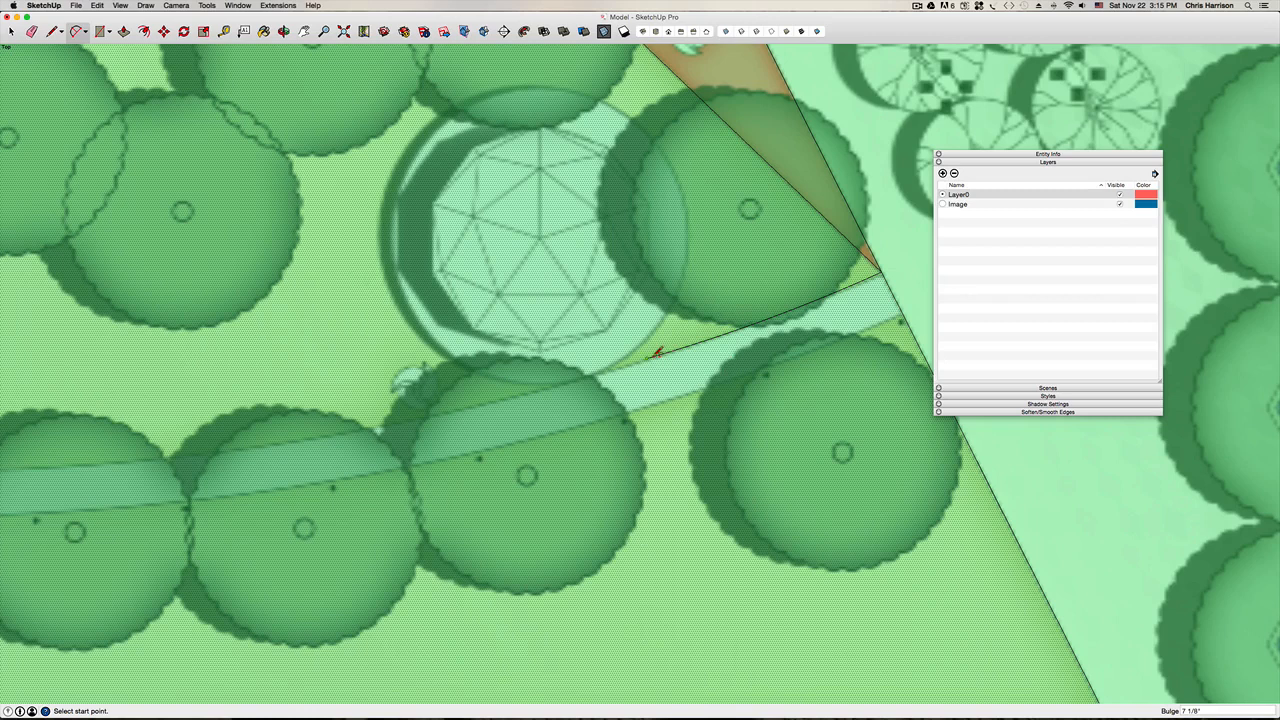
Step: Continue the southern path's upper edge westward with two tangent arcs, the first about 66' long, past the row of trees
left_click(657, 352)
scroll(470, 365, "down", 4)
scroll(381, 397, "up", 2)
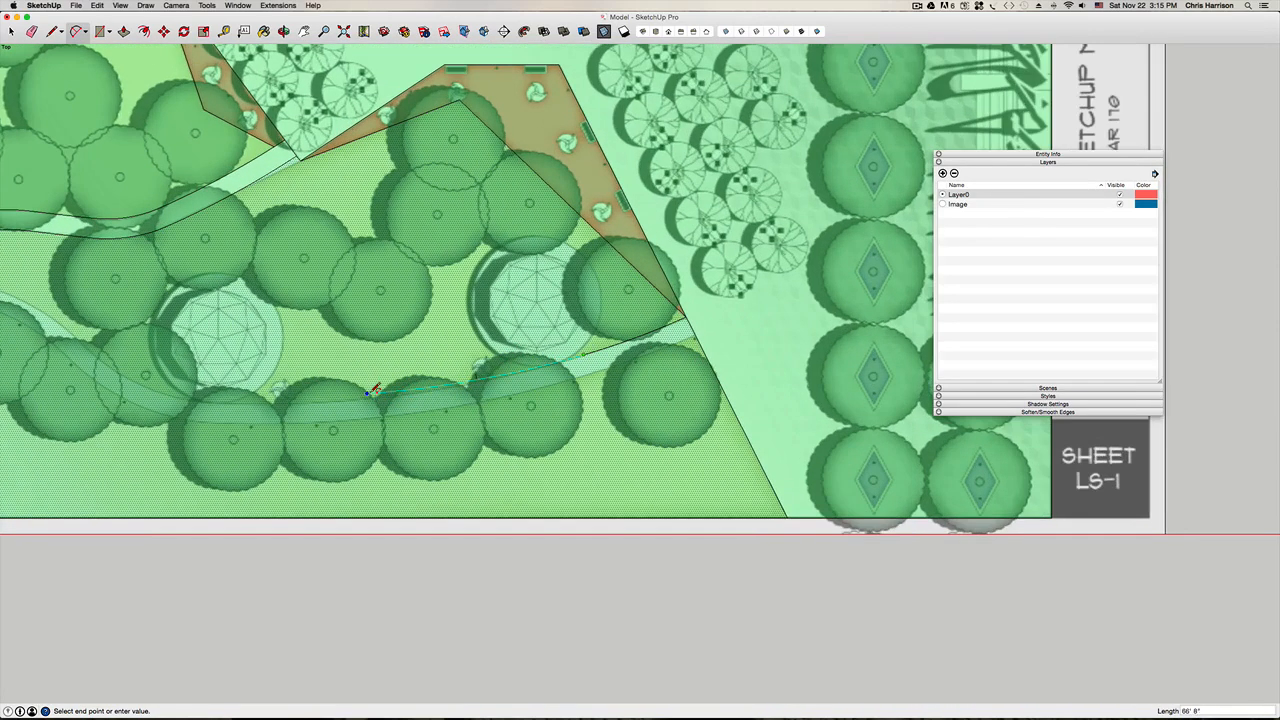
left_click(372, 395)
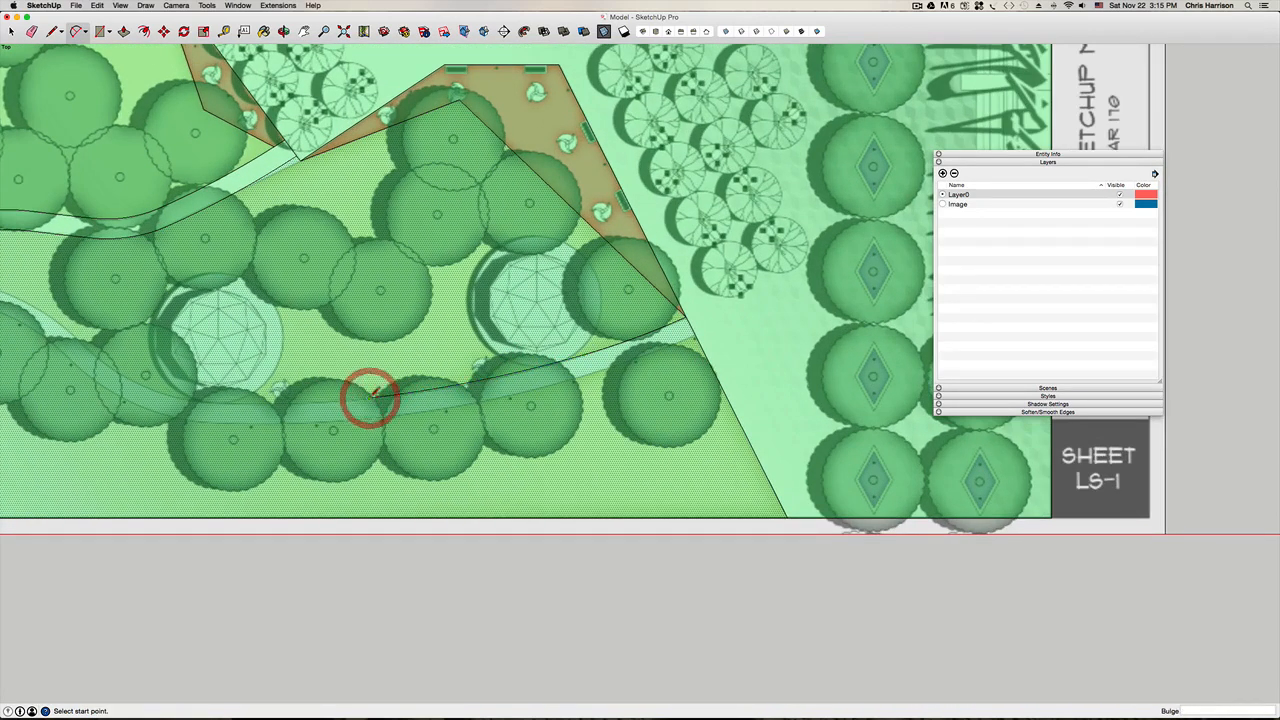
scroll(190, 395, "up", 6)
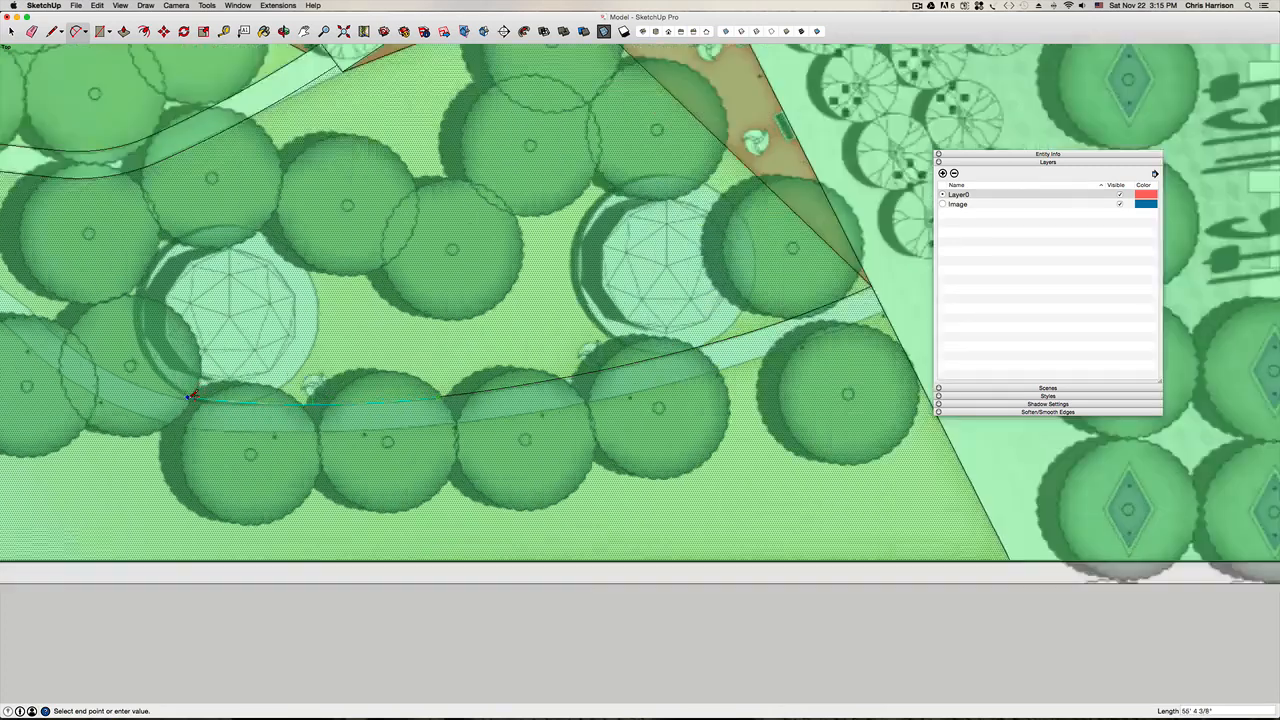
double_click(170, 393)
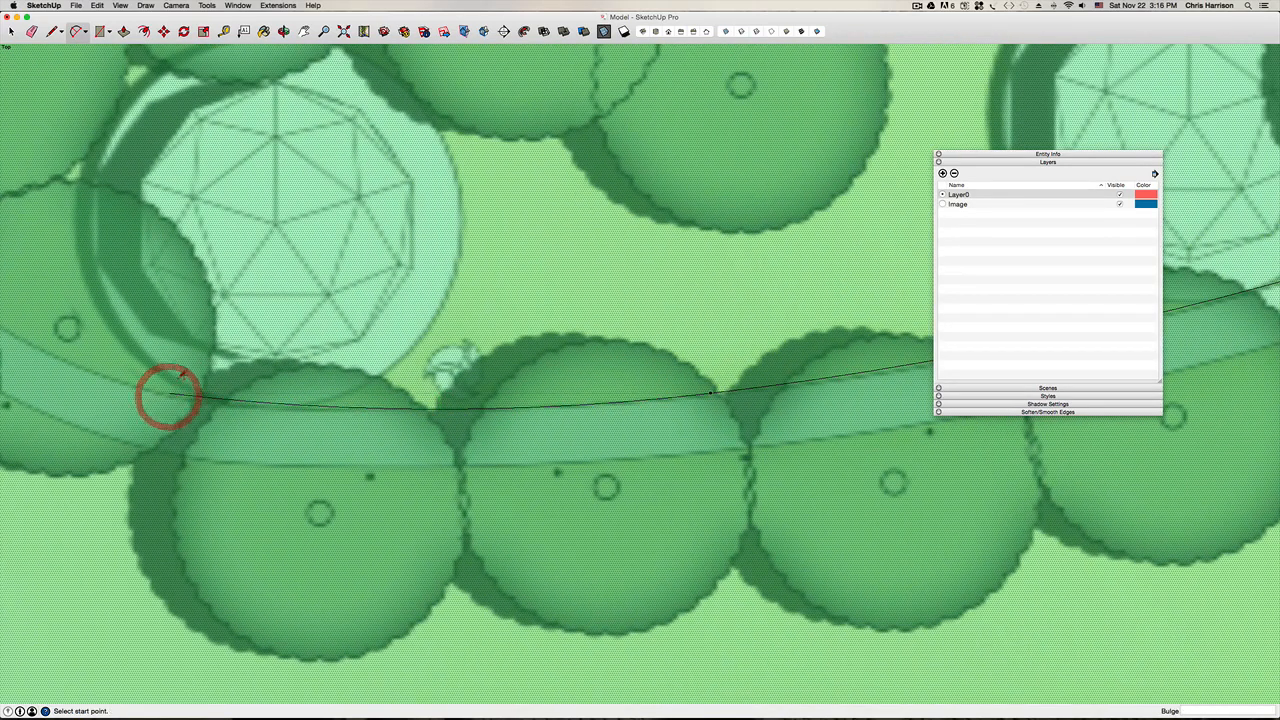
Step: Trace the southern path's upper edge through its S-bend with three connected arcs, the first about 17' and the last about 21' 6" long
middle_click_drag(172, 390, 691, 487, "shift")
left_click(686, 499)
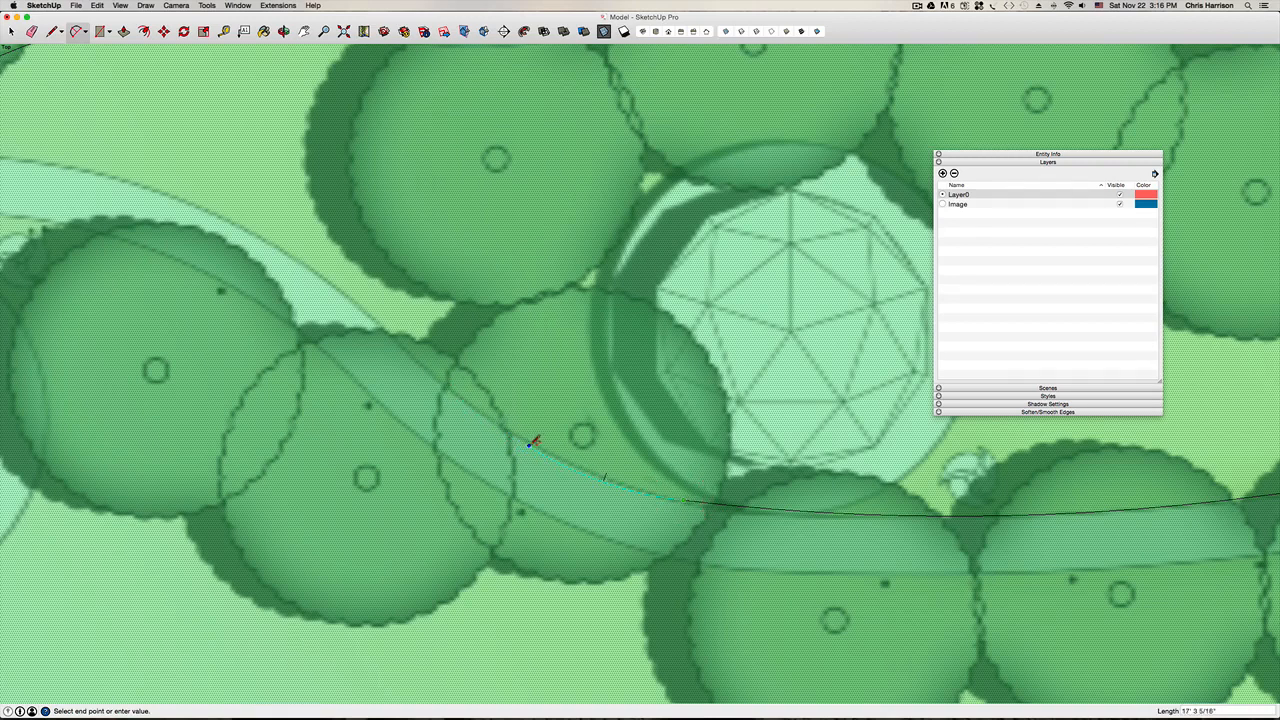
double_click(530, 444)
double_click(369, 318)
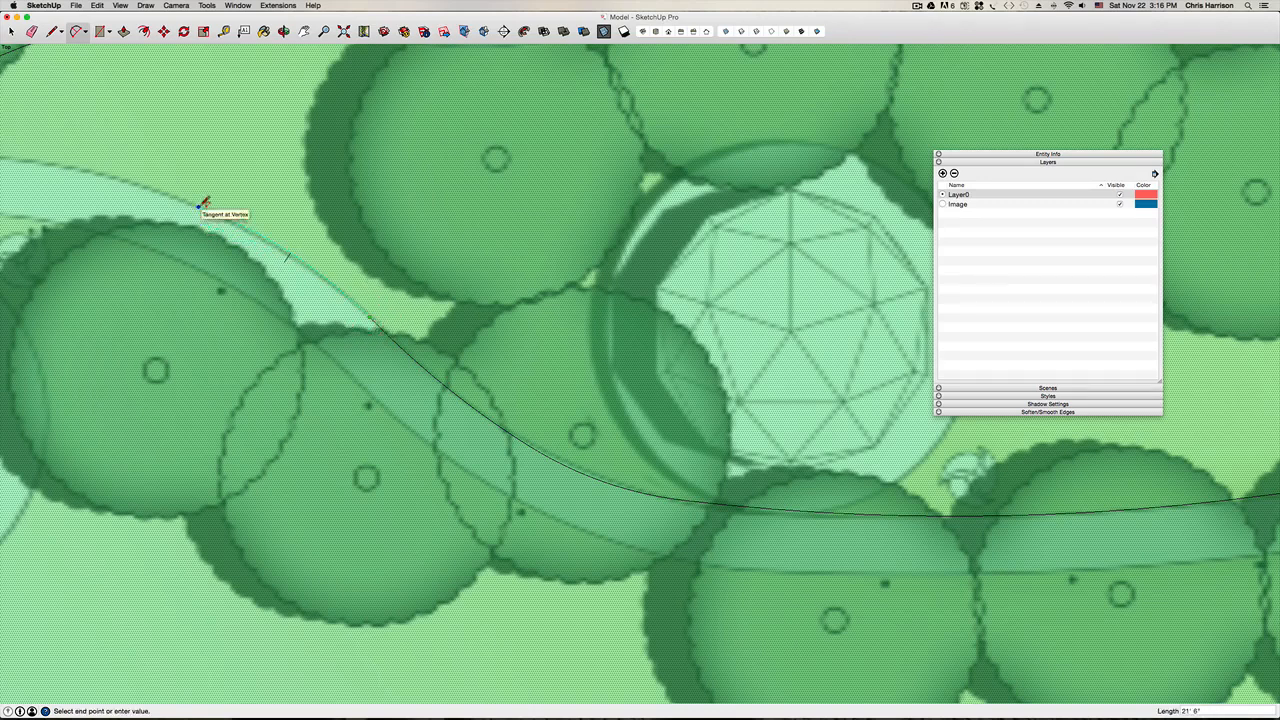
left_click(198, 206)
middle_click_drag(198, 206, 808, 395, "shift")
scroll(808, 395, "up", 1)
left_click(809, 396)
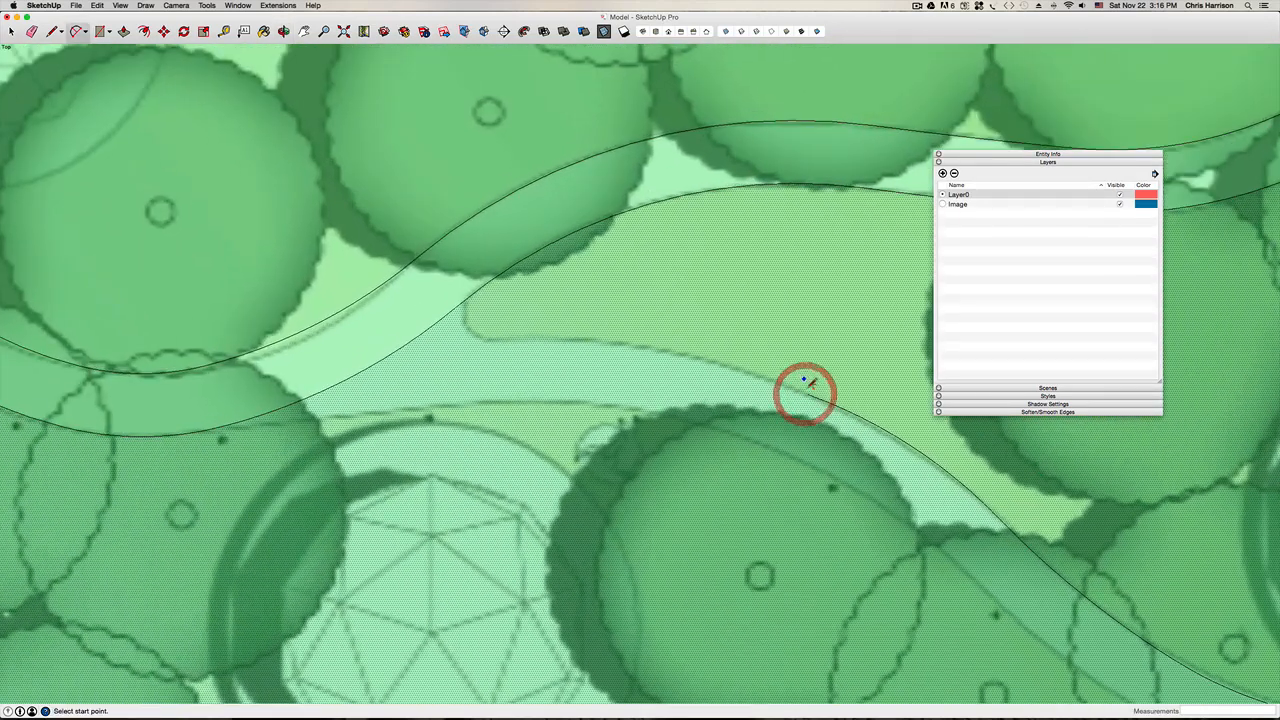
Step: Extend the path edge with a tangent arc and round the lawn's western tip with an arc about 4' 10" long onto the existing path edge
left_click(810, 396)
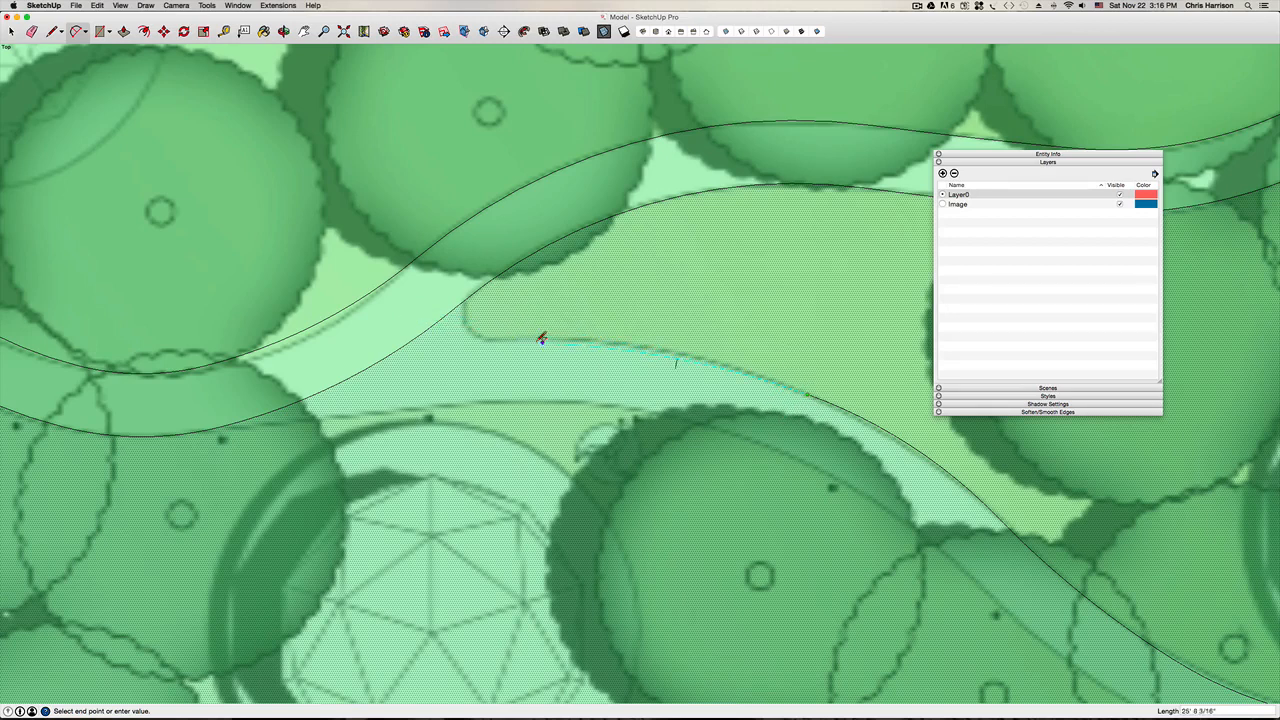
double_click(494, 339)
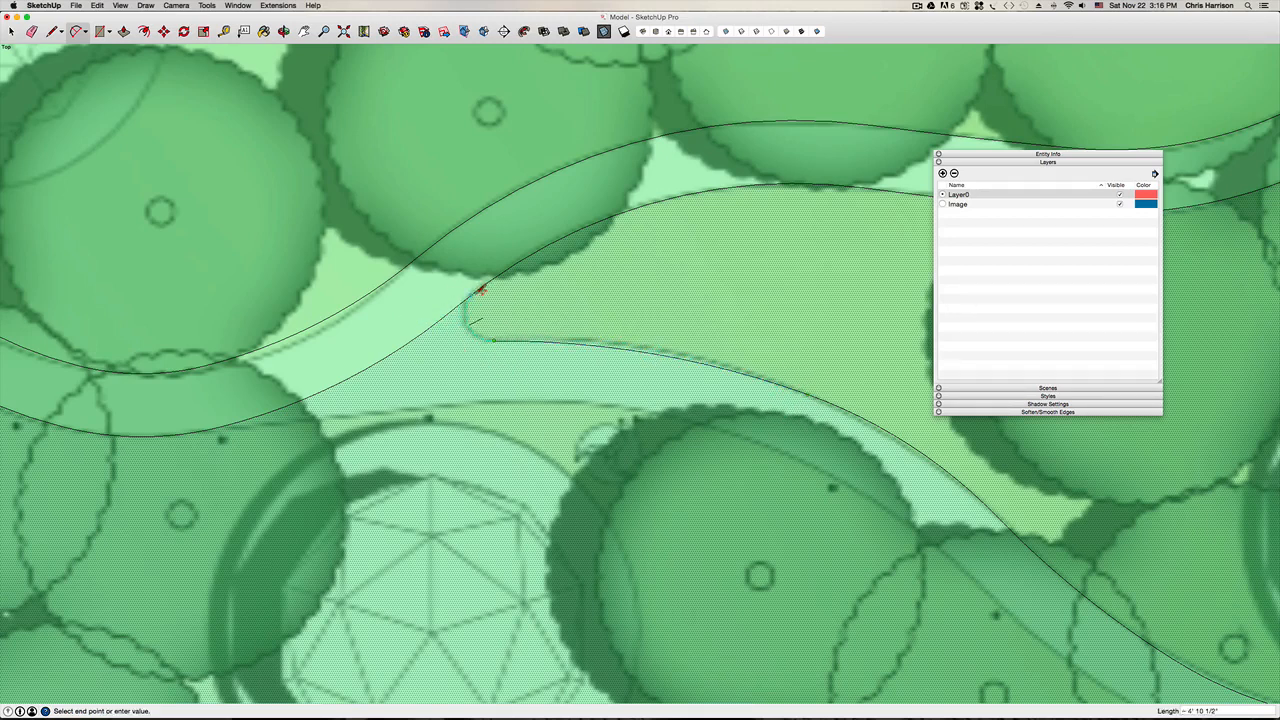
double_click(481, 290)
Step: Offset the southern path's upper edge, from the planting bed corner to the rounded western tip, 6' outward to form the lower edge
scroll(481, 290, "down", 6)
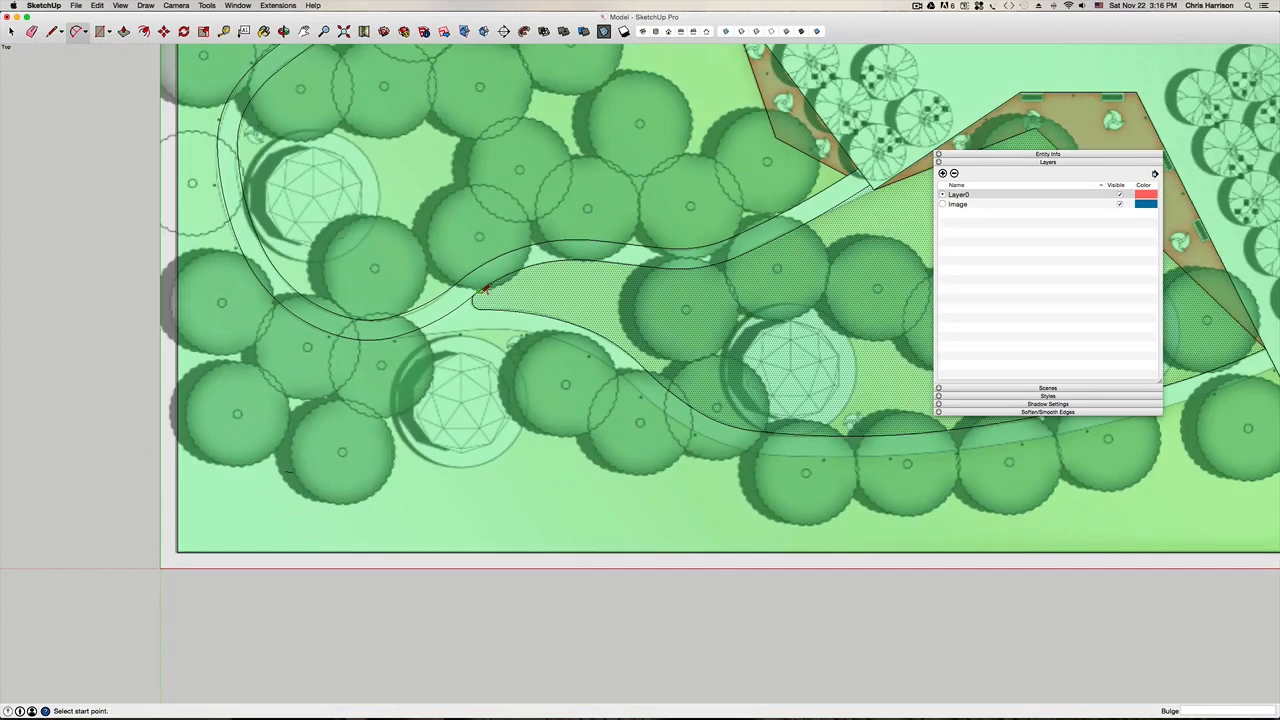
key("Escape")
key("space")
double_click(519, 293)
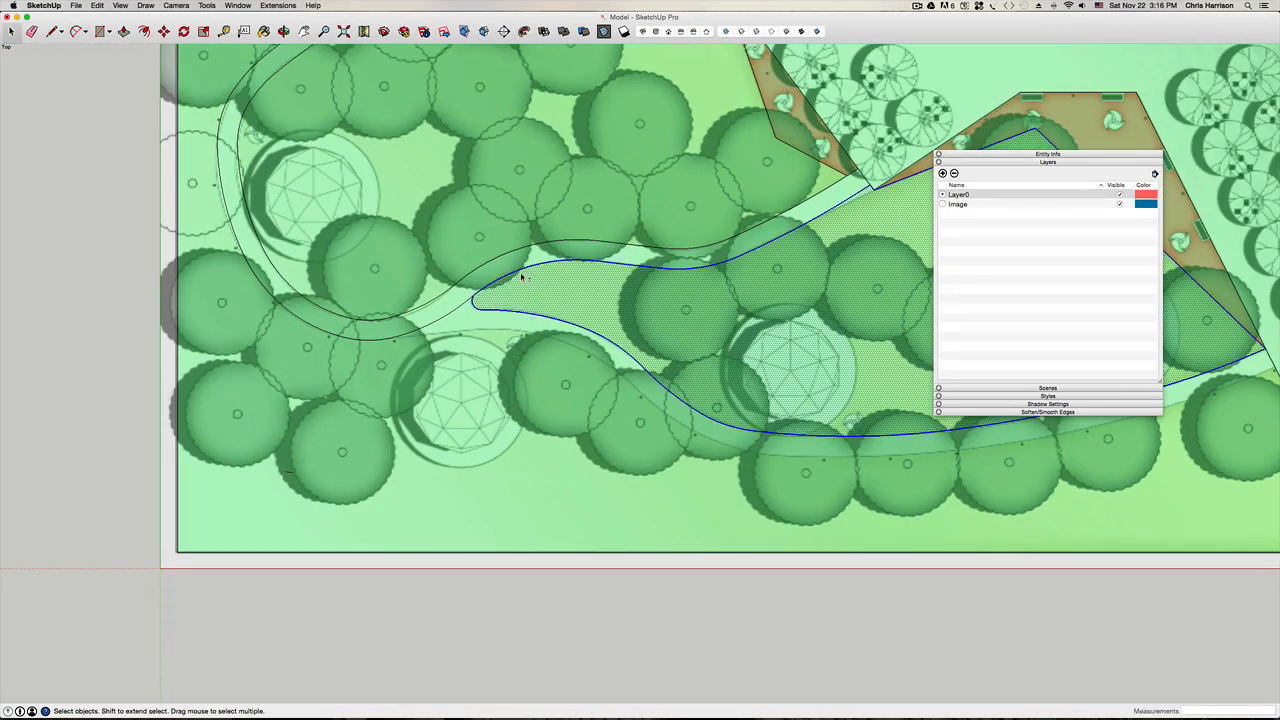
left_click(520, 274, "shift")
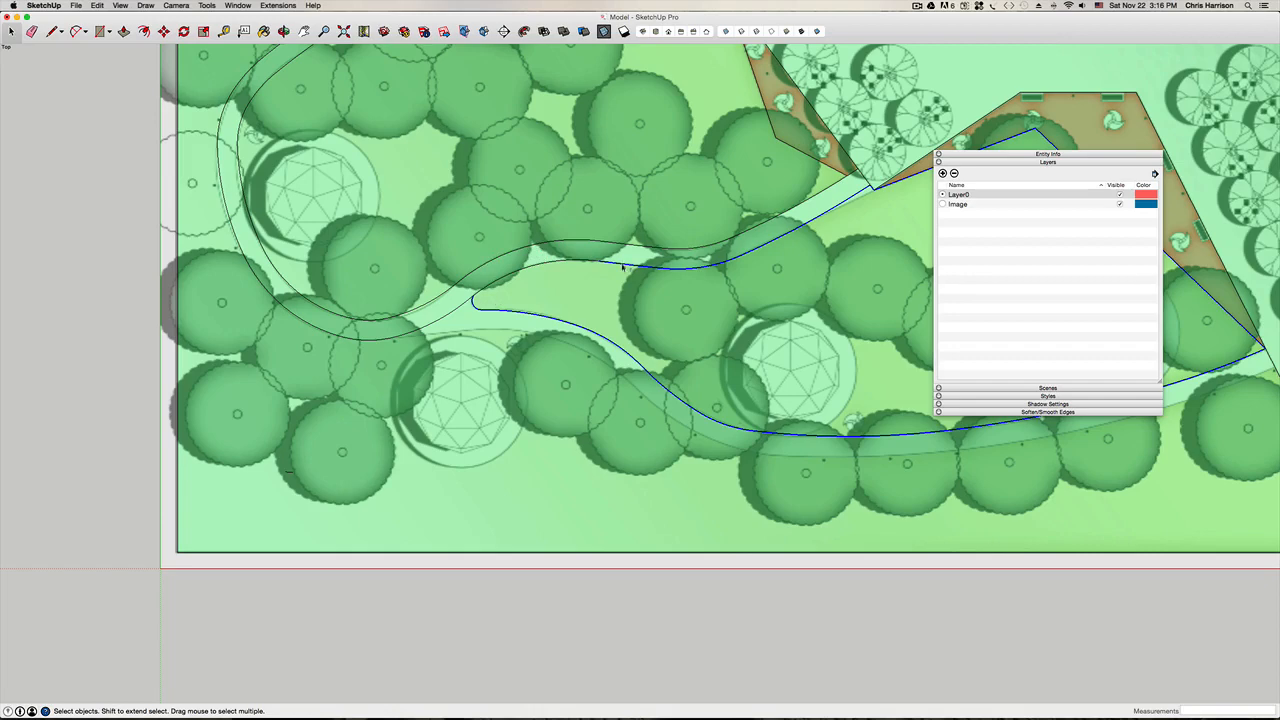
left_click(737, 257, "shift")
middle_click_drag(777, 273, 367, 337, "shift")
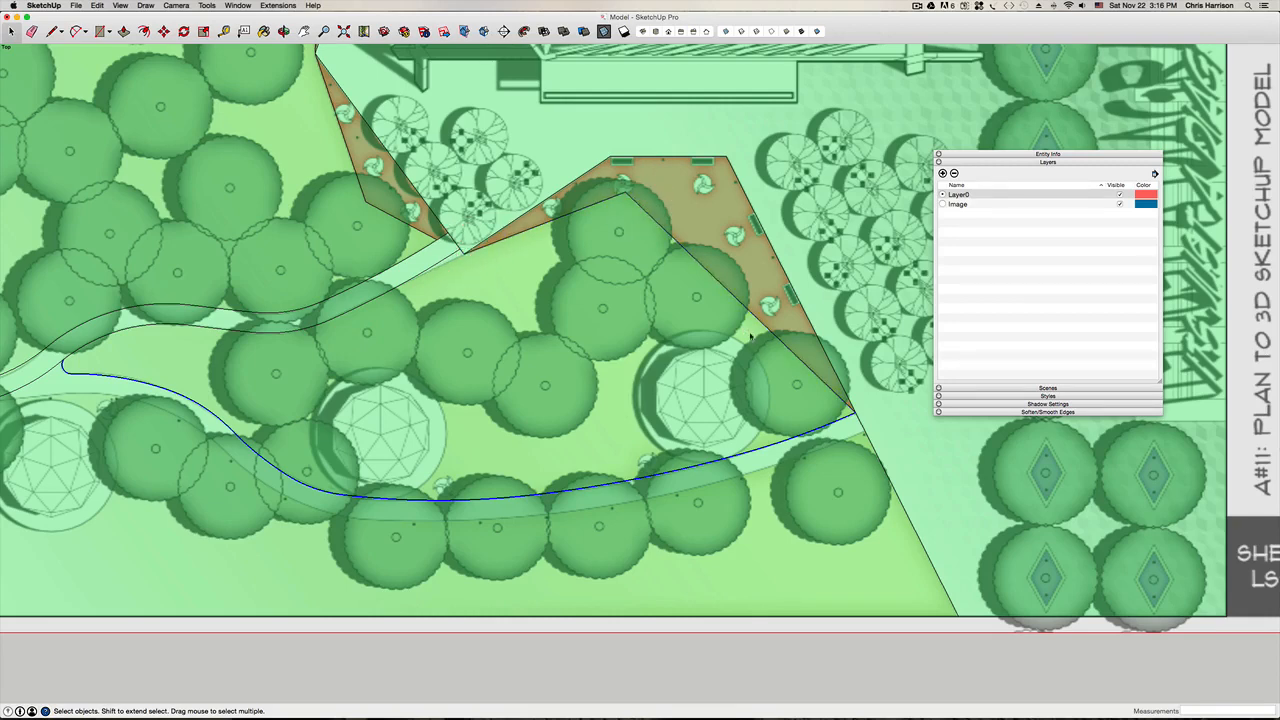
scroll(750, 337, "down", 2)
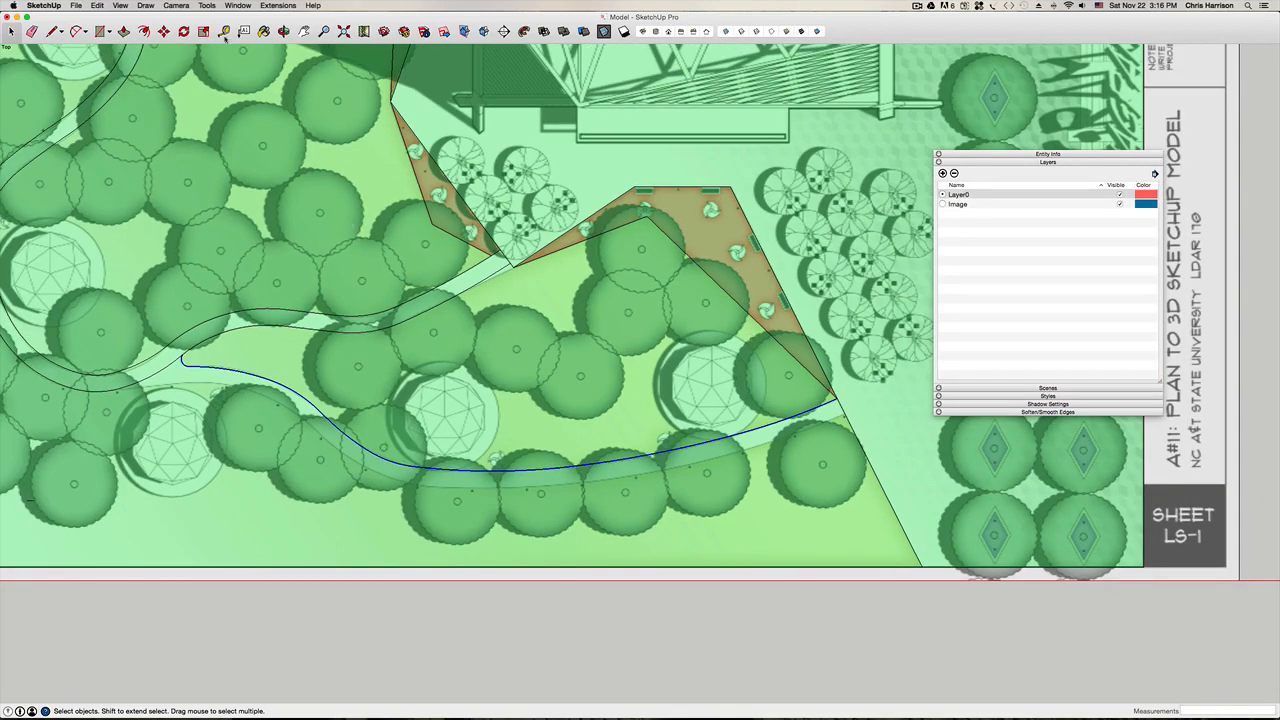
left_click(143, 31)
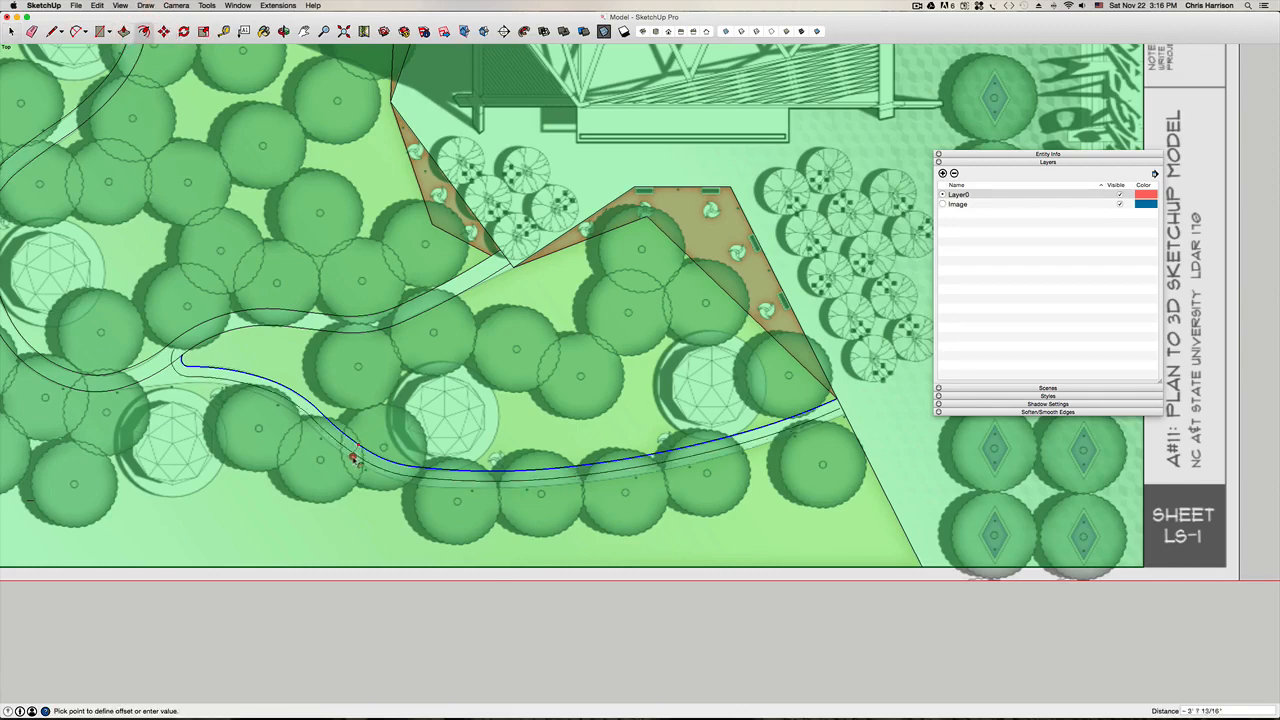
left_click(352, 458)
type("6")
key("Return")
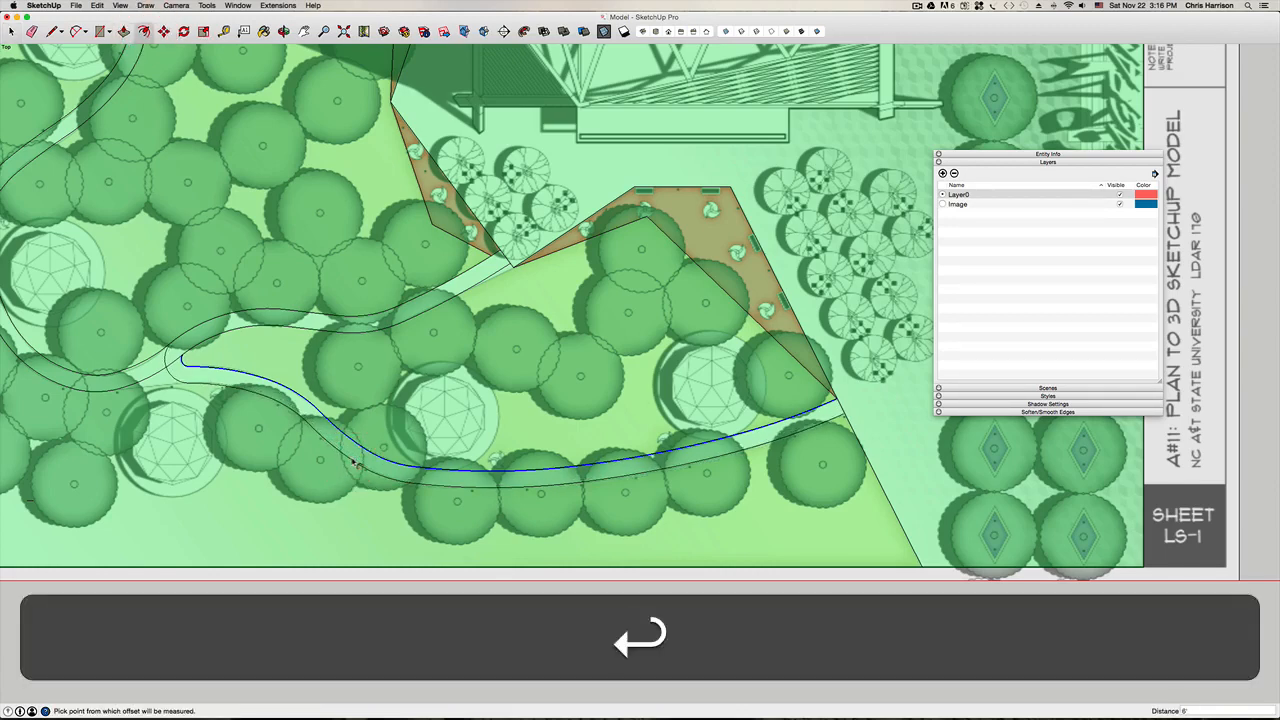
Step: Draw a nearly straight arc with a bulge of about 1/2" joining the offset lower edge to the western path's outer edge
scroll(168, 383, "up", 5)
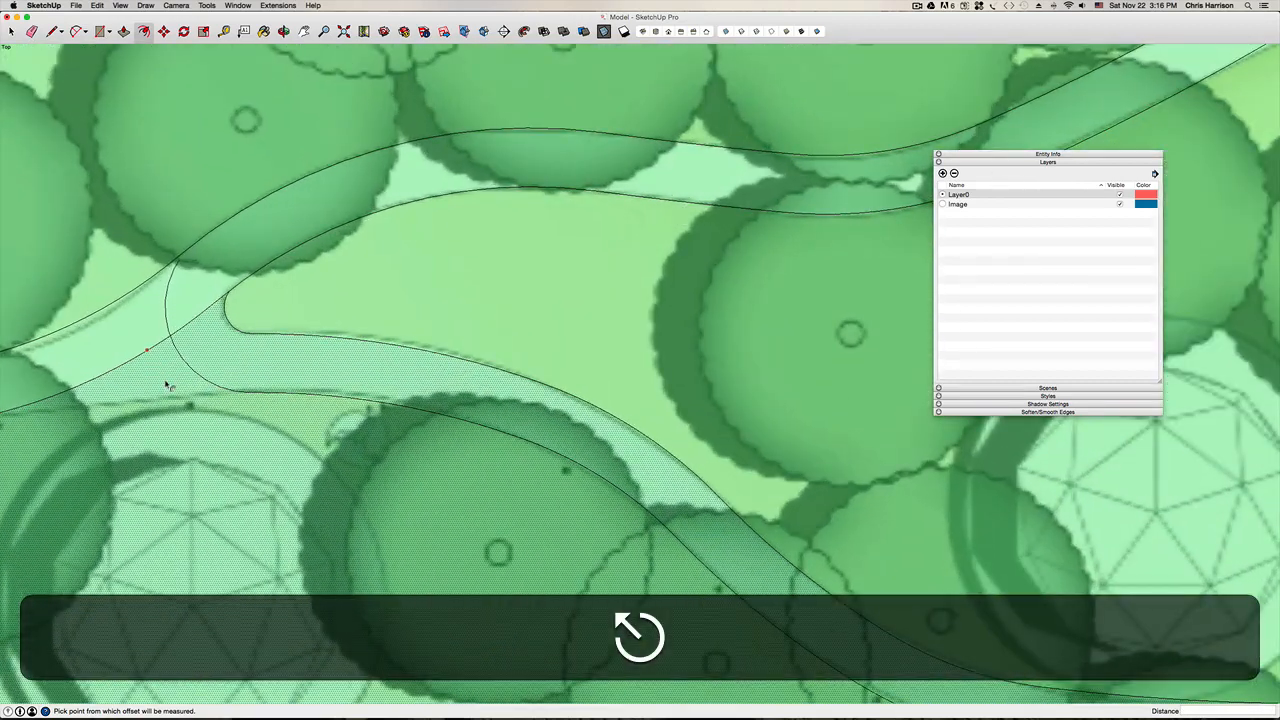
key("h")
left_click_drag(184, 378, 560, 451)
key("a")
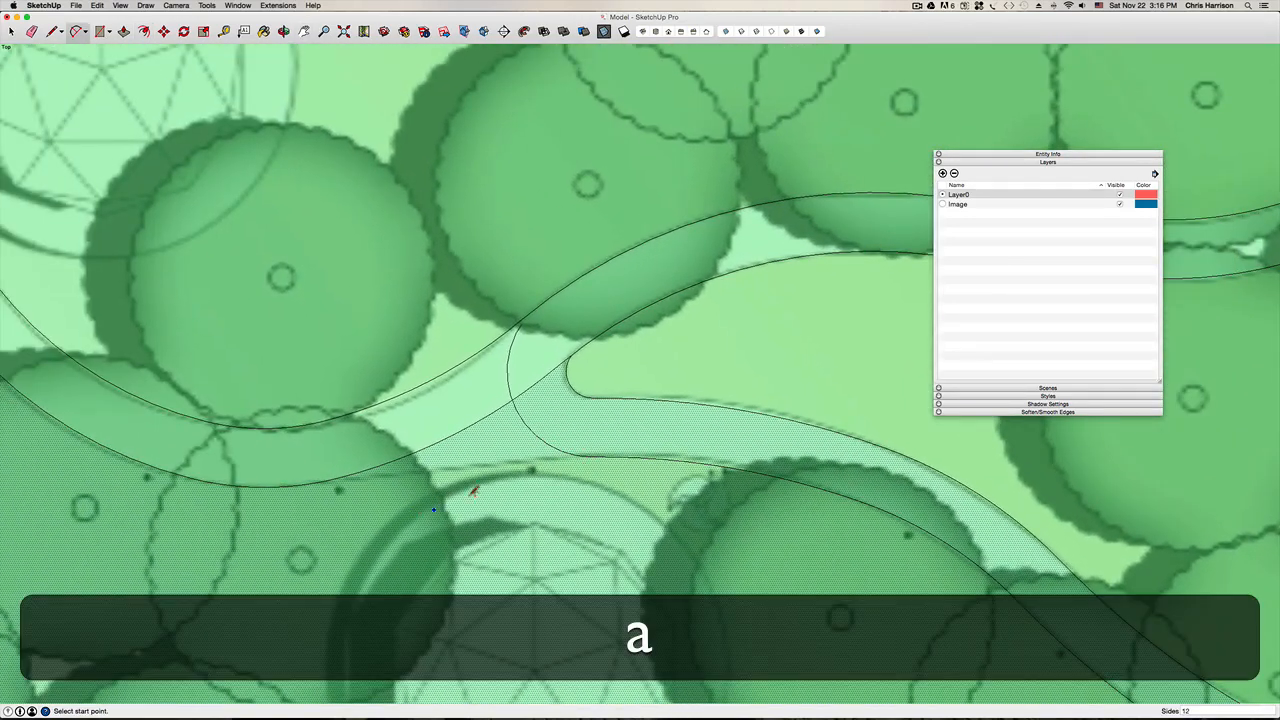
left_click(586, 459)
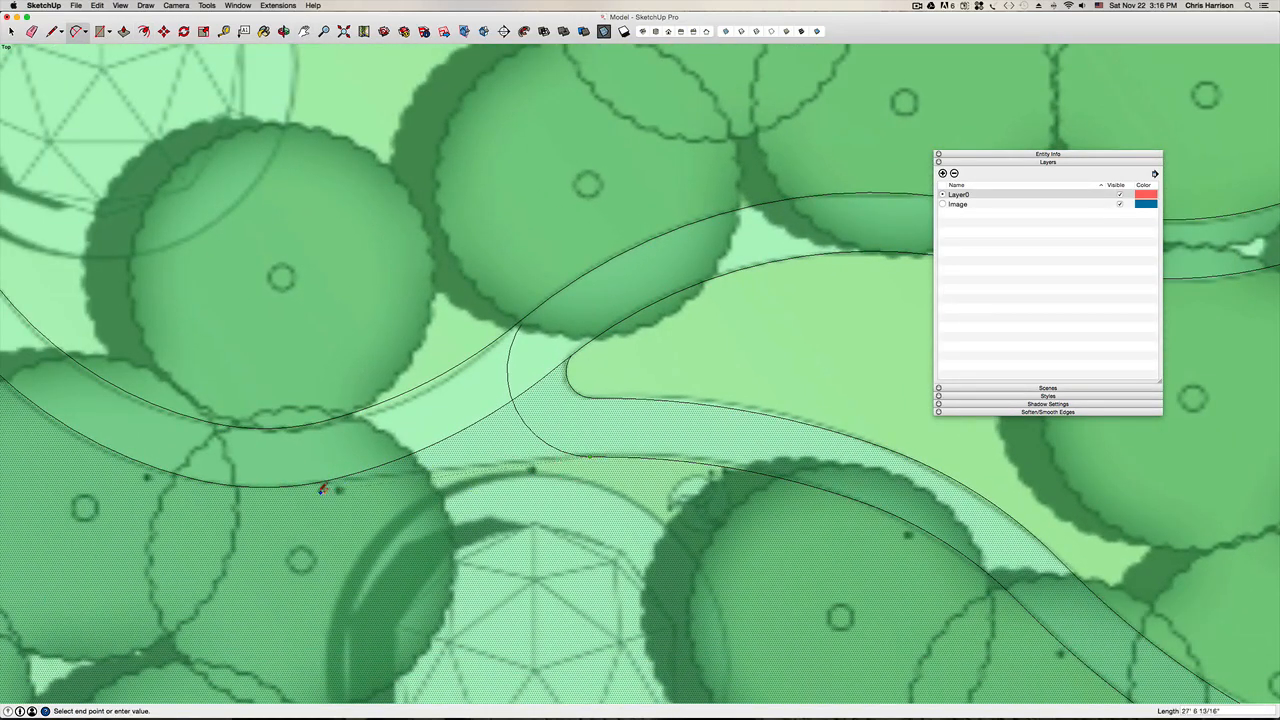
left_click(292, 485)
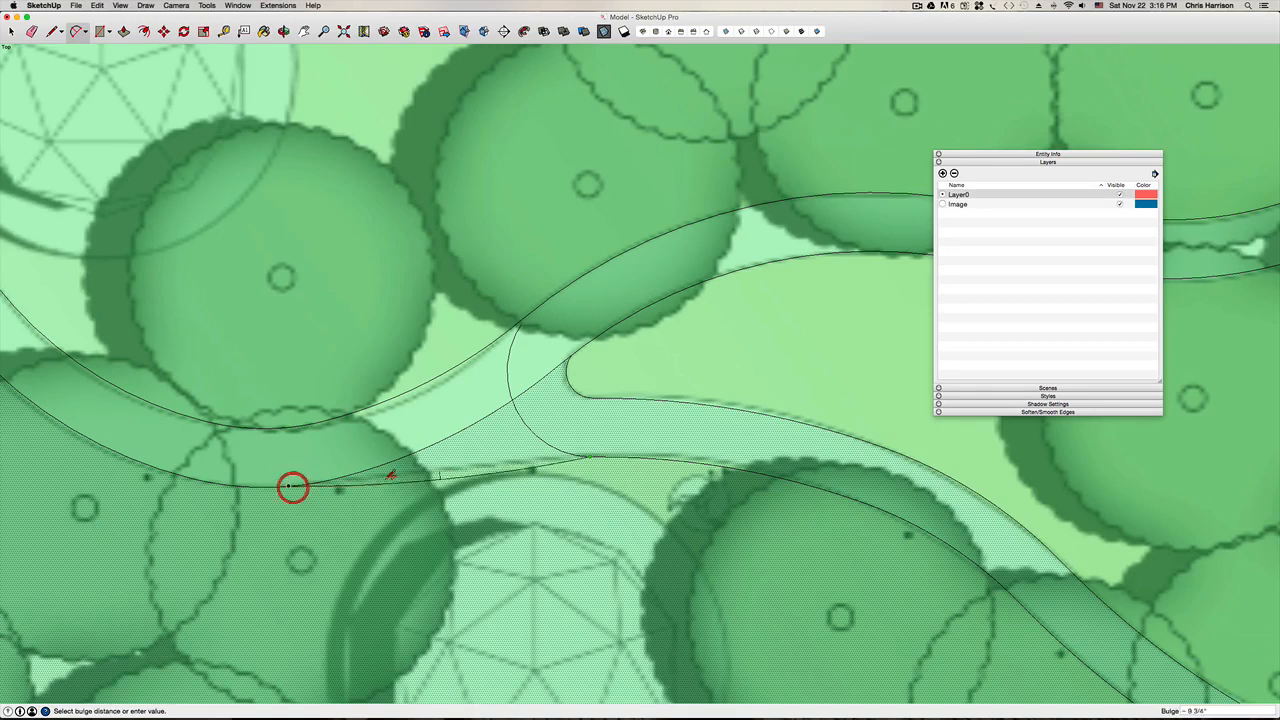
left_click(440, 467)
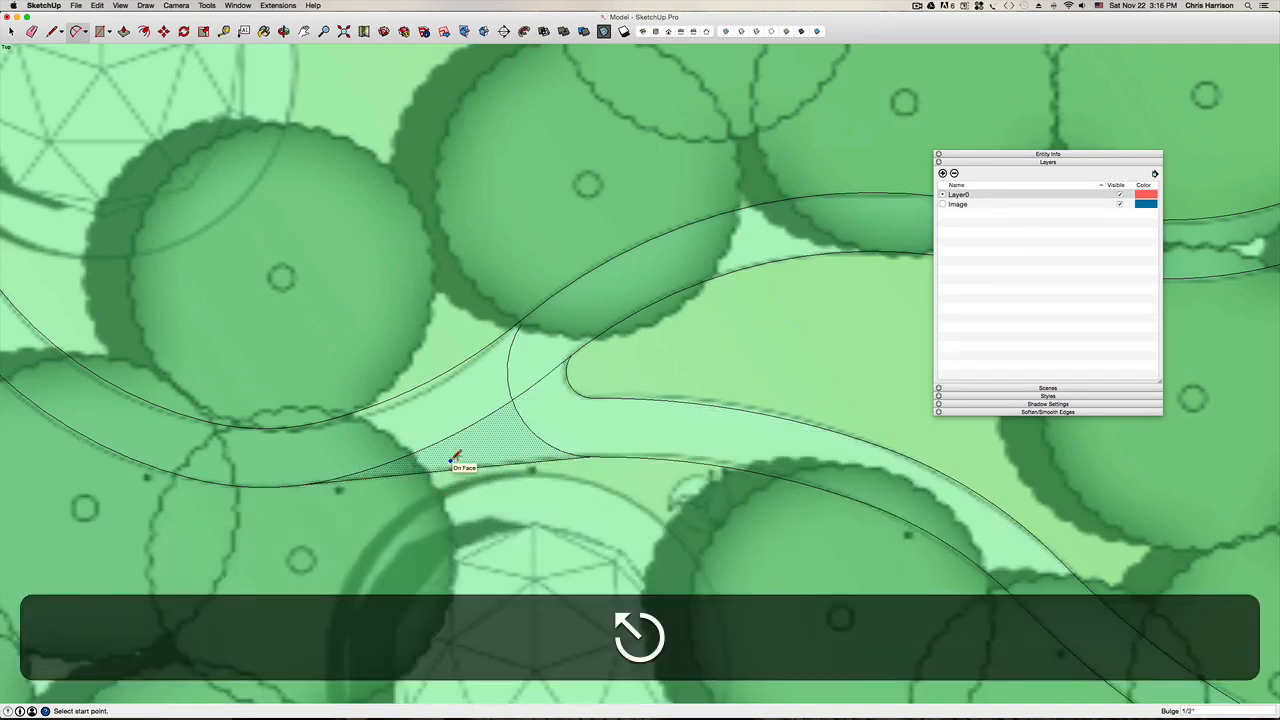
Step: Erase the leftover edges crossing the junction so the southern and western paths merge into one face
scroll(446, 462, "down", 3)
key("e")
mouse_move(440, 449)
left_mouse_down()
mouse_move(490, 432)
mouse_move(491, 409)
left_mouse_up()
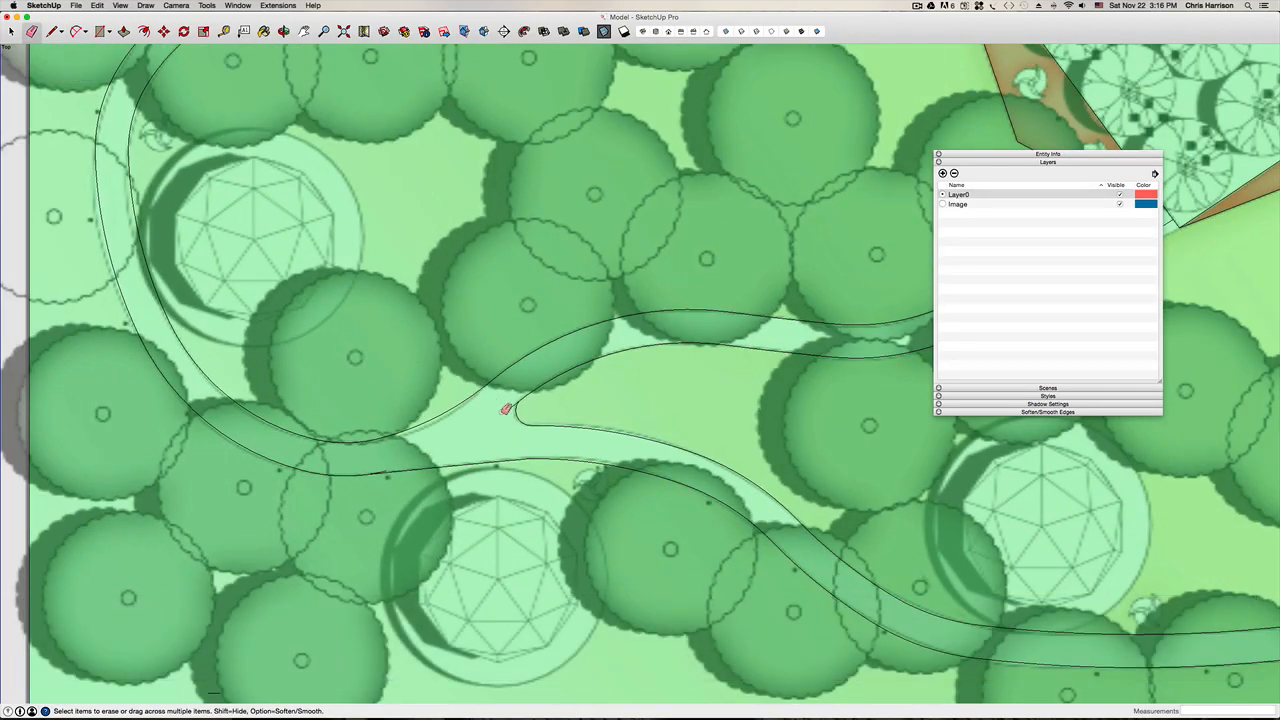
scroll(381, 468, "up", 3)
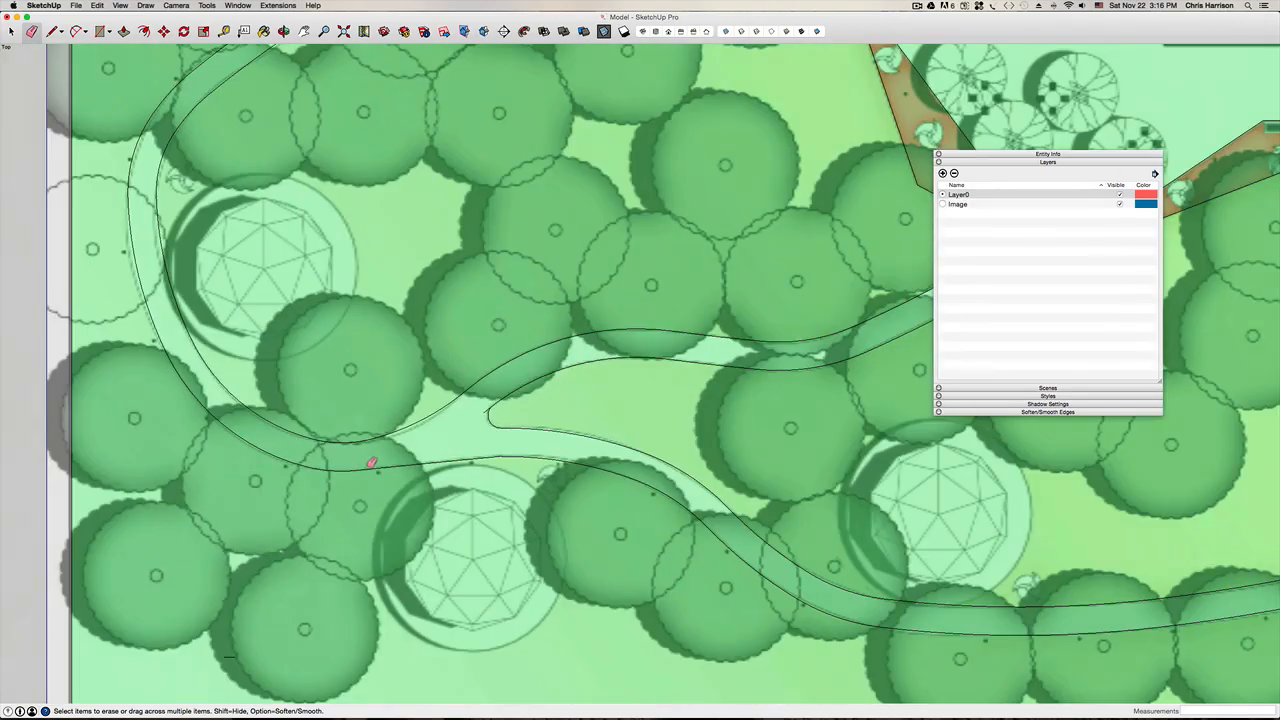
scroll(371, 457, "down", 3)
scroll(495, 410, "up", 3)
scroll(490, 415, "down", 4)
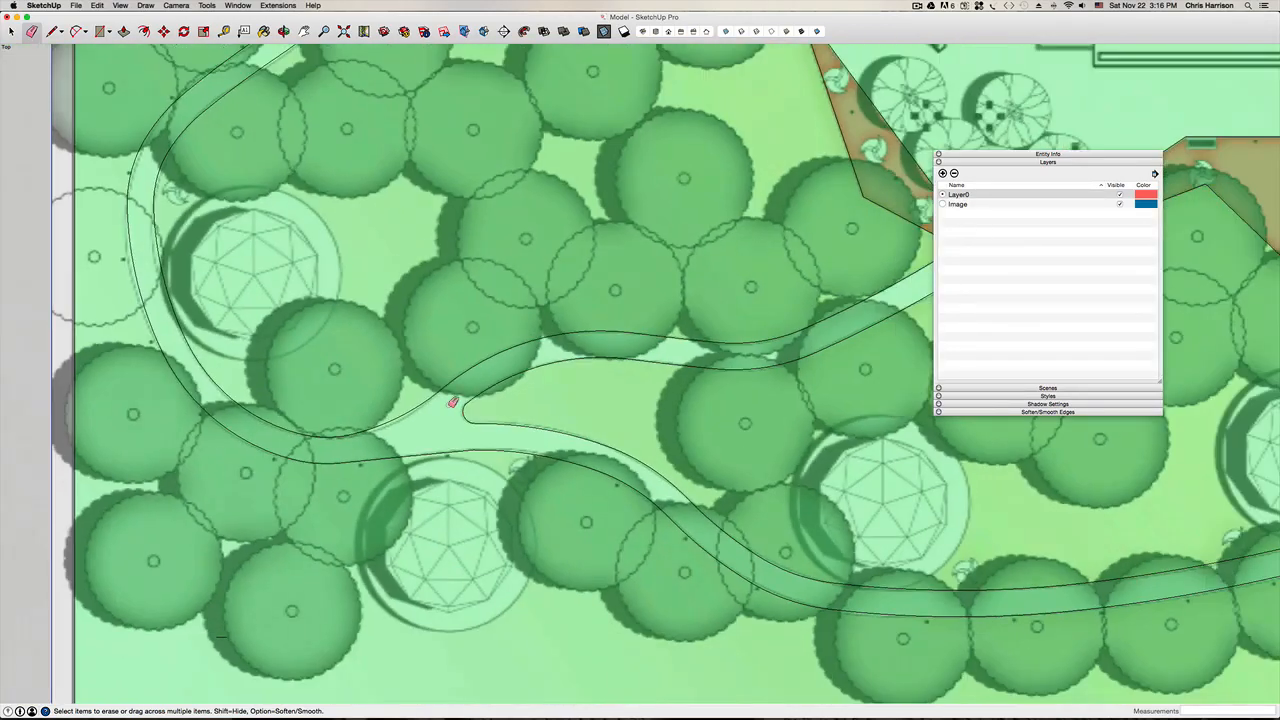
Step: Close the gap at the southern path's east end with a line about 3 1/2" long to the plaza edge, and select the path face
scroll(661, 516, "down", 10)
scroll(1050, 533, "up", 15)
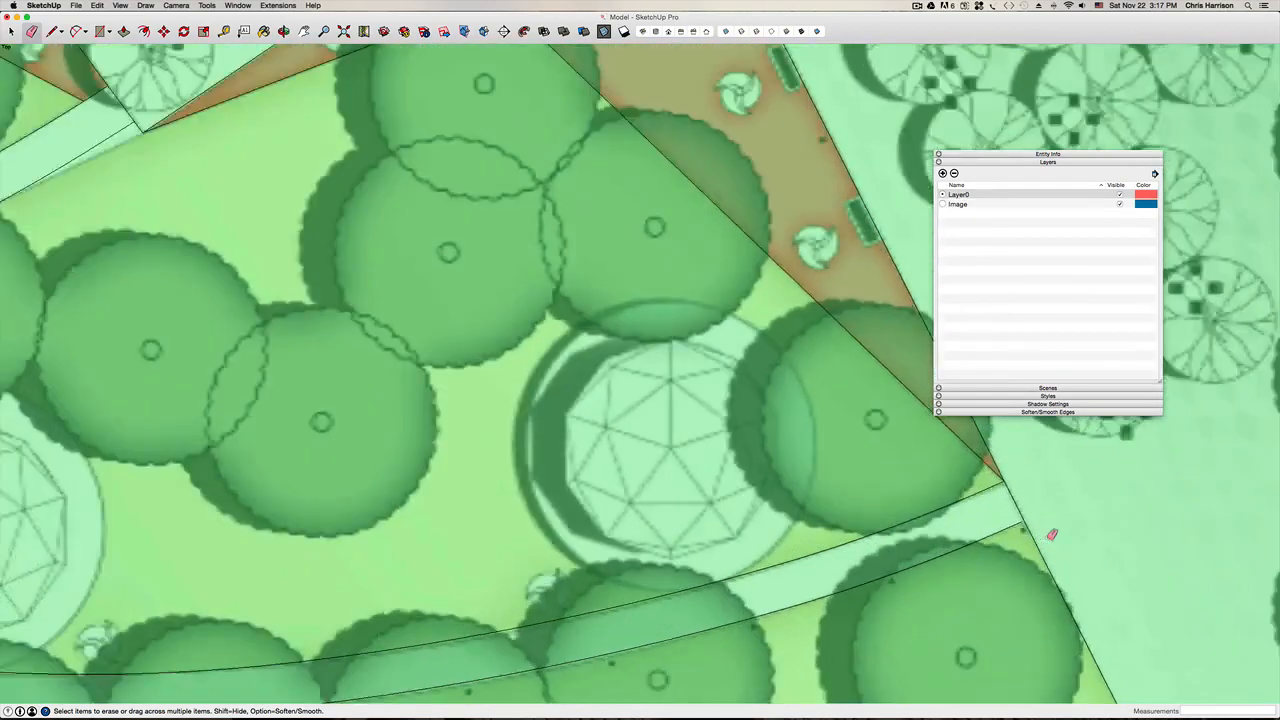
scroll(975, 486, "up", 6)
key("l")
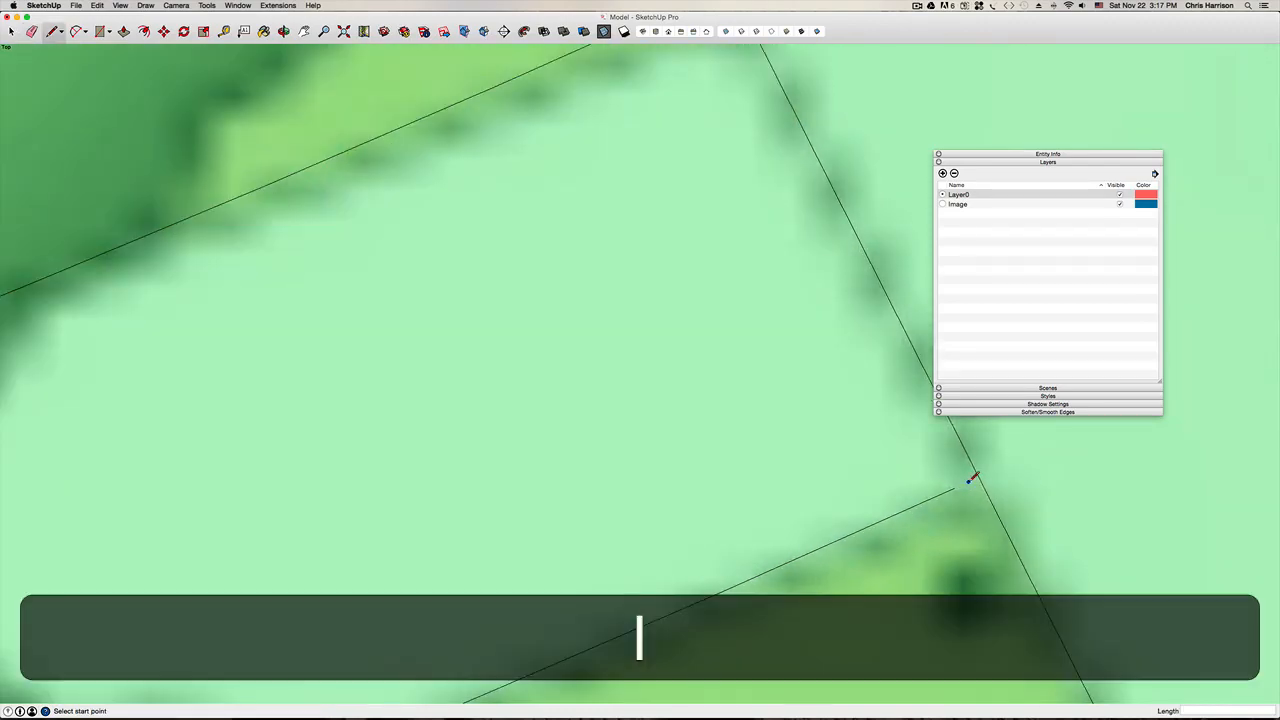
left_click(960, 486)
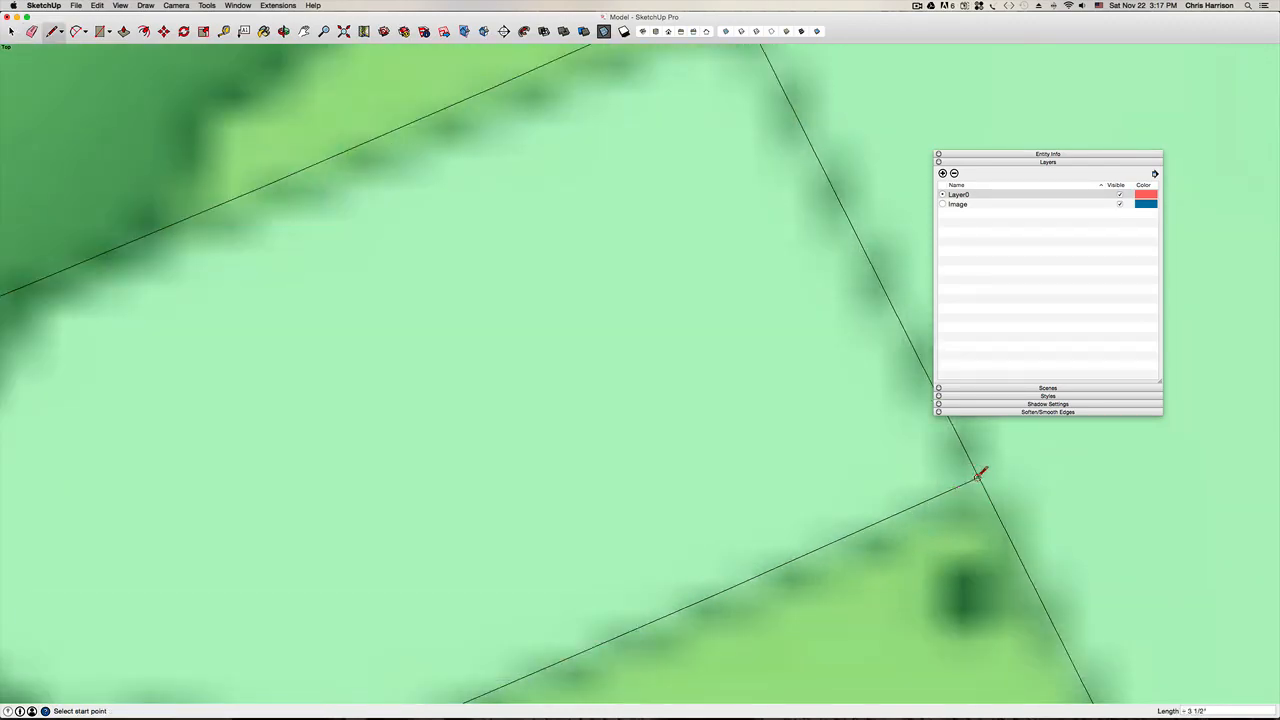
key("Escape")
key("space")
left_click(883, 458)
Step: Save the model with the whole traced plan in view
scroll(712, 448, "down", 10)
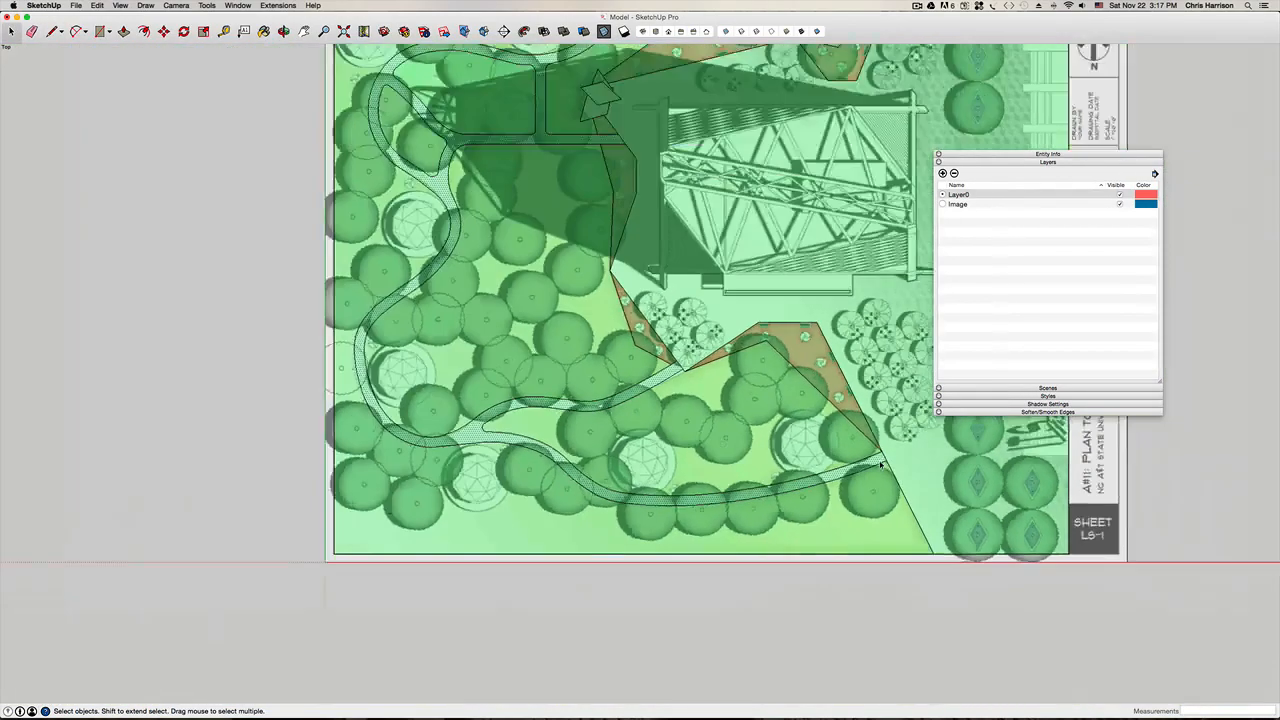
scroll(711, 448, "up", 5)
scroll(690, 438, "down", 7)
key("super+s")
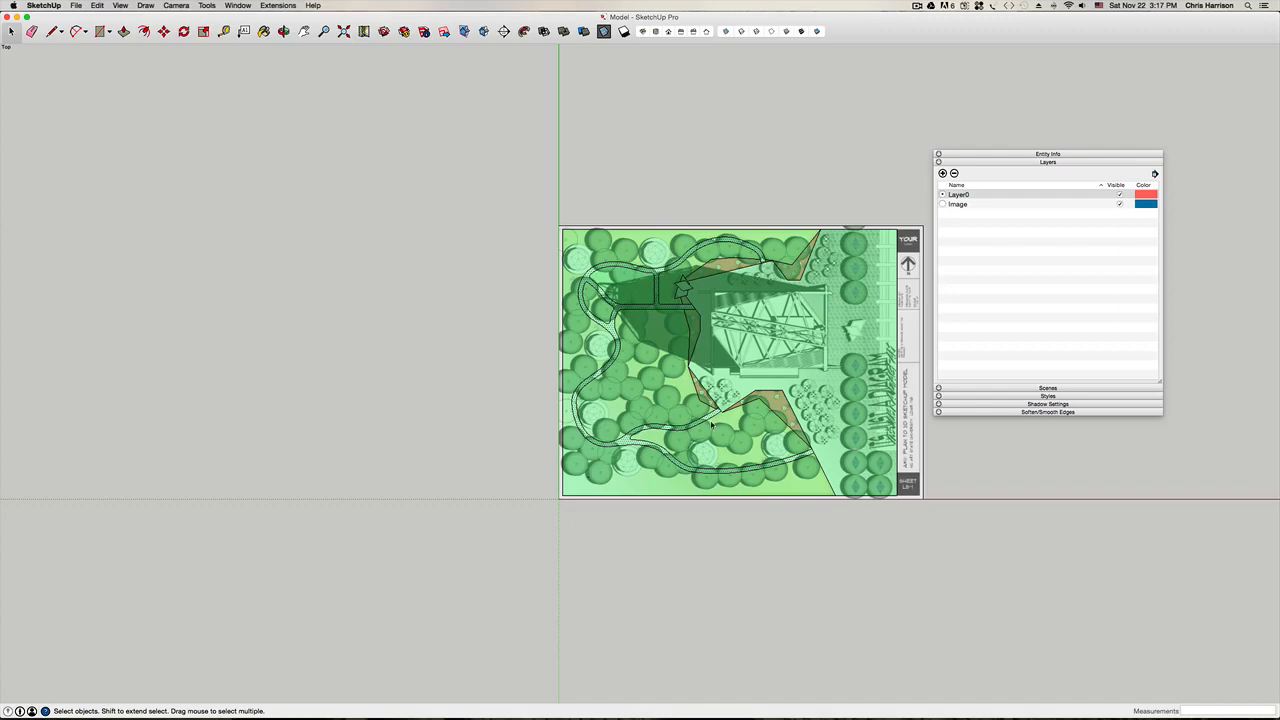
Step: Examine the eastern side of the plan and select the plaza face to check its extent
key("h")
left_click_drag(716, 420, 512, 438)
scroll(584, 438, "up", 8)
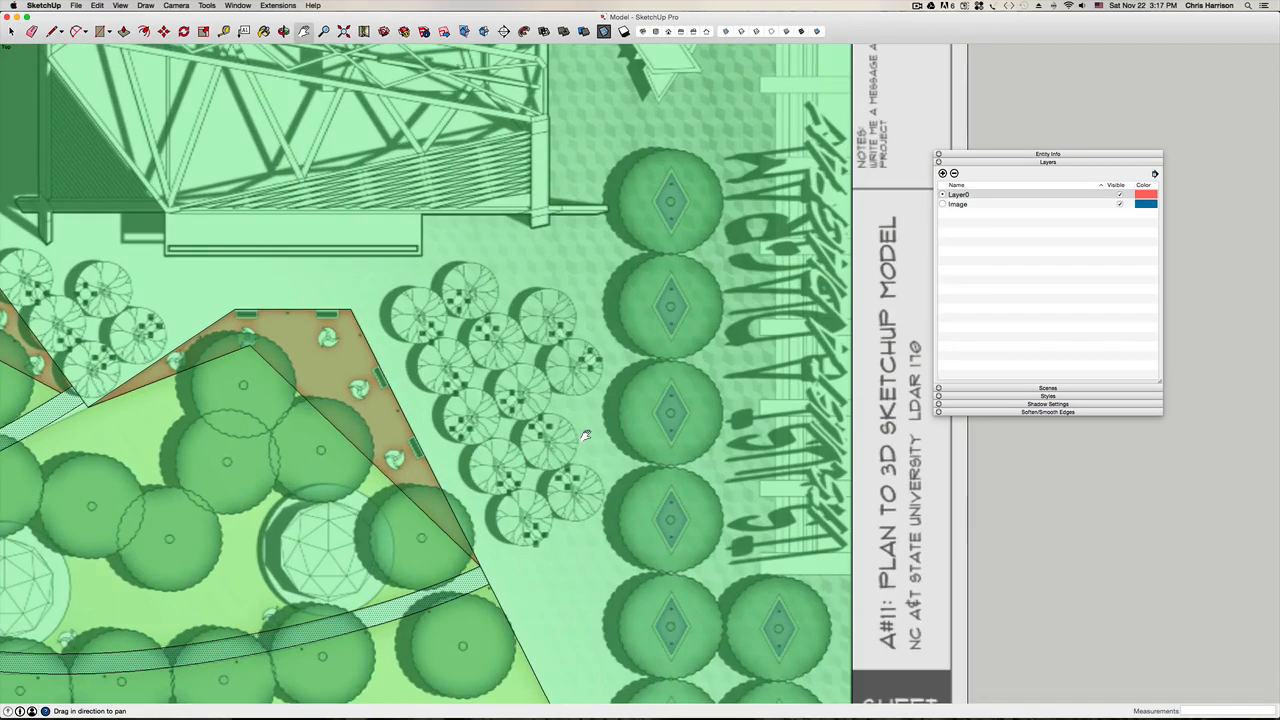
scroll(586, 436, "down", 5)
scroll(646, 434, "down", 4)
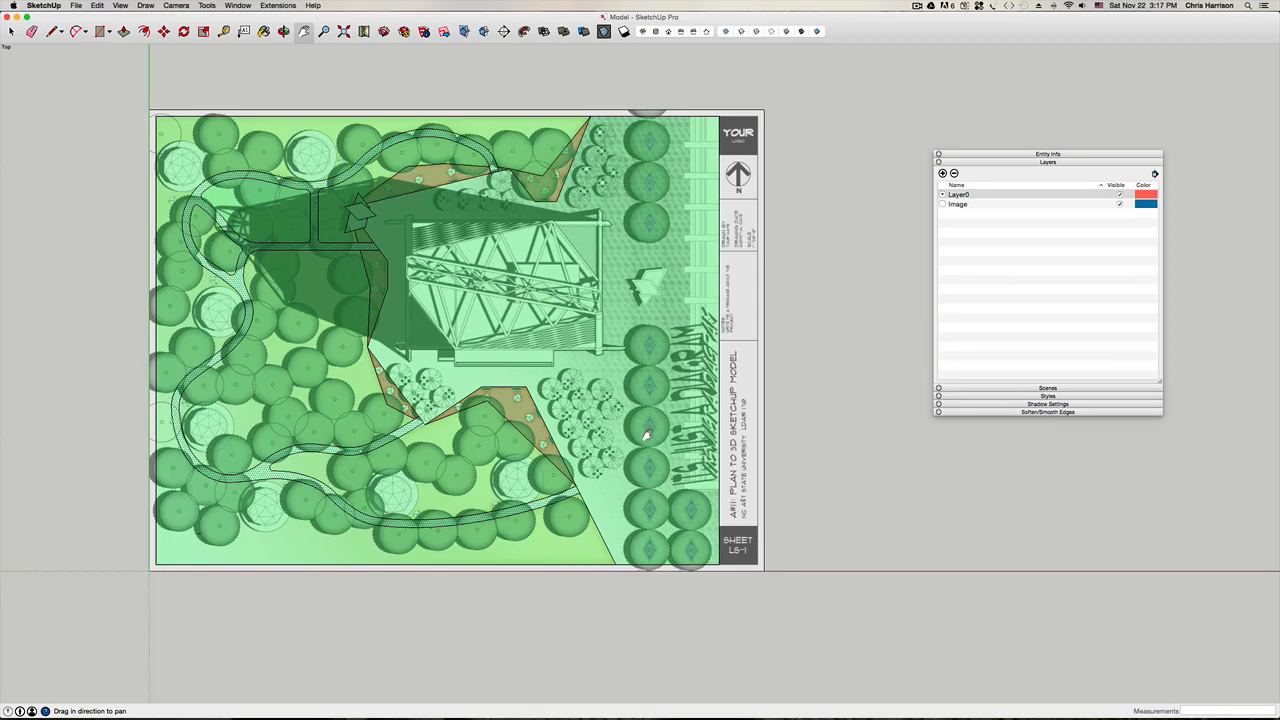
left_click_drag(646, 338, 633, 357)
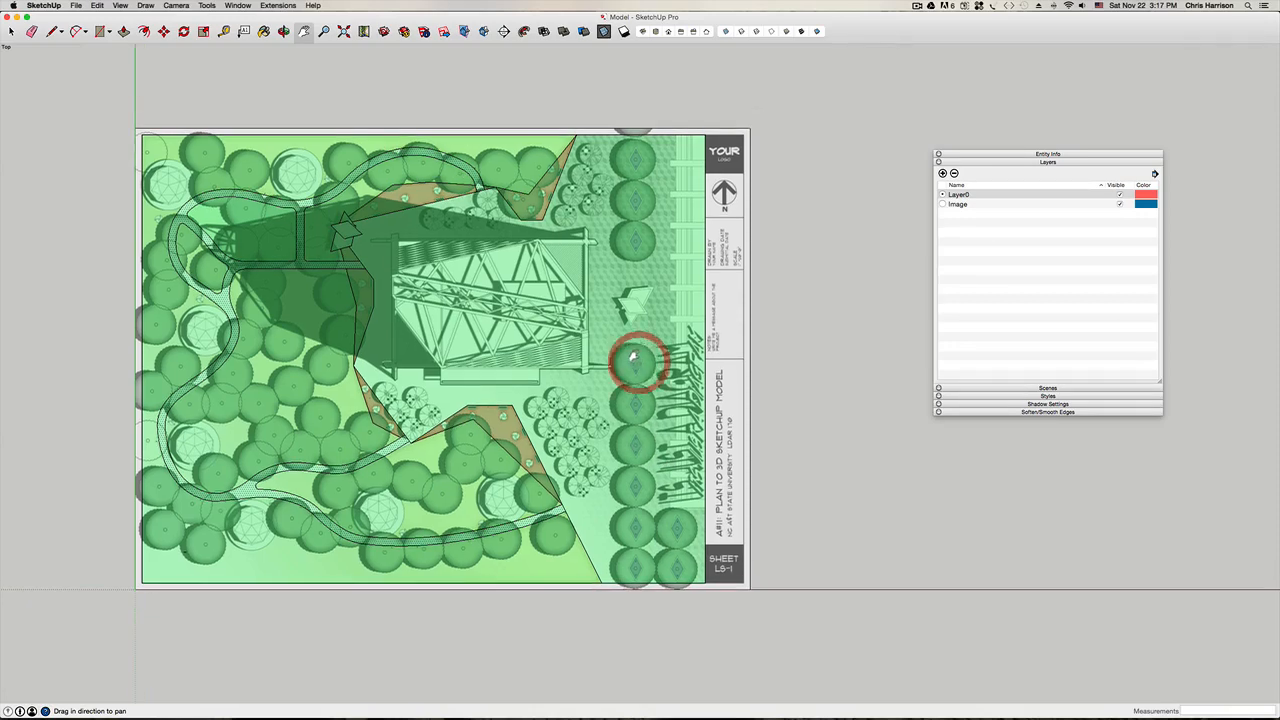
key("space")
left_click(632, 347)
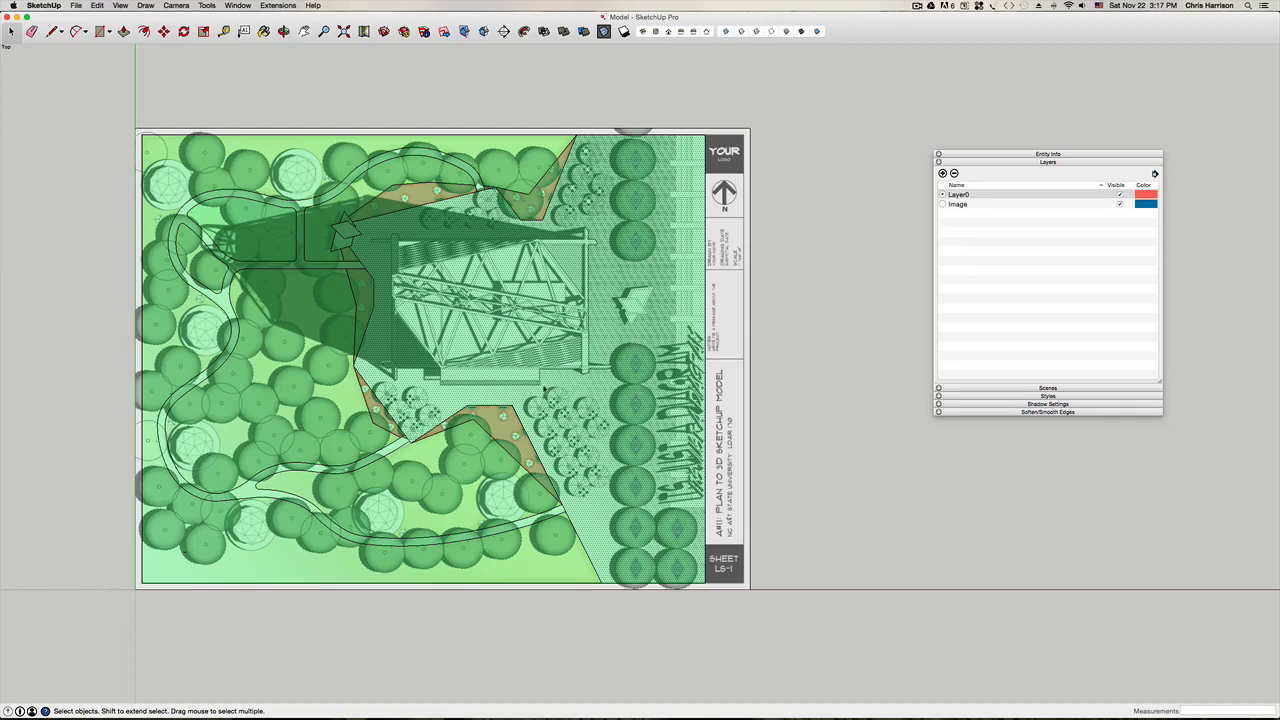
scroll(455, 407, "up", 4)
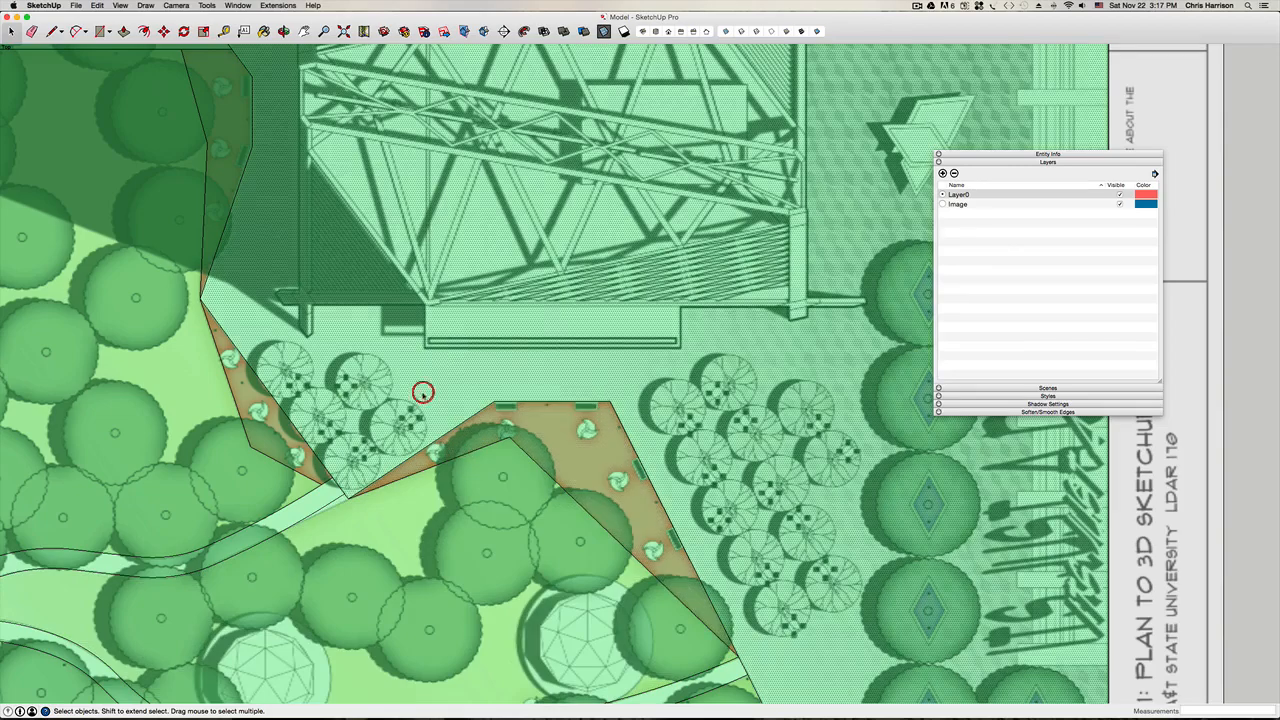
scroll(423, 392, "down", 8)
Step: Check the traced faces on the western side, including the lower sculpture face and the naturalized area around the paths
left_click(338, 345)
scroll(360, 287, "up", 3)
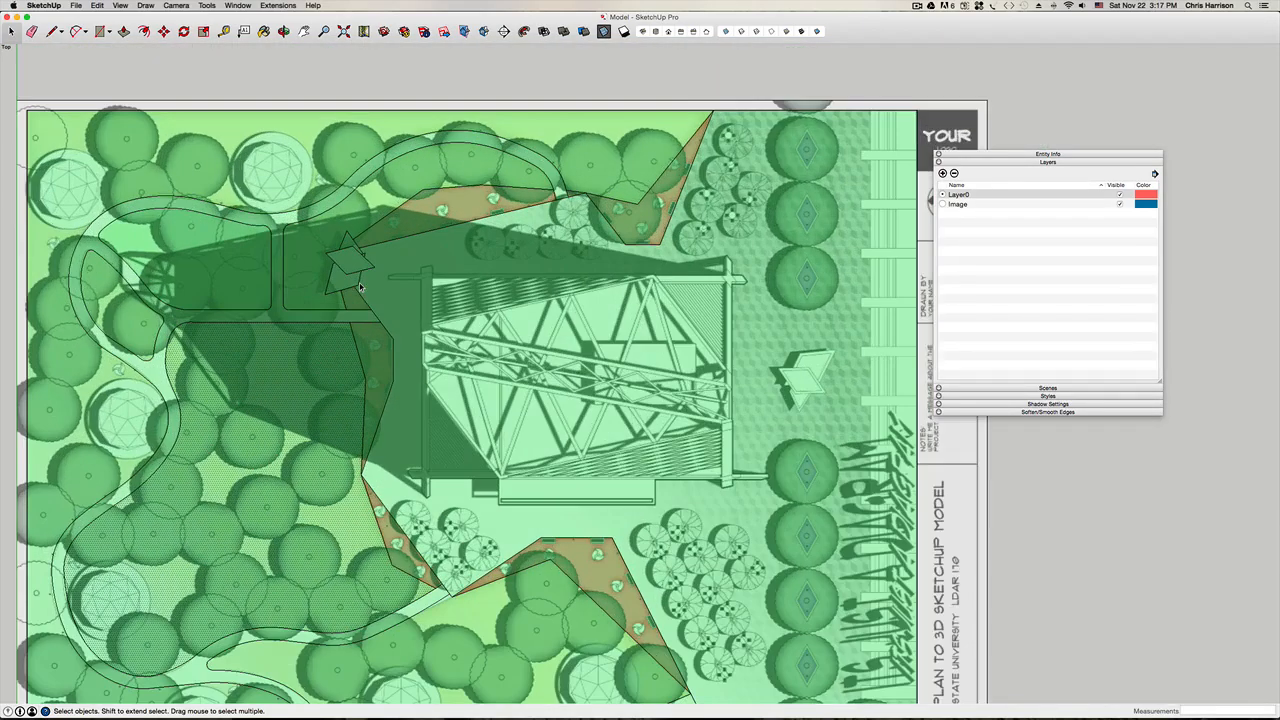
scroll(376, 266, "up", 5)
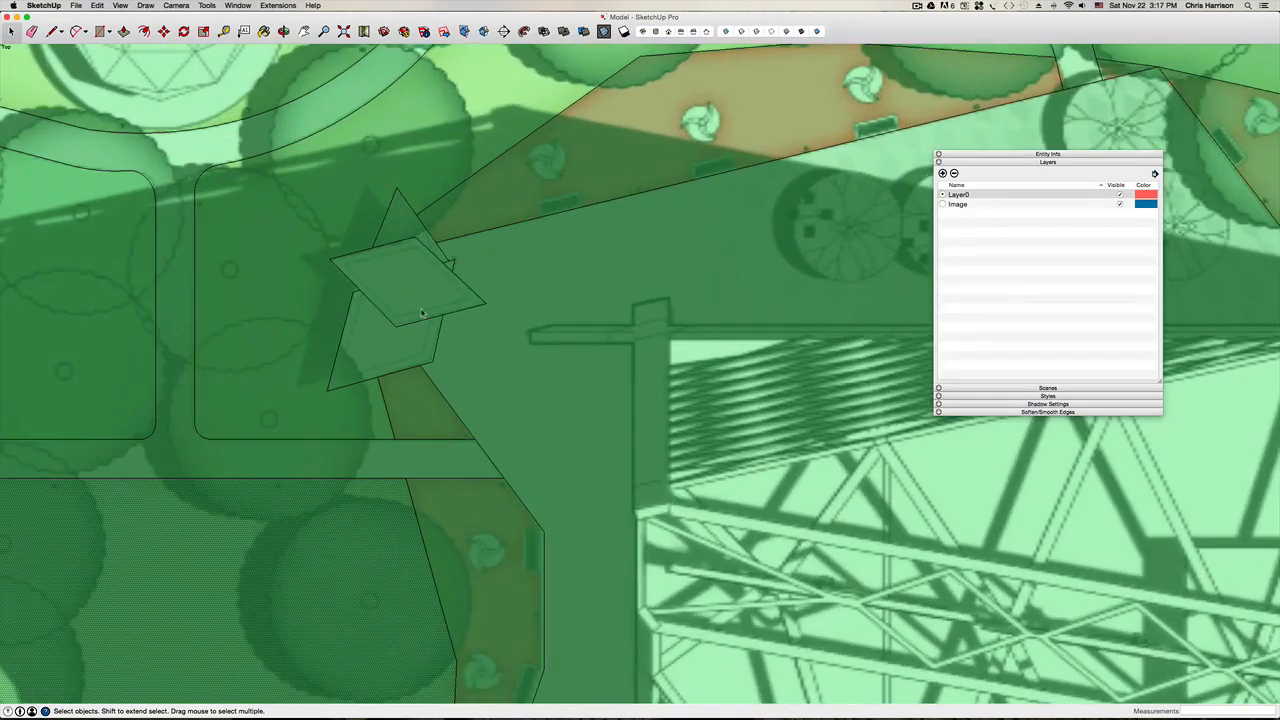
left_click(363, 358)
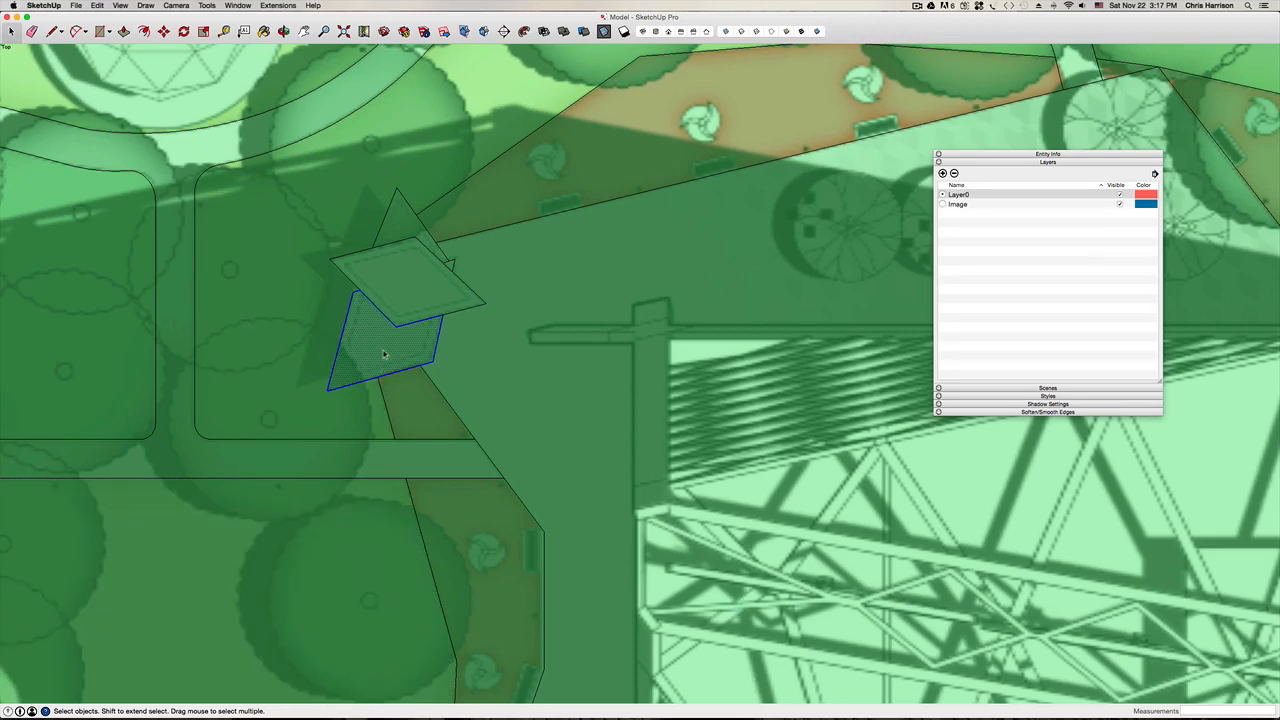
scroll(372, 352, "down", 7)
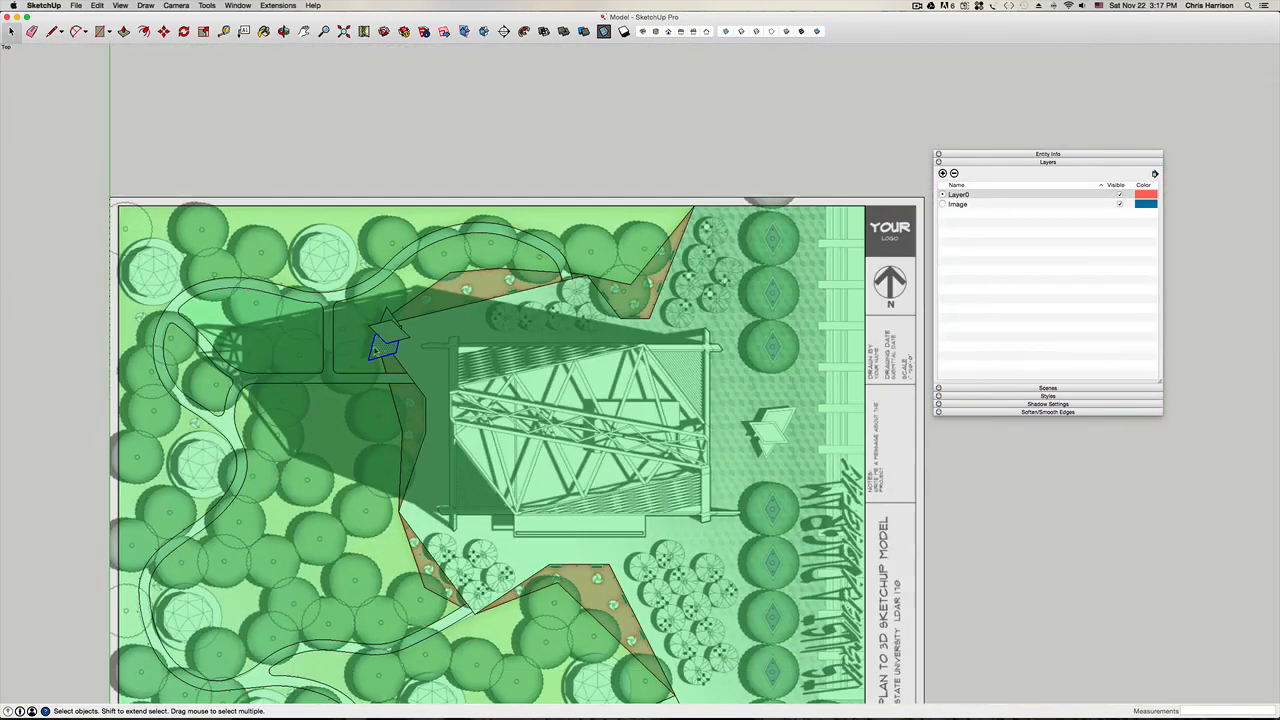
left_click(285, 240)
scroll(285, 240, "down", 4)
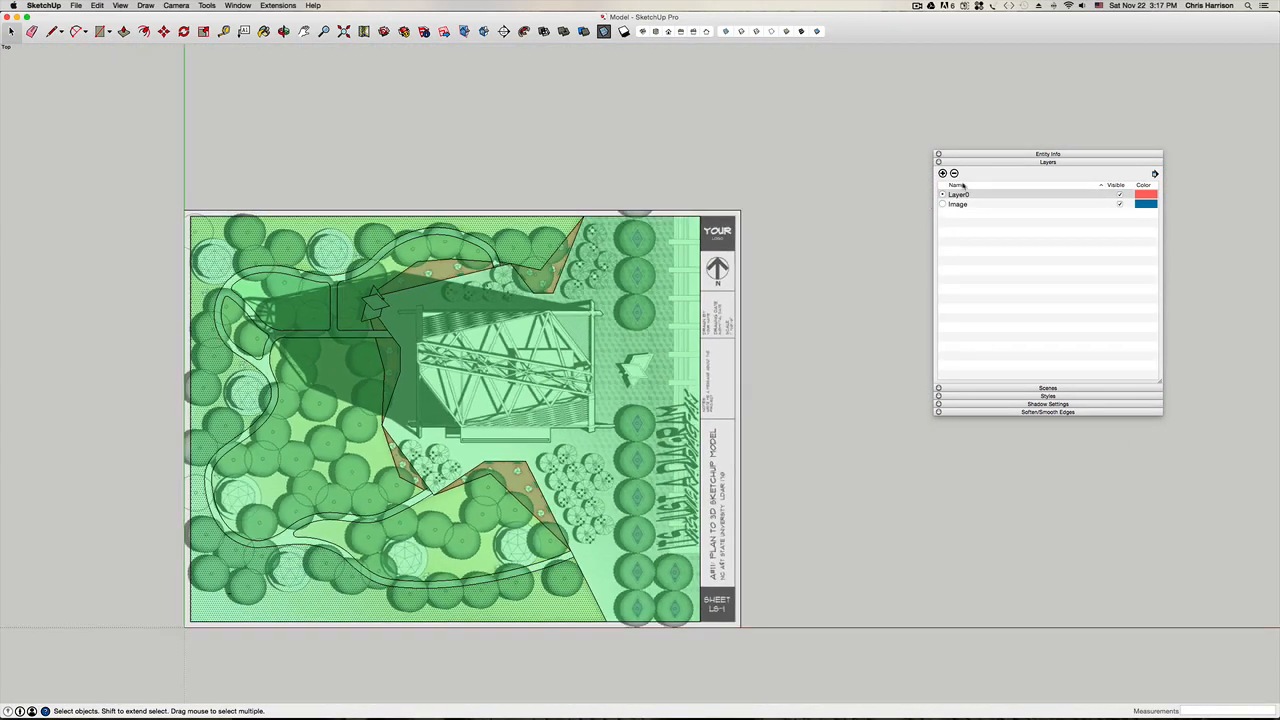
Step: Add a new layer named V-Naturalized Area
left_click(942, 173)
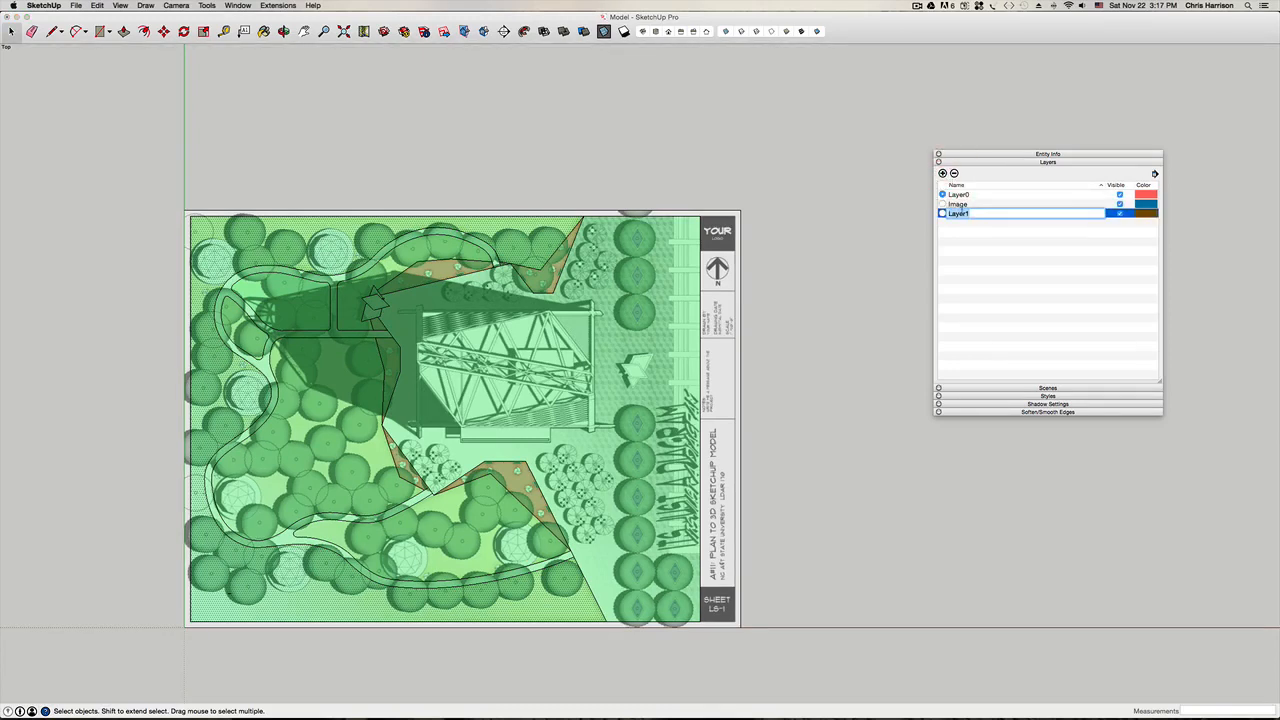
type("Na")
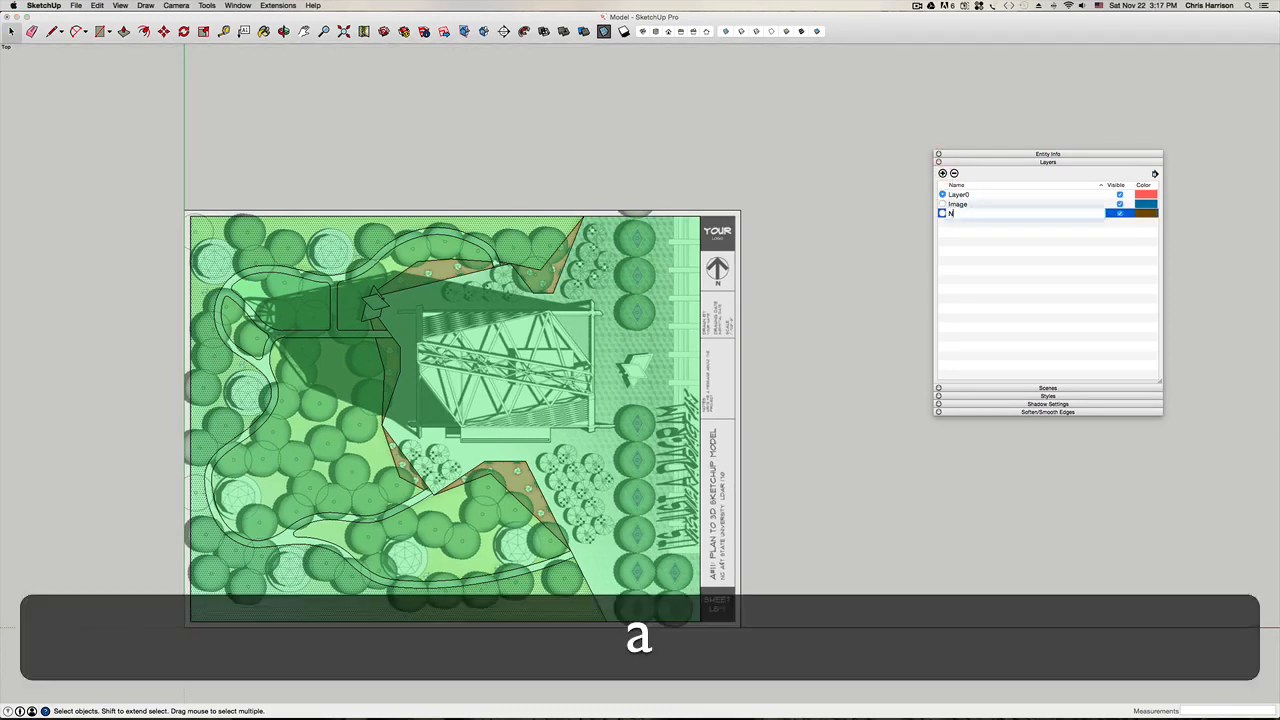
key("BackSpace")
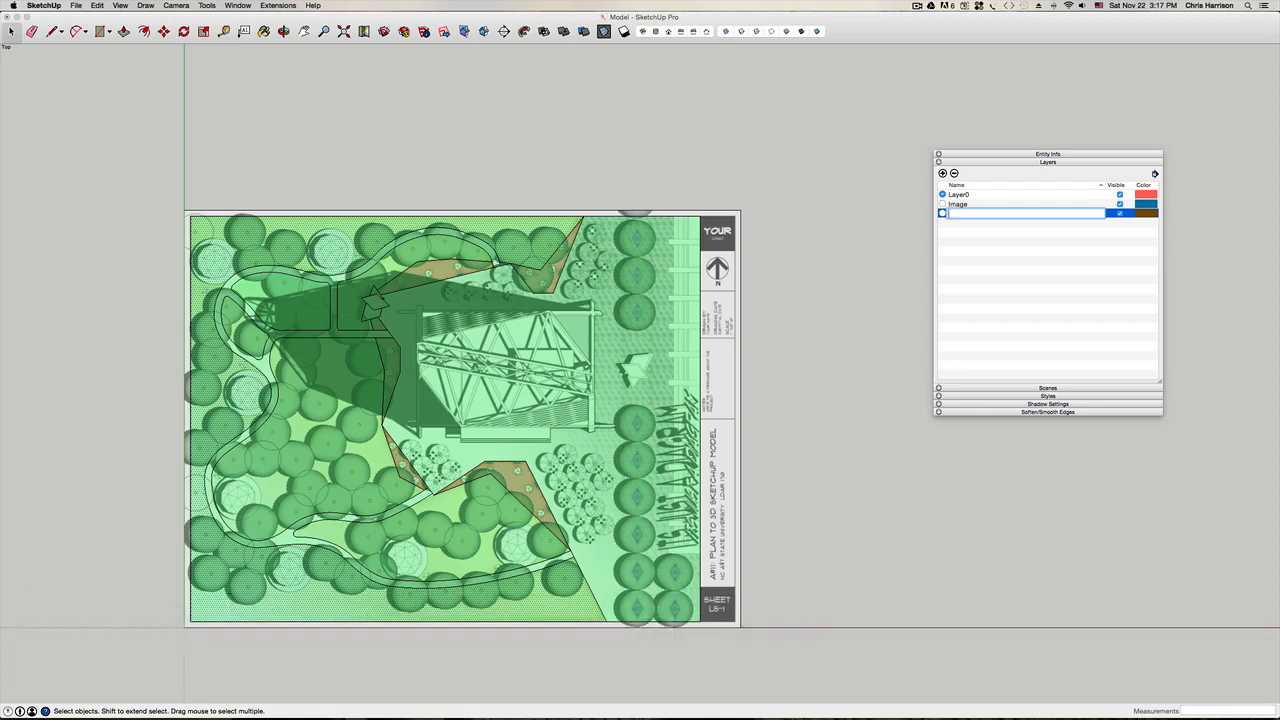
type("V-N")
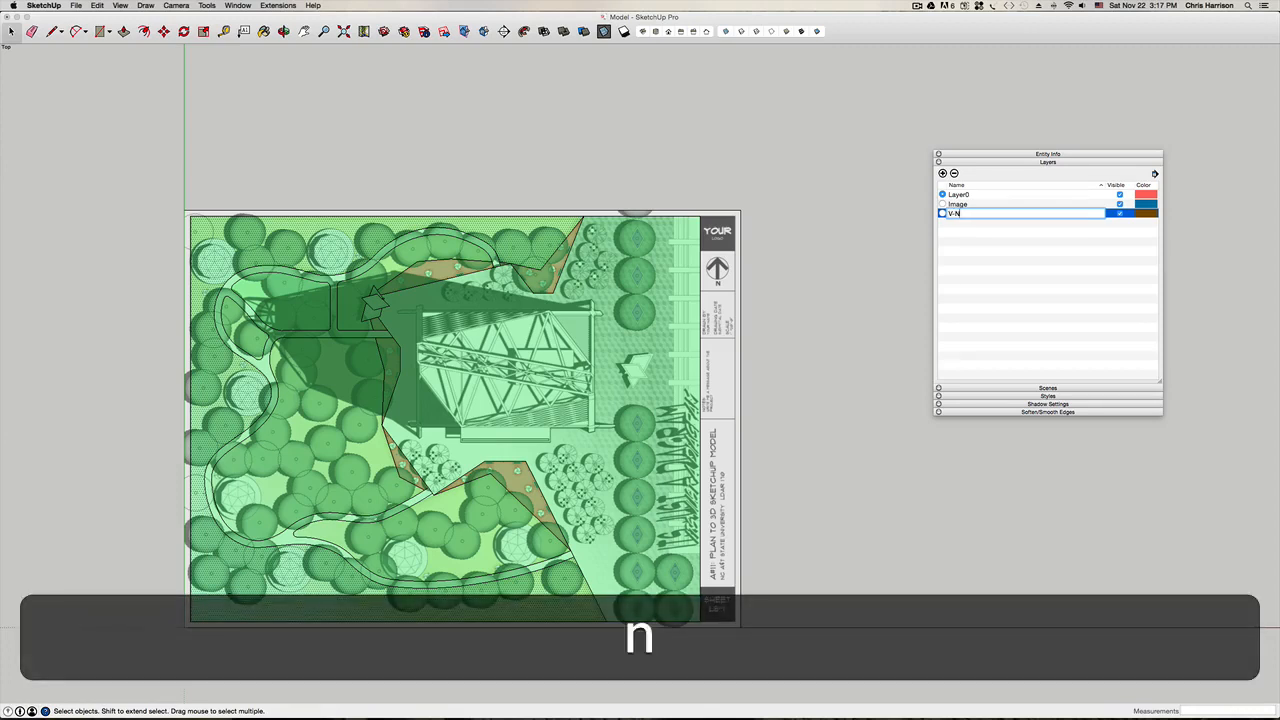
type("aturalized Area")
key("Return")
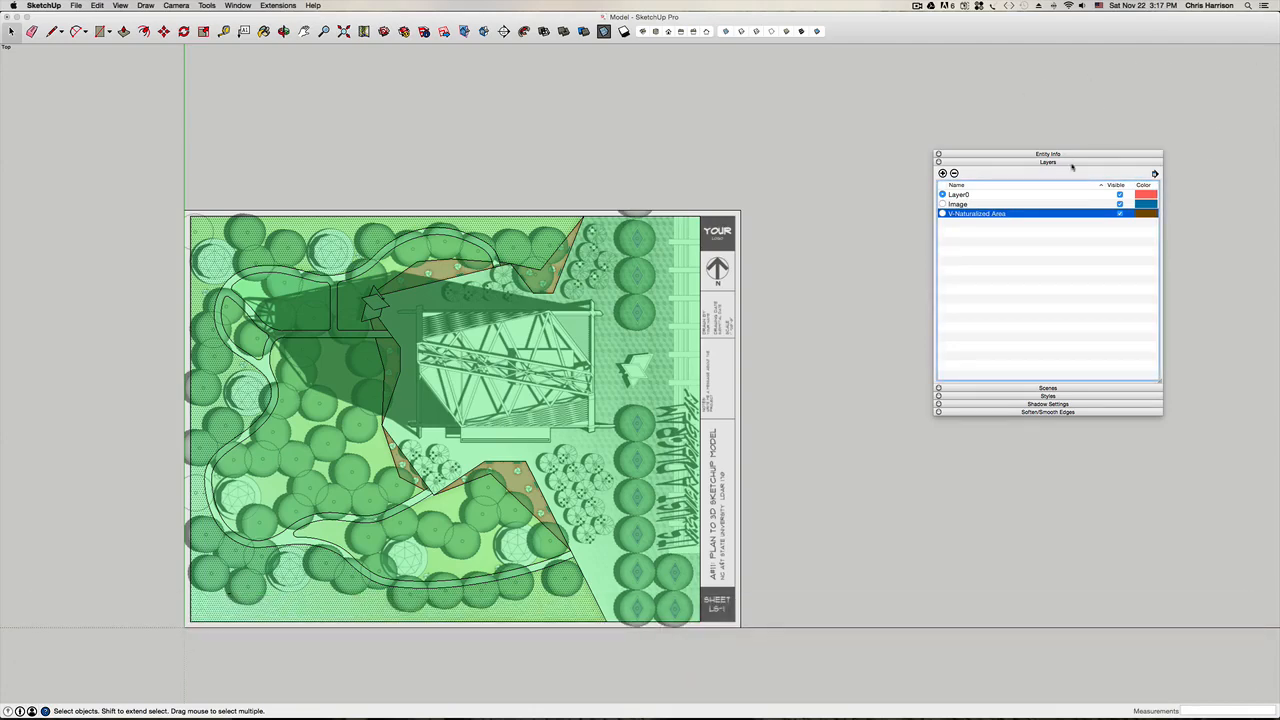
Step: Make V-Naturalized Area the active layer and assign the outer naturalized face with its boundary edges to that layer
key("super+z")
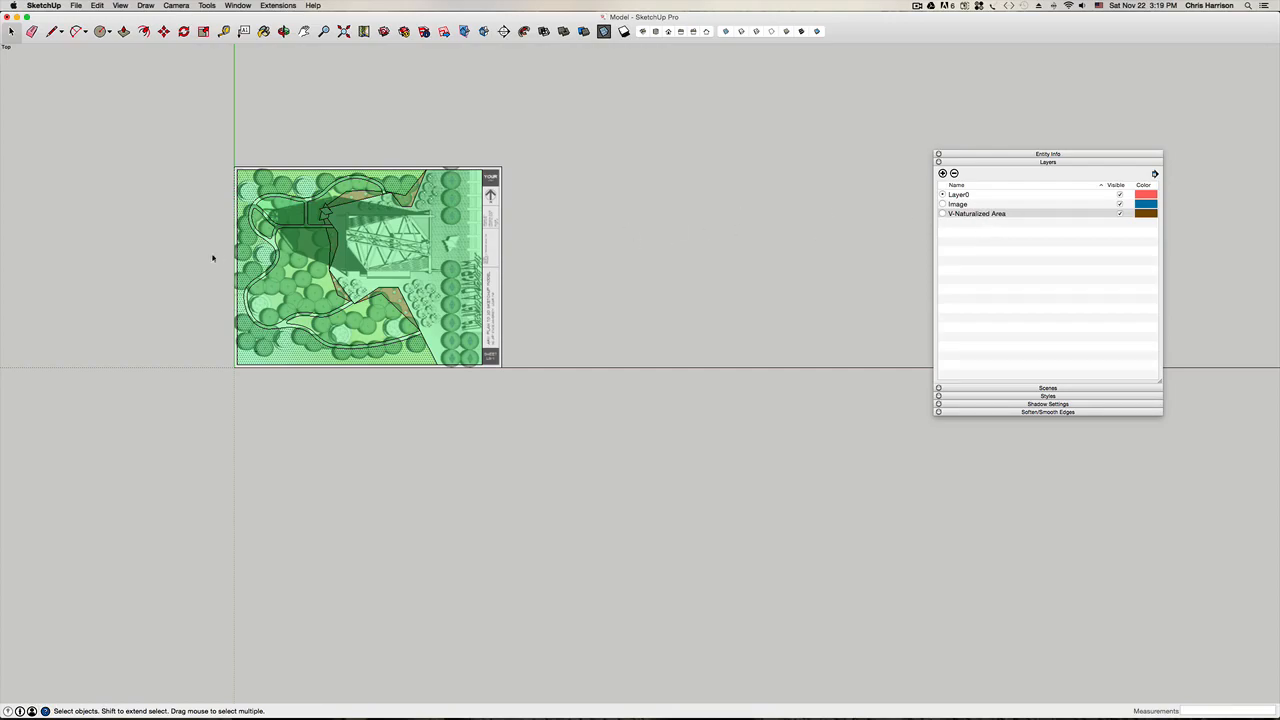
scroll(212, 258, "up", 10)
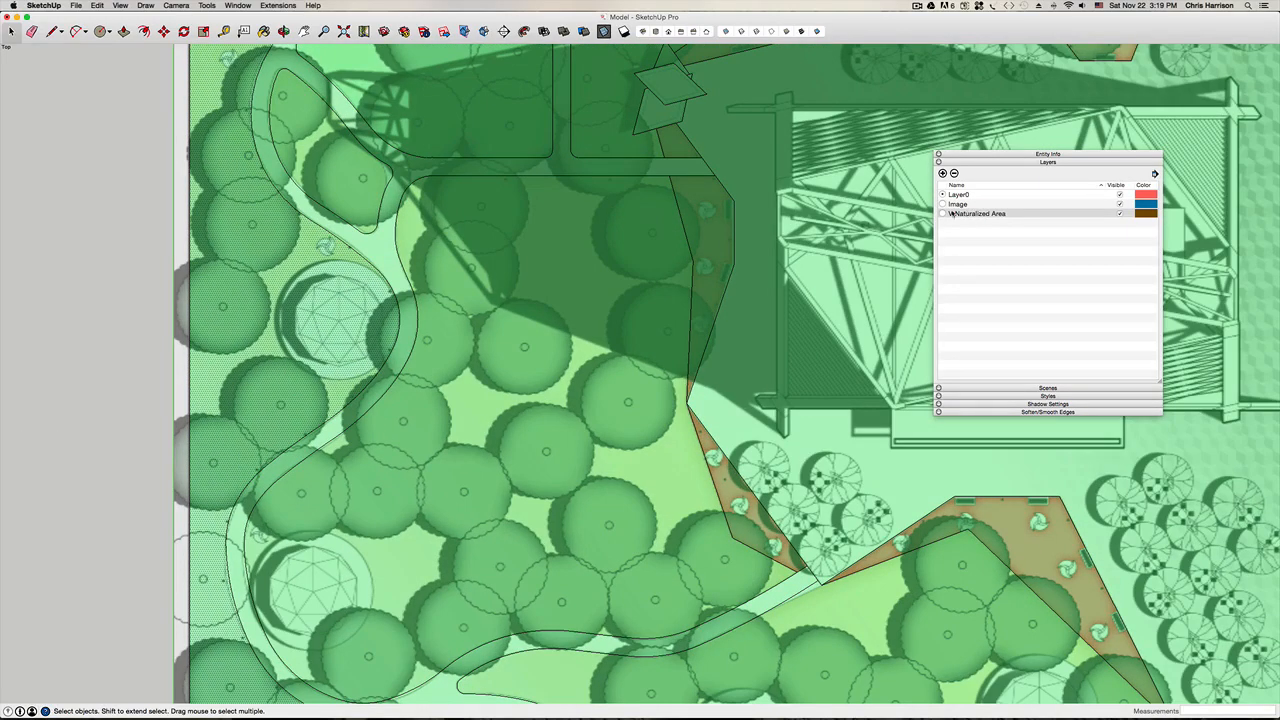
left_click(942, 213)
scroll(400, 332, "down", 10)
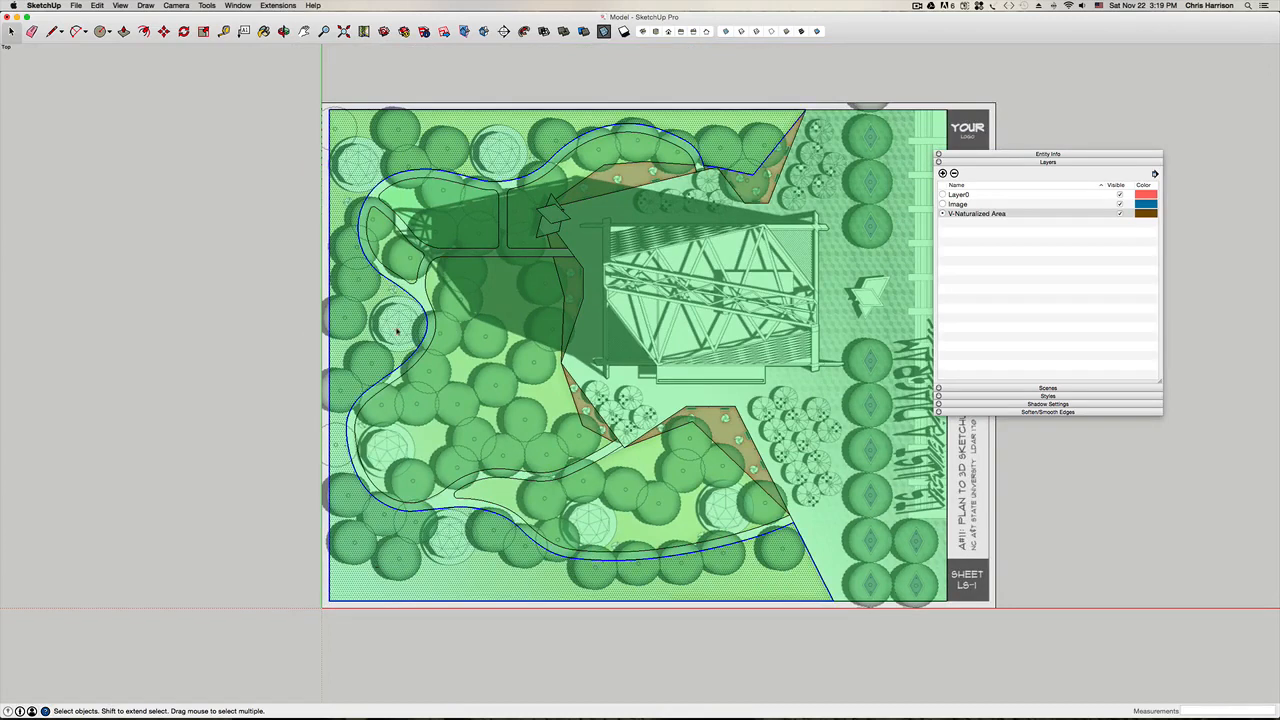
left_click(1058, 155)
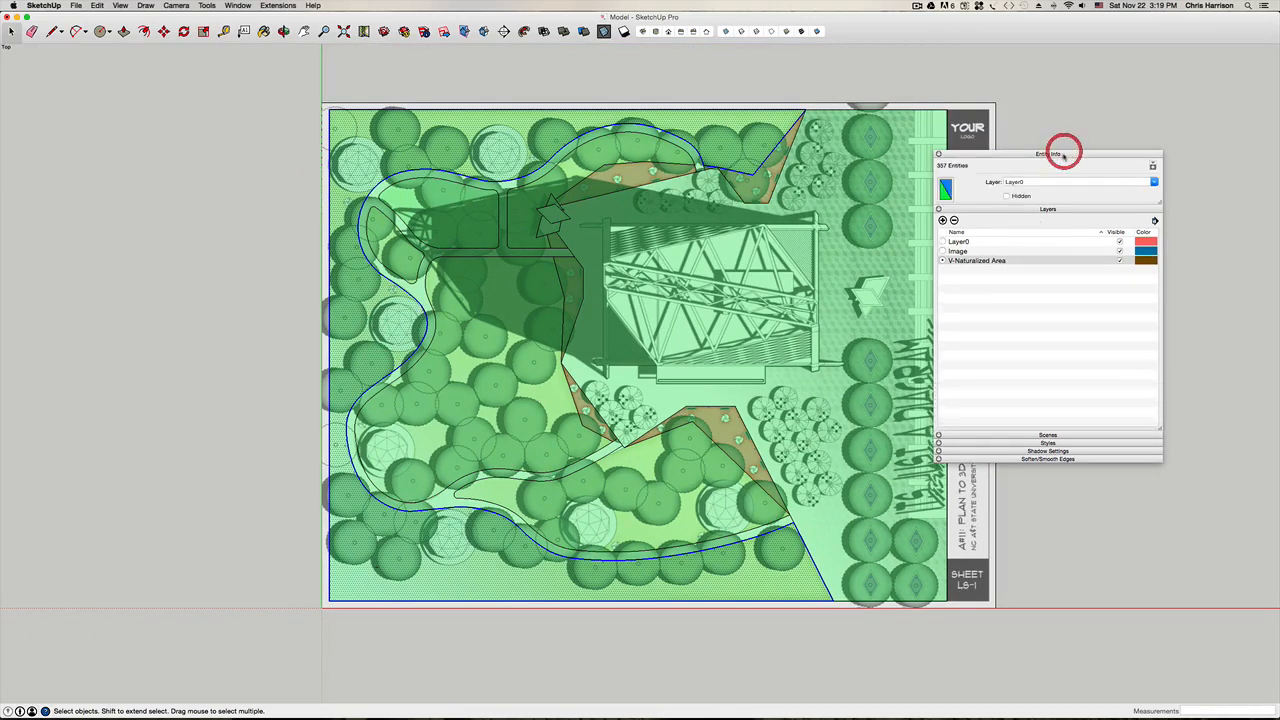
left_click(237, 5)
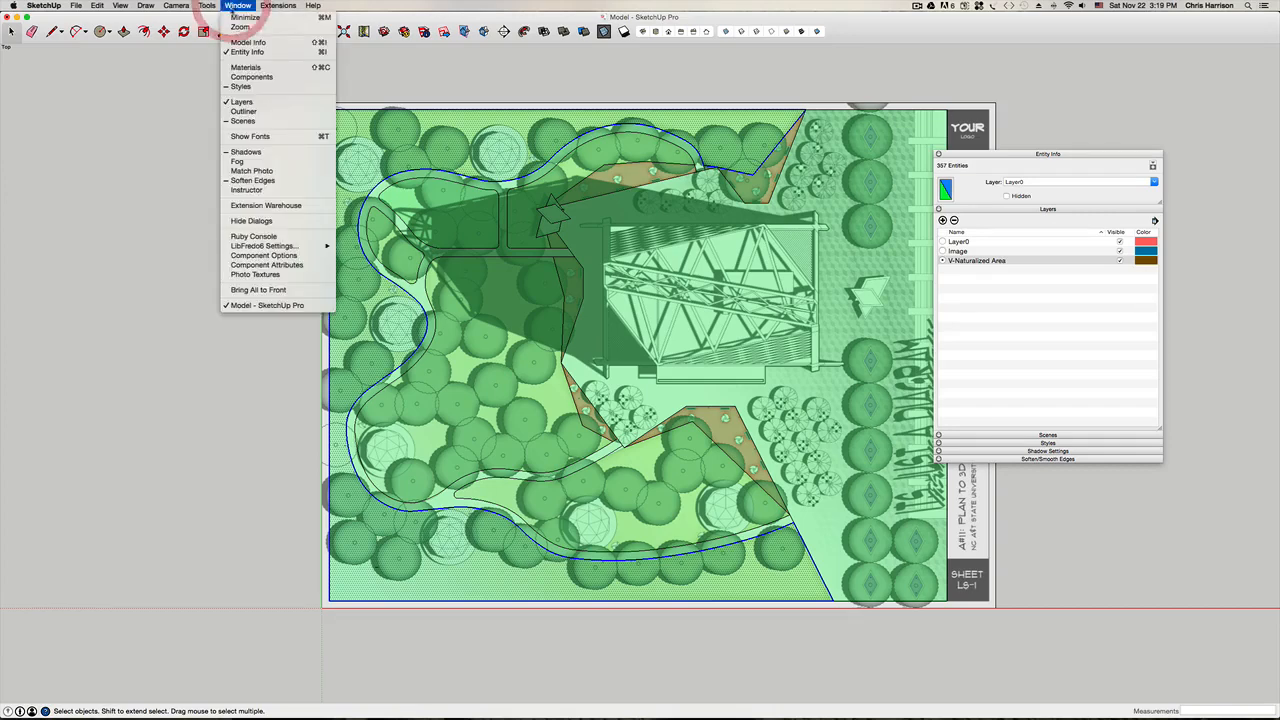
key("Escape")
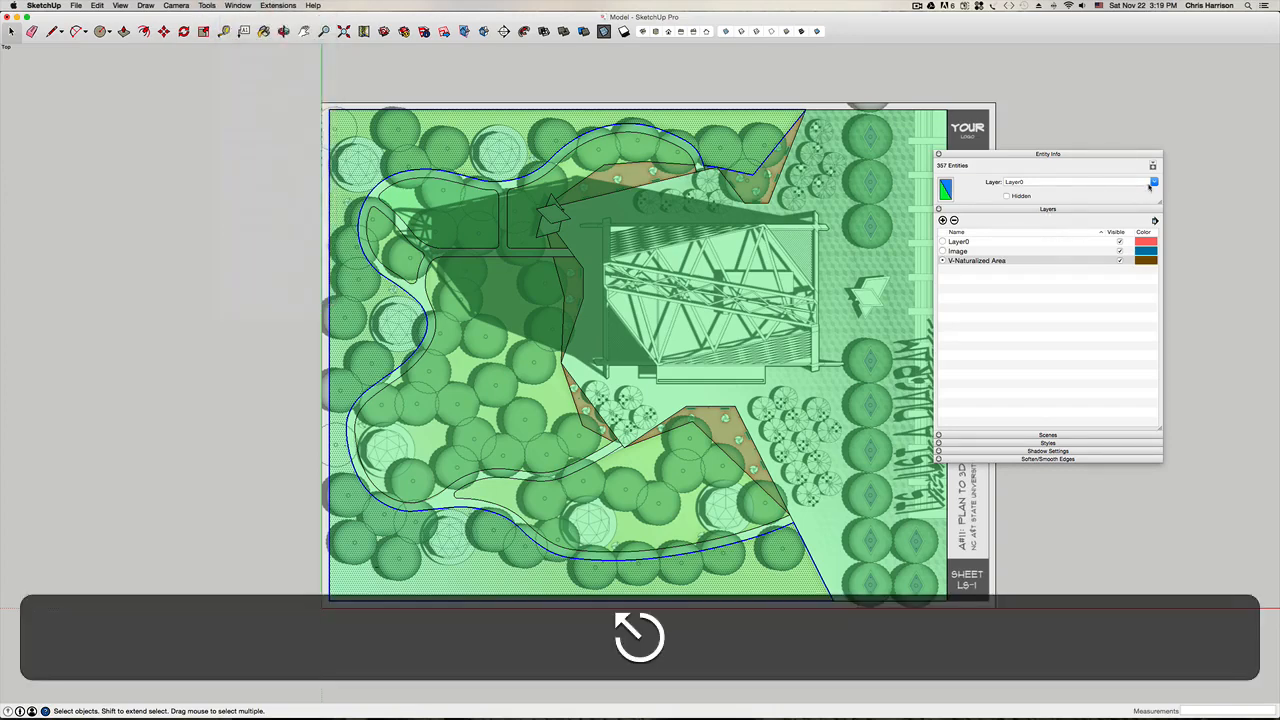
left_click(1153, 181)
left_click(1046, 210)
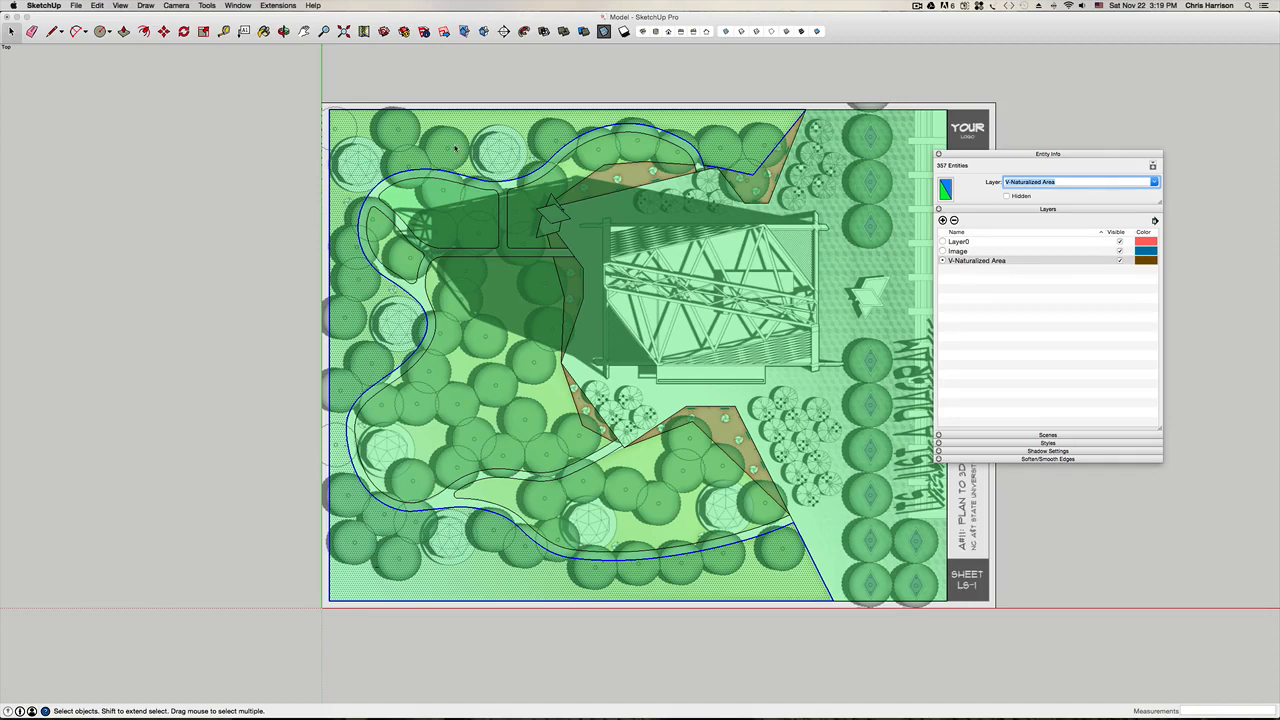
Step: Group the outer naturalized face with its edges and select the group to check its layer
key("super+g")
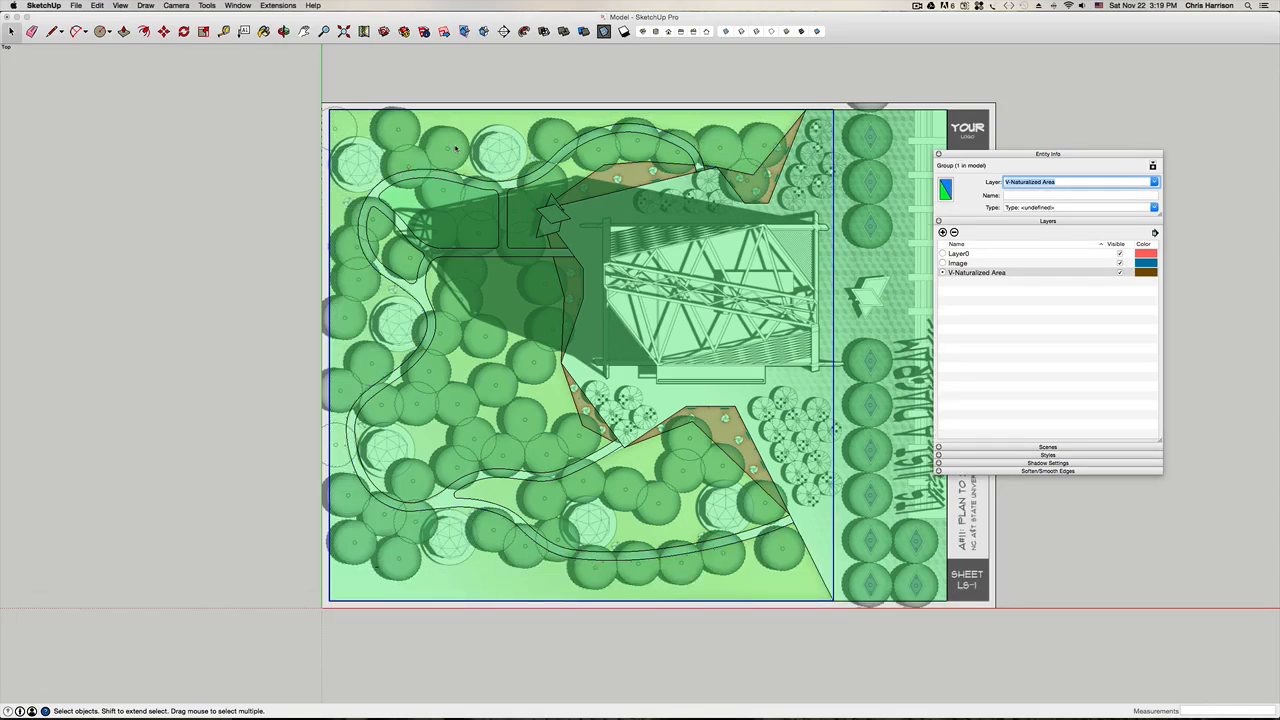
left_click(223, 230)
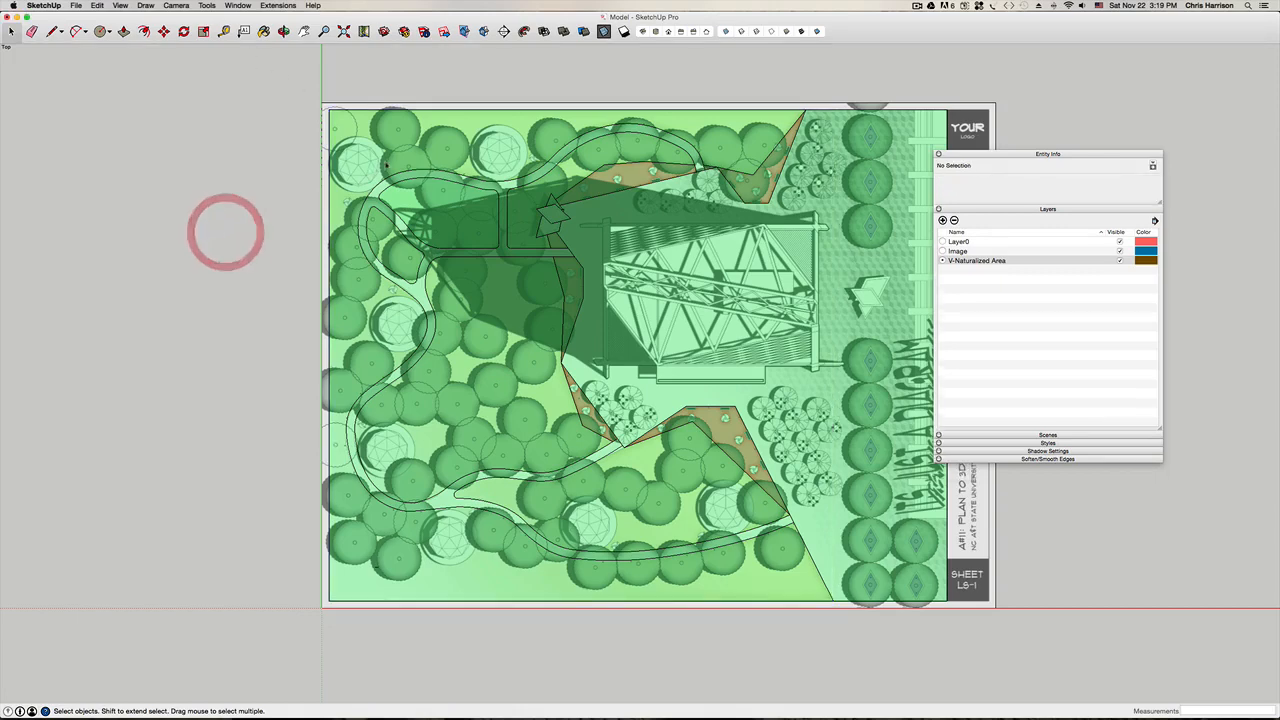
left_click(386, 149)
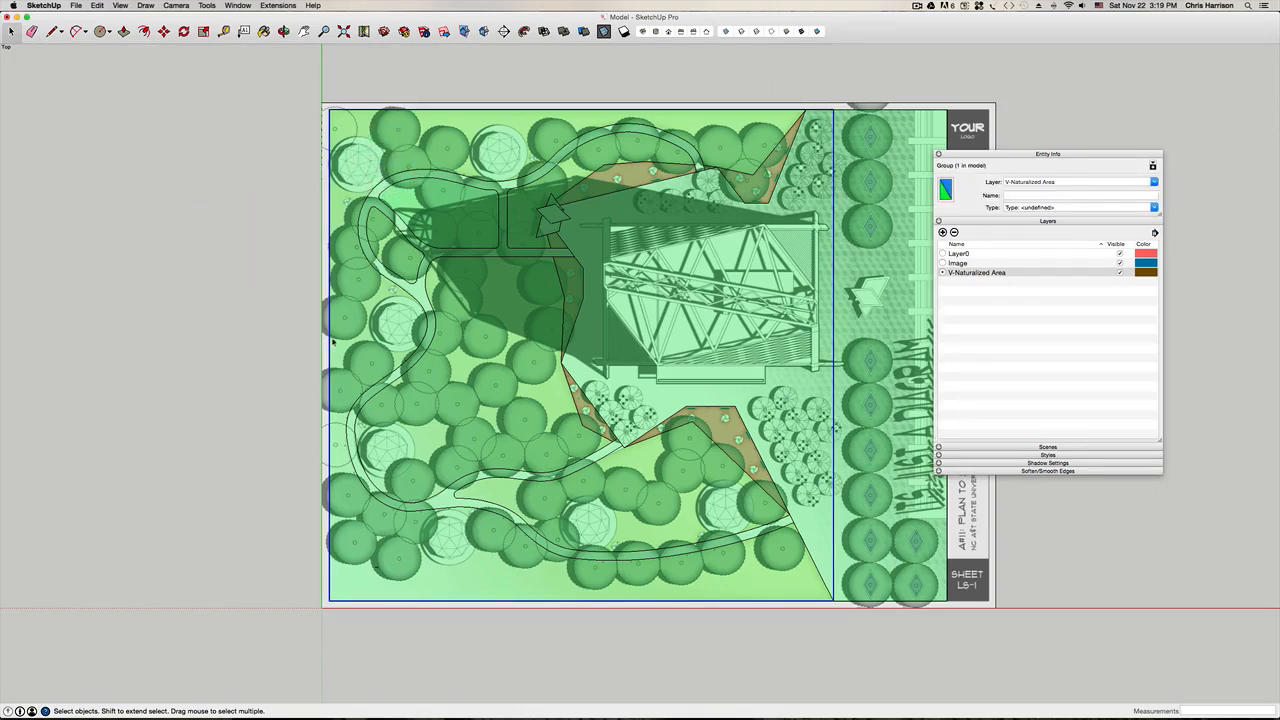
left_click(286, 350)
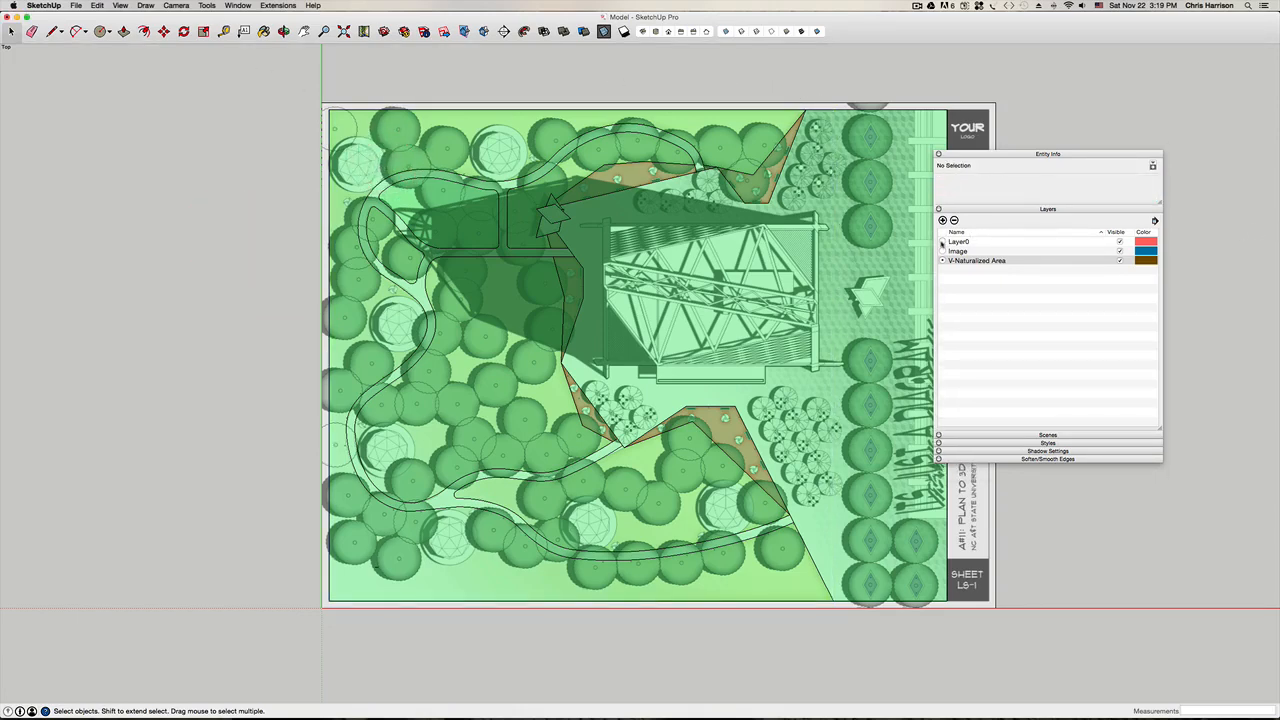
Step: With Layer0 active and V-Naturalized Area hidden, assign the large central naturalized face and its edges to V-Naturalized Area
left_click(941, 242)
left_click(1119, 260)
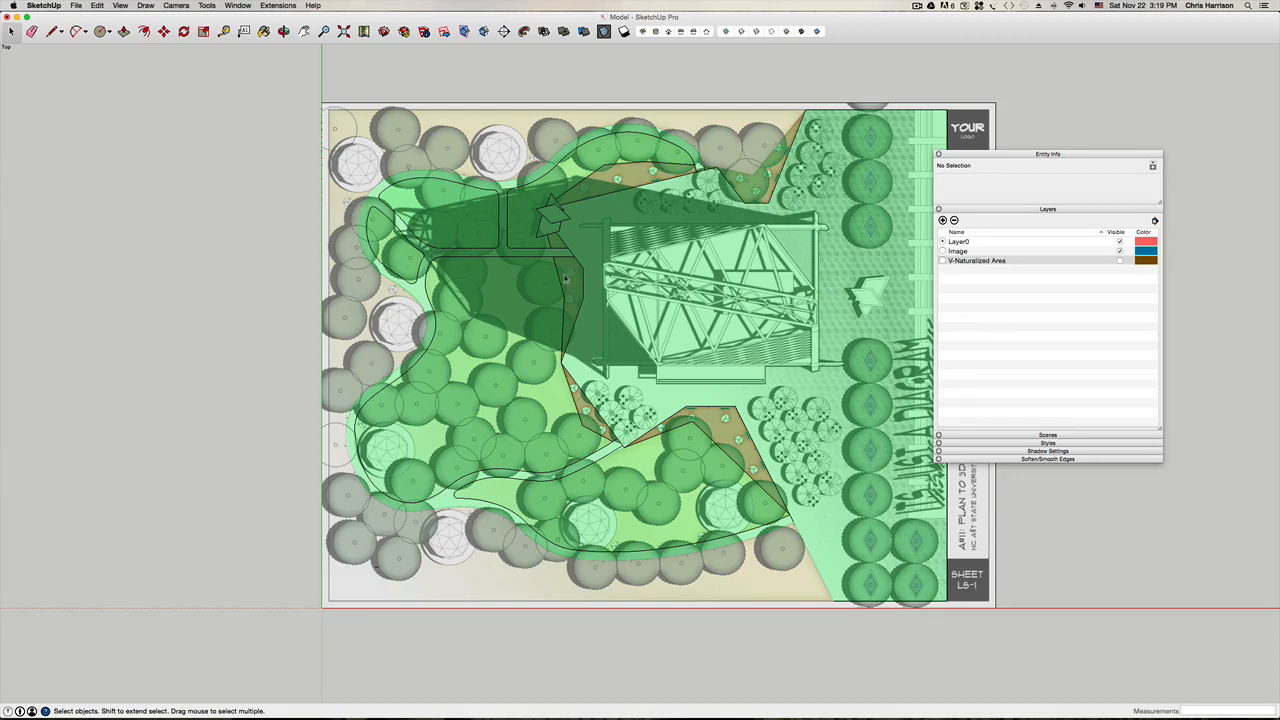
left_click(516, 354)
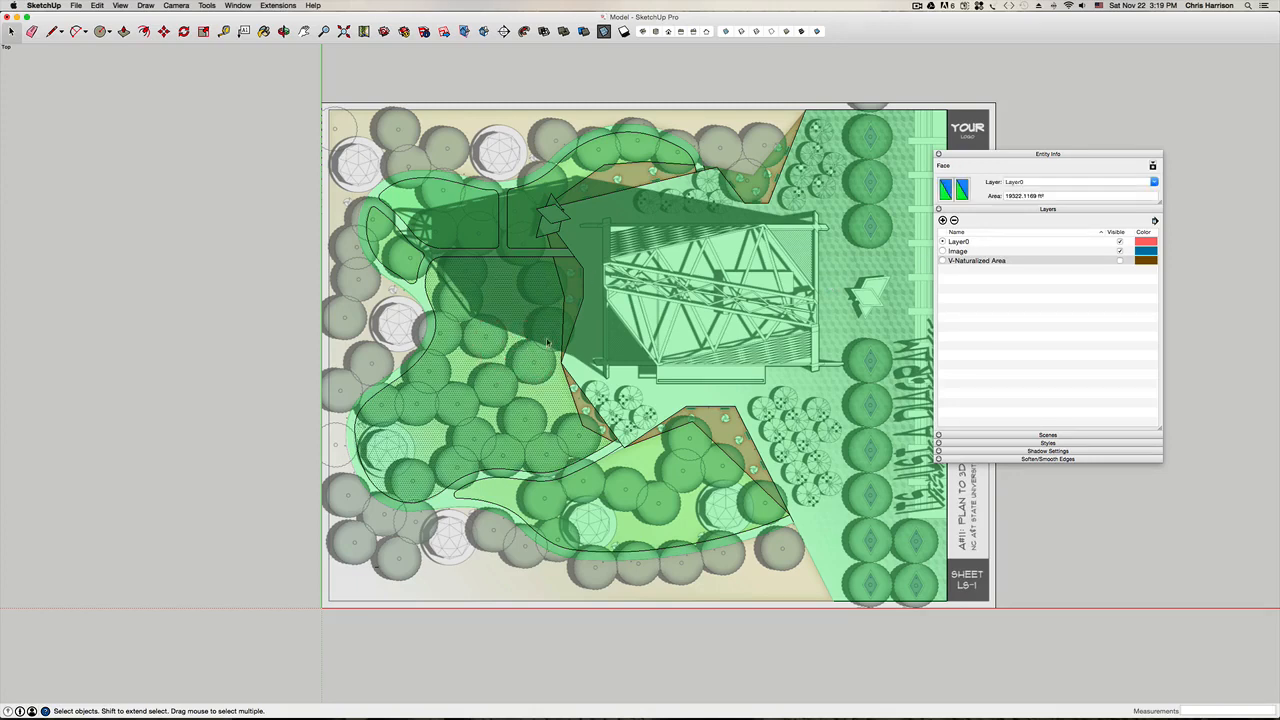
double_click(471, 368)
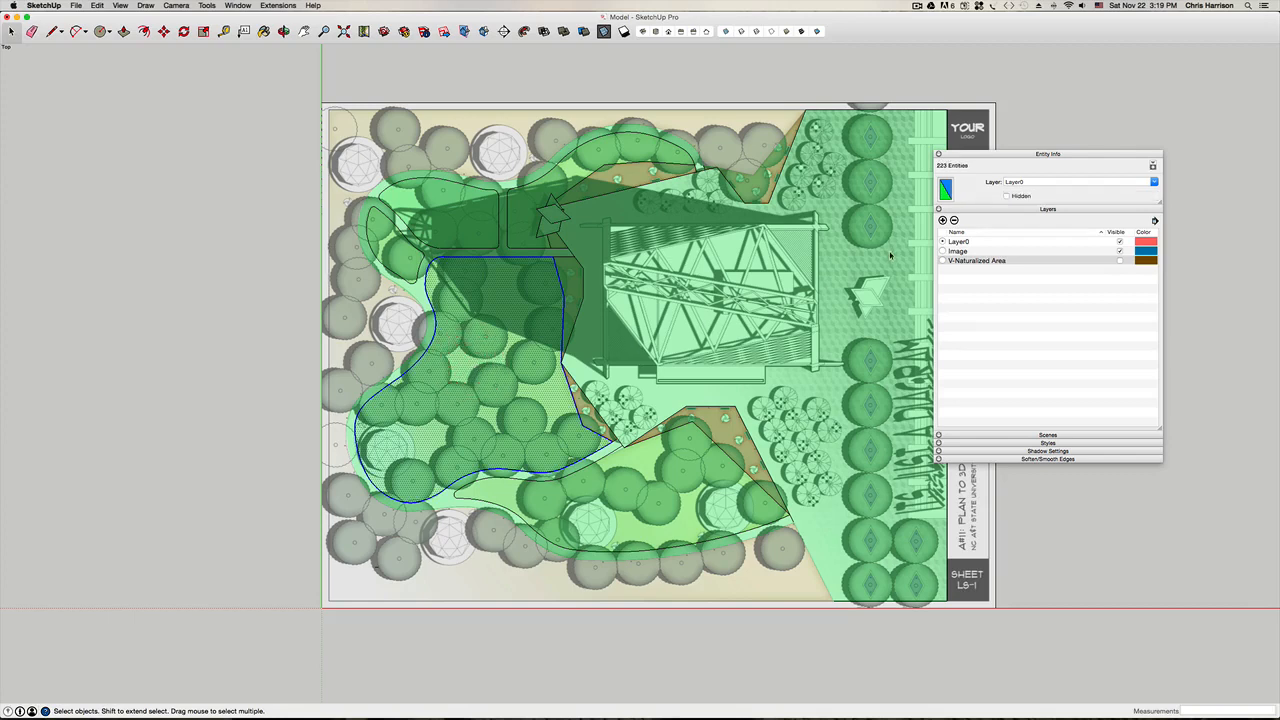
left_click(1154, 182)
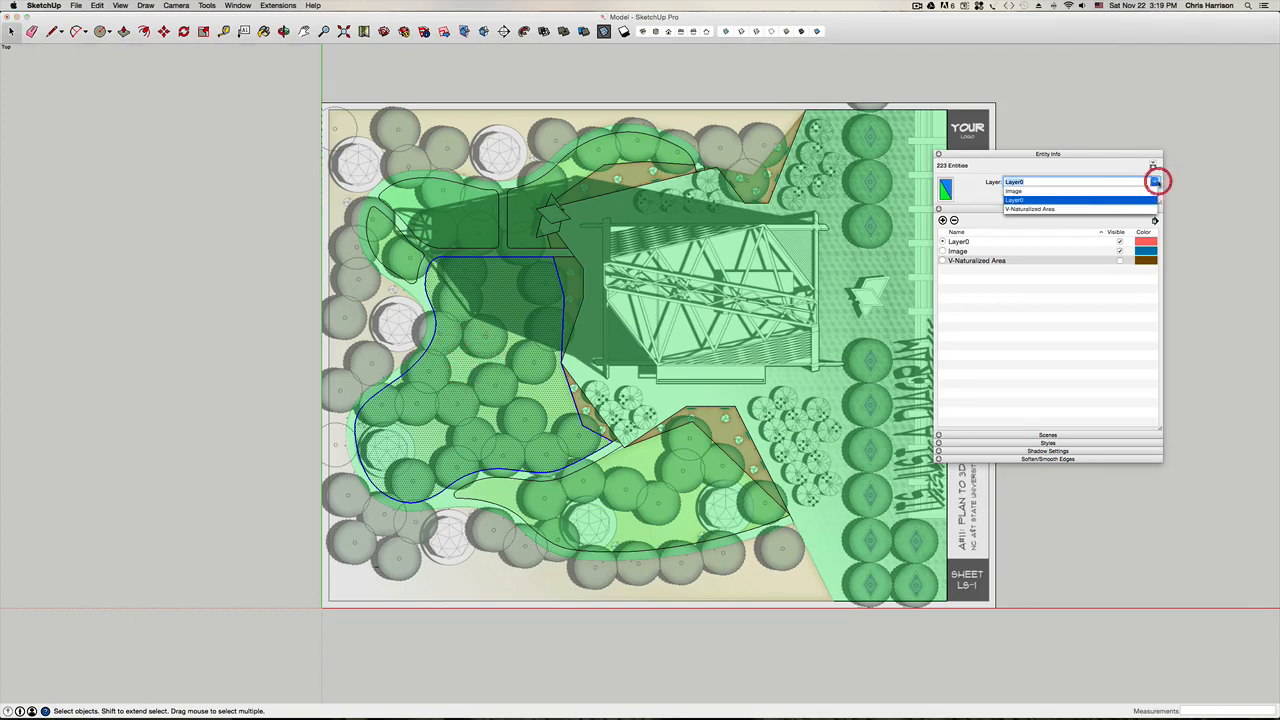
left_click(1047, 209)
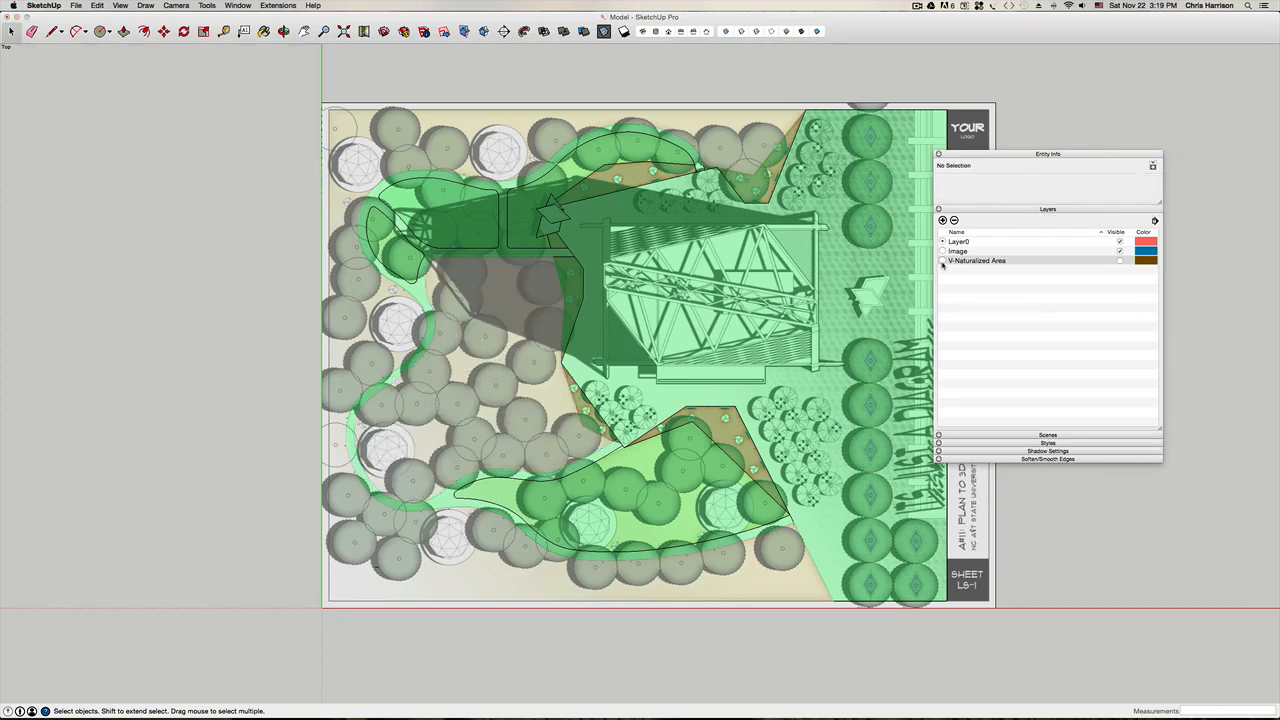
Step: Make V-Naturalized Area active and visible, then explode the group around the outer naturalized face
left_click(942, 261)
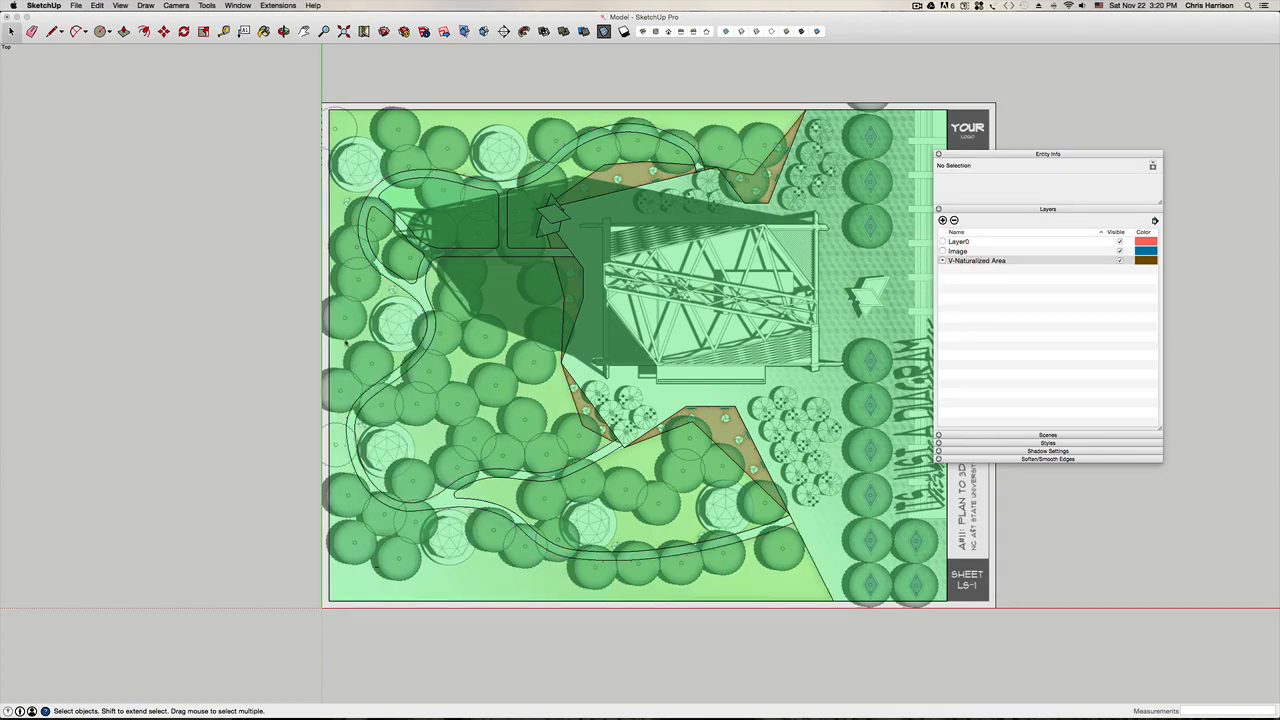
triple_click(481, 366)
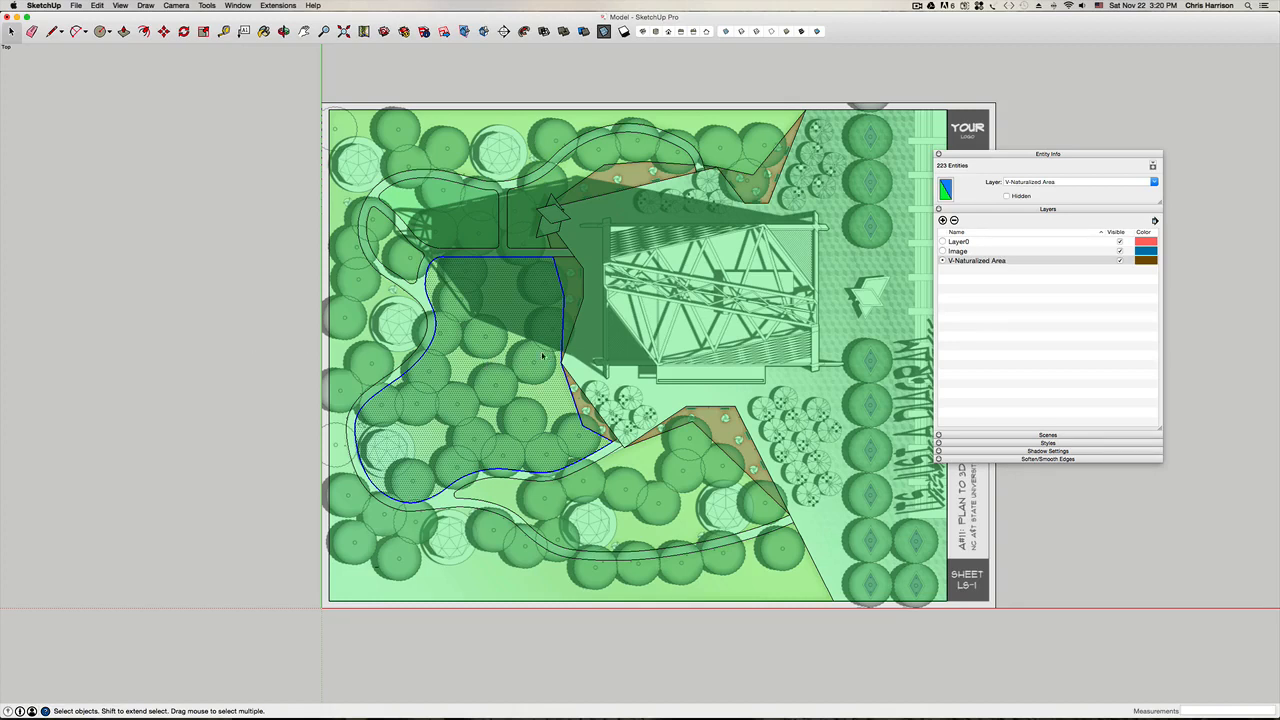
left_click(357, 338)
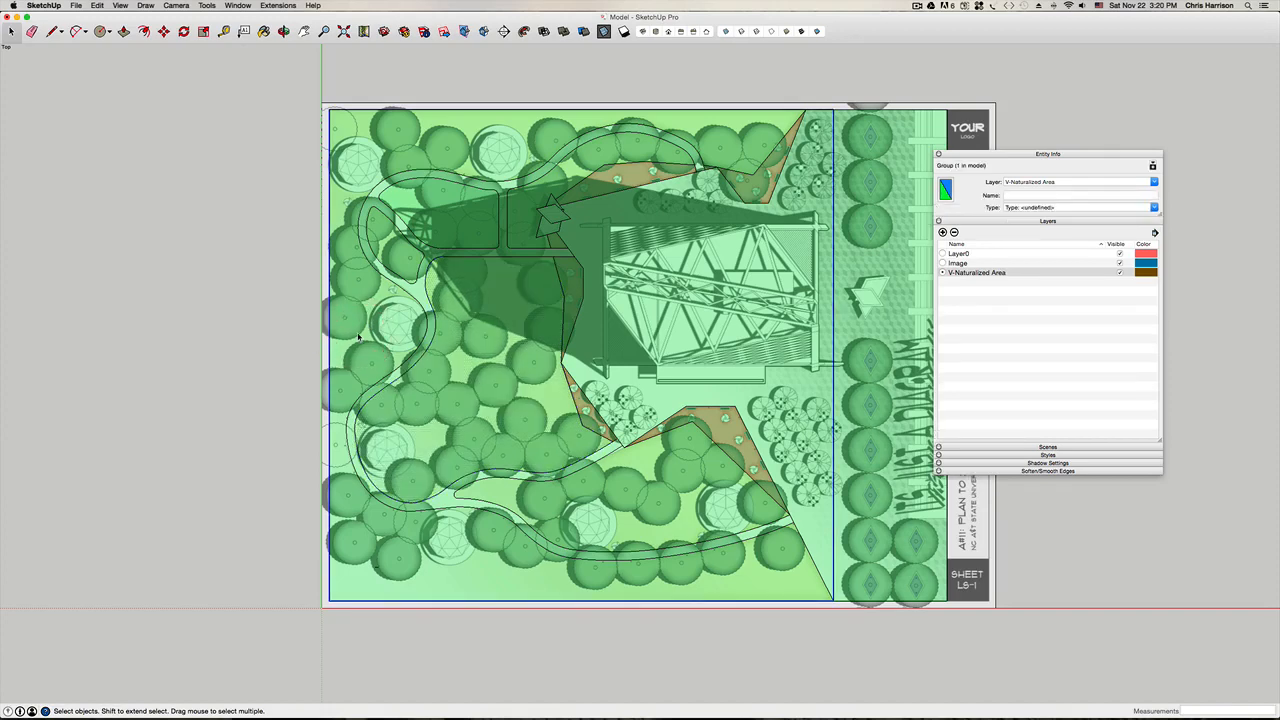
left_click(234, 300)
left_click(374, 314)
right_click(378, 316)
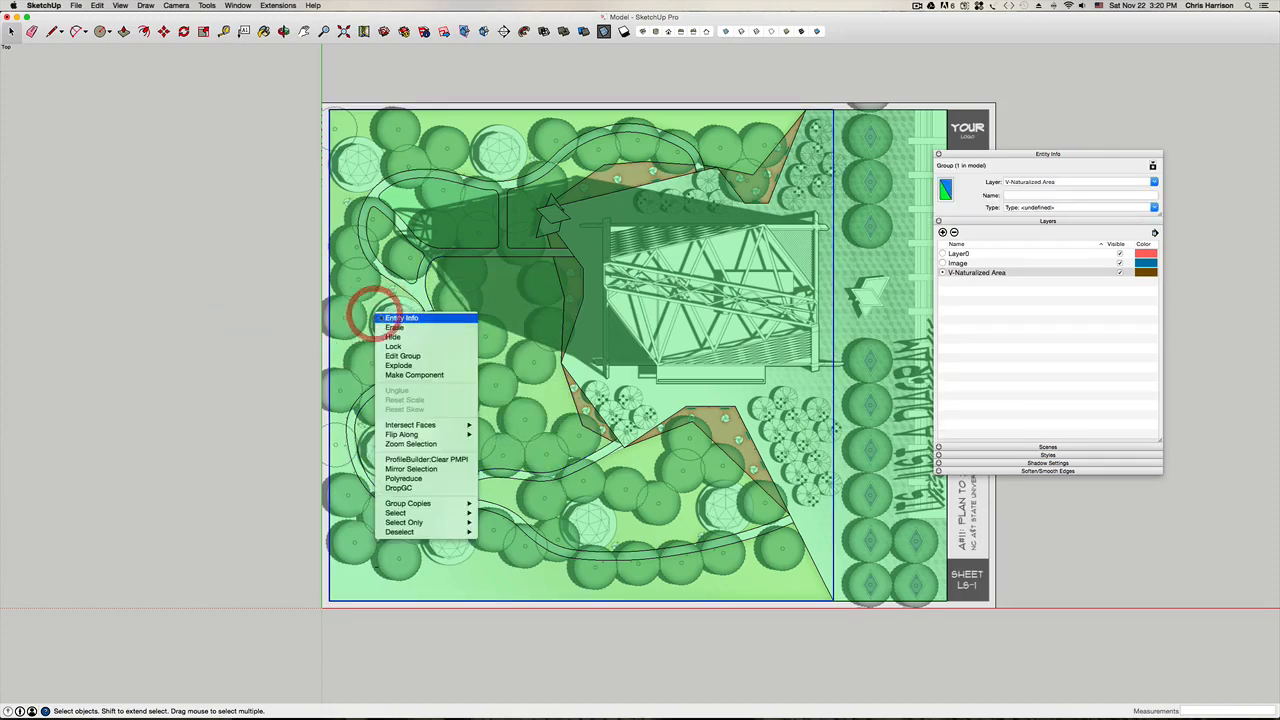
left_click(400, 365)
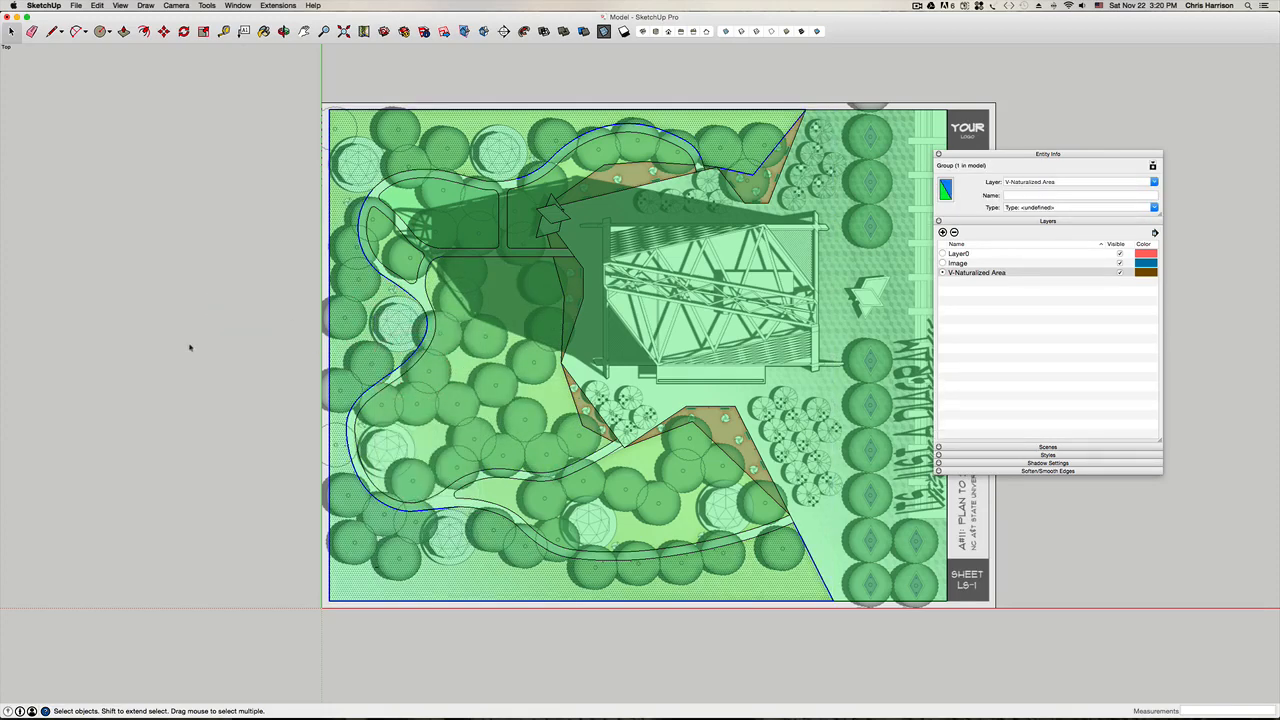
Step: Select the outer and central naturalized faces in turn to check that they are separate, ungrouped faces
left_click(189, 344)
left_click(375, 321)
left_click(517, 322)
left_click(370, 322)
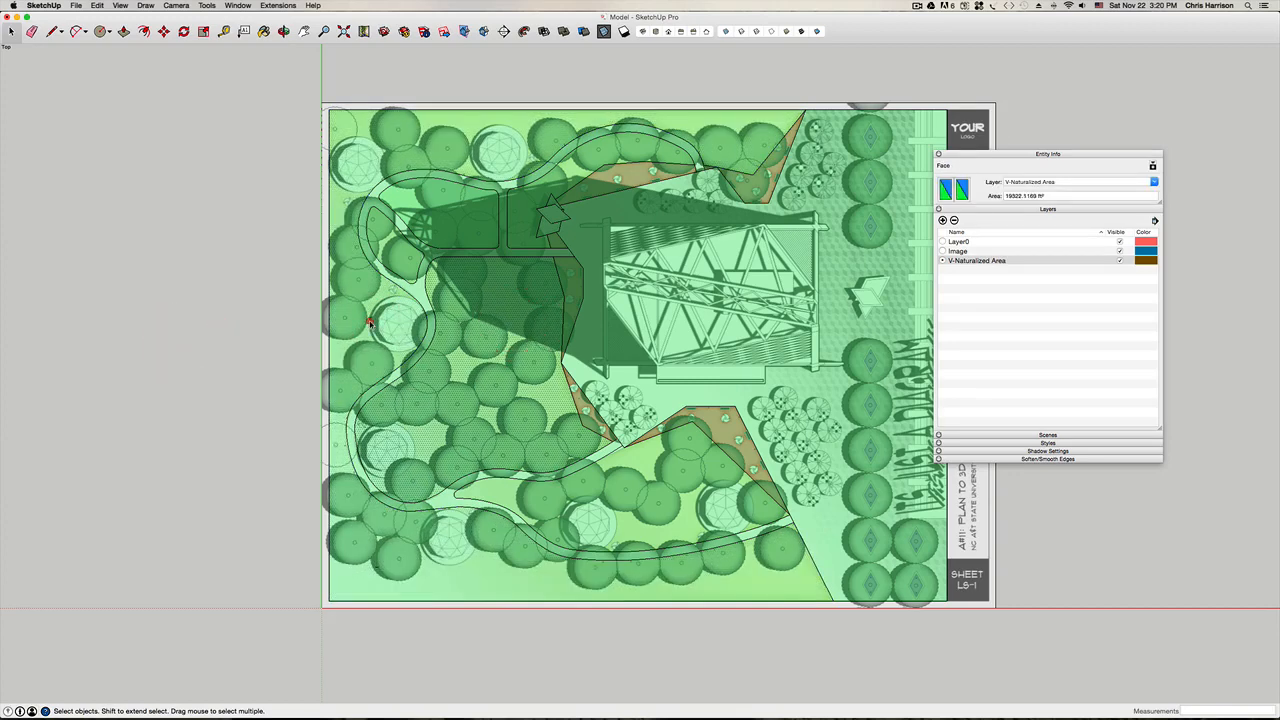
left_click(371, 322)
left_click(479, 337)
Step: Put all naturalized faces and their edges, except the northwest lawn between the paths, on layer V-Naturalized Area and group them together
left_click(434, 216)
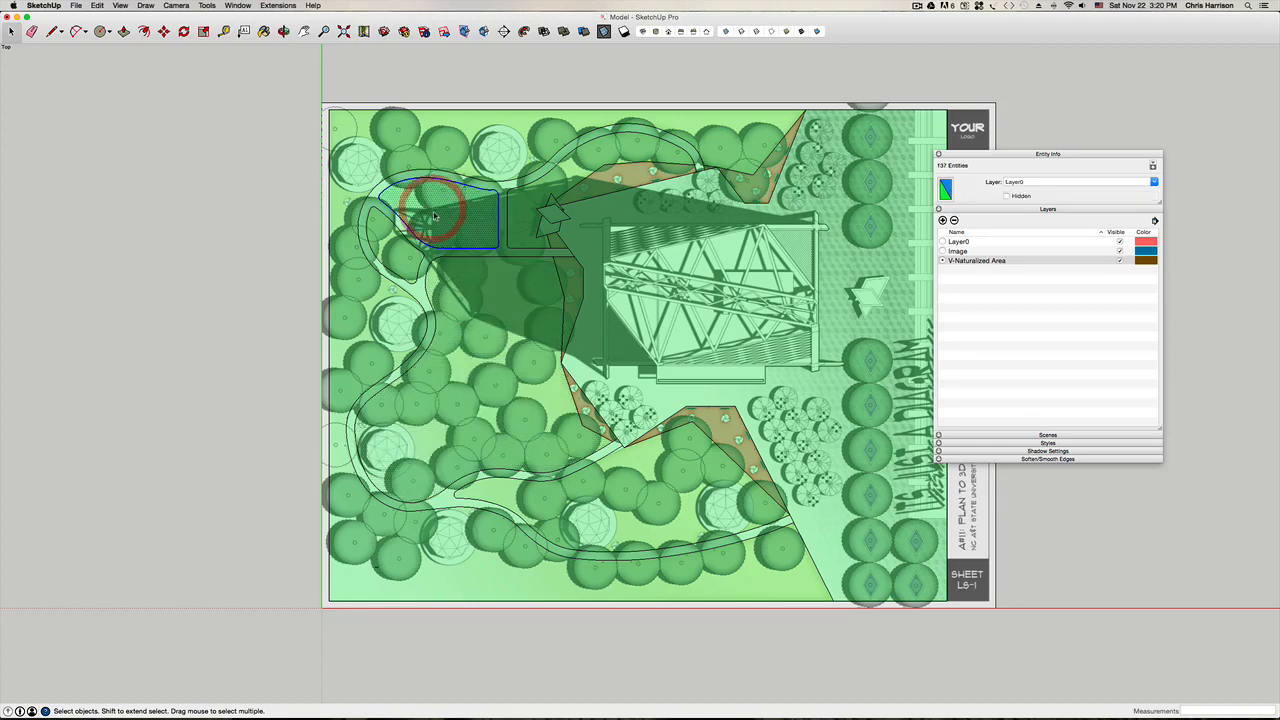
left_click(394, 248, "shift")
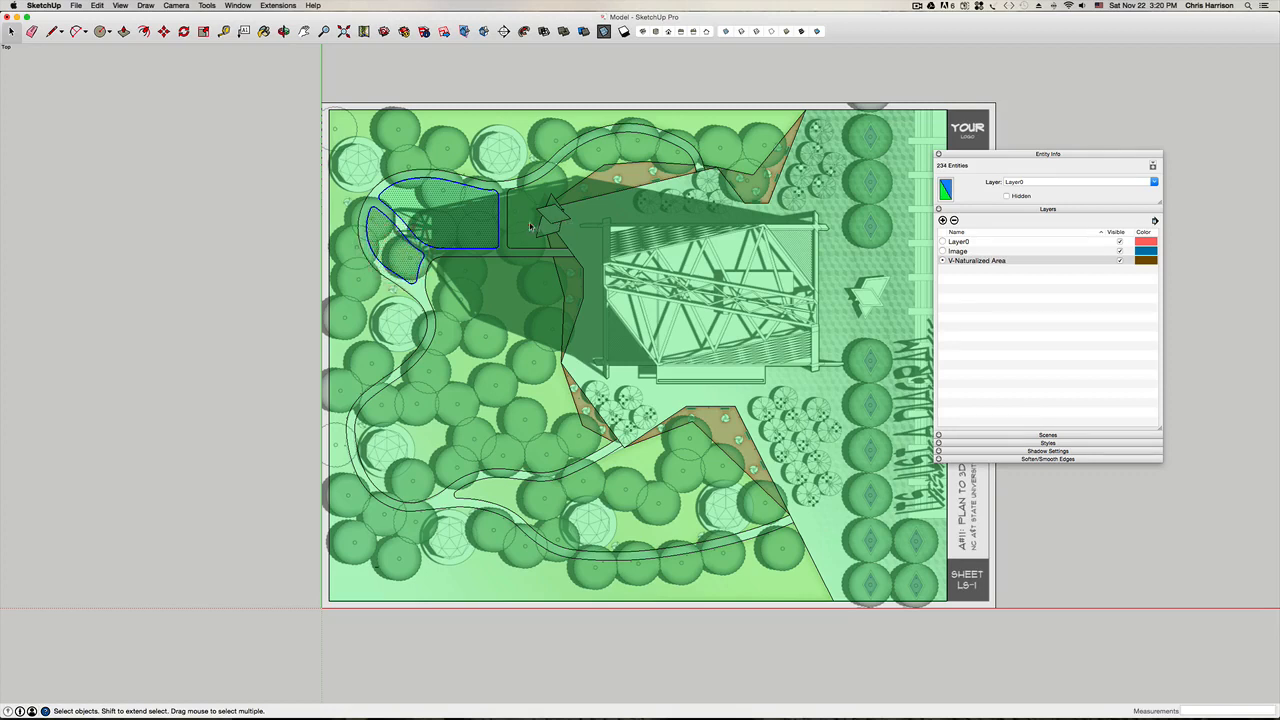
left_click(530, 227, "shift")
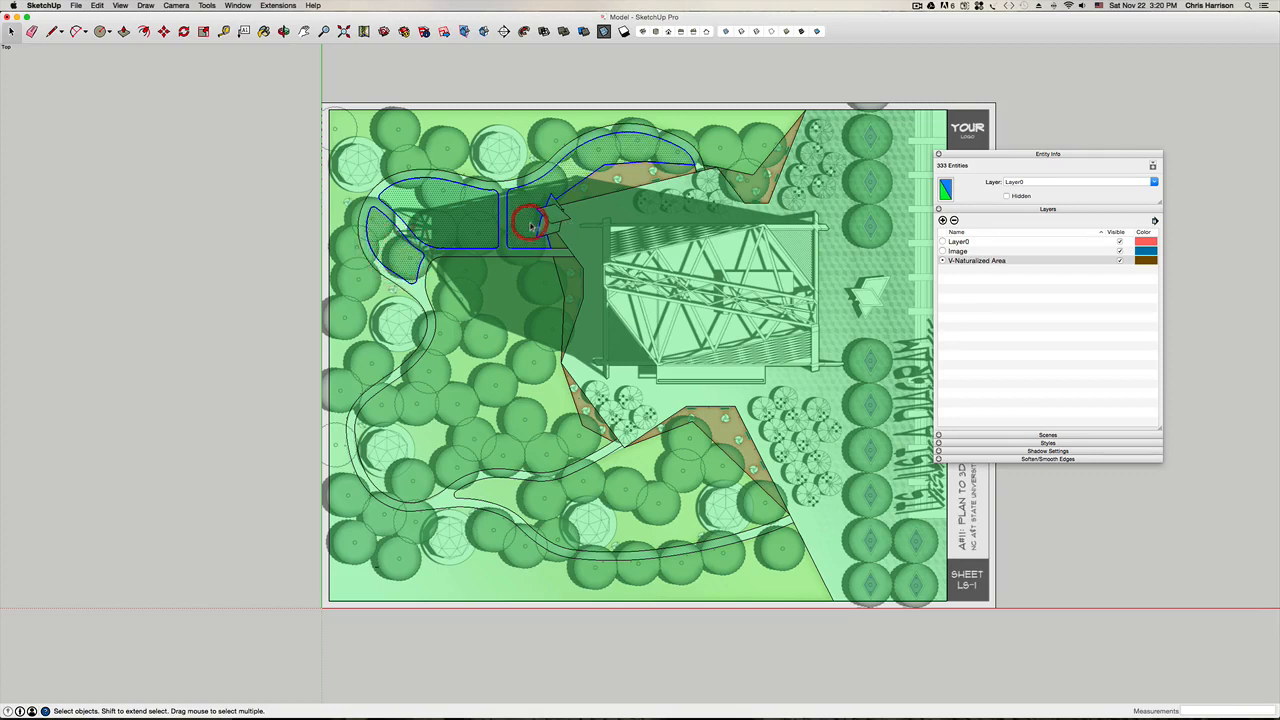
left_click(648, 522, "shift")
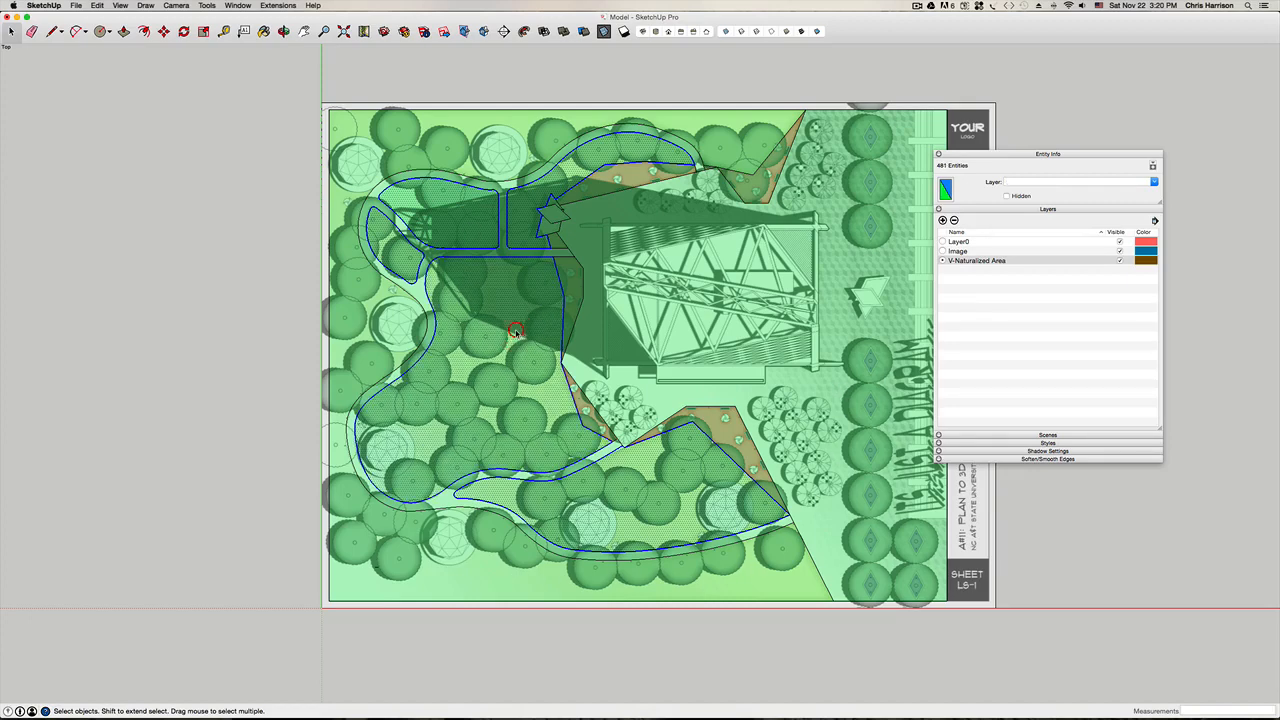
left_click(379, 318, "shift")
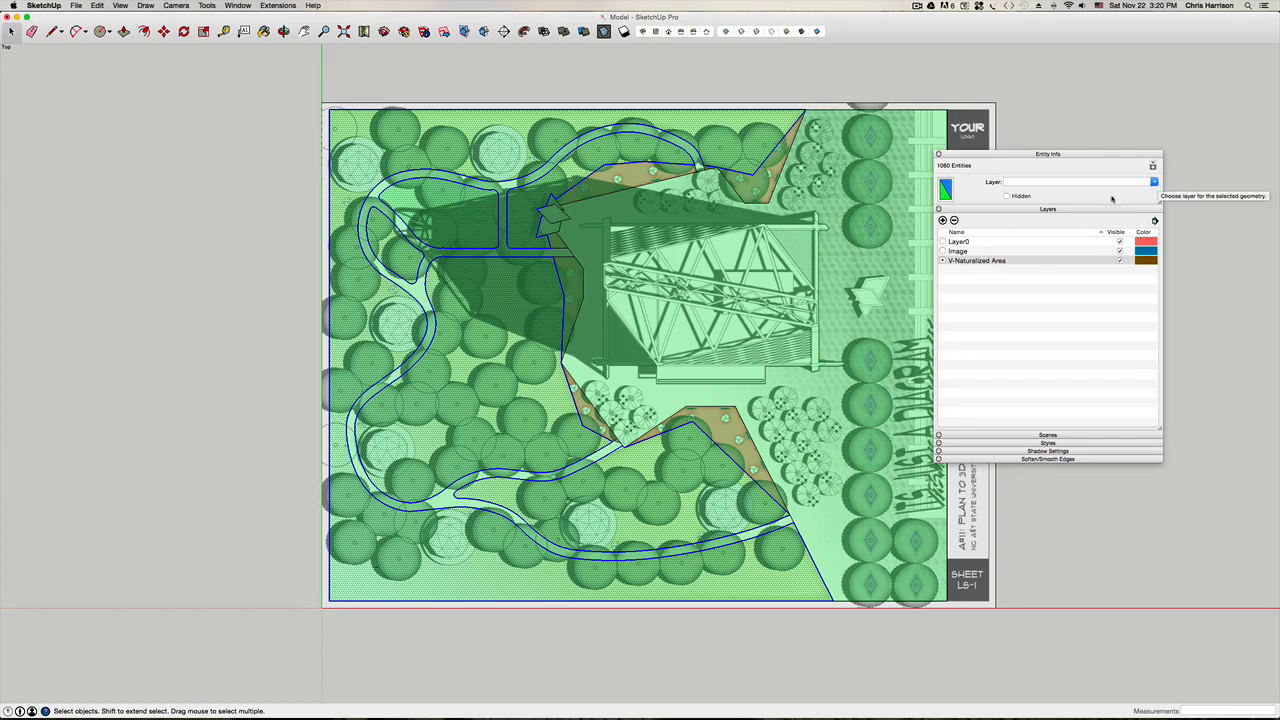
double_click(427, 209, "shift")
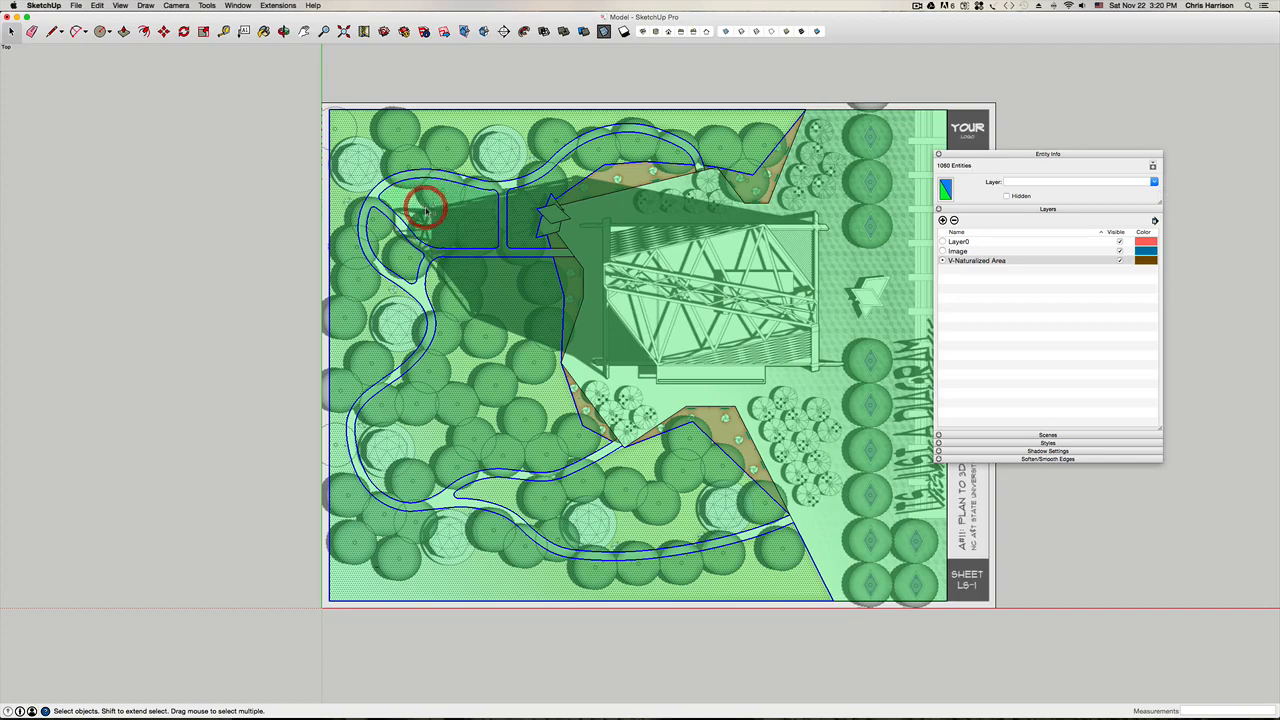
left_click(427, 209, "shift")
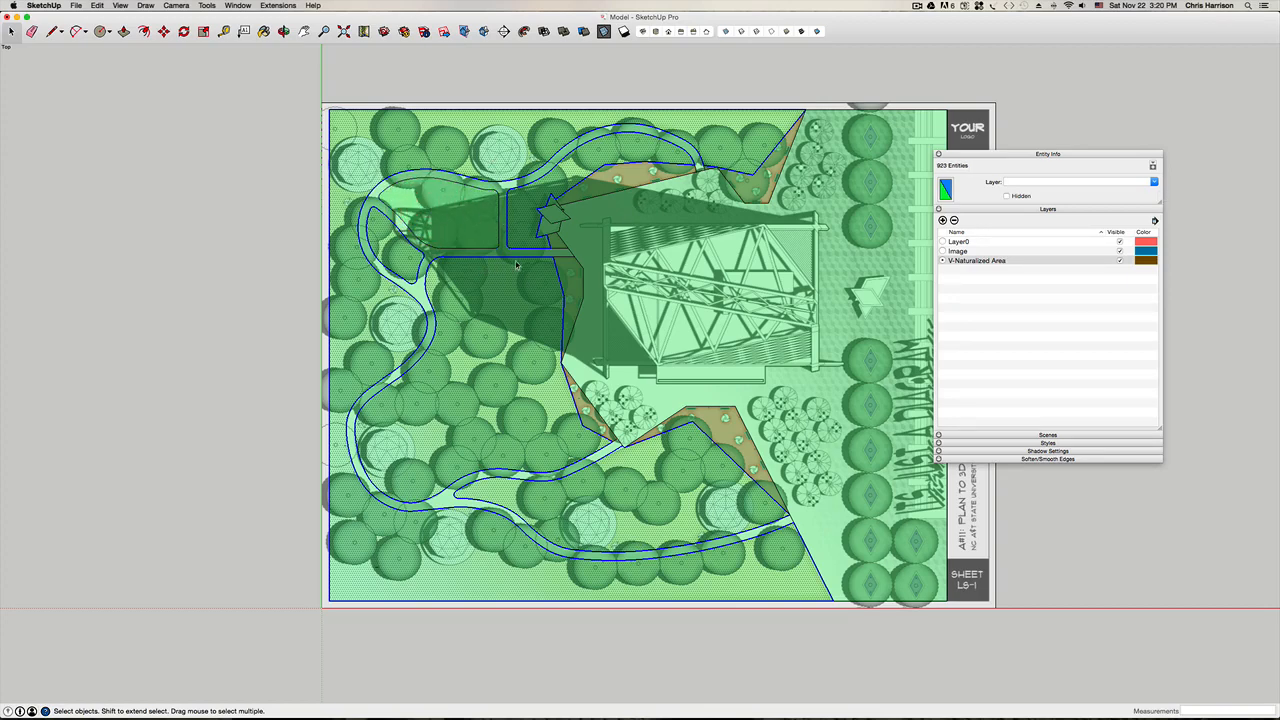
left_click(1155, 183)
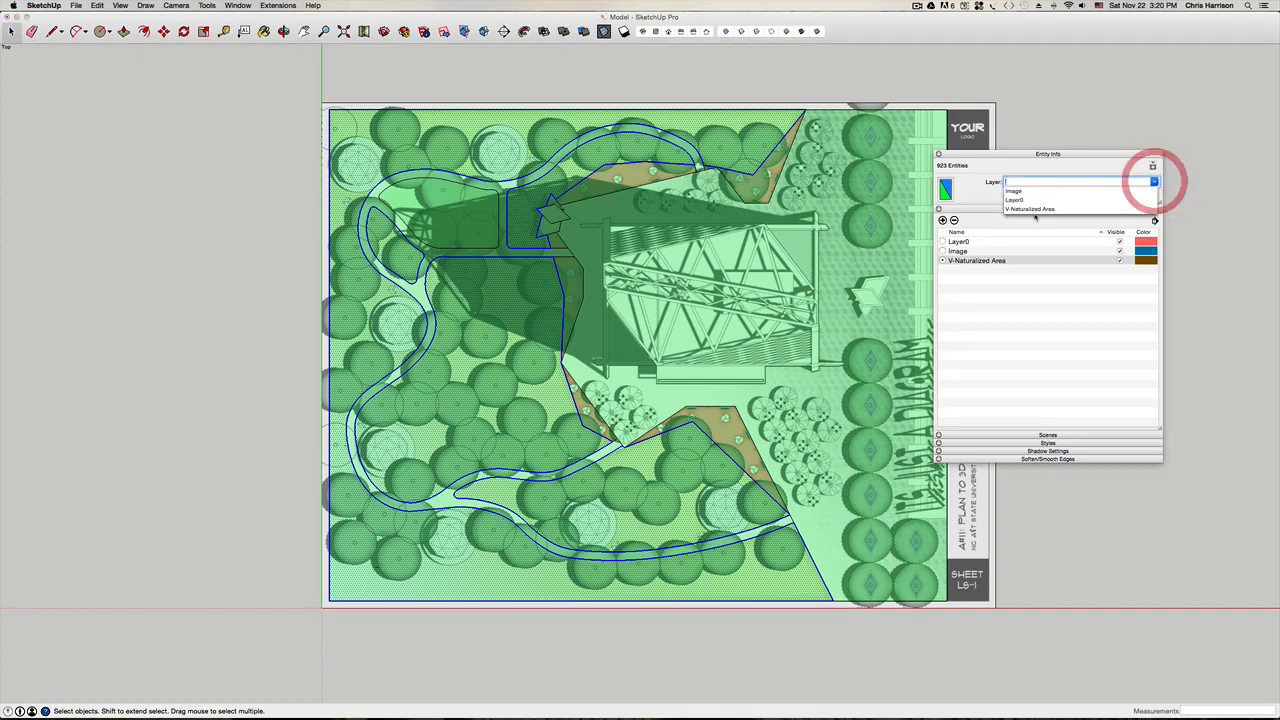
left_click(1037, 210)
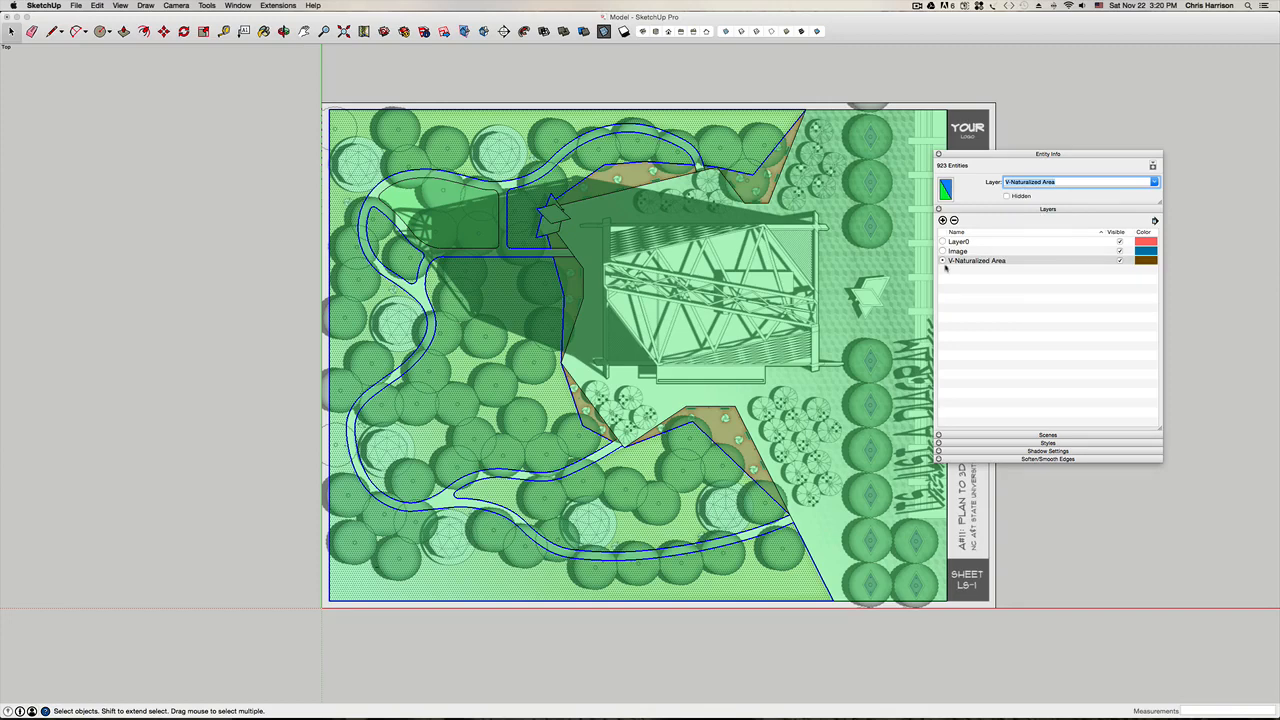
key("super+g")
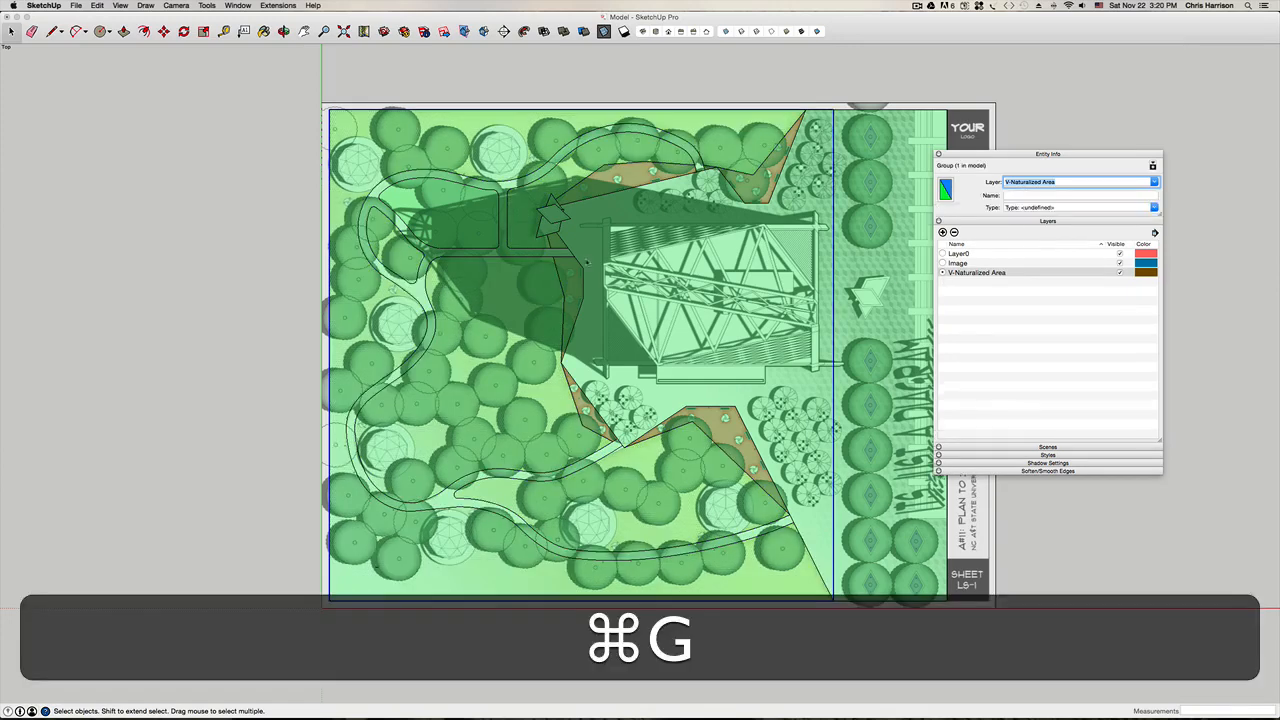
Step: Make Layer0 active, hide V-Naturalized Area, and select the entire winding path network with its edges
left_click(942, 241)
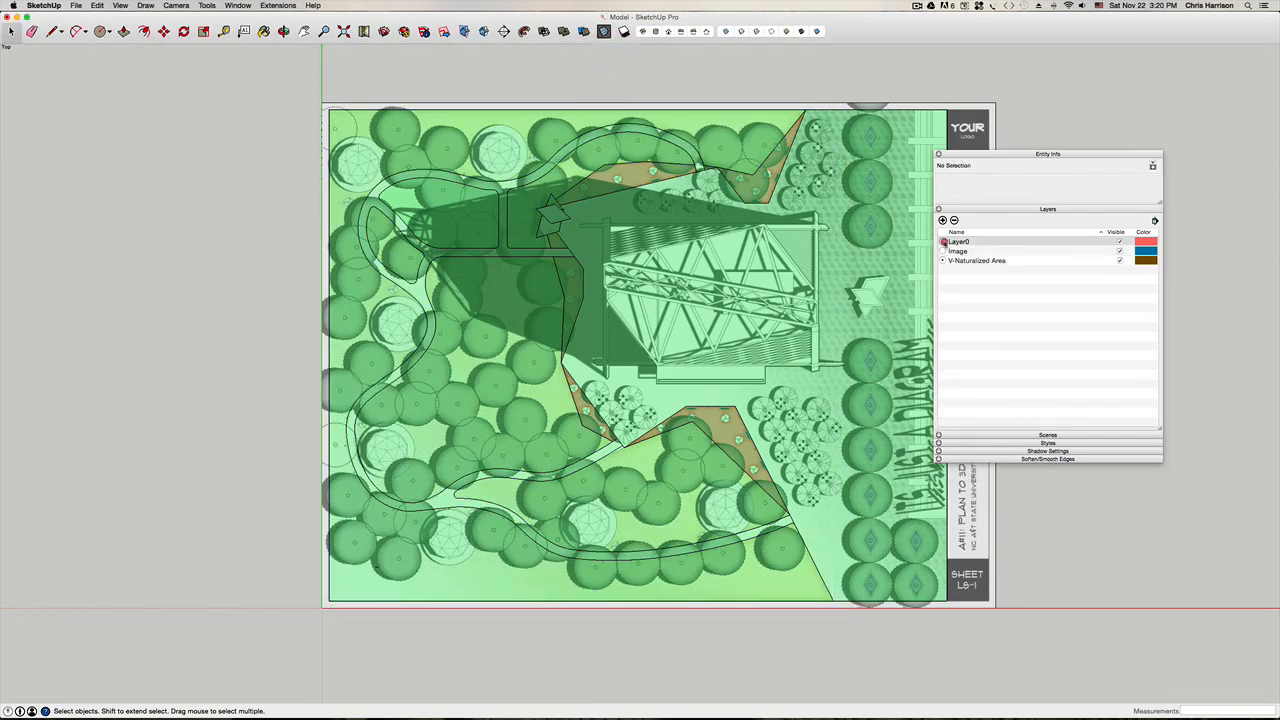
left_click(1120, 260)
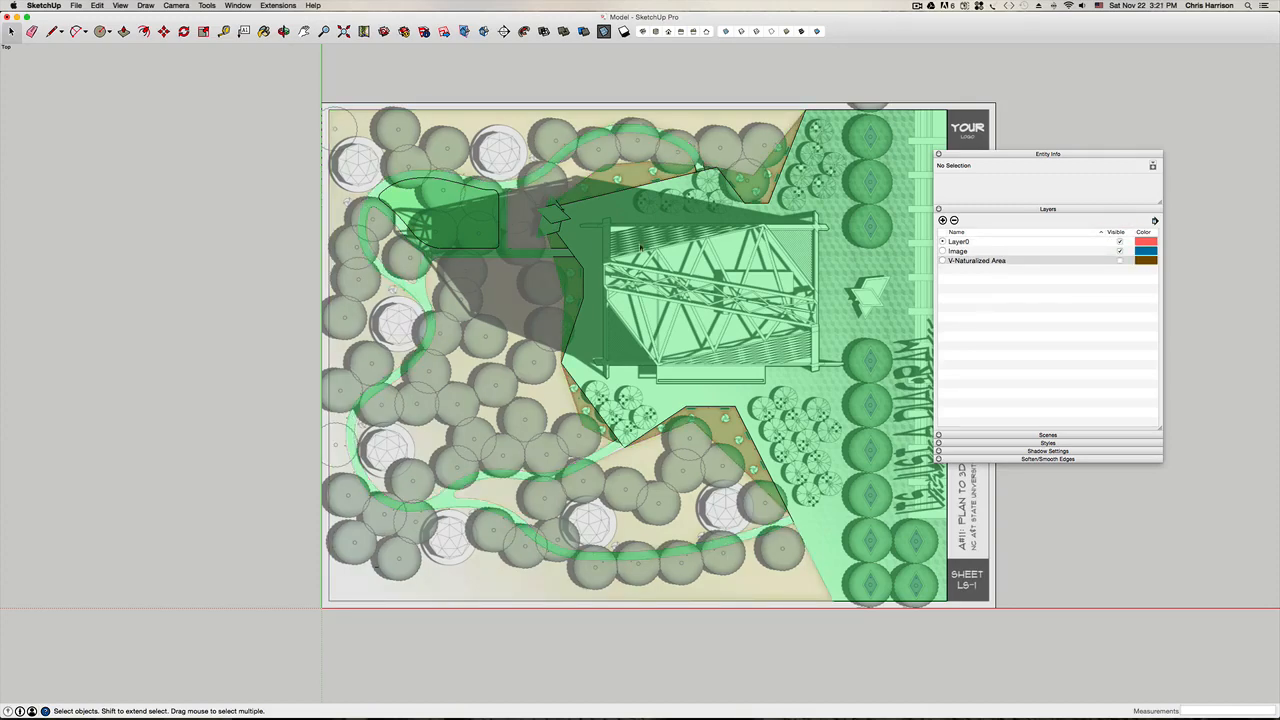
triple_click(365, 233)
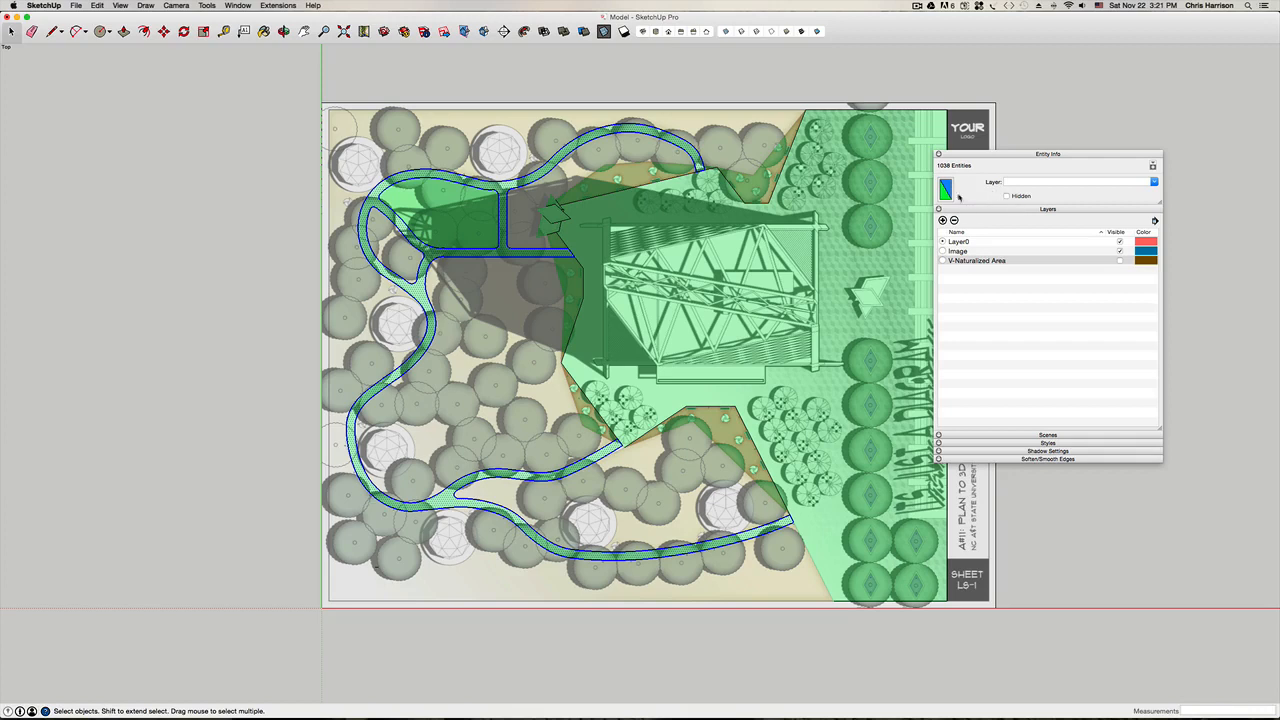
Step: Add a new layer named P-Stone Dust for the paths
left_click(943, 220)
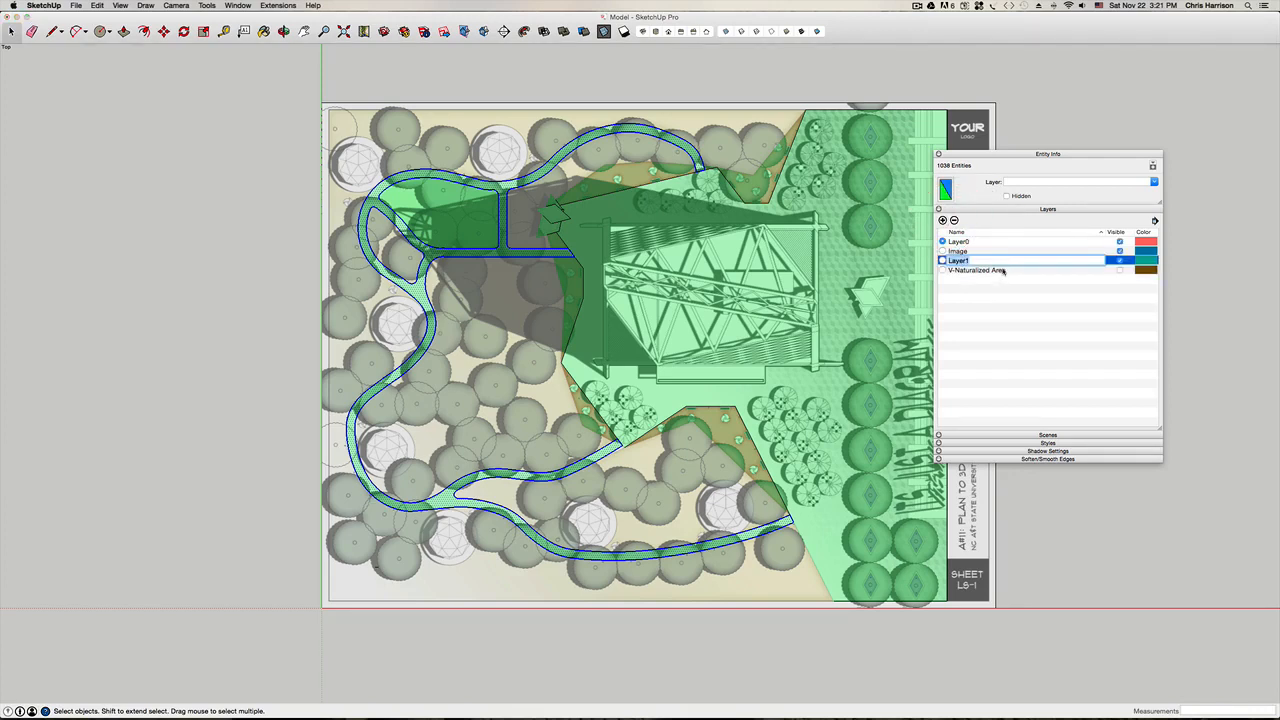
type("H")
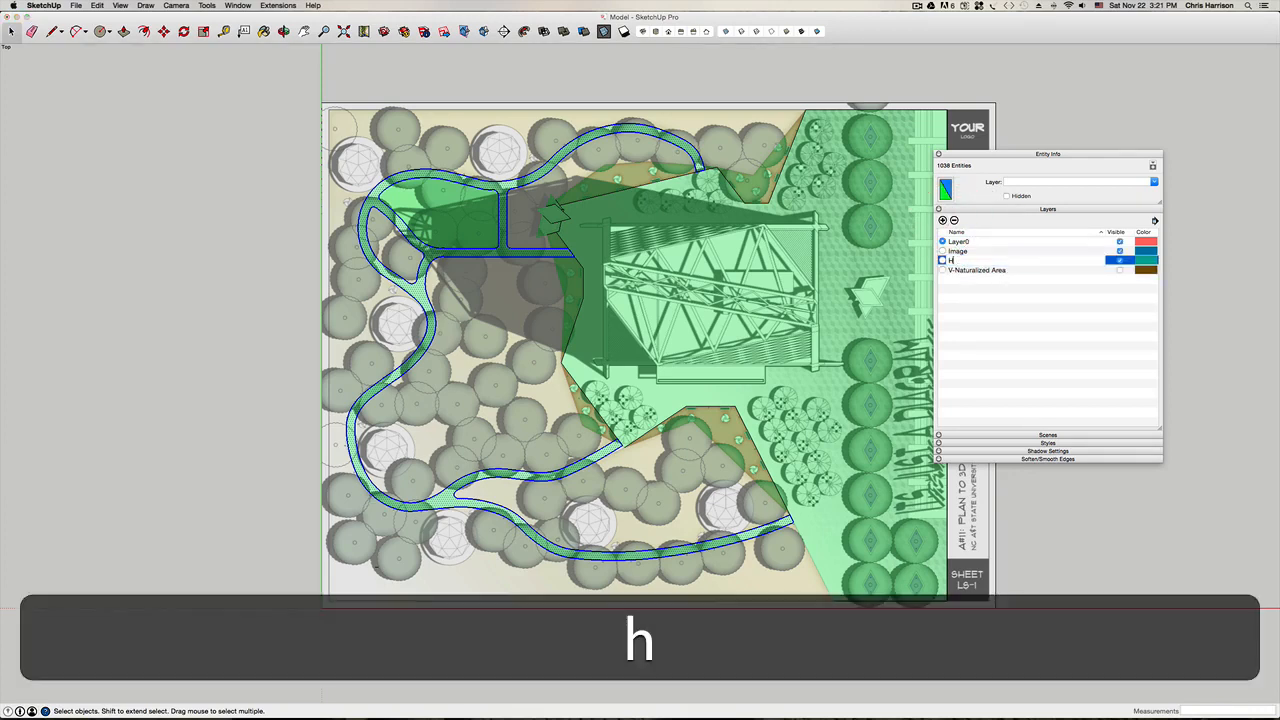
key("BackSpace")
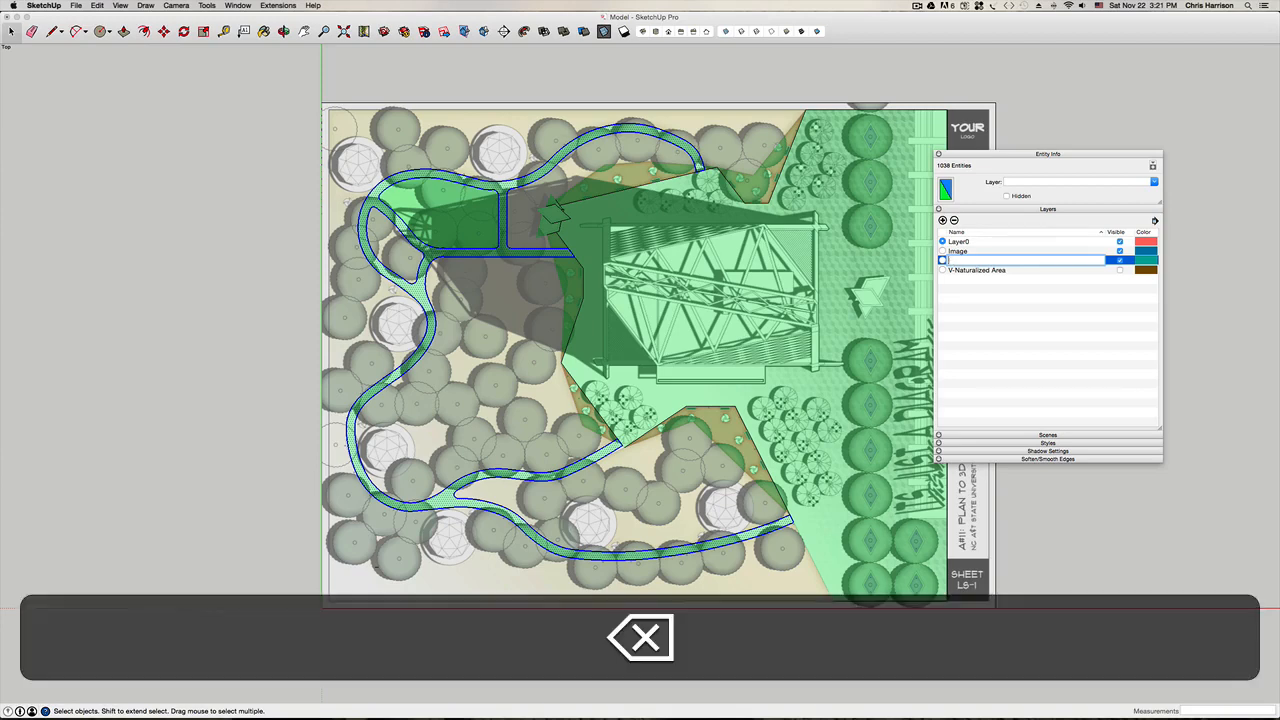
type("P-")
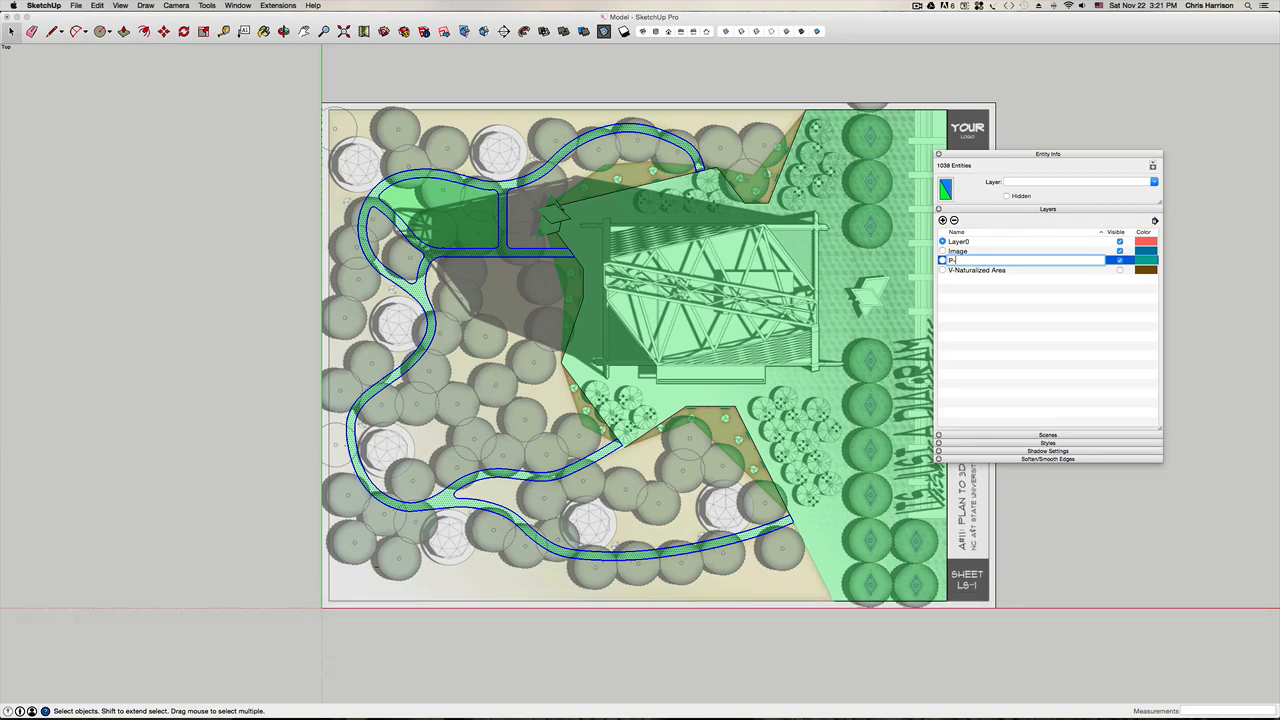
type("St")
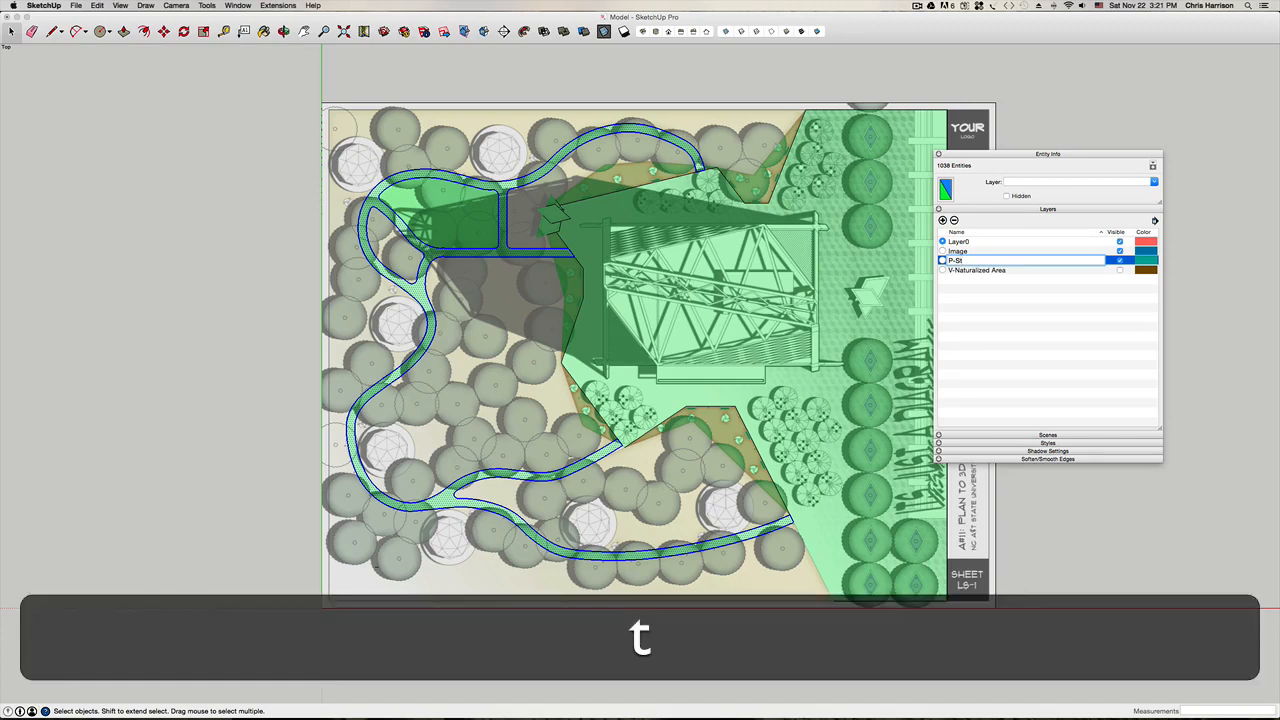
type("one Dust")
key("Return")
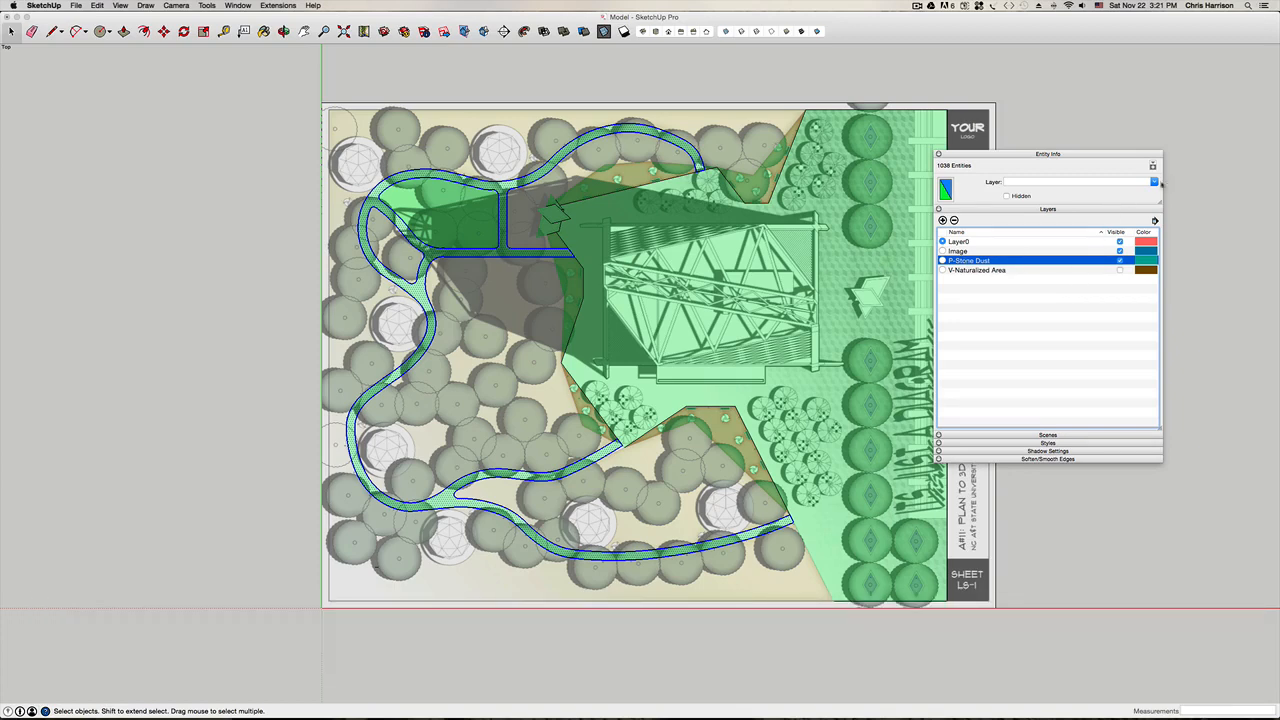
Step: Assign the selected path faces and edges to P-Stone Dust, make that layer active, and group them
left_click(1155, 182)
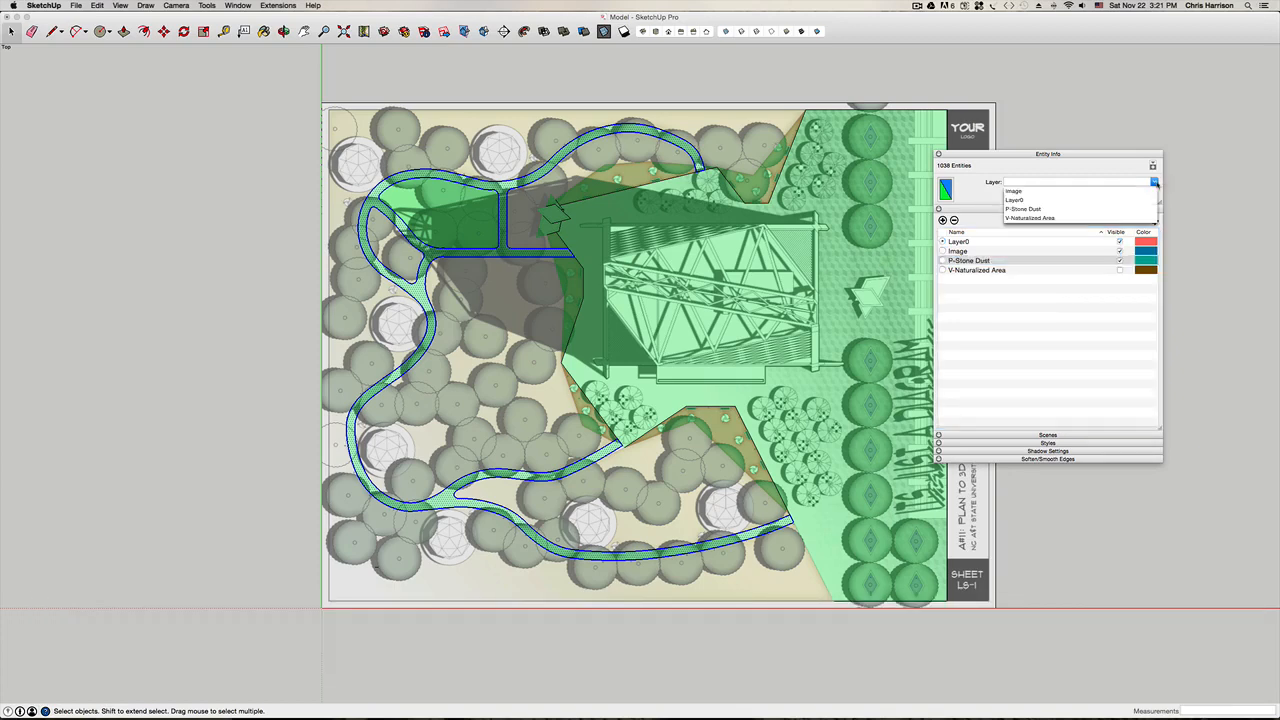
left_click(1033, 209)
left_click(942, 260)
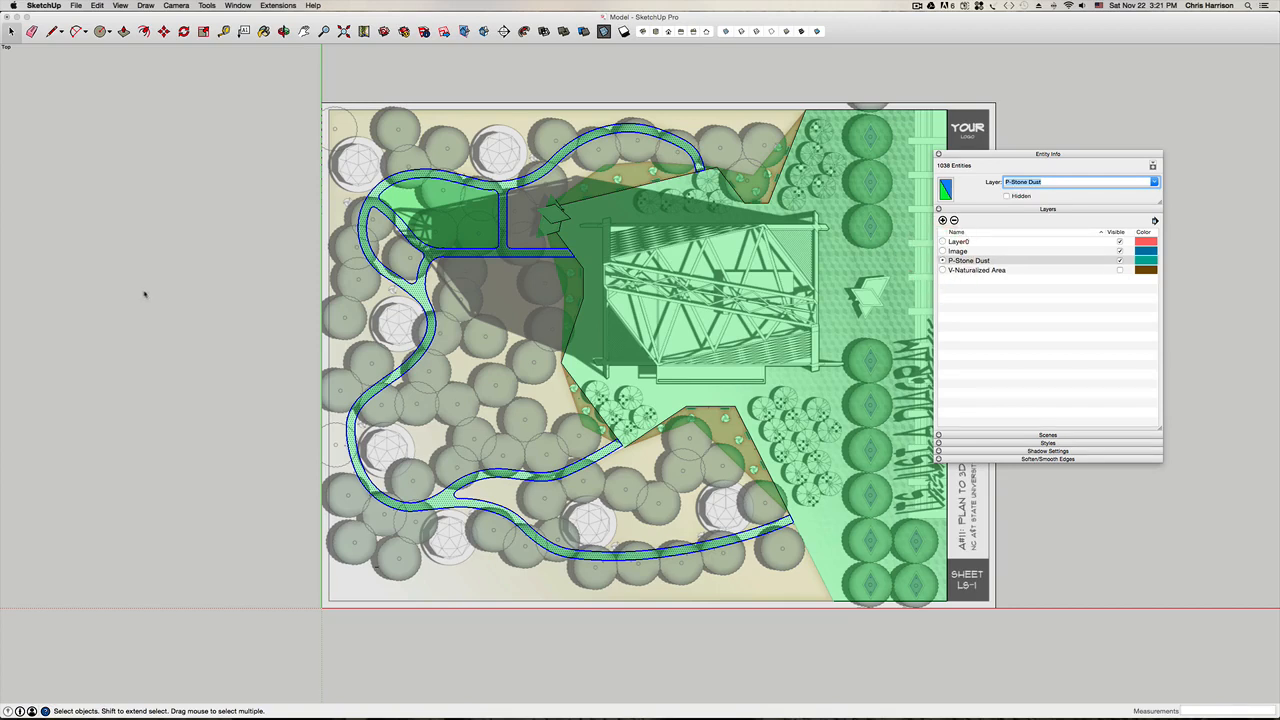
key("super+g")
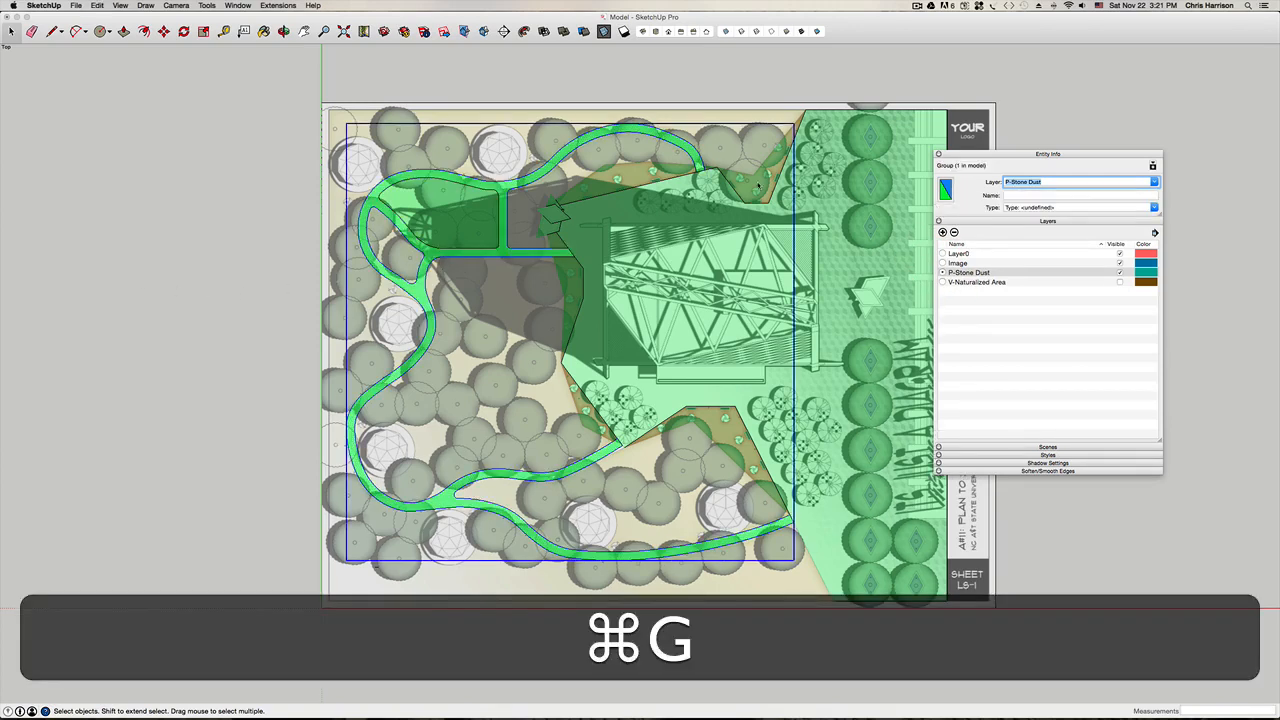
left_click(559, 86)
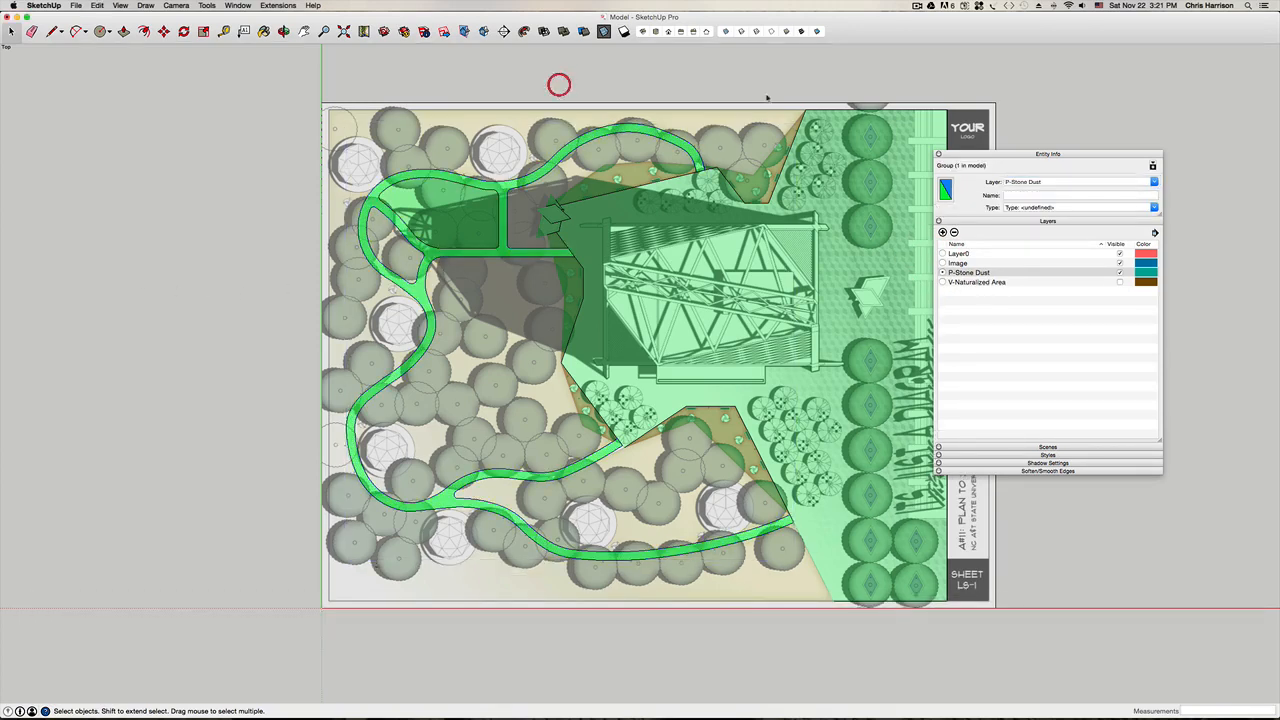
Step: Make Layer0 active, hide P-Stone Dust, and select the northwest lawn face with its boundary edges
left_click(942, 241)
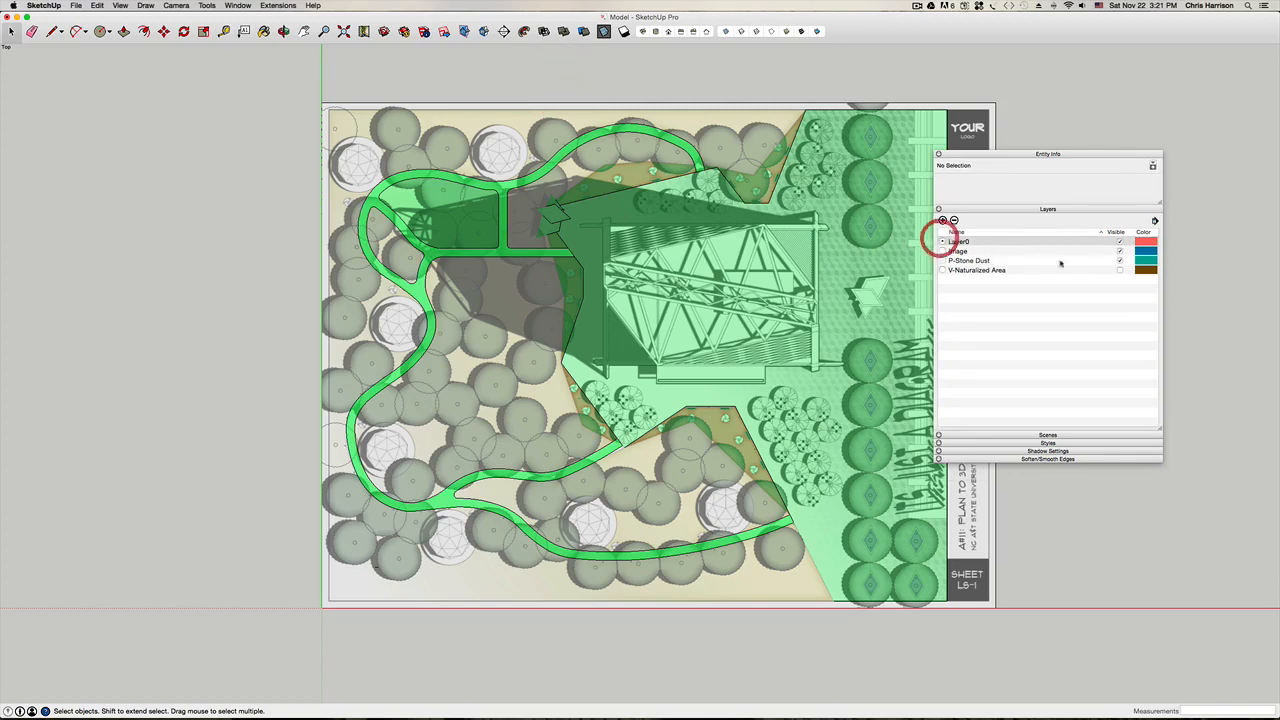
left_click(1119, 260)
double_click(461, 220)
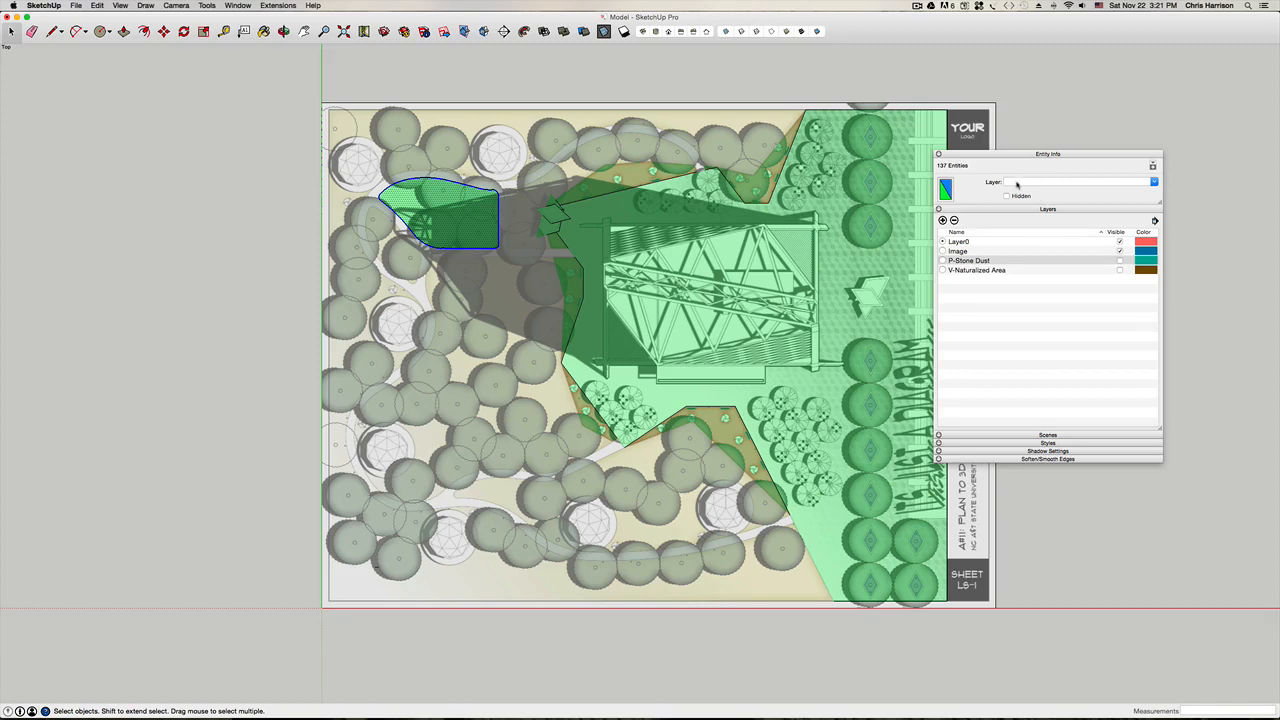
Step: Add a new layer named V-Fescue for the lawn
left_click(942, 220)
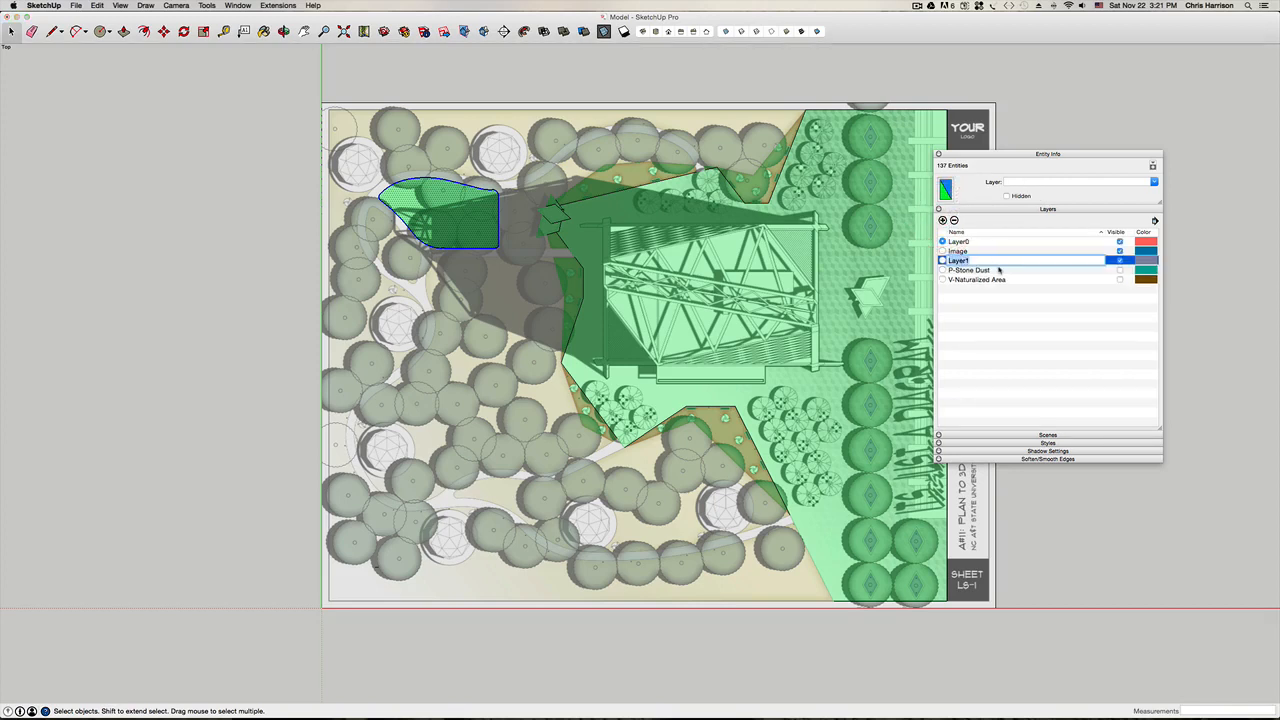
type("V-D")
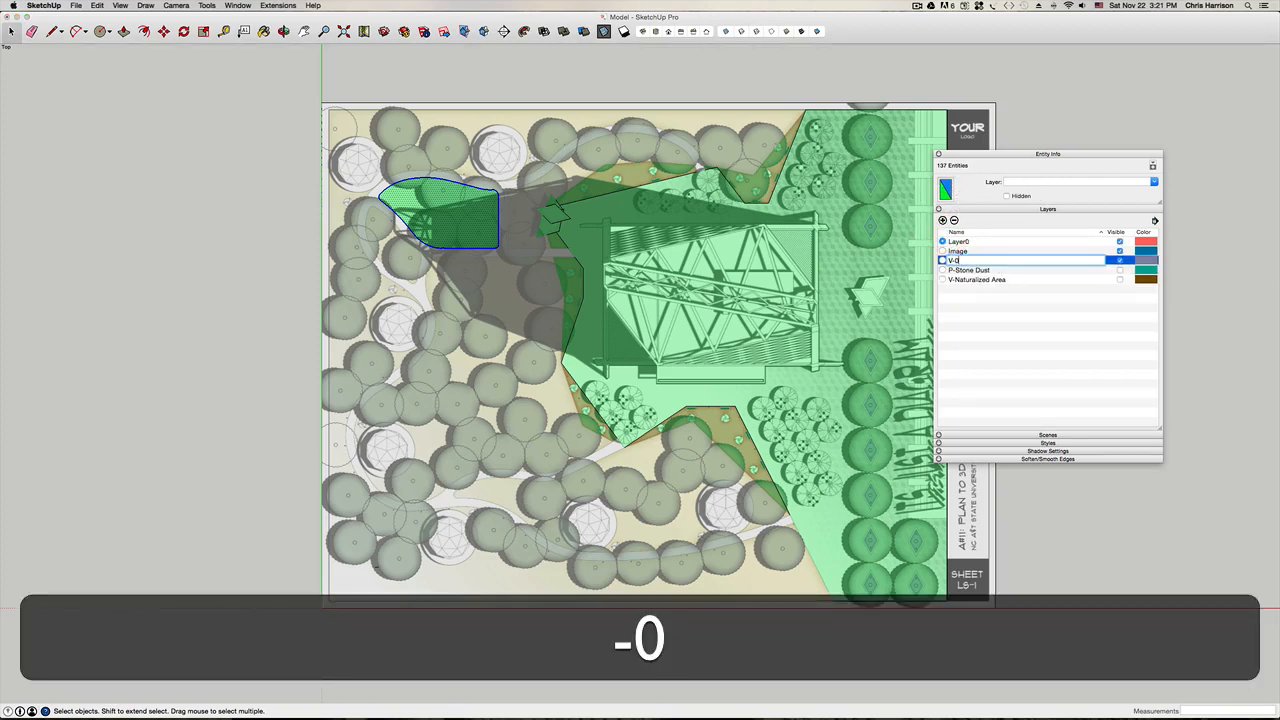
key("BackSpace")
type("La")
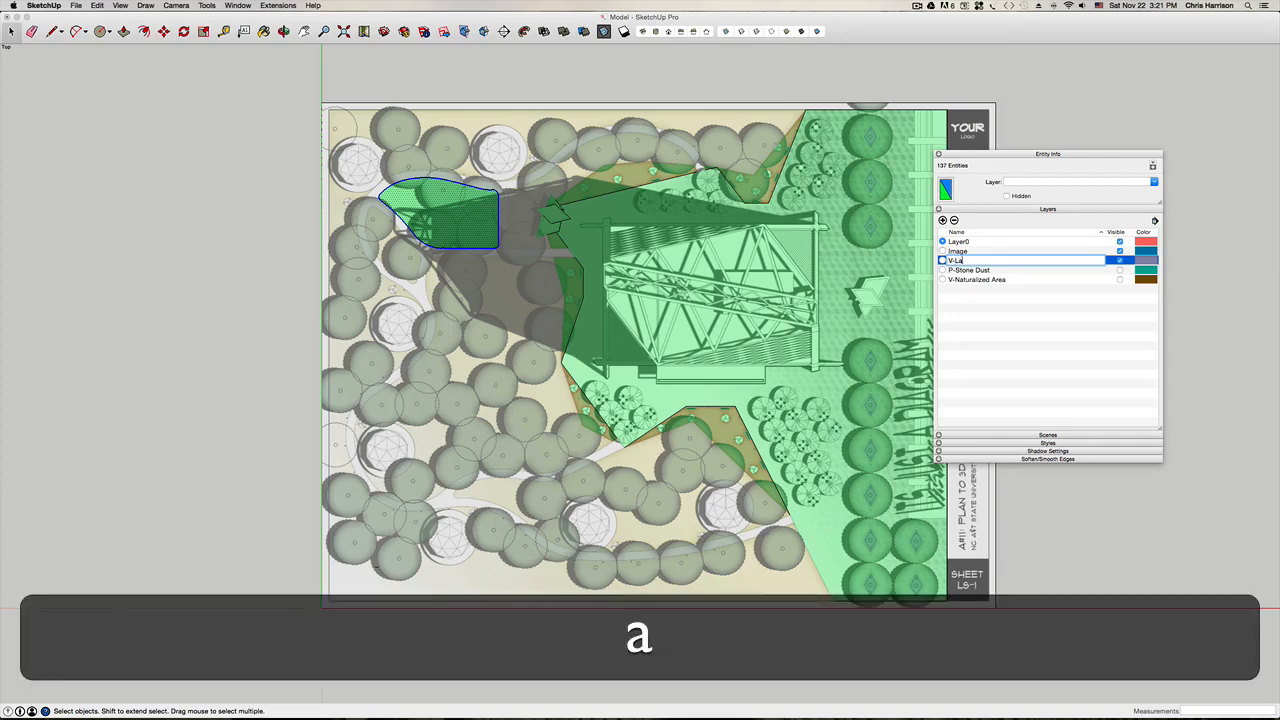
type("wn")
key("BackSpace")
key("BackSpace")
key("BackSpace")
key("BackSpace")
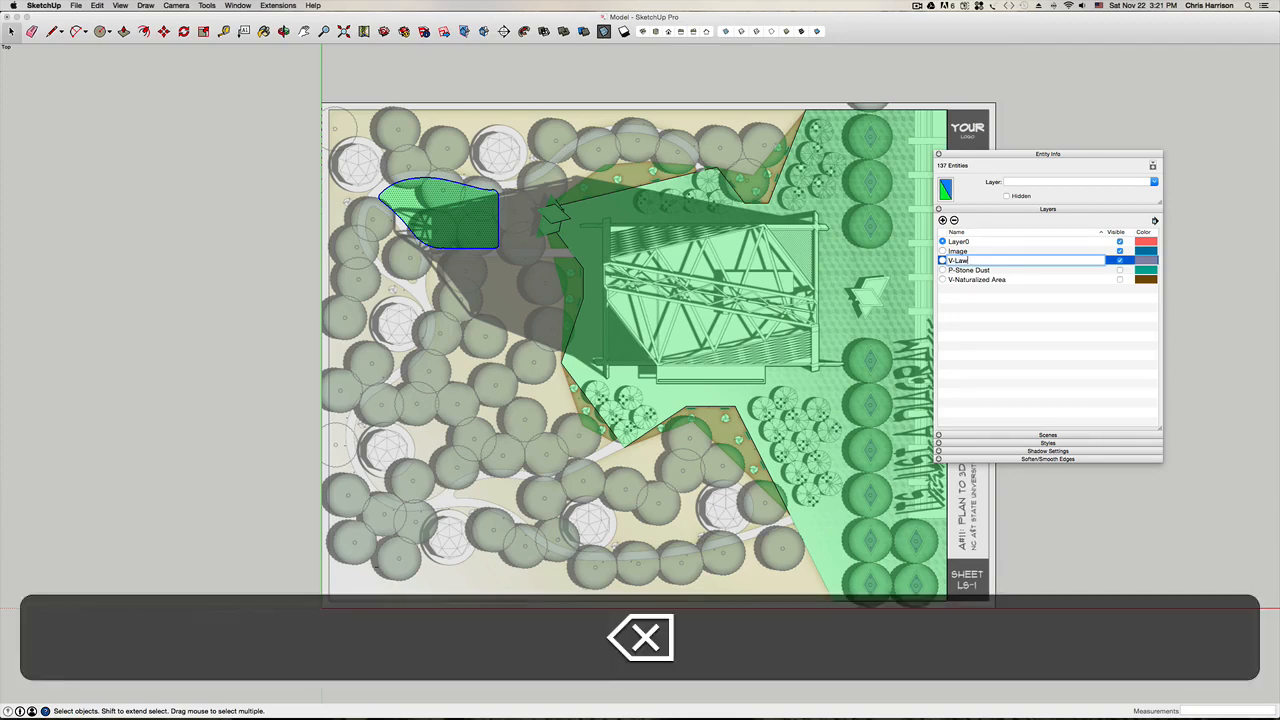
type("Fescue")
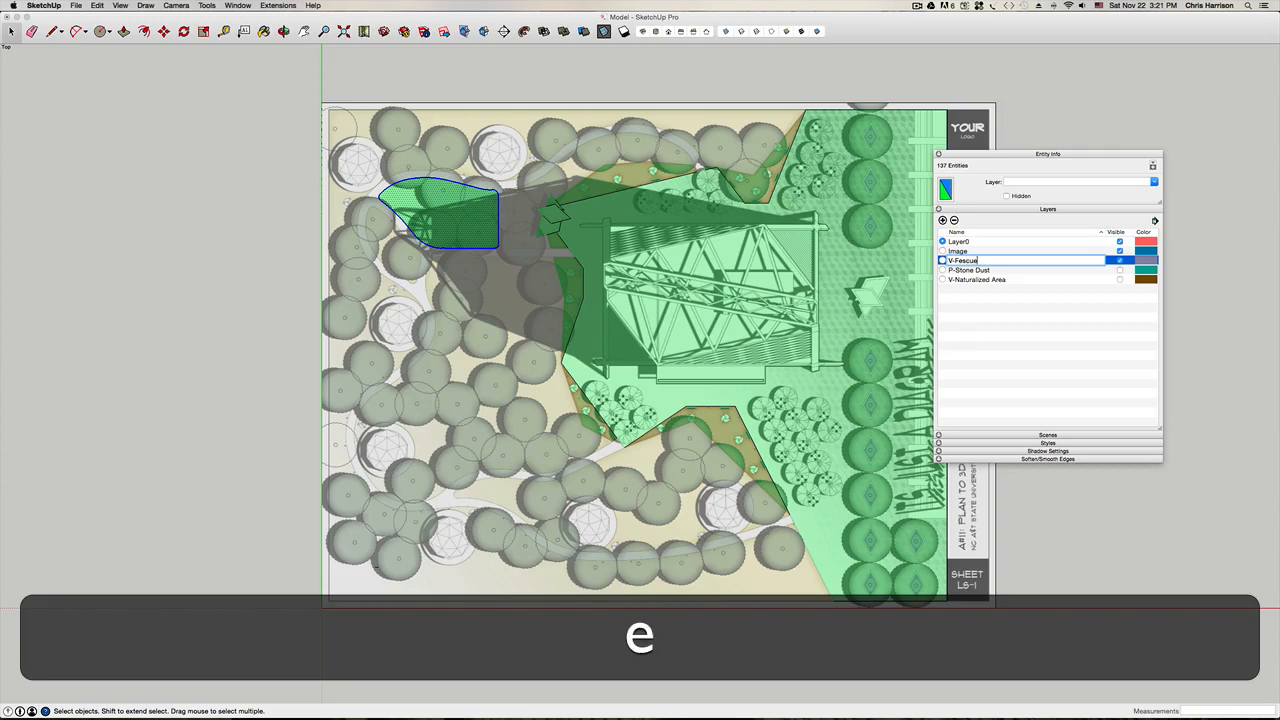
key("Return")
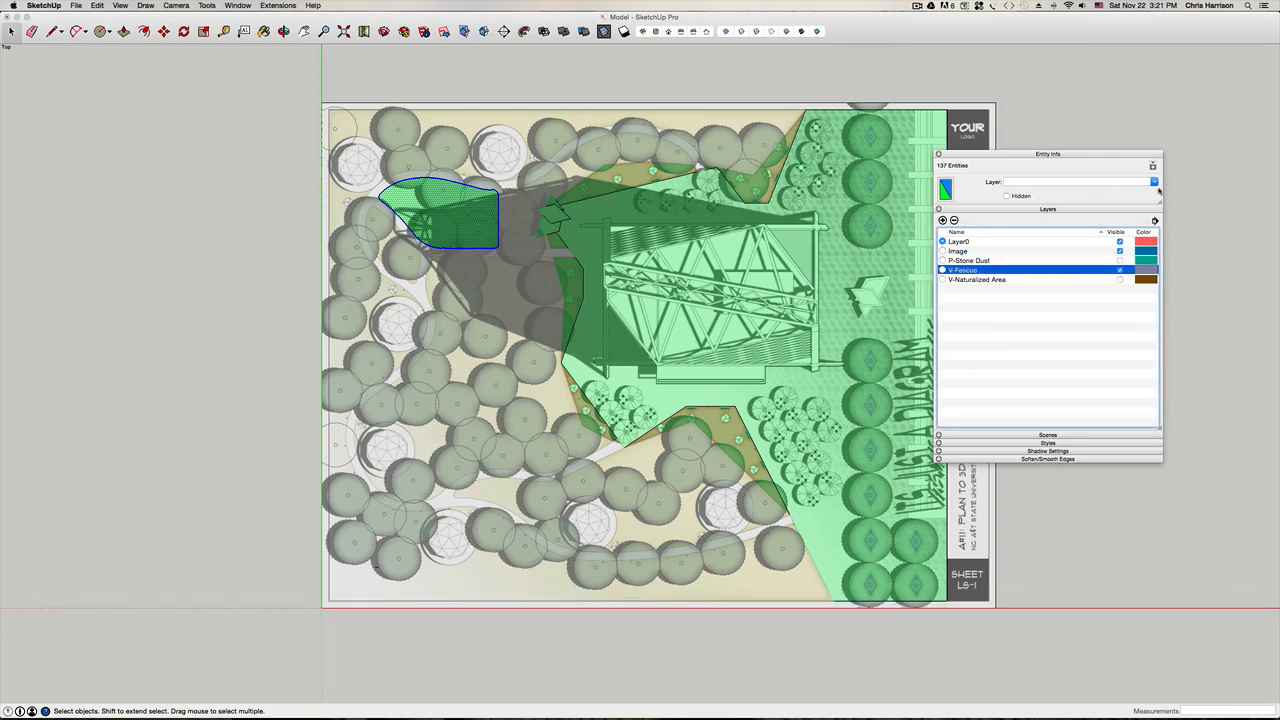
Step: Make V-Fescue active, assign the selected northwest lawn face and edges to it, and group them
left_click(942, 270)
left_click(1153, 182)
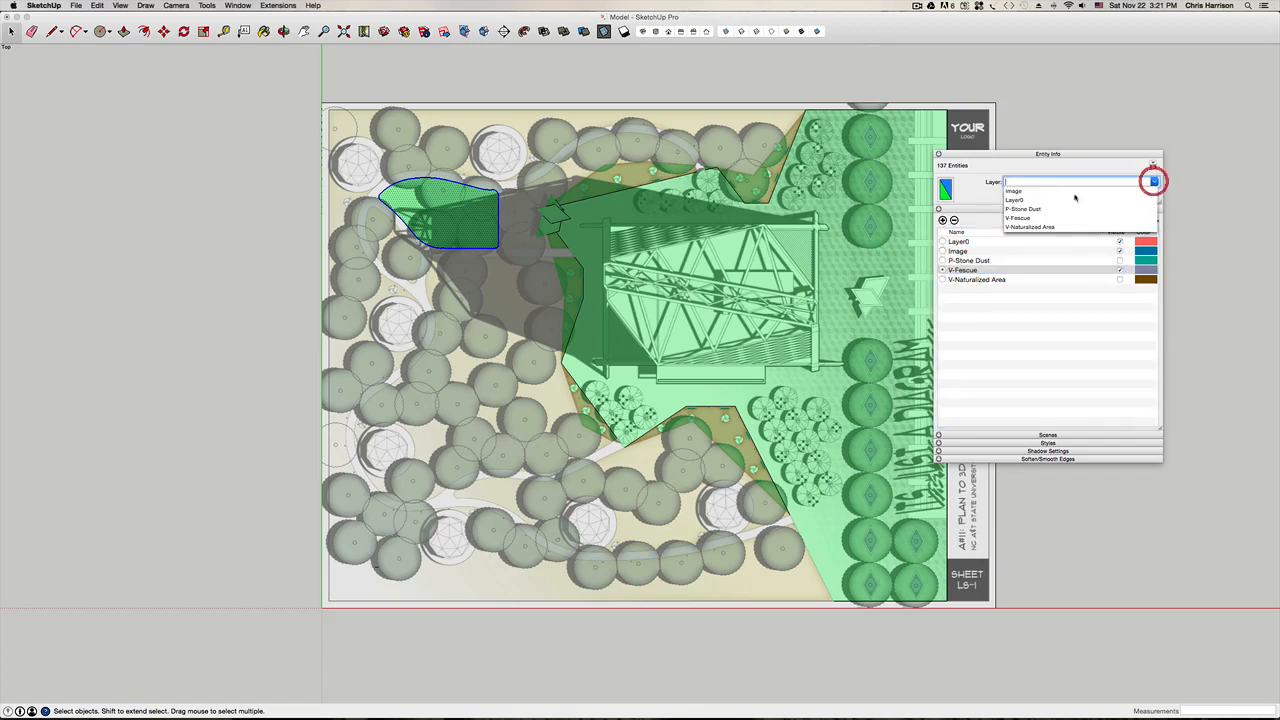
left_click(1029, 209)
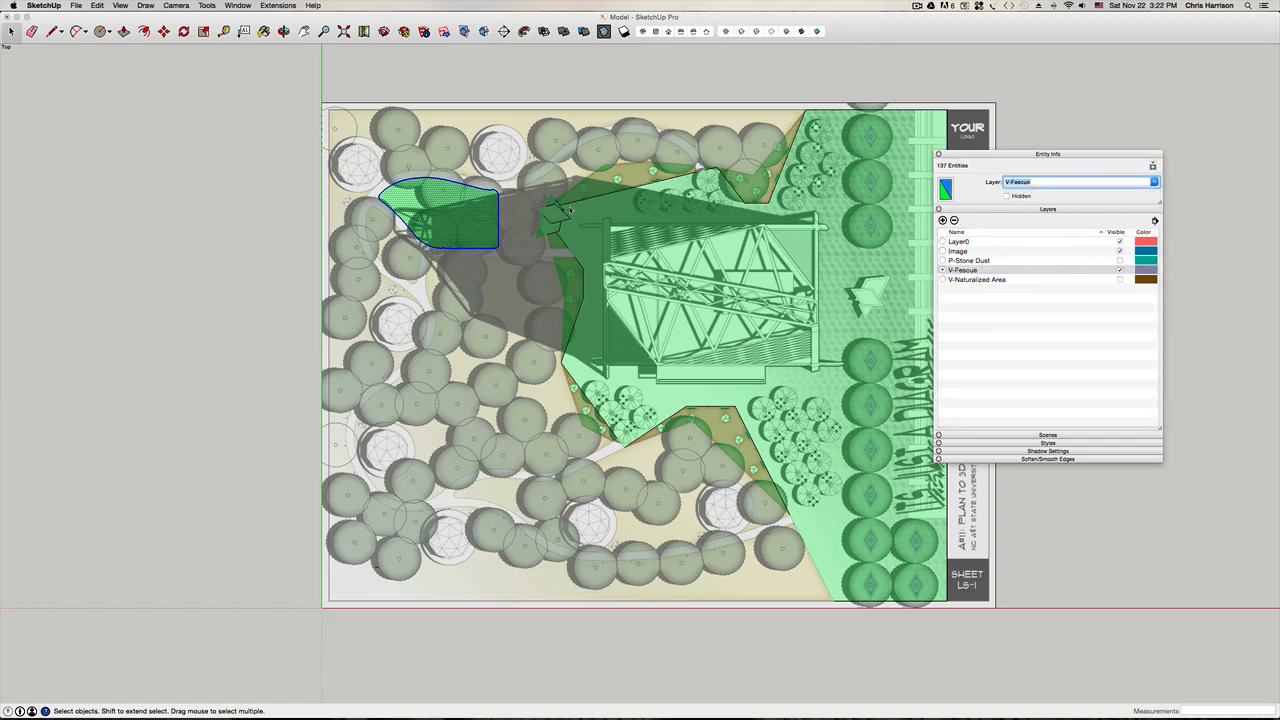
key("super+g")
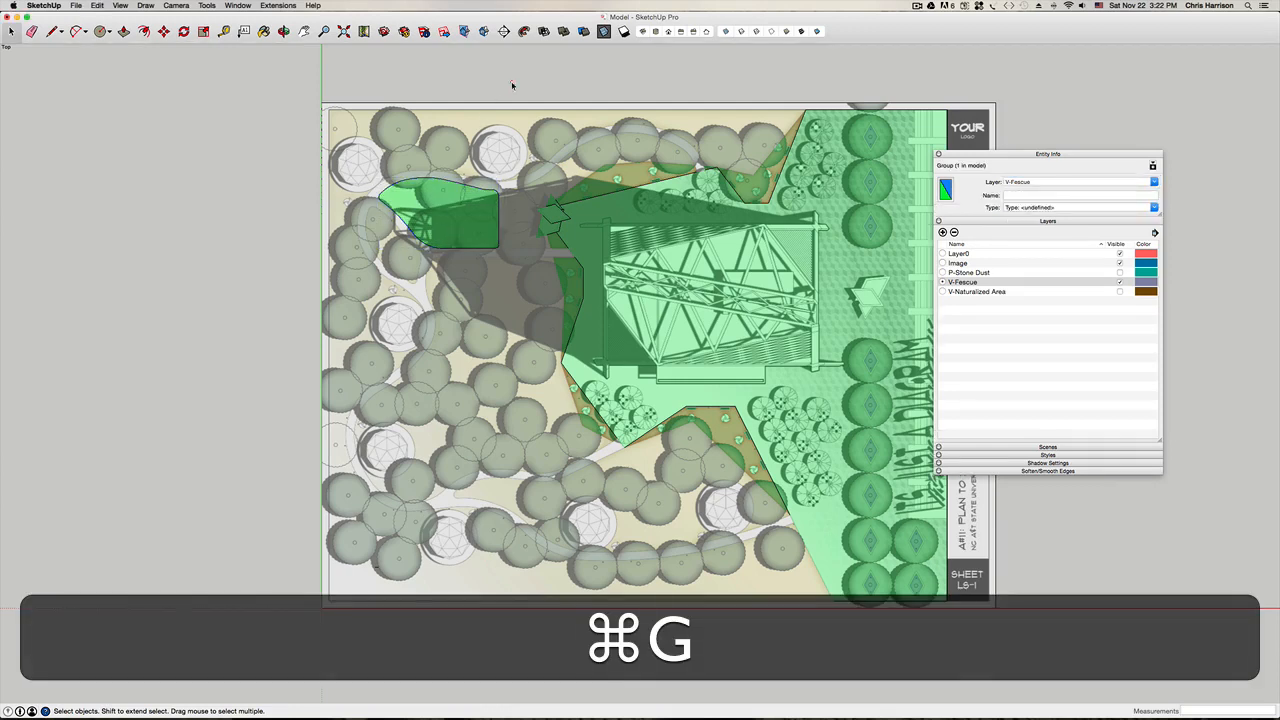
left_click(514, 81)
Step: Make Layer0 active, hide V-Fescue, and check the brown planting bed faces around the plaza one by one
left_click(942, 241)
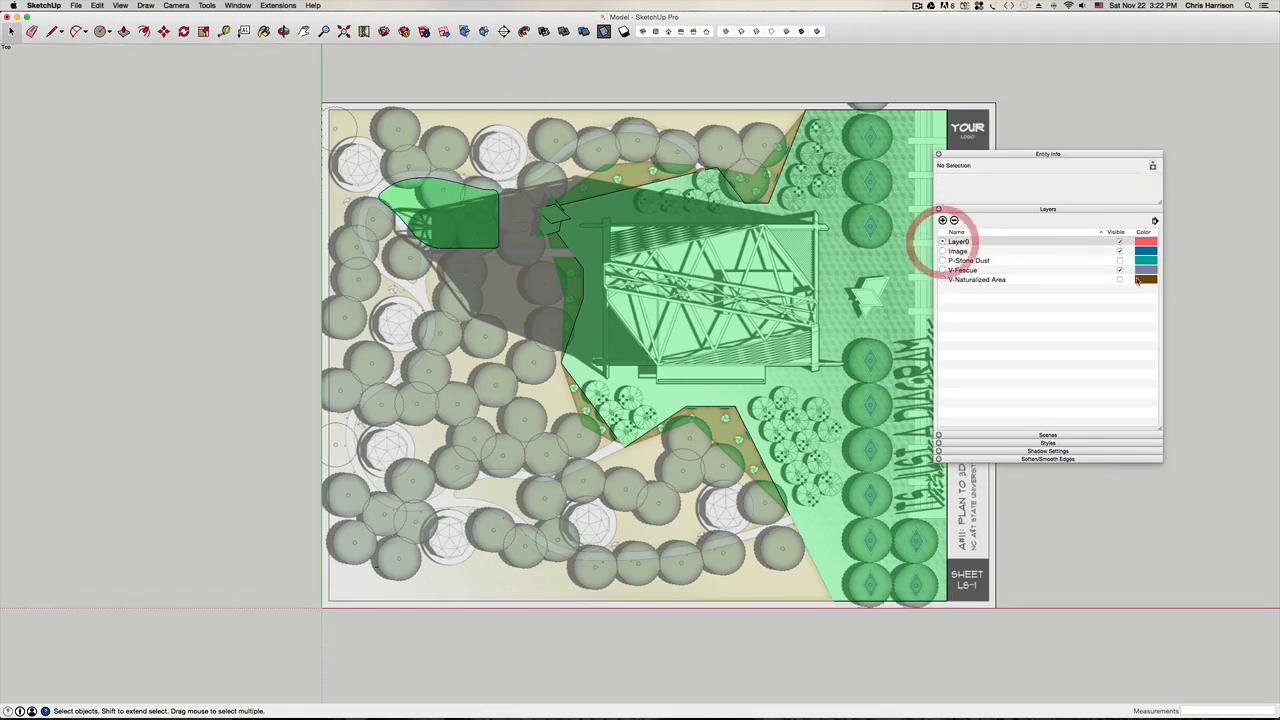
left_click(1121, 271)
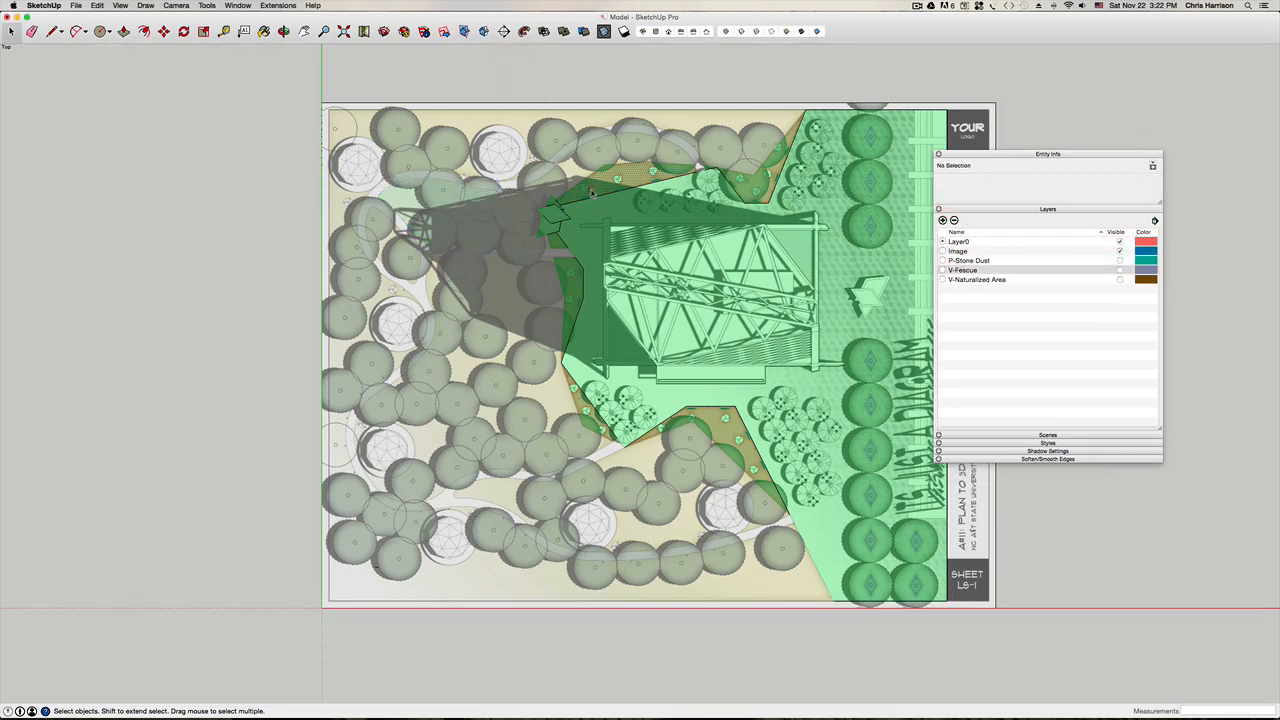
left_click(600, 188)
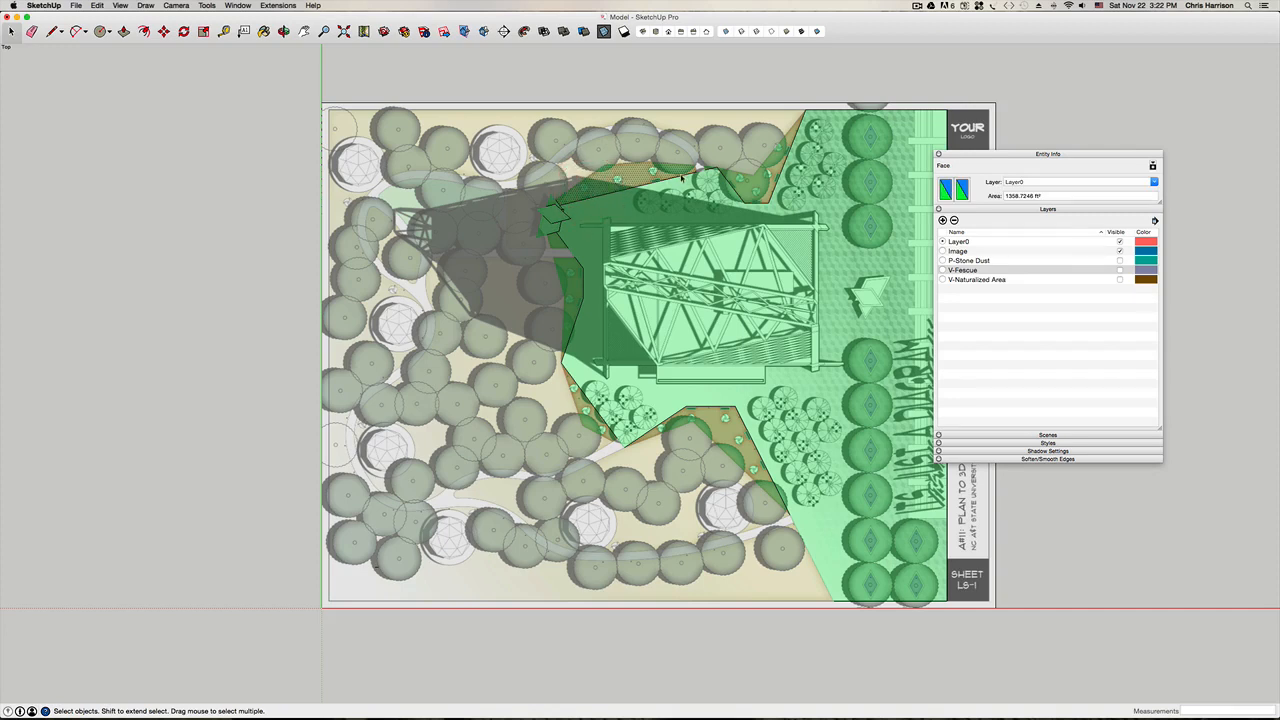
left_click(749, 180)
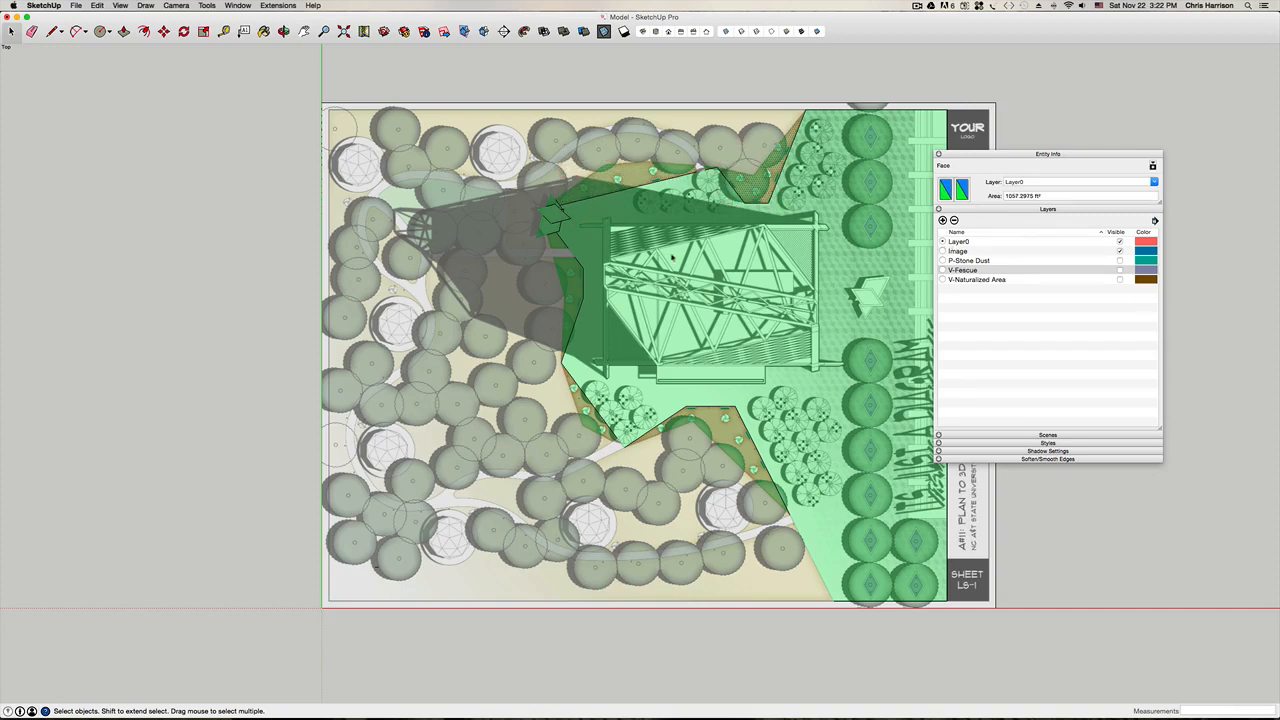
left_click(573, 413)
left_click(706, 423)
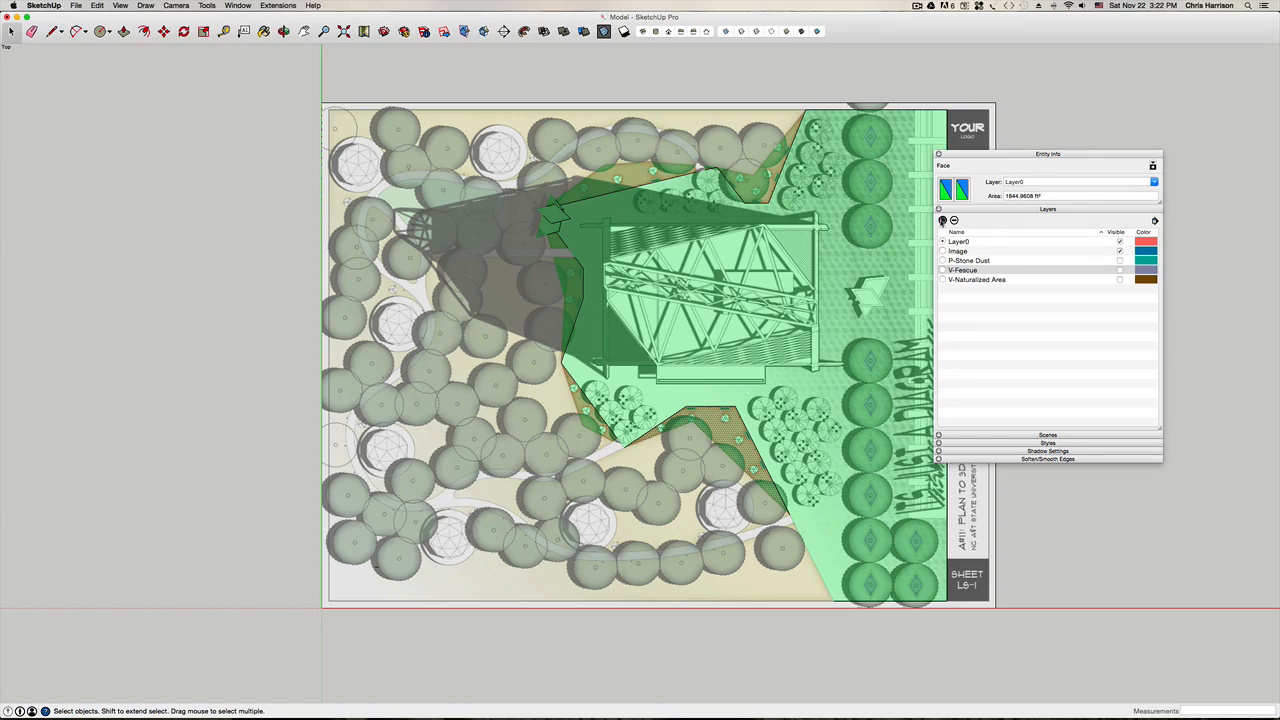
Step: Add a new layer named V-Planter Bed (Burning Bush)
left_click(942, 220)
type("V-")
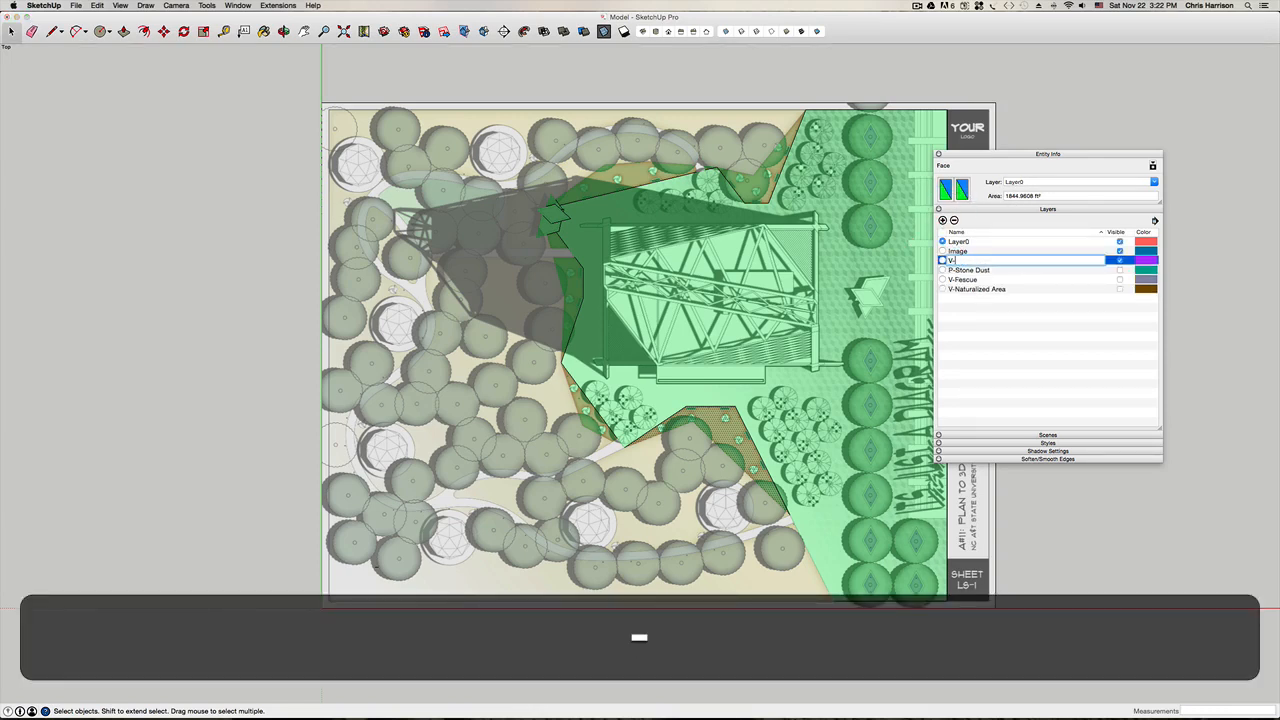
type("Planter Bed (")
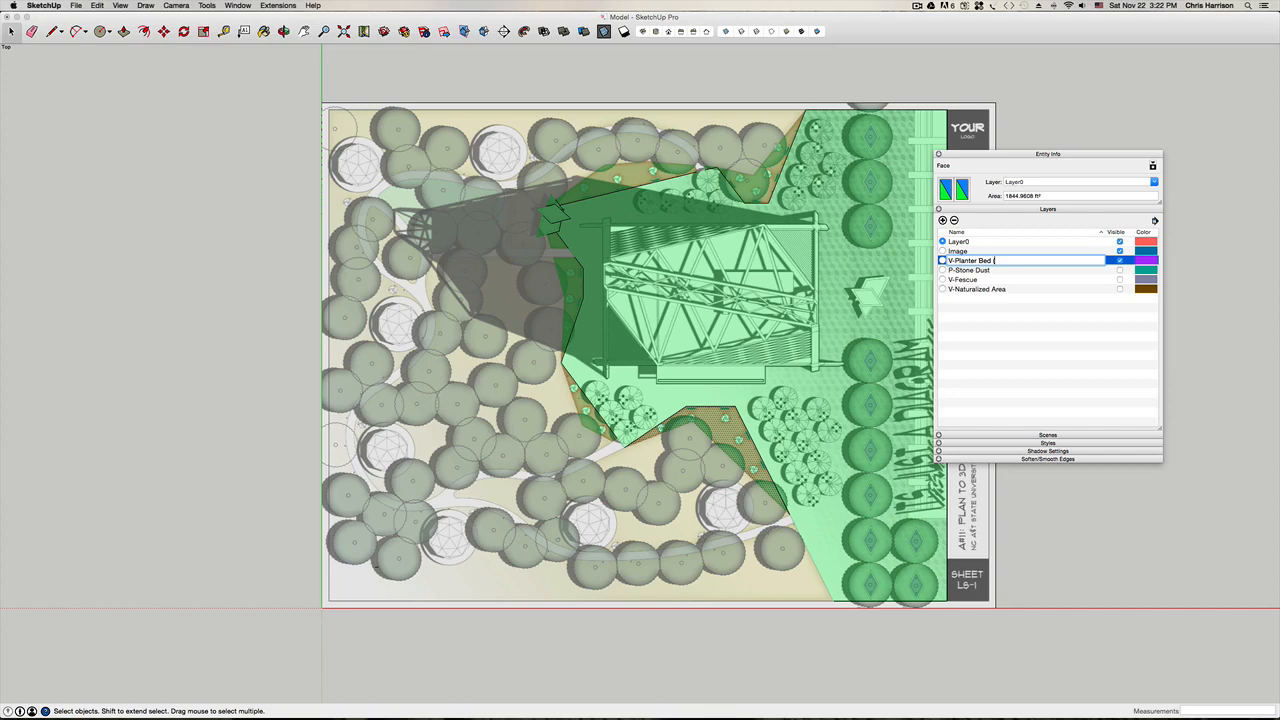
type("Burnin")
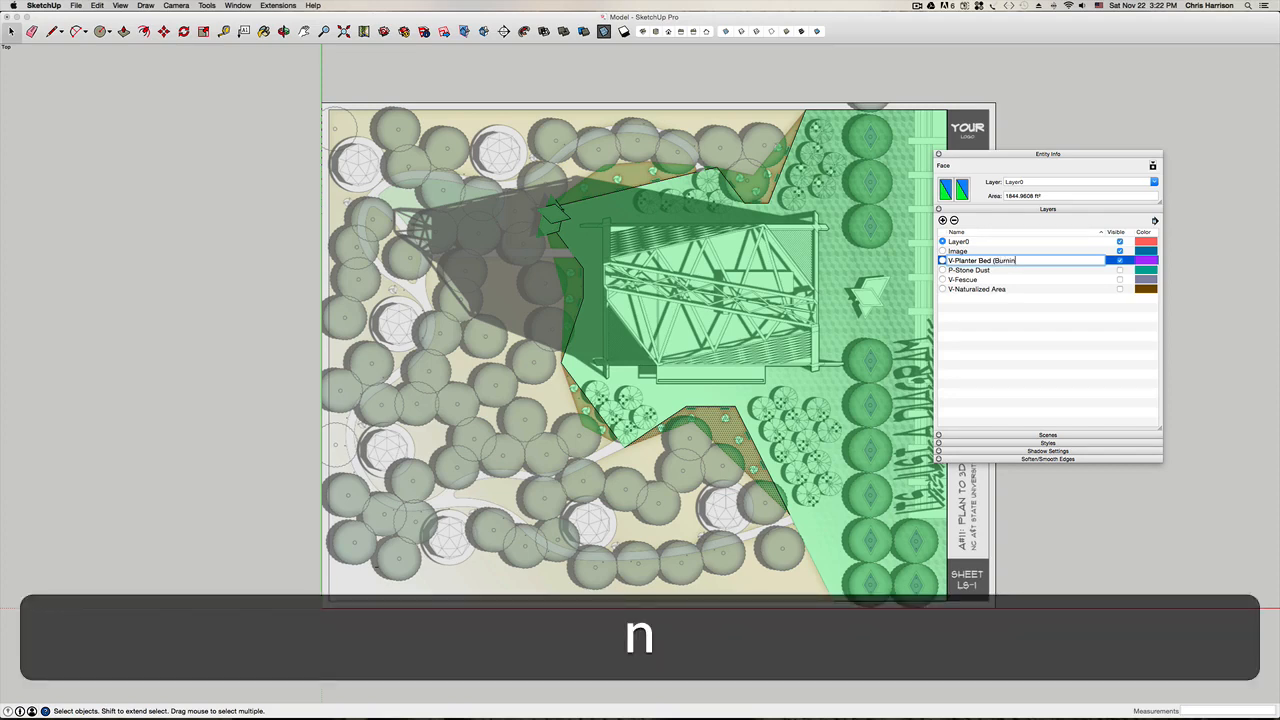
type("g Bush)")
key("Return")
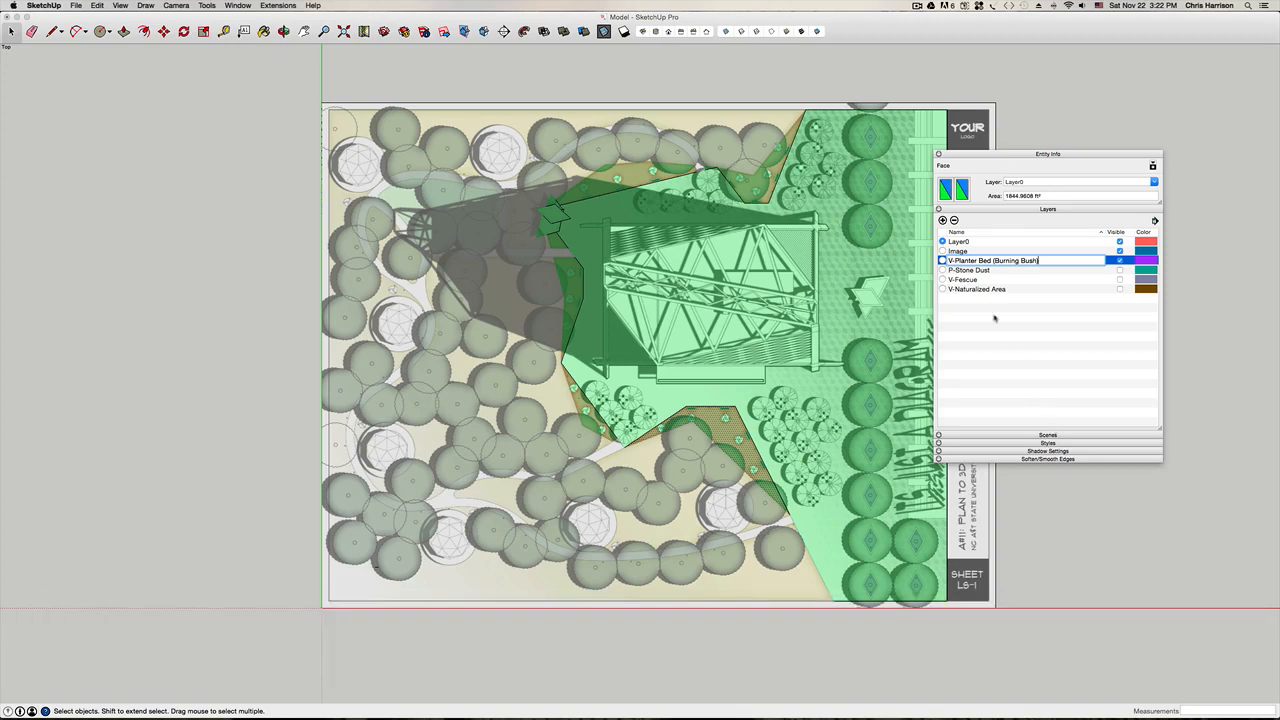
left_click(993, 315)
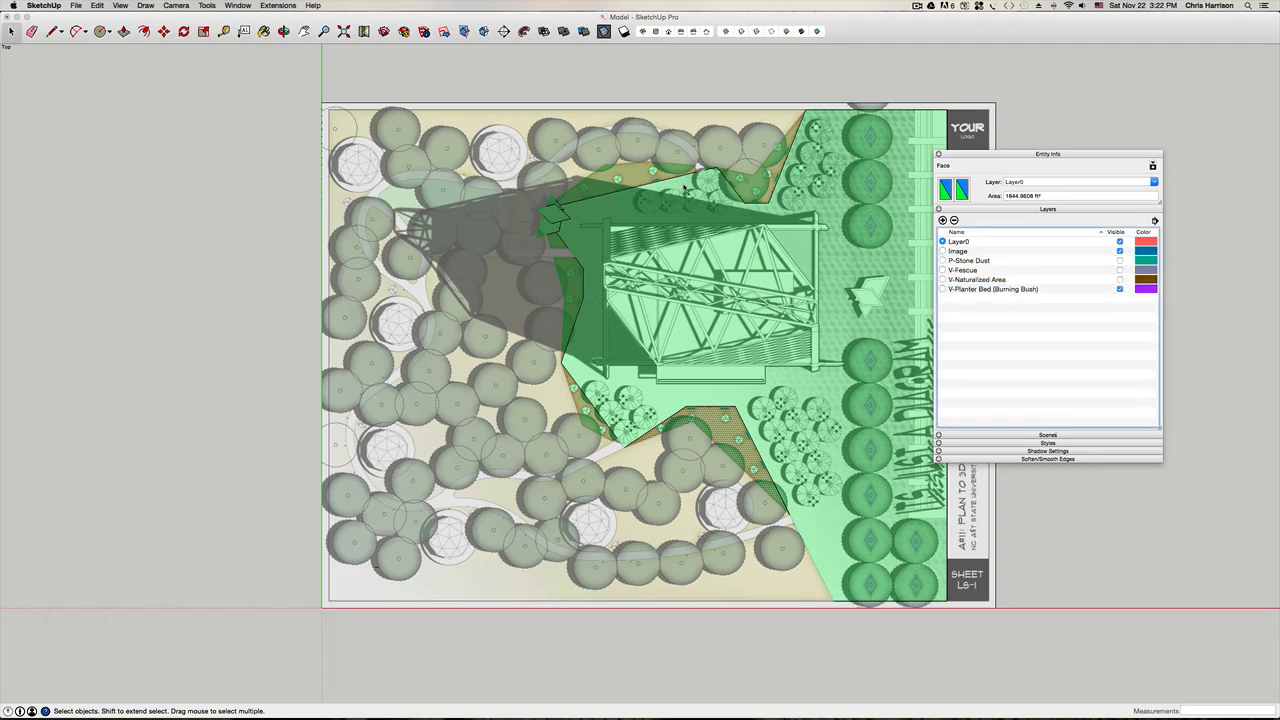
Step: Select all the planter bed faces around the plaza together with their bounding edges, including the small slivers
double_click(652, 177)
double_click(753, 184, "shift")
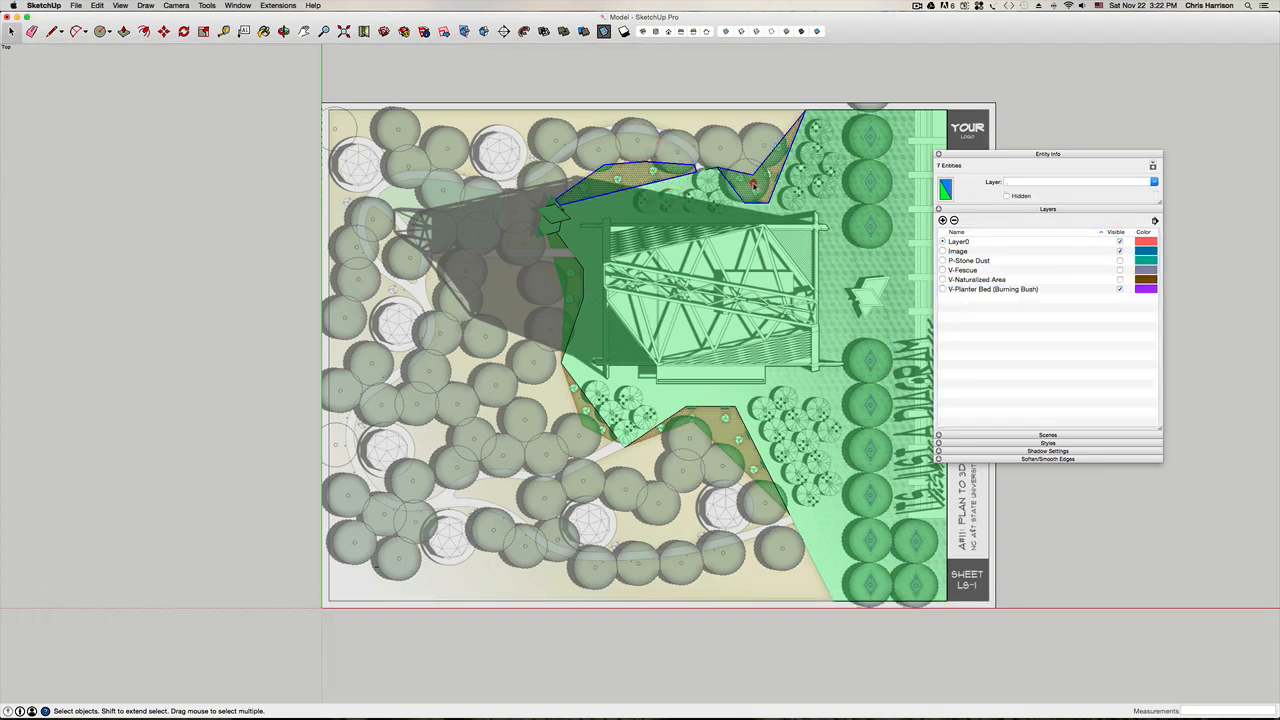
scroll(711, 169, "up", 6)
double_click(699, 175, "shift")
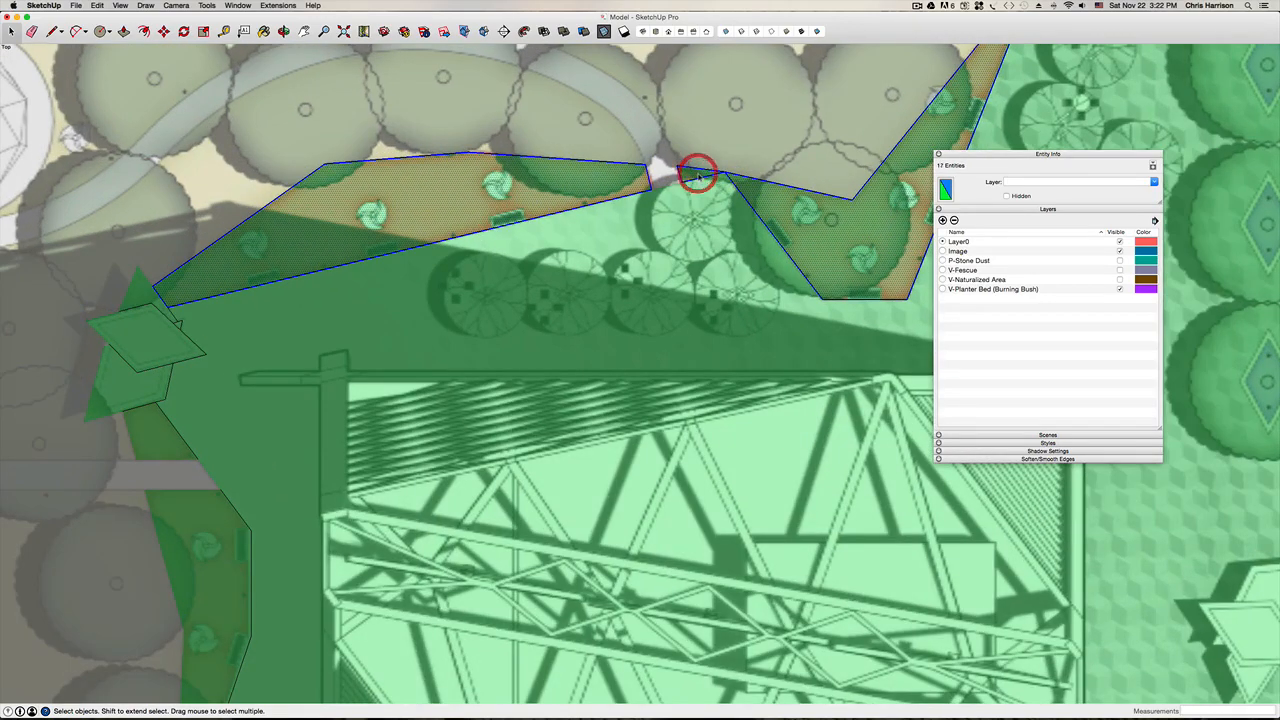
scroll(699, 175, "down", 5)
double_click(398, 330, "shift")
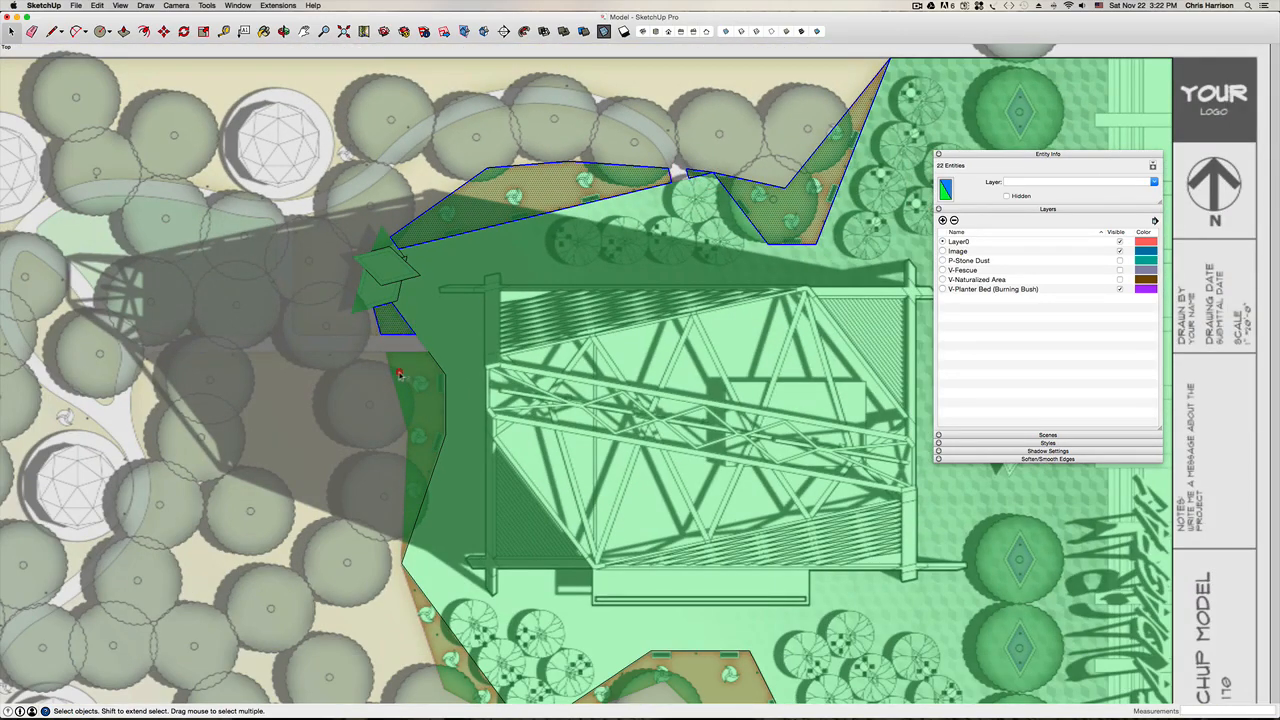
double_click(398, 374, "shift")
scroll(402, 372, "down", 4)
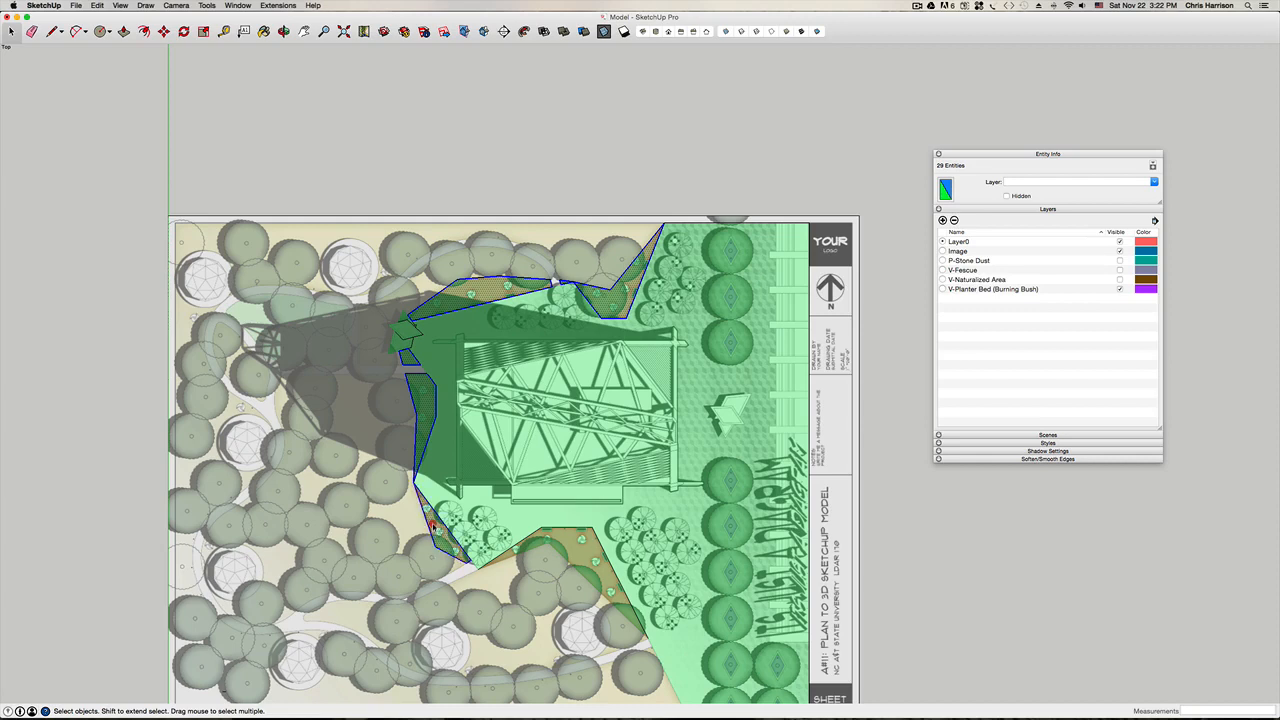
double_click(434, 527, "shift")
double_click(529, 543, "shift")
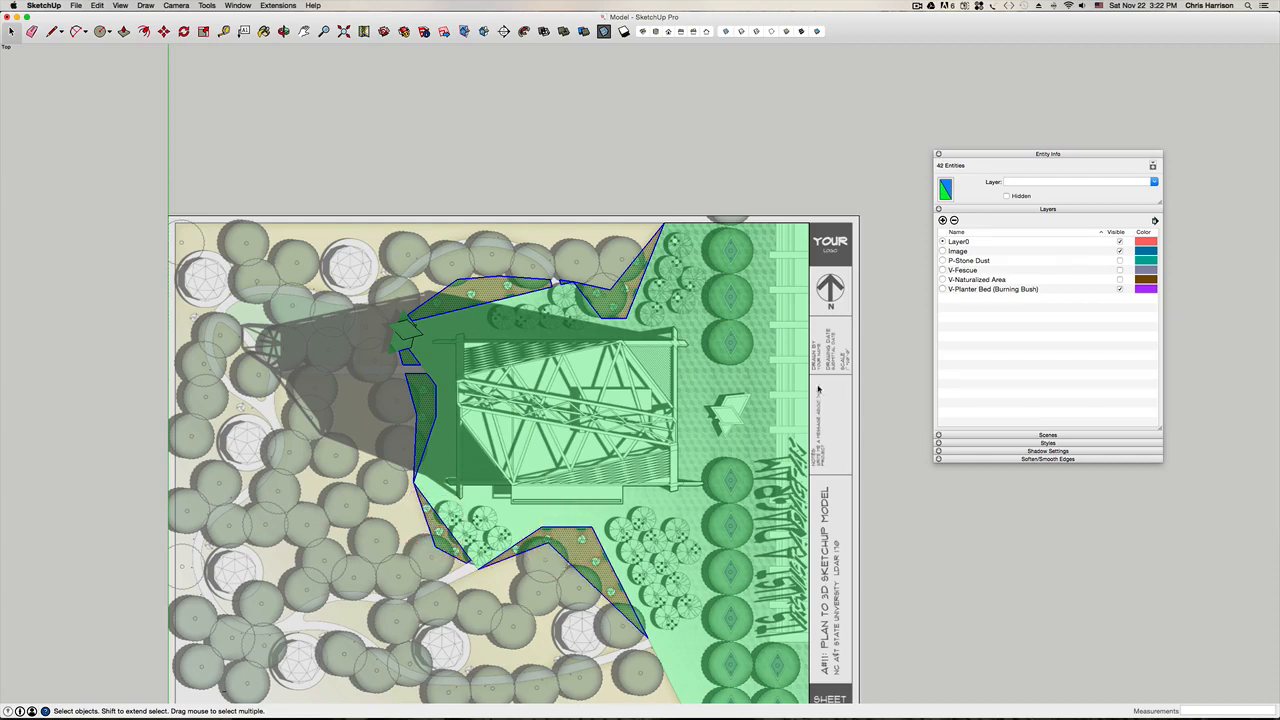
Step: Assign the selected planter beds to V-Planter Bed (Burning Bush), make that layer active, and group them
left_click(1150, 183)
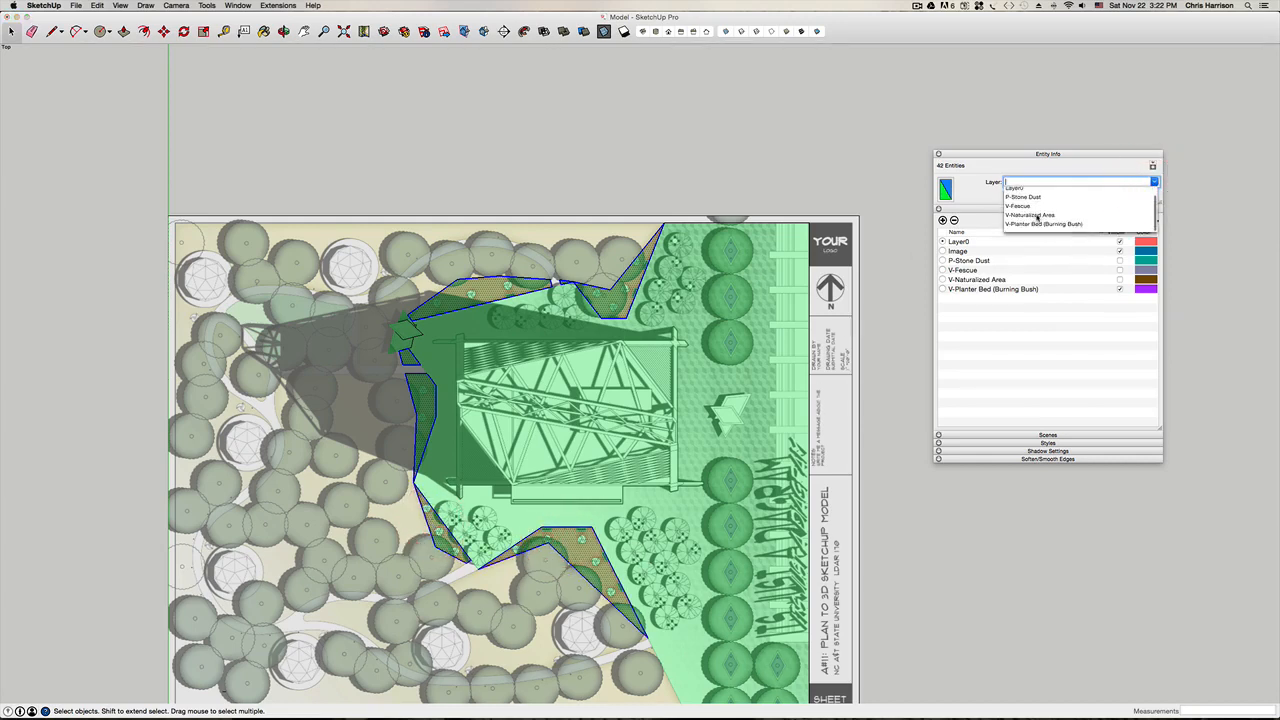
left_click(1043, 225)
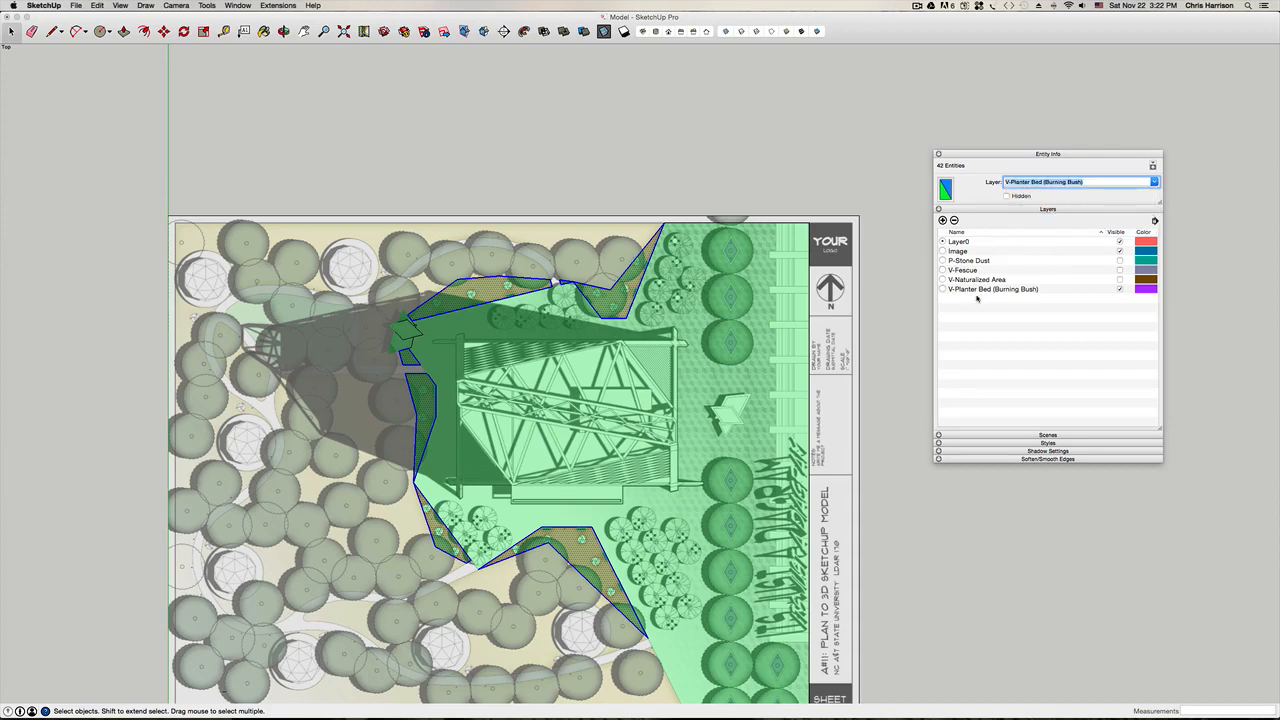
left_click(943, 289)
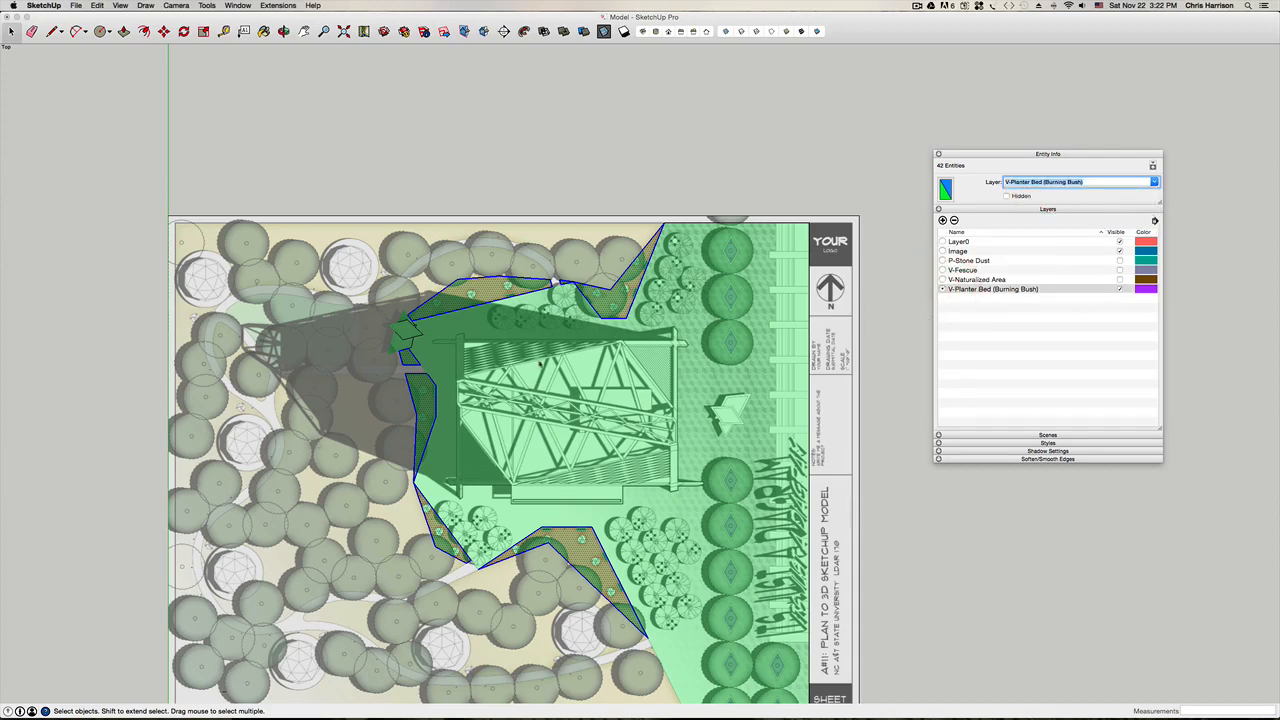
key("super+g")
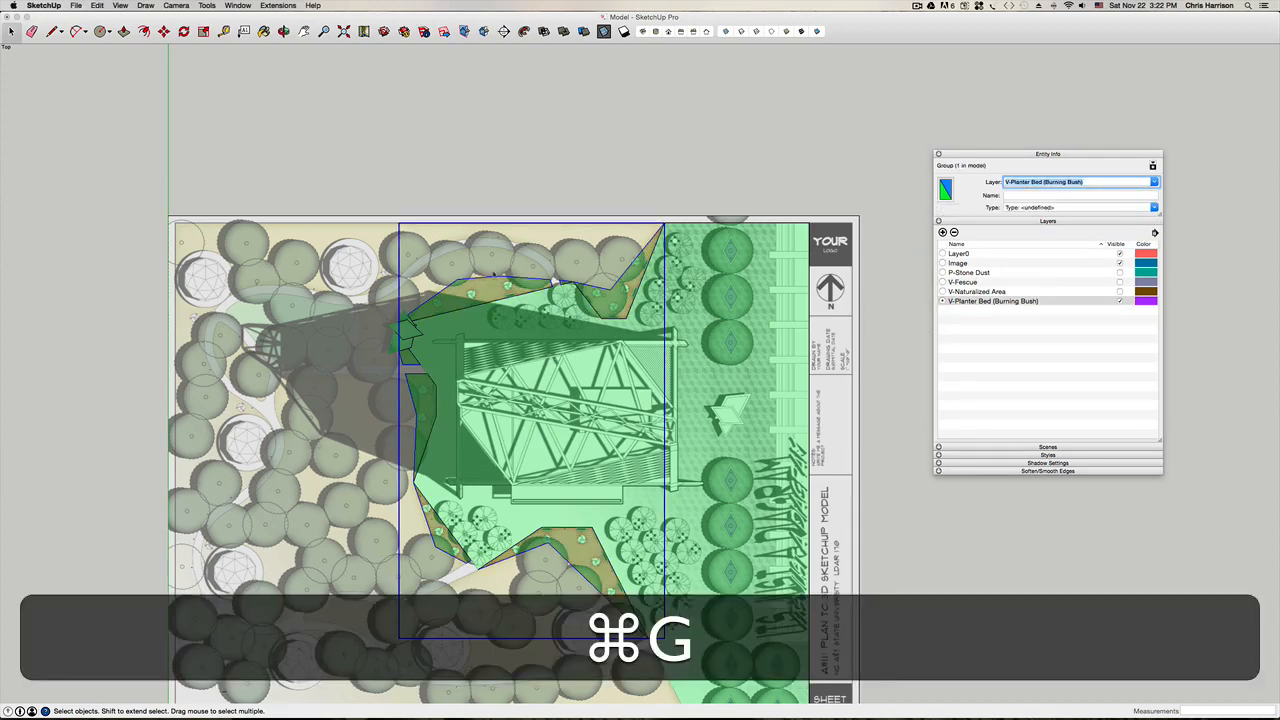
Step: Clear the selection, make Layer0 active, and hide the V-Planter Bed (Burning Bush) layer
left_click(523, 134)
left_click(942, 242)
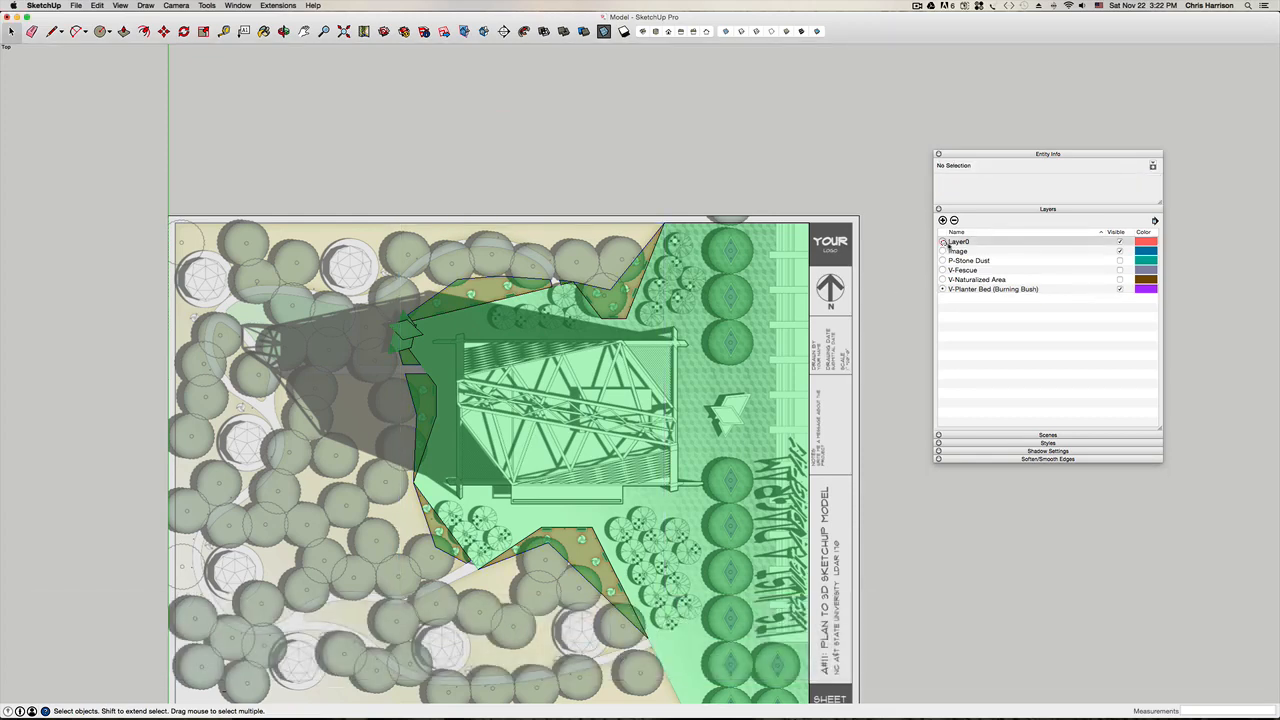
left_click(1120, 289)
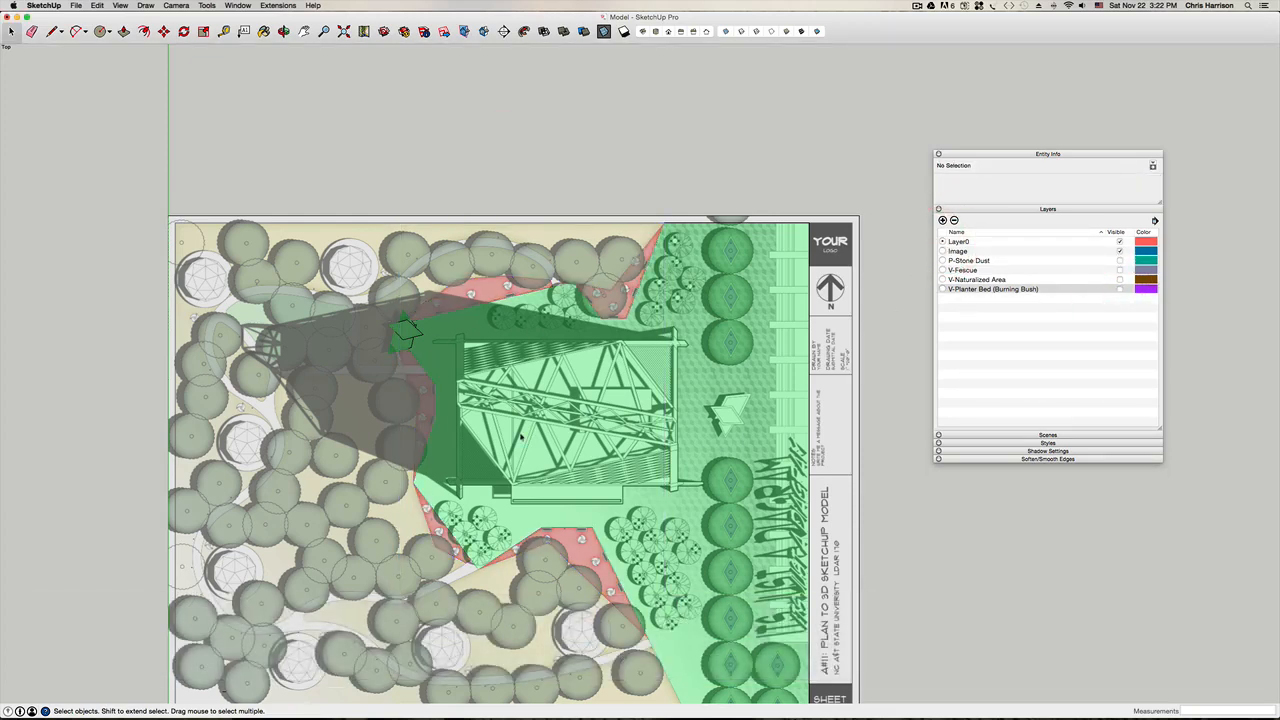
Step: Select the large plaza paving face together with all of its bounding edges
key("h")
left_click_drag(514, 490, 486, 362)
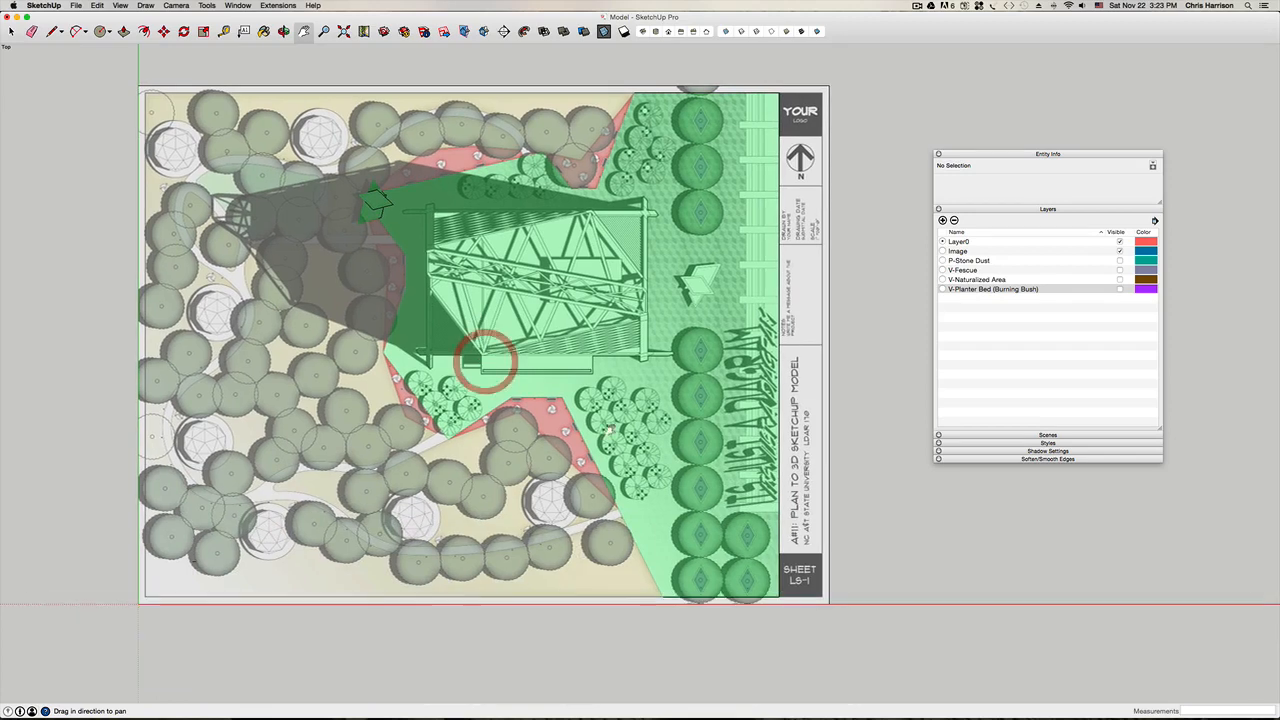
key("space")
left_click(626, 406)
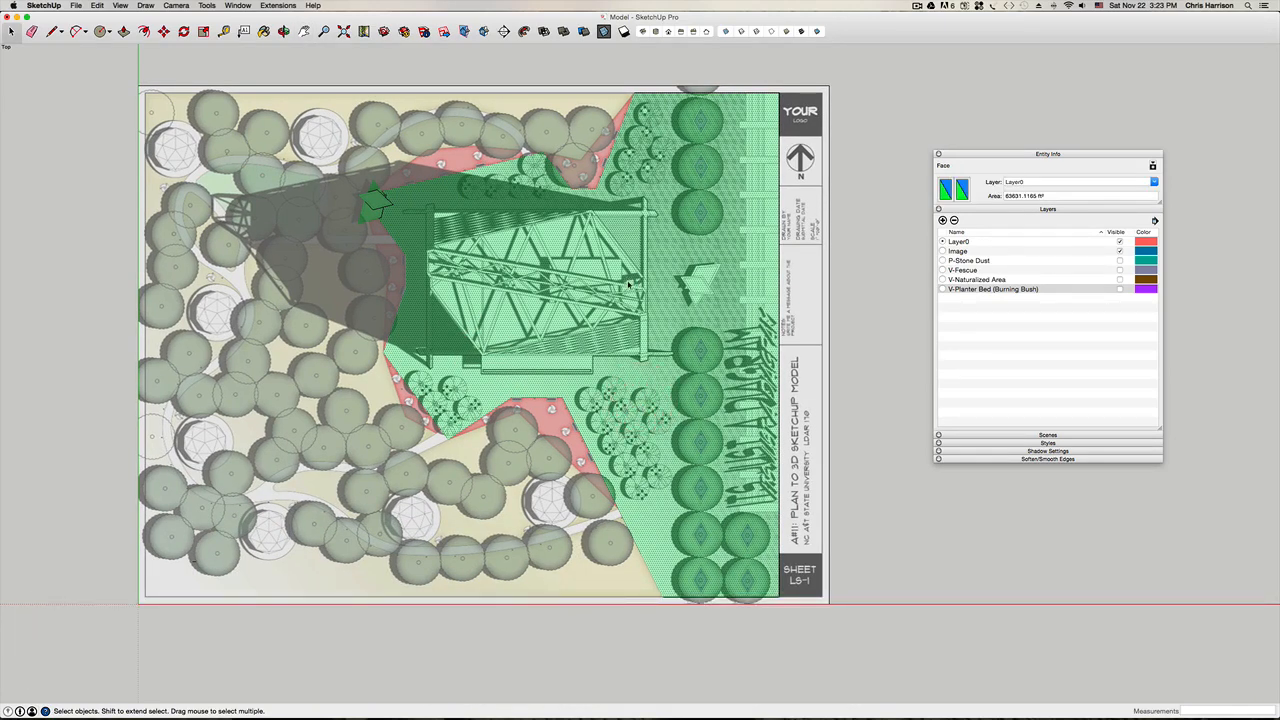
double_click(648, 340)
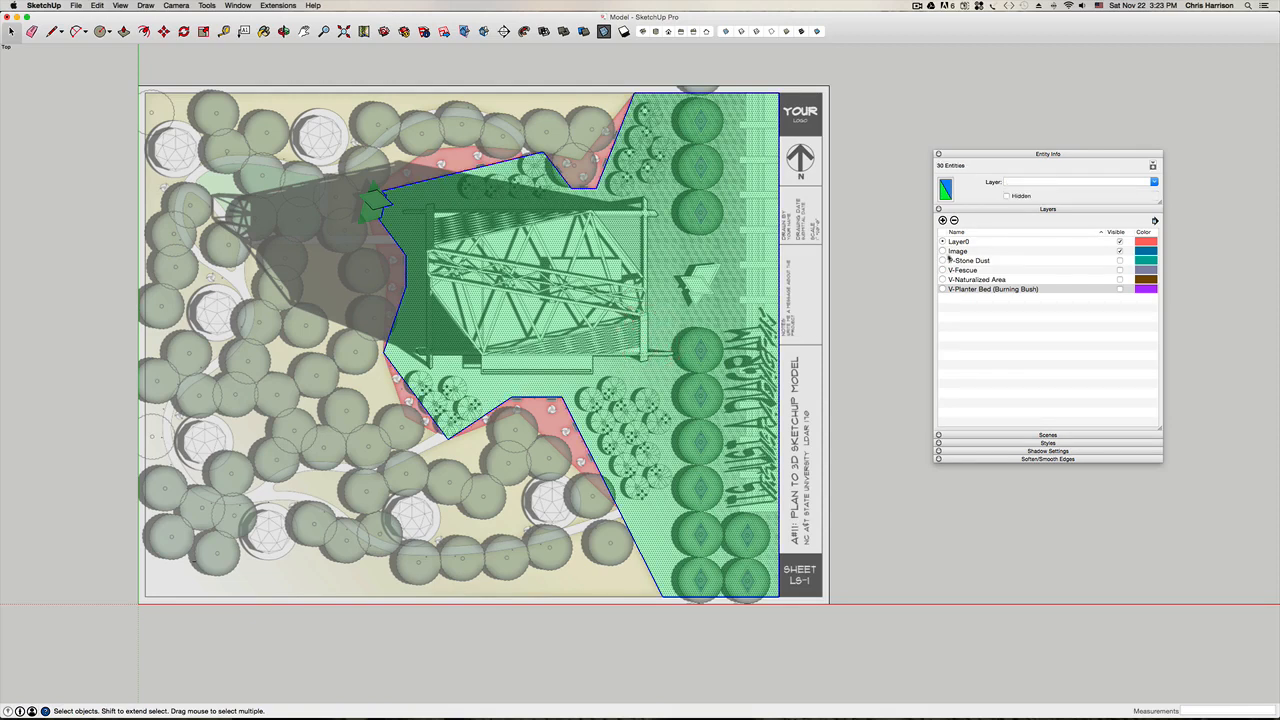
Step: Add a new layer named P-Pervious Pavers (Diamond Pattern)
left_click(942, 220)
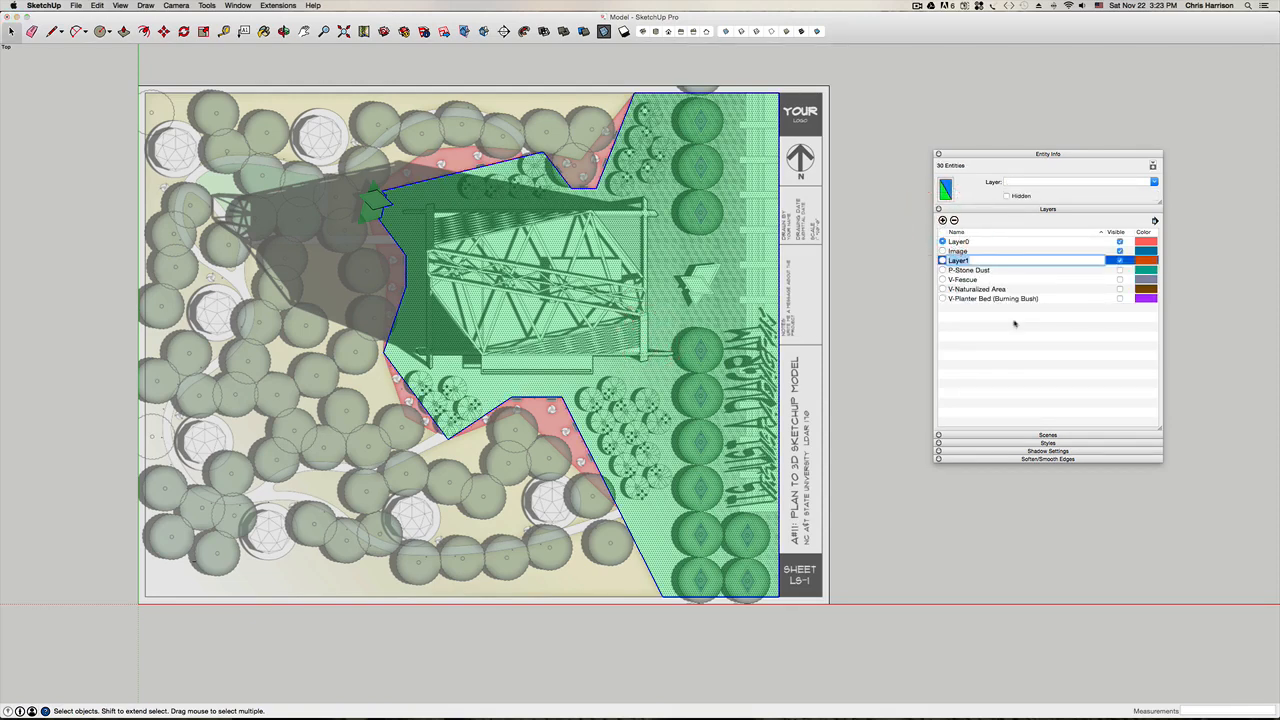
type("P-")
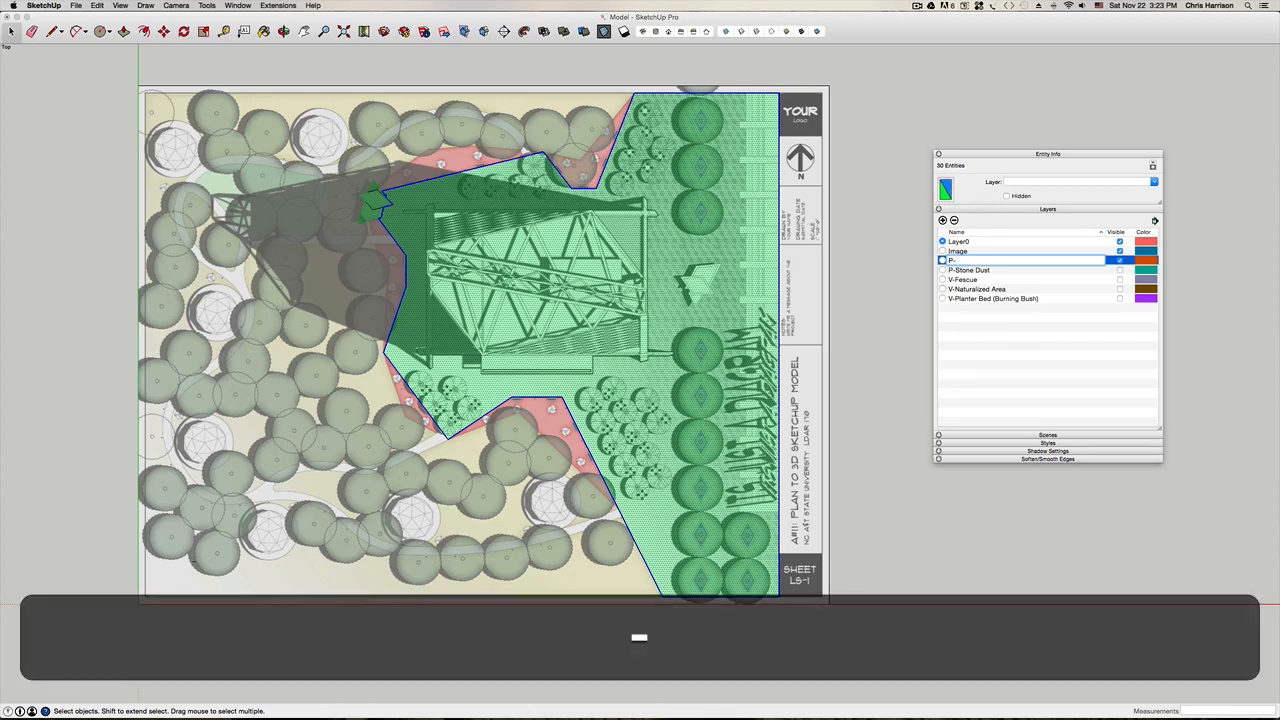
type("P")
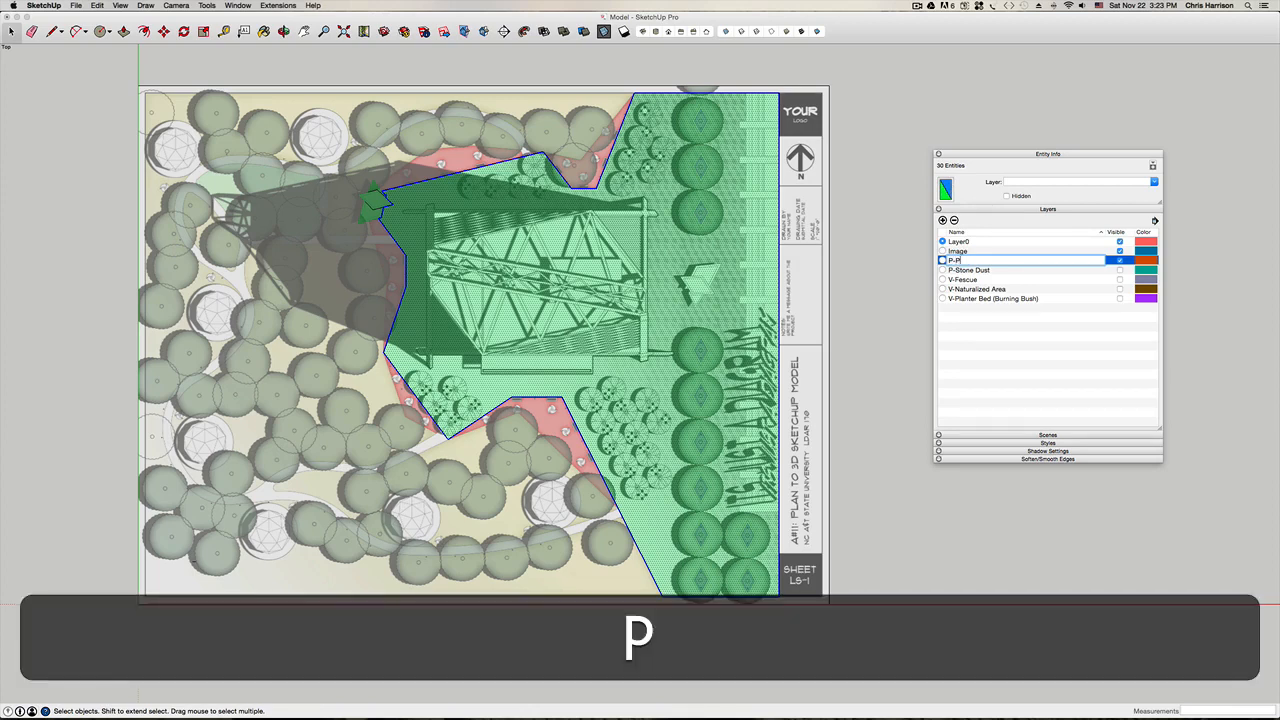
type("aviou")
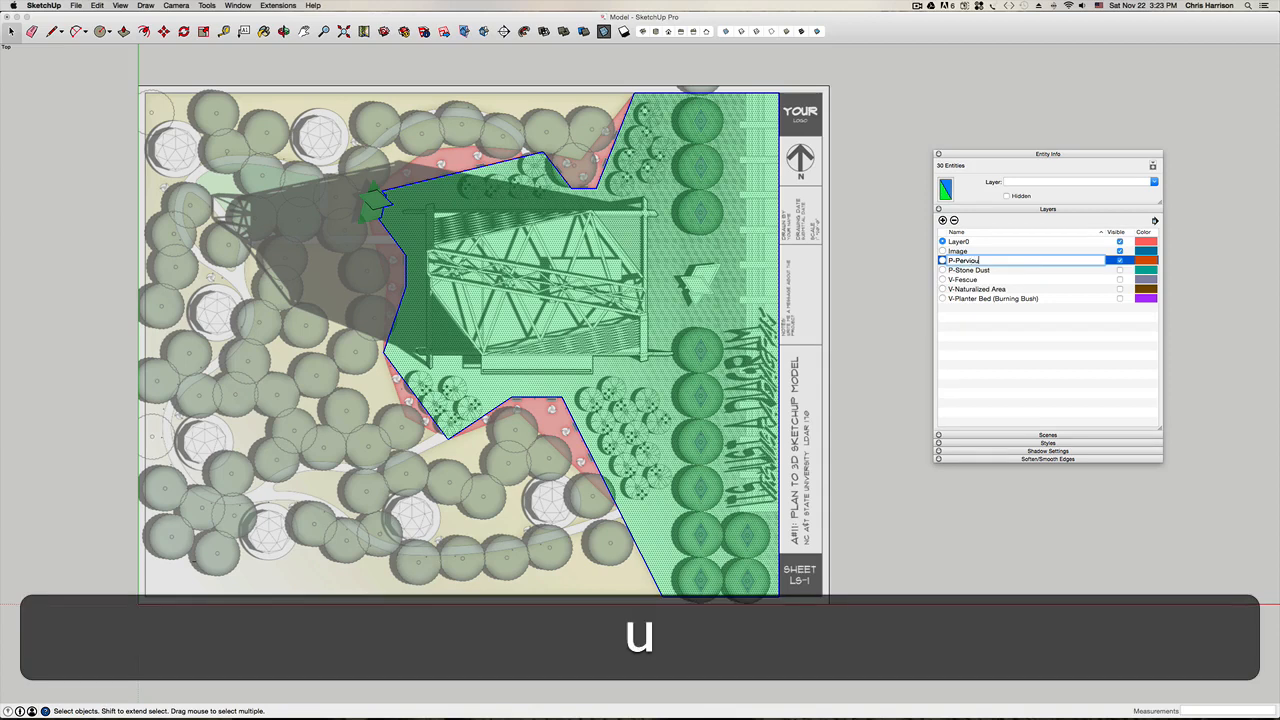
type("s Pavers")
key("Return")
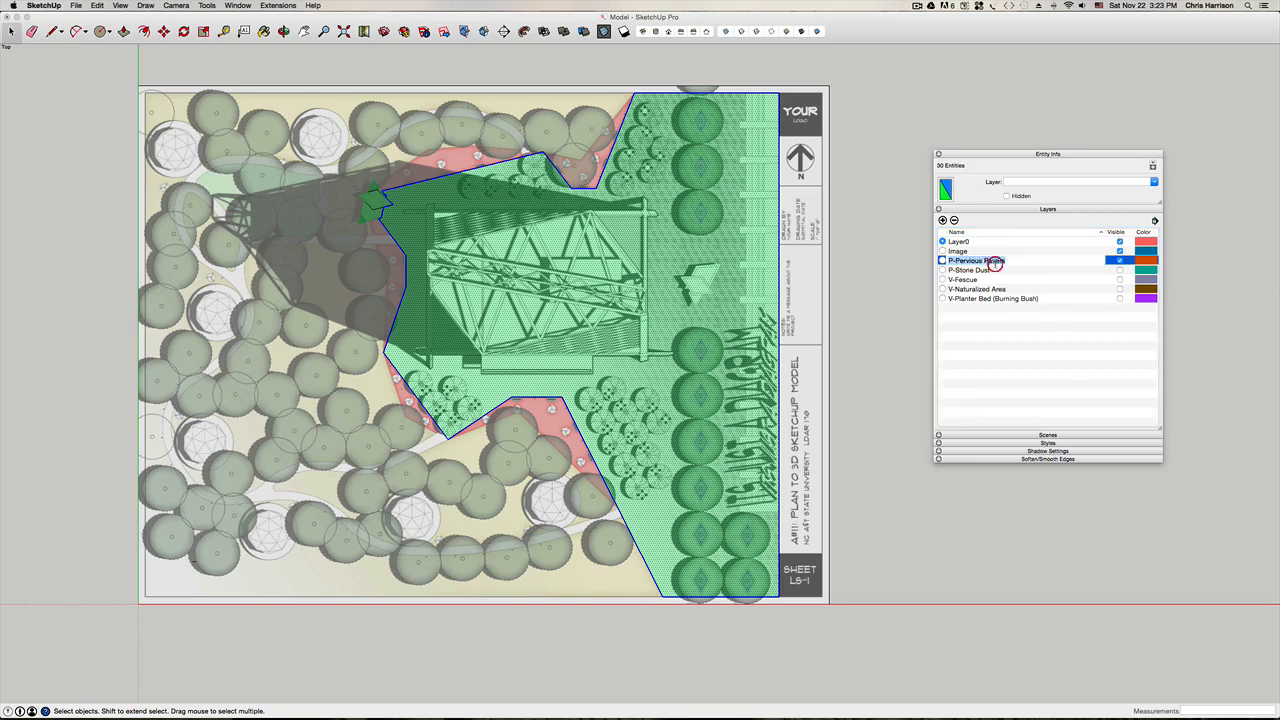
left_click(1008, 262)
type("(Di")
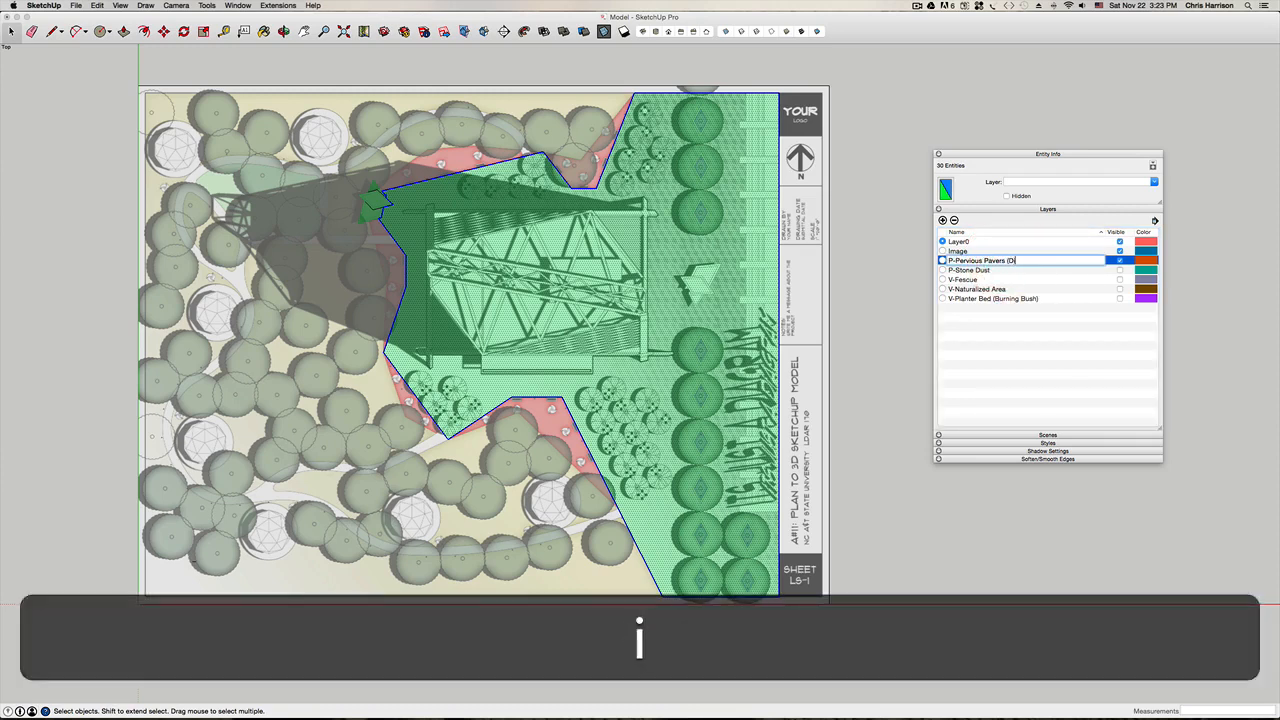
type("amond Pattern)")
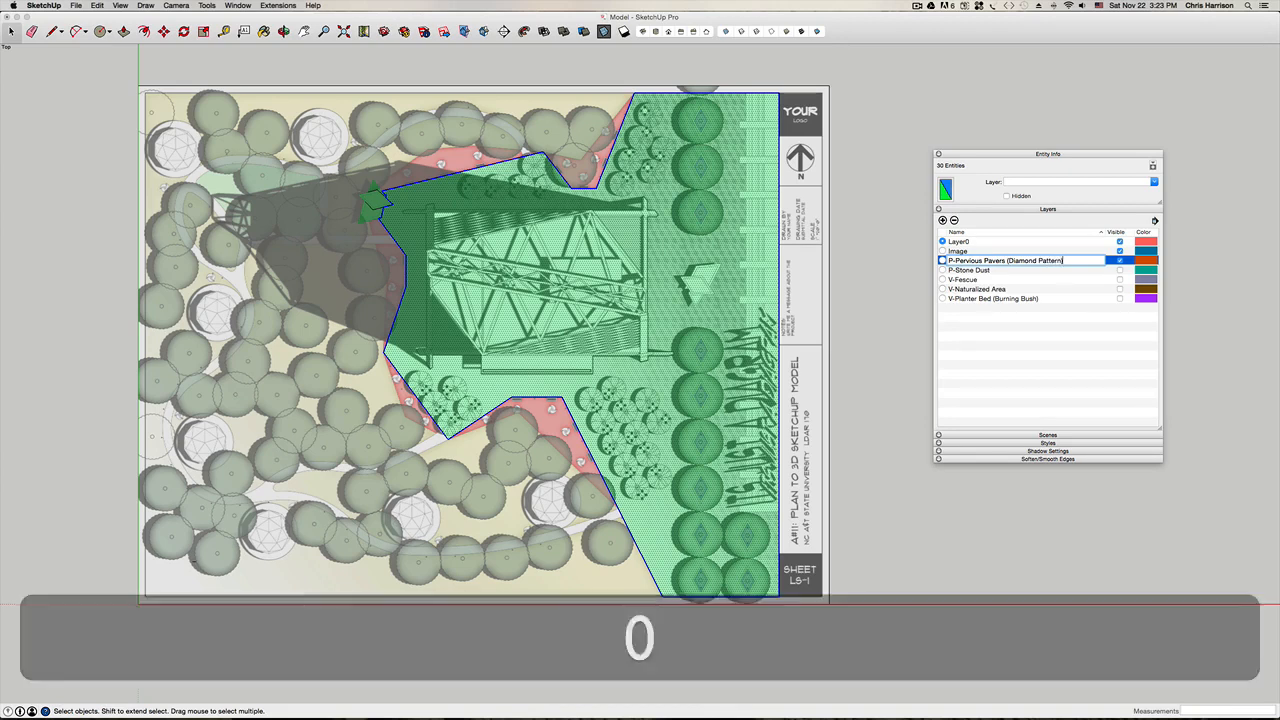
key("Return")
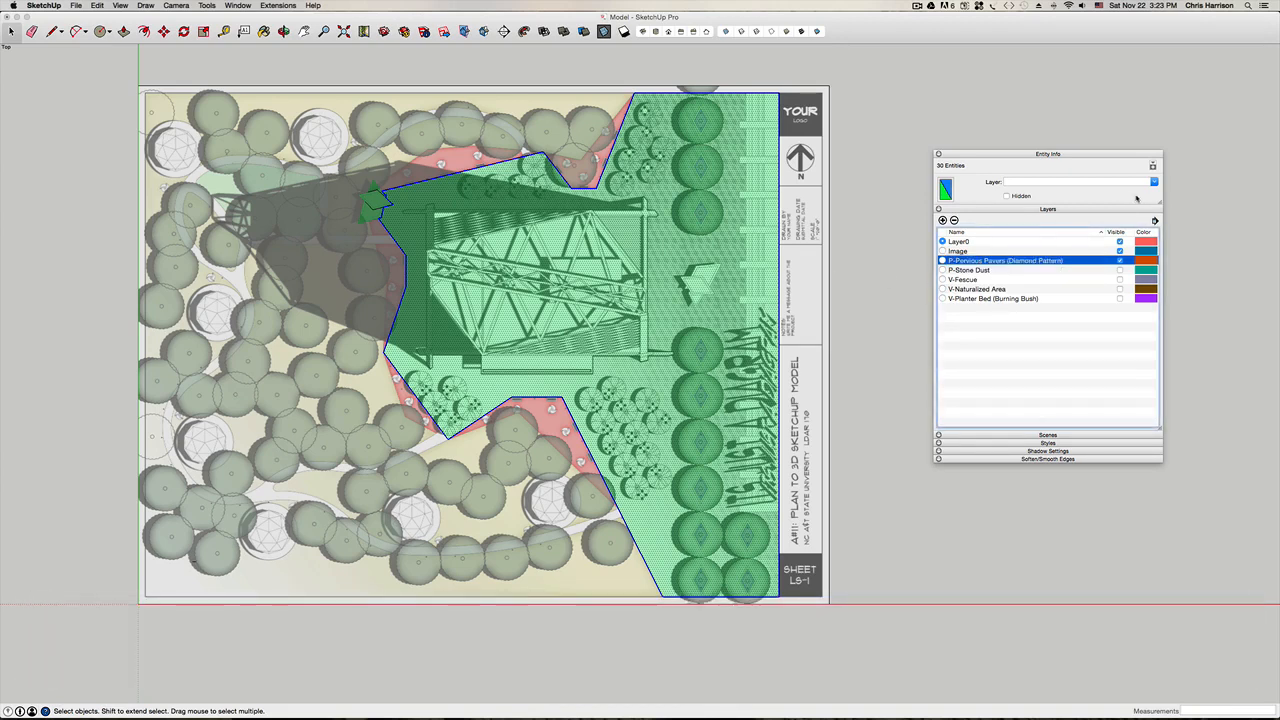
Step: Make P-Pervious Pavers (Diamond Pattern) active, assign the selected plaza face and edges to it, and group them
left_click(942, 260)
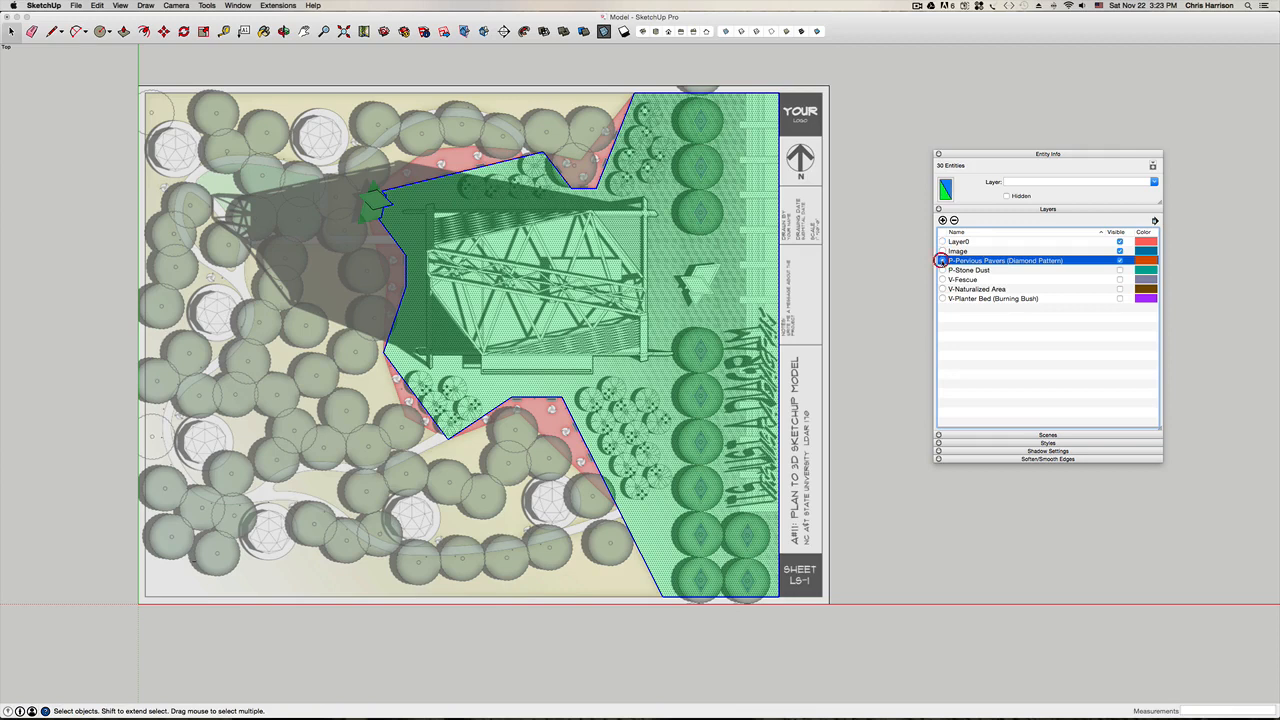
left_click(1154, 183)
left_click(1154, 183)
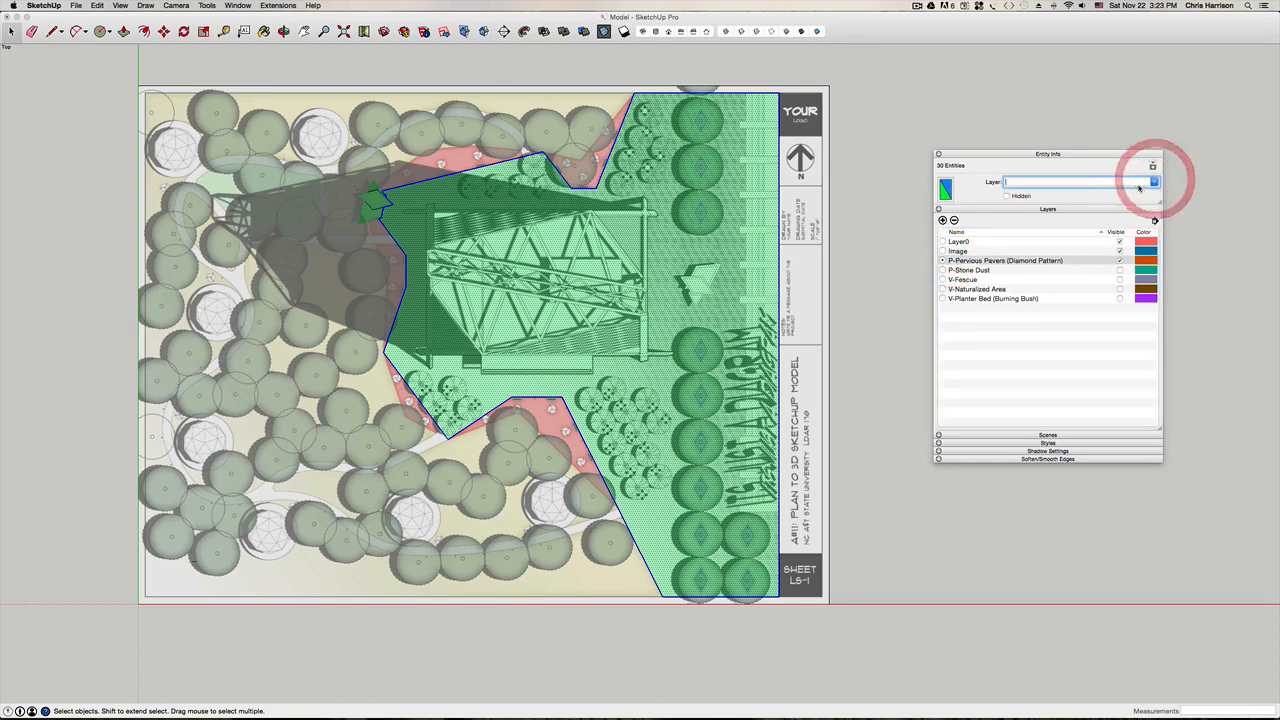
left_click(1154, 183)
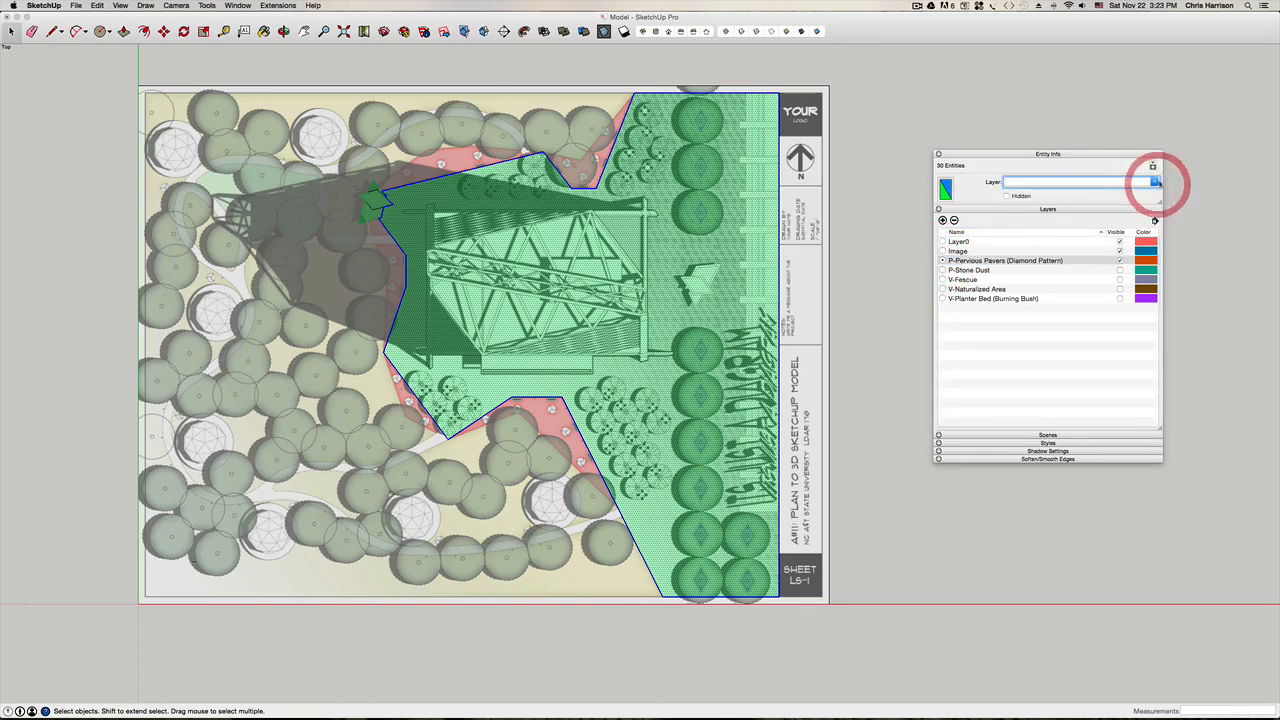
left_click(1116, 209)
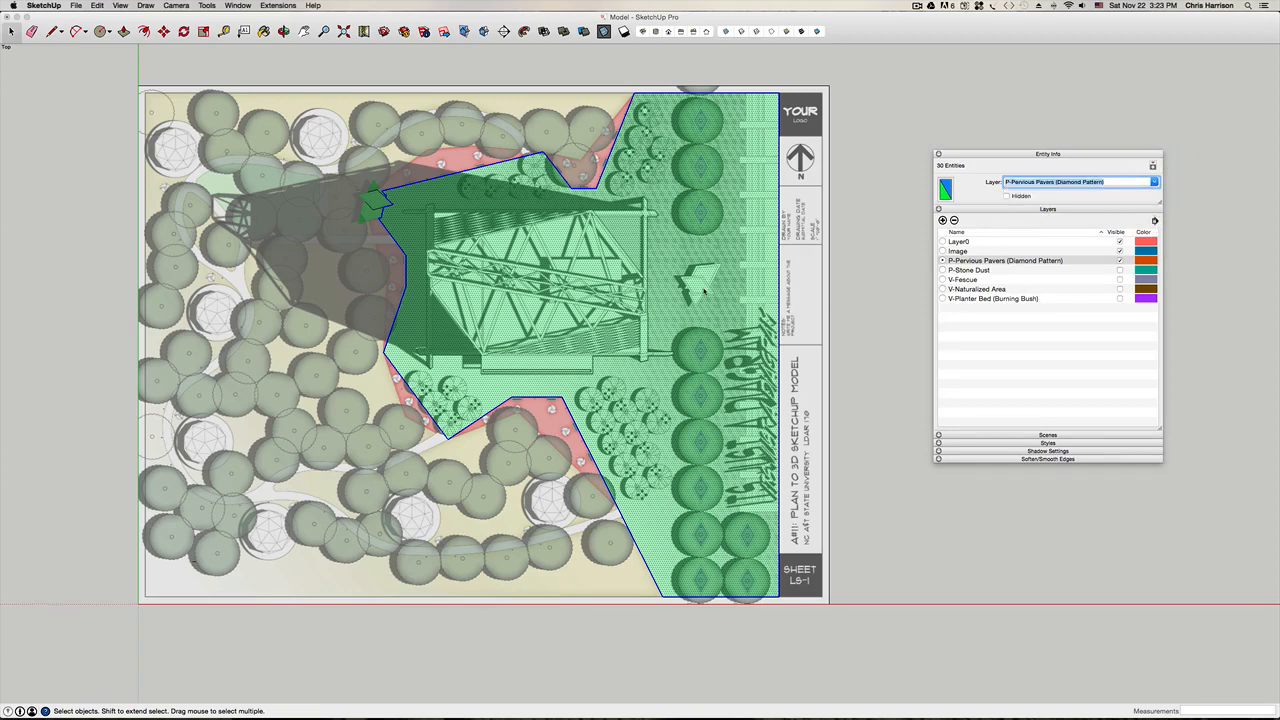
key("super+g")
Step: Clear the selection, make Layer0 active, and hide the P-Pervious Pavers (Diamond Pattern) layer
left_click(857, 134)
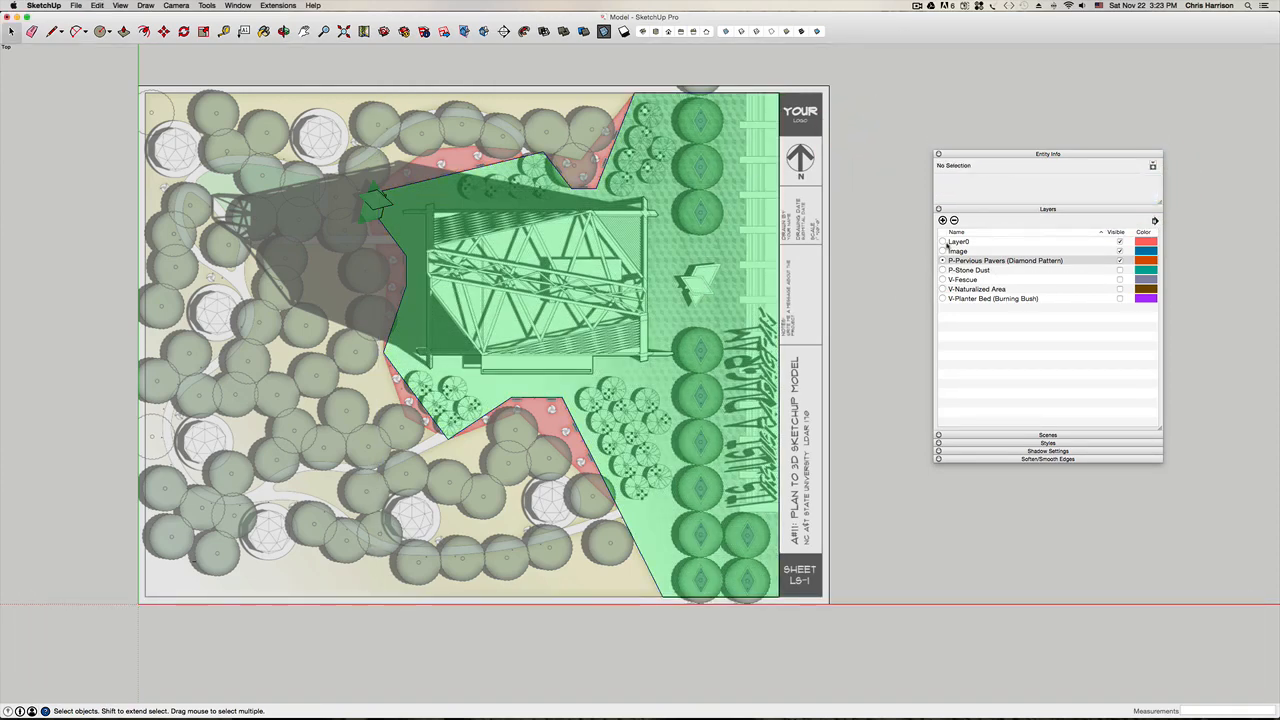
left_click(943, 242)
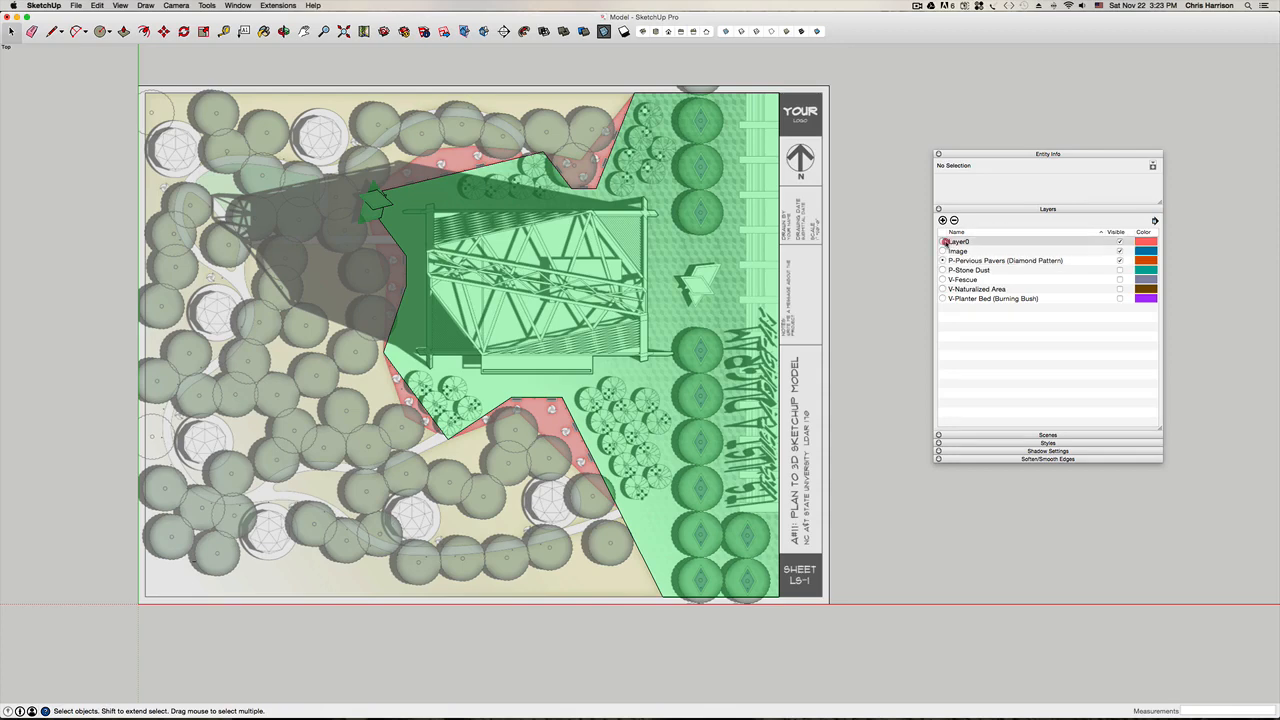
left_click(1120, 261)
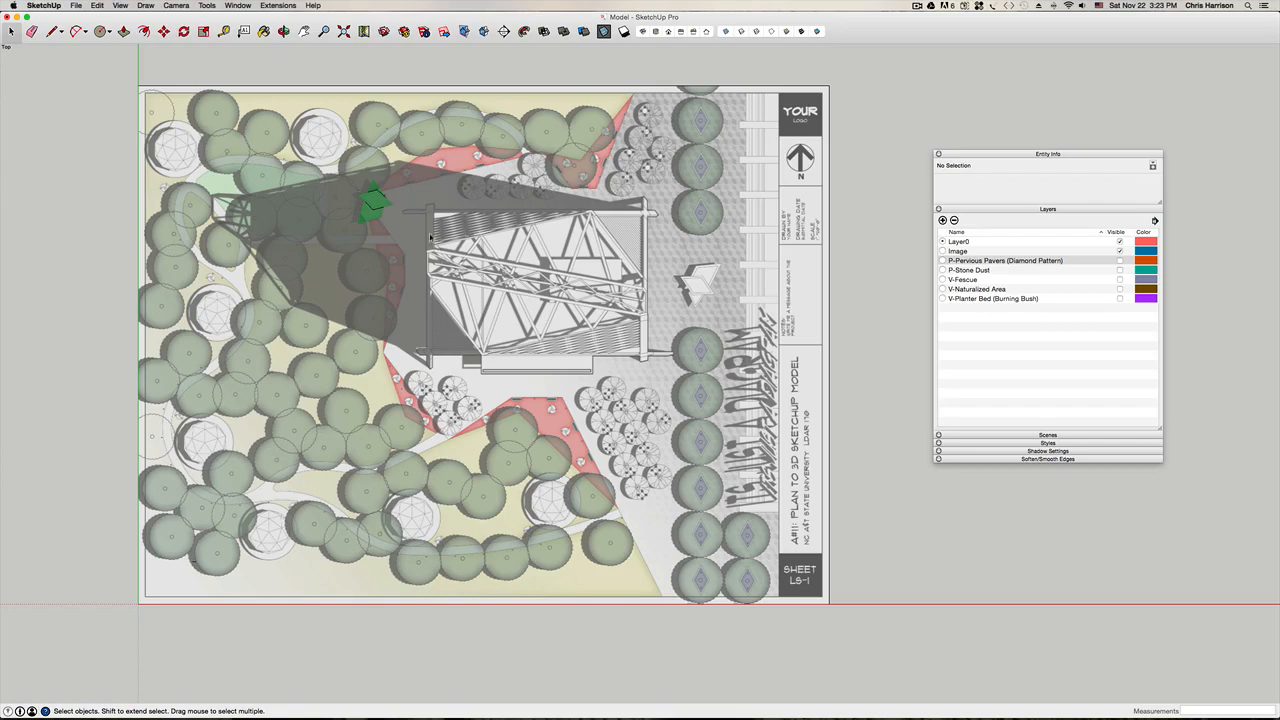
Step: Examine the remaining overlapping green faces of the angular structure at the plaza's northwest corner
scroll(370, 200, "up", 10)
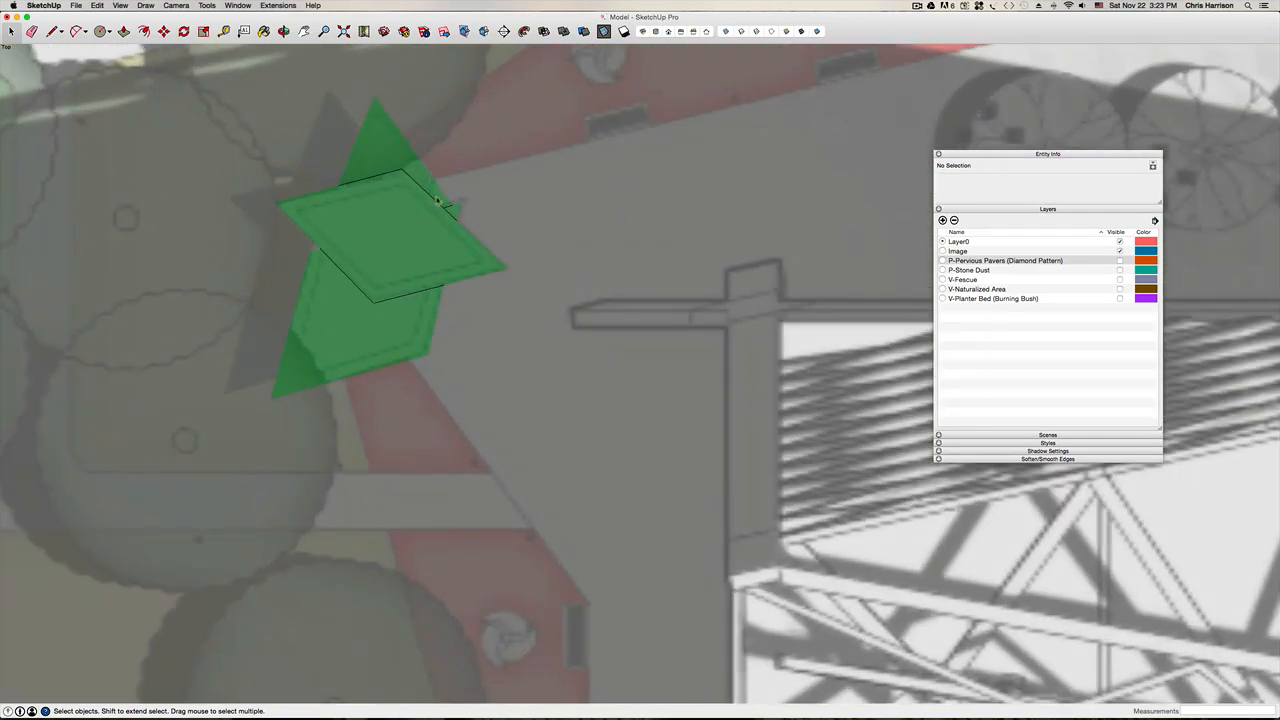
scroll(437, 200, "up", 3)
left_click(438, 201)
scroll(332, 200, "up", 3)
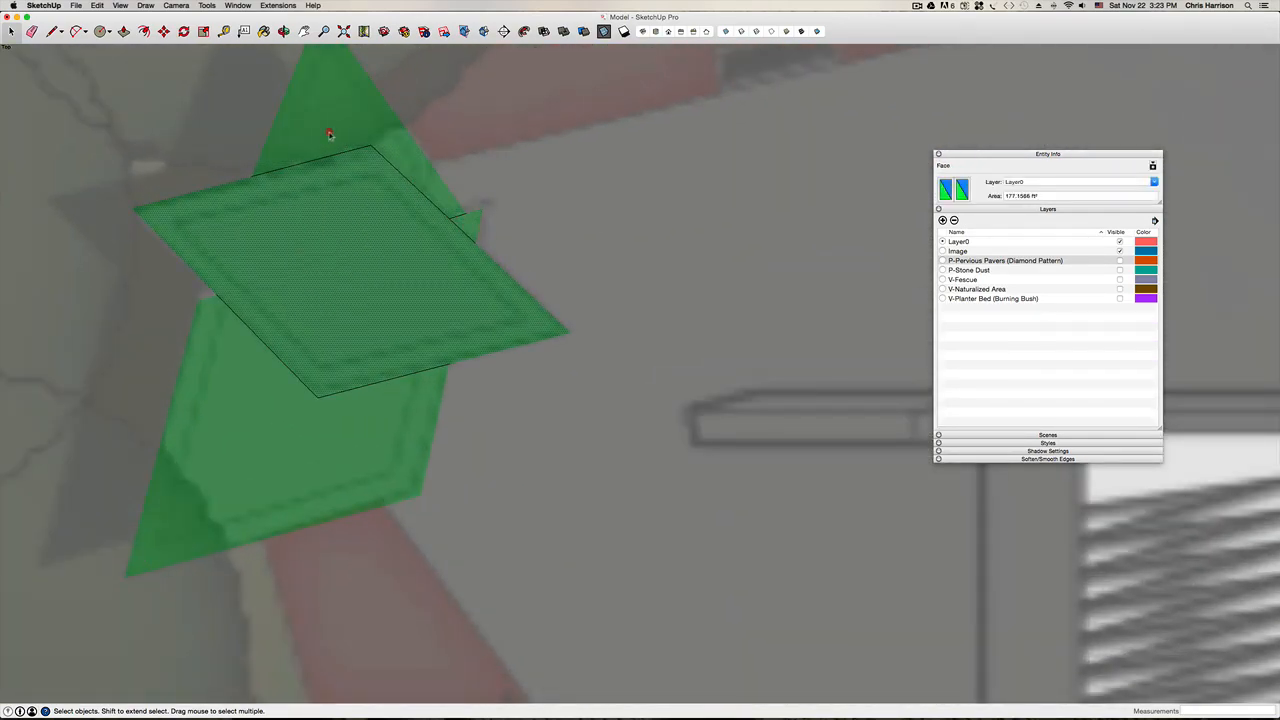
scroll(330, 133, "down", 2)
scroll(255, 372, "down", 10)
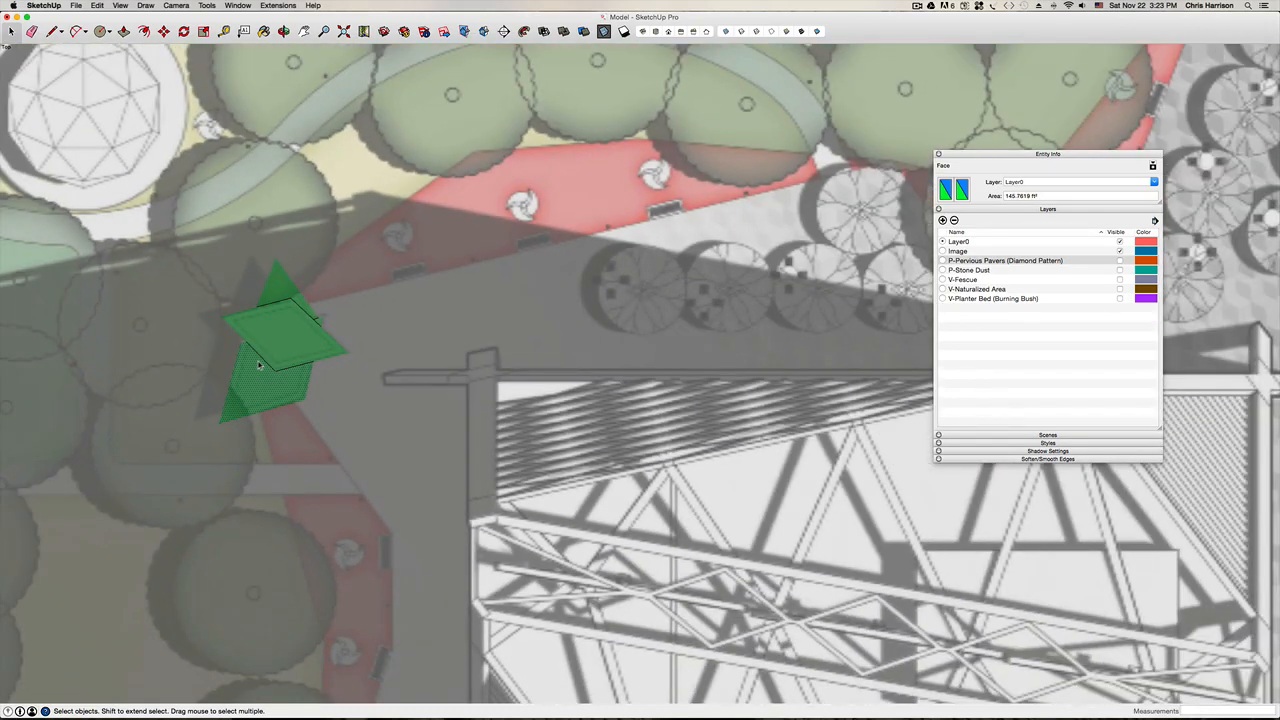
scroll(258, 365, "up", 6)
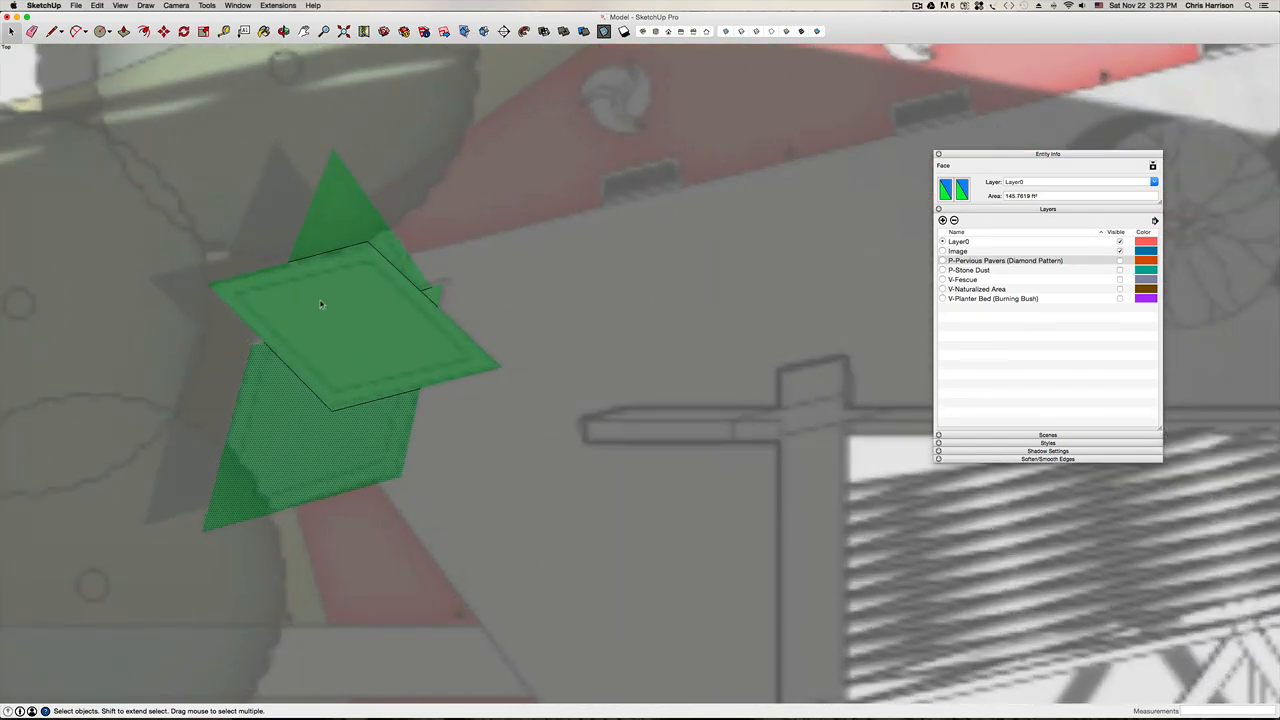
scroll(320, 305, "down", 5)
scroll(316, 307, "up", 3)
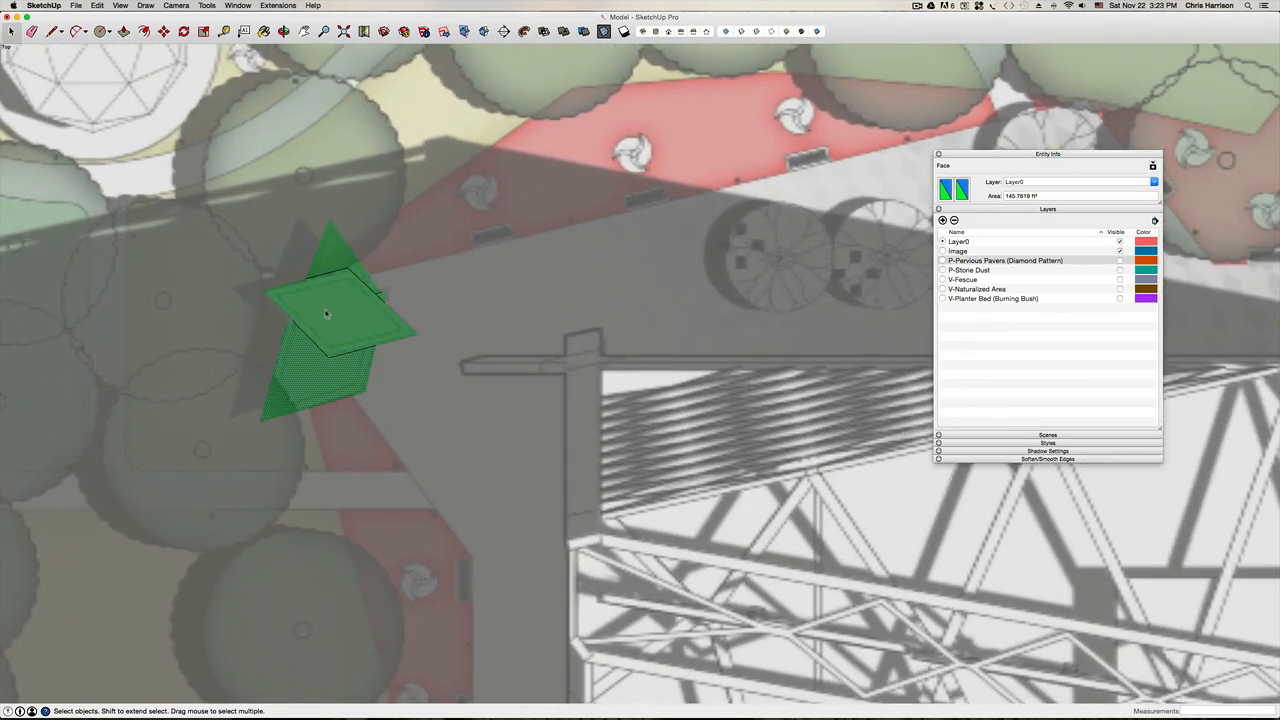
scroll(326, 335, "down", 8)
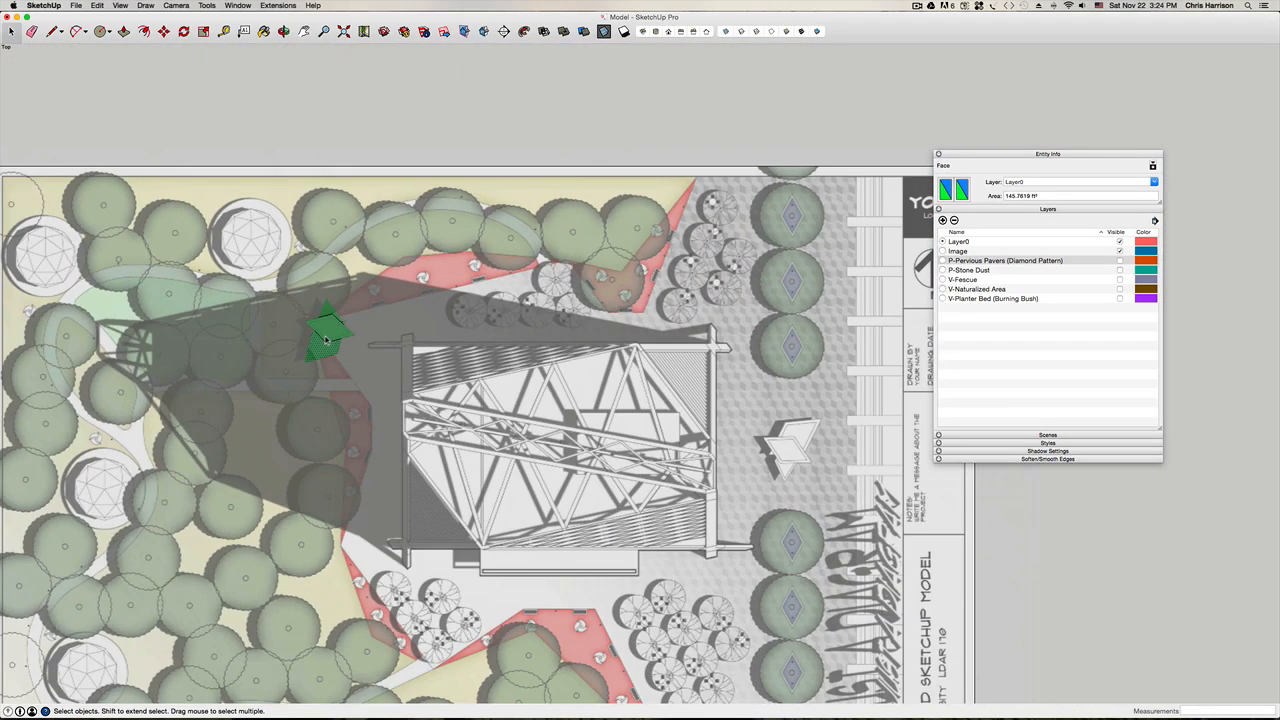
Step: Select all remaining geometry, including the small green sculpture faces, and add a new layer named SF-Small Sculpture
scroll(326, 340, "down", 3)
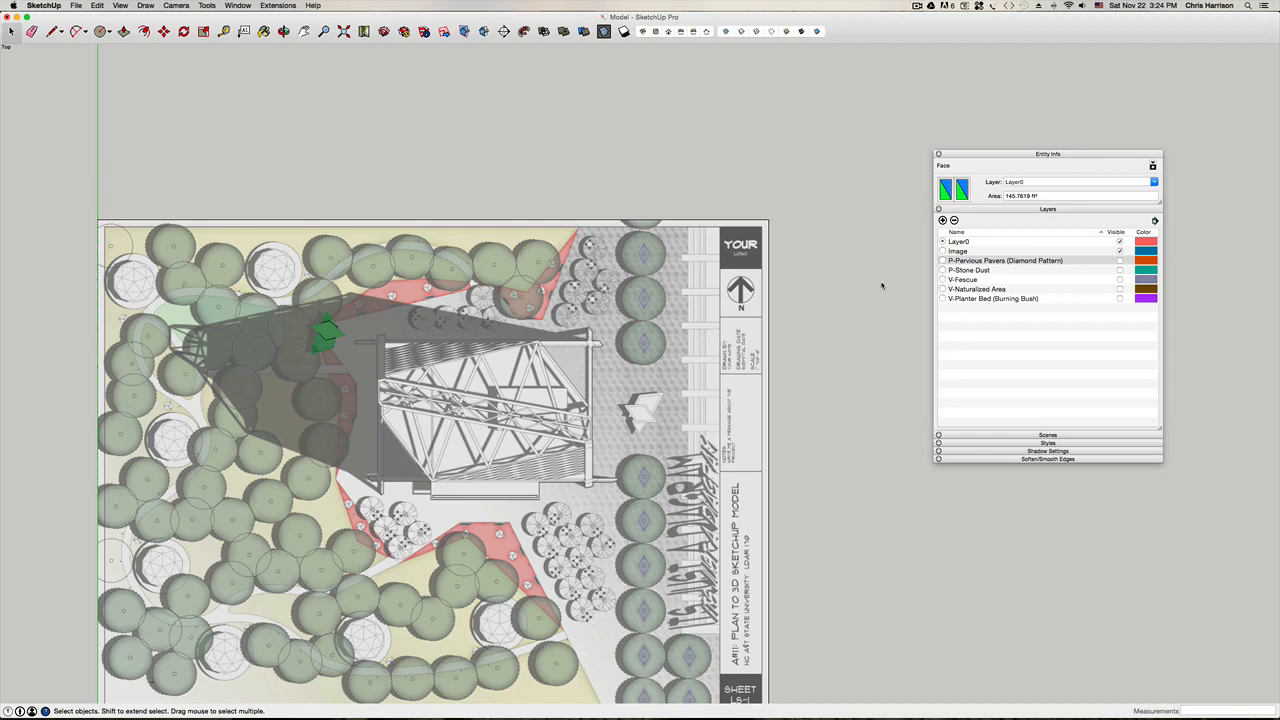
left_click(334, 394)
scroll(334, 394, "up", 3)
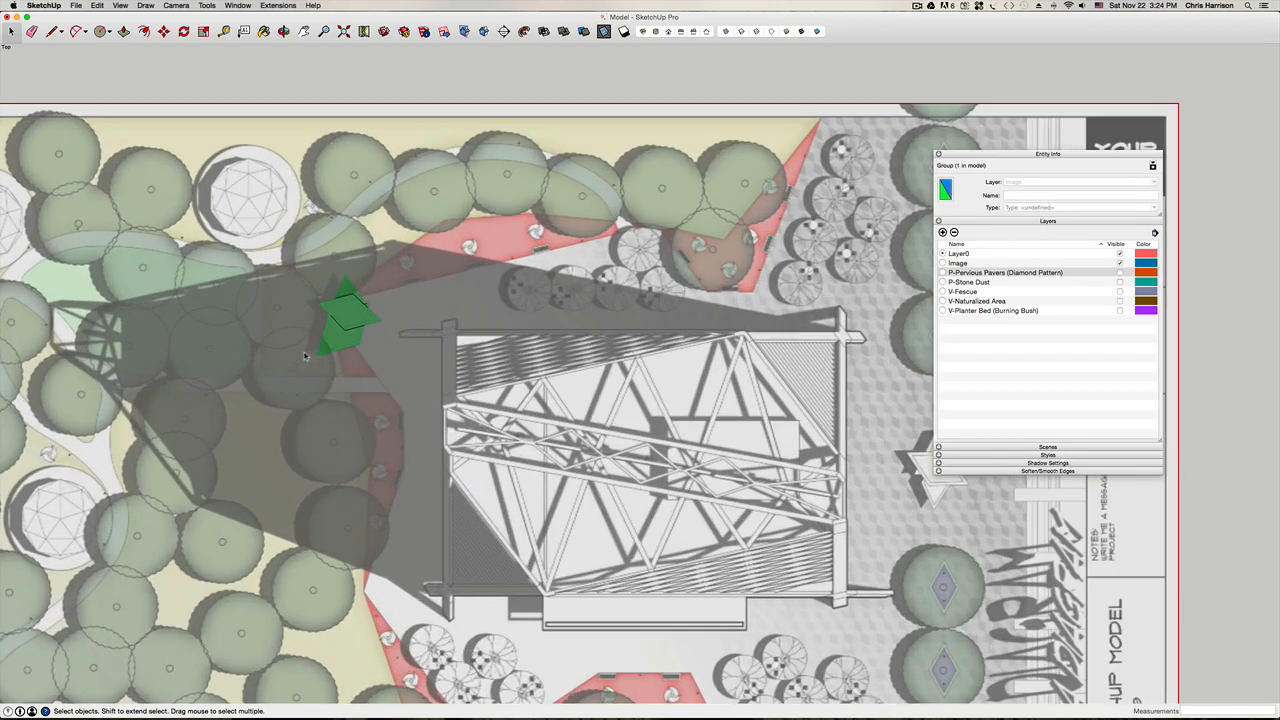
scroll(402, 341, "down", 3)
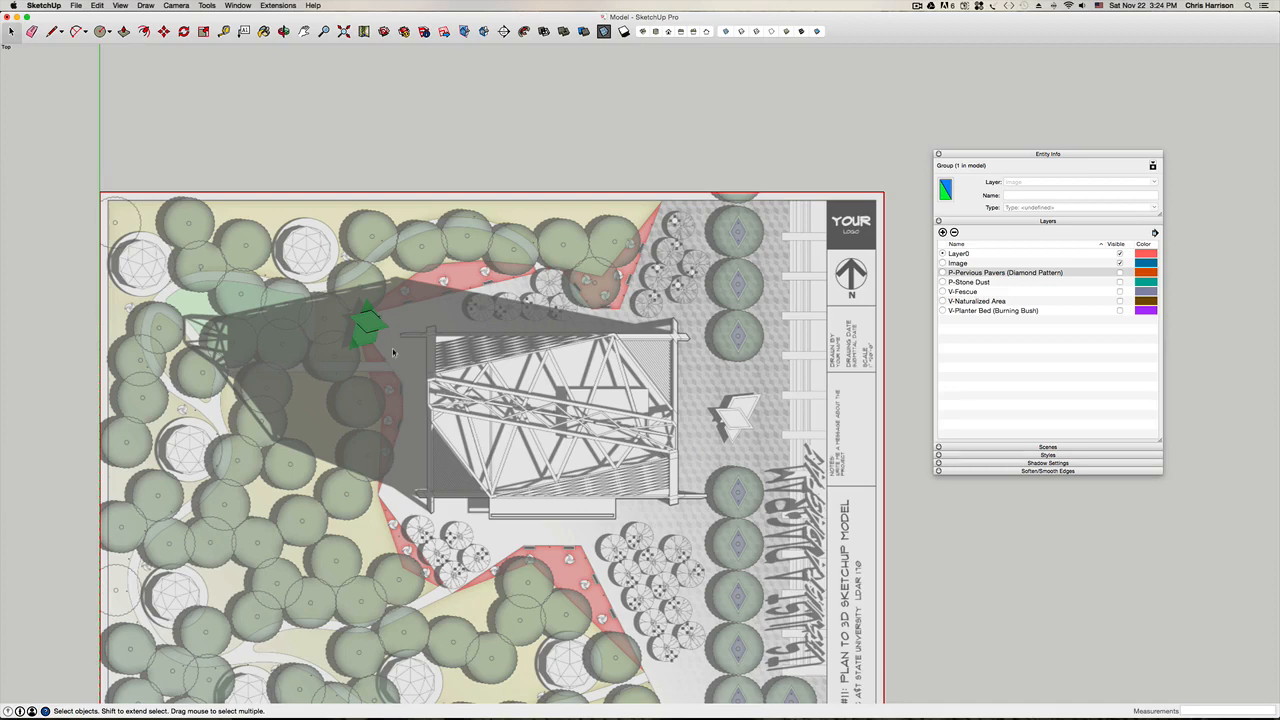
key("super+a")
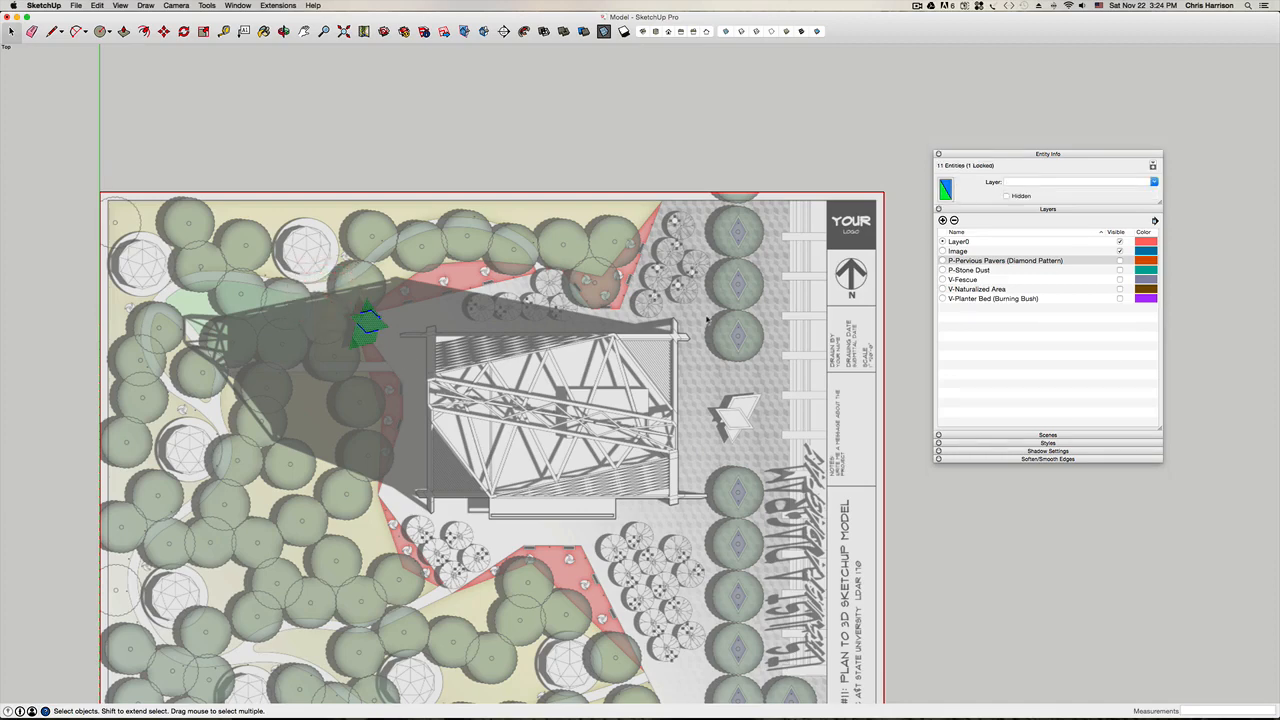
left_click(943, 220)
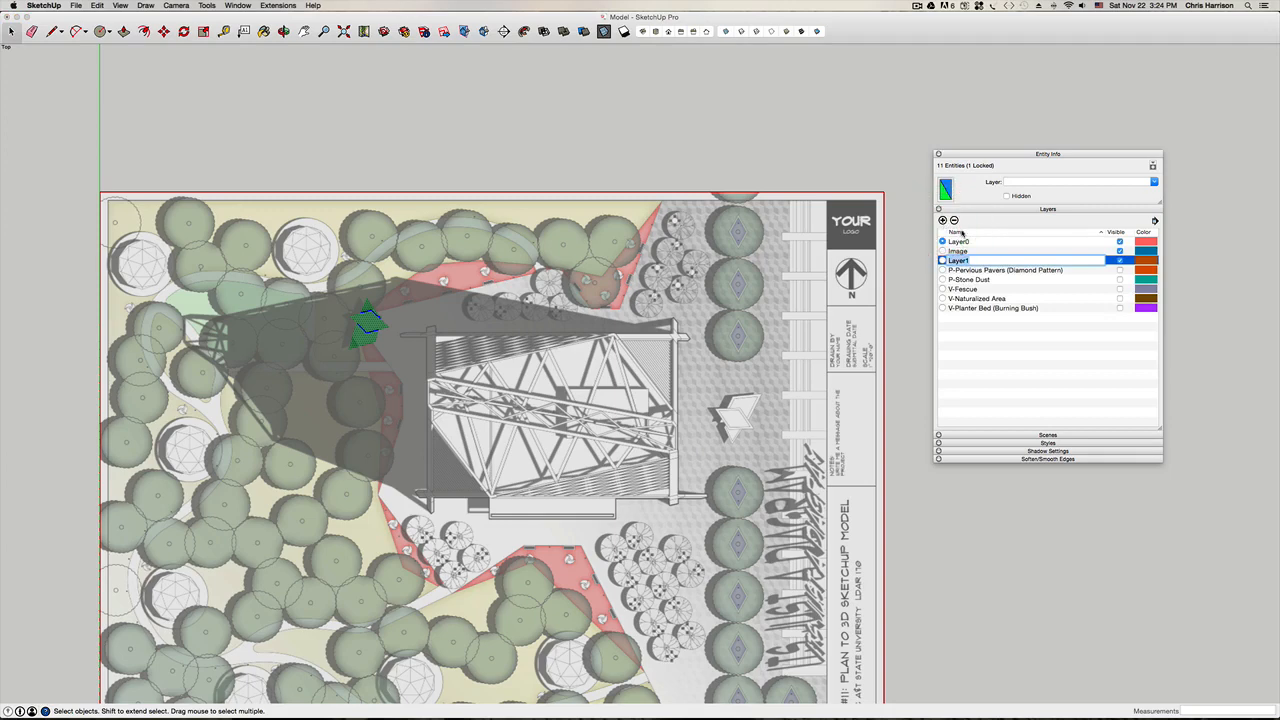
type("Sf")
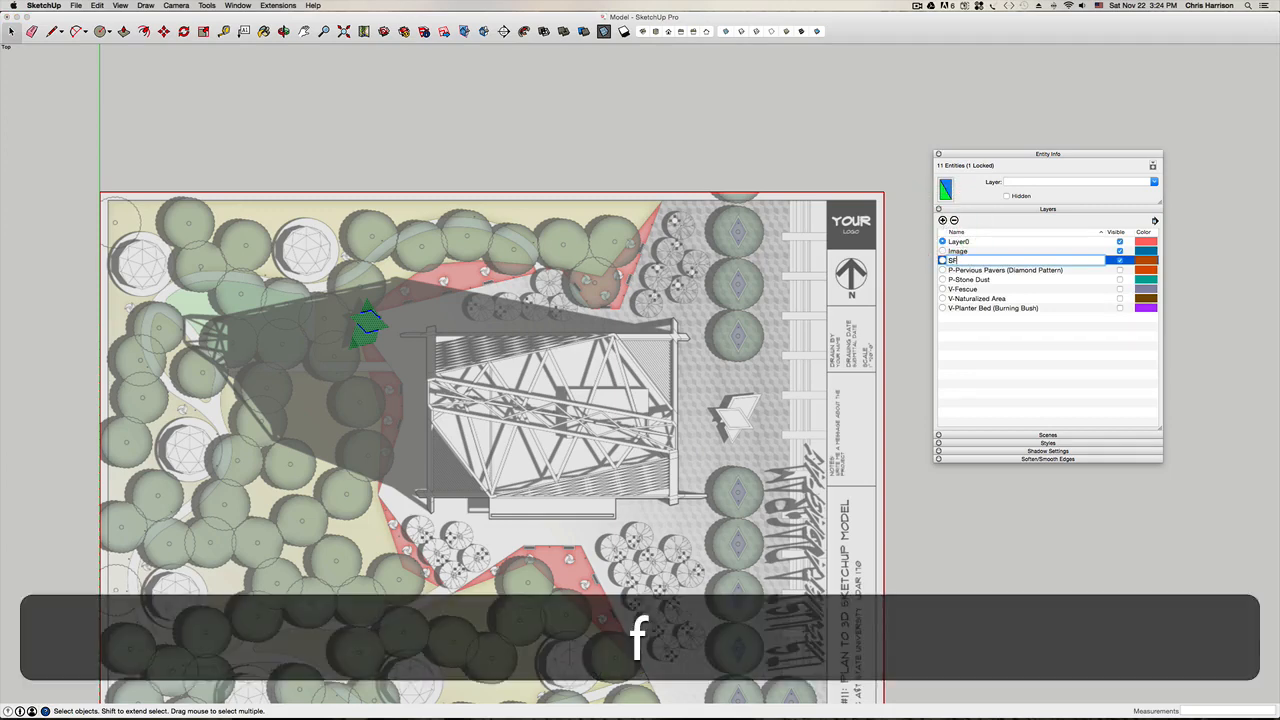
type("-Small Sculpture")
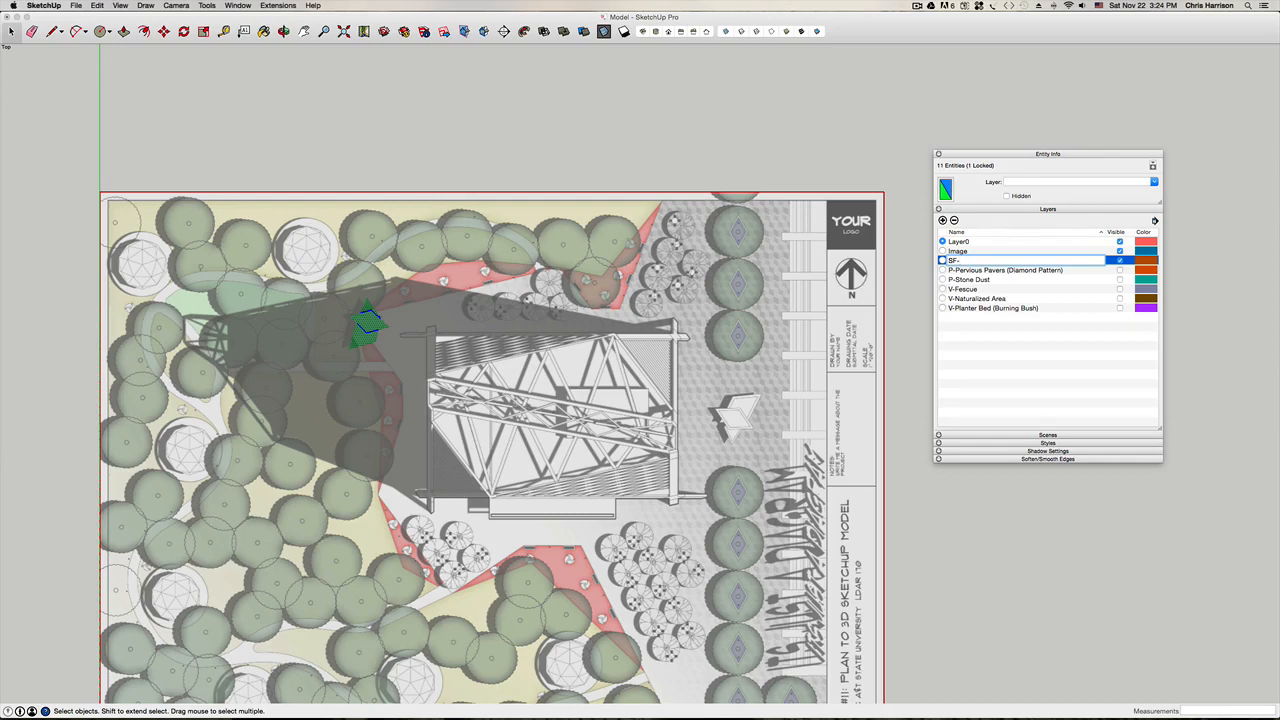
type("Small ")
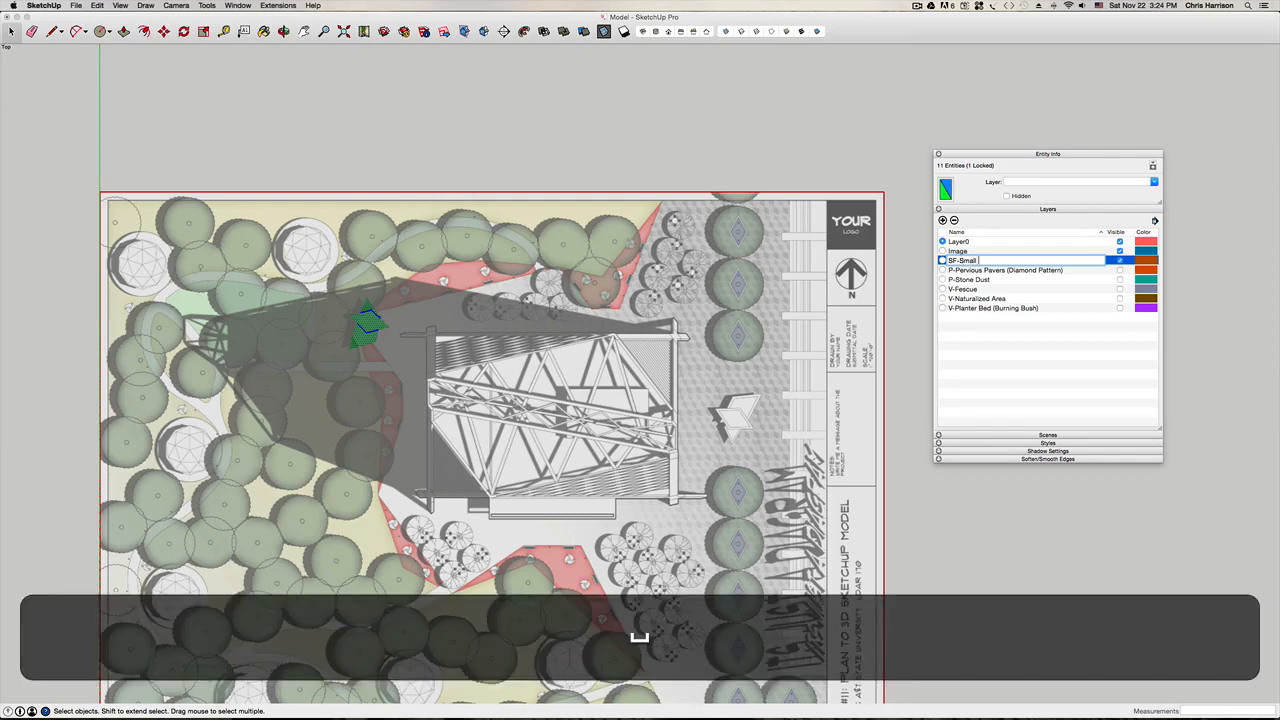
type("Sculpture")
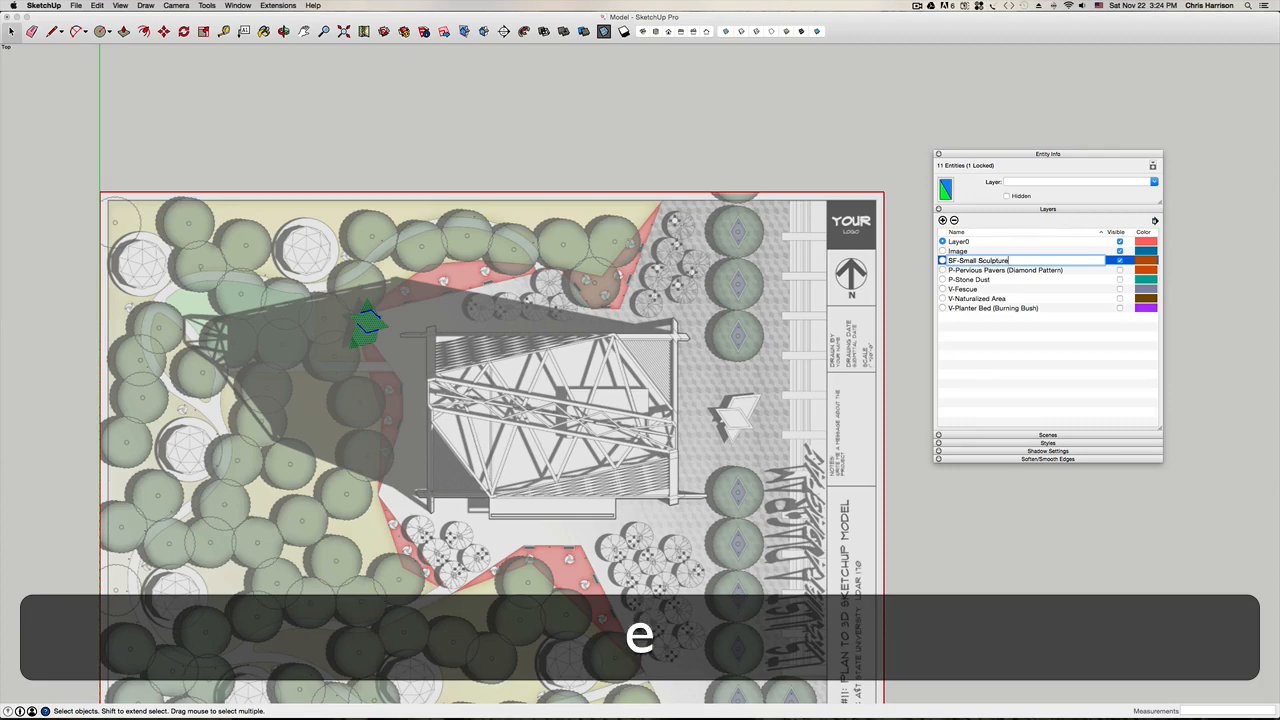
key("Return")
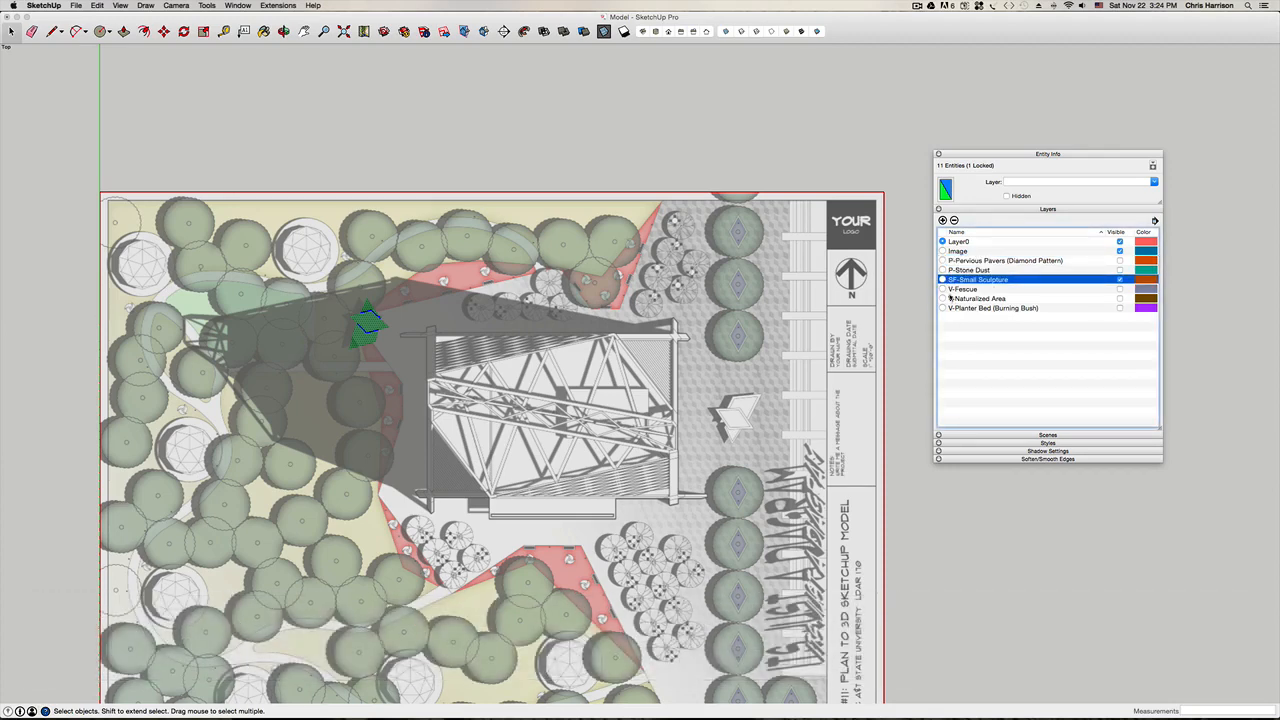
Step: Make SF-Small Sculpture the active layer and assign the selected sculpture faces and edges to it
left_click(943, 280)
left_click(1154, 181)
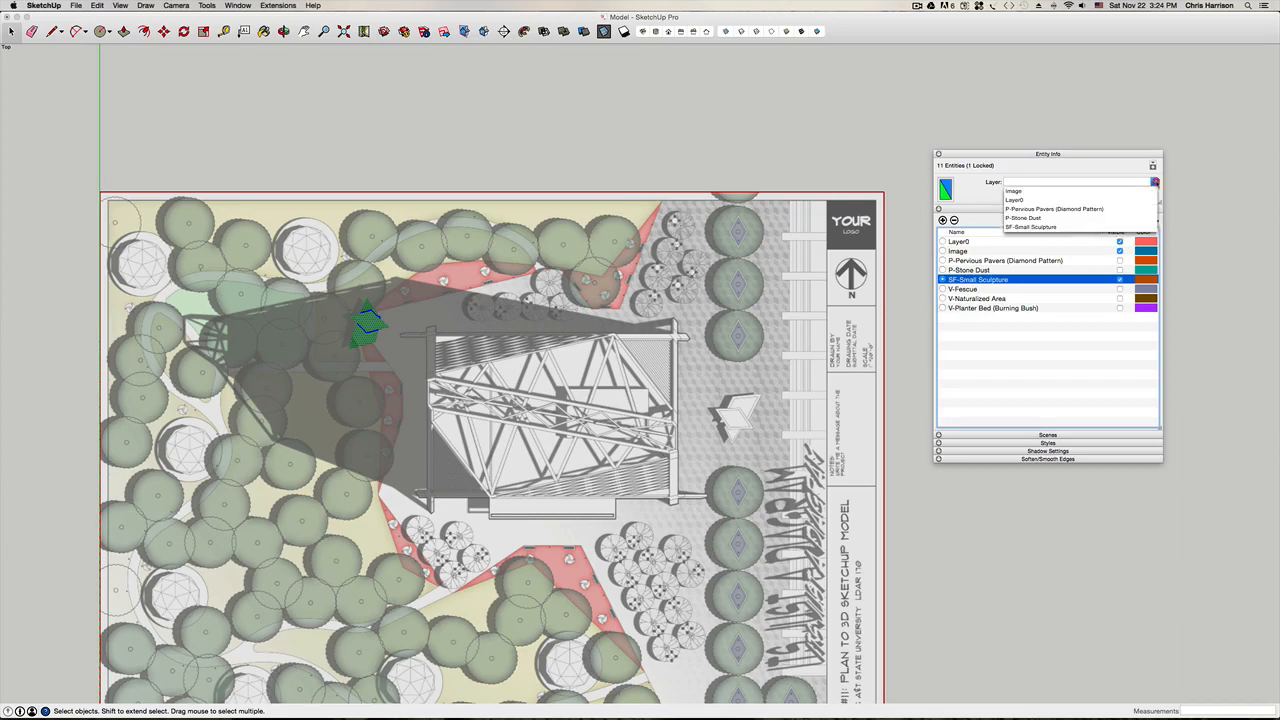
left_click(1038, 227)
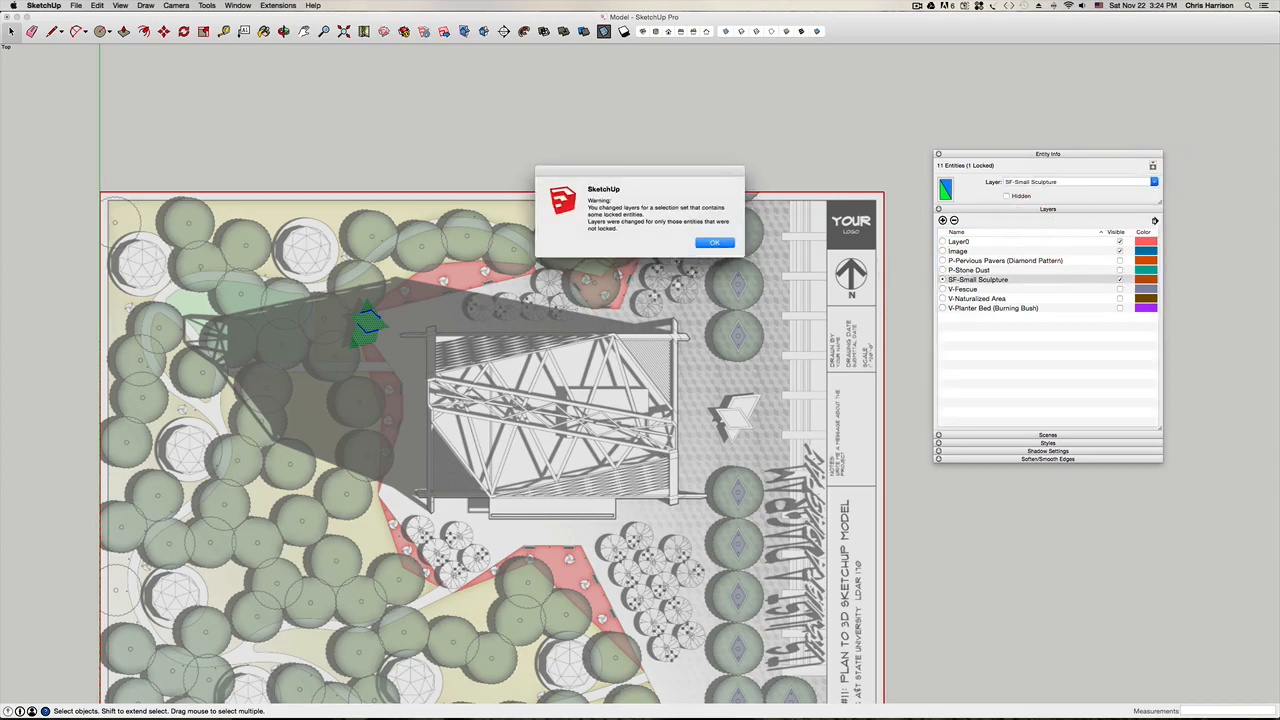
left_click(714, 243)
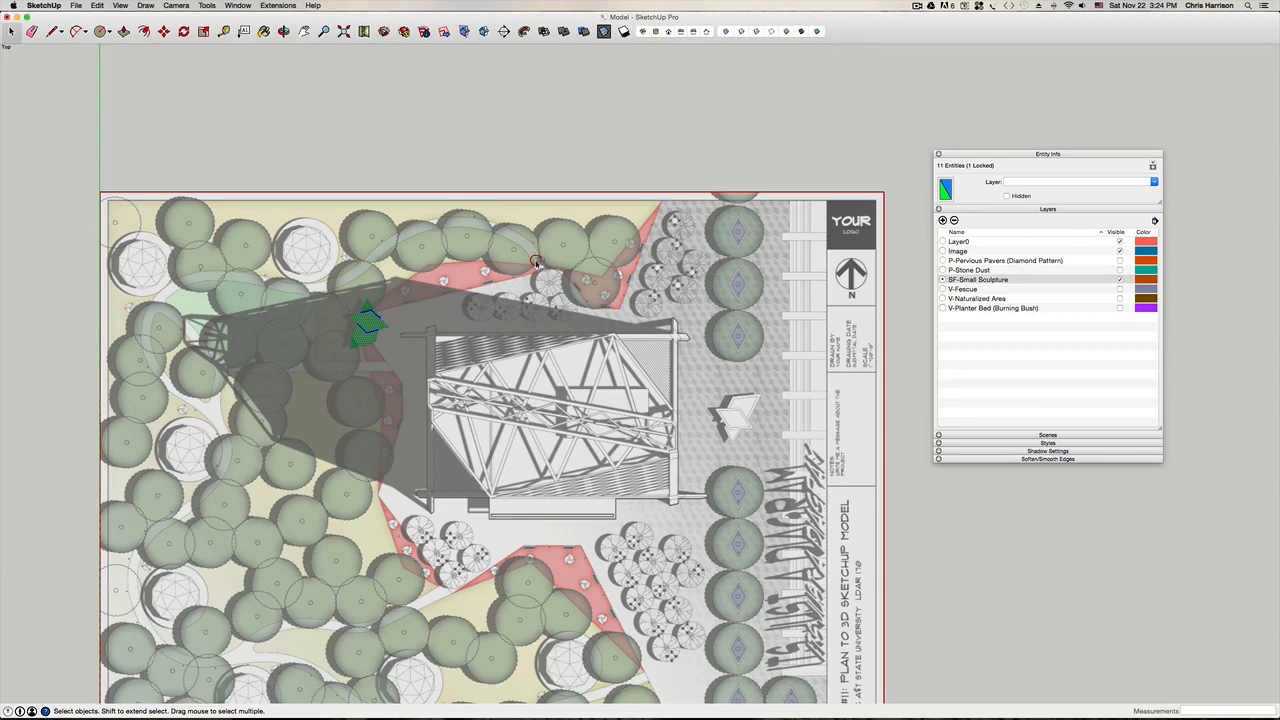
Step: Reselect only the small sculpture's faces and edges, without the locked plan image, and group them
left_click(462, 206)
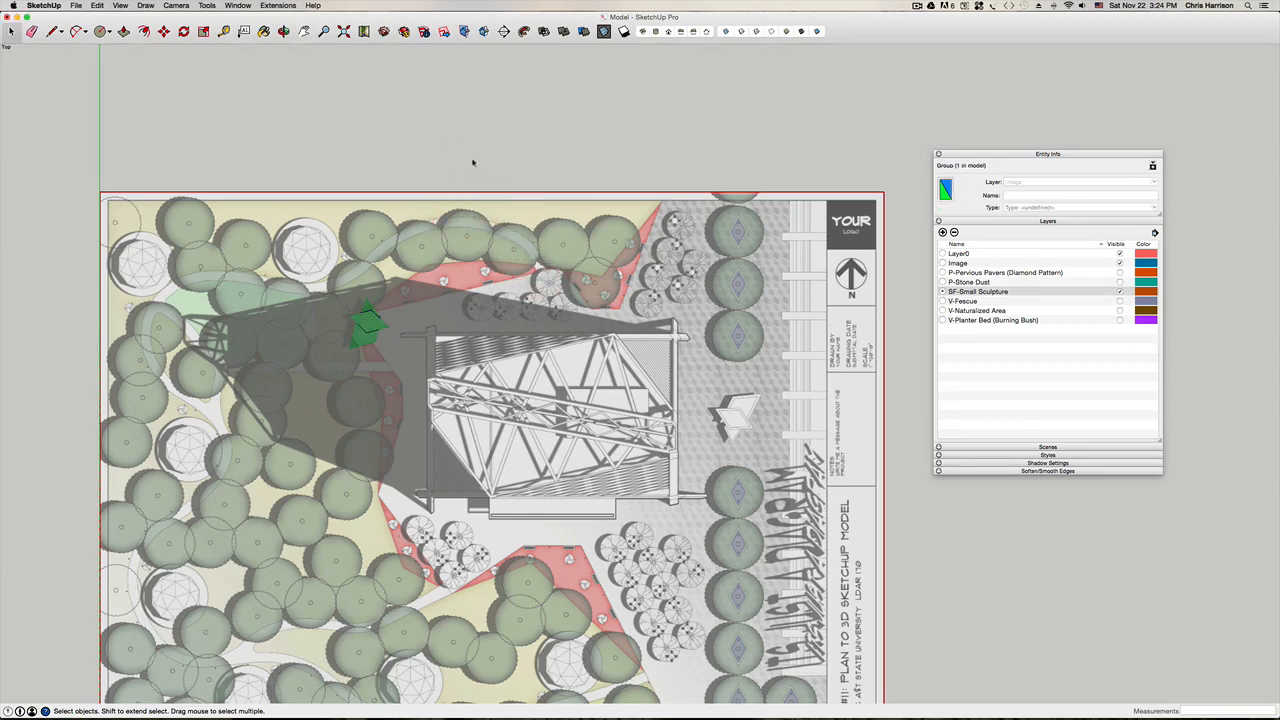
left_click(471, 157)
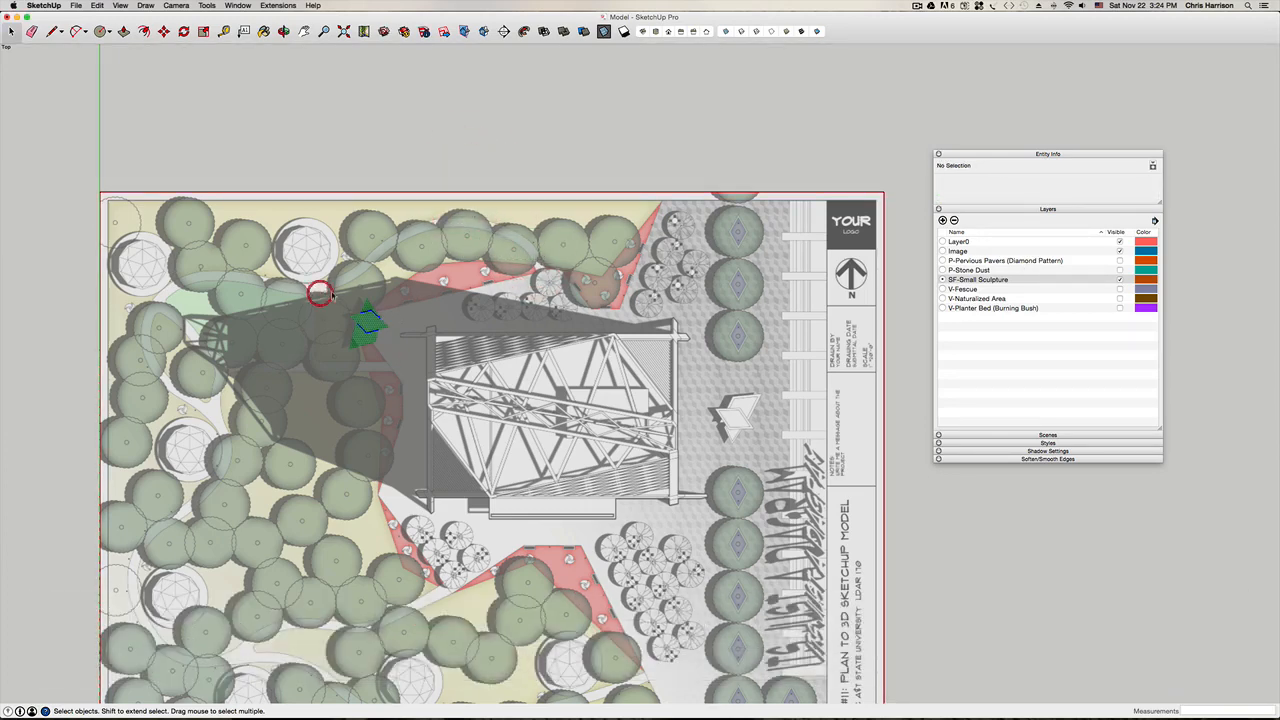
left_click_drag(320, 292, 406, 366)
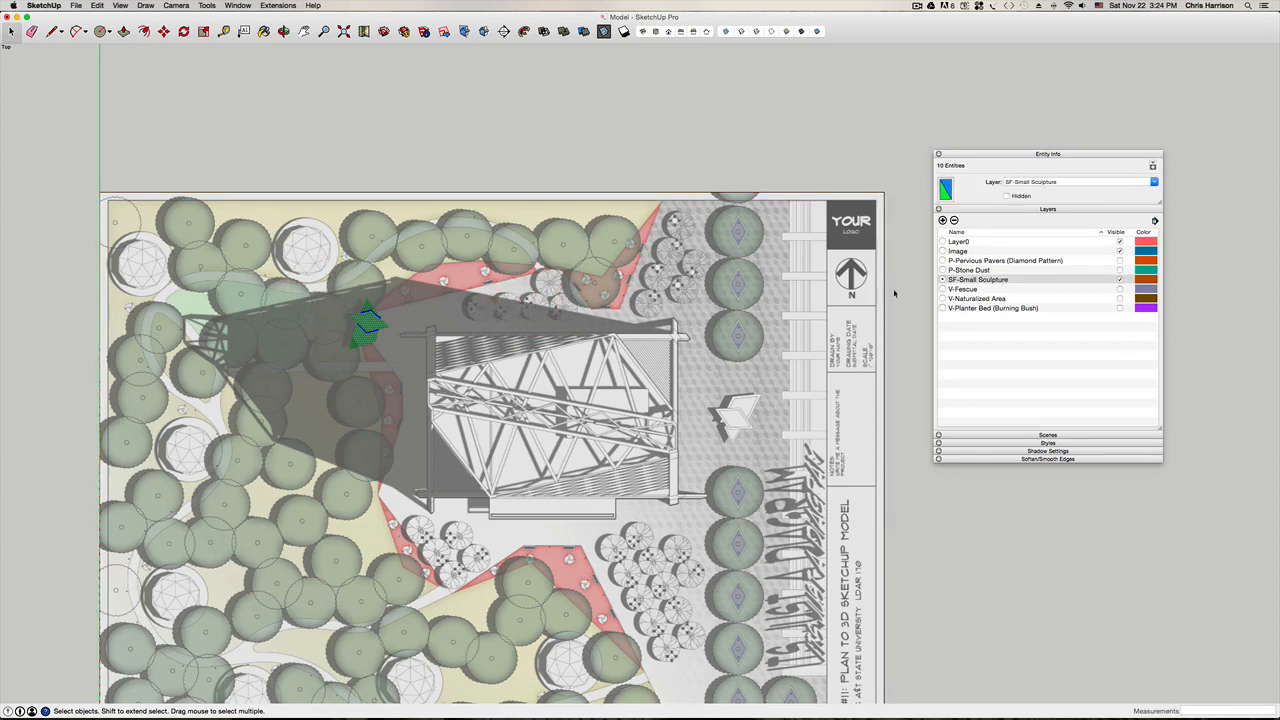
key("super+g")
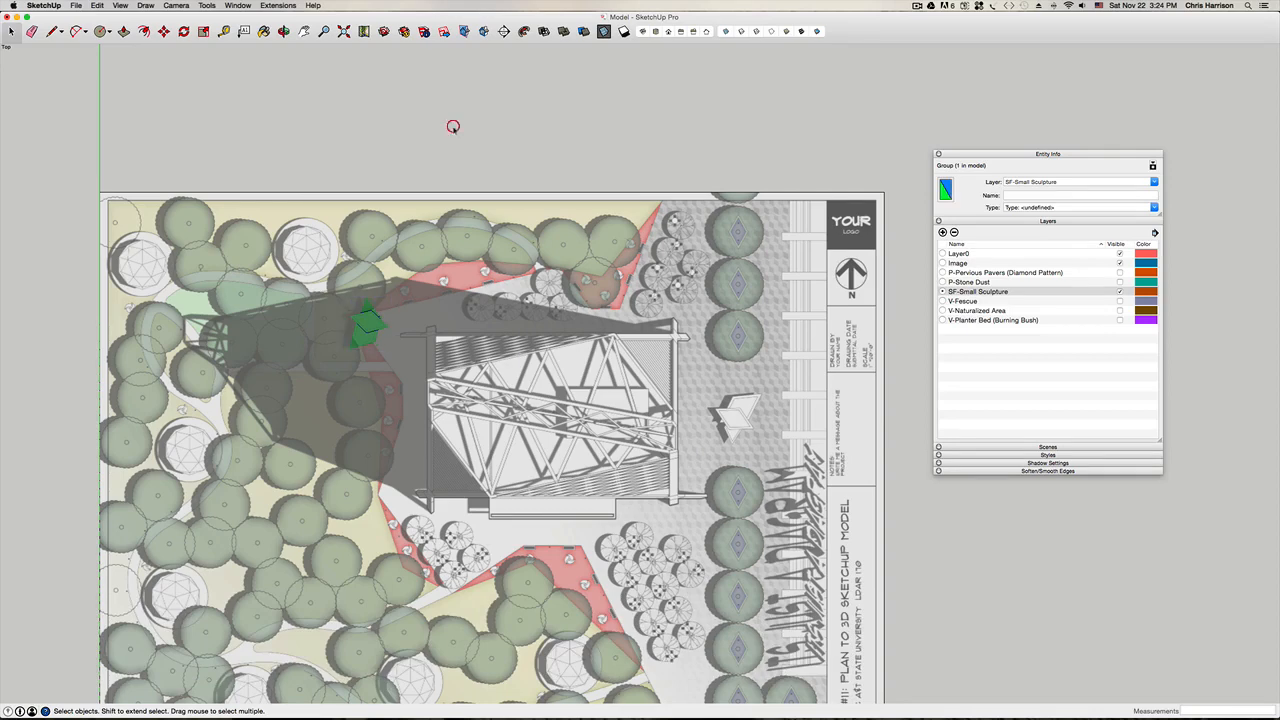
Step: Clear the selection, make Layer0 active, and hide the SF-Small Sculpture layer
left_click(453, 126)
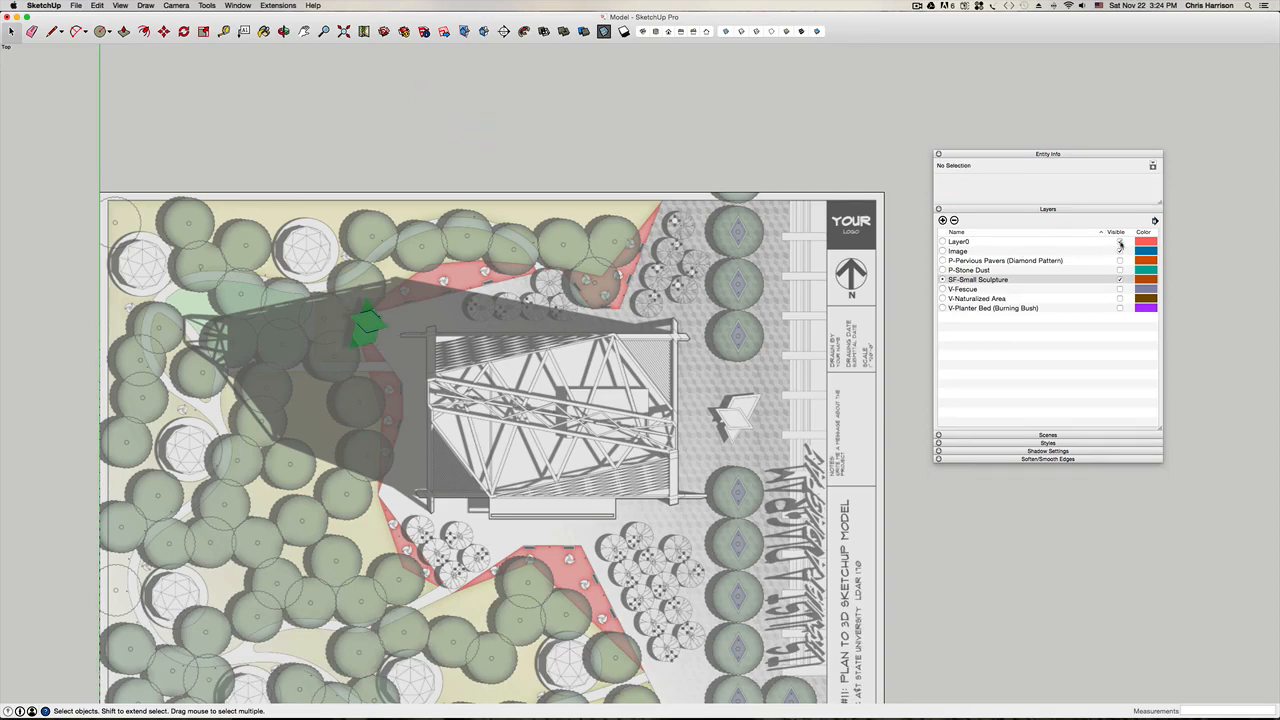
left_click(942, 241)
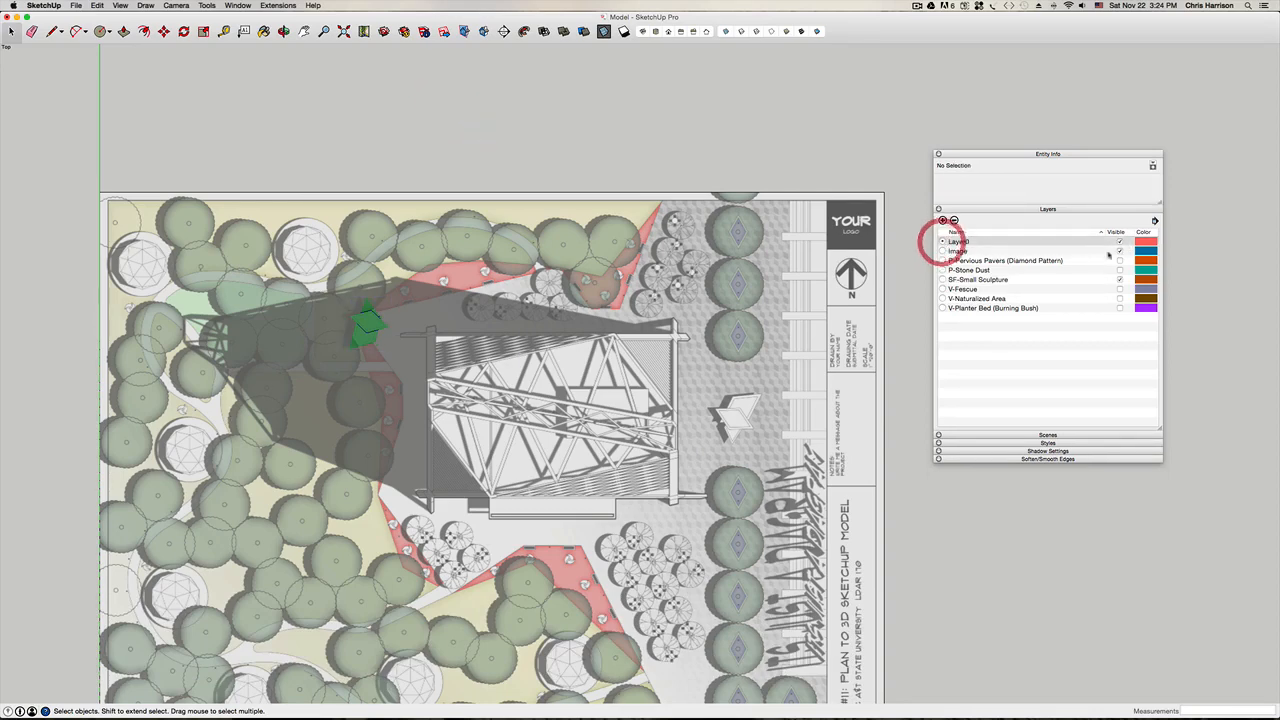
left_click(1119, 279)
scroll(424, 297, "down", 1)
scroll(424, 297, "down", 3)
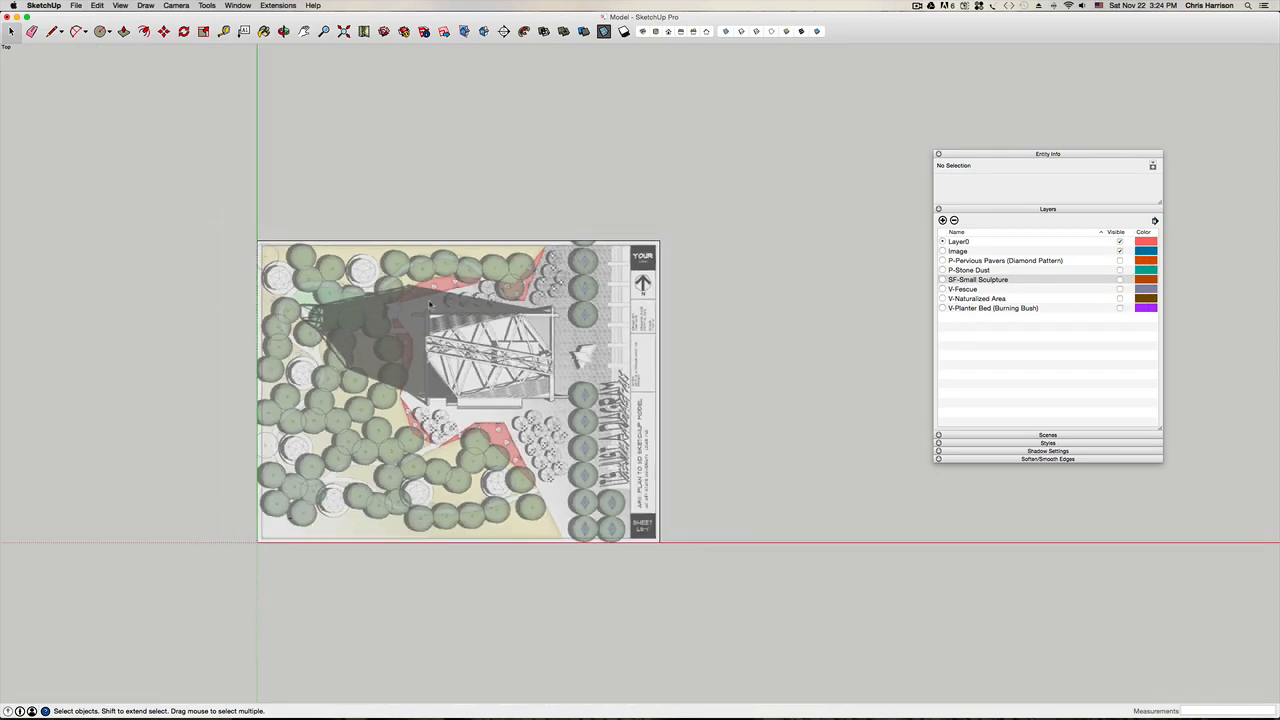
scroll(427, 336, "up", 3)
key("h")
left_click_drag(425, 391, 449, 411)
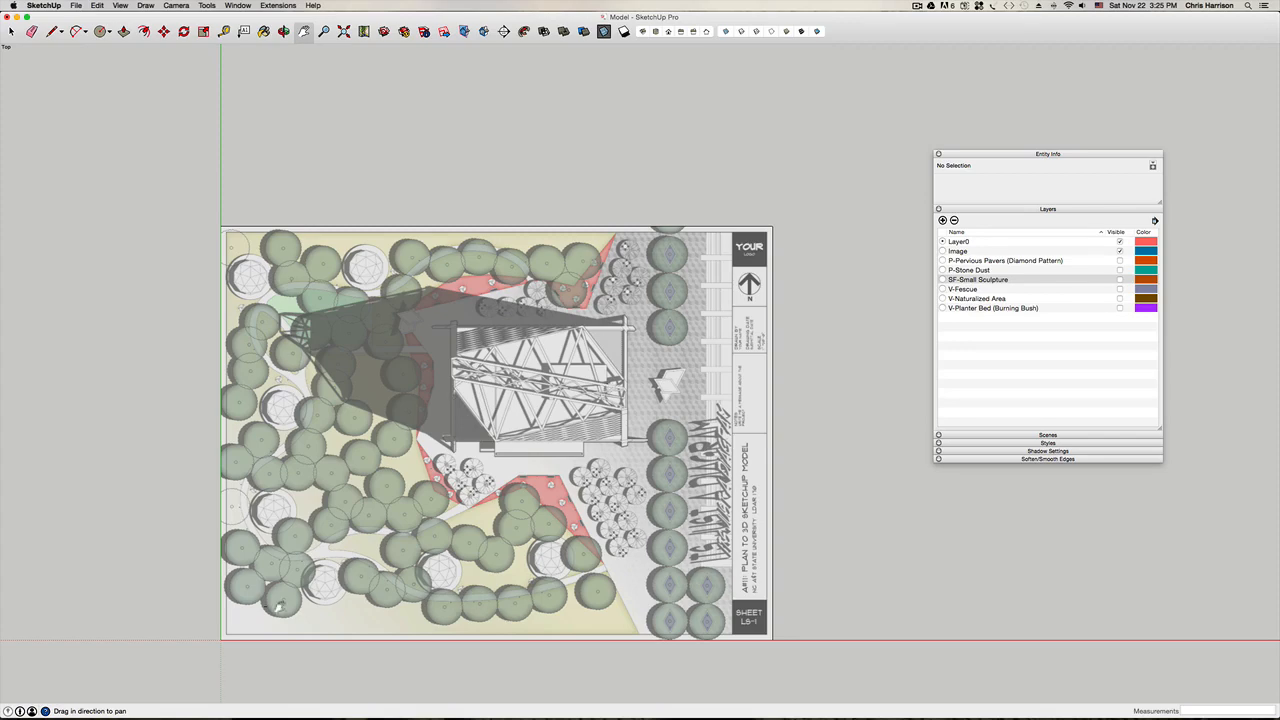
scroll(268, 612, "up", 2)
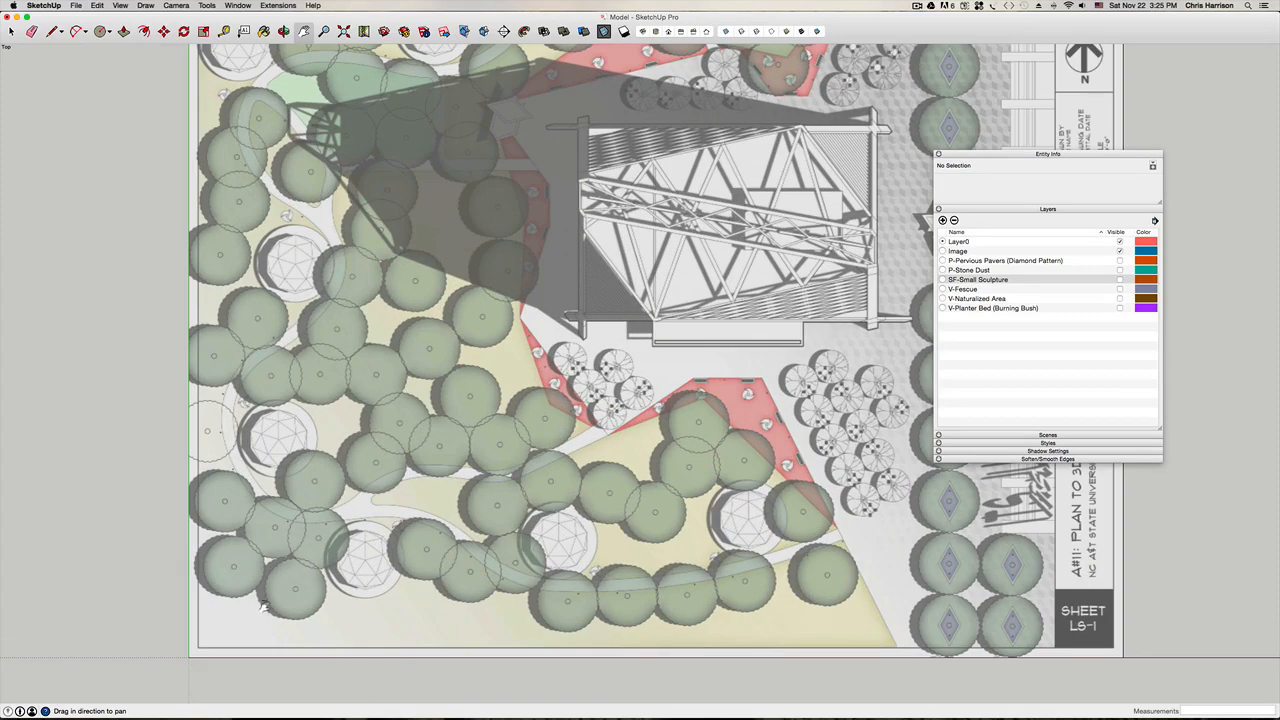
scroll(279, 573, "down", 4)
left_click_drag(333, 328, 330, 350)
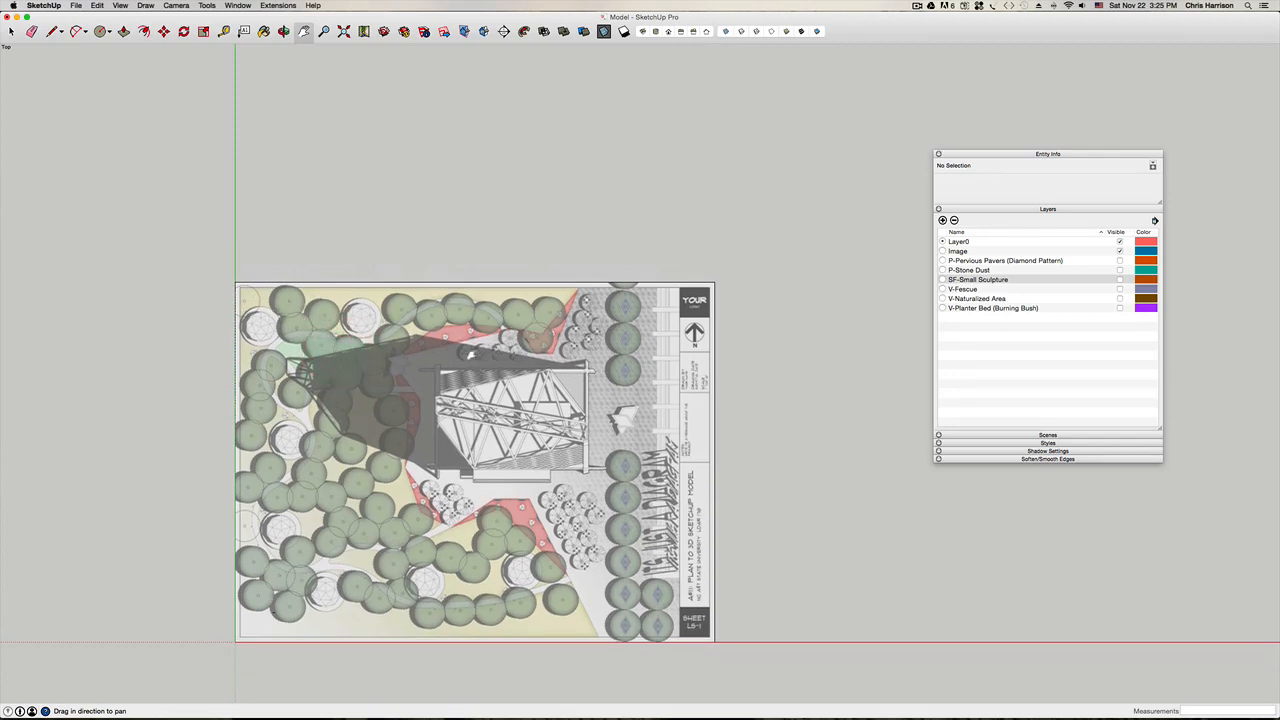
scroll(421, 418, "up", 3)
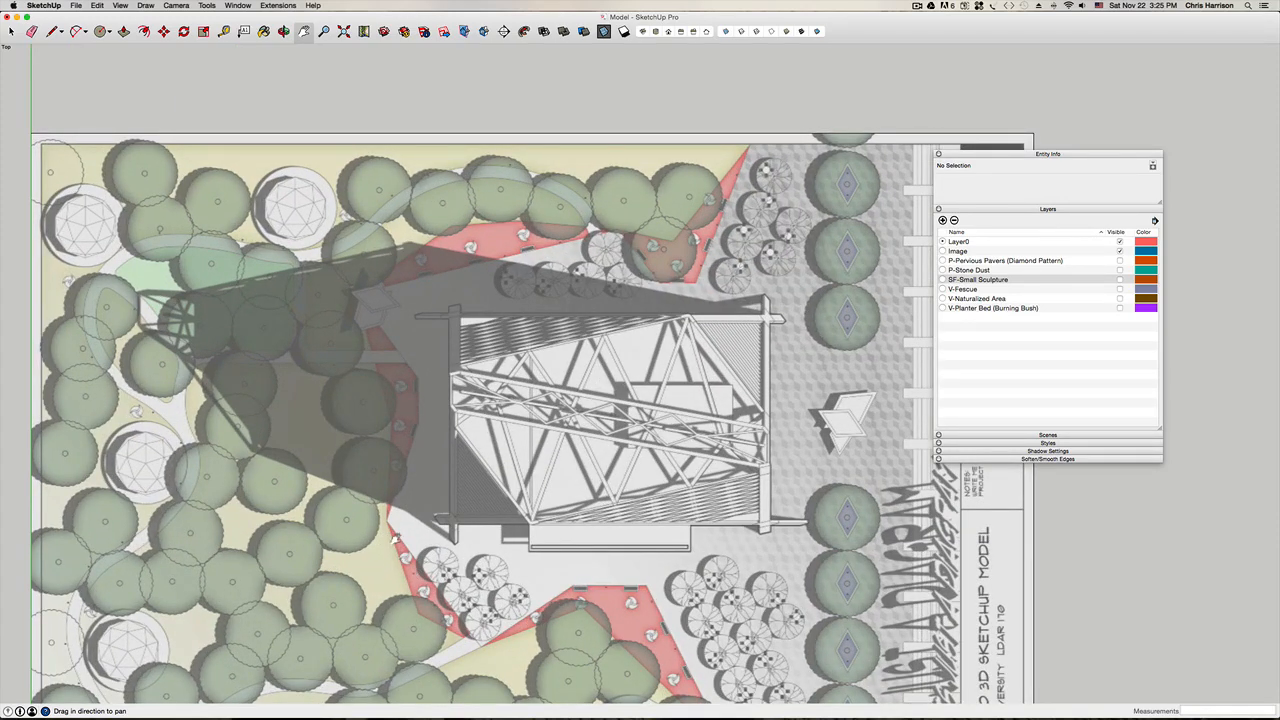
scroll(405, 529, "down", 2)
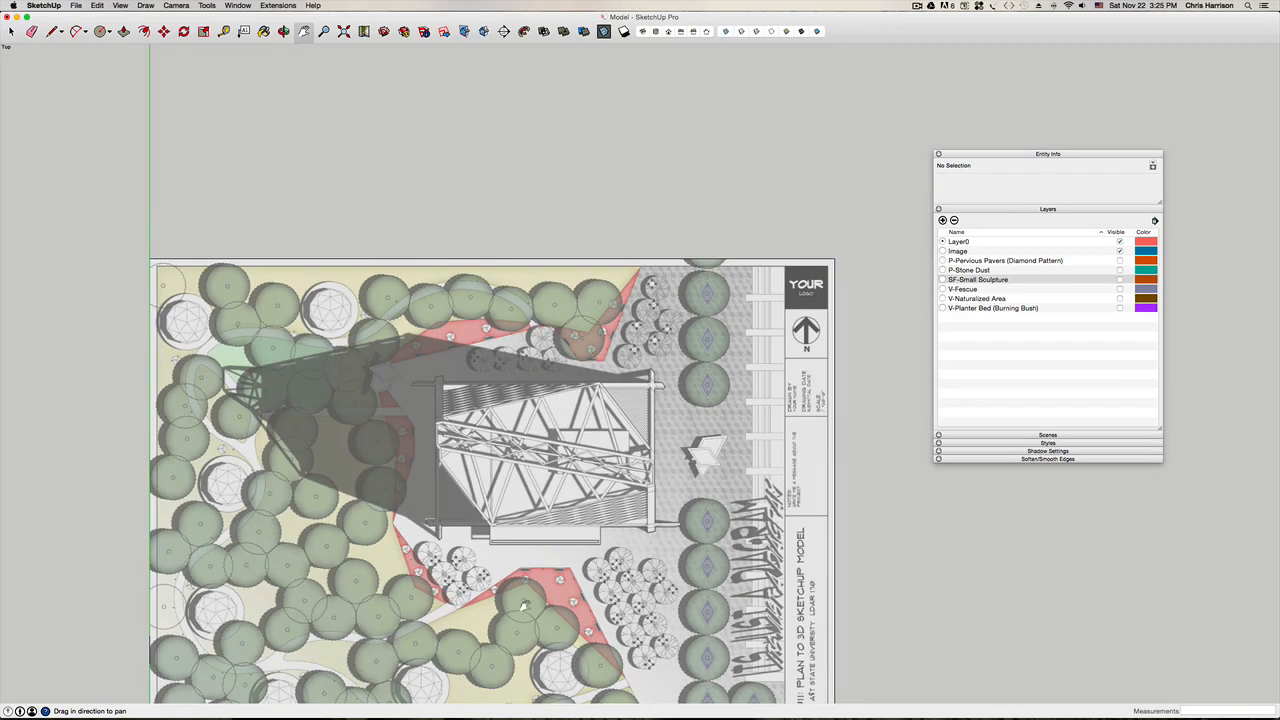
left_click_drag(527, 594, 510, 508)
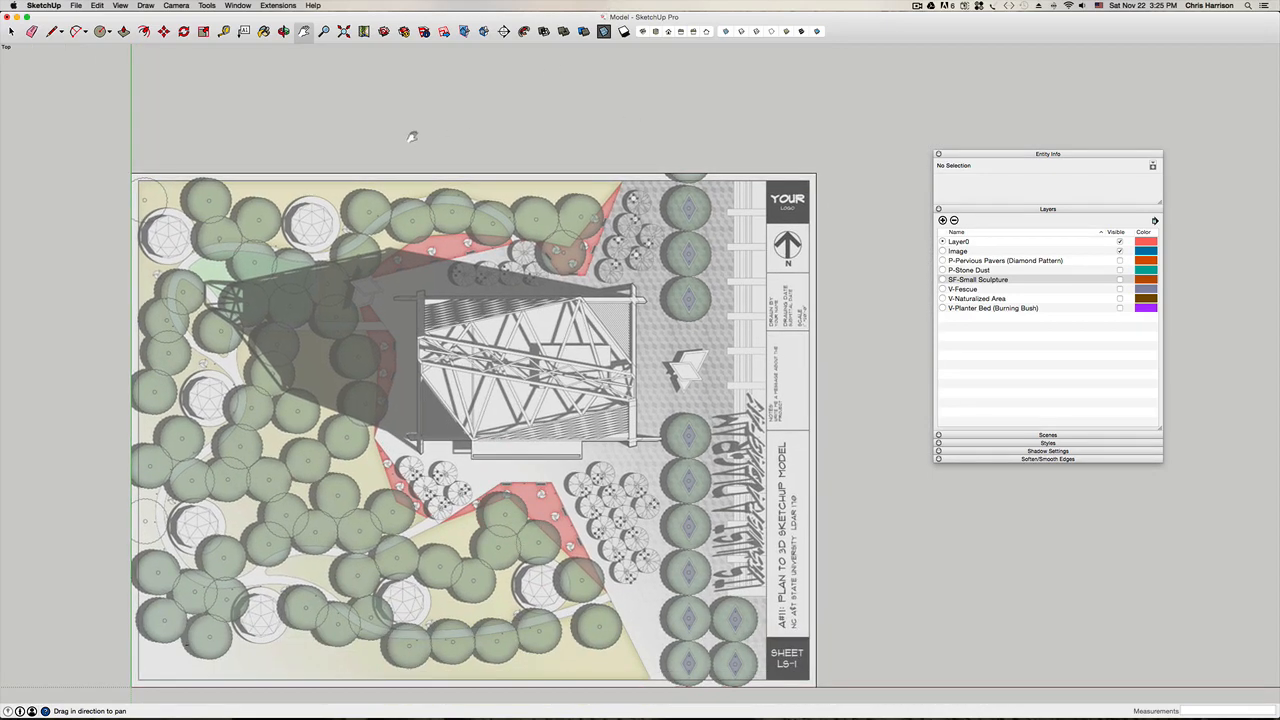
Step: Add a layer named "V-Canopy Trees" and make it the active layer
key("space")
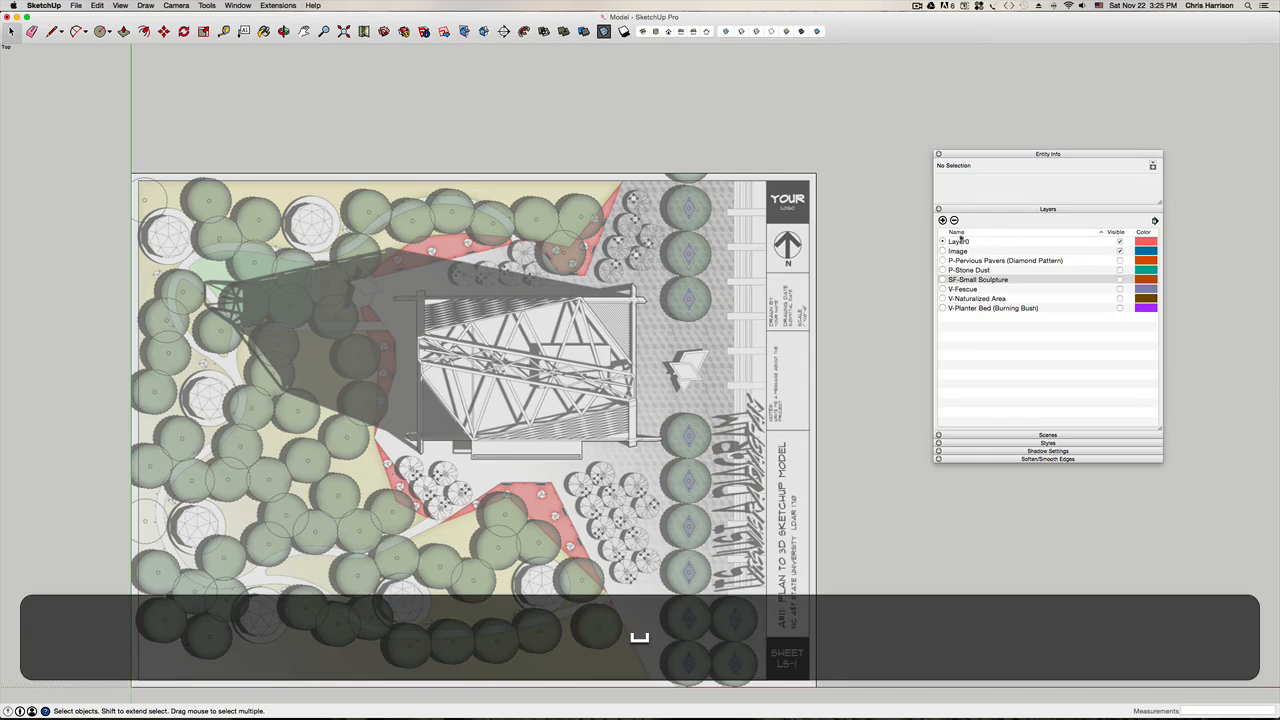
left_click(942, 219)
type("V")
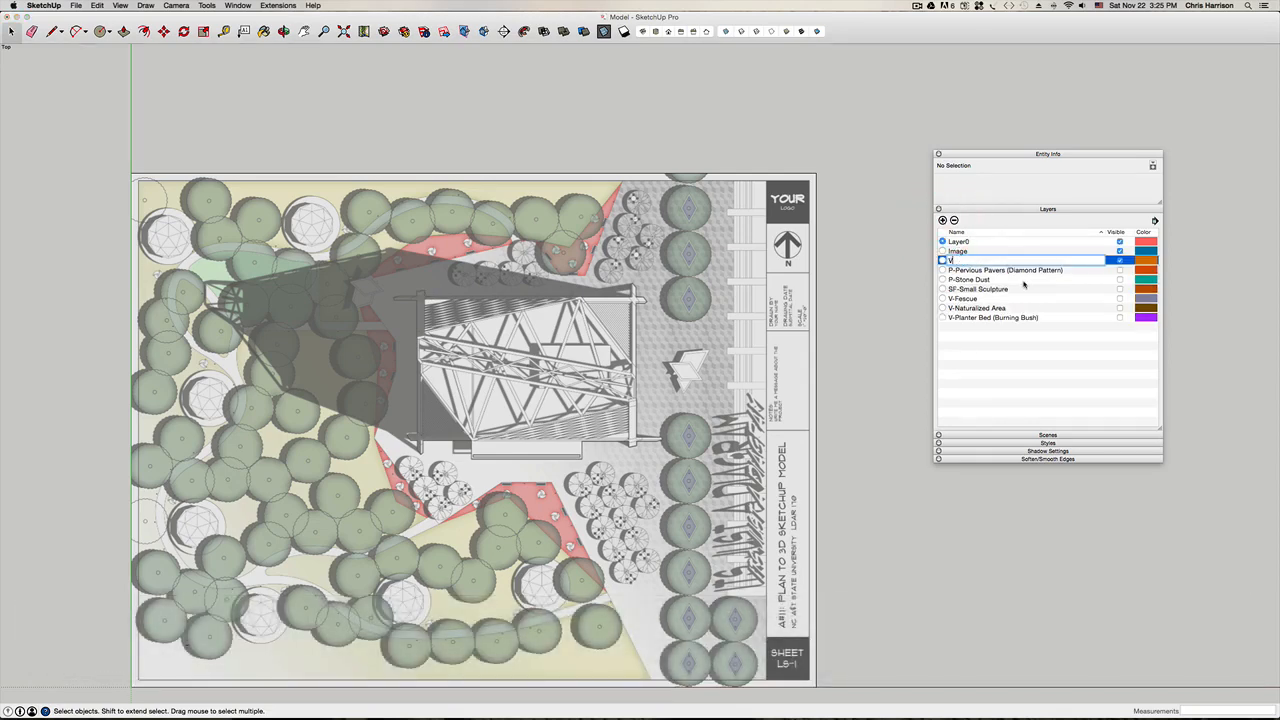
type("-Can")
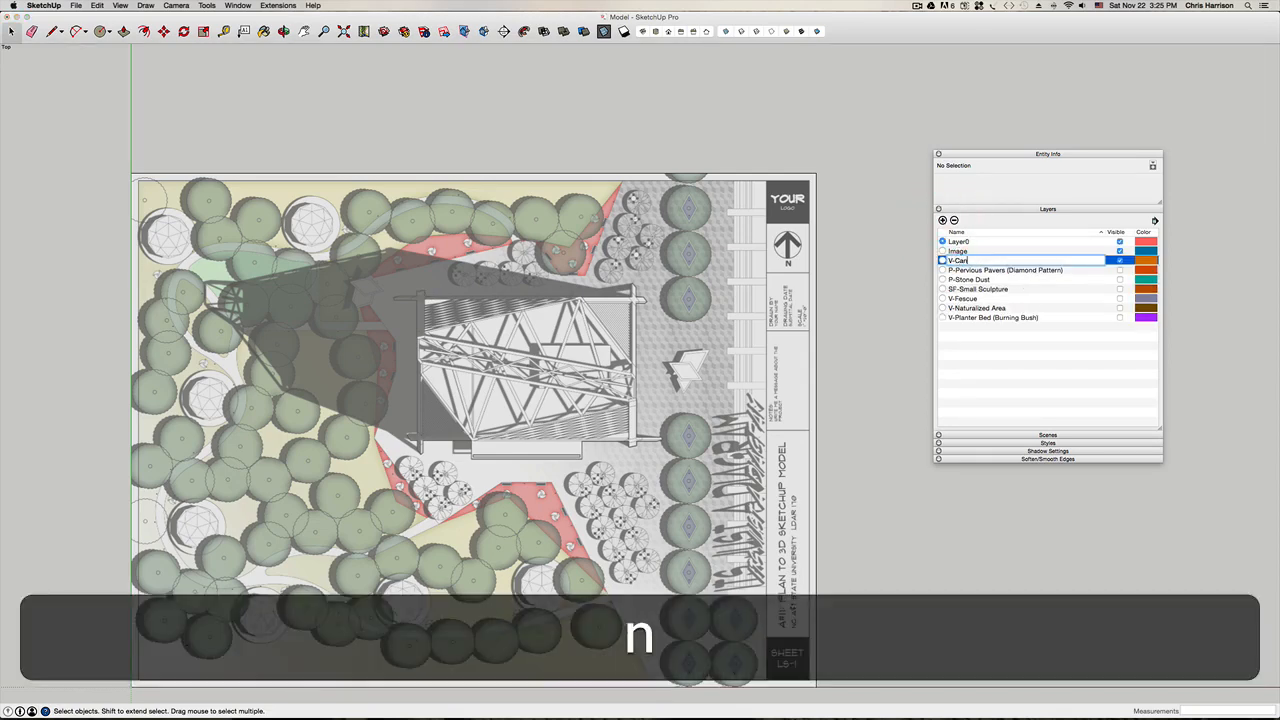
type("opy Trees")
key("Return")
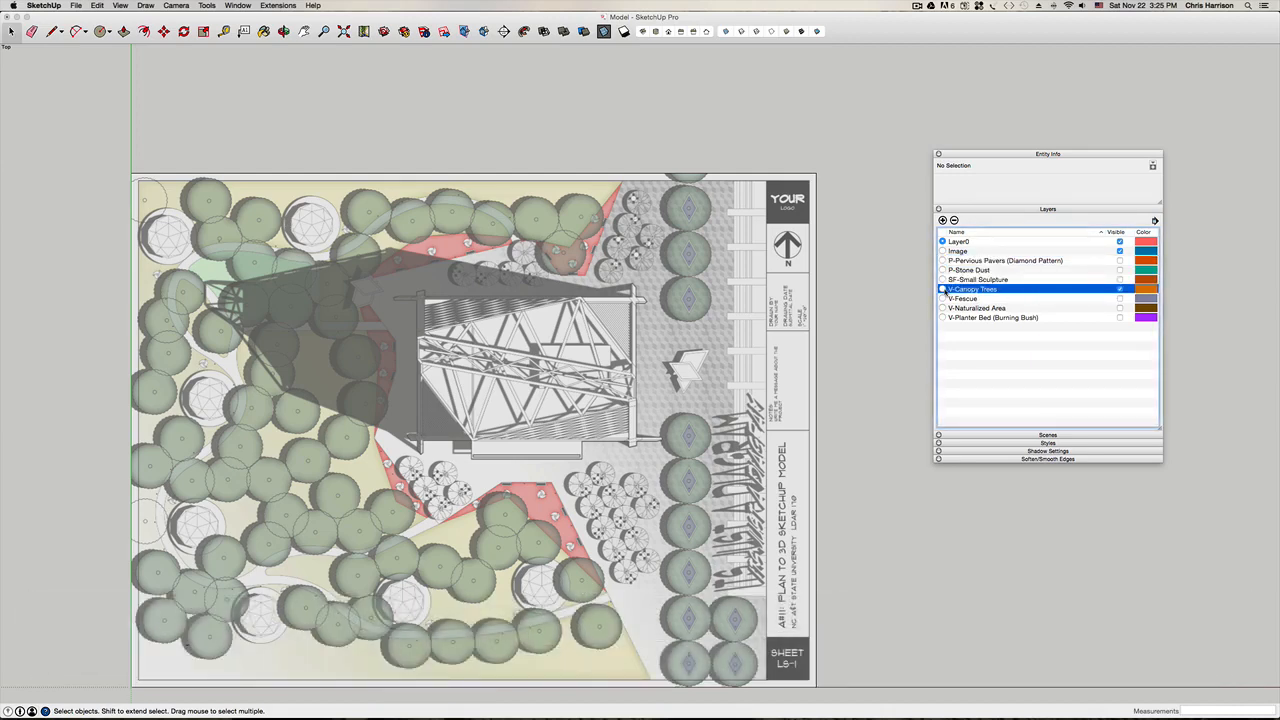
left_click(942, 289)
Step: Draw a circle with a 15' radius centred on the canopy tree just below the upper dome in the plan image
left_click(100, 31)
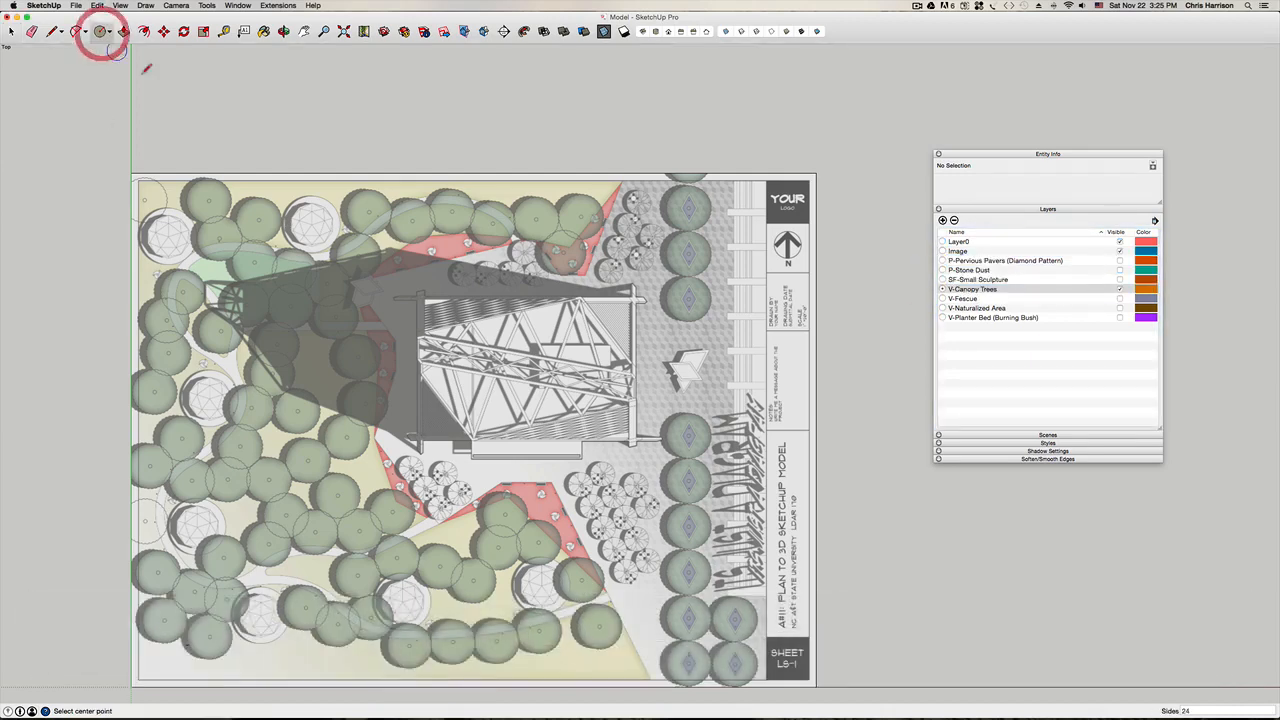
scroll(357, 259, "up", 5)
scroll(357, 259, "up", 1)
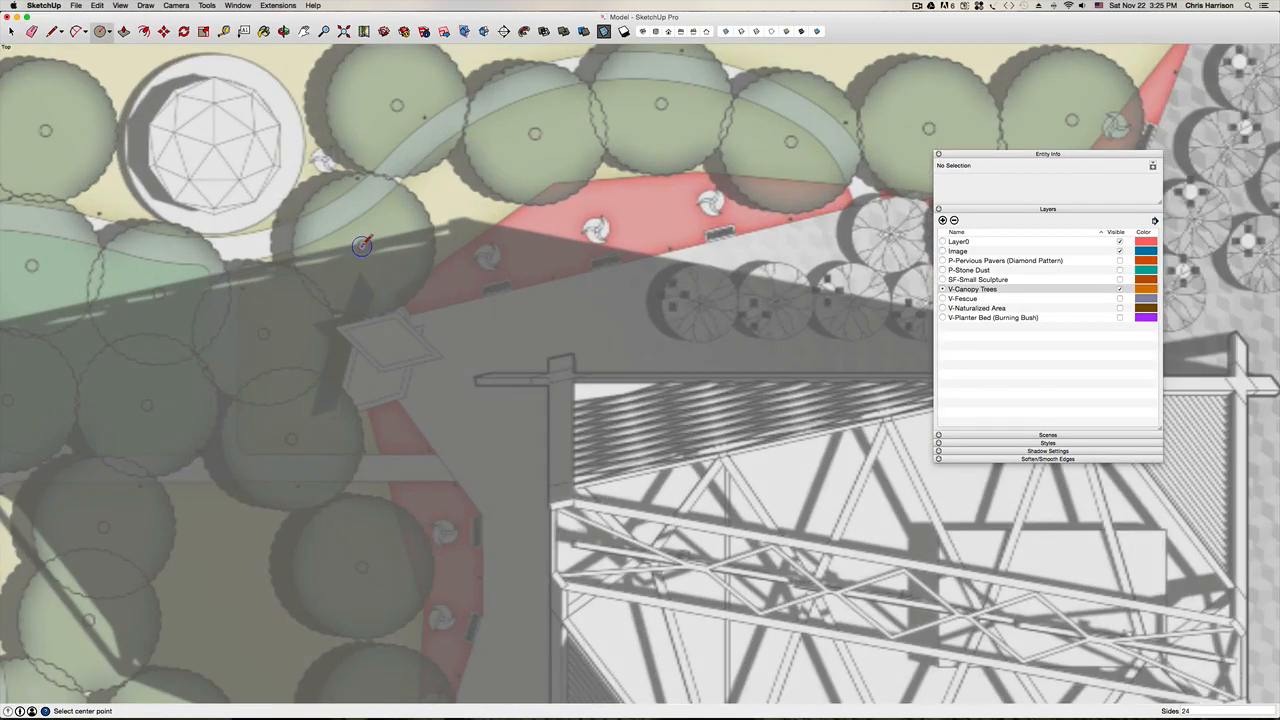
left_click(363, 245)
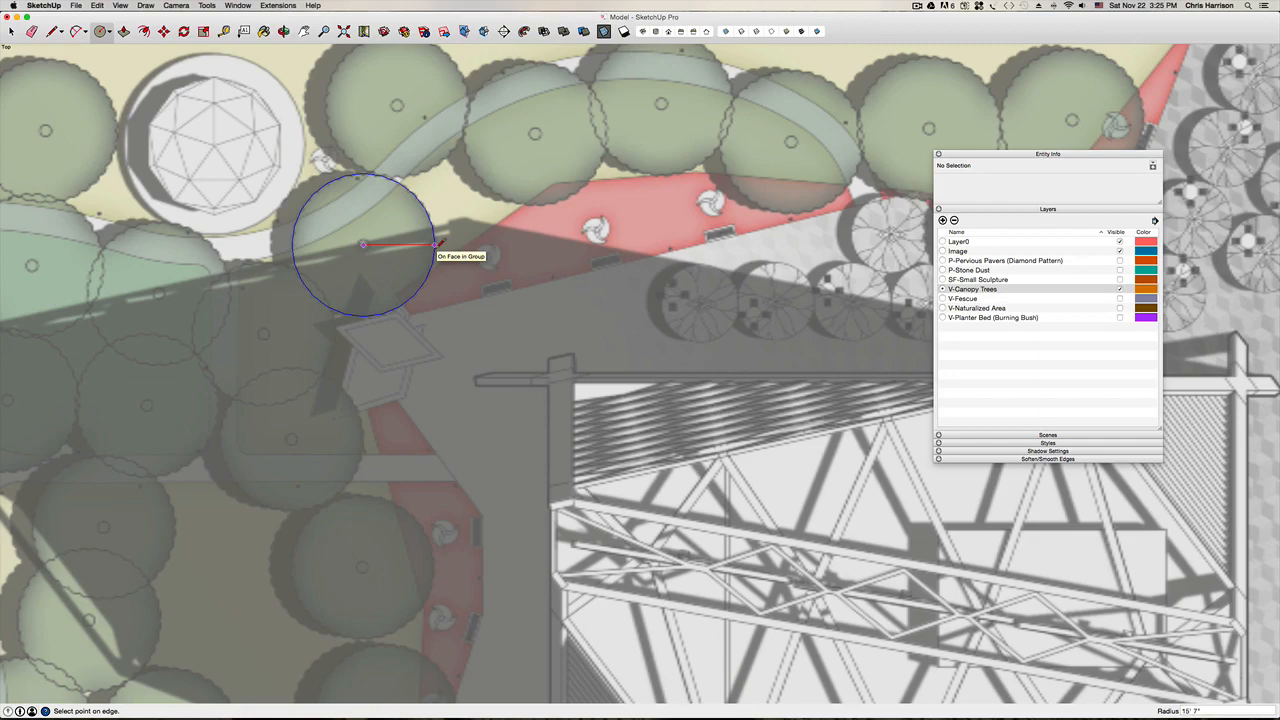
type("15")
key("Return")
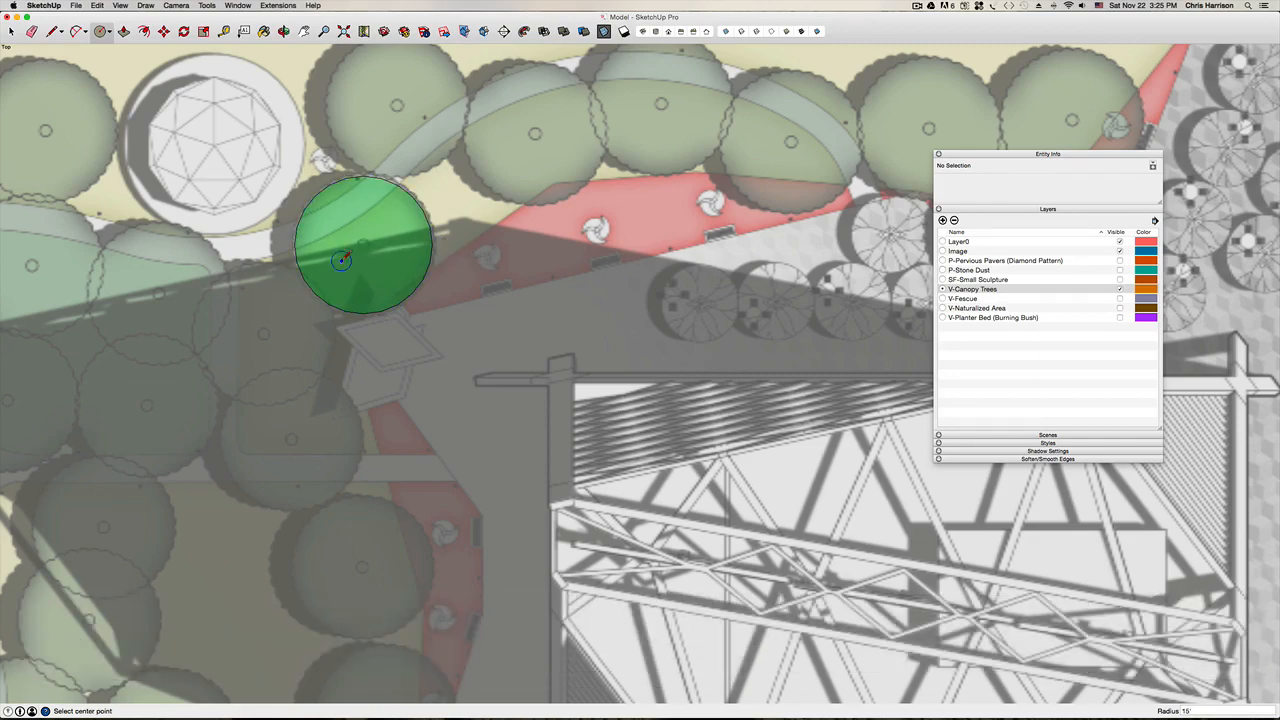
Step: Make the green circle and its face a component named "Canopy Tree (Maples)", keeping the default component axes
scroll(345, 234, "up", 1)
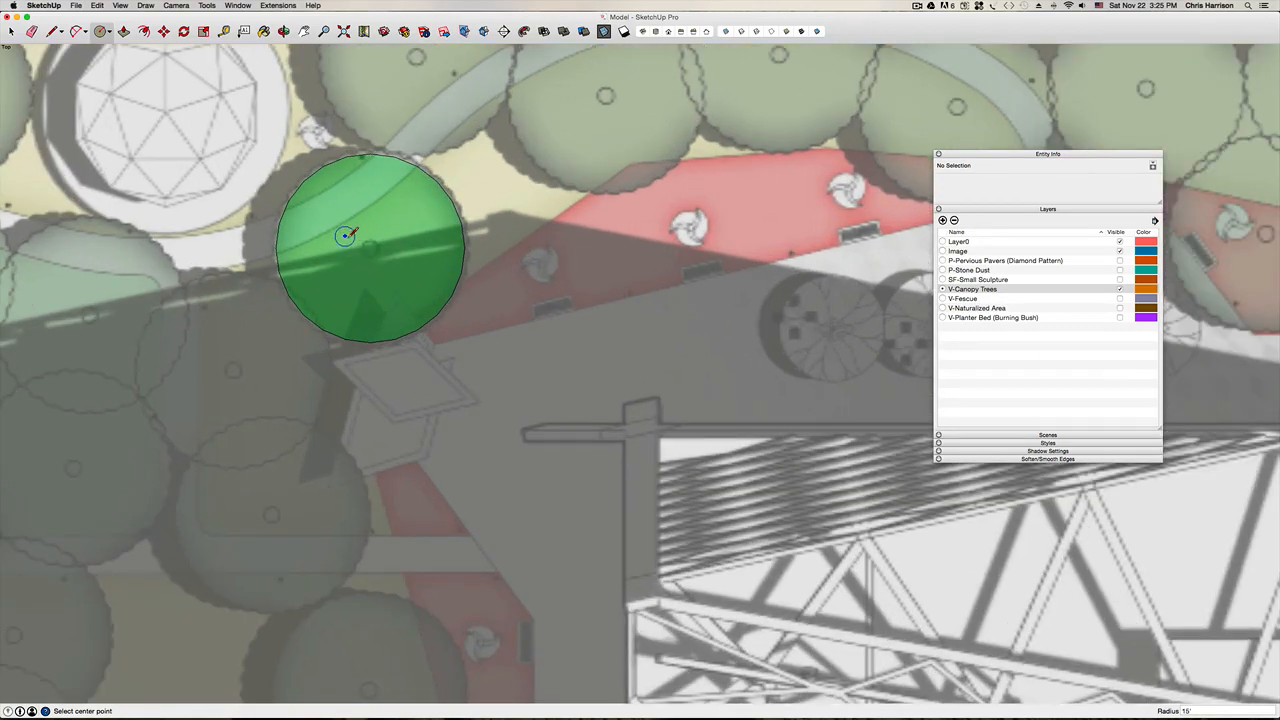
scroll(345, 234, "down", 3)
key("space")
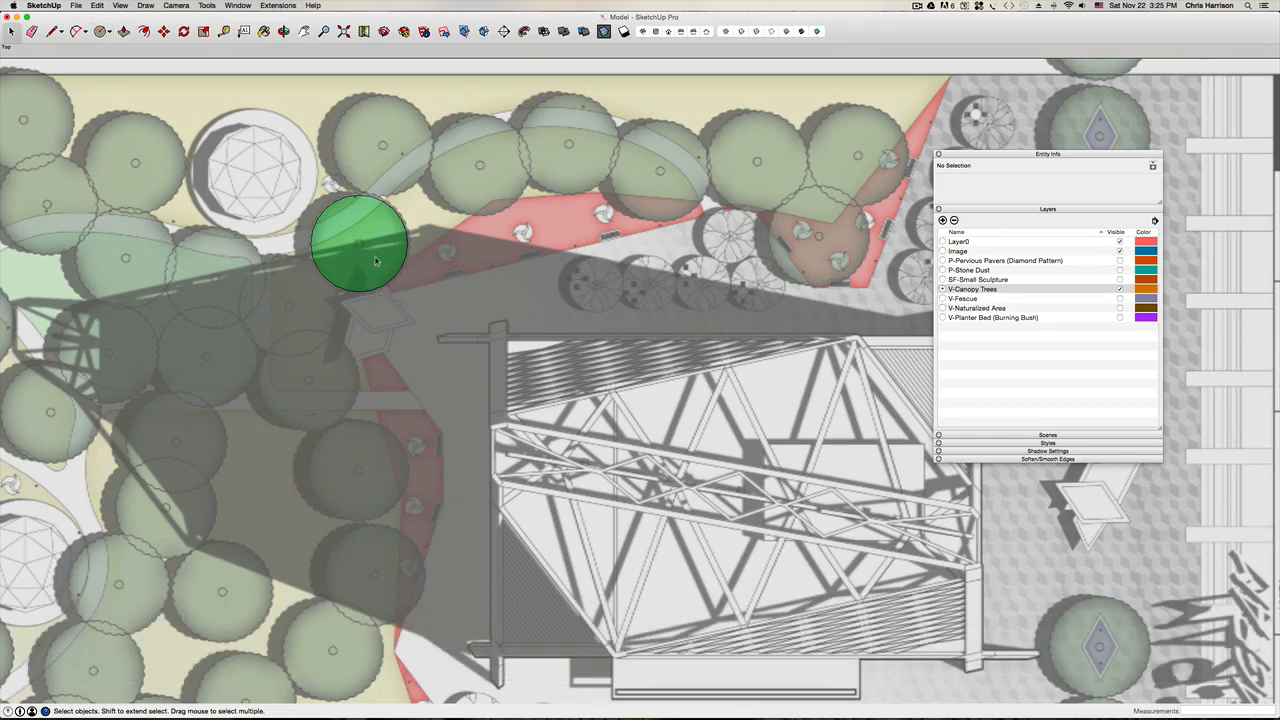
double_click(372, 258)
right_click(359, 250)
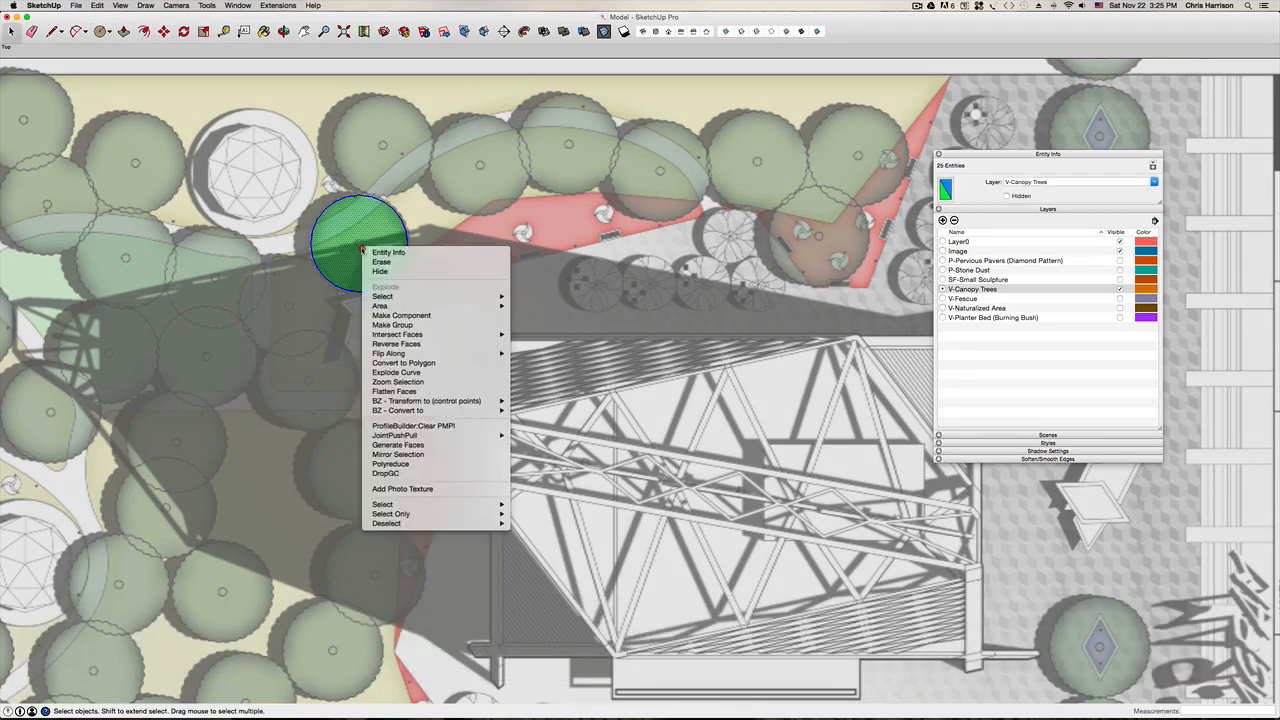
left_click(415, 315)
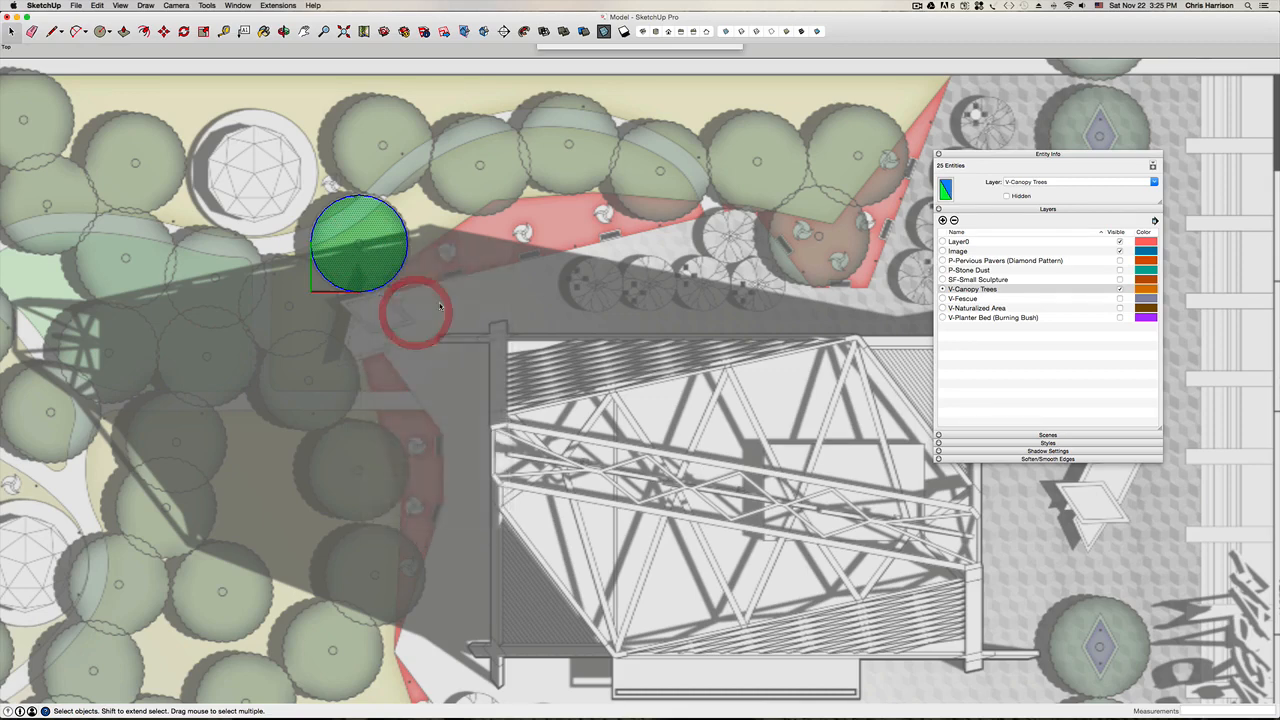
type("Can")
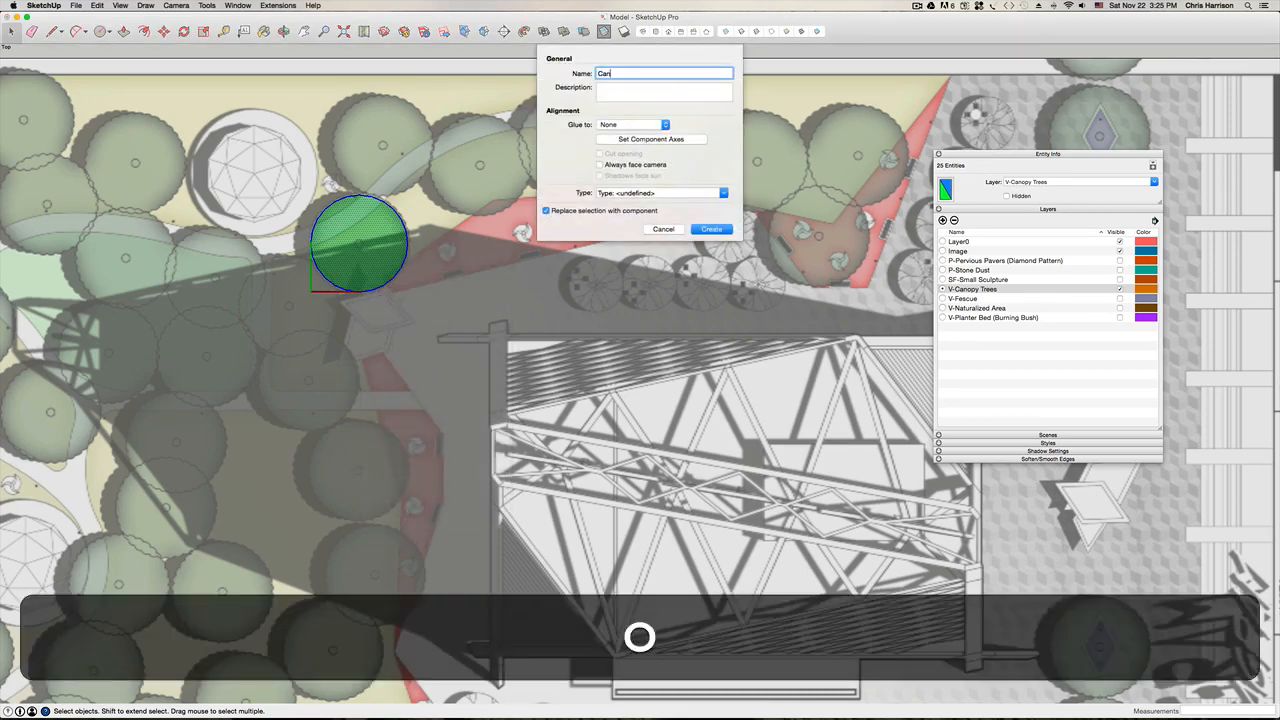
type("opy Tree")
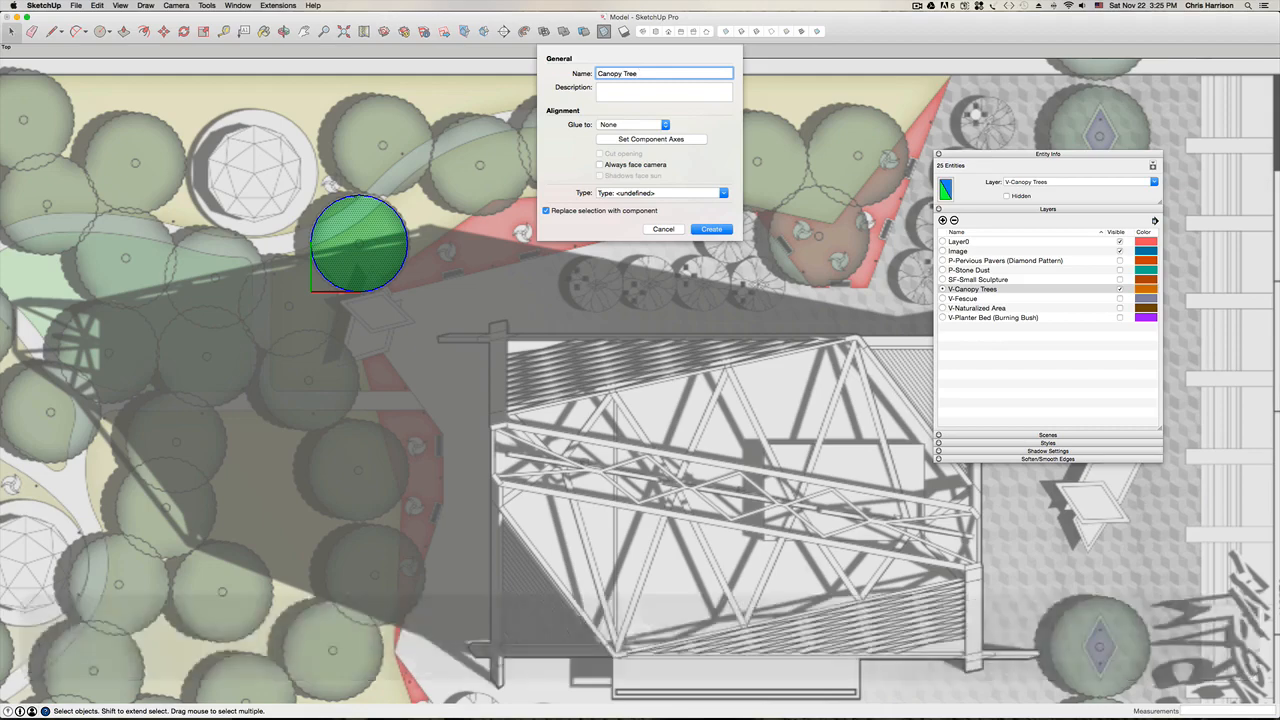
type("-")
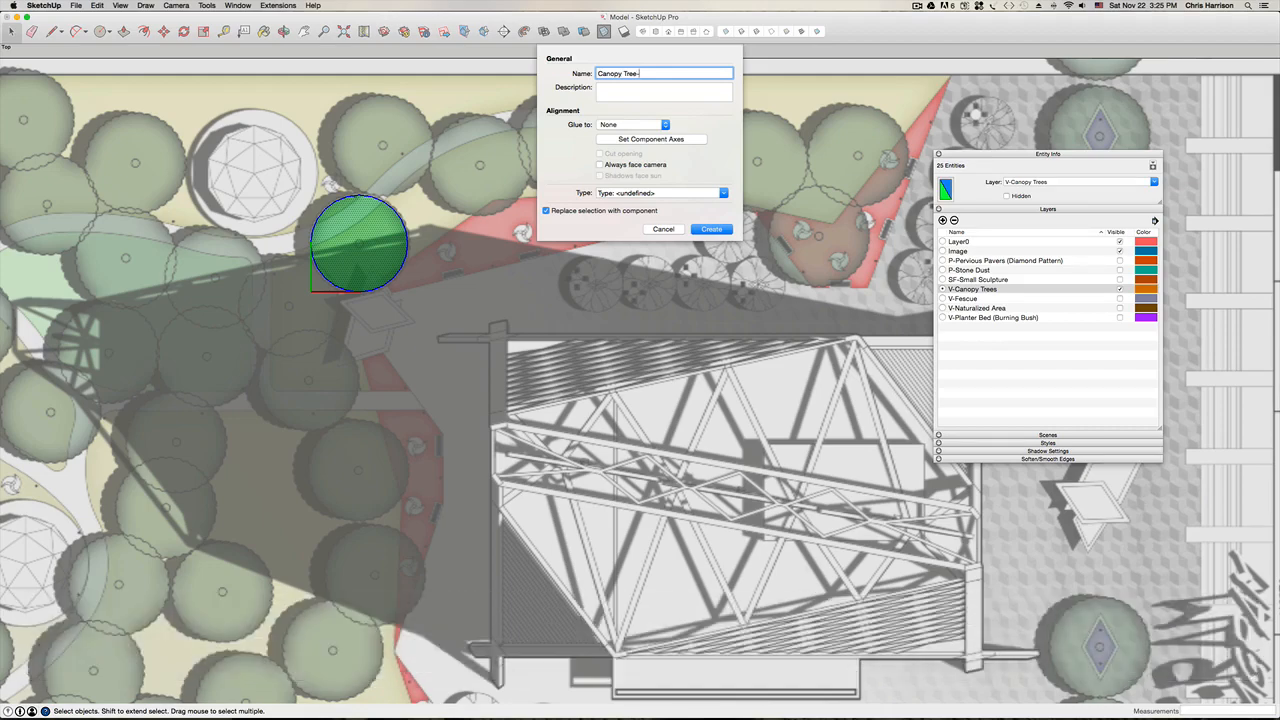
key("BackSpace")
type("(")
type("Sh")
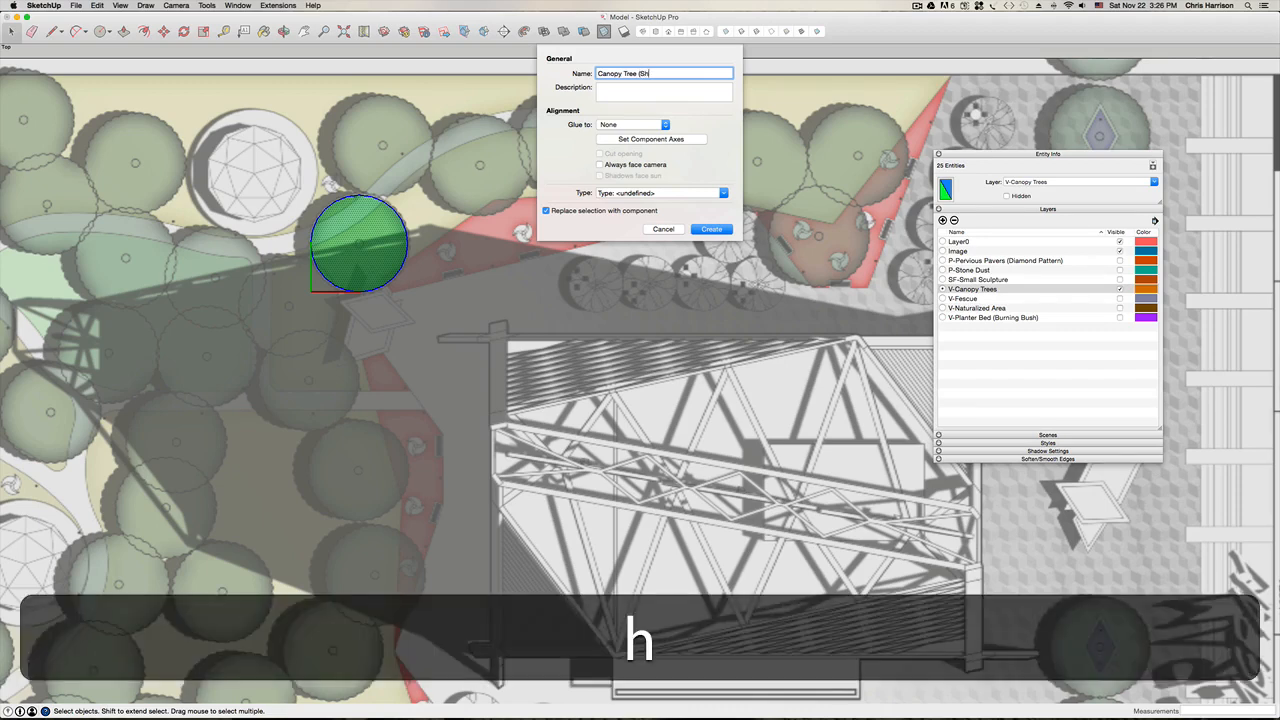
key("BackSpace")
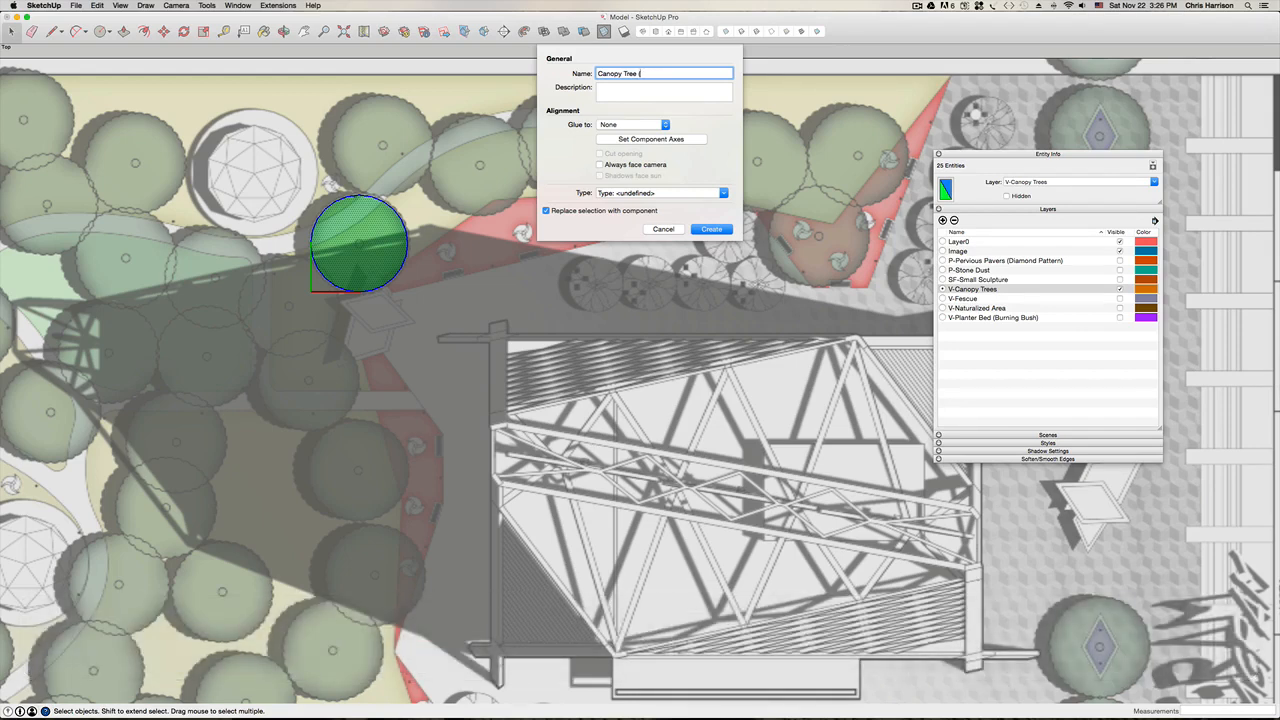
type("Maples")
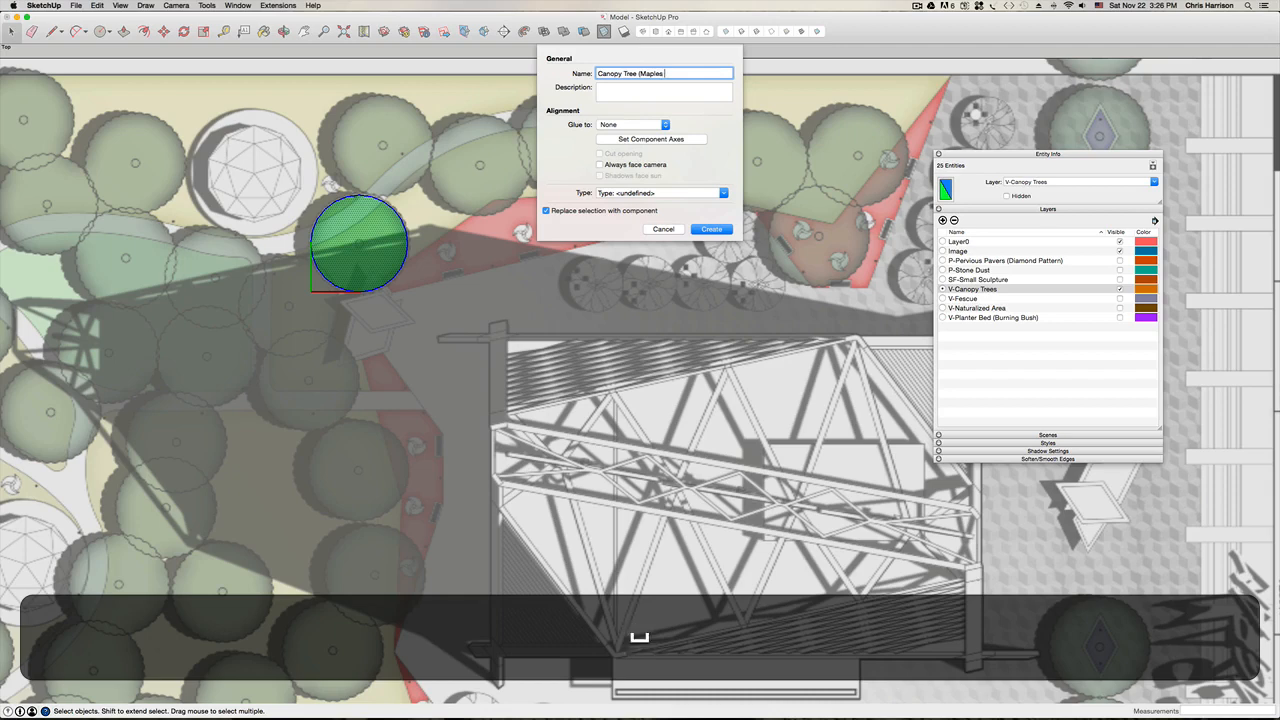
key("BackSpace")
type(")")
key("Return")
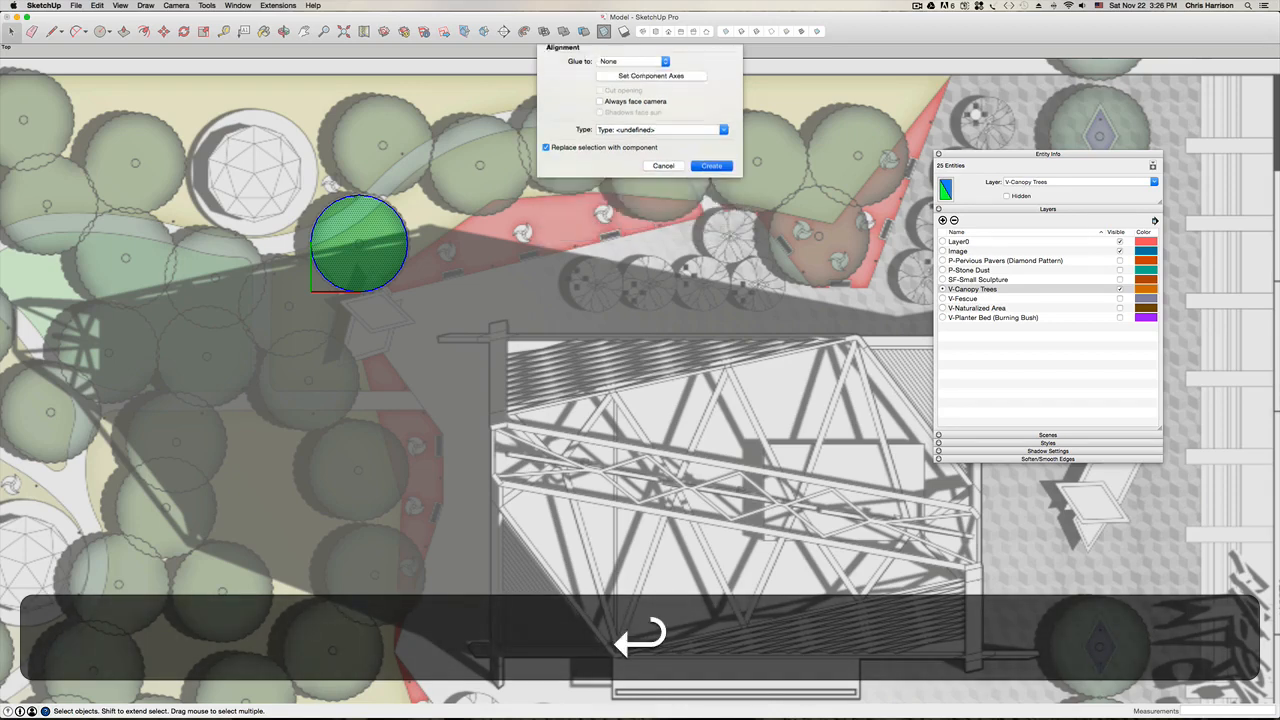
right_click(349, 257)
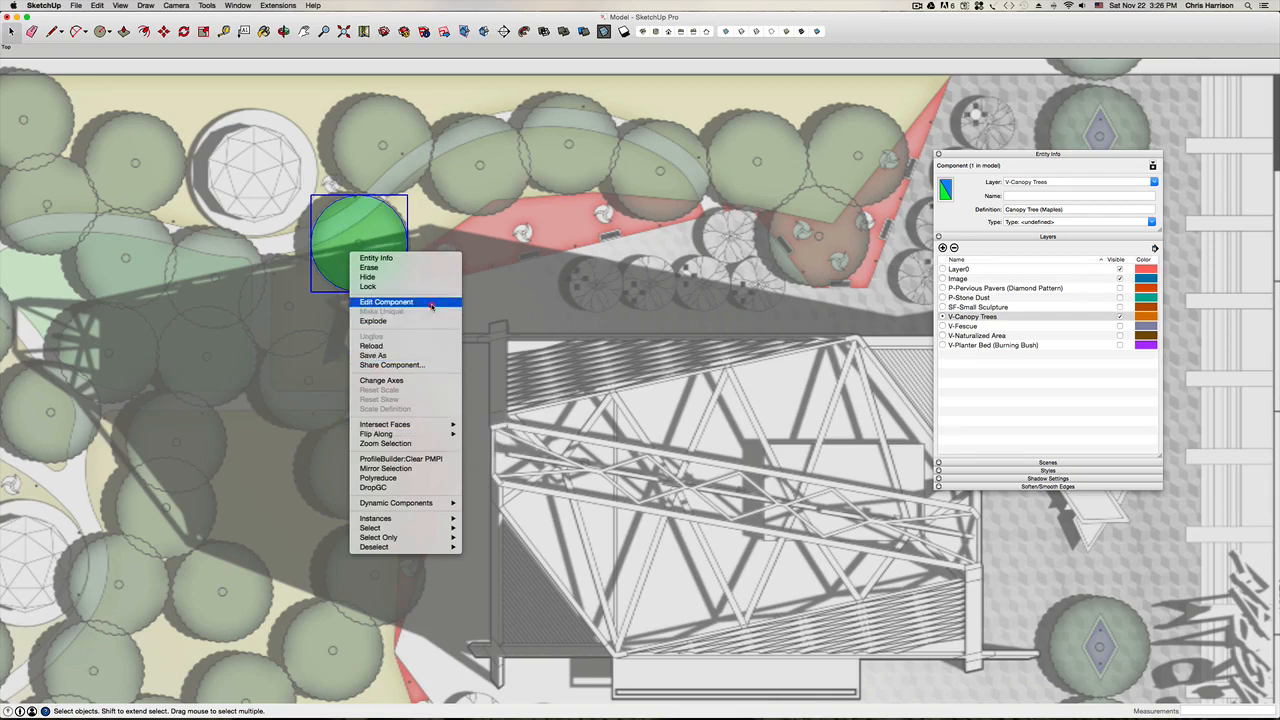
left_click(431, 302)
left_click(352, 236)
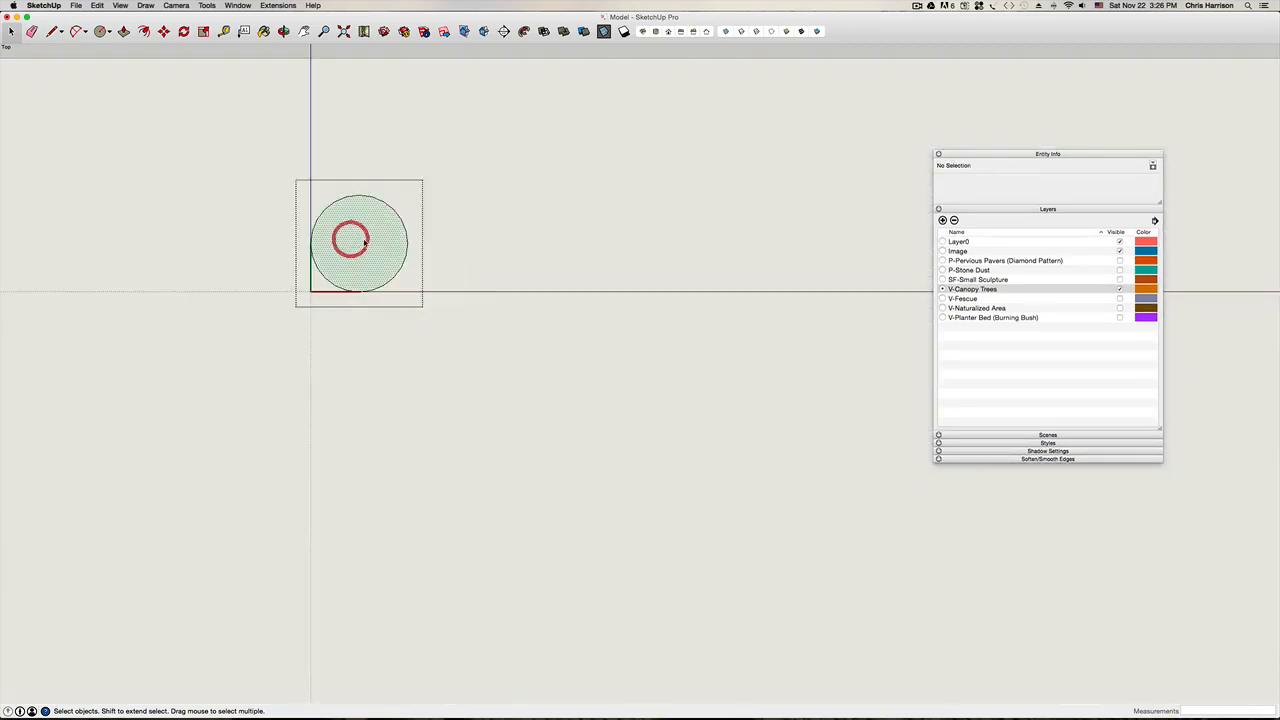
left_click(381, 293)
key("Escape")
Step: Explode the canopy tree component back into loose geometry and clear the selection
left_click(344, 256)
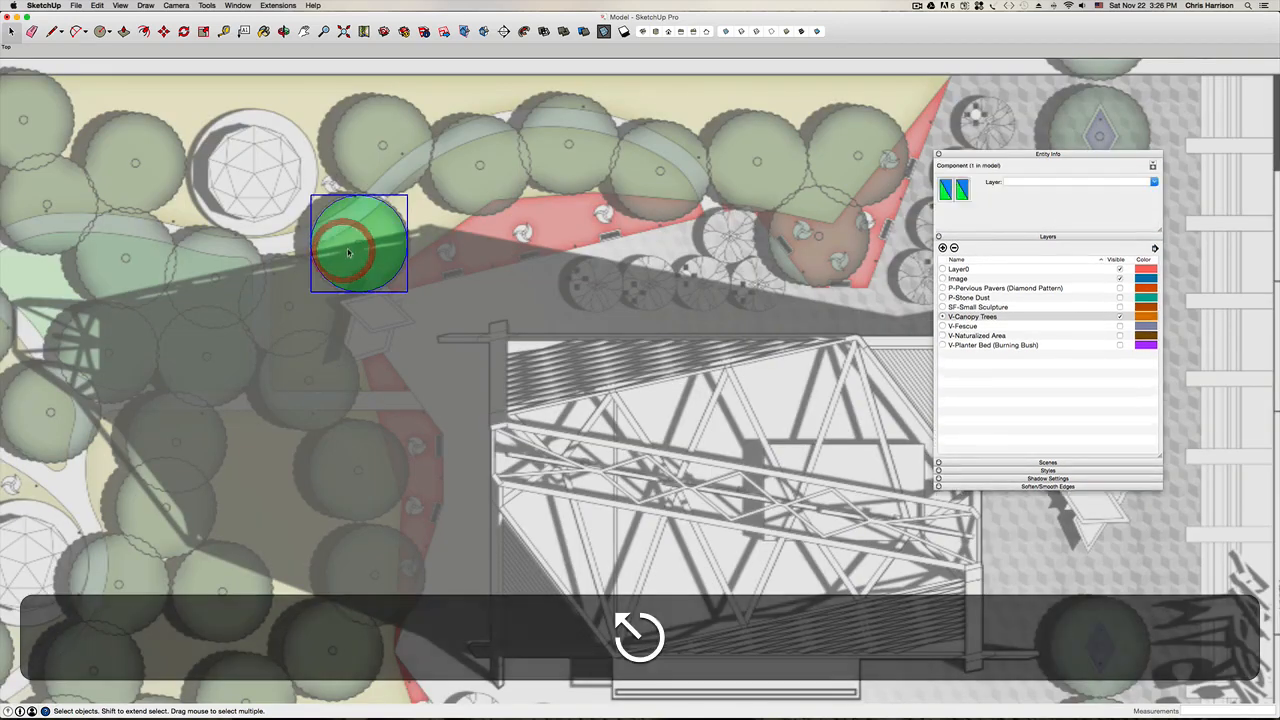
right_click(345, 250)
left_click(380, 316)
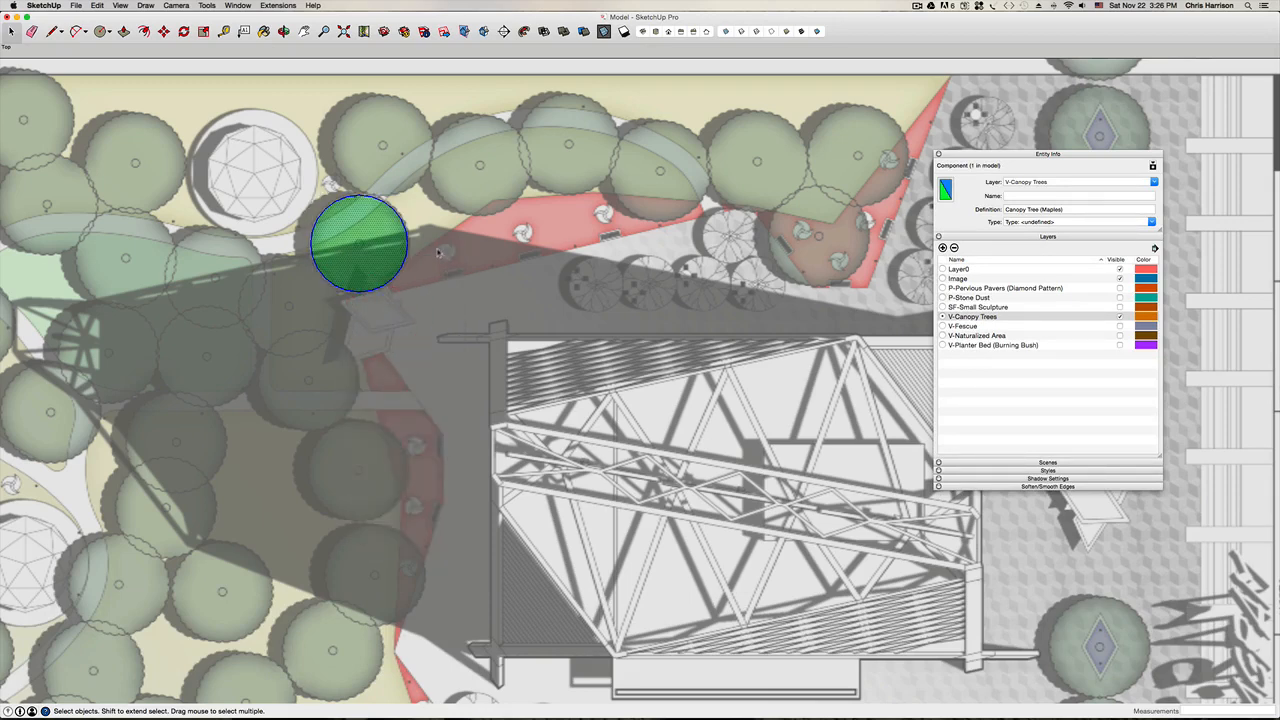
left_click(431, 246)
left_click(385, 235)
left_click(459, 263)
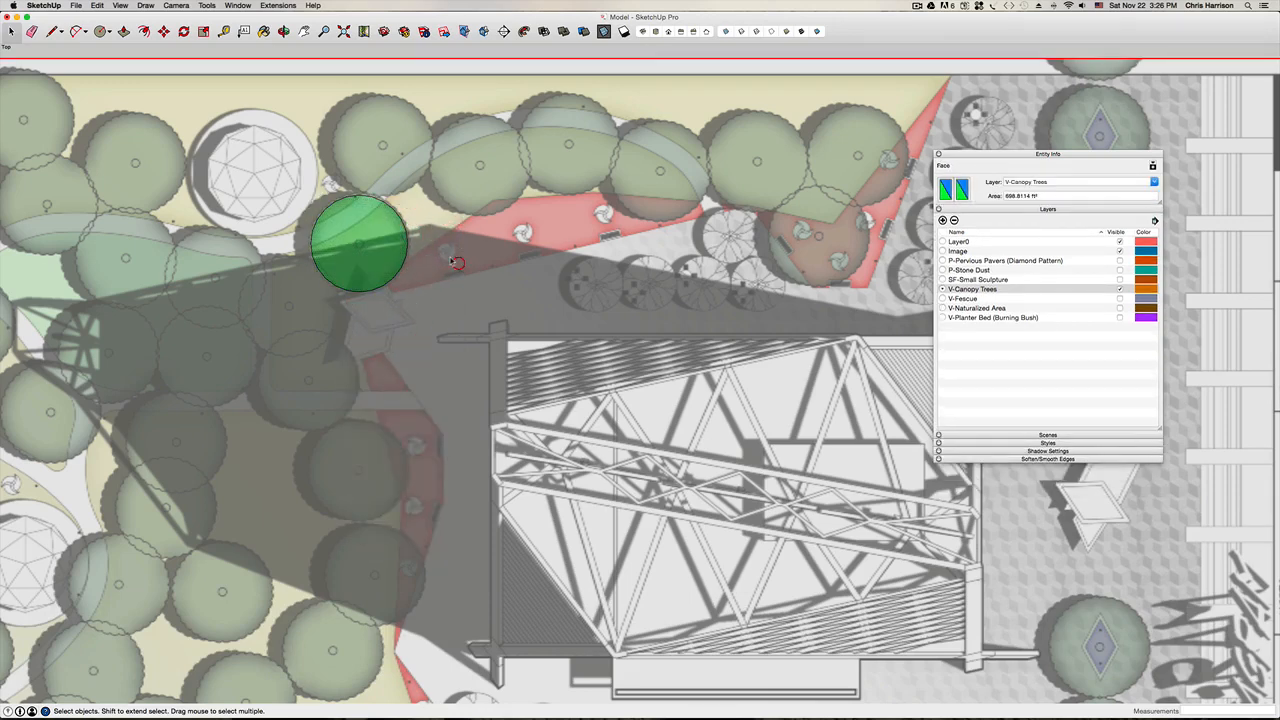
Step: Select the green circle with its face and start making it a component named "Canopy Tree (Maple)"
left_click_drag(290, 157, 279, 149)
left_click(501, 188, "shift")
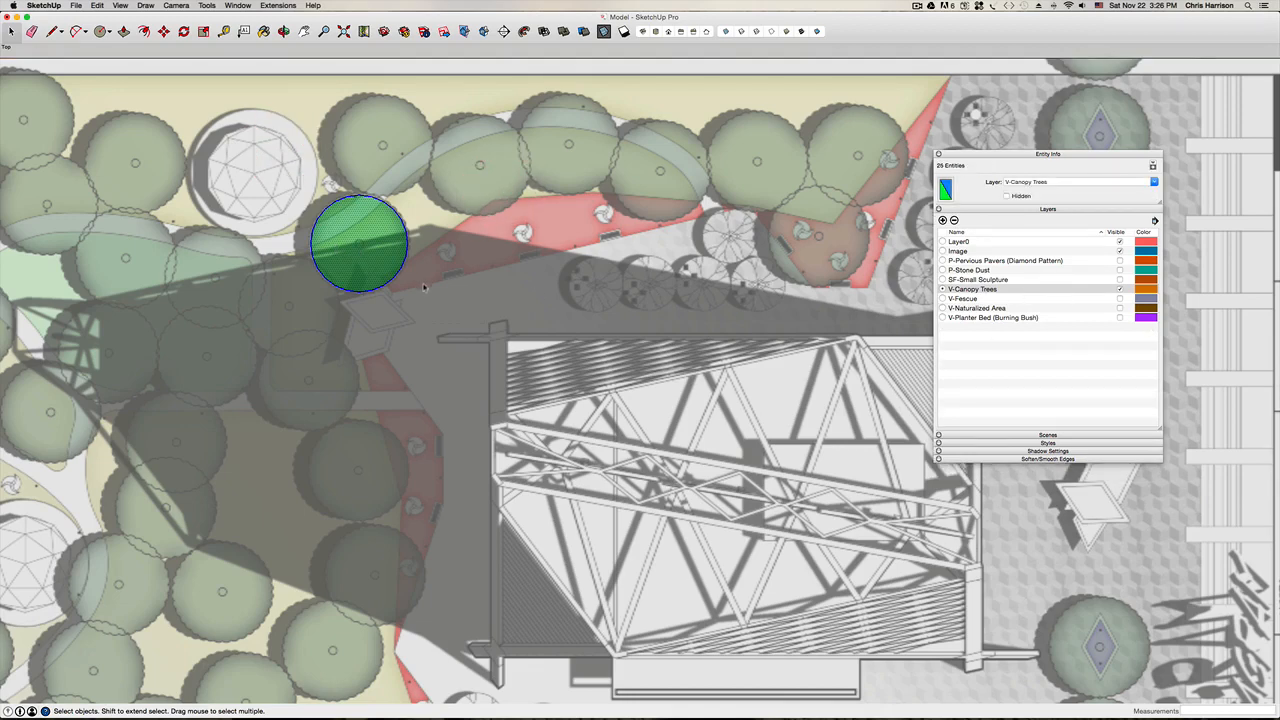
right_click(363, 253)
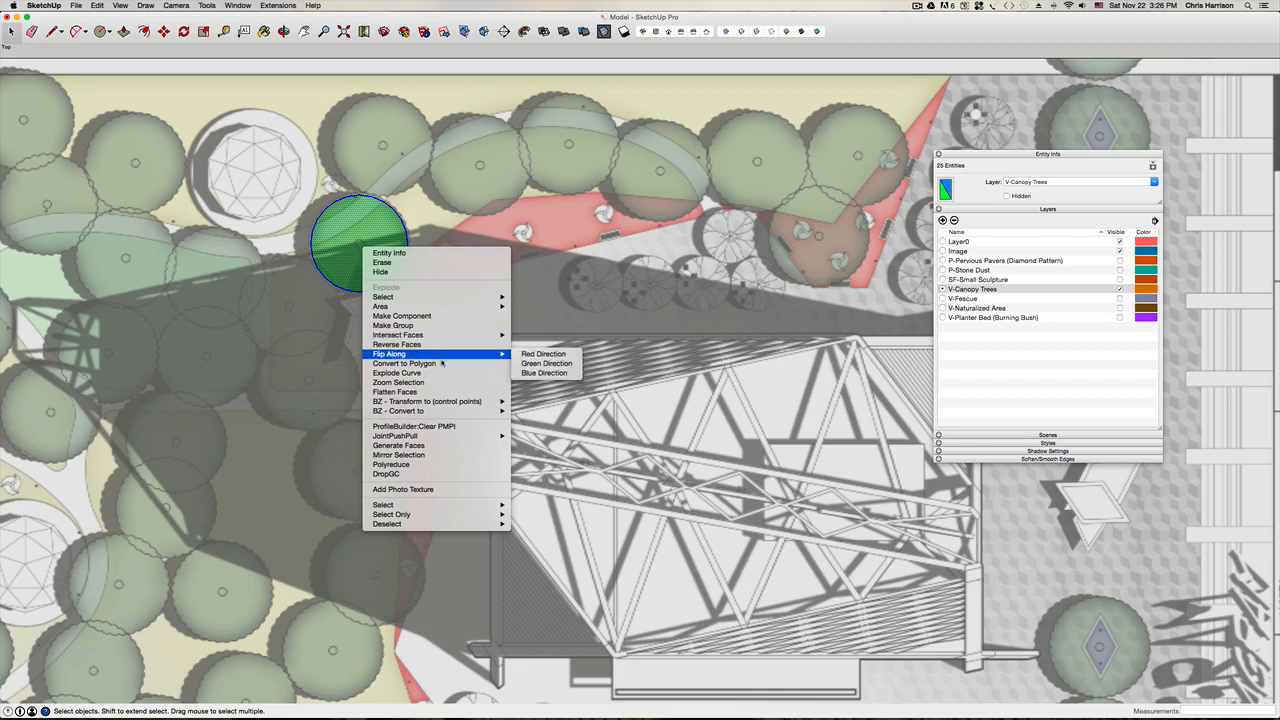
left_click(401, 315)
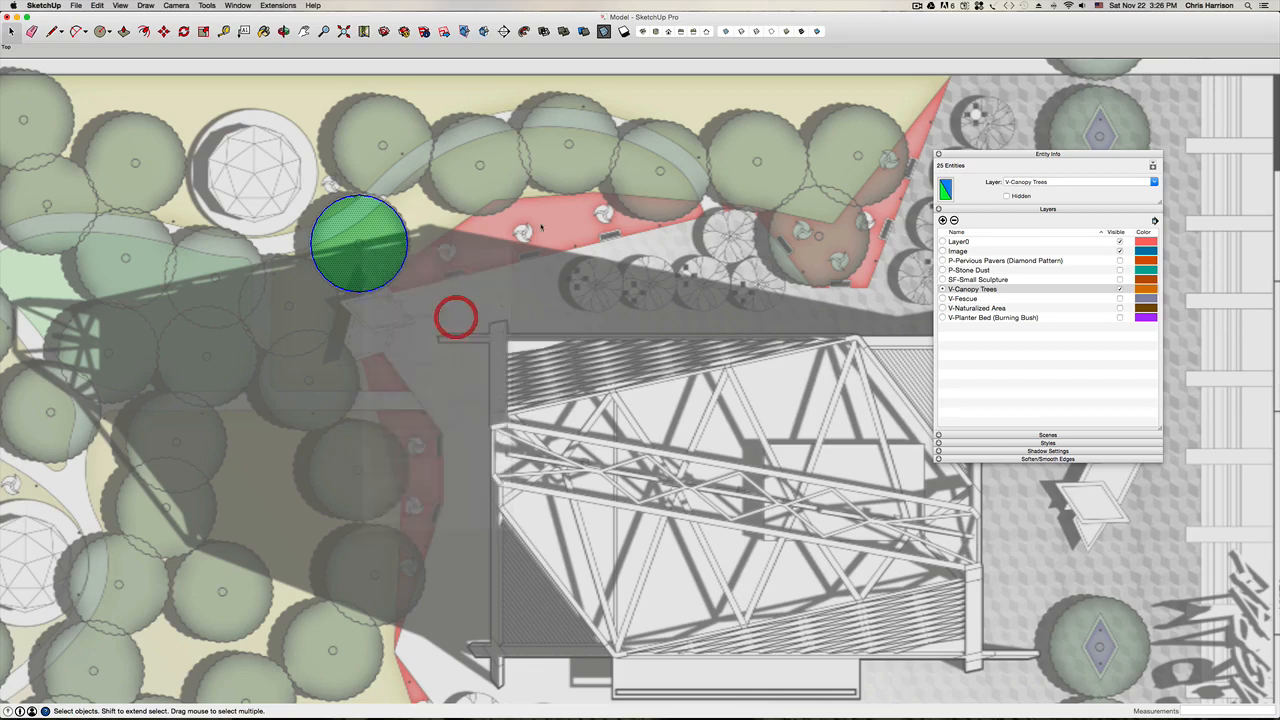
type("Can")
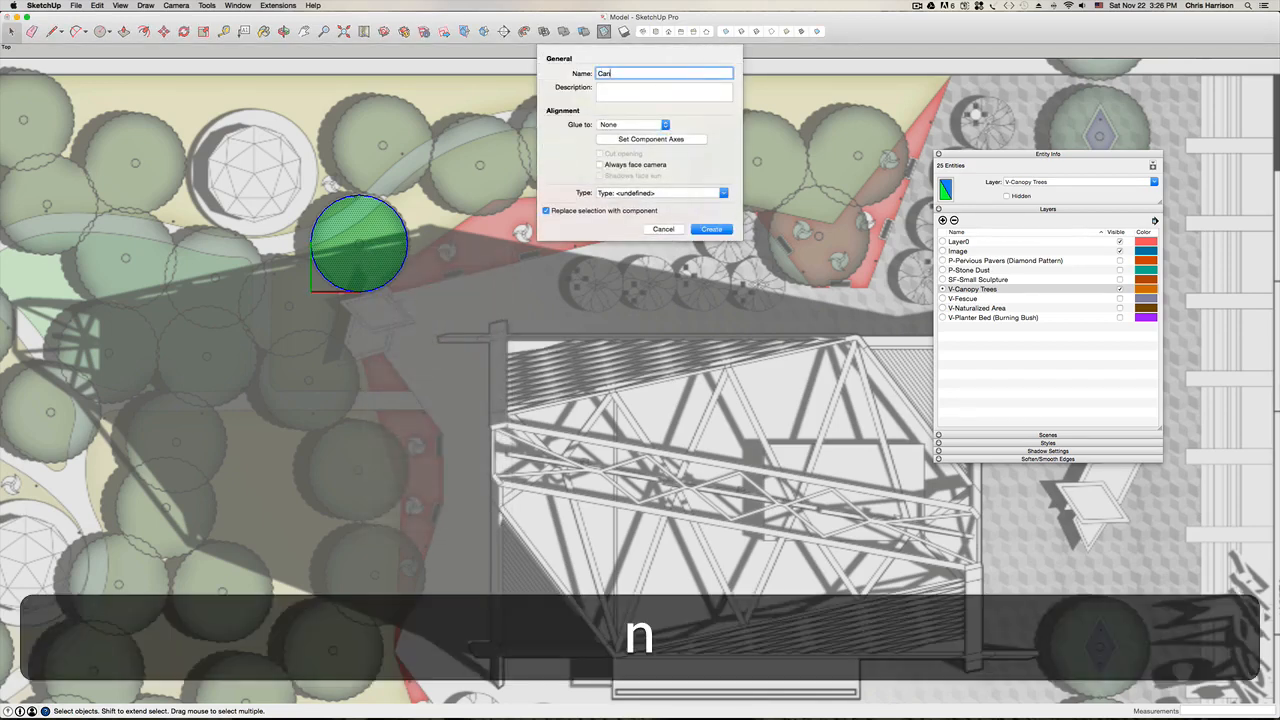
type("opy Tree (Maples")
key("BackSpace")
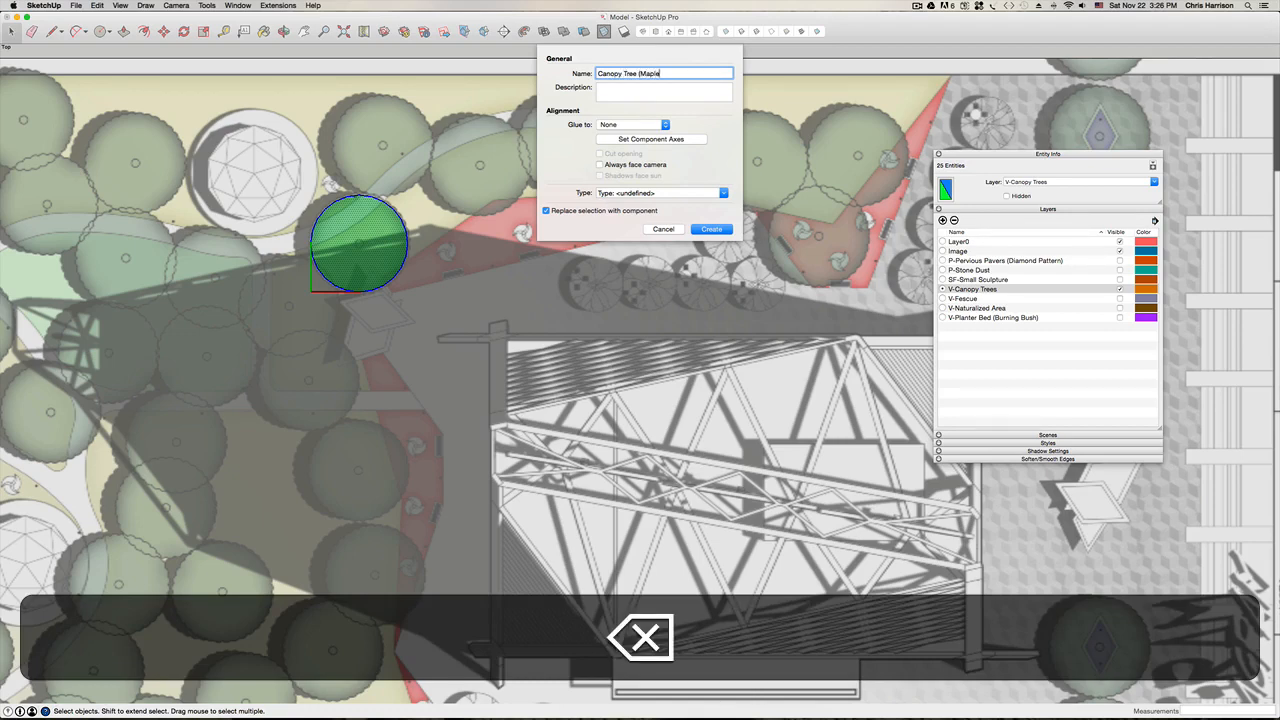
type(")")
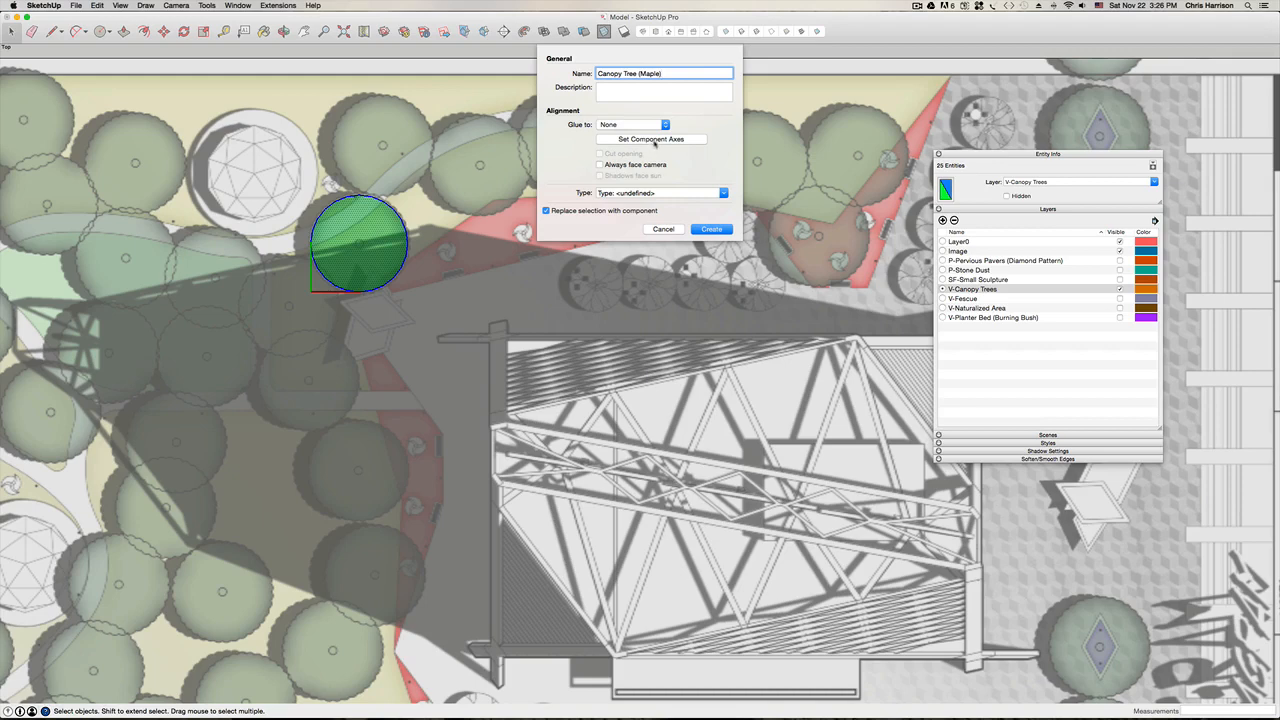
Step: Set the component axes with their origin at the circle's centre and the red axis running horizontally, and create the component
left_click(651, 139)
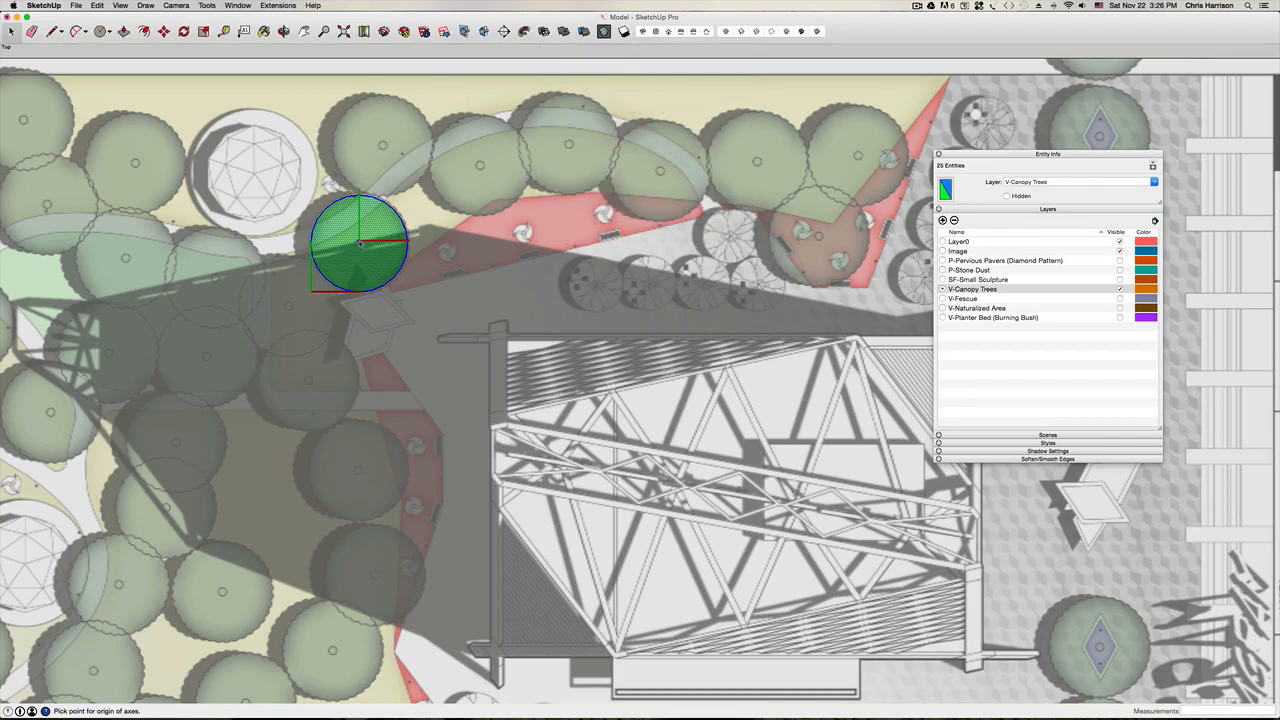
left_click(360, 243)
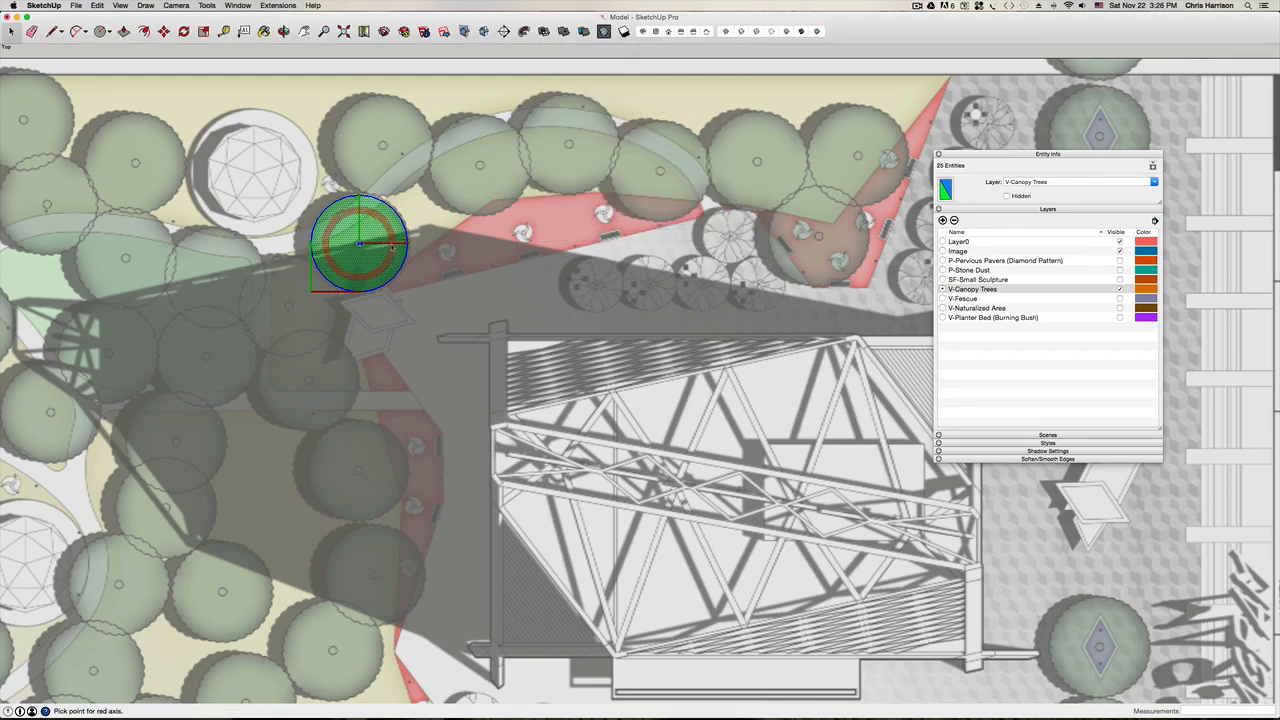
left_click(404, 244)
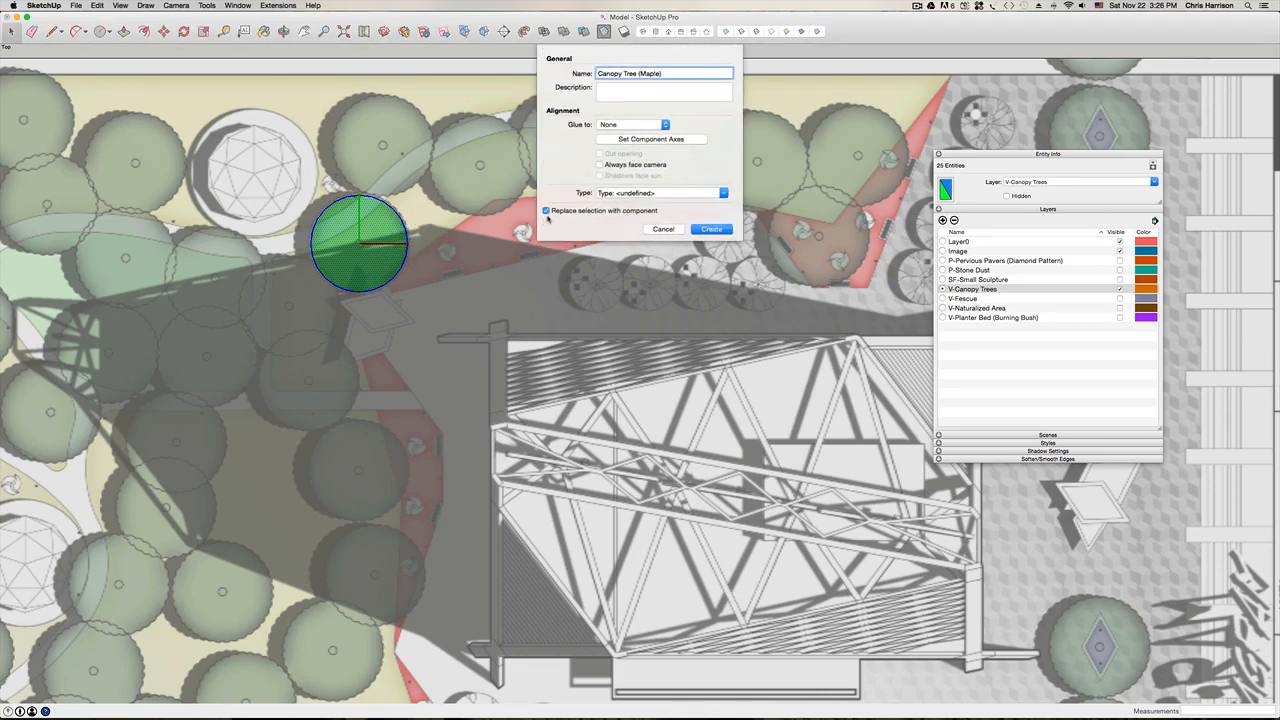
left_click(712, 229)
Step: Copy the canopy tree from its centre onto the plan tree just above it, about 31' 6" away
scroll(370, 296, "down", 4)
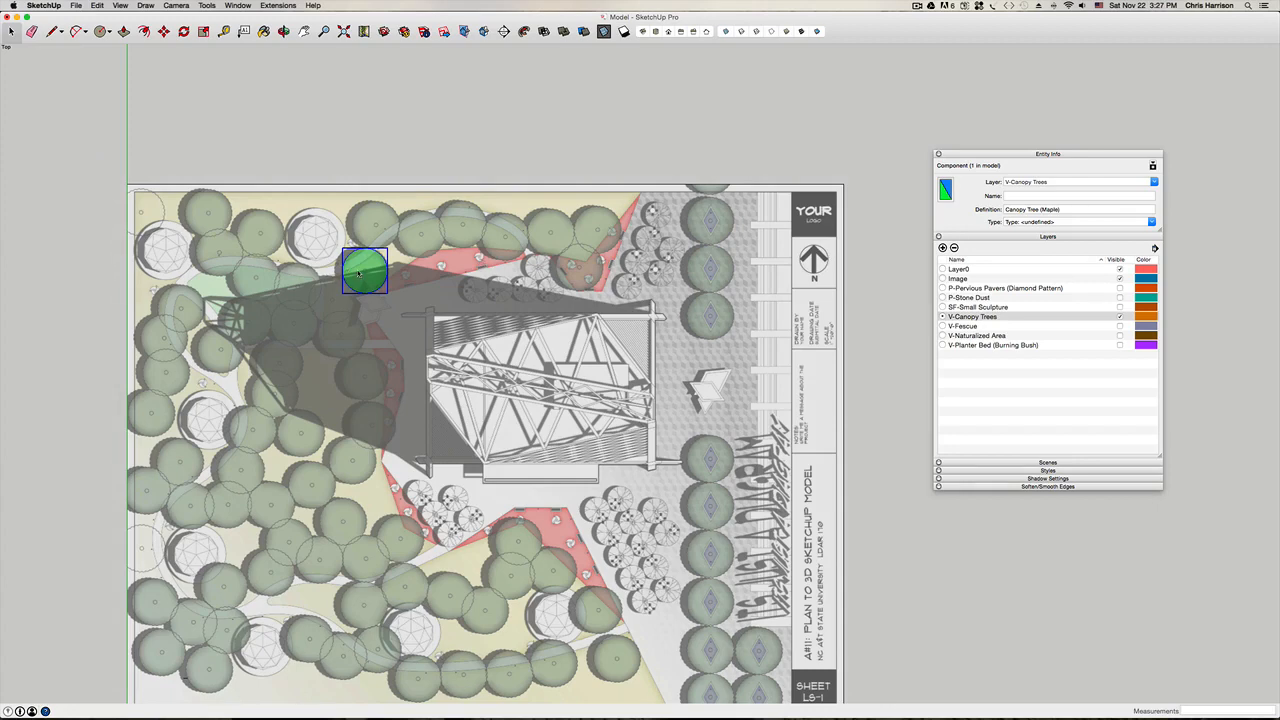
key("m")
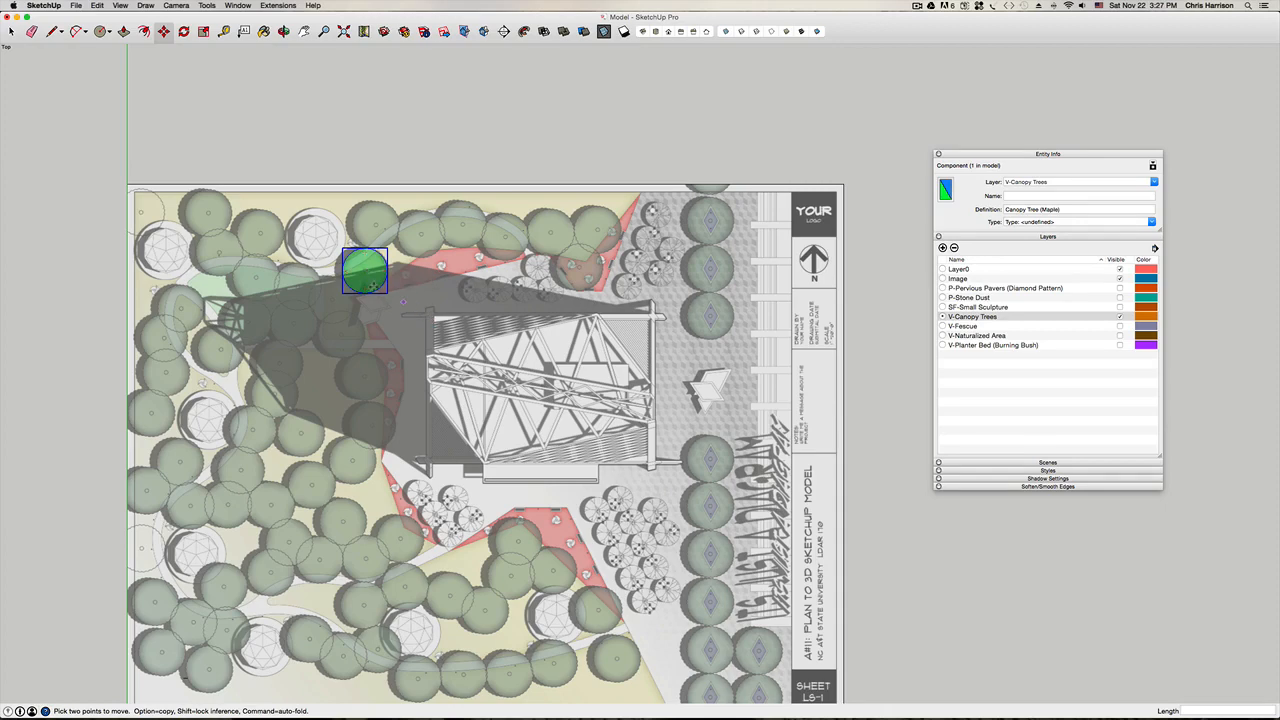
key("alt")
left_click(365, 271)
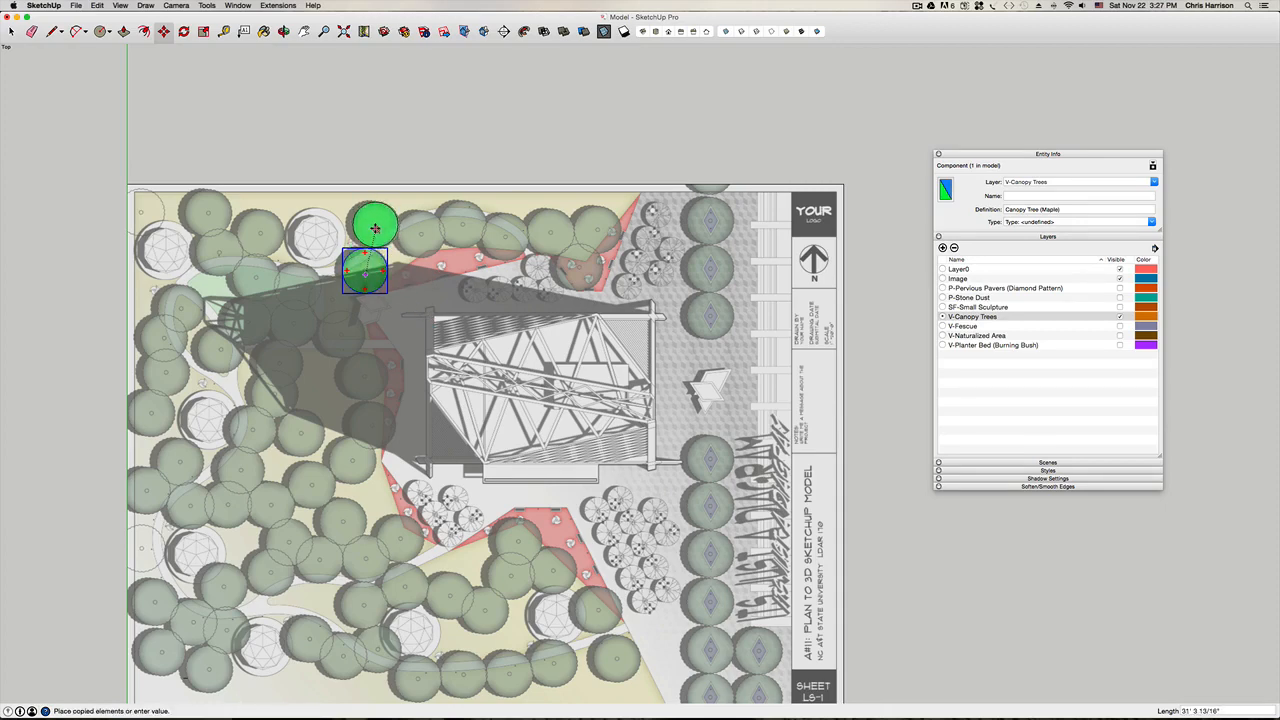
left_click(376, 229)
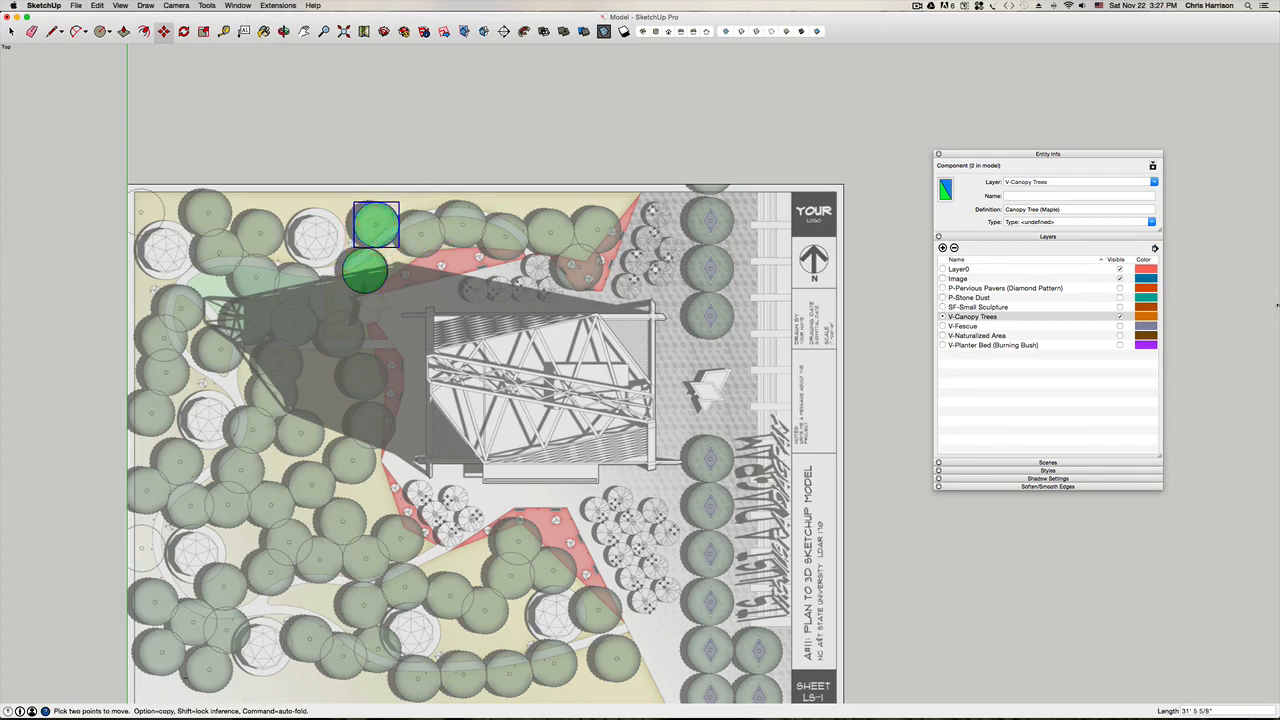
Step: Collapse the layer list, show the component browser and dock it beneath the other palettes
left_click(1075, 237)
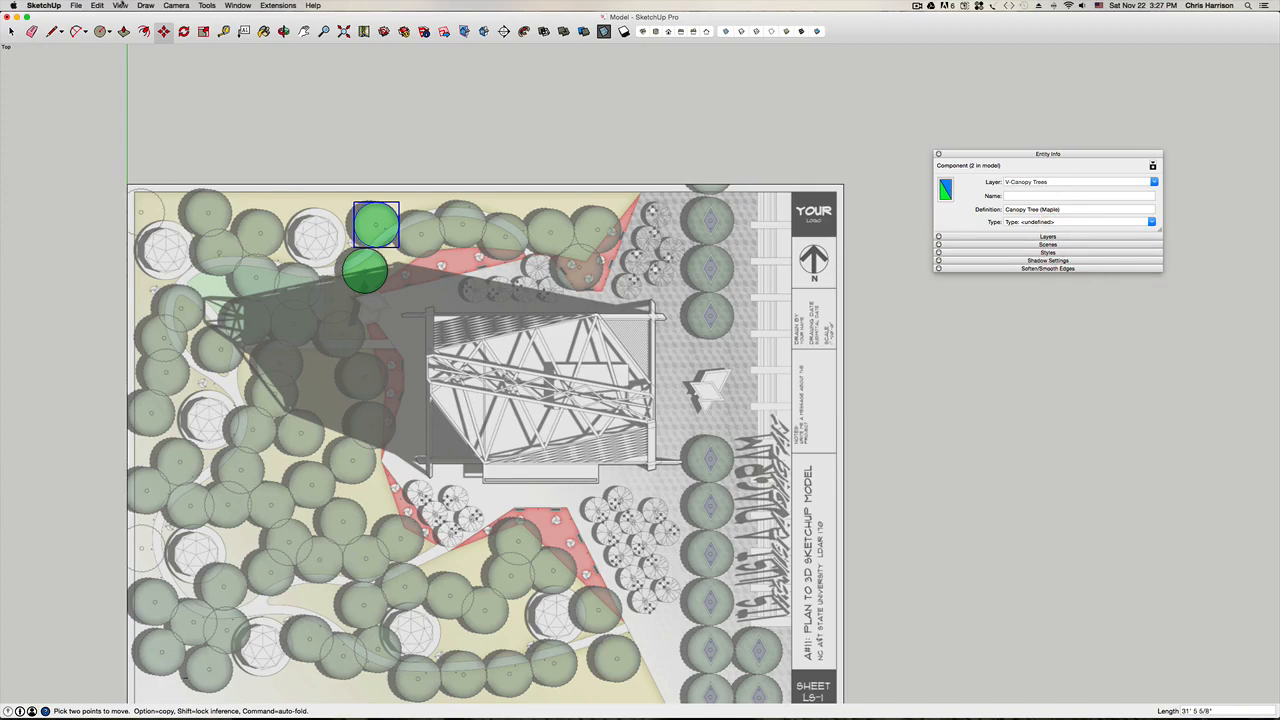
left_click(244, 6)
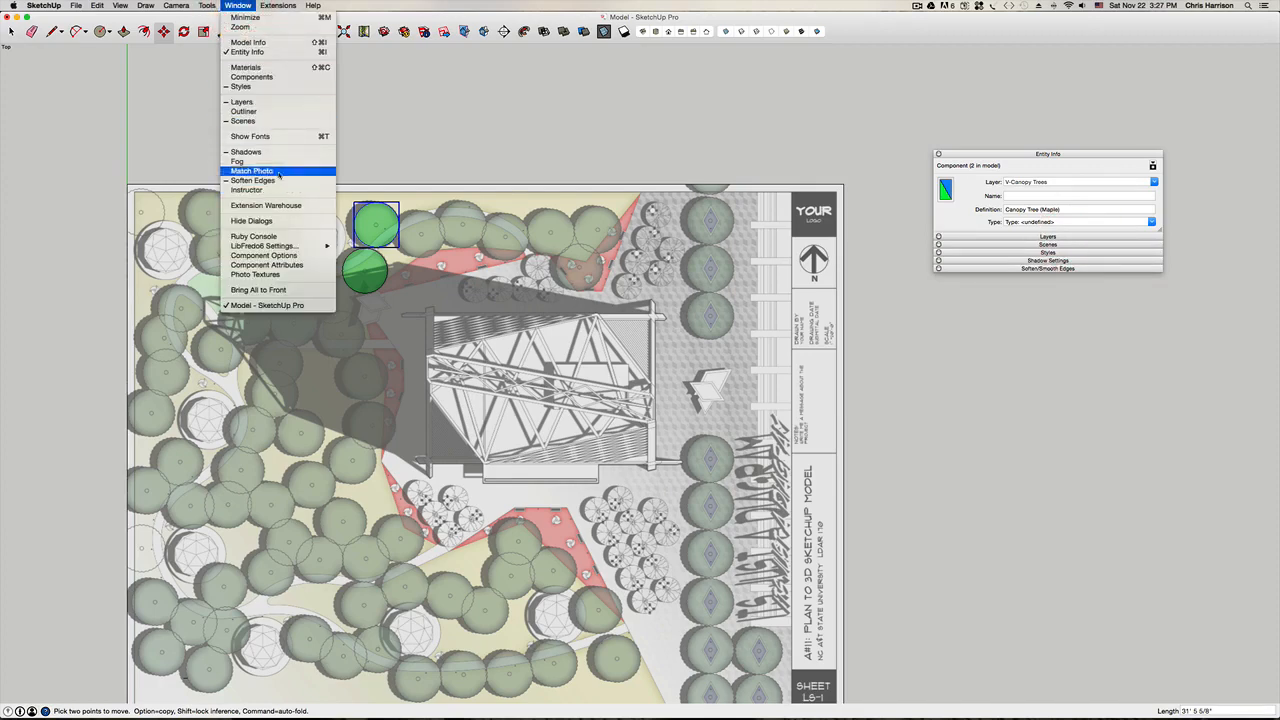
left_click(282, 78)
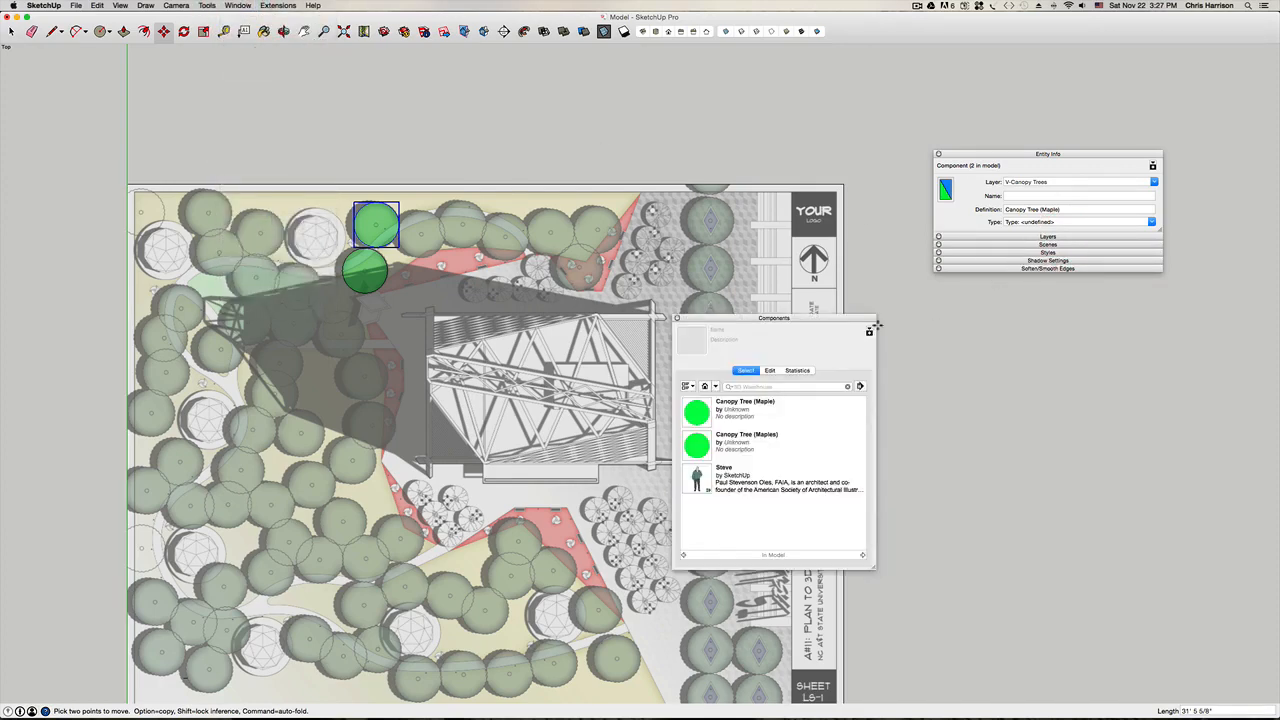
mouse_move(806, 318)
left_mouse_down()
mouse_move(1100, 280)
mouse_move(1091, 310)
mouse_move(1078, 281)
left_mouse_up()
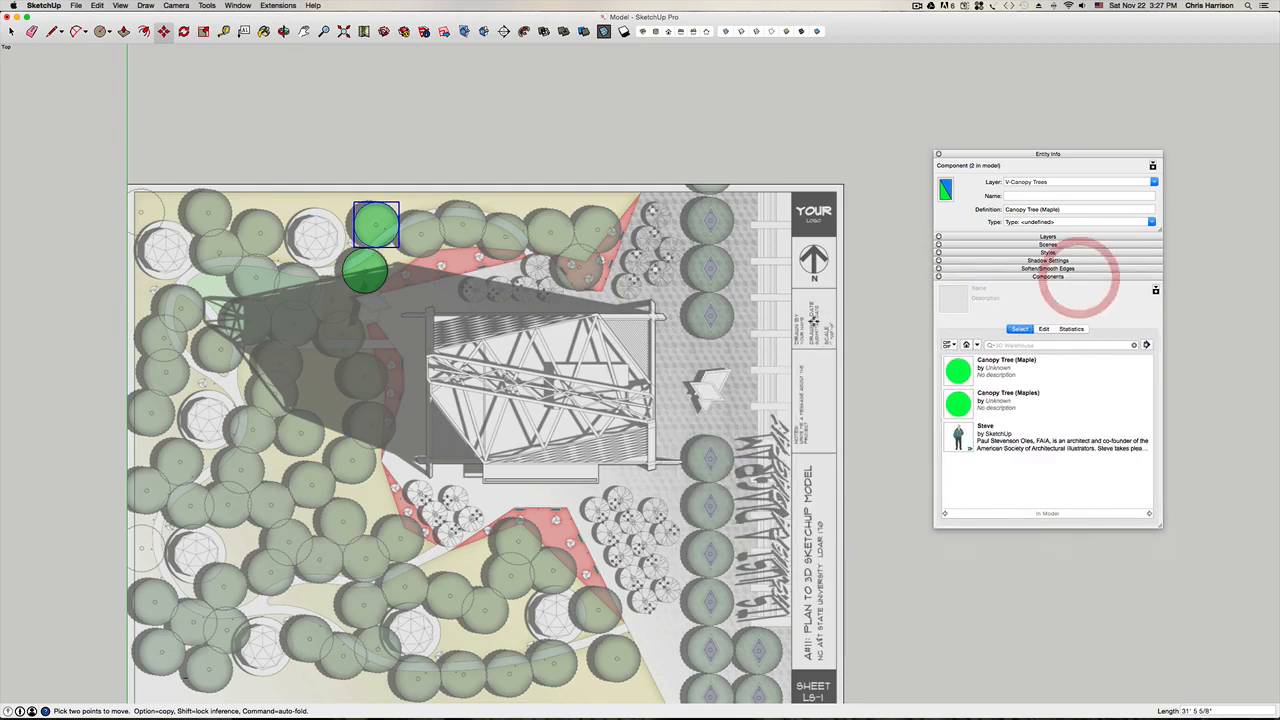
Step: Place five instances of the "Canopy Tree (Maple)" component on the remaining plan trees in the upper row, ending beside the red planting bed
key("space")
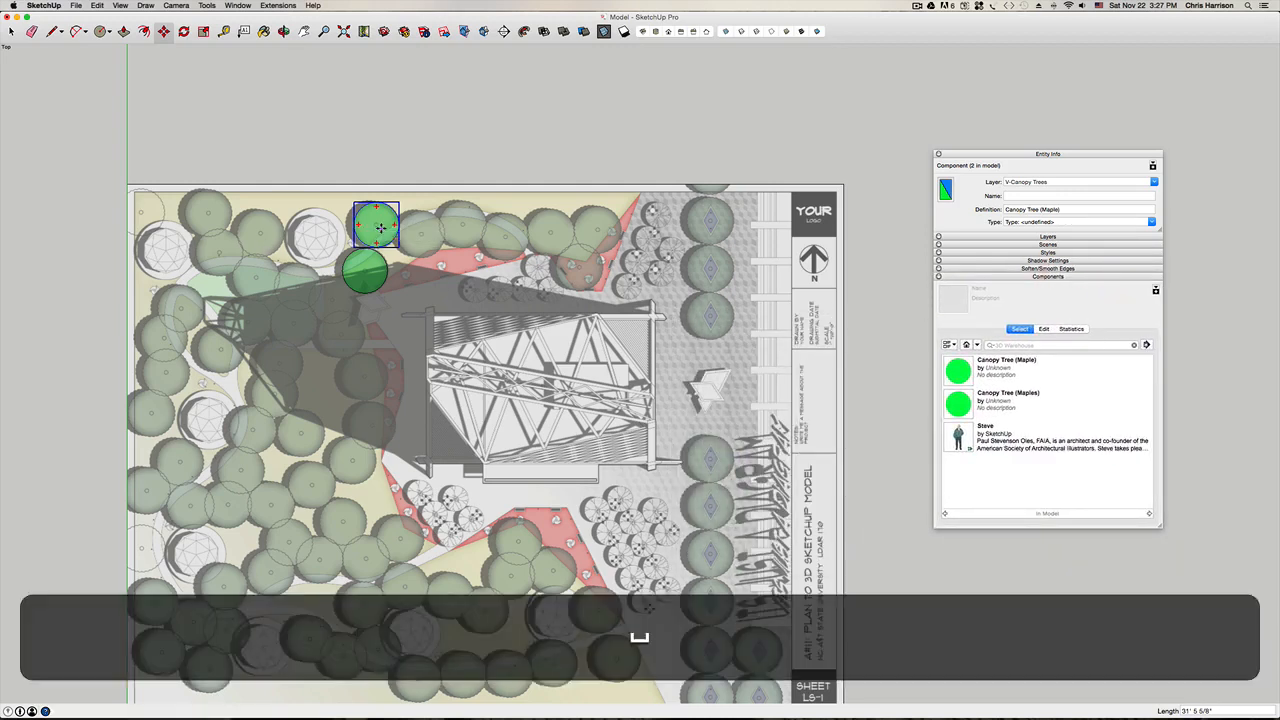
left_click(461, 149)
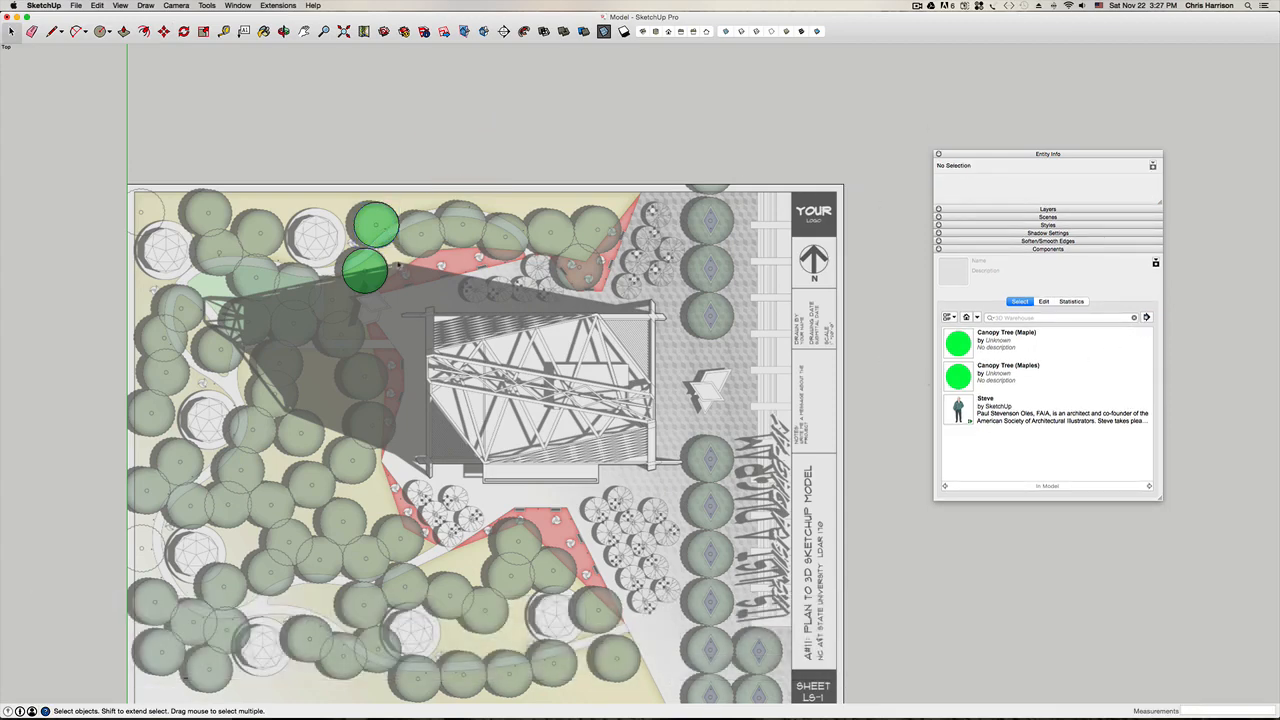
left_click(379, 229)
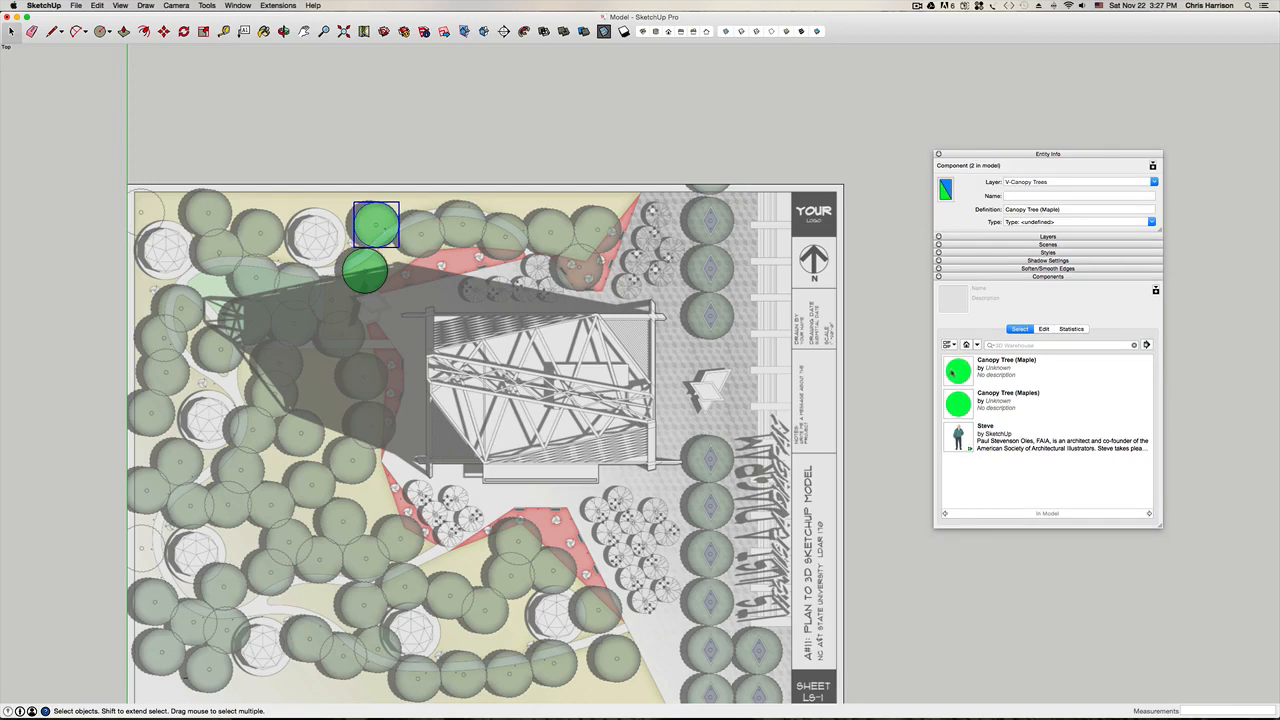
left_click(953, 371)
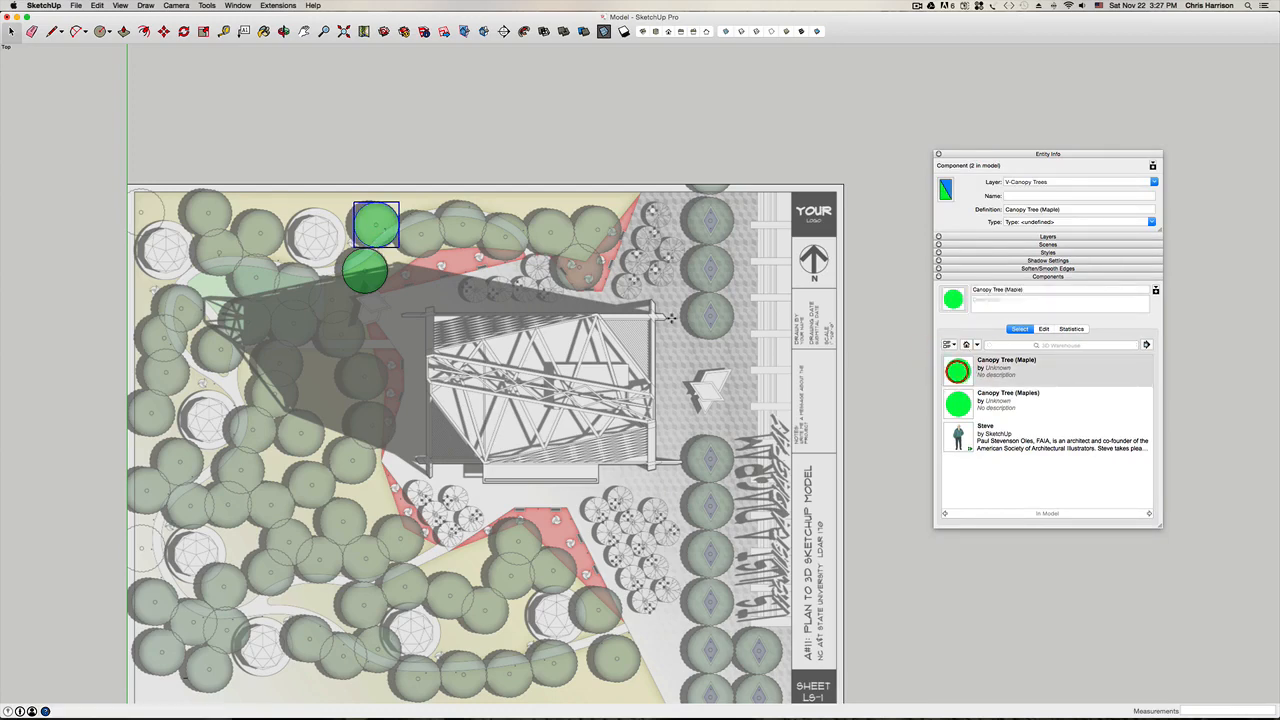
left_click(461, 224)
left_click(941, 371)
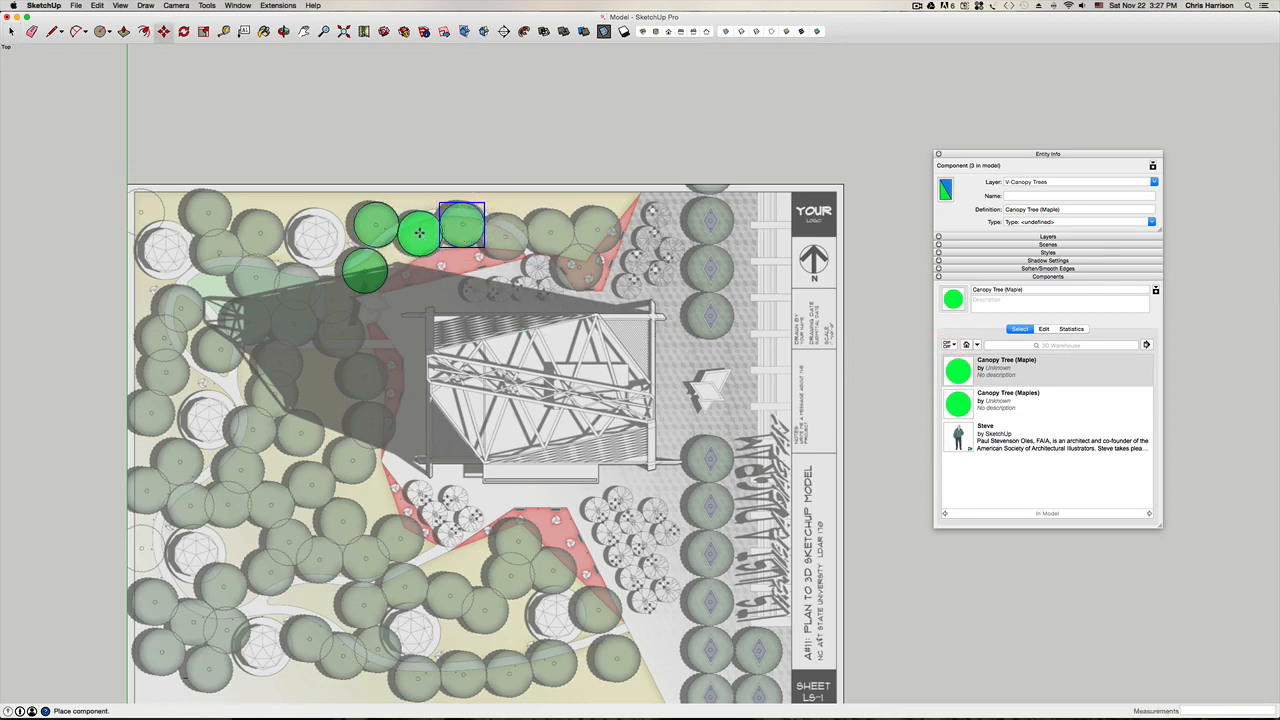
left_click(419, 233)
left_click(956, 371)
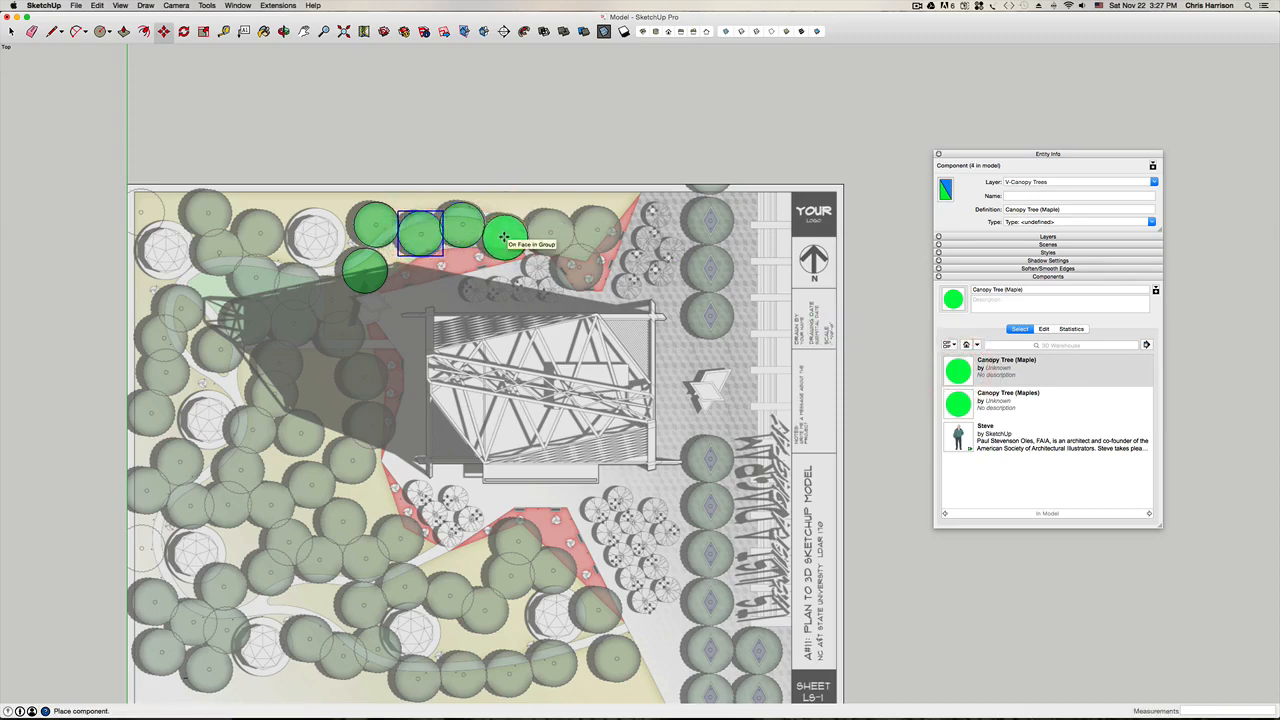
left_click(505, 237)
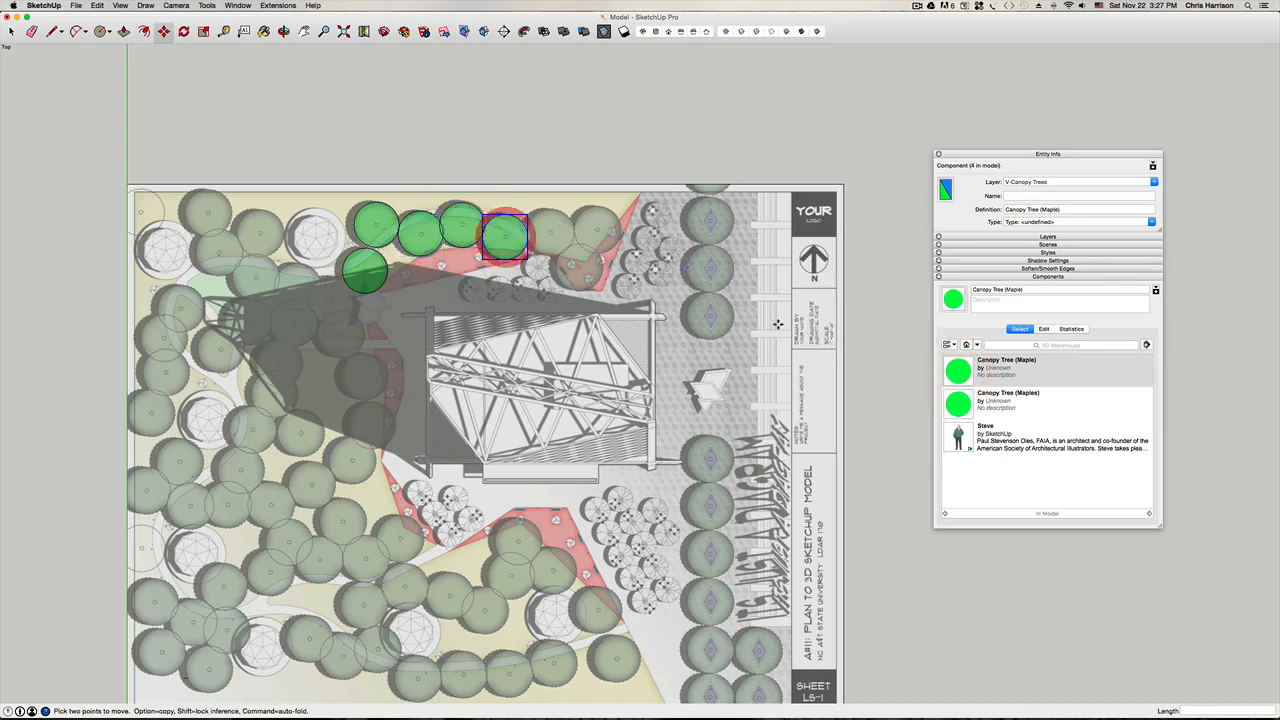
left_click(958, 375)
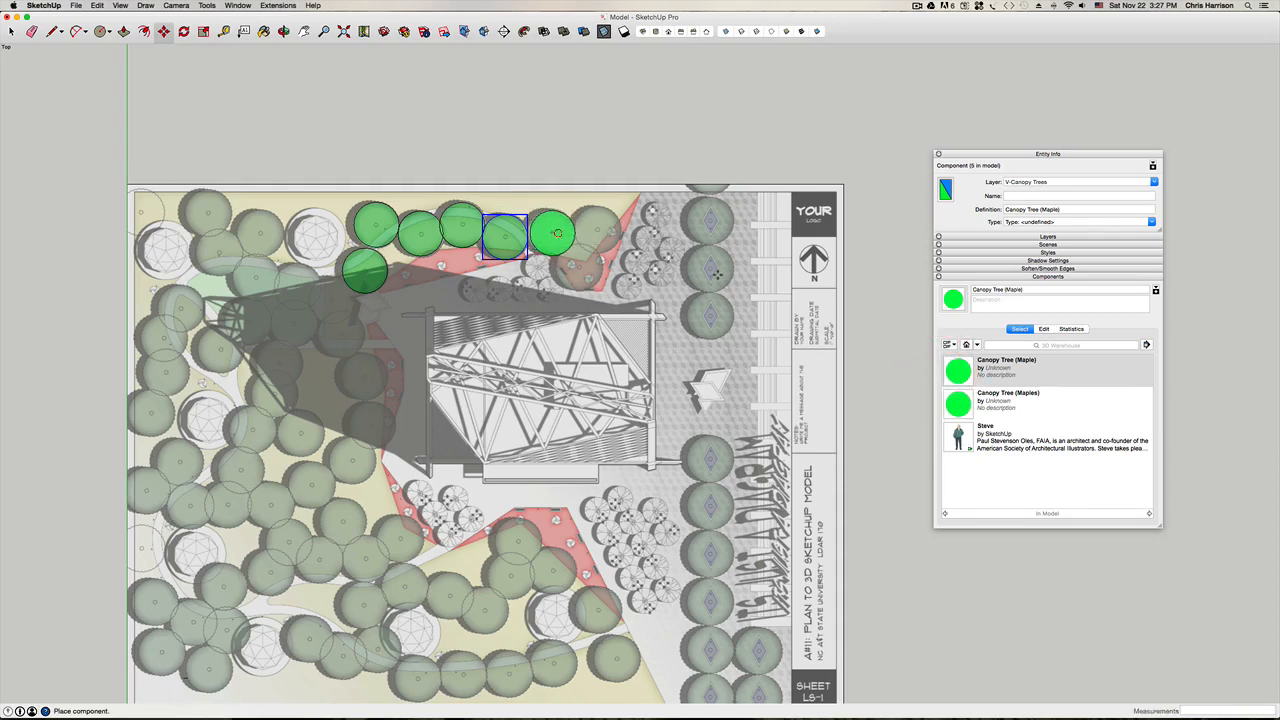
left_click(553, 233)
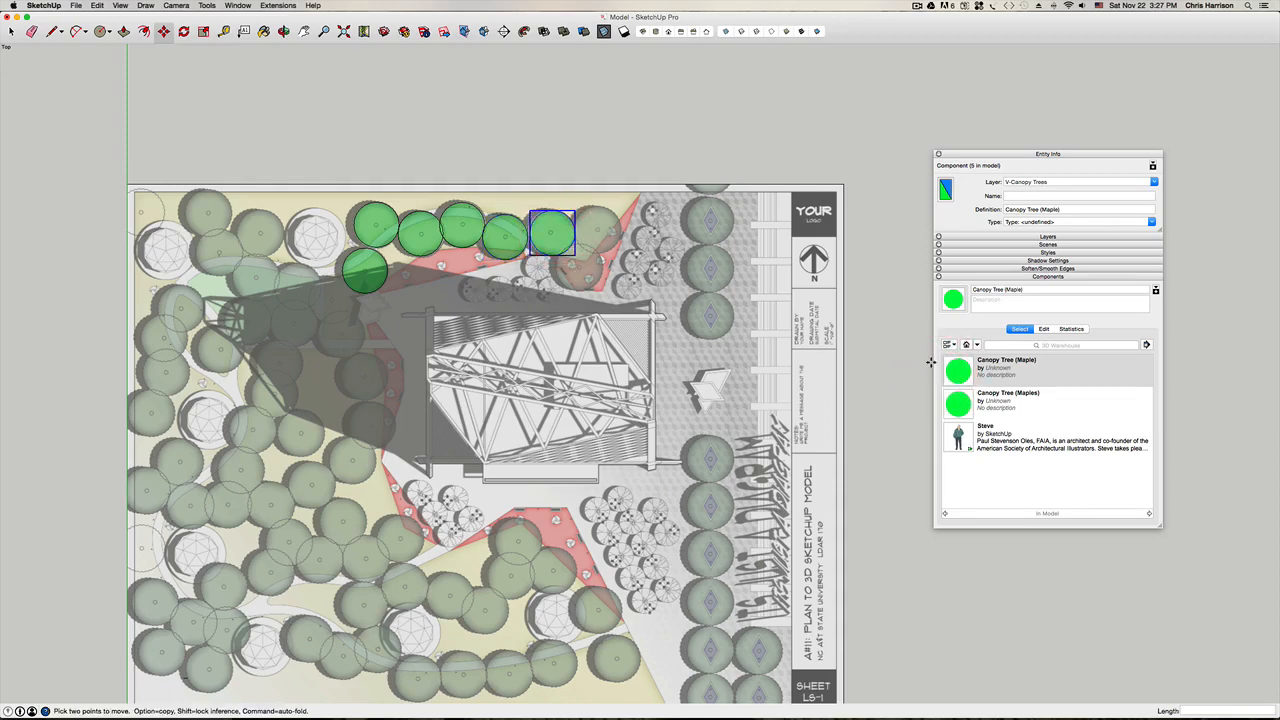
left_click(597, 229)
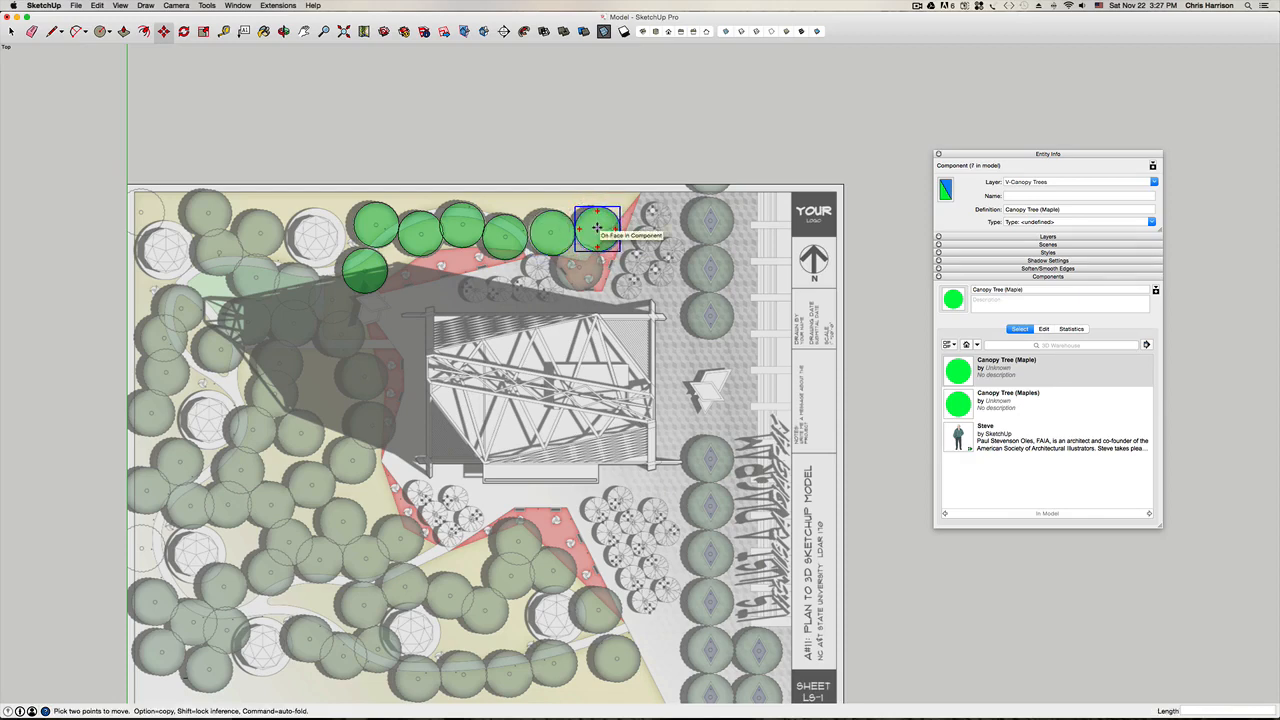
Step: Copy the row's last tree about 27' 9" onto the tree below it, and copy that one about 87' onto the second full tree in the paved column
key("alt")
left_click(590, 234)
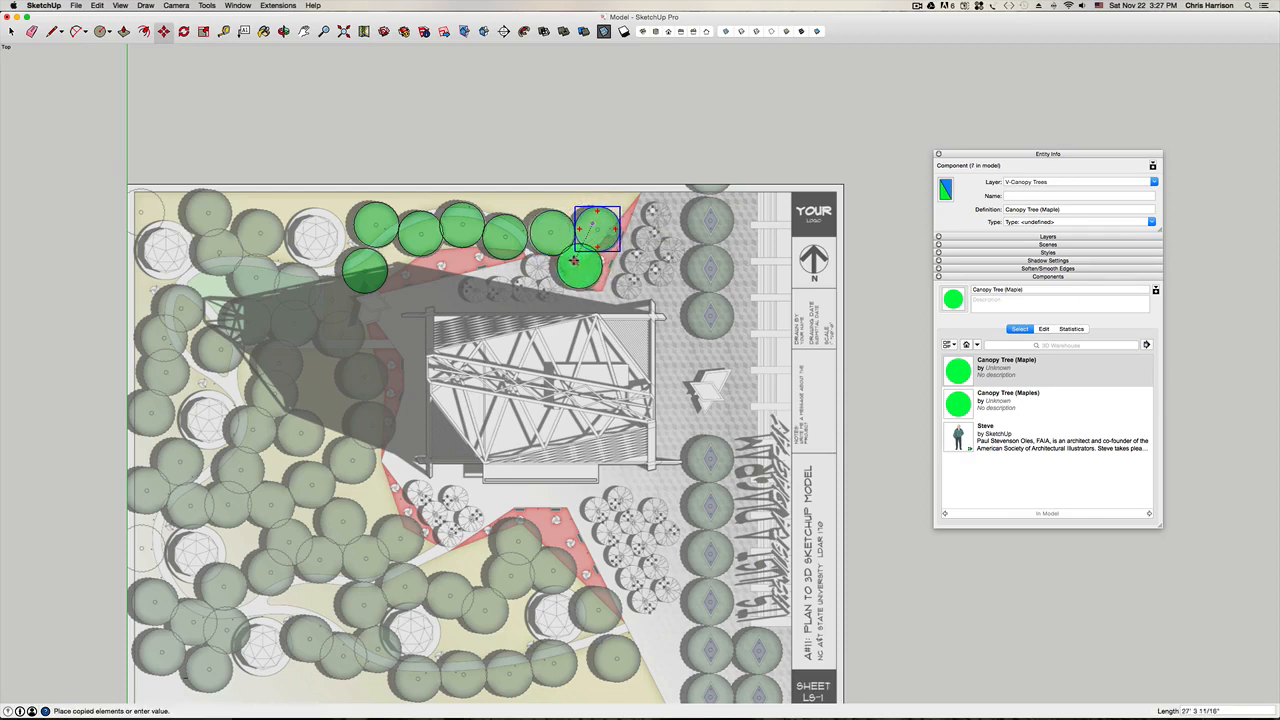
left_click(578, 263)
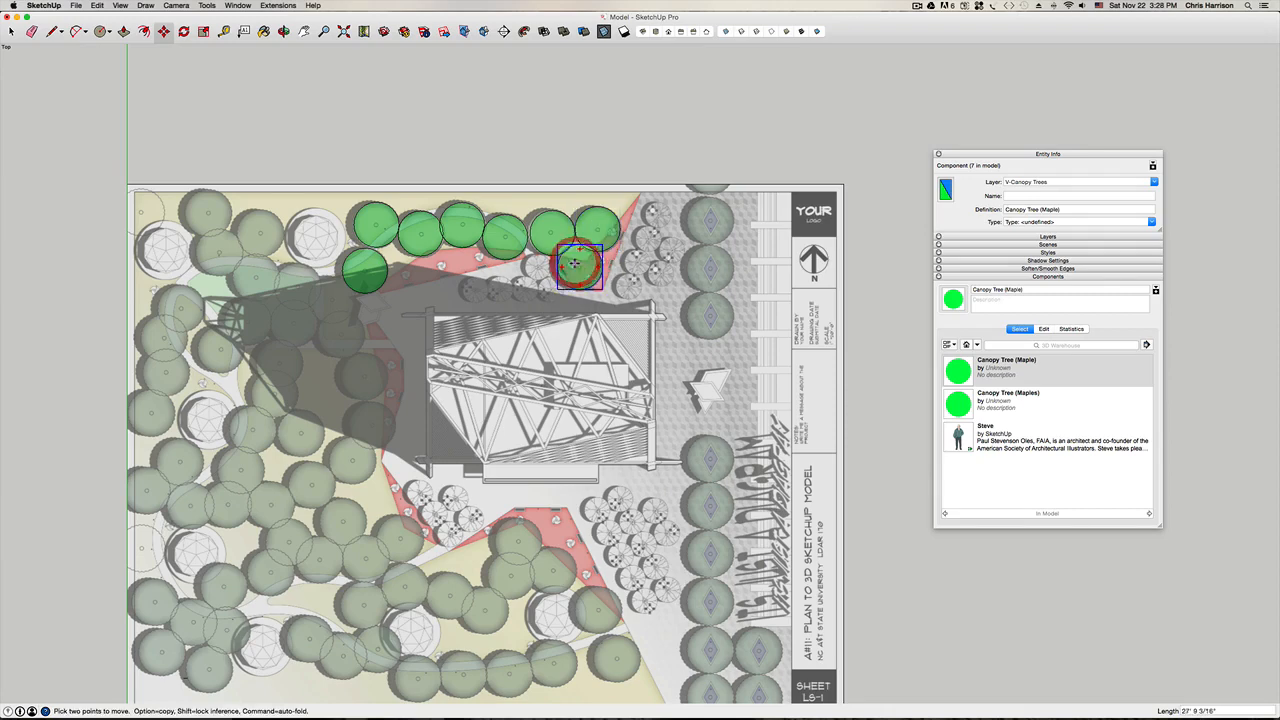
left_click(580, 264)
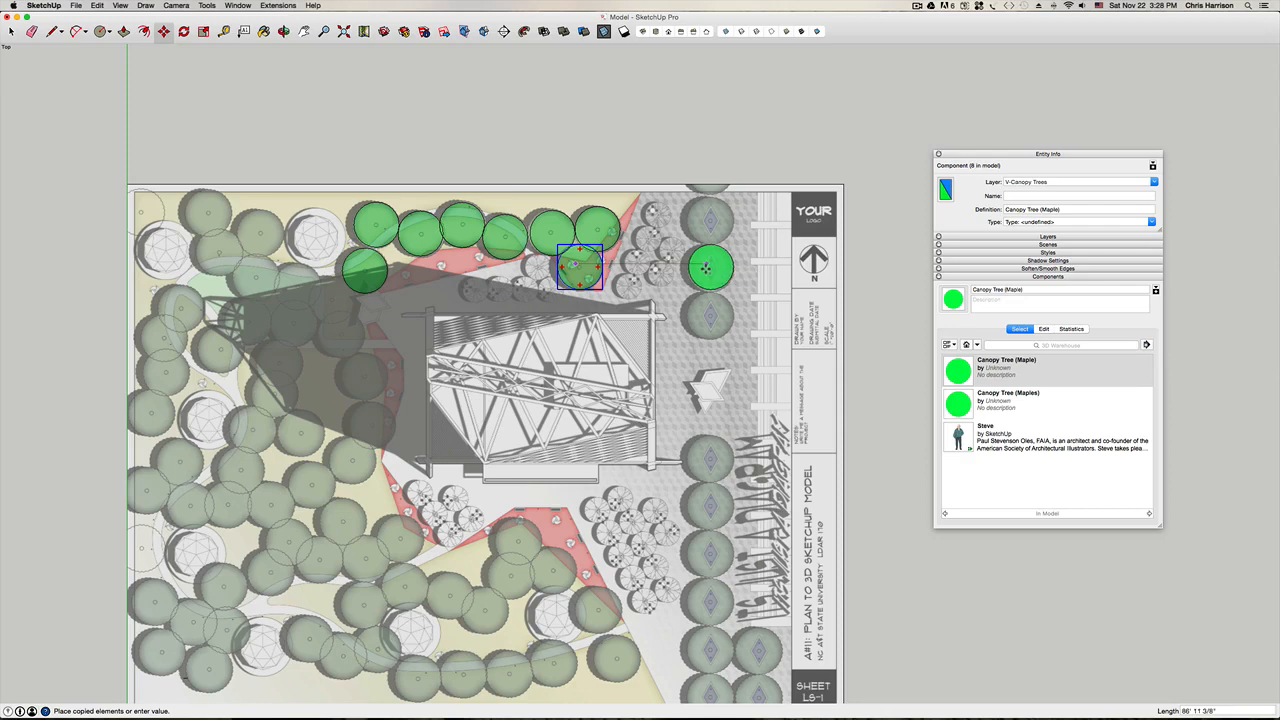
left_click(708, 266)
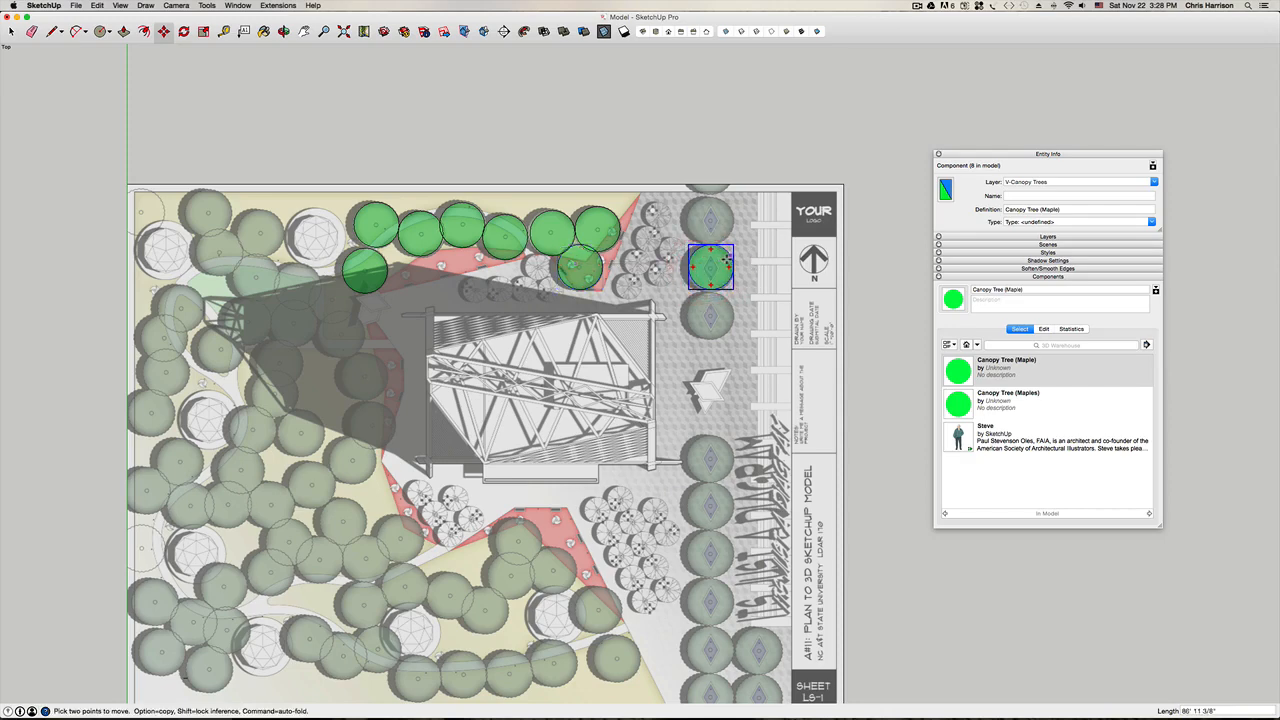
Step: Copy the paved column's tree about 29' 10" onto the plan tree above it, and copy that one about 62' onto the third full tree
key("Left")
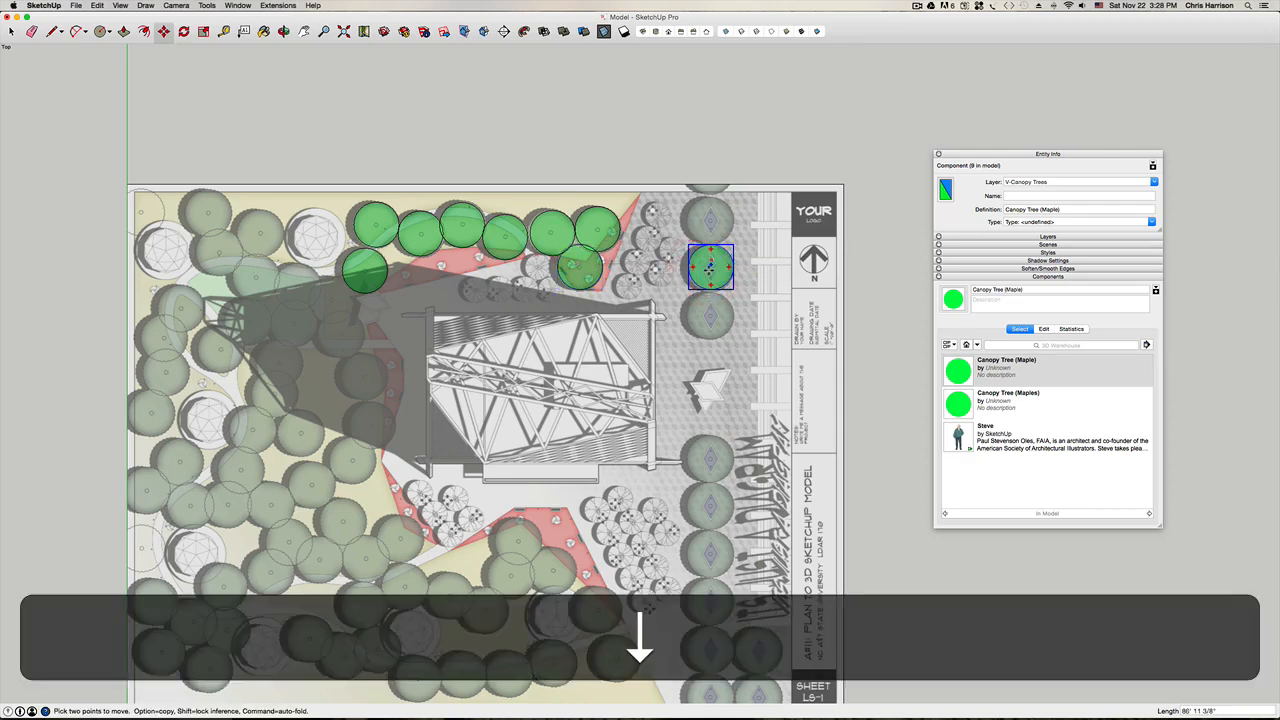
left_click(709, 264)
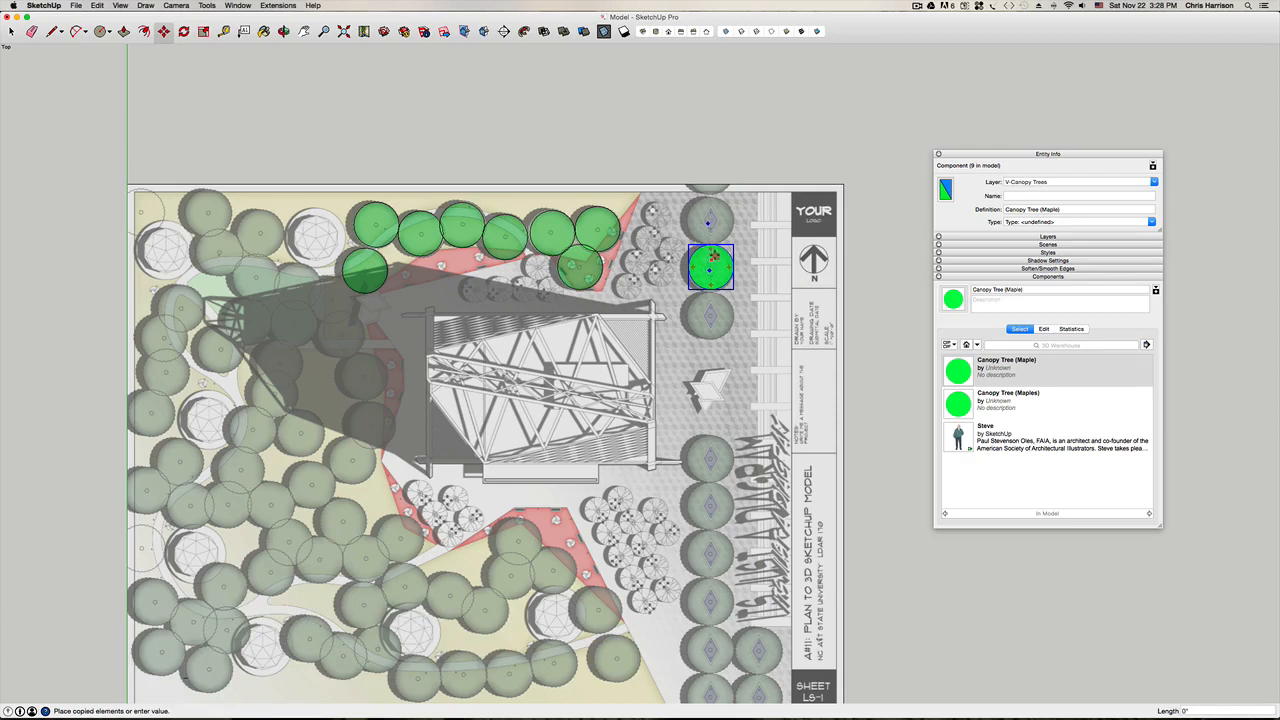
left_click(720, 242)
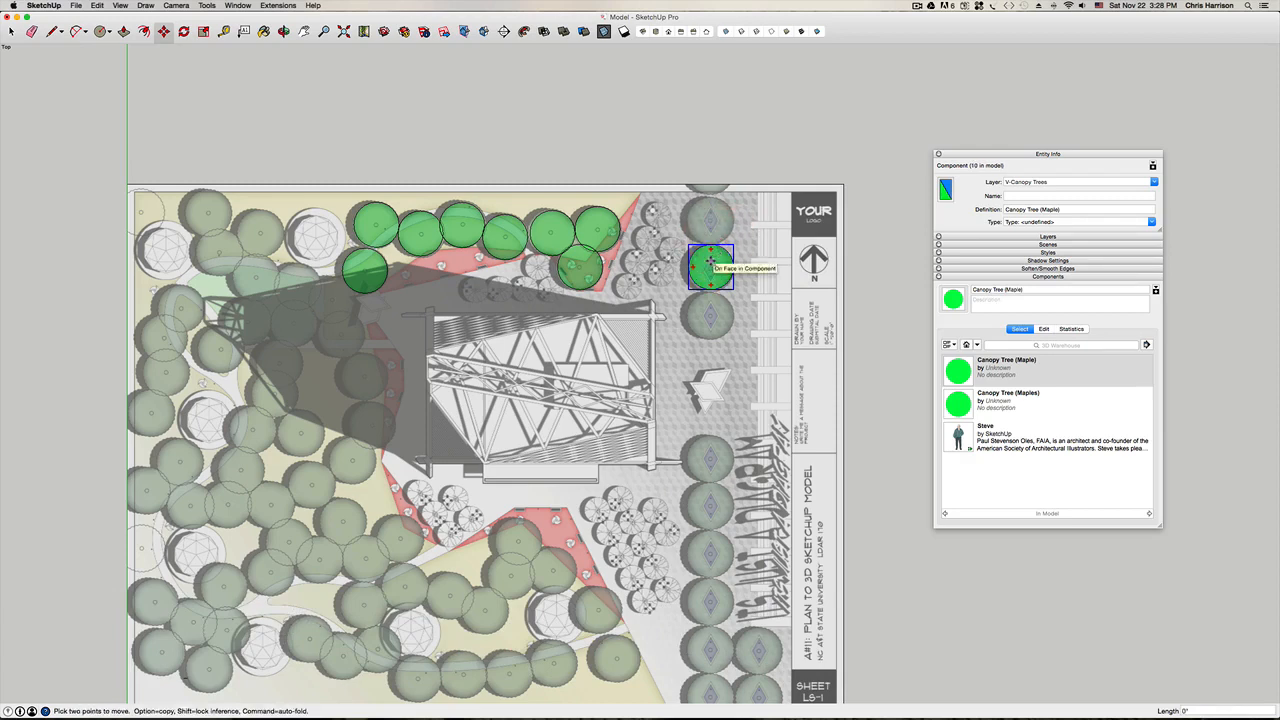
left_click(710, 262)
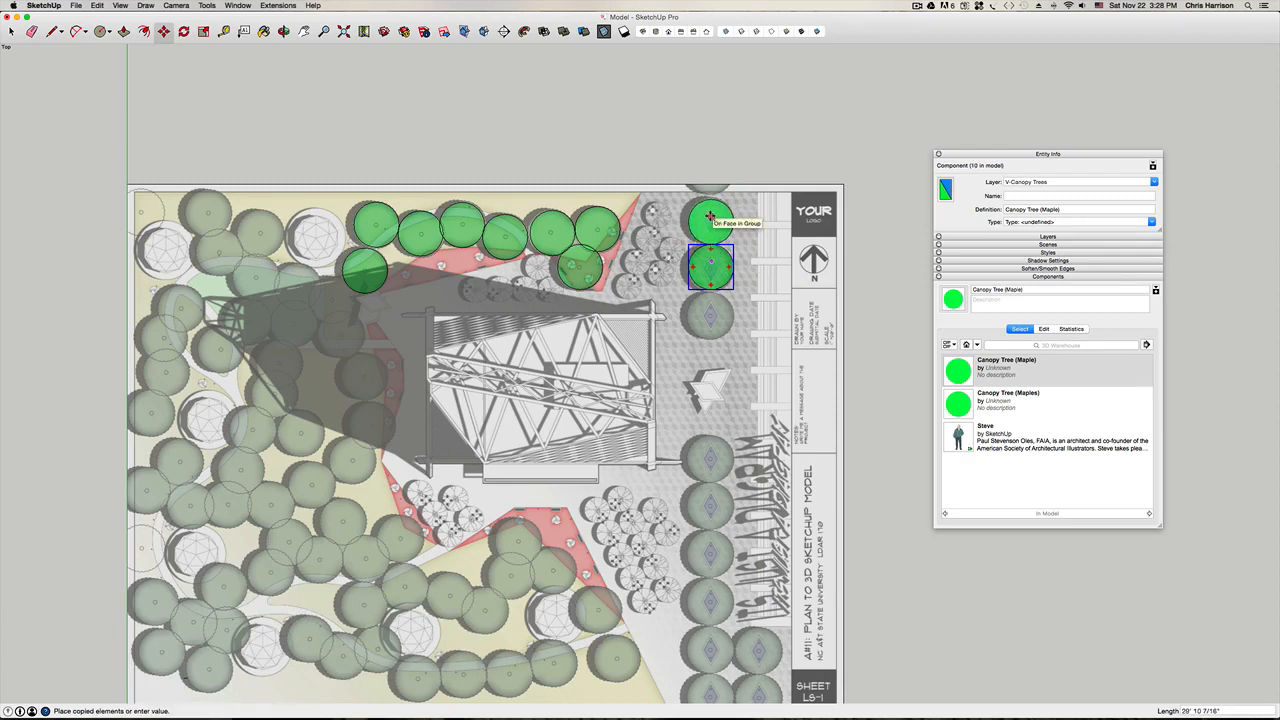
left_click(709, 216)
left_click(710, 220)
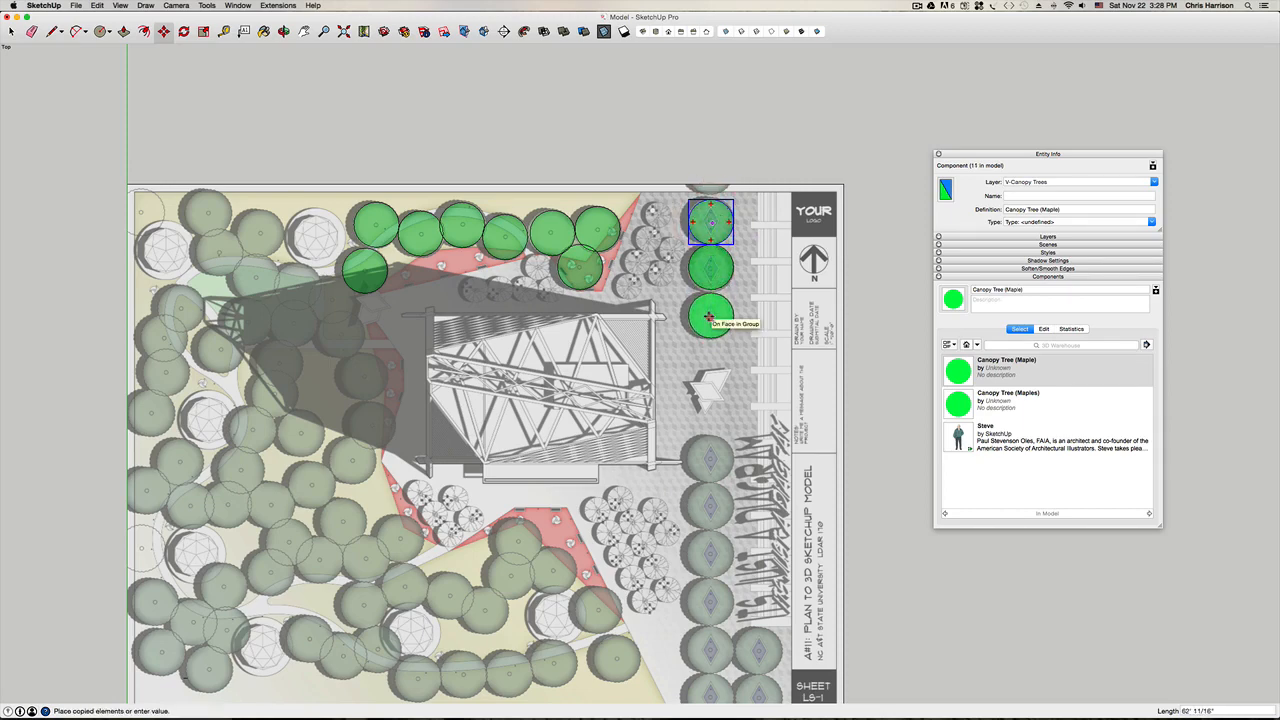
left_click(709, 318)
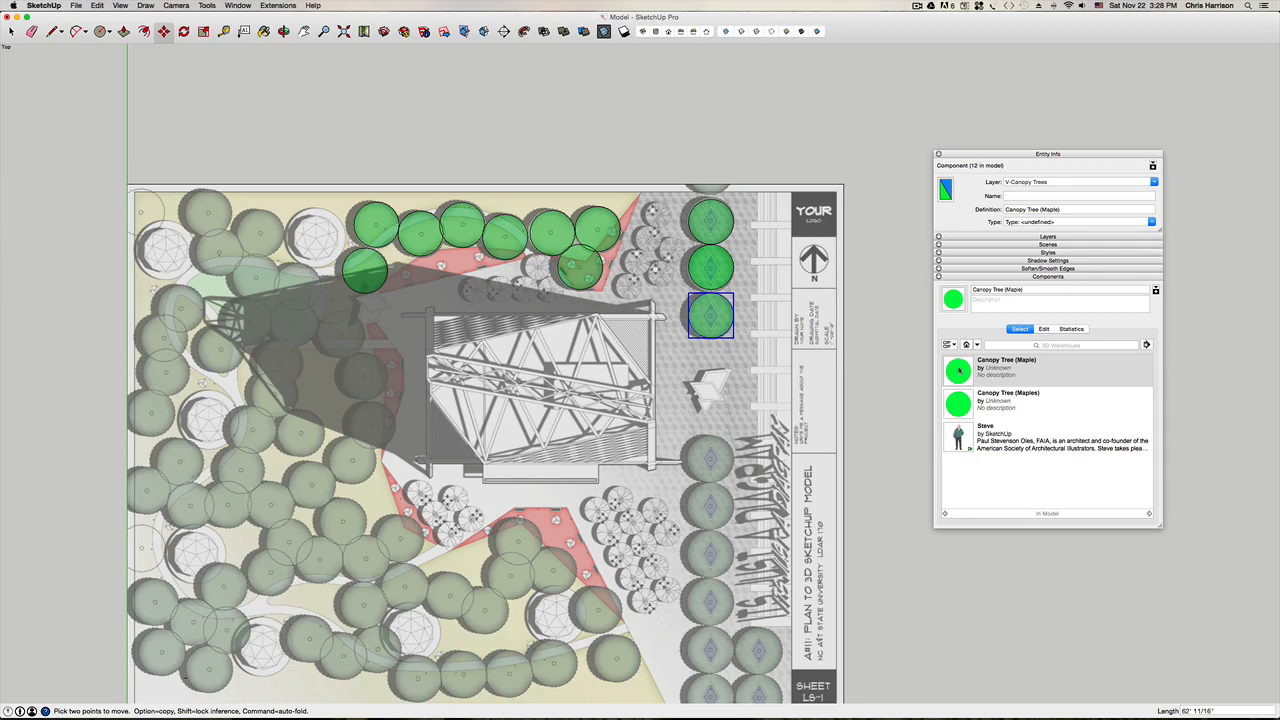
Step: Place two "Canopy Tree (Maple)" instances on the first two trees of the paved column below the angular sculpture
left_click(958, 371)
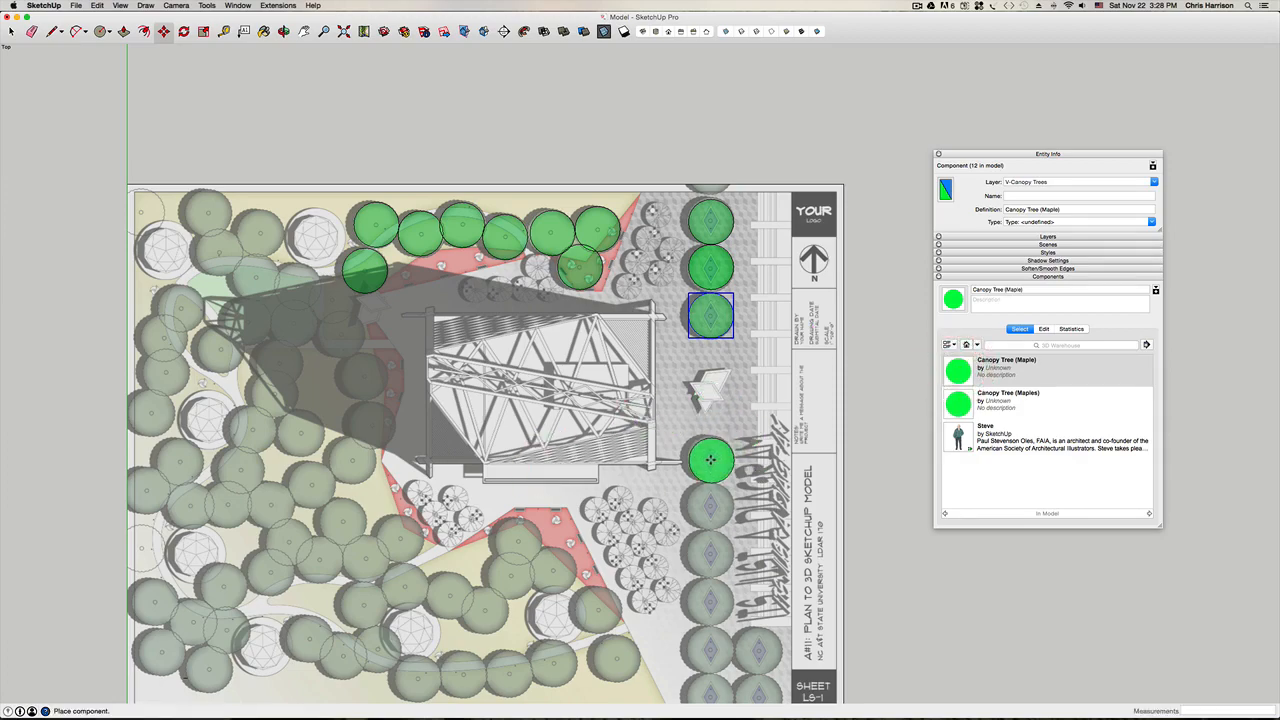
left_click(712, 460)
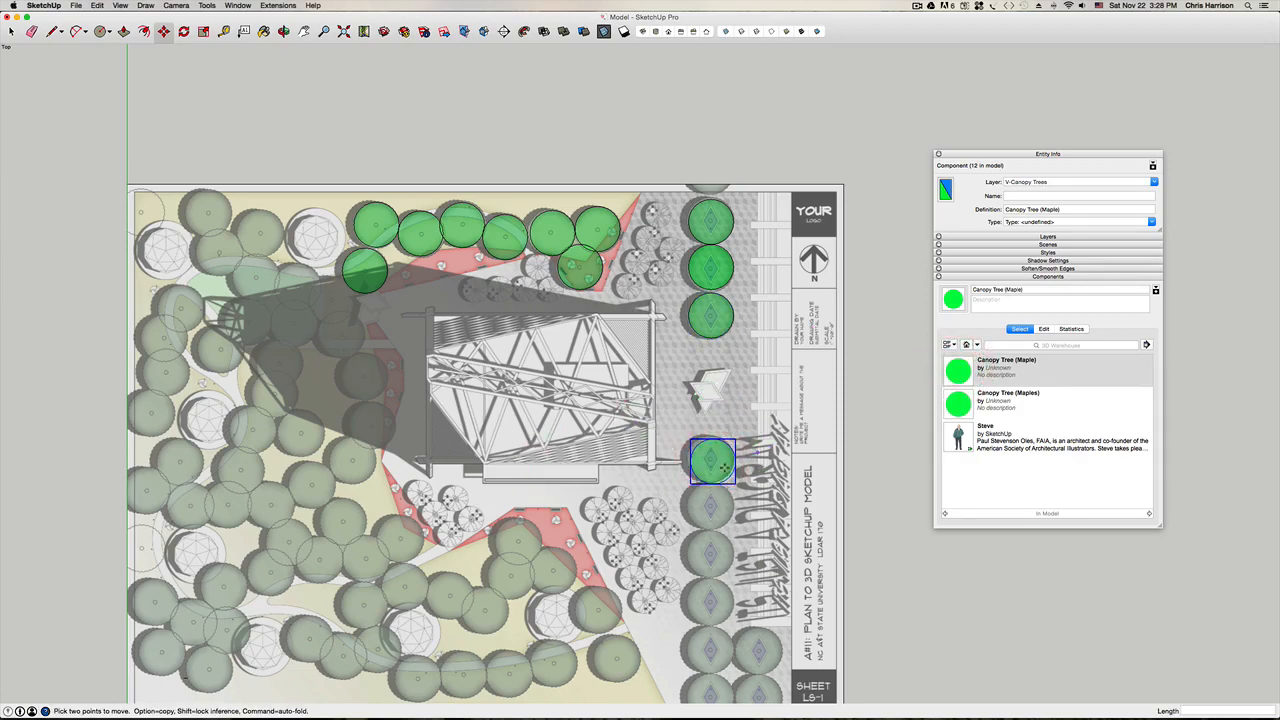
scroll(724, 468, "up", 5)
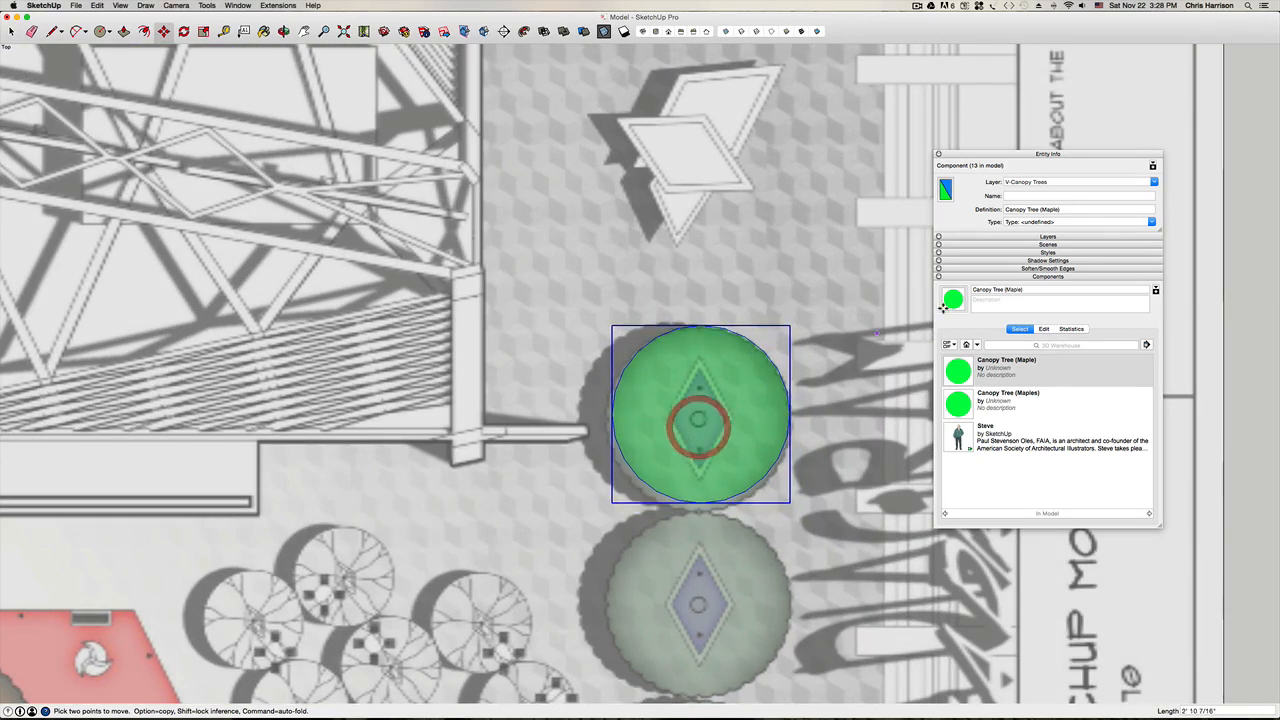
left_click(955, 300)
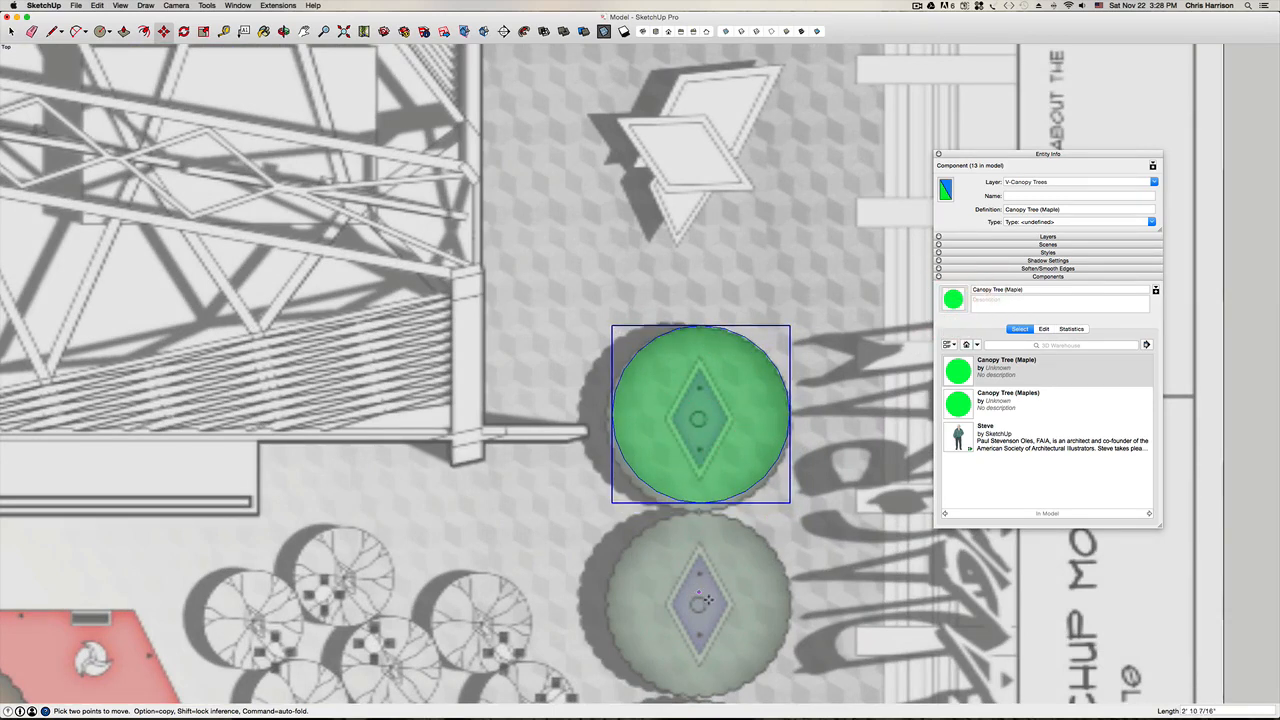
left_click(949, 380)
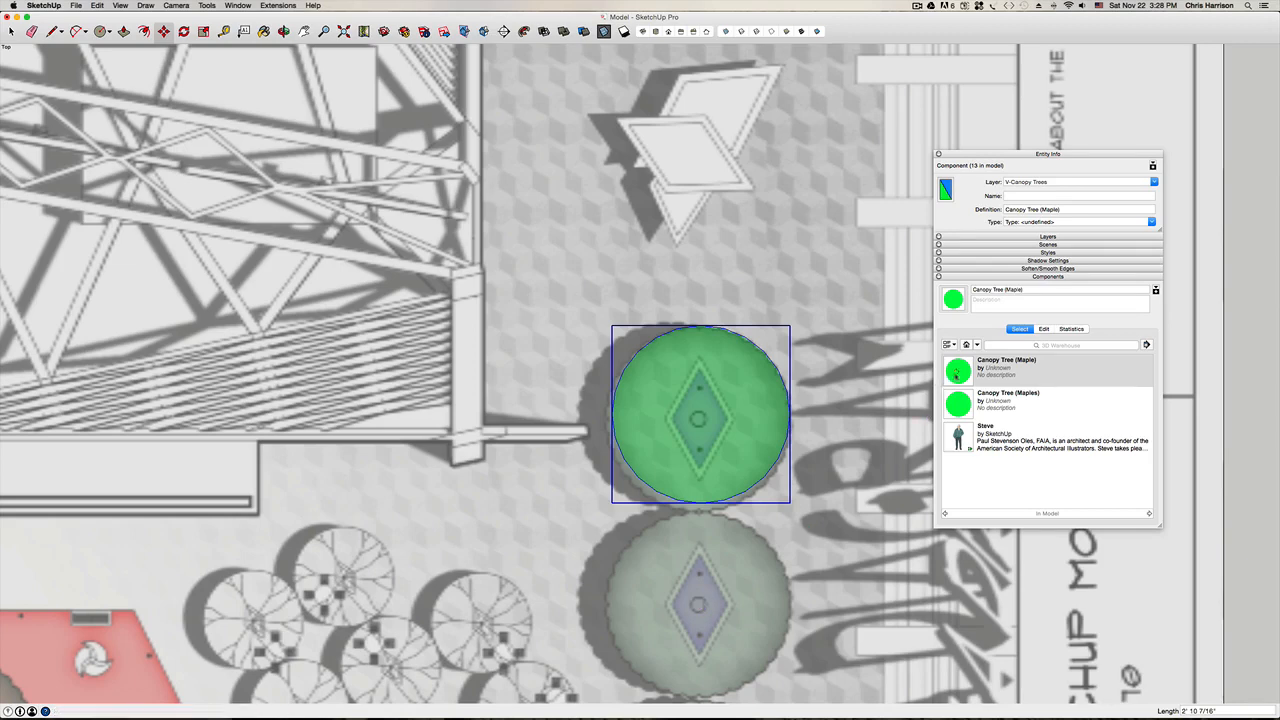
left_click(698, 603)
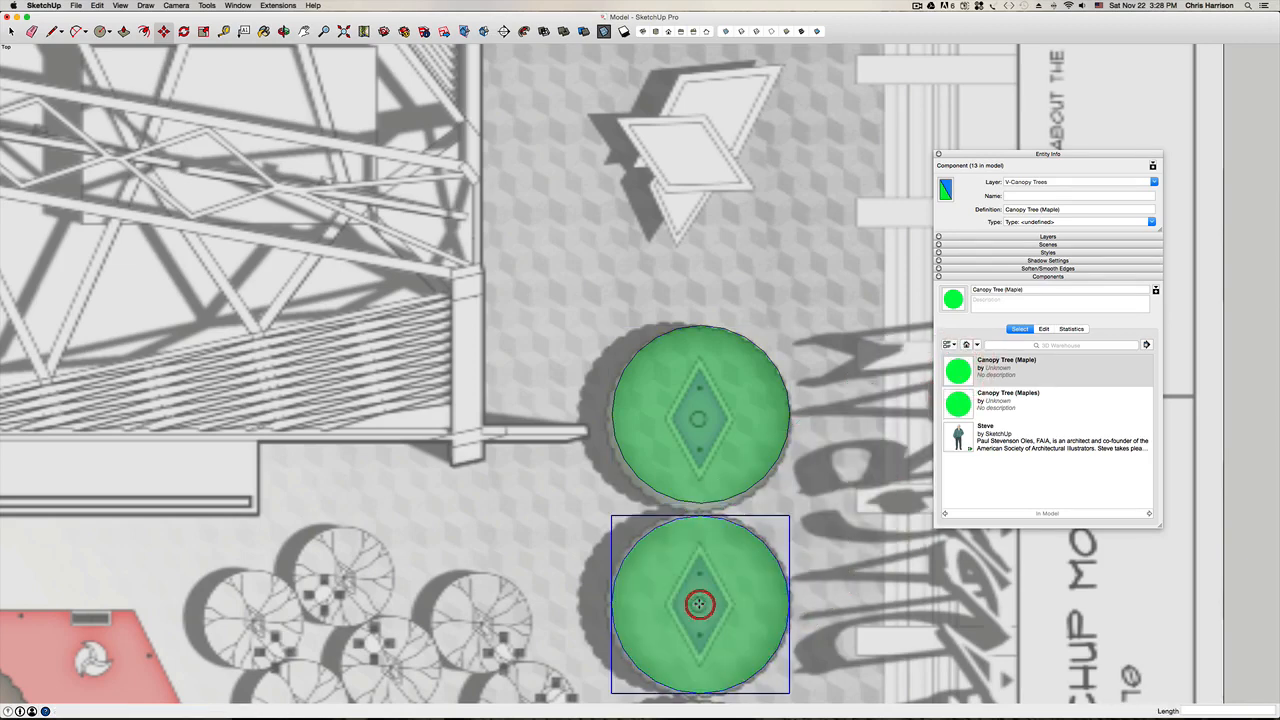
Step: Place four more "Canopy Tree (Maple)" instances on the next trees down the long paved column, ending at the last full tree
scroll(699, 598, "down", 2)
middle_click_drag(692, 580, 654, 14, "shift")
scroll(687, 138, "down", 1)
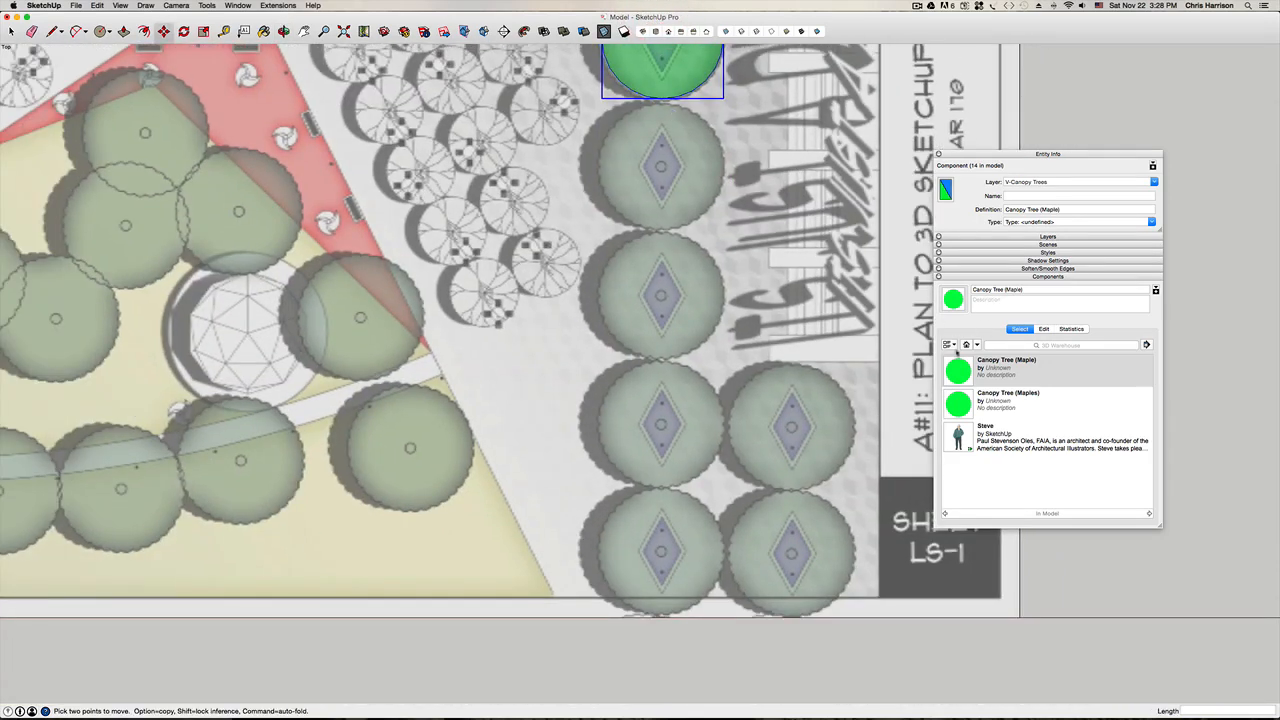
left_click(958, 372)
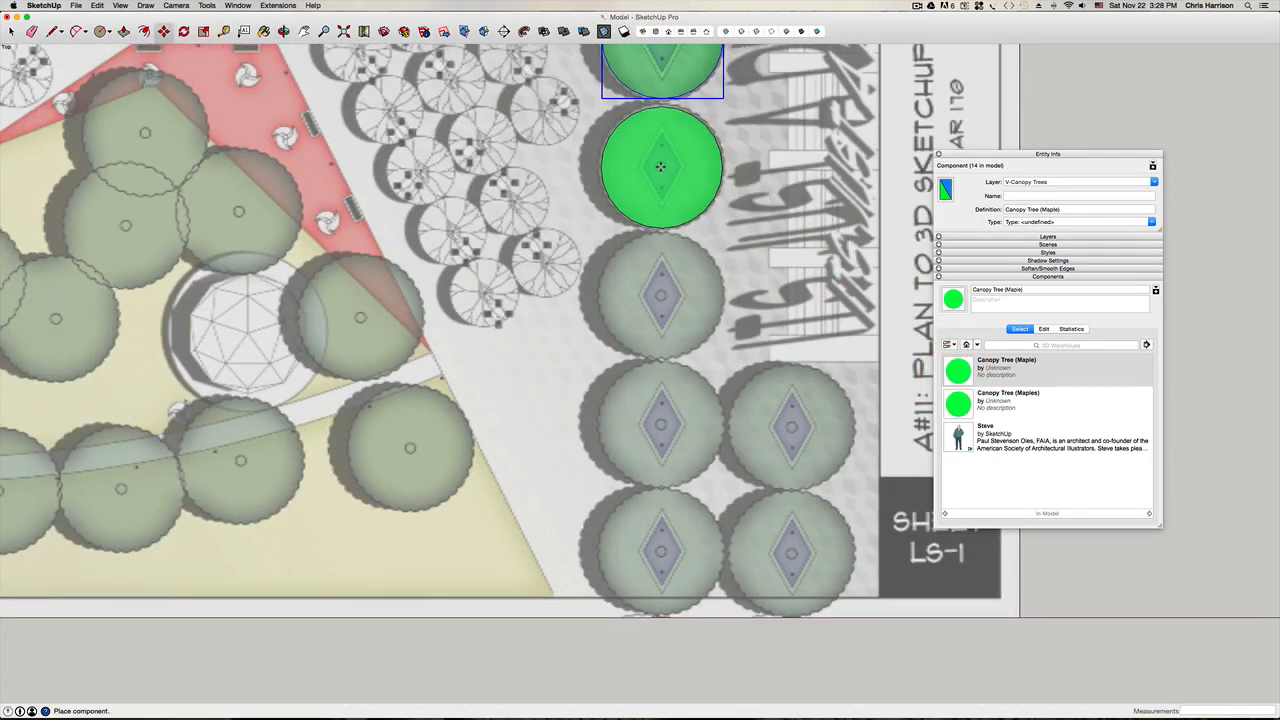
left_click(660, 167)
left_click(959, 372)
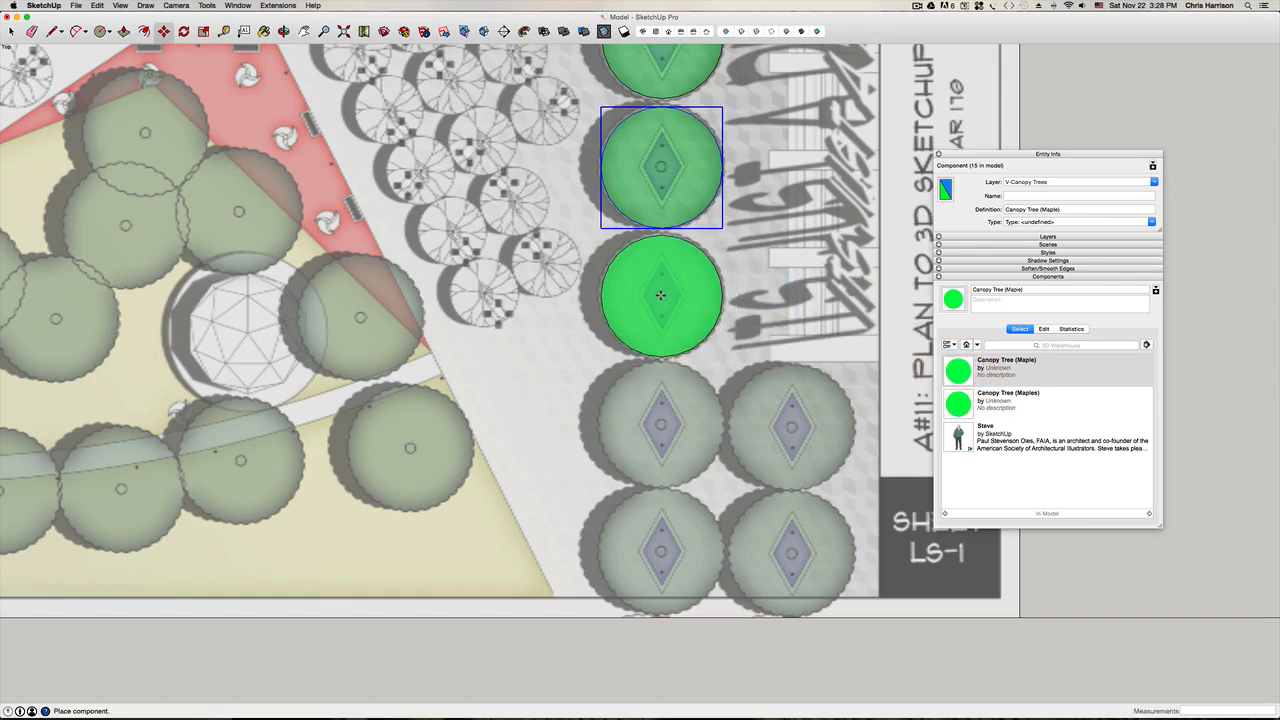
left_click(660, 295)
left_click(958, 372)
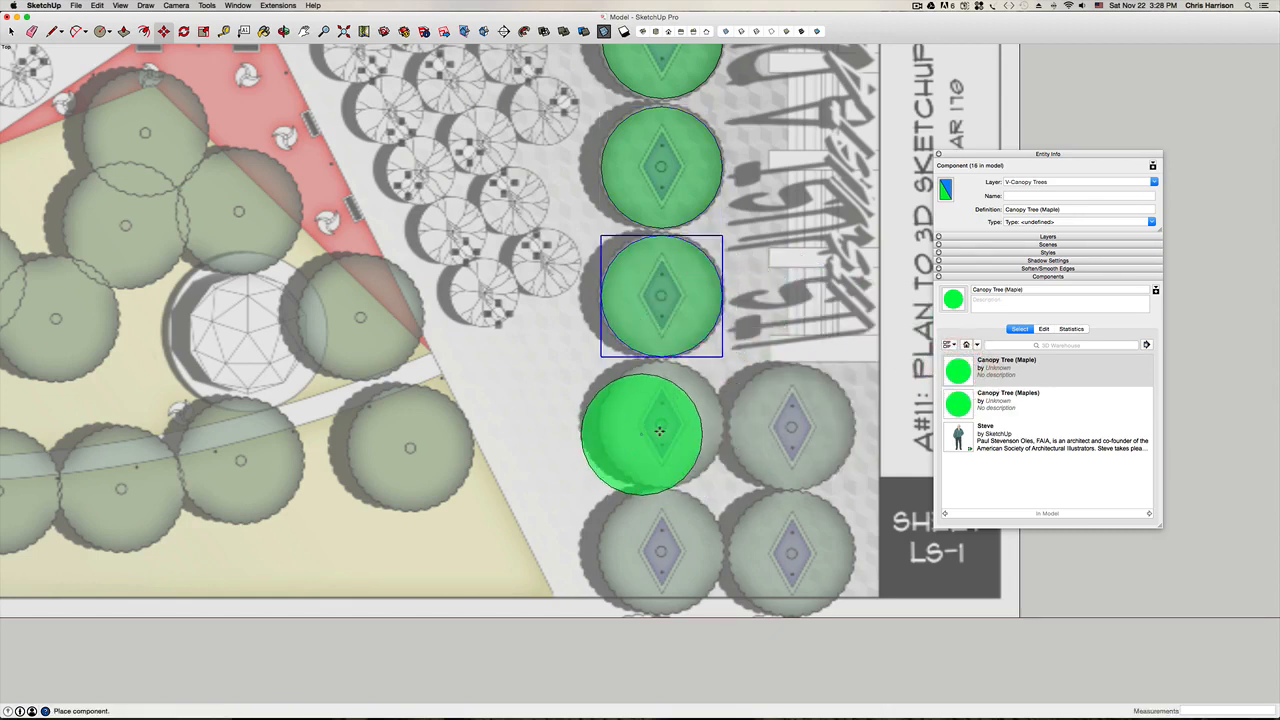
left_click(660, 425)
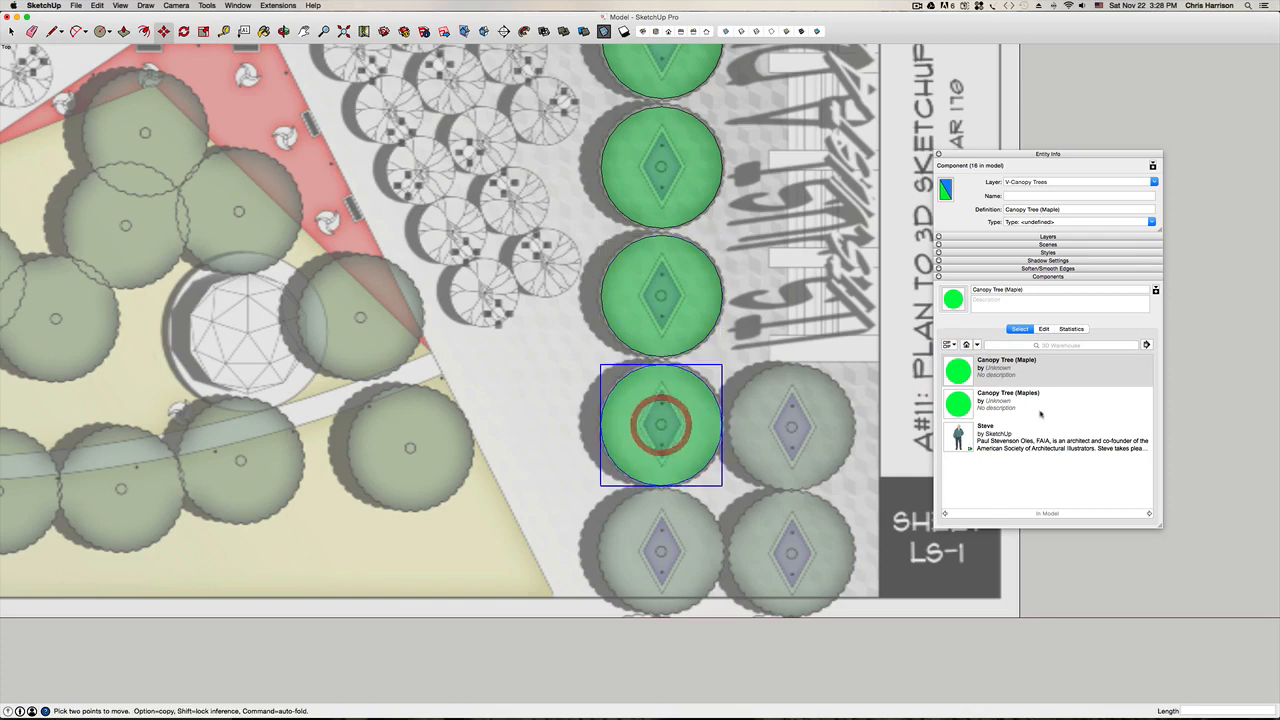
left_click(958, 372)
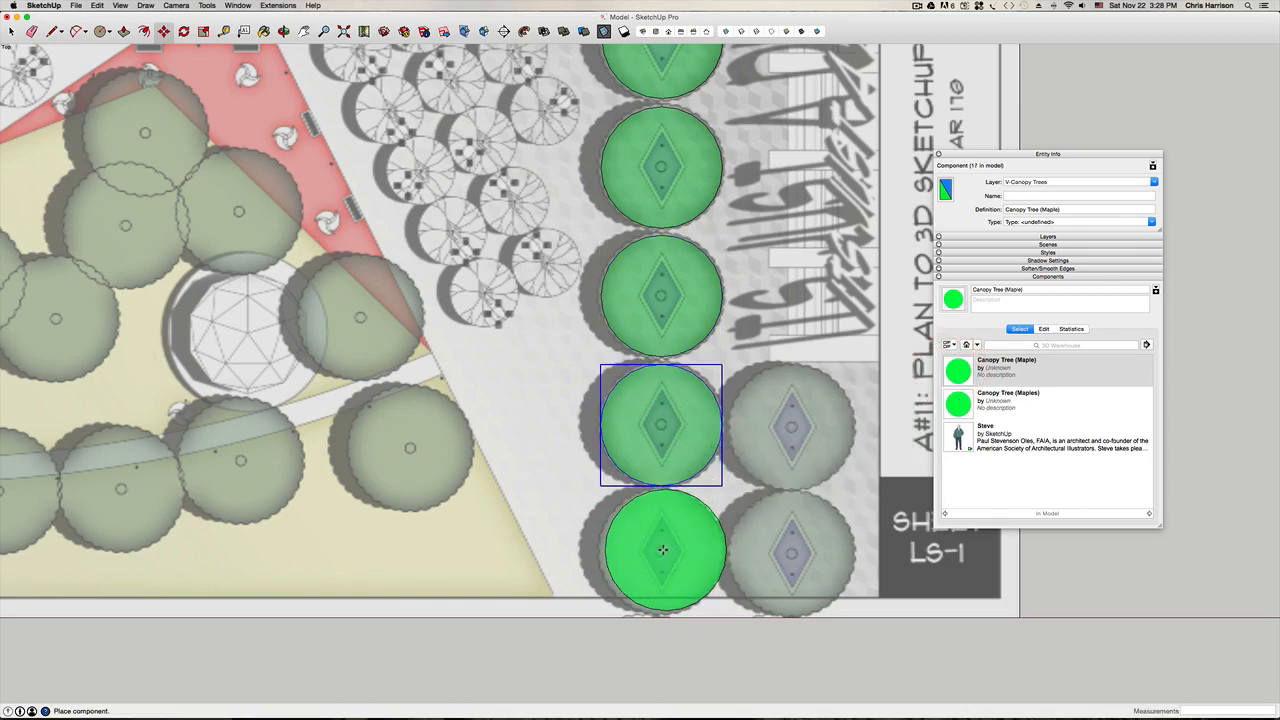
left_click(662, 550)
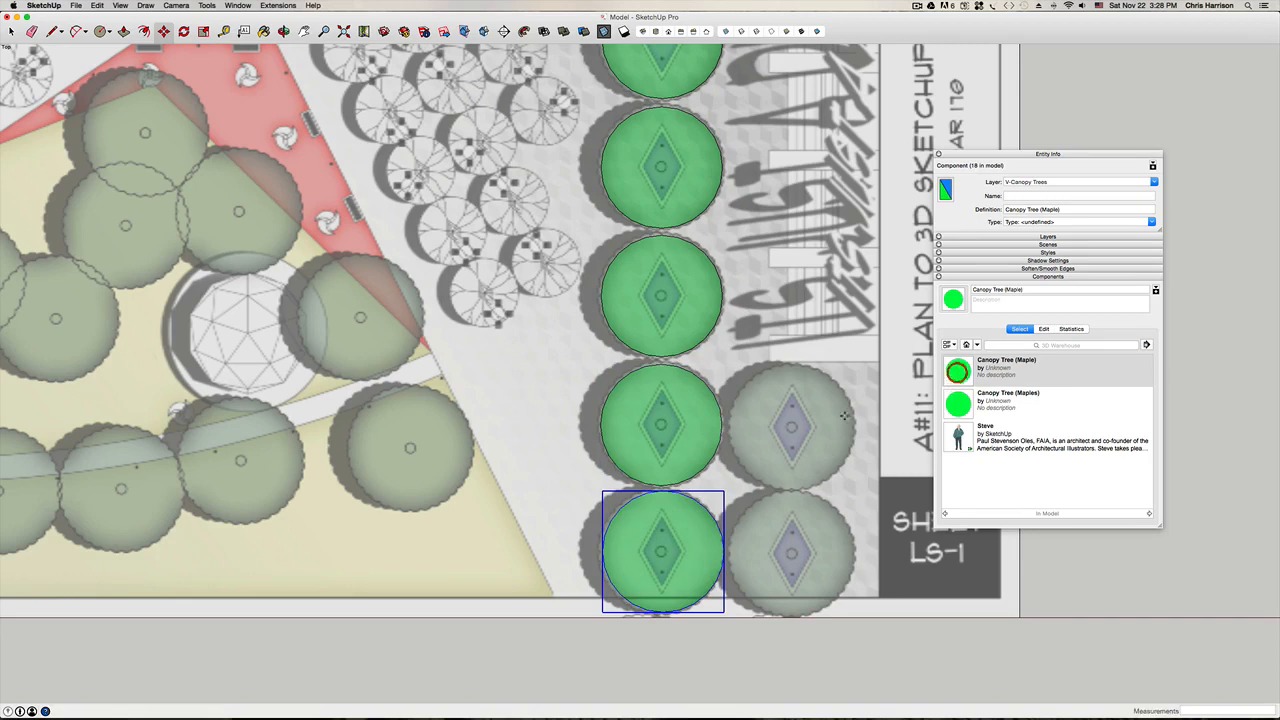
Step: Place two "Canopy Tree (Maple)" instances on the pair of trees beside the lower end of the long paved column
left_click(958, 372)
left_click(791, 428)
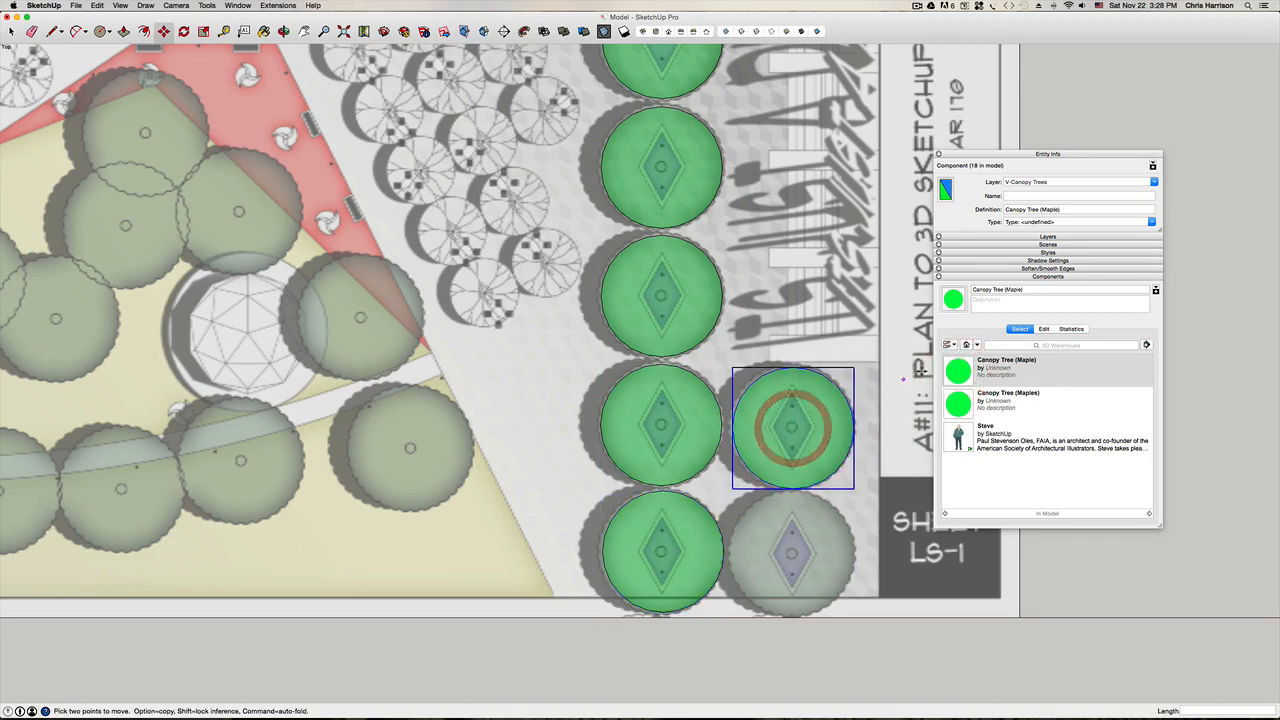
left_click(958, 372)
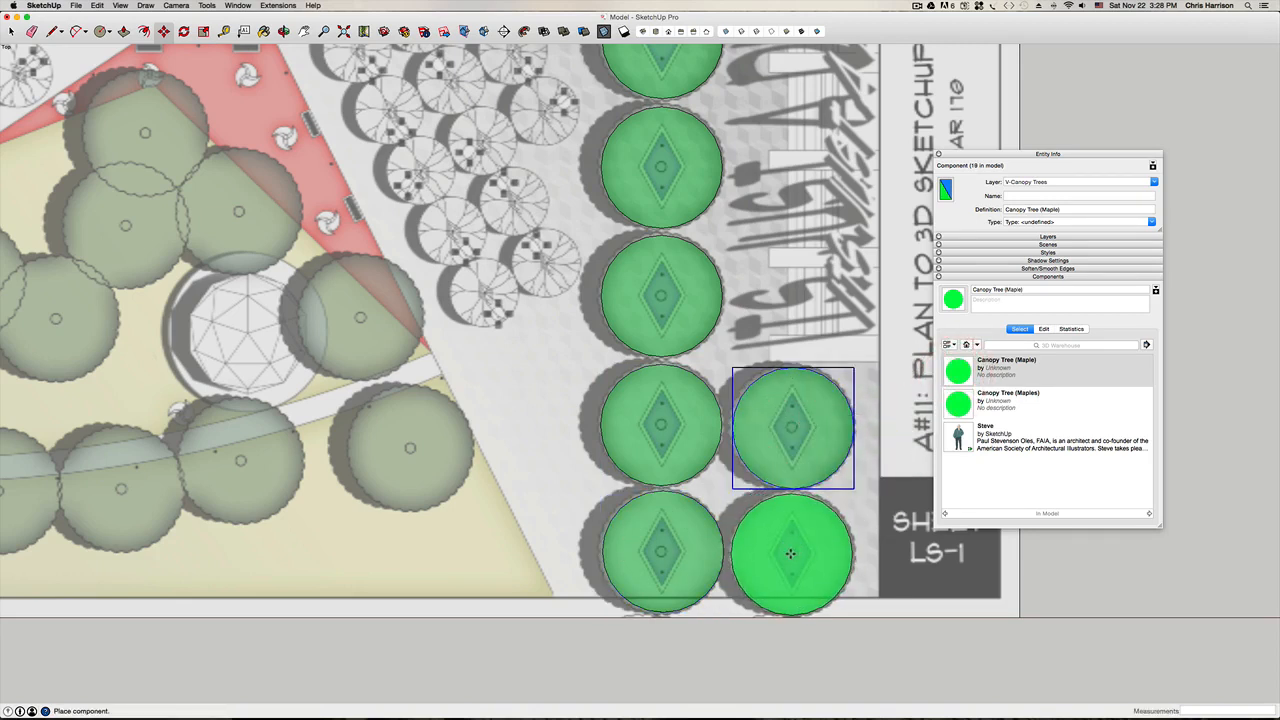
left_click(791, 552)
Step: Place three "Canopy Tree (Maple)" instances on the lawn trees around the white faceted tree nearest the plaza in the lower planting area
left_click(958, 372)
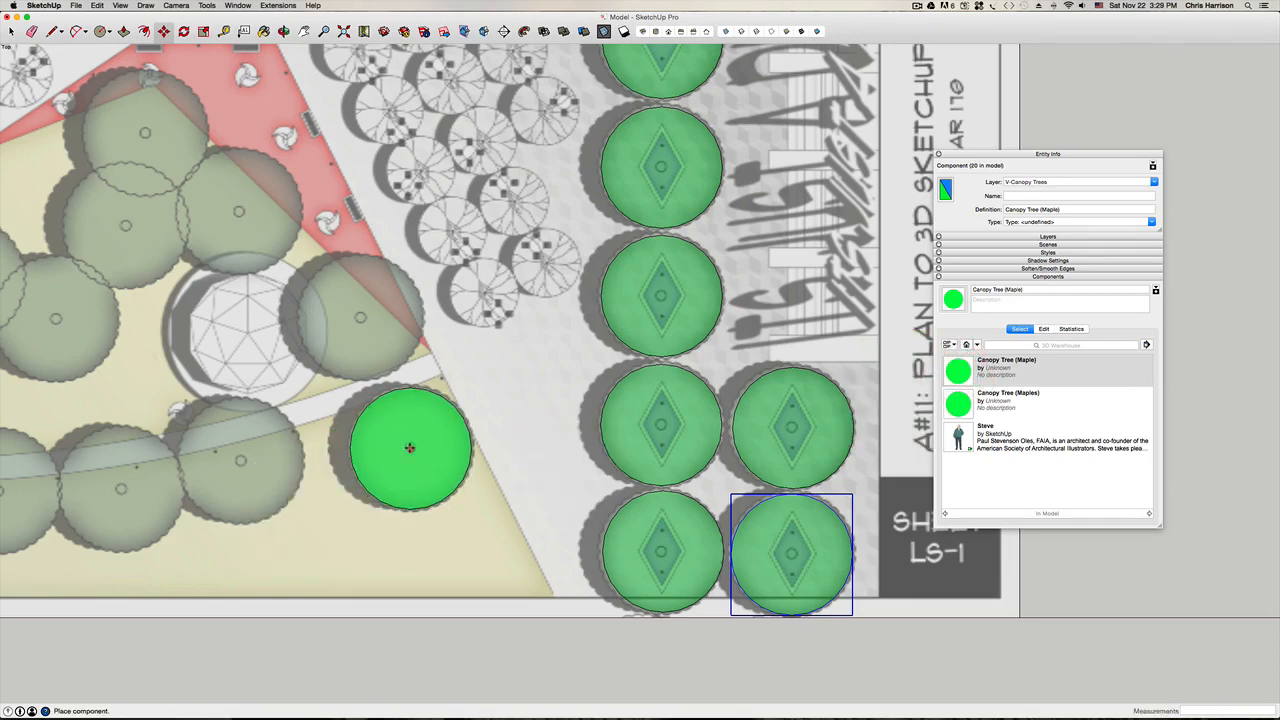
left_click(409, 448)
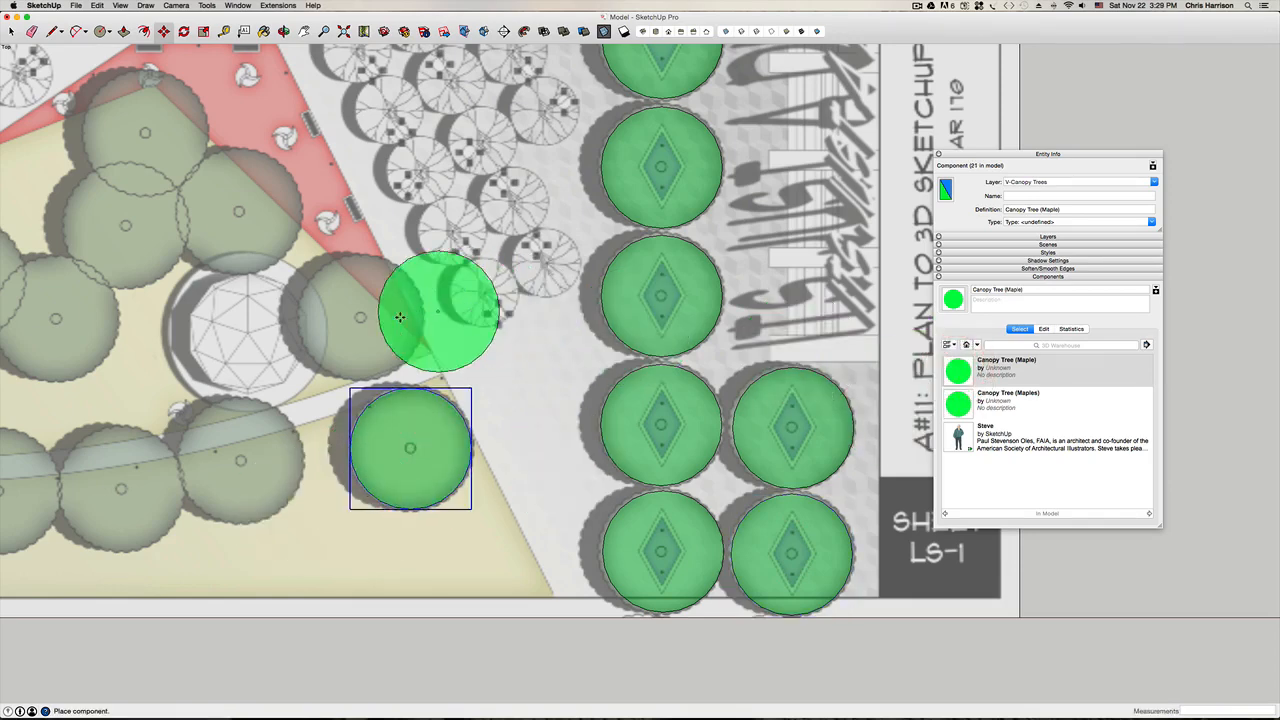
left_click(360, 318)
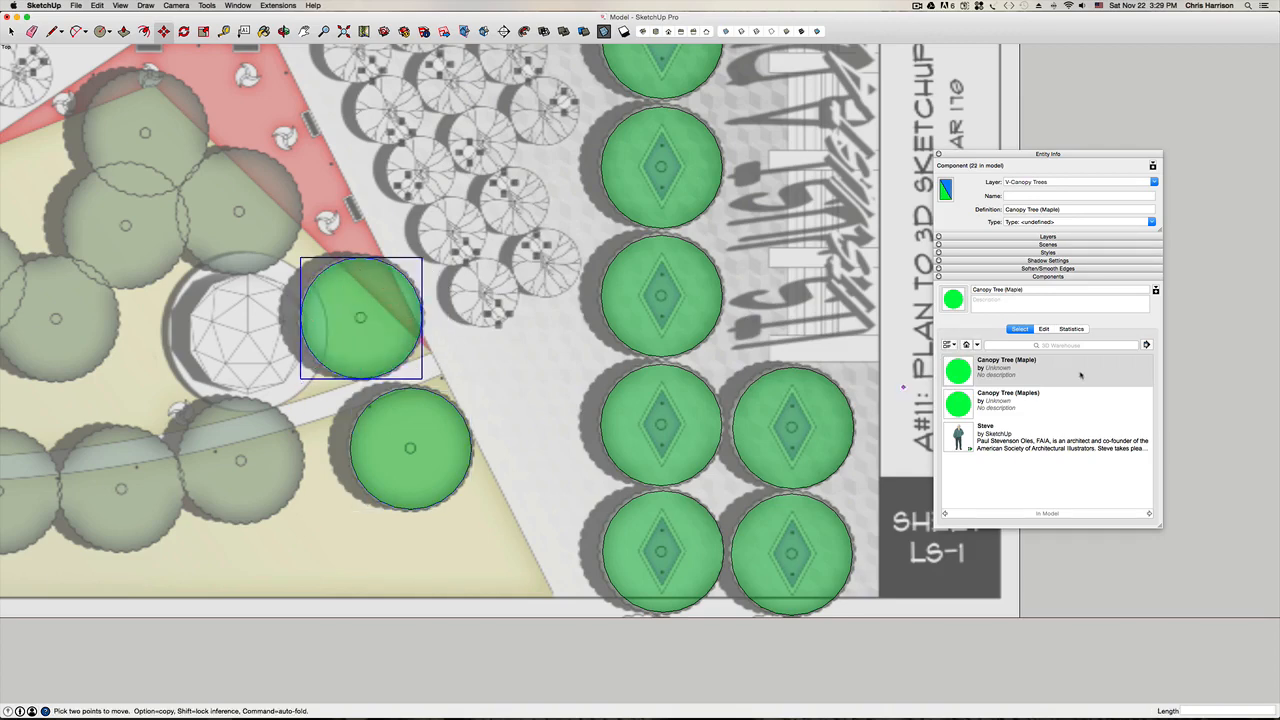
left_click(958, 371)
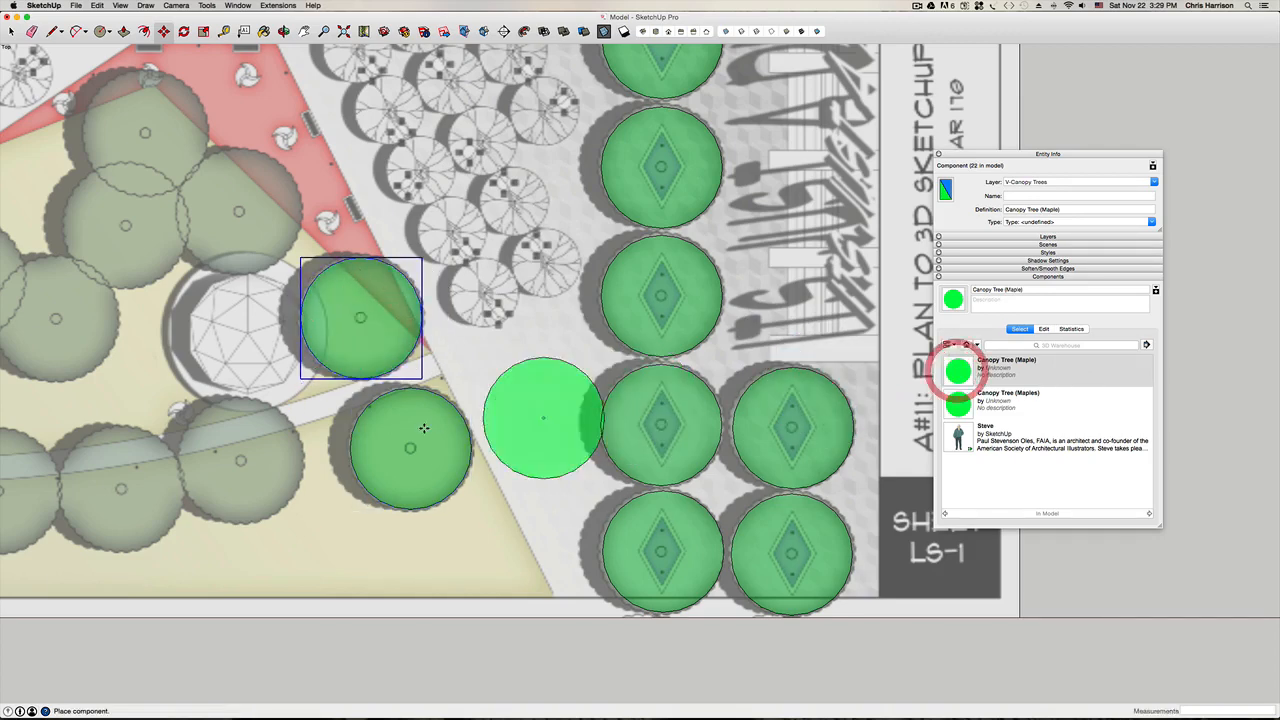
left_click(240, 460)
Step: Place three "Canopy Tree (Maple)" instances on the triangular cluster of trees overlapping the lower red planting bed
scroll(380, 332, "down", 5)
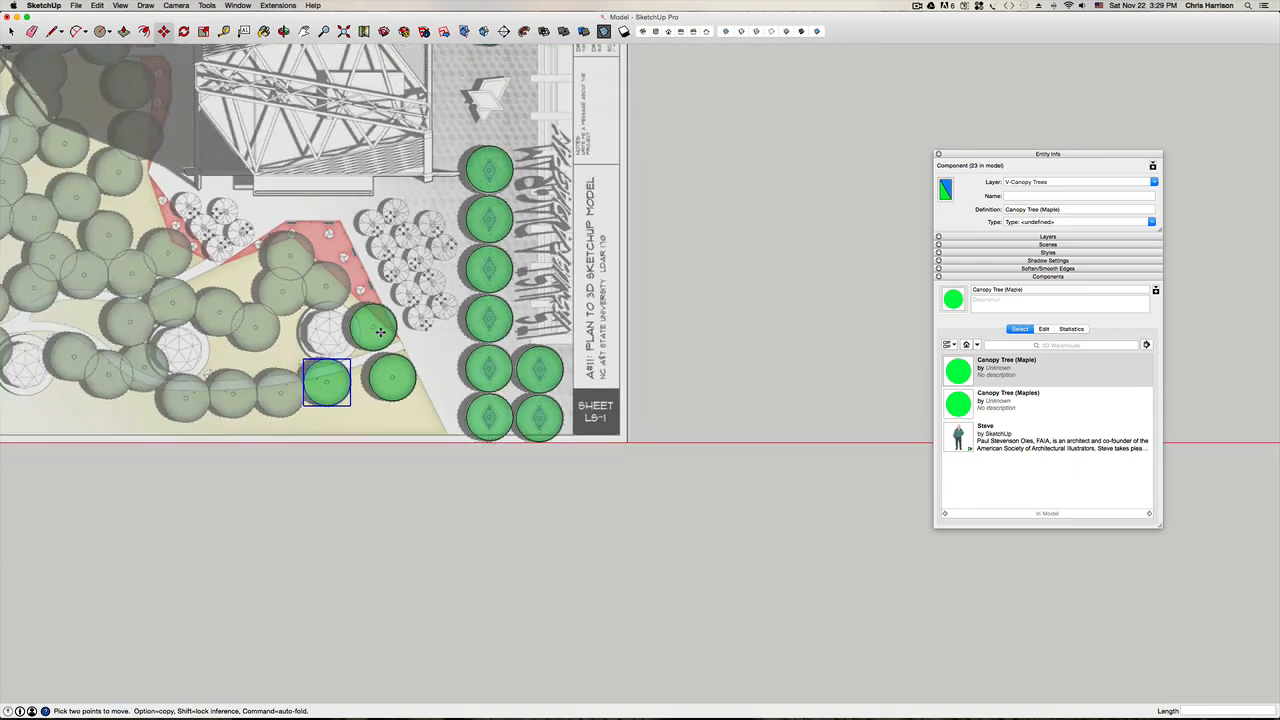
middle_click_drag(345, 305, 694, 503, "shift")
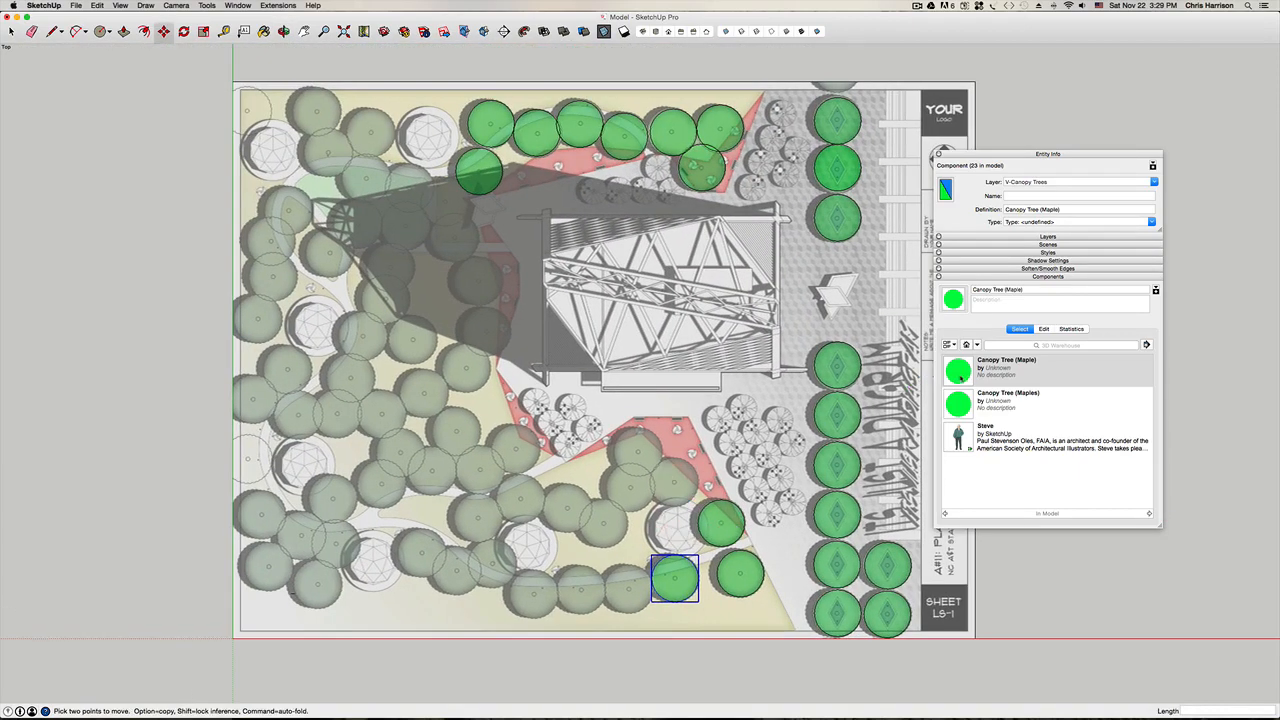
left_click(958, 371)
scroll(674, 480, "up", 4)
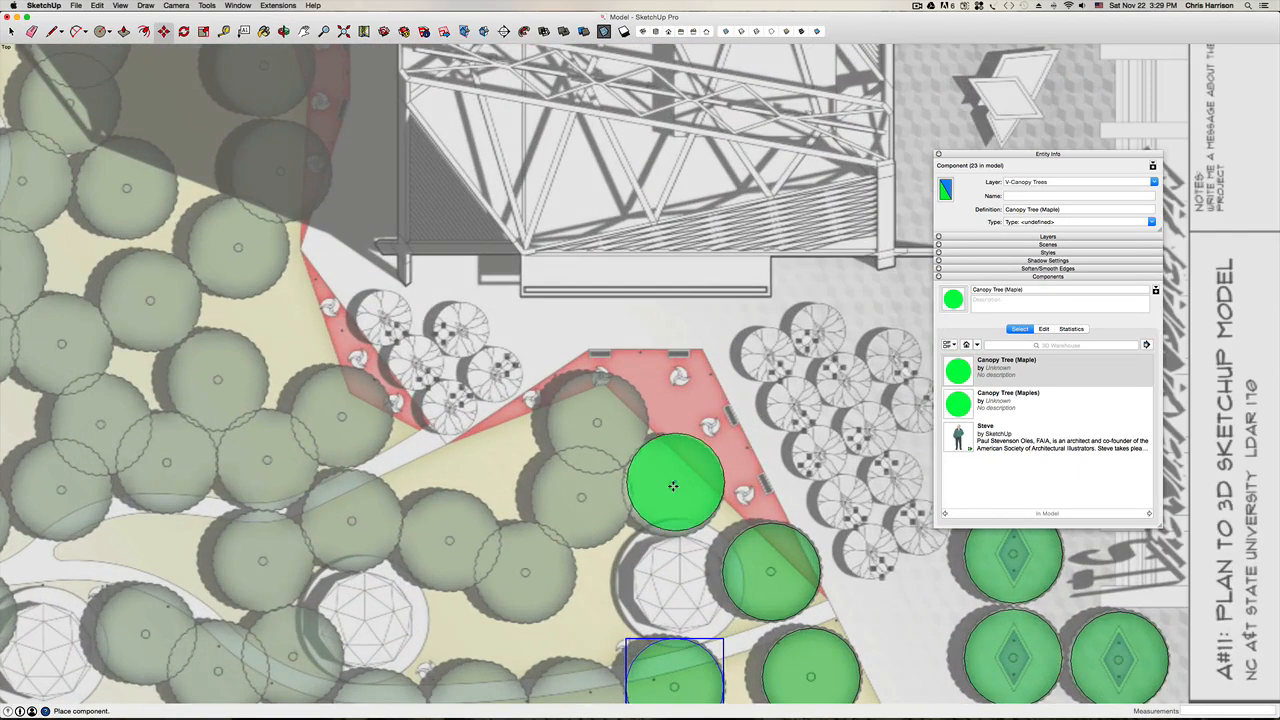
left_click(673, 486)
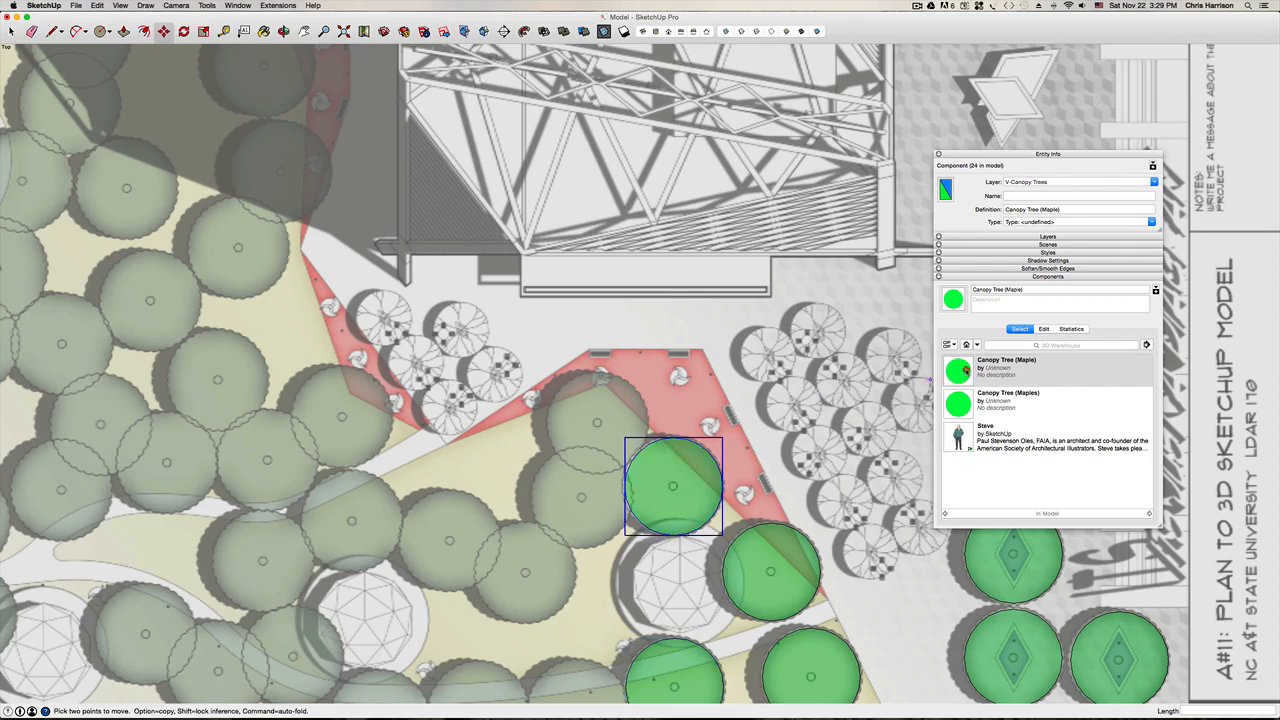
left_click(958, 371)
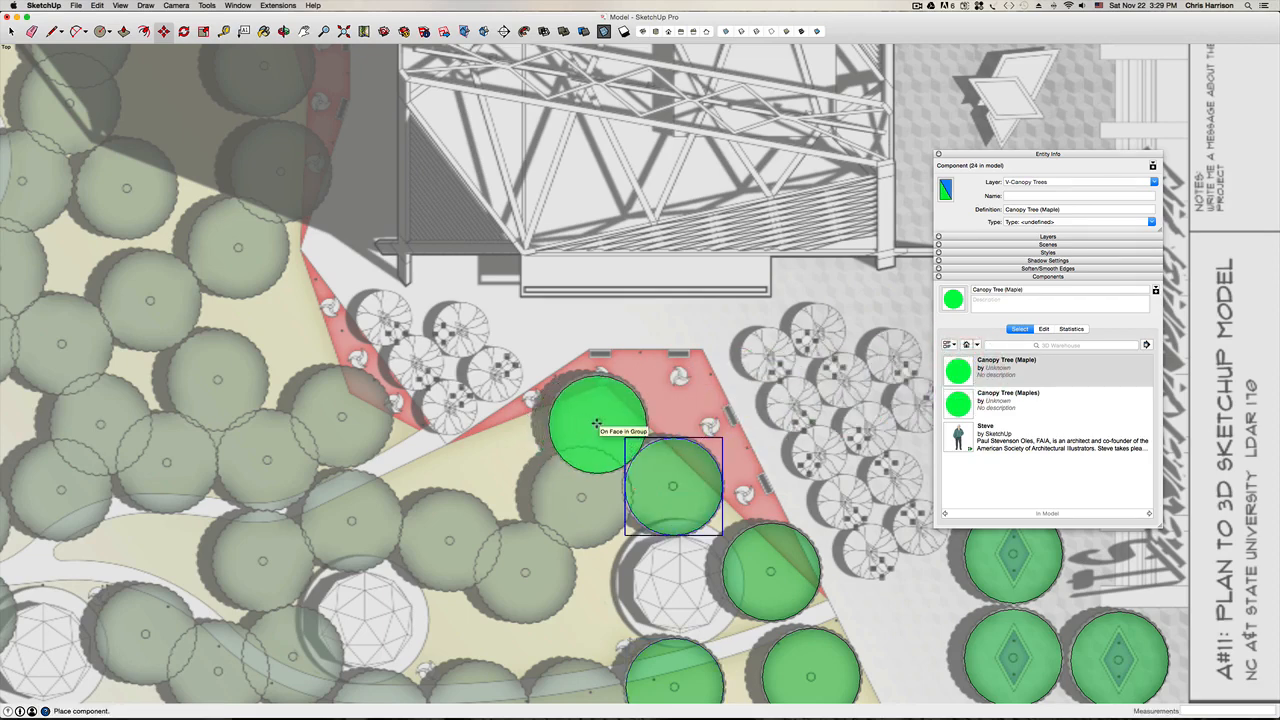
left_click(597, 425)
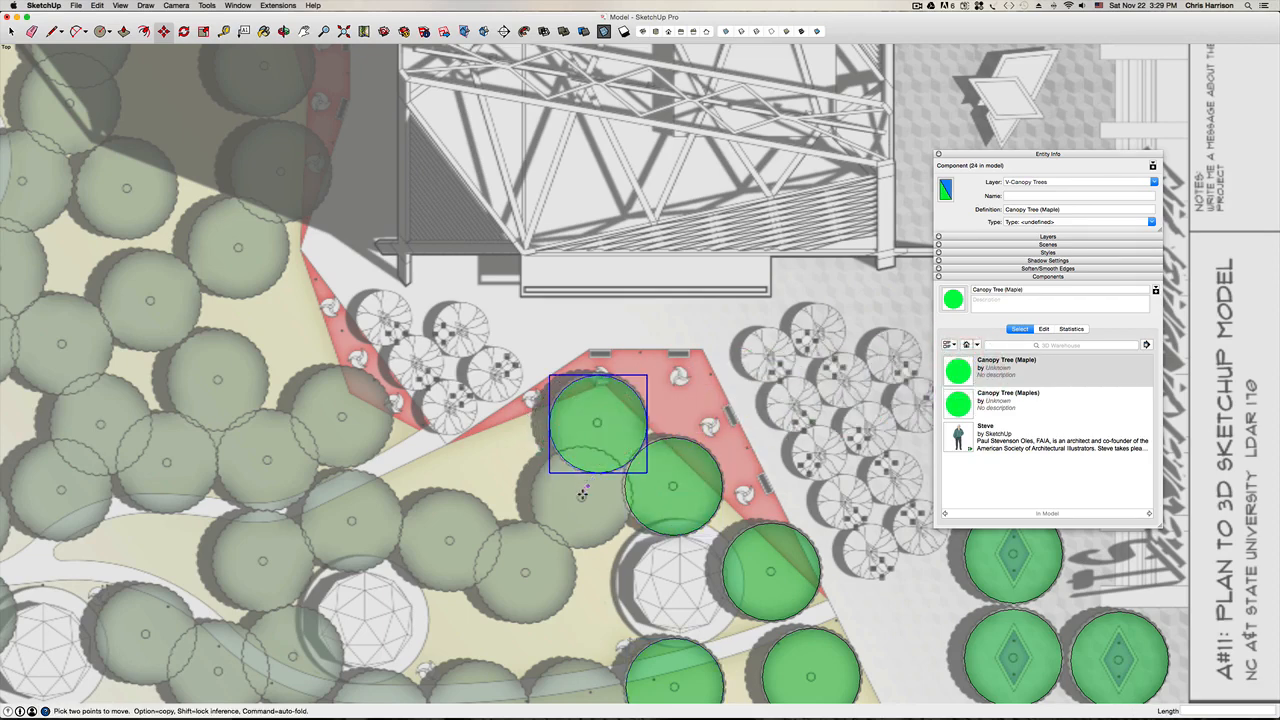
left_click(979, 369)
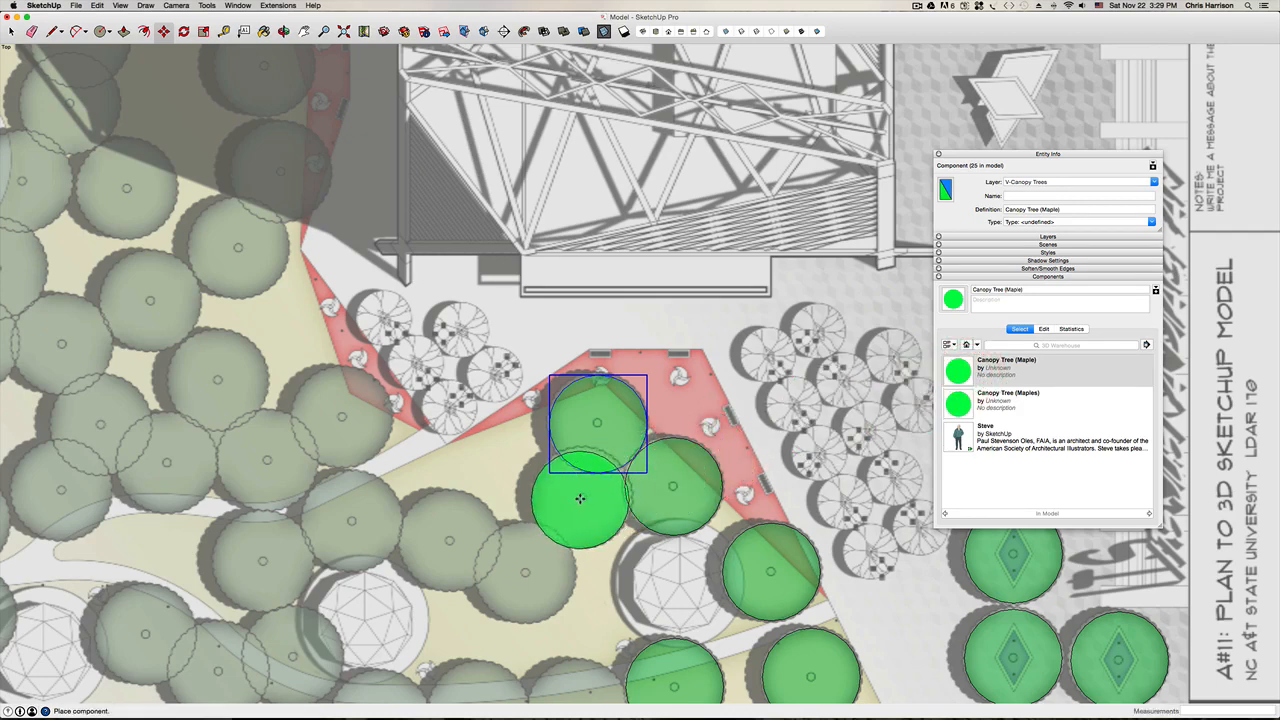
left_click(580, 497)
Step: Place two "Canopy Tree (Maple)" instances on the overlapping pair of lawn trees southwest of the triangular cluster
left_click(979, 369)
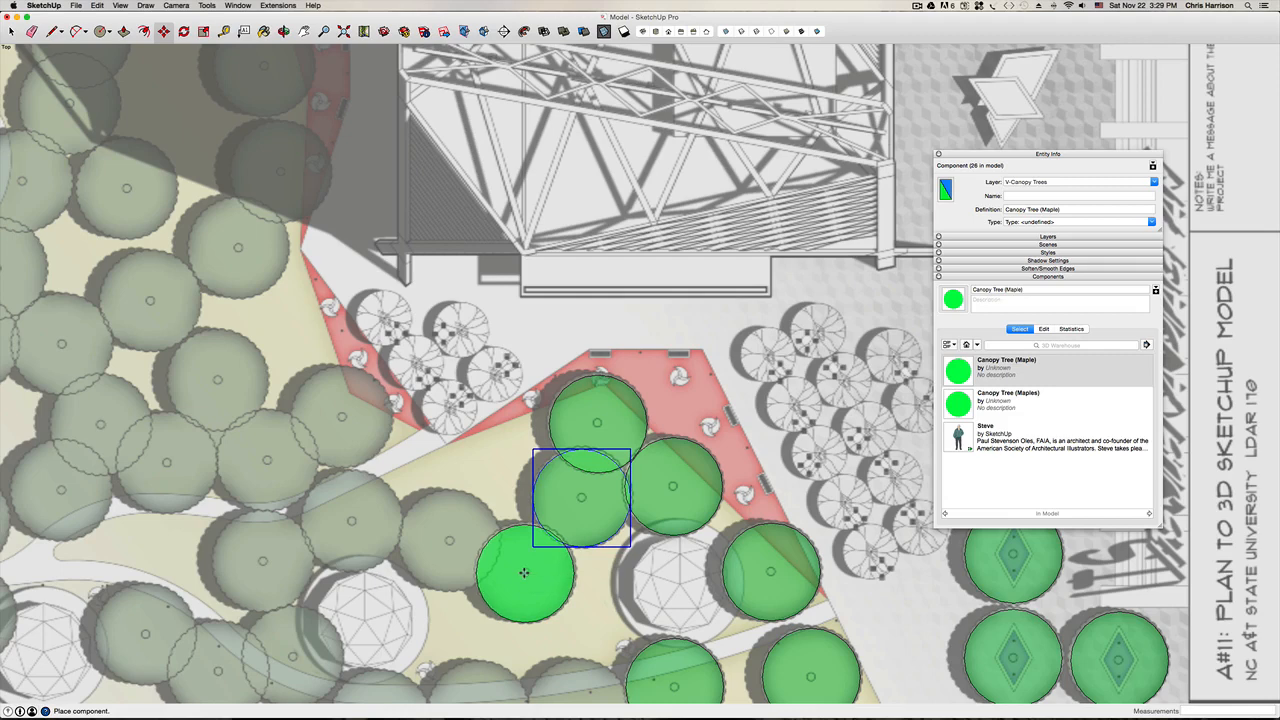
left_click(524, 572)
left_click(958, 370)
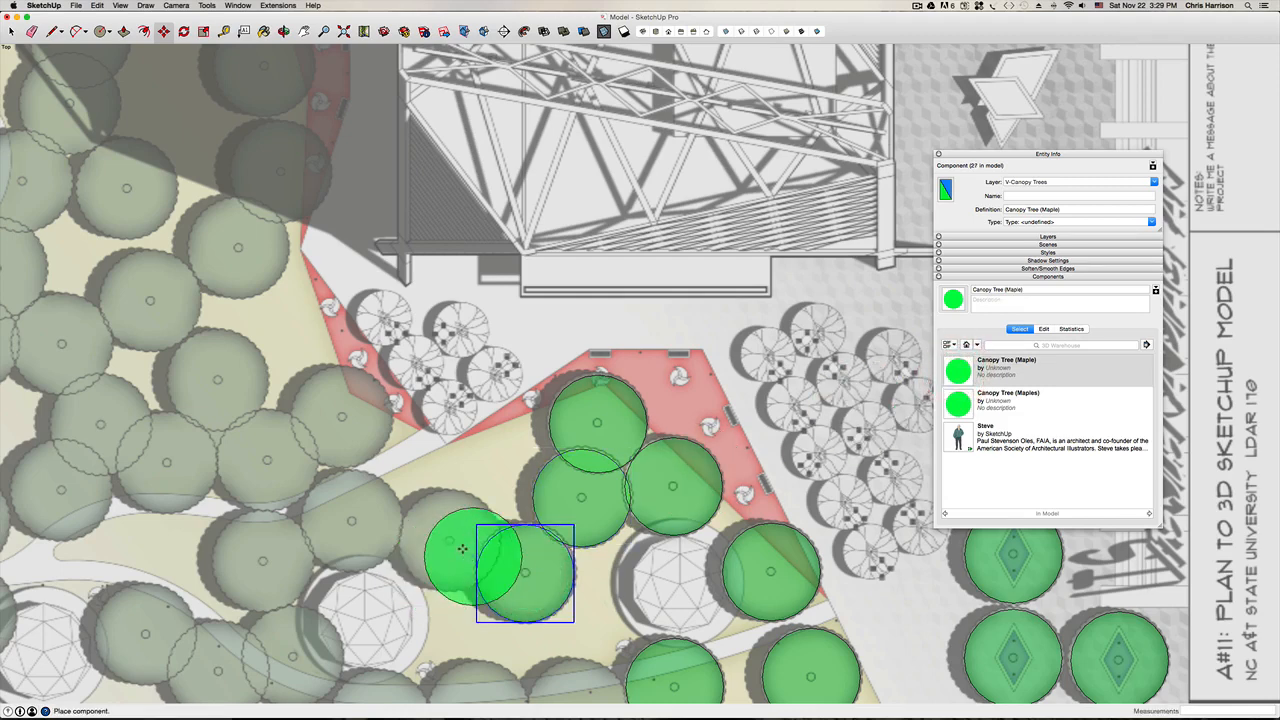
left_click(450, 541)
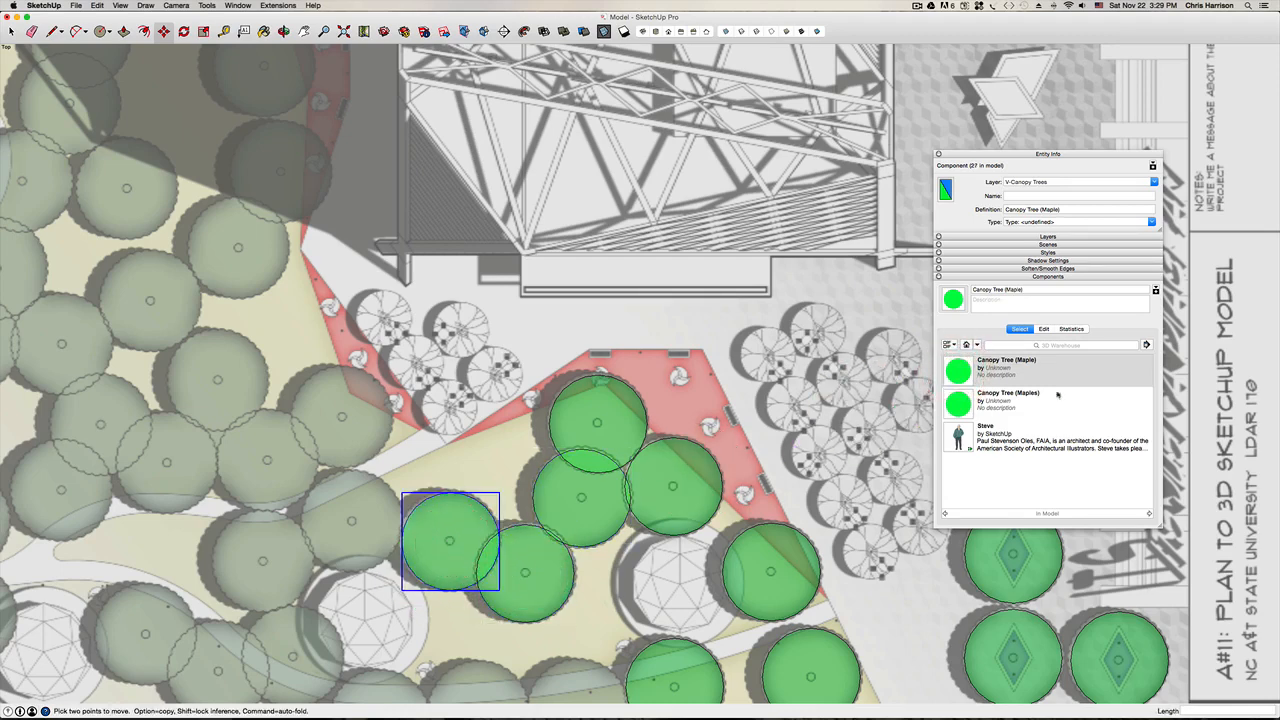
Step: Place three "Canopy Tree (Maple)" instances on the lawn trees northwest of the placed pair, between the white faceted tree and the red planting bed
left_click(958, 370)
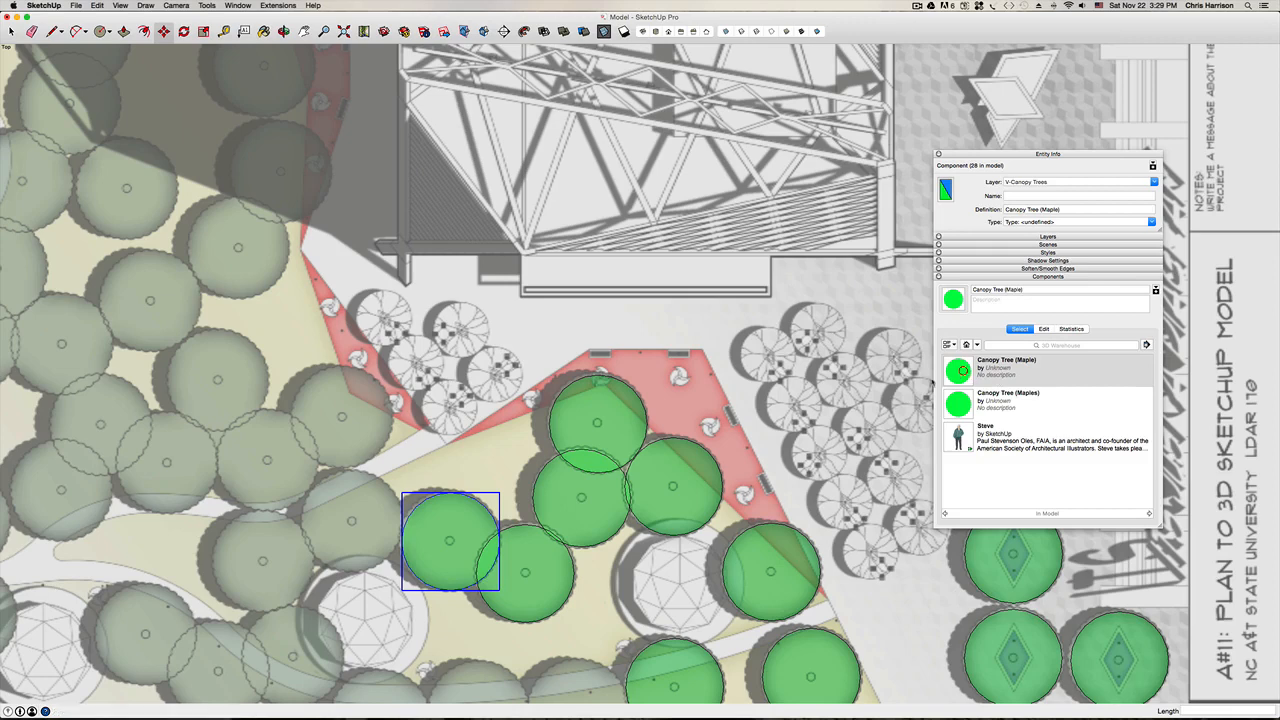
left_click(351, 521)
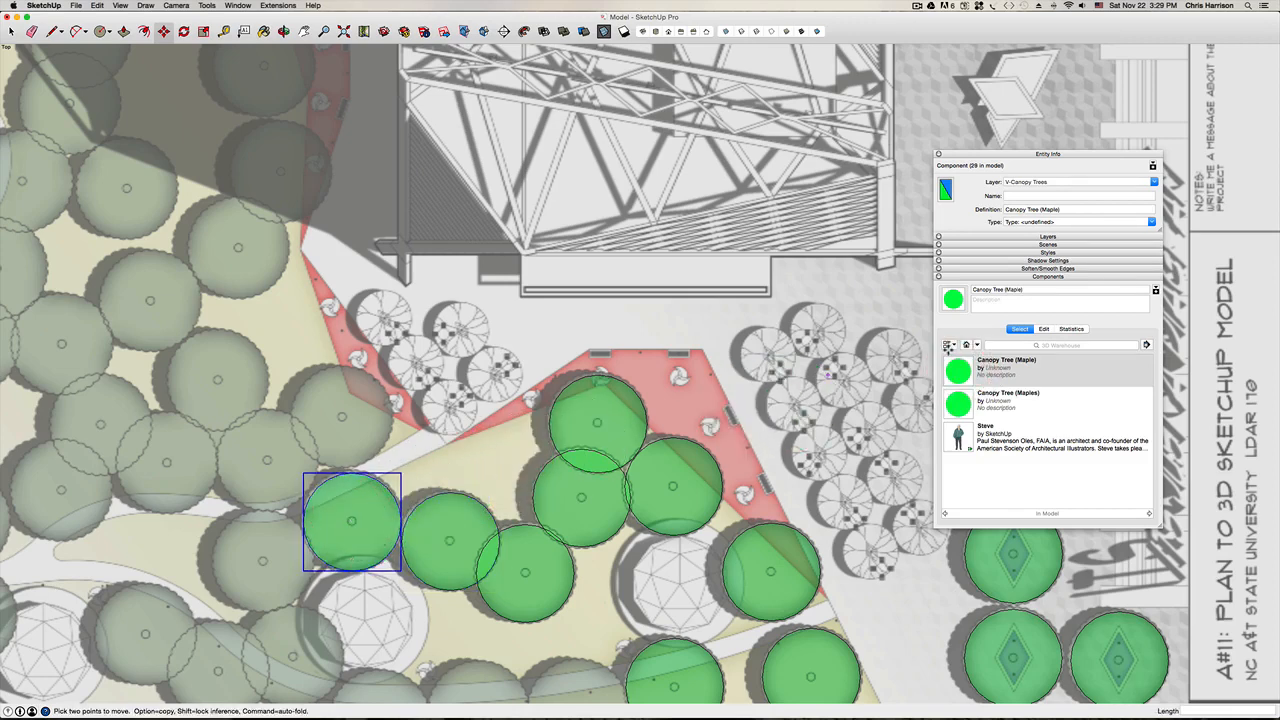
left_click(958, 370)
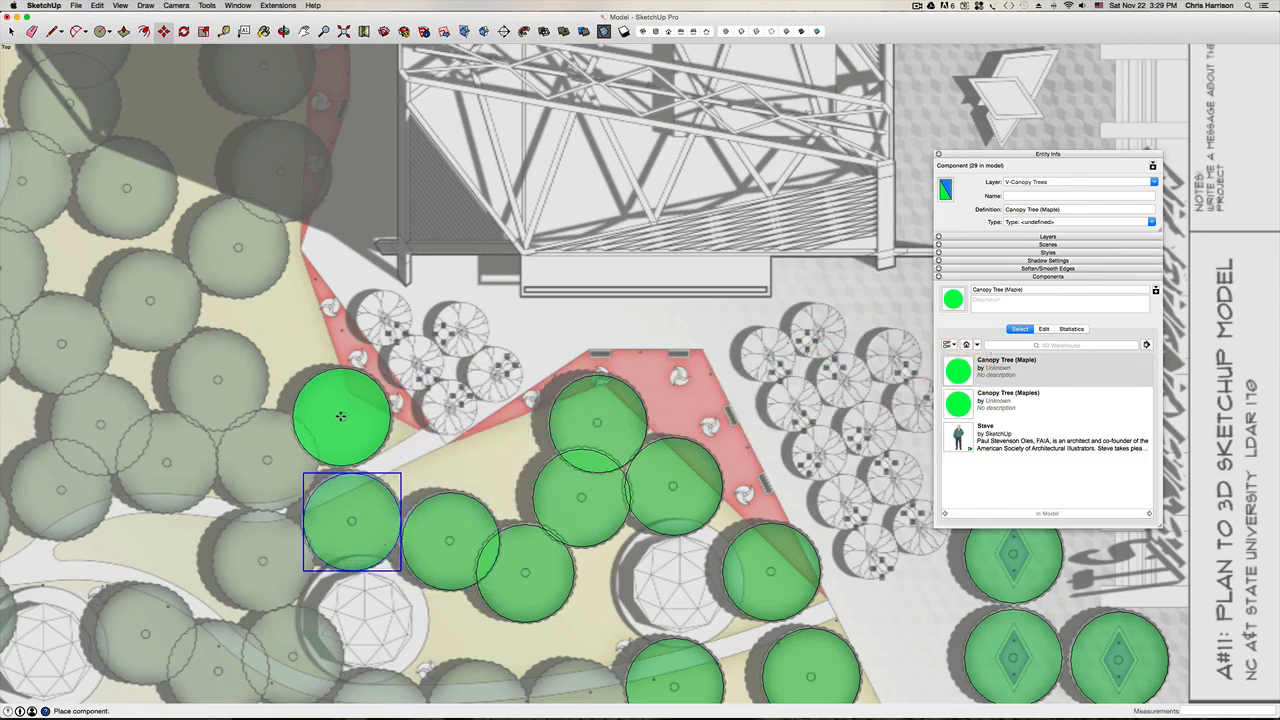
left_click(341, 416)
left_click(958, 370)
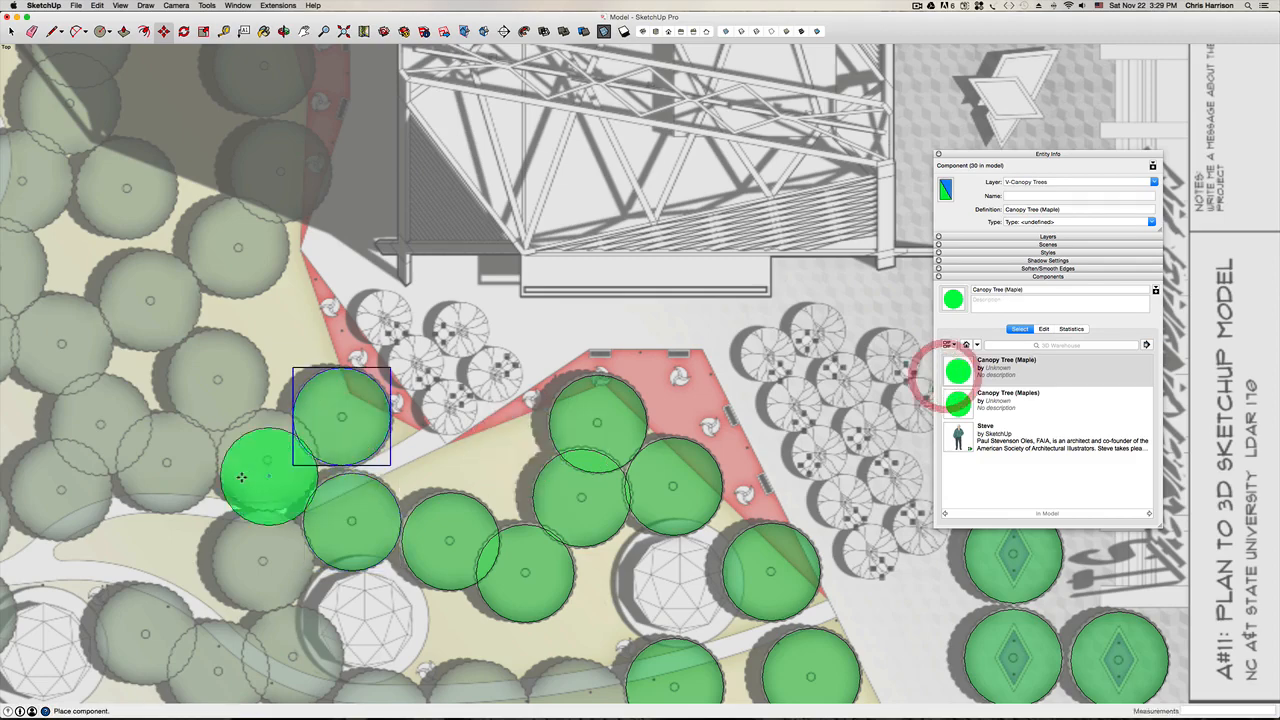
left_click(267, 460)
scroll(267, 460, "down", 6)
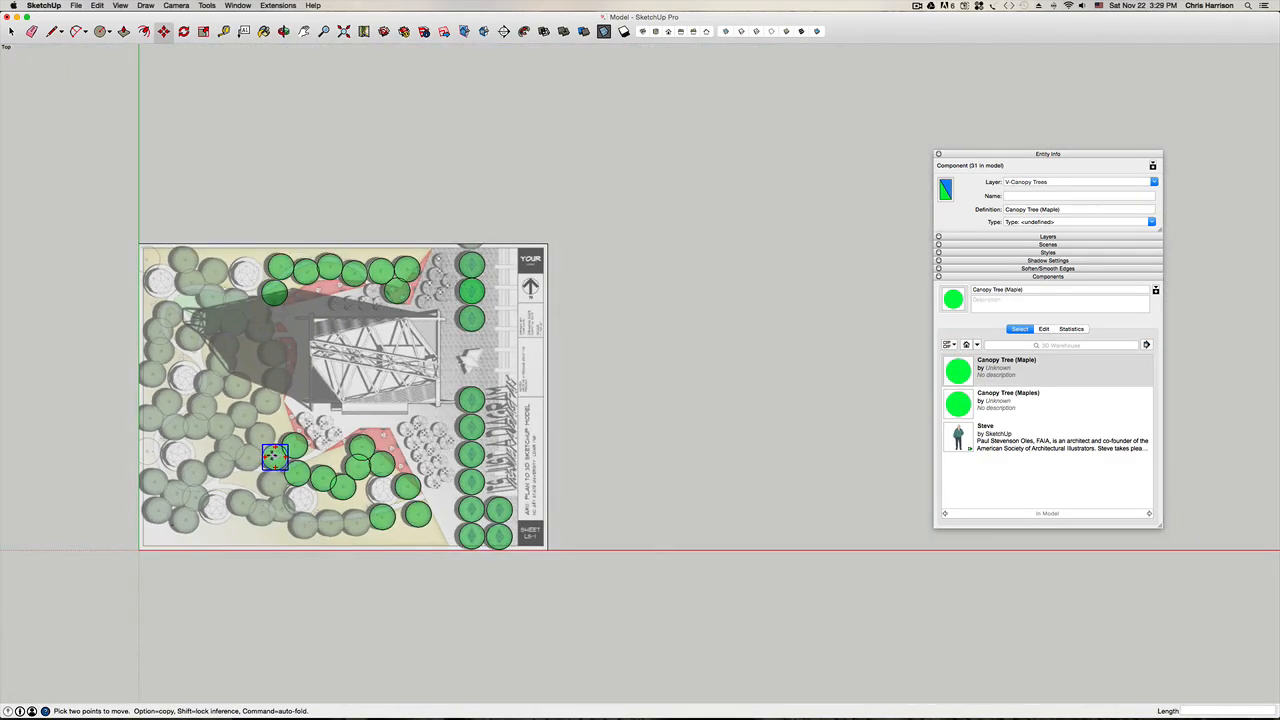
left_click(275, 455)
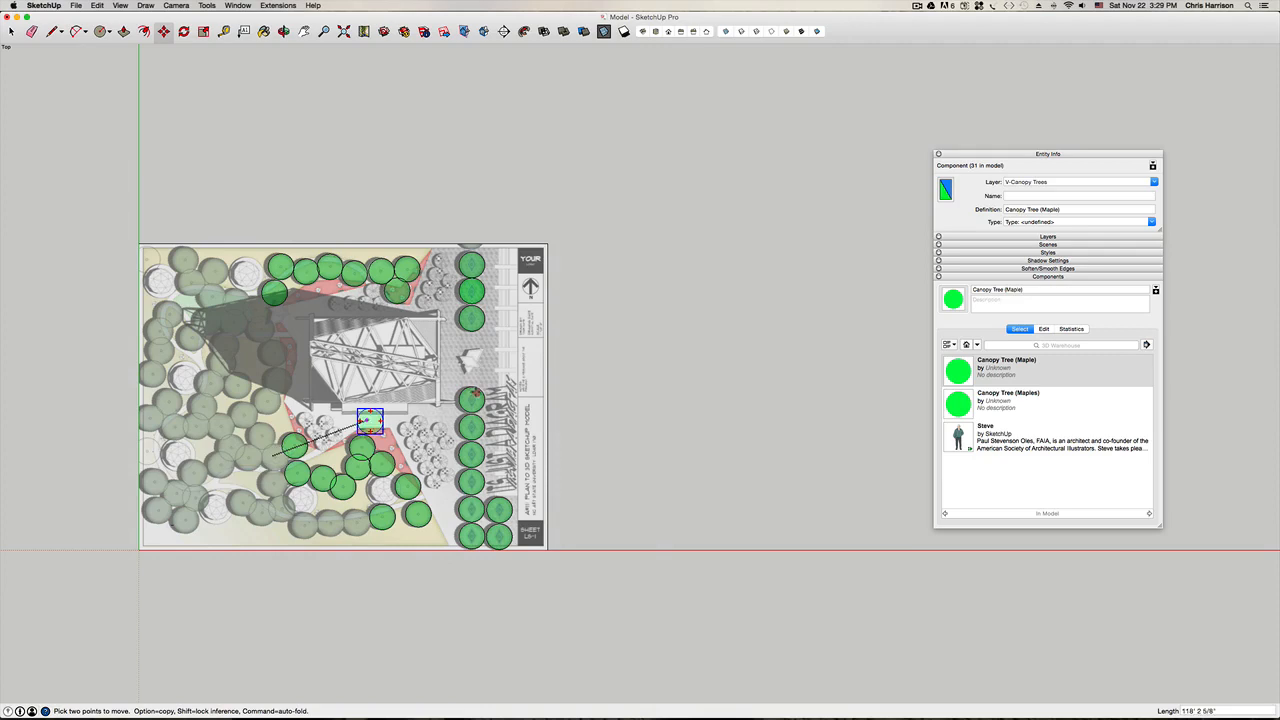
left_click(490, 389)
key("super+z")
Step: Place four "Canopy Tree (Maple)" instances on the trees stepping southwest across the lawn toward the cluster in the plan's southwest corner
middle_click_drag(277, 461, 575, 372)
mouse_move(531, 265)
middle_mouse_down("shift")
mouse_move(579, 271)
mouse_move(827, 385)
mouse_move(830, 368)
middle_mouse_up("shift")
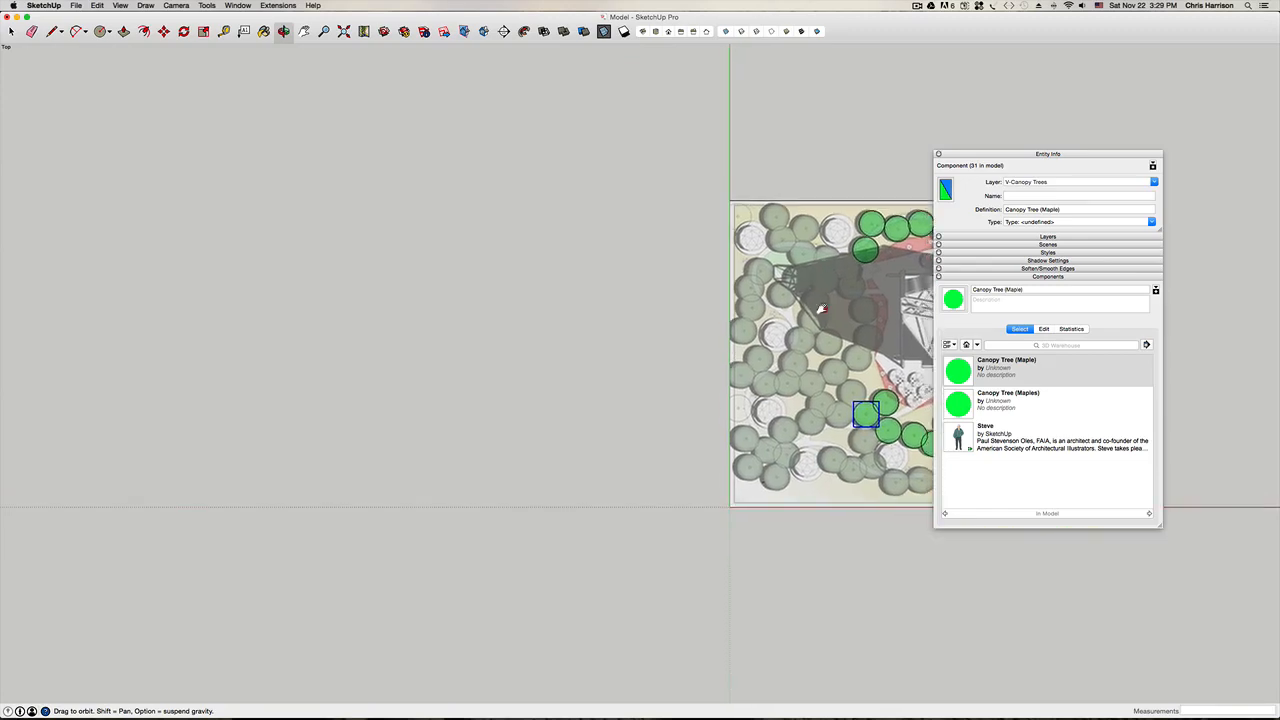
scroll(858, 476, "up", 5)
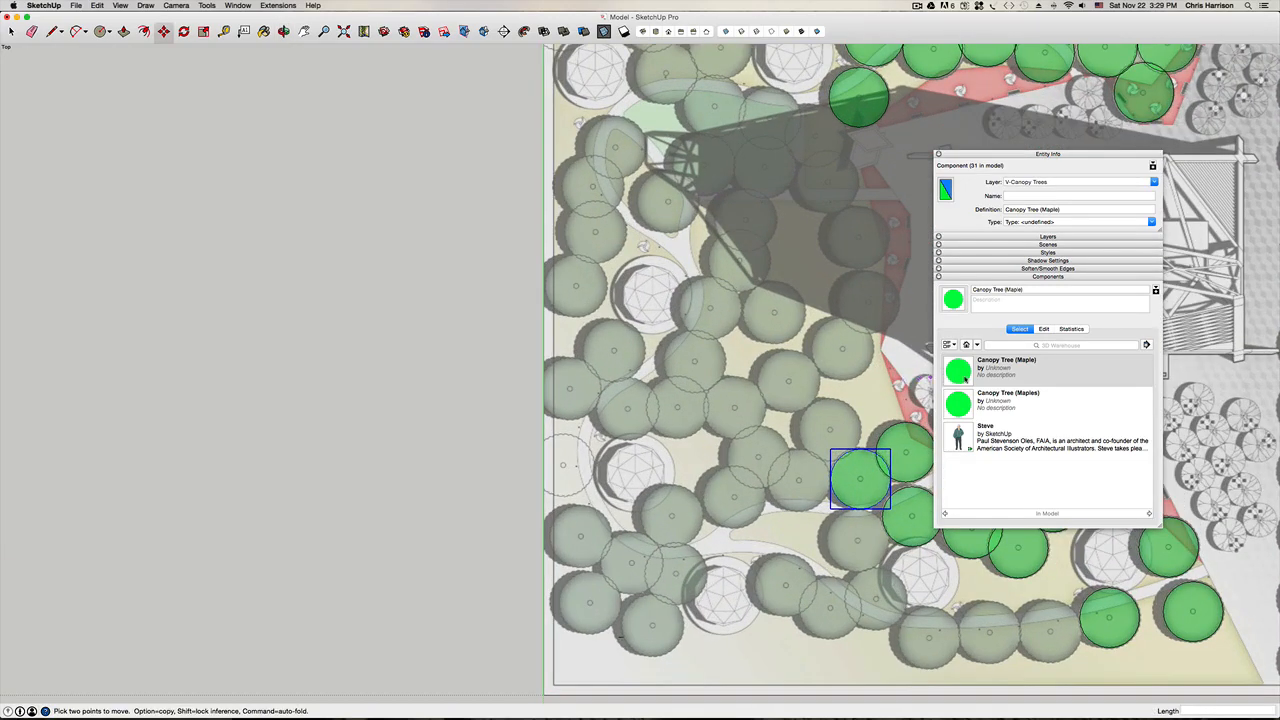
left_click(957, 371)
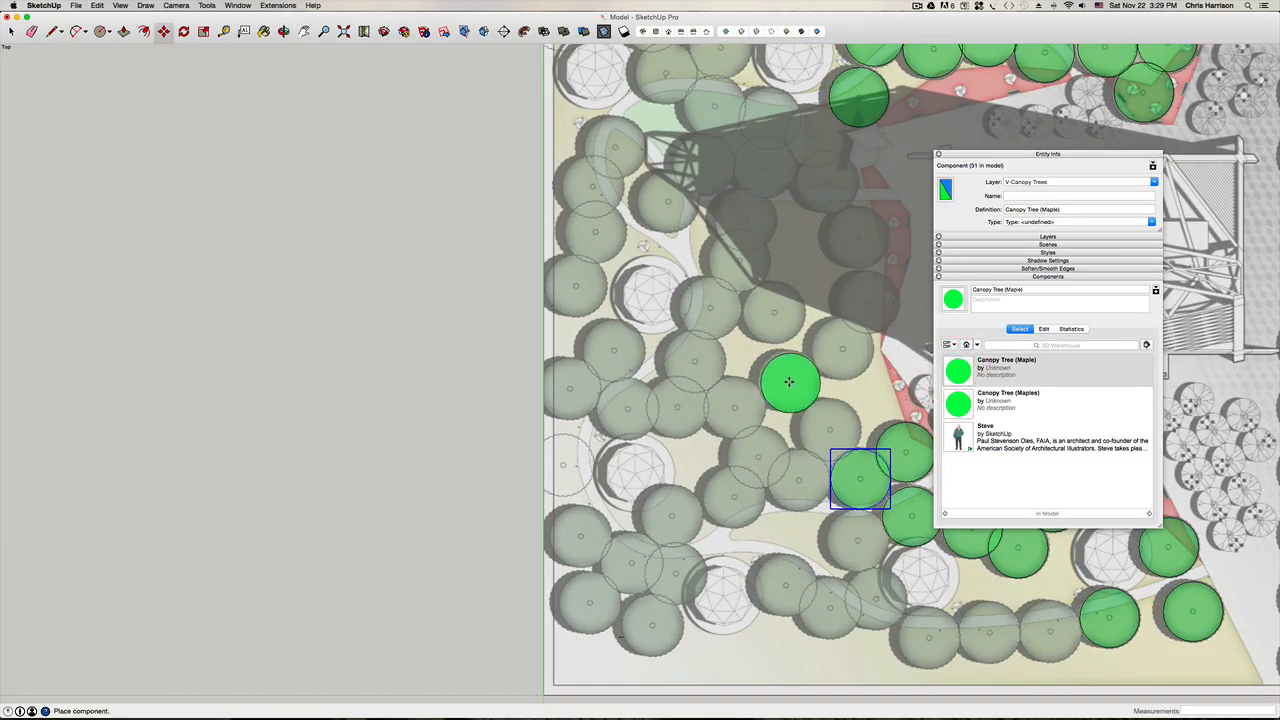
left_click(788, 380)
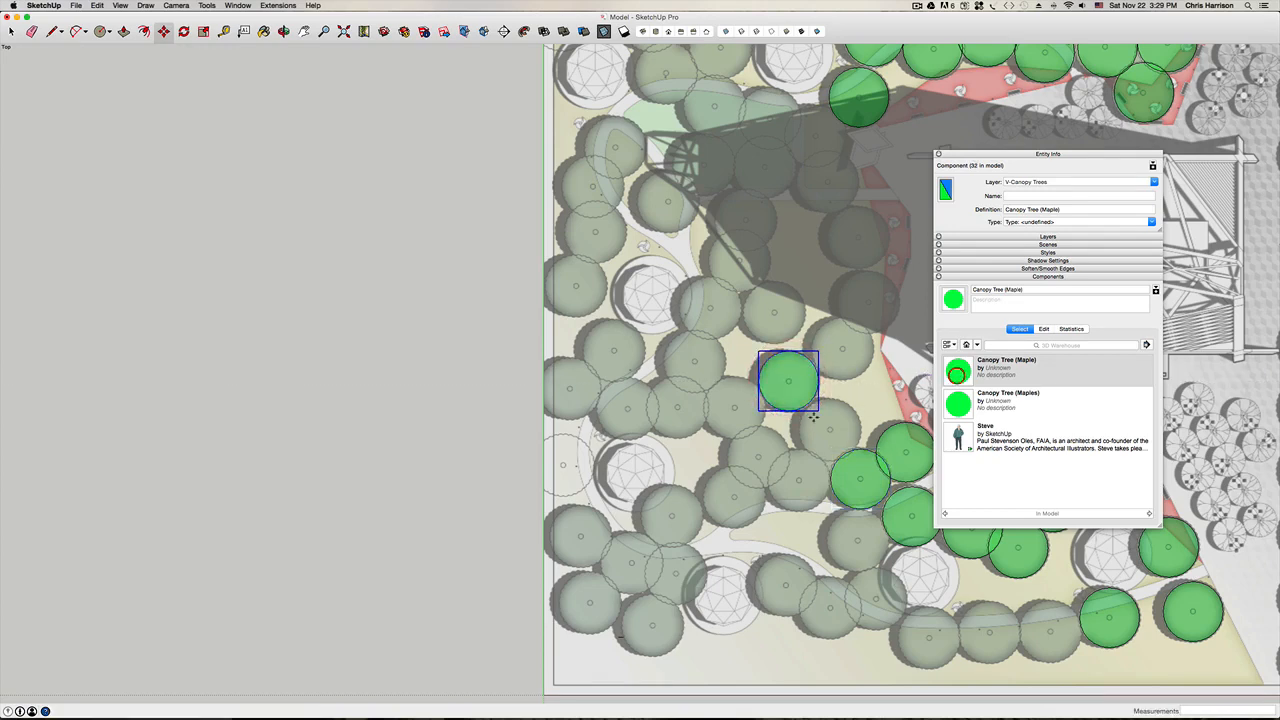
left_click(758, 457)
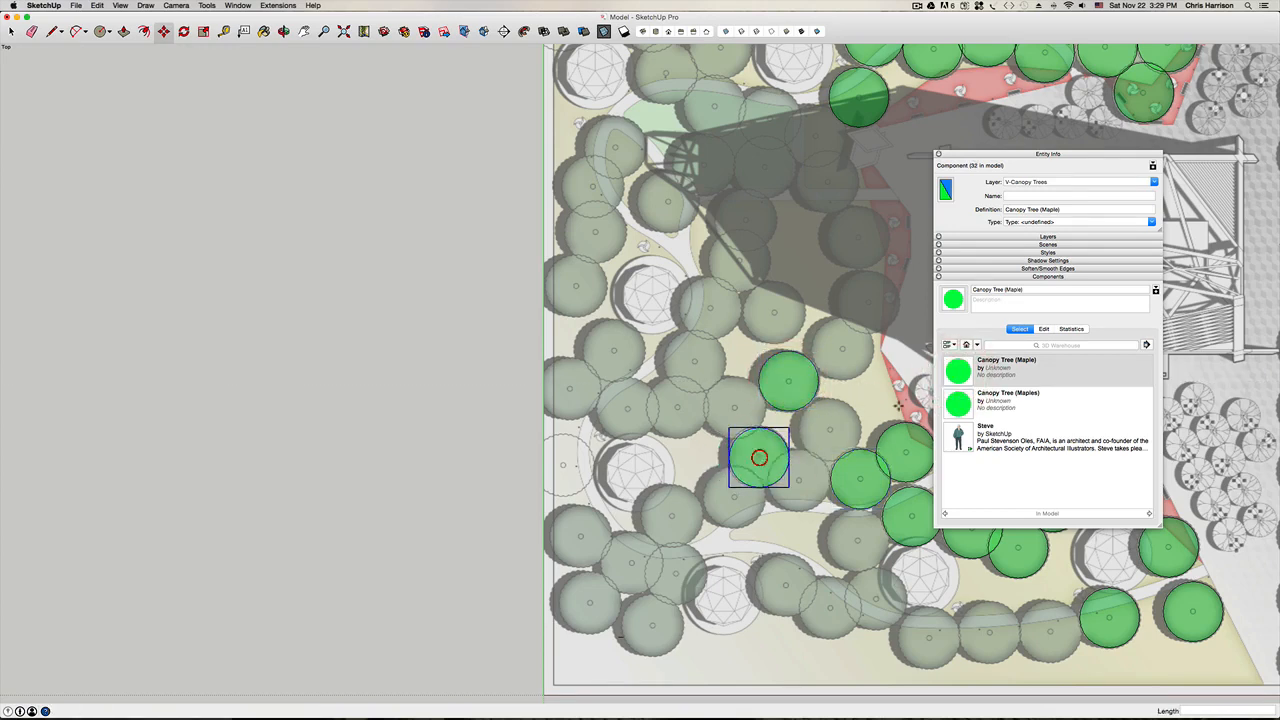
left_click(957, 371)
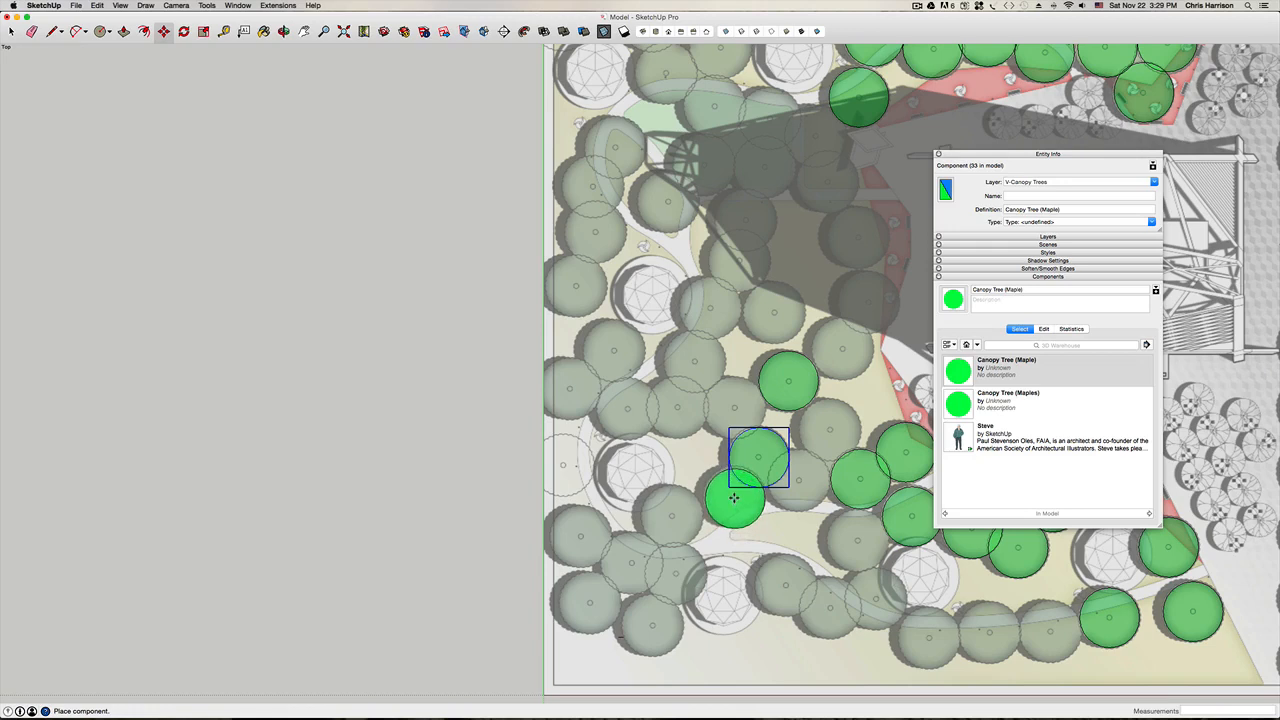
left_click(737, 497)
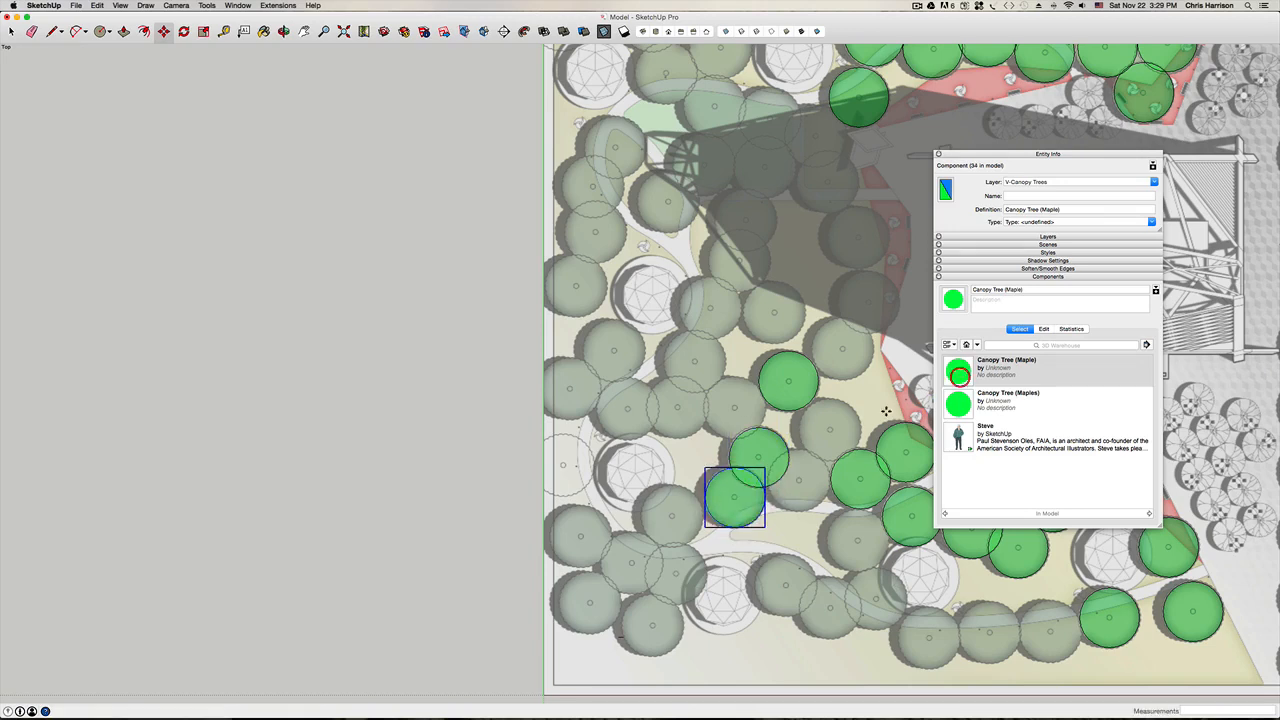
left_click(957, 371)
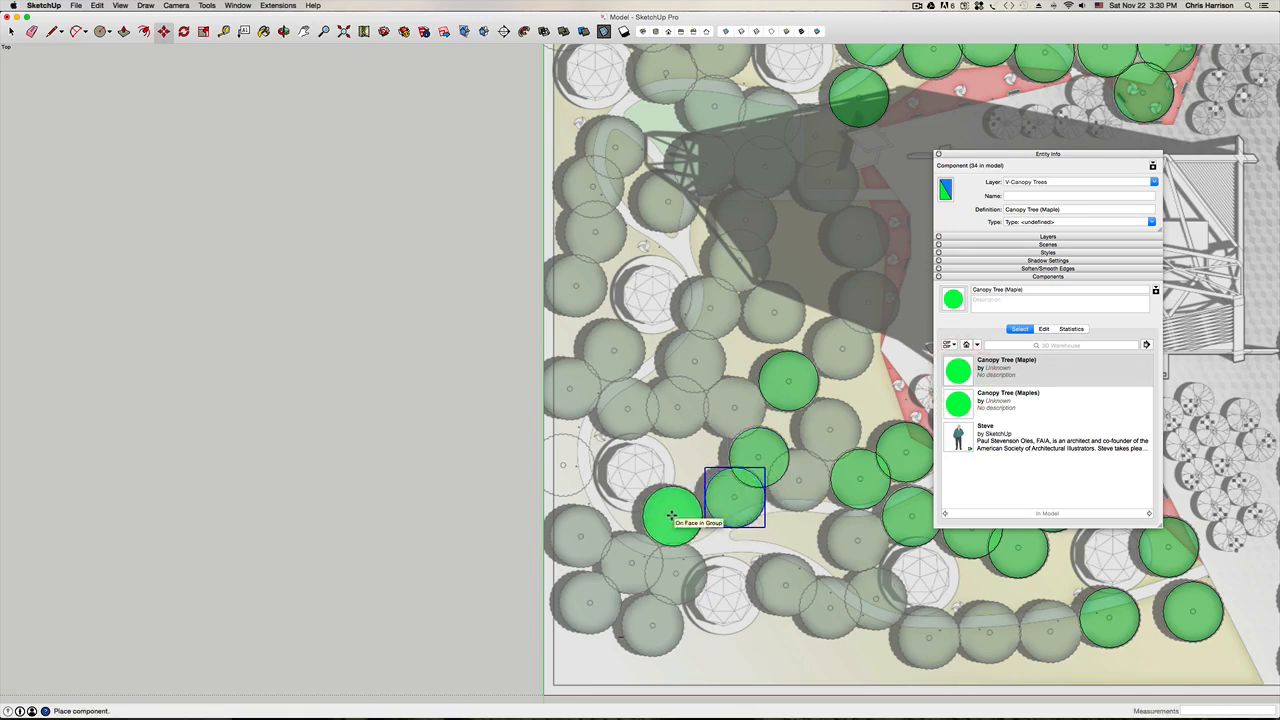
left_click(672, 516)
Step: Place six "Canopy Tree (Maple)" instances on the five-tree cluster in the plan's southwest corner and the outlined tree straddling the west edge
left_click(957, 371)
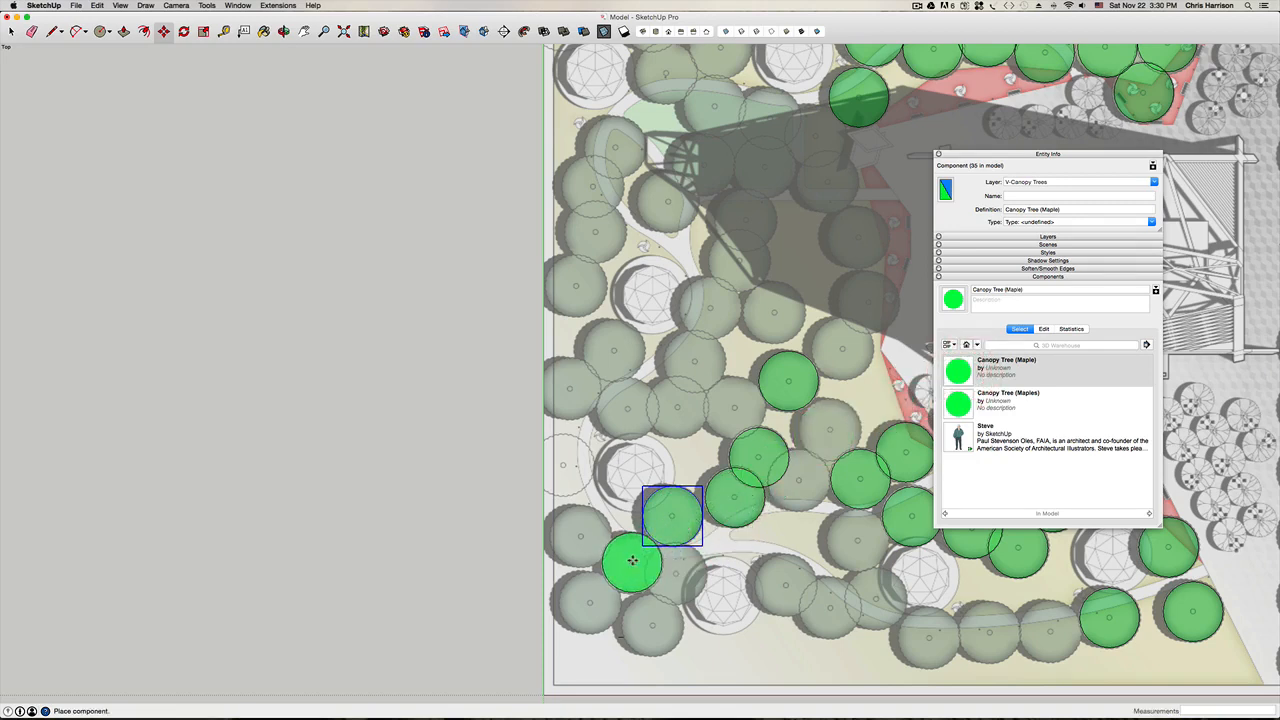
left_click(632, 560)
left_click(957, 371)
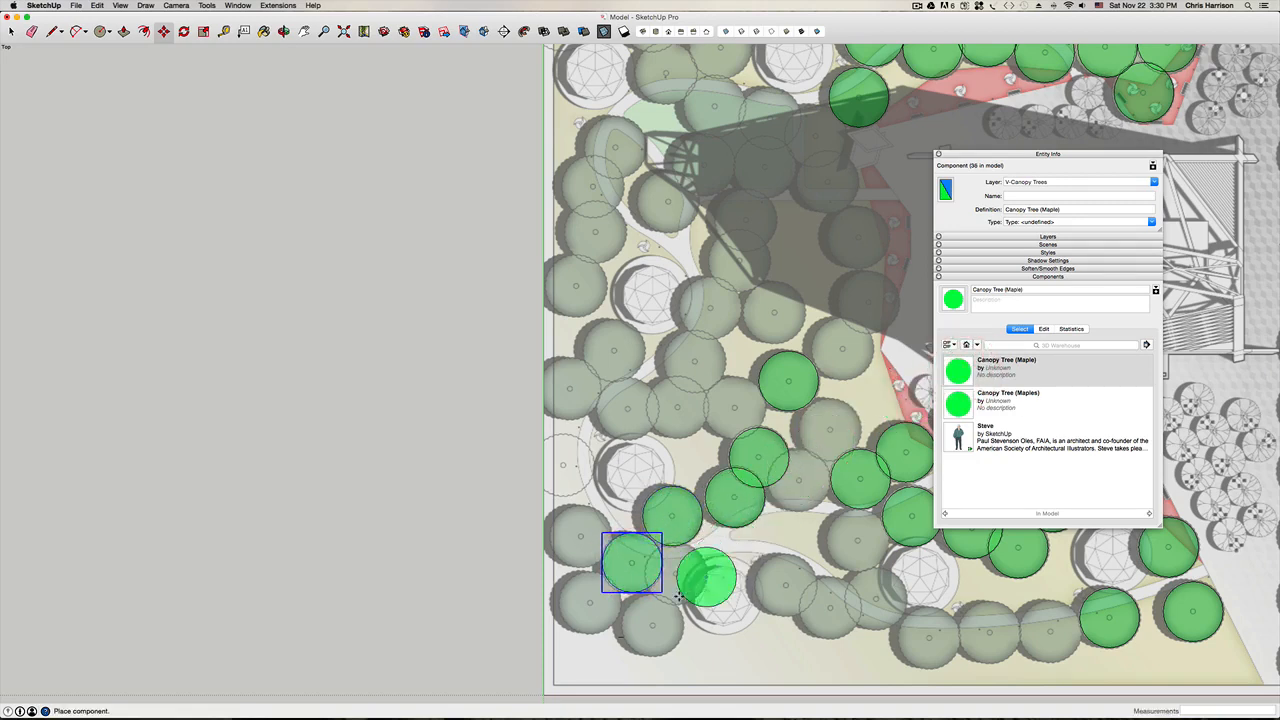
left_click(651, 625)
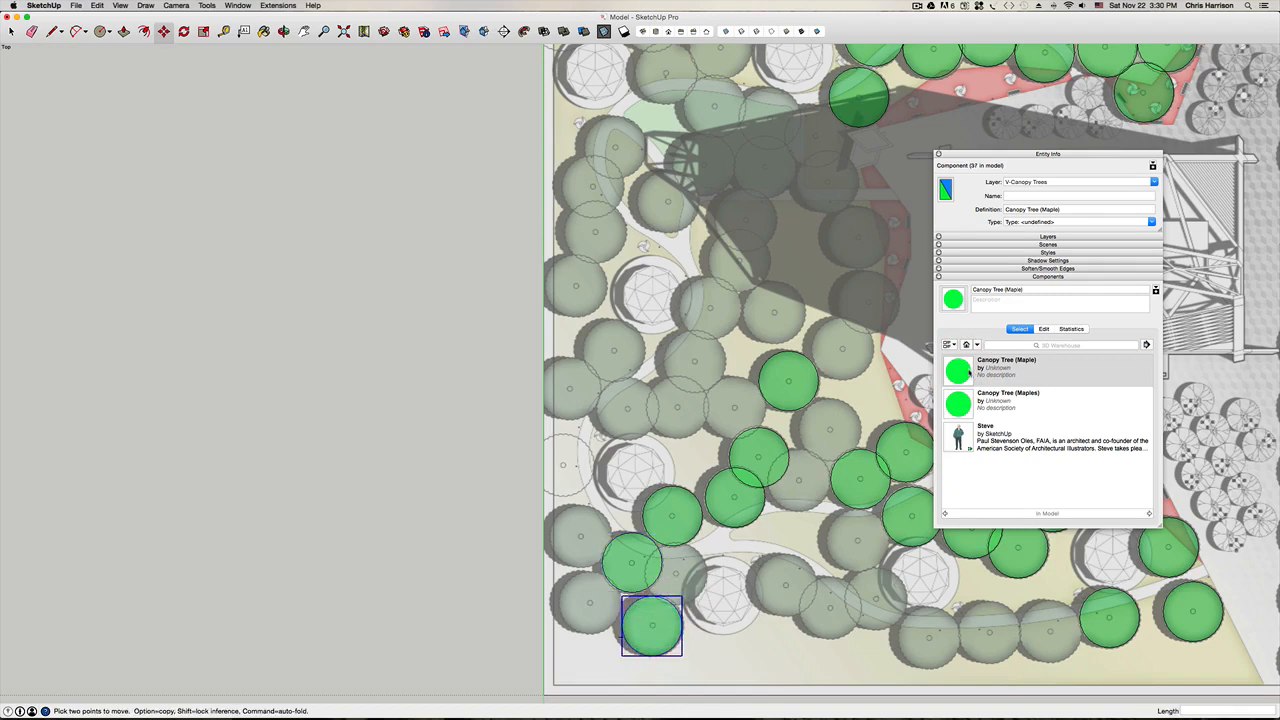
left_click(960, 370)
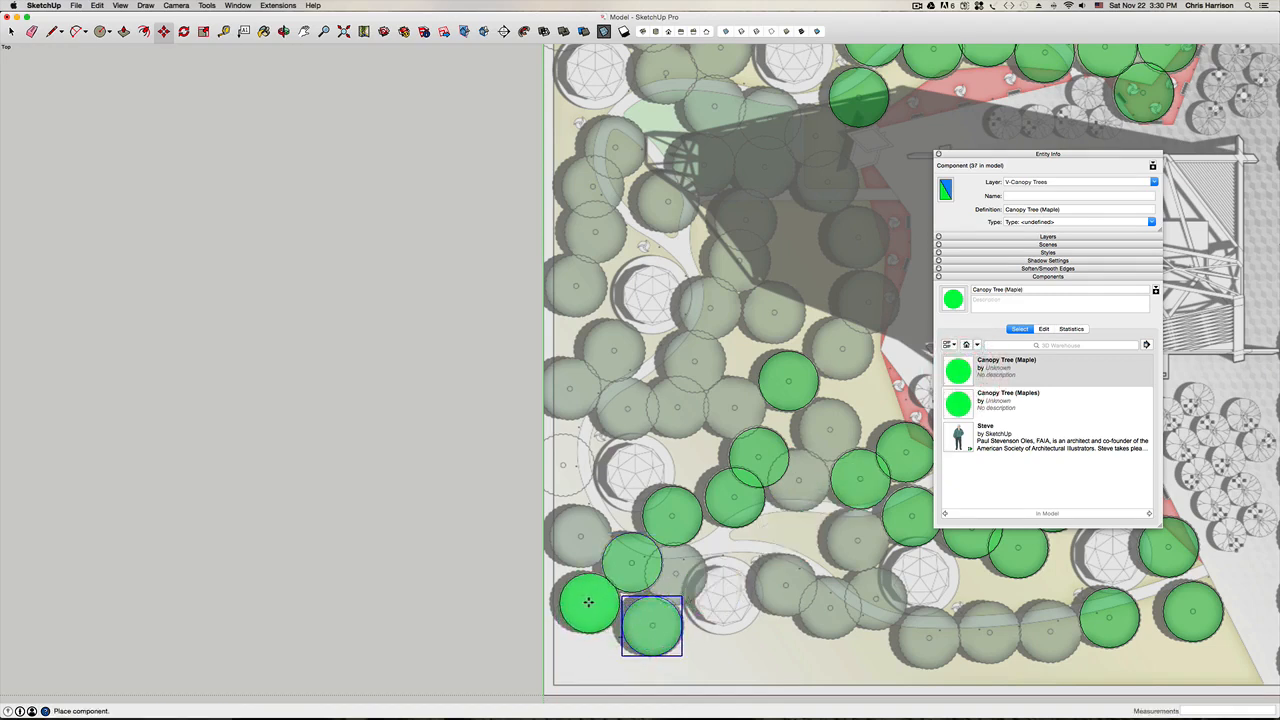
left_click(588, 601)
left_click(957, 372)
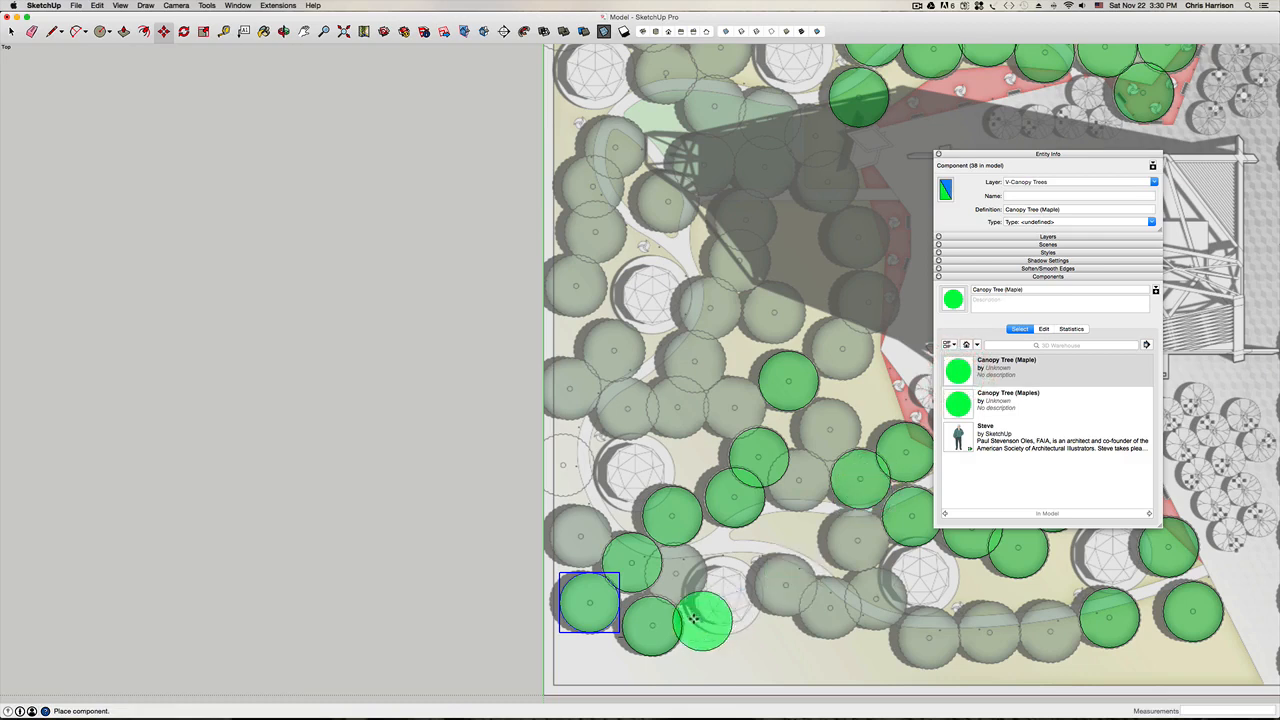
left_click(674, 572)
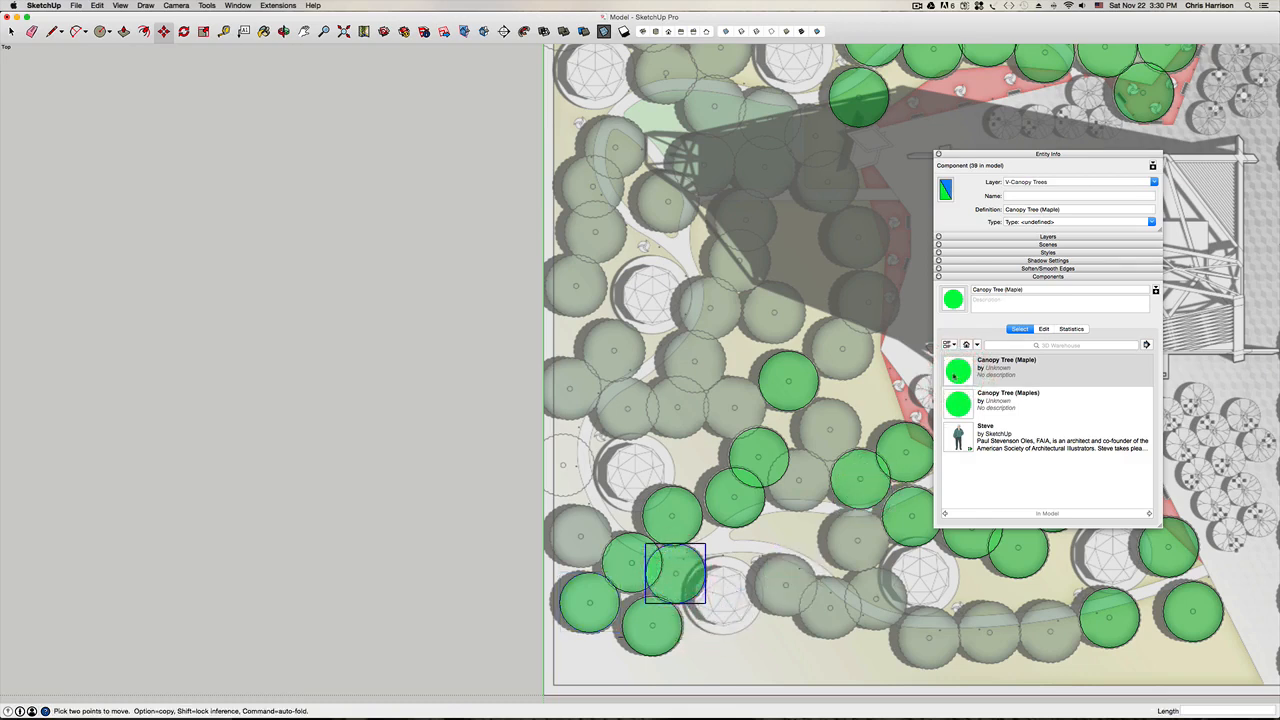
left_click(957, 371)
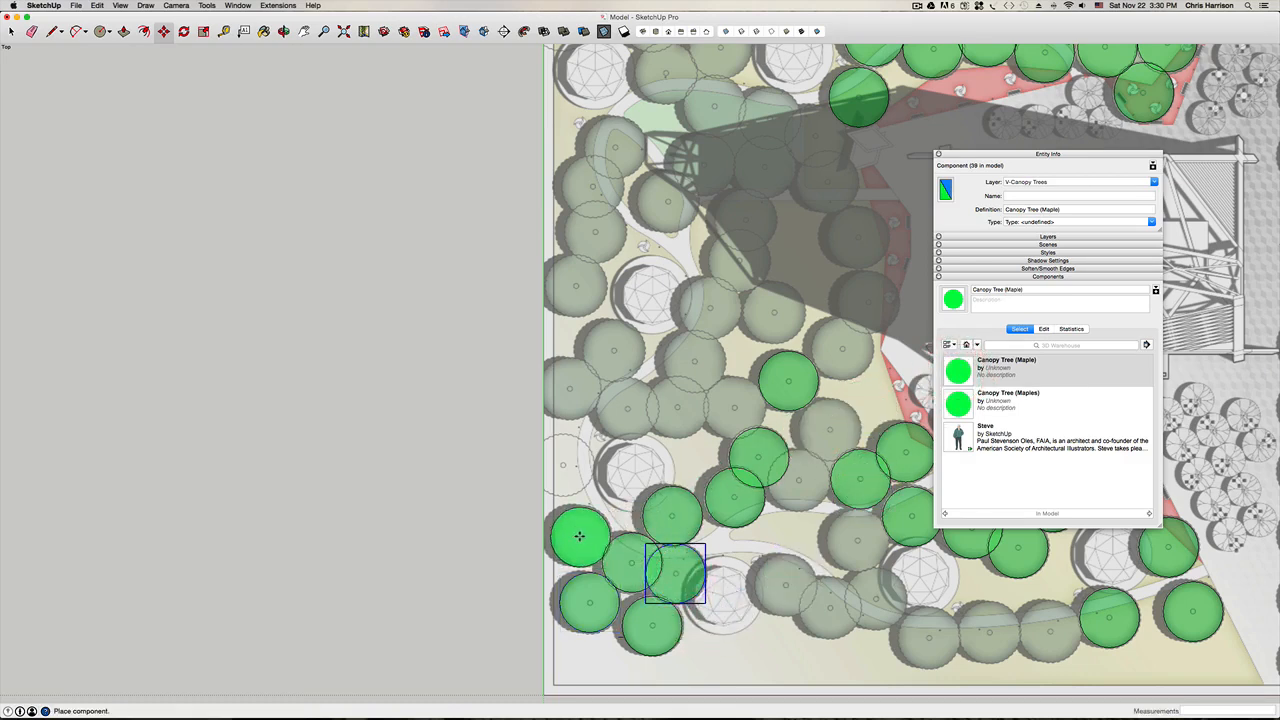
left_click(579, 537)
left_click(957, 371)
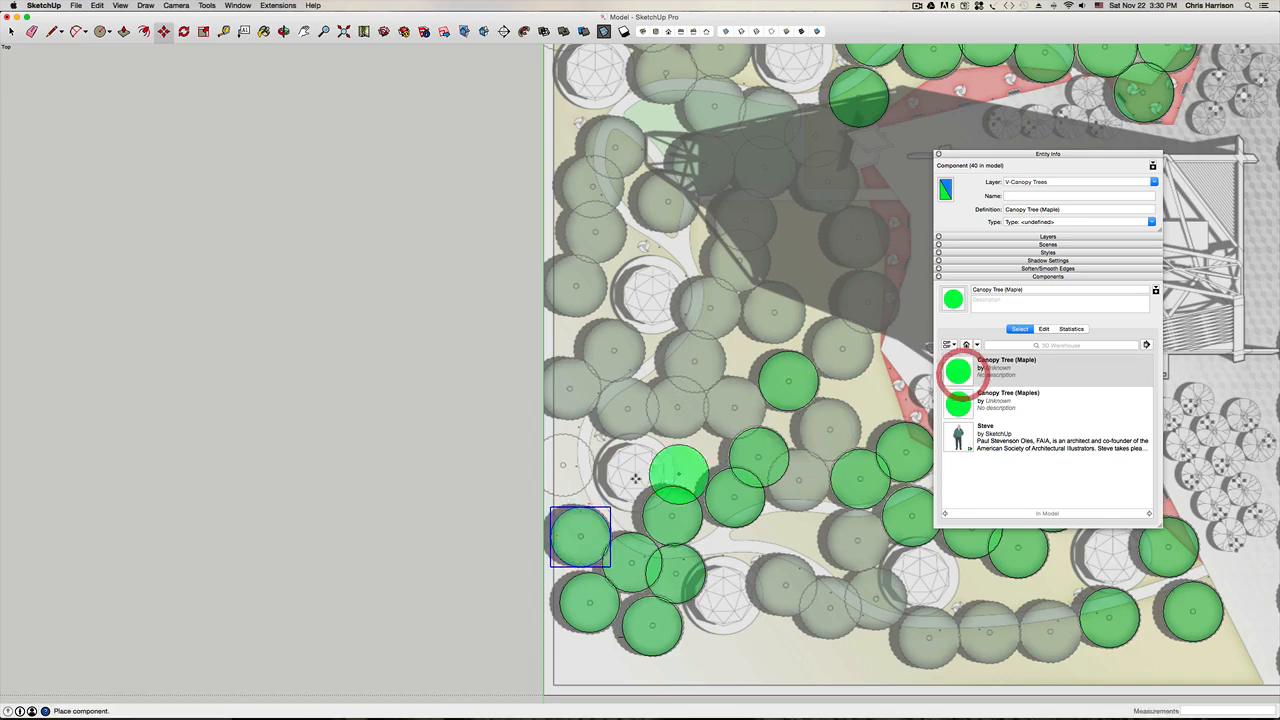
left_click(565, 465)
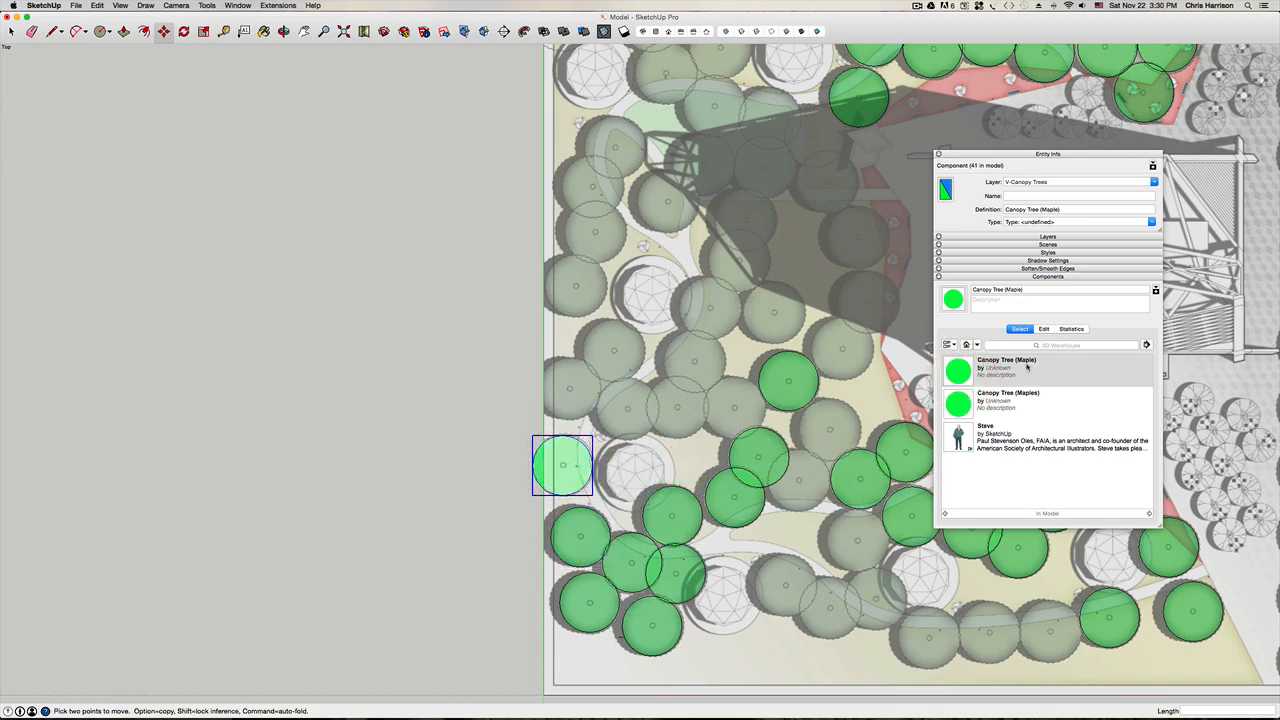
Step: Place four "Canopy Tree (Maple)" instances on the adjacent pair northeast of the western faceted tree and the two trees filling the gap farther east
left_click(958, 372)
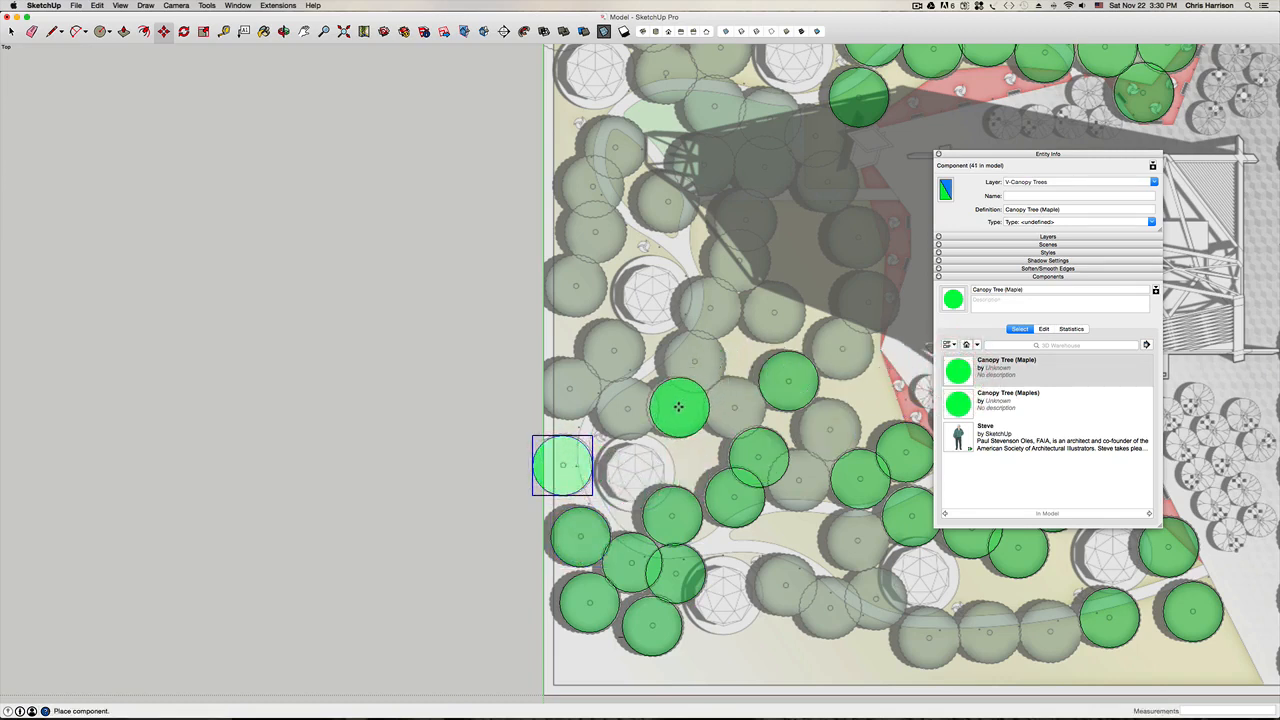
left_click(677, 407)
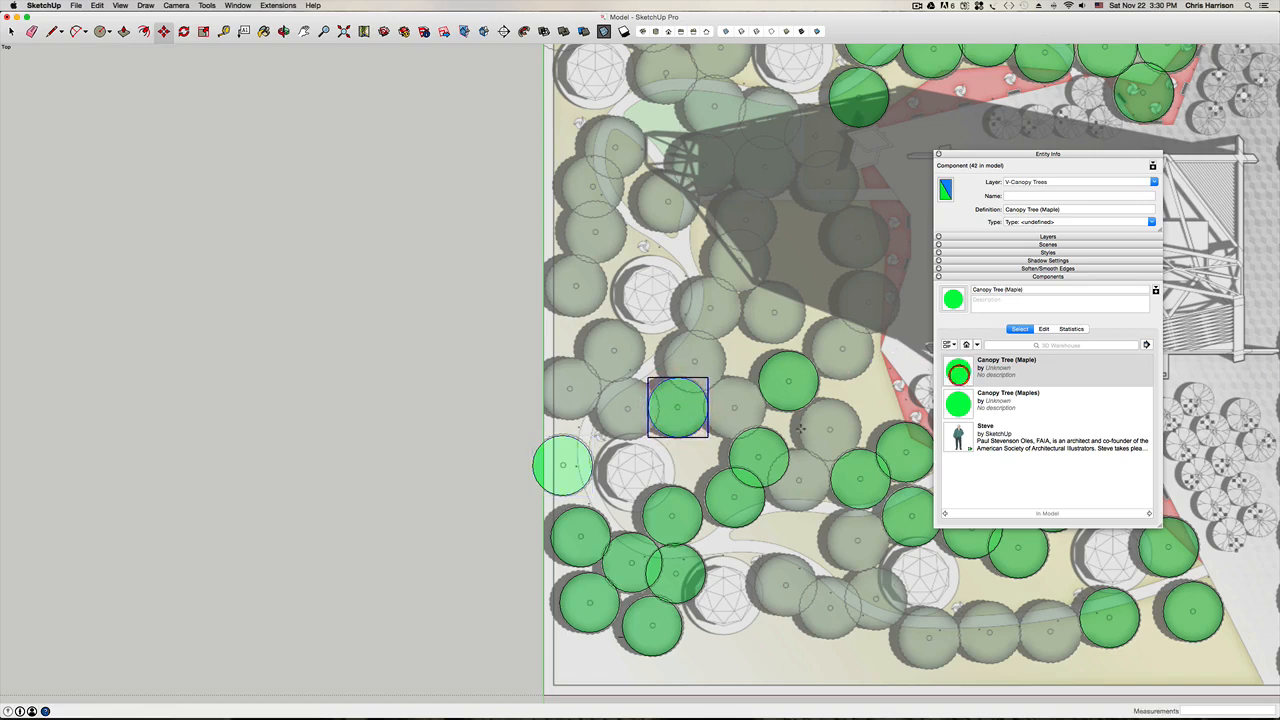
left_click(734, 407)
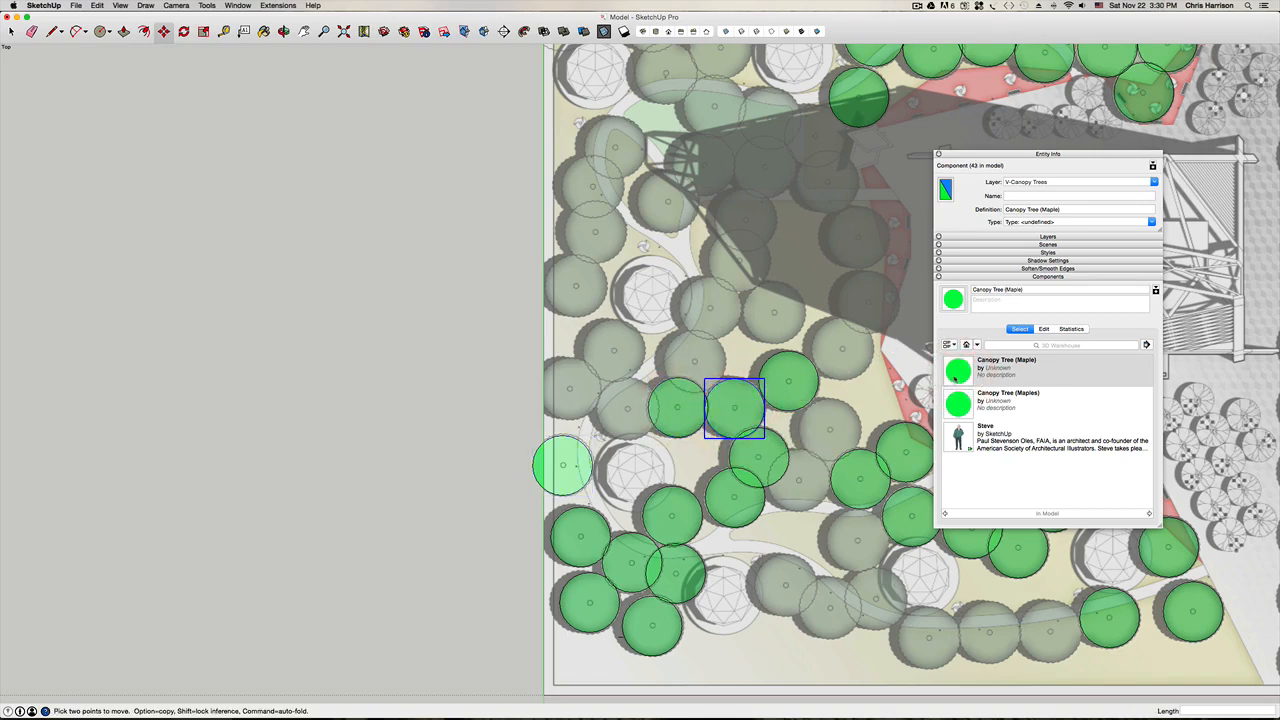
left_click(798, 480)
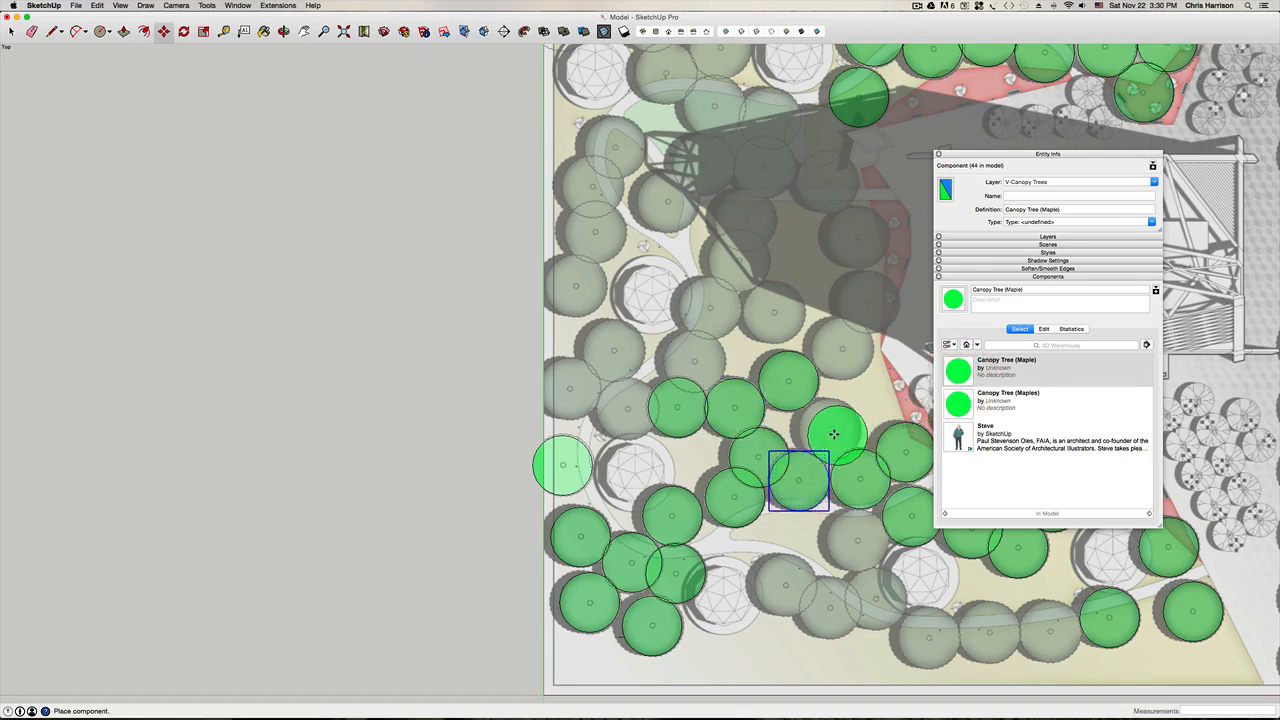
left_click(829, 430)
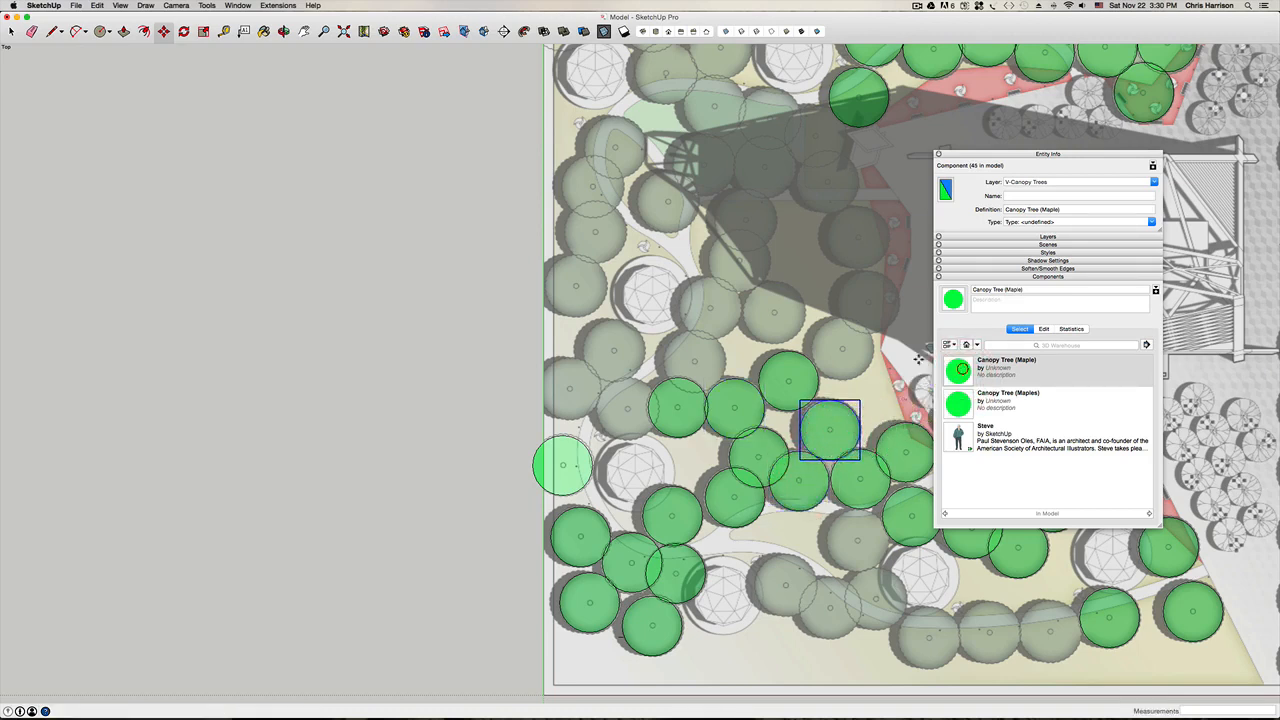
Step: Place five "Canopy Tree (Maple)" instances on the trees curving along the southwest edge of the dark building shadow and just below it
left_click(842, 349)
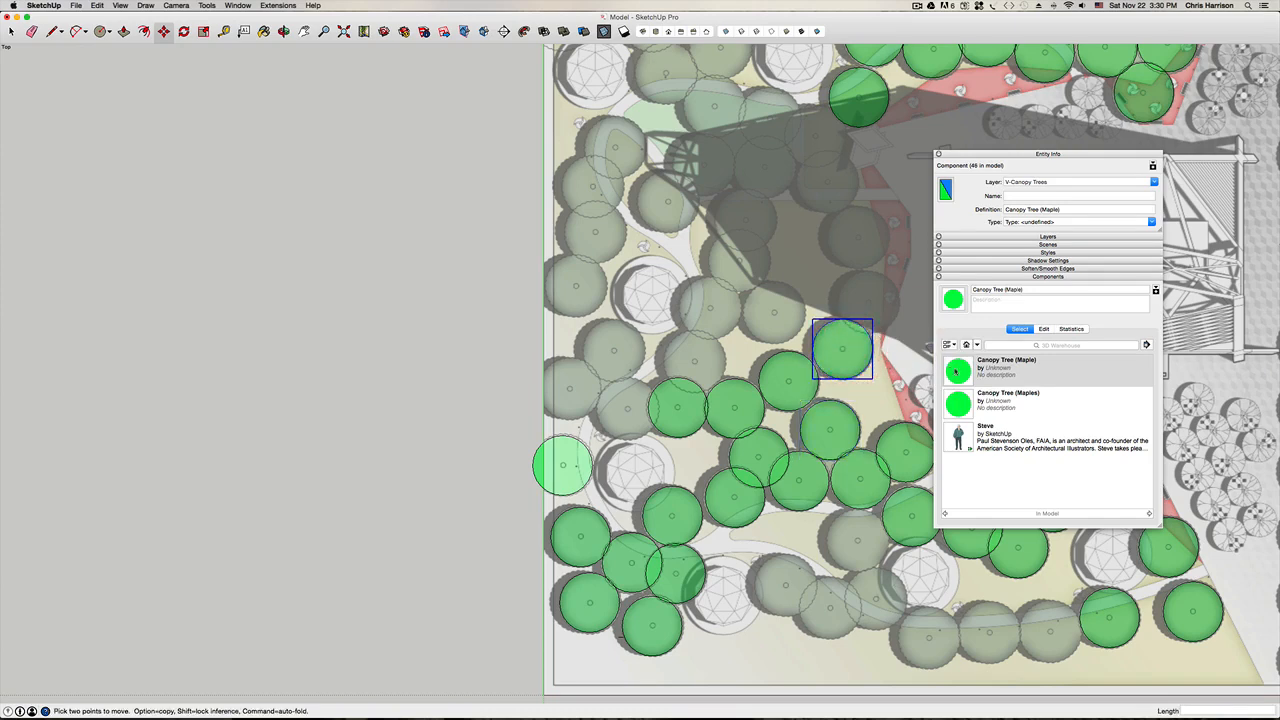
left_click(773, 312)
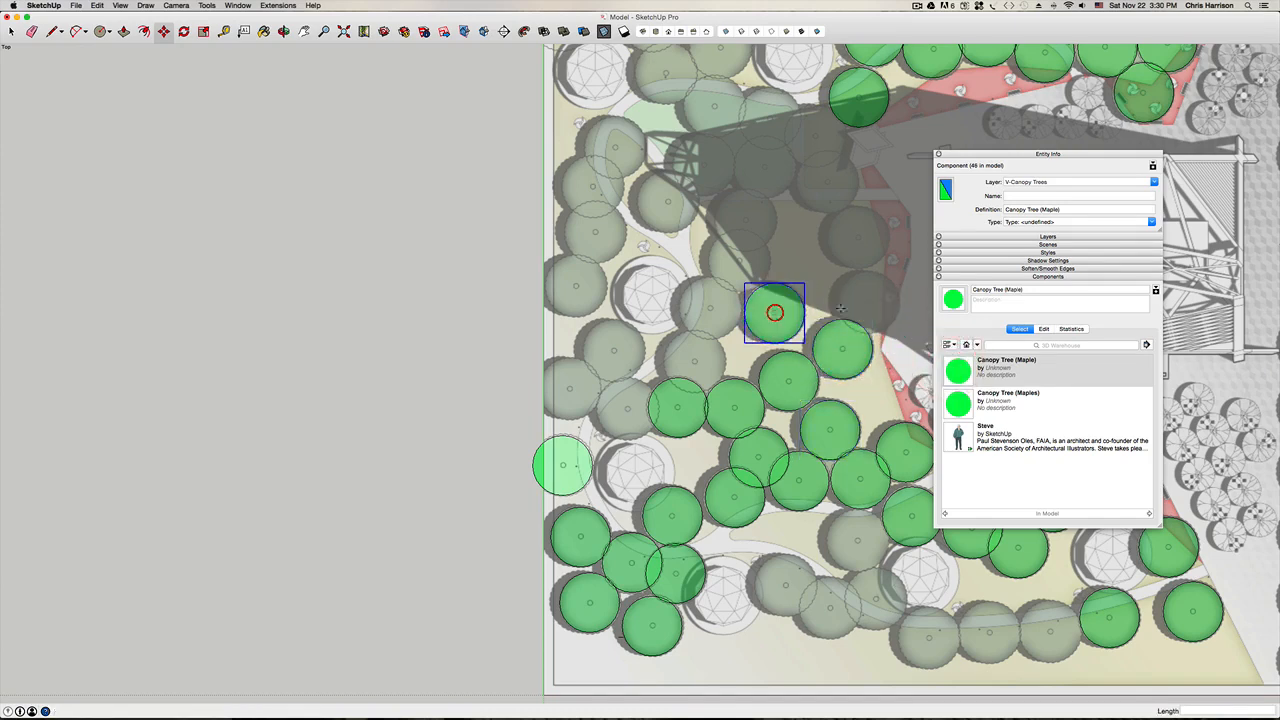
left_click(958, 371)
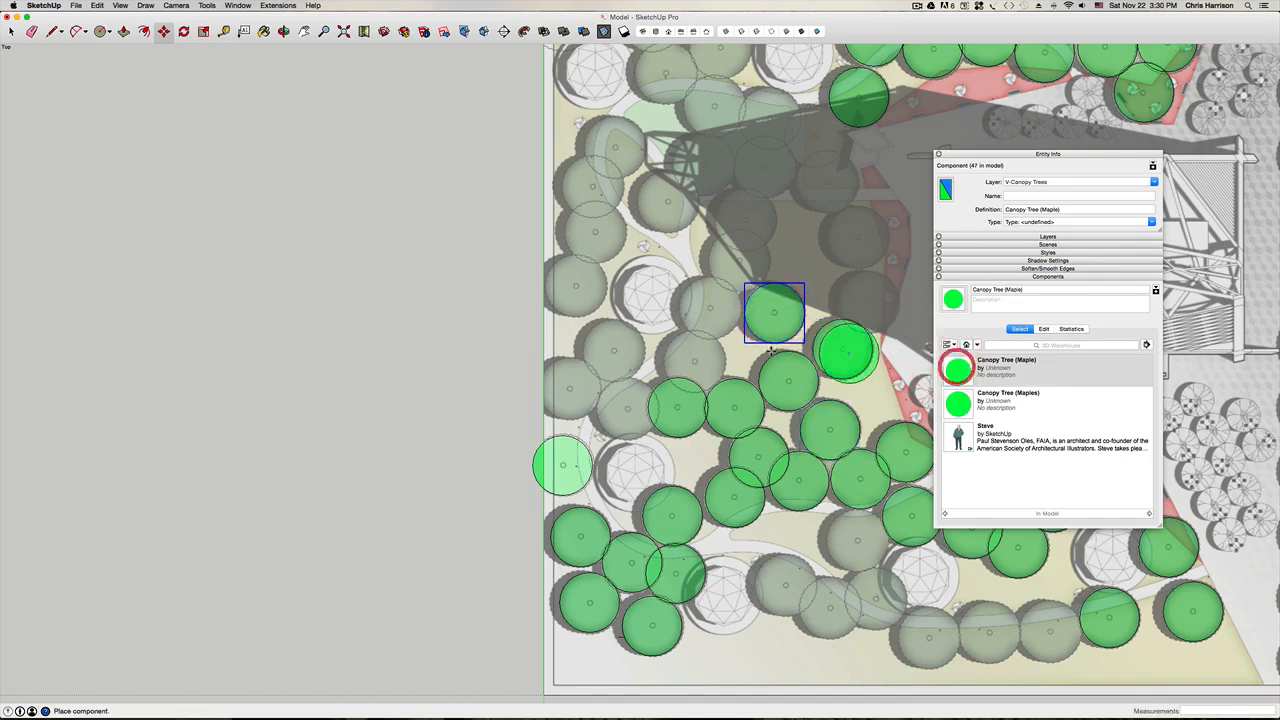
left_click(694, 362)
left_click(958, 371)
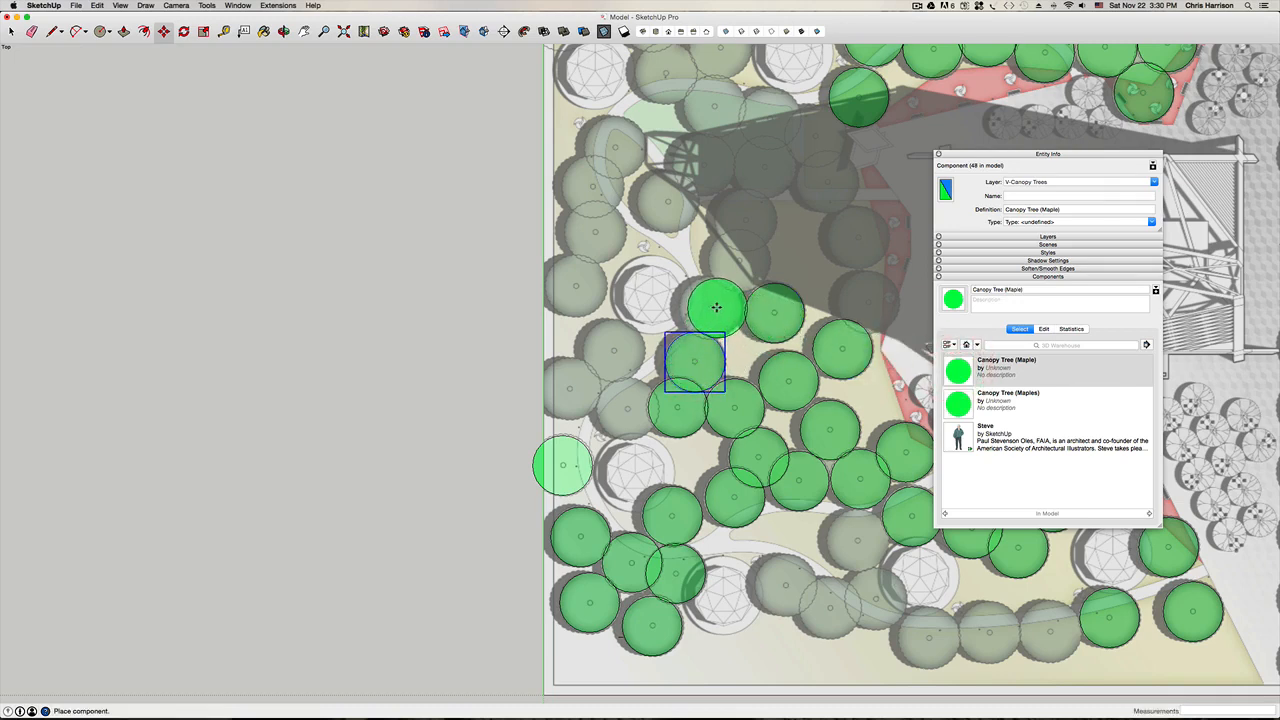
left_click(716, 307)
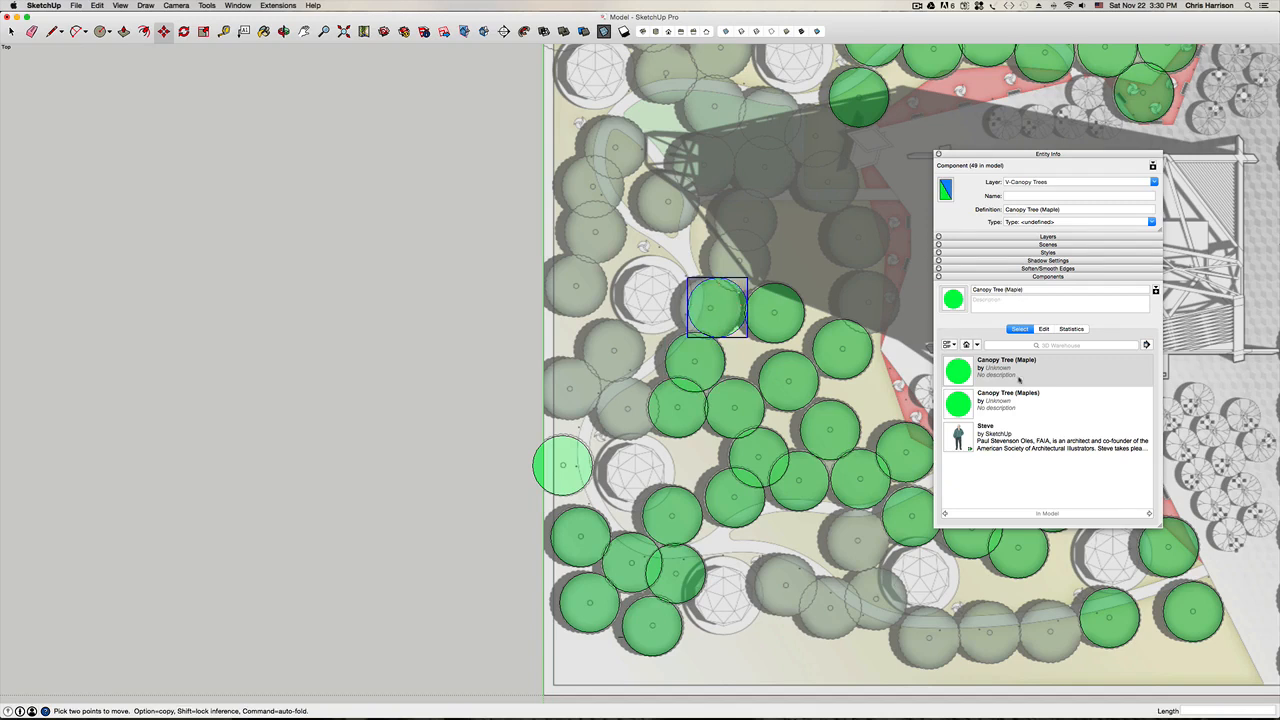
left_click(956, 369)
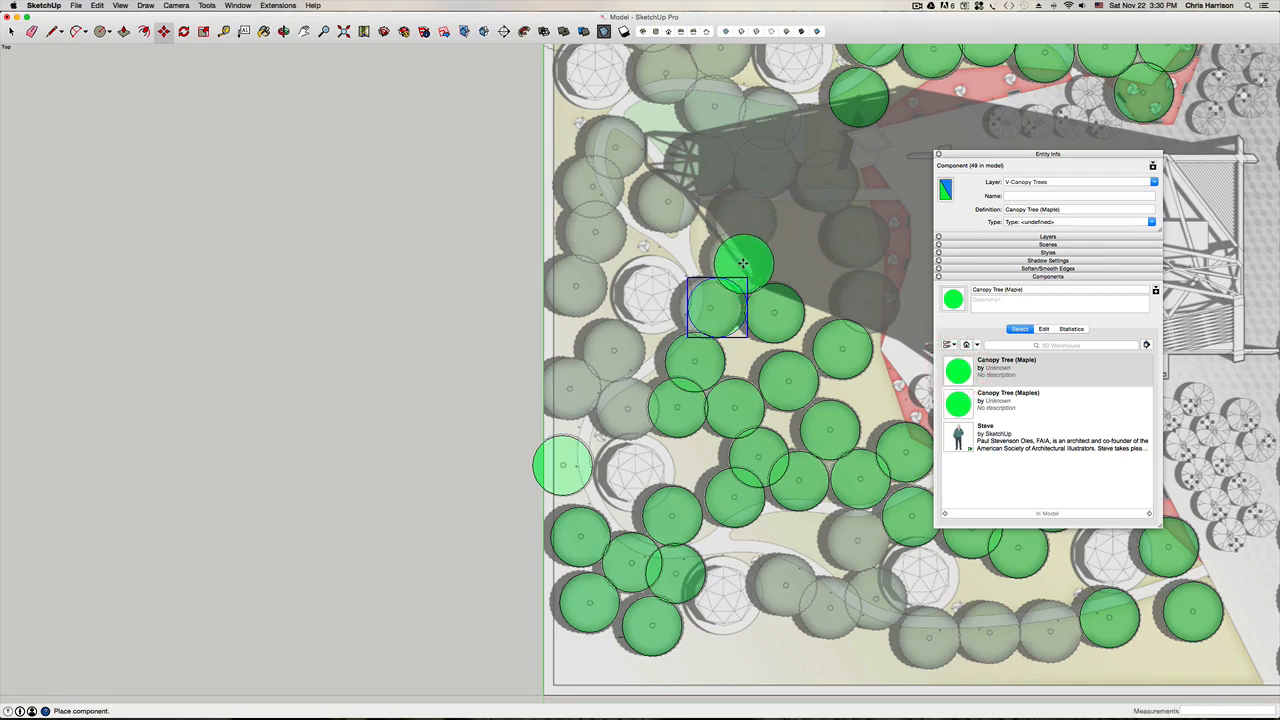
left_click(745, 259)
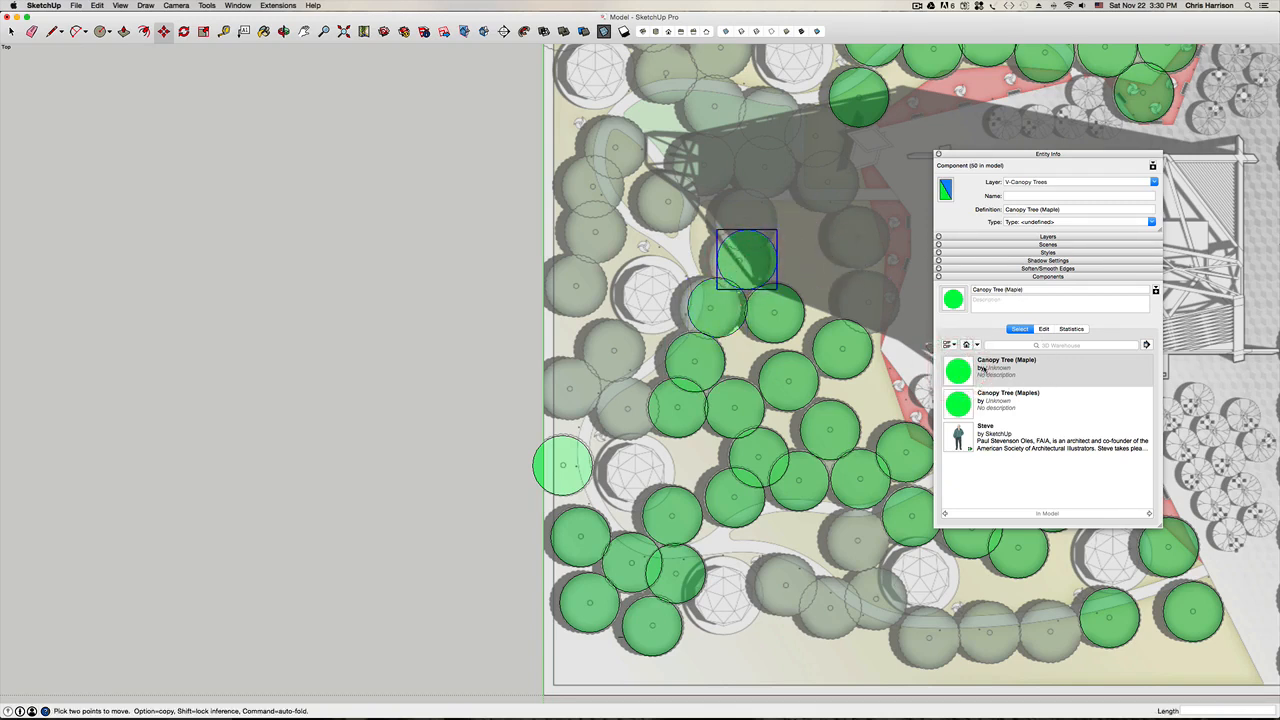
Step: Place four "Canopy Tree (Maple)" instances on the shadowed tree just north of the last one and the three-tree cluster near the west edge
left_click(745, 218)
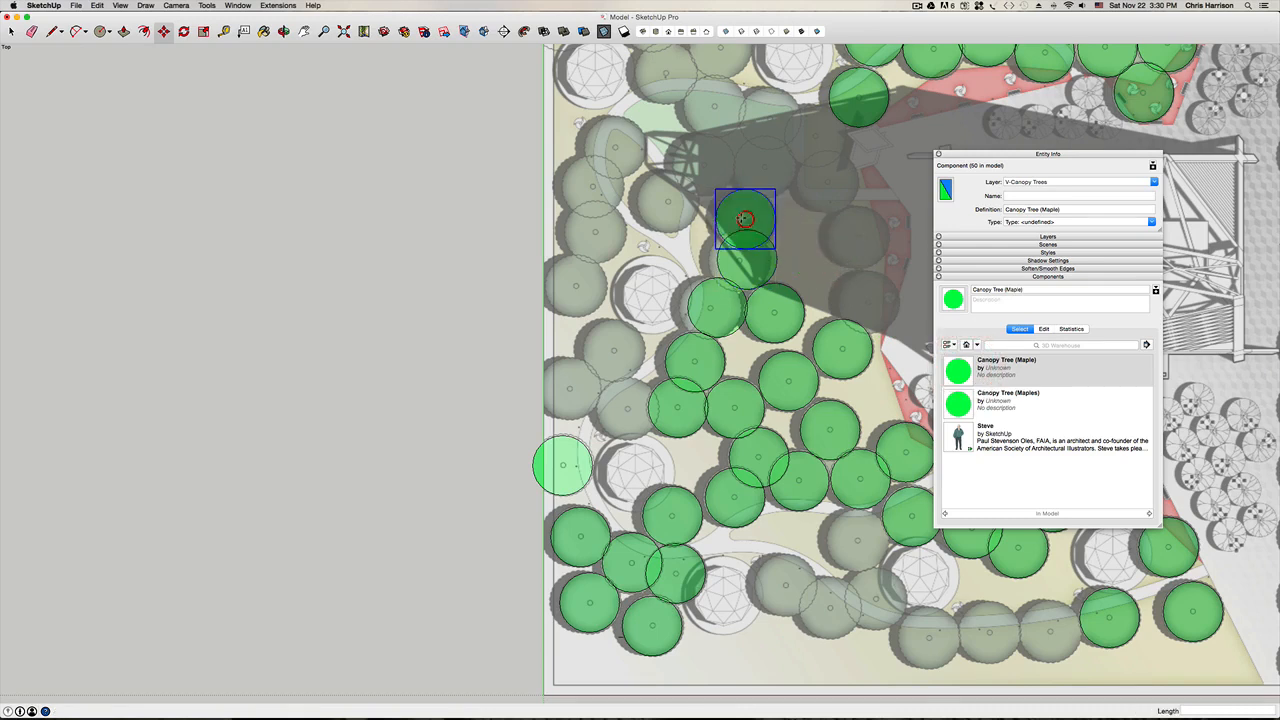
left_click(958, 371)
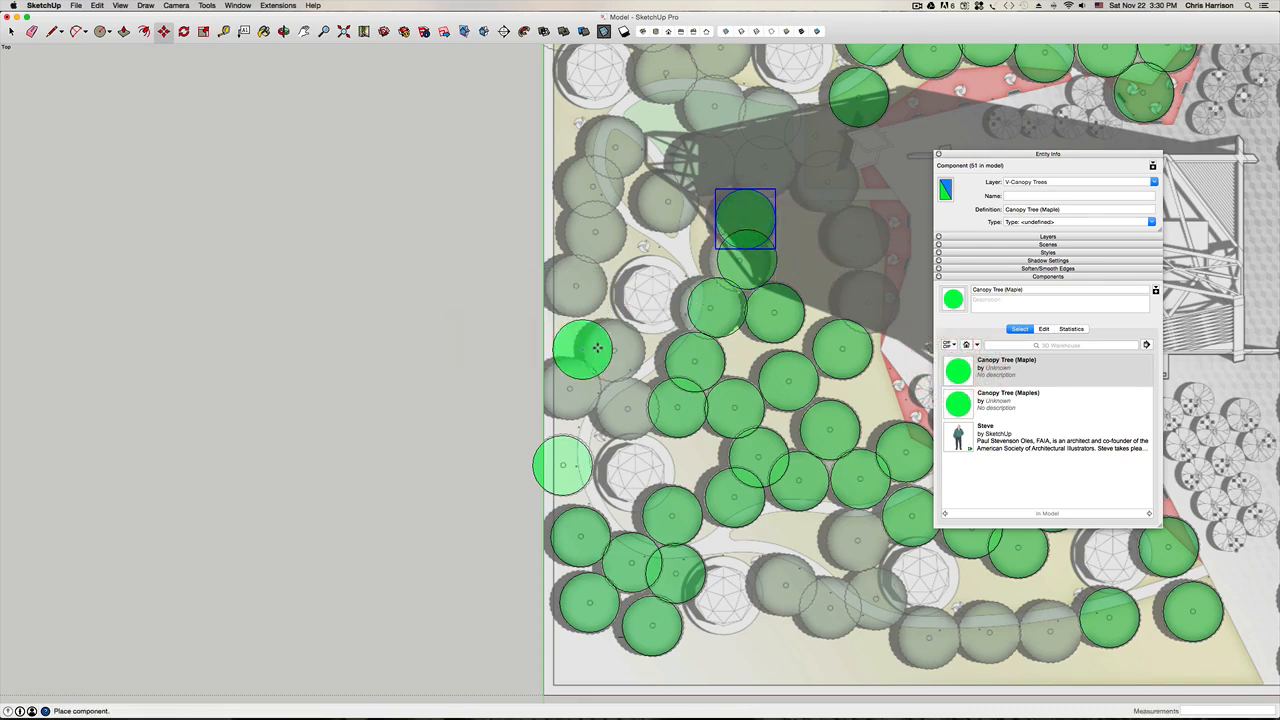
left_click(613, 350)
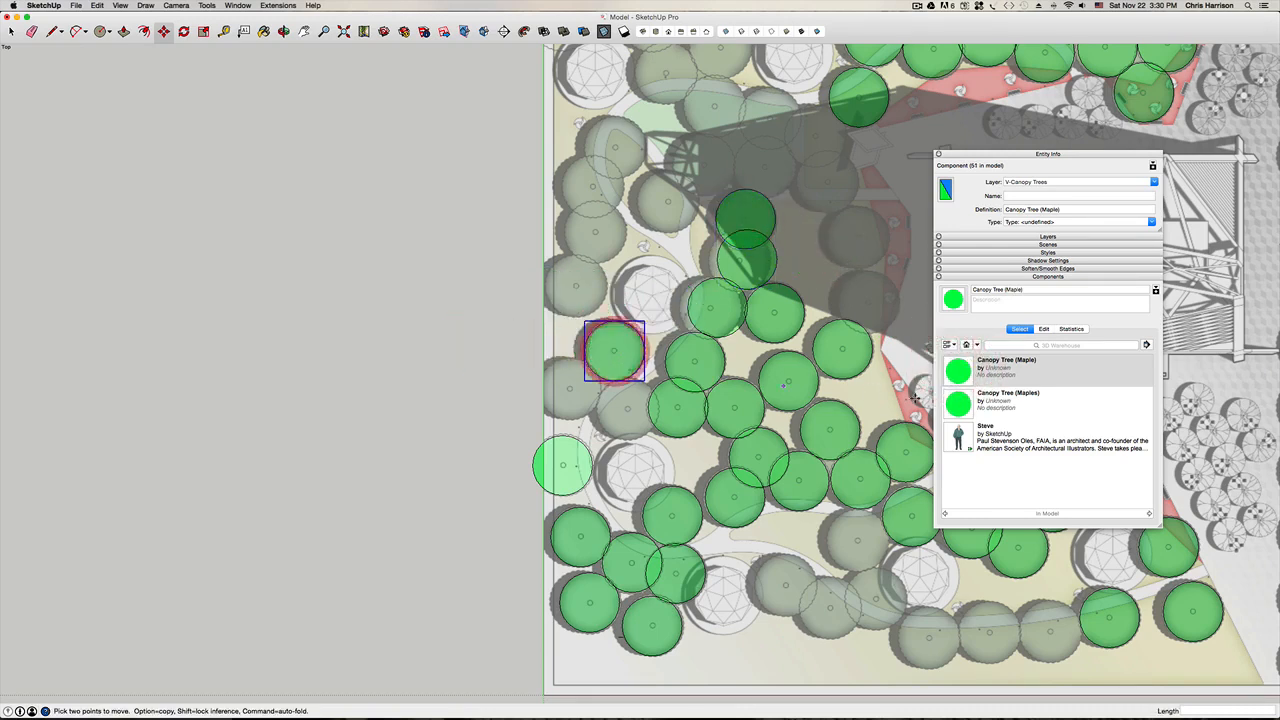
left_click(955, 374)
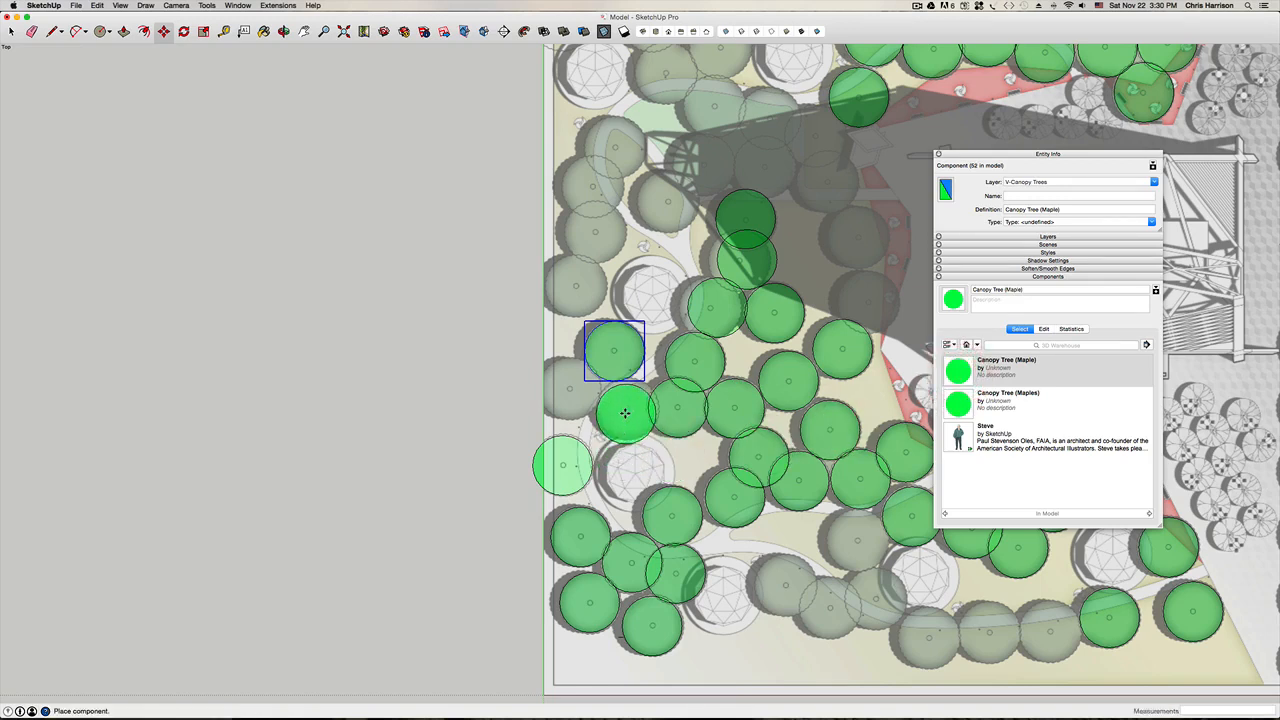
left_click(626, 408)
left_click(958, 371)
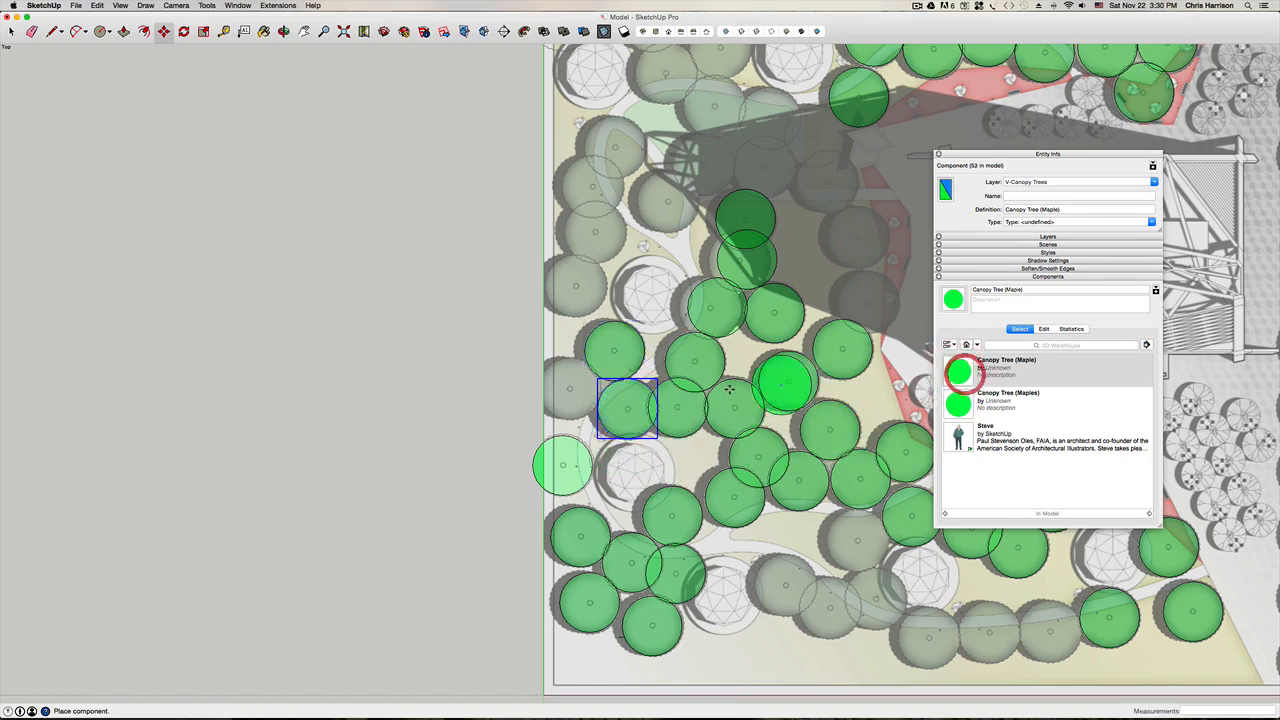
left_click(568, 388)
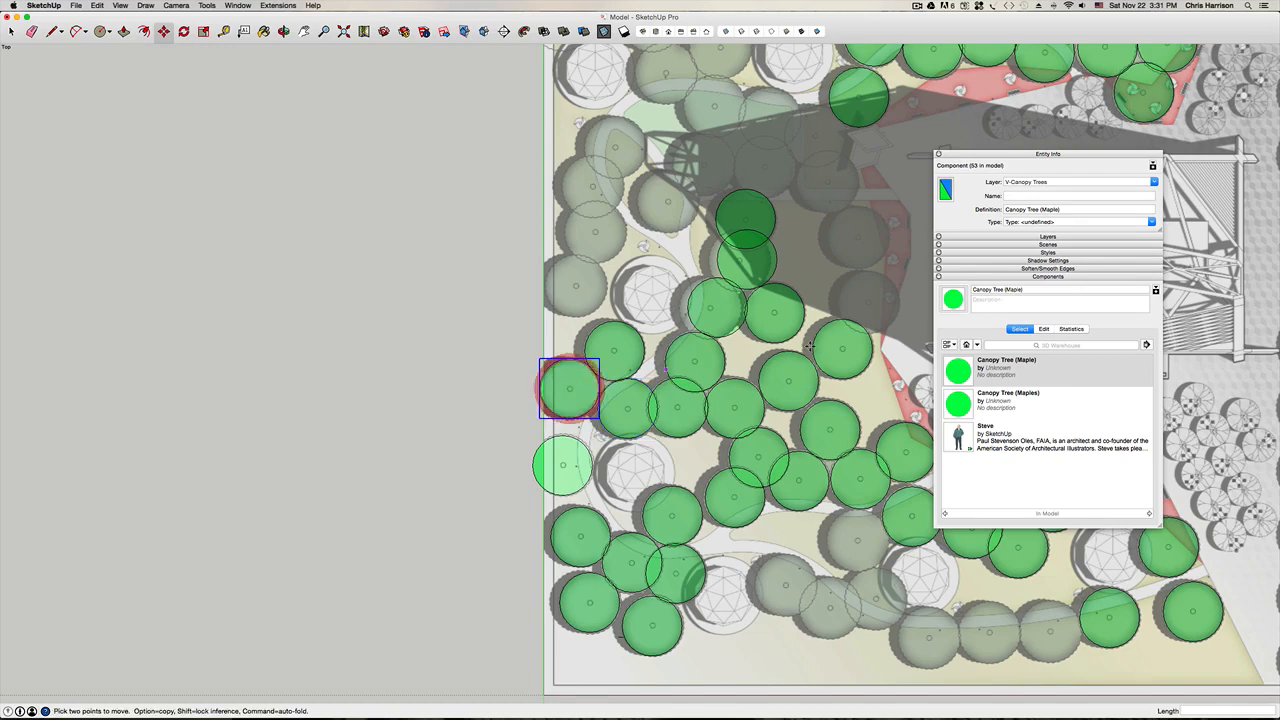
Step: Place three "Canopy Tree (Maple)" instances on the two trees west and northwest of the shadow-side faceted tree and the one just north of it
left_click(959, 371)
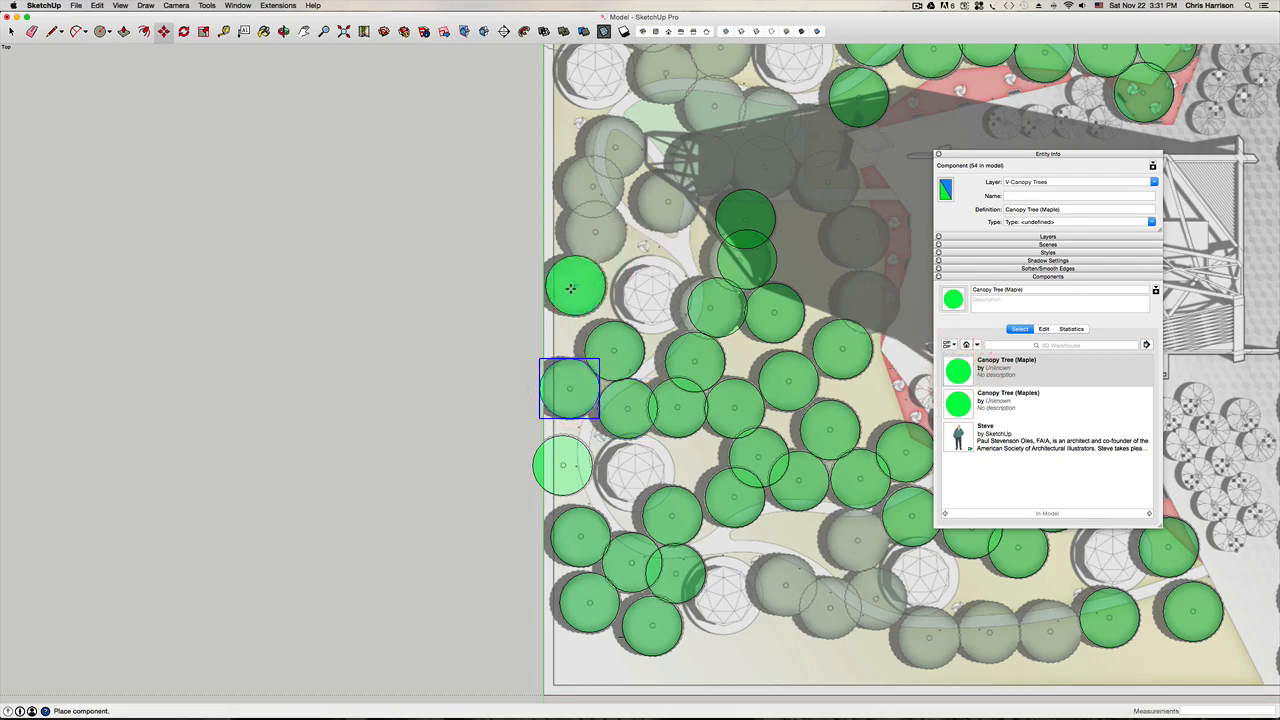
left_click(574, 286)
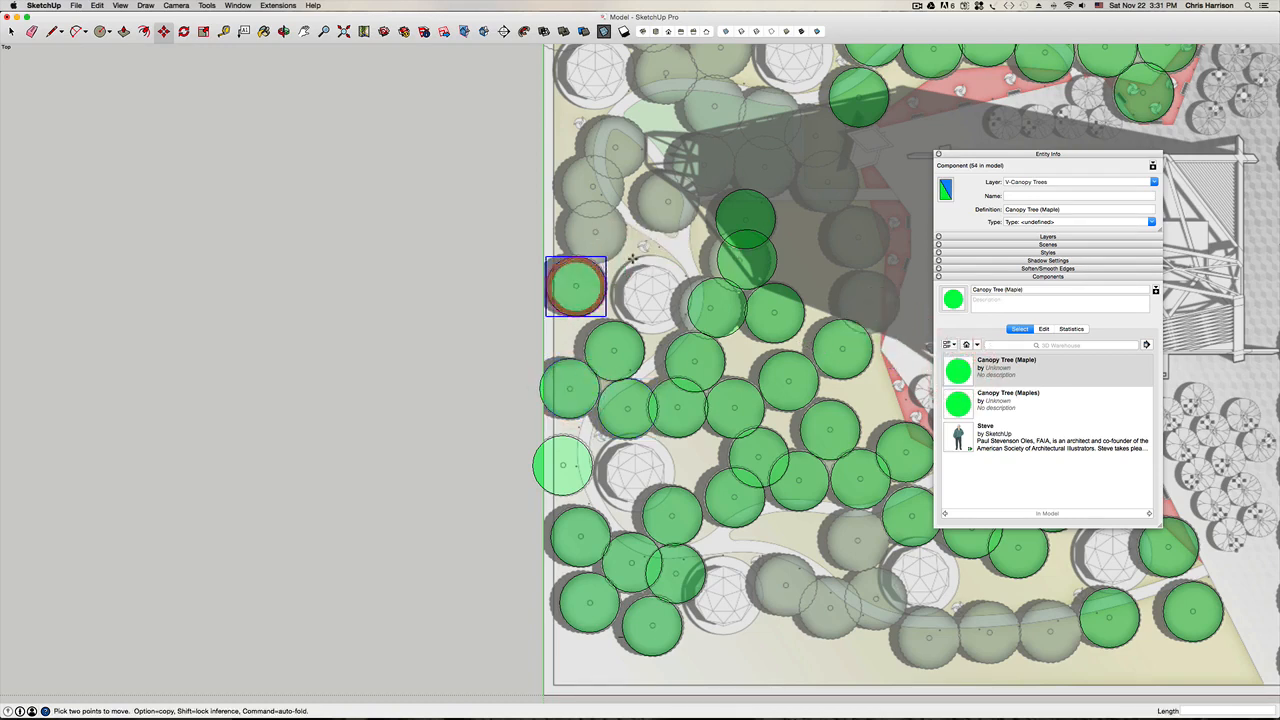
left_click(958, 371)
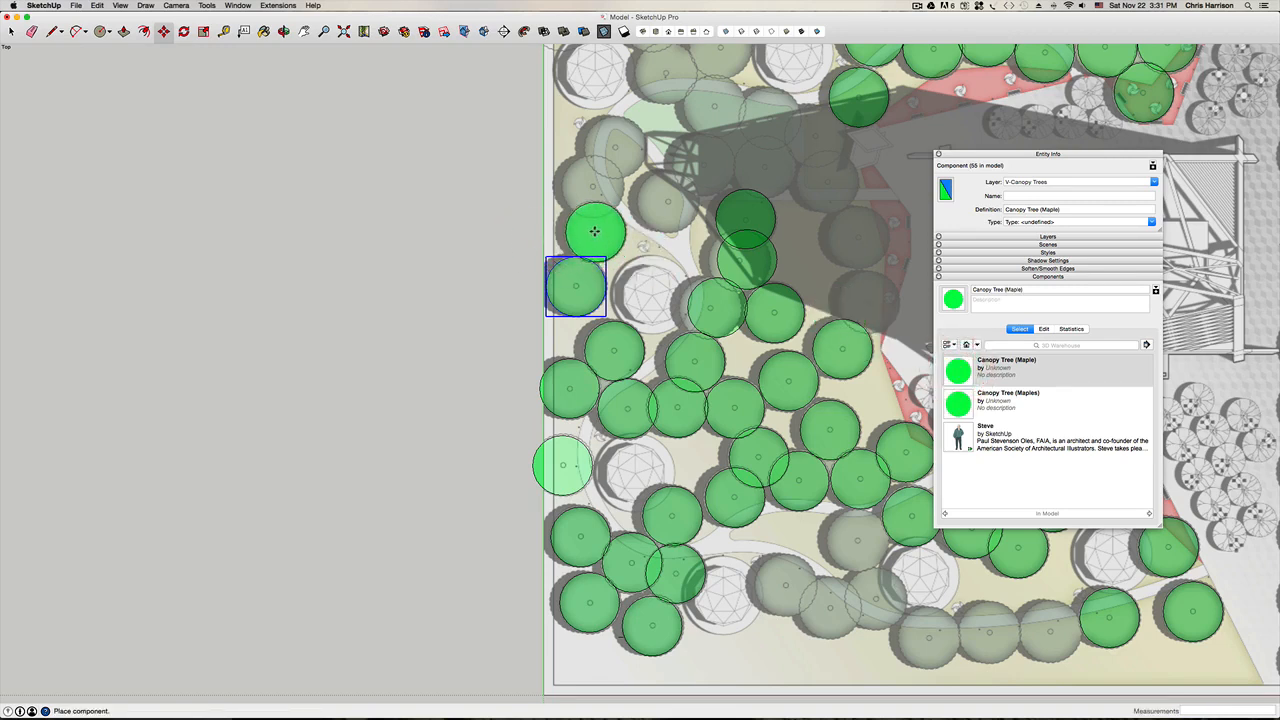
left_click(597, 233)
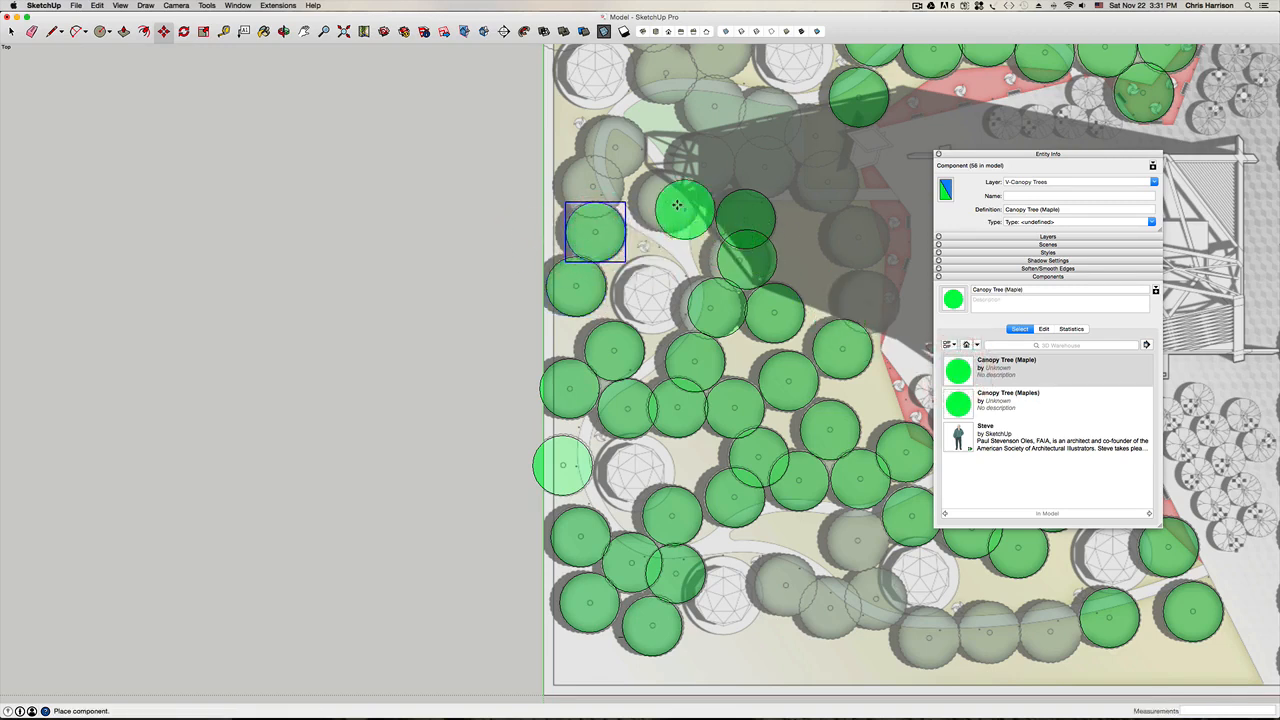
left_click(668, 202)
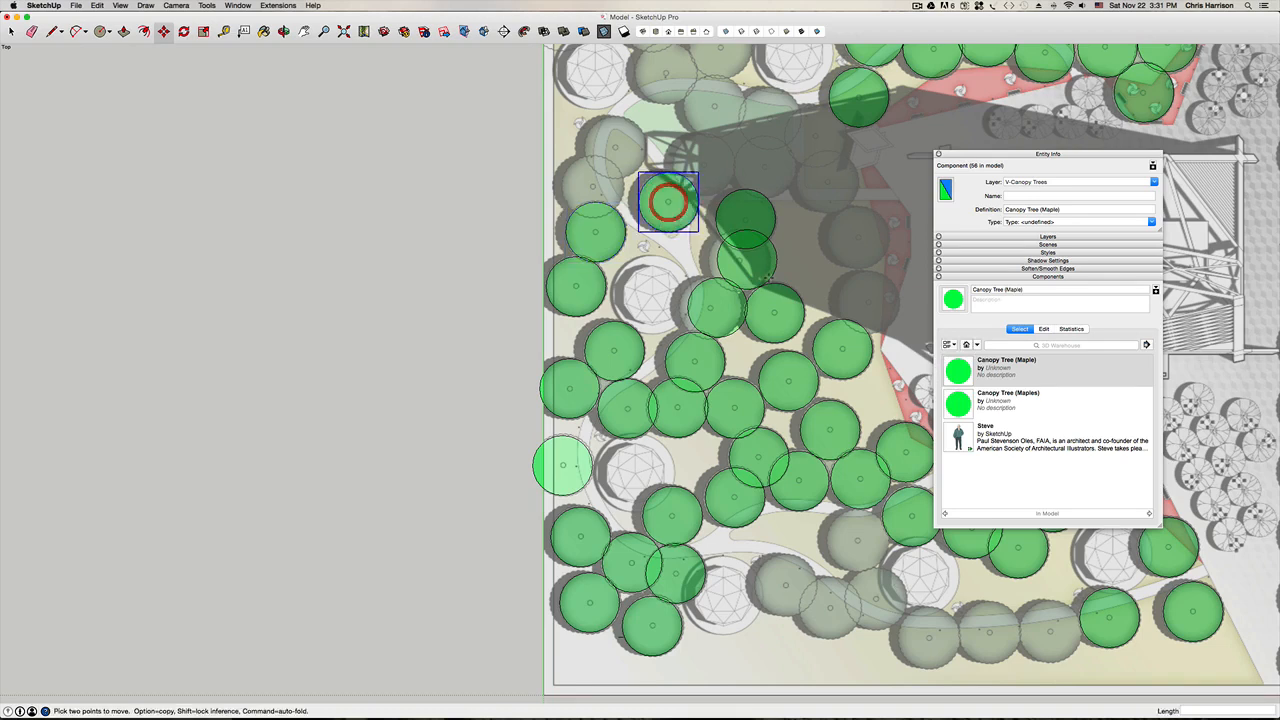
Step: Place two "Canopy Tree (Maple)" instances on the trees flanking the curved path between the two southern faceted trees
left_click(958, 385)
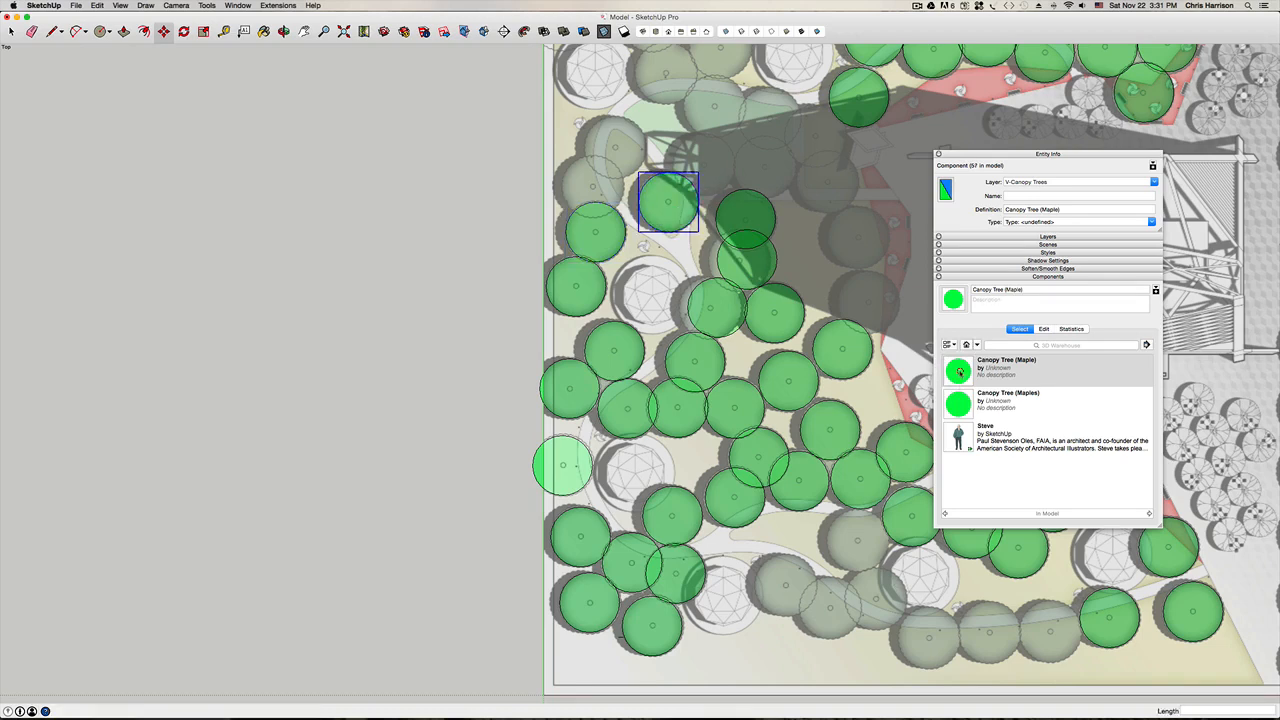
left_click(856, 540)
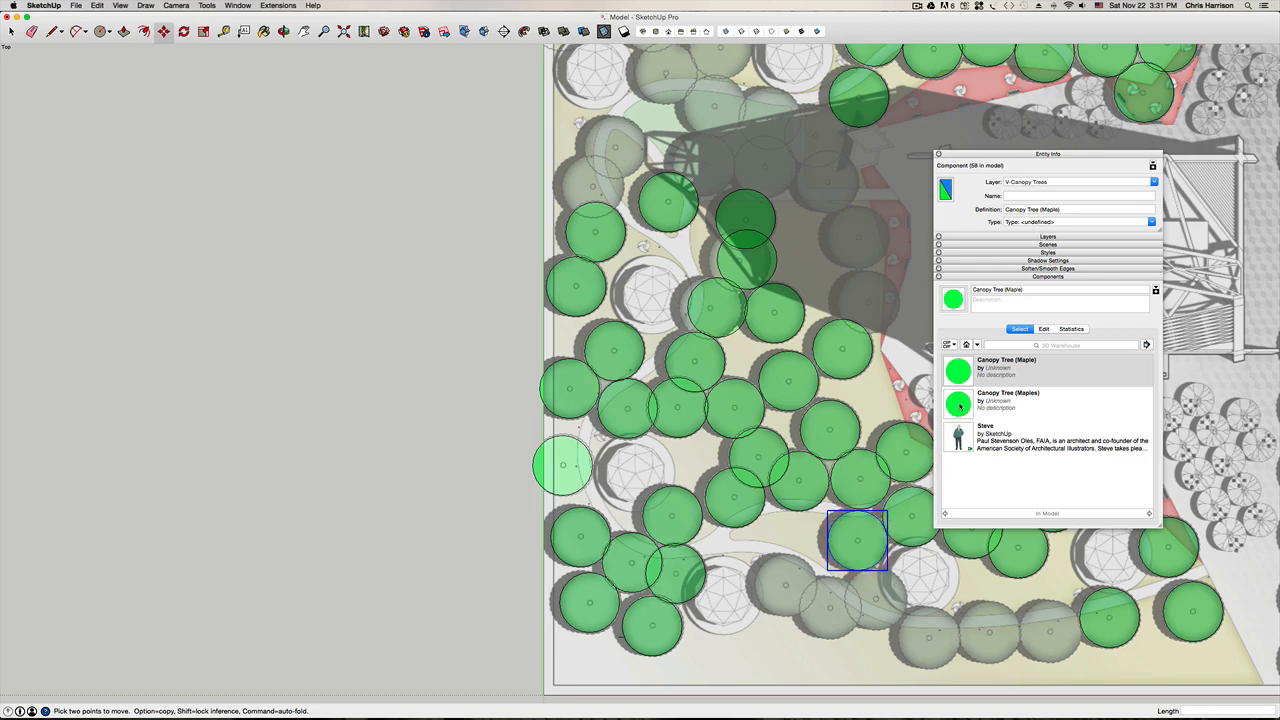
left_click(960, 371)
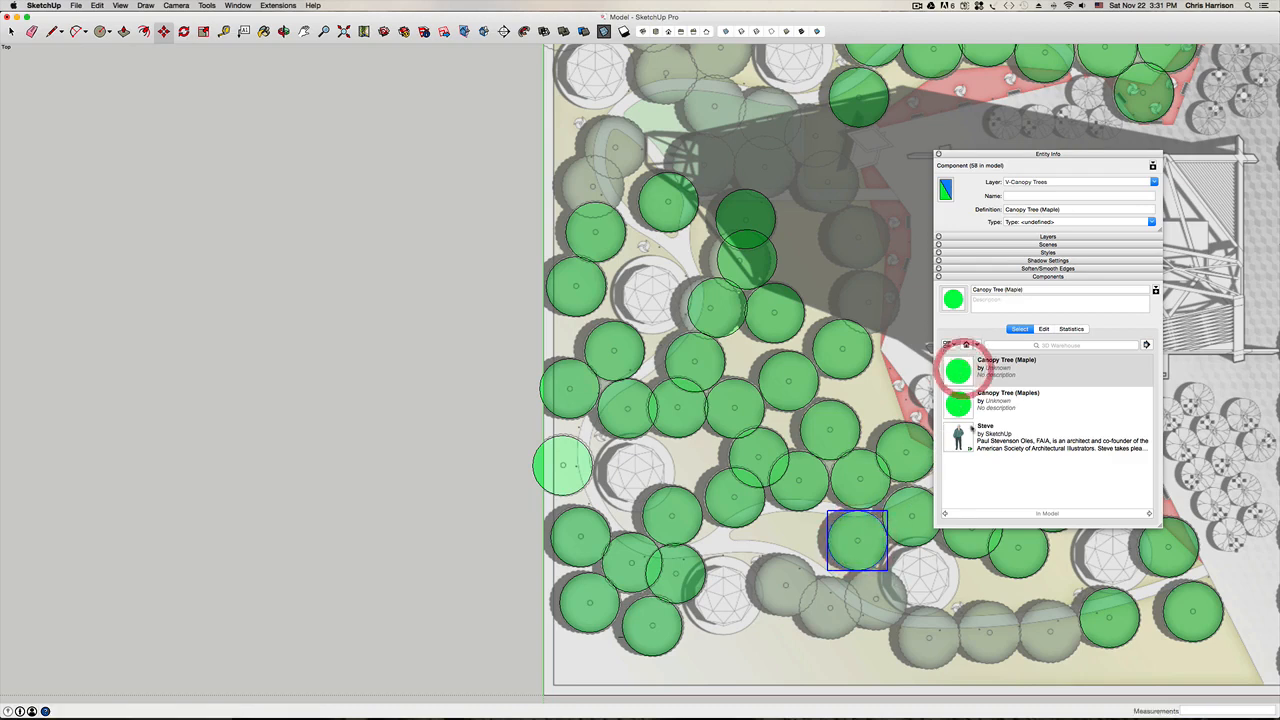
left_click(786, 585)
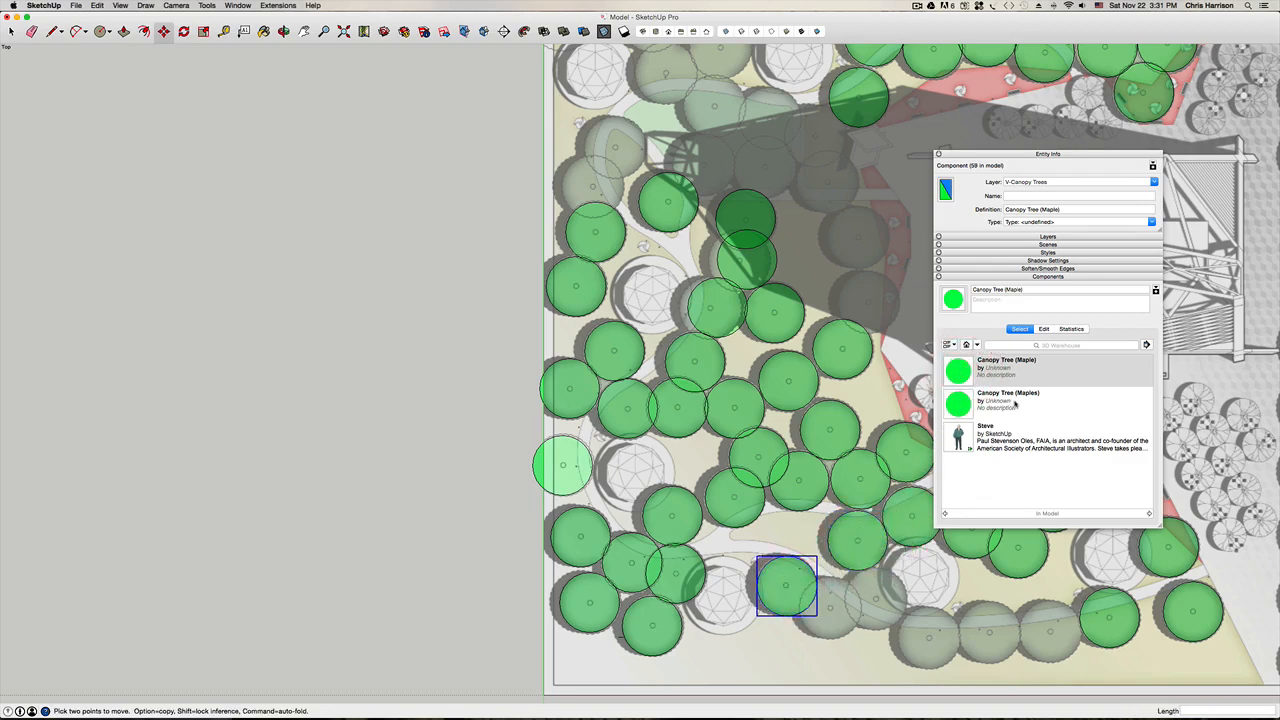
left_click(1012, 403)
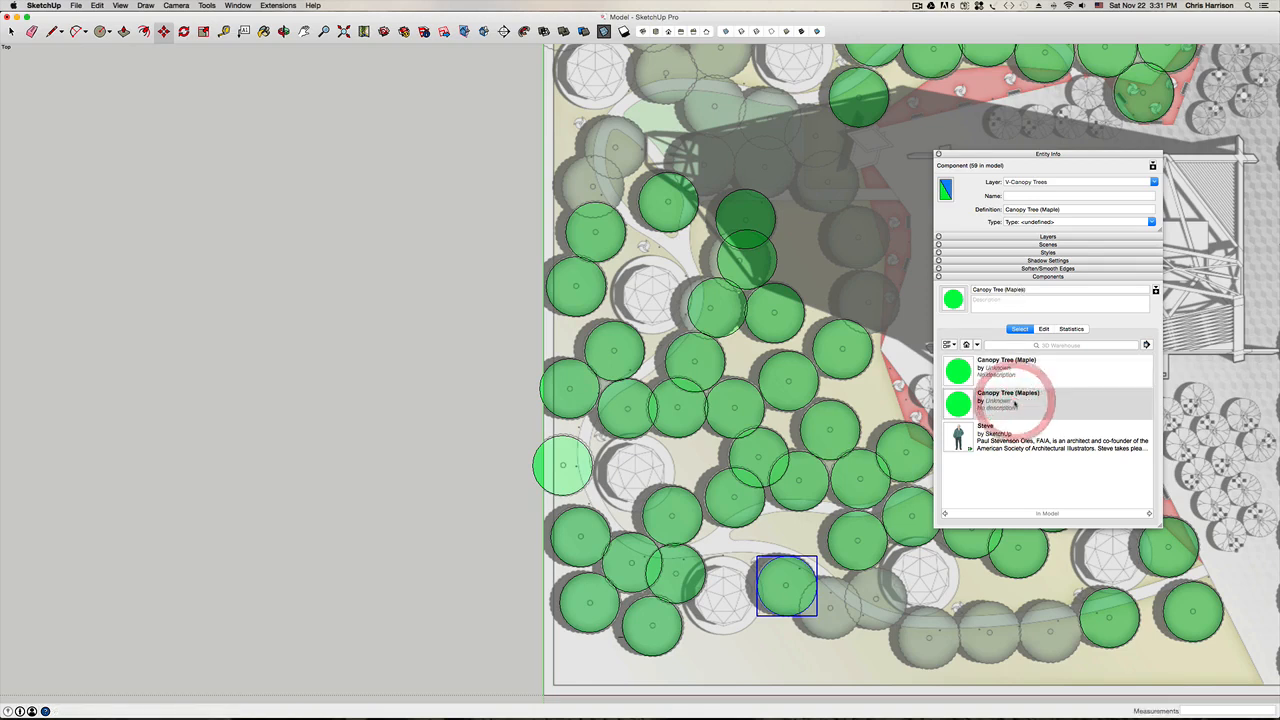
right_click(1008, 402)
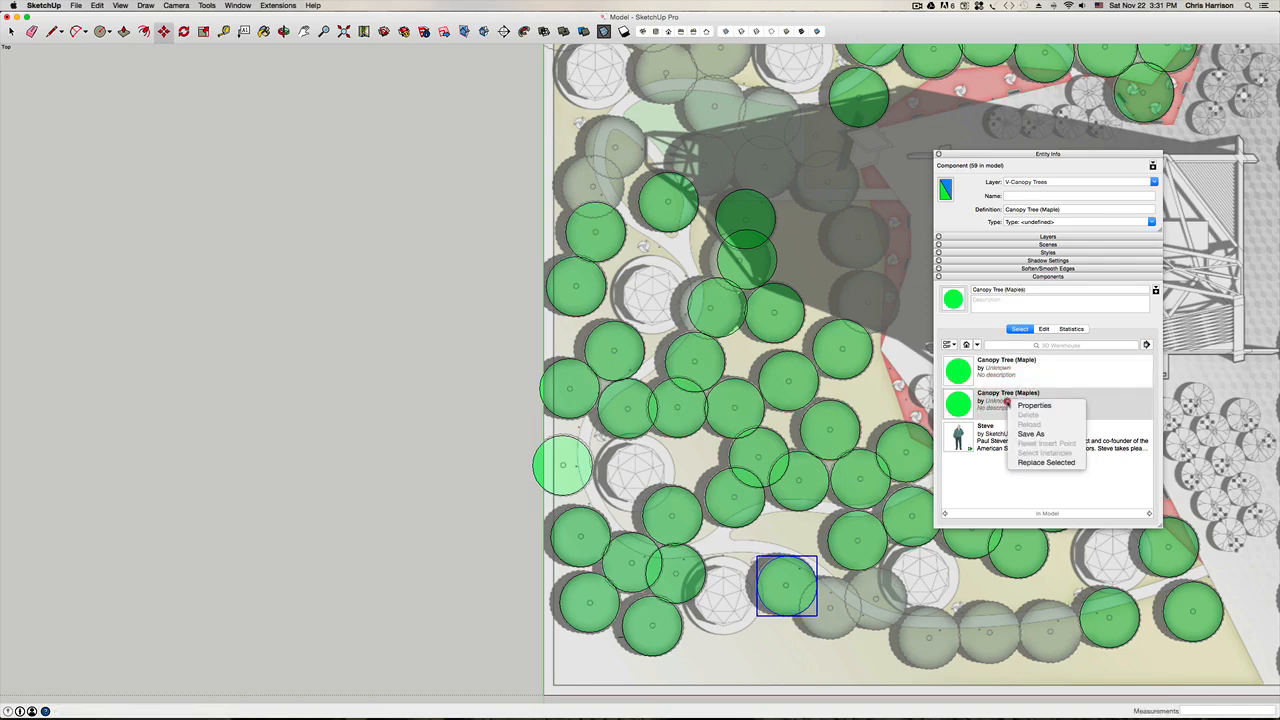
left_click(994, 484)
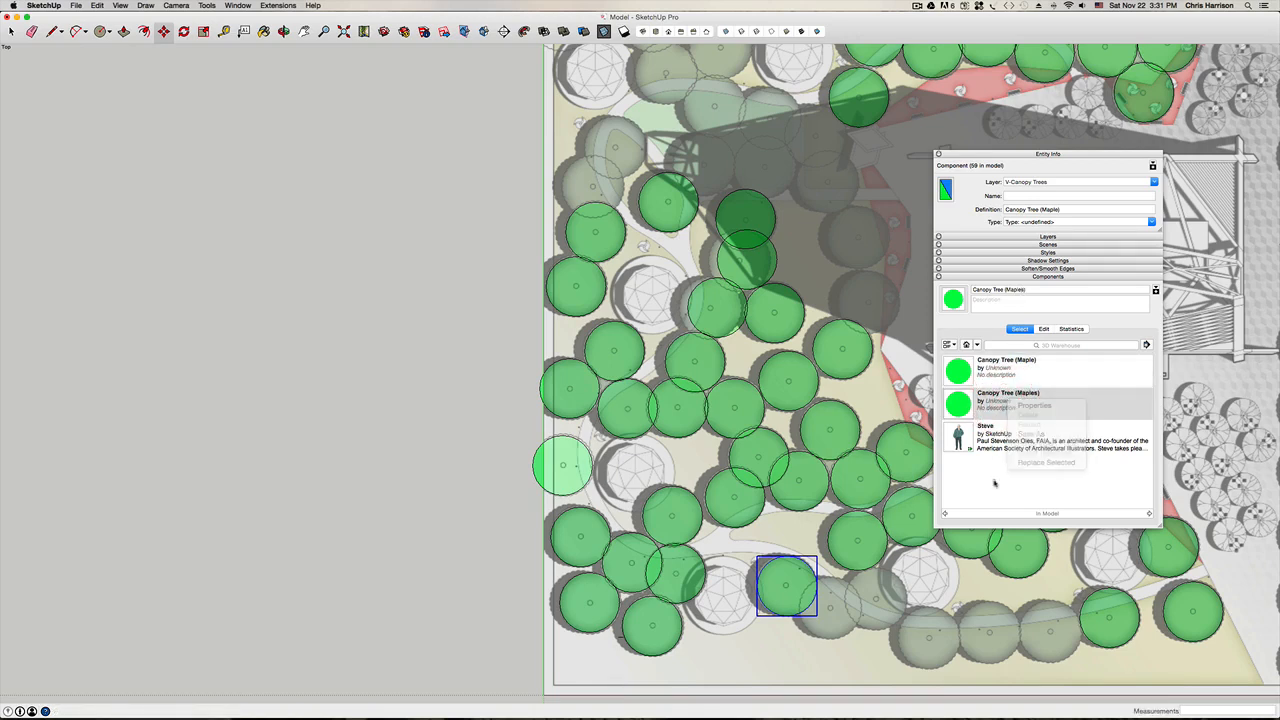
right_click(959, 400)
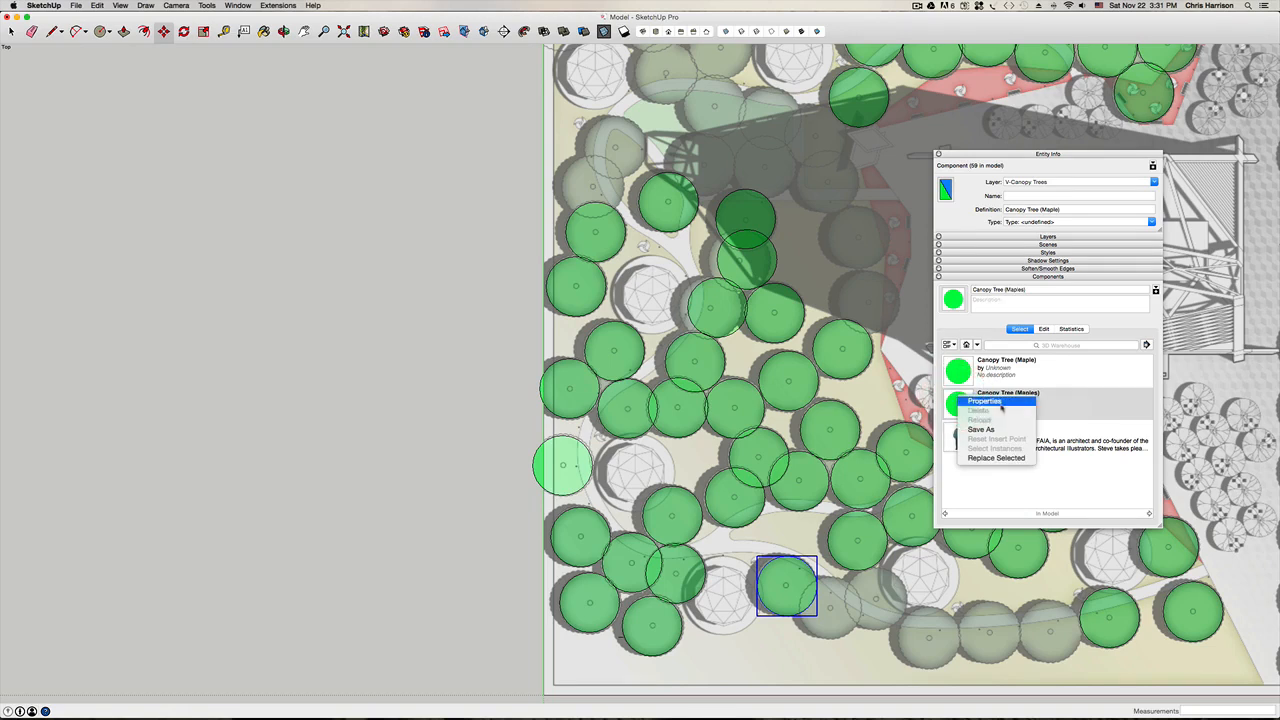
left_click(999, 403)
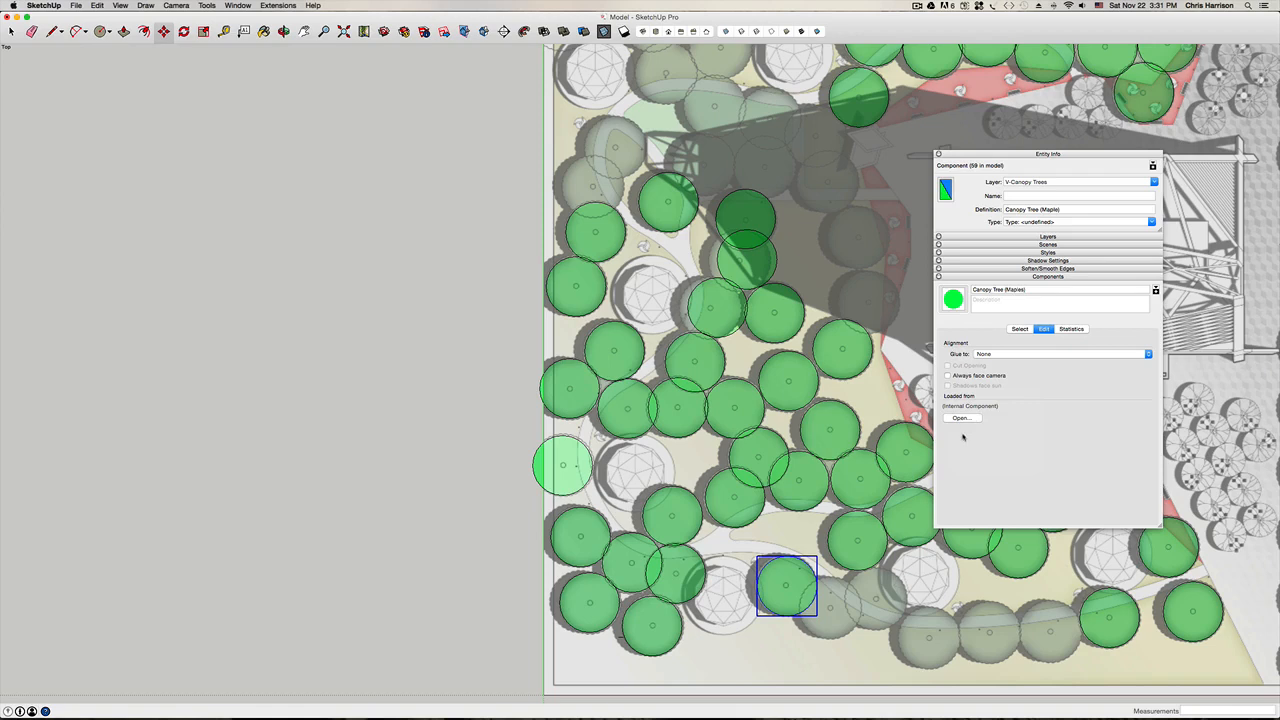
left_click(1019, 329)
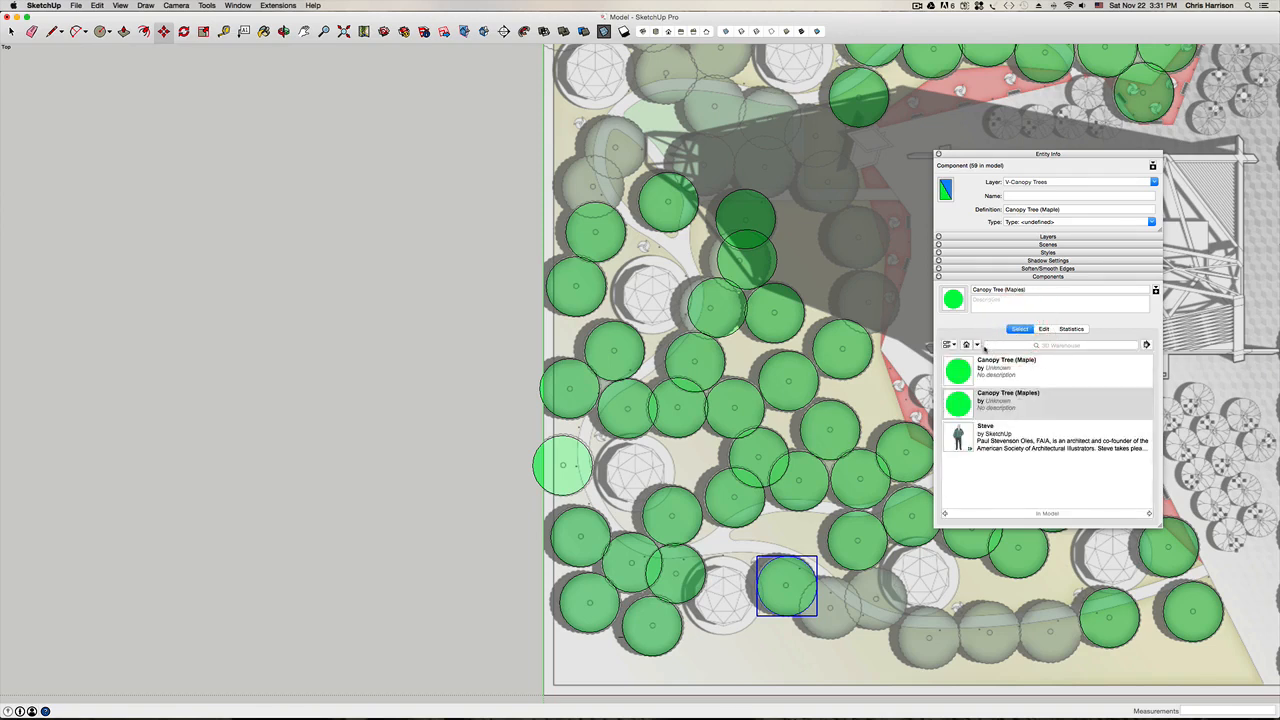
Step: Purge the unused component definitions from the model to remove "Canopy Tree (Maples)"
left_click(1147, 344)
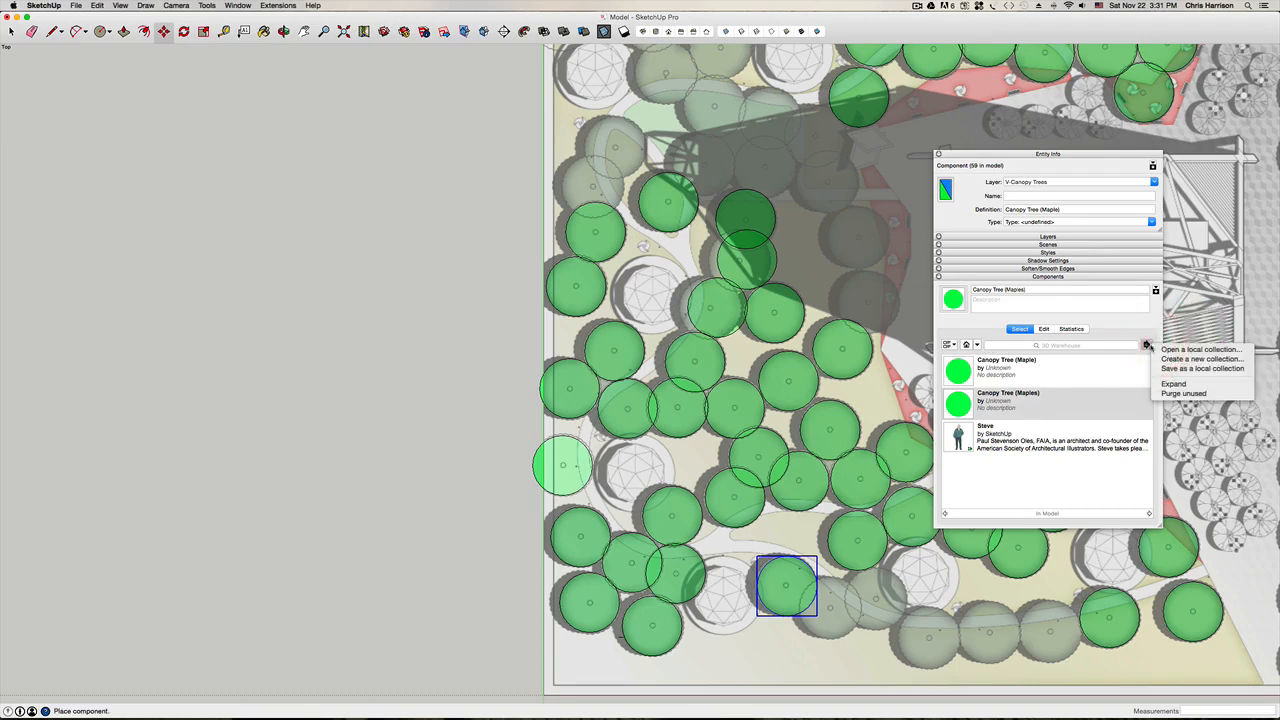
left_click(1183, 393)
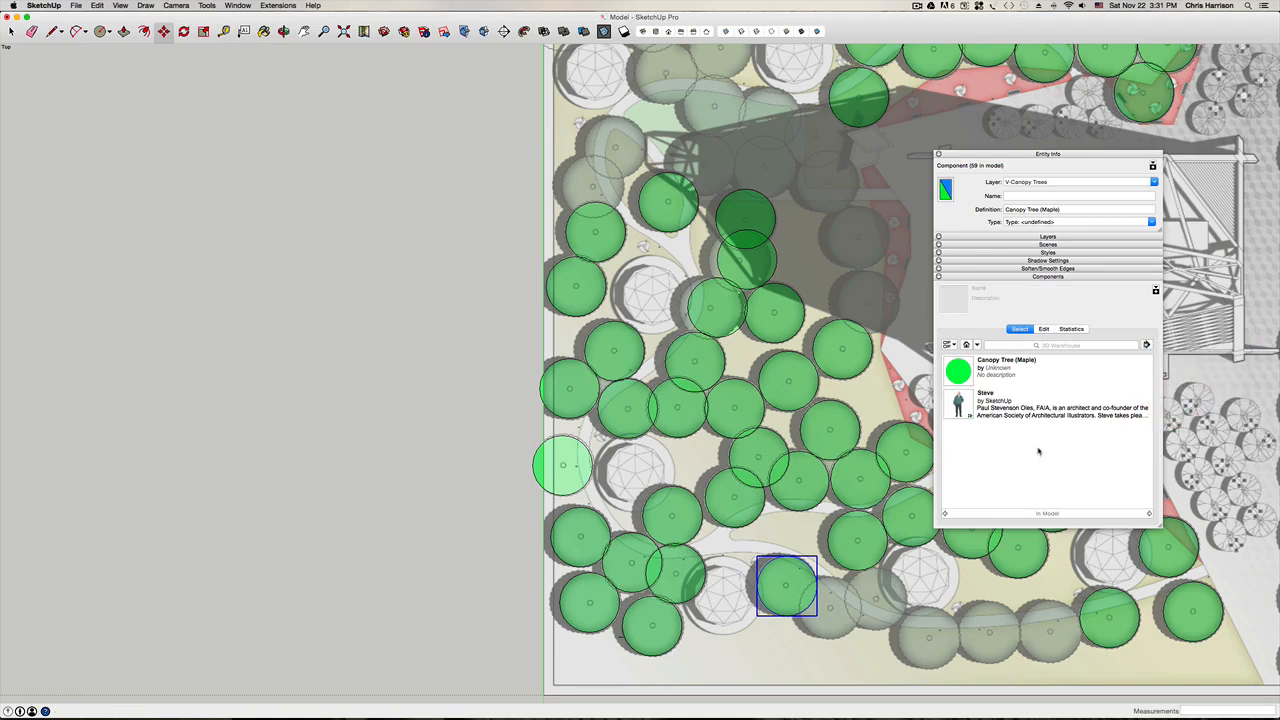
Step: Place seven "Canopy Tree (Maple)" instances along the row of trees following the plan's south edge, including the two at its east end
left_click(967, 372)
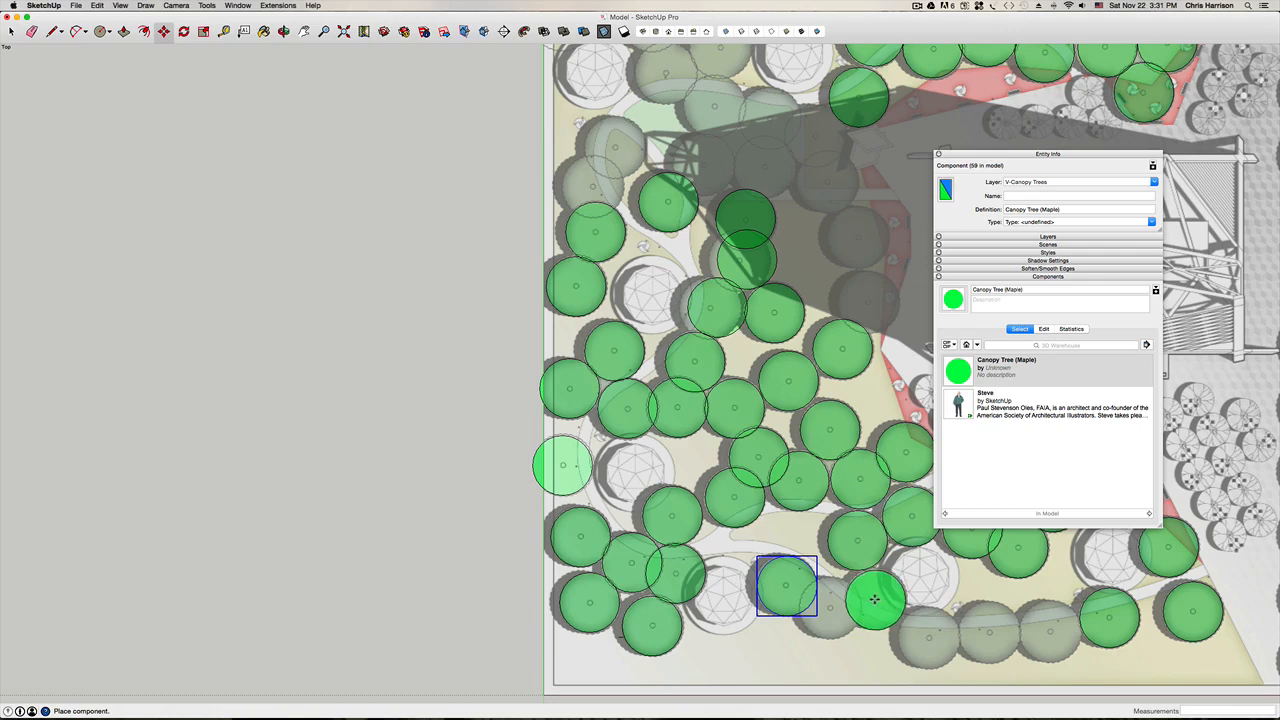
left_click(874, 599)
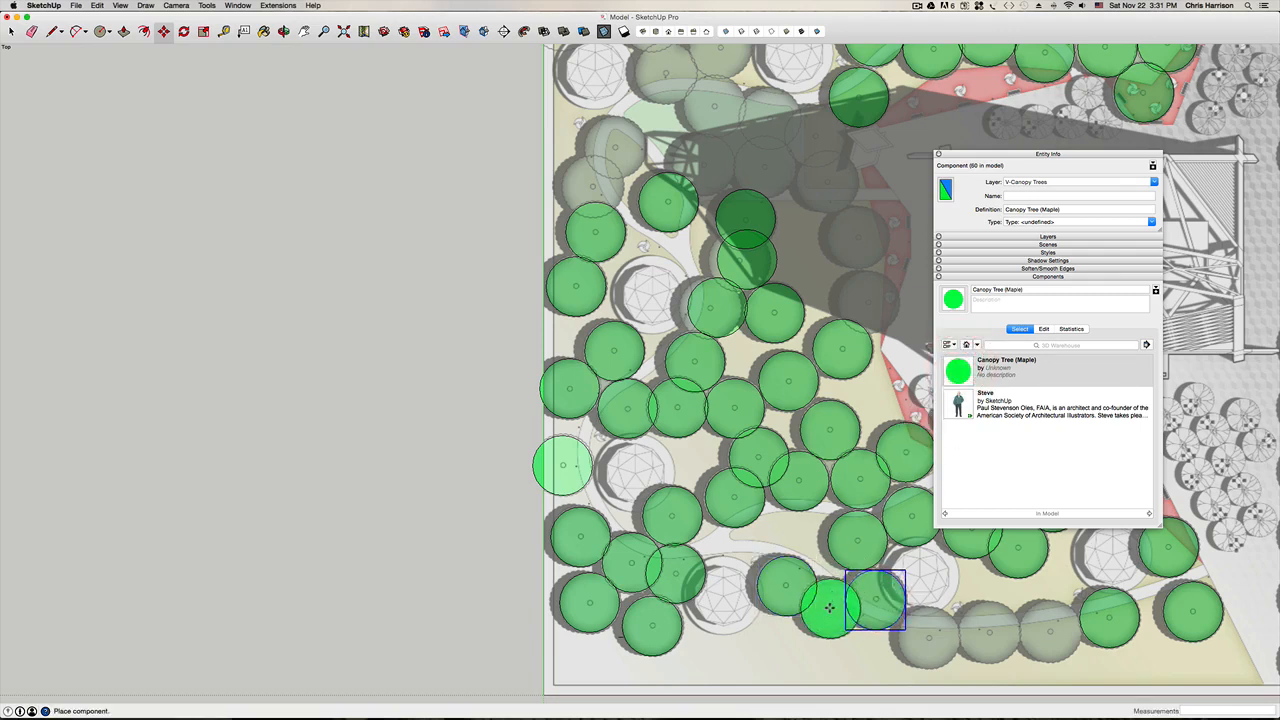
left_click(829, 606)
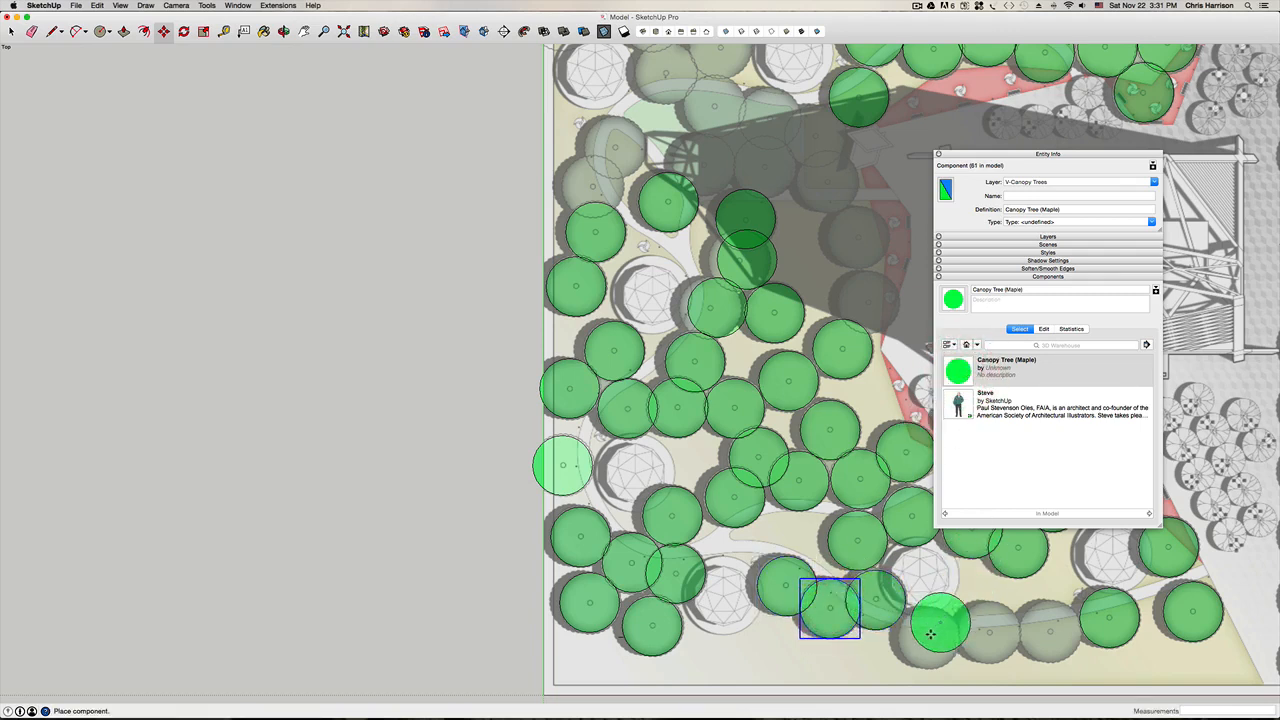
left_click(928, 637)
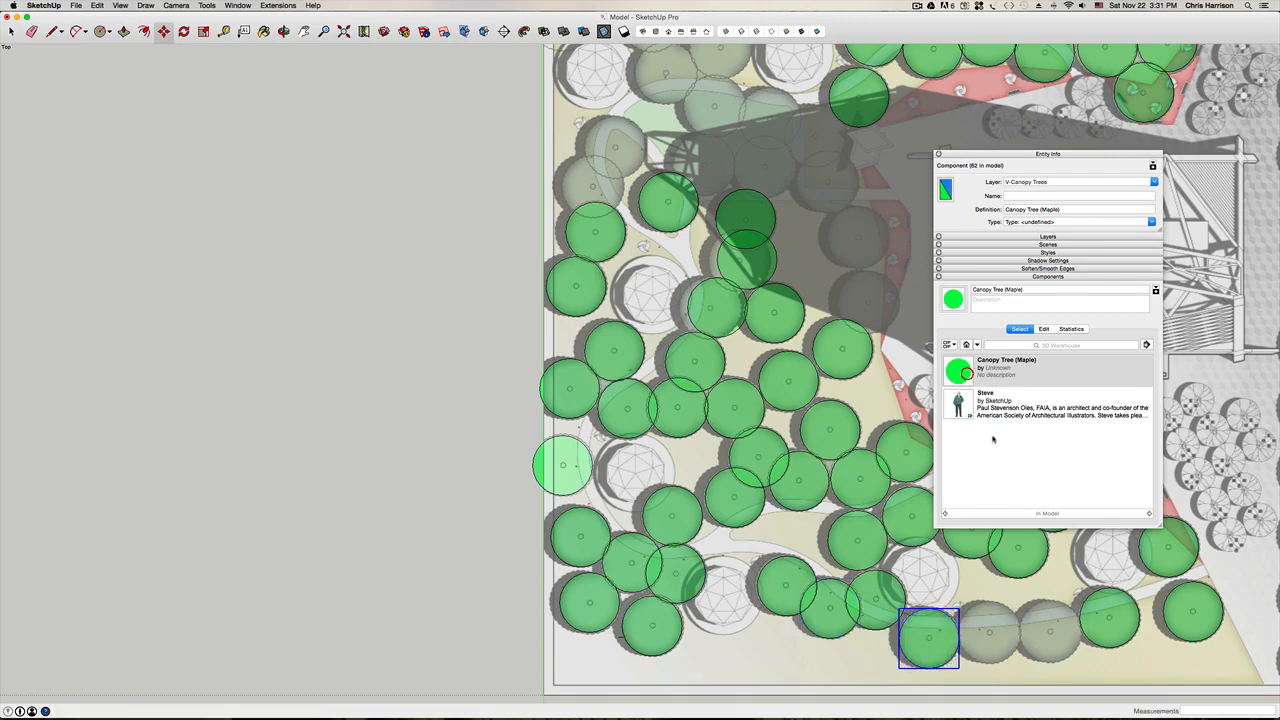
left_click(990, 632)
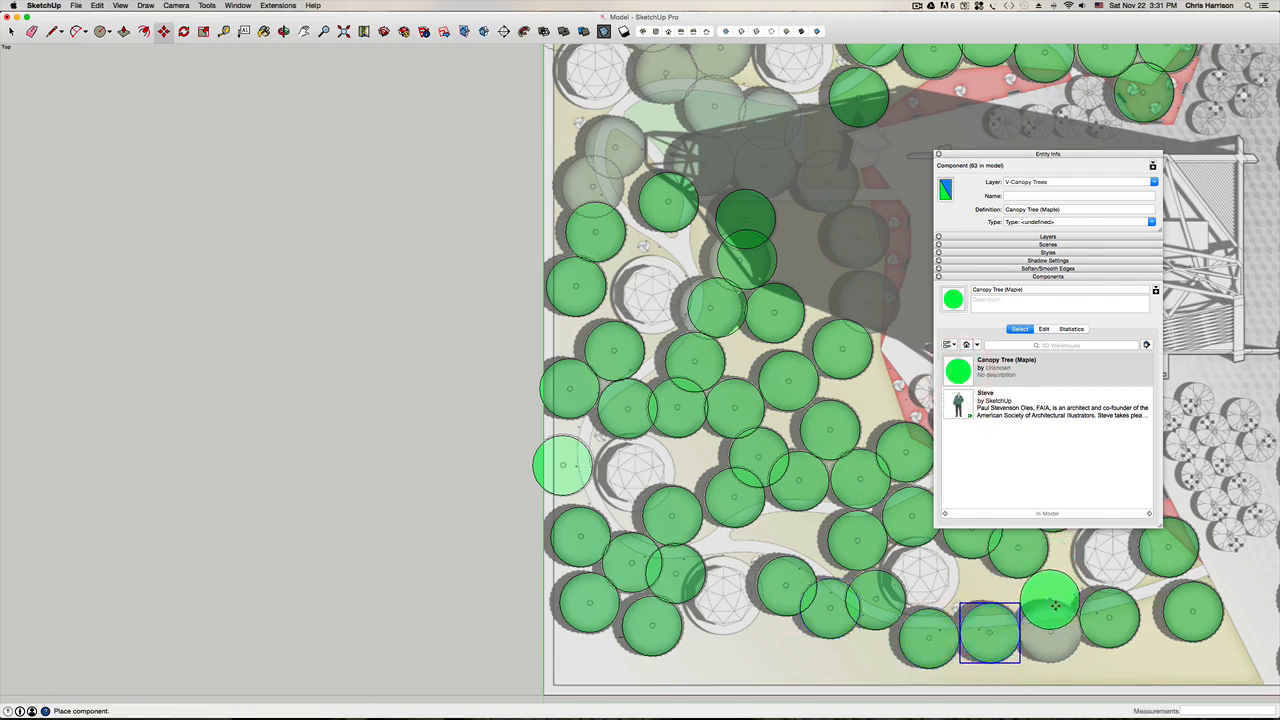
left_click(1050, 631)
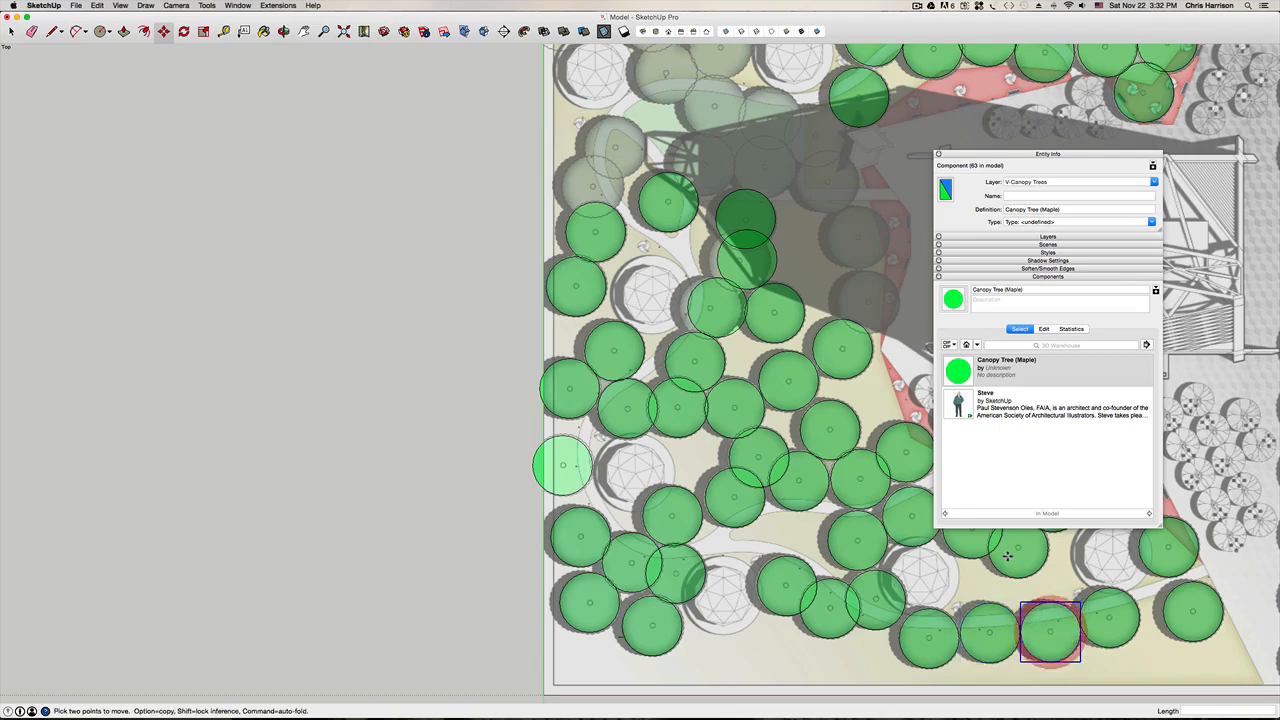
left_click(1109, 617)
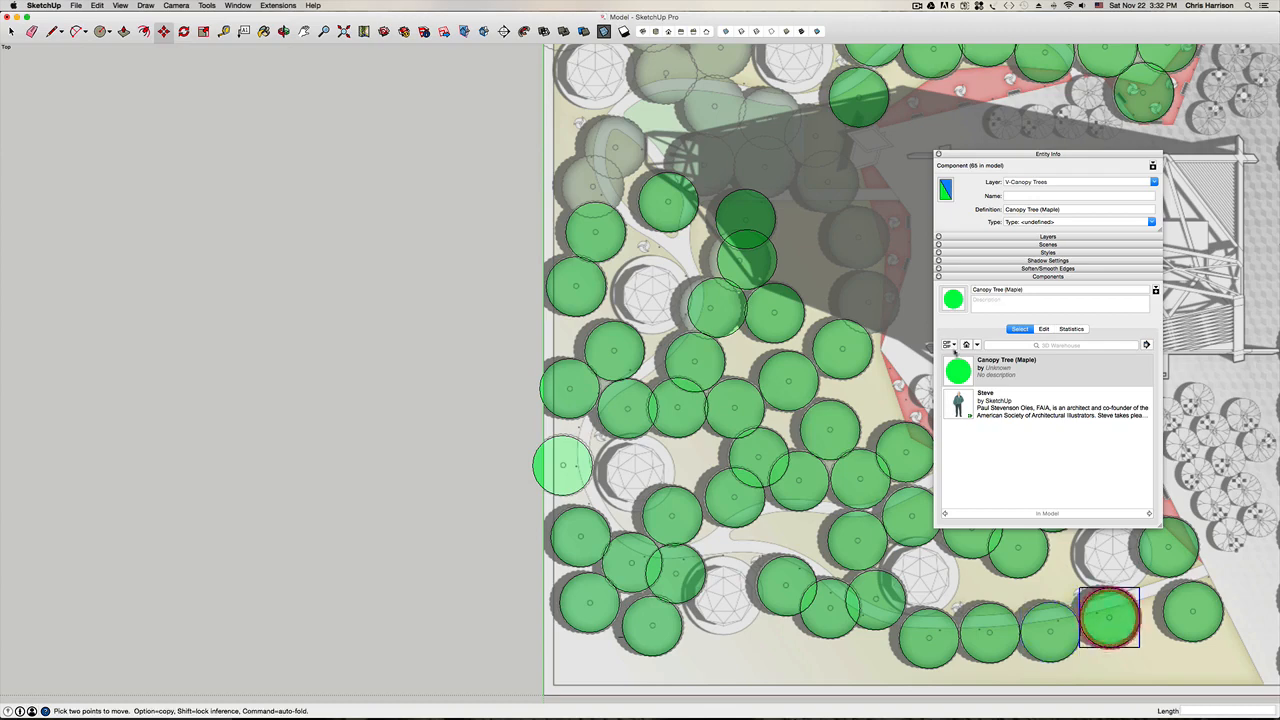
left_click(1193, 610)
Step: Place two "Canopy Tree (Maple)" instances on the overlapping pair near the west edge, just west of the building shadow's pointed tip
scroll(684, 322, "down", 2)
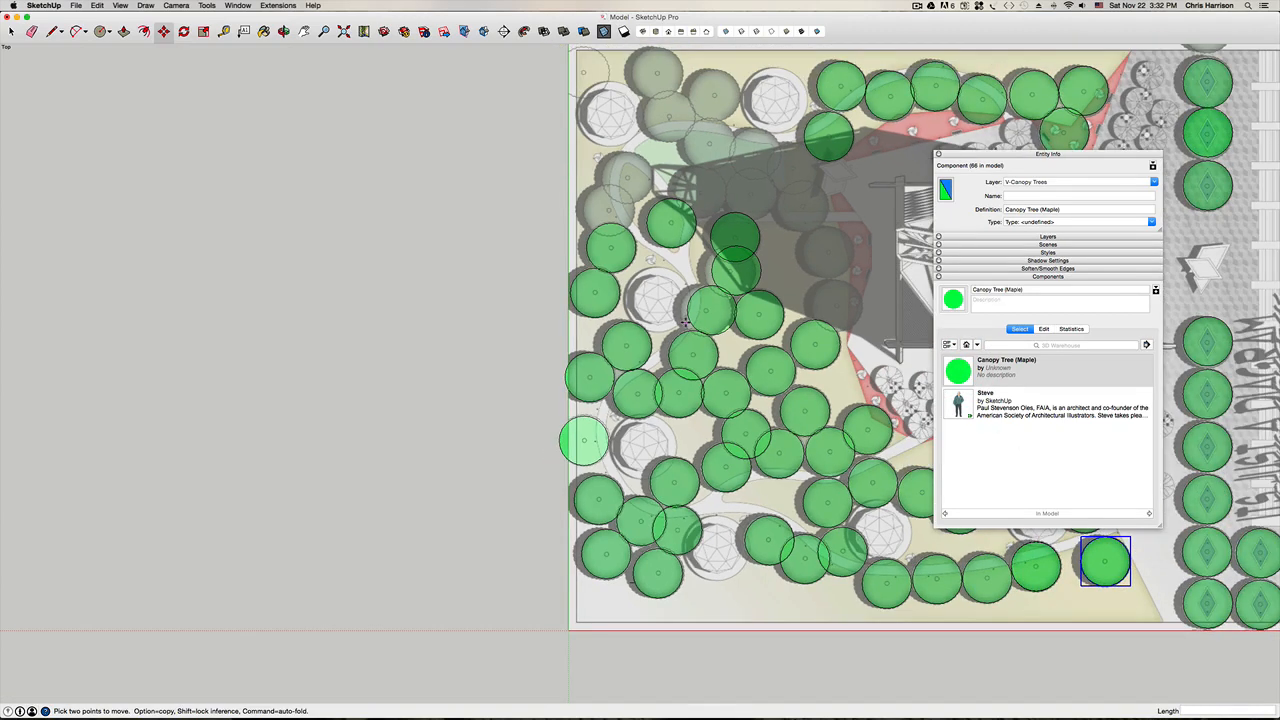
middle_click_drag(688, 280, 474, 428, "shift")
scroll(445, 412, "up", 1)
scroll(390, 318, "up", 3)
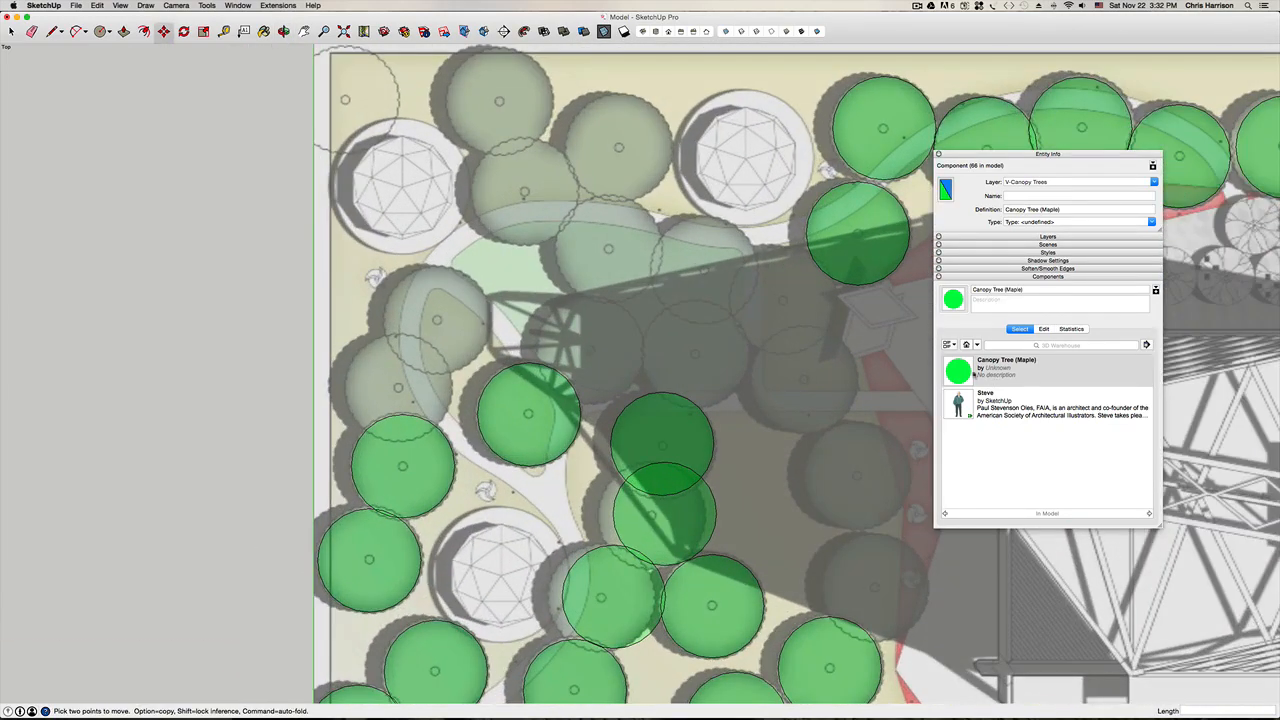
left_click(975, 376)
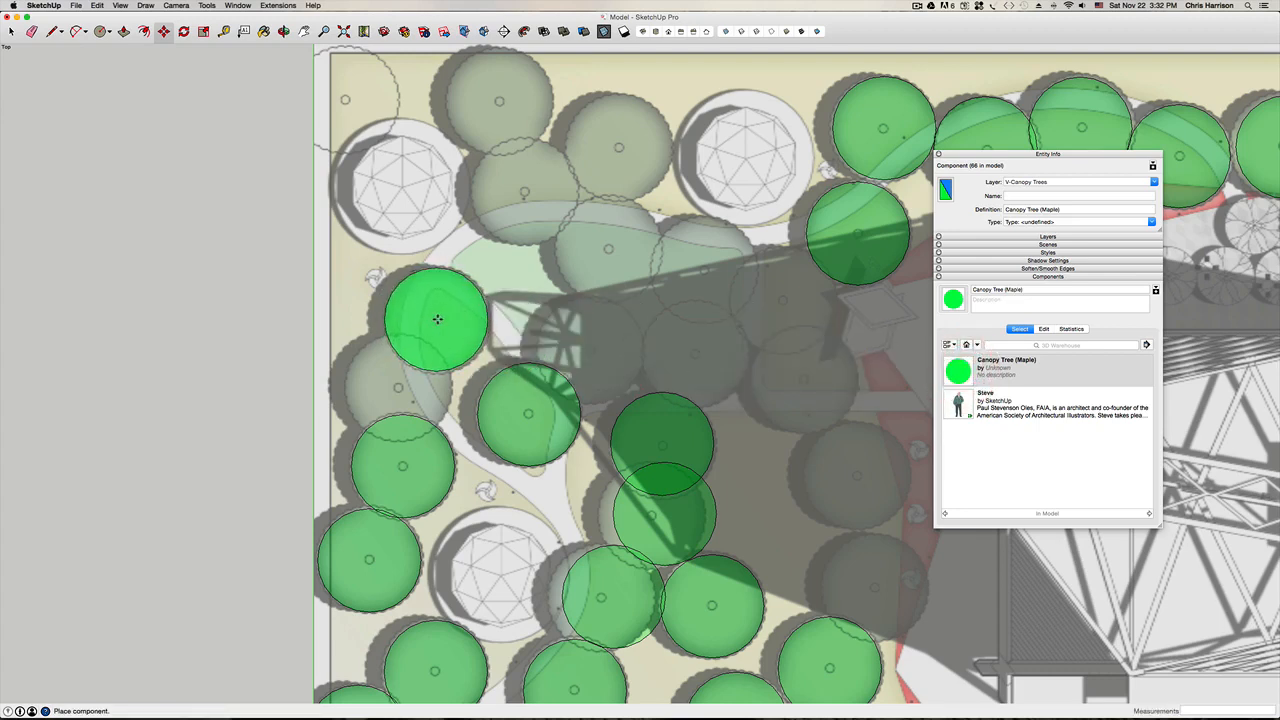
left_click(437, 318)
left_click(958, 372)
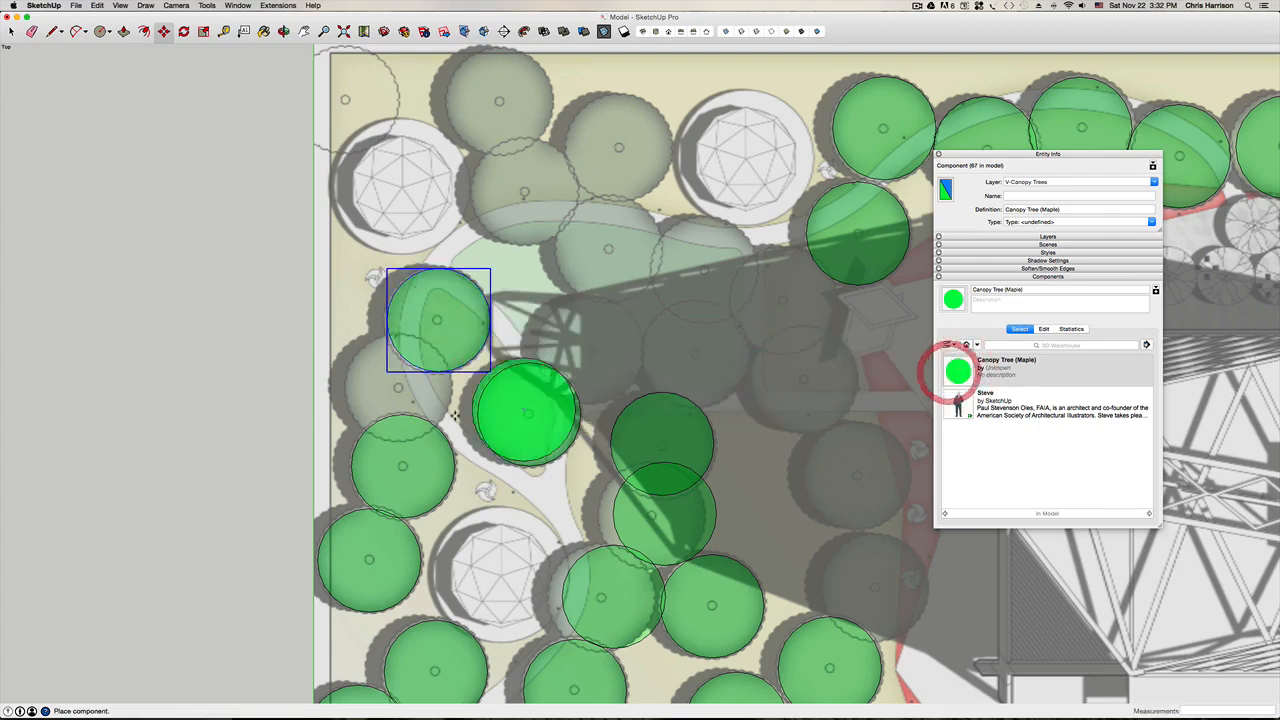
left_click(398, 388)
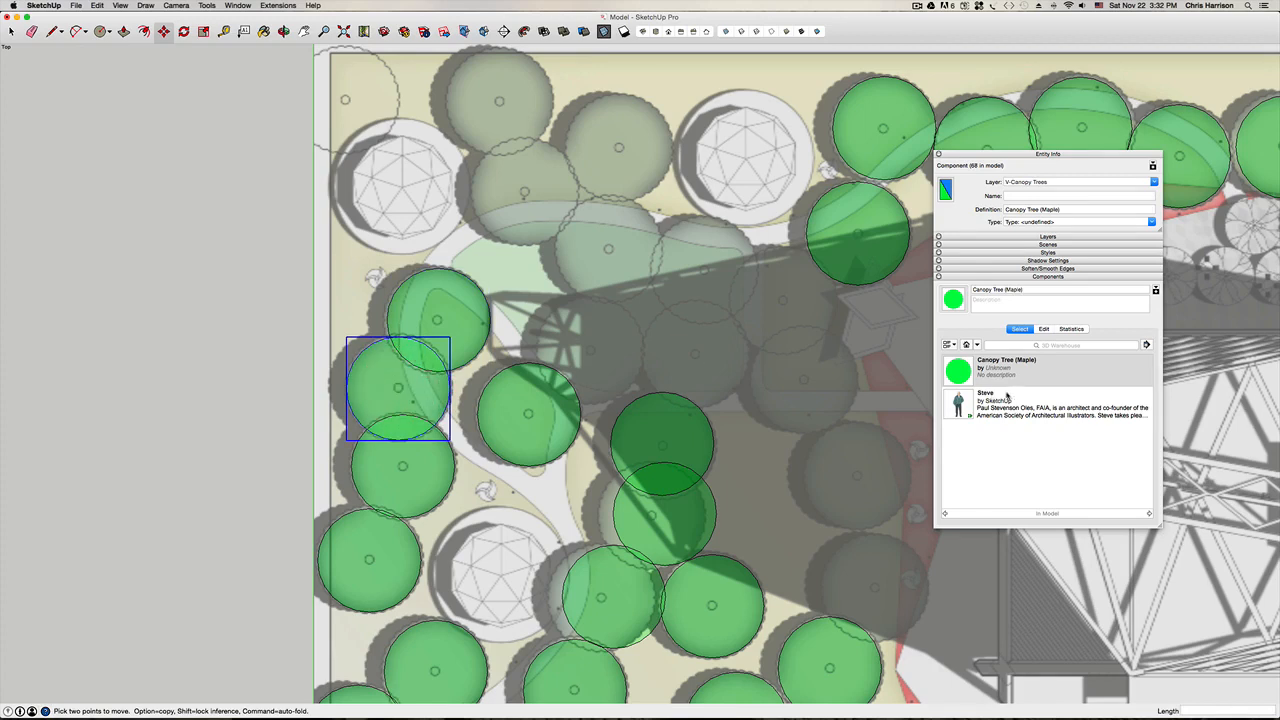
Step: Place two "Canopy Tree (Maple)" instances on the side-by-side trees inside the western tip of the building shadow
left_click(963, 376)
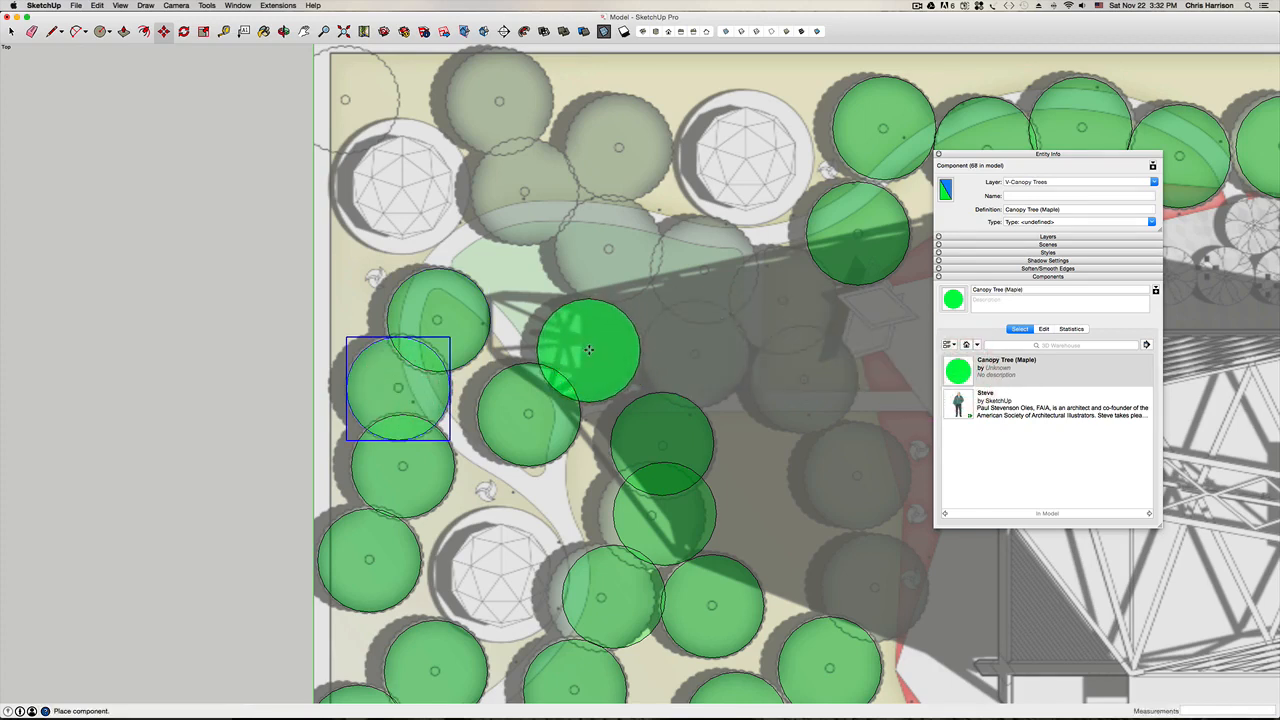
left_click(590, 349)
left_click(958, 372)
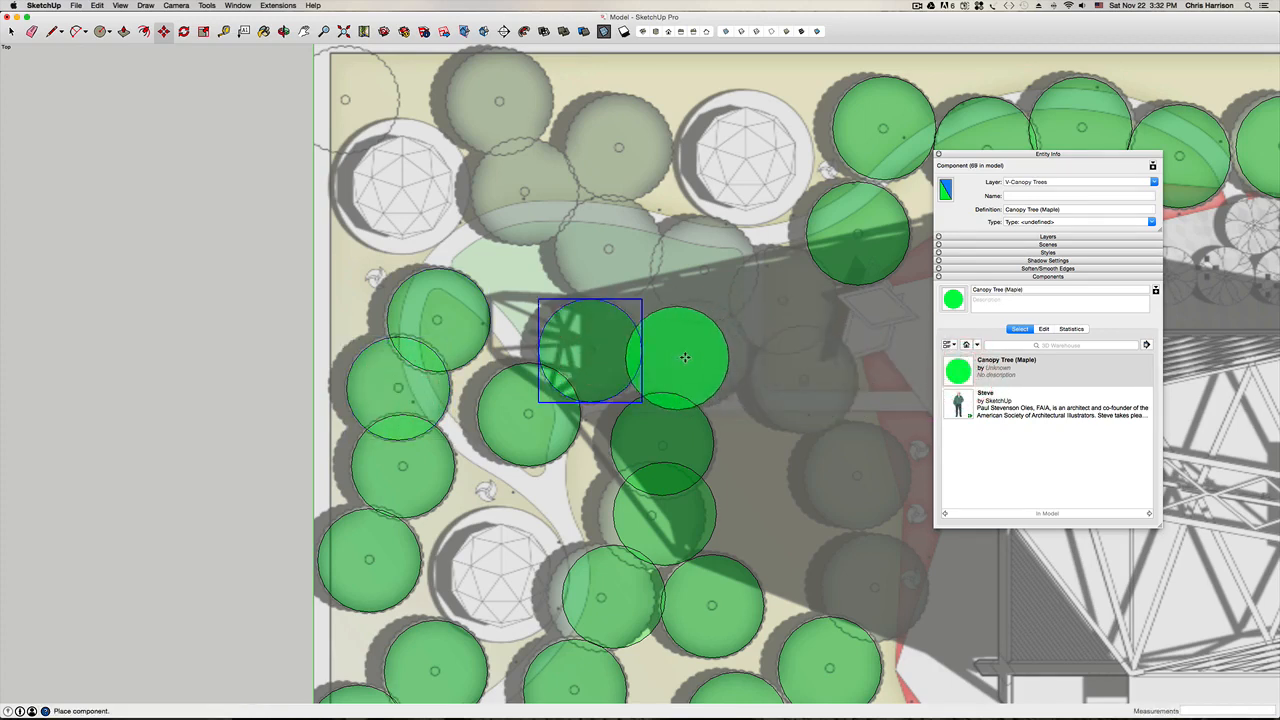
left_click(694, 354)
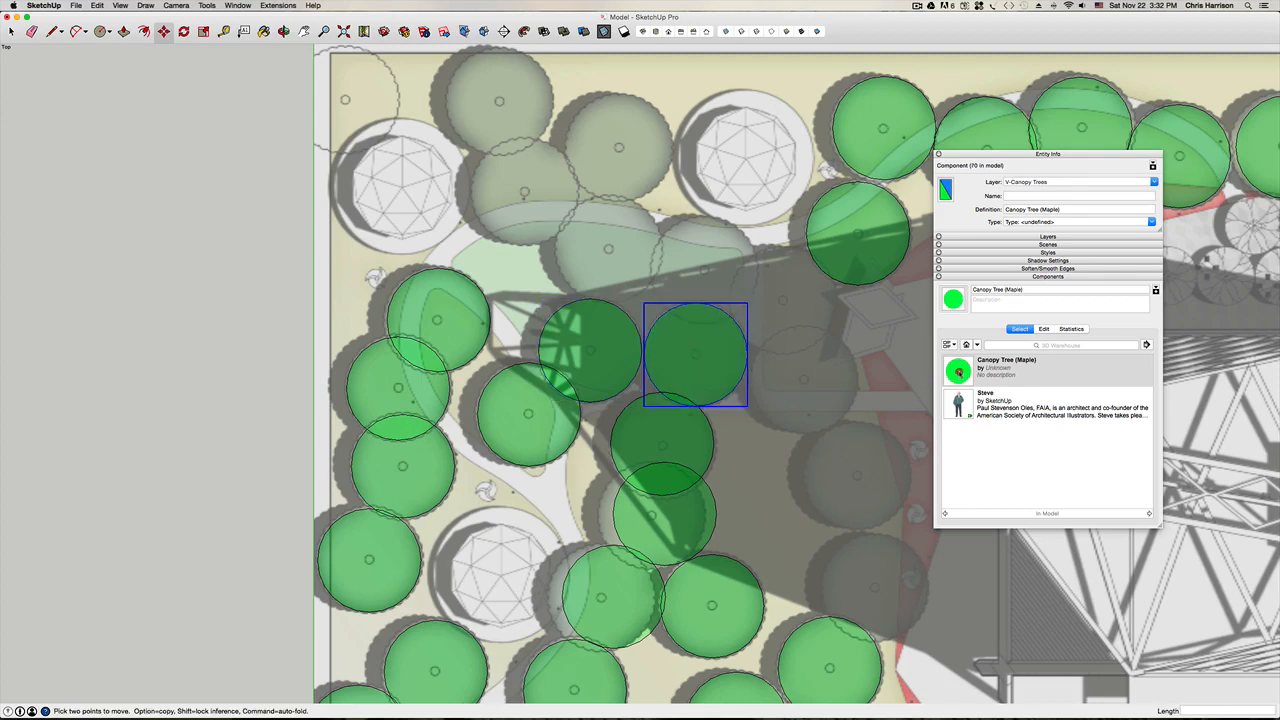
Step: Place three "Canopy Tree (Maple)" instances on the trees between the two northern faceted trees, north of the building shadow's tip
left_click(958, 372)
left_click(609, 250)
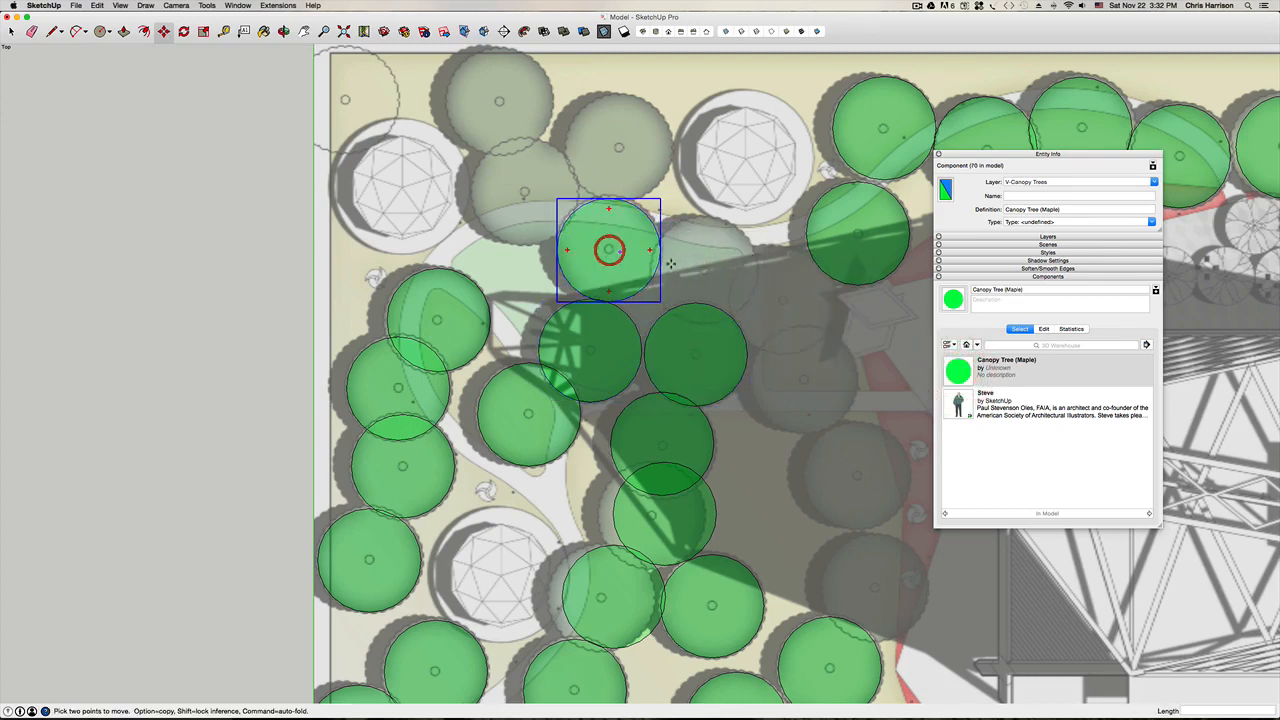
left_click(958, 372)
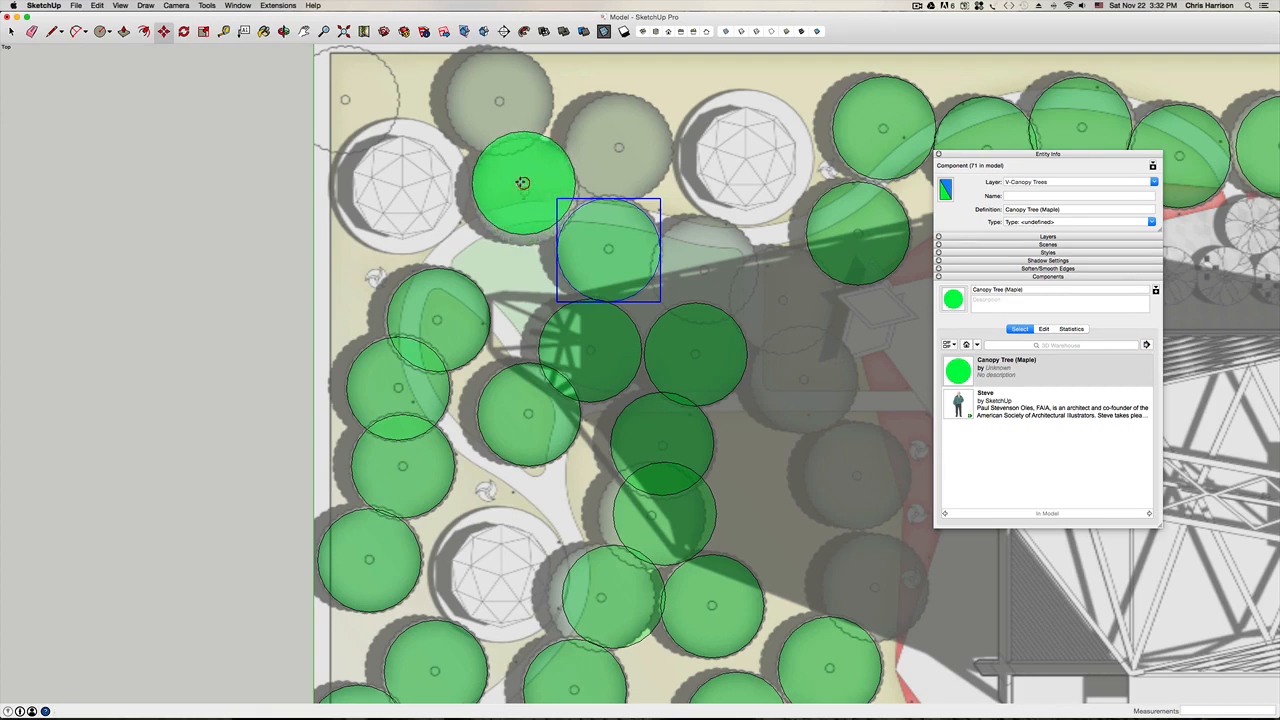
left_click(522, 190)
left_click(941, 342)
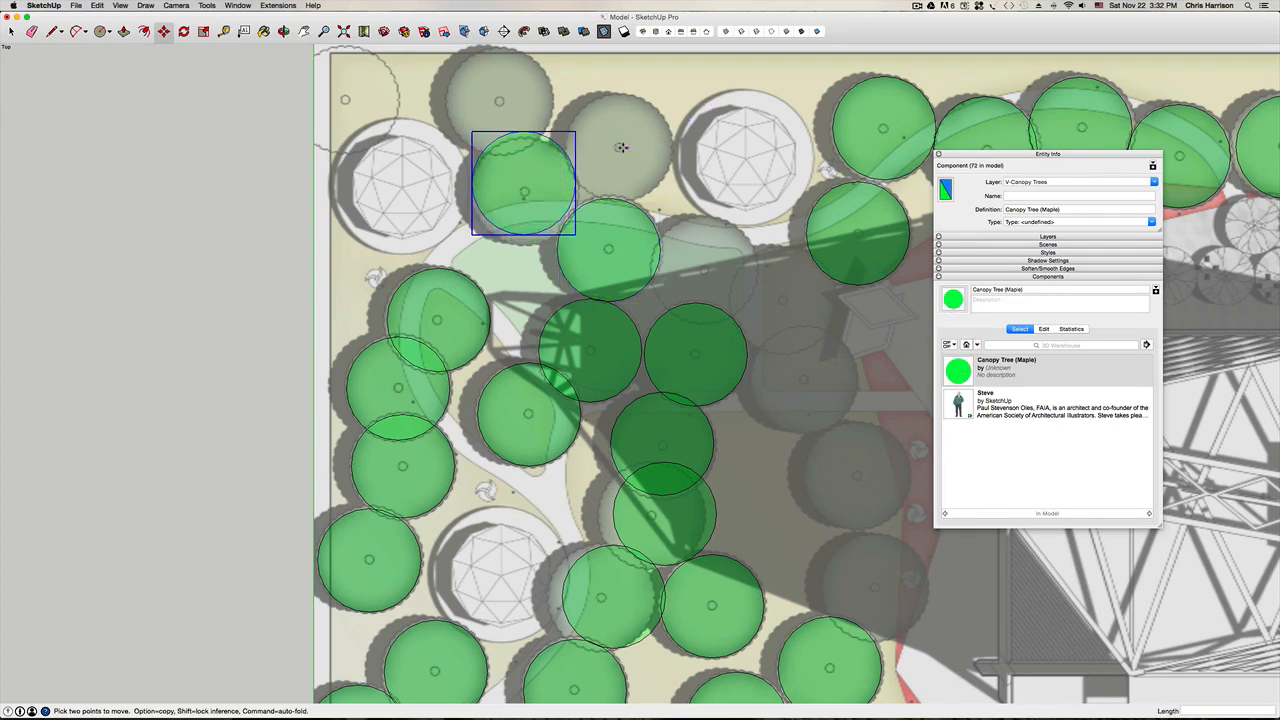
left_click(958, 370)
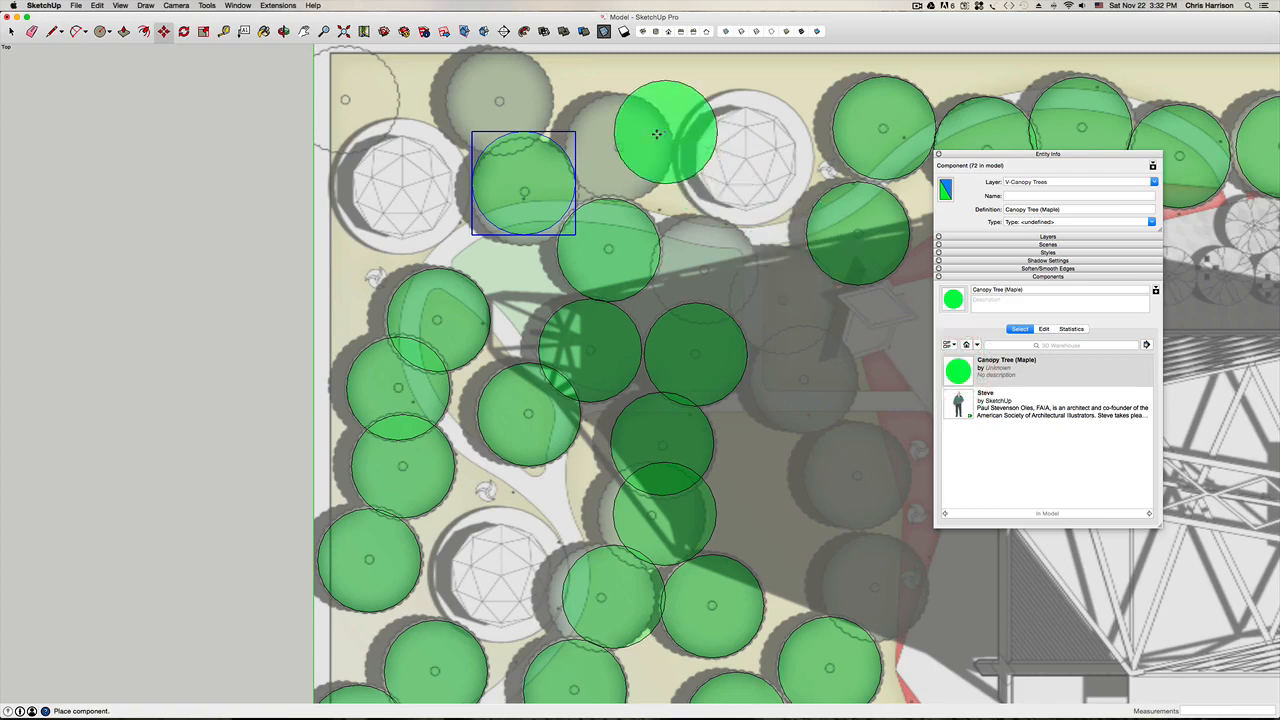
left_click(619, 148)
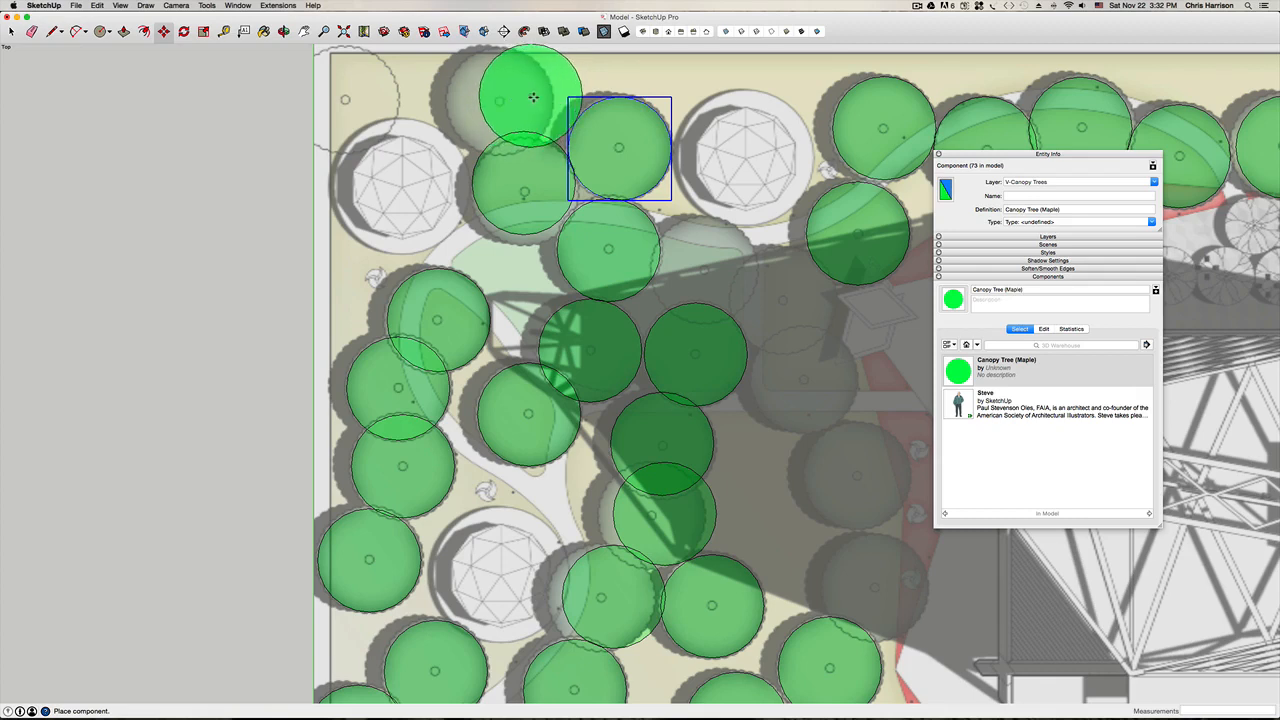
Step: Place two "Canopy Tree (Maple)" instances along the north edge, one at the plan's northwest corner and one by the next tree east
left_click(548, 99)
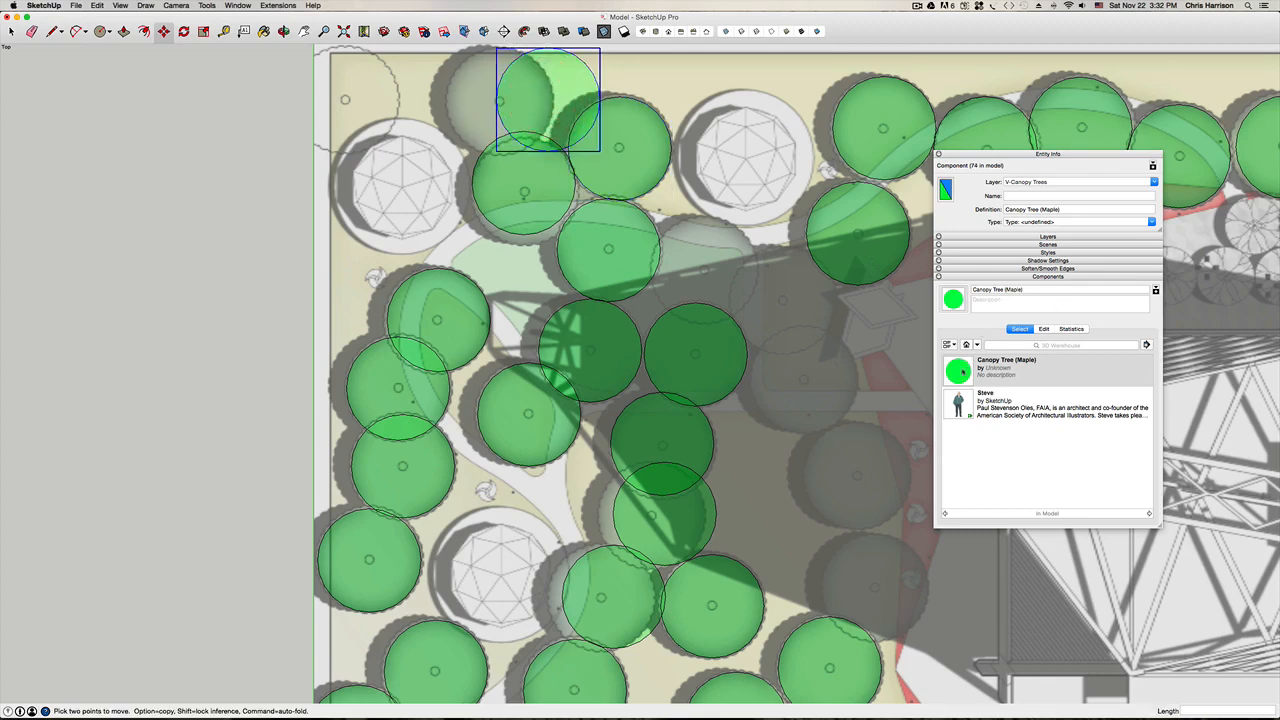
left_click(960, 371)
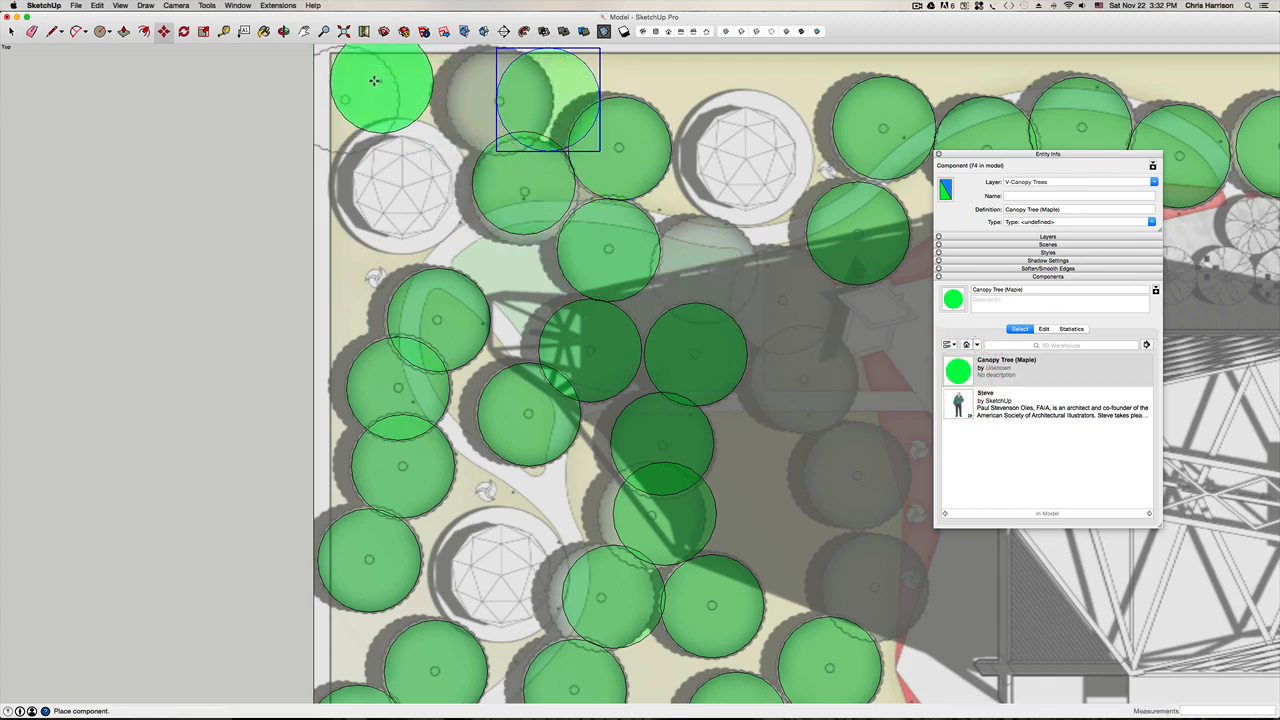
left_click(366, 84)
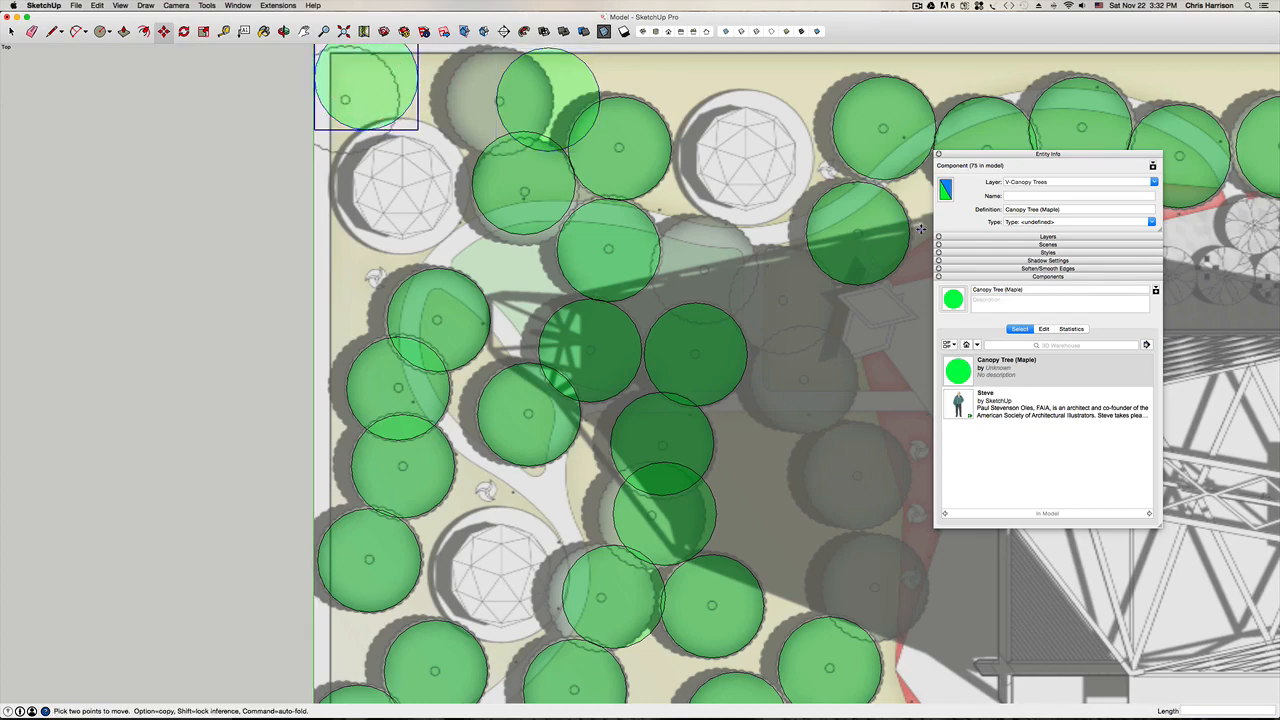
Step: Place two "Canopy Tree (Maple)" instances on the neighbouring trees along the northern edge of the building shadow
scroll(760, 300, "down", 5)
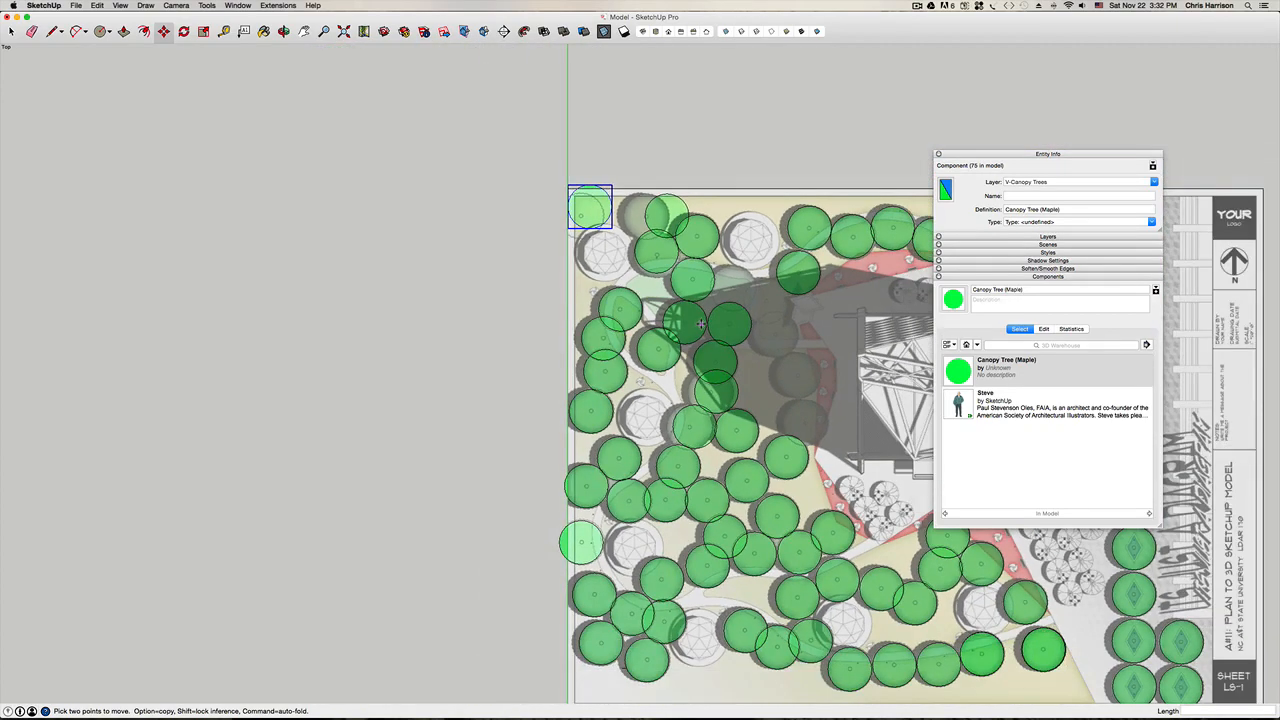
scroll(700, 322, "down", 3)
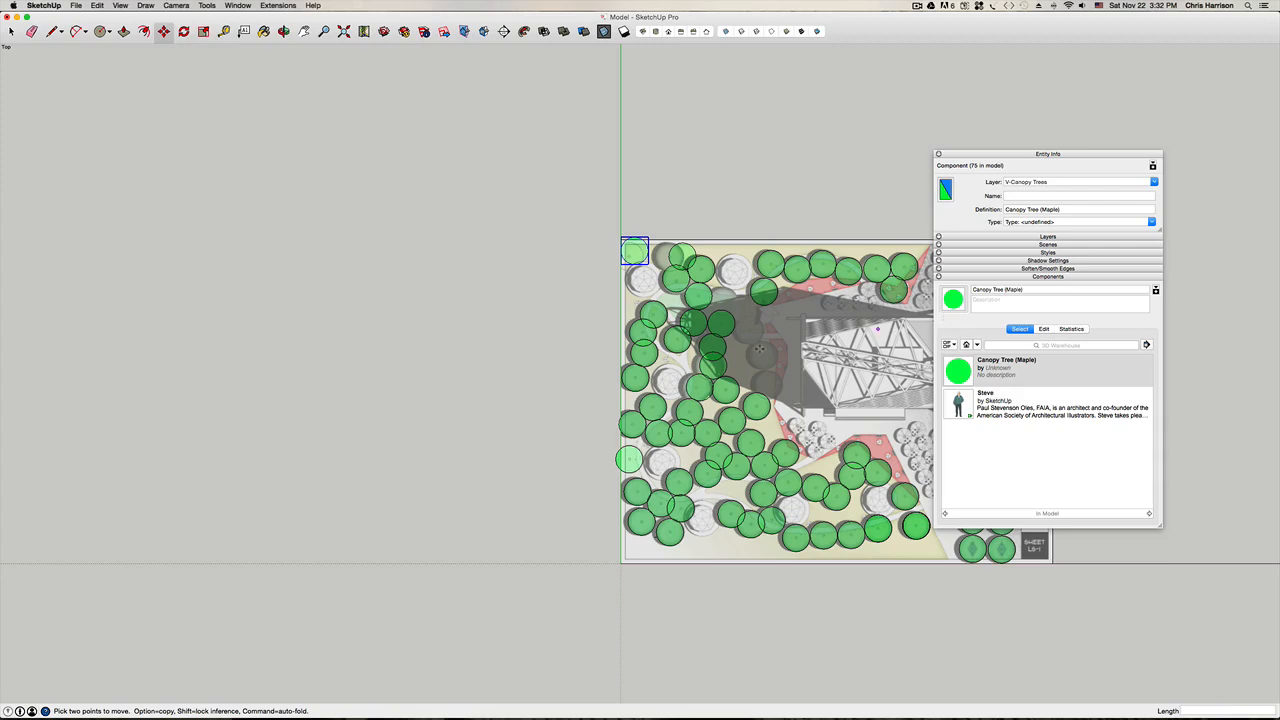
scroll(759, 347, "up", 5)
left_click(953, 372)
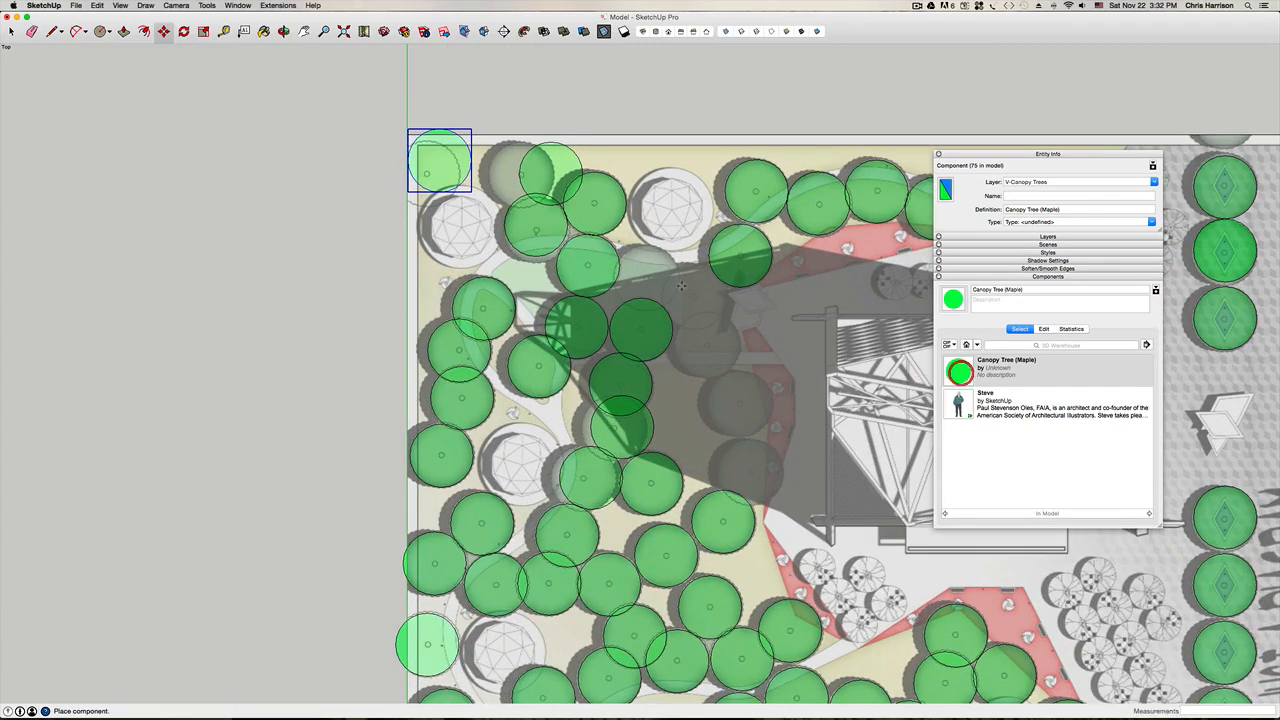
left_click(648, 279)
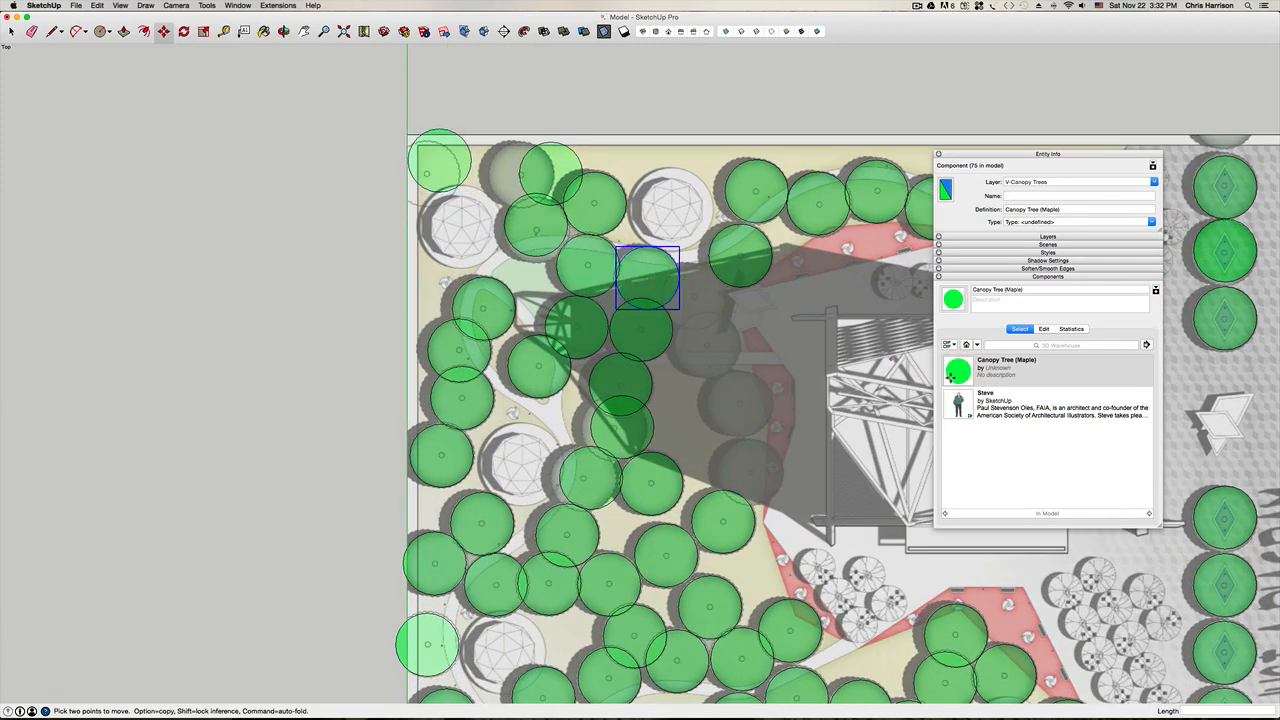
left_click(953, 372)
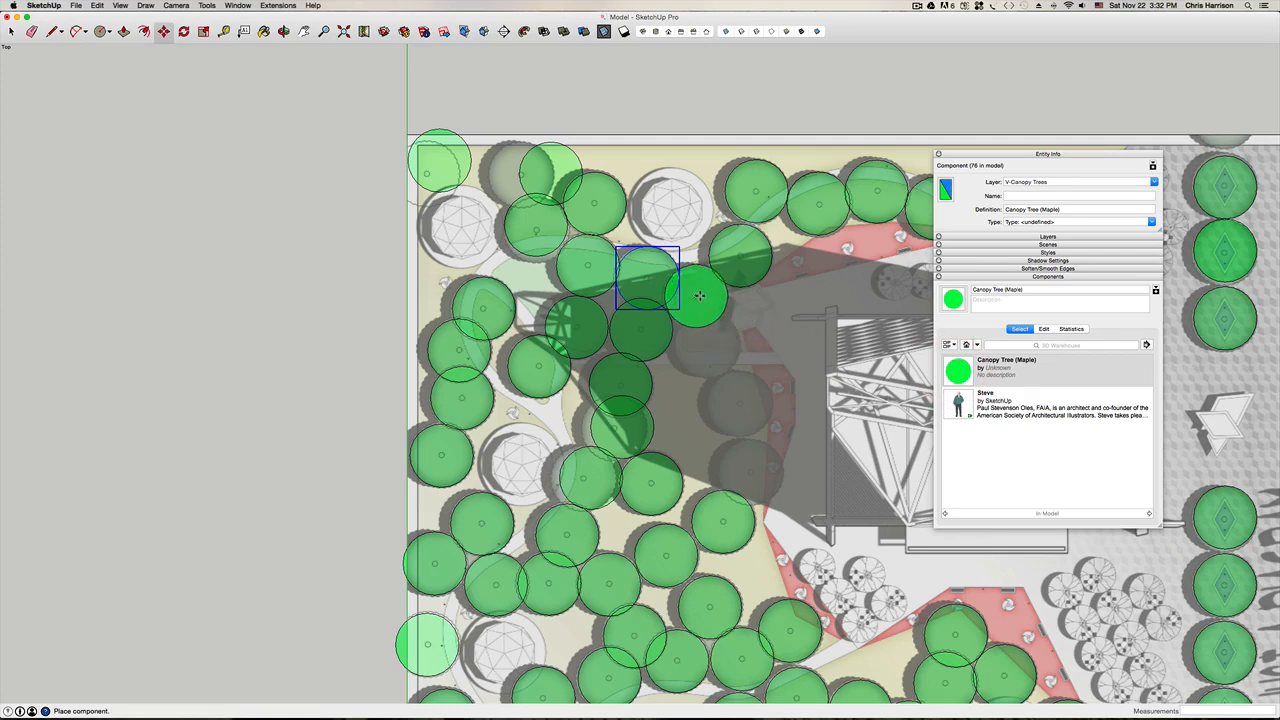
left_click(699, 295)
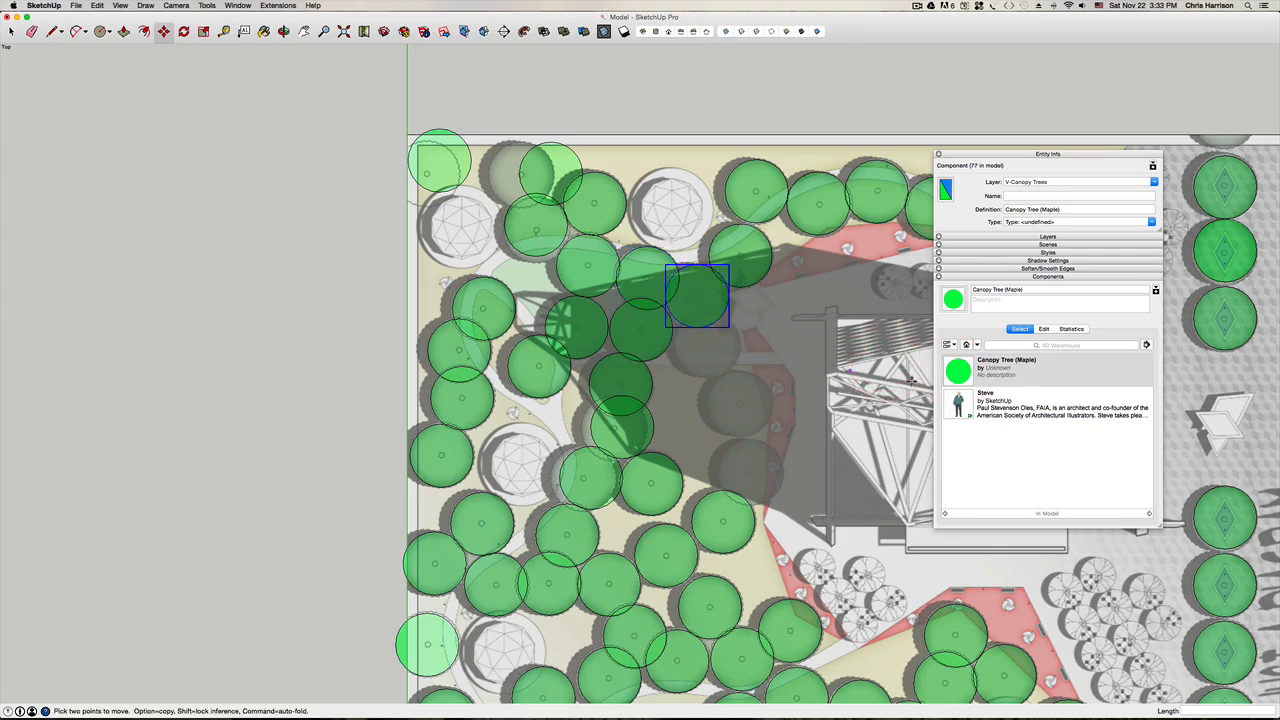
Step: Place three "Canopy Tree (Maple)" instances on the remaining trees inside the shadow, running south along the building's west side
left_click(955, 374)
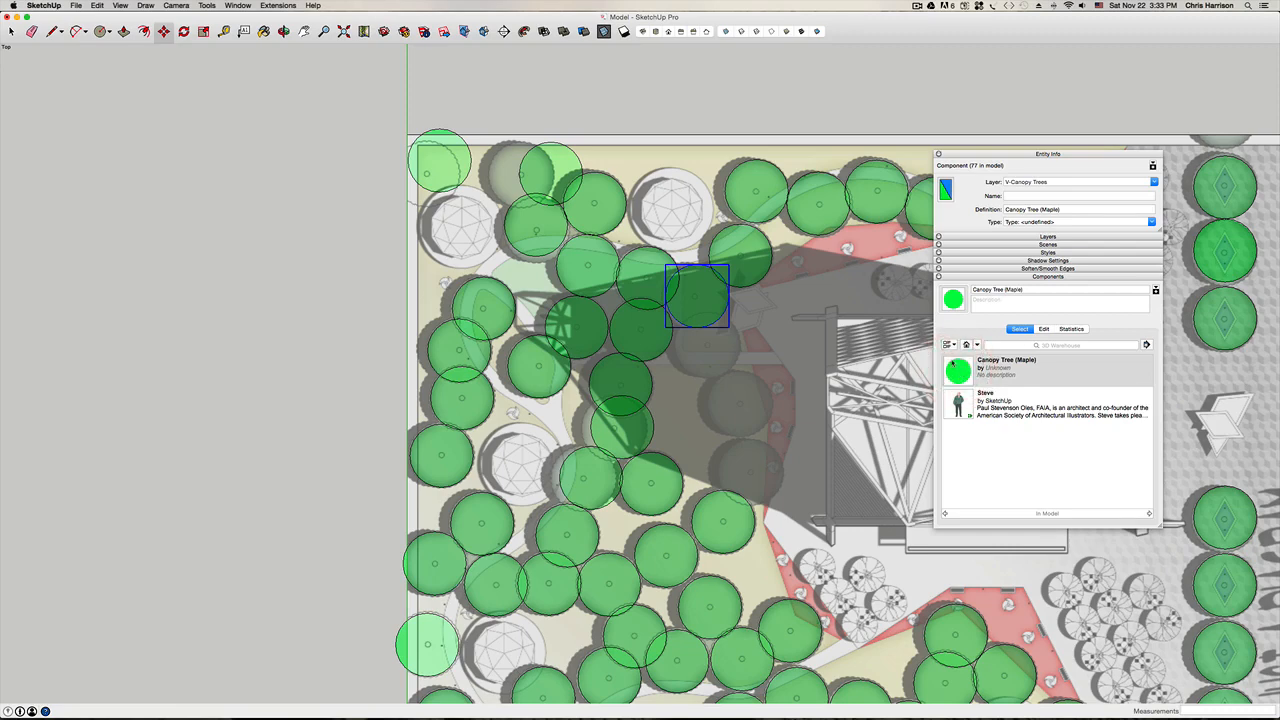
left_click(708, 345)
left_click(958, 371)
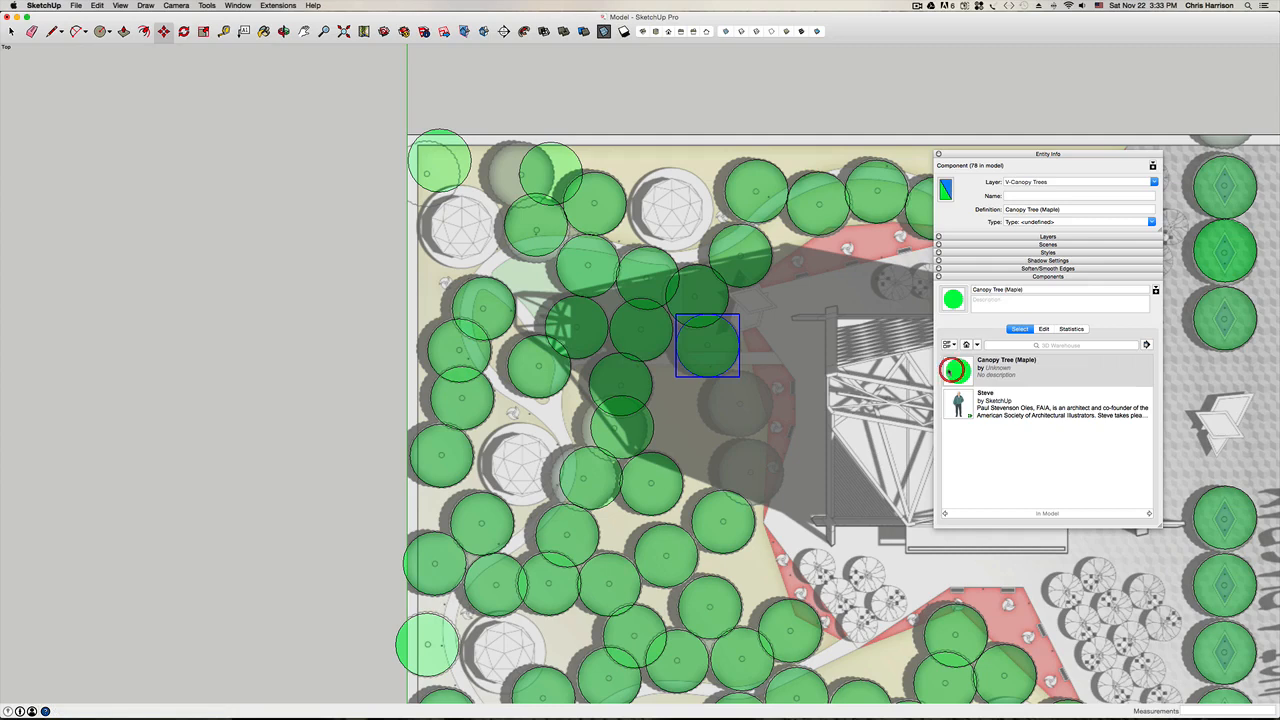
left_click(741, 404)
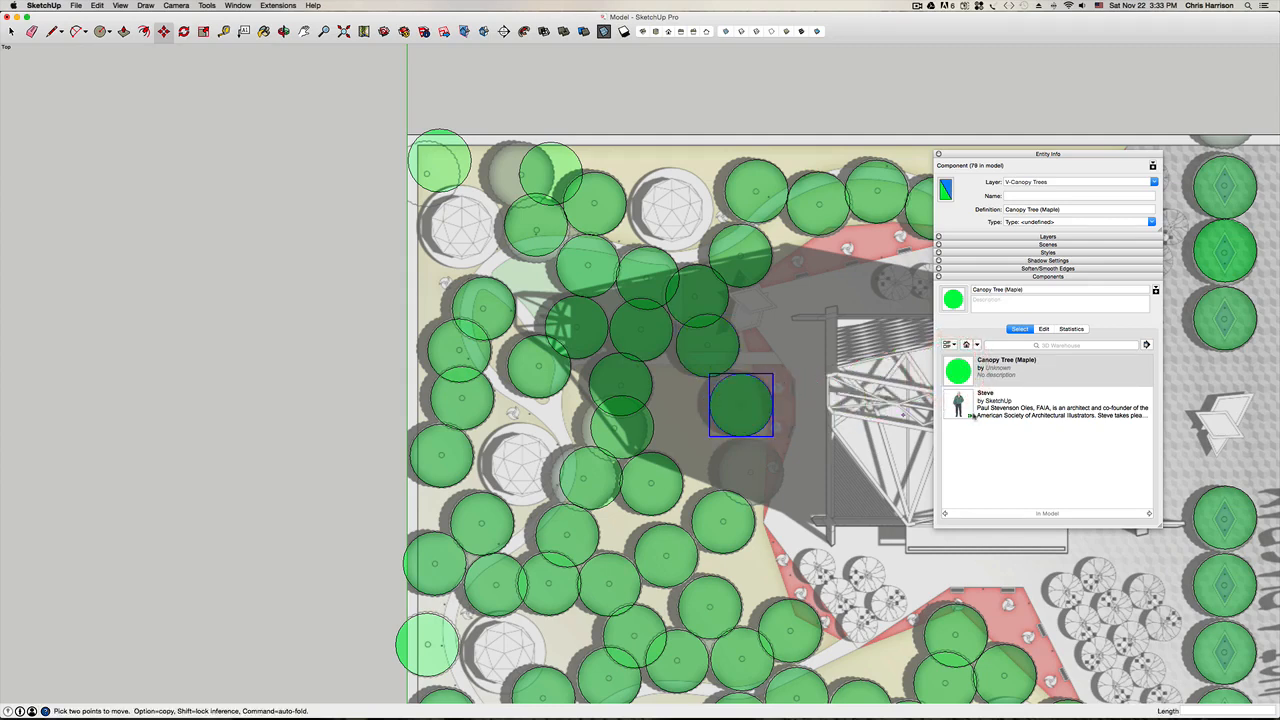
left_click(958, 371)
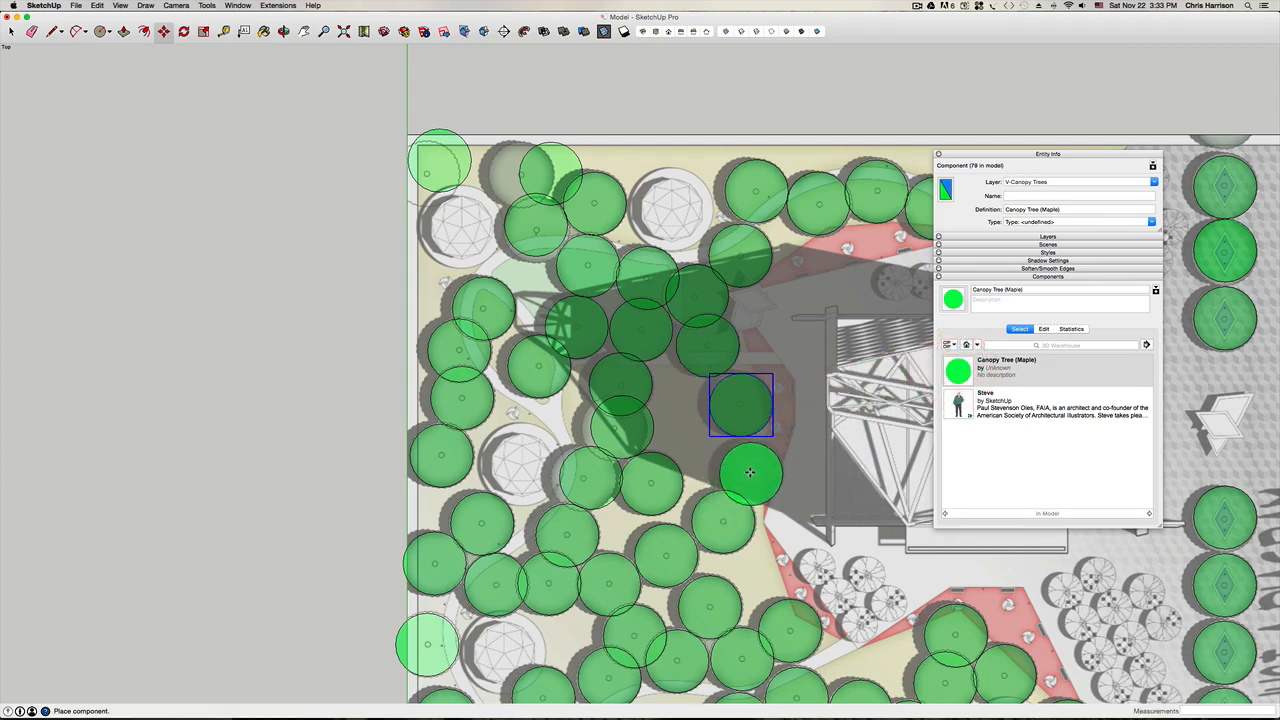
left_click(751, 471)
Step: Create a layer named "V-Understory Trees" and make it the current layer
scroll(751, 471, "down", 5)
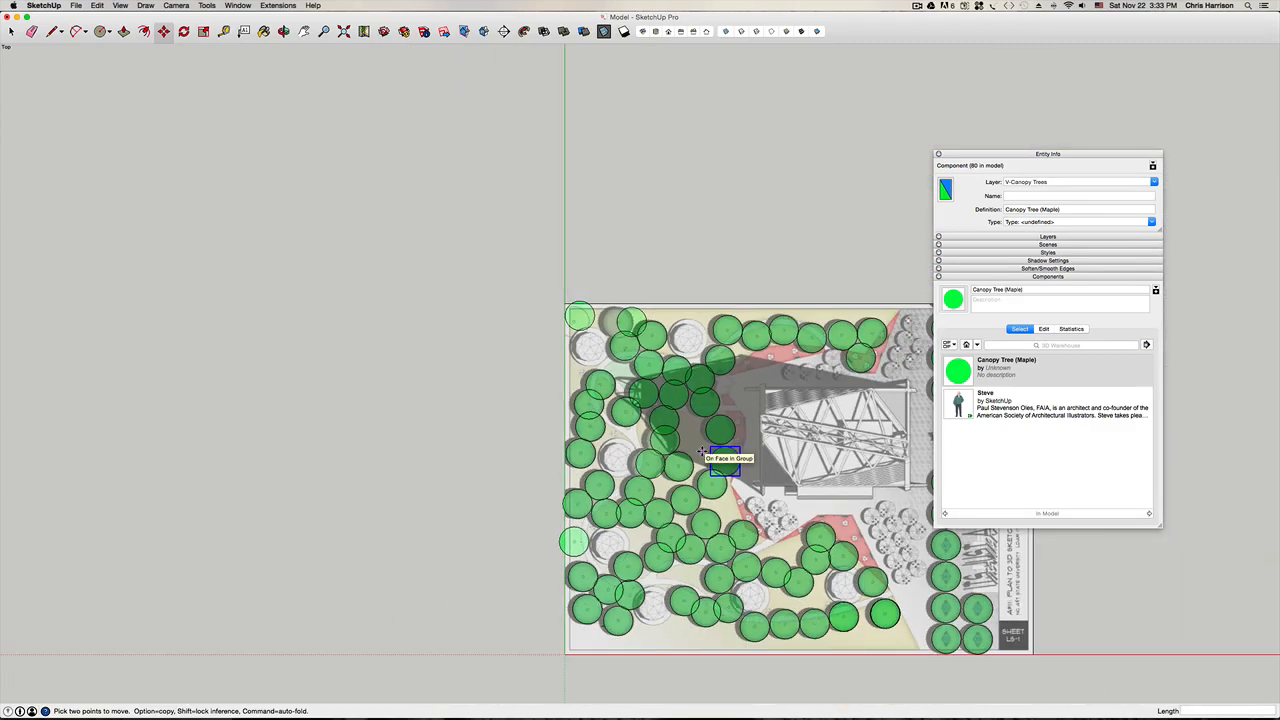
key("h")
left_click_drag(715, 463, 598, 552)
scroll(548, 530, "up", 3)
left_click_drag(671, 478, 565, 452)
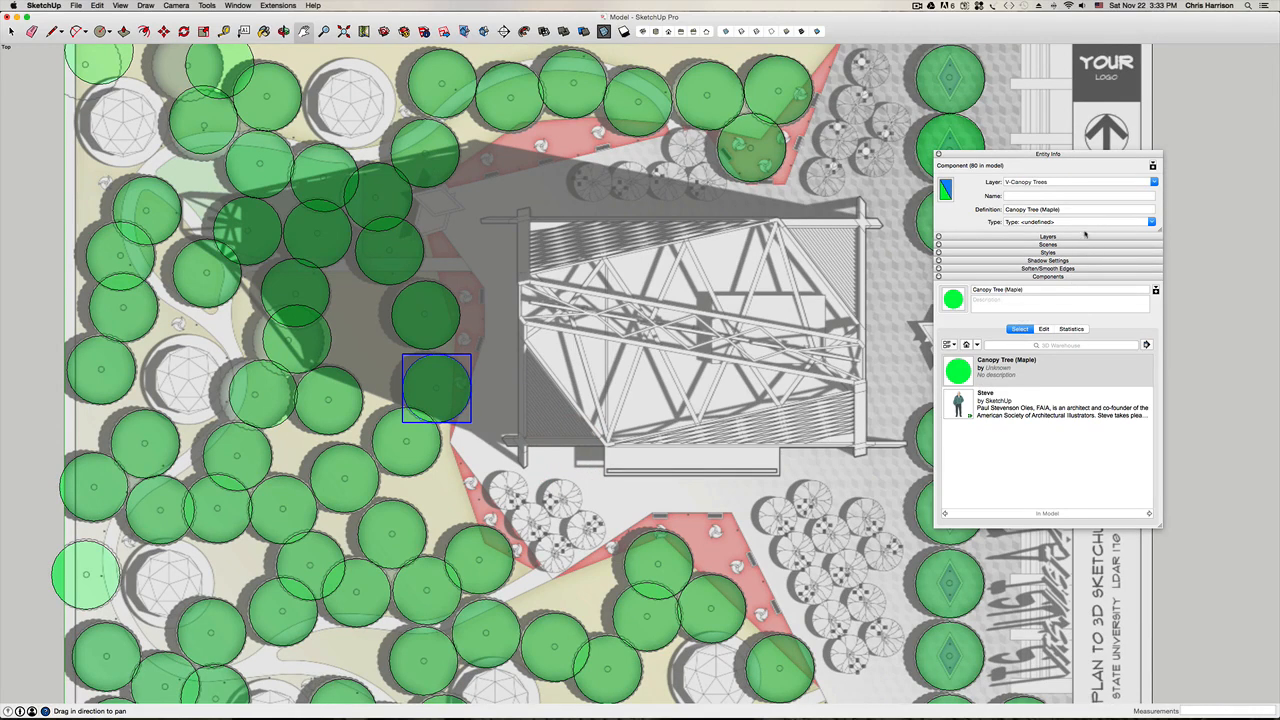
left_click(1060, 279)
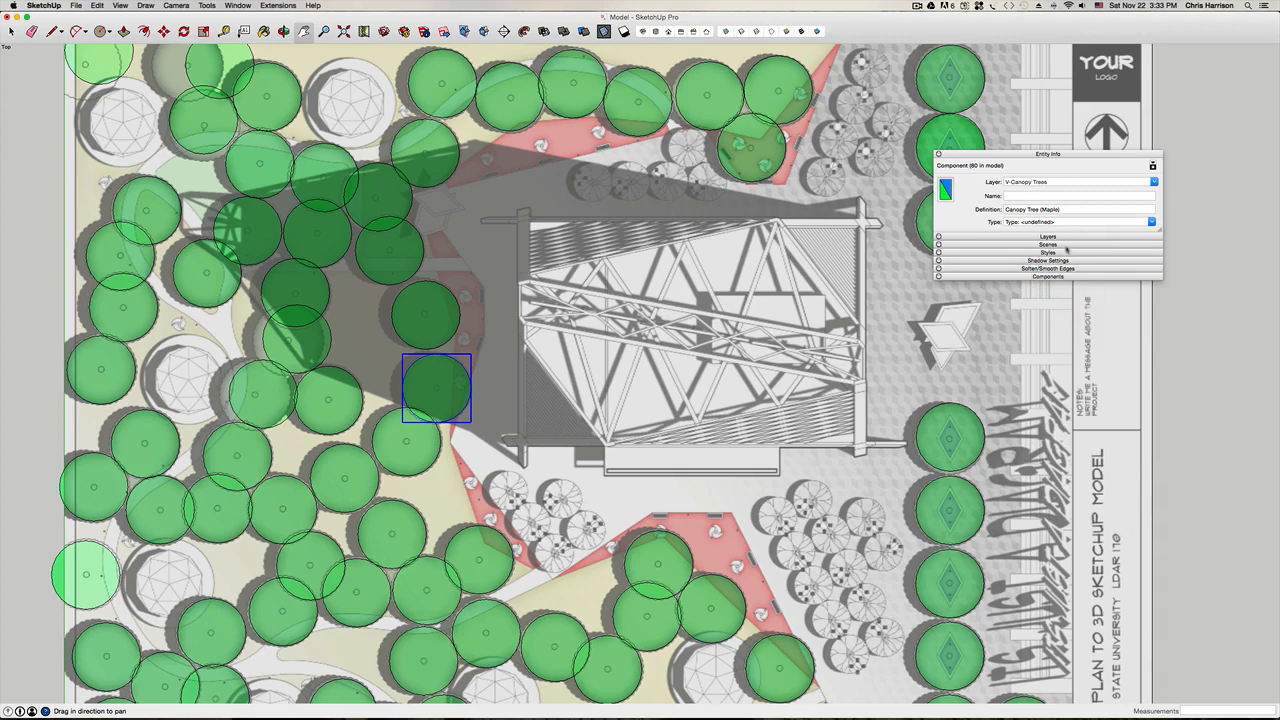
left_click(1075, 238)
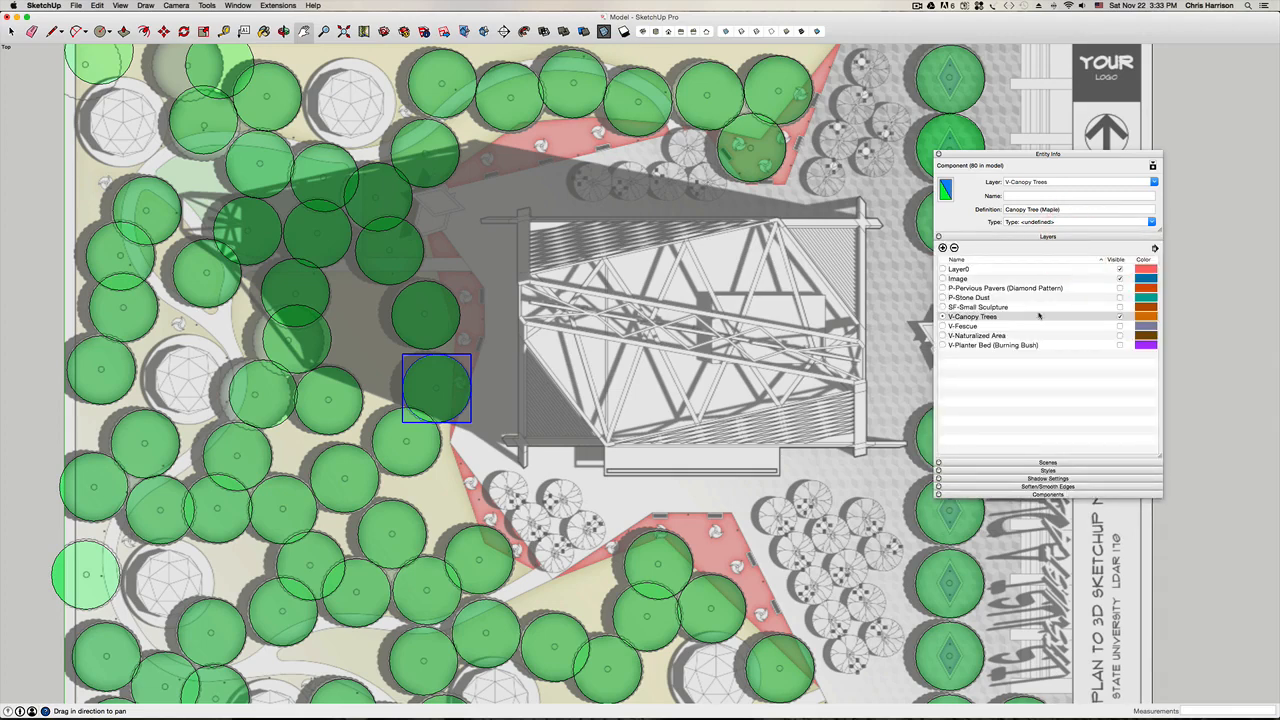
left_click(942, 248)
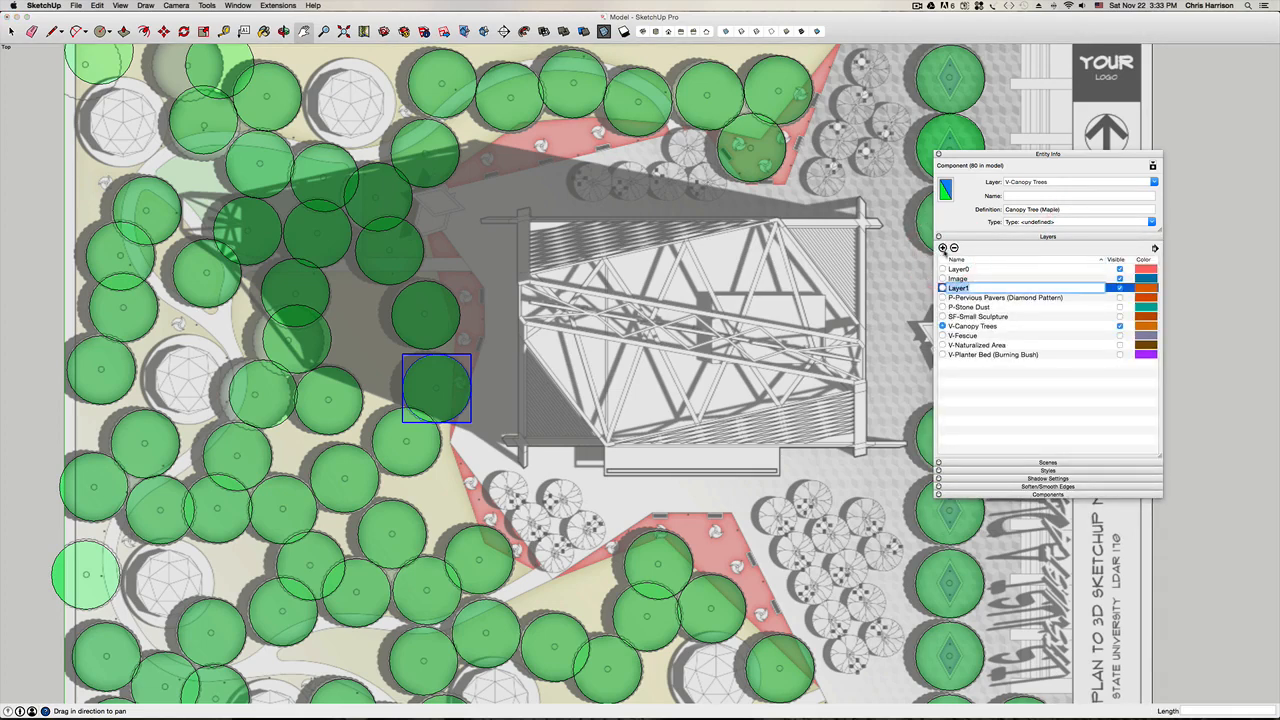
type("V-Understory ")
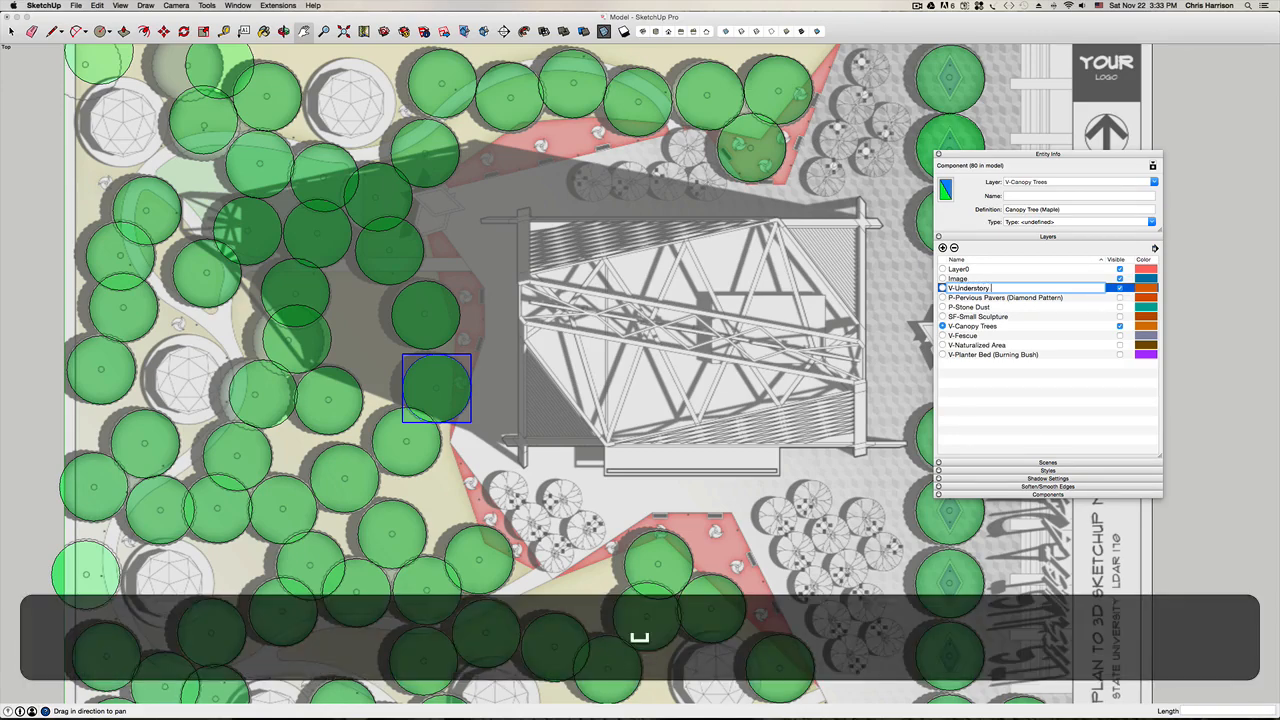
type("Trees")
key("Return")
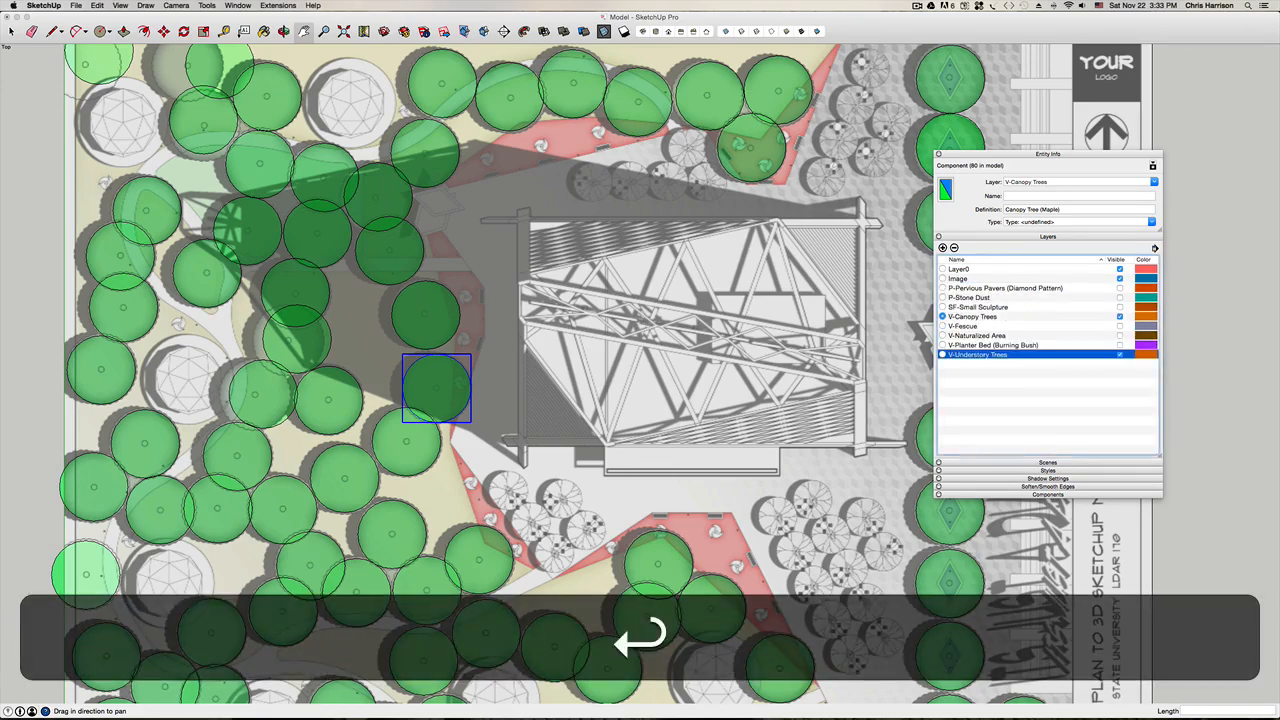
key("space")
left_click(485, 457)
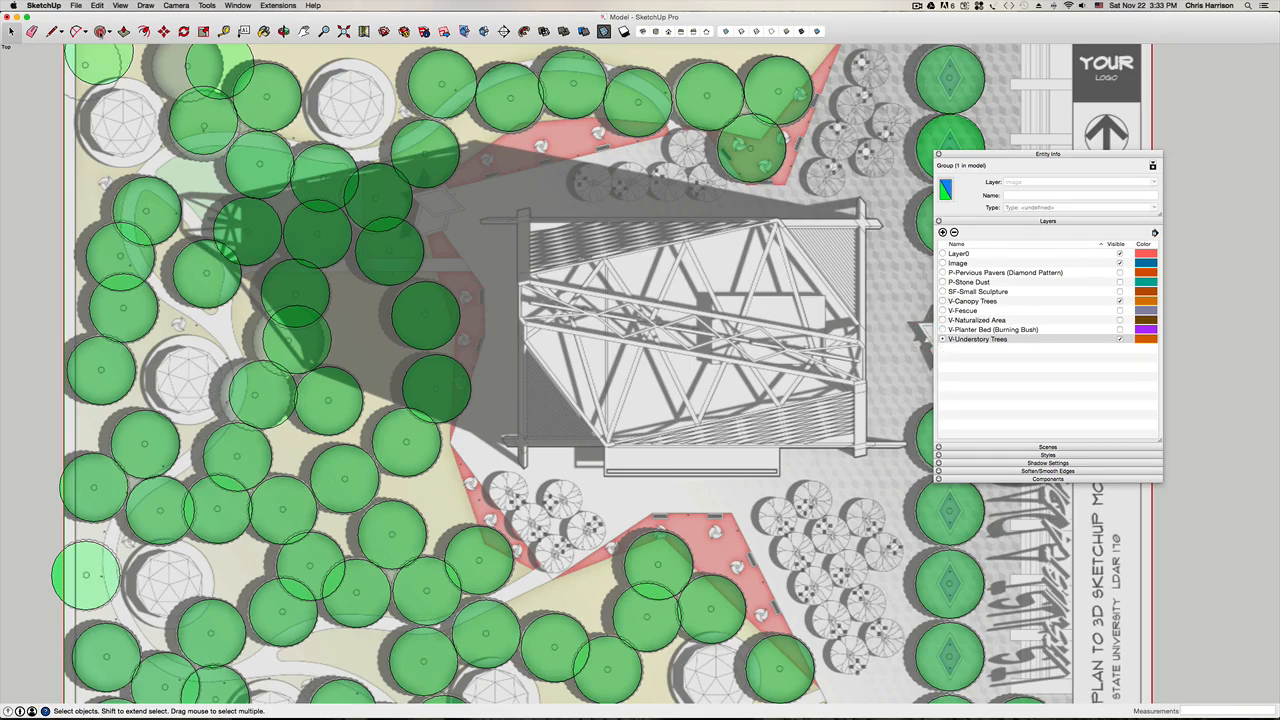
Step: Draw a circle with a radius of about 8' 9" centred on the middle understory tree southwest of the building
left_click(100, 31)
scroll(509, 489, "up", 3)
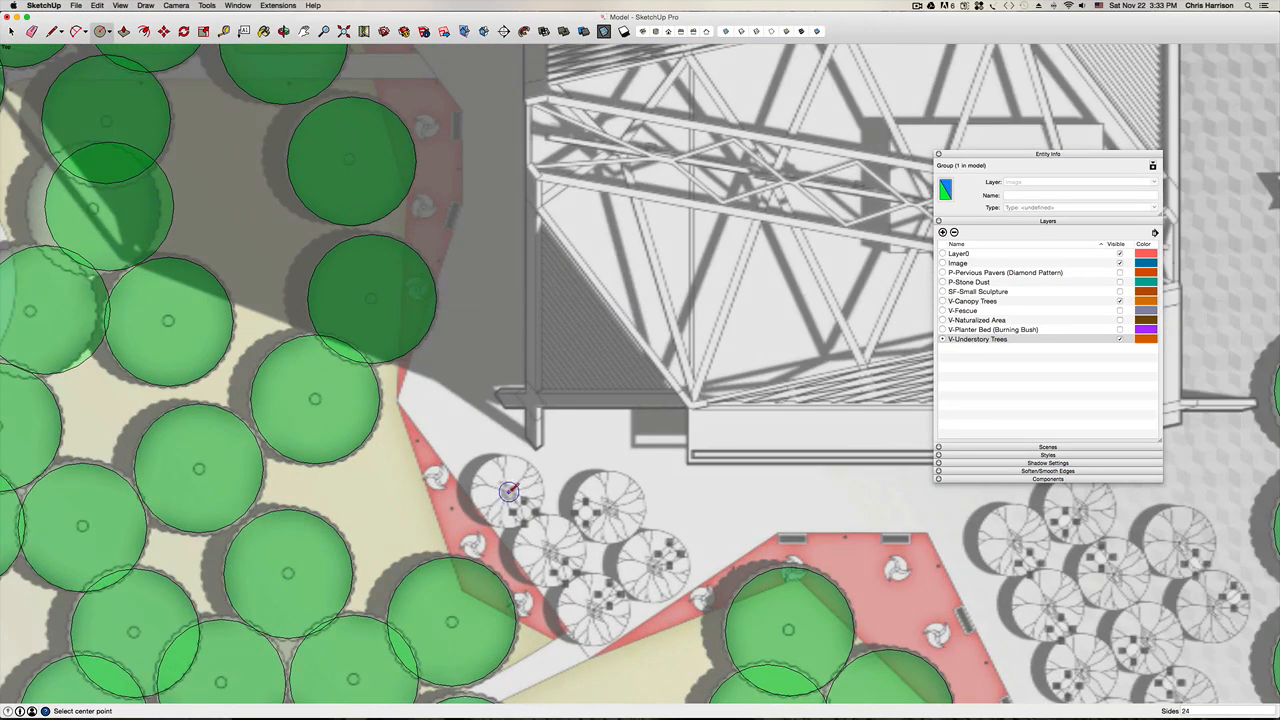
left_click(507, 491)
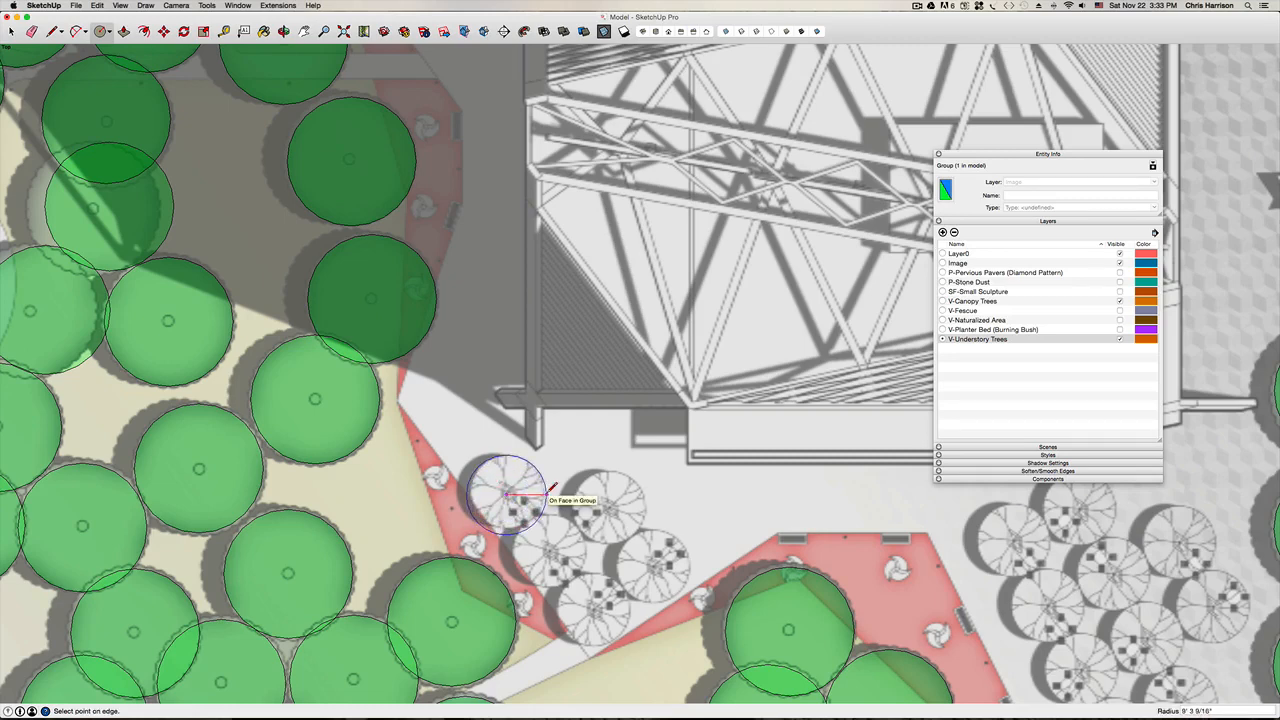
key("Escape")
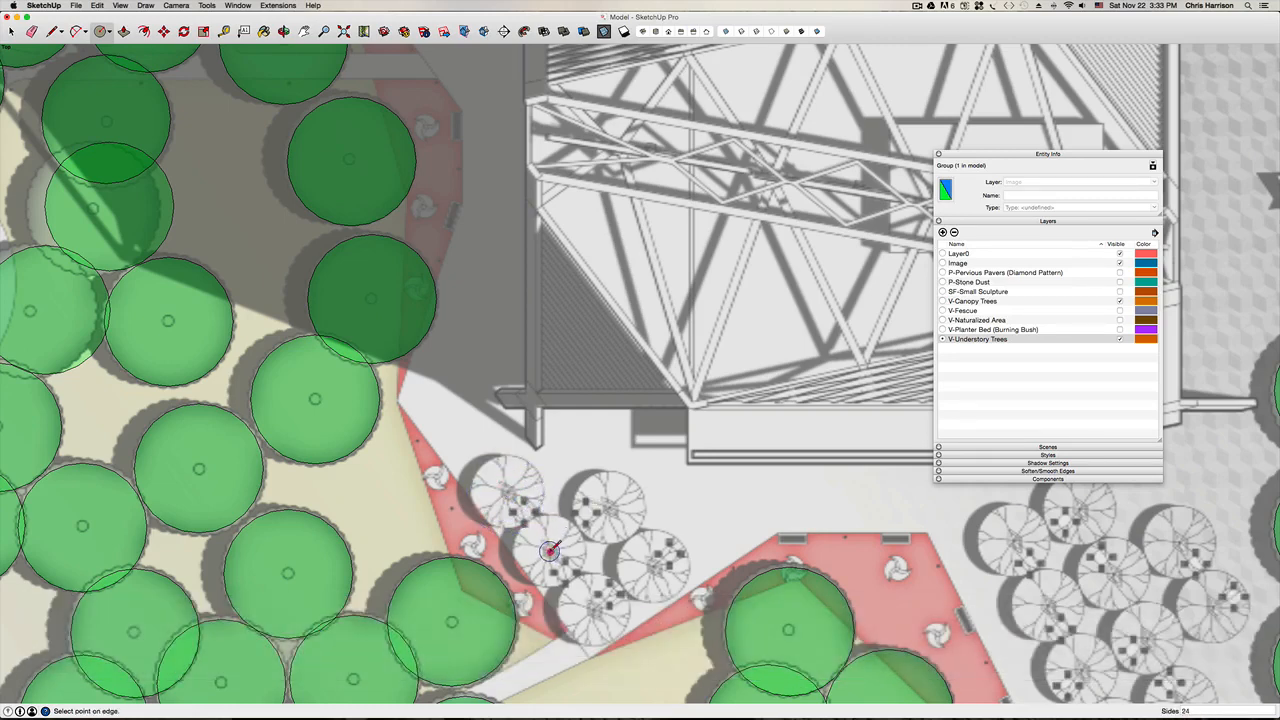
left_click(550, 551)
left_click(588, 546)
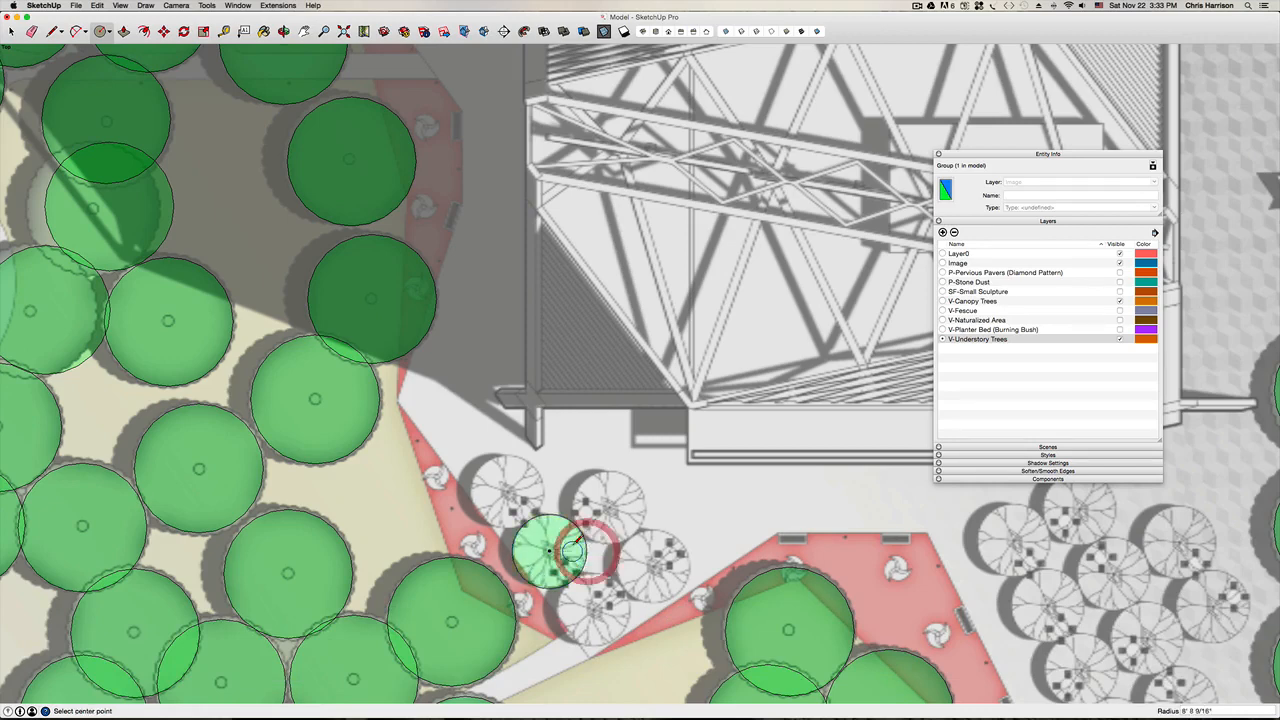
Step: Define the understory tree circle and its face as a component named "Understory Tree (Lace Bark Elm)"
key("space")
double_click(560, 551)
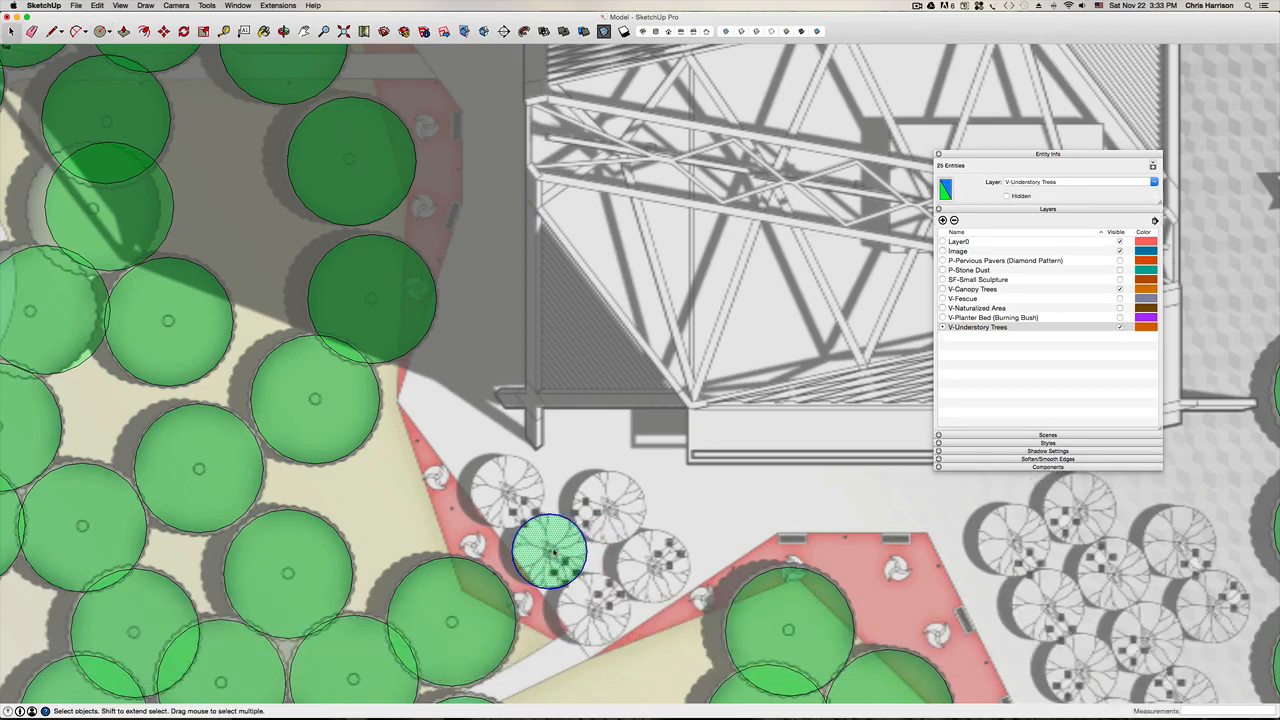
right_click(556, 551)
left_click(592, 500)
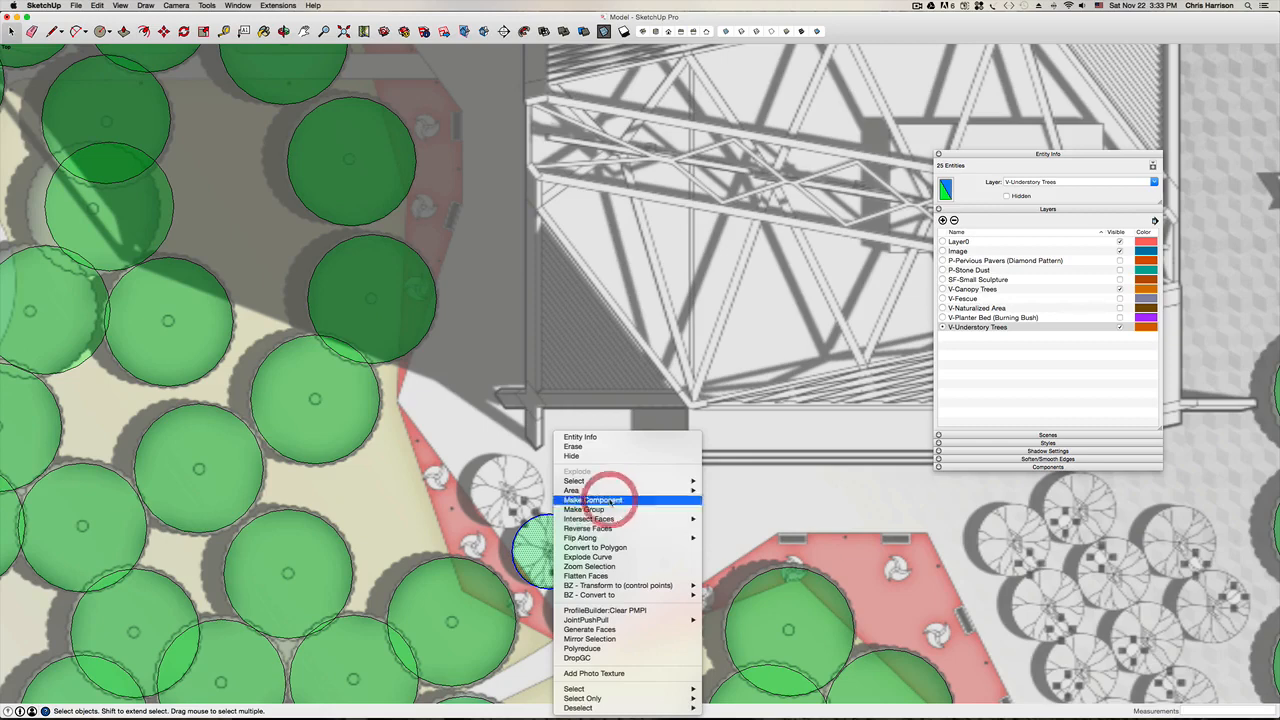
type("Unde")
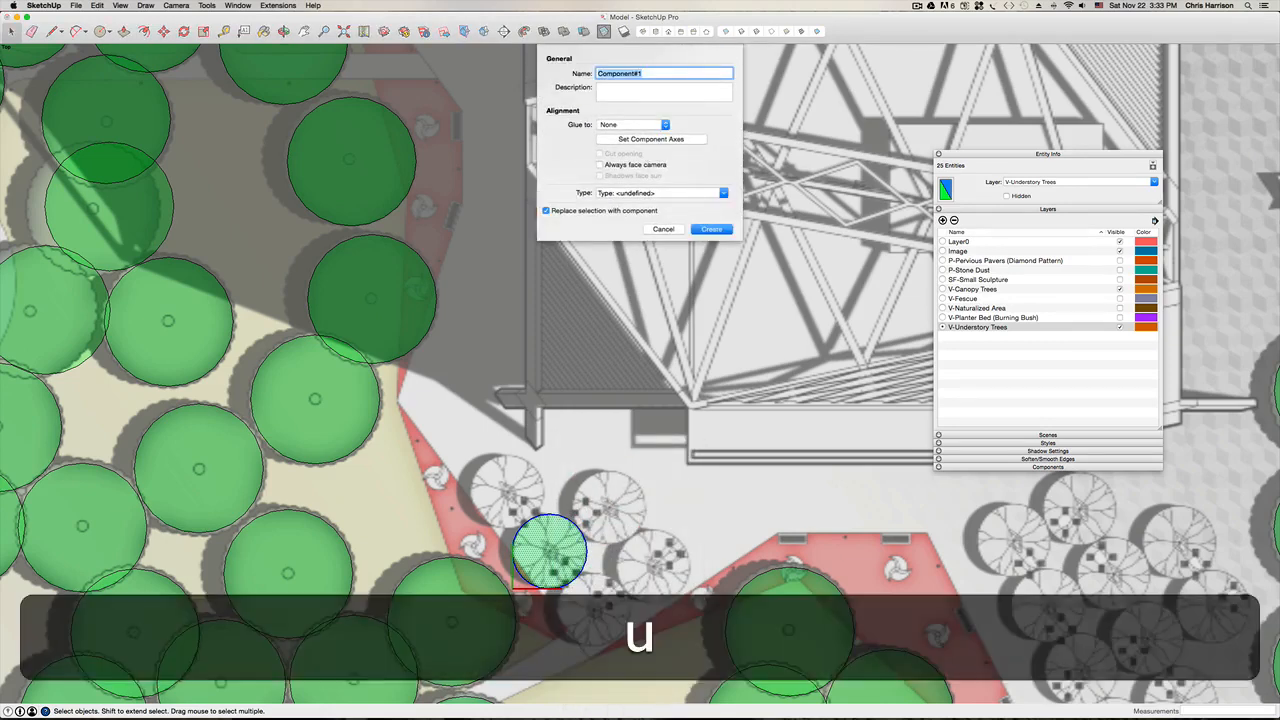
type("rstory Tre")
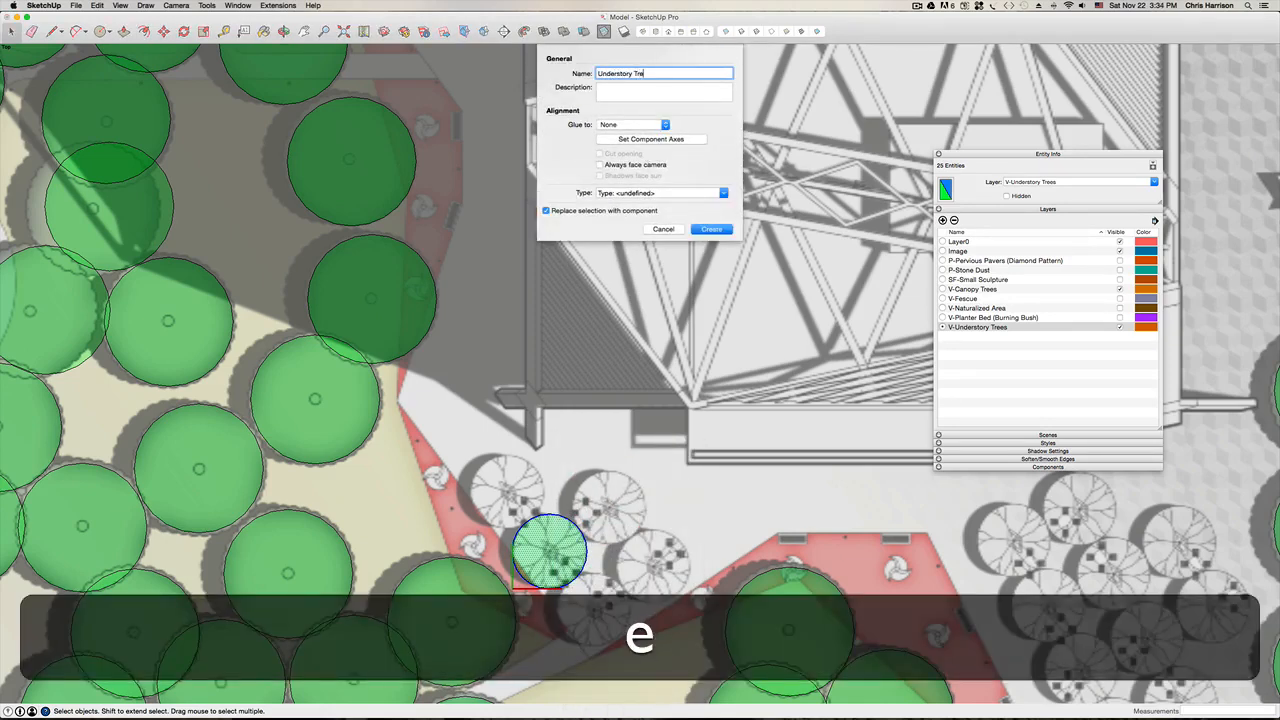
type("e- a")
key("BackSpace")
key("BackSpace")
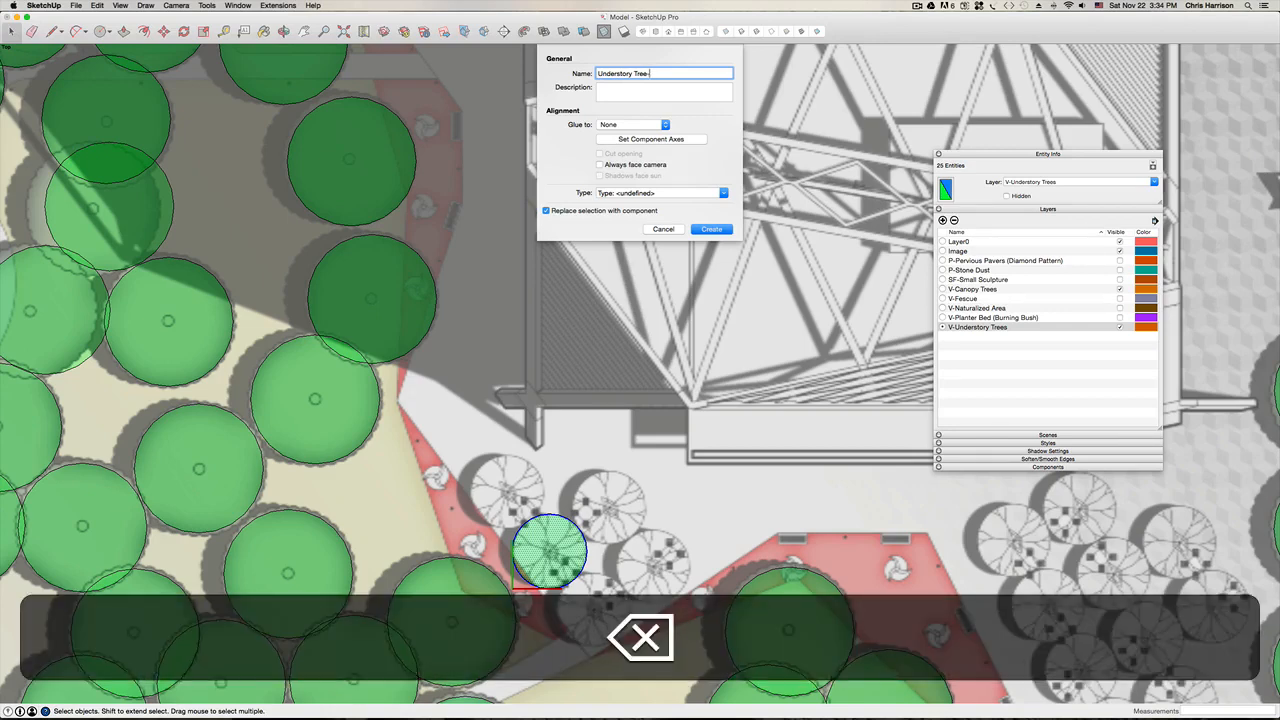
type("(Lace Bark")
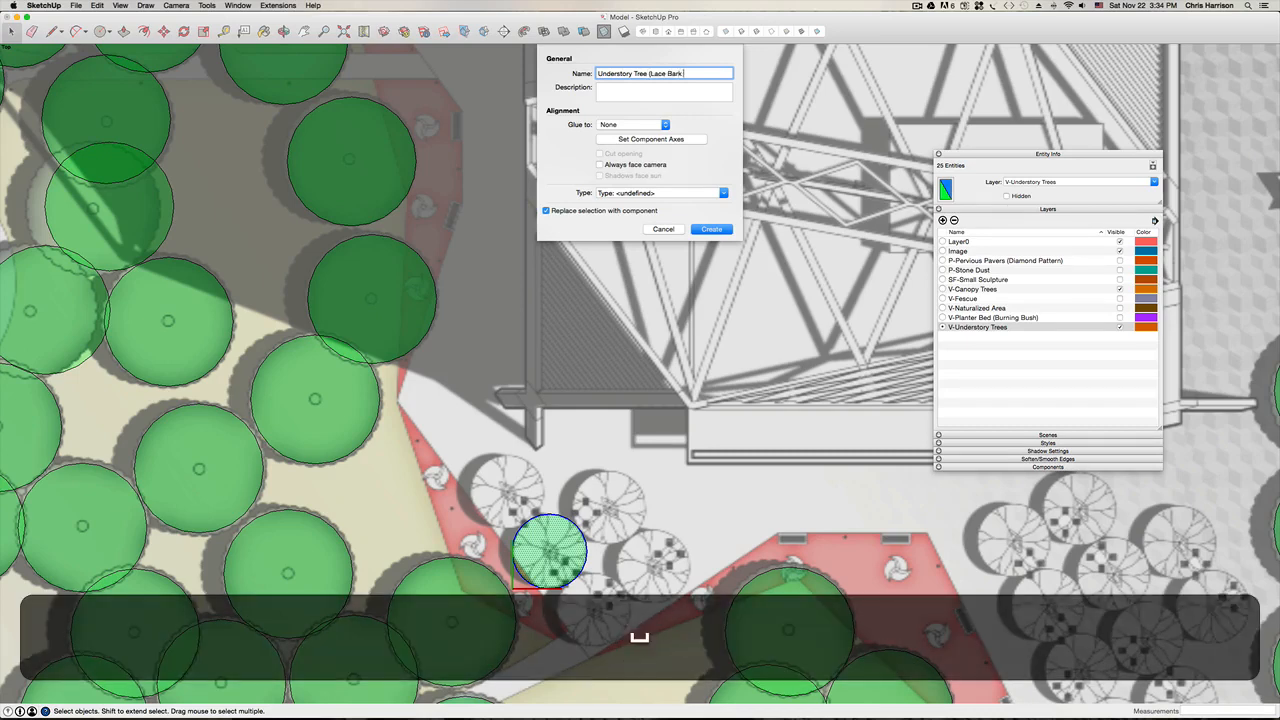
type(" Elm")
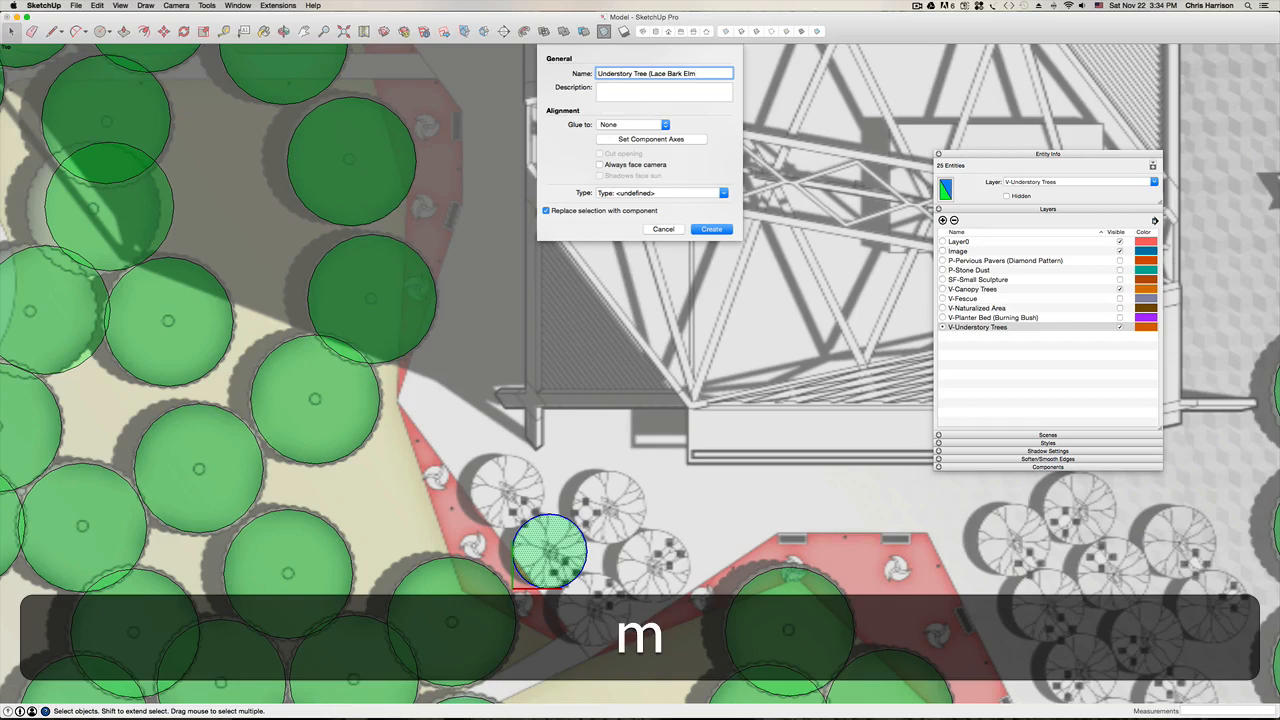
type(")")
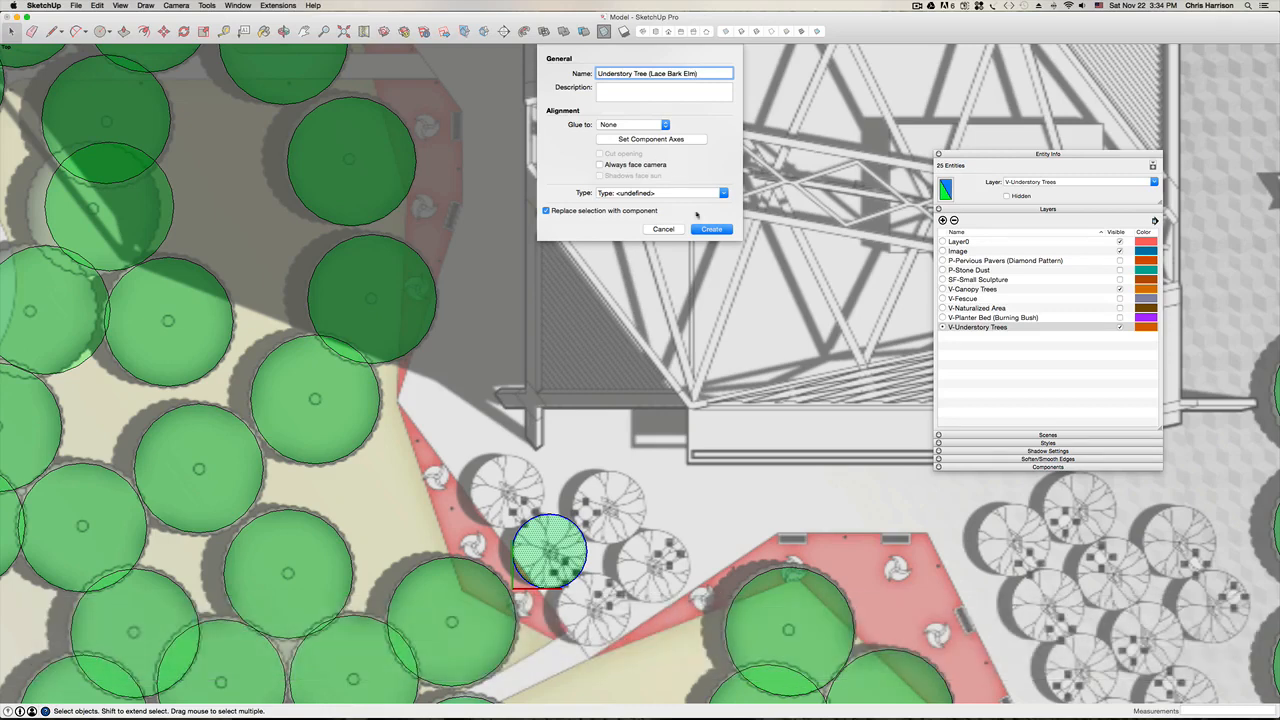
Step: Set the component's axes origin at the circle's centre and create the component, replacing the selected geometry
left_click(643, 139)
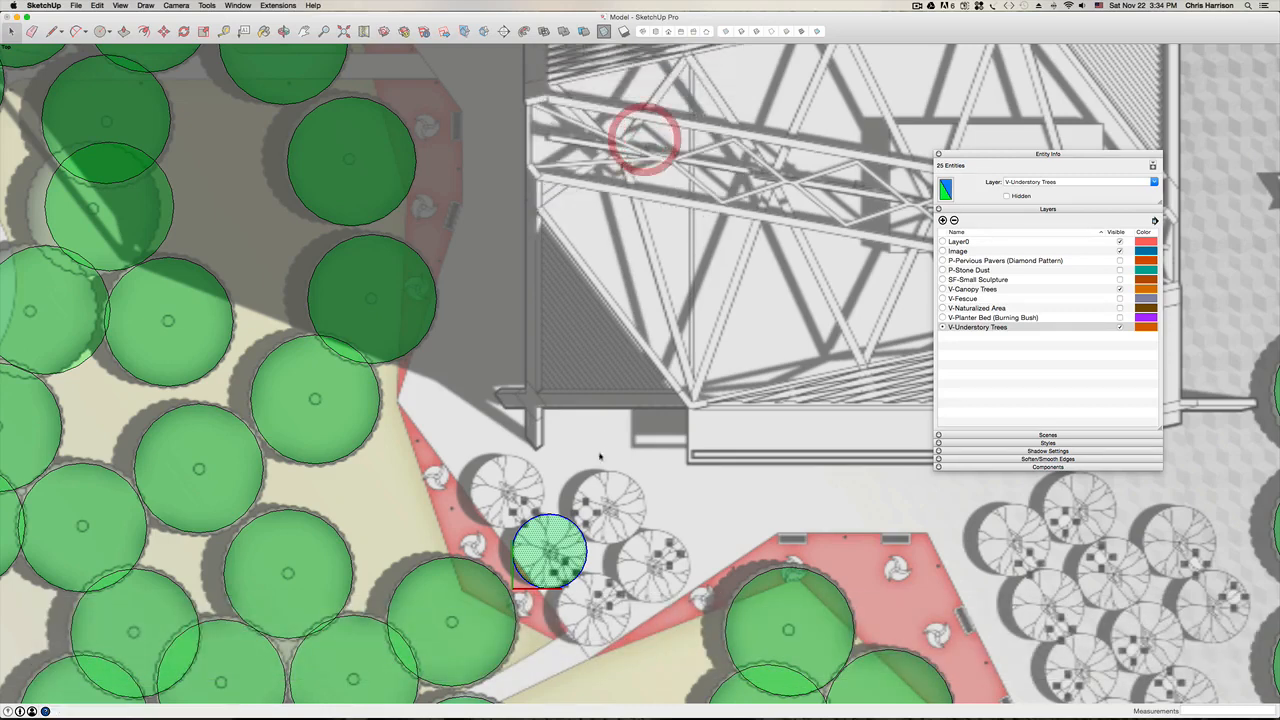
left_click(622, 551)
left_click(623, 549)
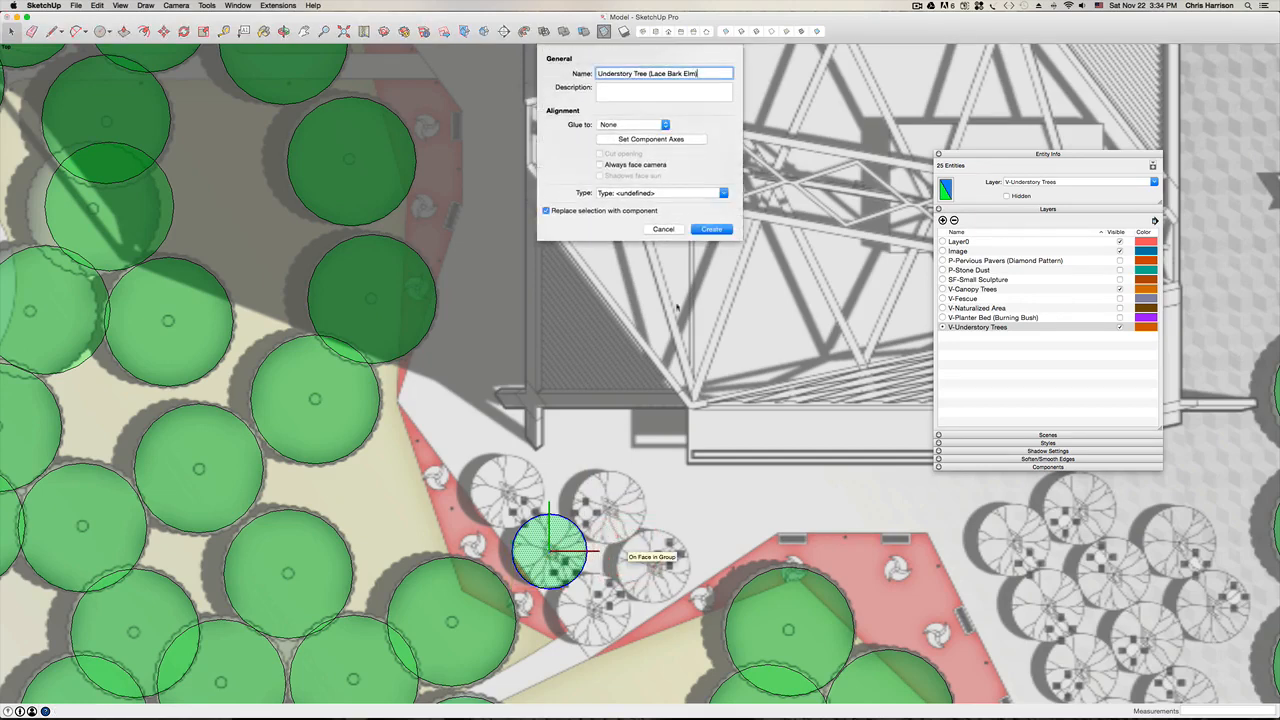
left_click(711, 229)
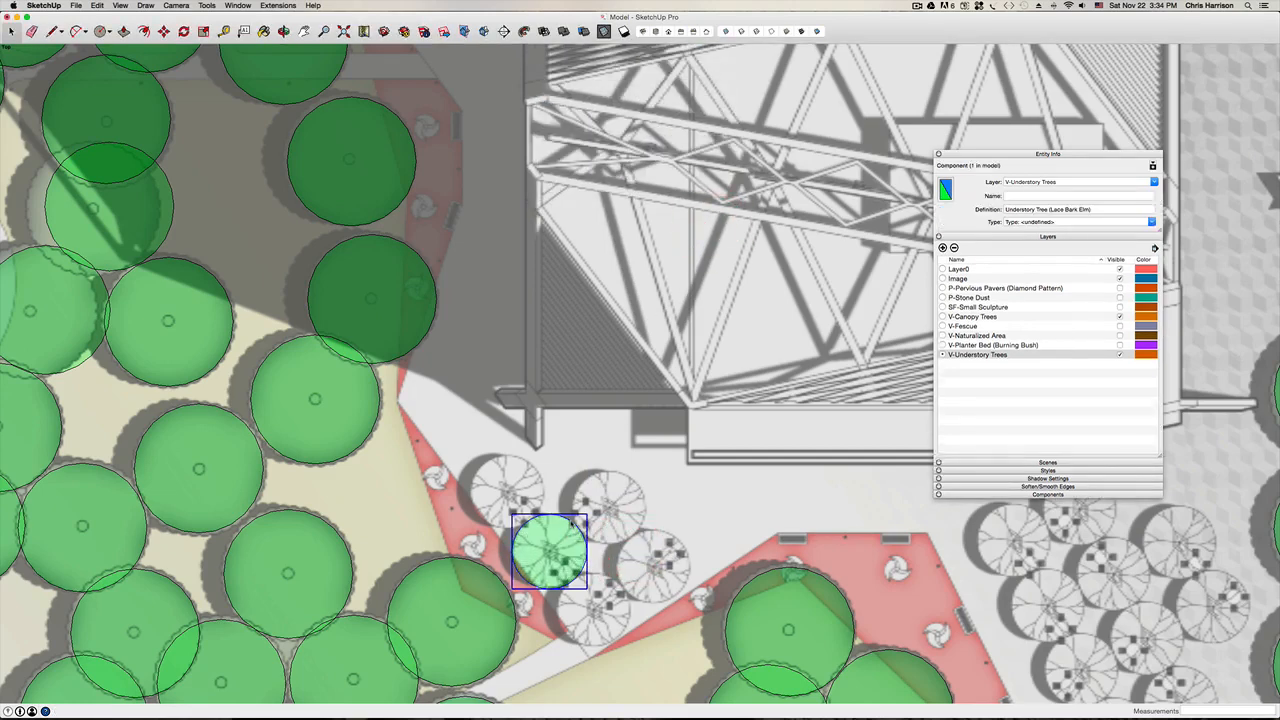
Step: Place four "Understory Tree (Lace Bark Elm)" instances on the remaining trees of the small cluster southwest of the building
left_click(1062, 237)
left_click(1050, 276)
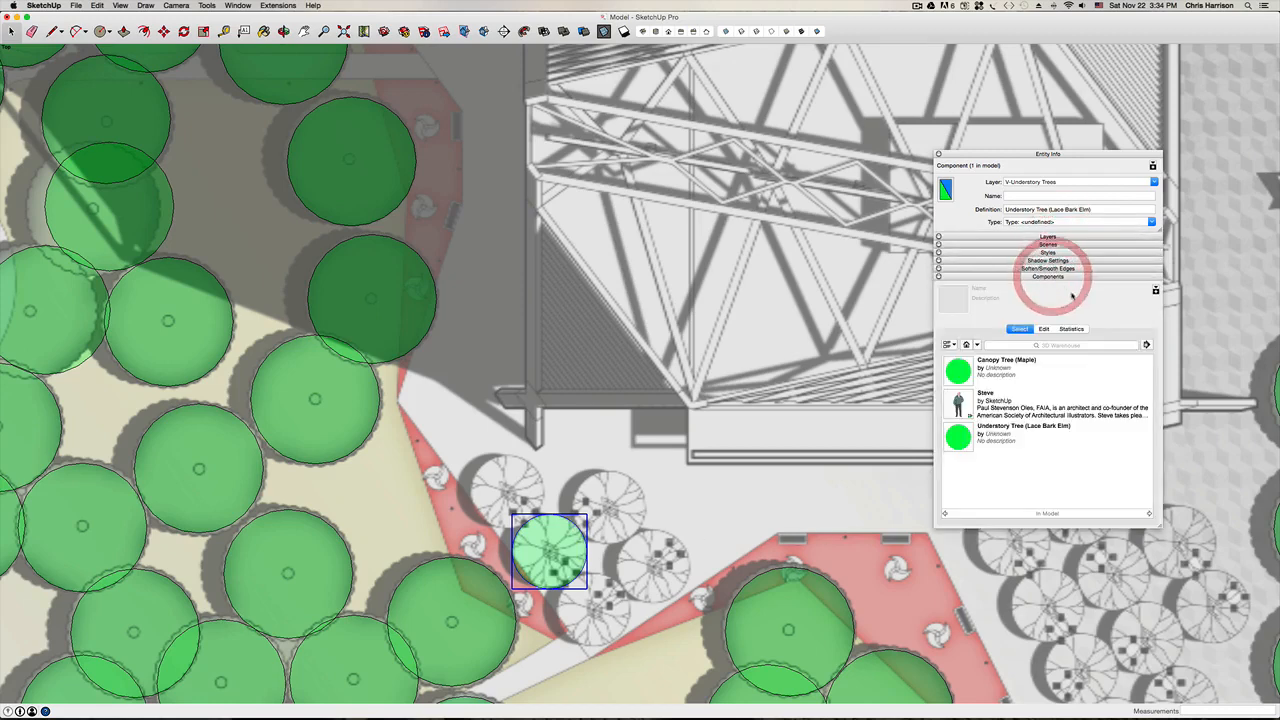
left_click(958, 436)
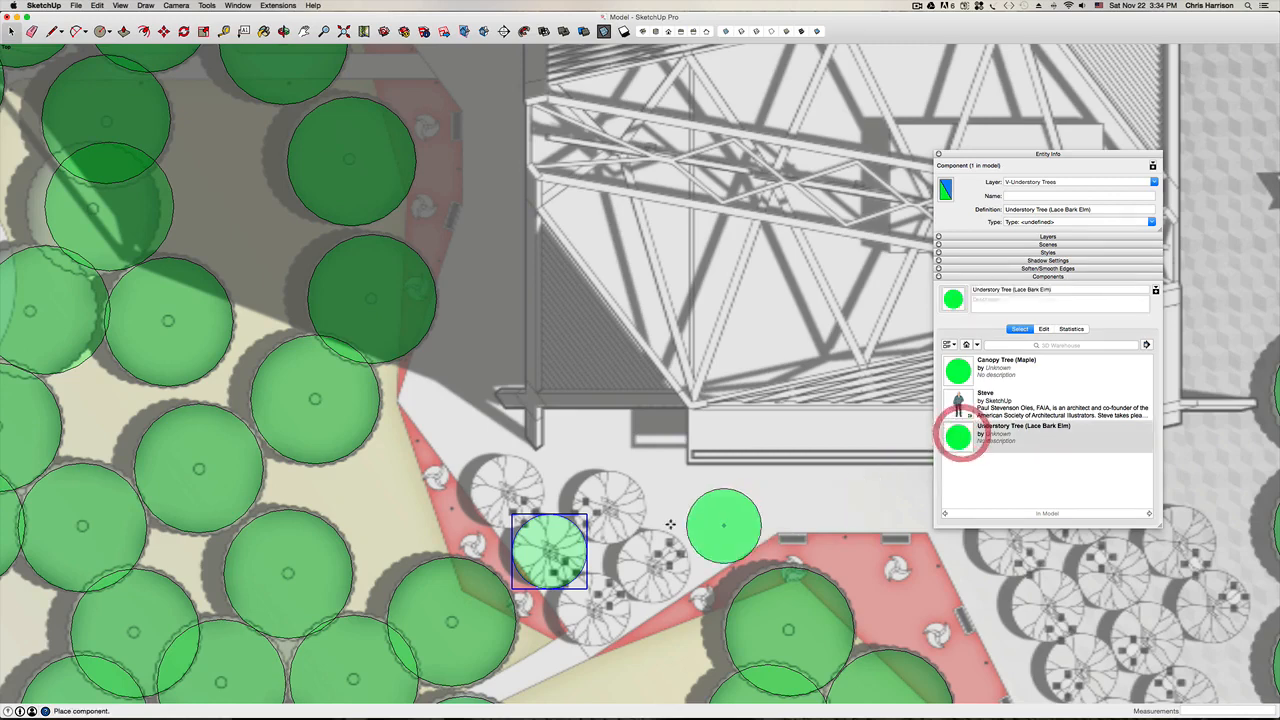
left_click(608, 508)
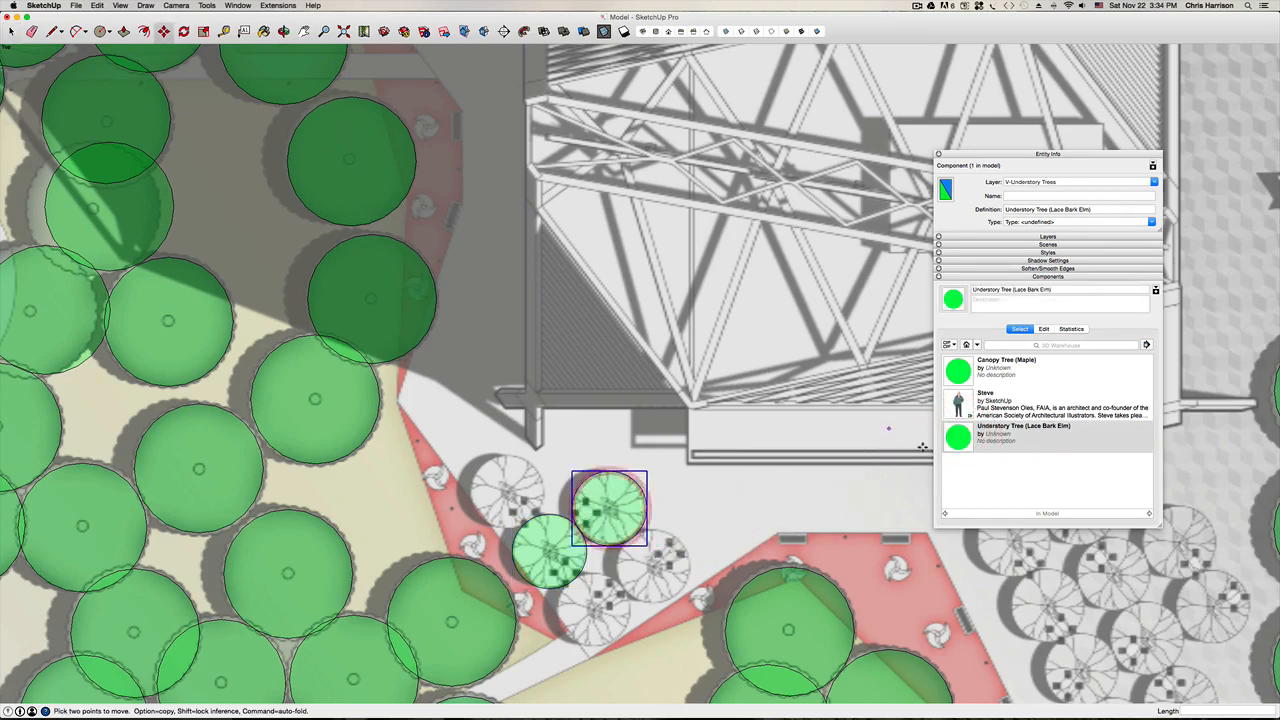
left_click(509, 494)
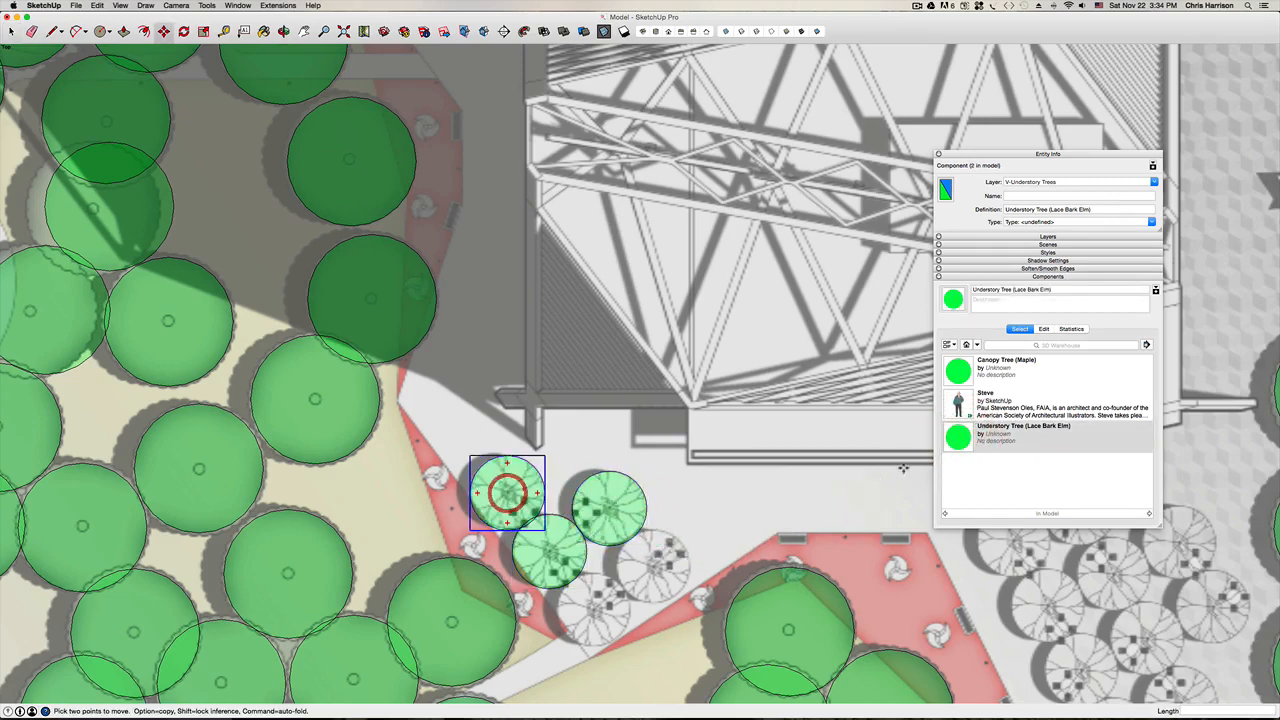
left_click(652, 566)
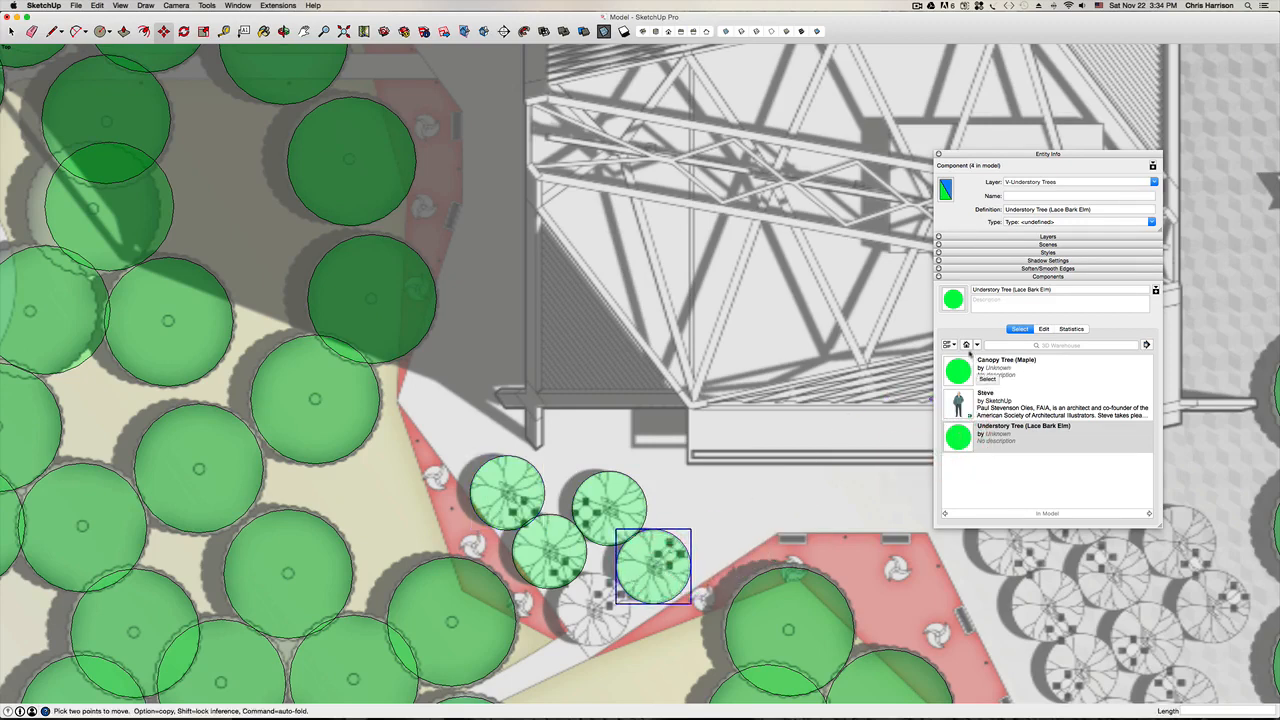
left_click(953, 437)
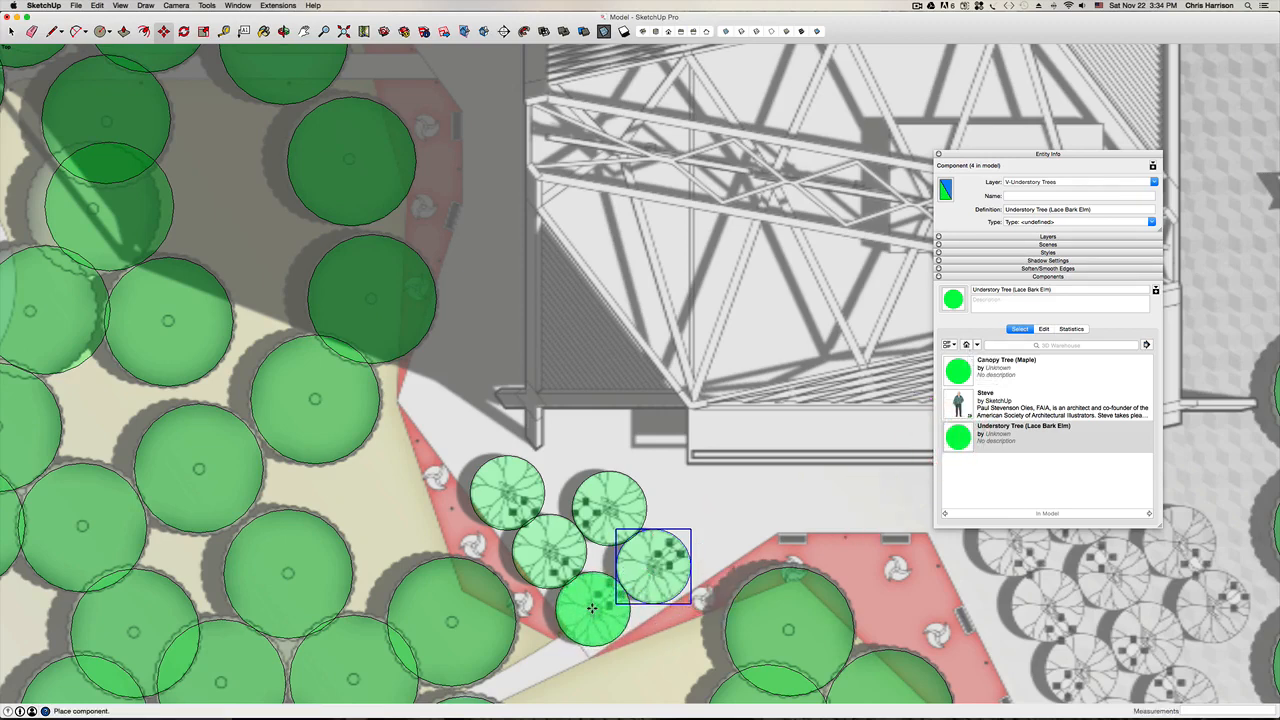
left_click(593, 608)
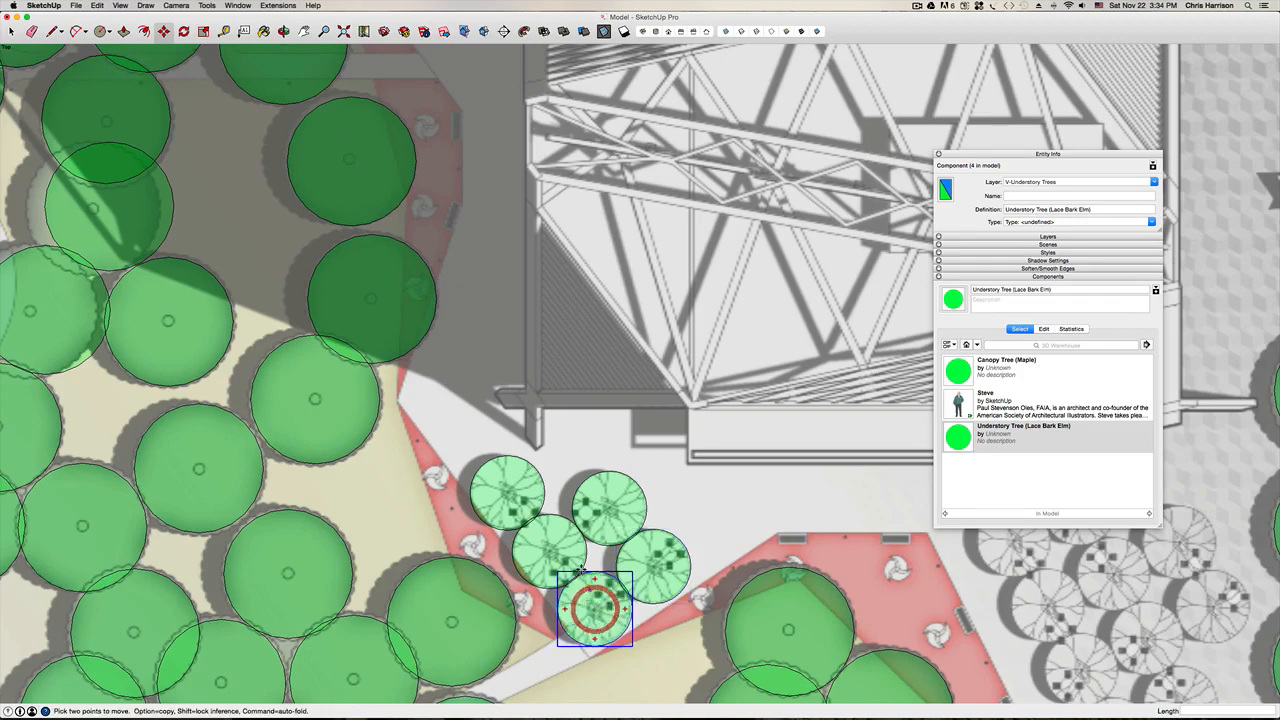
Step: Place two "Understory Tree (Lace Bark Elm)" instances on the northwesternmost trees of the larger cluster southeast of the building
scroll(588, 600, "down", 3)
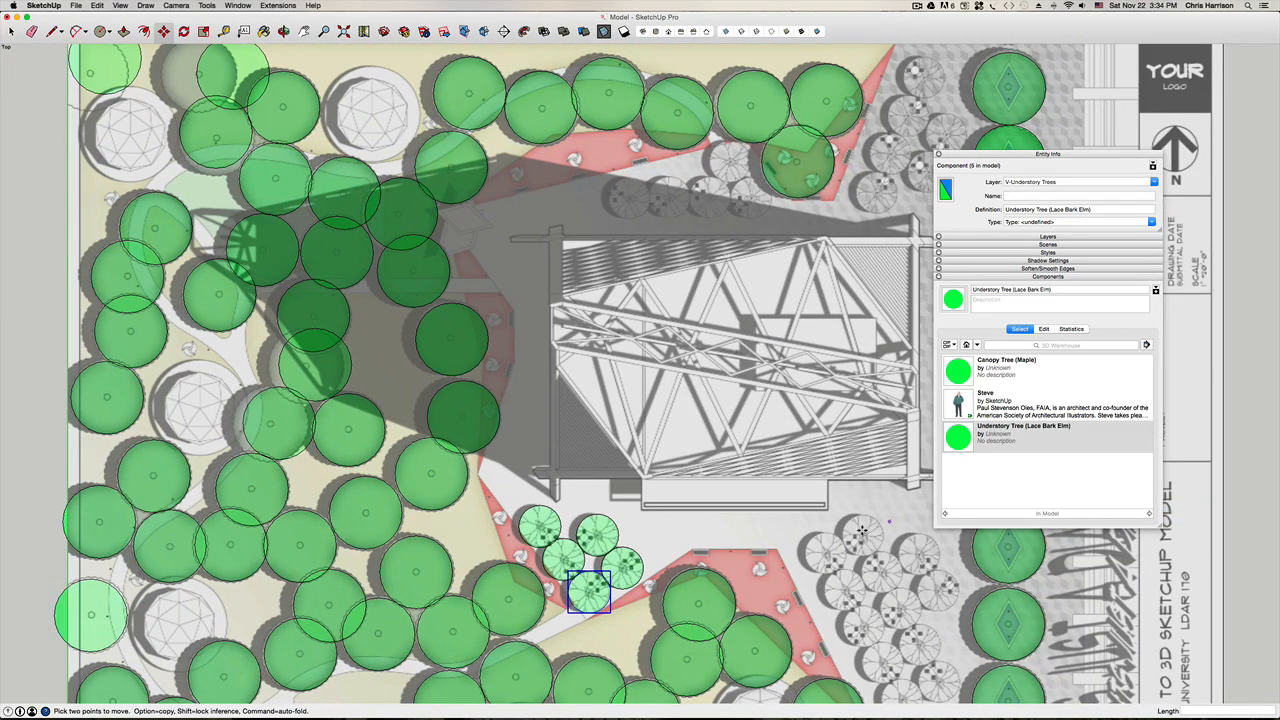
middle_click_drag(829, 527, 553, 397, "shift")
key("h")
left_click_drag(582, 471, 600, 423)
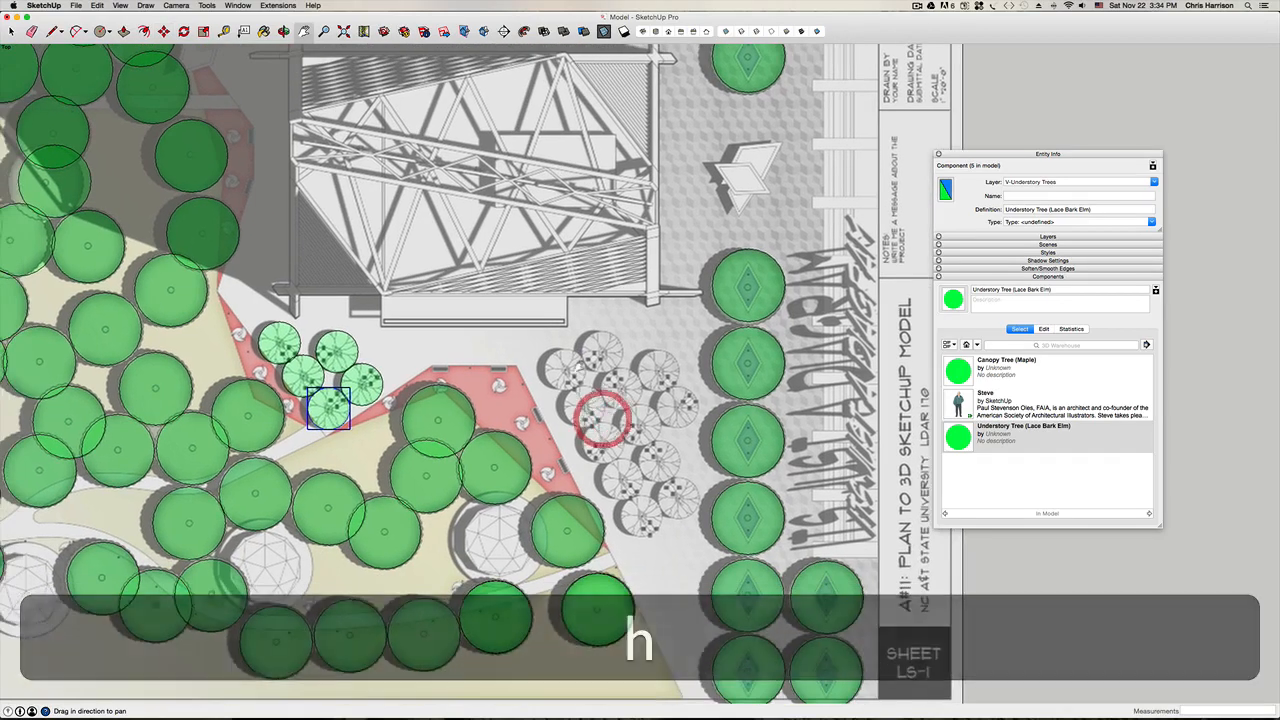
scroll(590, 385, "up", 4)
left_click(958, 372)
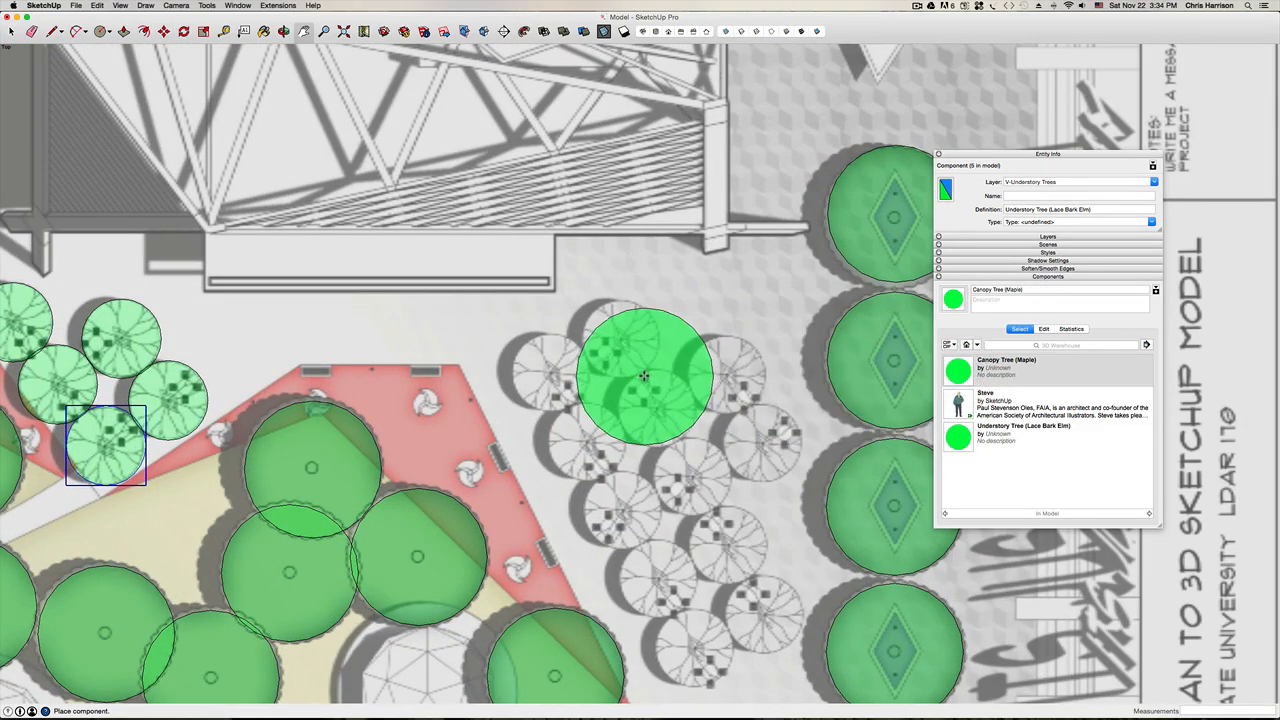
left_click(1000, 432)
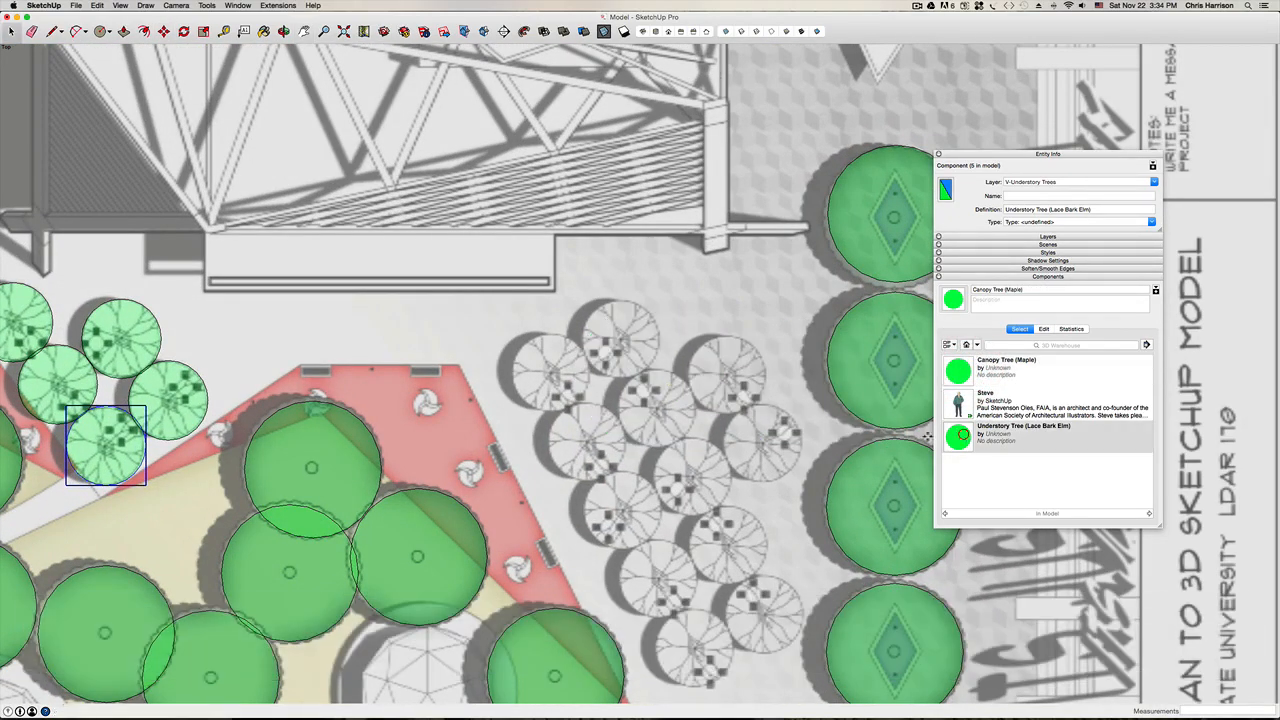
left_click(551, 372)
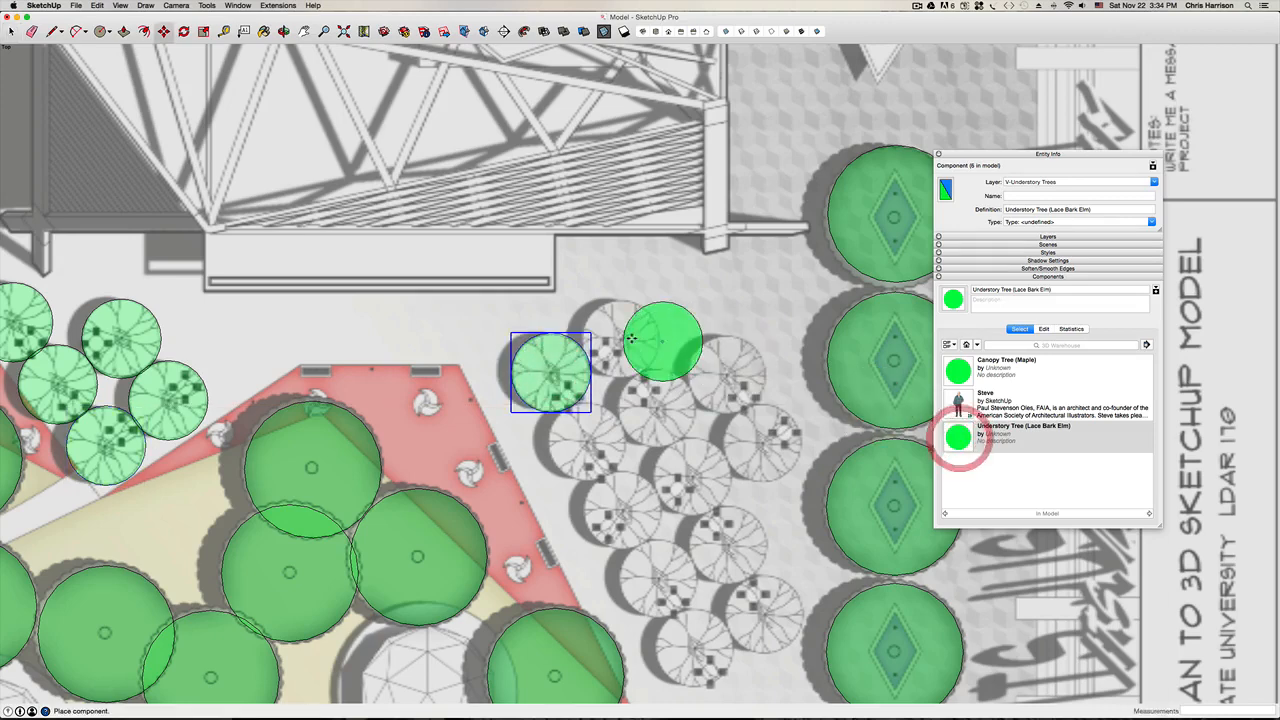
left_click(619, 340)
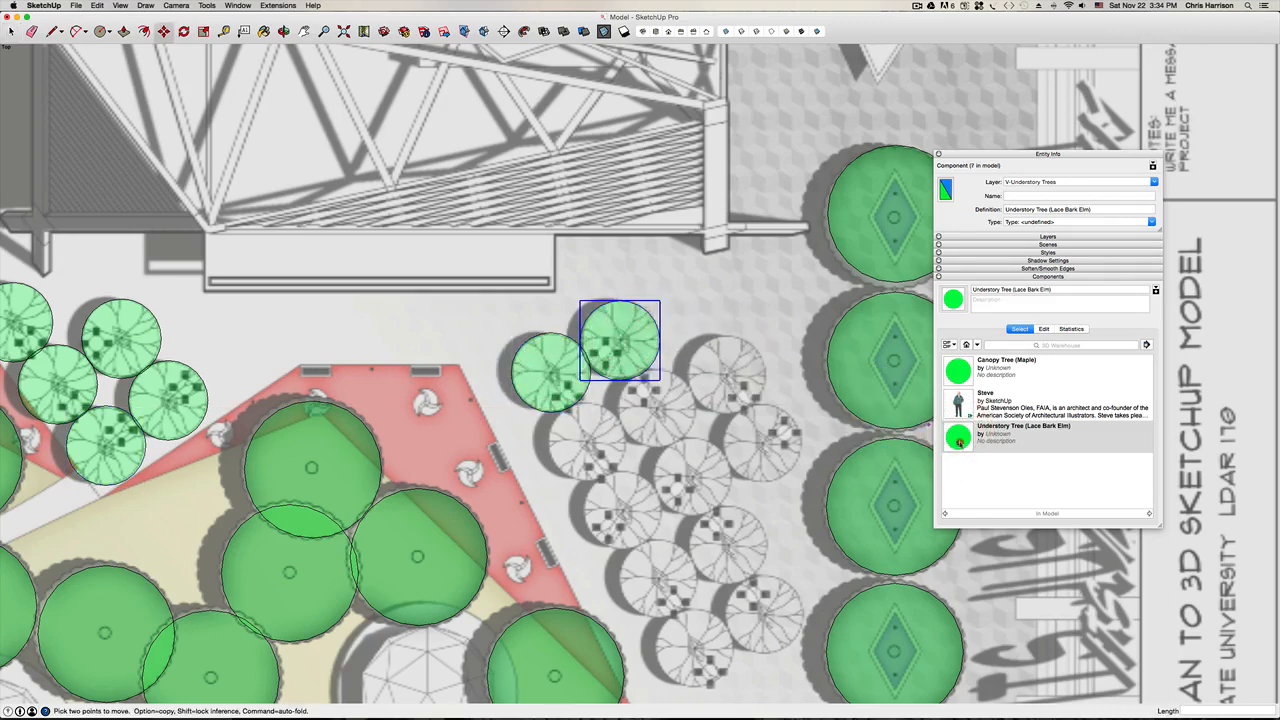
Step: Place three "Understory Tree (Lace Bark Elm)" instances on the southeastern cluster: two on its upper east side and one on the adjacent inner tree
left_click(958, 437)
left_click(727, 375)
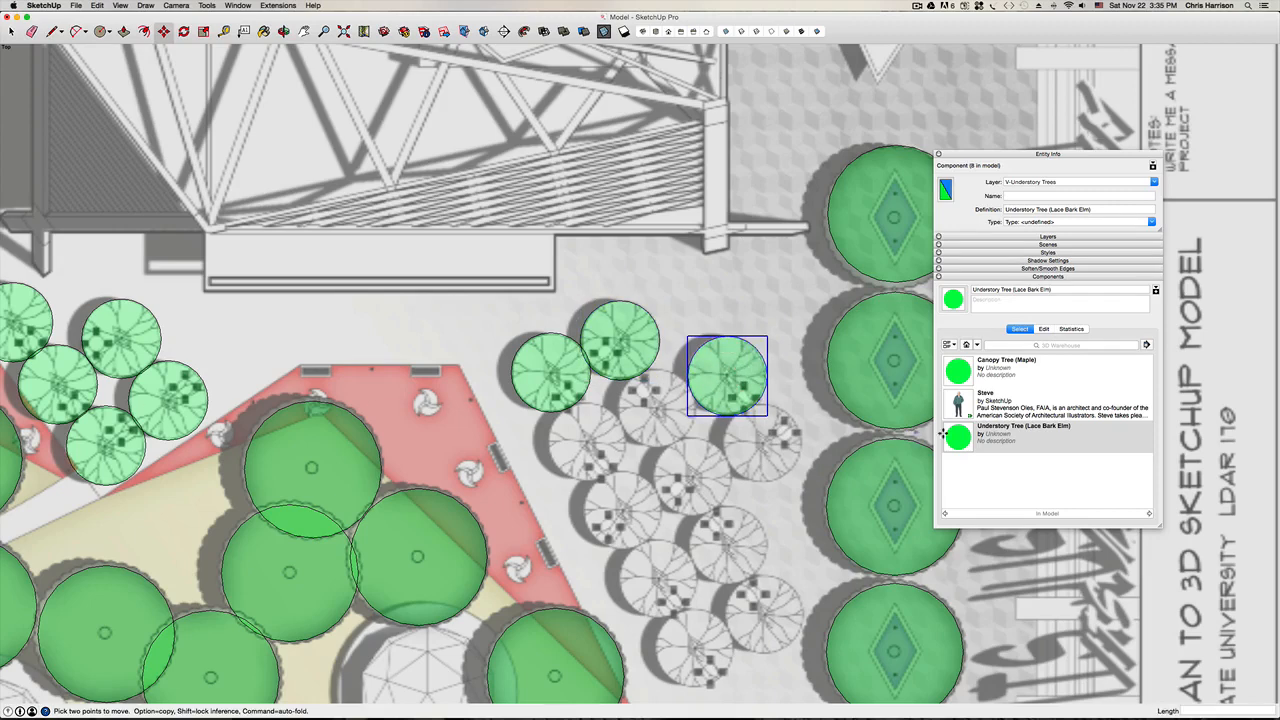
left_click(945, 435)
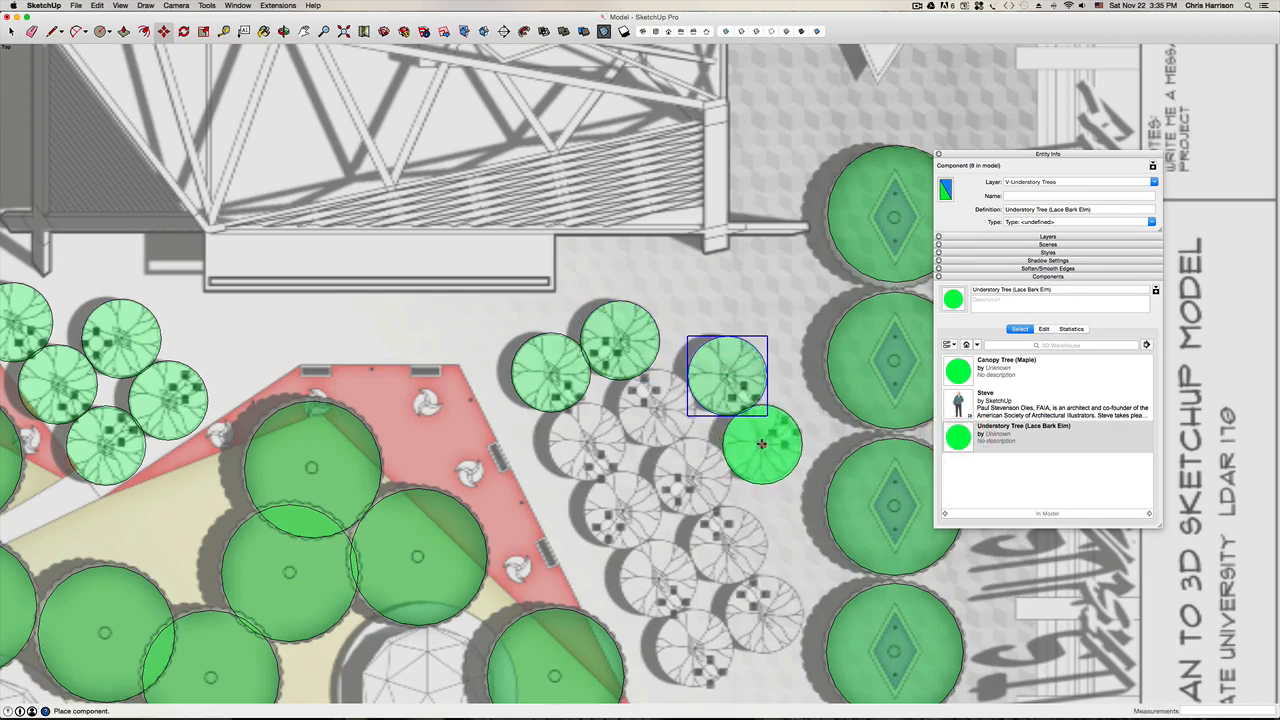
left_click(761, 444)
left_click(958, 437)
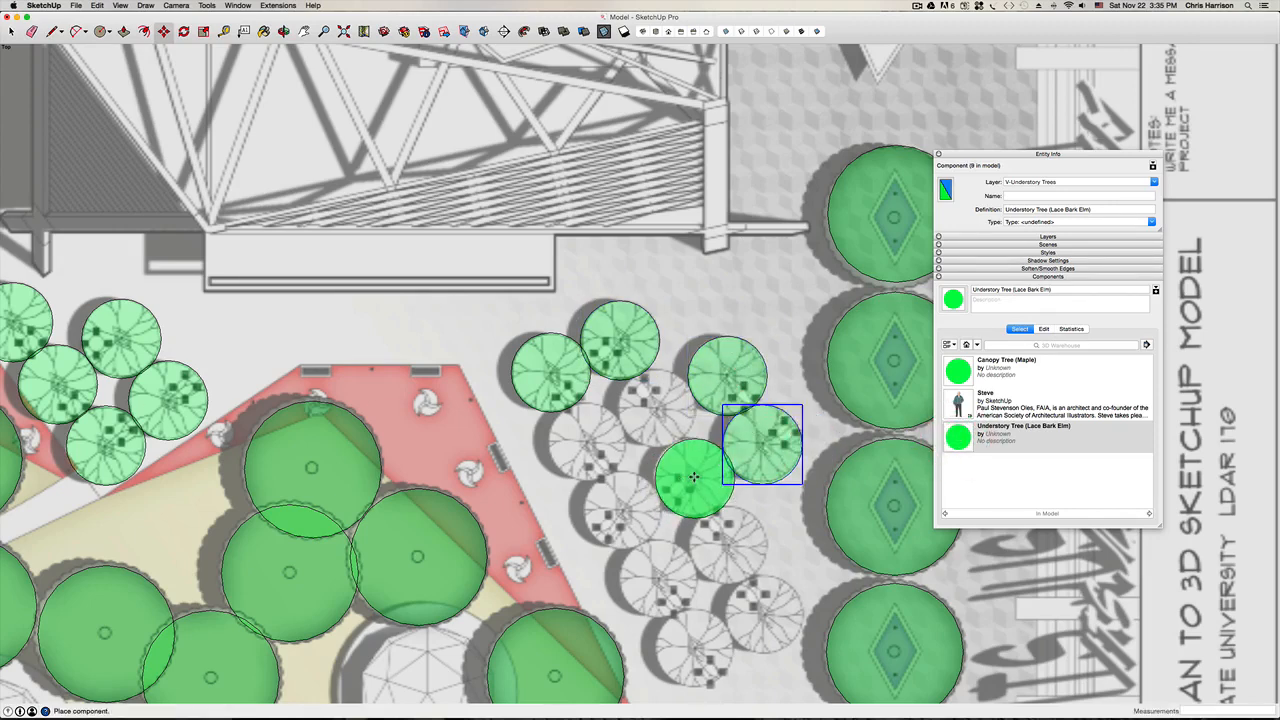
left_click(693, 477)
Step: Place three "Understory Tree (Lace Bark Elm)" instances on the southeastern cluster's open upper centre tree and the two trees southwest of it
left_click(958, 437)
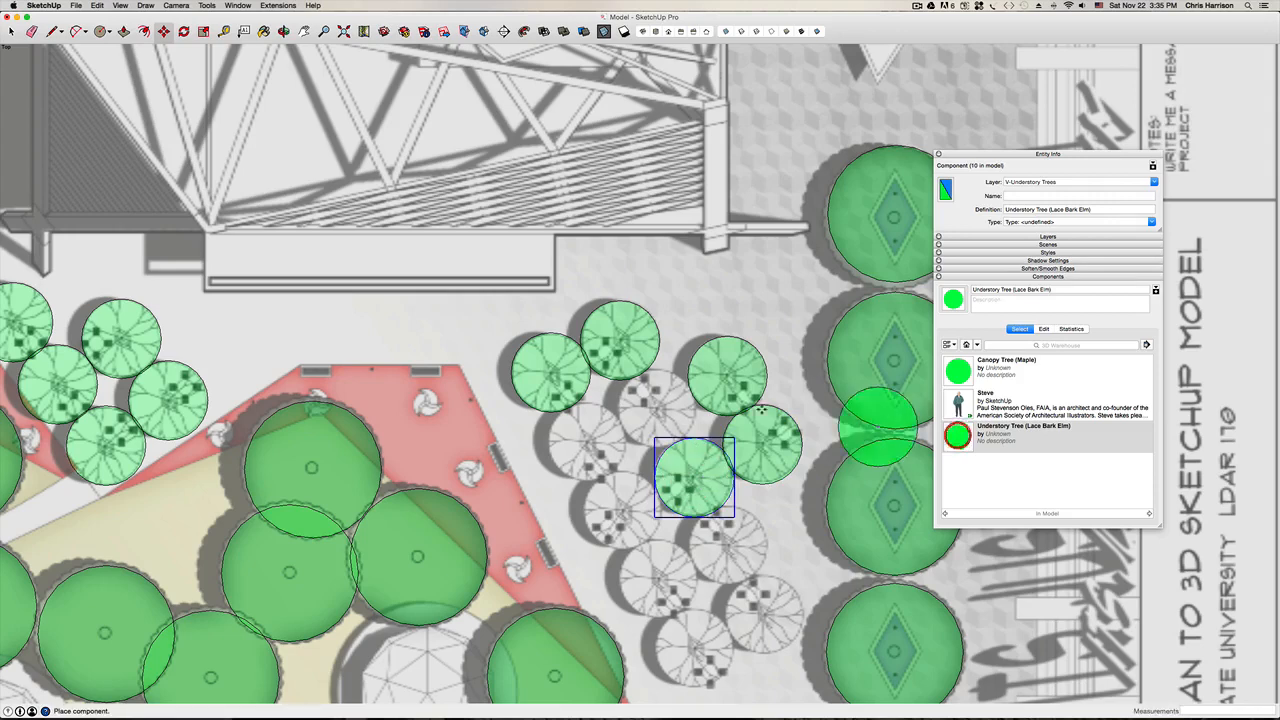
left_click(656, 411)
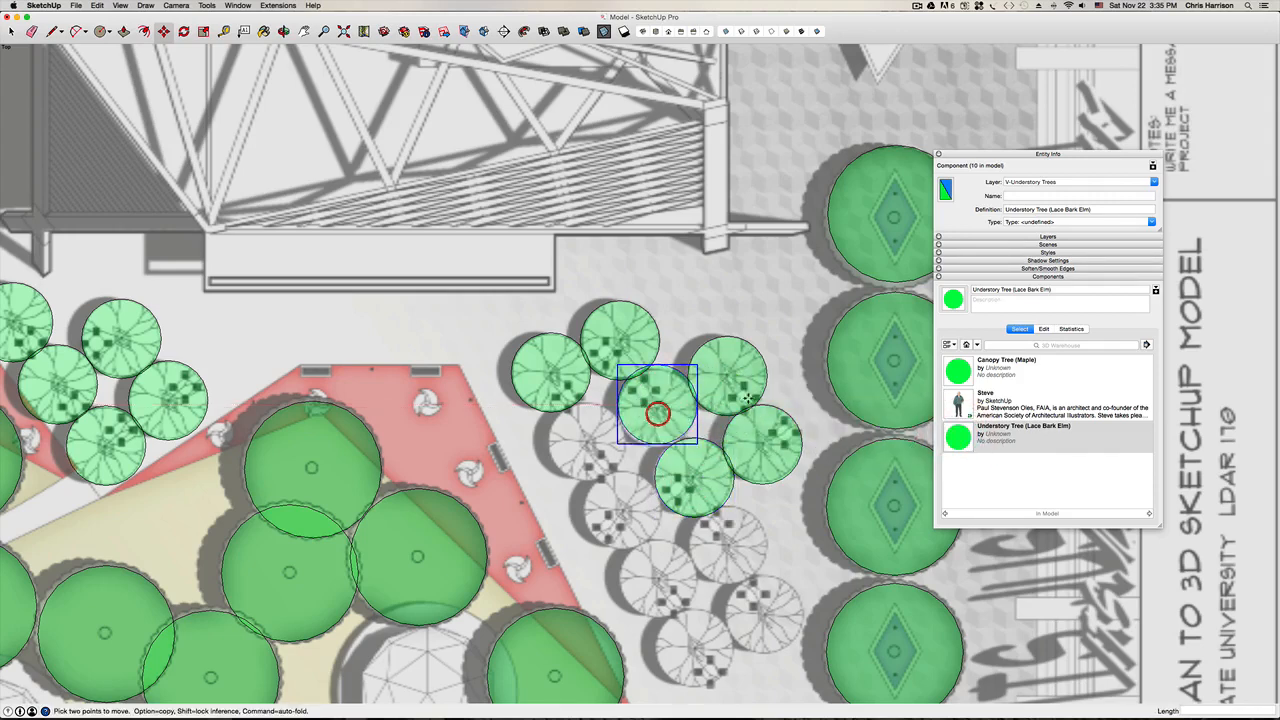
left_click(958, 437)
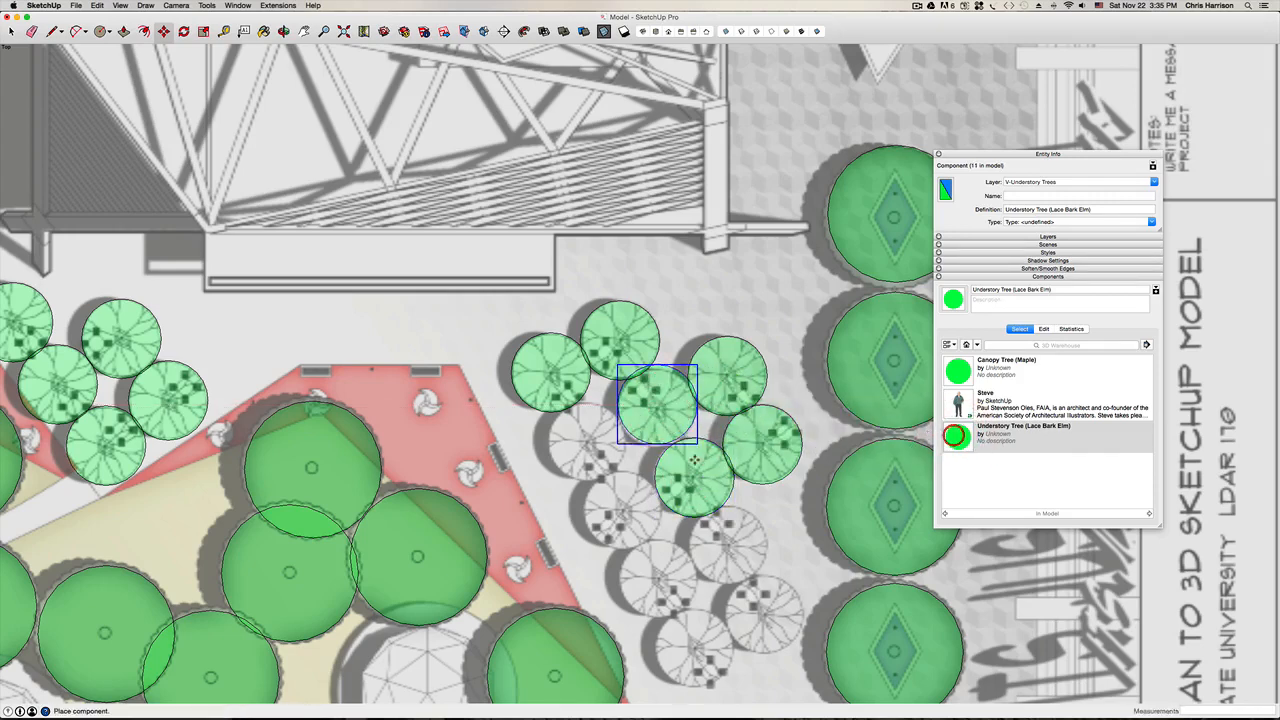
left_click(587, 442)
left_click(958, 437)
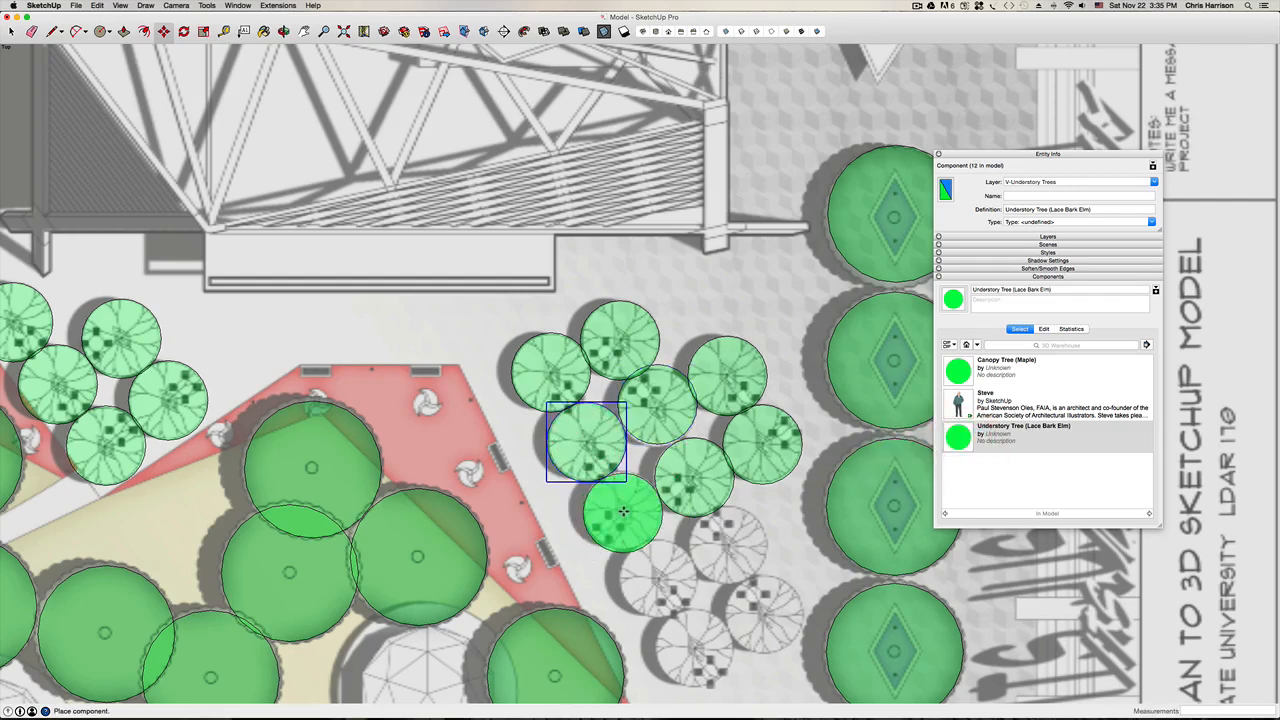
left_click(621, 510)
Step: Place four "Understory Tree (Lace Bark Elm)" instances on the remaining southern trees of the cluster southeast of the building
left_click(958, 437)
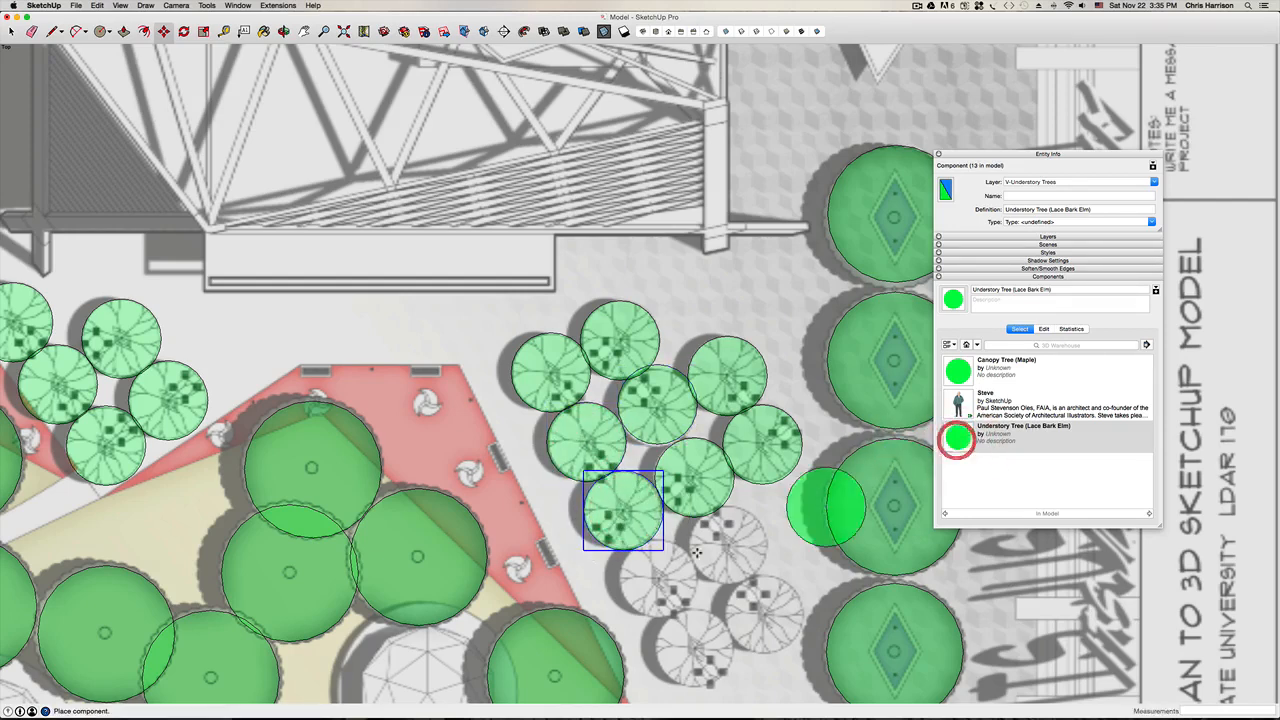
left_click(657, 578)
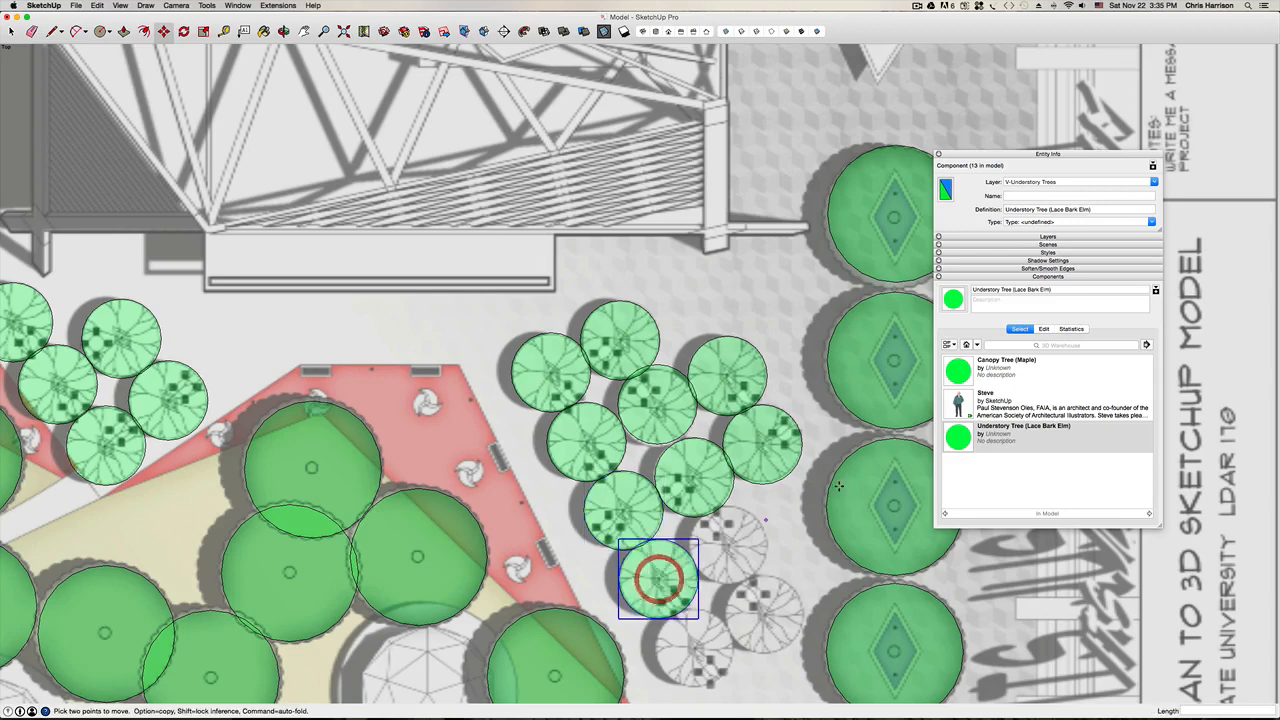
left_click(958, 437)
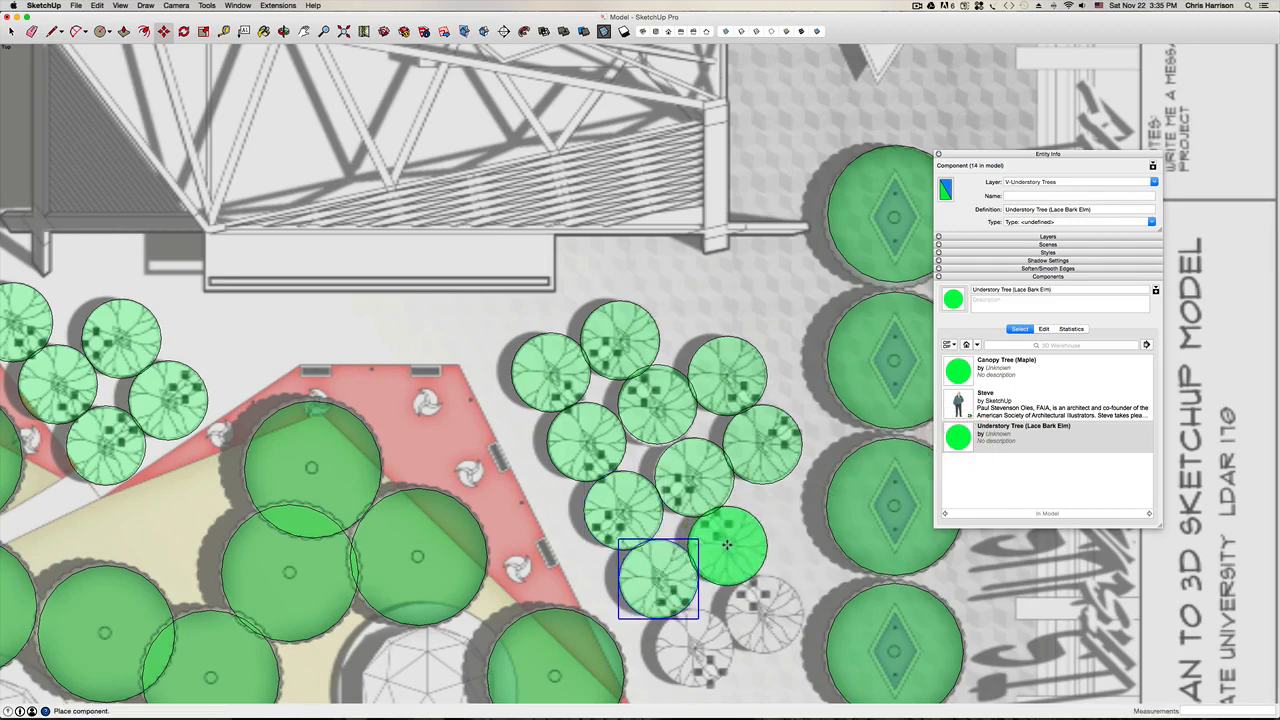
left_click(727, 545)
left_click(958, 437)
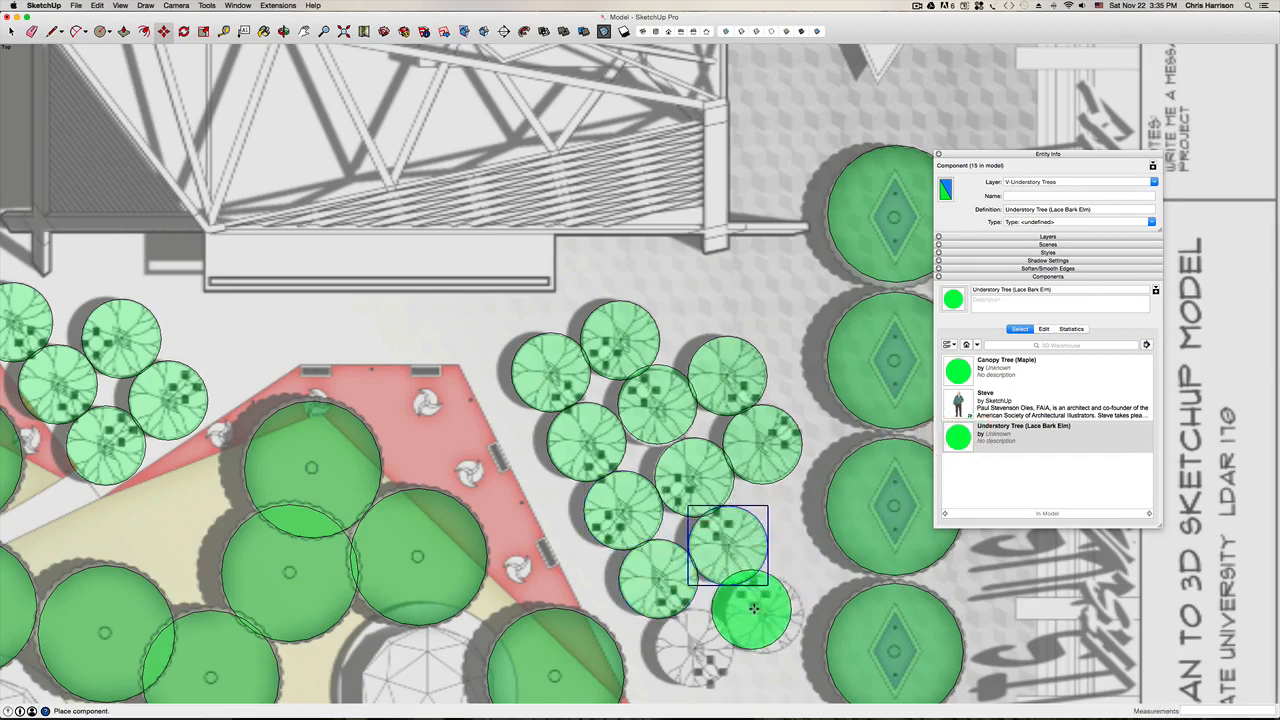
left_click(765, 617)
left_click(958, 437)
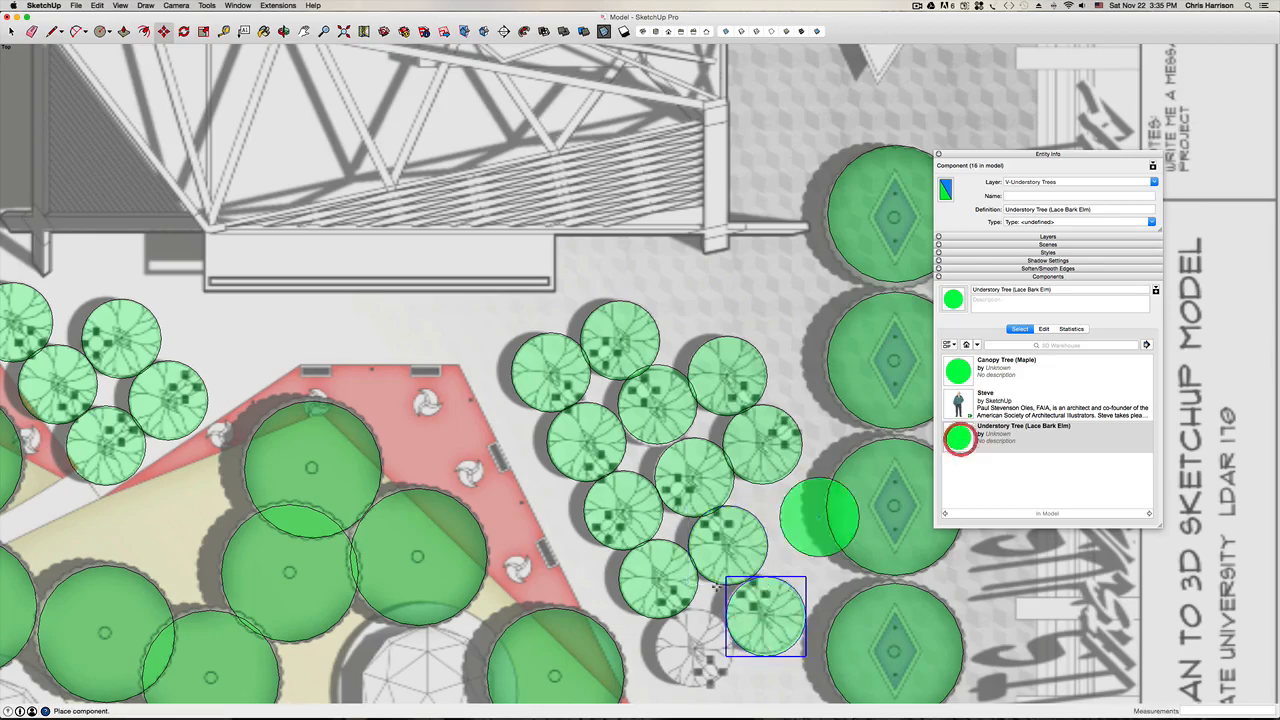
left_click(693, 648)
Step: Place three "Understory Tree (Lace Bark Elm)" instances on the cluster northeast of the building: two on its east side and one on its northernmost tree
scroll(636, 537, "down", 5)
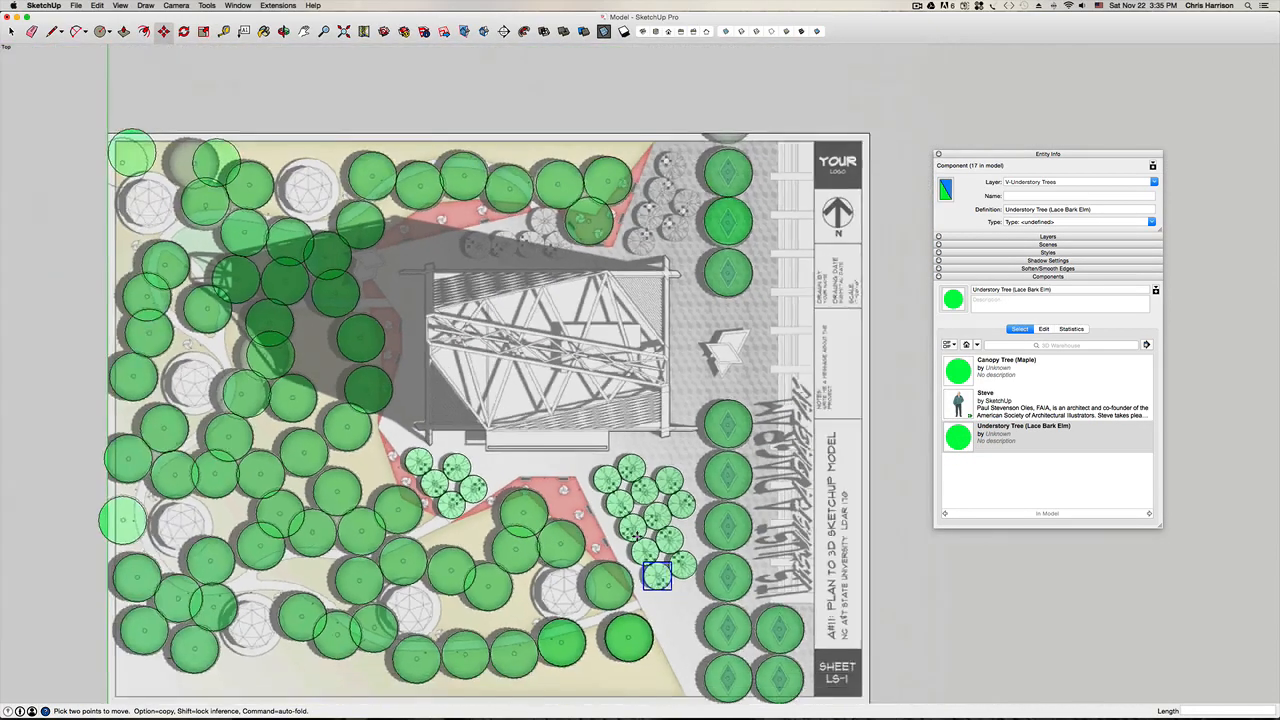
scroll(648, 290, "up", 10)
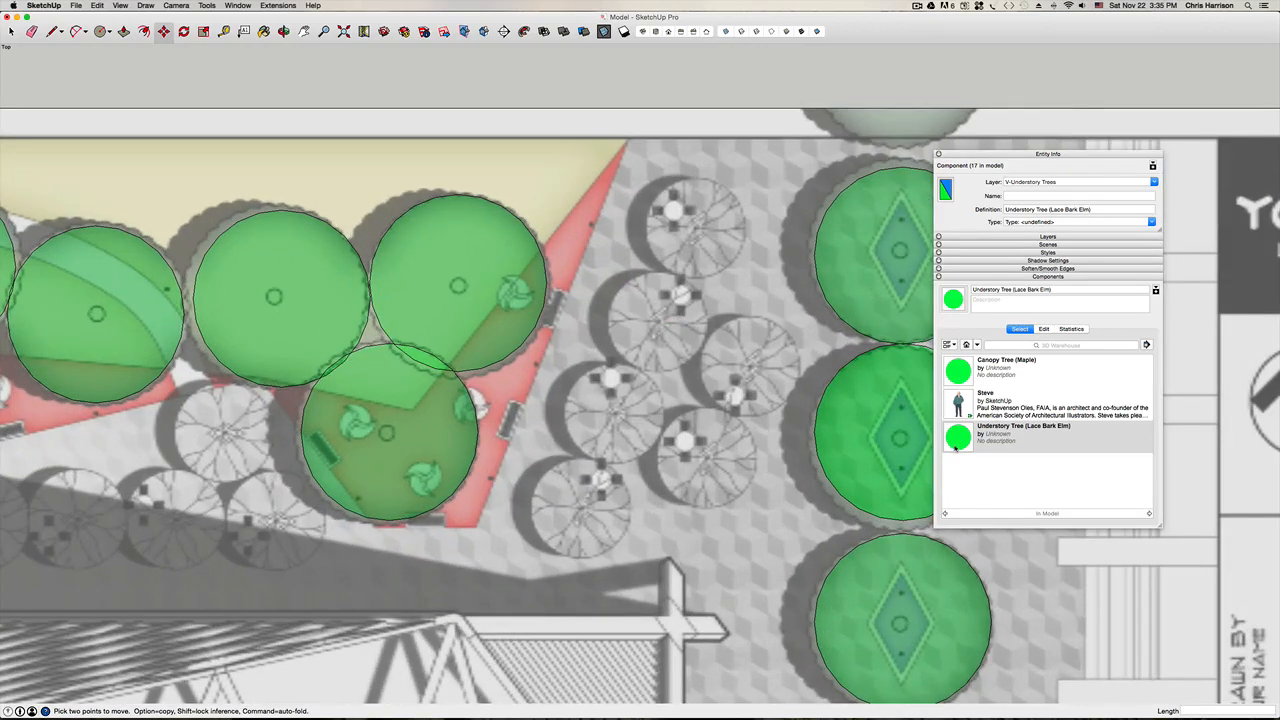
left_click(957, 440)
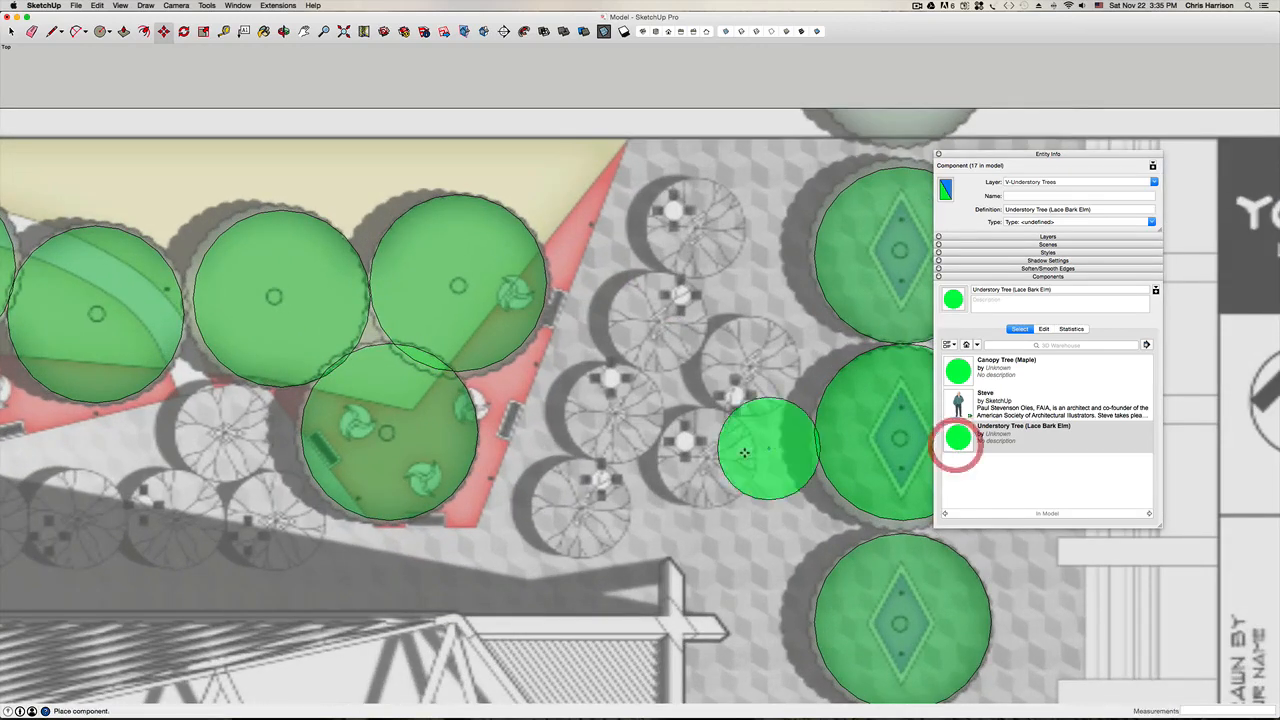
left_click(707, 458)
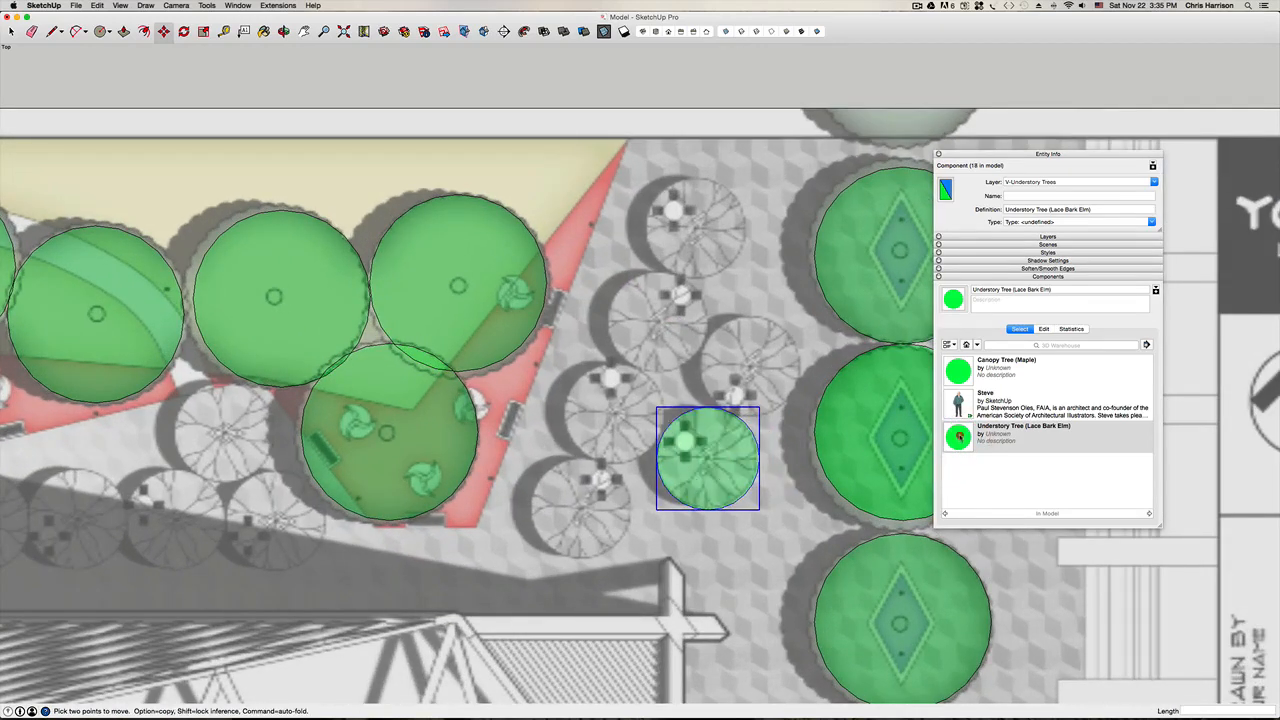
left_click(957, 436)
left_click(746, 367)
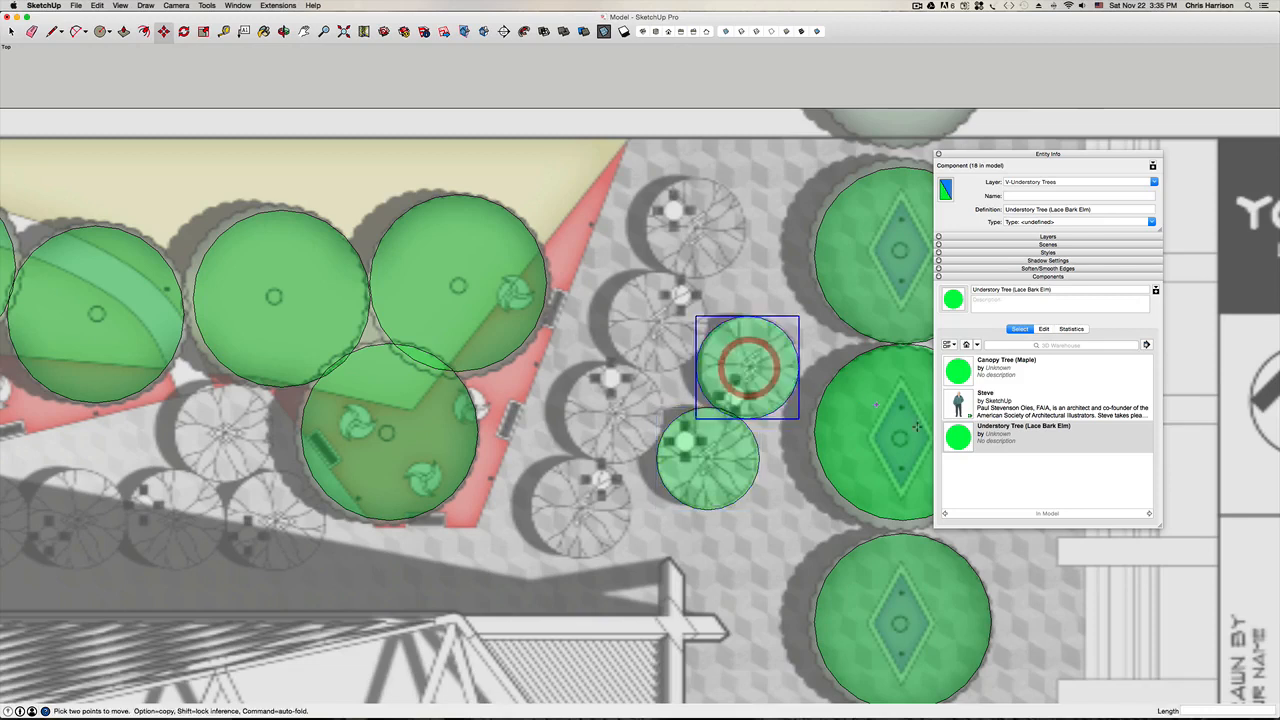
left_click(956, 436)
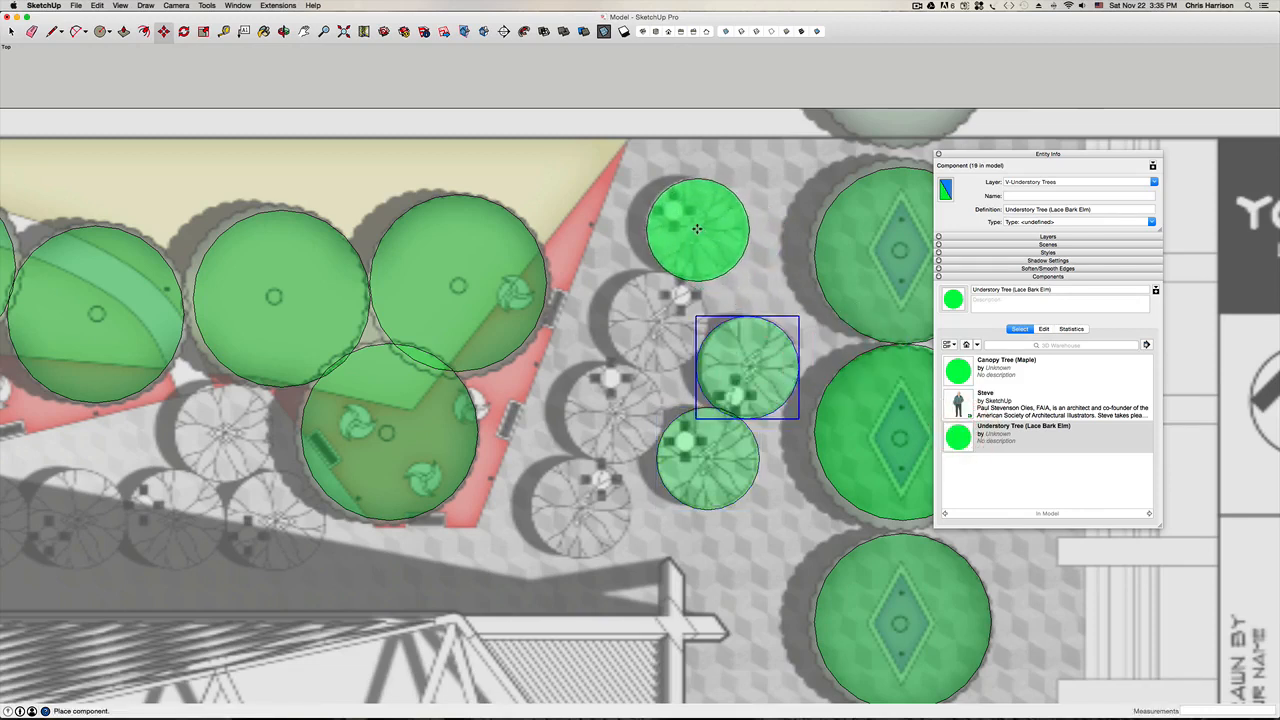
left_click(690, 222)
Step: Place three "Understory Tree (Lace Bark Elm)" instances down the west side of the northeastern cluster, ending with its southernmost tree
left_click(956, 436)
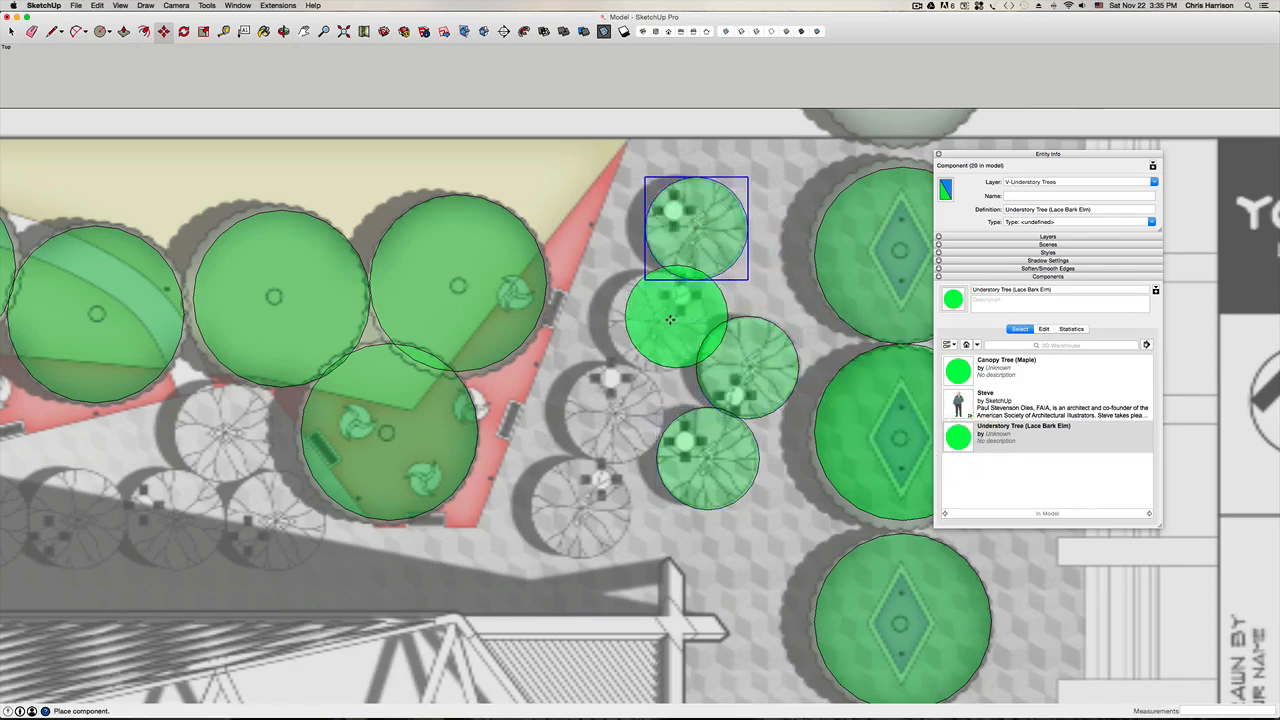
left_click(658, 322)
left_click(956, 436)
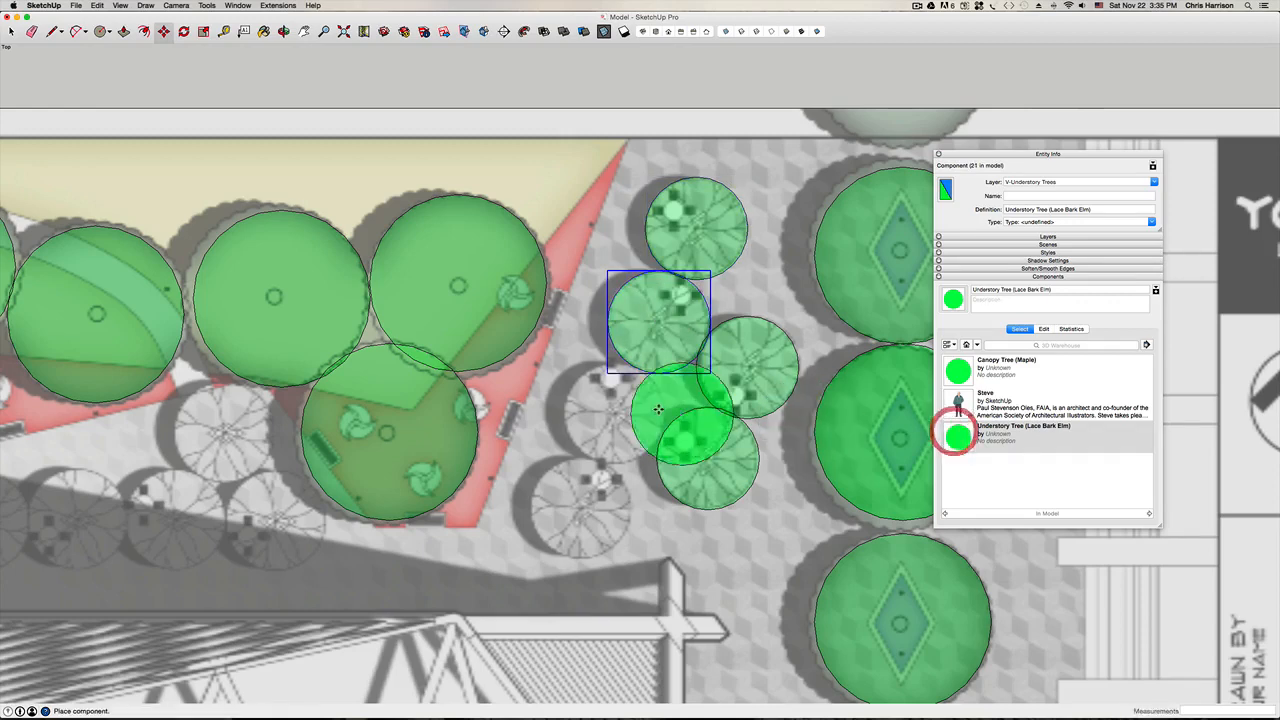
left_click(614, 413)
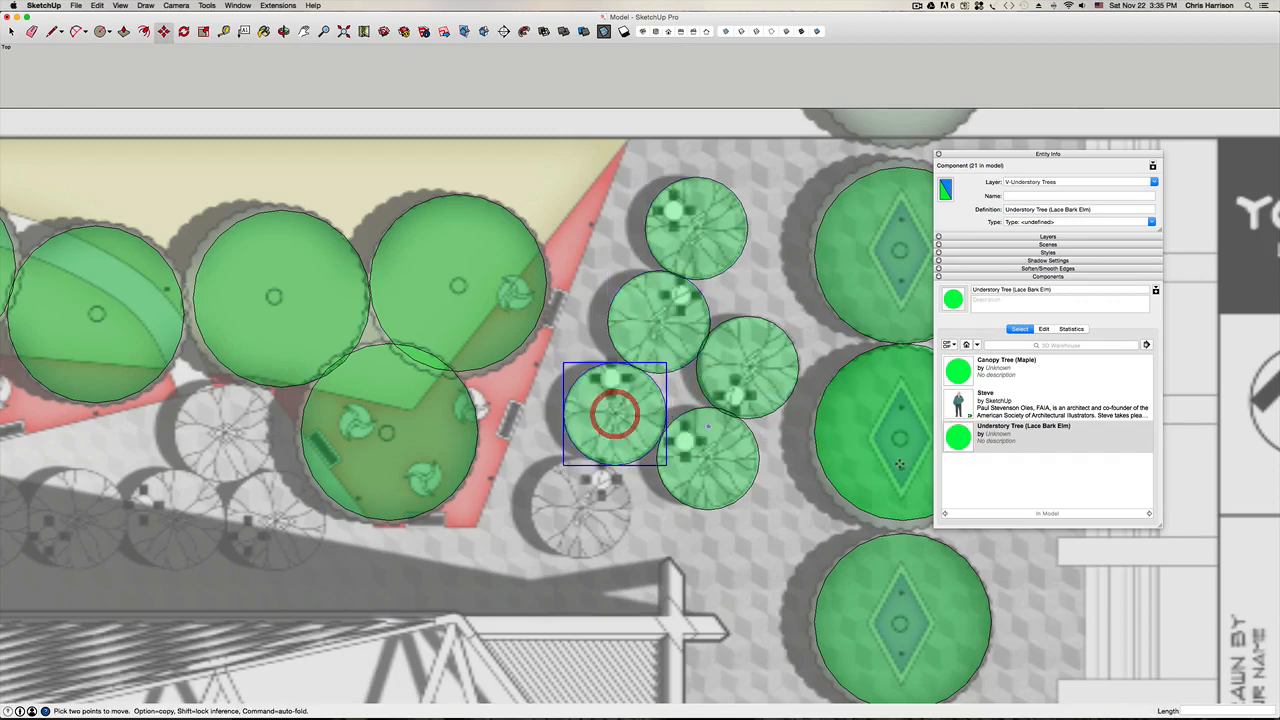
left_click(956, 436)
left_click(582, 509)
Step: Place two "Understory Tree (Lace Bark Elm)" instances north of the building: on the row's easternmost tree and the single tree just above the row
scroll(582, 505, "down", 5)
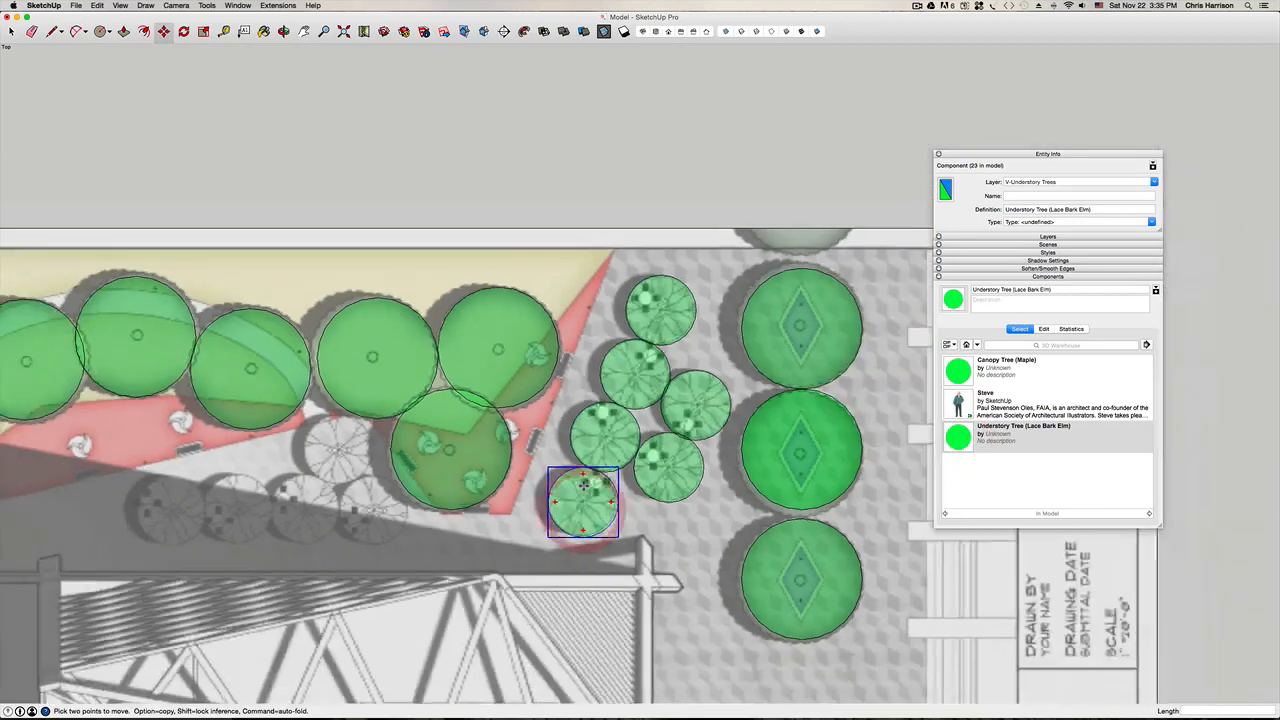
left_click(956, 436)
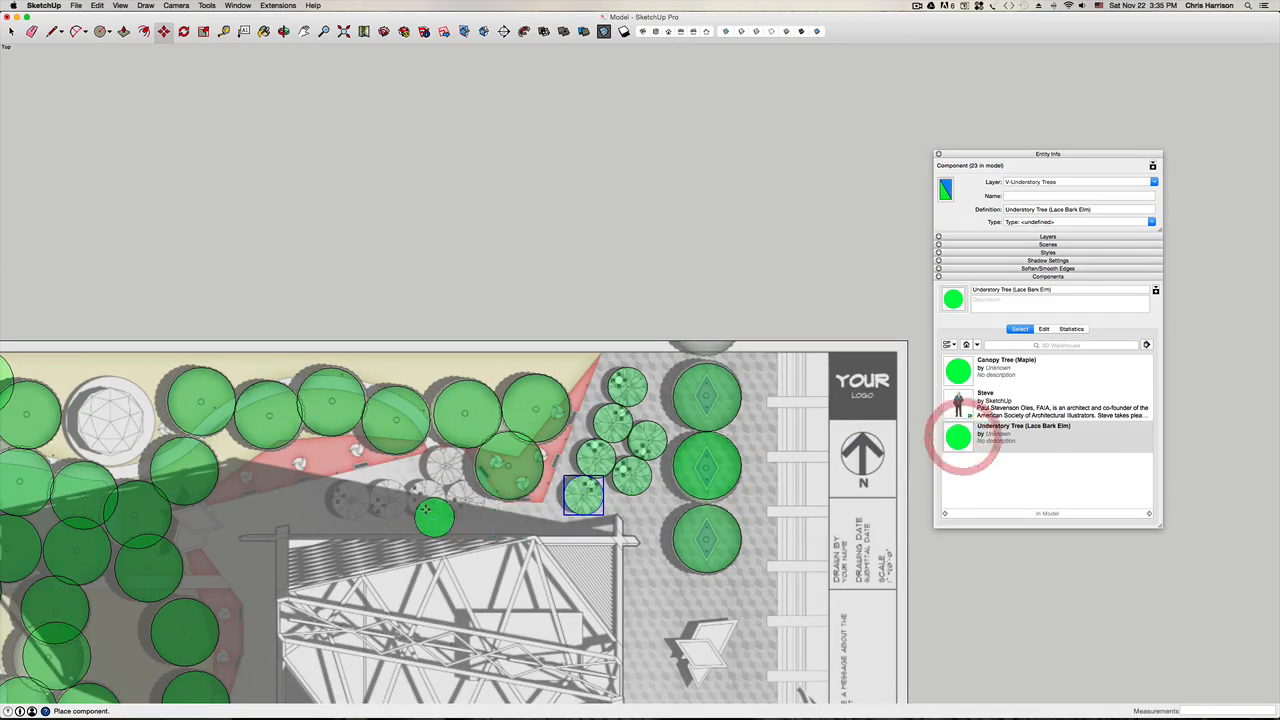
scroll(420, 500, "up", 5)
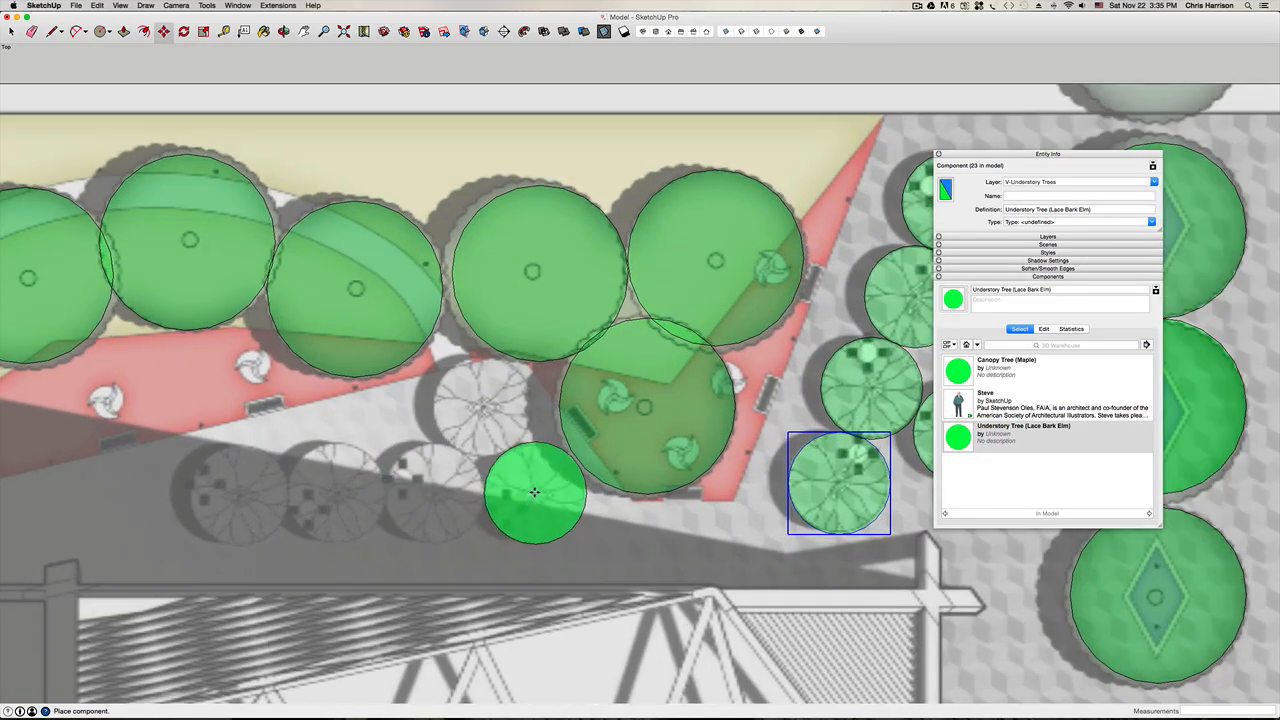
left_click(534, 494)
left_click(956, 436)
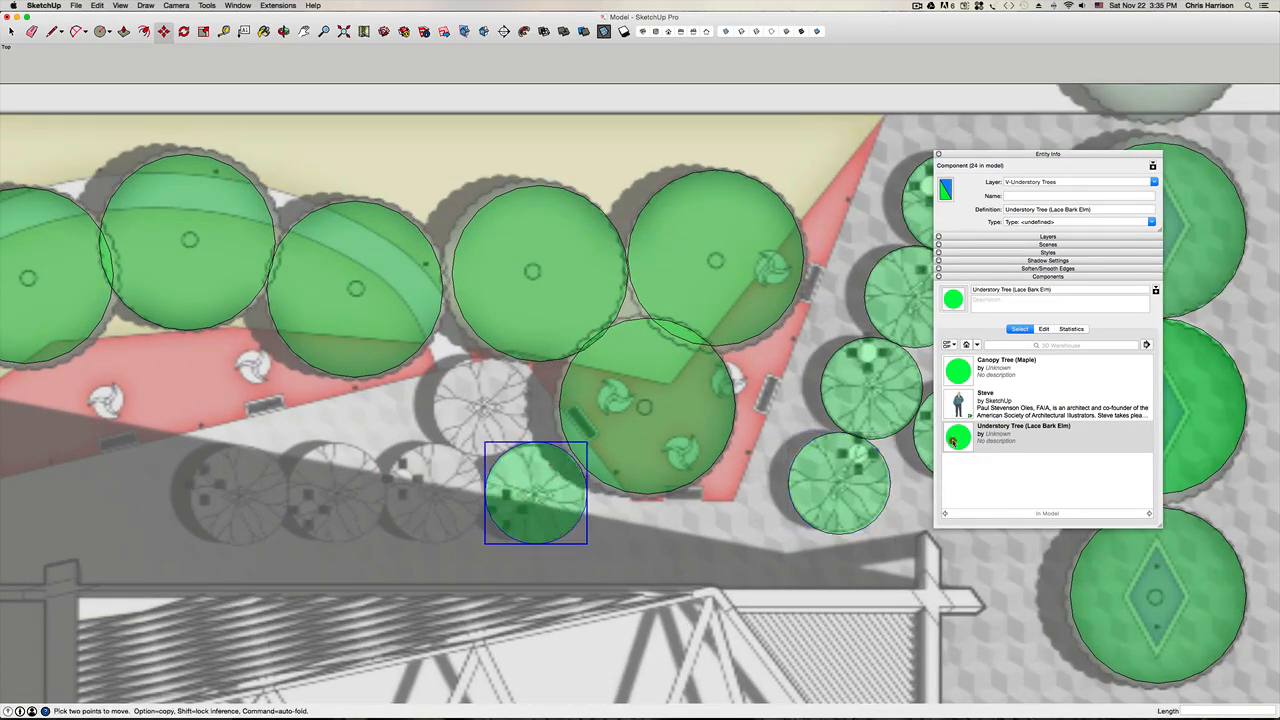
left_click(480, 406)
Step: Place three "Understory Tree (Lace Bark Elm)" instances on the remaining trees of the row north of the building, working westward
left_click(955, 437)
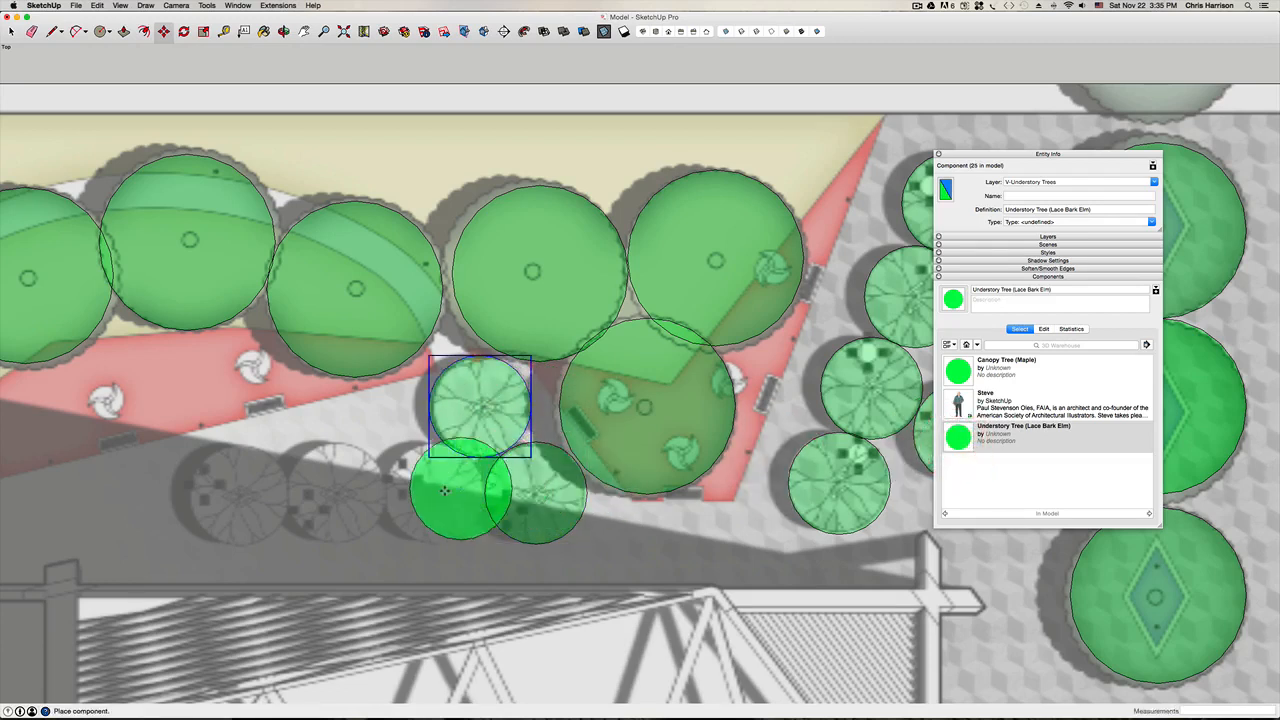
left_click(432, 494)
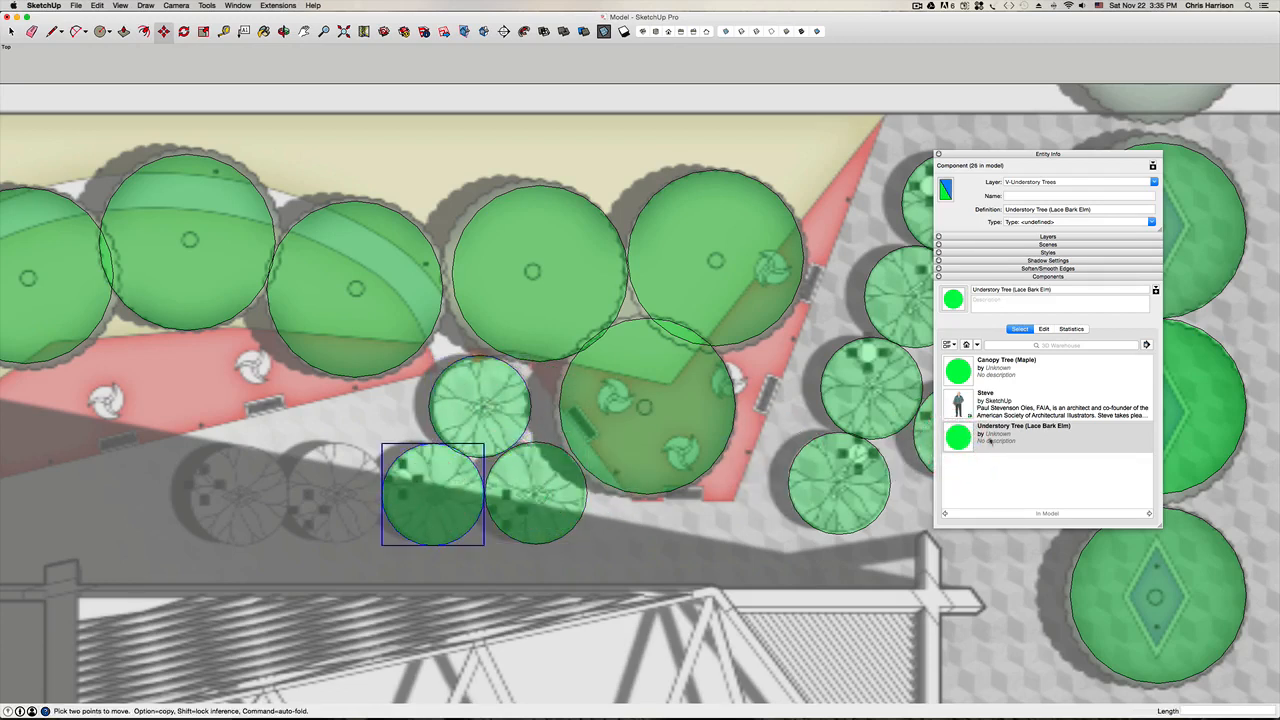
left_click(956, 436)
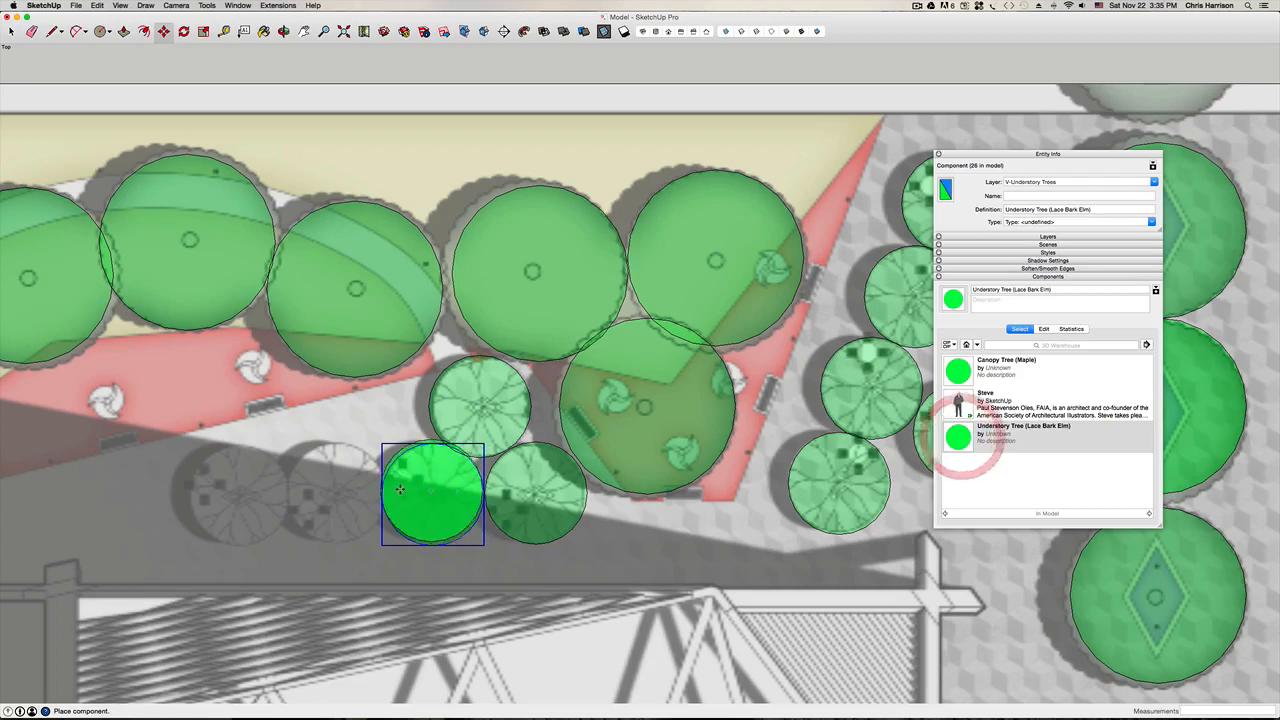
left_click(334, 494)
left_click(956, 437)
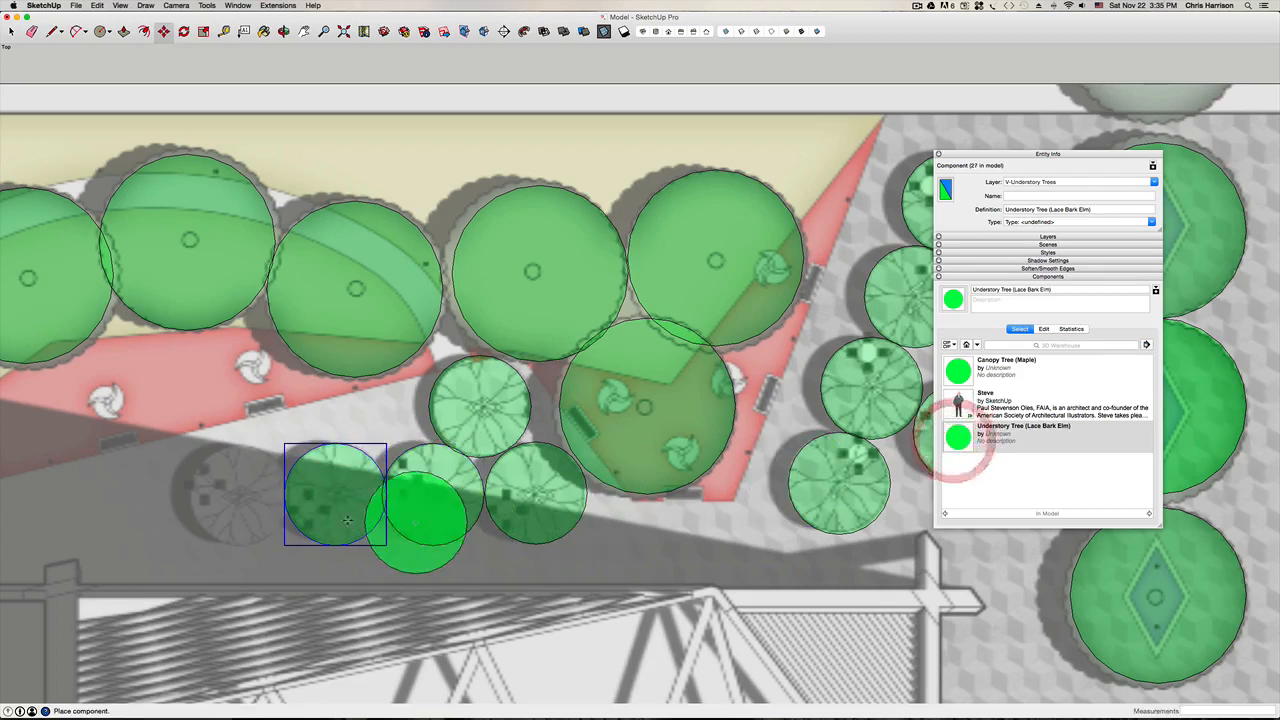
left_click(241, 496)
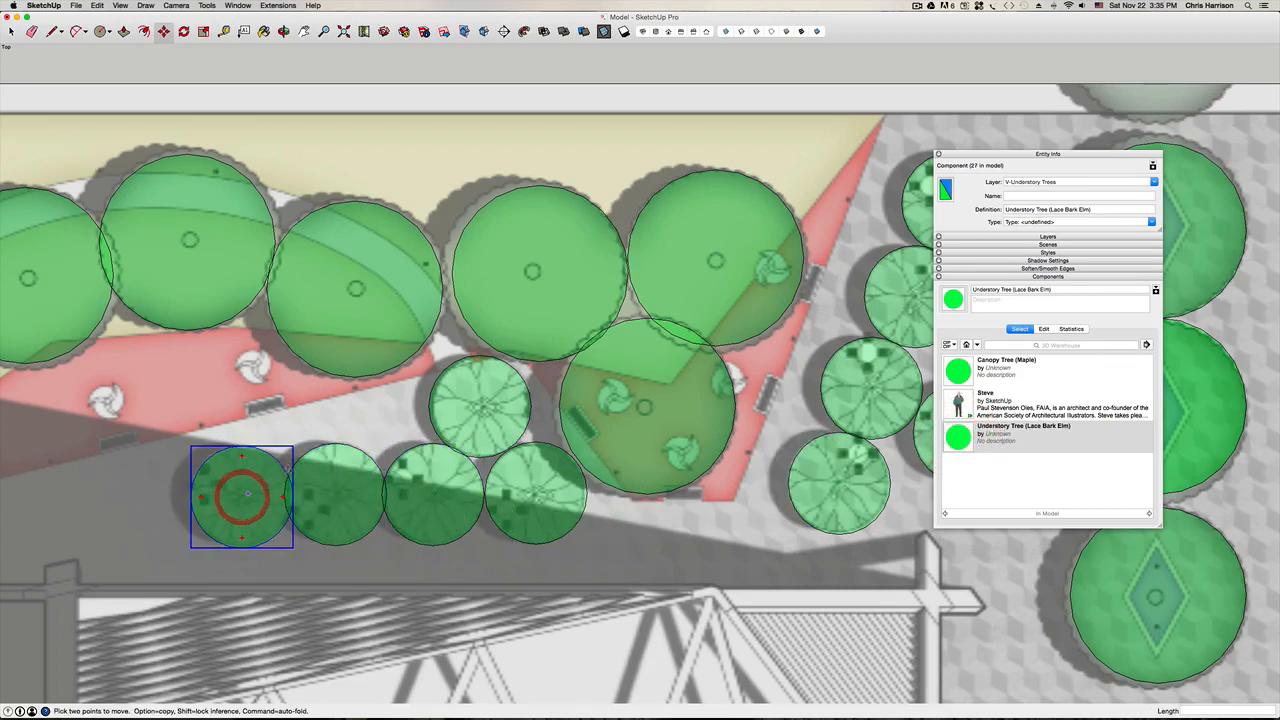
Step: Clear the selection and examine the tree coverage of the whole plan in Top view
scroll(280, 475, "down", 10)
scroll(295, 470, "down", 2)
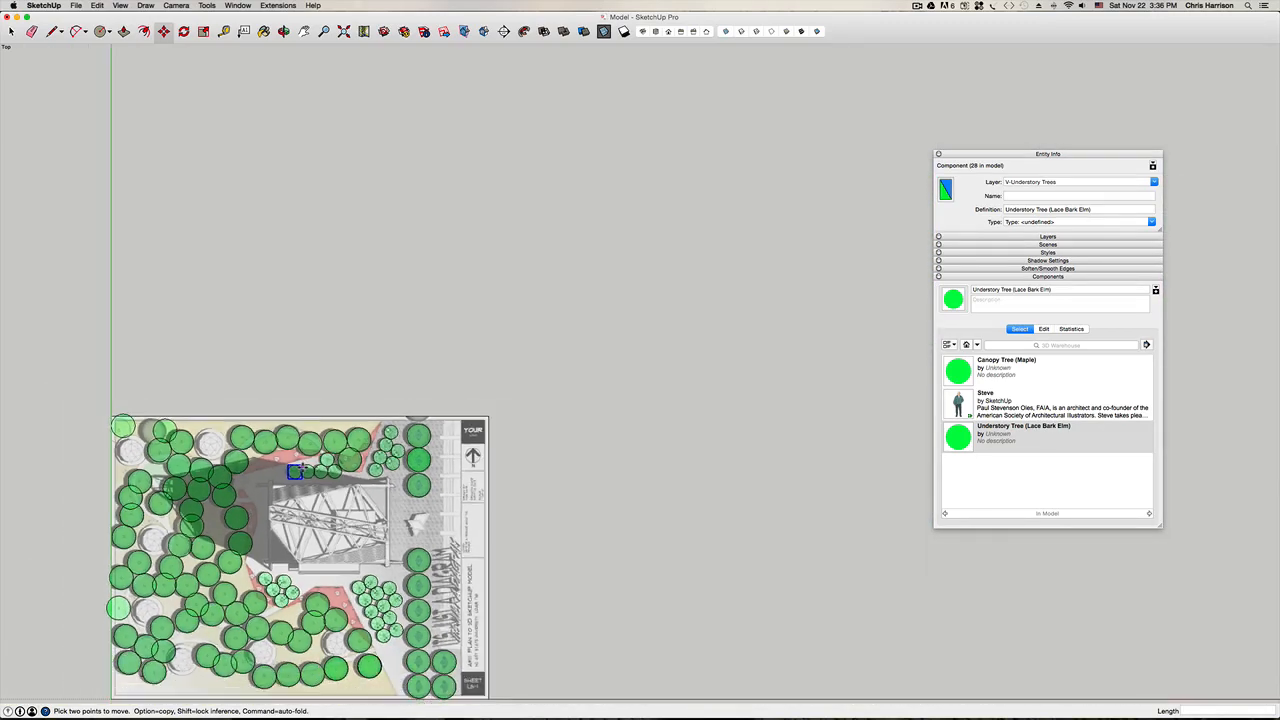
key("h")
left_click_drag(295, 471, 467, 361)
key("space")
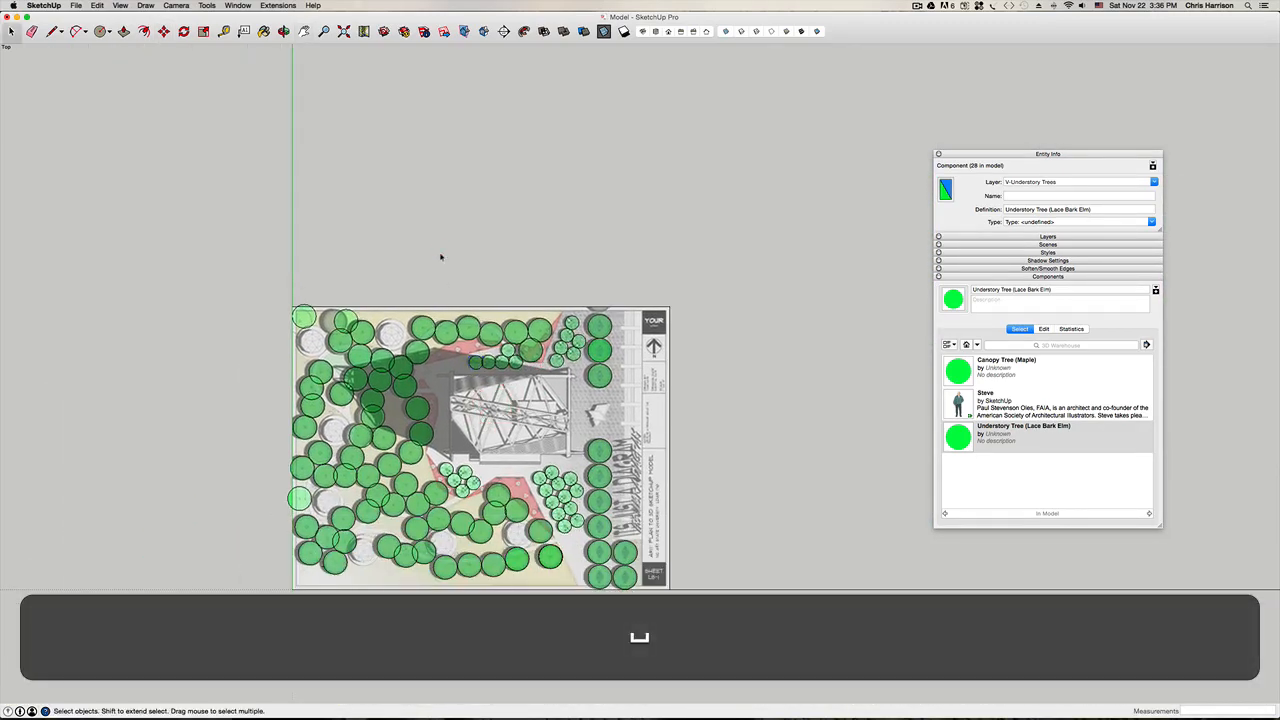
left_click(440, 256)
scroll(467, 376, "up", 2)
scroll(467, 377, "up", 1)
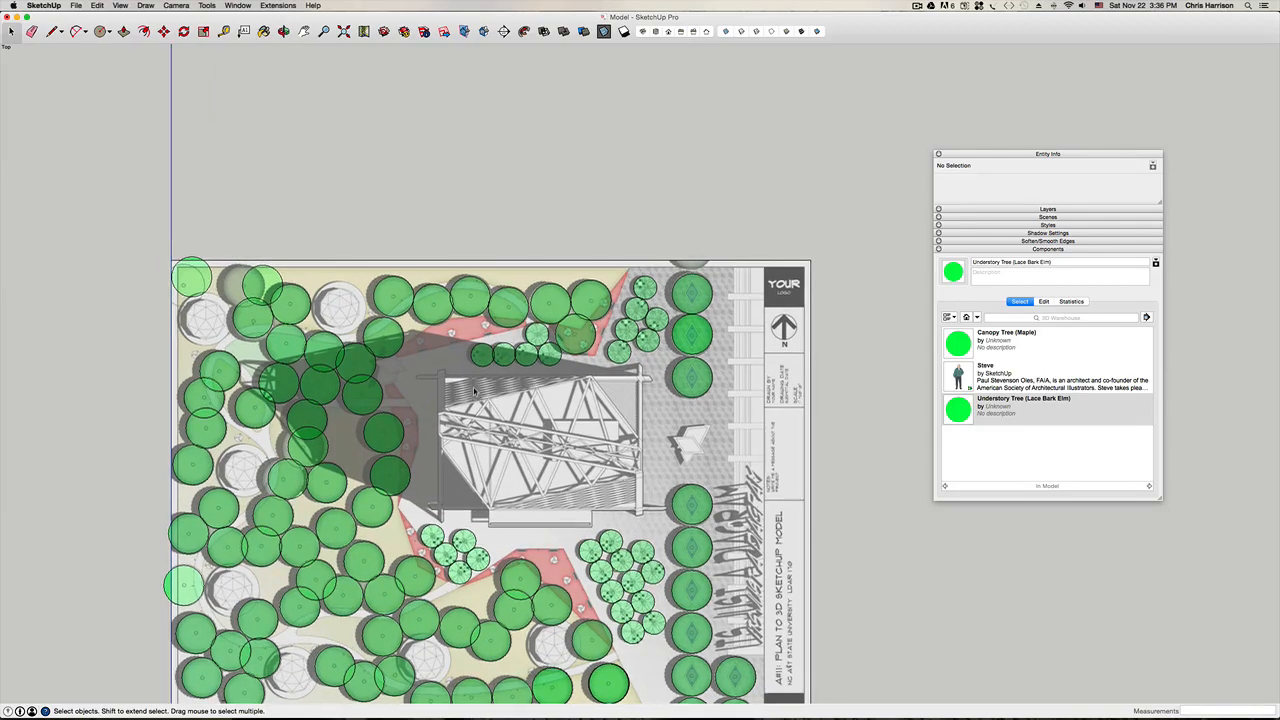
middle_click_drag(467, 377, 475, 387)
scroll(475, 386, "down", 2)
key("super+1")
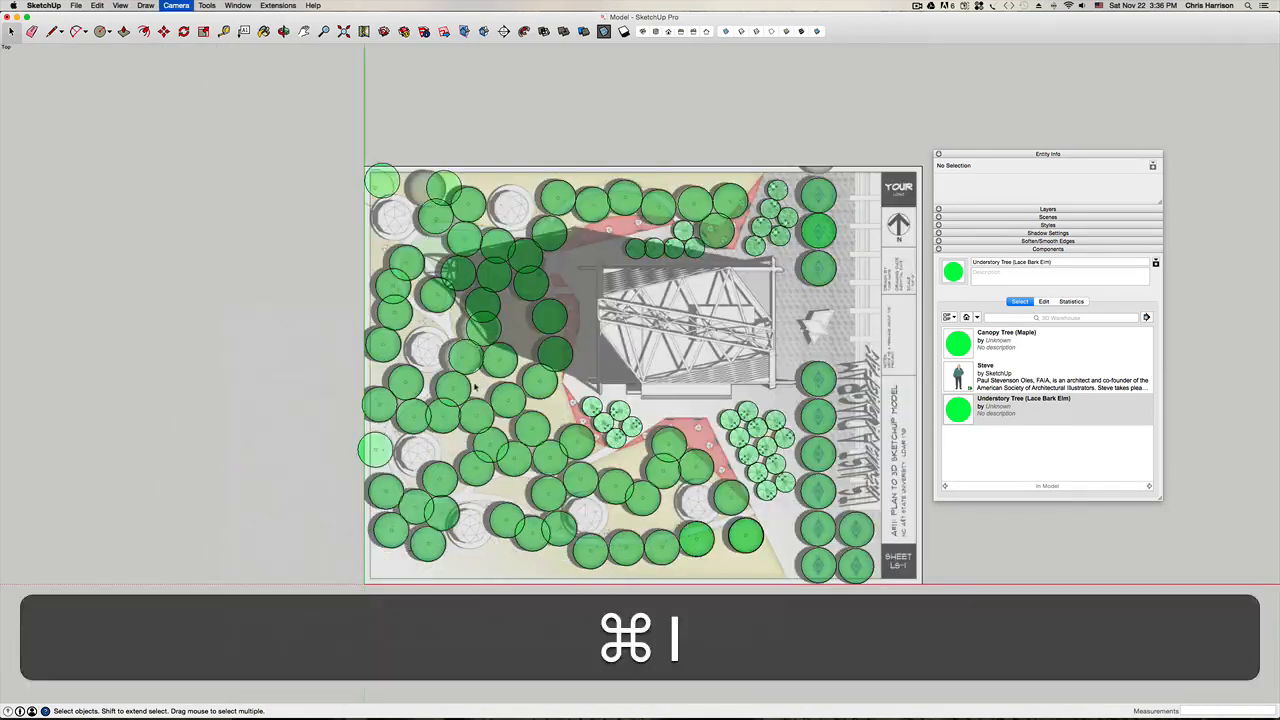
key("h")
left_click_drag(659, 364, 609, 437)
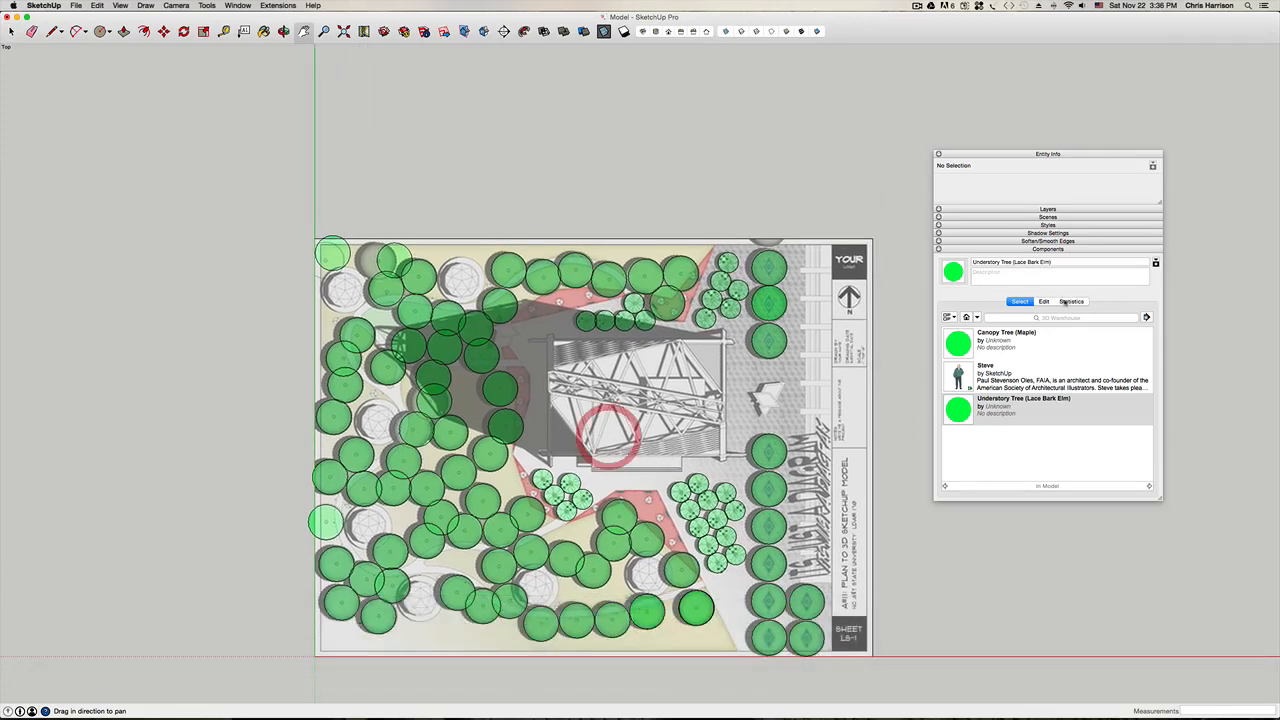
Step: Show the layer list in place of the component list and save the model
left_click(1062, 249)
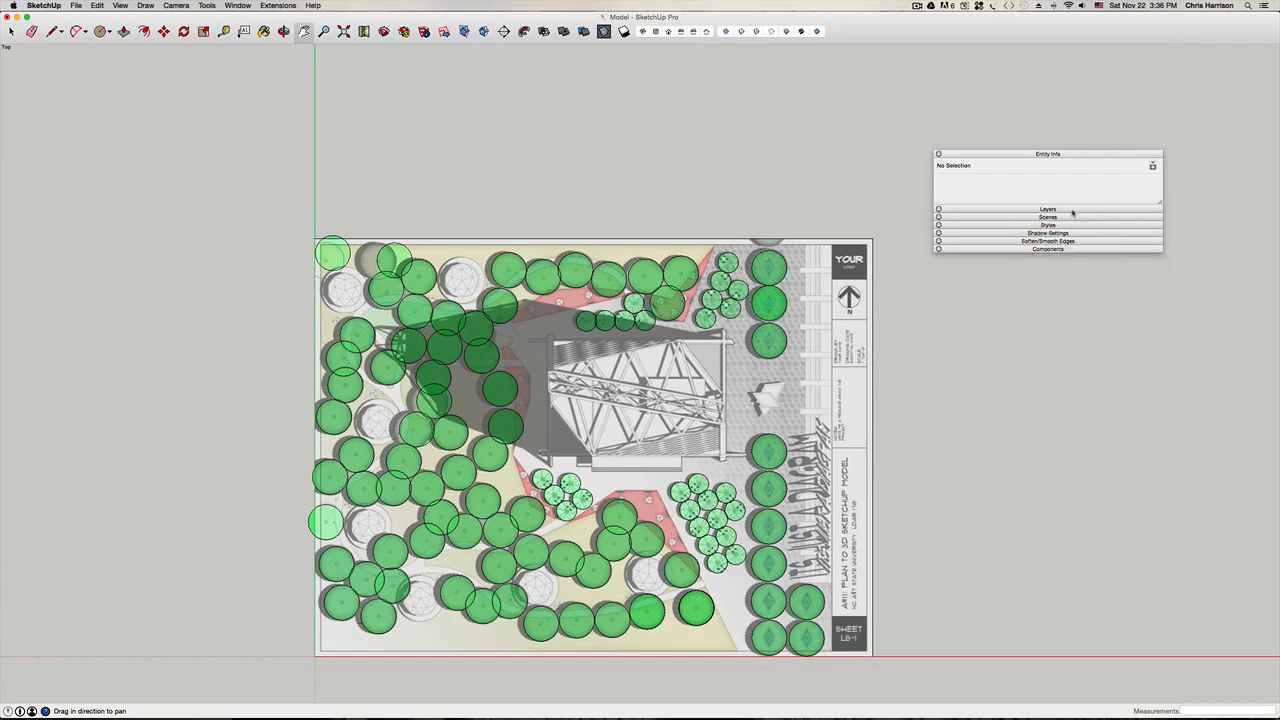
left_click(1072, 209)
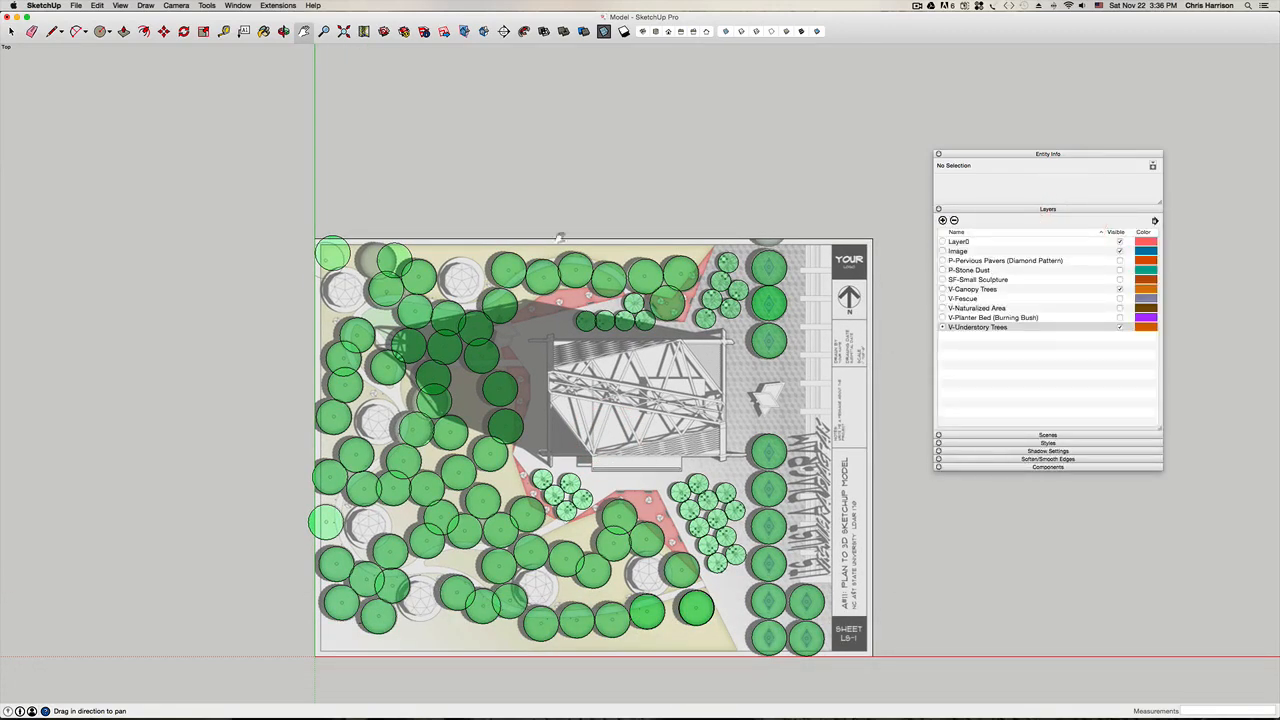
key("super+s")
Step: Add a new layer named "B-Vertical Garden Tower"
left_click(942, 220)
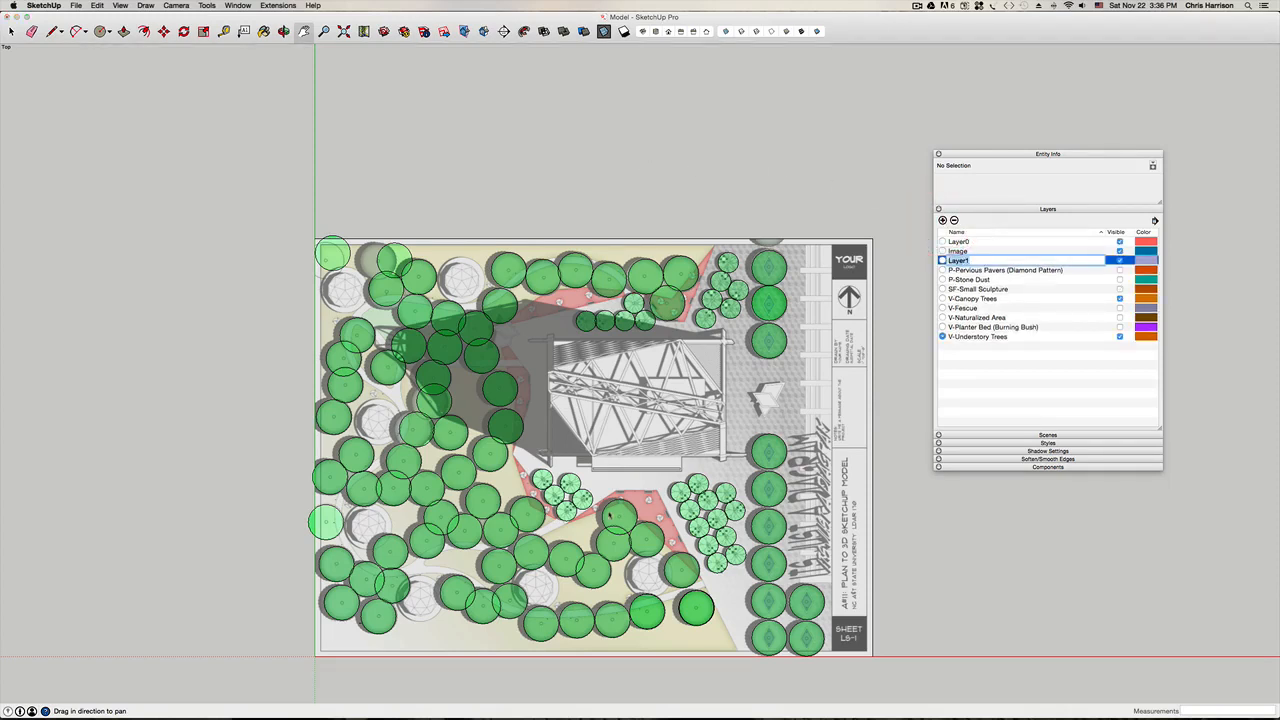
type("s")
key("BackSpace")
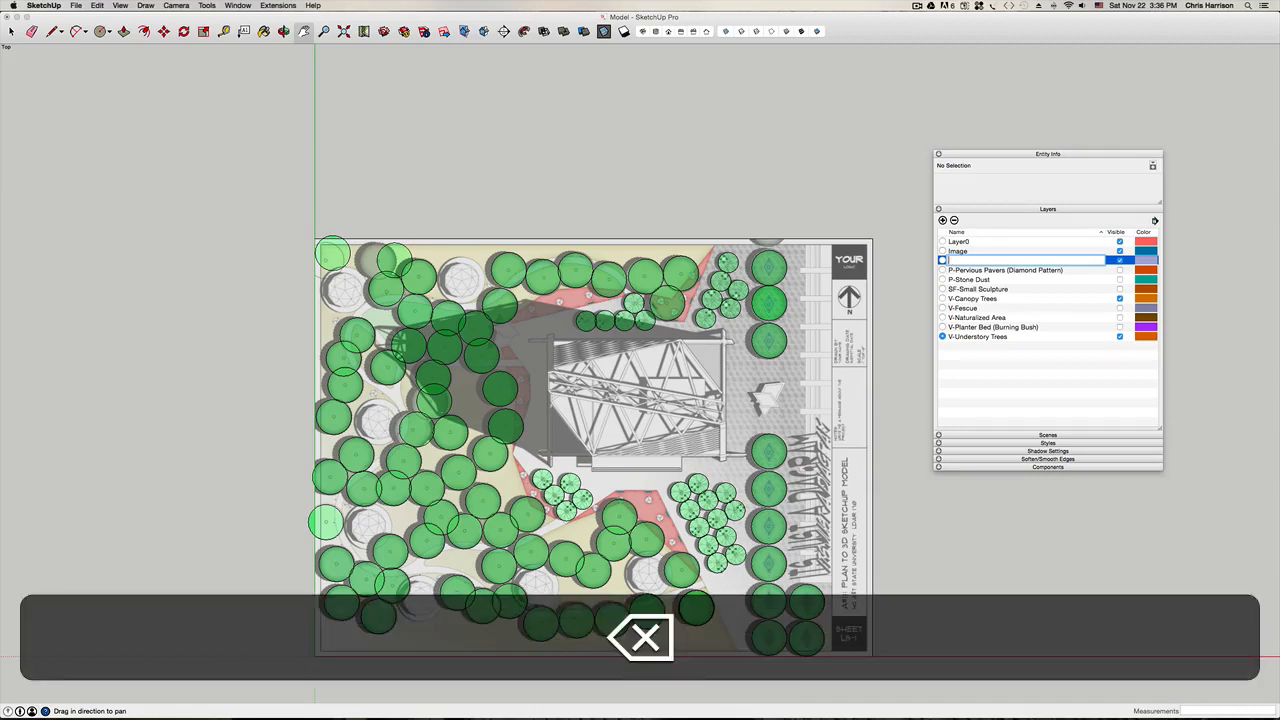
type("b-")
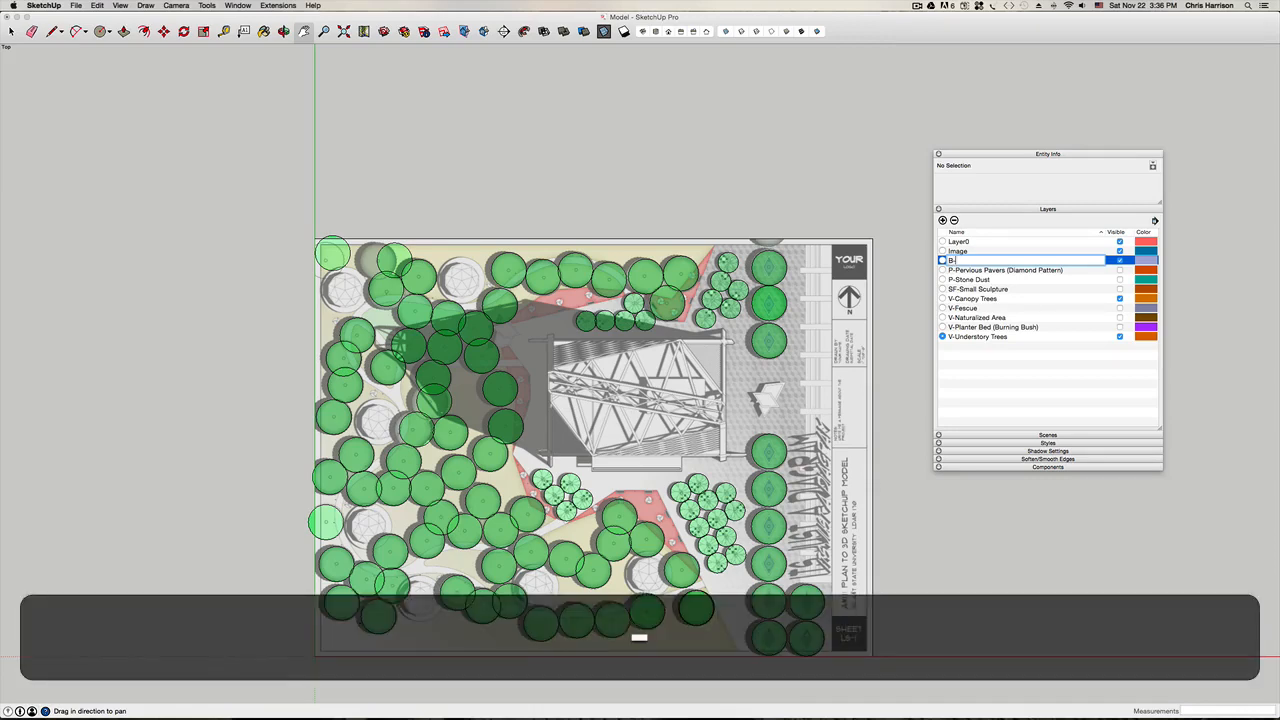
key("BackSpace")
type("-Agro Pla")
key("BackSpace")
key("BackSpace")
key("BackSpace")
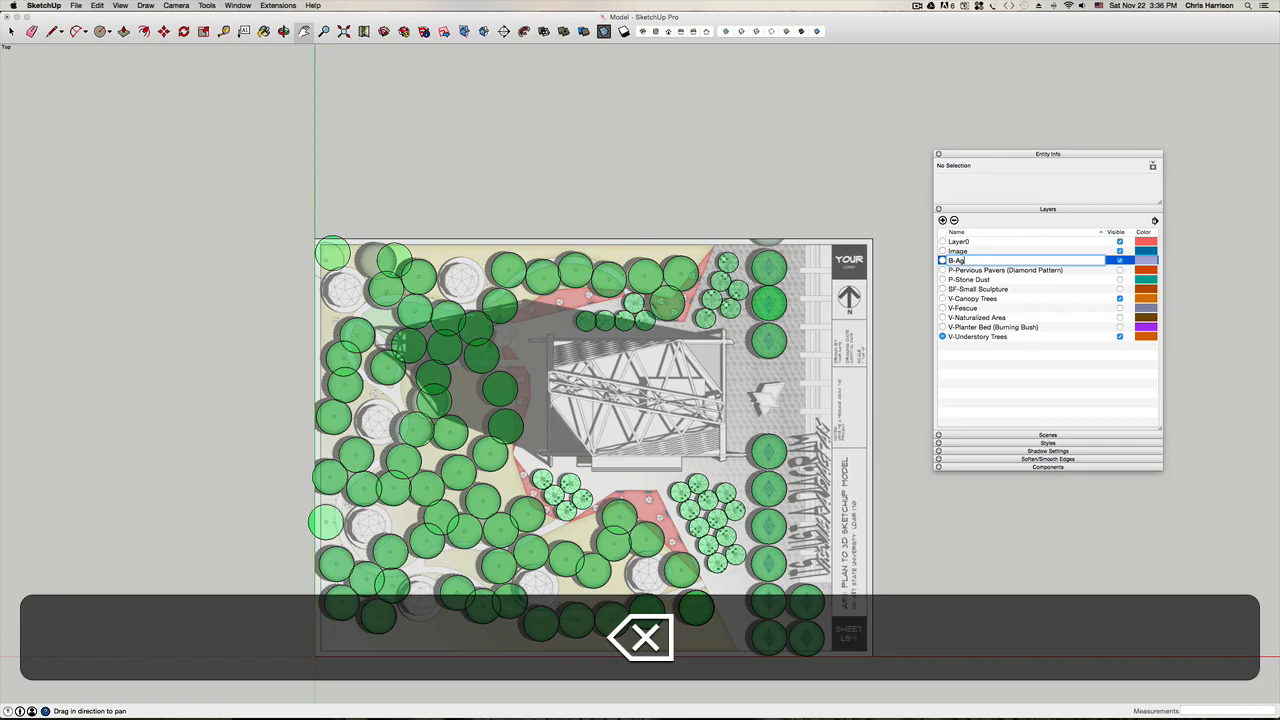
type("e")
key("BackSpace")
type("Vertical Ga")
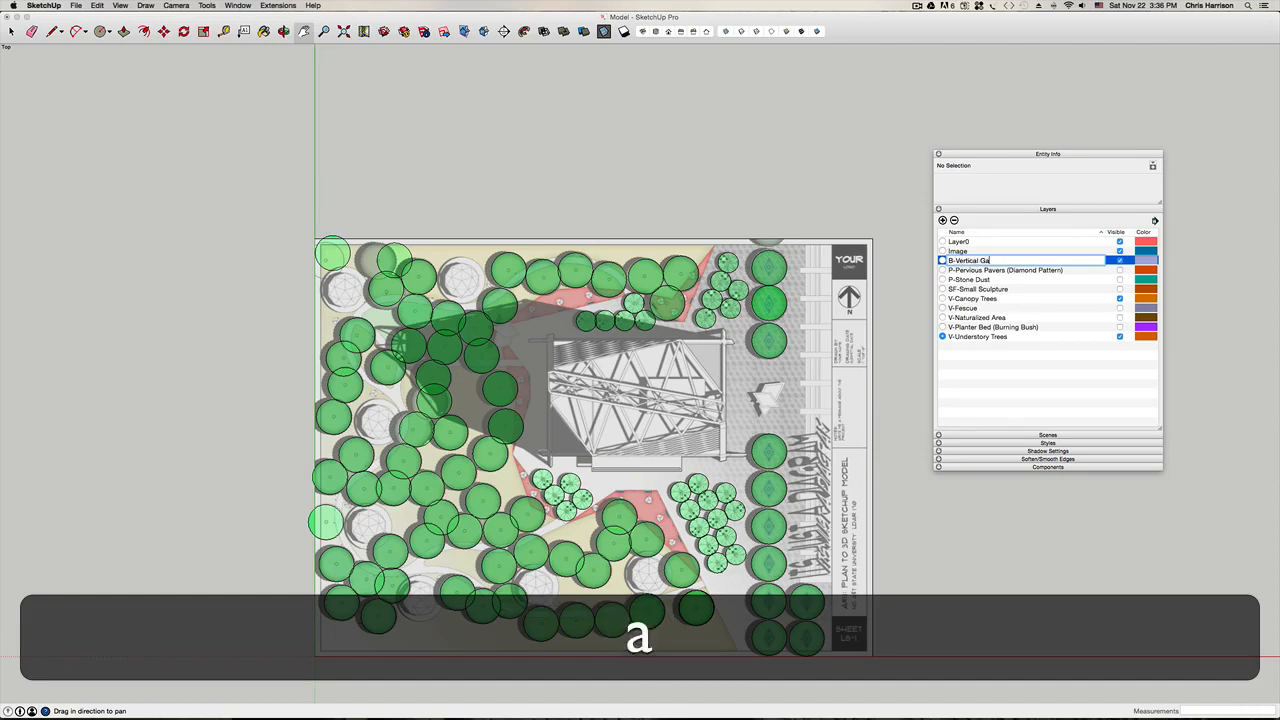
type("rden Tower")
key("Return")
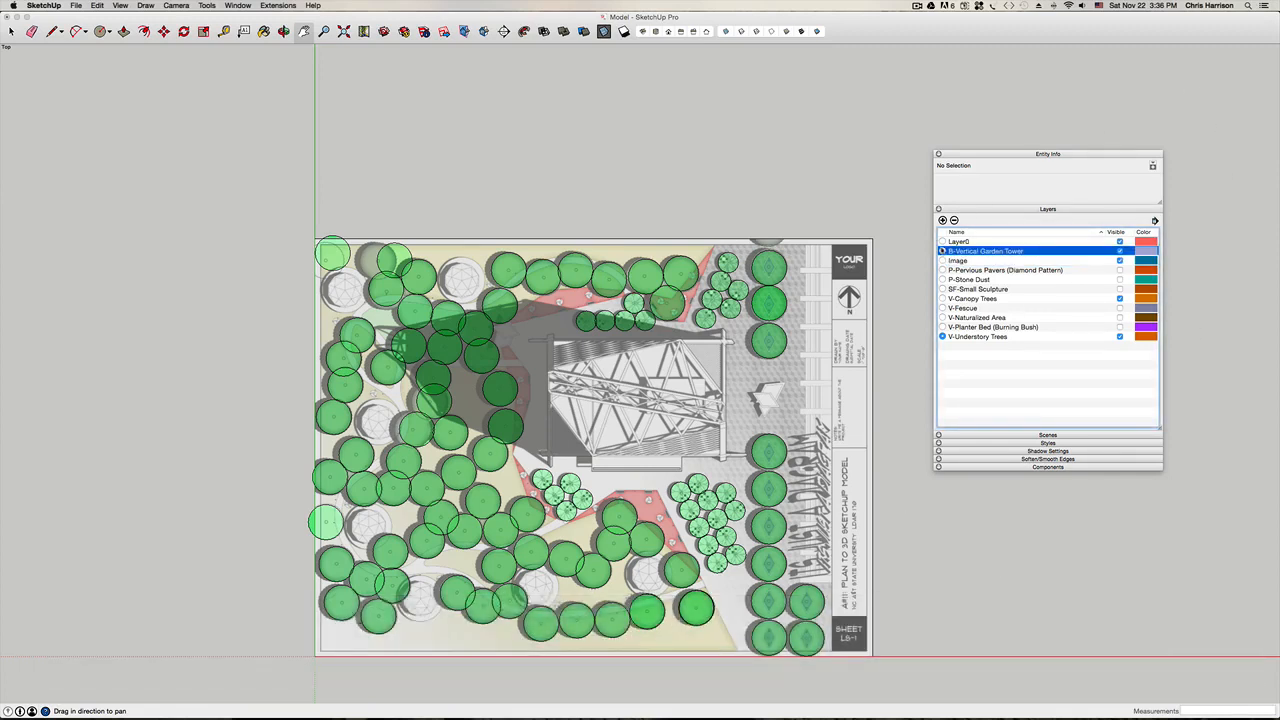
Step: Make "B-Vertical Garden Tower" the current layer and rename the "Image" layer as "00-Image"
double_click(955, 261)
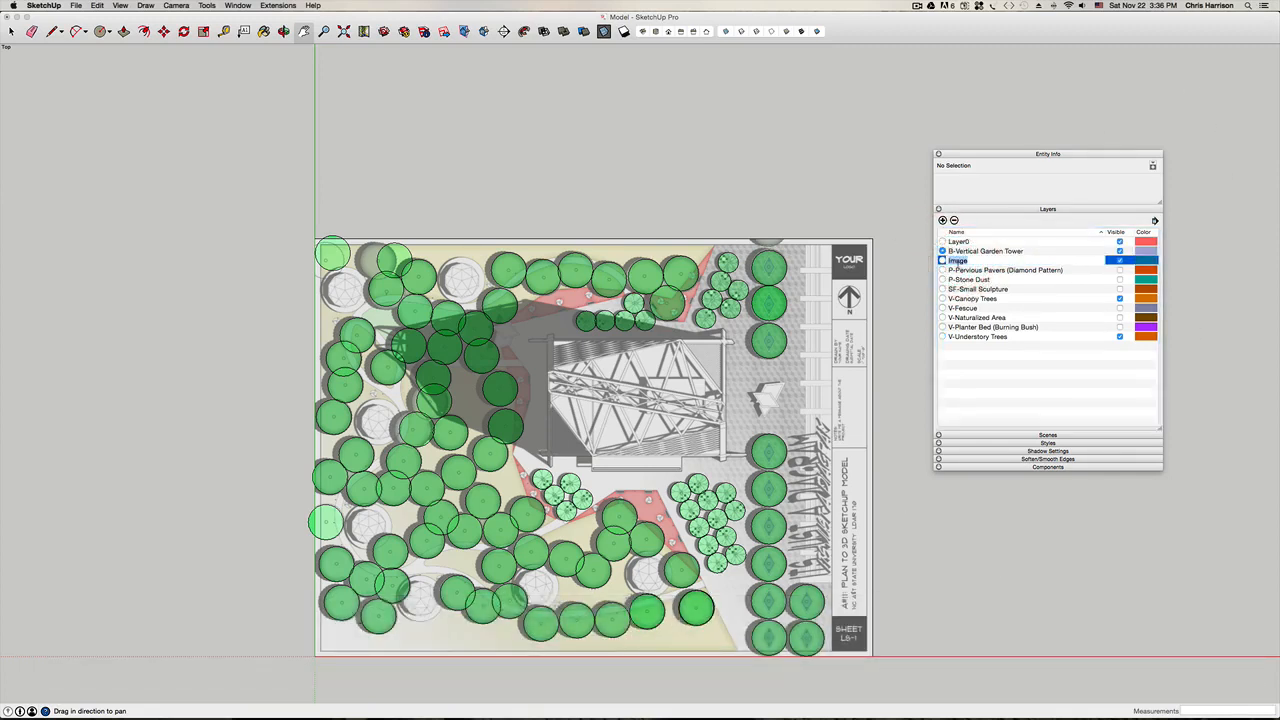
left_click(943, 259)
type("00-")
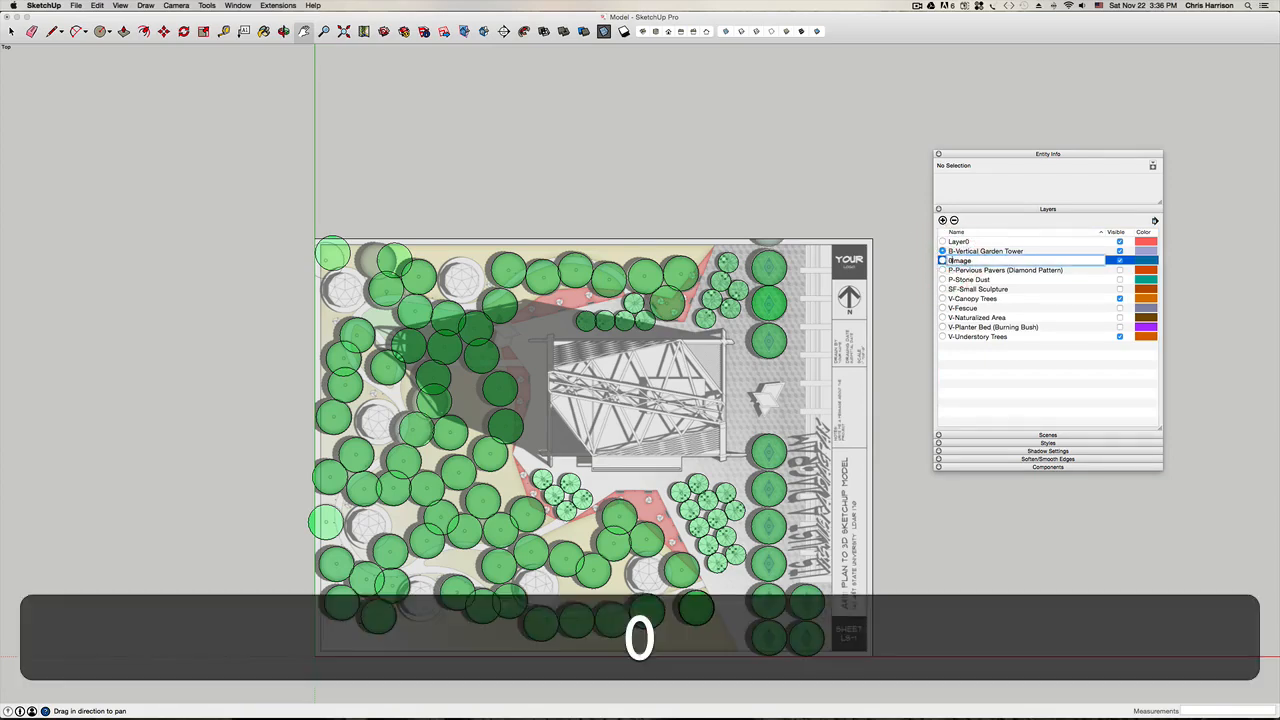
key("Return")
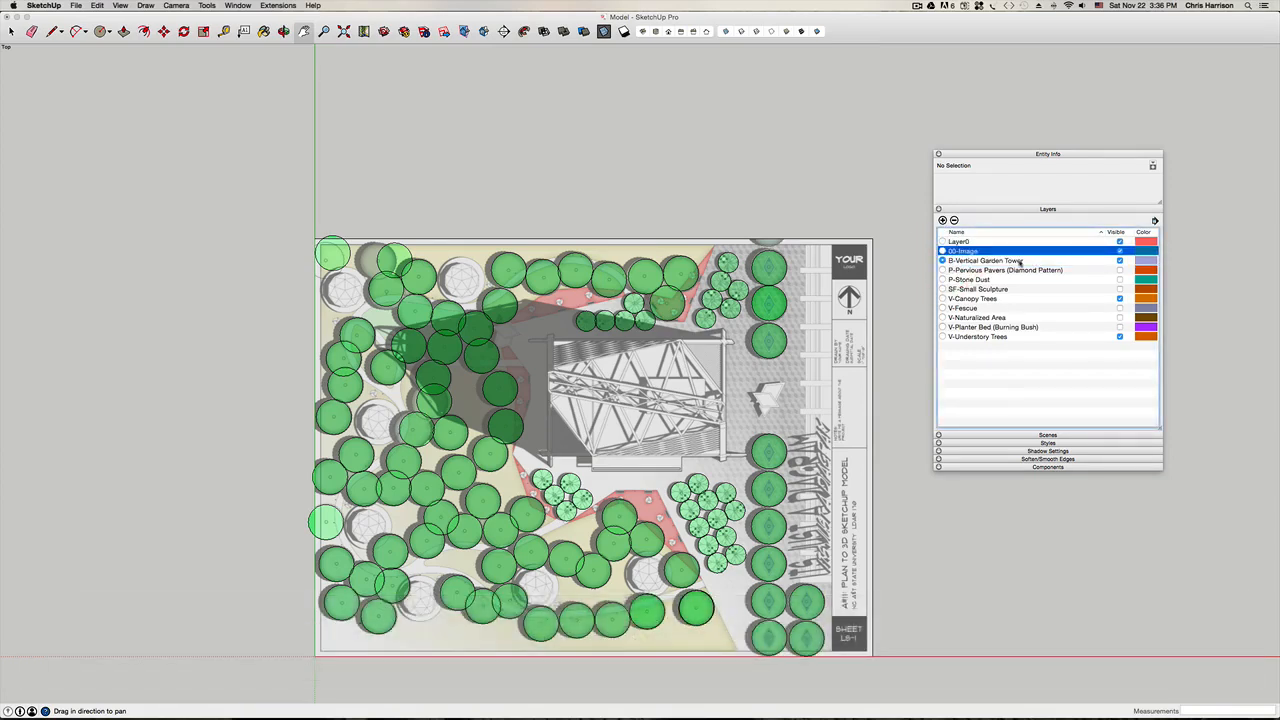
left_click(1008, 261)
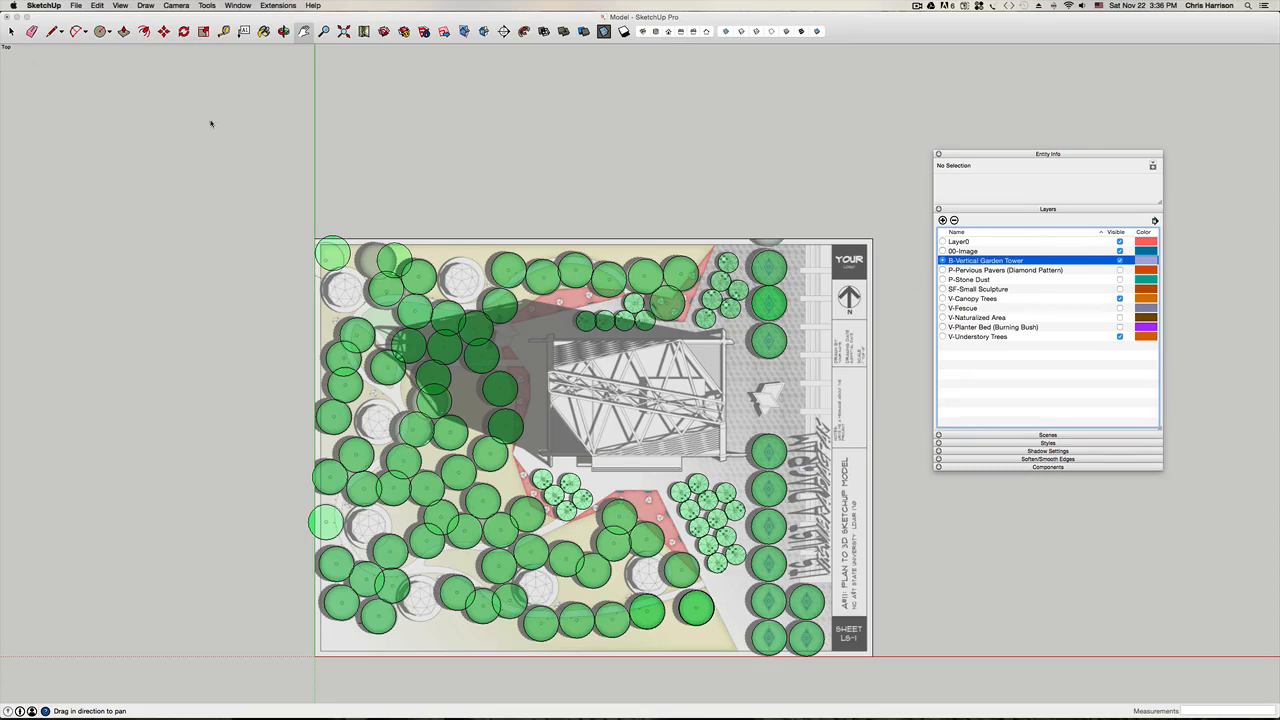
Step: Sketch a rectangle of about 153' by 105' over the tower building's footprint in the plan
key("r")
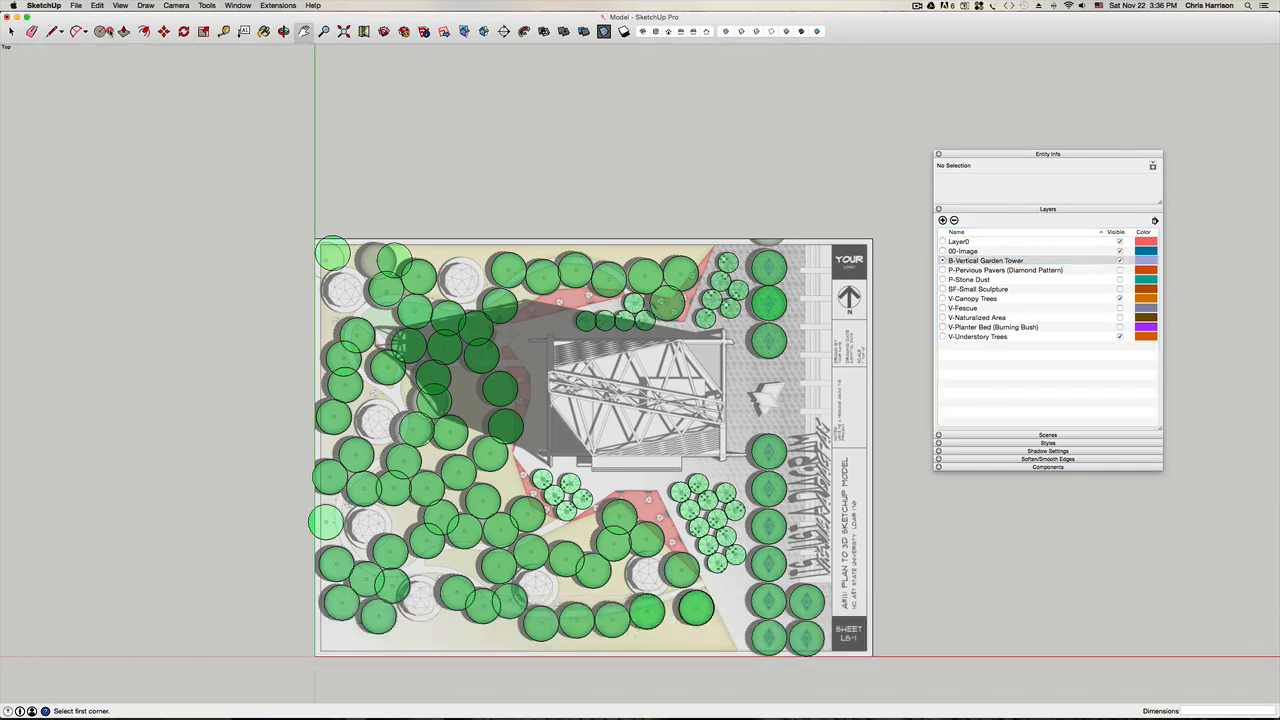
left_click(106, 31)
left_click(118, 46)
scroll(553, 338, "up", 5)
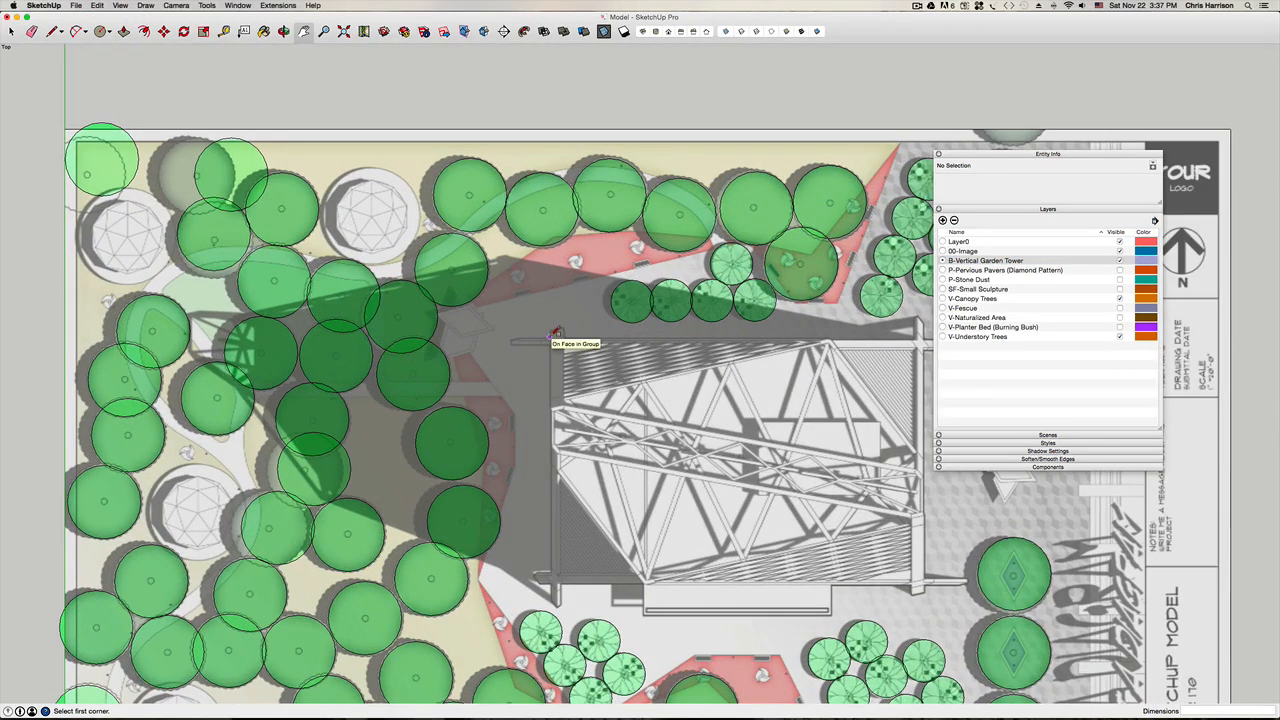
left_click(555, 333)
scroll(612, 464, "down", 2)
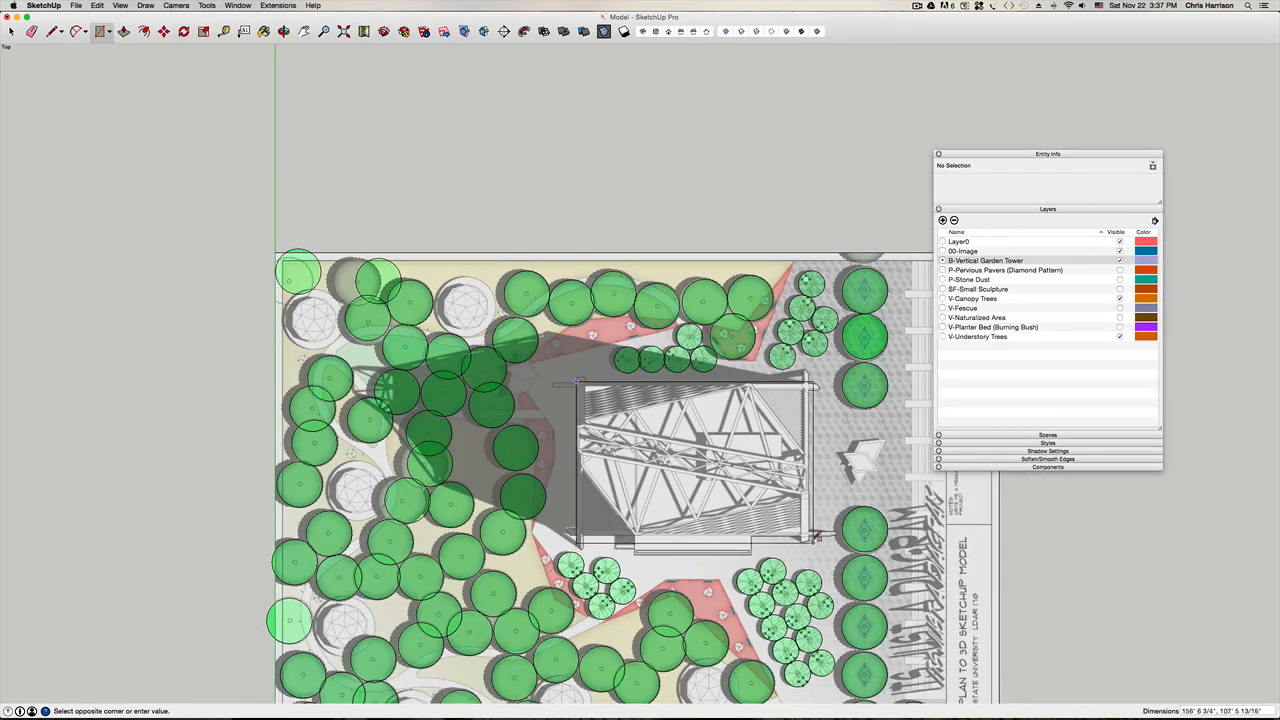
scroll(815, 537, "up", 3)
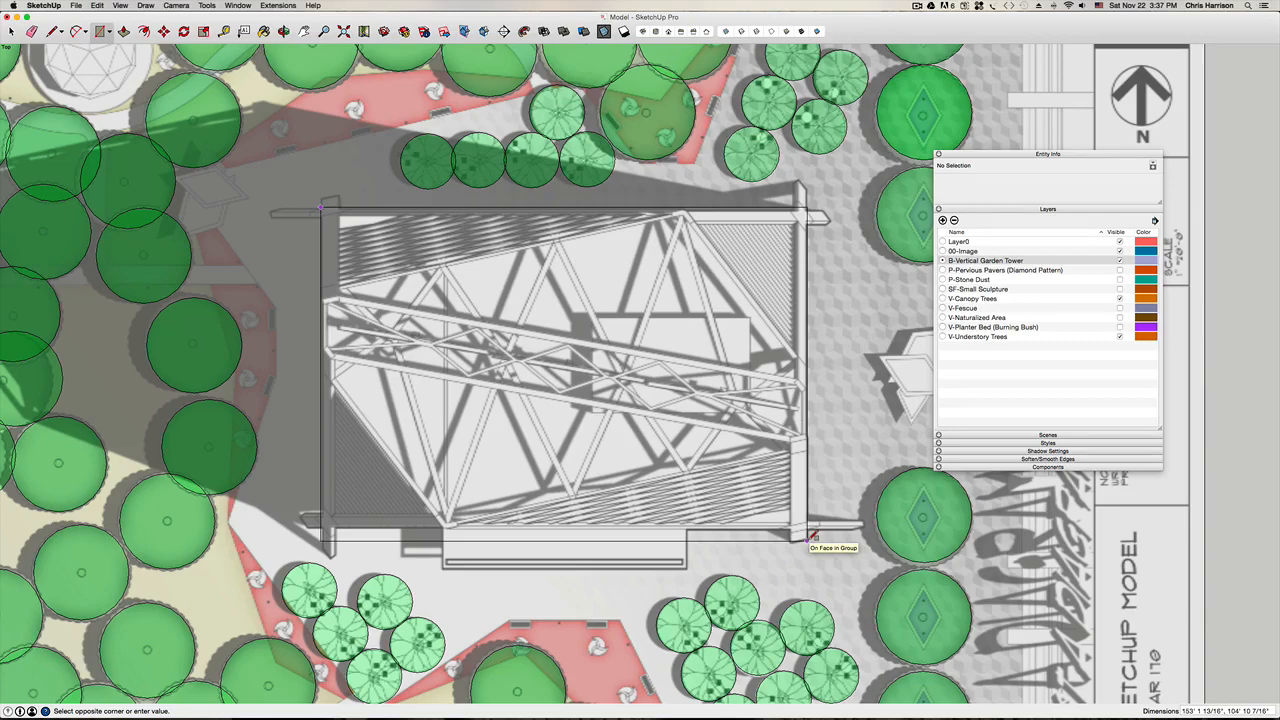
left_click(812, 538)
scroll(556, 404, "down", 1)
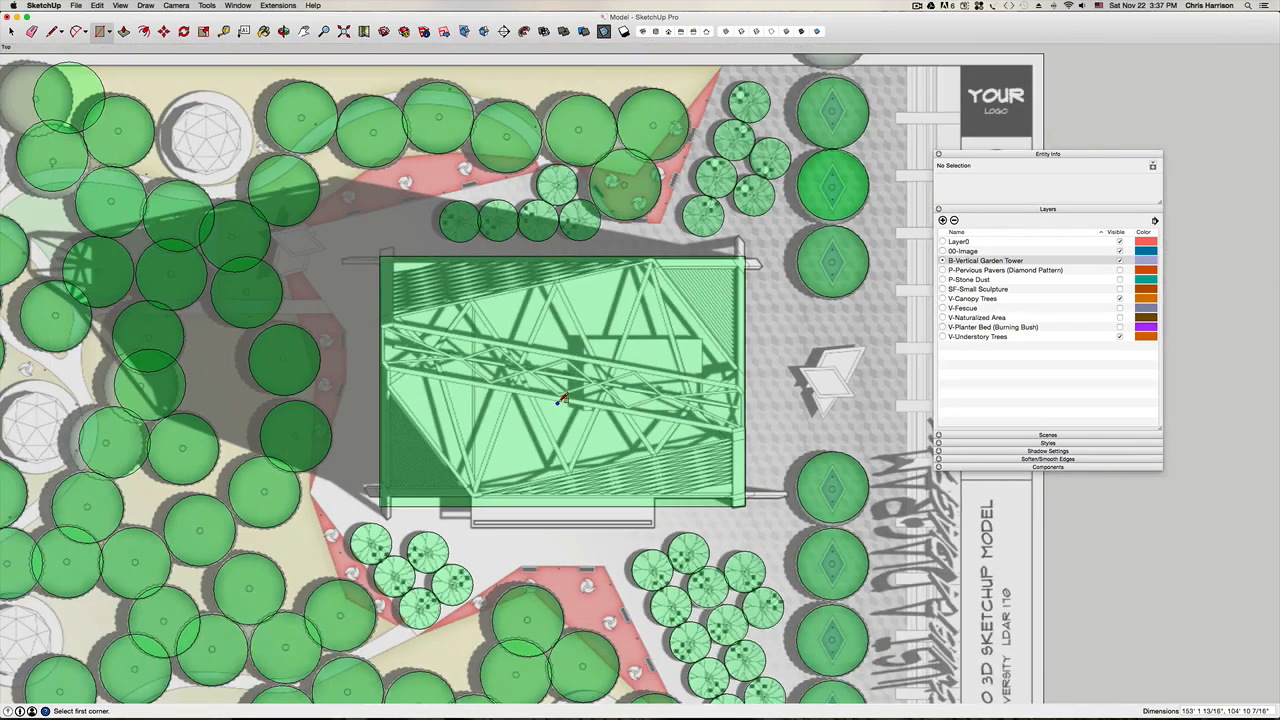
Step: Draw a vertical line splitting the tower rectangle, from the midpoint of its north edge to that of its south edge
key("space")
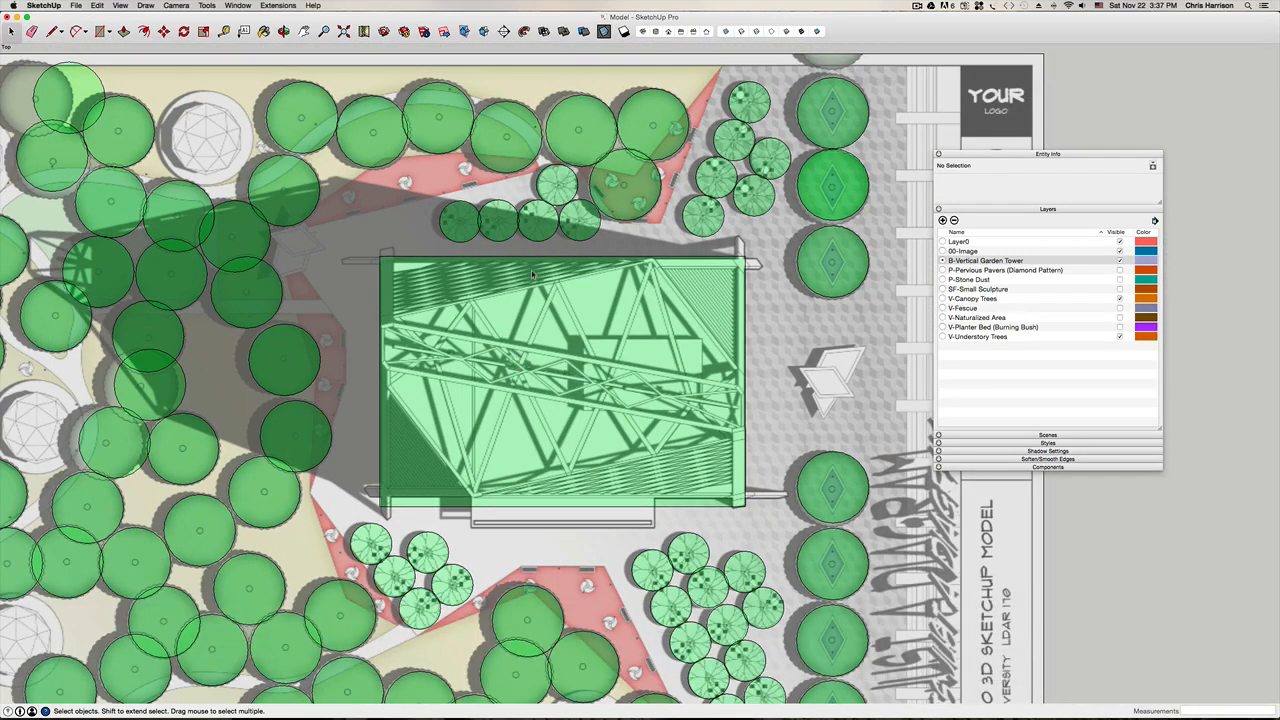
left_click(577, 391)
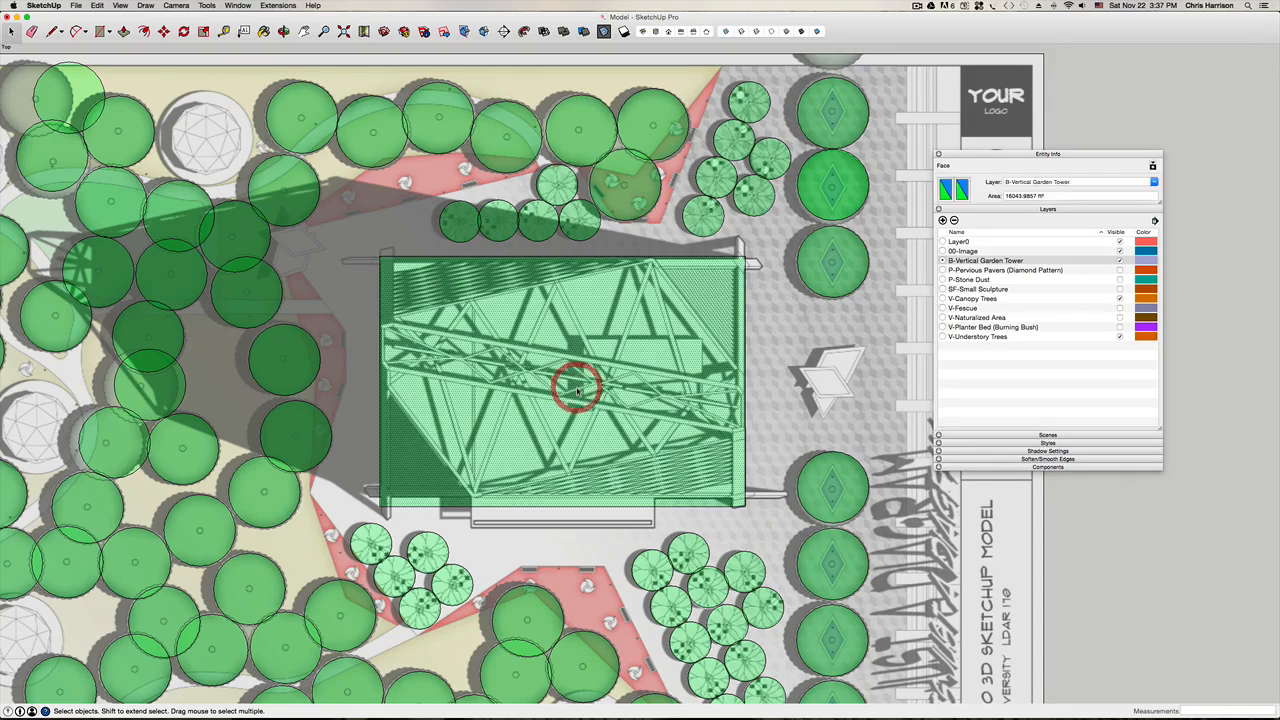
double_click(529, 366)
key("l")
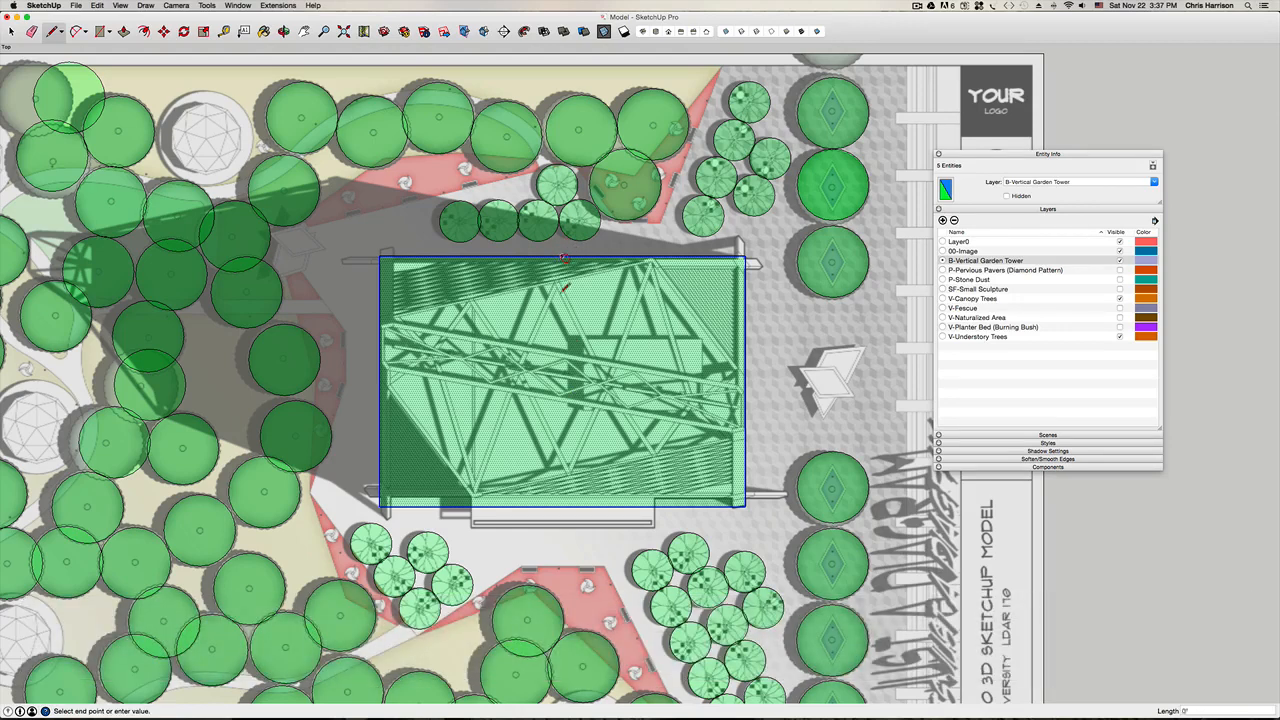
left_click(562, 506)
key("space")
Step: Make the whole rectangle a component named "Vertical Garden Tower", with its axes origin at the midpoint of the dividing line
left_click(600, 374)
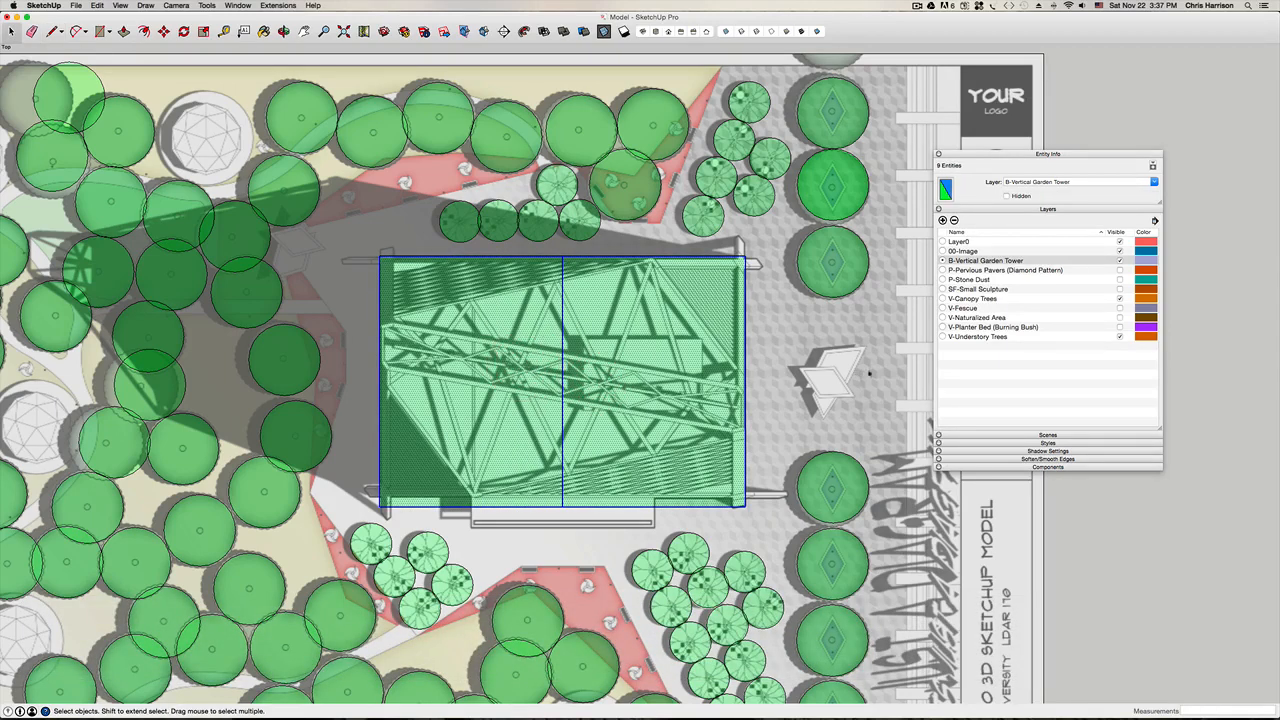
right_click(606, 370)
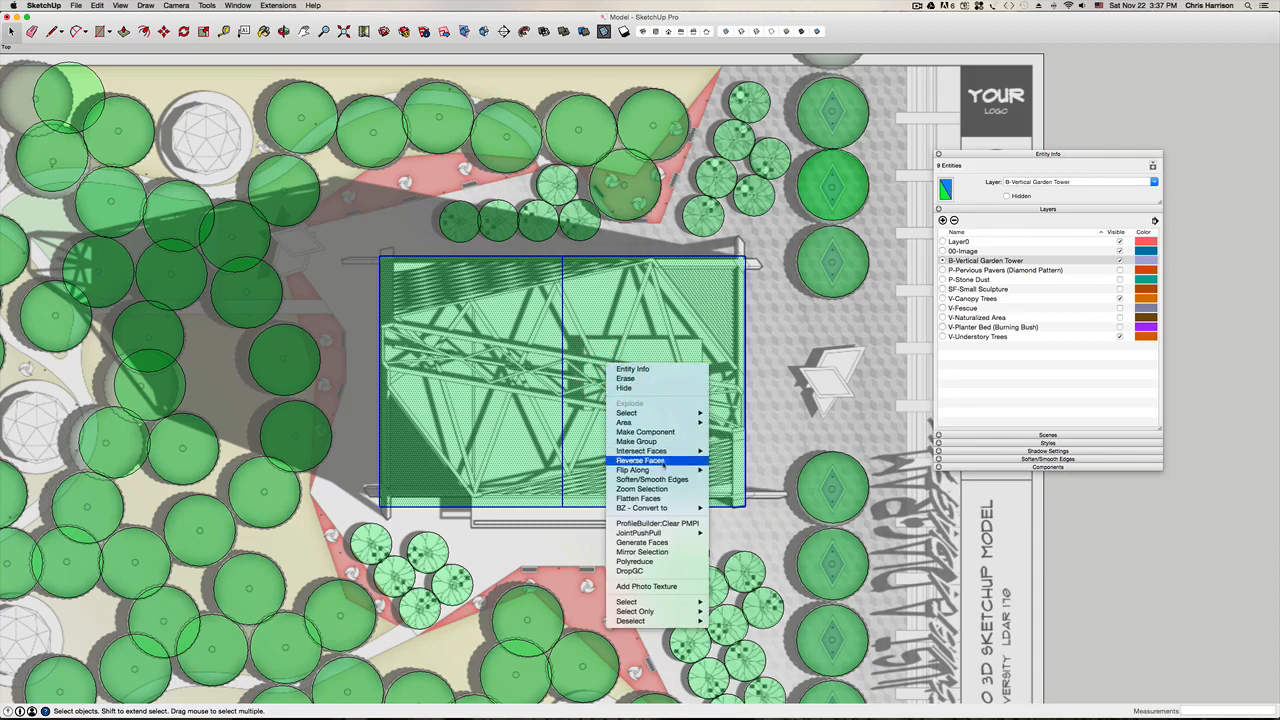
left_click(688, 432)
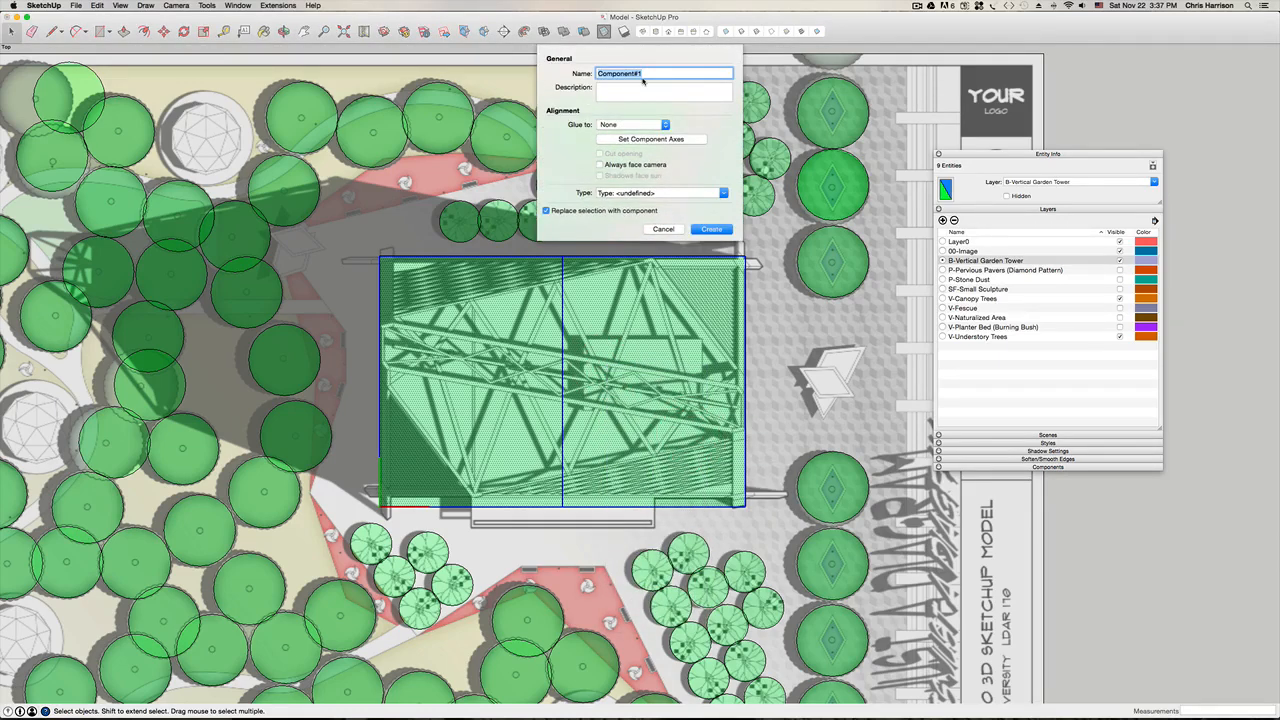
type("Vertical")
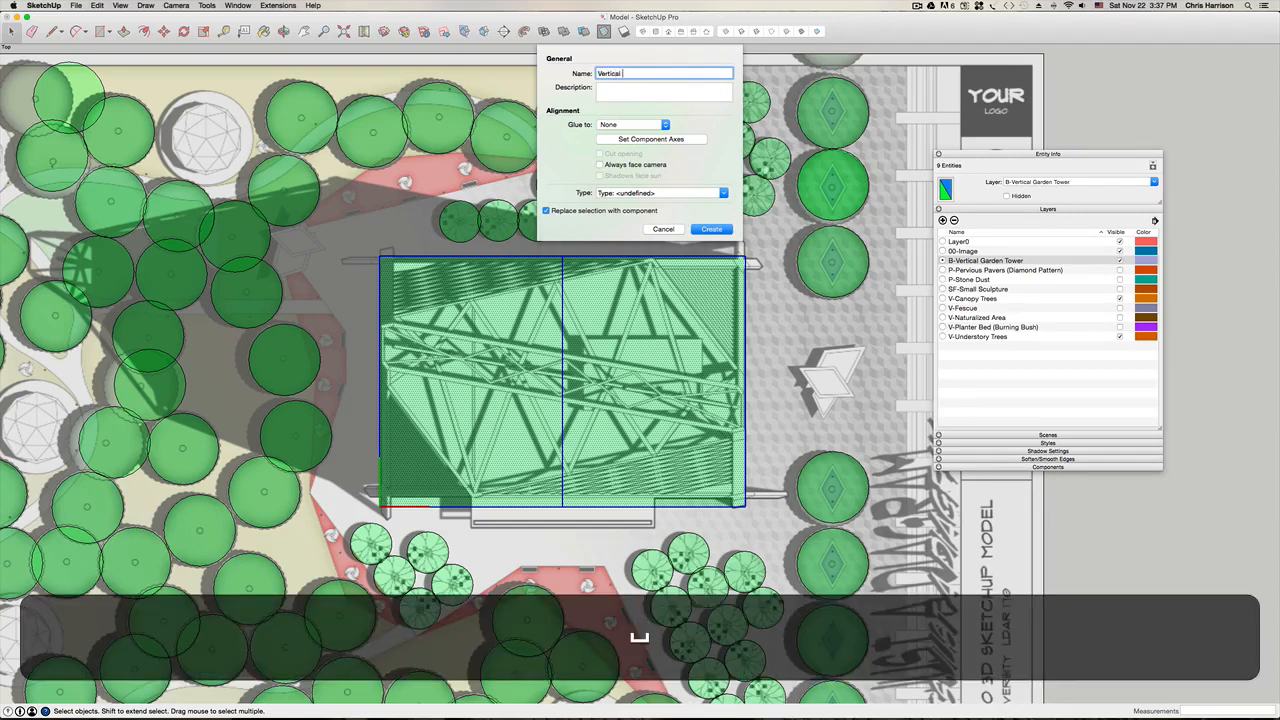
type(" Garden Tower")
left_click(656, 140)
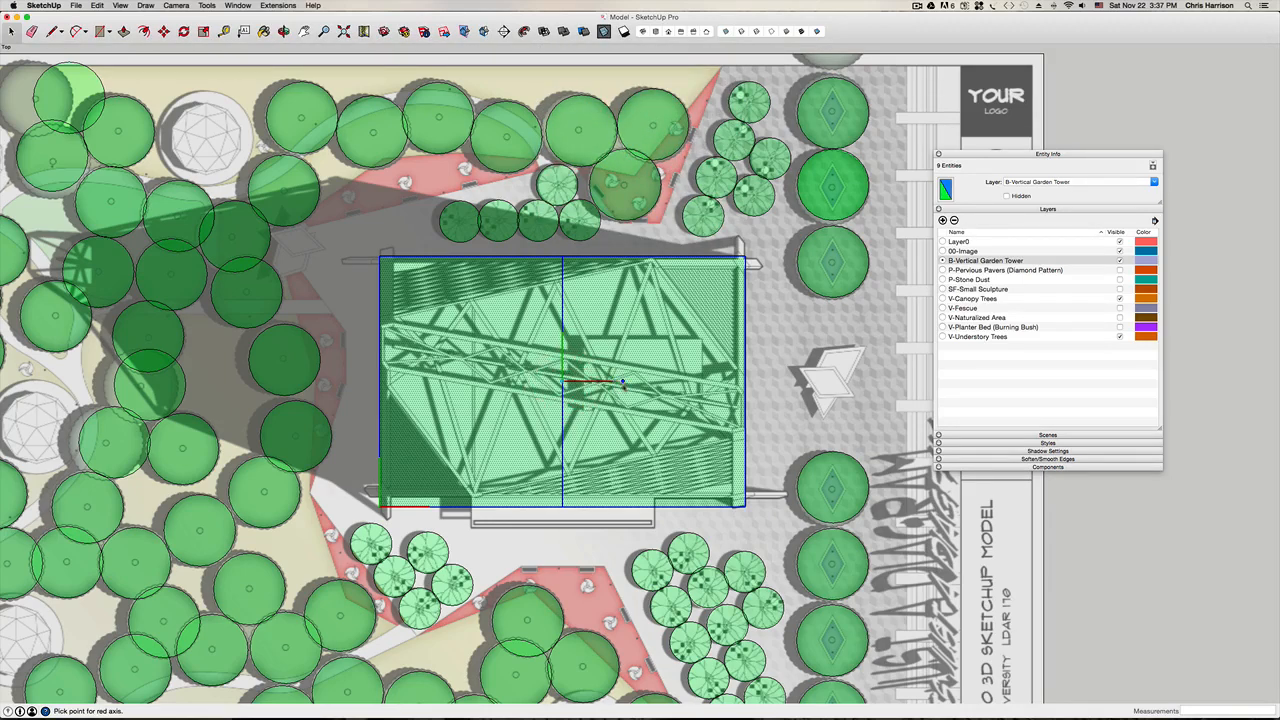
left_click(622, 382)
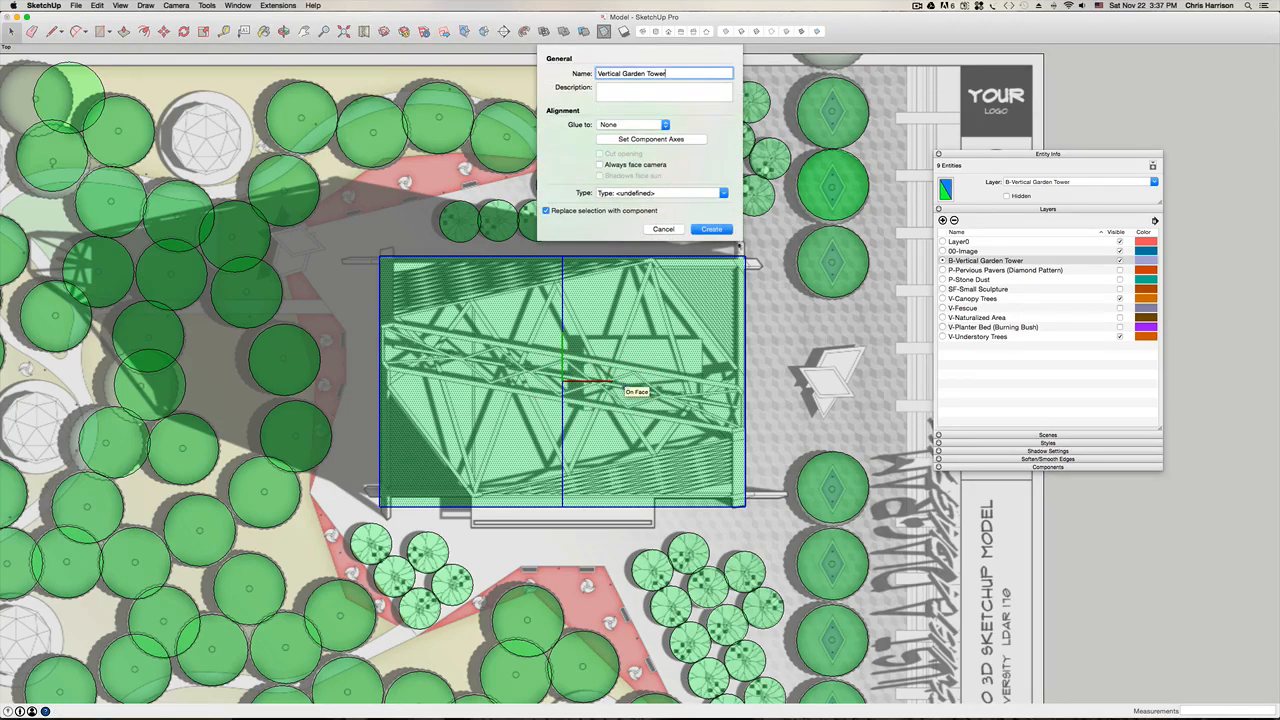
left_click(712, 230)
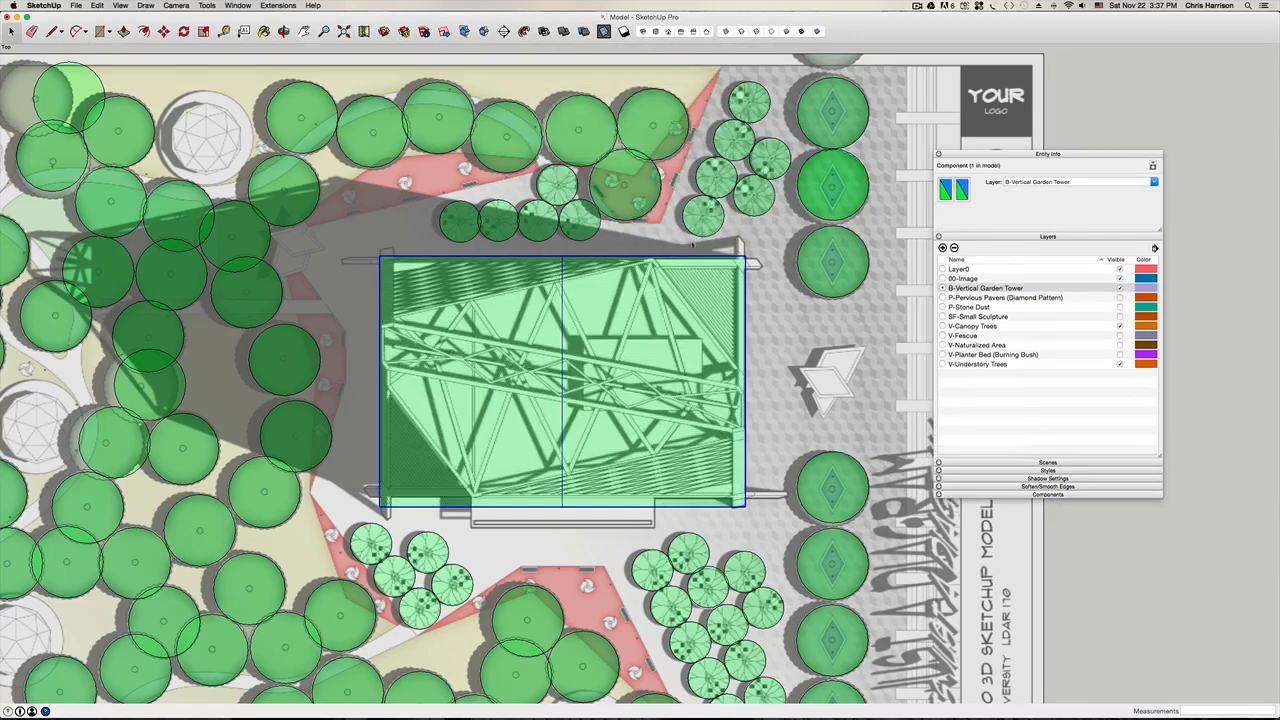
Step: Delete the vertical dividing line inside the "Vertical Garden Tower" component and finish editing it
key("space")
double_click(521, 337)
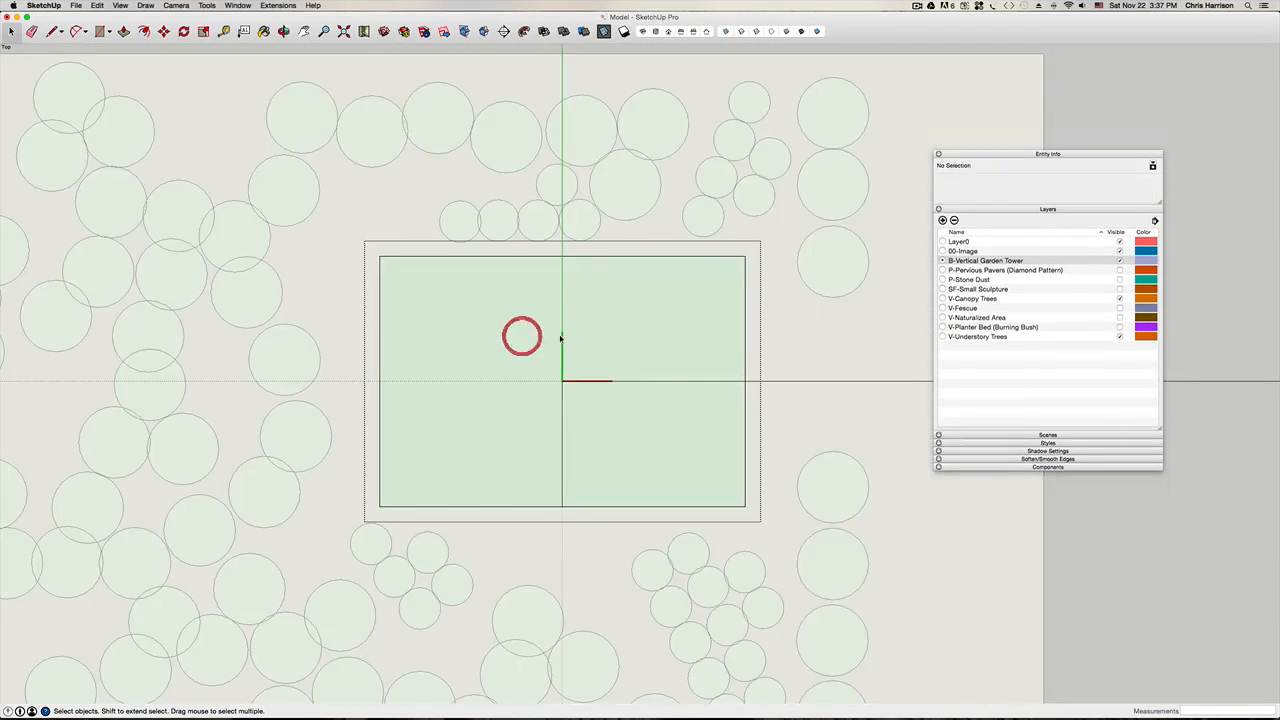
left_click(563, 334)
key("BackSpace")
left_click(649, 152)
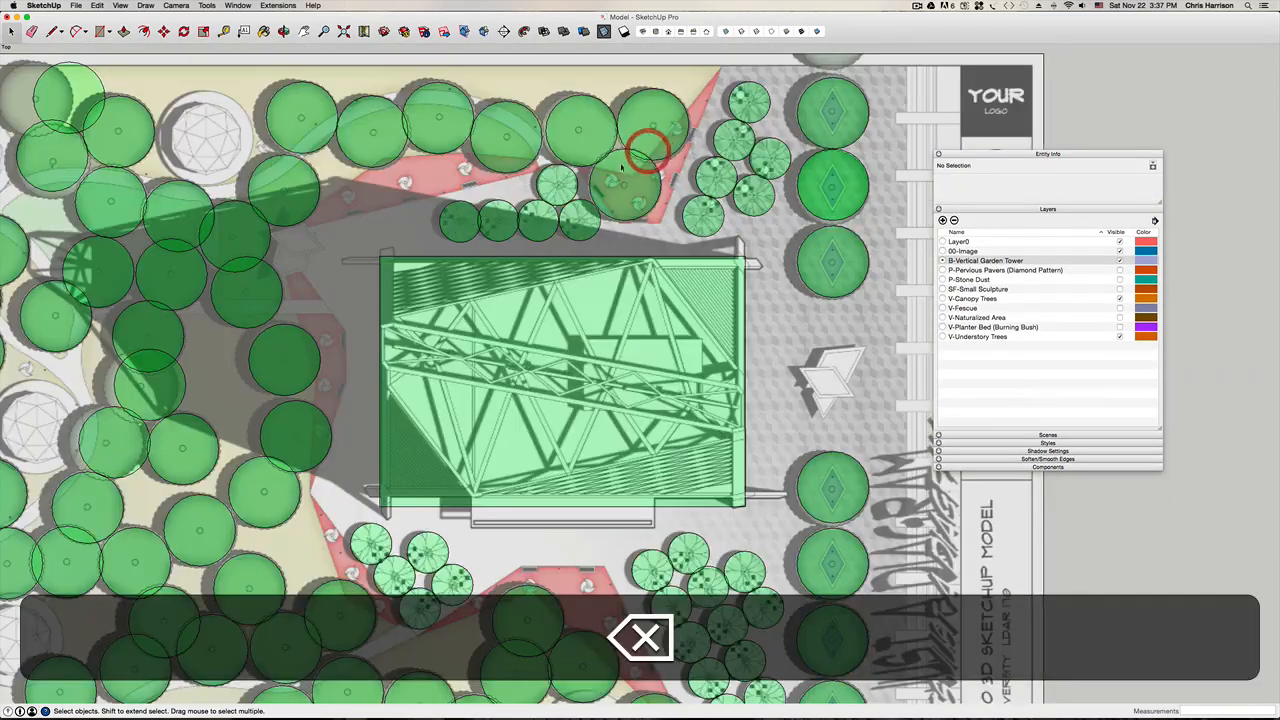
Step: Check the tower component's entity information and examine the red paved areas, seats and small fixtures south of the building
scroll(541, 205, "down", 5)
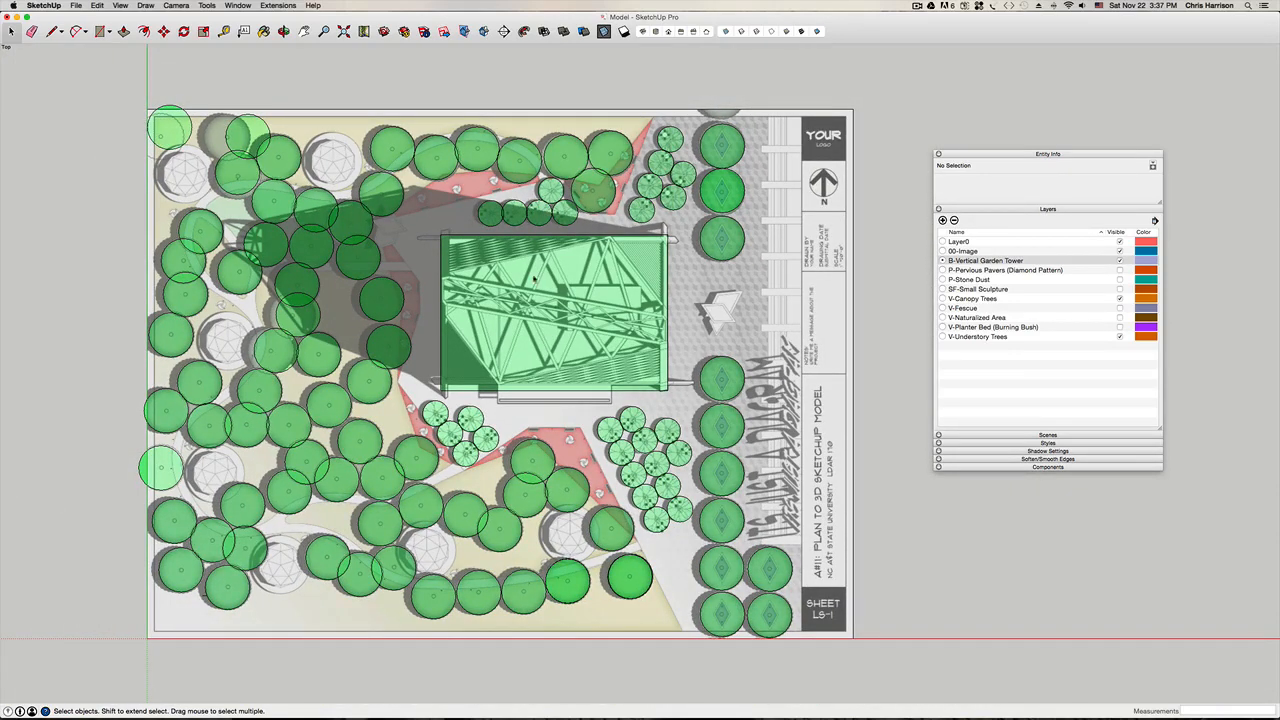
left_click(546, 345)
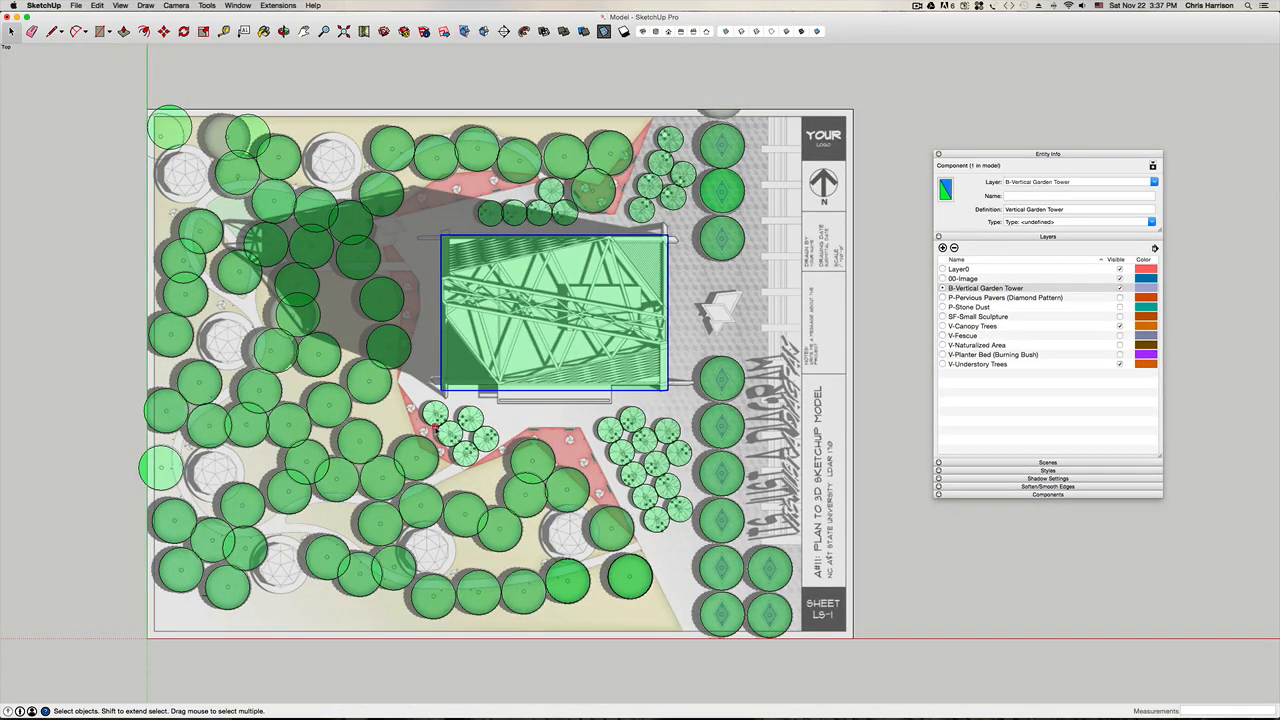
left_click(436, 427)
left_click(723, 321)
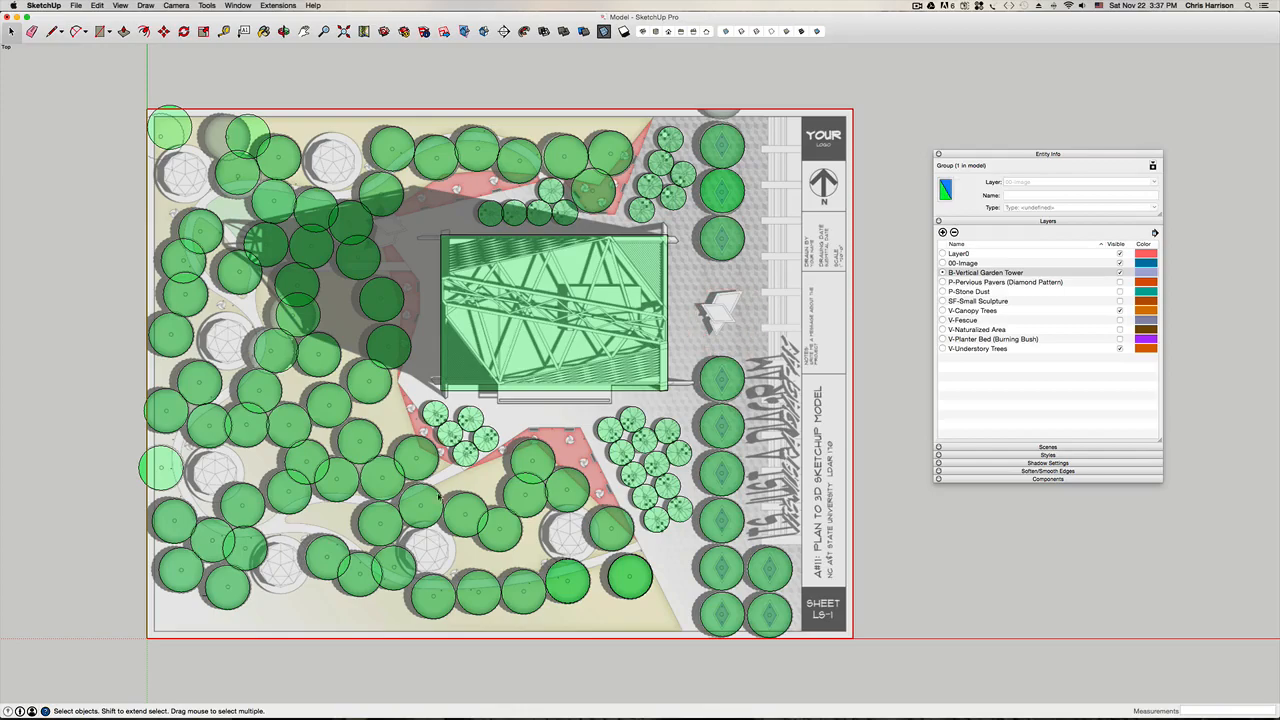
scroll(412, 415, "up", 4)
scroll(529, 425, "down", 3)
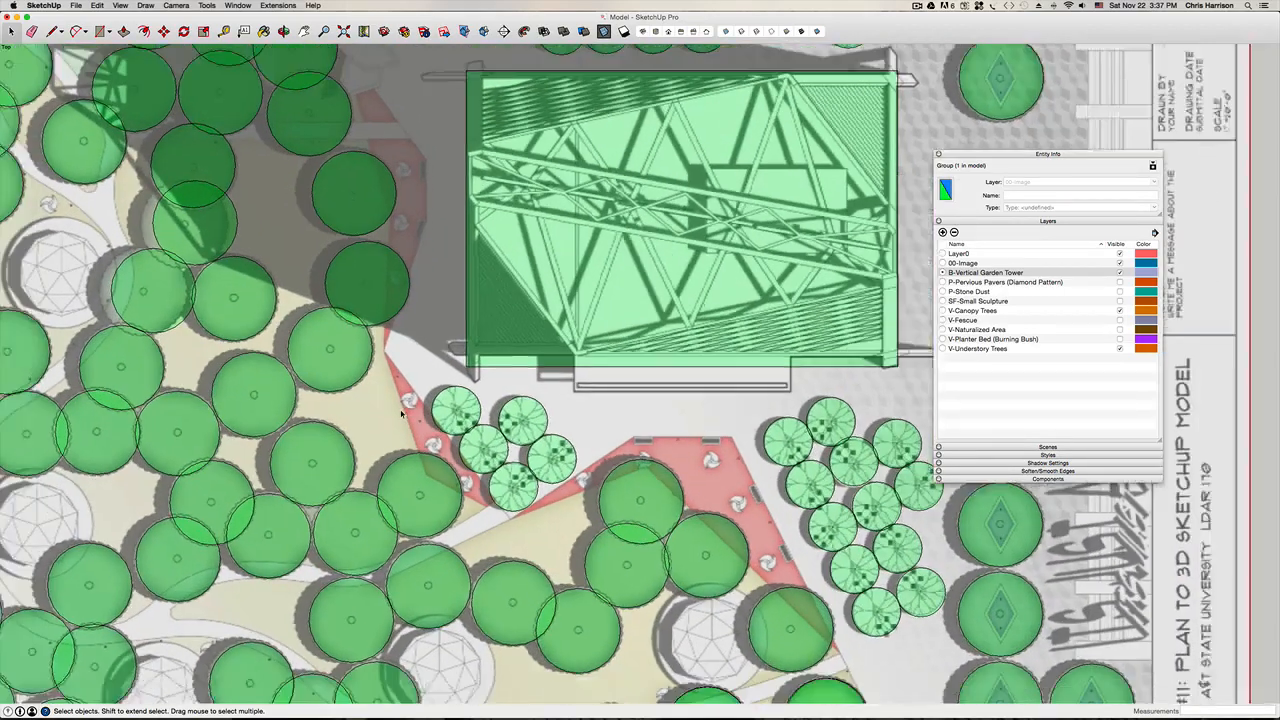
scroll(560, 440, "up", 4)
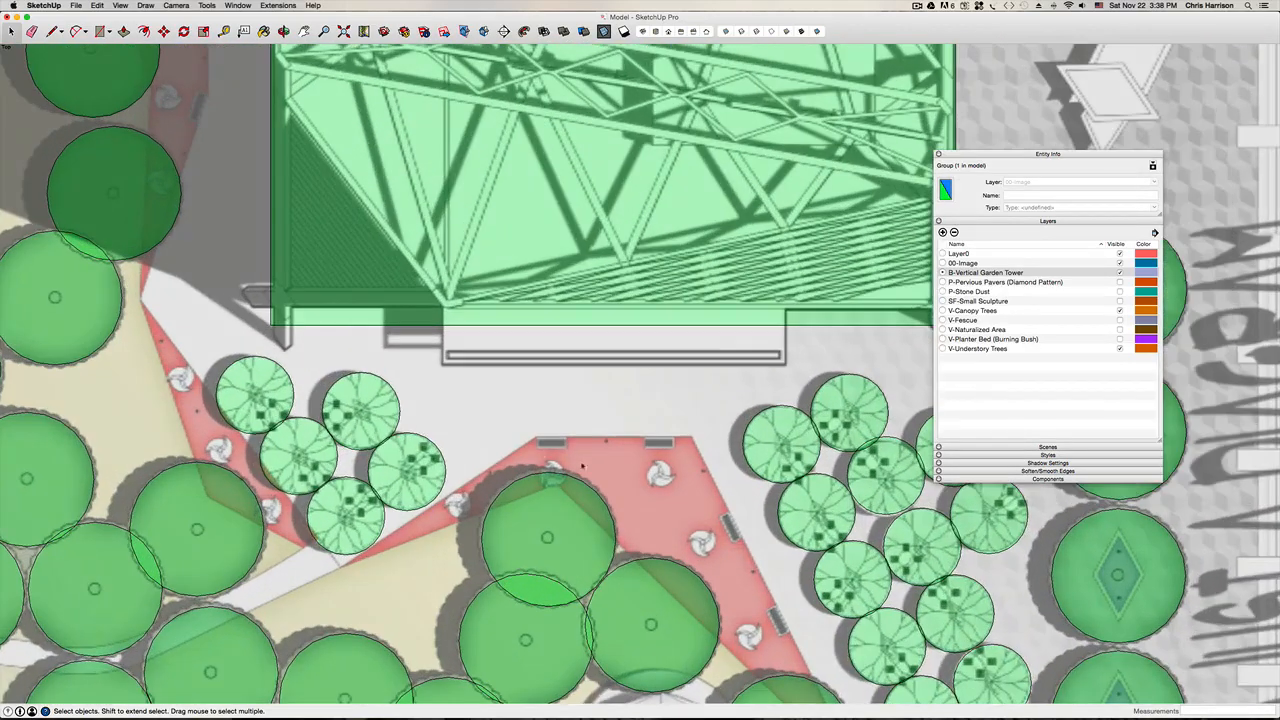
scroll(545, 443, "up", 3)
scroll(474, 294, "down", 4)
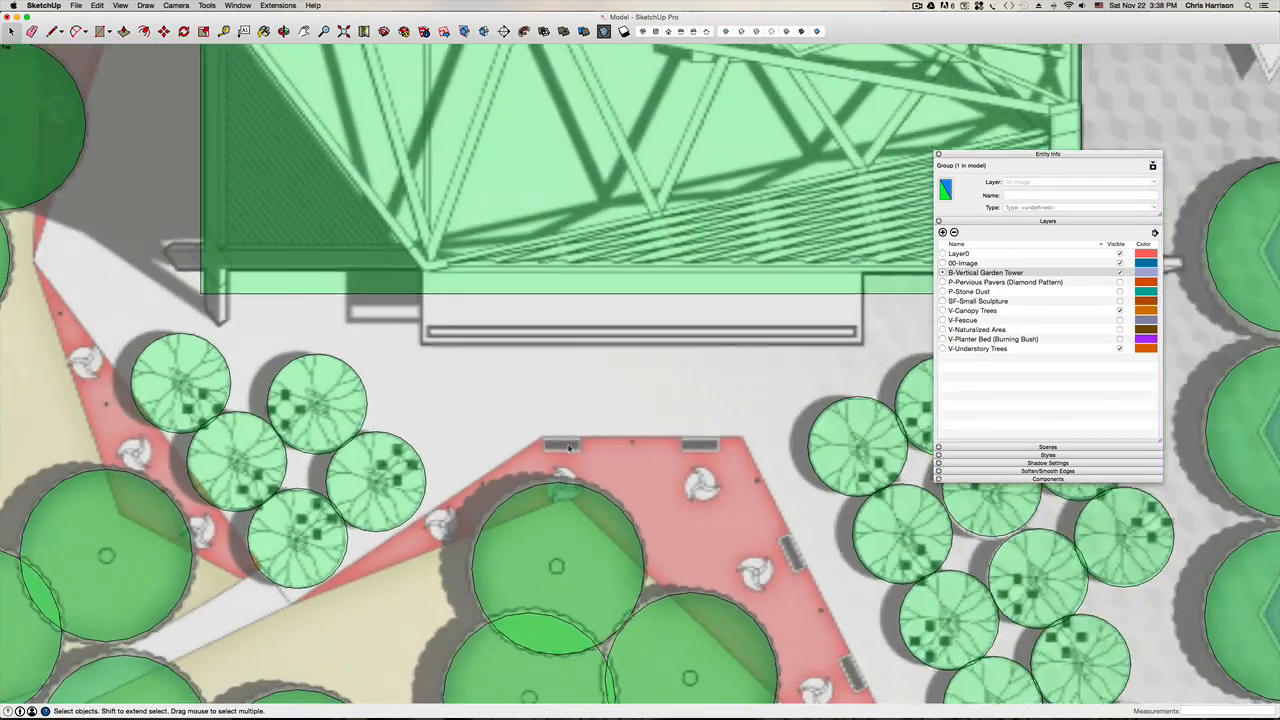
scroll(474, 294, "down", 1)
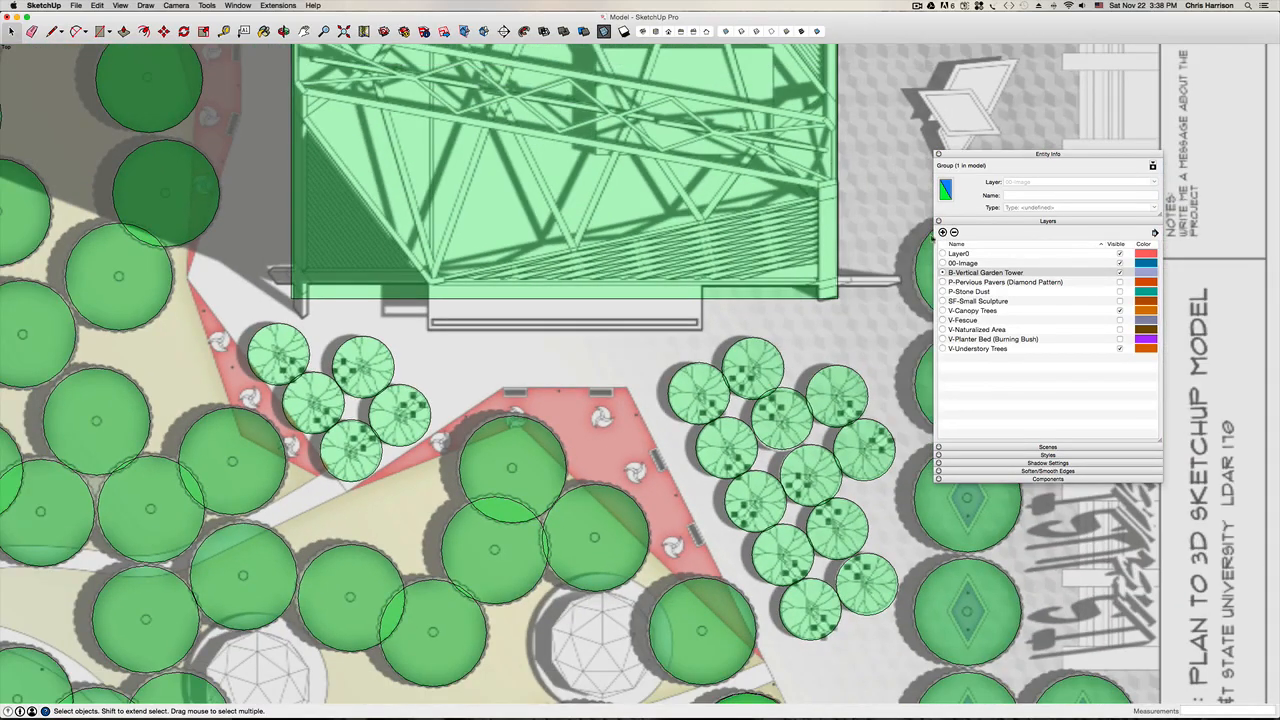
Step: Add a layer named "SF-Benches" and make it the current layer
left_click(942, 232)
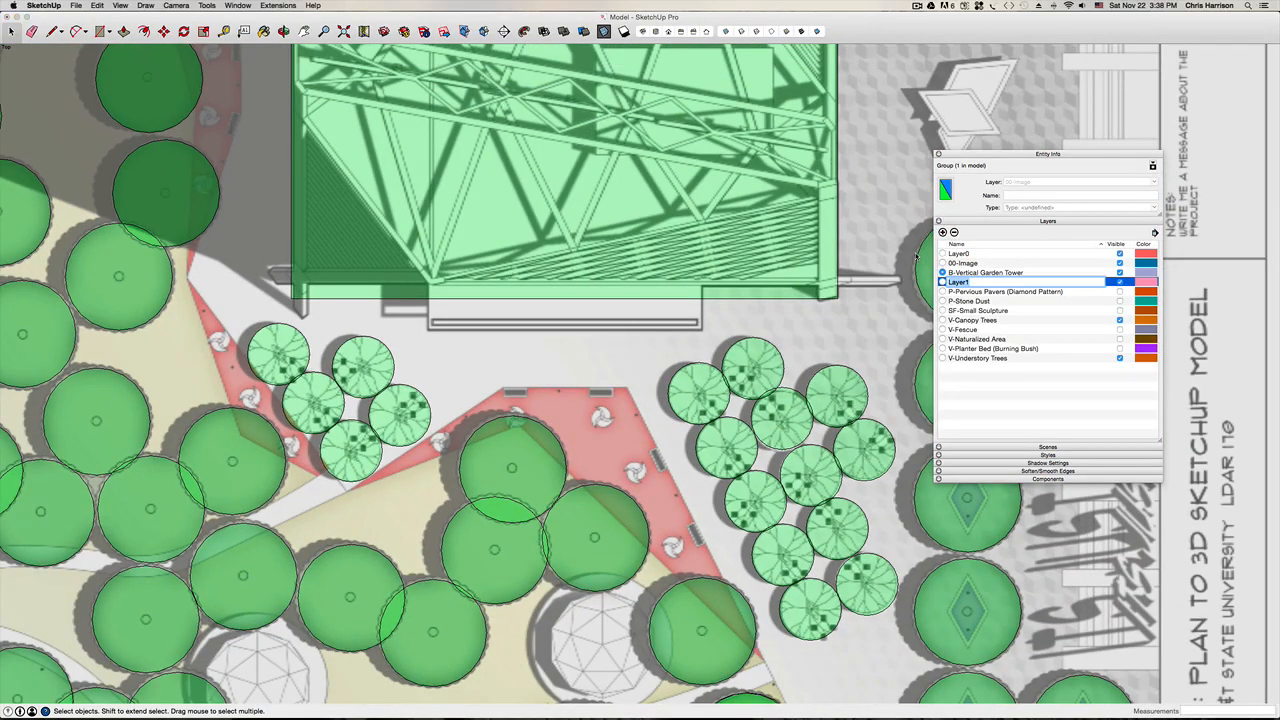
type("Sf-")
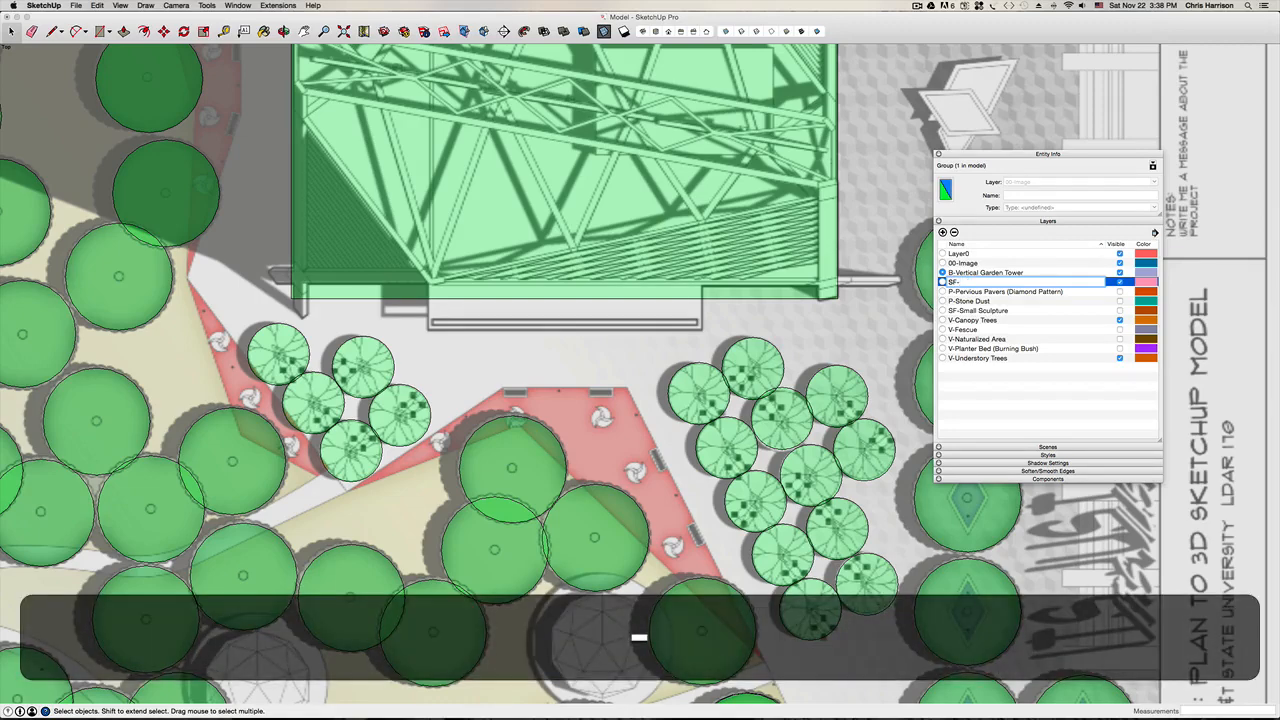
type("Benches")
key("Return")
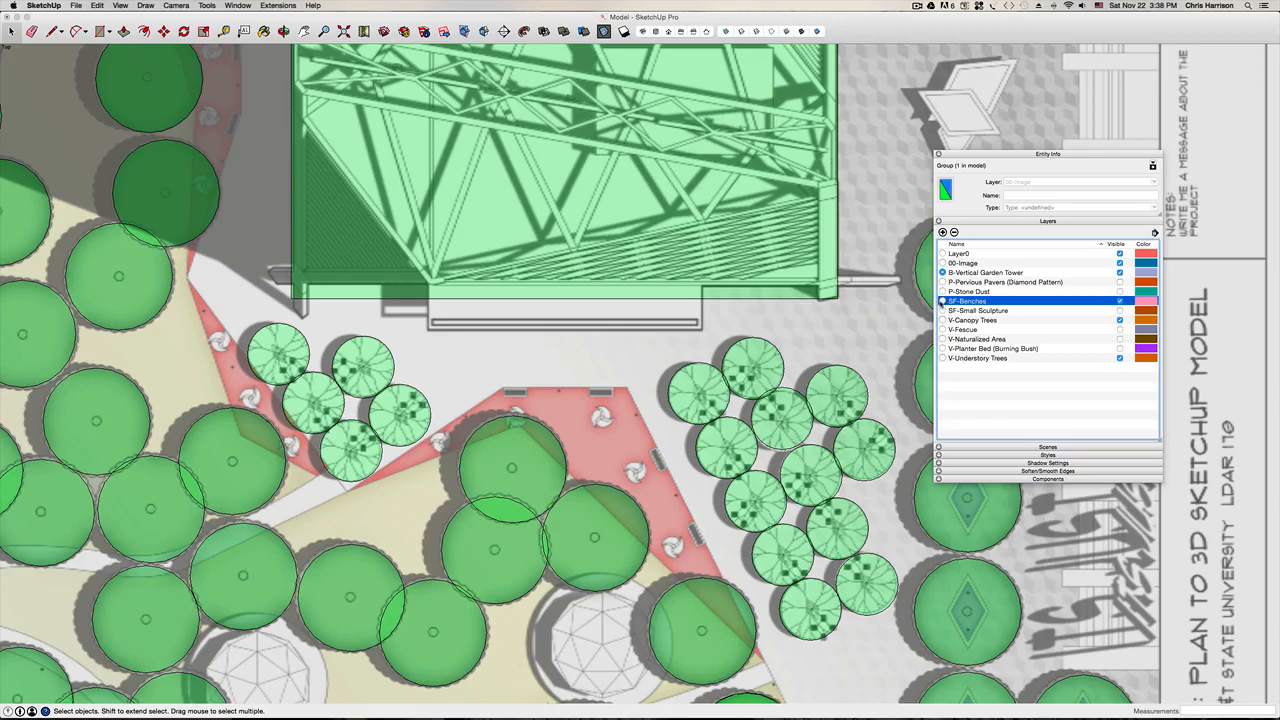
left_click(942, 301)
Step: Draw a rectangle about 5' 8" by 1' 9" over the western bench on the north edge of the red paved area
key("r")
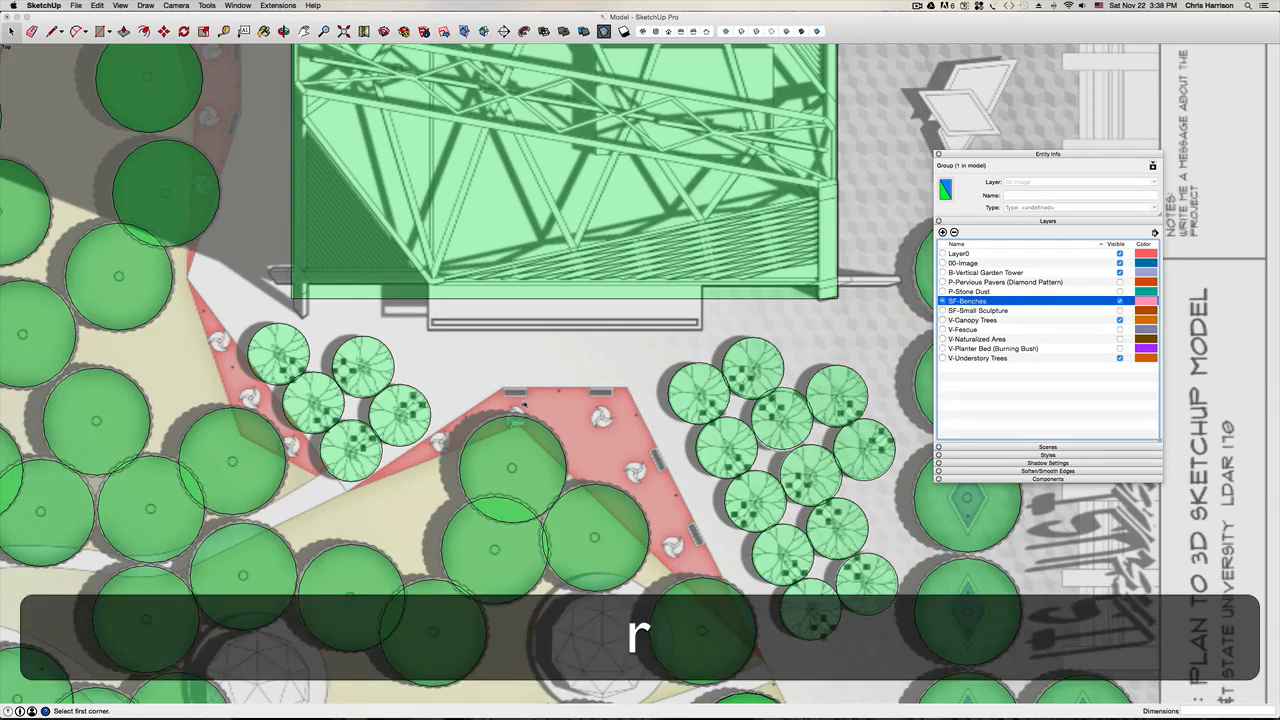
scroll(521, 404, "up", 8)
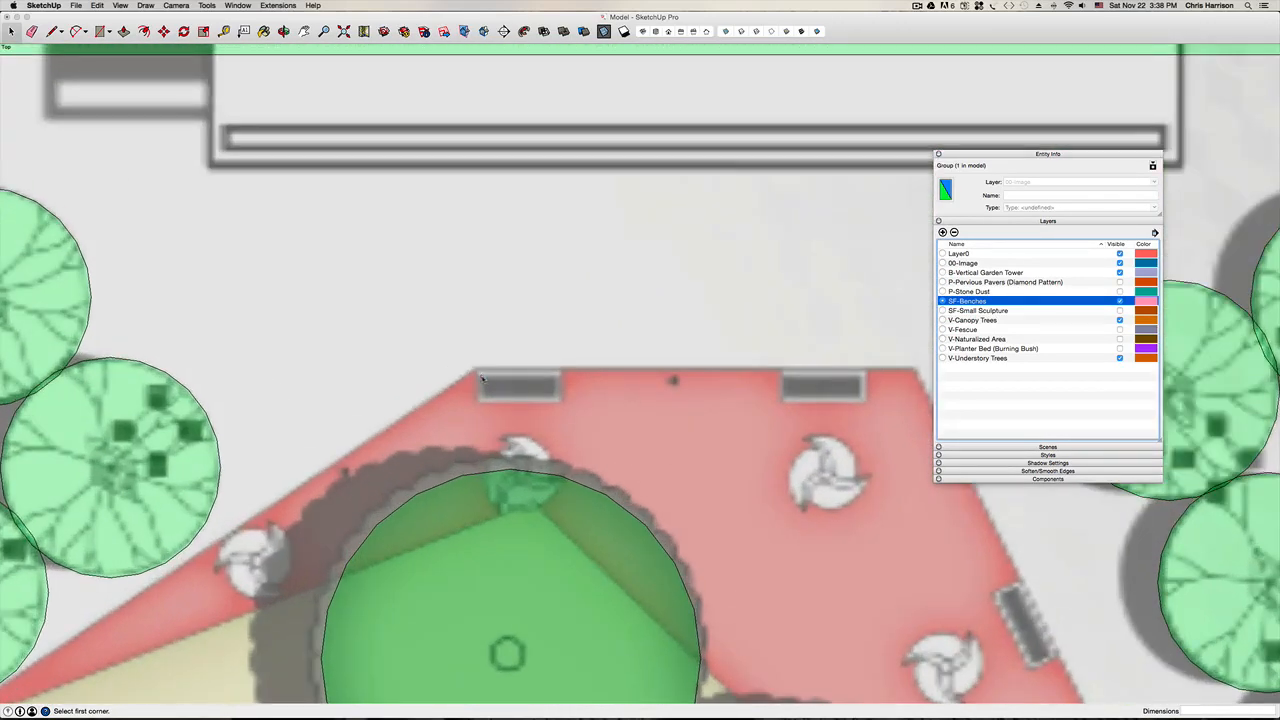
left_click(482, 376)
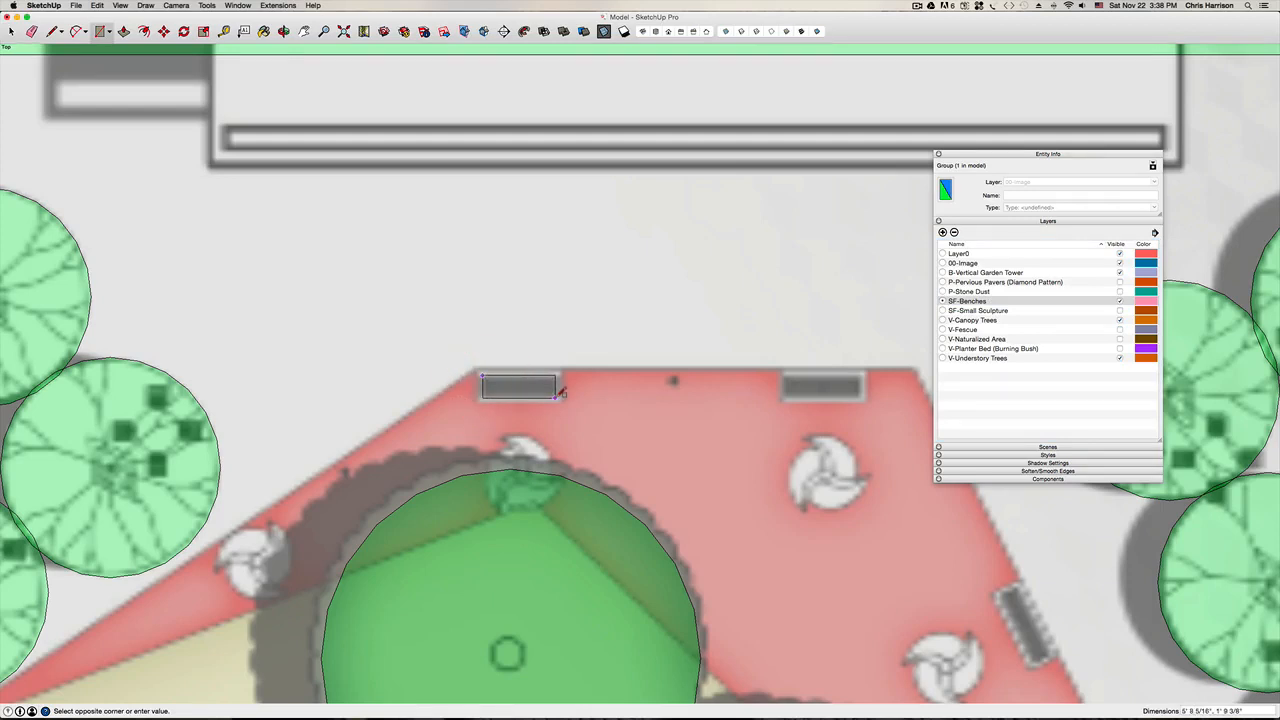
left_click(556, 397)
key("space")
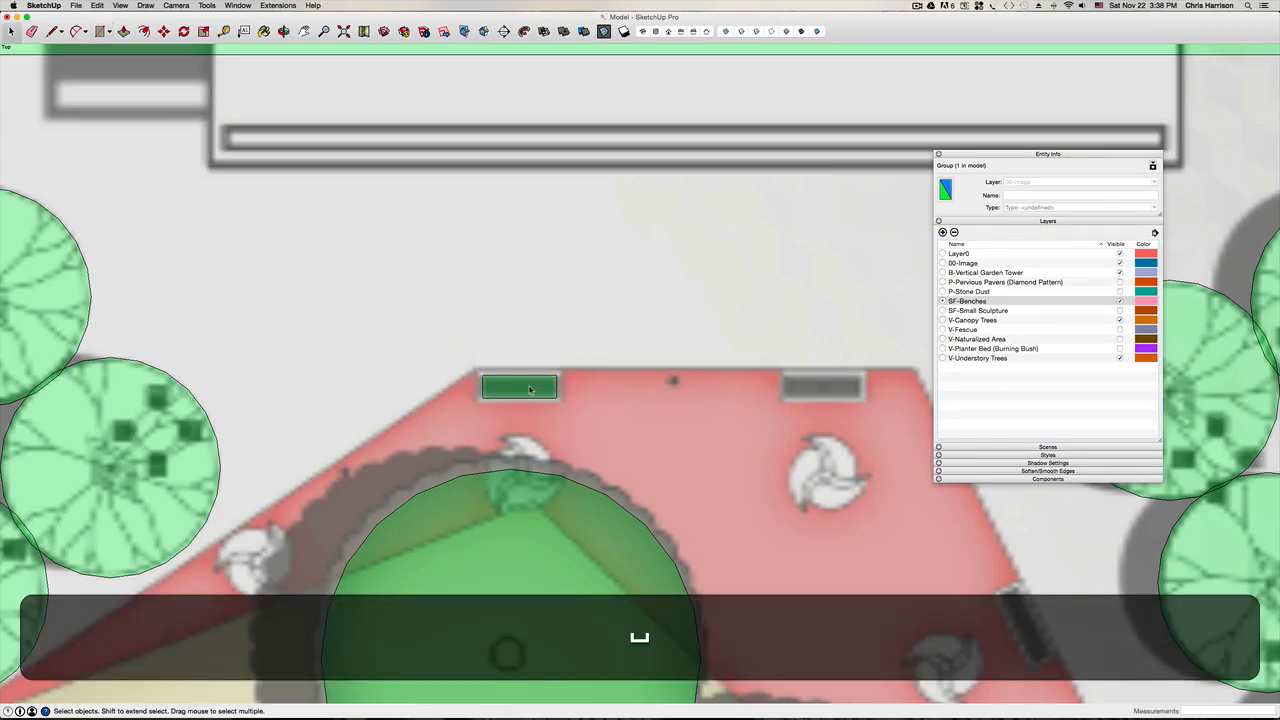
Step: Split the bench rectangle with a vertical line from the midpoint of its north edge to that of its south edge
scroll(530, 390, "up", 1)
key("l")
left_click(518, 376)
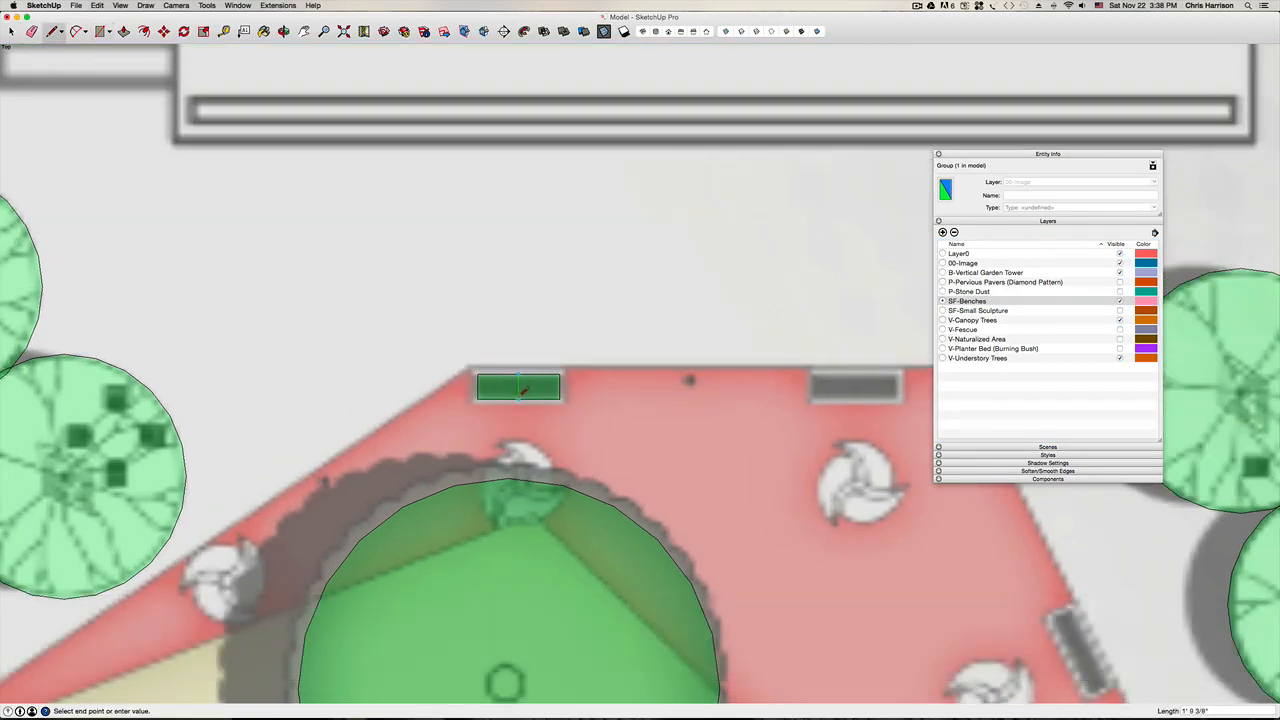
key("super+z")
key("space")
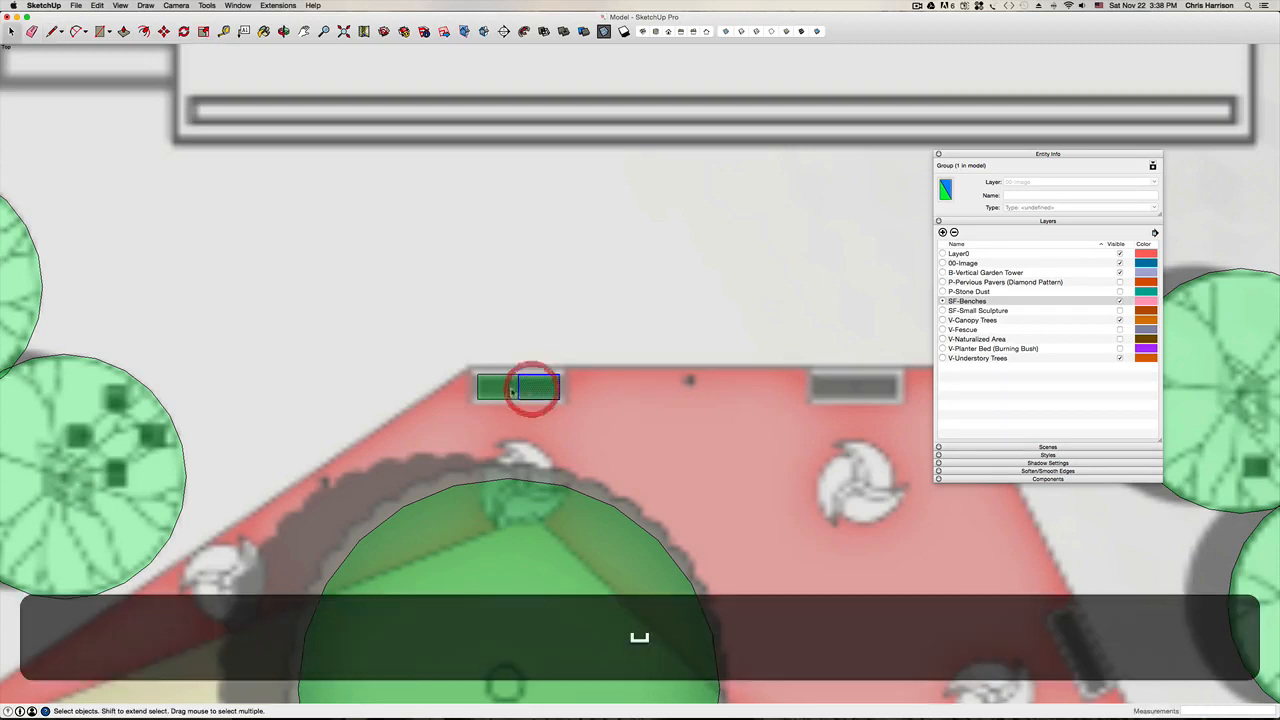
Step: Make the whole bench rectangle a component named "Benches", with its axes origin at the midpoint of the dividing line
double_click(510, 387)
left_click(510, 388)
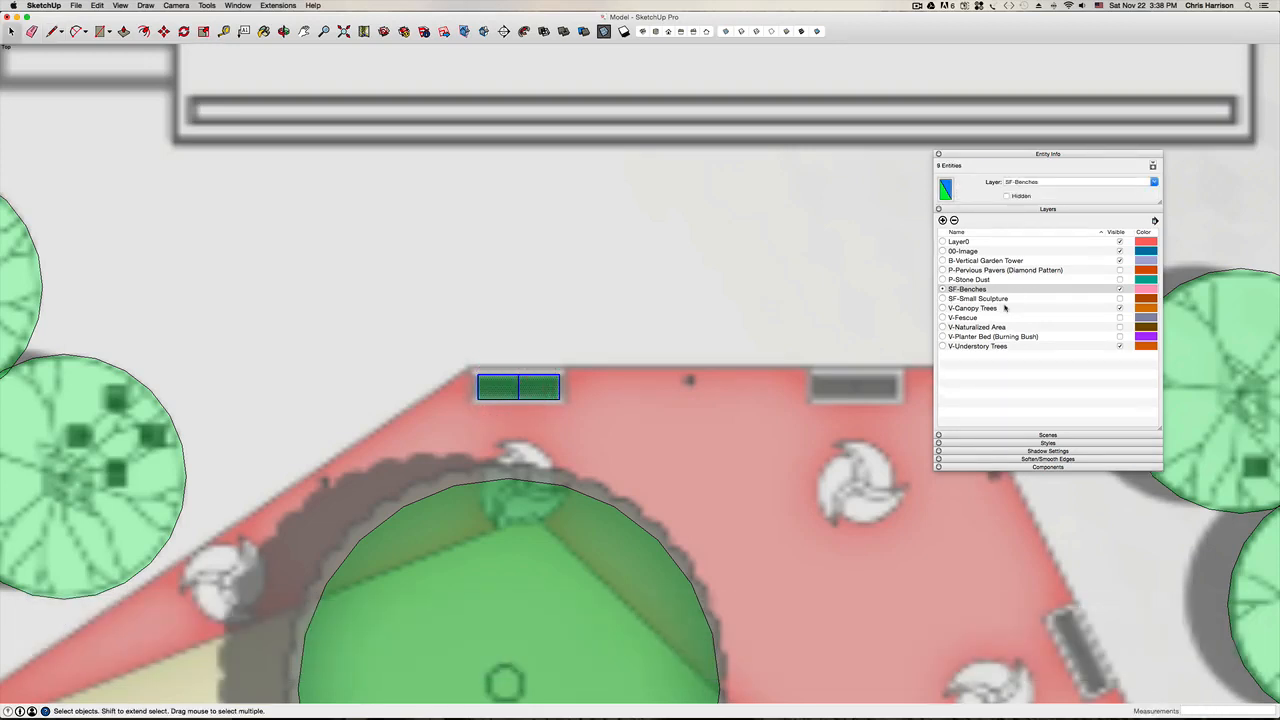
right_click(541, 389)
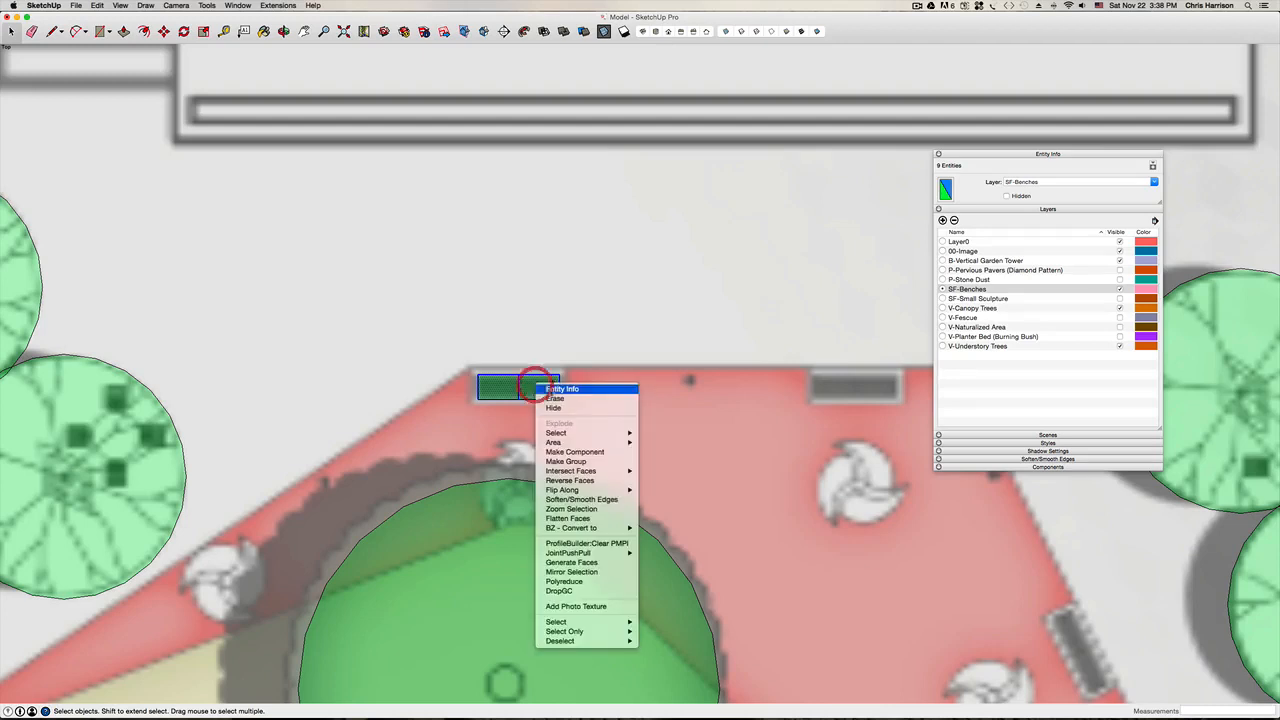
left_click(608, 452)
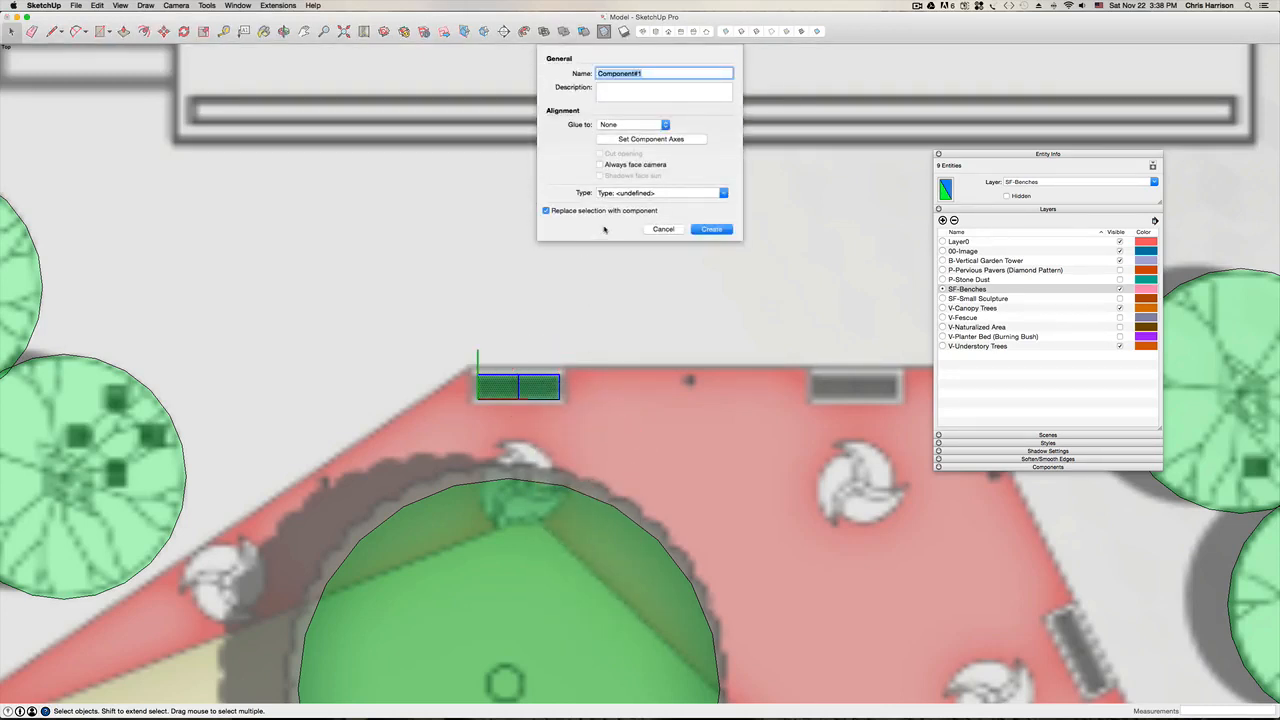
type("Benches")
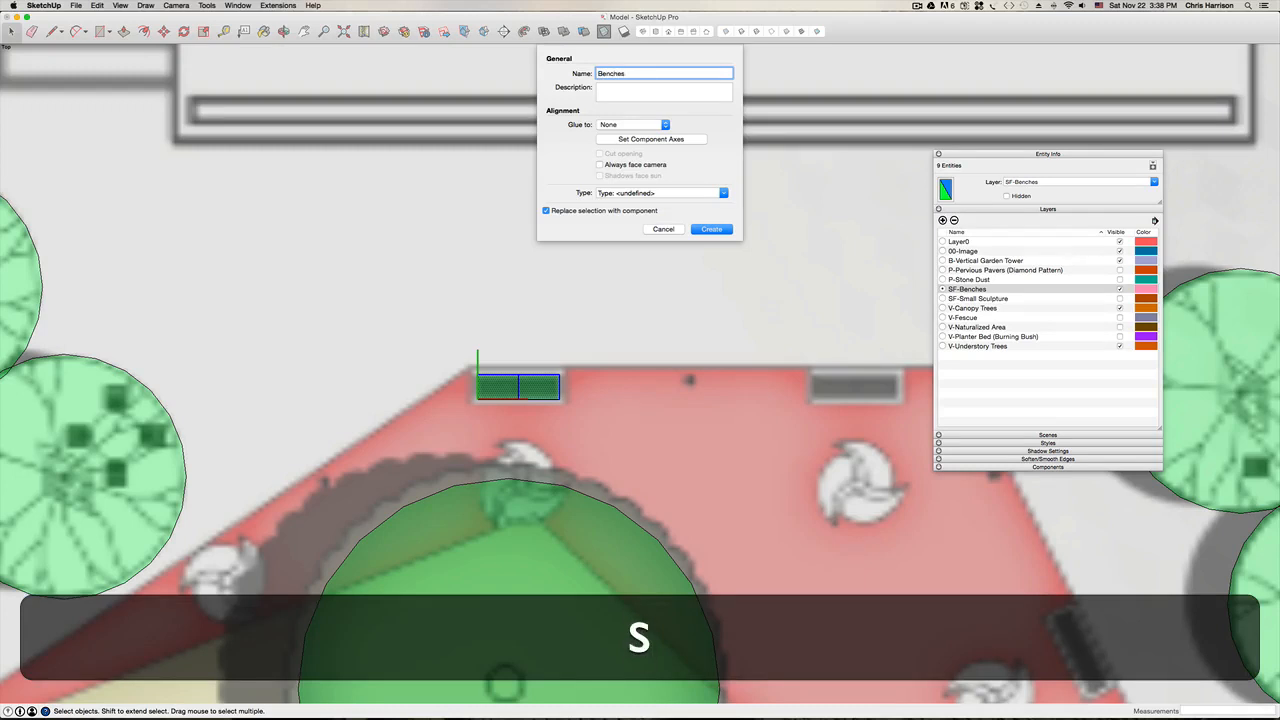
left_click(645, 140)
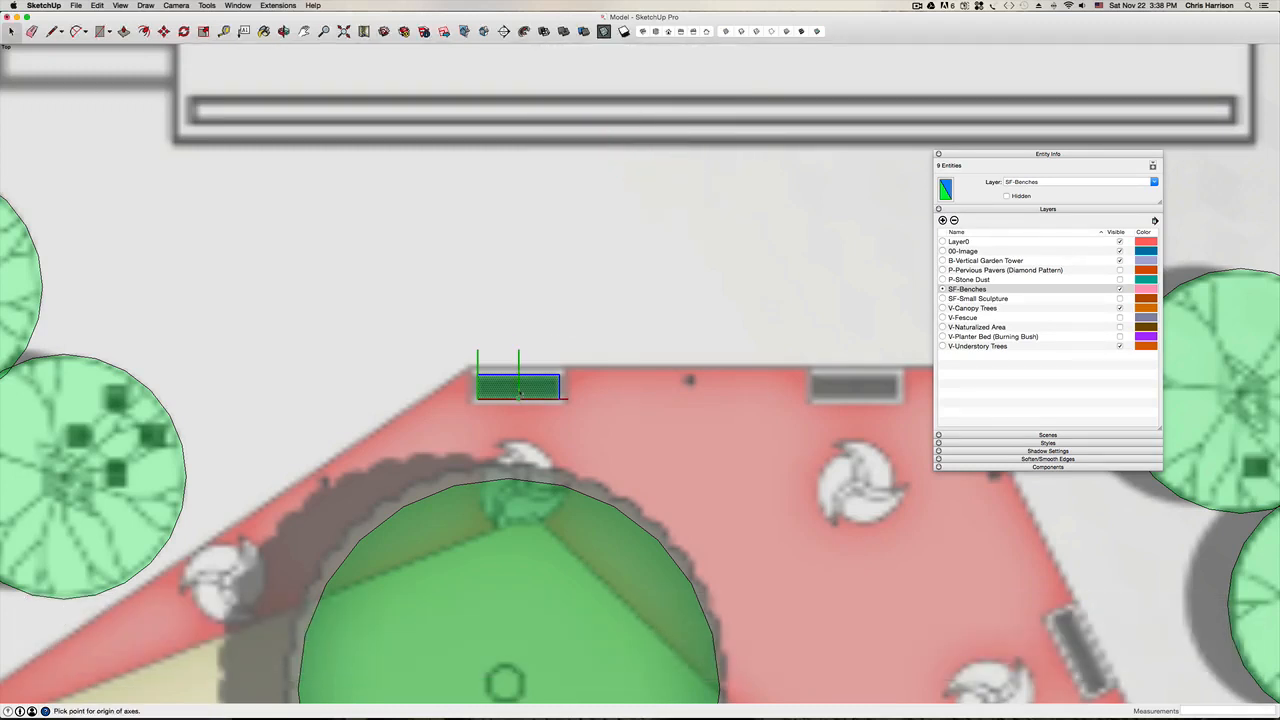
left_click(518, 389)
left_click(566, 391)
left_click(718, 229)
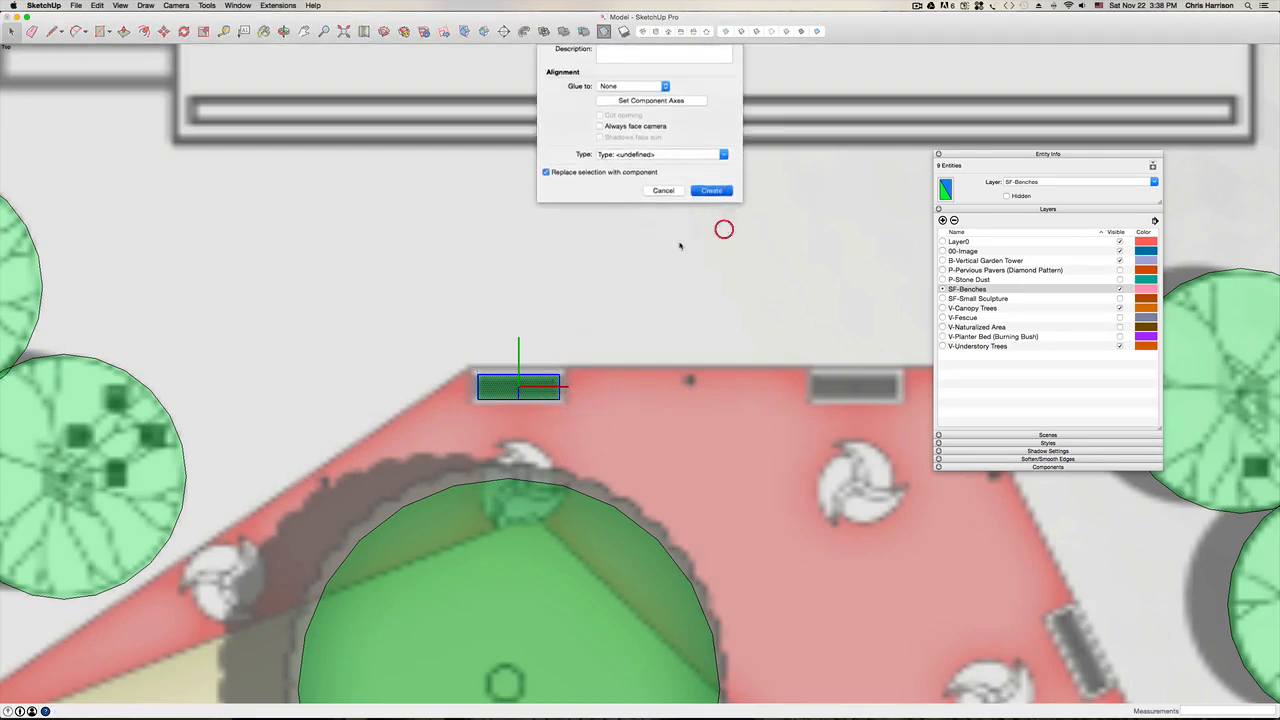
Step: Delete the dividing line inside the "Benches" component and finish editing it
double_click(519, 389)
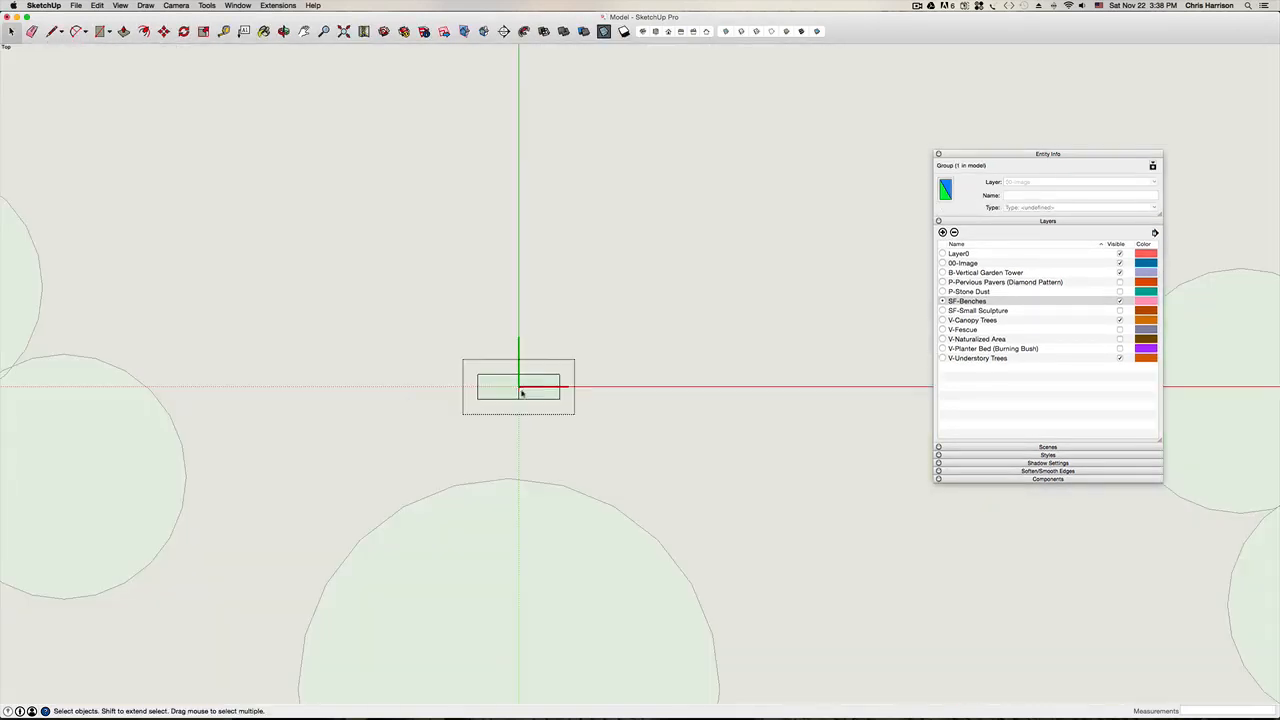
left_click(519, 390)
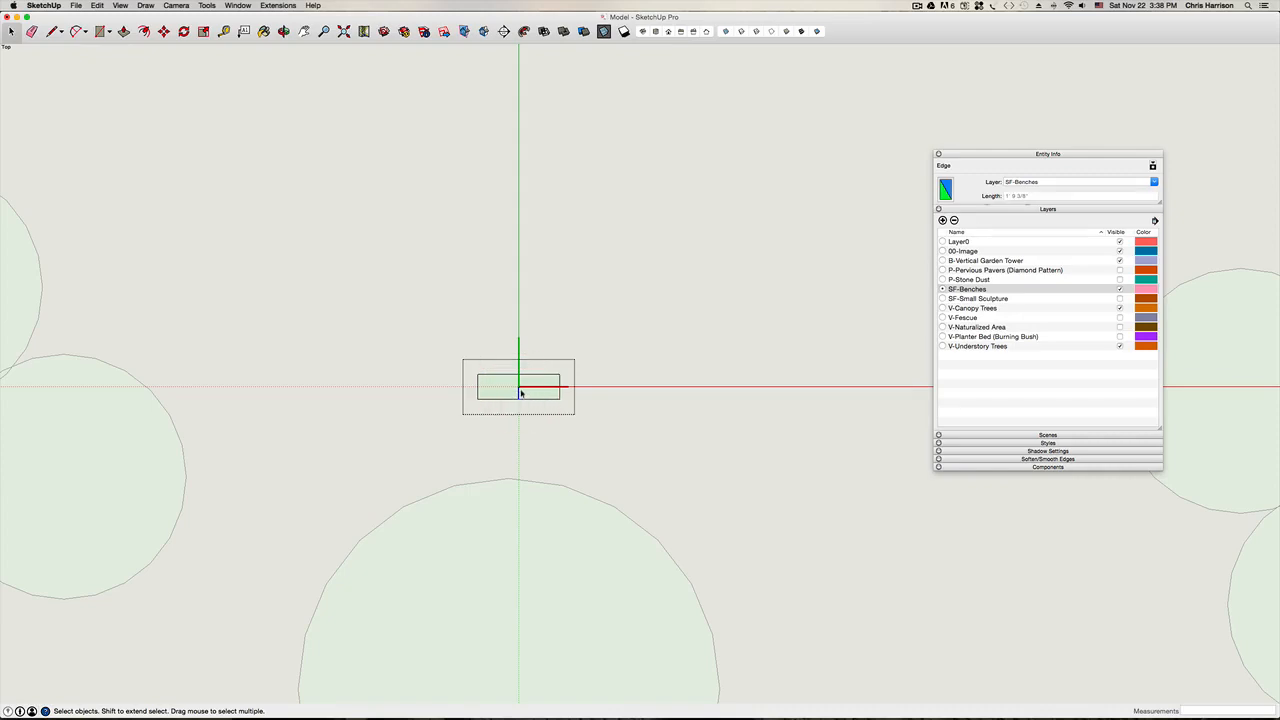
key("BackSpace")
left_click(619, 227)
Step: Place a second "Benches" component over the eastern bench on the red area's north edge, then clear the selection of it
scroll(408, 212, "down", 4)
left_click(462, 294)
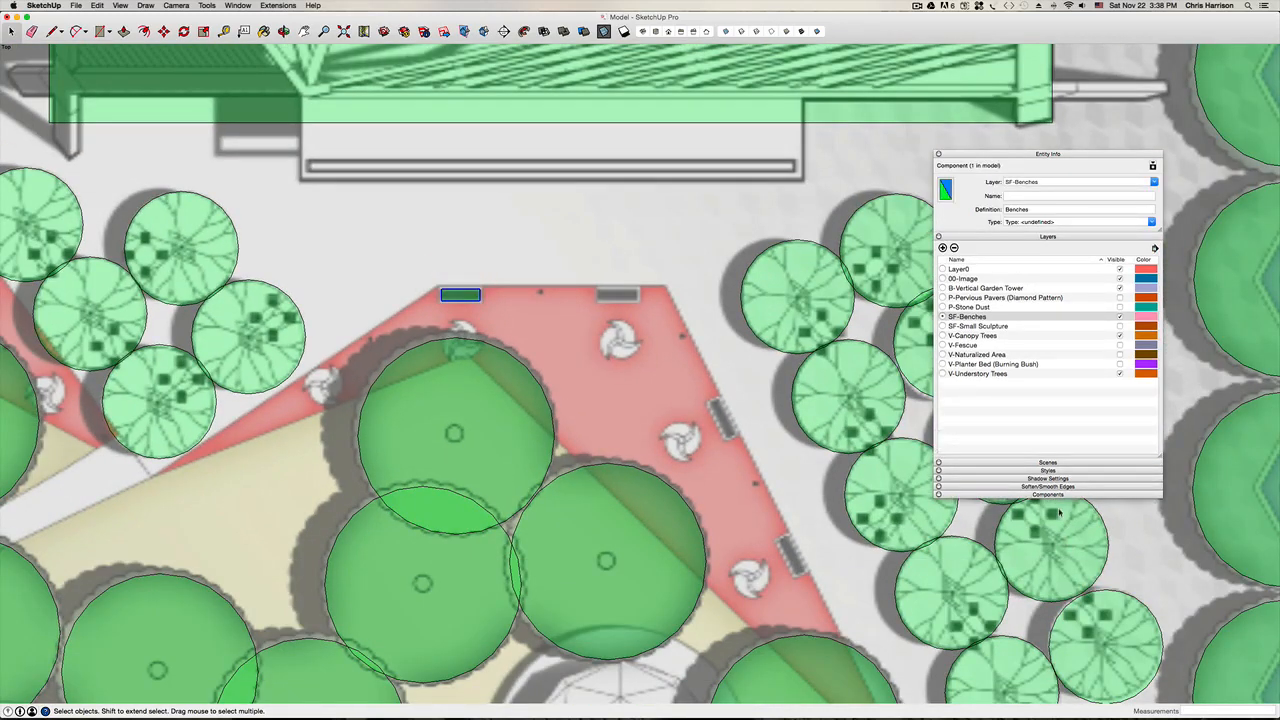
left_click(1048, 494)
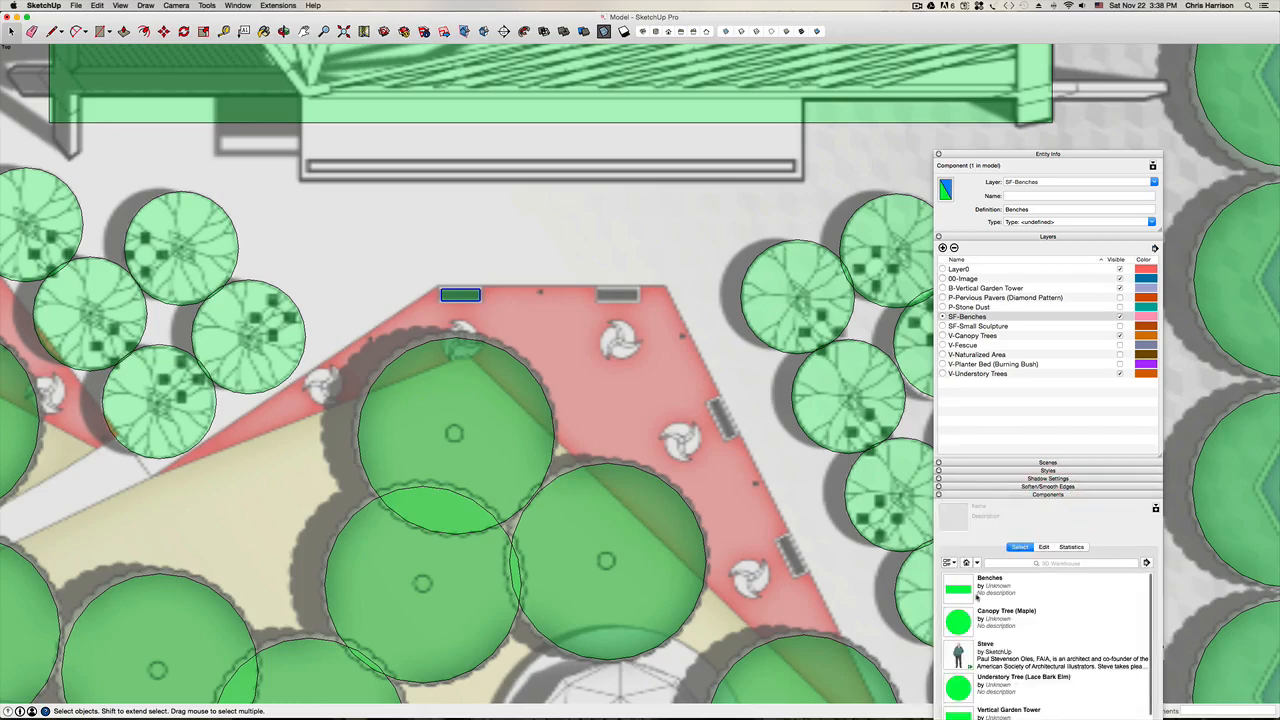
left_click(978, 592)
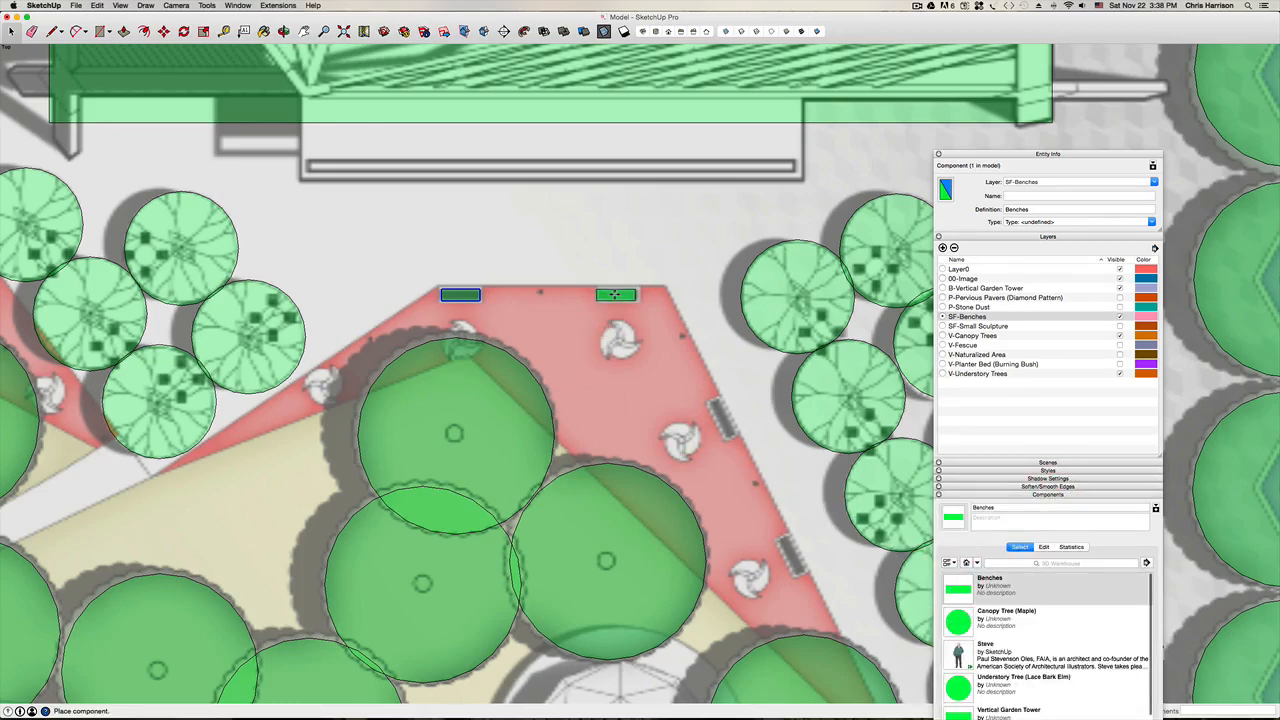
left_click(617, 294)
scroll(614, 295, "down", 3)
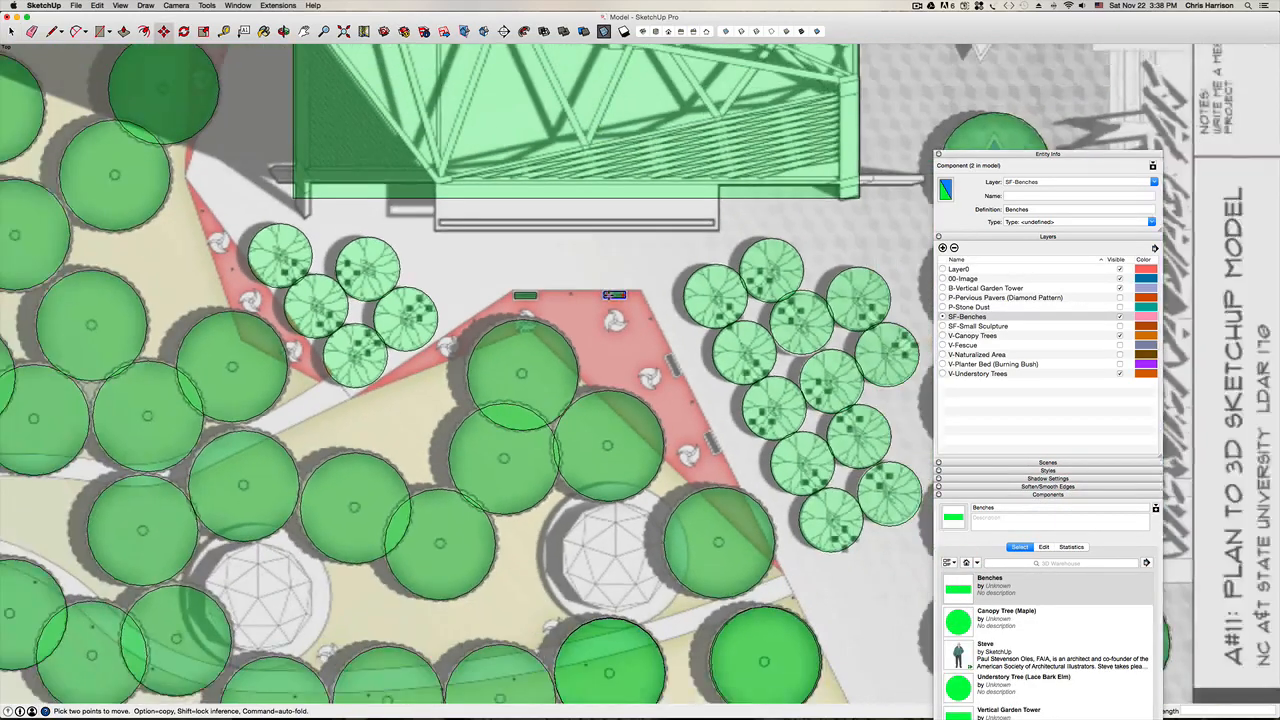
scroll(614, 295, "down", 2)
scroll(652, 427, "down", 3)
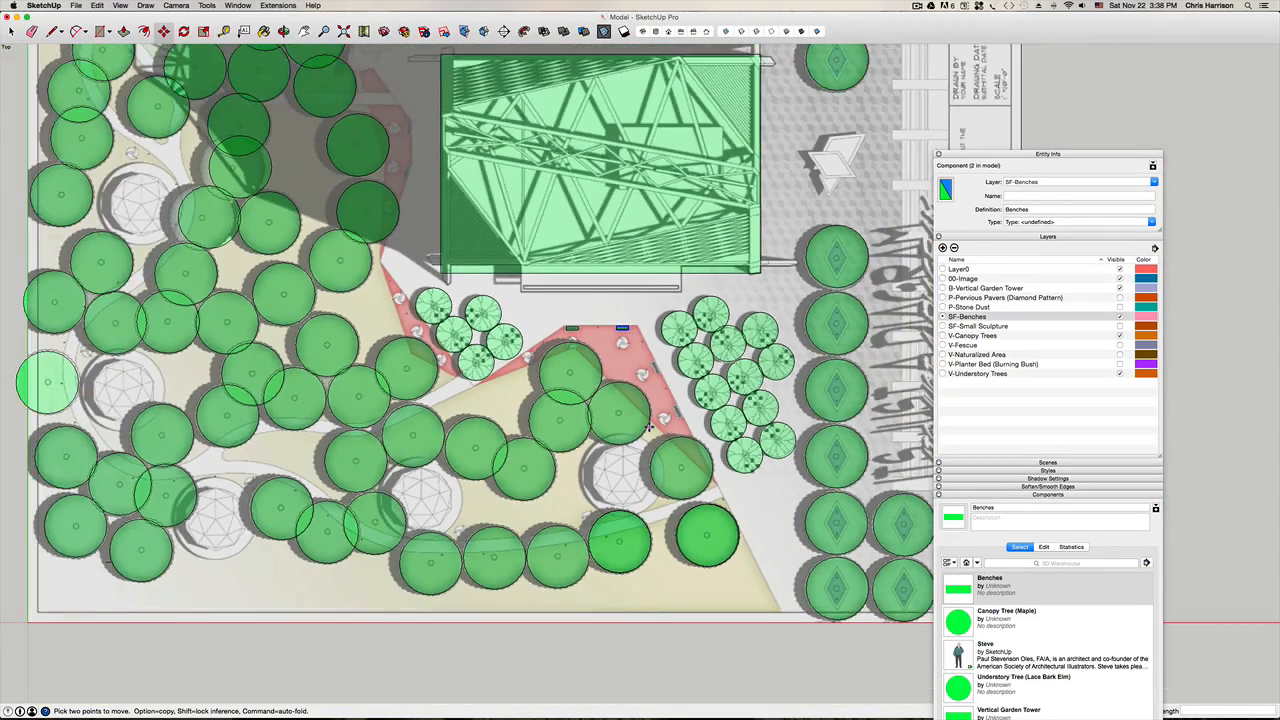
scroll(652, 427, "up", 1)
key("space")
left_click(642, 345)
Step: Save the model with the whole plan in view
scroll(638, 343, "down", 3)
scroll(638, 343, "down", 1)
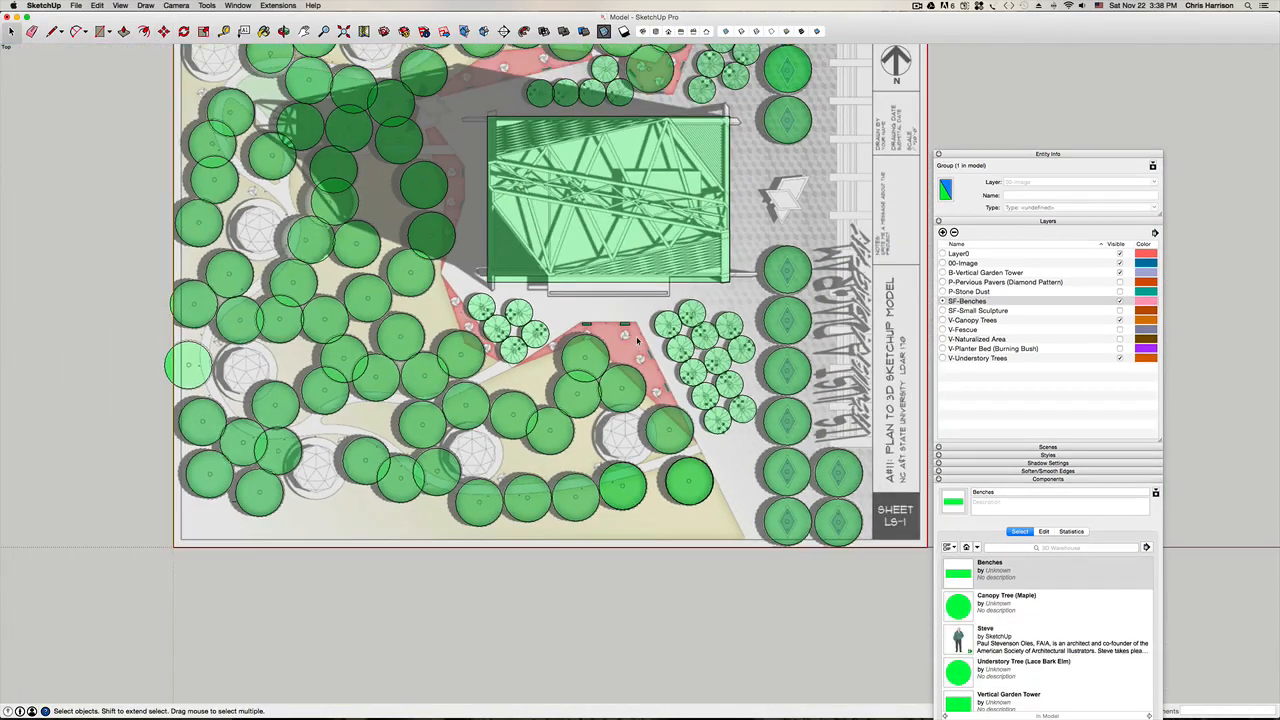
key("h")
left_click_drag(633, 211, 547, 423)
scroll(540, 440, "down", 3)
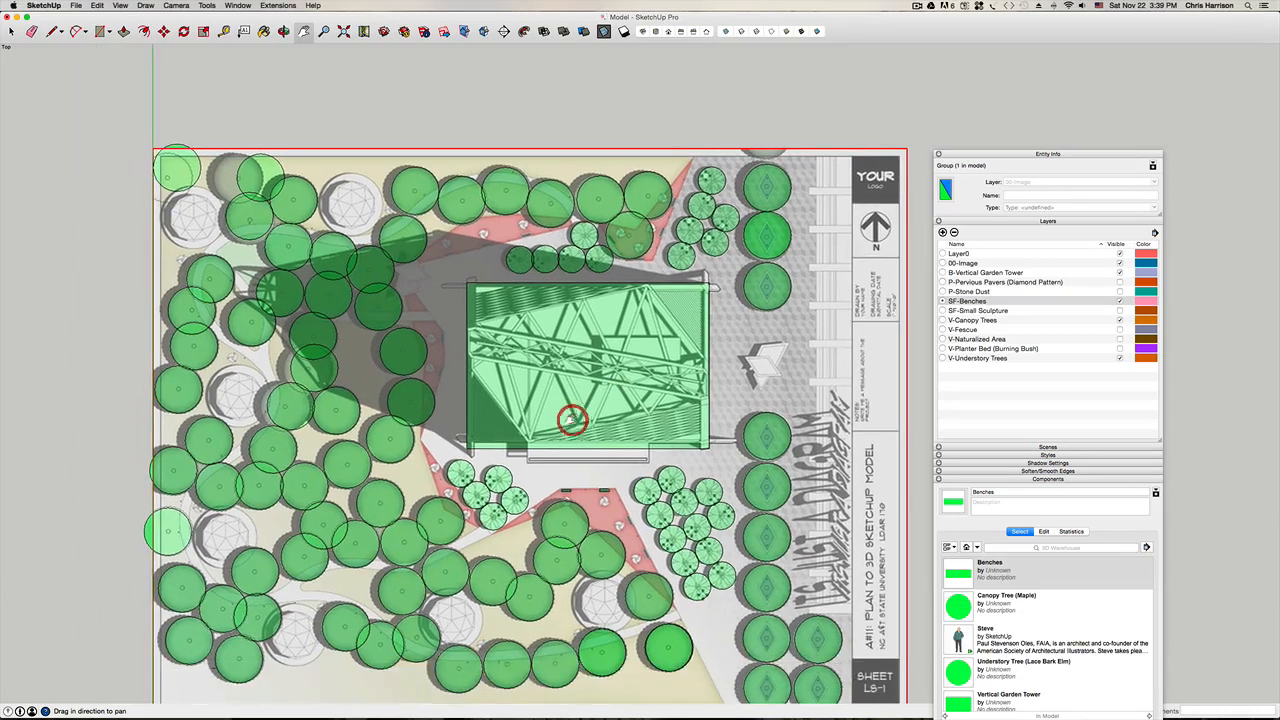
key("super+s")
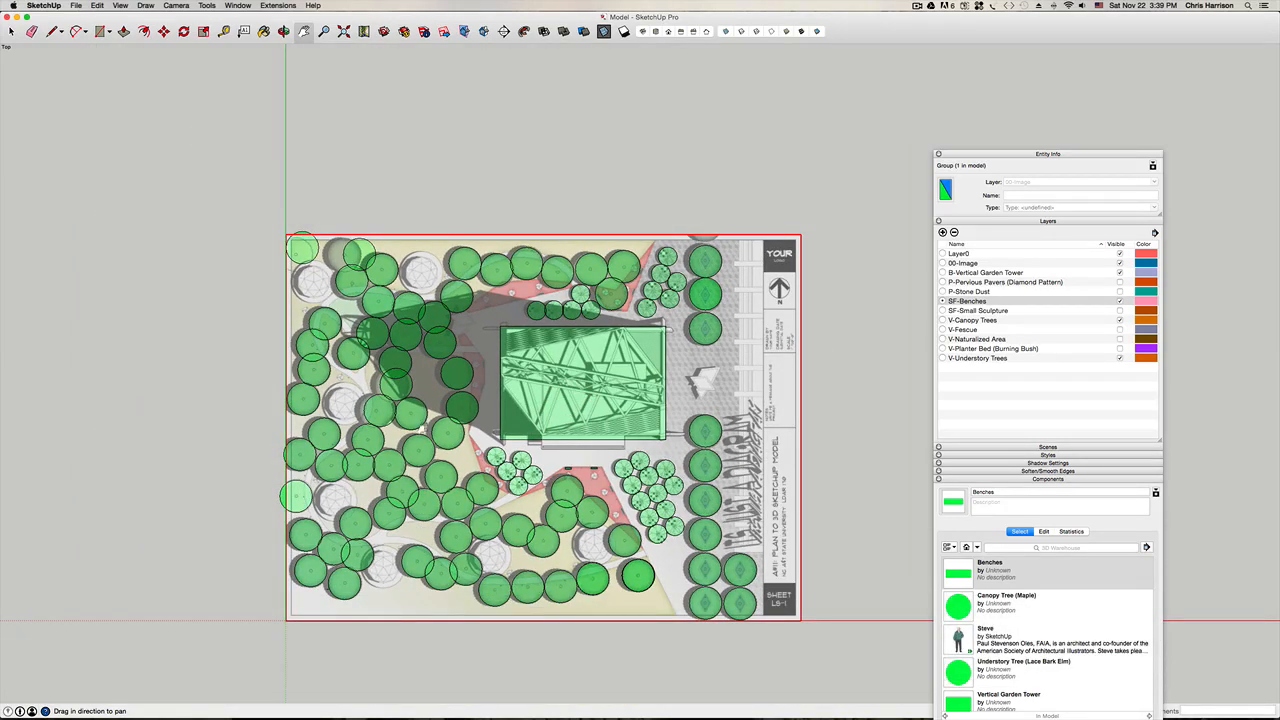
Step: Examine the whole plan from a tilted viewpoint, check a canopy tree's entity information and return to the top view
left_click_drag(421, 429, 434, 410)
key("super+3")
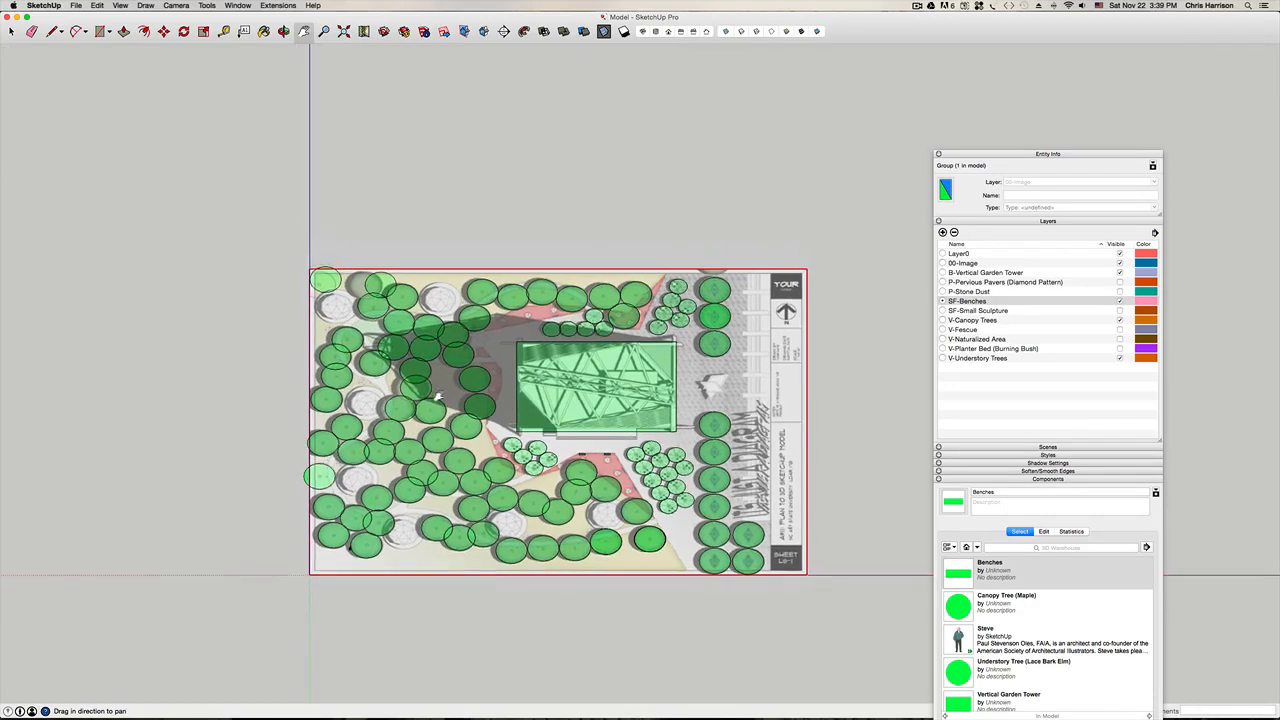
middle_click_drag(438, 397, 473, 404)
key("space")
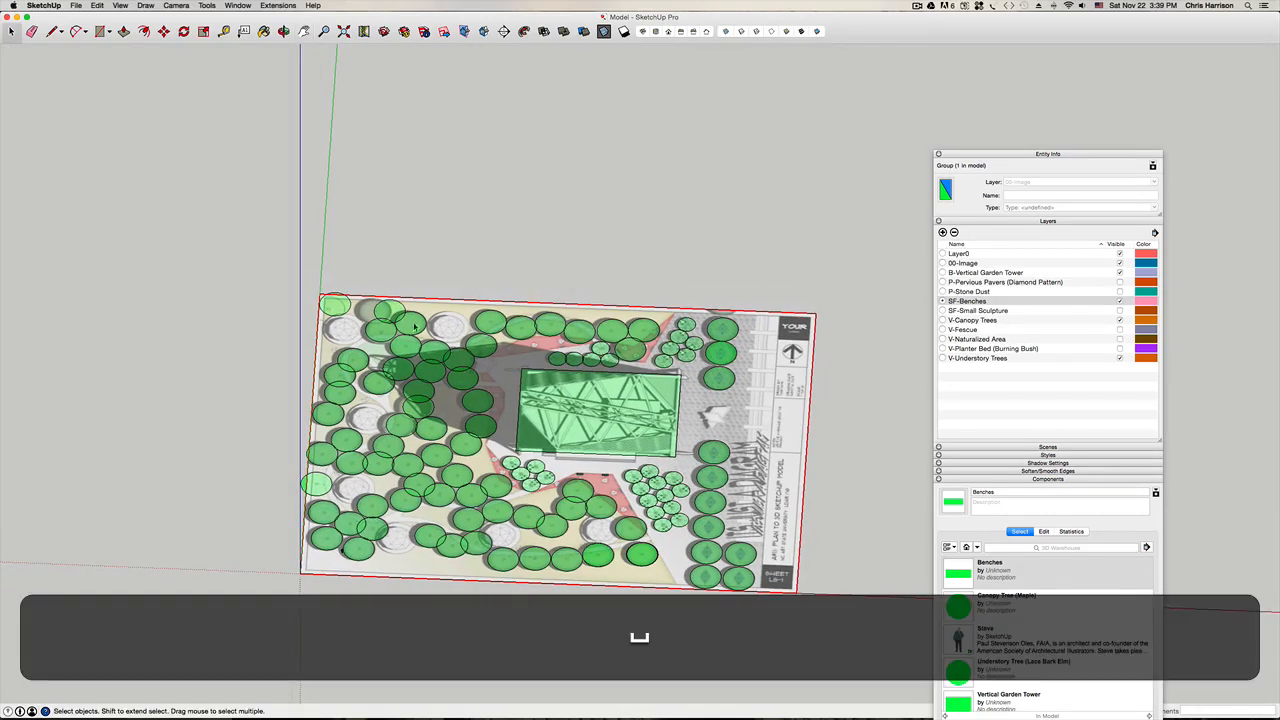
scroll(414, 330, "up", 5)
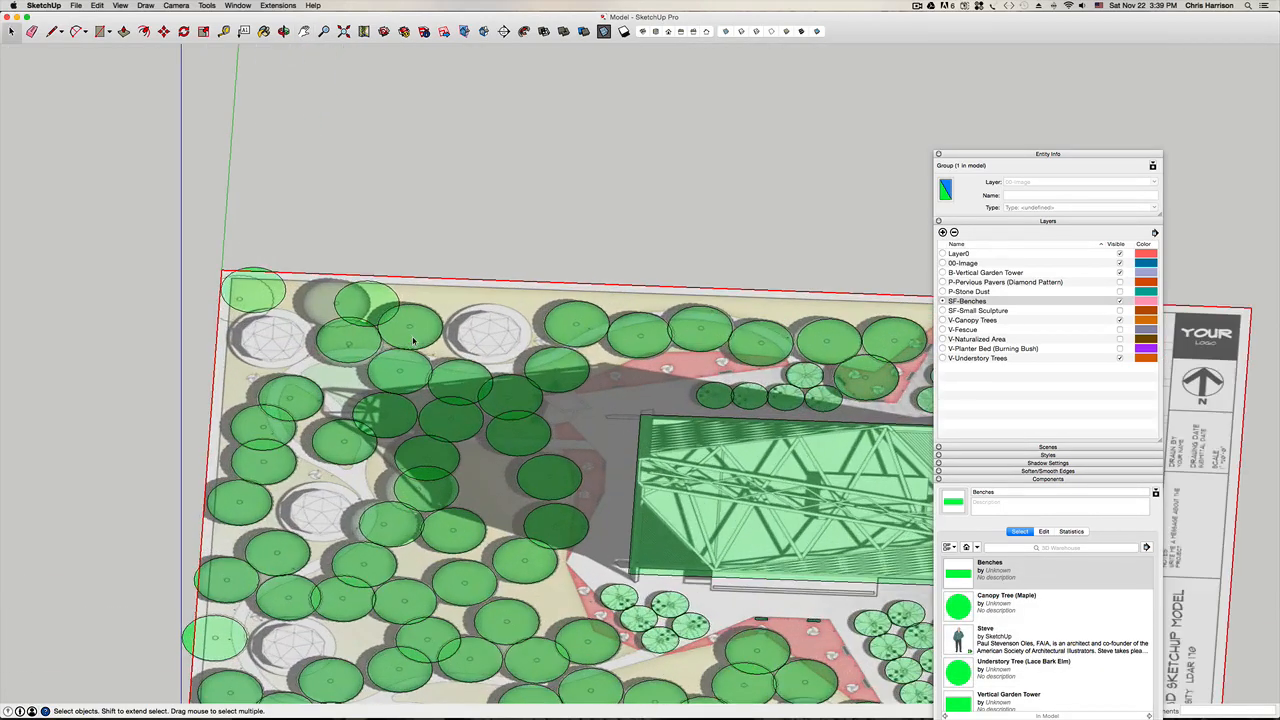
left_click(419, 330)
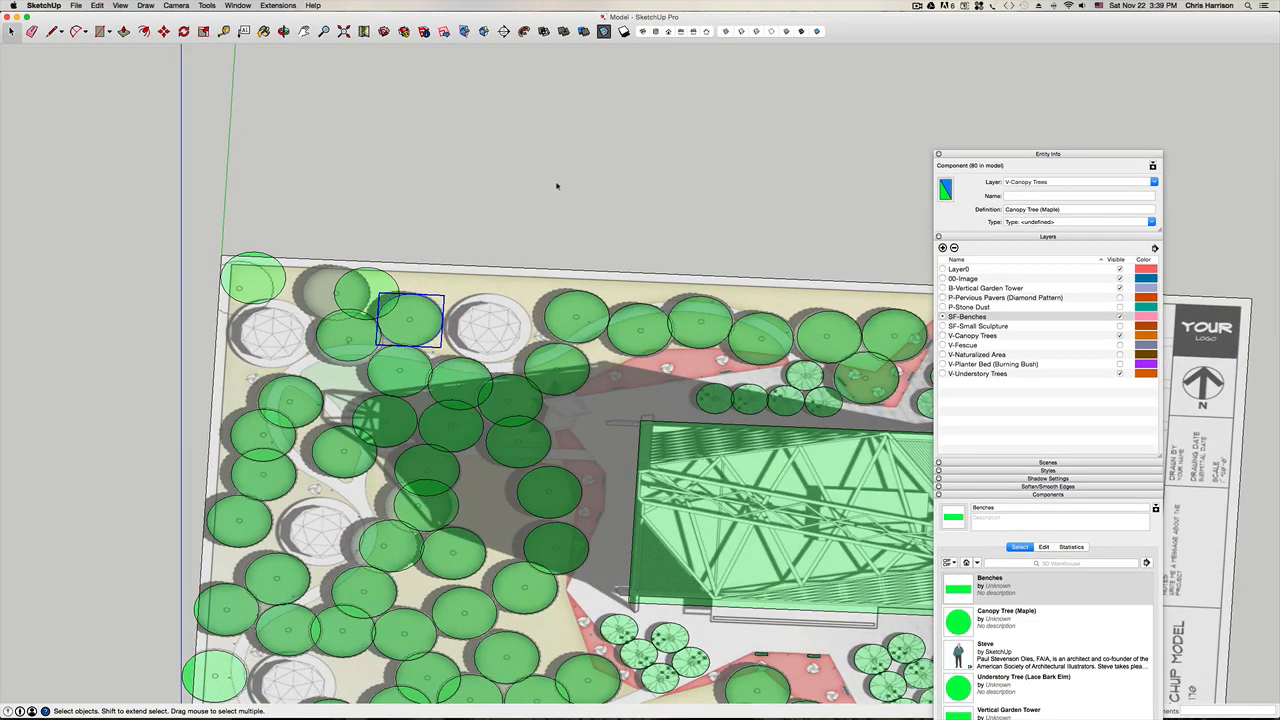
key("super+i")
scroll(557, 310, "down", 5)
key("h")
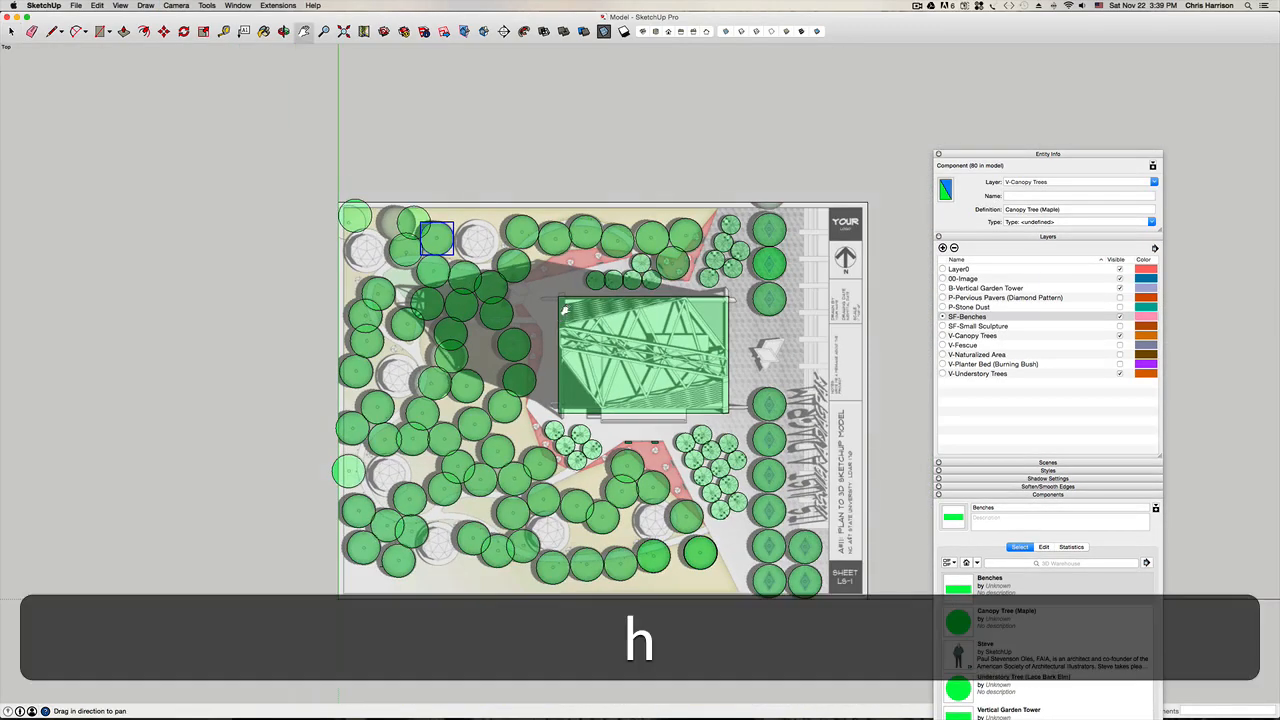
left_click_drag(557, 310, 437, 370)
key("space")
left_click(448, 162)
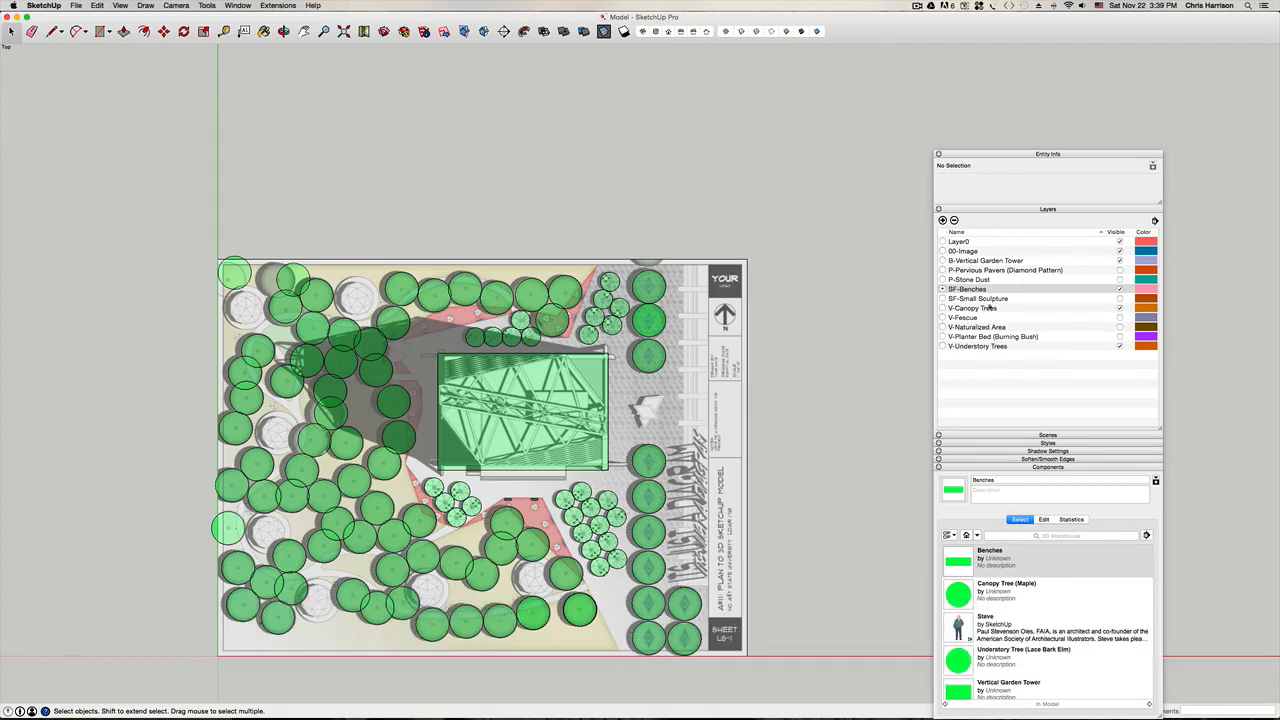
Step: Make Layer0 the current layer and hide the SF-Benches layer
left_click(1121, 290)
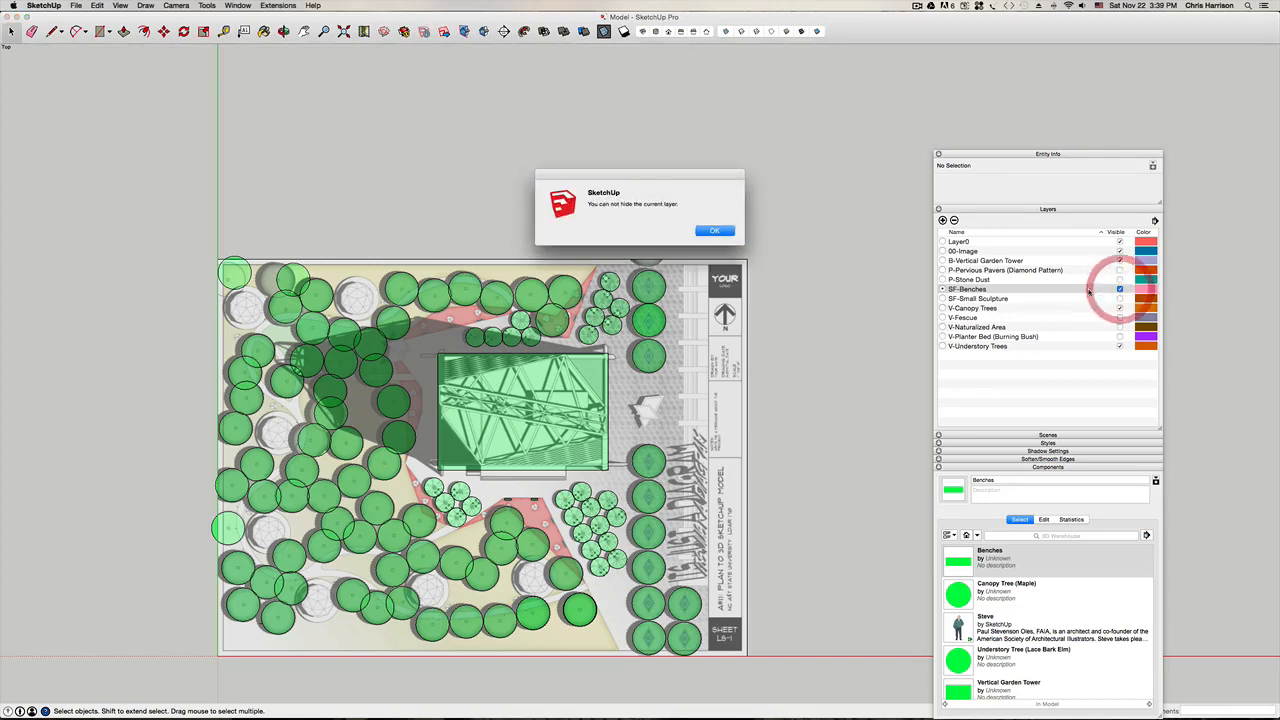
left_click(713, 228)
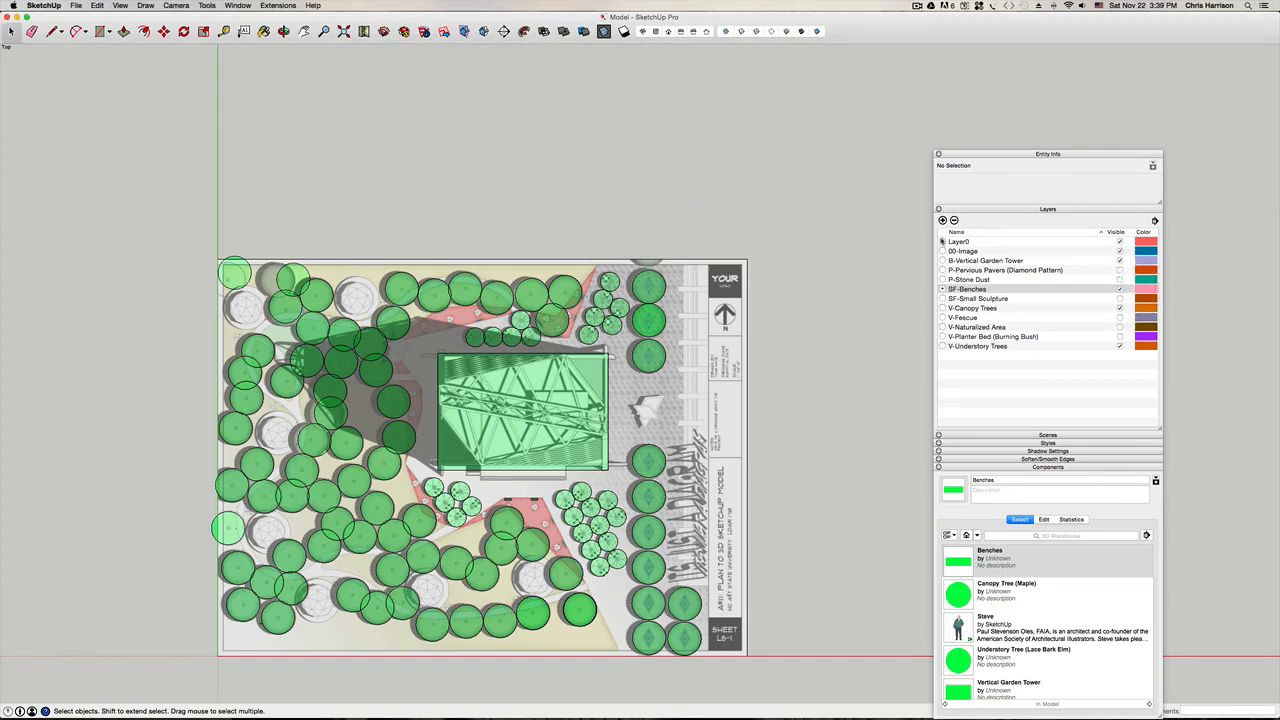
left_click(942, 241)
left_click(1120, 289)
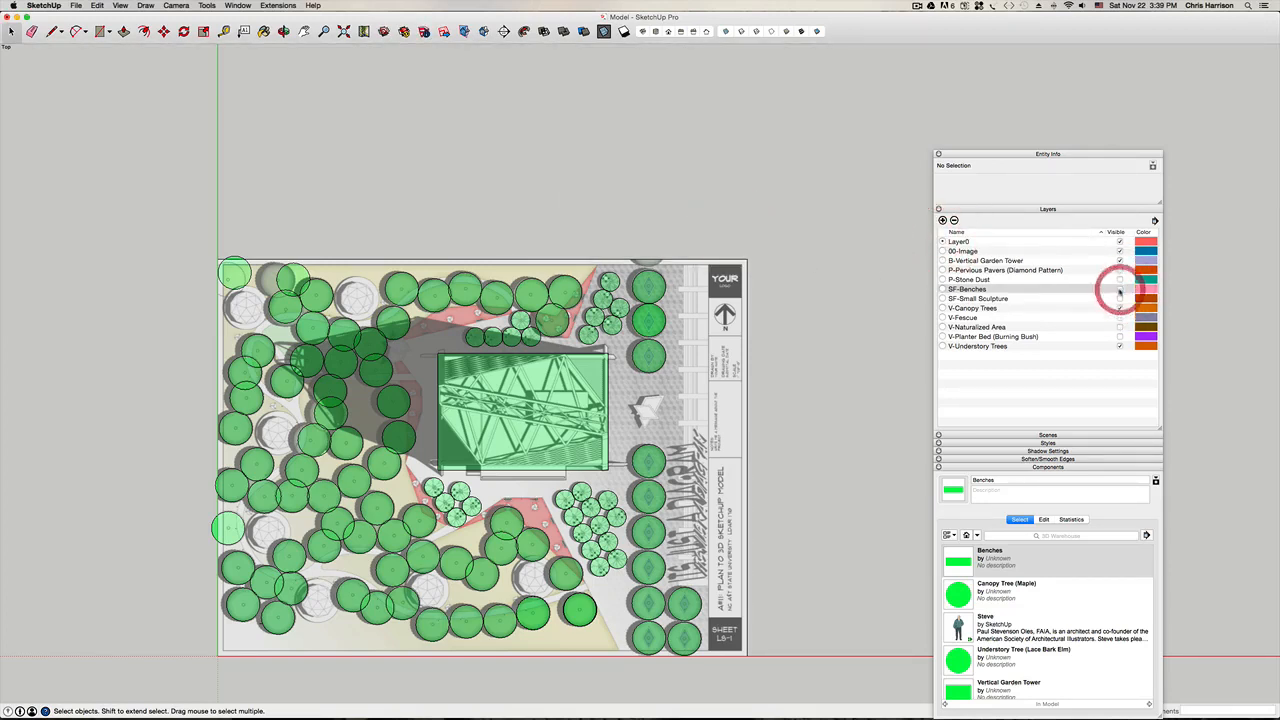
Step: Make the P-Stone Dust and P-Pervious Pavers (Diamond Pattern) layers visible
left_click(1121, 279)
left_click(1121, 270)
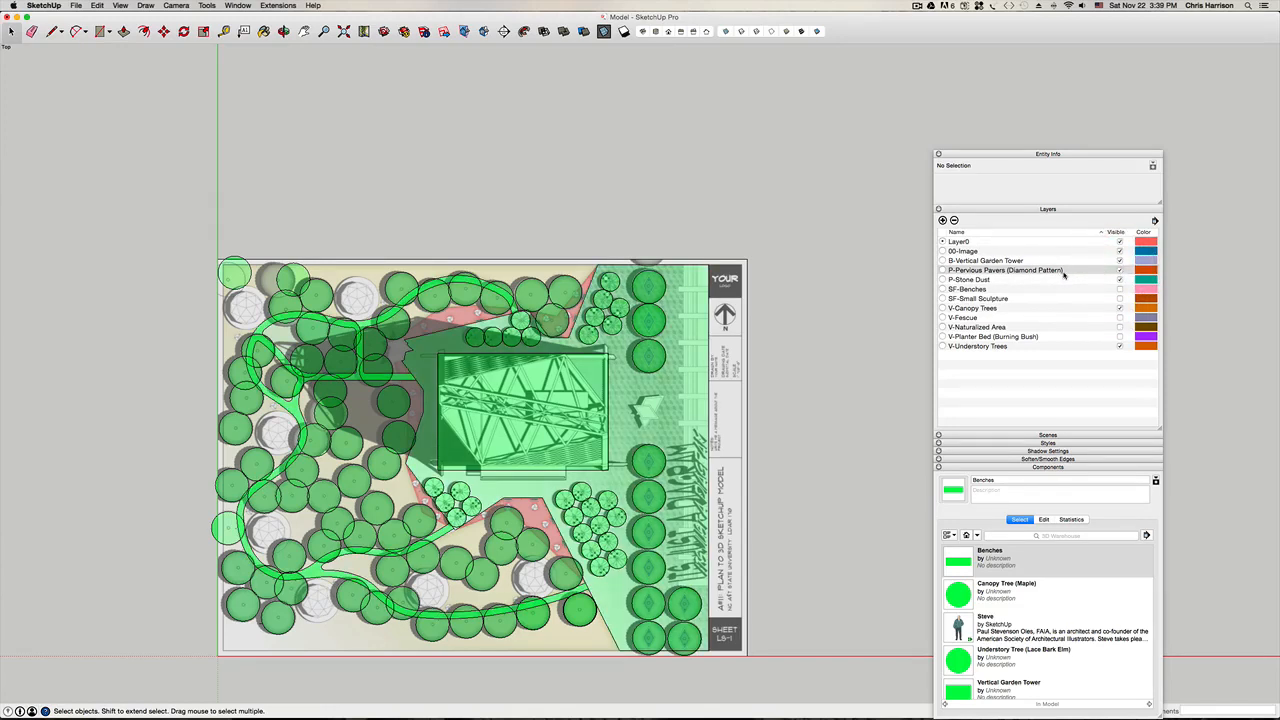
Step: Hide the B-Vertical Garden Tower layer and show the V-Fescue, V-Naturalized Area and V-Planter Bed (Burning Bush) layers
left_click(1120, 261)
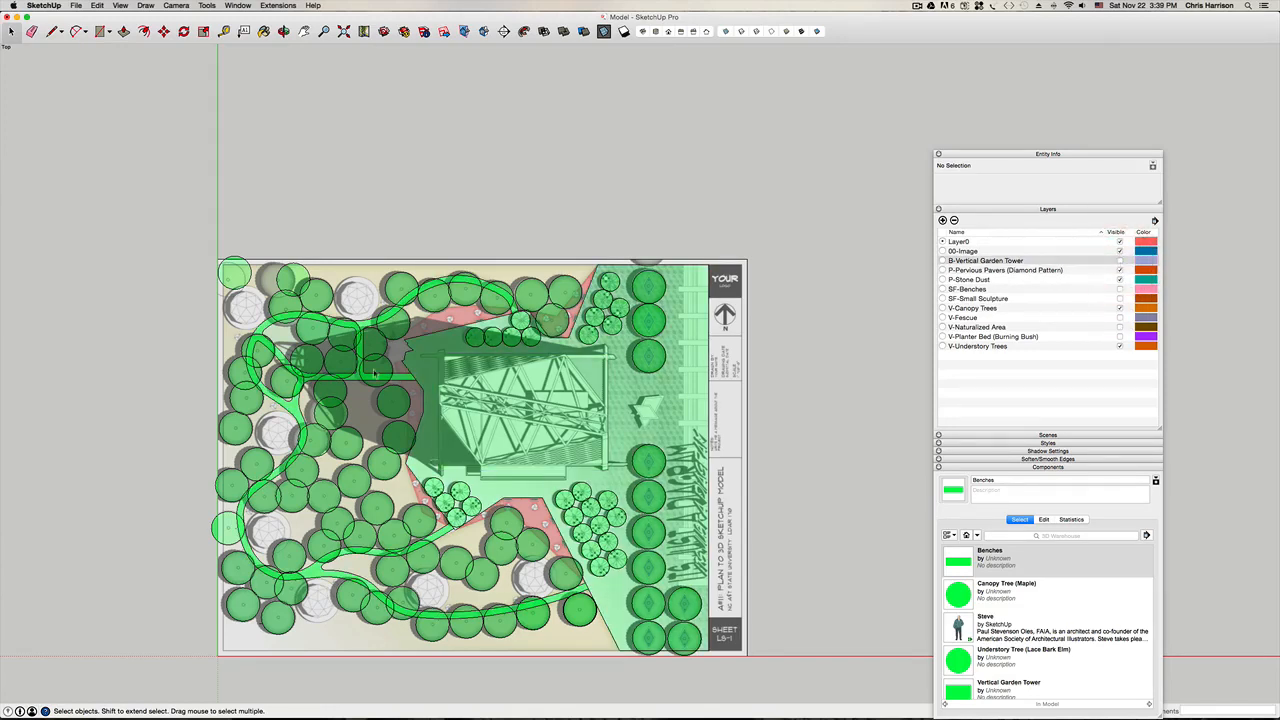
left_click(1120, 318)
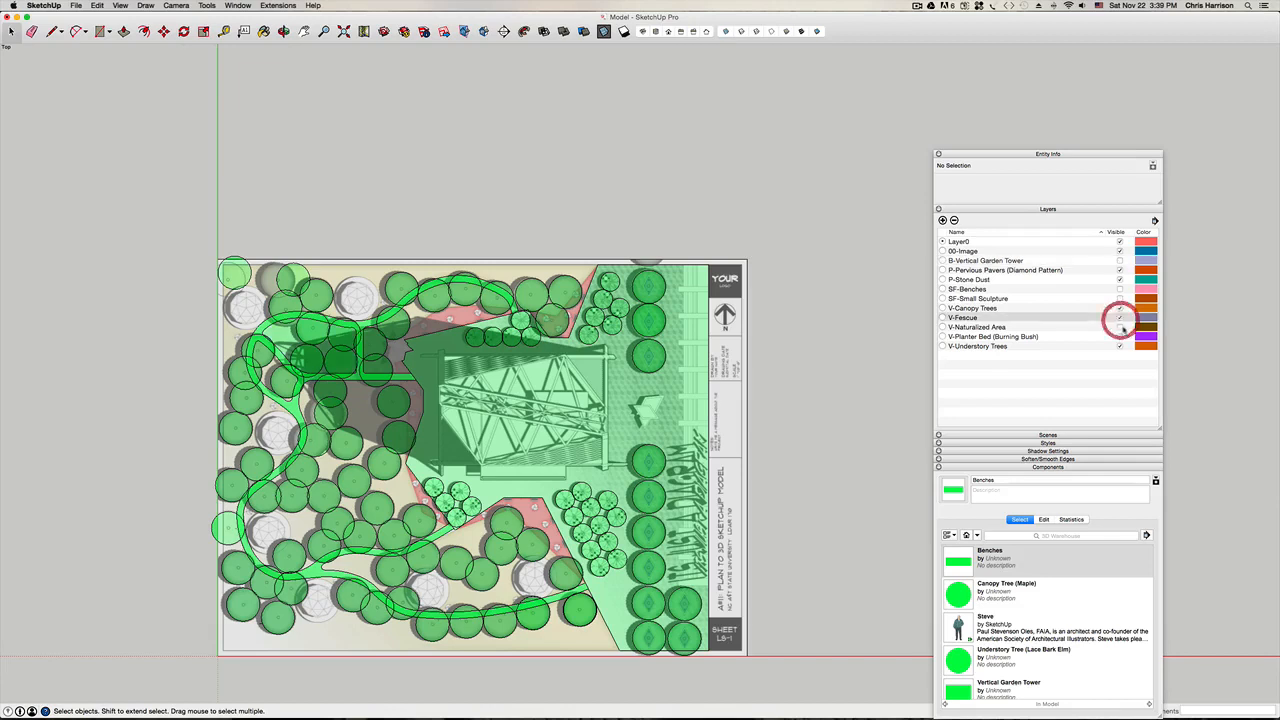
left_click(1120, 327)
left_click(1120, 336)
Step: Hide the V-Canopy Trees and V-Understory Trees layers, and select the naturalized area group in the plan
left_click(1119, 308)
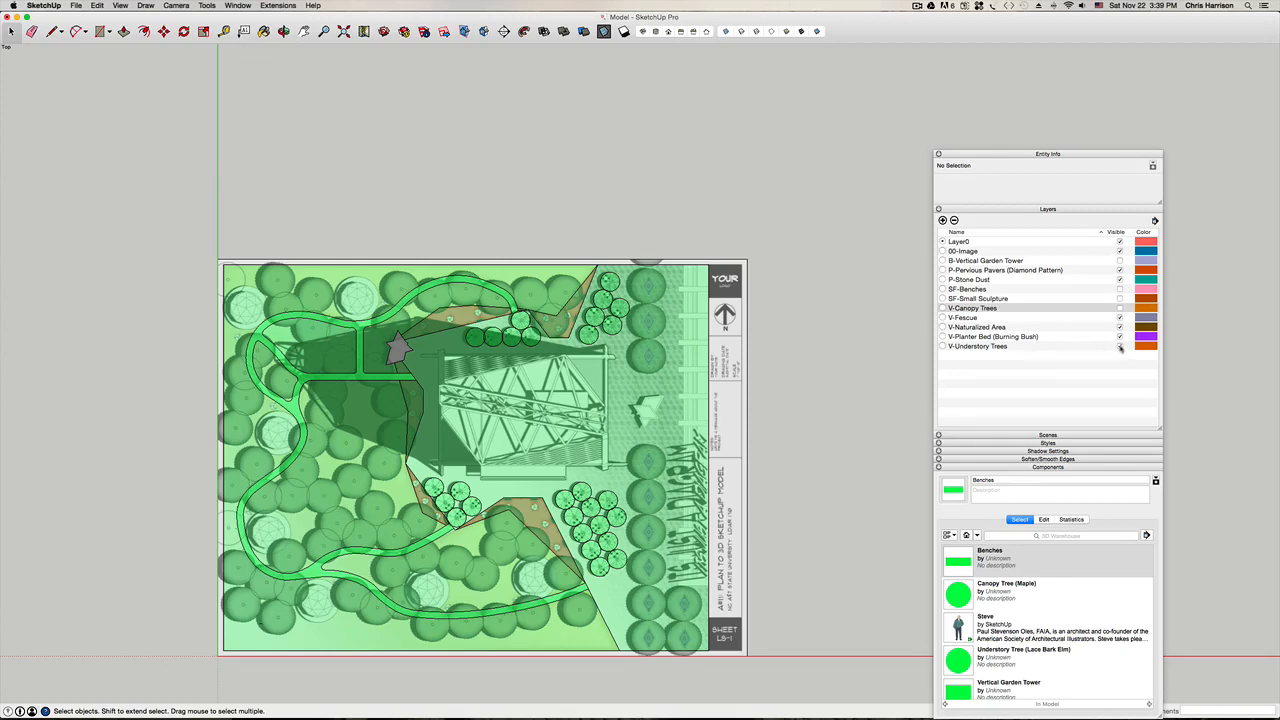
left_click(1120, 346)
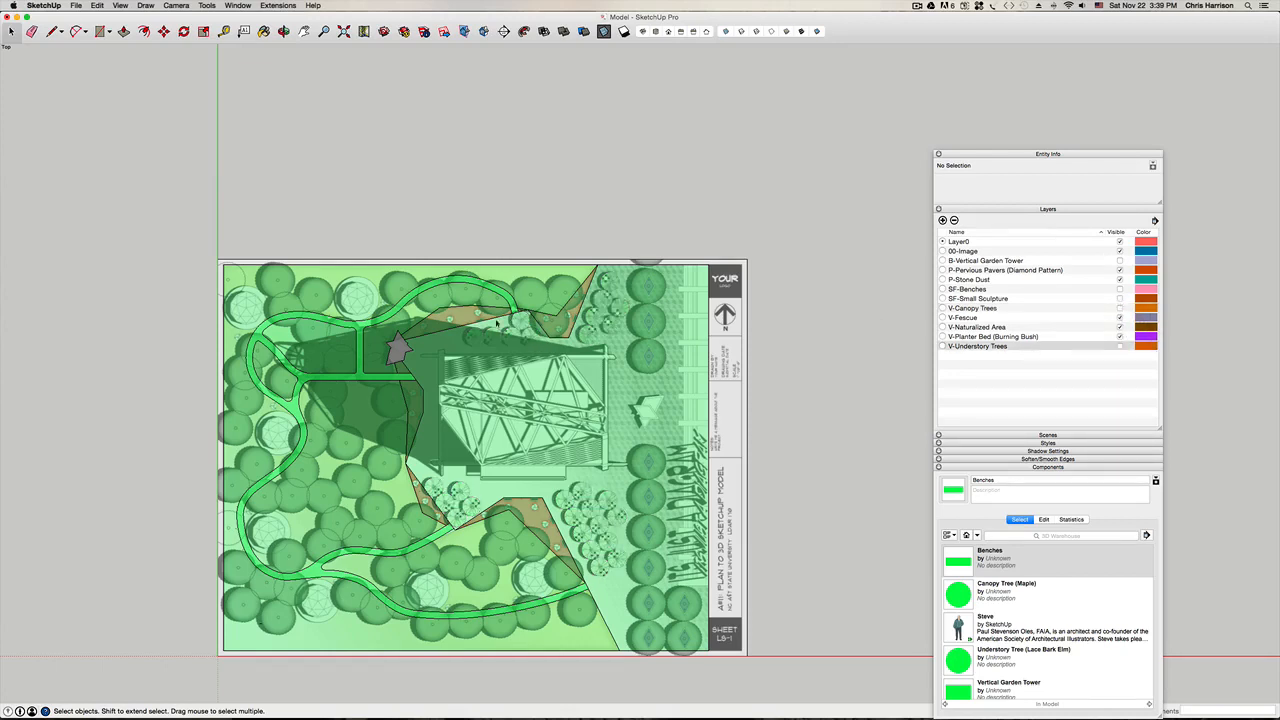
left_click(366, 454)
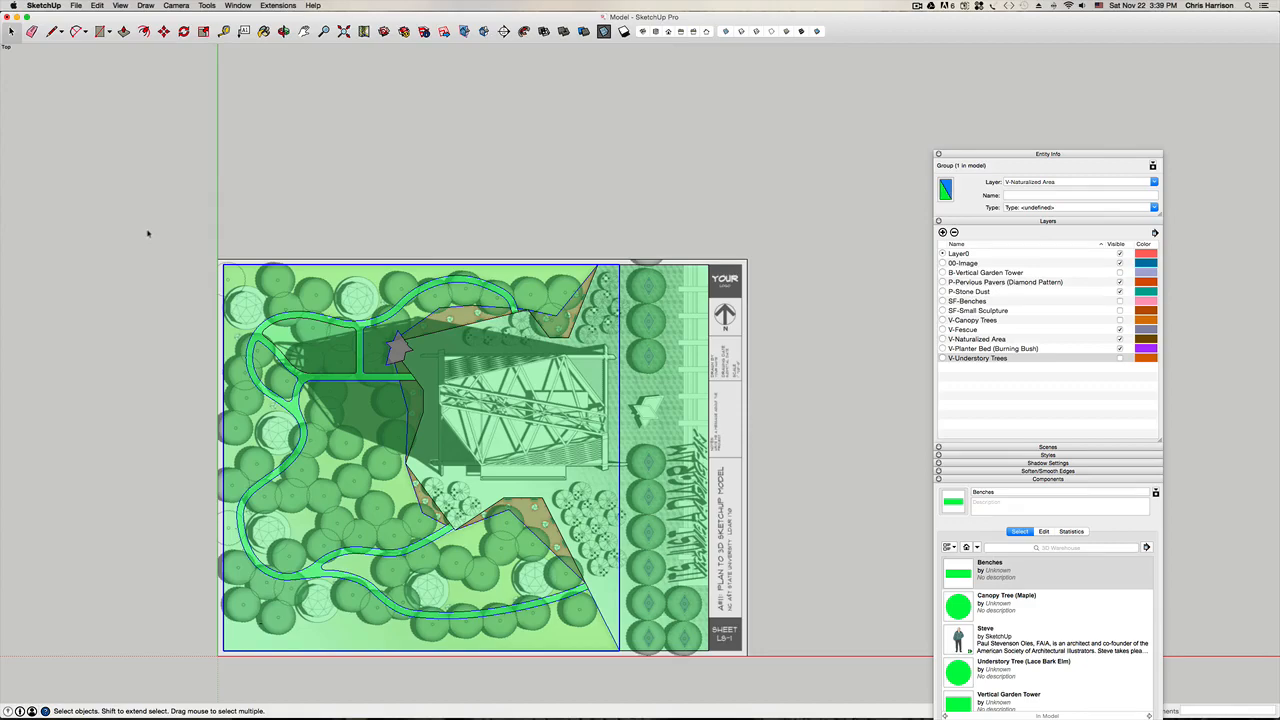
Step: Switch to Google Chrome and run an image search for "wavy grass seamless"
mouse_move(195, 712)
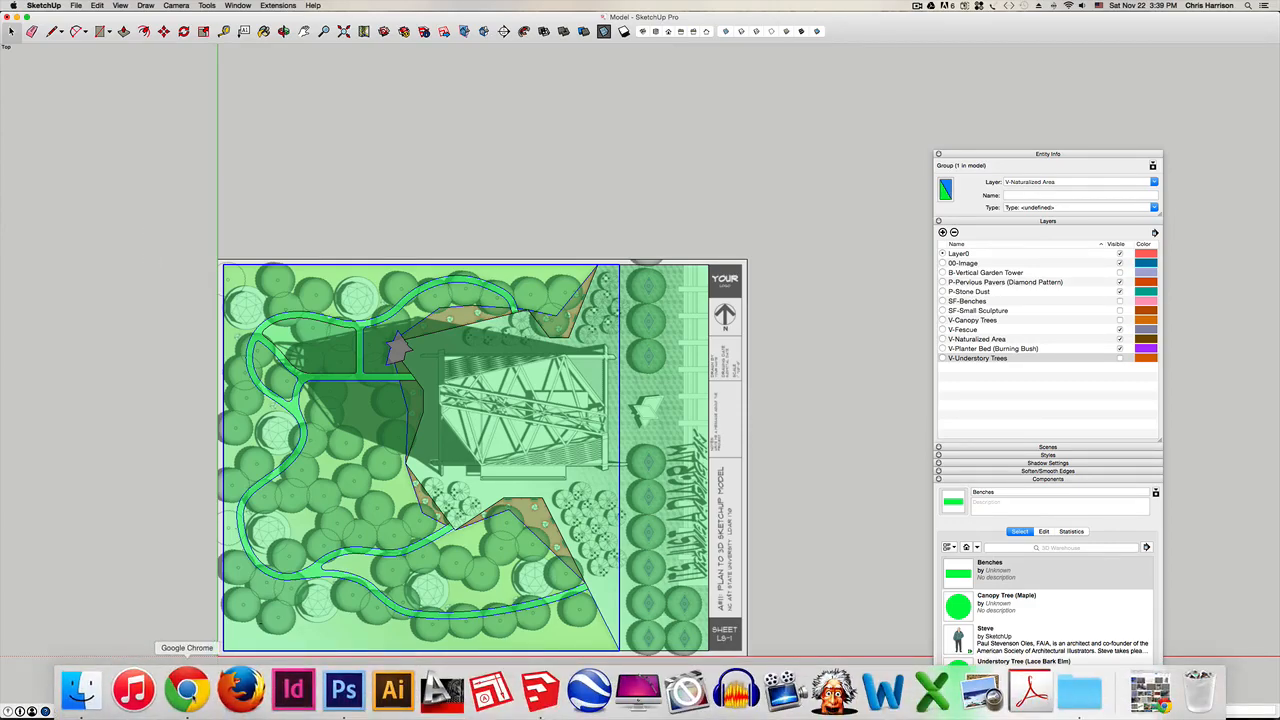
left_click(187, 690)
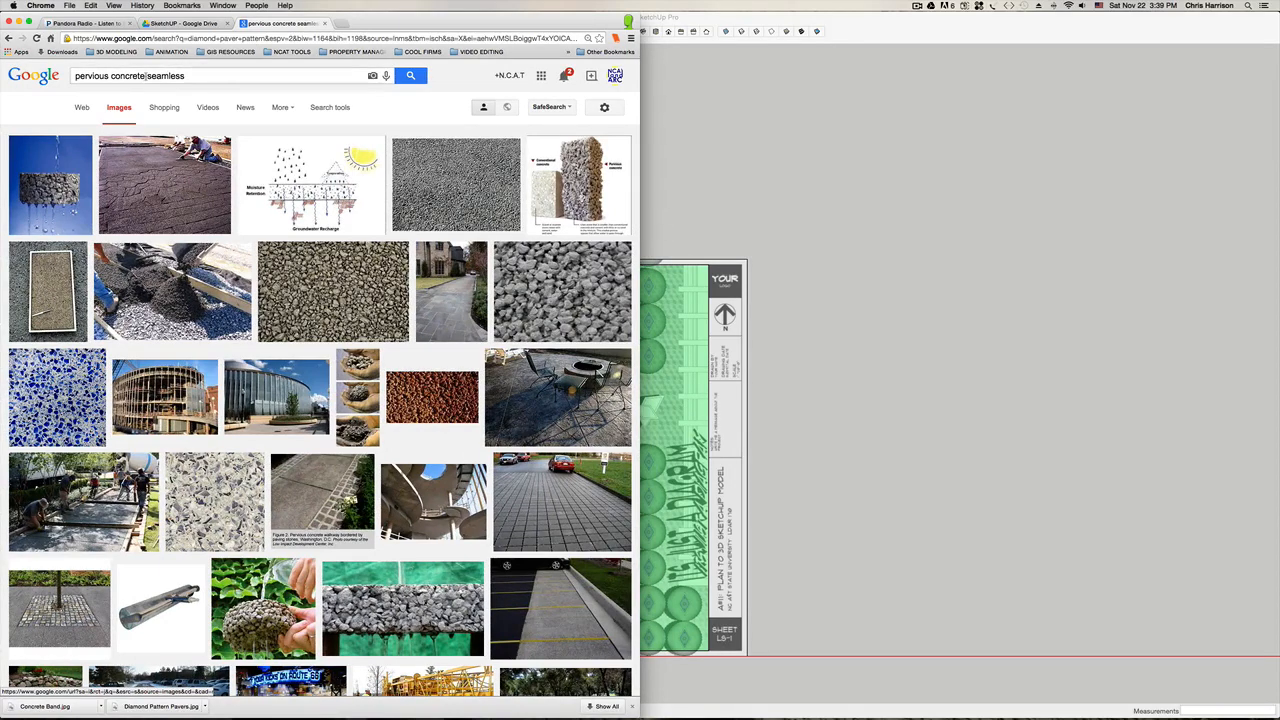
left_click_drag(146, 76, 55, 77)
type("w")
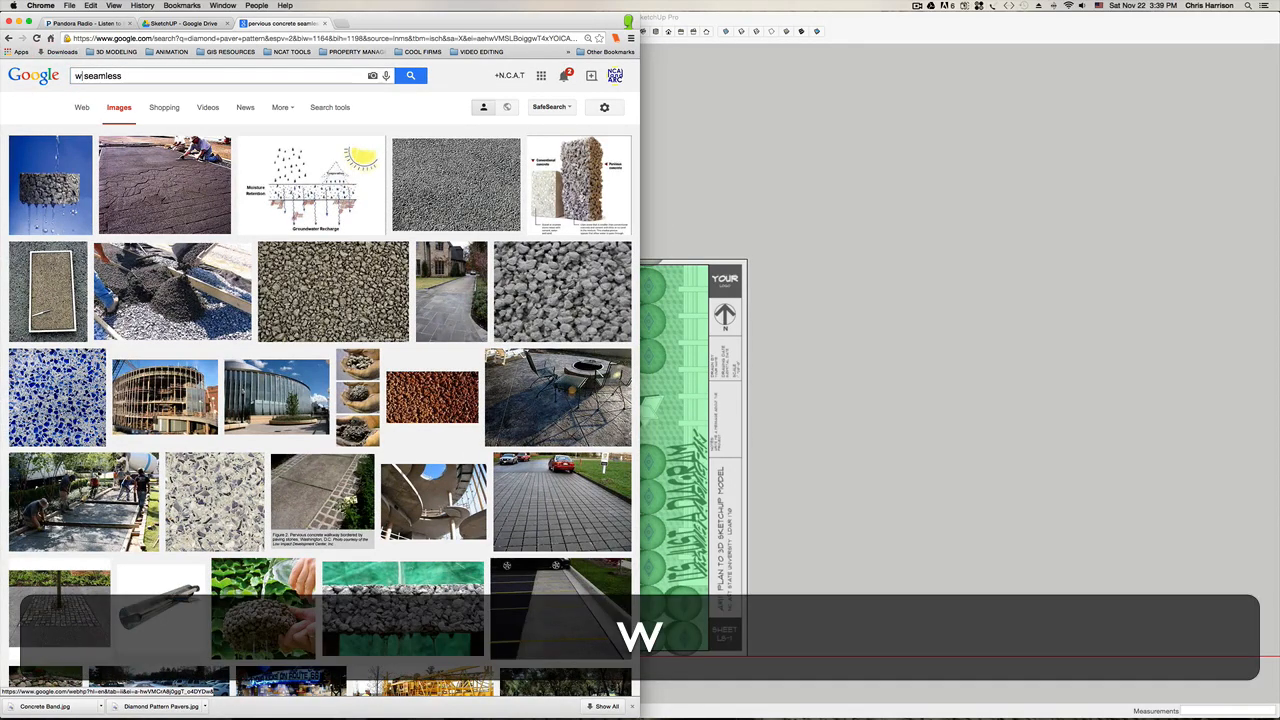
type("avy grass")
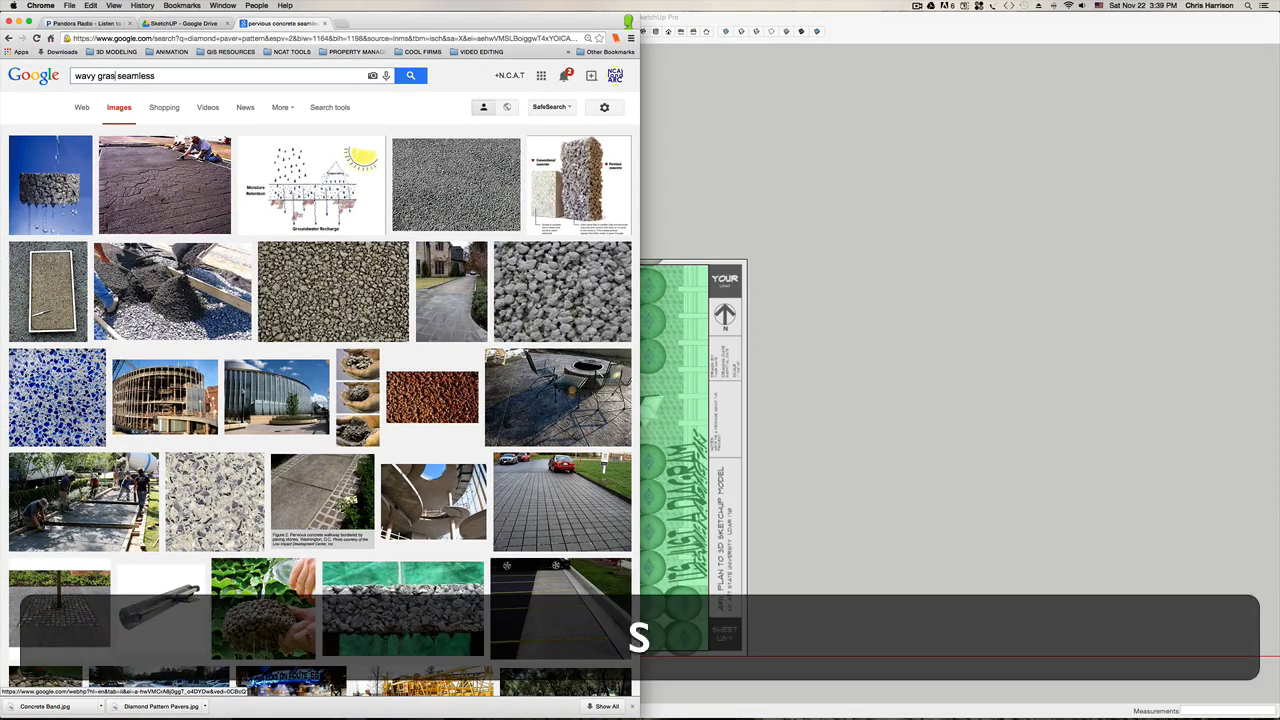
key("Return")
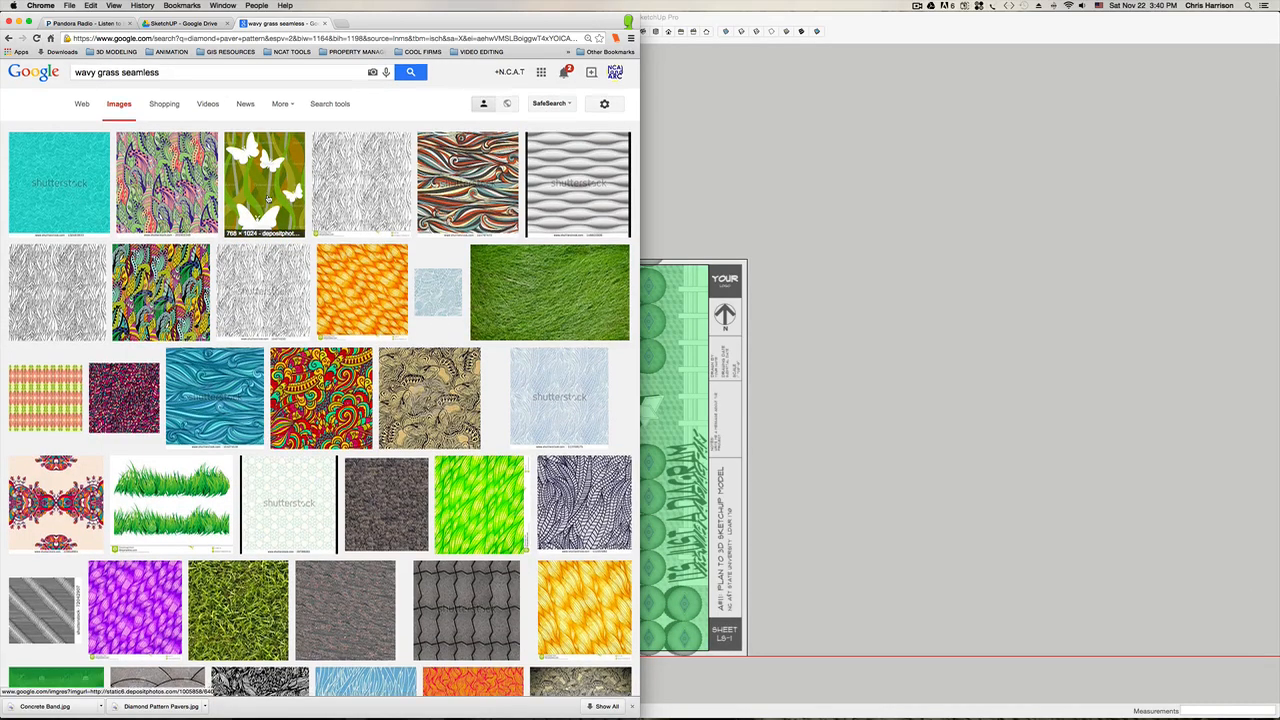
Step: Look through the wavy grass image results for a texture suited to the naturalized area
scroll(280, 475, "down", 10)
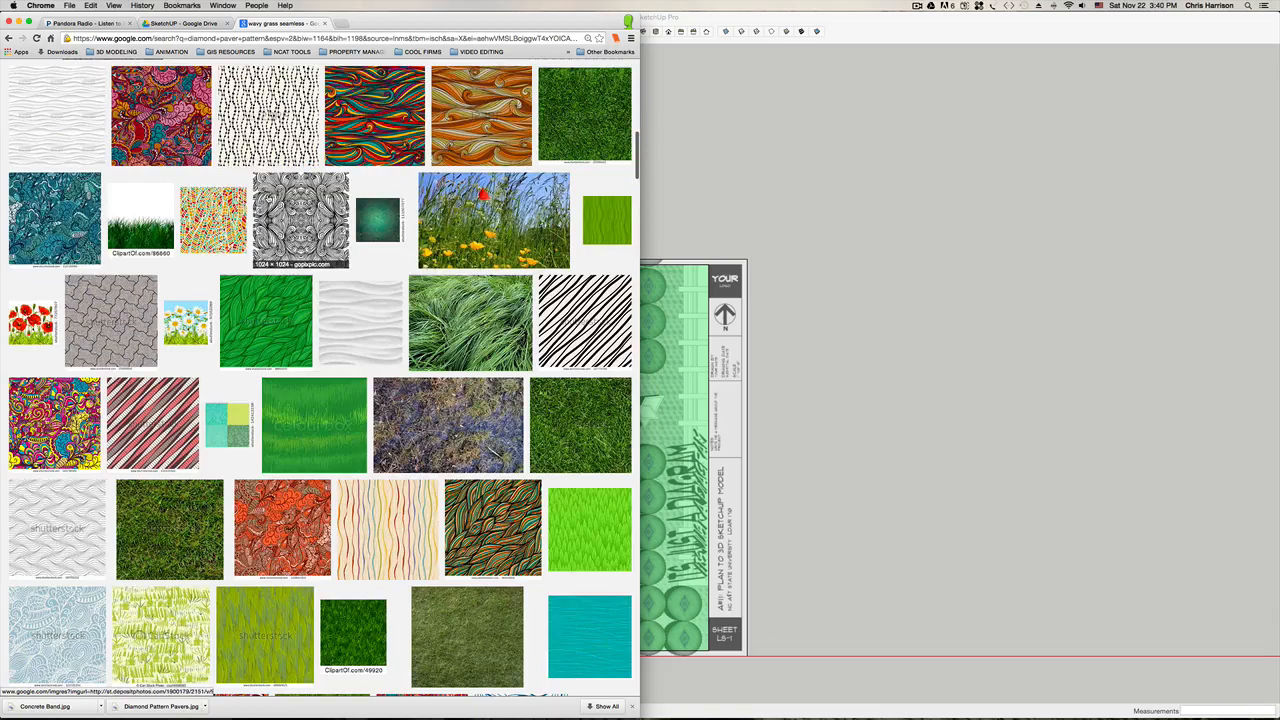
scroll(268, 200, "down", 5)
scroll(268, 200, "down", 3)
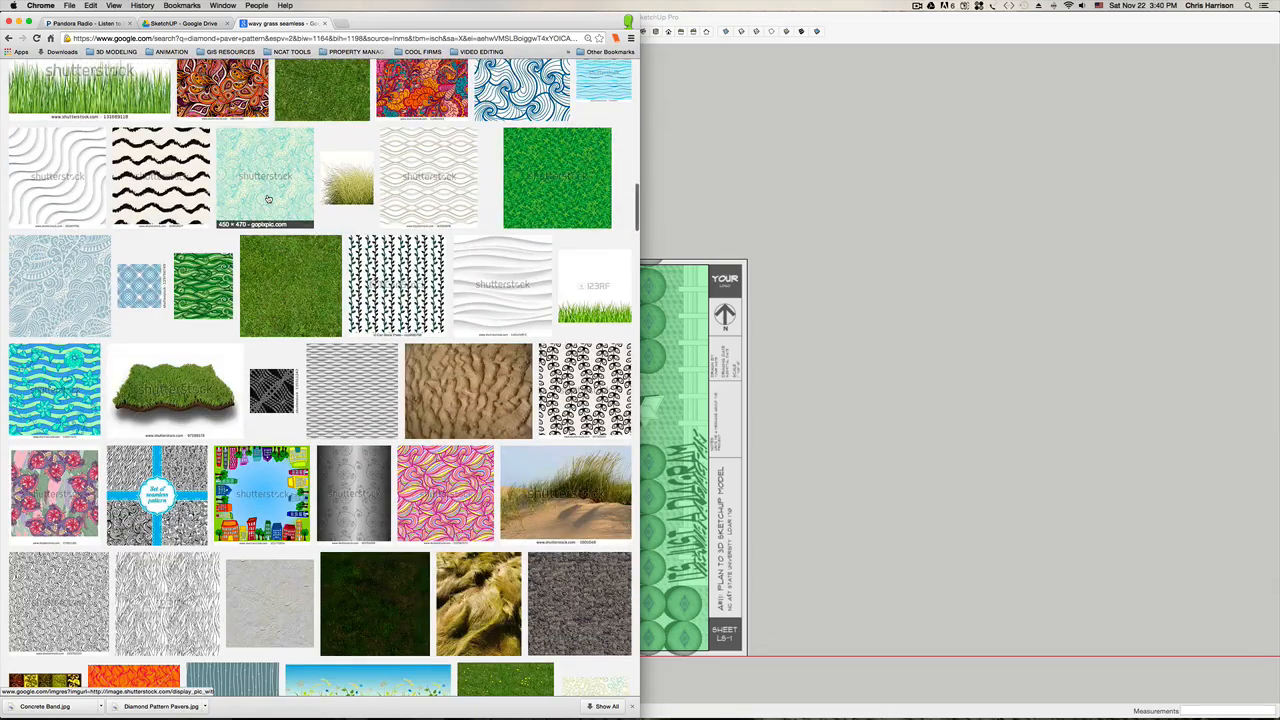
scroll(268, 200, "down", 4)
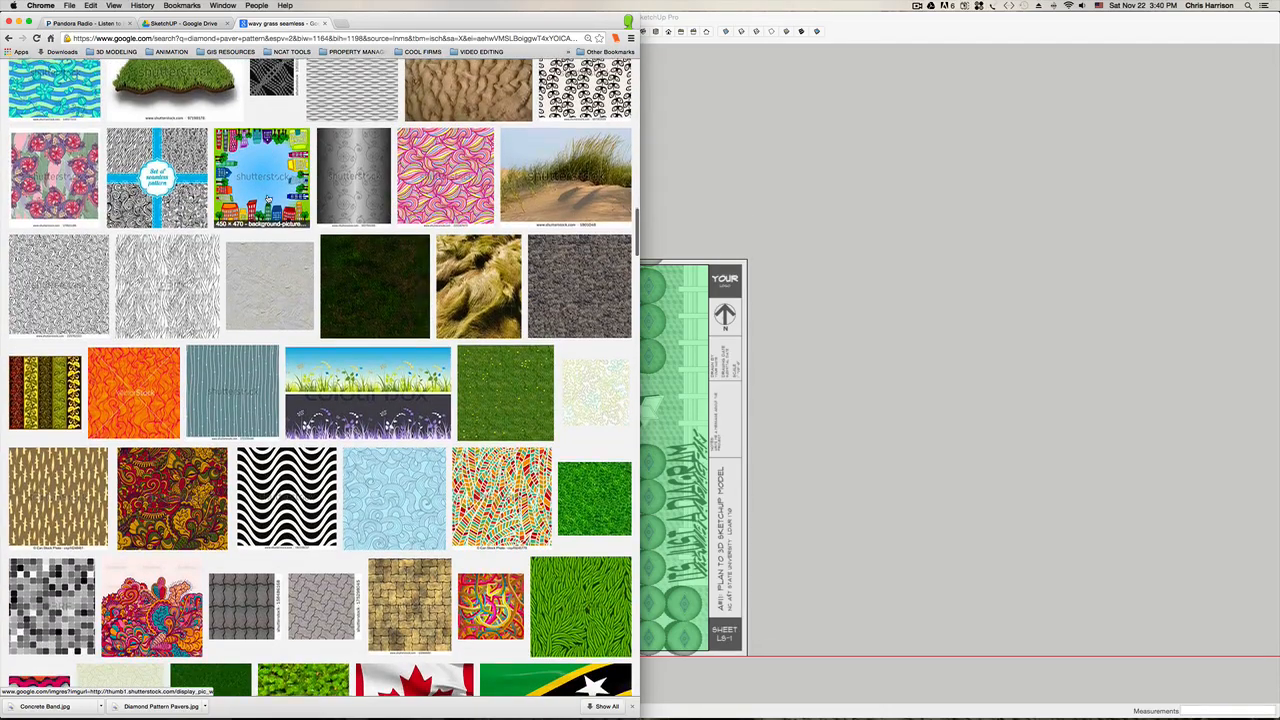
scroll(268, 200, "down", 3)
scroll(268, 200, "down", 4)
scroll(268, 200, "up", 12)
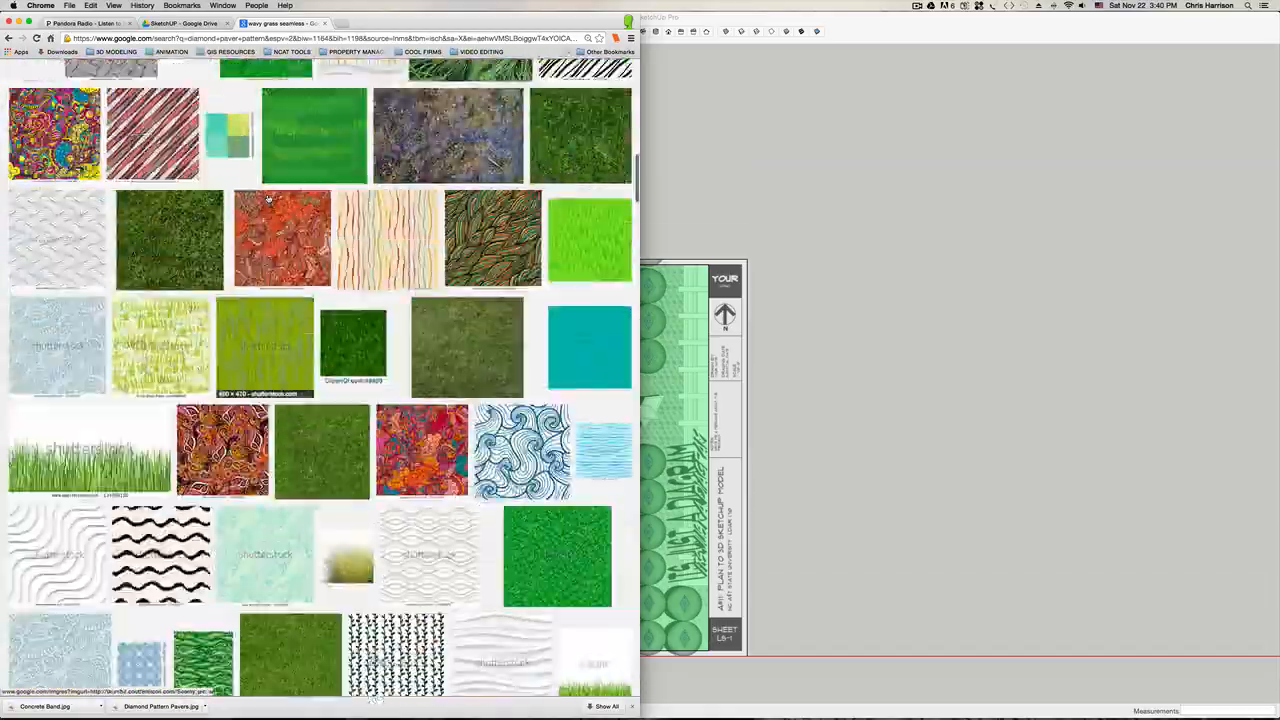
scroll(268, 200, "down", 11)
scroll(268, 200, "down", 15)
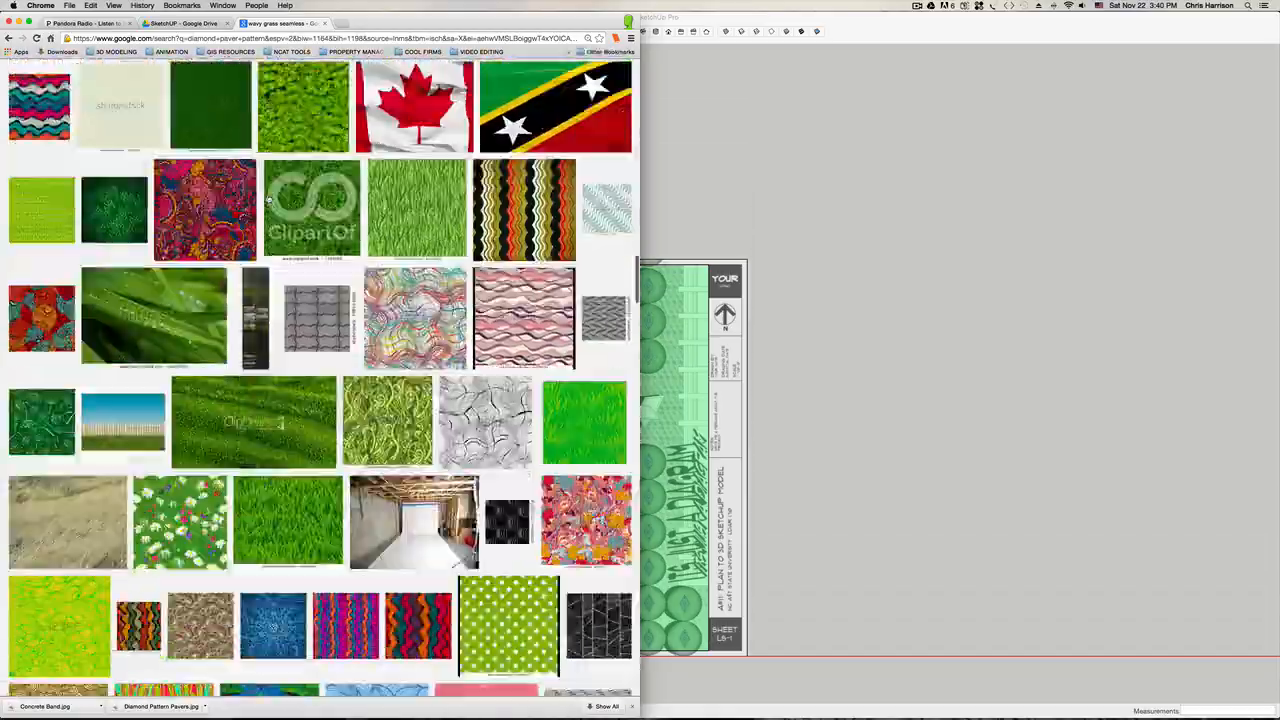
scroll(268, 200, "up", 5)
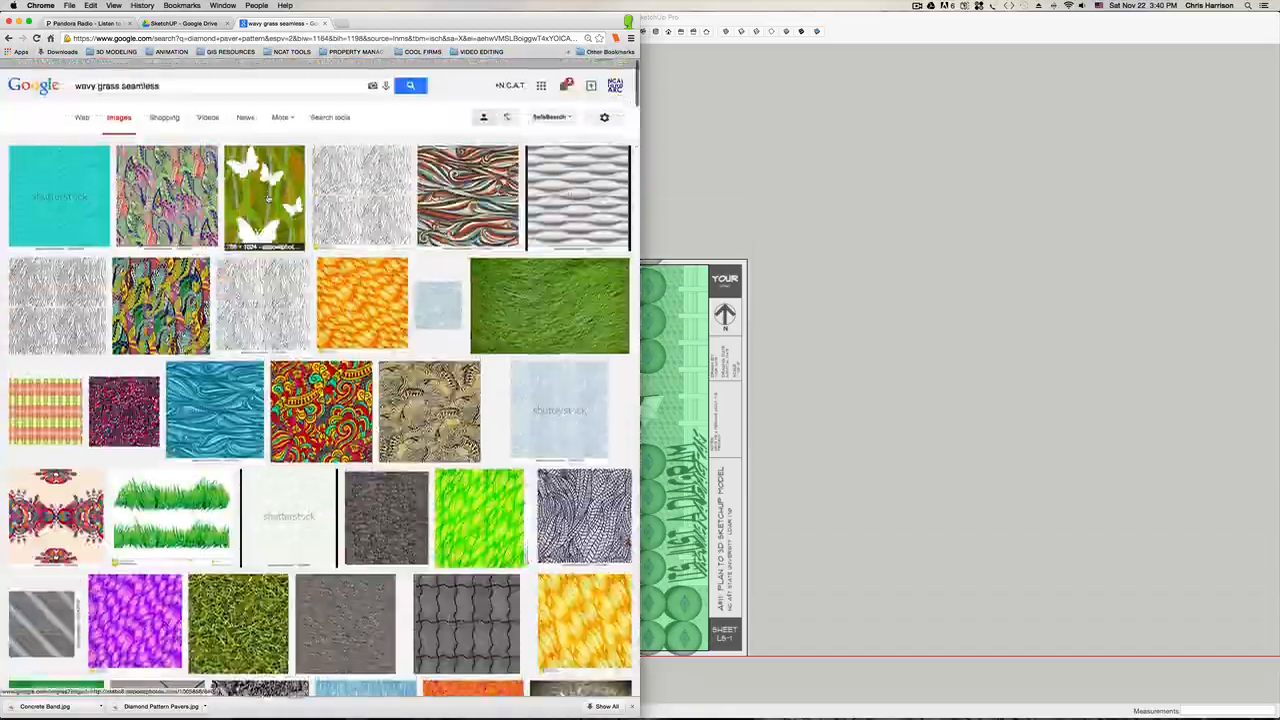
Step: Save the green Wavy Grass image as wavy-grass in the Textures folder of the Plan to SketchUp project on the Desktop
left_click(528, 297)
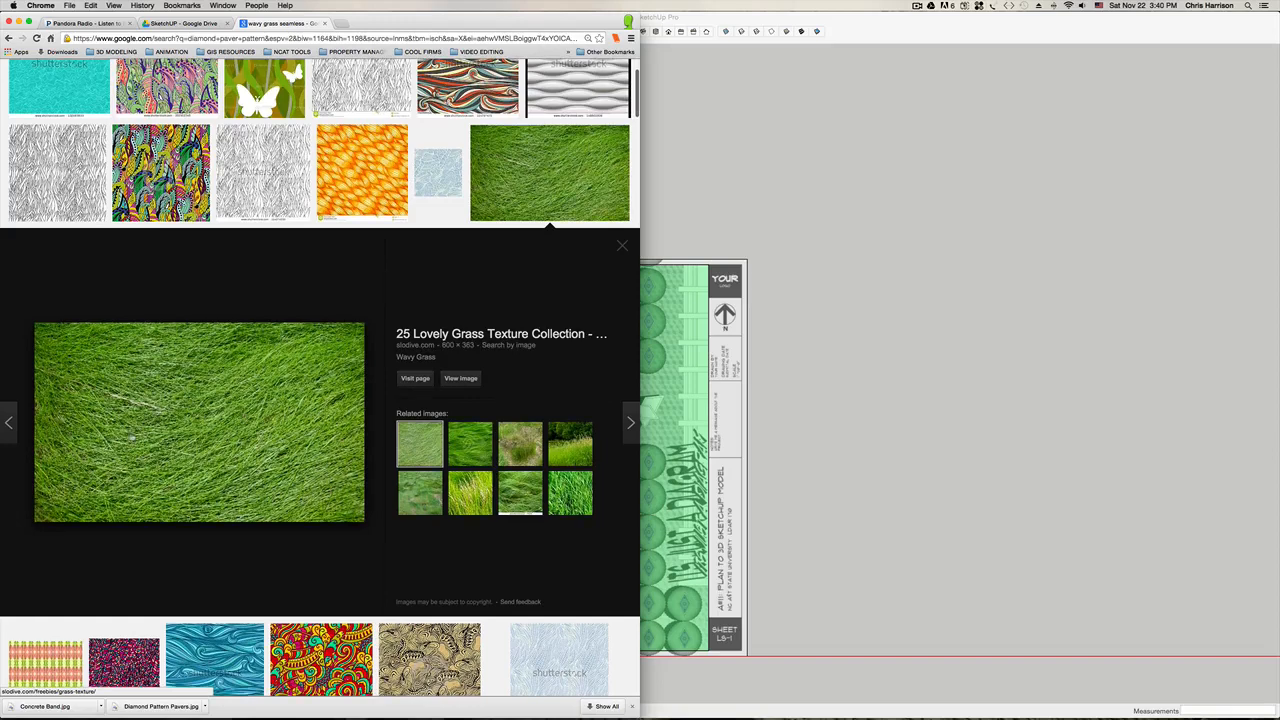
right_click(196, 433)
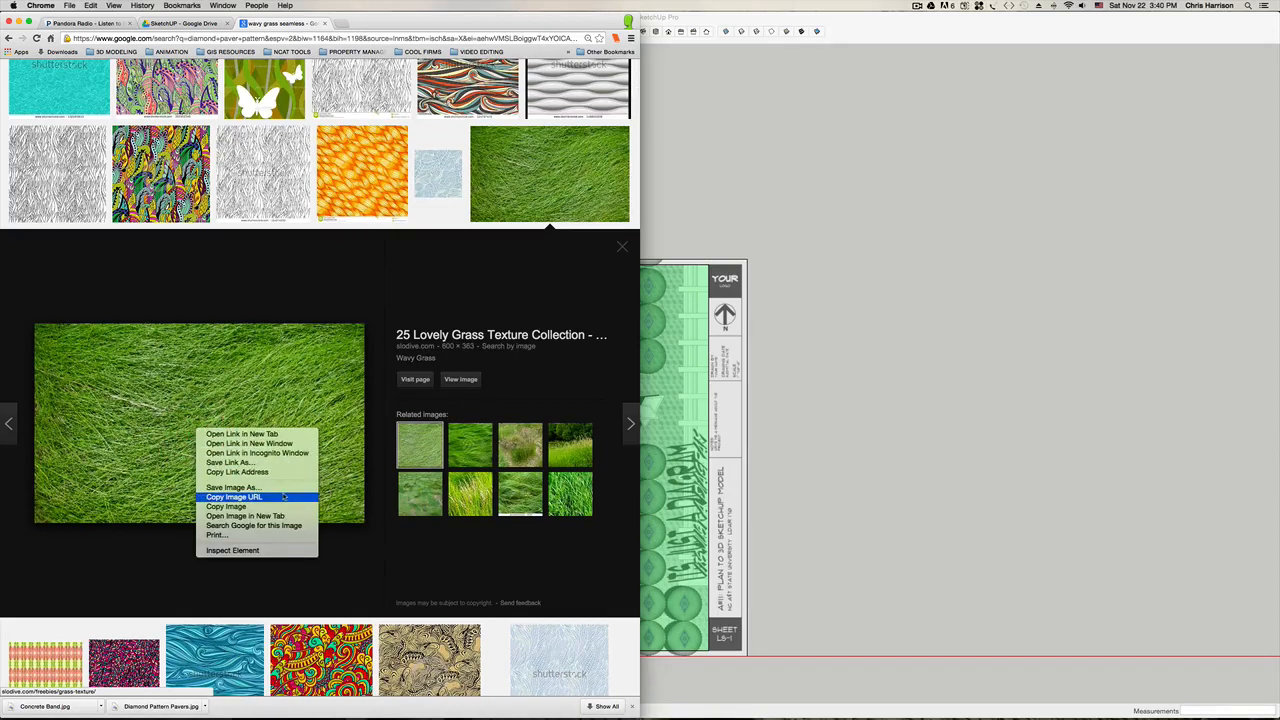
left_click(287, 488)
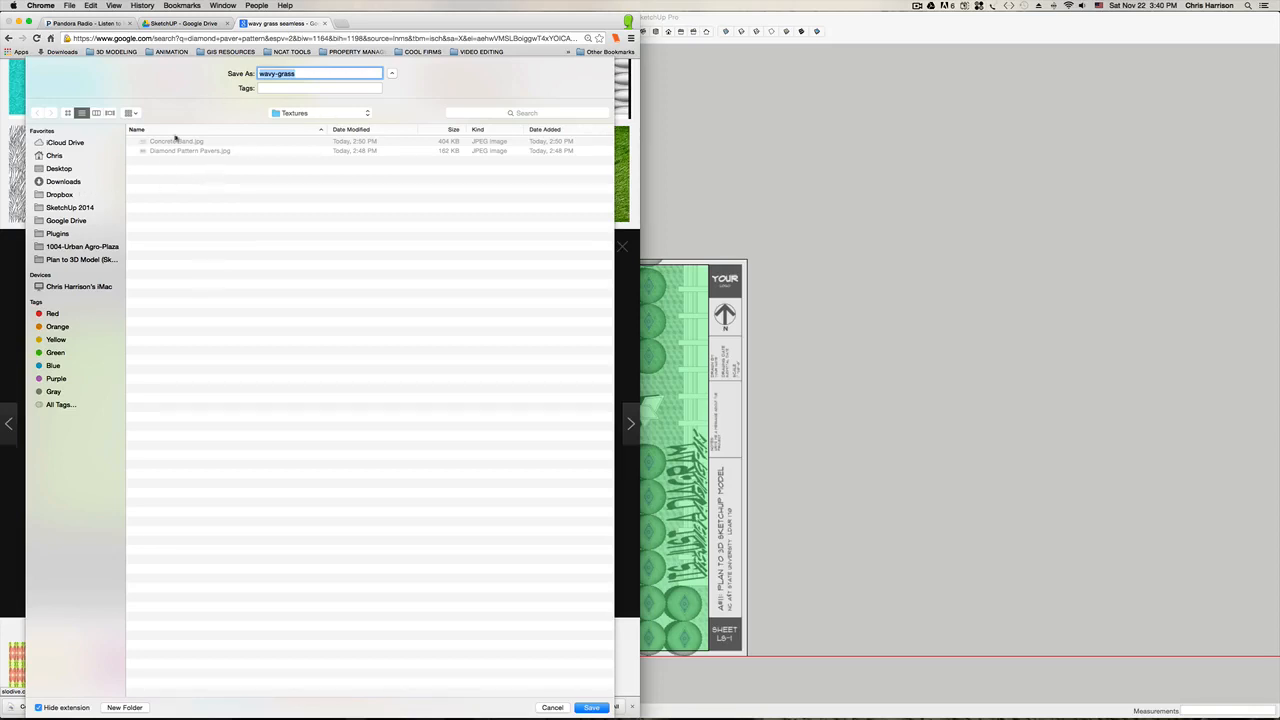
left_click(55, 169)
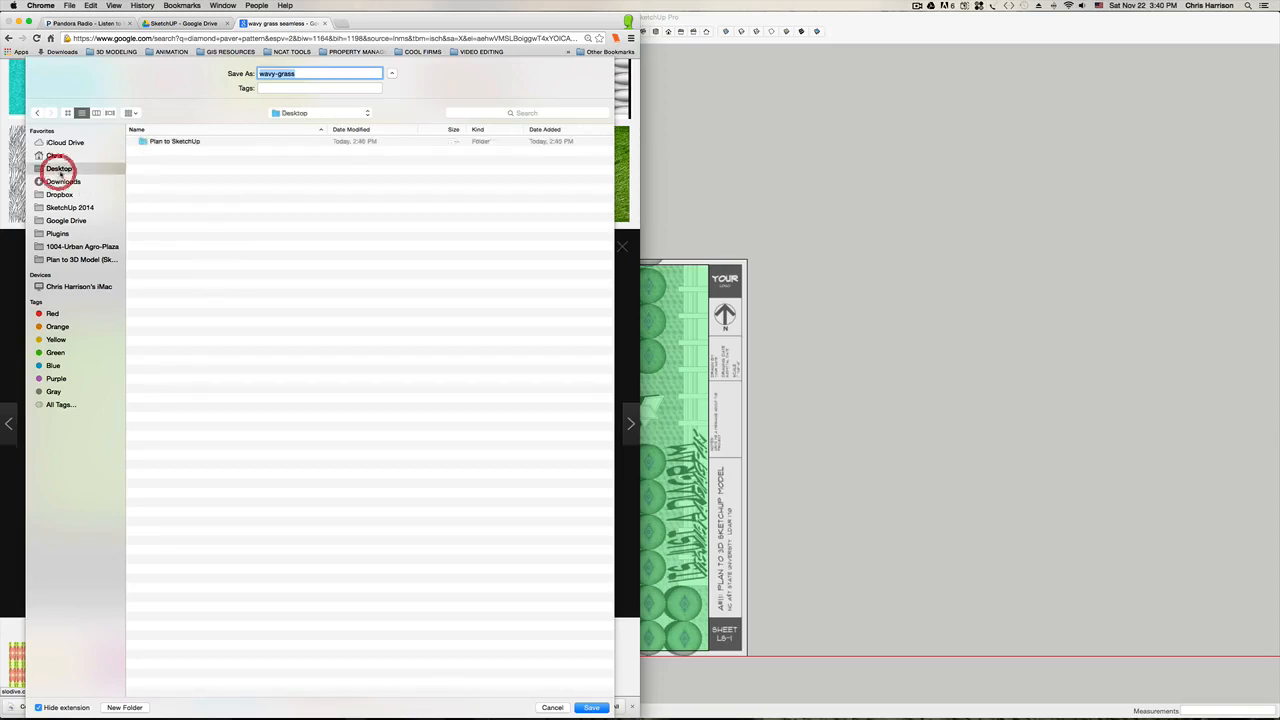
double_click(181, 141)
double_click(163, 150)
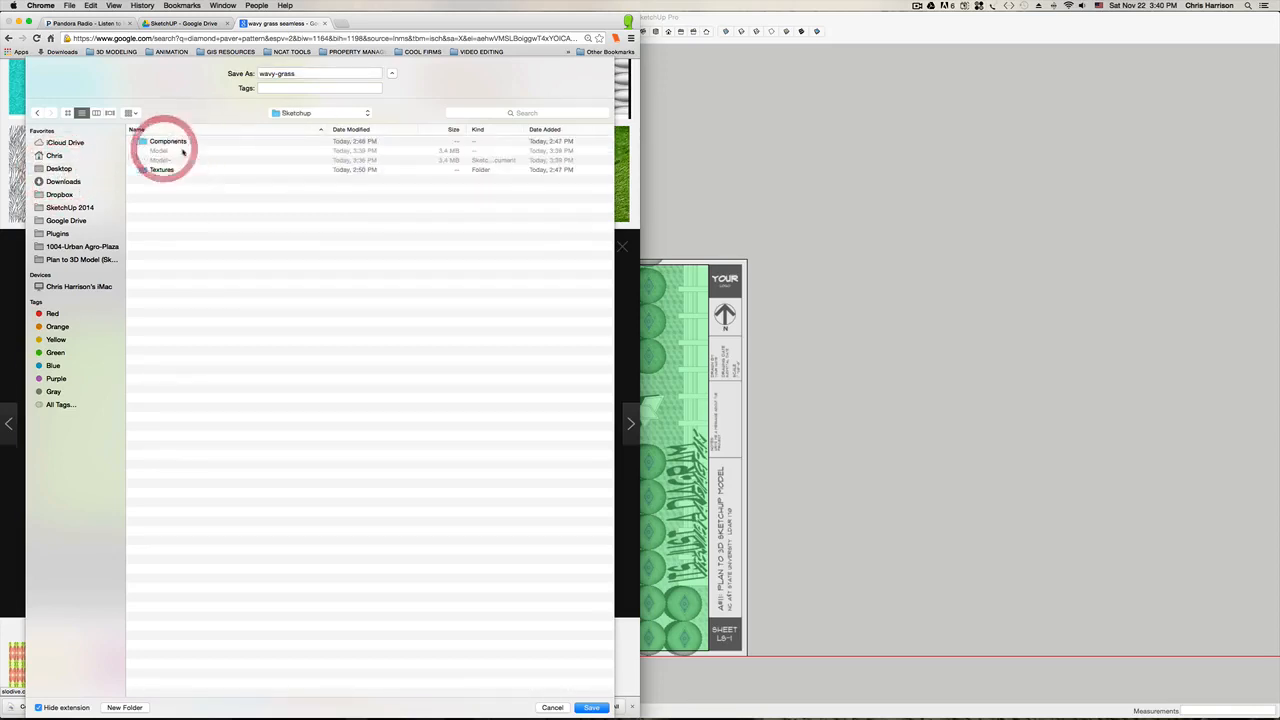
left_click(160, 170)
double_click(160, 170)
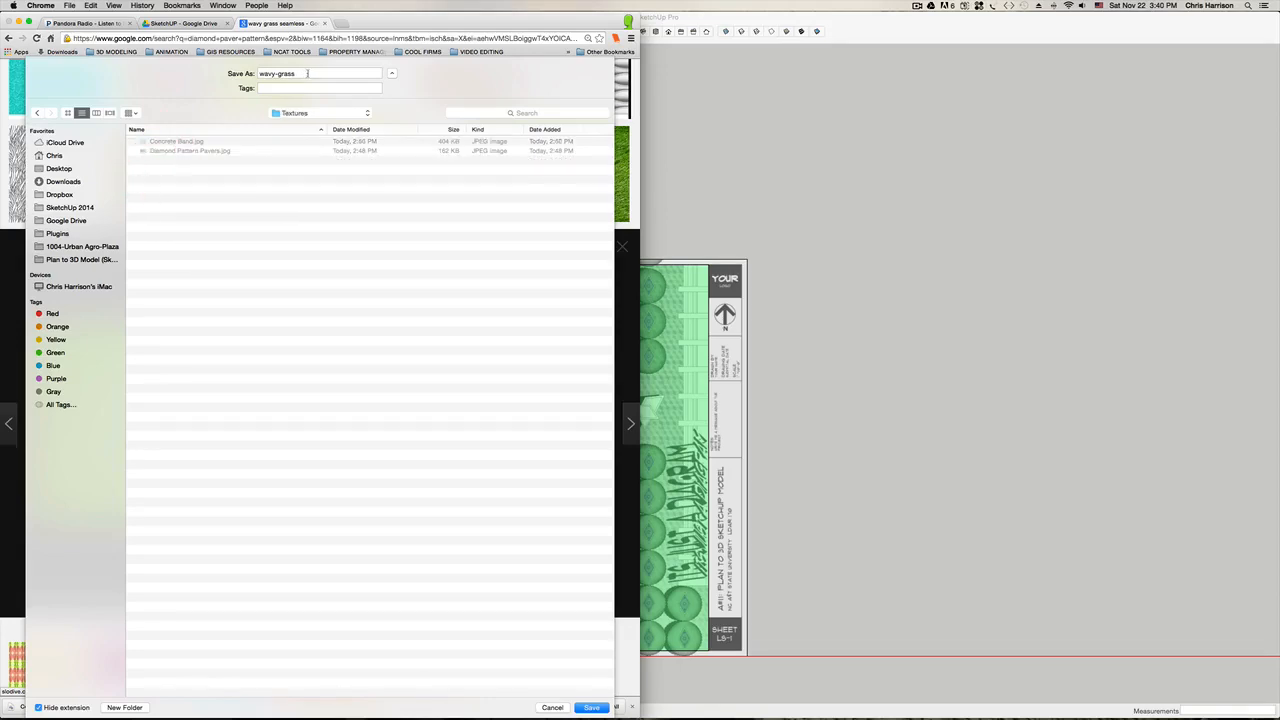
left_click(590, 708)
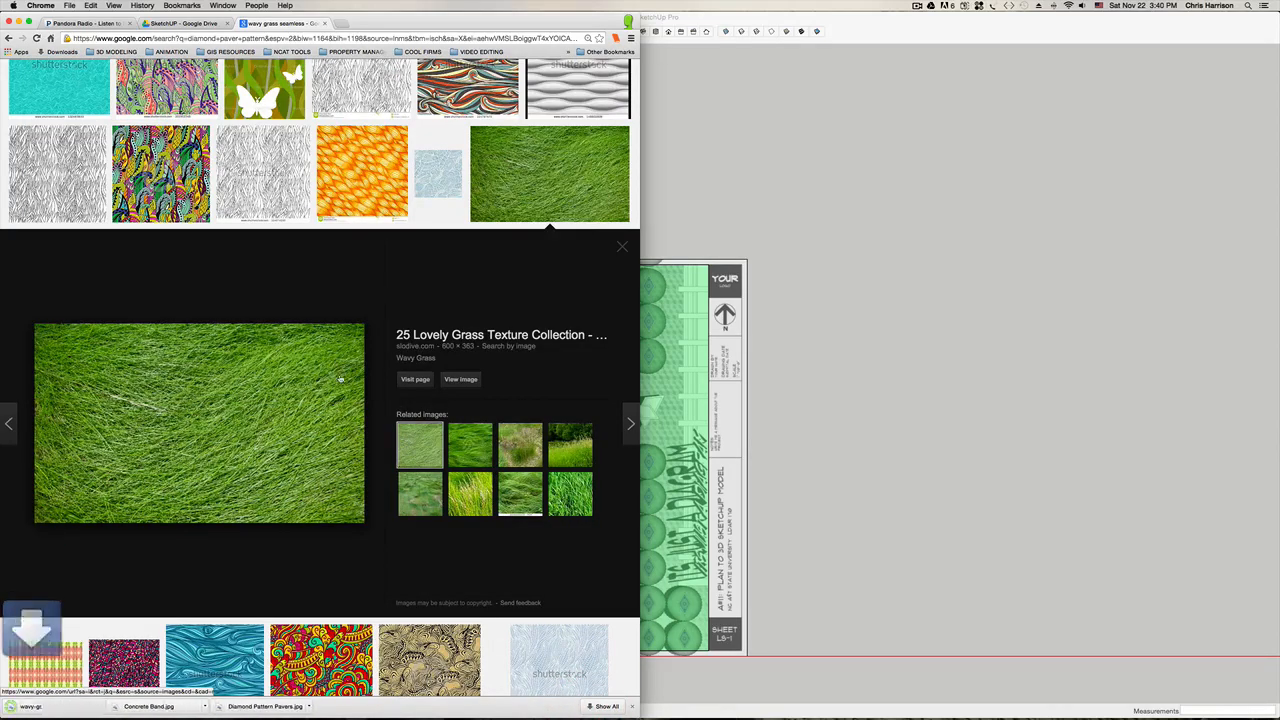
Step: Change the image search to "long grass seamless"
scroll(304, 424, "down", 5)
scroll(304, 424, "down", 3)
scroll(304, 424, "up", 10)
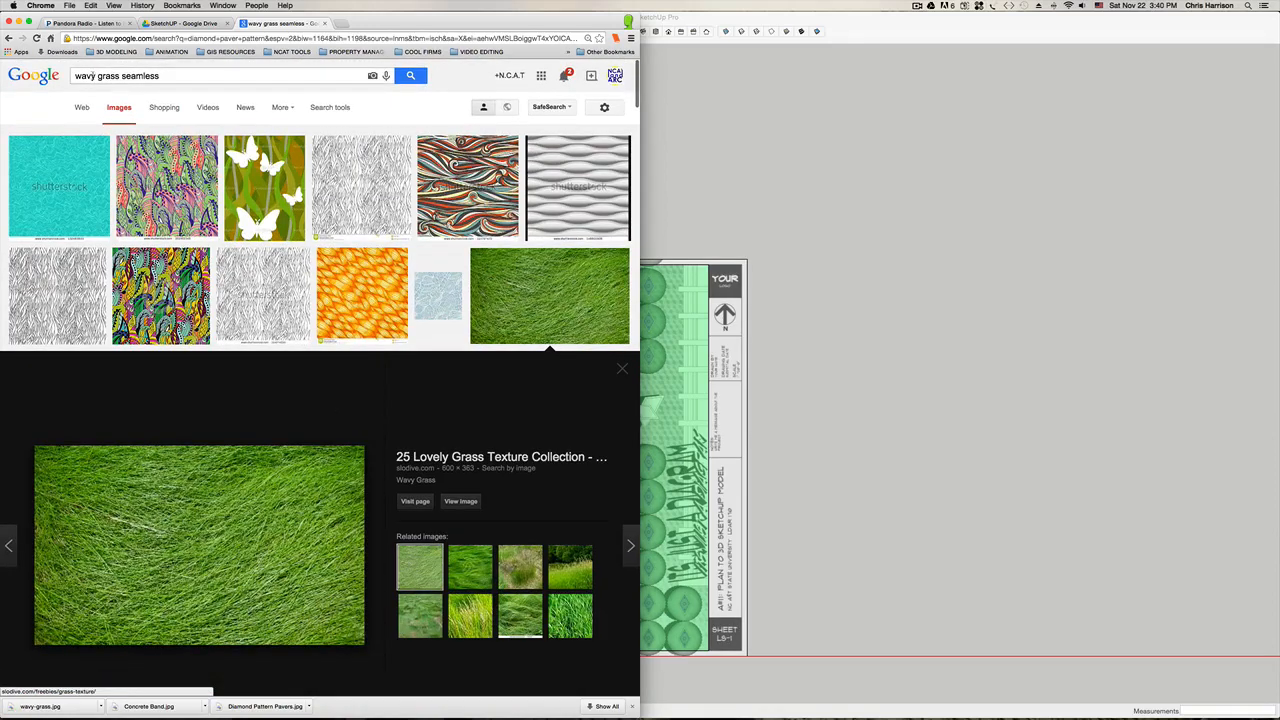
double_click(88, 76)
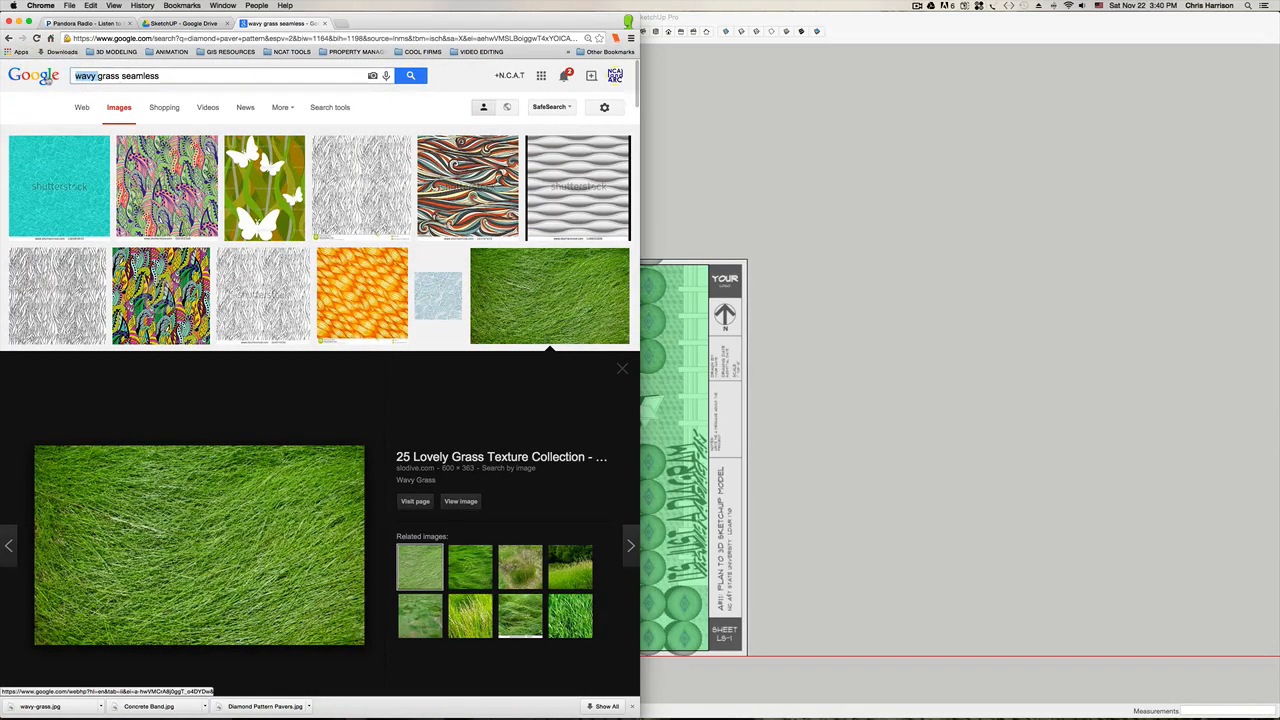
type("long")
key("Return")
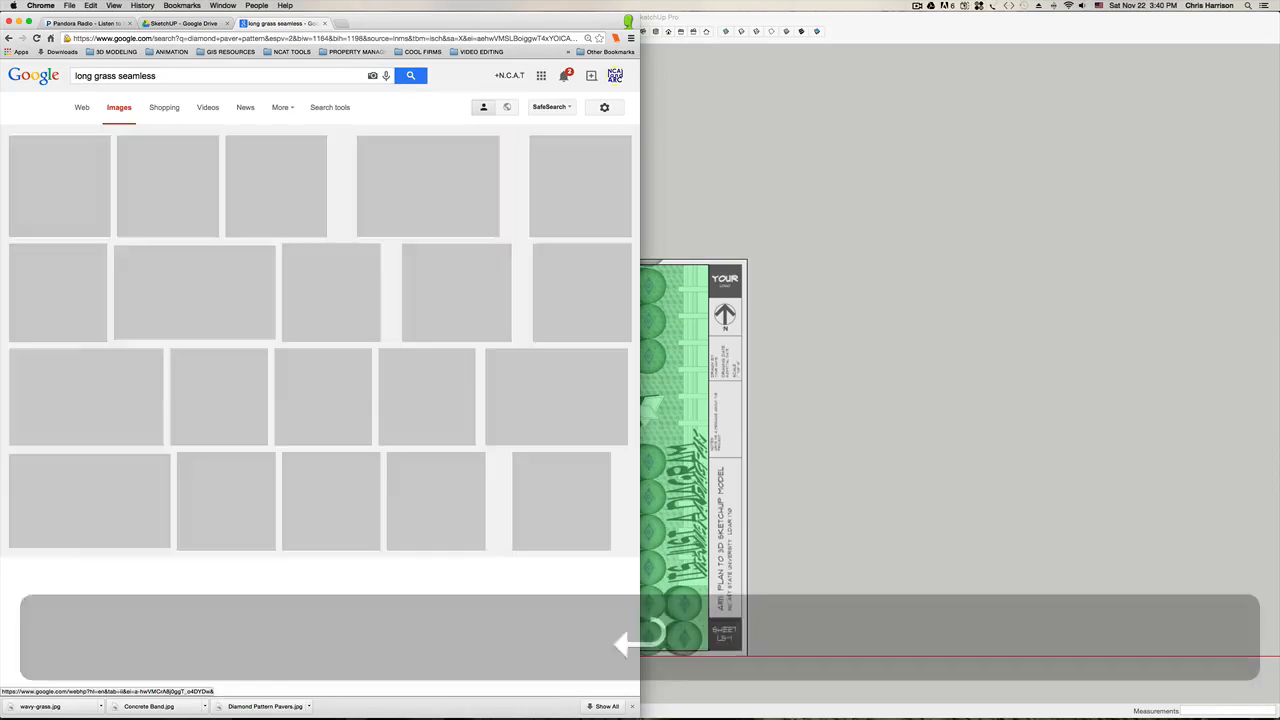
Step: Browse the long grass image results, comparing the Dry Long Grass preview with the related seamless yellow grass texture
scroll(290, 362, "down", 3)
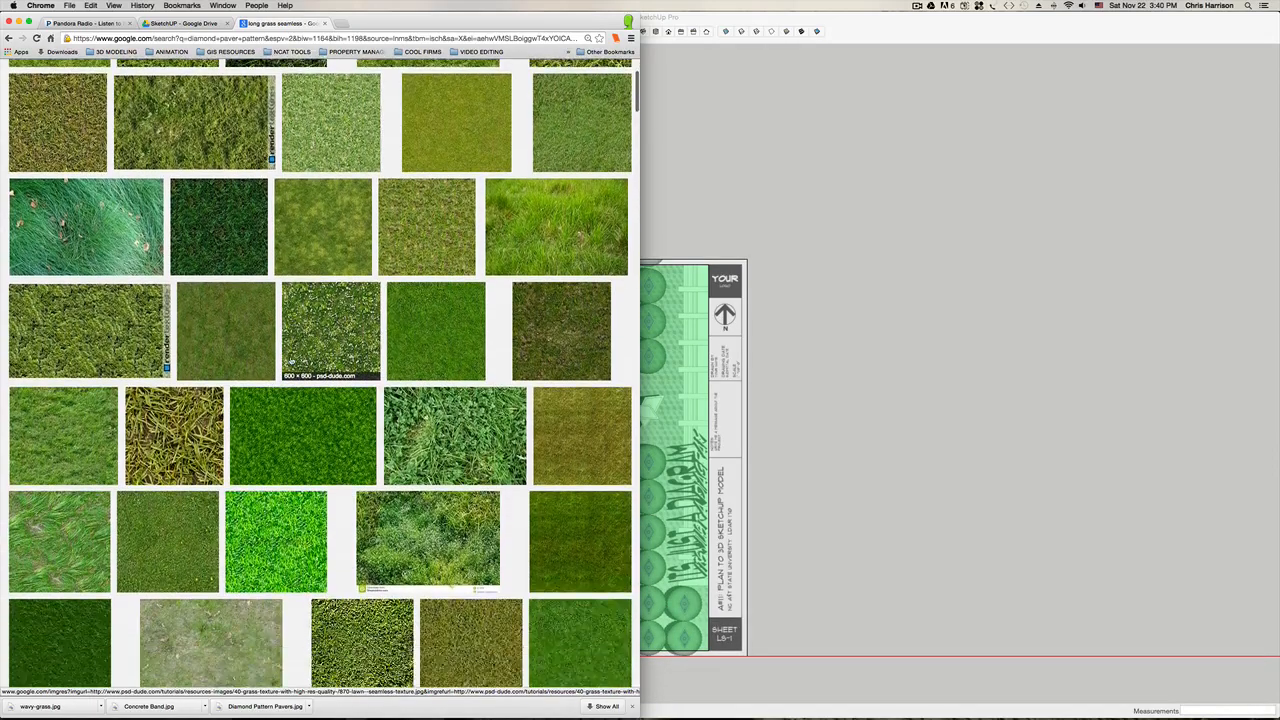
scroll(291, 362, "down", 8)
scroll(291, 362, "down", 3)
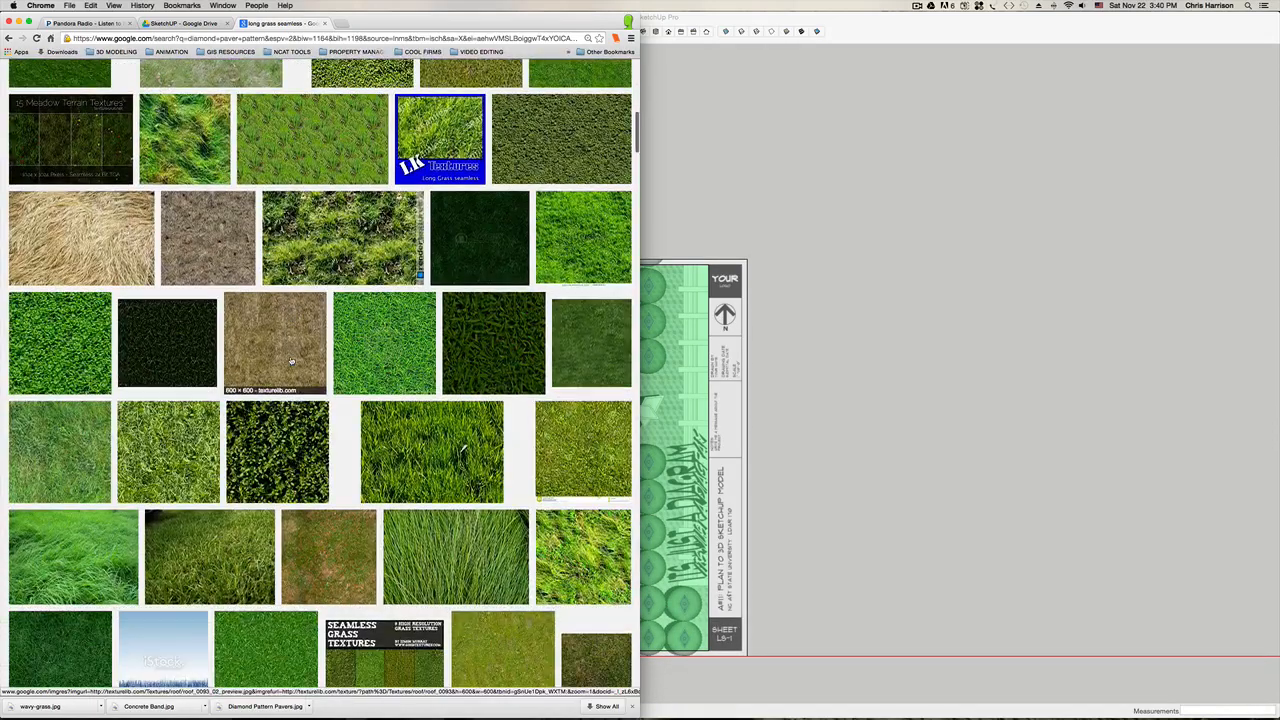
left_click(100, 229)
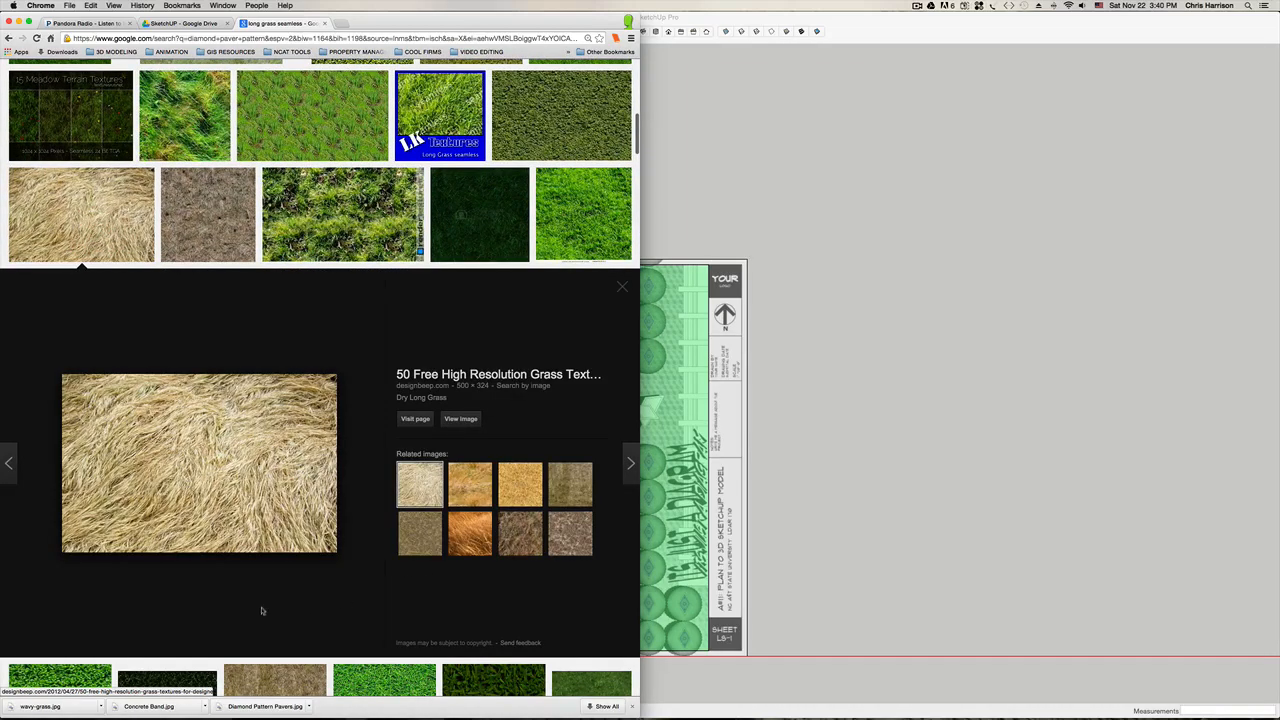
left_click(522, 492)
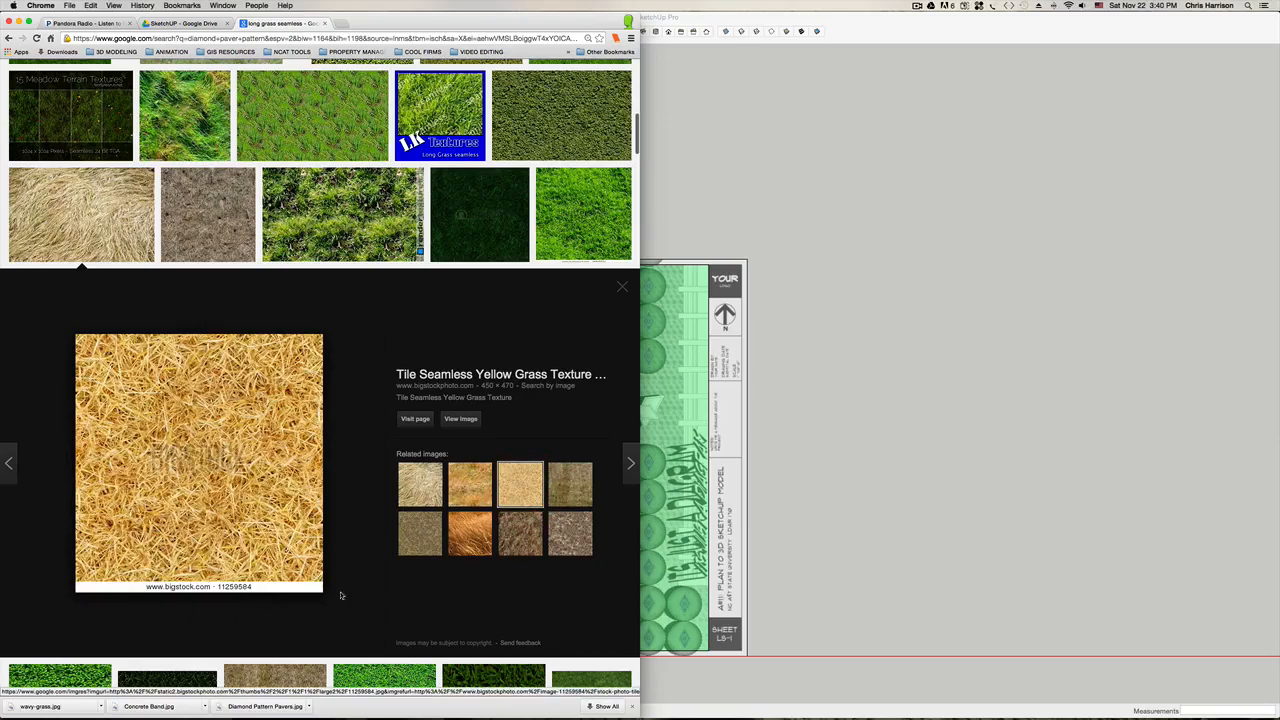
left_click(420, 485)
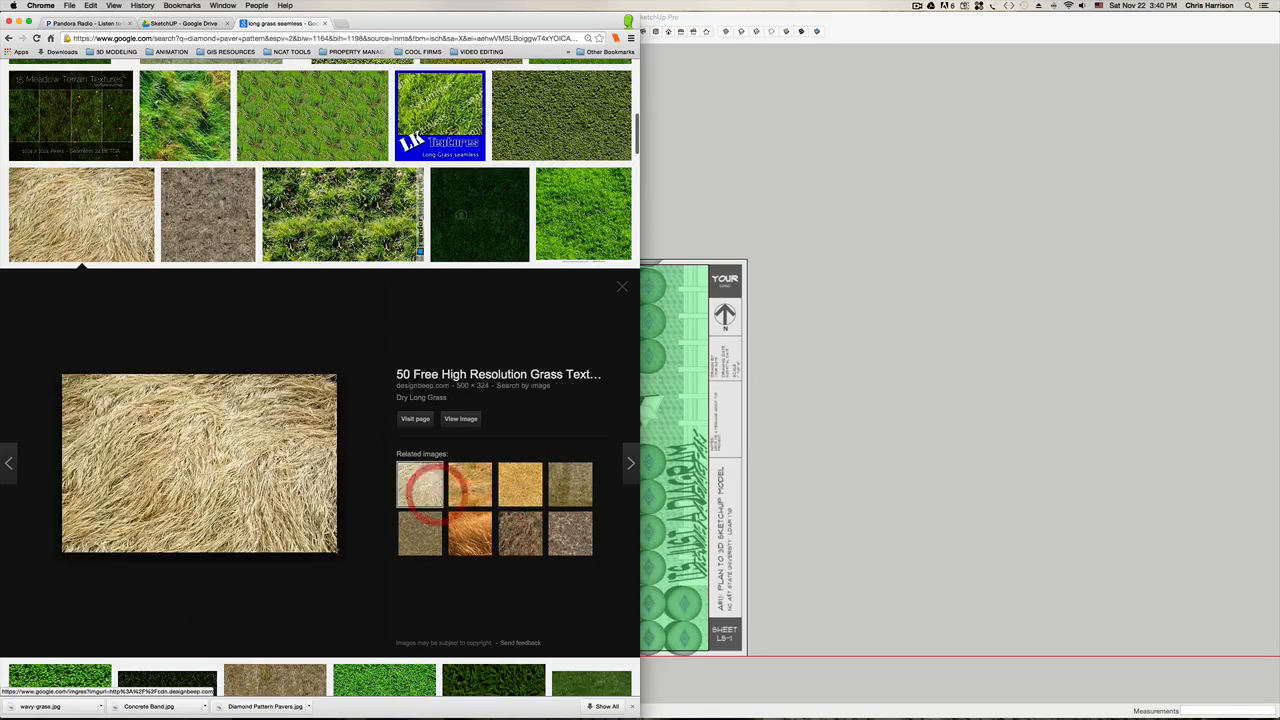
scroll(269, 601, "down", 10)
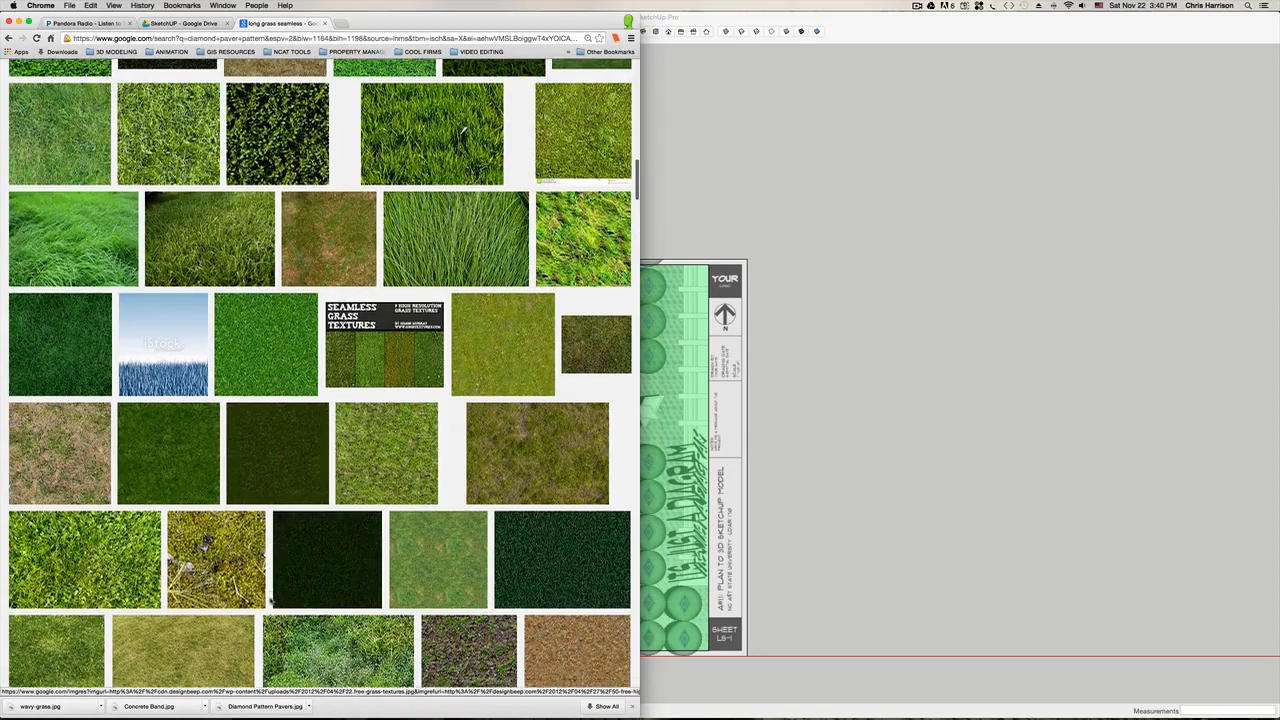
scroll(270, 601, "down", 15)
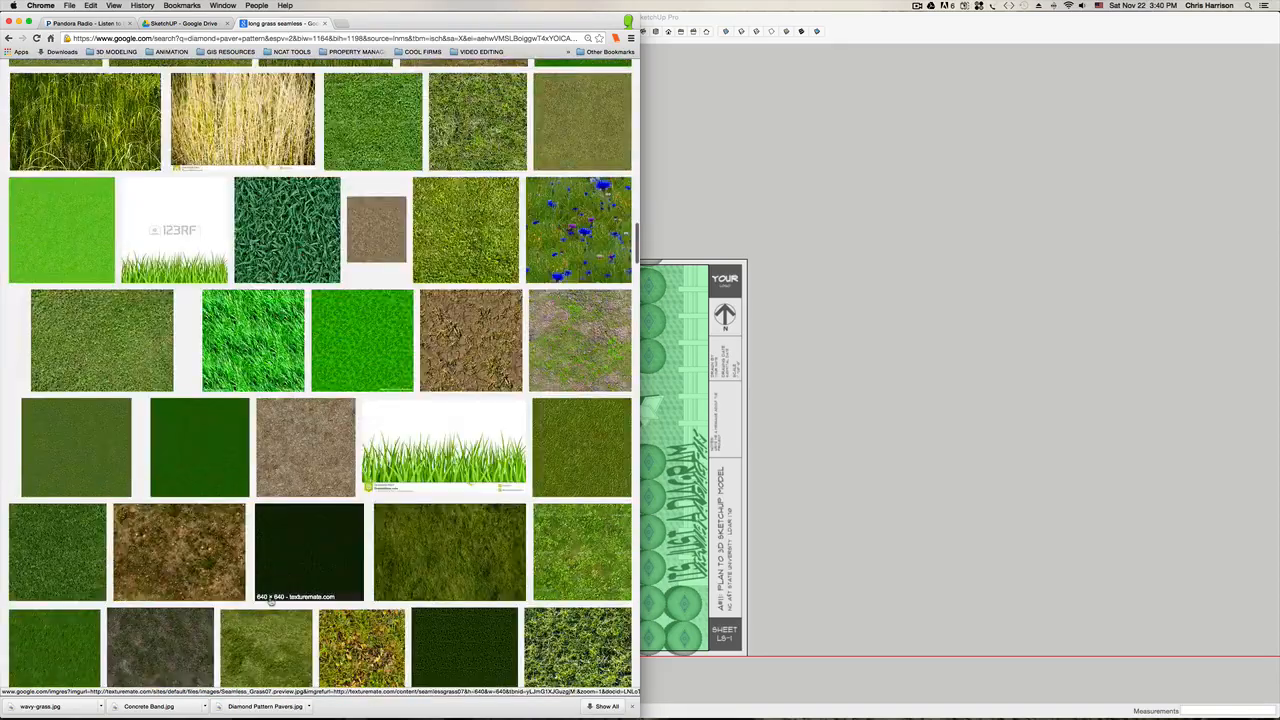
Step: Switch to SketchUp from the grass texture search and show the materials used in the model
scroll(270, 601, "down", 3)
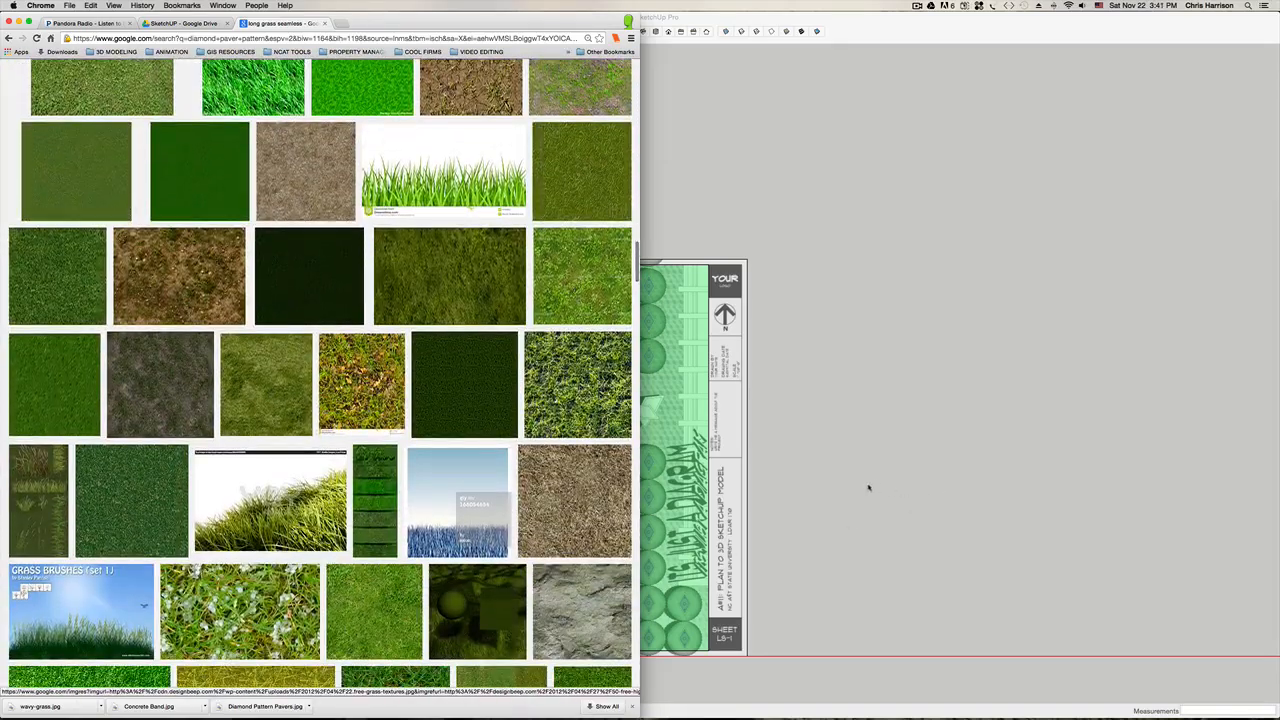
left_click(868, 488)
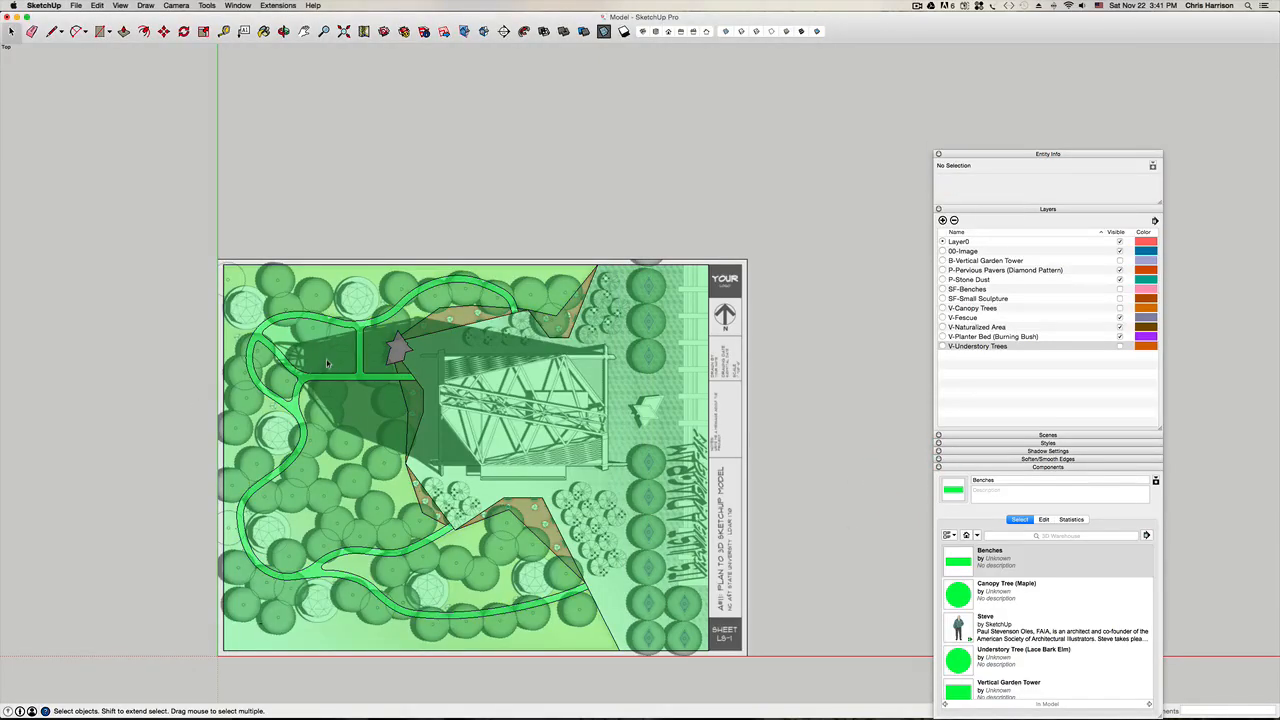
key("b")
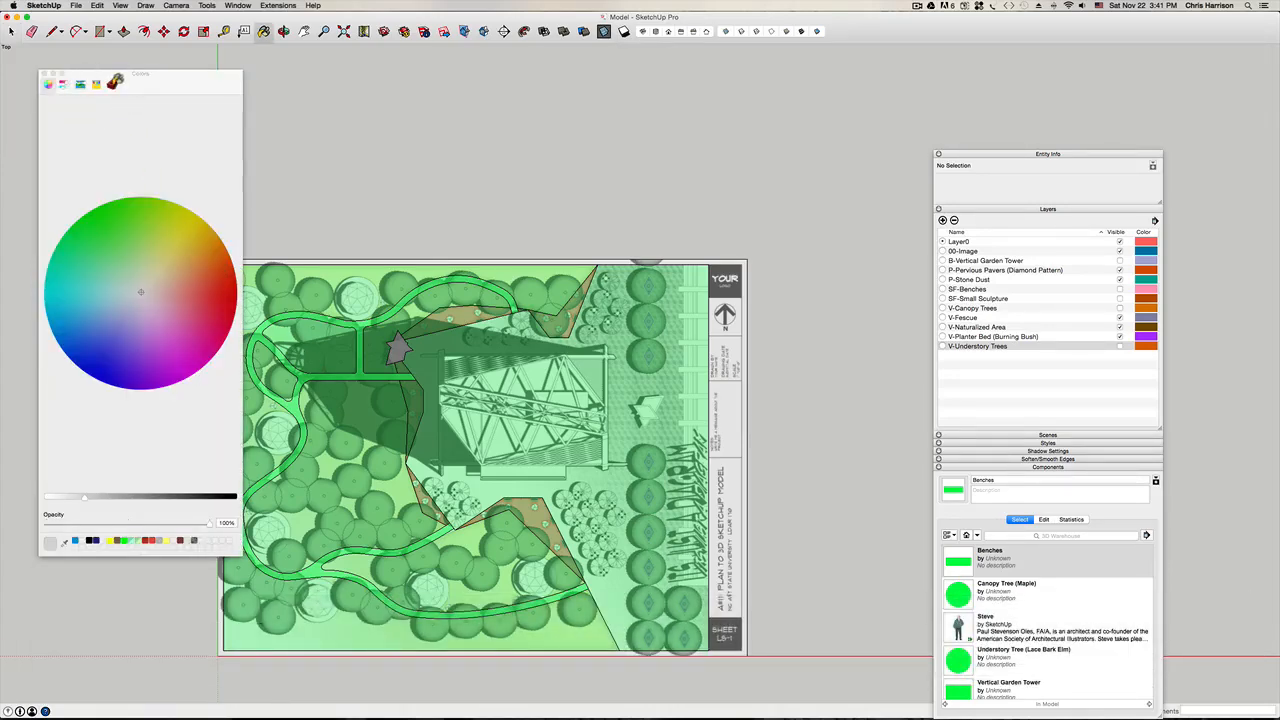
key("space")
left_click(111, 85)
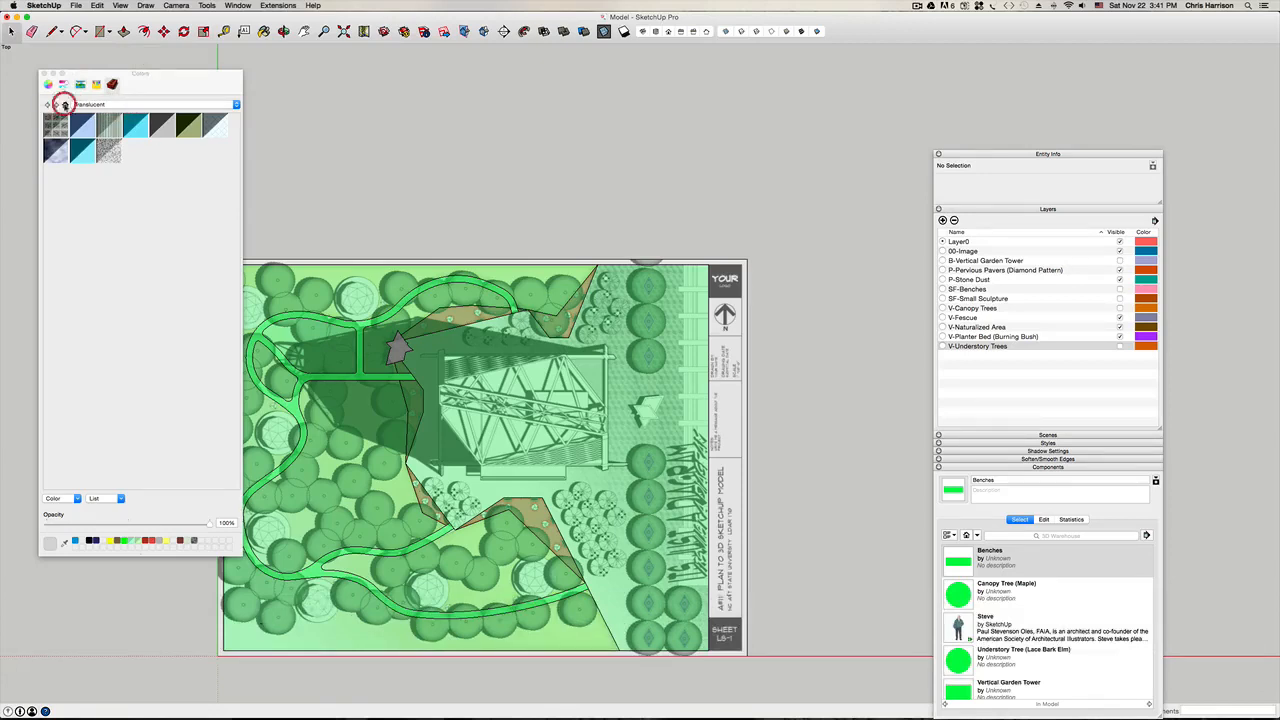
left_click(65, 105)
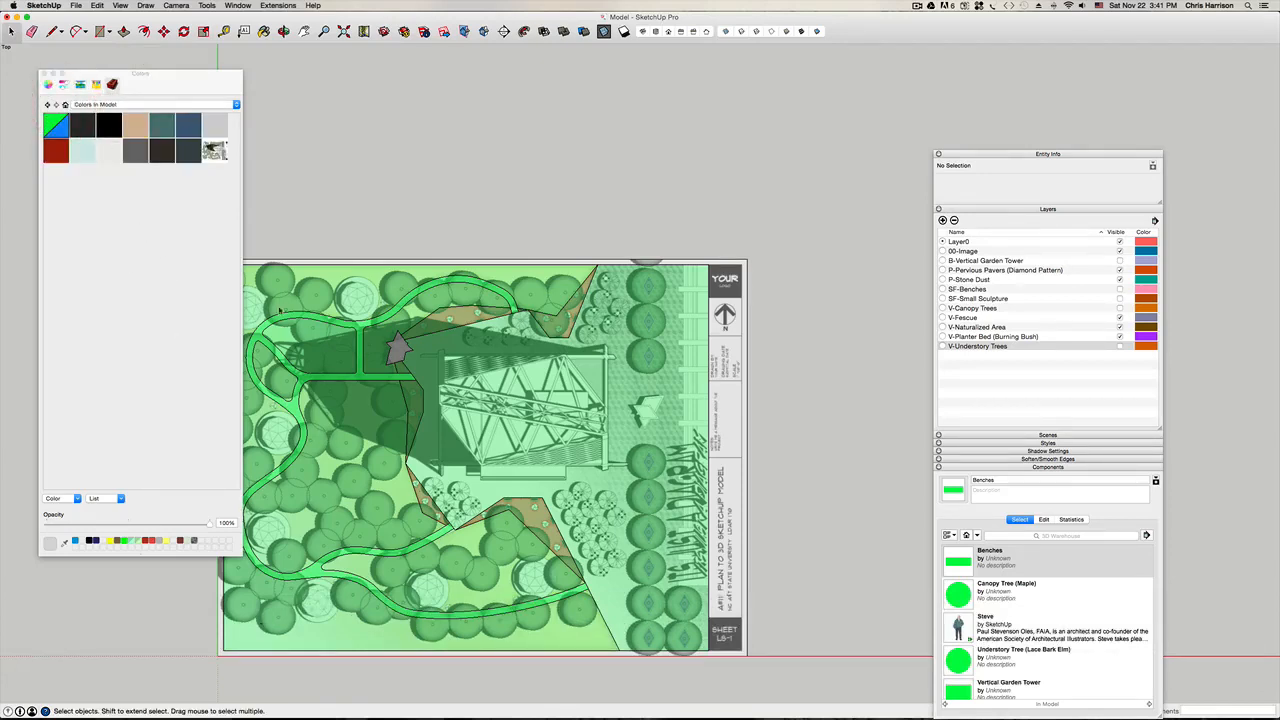
Step: Paint the ground area around the winding paths with a golden yellow from the Colors collection
key("h")
left_click_drag(385, 193, 462, 213)
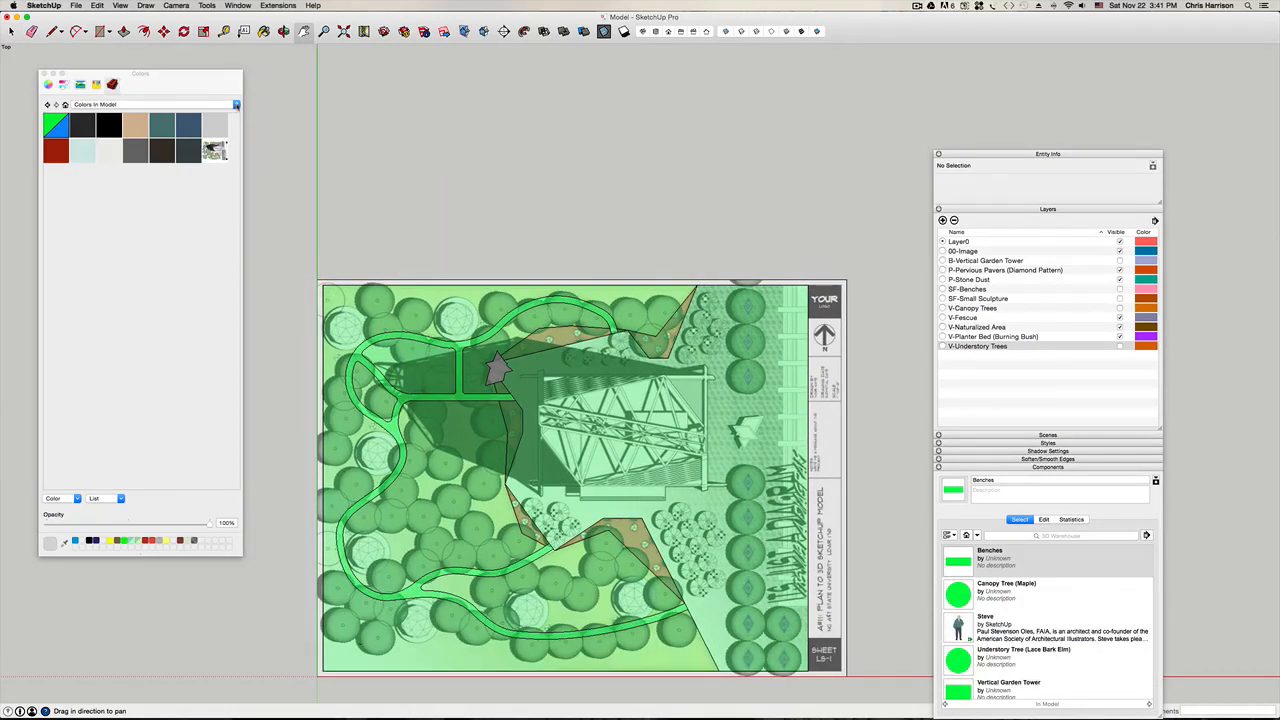
left_click(236, 104)
left_click(103, 94)
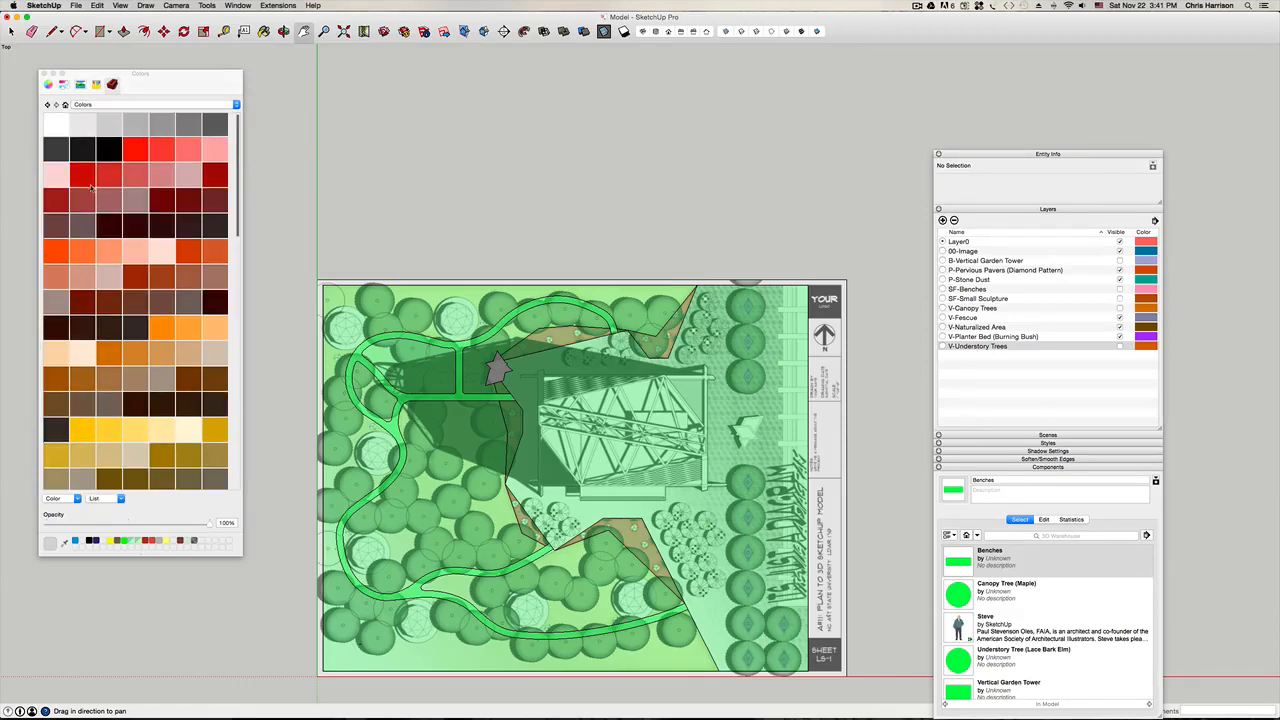
left_click(78, 435)
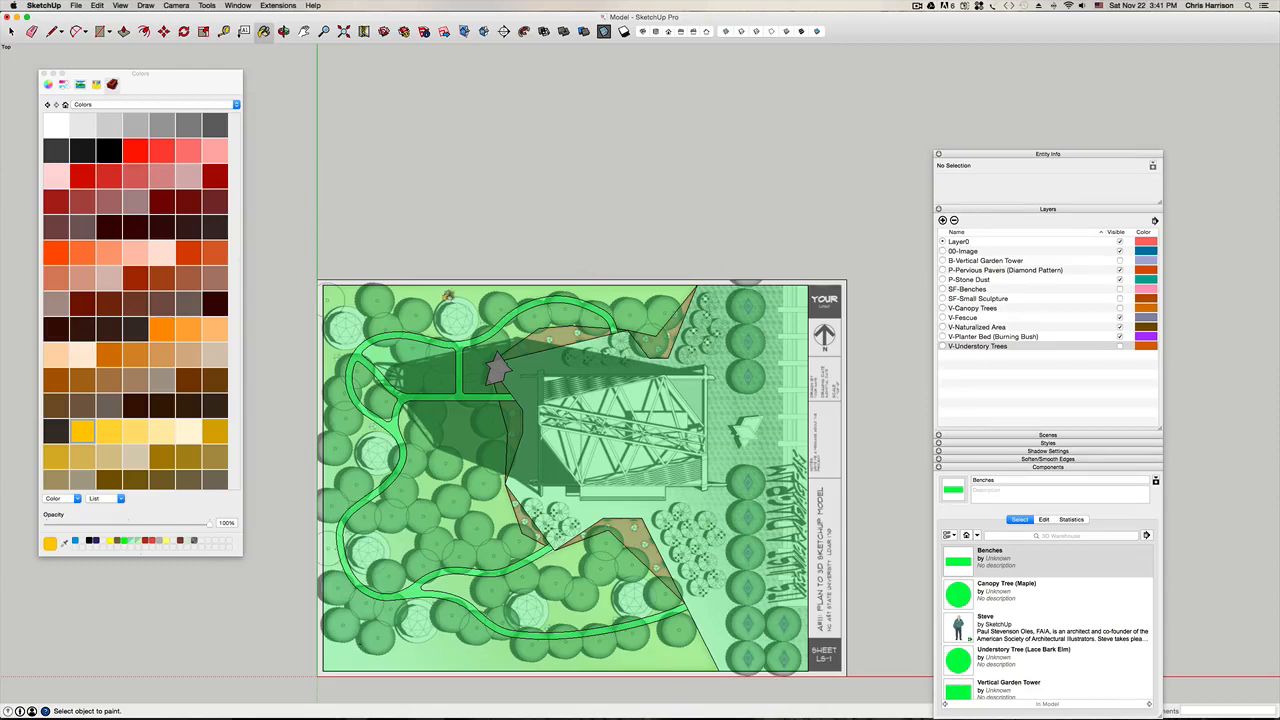
left_click(379, 295)
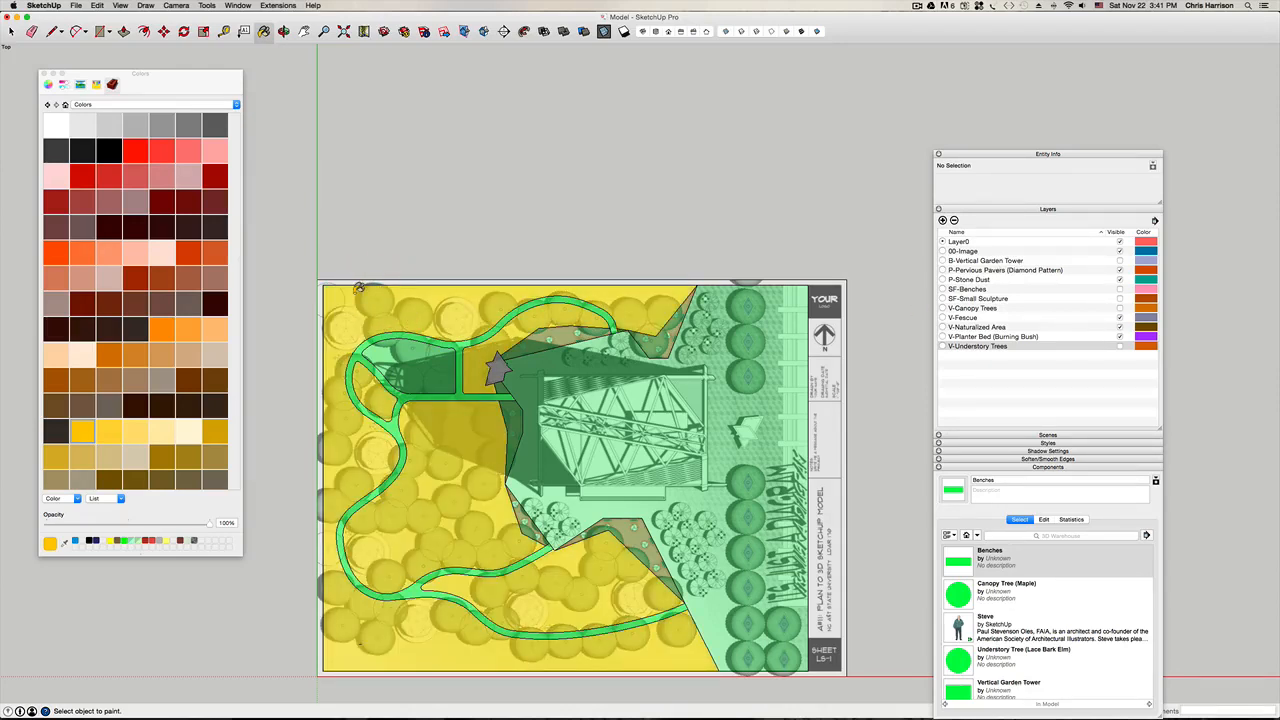
key("space")
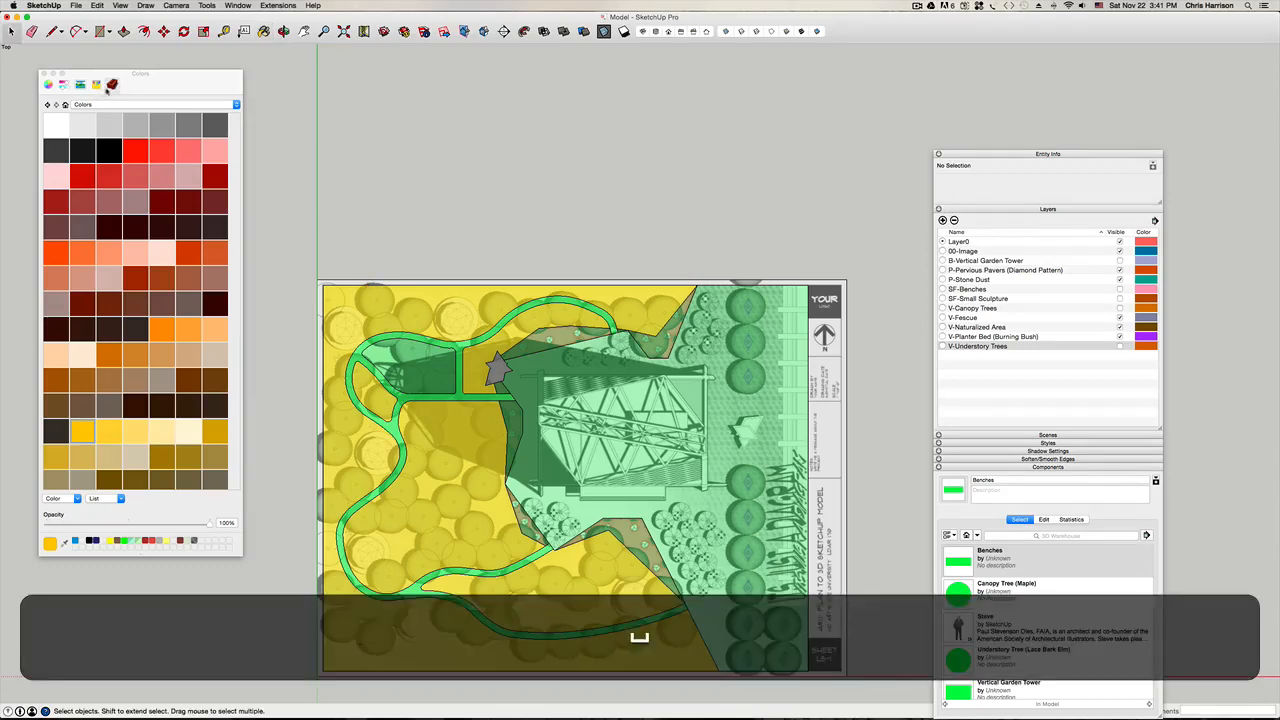
Step: Open the golden yellow material among the model's colors for editing
left_click(110, 85)
left_click(65, 104)
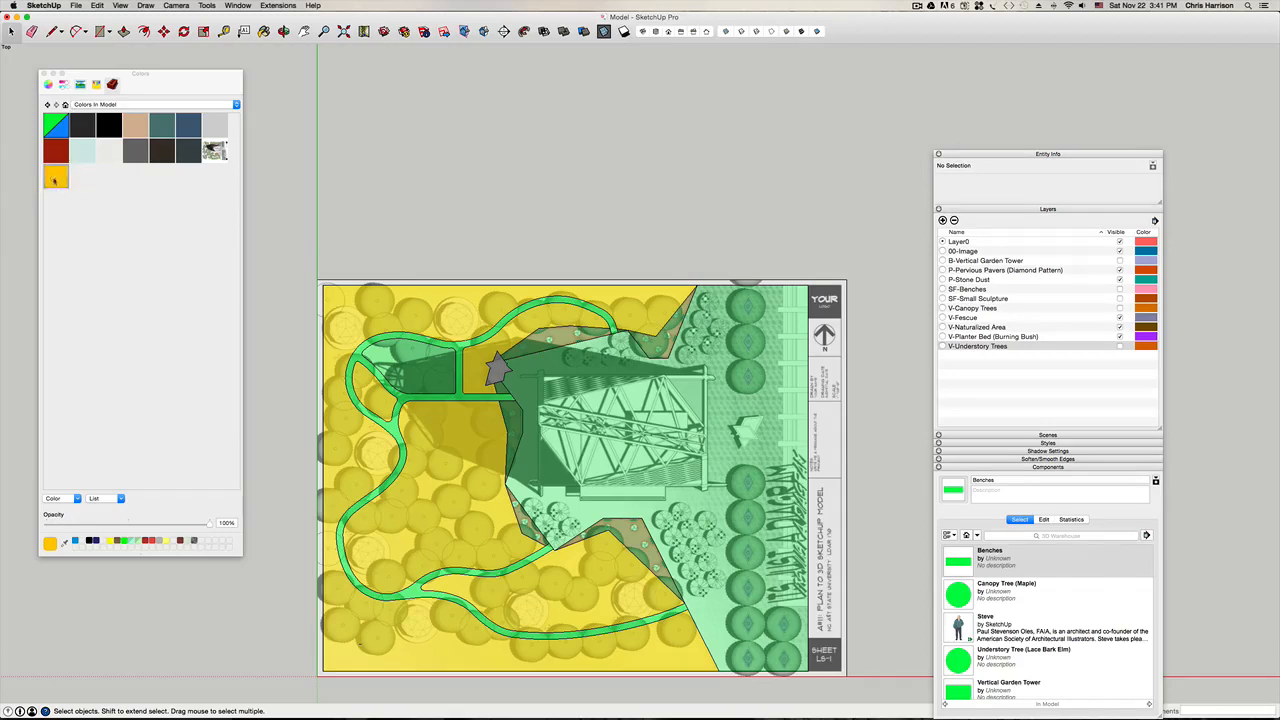
right_click(55, 180)
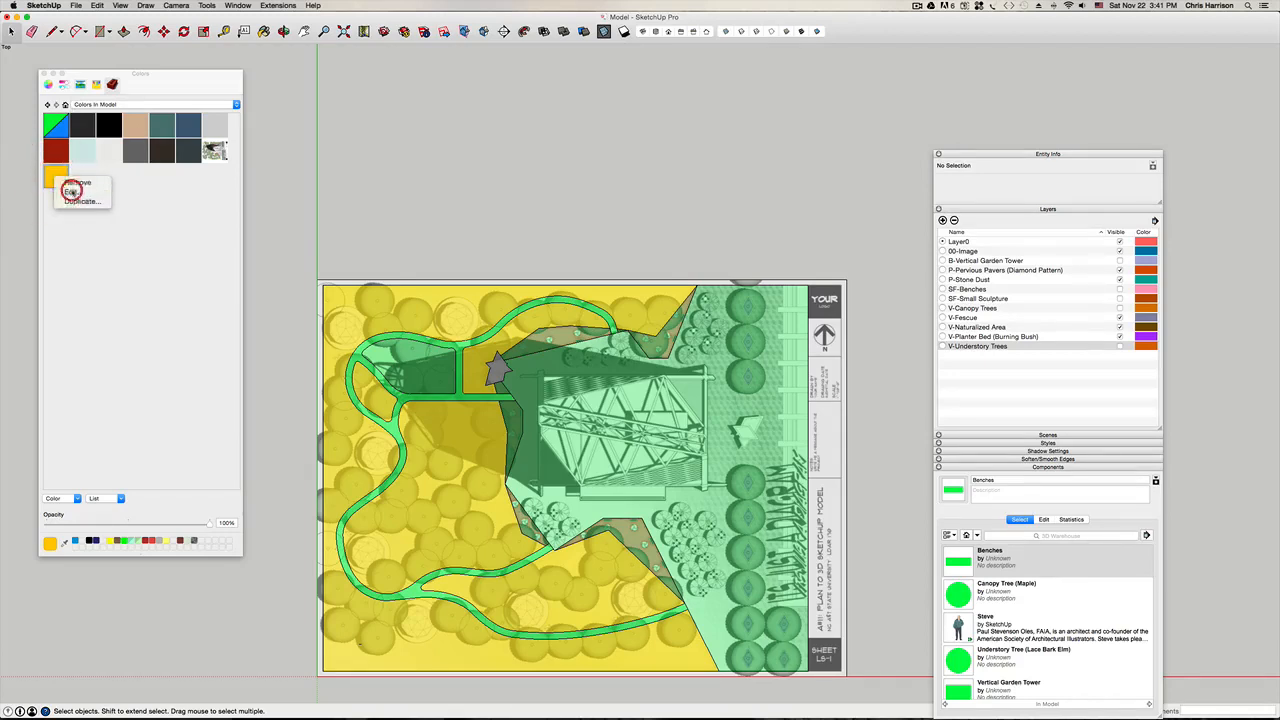
left_click(71, 191)
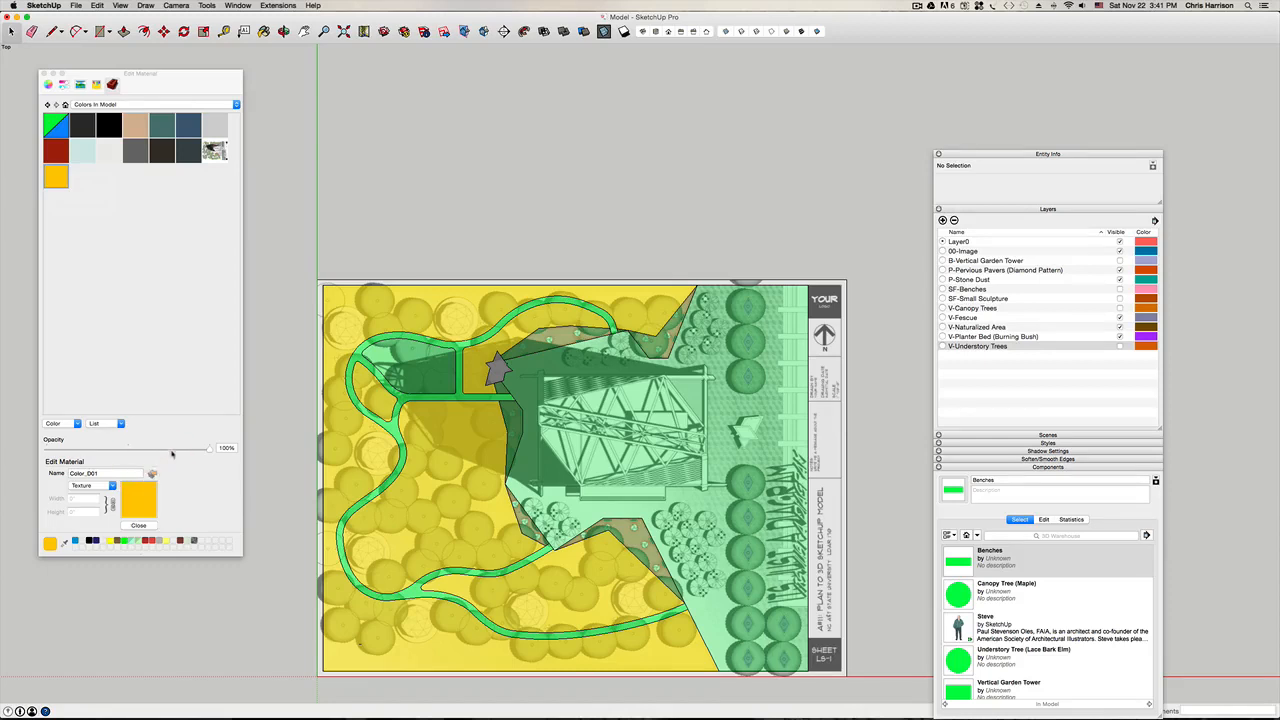
Step: Load wavy-grass.jpg from the Textures folder in Plan to SketchUp as the yellow material's texture
left_click(108, 486)
left_click(109, 493)
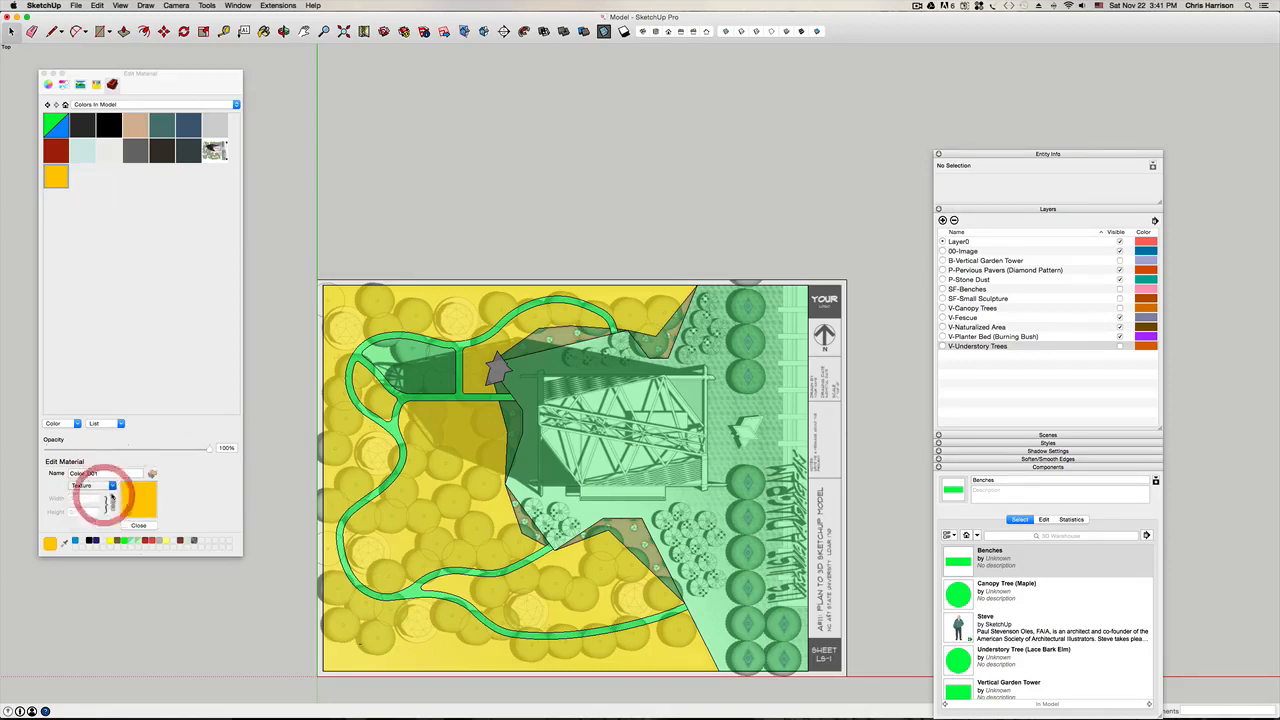
left_click(124, 494)
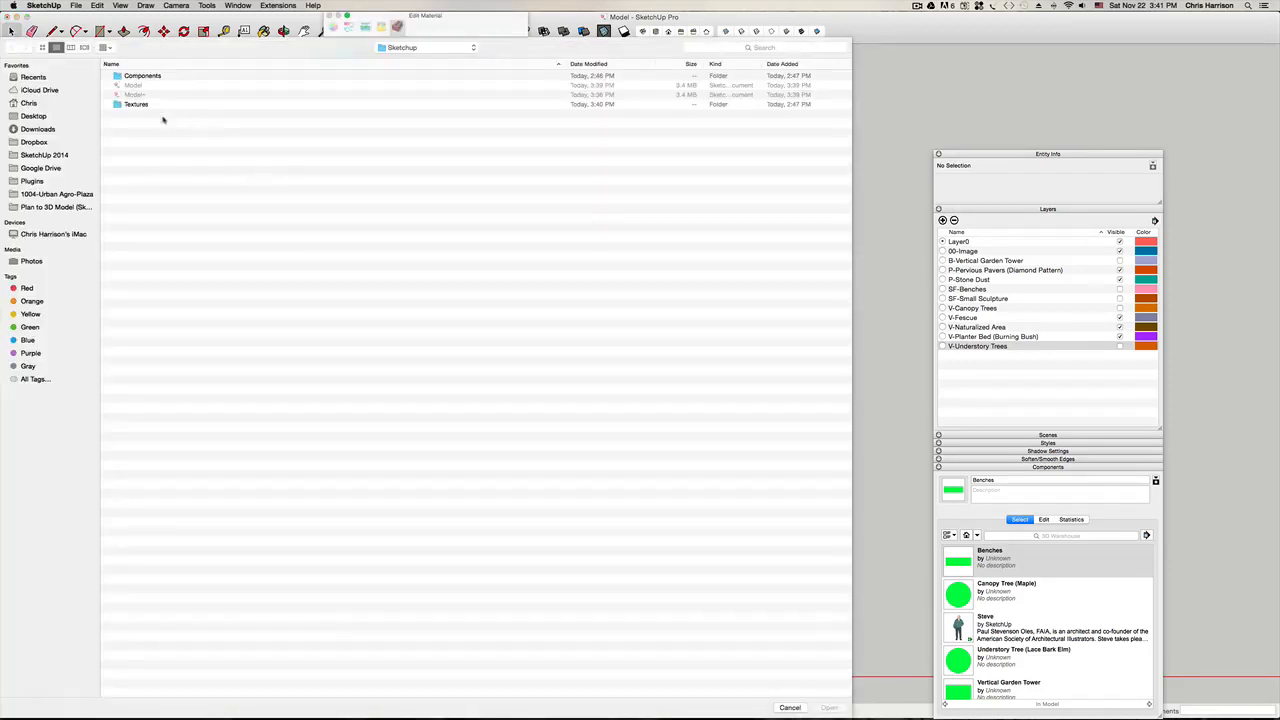
left_click(33, 116)
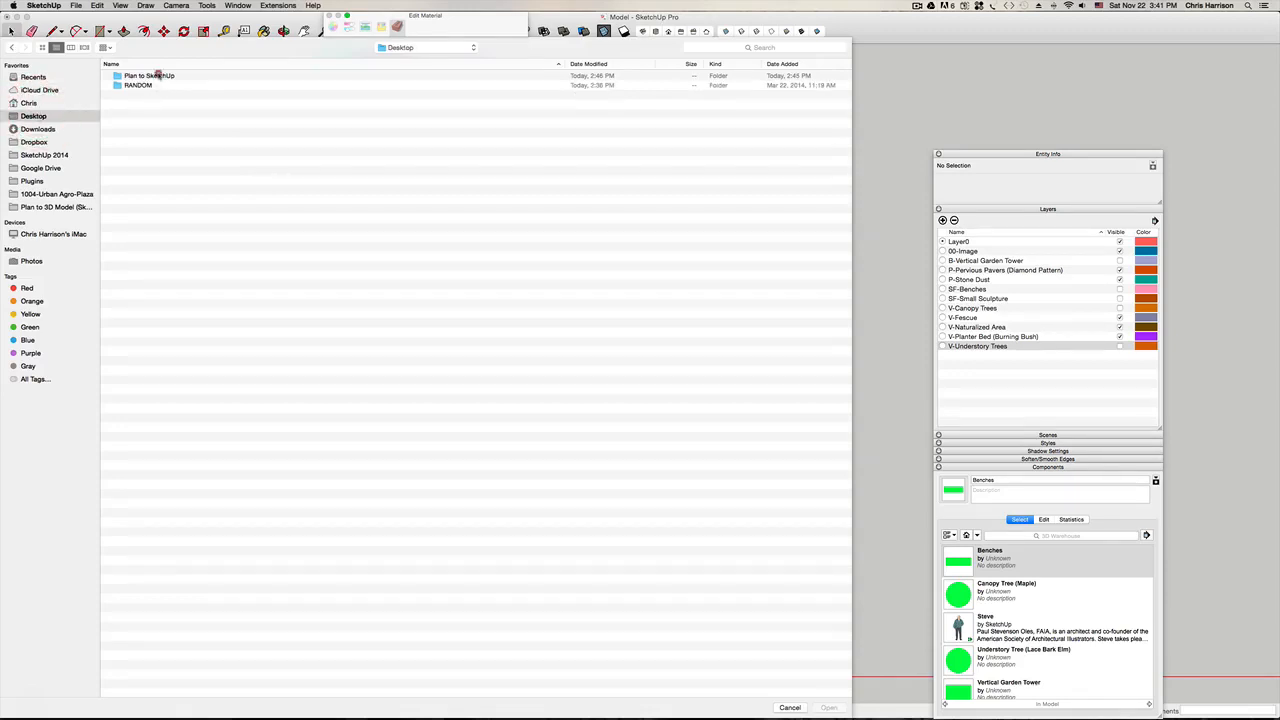
double_click(157, 75)
double_click(152, 86)
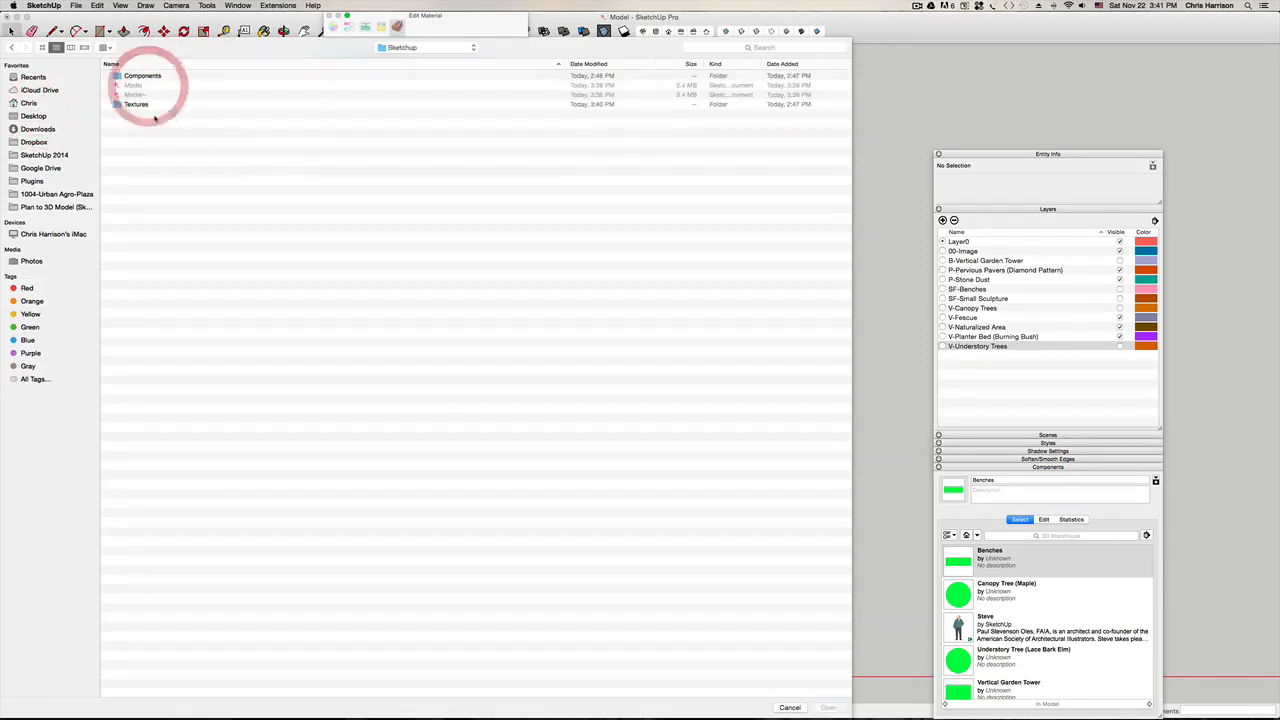
double_click(143, 105)
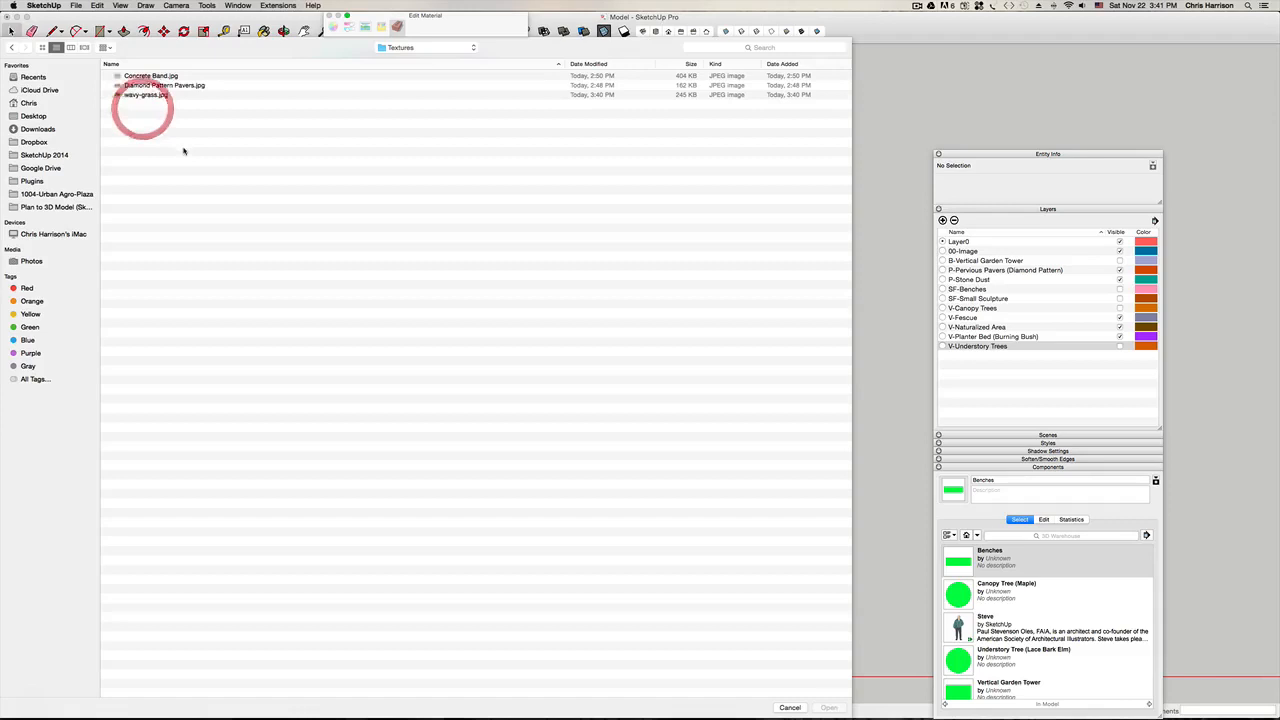
left_click(145, 95)
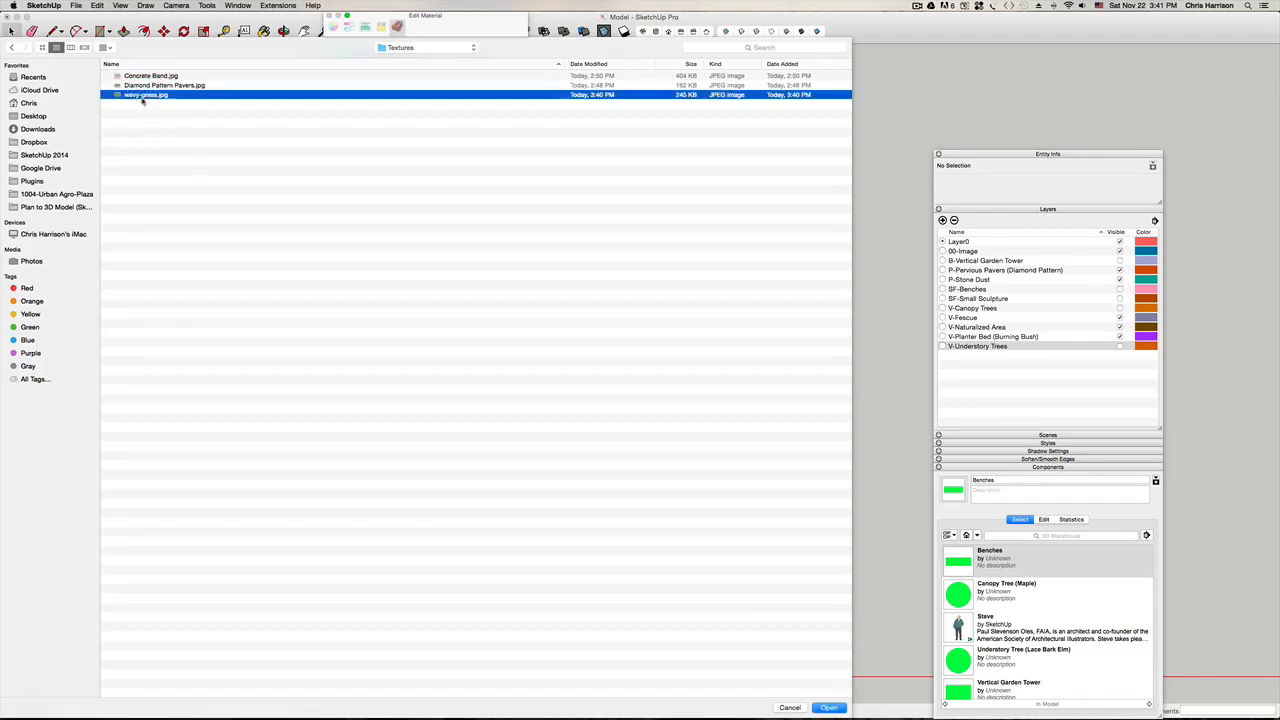
left_click(829, 708)
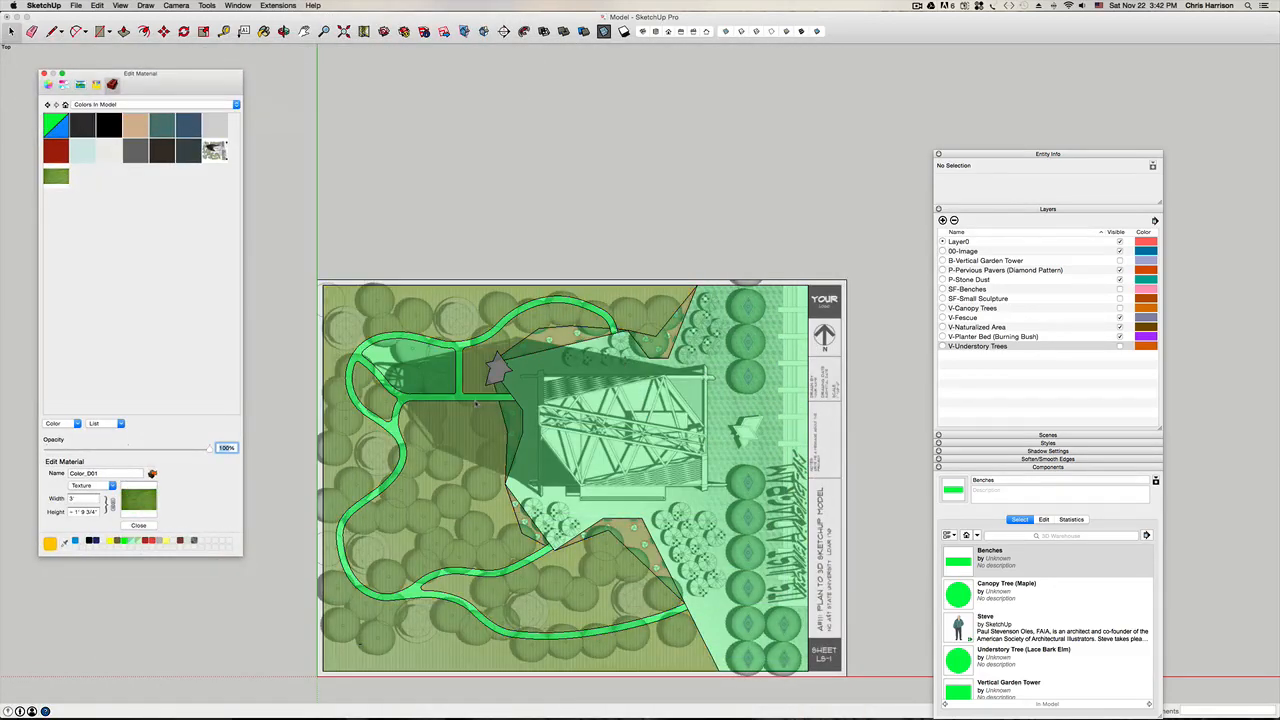
Step: Turn off X-ray display and hide the 00-Image layer so the grass texture is not mixed with the plan image
scroll(390, 577, "up", 6)
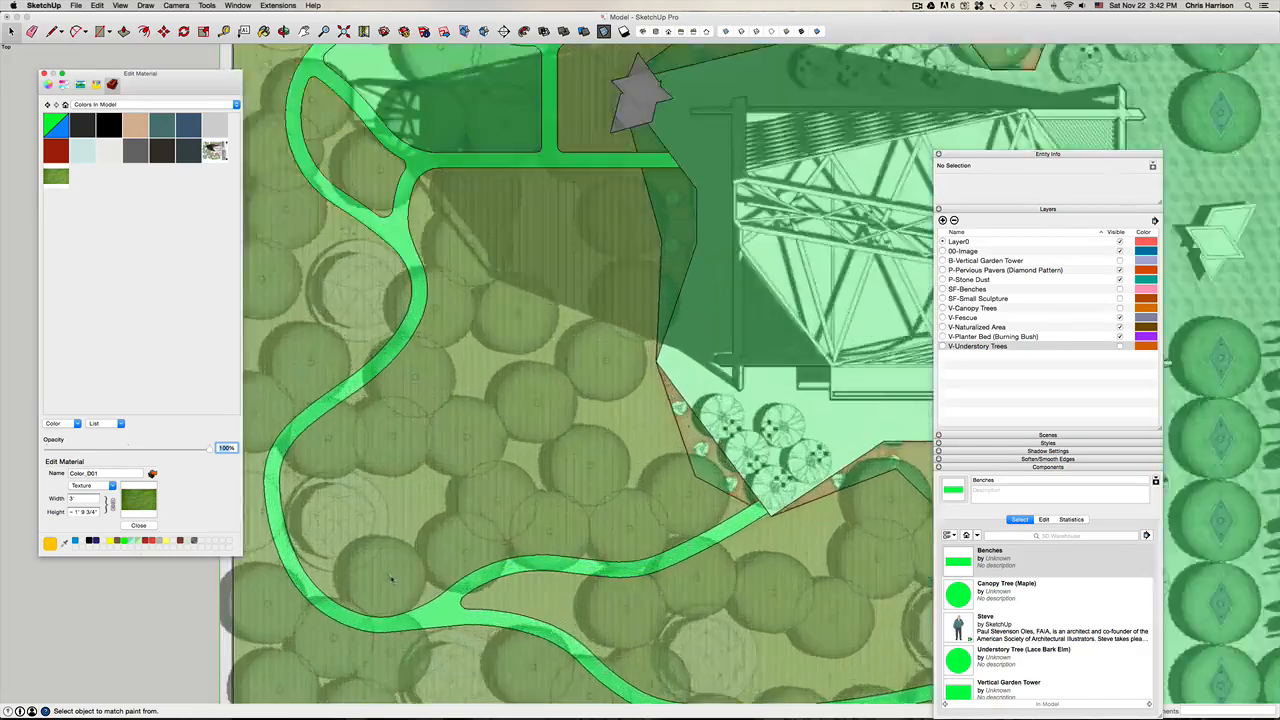
scroll(386, 535, "up", 2)
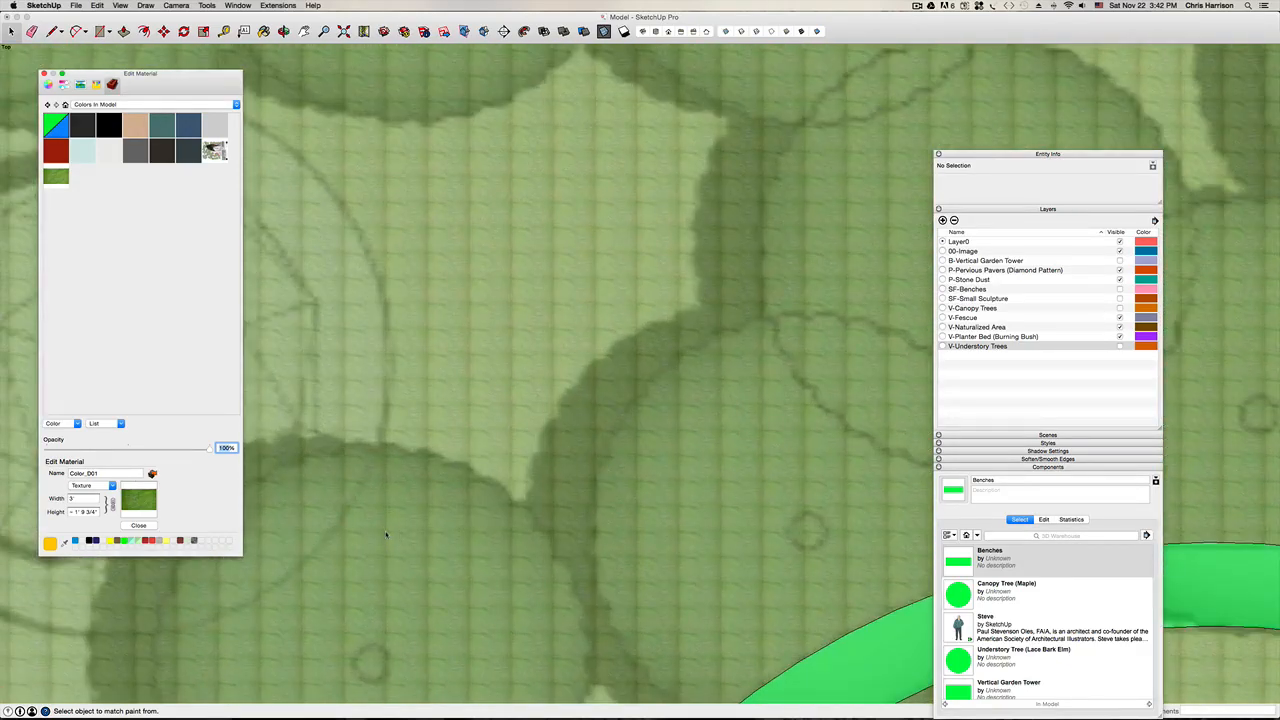
scroll(386, 535, "down", 10)
scroll(568, 180, "up", 4)
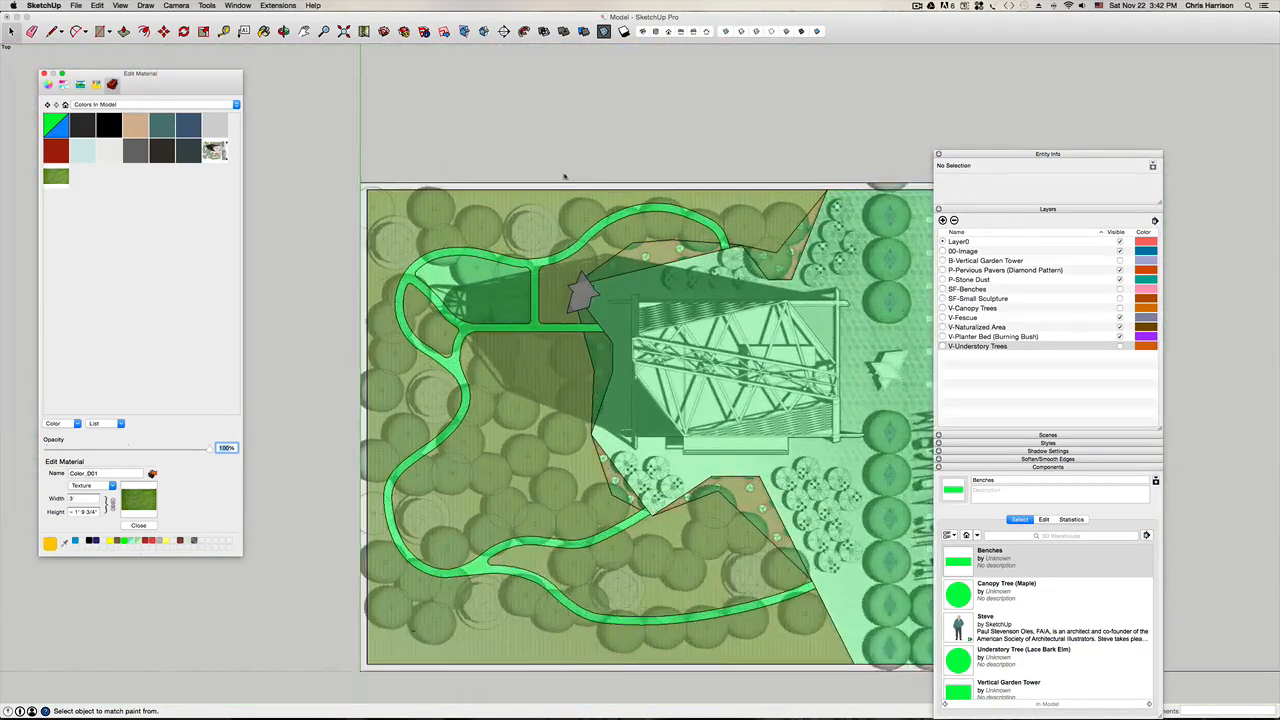
left_click(604, 34)
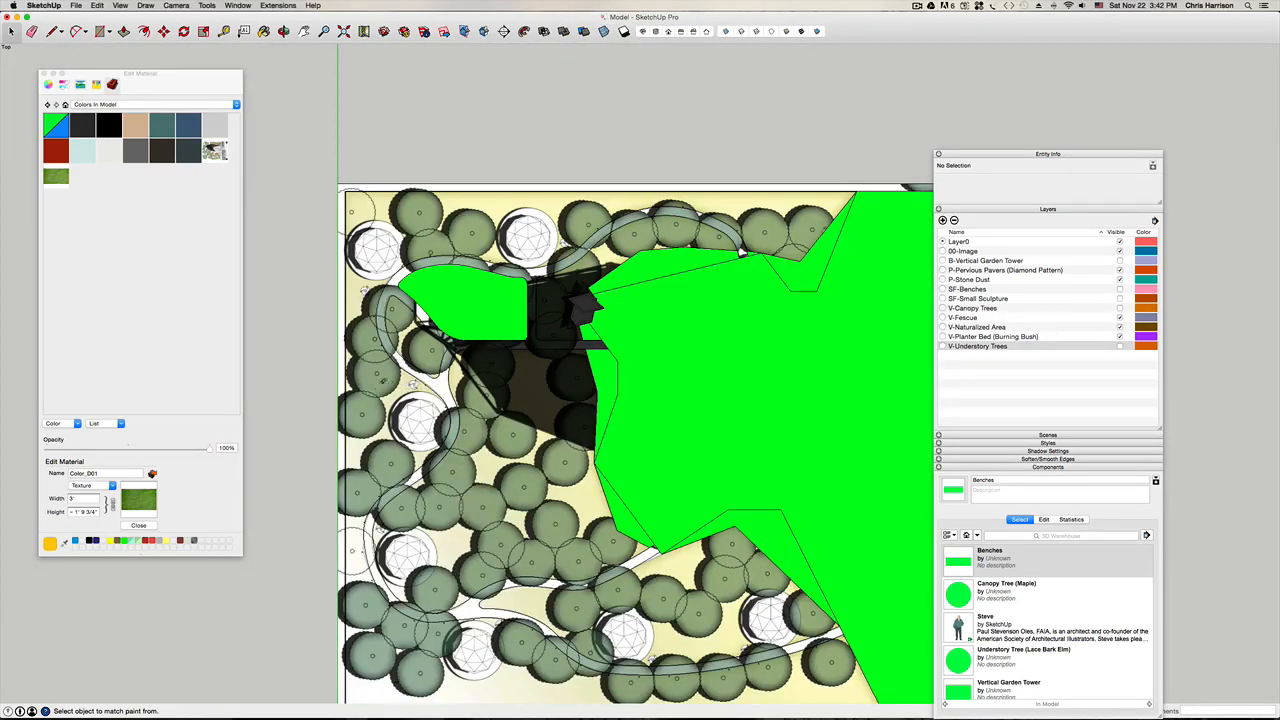
key("space")
left_click(386, 457)
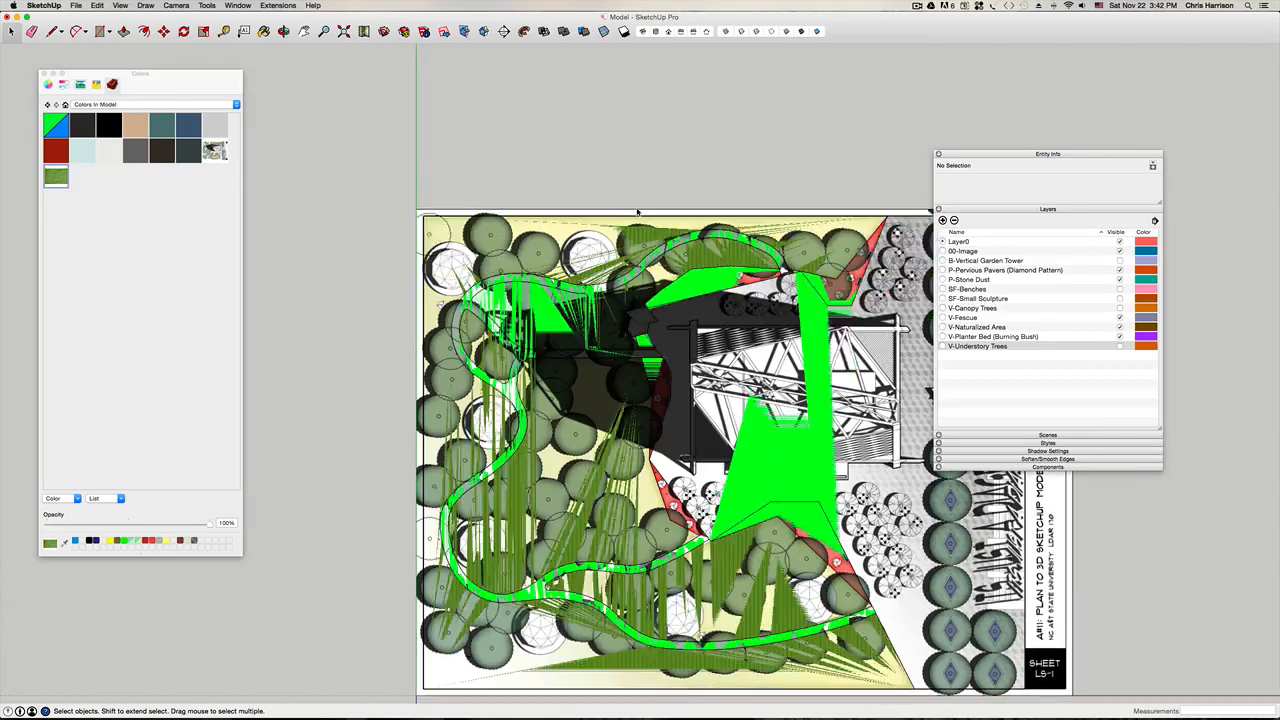
key("super+i")
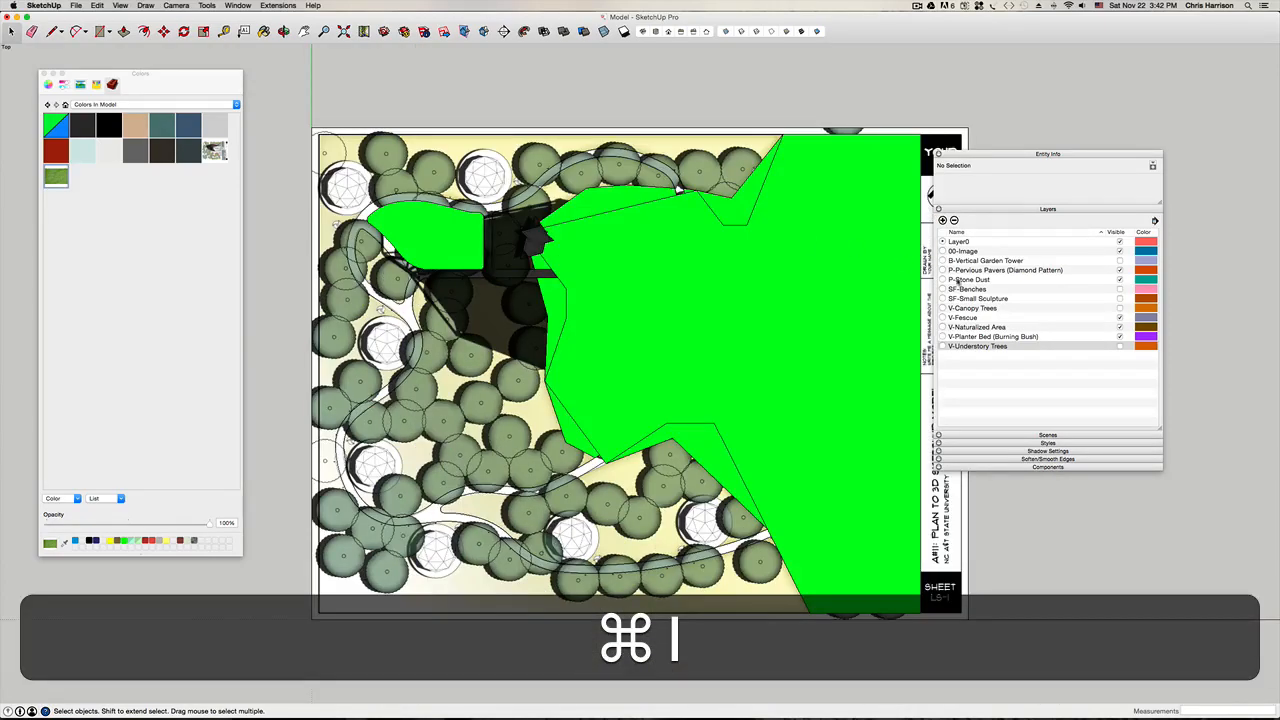
left_click(1120, 252)
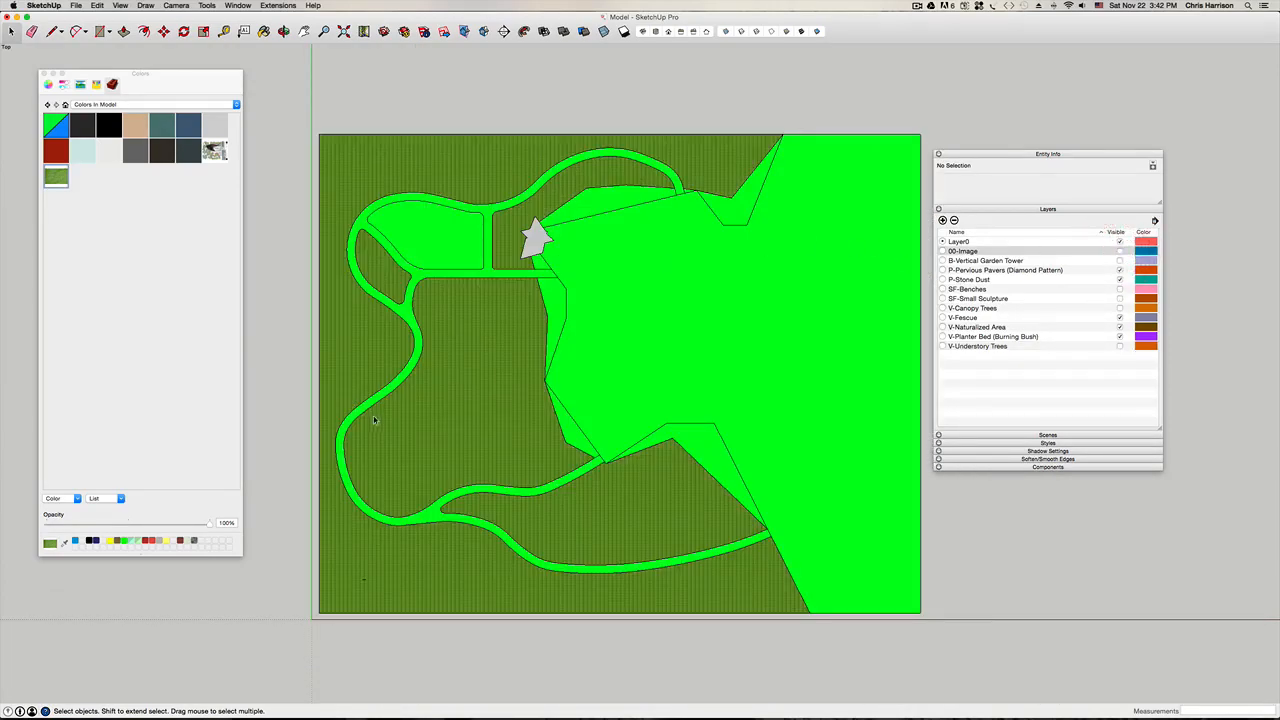
Step: Reopen the grass material for editing and set its texture width to 15 feet
scroll(375, 418, "up", 6)
scroll(411, 432, "up", 3)
scroll(423, 429, "down", 4)
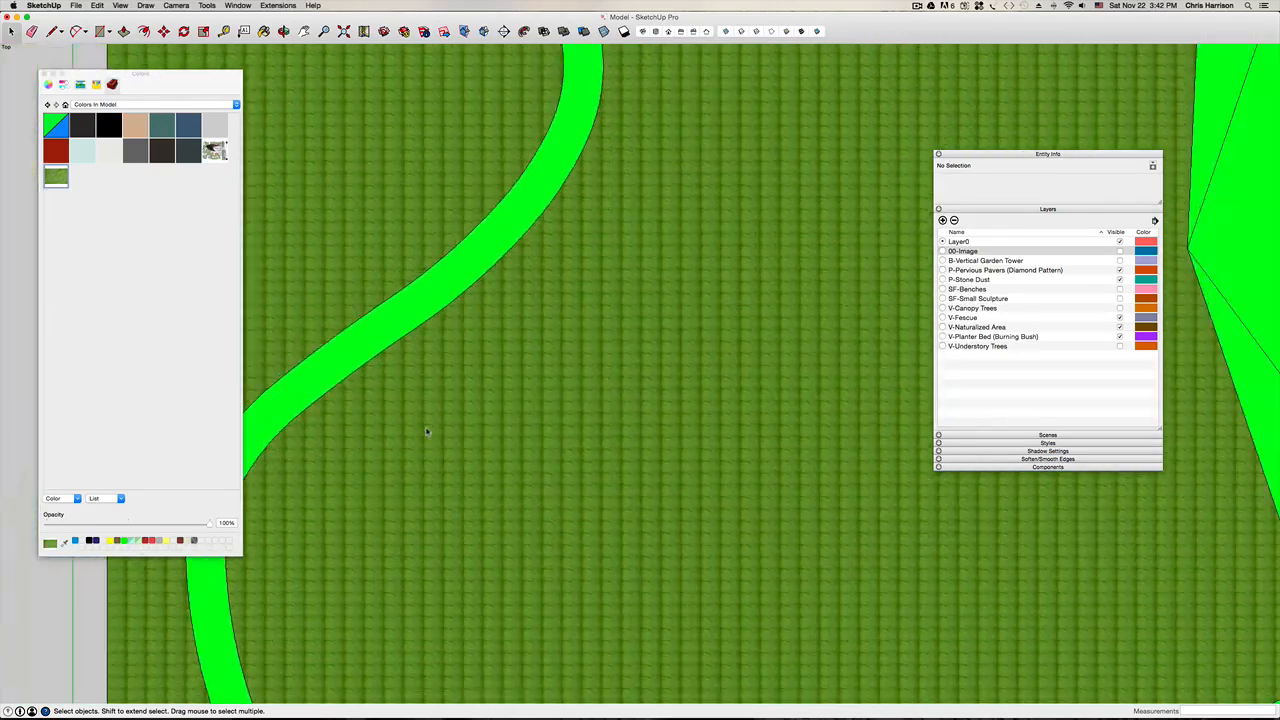
right_click(55, 177)
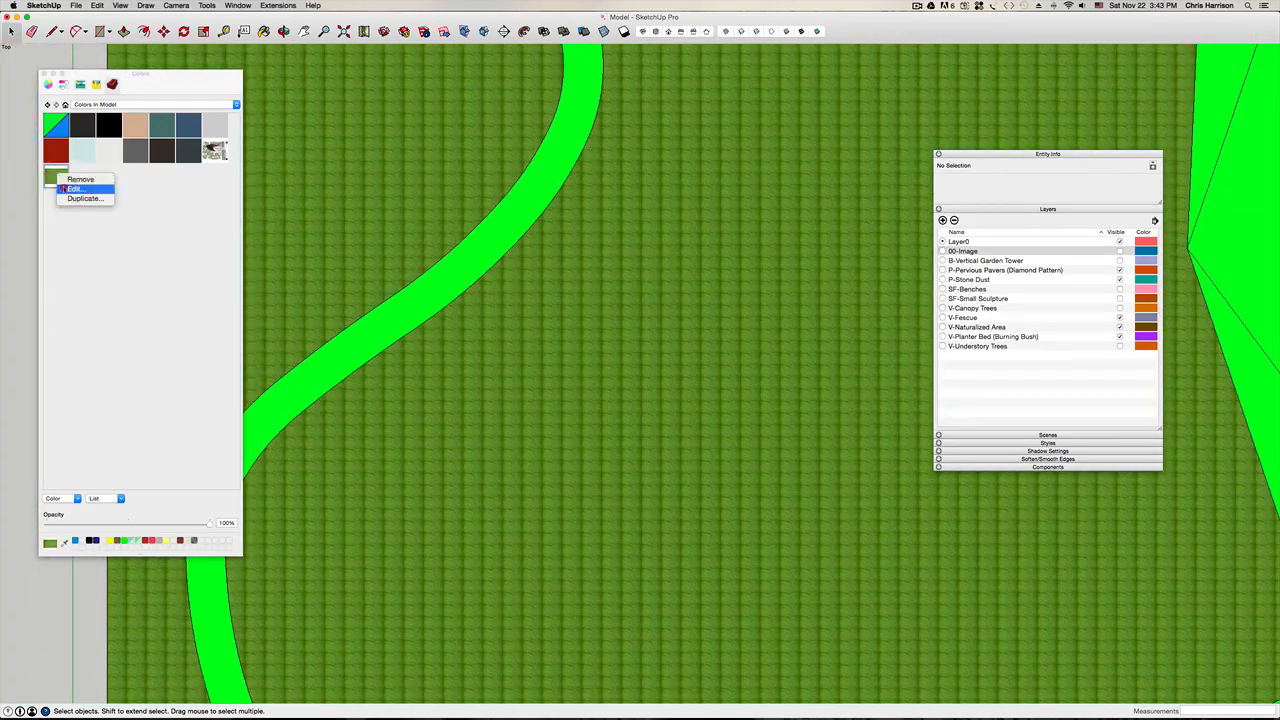
left_click(68, 187)
left_click_drag(80, 500, 52, 496)
type("1")
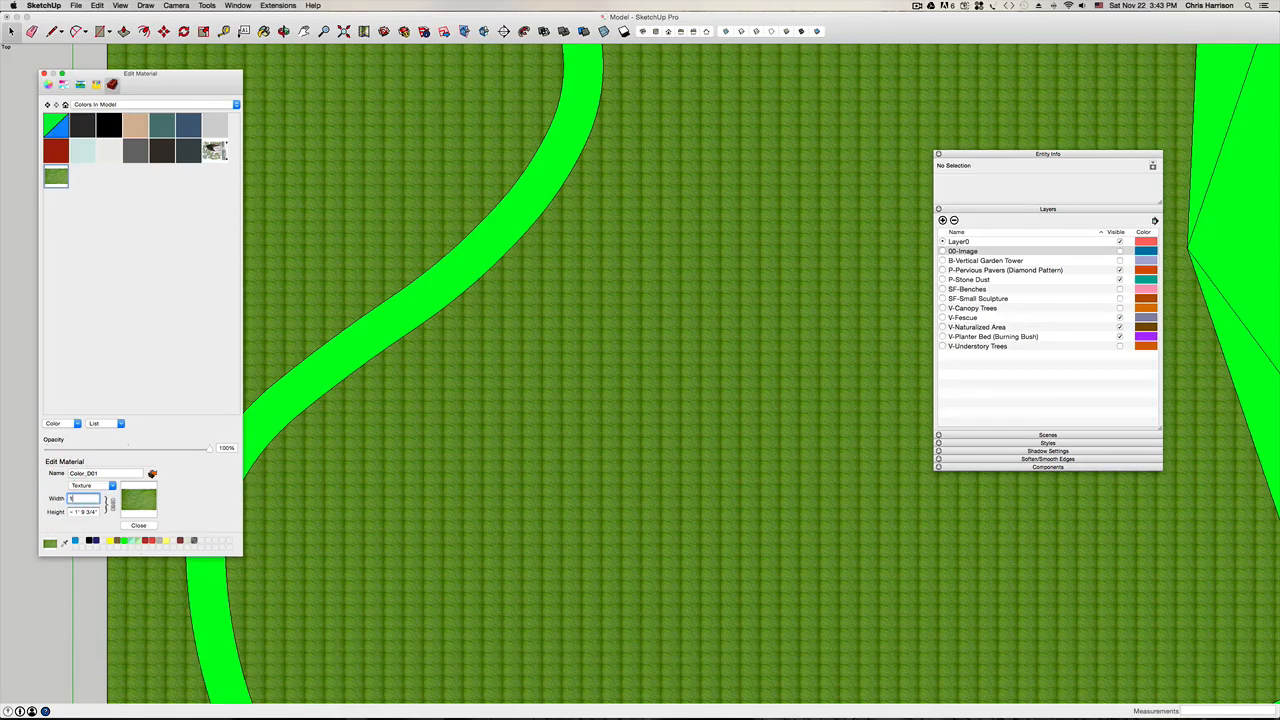
type("5")
key("Return")
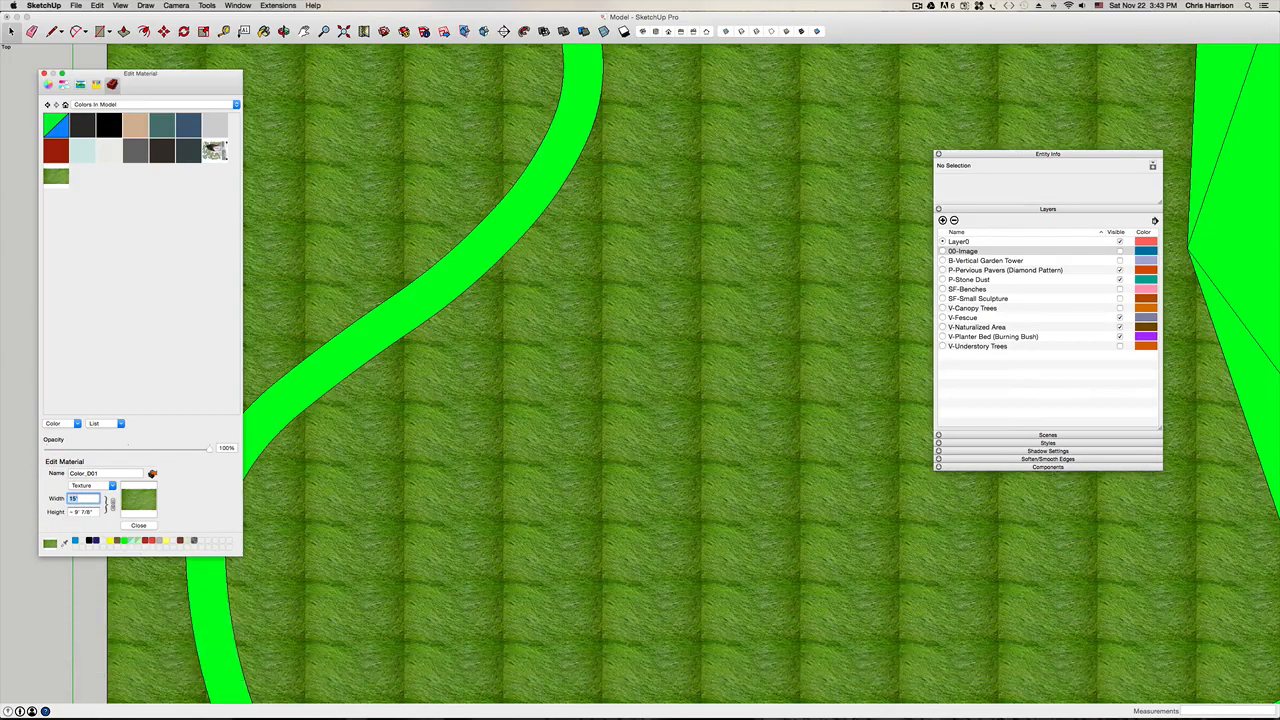
Step: Set the grass texture's width to 20 feet and check the tiling around the paths
type("20")
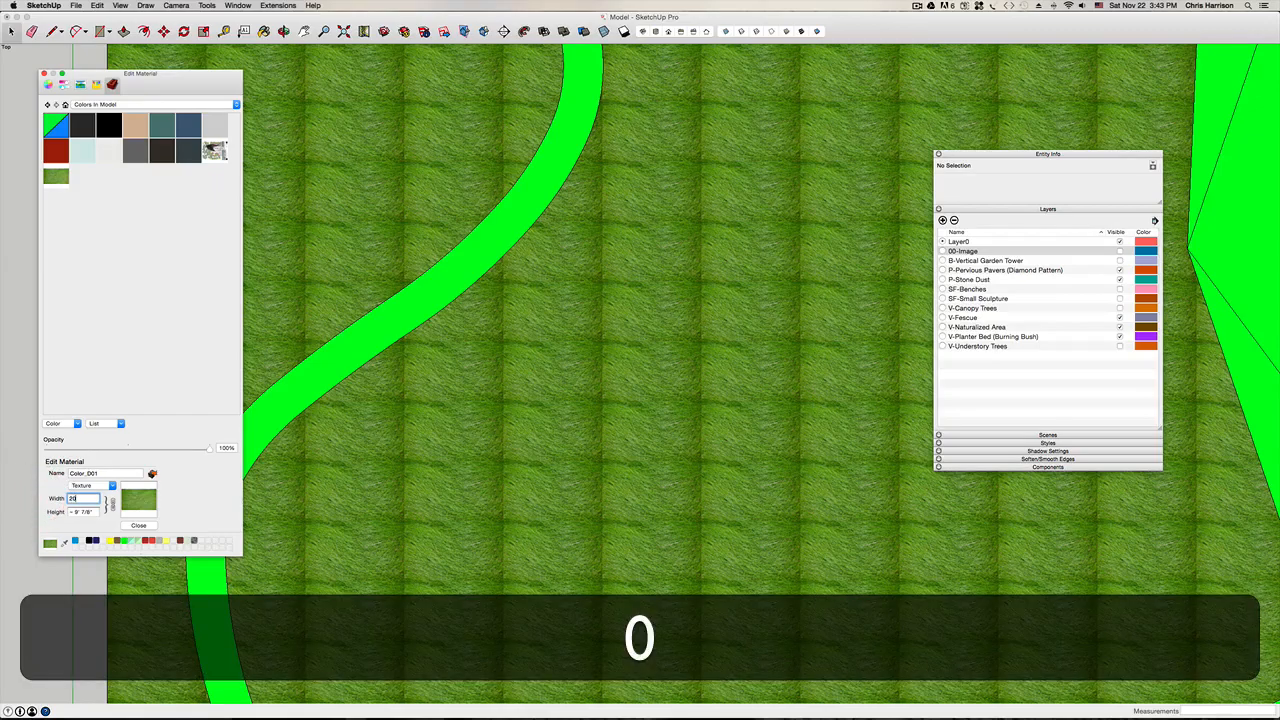
key("Return")
scroll(829, 257, "down", 5)
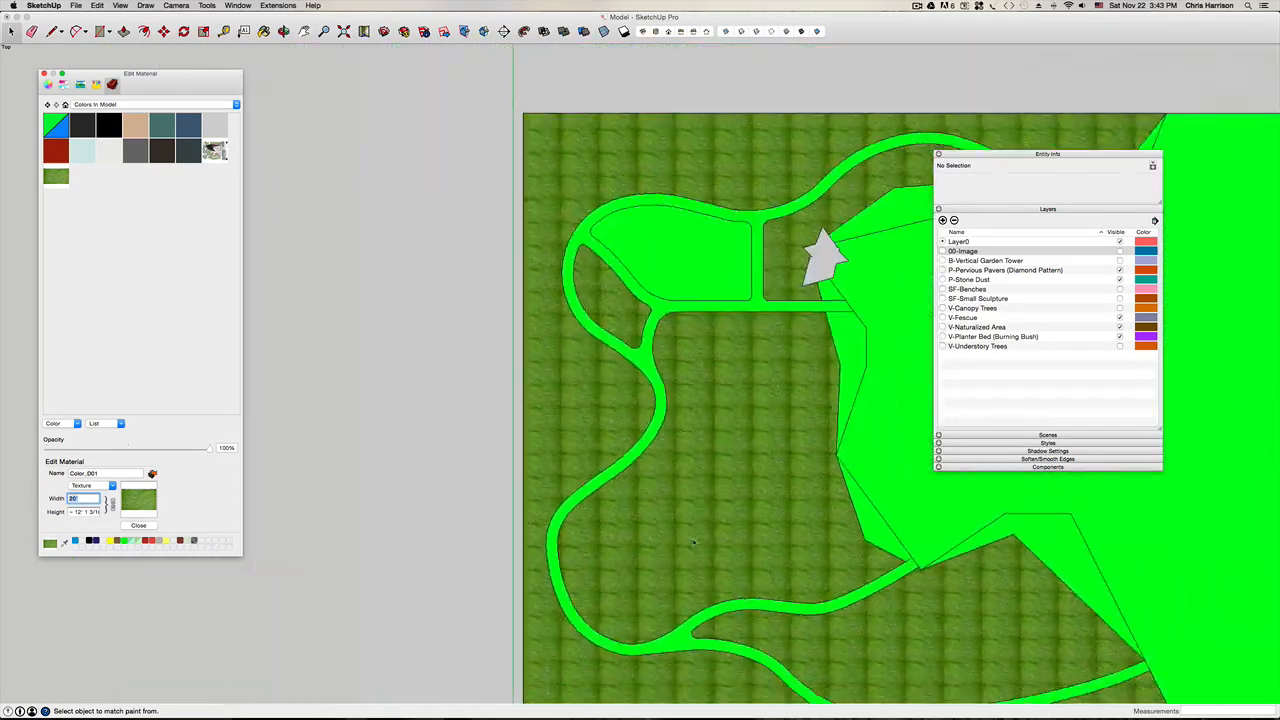
scroll(771, 337, "up", 5)
scroll(677, 537, "up", 3)
scroll(580, 508, "down", 3)
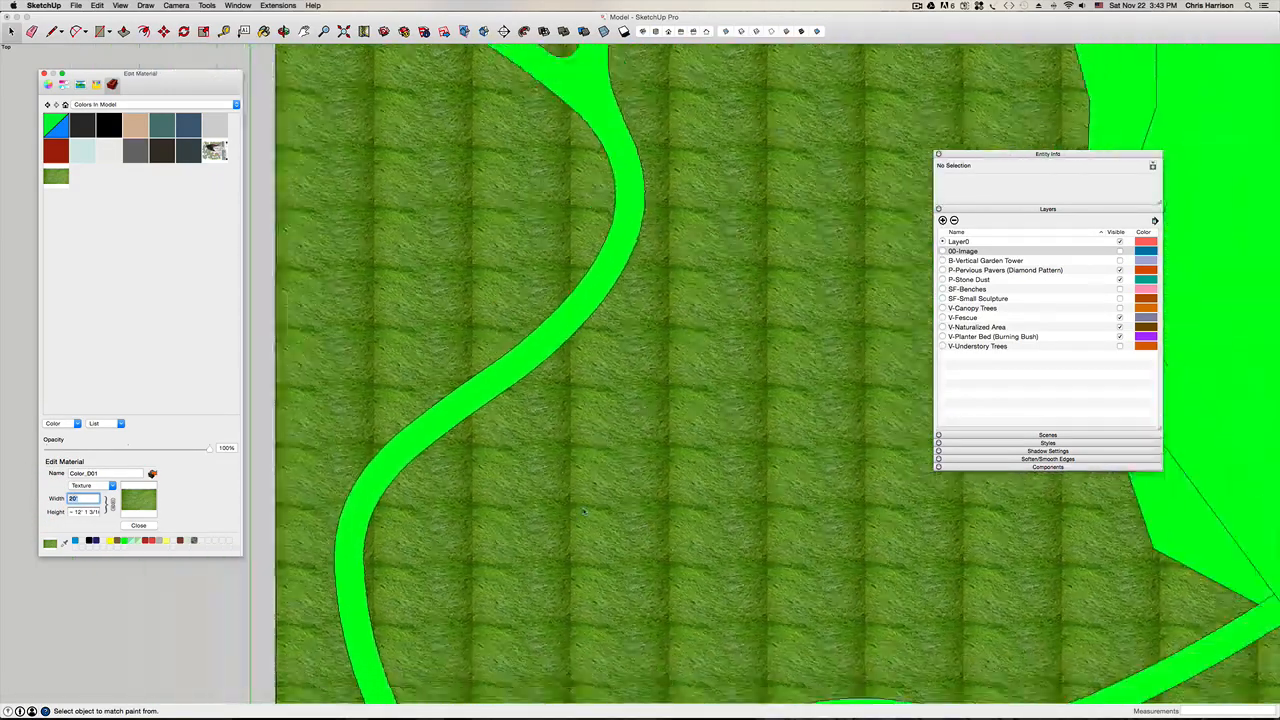
Step: Switch to Chrome, open the Flower Meadow image from the meadow seamless texture results and save it to the Textures folder
mouse_move(165, 716)
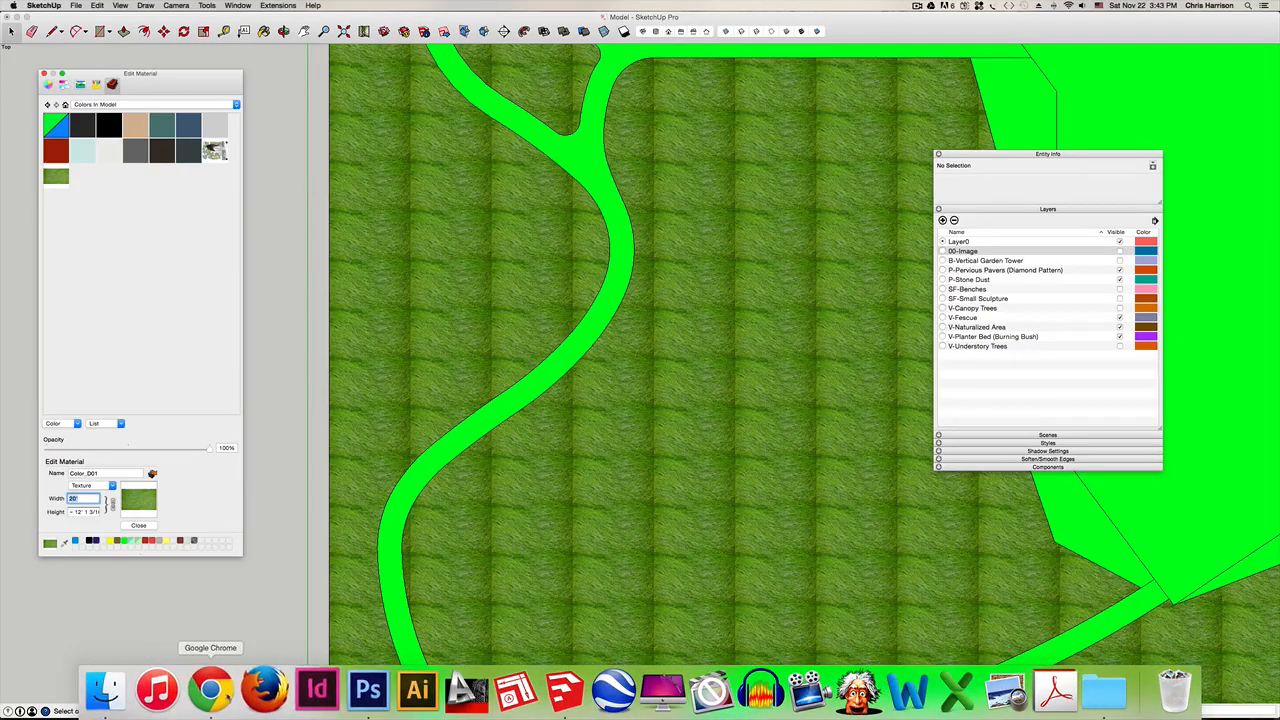
left_click(216, 693)
scroll(394, 347, "up", 15)
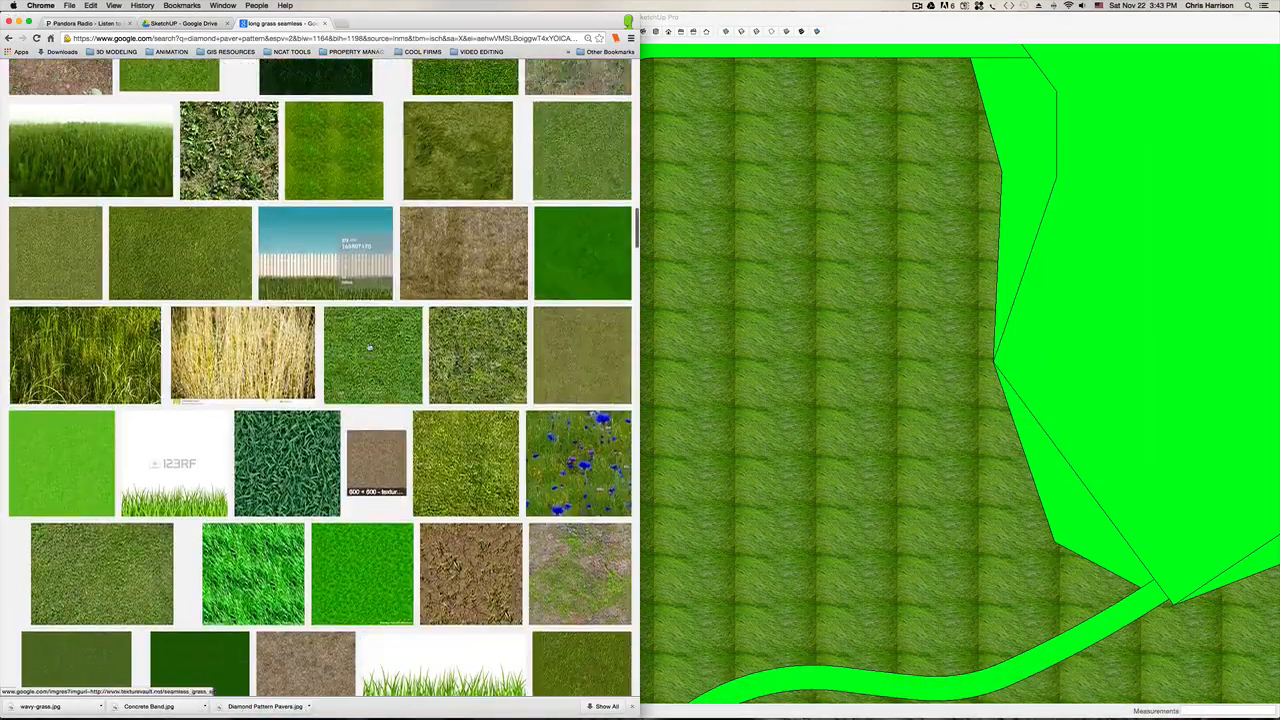
scroll(394, 347, "up", 10)
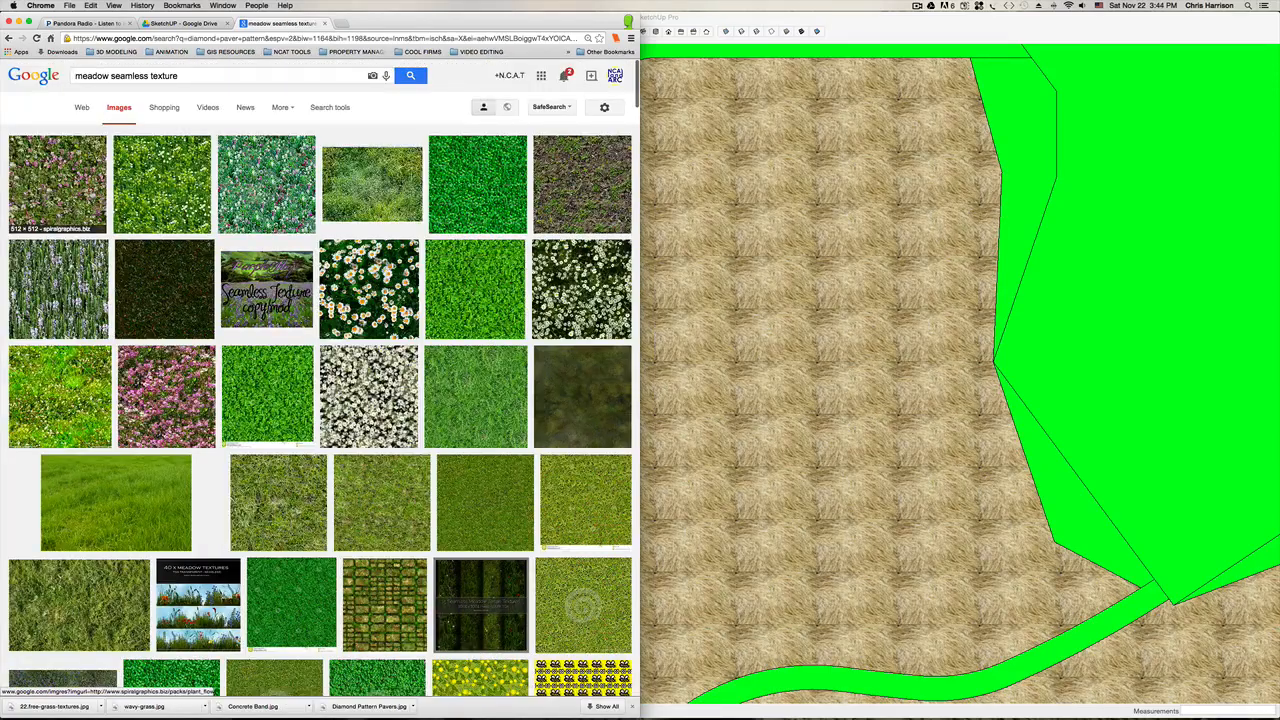
left_click(92, 194)
right_click(140, 389)
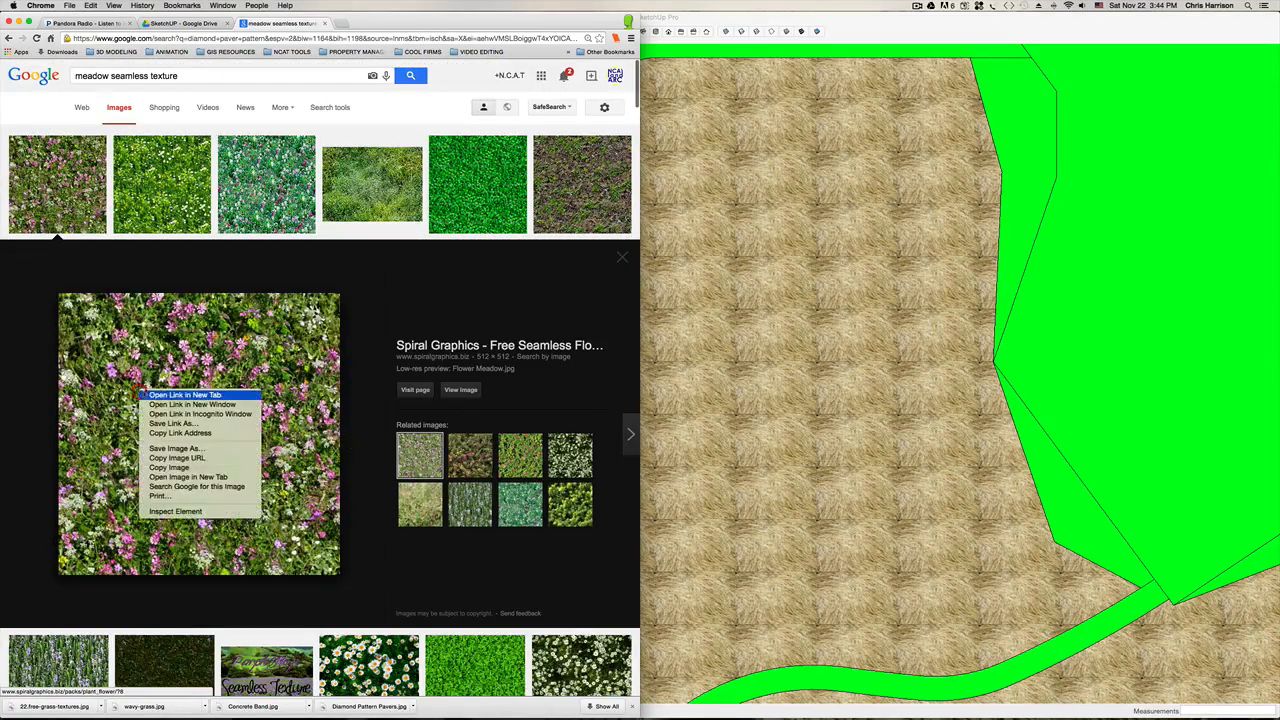
left_click(183, 449)
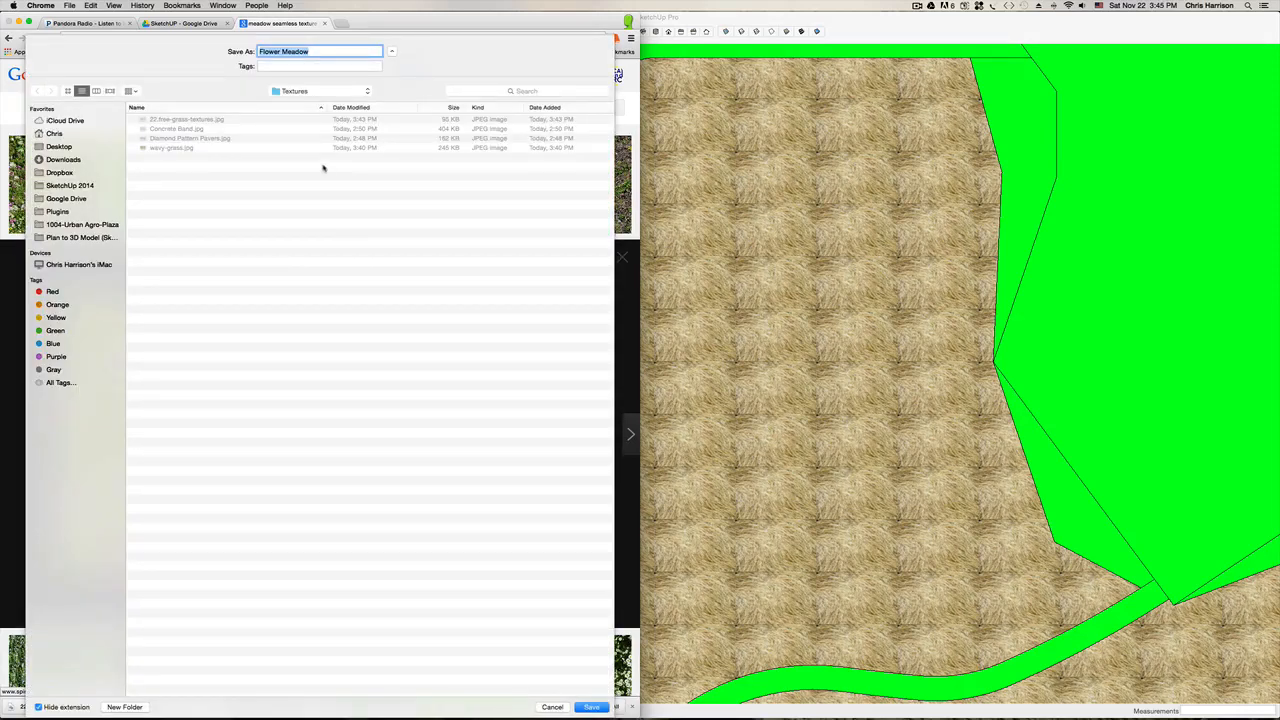
left_click(590, 707)
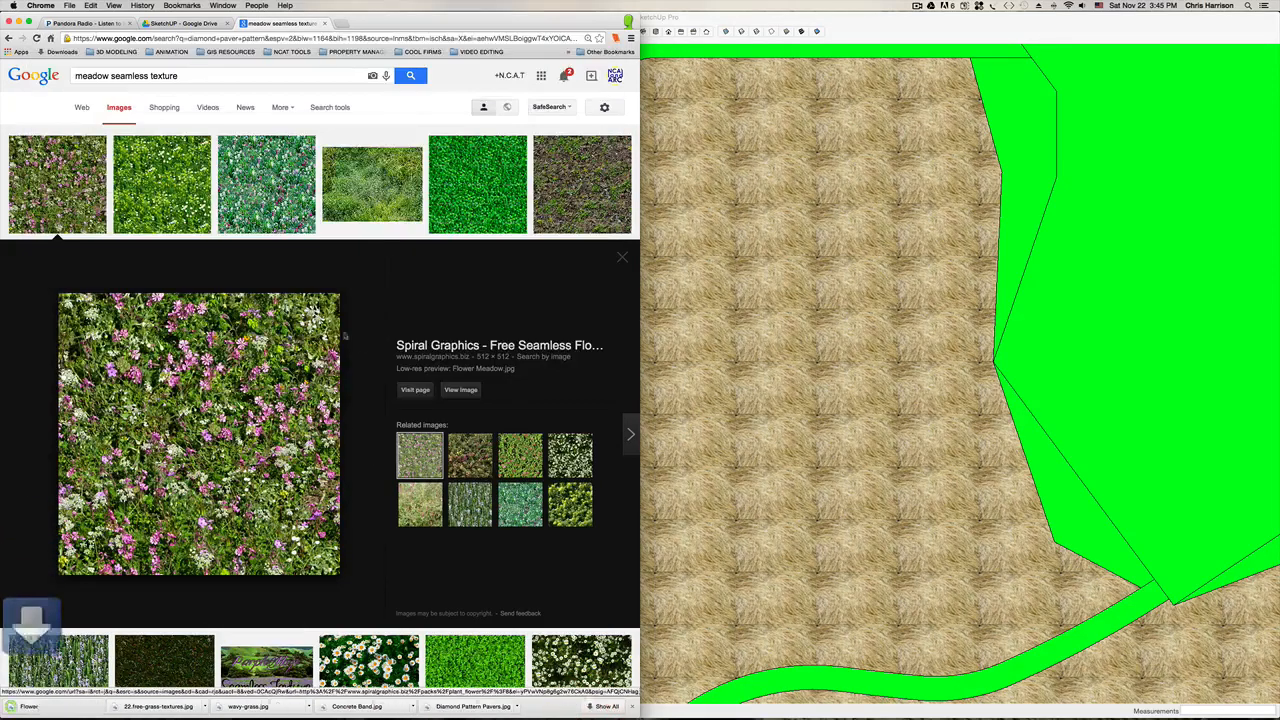
Step: Find the Green Meadow Grass seamless texture among the image results and save it to the Textures folder
scroll(316, 314, "down", 5)
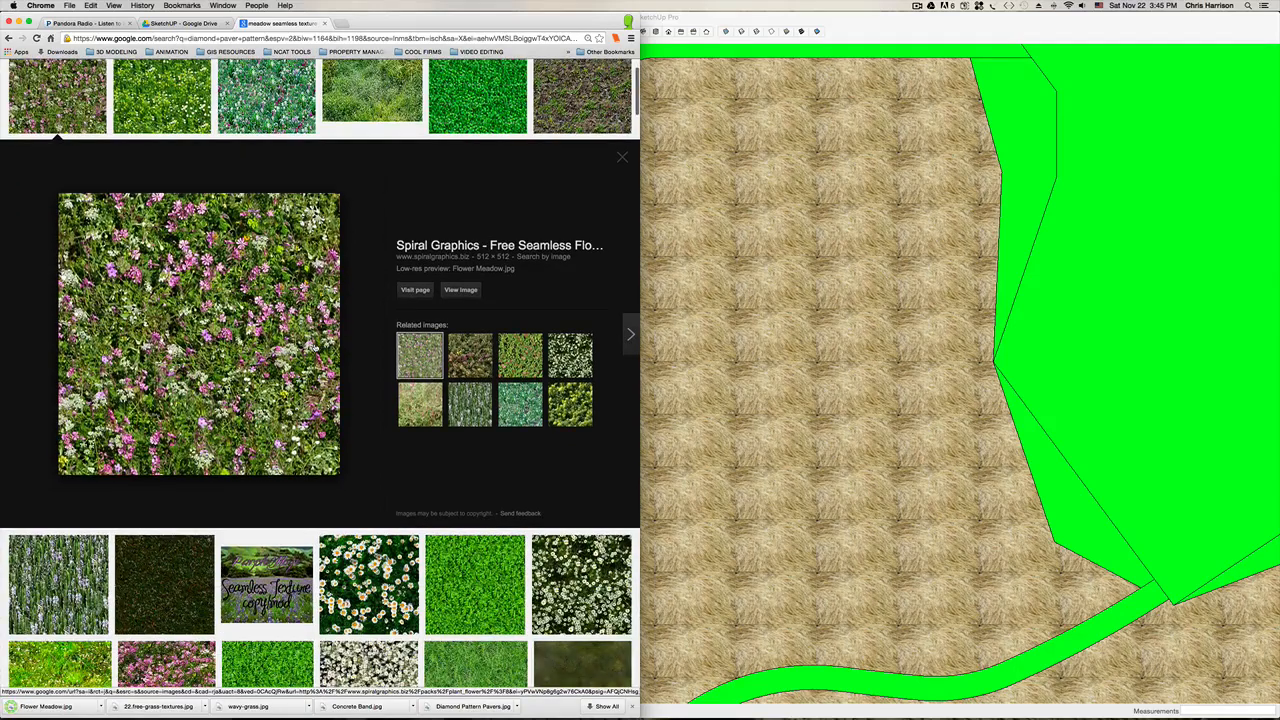
scroll(314, 347, "down", 2)
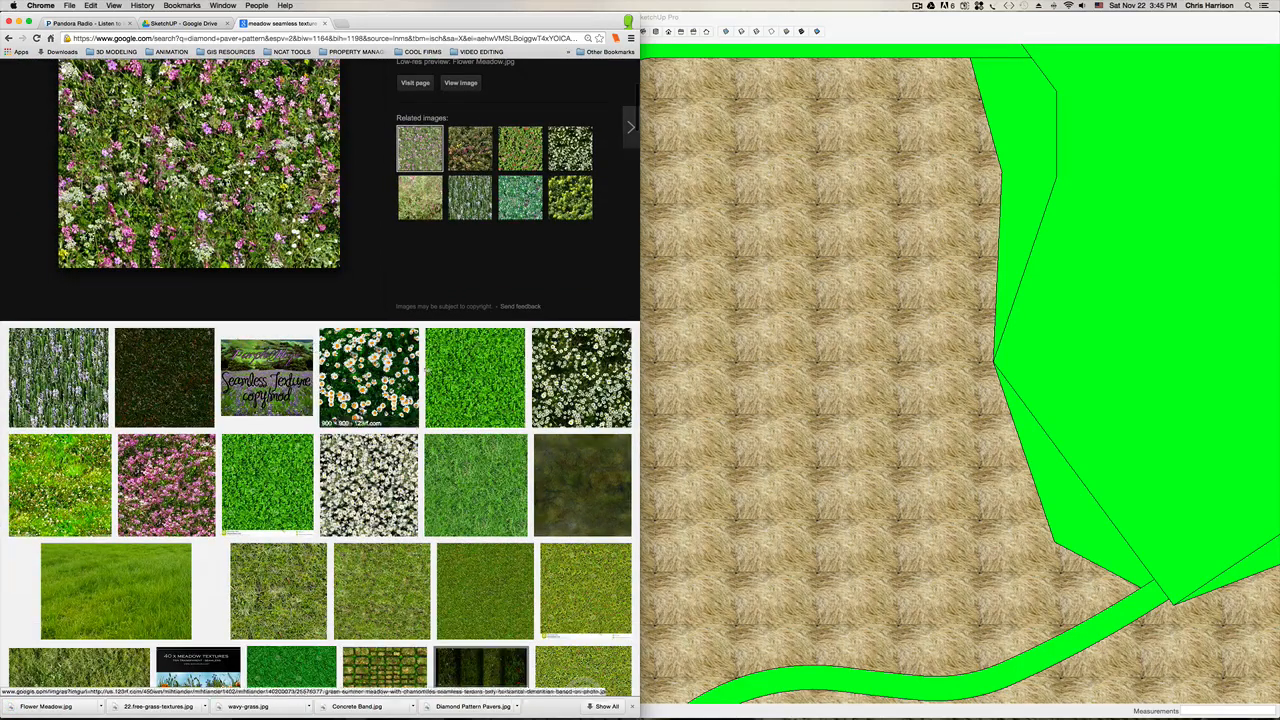
left_click(475, 378)
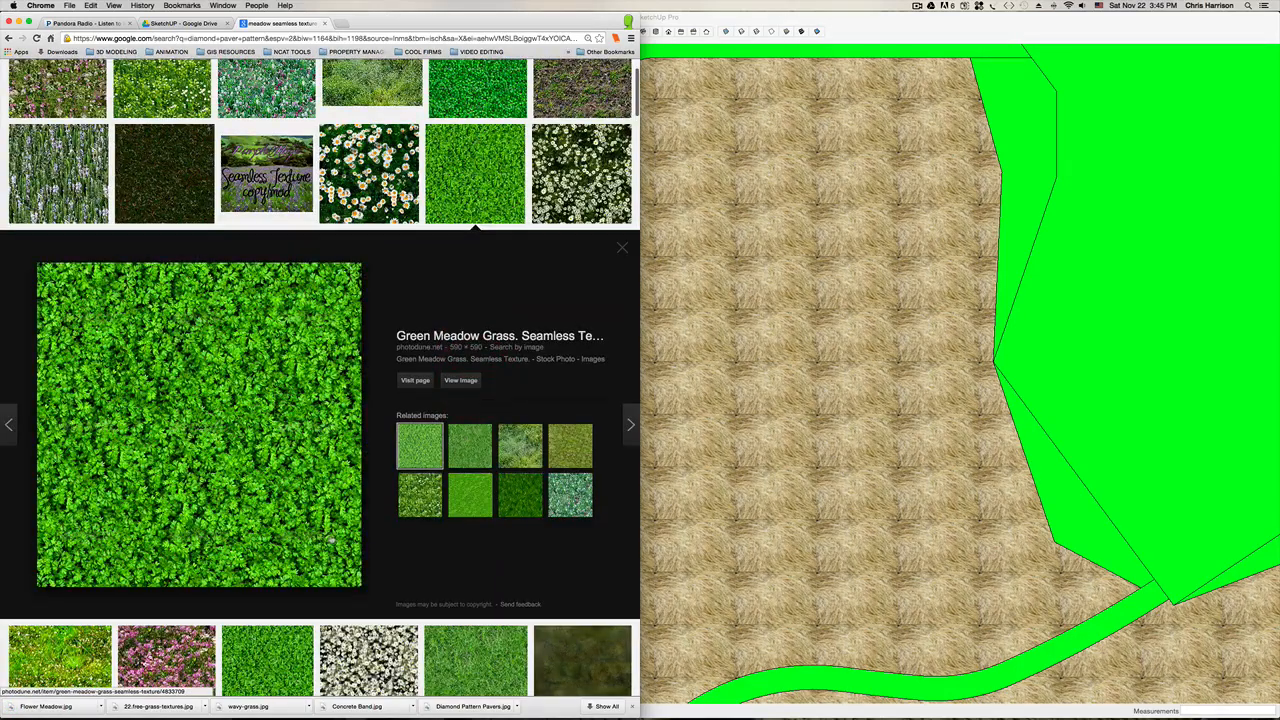
scroll(313, 401, "down", 4)
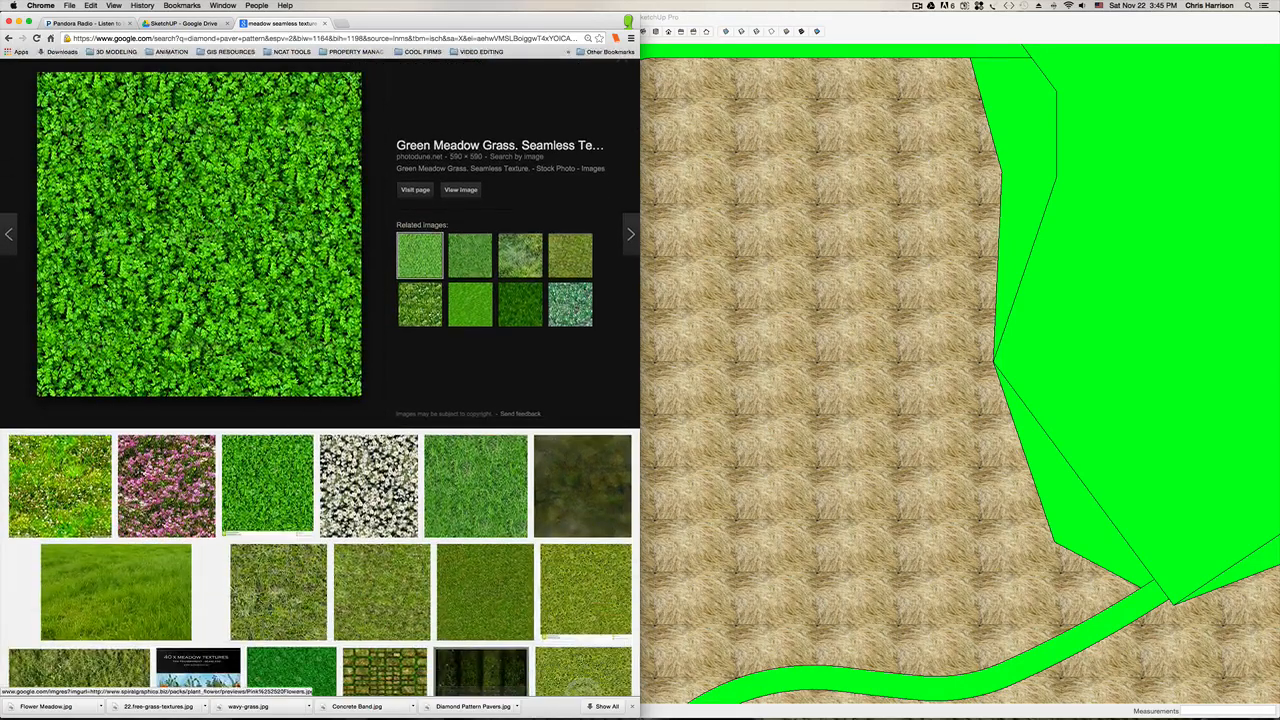
right_click(162, 207)
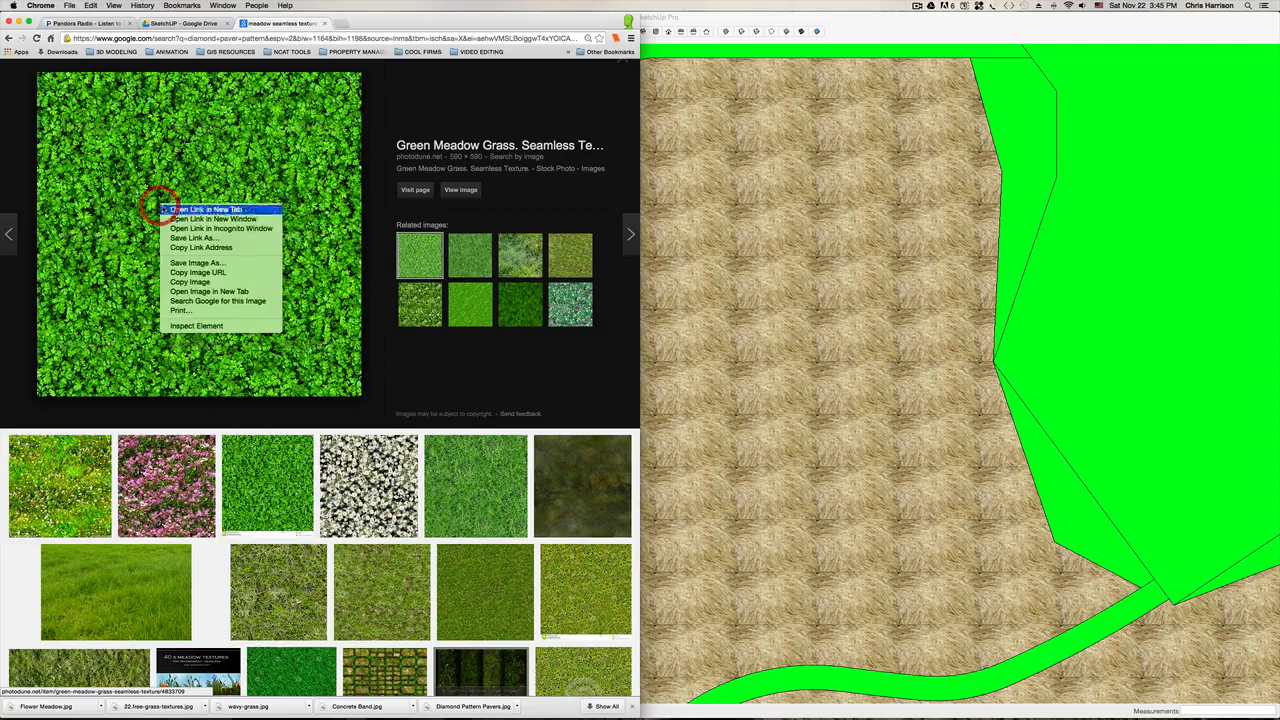
left_click(213, 262)
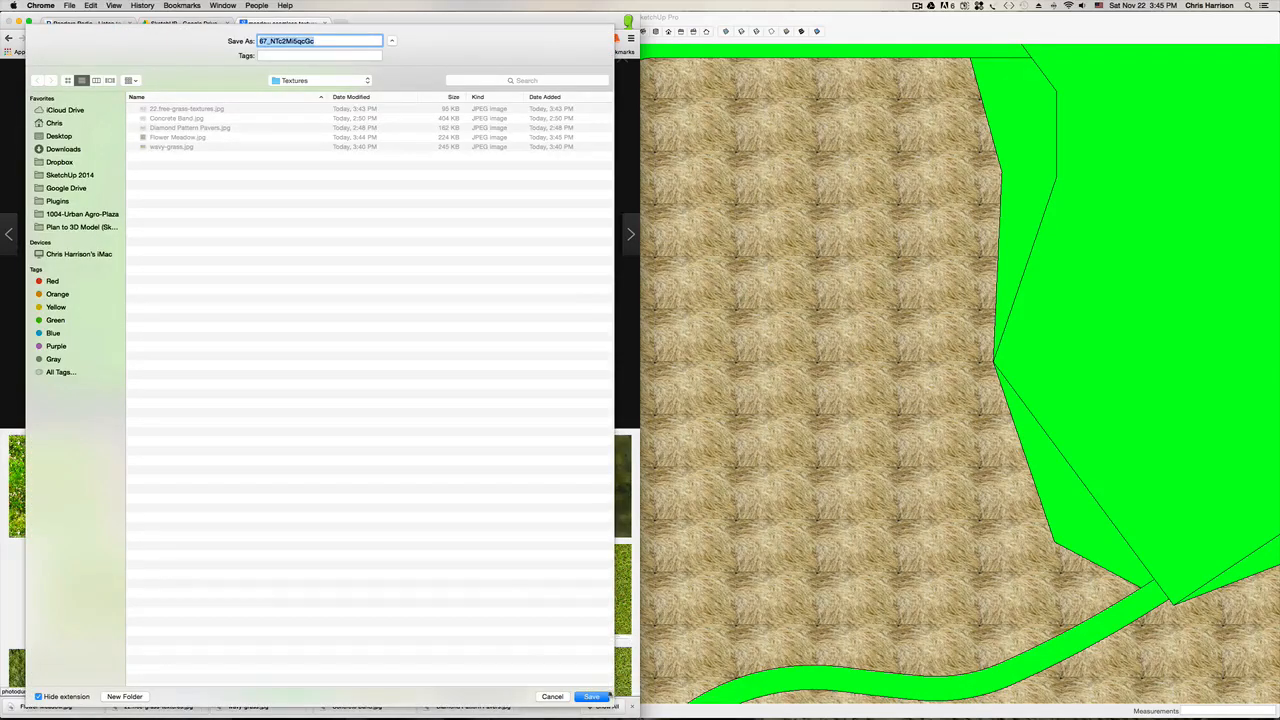
left_click(592, 696)
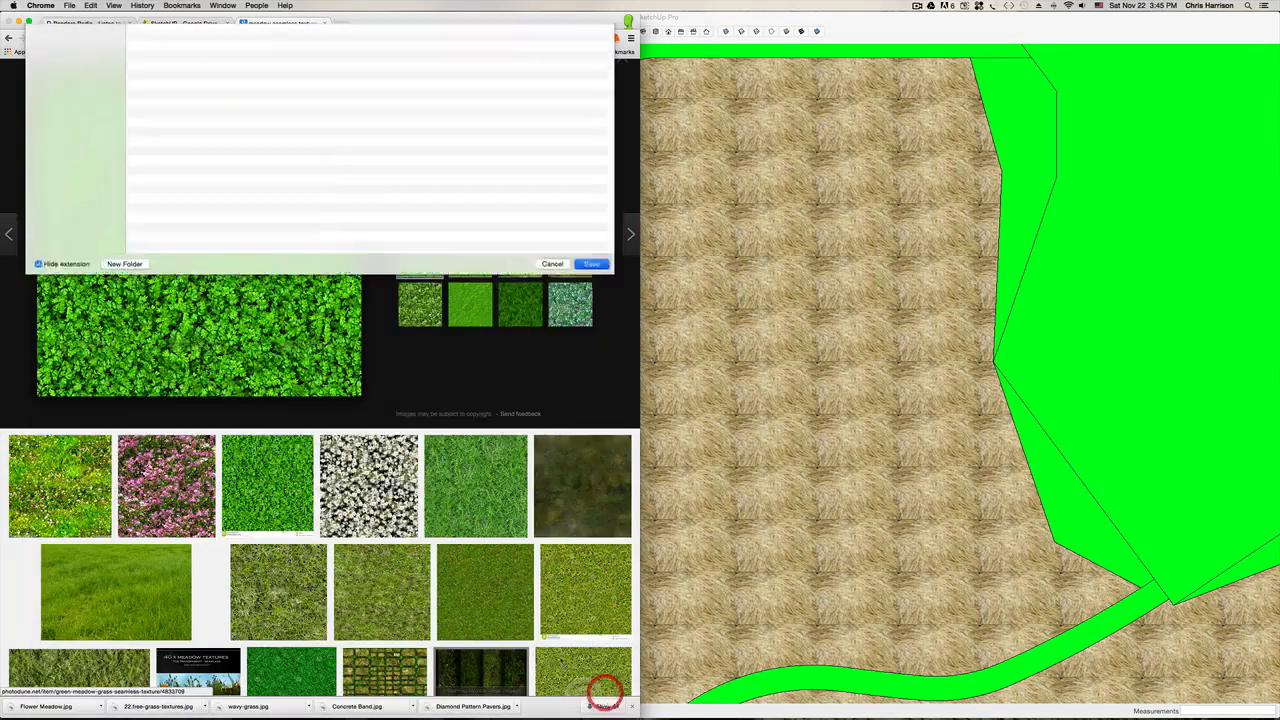
scroll(160, 614, "down", 10)
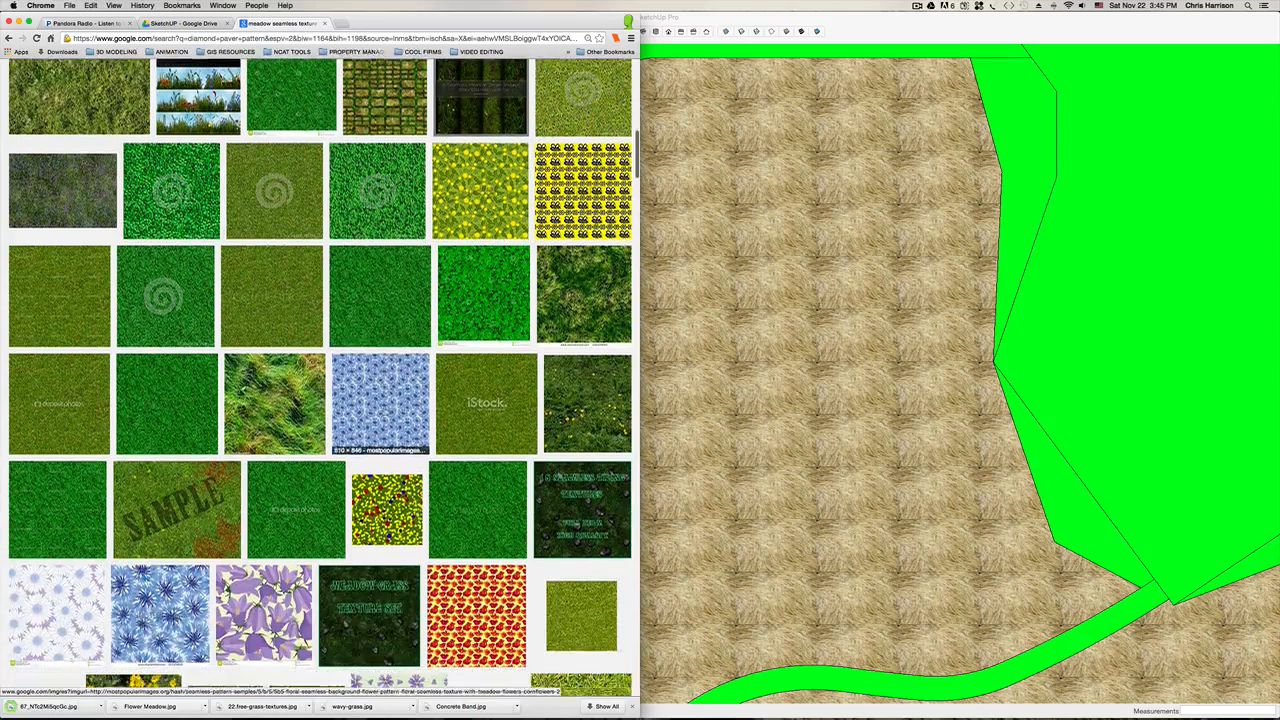
Step: Switch back to SketchUp and reopen the dry grass material for editing
left_click(836, 388)
left_click(138, 525)
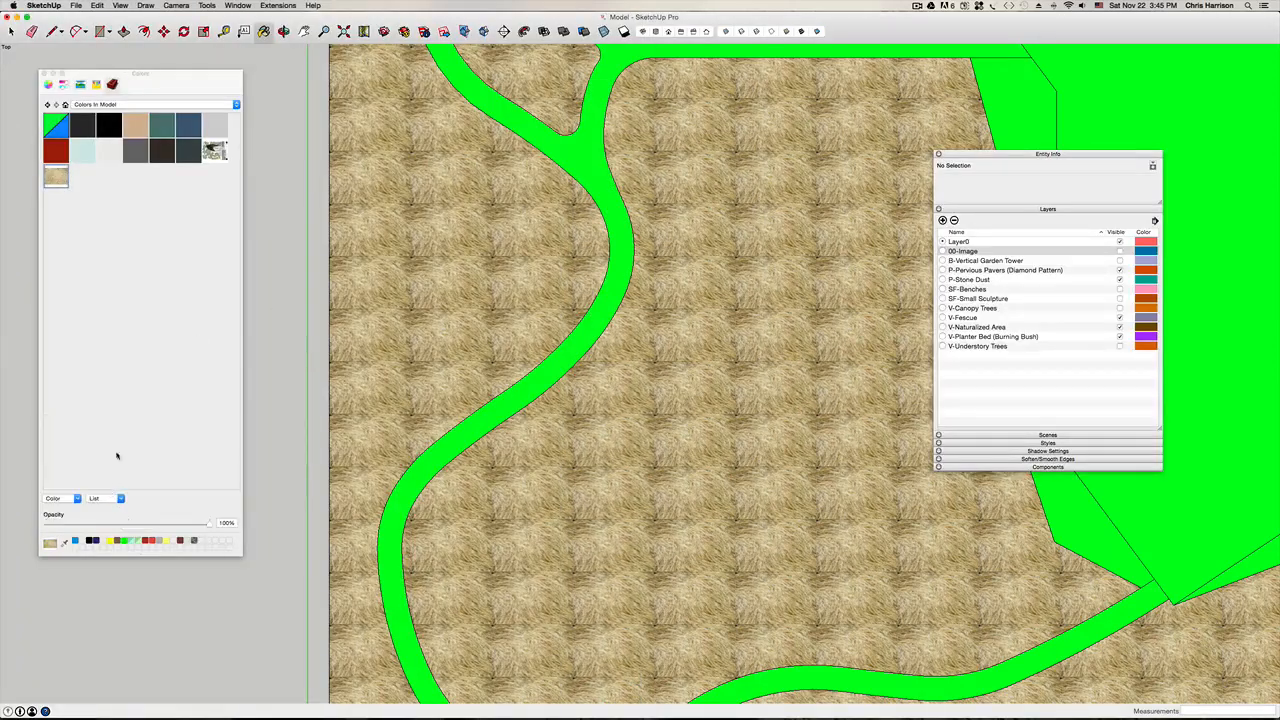
right_click(57, 177)
left_click(72, 194)
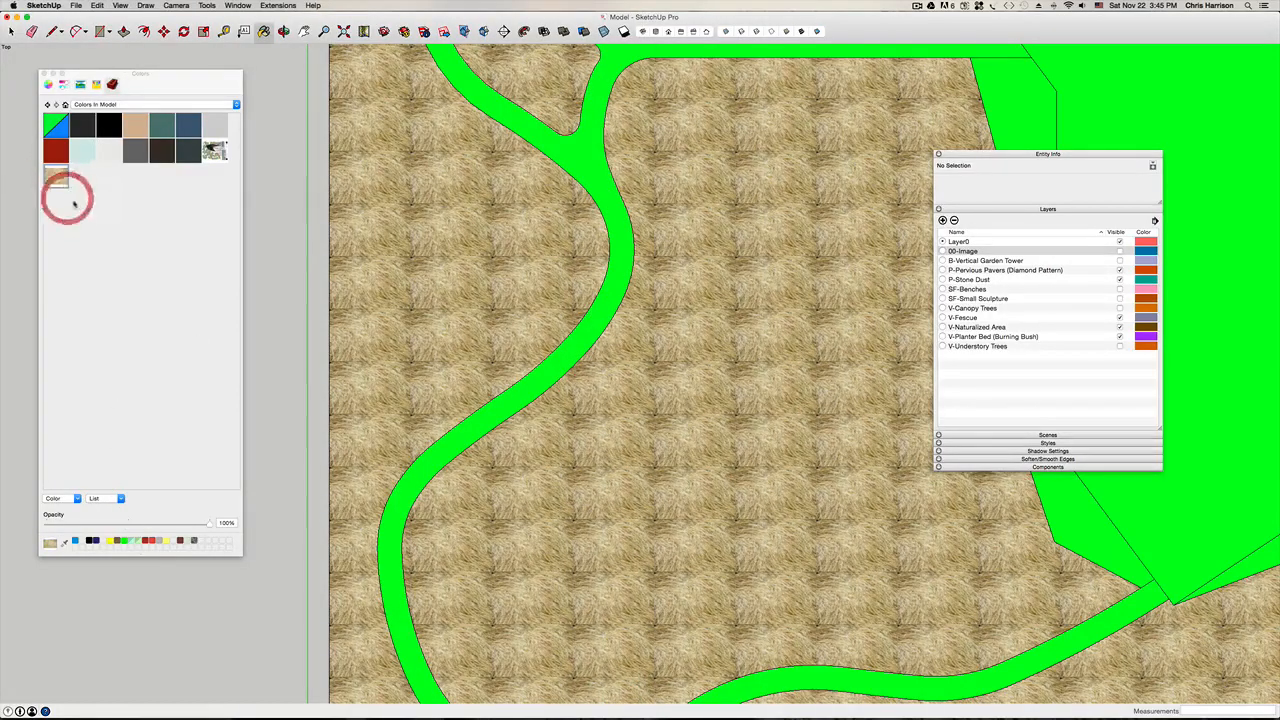
Step: Load 22.free-grass-textures.jpg from the Textures folder as the material's texture
left_click(113, 487)
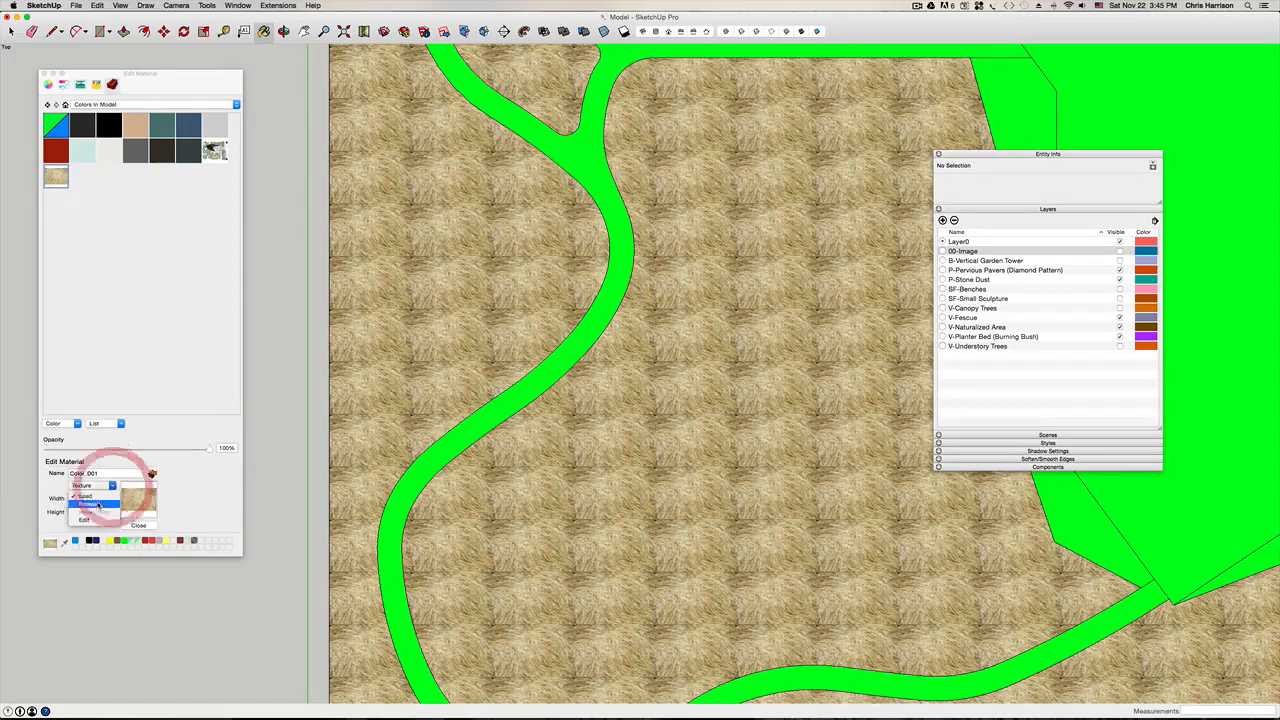
left_click(99, 501)
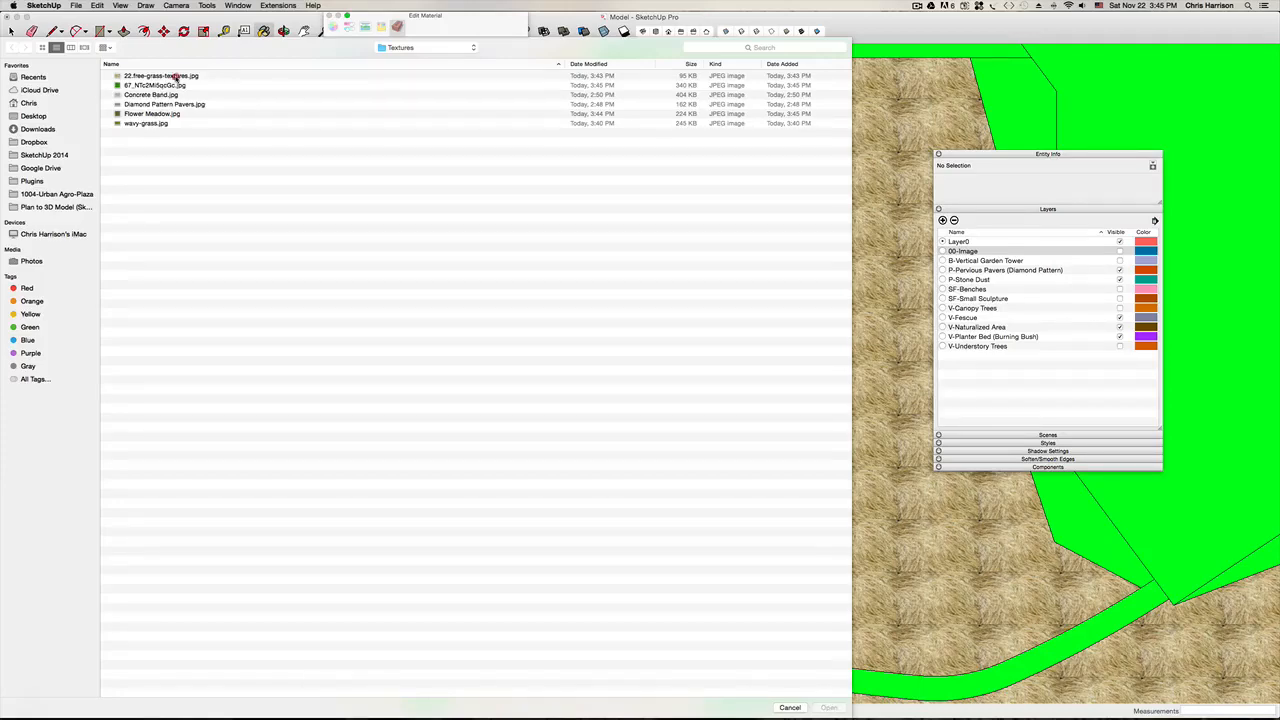
double_click(175, 77)
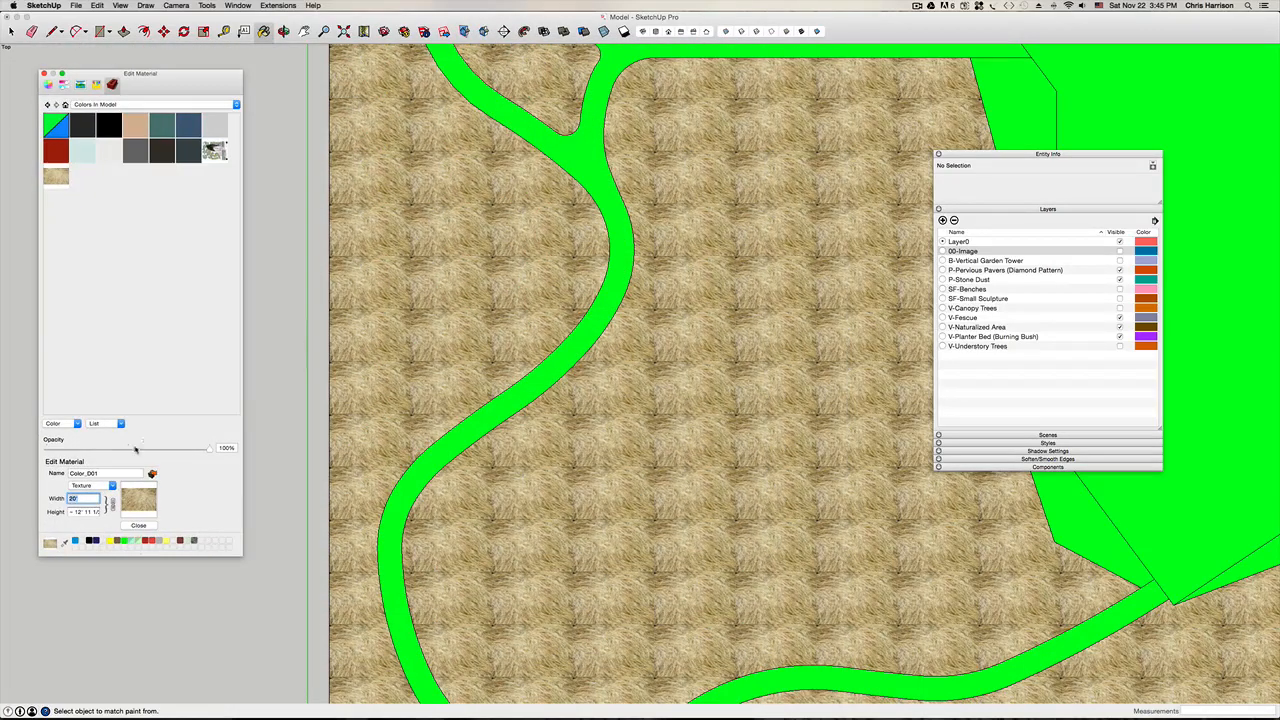
Step: Replace the dry grass material's texture image with Flower Meadow.jpg from the Textures folder
left_click(113, 487)
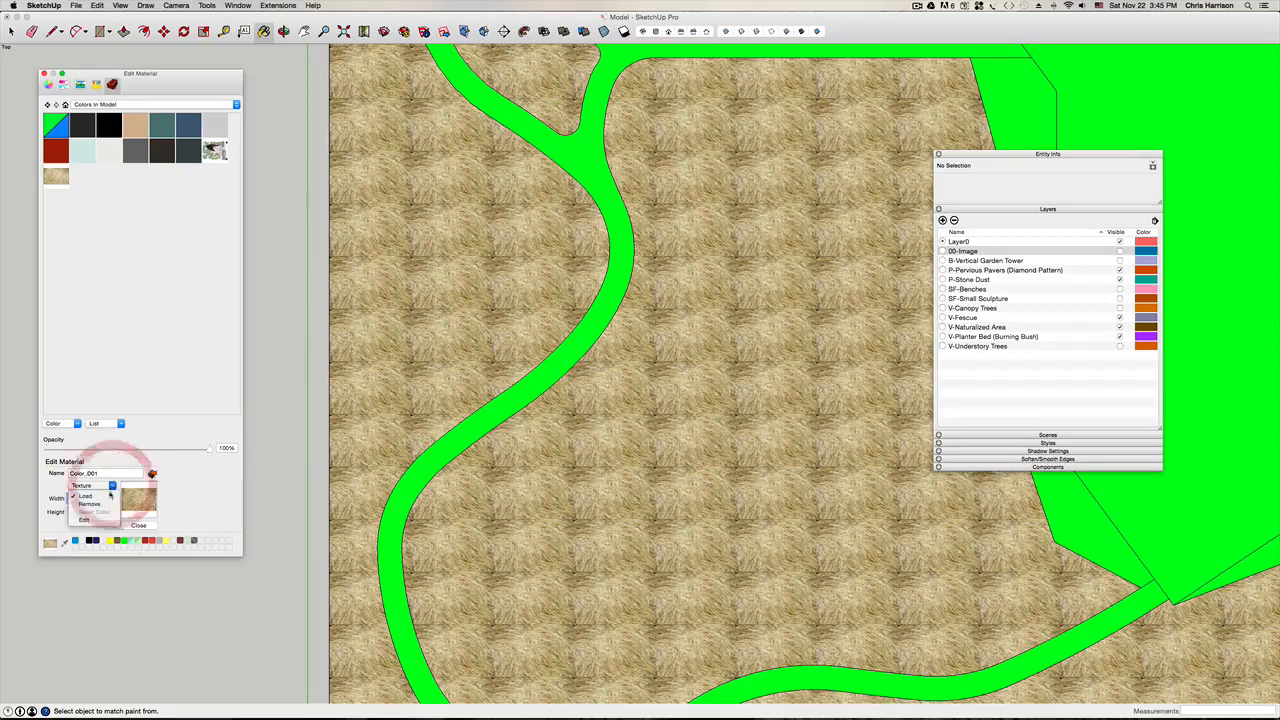
left_click(105, 495)
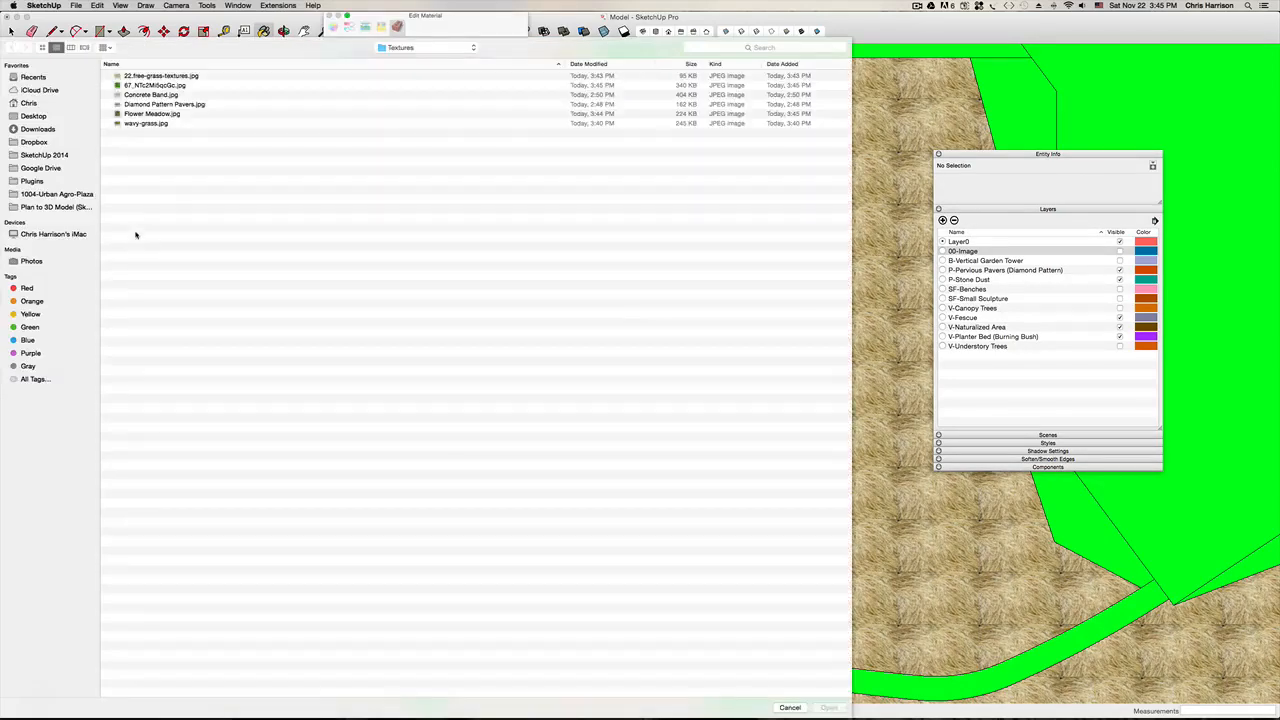
double_click(157, 113)
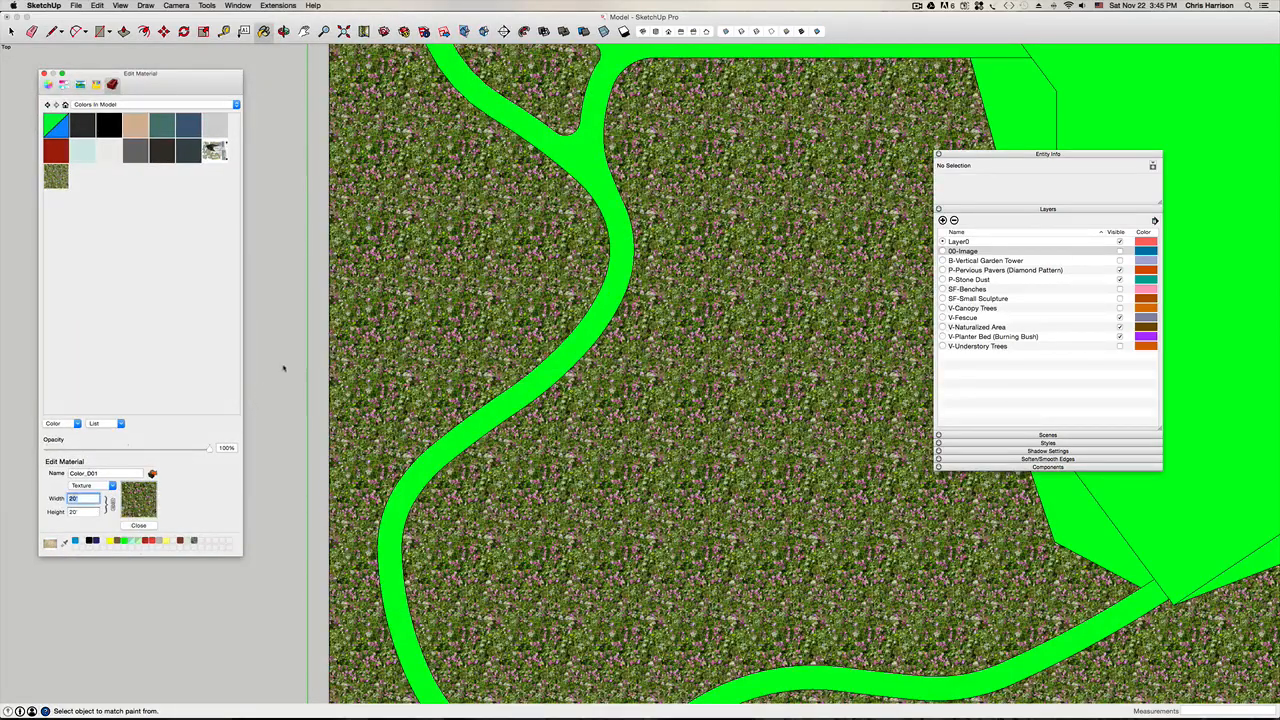
Step: Set the flower meadow texture's width to 15 feet and finish editing the material
scroll(791, 86, "down", 8)
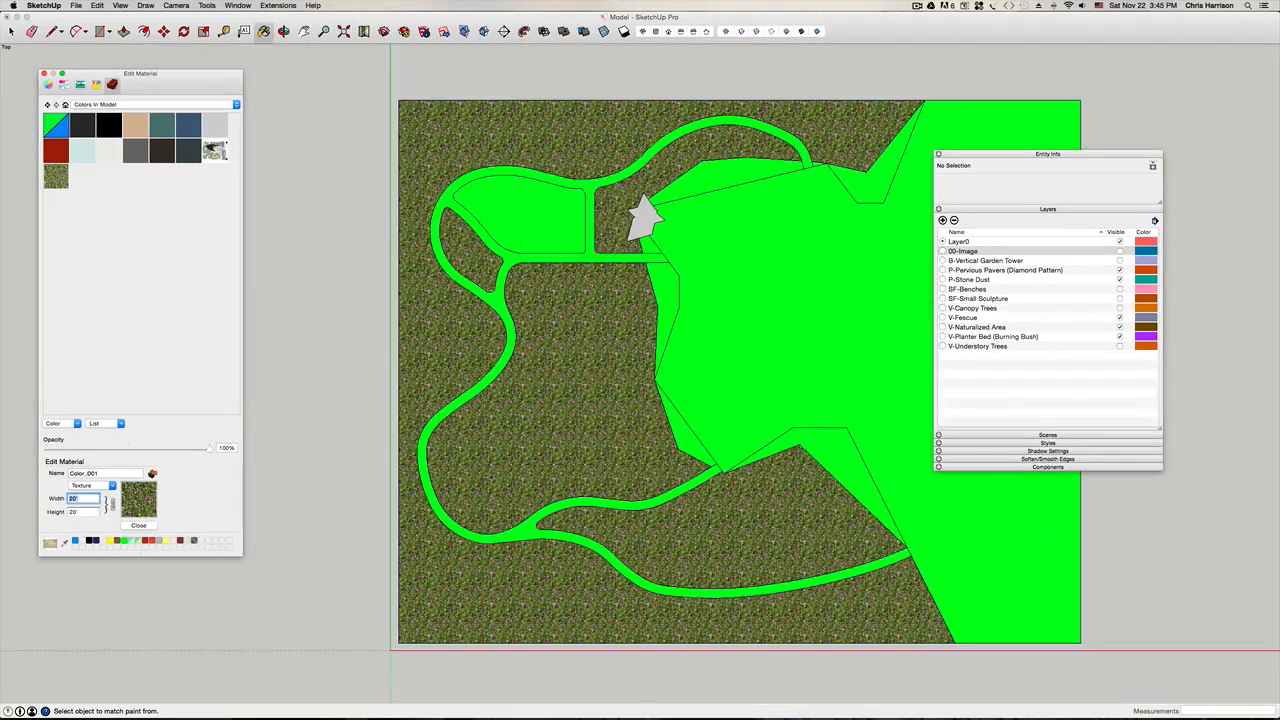
scroll(657, 214, "up", 10)
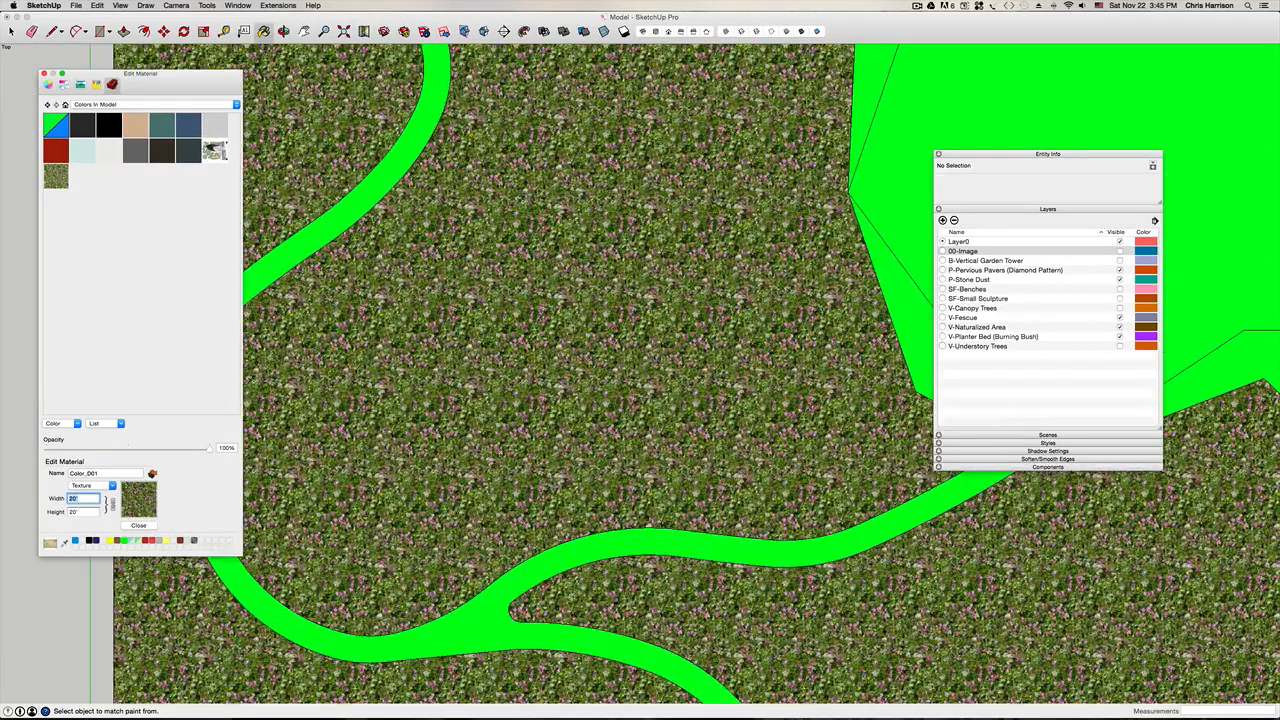
left_click(82, 499)
type("15")
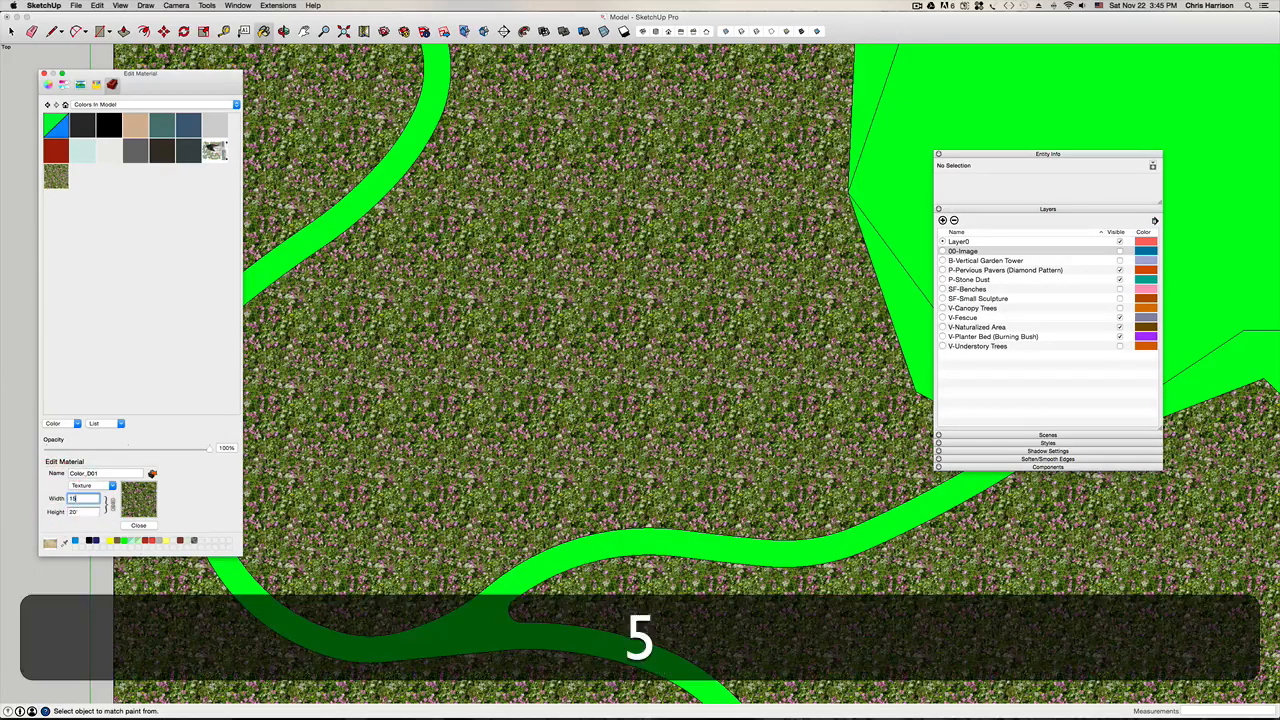
key("Return")
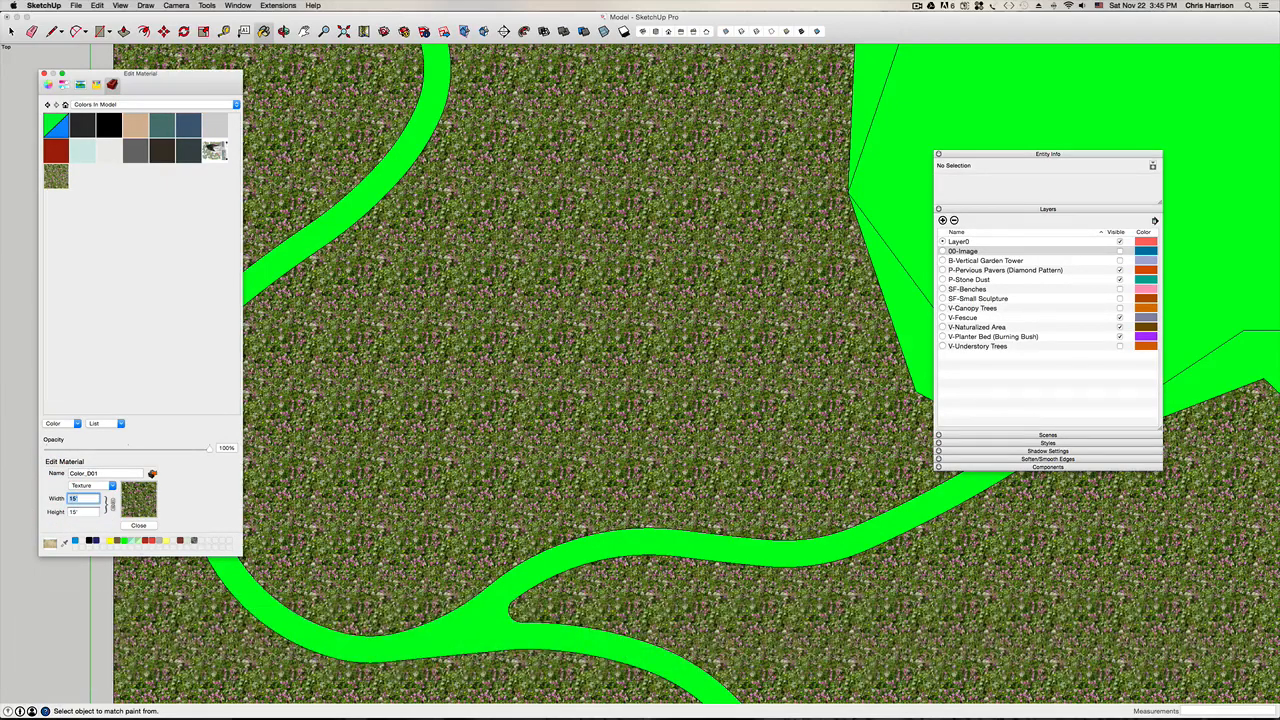
left_click(149, 526)
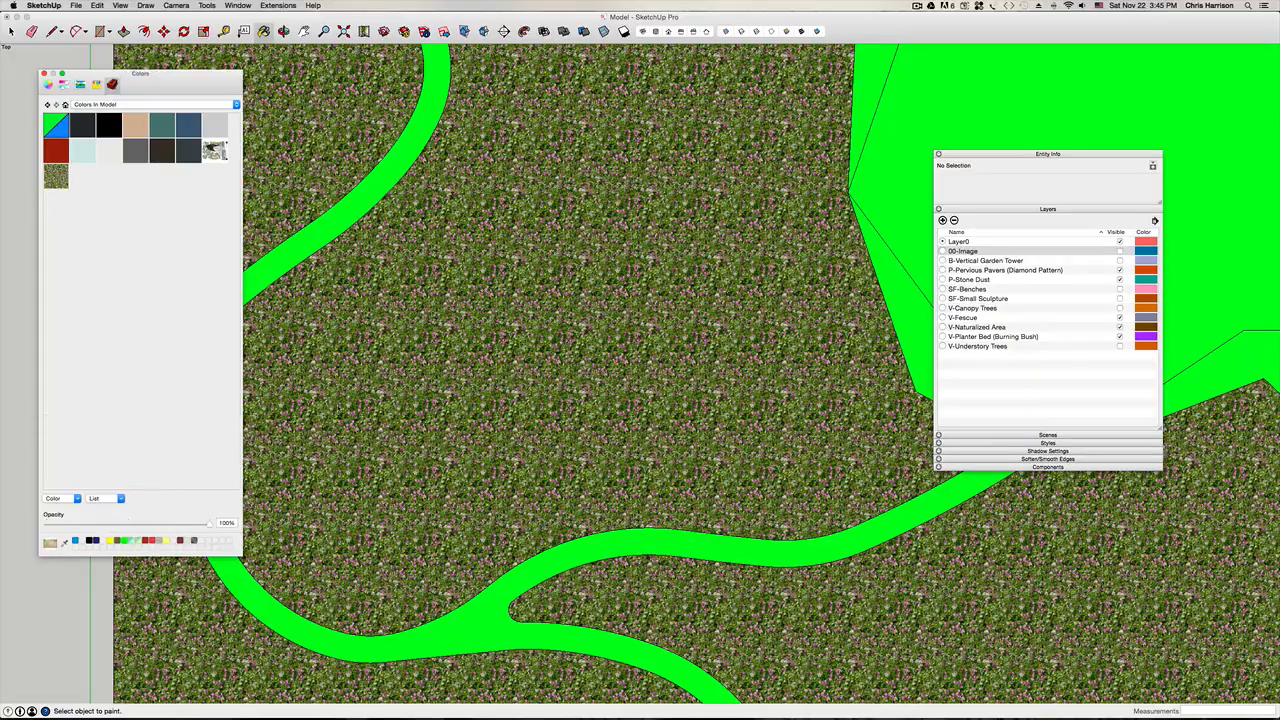
Step: Examine the flower meadow tiling around the paths up close and at an angle, and return to the top view
scroll(338, 408, "down", 6)
scroll(346, 406, "up", 10)
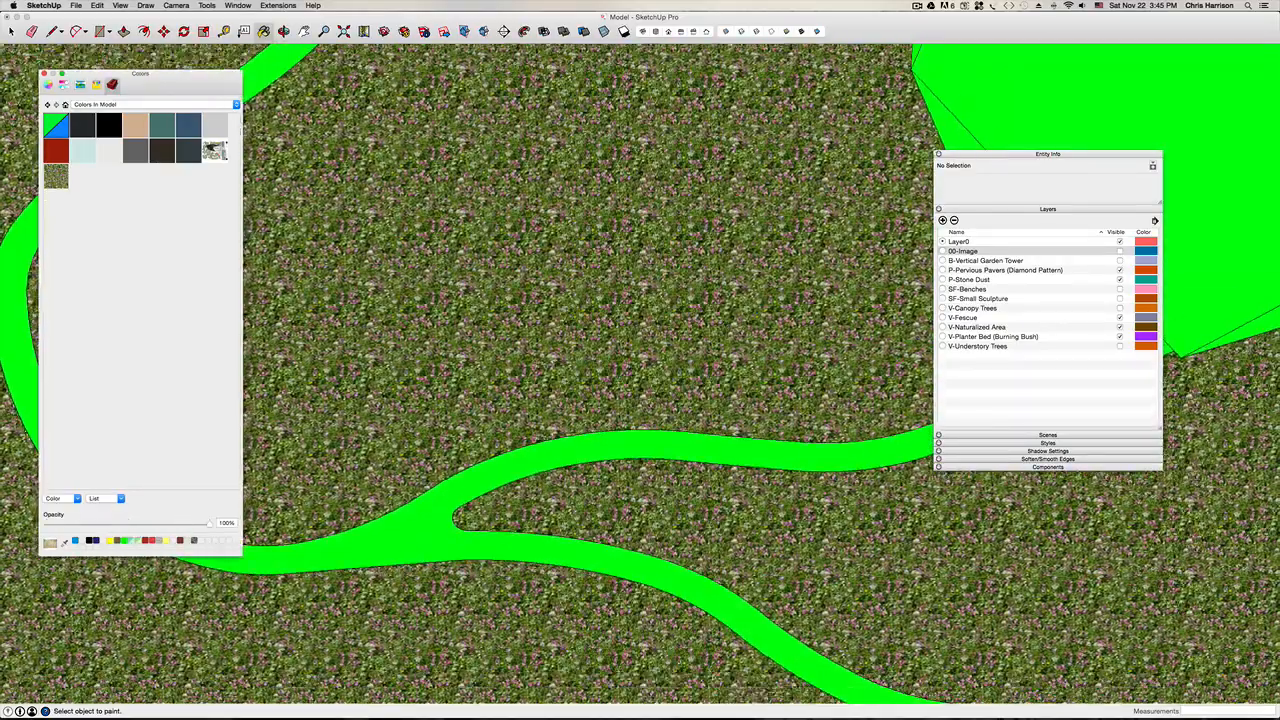
mouse_move(346, 408)
middle_mouse_down()
mouse_move(415, 435)
mouse_move(385, 335)
mouse_move(350, 345)
mouse_move(435, 505)
middle_mouse_up()
scroll(400, 445, "up", 6)
scroll(375, 572, "down", 15)
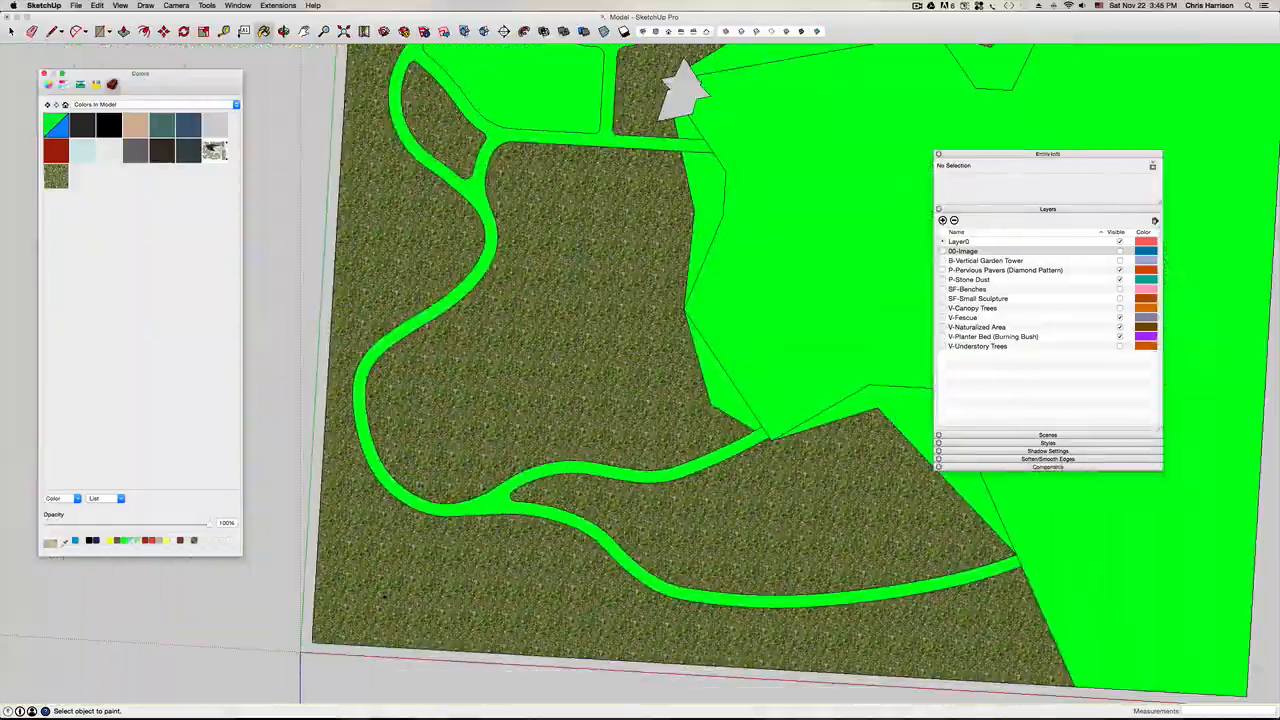
key("super+1")
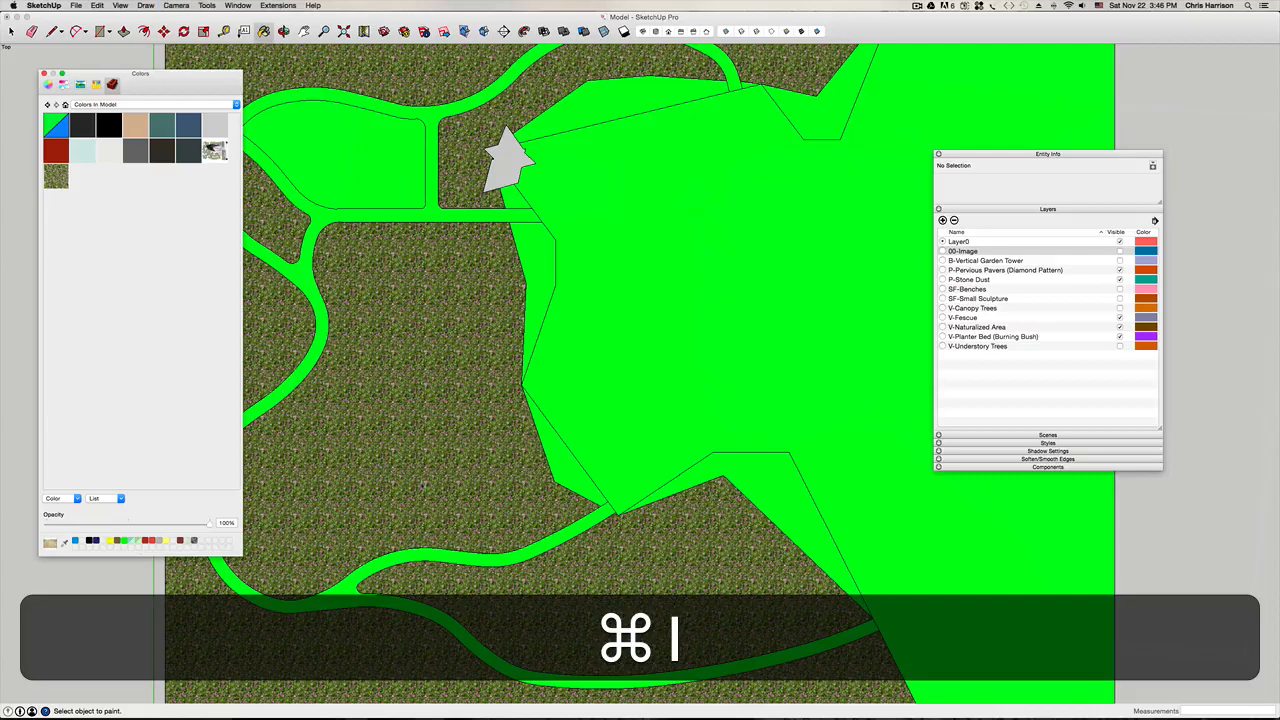
key("h")
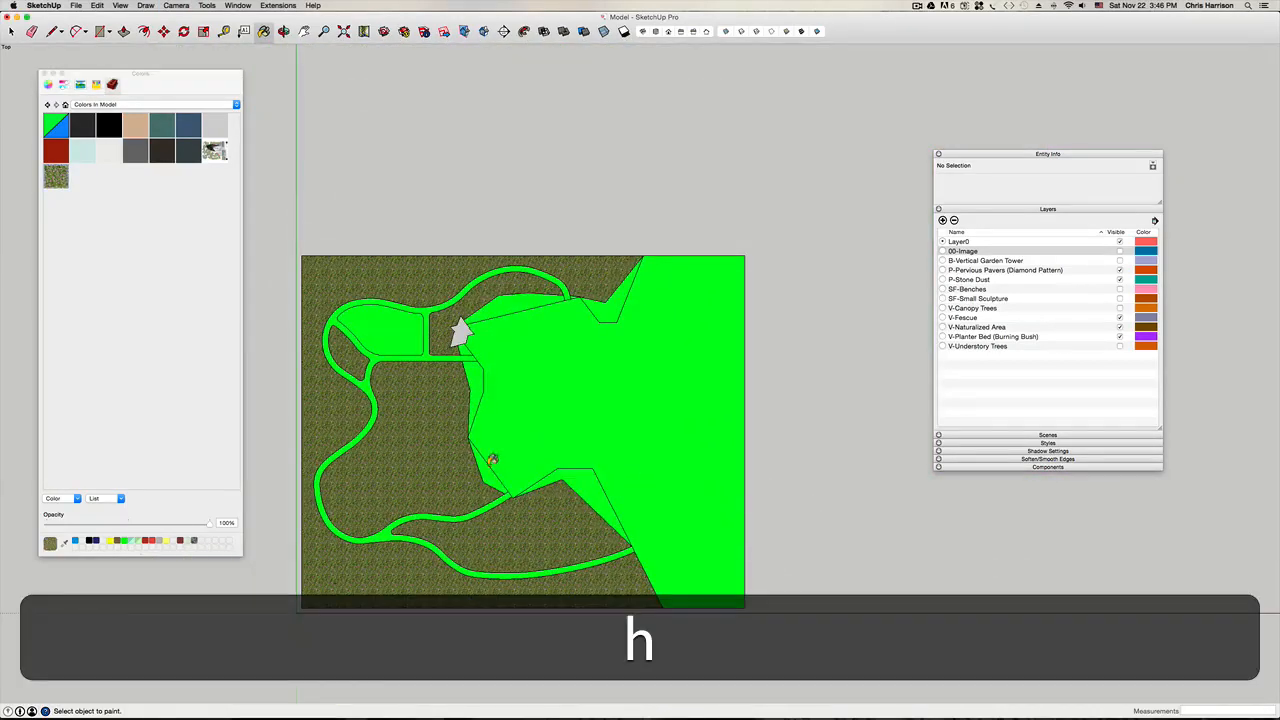
key("super+z")
Step: Paint the enclosed lawn area between the looping paths with the green Color_F11 from the Colors library
key("space")
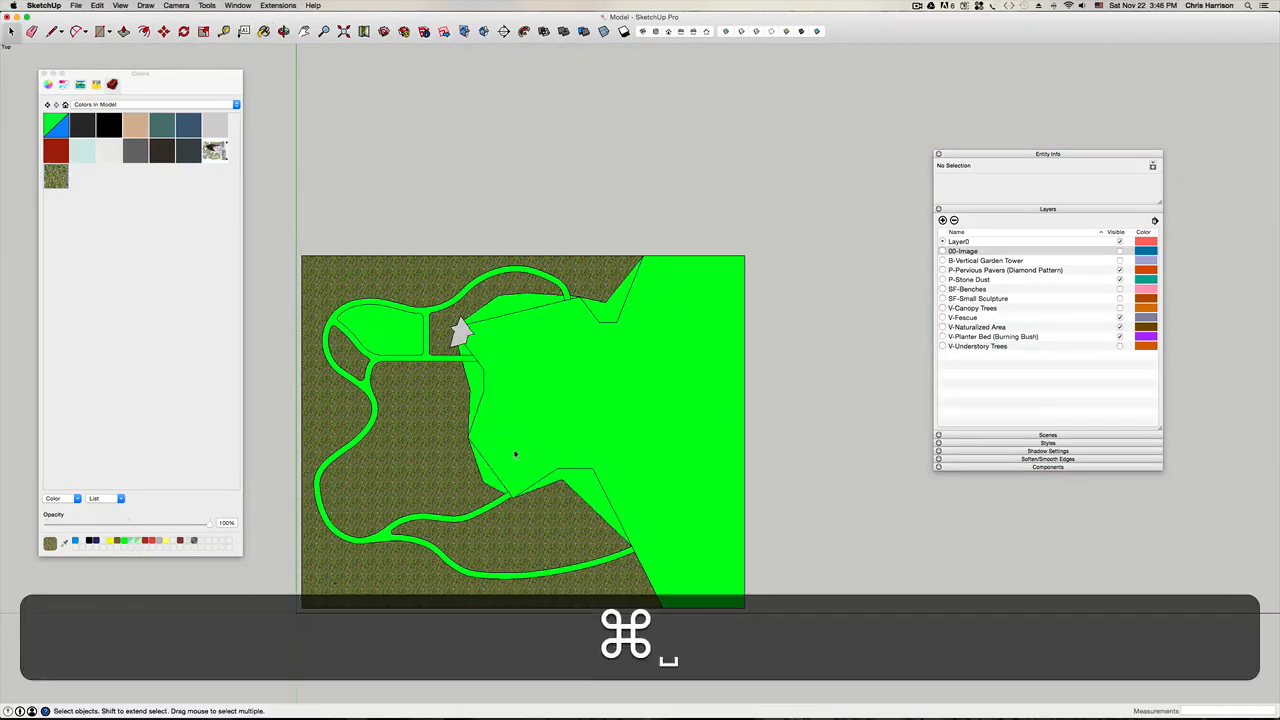
left_click(863, 437)
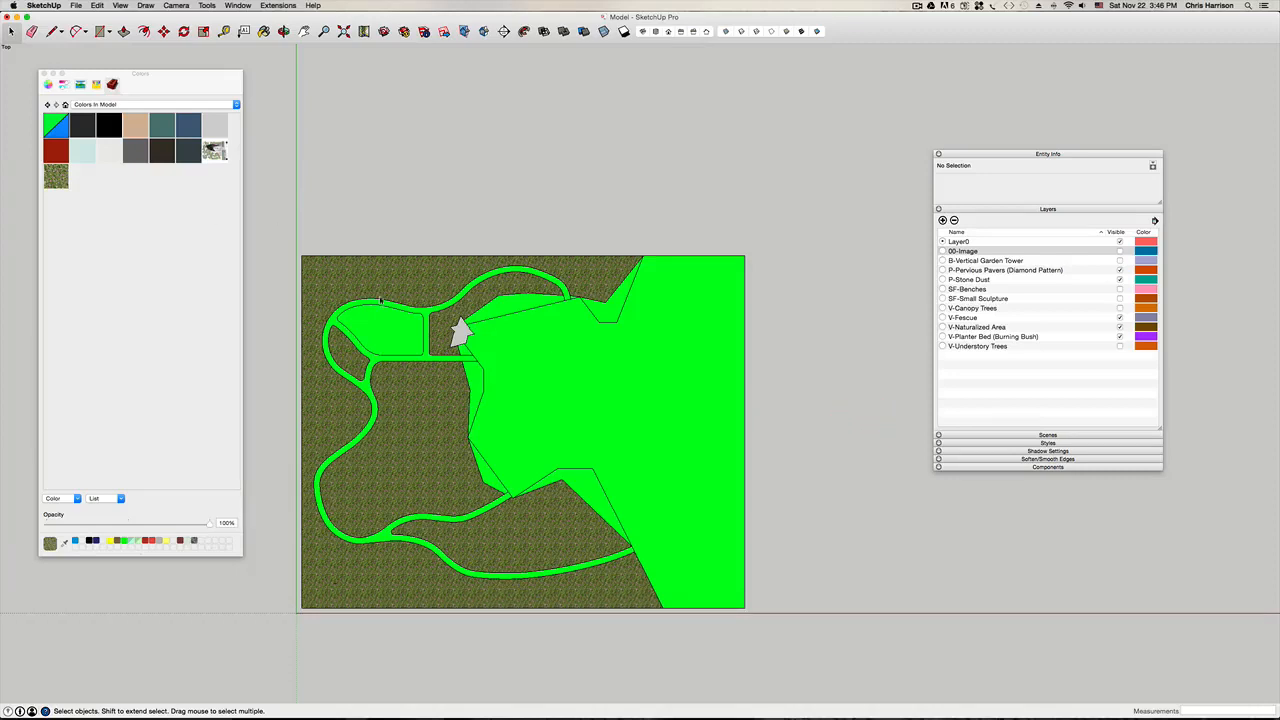
key("b")
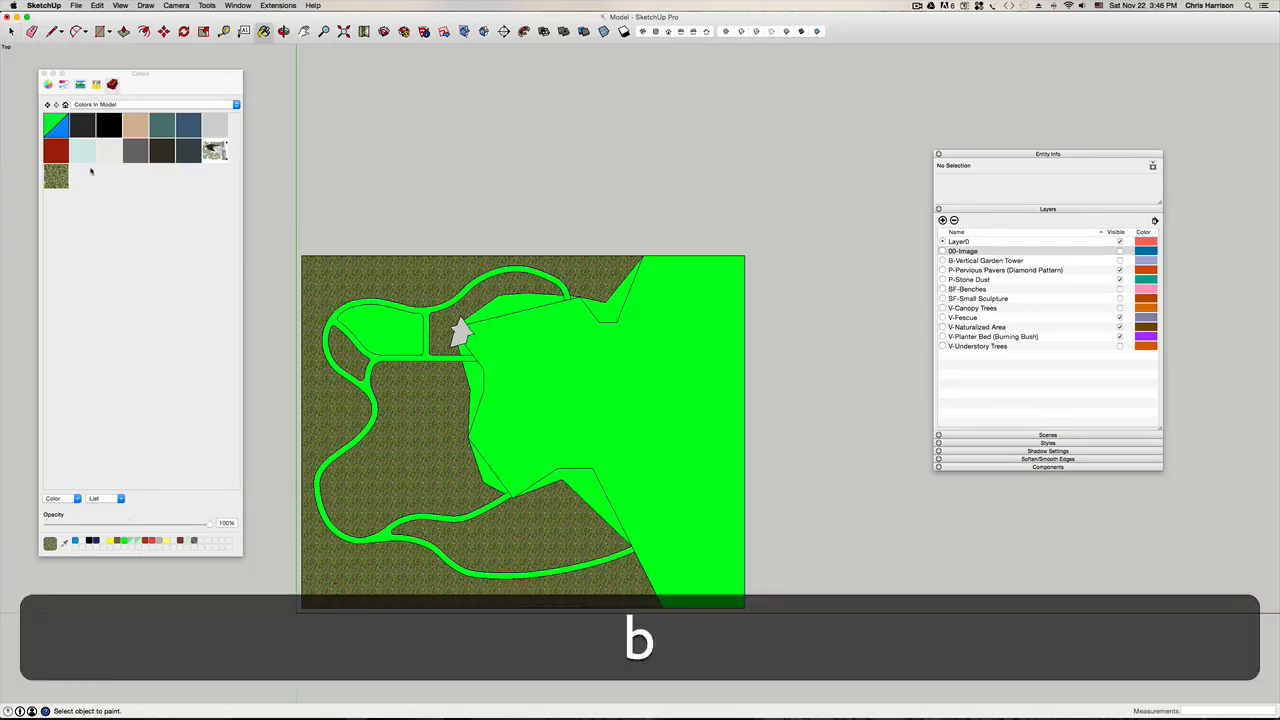
left_click(55, 177)
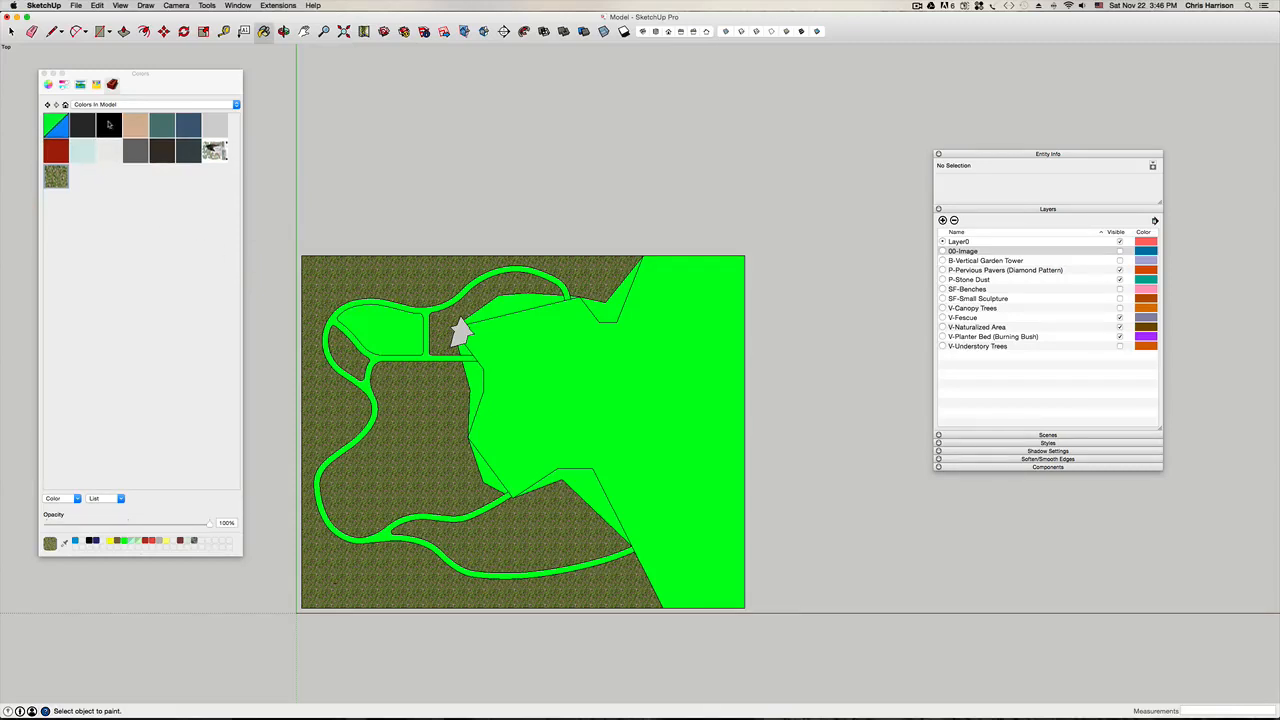
left_click(236, 104)
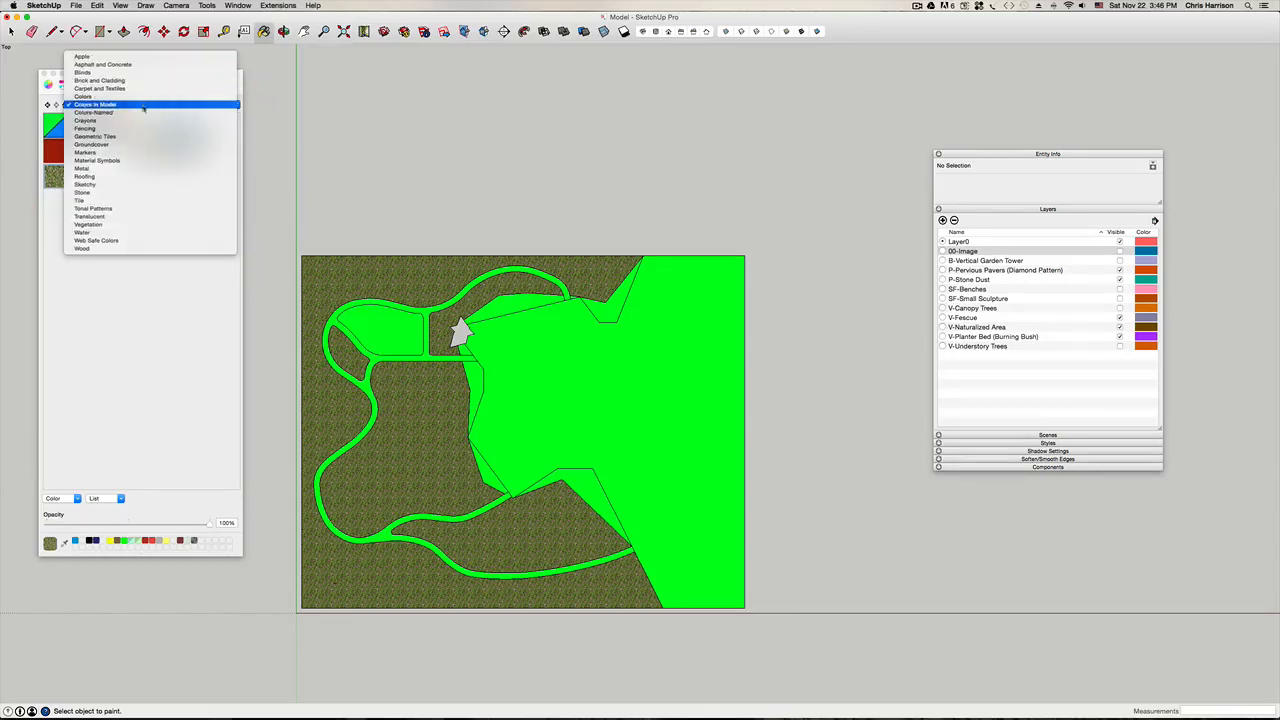
left_click(148, 97)
scroll(188, 405, "down", 5)
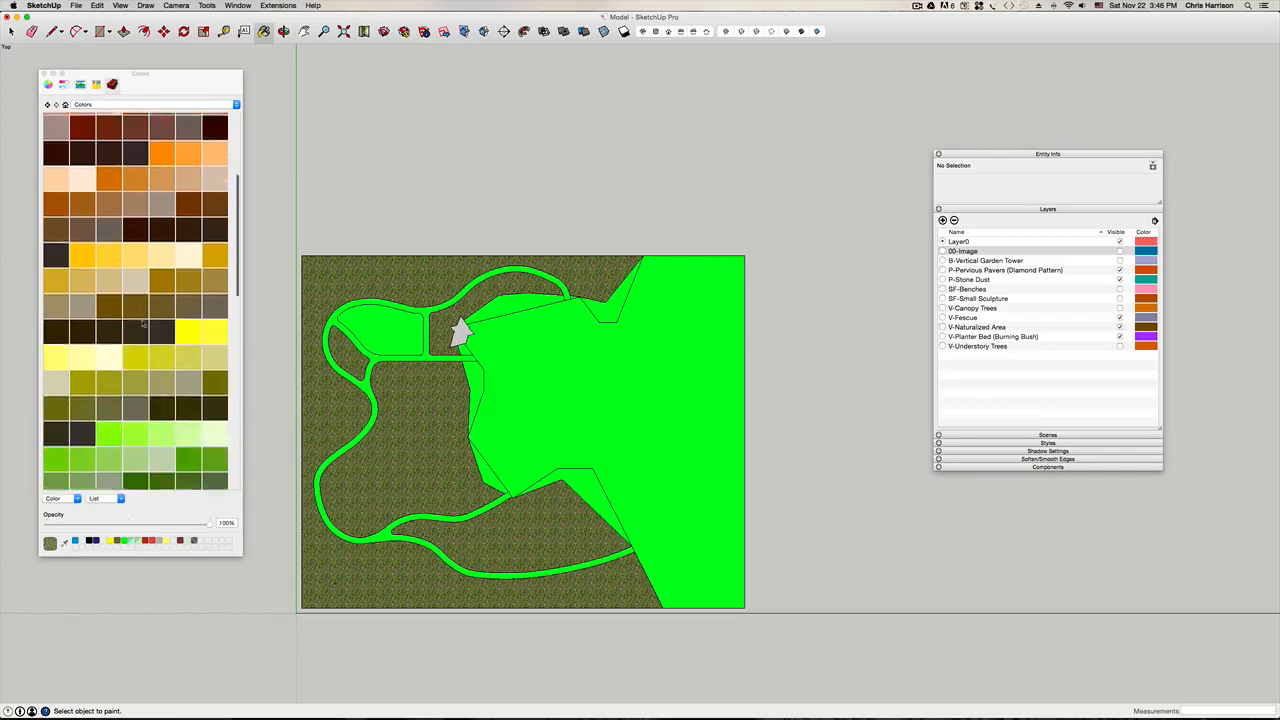
left_click(188, 405)
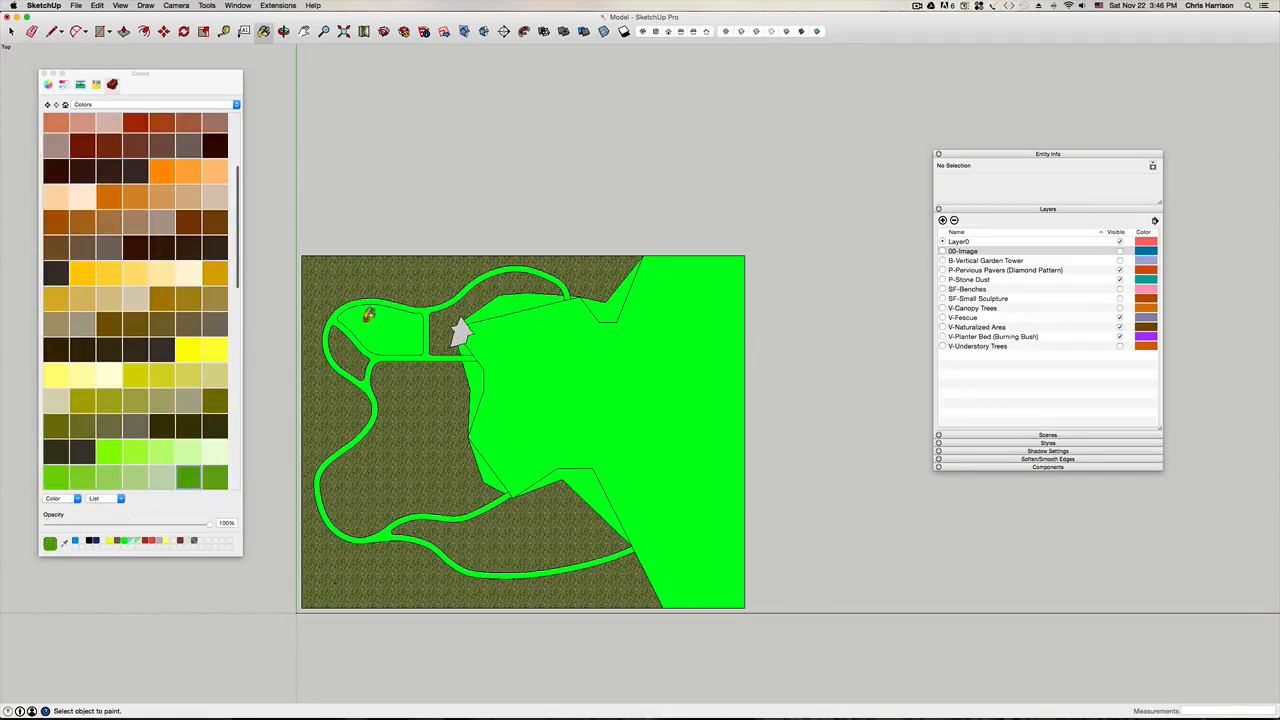
left_click(370, 325)
key("space")
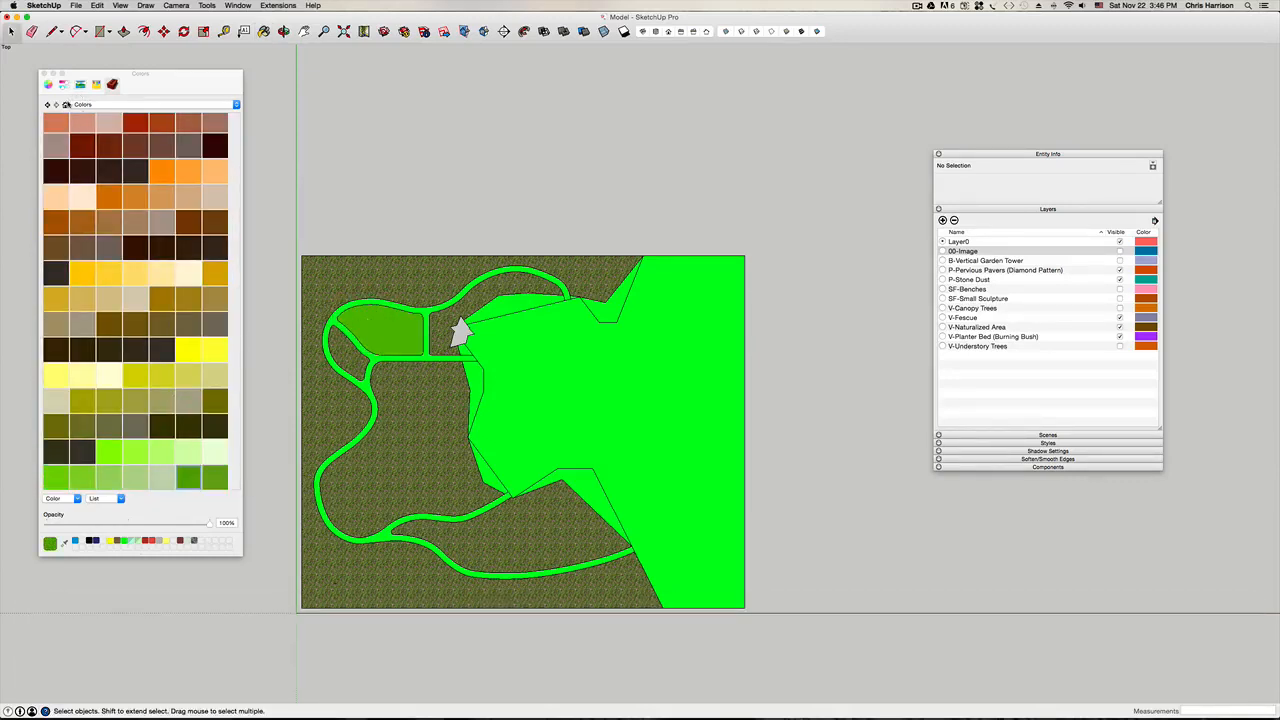
left_click(65, 104)
right_click(84, 178)
left_click(103, 194)
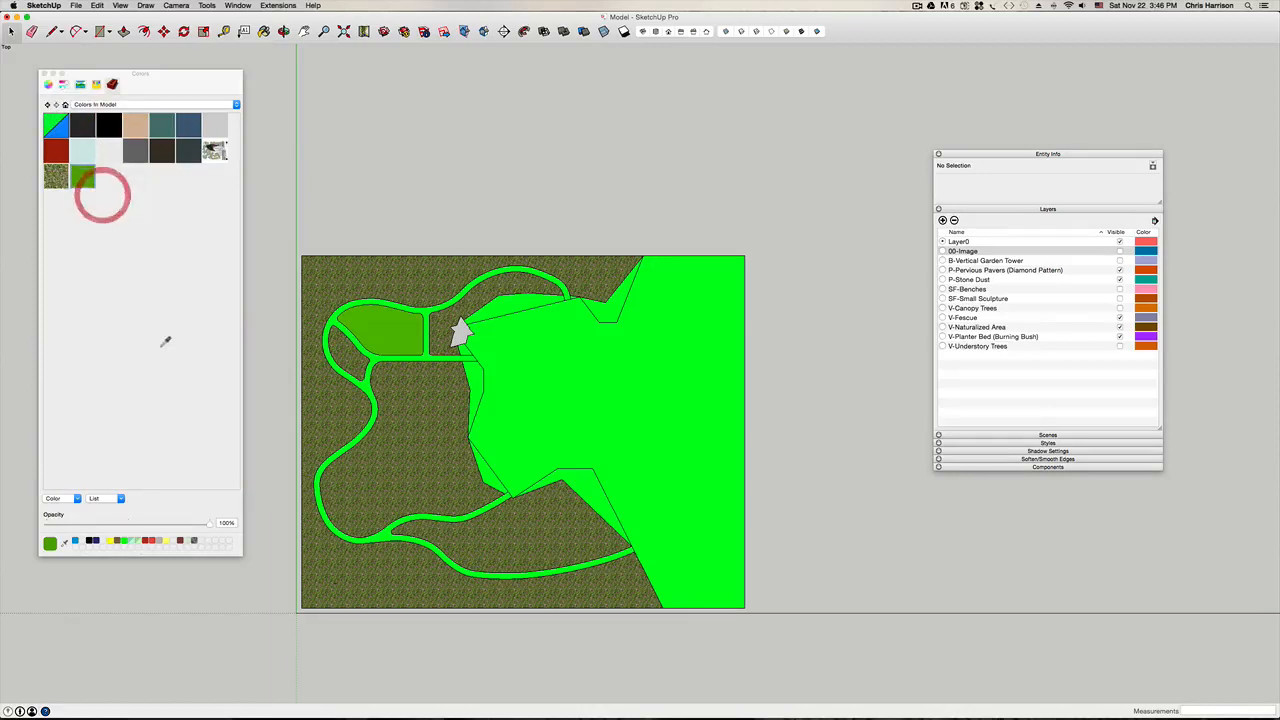
left_click(112, 488)
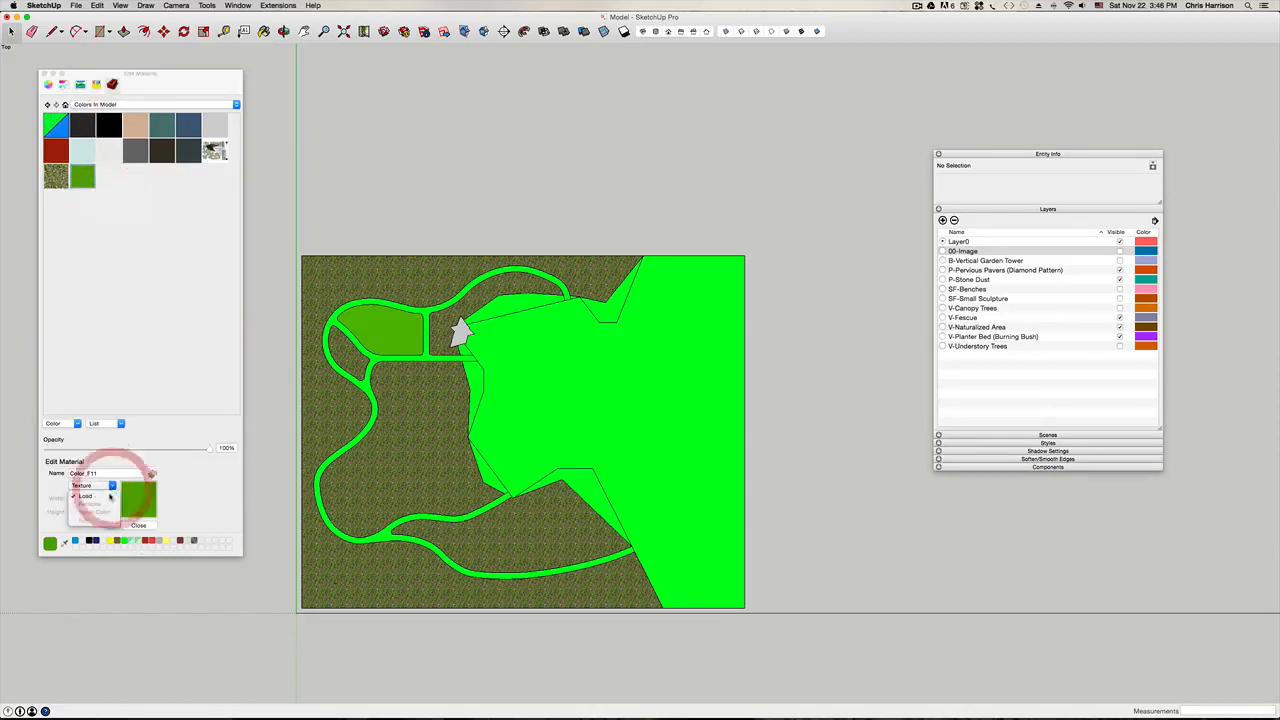
left_click(170, 516)
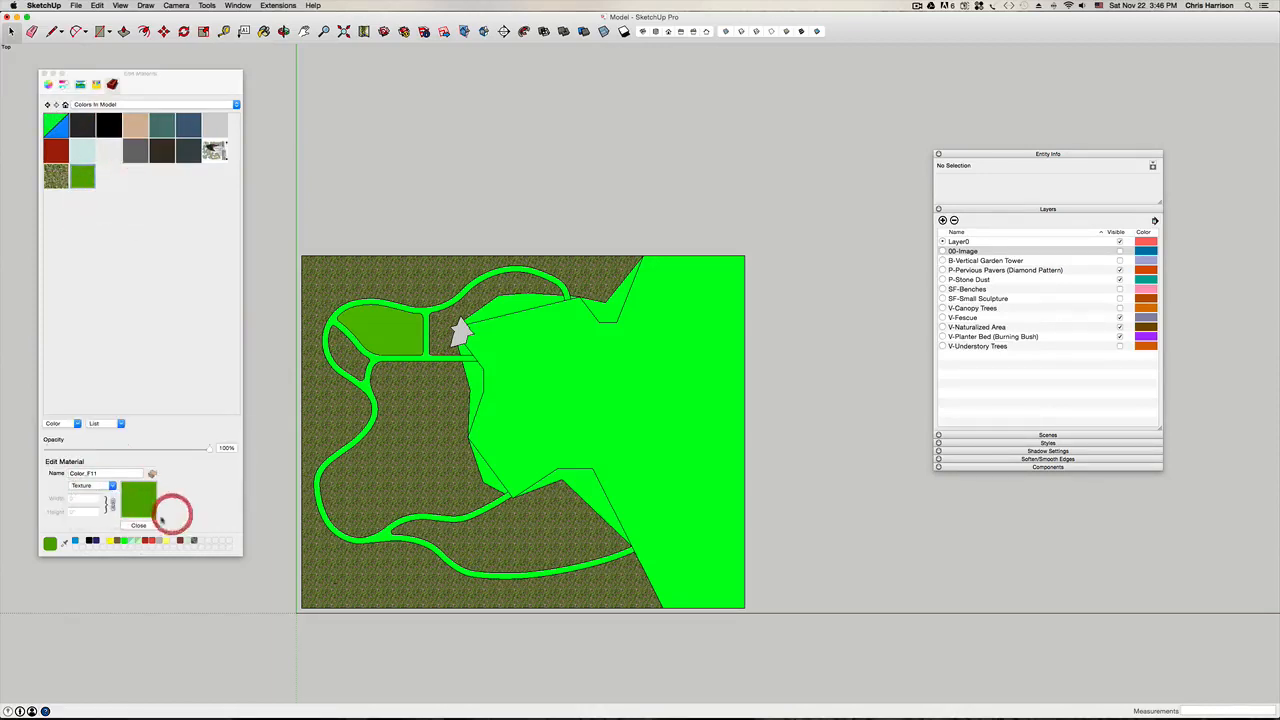
Step: Switch to Chrome and search Google Images for "lawn seamless texture"
left_click(209, 690)
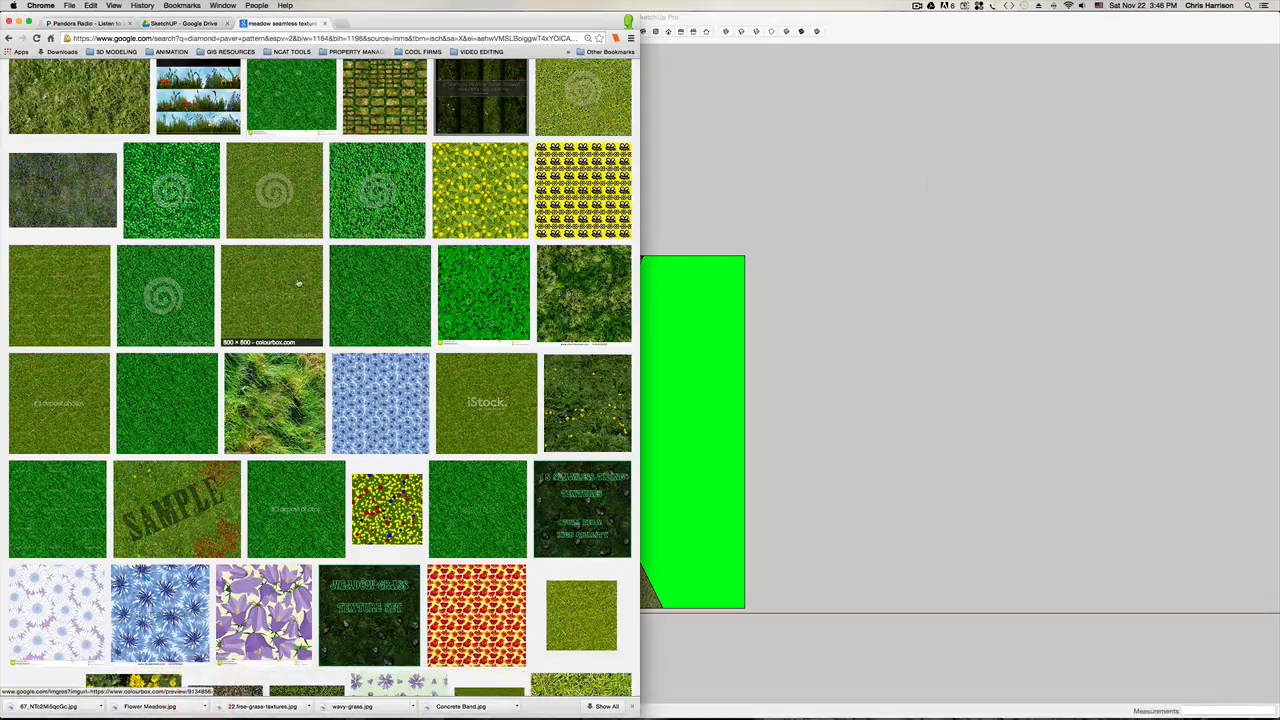
scroll(293, 270, "up", 10)
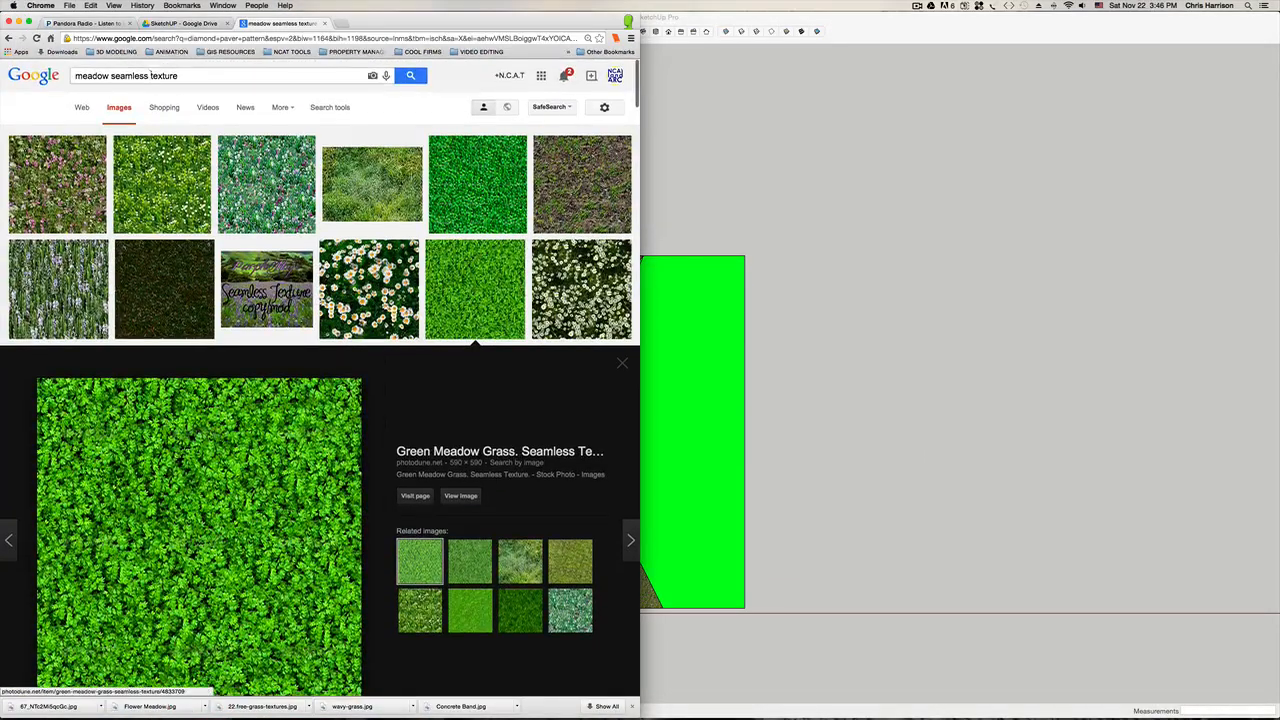
double_click(92, 76)
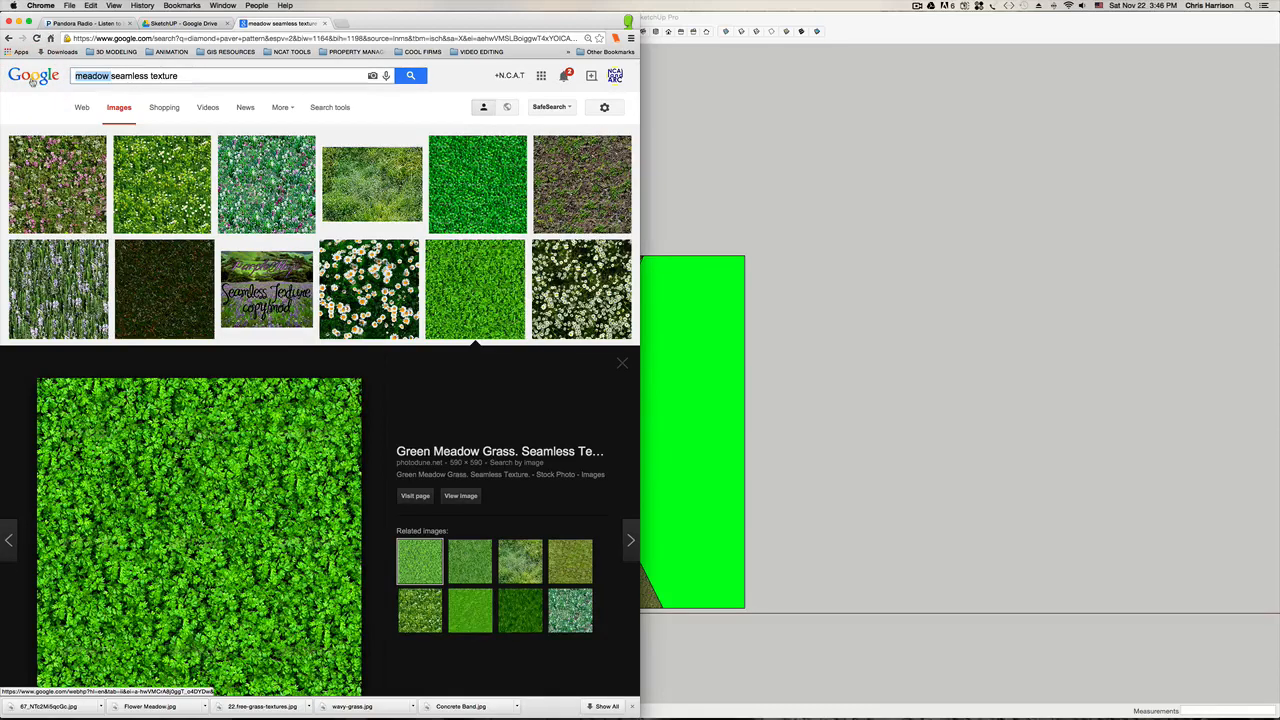
type("lawn")
key("Return")
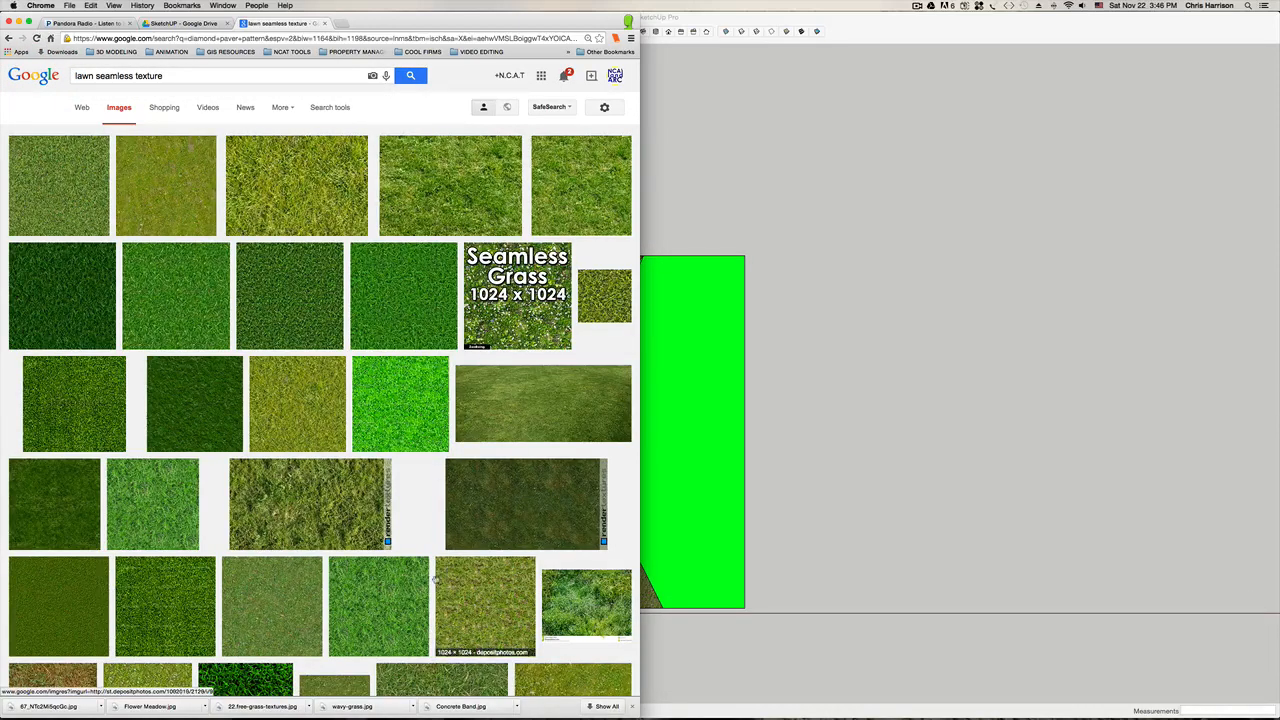
Step: Save the seamless green turf lawn image (GRASS 2) to the Textures folder under the name Lawn
left_click(425, 298)
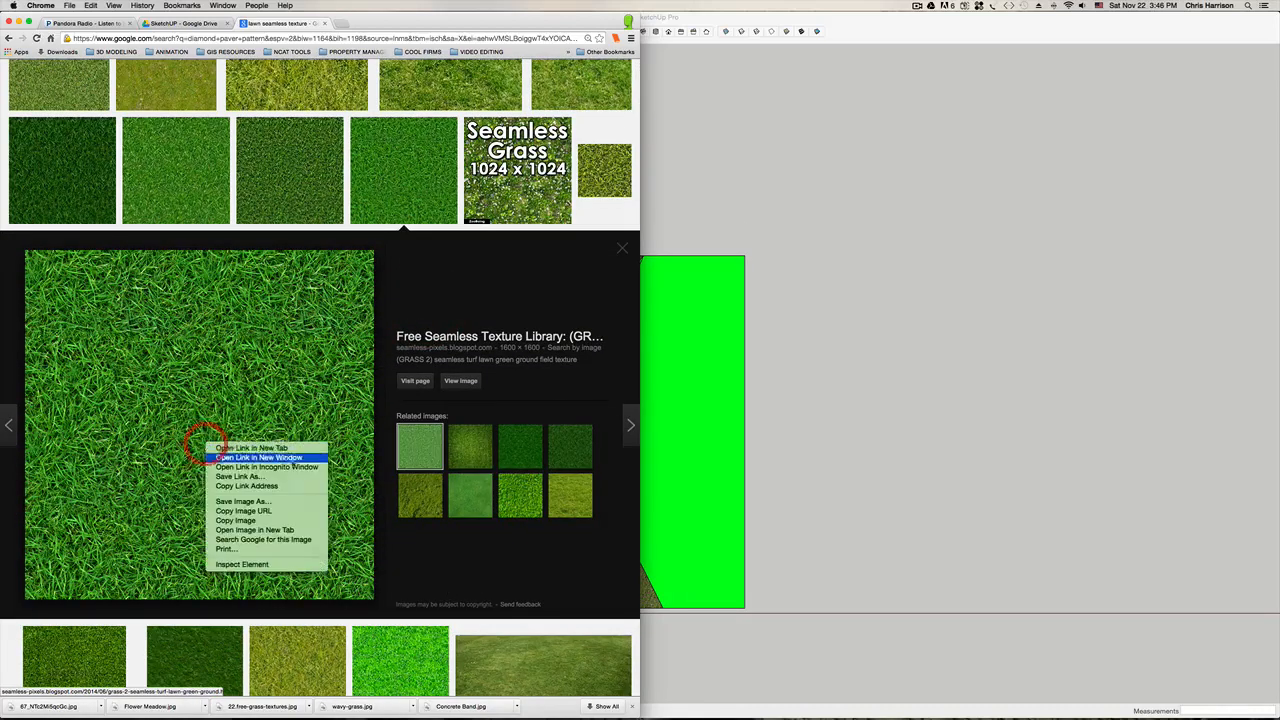
left_click(291, 501)
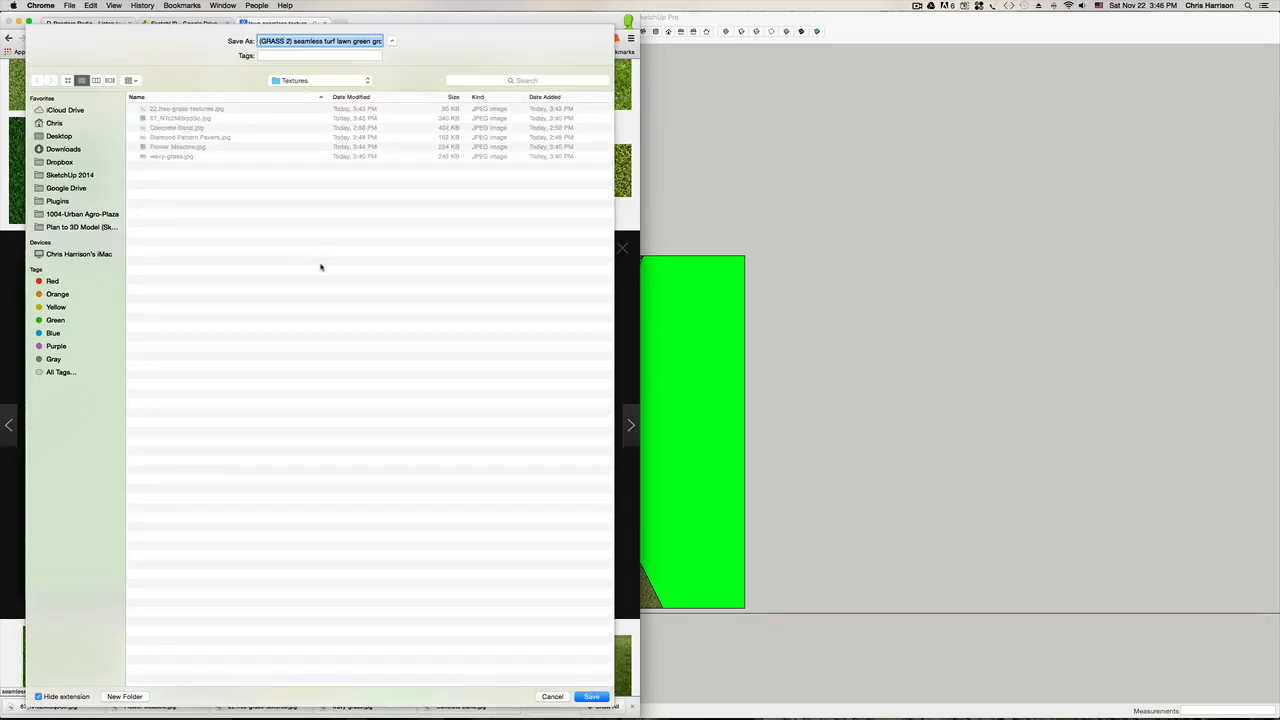
type("Law")
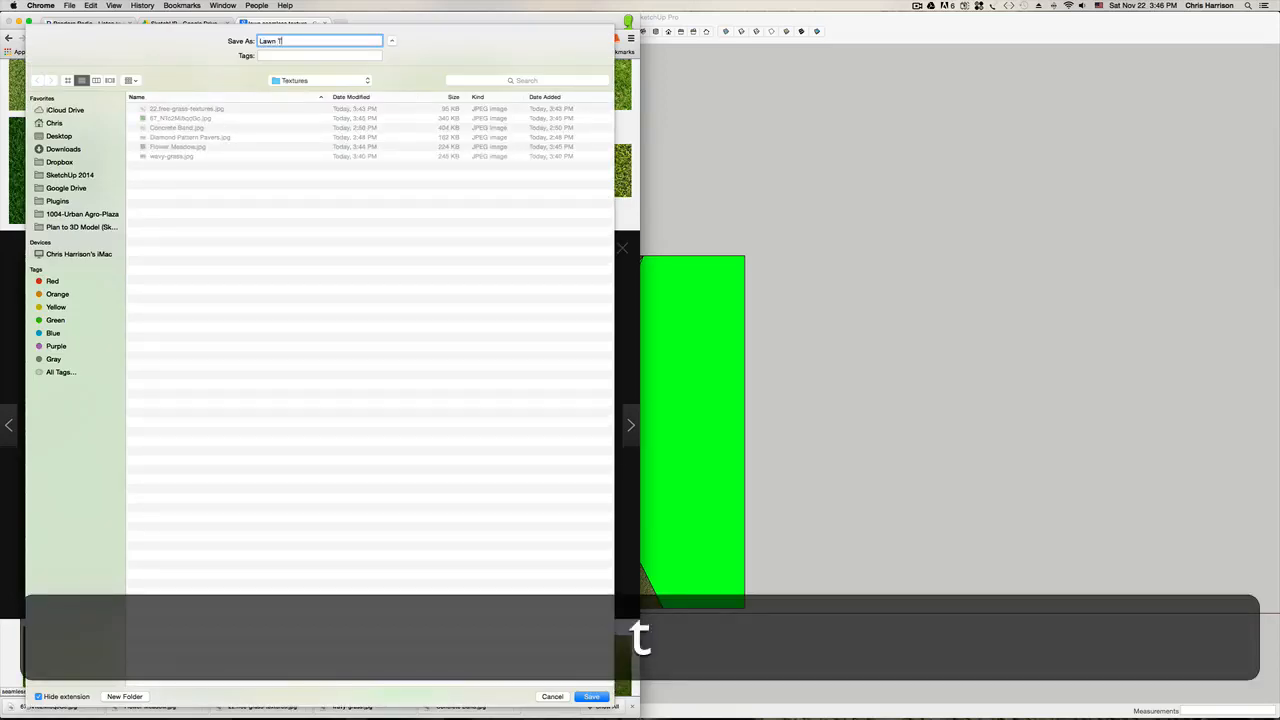
type("n t")
key("BackSpace")
key("Return")
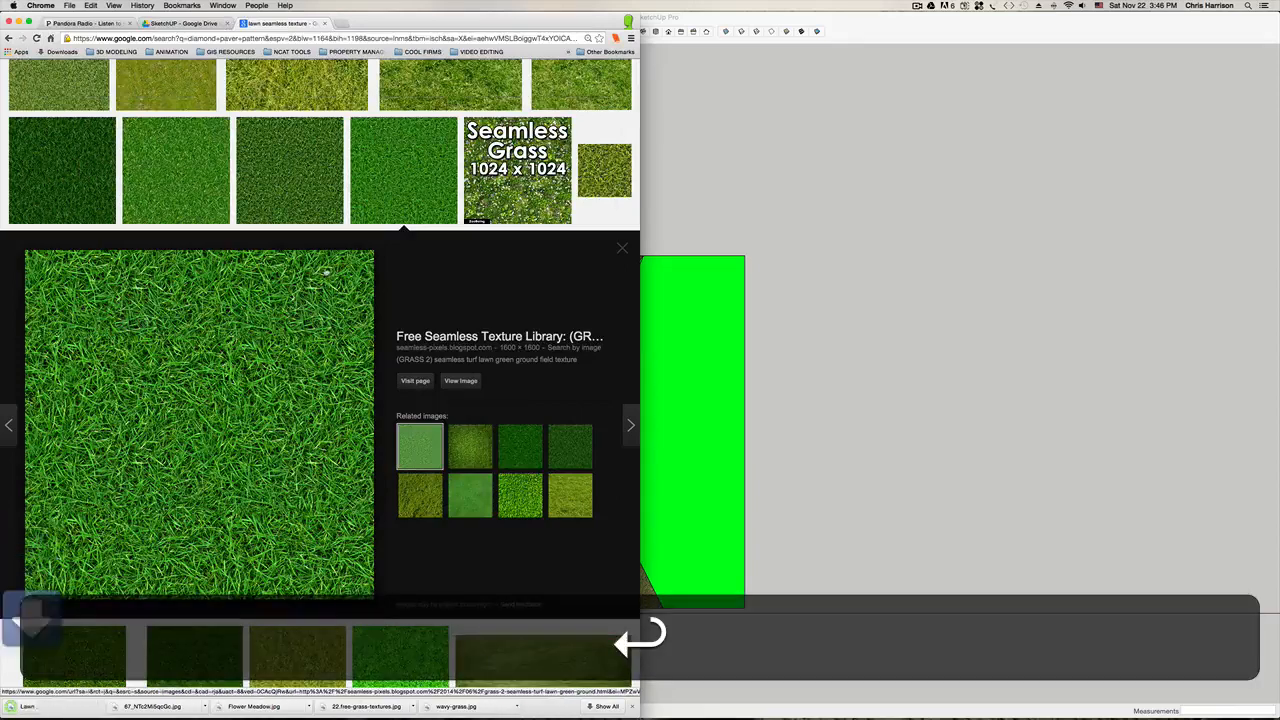
Step: Return to SketchUp and load the Lawn image from the Textures folder as the texture of the green Color_F11 material
left_click(681, 364)
left_click(138, 525)
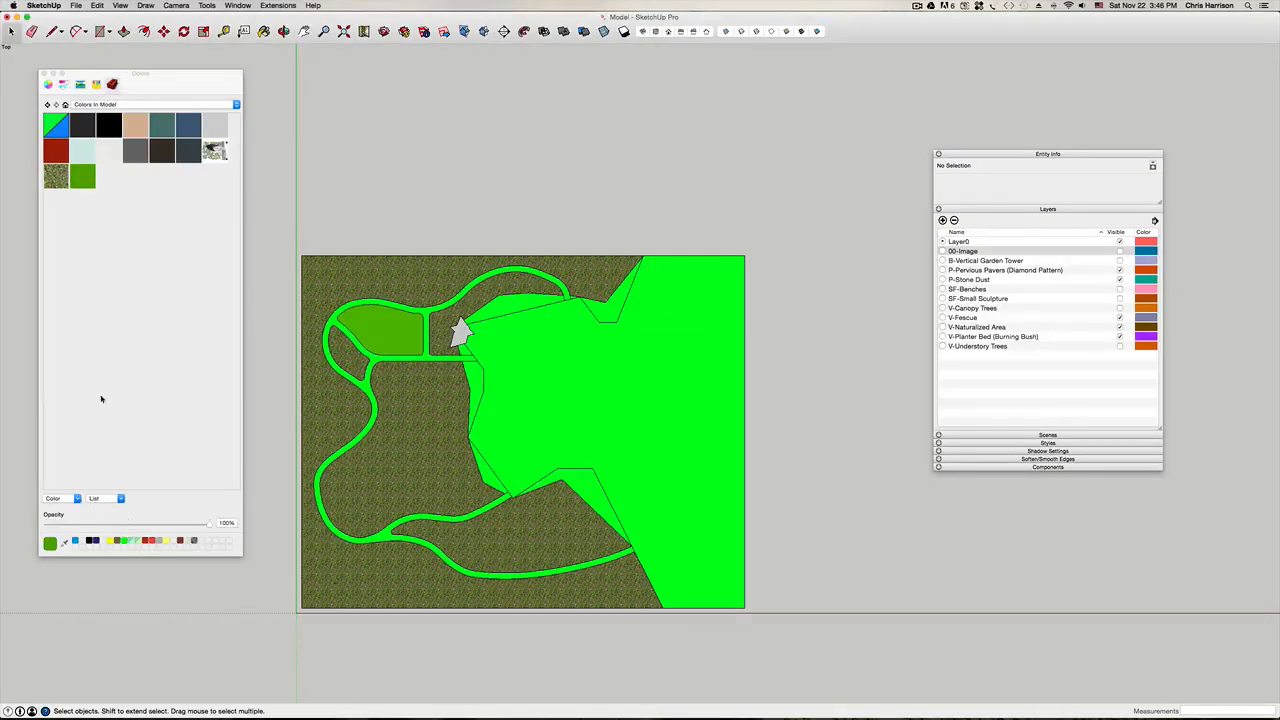
right_click(88, 181)
left_click(105, 189)
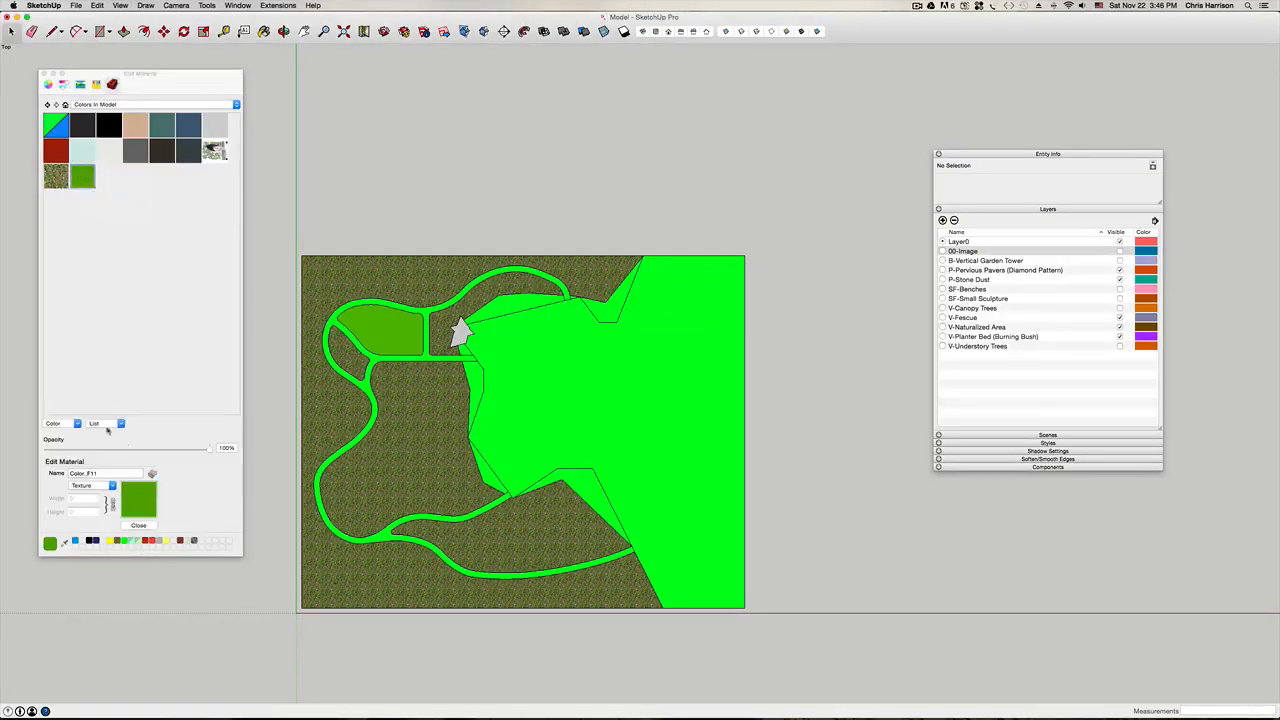
left_click(108, 487)
left_click(103, 494)
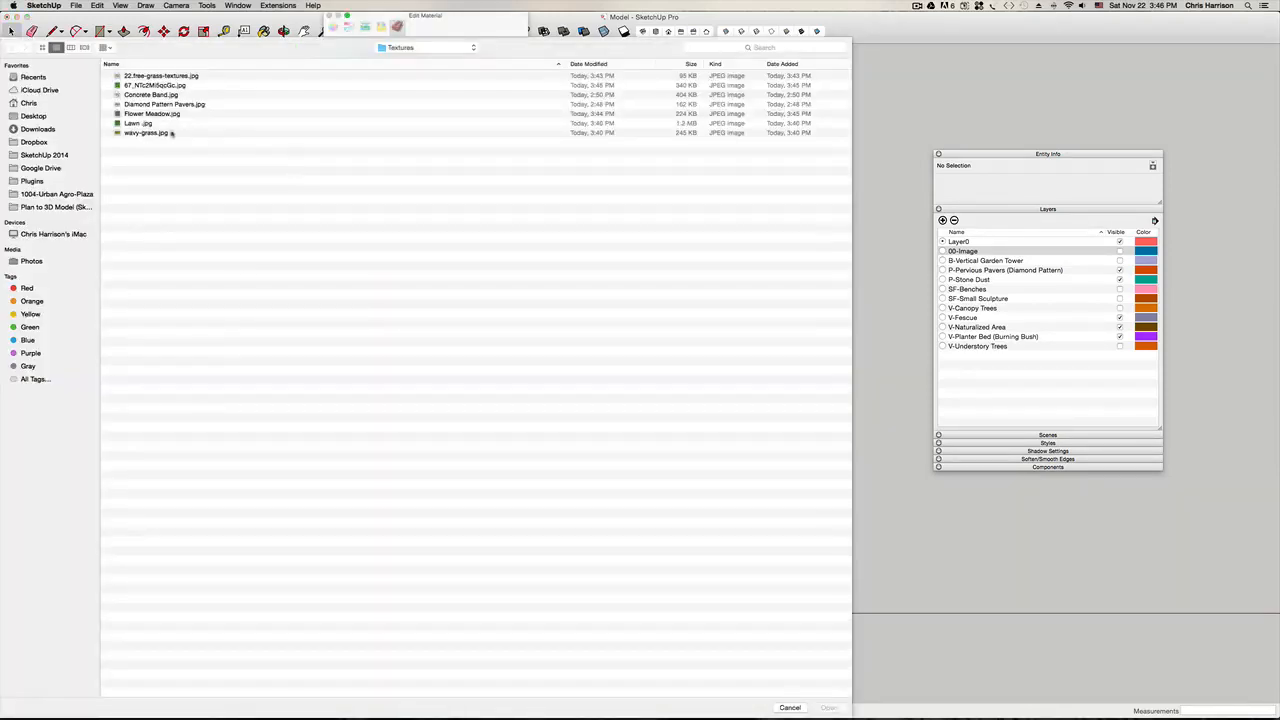
double_click(138, 123)
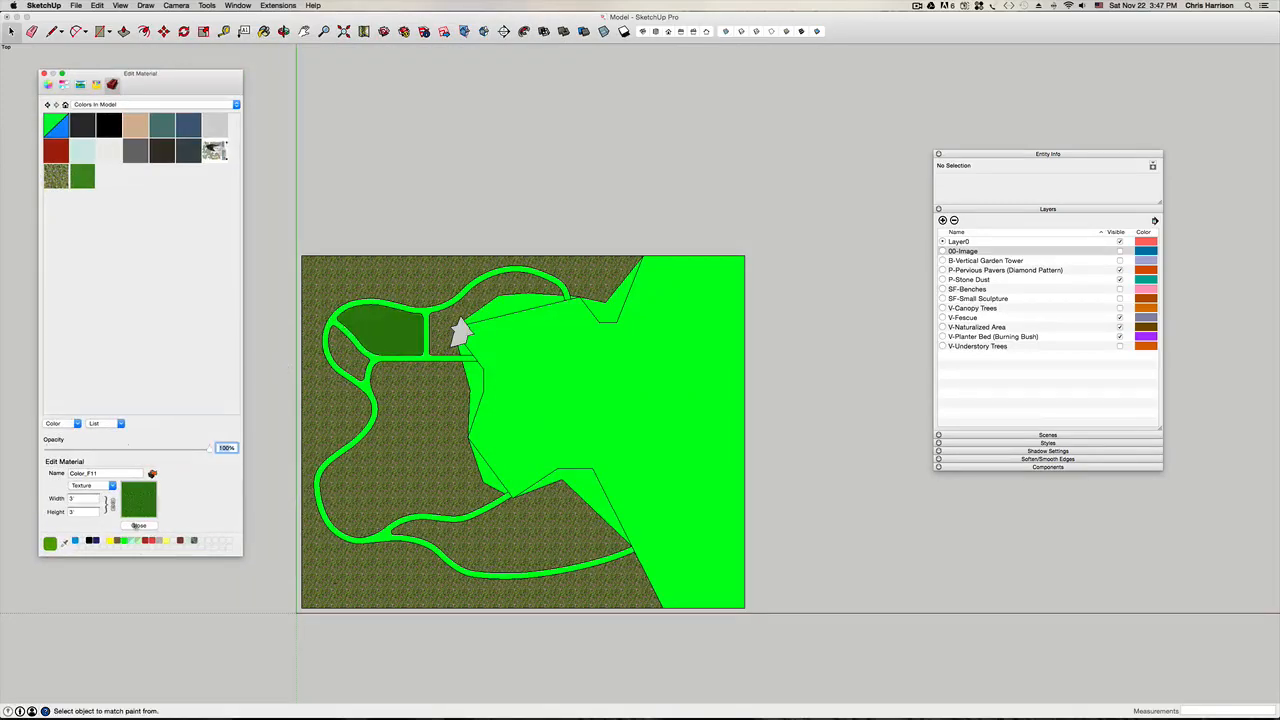
Step: Set the lawn texture's width to 10 feet and finish editing the material
scroll(385, 327, "up", 10)
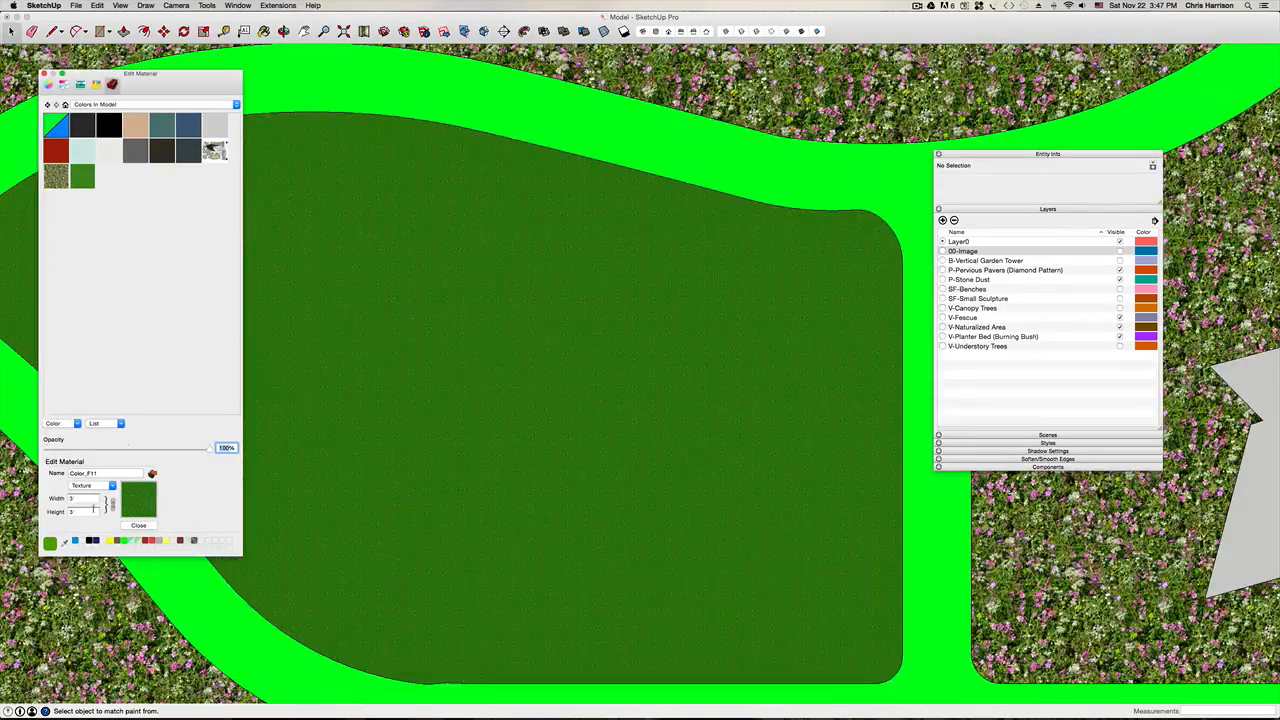
type("10")
key("Return")
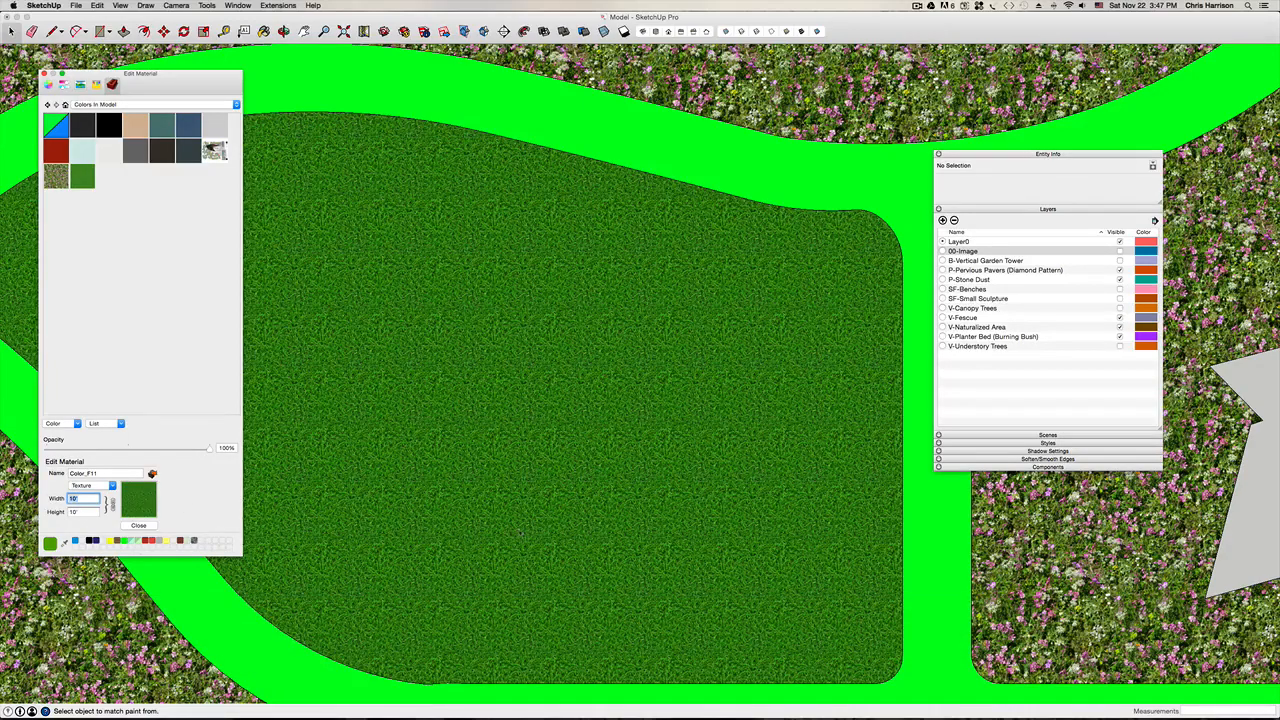
scroll(518, 532, "down", 2)
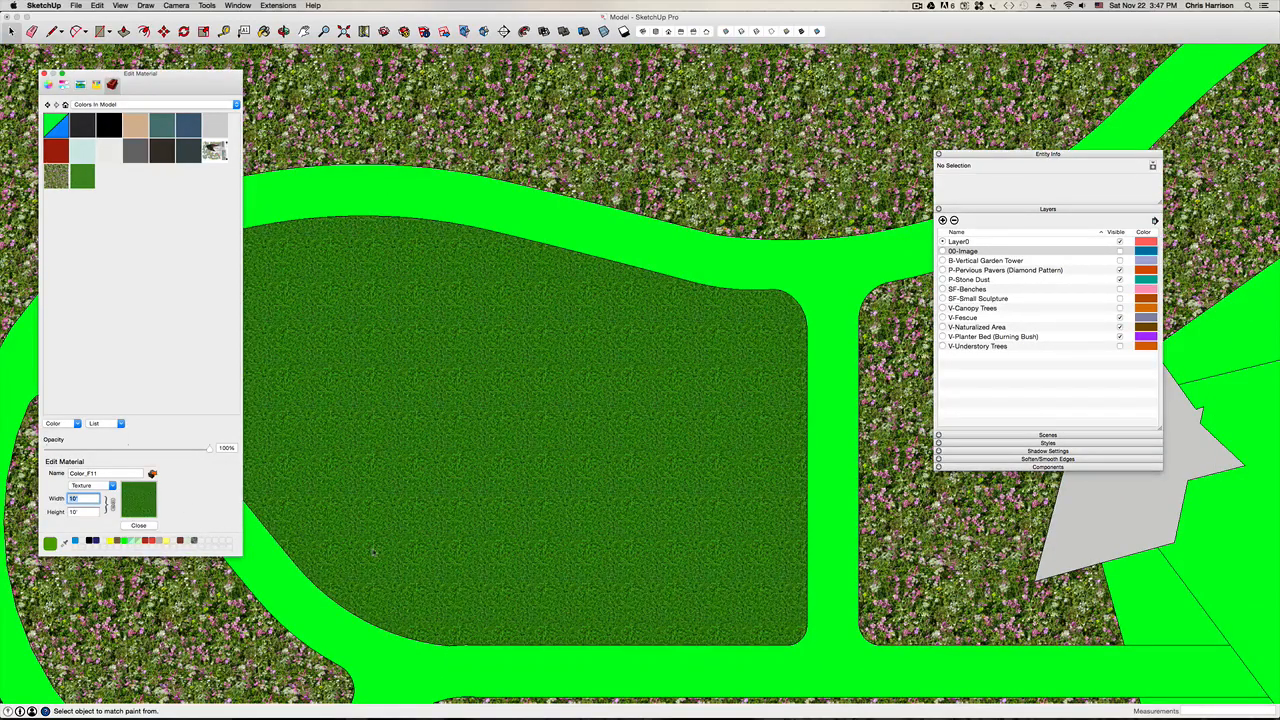
left_click(136, 526)
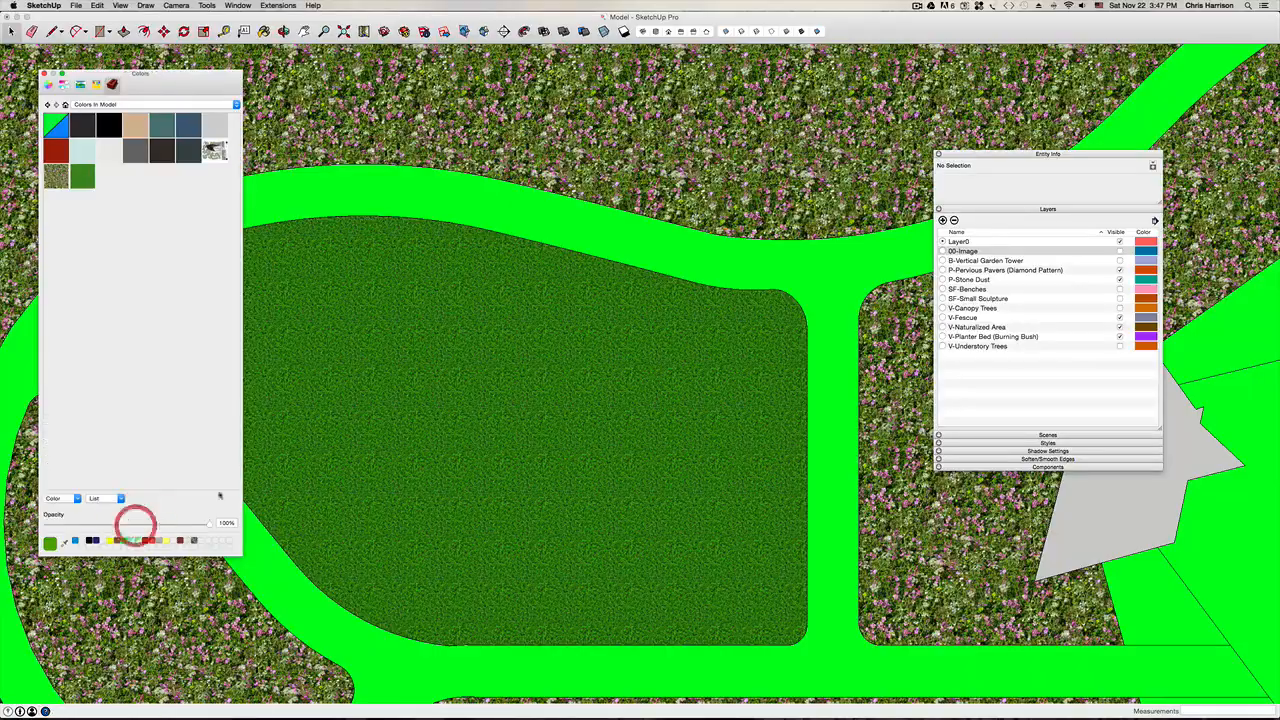
Step: Examine the lawn texture's tiling up close and in context with the surrounding meadow, and return to a top view of the plan
scroll(430, 404, "down", 4)
middle_click_drag(430, 404, 440, 413)
scroll(466, 420, "up", 6)
scroll(470, 421, "up", 5)
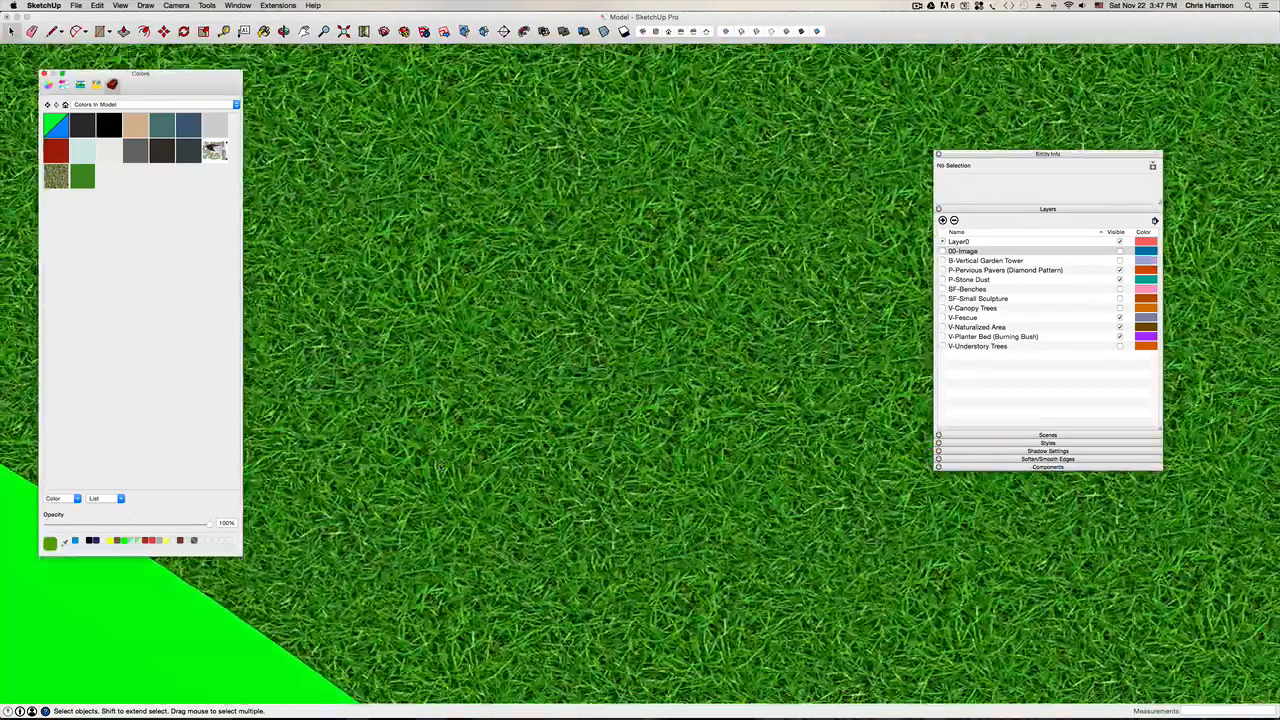
scroll(455, 445, "down", 6)
scroll(440, 467, "up", 1)
scroll(440, 467, "up", 2)
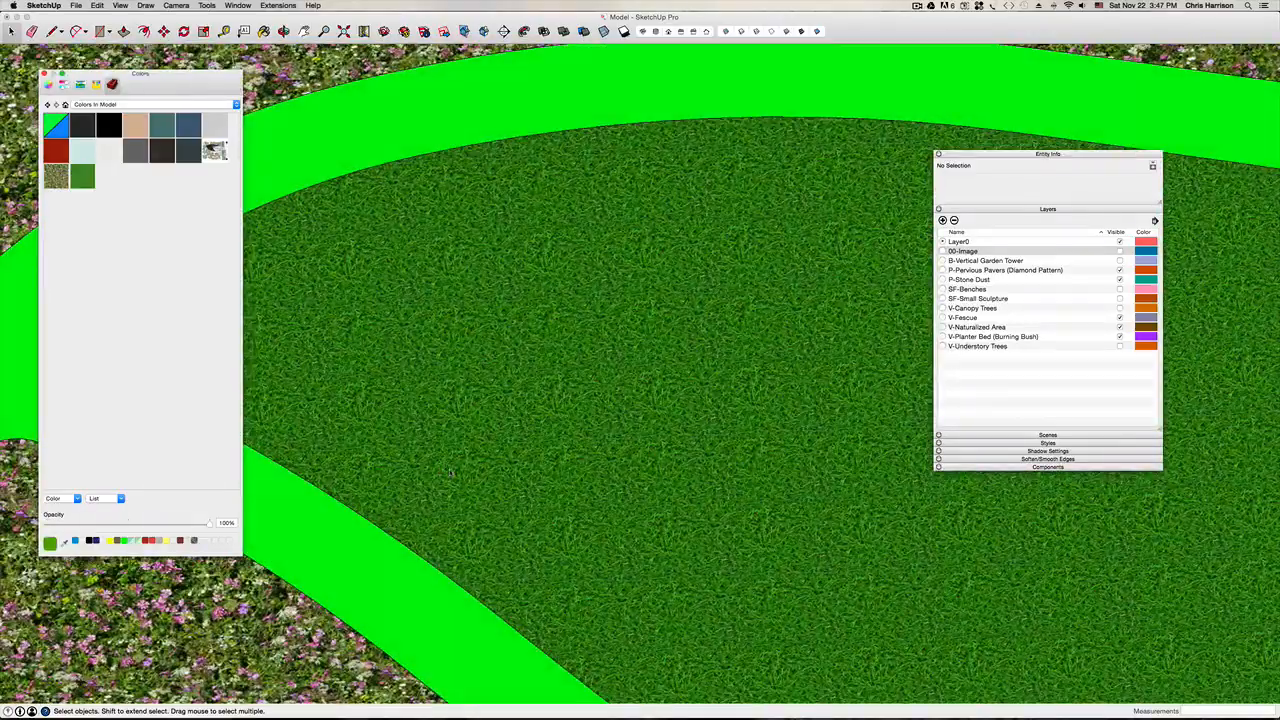
scroll(450, 472, "down", 10)
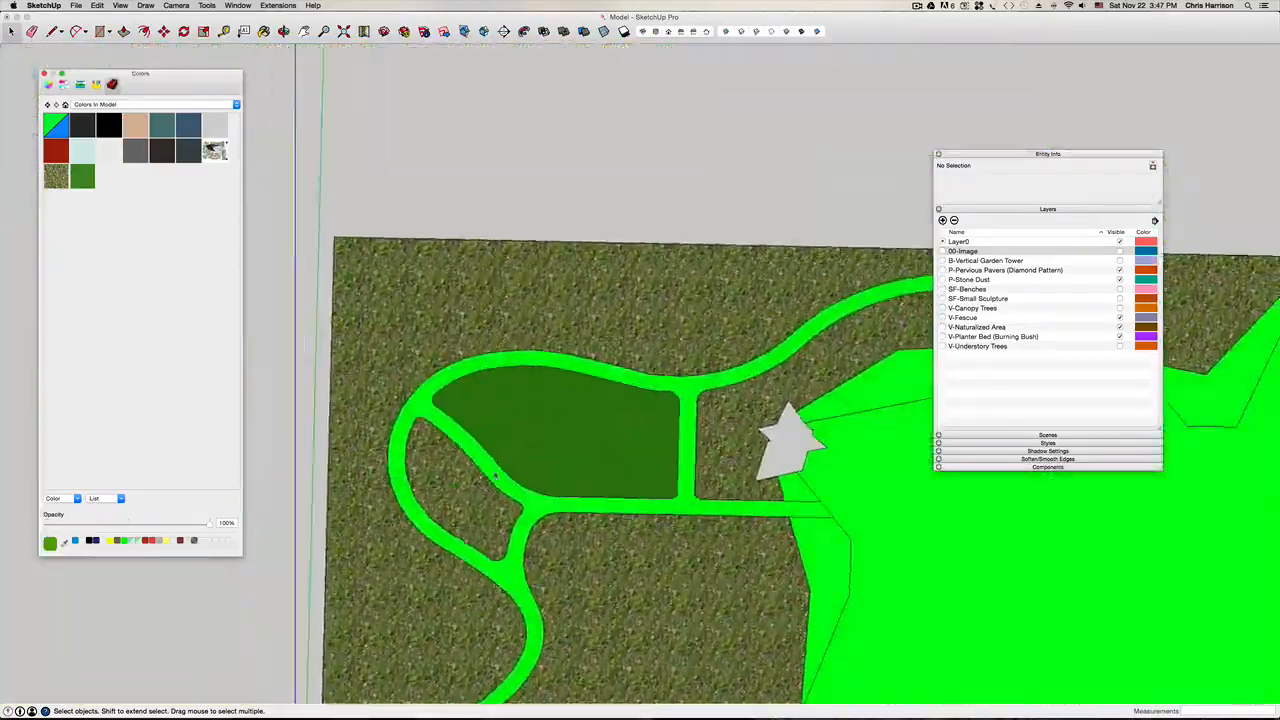
middle_click_drag(495, 476, 468, 458)
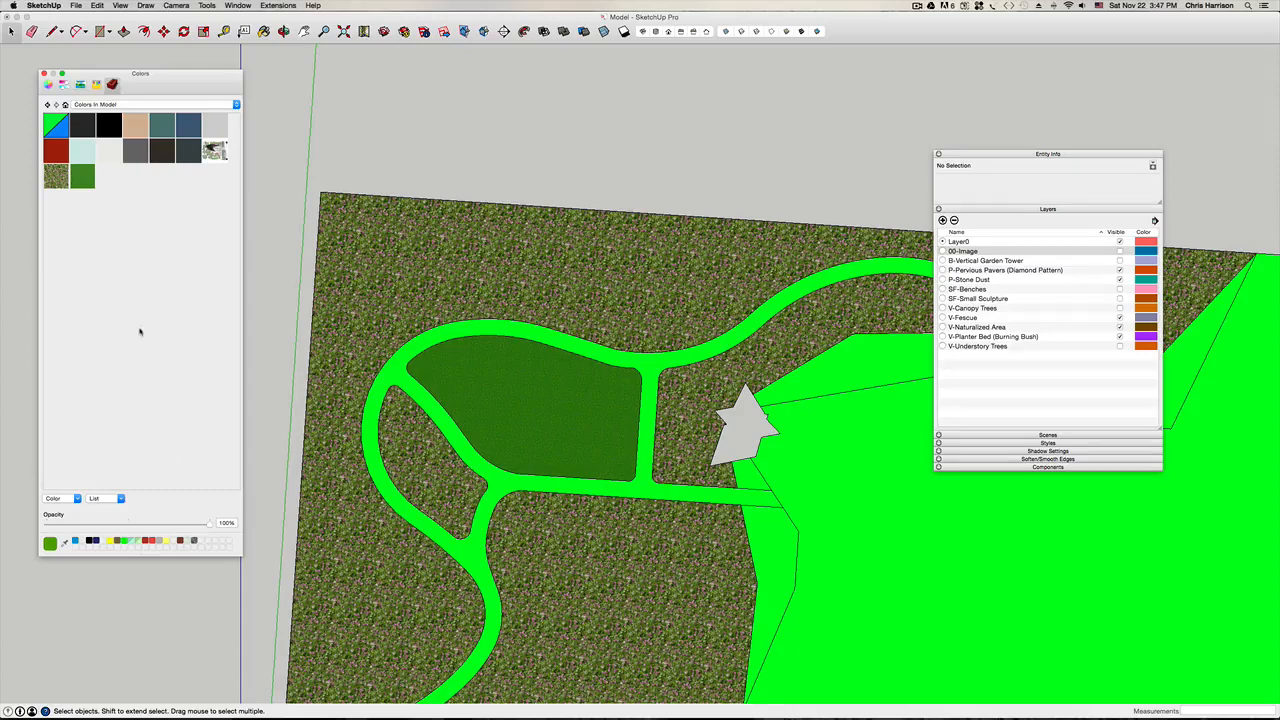
mouse_move(245, 712)
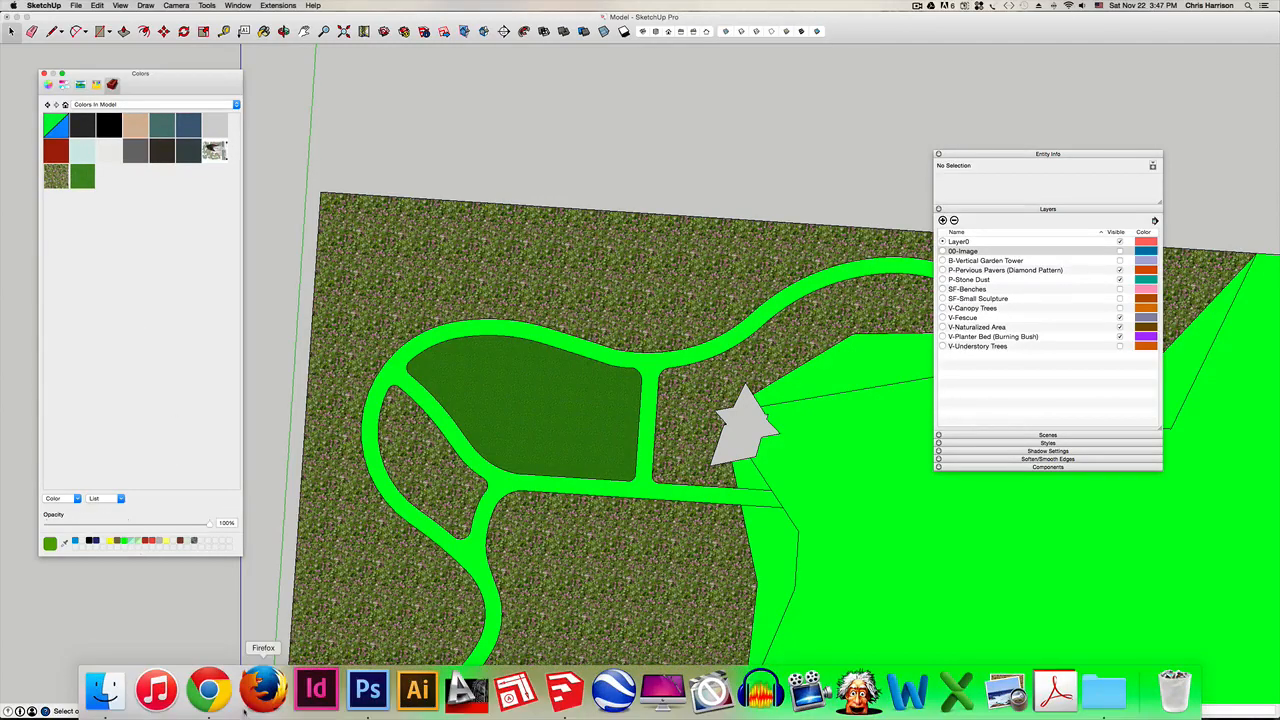
key("super+i")
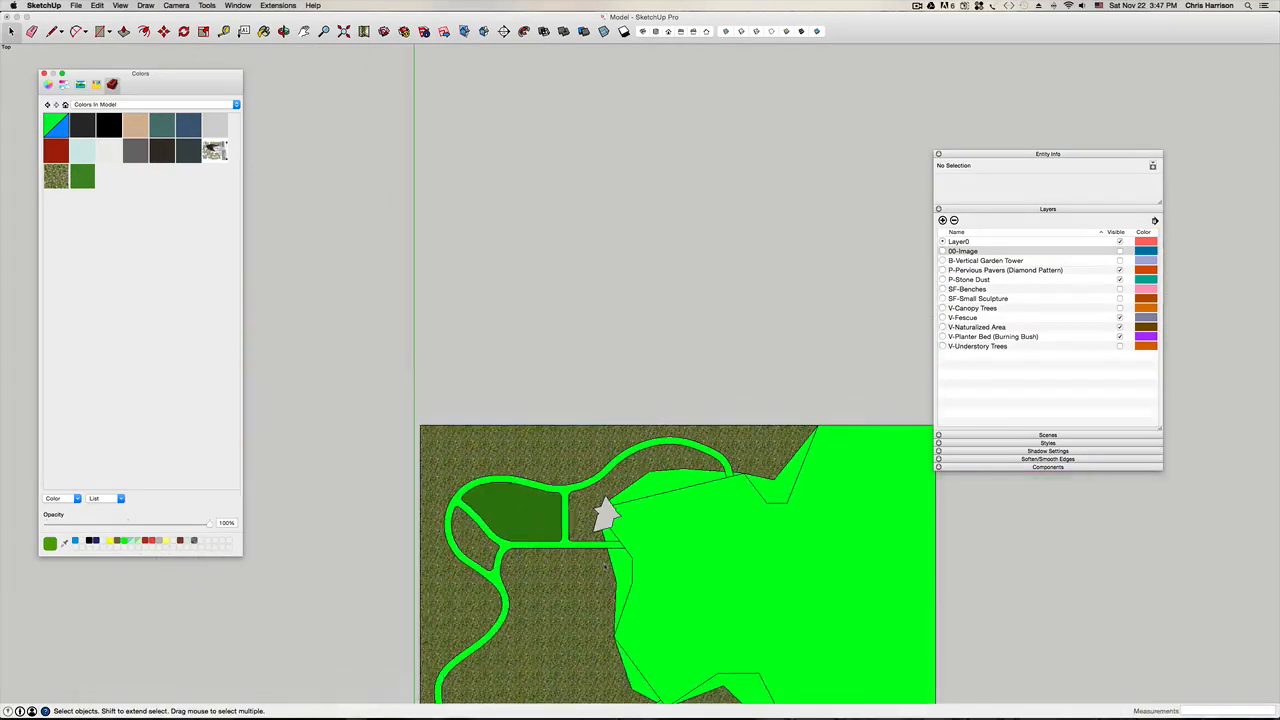
key("h")
left_click_drag(568, 480, 554, 381)
left_click(615, 364)
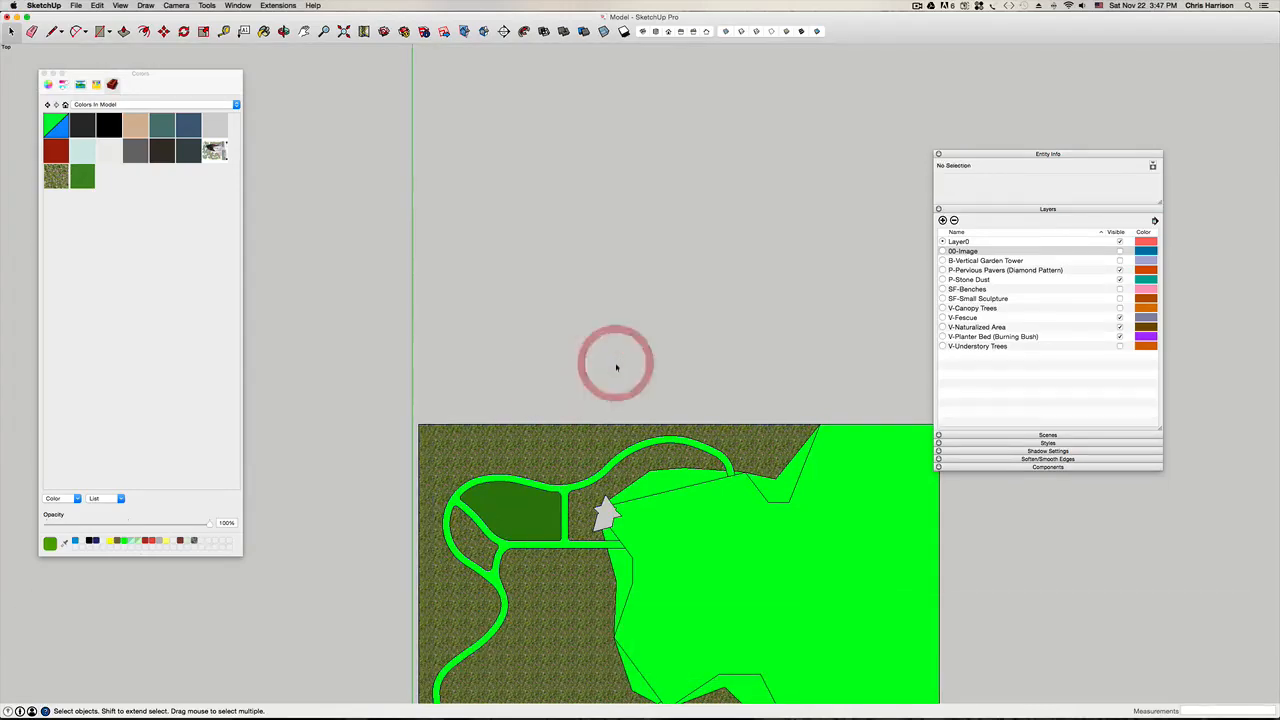
key("h")
left_click_drag(583, 498, 555, 262)
left_click_drag(657, 472, 446, 470)
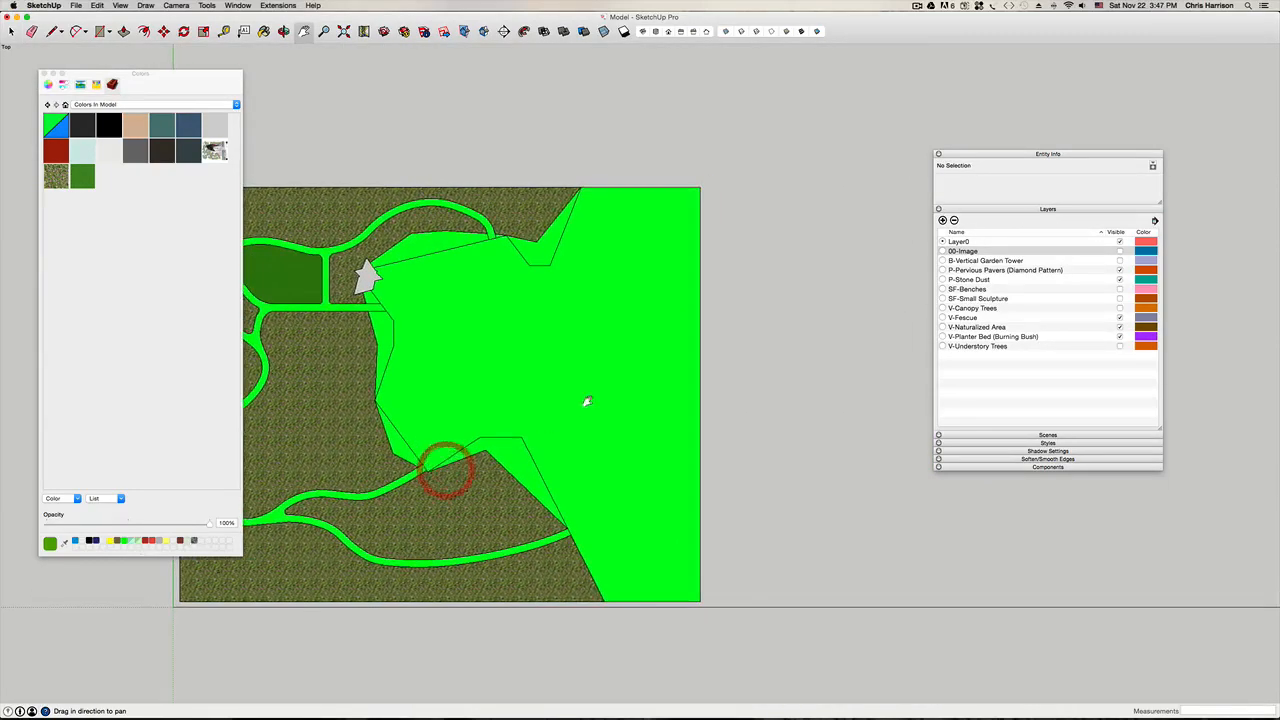
Step: Paint the large plaza area of the plan with the dark red Color_A13 from the Colors collection
left_click(112, 192)
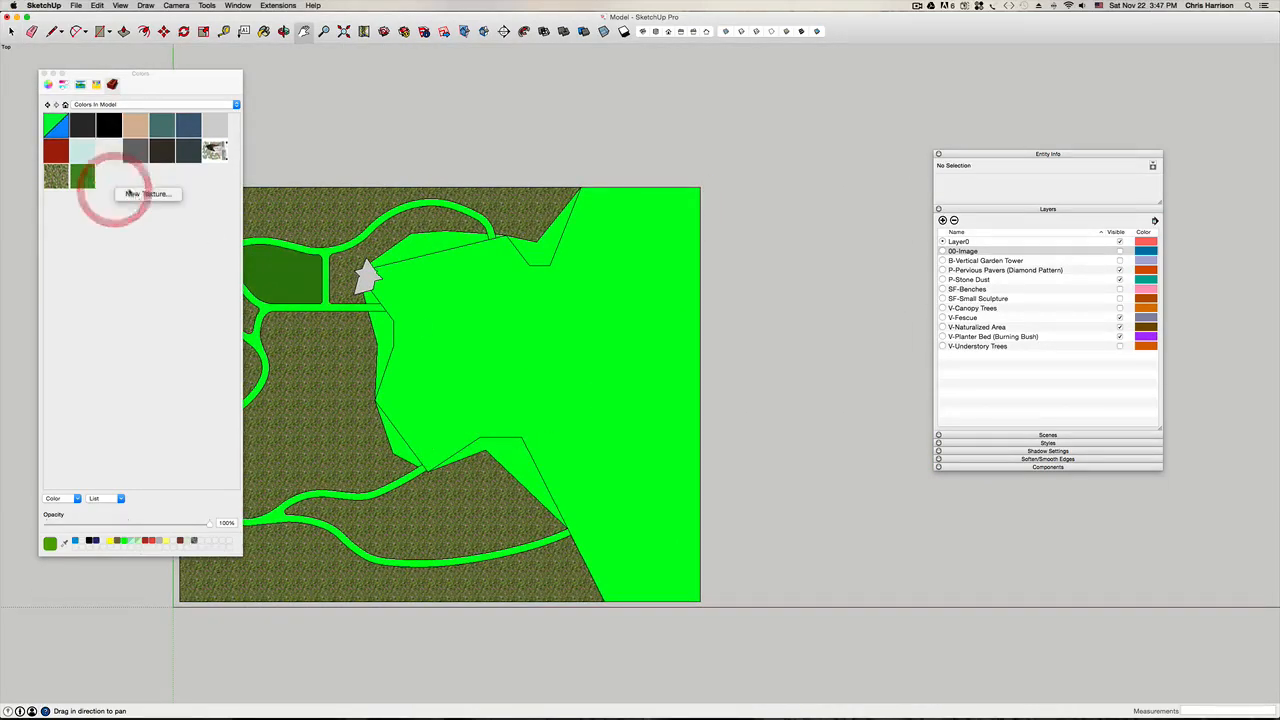
left_click(99, 278)
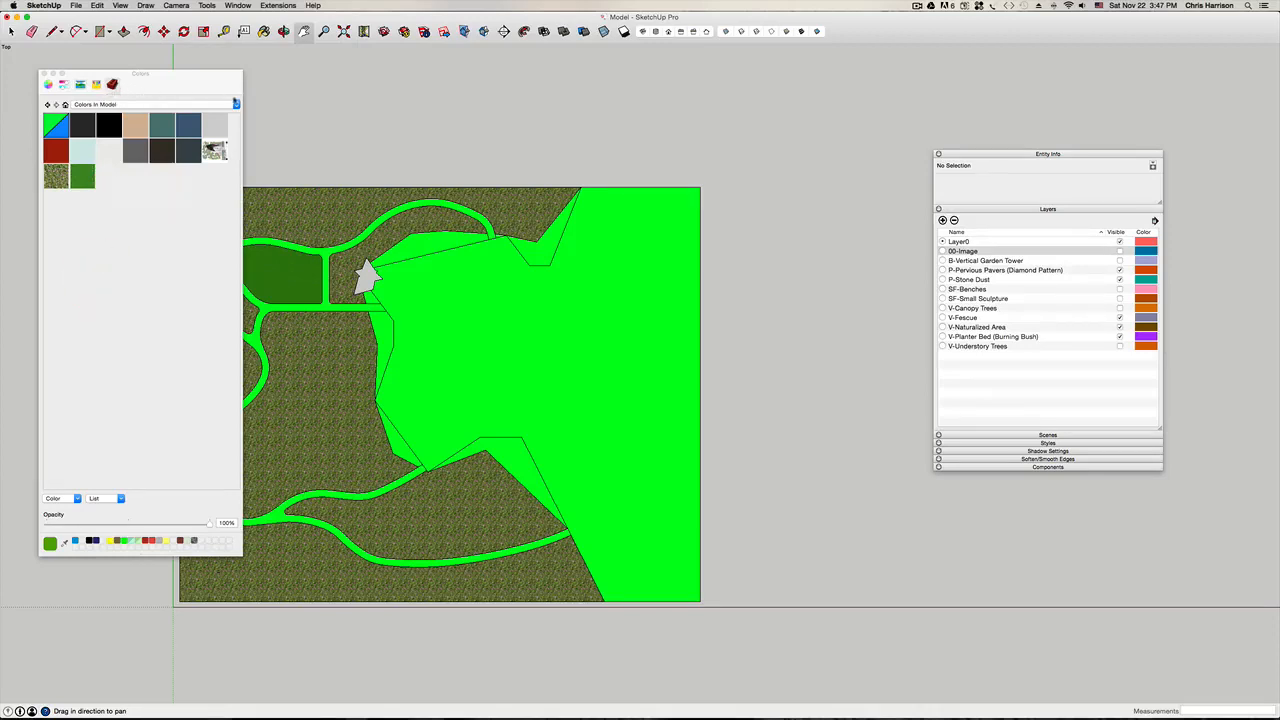
left_click(235, 103)
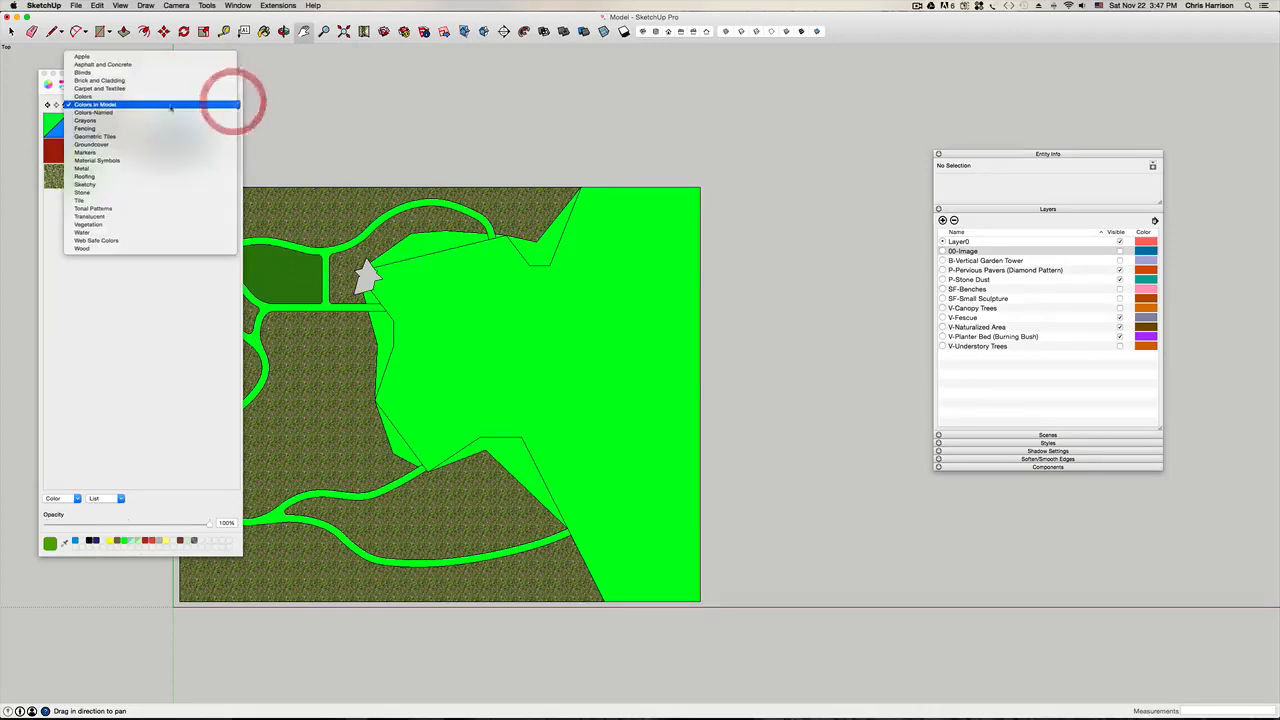
left_click(120, 97)
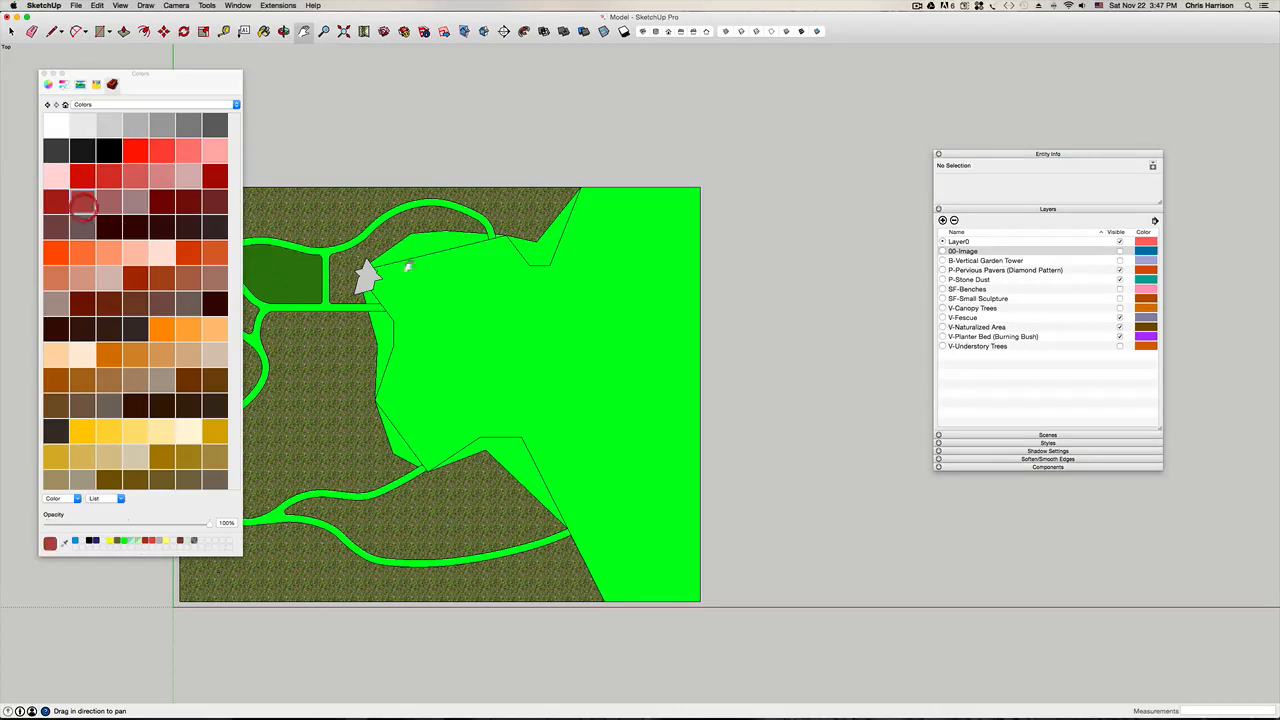
left_click(572, 316)
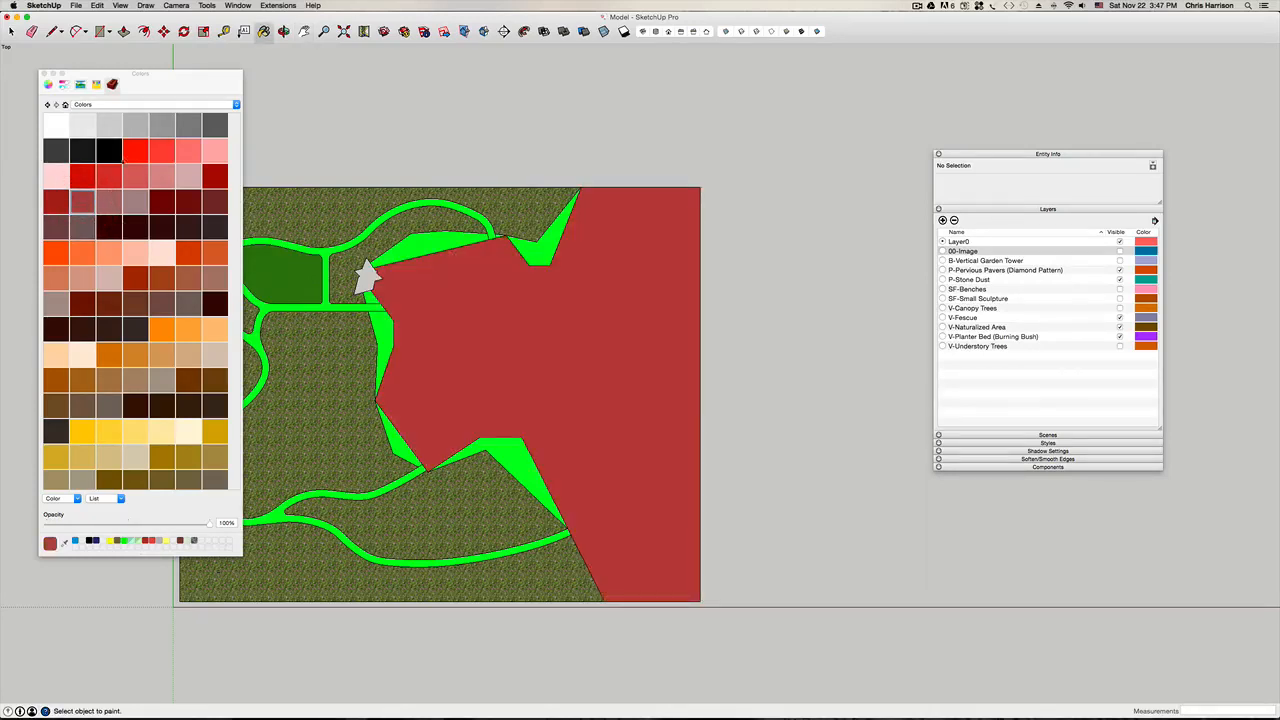
Step: Paint the angular planter beds along the plaza edge with a bright red from the Colors collection
left_click(127, 151)
left_click(410, 236)
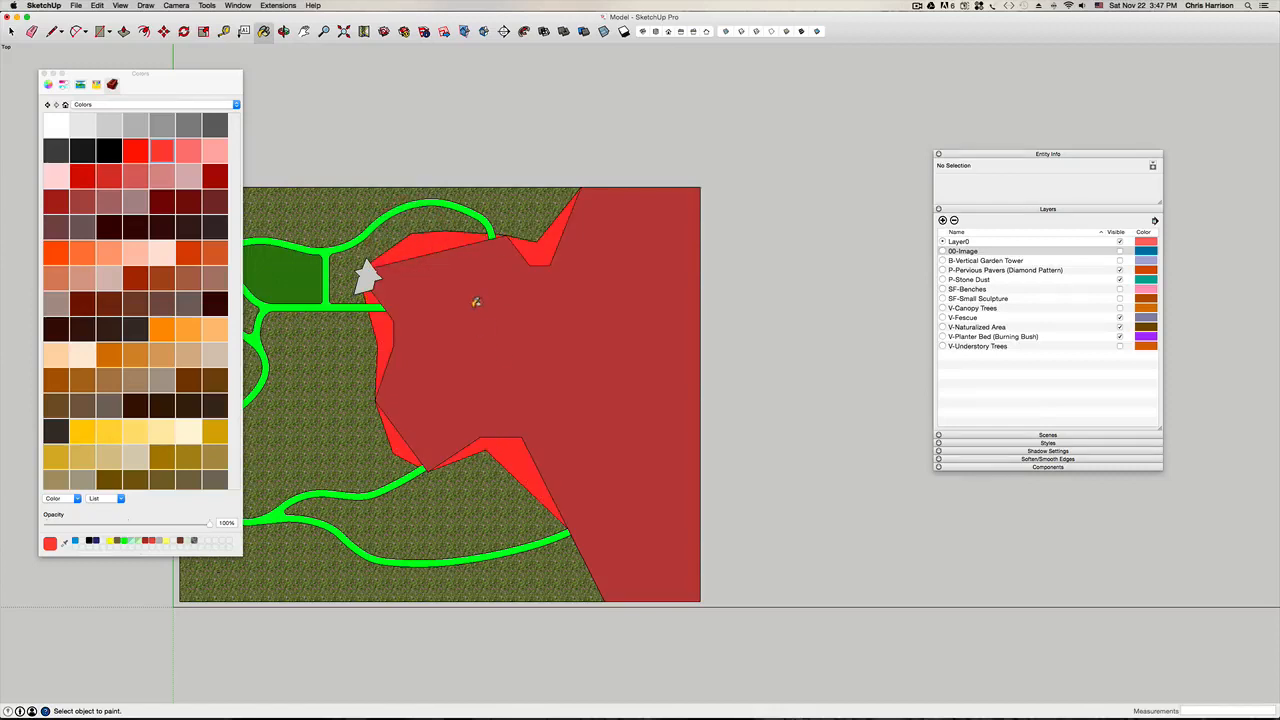
scroll(609, 348, "down", 2)
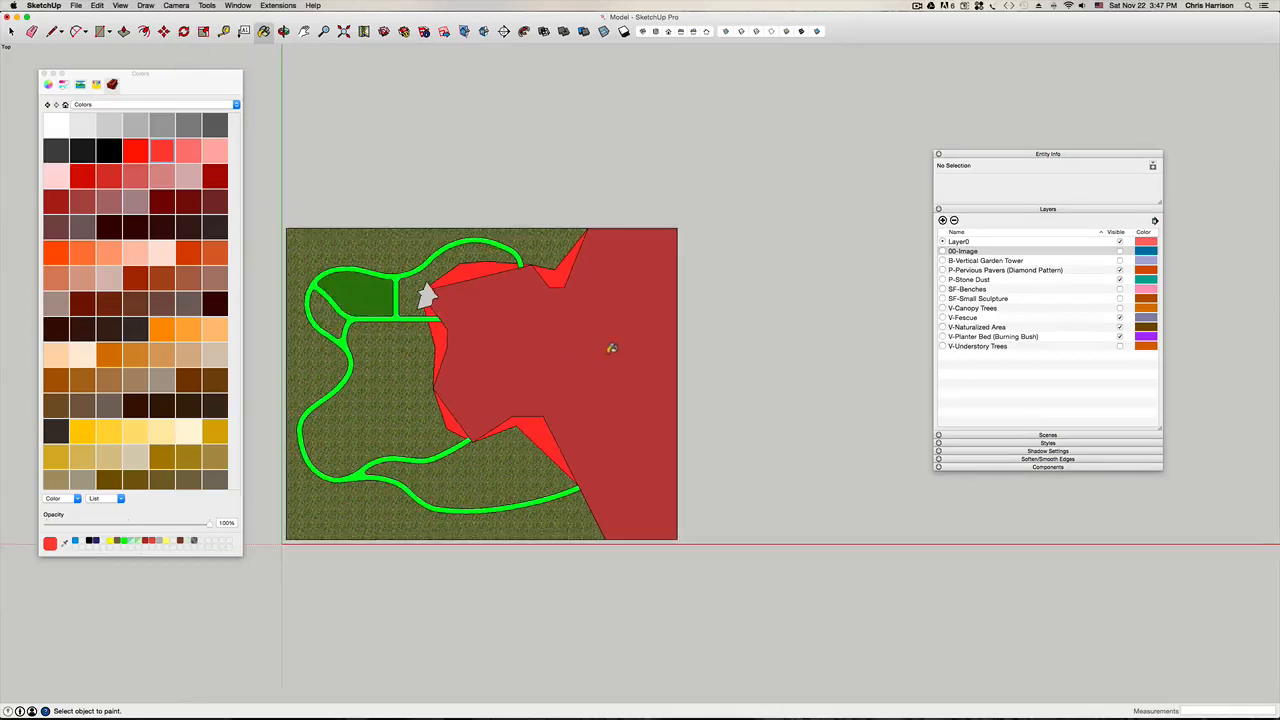
key("space")
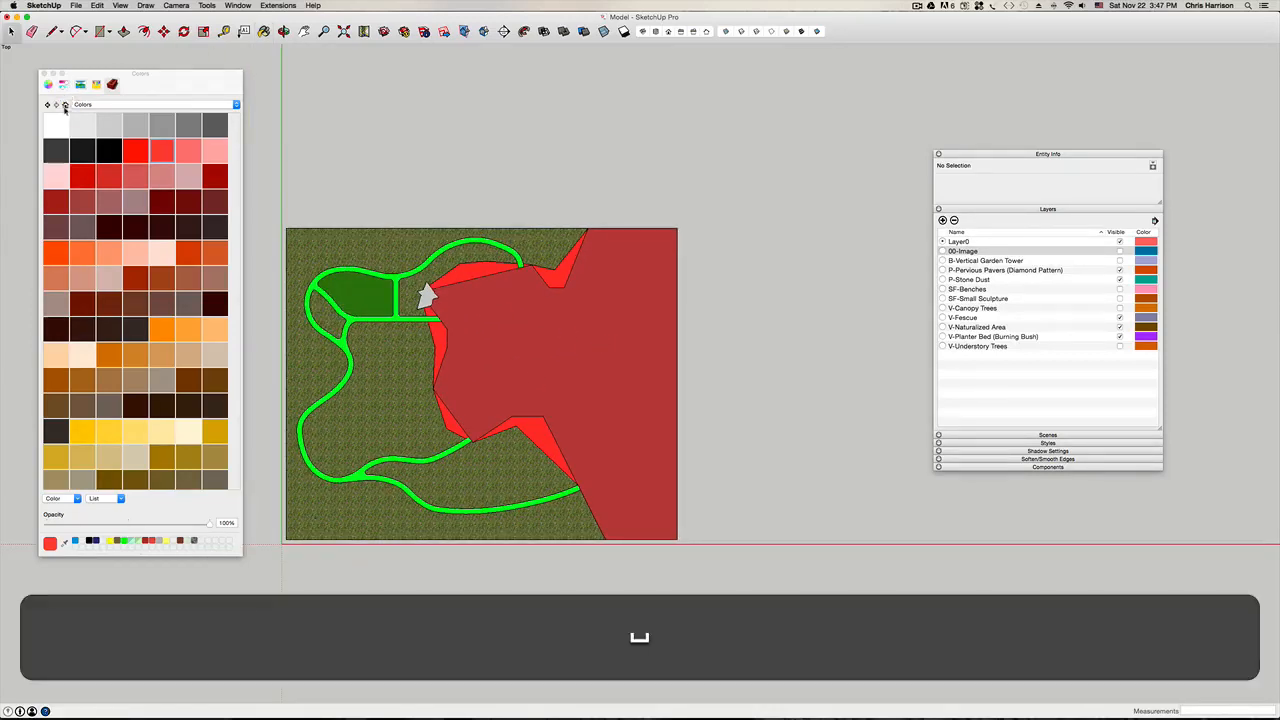
Step: Load Diamond Pattern Pavers.jpg from the Textures folder as the texture of the plaza's dark red Color_A13 material
left_click(65, 104)
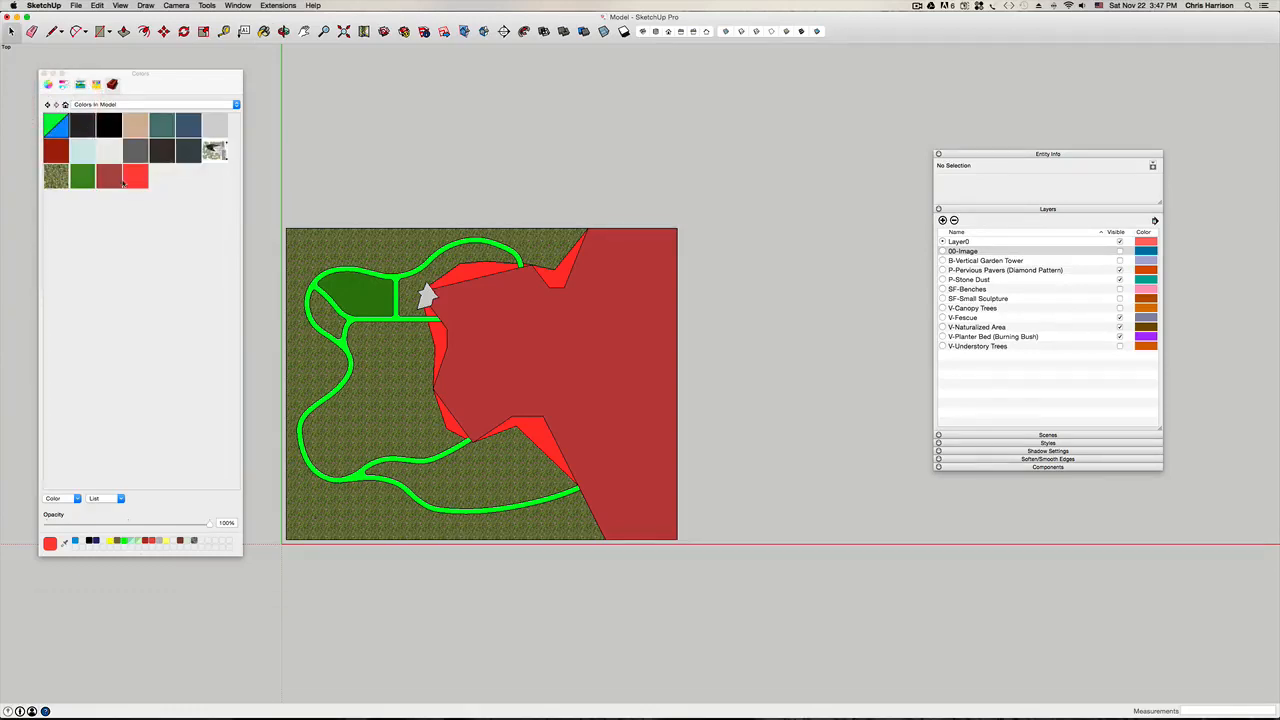
right_click(108, 181)
left_click(118, 195)
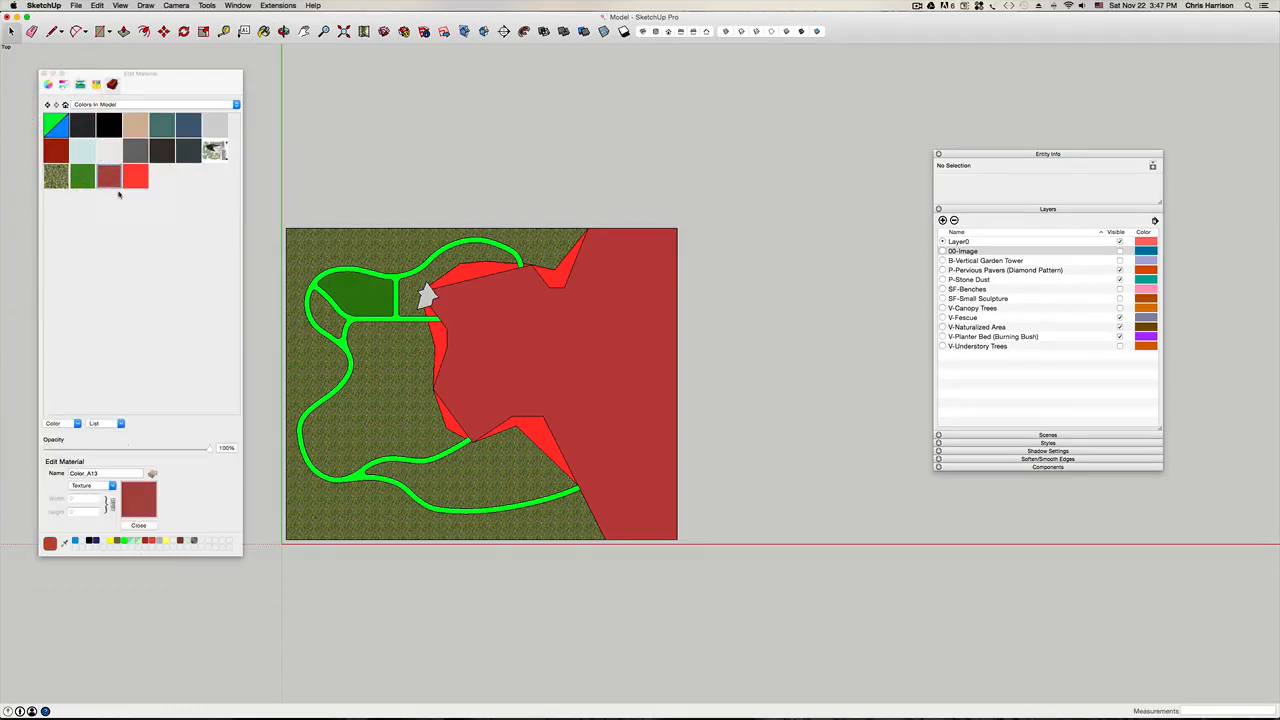
left_click(112, 487)
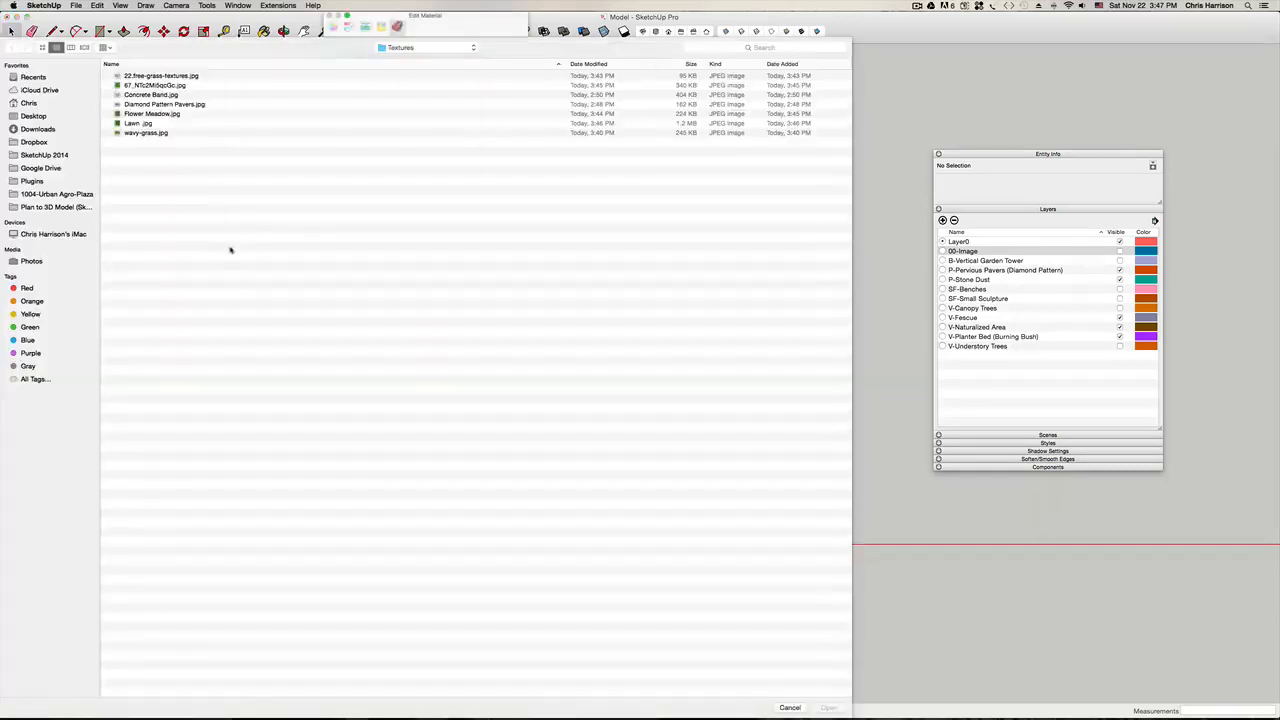
double_click(160, 104)
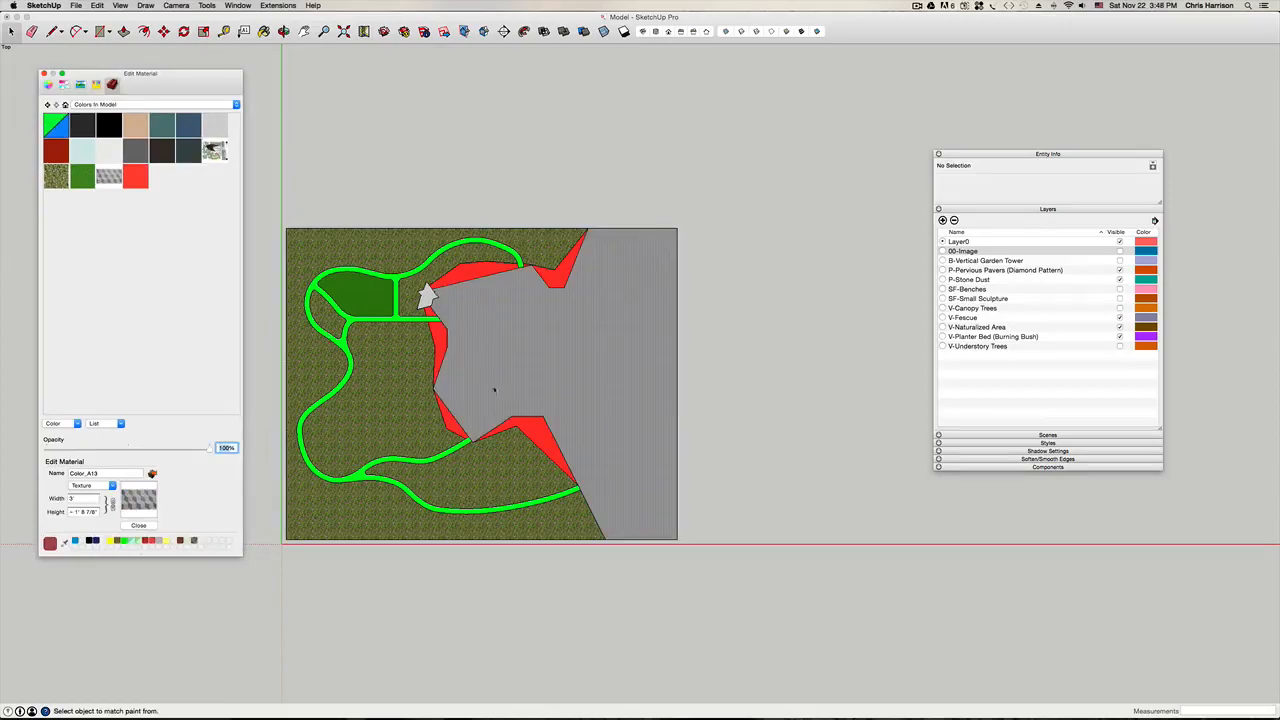
scroll(493, 390, "up", 5)
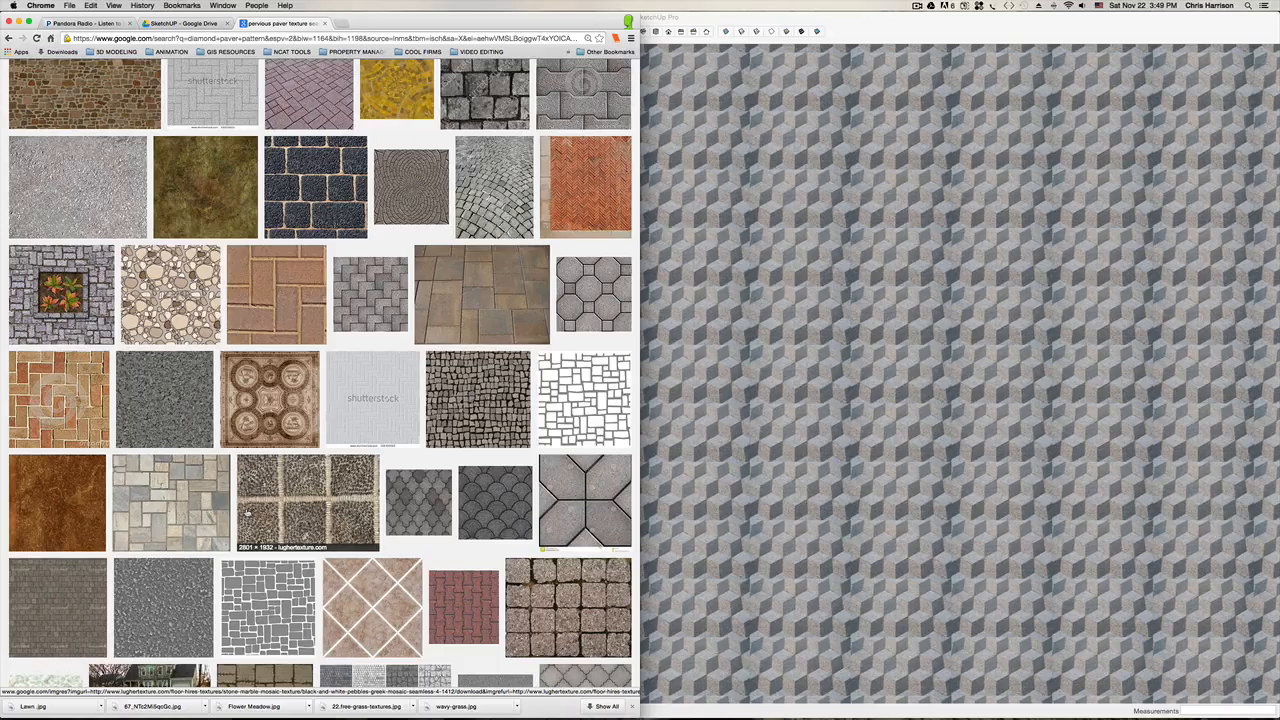
Step: Browse the pervious paver image results and open the preview of the seamless gray waved-square pavement
left_click(590, 290)
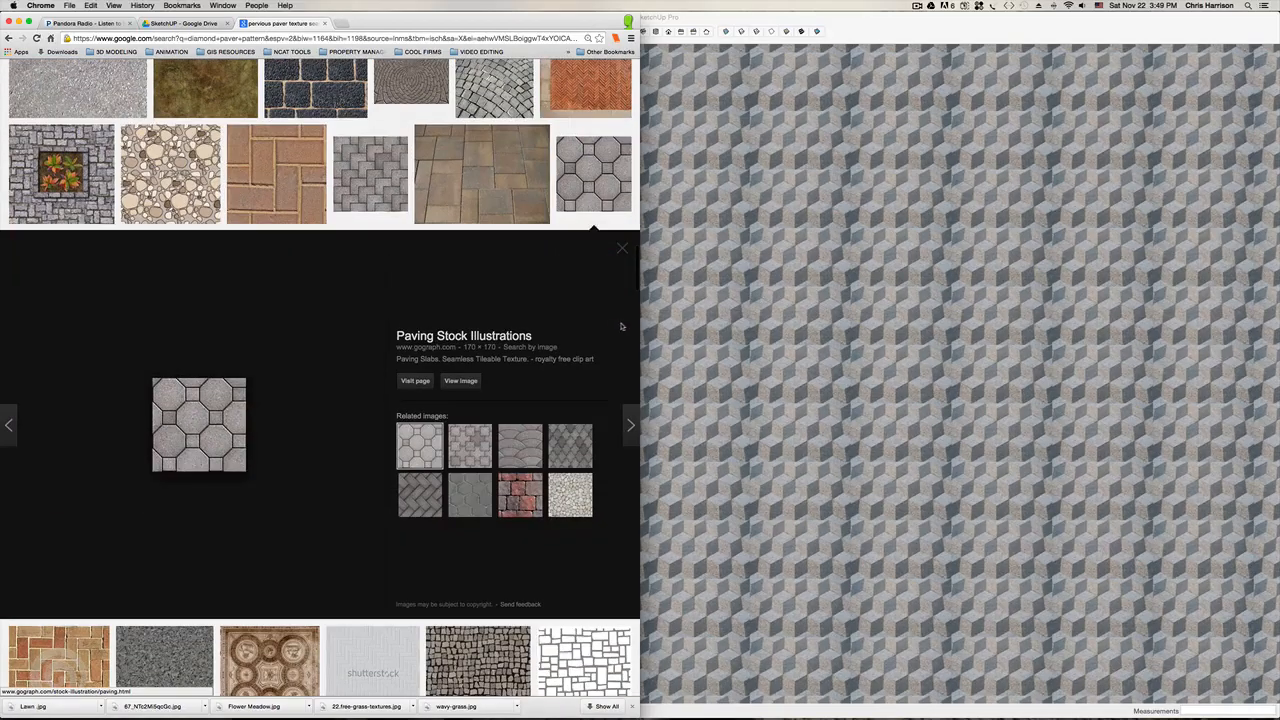
scroll(311, 299, "up", 10)
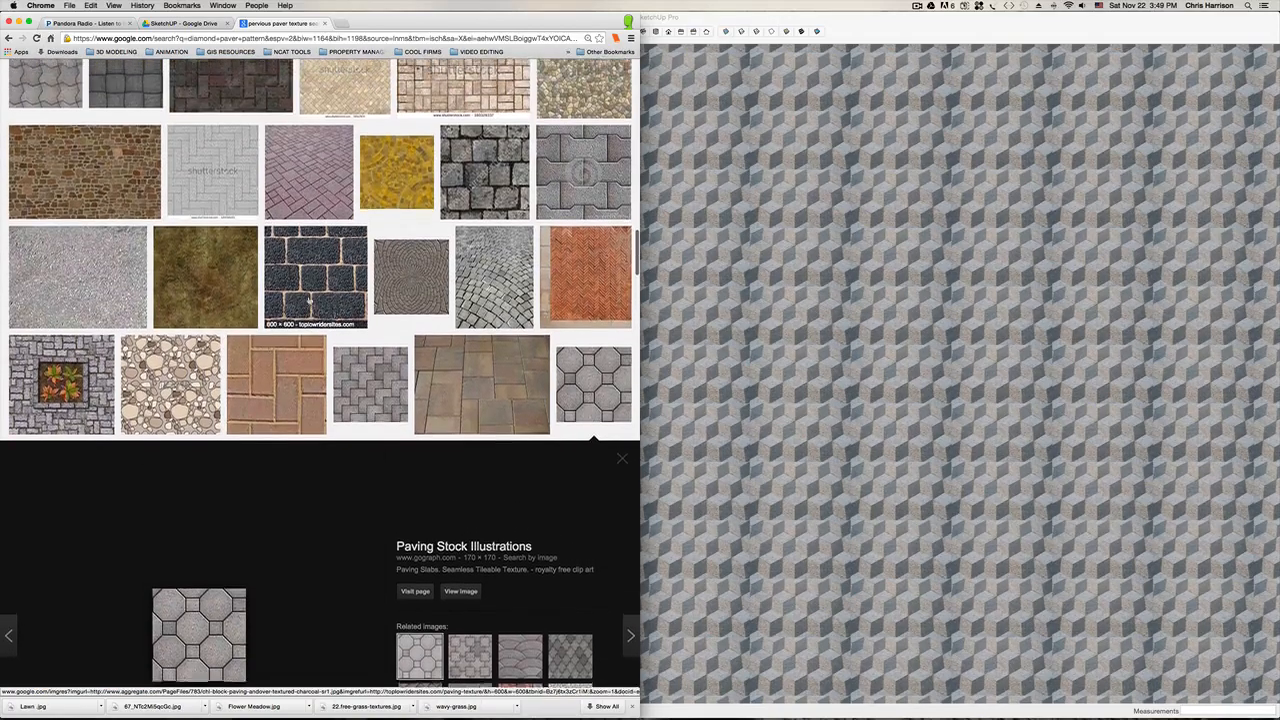
scroll(309, 301, "up", 2)
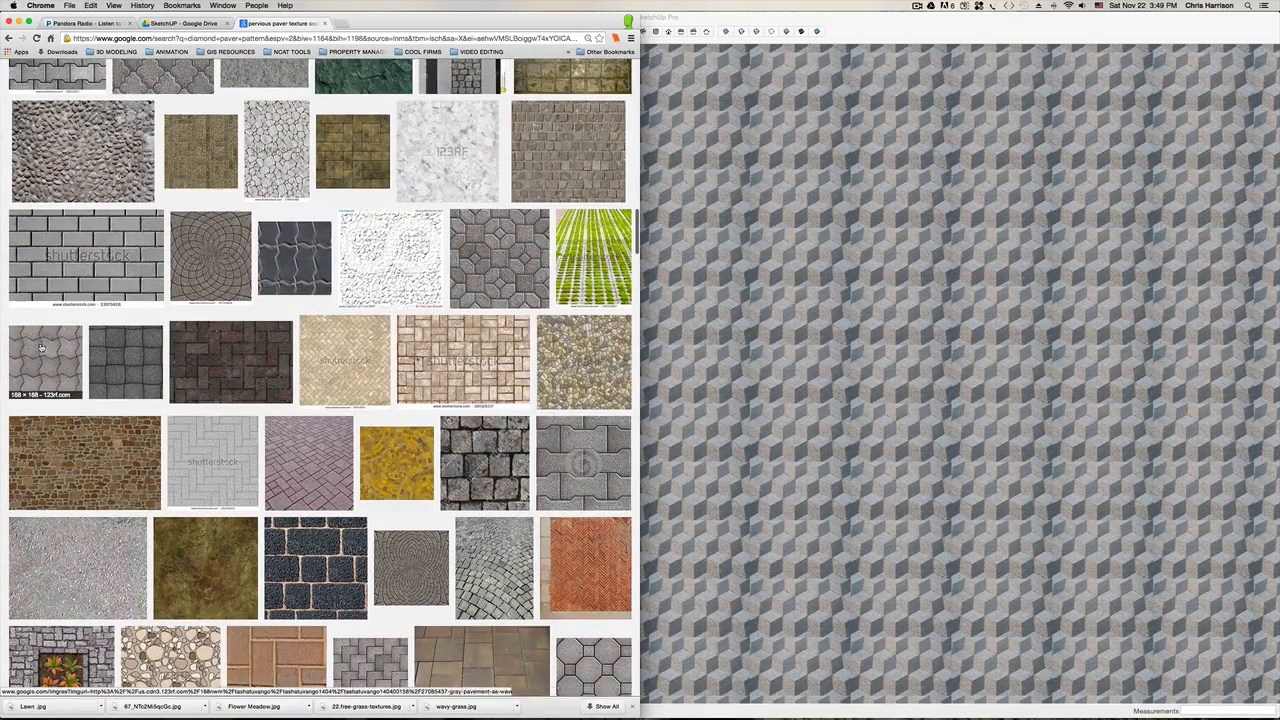
left_click(55, 350)
Step: Save the gray waved-square pavement image to the Textures folder as Pervious Paver and return to SketchUp
right_click(198, 404)
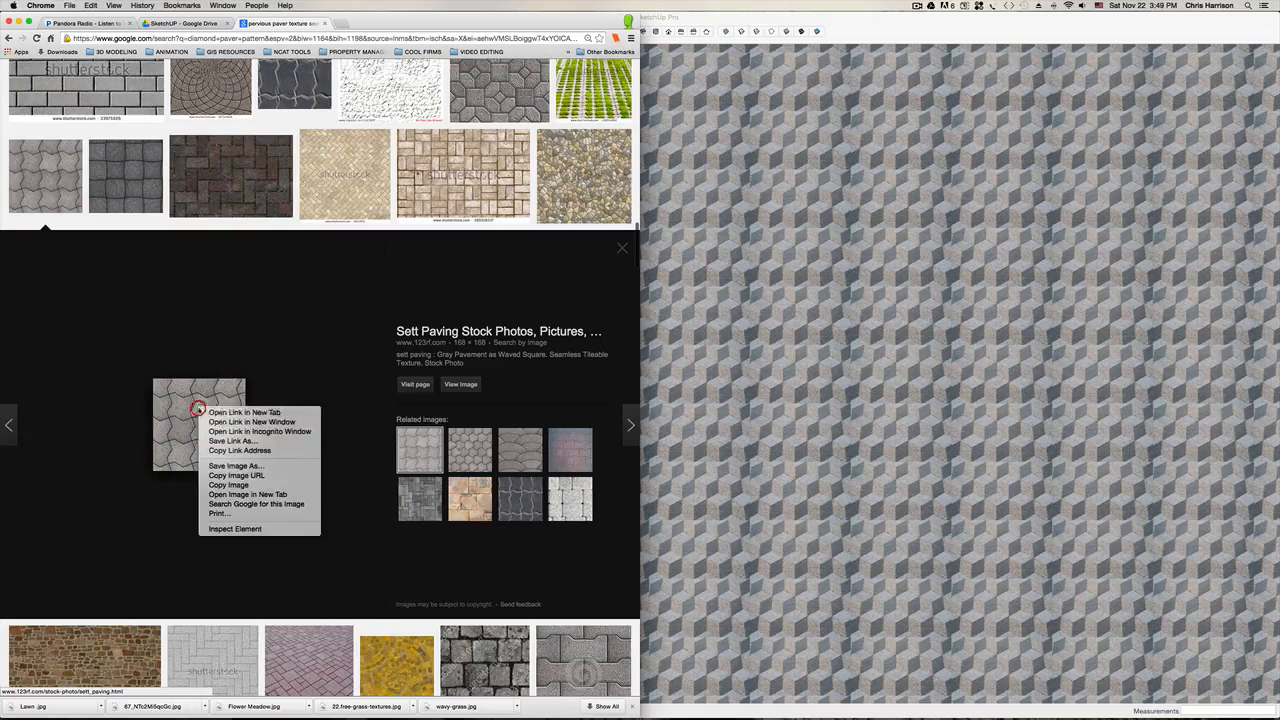
left_click(250, 467)
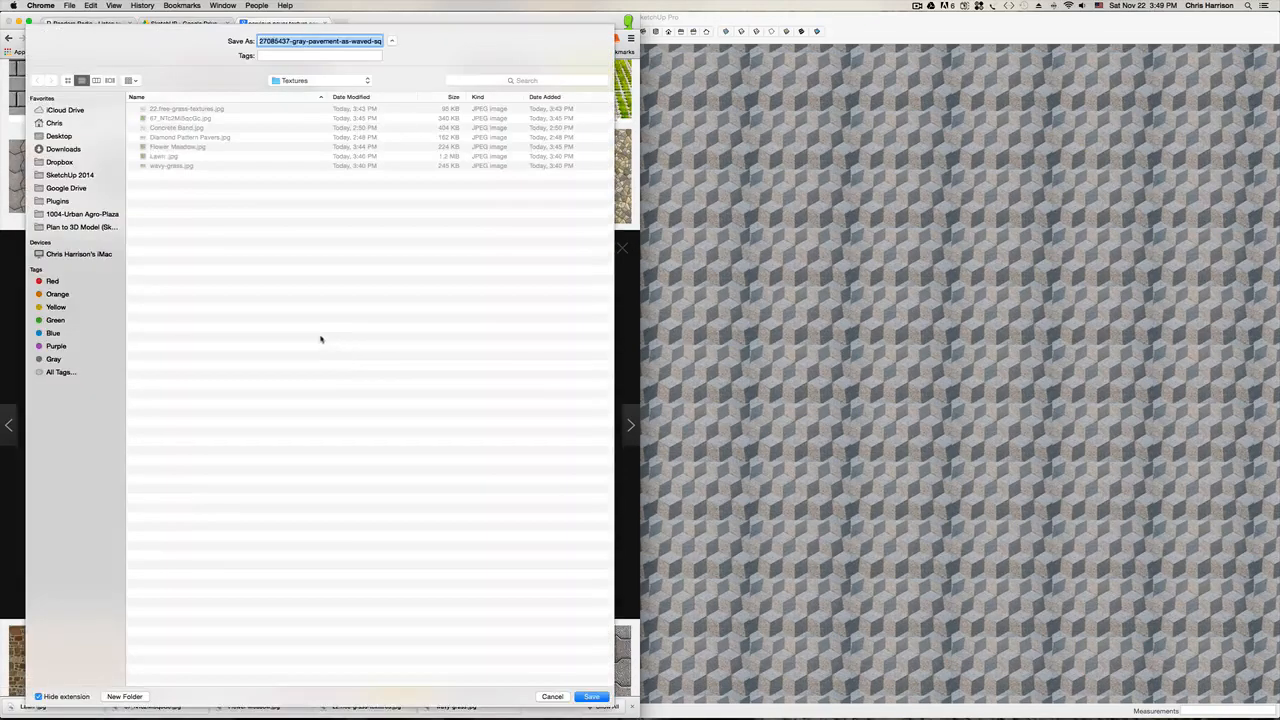
type("Perv")
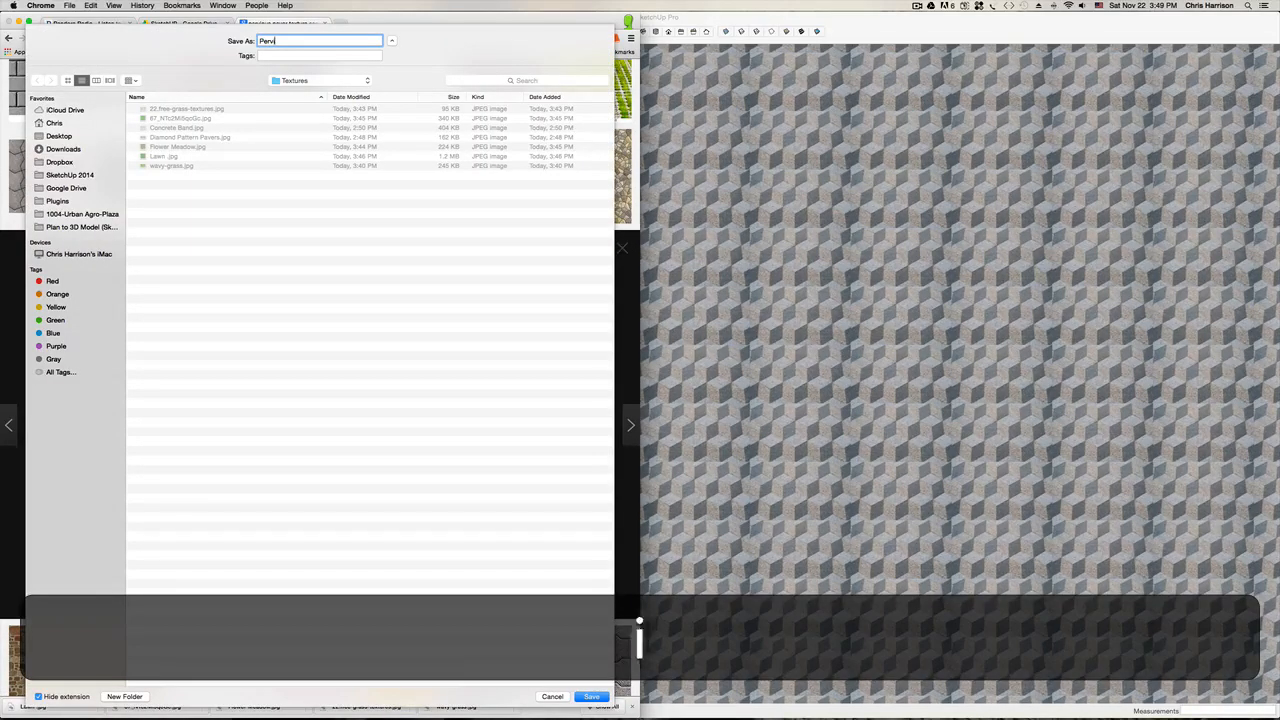
type("ious")
key("BackSpace")
key("BackSpace")
type("o")
key("BackSpace")
key("BackSpace")
key("BackSpace")
type("us tex")
key("BackSpace")
key("BackSpace")
key("BackSpace")
type("Pave")
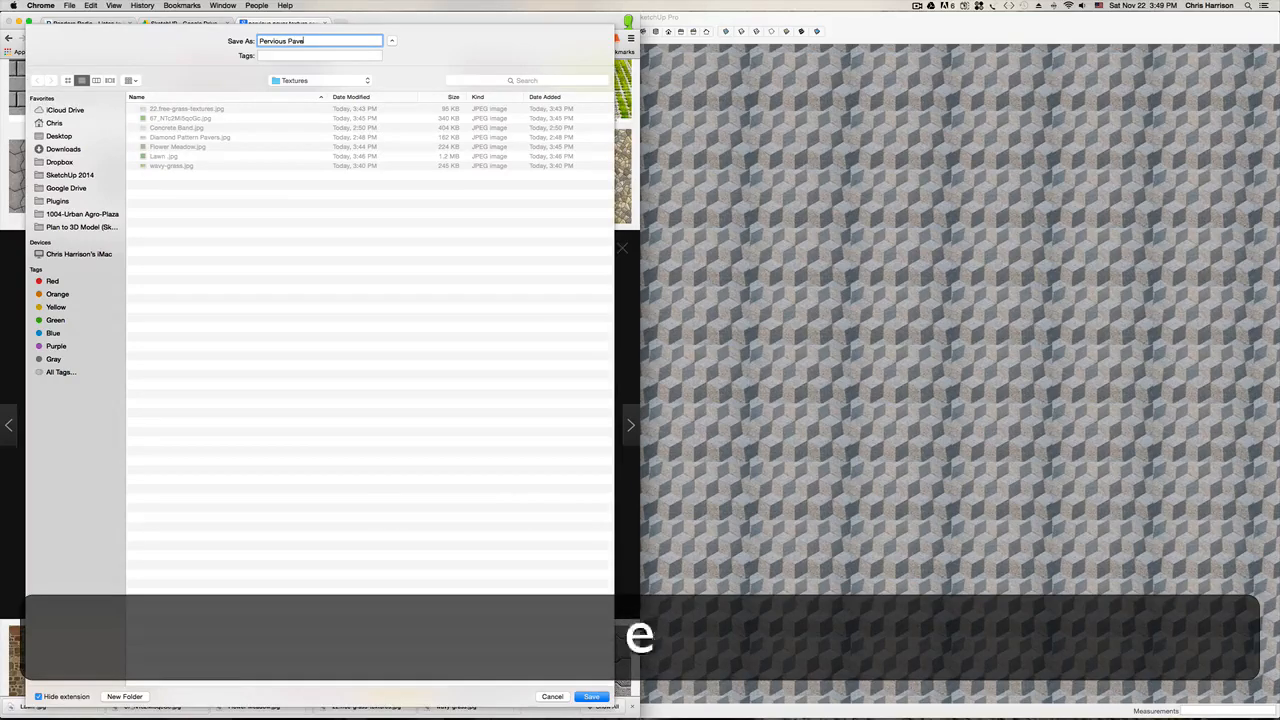
key("Return")
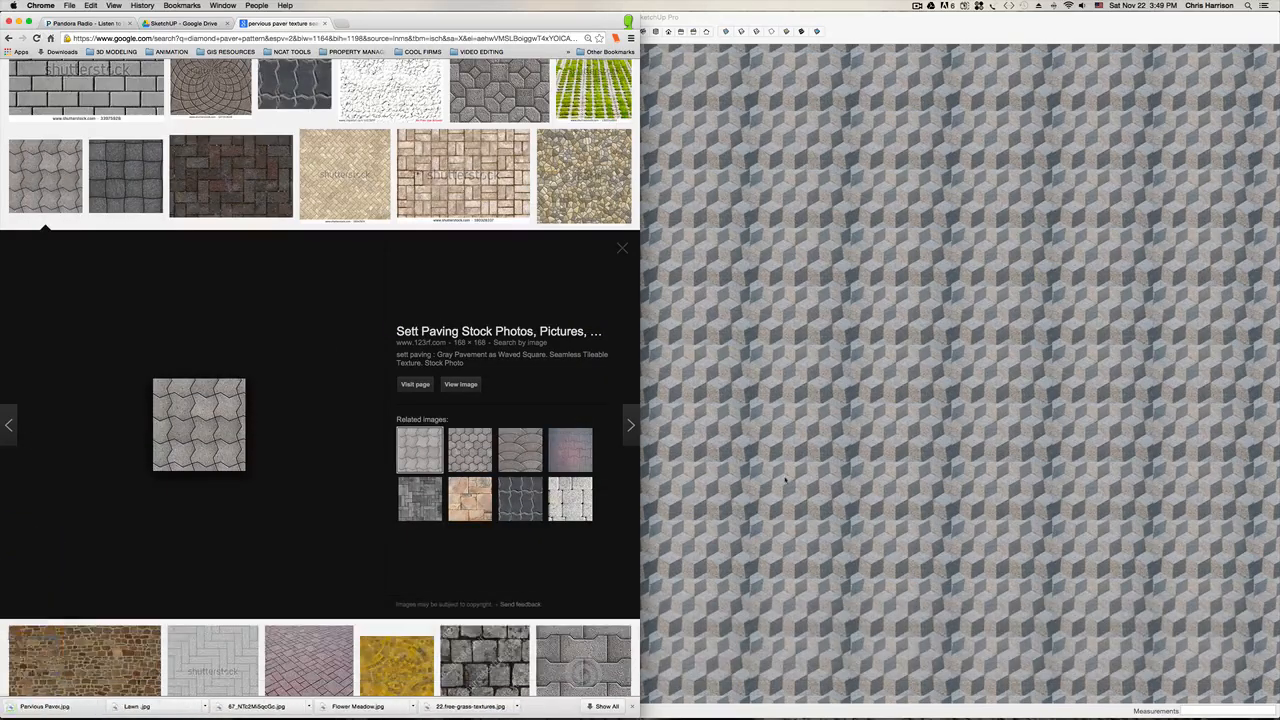
left_click(771, 468)
Step: Replace the diamond pattern texture of the plaza's Color_A13 material with the Pervious Paver image
right_click(108, 177)
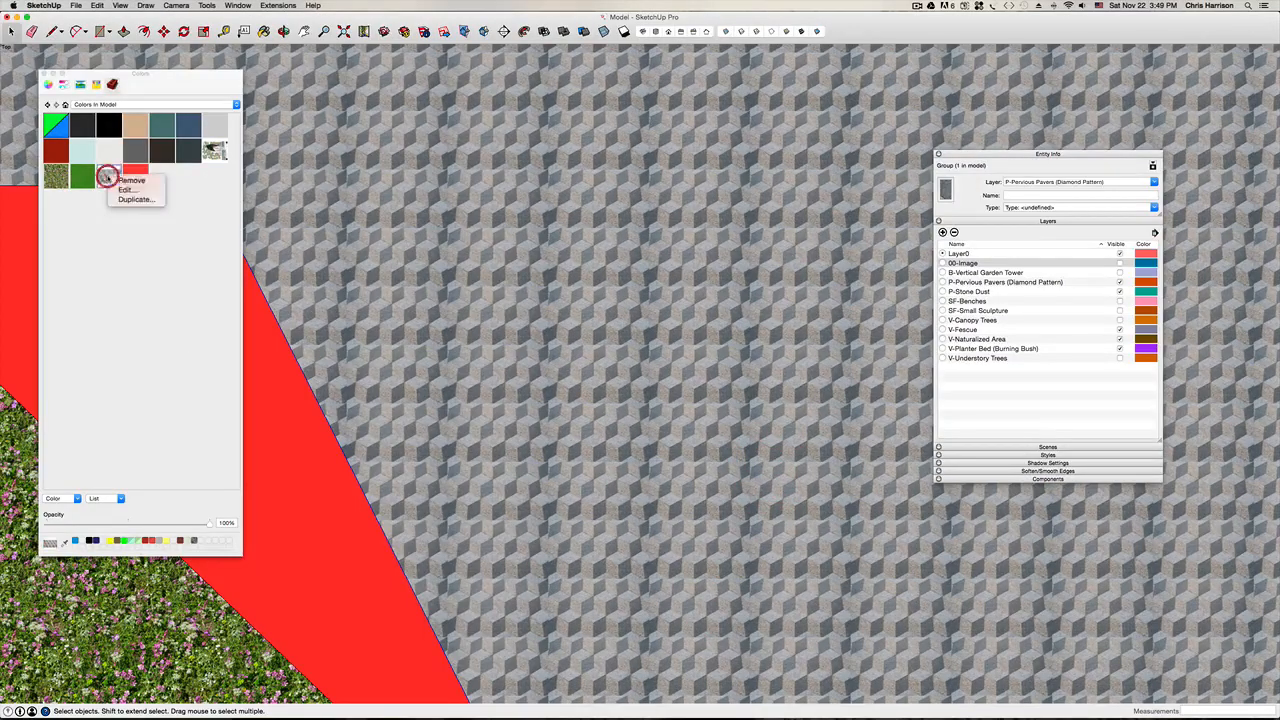
left_click(130, 190)
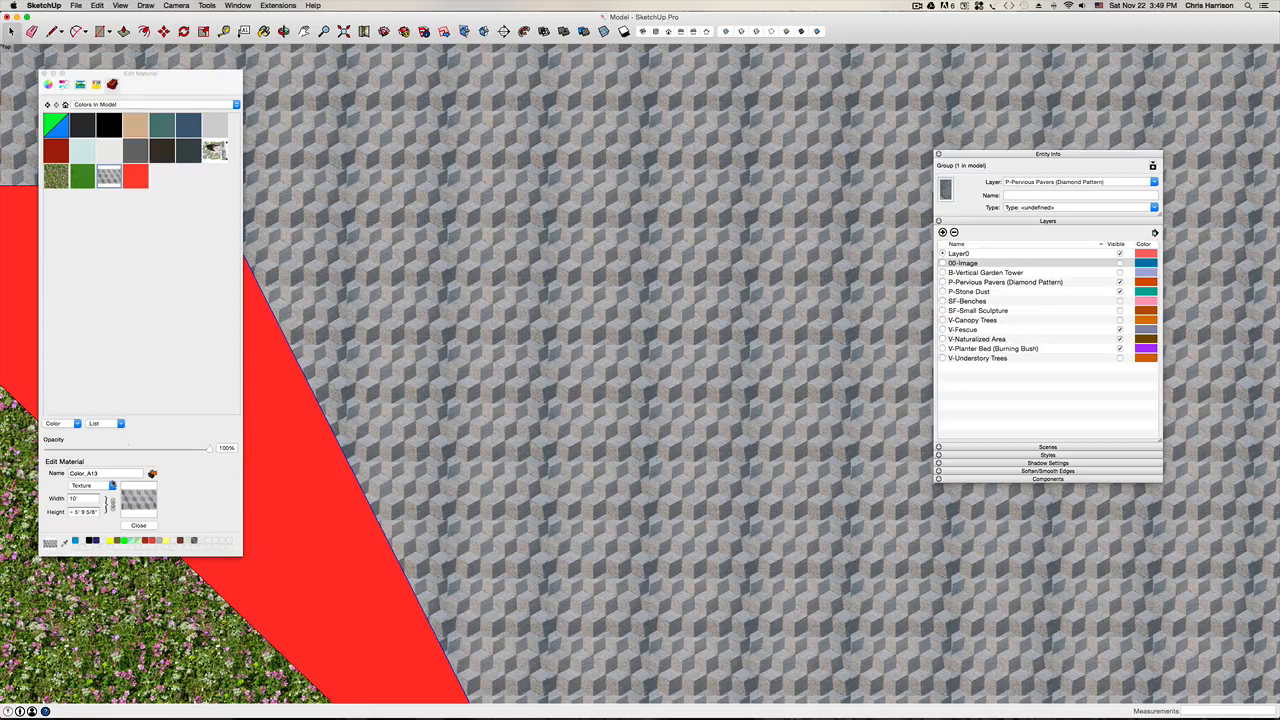
left_click(111, 485)
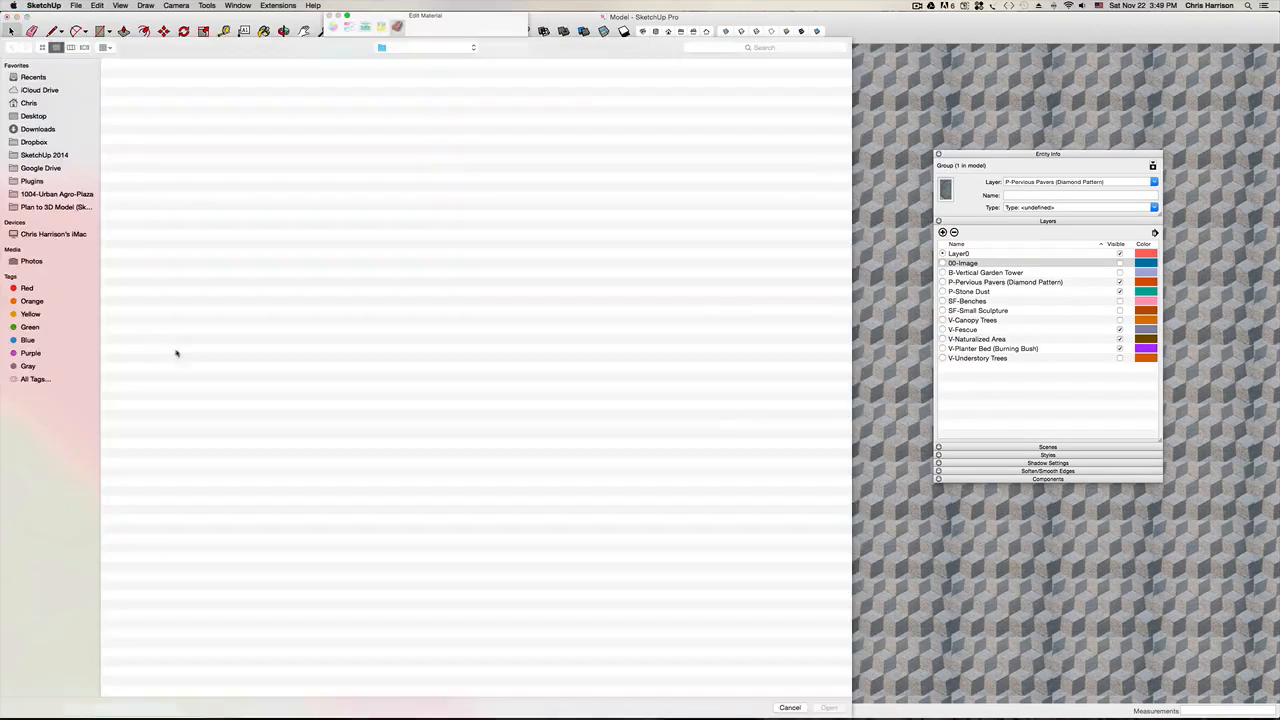
double_click(165, 133)
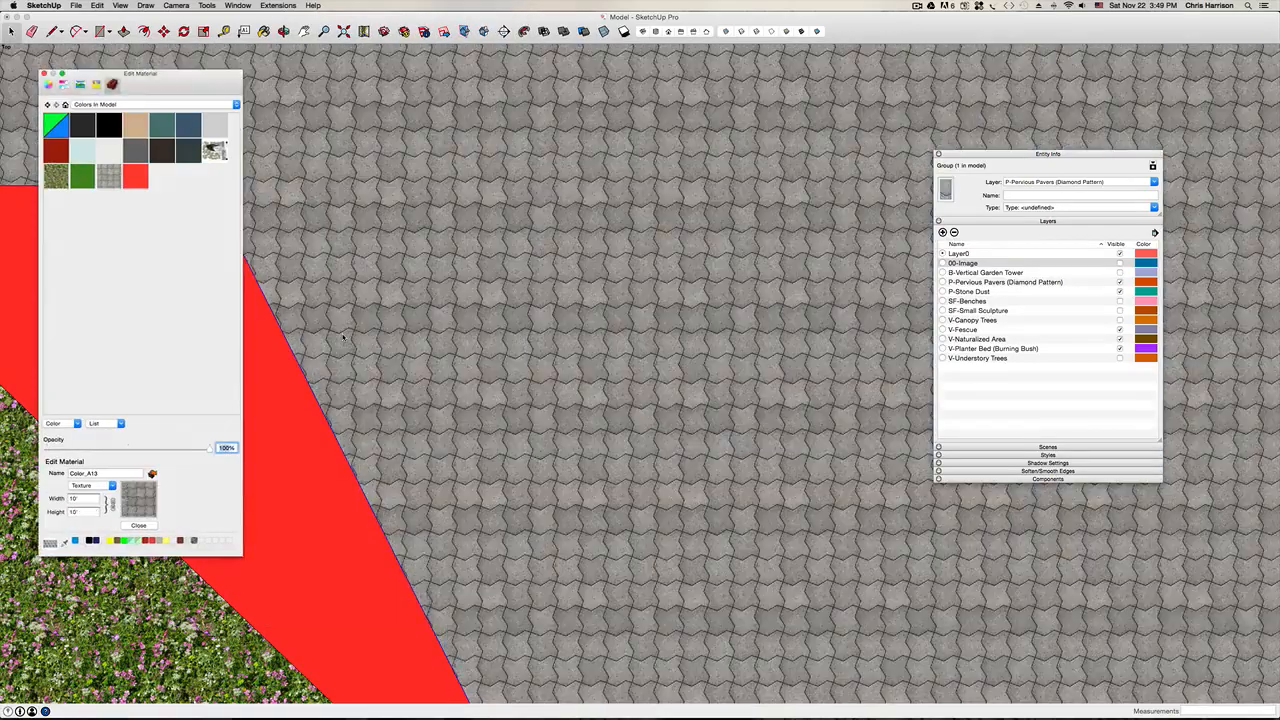
Step: Examine the paver texture at plan scale and undo the last change to the plaza's material
scroll(470, 338, "down", 5)
scroll(470, 338, "down", 3)
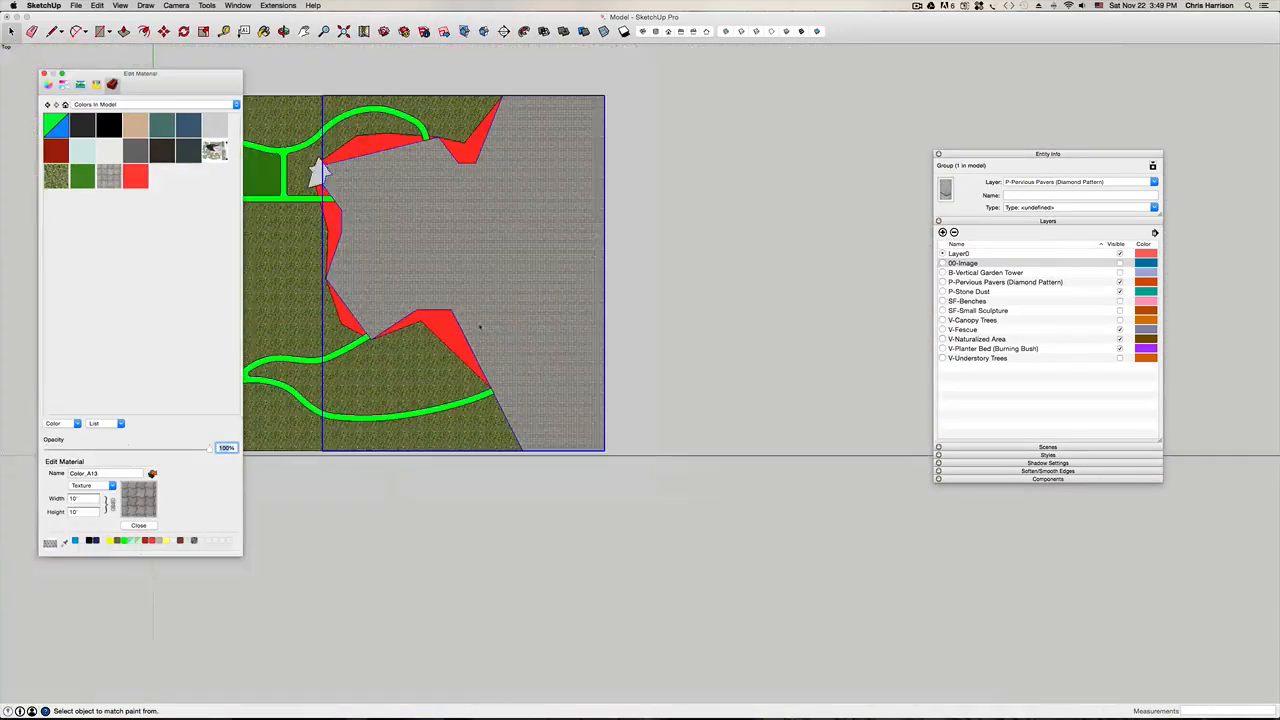
scroll(480, 327, "up", 3)
scroll(480, 327, "up", 1)
key("h")
left_click(444, 280)
left_click(444, 280)
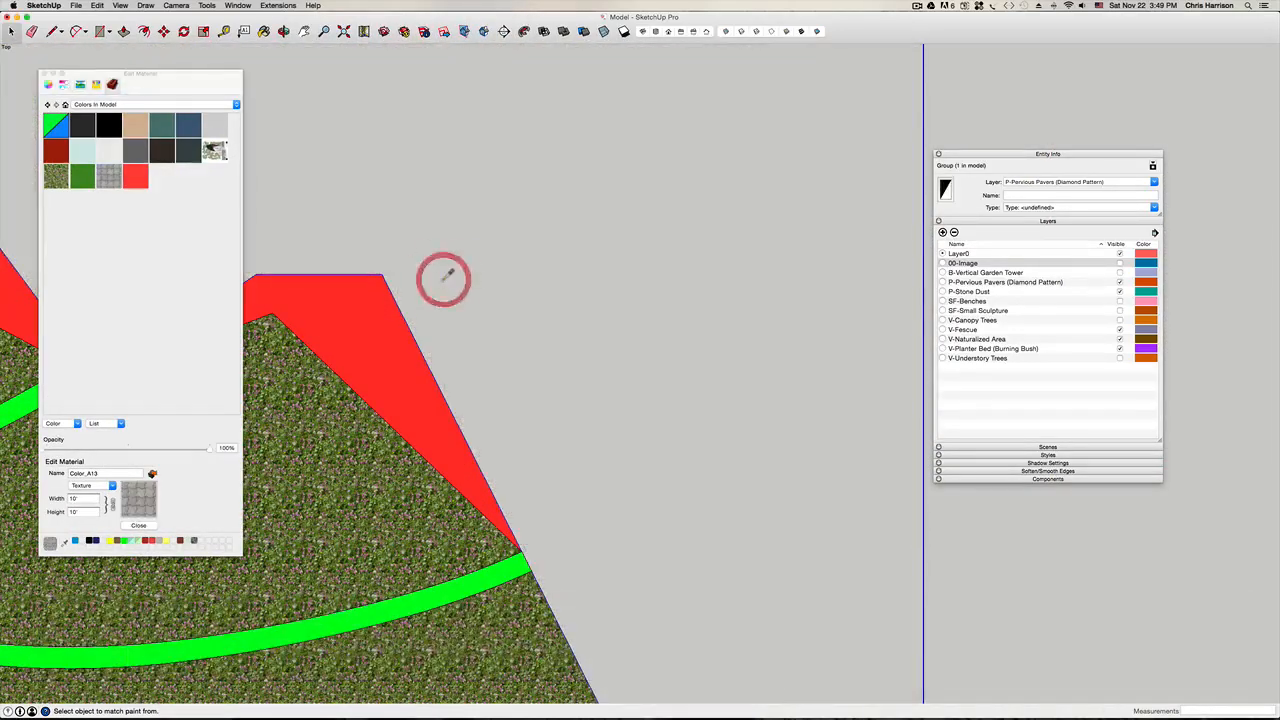
key("super+z")
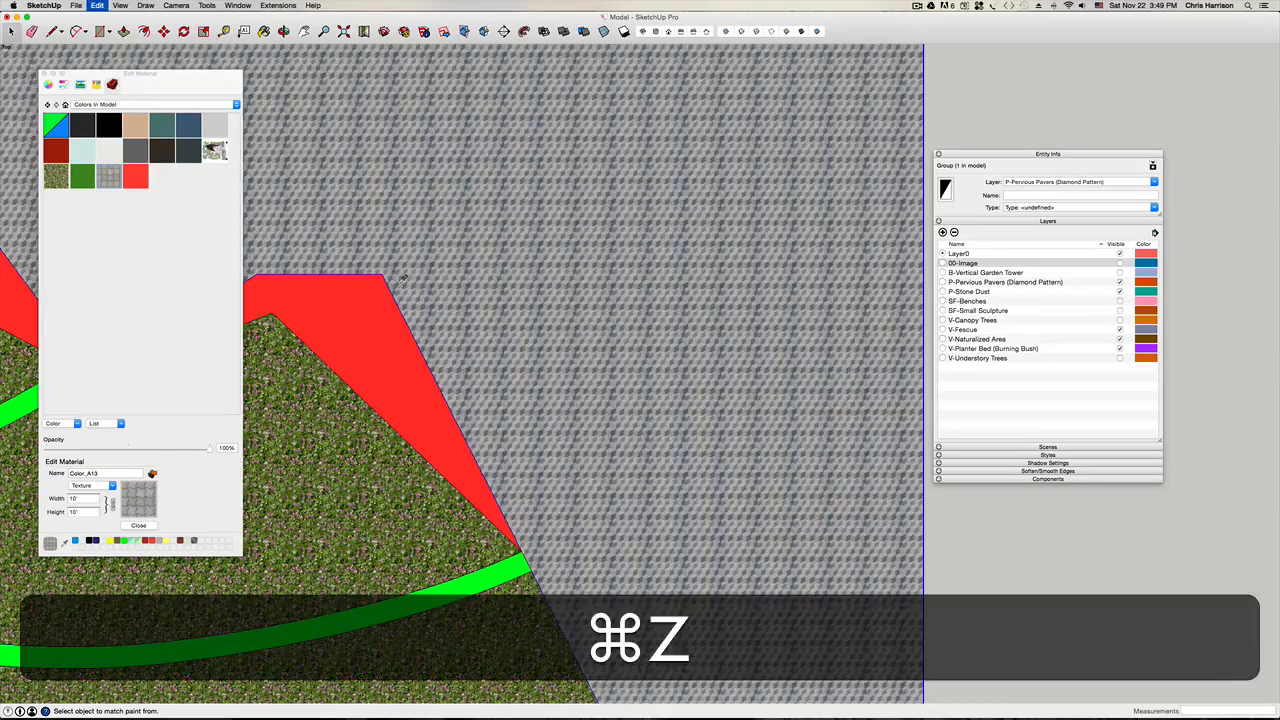
key("space")
Step: Load the Pervious Paver image again as the texture of the plaza's Color_A13 material and finish editing it
right_click(109, 178)
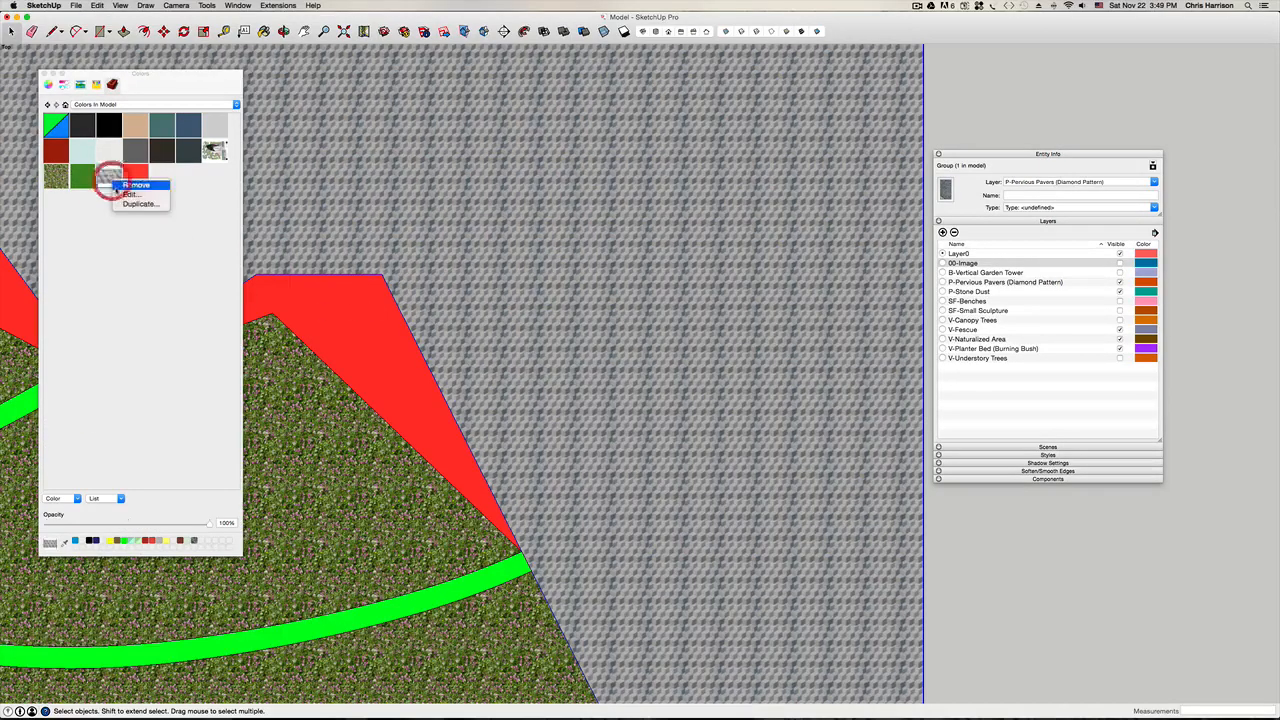
left_click(128, 193)
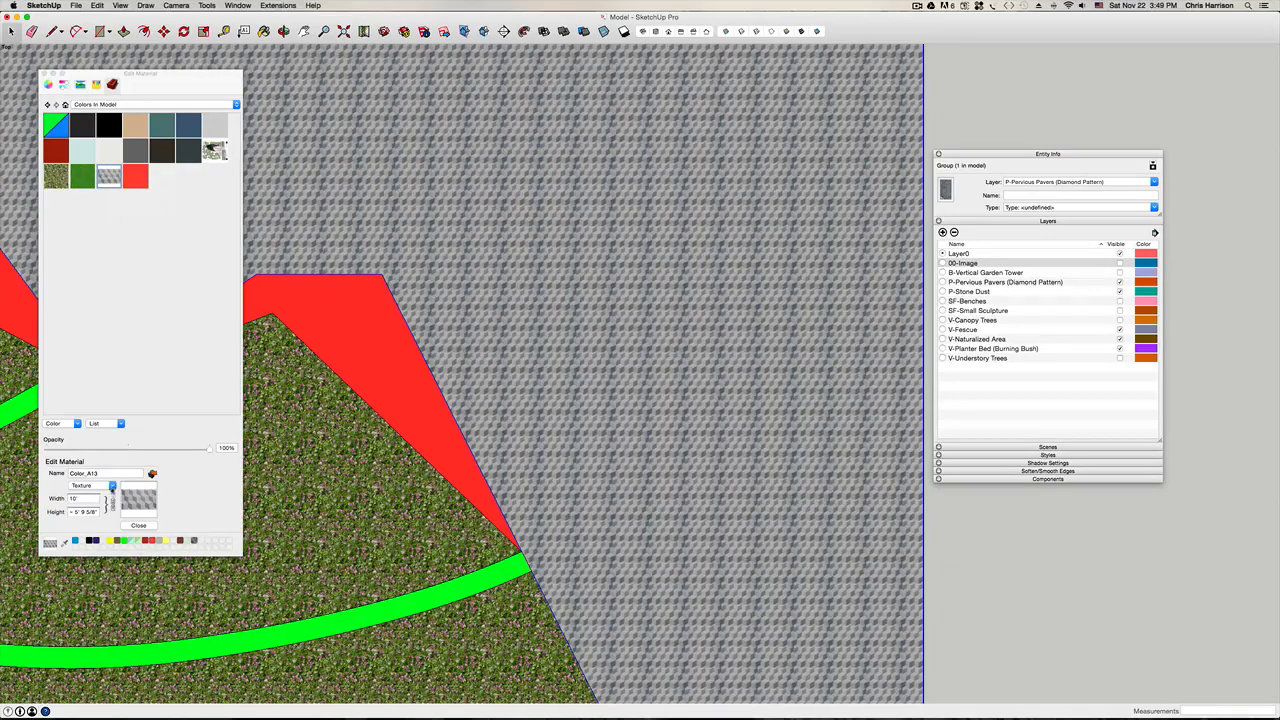
left_click(112, 488)
left_click(109, 496)
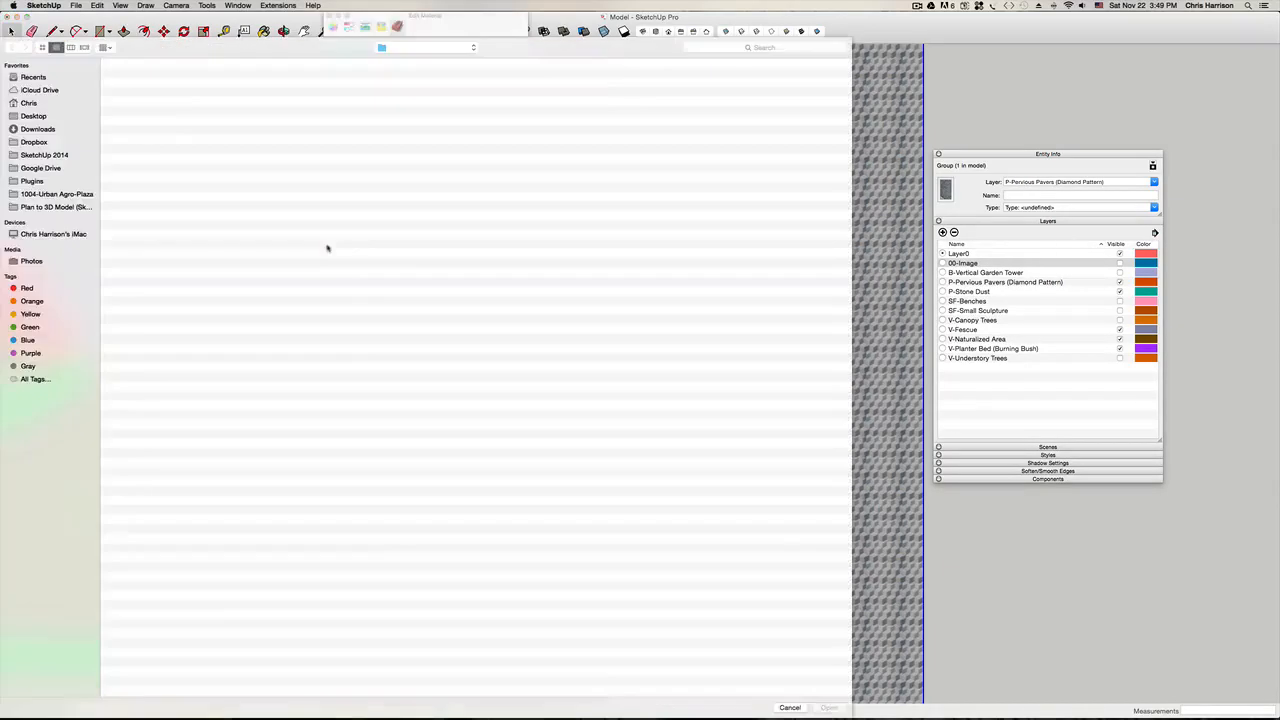
left_click(145, 136)
double_click(143, 136)
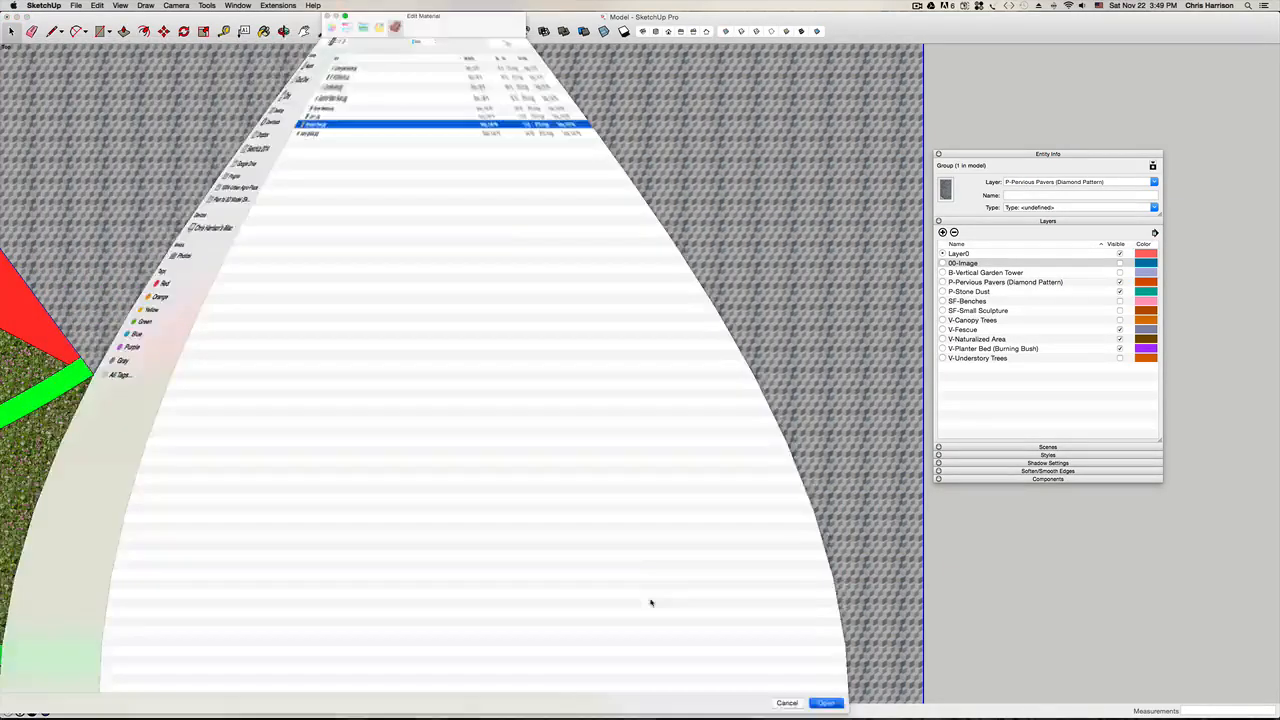
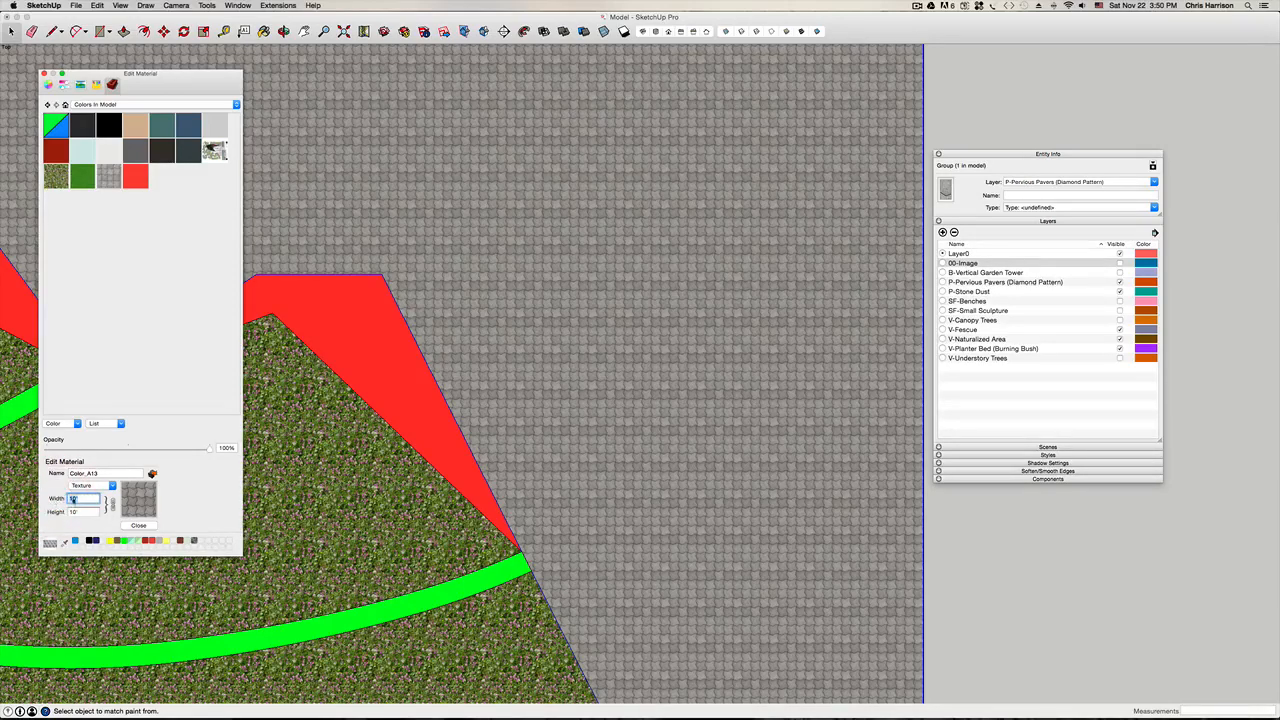
left_click(145, 527)
key("space")
left_click(125, 300)
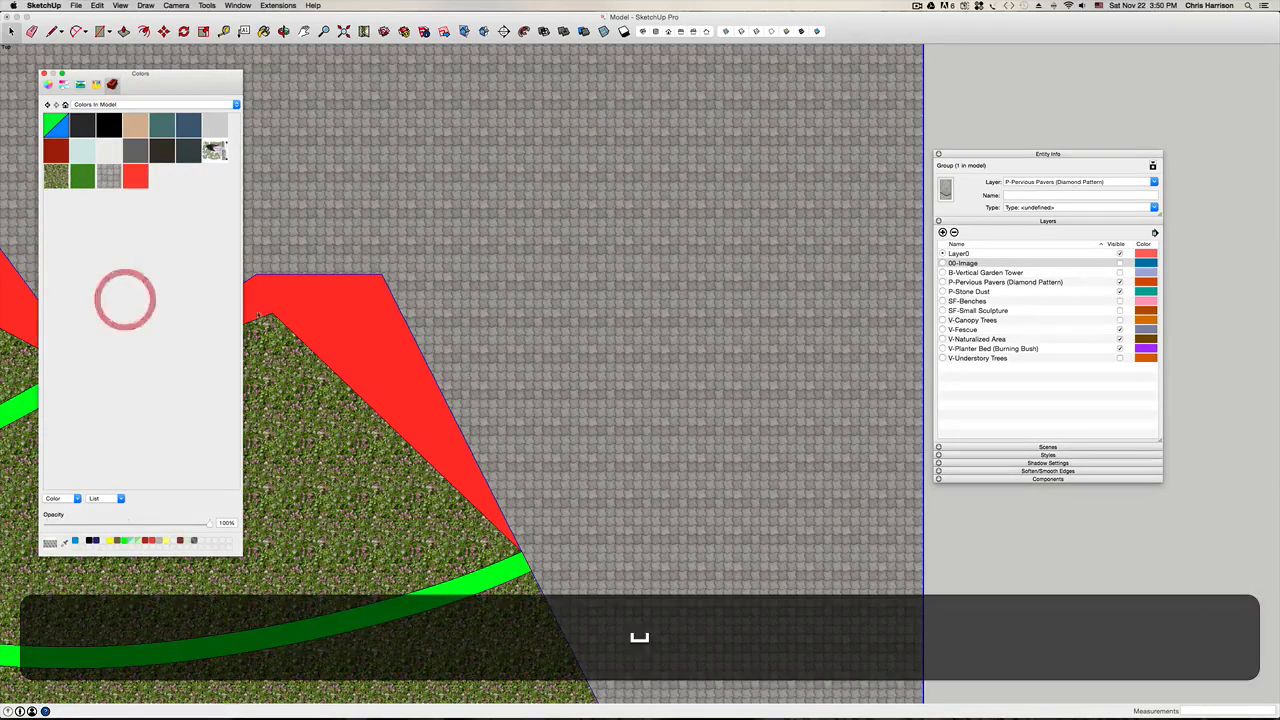
key("h")
left_click(903, 301)
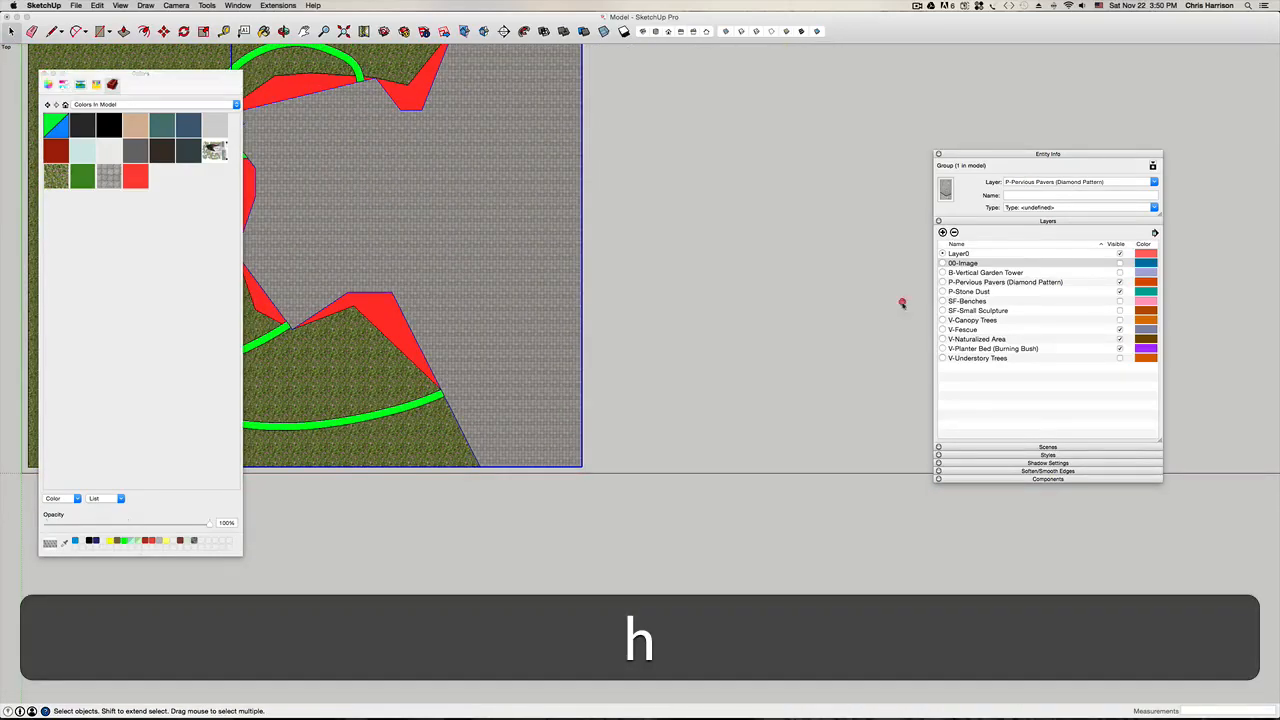
Step: Examine the scale of the paver texture on the plaza and the meadow texture around it at several zoom levels
key("h")
left_click_drag(527, 271, 794, 434)
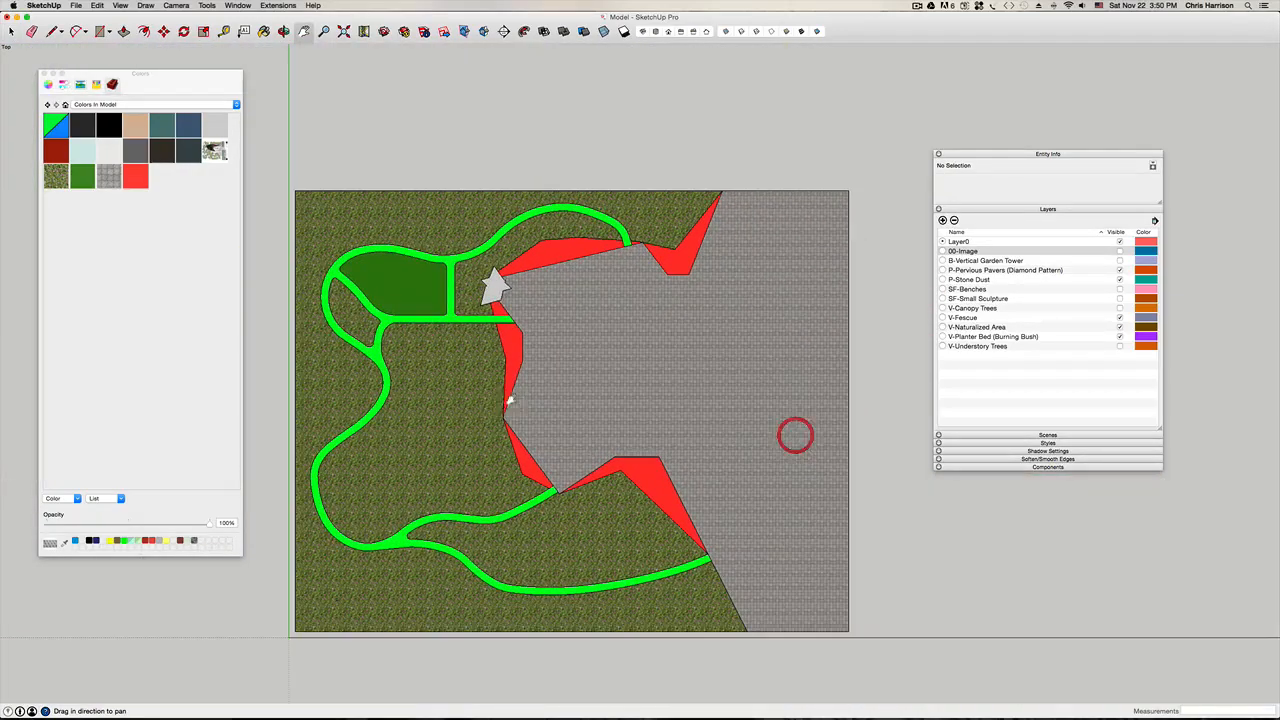
left_click_drag(496, 399, 564, 383)
scroll(563, 383, "up", 3)
left_click_drag(636, 456, 606, 437)
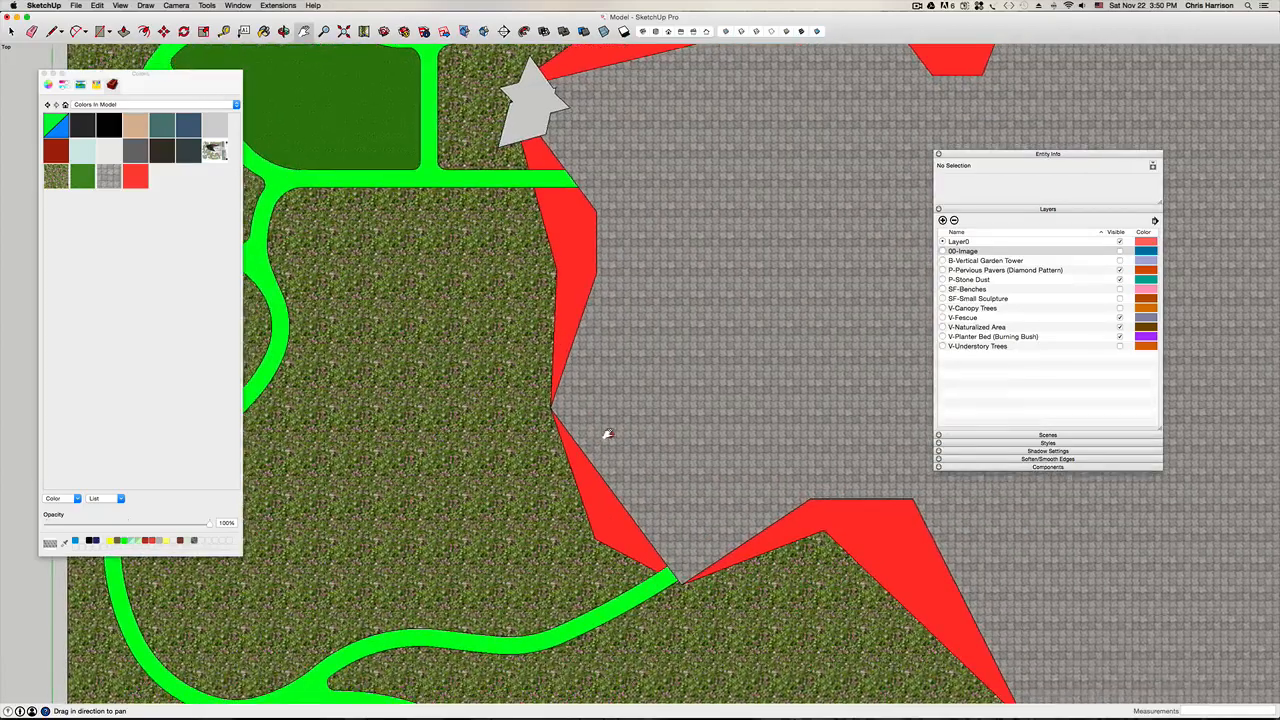
left_click_drag(600, 360, 550, 404)
scroll(515, 365, "down", 5)
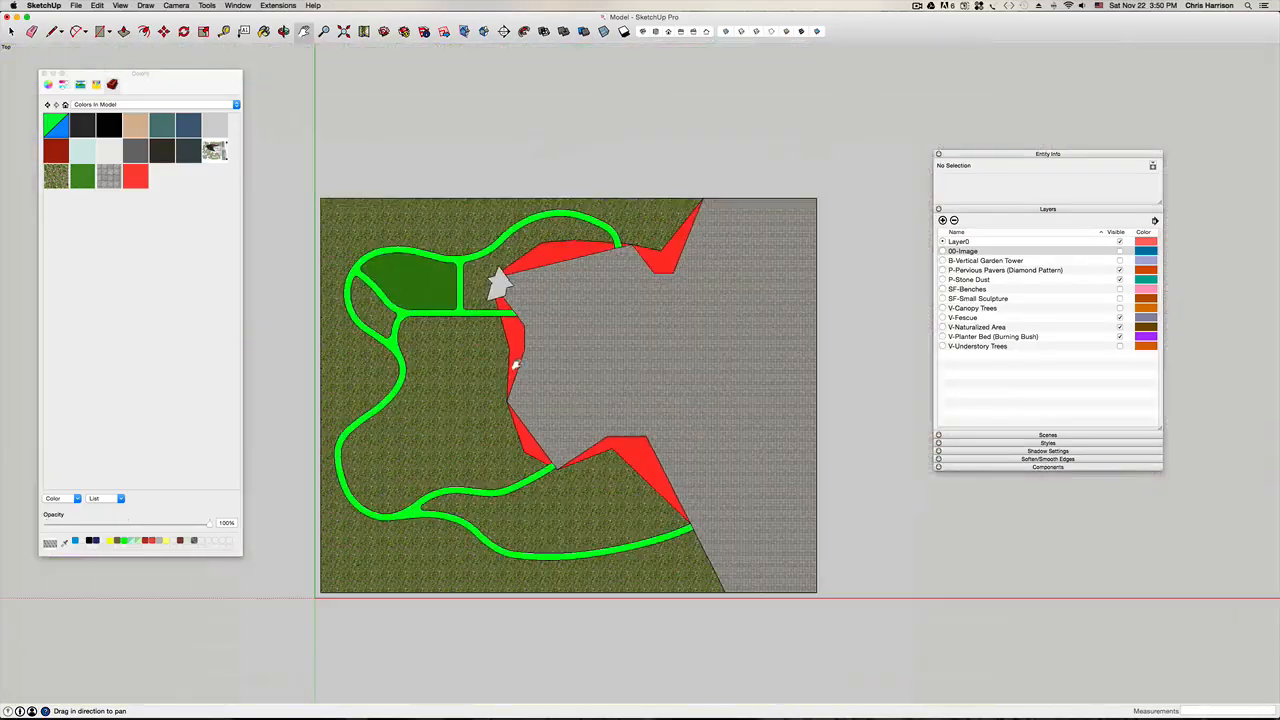
scroll(537, 393, "up", 5)
key("space")
scroll(693, 553, "down", 3)
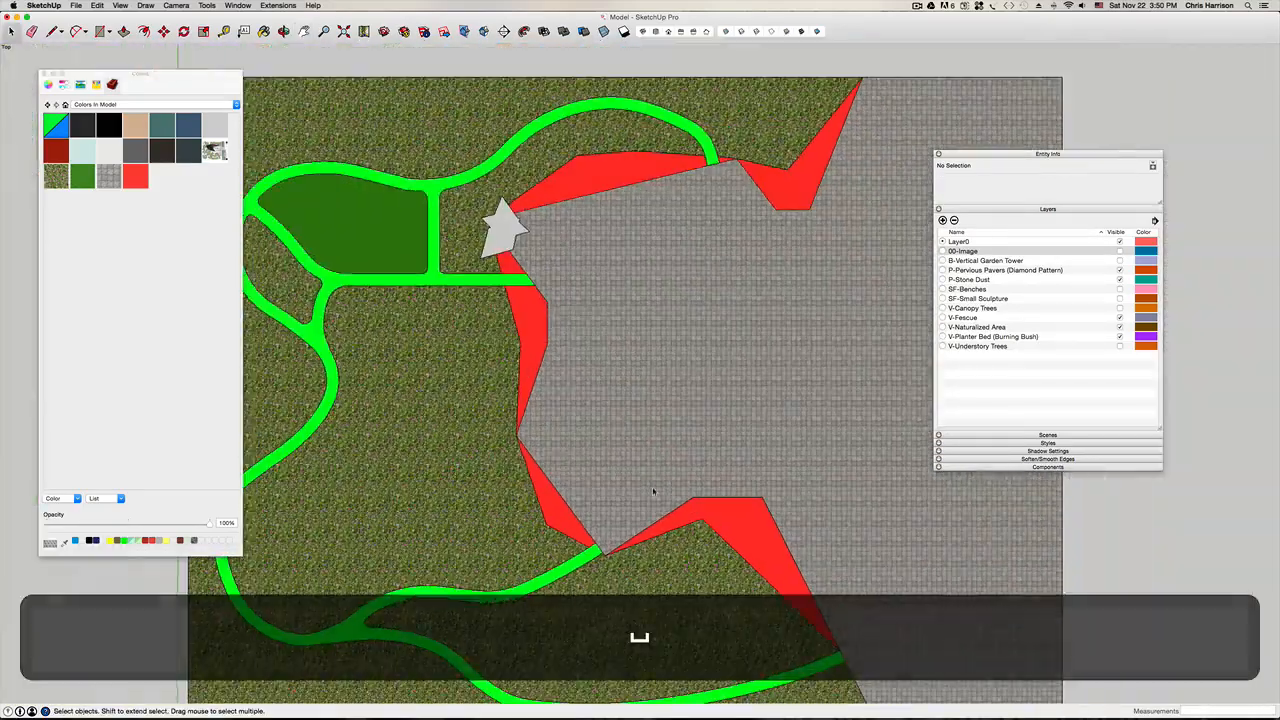
key("h")
left_click_drag(590, 474, 507, 503)
left_click_drag(372, 425, 450, 401)
left_click_drag(383, 372, 523, 393)
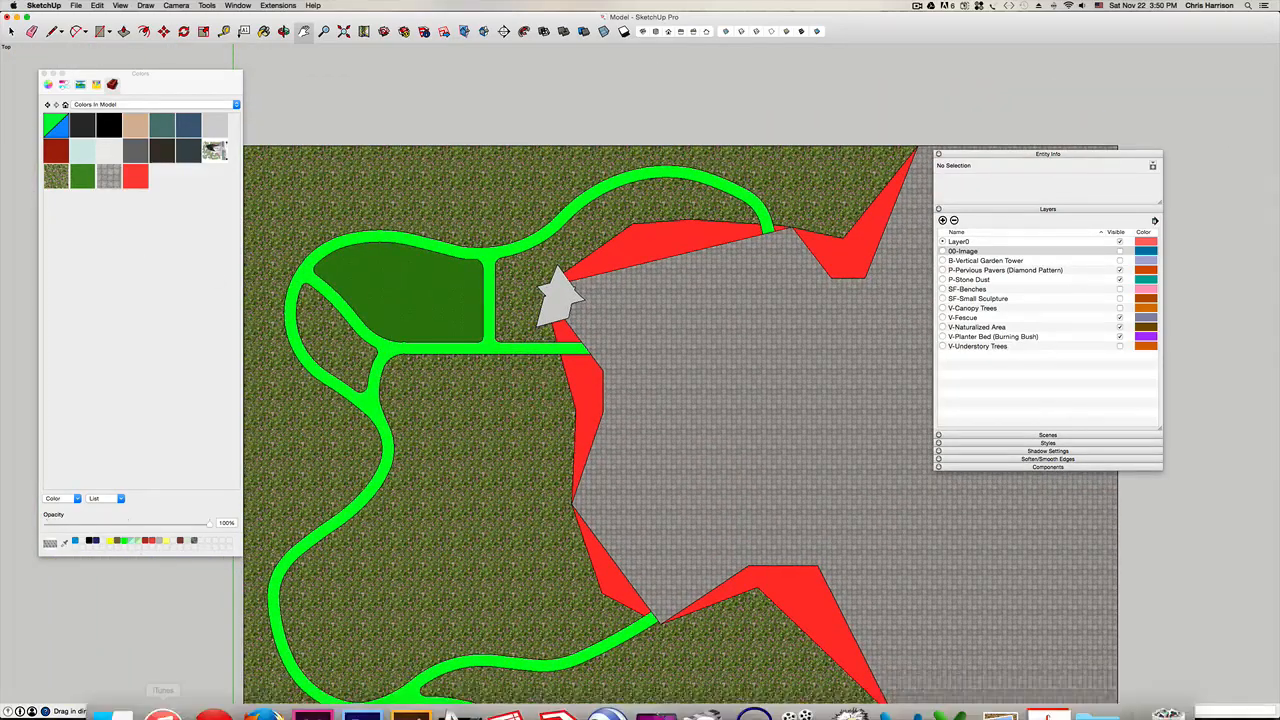
Step: Switch to Chrome, search Google Images for "gravel texture seamless" and preview the 1024 × 1024 country road gravel image
left_click(205, 690)
scroll(278, 259, "up", 15)
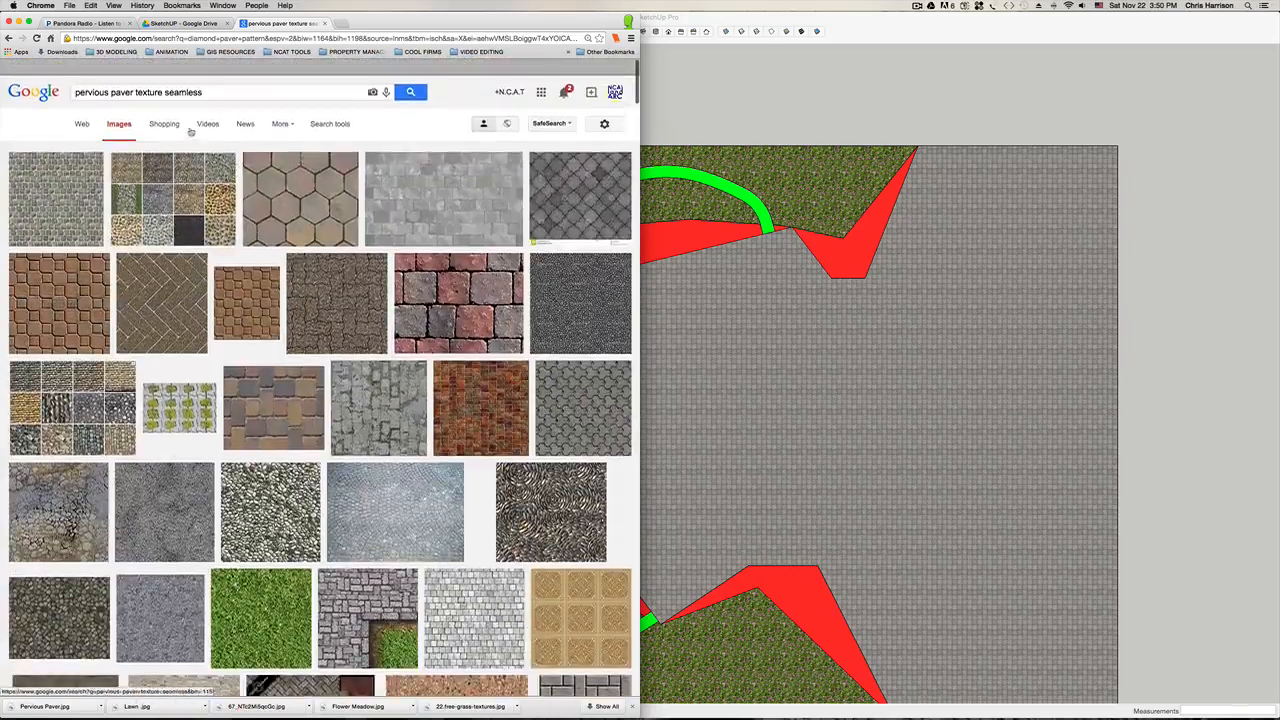
scroll(215, 100, "down", 1)
left_click_drag(135, 75, 72, 76)
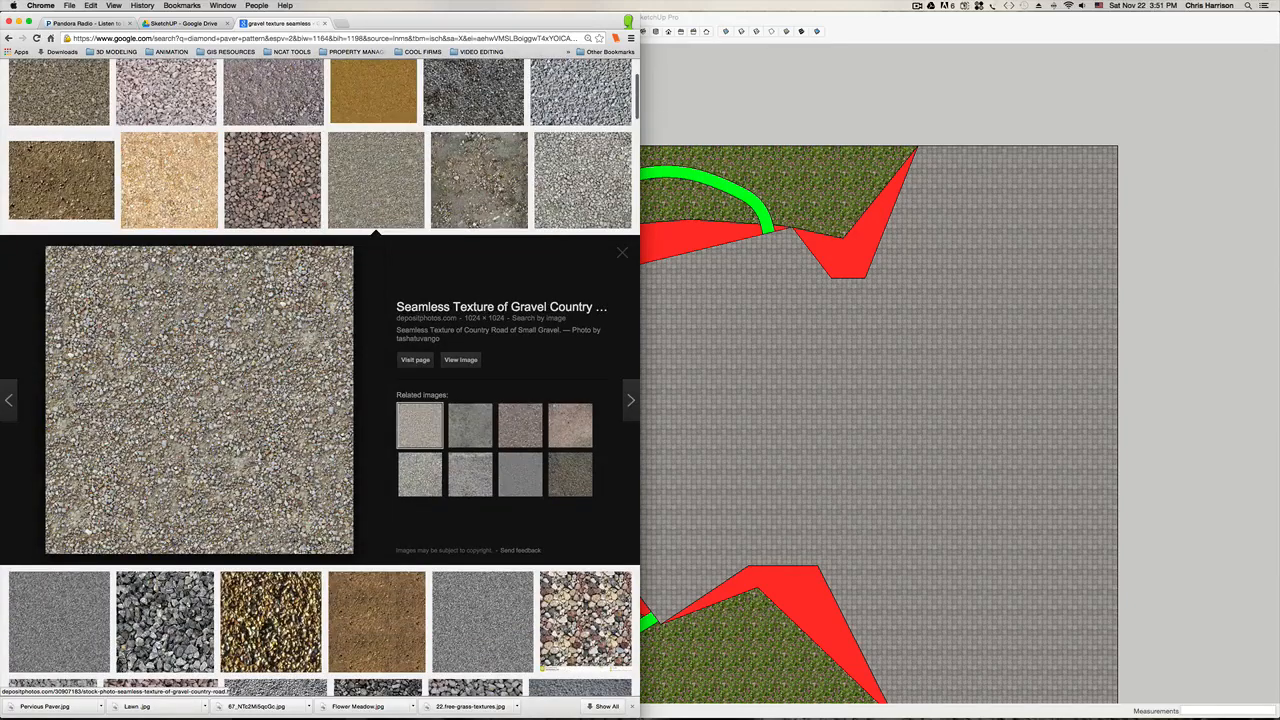
Step: Save the previewed gravel image to the Textures folder as Stone Dust and return to SketchUp
right_click(192, 412)
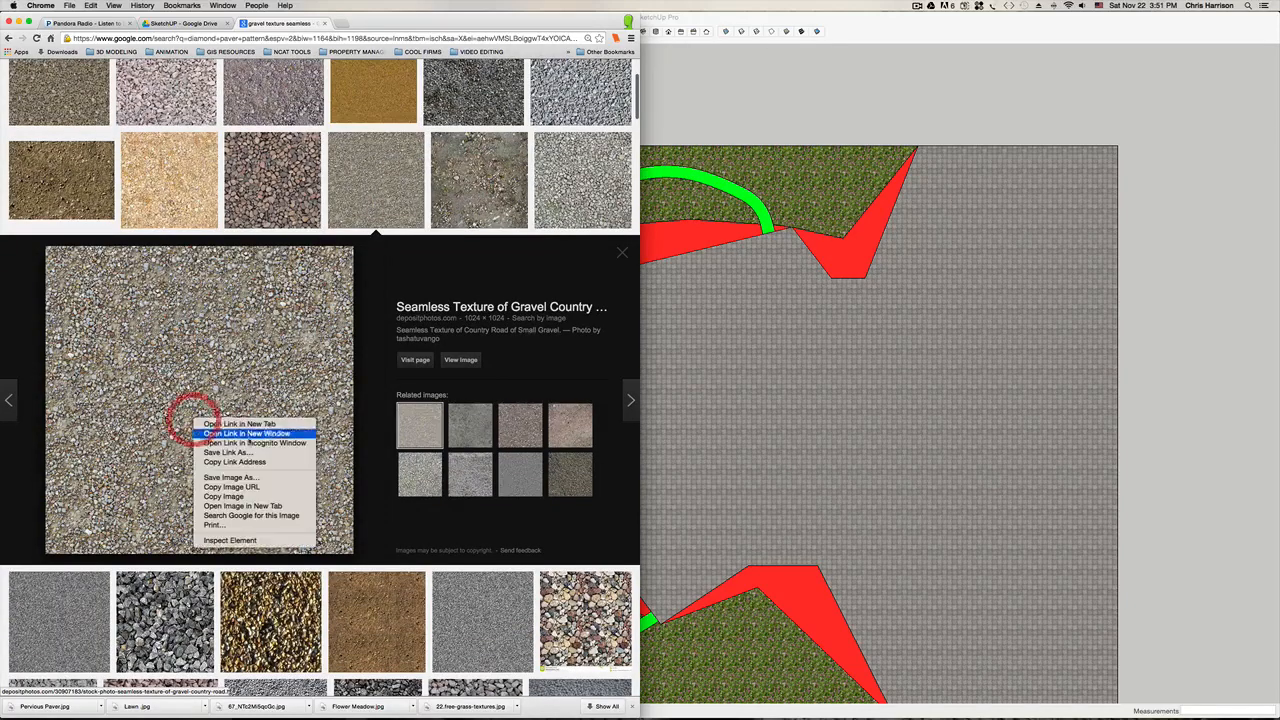
left_click(250, 468)
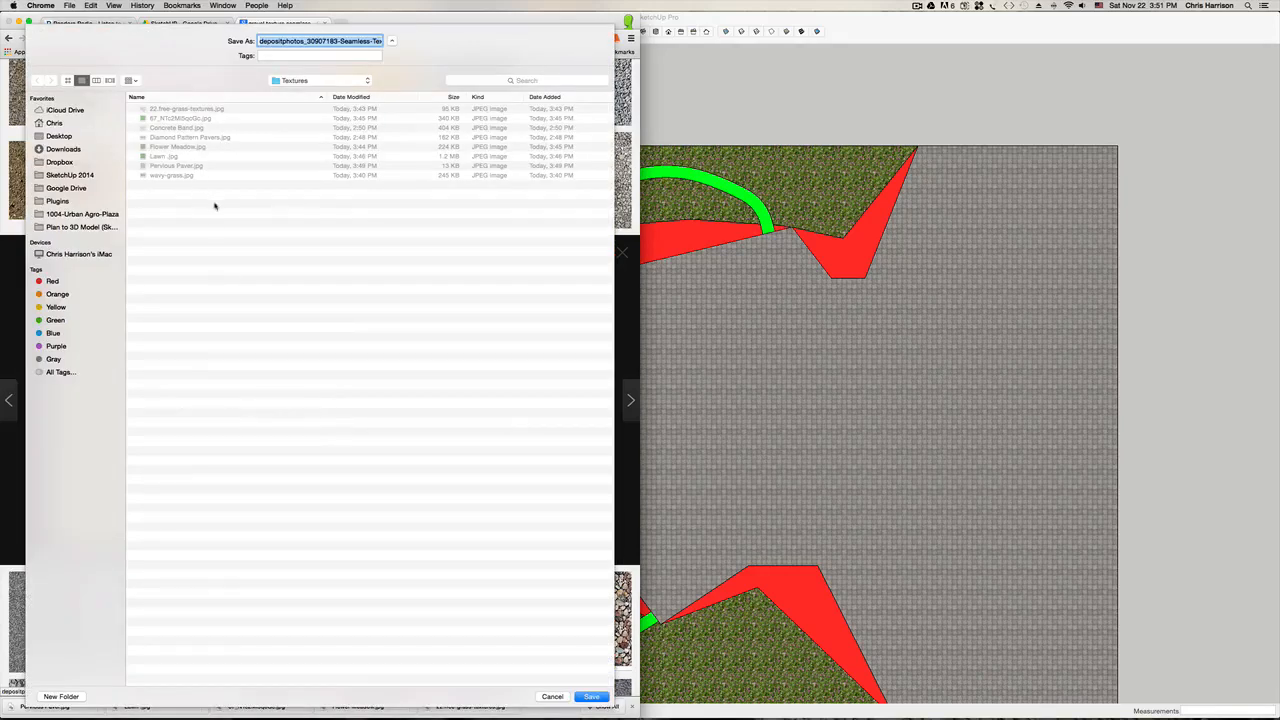
type("stone Dust")
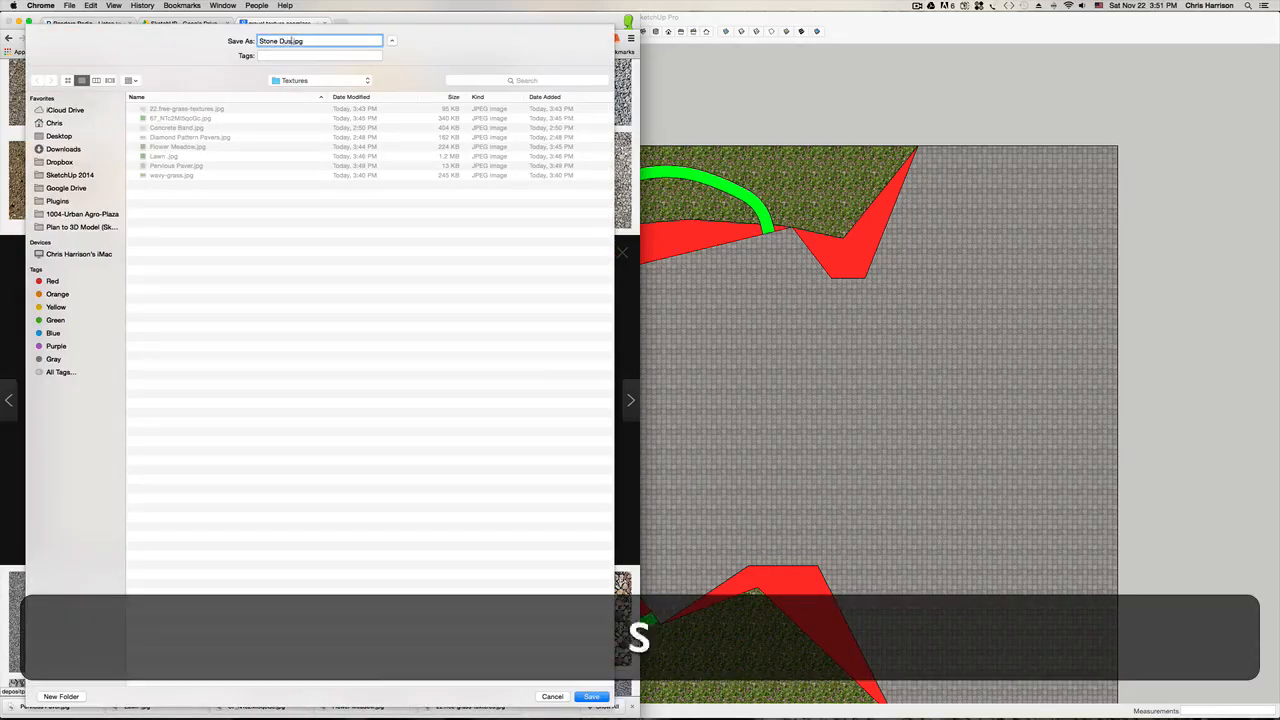
key("Return")
left_click(723, 382)
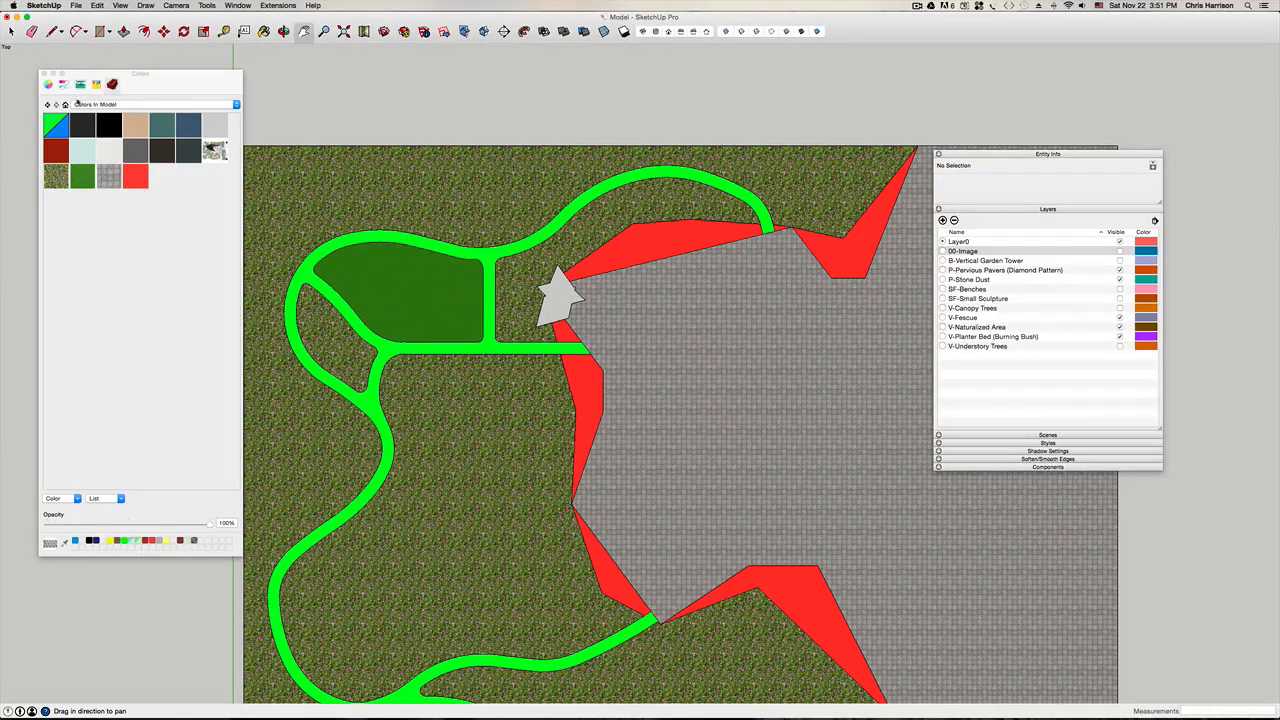
Step: Paint the winding green paths with a reddish-brown color from the Colors library
left_click(236, 104)
left_click(206, 98)
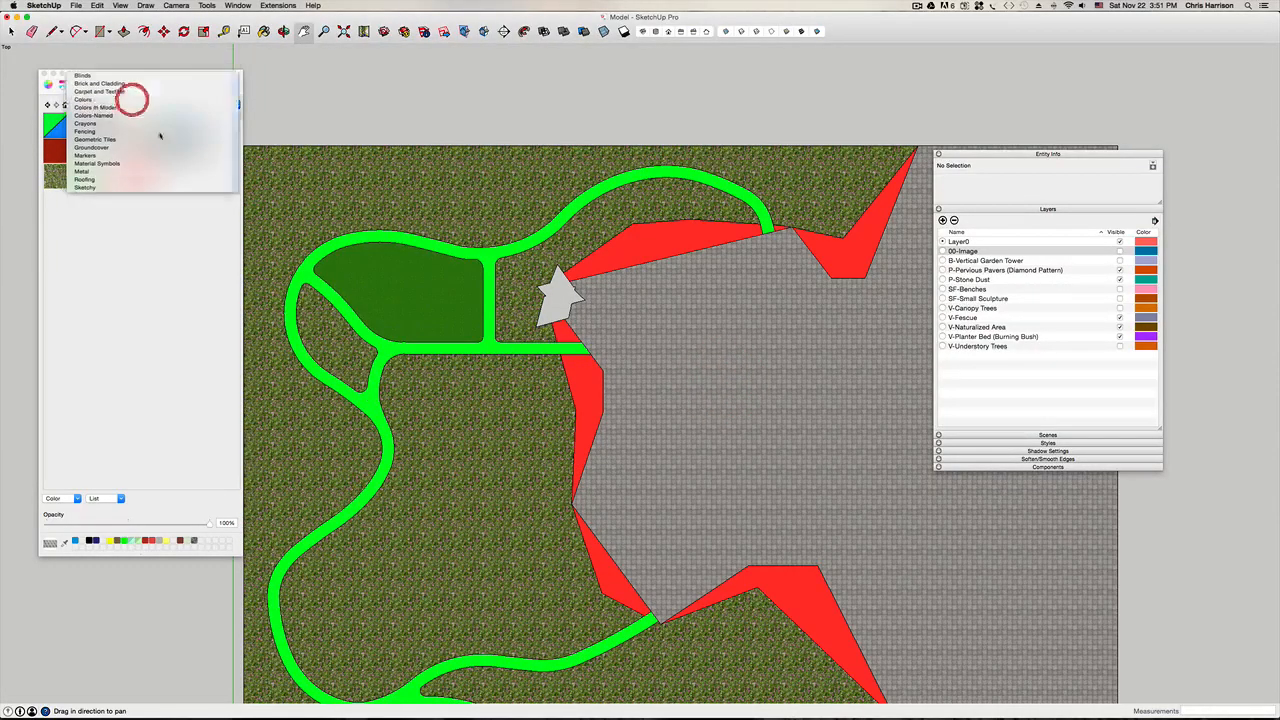
scroll(127, 202, "up", 2)
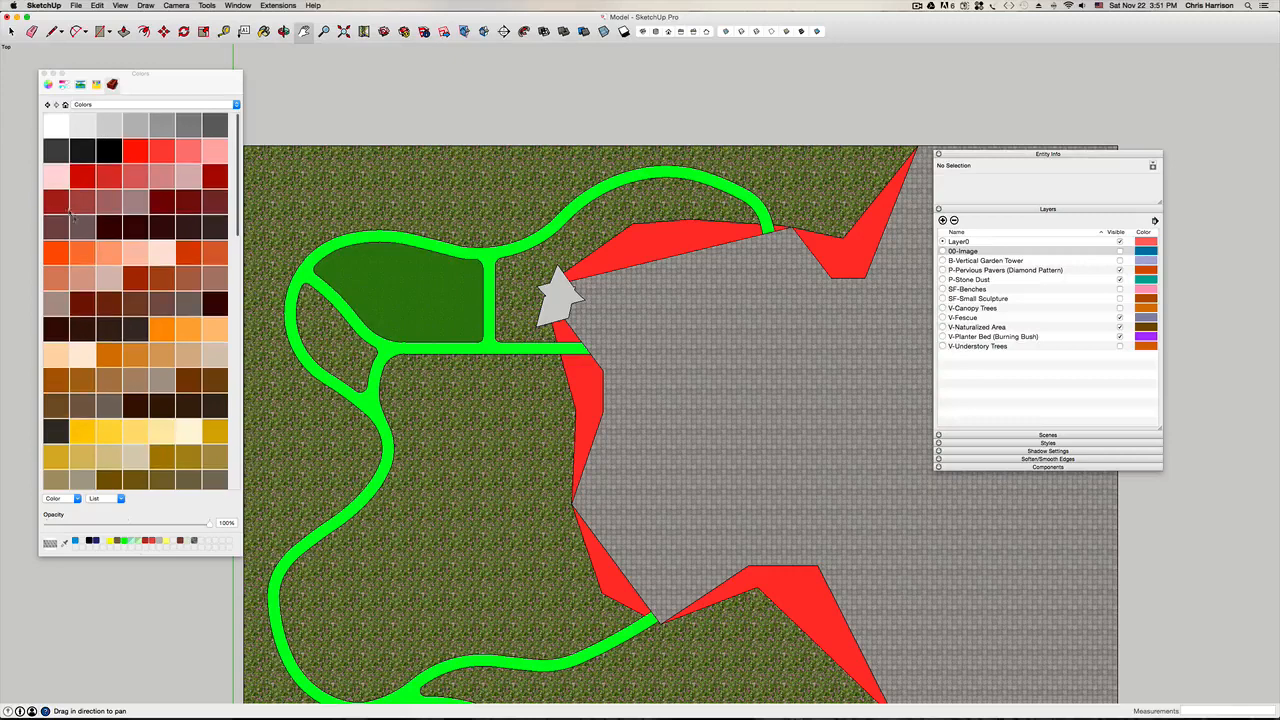
left_click(135, 302)
left_click(420, 344)
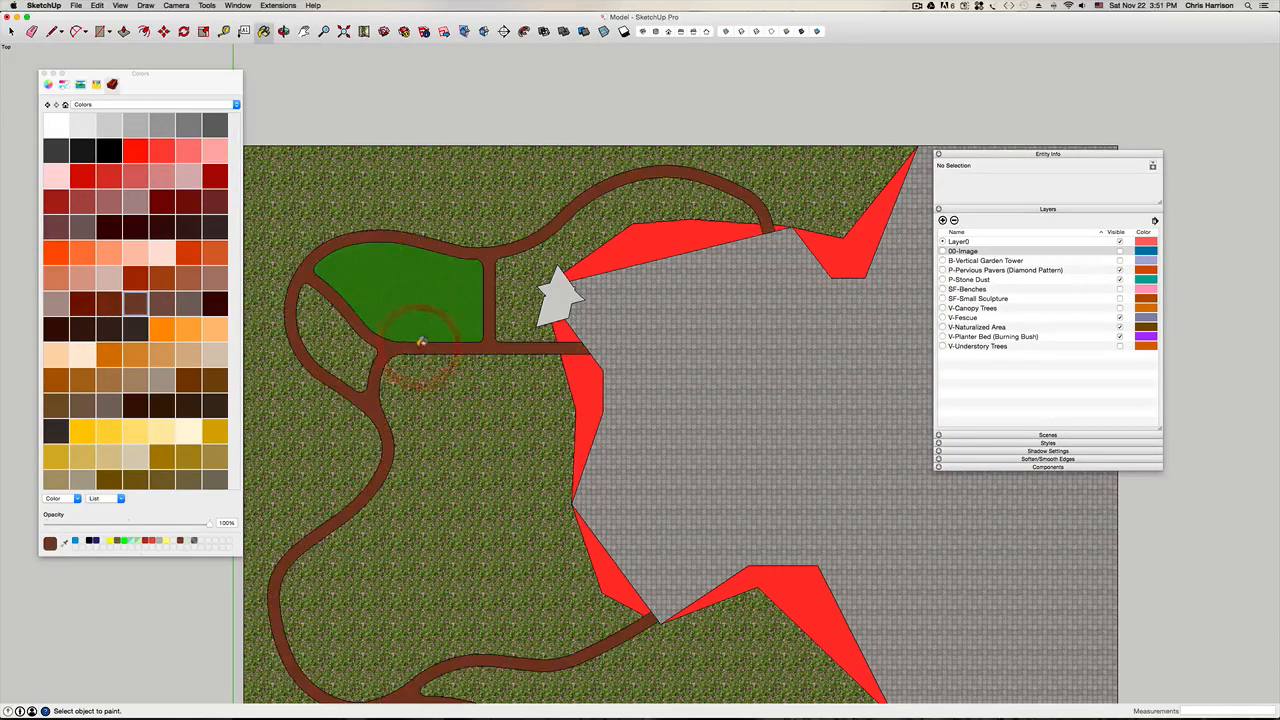
Step: Load Stone Dust.jpg from the Textures folder as the texture of the paths' brown material
left_click(63, 105)
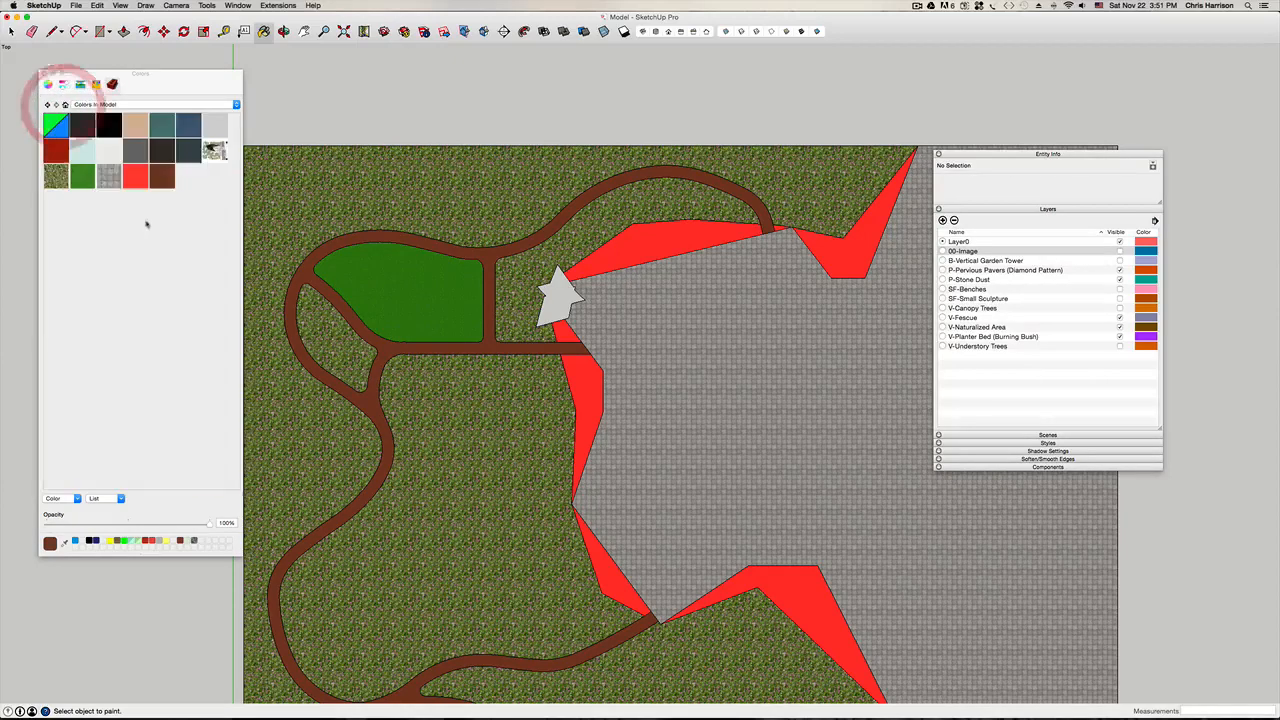
right_click(164, 179)
left_click(182, 190)
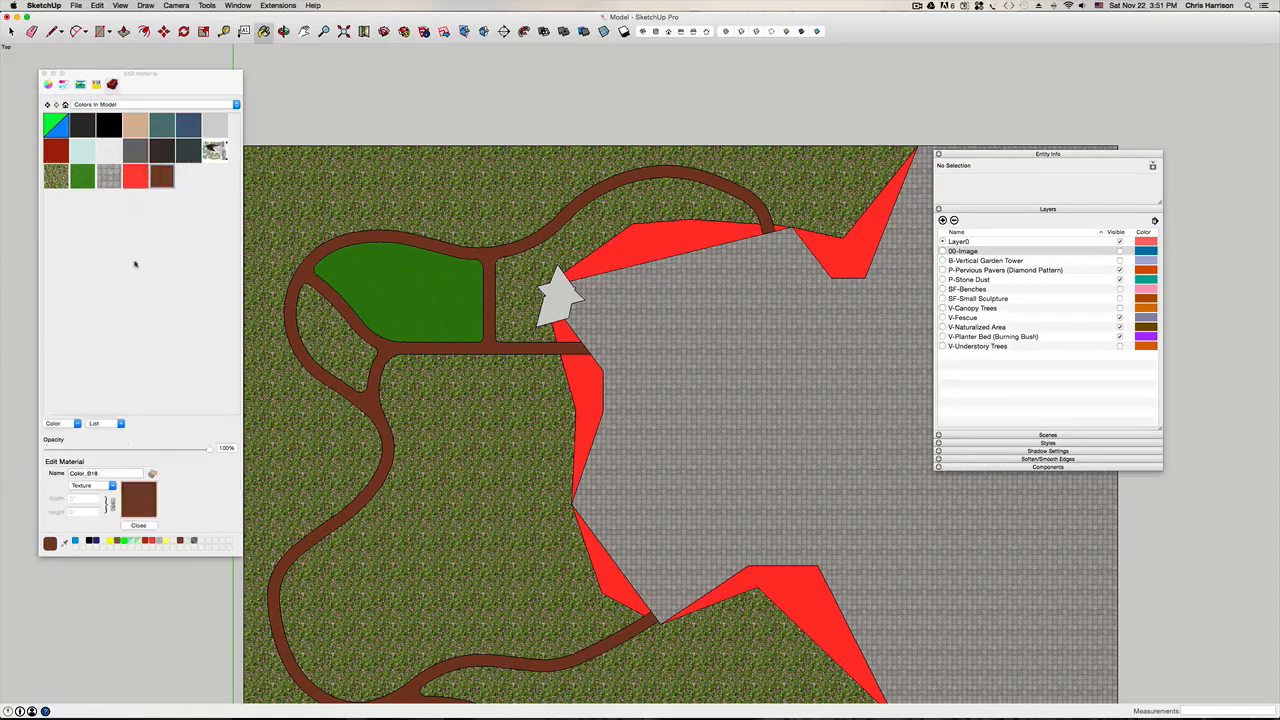
left_click(104, 485)
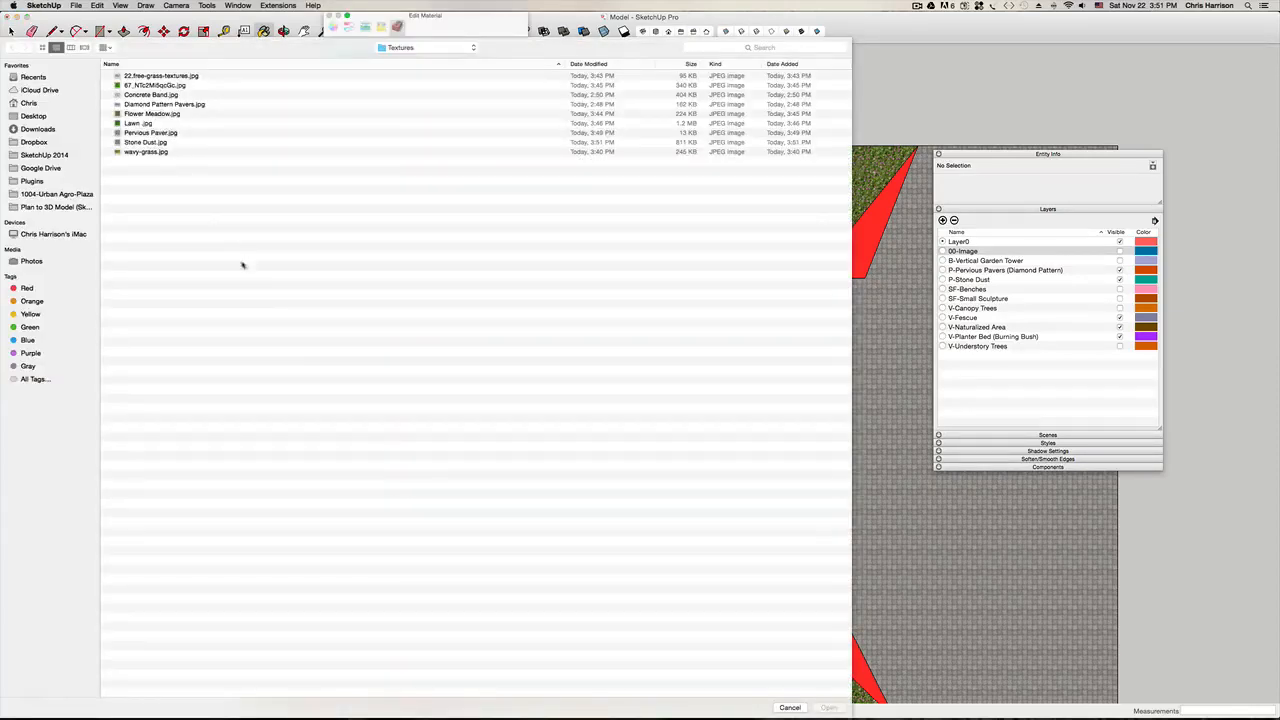
left_click(150, 142)
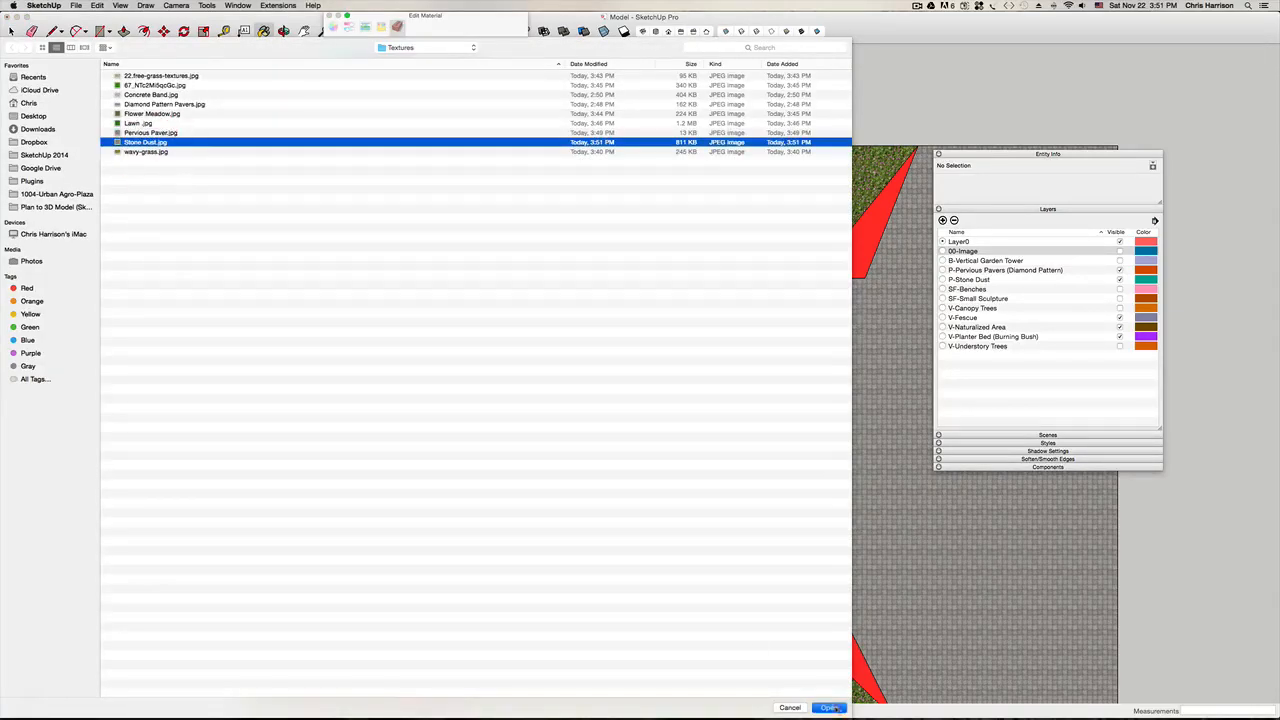
key("Return")
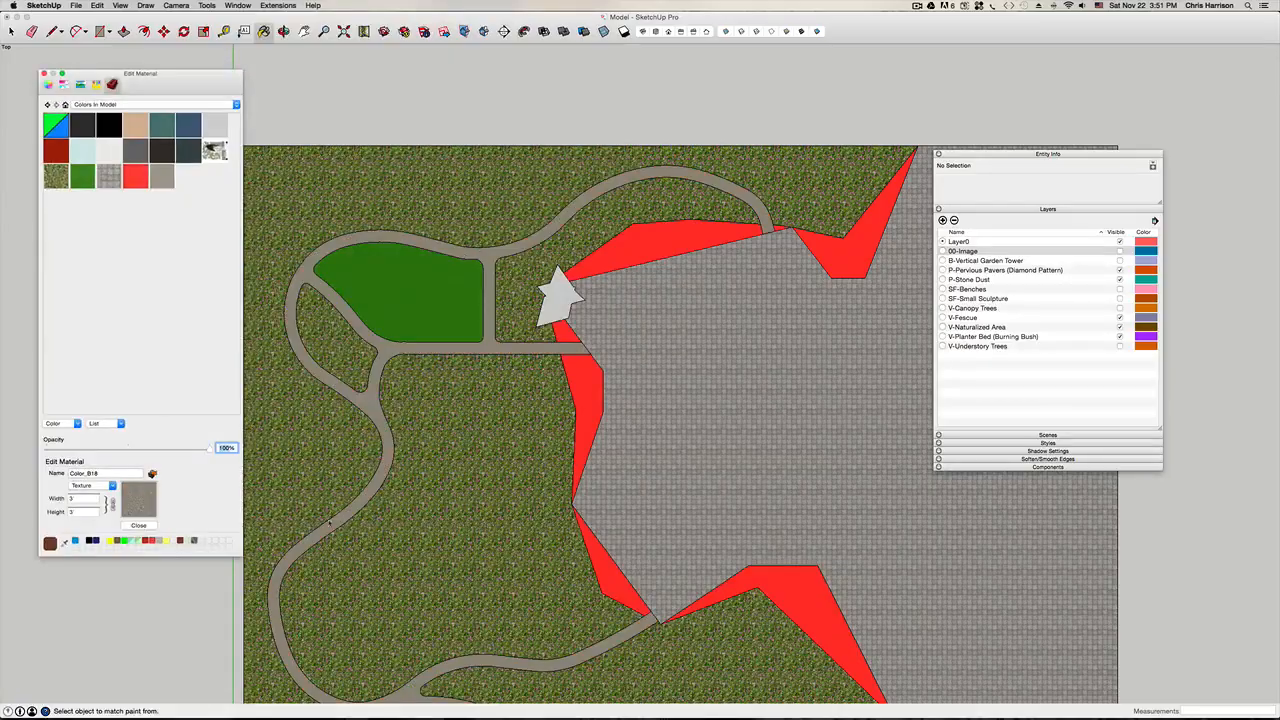
Step: Set the stone dust texture's width to 5' and finish editing the path material
scroll(339, 521, "up", 10)
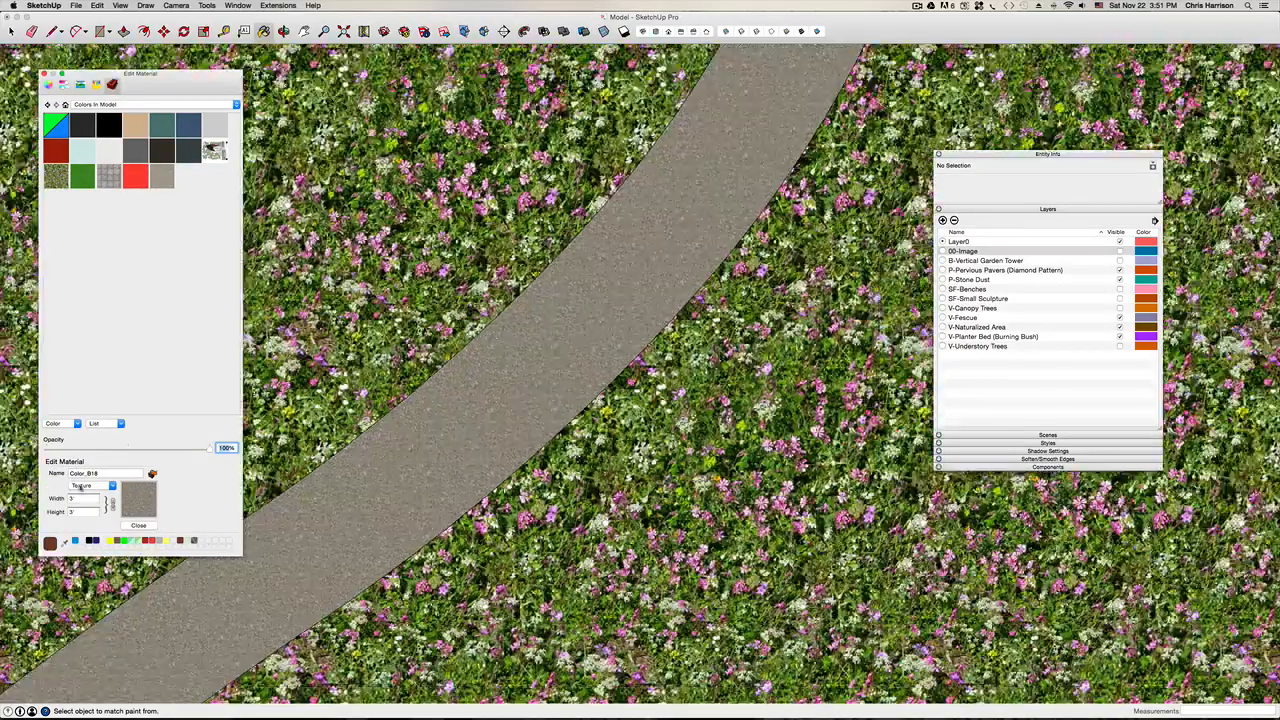
left_click(80, 498)
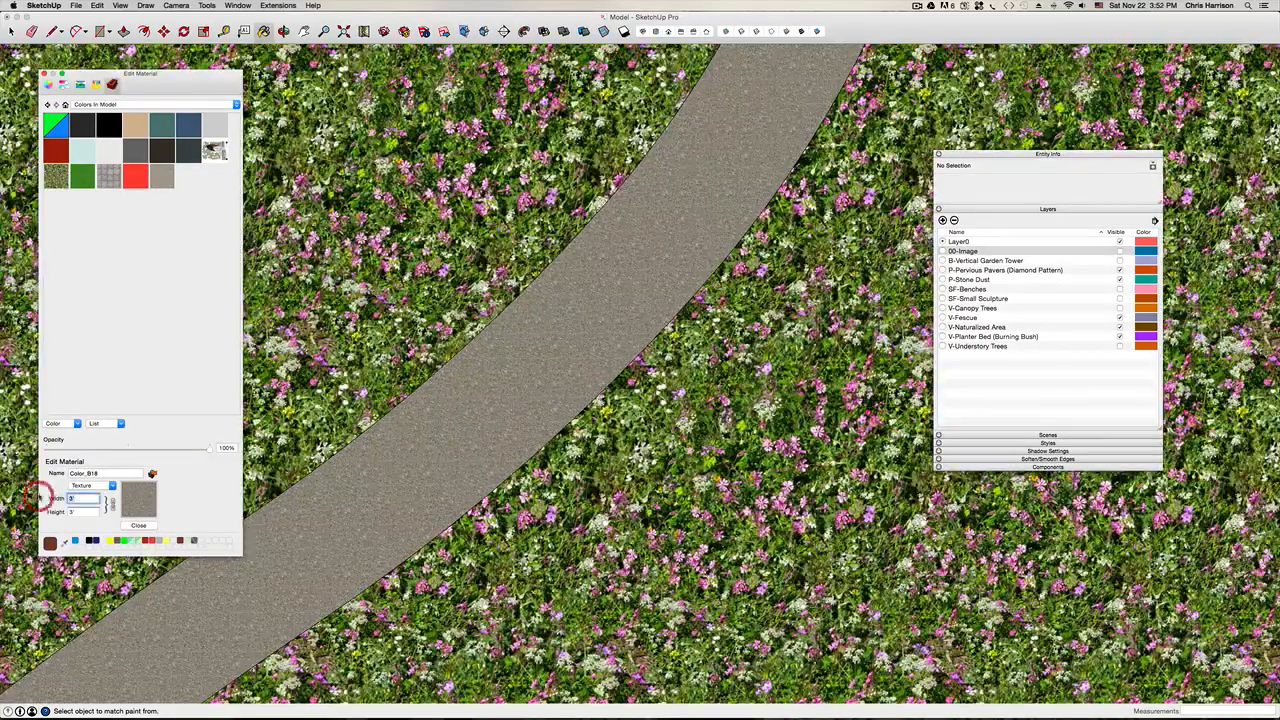
type("5")
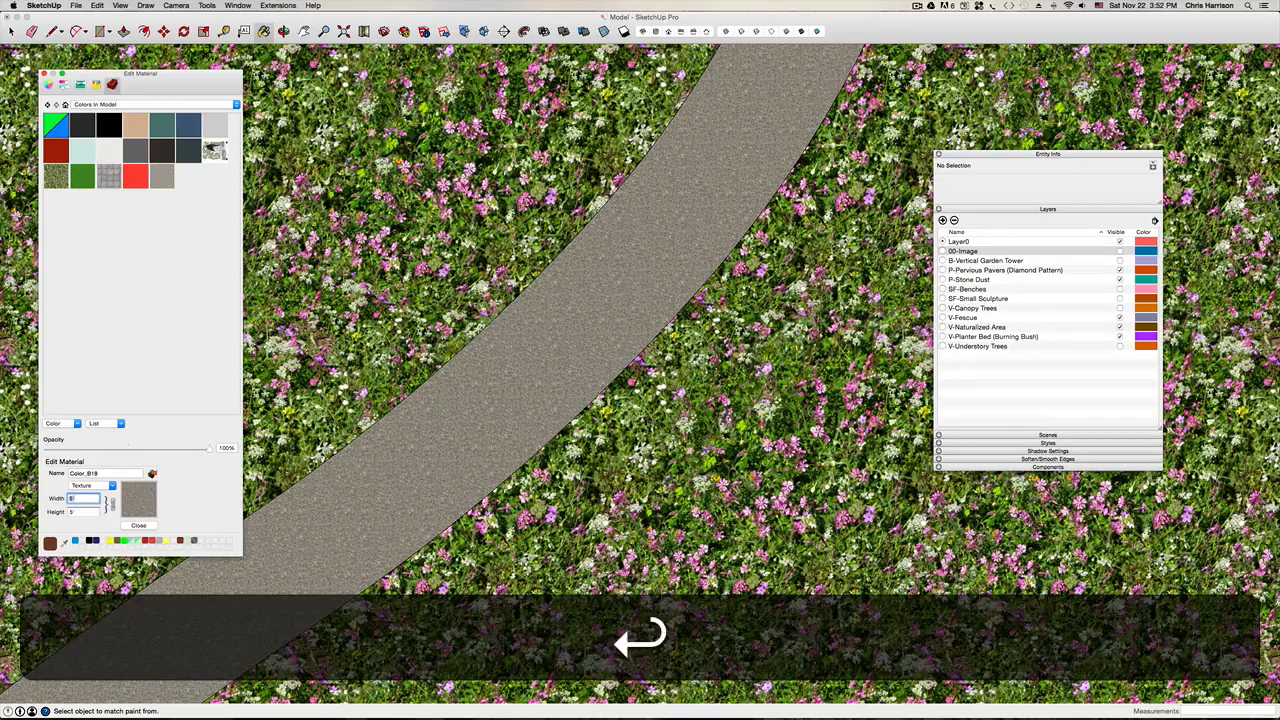
scroll(421, 447, "down", 5)
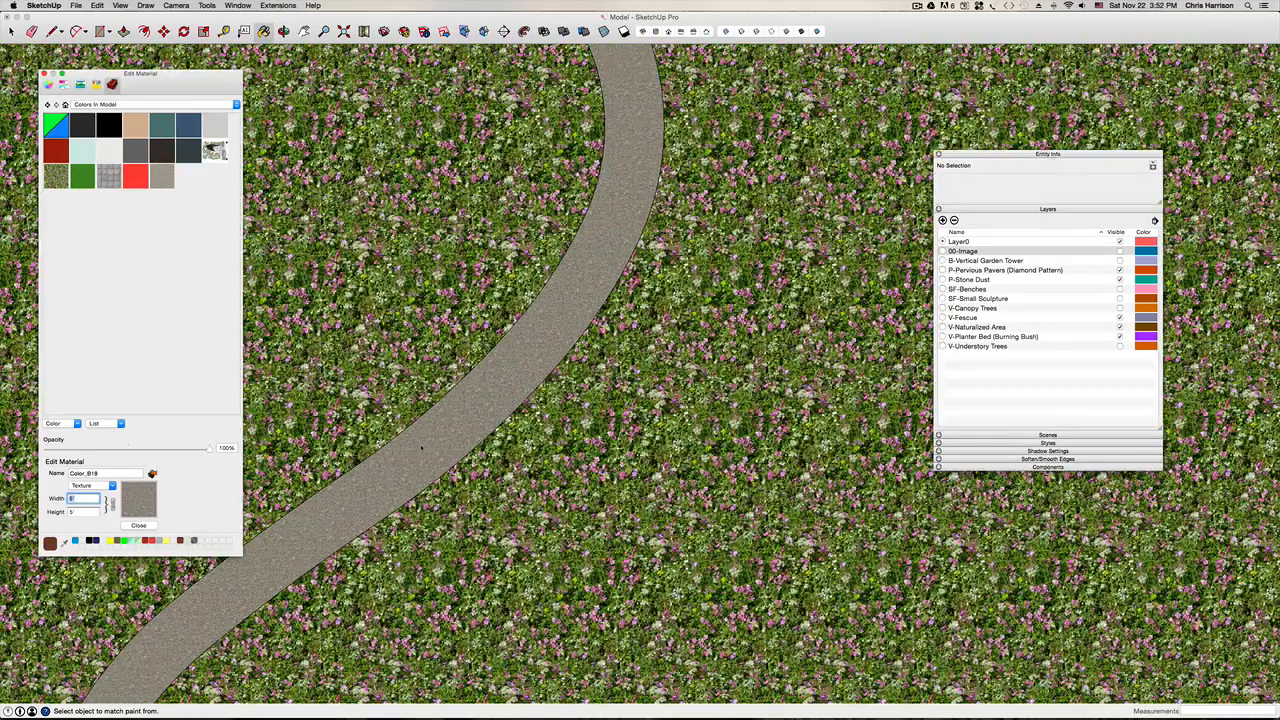
left_click(136, 525)
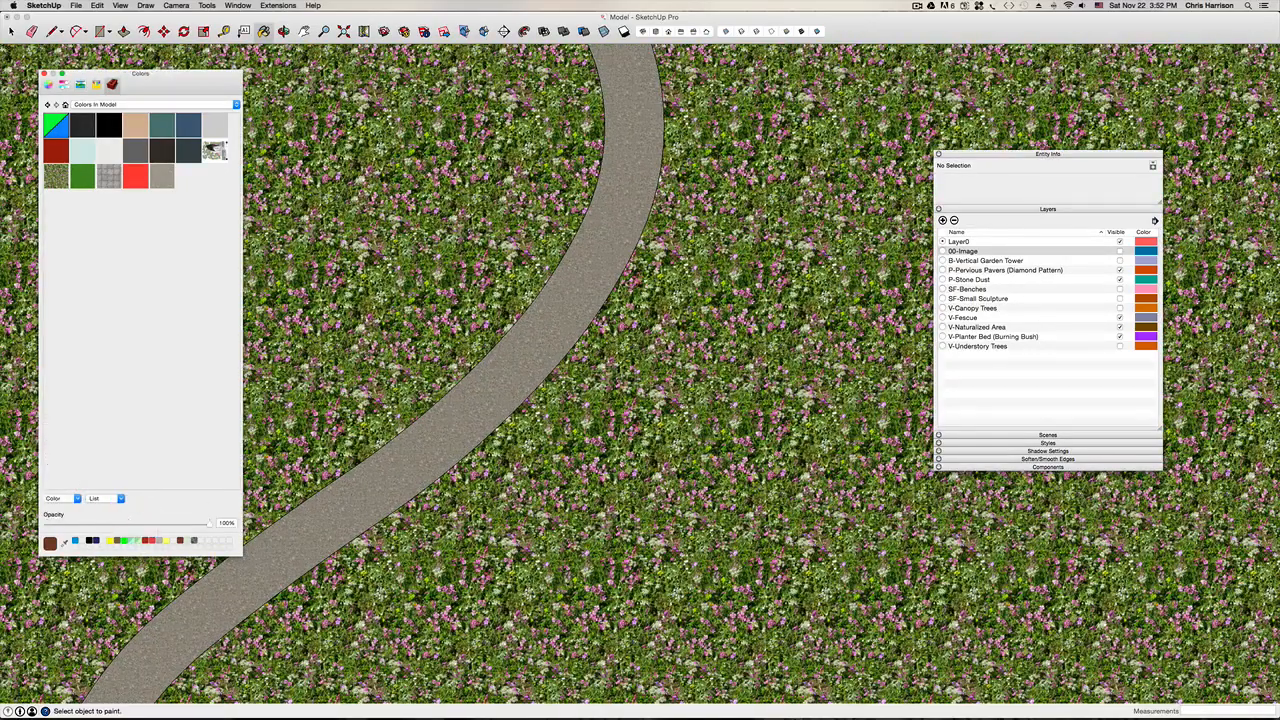
Step: Examine the stone dust paths together with the meadow, lawn and paver textures across the whole site plan
key("shift+z")
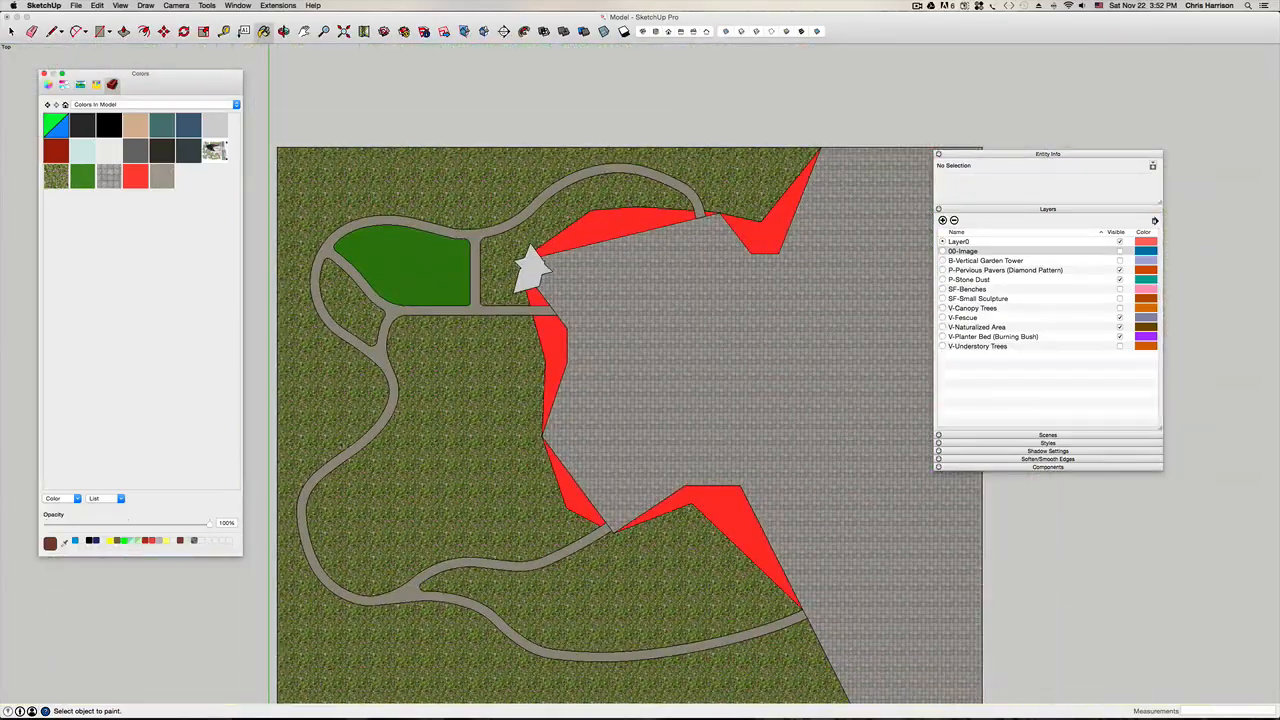
key("h")
key("space")
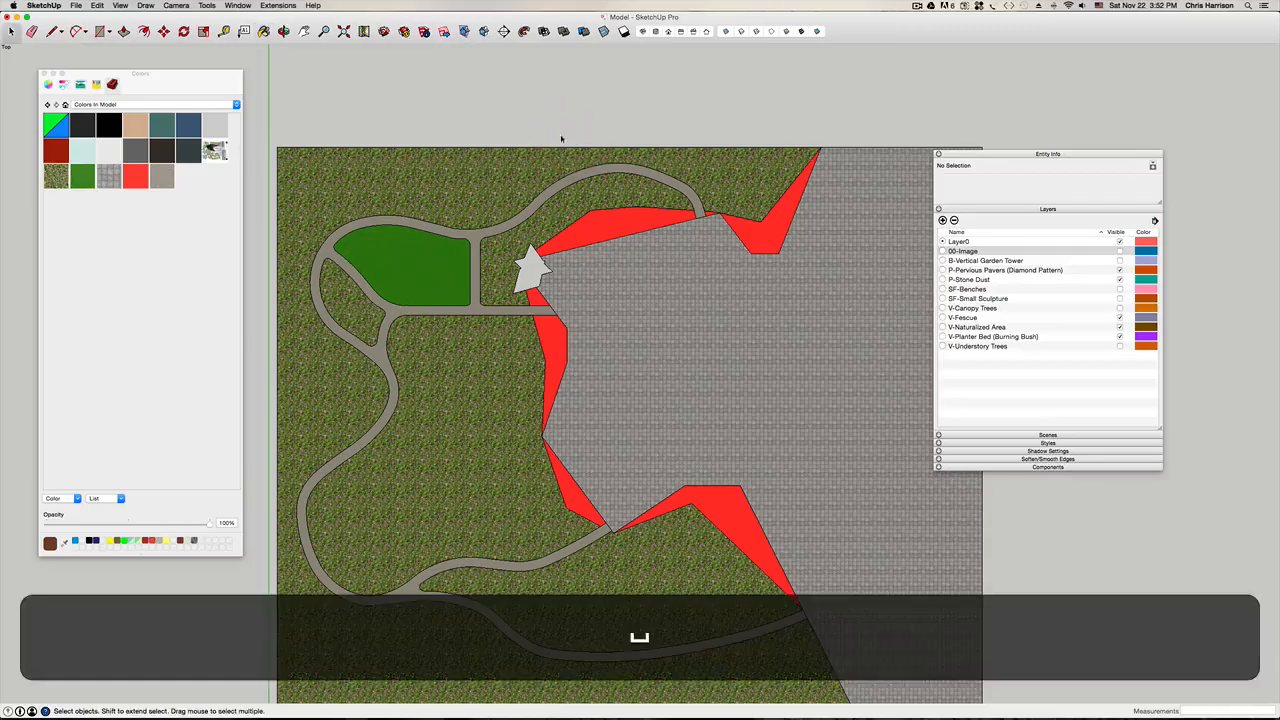
left_click_drag(485, 447, 497, 308)
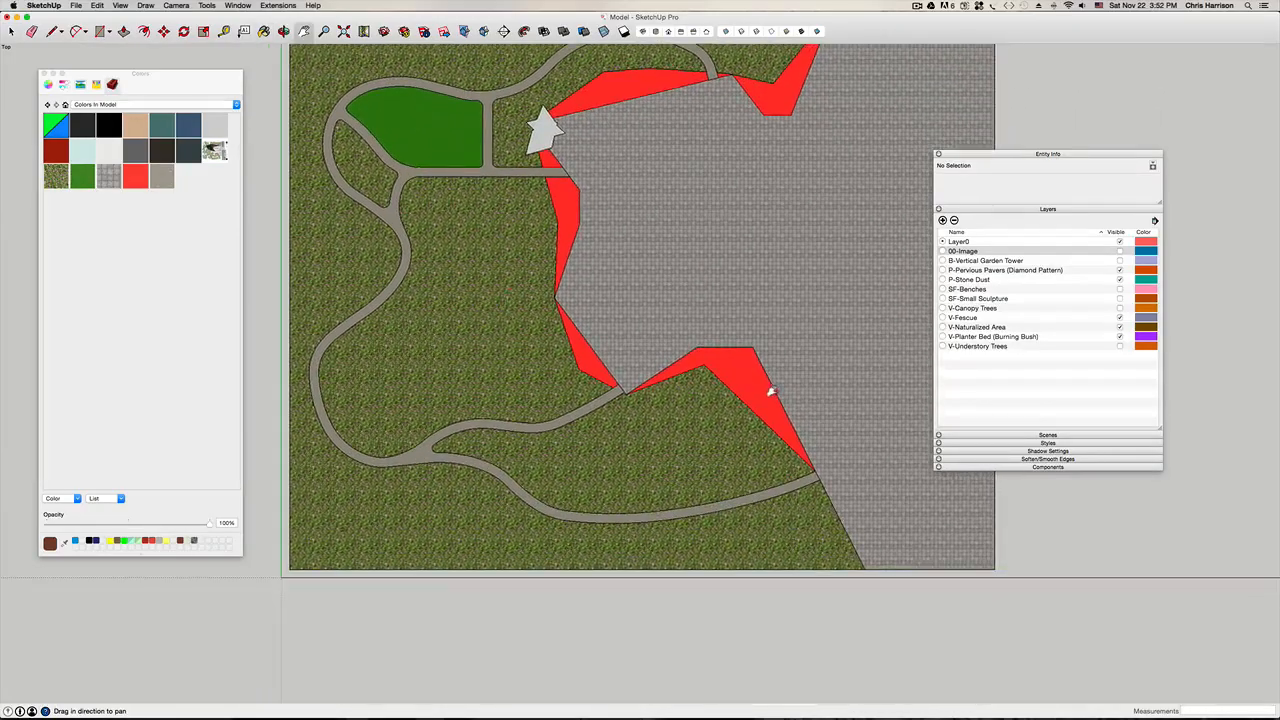
left_click_drag(768, 389, 631, 456)
scroll(531, 457, "up", 5)
scroll(529, 455, "down", 6)
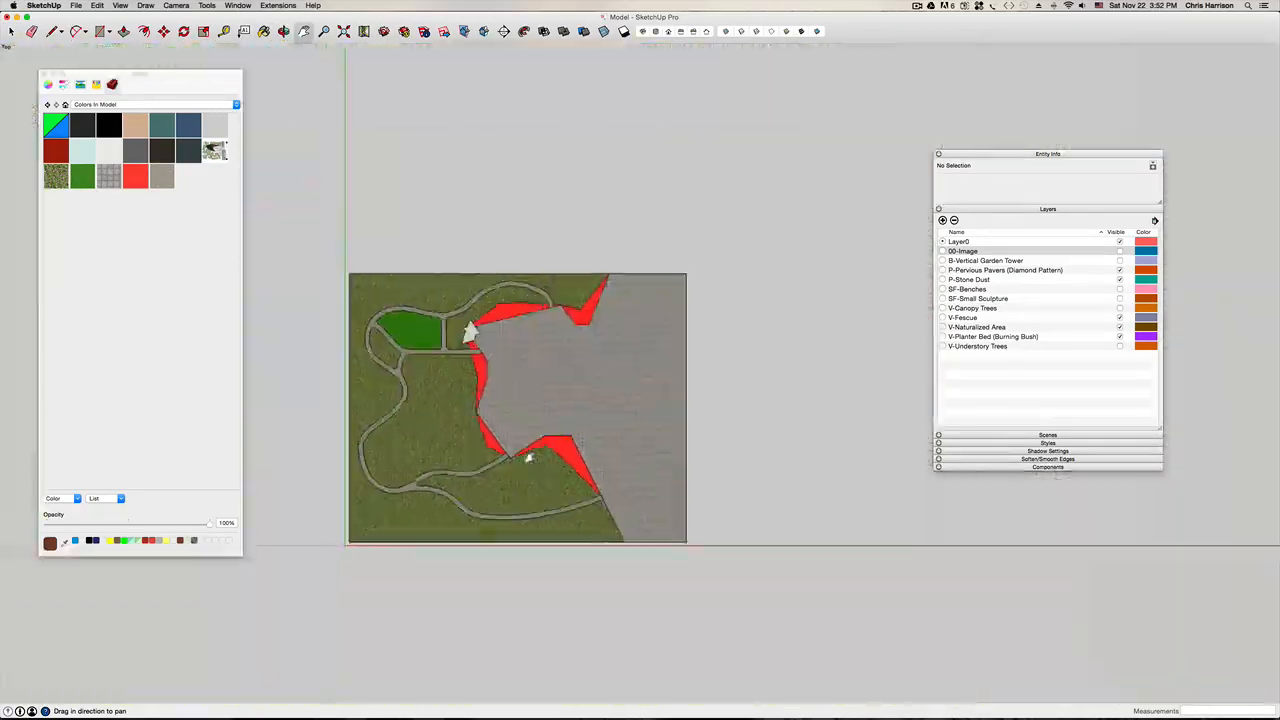
scroll(529, 455, "up", 5)
scroll(529, 455, "down", 6)
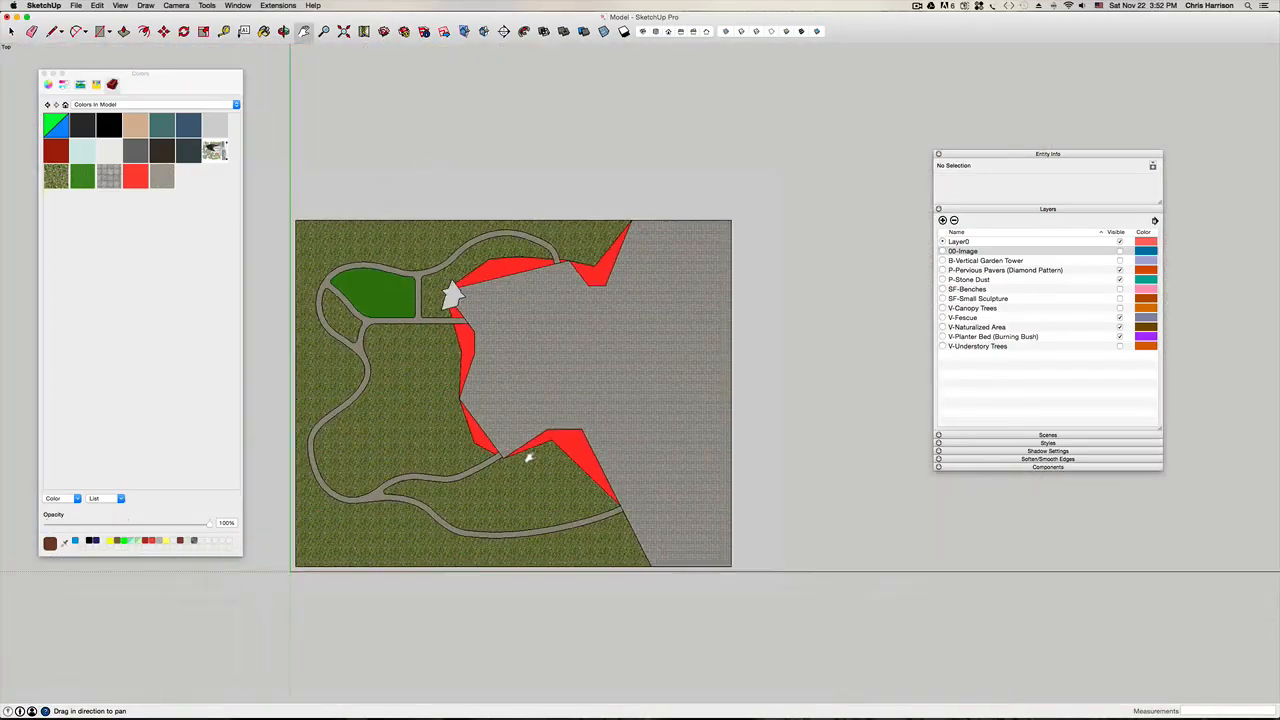
key("space")
scroll(452, 340, "down", 4)
scroll(458, 357, "up", 6)
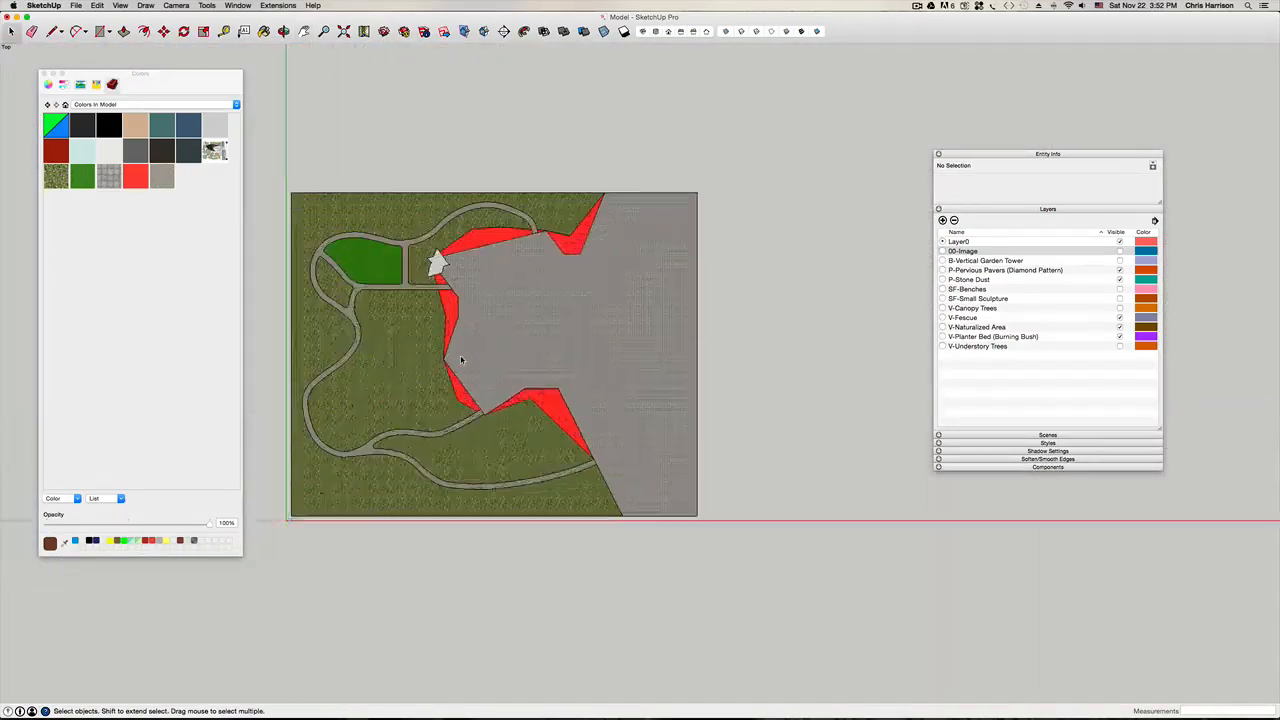
Step: Orbit the site from the top view into a tilted perspective and examine the textured surfaces
key("h")
left_click_drag(458, 363, 662, 407)
middle_click_drag(662, 407, 607, 377)
key("space")
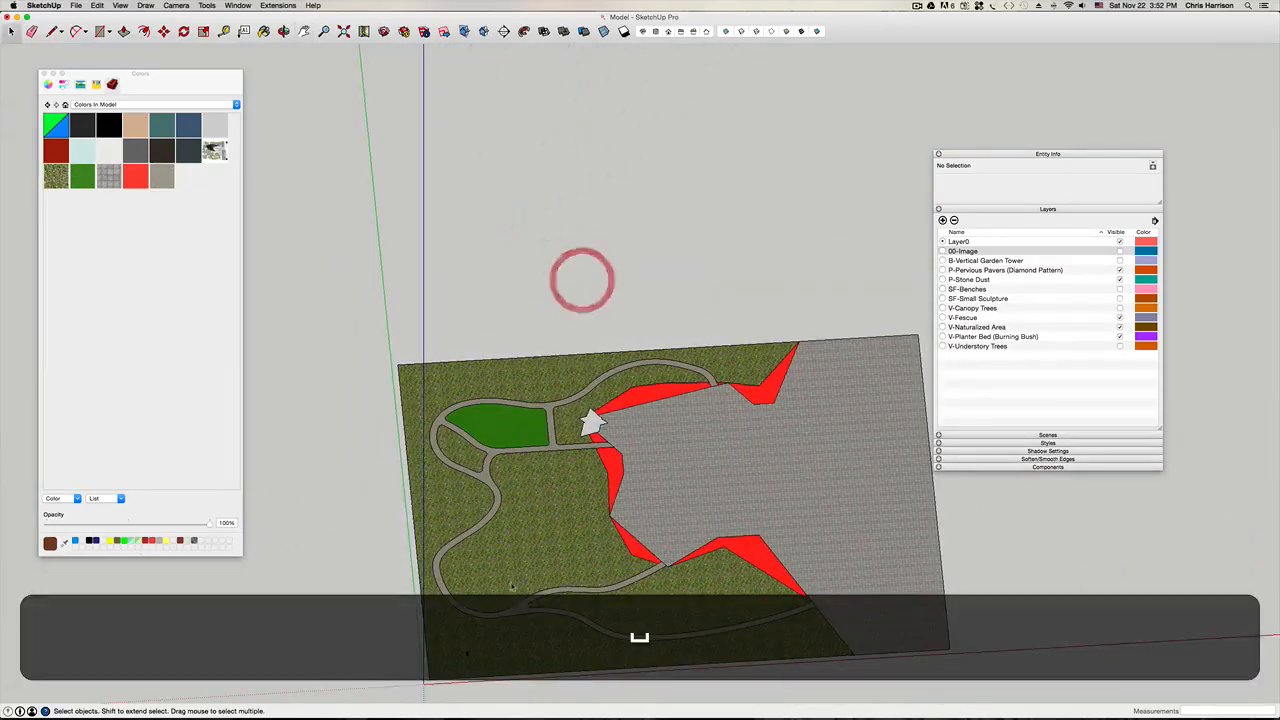
scroll(512, 586, "up", 6)
middle_click_drag(512, 586, 521, 594)
scroll(512, 586, "down", 4)
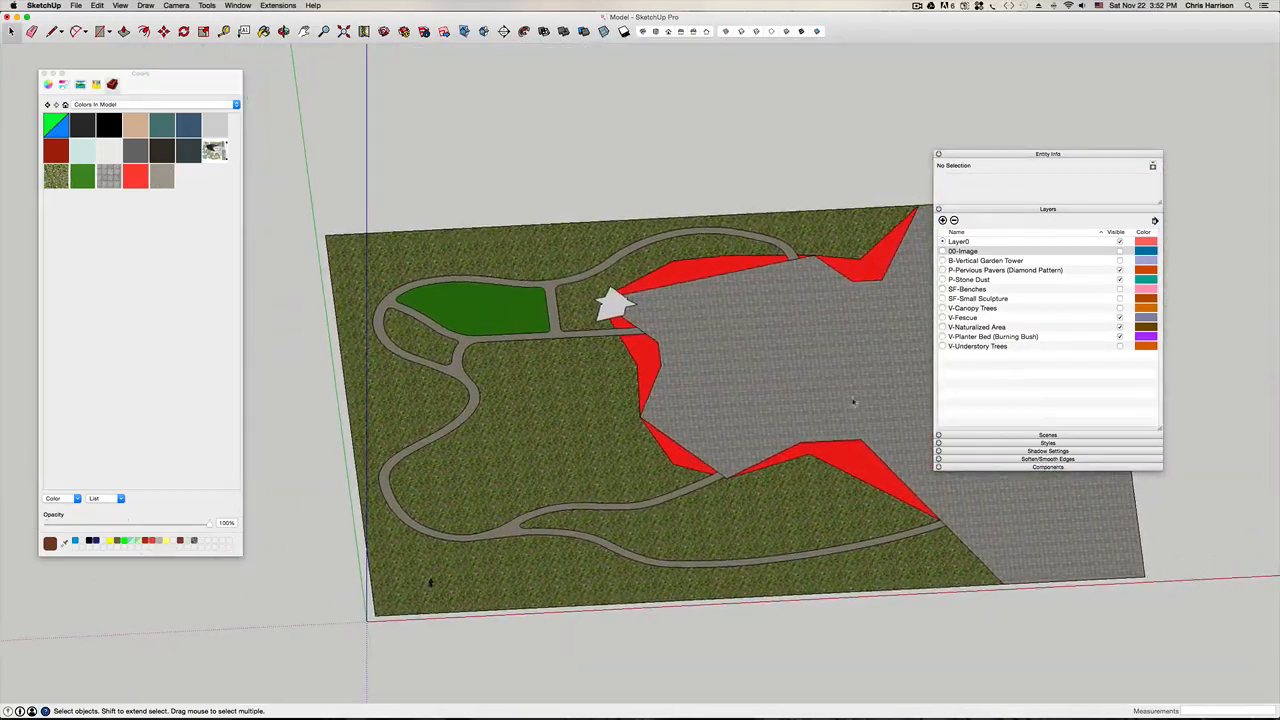
Step: Show the V-Canopy Trees layer and reload a canopy tree component from Canopy Tree Elevation.skp in the Plan to SketchUp Components folder
left_click(1120, 308)
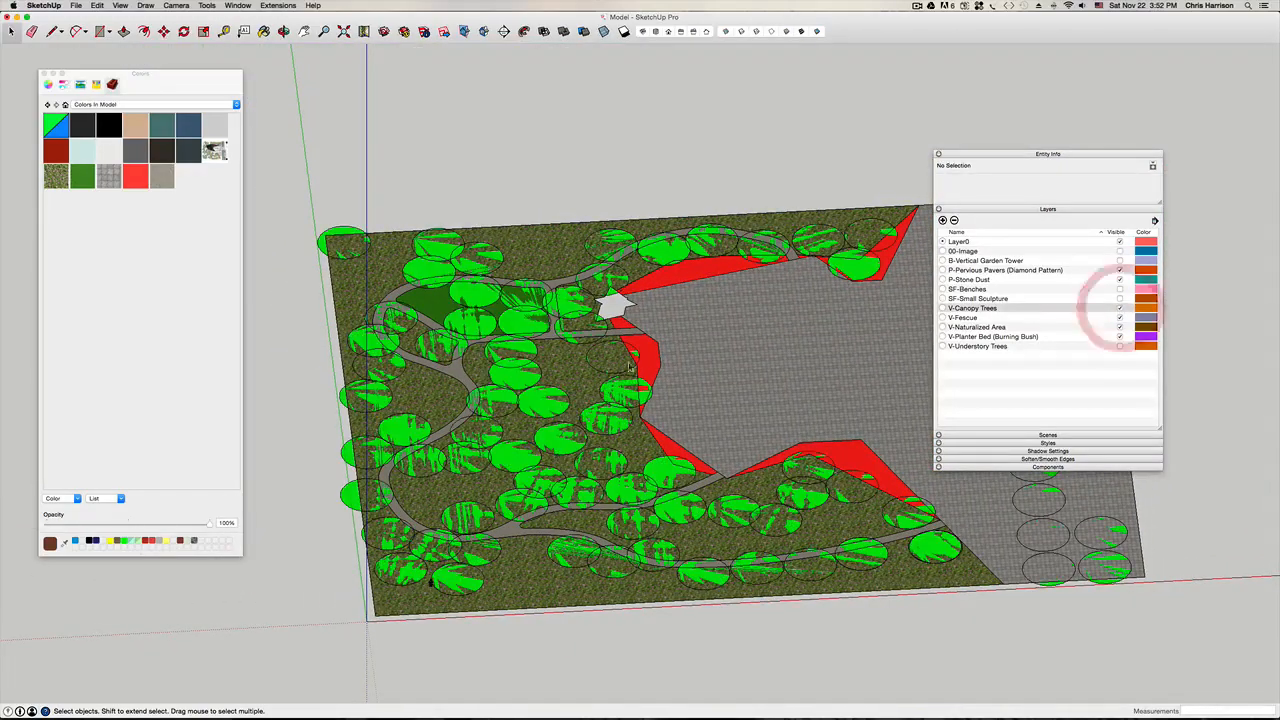
left_click(540, 401)
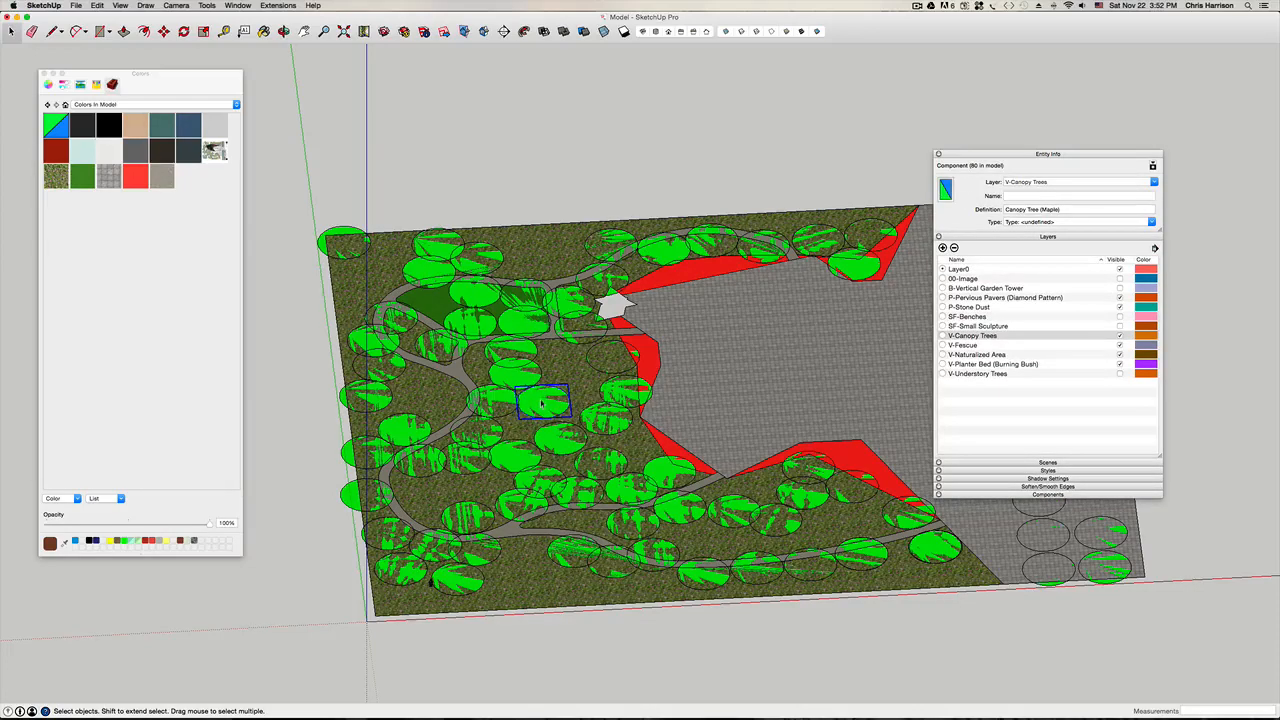
right_click(541, 403)
left_click(577, 491)
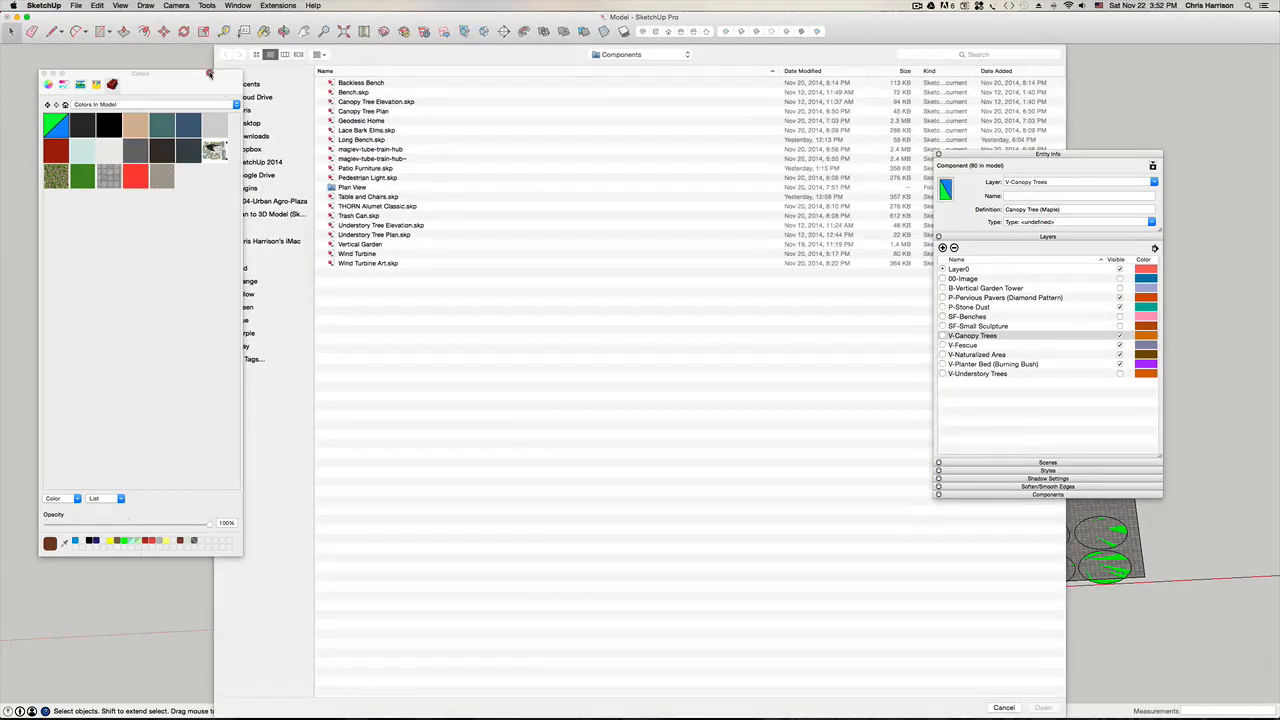
left_click_drag(209, 74, 157, 76)
left_click(266, 124)
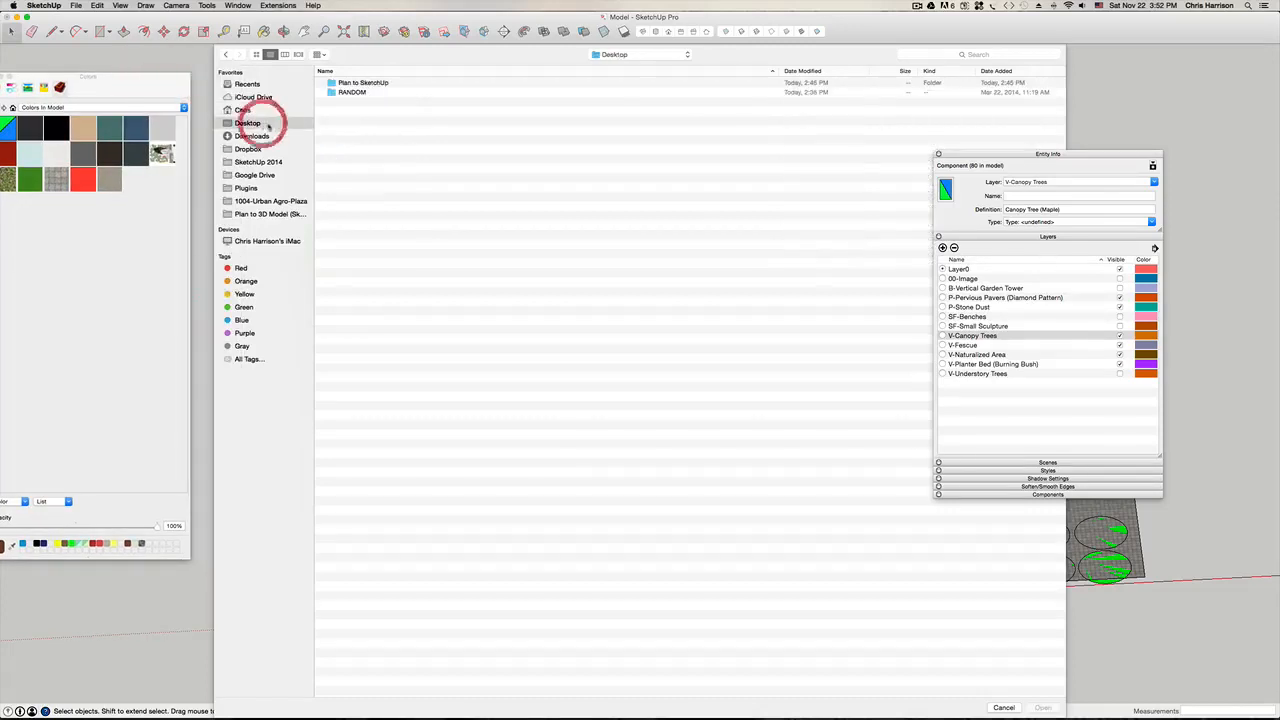
double_click(370, 84)
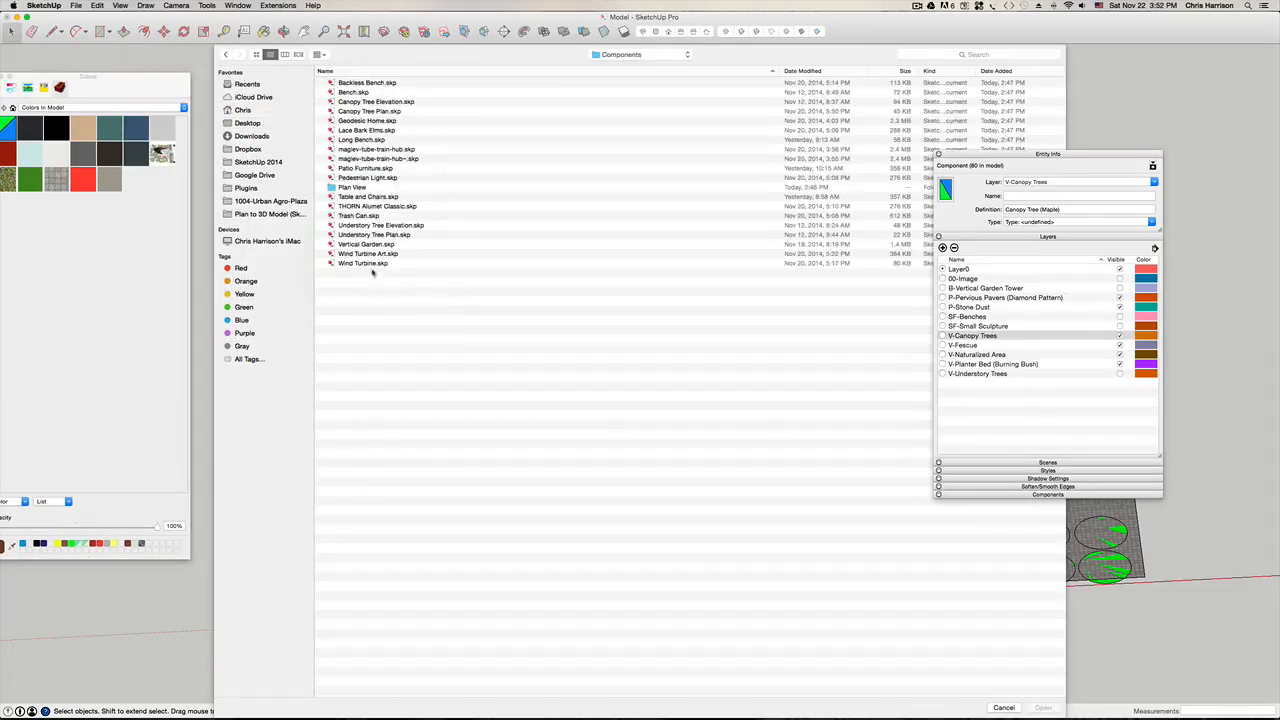
left_click(388, 103)
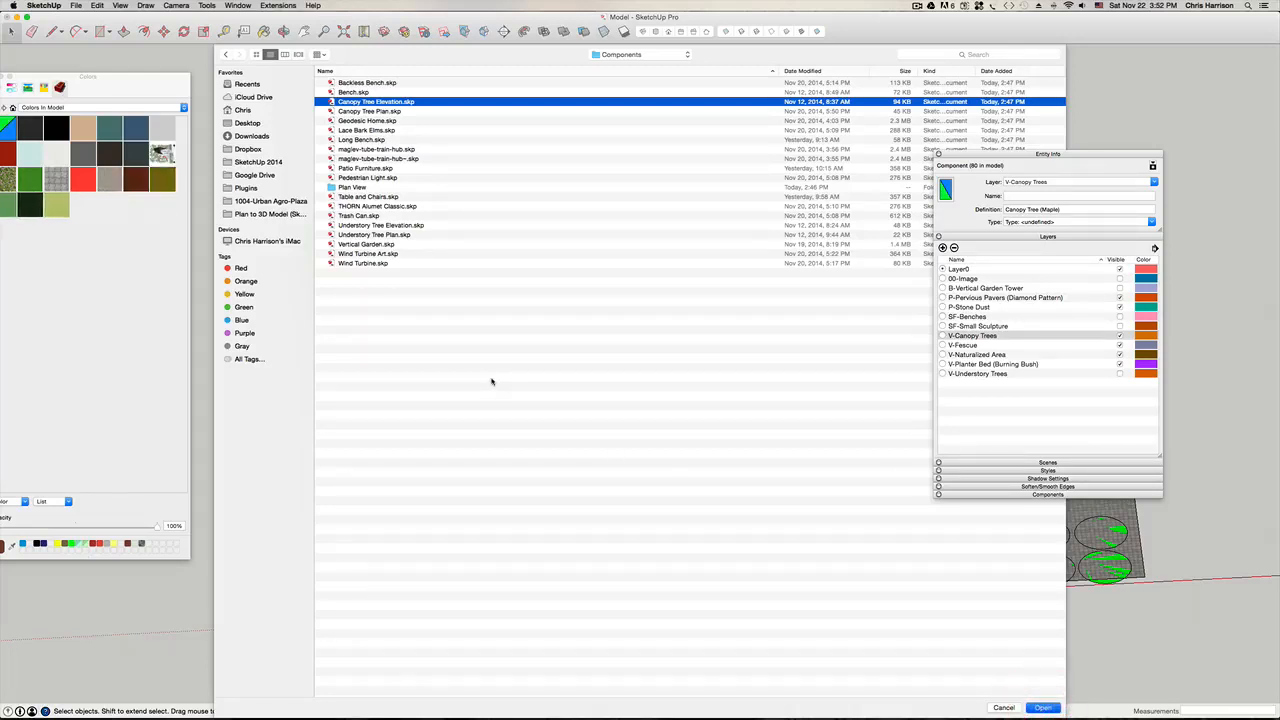
key("Return")
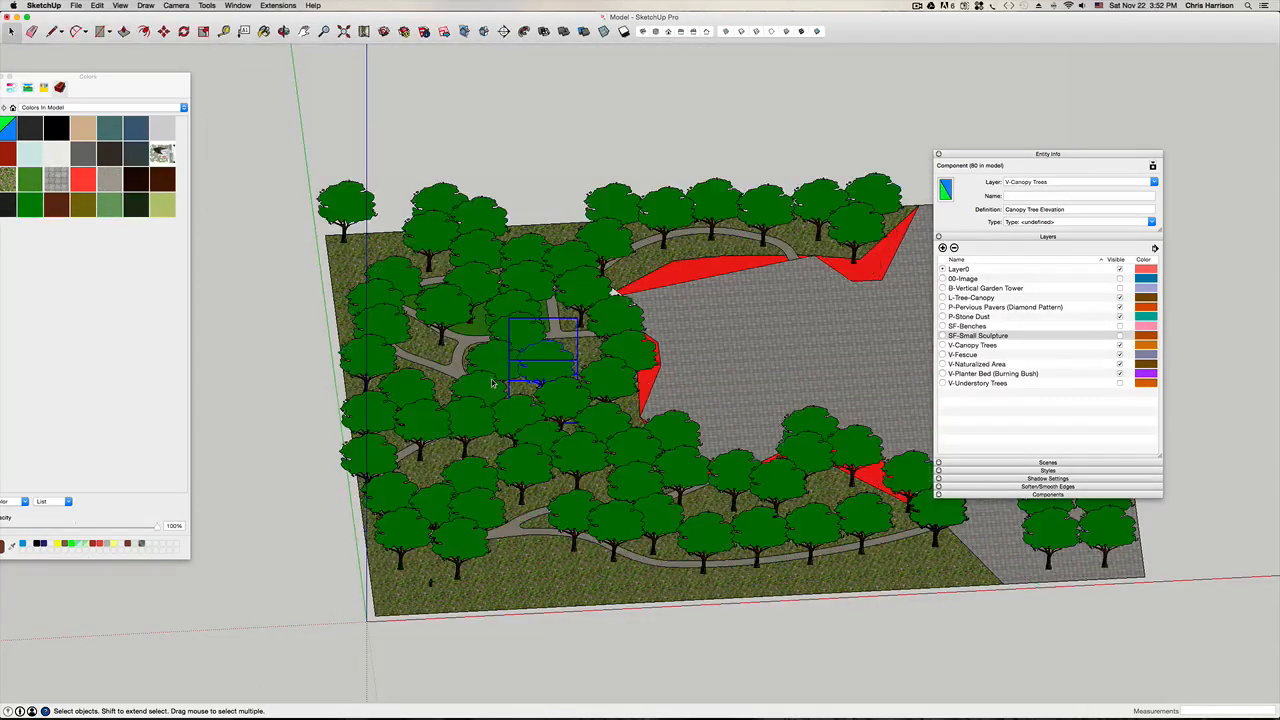
left_click(518, 135)
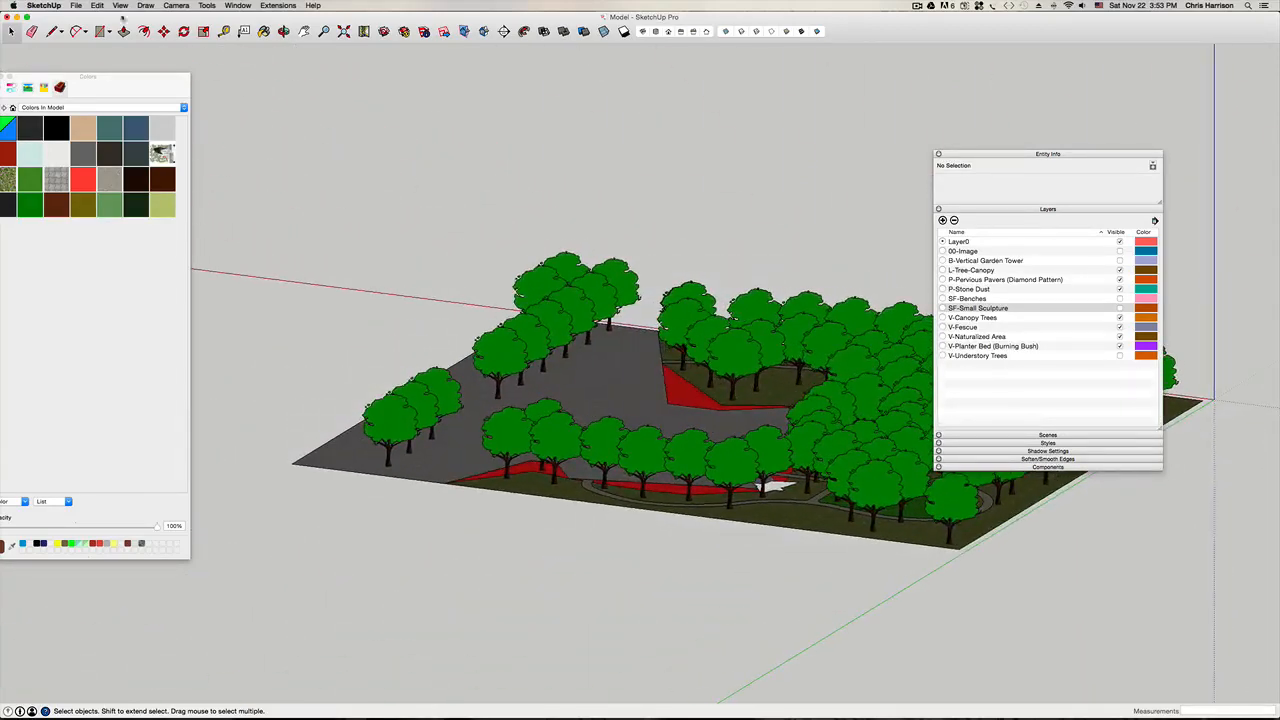
Step: Switch the camera from parallel projection to Perspective and look over the canopy trees around the plaza
left_click(177, 6)
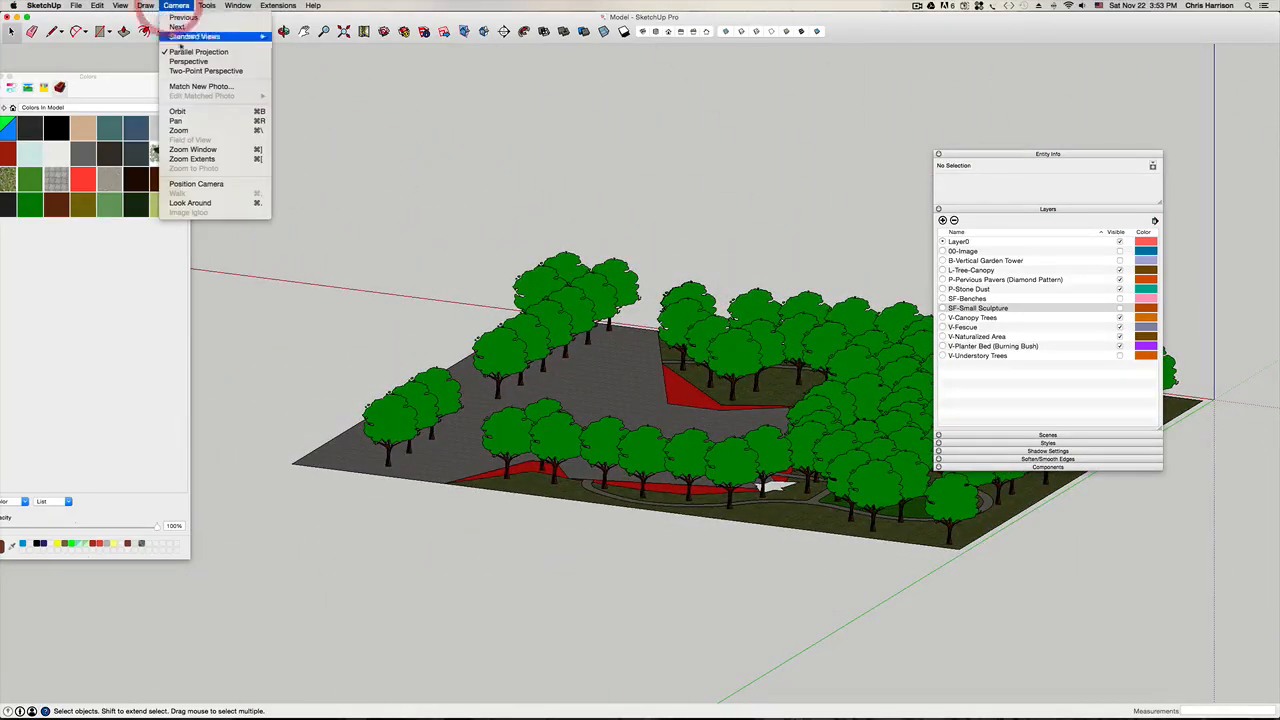
left_click(187, 61)
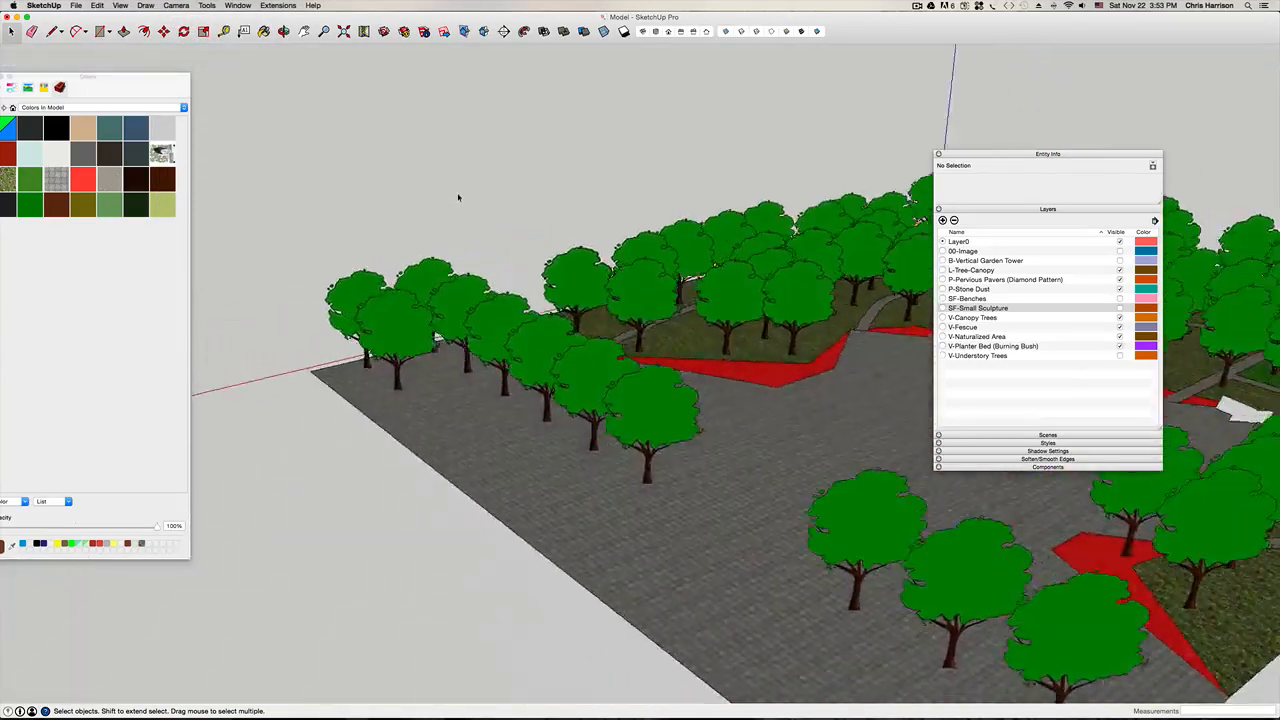
middle_click_drag(459, 197, 437, 130)
middle_click_drag(463, 211, 602, 275)
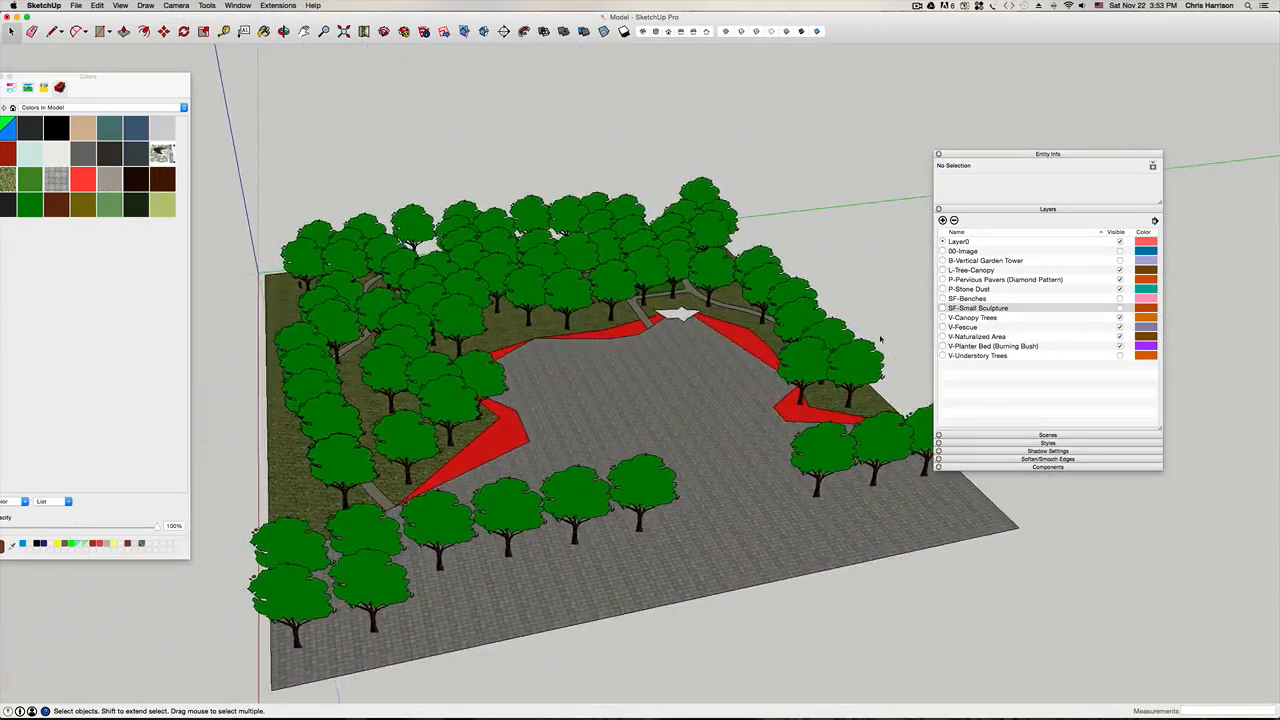
middle_click_drag(883, 340, 1123, 324)
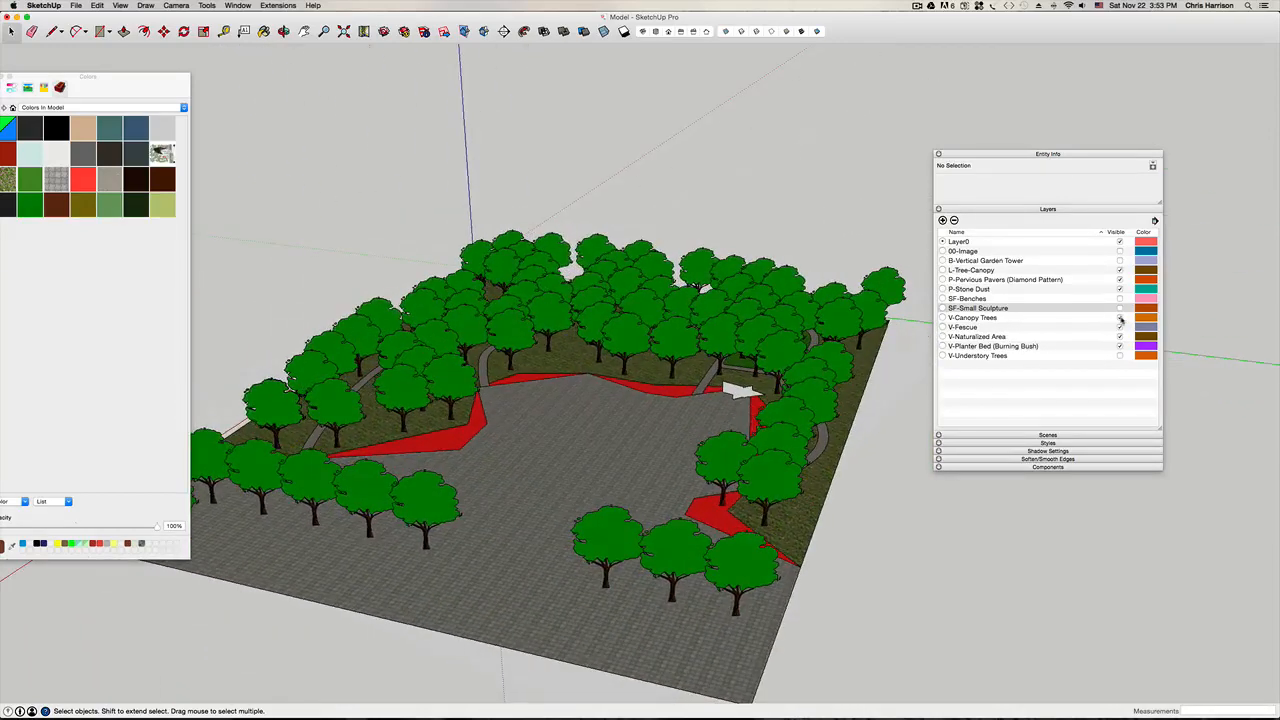
Step: Hide the V-Canopy Trees layer, show V-Understory Trees, and reload an understory tree component from Understory Tree Elevation.skp
left_click(1120, 318)
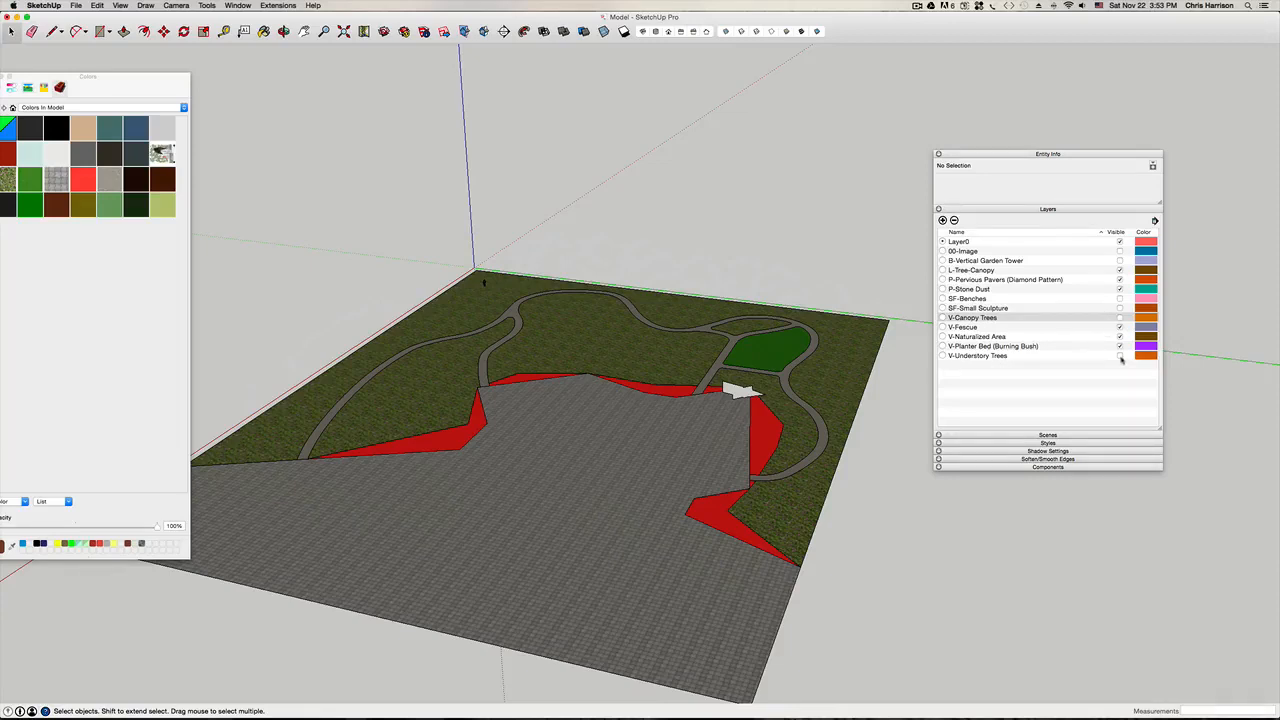
left_click(1120, 356)
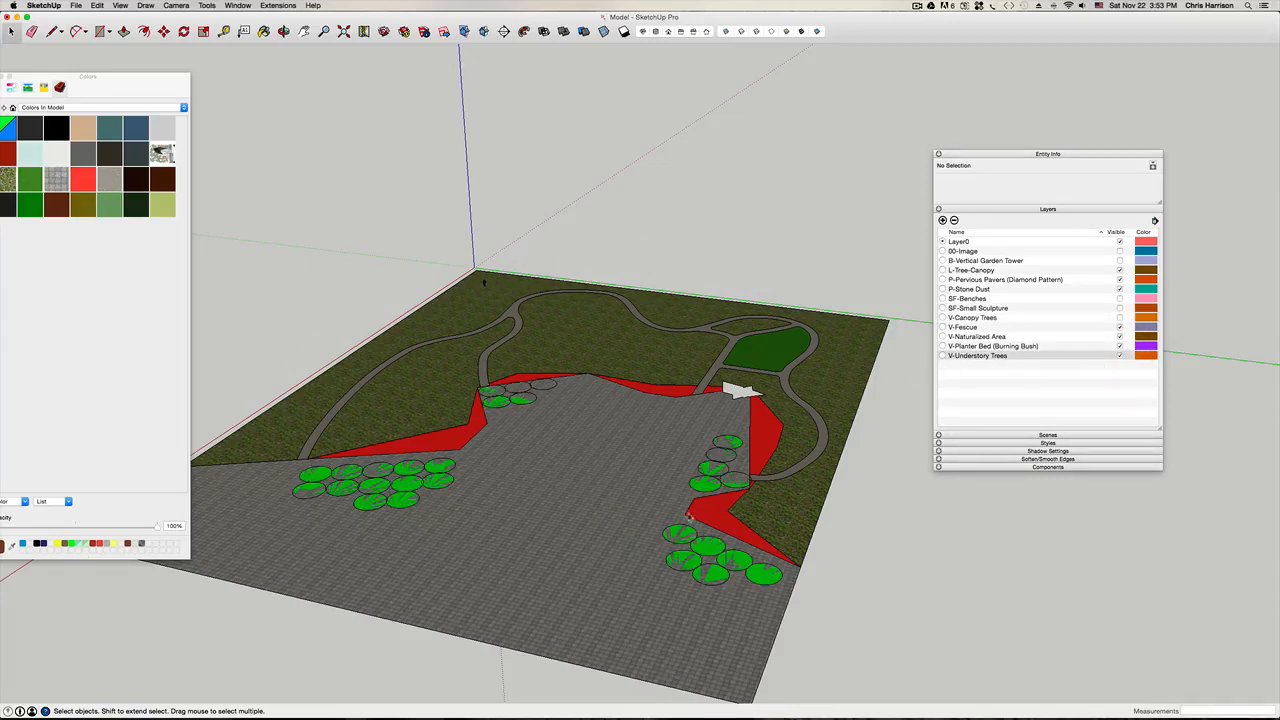
right_click(686, 535)
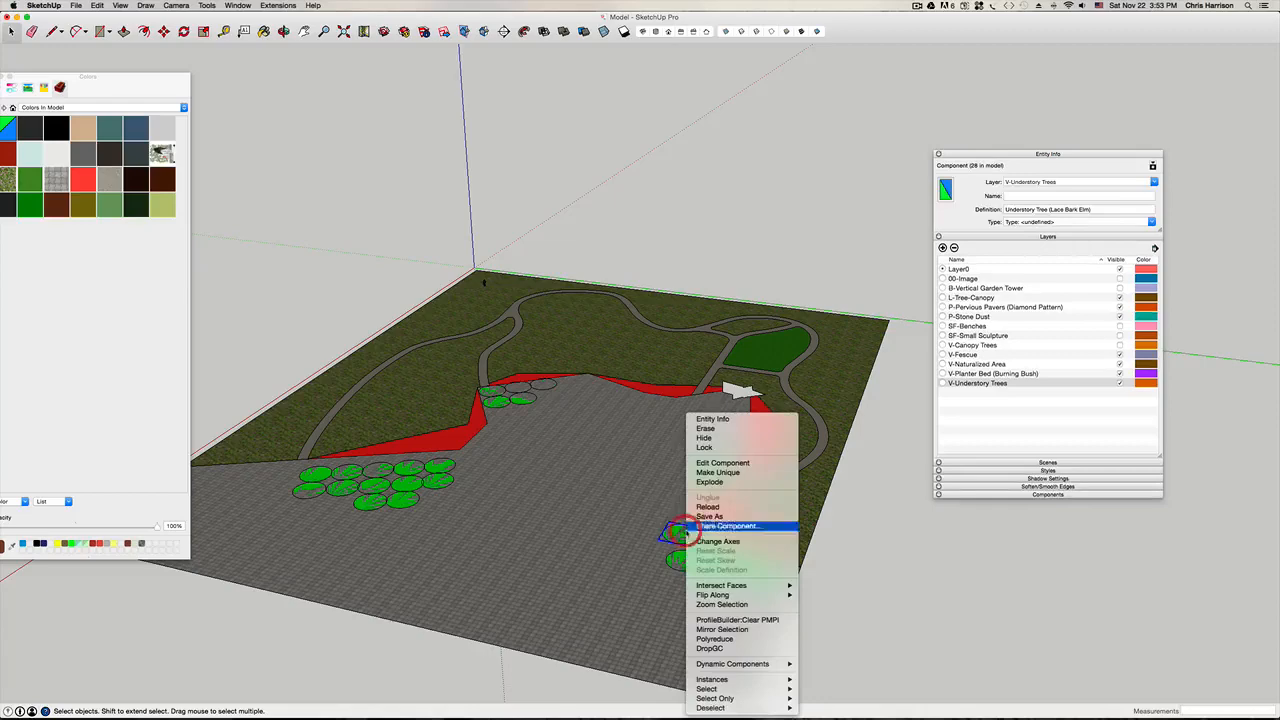
left_click(743, 508)
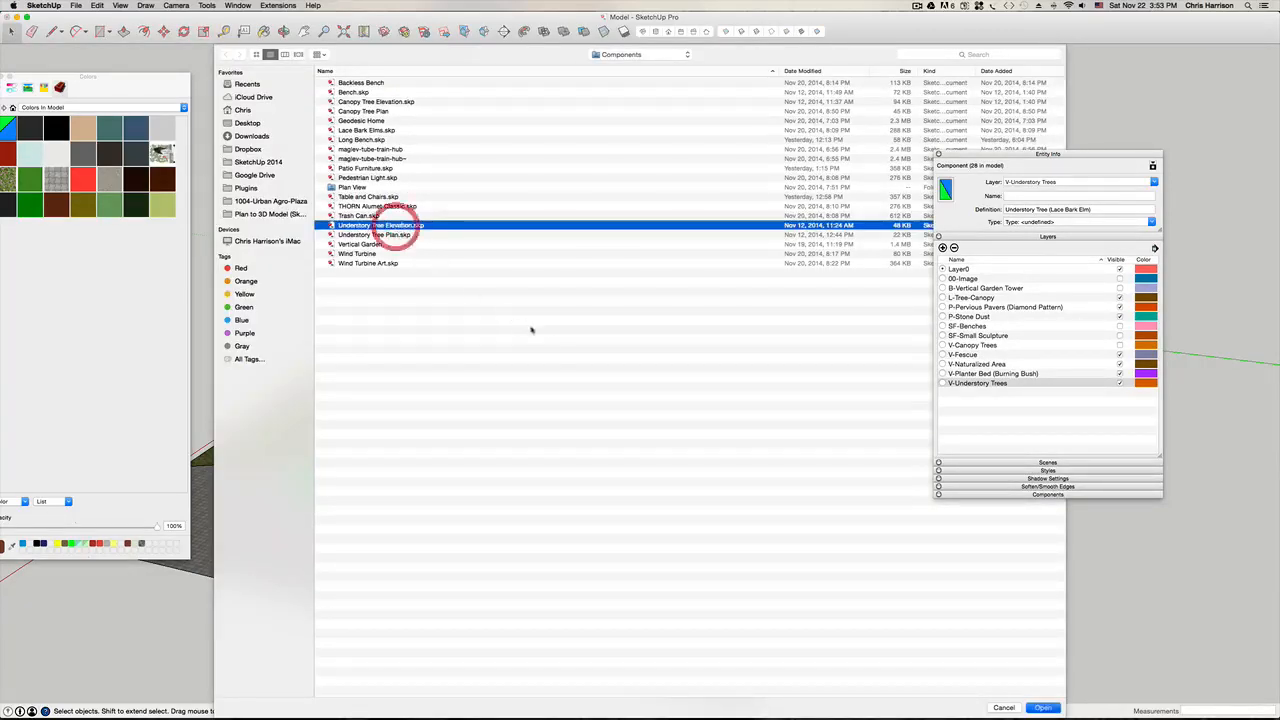
key("Return")
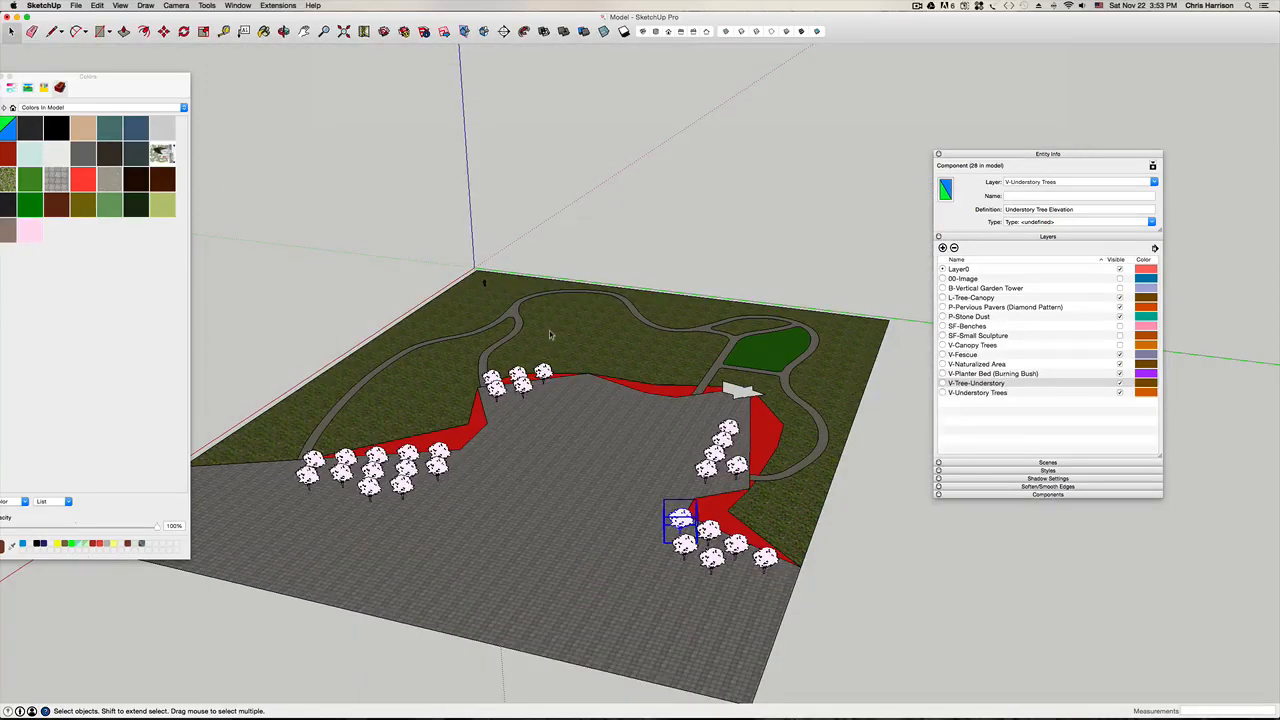
left_click(576, 190)
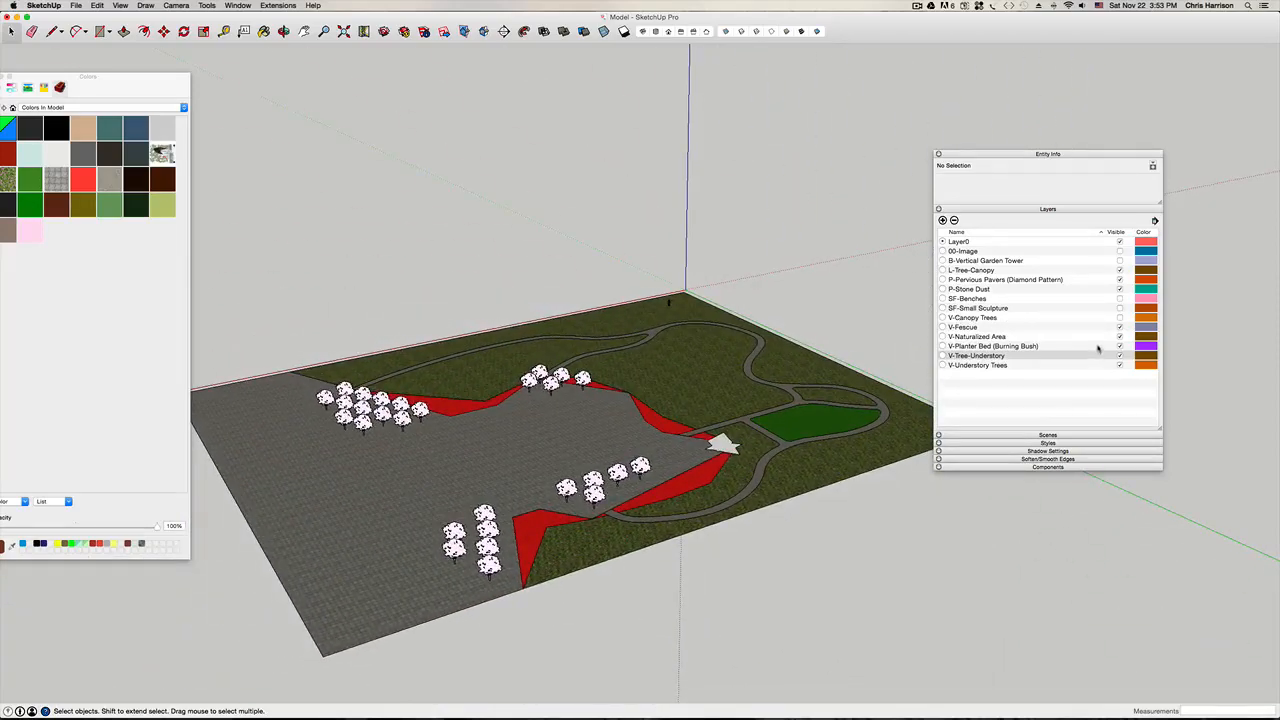
Step: Show the V-Canopy Trees layer and, inside the understory tree component, scale the tree up by about 1.71 and again by about 1.50
left_click(1120, 317)
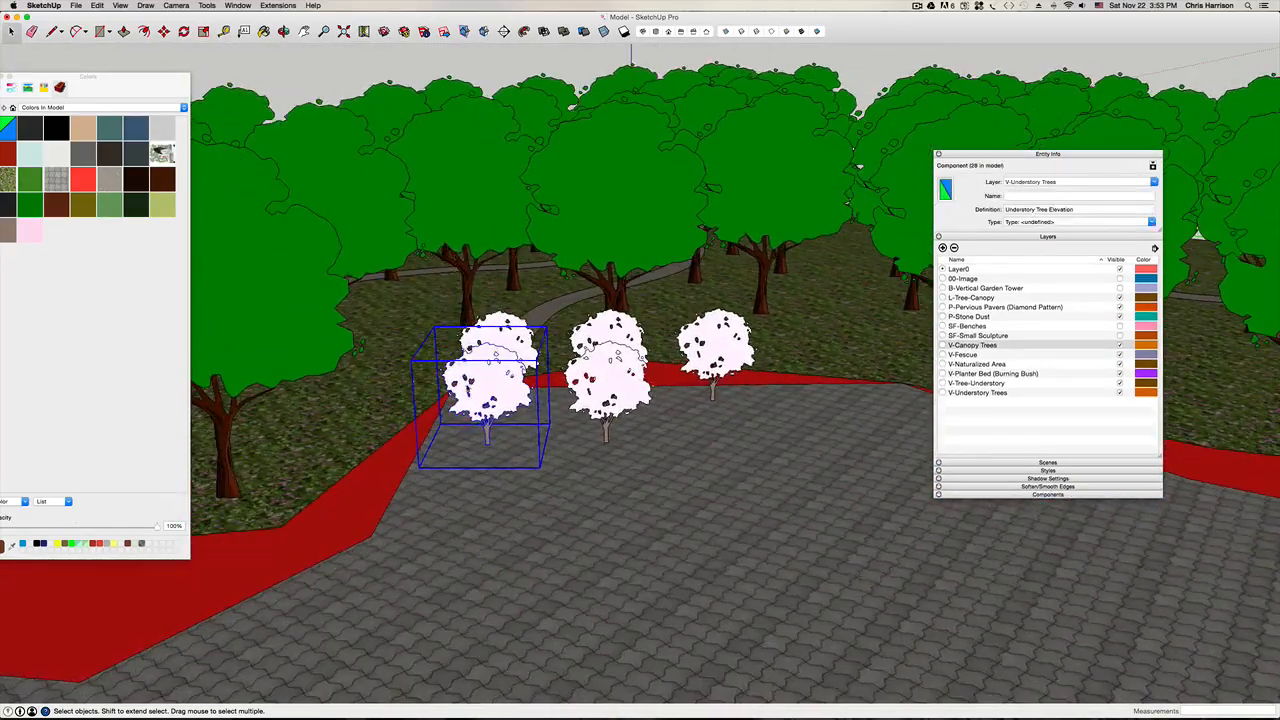
double_click(486, 382)
left_click(491, 400)
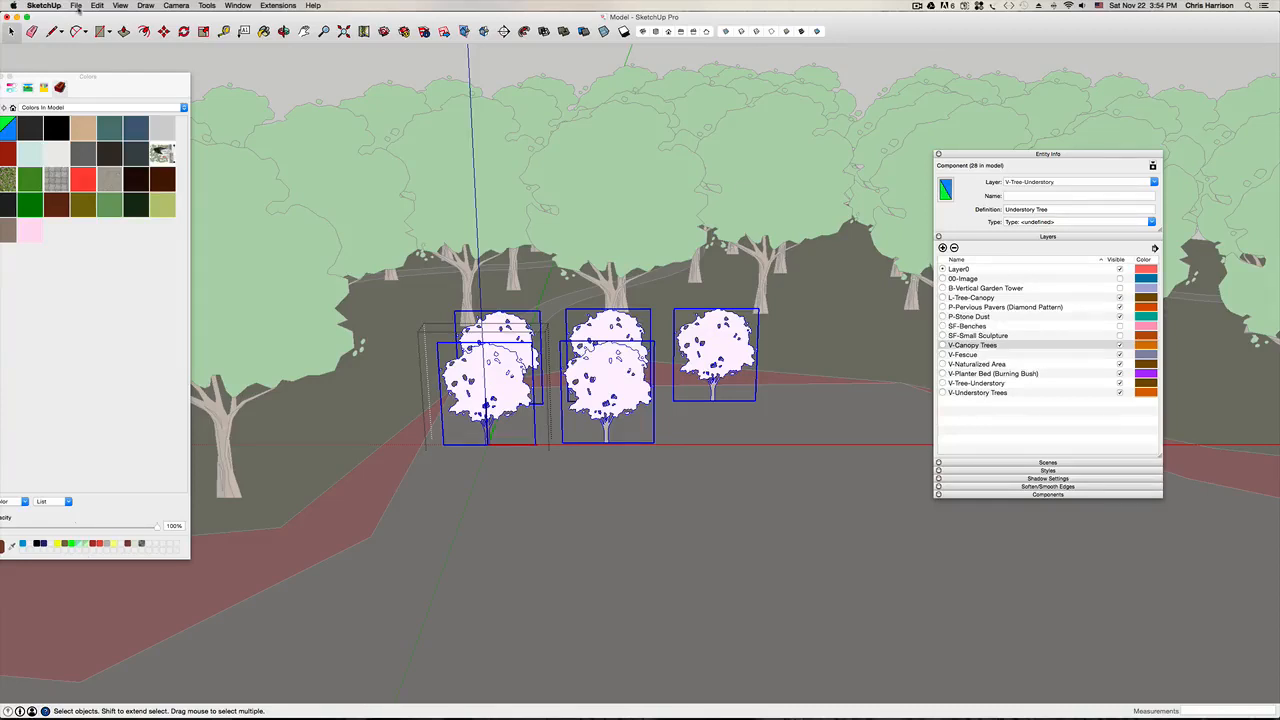
left_click(207, 5)
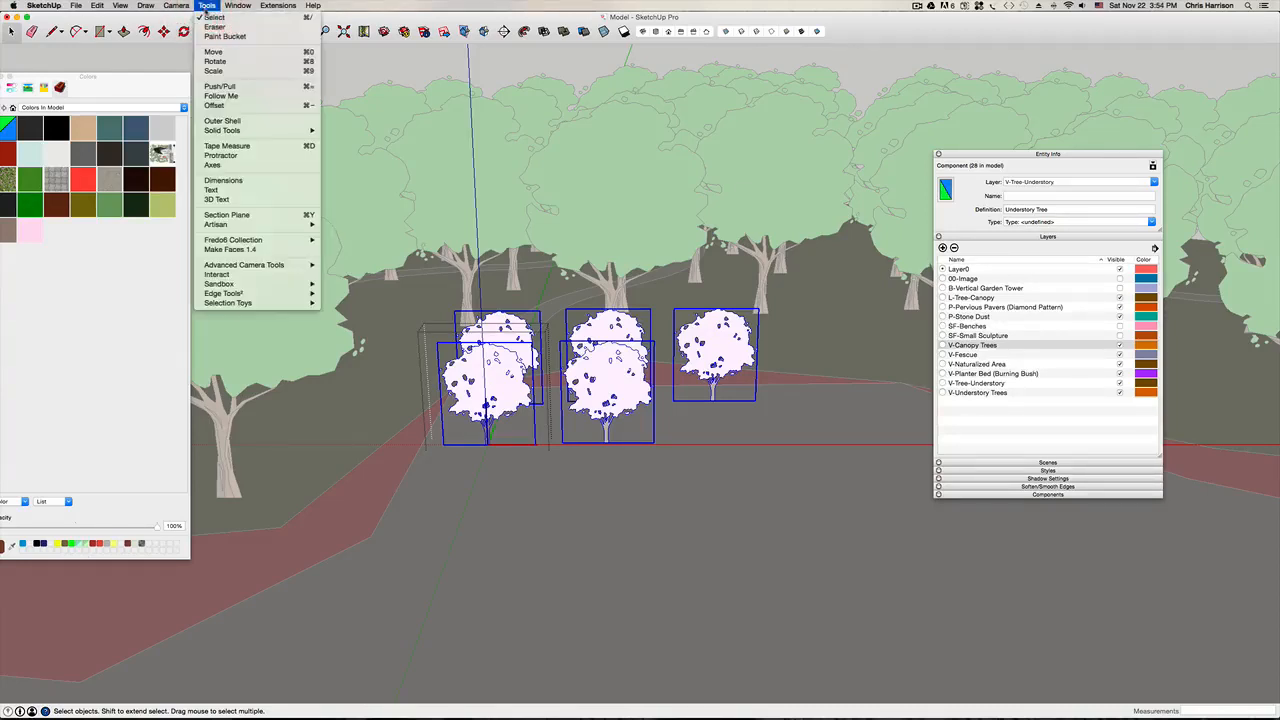
left_click(242, 72)
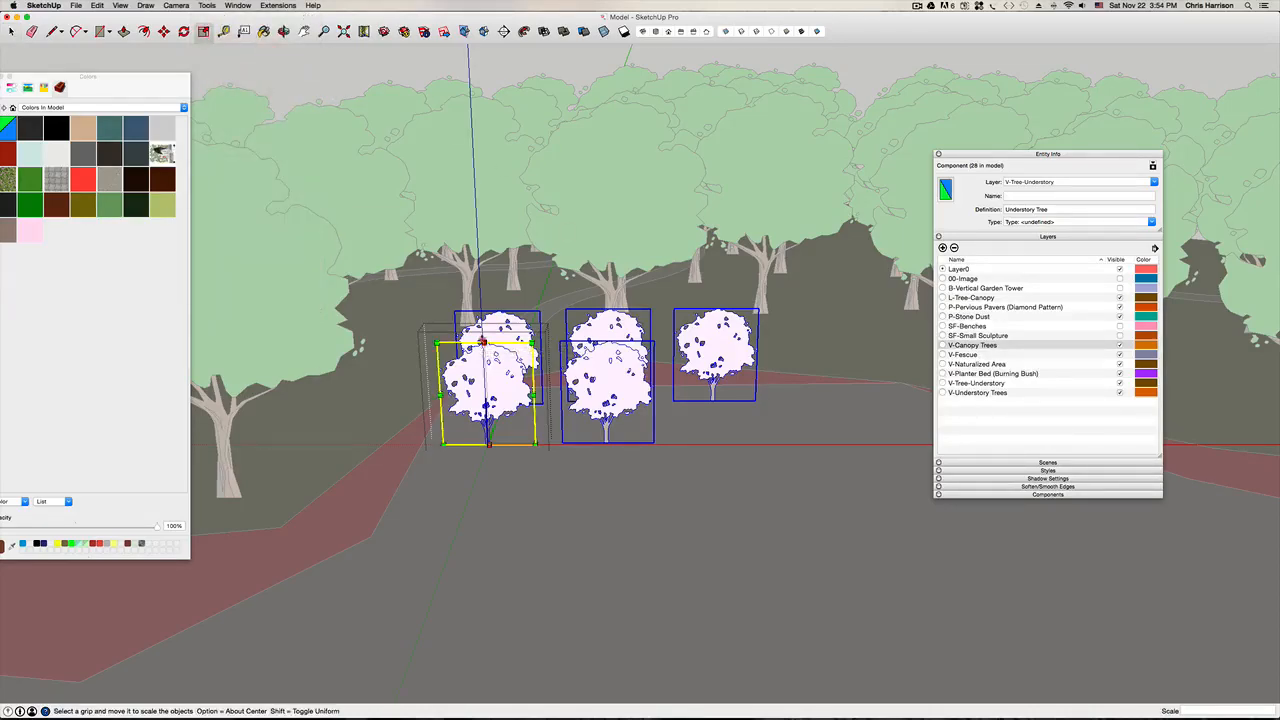
left_click(482, 342)
left_click(474, 268)
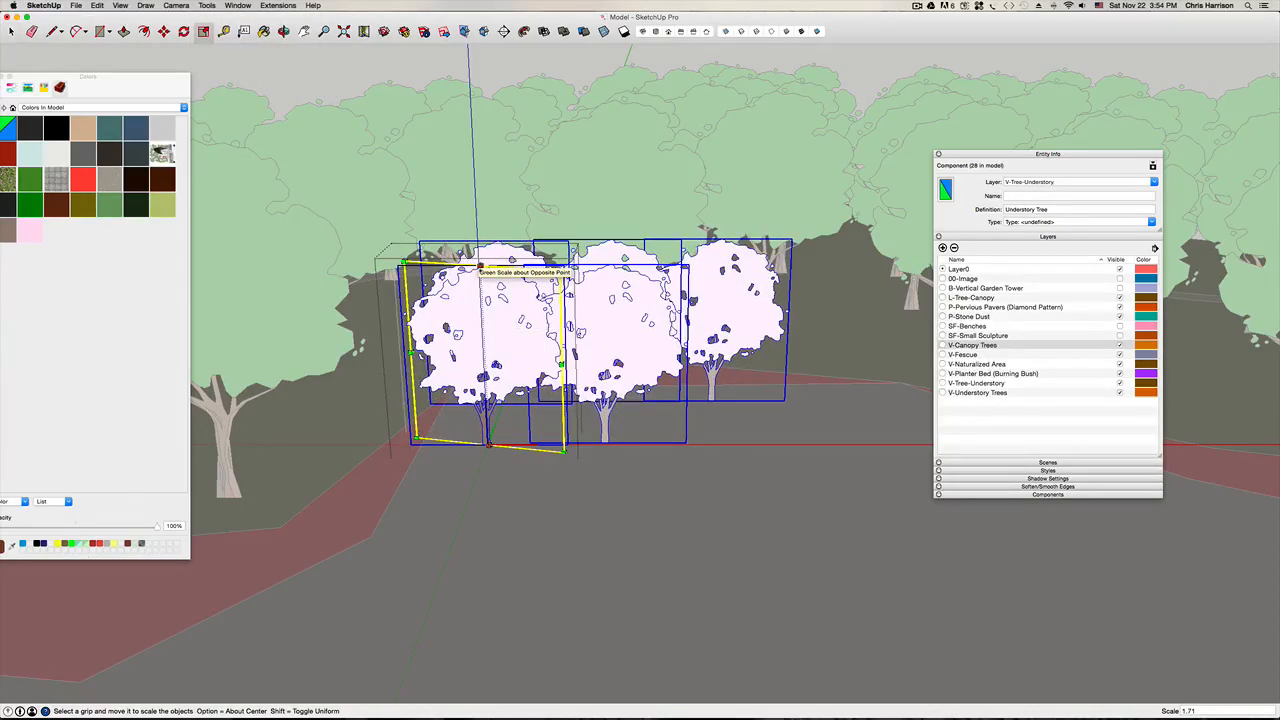
left_click(480, 265)
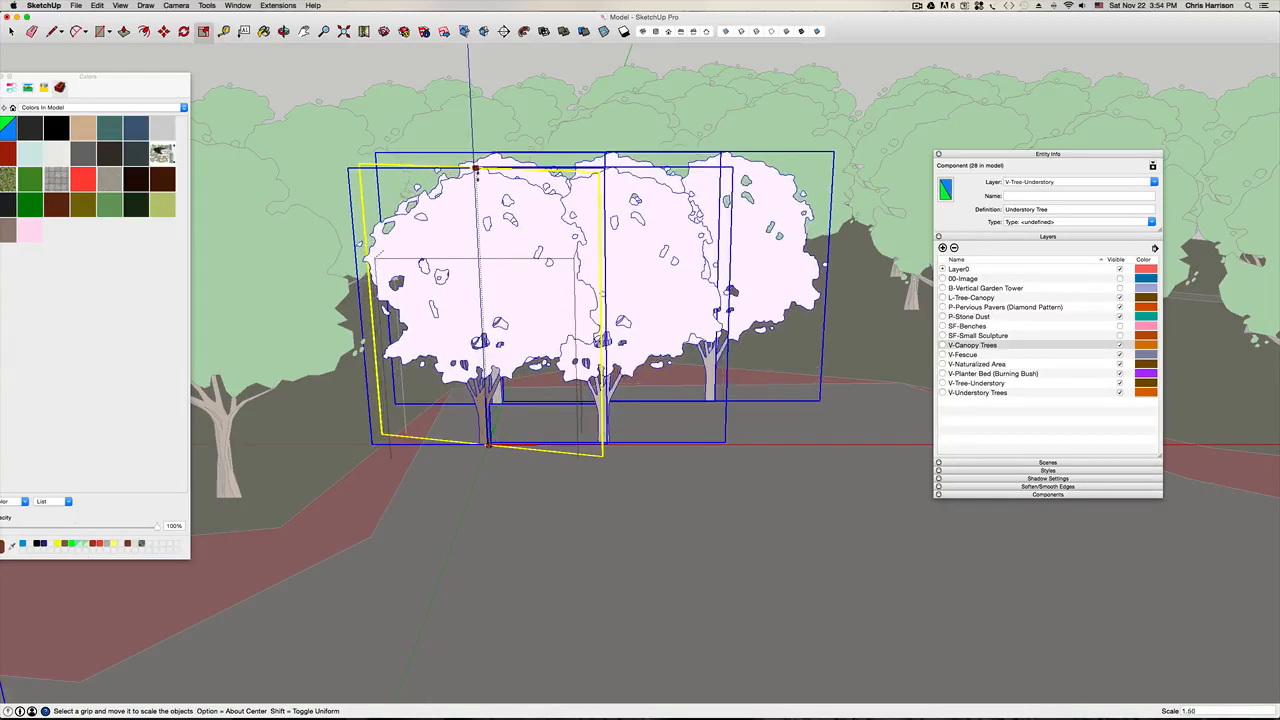
key("space")
left_click(409, 70)
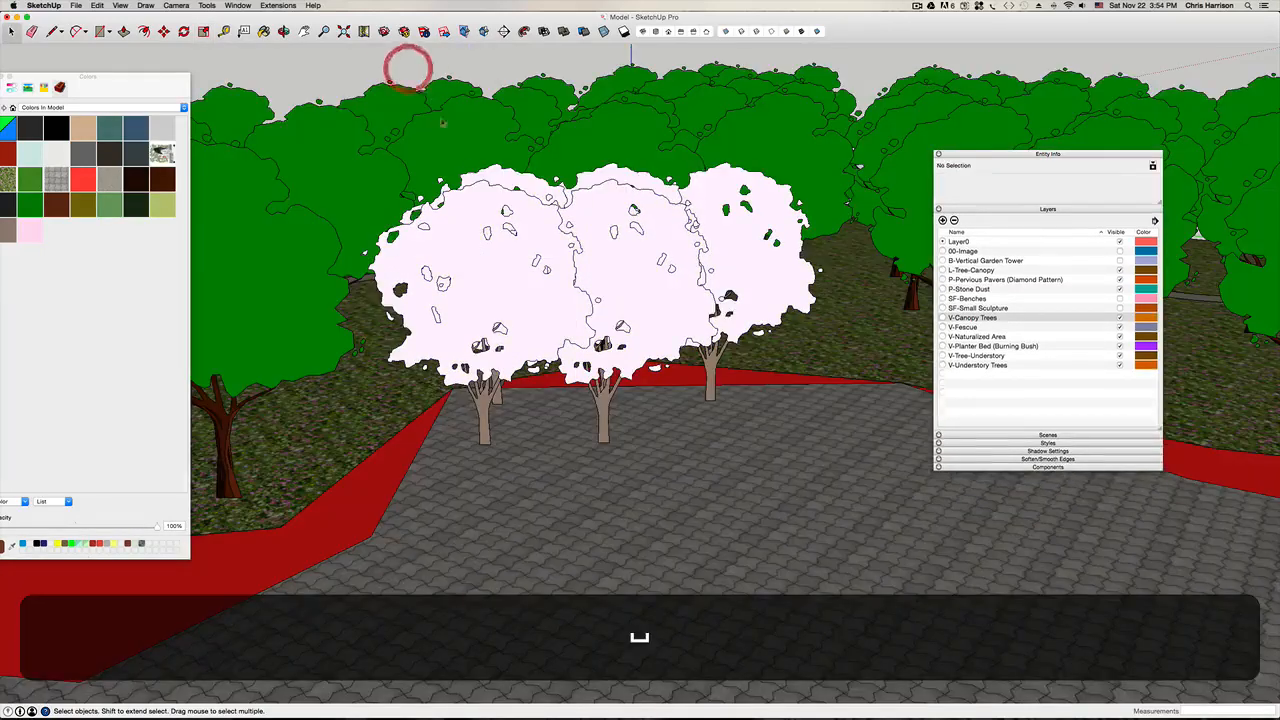
Step: Show the B-Vertical Garden Tower layer and reload the flat tower footprint component from the Vertical Garden file
scroll(478, 155, "down", 5)
middle_click_drag(478, 155, 860, 305)
mouse_move(520, 212)
middle_mouse_down()
mouse_move(532, 196)
mouse_move(520, 213)
middle_mouse_up()
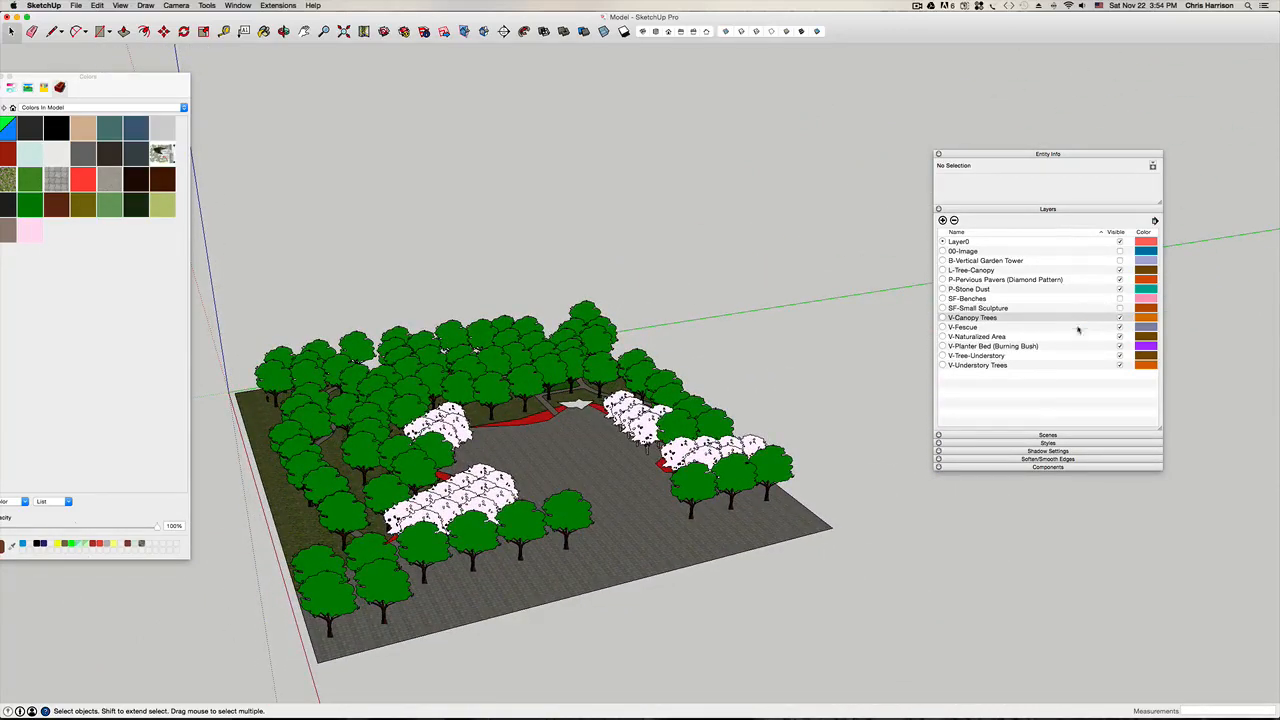
left_click(1119, 261)
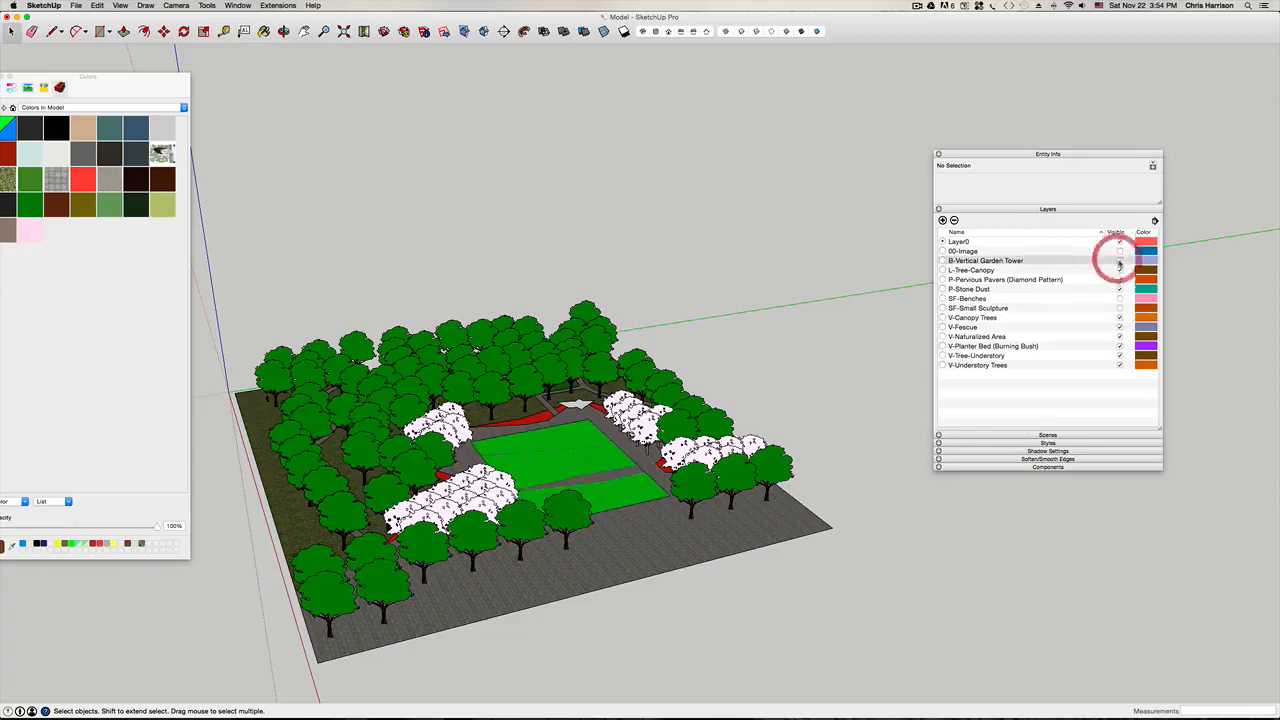
right_click(564, 443)
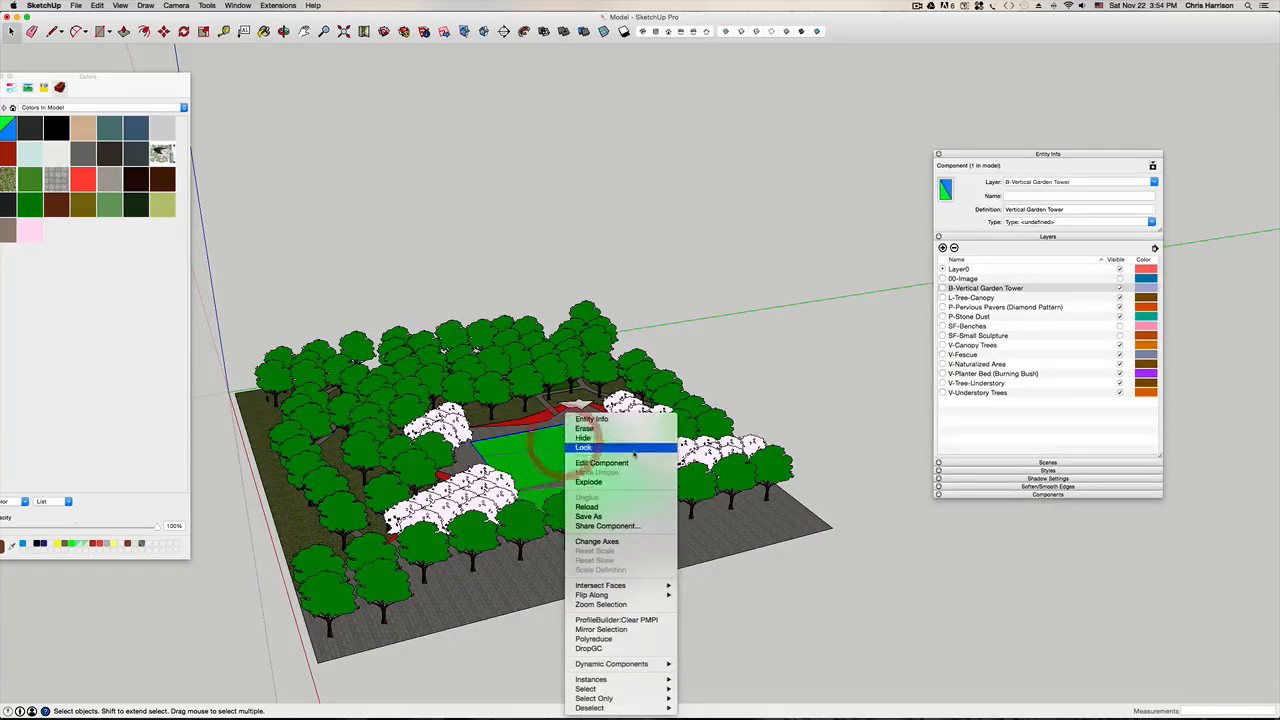
left_click(625, 508)
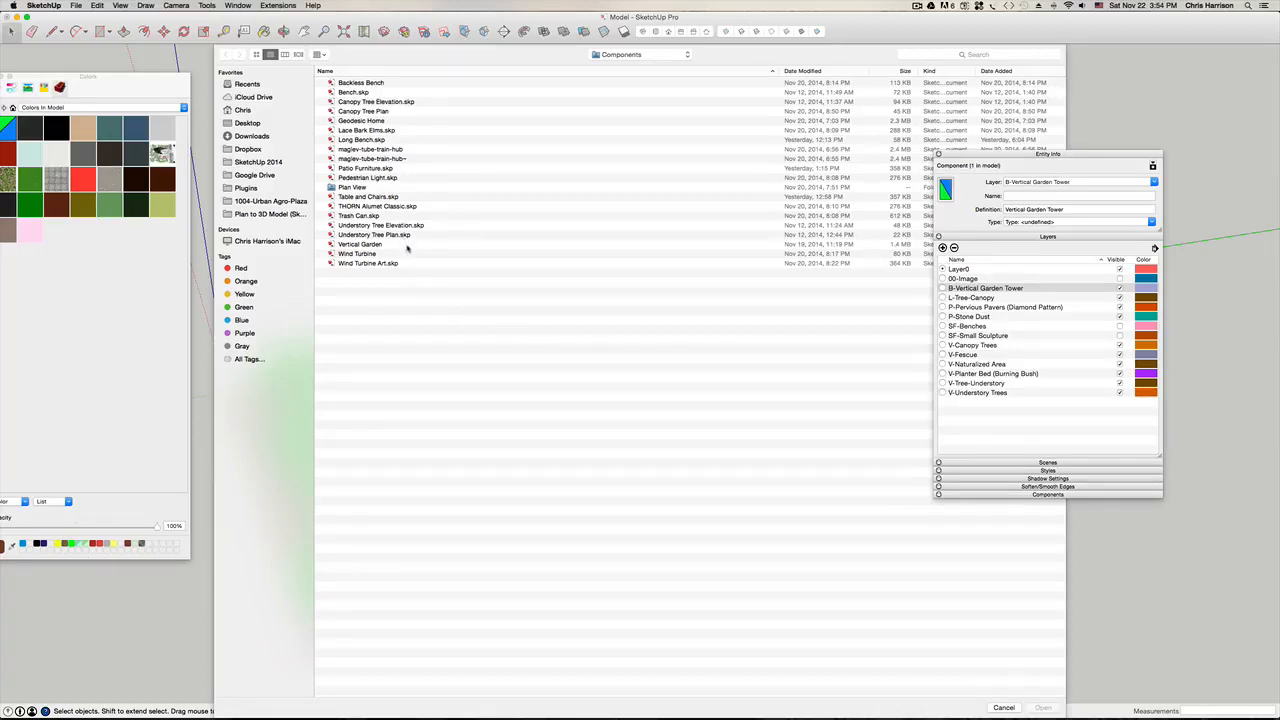
left_click(368, 245)
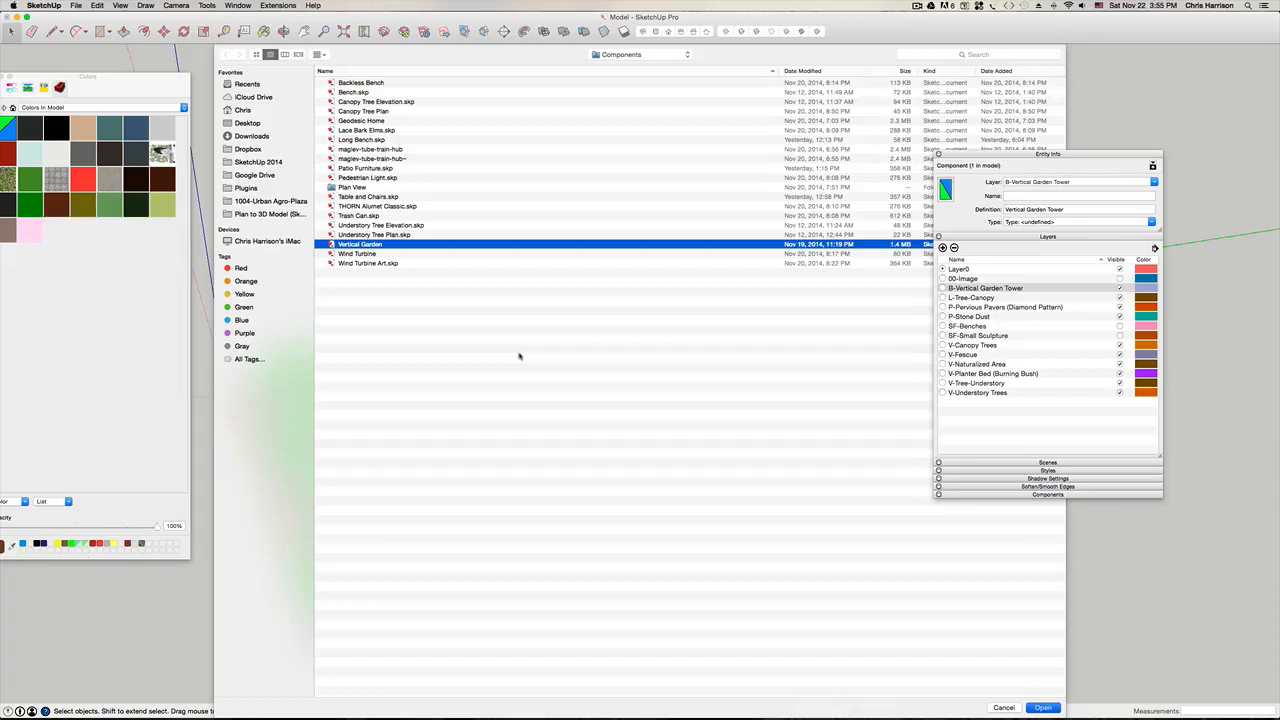
key("Return")
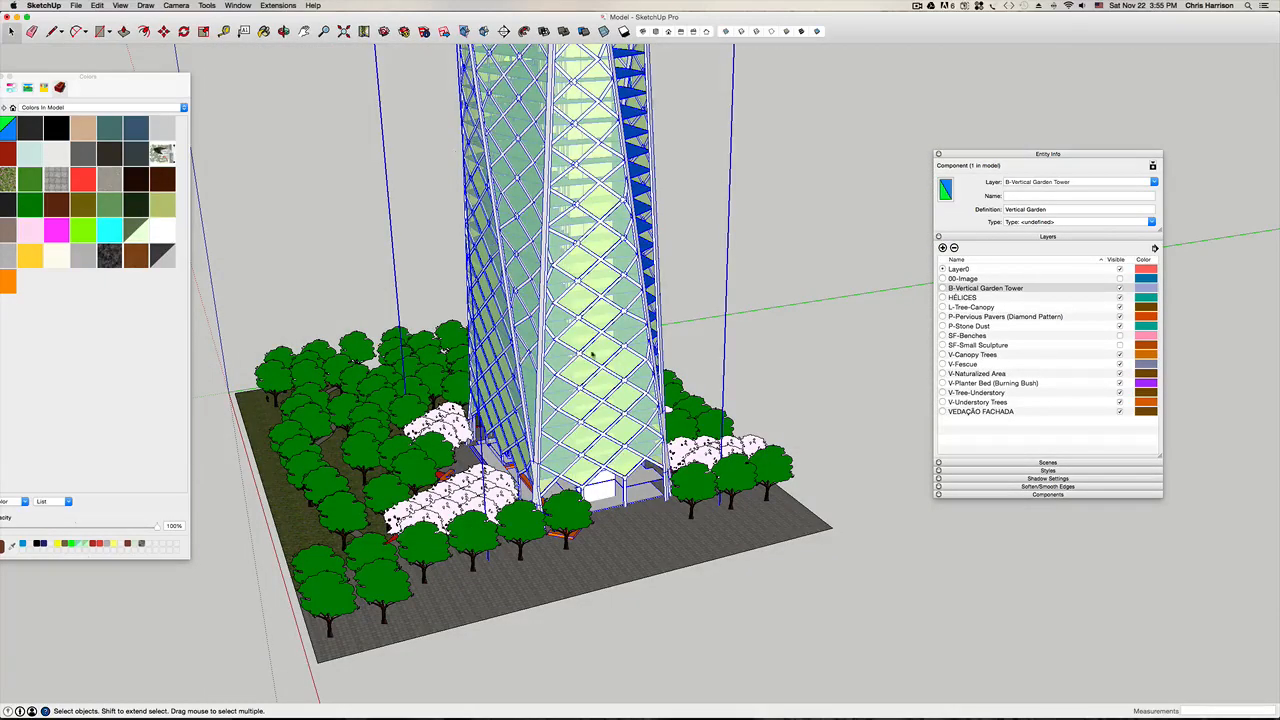
left_click(796, 314)
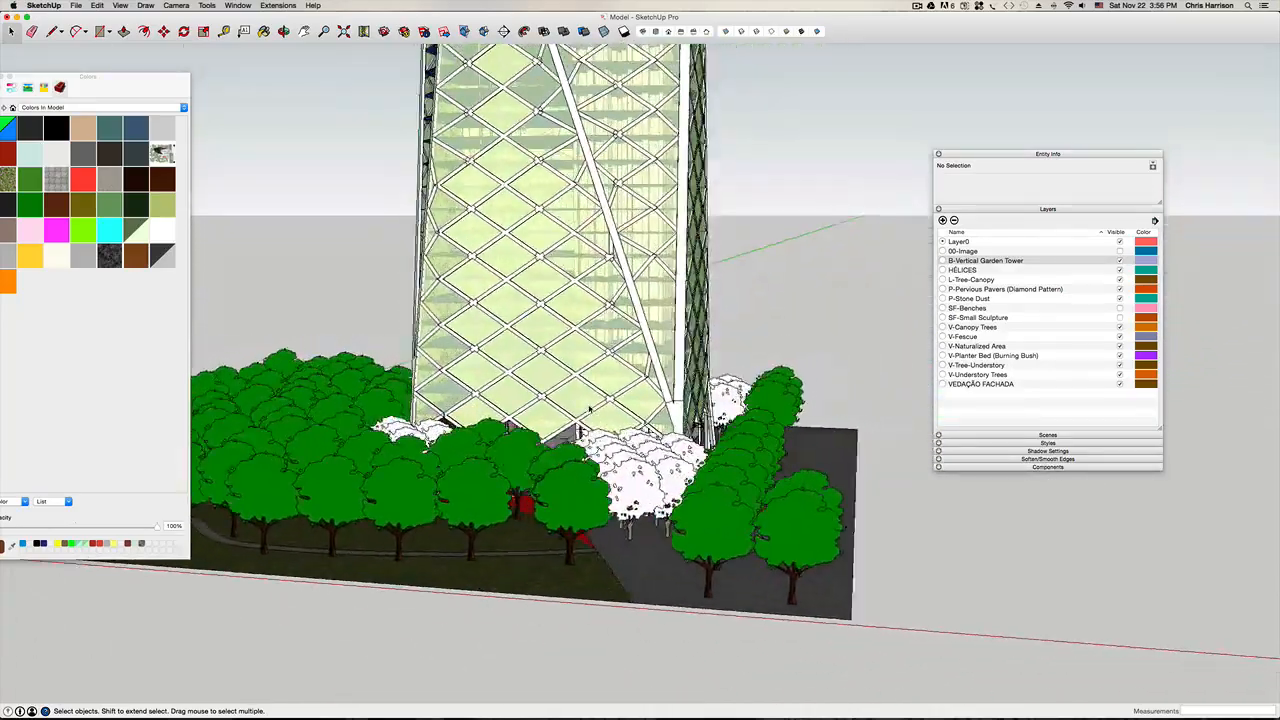
Step: Examine the vertical garden tower and the surrounding planted site from several angles
middle_click_drag(432, 386, 432, 356)
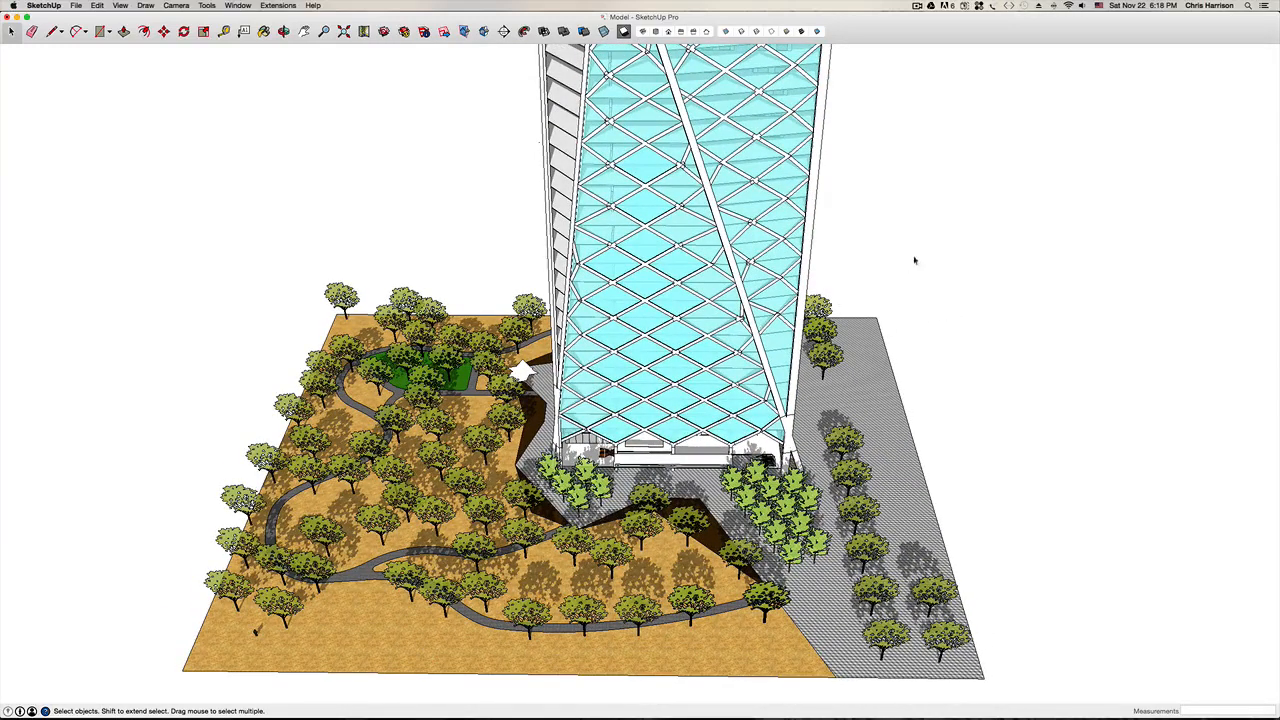
left_click(877, 246)
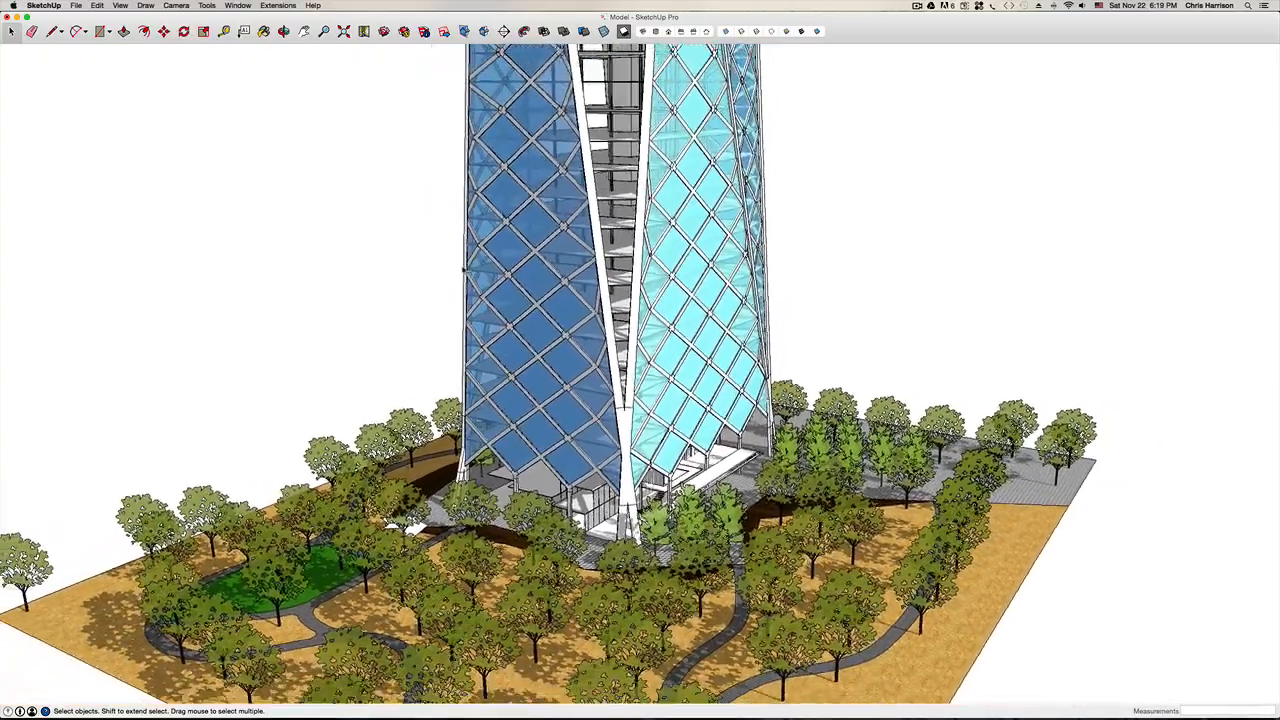
key("super+i")
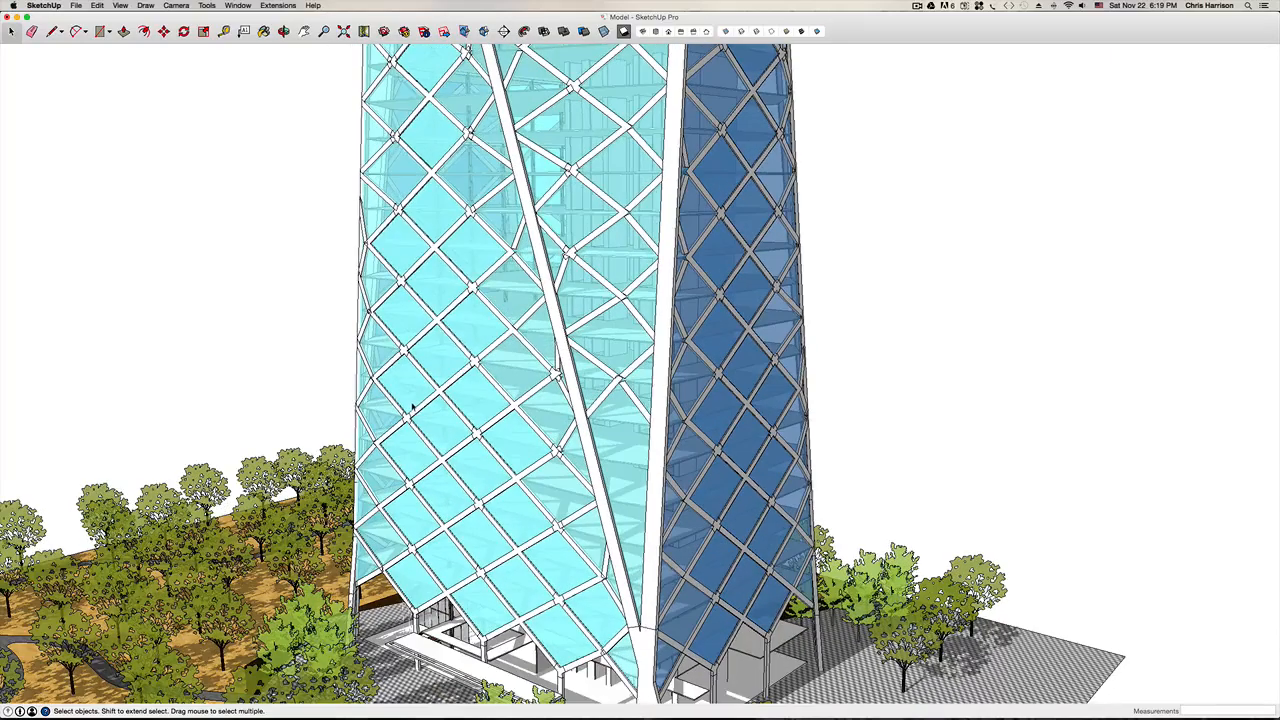
Step: Sample the tower's glass material, open it for editing and raise its opacity to 58%
key("shift+z")
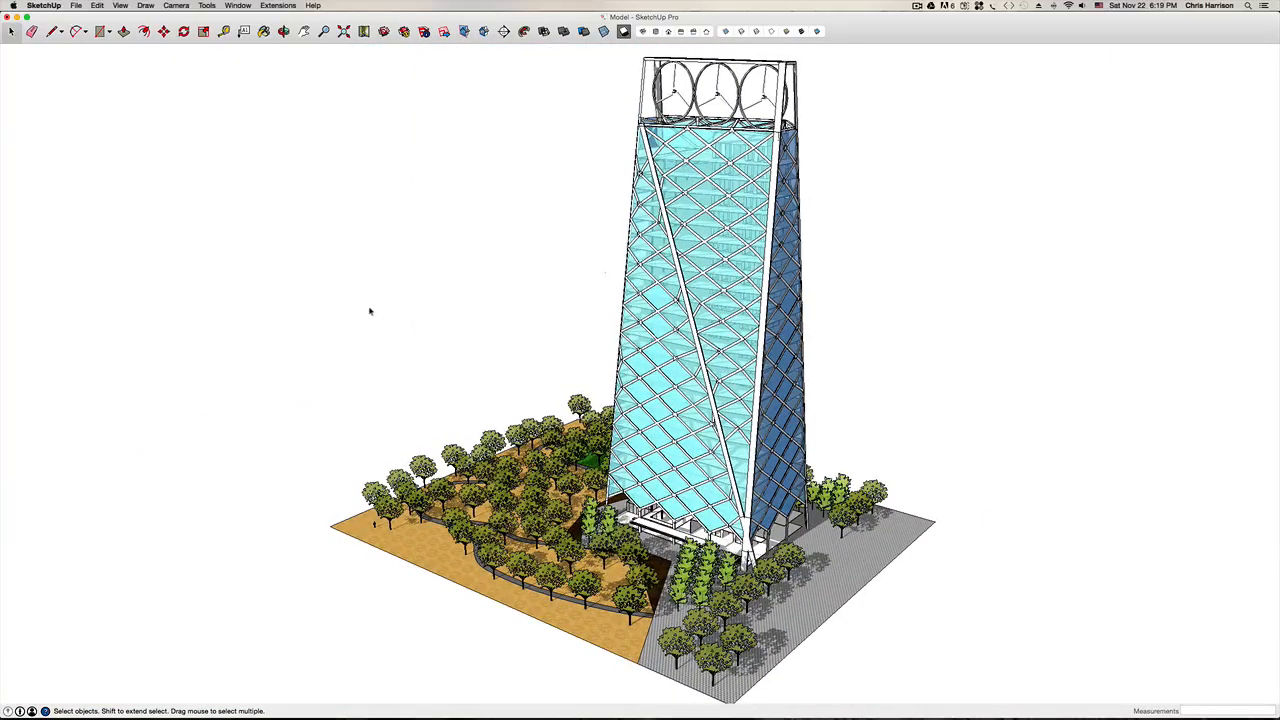
key("b")
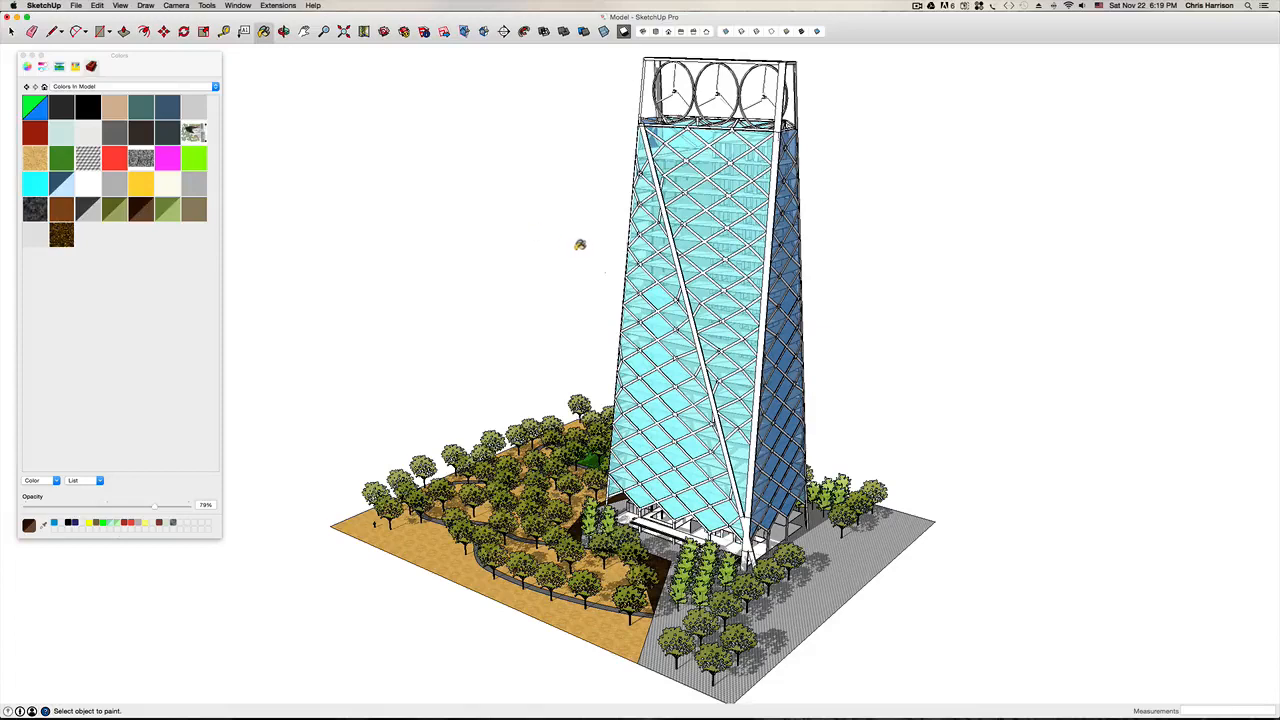
key("super")
left_click(644, 236, "super")
right_click(62, 181)
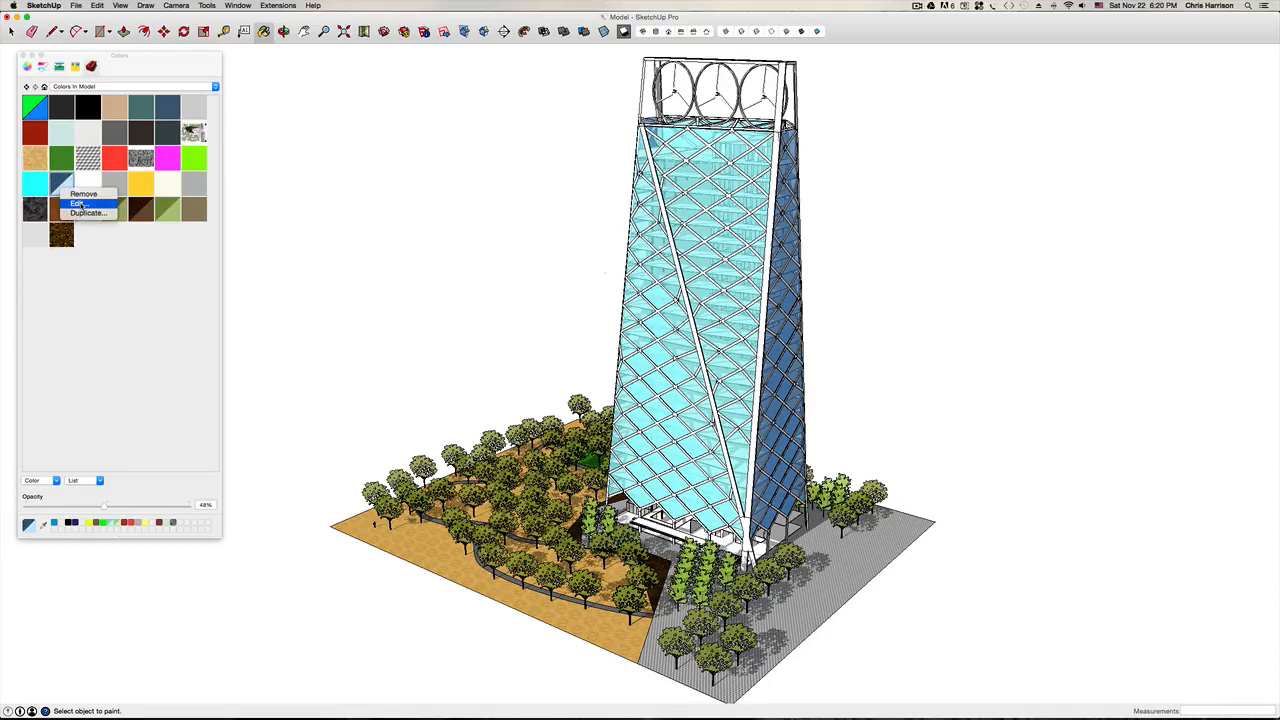
left_click(78, 203)
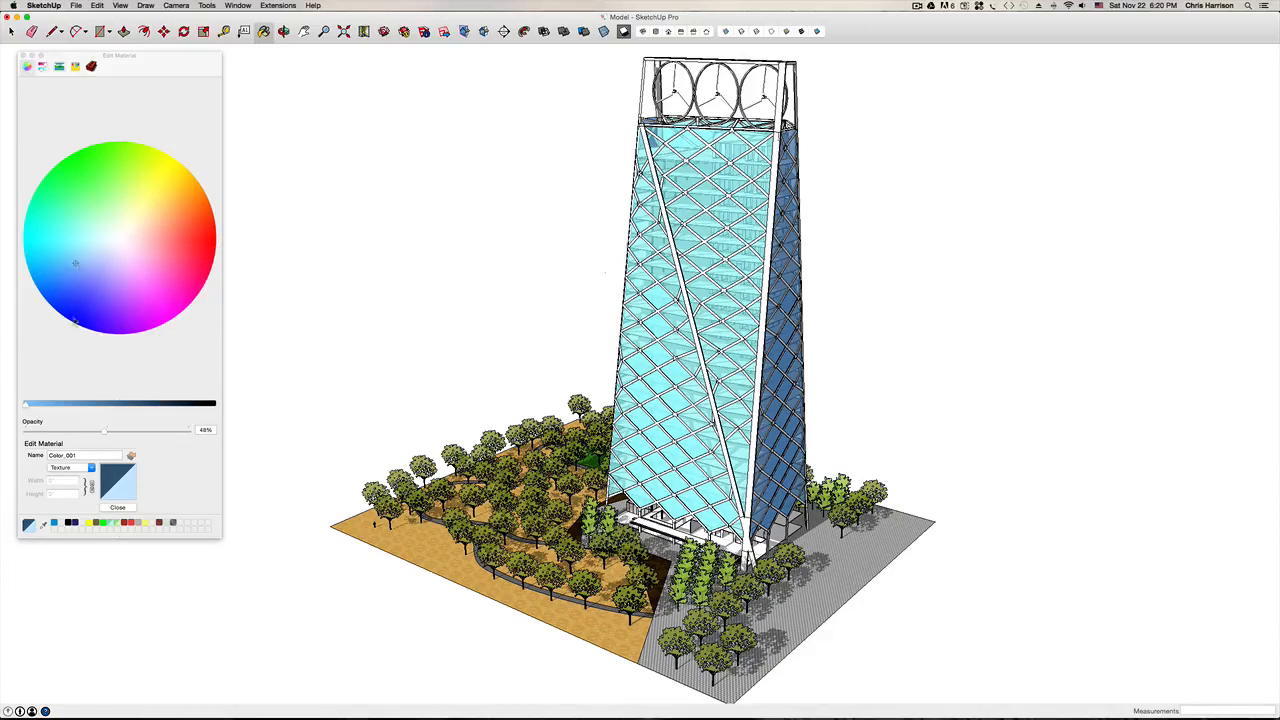
mouse_move(120, 432)
left_mouse_down()
mouse_move(198, 432)
mouse_move(135, 436)
left_mouse_up()
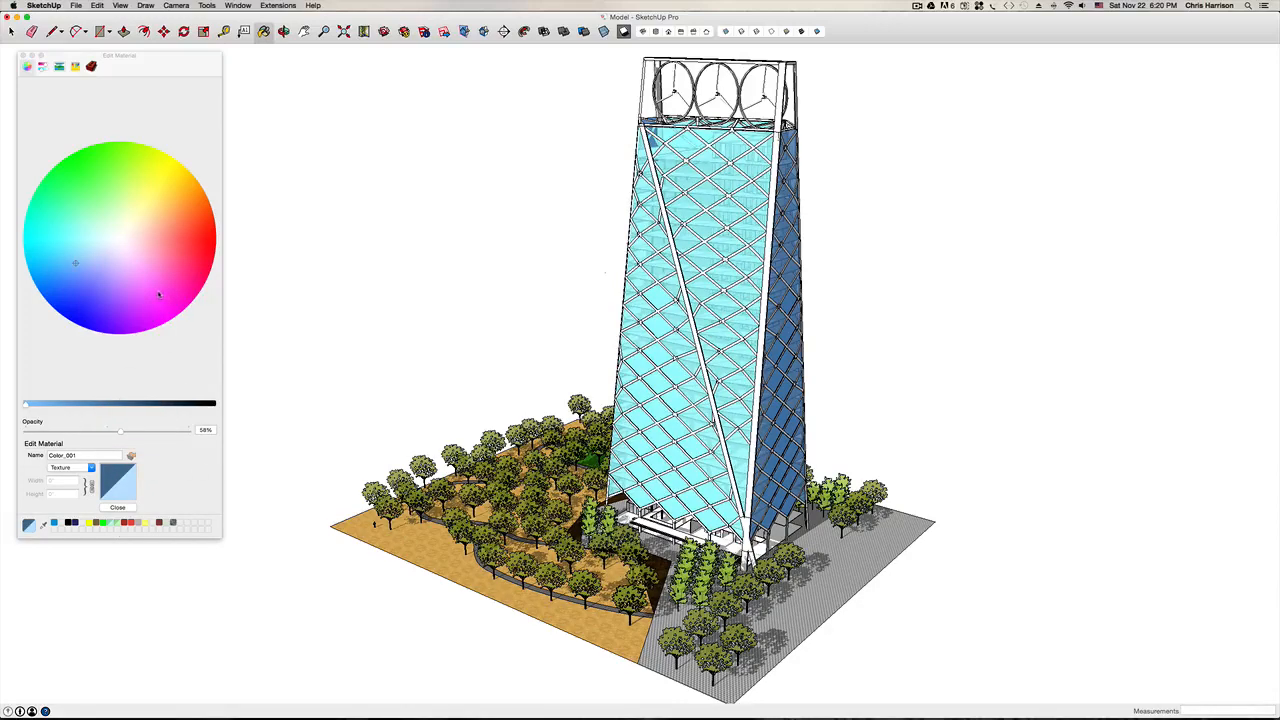
Step: Recolour the tower's glass material, trying magenta before settling on a bright sky blue, and finish editing it
left_click(158, 295)
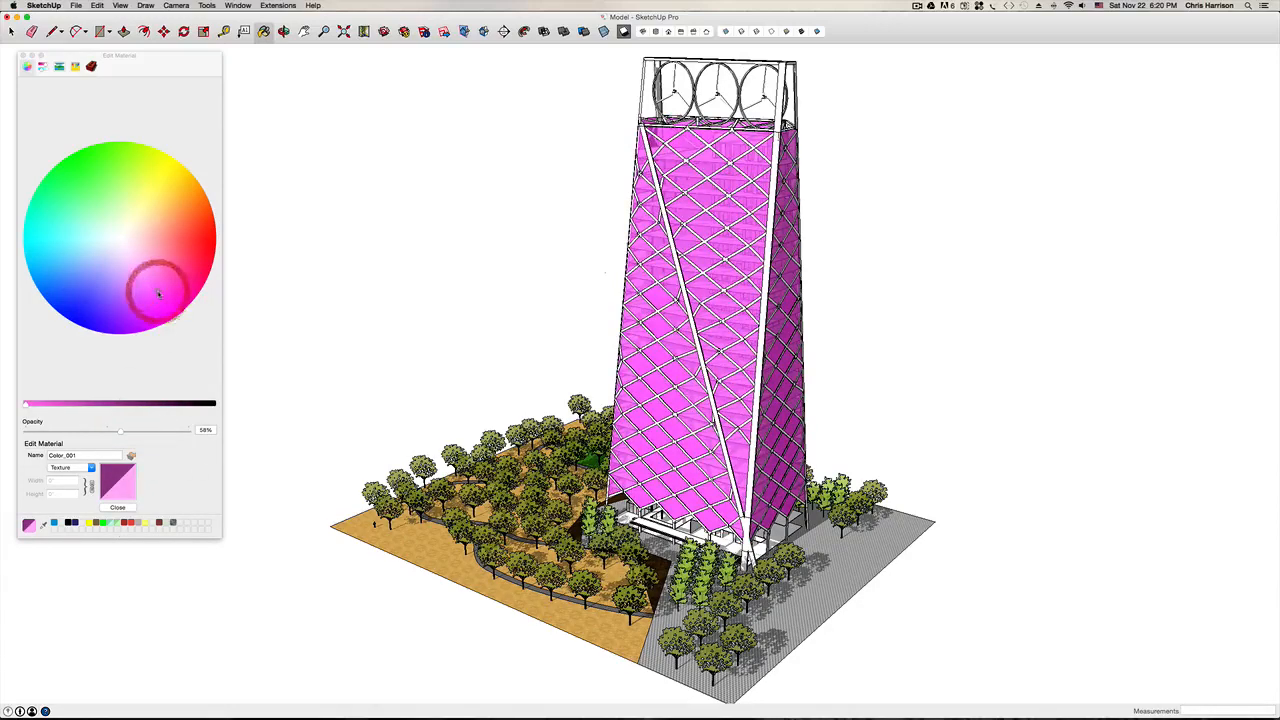
left_click(78, 271)
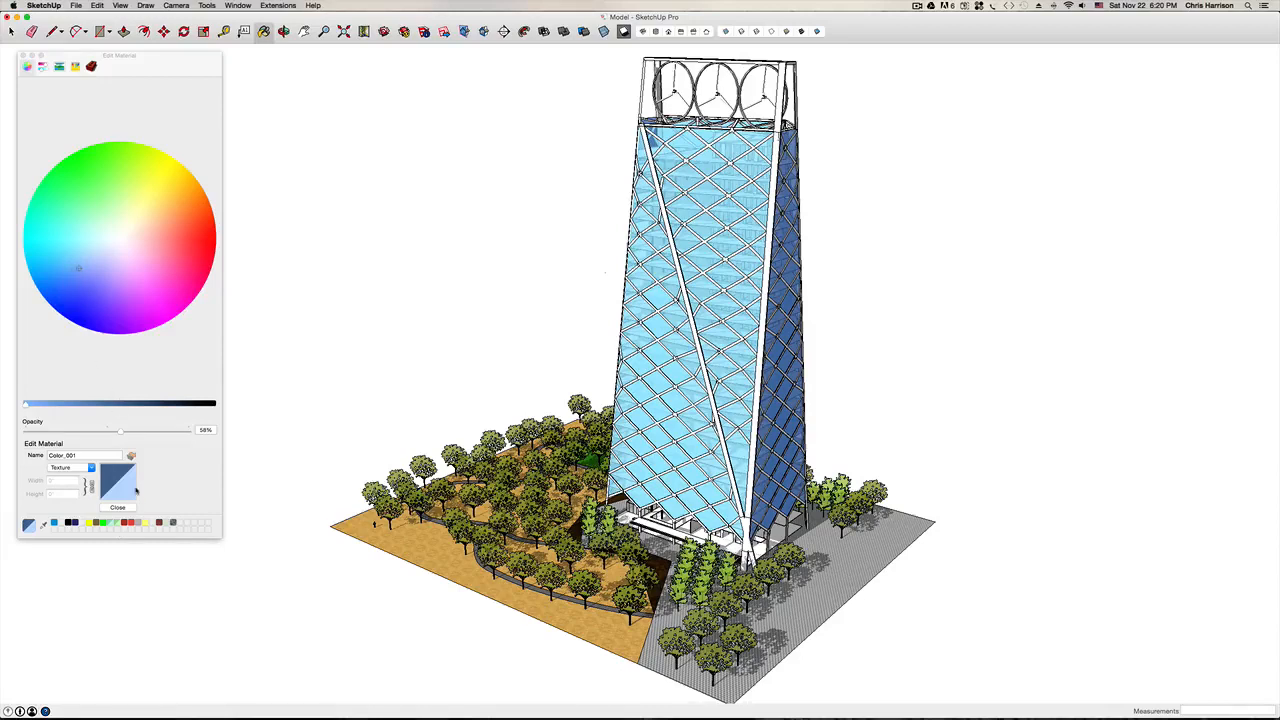
left_click(75, 266)
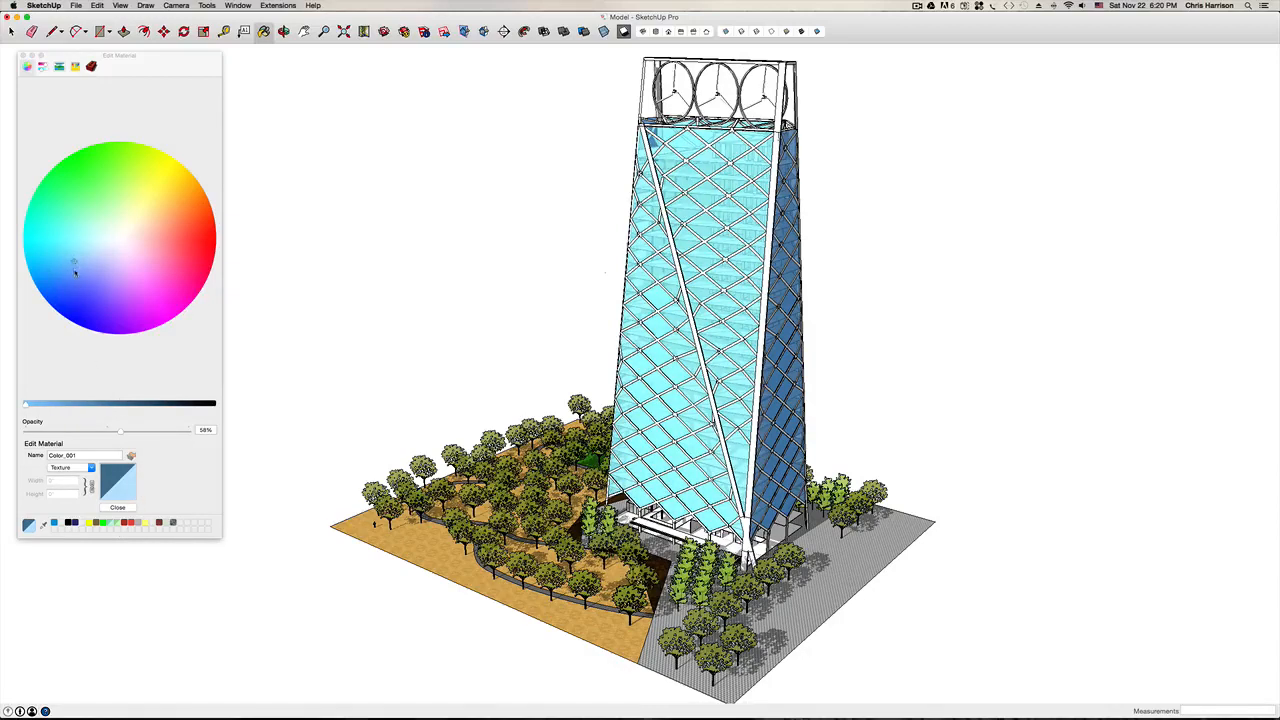
left_click(73, 268)
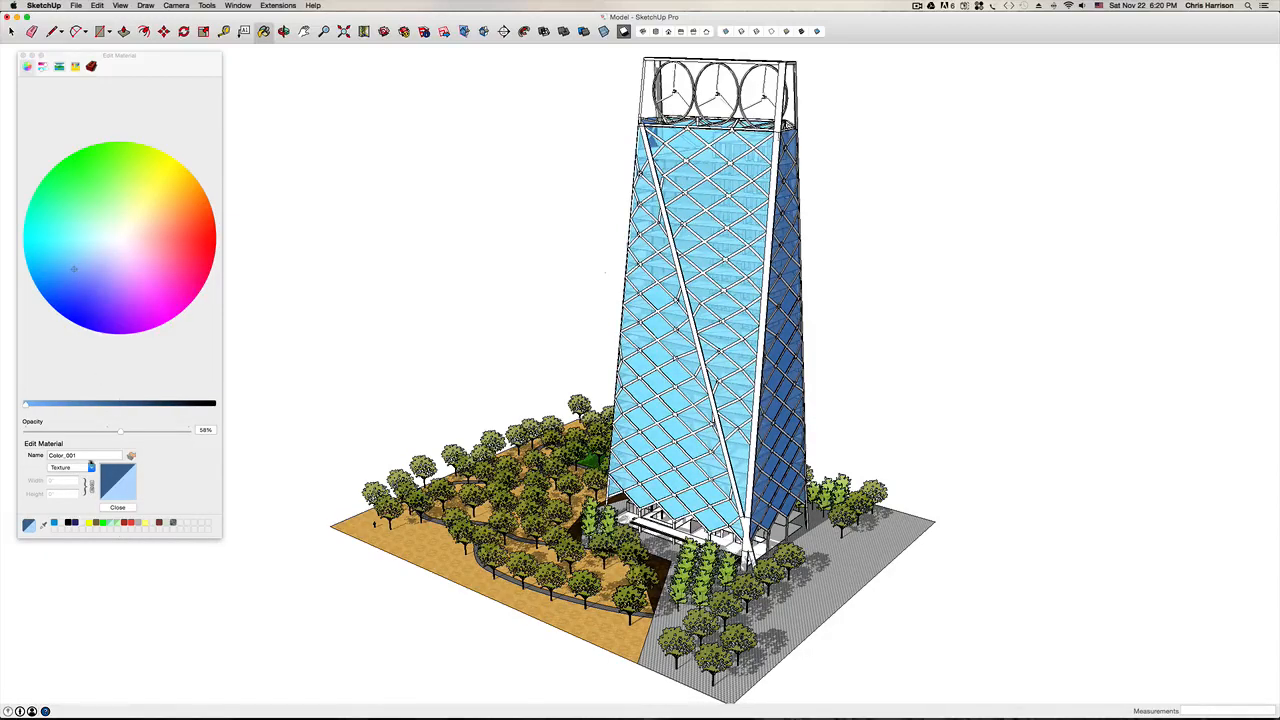
left_click(68, 267)
left_click(118, 508)
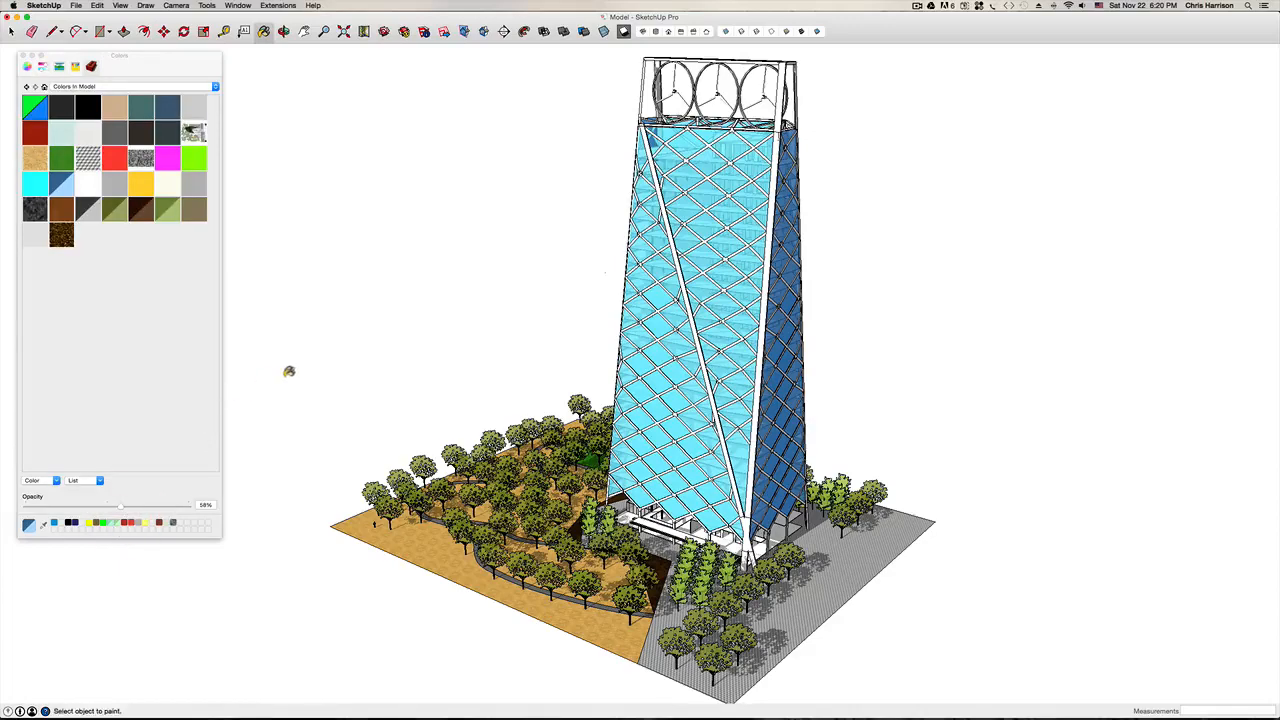
key("space")
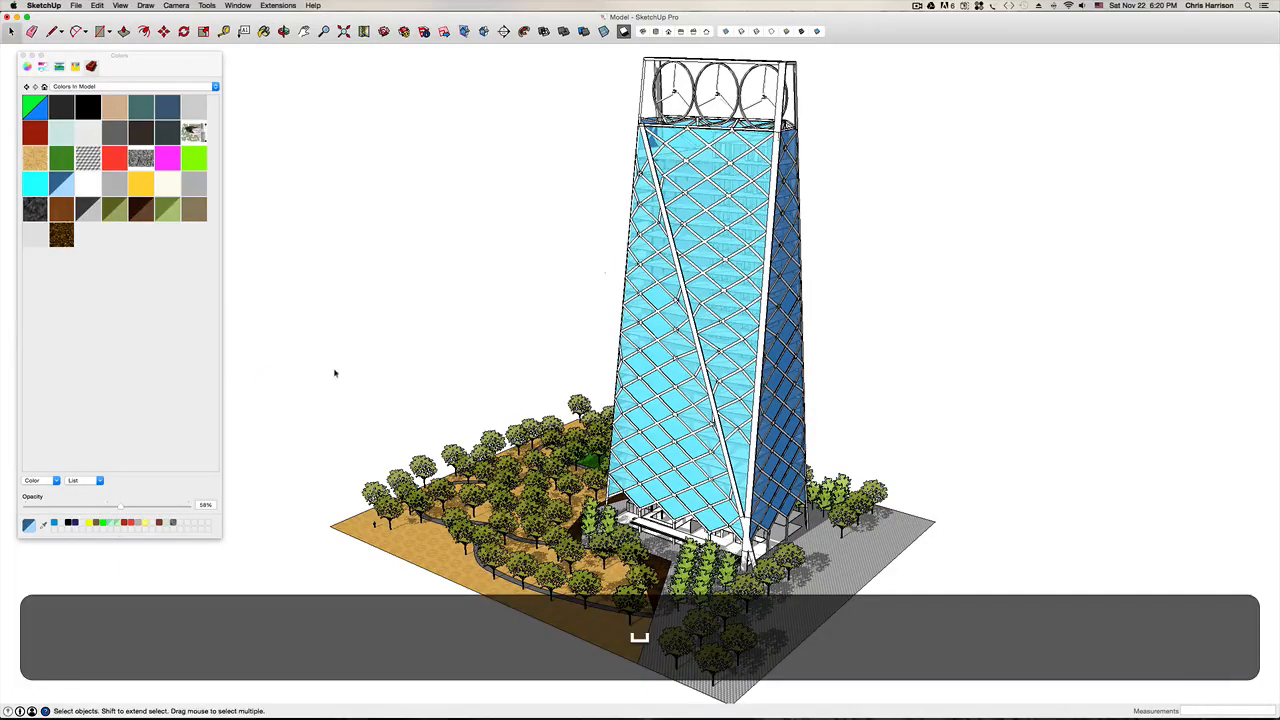
Step: Save the model and close the Colors window
middle_click_drag(688, 507, 521, 474)
scroll(390, 480, "up", 5)
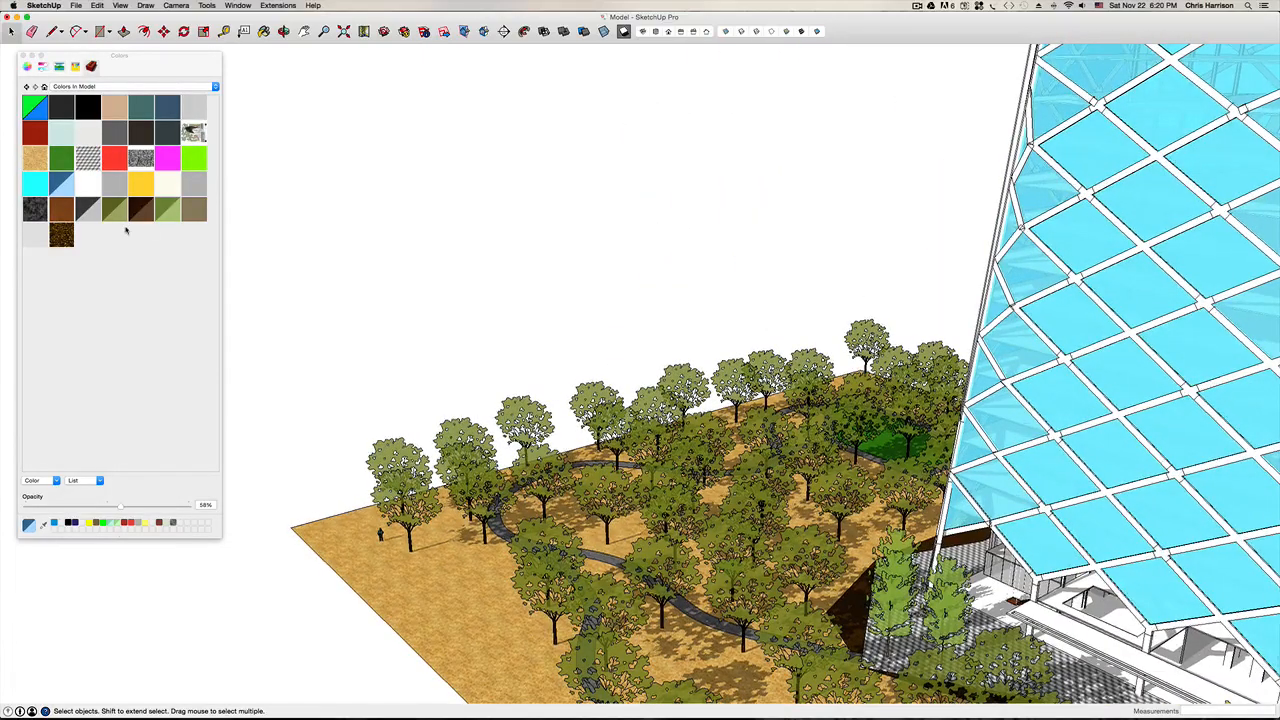
middle_click_drag(660, 460, 640, 462)
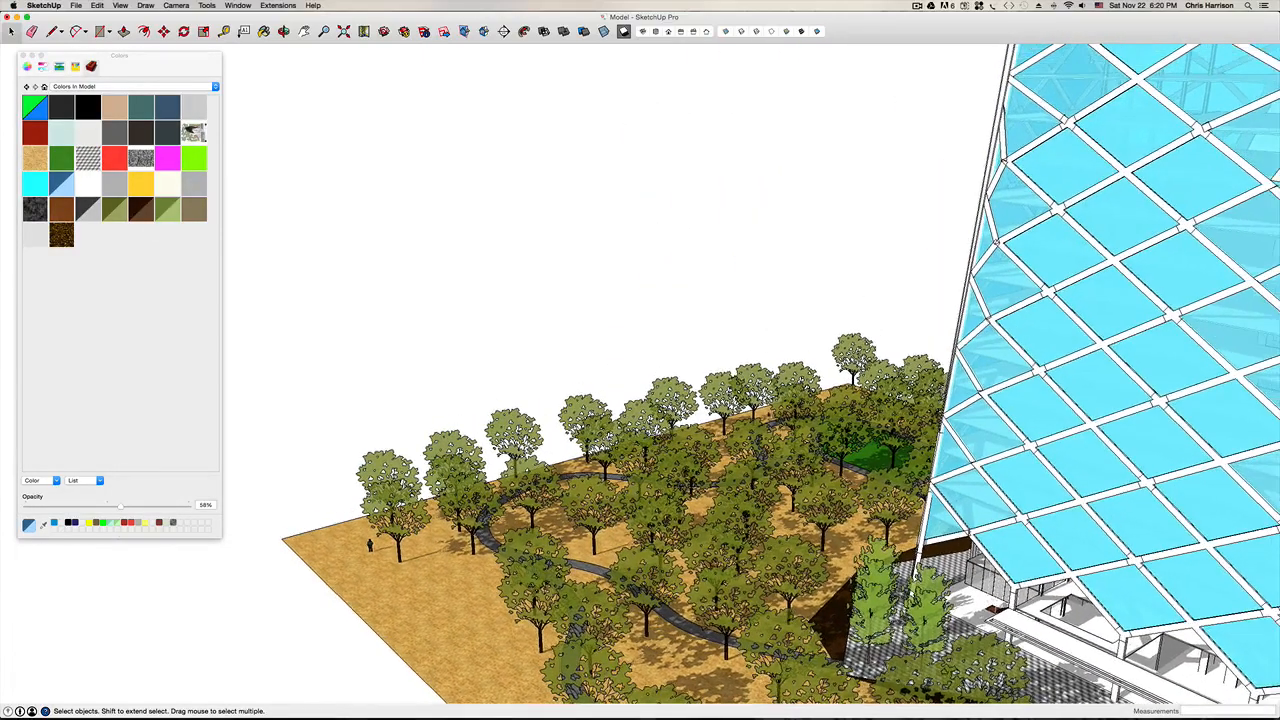
middle_click_drag(970, 418, 915, 411)
middle_click_drag(718, 387, 680, 380)
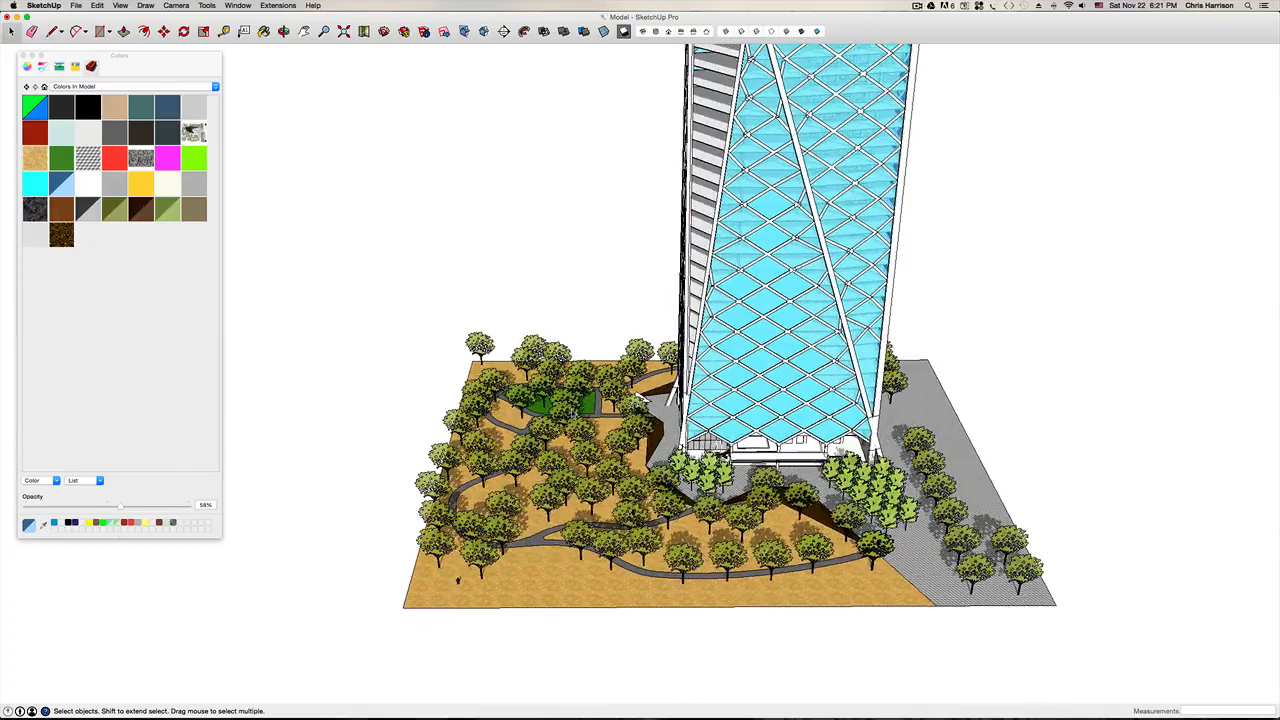
key("super+s")
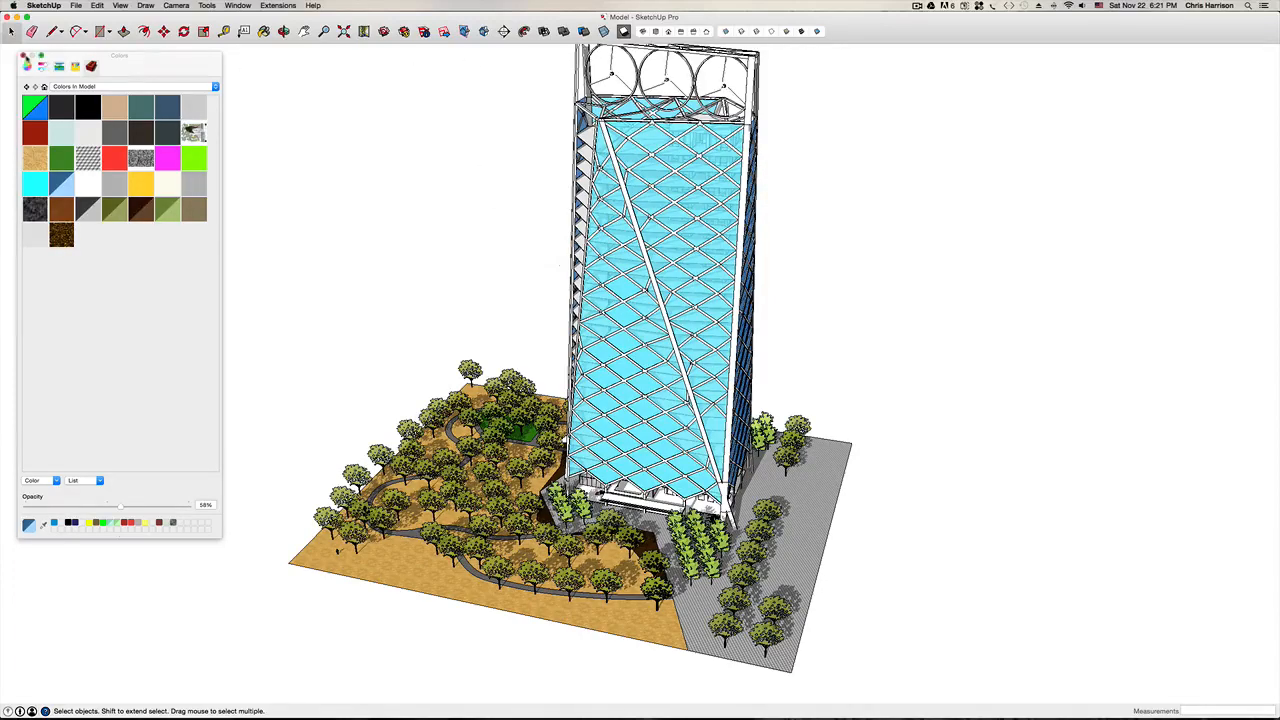
left_click(22, 55)
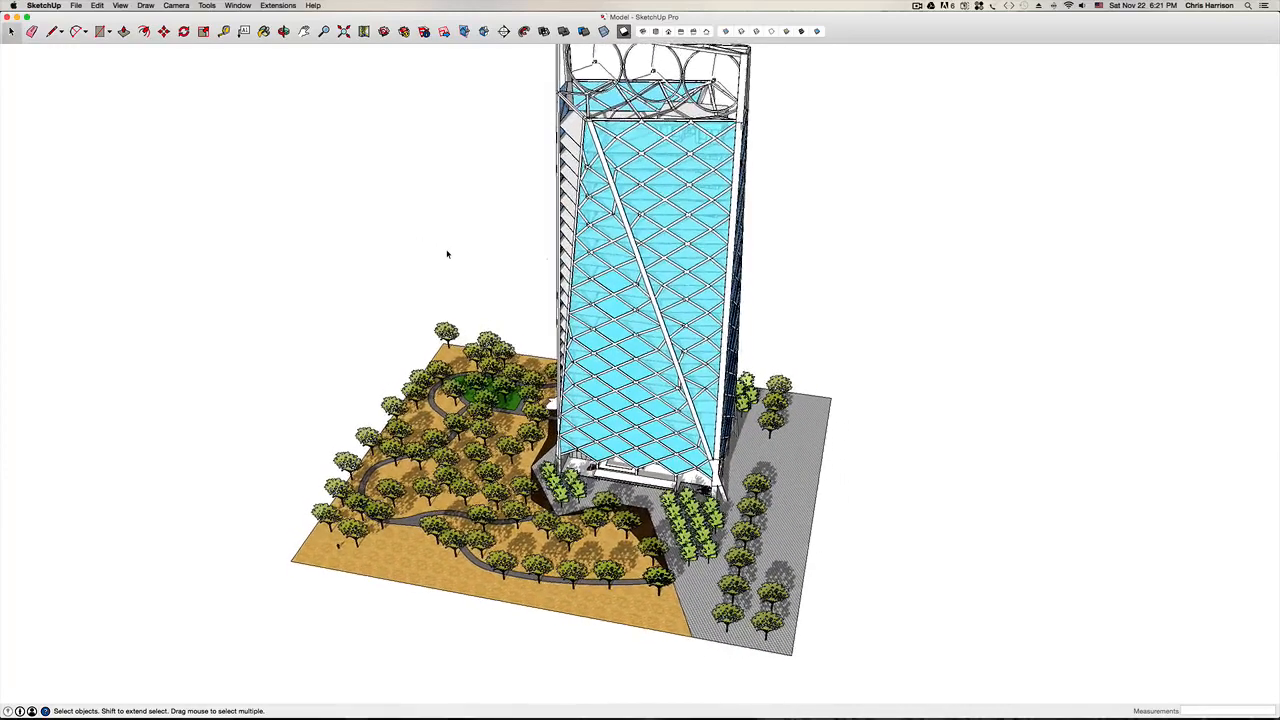
Step: Toggle the model axes in the style's modeling settings, leaving them hidden
left_click(840, 164)
key("w")
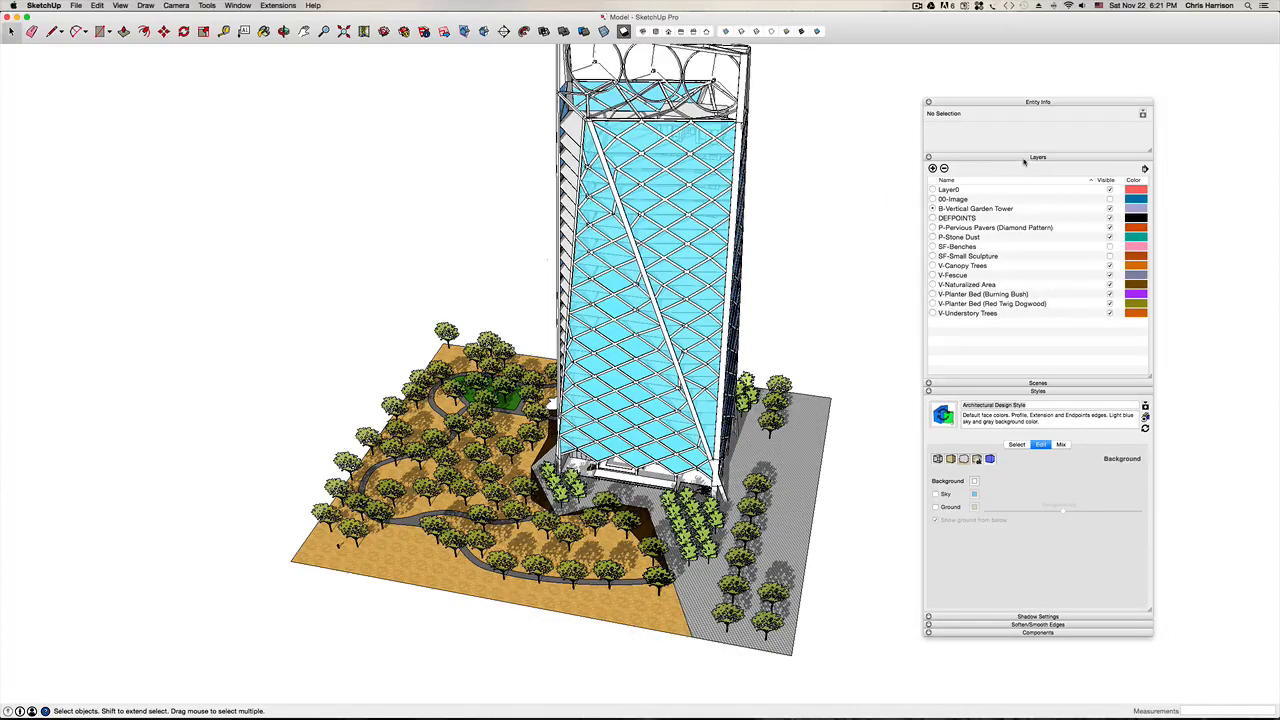
left_click(1023, 157)
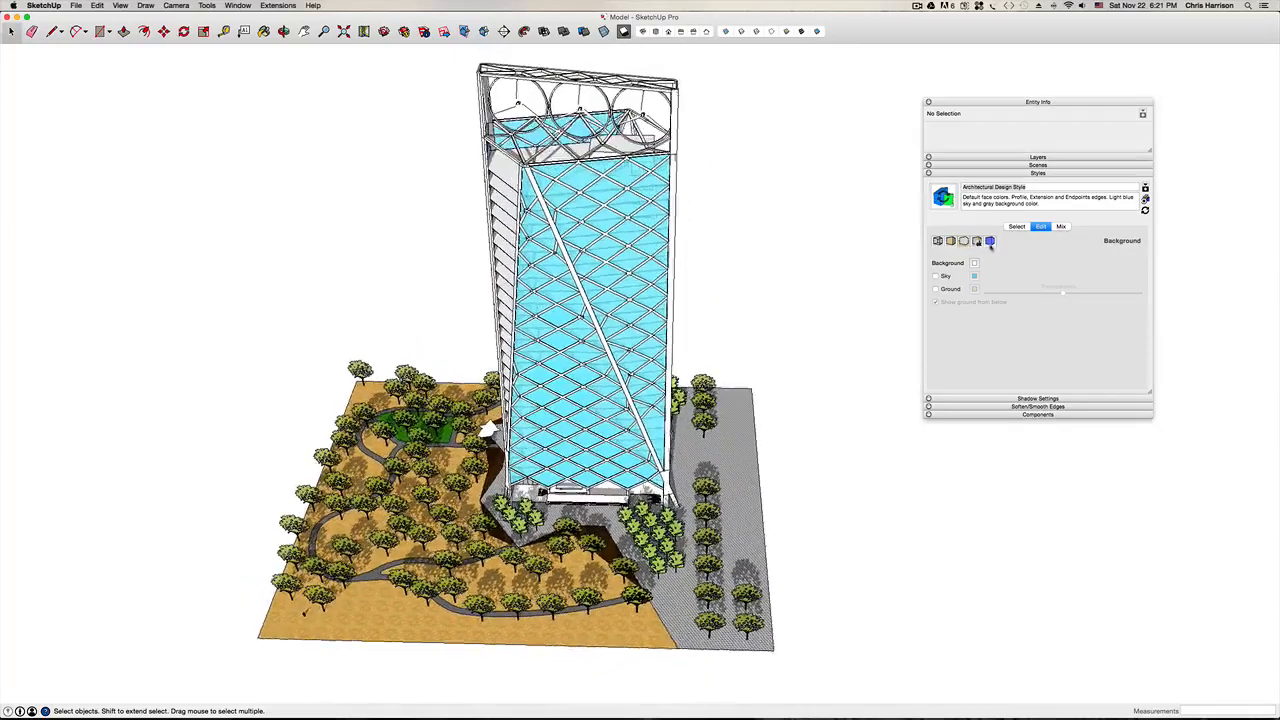
left_click(990, 241)
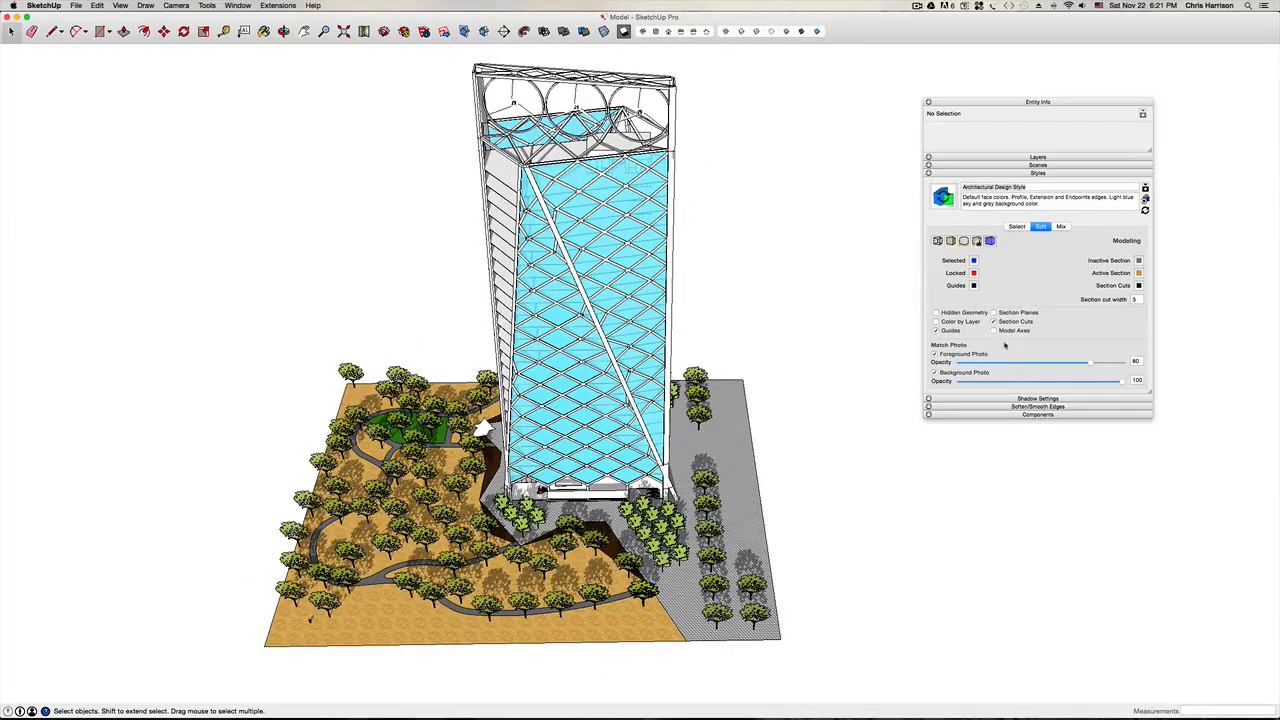
left_click(993, 331)
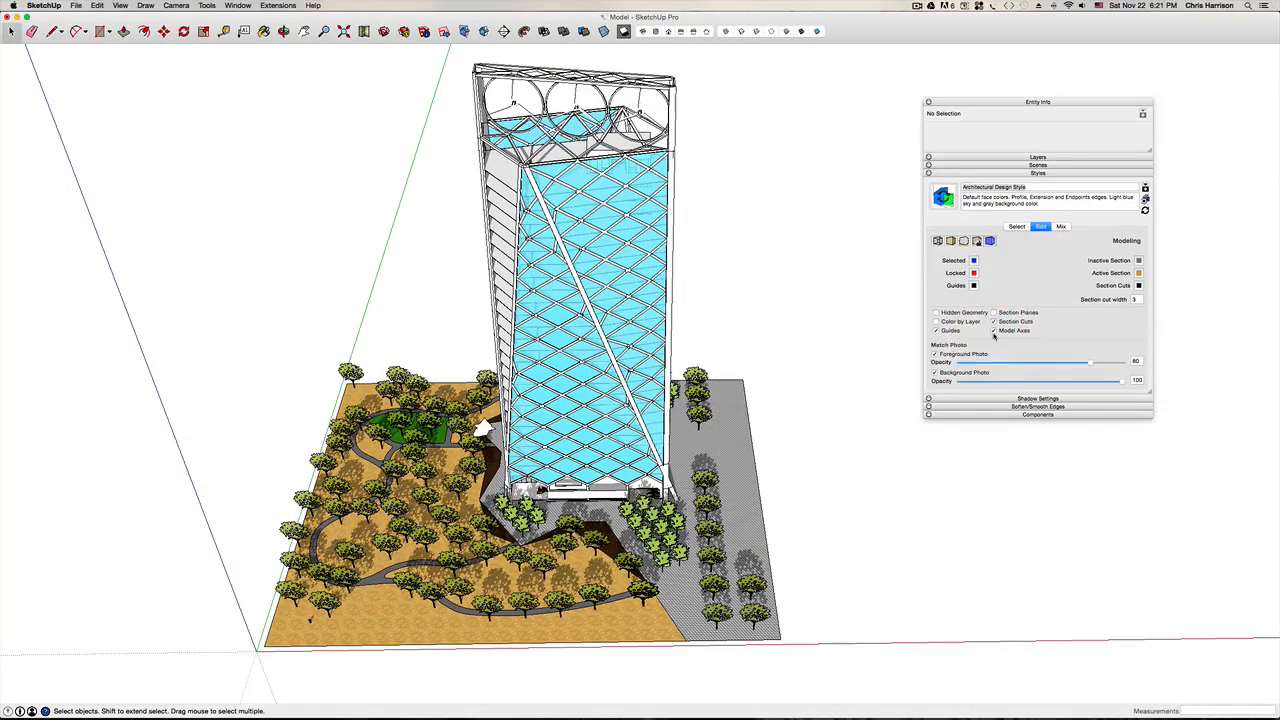
left_click(993, 334)
left_click(993, 334)
left_click(993, 334)
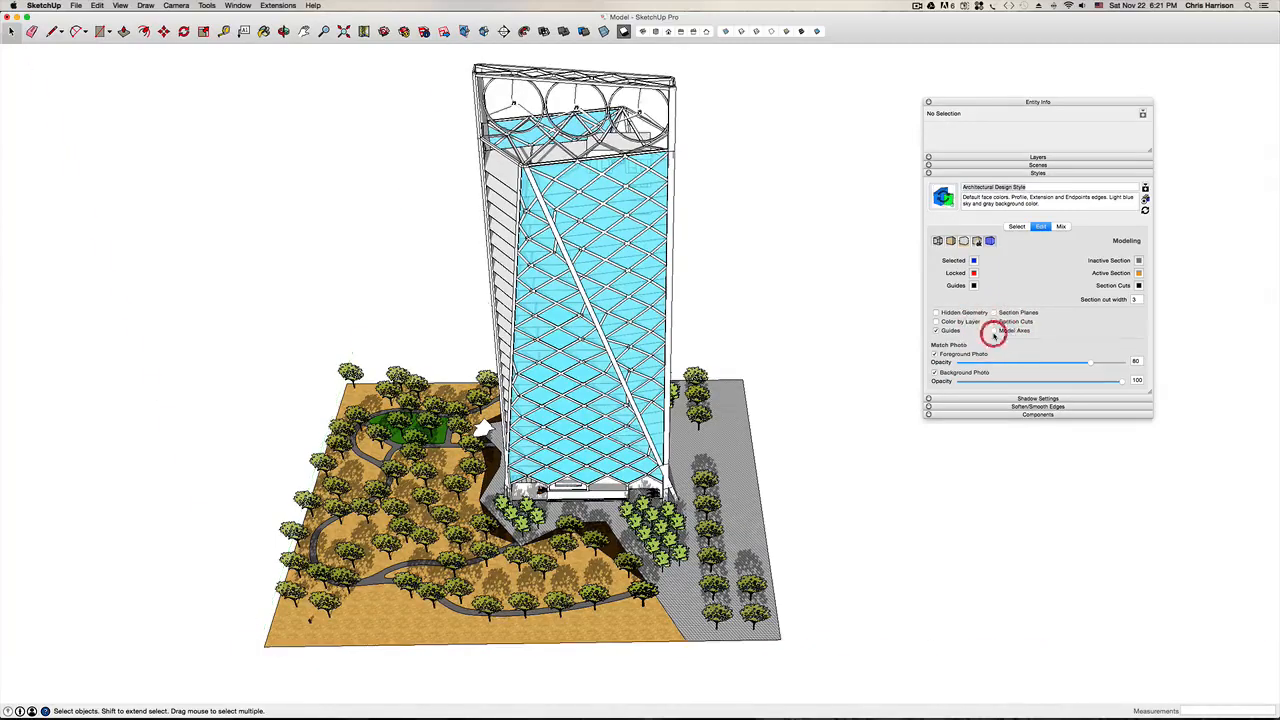
Step: Compare the site model with and without edges in the style's edge settings, leaving edges on and jitter off
middle_click_drag(830, 335, 715, 338)
middle_click_drag(481, 298, 436, 266)
middle_click_drag(501, 241, 491, 231)
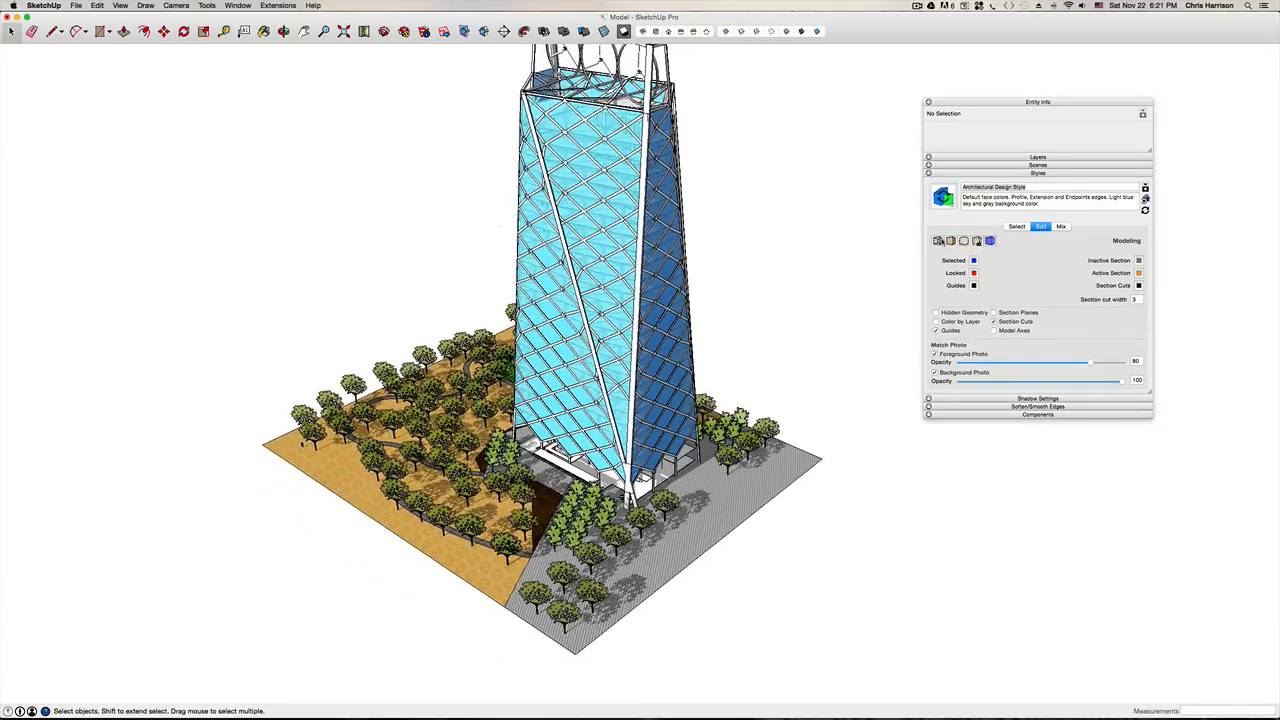
middle_click_drag(718, 329, 696, 327)
left_click(938, 241)
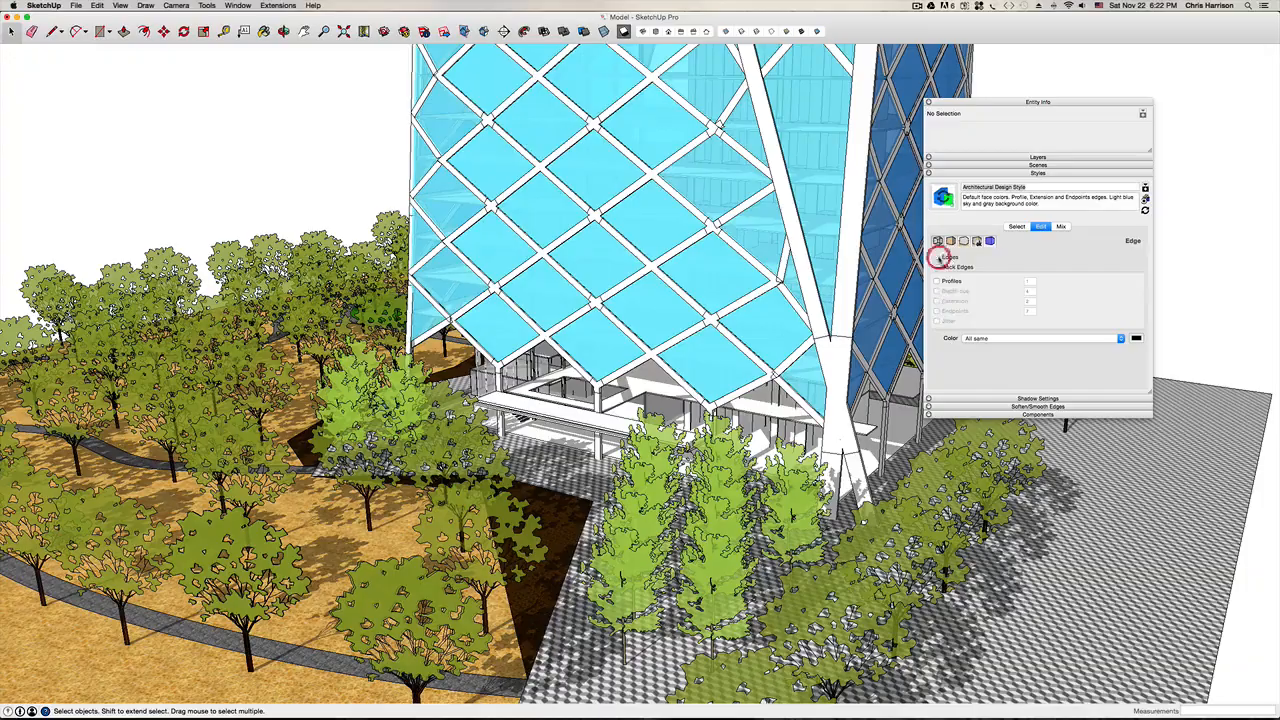
left_click(937, 257)
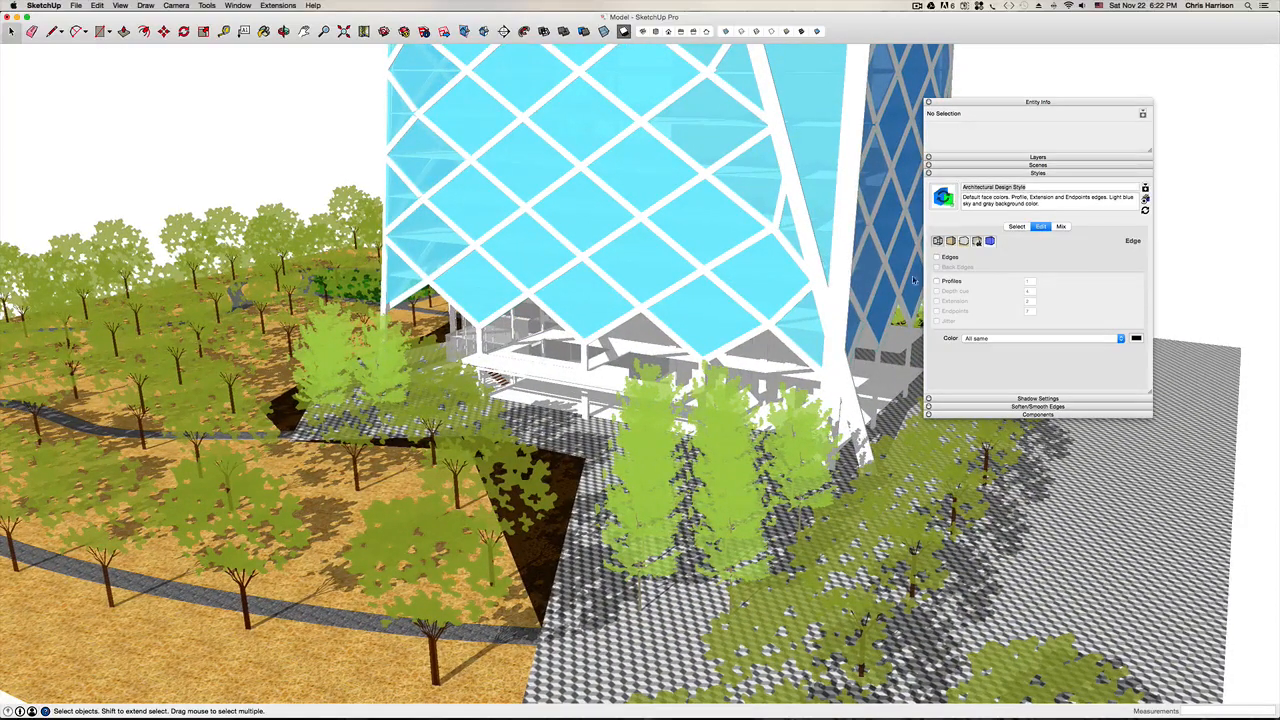
left_click(937, 257)
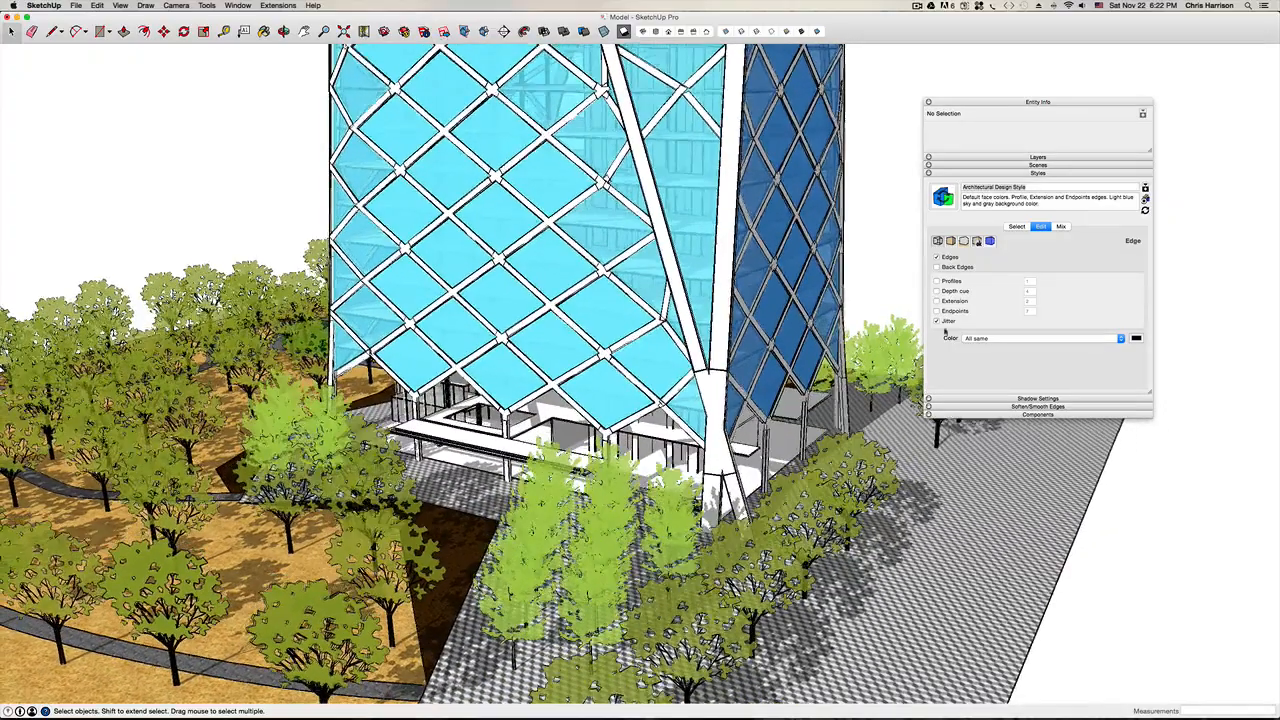
left_click(937, 257)
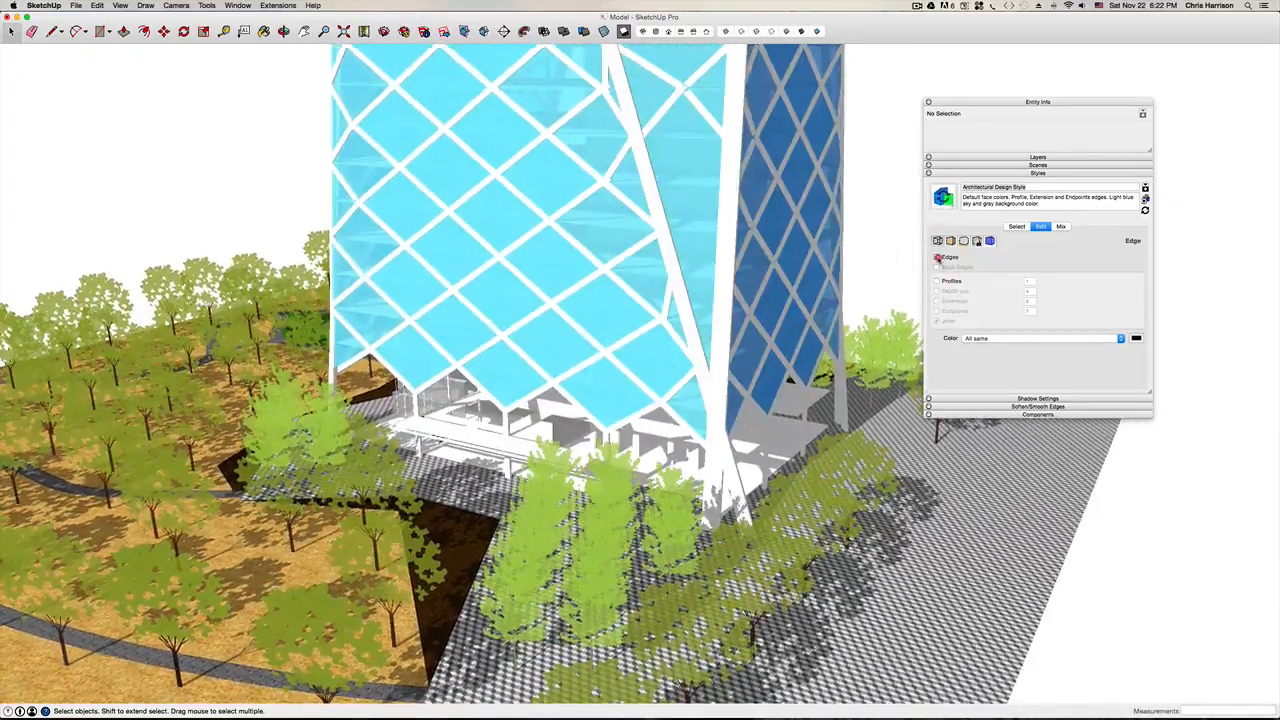
left_click(937, 257)
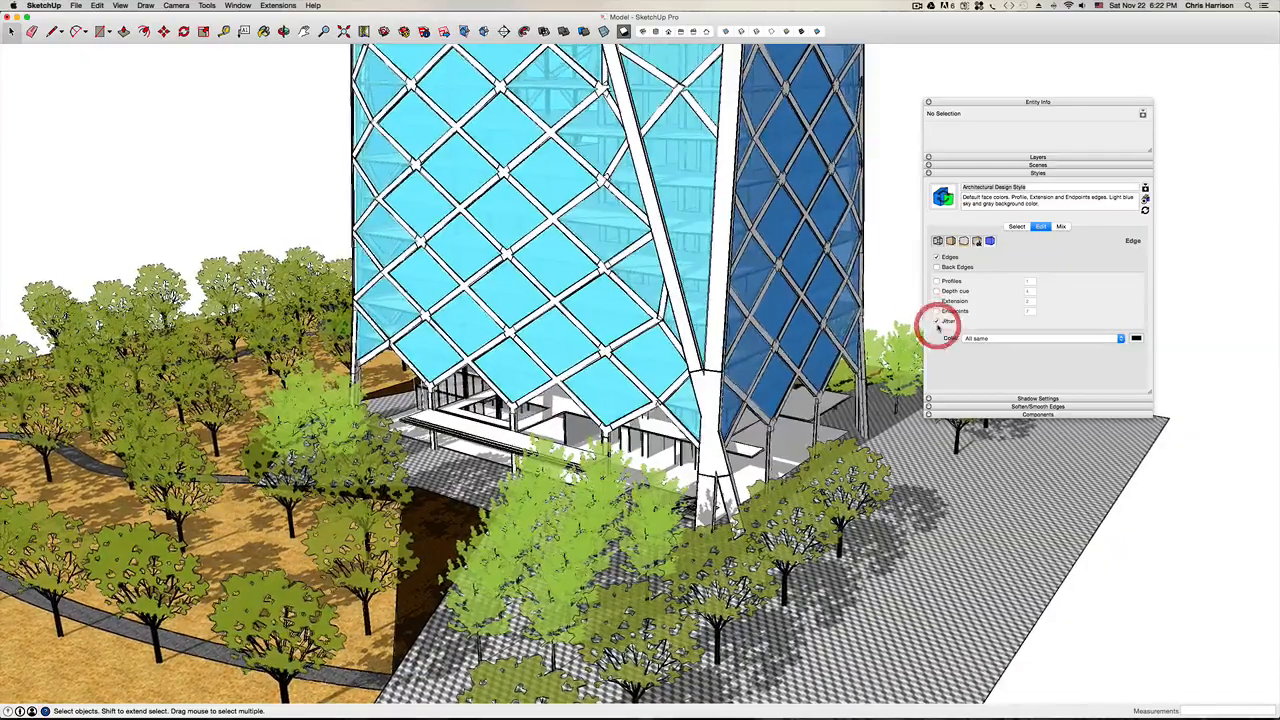
left_click(936, 321)
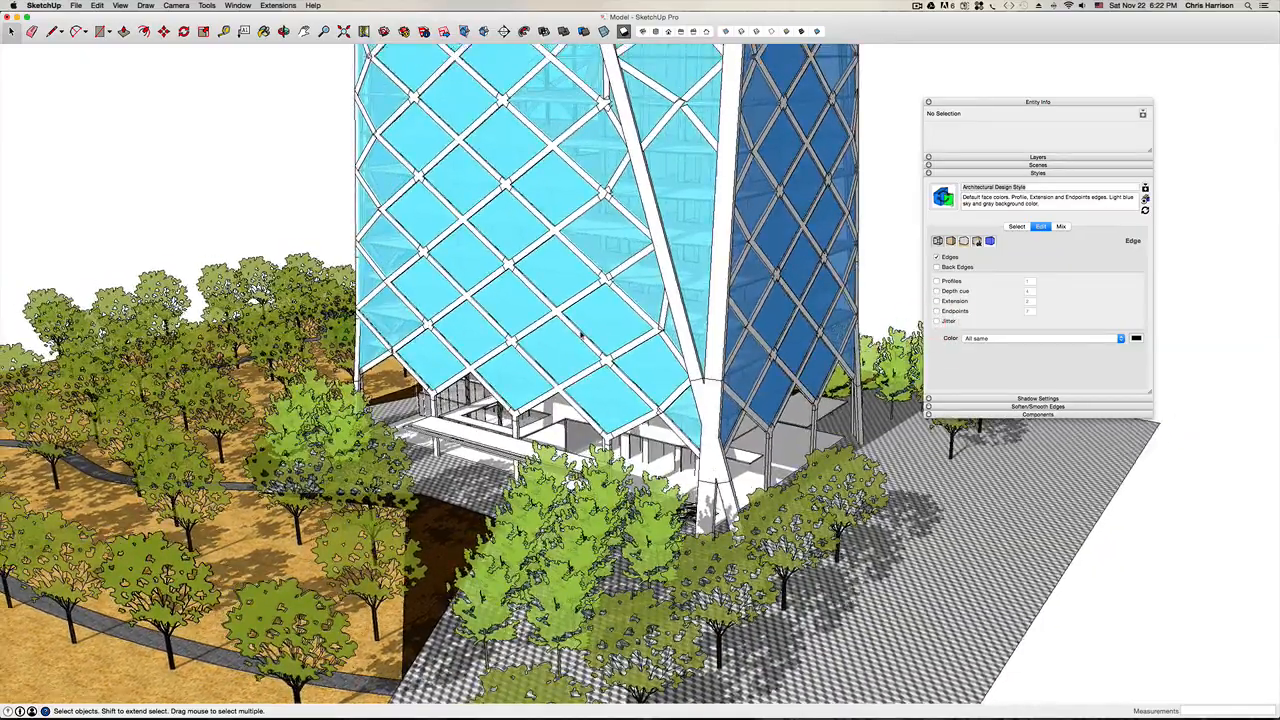
Step: Add a scene that stores the current view of the planted garden and the tower base
mouse_move(581, 335)
middle_mouse_down()
mouse_move(592, 340)
mouse_move(597, 320)
middle_mouse_up()
scroll(592, 340, "down", 2)
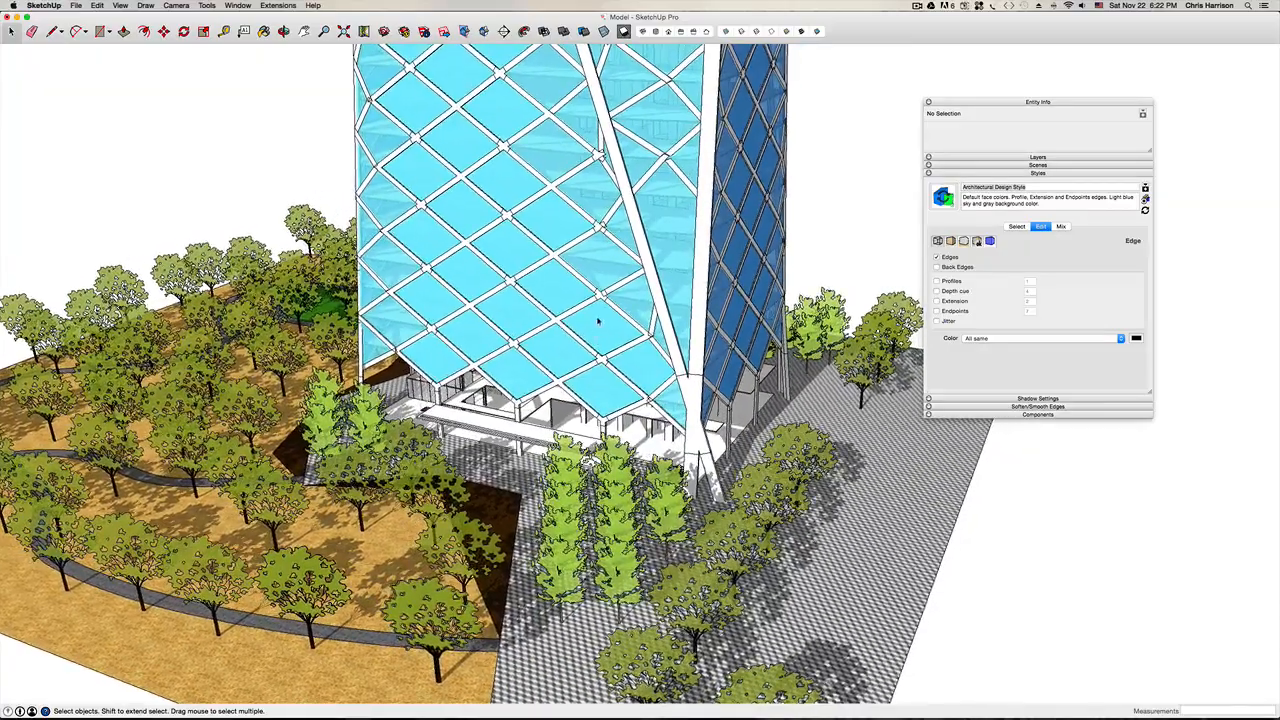
scroll(597, 320, "up", 5)
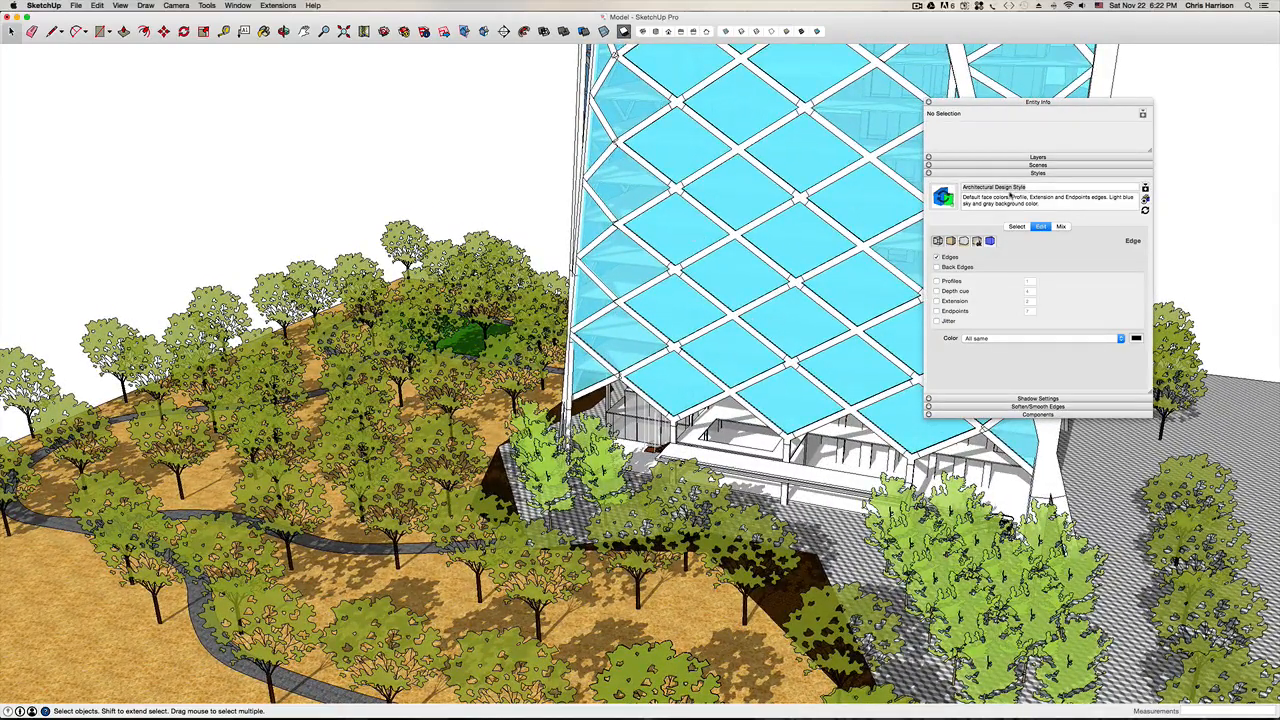
left_click(1050, 173)
left_click(1056, 168)
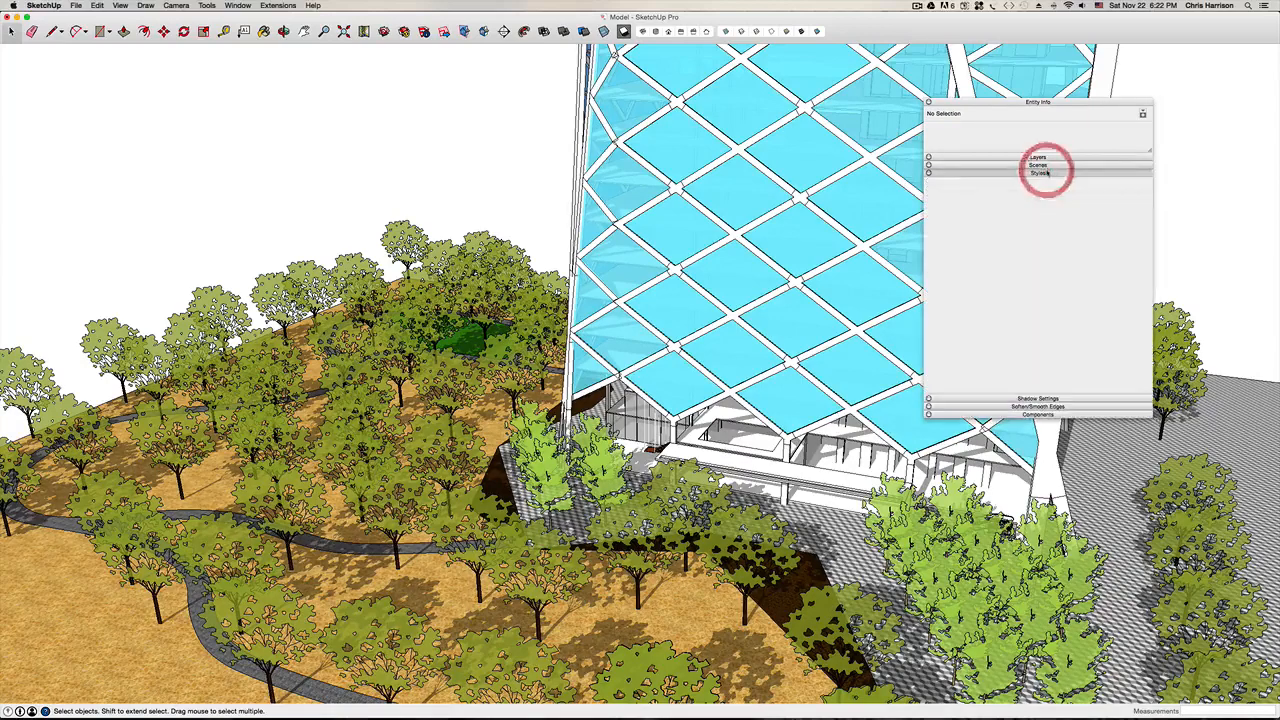
left_click(1018, 173)
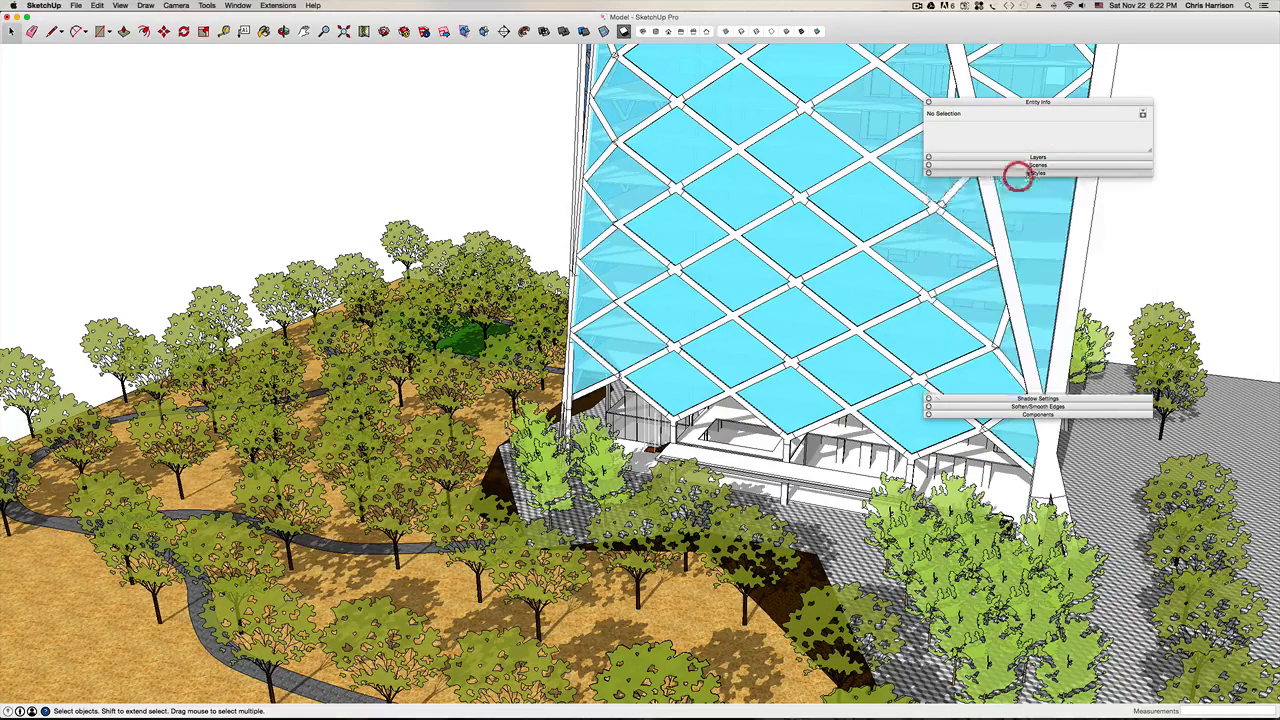
left_click(1030, 164)
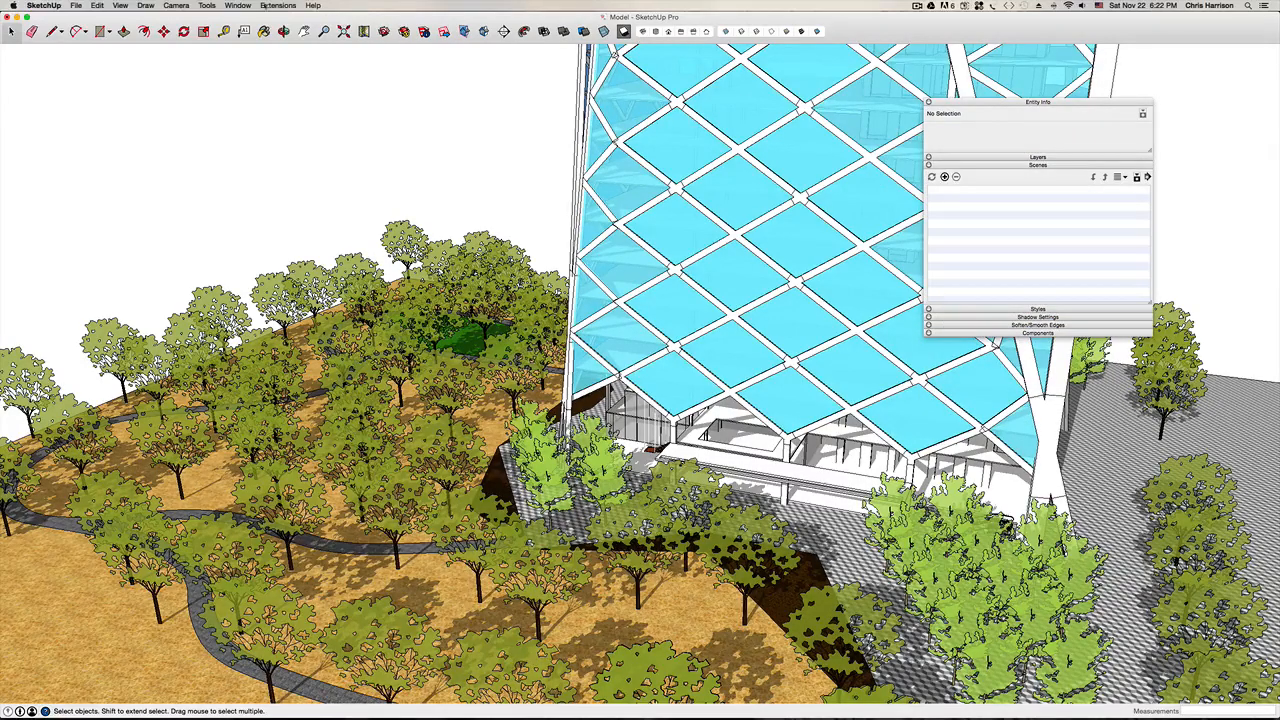
left_click(264, 6)
mouse_move(238, 5)
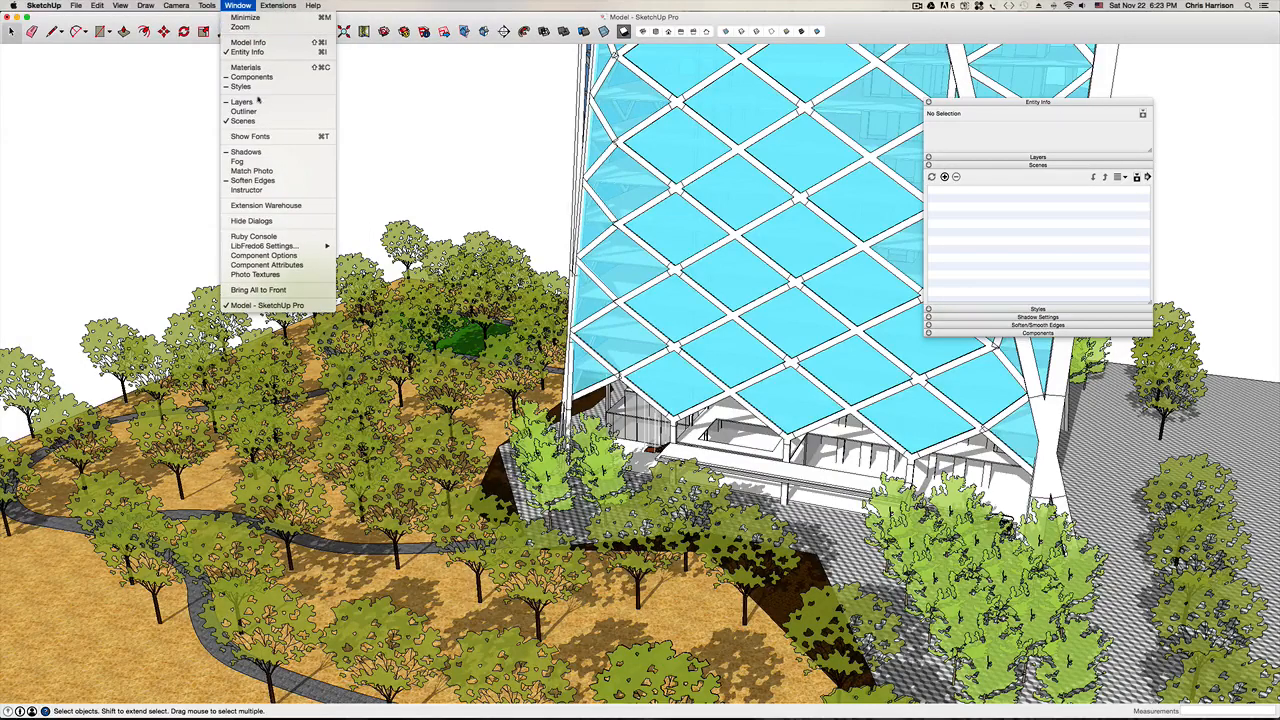
left_click(942, 176)
left_click(944, 176)
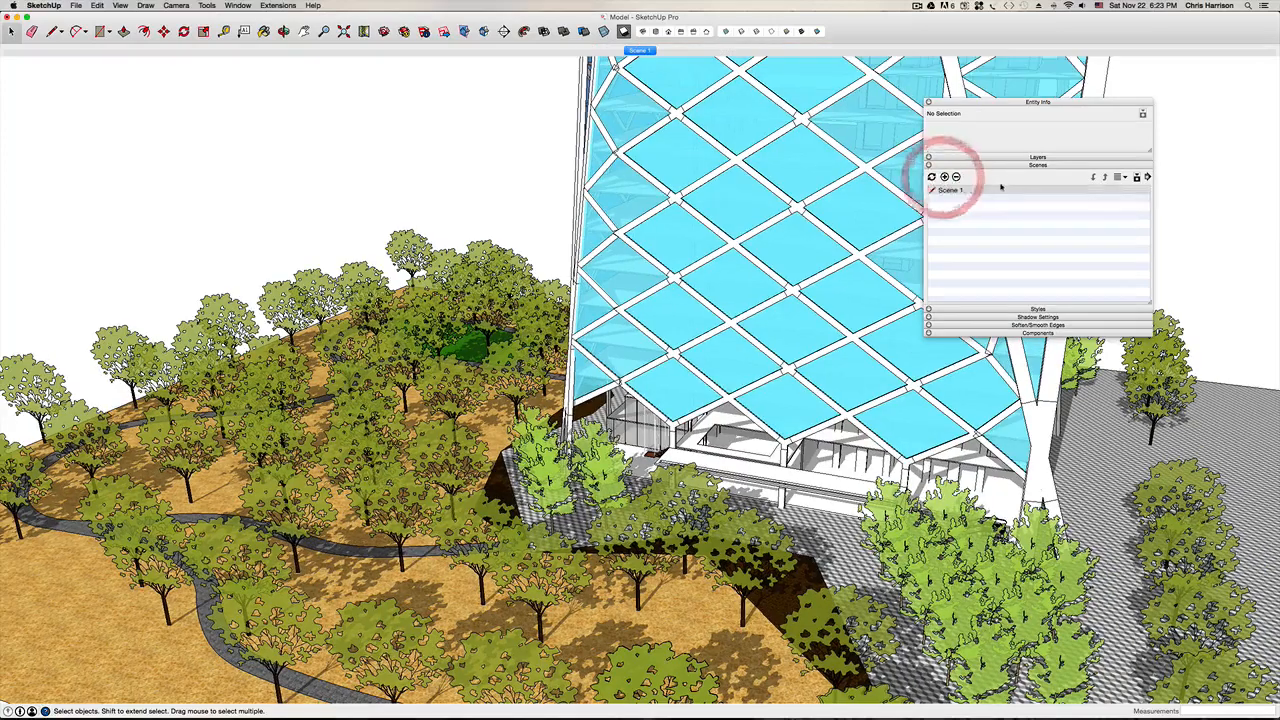
Step: Update Scene 1 with all its properties and add Scene 2 from a ground-level plaza view, updating all its properties too
left_click(931, 177)
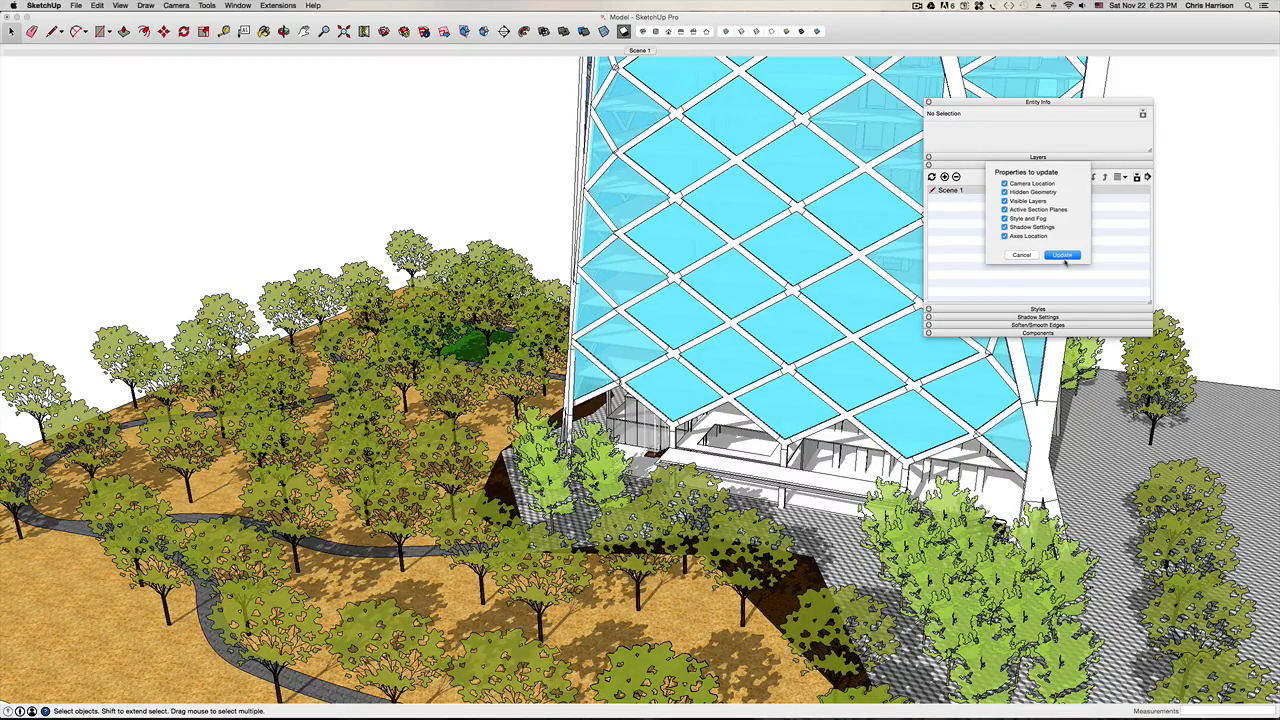
left_click(1063, 256)
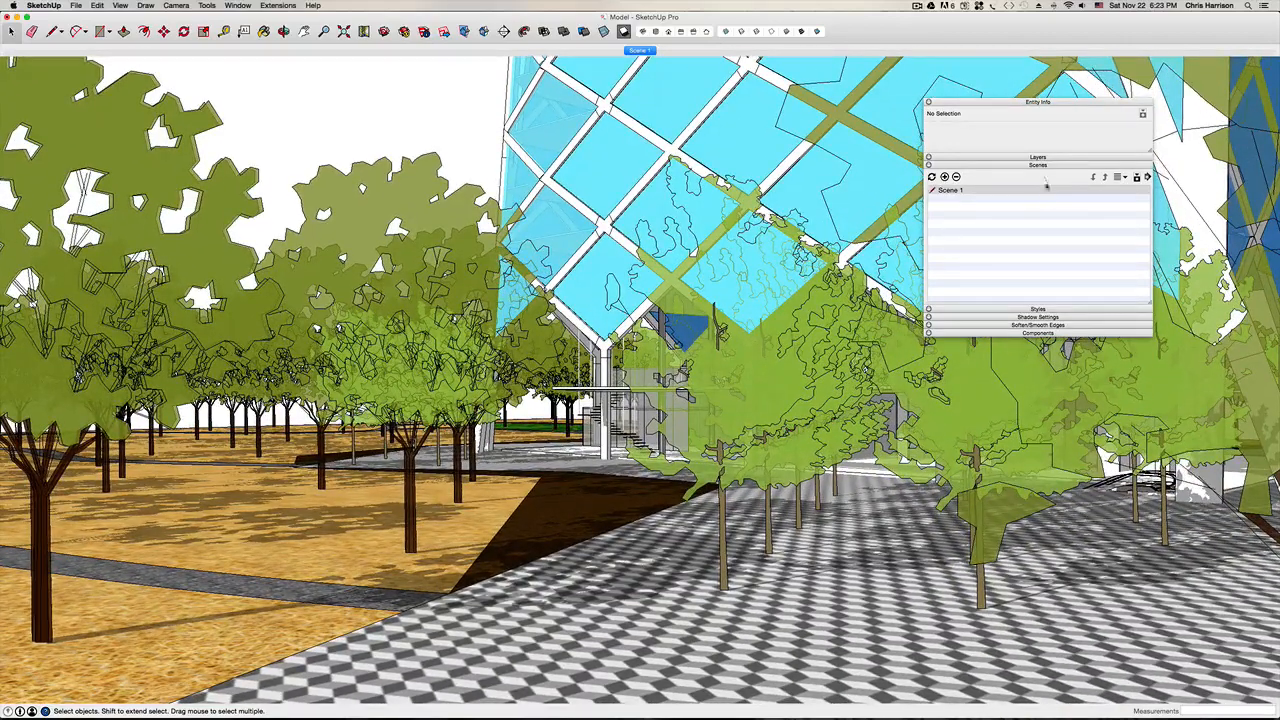
left_click(944, 176)
left_click(931, 176)
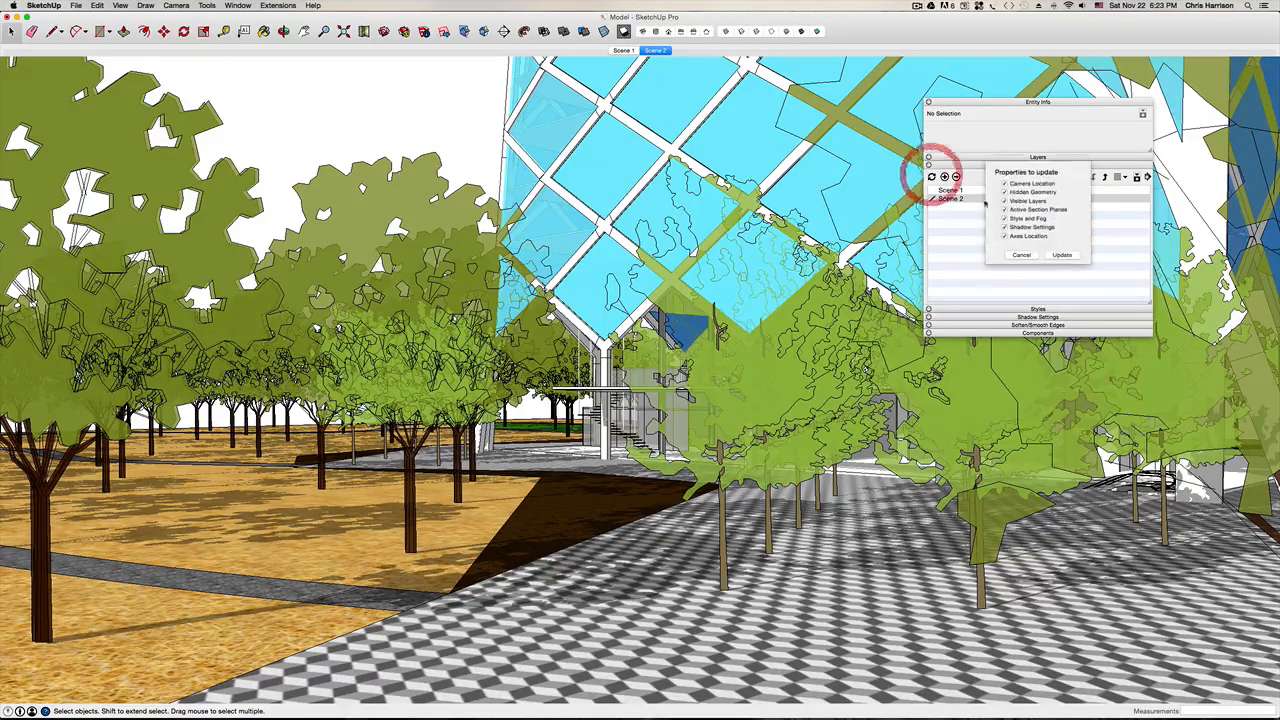
left_click(1064, 255)
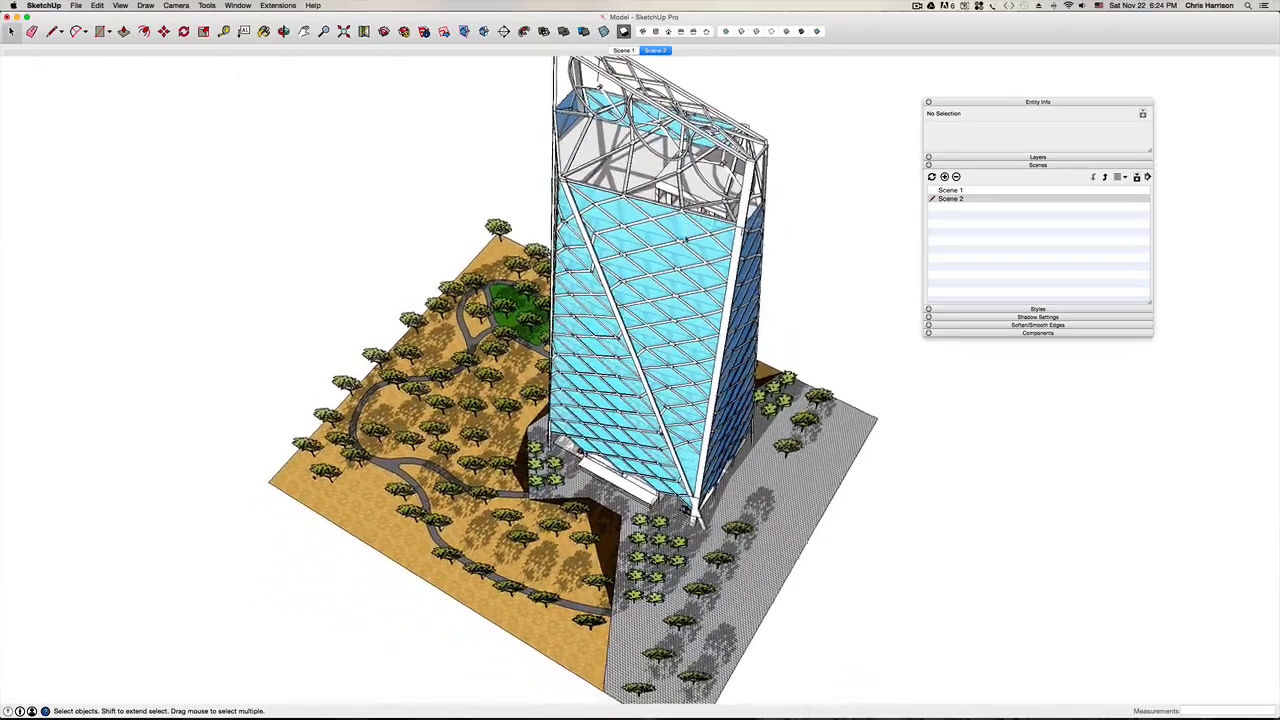
Step: Add a third scene of the whole tower and site seen from above, update all its properties and cancel the thumbnail generation
key("z")
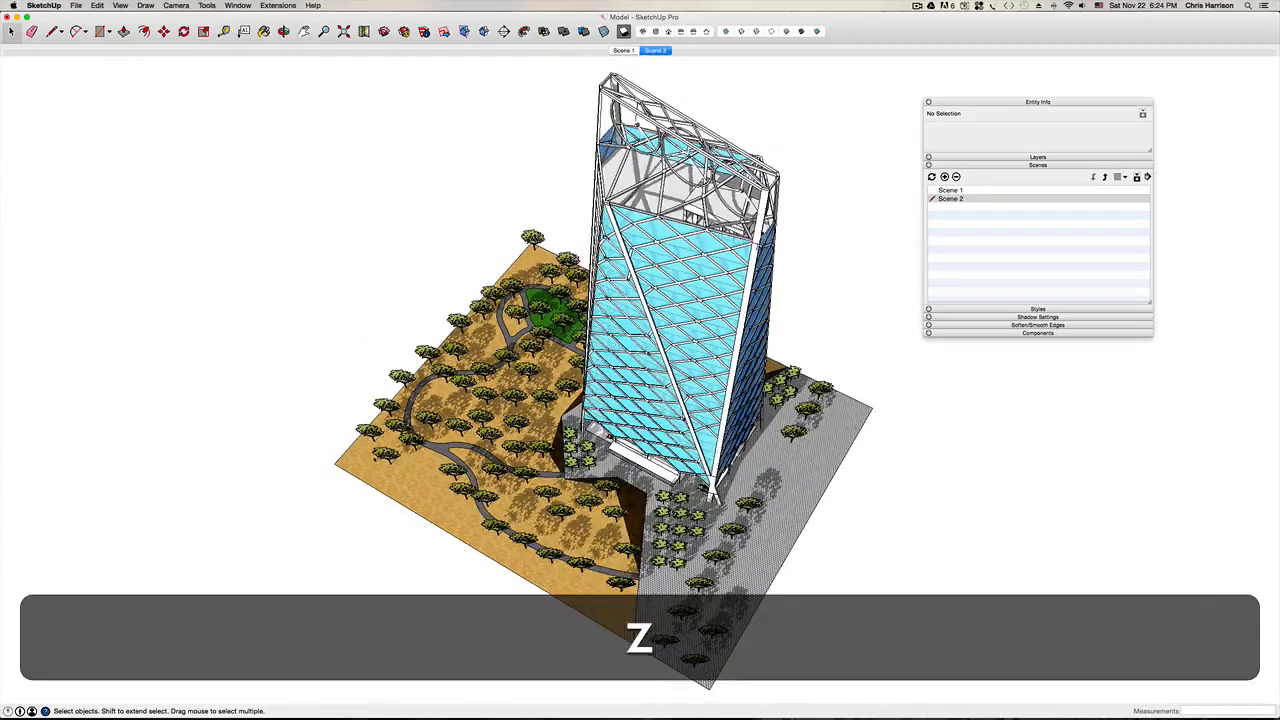
left_click(945, 176)
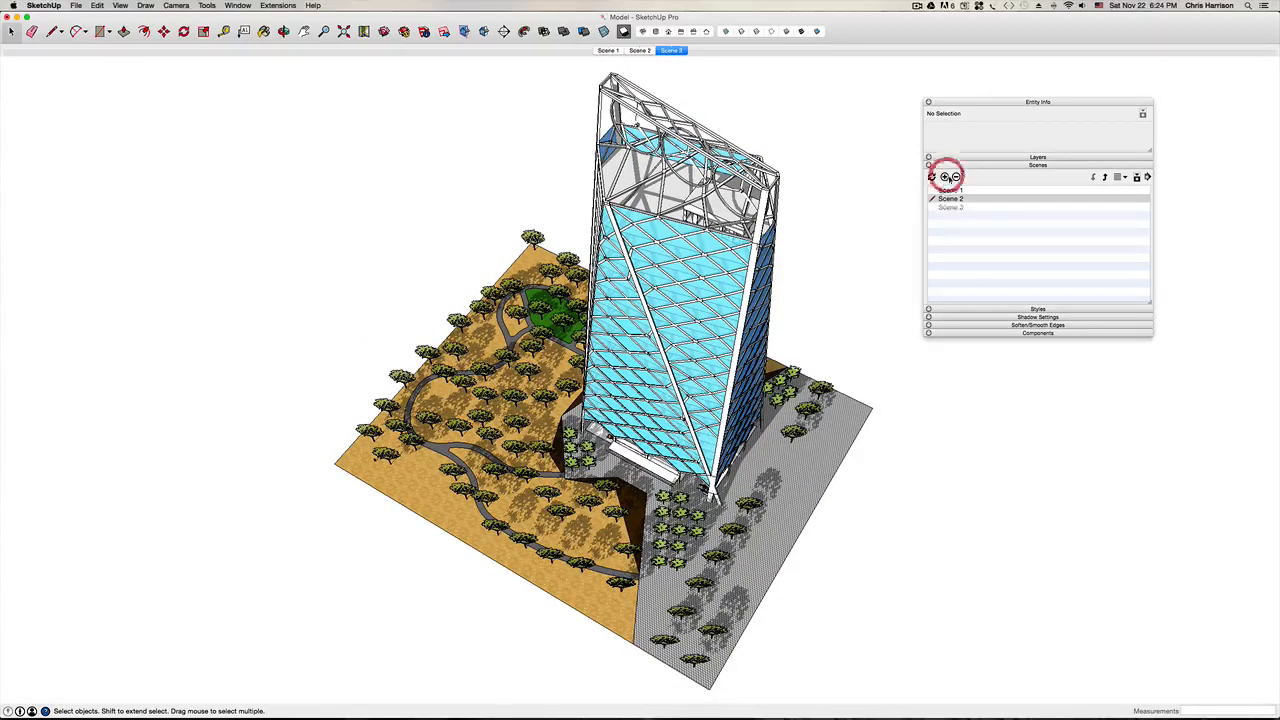
left_click(931, 177)
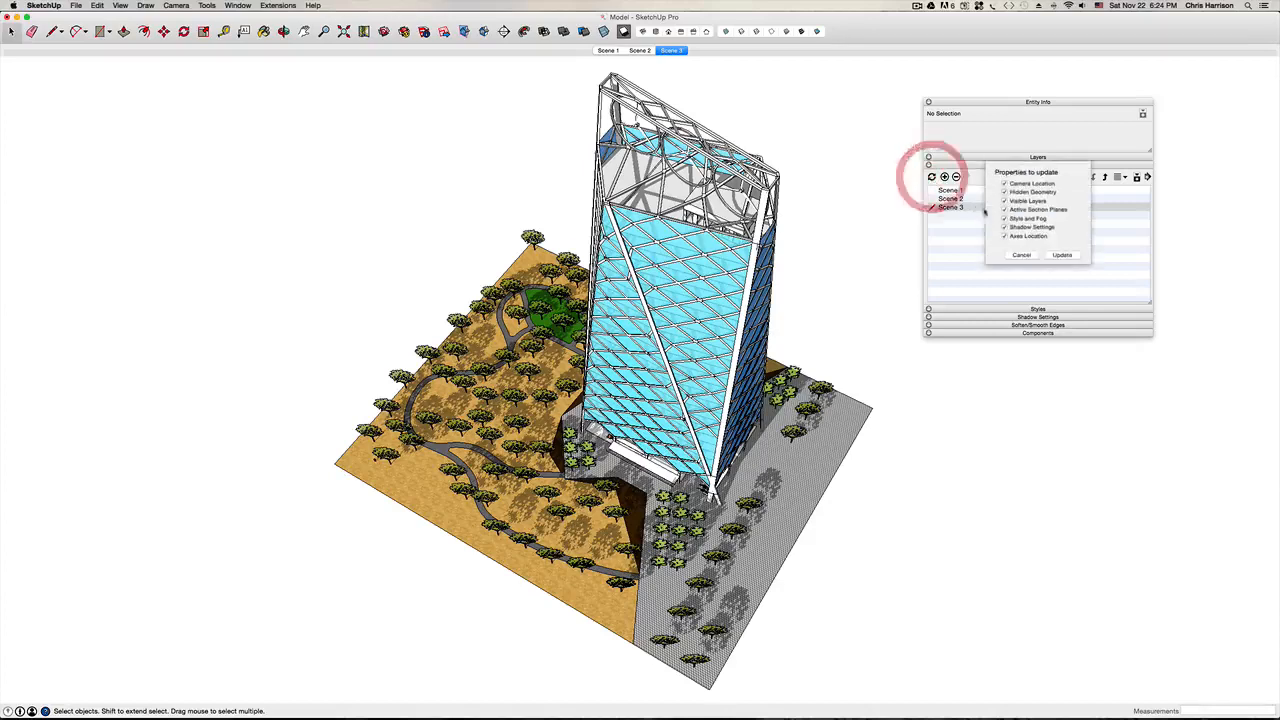
left_click(1060, 251)
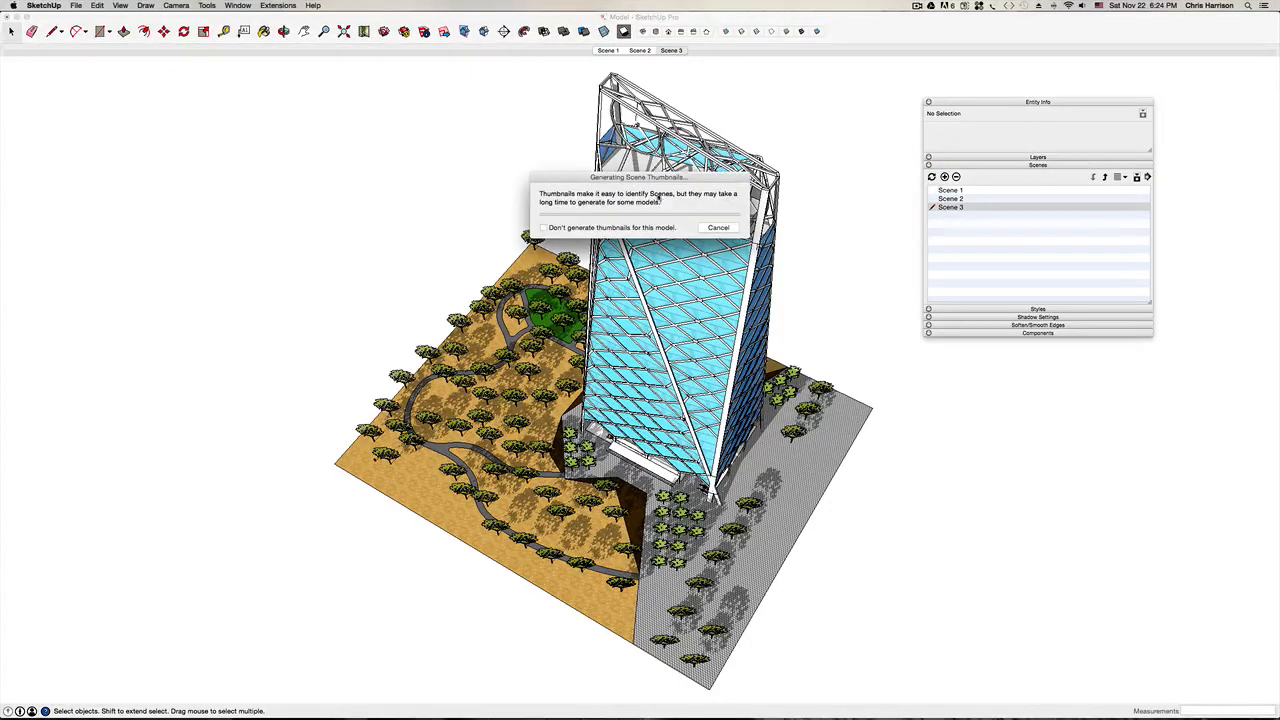
left_click(718, 227)
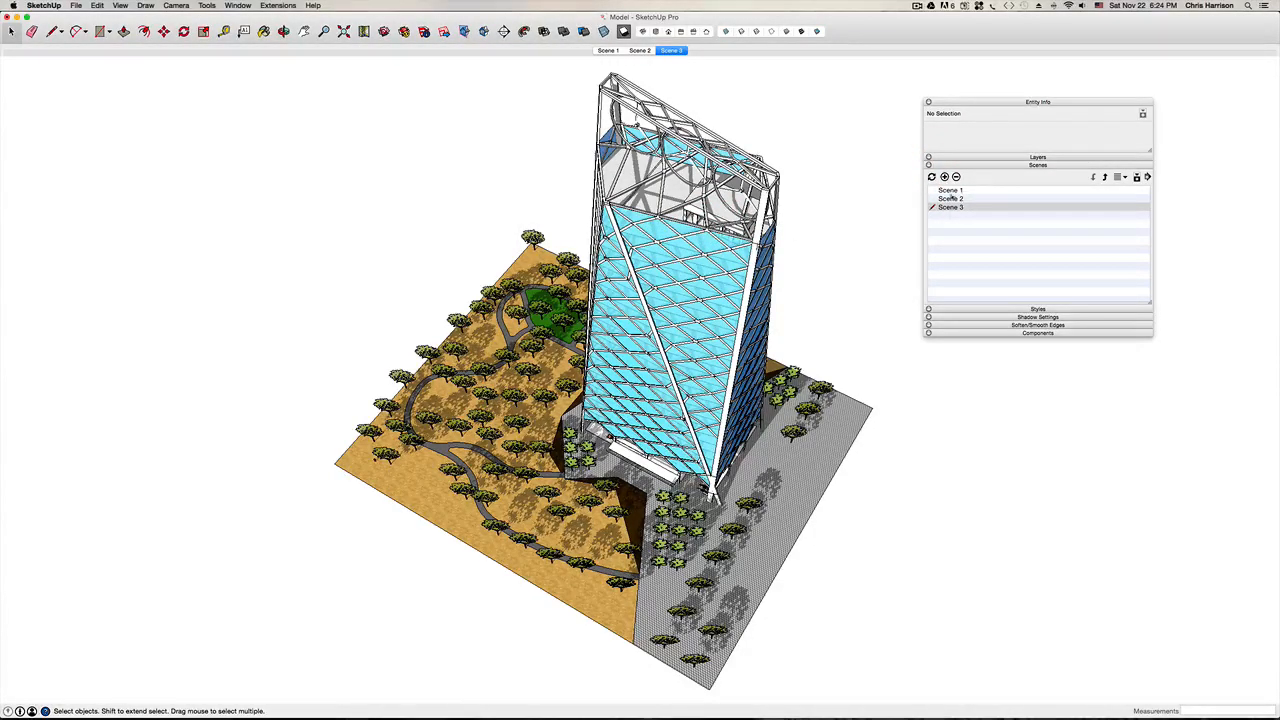
Step: Compare the model with and without edges in the style's edge settings, leaving edges on, and save the model
left_click(1049, 309)
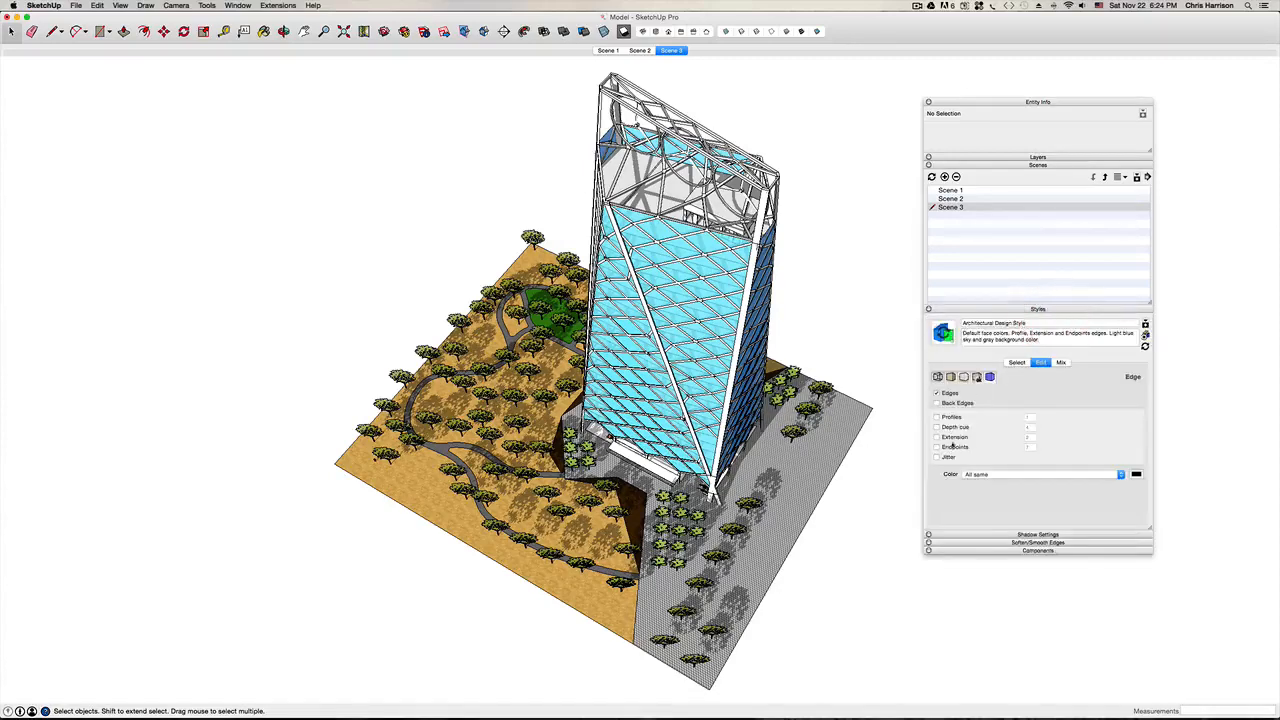
left_click(937, 394)
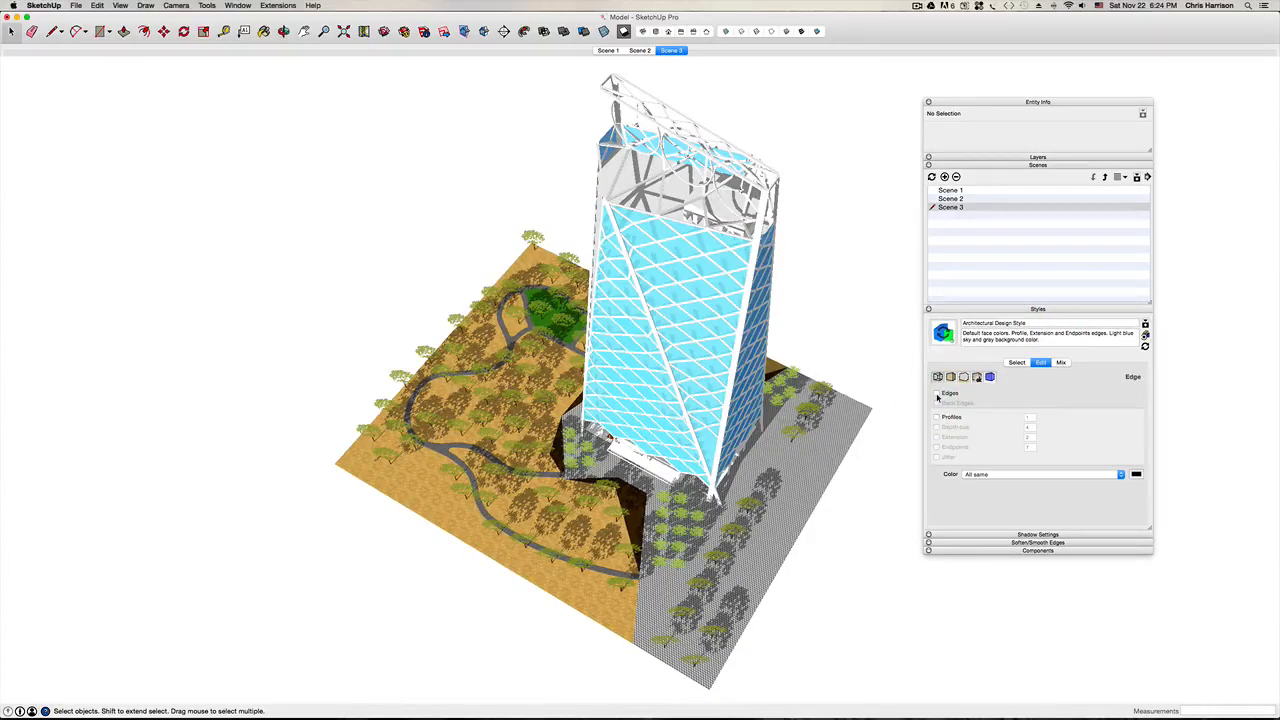
left_click(937, 394)
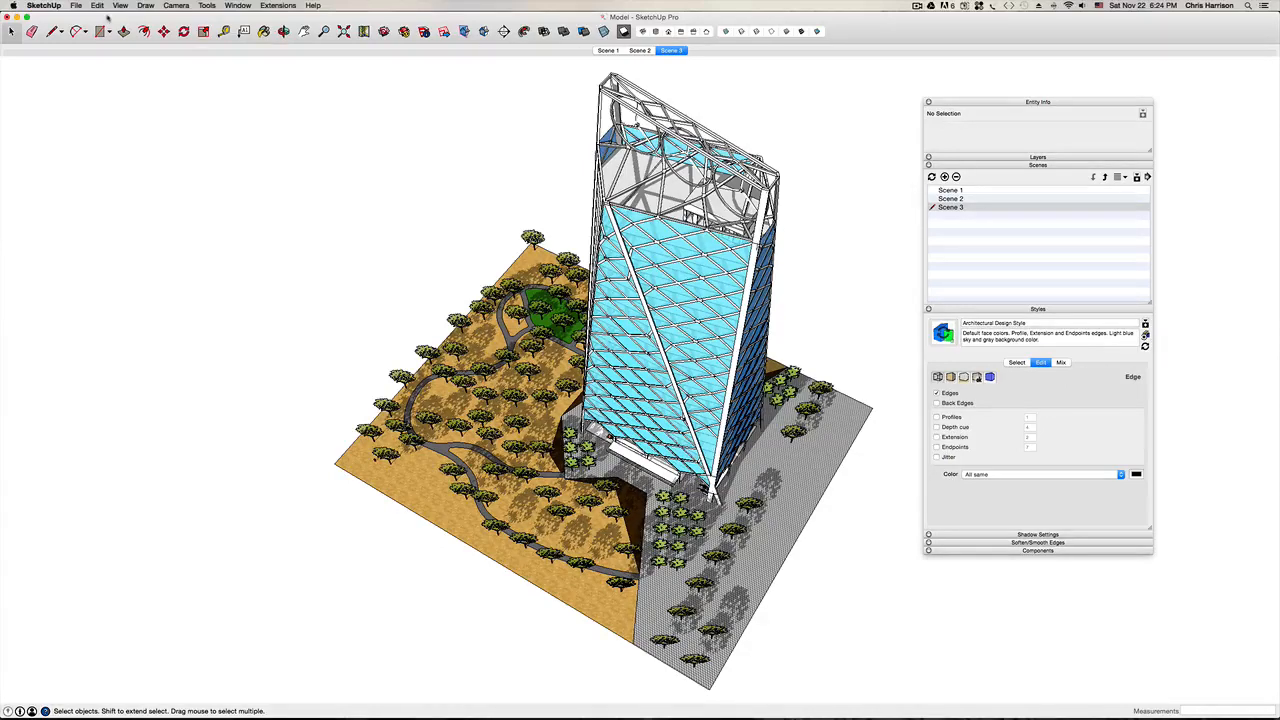
key("super+s")
right_click(870, 36)
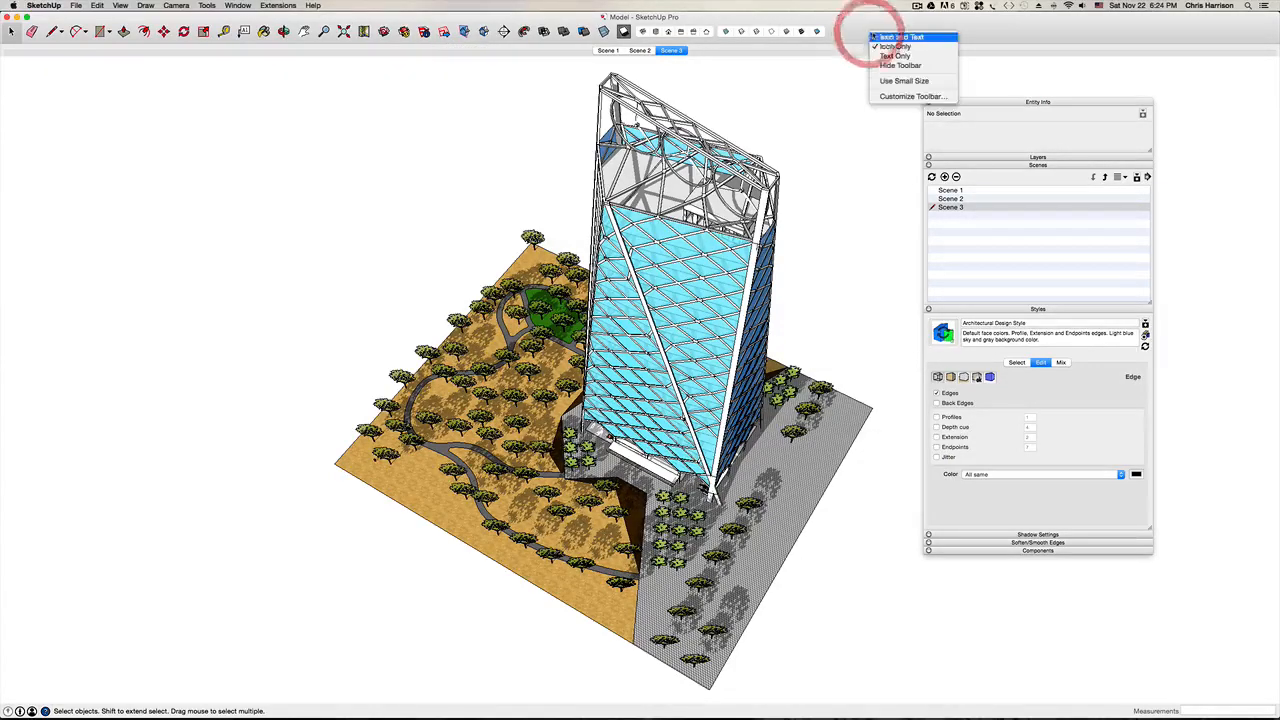
left_click(856, 25)
left_click(206, 5)
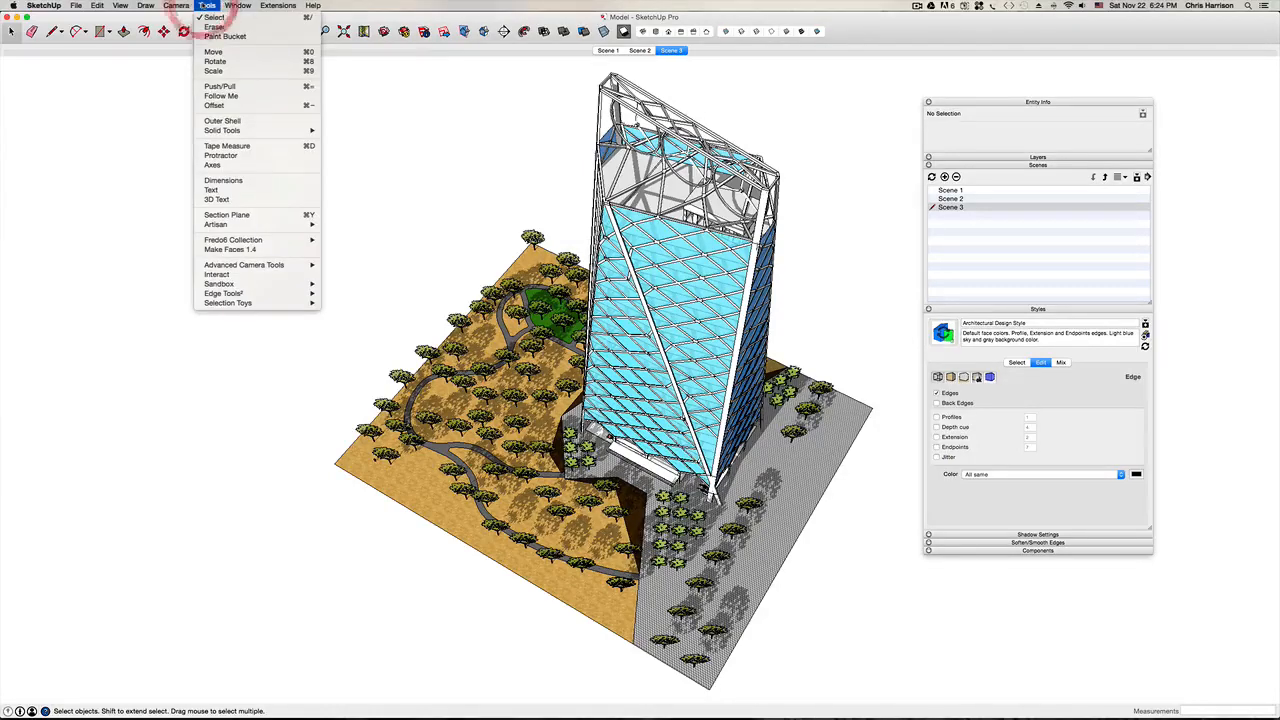
mouse_move(278, 5)
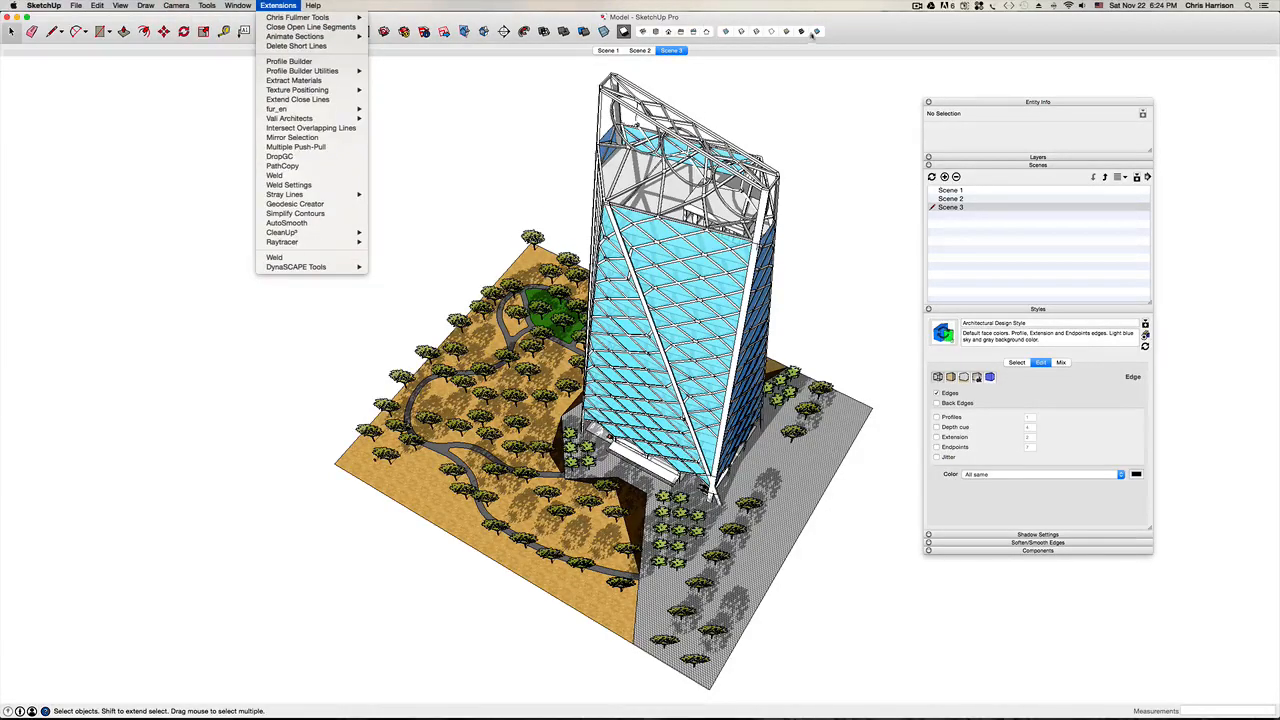
left_click(849, 33)
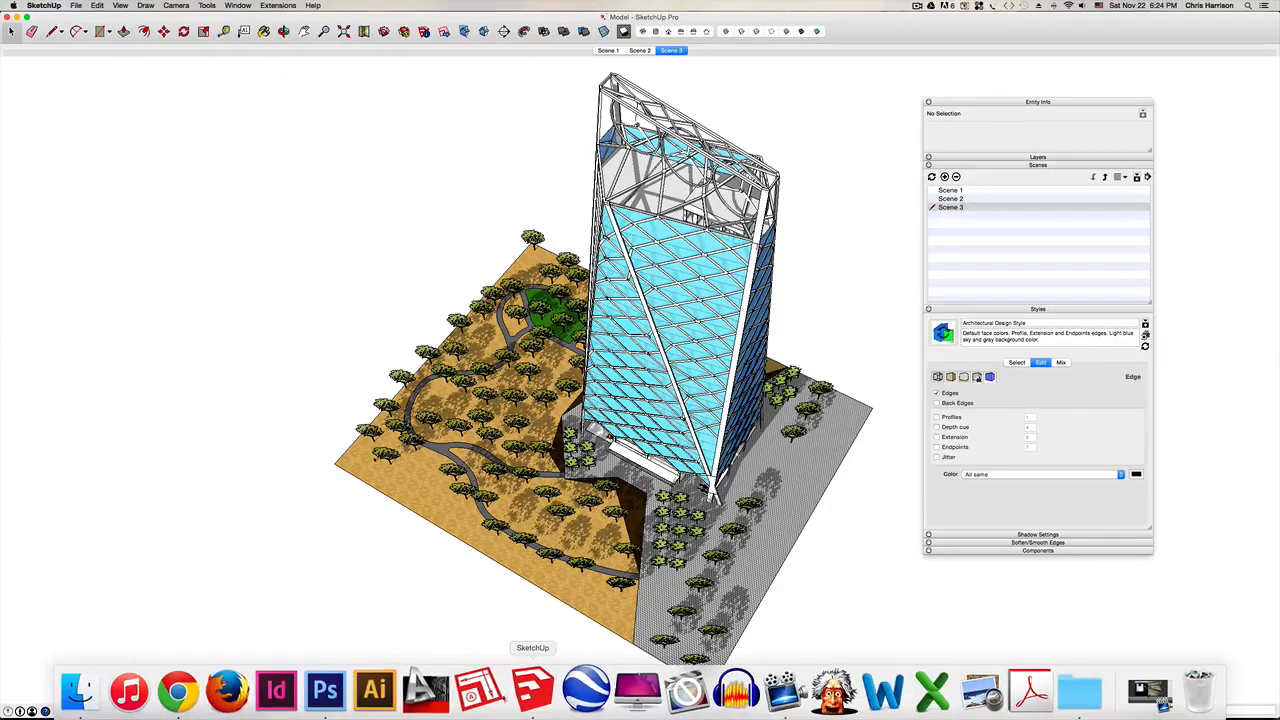
Step: Switch to LayOut, create a blank document from the A3 Landscape template and close it
left_click(481, 688)
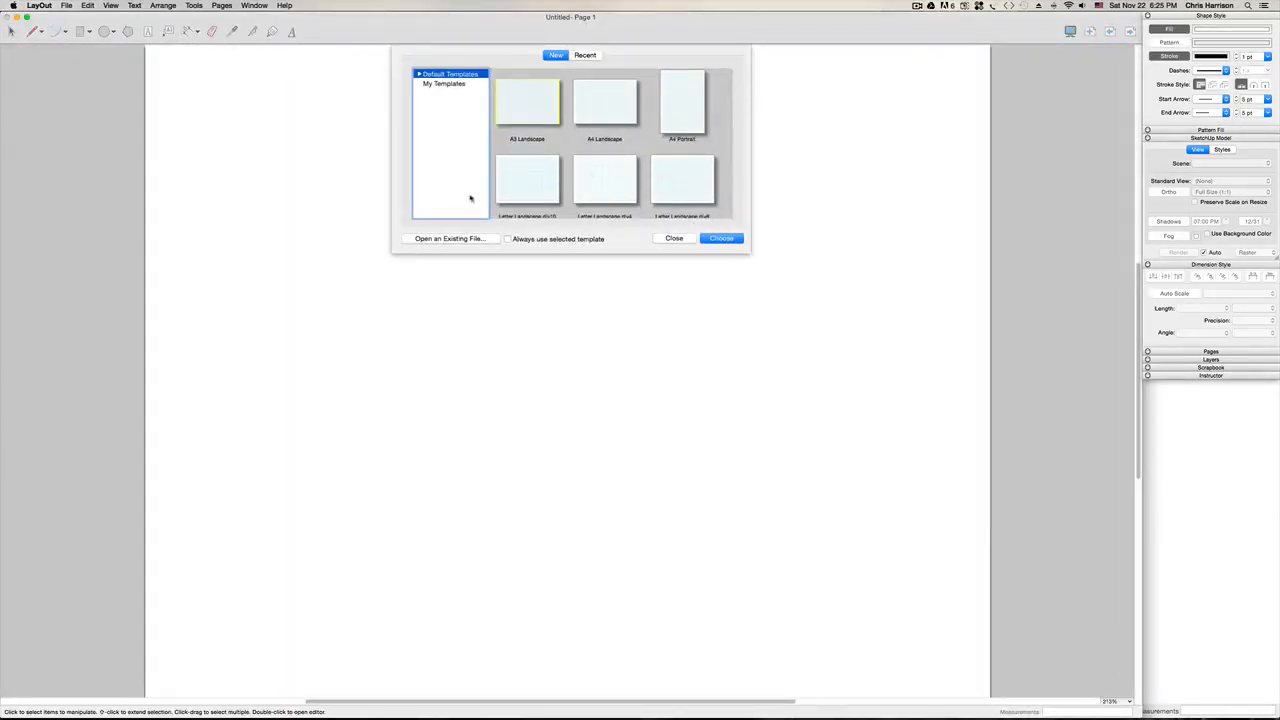
left_click(731, 239)
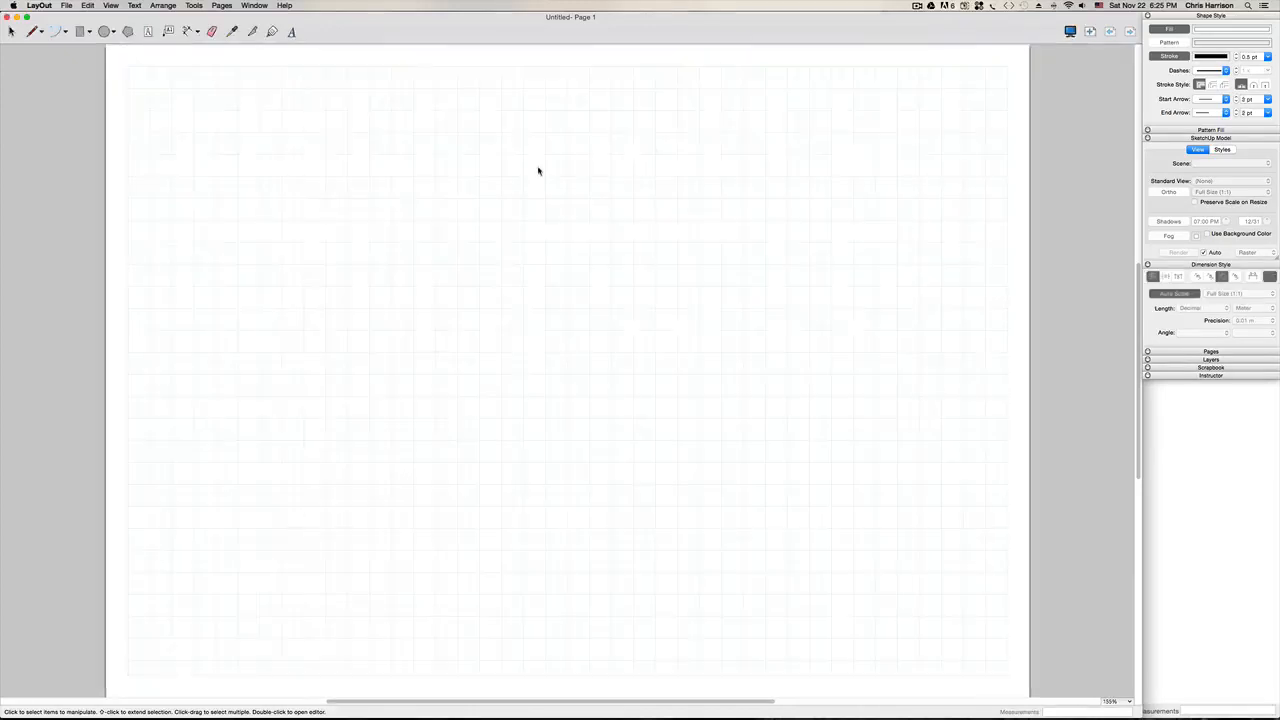
left_click(7, 18)
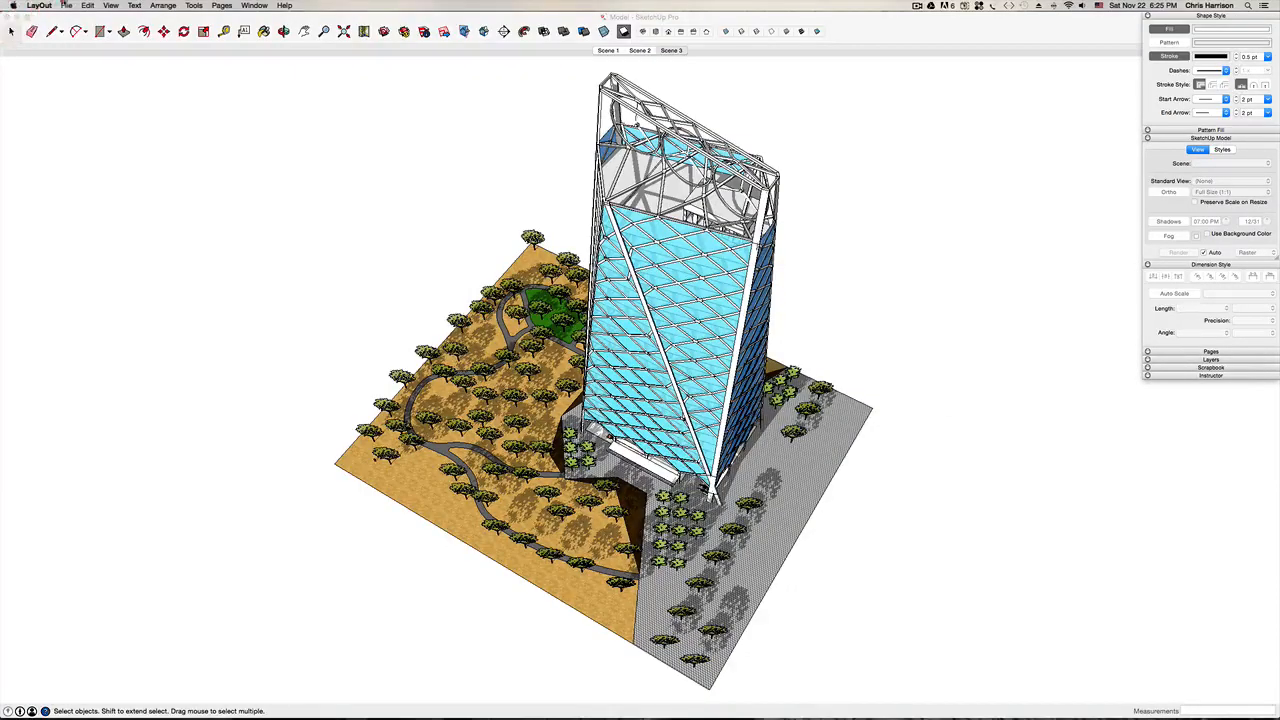
Step: Open the LayOut file "Arc C 18 x 24" from the Templates folder of the SketchUp course files
left_click(66, 5)
left_click(75, 18)
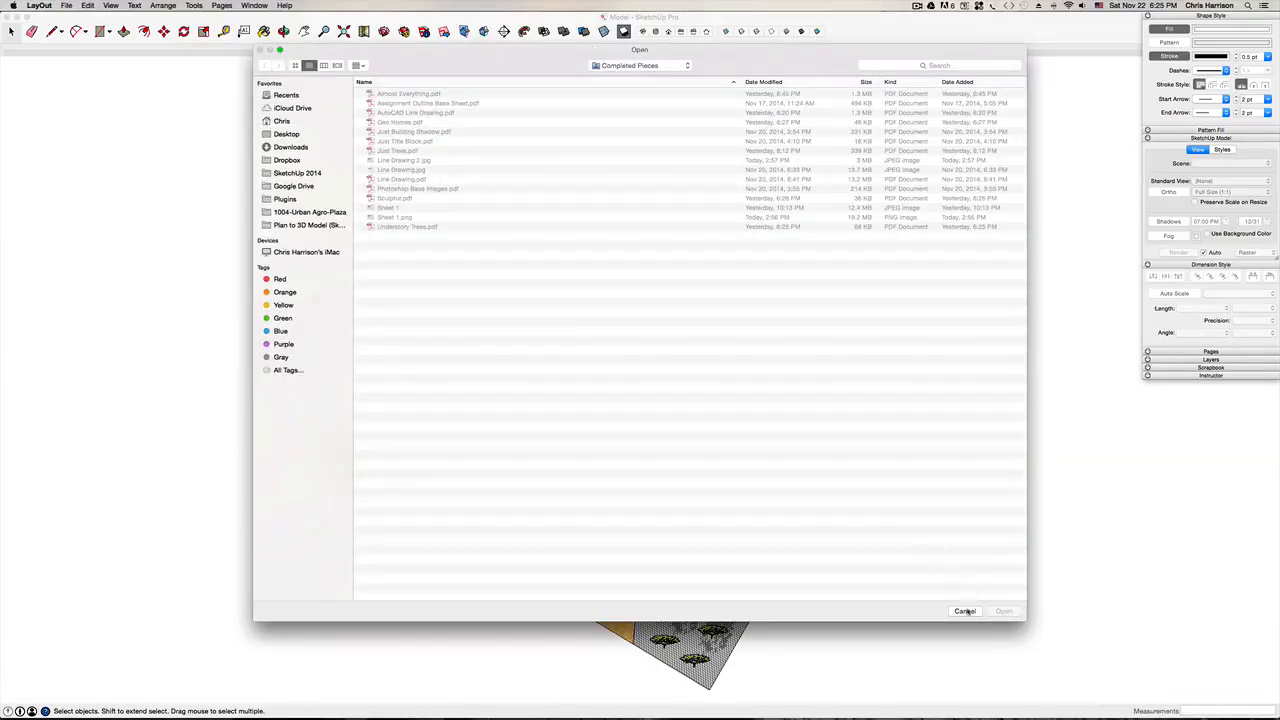
left_click(287, 133)
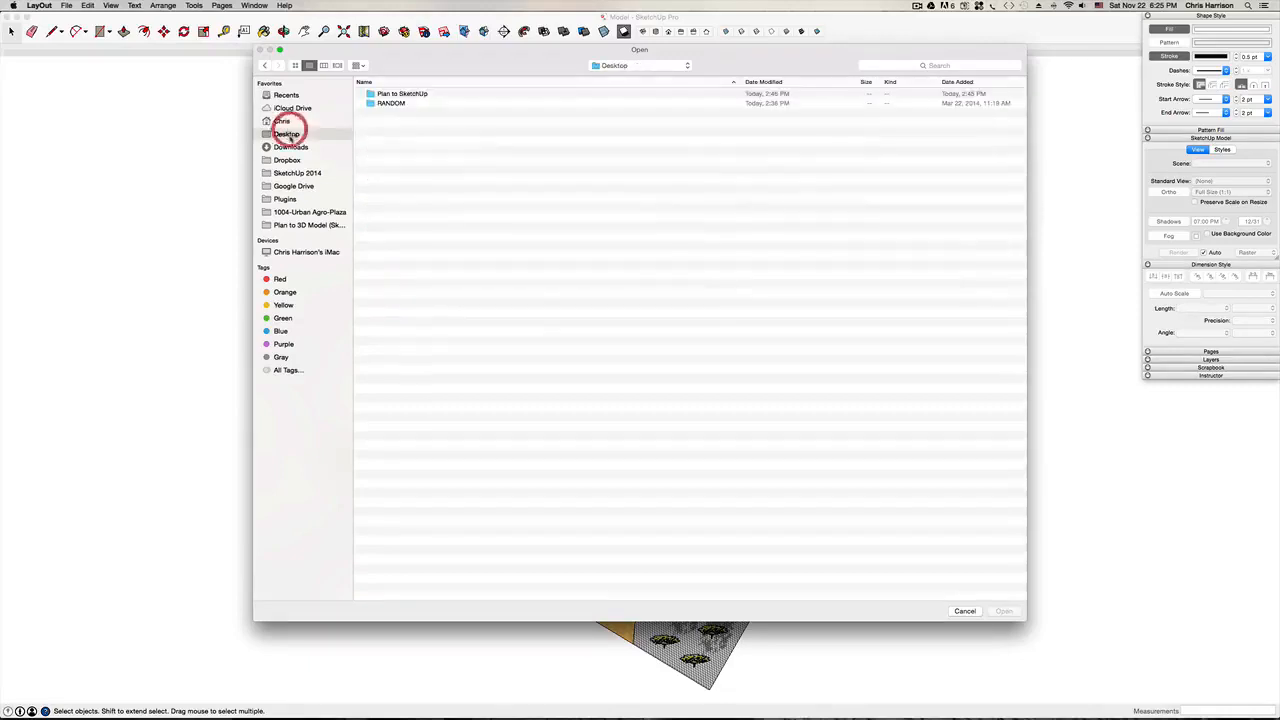
left_click(299, 147)
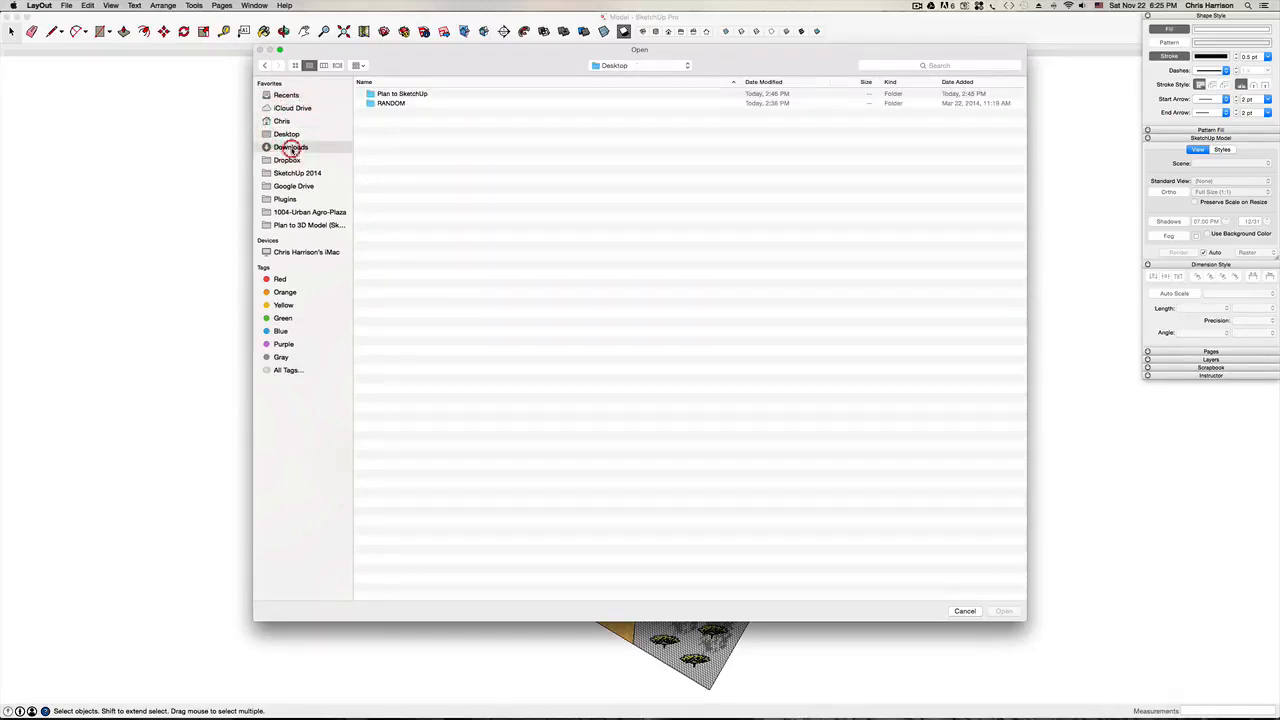
left_click(287, 133)
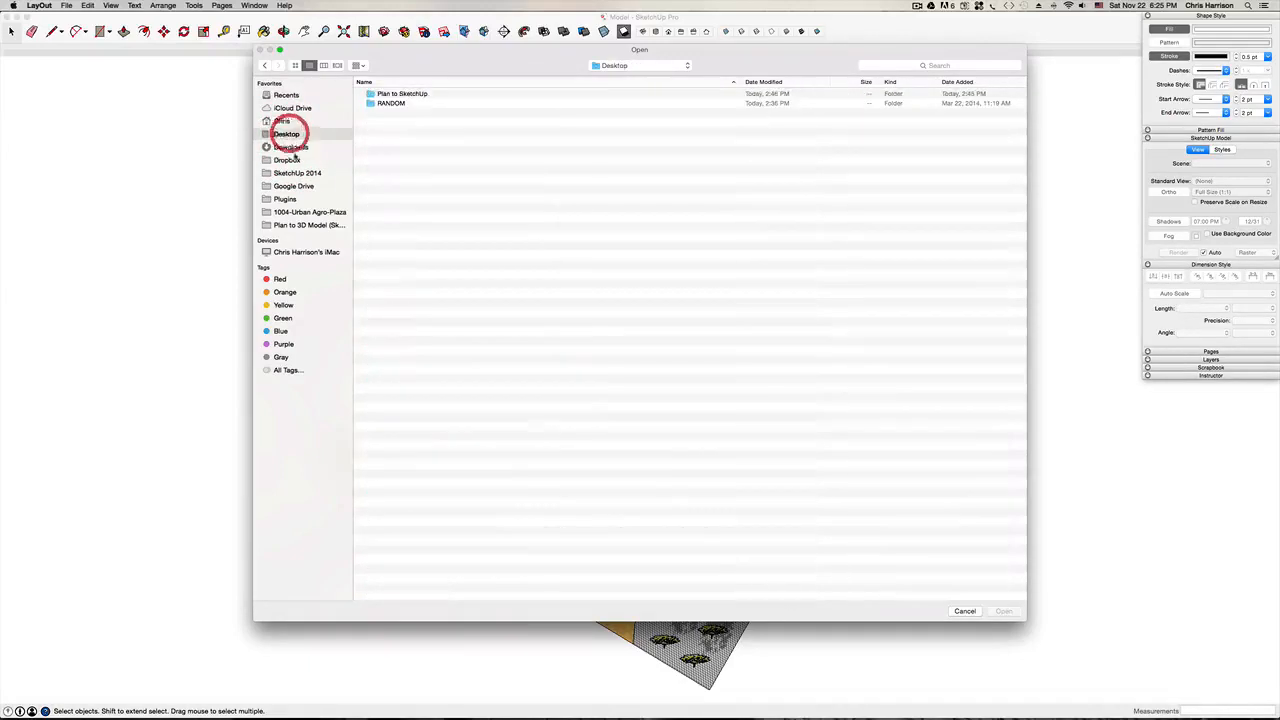
left_click(300, 225)
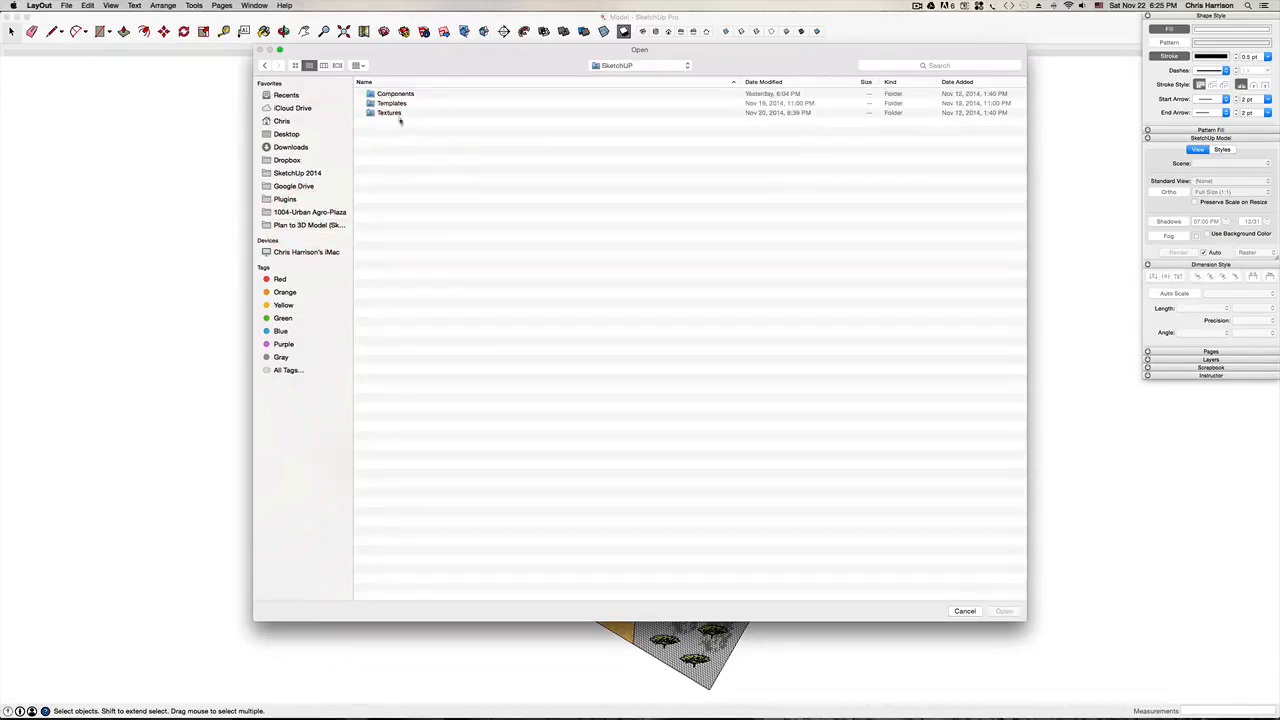
double_click(392, 103)
left_click(403, 95)
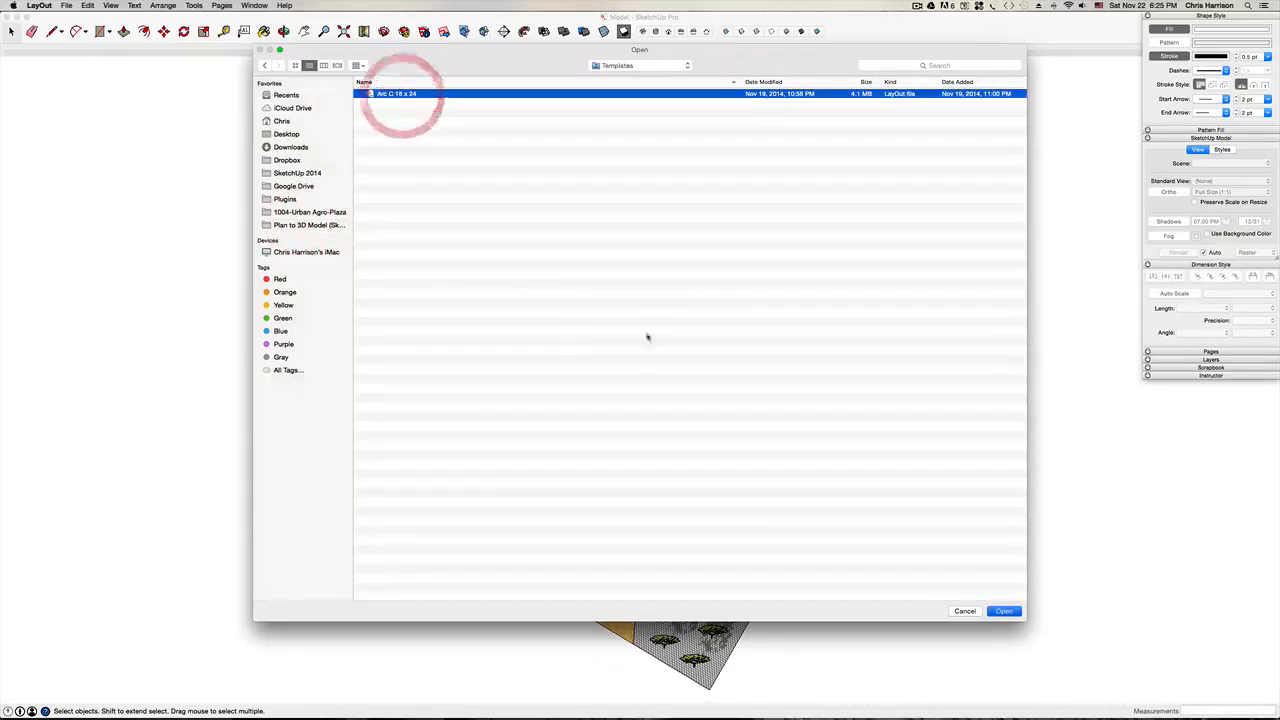
key("Return")
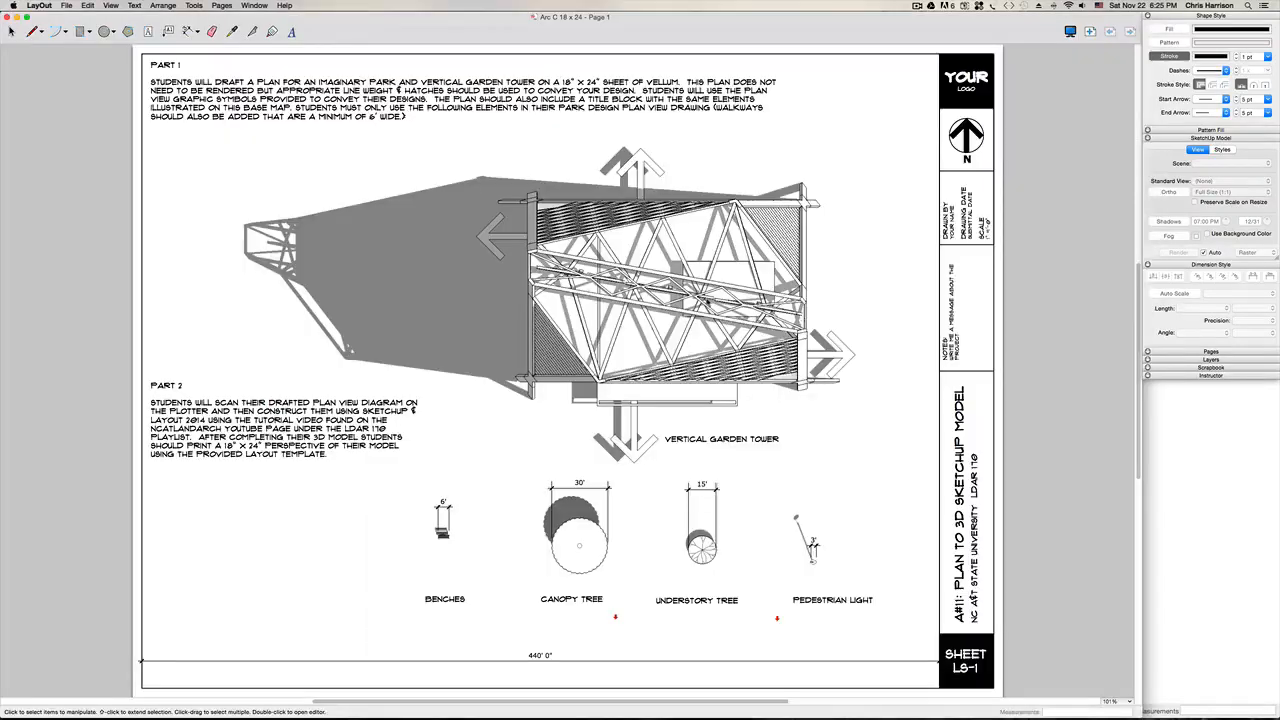
Step: Delete the garden tower plan view from the sheet and shorten the Part 2 text box from its upper edge
scroll(631, 304, "down", 3)
left_click(635, 312)
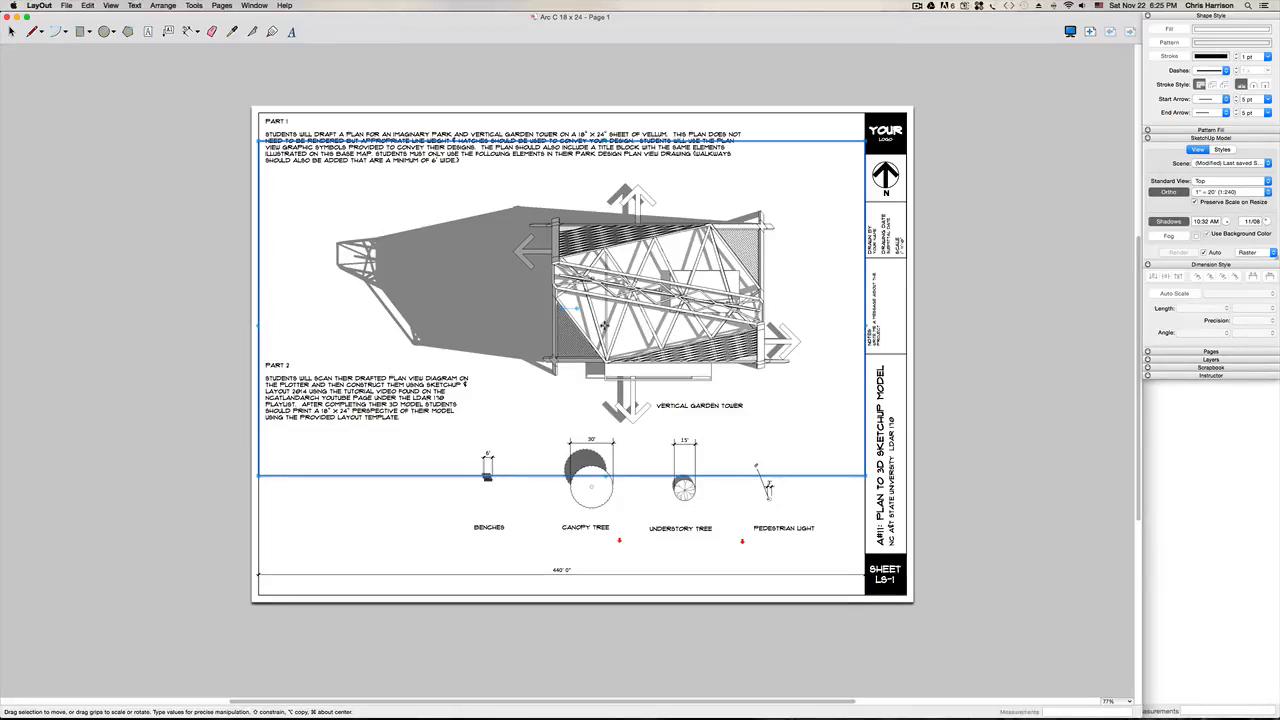
key("Delete")
left_click(432, 385)
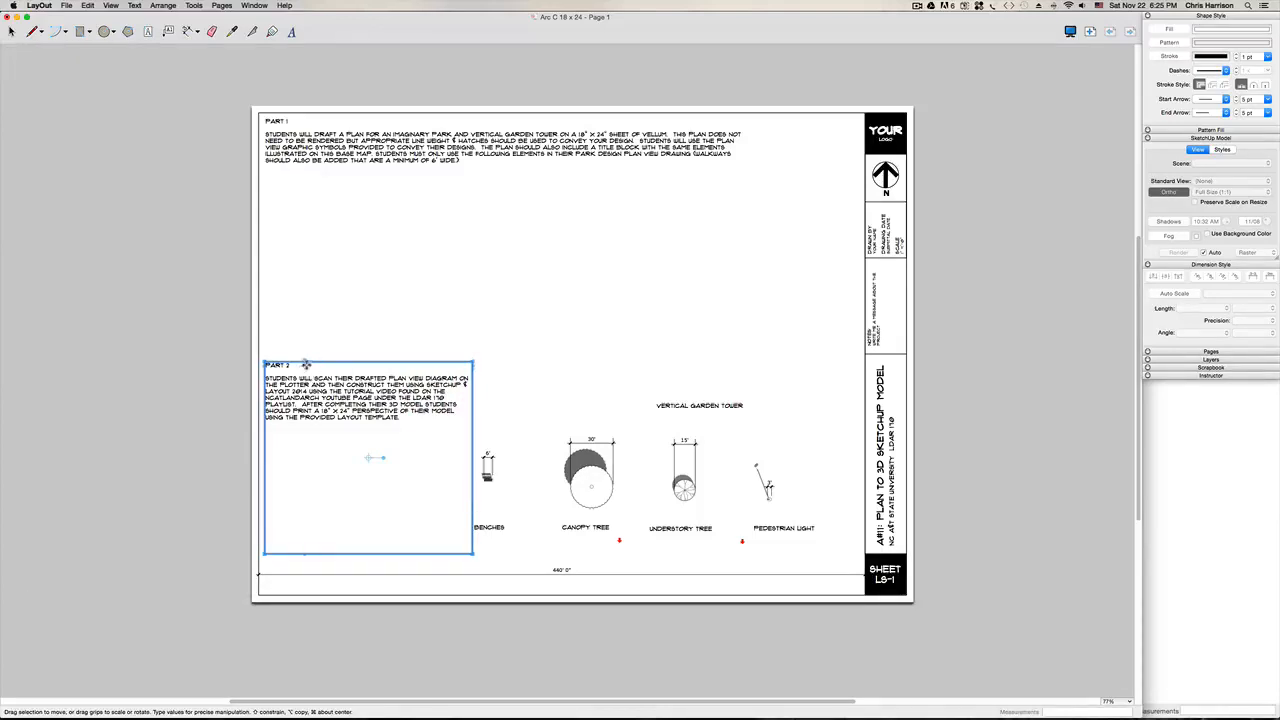
left_click_drag(337, 358, 335, 465)
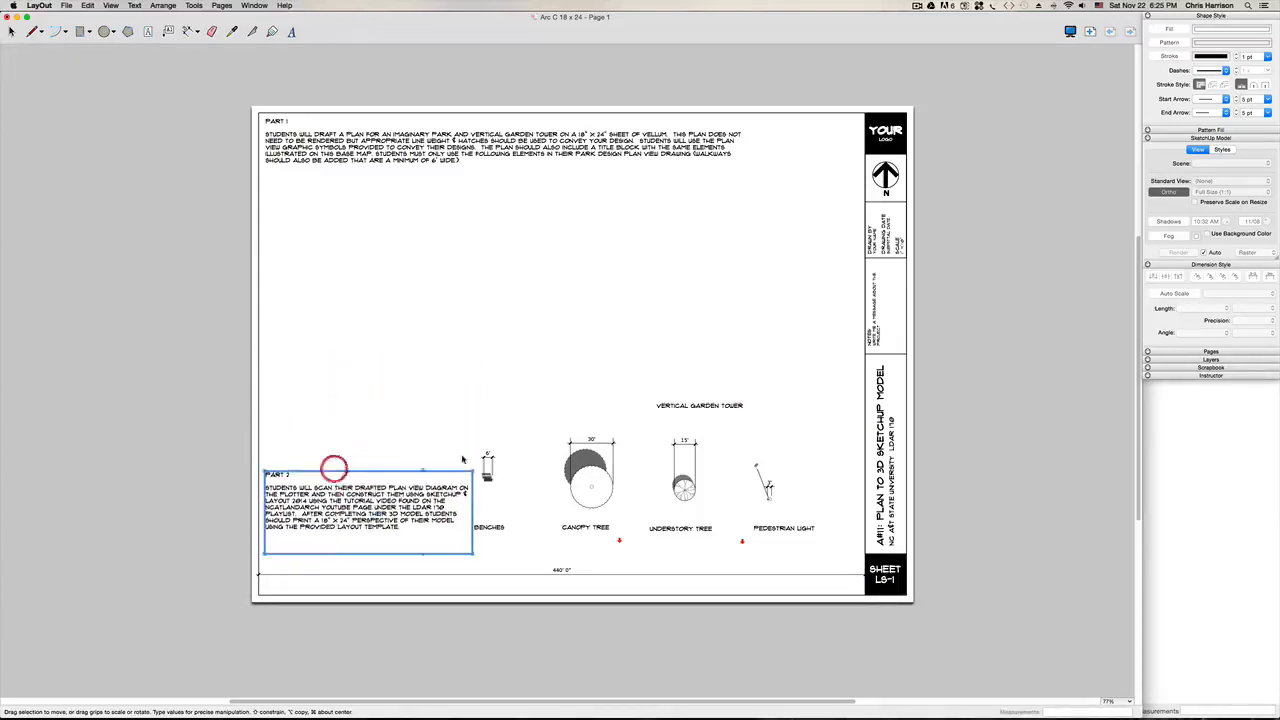
Step: Delete the bench symbol together with its 6' dimension and its label
left_click(487, 466)
key("Delete")
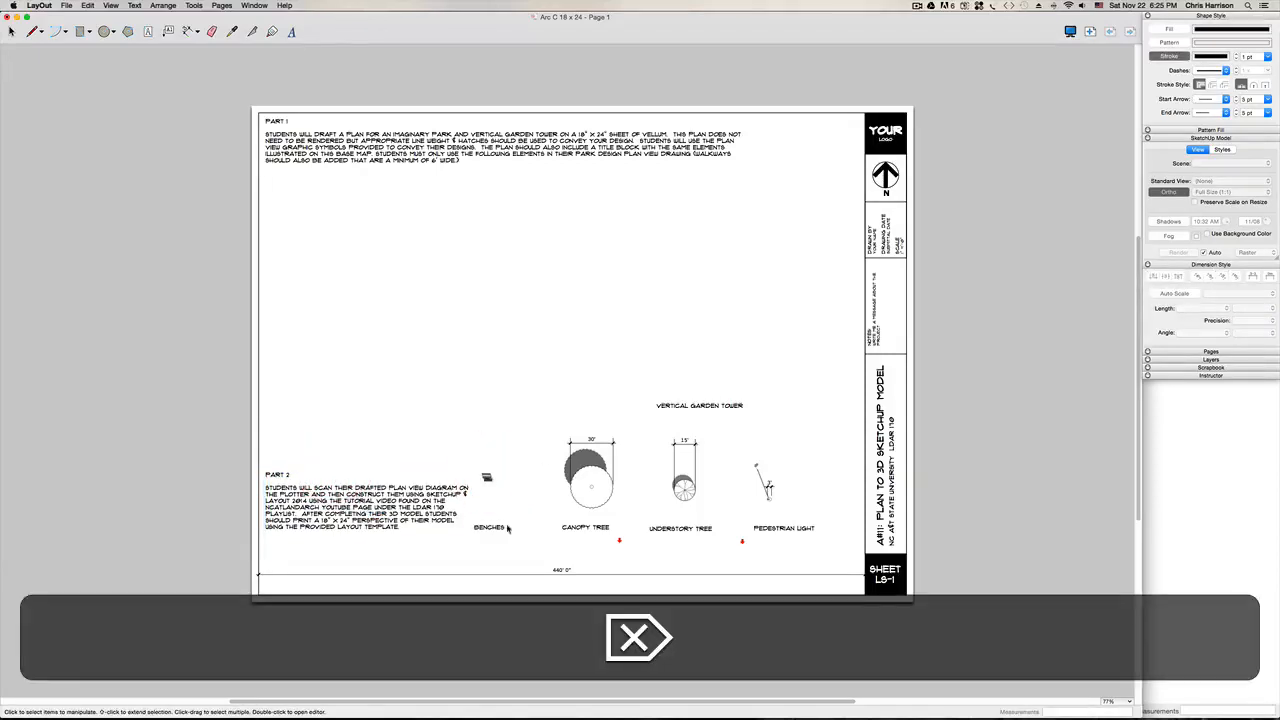
left_click(487, 527)
key("Delete")
left_click(487, 471)
key("Delete")
Step: Delete the canopy tree symbol together with its 30' dimension and its label
left_click(598, 455)
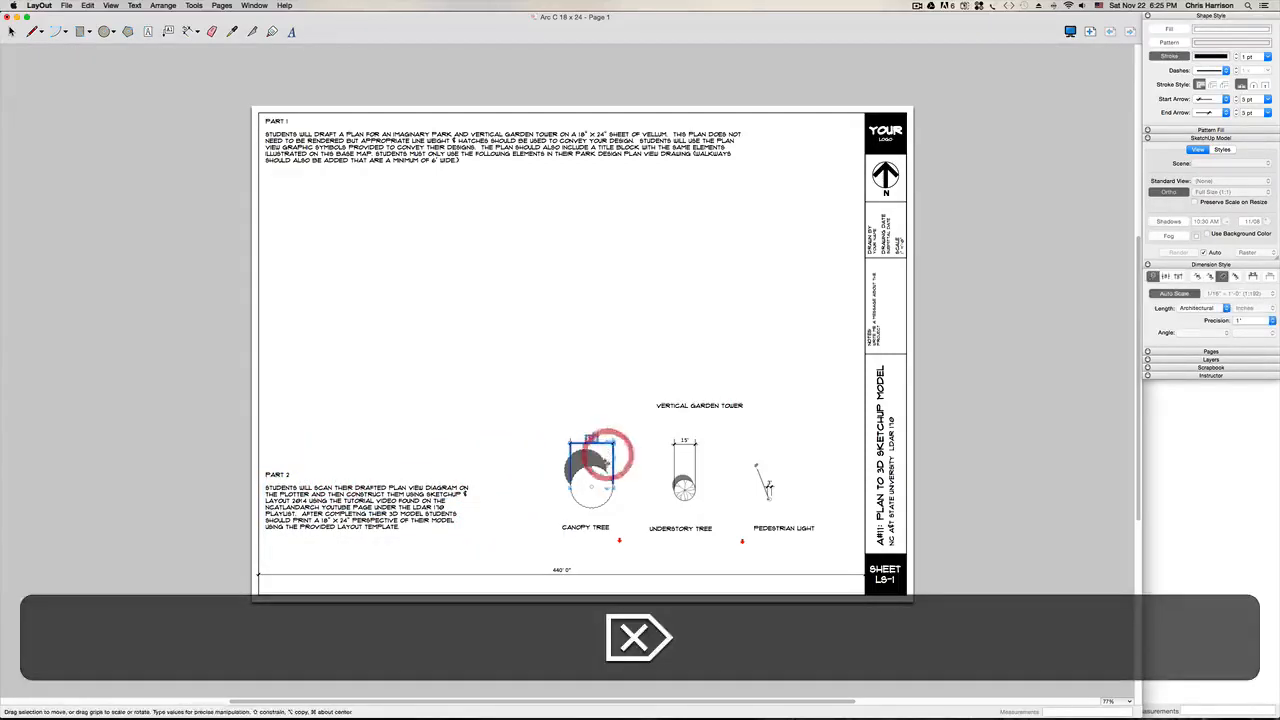
key("Delete")
left_click(593, 530)
key("Delete")
Step: Delete the understory tree symbol together with its 15' dimension and its label
left_click(692, 461)
key("Delete")
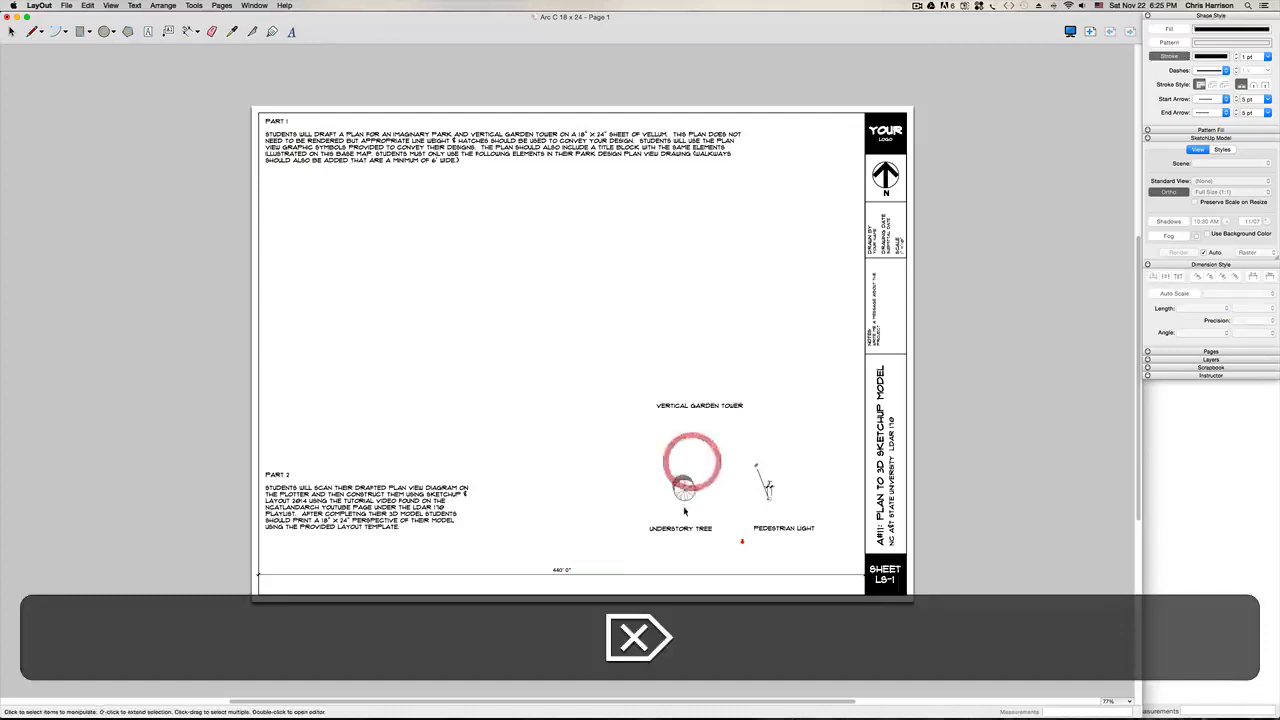
left_click(681, 526)
key("Delete")
left_click(685, 493)
key("Delete")
Step: Delete the 440' sheet-width dimension and the pedestrian light symbol with its dimension and label
left_click(580, 571)
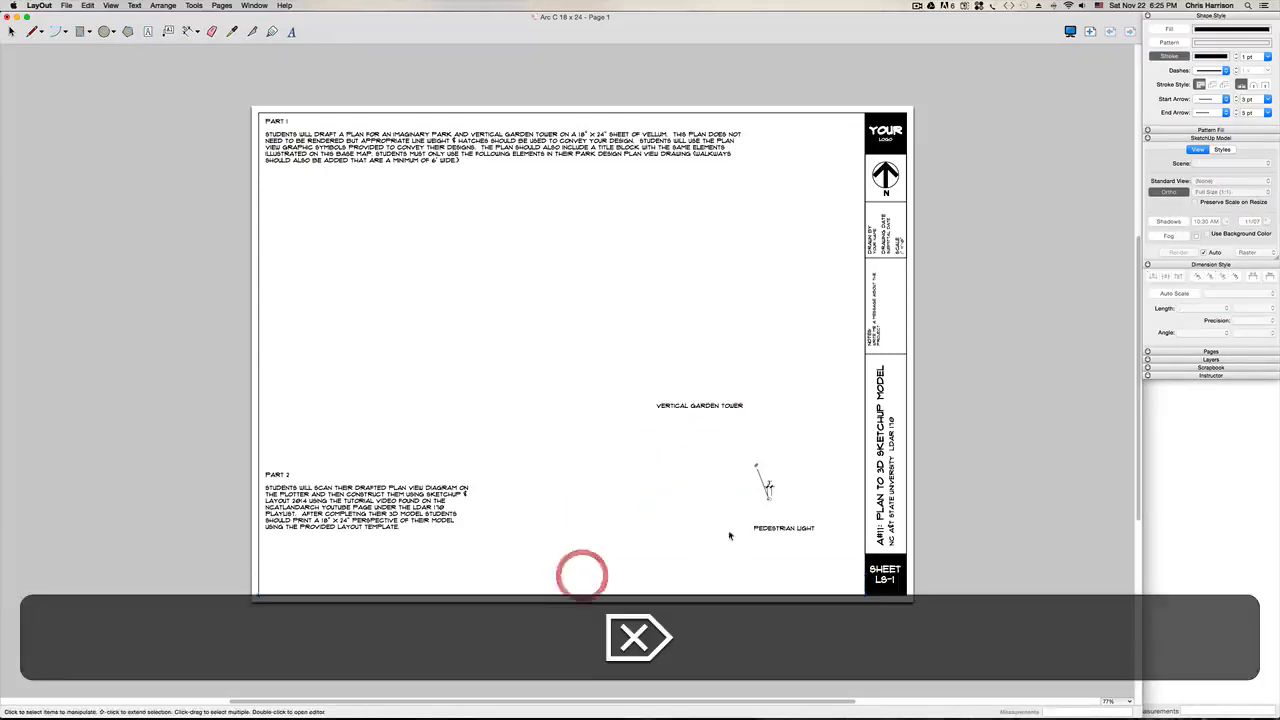
key("Delete")
left_click(768, 492)
key("Delete")
left_click(766, 488)
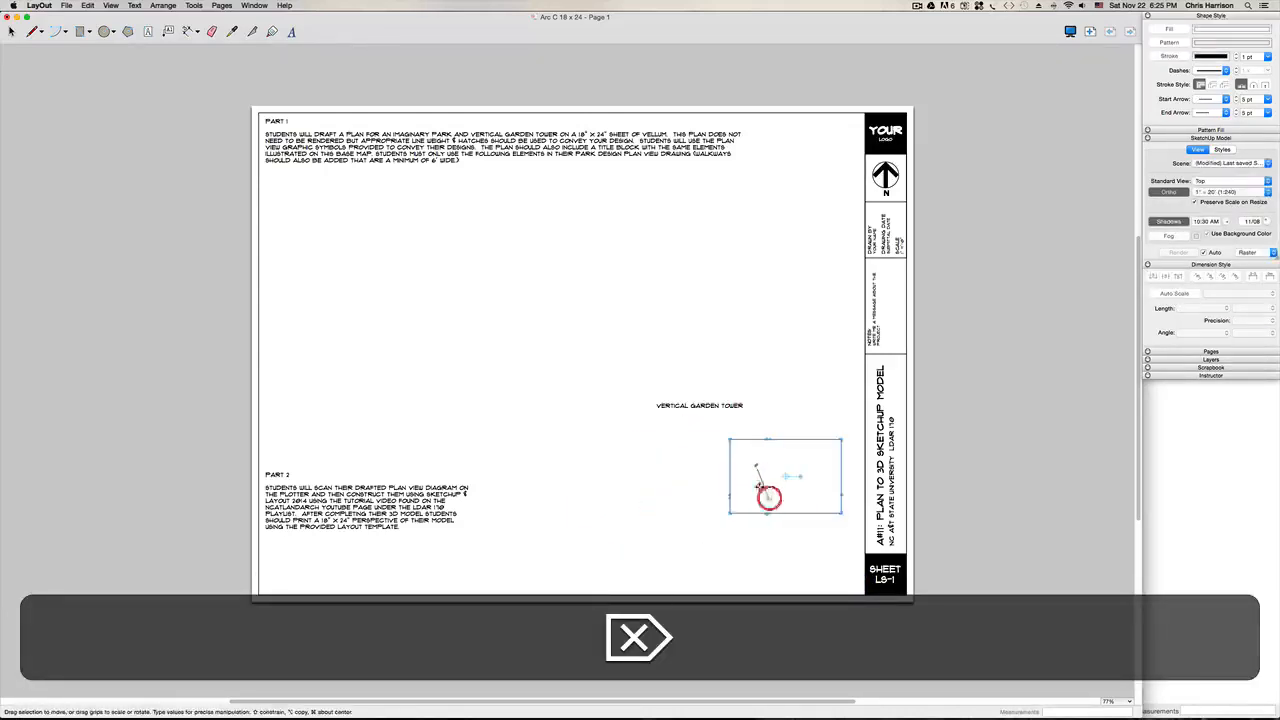
key("Delete")
Step: Delete the "Vertical Garden Tower" label and the Part 1 instruction text from the sheet
left_click(692, 404)
key("Delete")
left_click(478, 156)
key("Delete")
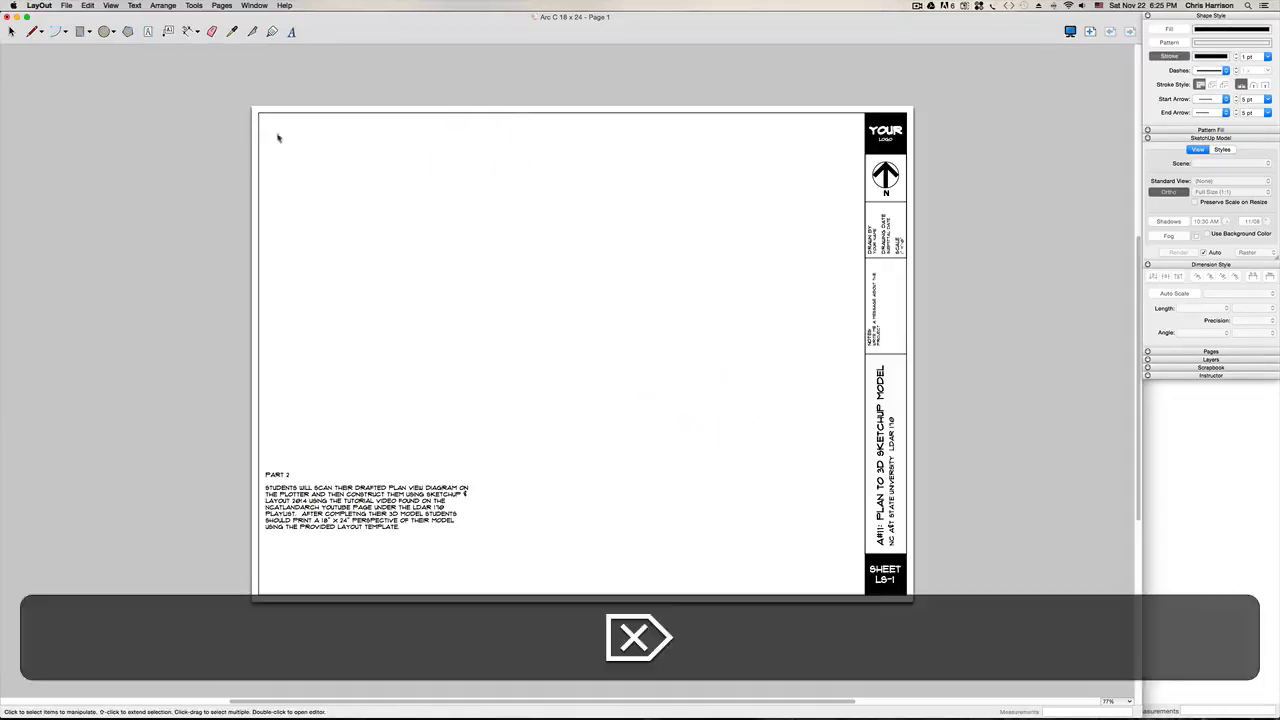
Step: Make the Viewports layer the active drawing layer
scroll(830, 369, "down", 2)
scroll(826, 366, "up", 3)
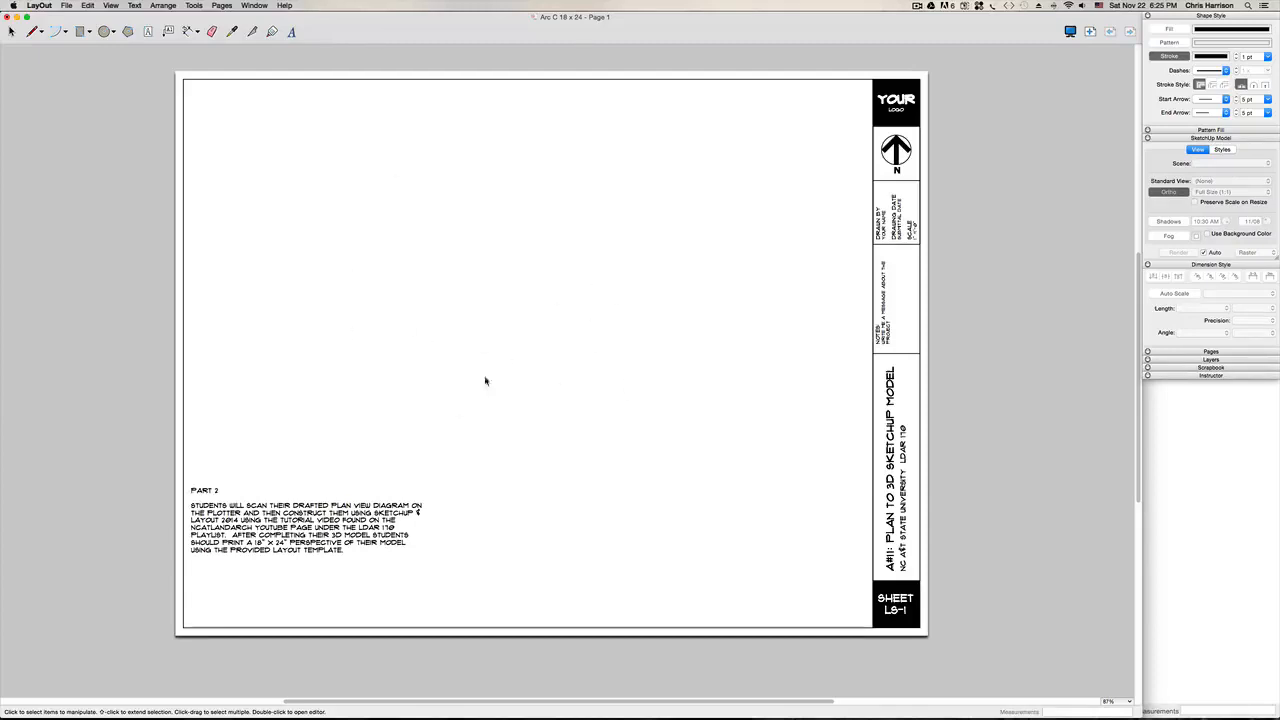
scroll(560, 371, "down", 2)
scroll(560, 371, "up", 1)
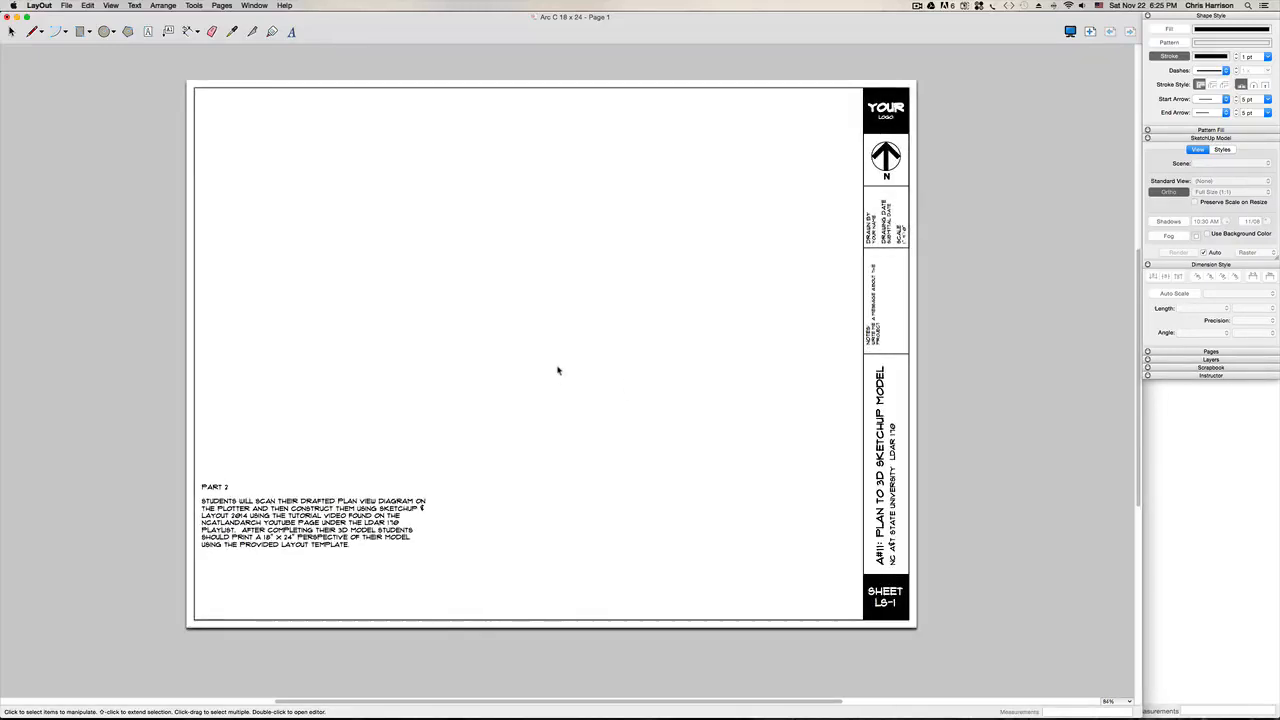
left_click(1224, 138)
left_click(1211, 243)
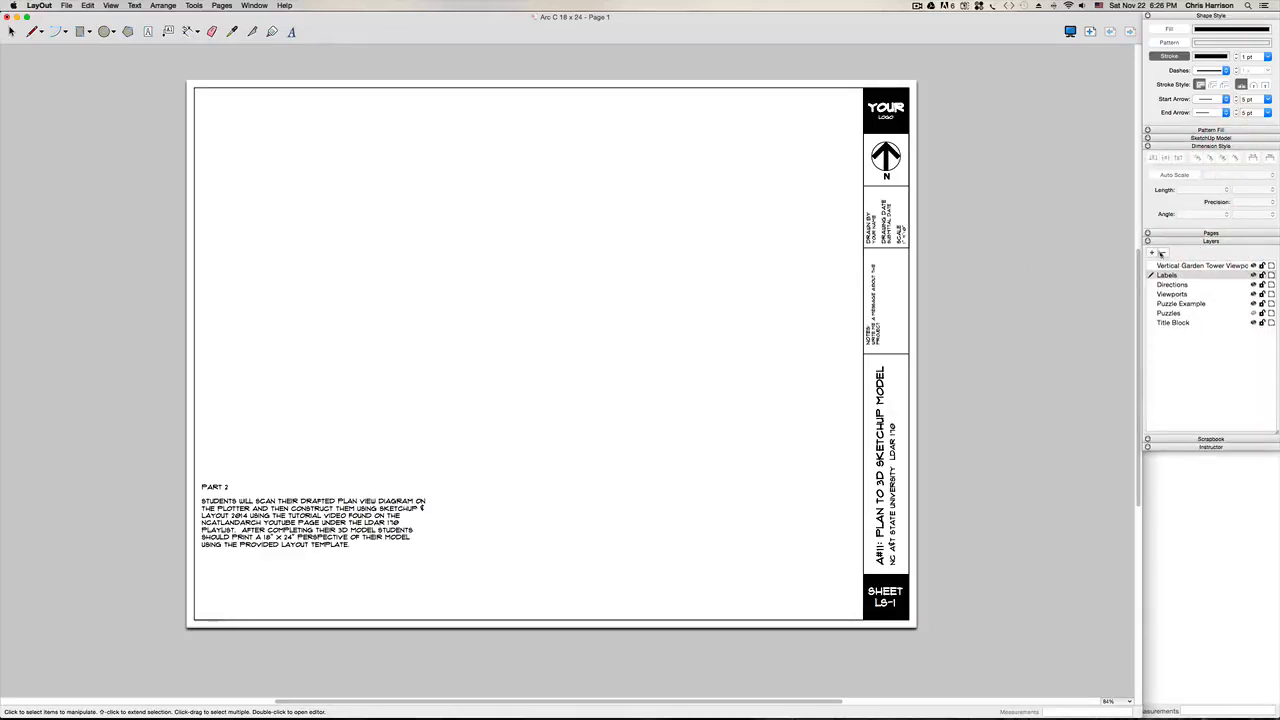
left_click(1174, 294)
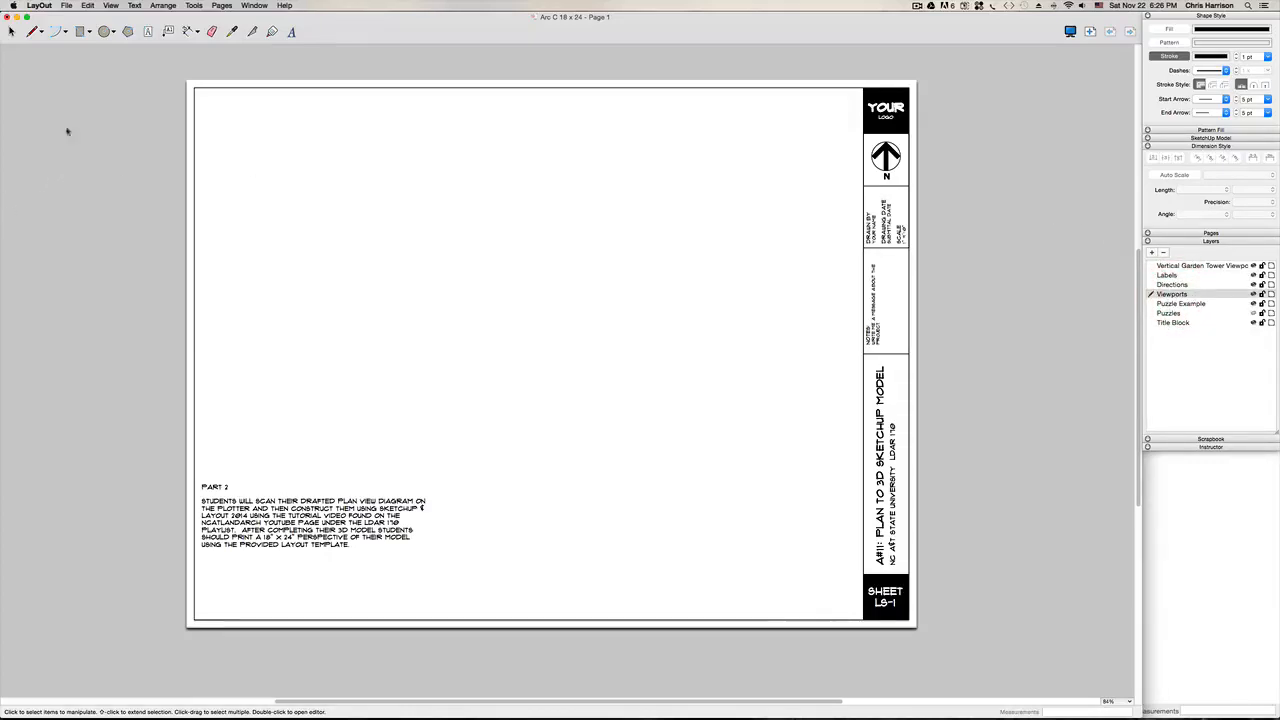
left_click(66, 5)
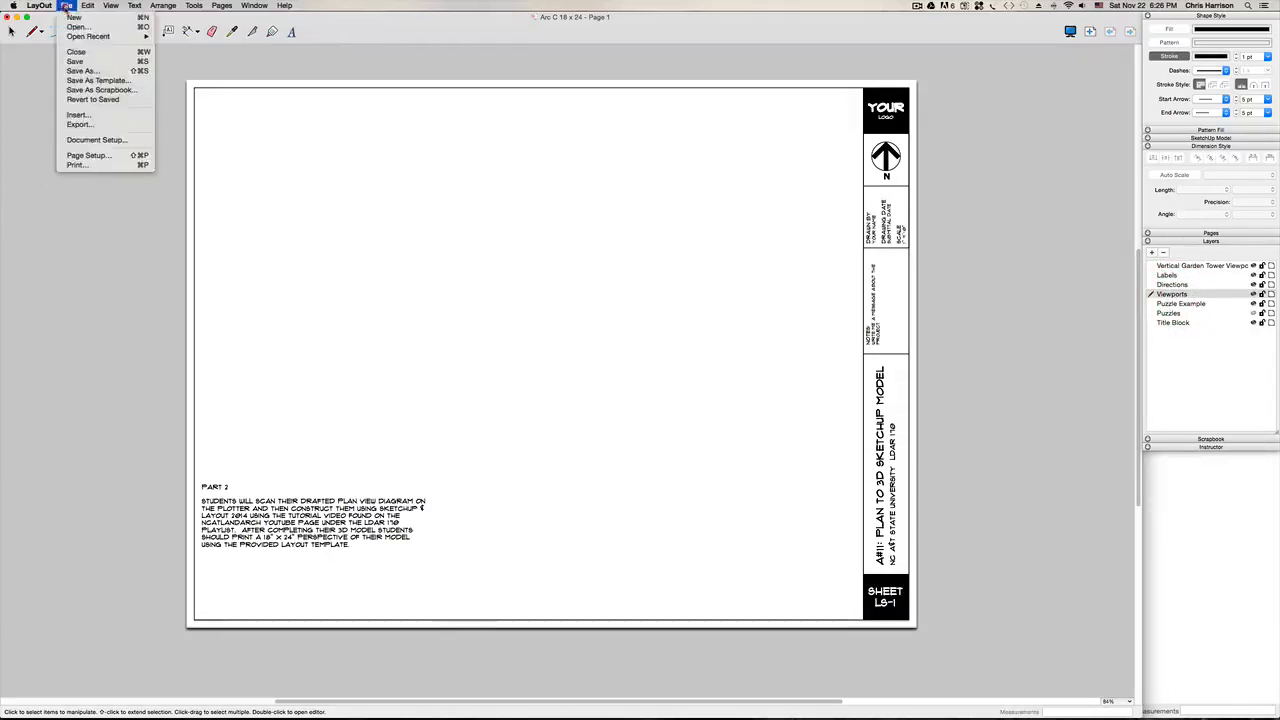
left_click(88, 116)
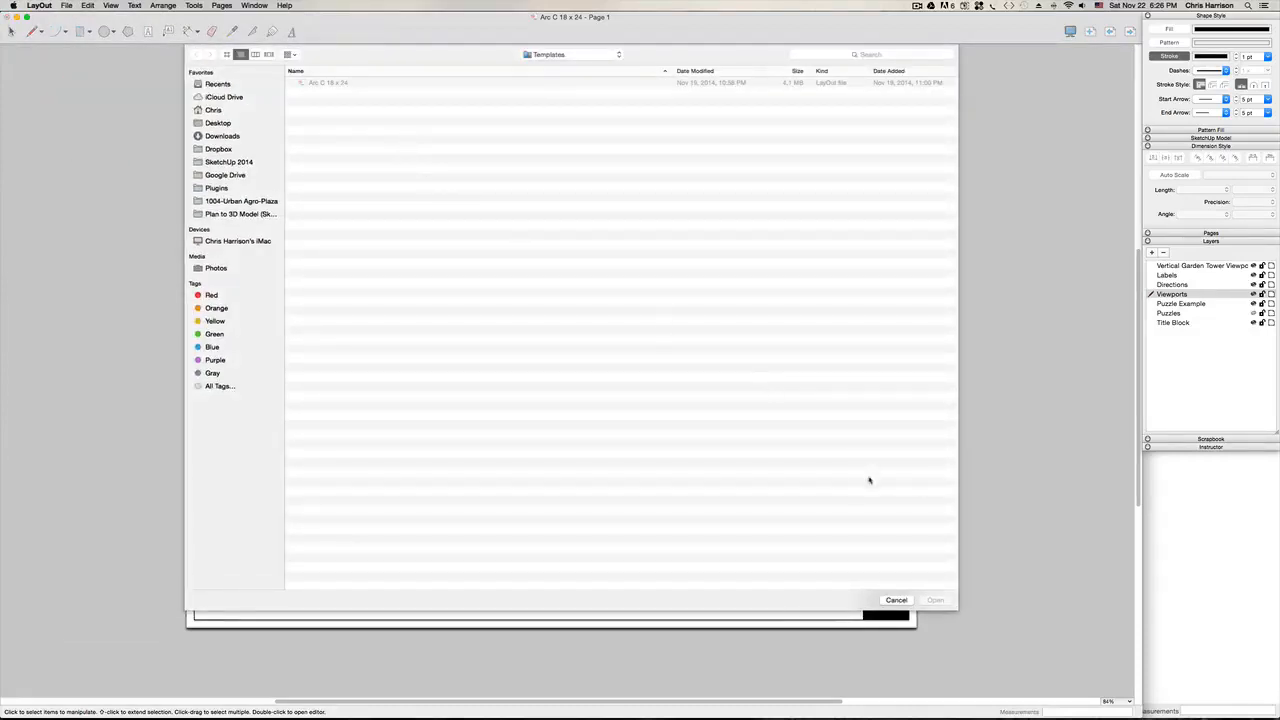
left_click(896, 601)
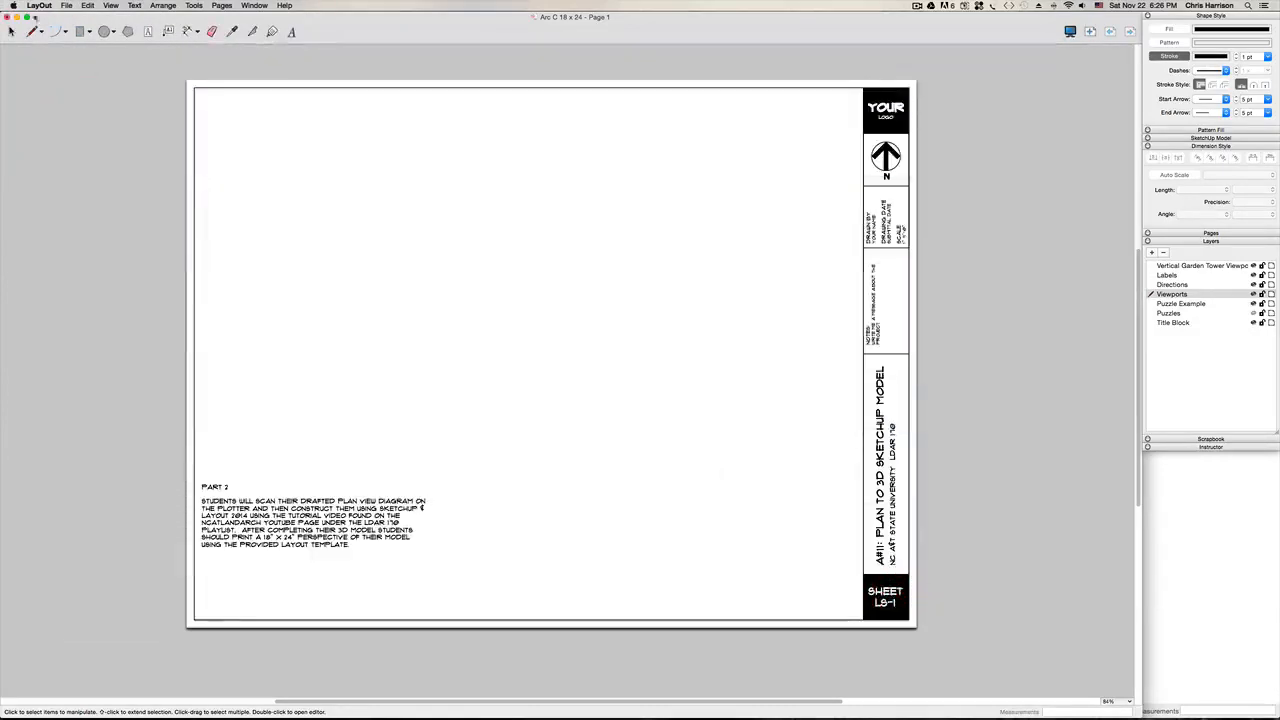
Step: Insert the SketchUp file Model from the Sketchup folder inside Plan to SketchUp on the Desktop
left_click(66, 5)
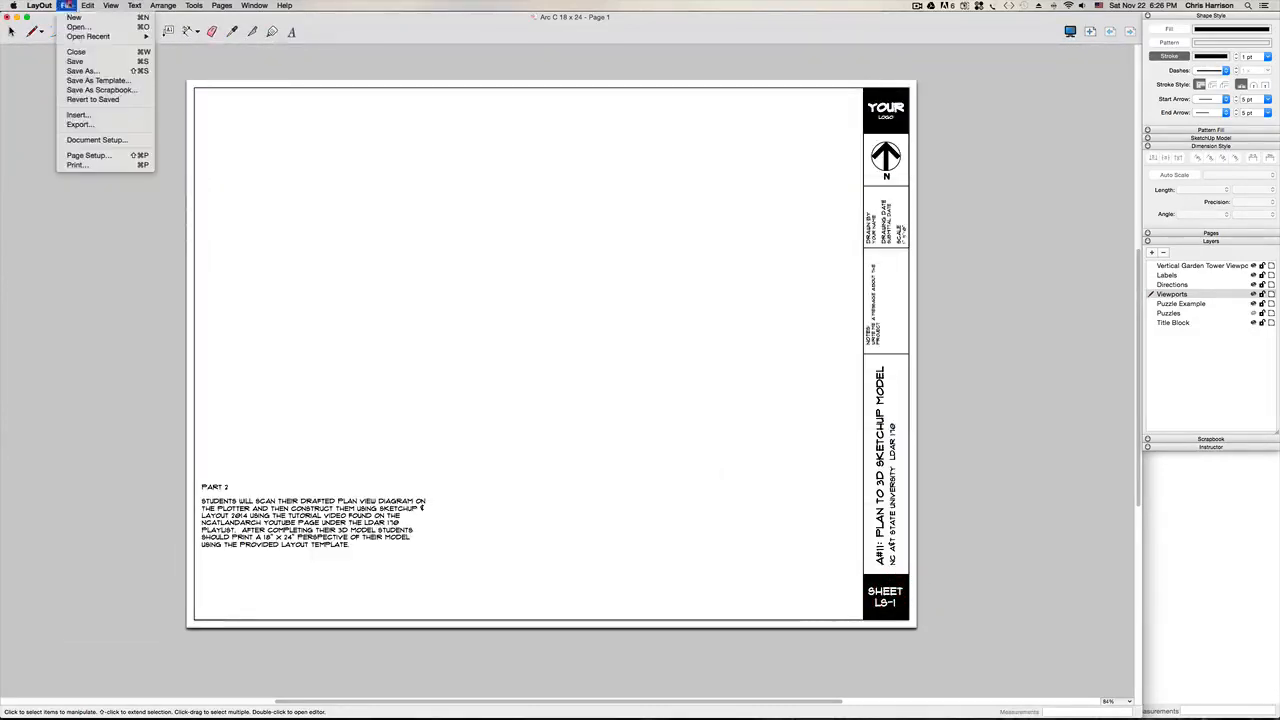
left_click(90, 115)
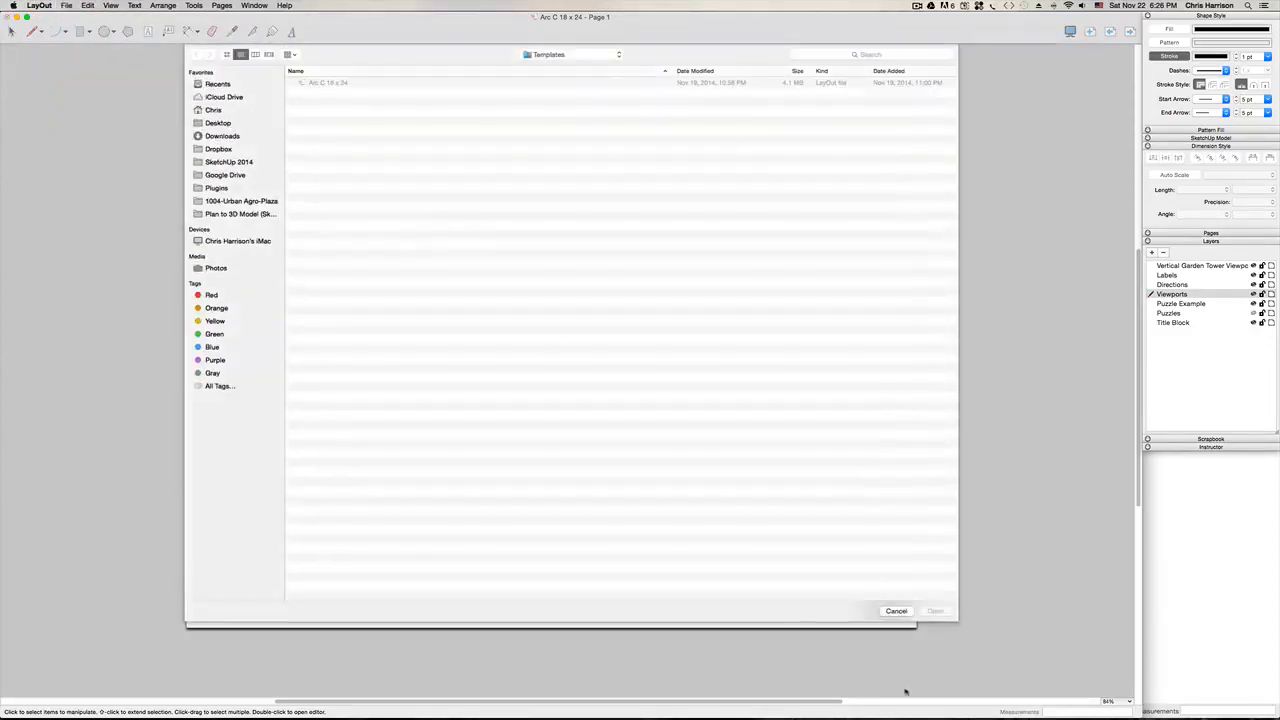
left_click(228, 123)
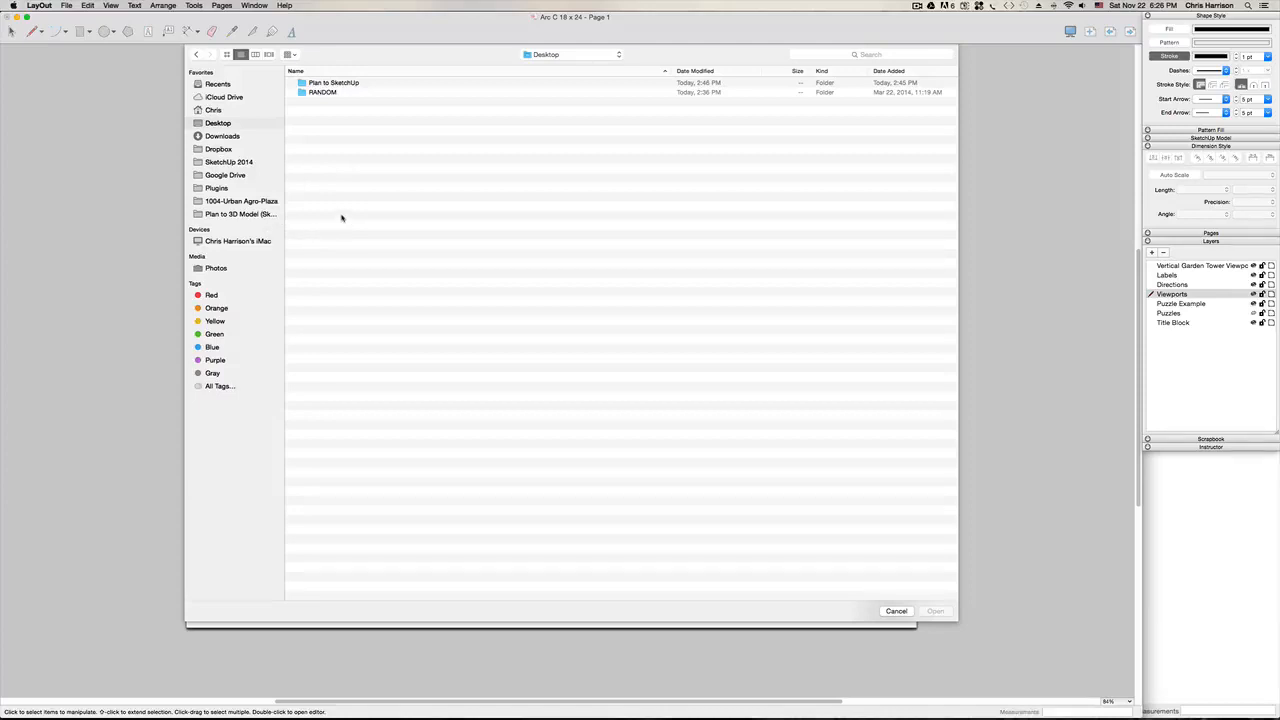
left_click(218, 123)
double_click(328, 83)
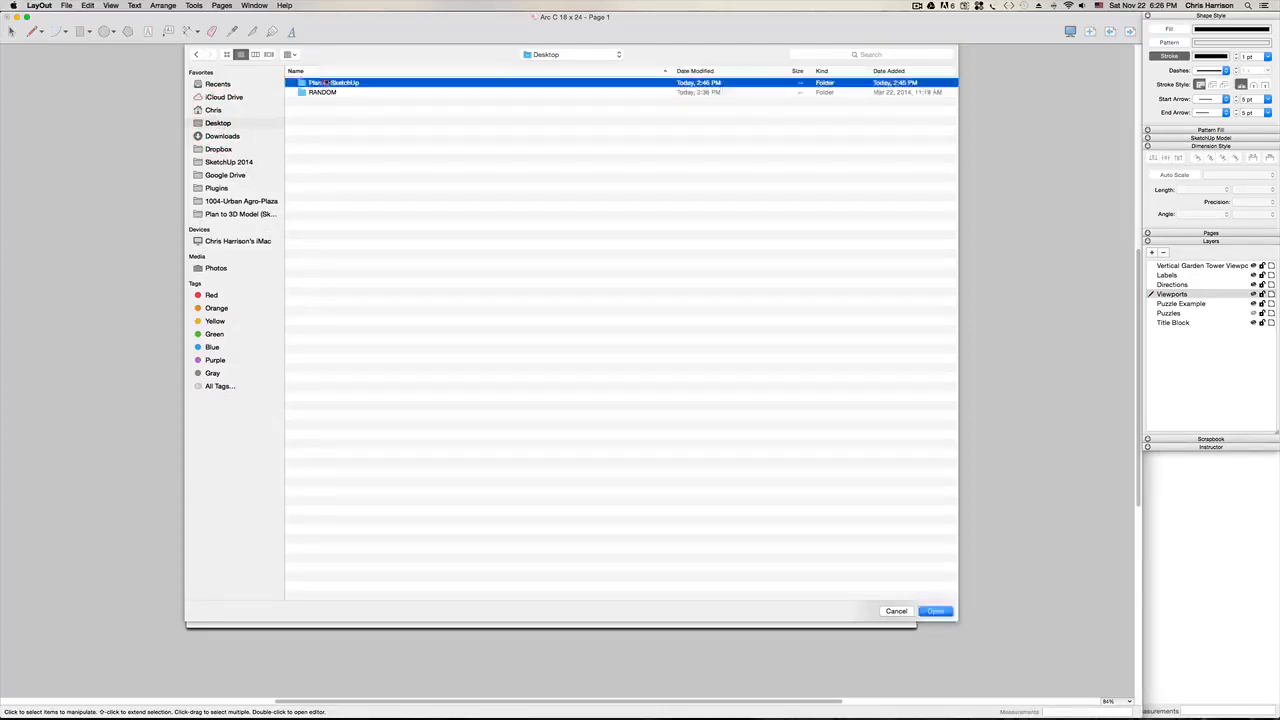
double_click(320, 93)
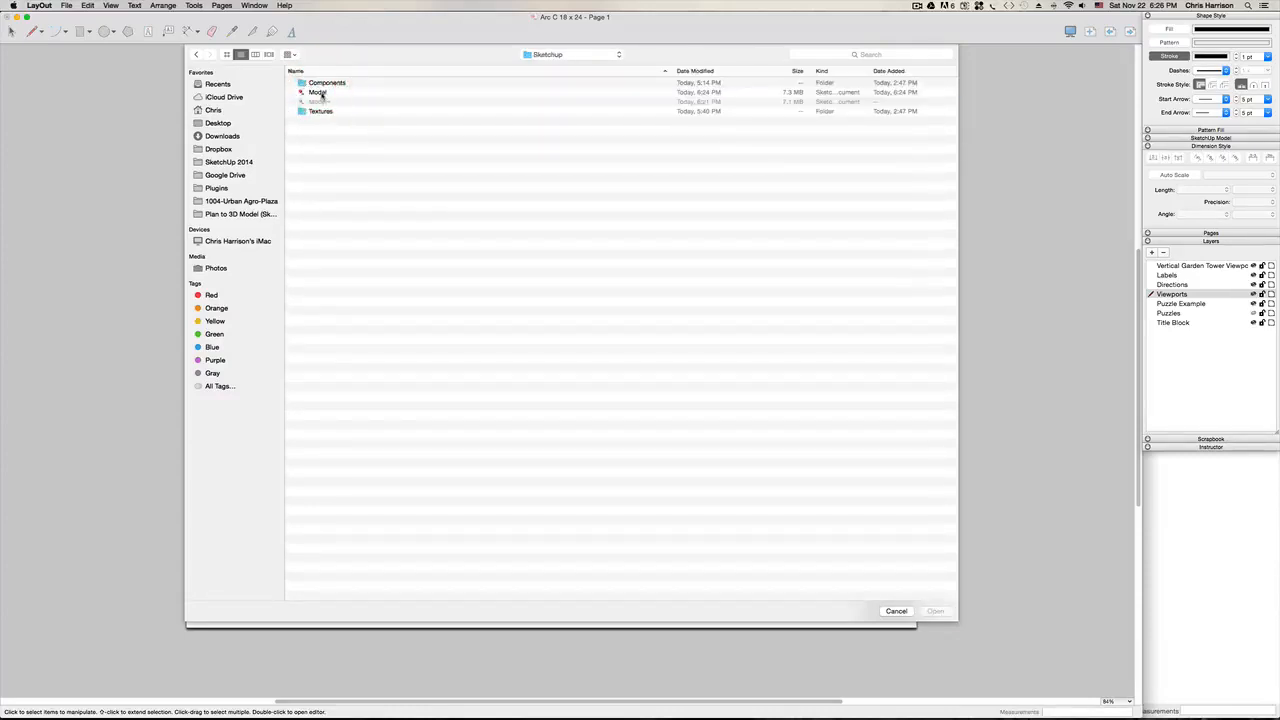
left_click(320, 93)
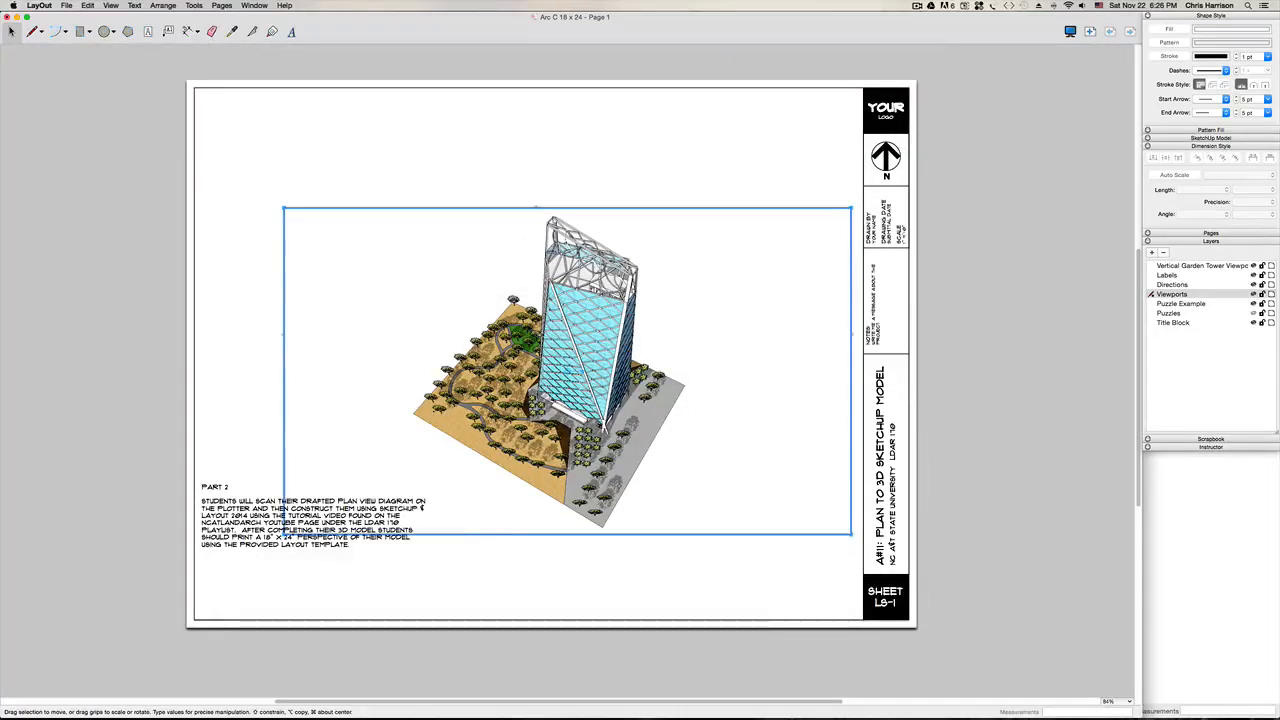
Step: Move the model viewport into the lower corner of the sheet frame beside the title block and turn on Preserve Scale on Resize
mouse_move(552, 342)
left_mouse_down()
mouse_move(519, 268)
mouse_move(459, 231)
mouse_move(469, 222)
mouse_move(477, 411)
mouse_move(553, 435)
mouse_move(570, 419)
left_mouse_up()
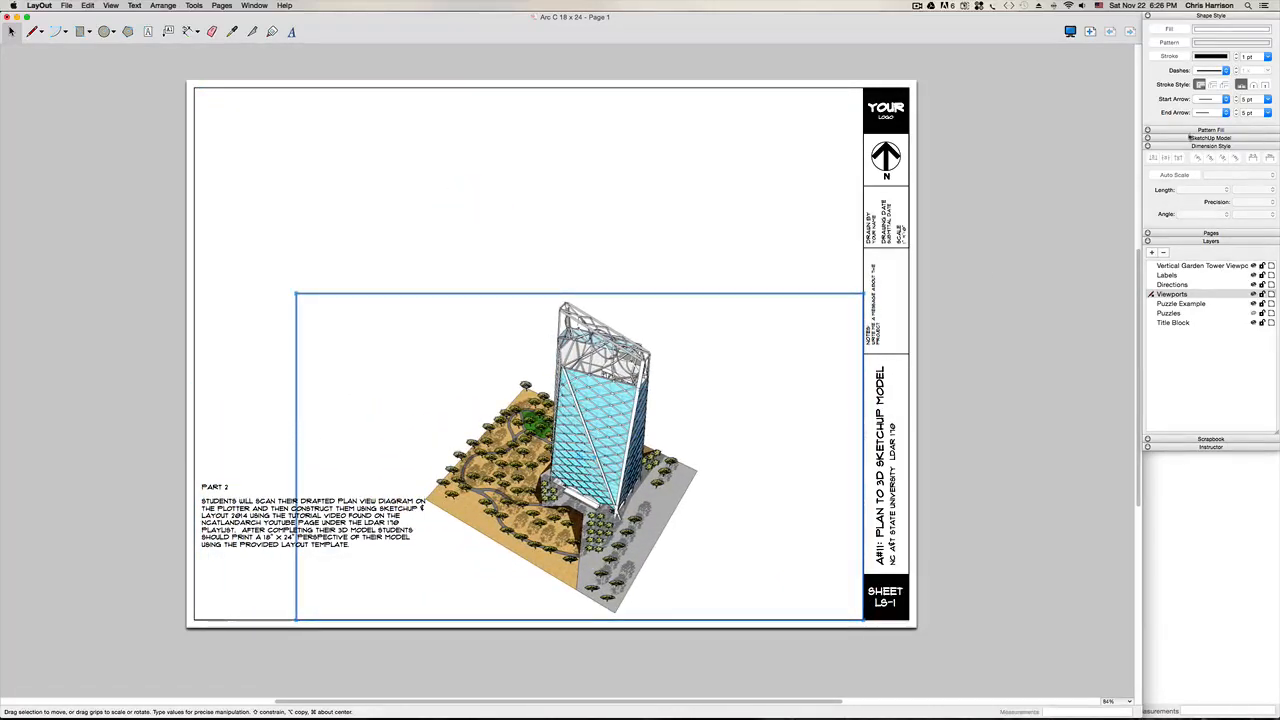
left_click(1212, 138)
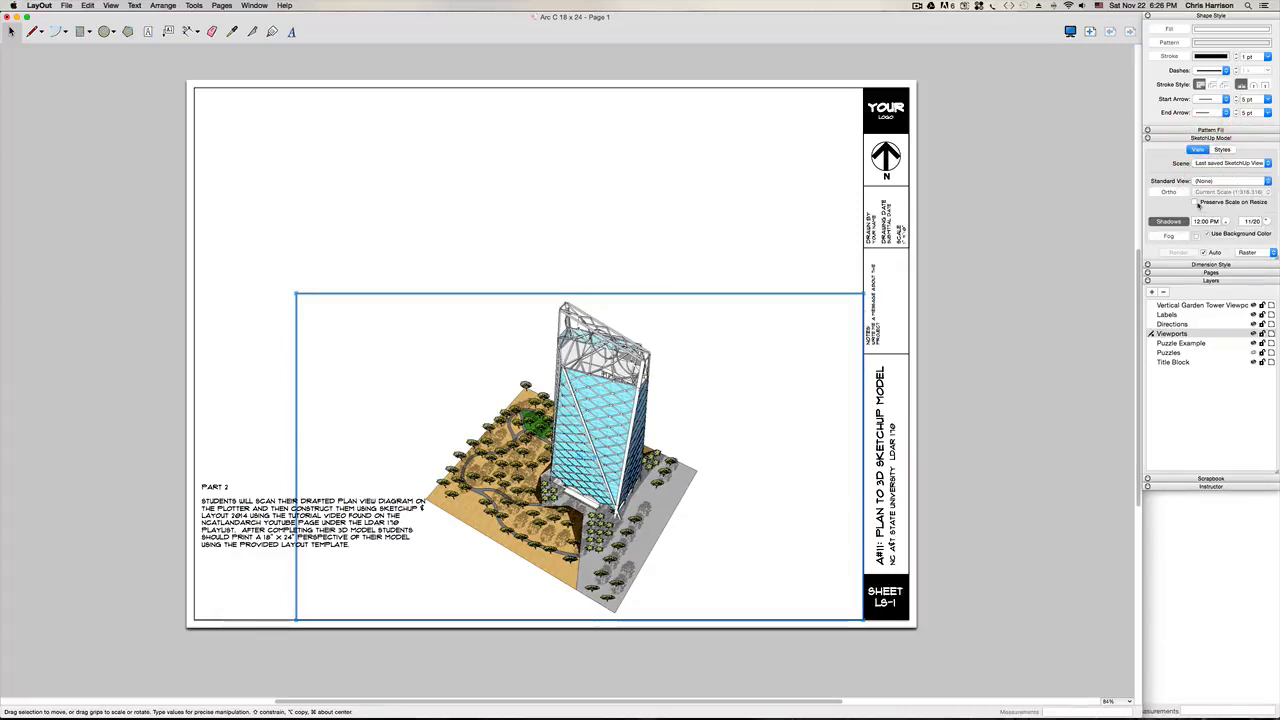
left_click(1195, 202)
Step: Resize the viewport to a full-height half of the sheet against the title block, and move the Part 2 text off the sheet
left_click_drag(297, 447, 391, 448)
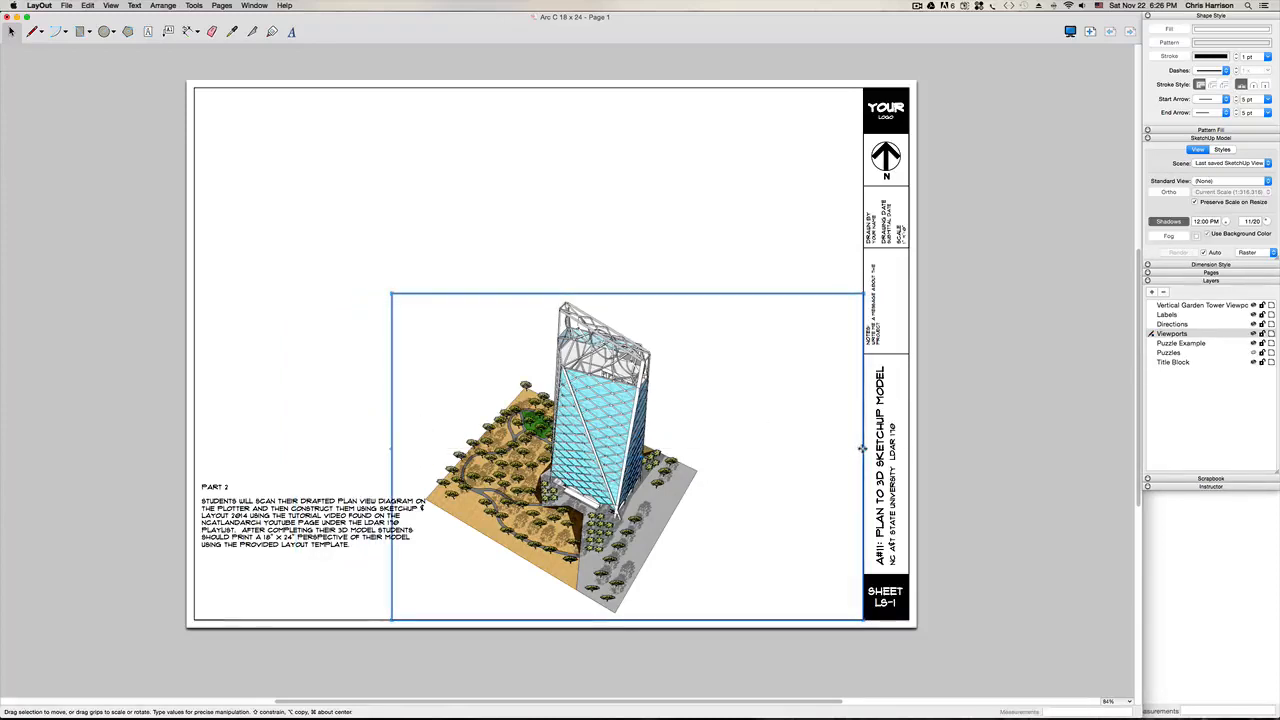
left_click_drag(856, 450, 734, 447)
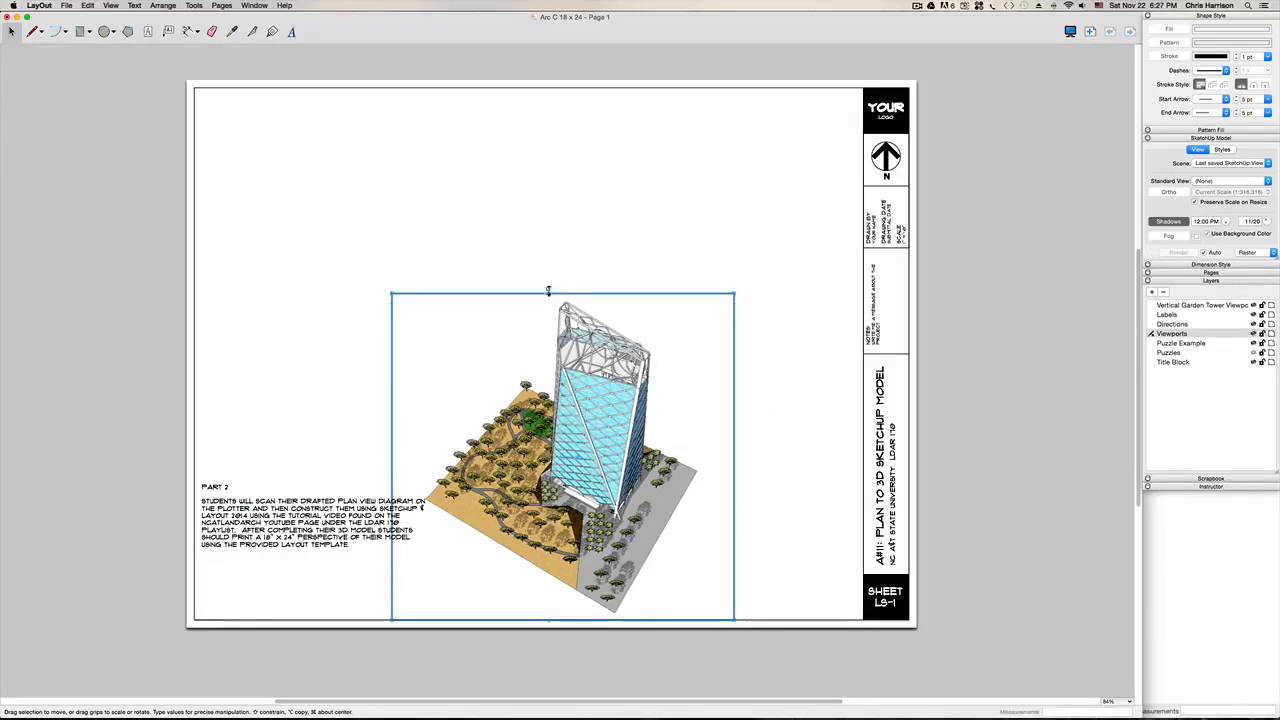
left_click_drag(548, 288, 550, 78)
left_click_drag(603, 342, 734, 343)
left_click_drag(284, 517, 54, 445)
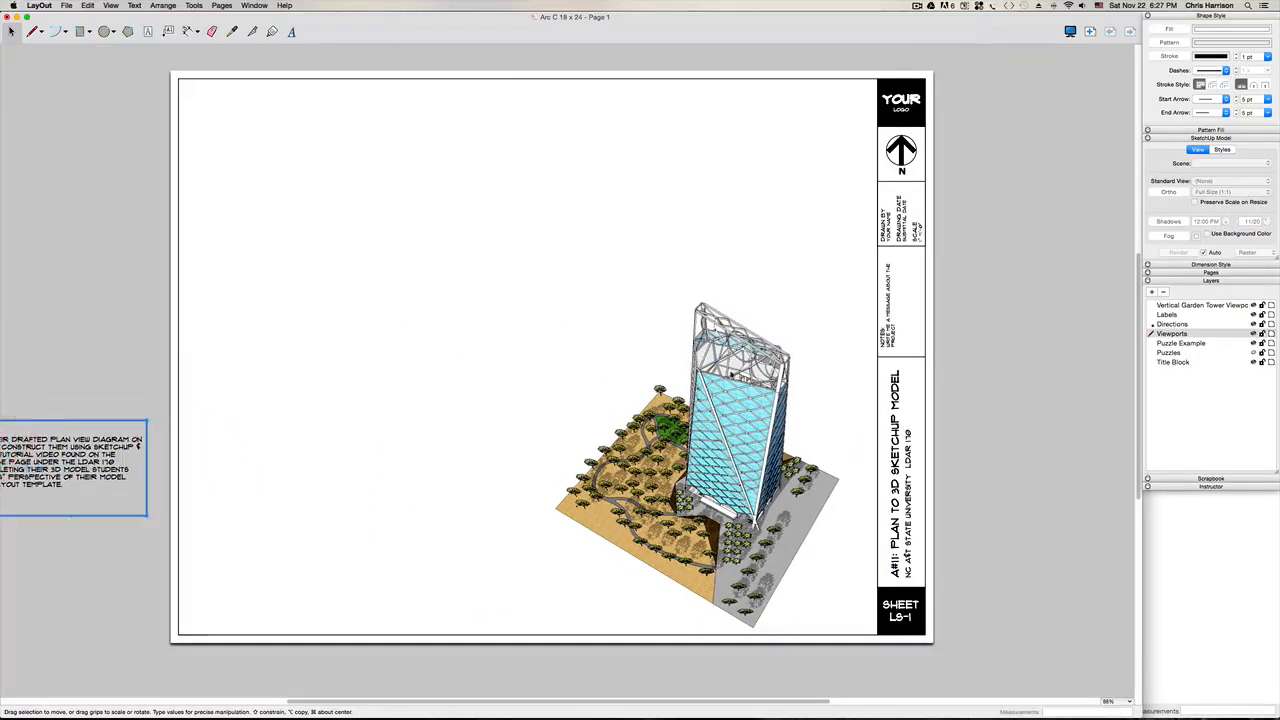
Step: Copy the model viewport onto the empty half of the sheet and set the copy to Scene 1
left_click(733, 372)
left_click_drag(733, 372, 390, 366, "alt")
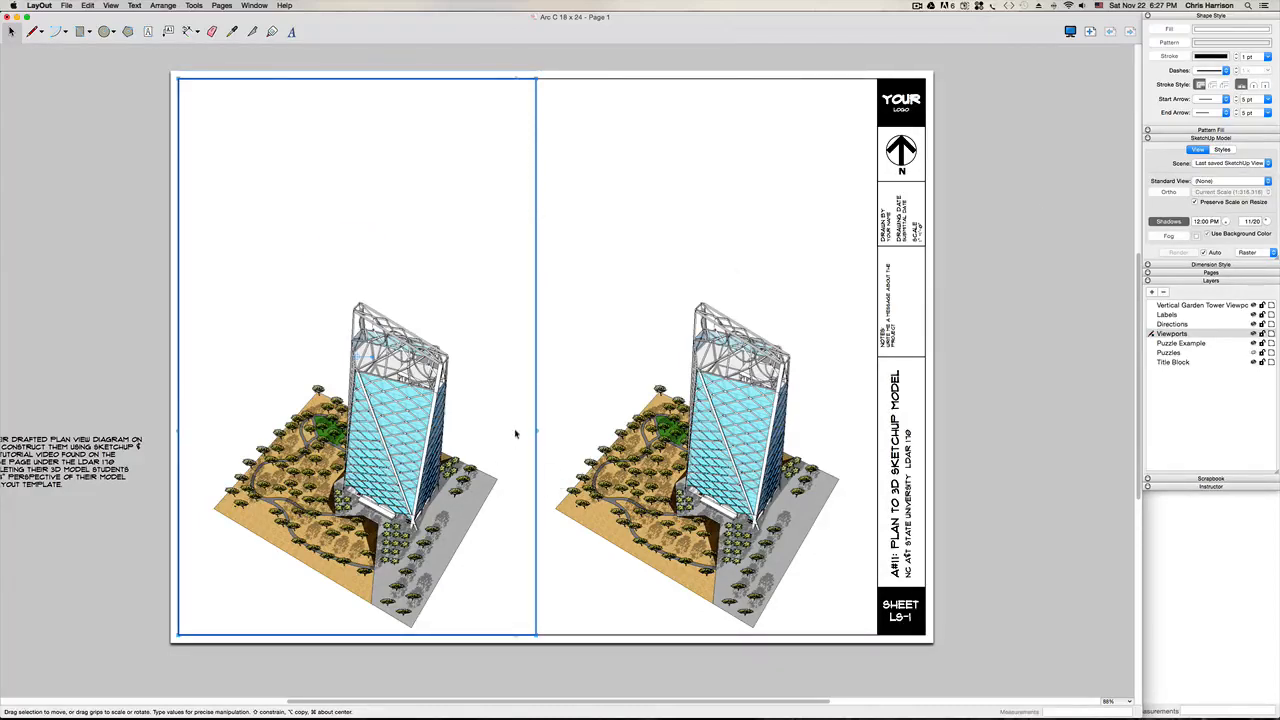
left_click(1258, 164)
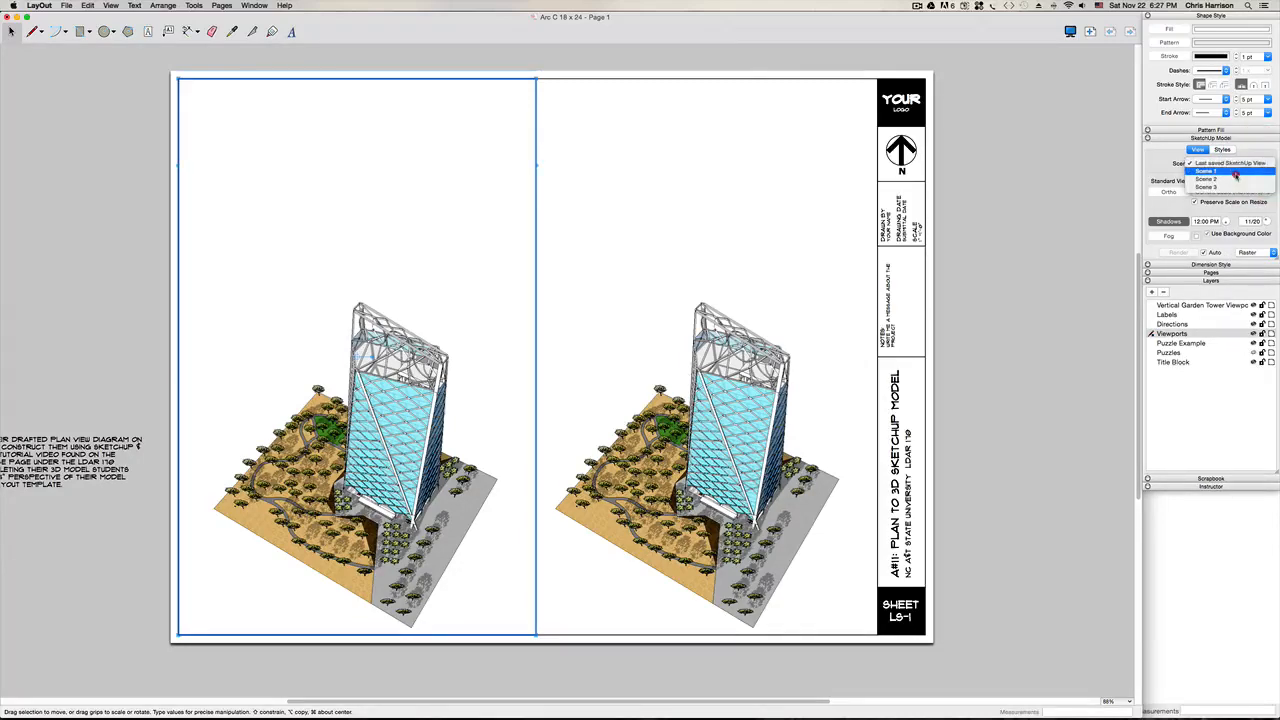
left_click(1235, 172)
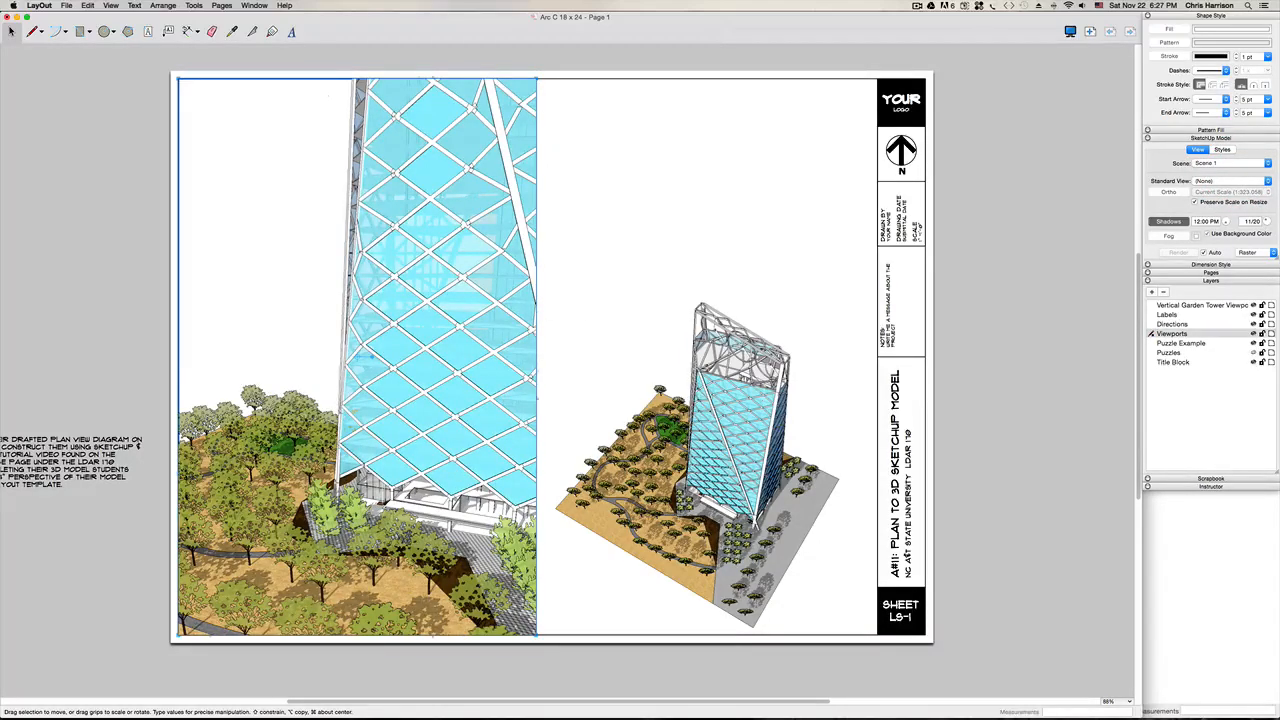
Step: Move the original overview viewport off the sheet, beyond the title block
left_click(741, 395)
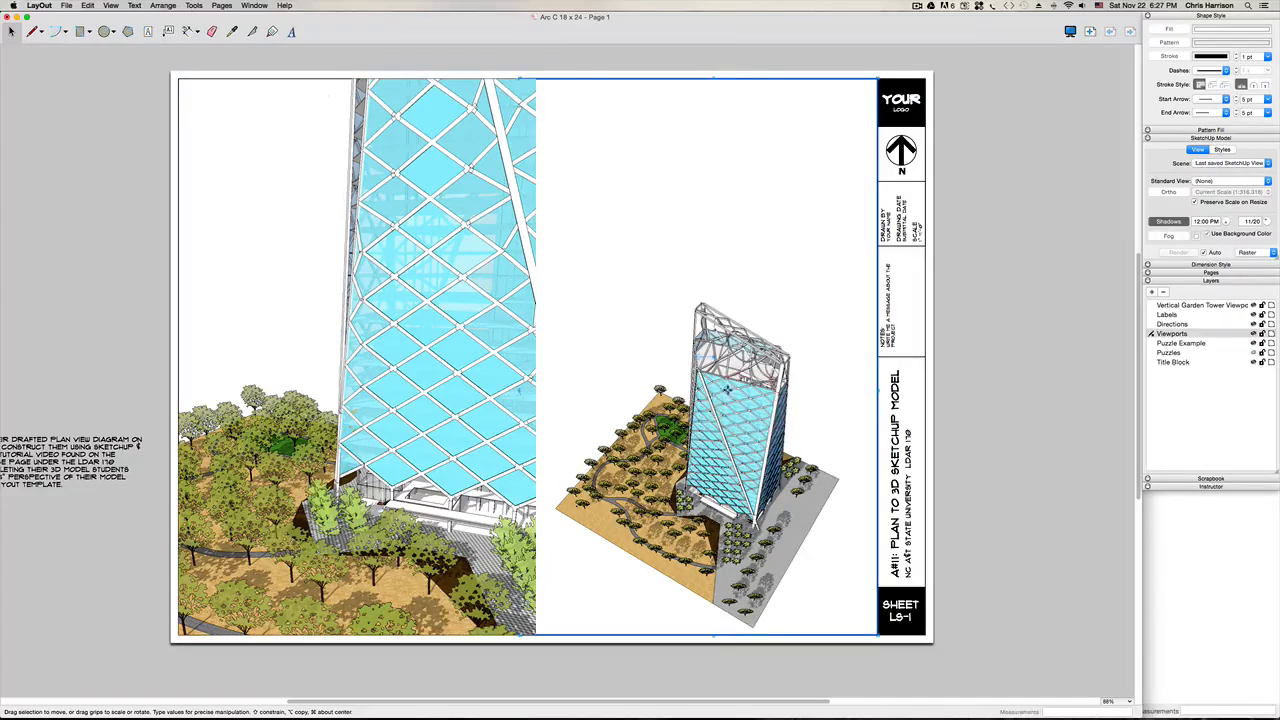
scroll(707, 385, "down", 1)
left_click(398, 349)
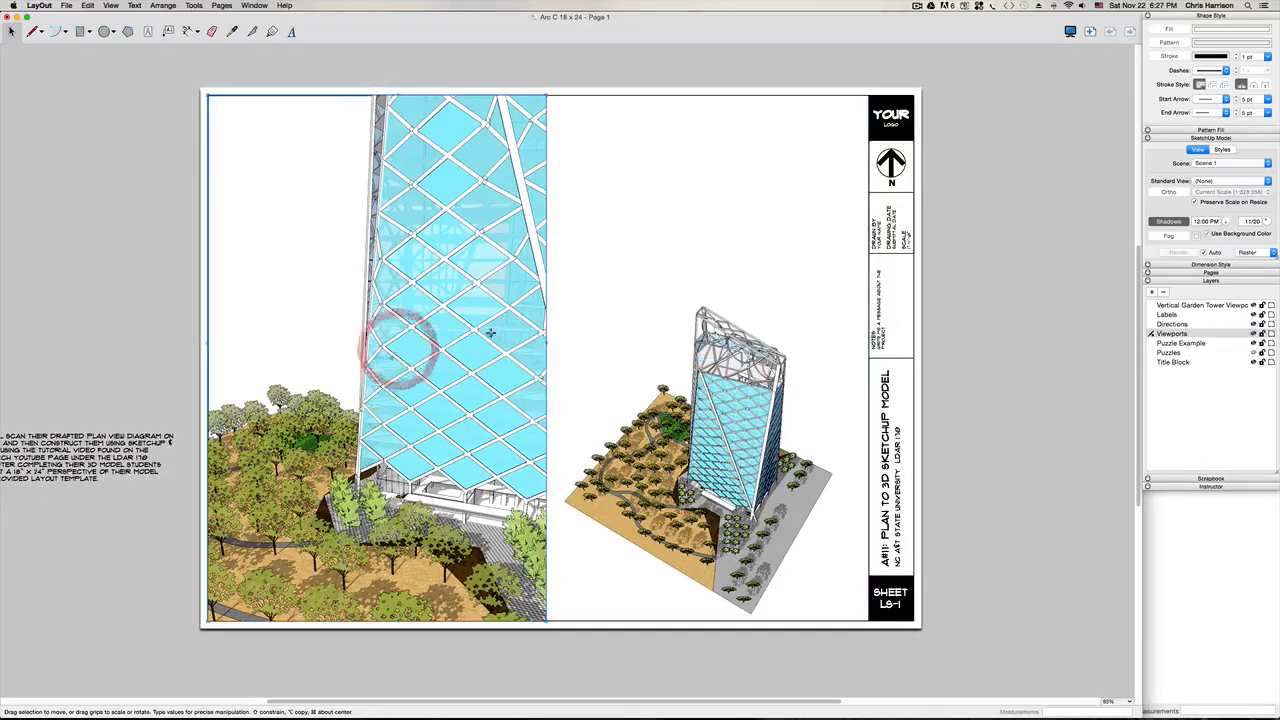
left_click(690, 421)
left_click_drag(723, 408, 1072, 438)
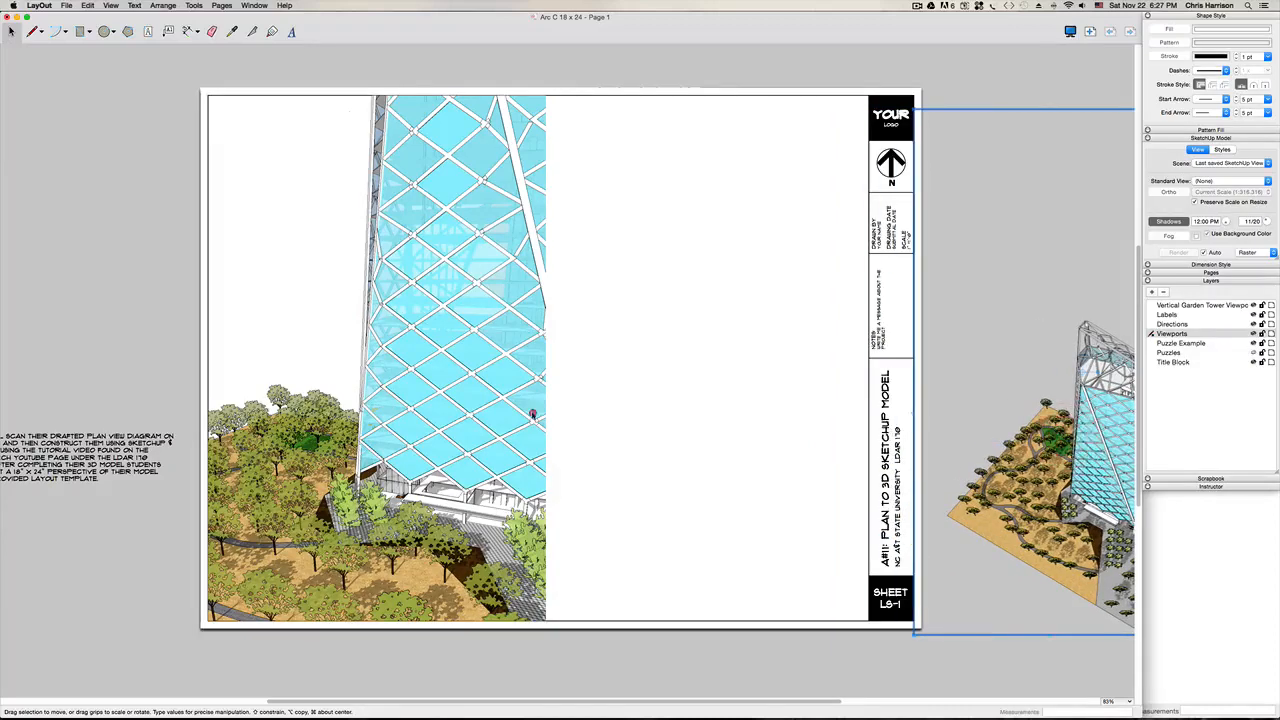
Step: Stretch the Scene 1 viewport across the sheet to the edge of the title block
left_click(534, 410)
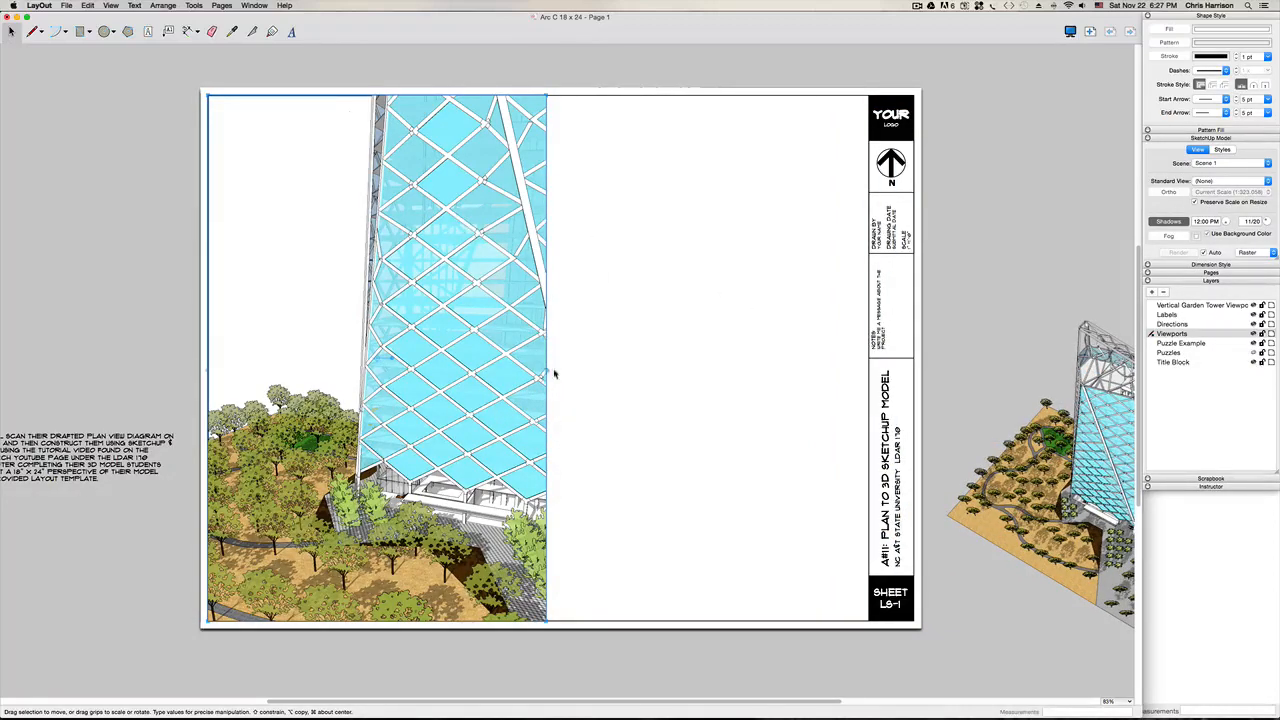
left_click_drag(549, 371, 870, 373)
left_click(751, 369)
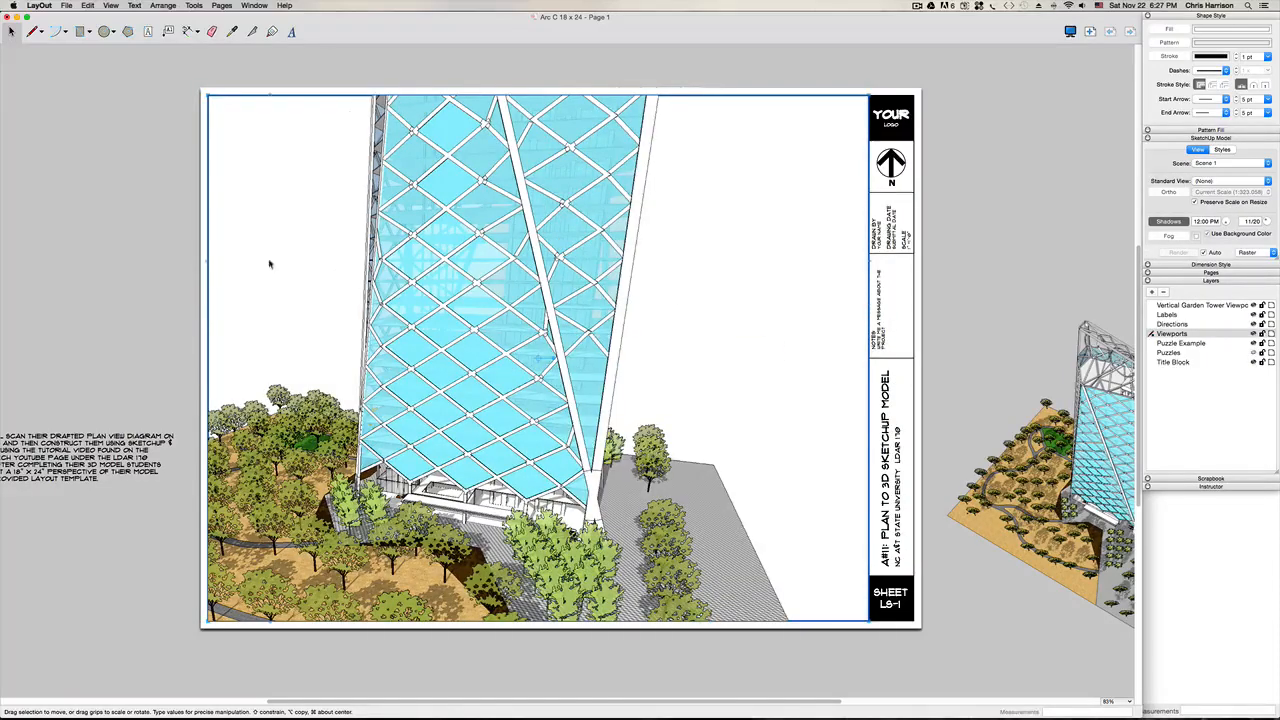
left_click(105, 230)
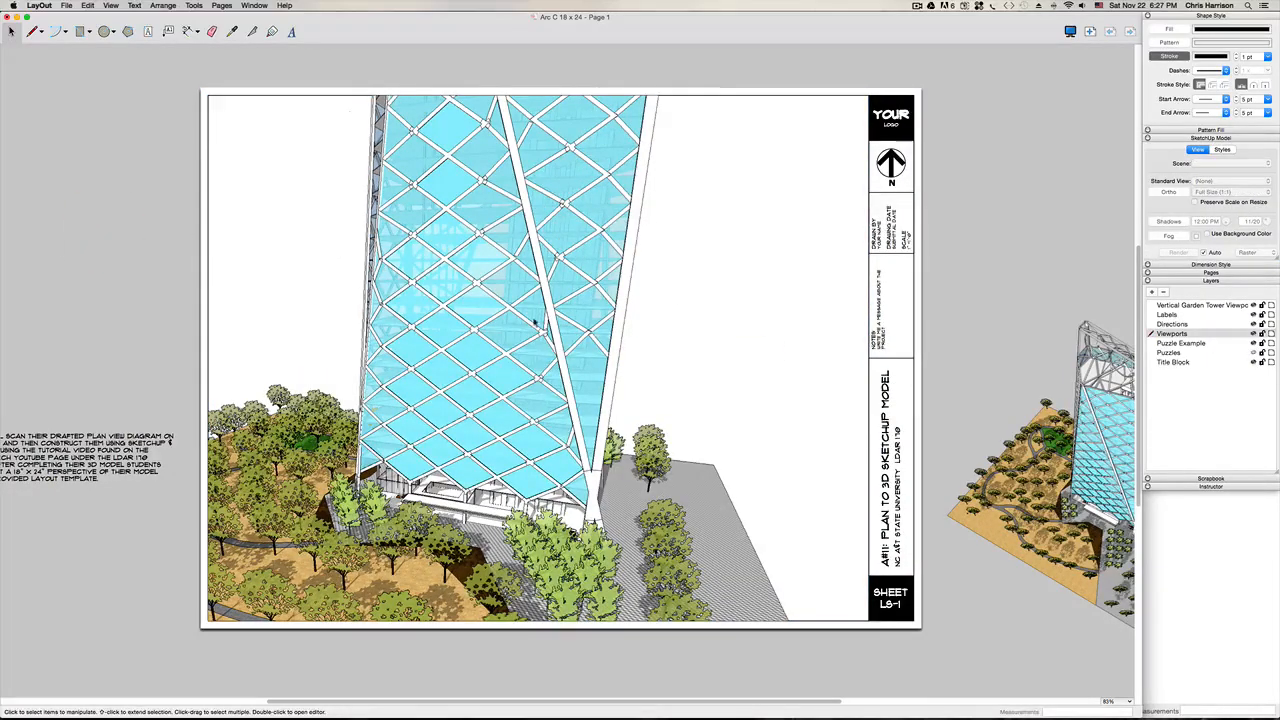
Step: Edit the model view inside the Scene 1 viewport, zooming in on the tower base and surrounding trees
scroll(588, 332, "down", 3)
left_click(588, 330)
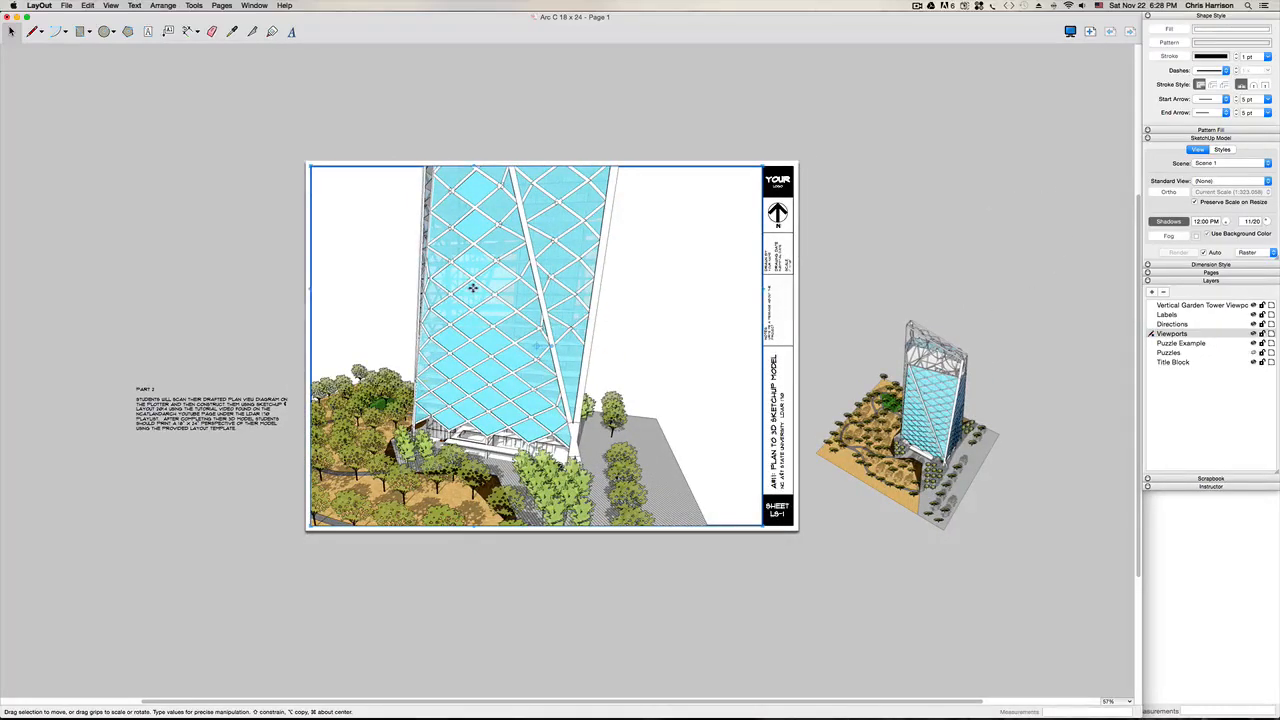
scroll(472, 288, "up", 2)
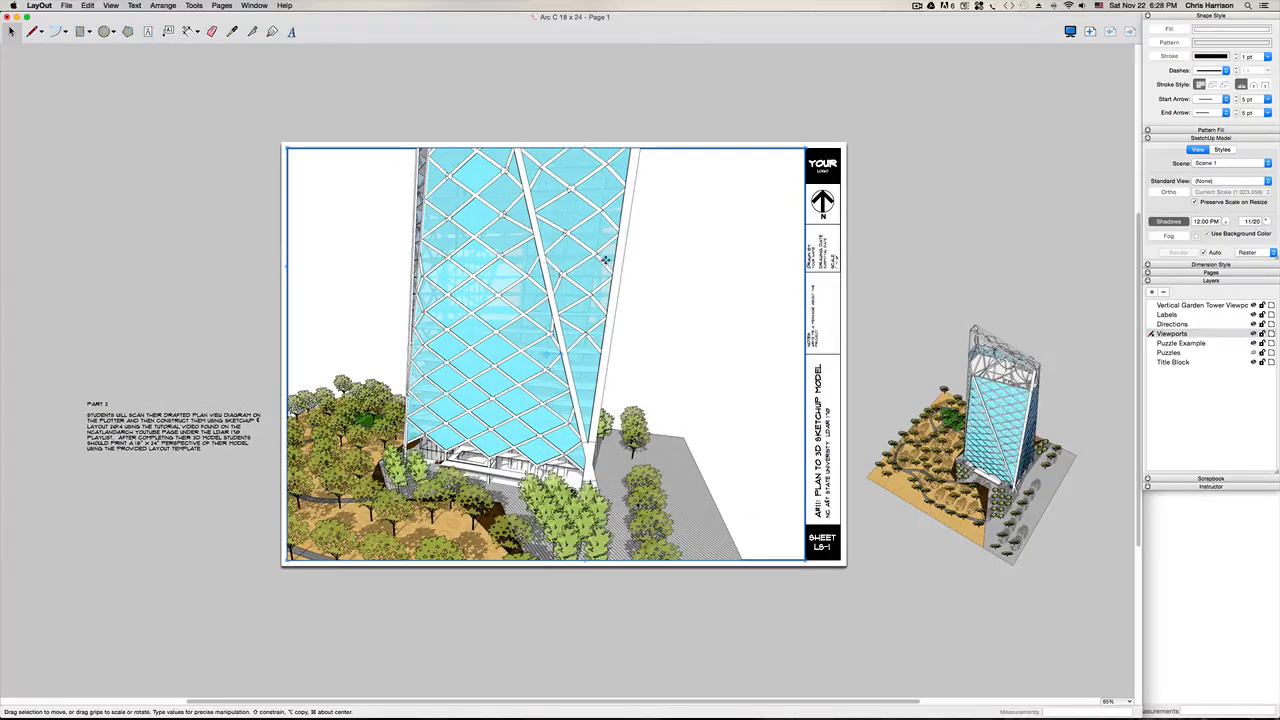
double_click(624, 267)
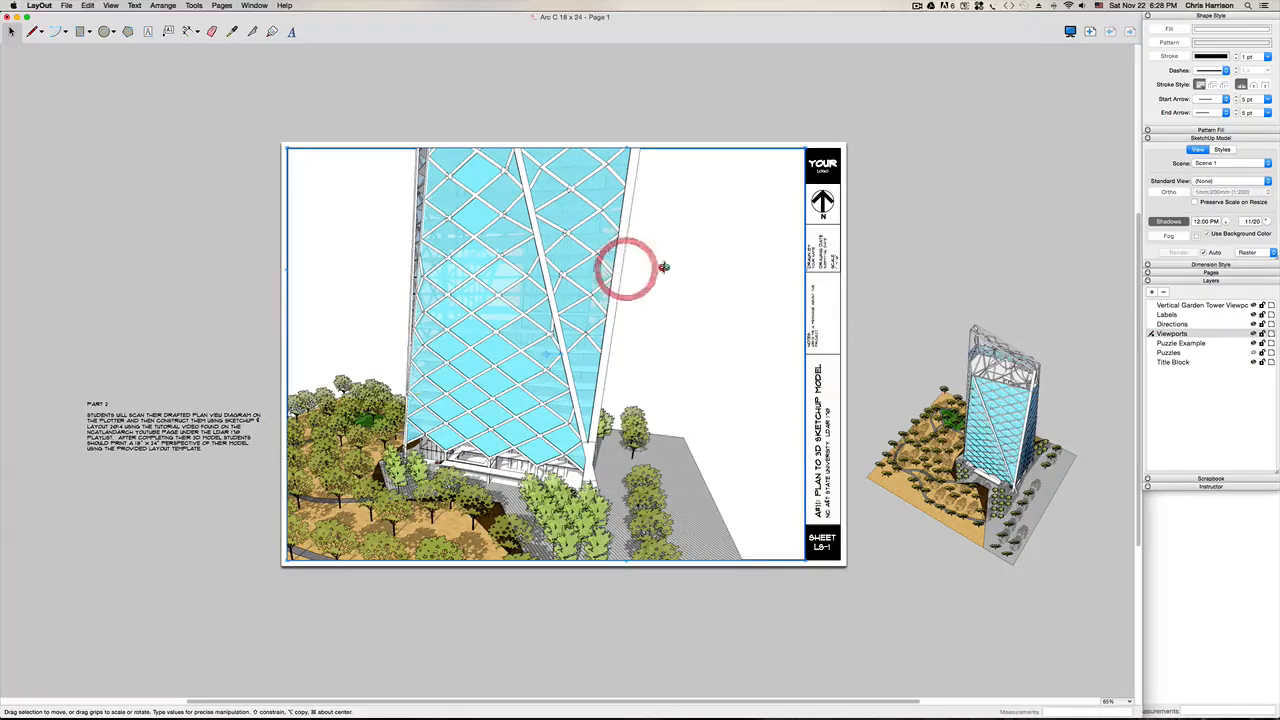
scroll(663, 267, "up", 3)
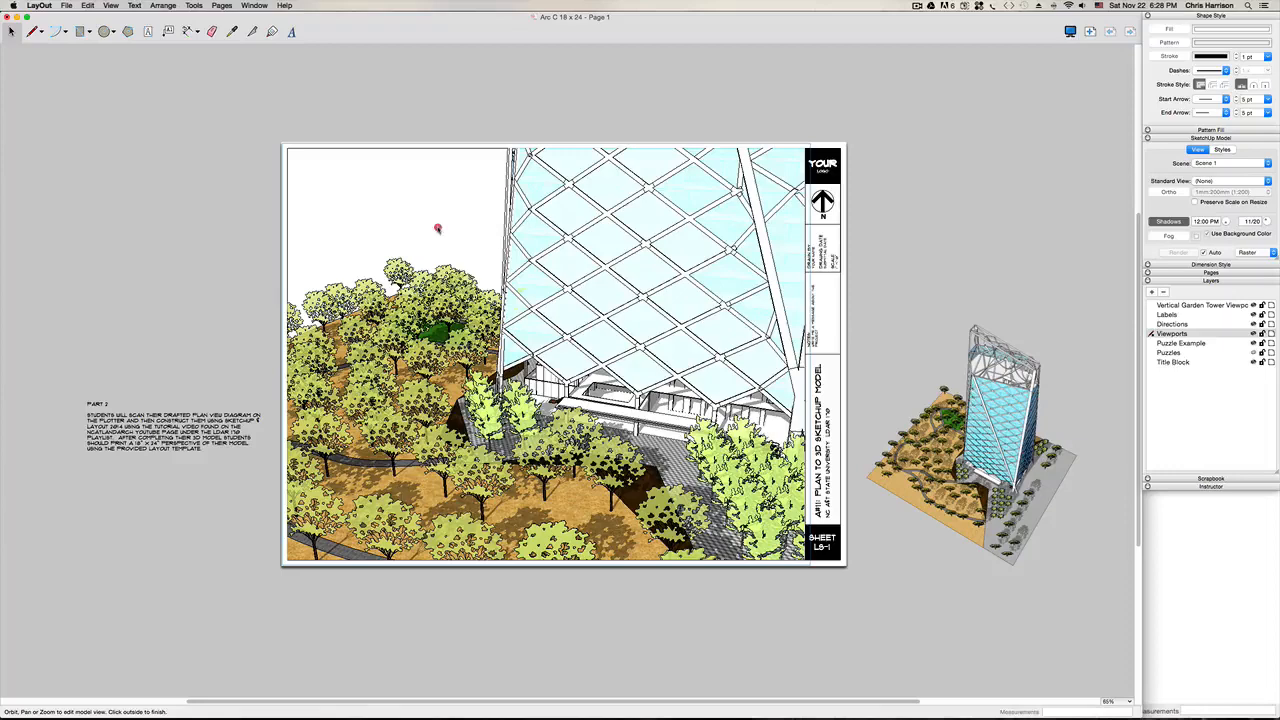
left_click_drag(437, 229, 434, 234)
key("space")
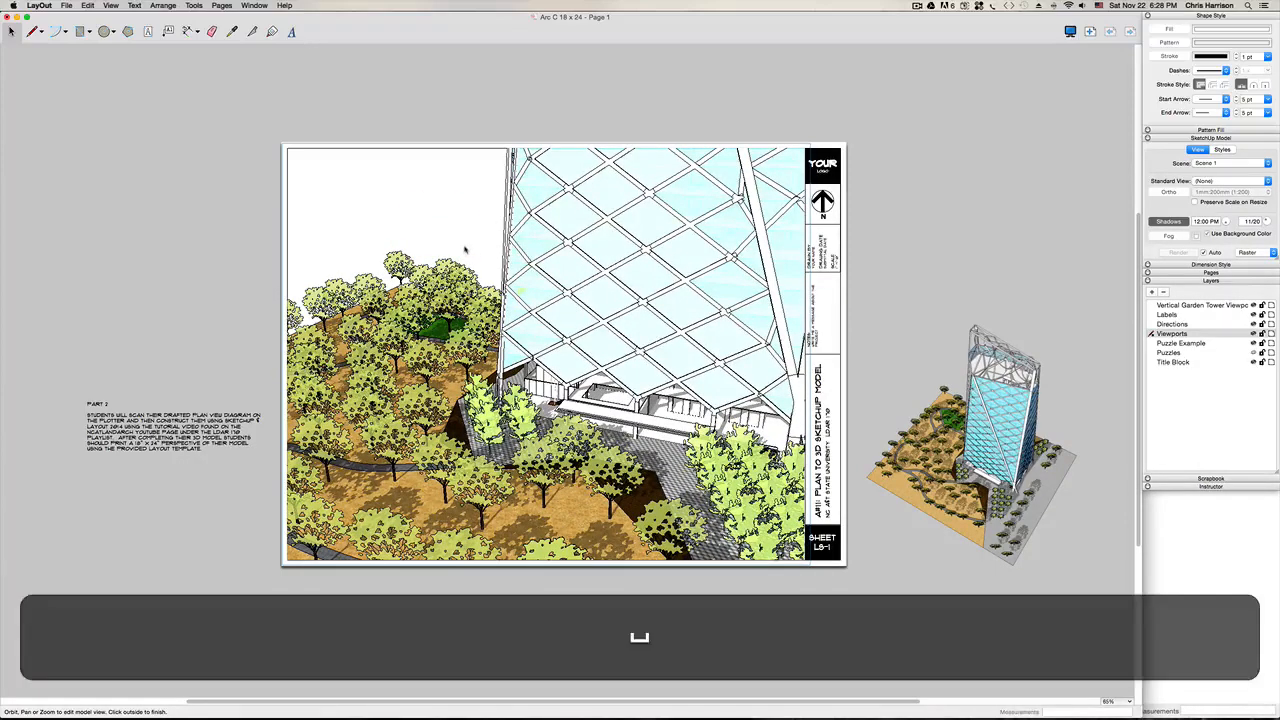
left_click(430, 251)
left_click(438, 213)
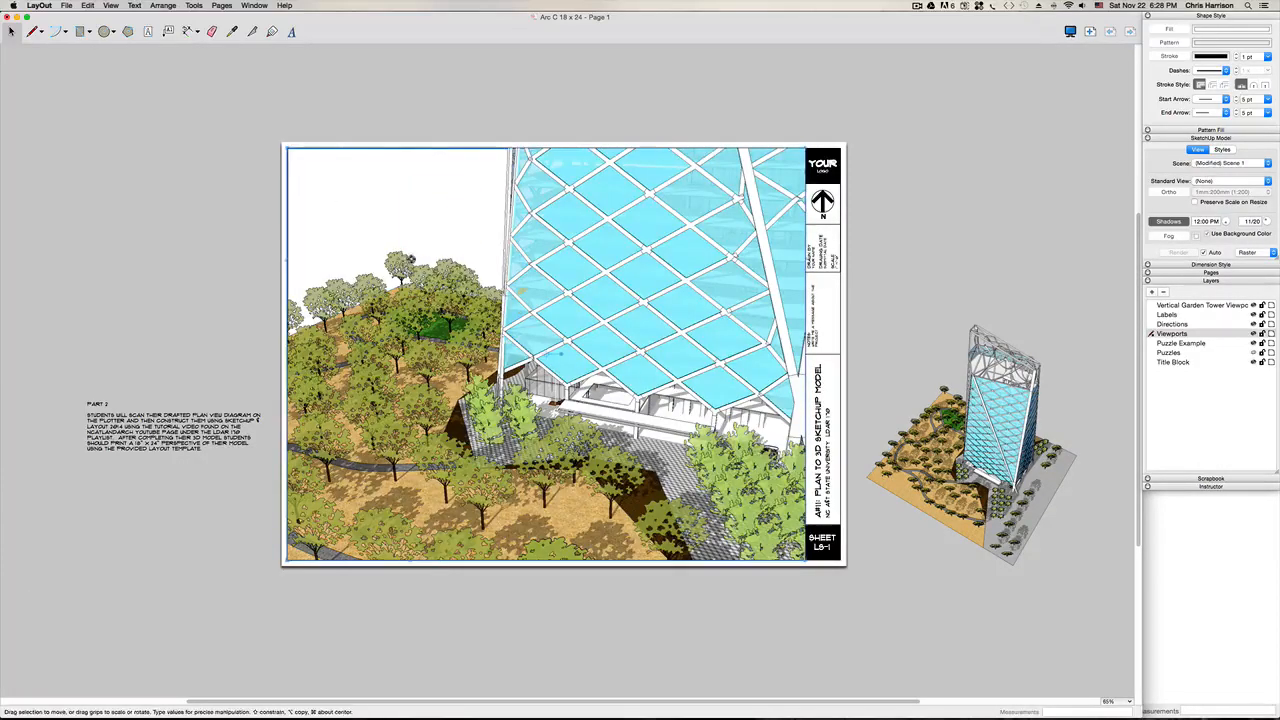
Step: Reopen the Scene 1 viewport's model view and orbit it slightly to refine the perspective of the park and tower base
mouse_move(408, 258)
left_mouse_down()
mouse_move(420, 240)
mouse_move(409, 258)
left_mouse_up()
left_click(409, 255)
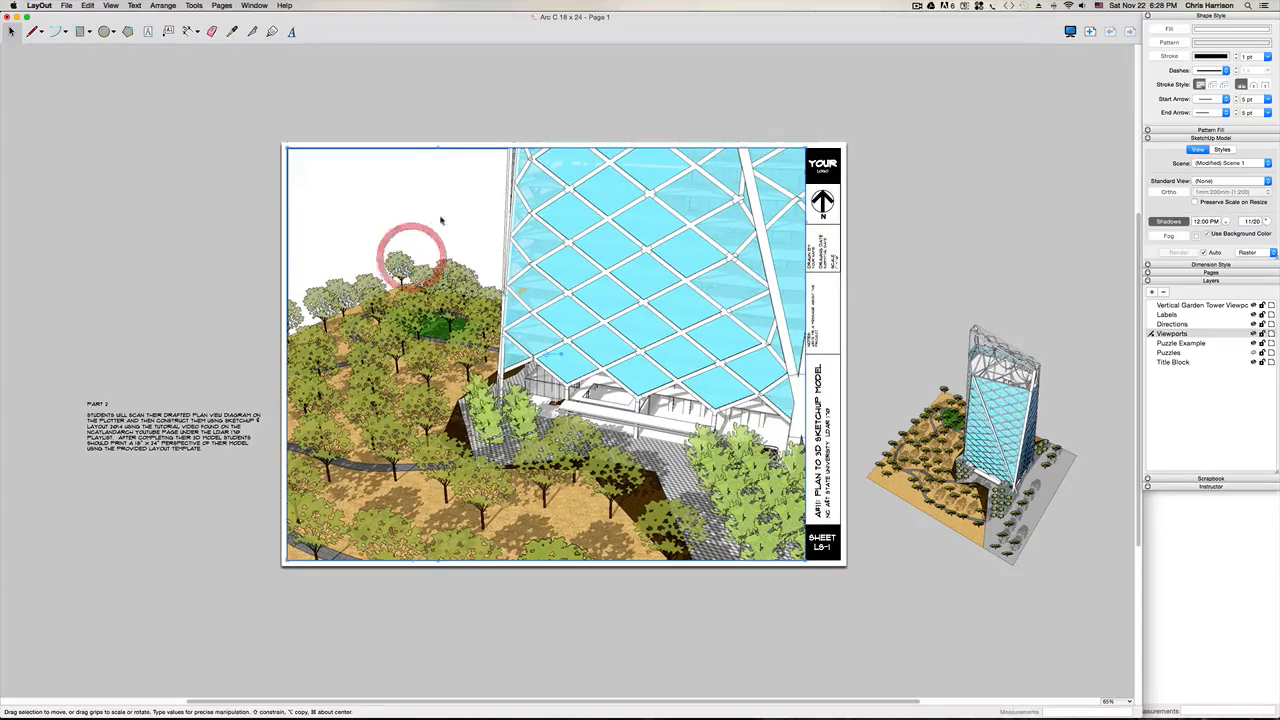
left_click(441, 217)
double_click(441, 217)
mouse_move(438, 233)
left_mouse_down()
mouse_move(466, 246)
mouse_move(466, 209)
mouse_move(457, 243)
mouse_move(460, 220)
left_mouse_up()
left_click(181, 269)
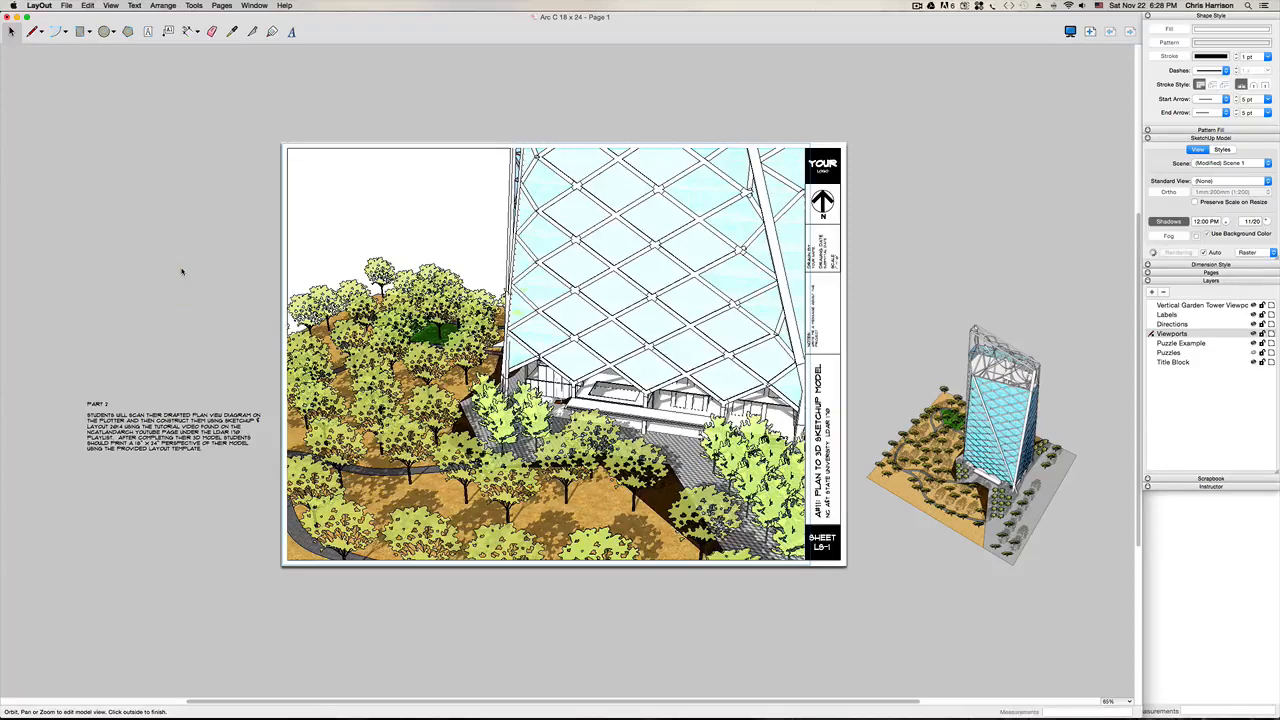
Step: Finish editing the Scene 1 view and bring the small overview viewport to the front
left_click(191, 248)
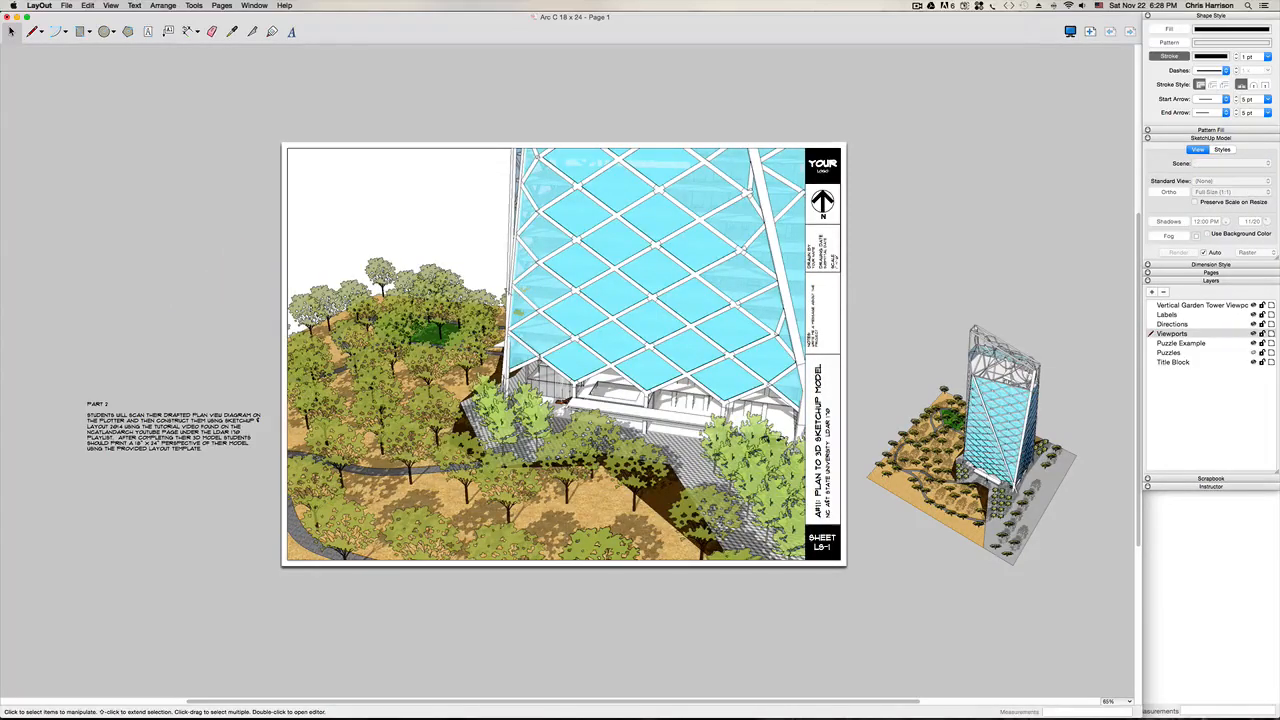
left_click(1005, 440)
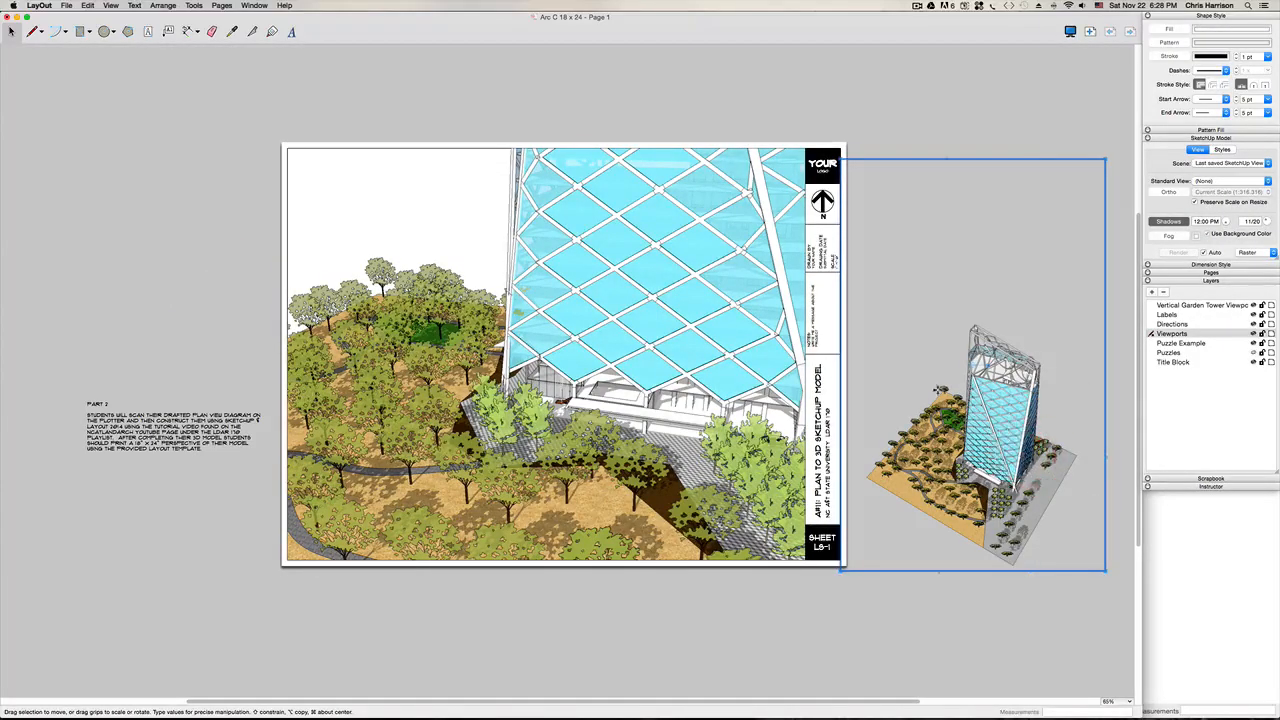
left_click(840, 393)
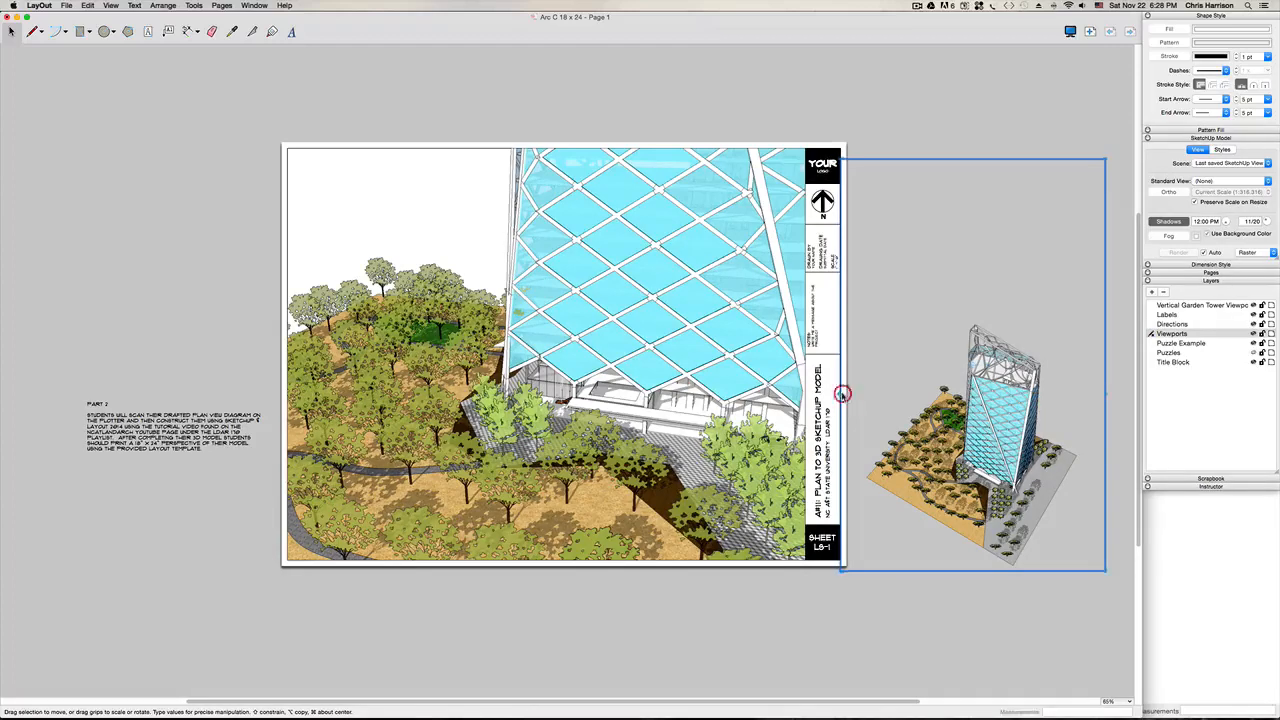
right_click(977, 388)
key("Escape")
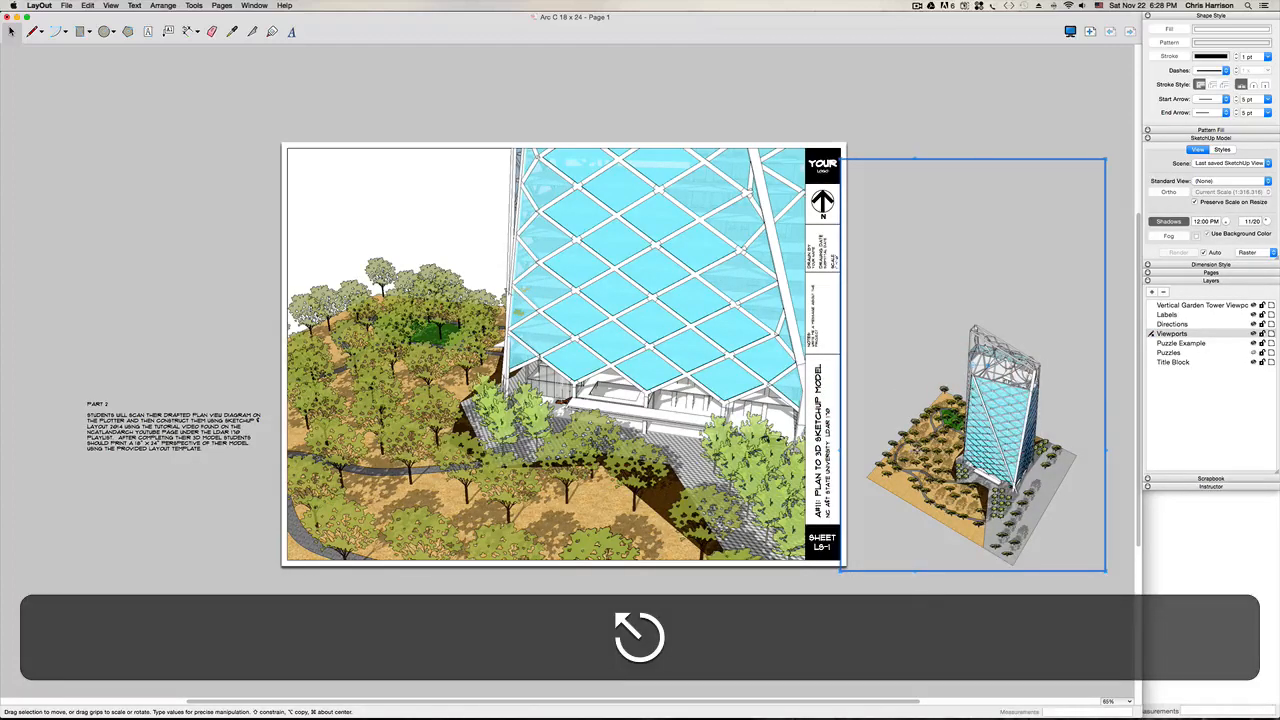
right_click(919, 449)
mouse_move(1000, 498)
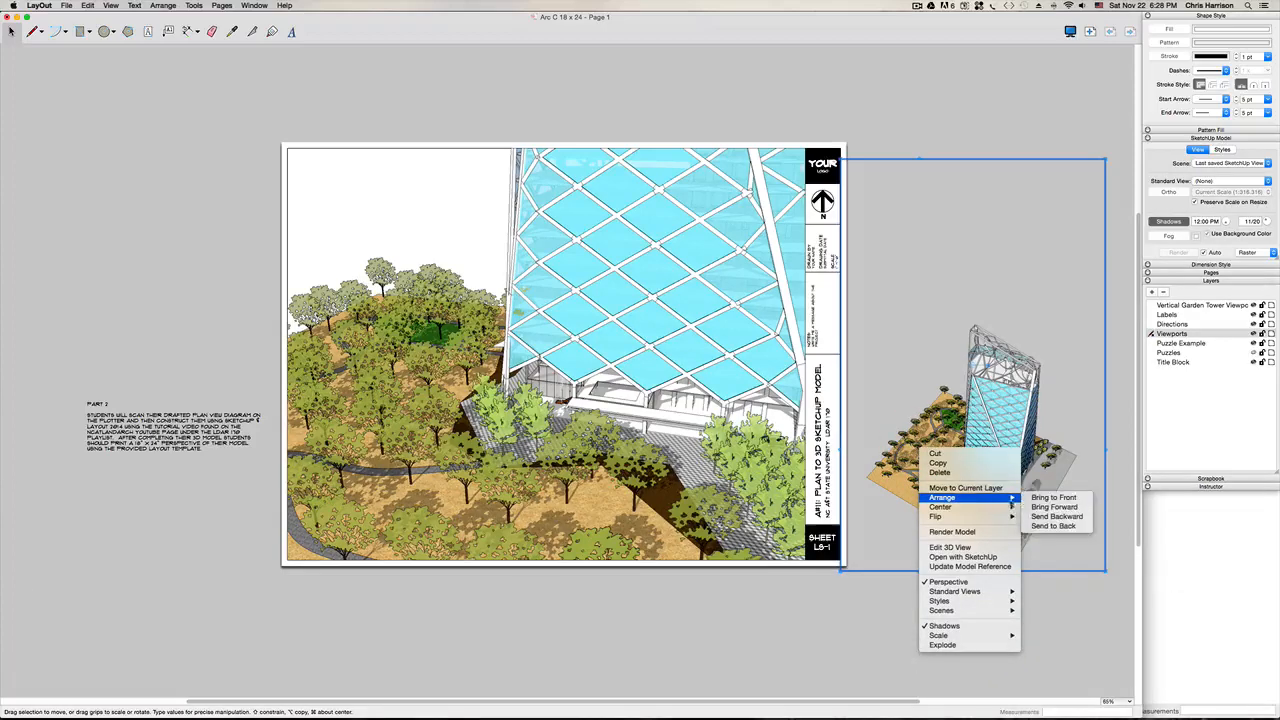
left_click(1050, 489)
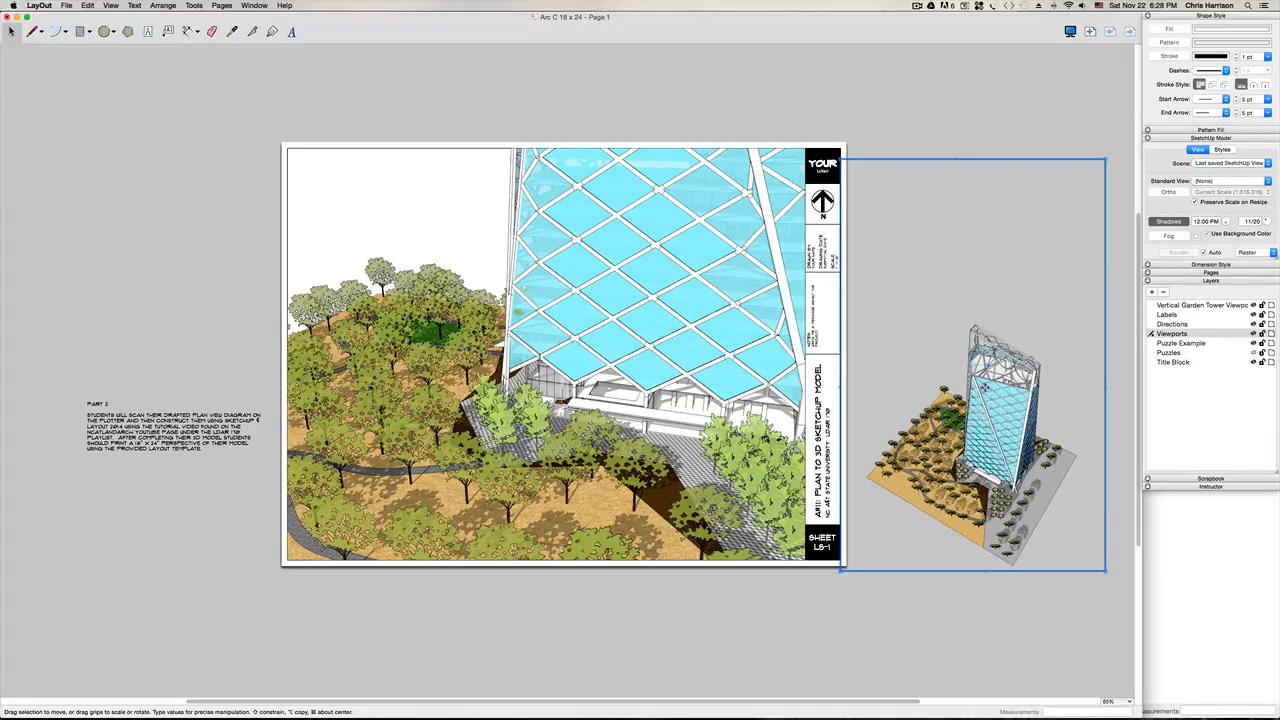
Step: Move the overview viewport onto the sheet, over the white sky area beside the tower
left_click_drag(985, 387, 378, 213)
mouse_move(366, 190)
left_mouse_down()
mouse_move(404, 180)
mouse_move(396, 210)
mouse_move(414, 204)
mouse_move(448, 240)
left_mouse_up()
left_click(178, 241)
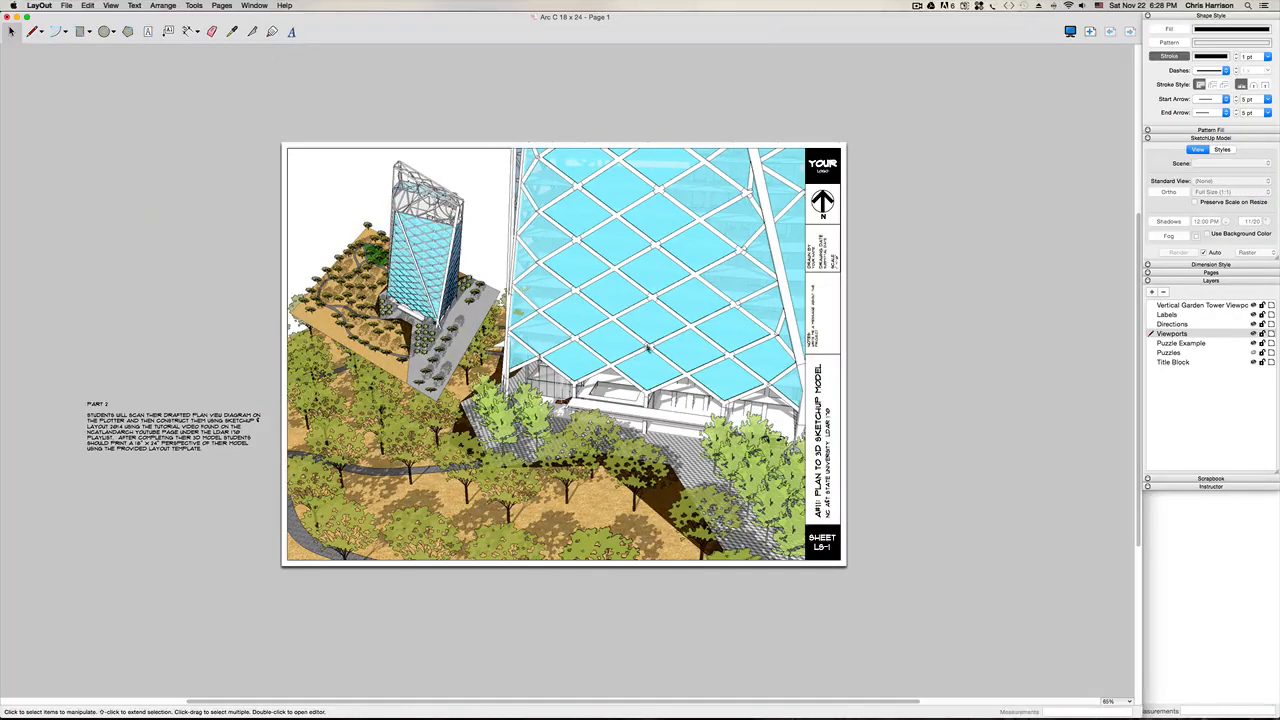
Step: Turn off Preserve Scale on Resize for the overview viewport, shrink it, and place it in the white area above the trees
left_click(633, 407)
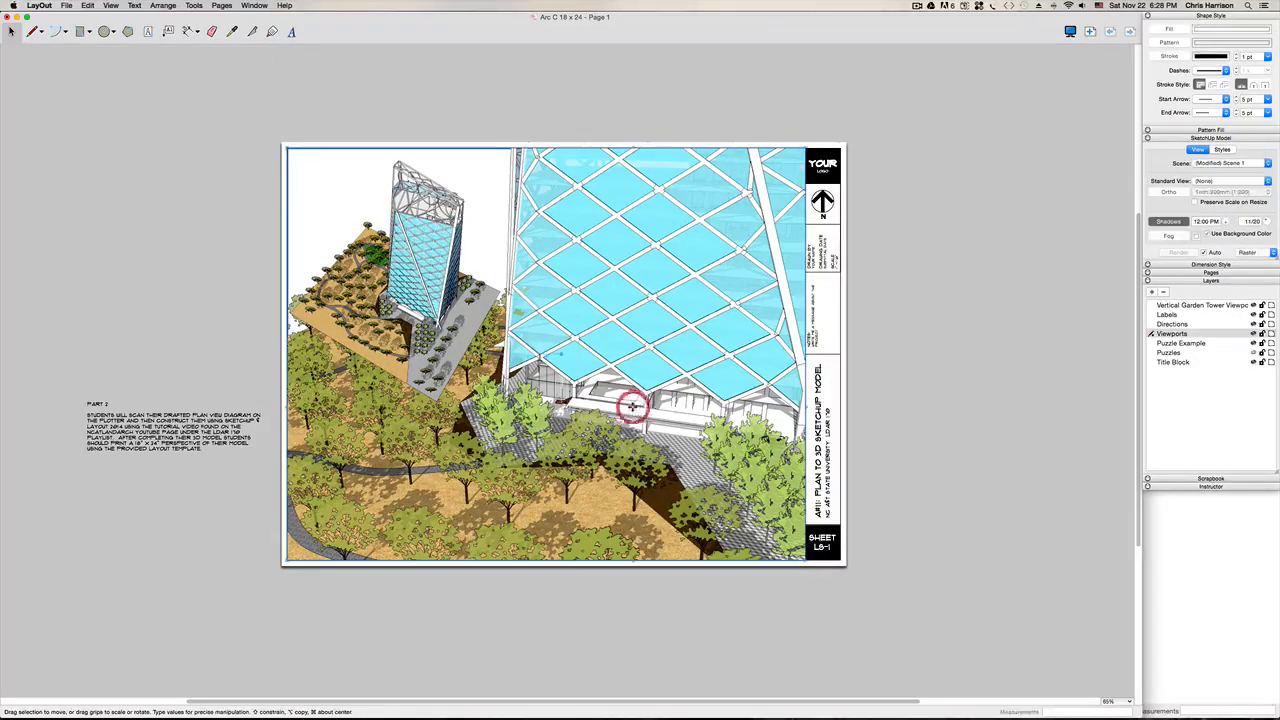
left_click(434, 266)
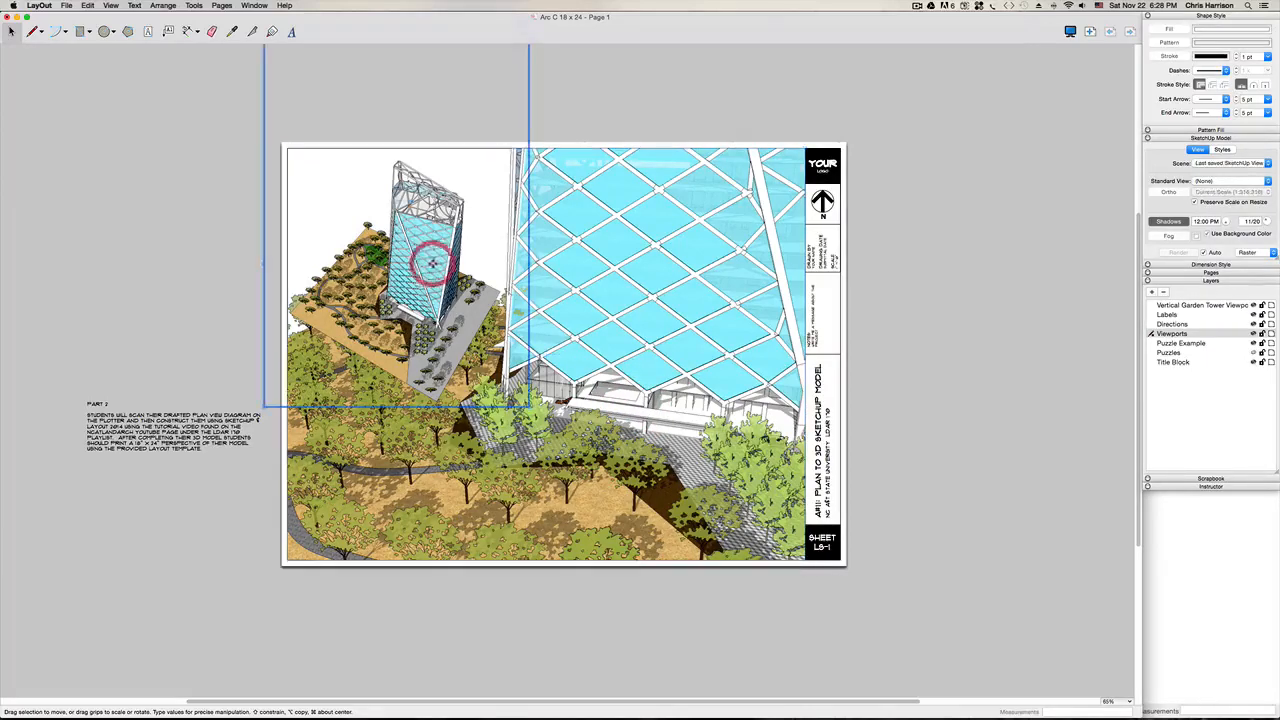
left_click(1194, 202)
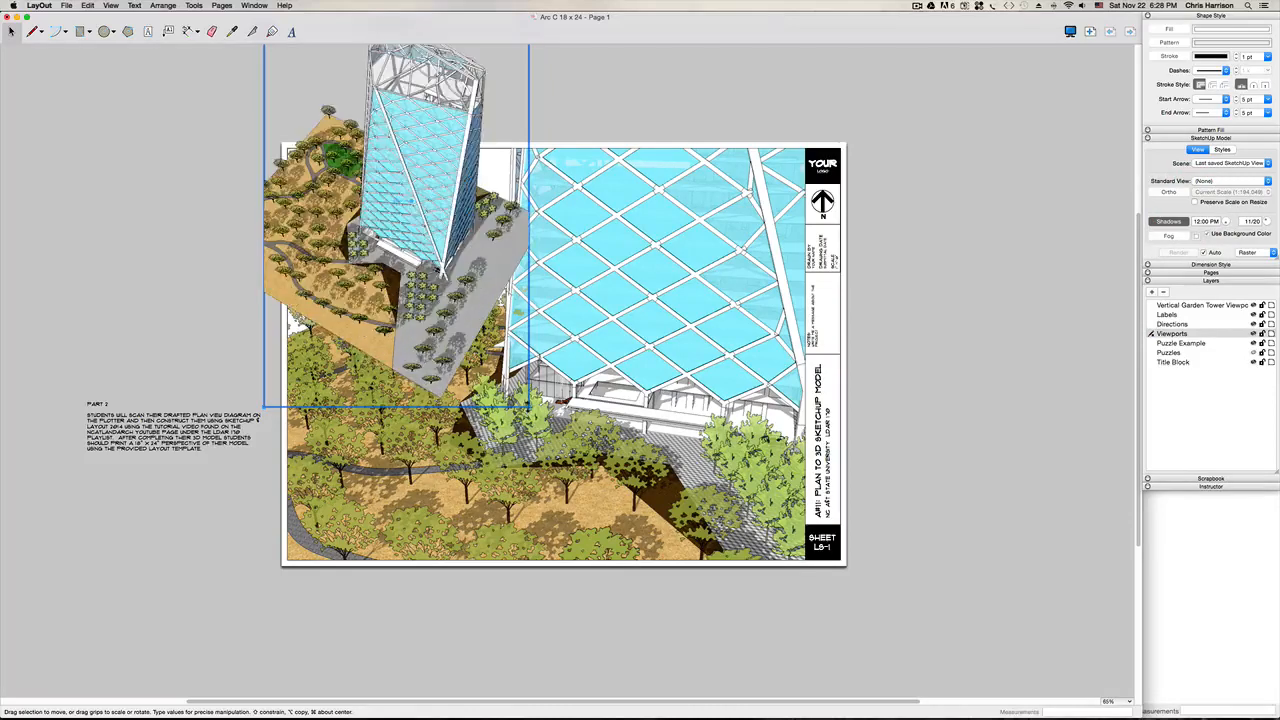
left_click_drag(529, 407, 362, 148)
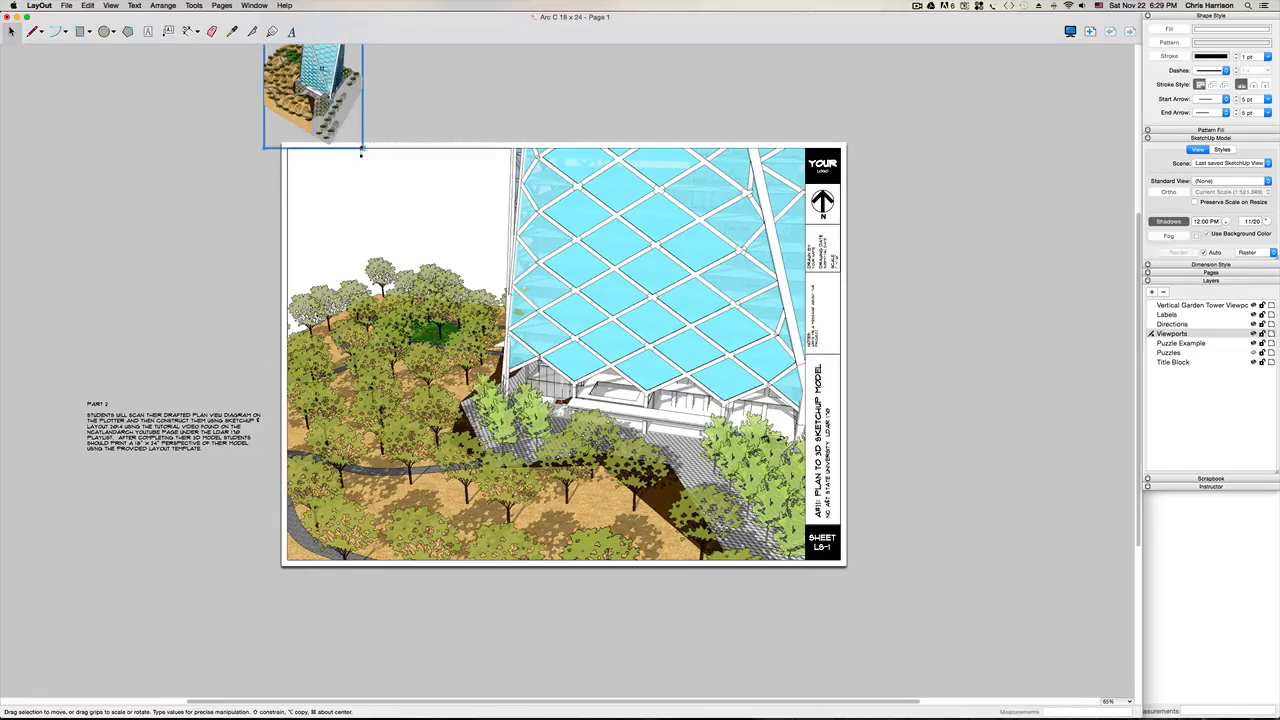
left_click_drag(323, 57, 407, 217)
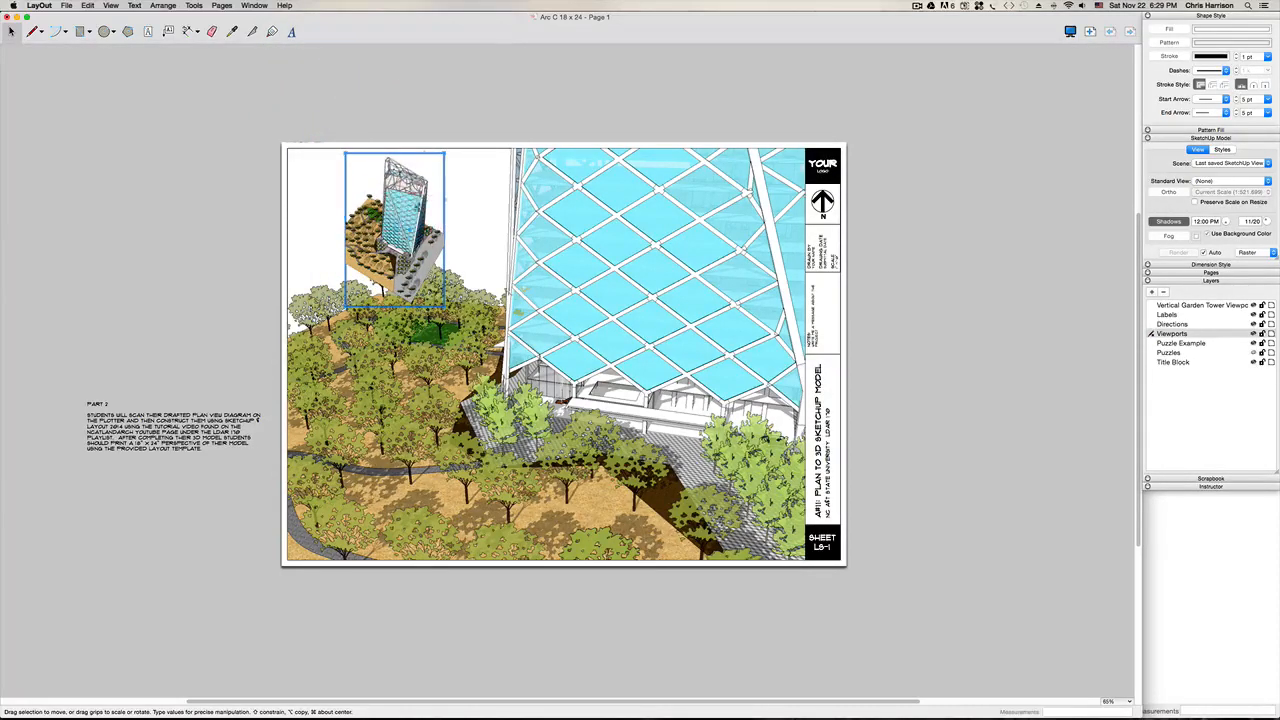
left_click_drag(445, 307, 406, 256)
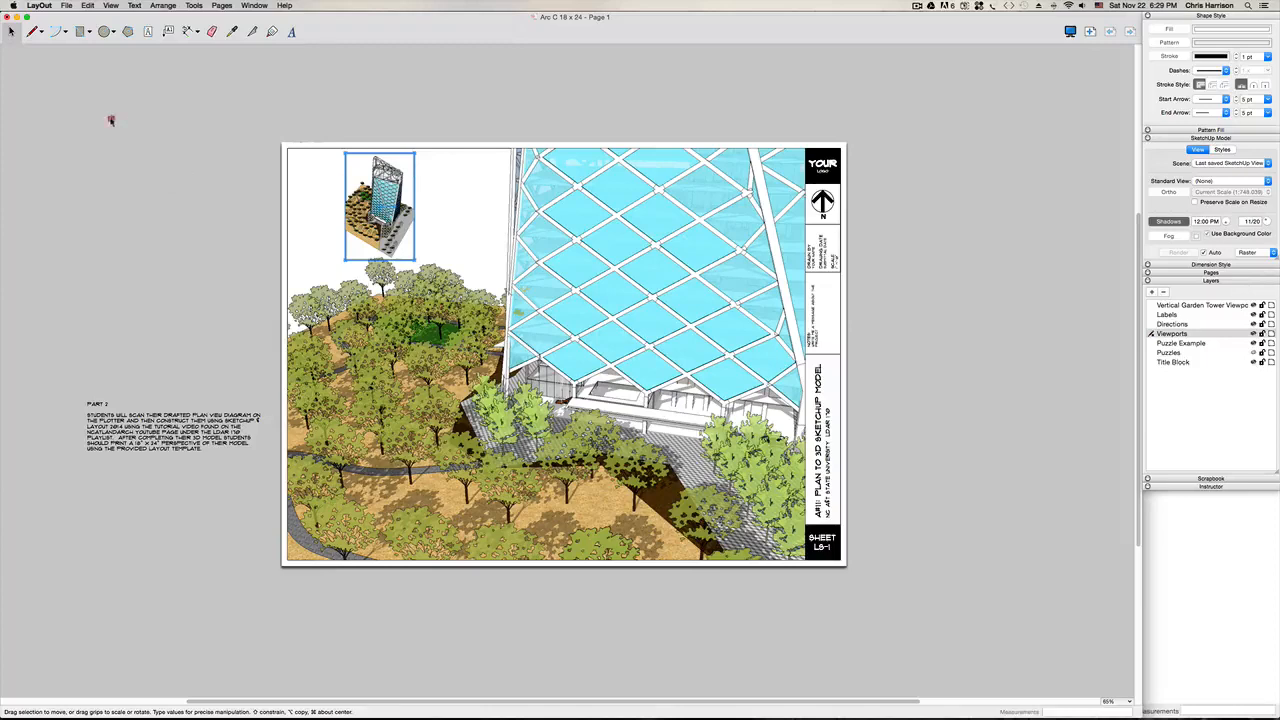
Step: Turn Preserve Scale on Resize back on for the overview viewport and widen its frame to uncover the model's cropped edge
left_click(111, 120)
left_click(382, 214)
left_click_drag(341, 212, 329, 210)
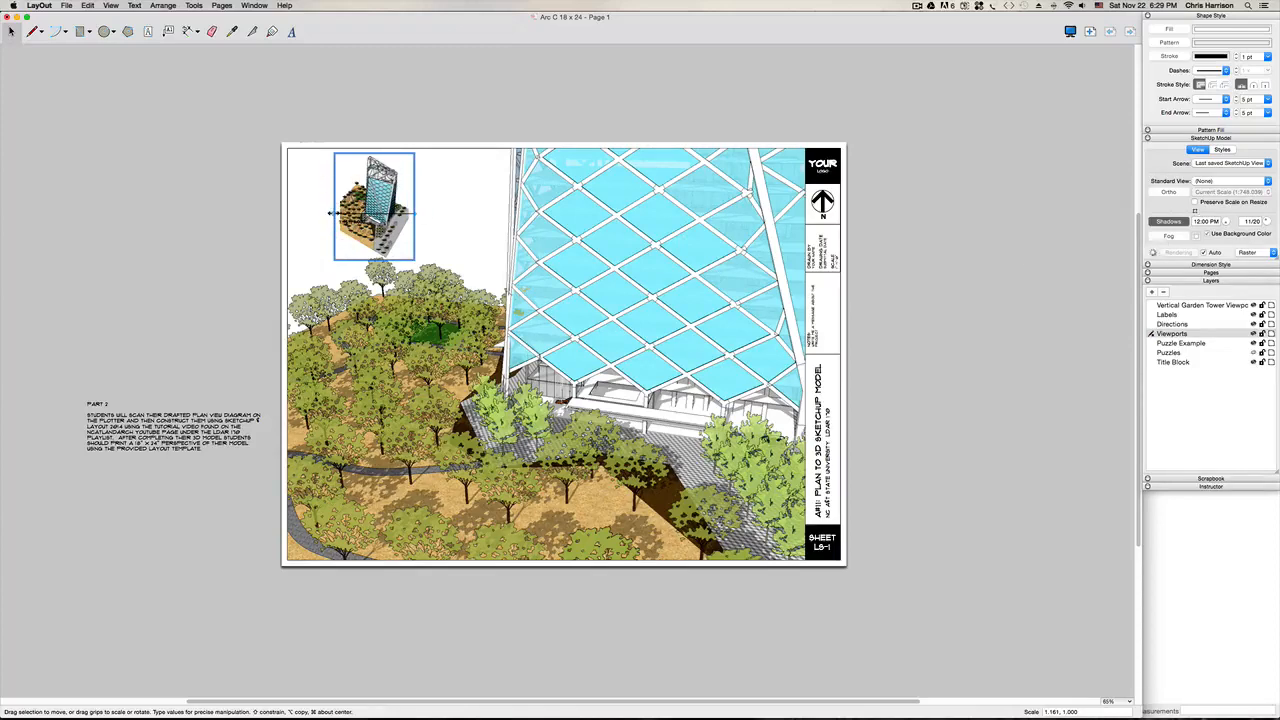
left_click(1194, 202)
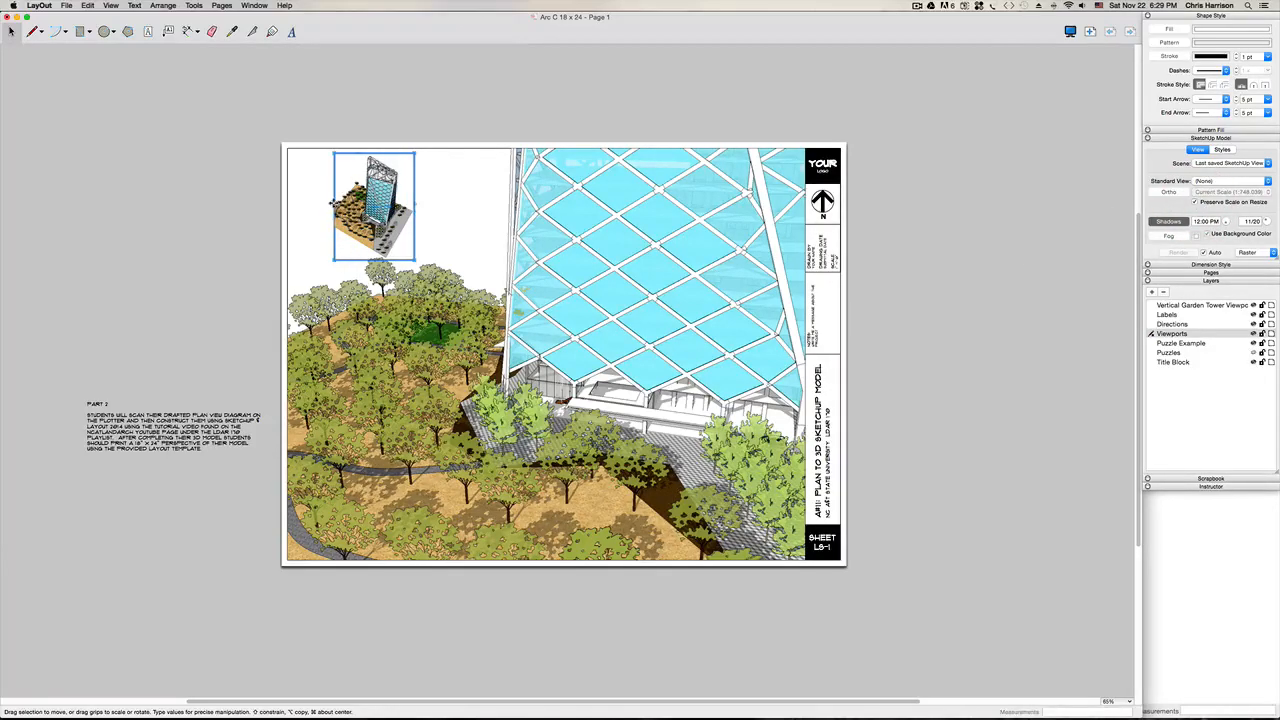
left_click_drag(332, 203, 316, 203)
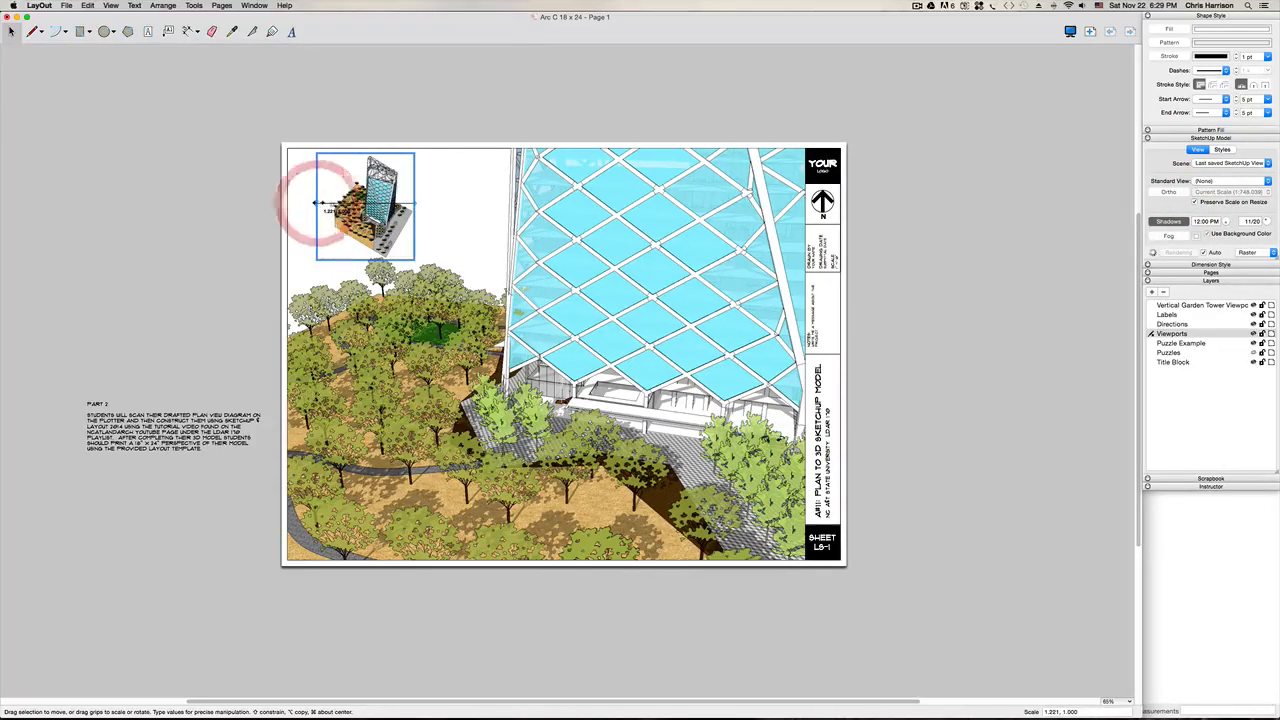
left_click(166, 297)
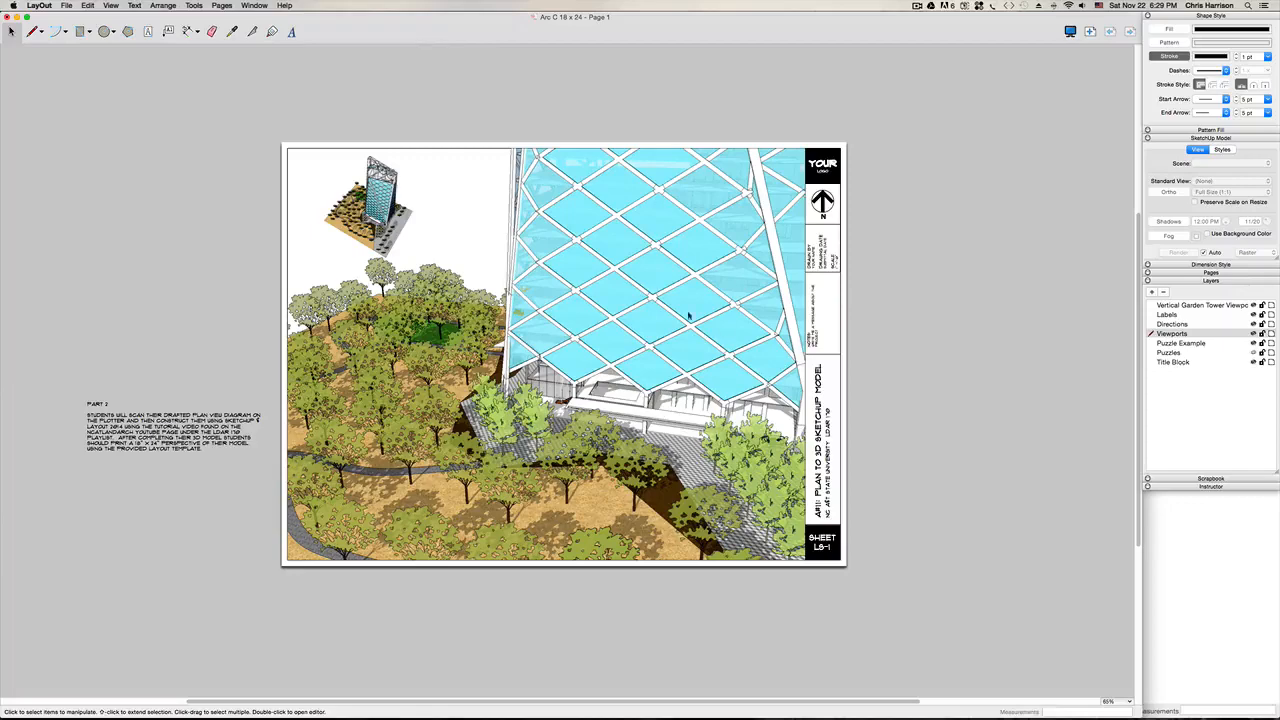
Step: Open the assignment title text in the title block for editing
scroll(832, 467, "up", 5)
left_click(829, 464)
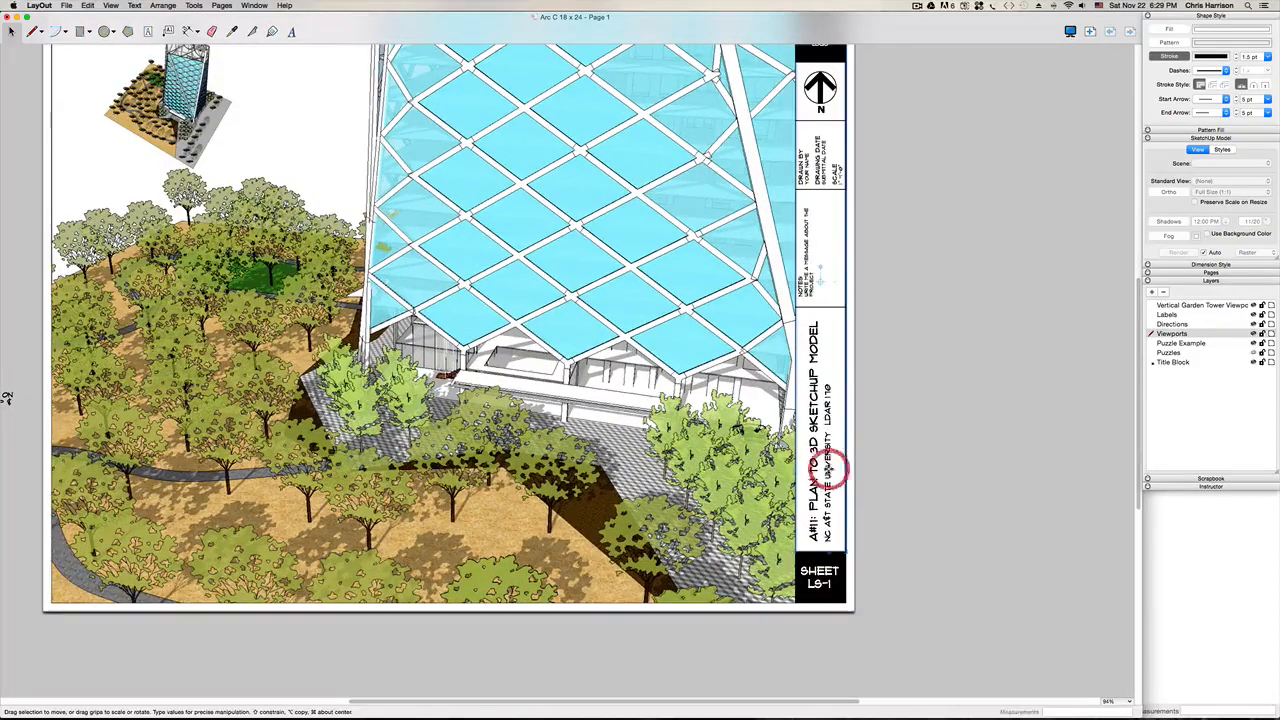
double_click(826, 466)
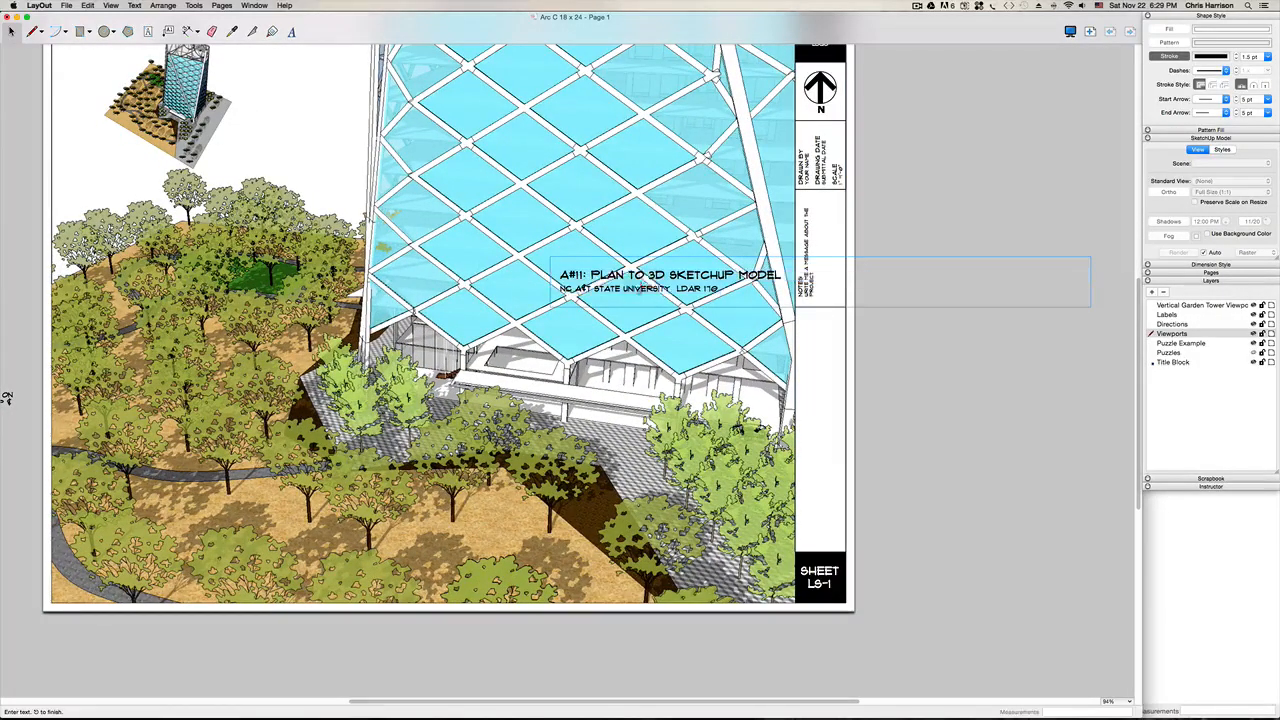
left_click(929, 523)
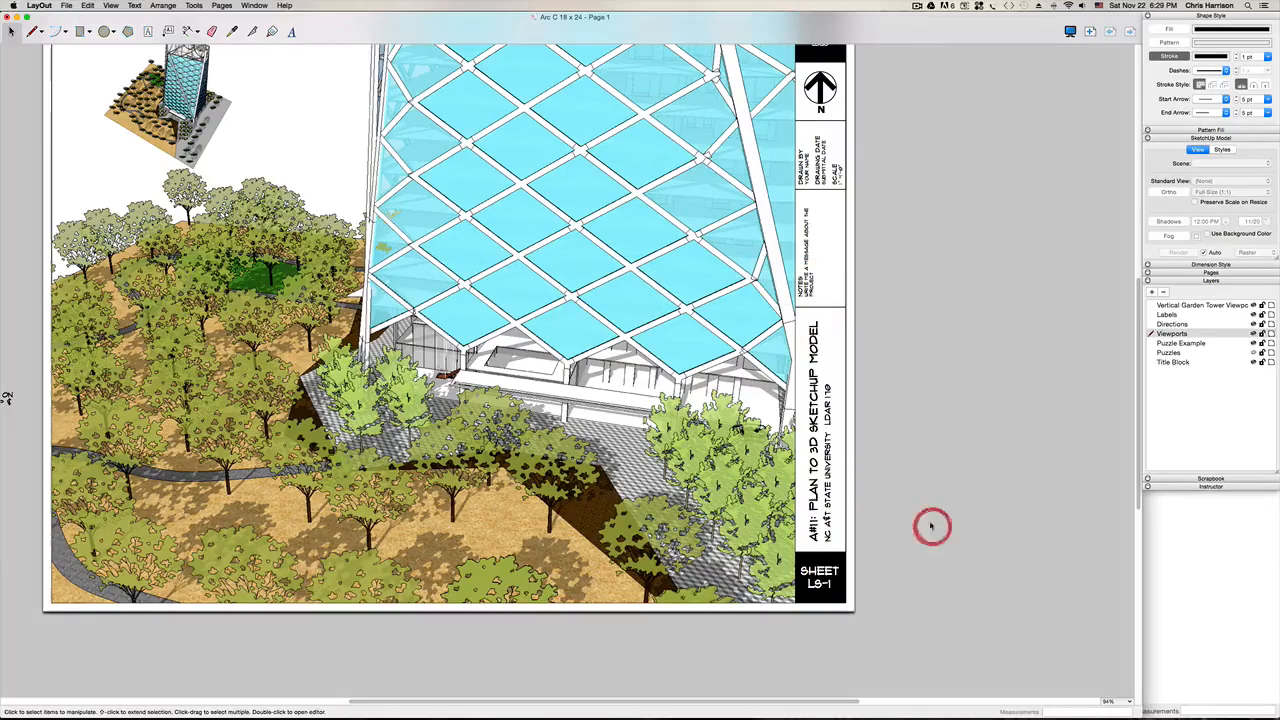
Step: Replace the scale value in the title block with "No Scale"
double_click(840, 178)
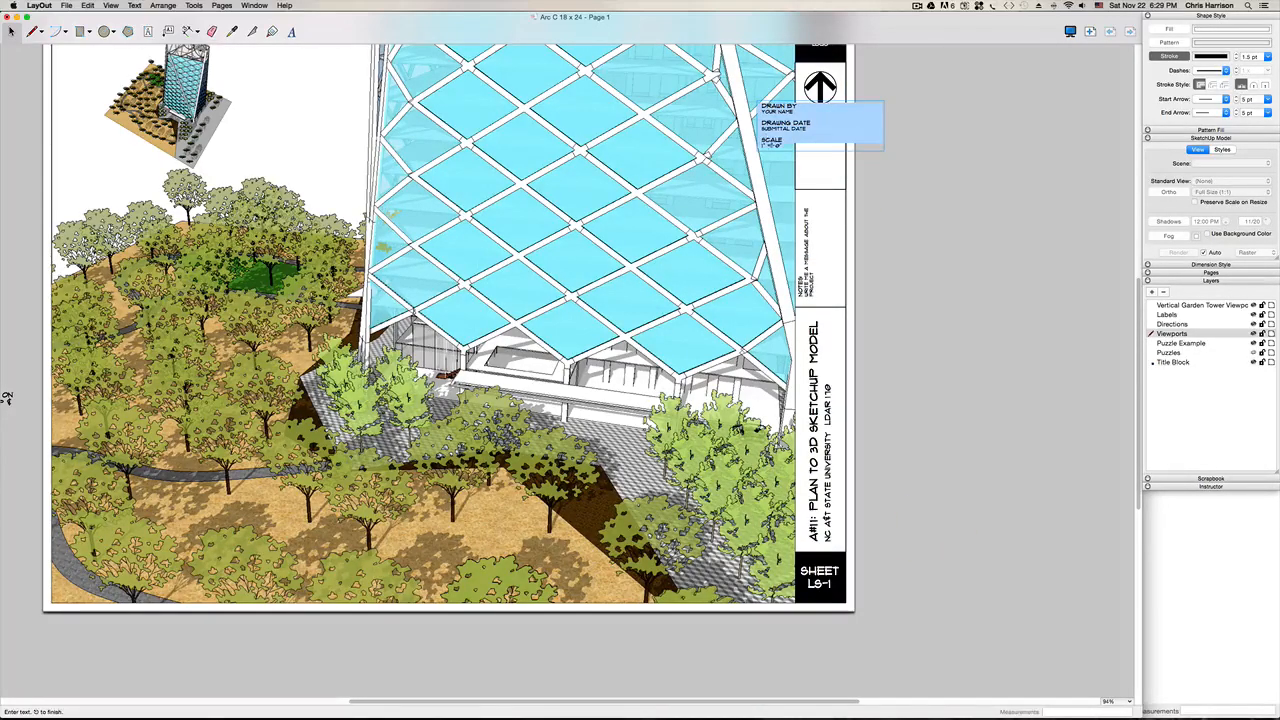
left_click(779, 146)
key("Right")
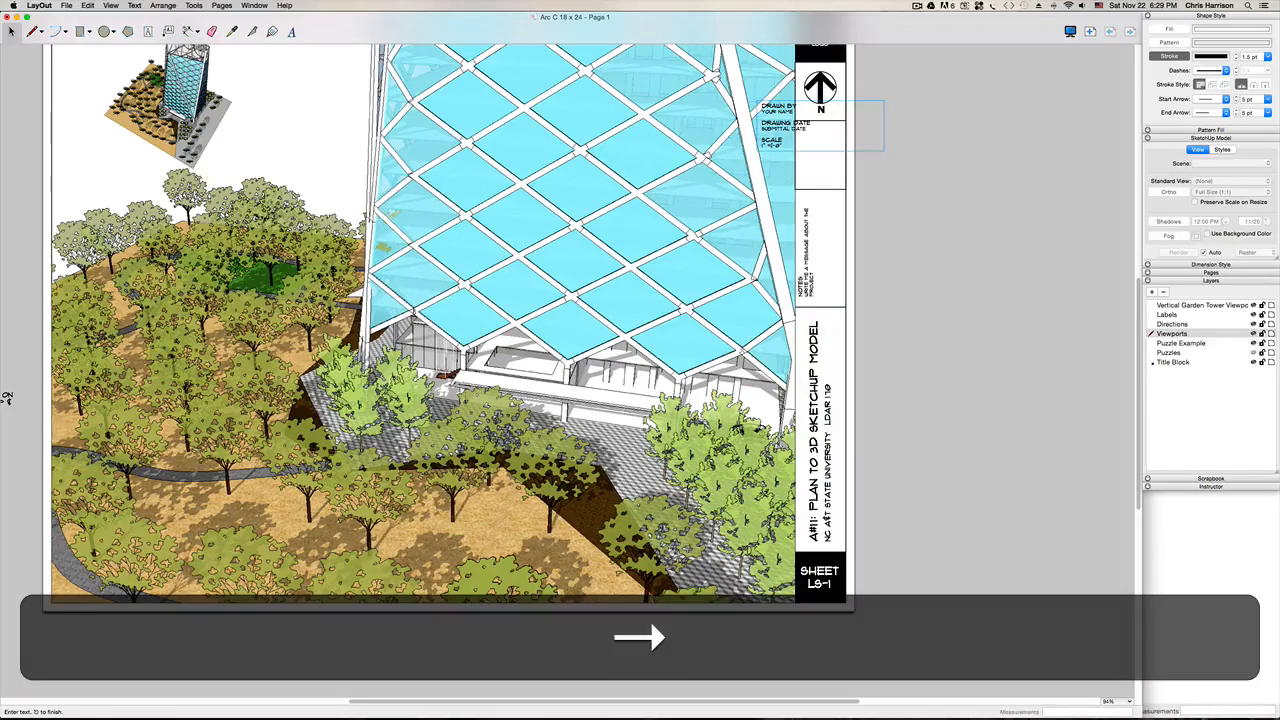
key("BackSpace")
type("0")
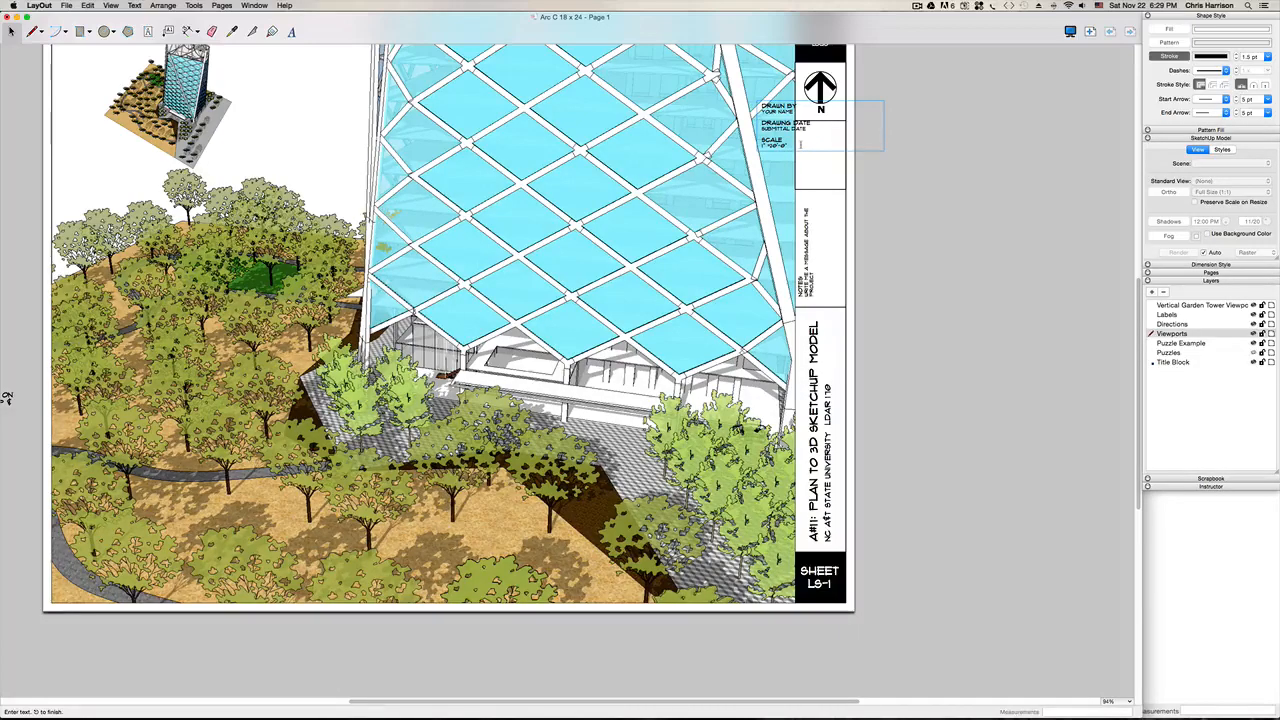
left_click_drag(798, 145, 772, 145)
left_click(772, 146)
key("BackSpace")
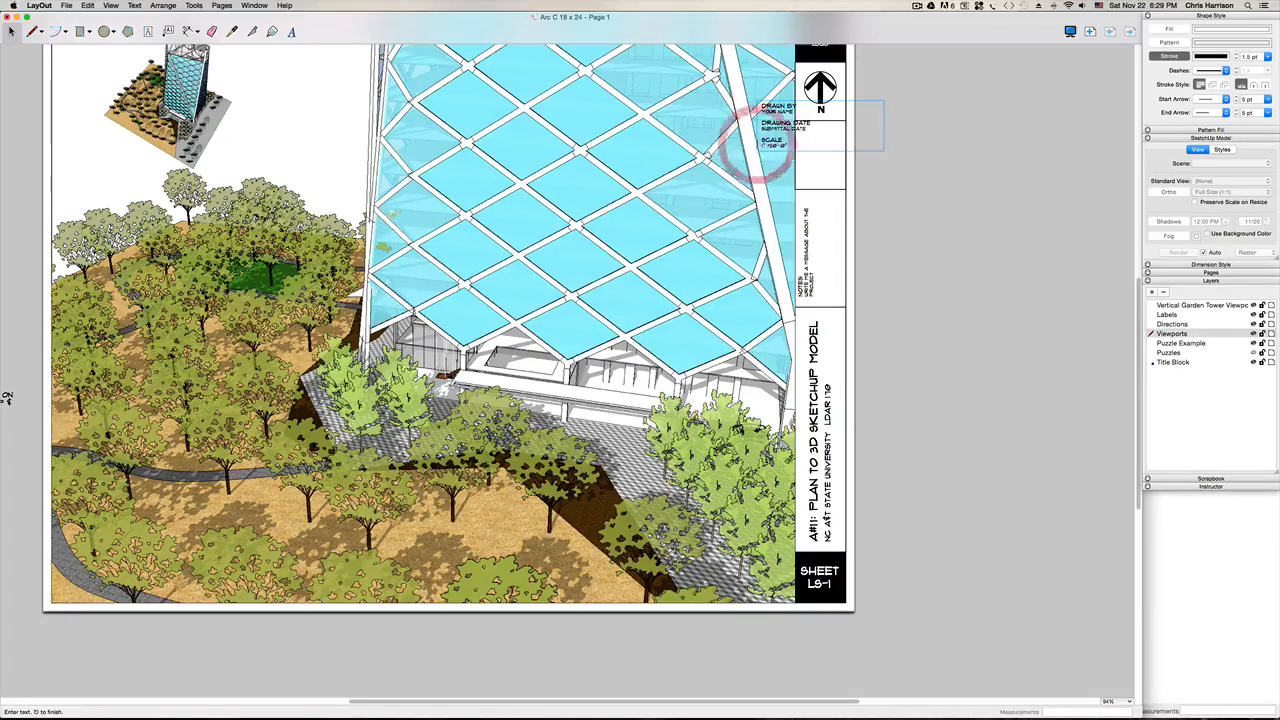
type("n")
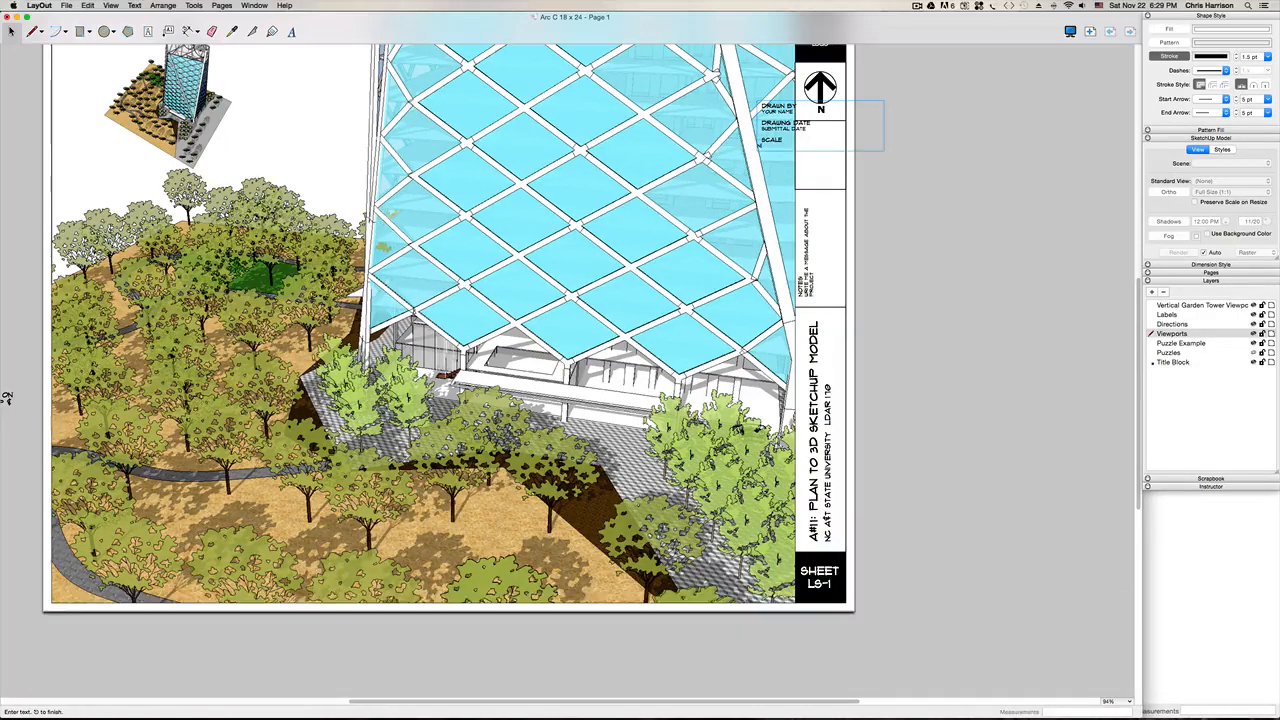
type(" j")
key("BackSpace")
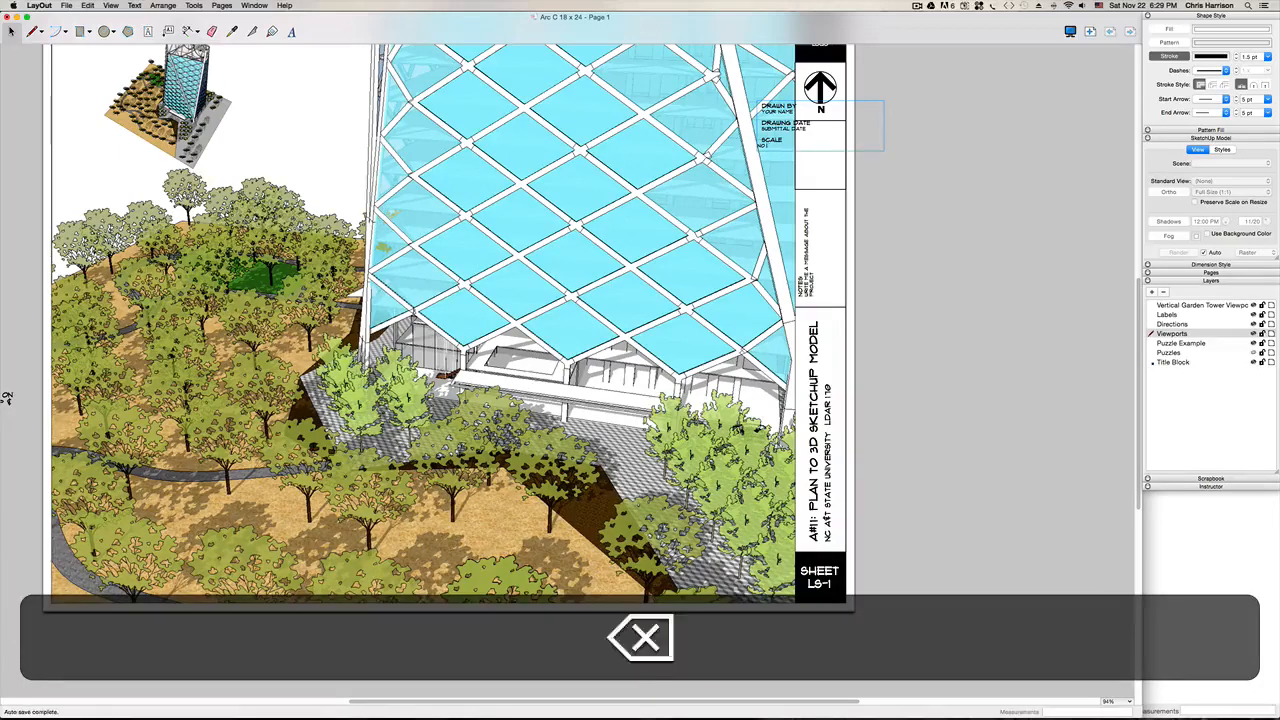
type("cale")
key("BackSpace")
type("scale")
left_click(988, 263)
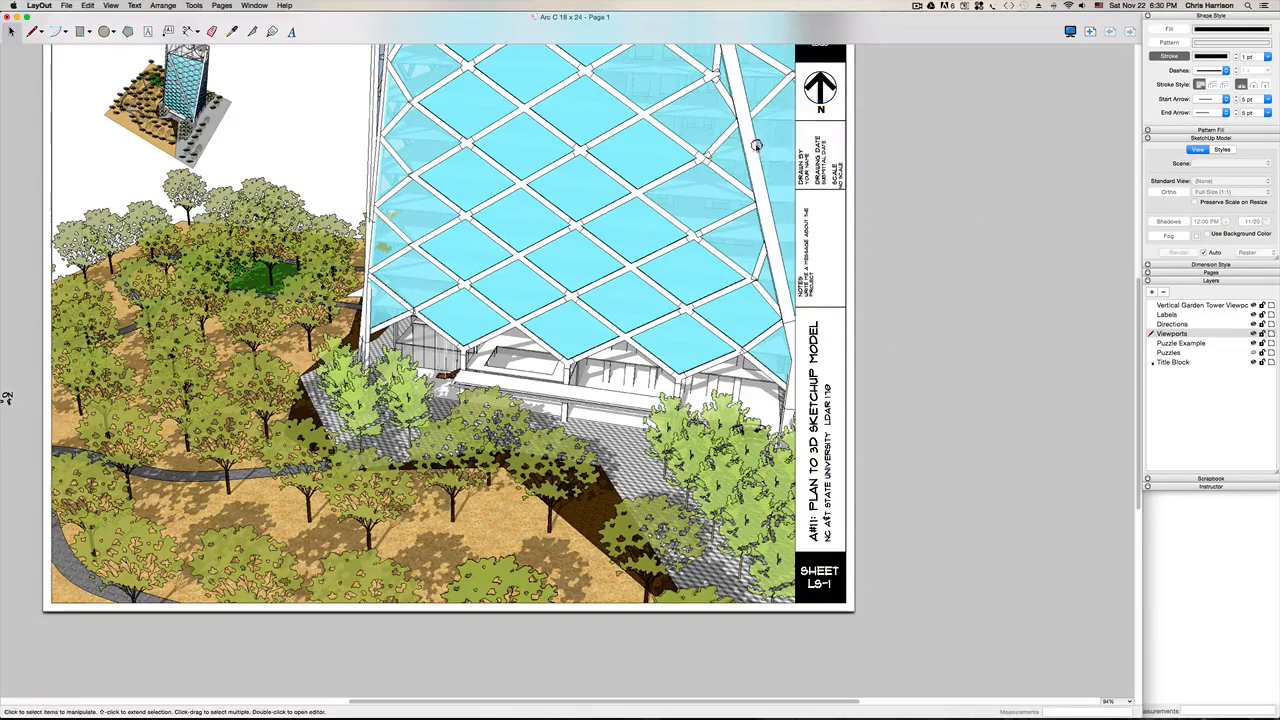
Step: Adjust the leading space of the "No Scale" entry so it lines up with the Scale heading
double_click(828, 172)
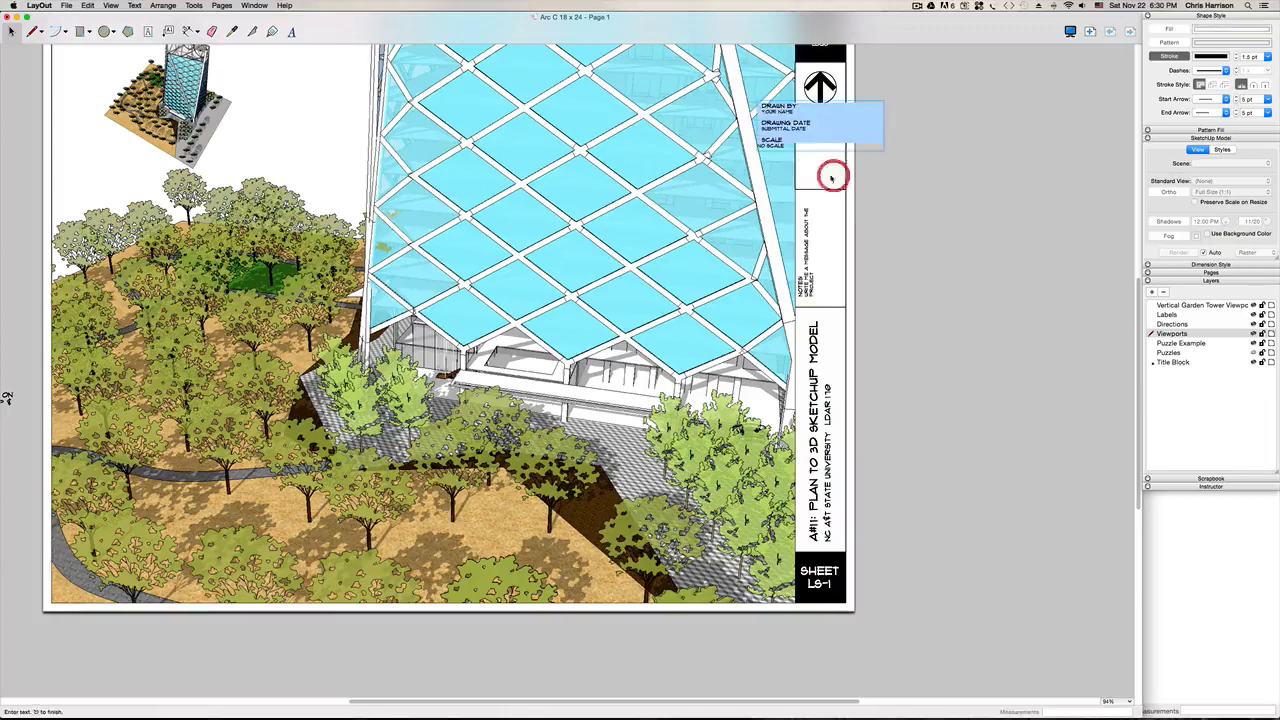
left_click(773, 147)
left_click(758, 146)
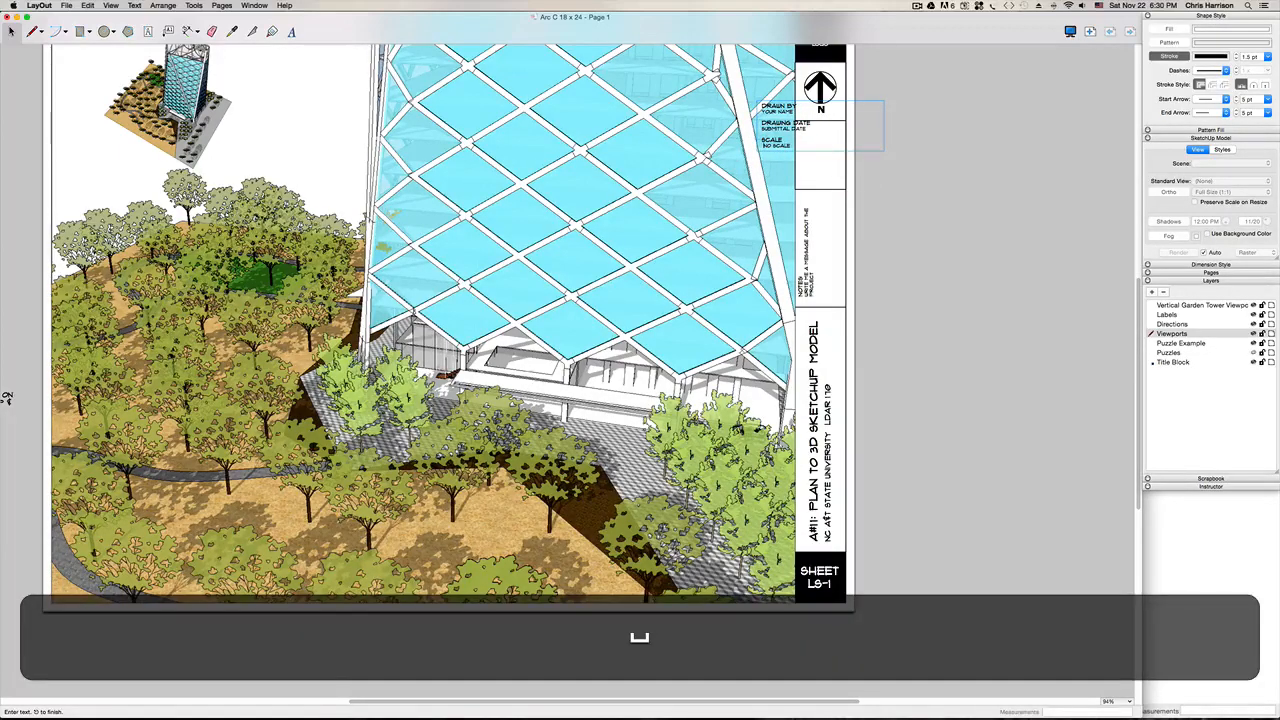
key("BackSpace")
left_click(968, 274)
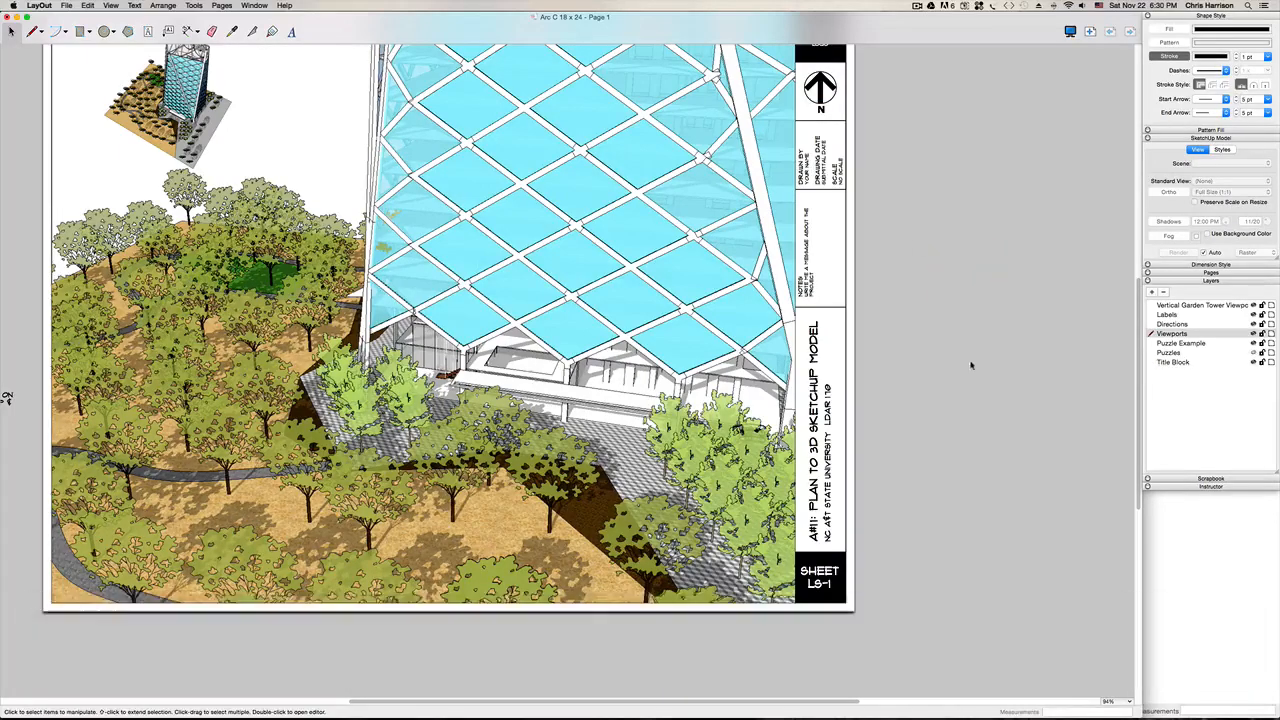
Step: Change the sheet number in the title block to LS-2
left_click(826, 584)
double_click(822, 584)
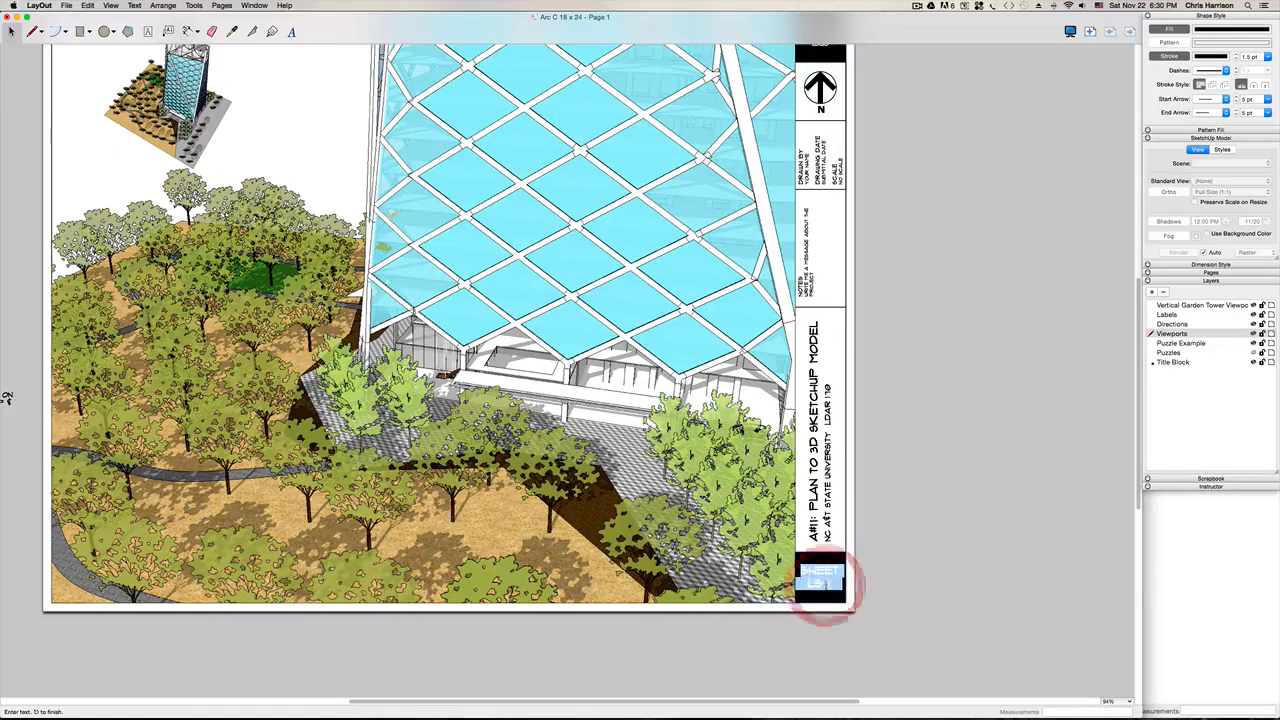
type("2")
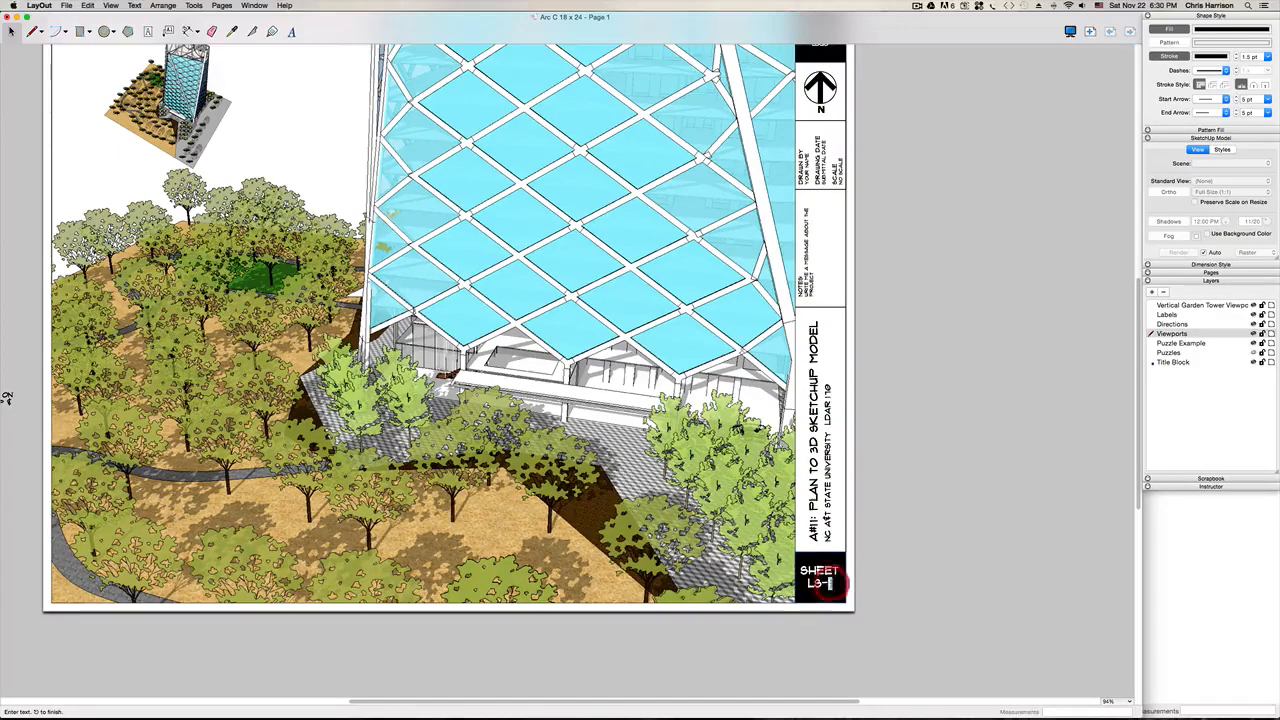
left_click(995, 574)
Step: Add a leader label reading "Geodesic Window" that points from the blank sky area to the tower's glass facade
scroll(959, 491, "down", 3)
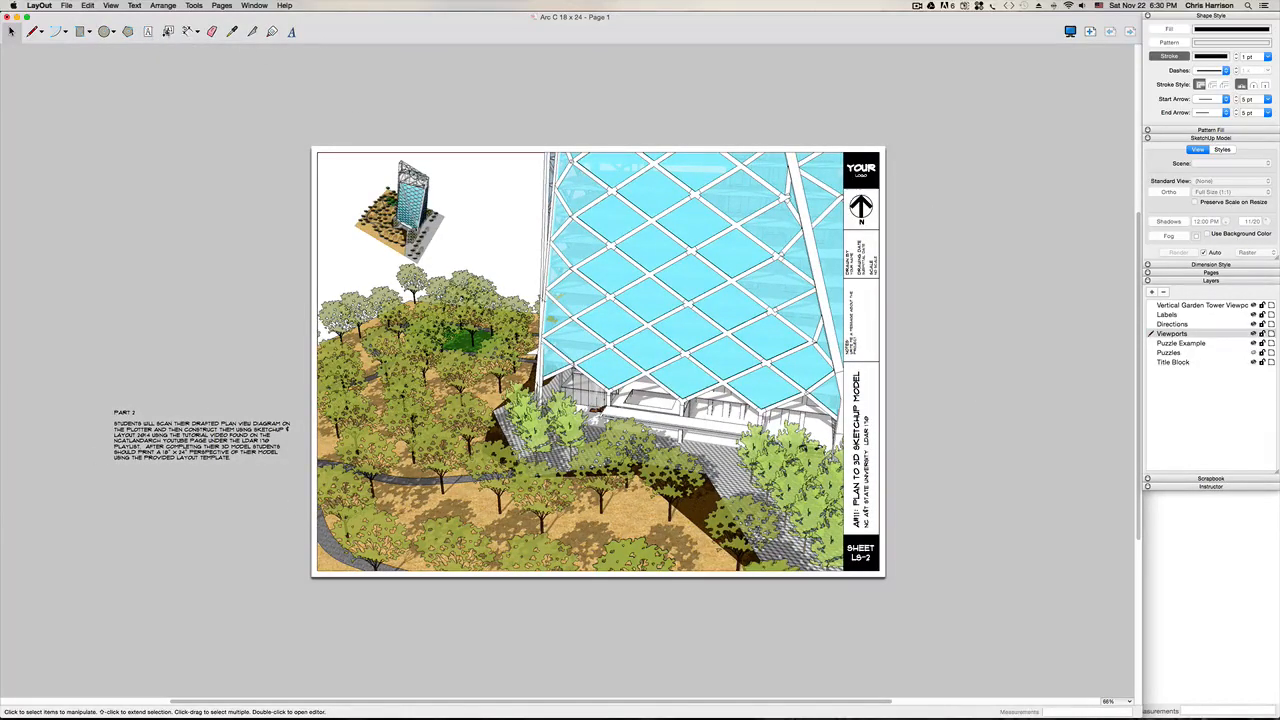
left_click(168, 31)
left_click(576, 252)
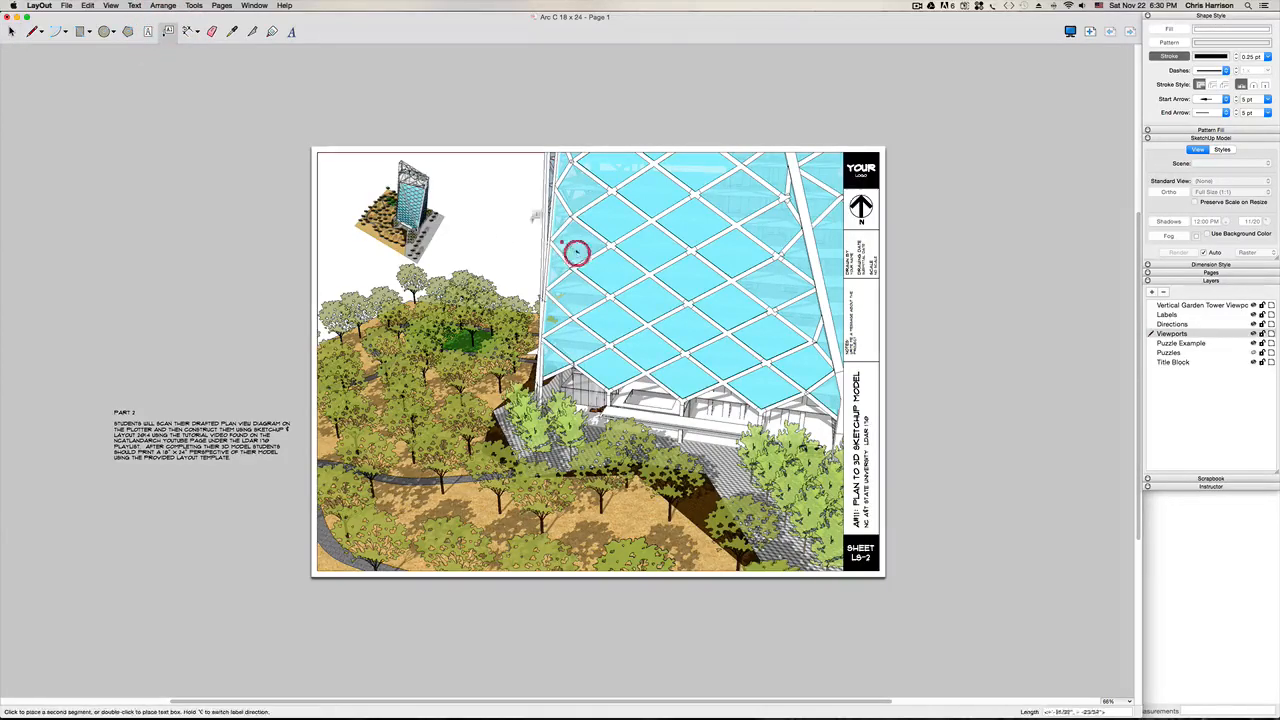
left_click(512, 208)
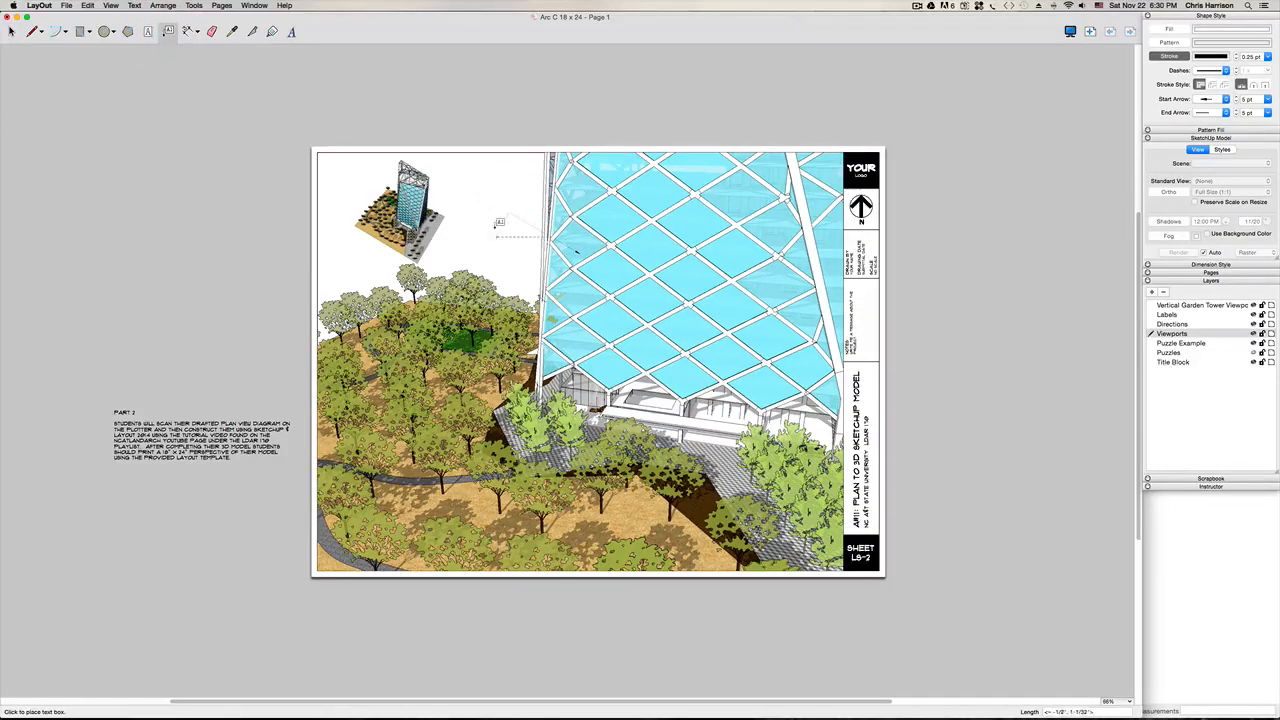
left_click(495, 216)
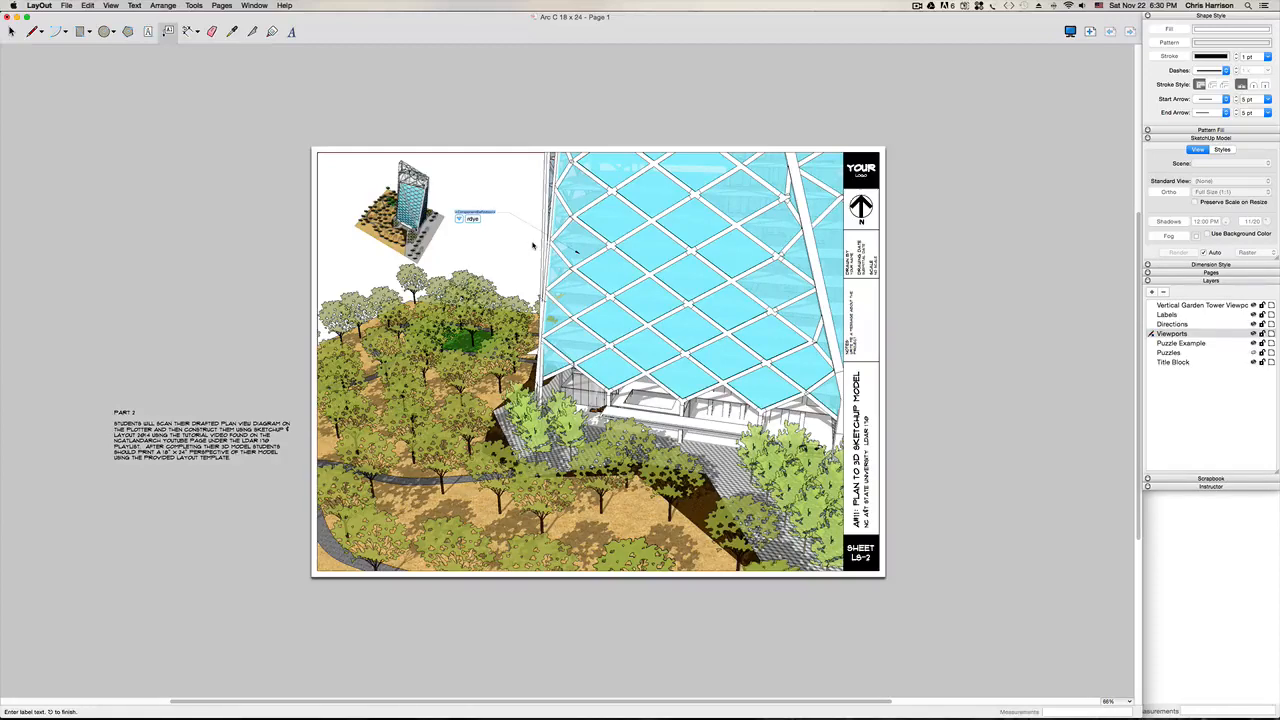
type("eodesic Win")
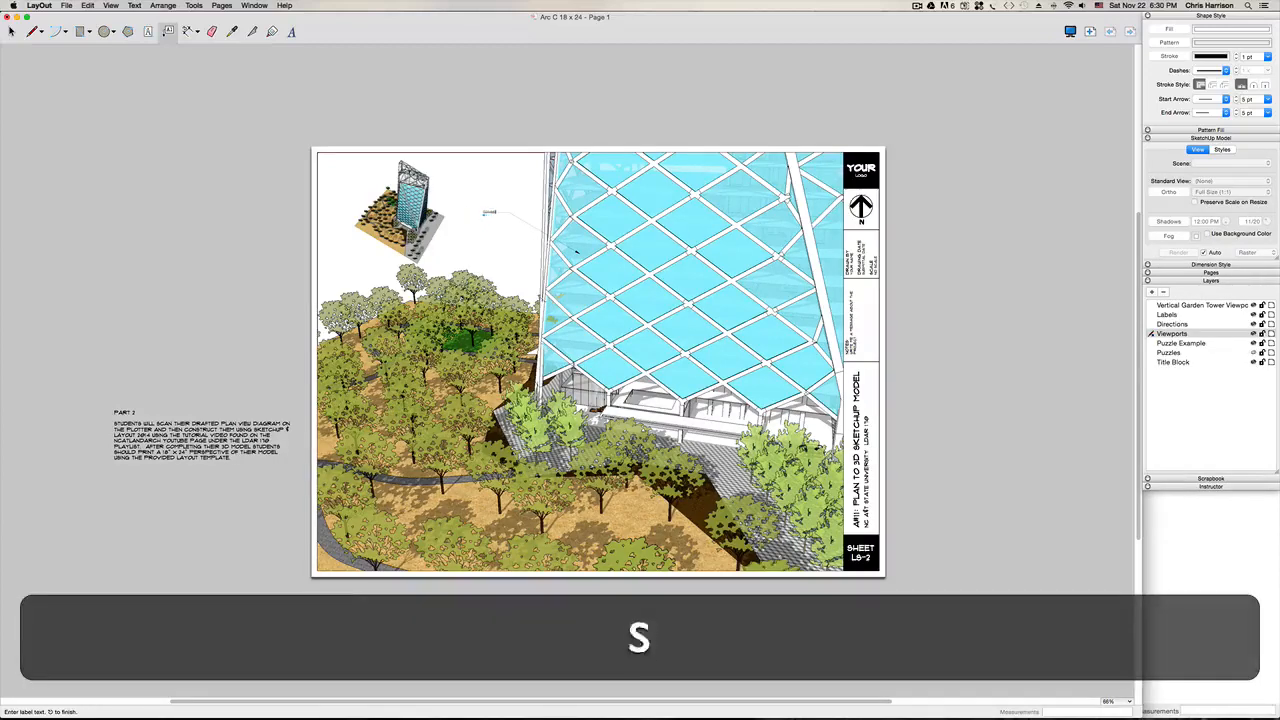
type("dow")
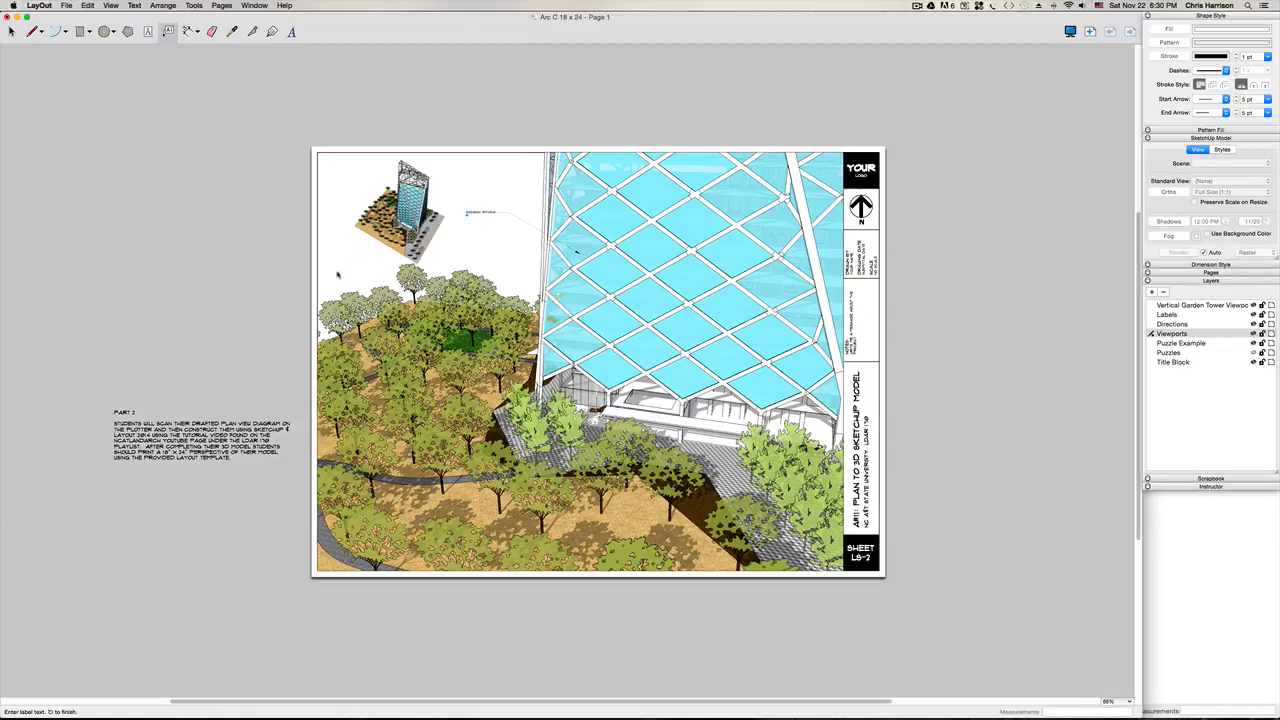
left_click(229, 316)
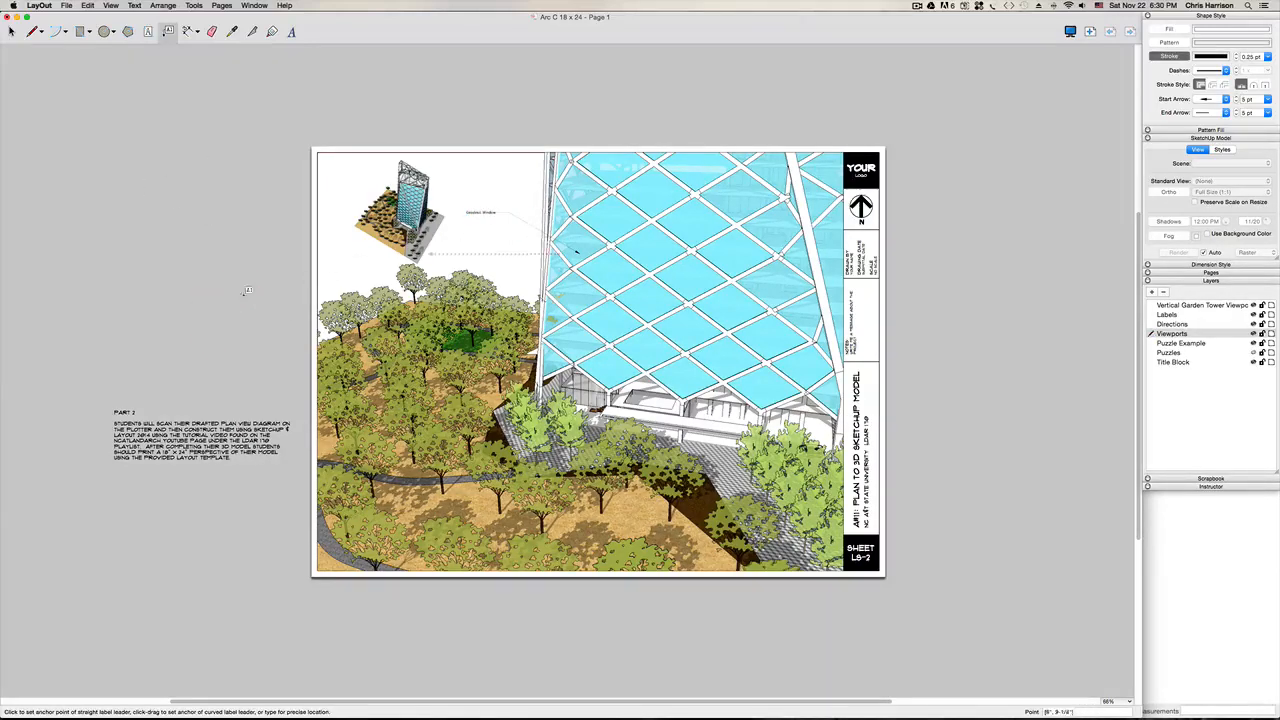
Step: Delete the "Part 2" assignment directions text beside the sheet
key("space")
left_click(178, 441)
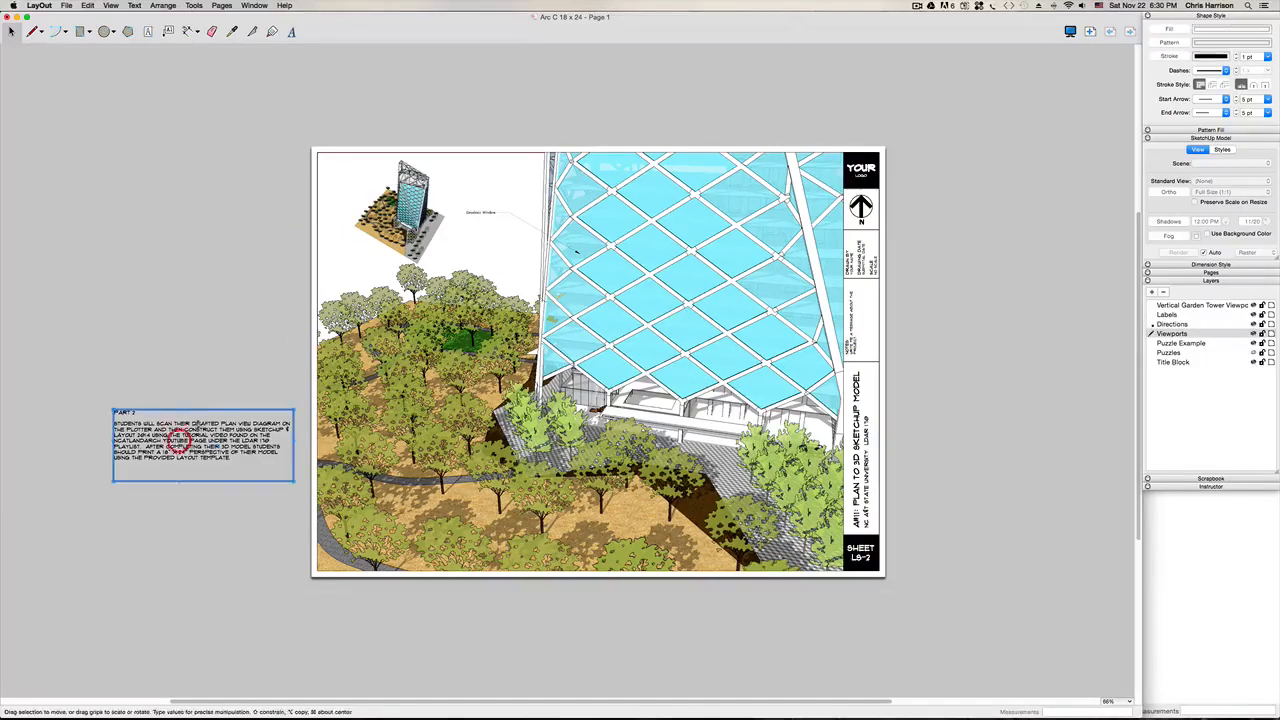
key("BackSpace")
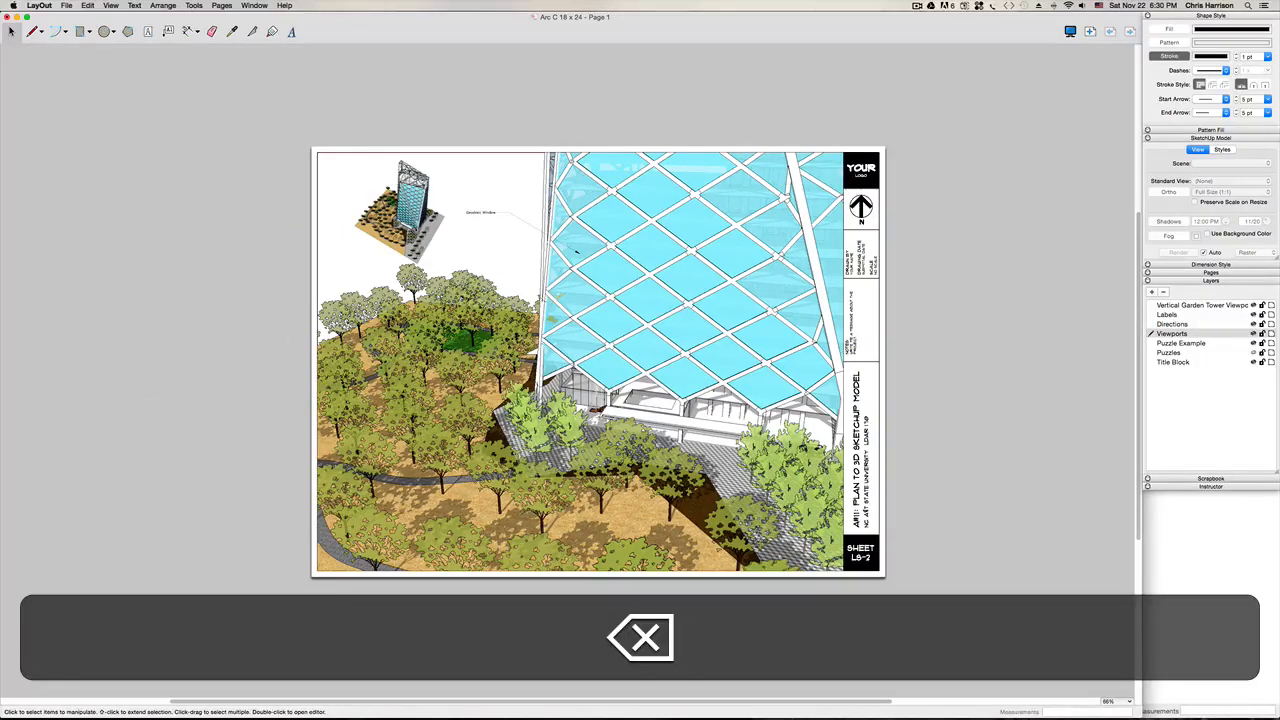
Step: Start exporting the sheet as a PDF, with Desktop > Plan to SketchUp > Completed Documents as the destination folder
key("h")
left_click_drag(480, 323, 391, 366)
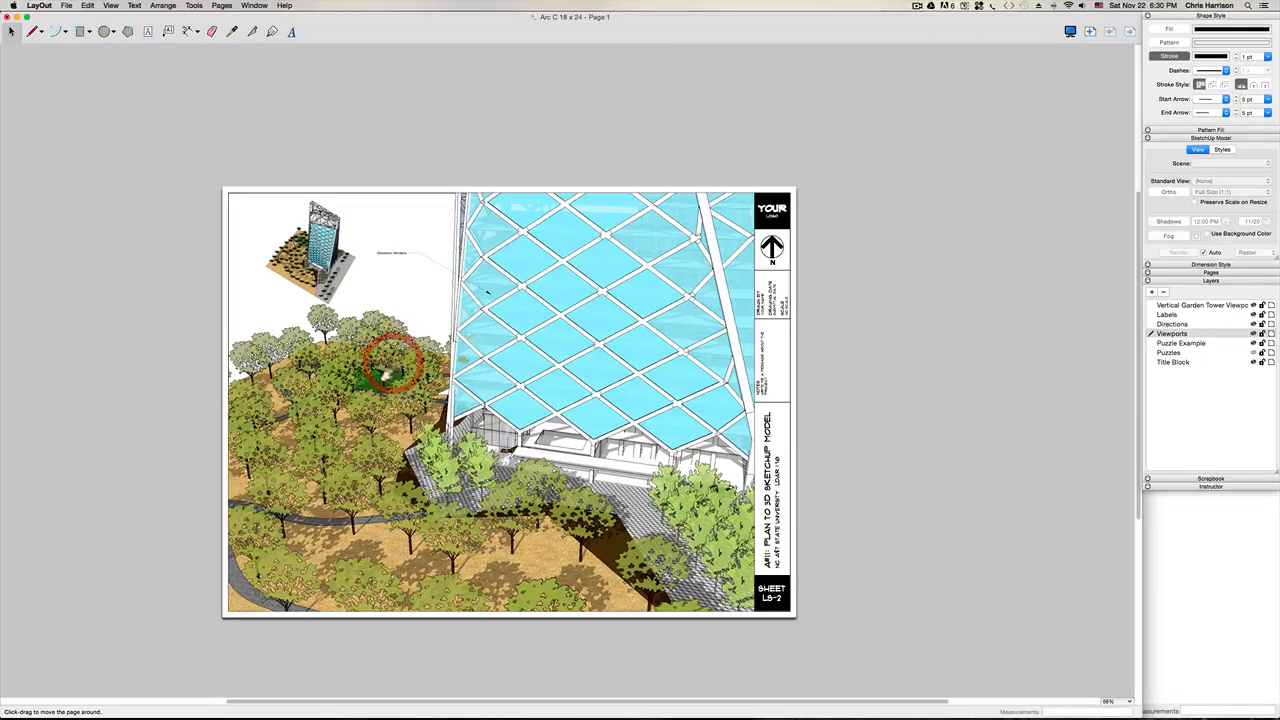
scroll(390, 369, "up", 5)
left_click_drag(392, 448, 458, 404)
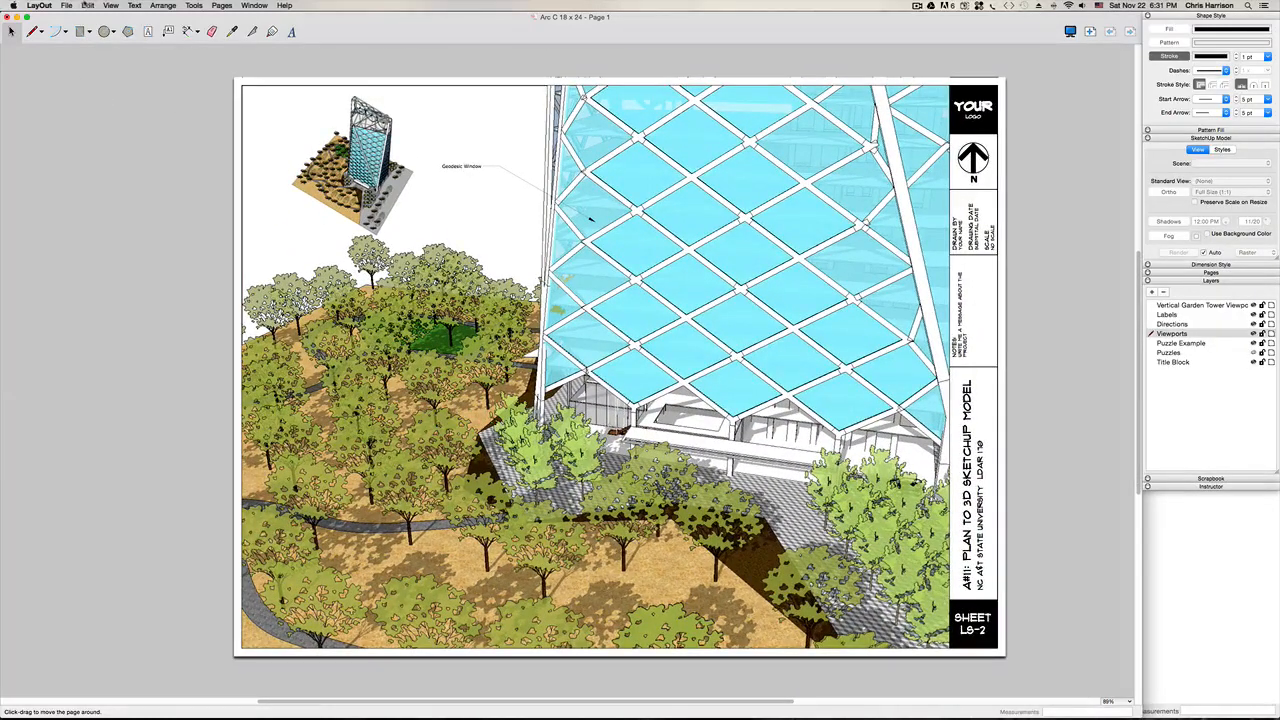
left_click(66, 5)
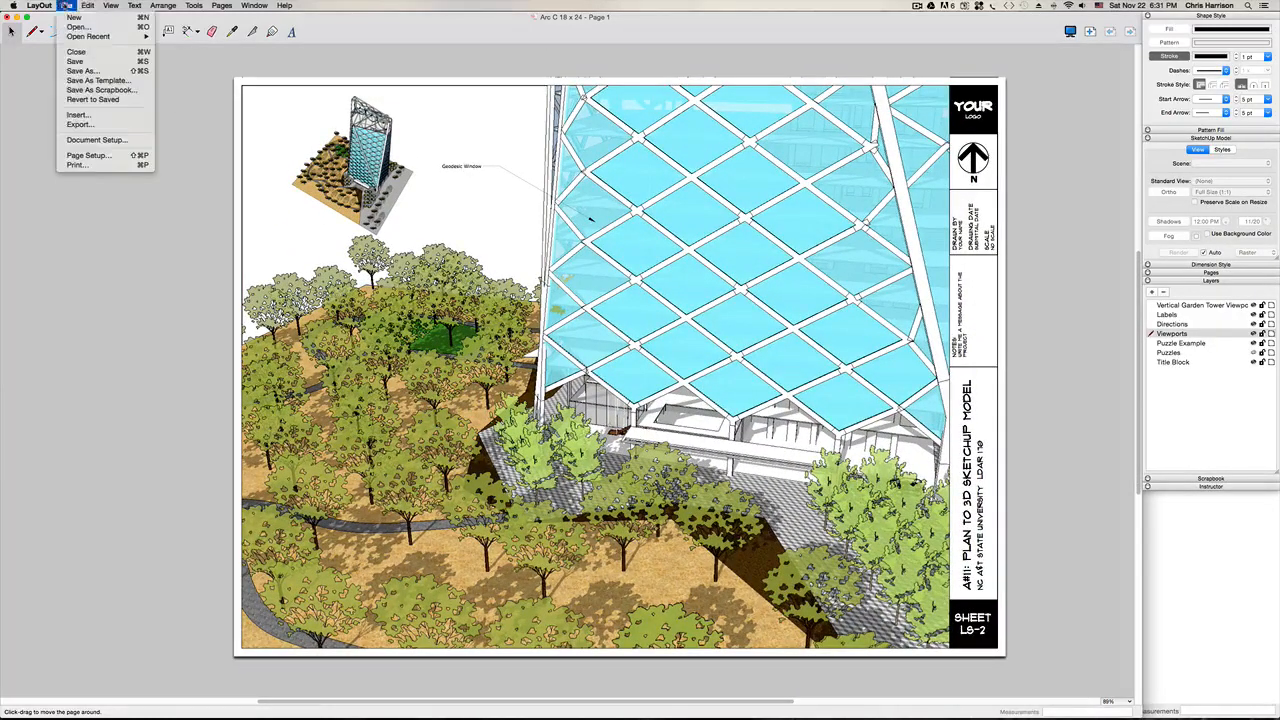
left_click(79, 124)
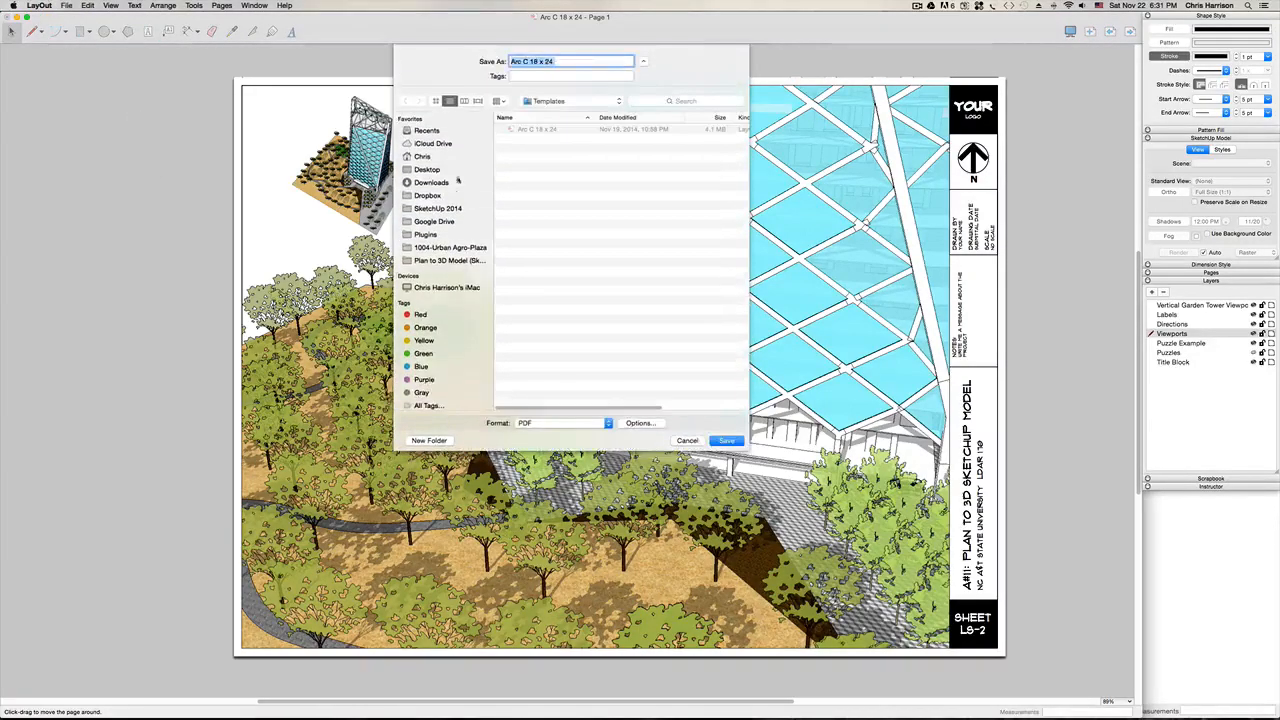
left_click(427, 169)
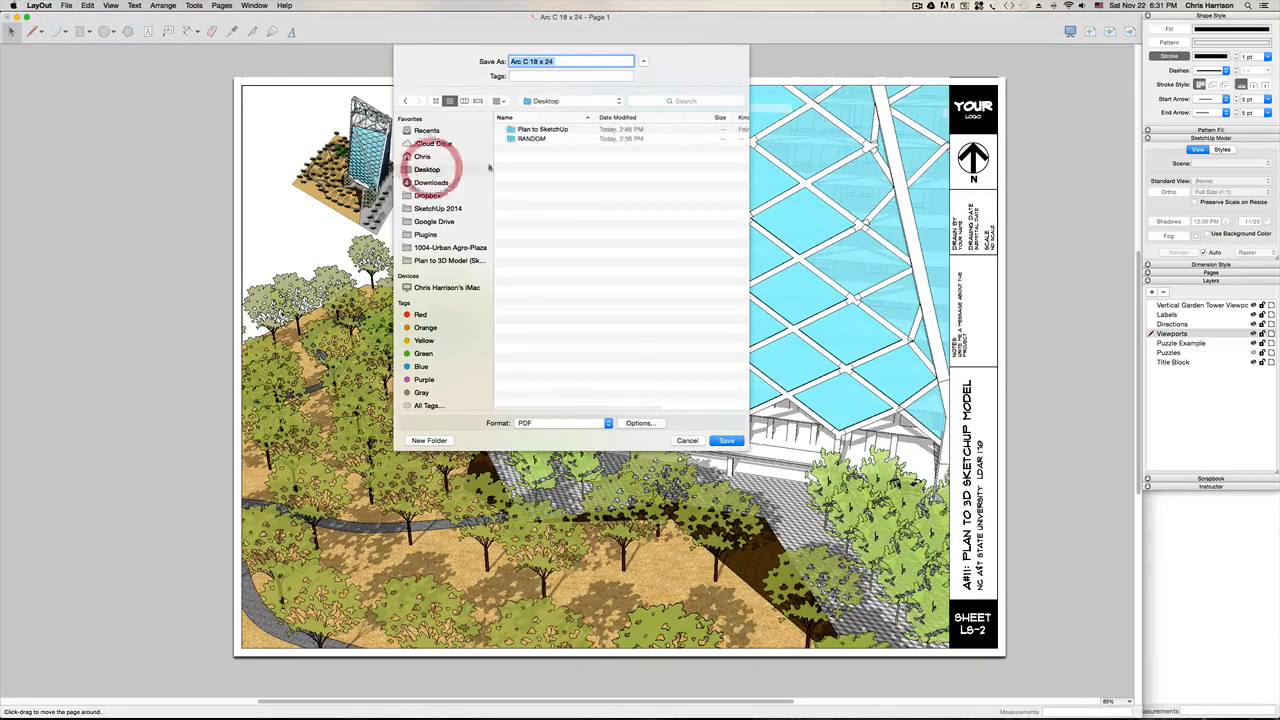
double_click(549, 130)
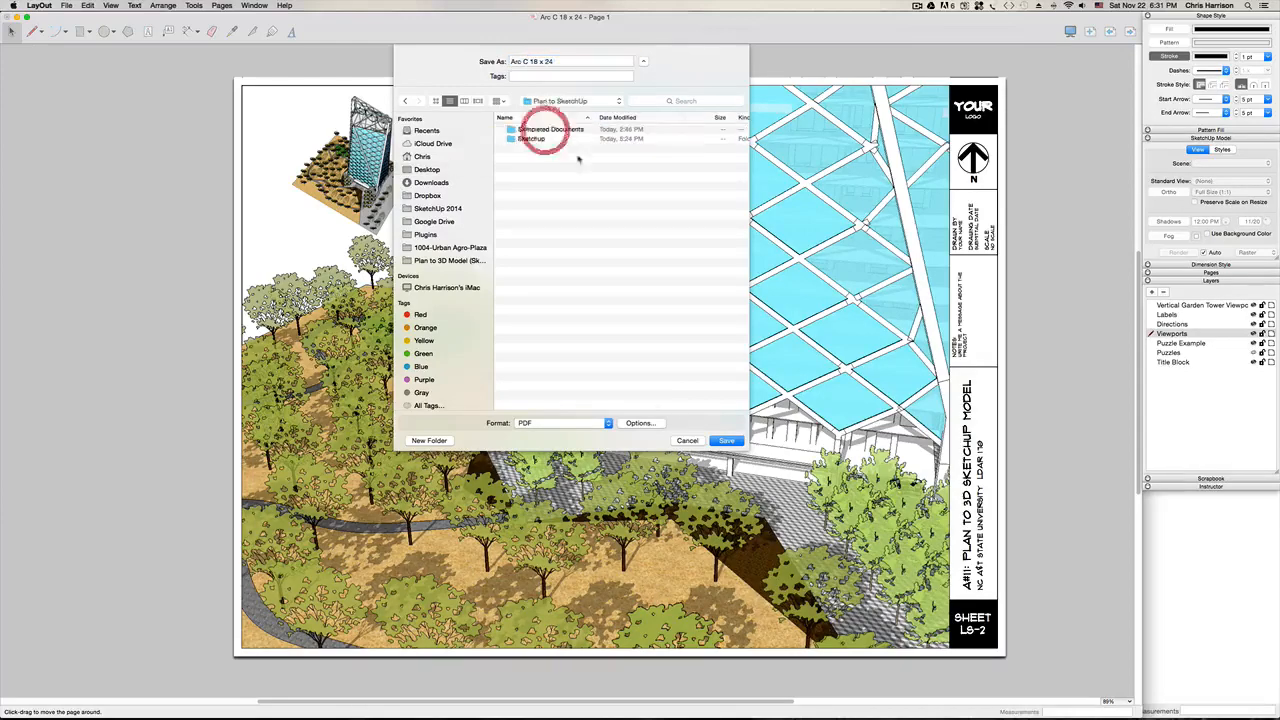
double_click(540, 132)
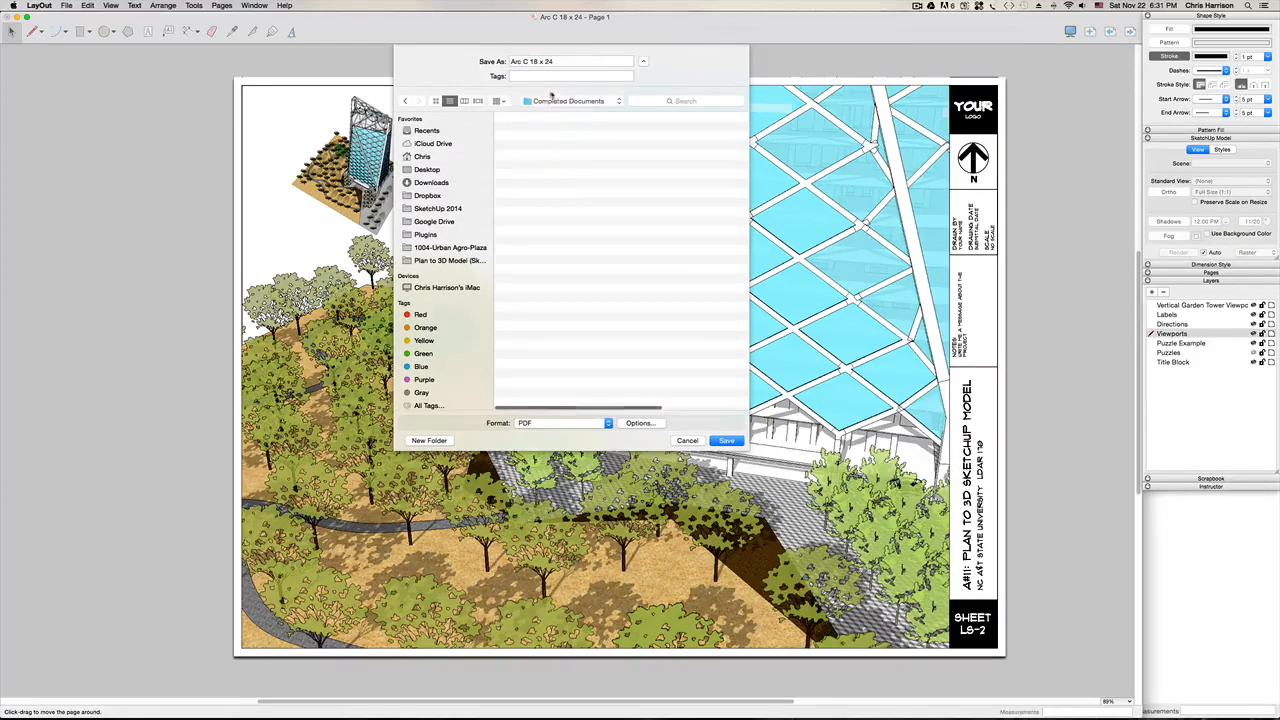
Step: Name the PDF export "Sheet 2", save it and view the whole exported page in Acrobat
left_click(566, 61)
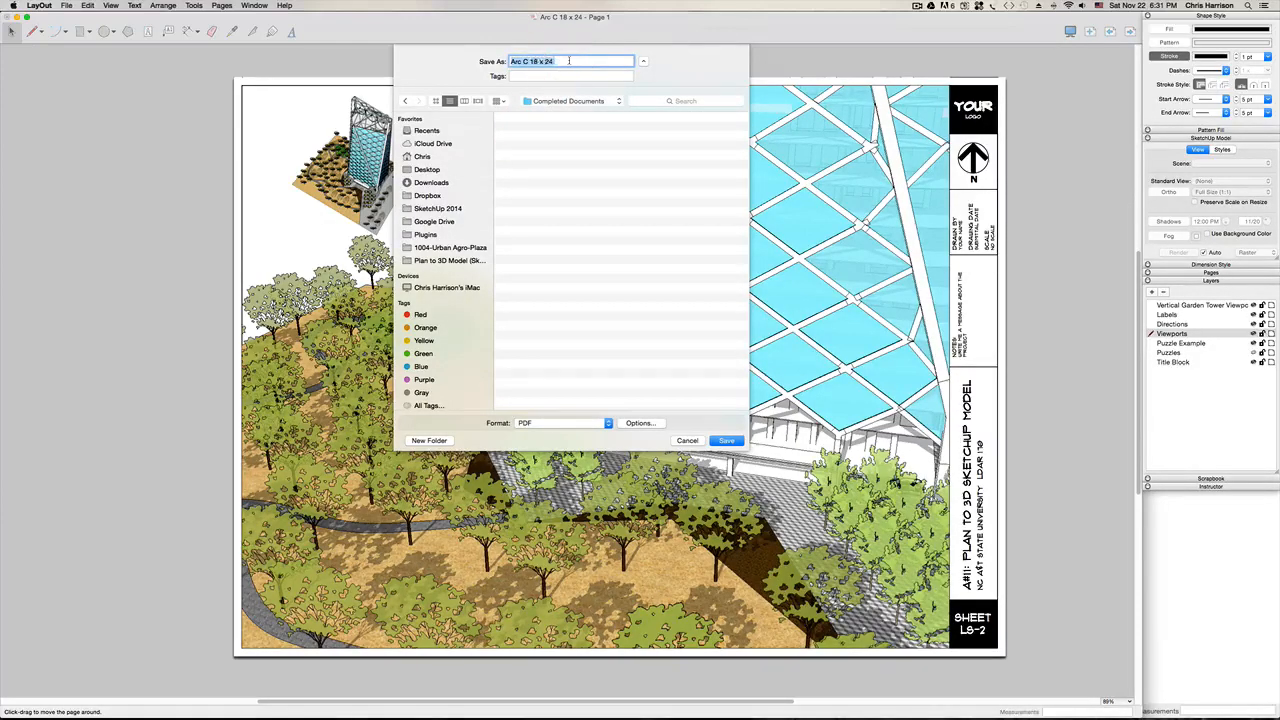
left_click_drag(569, 61, 492, 58)
type("Shee")
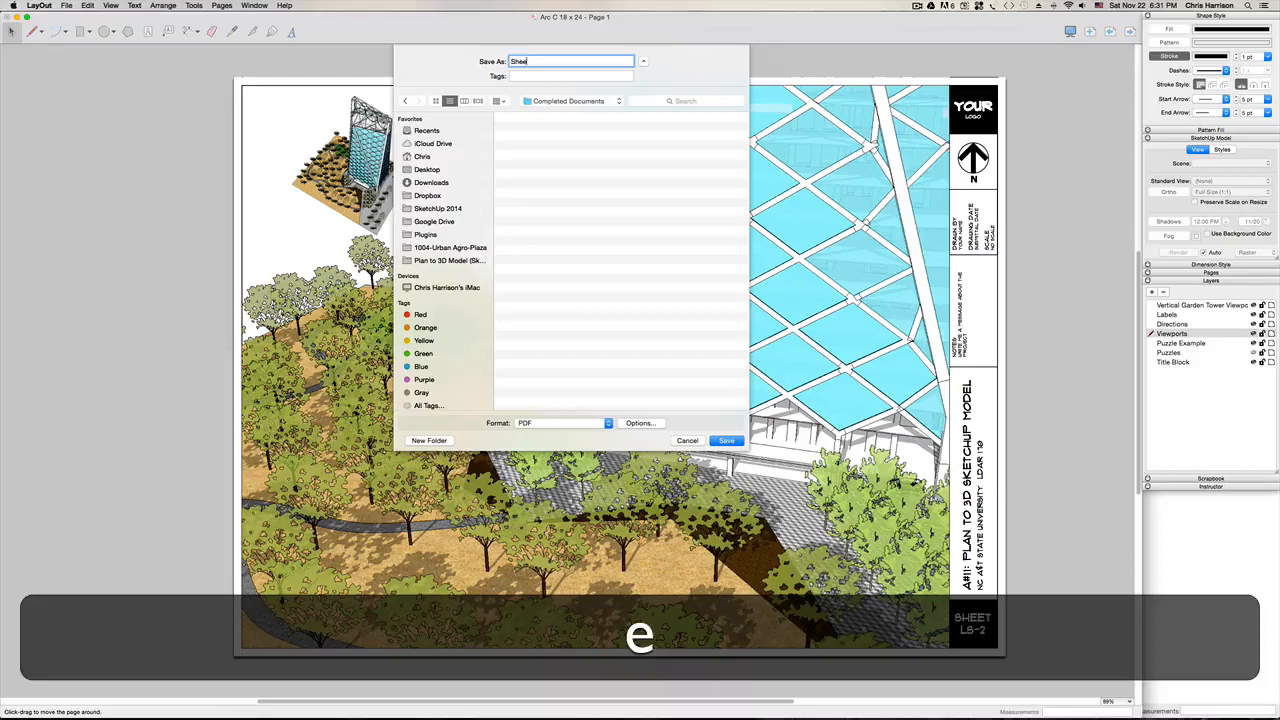
type("t 2")
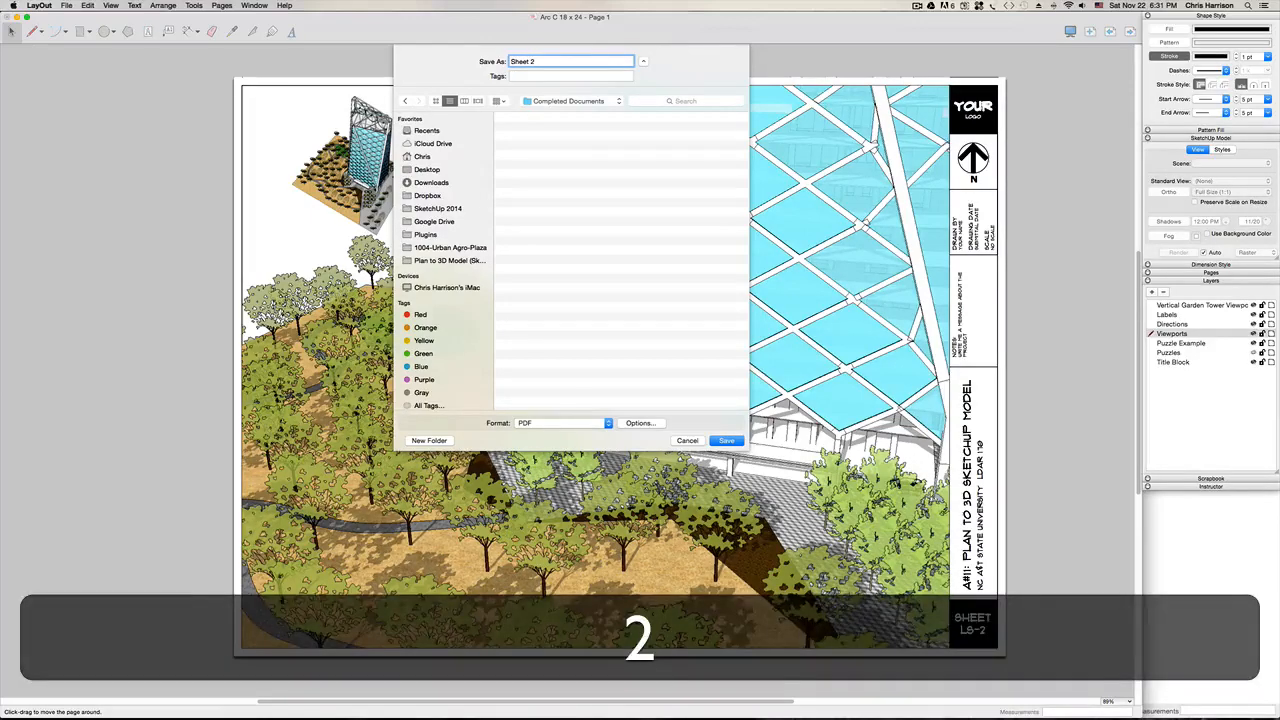
left_click(726, 441)
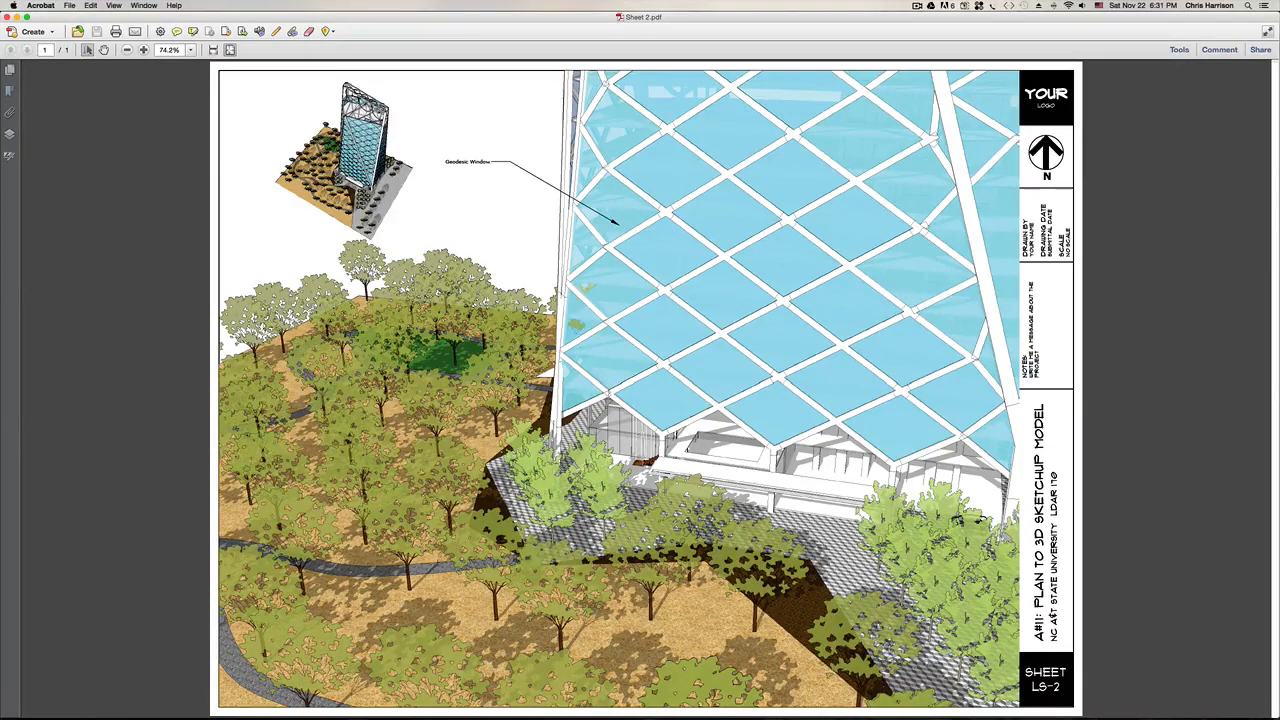
key("super+minus")
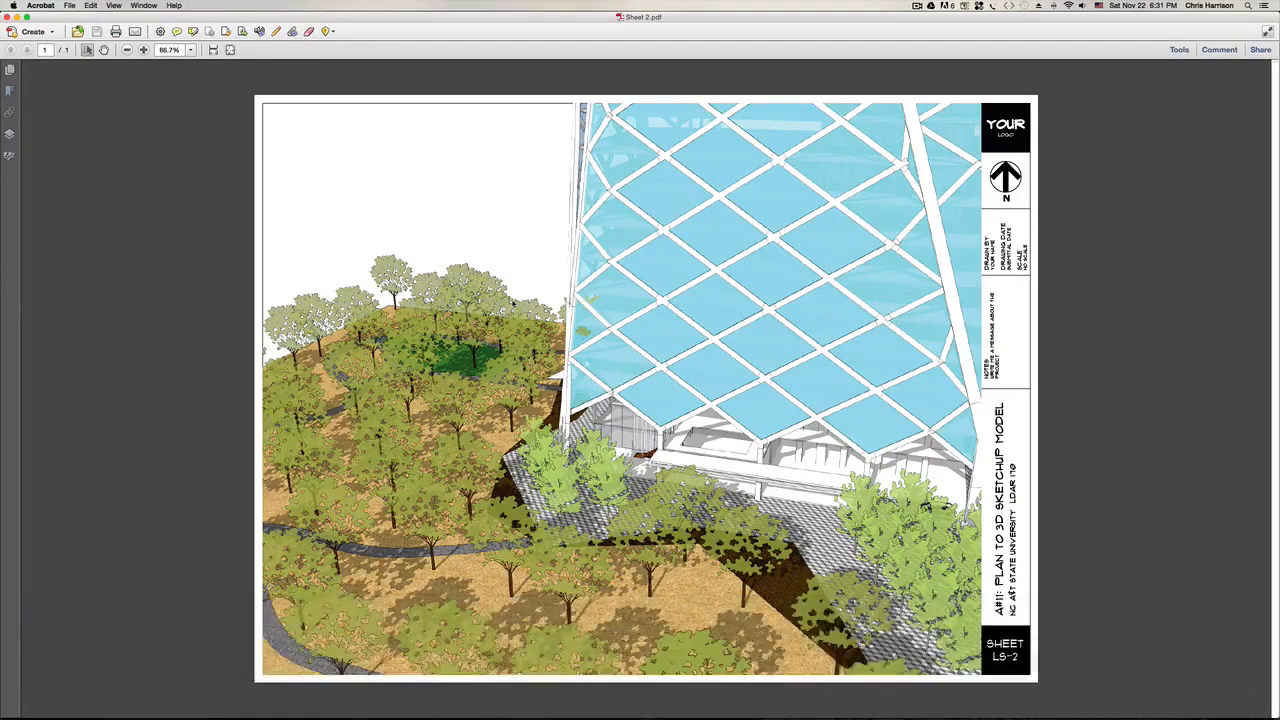